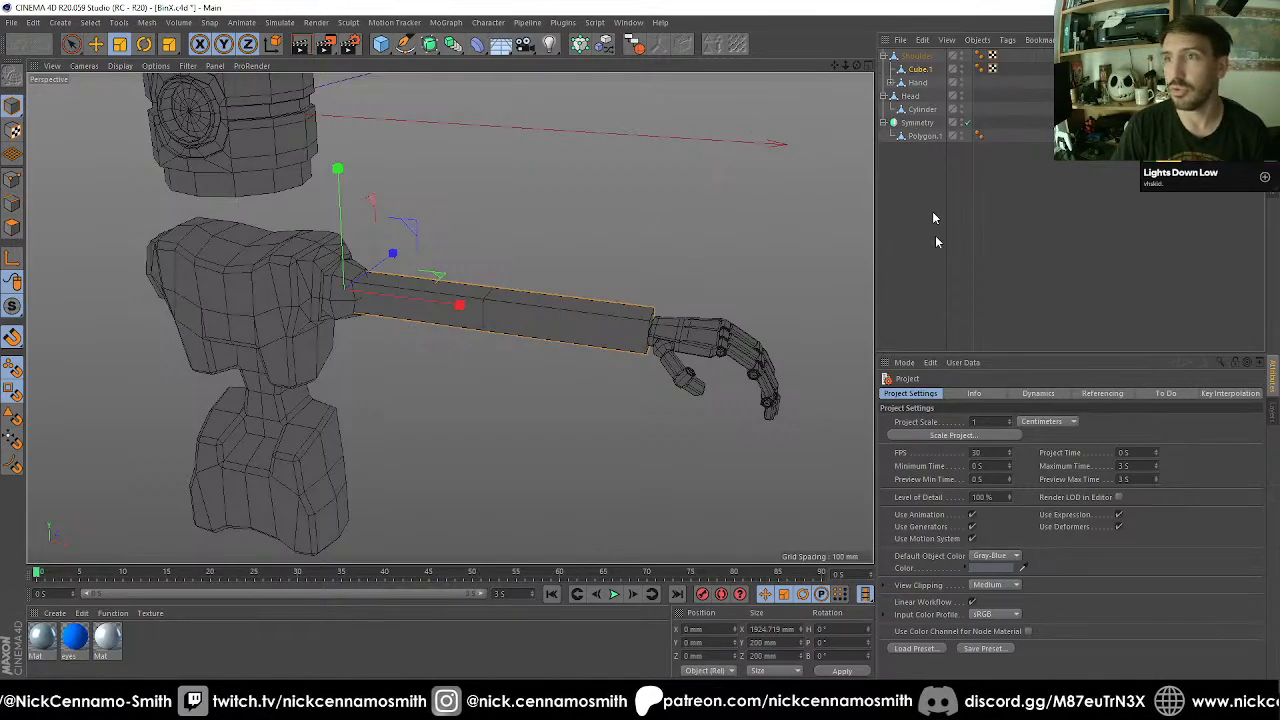
Delete the UVW tags from Shoulder and Cube.1 and select Cube.1.
alt+drag(800, 243, 584, 335)
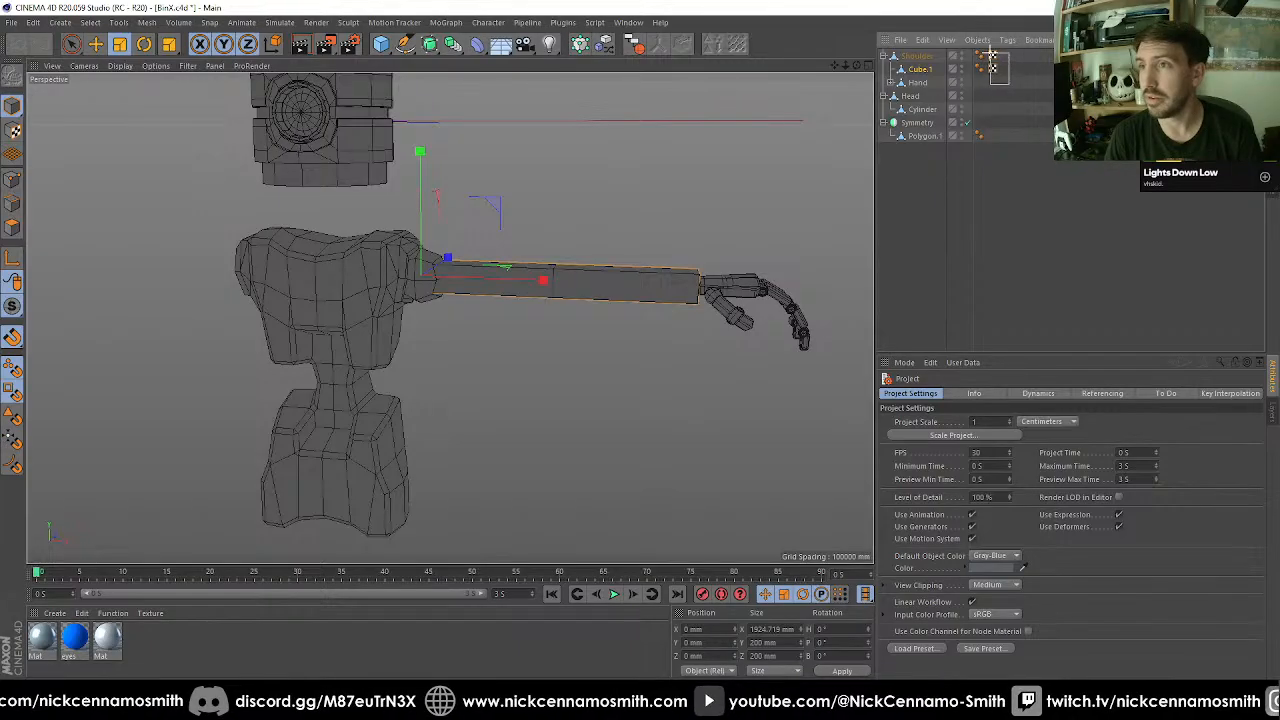
click(922, 71)
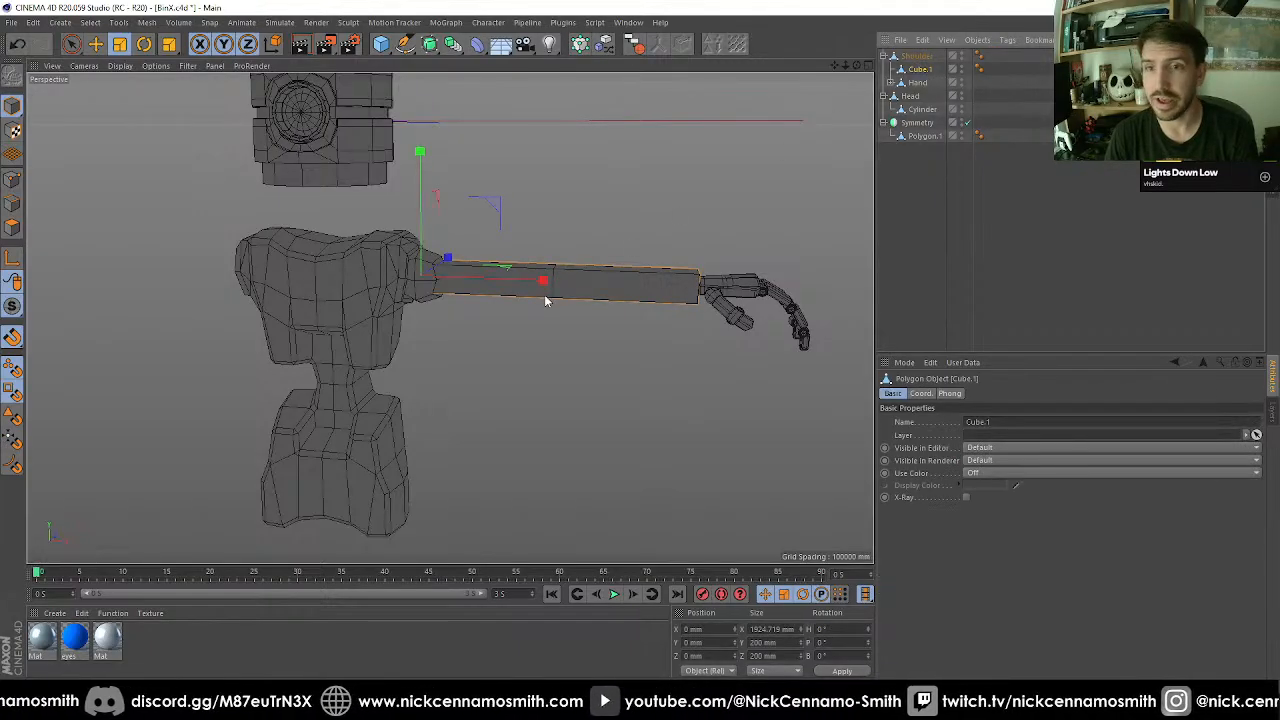
Examine the arm block and how it connects the shoulder joint to the hand.
mouse_move(485, 376)
alt+mouse_down()
mouse_move(452, 320)
mouse_move(471, 376)
alt+mouse_up()
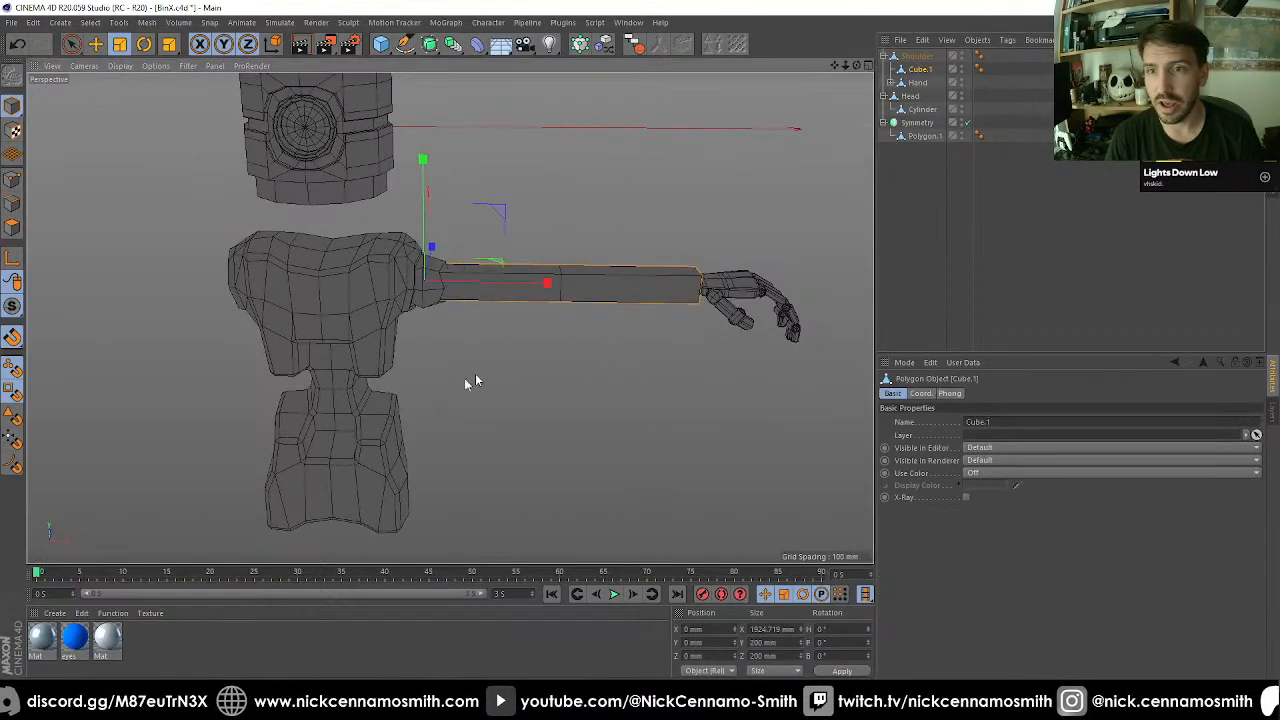
alt+middle_drag(430, 358, 367, 368)
alt+right_drag(367, 368, 459, 303)
alt+drag(459, 303, 437, 334)
alt+middle_drag(437, 334, 386, 352)
alt+right_drag(386, 352, 380, 317)
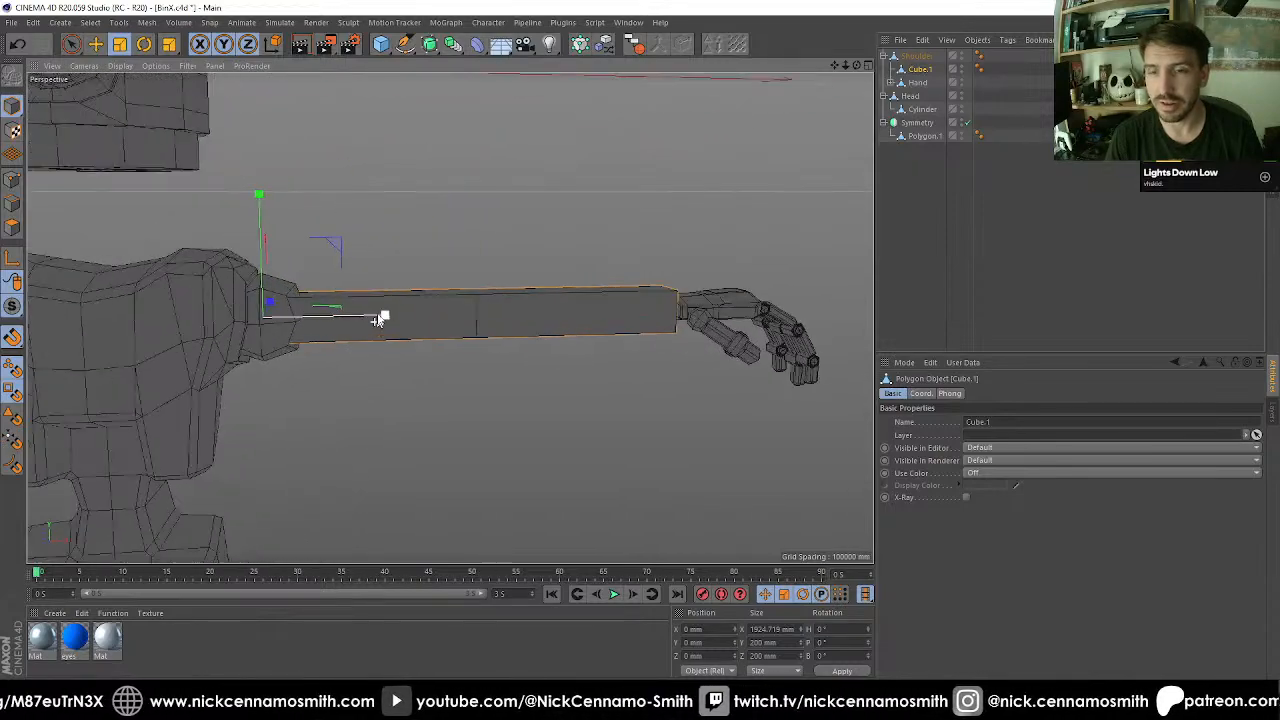
alt+middle_drag(380, 317, 443, 299)
alt+right_drag(443, 299, 452, 282)
alt+middle_drag(573, 318, 440, 346)
alt+right_drag(440, 346, 430, 320)
alt+drag(430, 320, 423, 180)
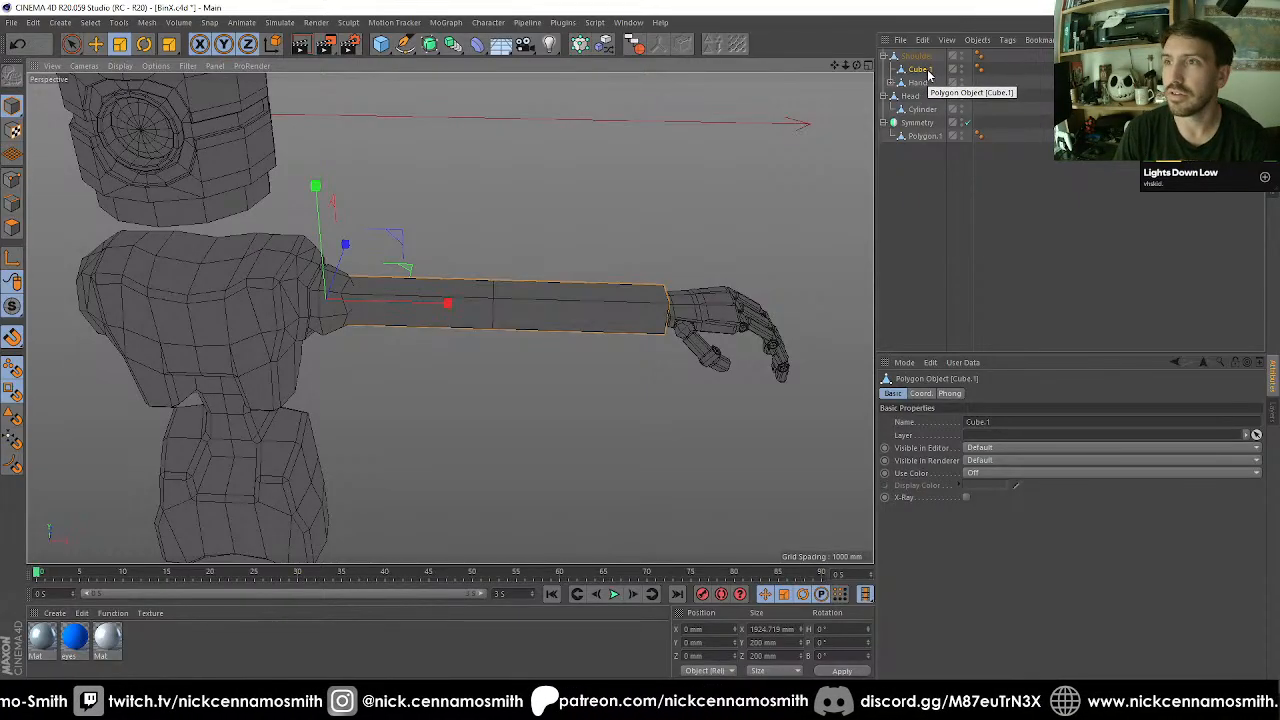
Make the arm block Cube.1 see-through with X-Ray and clear the selection.
key(Delete)
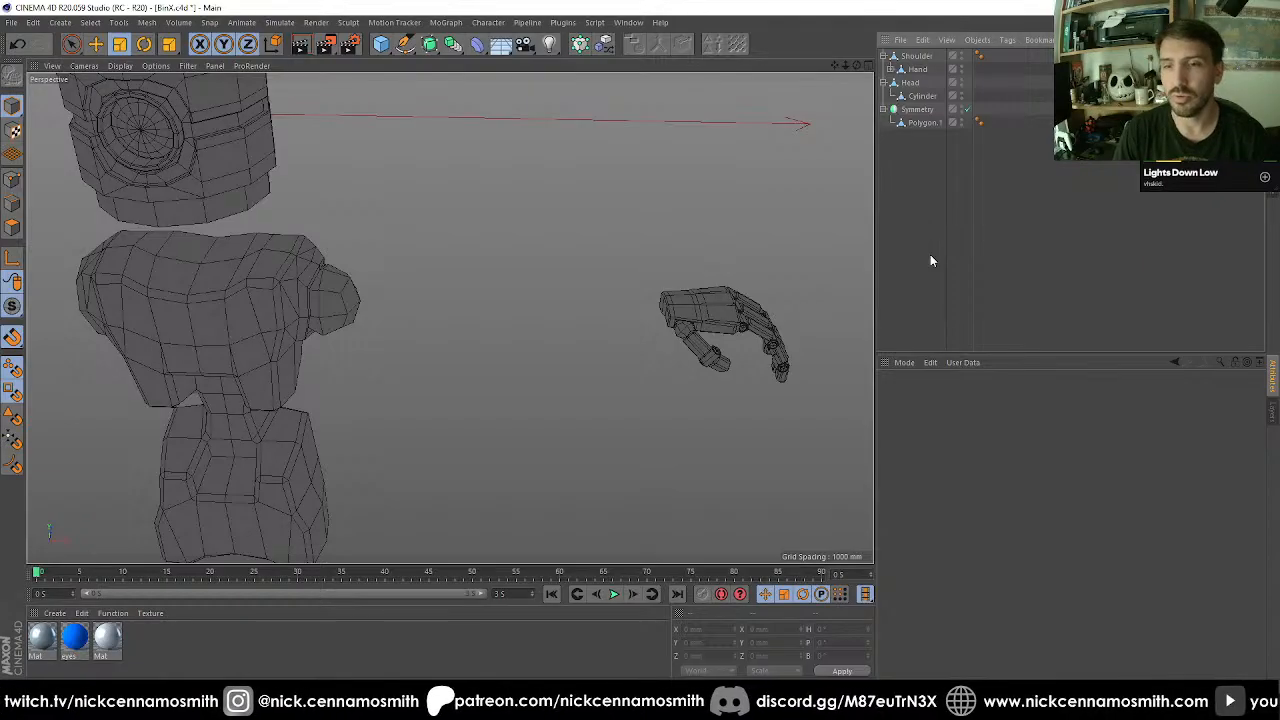
key(ctrl+z)
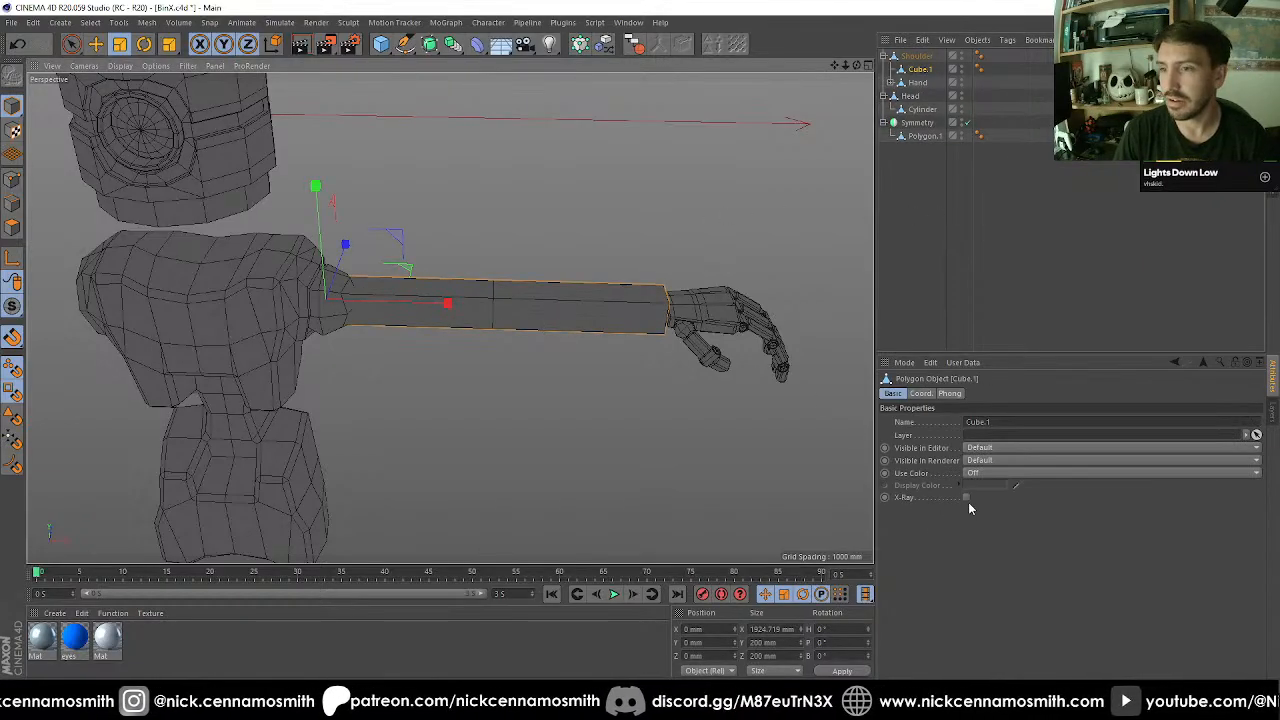
click(935, 285)
alt+drag(605, 296, 524, 260)
key(F2)
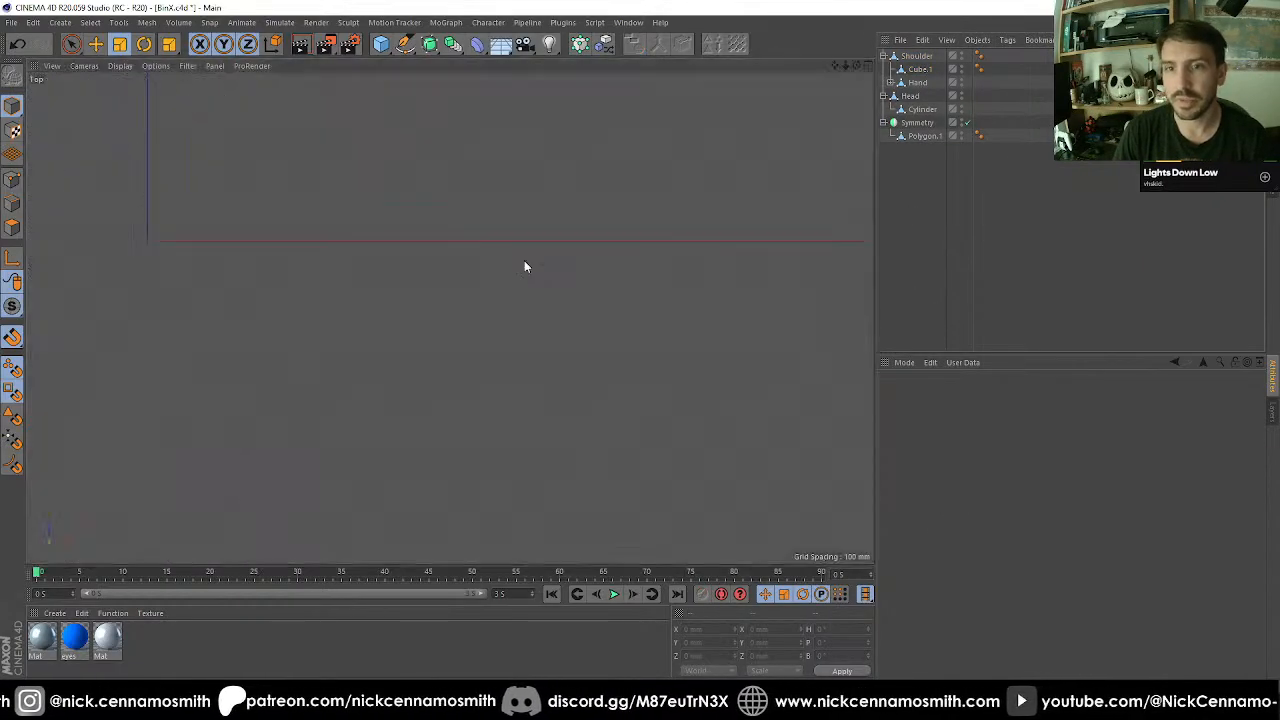
scroll(347, 244, up, 3)
scroll(347, 244, down, 1)
alt+middle_drag(347, 244, 349, 230)
key(F1)
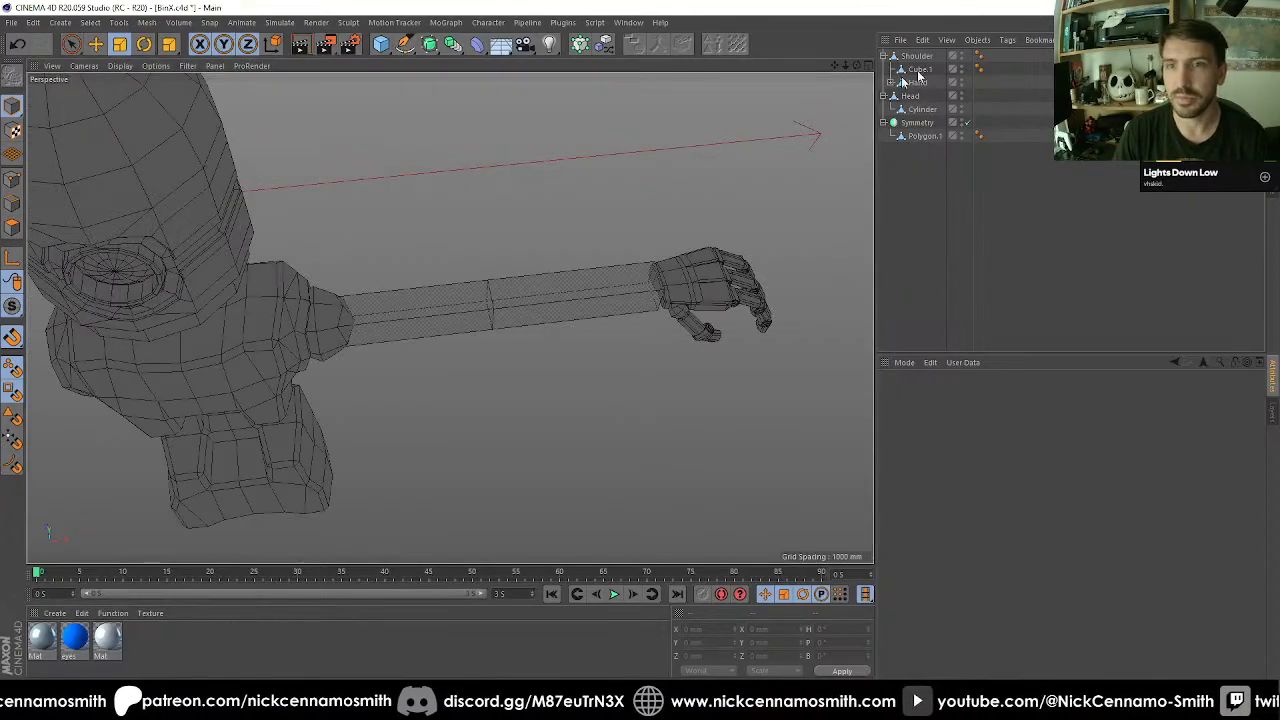
Select the Shoulder object and switch to polygon editing, with its outer end in close view.
click(916, 56)
scroll(490, 265, up, 5)
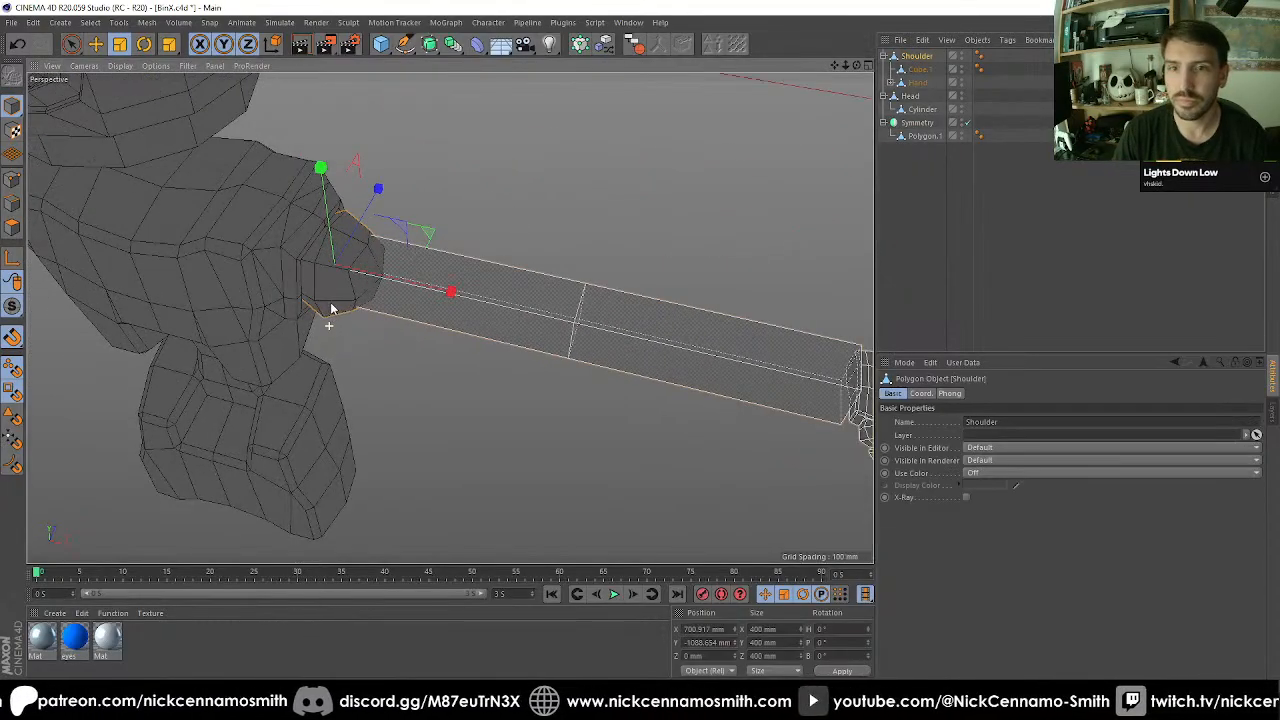
scroll(427, 245, up, 1)
alt+drag(473, 248, 394, 287)
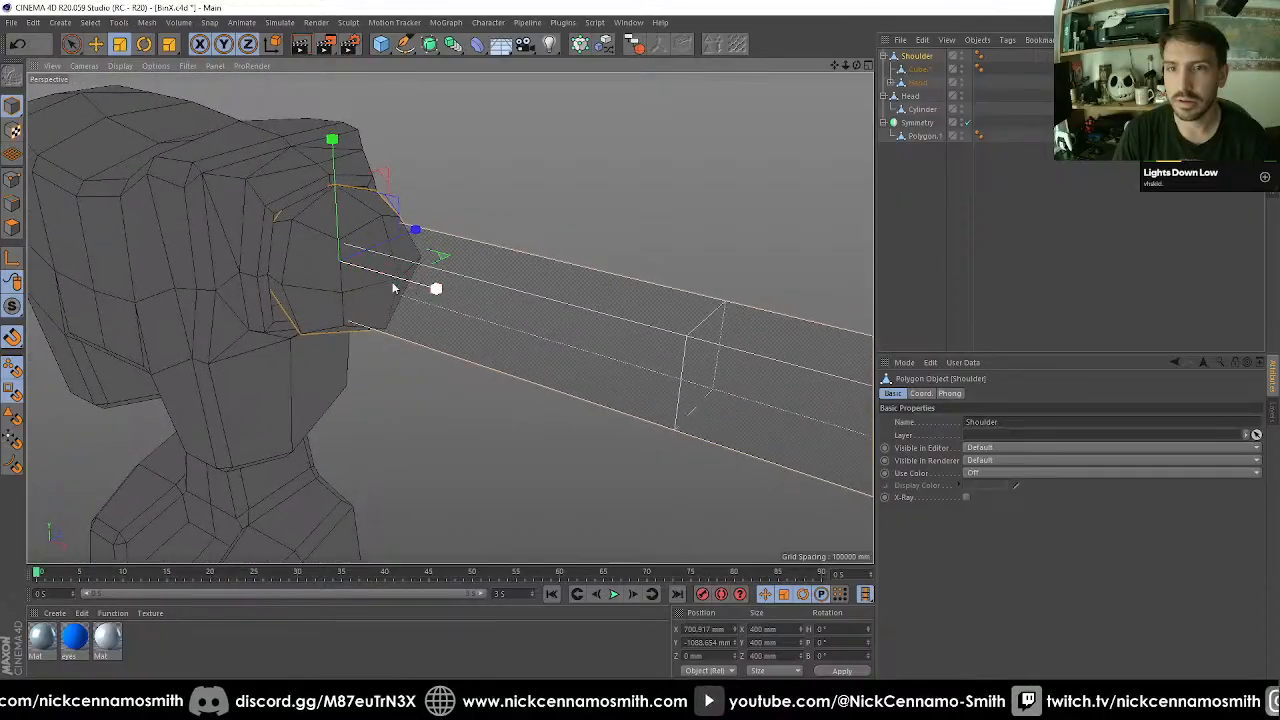
scroll(394, 287, up, 1)
click(13, 228)
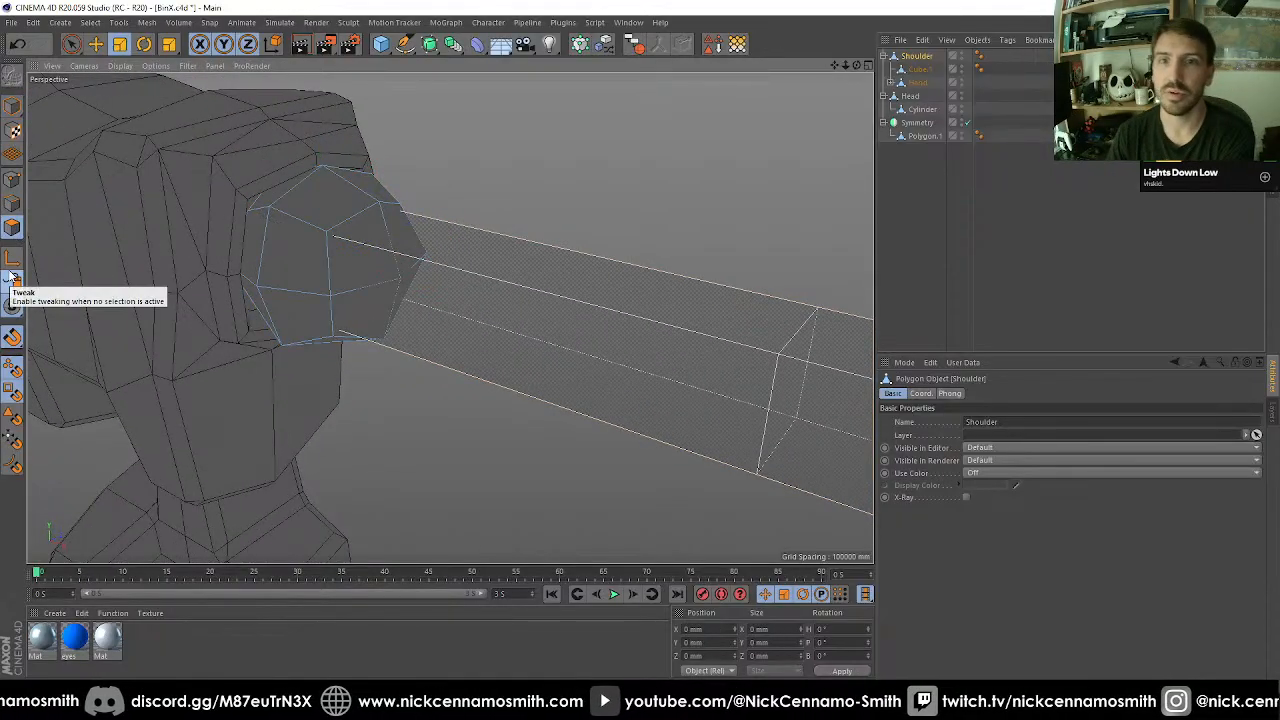
Select the polygons on the shoulder joint's outer end facing the arm and extrude them about 60 mm.
alt+drag(395, 234, 340, 254)
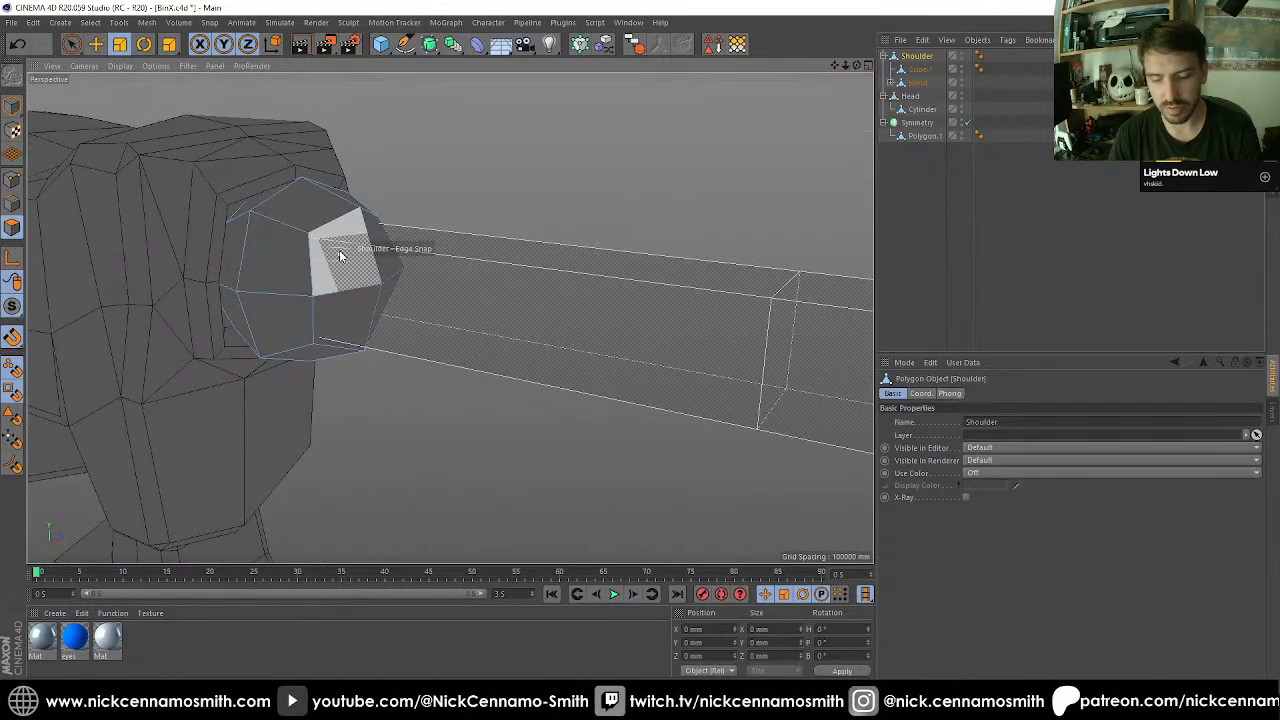
key(space)
drag(352, 260, 390, 287)
mouse_move(354, 283)
alt+mouse_down()
mouse_move(405, 287)
mouse_move(286, 251)
mouse_move(331, 251)
mouse_move(323, 243)
mouse_move(223, 237)
mouse_move(449, 243)
mouse_move(423, 303)
mouse_move(474, 333)
mouse_move(423, 333)
mouse_move(360, 374)
mouse_move(480, 329)
mouse_move(455, 333)
alt+mouse_up()
key(d)
key(ctrl+z)
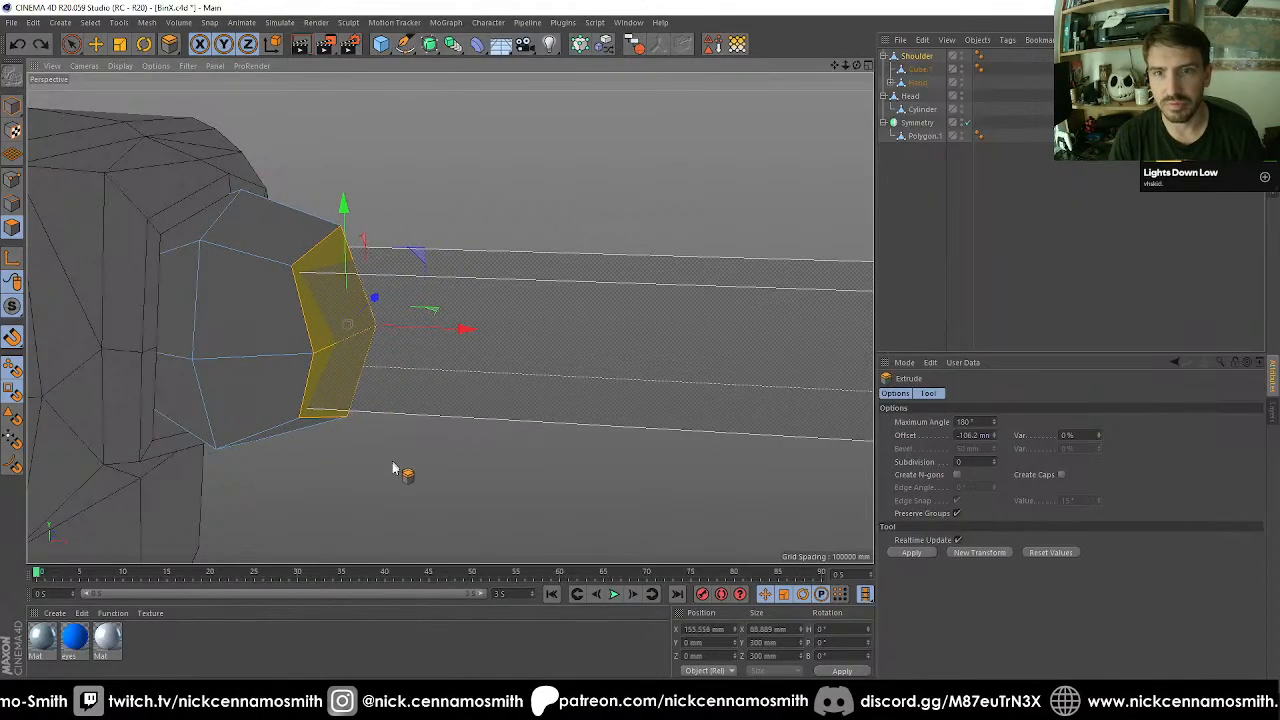
drag(393, 463, 454, 463)
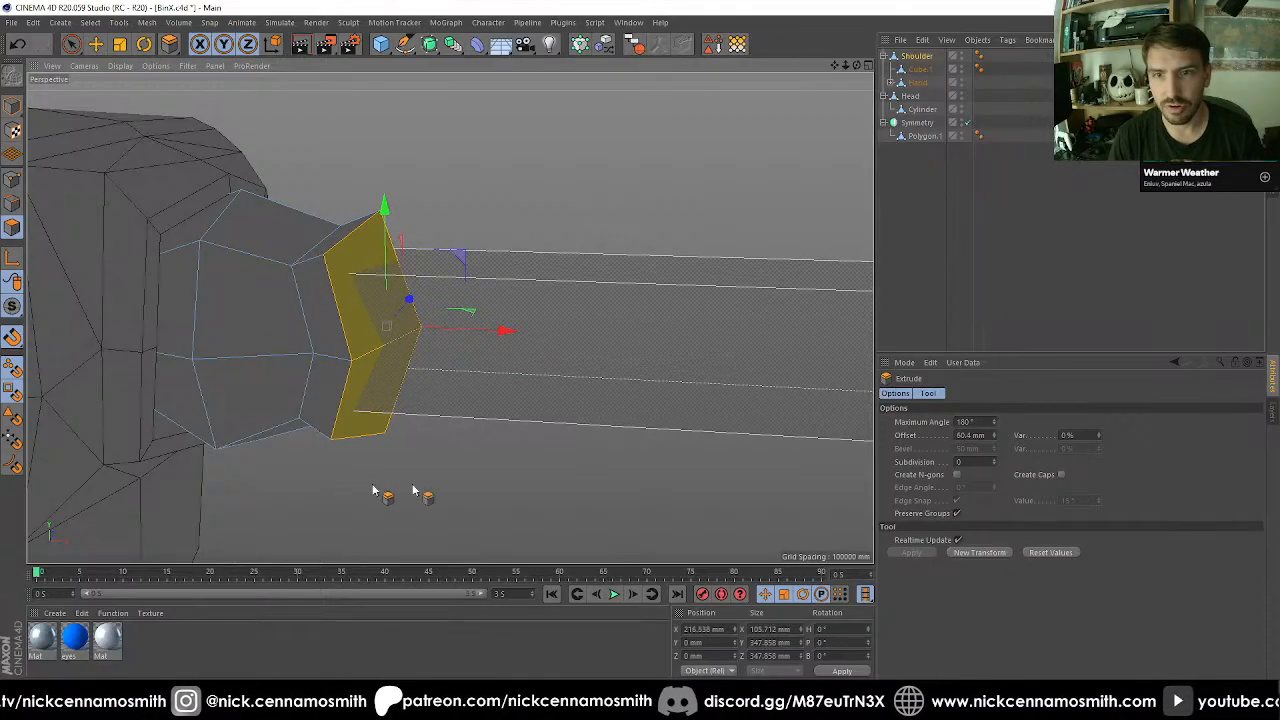
Add a second extrusion with 0 mm offset to the end polygons and scale them flat along the X axis.
click(950, 556)
text(0)
key(Return)
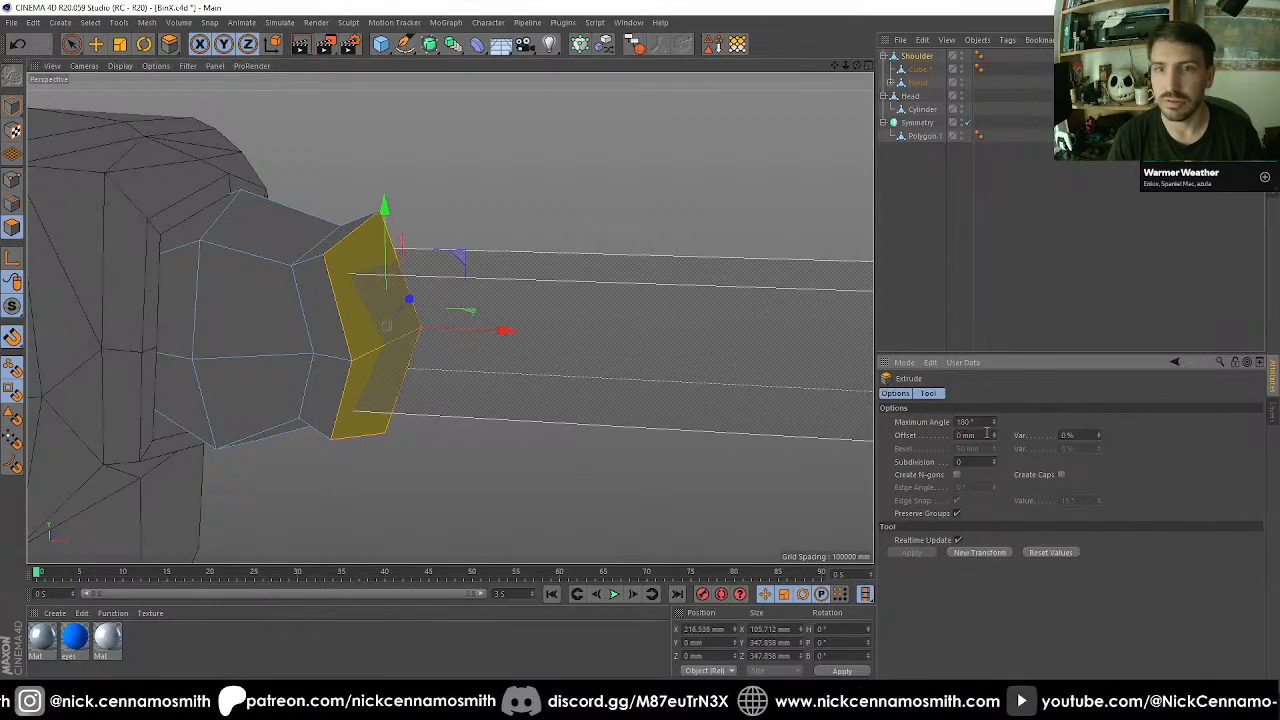
key(t)
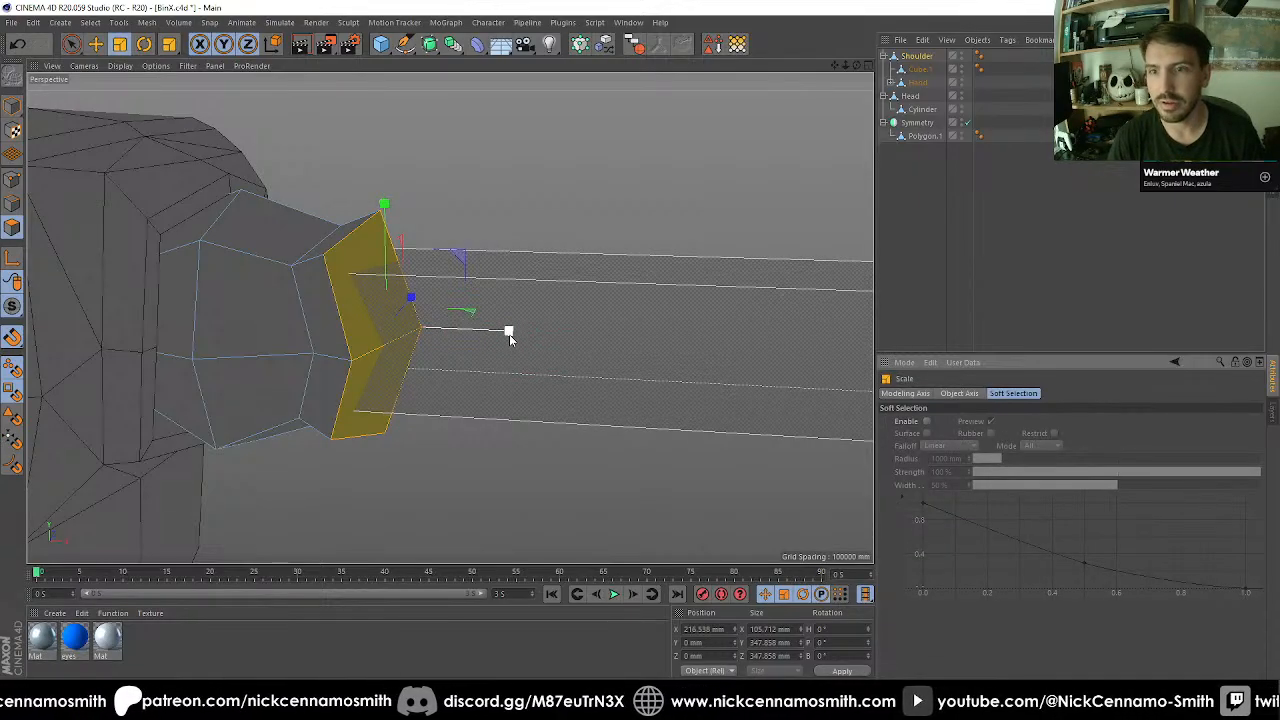
drag(509, 338, 379, 337)
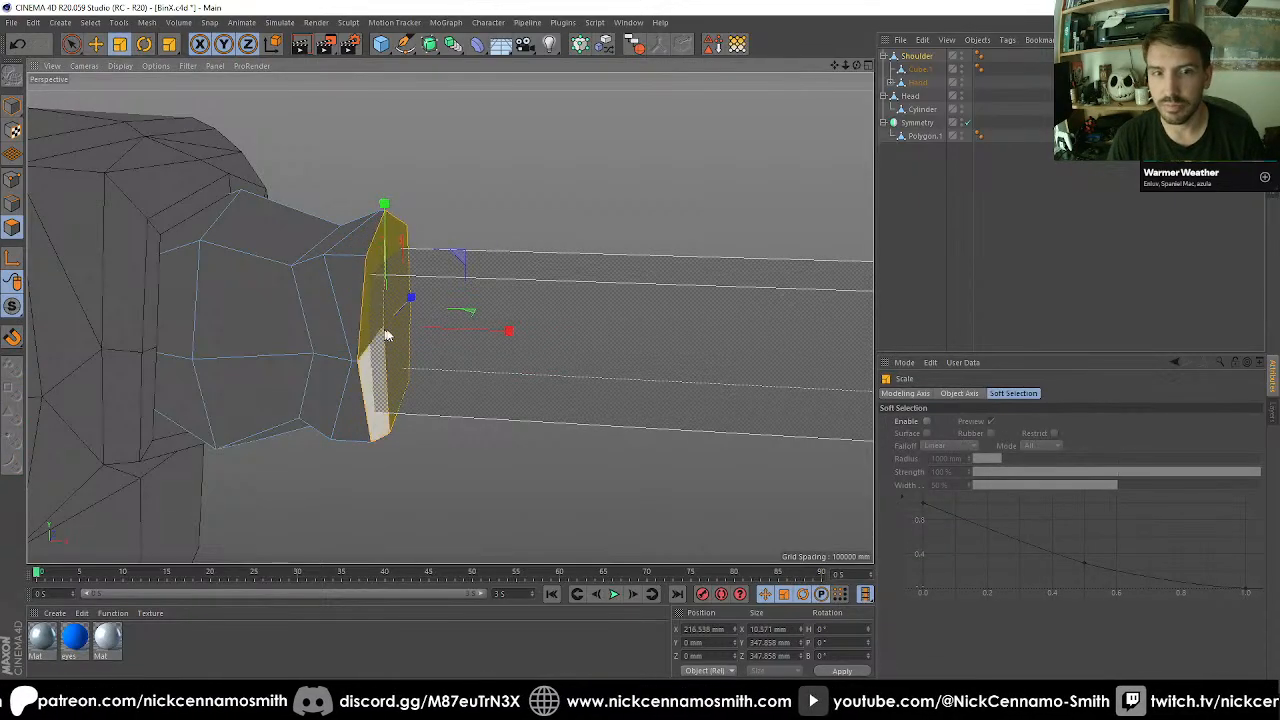
mouse_move(500, 338)
mouse_down()
mouse_move(379, 337)
mouse_move(514, 335)
mouse_up()
Move the flattened end face outward along the X axis to lengthen the upper arm section.
key(r)
key(e)
scroll(502, 337, down, 5)
alt+middle_drag(570, 365, 506, 235)
mouse_move(506, 235)
alt+mouse_down()
mouse_move(550, 260)
mouse_move(480, 237)
mouse_move(491, 251)
alt+mouse_up()
alt+middle_drag(491, 251, 418, 283)
scroll(417, 272, up, 4)
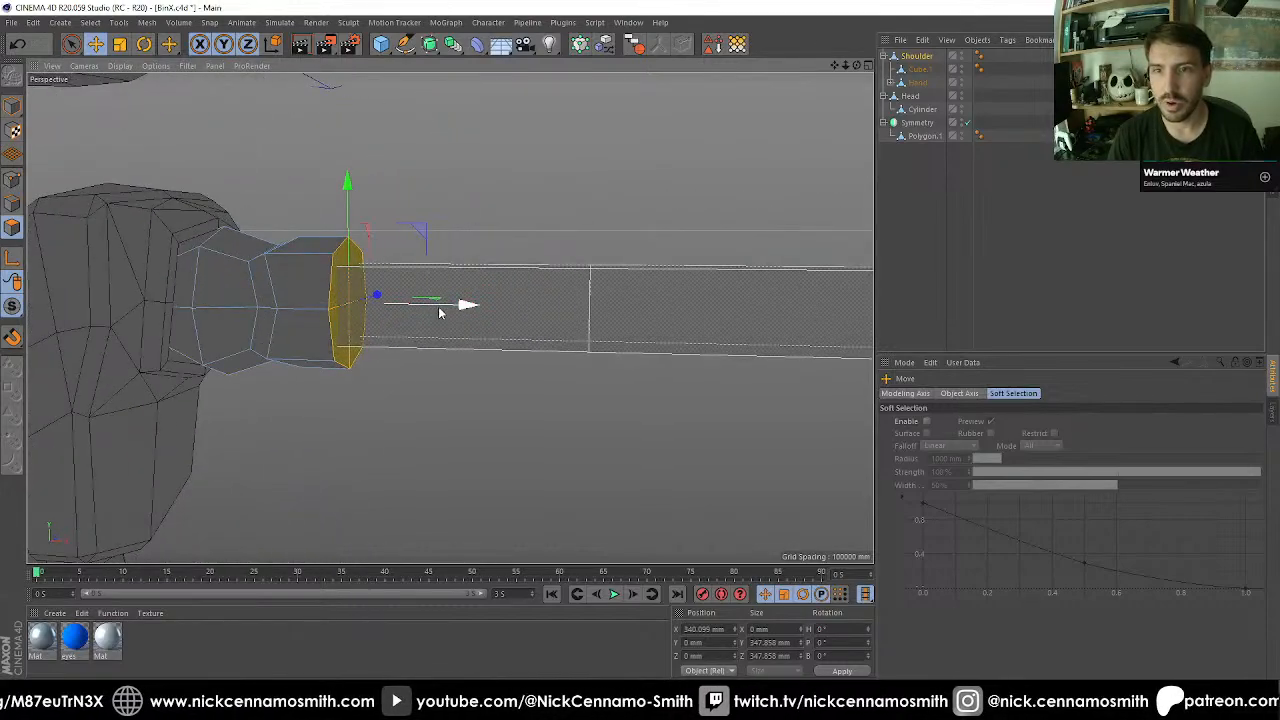
mouse_move(440, 313)
alt+mouse_down()
mouse_move(500, 302)
mouse_move(497, 262)
mouse_move(435, 299)
alt+mouse_up()
Inset the flat end face to about 283 mm across and extrude it outward about 91 mm.
key(i)
drag(656, 254, 340, 351)
key(d)
alt+middle_drag(397, 374, 311, 377)
drag(311, 377, 400, 377)
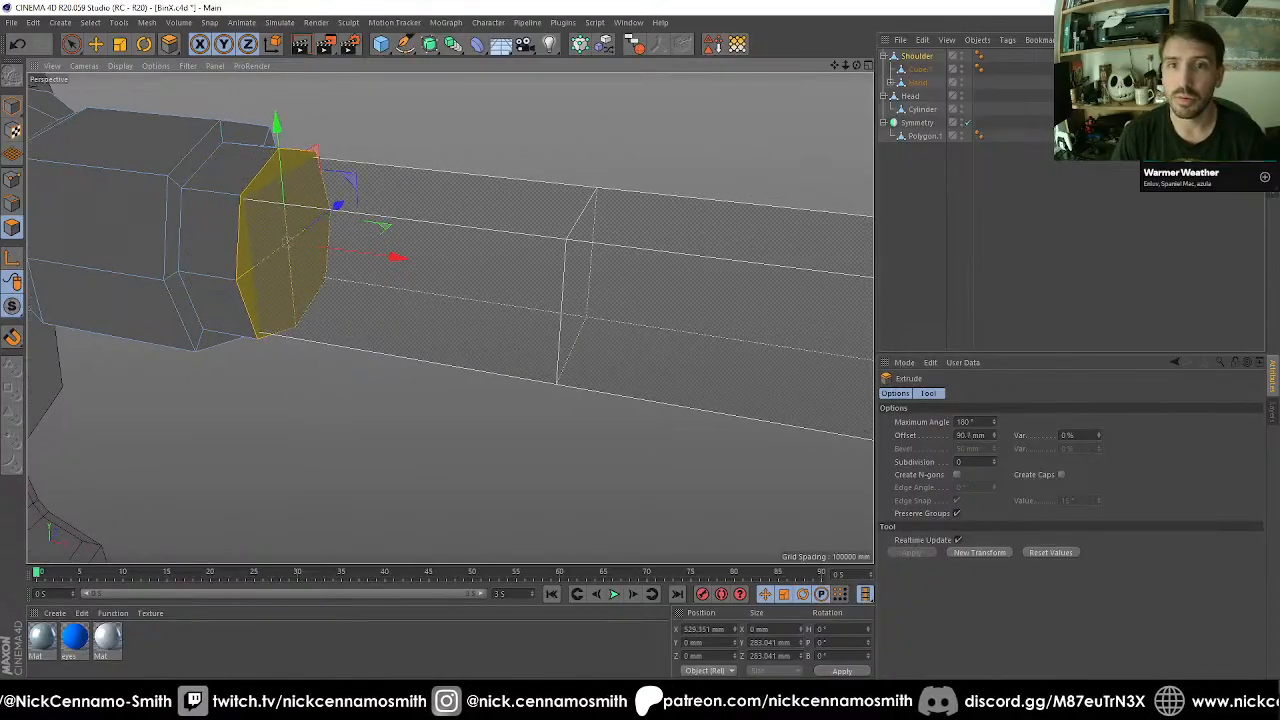
Select the lower half of the extruded end face and extrude it about 453 mm towards the hand.
key(space)
alt+drag(283, 294, 461, 372)
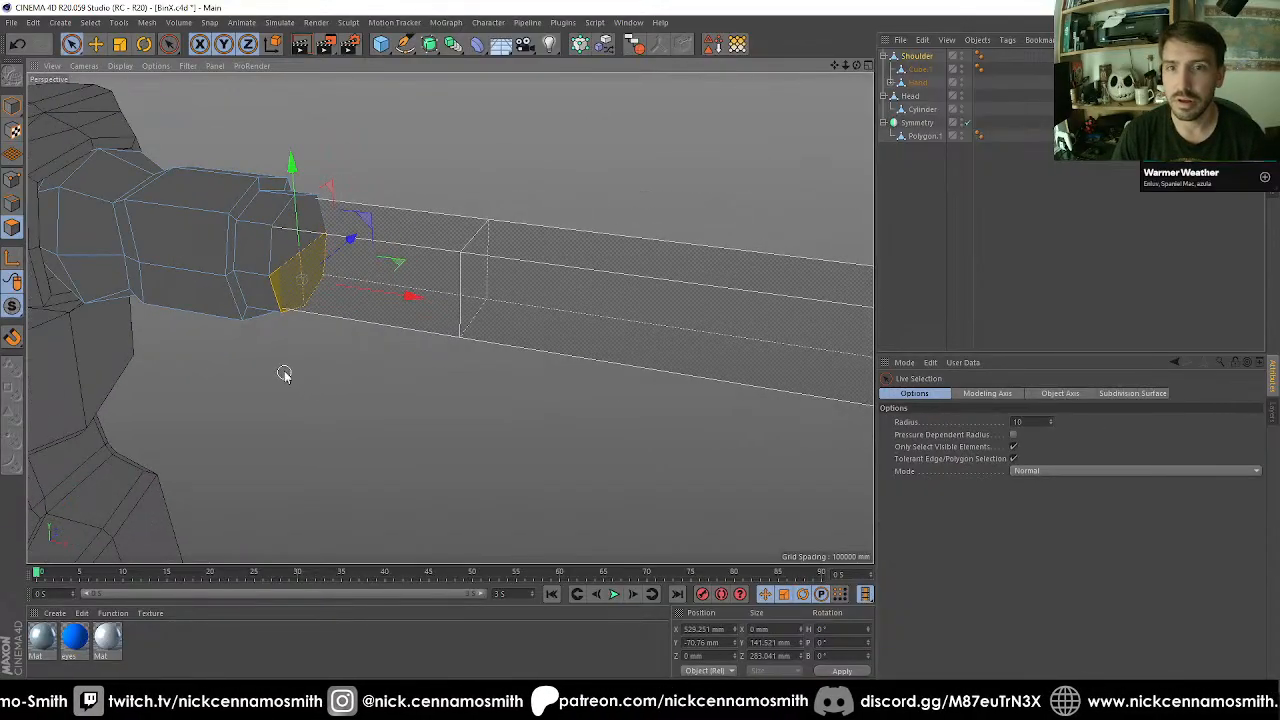
alt+drag(284, 373, 314, 337)
alt+middle_drag(403, 340, 251, 360)
alt+drag(251, 360, 257, 374)
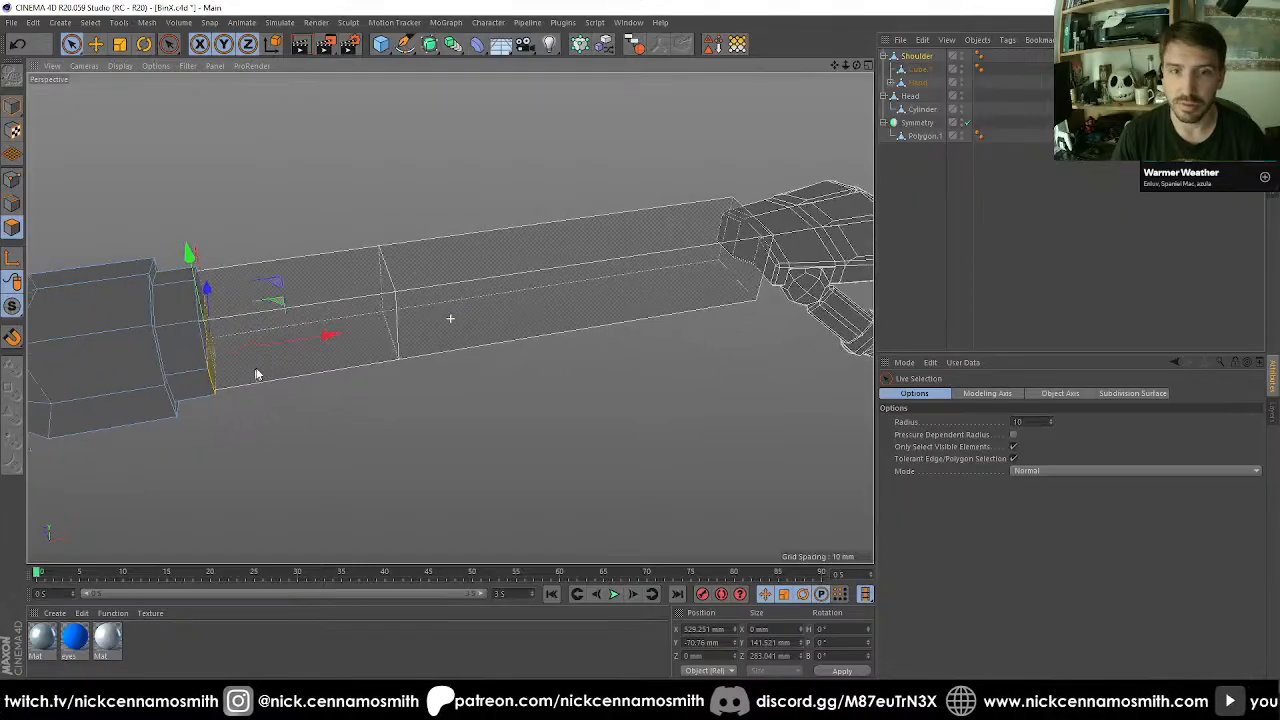
key(space)
drag(305, 447, 385, 447)
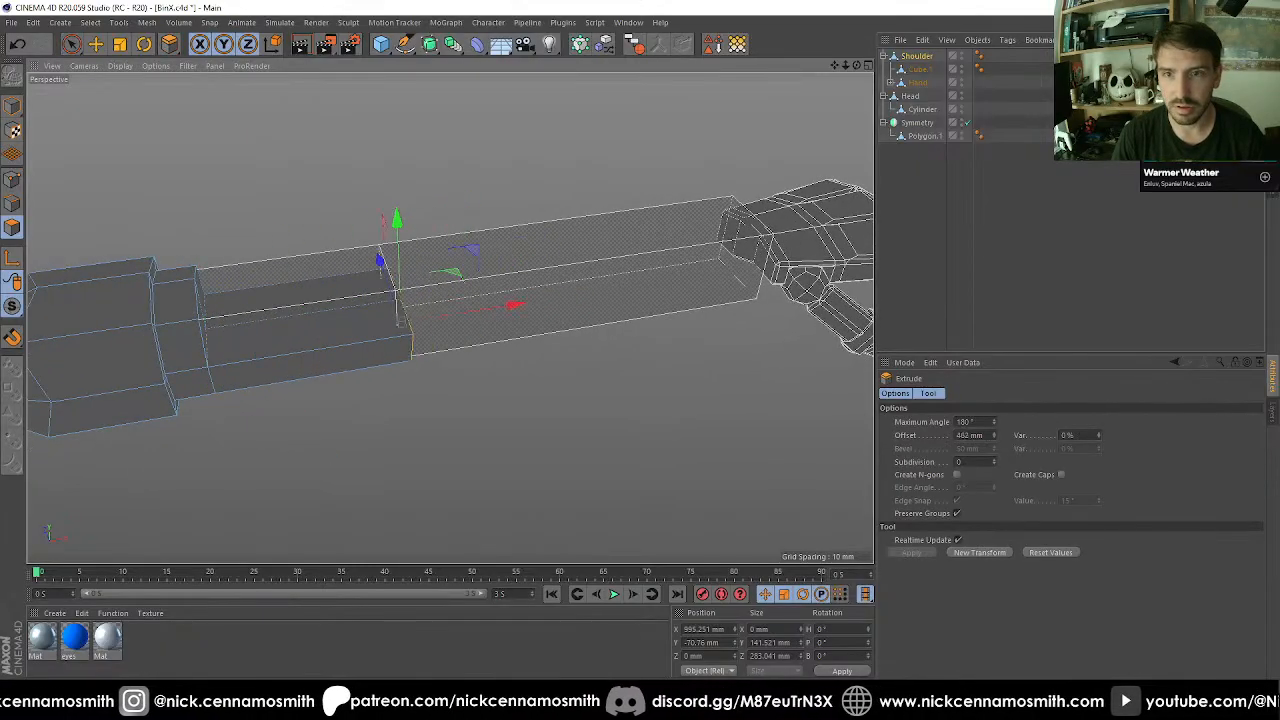
Enable snapping and, in the top view, align the extruded end with the arm block's middle edge along X.
key(F2)
scroll(537, 157, up, 4)
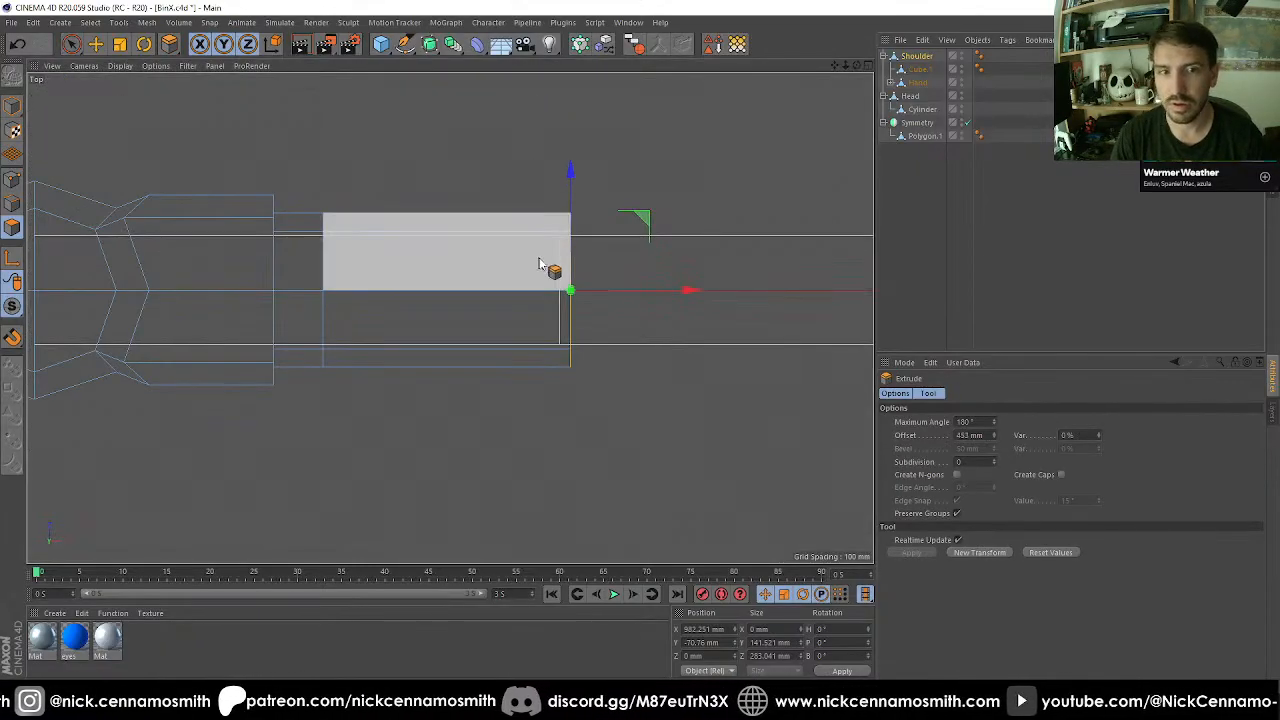
key(shift+s)
drag(636, 291, 622, 290)
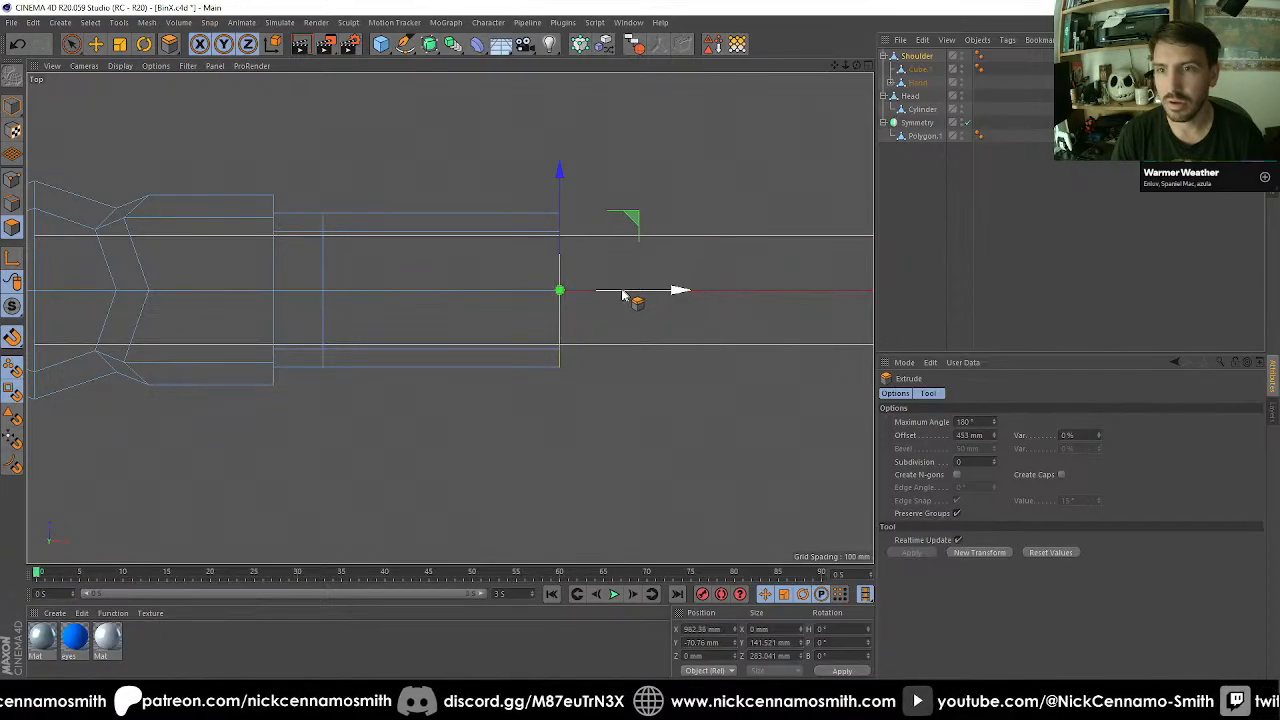
scroll(509, 331, down, 3)
scroll(500, 314, up, 3)
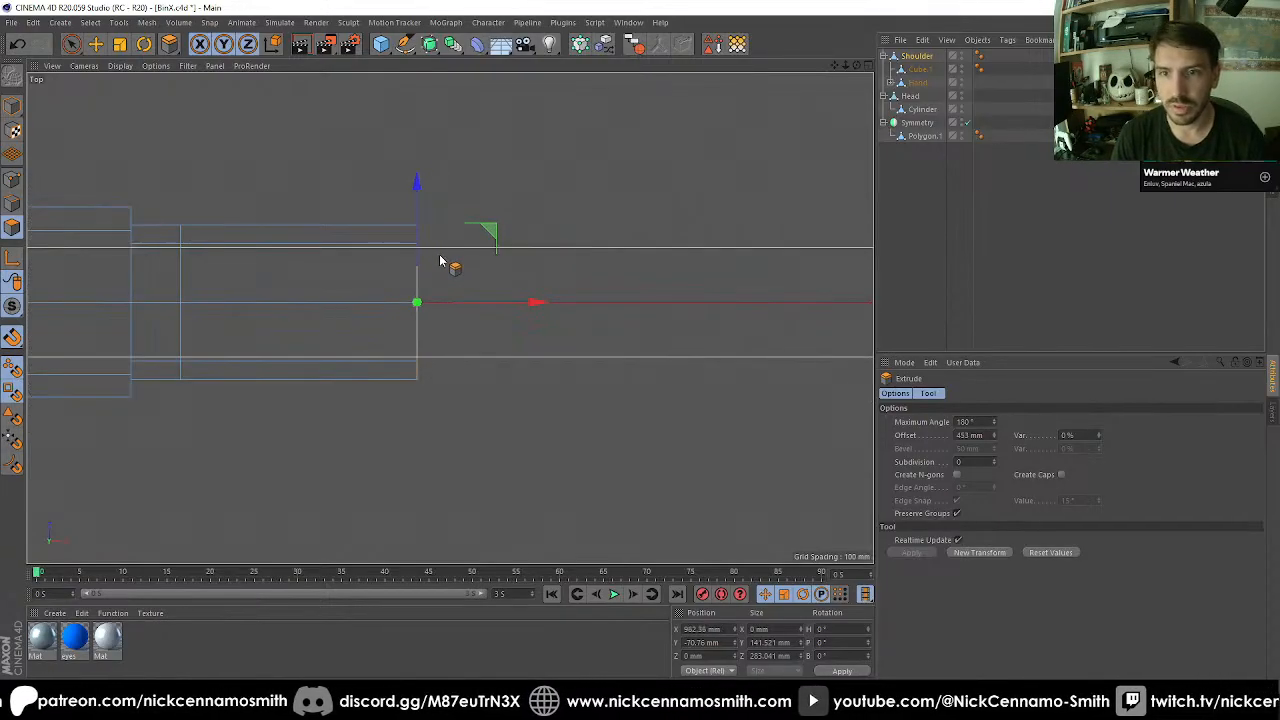
Reuse the end face's Z size as the offset and extrude that face by another 283.041 mm.
key(F1)
alt+drag(428, 292, 426, 352)
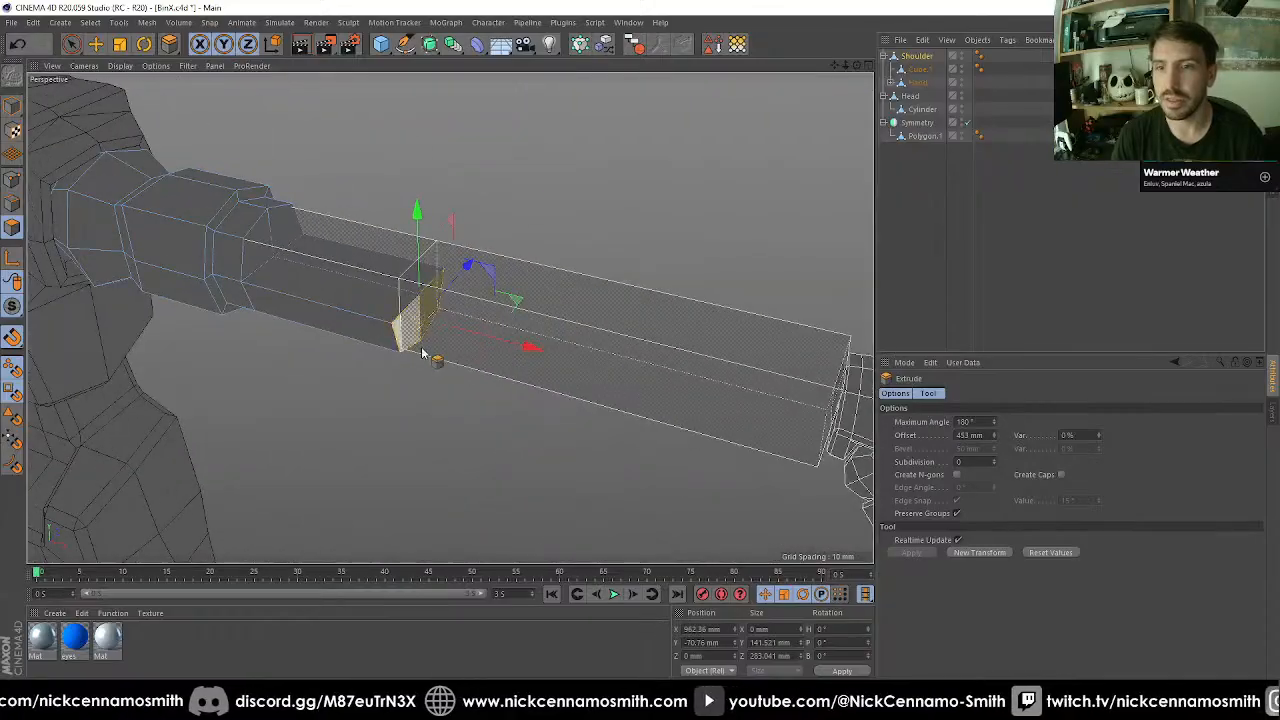
scroll(410, 273, up, 2)
alt+drag(415, 270, 385, 287)
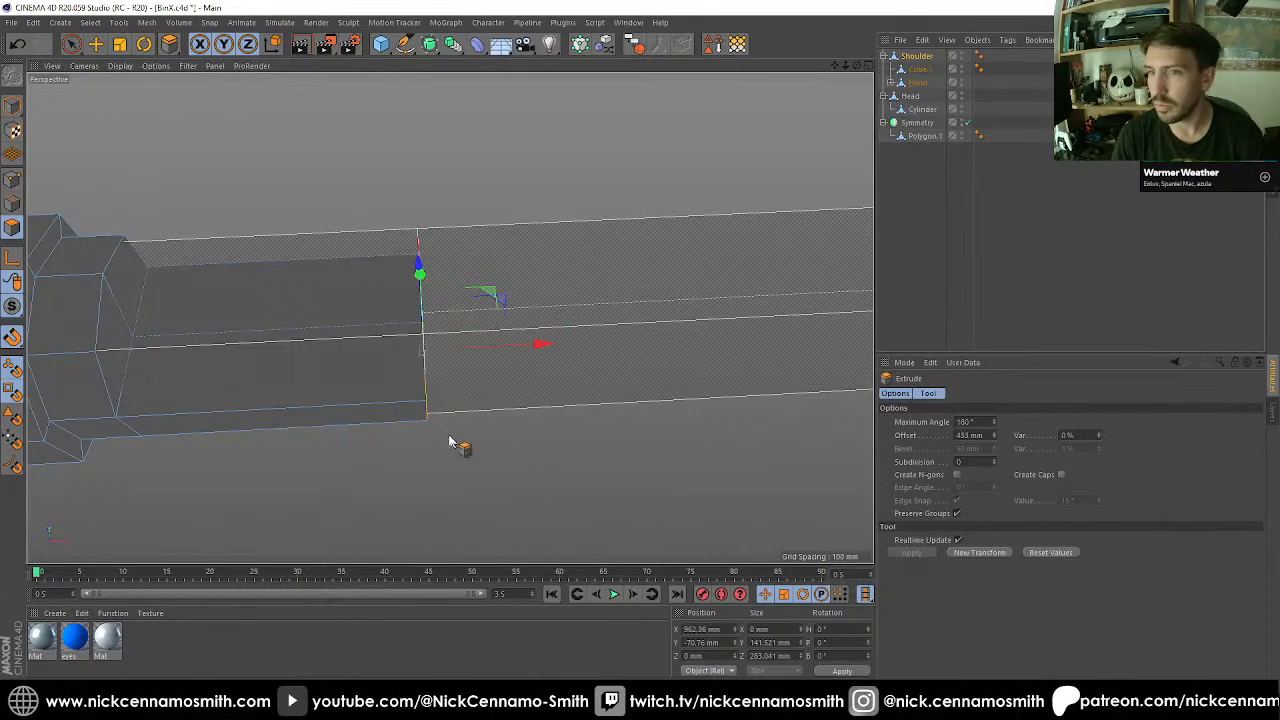
alt+drag(449, 318, 834, 549)
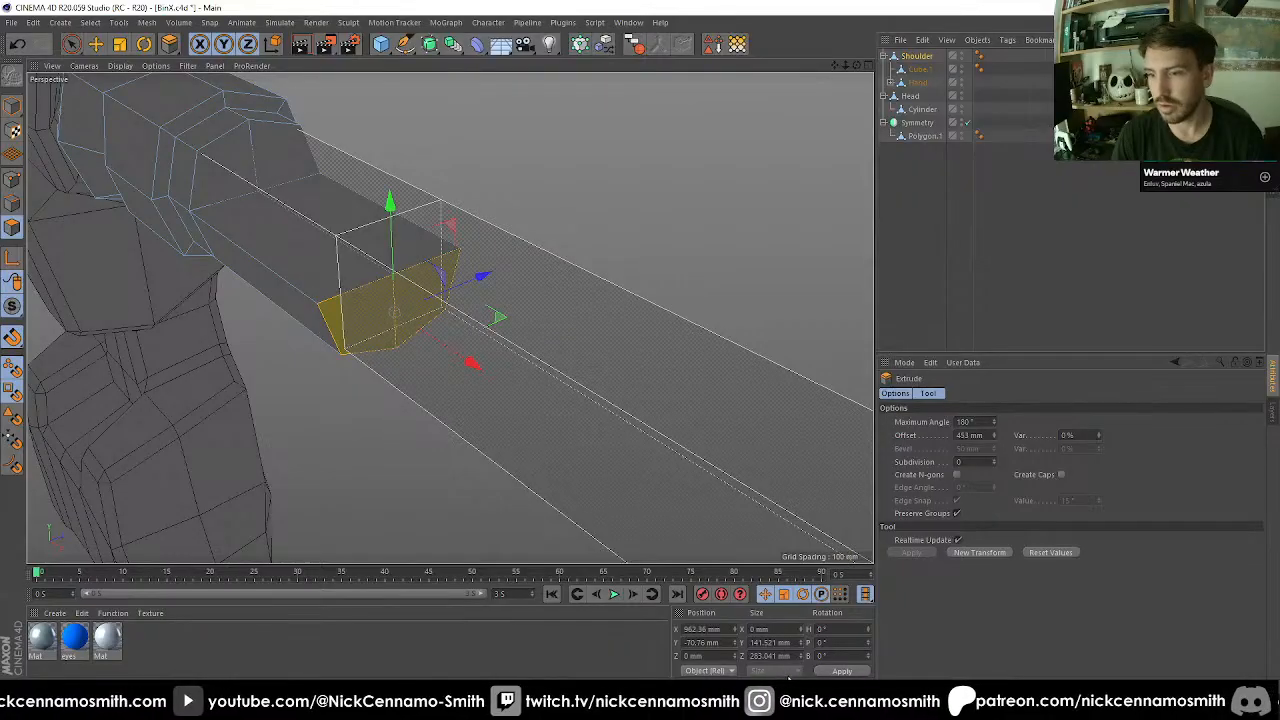
click(790, 656)
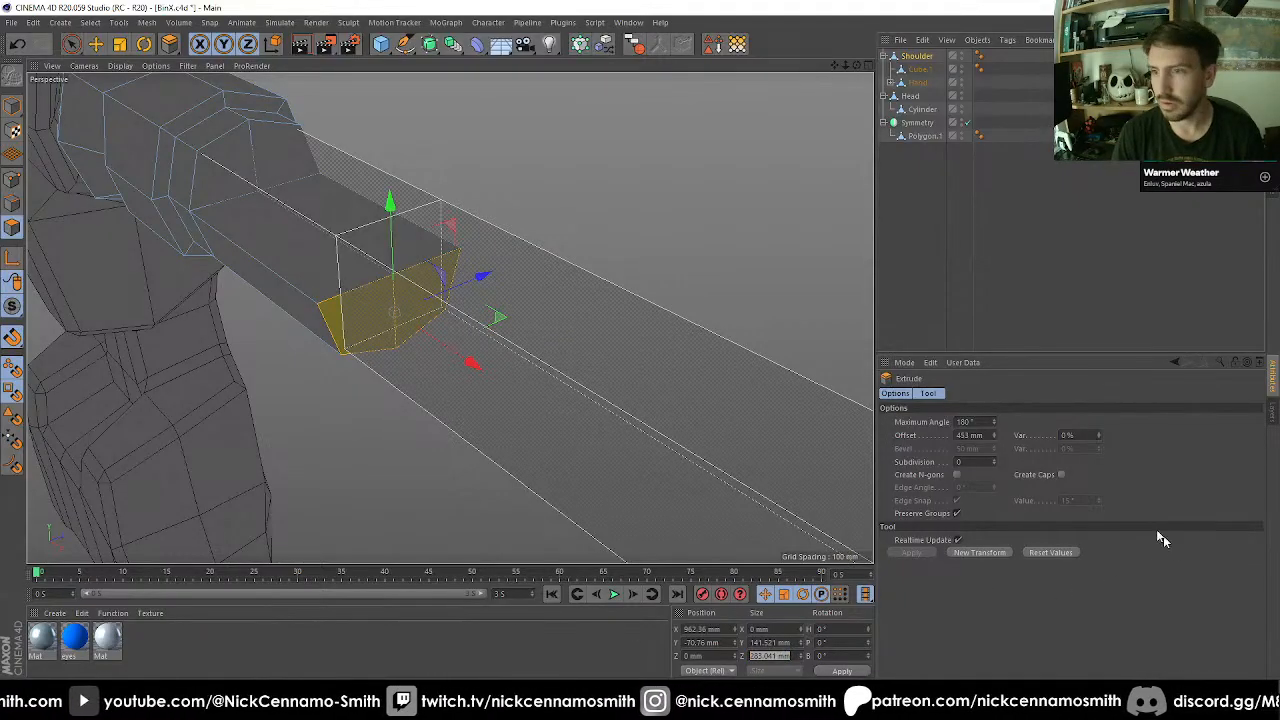
click(975, 553)
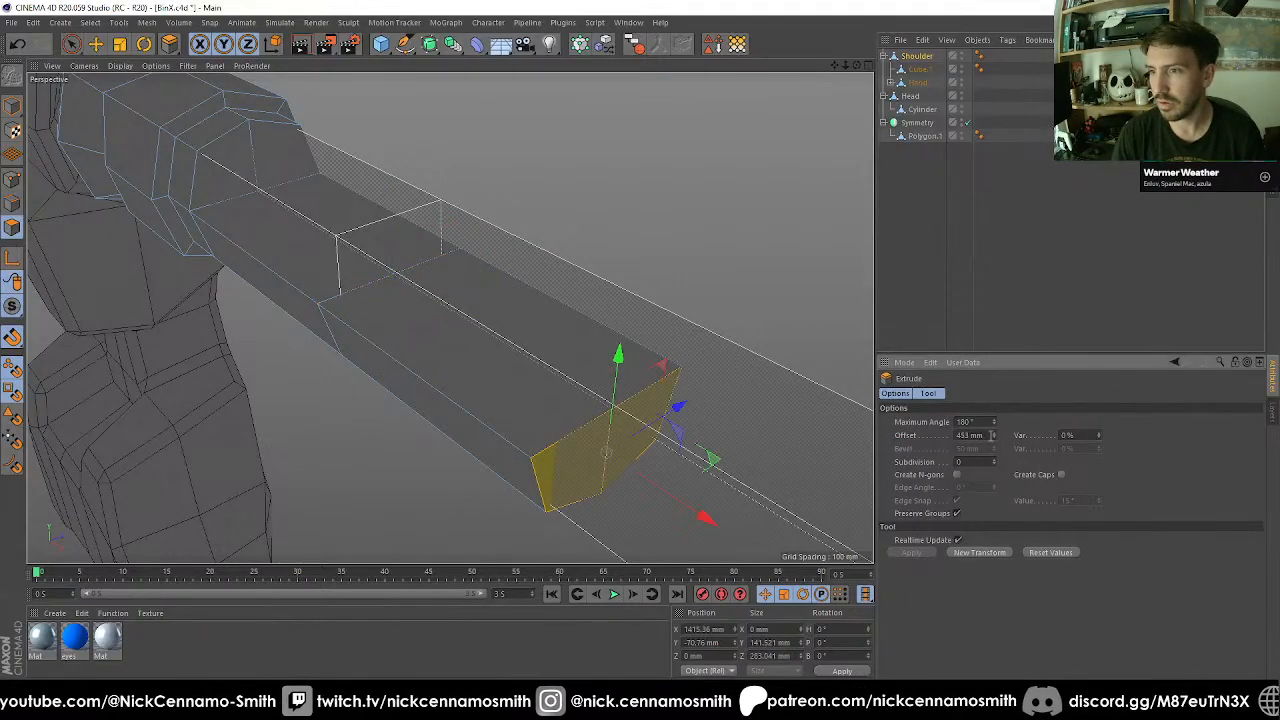
key(Return)
Select the two outer vertical corner edges of the extruded end face.
scroll(649, 310, down, 6)
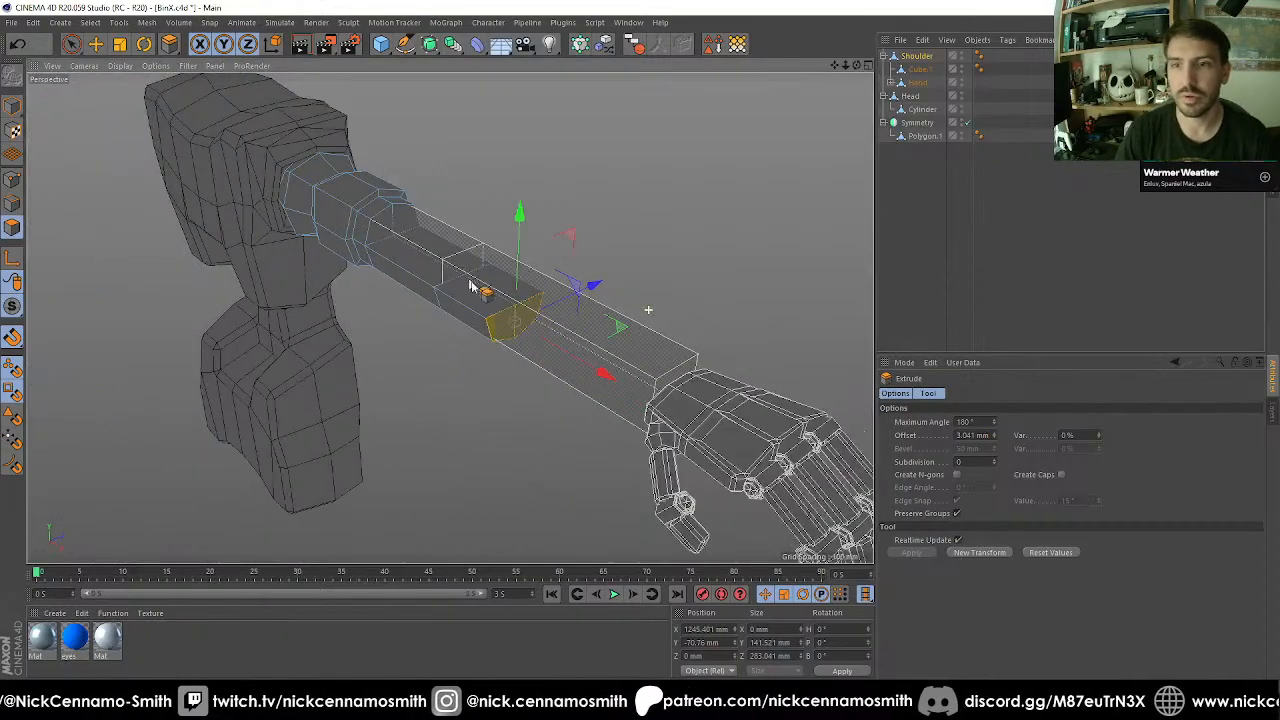
alt+drag(463, 272, 213, 331)
scroll(508, 364, up, 5)
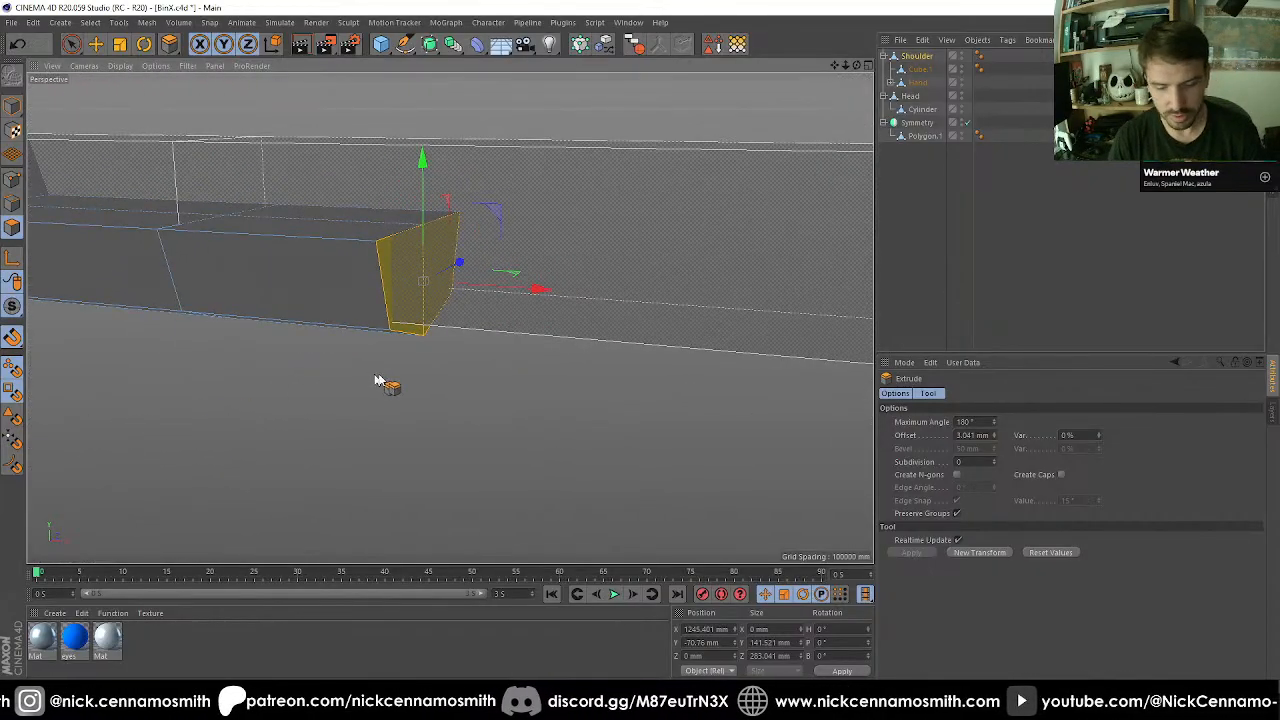
key(space)
click(13, 203)
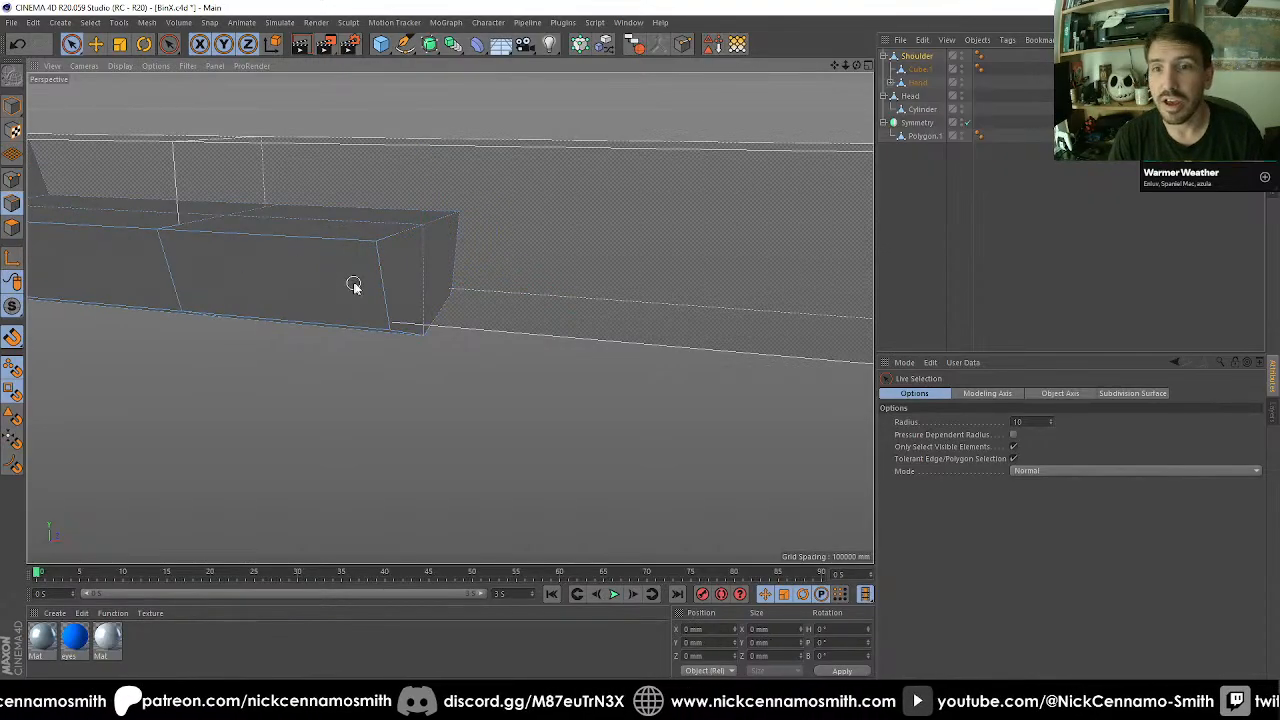
click(384, 283)
shift+click(457, 234)
alt+drag(509, 320, 464, 252)
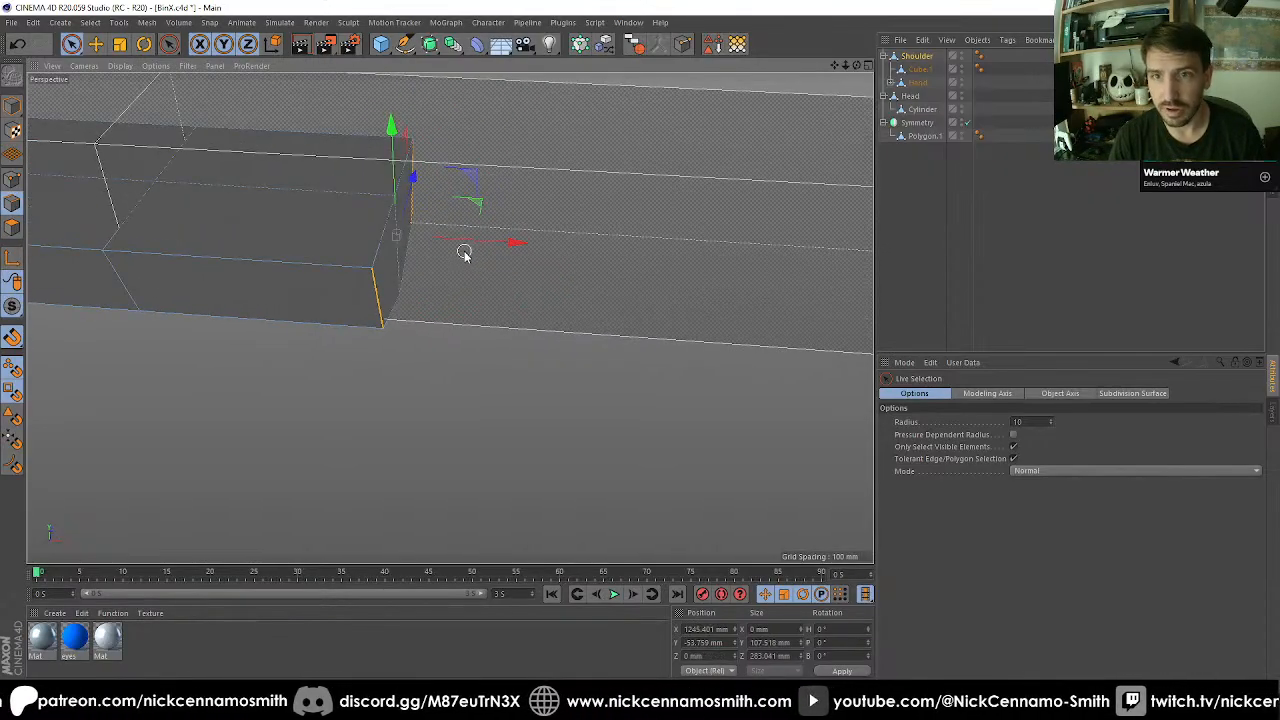
Bevel the two corner edges with a 150 mm offset and 2 subdivisions.
key(m)
key(s)
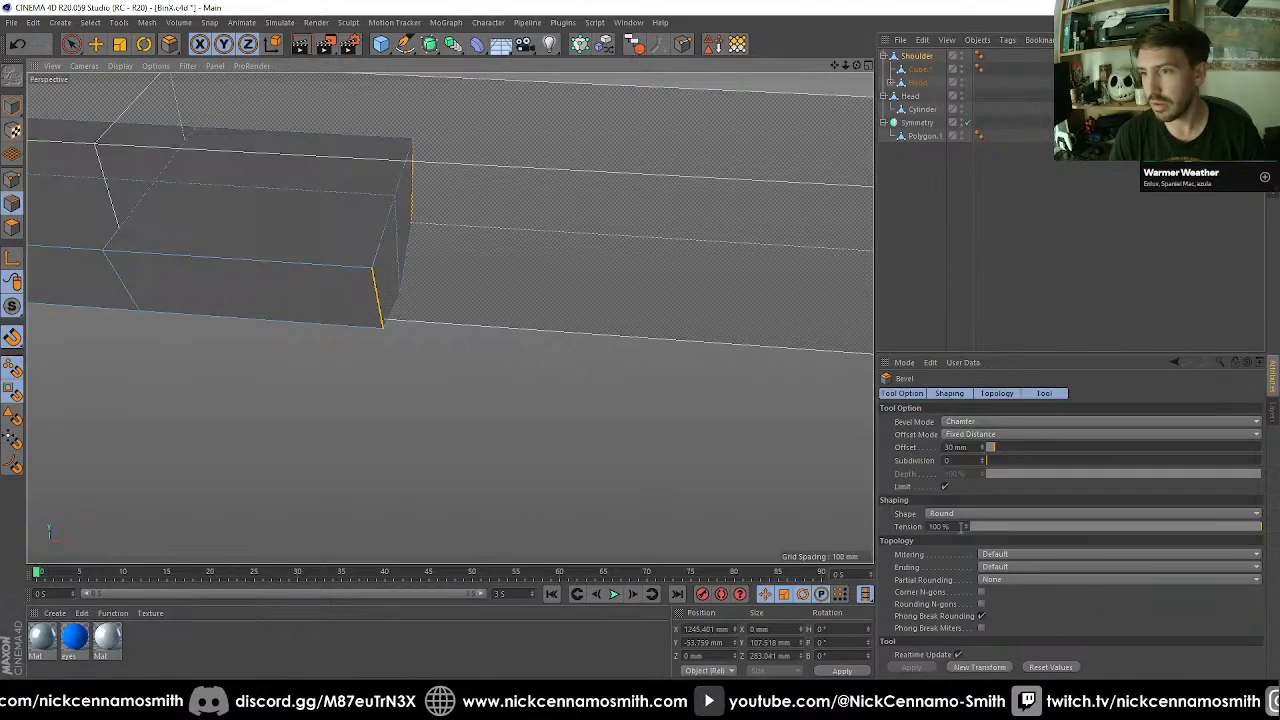
click(984, 668)
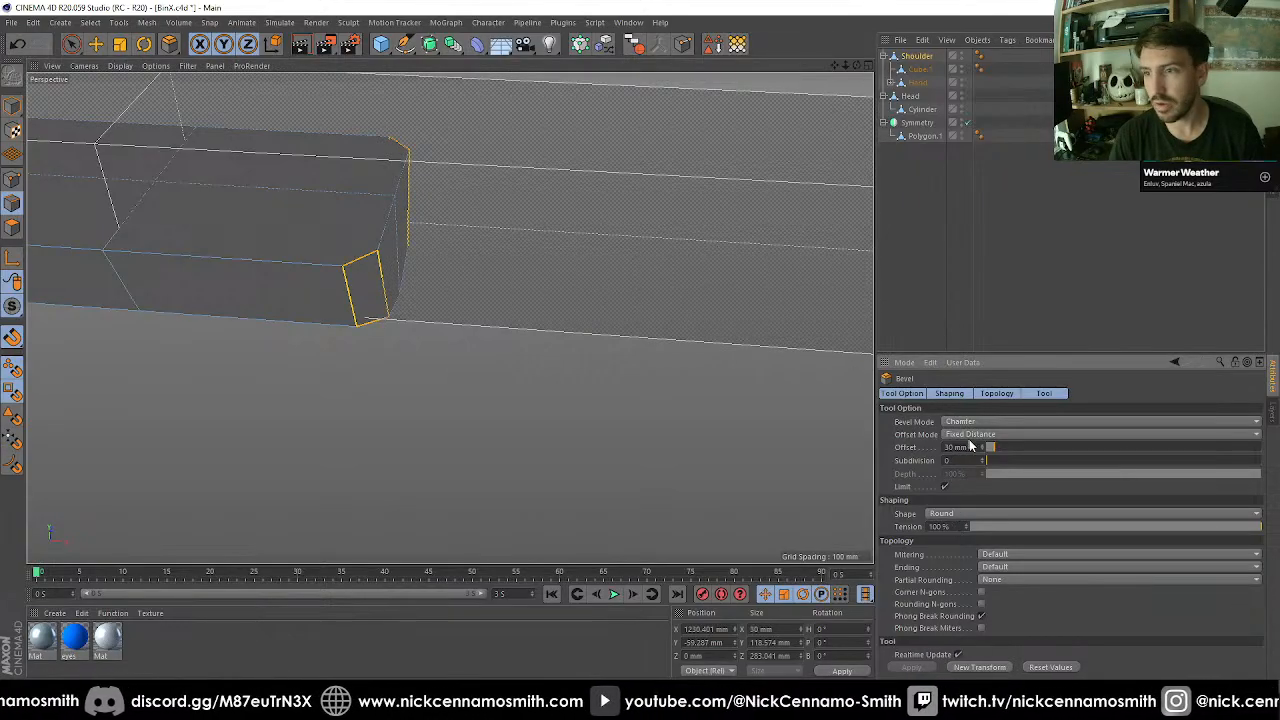
drag(986, 459, 986, 461)
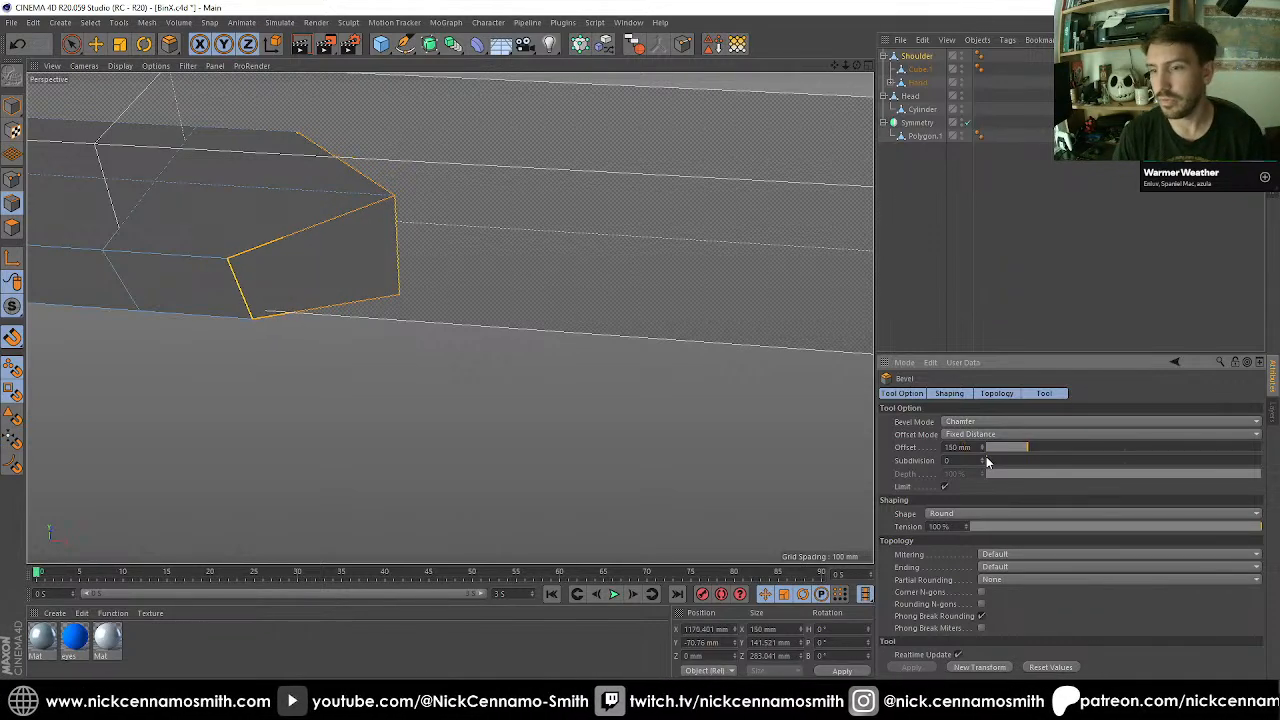
click(981, 460)
click(981, 460)
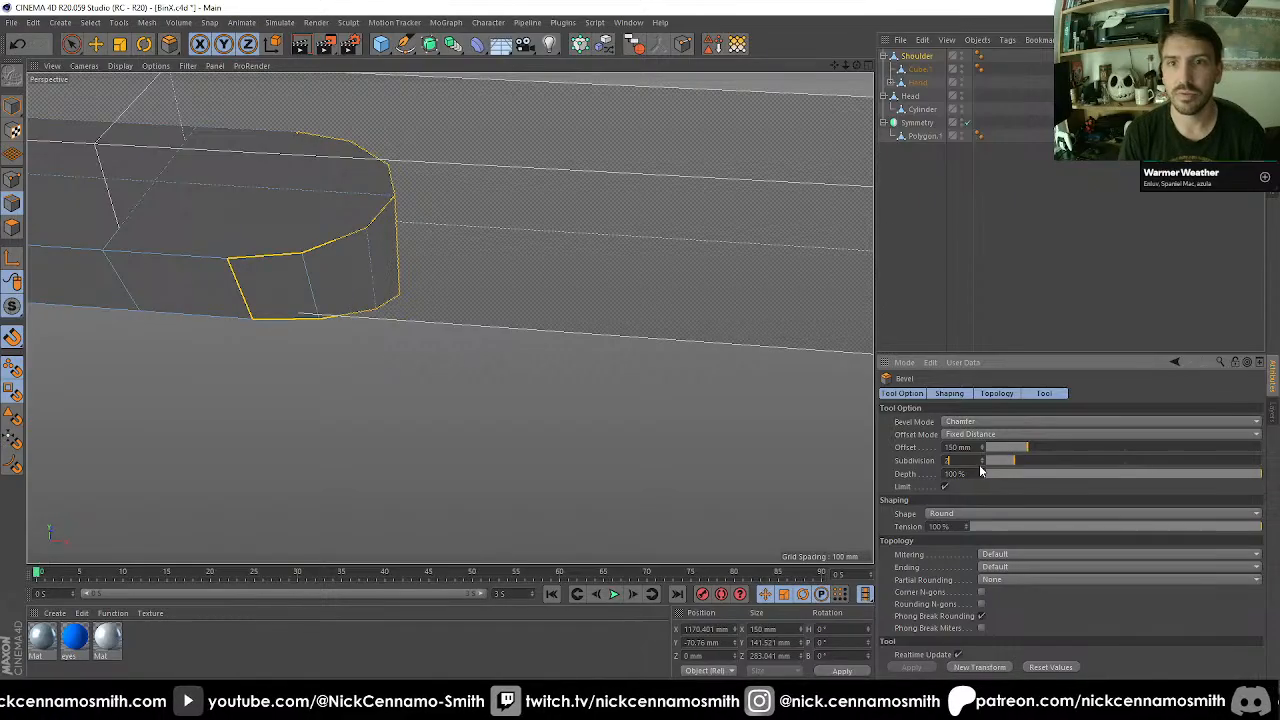
In the top view, select all points of the rounded end section from the arm block's middle edge outwards.
key(F2)
scroll(524, 288, down, 4)
scroll(600, 317, up, 5)
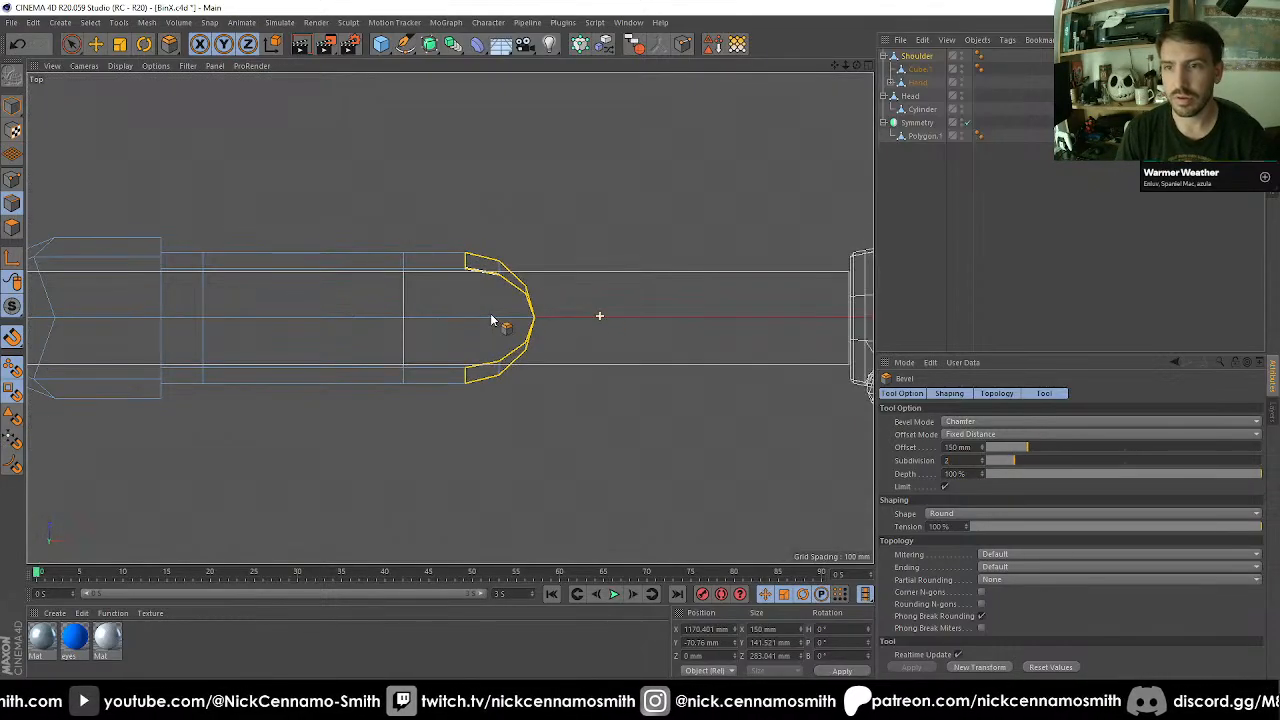
click(13, 178)
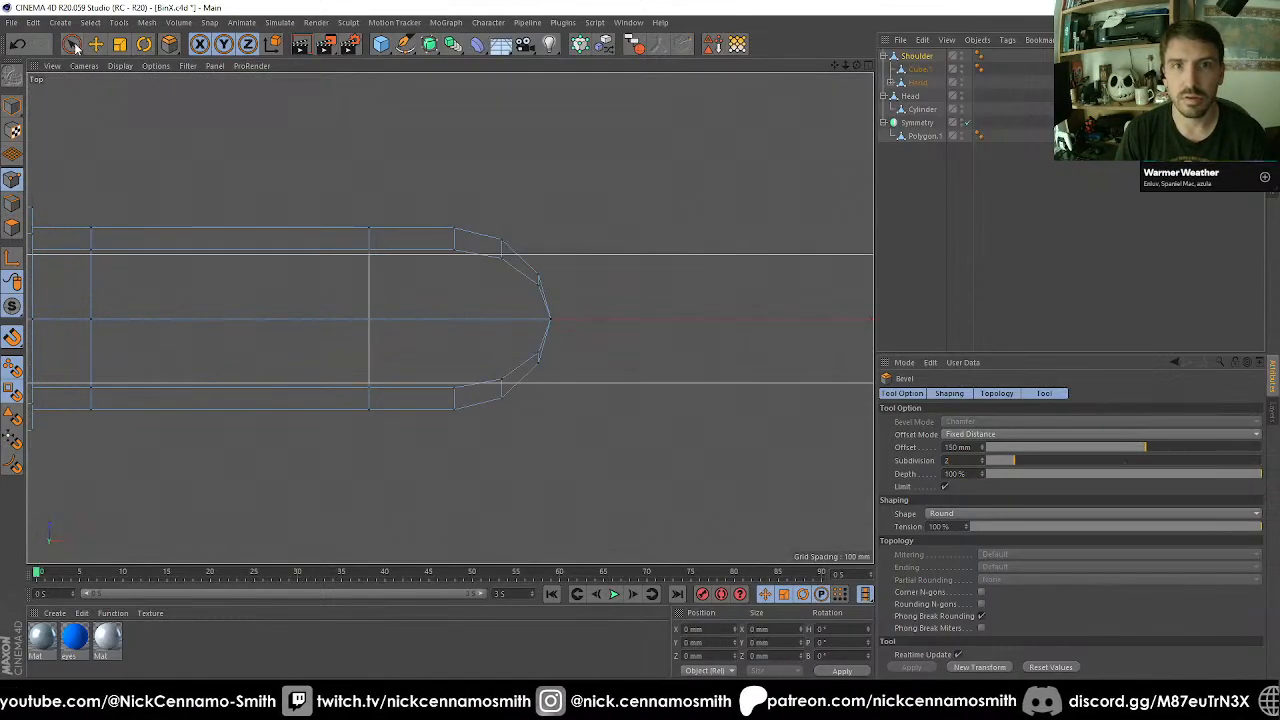
drag(72, 44, 145, 95)
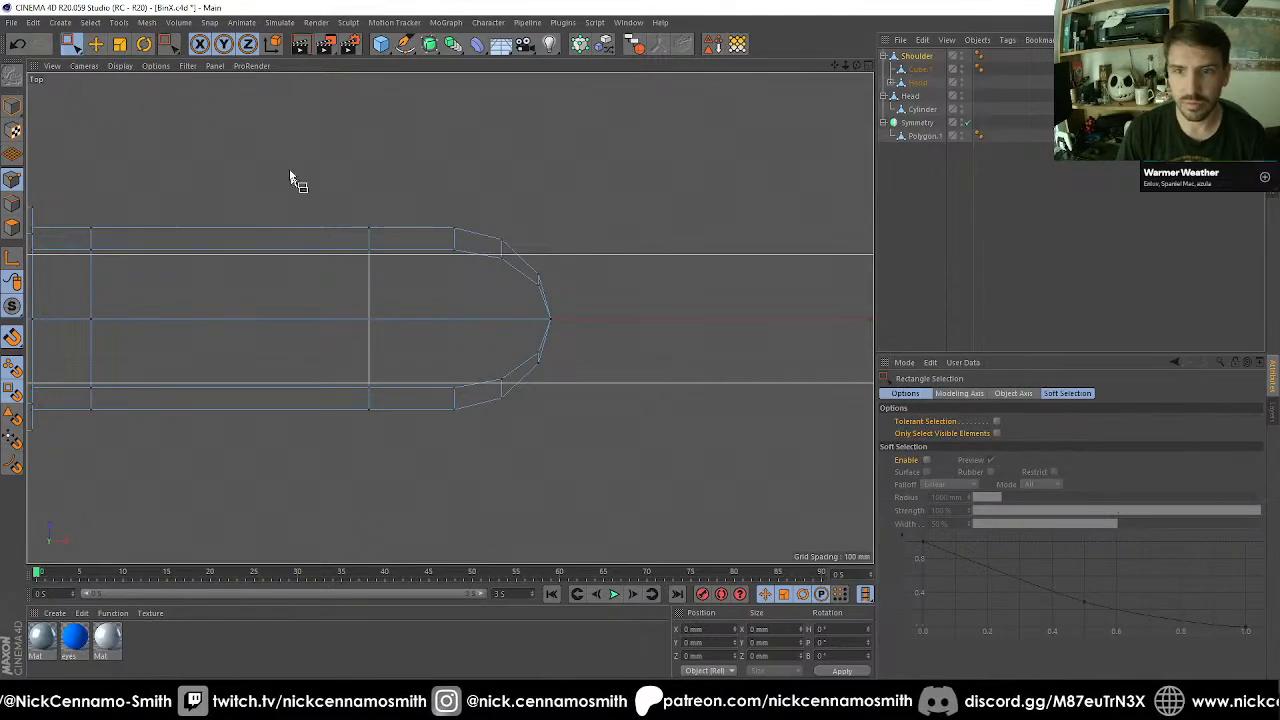
drag(274, 144, 605, 468)
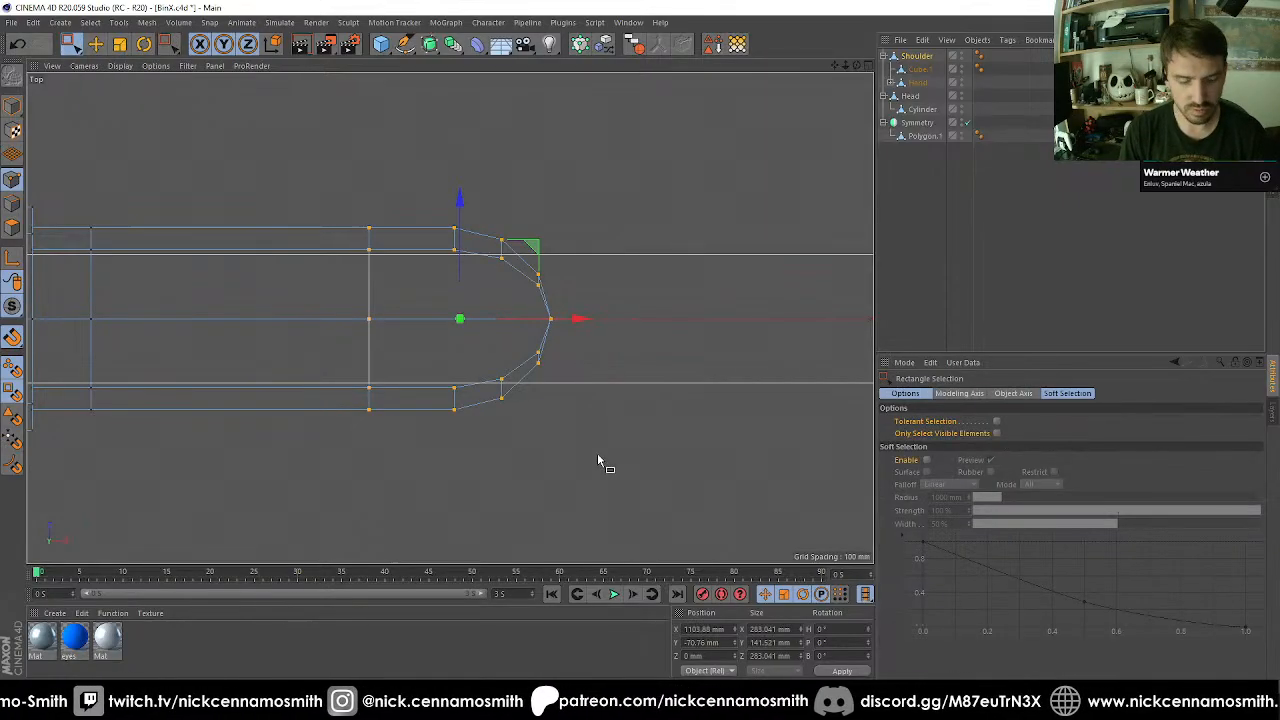
right_click(598, 459)
key(Escape)
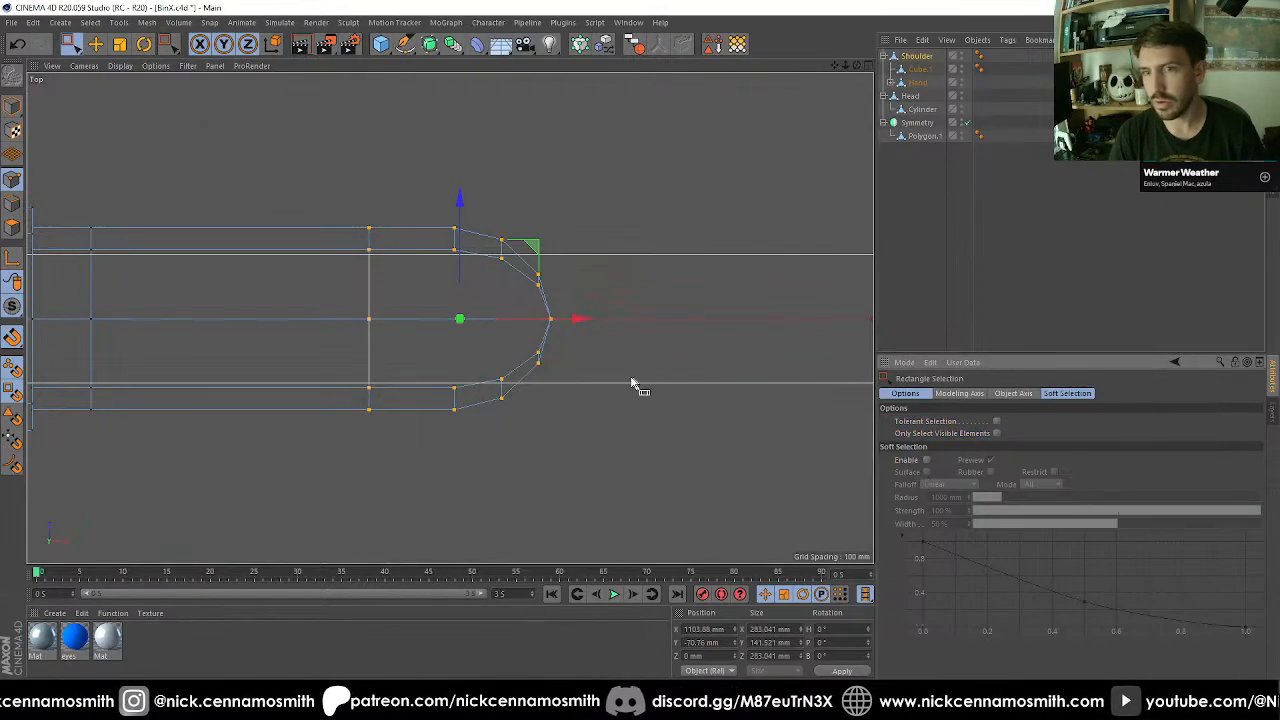
key(ctrl+a)
scroll(471, 268, down, 3)
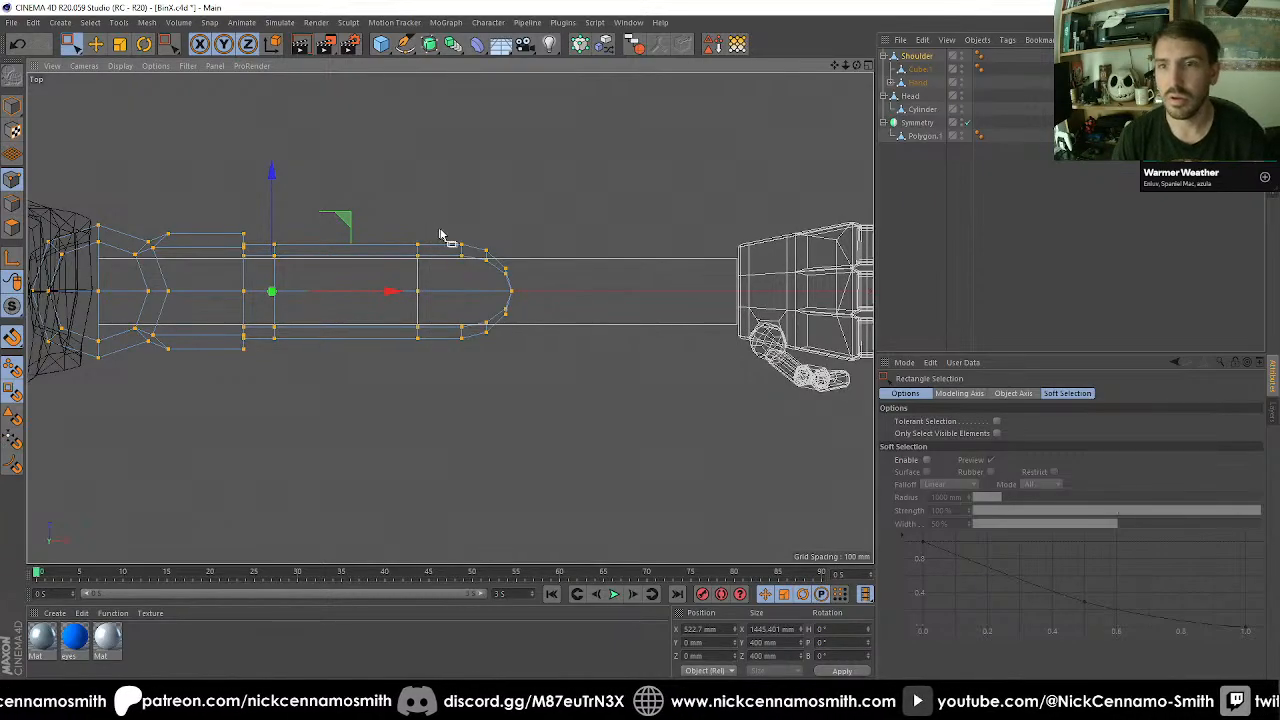
scroll(448, 237, up, 3)
drag(363, 225, 632, 482)
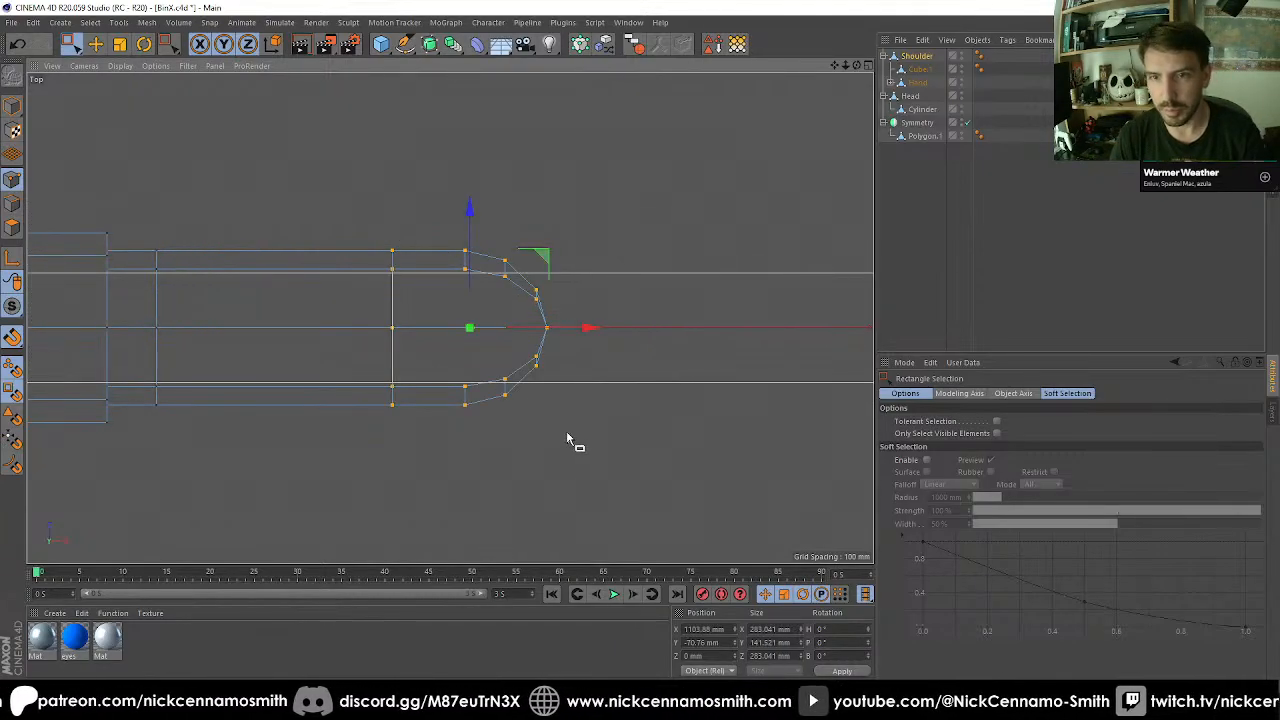
Place the modelling axis on the arm block's middle edge and scale the rounded end to about 226 mm along X.
key(e)
drag(585, 336, 491, 335)
key(l)
key(t)
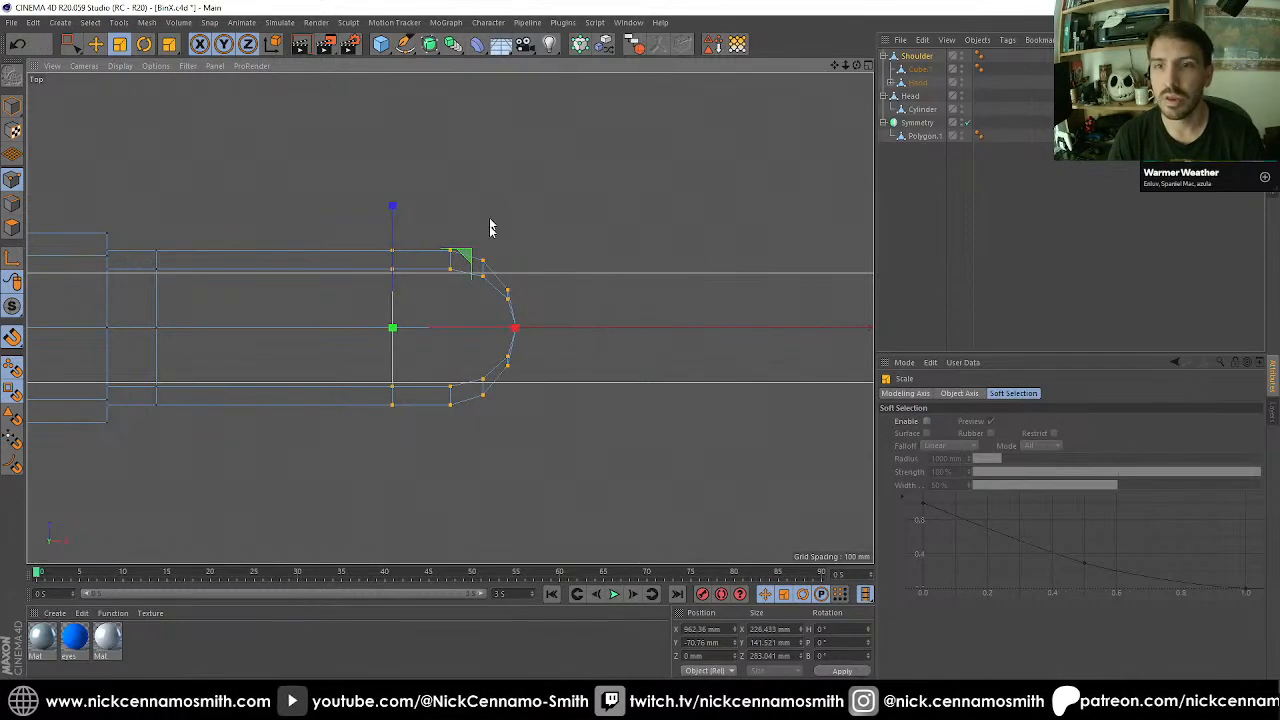
key(F1)
mouse_move(490, 230)
alt+mouse_down()
mouse_move(471, 306)
mouse_move(412, 392)
alt+mouse_up()
scroll(480, 340, down, 6)
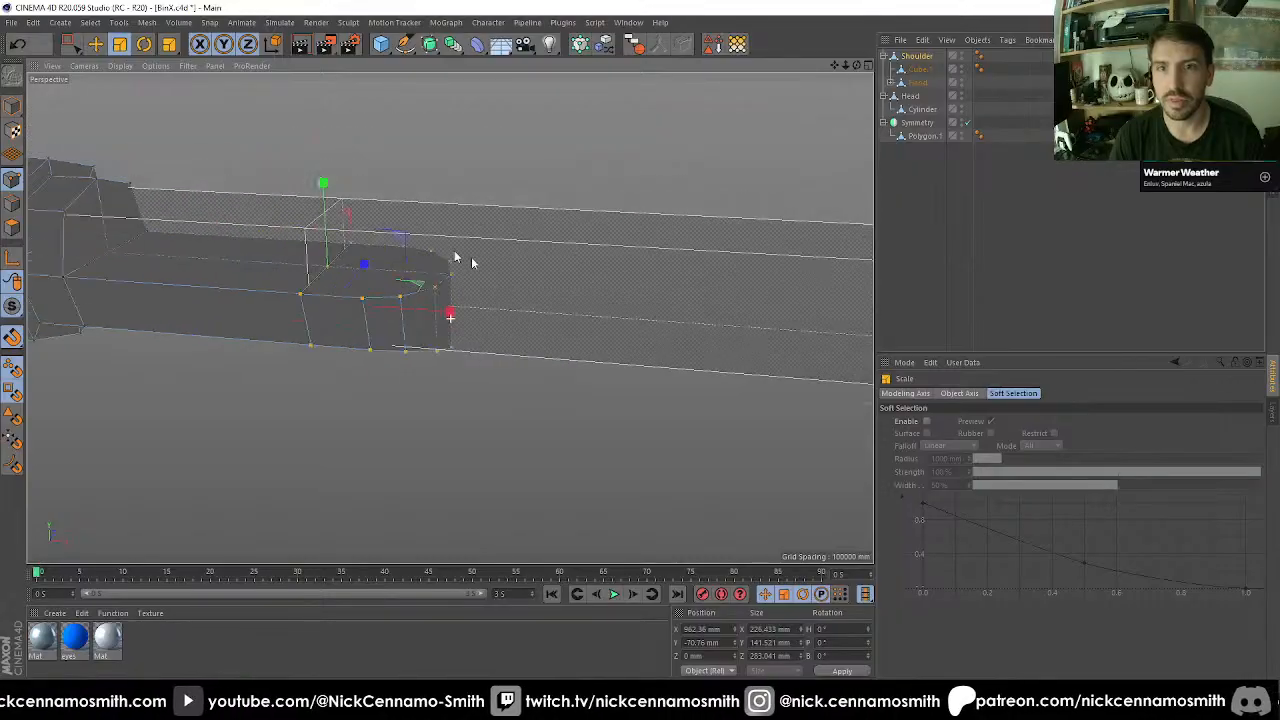
alt+drag(480, 350, 511, 451)
alt+middle_drag(511, 451, 514, 382)
alt+drag(508, 360, 500, 260)
Undo the scaling, the bevel and the last 283.041 mm extrusion of the arm's end.
key(ctrl+z)
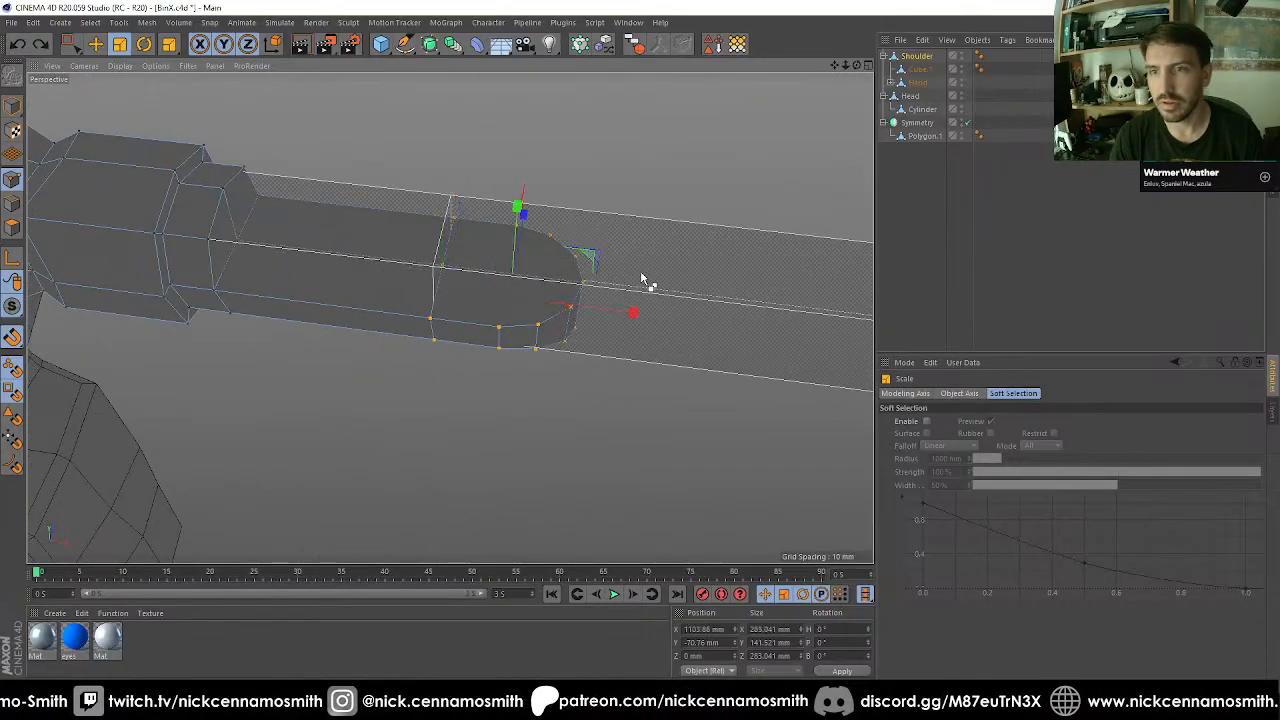
key(ctrl+z)
key(ctrl+y)
click(641, 274)
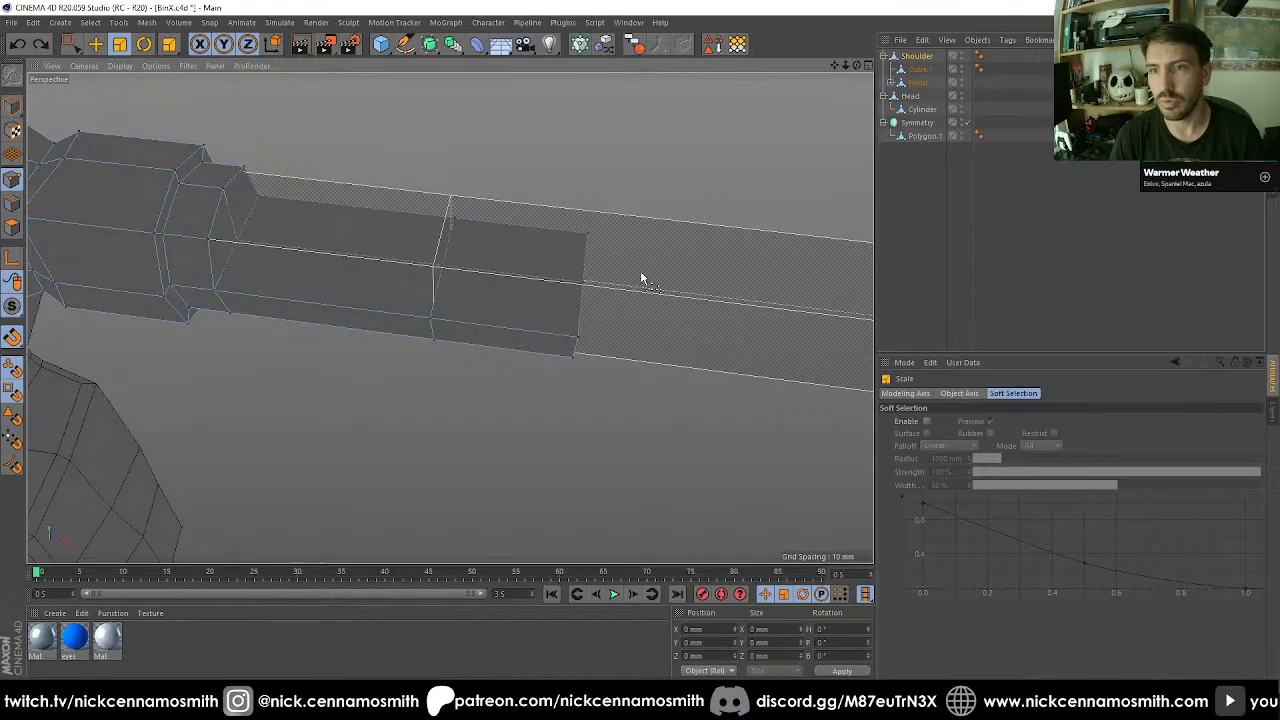
key(ctrl+z)
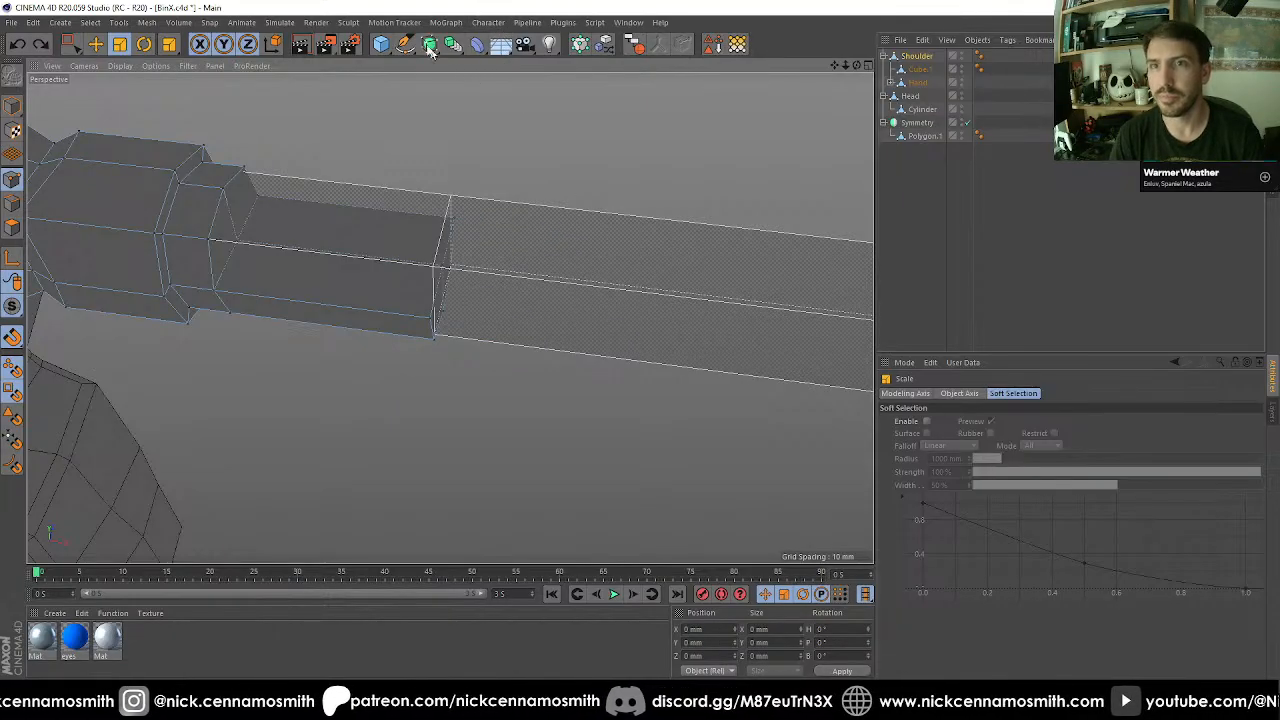
Add a cylinder and snap it in the top view to the centre of the arm's end face.
click(386, 47)
click(632, 66)
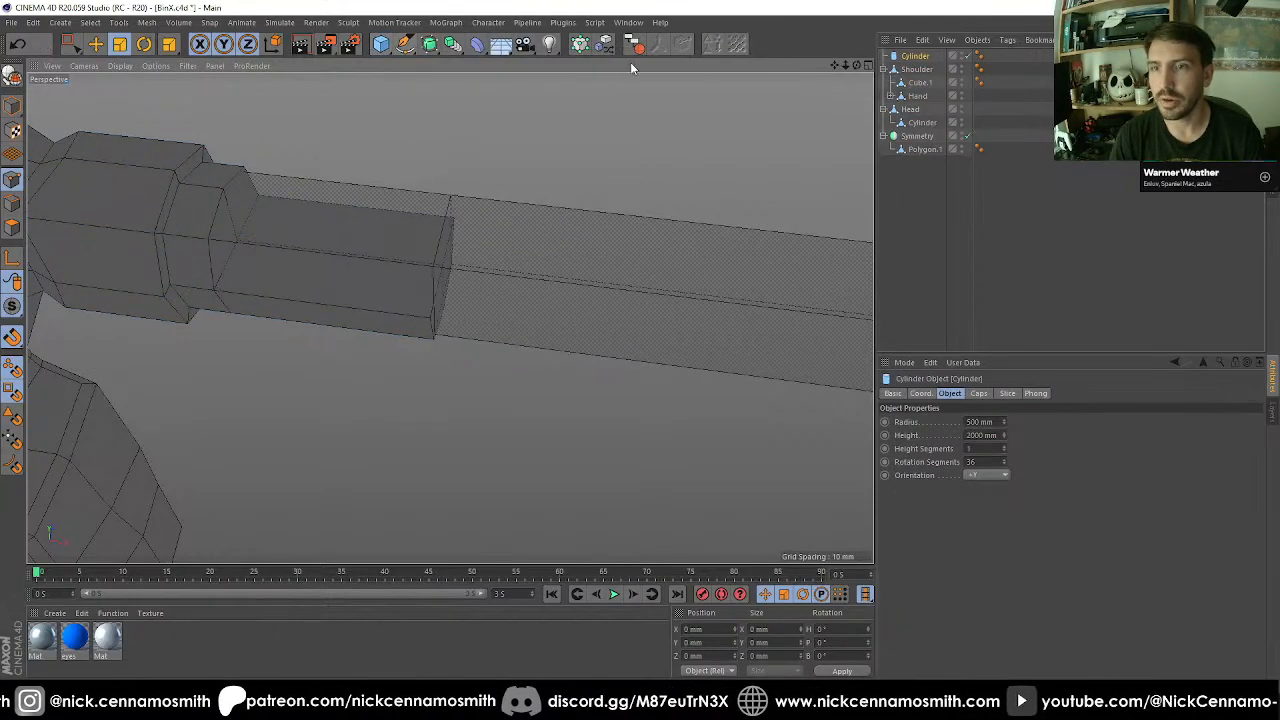
key(F2)
key(e)
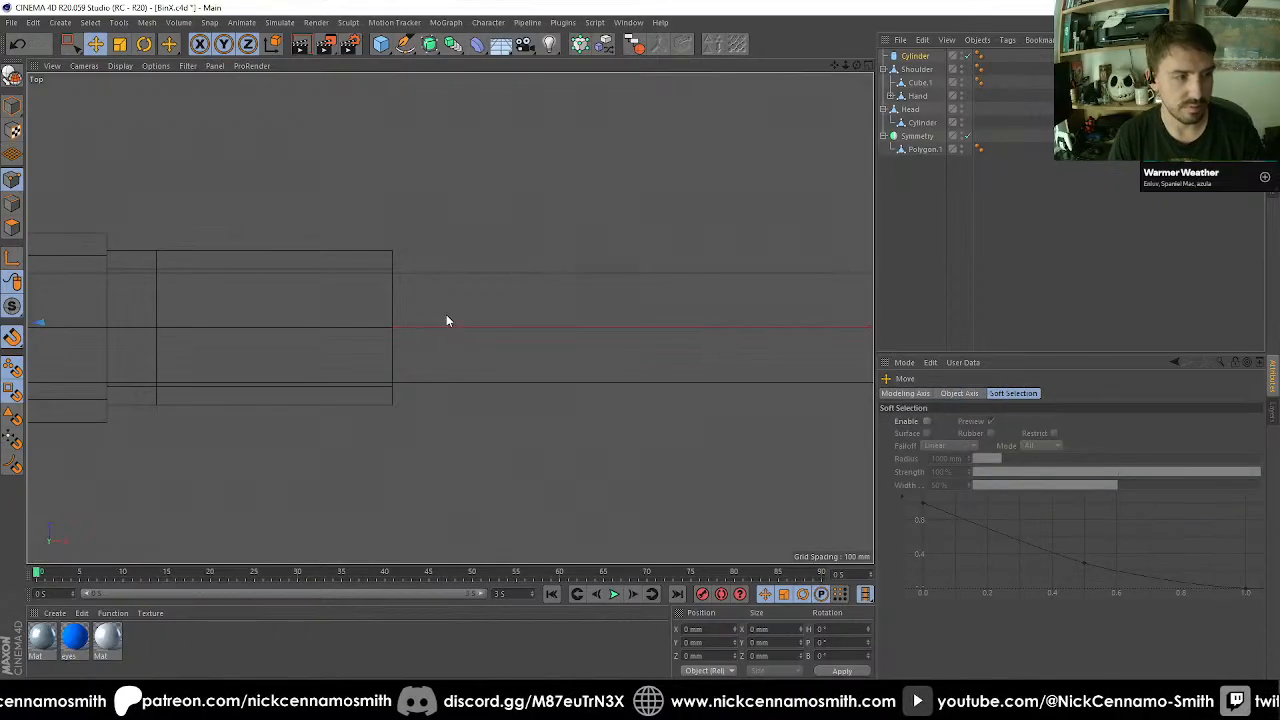
mouse_move(414, 342)
mouse_down()
mouse_move(388, 329)
mouse_move(400, 328)
mouse_up()
click(13, 105)
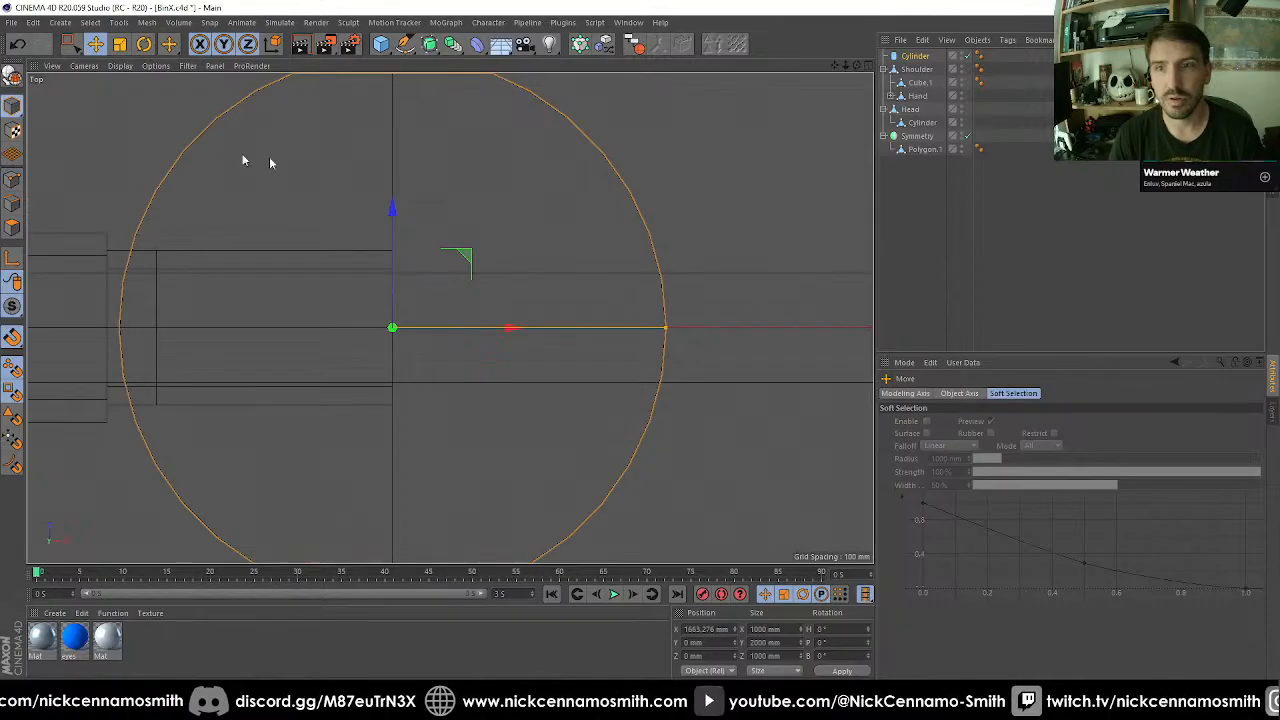
Rotate the cylinder to a 90° heading and shrink it to the arm's width, 283.041 mm across.
drag(668, 328, 531, 334)
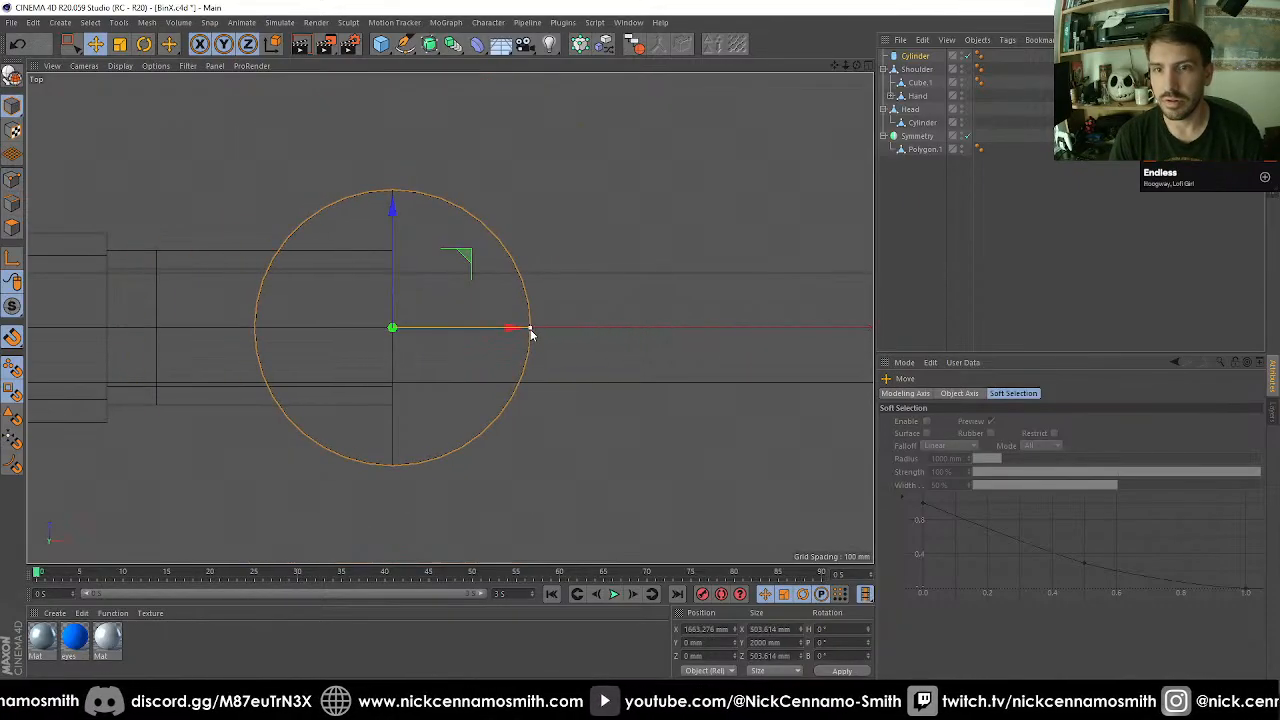
key(r)
drag(457, 357, 420, 242)
drag(391, 193, 393, 255)
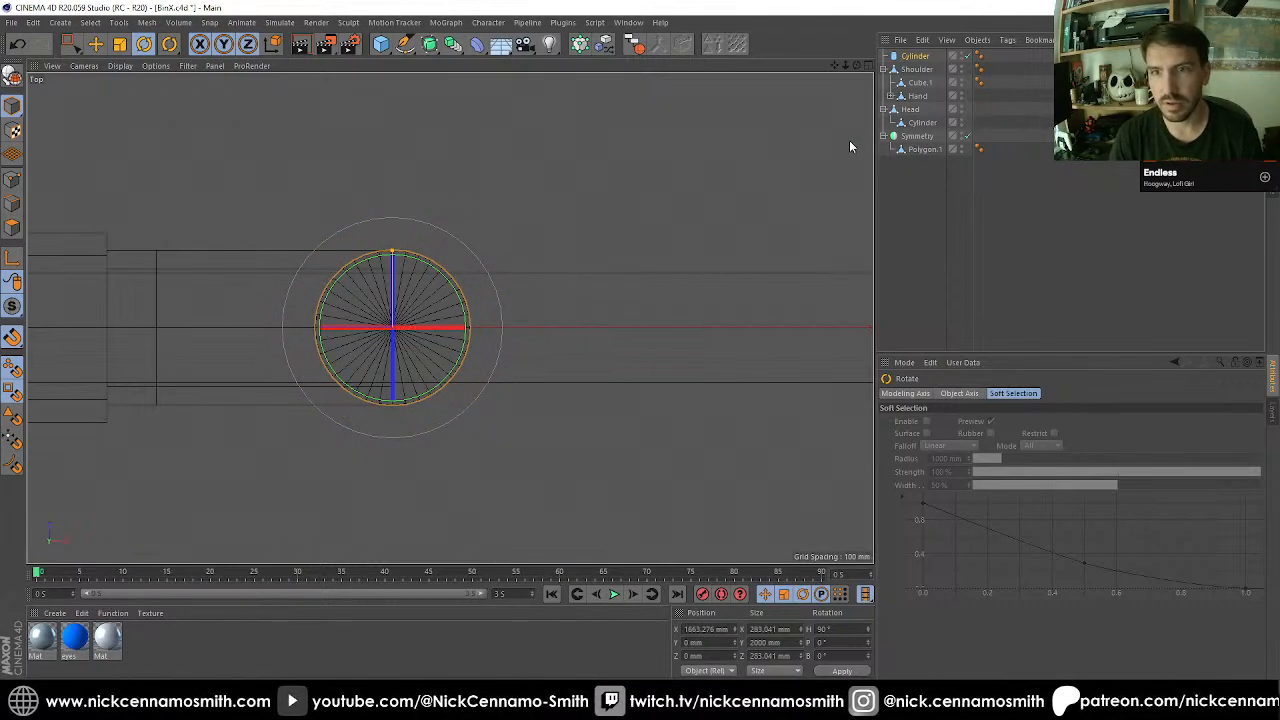
Set the cylinder's rotation segments to 12.
click(915, 57)
click(969, 462)
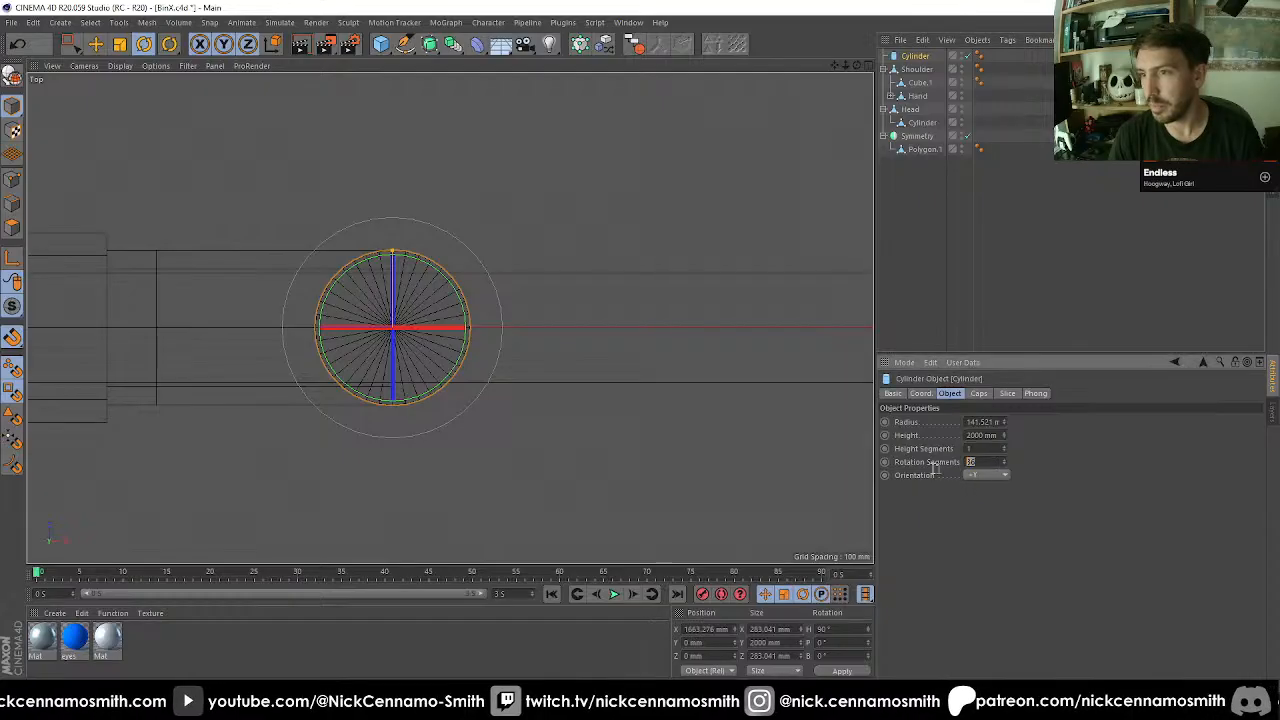
text(12)
key(Return)
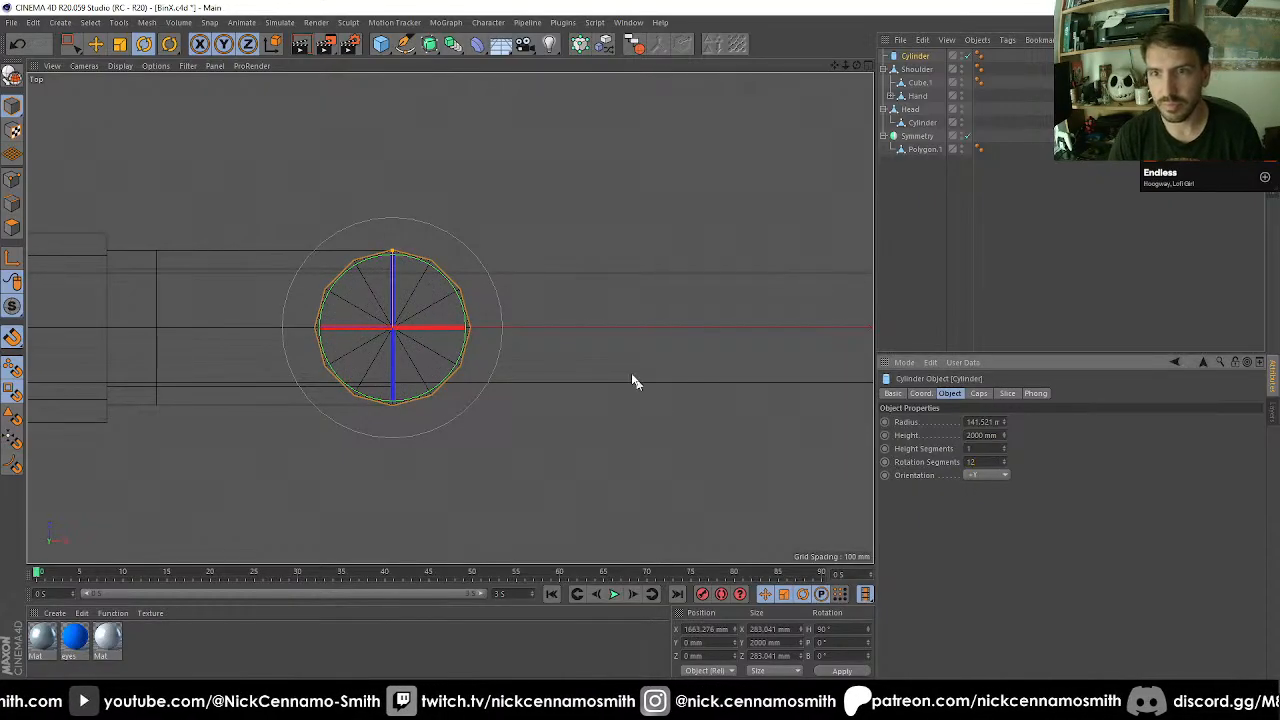
scroll(450, 312, up, 2)
scroll(445, 308, down, 1)
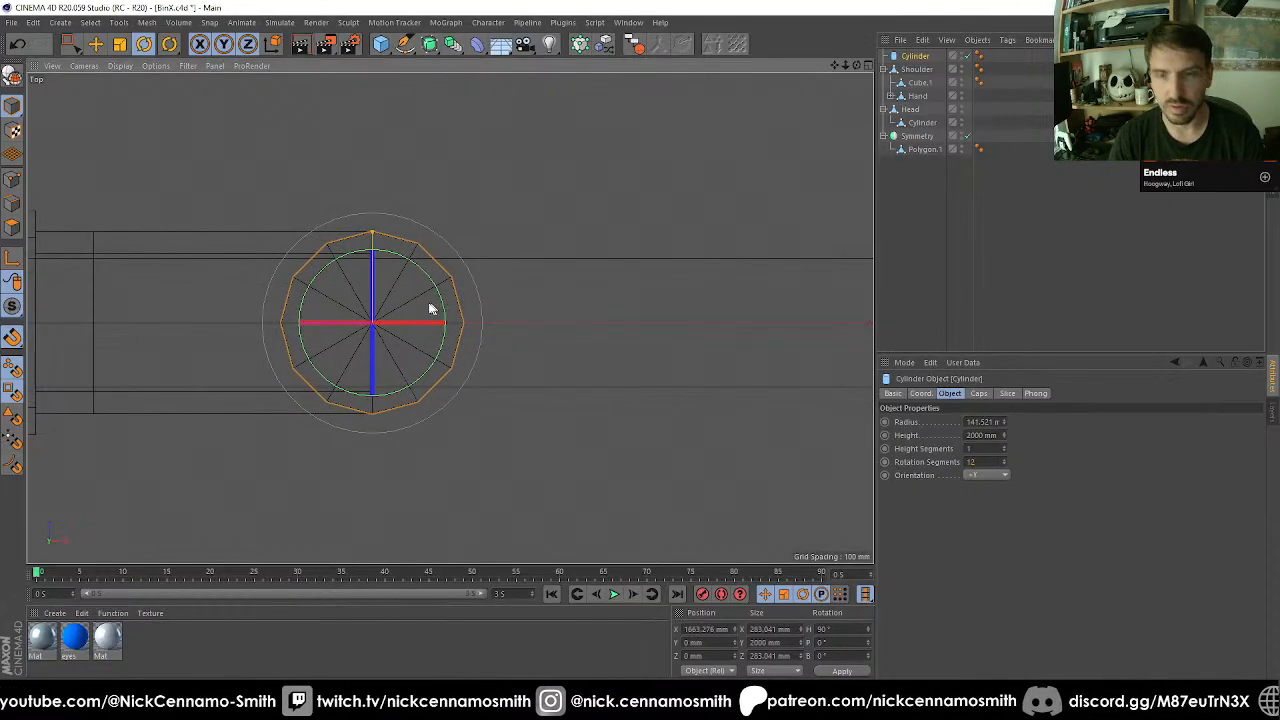
Make the cylinder editable and, with its axis on the shoulder-side rim point, snap it against the arm's end face.
key(c)
key(l)
key(e)
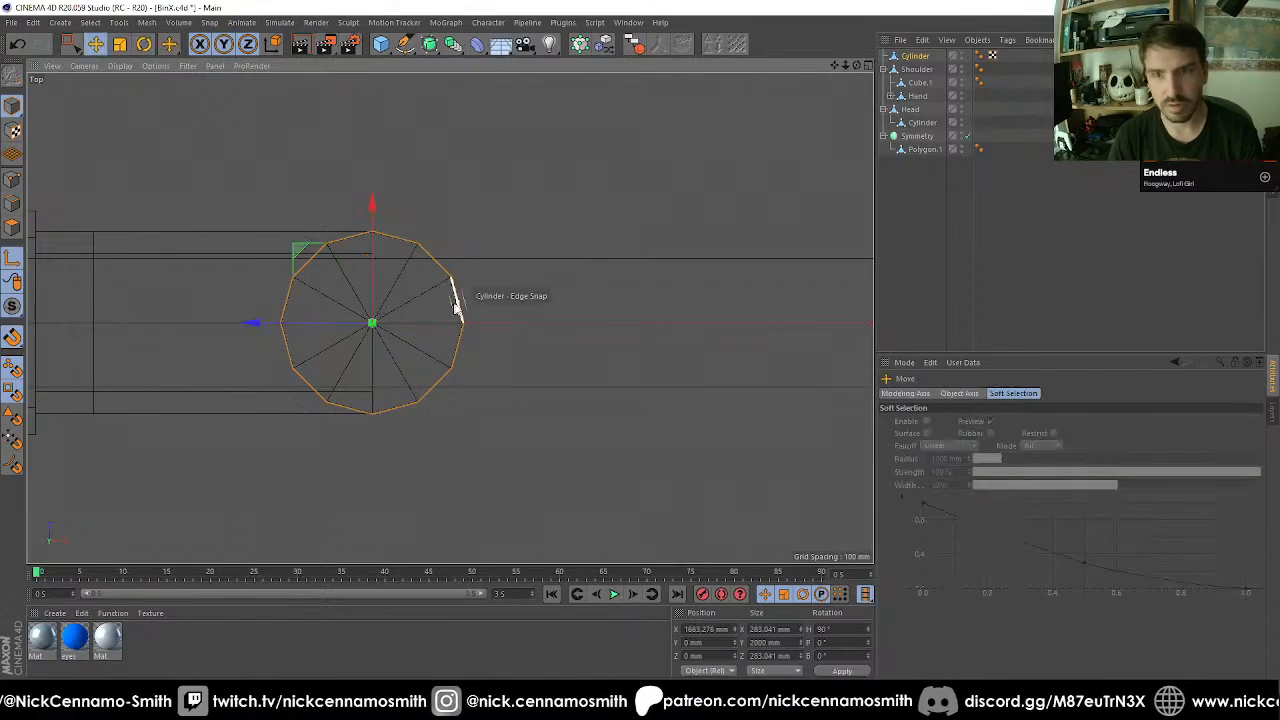
drag(311, 327, 251, 323)
key(l)
scroll(414, 283, up, 2)
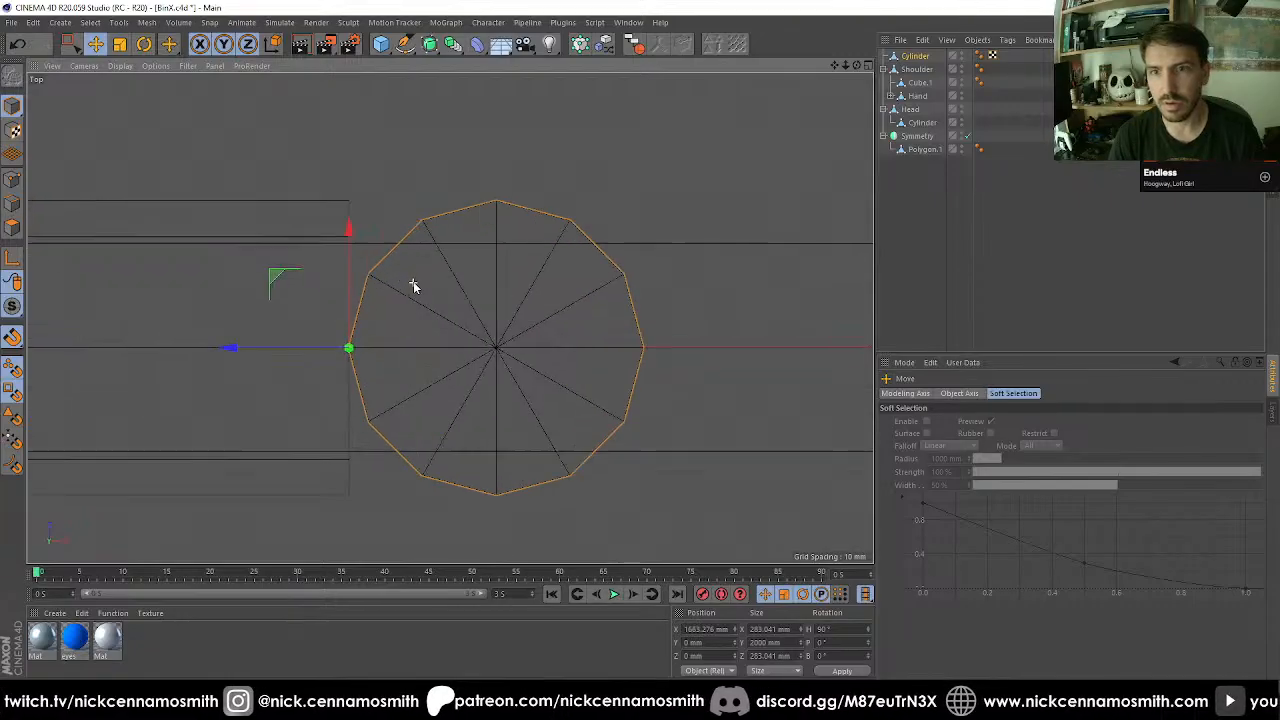
Select the Shoulder object's end face and extrude it about 302 mm past the cylinder.
click(915, 95)
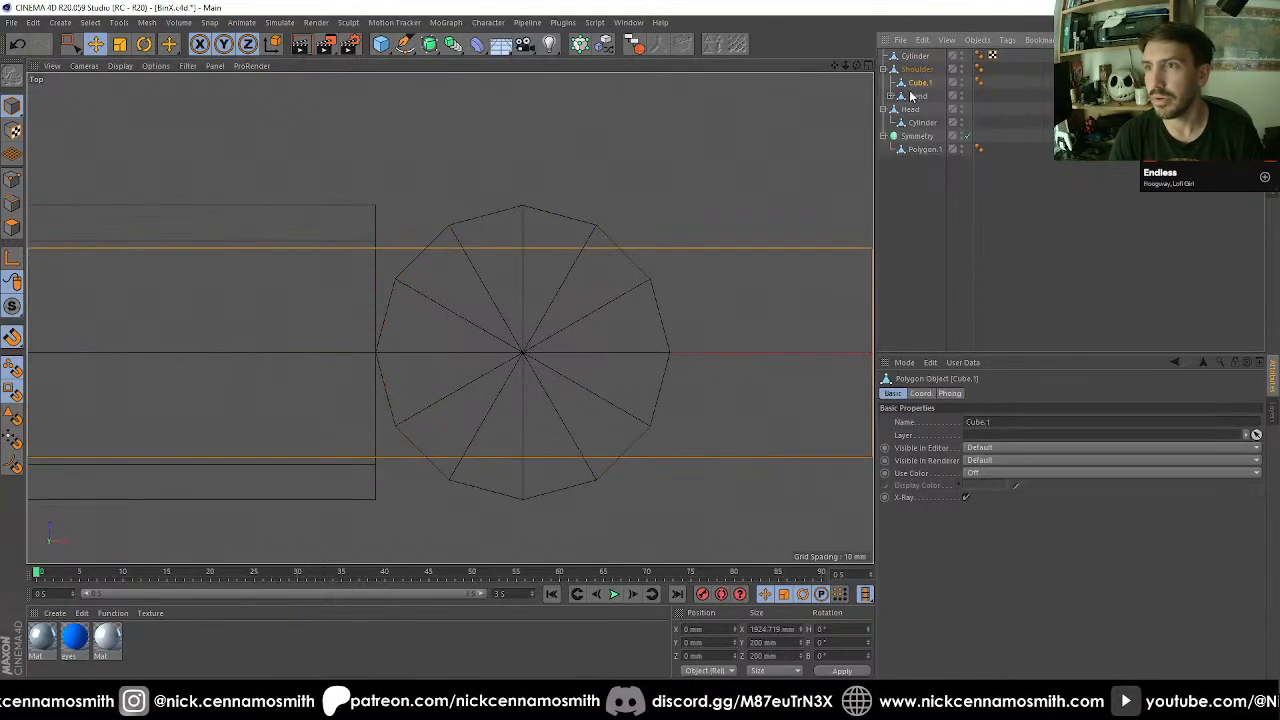
click(911, 81)
click(913, 74)
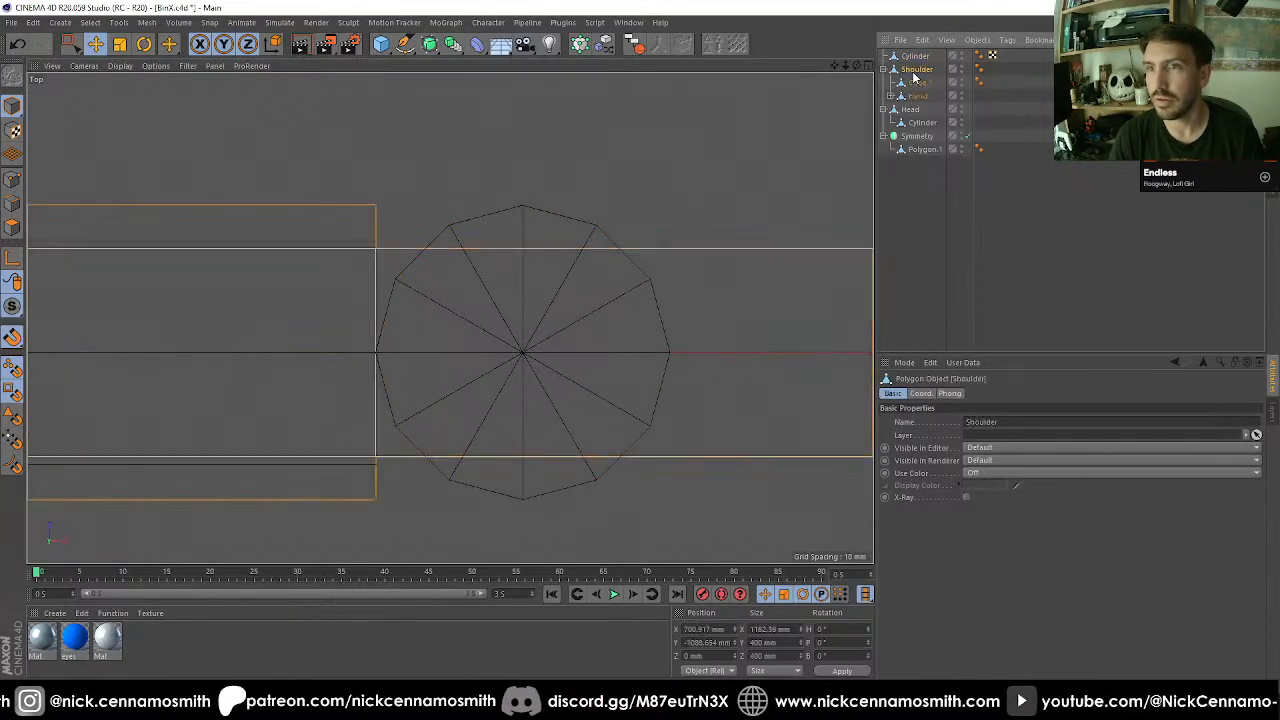
scroll(366, 212, down, 4)
alt+middle_drag(373, 294, 418, 296)
click(13, 227)
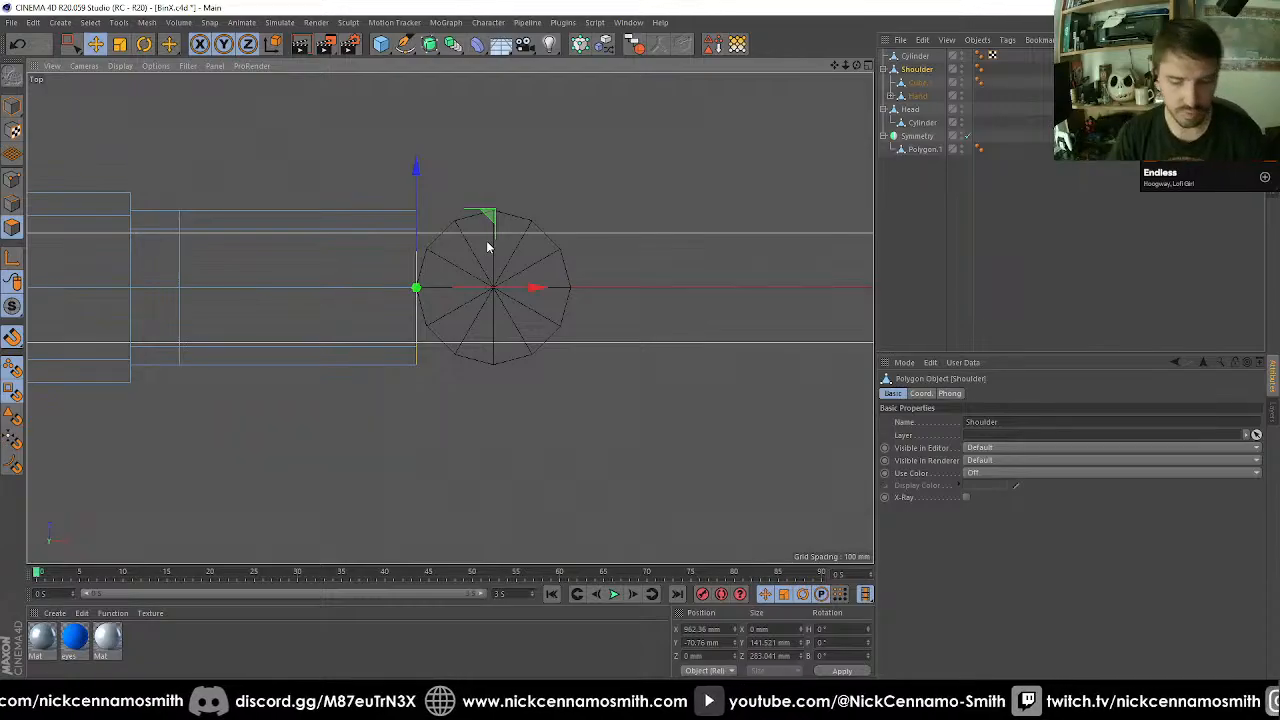
key(d)
drag(346, 414, 520, 414)
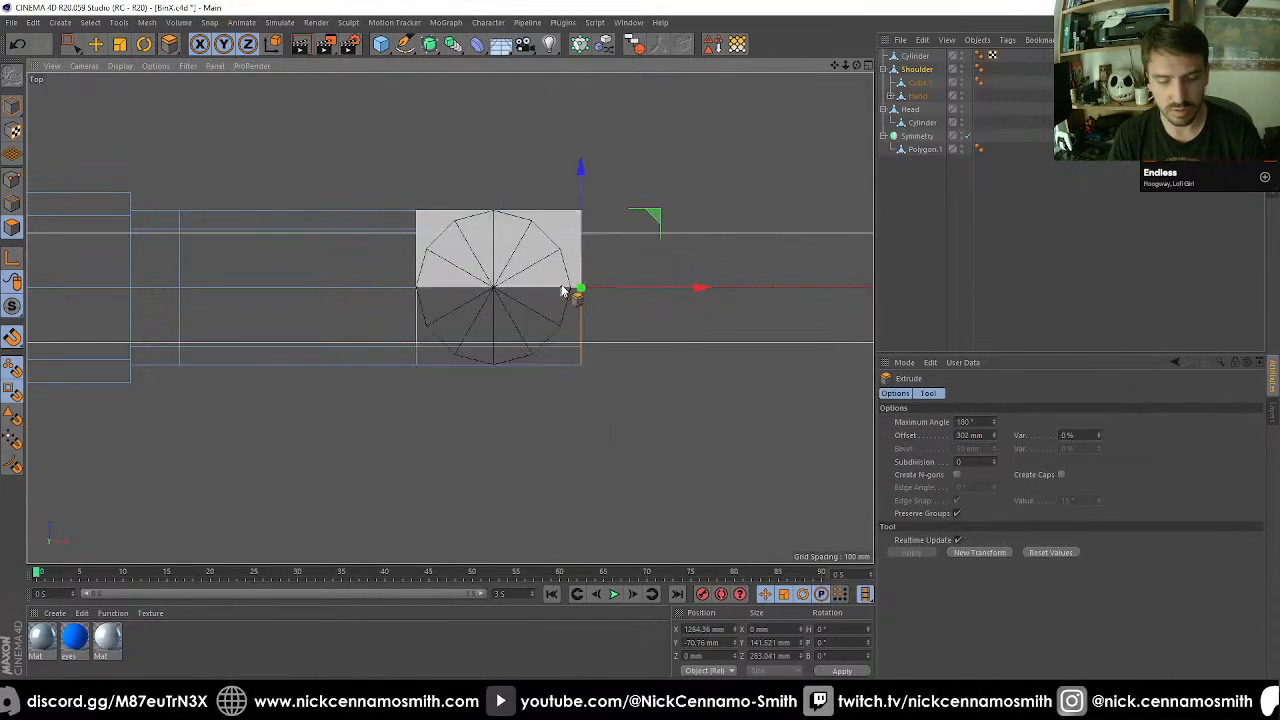
Move the extruded end face along X and snap it to the cylinder's far rim.
key(e)
drag(700, 288, 688, 287)
scroll(591, 263, up, 3)
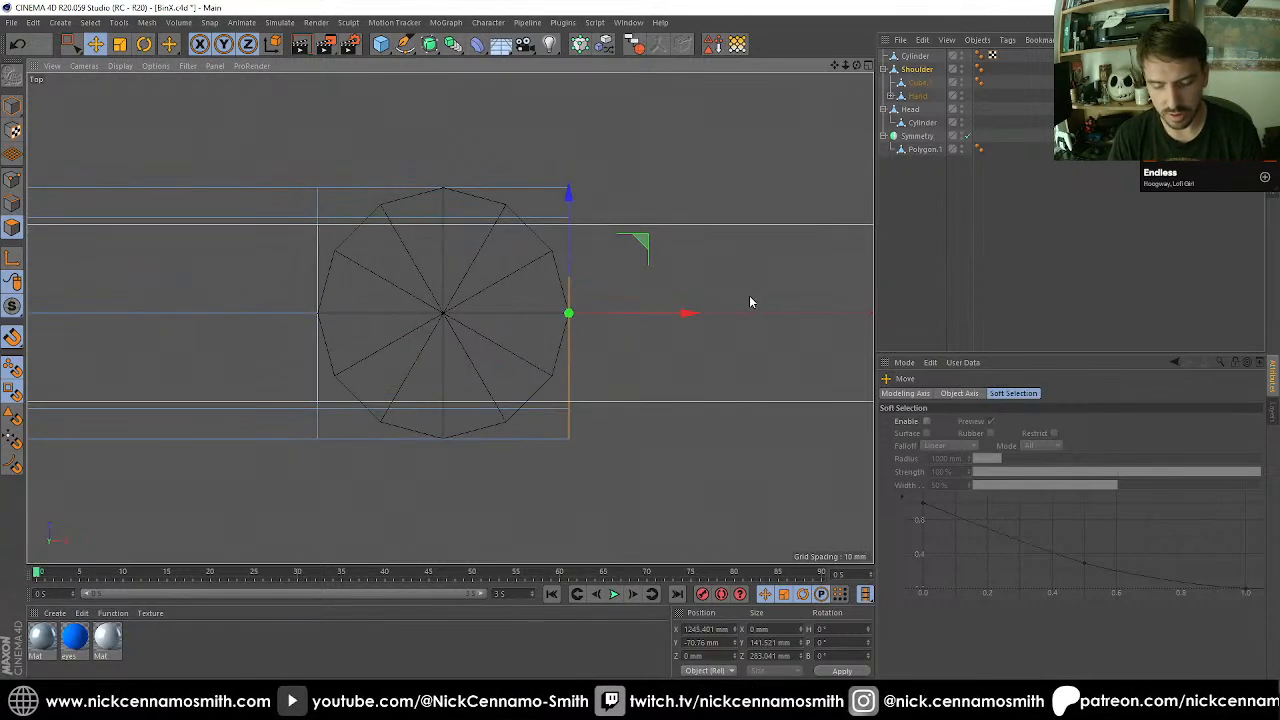
Add three loop cuts across the Shoulder's extruded end section, aligned with the guide cylinder's centre and its two rim points toward the far end.
key(k)
key(l)
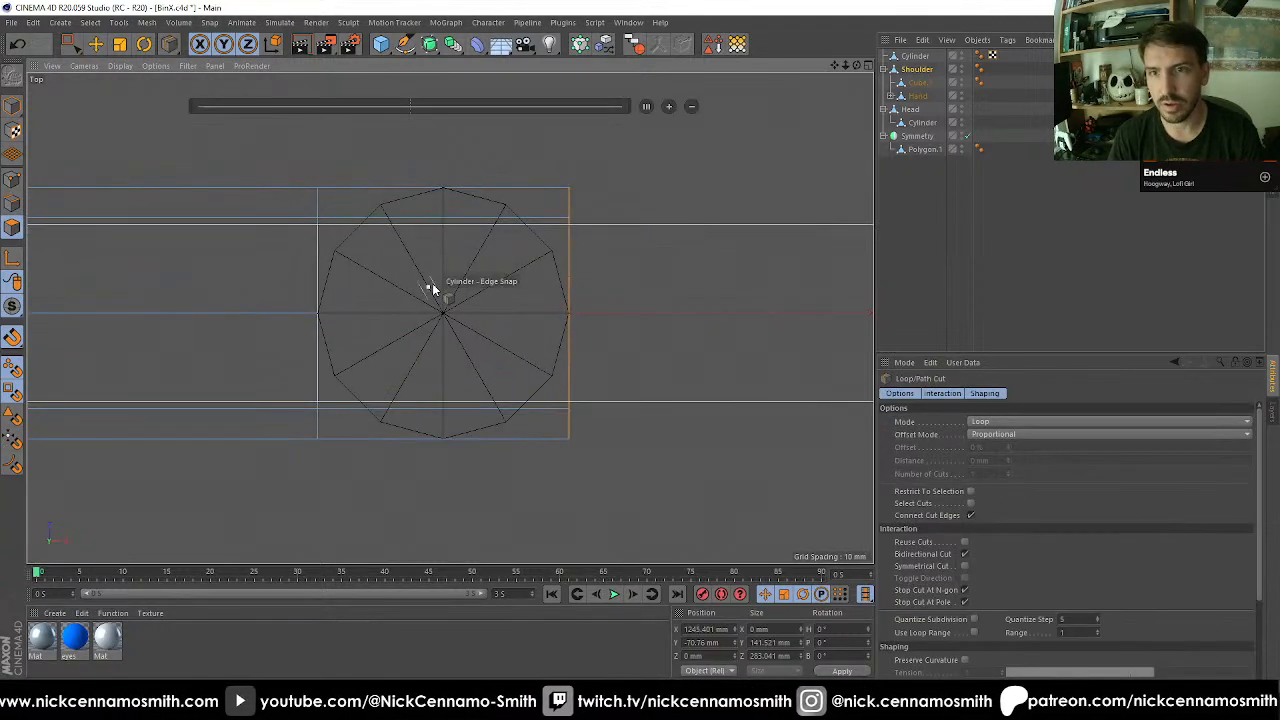
click(443, 188)
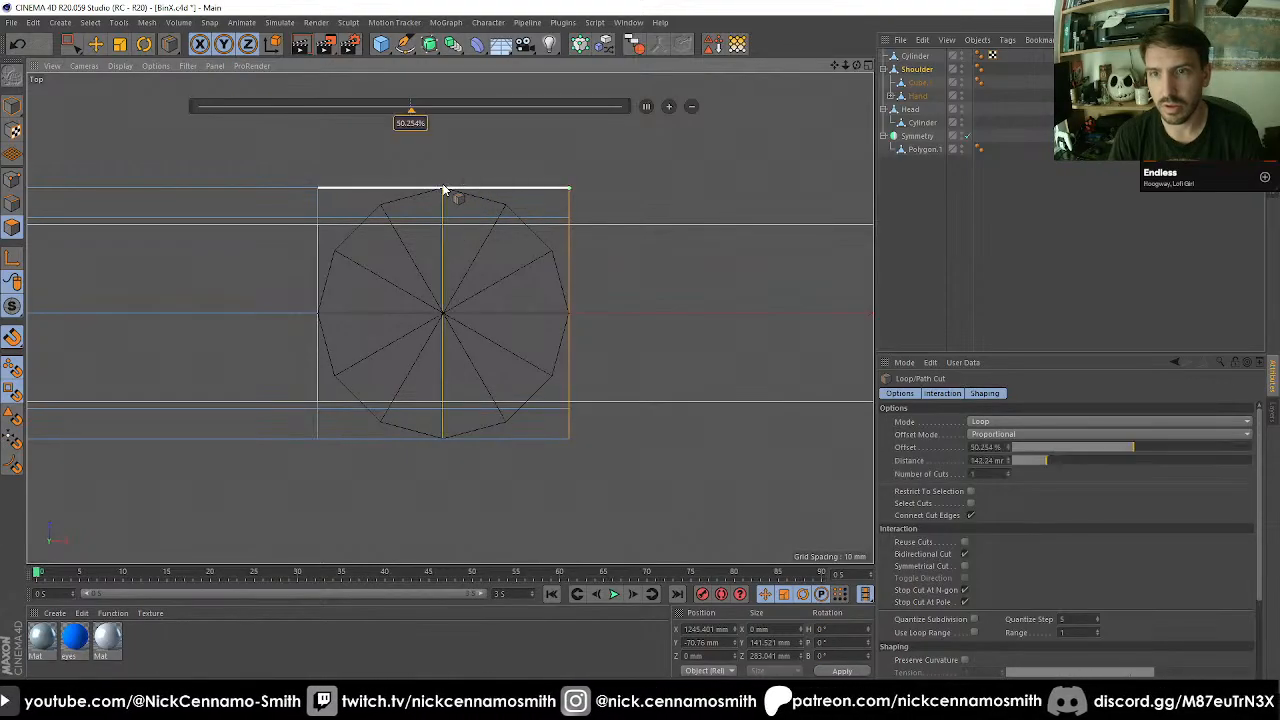
click(507, 190)
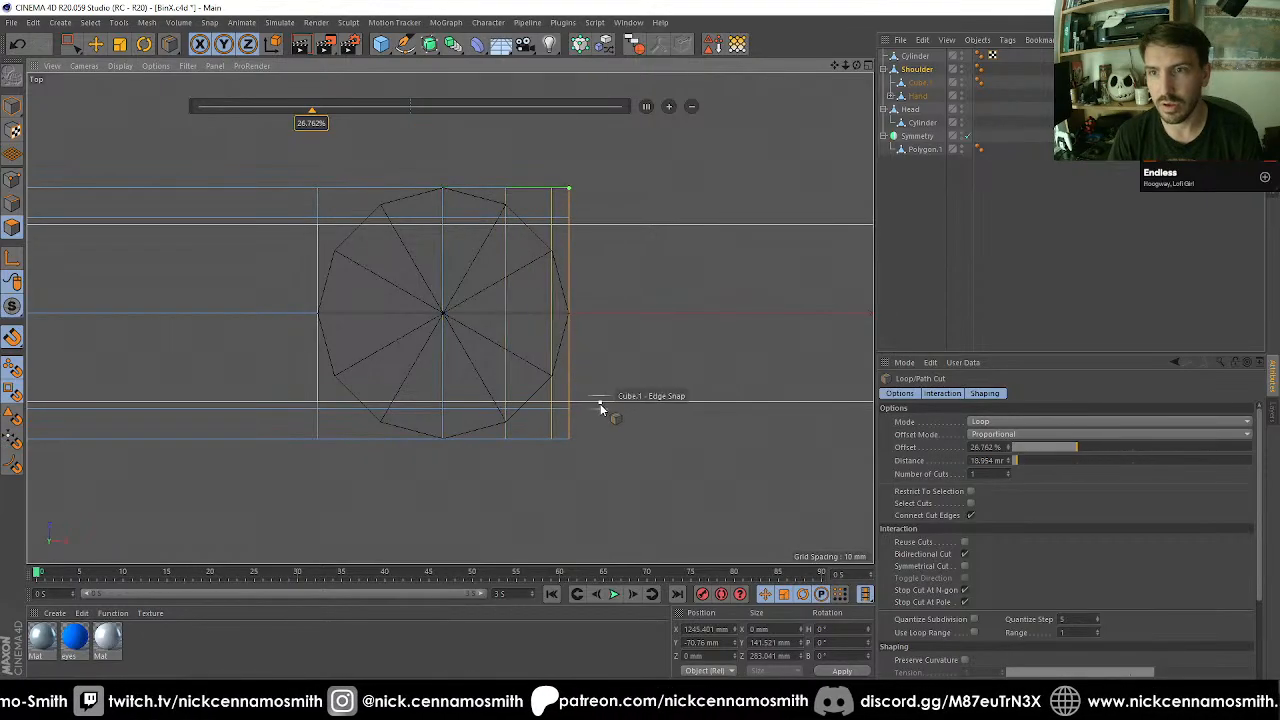
click(554, 263)
key(space)
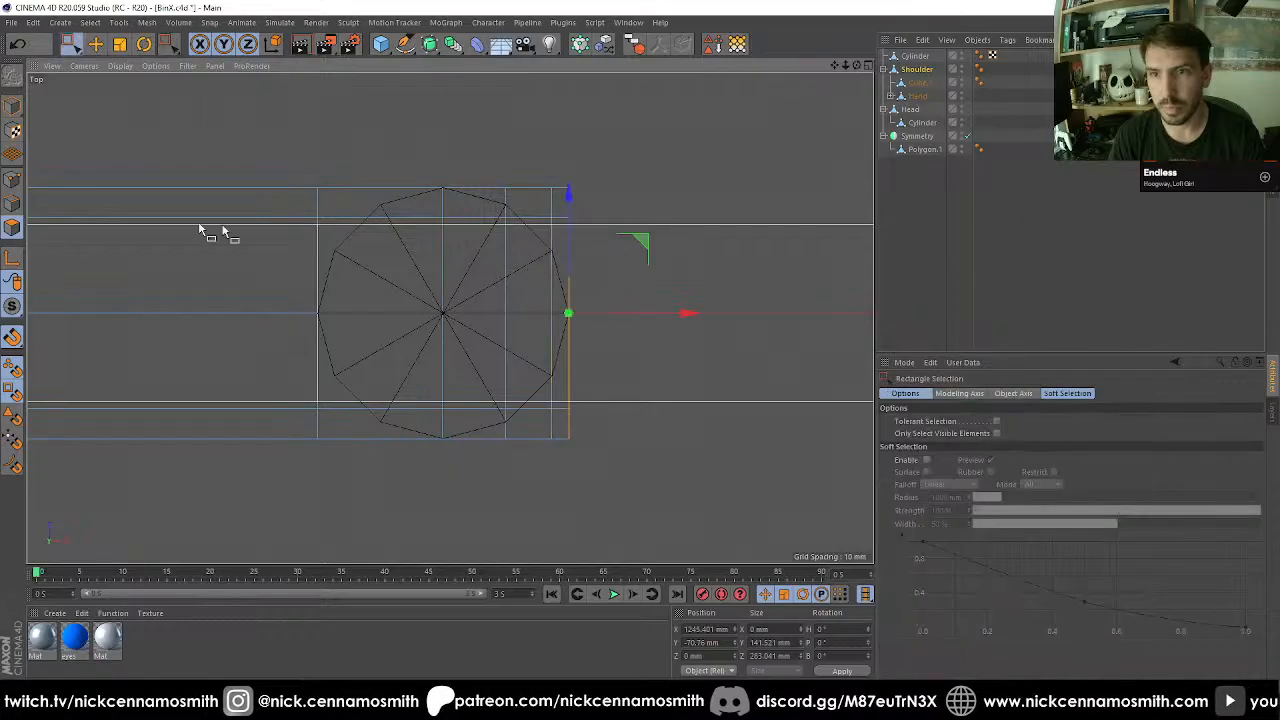
Select the lower side points of the middle loop cut and move them inward along Z, snapping them to the cylinder's rim.
click(15, 179)
drag(73, 46, 112, 86)
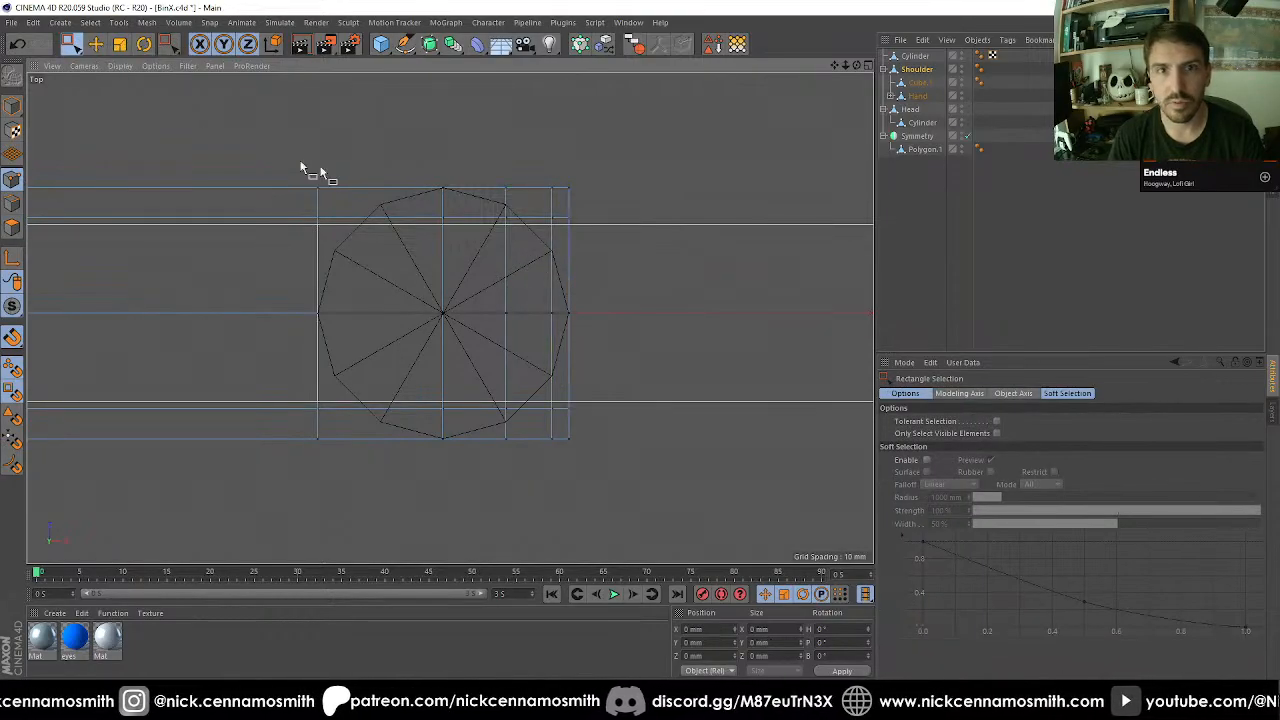
drag(405, 153, 444, 189)
key(e)
click(15, 393)
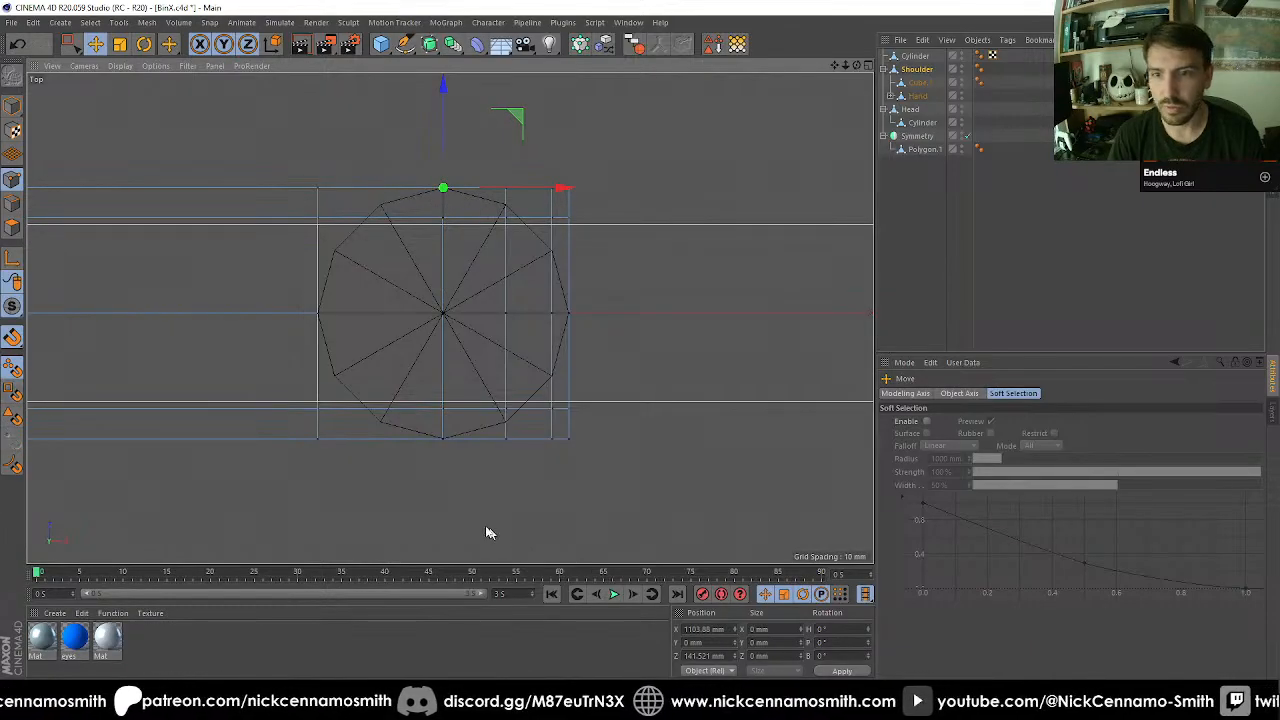
key(space)
key(space)
drag(404, 411, 519, 428)
key(space)
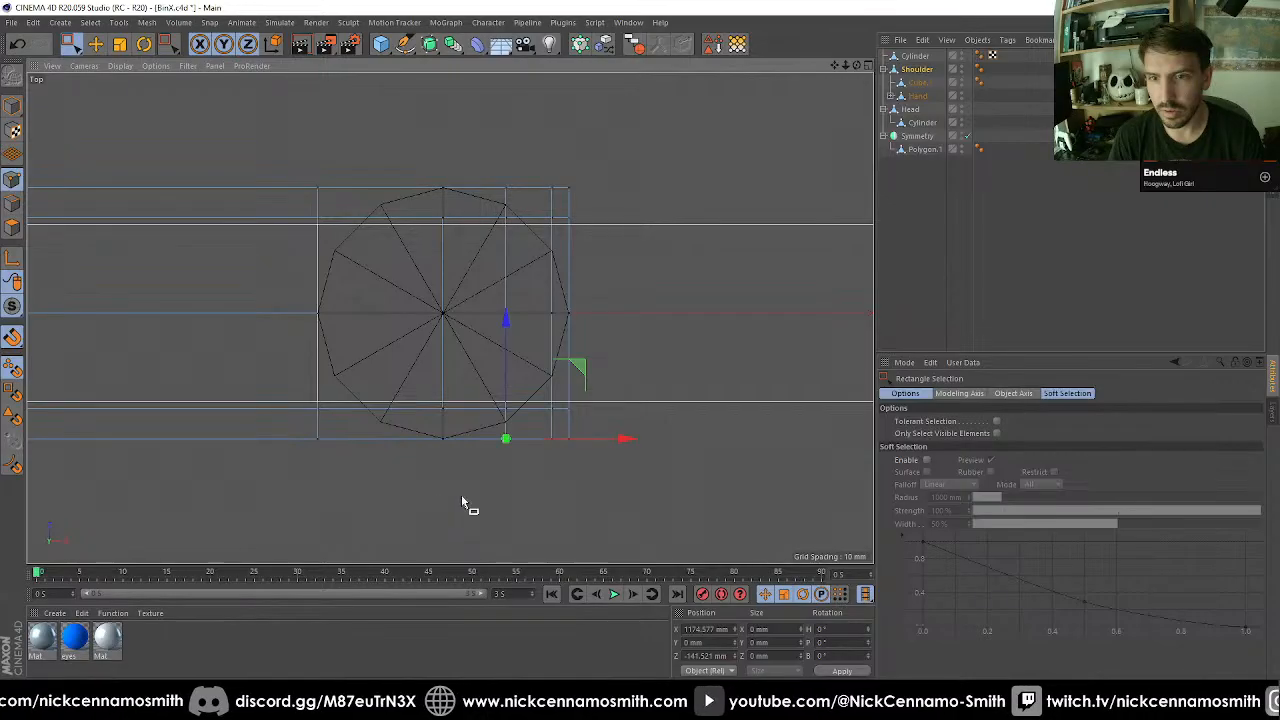
drag(478, 490, 542, 366)
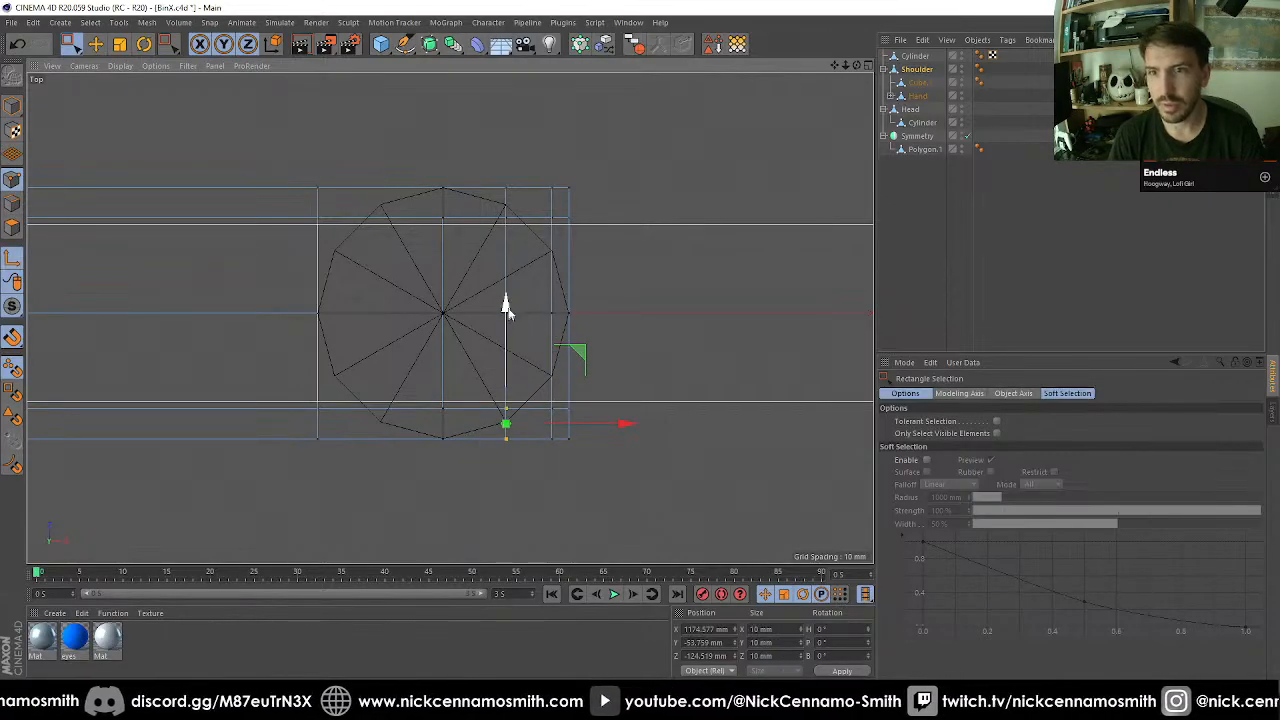
drag(508, 310, 508, 324)
key(l)
drag(508, 324, 510, 298)
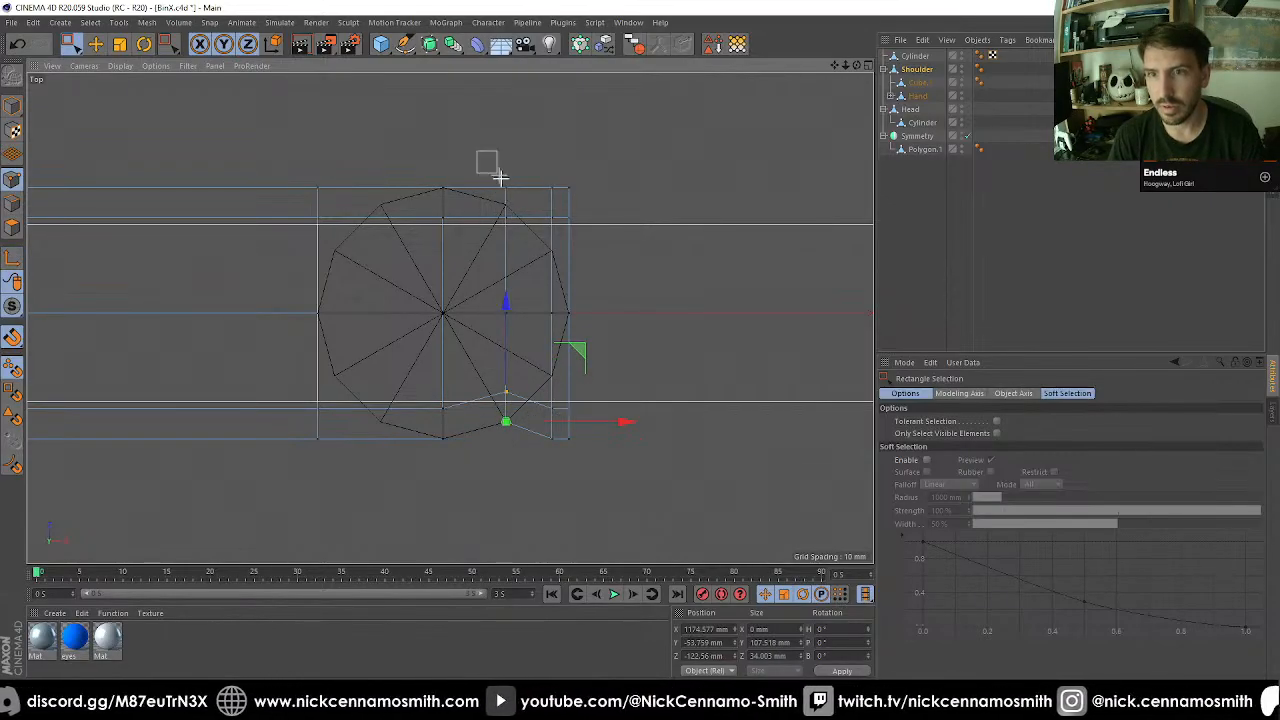
Move the upper side points of the middle and outermost loop cuts along Z and snap them to the cylinder's rim points.
drag(500, 177, 526, 249)
drag(506, 82, 558, 252)
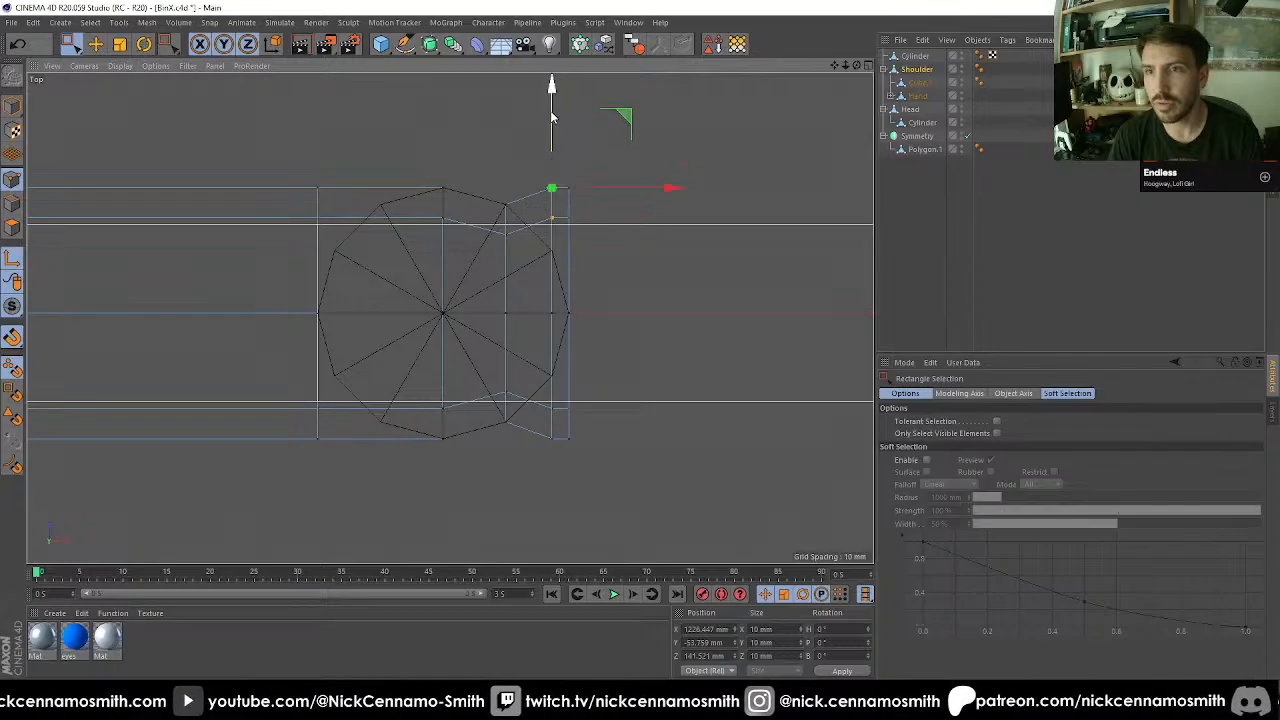
drag(550, 133, 558, 180)
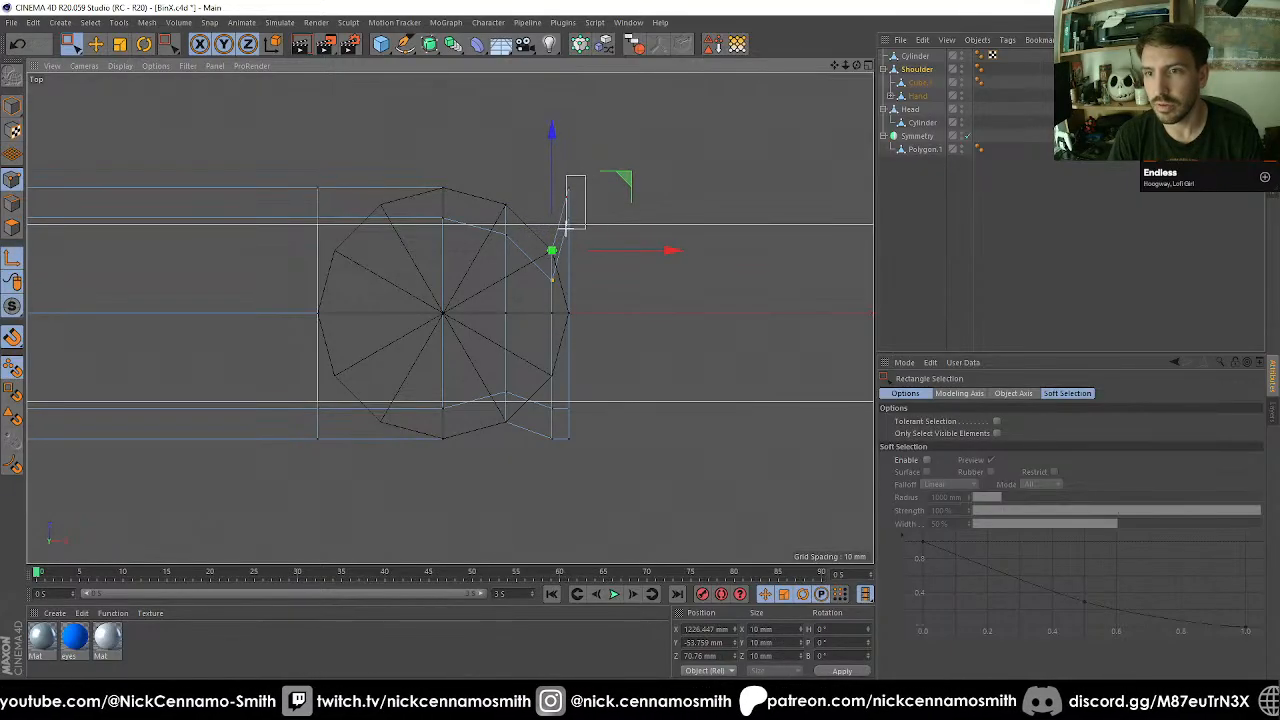
Snap the lower side points of the outermost cut to the cylinder's rim and collapse the end points along Z onto its far rim point.
drag(566, 229, 623, 233)
drag(531, 457, 571, 309)
drag(568, 462, 527, 301)
key(t)
Select all points of the Shoulder object and optimize the mesh to merge the overlapping ones.
key(F1)
key(ctrl+a)
key(u)
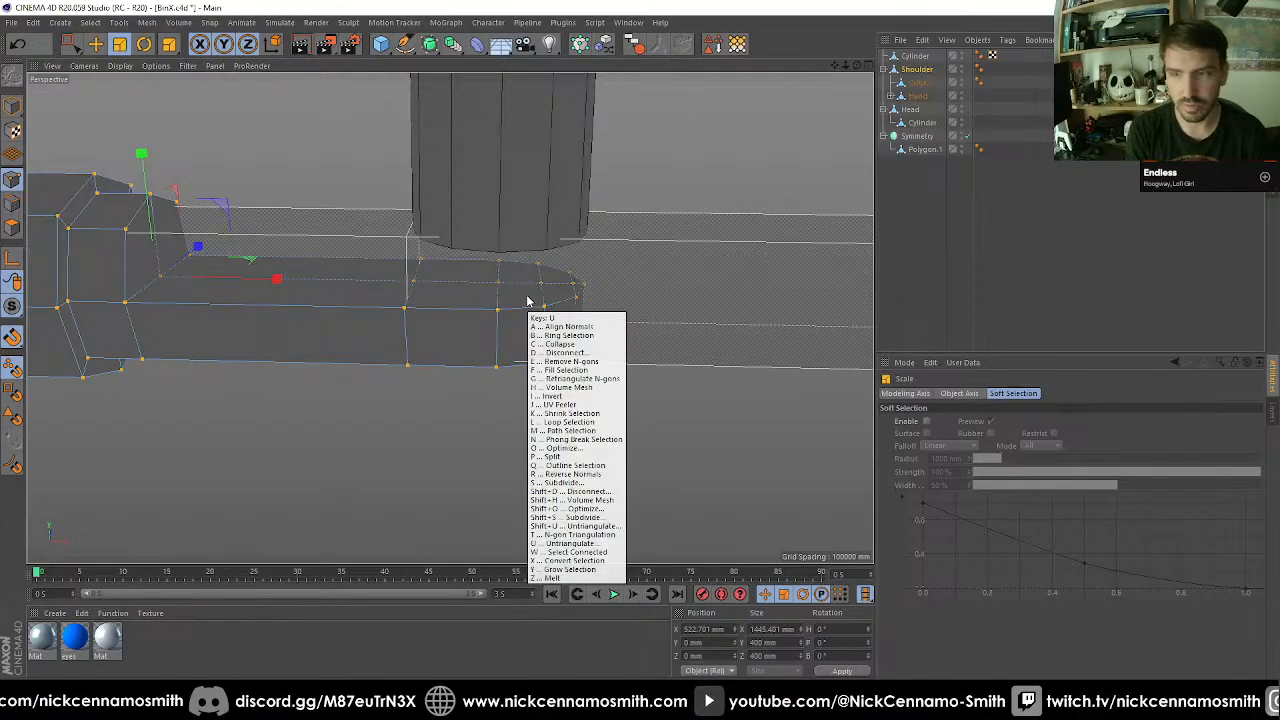
key(o)
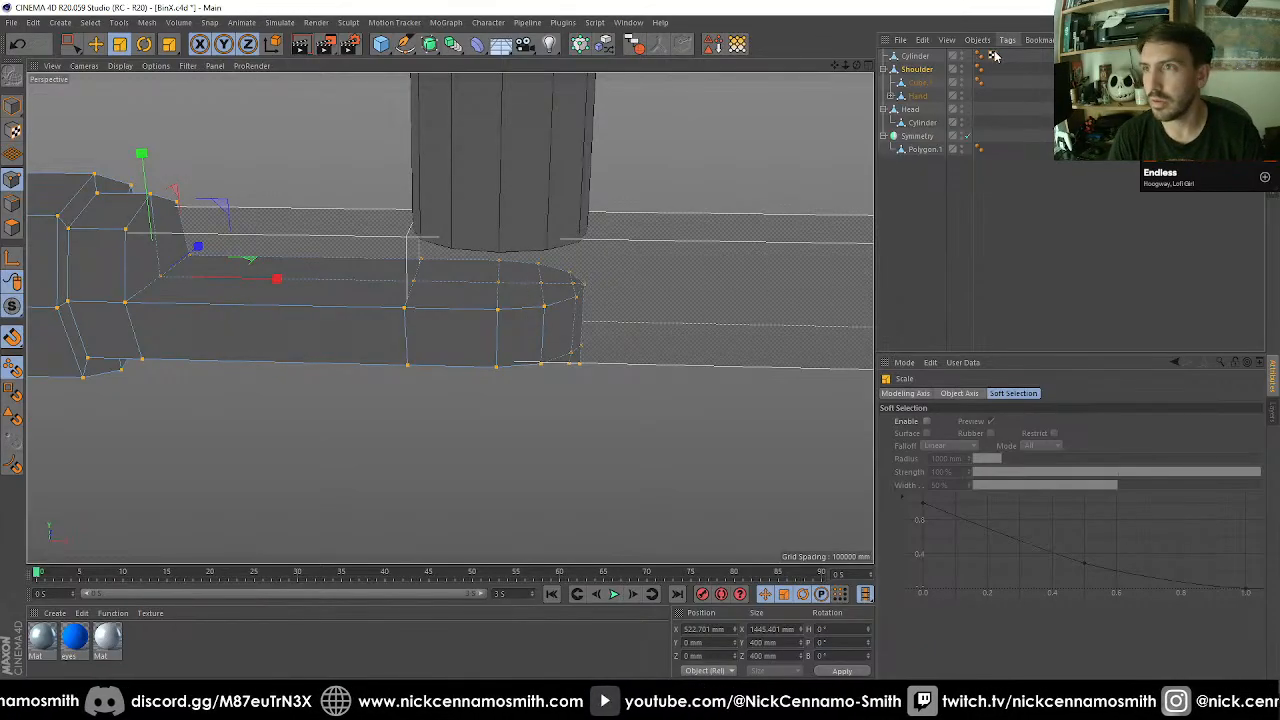
Hide the guide cylinder and inspect the rounded end of the Shoulder in the top and perspective views.
click(940, 57)
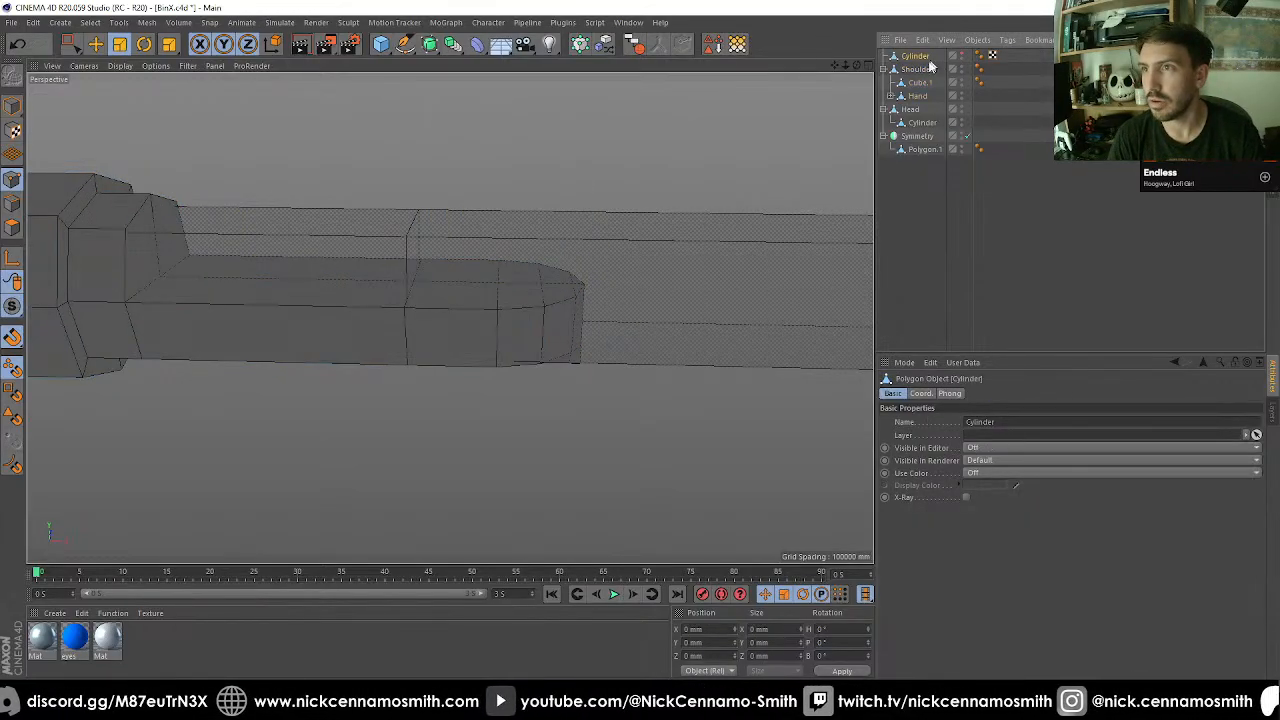
click(916, 69)
key(F2)
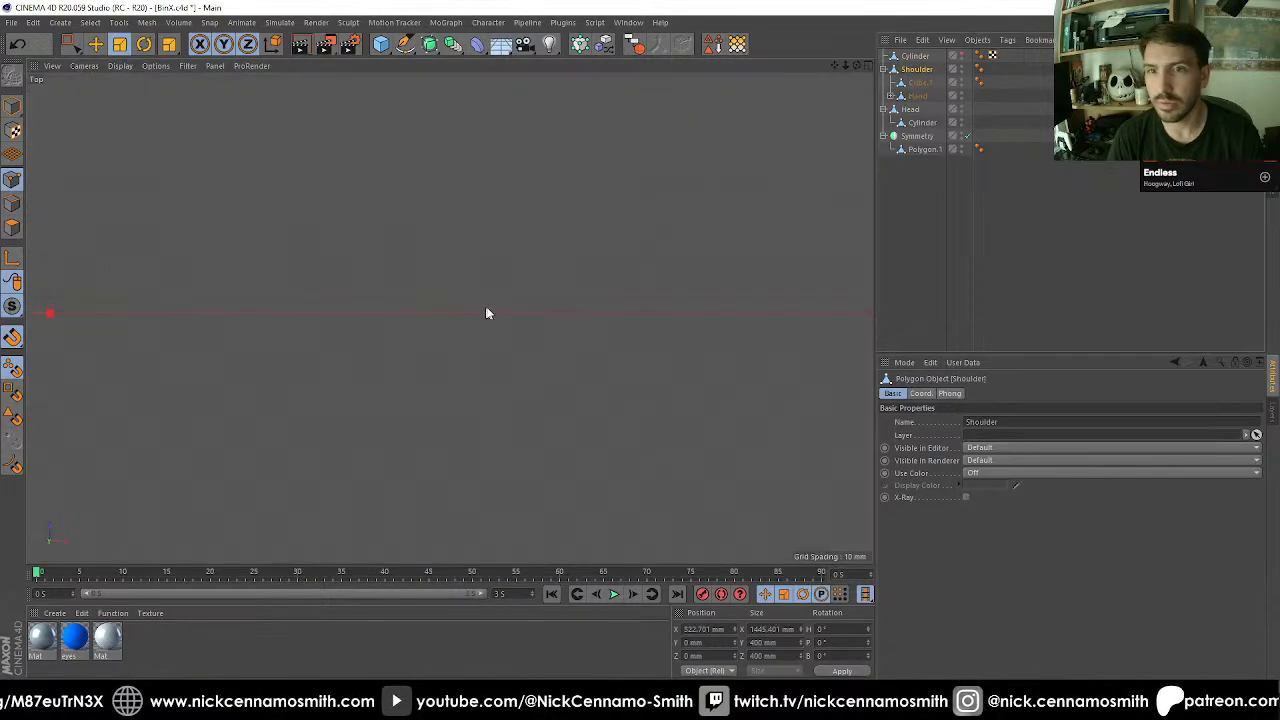
scroll(494, 305, up, 5)
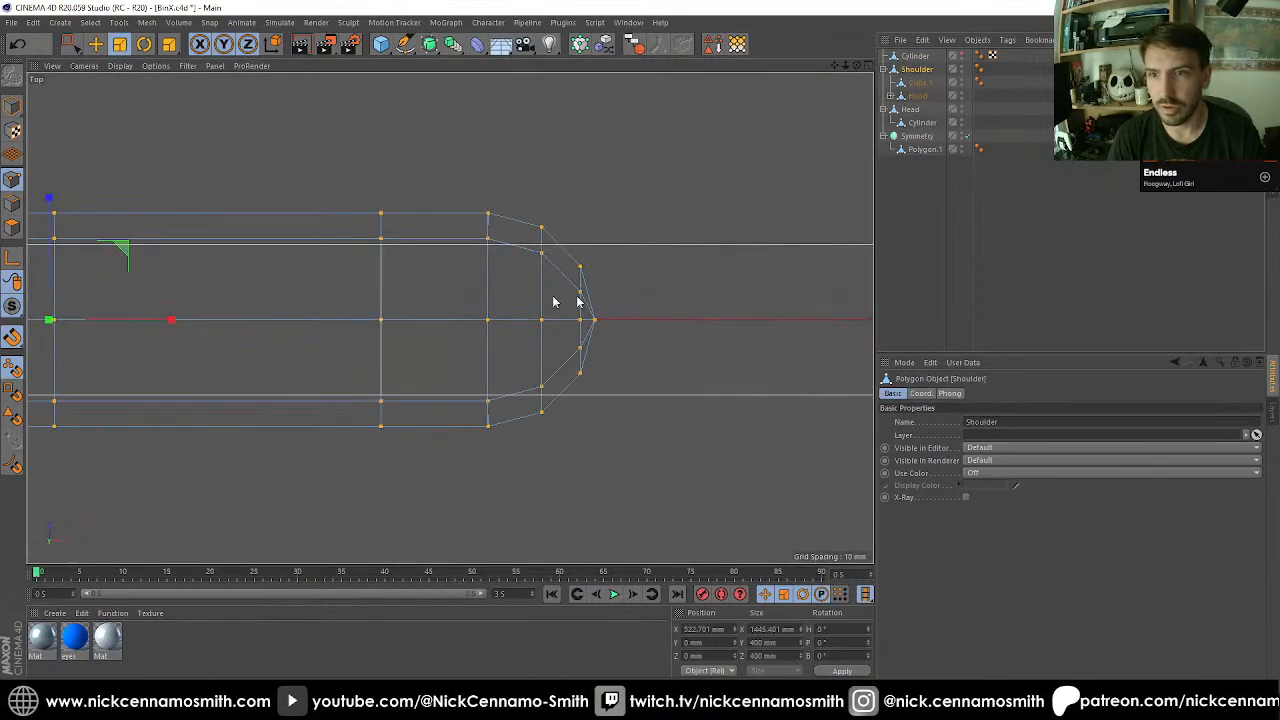
key(F1)
mouse_move(509, 257)
alt+mouse_down()
mouse_move(471, 256)
mouse_move(457, 294)
mouse_move(500, 274)
mouse_move(466, 251)
mouse_move(505, 278)
alt+mouse_up()
scroll(492, 260, up, 2)
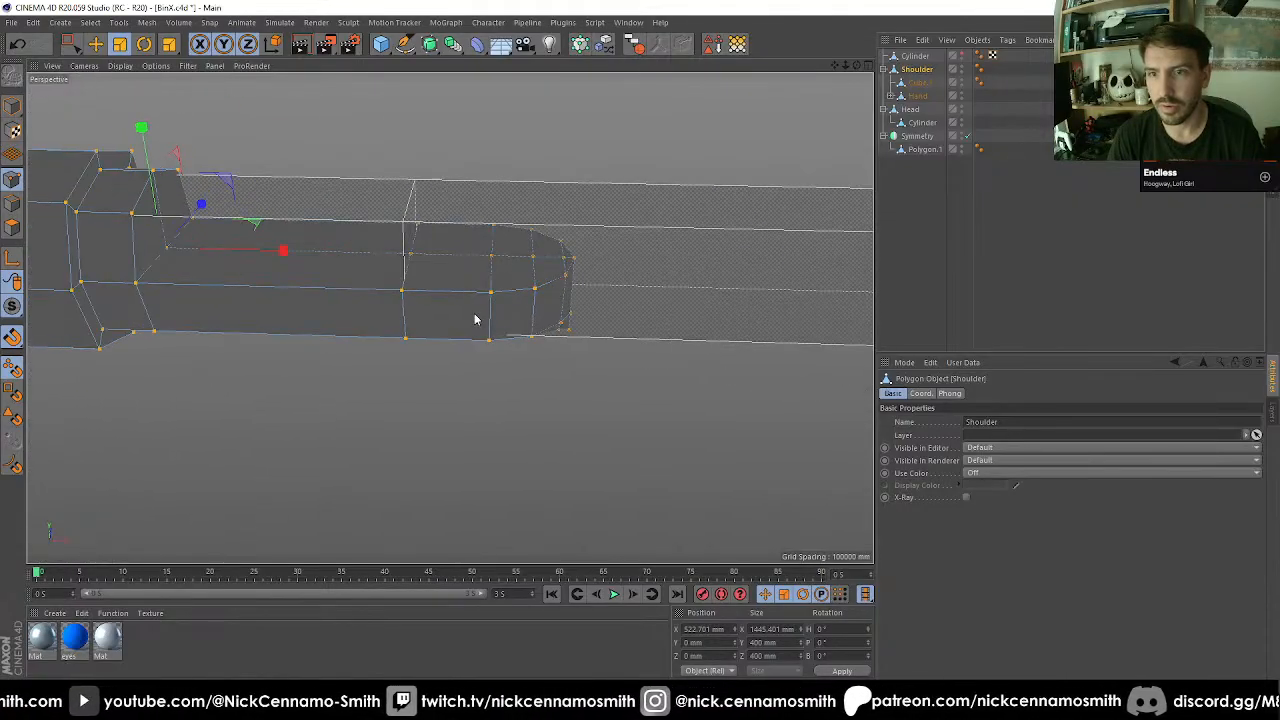
scroll(490, 302, up, 2)
alt+drag(511, 224, 512, 279)
scroll(503, 149, up, 2)
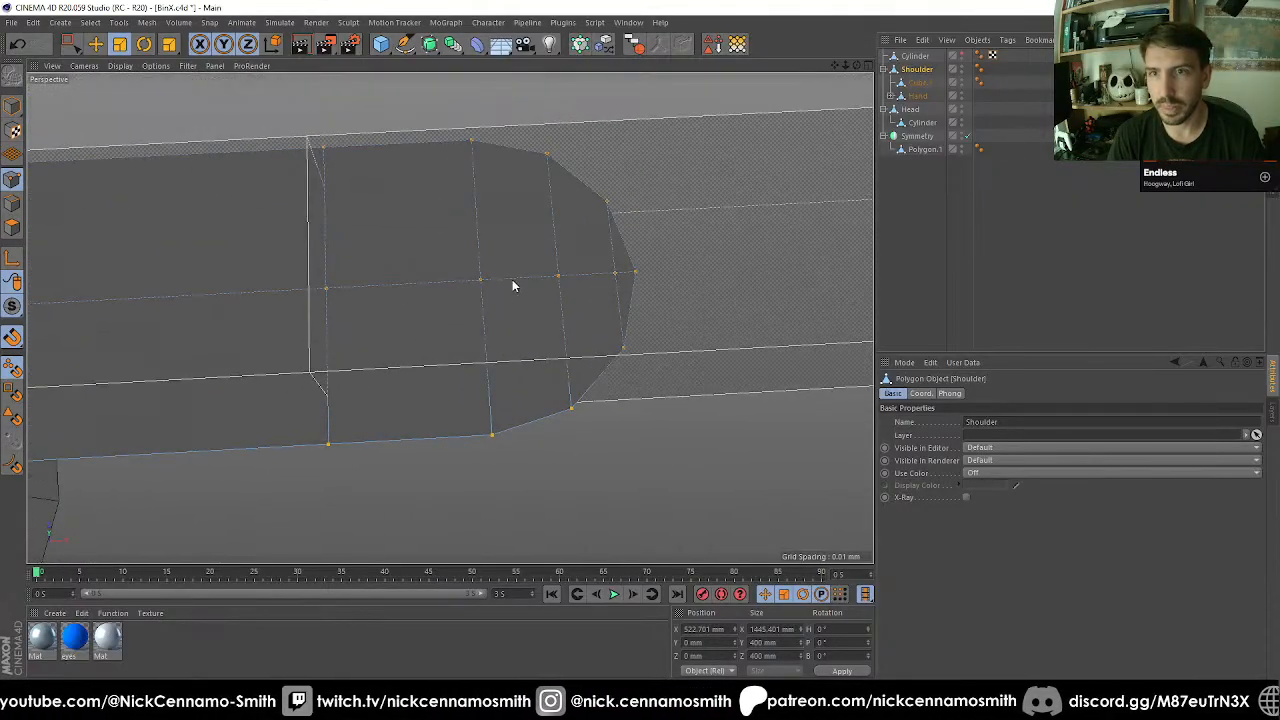
key(F2)
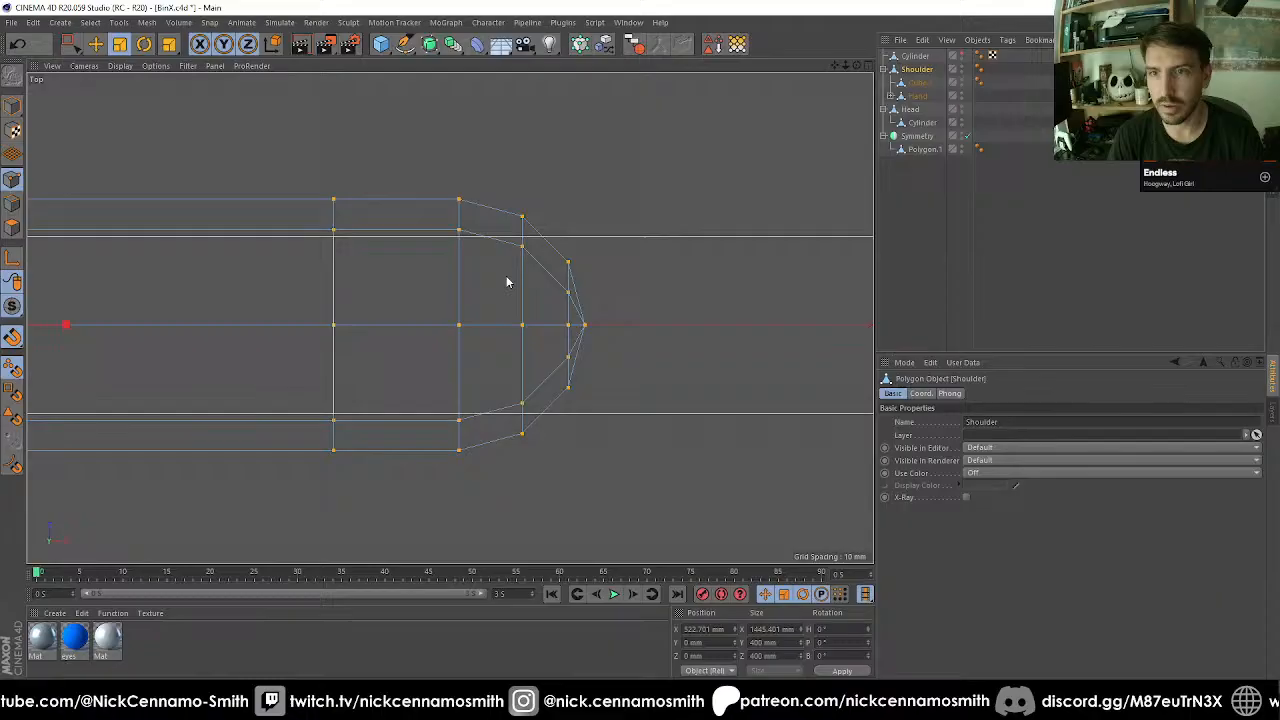
Show the guide cylinder again and add two loop cuts to the Shoulder, aligned with the cylinder's two rim points on the shoulder side.
click(962, 58)
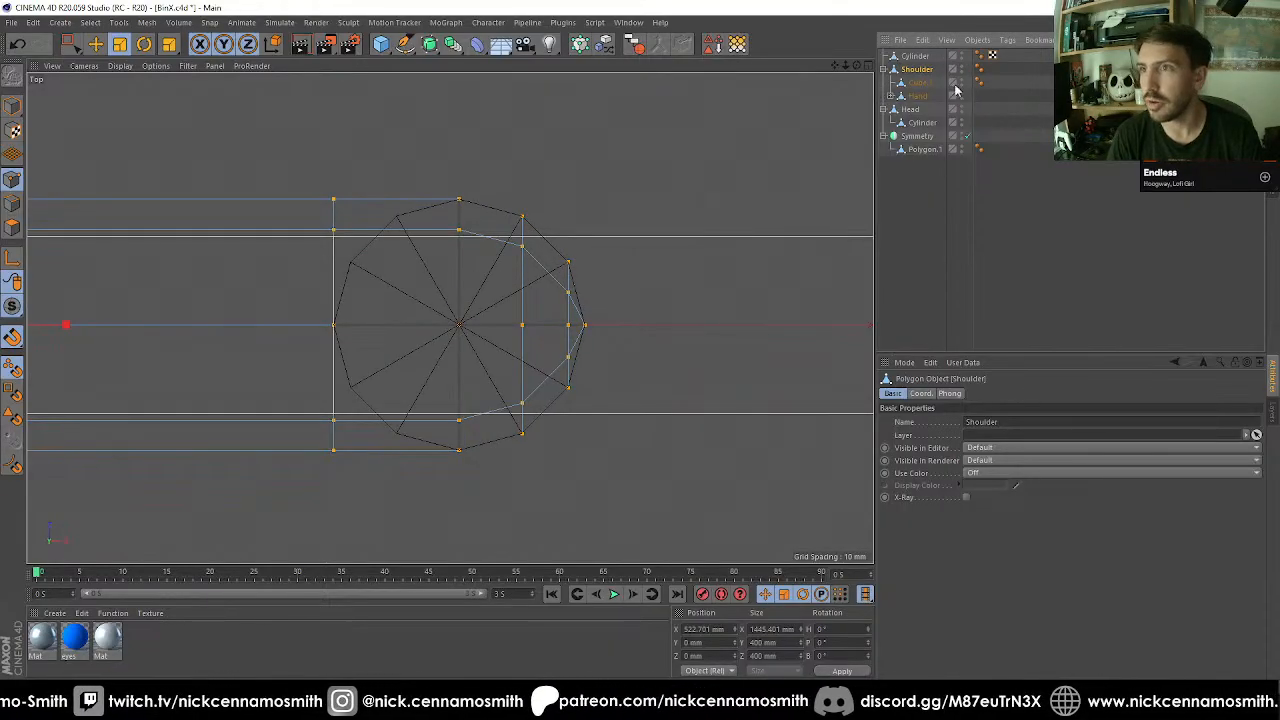
key(k)
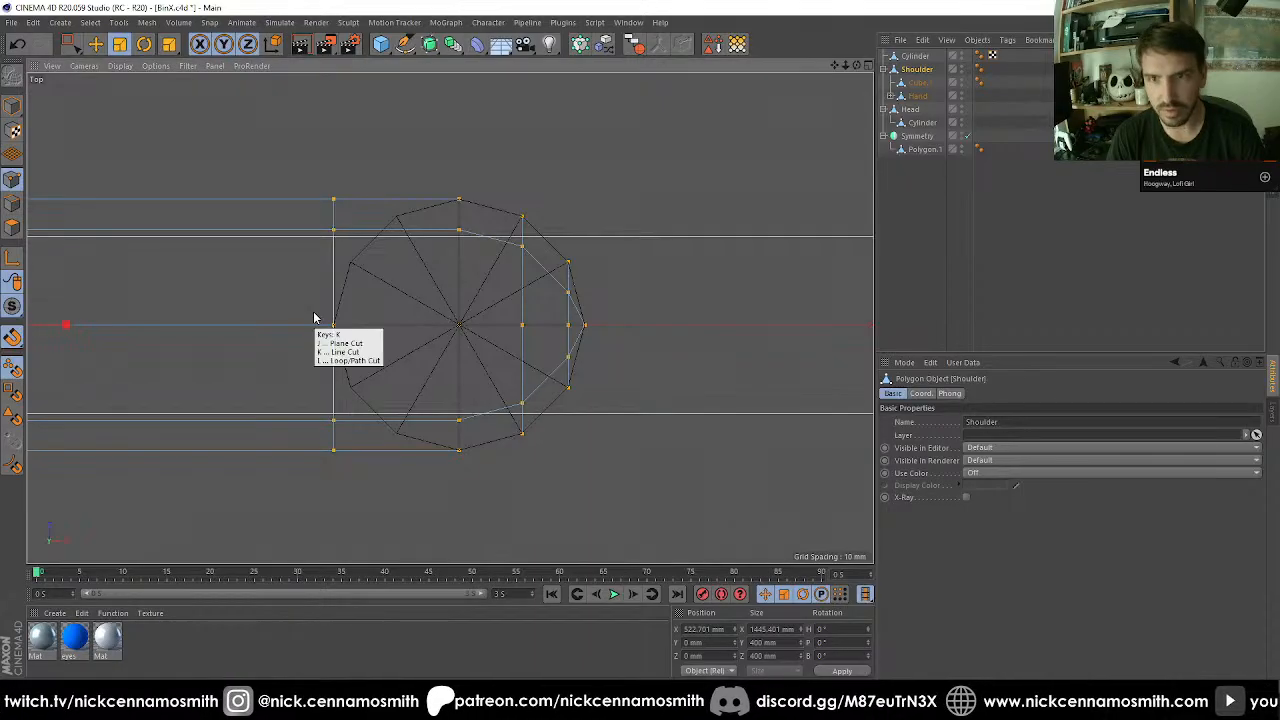
key(l)
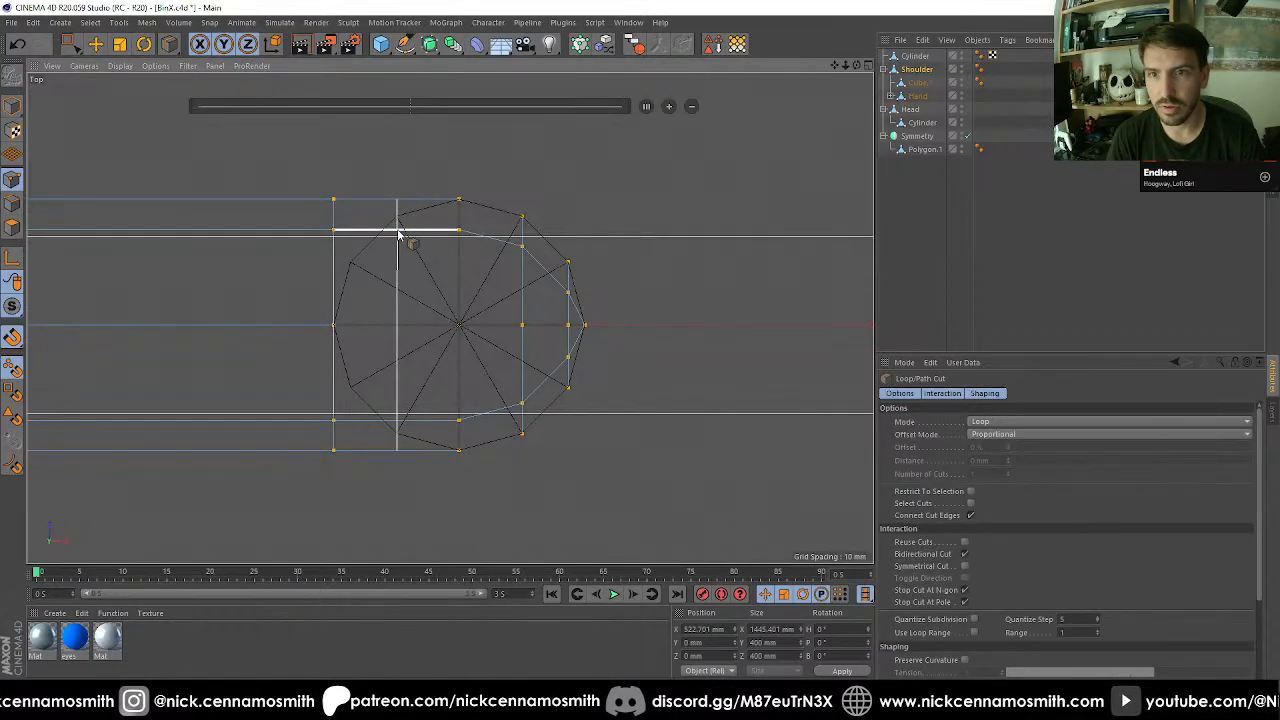
click(398, 232)
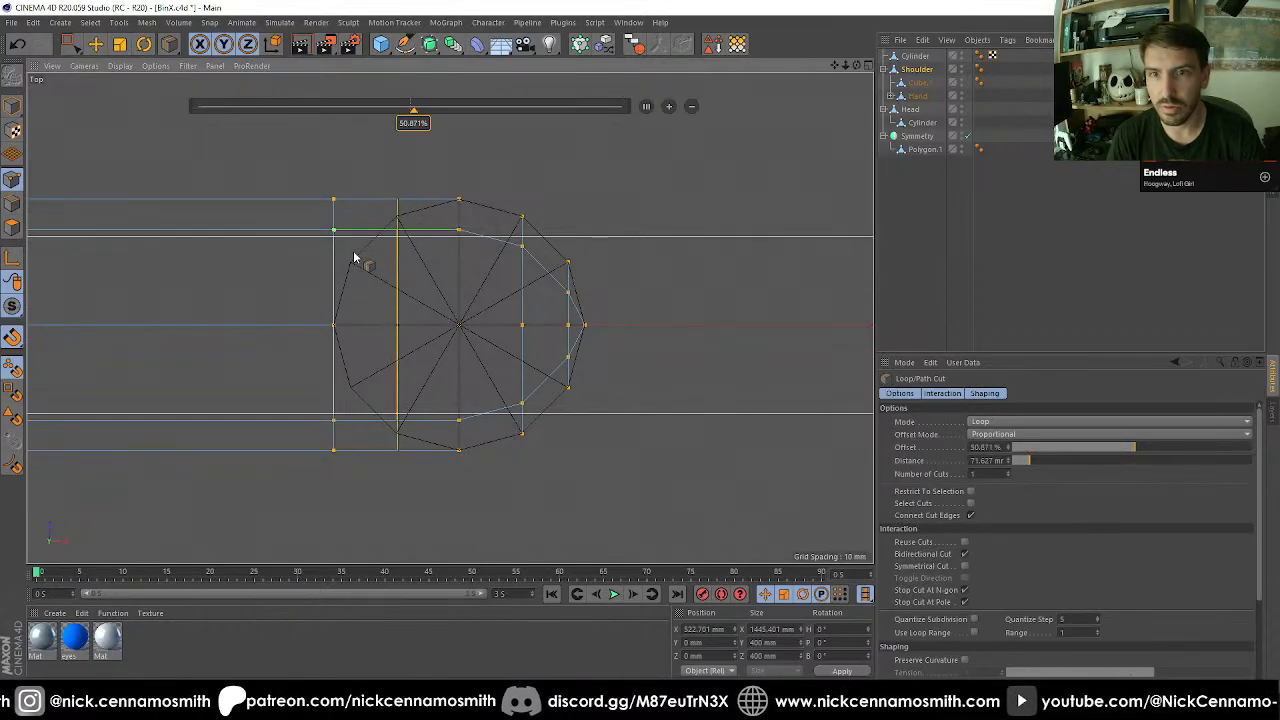
click(351, 234)
key(space)
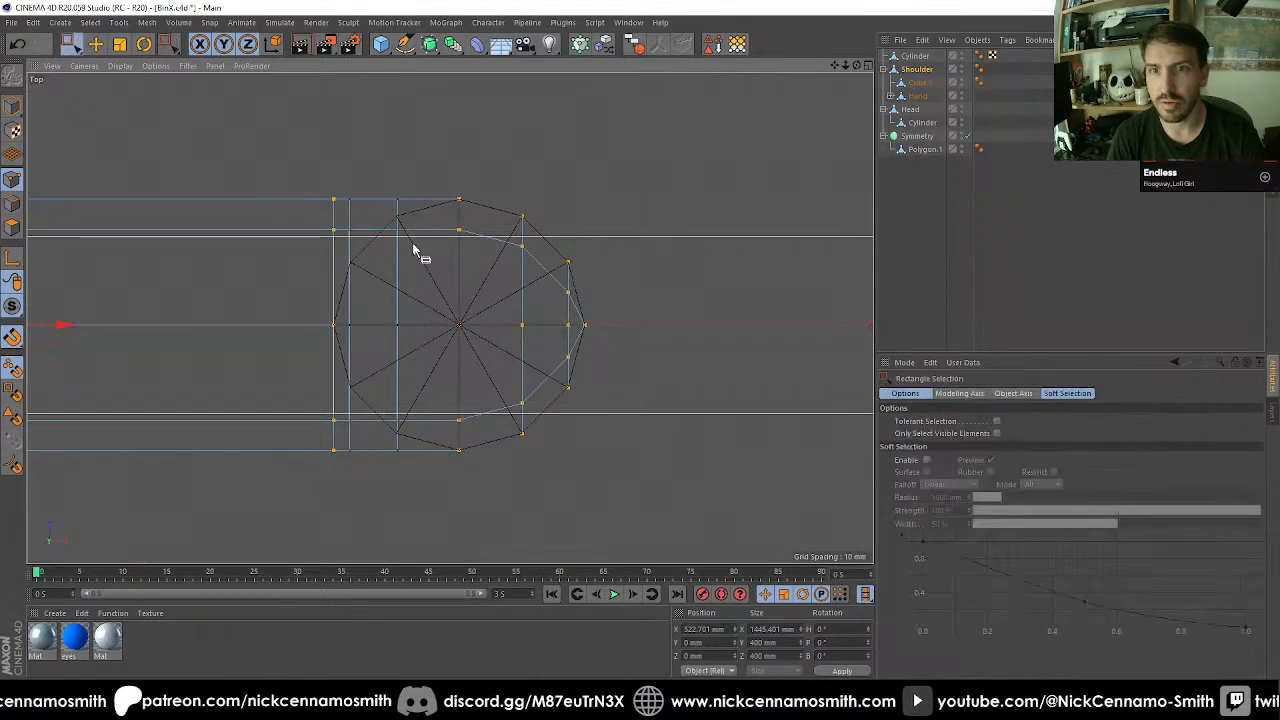
Check the new loop cuts in perspective and top views with the guide cylinder hidden, and compare them with the cylinder shown.
key(F1)
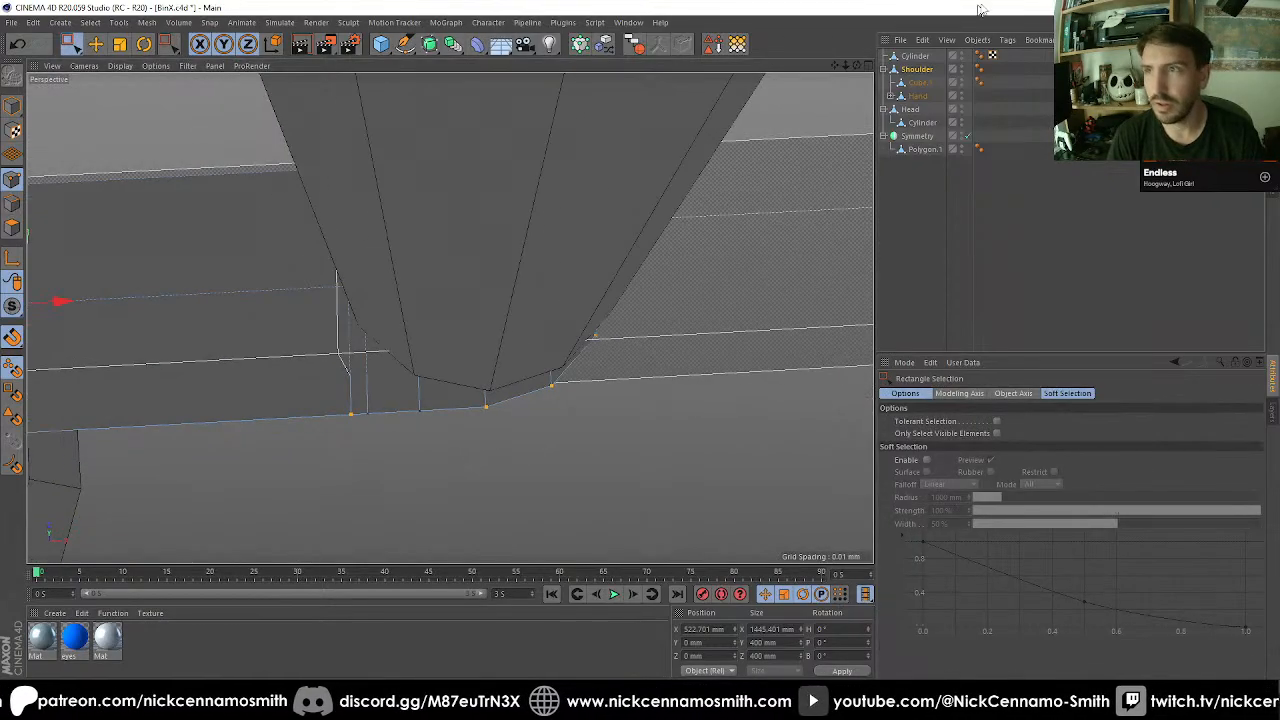
double_click(961, 54)
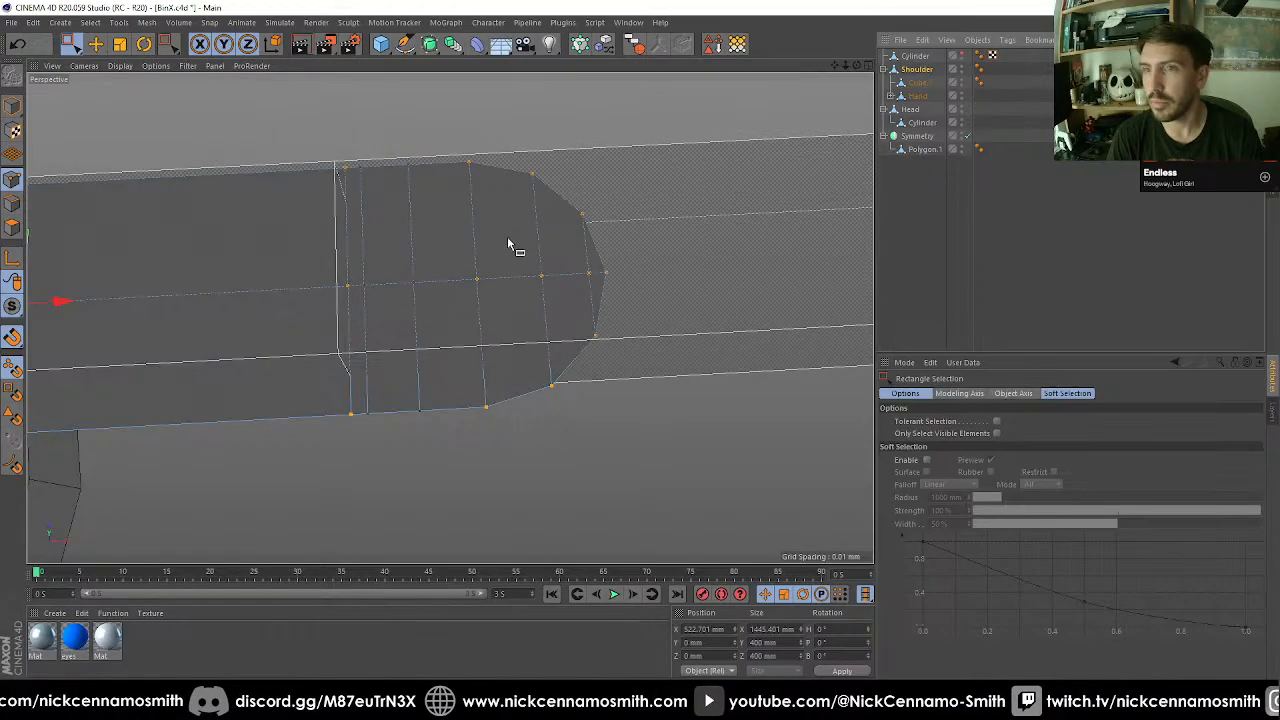
alt+drag(507, 238, 502, 333)
key(F2)
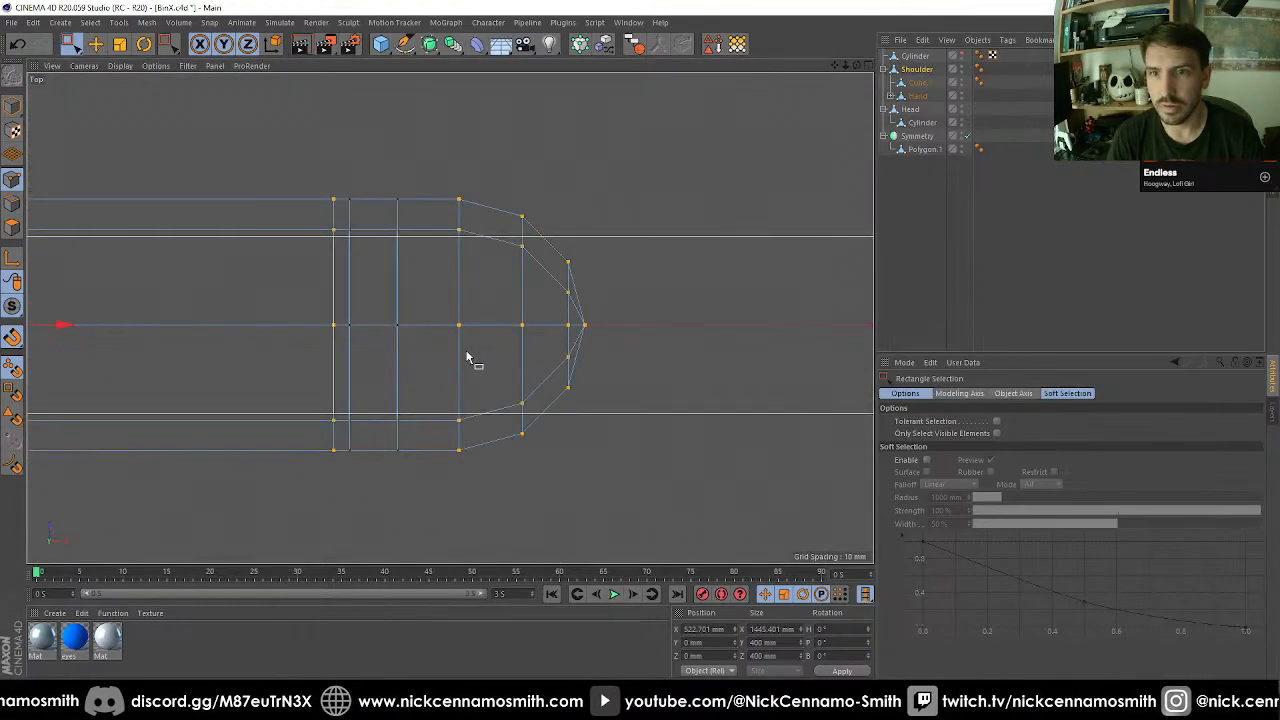
scroll(474, 353, up, 2)
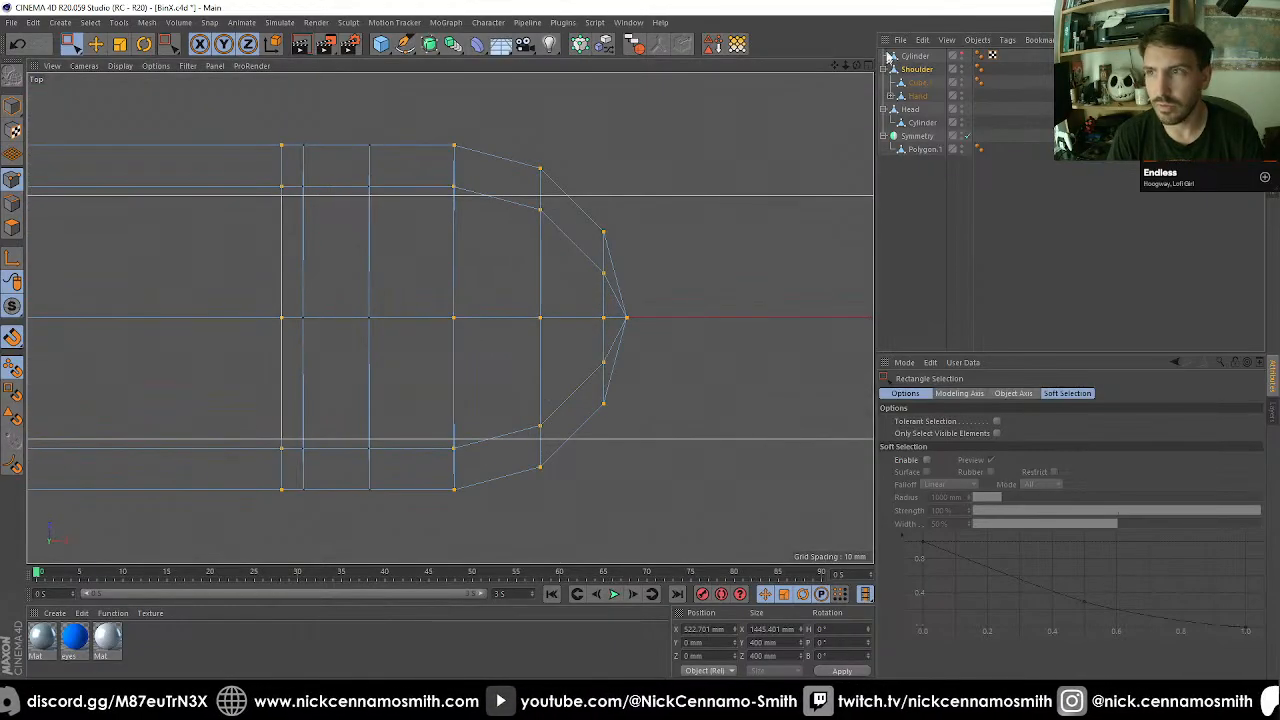
click(962, 56)
scroll(455, 178, up, 3)
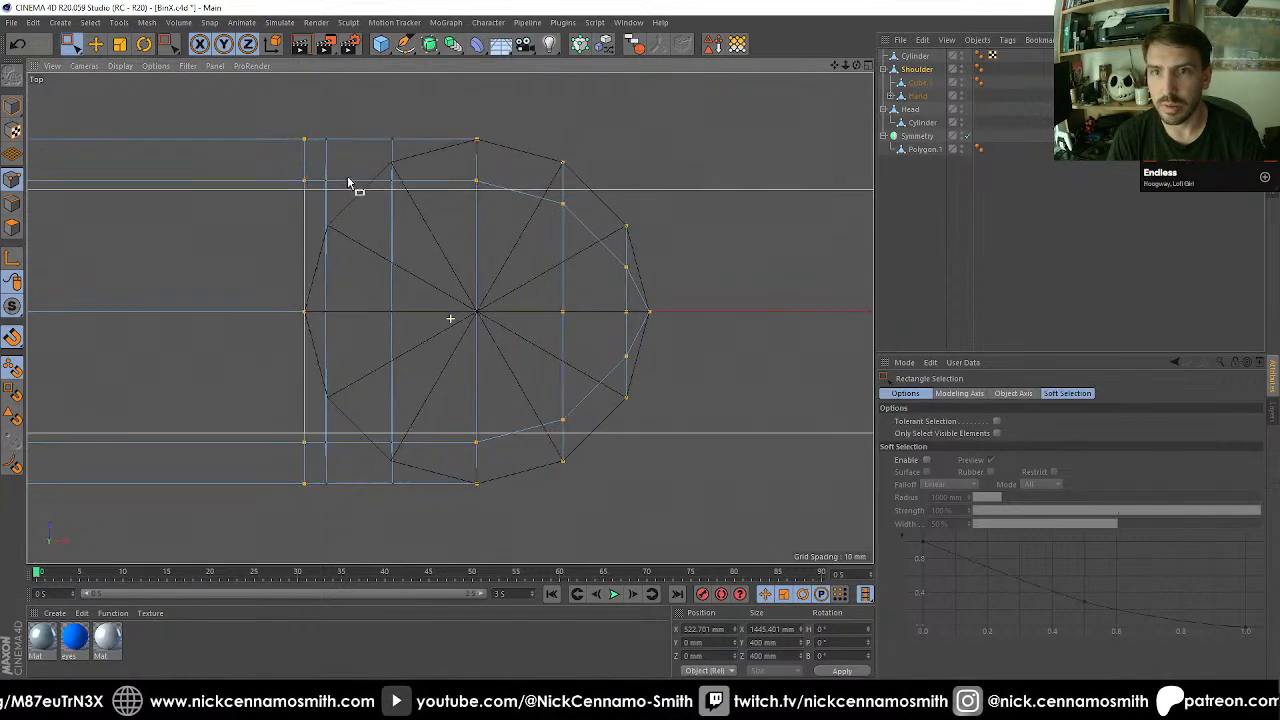
scroll(470, 245, down, 4)
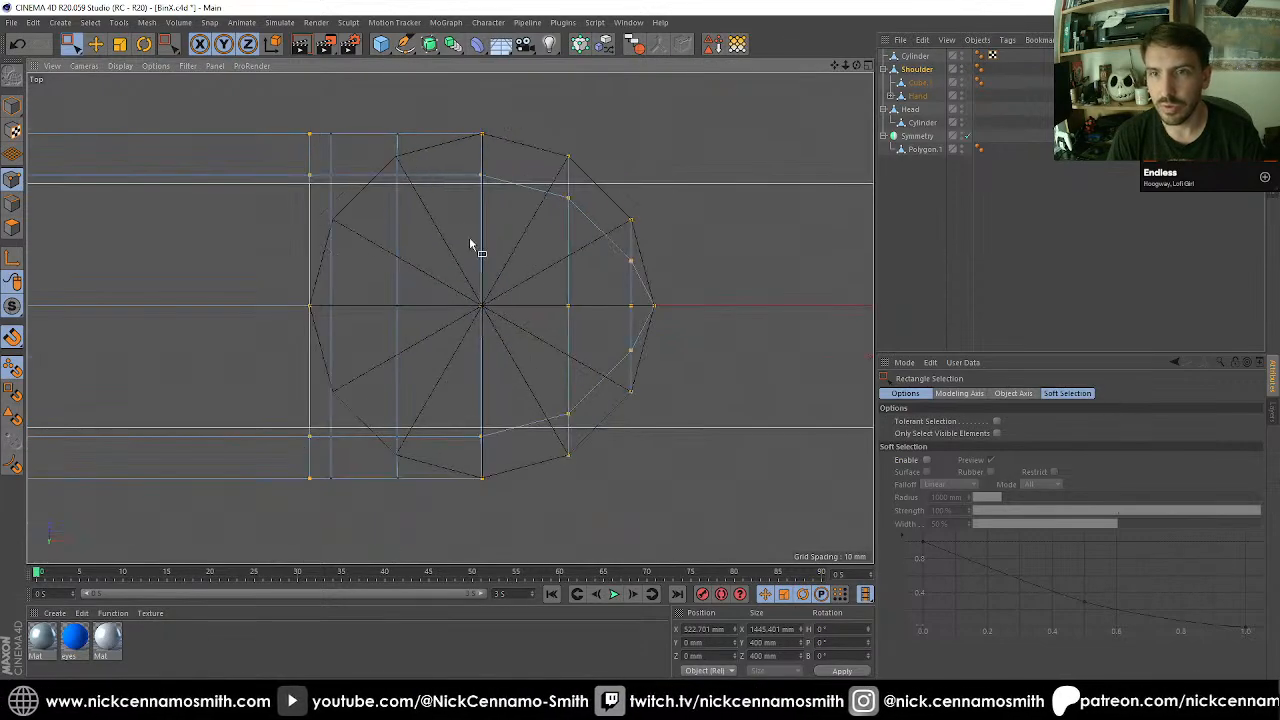
scroll(470, 267, down, 1)
scroll(520, 294, up, 1)
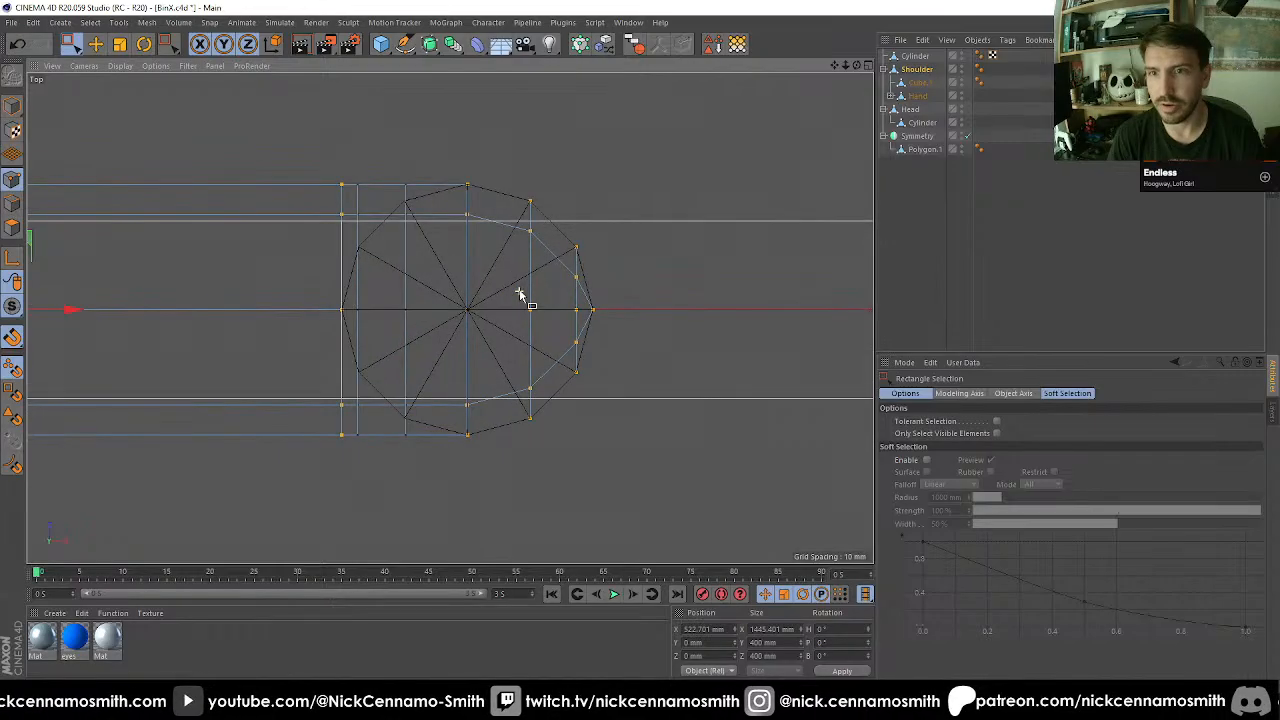
Weld the bottom point at the tip of the rounded end onto the neighbouring bottom point of the outermost loop cut.
key(F1)
alt+drag(477, 306, 557, 394)
scroll(557, 394, up, 5)
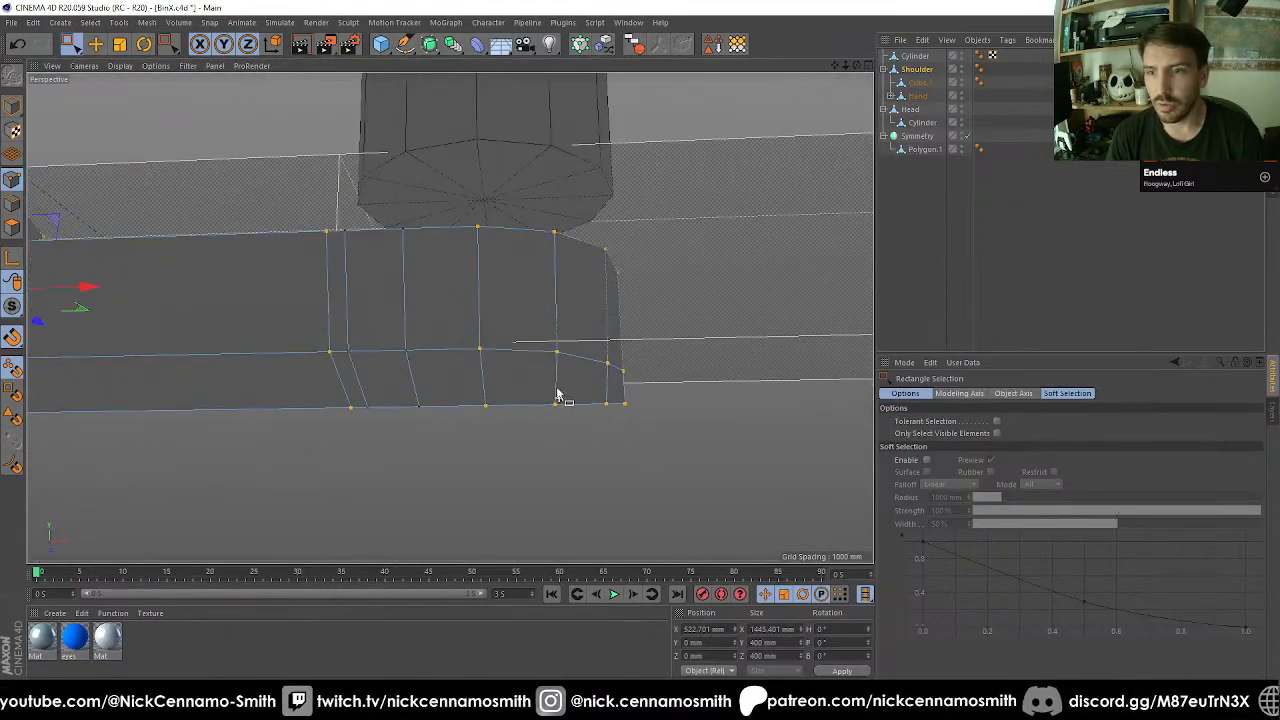
key(k)
key(l)
key(9)
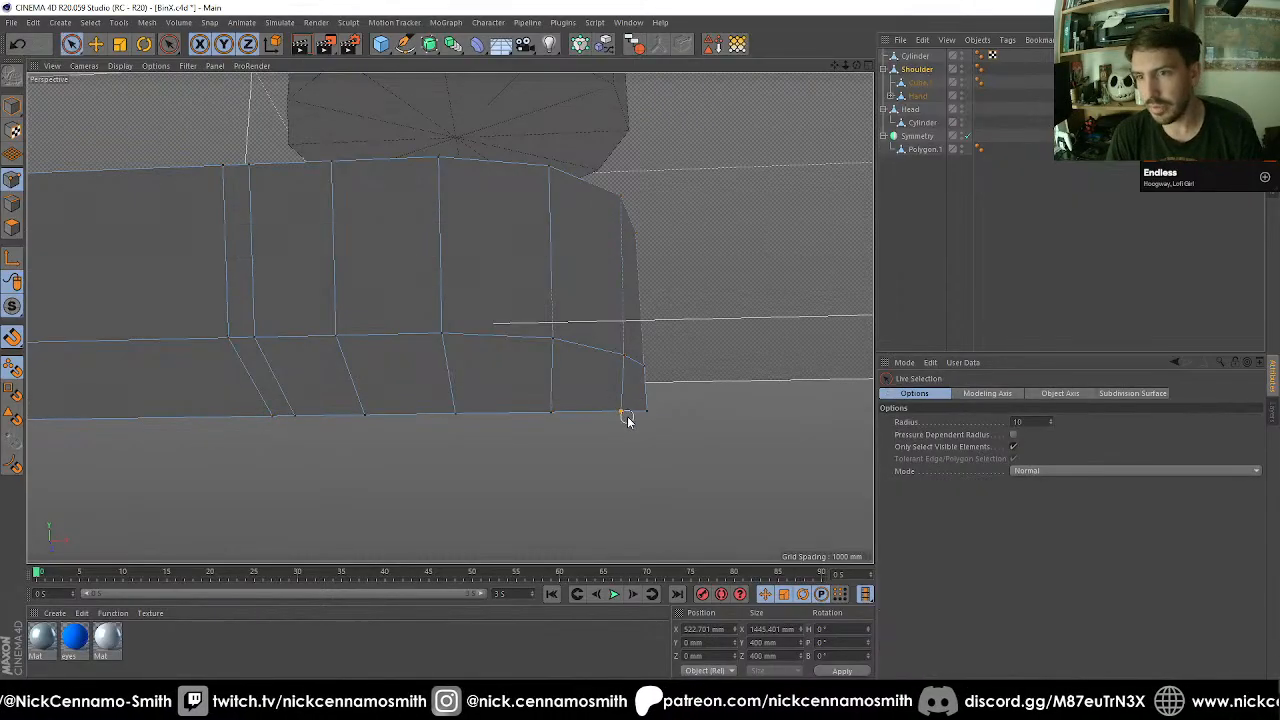
drag(650, 411, 639, 409)
key(m)
key(q)
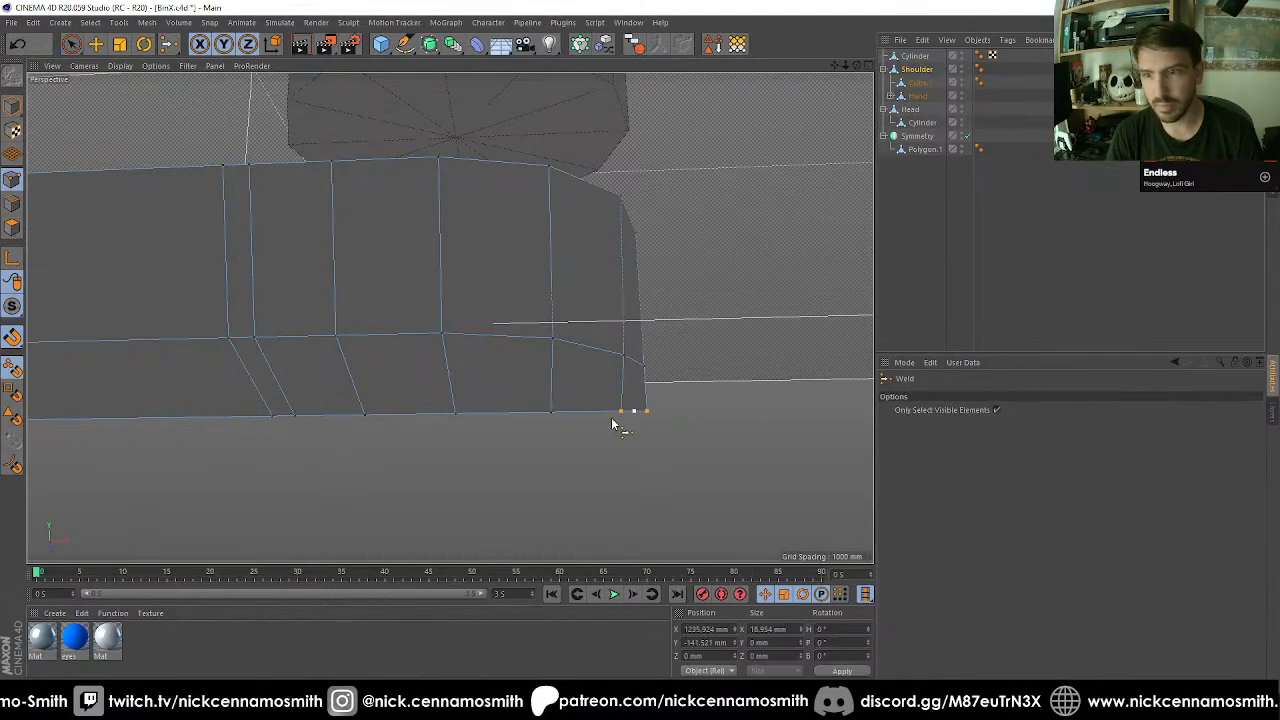
click(621, 411)
key(space)
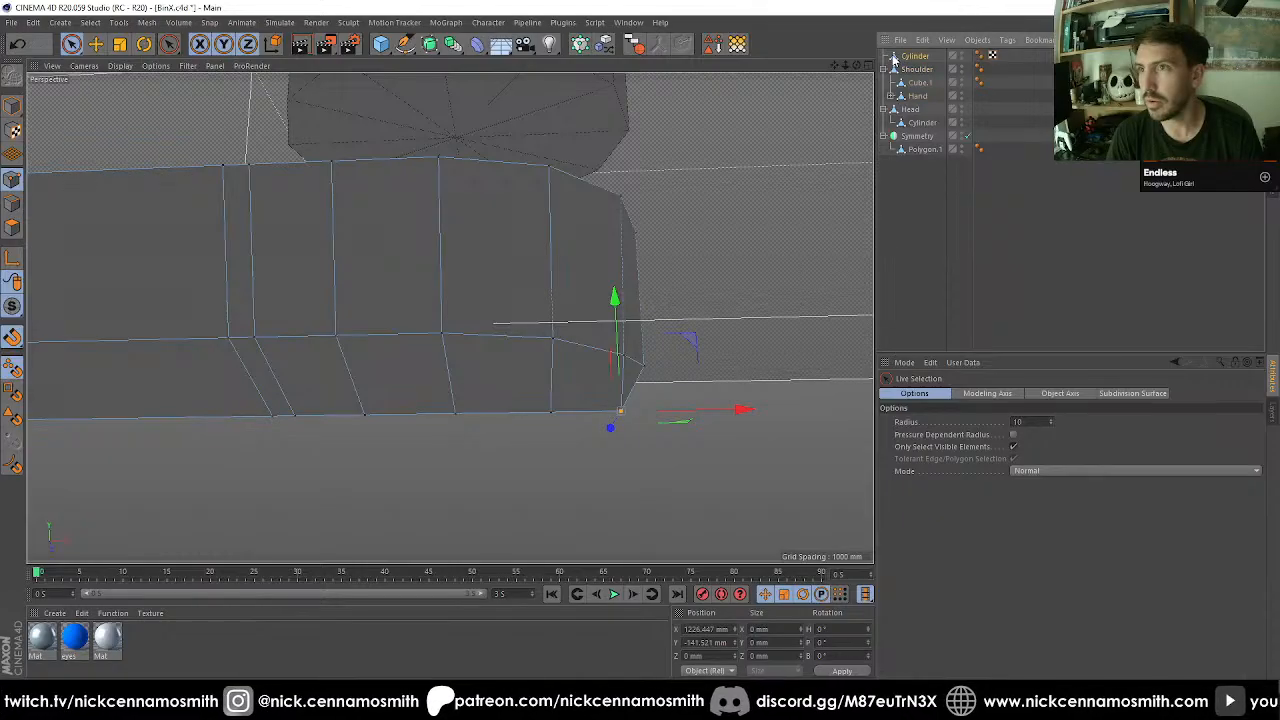
Delete the guide cylinder and raise the bottom point at the tip of the Shoulder's rounded end to about Y -133 mm.
click(910, 57)
key(Delete)
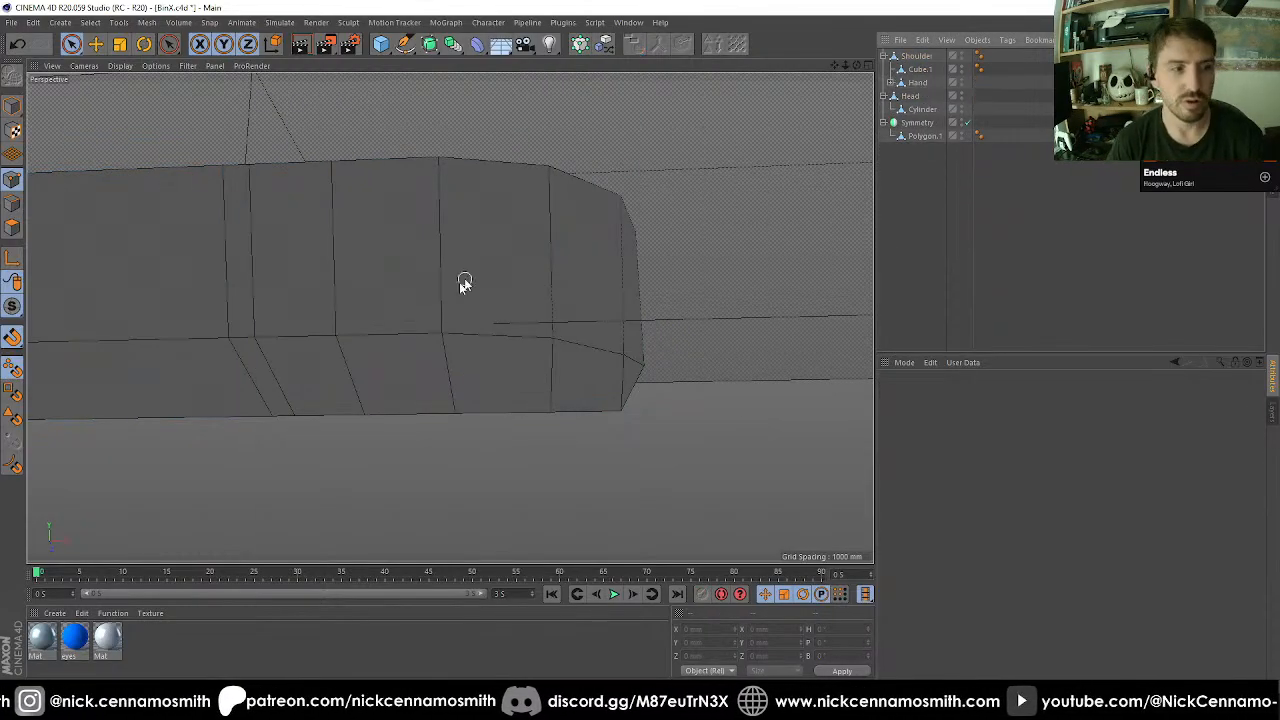
alt+drag(414, 231, 464, 155)
alt+right_drag(463, 153, 513, 213)
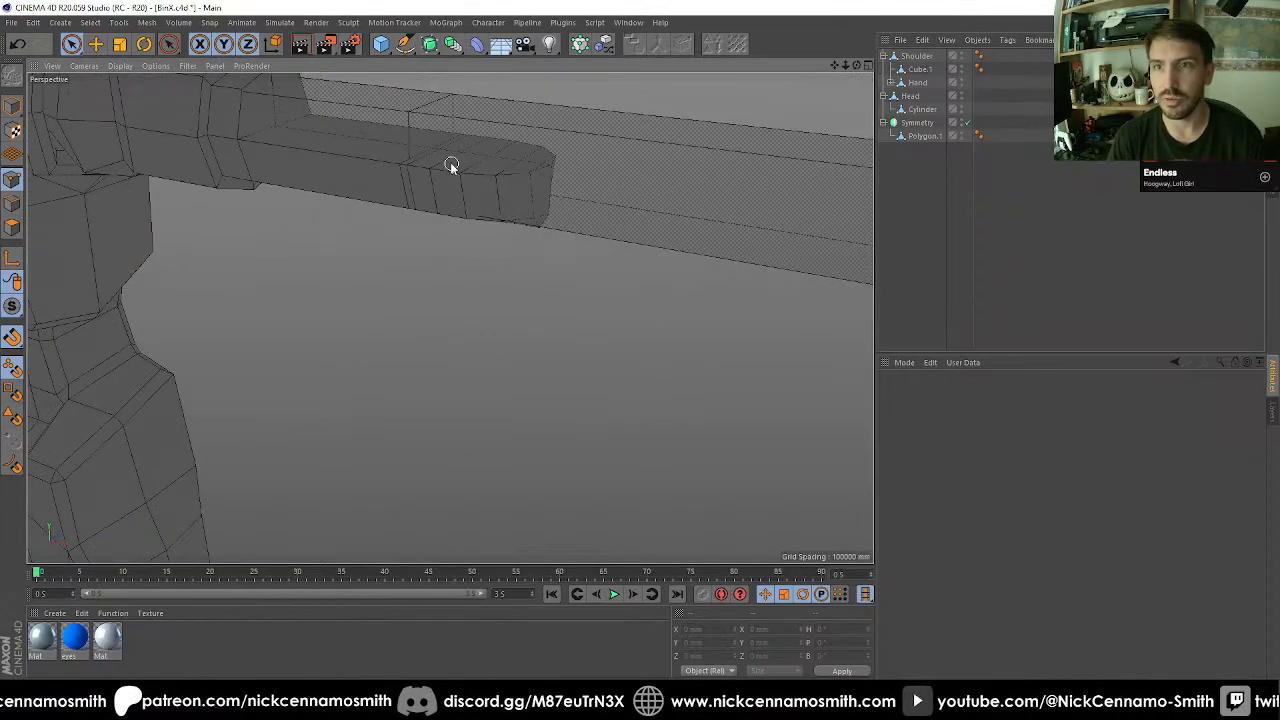
alt+drag(450, 162, 532, 236)
click(538, 233)
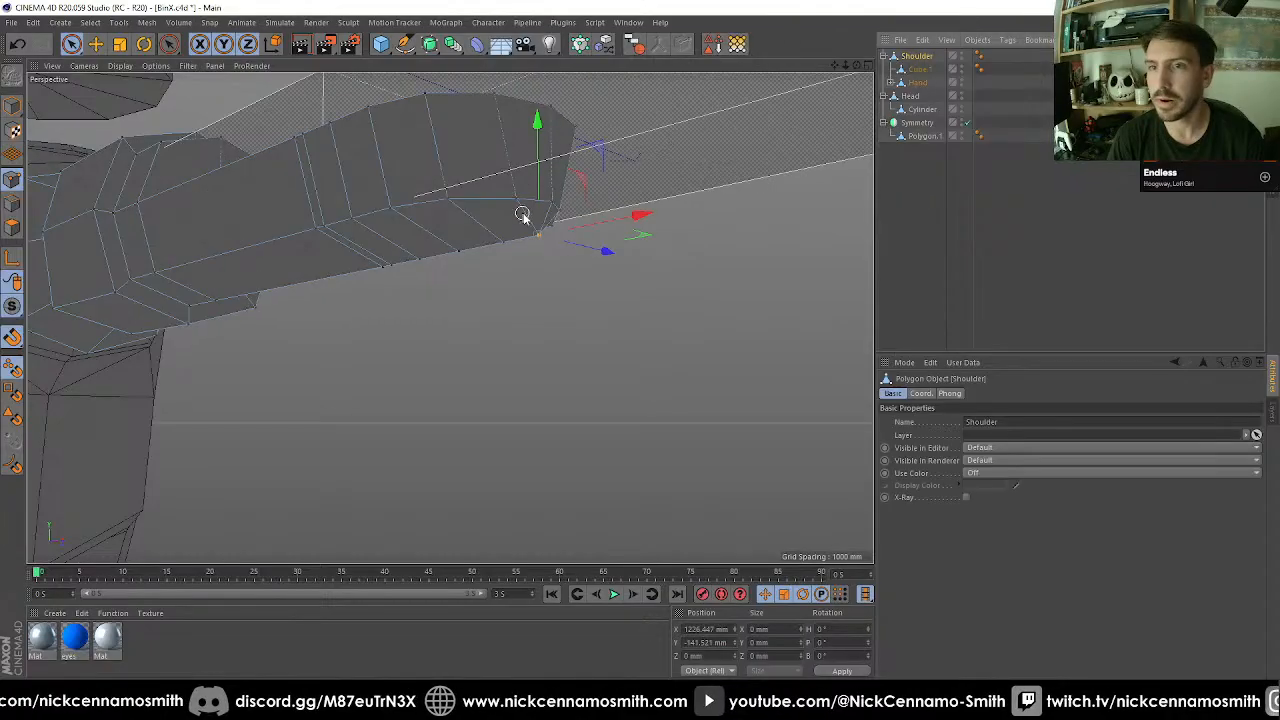
alt+drag(551, 143, 471, 320)
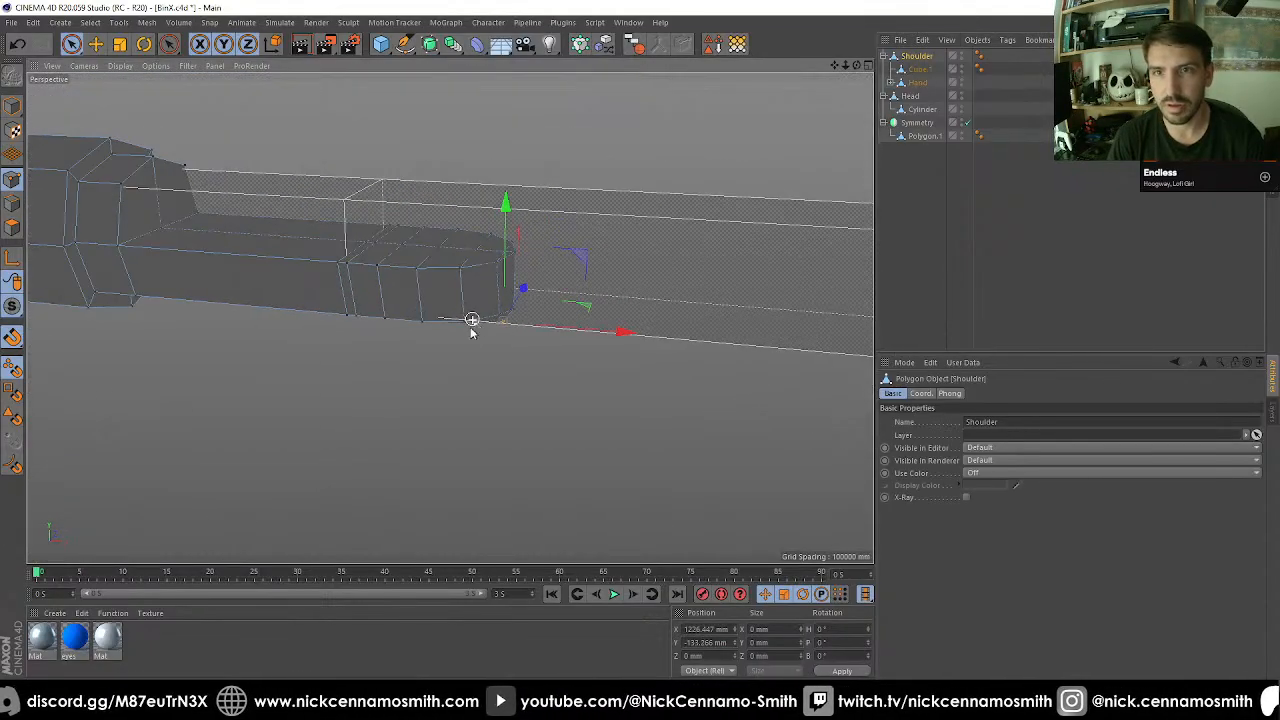
Add a cylinder, snap its centre to the middle of the rounded end in the top view, and scale it to a 100 mm radius.
alt+drag(408, 222, 400, 192)
alt+middle_drag(419, 197, 426, 317)
scroll(427, 318, up, 2)
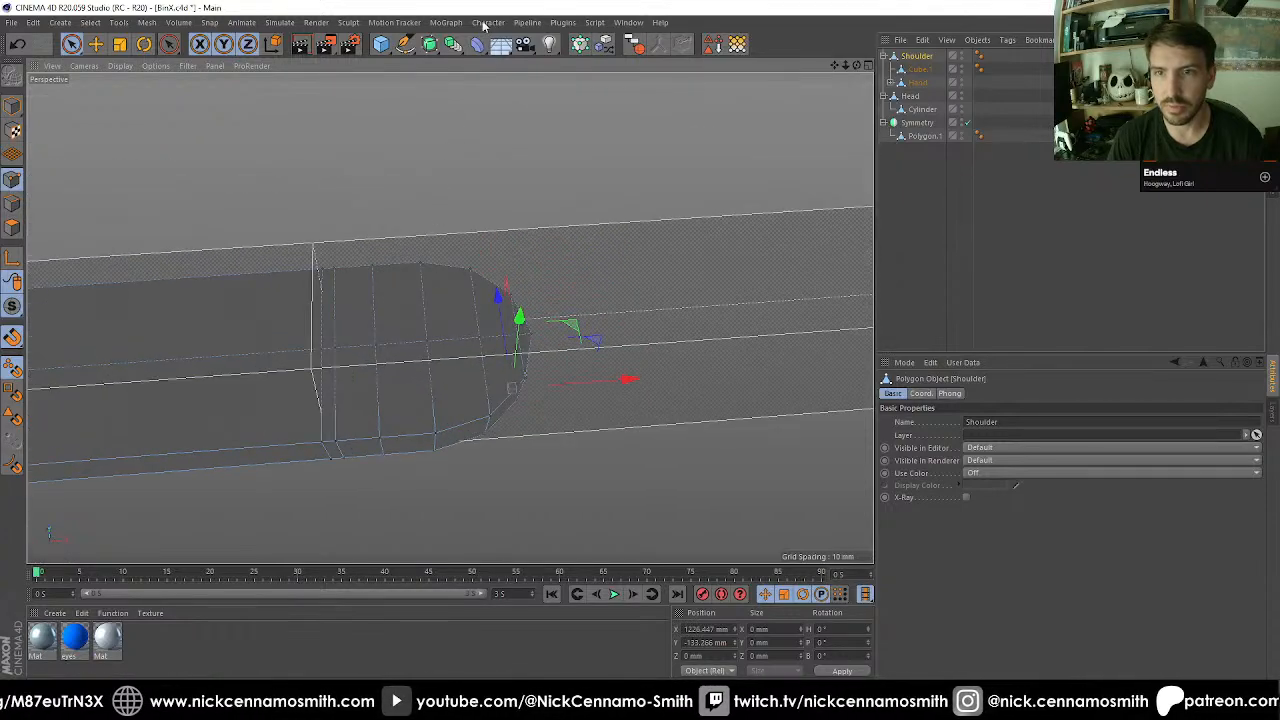
key(F2)
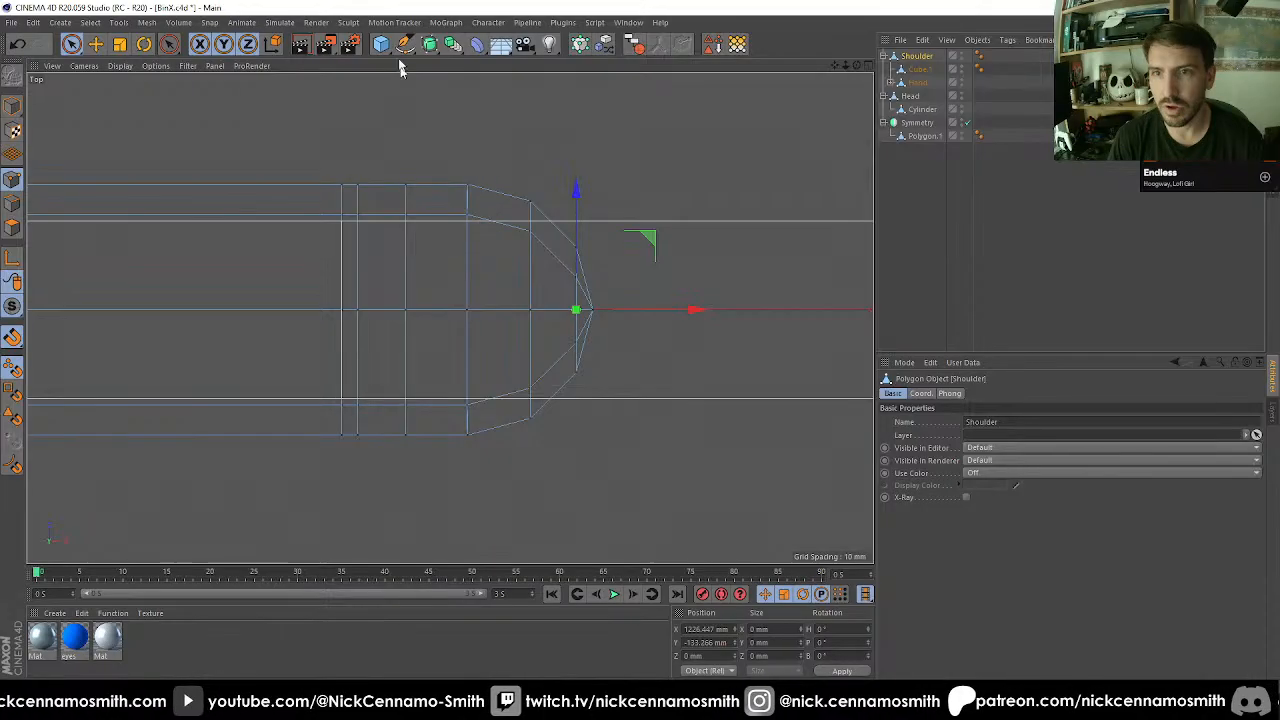
drag(373, 47, 652, 57)
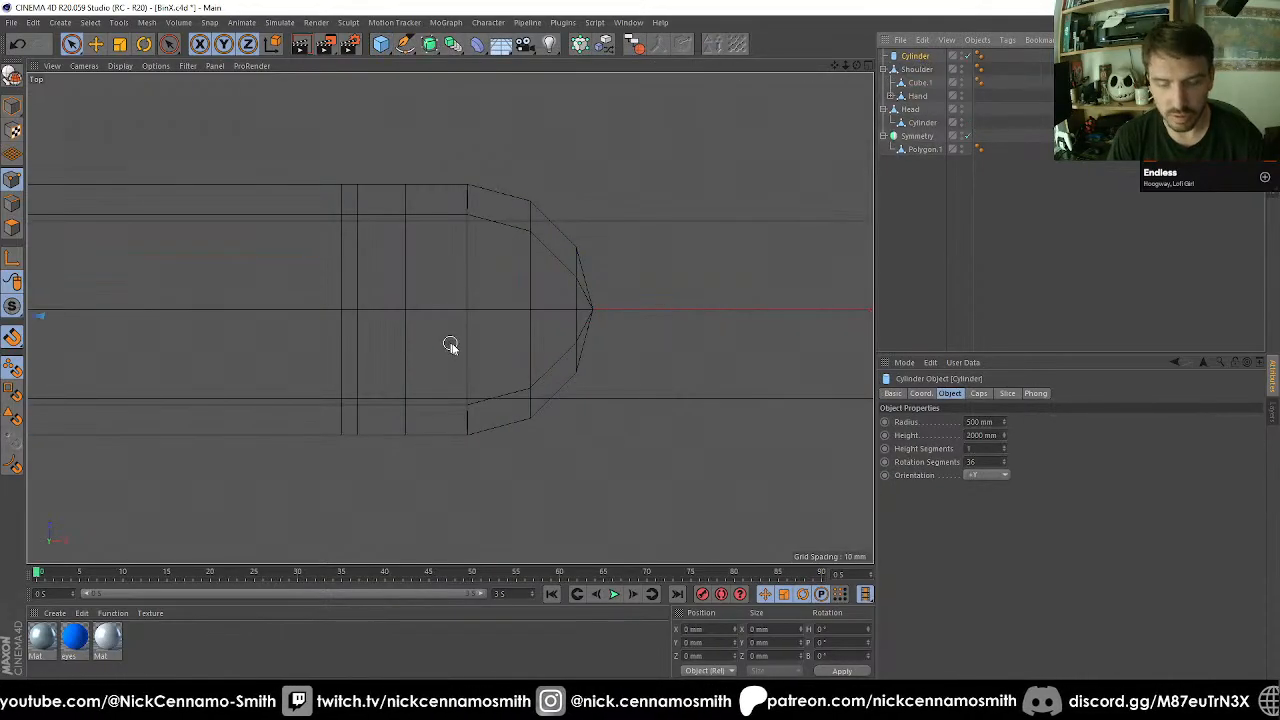
key(e)
drag(451, 344, 465, 309)
key(t)
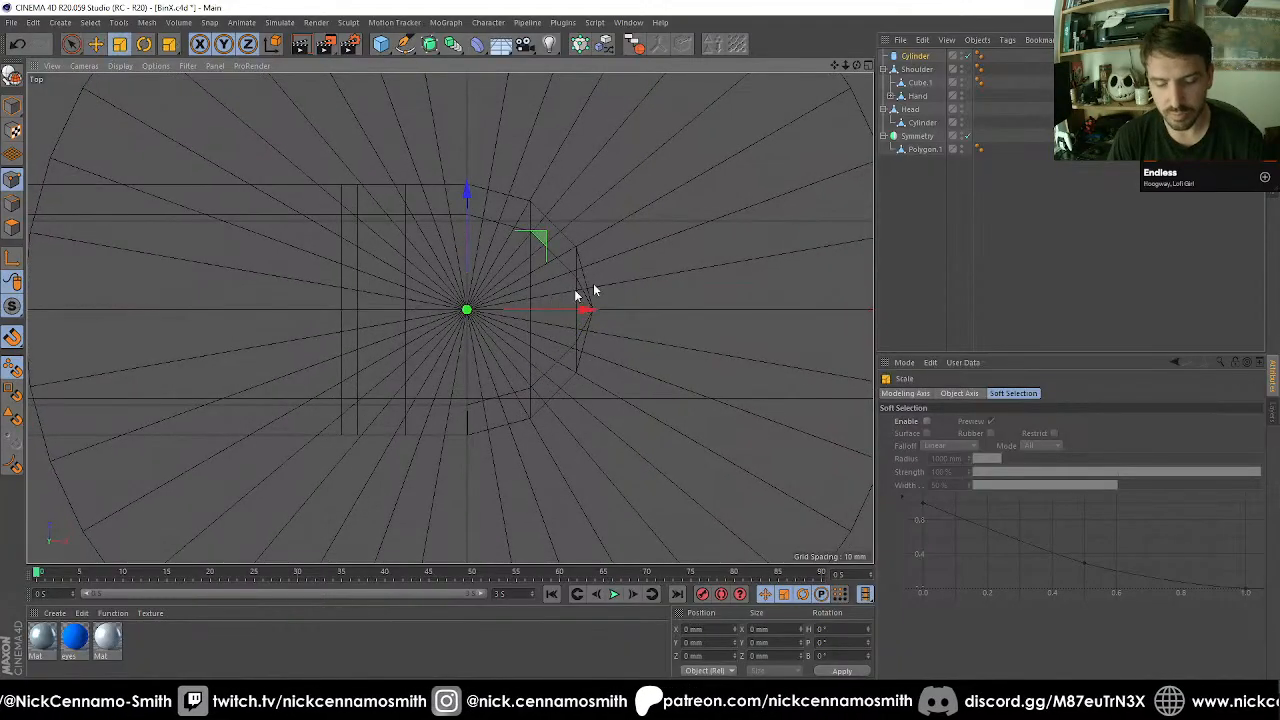
drag(738, 215, 360, 348)
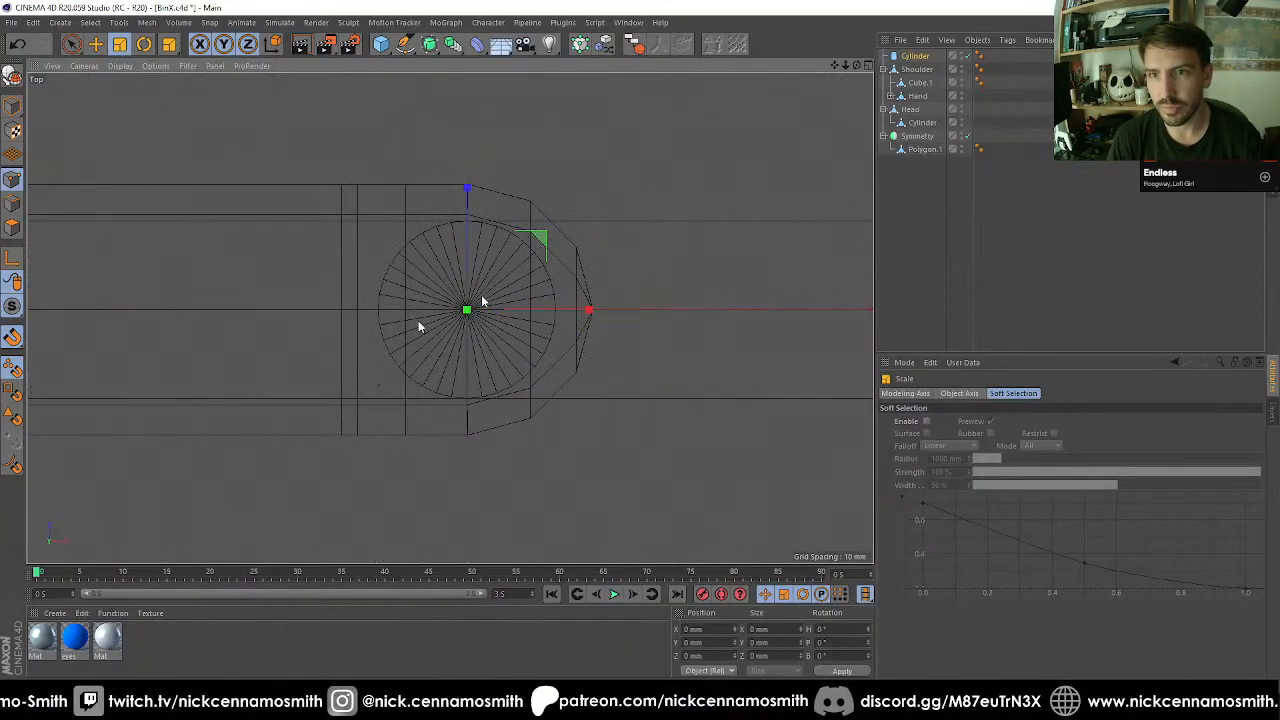
Try 8 rotation segments on the new cylinder, settle on 12, and enlarge it to a radius of about 106 mm.
click(899, 57)
double_click(970, 462)
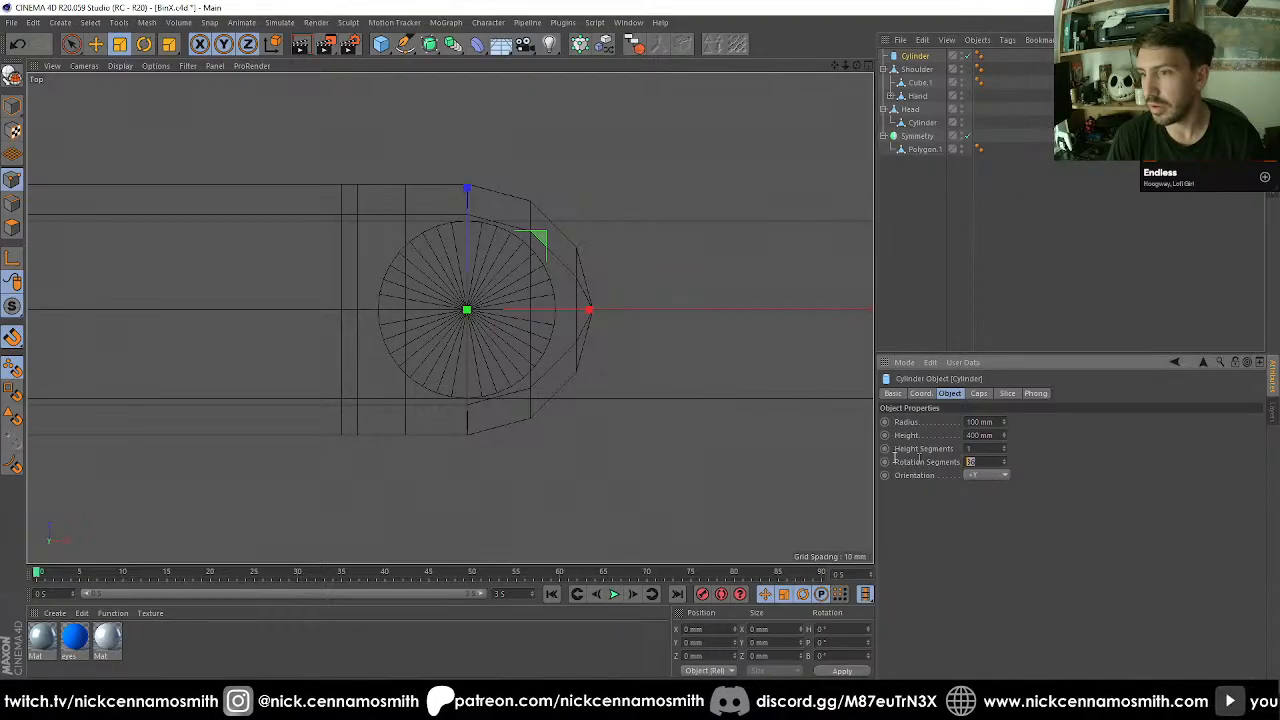
text(8)
key(Return)
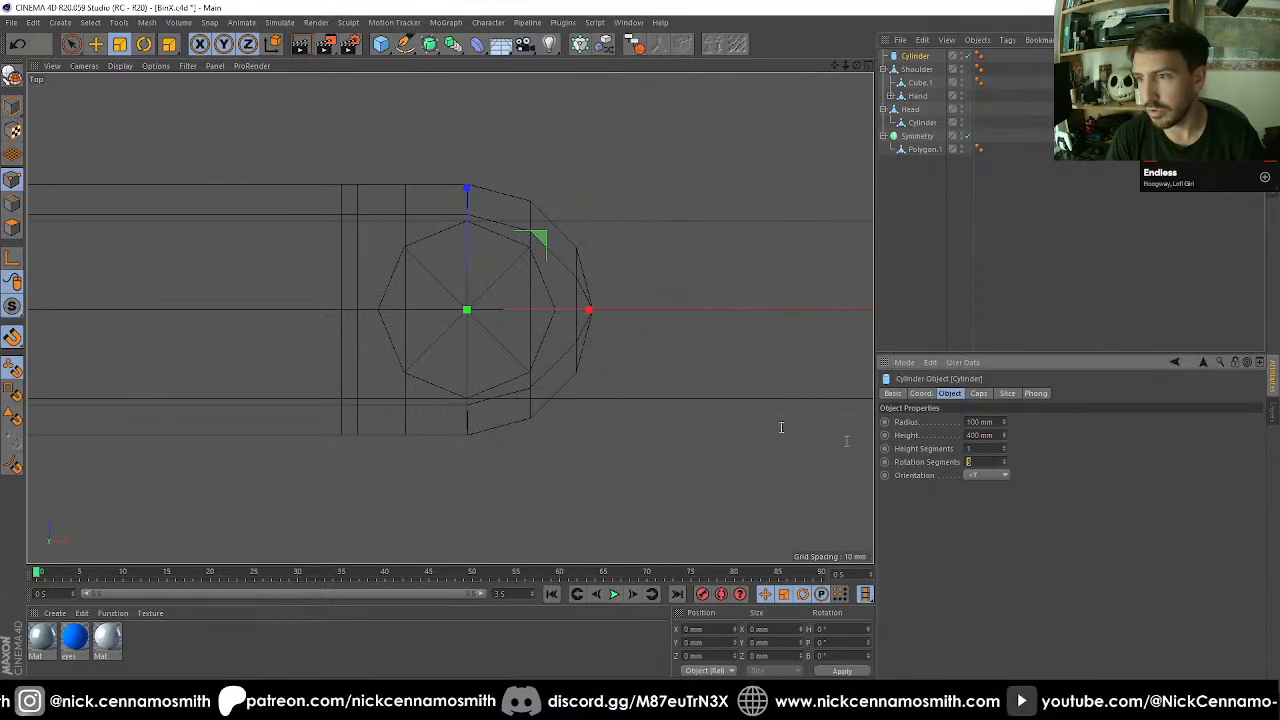
text(12)
key(Return)
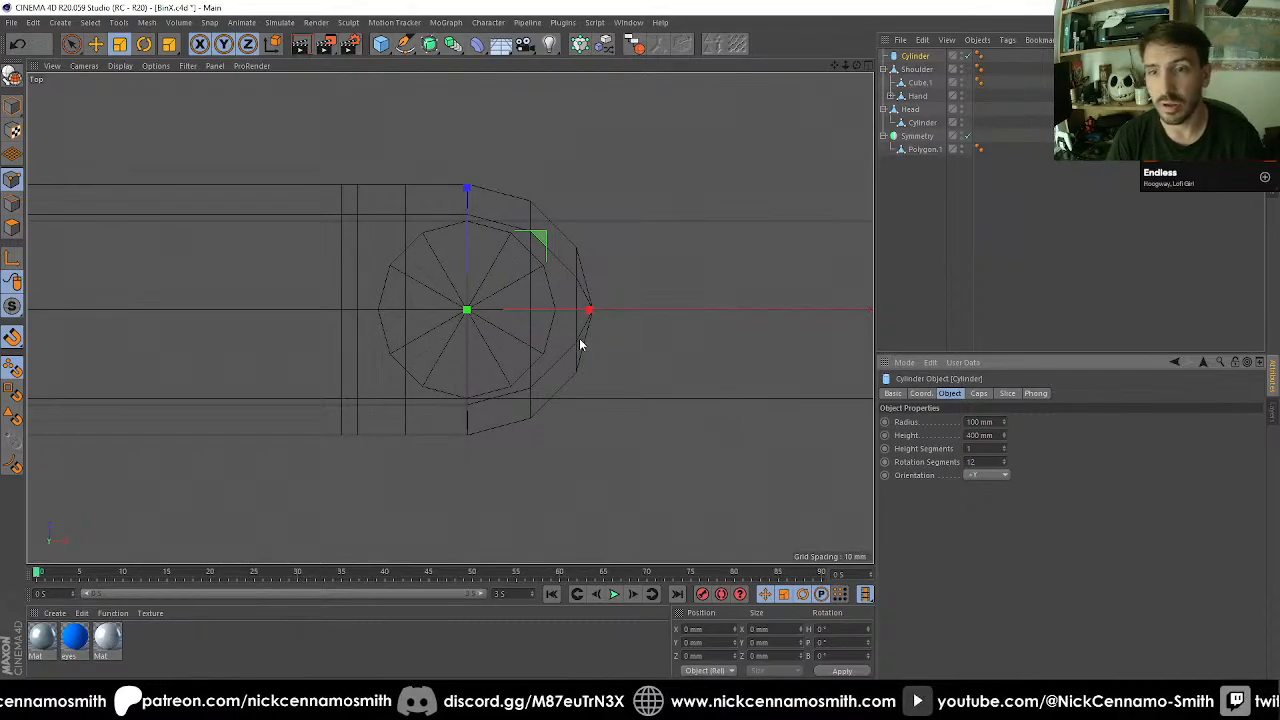
drag(508, 474, 527, 505)
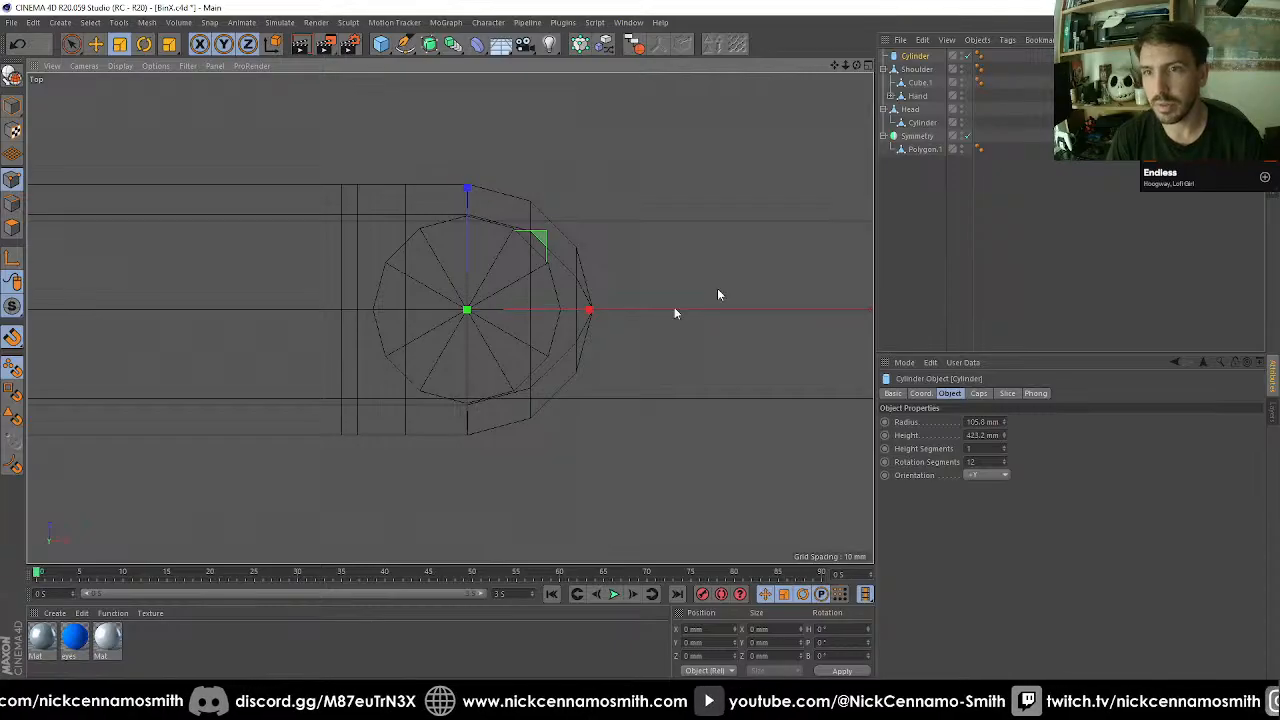
Lower the cylinder in the front view until it passes vertically through the rounded end of the arm.
key(F1)
scroll(352, 229, down, 5)
key(e)
scroll(388, 241, down, 5)
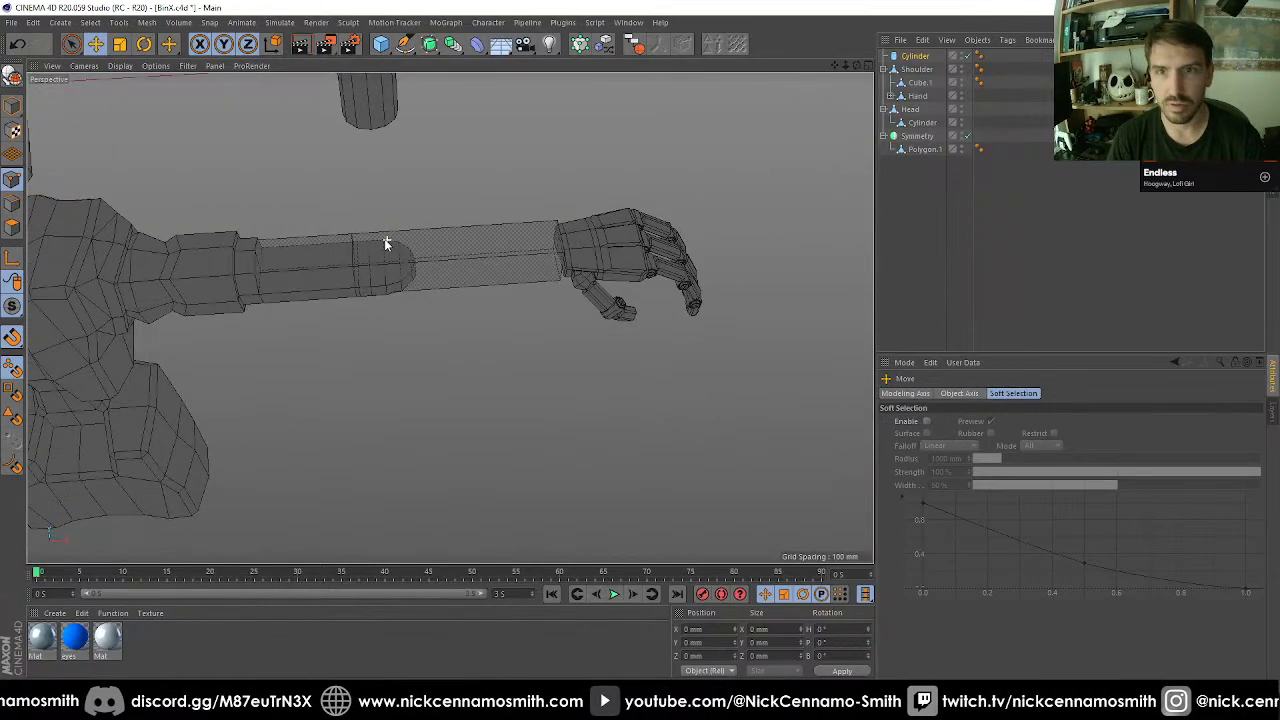
key(F3)
key(F4)
scroll(376, 97, down, 4)
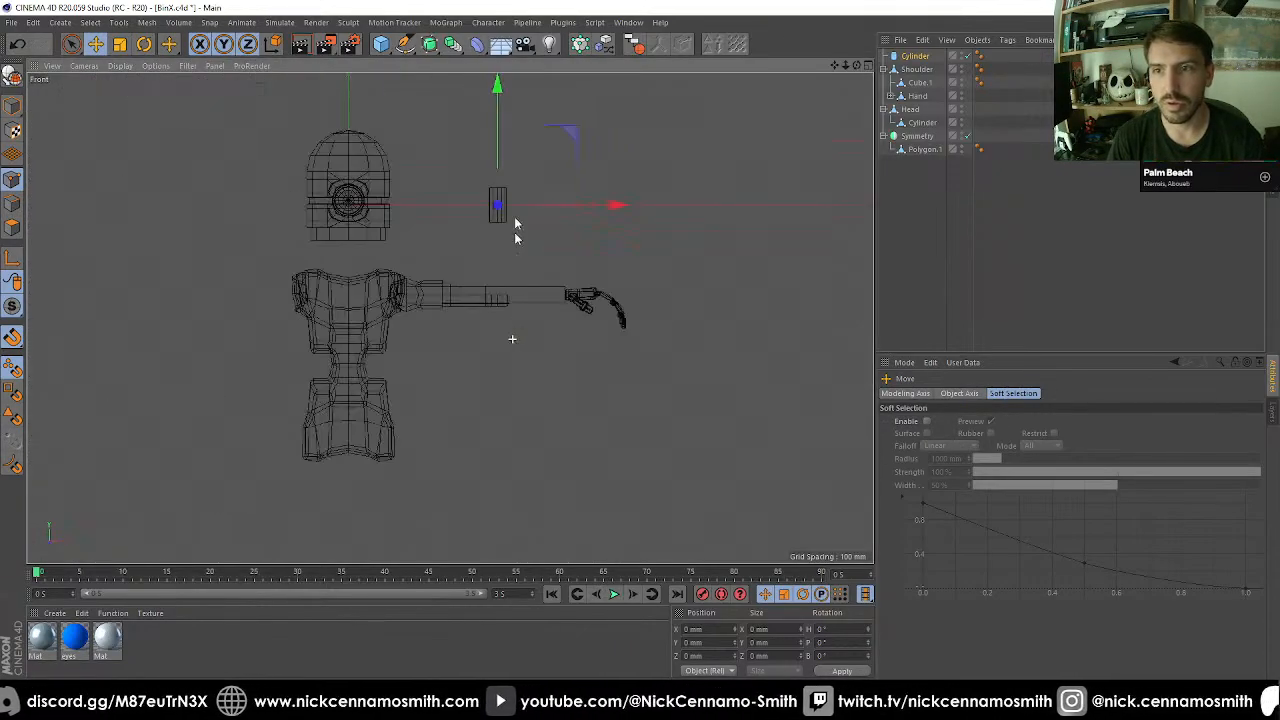
drag(497, 90, 496, 171)
key(F1)
scroll(508, 317, up, 1)
alt+middle_drag(354, 171, 448, 246)
scroll(448, 246, up, 2)
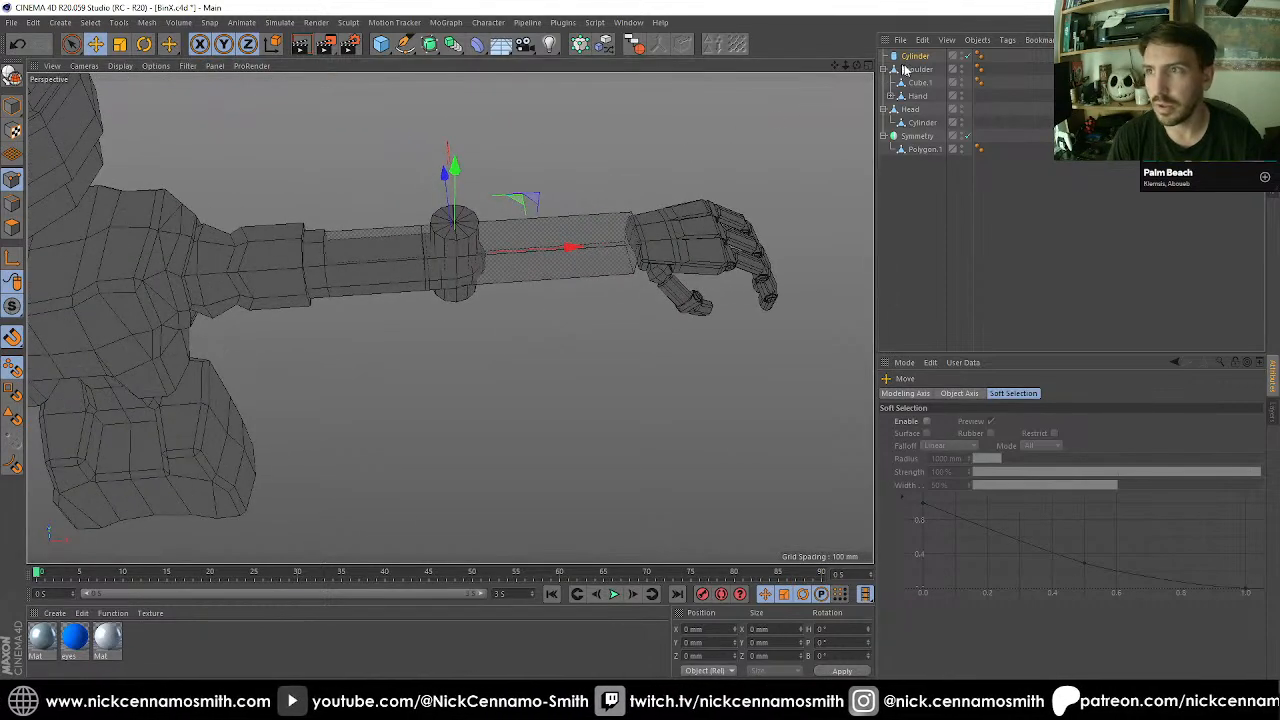
Delete the placeholder Cube.1, take the Hand out of the Shoulder's hierarchy, and place the new Cylinder directly below the Shoulder in the object list.
click(926, 84)
key(Delete)
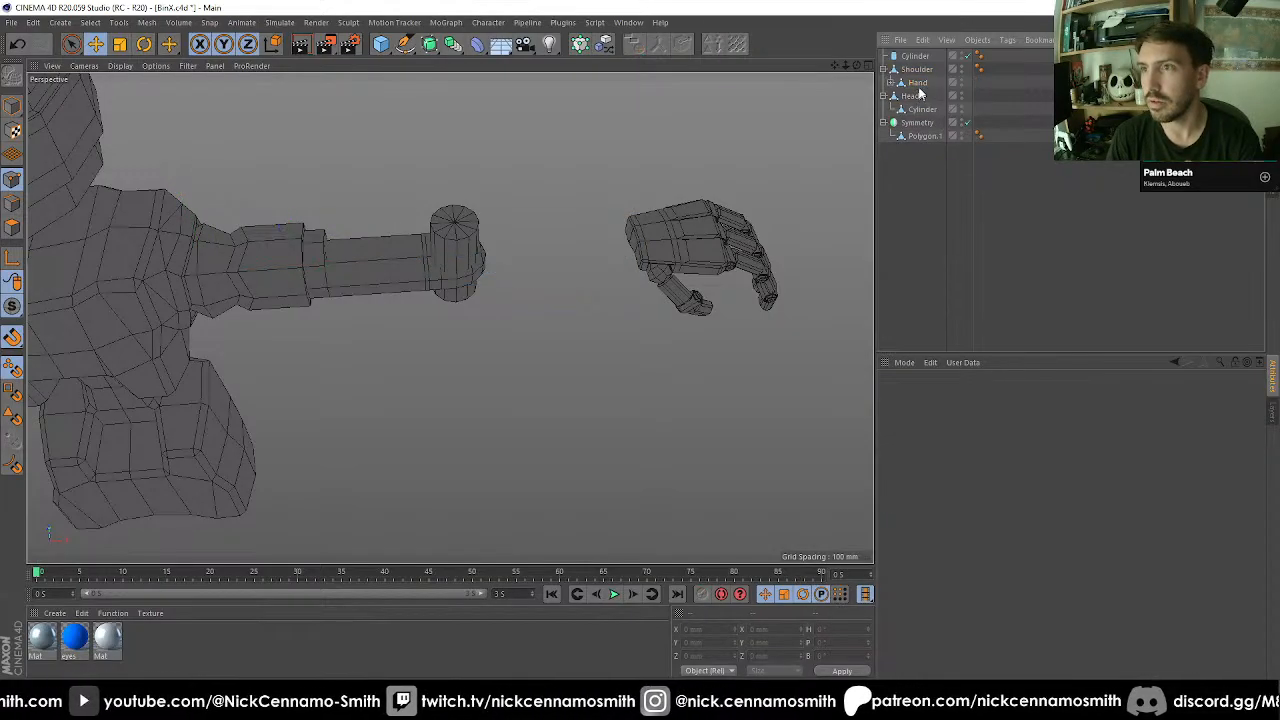
mouse_move(909, 182)
mouse_down()
mouse_move(910, 150)
mouse_move(924, 188)
mouse_up()
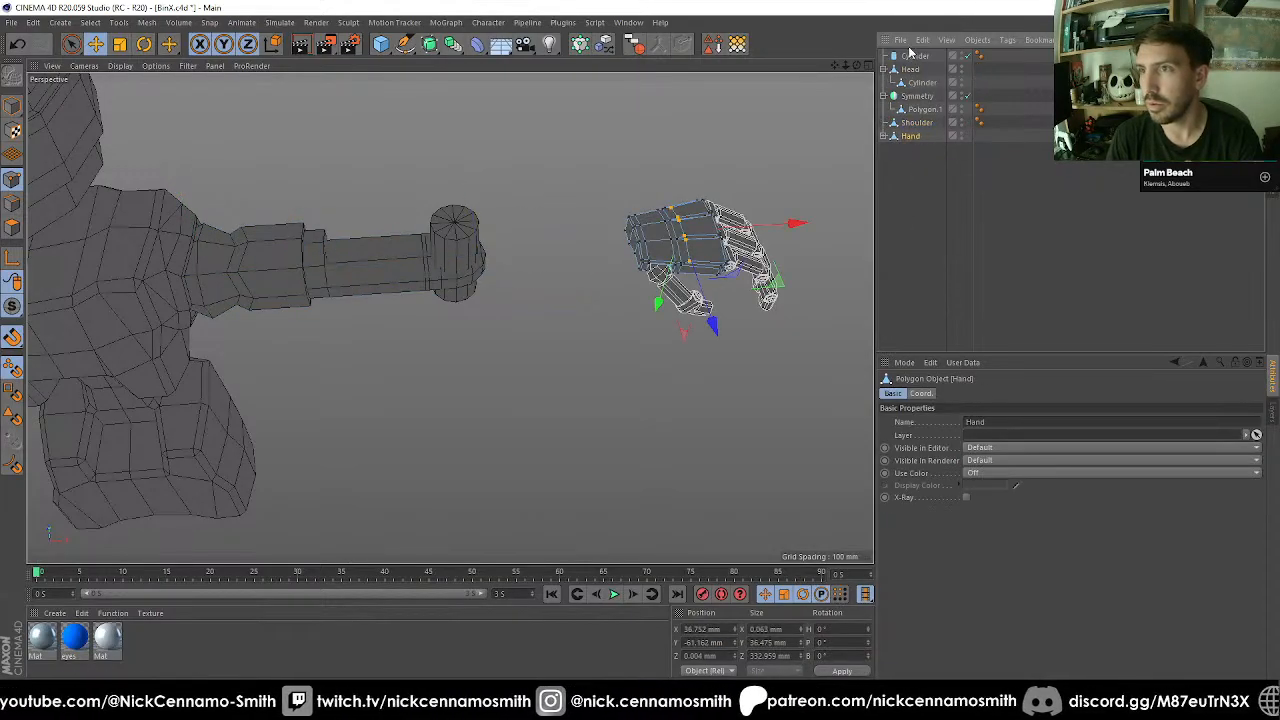
drag(910, 133, 910, 129)
click(916, 109)
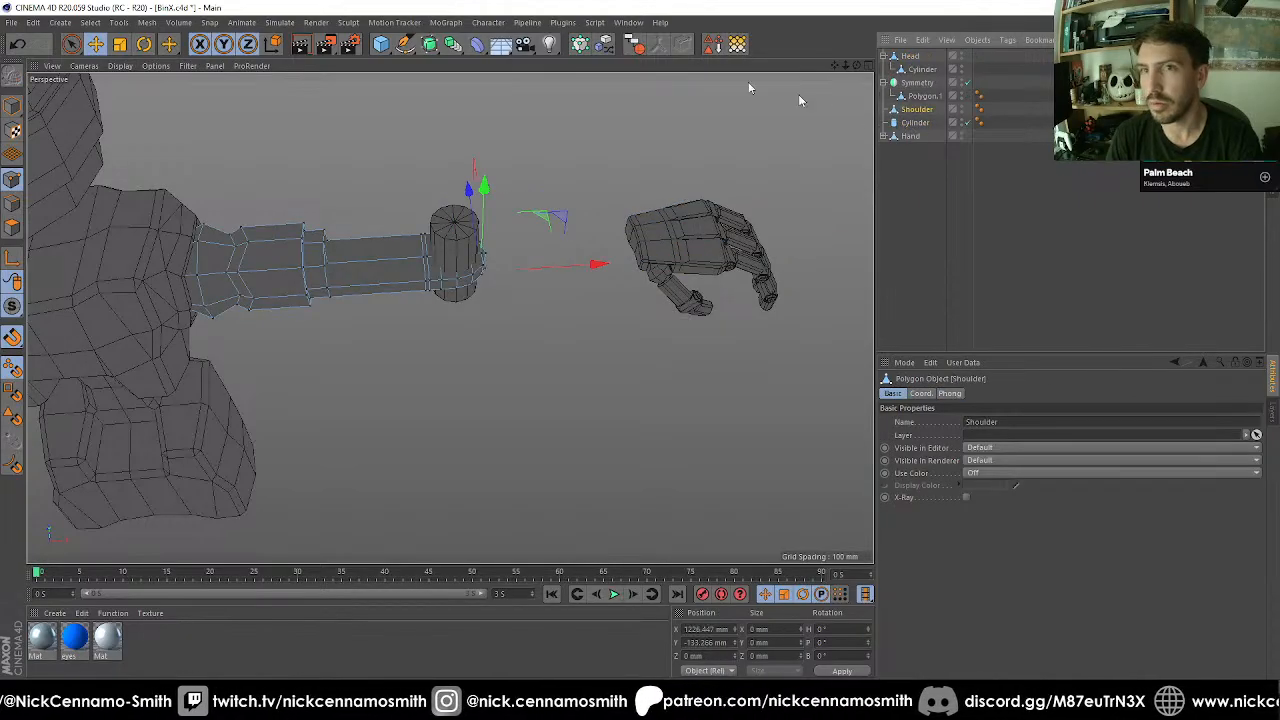
Put the Shoulder into a Boole and add the Cylinder as its second child to cut a hole through the rounded end.
click(430, 44)
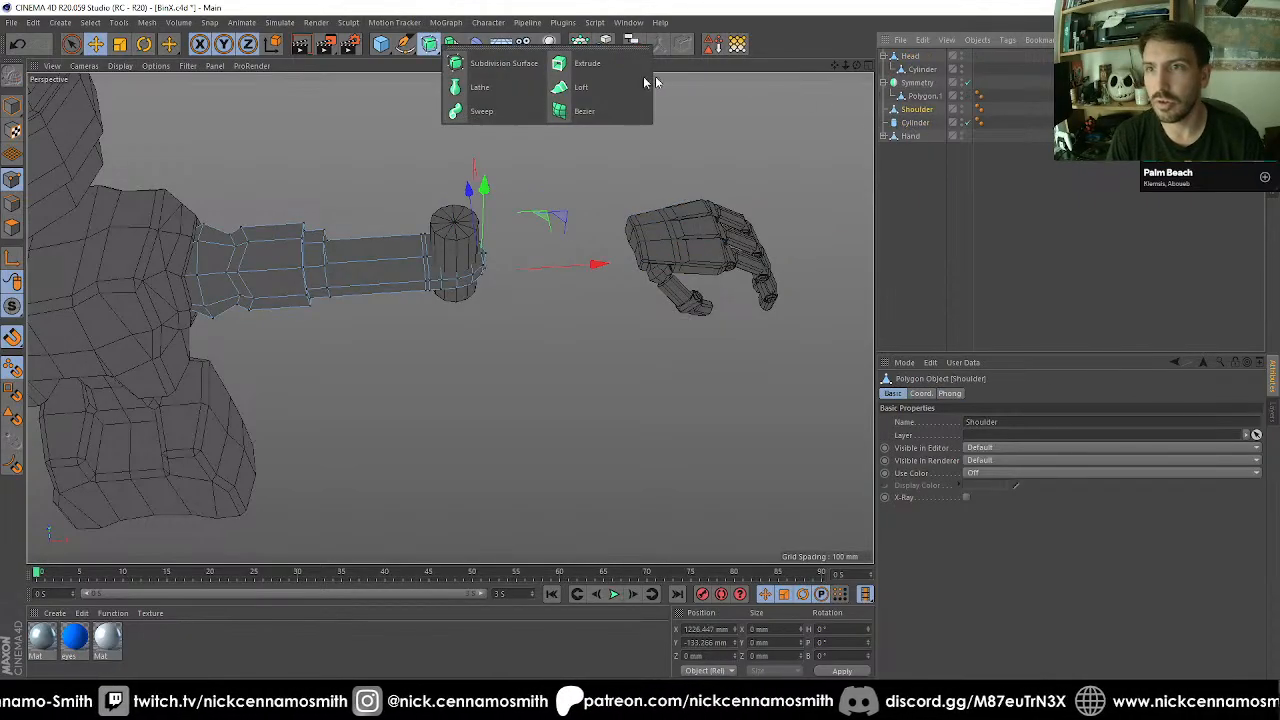
click(452, 44)
alt+click(707, 63)
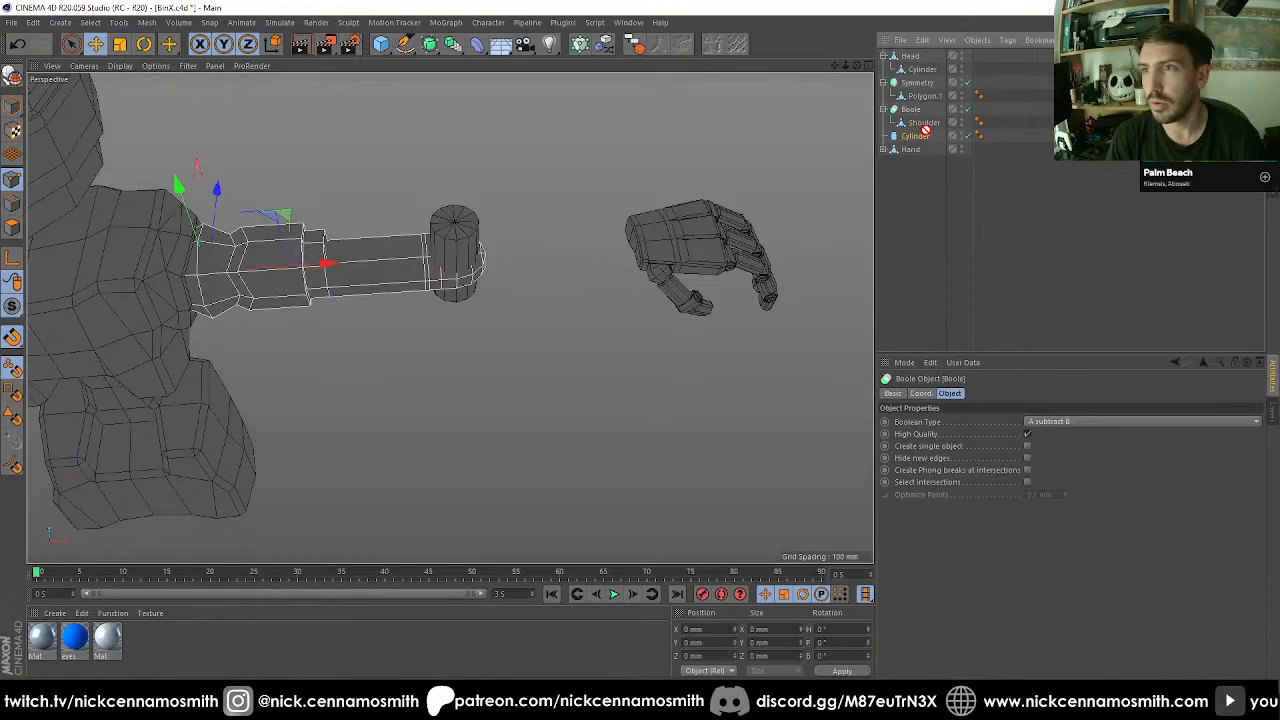
drag(931, 126, 930, 127)
scroll(416, 272, up, 3)
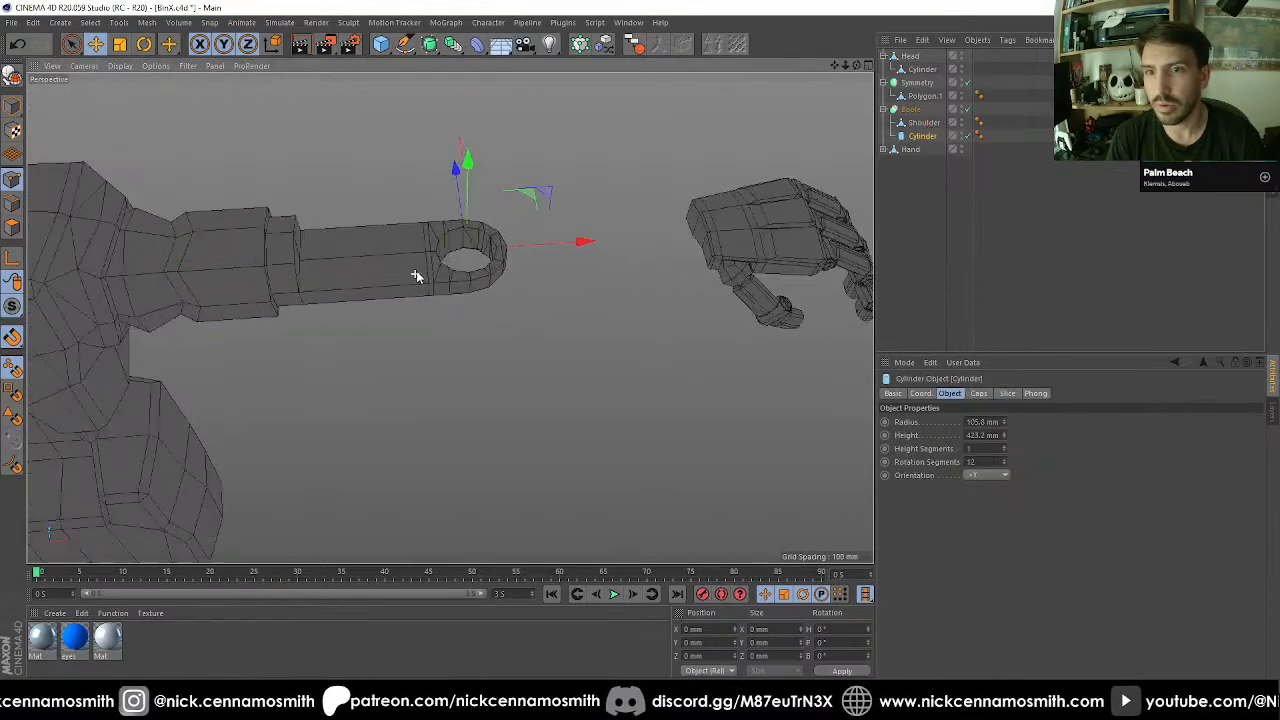
alt+drag(493, 231, 523, 346)
scroll(480, 229, up, 3)
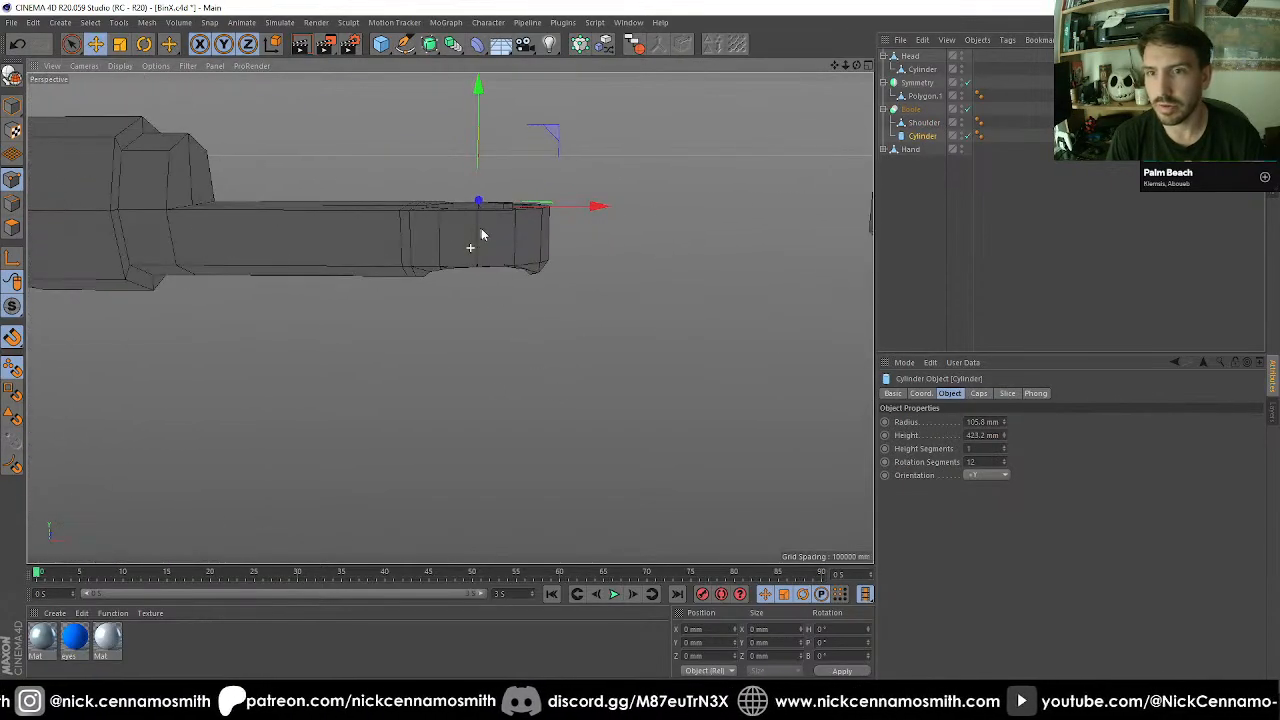
alt+drag(480, 229, 843, 186)
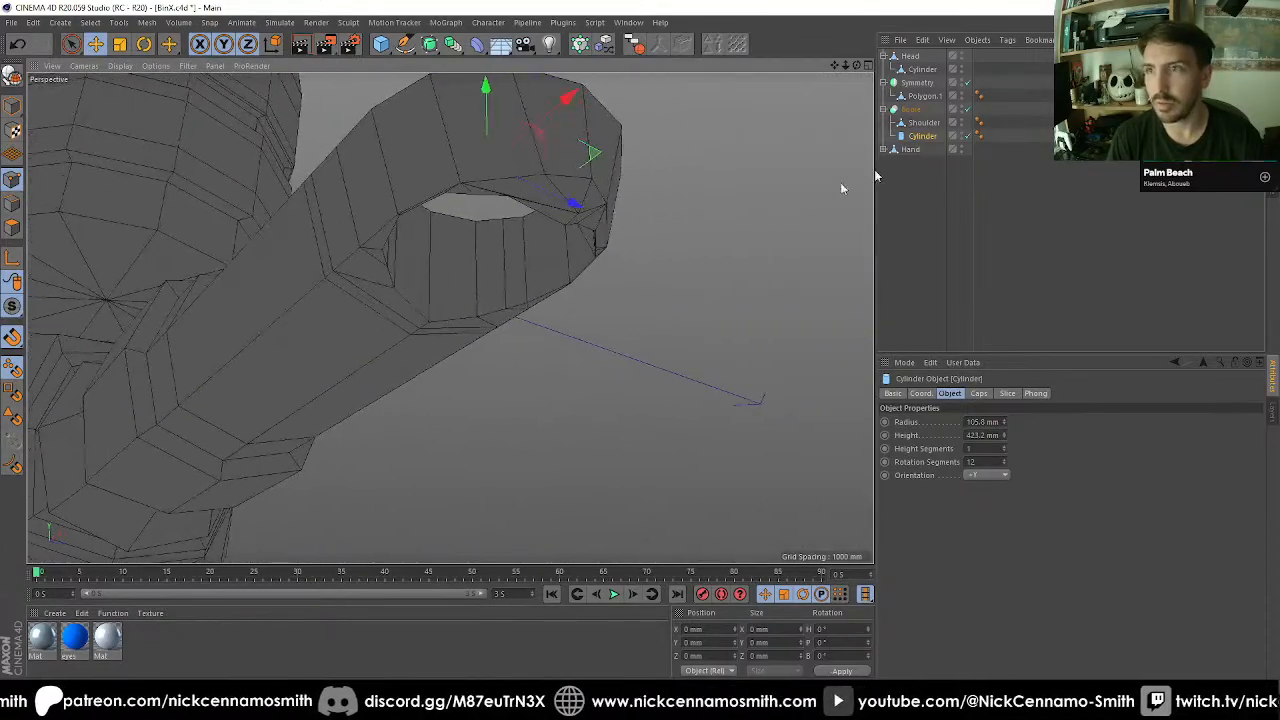
Set the cutting cylinder's radius to 100 mm and check the hole's edges from below.
click(921, 137)
click(981, 421)
text(1)
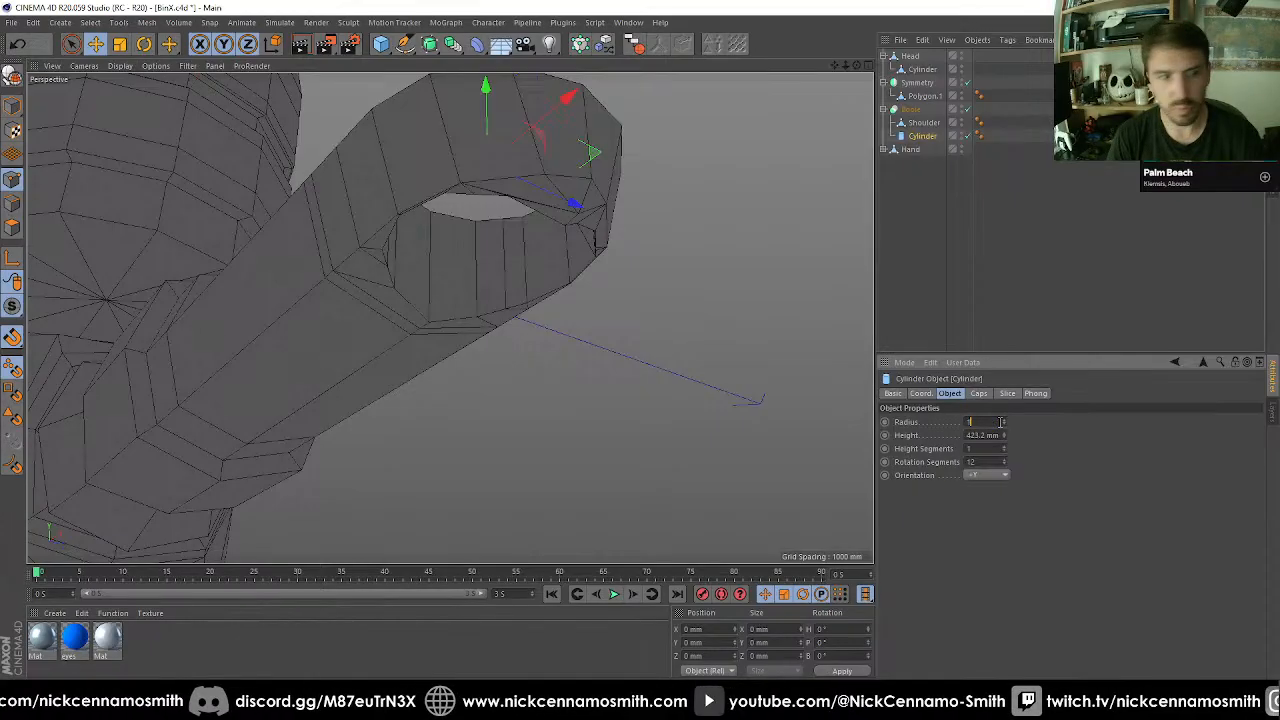
text(00)
key(Return)
alt+drag(523, 234, 549, 331)
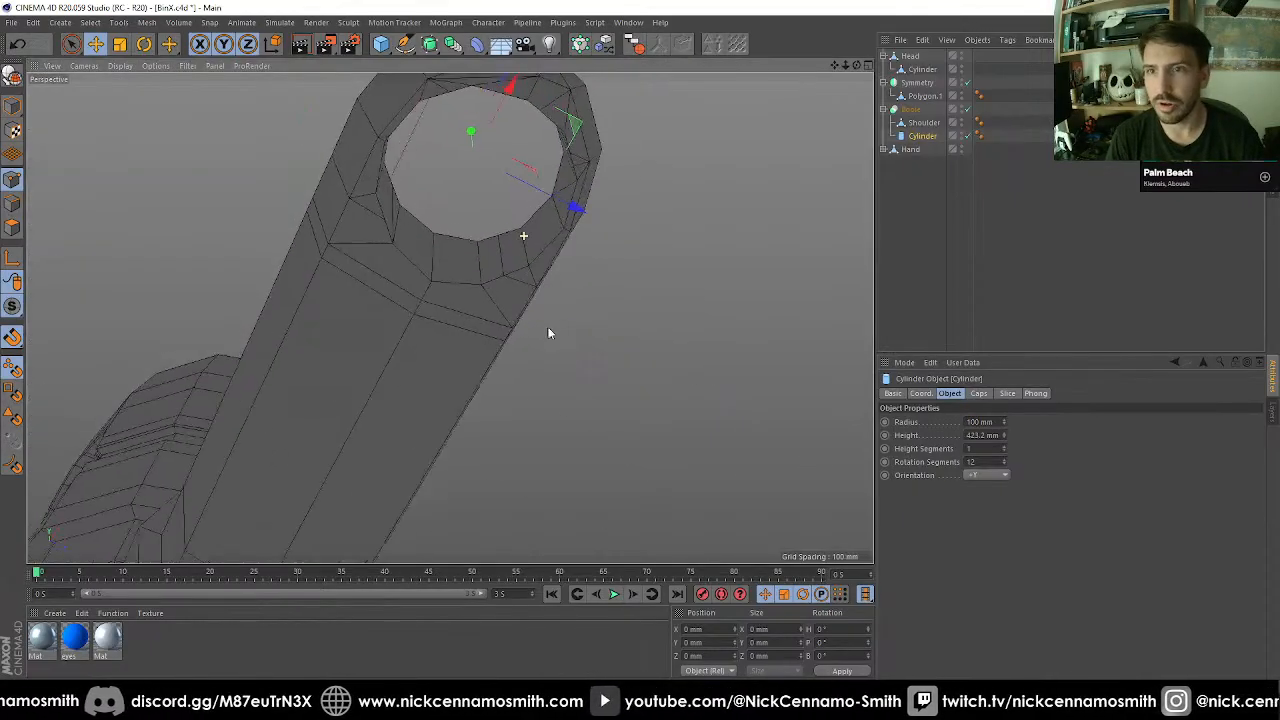
alt+drag(449, 317, 451, 246)
alt+right_drag(702, 209, 847, 178)
Try the Boole without High Quality, restore that option, and turn on Hide new edges.
click(926, 110)
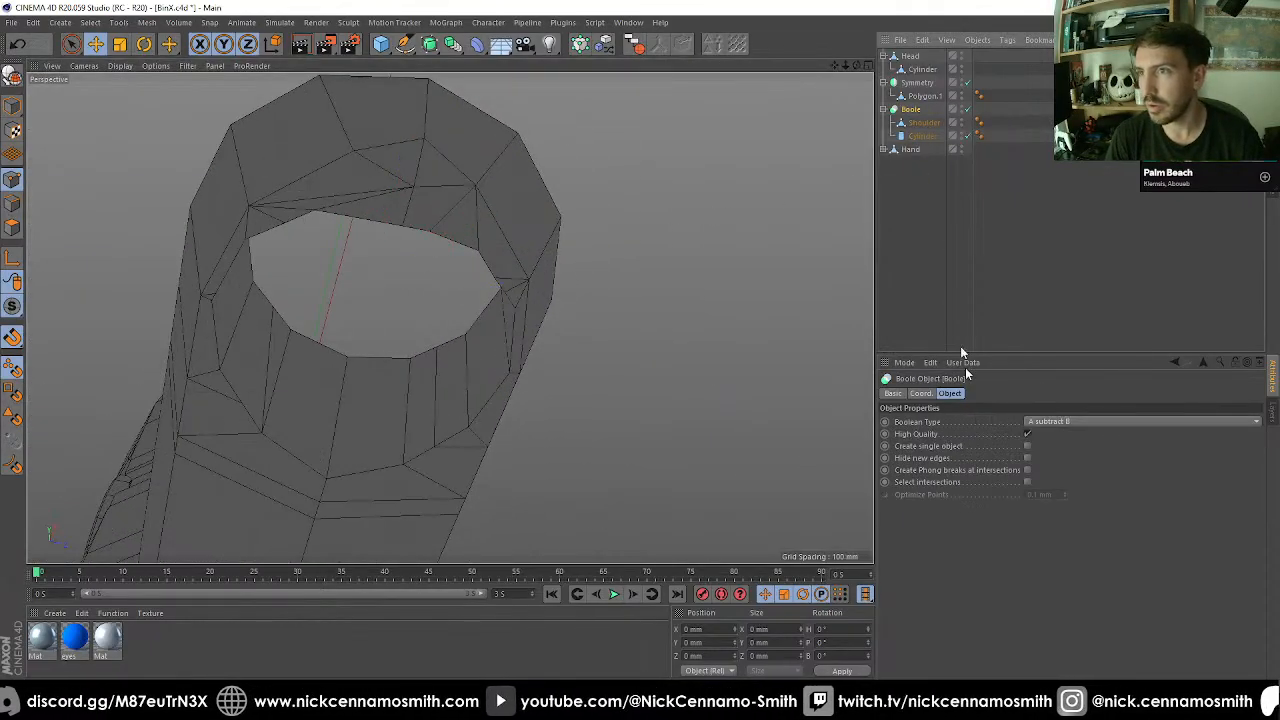
click(1027, 434)
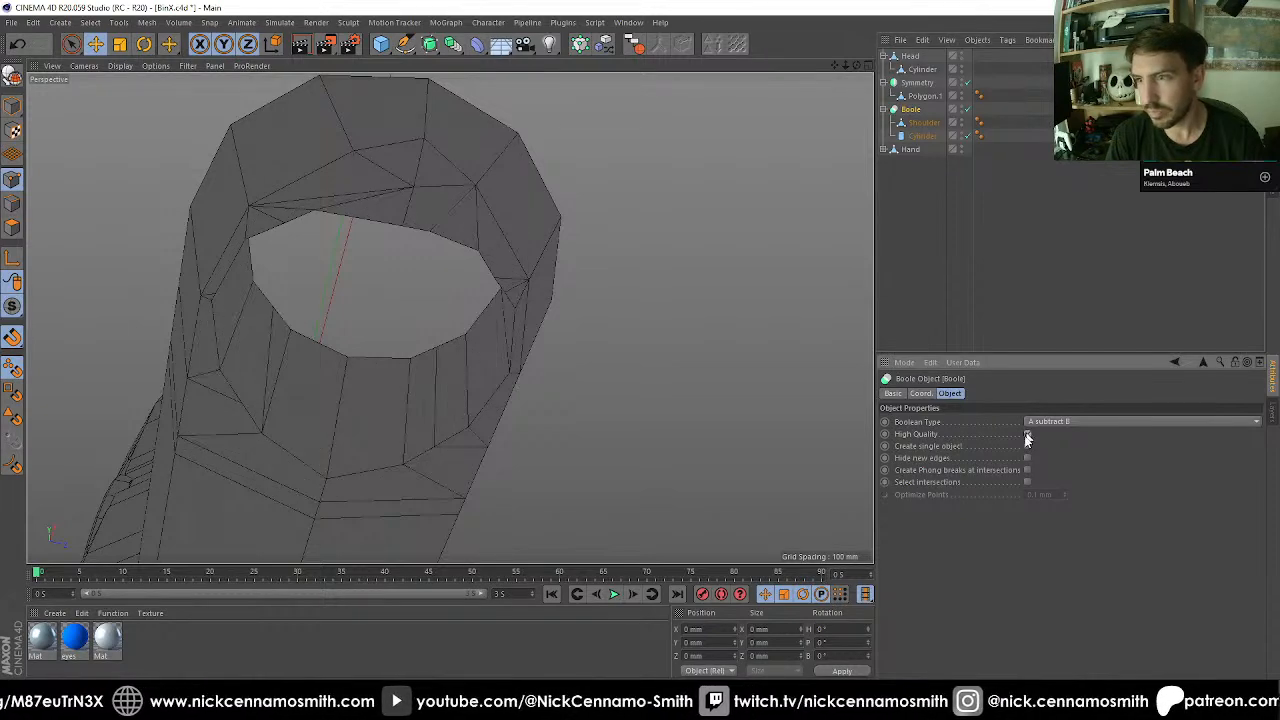
click(1028, 434)
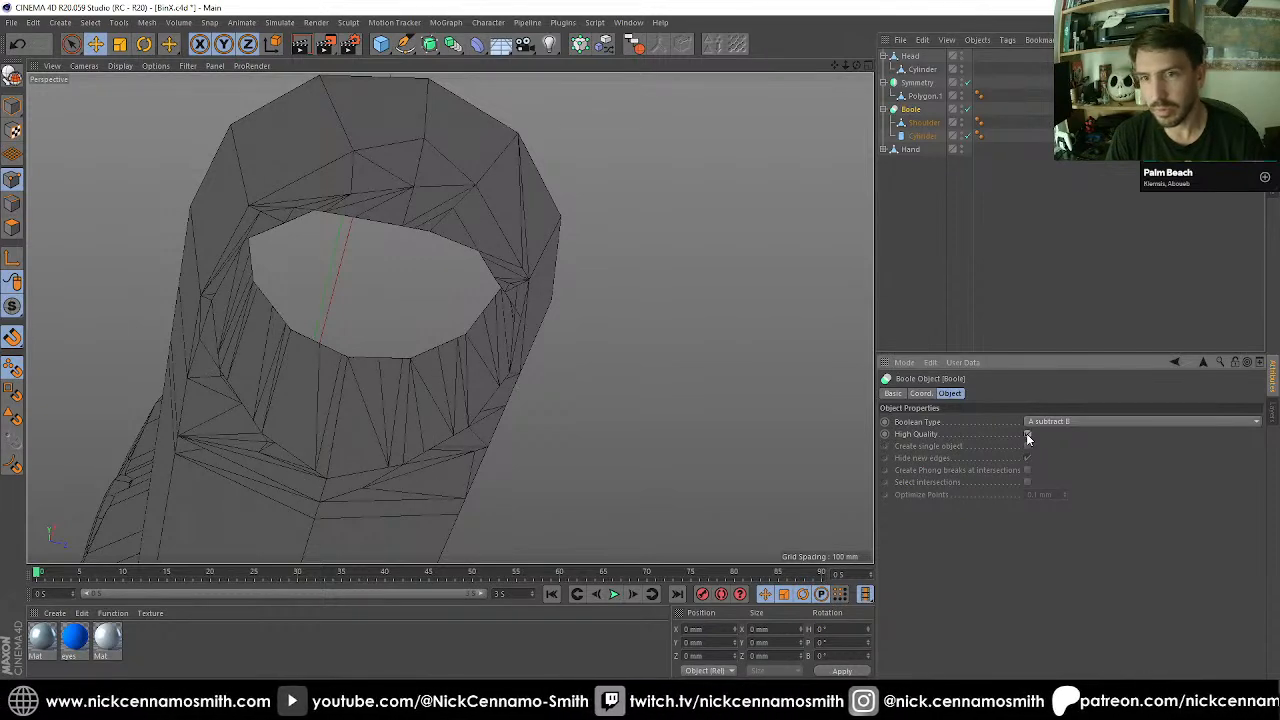
click(1028, 434)
scroll(351, 263, down, 3)
mouse_move(449, 317)
alt+mouse_down()
mouse_move(320, 361)
mouse_move(358, 367)
mouse_move(464, 343)
mouse_move(396, 166)
mouse_move(264, 140)
mouse_move(446, 287)
mouse_move(520, 232)
mouse_move(472, 338)
mouse_move(469, 277)
mouse_move(434, 288)
mouse_move(452, 273)
mouse_move(450, 299)
alt+mouse_up()
scroll(468, 276, down, 3)
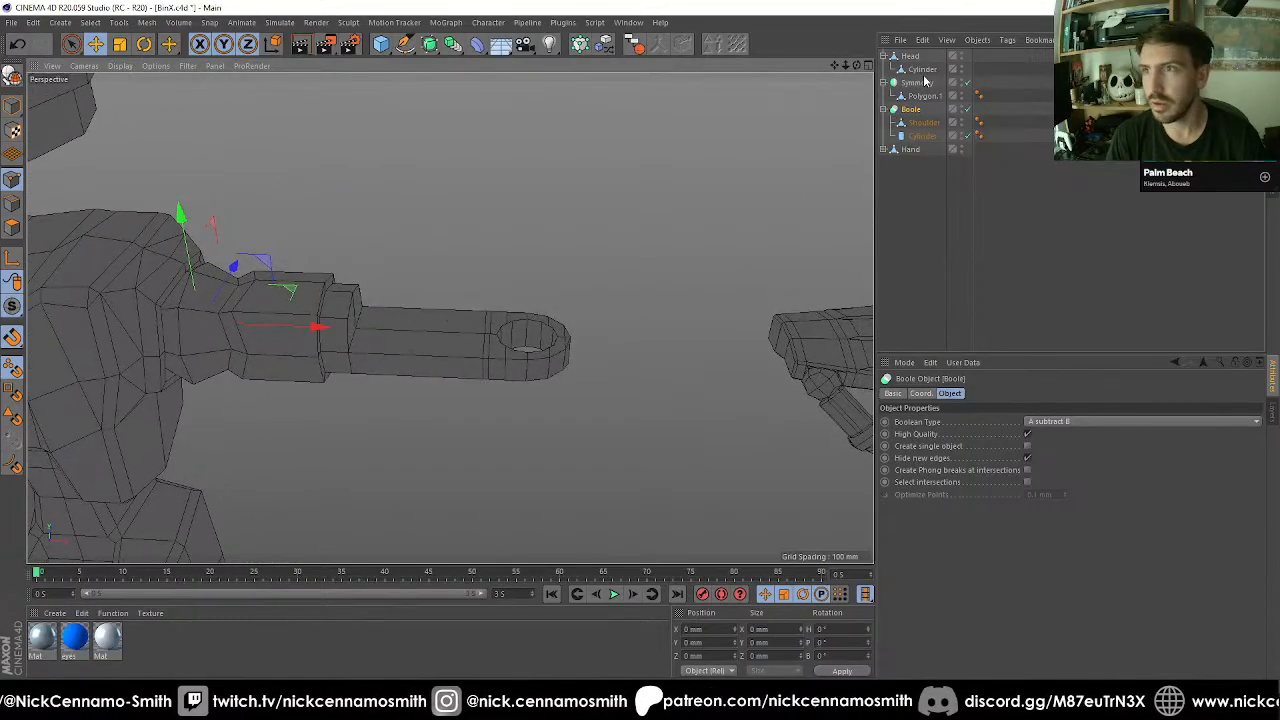
Make the Boole editable, and try merging it with its child objects into a single object.
click(911, 112)
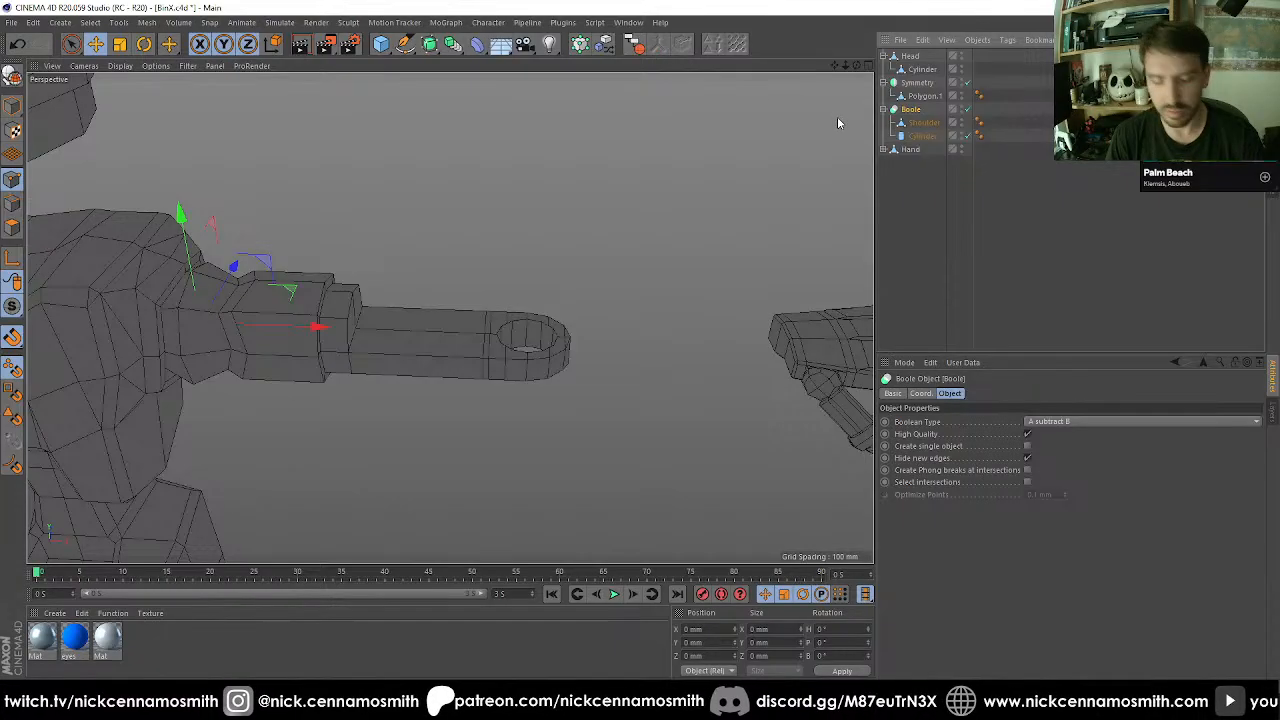
key(c)
click(638, 46)
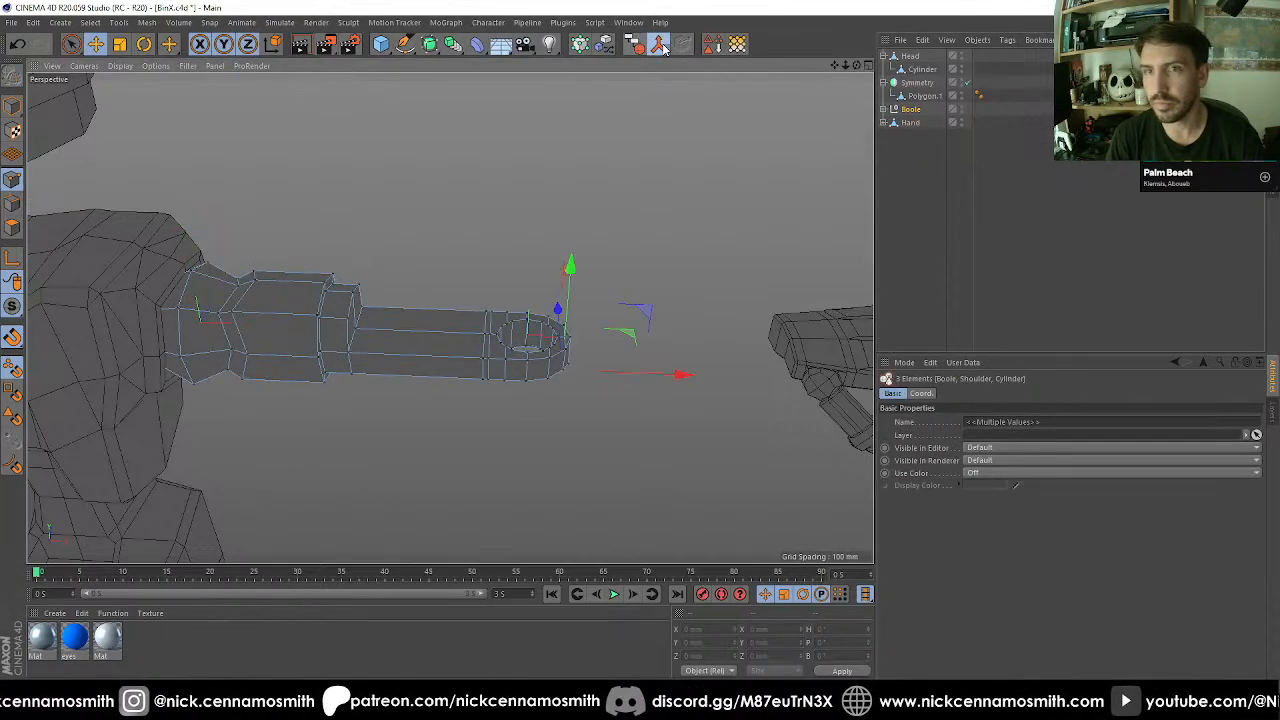
click(660, 46)
click(13, 106)
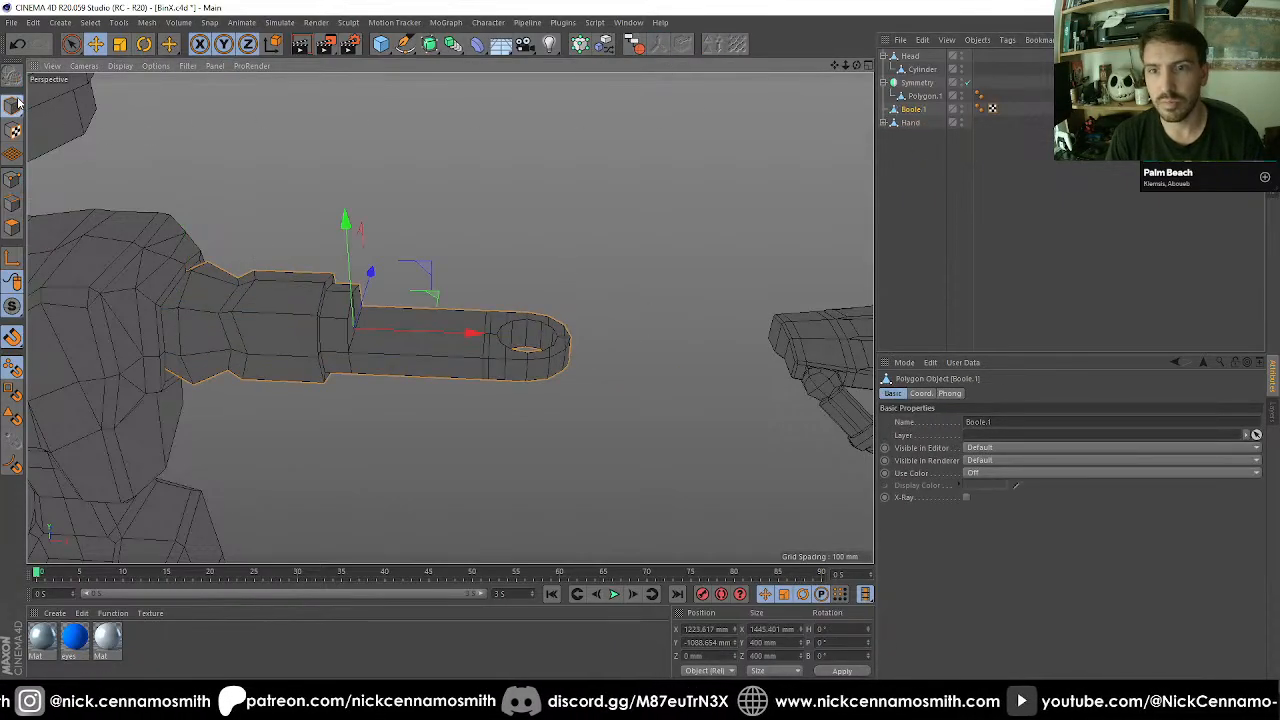
Undo the last merge, then redo it in two stages: Shoulder with Cylinder, and the result with the Boole null.
key(ctrl+z)
click(887, 108)
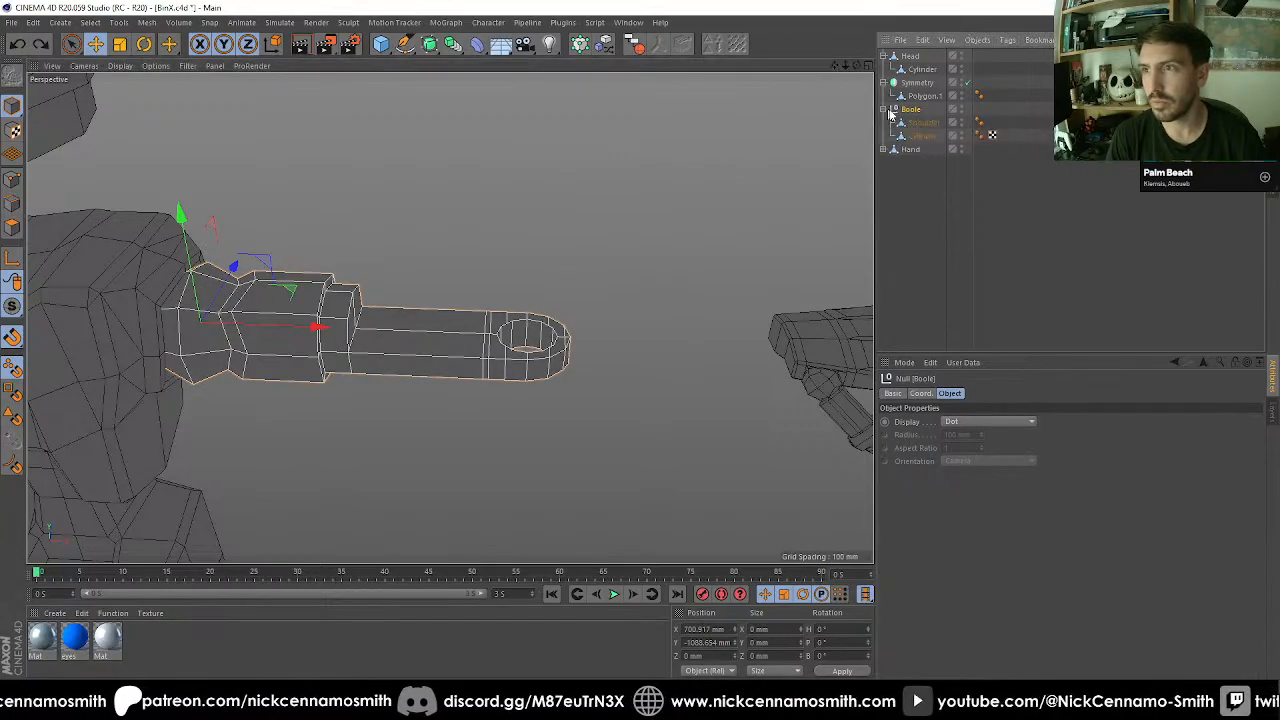
click(912, 124)
click(923, 136)
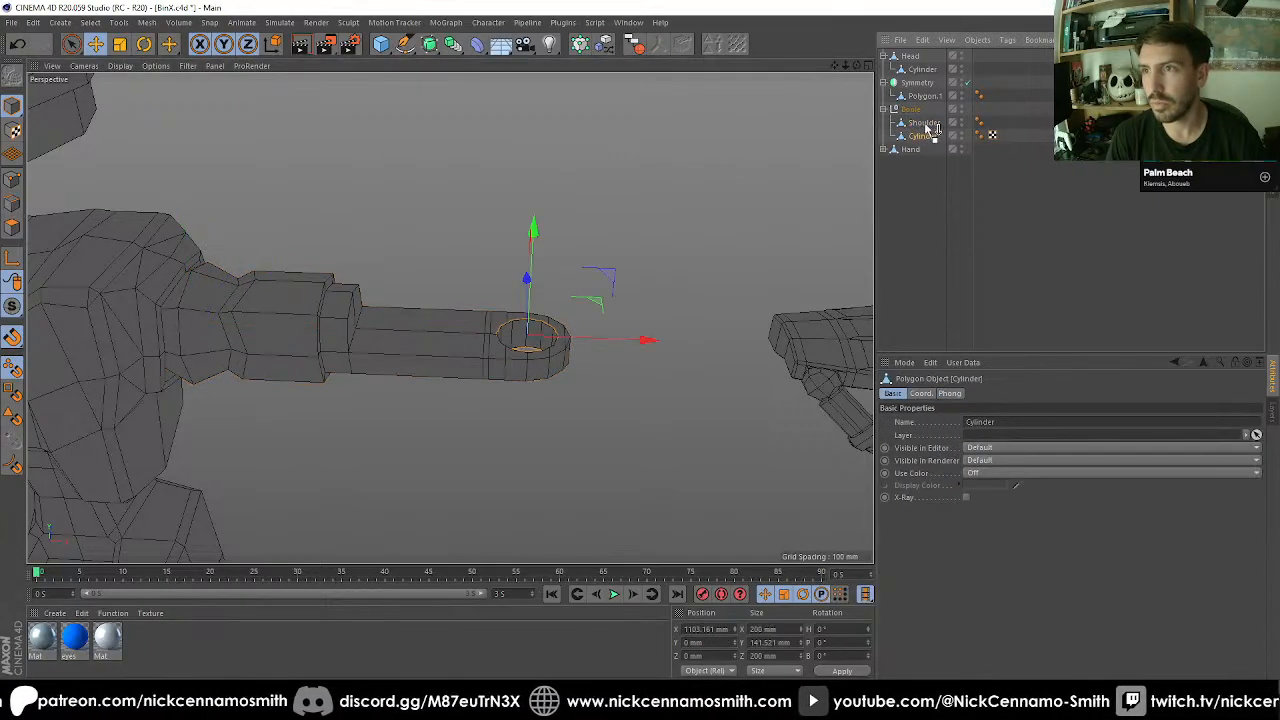
click(925, 123)
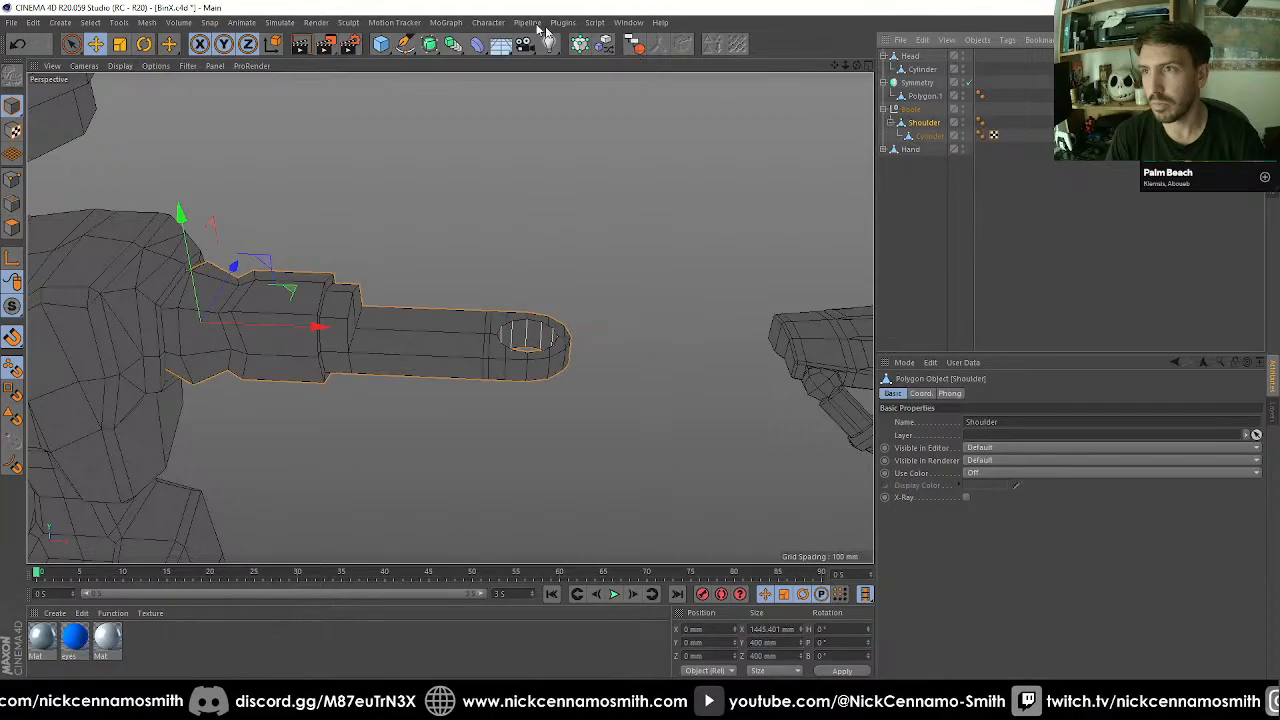
click(637, 45)
click(660, 45)
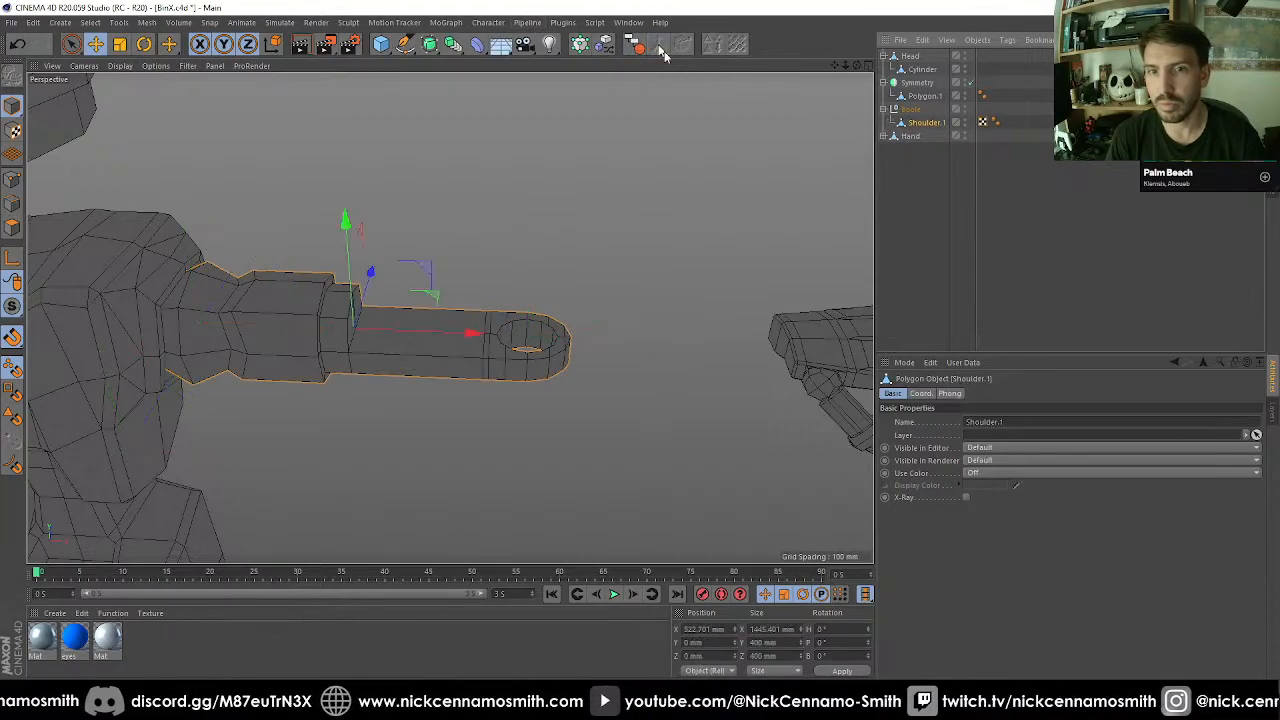
click(911, 114)
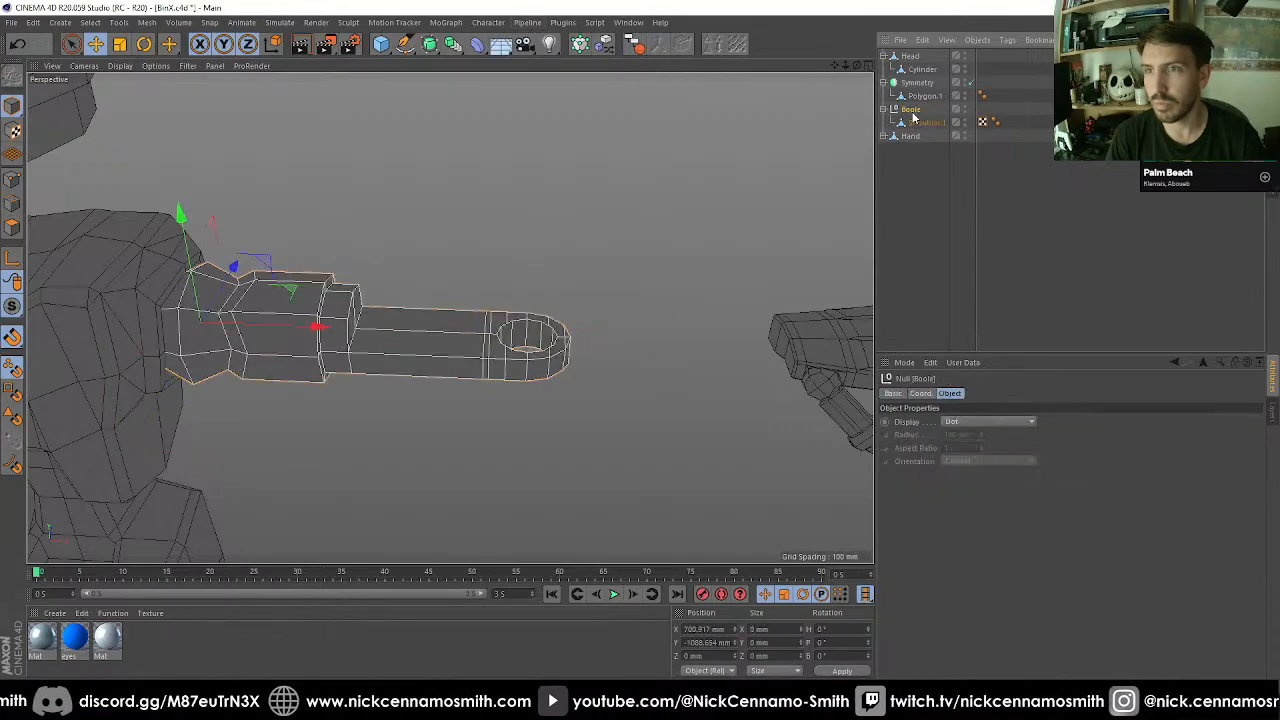
click(643, 45)
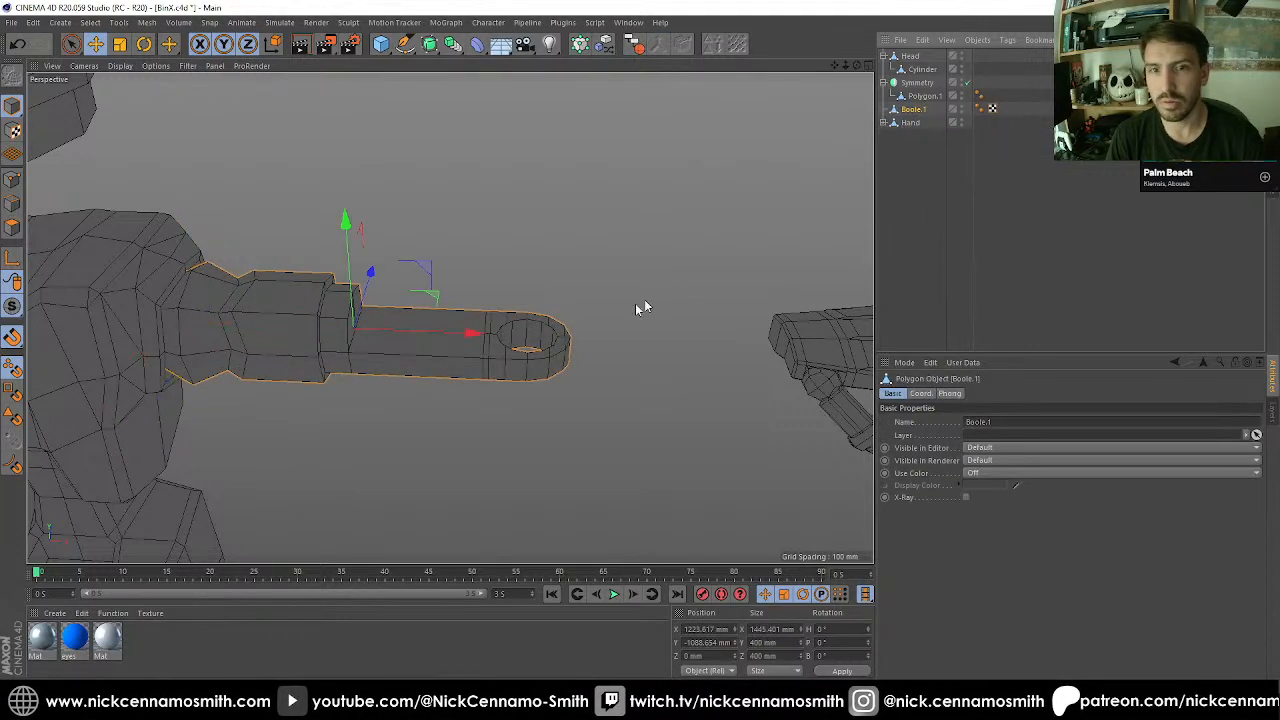
Move only the merged arm's axis along X to the shoulder joint beside the torso, at X 700.917 mm.
key(F2)
key(F3)
scroll(544, 286, down, 3)
key(F4)
scroll(503, 261, down, 2)
alt+middle_drag(503, 261, 380, 284)
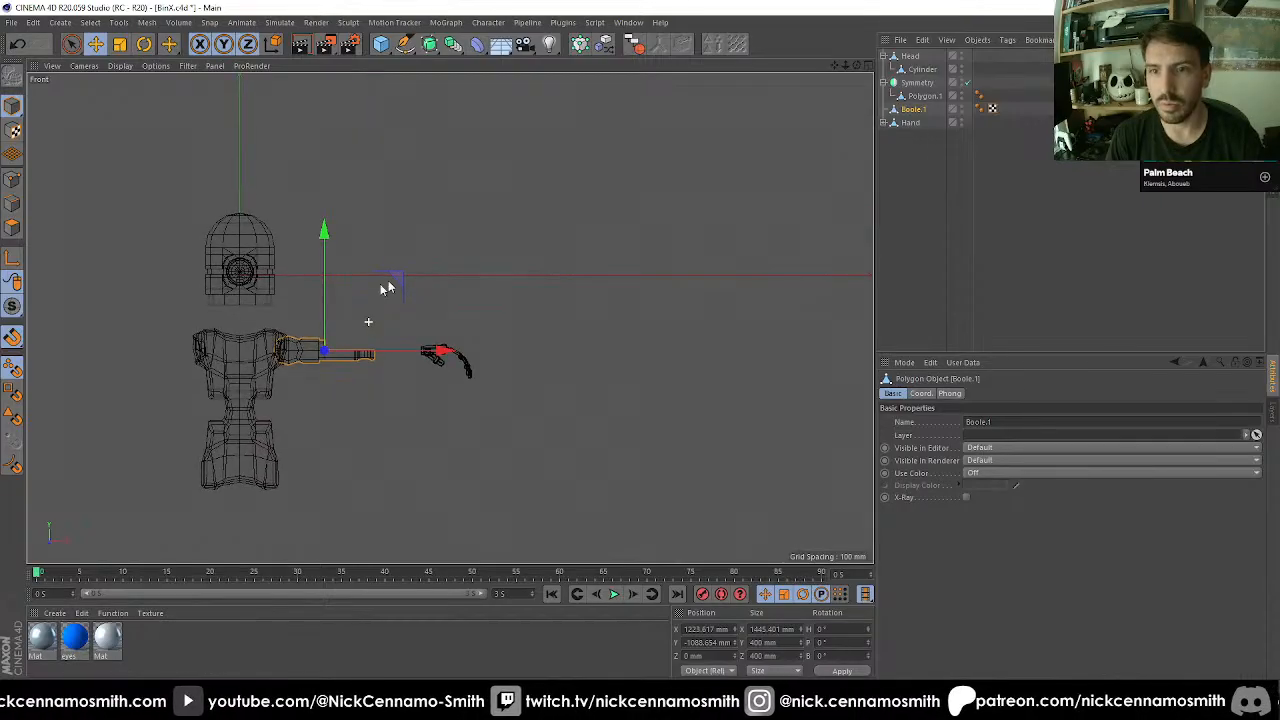
scroll(209, 405, up, 3)
scroll(400, 206, up, 5)
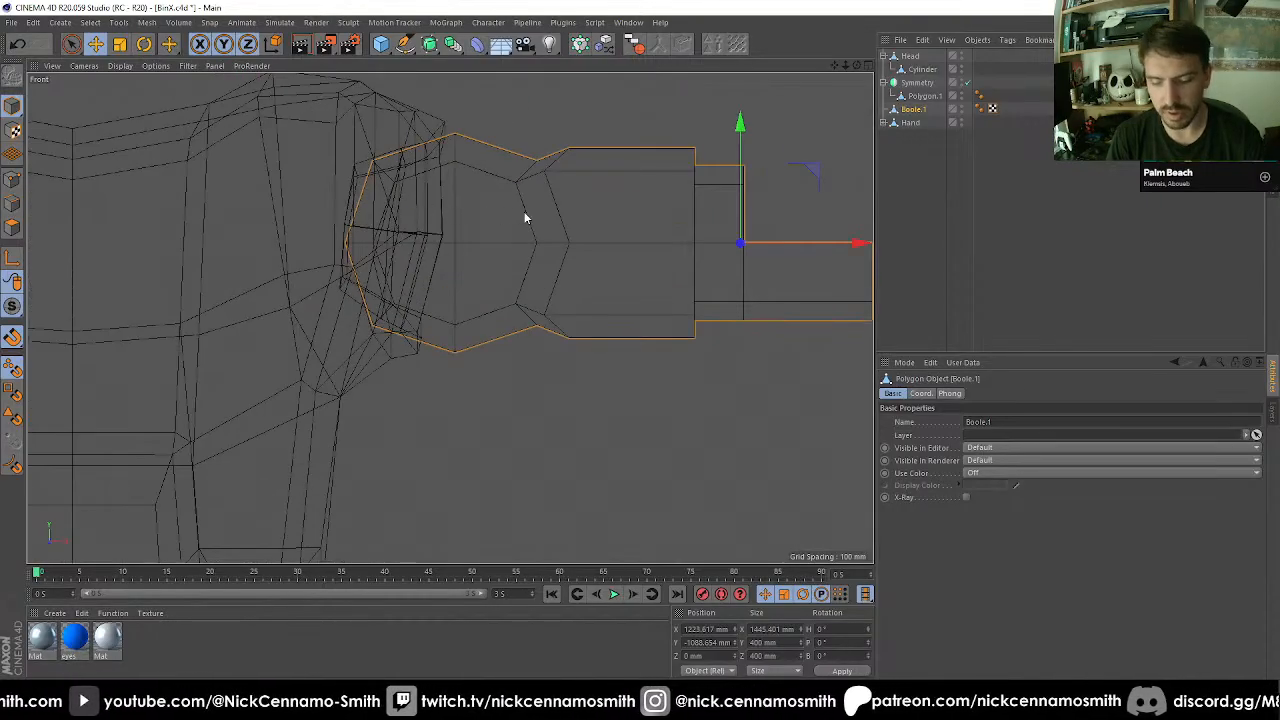
scroll(525, 214, down, 2)
key(l)
mouse_move(484, 241)
mouse_down()
mouse_move(474, 234)
mouse_move(482, 241)
mouse_up()
key(l)
Check the arm from above and examine the mesh around the hole in the rounded elbow end.
key(F2)
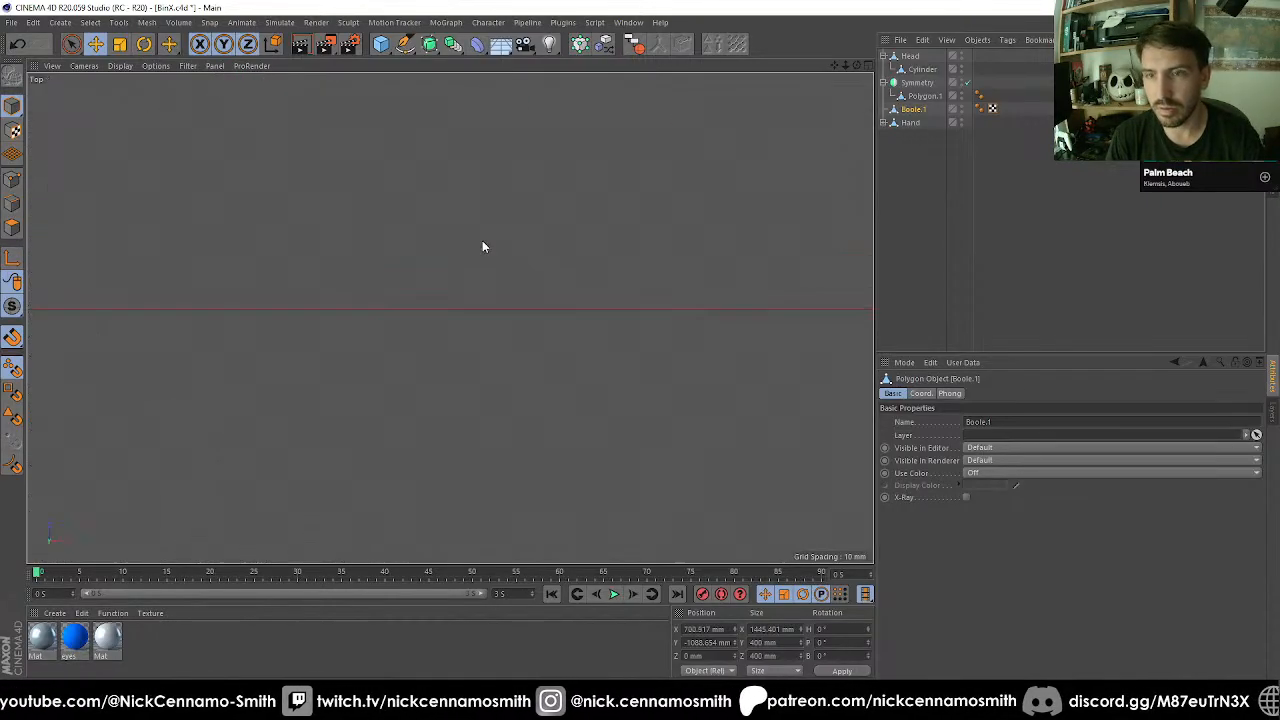
scroll(463, 289, down, 6)
scroll(176, 297, up, 3)
key(F1)
scroll(615, 336, up, 2)
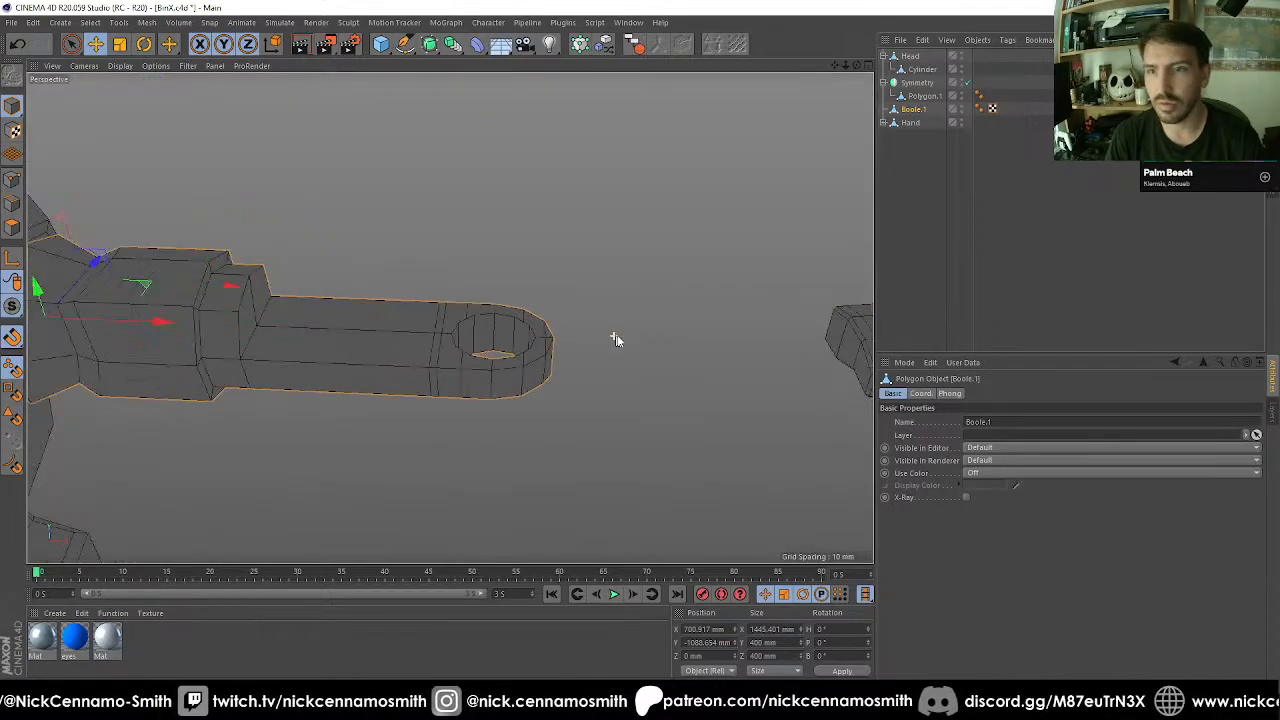
scroll(540, 342, up, 5)
alt+drag(484, 343, 469, 237)
scroll(460, 235, down, 3)
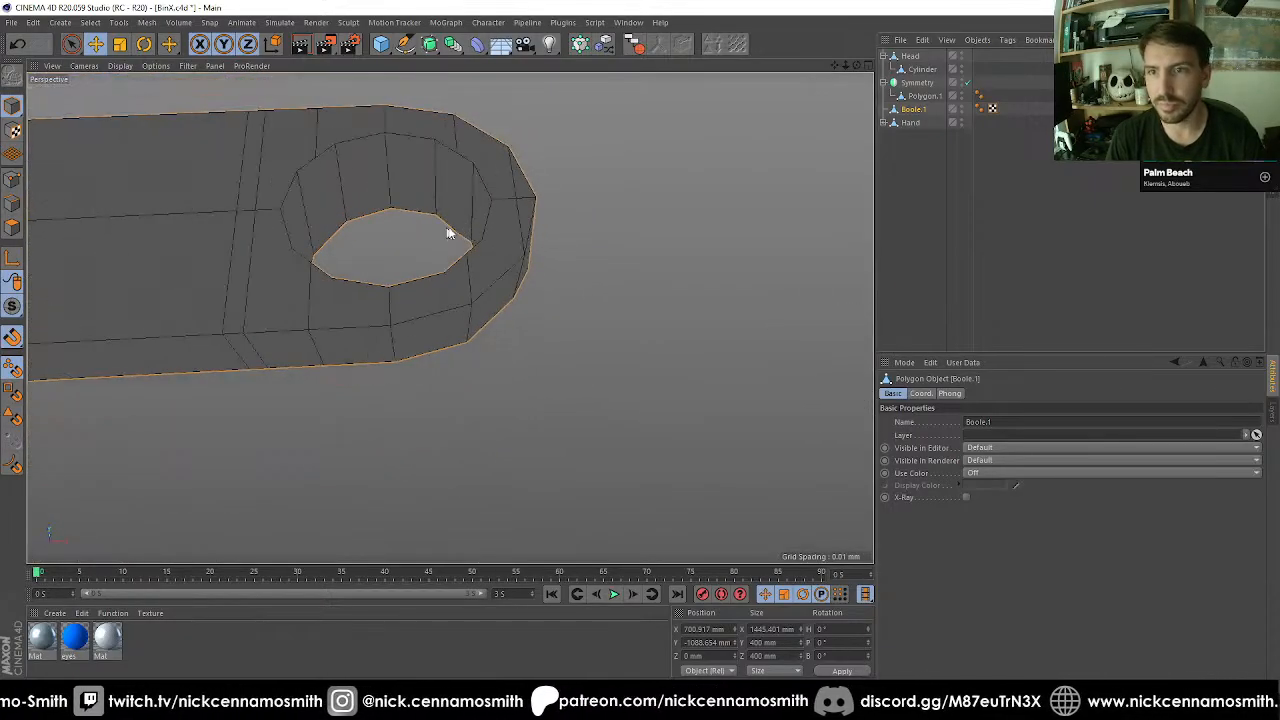
alt+middle_drag(449, 233, 512, 296)
Rename the merged arm object to shoulder.
double_click(914, 110)
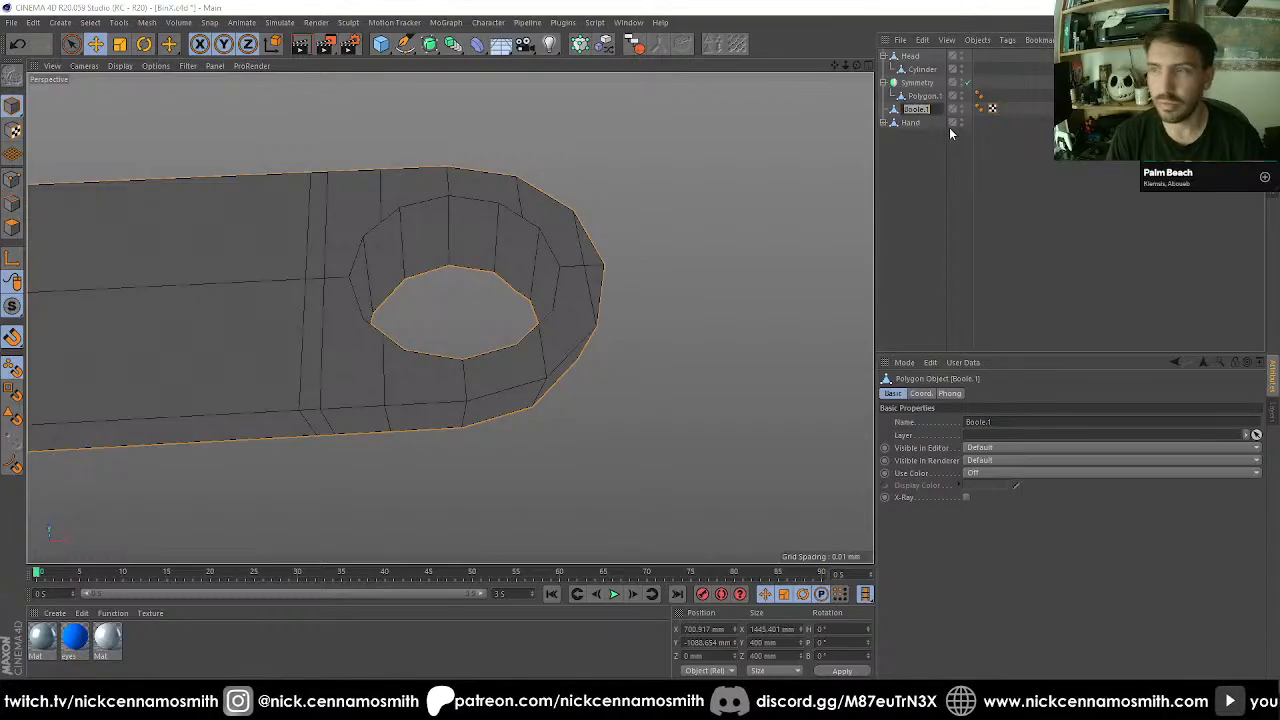
text(shoulder)
key(Return)
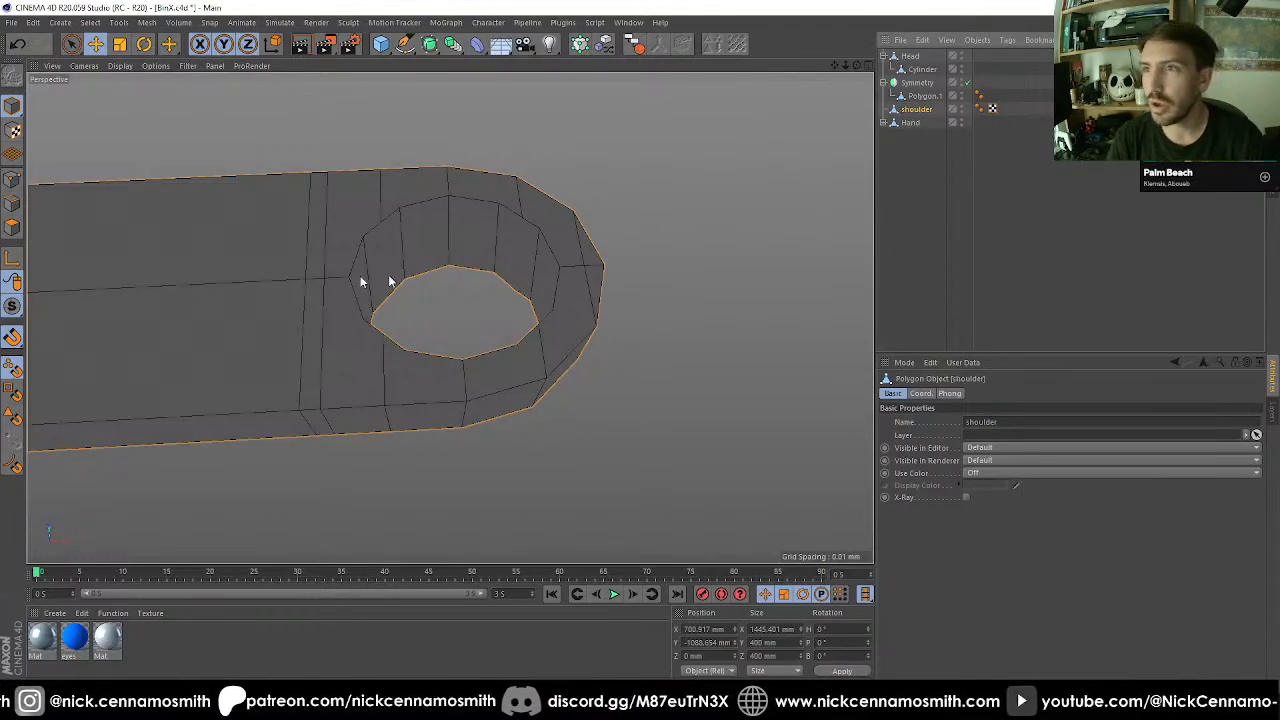
With snapping off, use the Polygon Pen to cut edges from the hole's rim to the outer corner and along the hole's inner wall.
click(13, 183)
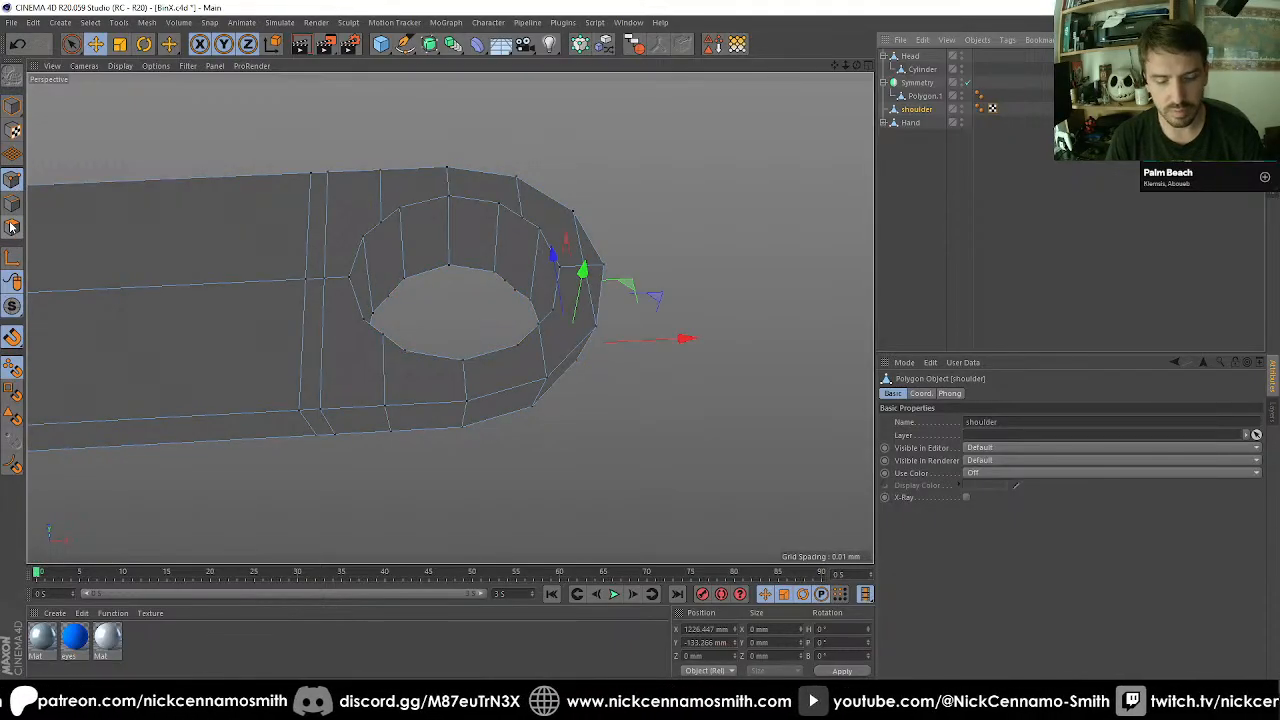
key(m)
key(e)
scroll(545, 234, up, 2)
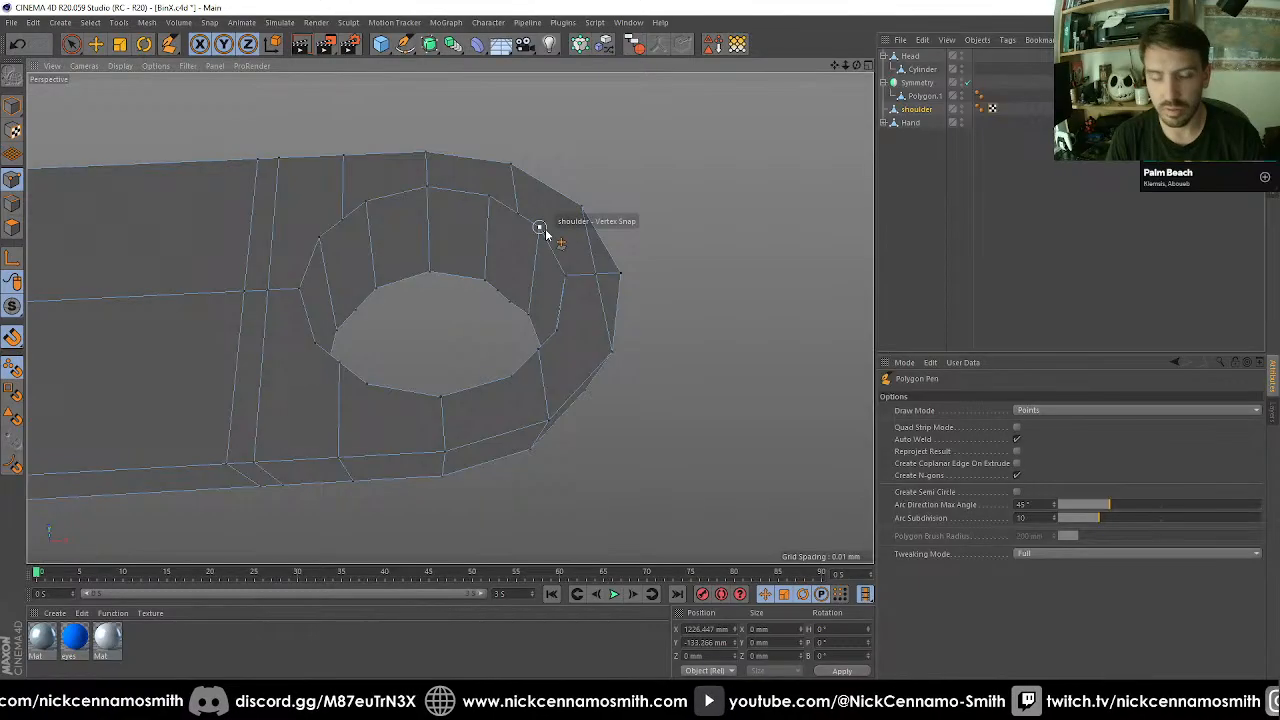
key(shift+s)
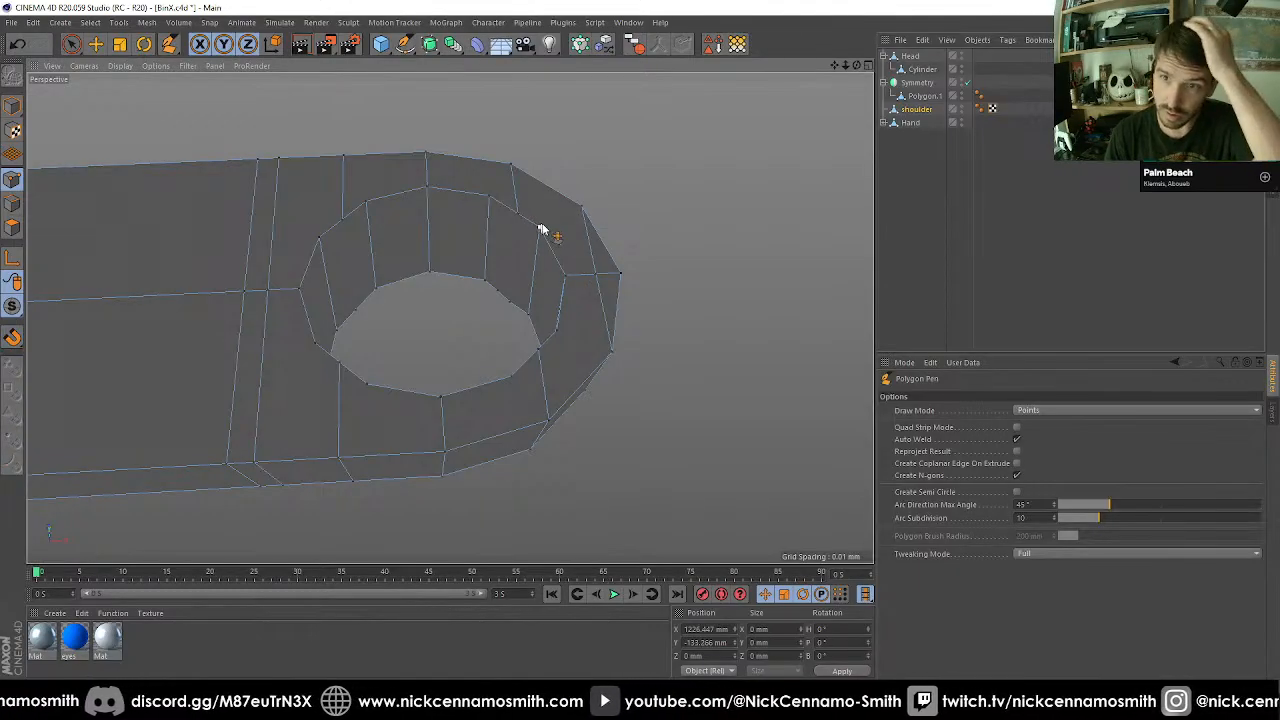
click(541, 228)
click(579, 209)
click(519, 215)
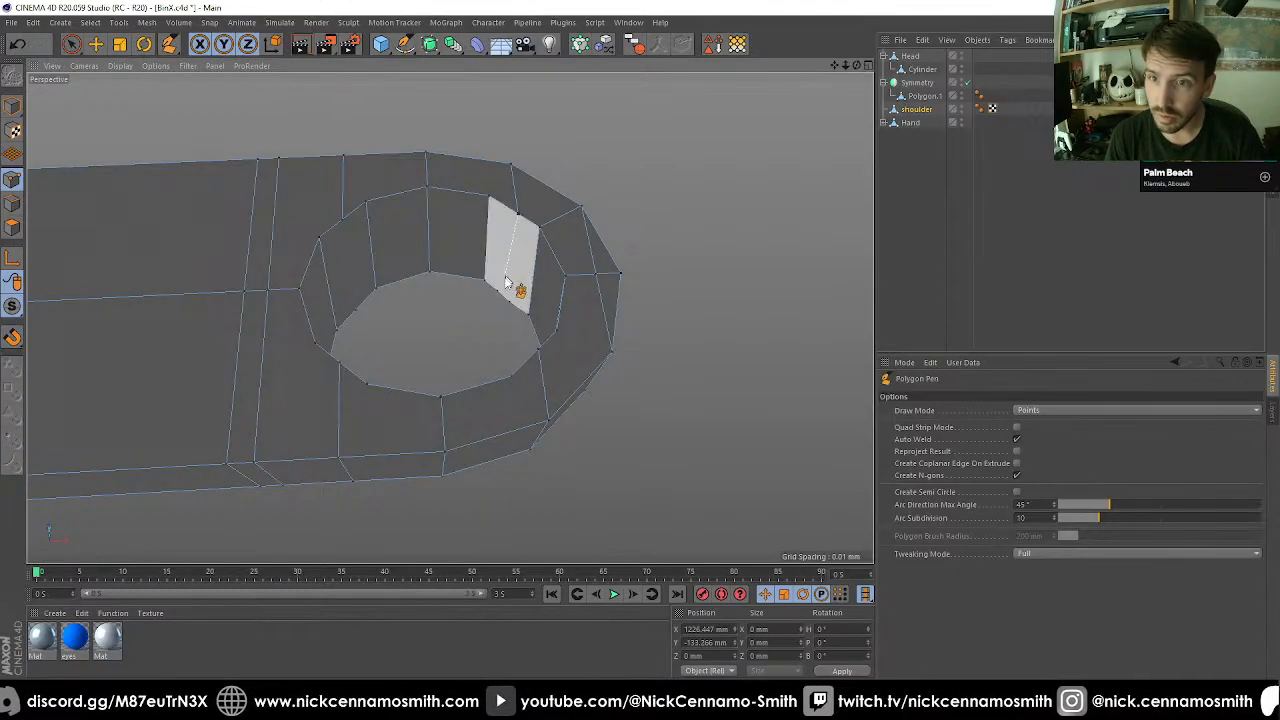
alt+drag(512, 260, 559, 511)
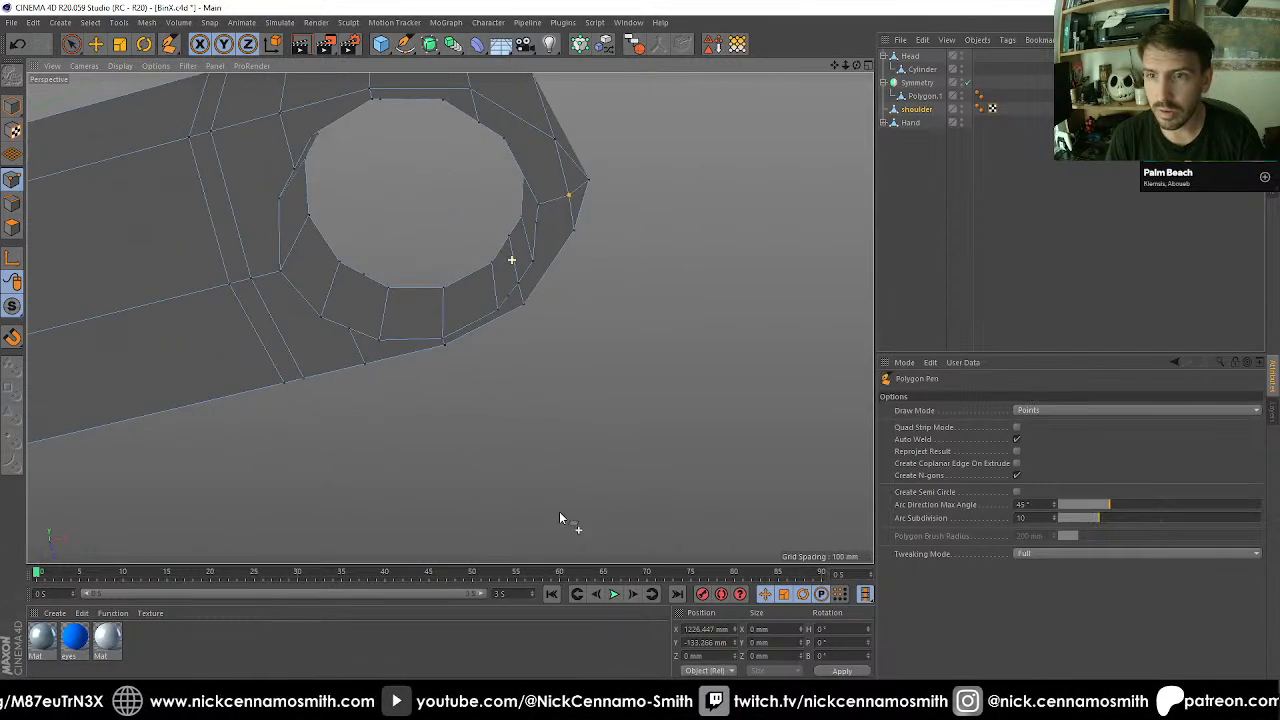
Weld the two closely spaced points on the hole's rim, near the newly cut edge, into a single point.
alt+right_drag(480, 346, 532, 281)
key(space)
key(space)
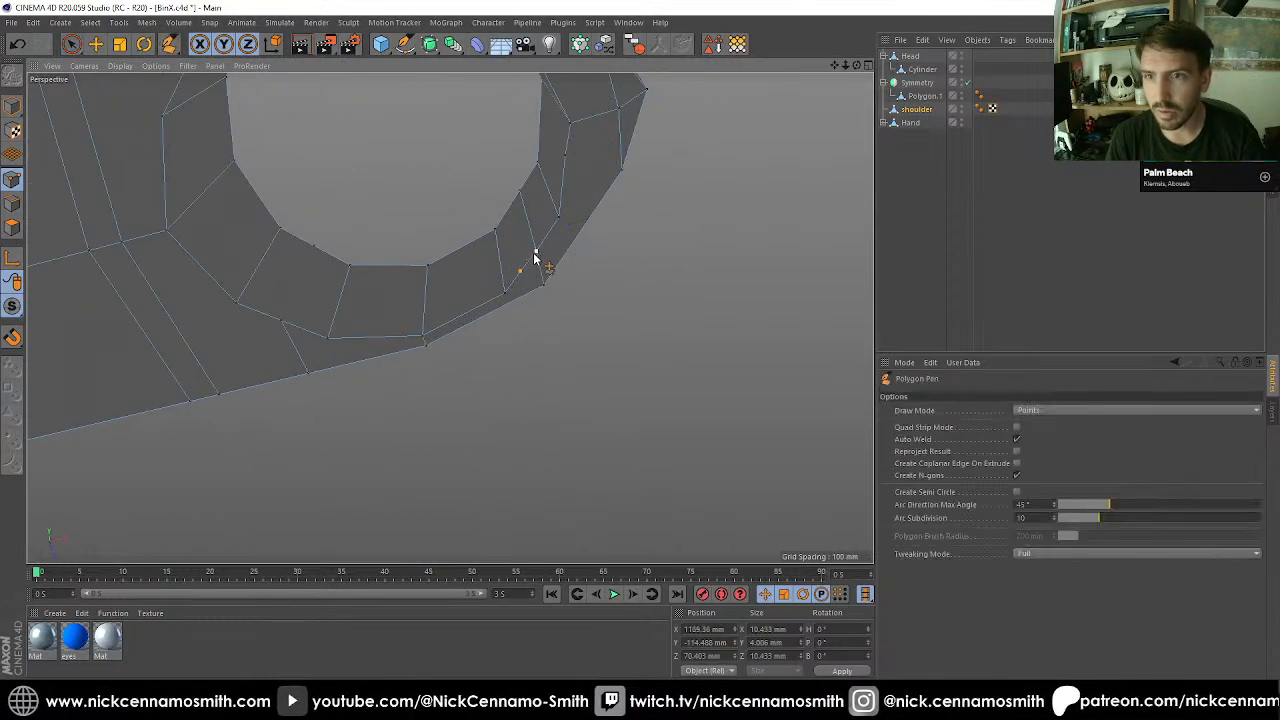
key(m)
key(q)
click(534, 254)
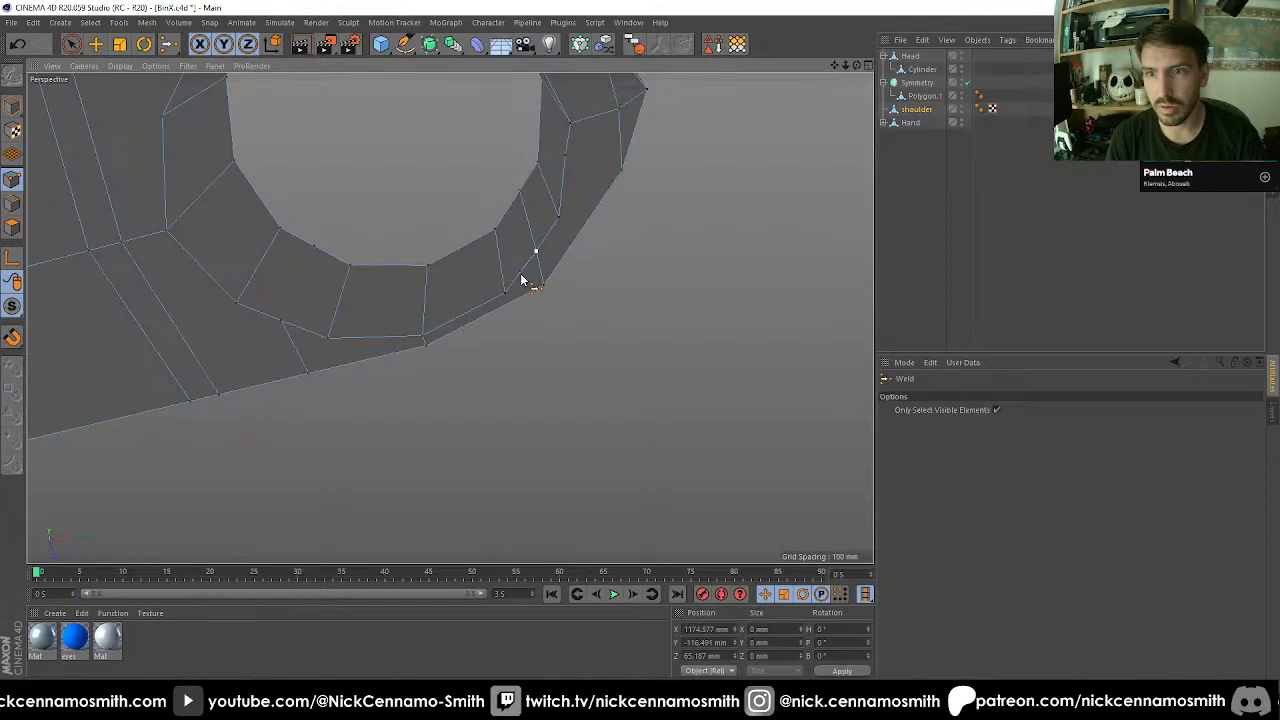
key(space)
Select all points of the shoulder mesh and run Optimize on them.
key(space)
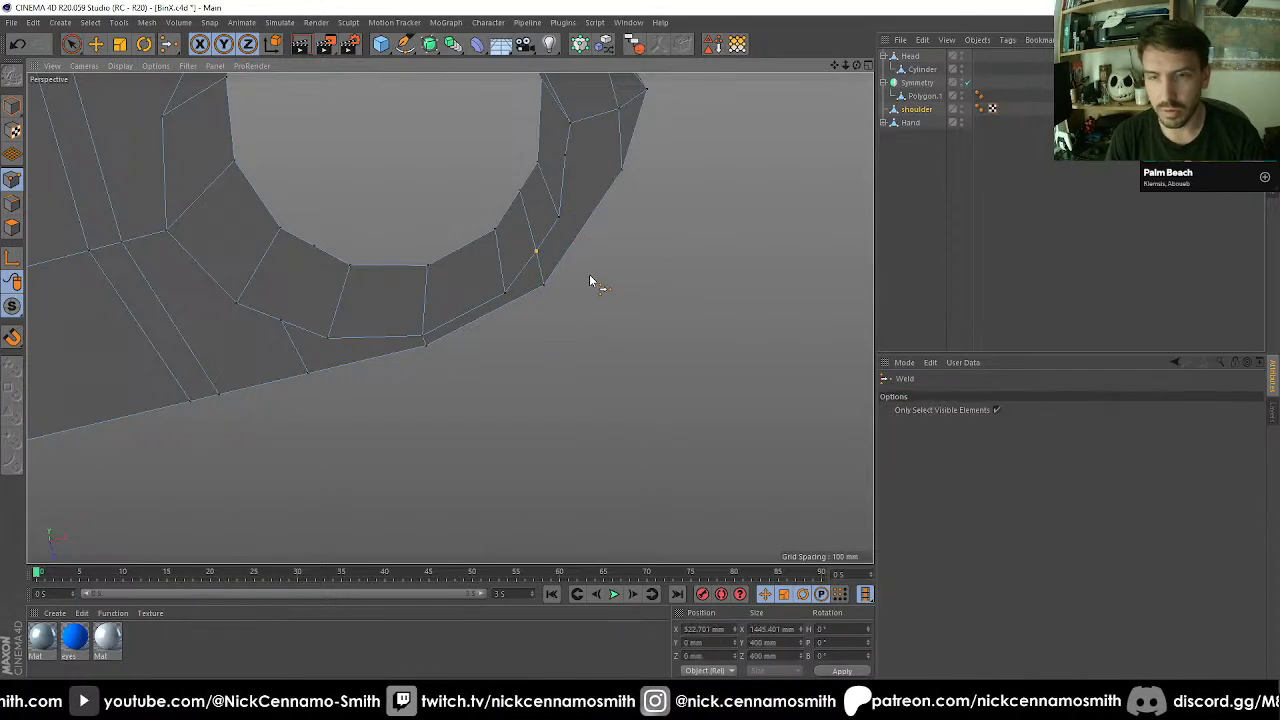
key(ctrl+a)
key(u)
key(o)
key(space)
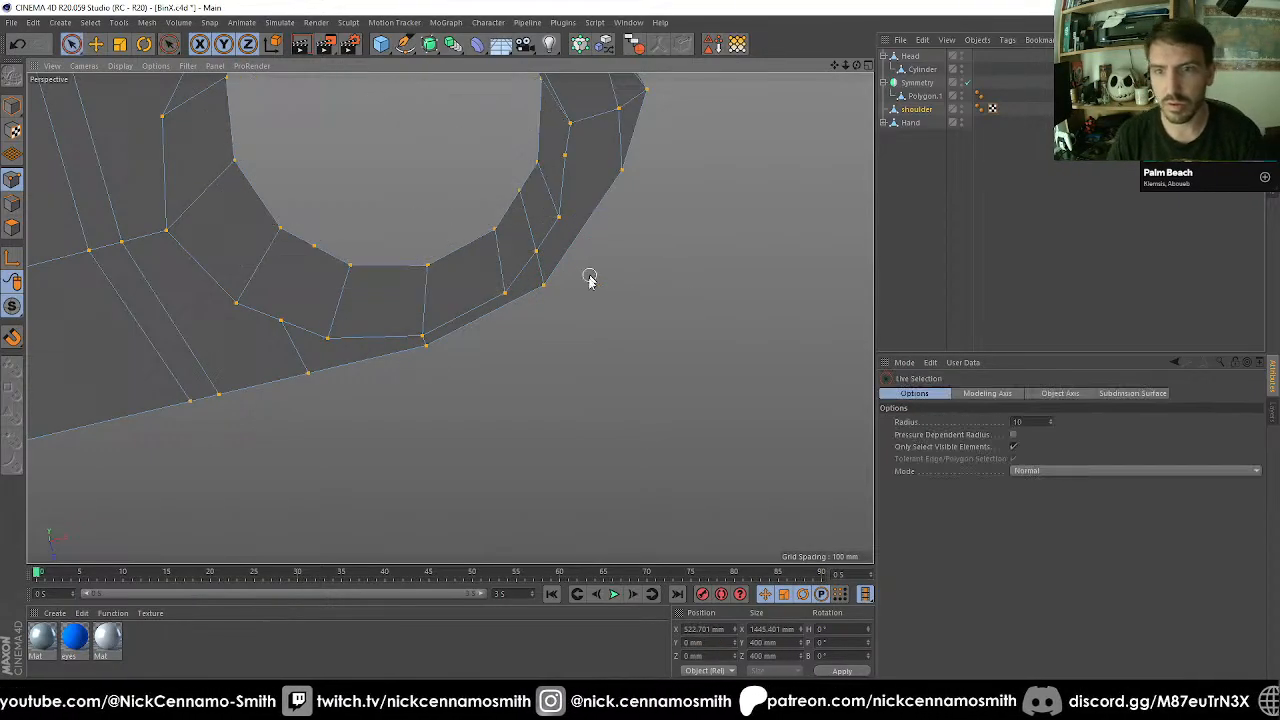
Cut edges with the Polygon Pen from the hole's rim to the nearby edge vertices on one side of the arm.
mouse_move(351, 357)
alt+mouse_down()
mouse_move(346, 466)
mouse_move(334, 351)
alt+mouse_up()
key(m)
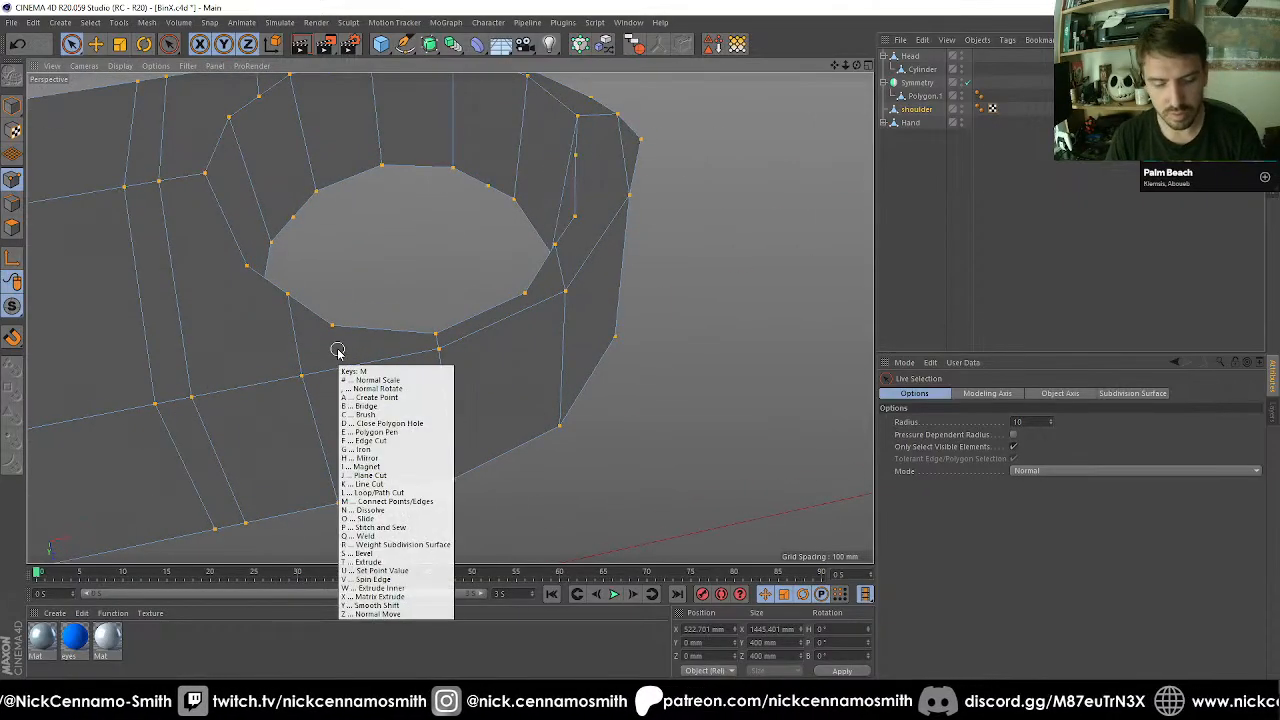
key(e)
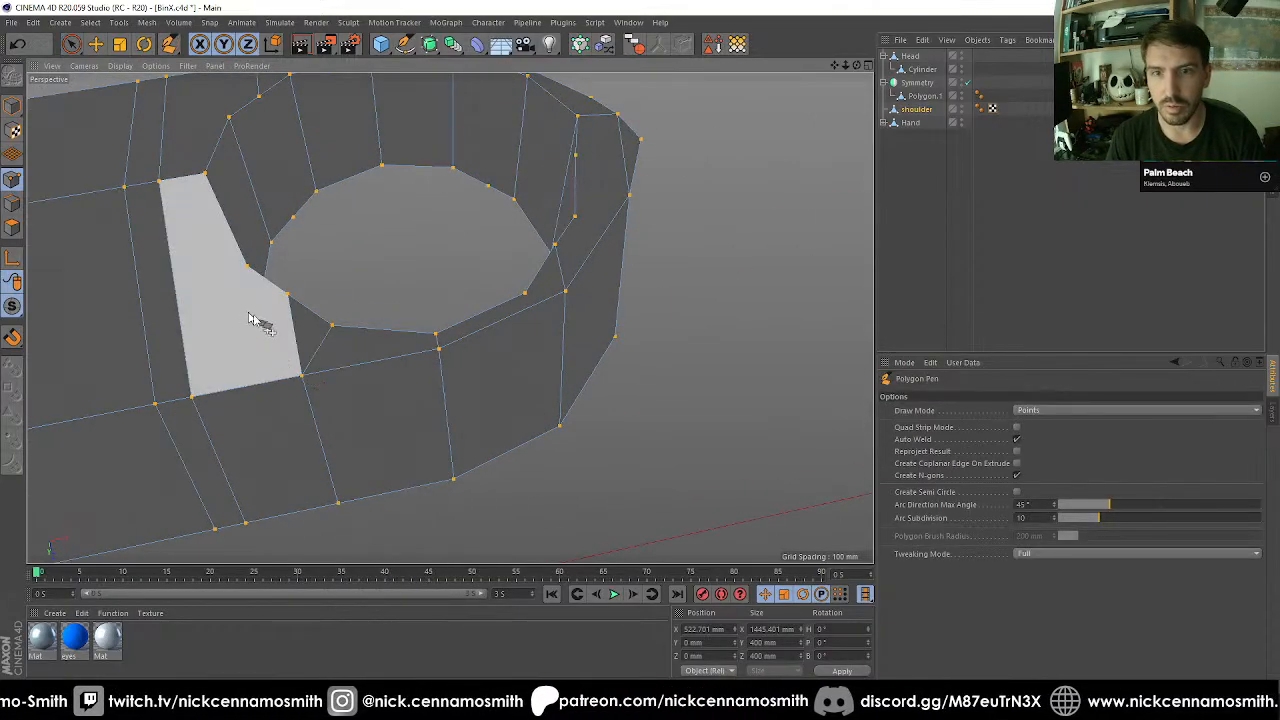
alt+middle_drag(249, 314, 415, 362)
click(413, 314)
click(364, 446)
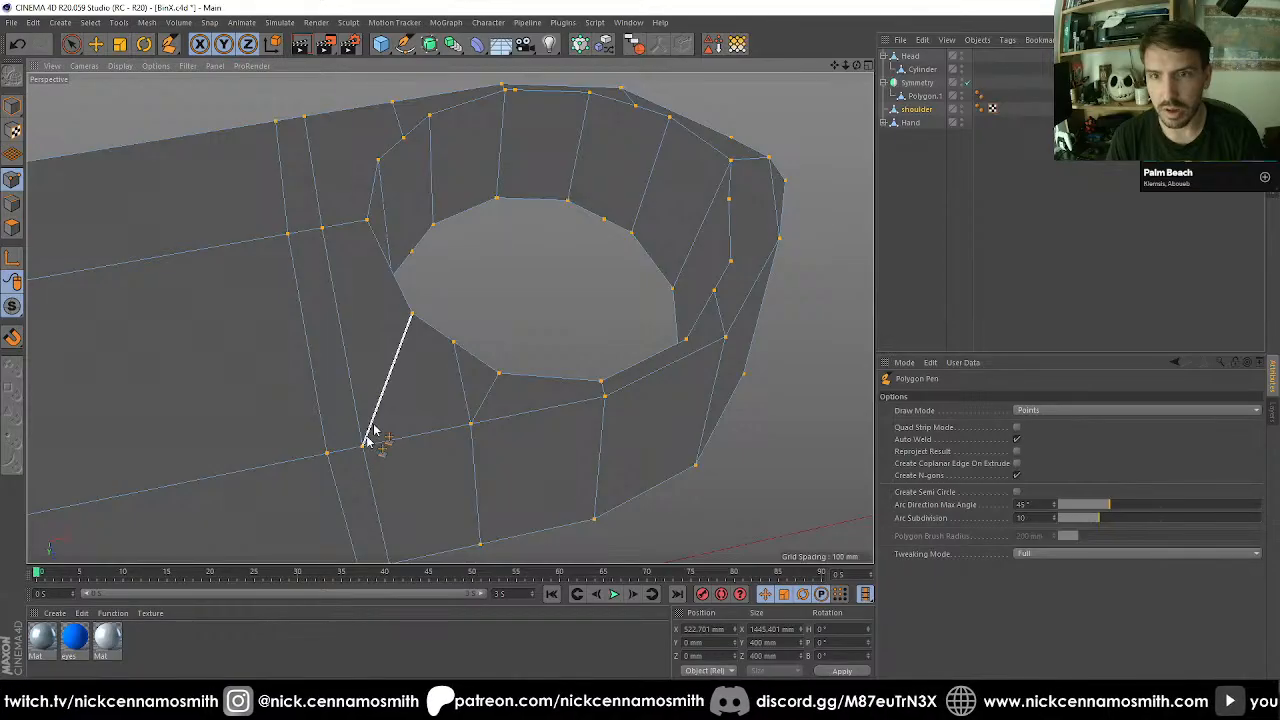
On the arm's opposite side, cut two matching edges from the hole's rim to the nearby edge vertices.
alt+drag(391, 189, 434, 343)
click(407, 306)
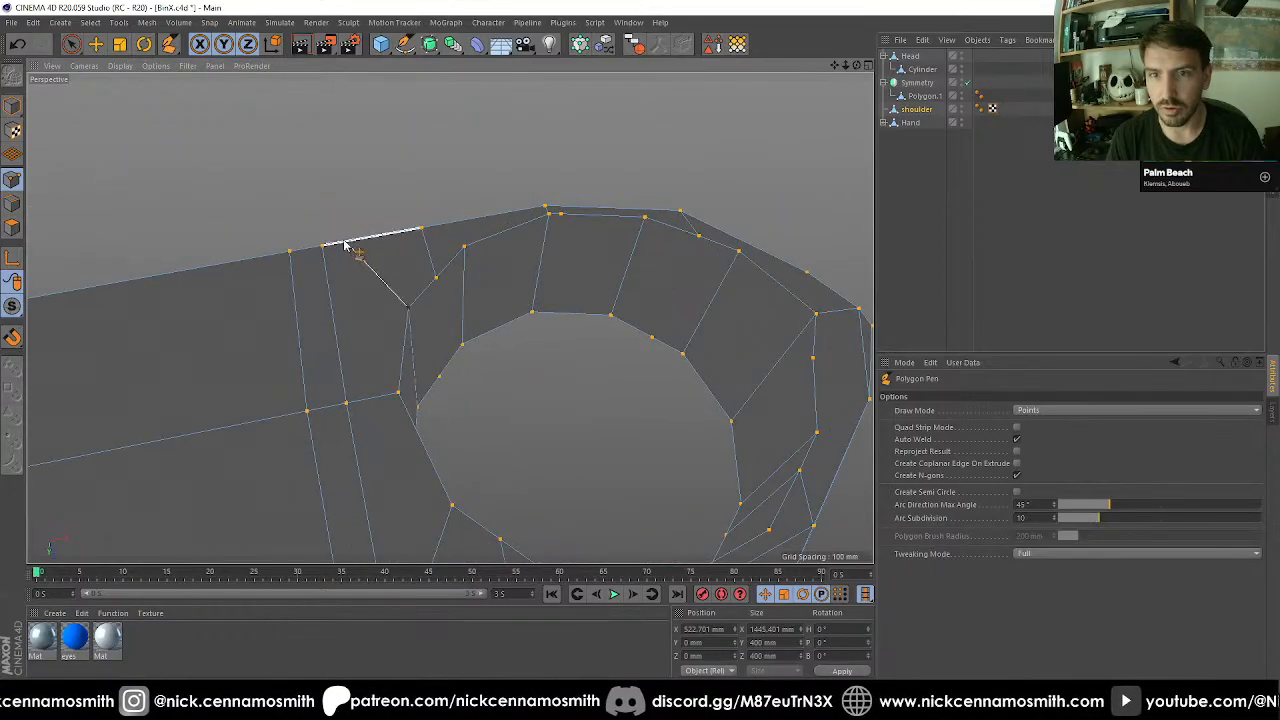
alt+drag(422, 248, 466, 260)
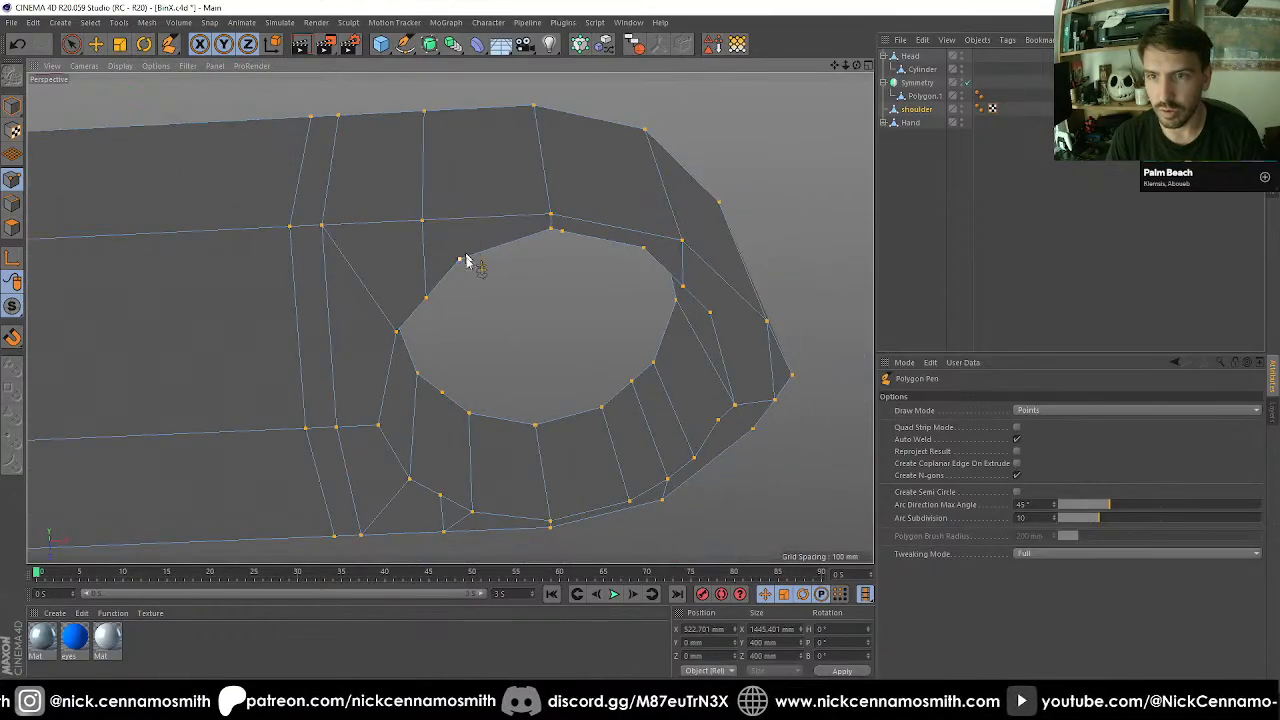
click(458, 259)
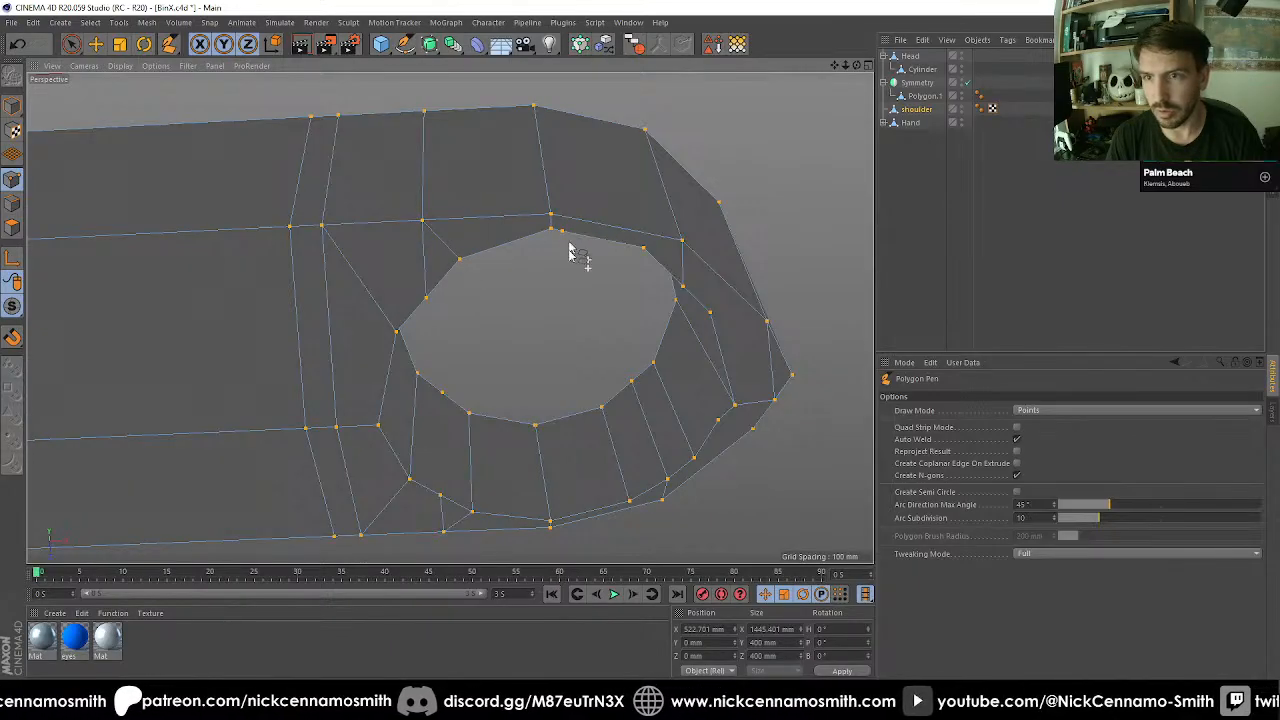
Weld the two nearly coincident points on the hole's rim beside the arm's long edge into one.
alt+drag(569, 251, 586, 369)
key(space)
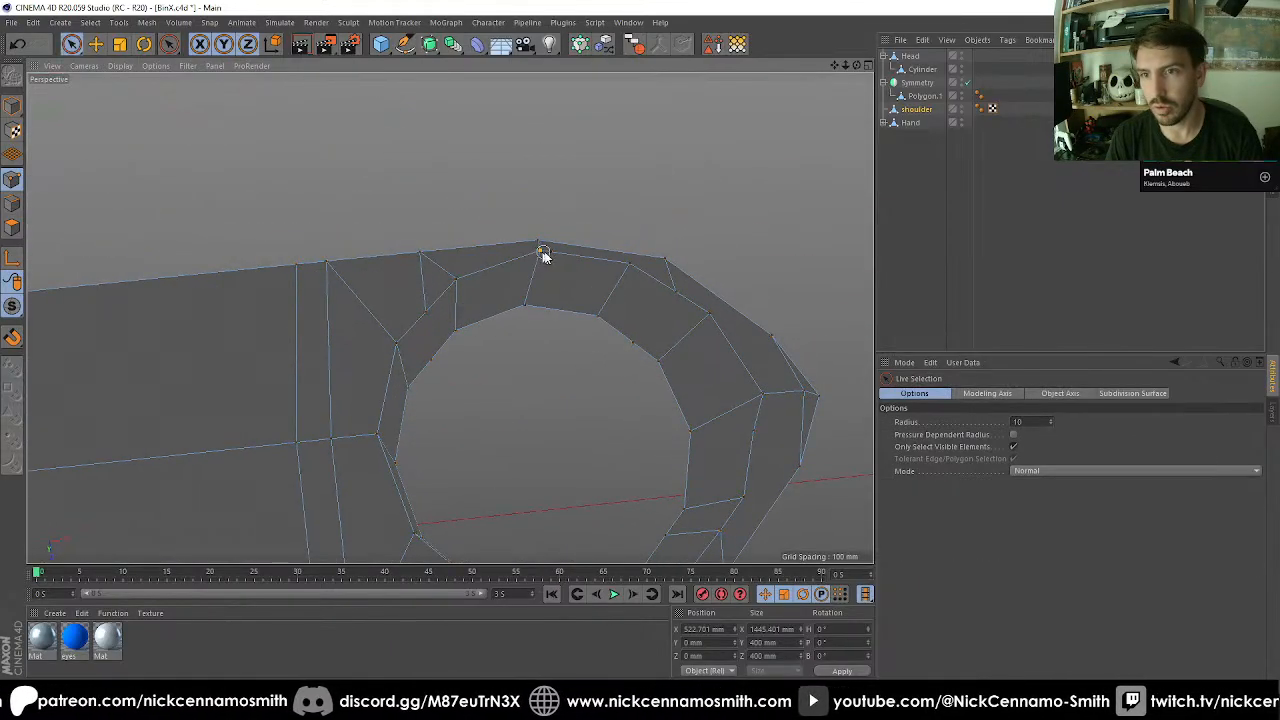
click(546, 252)
key(m)
key(q)
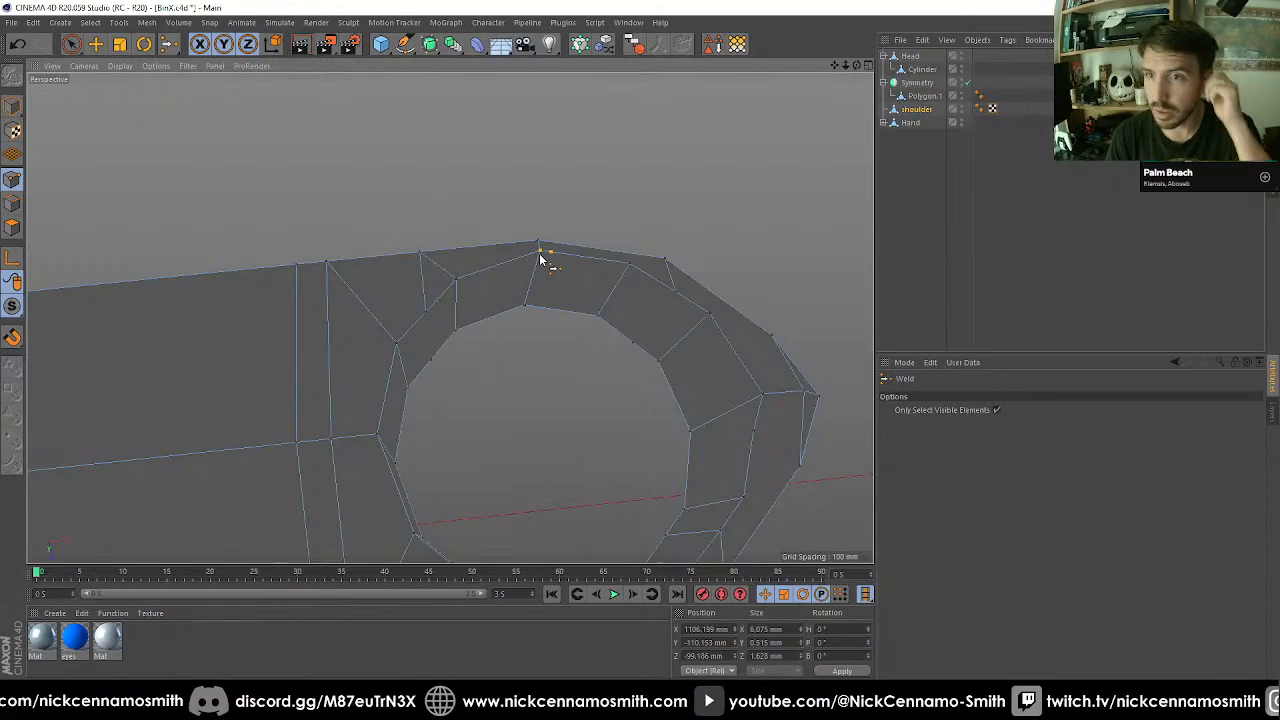
key(space)
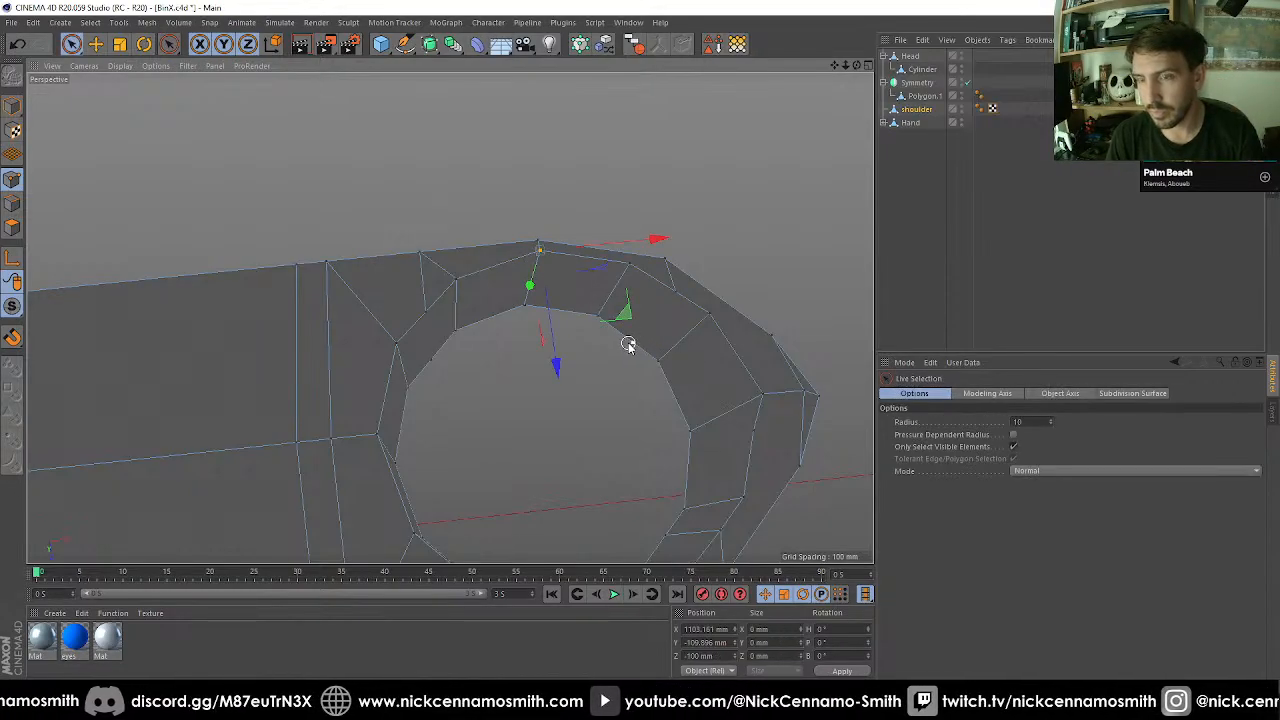
Cut an edge across the hole's inner wall with the Polygon Pen, joining the unconnected points on its two rims.
key(m)
key(e)
click(630, 346)
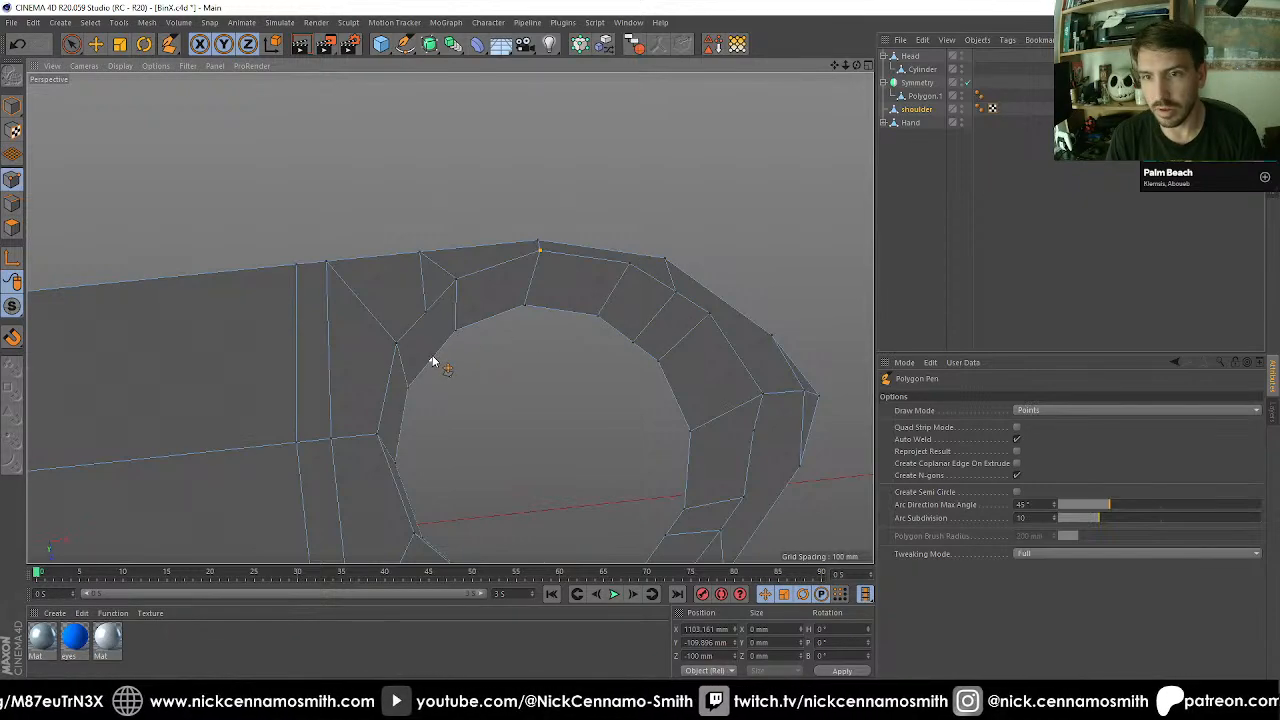
Weld the two adjacent rim points nearest the arm's rounded tip into a single point.
alt+drag(428, 318, 686, 347)
key(space)
key(space)
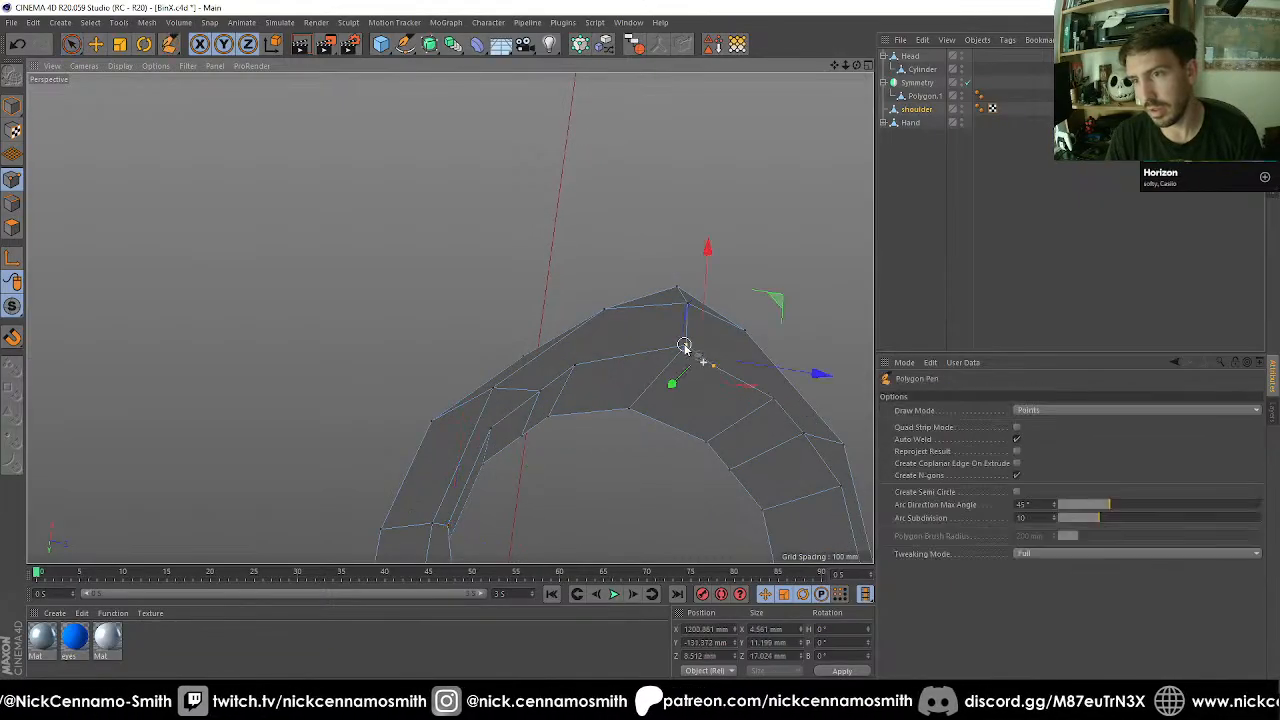
key(m)
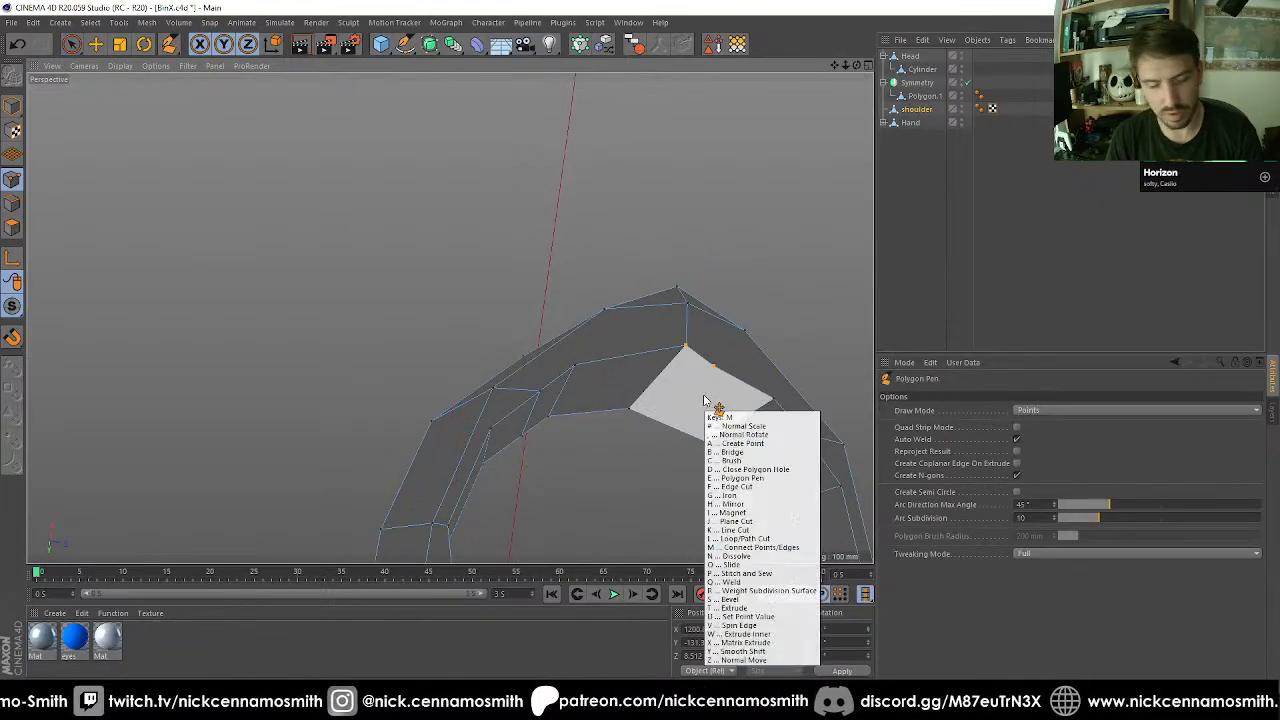
key(q)
click(685, 354)
alt+drag(686, 356, 559, 422)
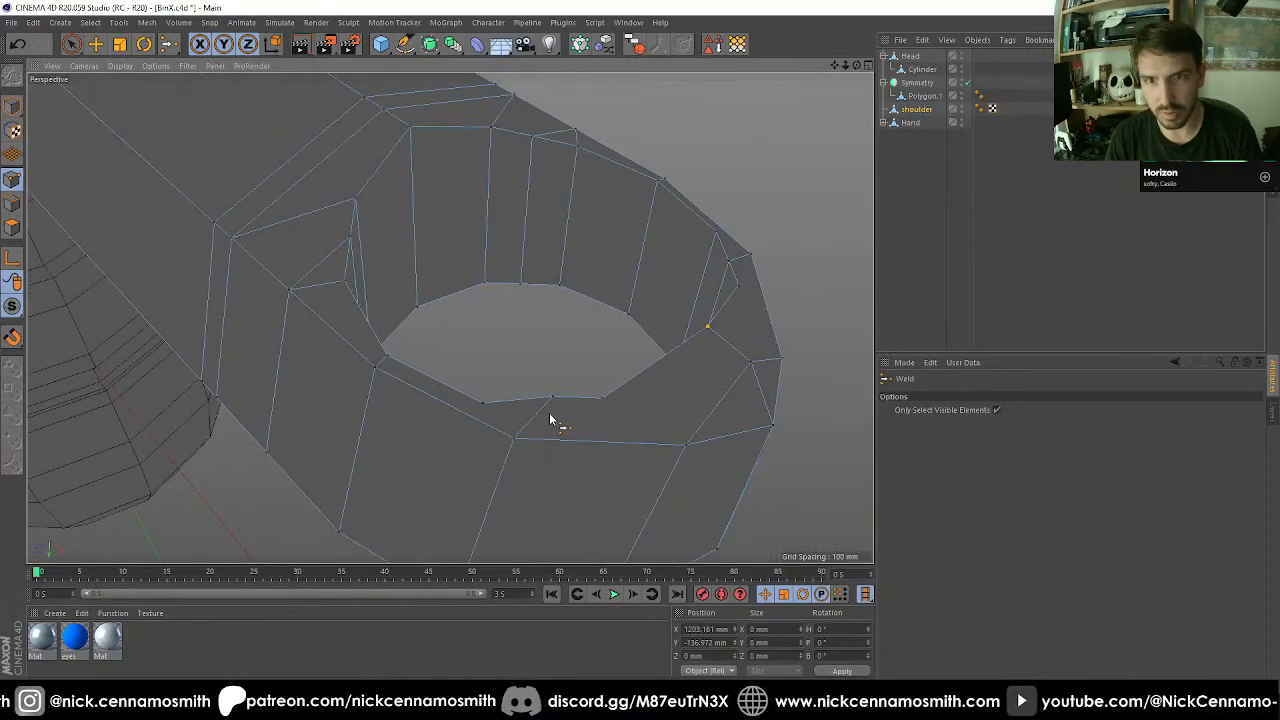
Cut two edges with the Polygon Pen from the hole's rim points to the vertices on the tip's outer edge.
key(m)
key(e)
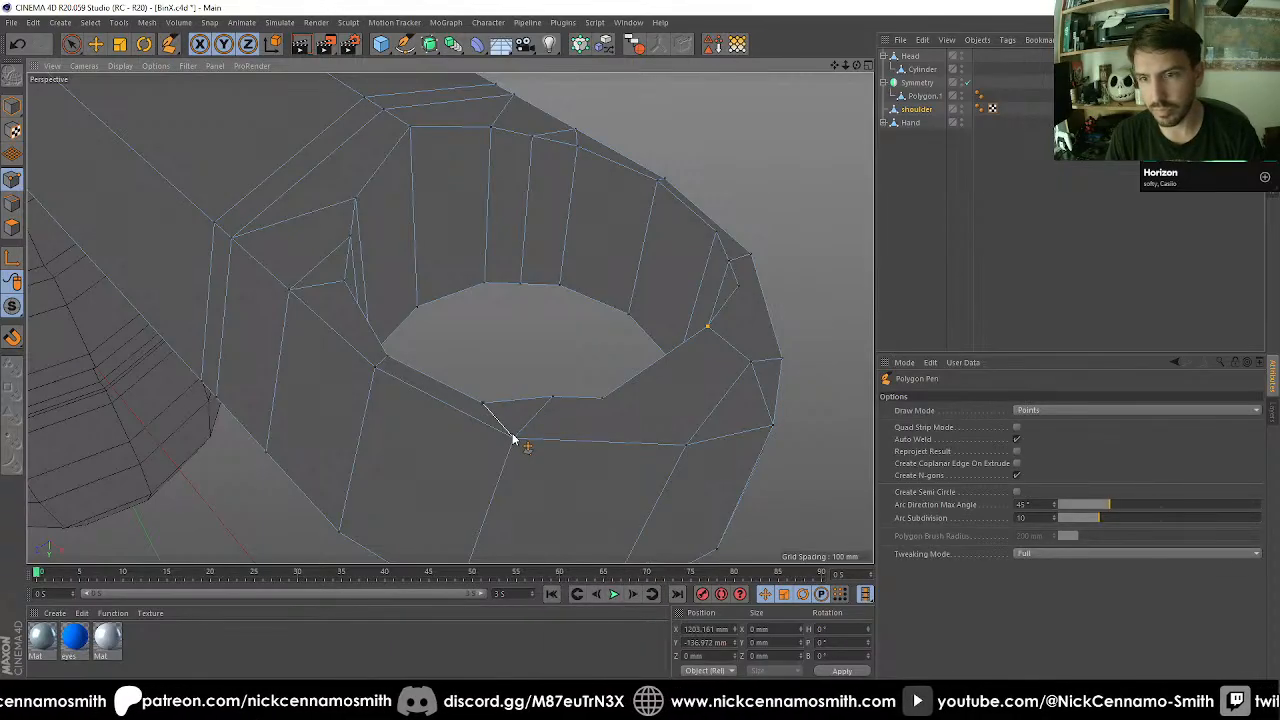
click(604, 399)
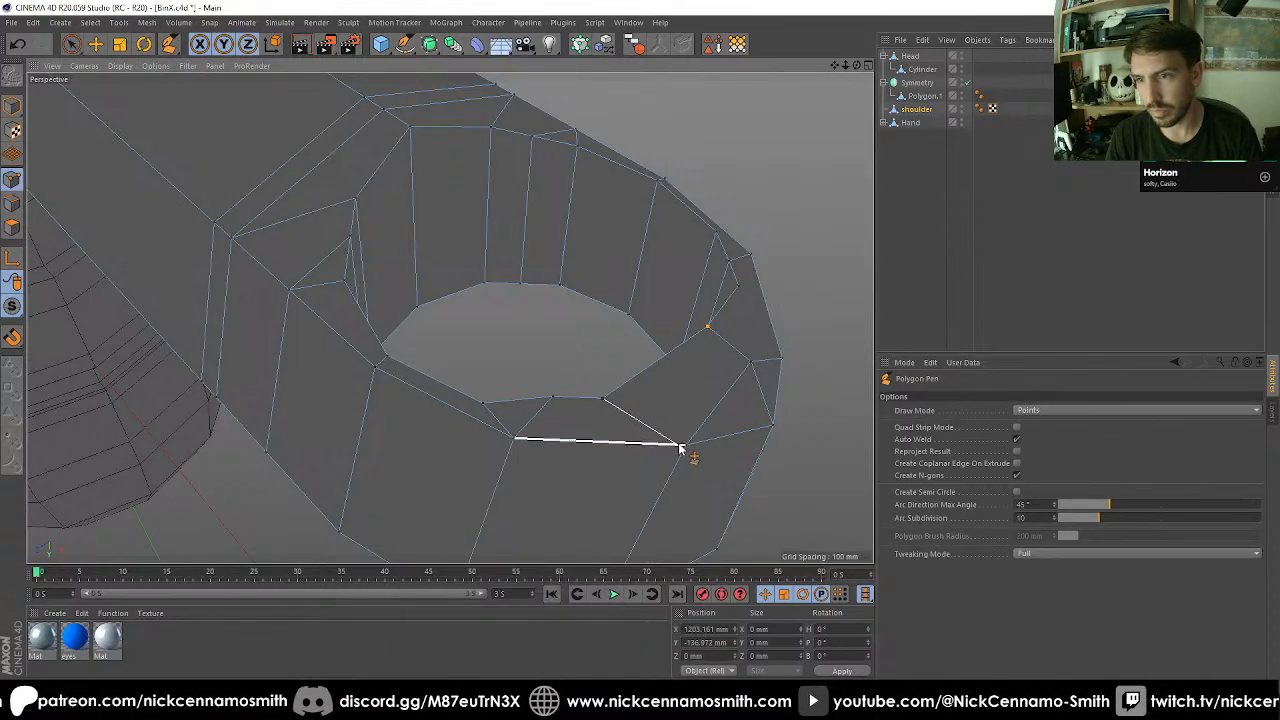
alt+drag(686, 448, 591, 403)
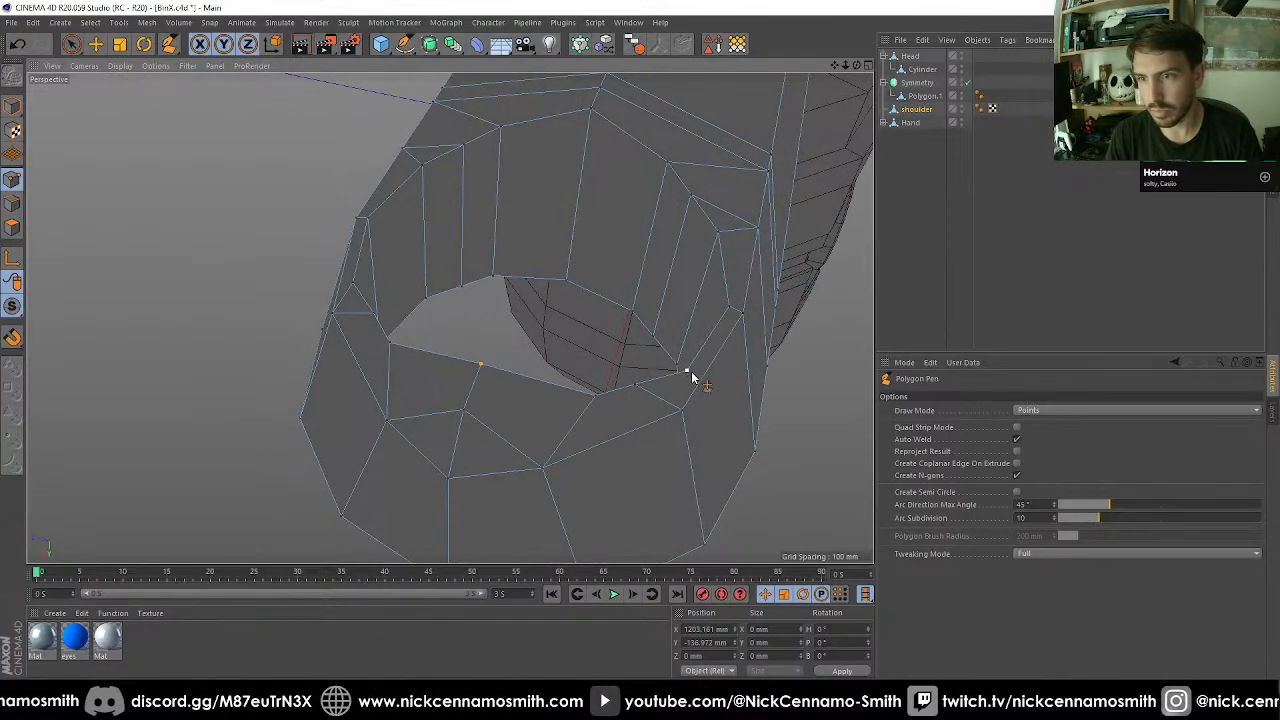
Weld the two adjacent rim points near the arm's long edge, where the rounded tip starts, into a single point.
alt+drag(634, 437, 557, 406)
alt+right_drag(553, 386, 556, 284)
alt+drag(554, 207, 313, 466)
scroll(622, 245, up, 10)
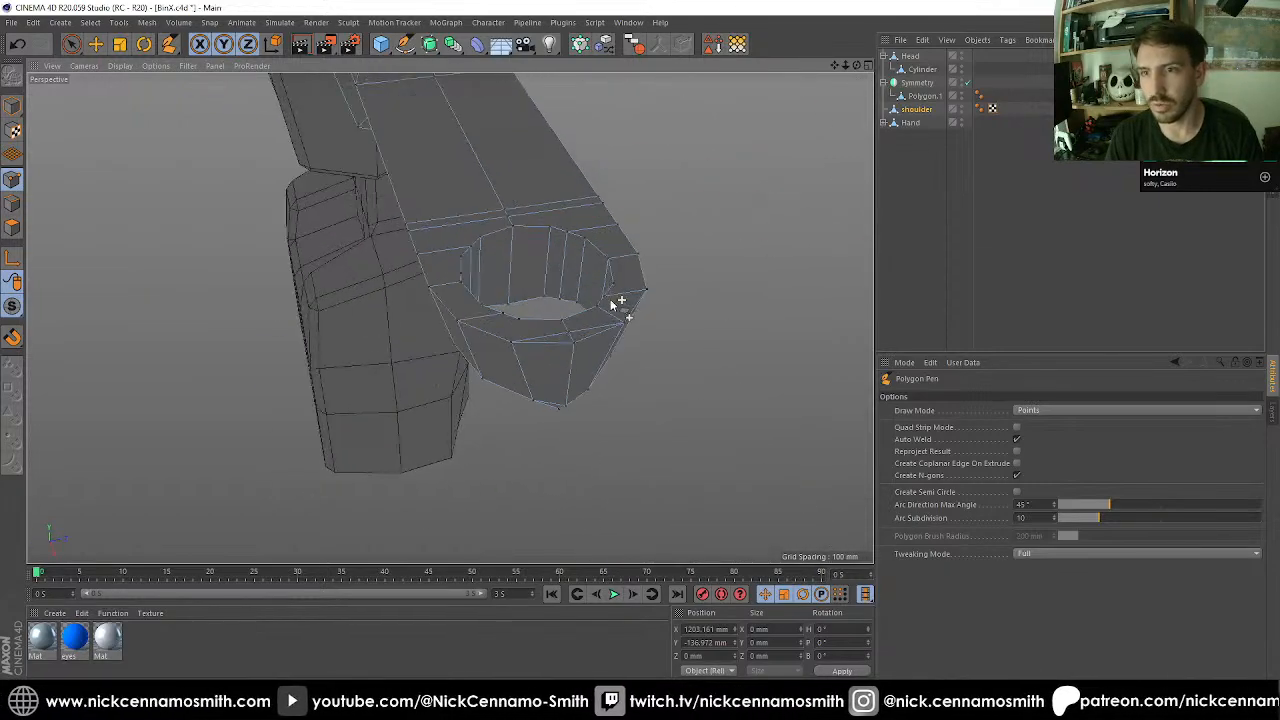
alt+drag(612, 303, 512, 358)
click(500, 367)
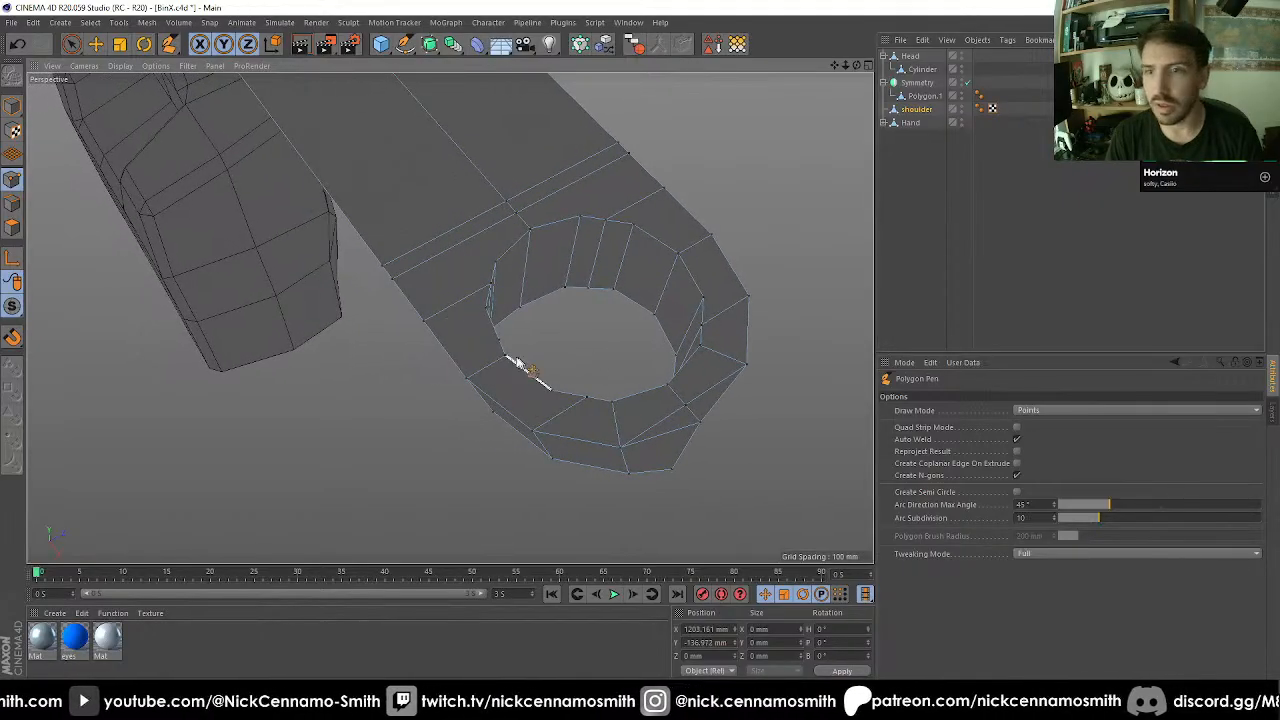
scroll(512, 352, up, 3)
alt+drag(423, 311, 652, 346)
key(space)
click(390, 343)
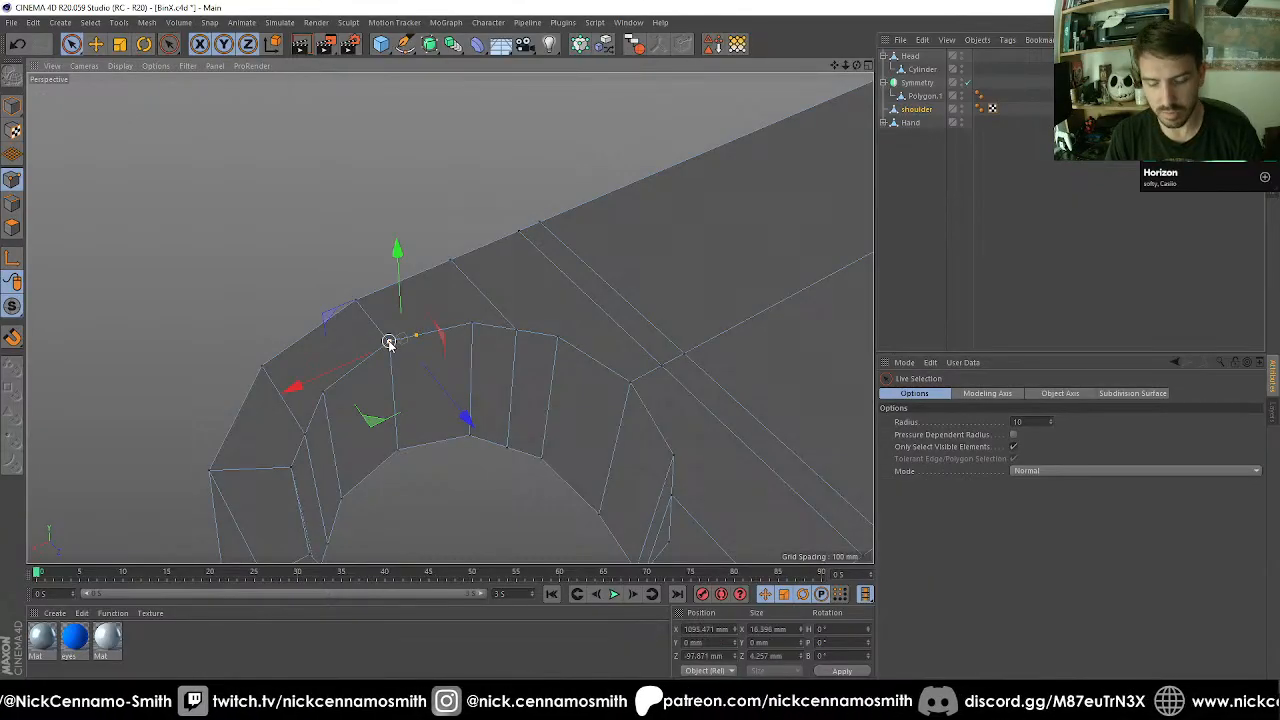
key(m)
key(q)
alt+drag(390, 348, 436, 375)
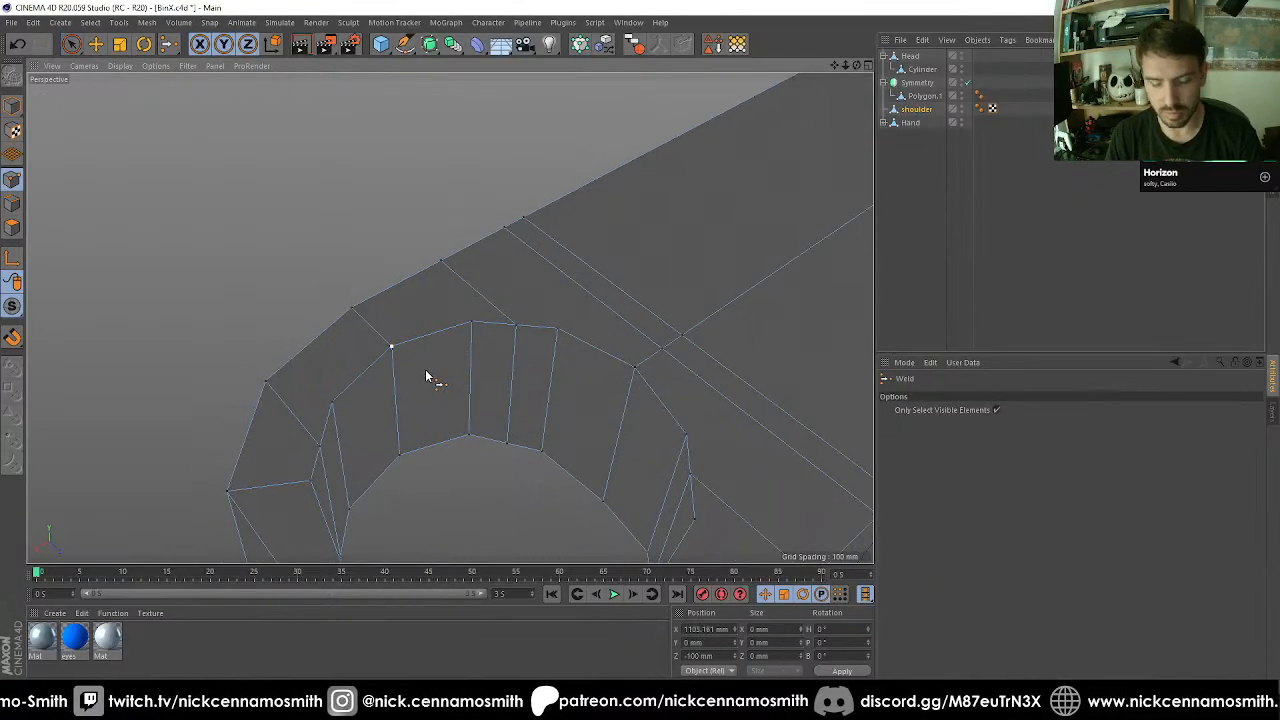
Cut two edges with the Polygon Pen from the outer vertex beside the welded point to its neighbouring rim points.
key(m)
key(e)
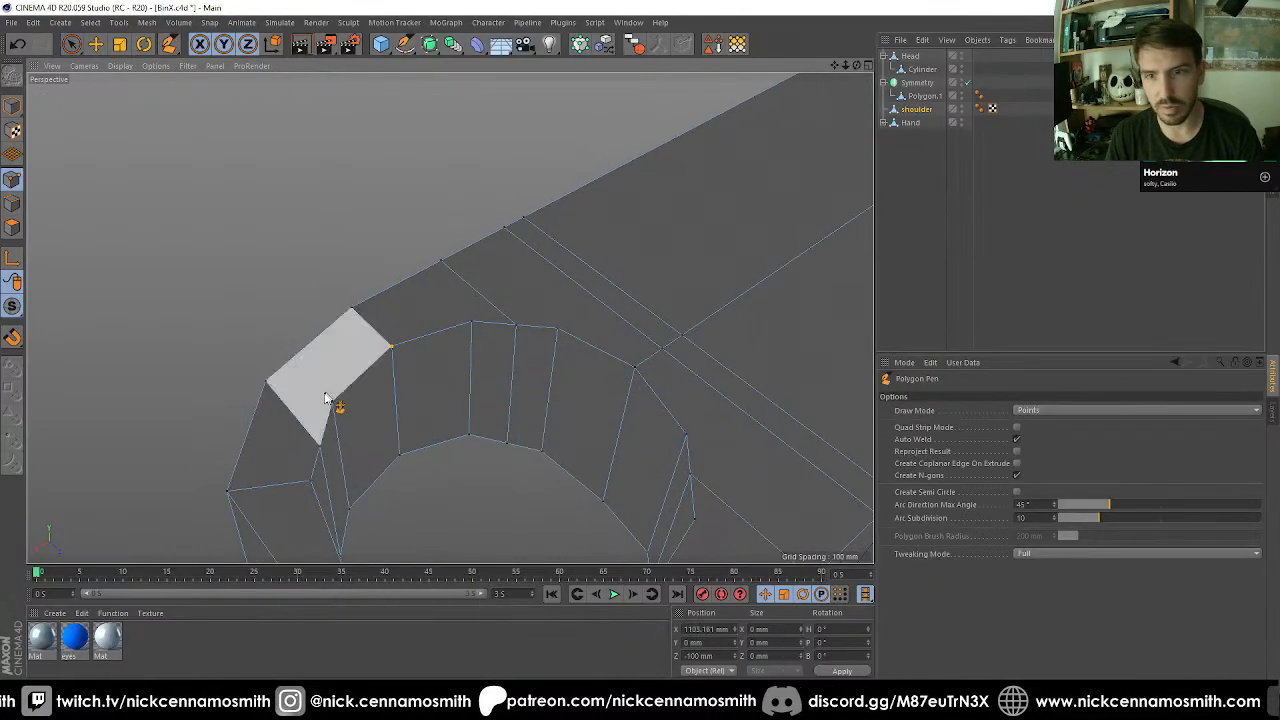
click(352, 306)
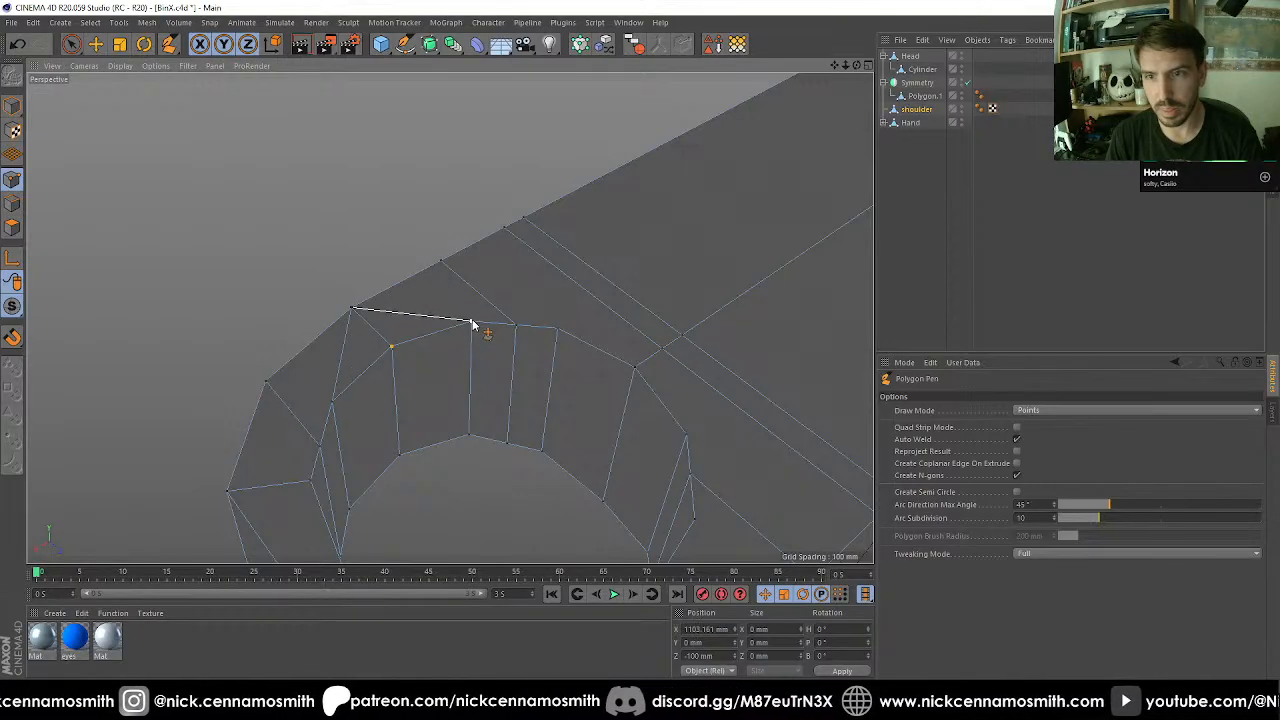
alt+drag(473, 323, 494, 372)
Weld the nearly coincident rim points on the opposite side of the hole into one.
key(space)
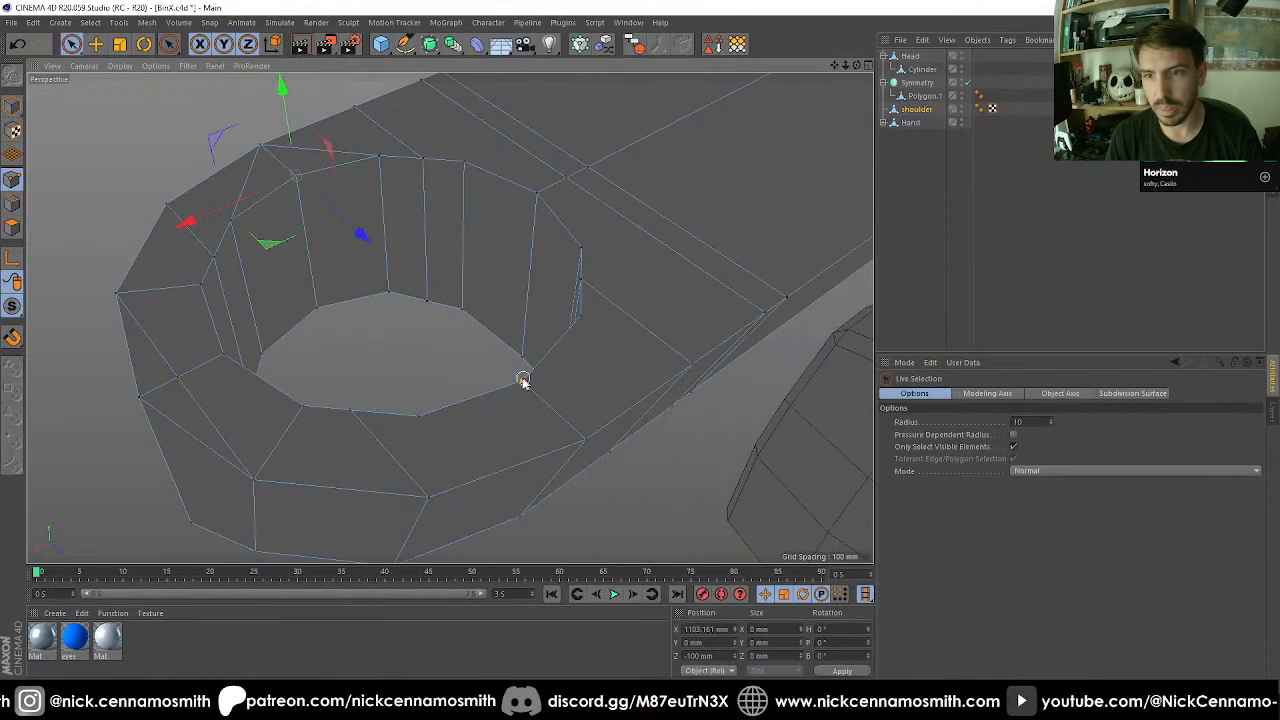
click(523, 381)
scroll(527, 386, up, 3)
key(m)
key(q)
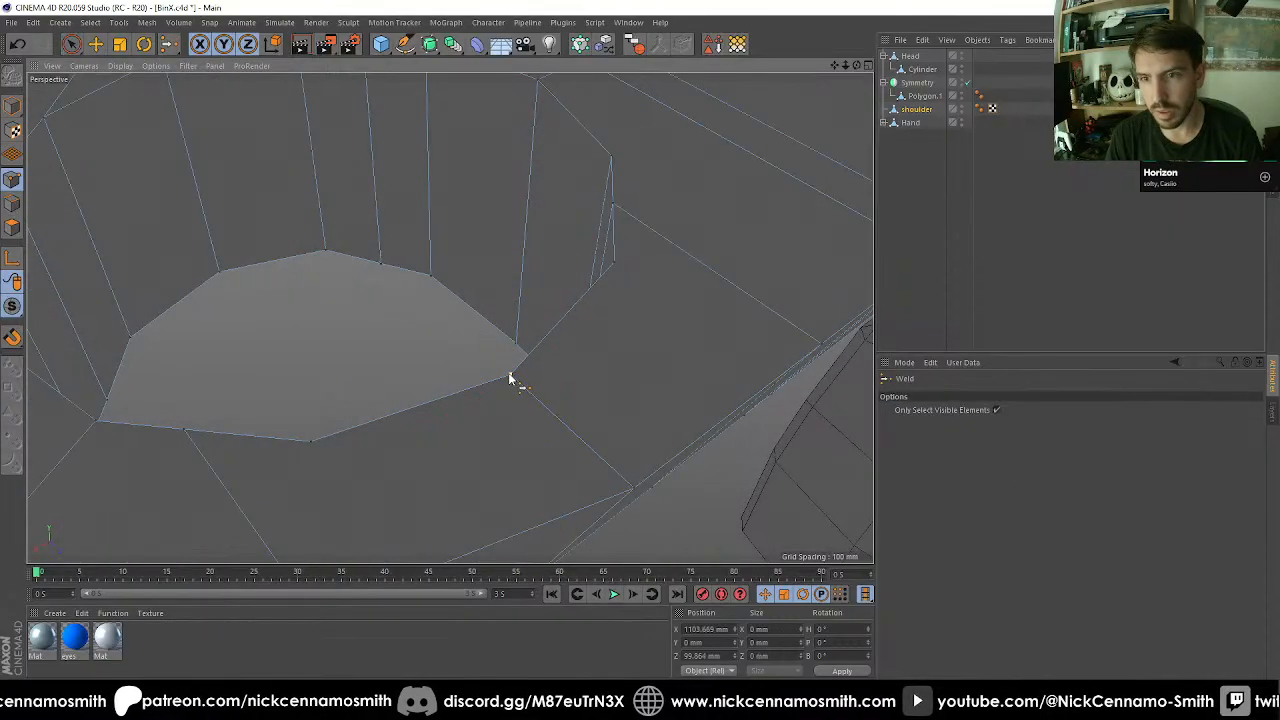
key(space)
scroll(490, 410, down, 2)
Cut edges from the outer vertex beside the welded rim point to the rim points on either side of it.
key(m)
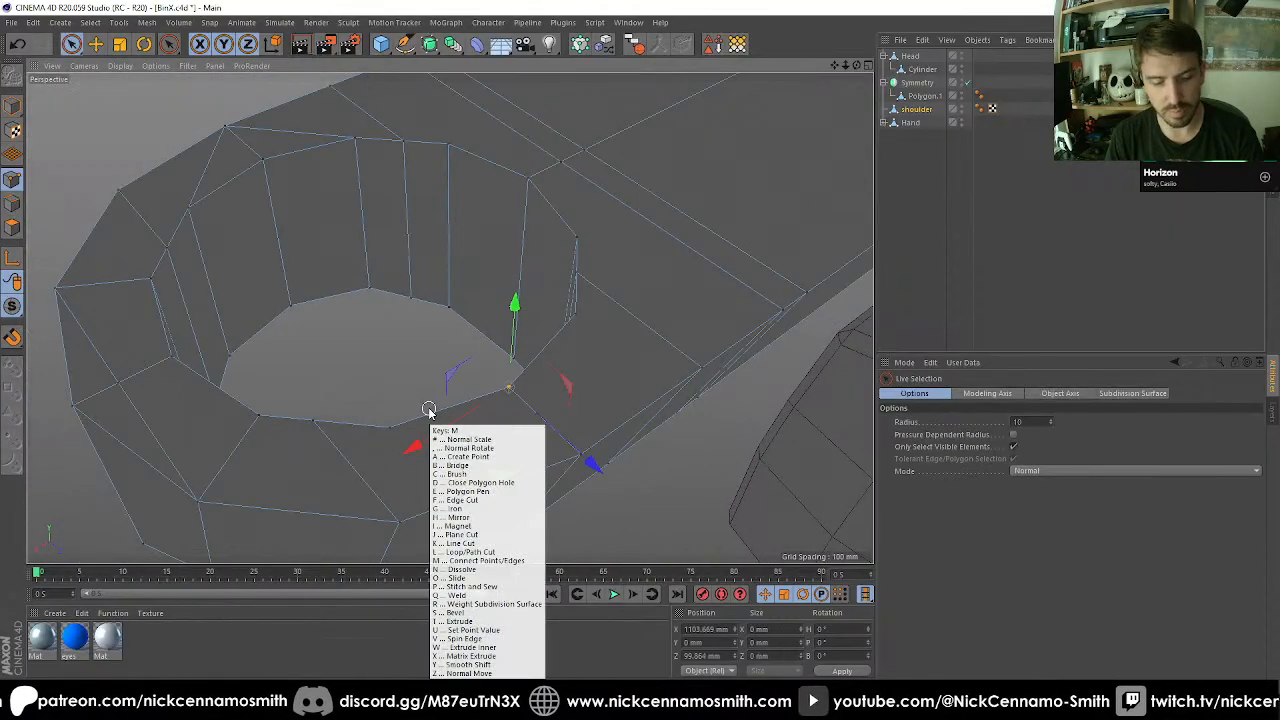
key(e)
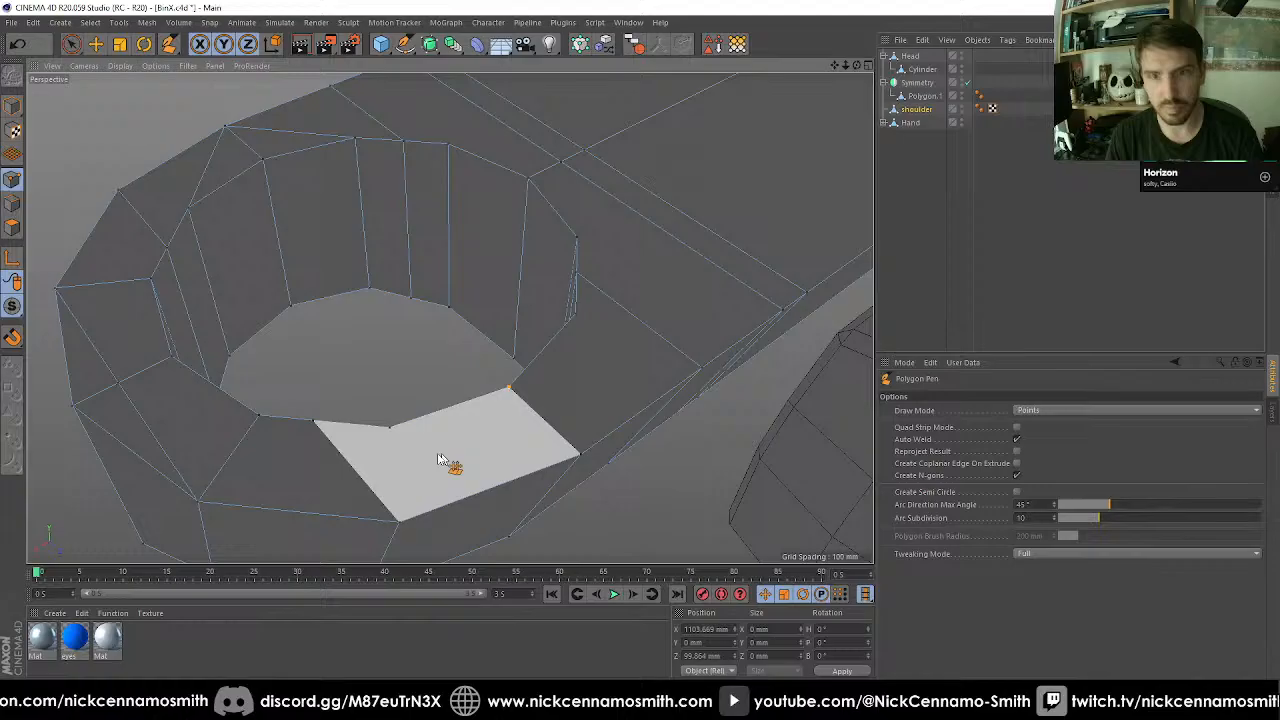
click(390, 427)
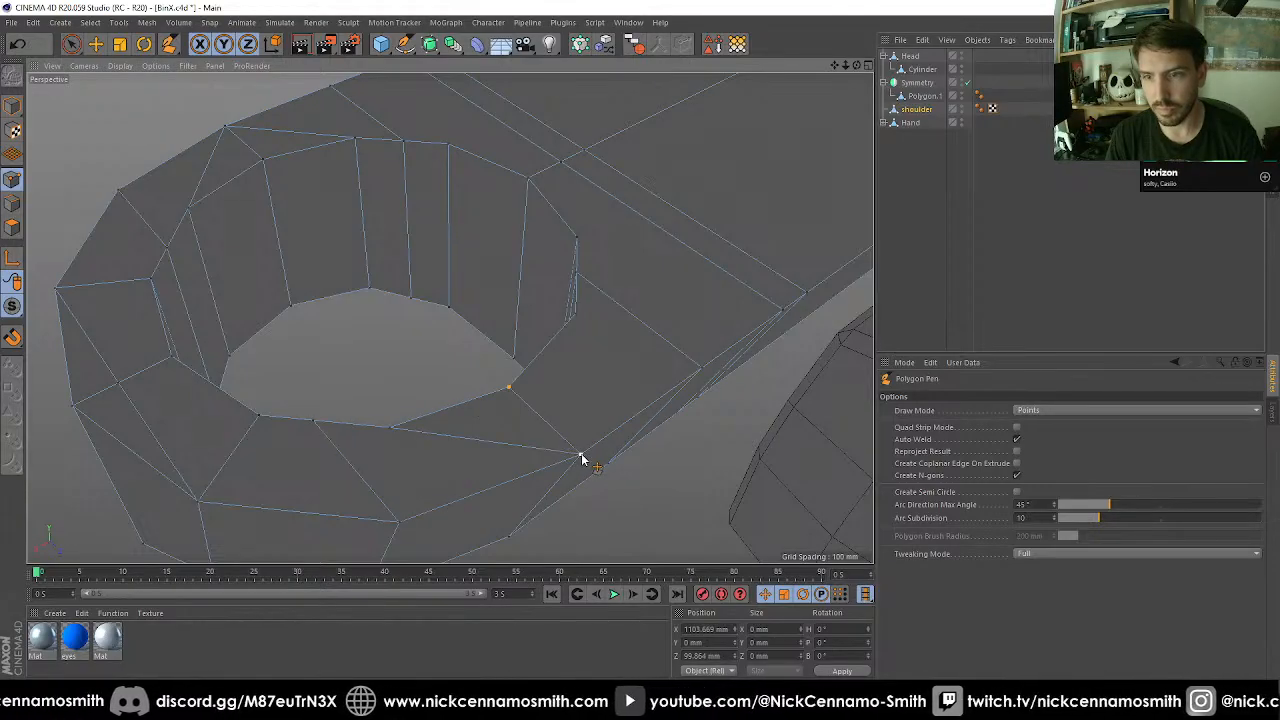
click(577, 313)
scroll(578, 309, down, 3)
Cut four edges from the hole's upper rim points to the centre and side vertices of the edge loop crossing the arm.
alt+drag(586, 305, 491, 266)
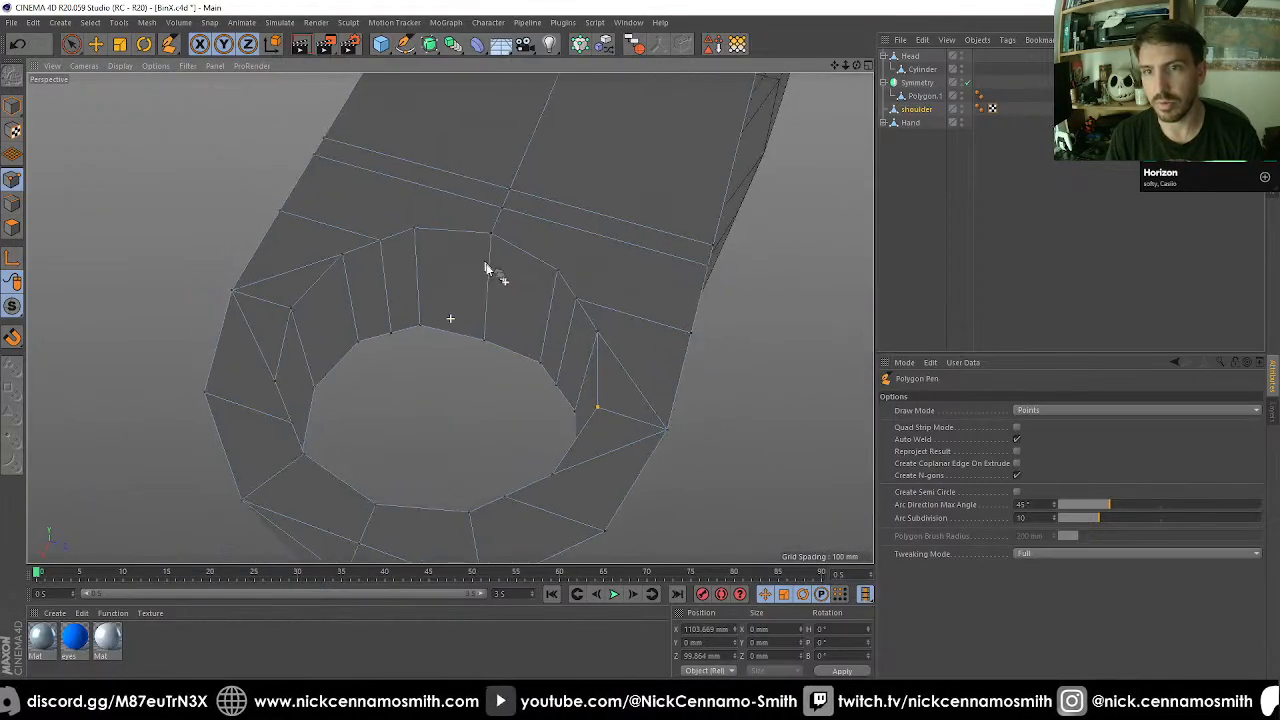
click(490, 275)
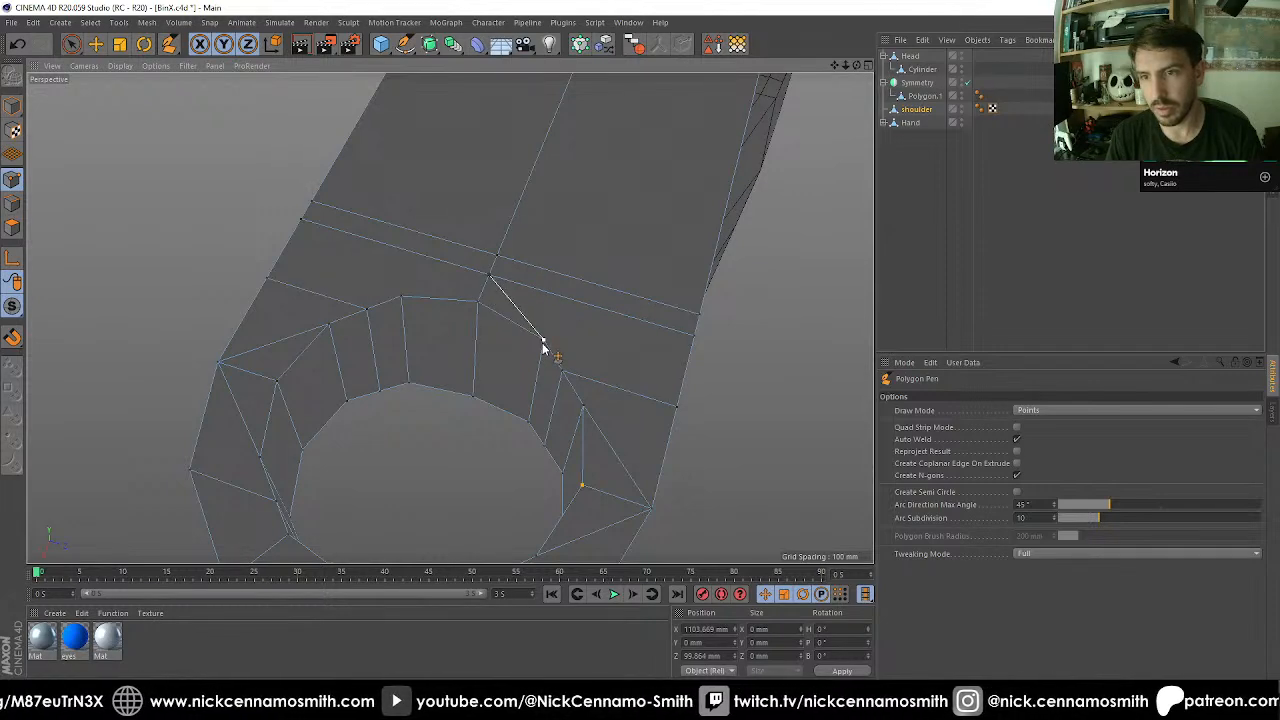
click(543, 345)
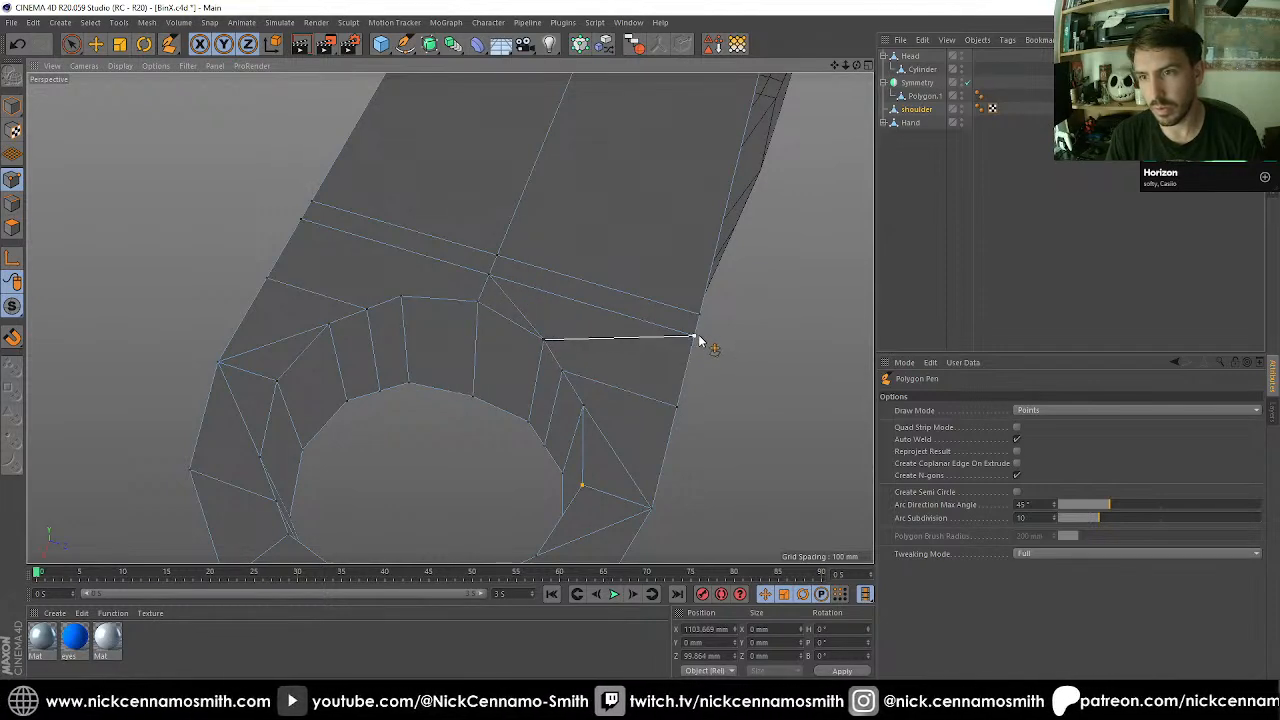
click(663, 342)
click(403, 298)
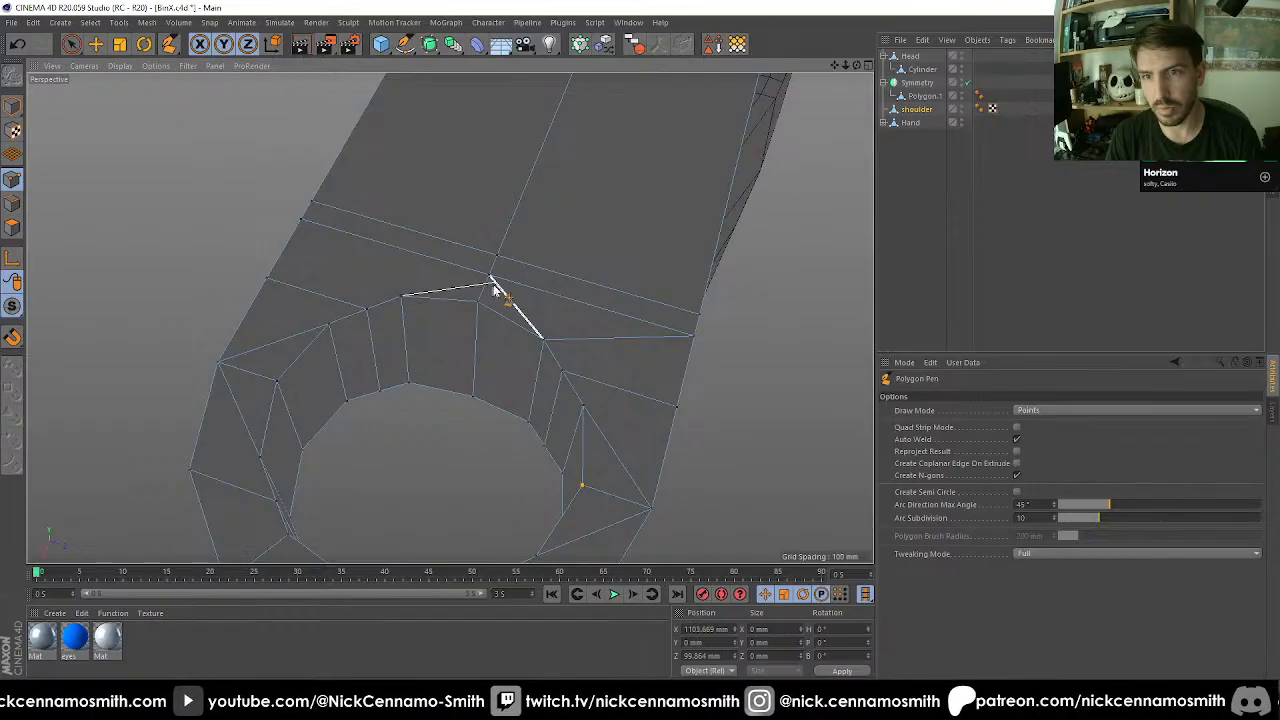
click(400, 301)
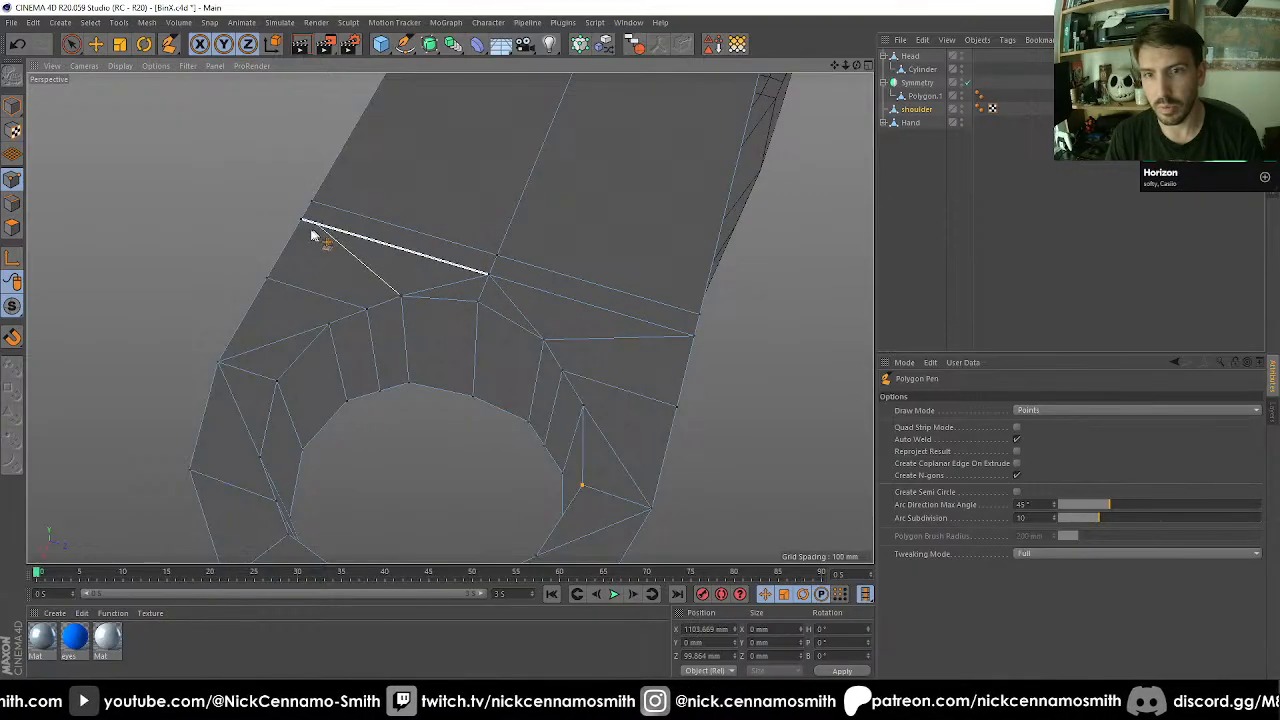
click(300, 226)
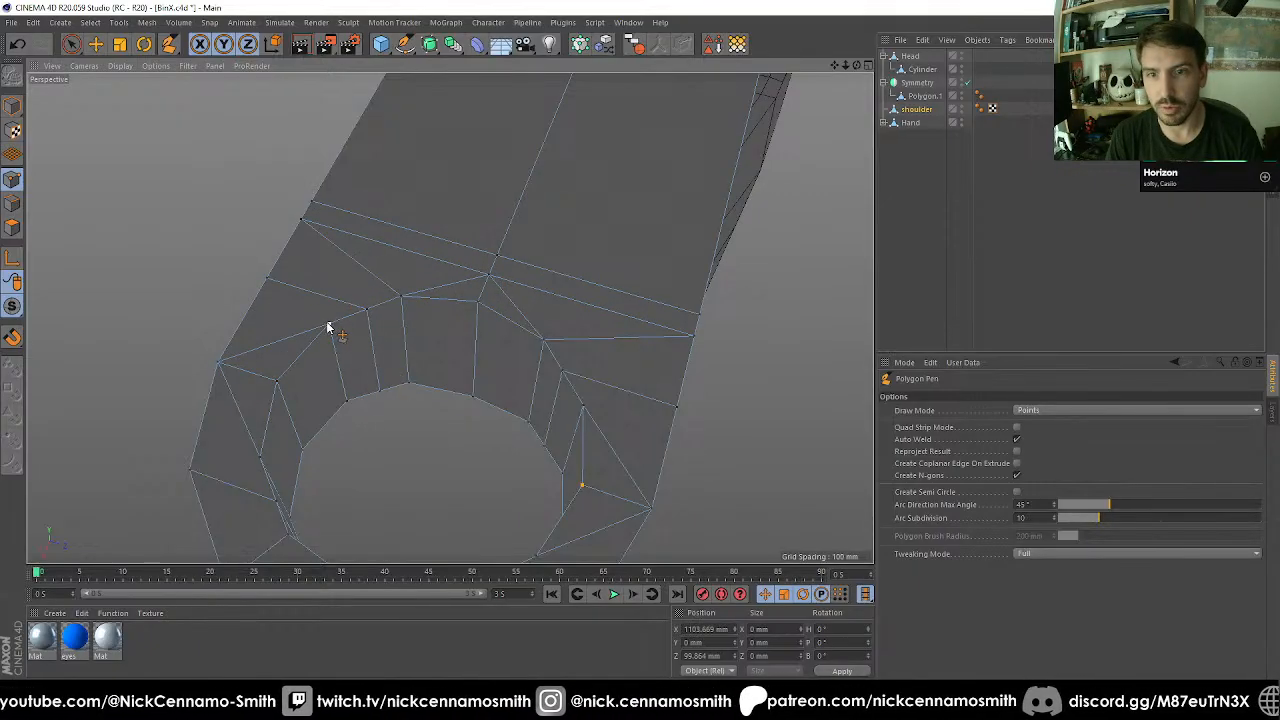
Cut an edge from the remaining side rim point to the nearby vertex on the arm's long edge.
click(587, 411)
click(677, 408)
scroll(570, 467, down, 2)
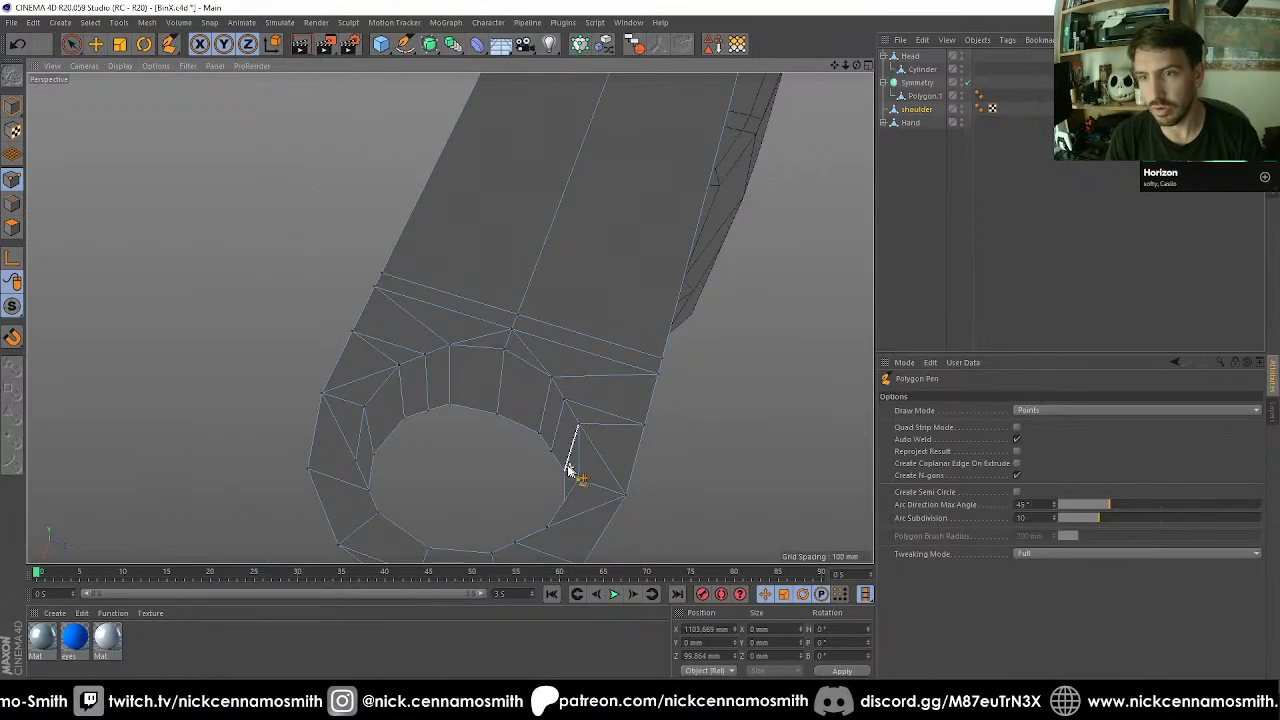
Move the two centre points between the hole and the arm's rounded tip about 11.6 mm along the Y axis.
alt+middle_drag(569, 466, 567, 318)
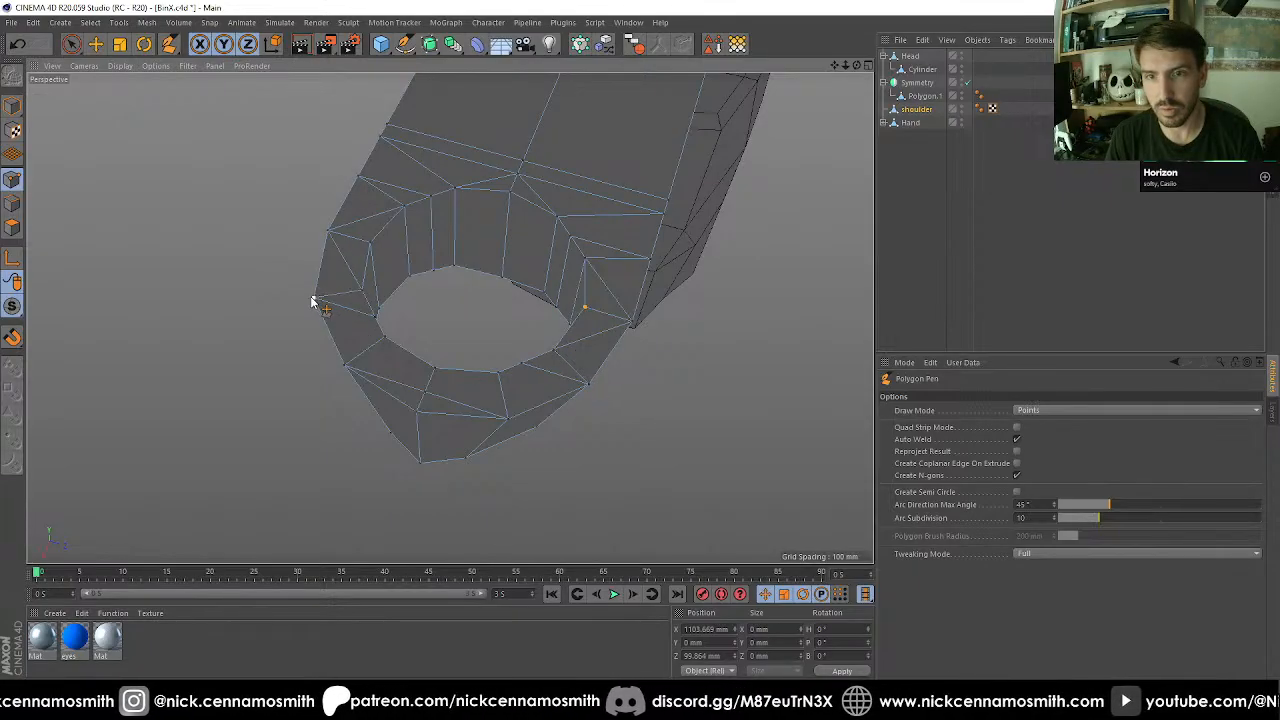
alt+drag(405, 370, 614, 451)
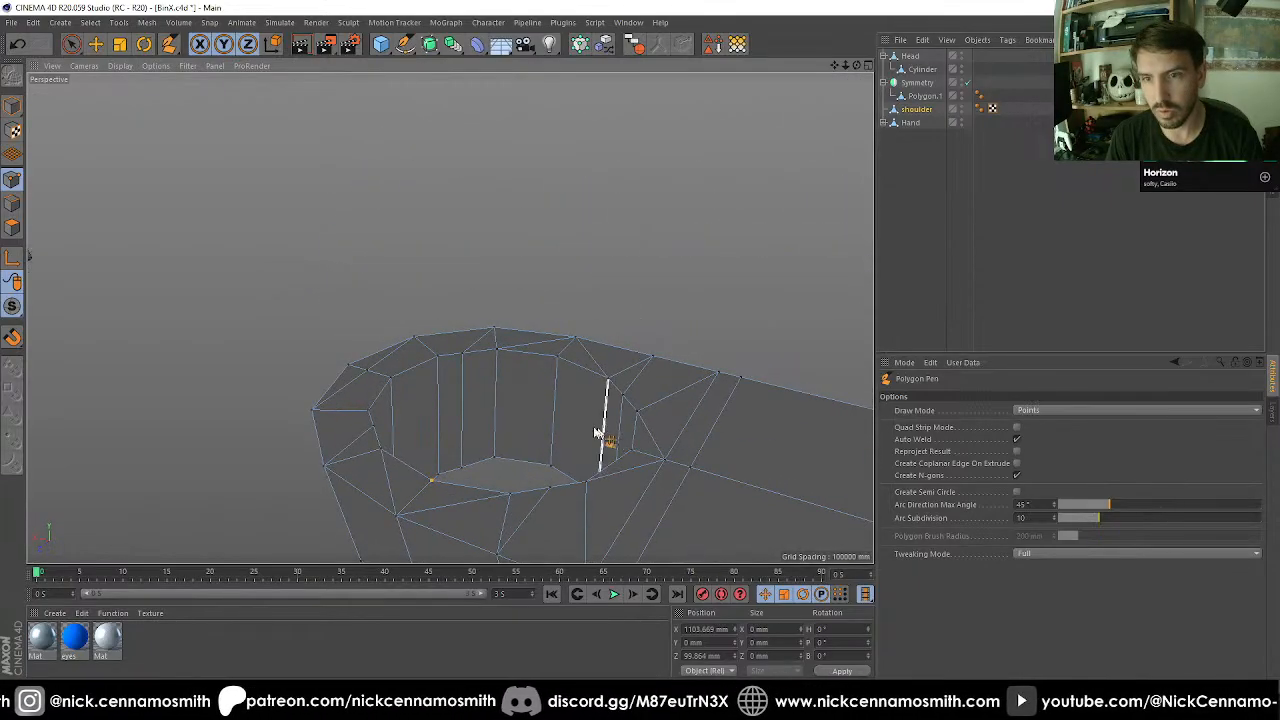
mouse_move(478, 407)
alt+mouse_down()
mouse_move(371, 480)
mouse_move(366, 563)
mouse_move(476, 401)
alt+mouse_up()
scroll(414, 246, up, 3)
key(space)
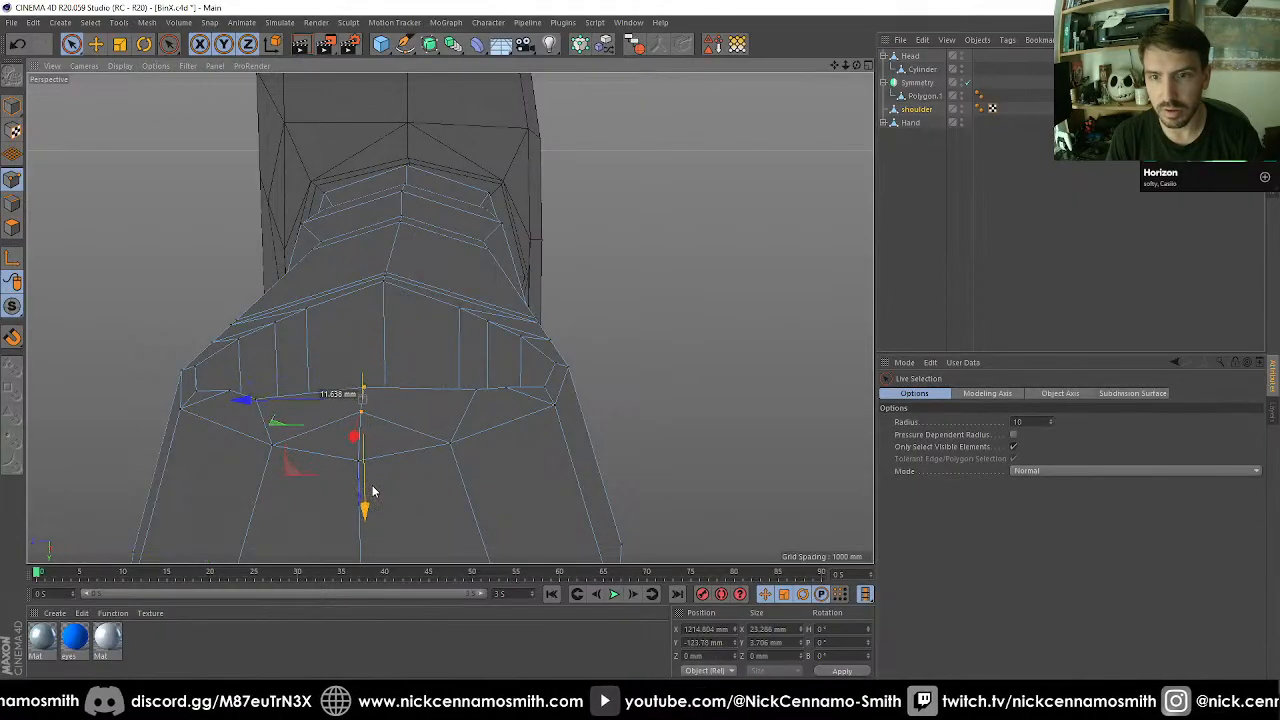
alt+drag(391, 446, 498, 450)
Move the centre point on the arm side of the hole along the Y axis to about -139.1 mm.
click(604, 337)
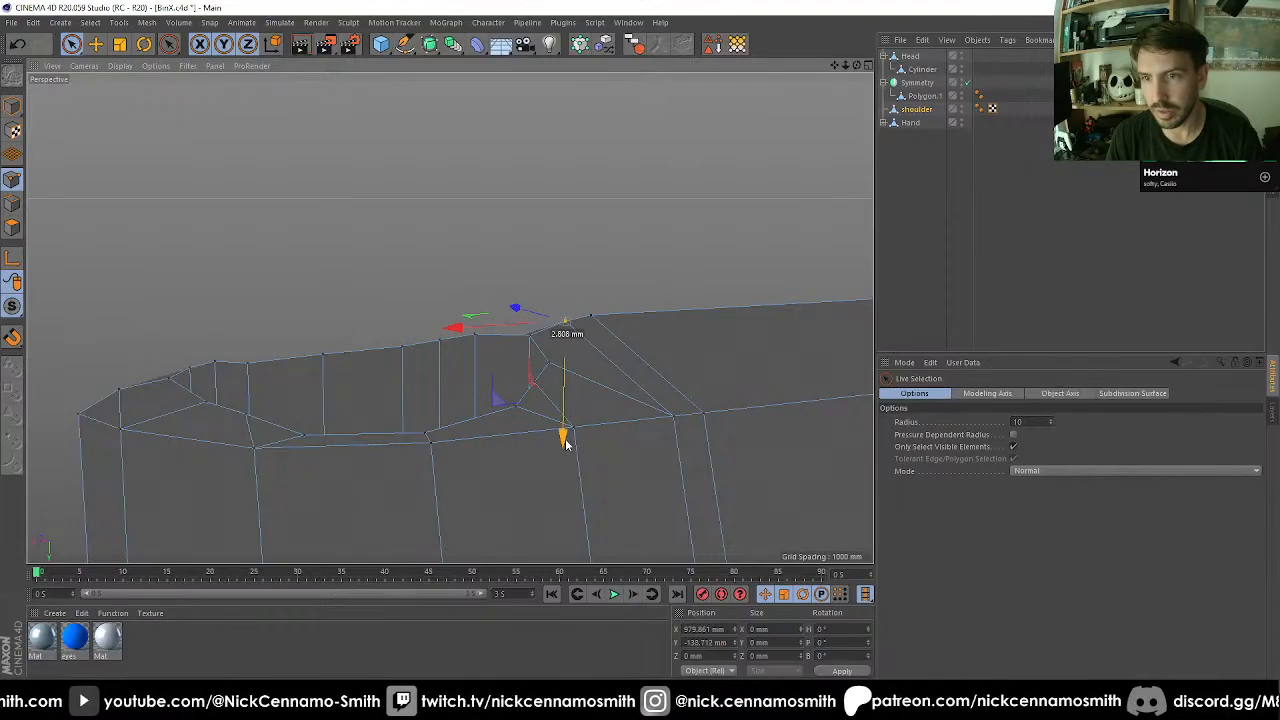
alt+drag(615, 367, 517, 323)
alt+right_drag(517, 323, 411, 287)
alt+drag(411, 287, 865, 460)
Rename the arm object as Shoulder.
alt+drag(420, 361, 300, 400)
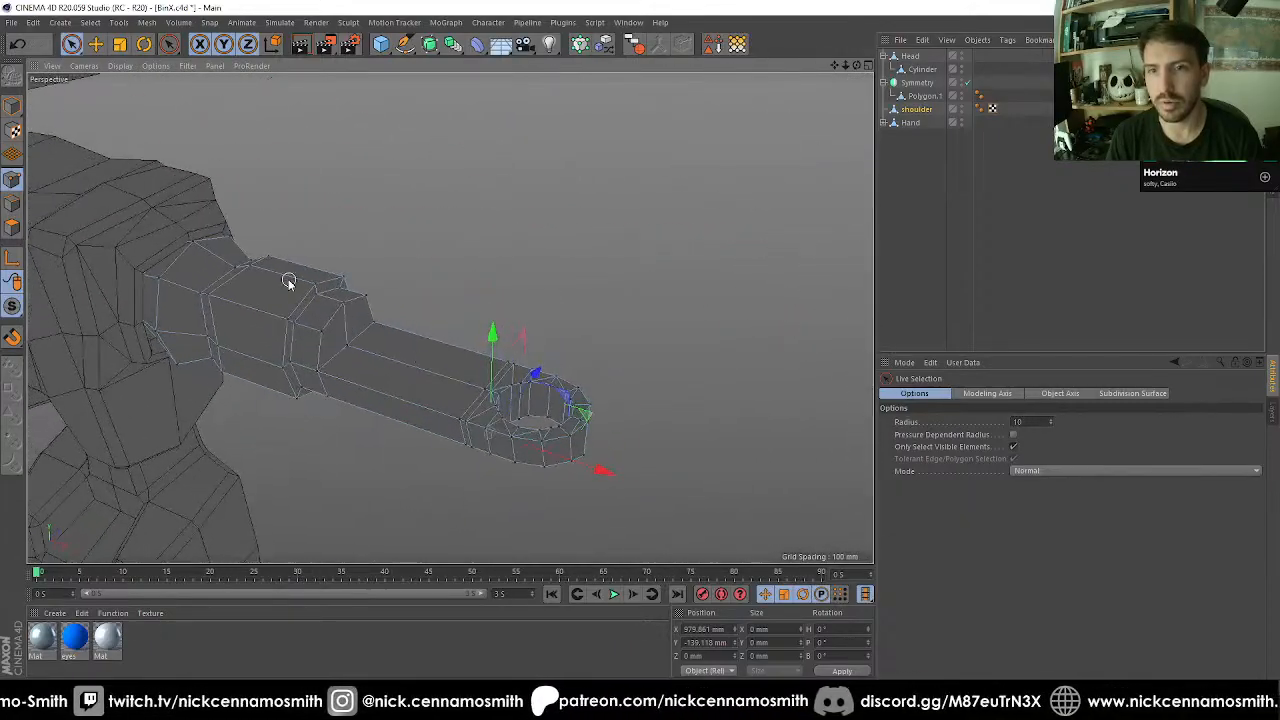
alt+right_drag(286, 280, 462, 230)
alt+middle_drag(384, 254, 400, 300)
scroll(400, 300, up, 3)
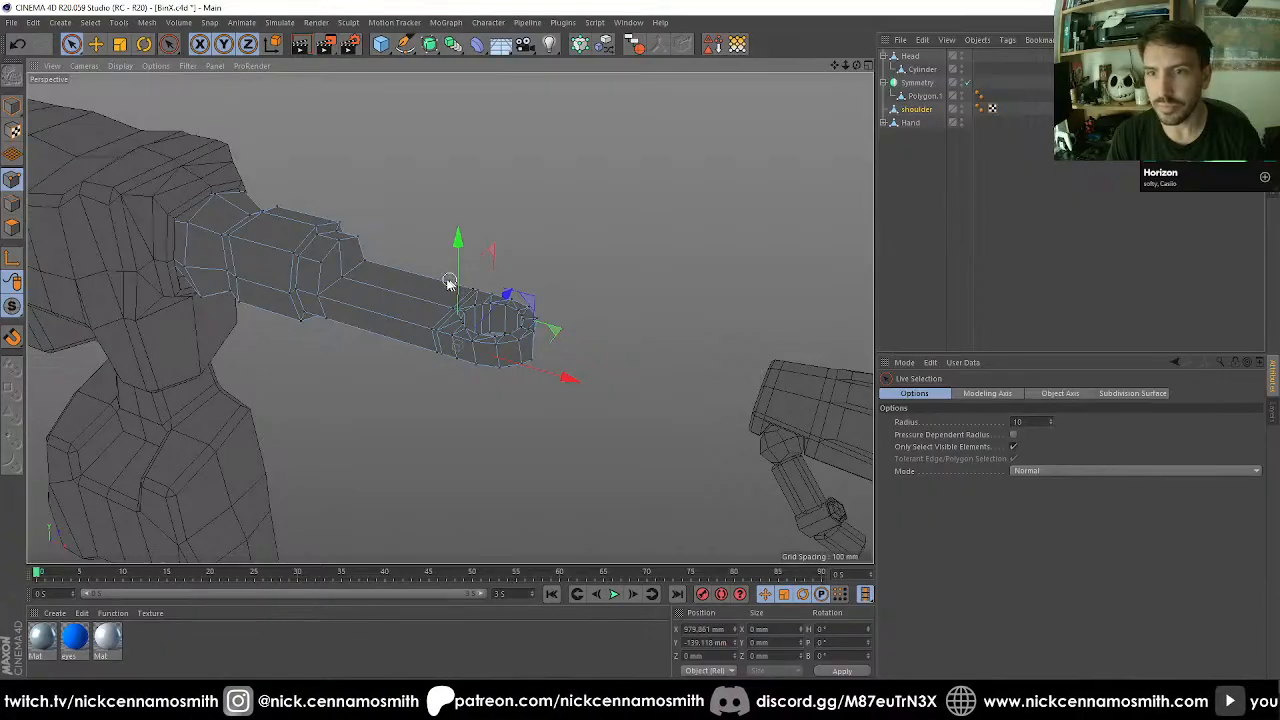
alt+drag(448, 281, 424, 276)
click(918, 109)
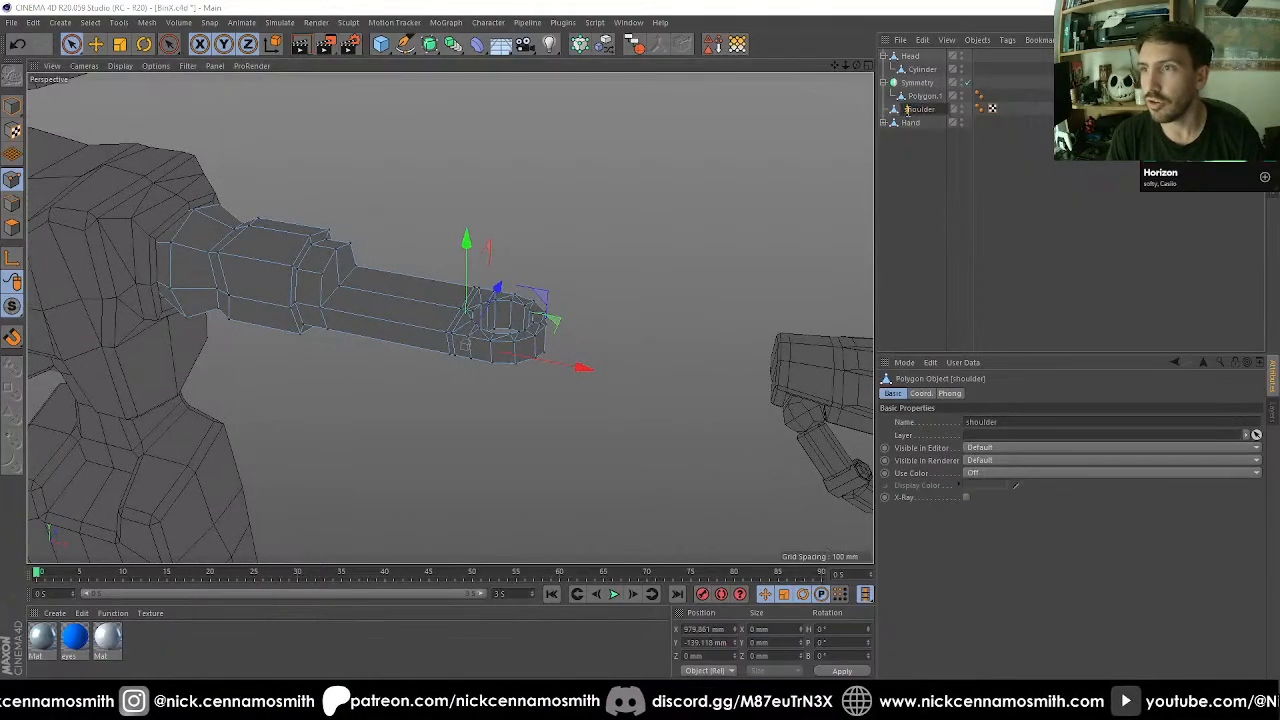
key(Return)
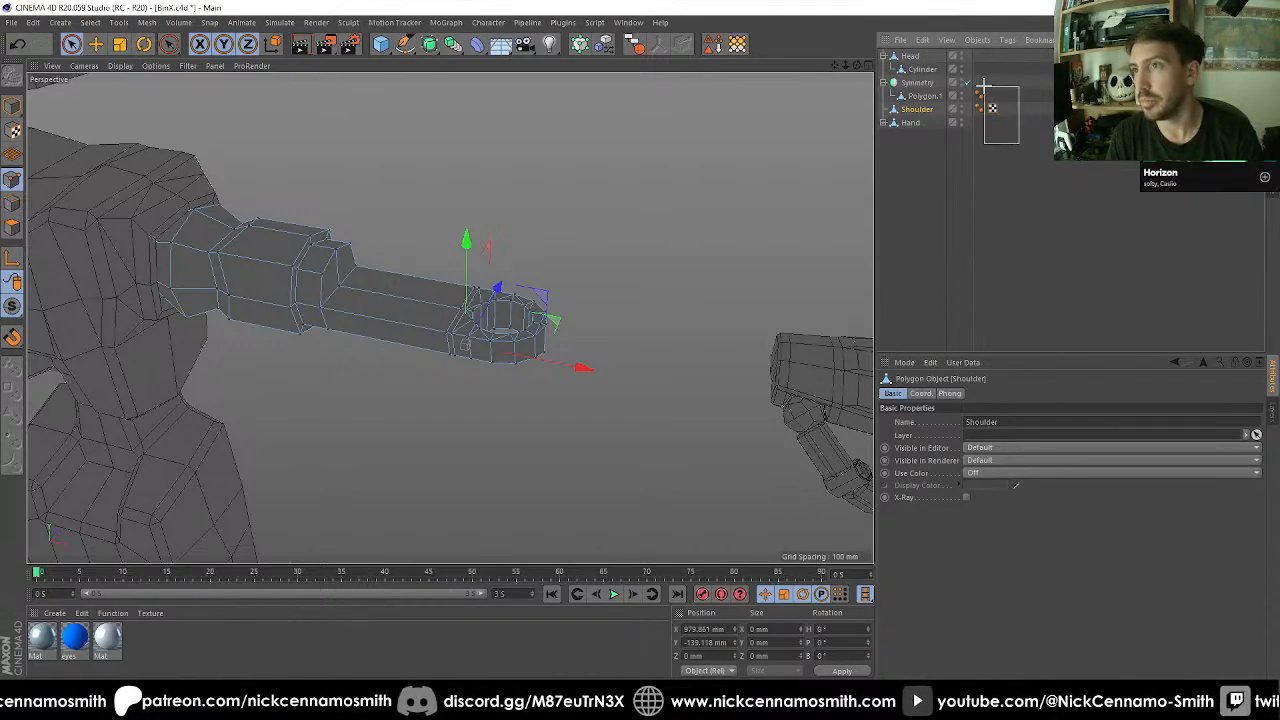
Delete the tags from the Polygon.1 and Shoulder objects, and place Shoulder with a duplicate below Hand in the hierarchy.
drag(984, 86, 980, 90)
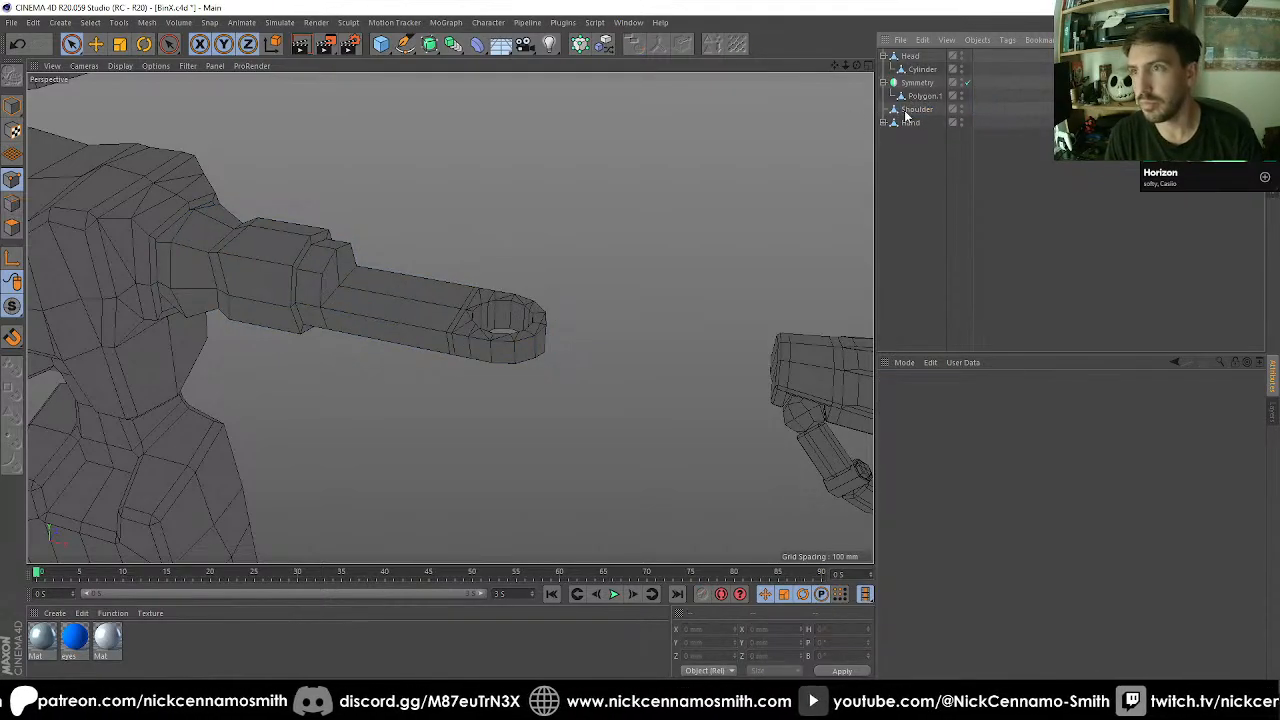
drag(906, 117, 912, 127)
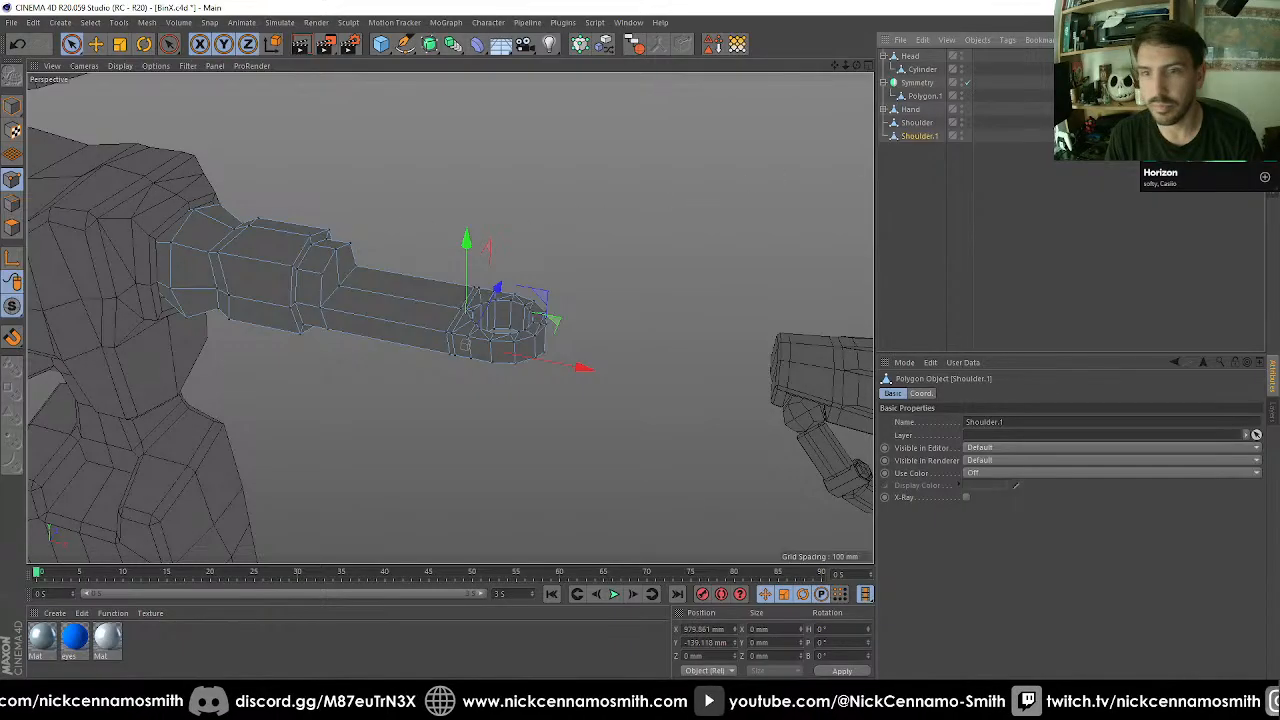
Move only the axis of Shoulder.1 along X to about 1804.8 mm, at the centre of its elbow hole.
click(14, 111)
key(F2)
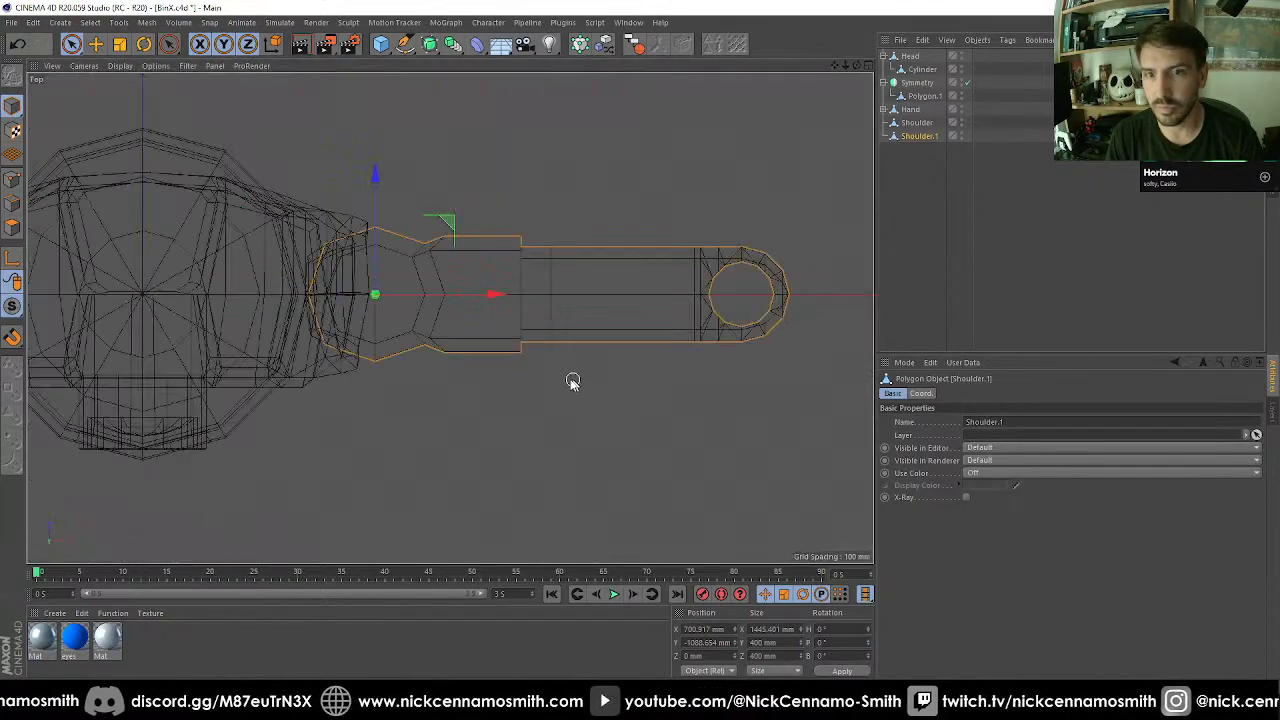
scroll(424, 281, down, 3)
scroll(666, 281, up, 3)
key(F4)
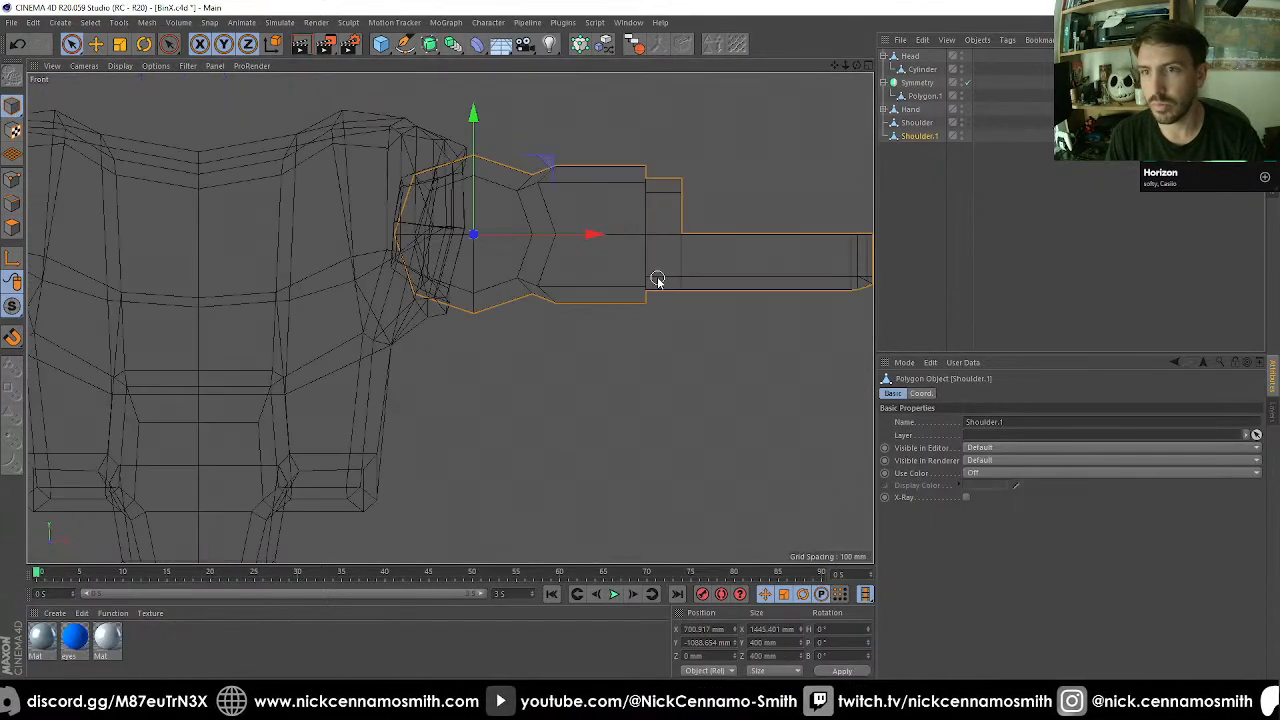
scroll(677, 237, down, 3)
scroll(687, 237, up, 1)
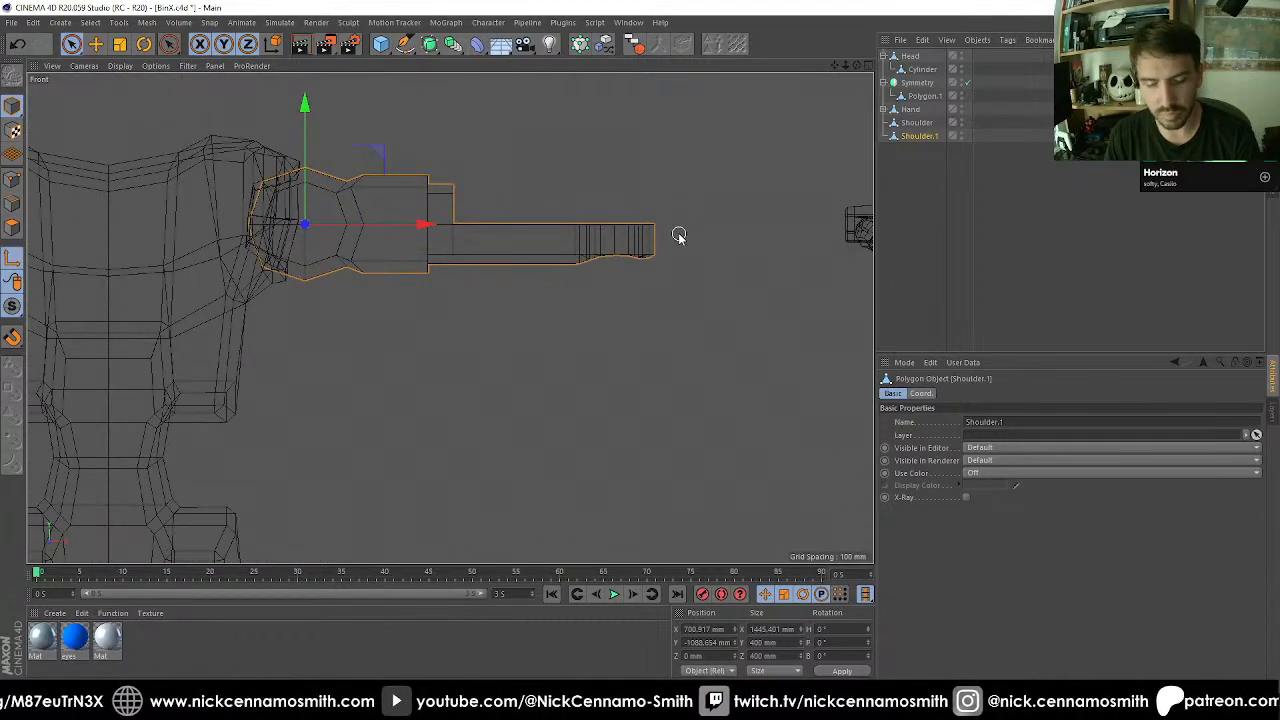
key(e)
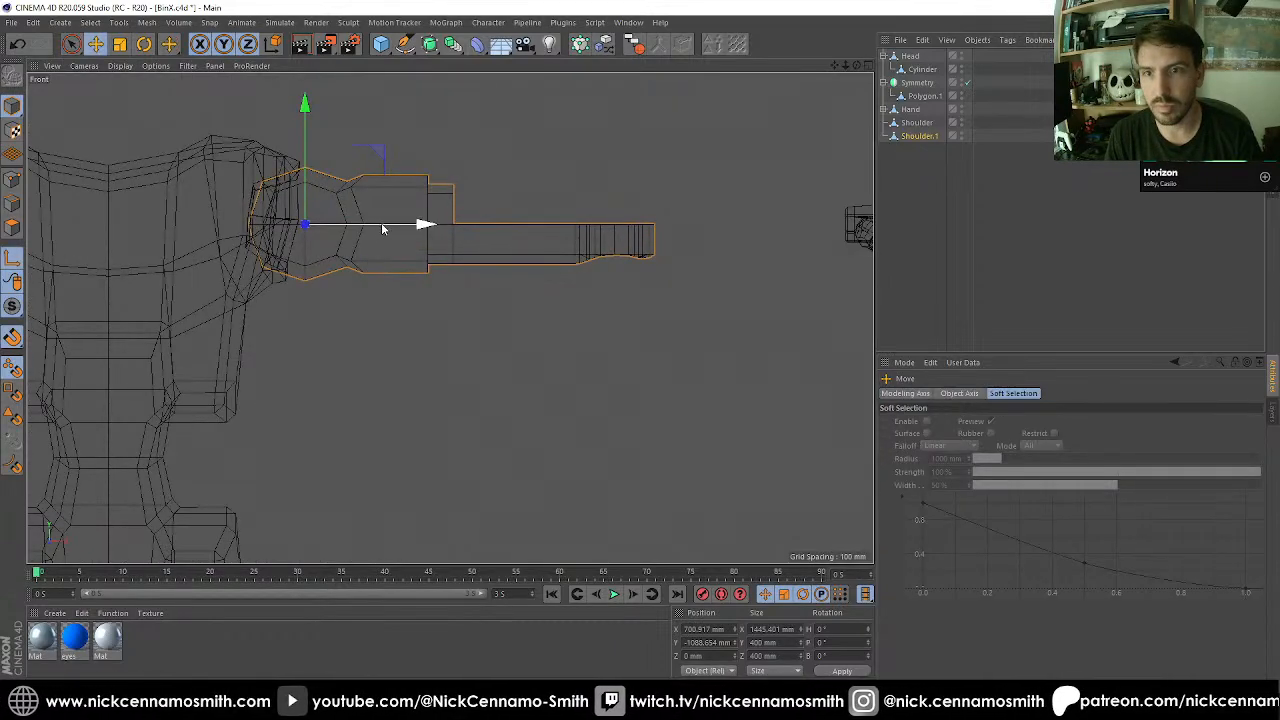
drag(381, 224, 697, 236)
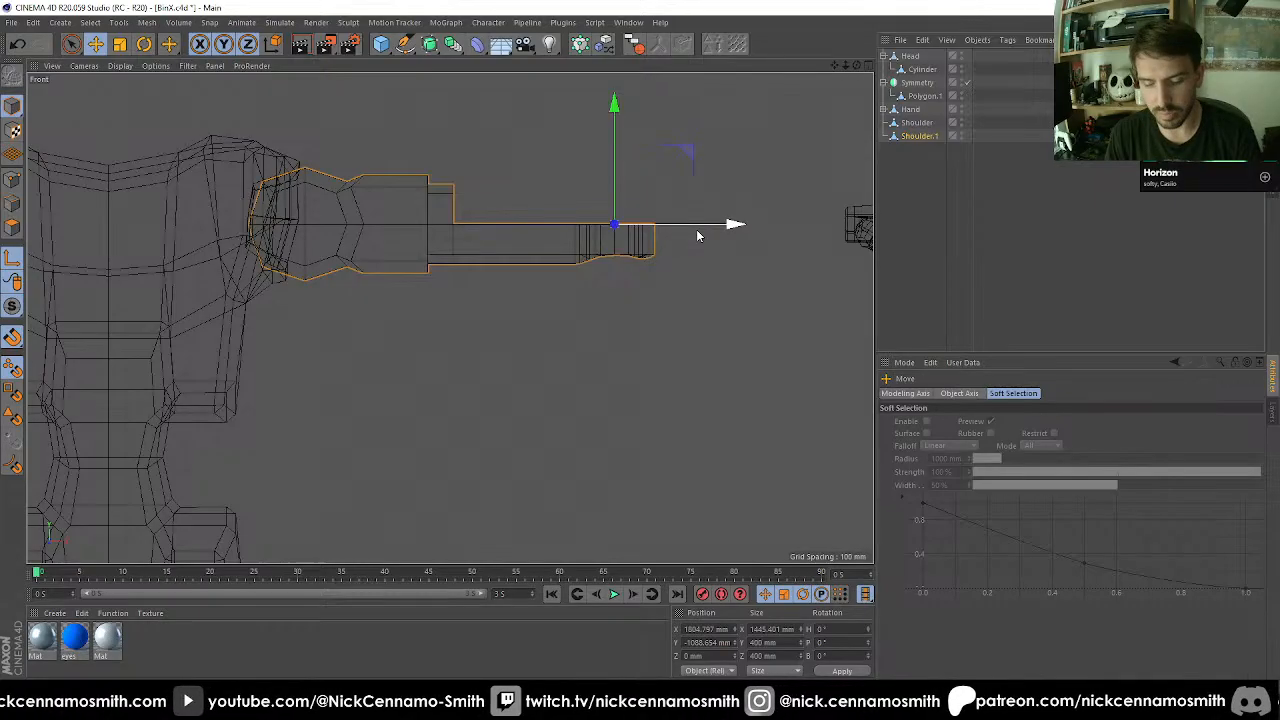
Rotate Shoulder.1 by 180° about the Z axis around the elbow hole so it extends towards the hand.
key(r)
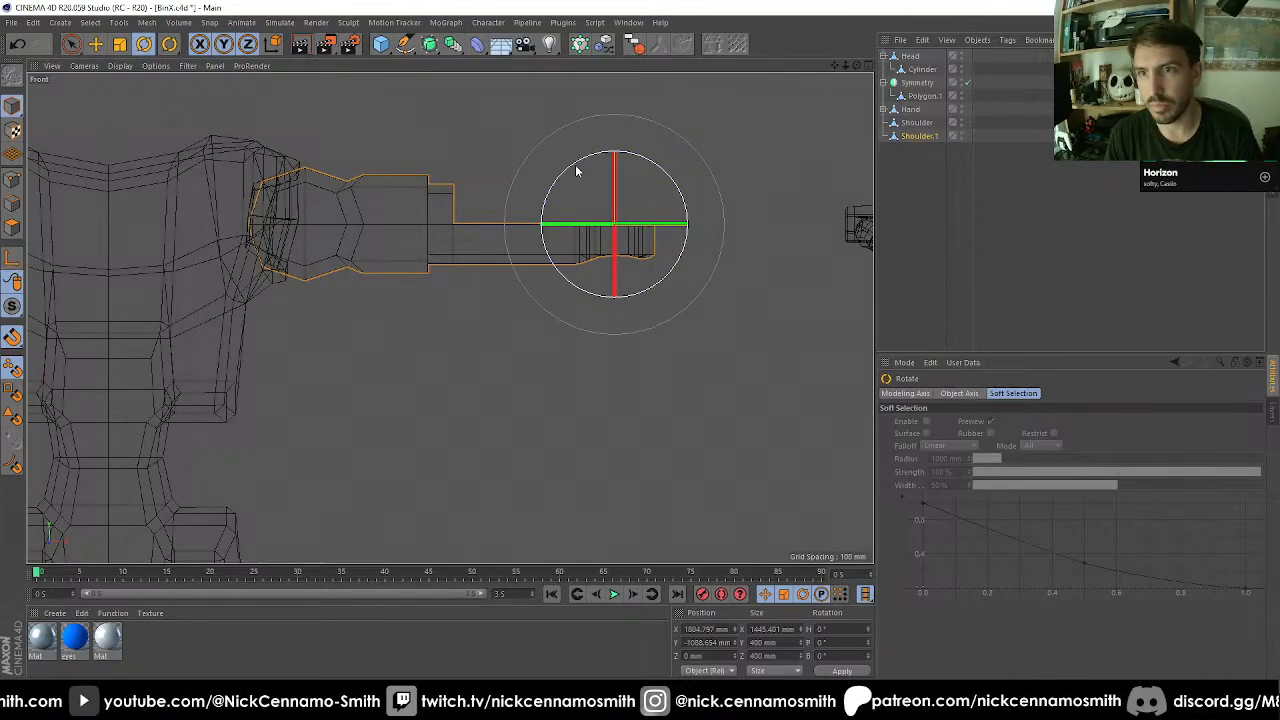
drag(574, 177, 695, 357)
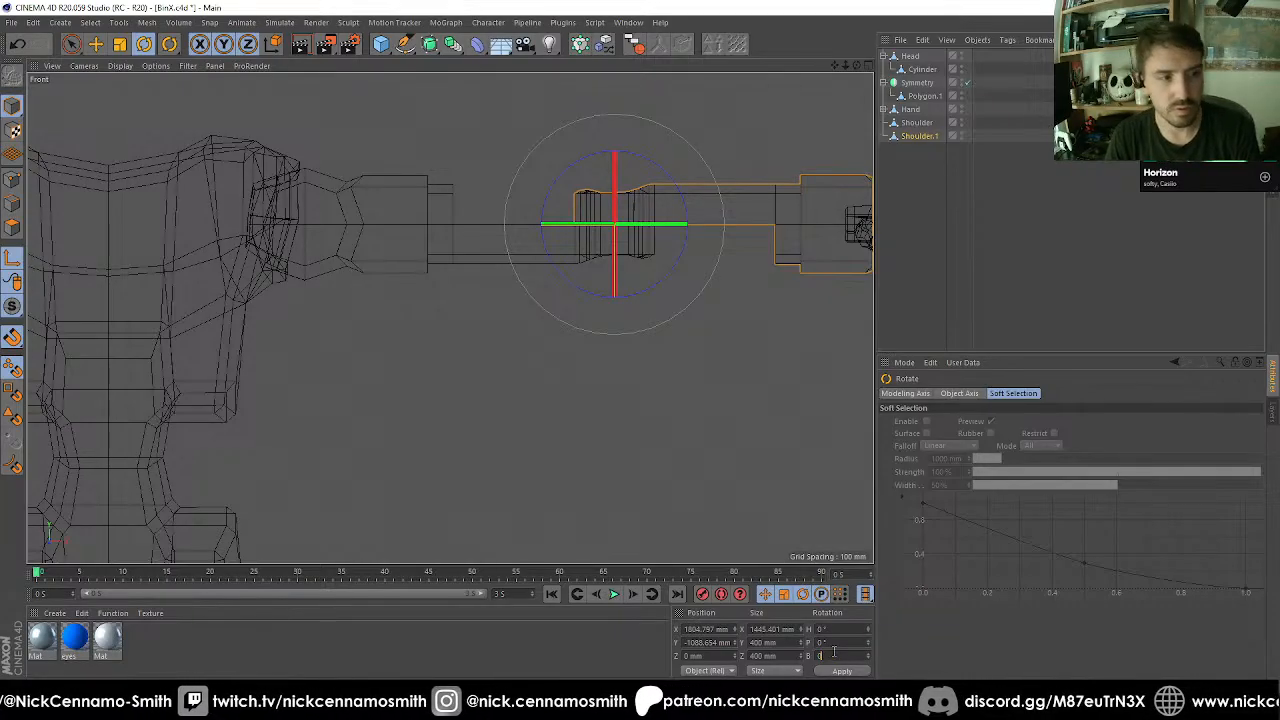
Move the Hand object 200 mm along the X axis, away from the duplicated arm piece.
key(F1)
mouse_move(450, 154)
alt+mouse_down()
mouse_move(426, 189)
mouse_move(514, 346)
mouse_move(576, 410)
mouse_move(574, 349)
mouse_move(440, 291)
mouse_move(447, 357)
mouse_move(514, 343)
mouse_move(491, 329)
mouse_move(543, 296)
mouse_move(703, 258)
alt+mouse_up()
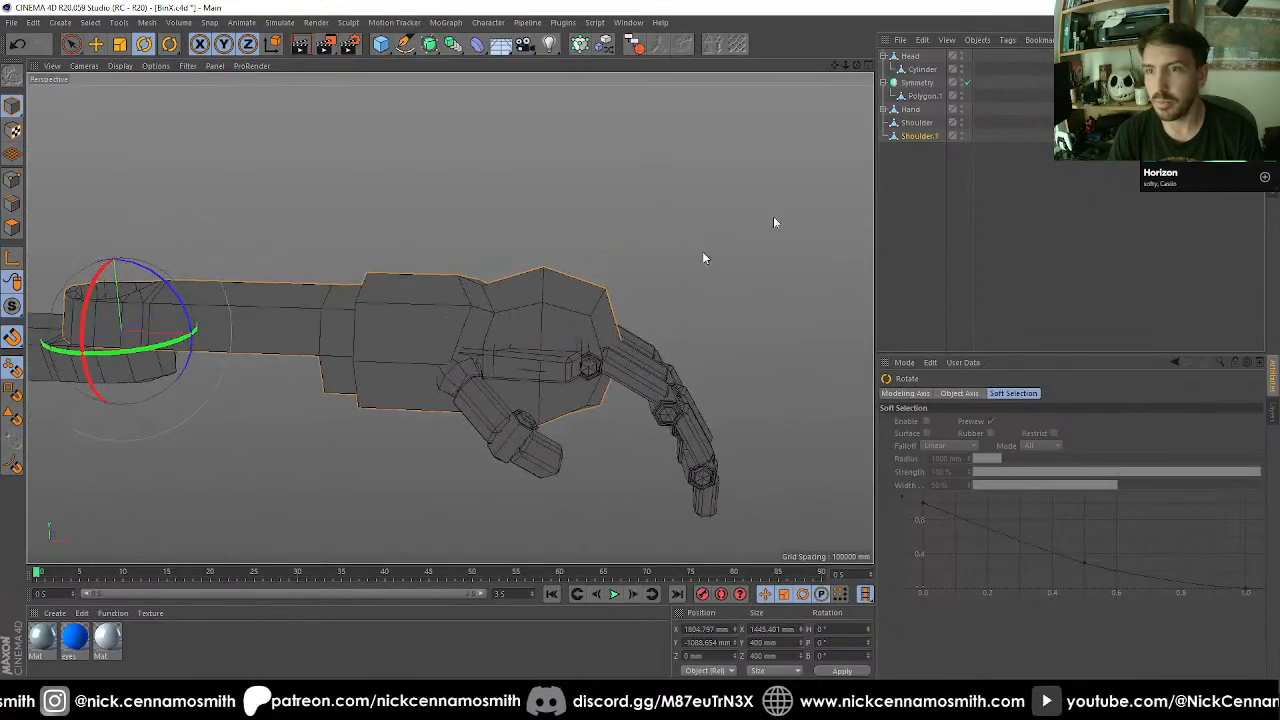
click(909, 110)
key(e)
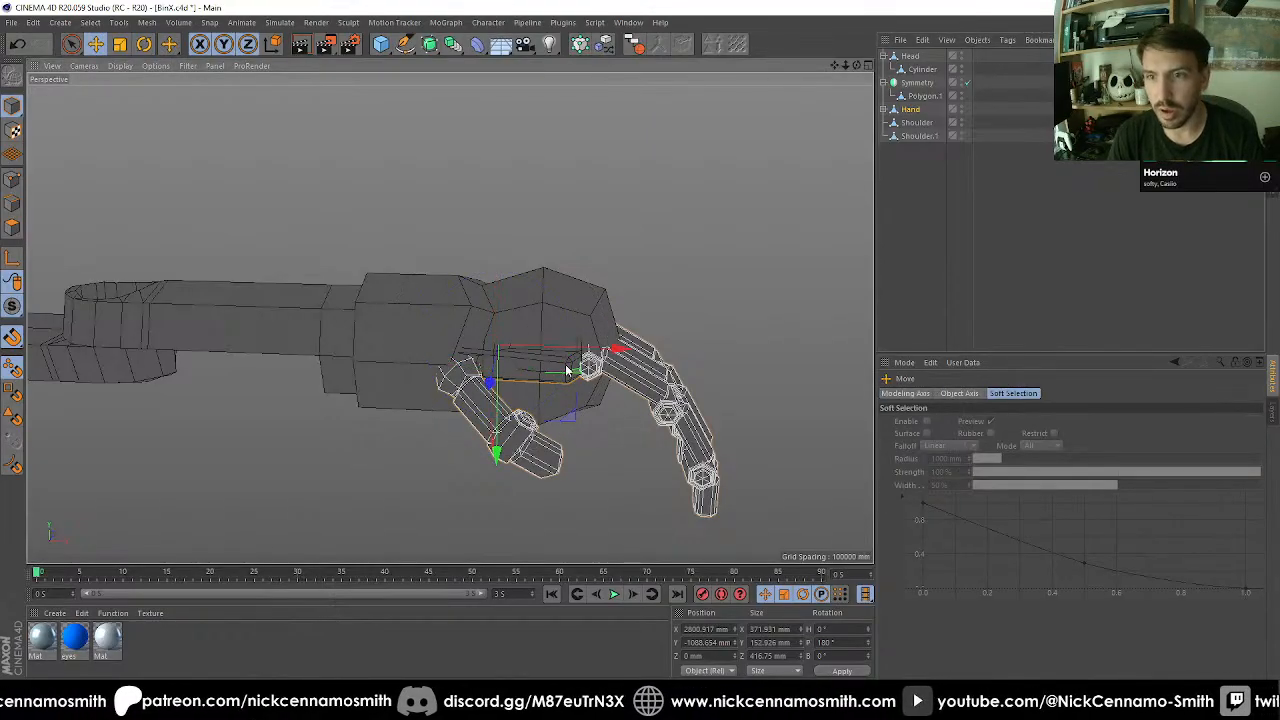
drag(578, 354, 674, 346)
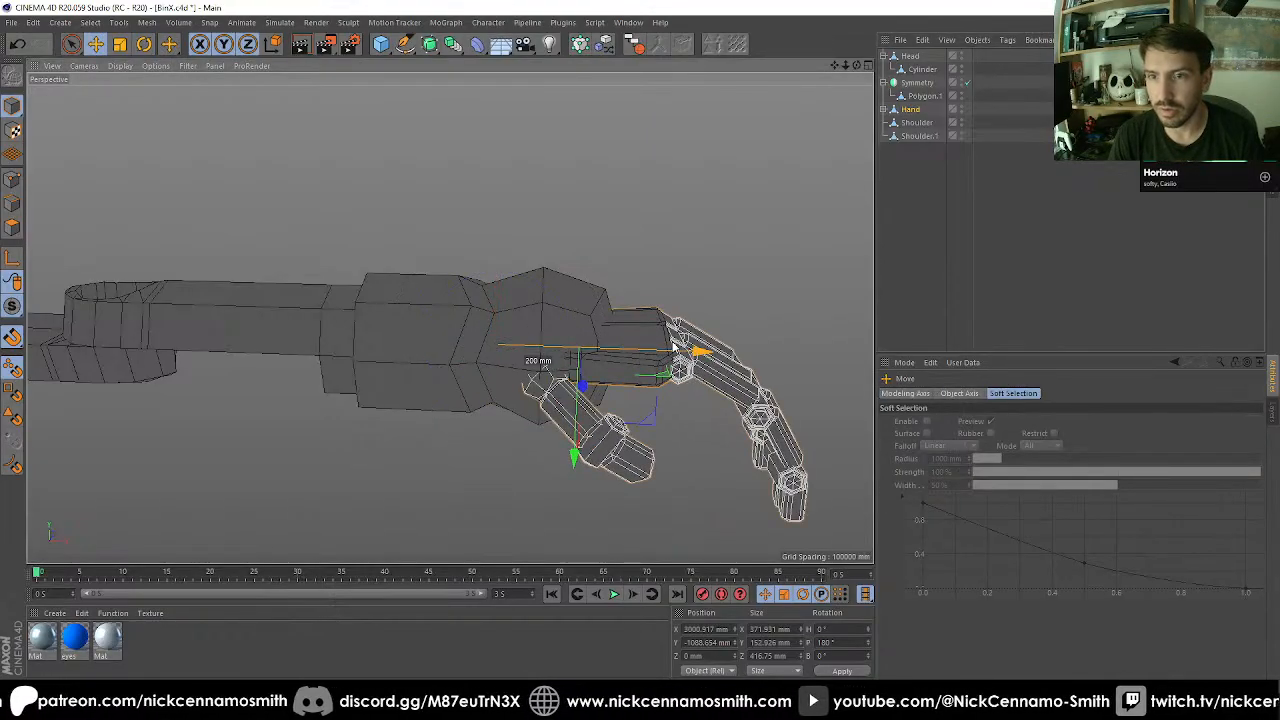
Delete the rounded ball polygons at the wrist end of Shoulder.1 using a loop and a fill selection.
click(536, 300)
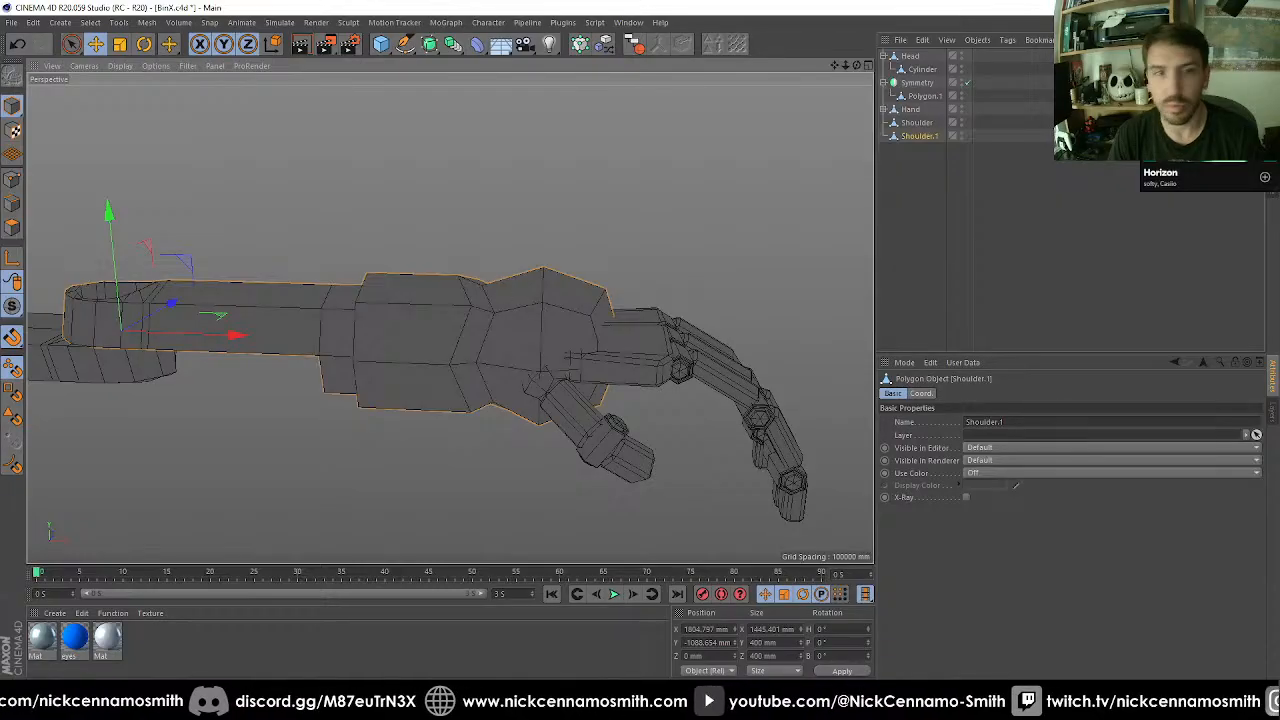
click(13, 227)
scroll(513, 313, up, 1)
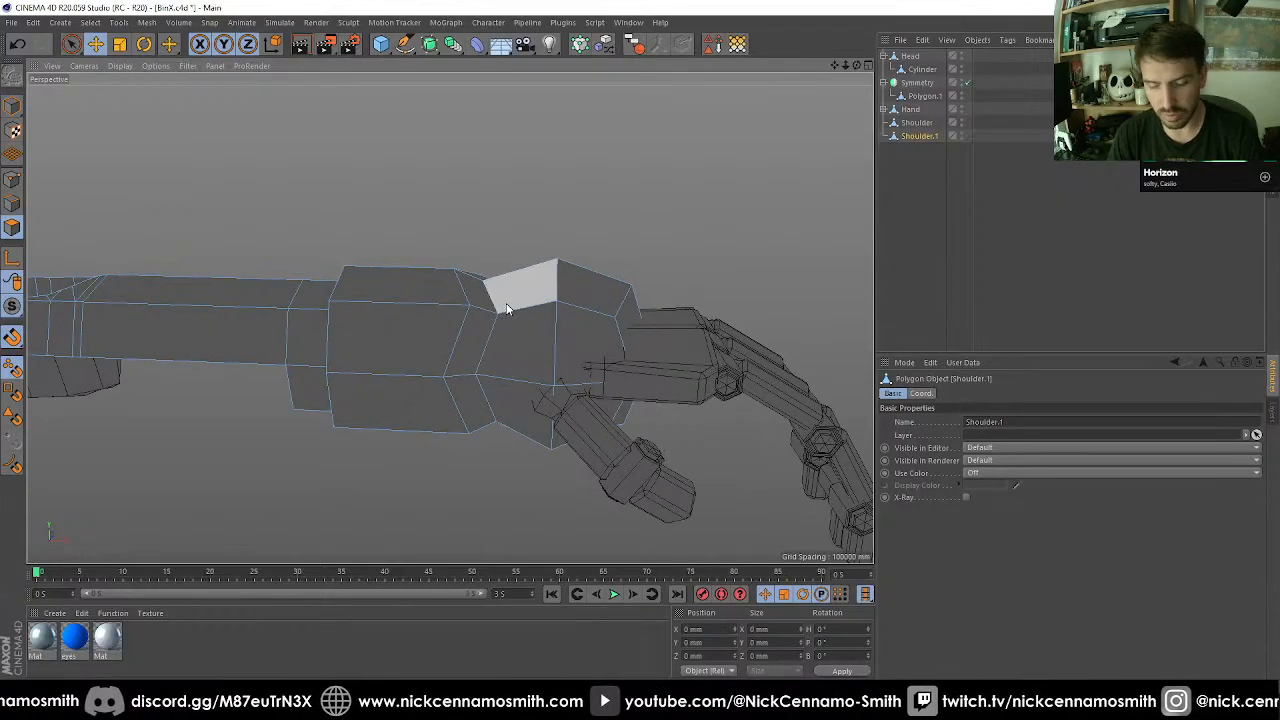
key(u)
key(l)
click(522, 305)
key(u)
key(f)
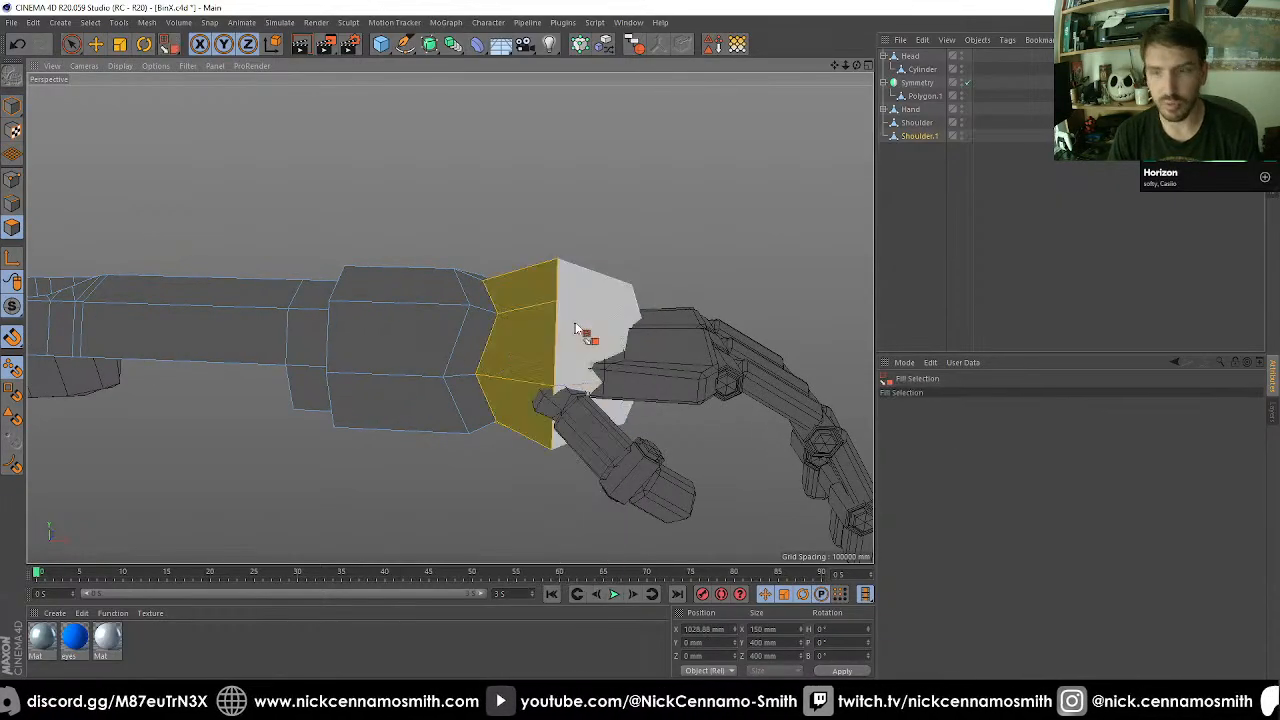
click(585, 333)
key(Delete)
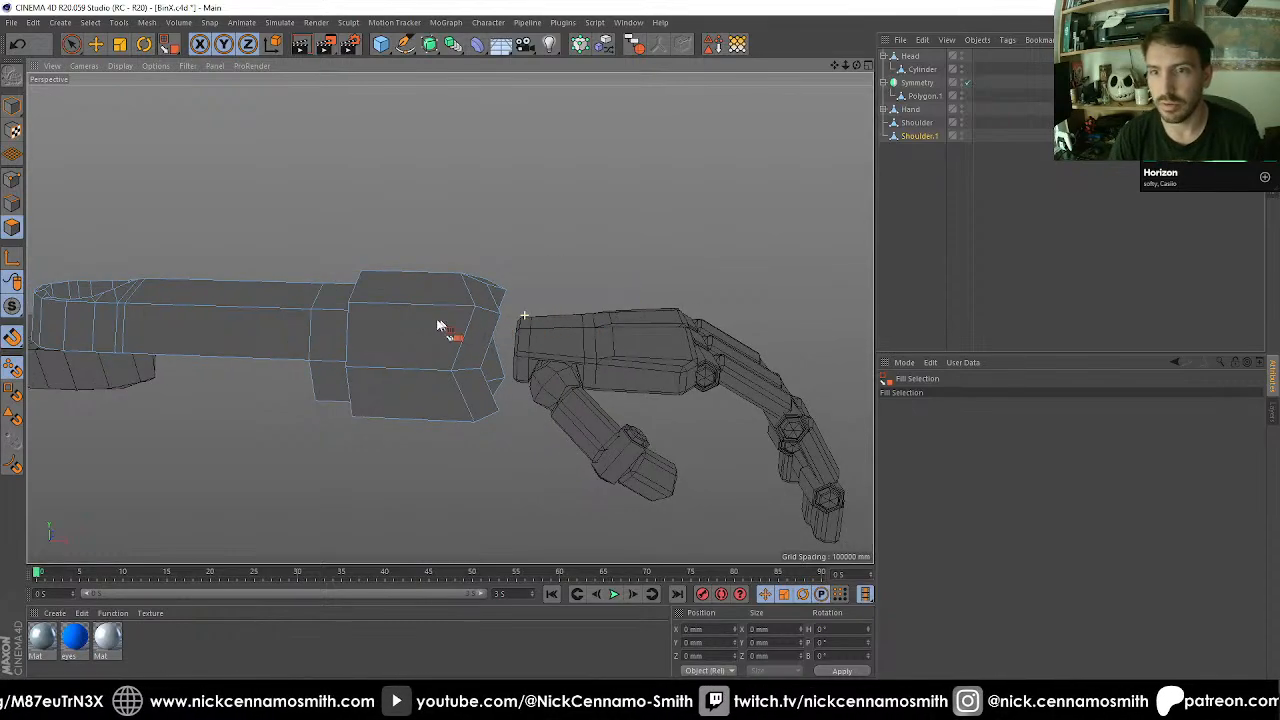
Rename the Shoulder.1 object as Forearm.
alt+drag(443, 329, 713, 358)
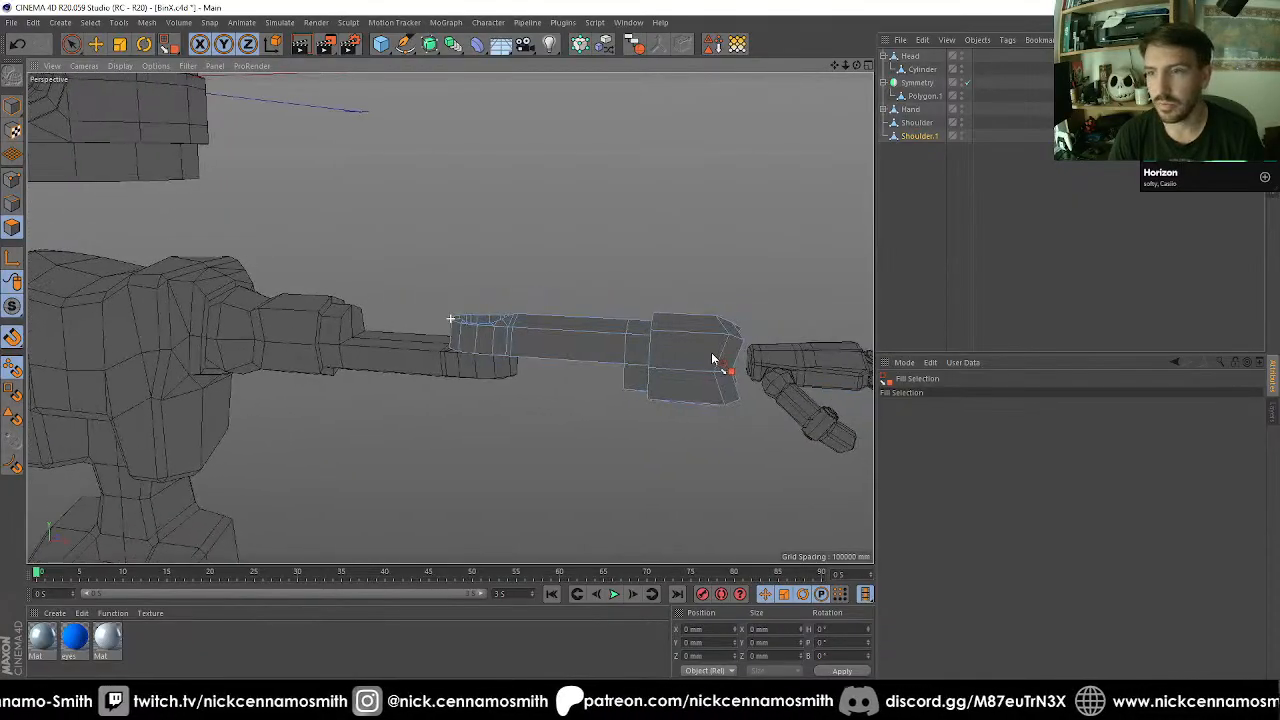
double_click(922, 136)
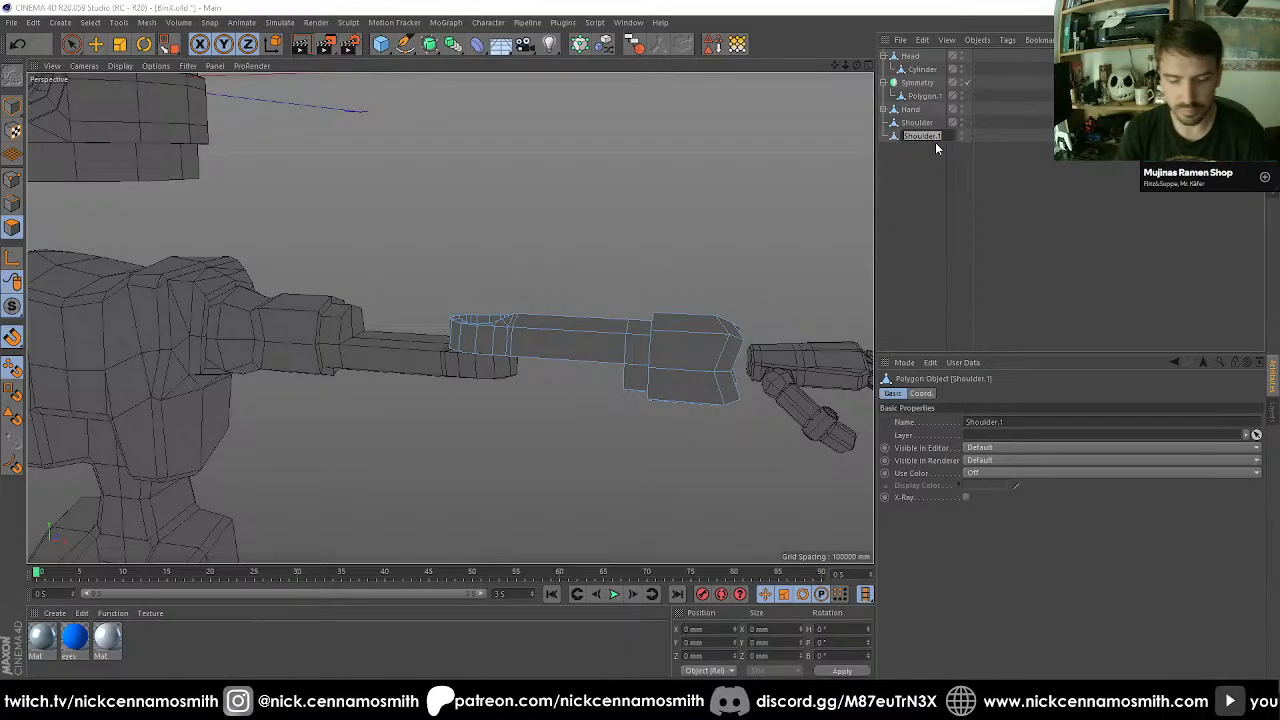
text(Forearm)
key(Return)
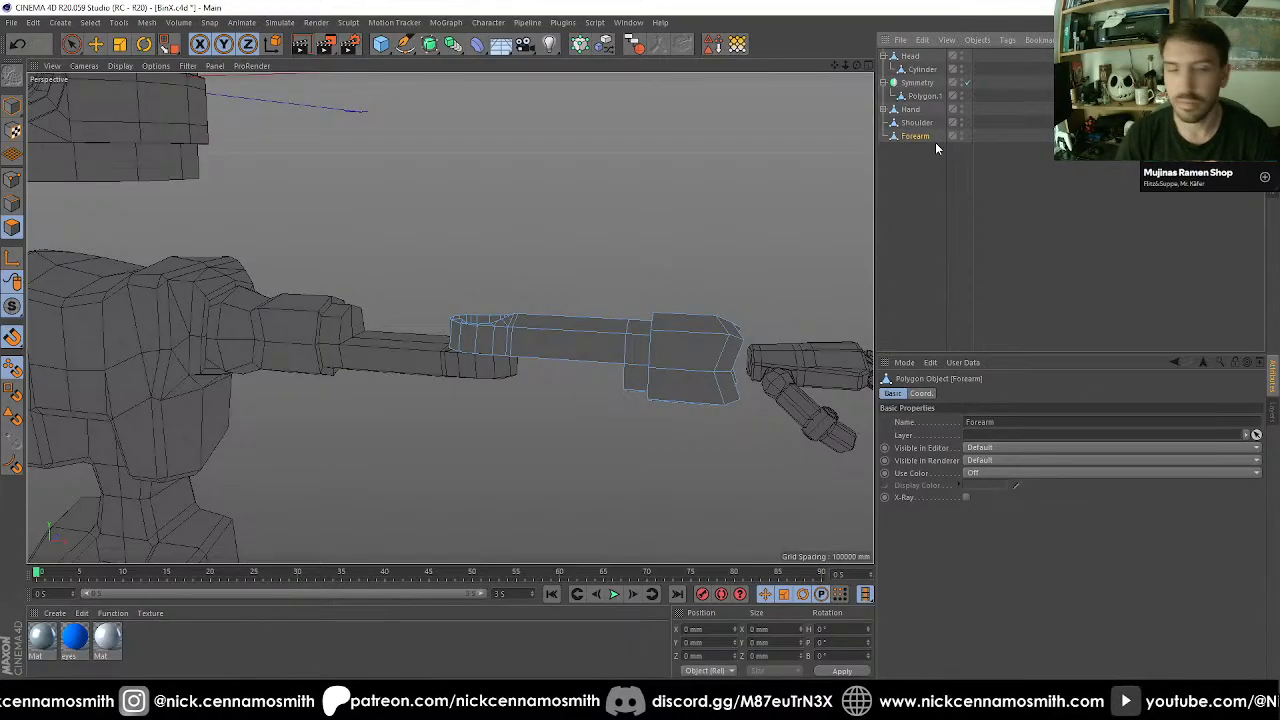
Isolate the Shoulder object and select the edges outlining the raised step face where the thin arm section begins.
click(914, 122)
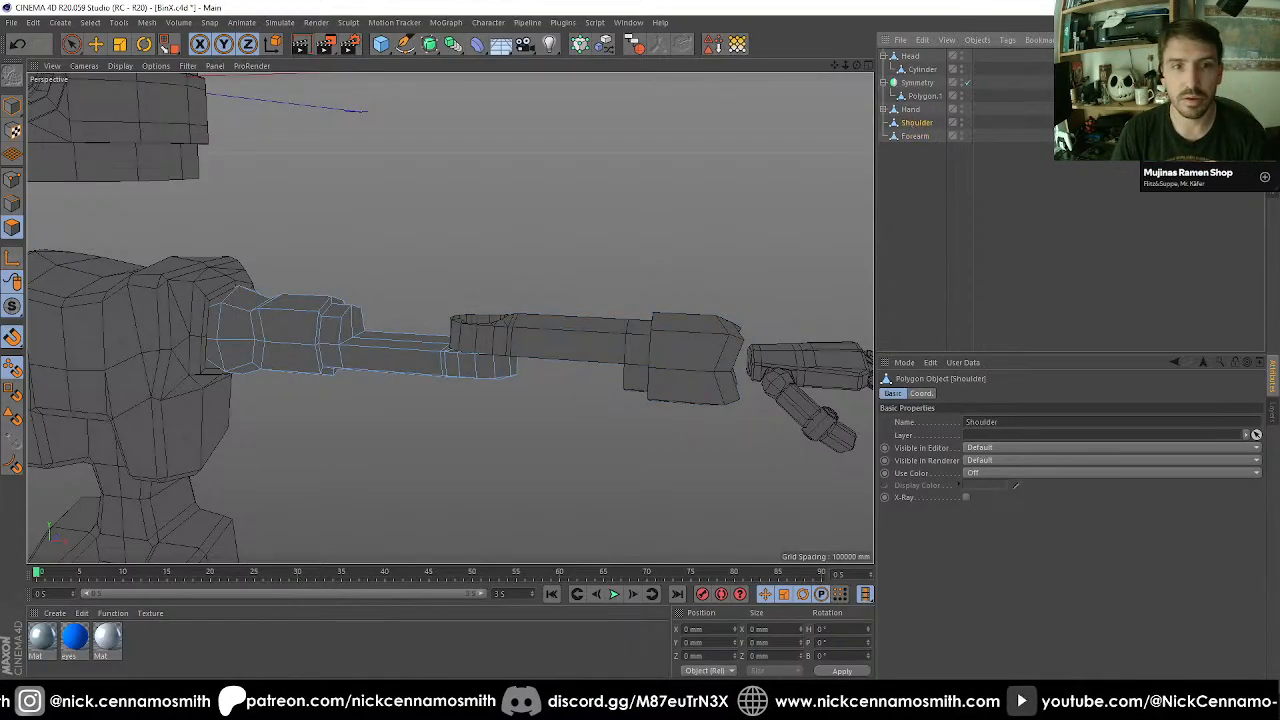
drag(14, 316, 66, 354)
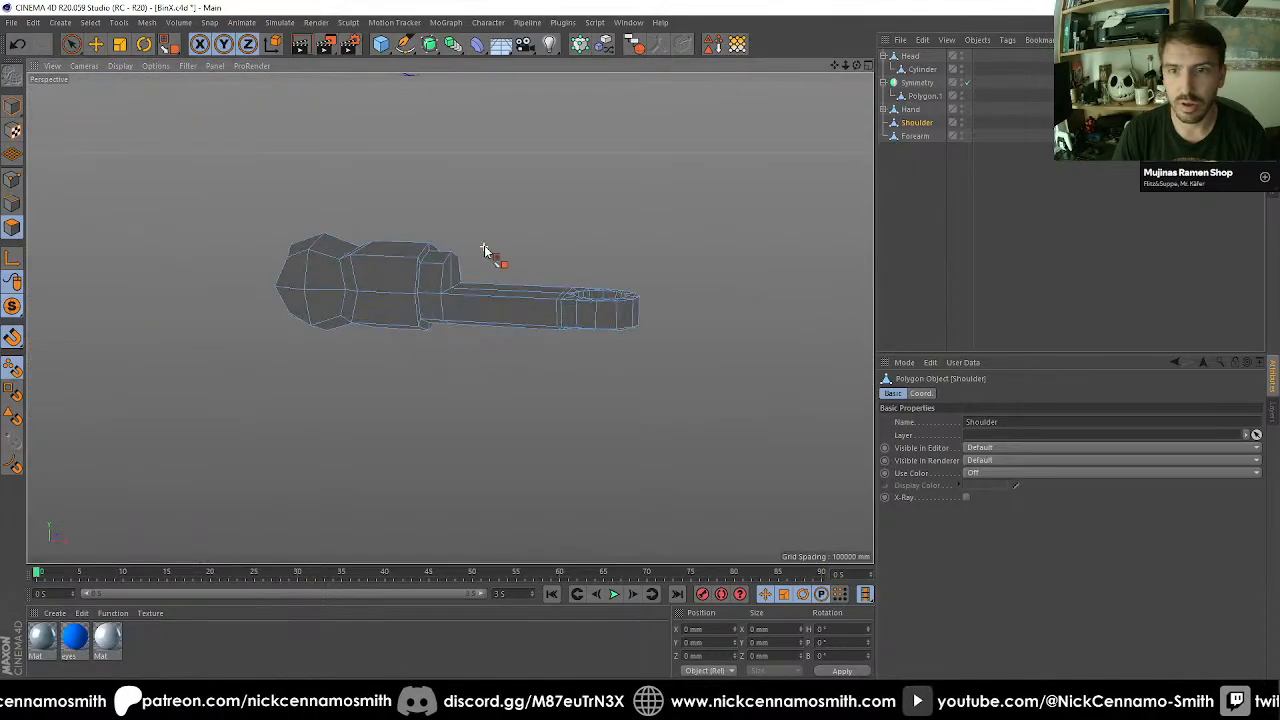
alt+drag(470, 265, 480, 237)
key(u)
key(l)
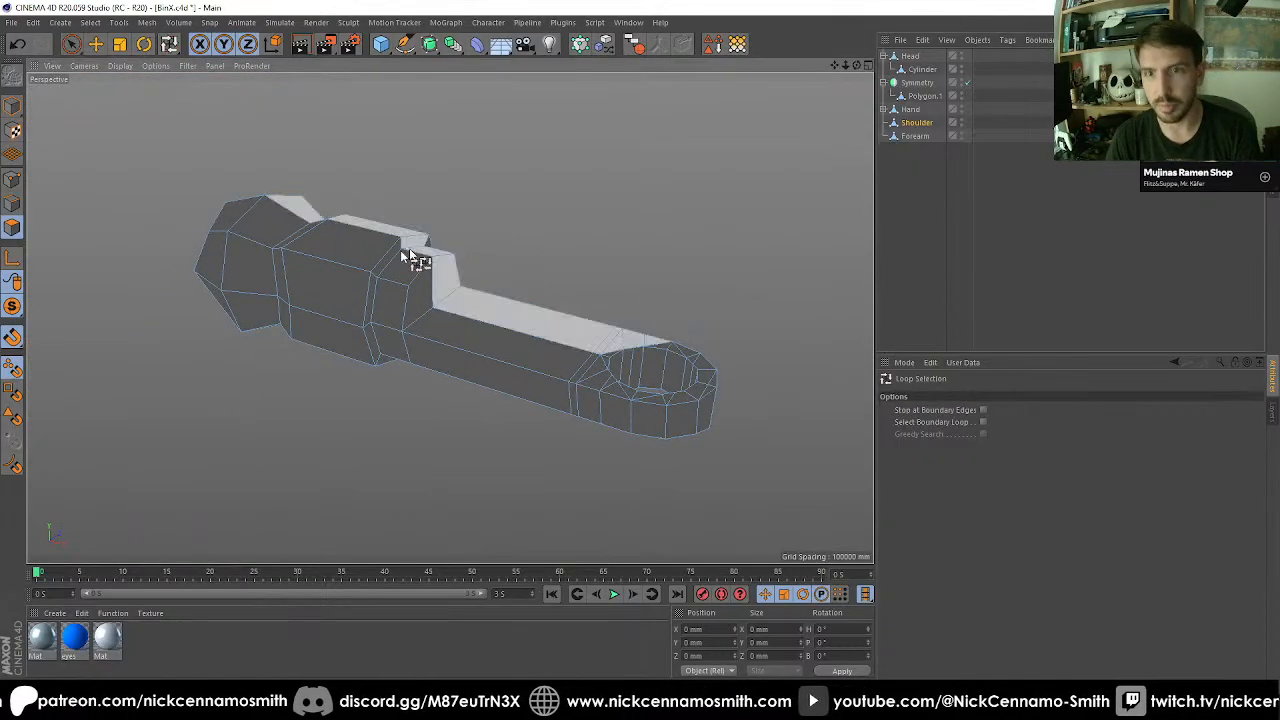
click(13, 203)
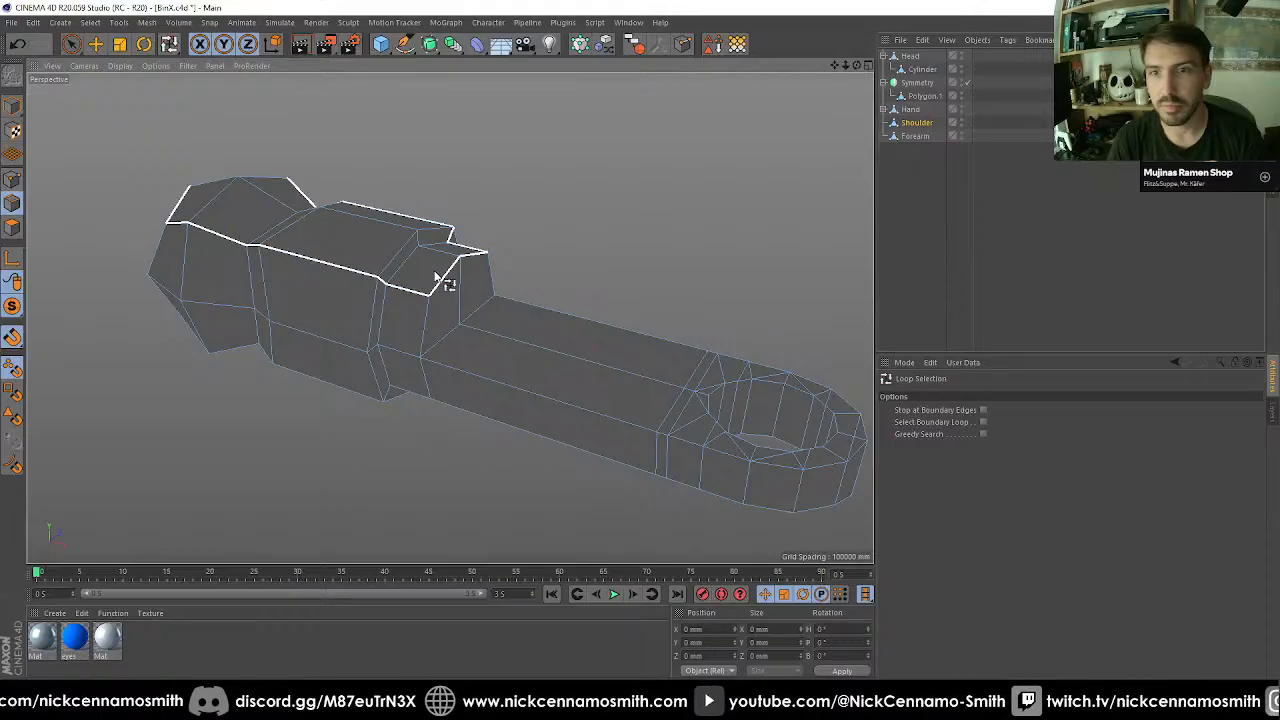
click(447, 282)
scroll(467, 402, up, 2)
key(space)
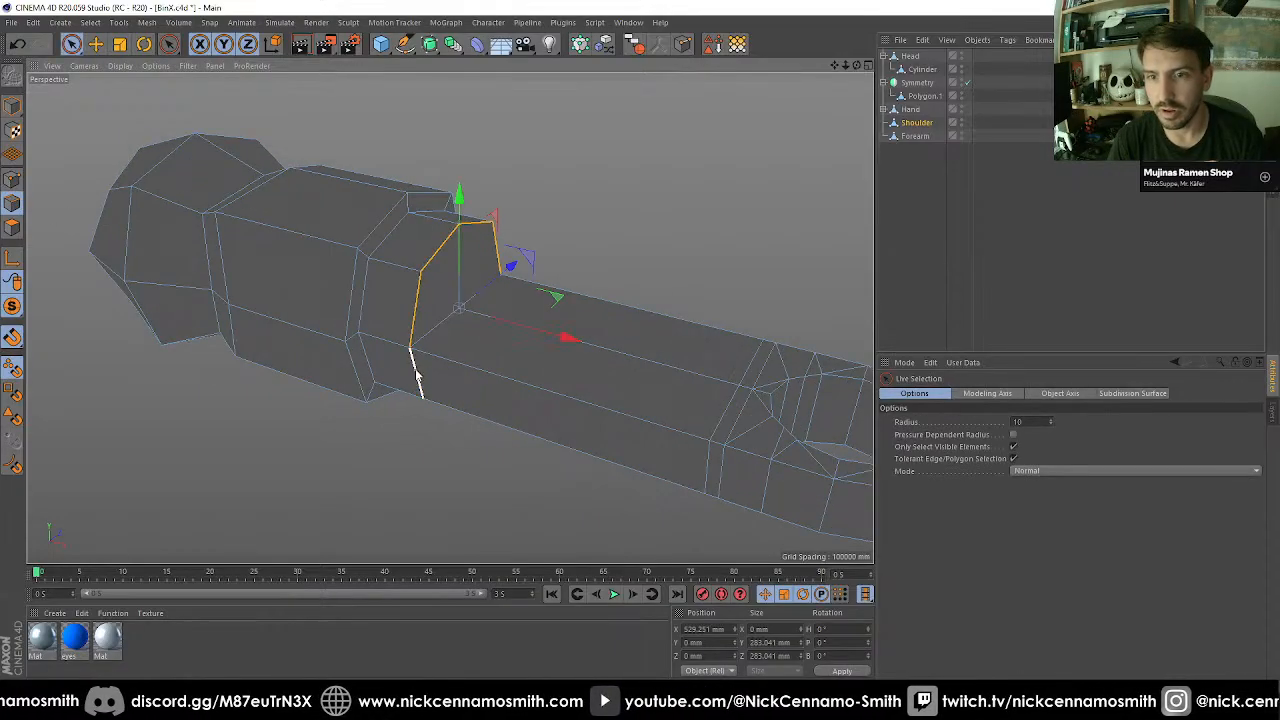
alt+drag(417, 370, 730, 288)
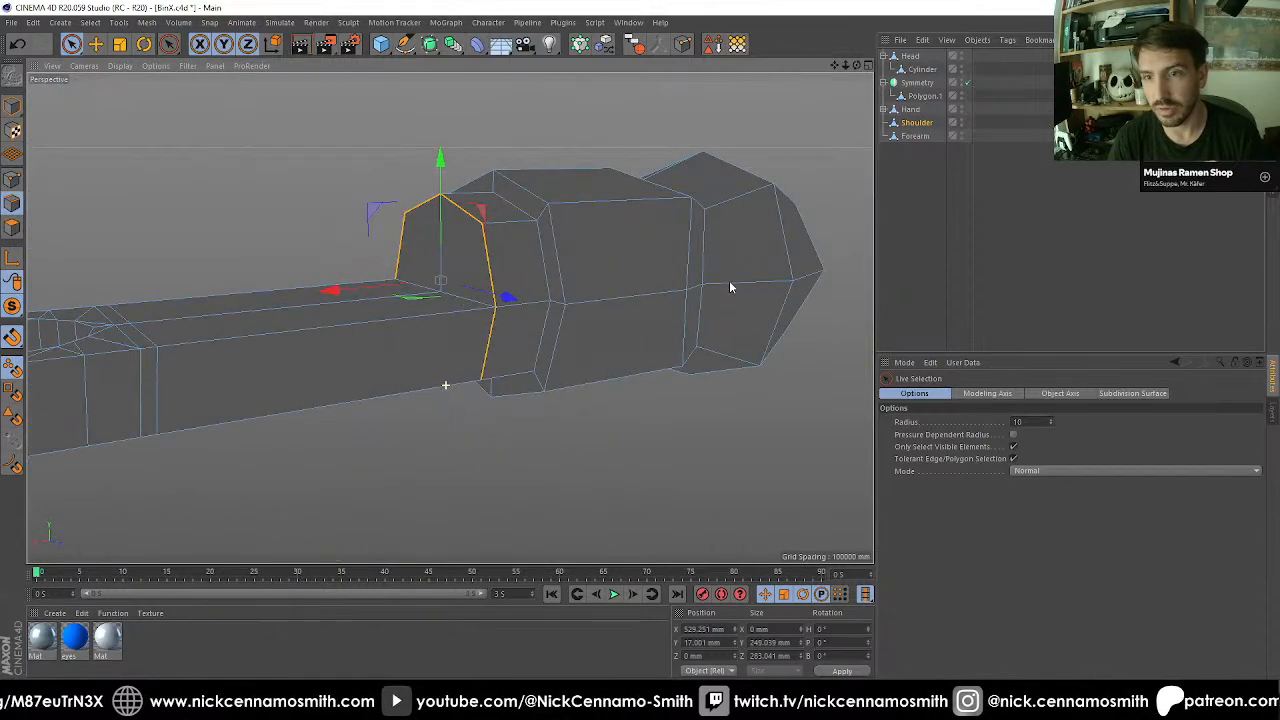
alt+drag(501, 356, 455, 314)
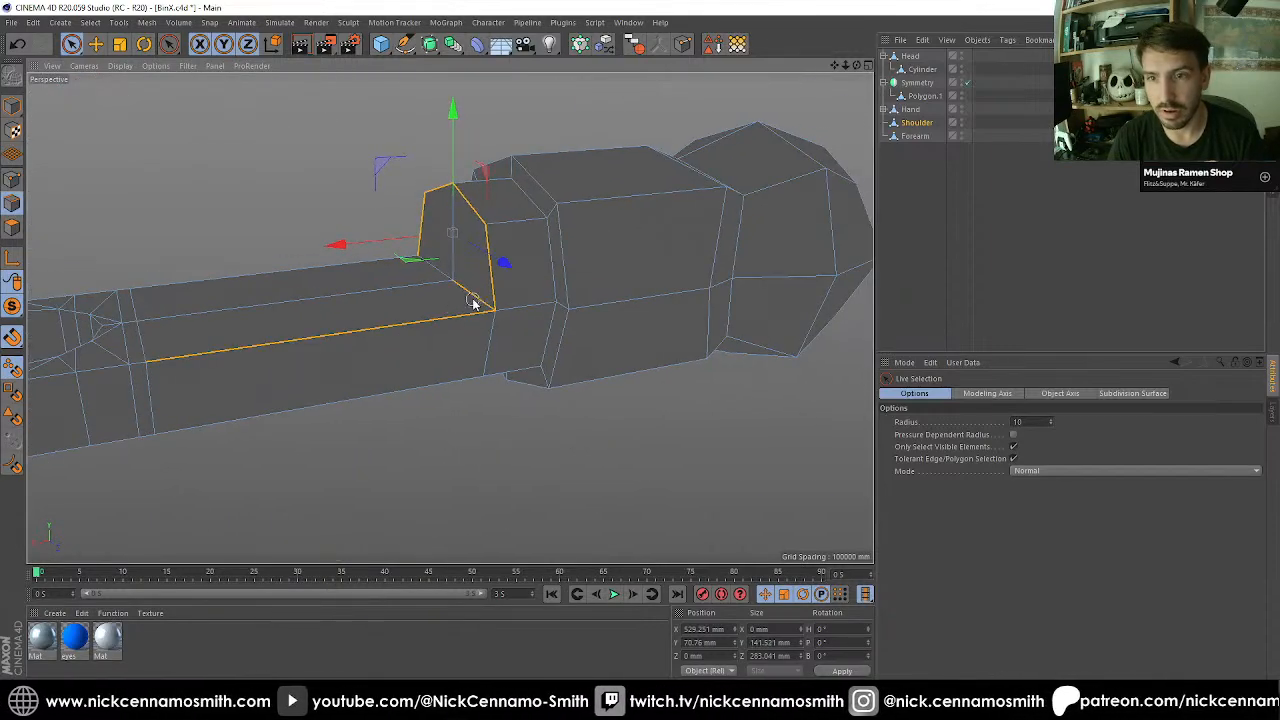
alt+drag(380, 377, 452, 332)
Add the thin arm section's upper outline edges to the selection, removing the loop's edges on the thicker body and shoulder ball.
key(u)
key(l)
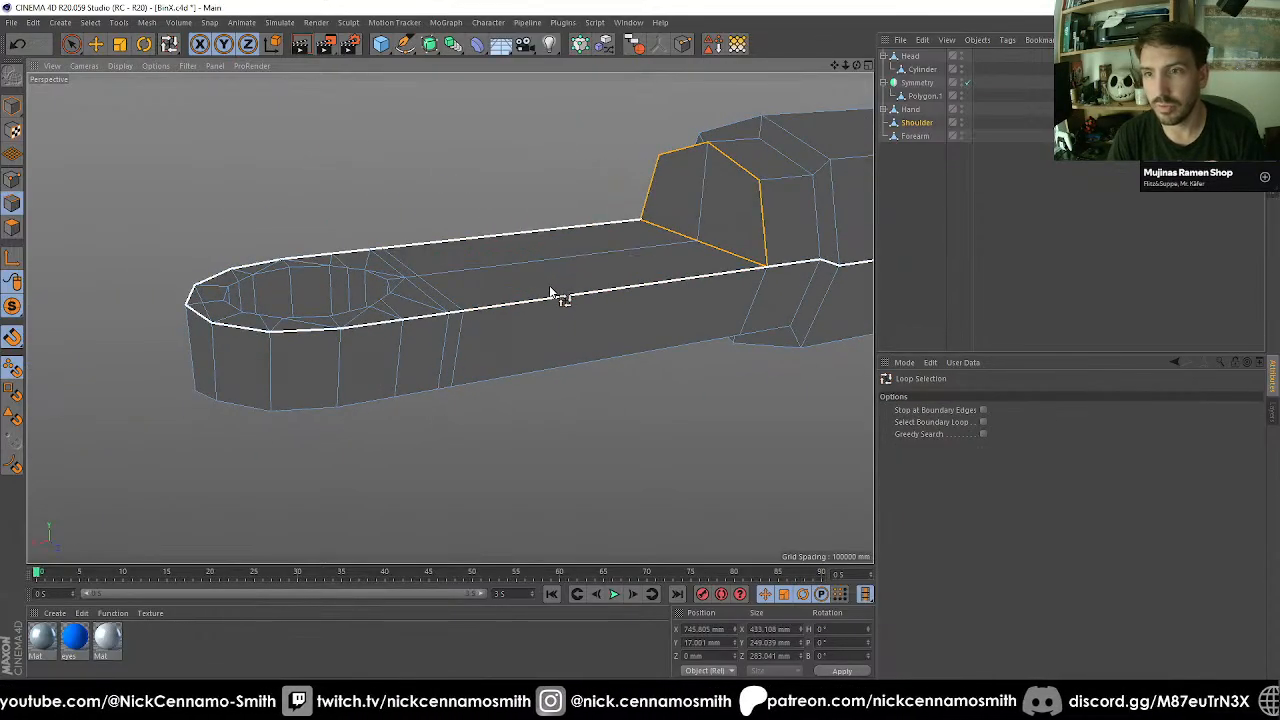
shift+click(550, 287)
alt+drag(550, 287, 434, 320)
key(space)
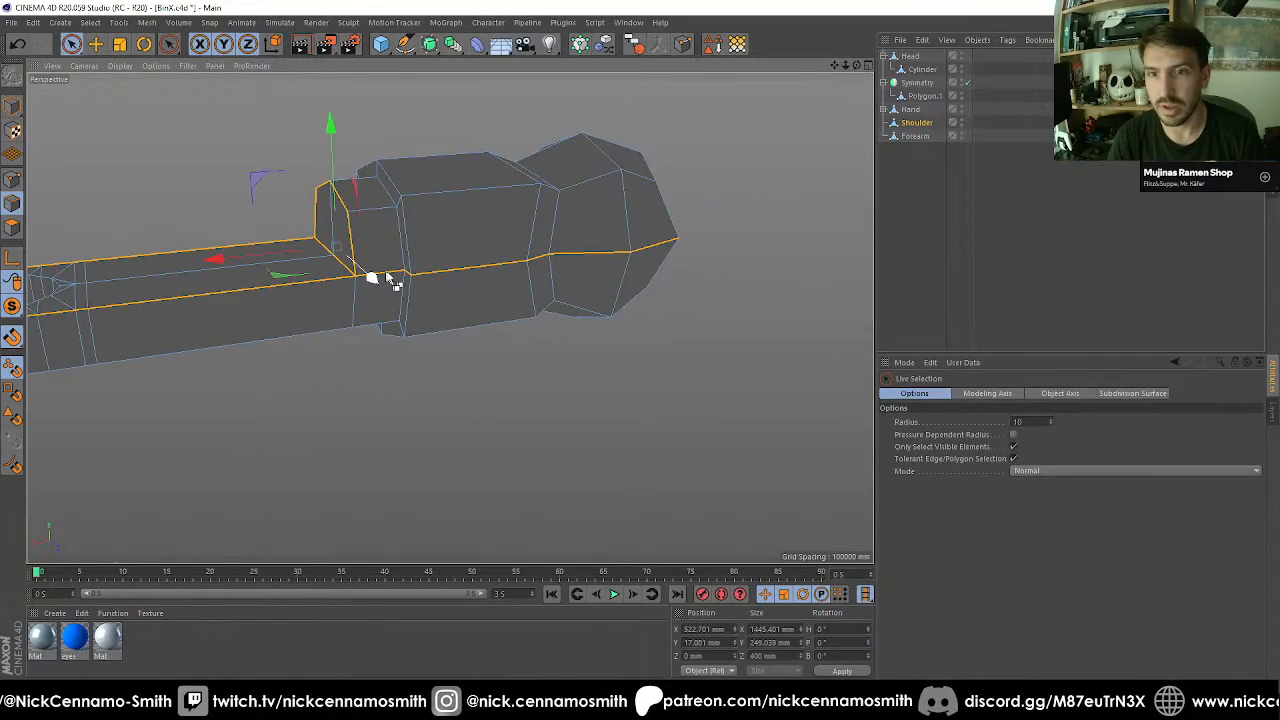
alt+drag(690, 247, 417, 301)
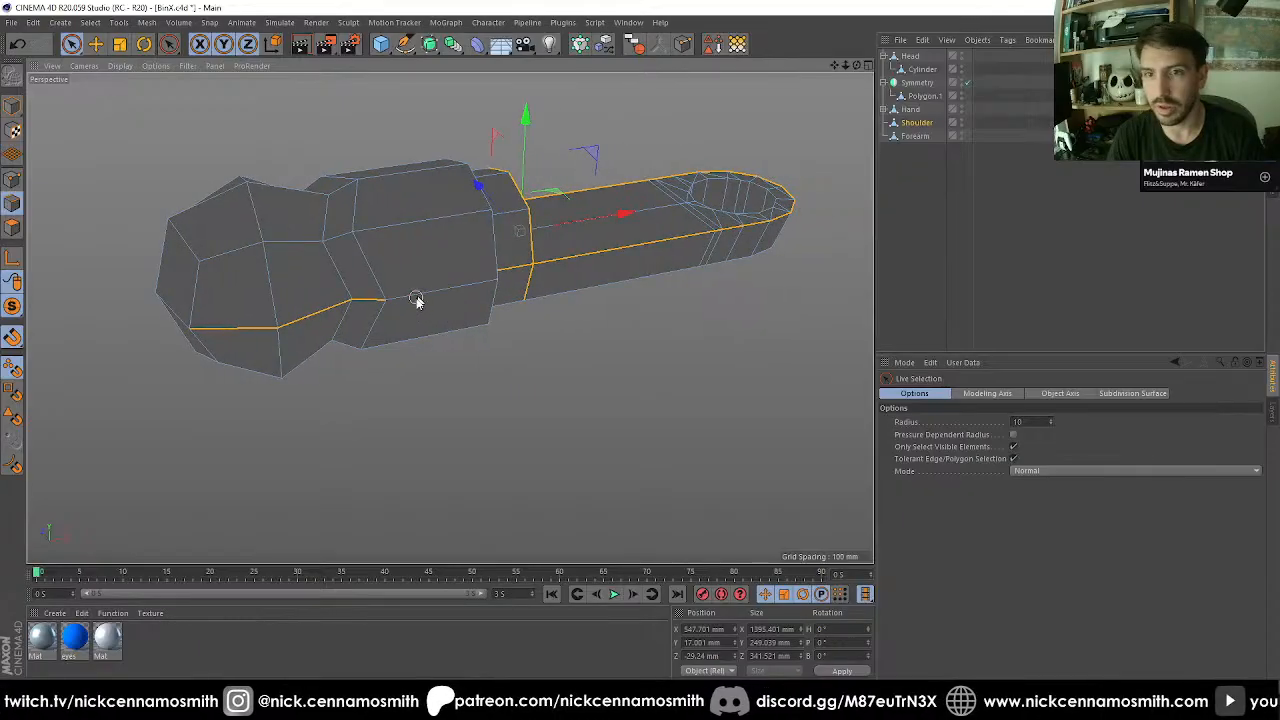
alt+drag(215, 332, 514, 343)
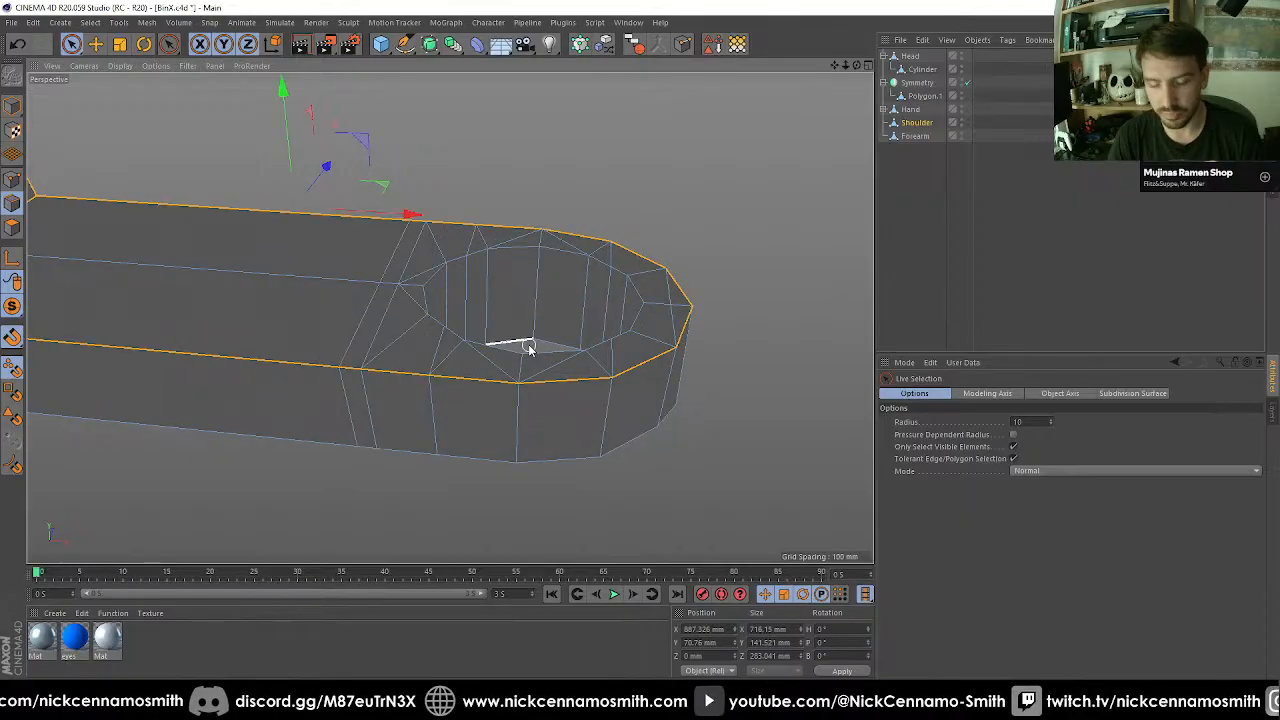
Add the edge loops around the rims of the Shoulder's elbow hole to the edge selection.
key(u)
key(l)
shift+click(549, 246)
alt+drag(549, 246, 525, 459)
shift+click(432, 258)
mouse_move(432, 258)
alt+mouse_down()
mouse_move(443, 306)
mouse_move(407, 372)
mouse_move(423, 431)
mouse_move(467, 273)
mouse_move(509, 300)
mouse_move(569, 280)
mouse_move(417, 291)
mouse_move(472, 282)
mouse_move(528, 132)
mouse_move(457, 250)
mouse_move(424, 242)
alt+mouse_up()
Loop-select the inner wall polygons of the Shoulder's elbow hole and scale them to 180 mm in X and Z.
click(12, 228)
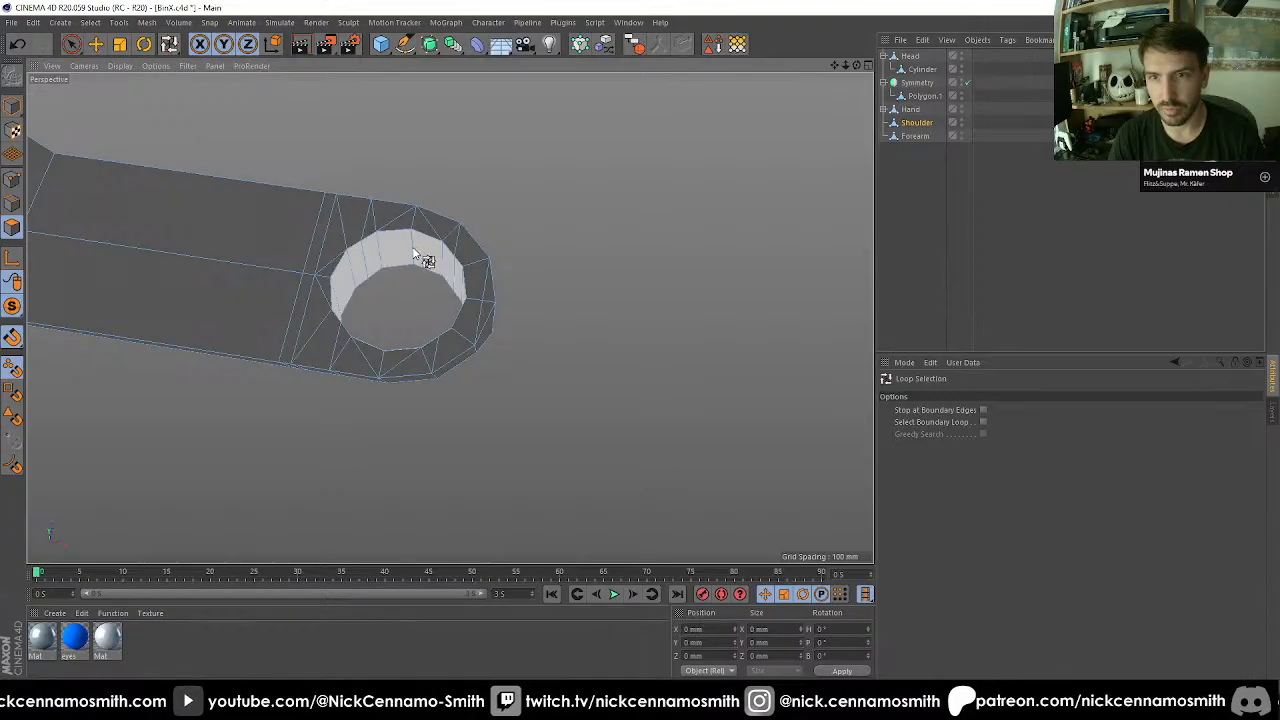
click(423, 257)
key(t)
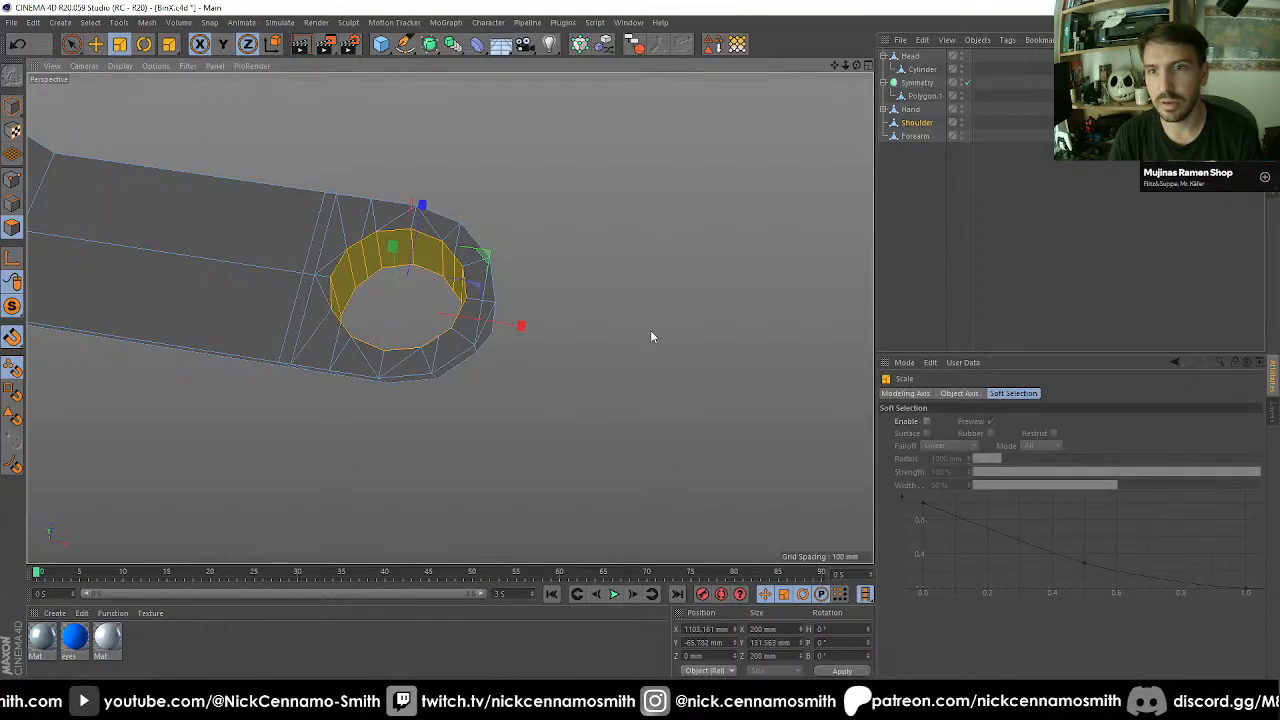
drag(652, 337, 587, 336)
mouse_move(455, 330)
alt+mouse_down()
mouse_move(466, 514)
mouse_move(451, 557)
mouse_move(480, 520)
mouse_move(446, 352)
alt+mouse_up()
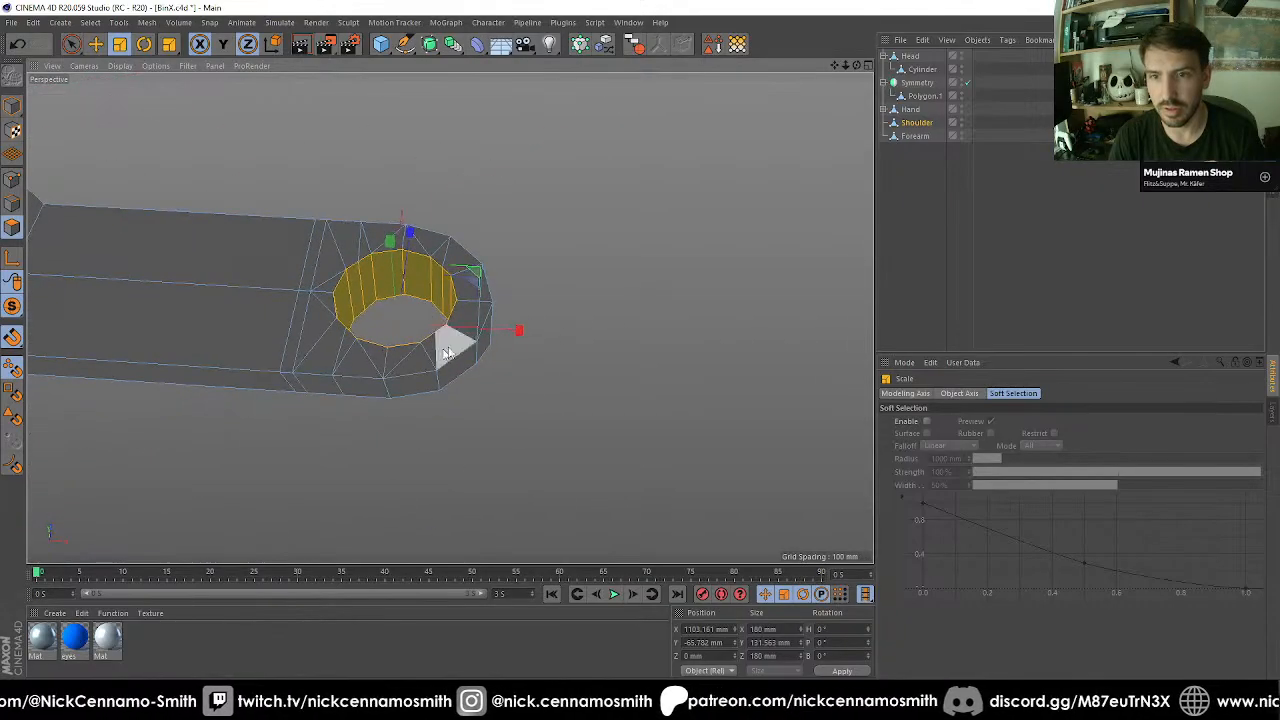
Isolate the Forearm, loop-select its elbow hole's inner wall polygons, and scale them to 90% in X and Z.
click(913, 137)
click(16, 309)
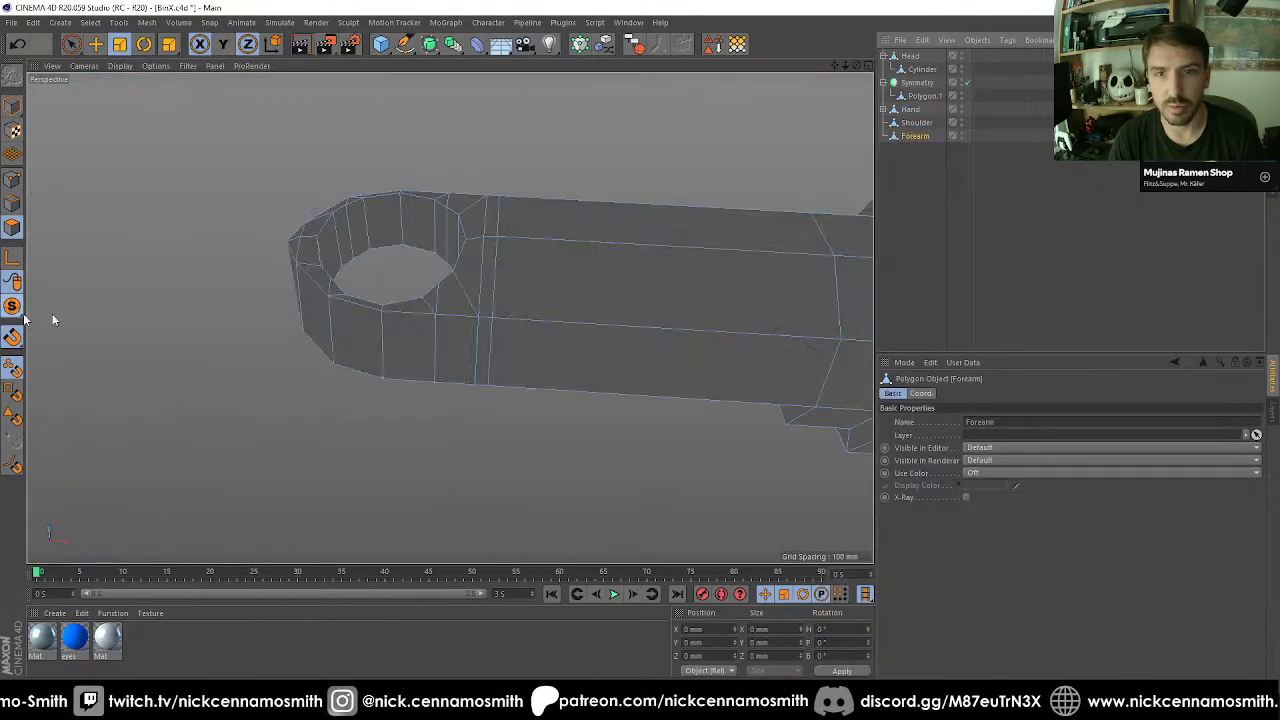
key(u)
key(l)
click(417, 247)
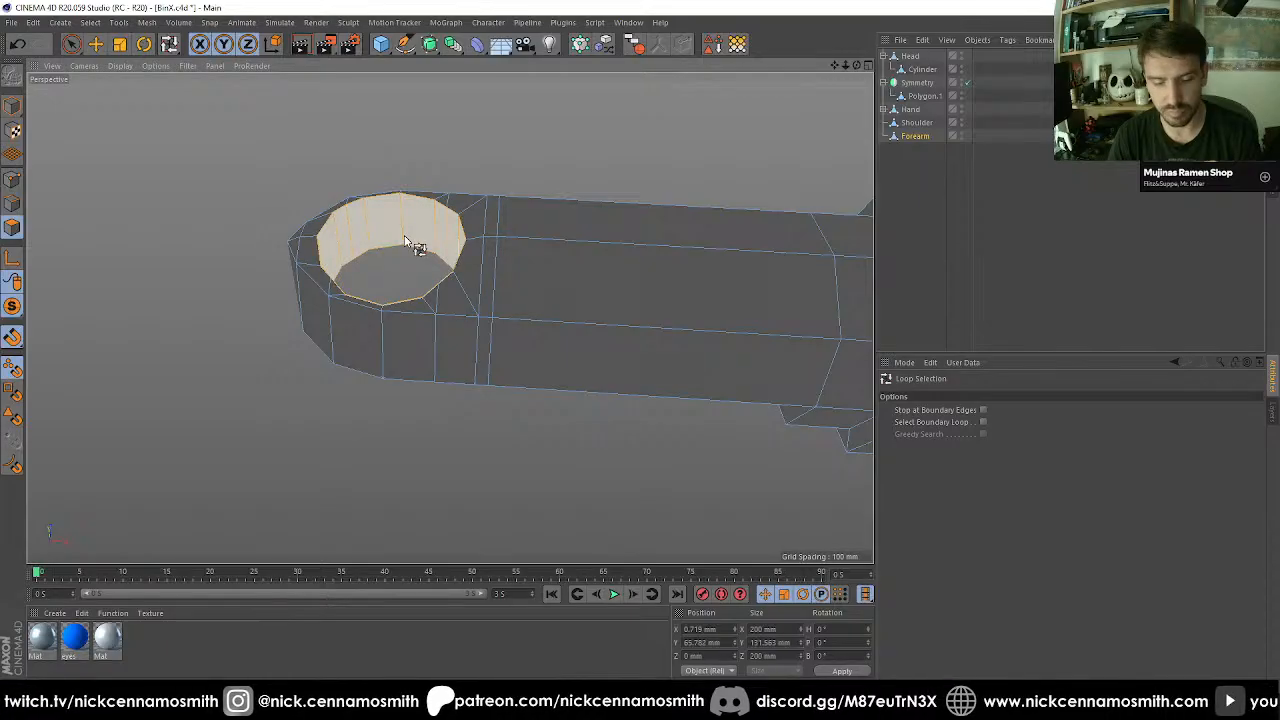
key(t)
drag(476, 468, 431, 480)
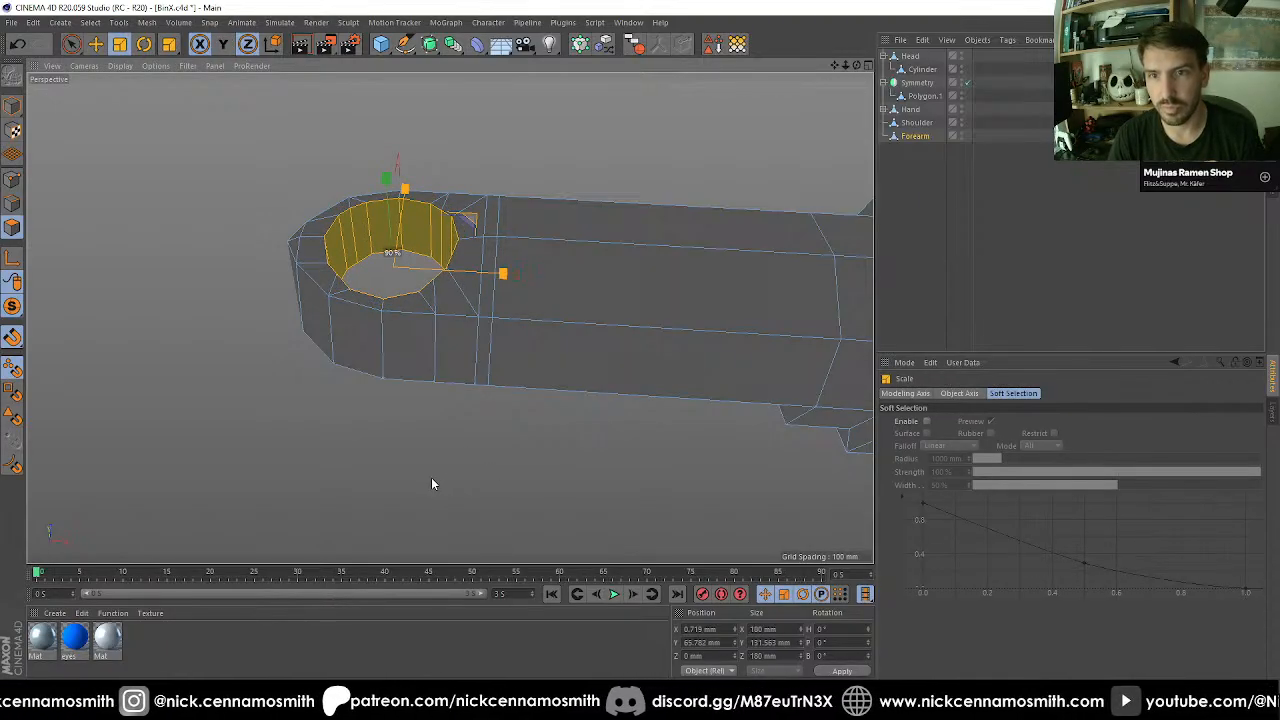
Isolate the Shoulder and bevel its selected arm outline and elbow hole edges with a 20 mm offset and 0 subdivisions.
click(917, 123)
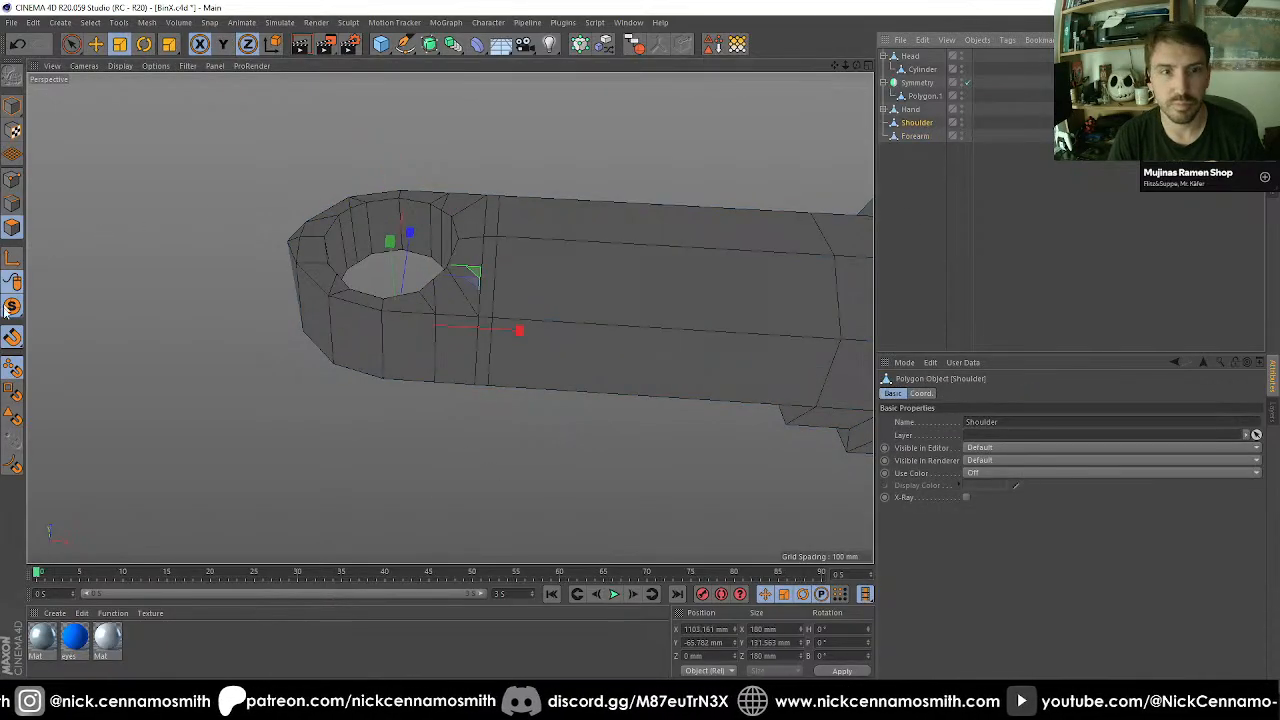
alt+drag(120, 318, 469, 303)
right_click(469, 305)
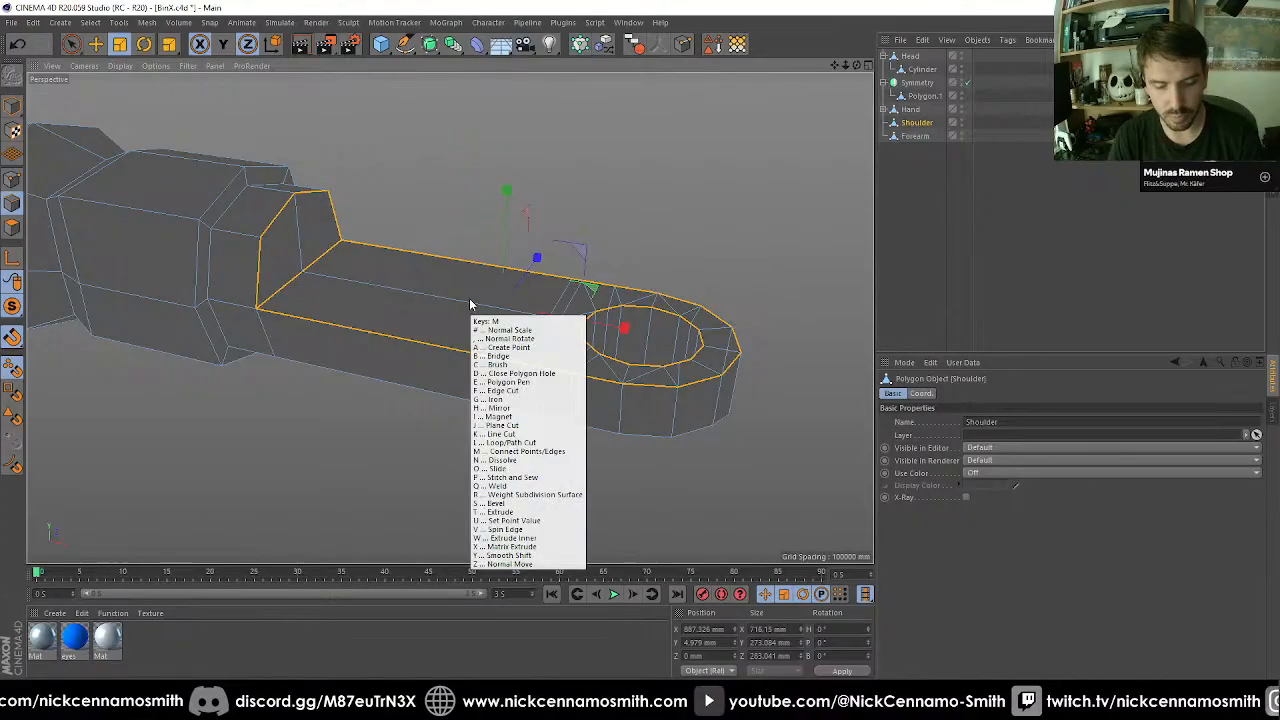
click(505, 486)
click(965, 447)
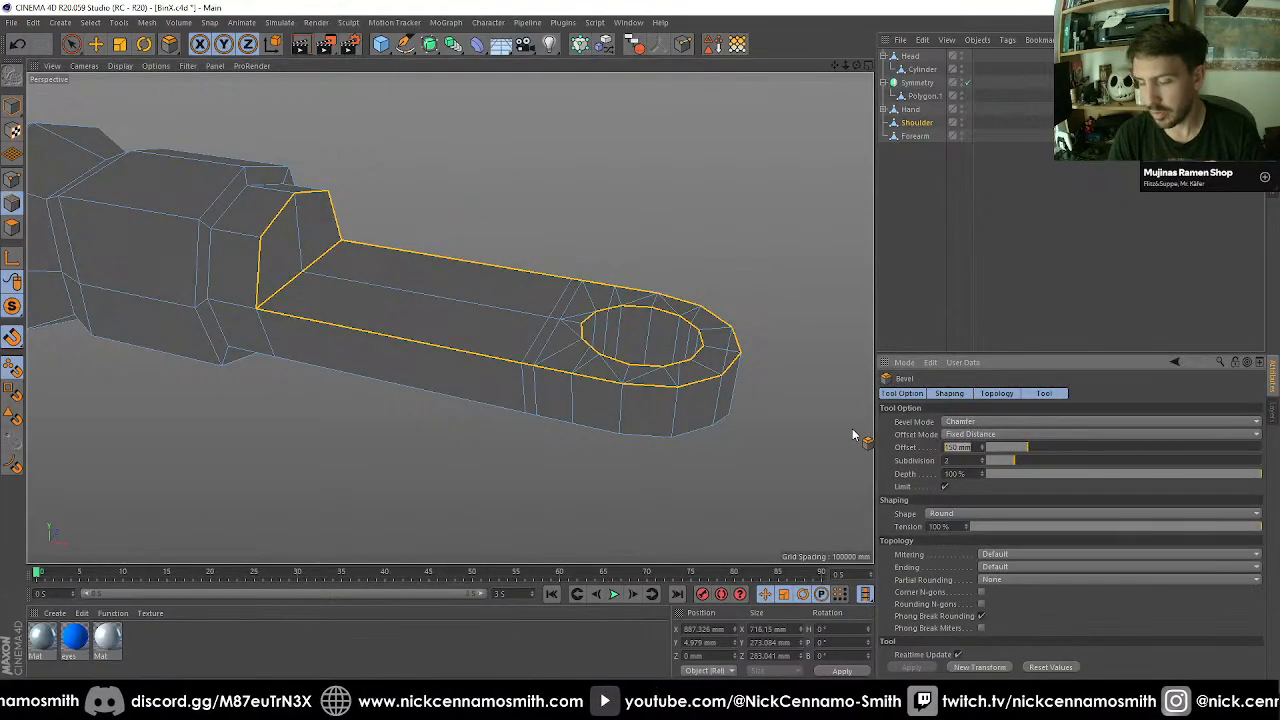
text(20)
key(Tab)
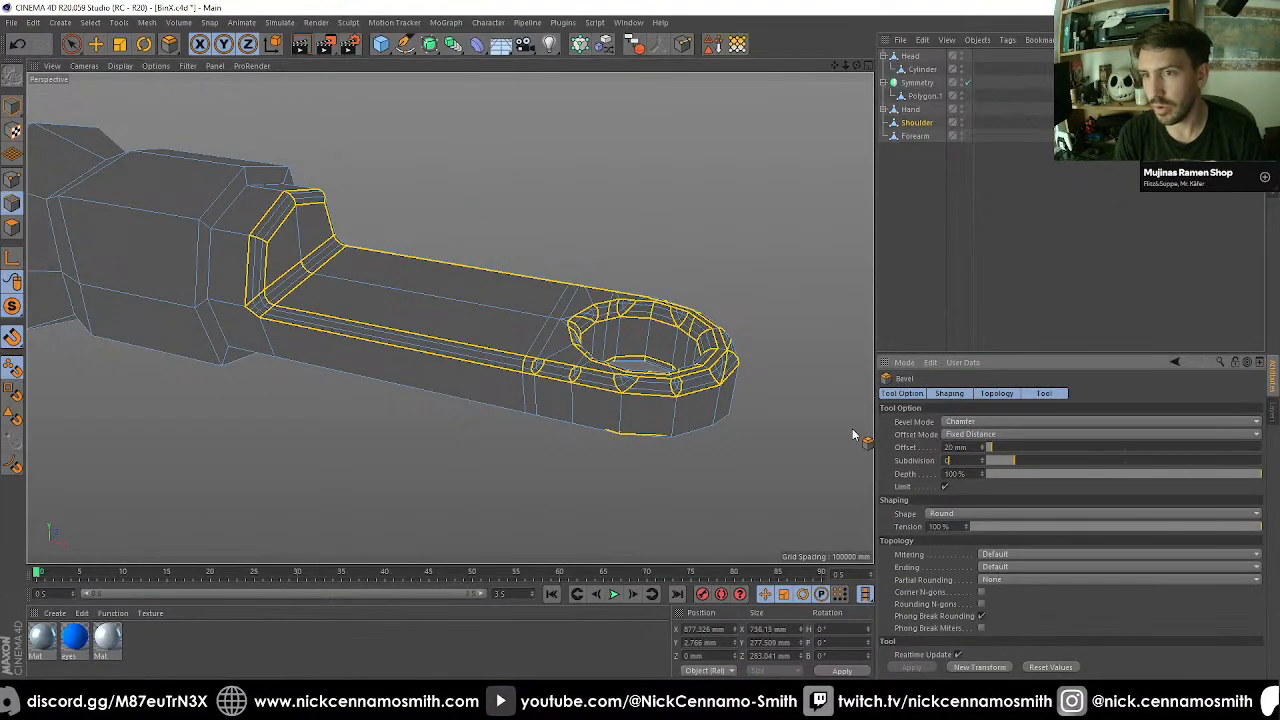
text(0)
key(Return)
Reduce the bevel offset on the Shoulder's arm outline and elbow hole edges to 10 mm.
click(962, 447)
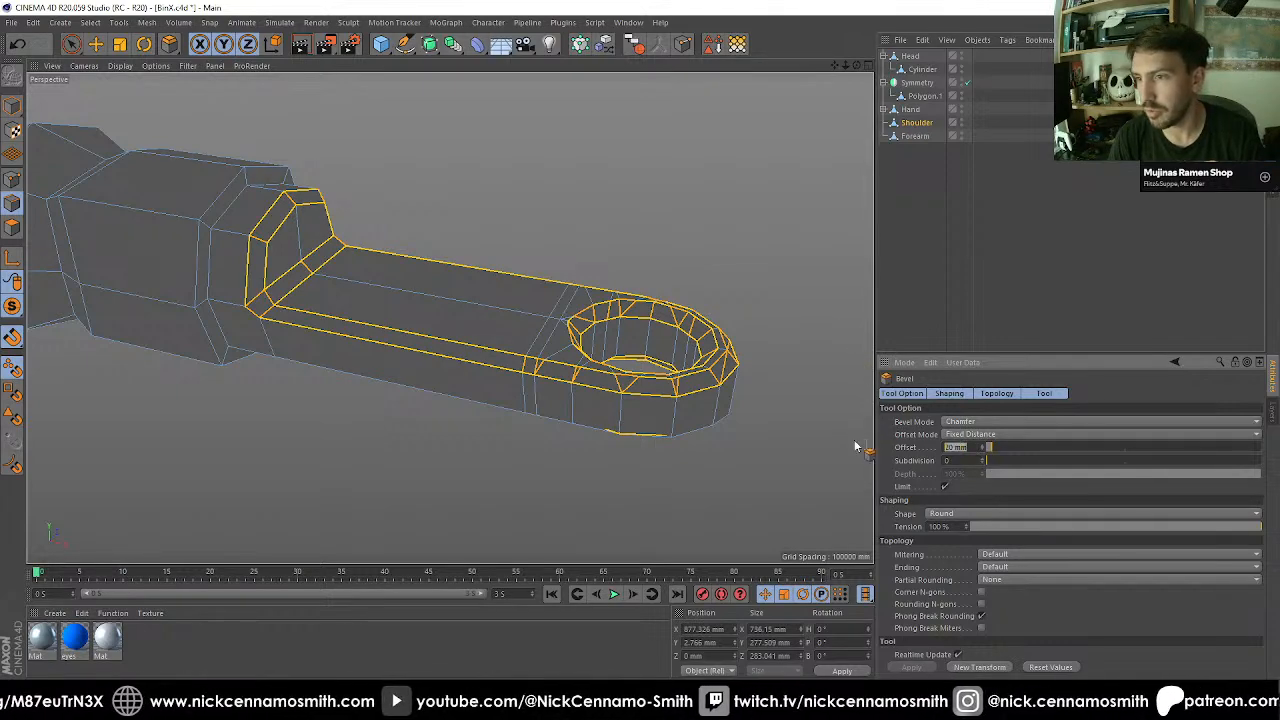
text(10)
key(Return)
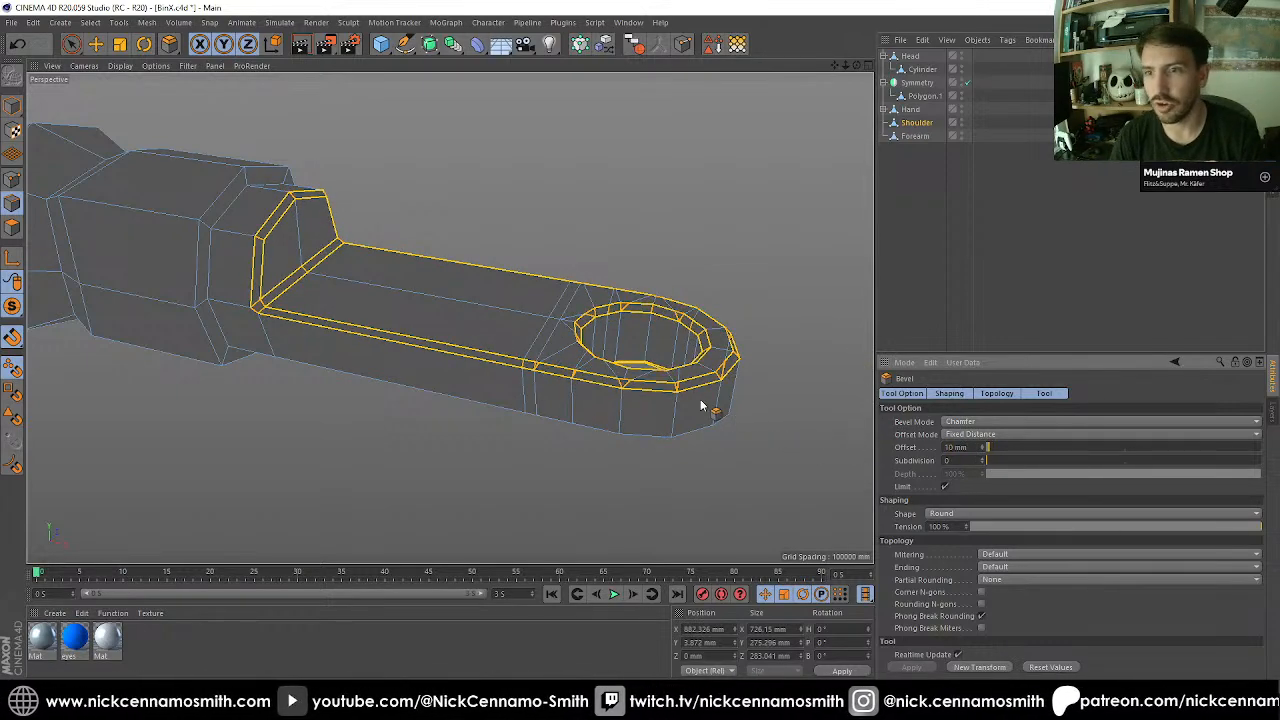
Loop-select the edge around the thick body's end facing the thin arm on the Shoulder and bevel it by 5 mm.
alt+drag(700, 405, 480, 340)
key(u)
key(l)
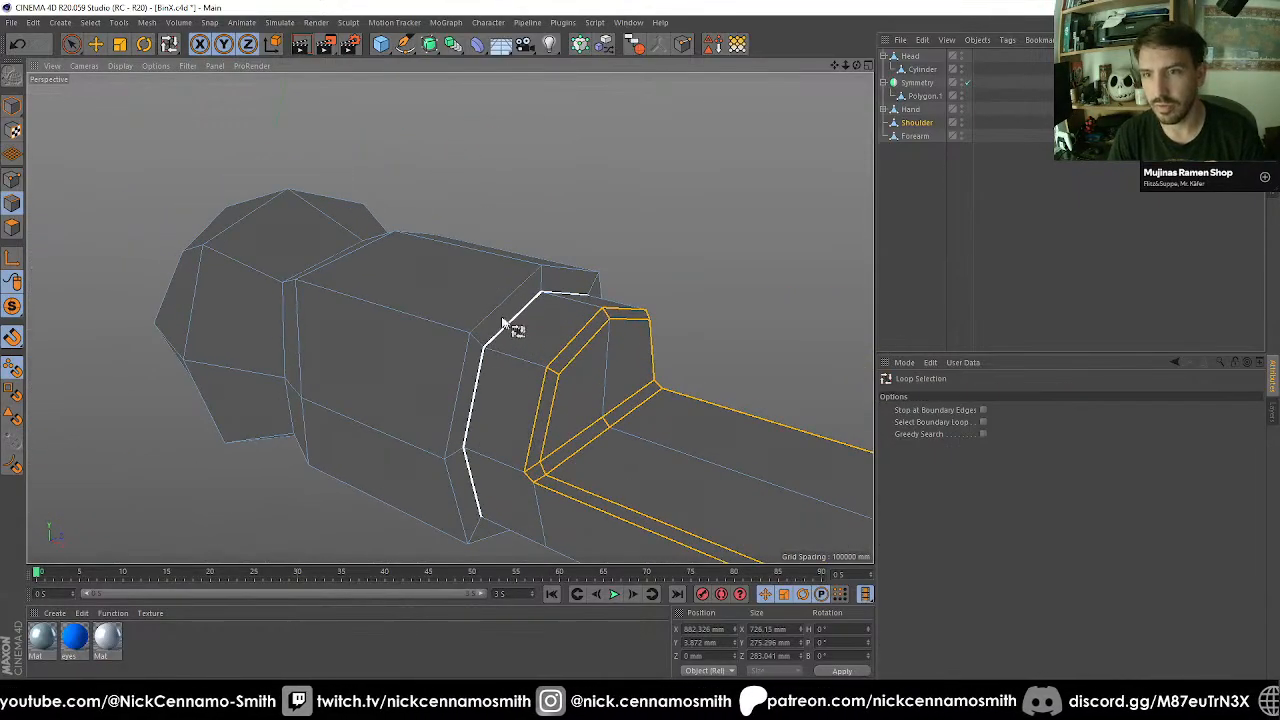
click(493, 316)
key(m)
key(s)
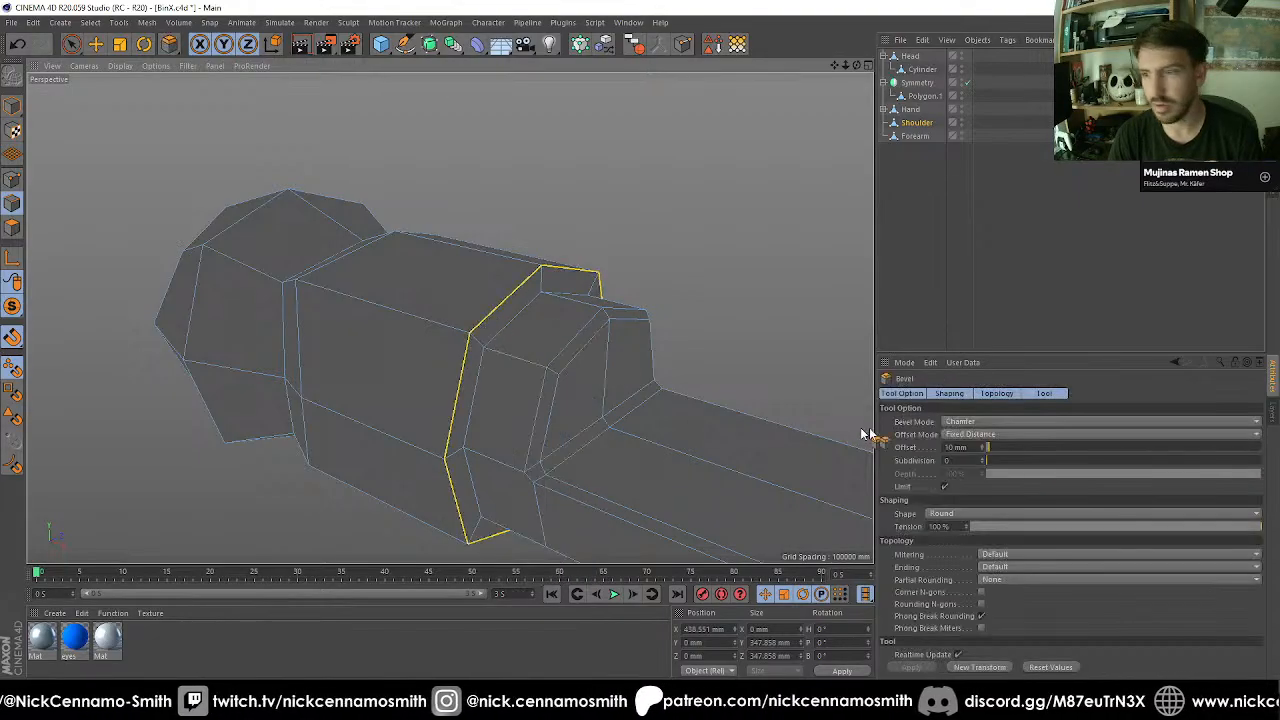
drag(972, 446, 787, 436)
text(5)
key(Return)
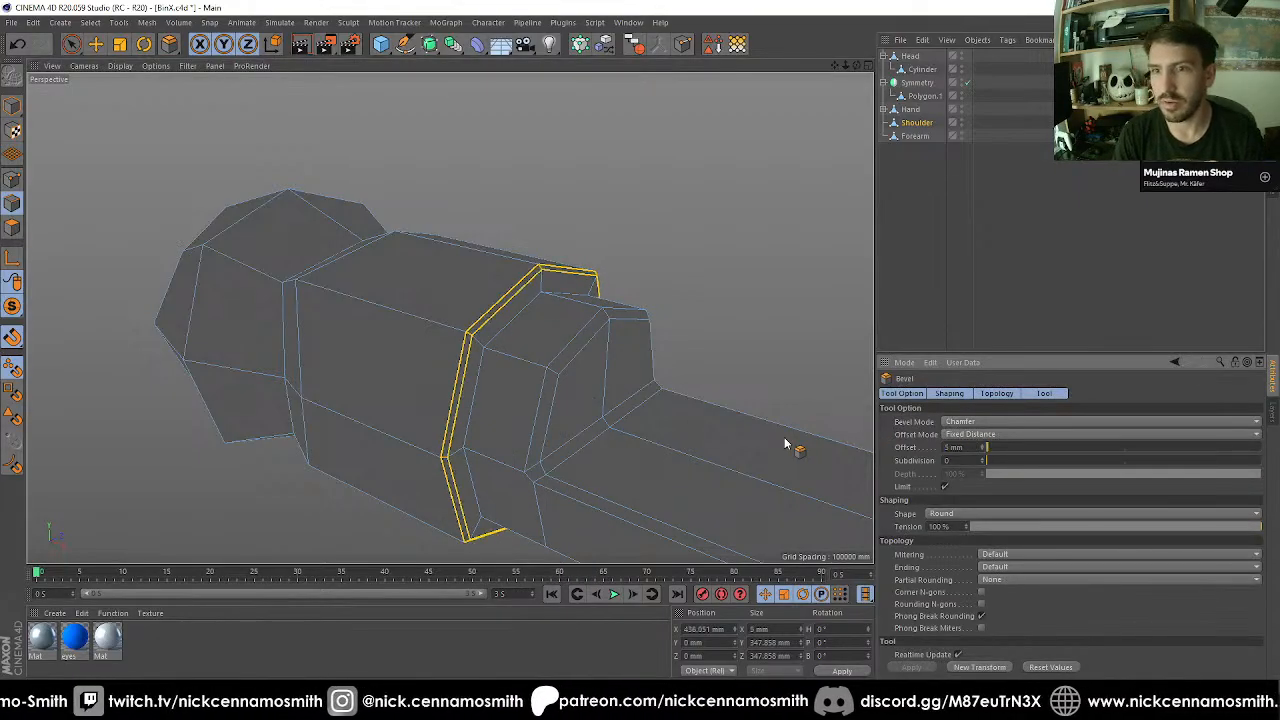
Deselect the Shoulder and examine its ball, thick body and beveled edges from several angles.
alt+drag(519, 357, 495, 427)
scroll(560, 400, down, 2)
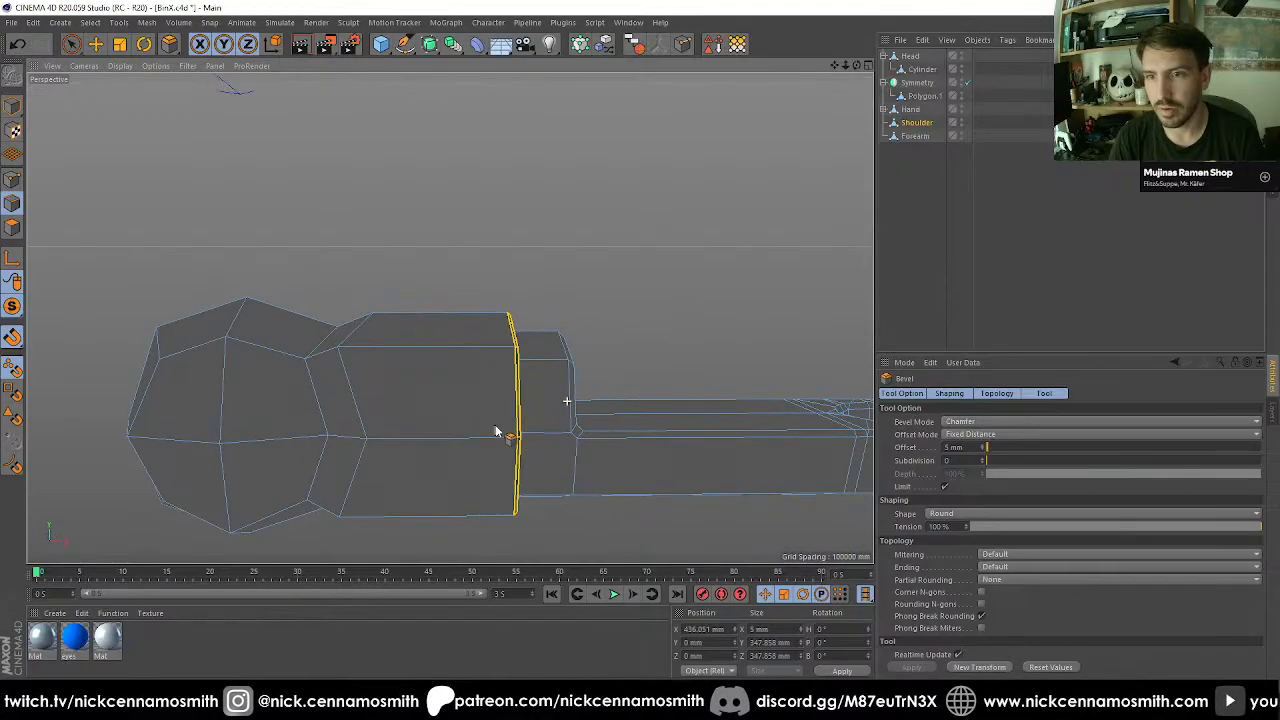
click(984, 292)
scroll(514, 286, down, 2)
alt+drag(514, 286, 309, 303)
scroll(369, 346, up, 4)
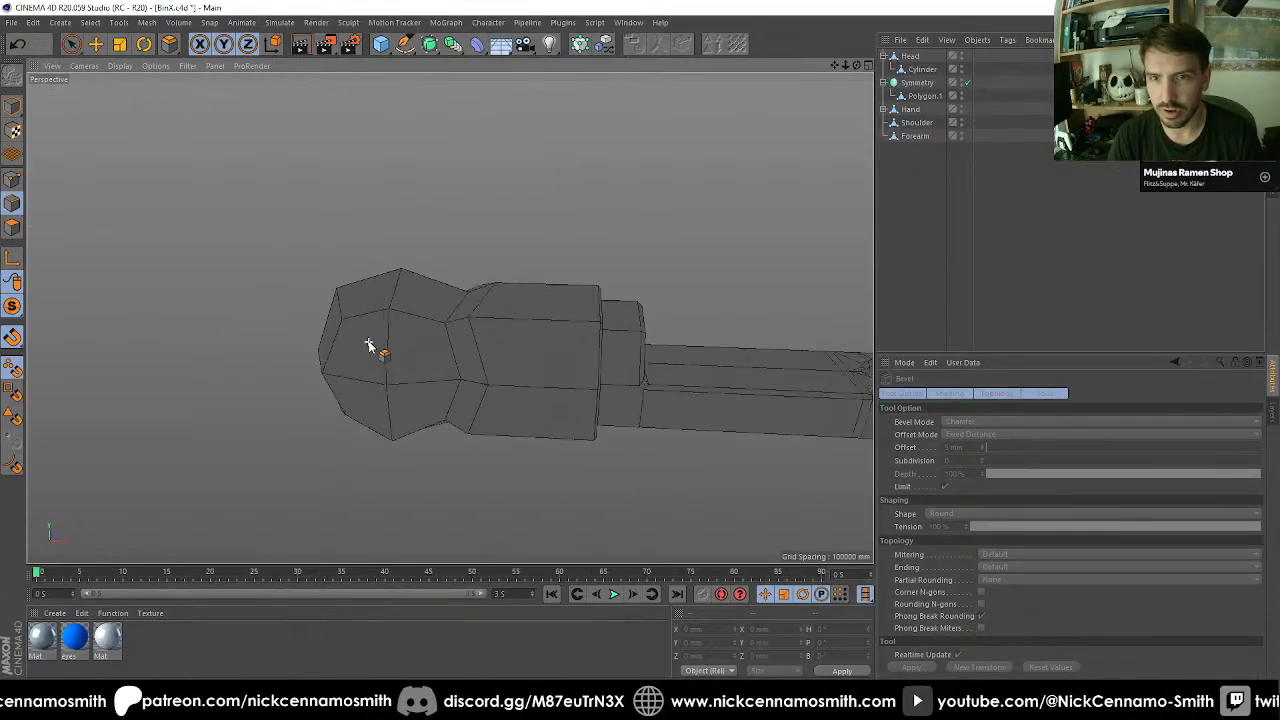
alt+drag(401, 326, 446, 345)
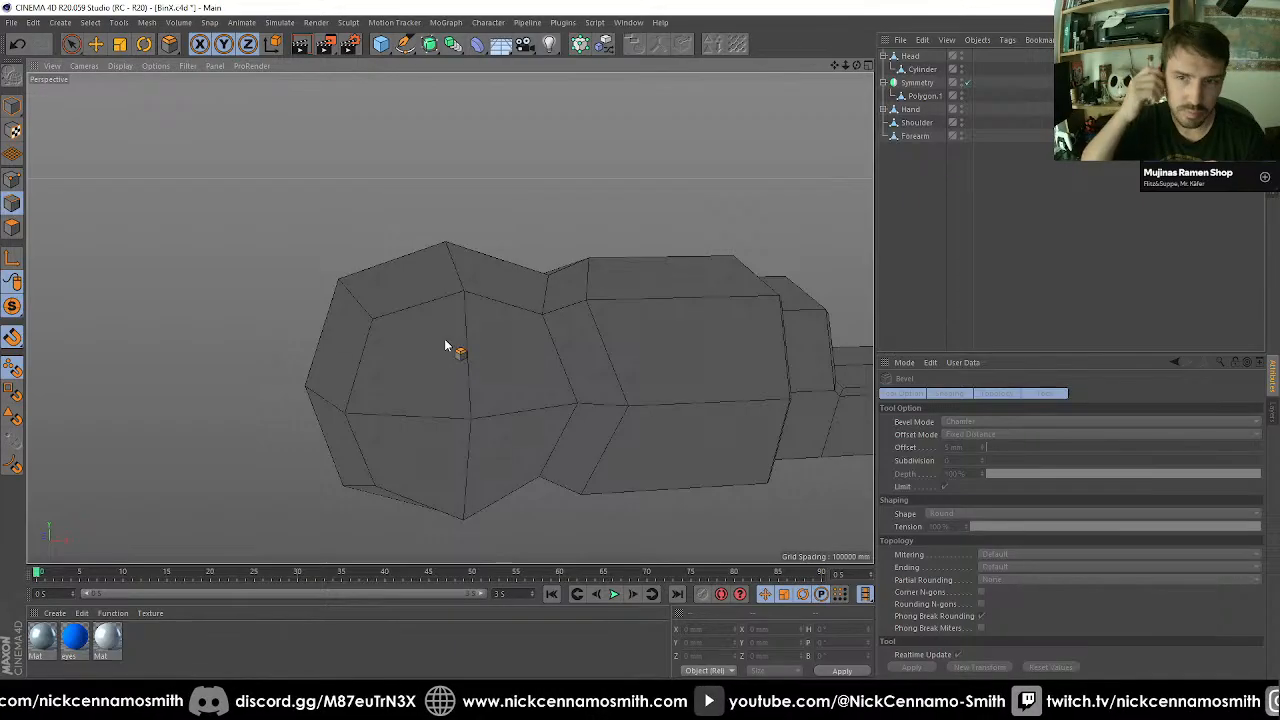
scroll(446, 345, down, 6)
alt+drag(443, 337, 598, 352)
mouse_move(374, 357)
alt+right_down()
mouse_move(460, 360)
mouse_move(517, 331)
mouse_move(375, 352)
alt+right_up()
alt+middle_drag(503, 326, 408, 346)
Isolate the Forearm and loop-select the upper outline edges of its thin arm section.
drag(925, 135, 729, 173)
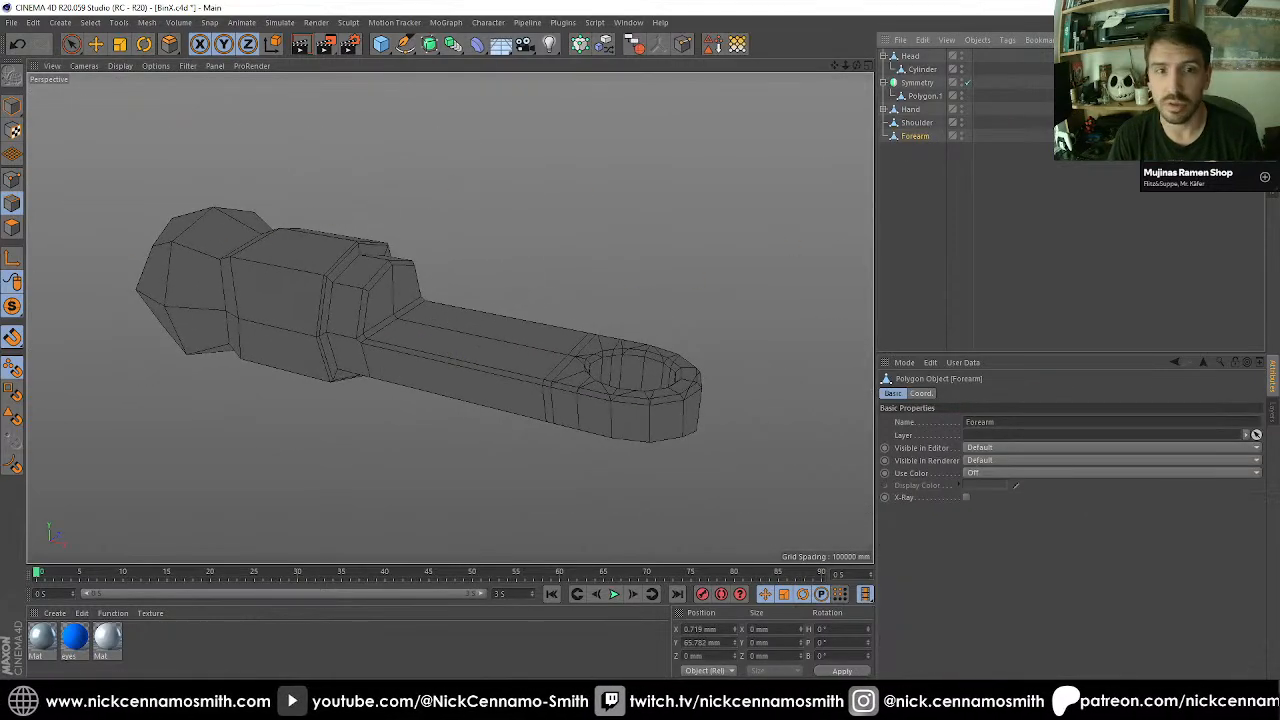
click(13, 305)
alt+middle_drag(718, 405, 417, 258)
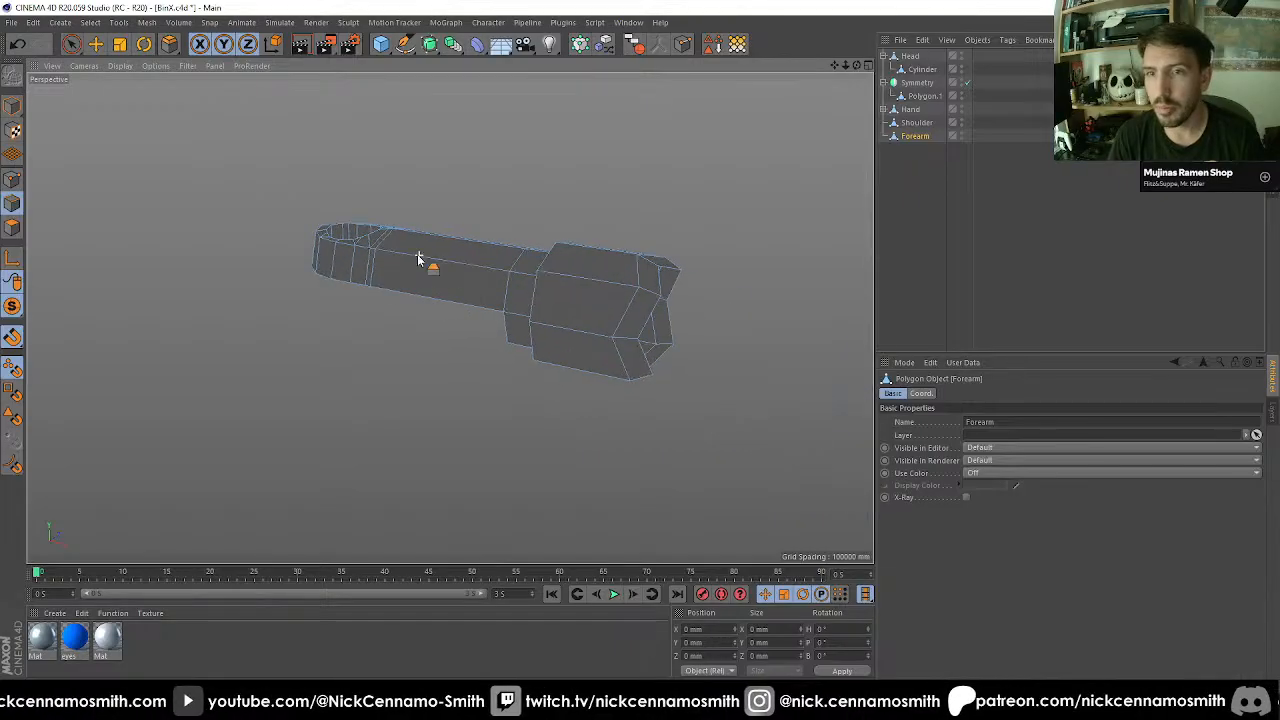
alt+drag(417, 258, 408, 486)
alt+drag(534, 275, 532, 438)
scroll(401, 366, up, 5)
key(u)
key(l)
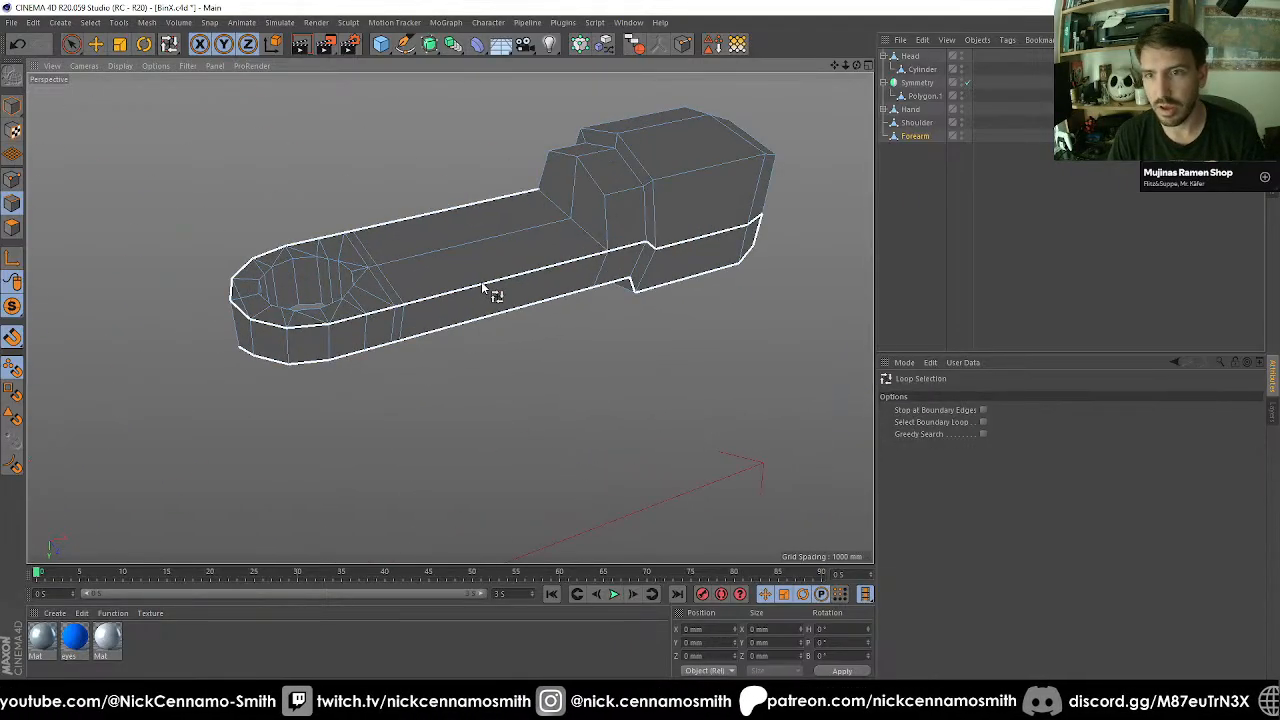
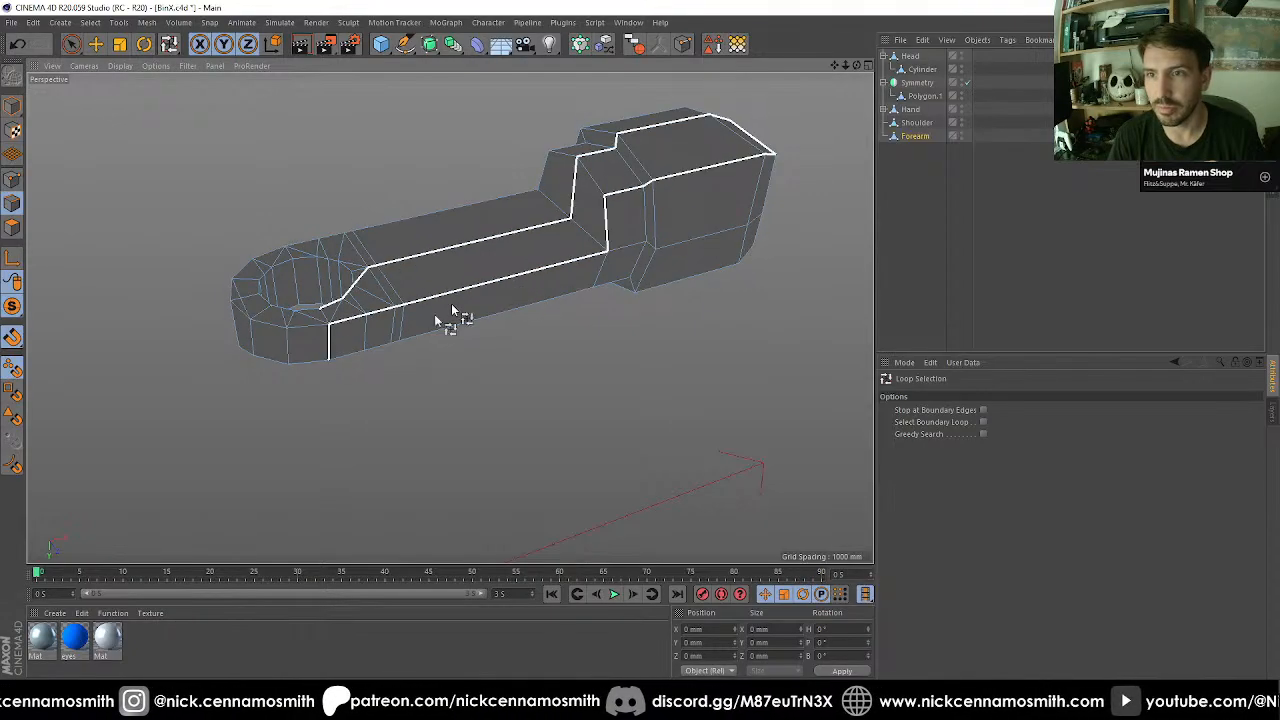
Select the upper outline edges around the Forearm's rounded elbow end individually with Live Selection.
scroll(334, 320, up, 3)
key(space)
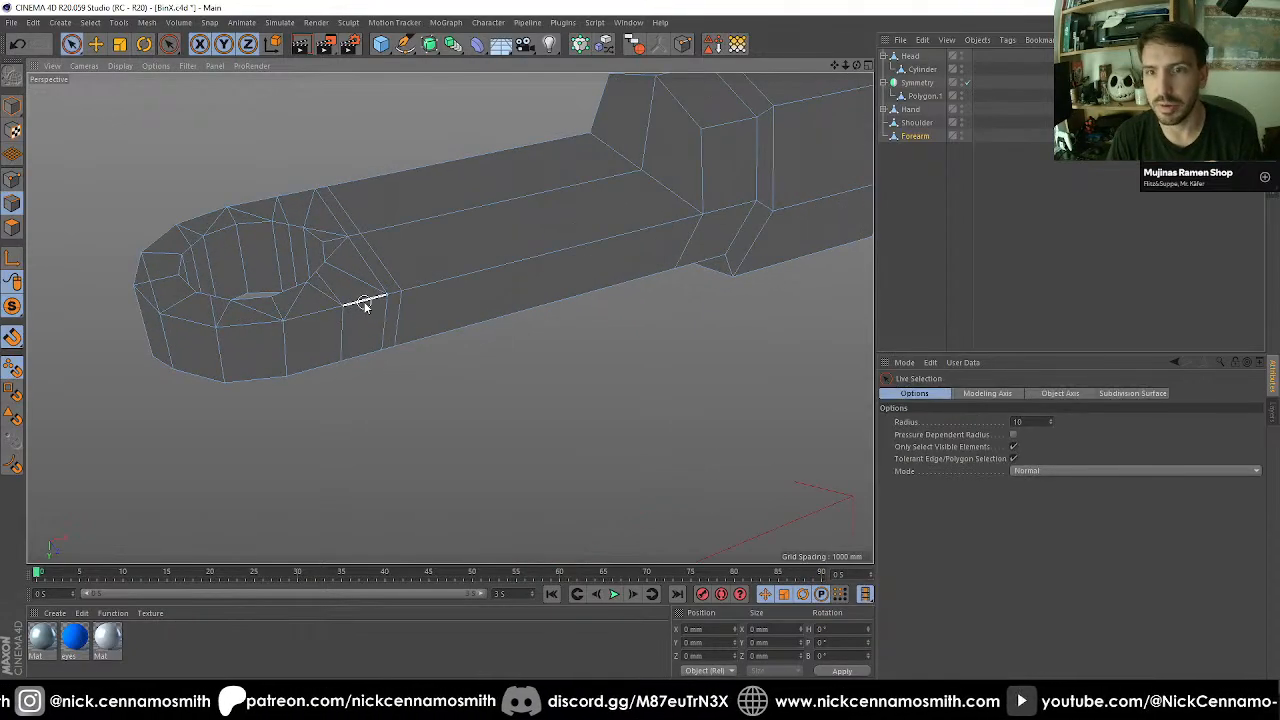
click(366, 305)
shift+click(298, 328)
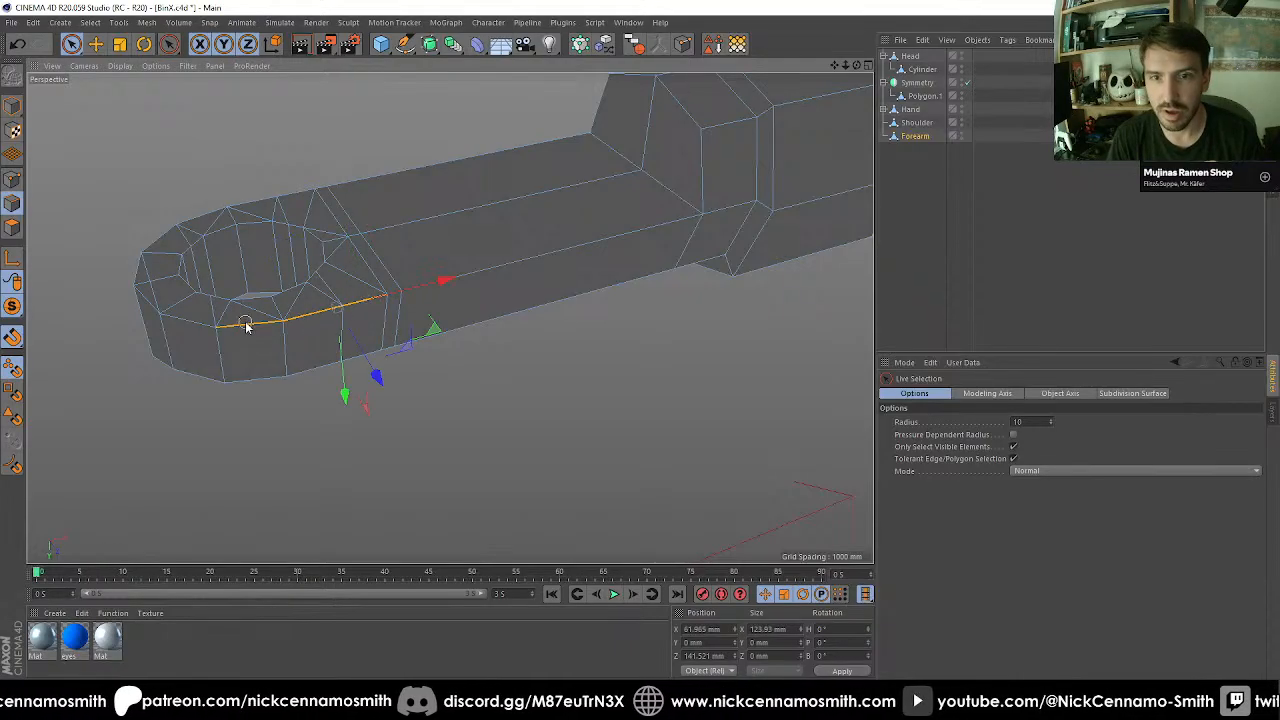
shift+click(209, 330)
alt+middle_drag(209, 330, 389, 309)
scroll(389, 309, up, 4)
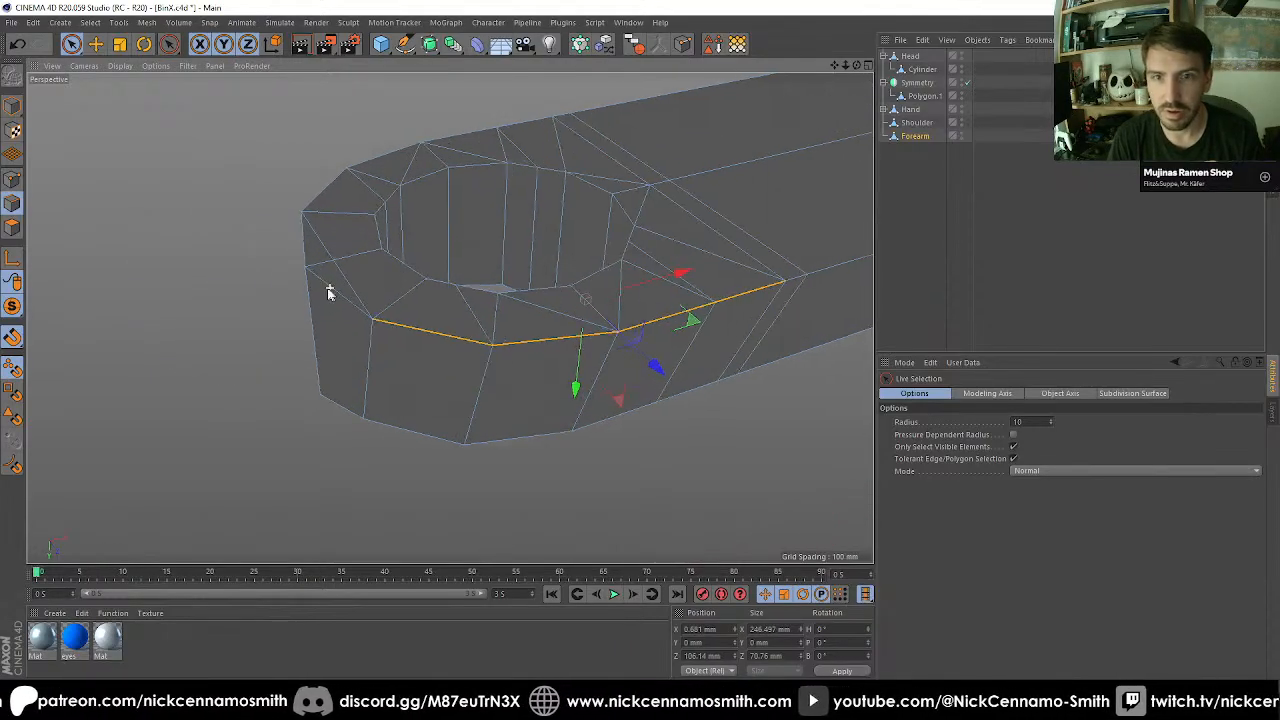
shift+click(288, 272)
shift+click(287, 257)
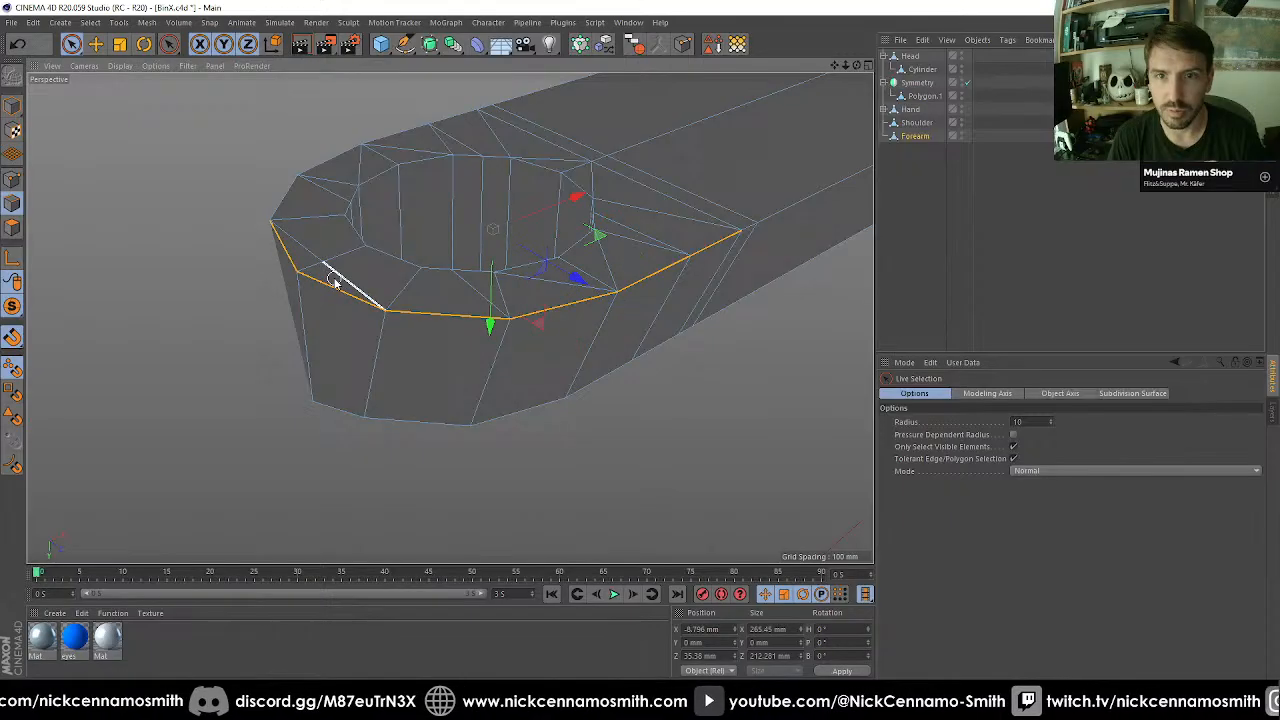
alt+drag(331, 277, 600, 352)
shift+click(600, 352)
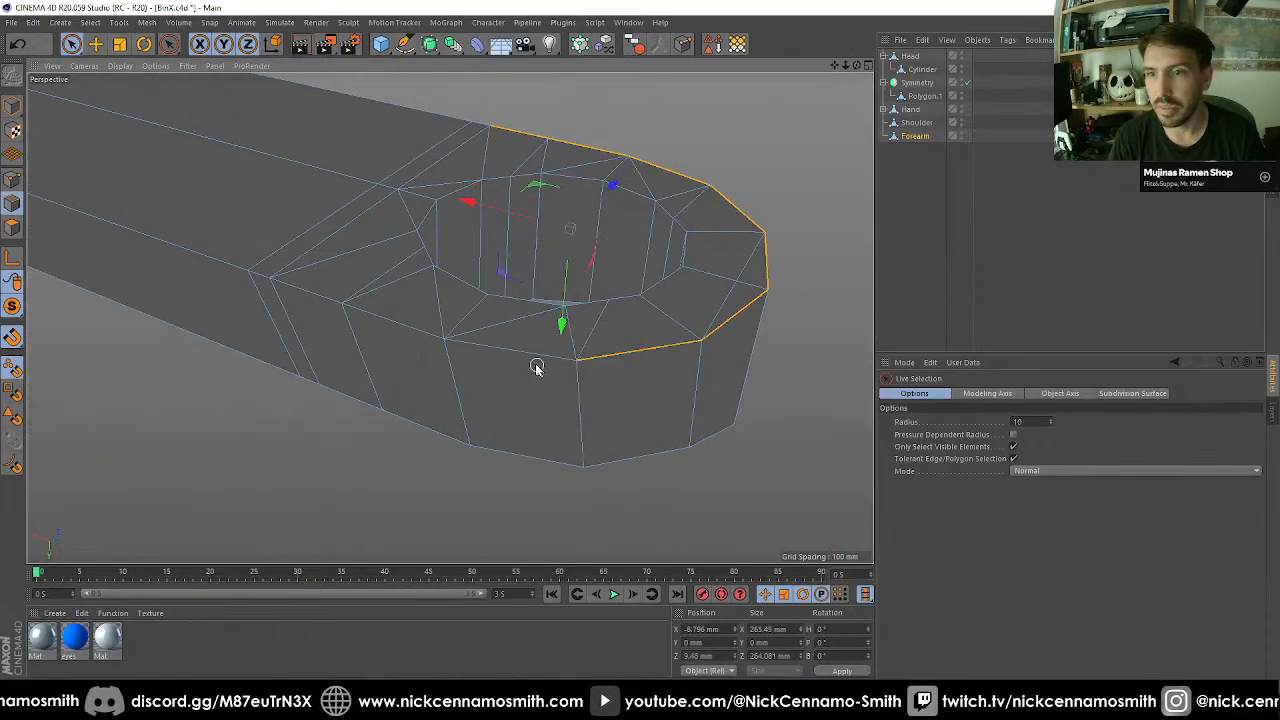
shift+click(419, 333)
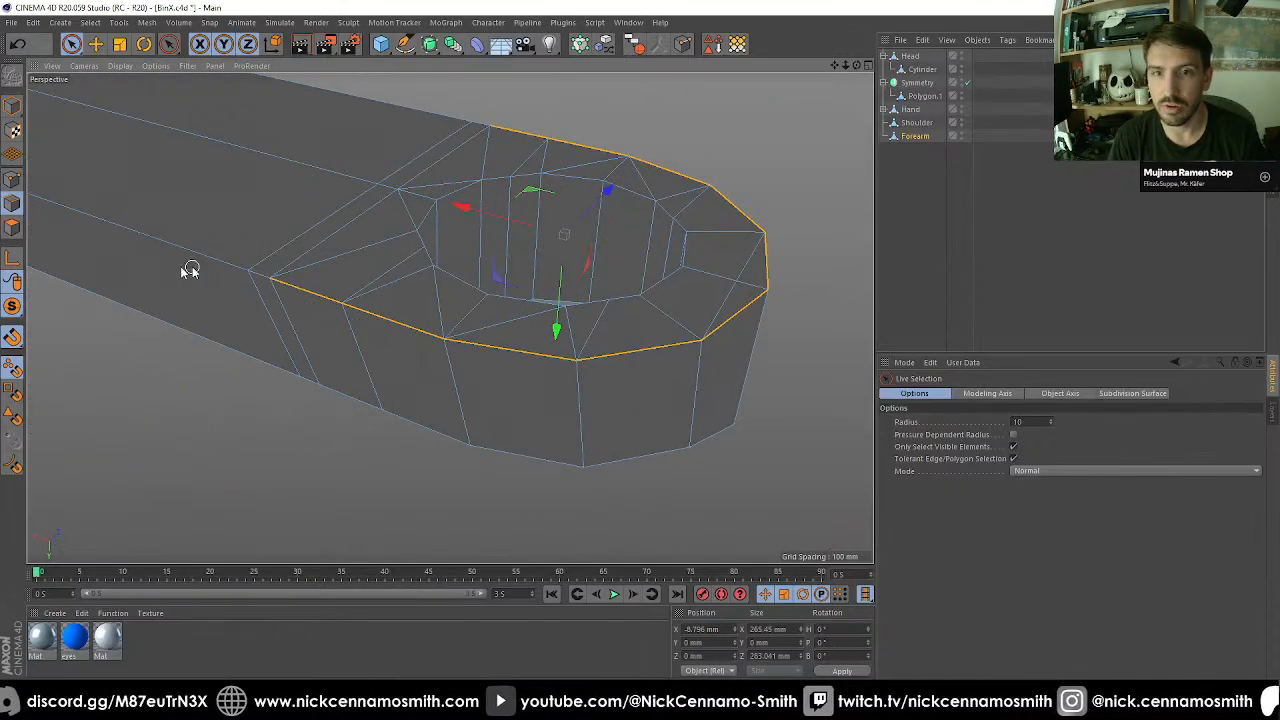
Extend the edge selection along both long sides of the thin arm and around the step where it meets the thick body.
scroll(190, 270, up, 3)
shift+click(257, 263)
scroll(475, 342, down, 3)
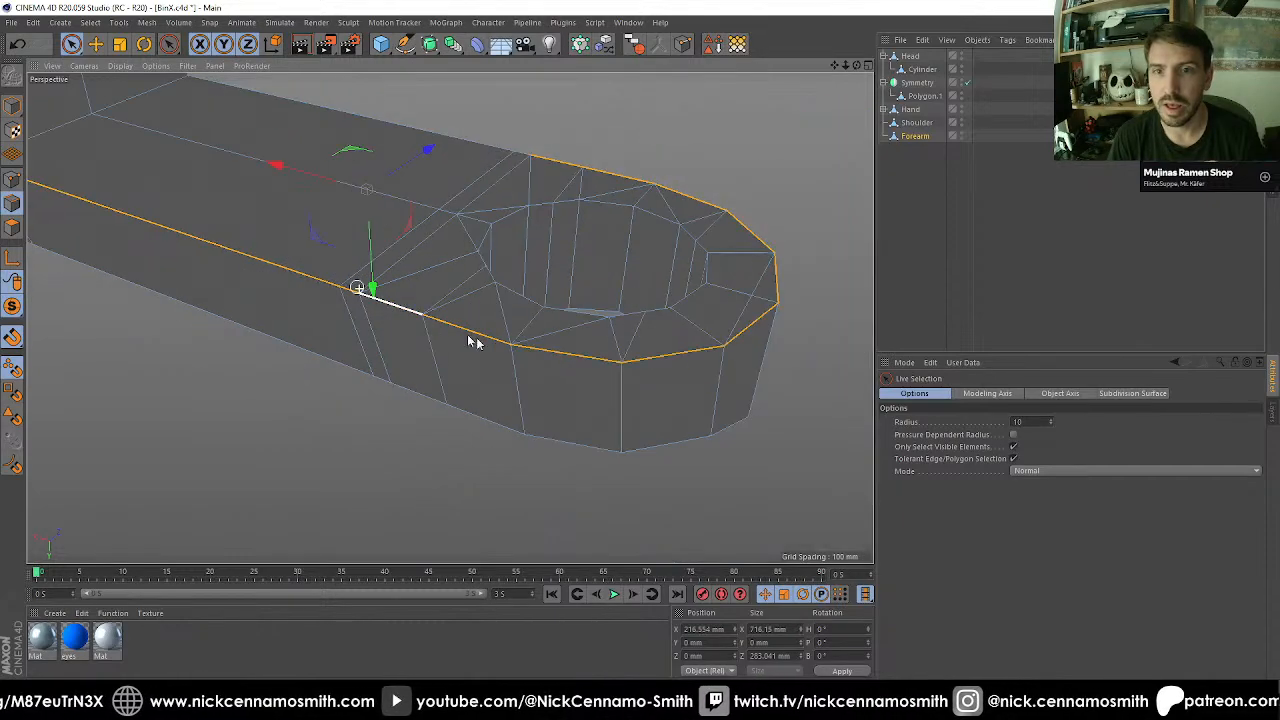
alt+drag(475, 342, 314, 251)
scroll(362, 240, up, 3)
shift+click(392, 269)
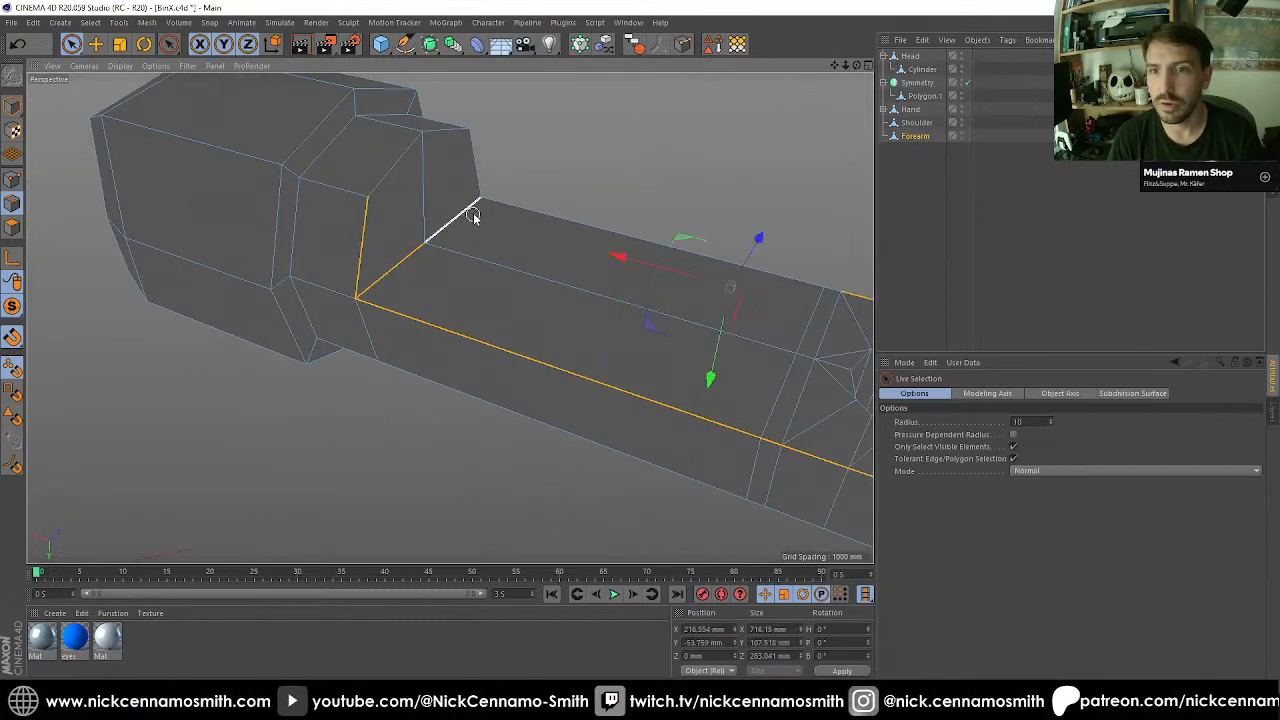
shift+click(445, 158)
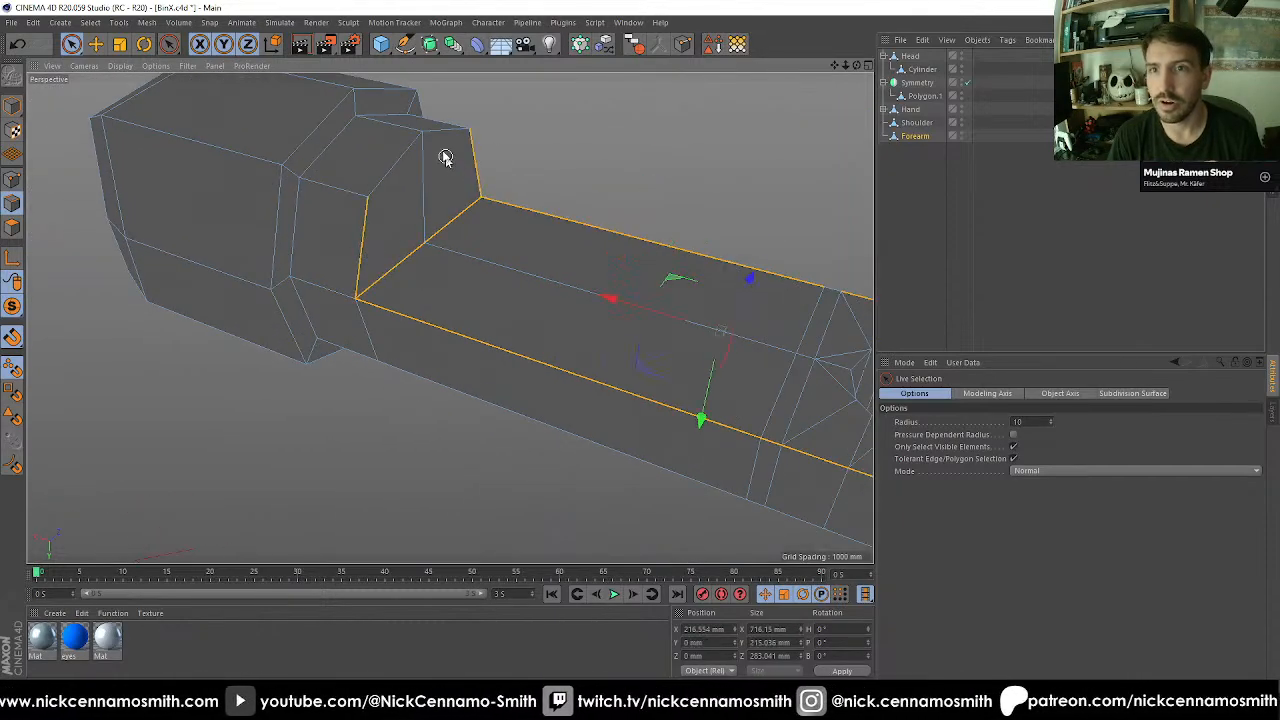
shift+click(394, 163)
scroll(367, 195, down, 3)
alt+drag(531, 263, 740, 283)
scroll(500, 348, up, 2)
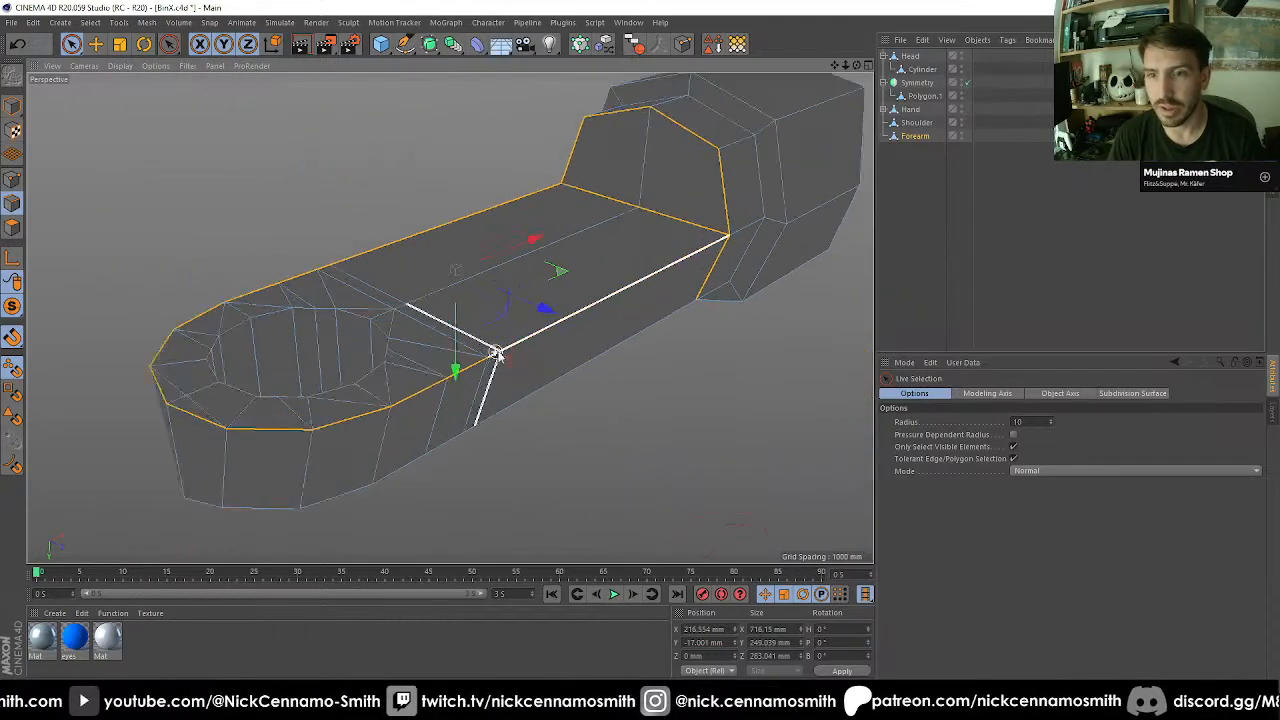
scroll(495, 352, up, 4)
scroll(484, 360, down, 5)
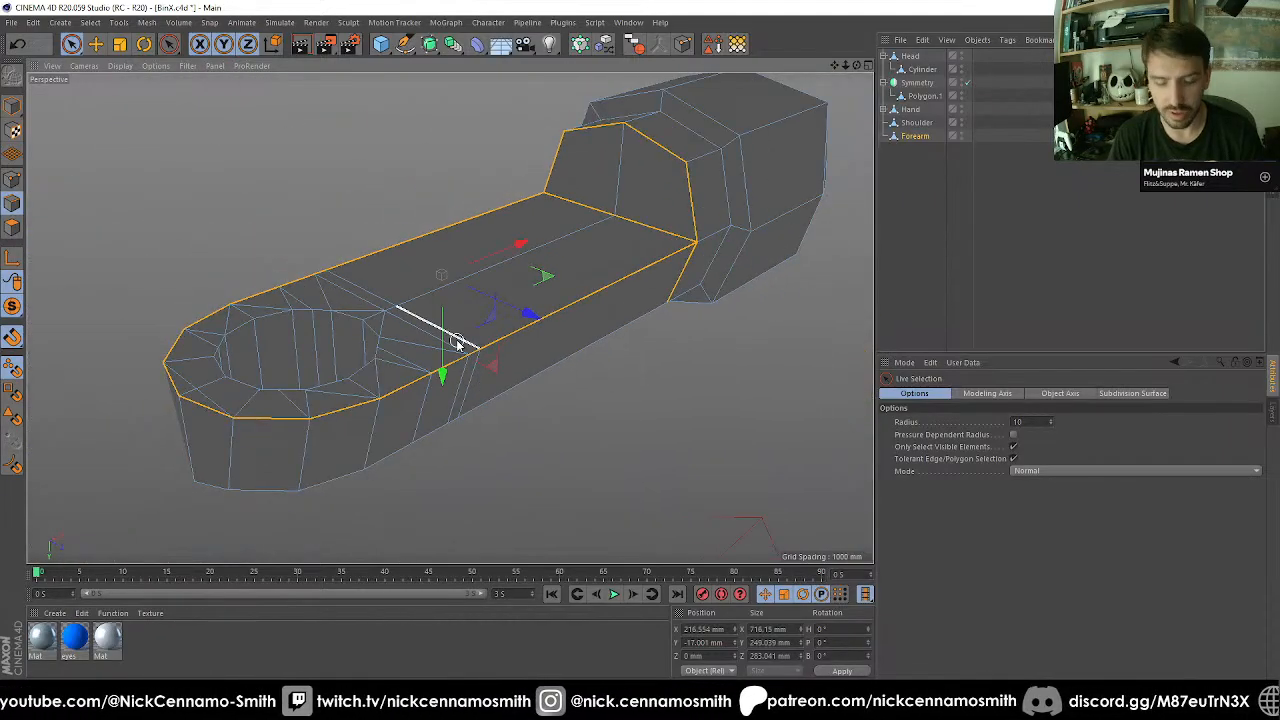
Add the edge loops at both openings of the Forearm's elbow hole to the selection.
key(u)
key(l)
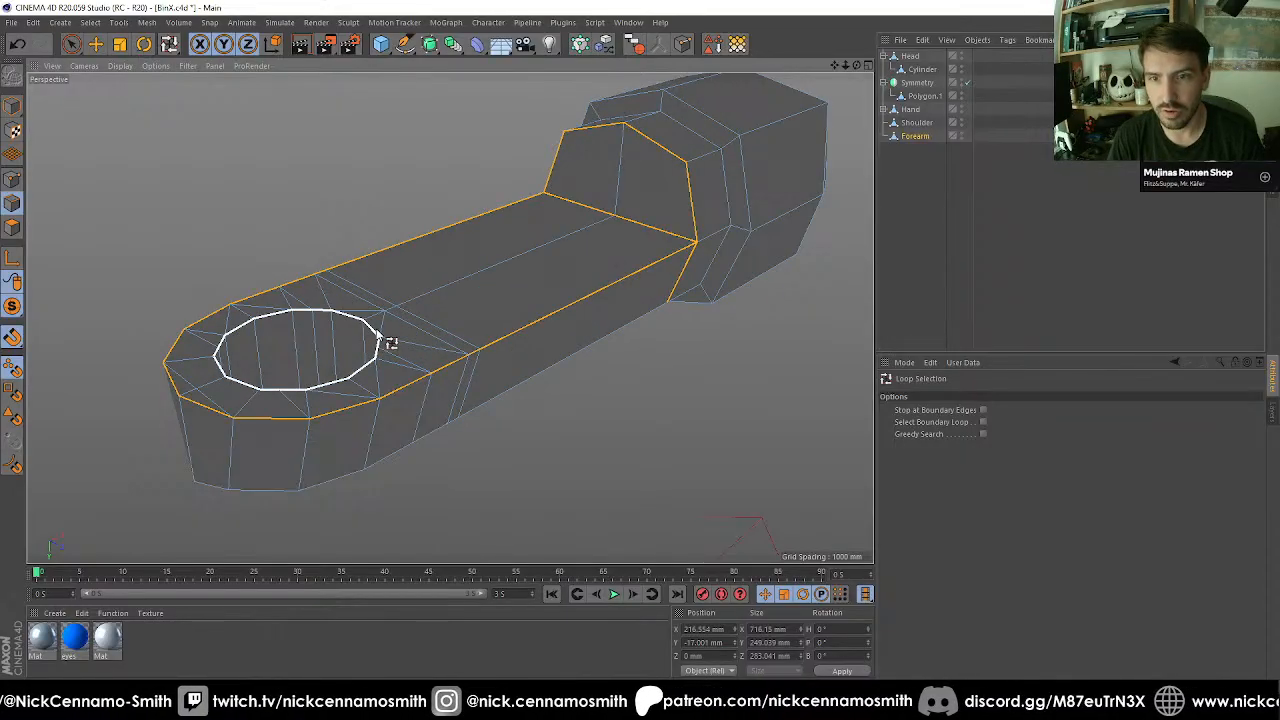
shift+click(380, 338)
key(ctrl+z)
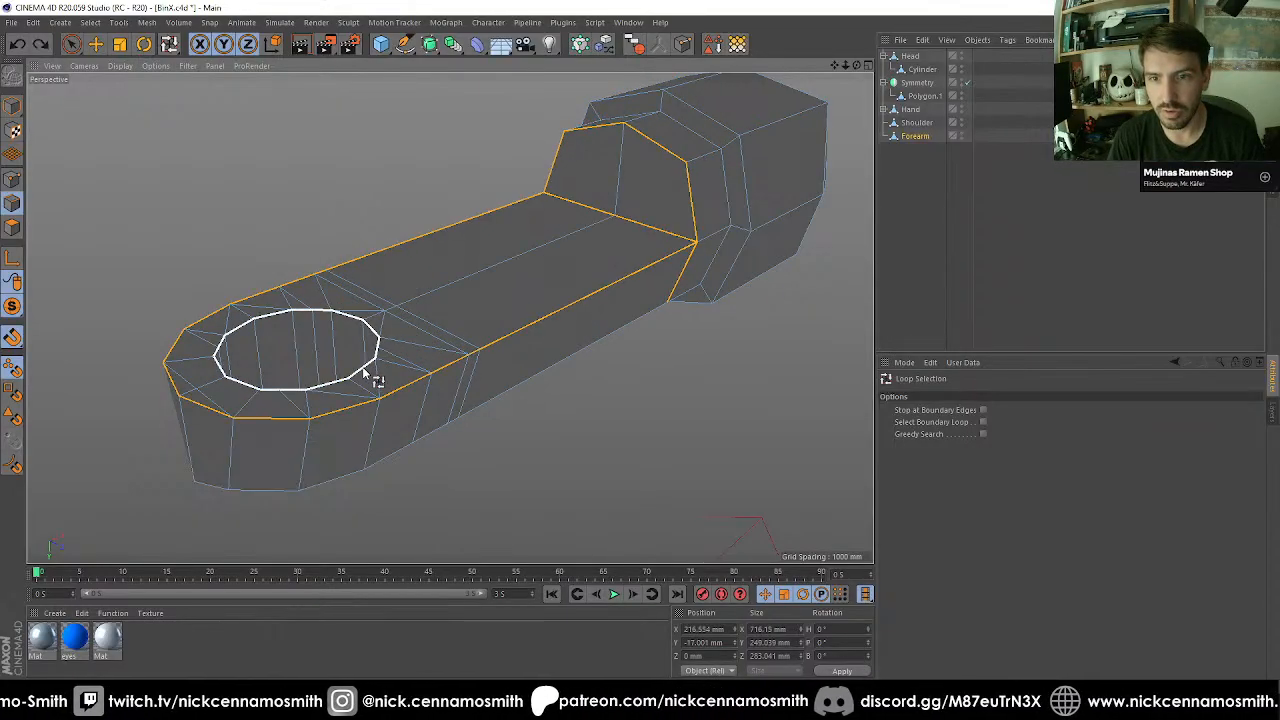
shift+click(365, 372)
mouse_move(382, 394)
alt+mouse_down()
mouse_move(394, 442)
mouse_move(383, 386)
alt+mouse_up()
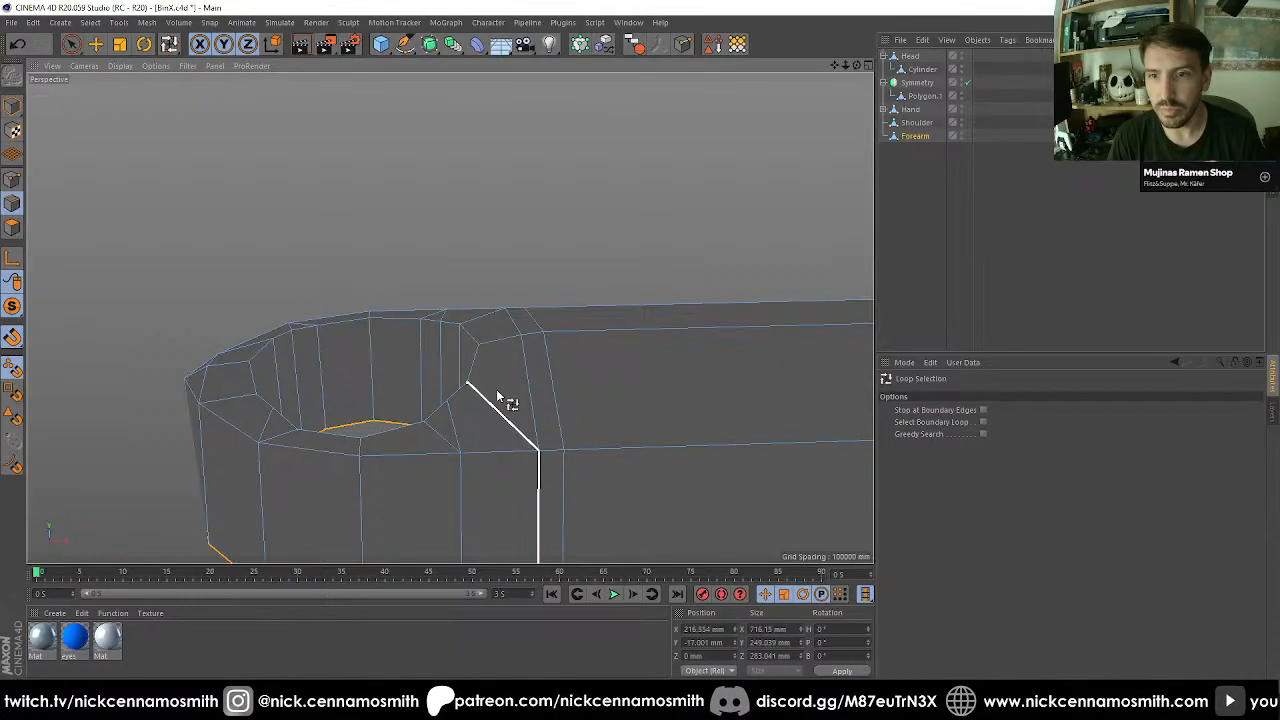
shift+click(480, 359)
scroll(465, 352, down, 8)
alt+middle_drag(680, 338, 542, 288)
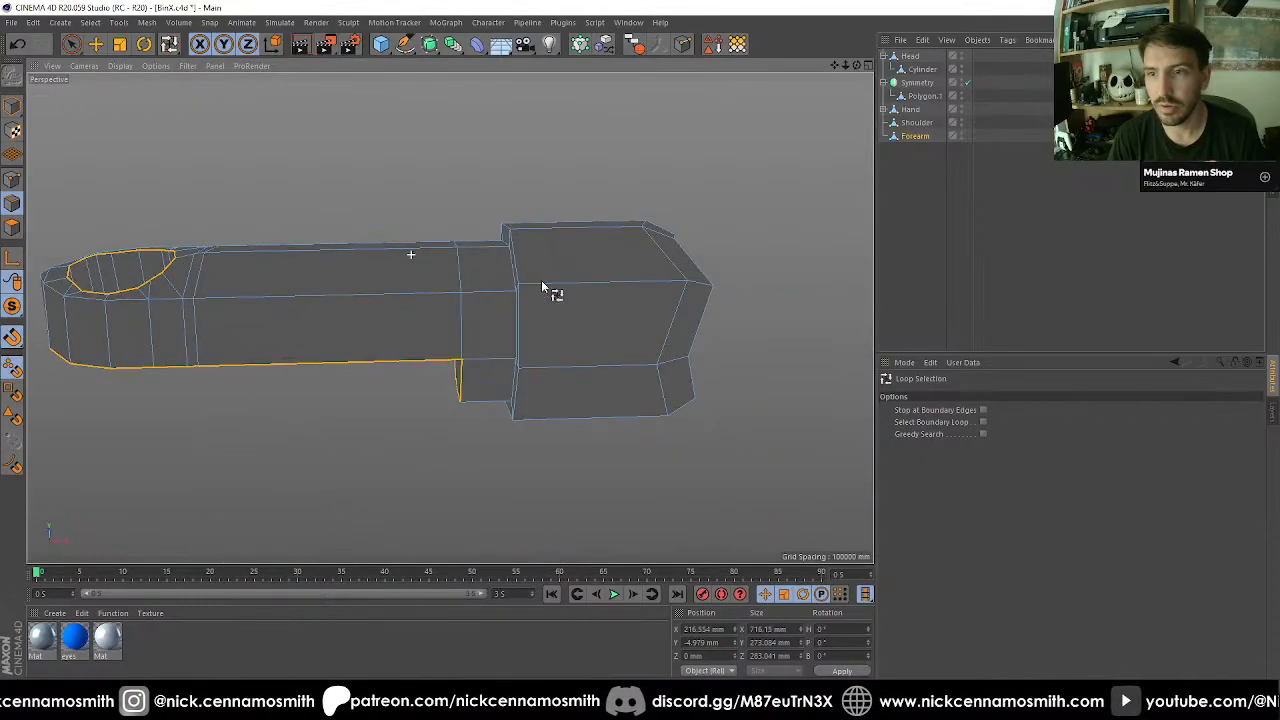
alt+drag(542, 288, 466, 363)
Bevel the selected arm outline and elbow hole edges of the Forearm by 10 mm.
text(ms)
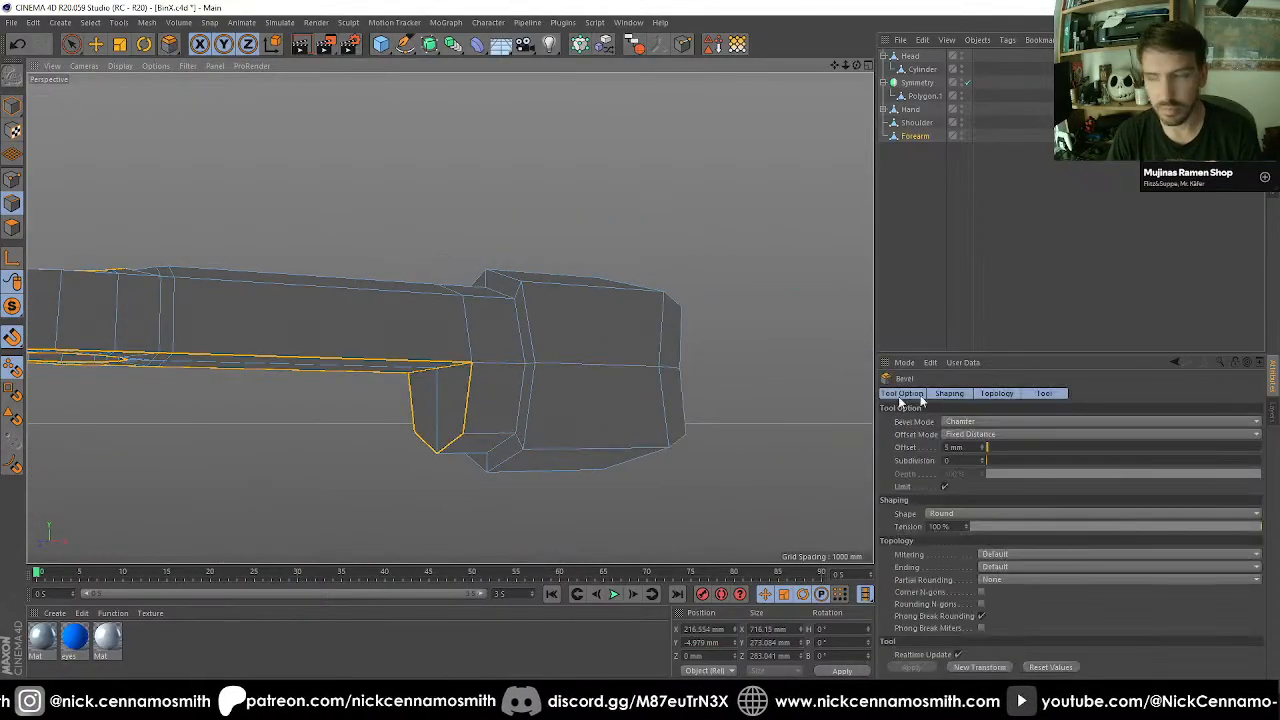
text(10)
key(Return)
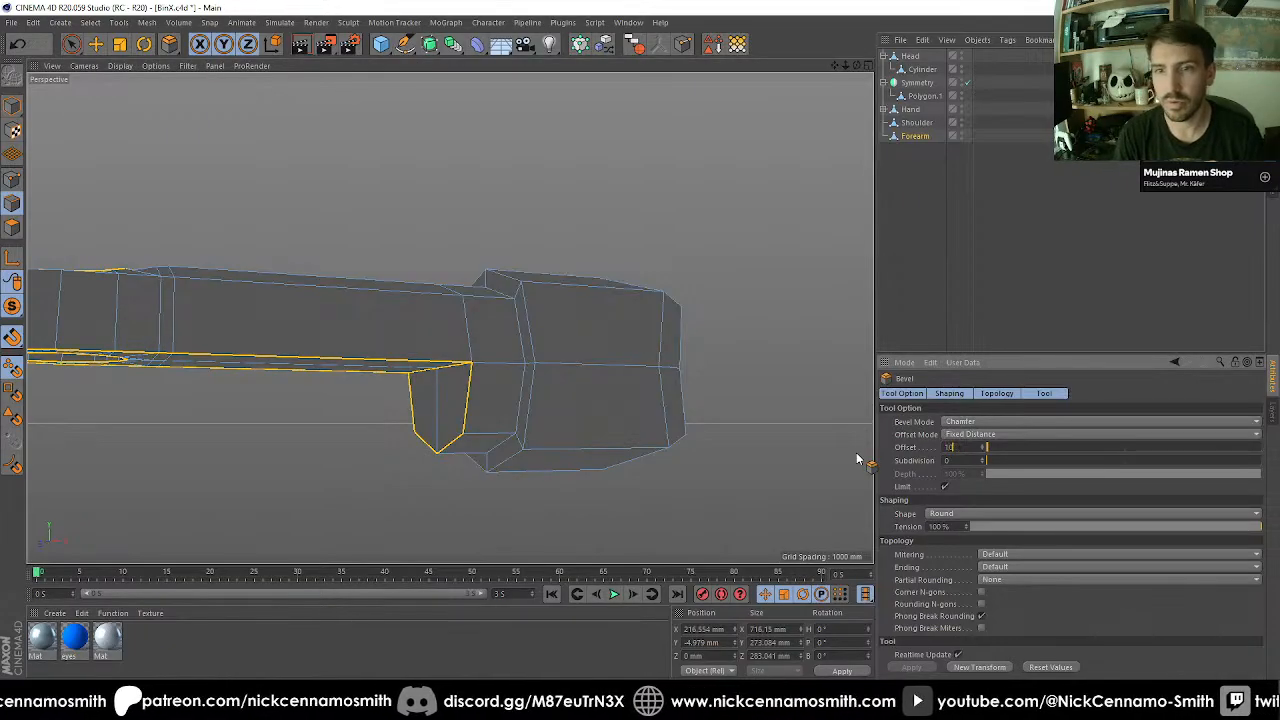
Loop-select the edge around the thick body's end facing the thin arm on the Forearm and bevel it by 5 mm.
alt+drag(856, 452, 480, 217)
alt+middle_drag(570, 294, 397, 297)
scroll(407, 243, up, 5)
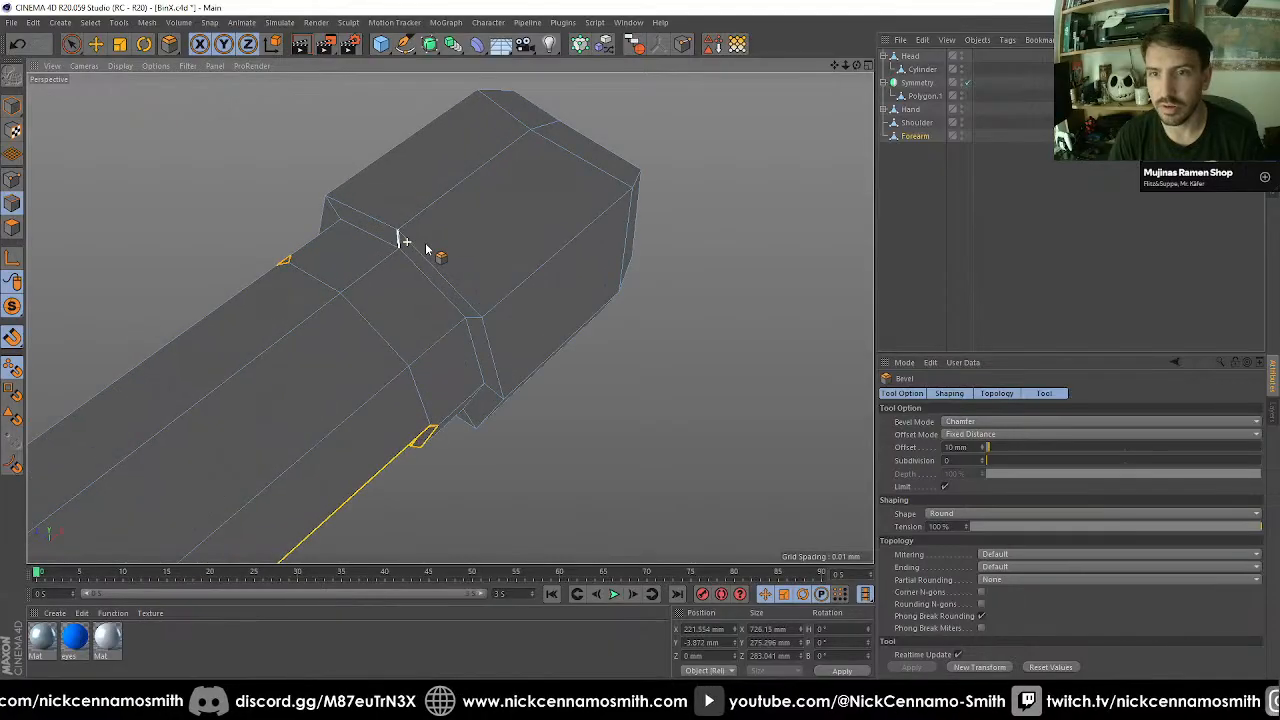
key(u)
key(l)
click(441, 259)
key(m)
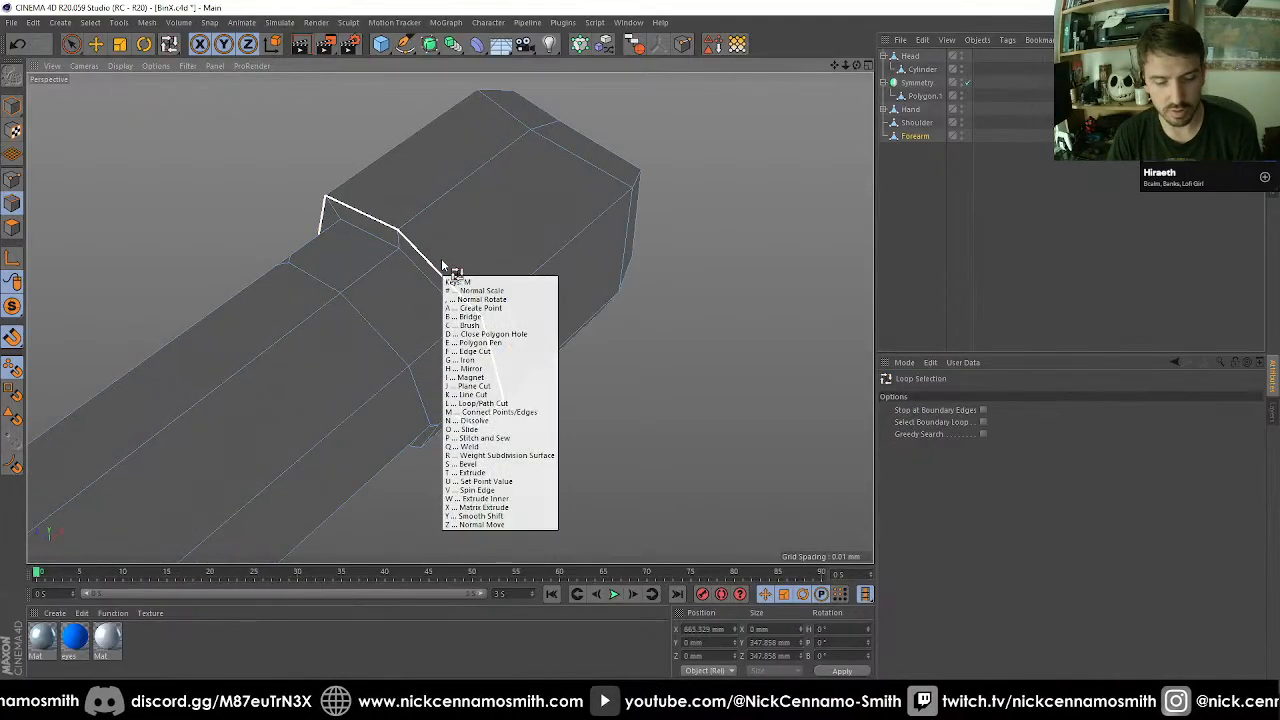
text(s5)
key(Return)
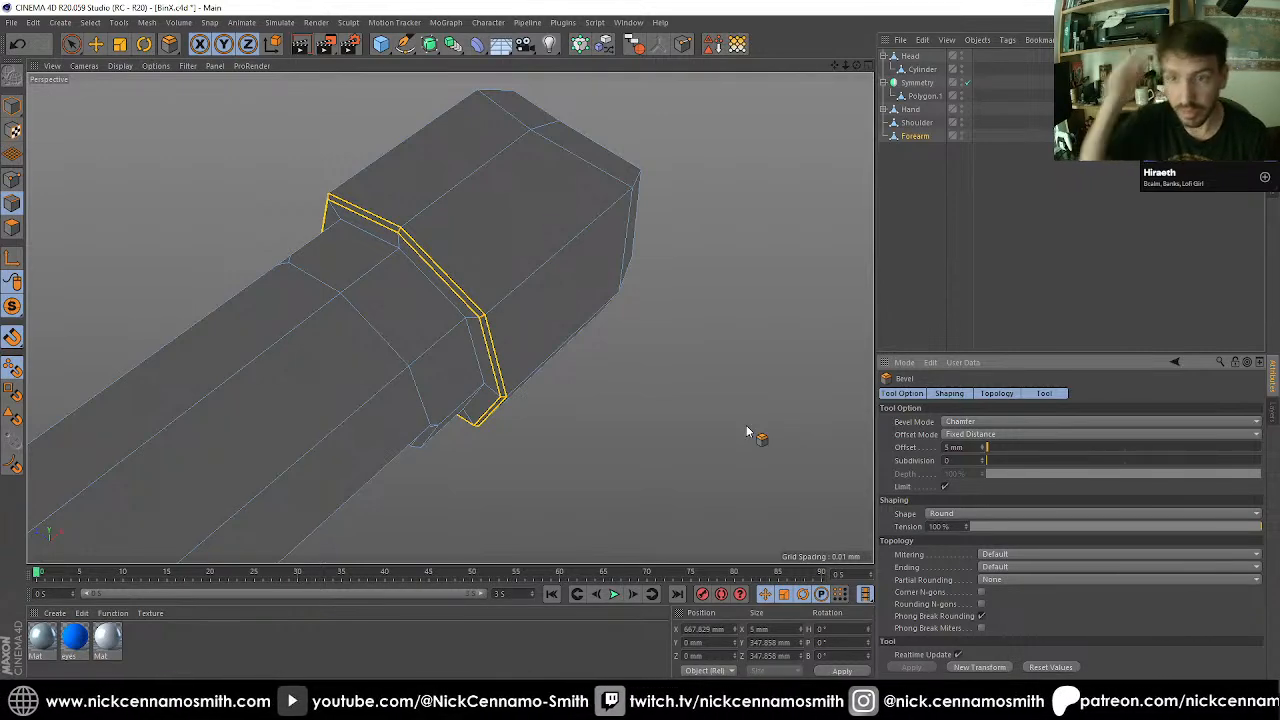
Close the polygon hole at the open end of the Forearm's thick body.
alt+drag(737, 397, 333, 195)
key(m)
key(d)
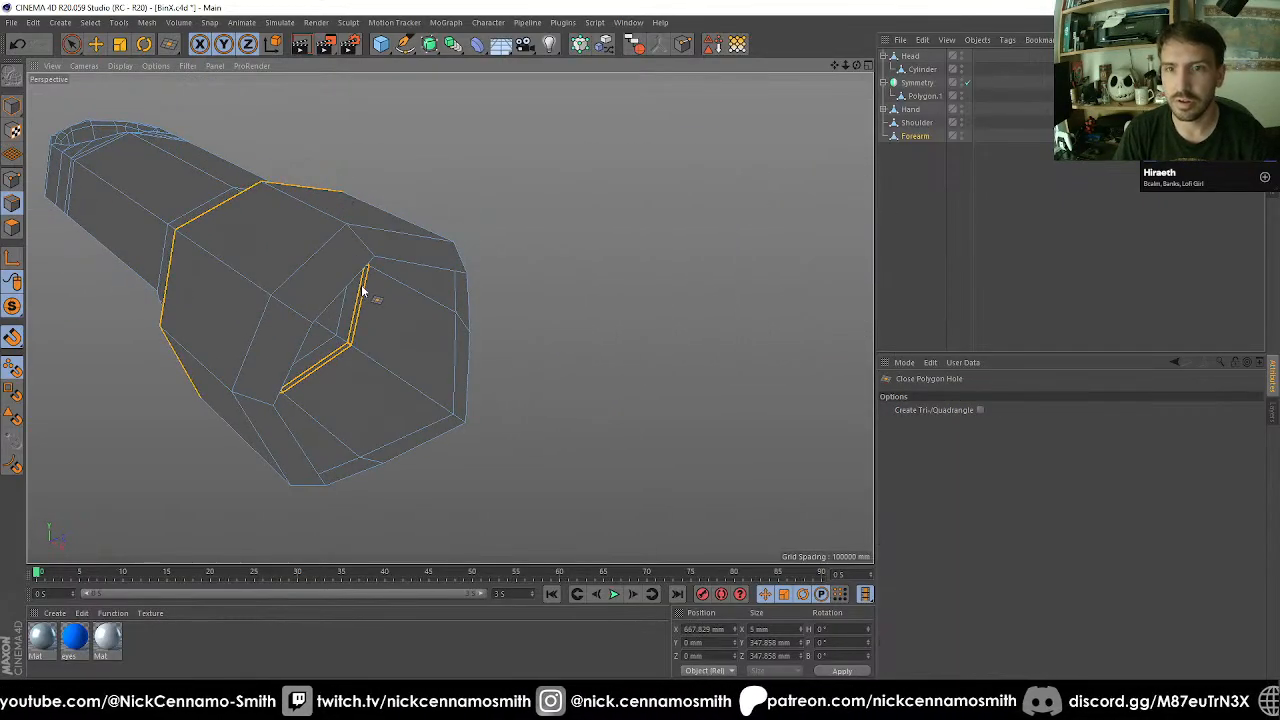
click(361, 284)
Divide the new end cap into quarters with the Polygon Pen by connecting its opposite corner points vertically and horizontally.
alt+drag(384, 325, 460, 411)
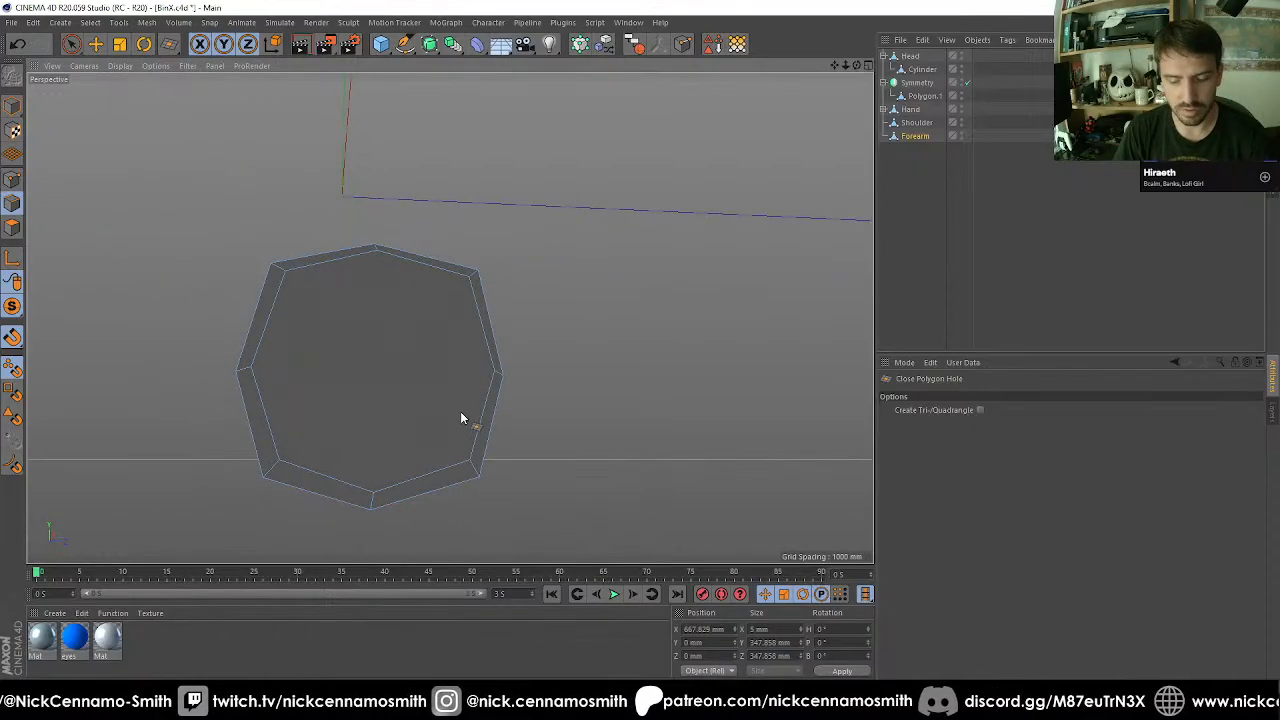
key(m)
key(e)
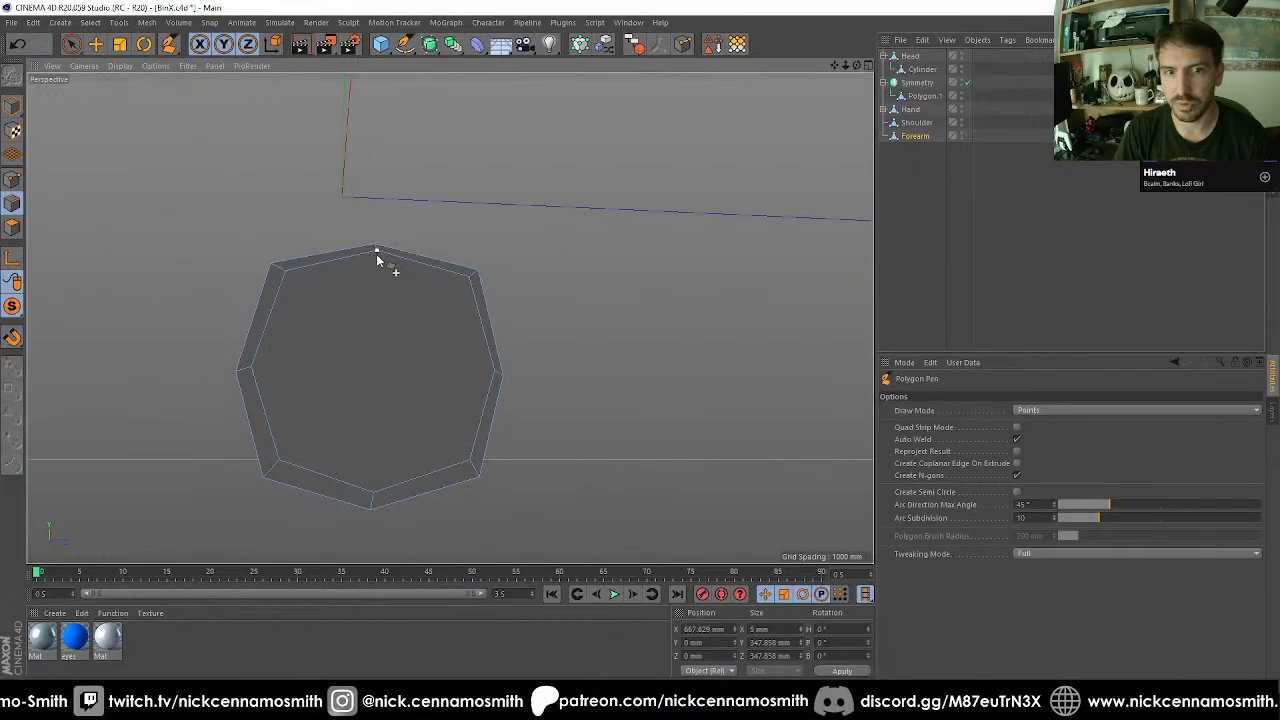
click(377, 256)
alt+drag(359, 394, 416, 335)
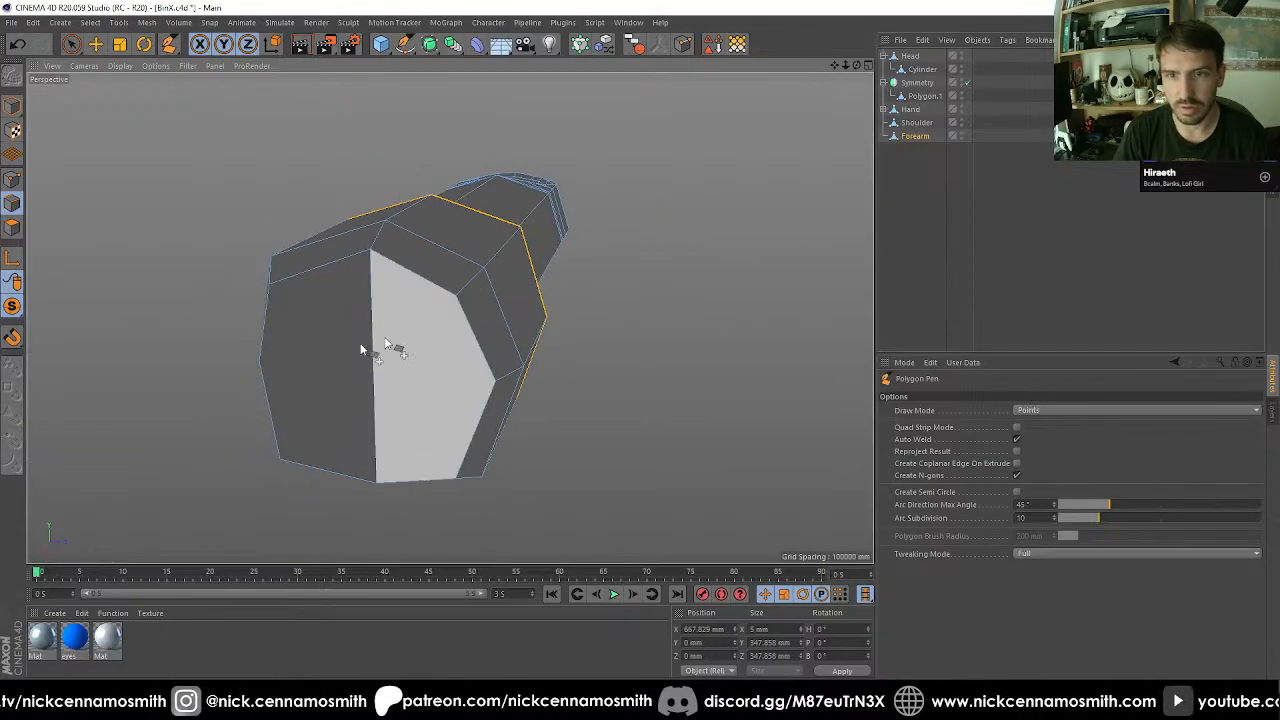
click(262, 363)
click(495, 384)
alt+drag(447, 388, 370, 400)
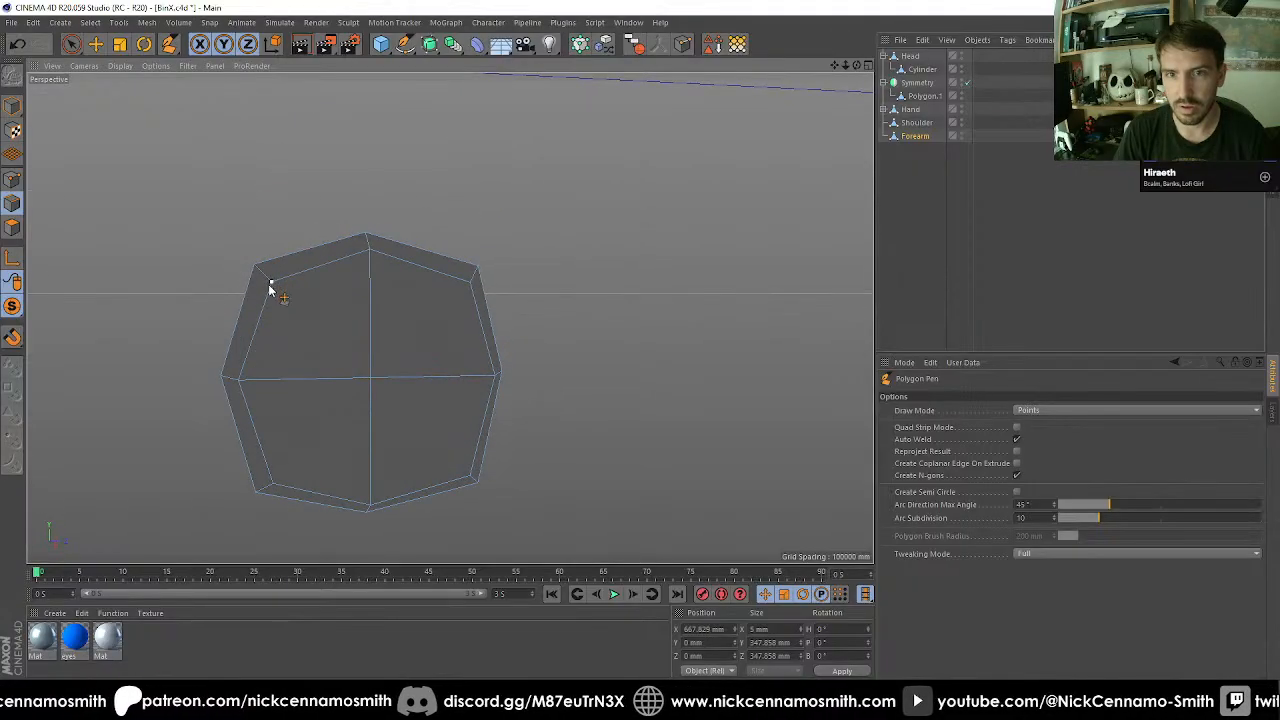
Connect the remaining four corners of the end cap to its centre point with diagonal edges.
click(270, 284)
click(370, 378)
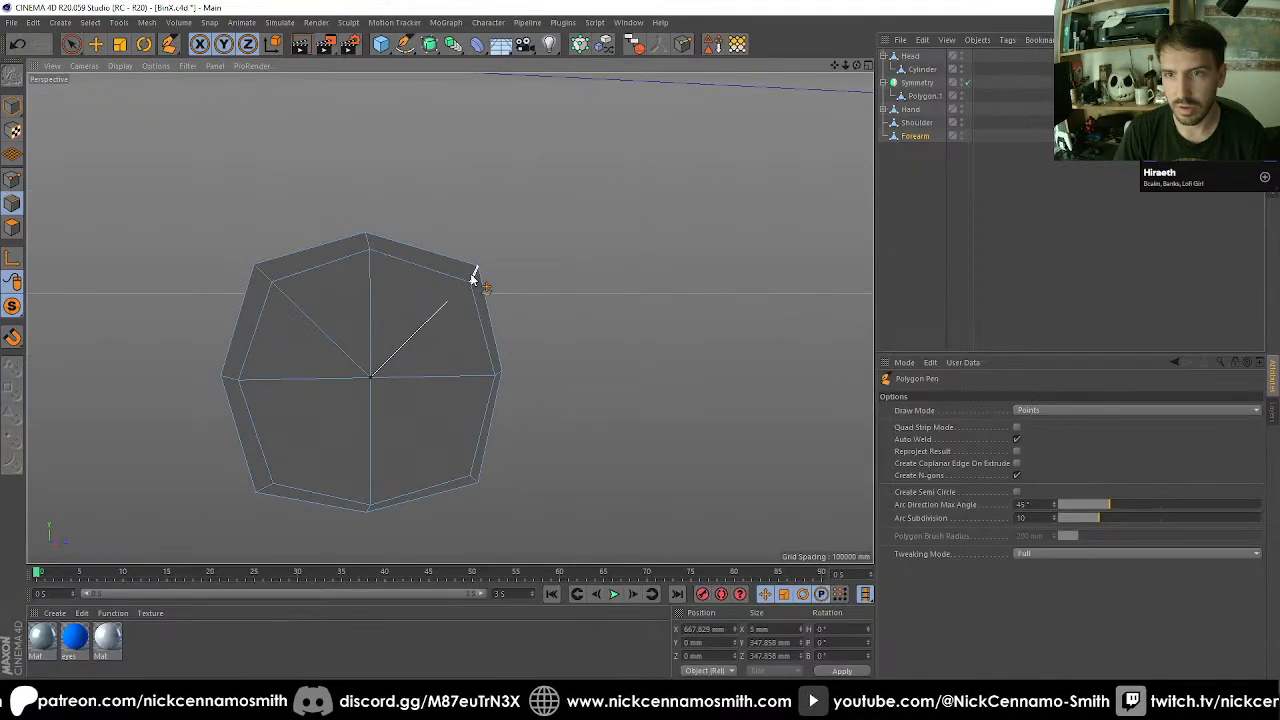
click(470, 284)
click(371, 379)
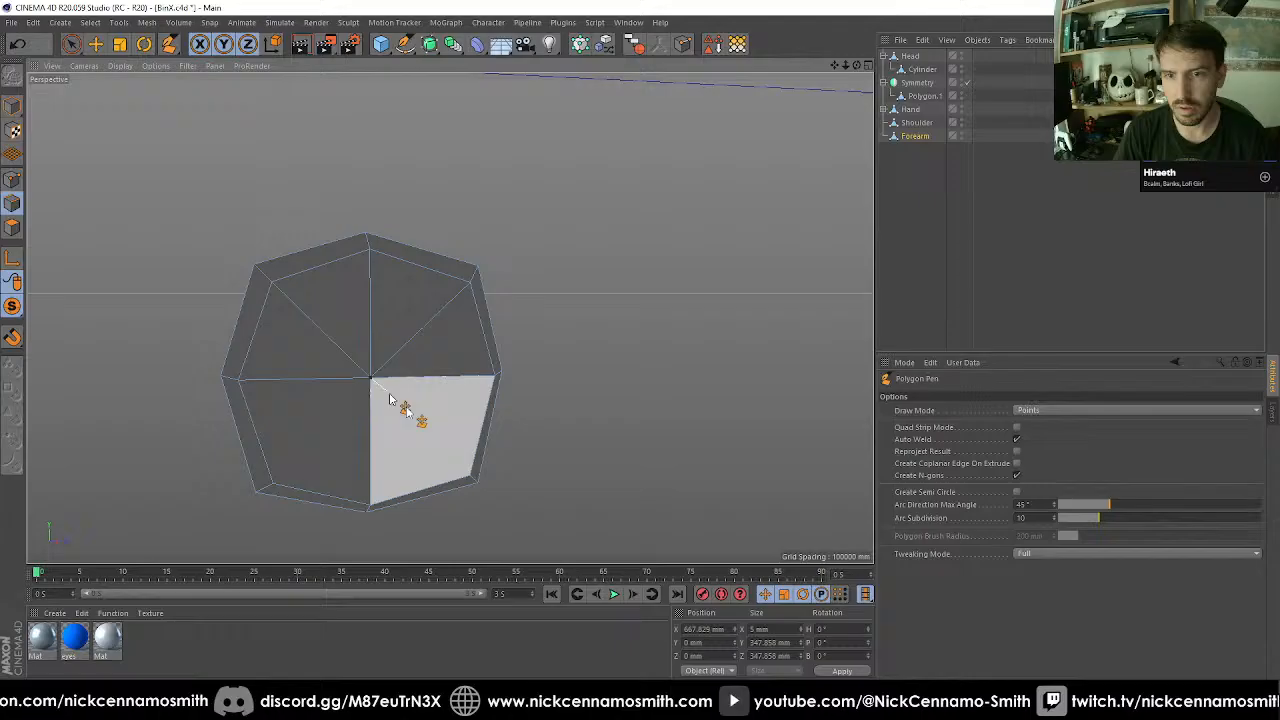
click(469, 478)
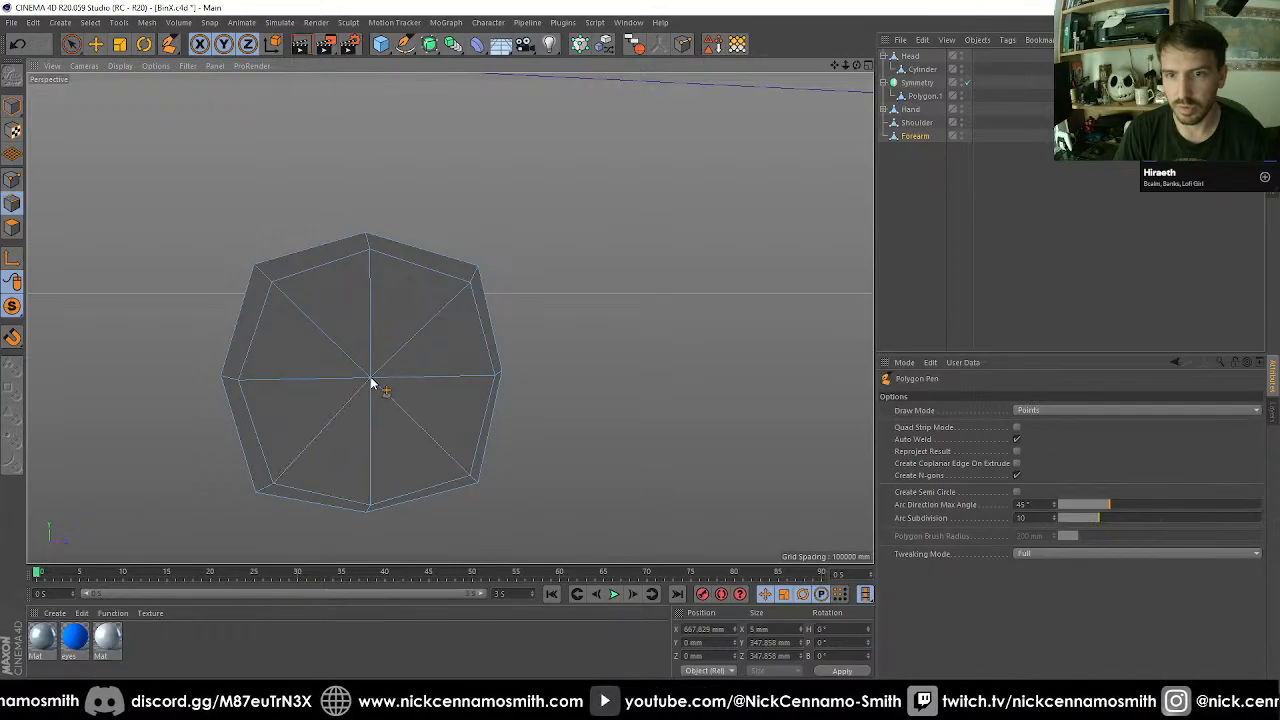
Select the end cap's centre point and examine its position.
key(space)
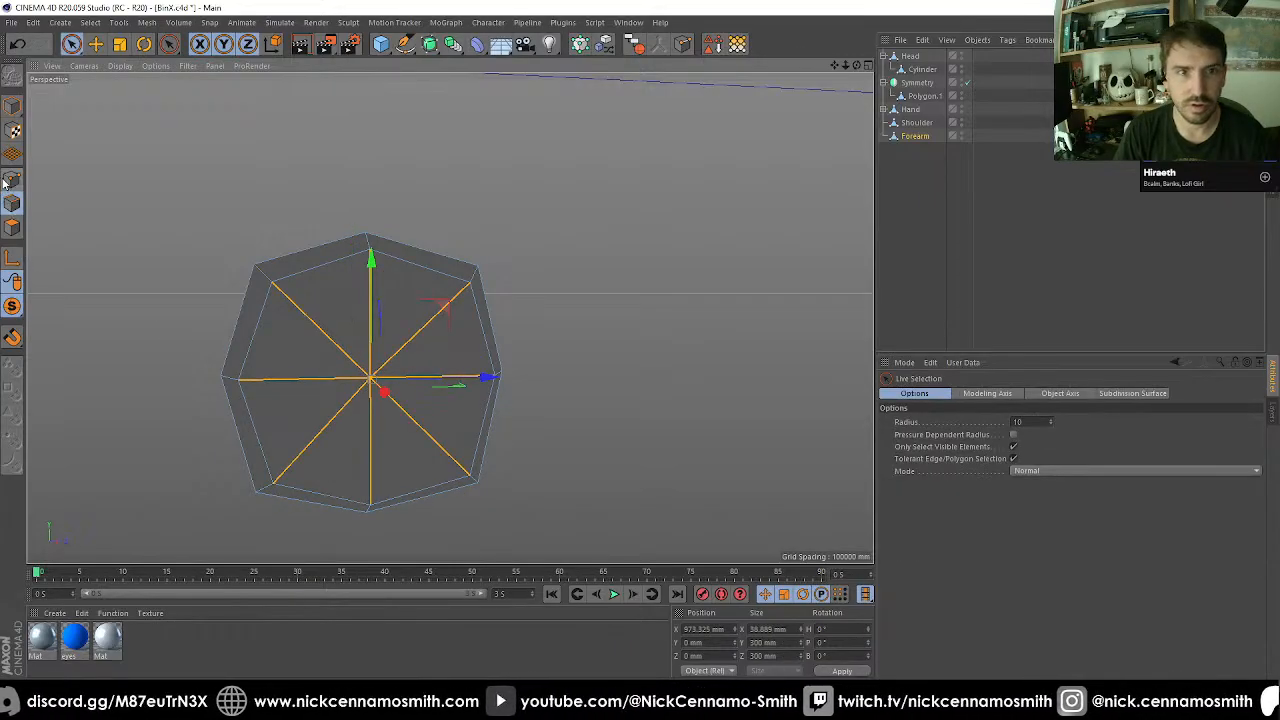
click(12, 180)
click(380, 378)
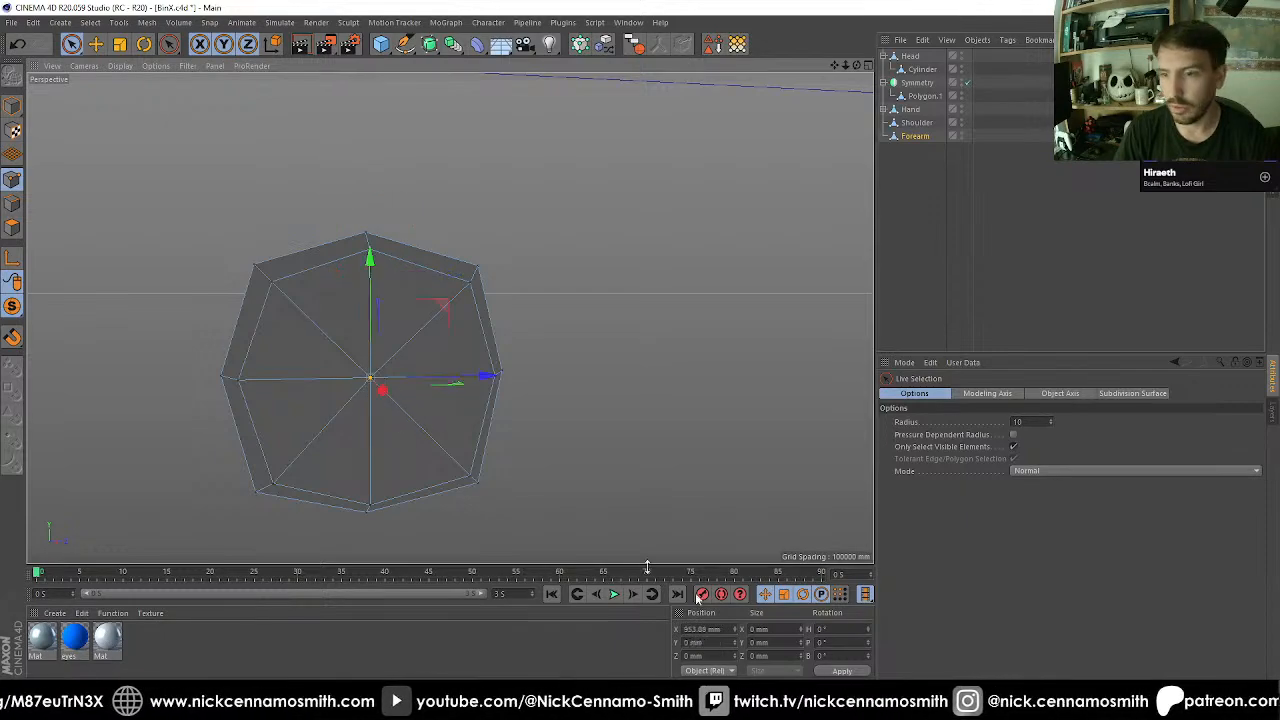
alt+drag(420, 460, 435, 284)
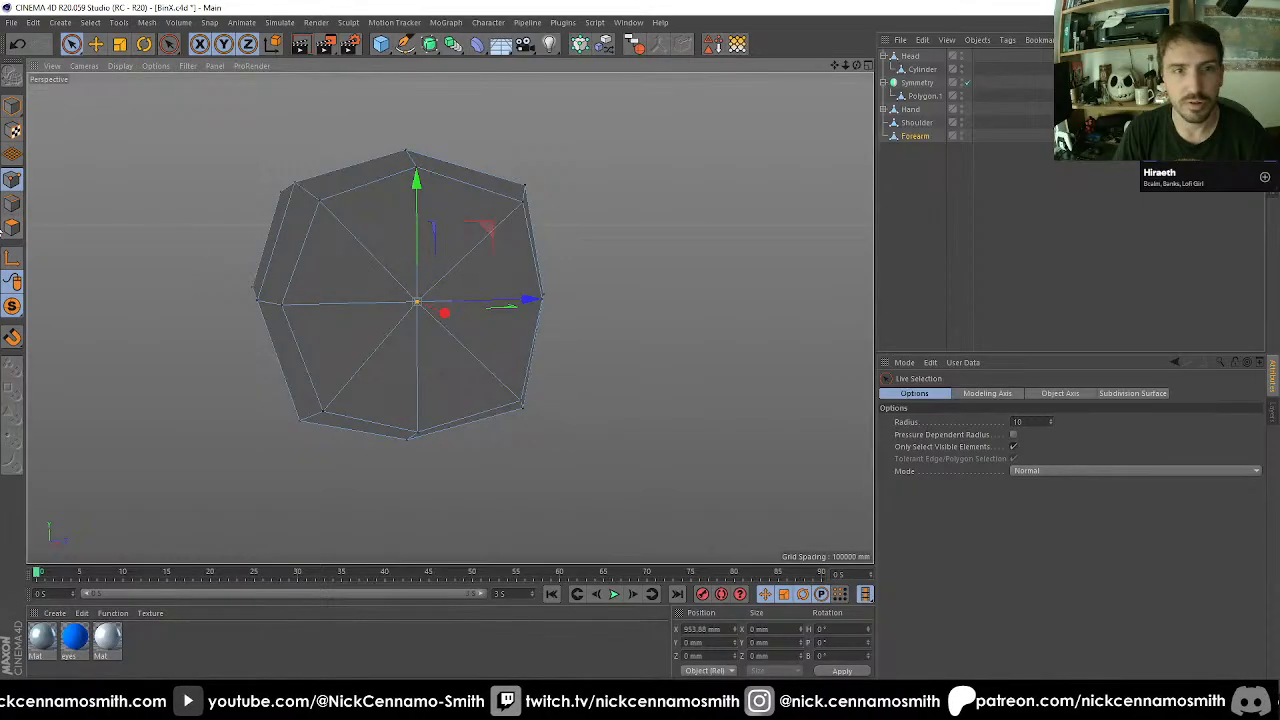
Select all the end cap's triangular polygons and inset them with Extrude Inner by about 18.7 mm.
click(14, 228)
click(417, 303)
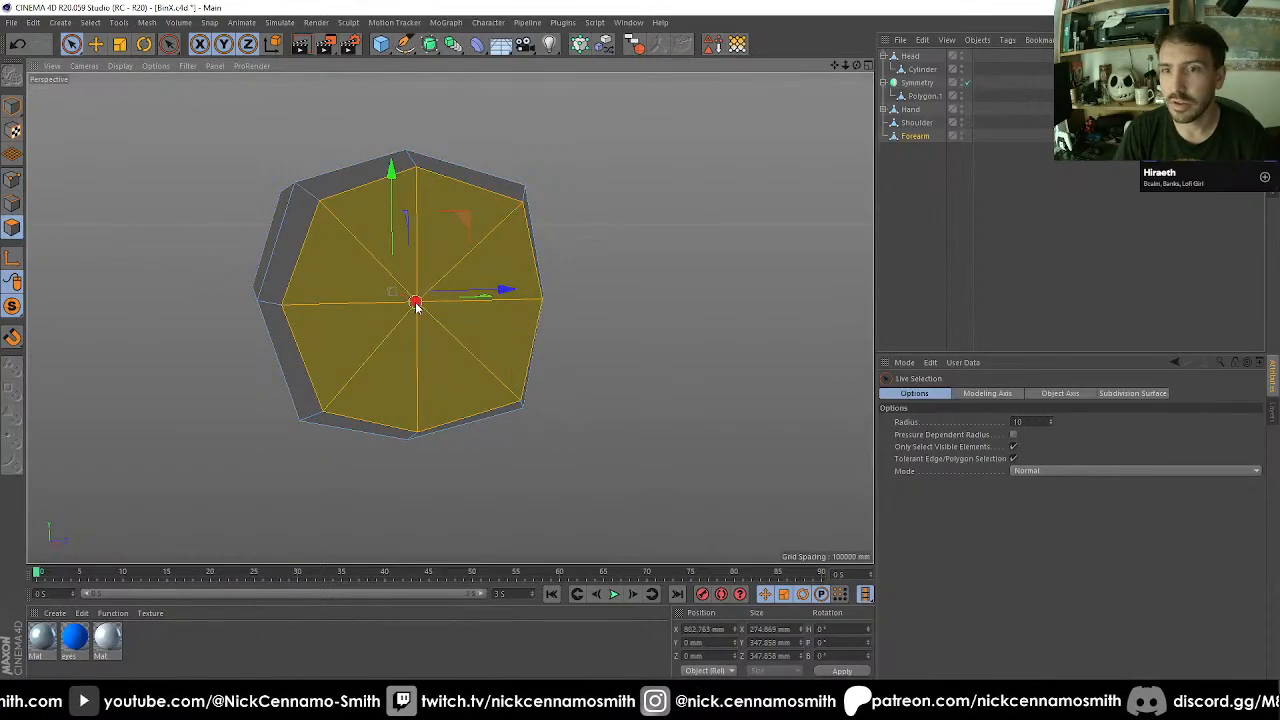
key(i)
drag(667, 328, 677, 280)
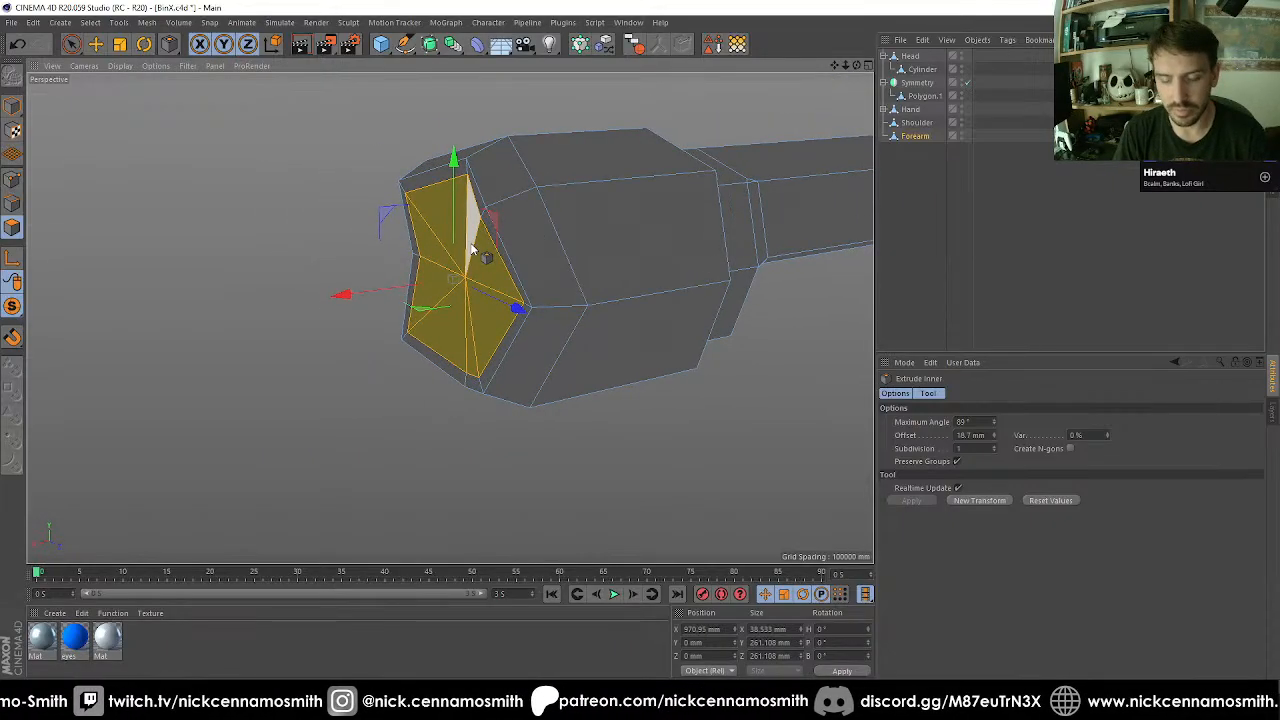
Extrude the end cap's inset polygons with a 0 mm offset and move them inward along X to about 874.4 mm.
key(d)
drag(711, 396, 595, 367)
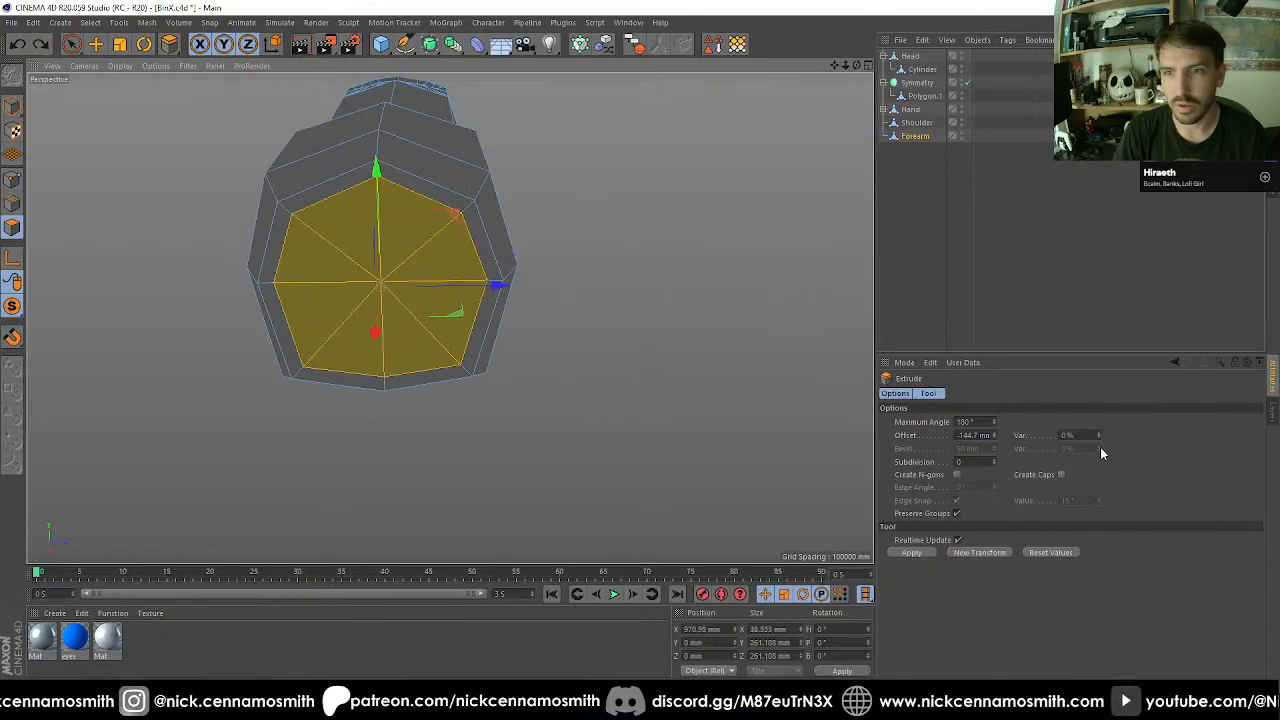
click(975, 436)
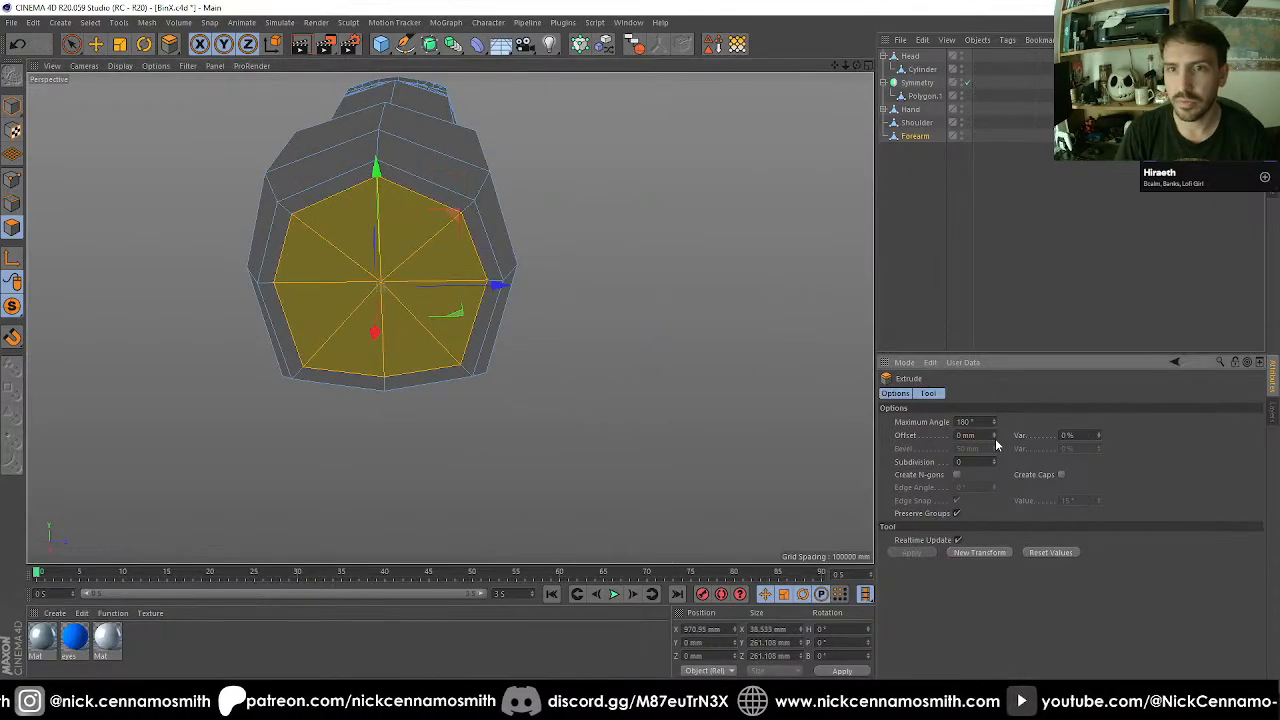
alt+drag(443, 340, 614, 337)
key(e)
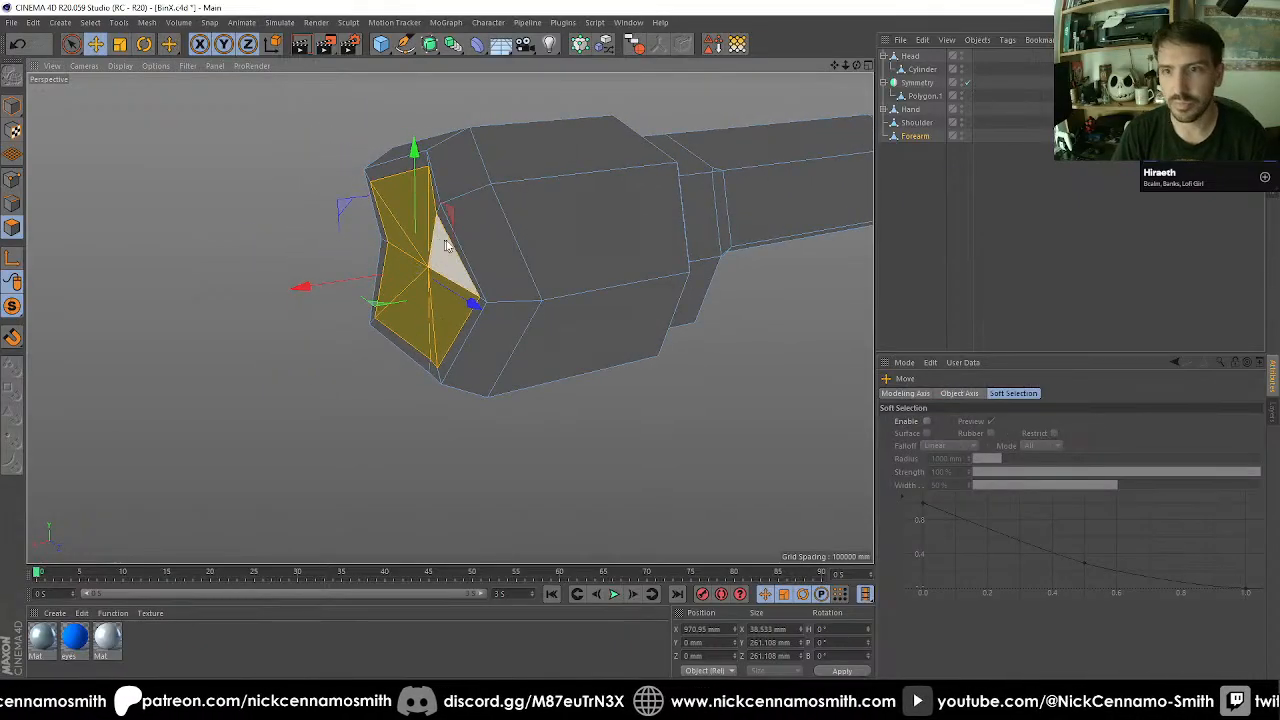
drag(308, 287, 379, 280)
alt+drag(480, 271, 309, 271)
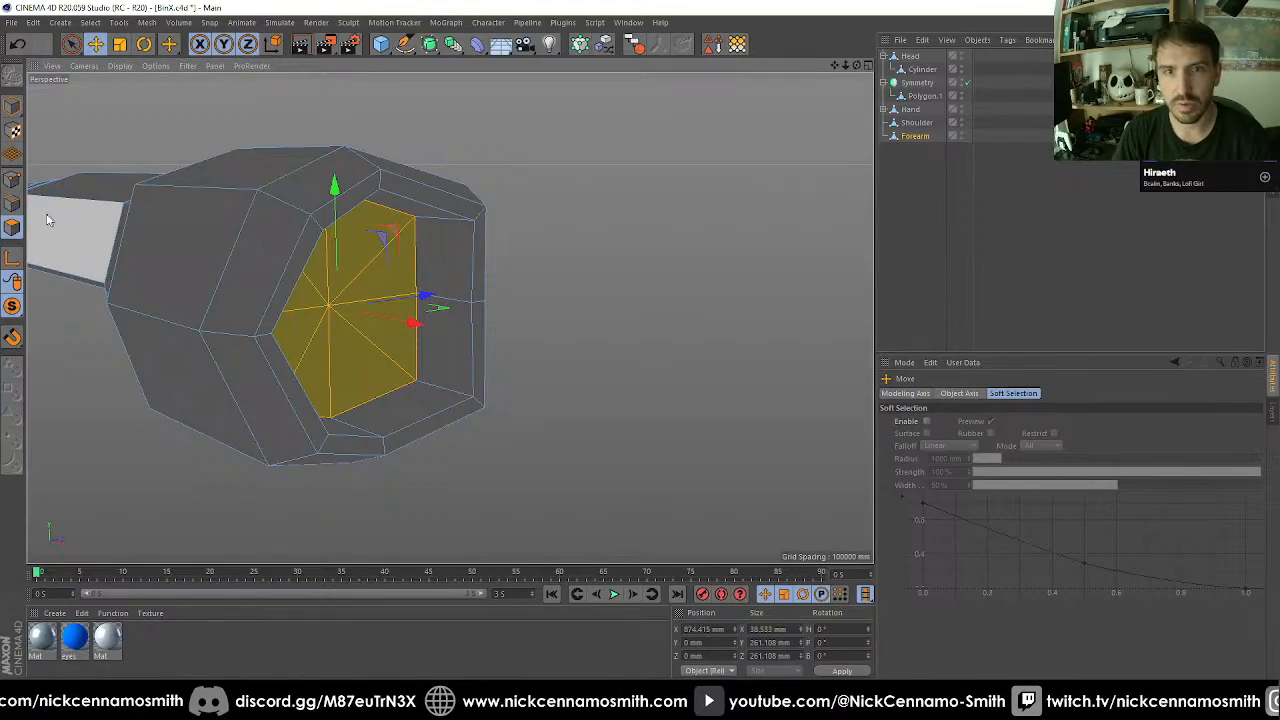
Select the outer rim edge loop of the forearm's recessed end and scale it uniformly to 330 mm across.
click(13, 203)
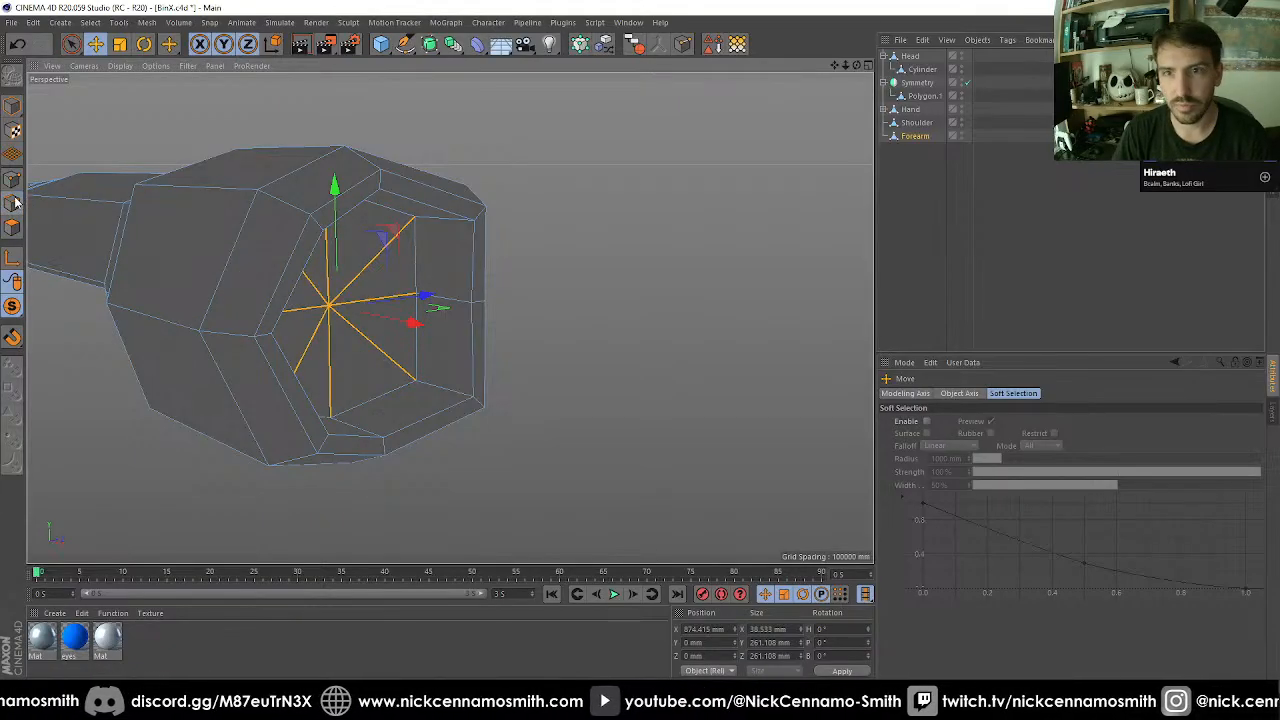
key(u)
key(l)
click(437, 205)
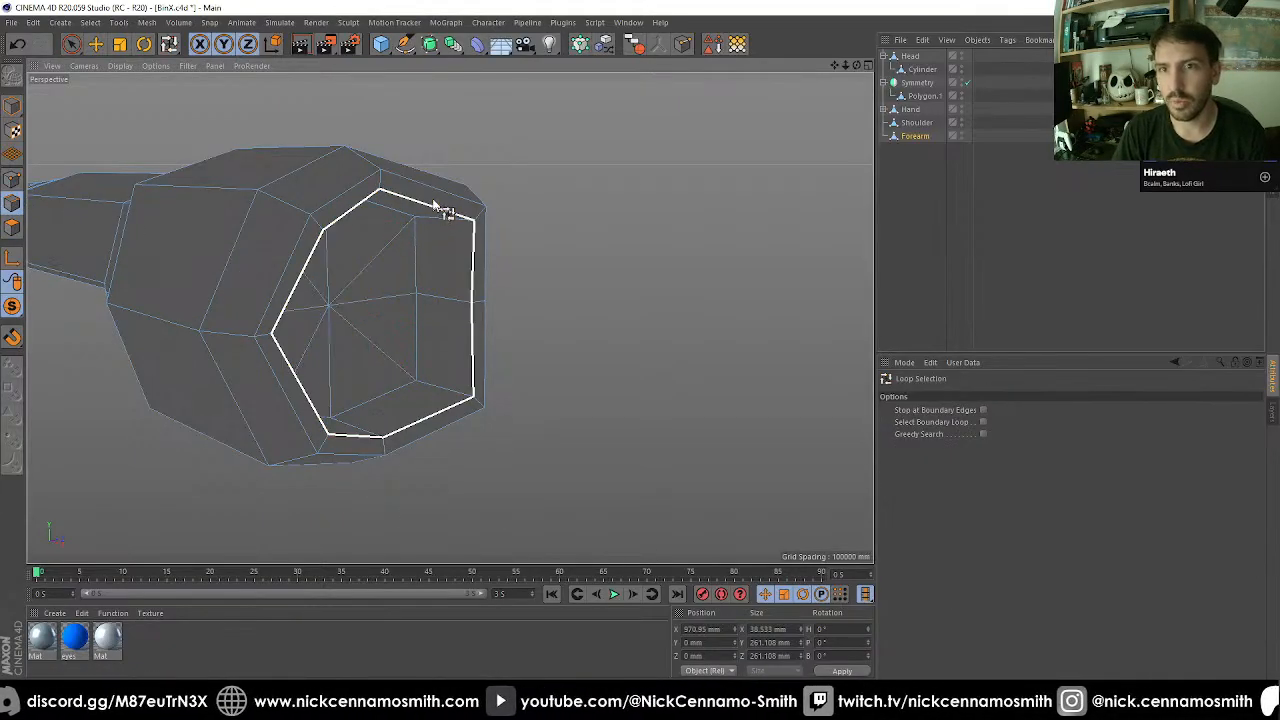
shift+click(444, 196)
alt+drag(428, 199, 480, 209)
click(448, 205)
key(t)
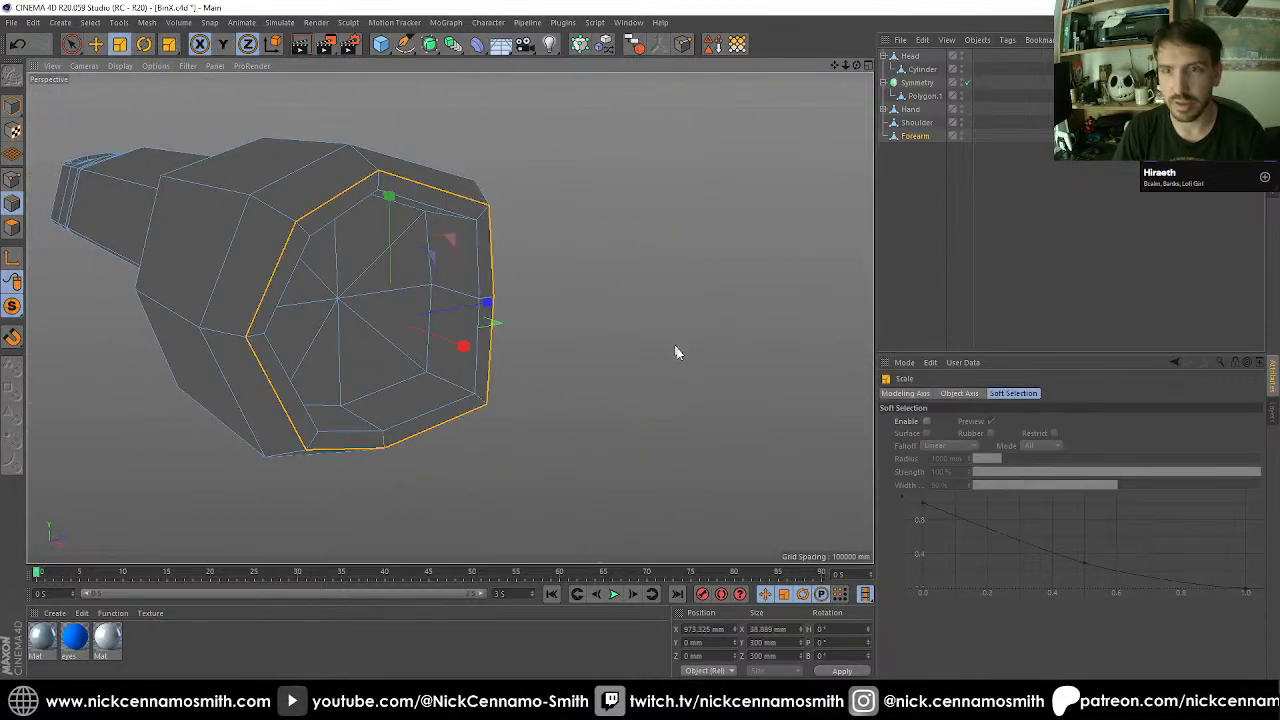
drag(677, 351, 727, 333)
key(ctrl+z)
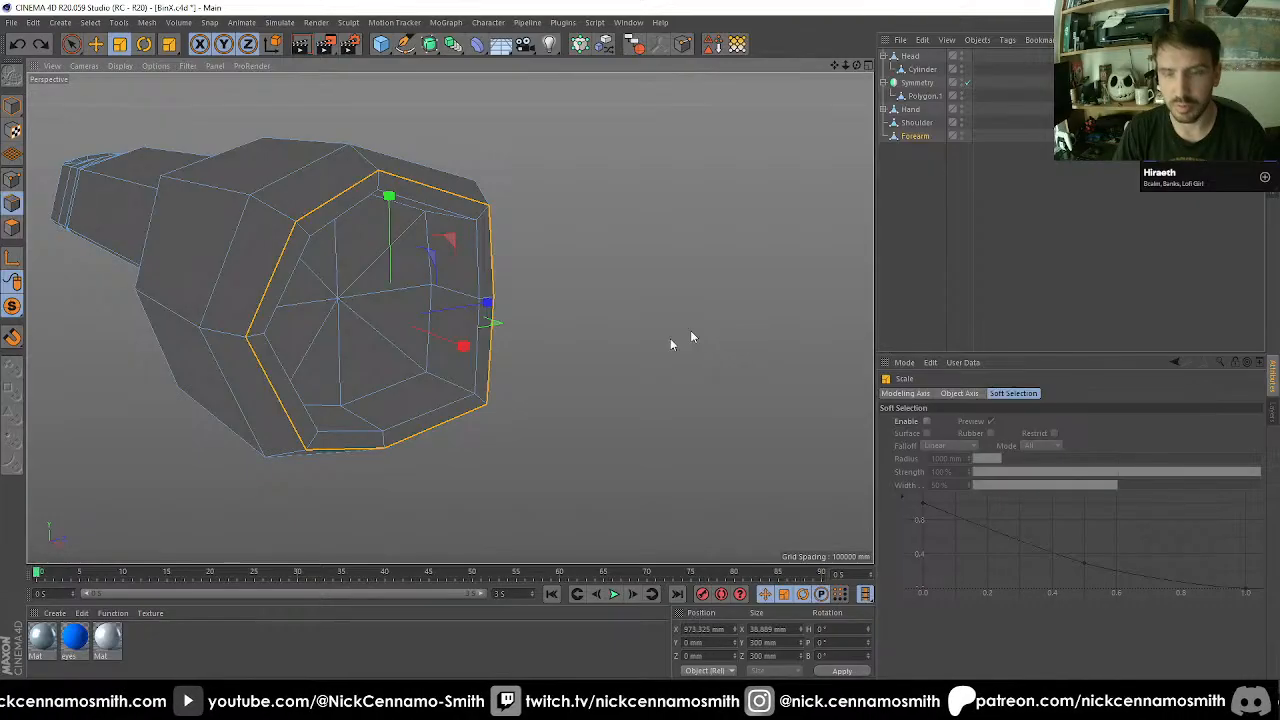
key(ctrl+y)
mouse_move(637, 363)
alt+mouse_down()
mouse_move(563, 311)
mouse_move(643, 355)
alt+mouse_up()
alt+drag(445, 222, 417, 230)
Add the inner rim's edge loop to the selection and bevel both loops with a 10 mm offset.
key(u)
key(l)
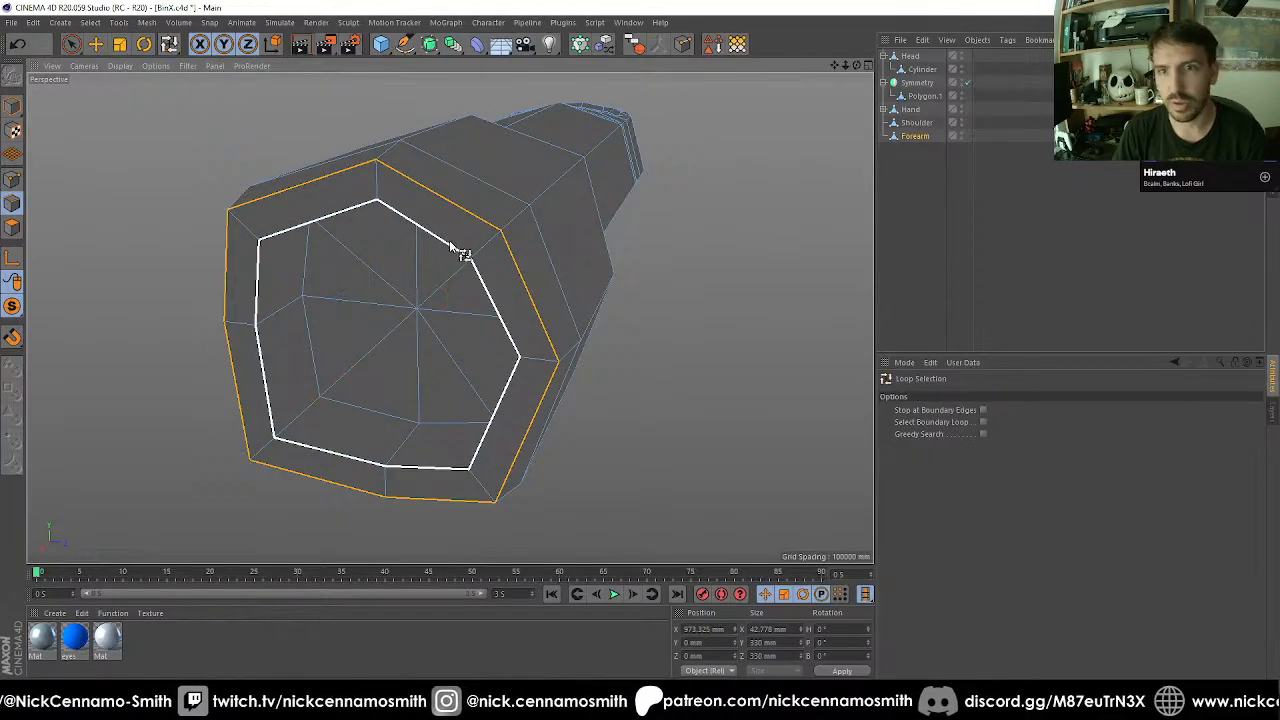
shift+click(450, 247)
key(m)
key(s)
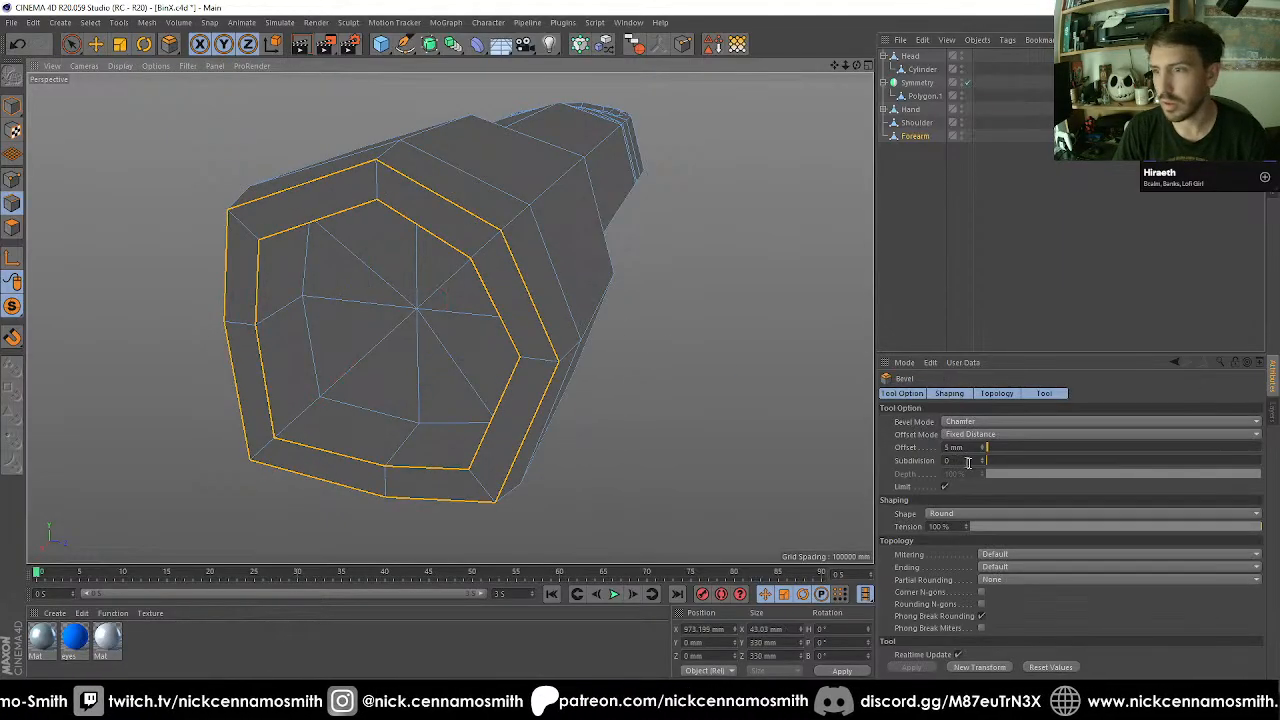
click(973, 447)
drag(973, 447, 738, 436)
key(Return)
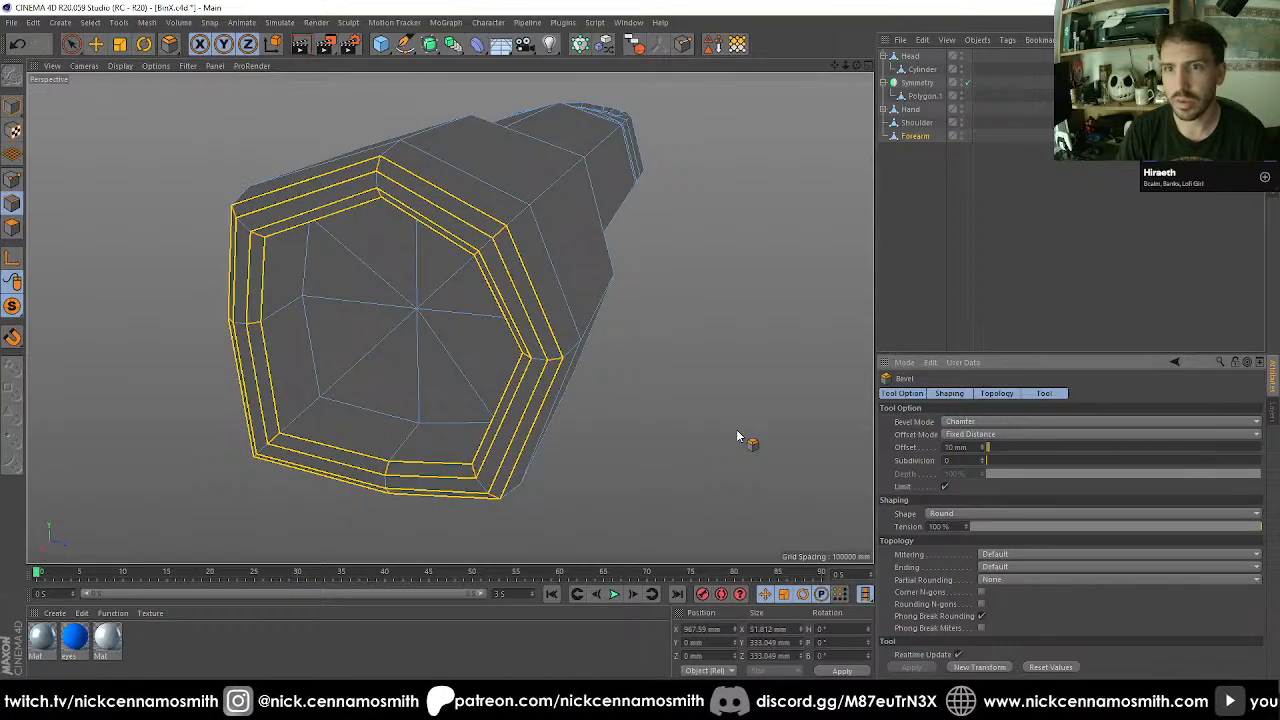
Examine the whole forearm from several sides and its fit with the rest of the arm.
alt+drag(585, 268, 507, 305)
scroll(507, 305, down, 3)
alt+middle_drag(311, 311, 569, 283)
scroll(569, 283, down, 3)
alt+drag(569, 285, 526, 188)
scroll(526, 188, down, 3)
alt+middle_drag(253, 213, 315, 234)
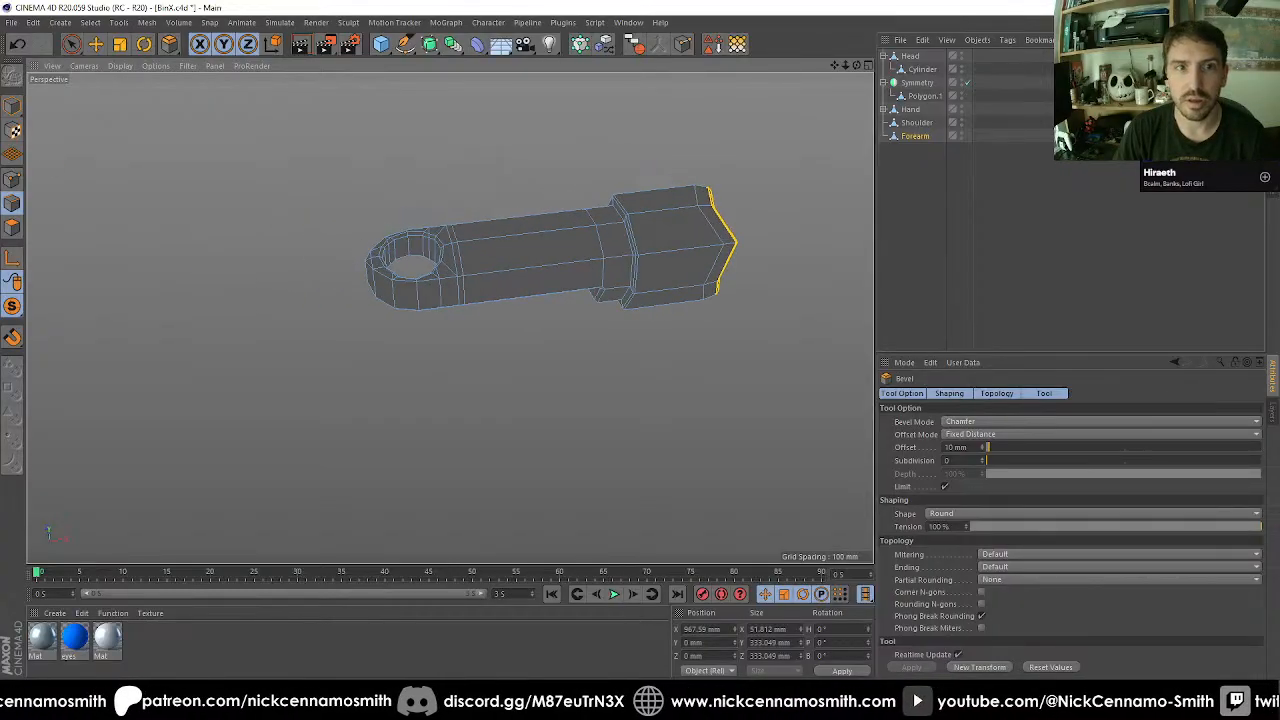
click(13, 108)
drag(12, 311, 65, 326)
scroll(407, 329, down, 3)
alt+drag(407, 329, 435, 292)
scroll(449, 286, up, 8)
Add a cylinder primitive to the scene for the elbow joint.
key(F2)
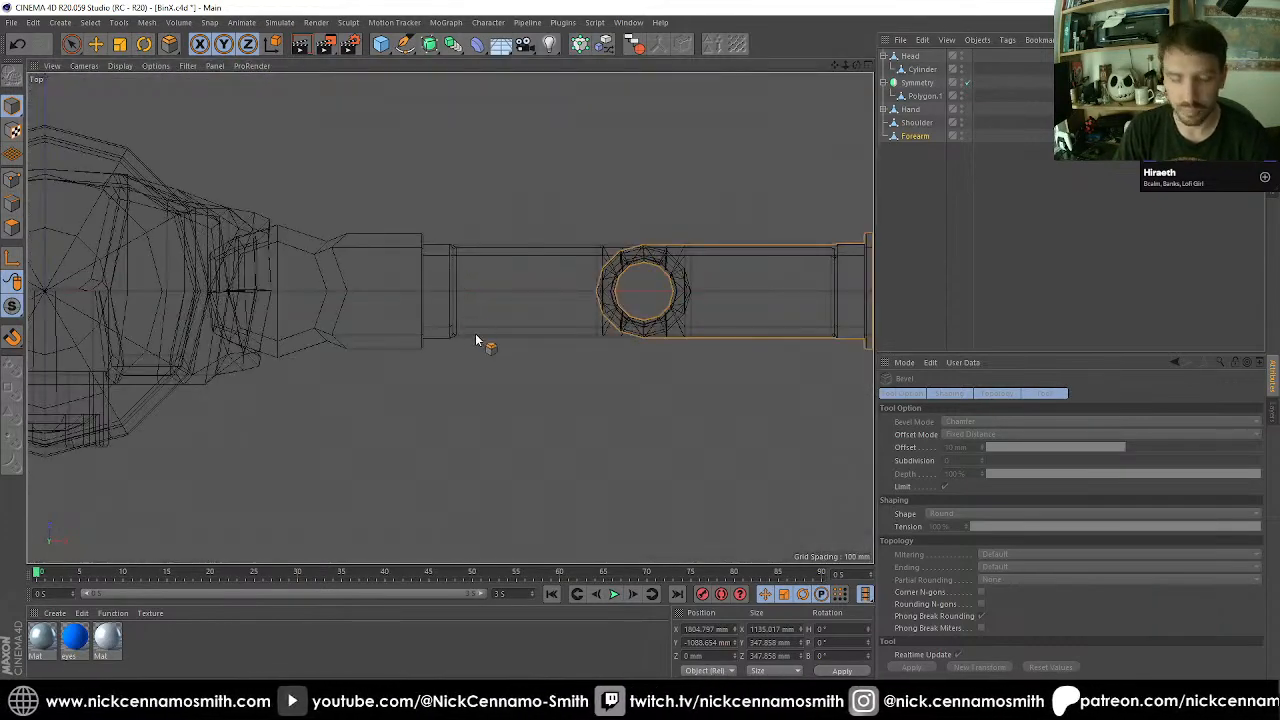
key(e)
click(925, 69)
scroll(683, 348, up, 6)
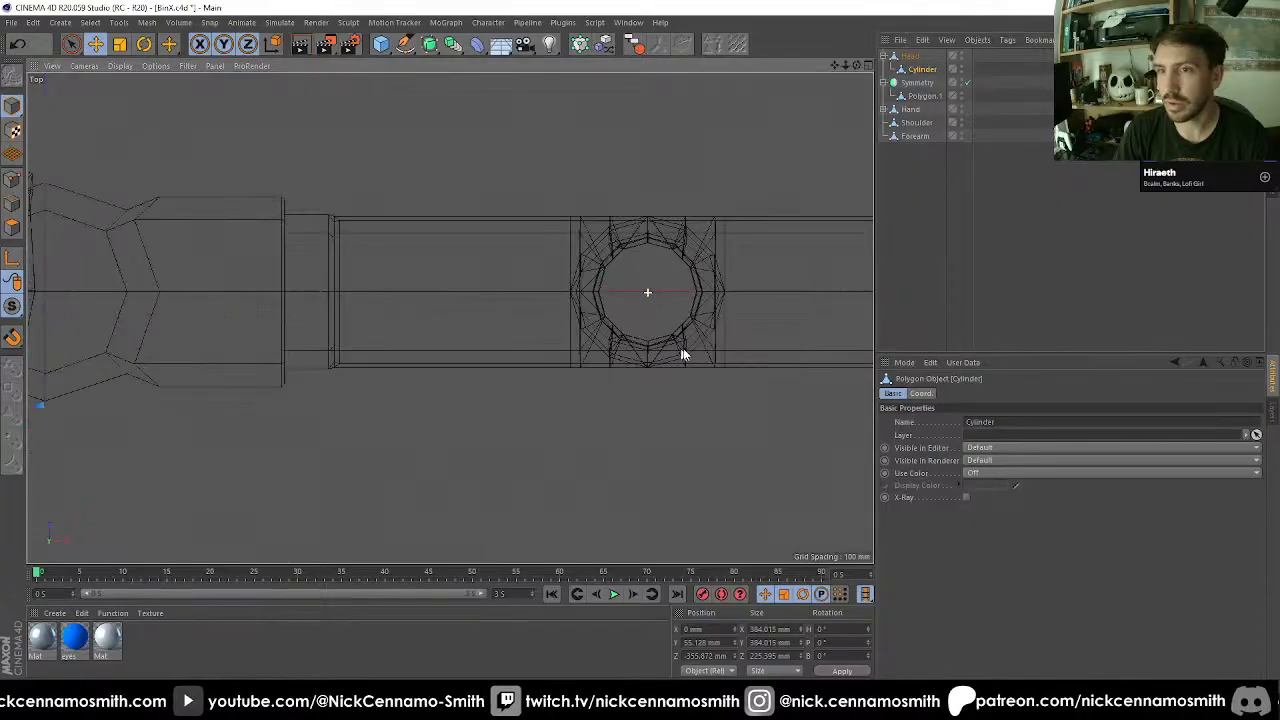
drag(381, 44, 634, 58)
click(904, 56)
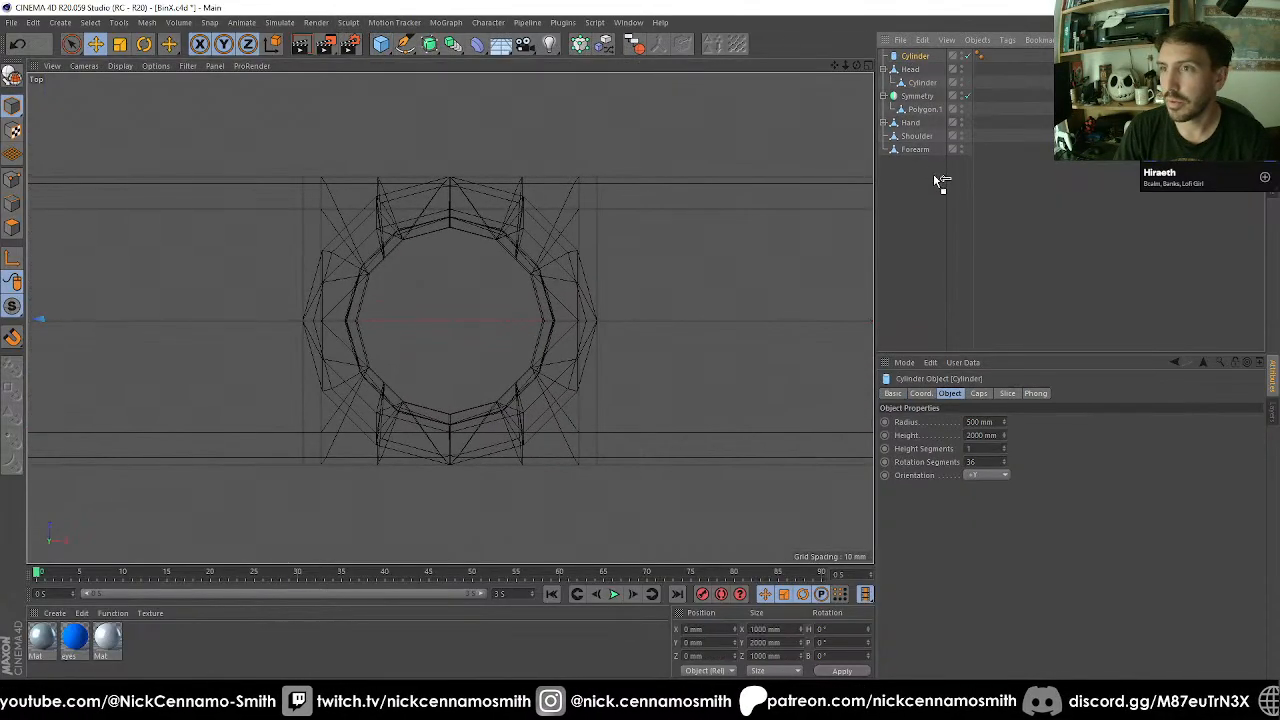
Make the new cylinder a child of the Forearm and set its X and Y positions to 0 mm.
drag(920, 148, 920, 149)
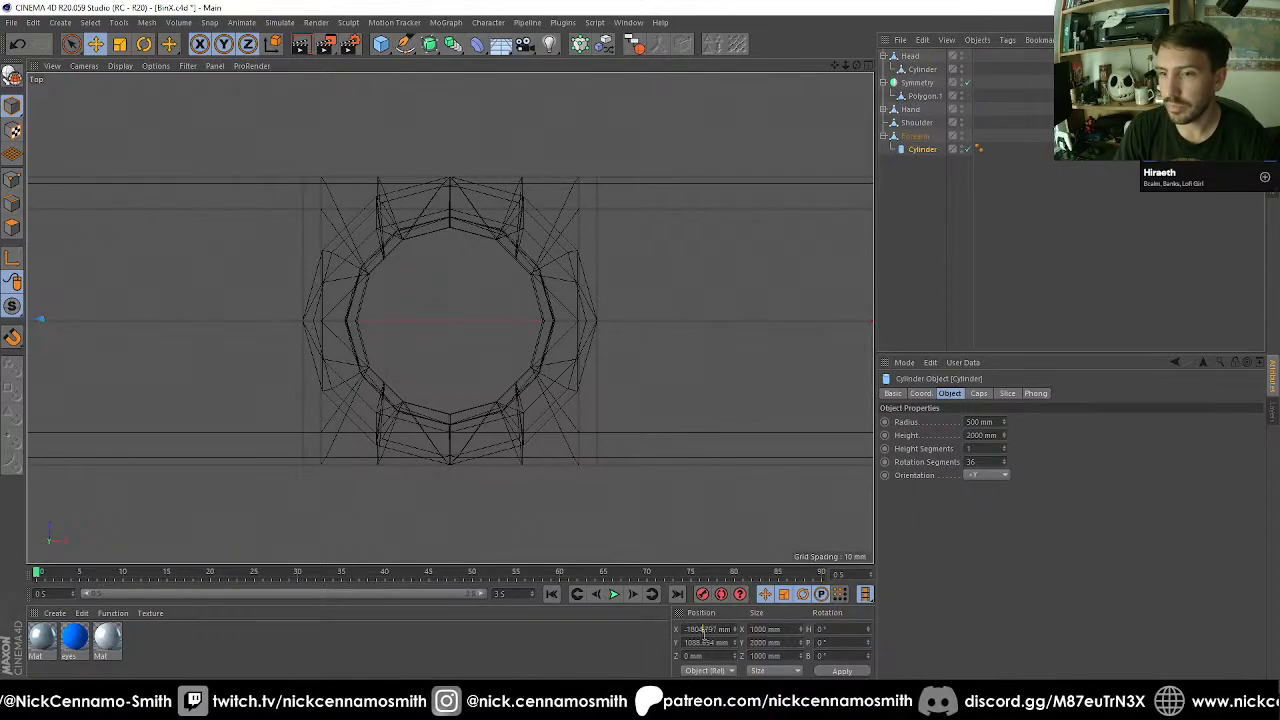
text(0)
key(Tab)
text(0)
key(Return)
Set the new cylinder's radius to 90 mm.
key(F1)
key(F3)
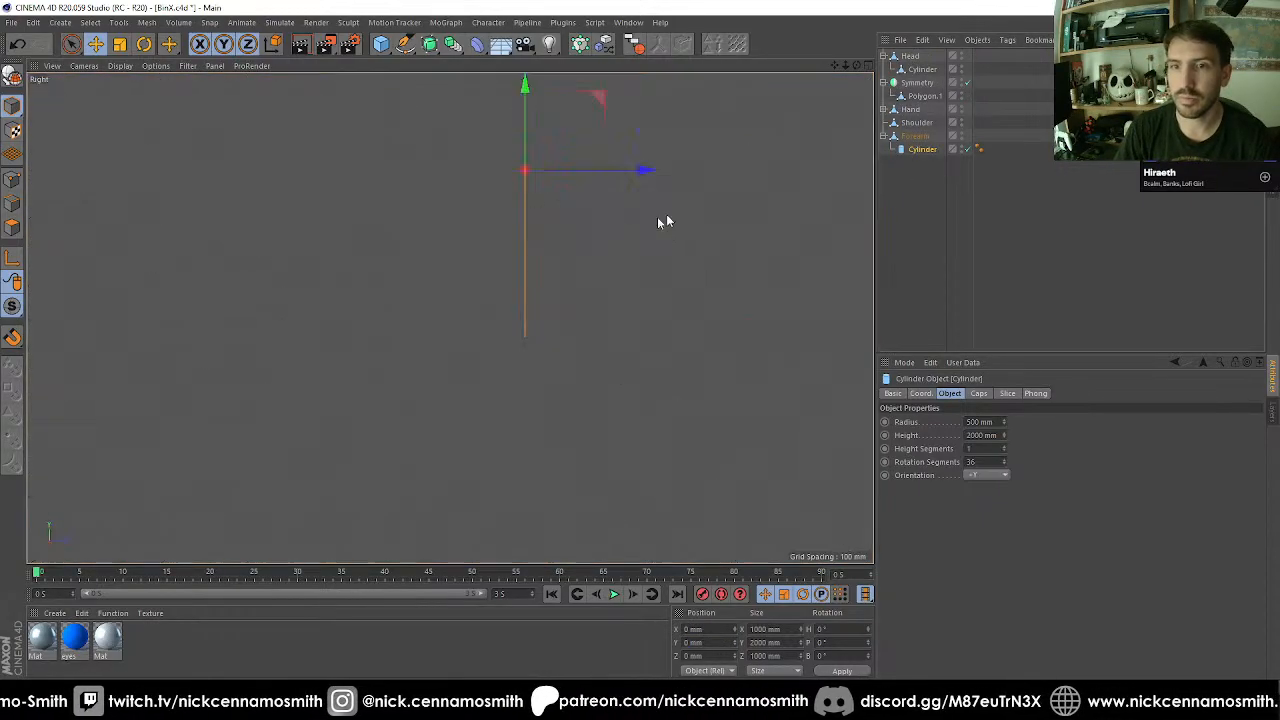
key(F4)
scroll(730, 195, up, 2)
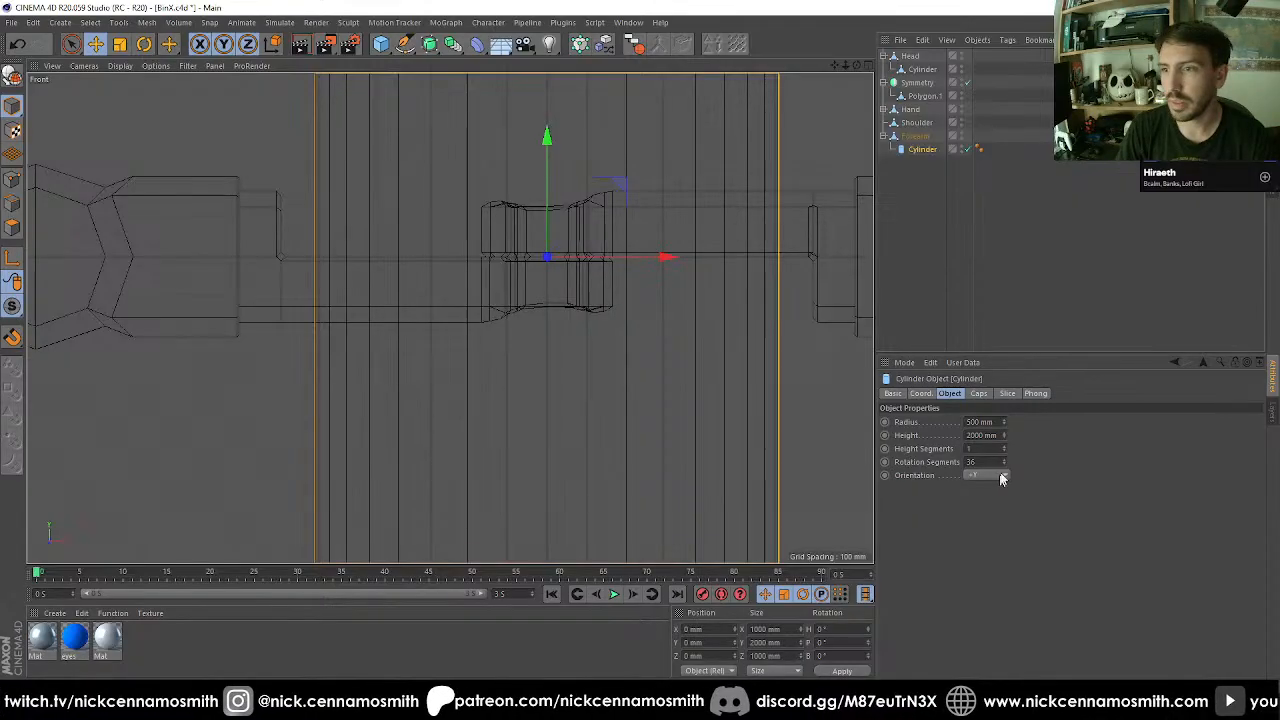
click(979, 421)
text(90)
key(Return)
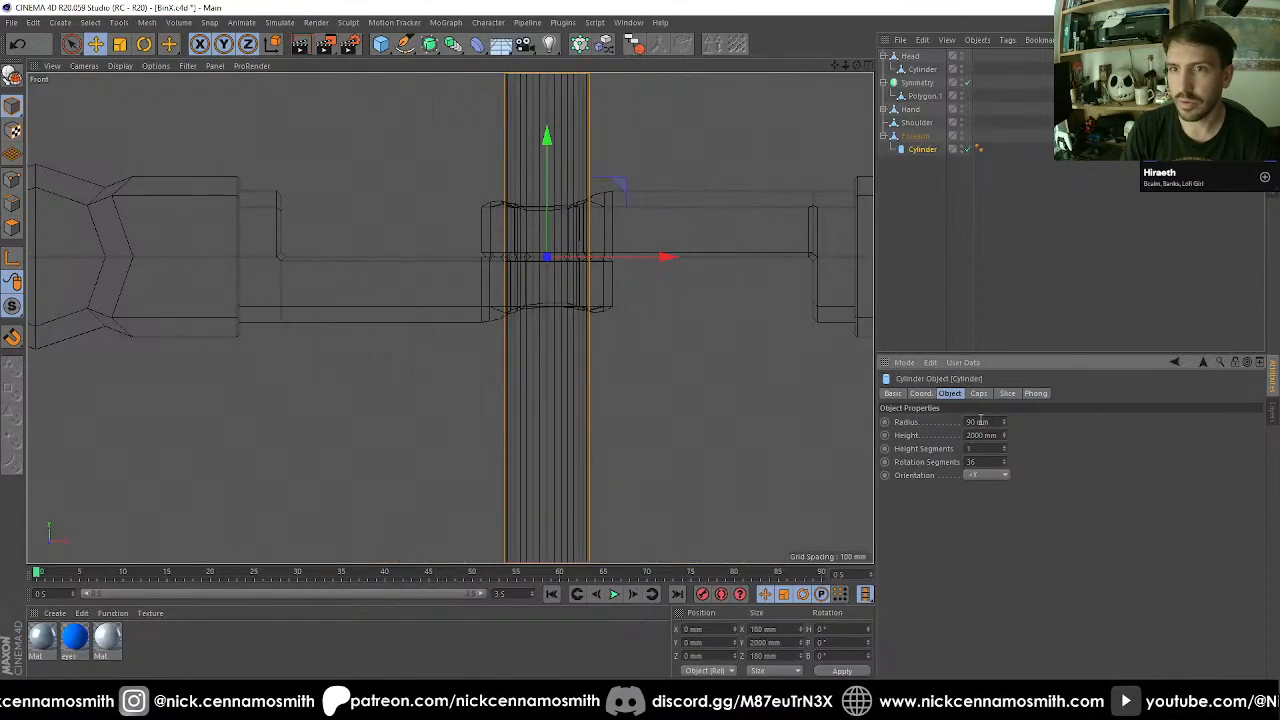
Reduce the elbow cylinder's rotation segments to 12.
key(F2)
scroll(348, 260, up, 2)
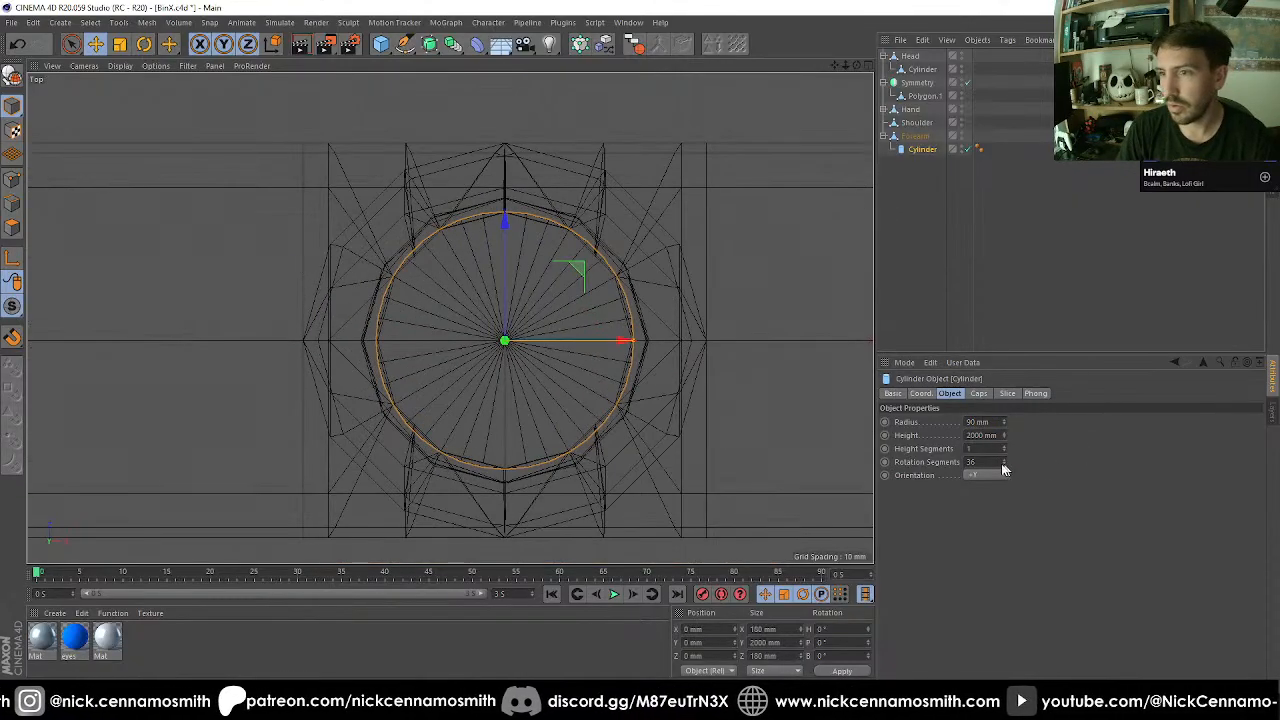
click(987, 461)
text(12)
key(Return)
key(F1)
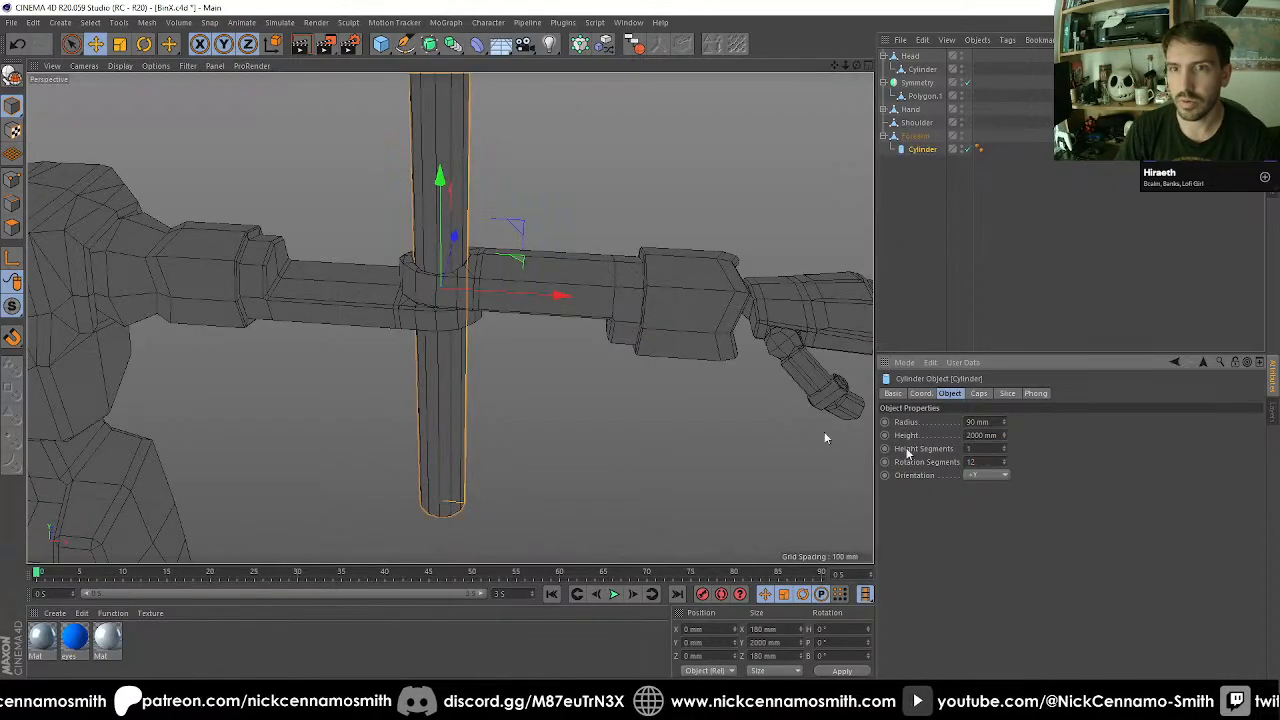
Shorten the elbow cylinder by setting its height to 300 mm.
scroll(449, 214, up, 3)
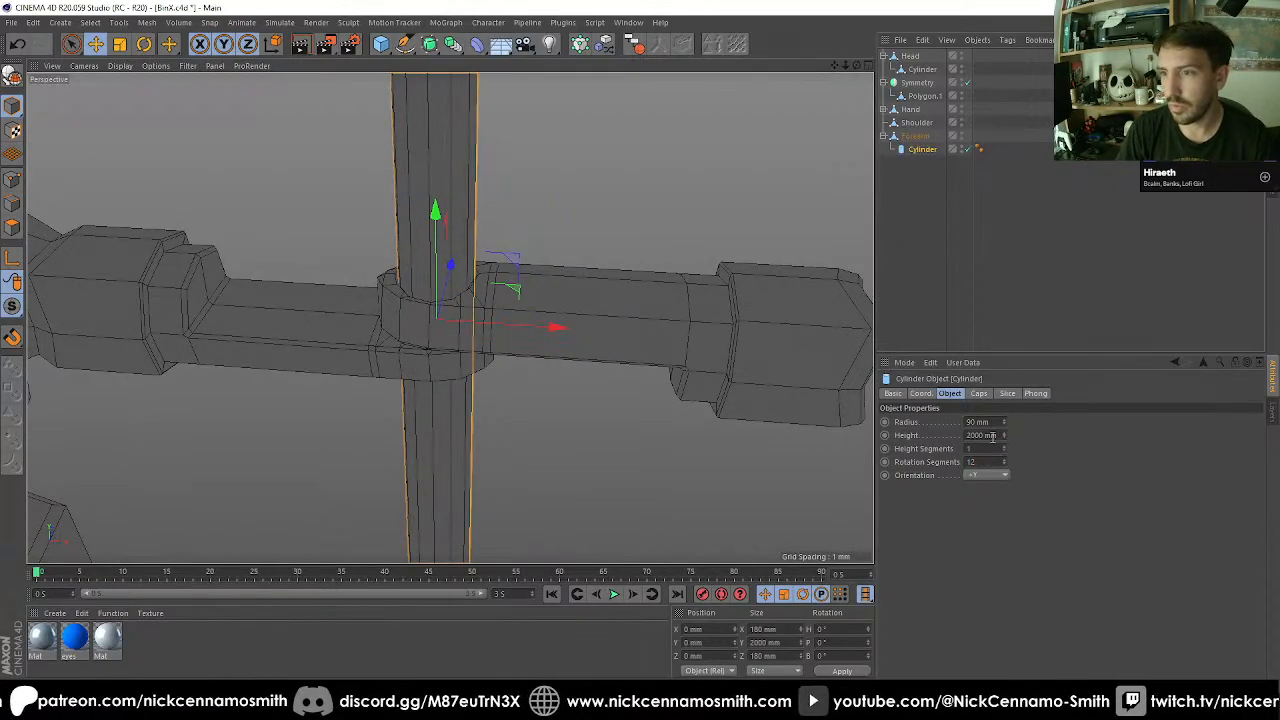
click(992, 436)
text(100)
key(Return)
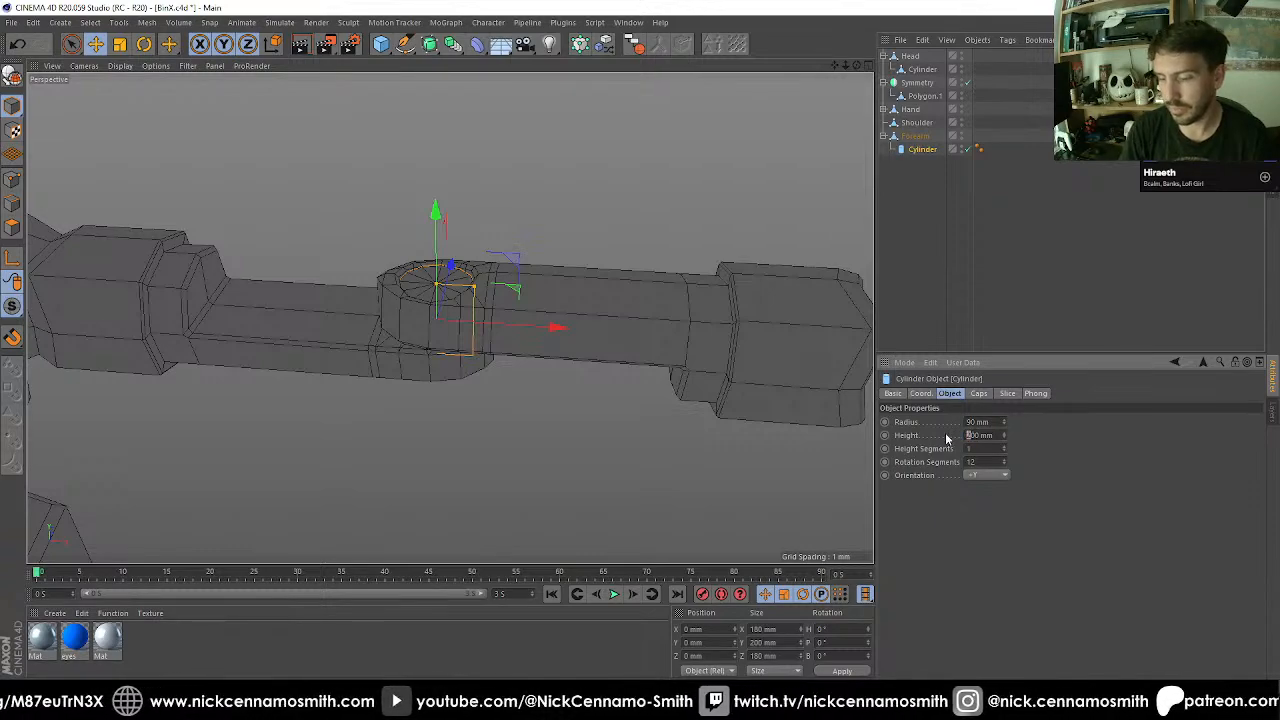
text(3)
key(Return)
mouse_move(529, 289)
alt+mouse_down()
mouse_move(523, 411)
mouse_move(575, 395)
mouse_move(495, 303)
mouse_move(543, 287)
alt+mouse_up()
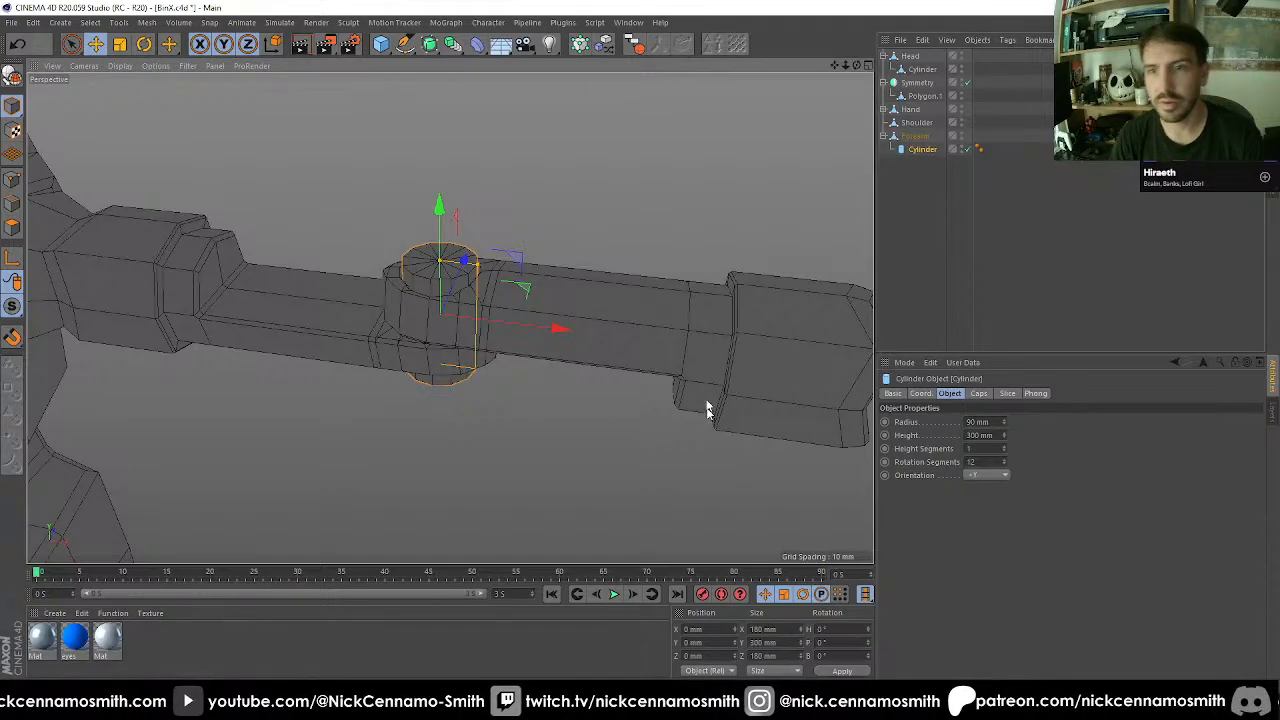
Fit the cylinder inside the elbow hole by setting its radius to 85 mm.
scroll(498, 279, up, 4)
scroll(437, 255, up, 5)
alt+drag(438, 298, 799, 370)
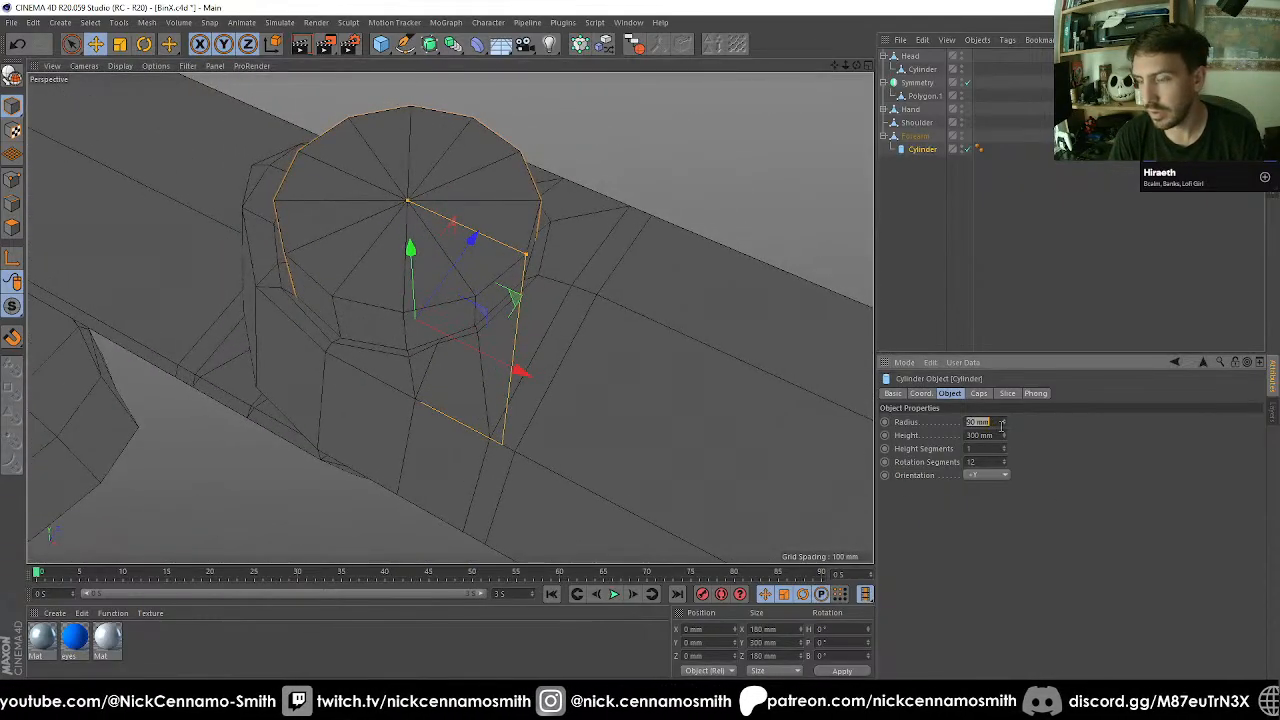
text(0)
key(Return)
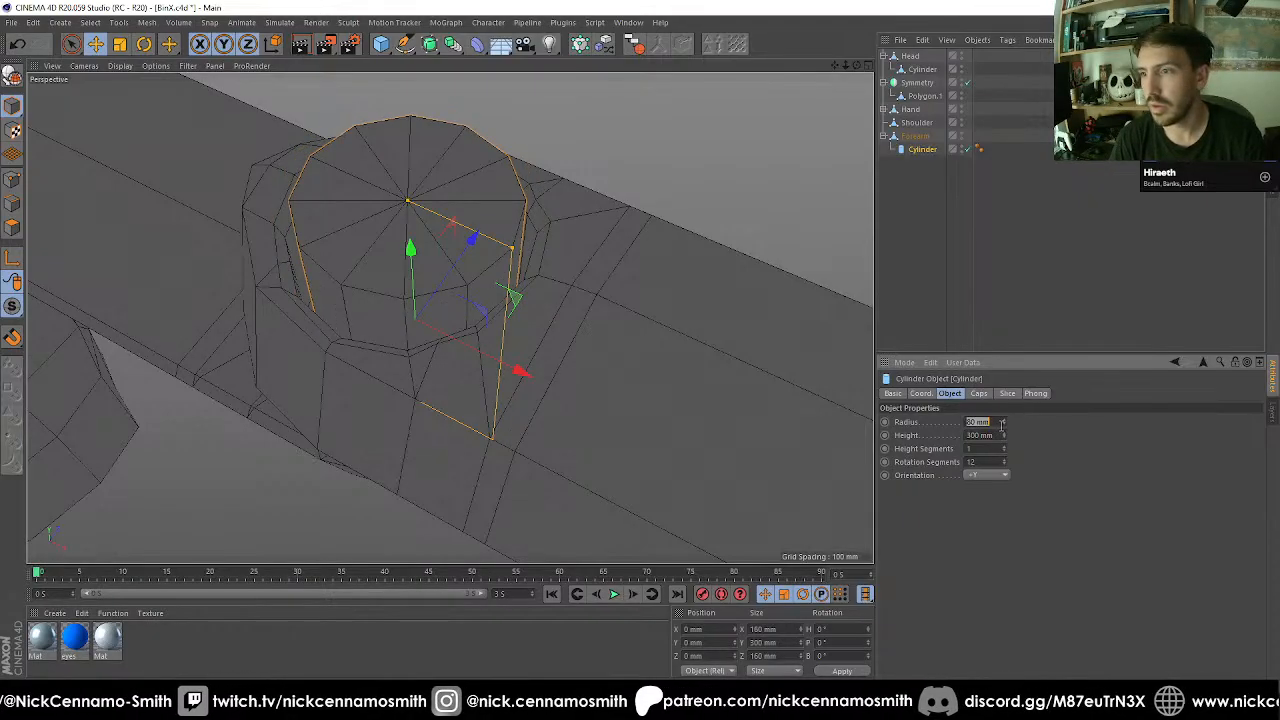
text(85)
key(Return)
alt+drag(533, 221, 484, 254)
Convert the elbow cylinder into an editable polygon object and show its points for editing.
key(c)
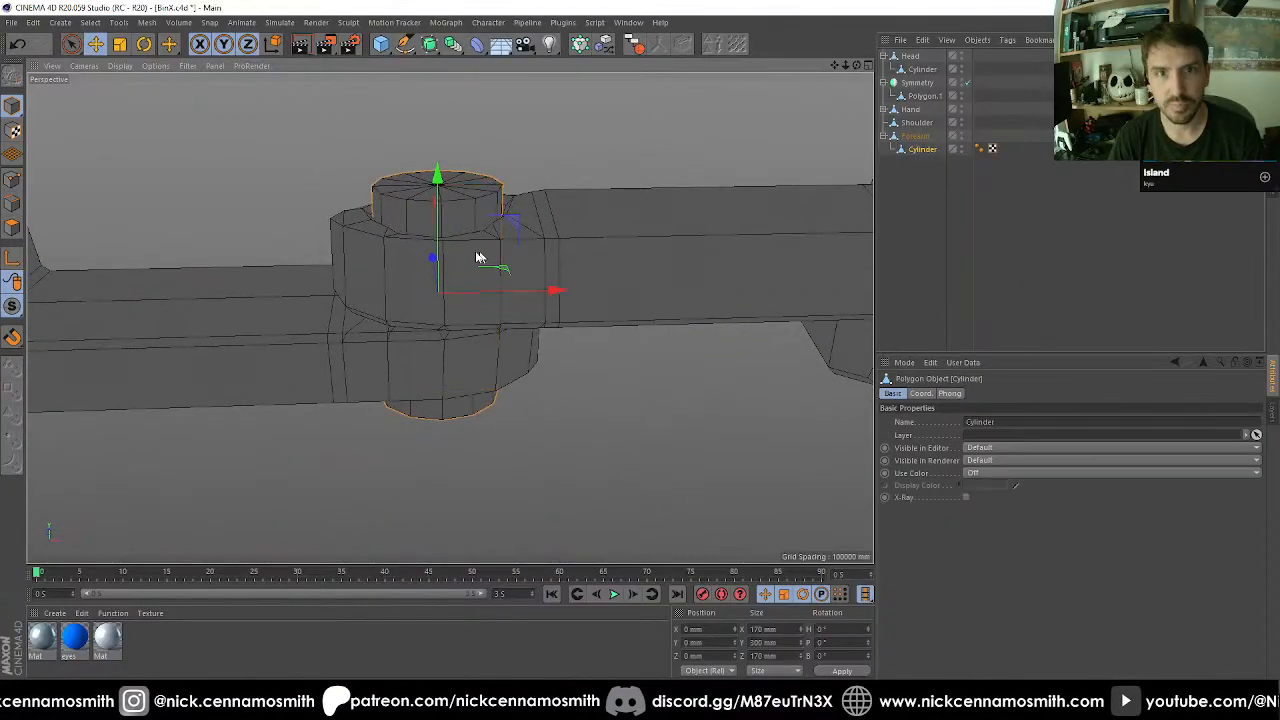
click(14, 179)
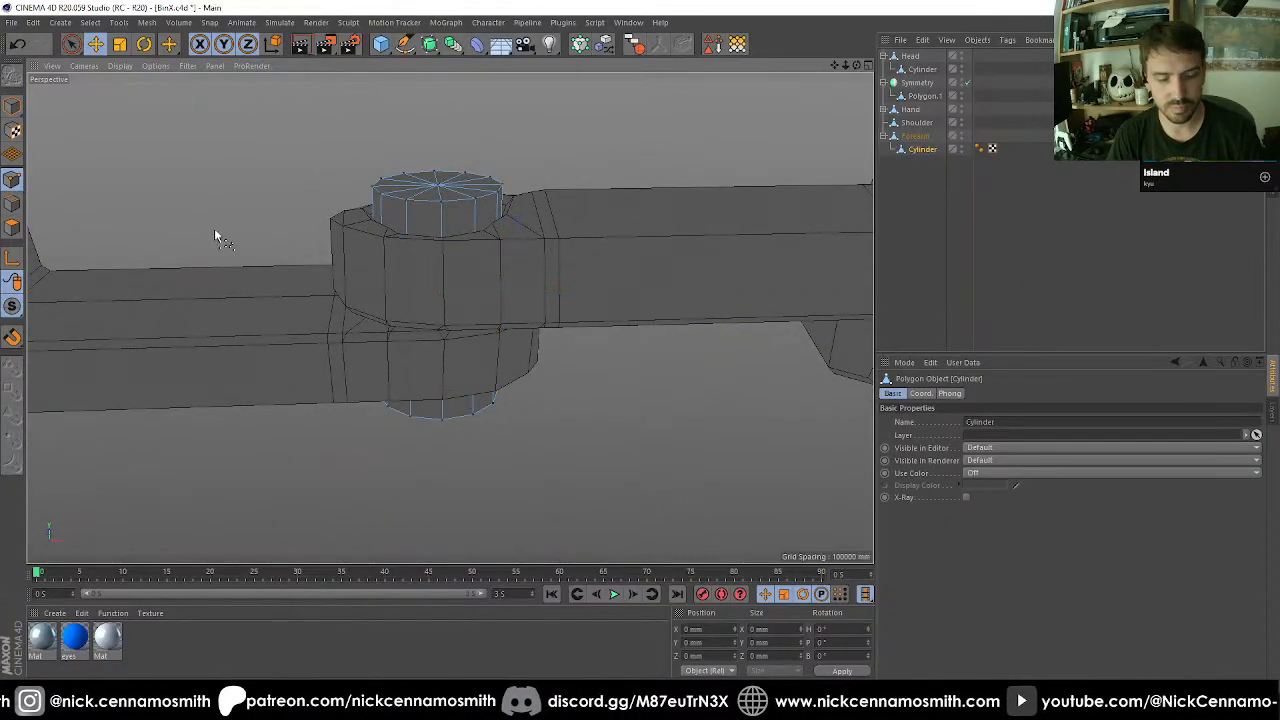
key(Return)
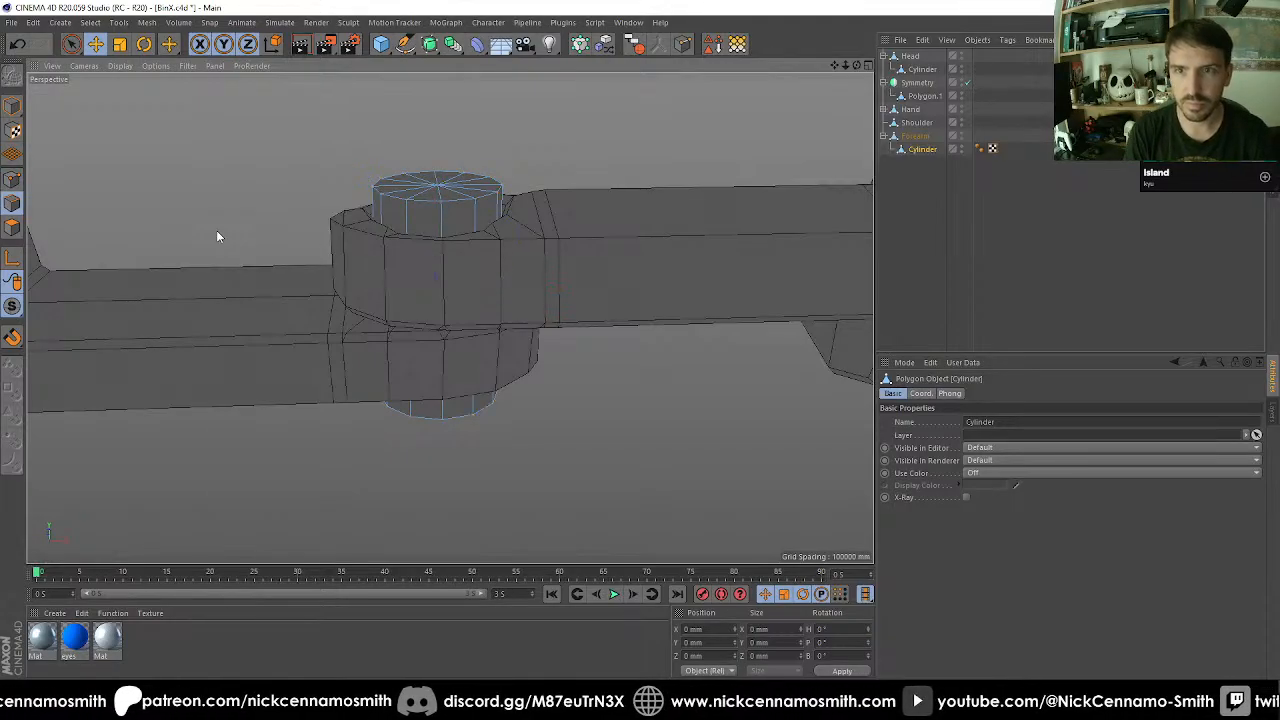
key(Return)
key(Return)
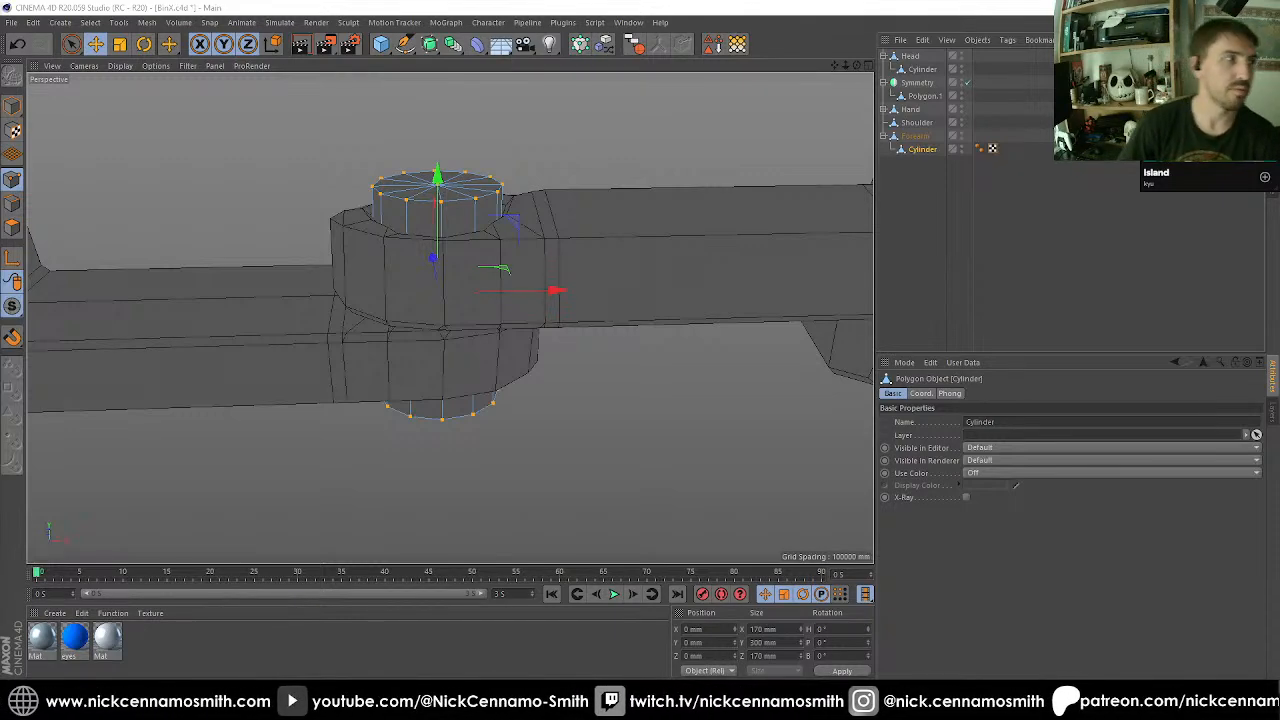
Cut the elbow cylinder's ring of vertical edges once at 50% offset with Edge Cut.
alt+drag(484, 284, 466, 340)
scroll(522, 362, up, 3)
scroll(458, 350, down, 2)
key(F4)
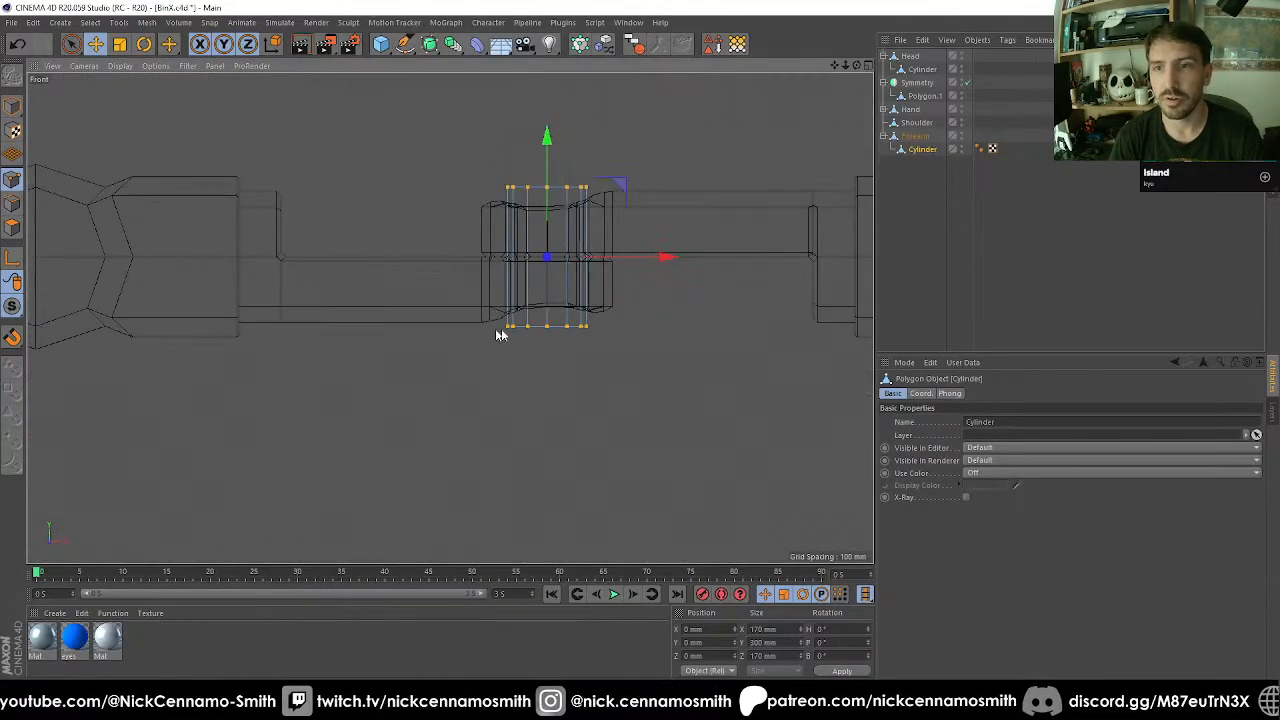
scroll(591, 229, up, 2)
click(10, 204)
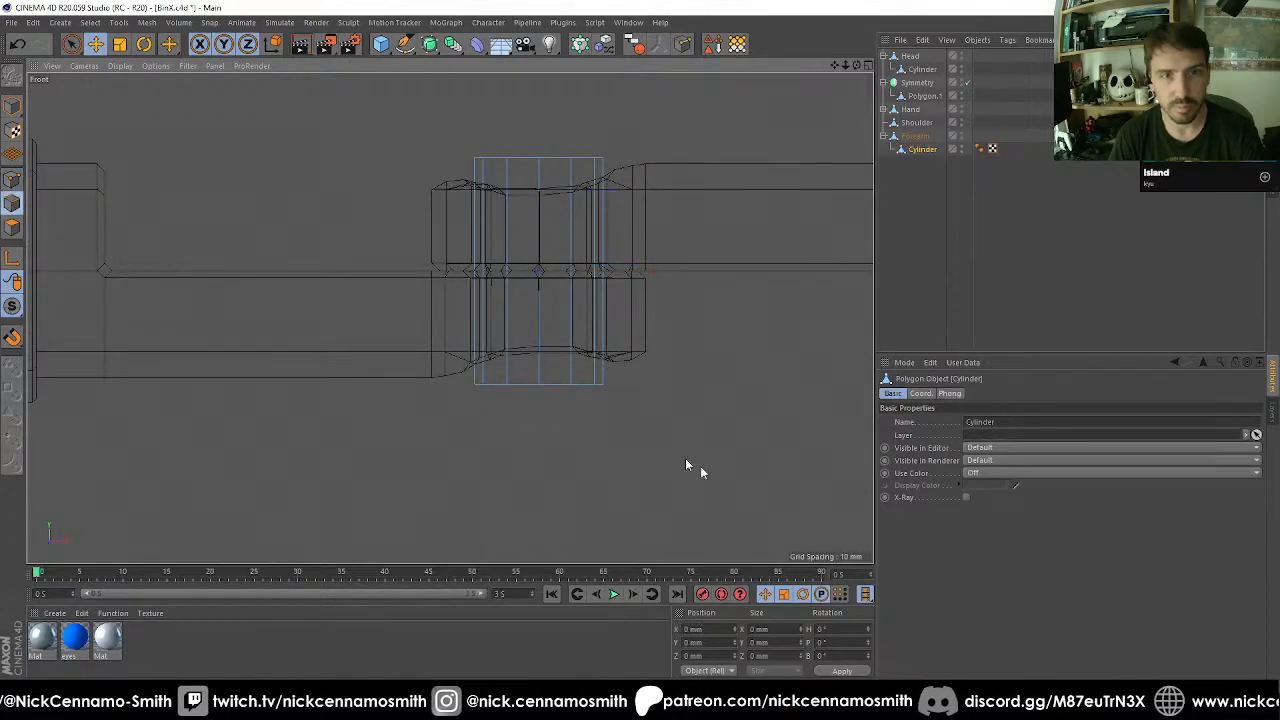
right_click(737, 420)
click(745, 447)
click(608, 328)
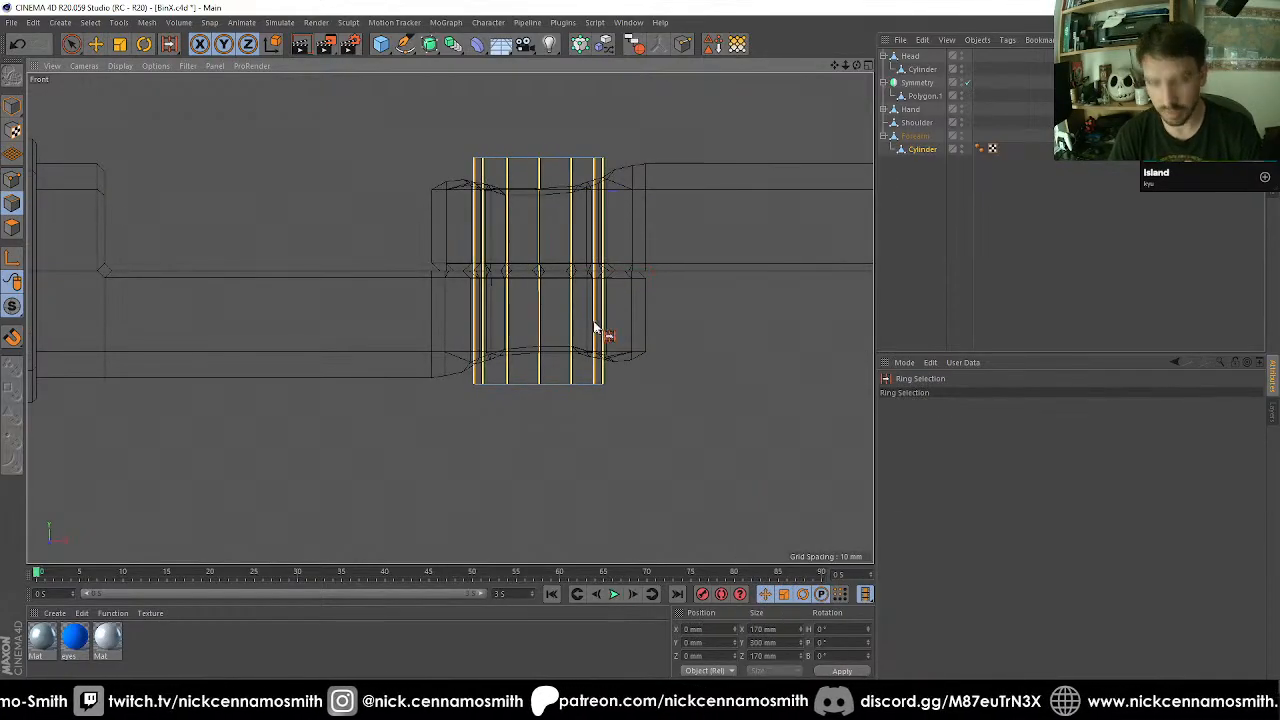
right_click(600, 334)
click(625, 400)
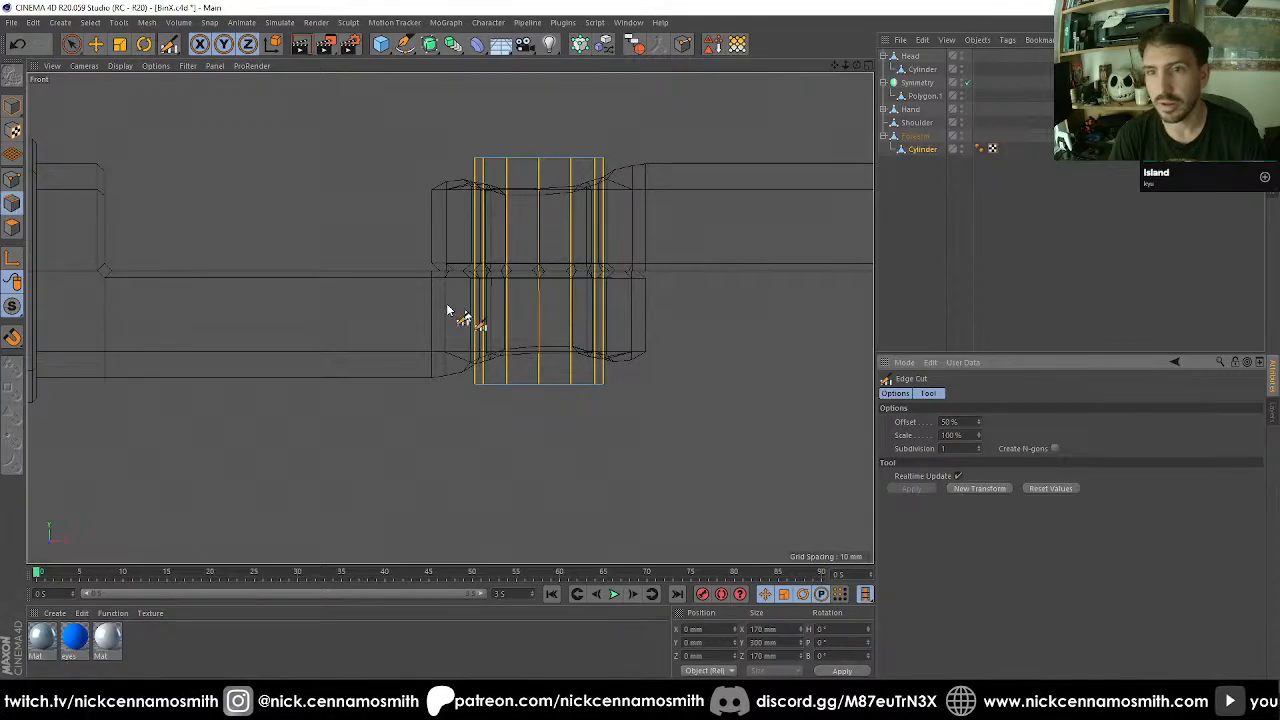
Delete the bottom ring of points to remove the lower half of the elbow cylinder.
click(12, 180)
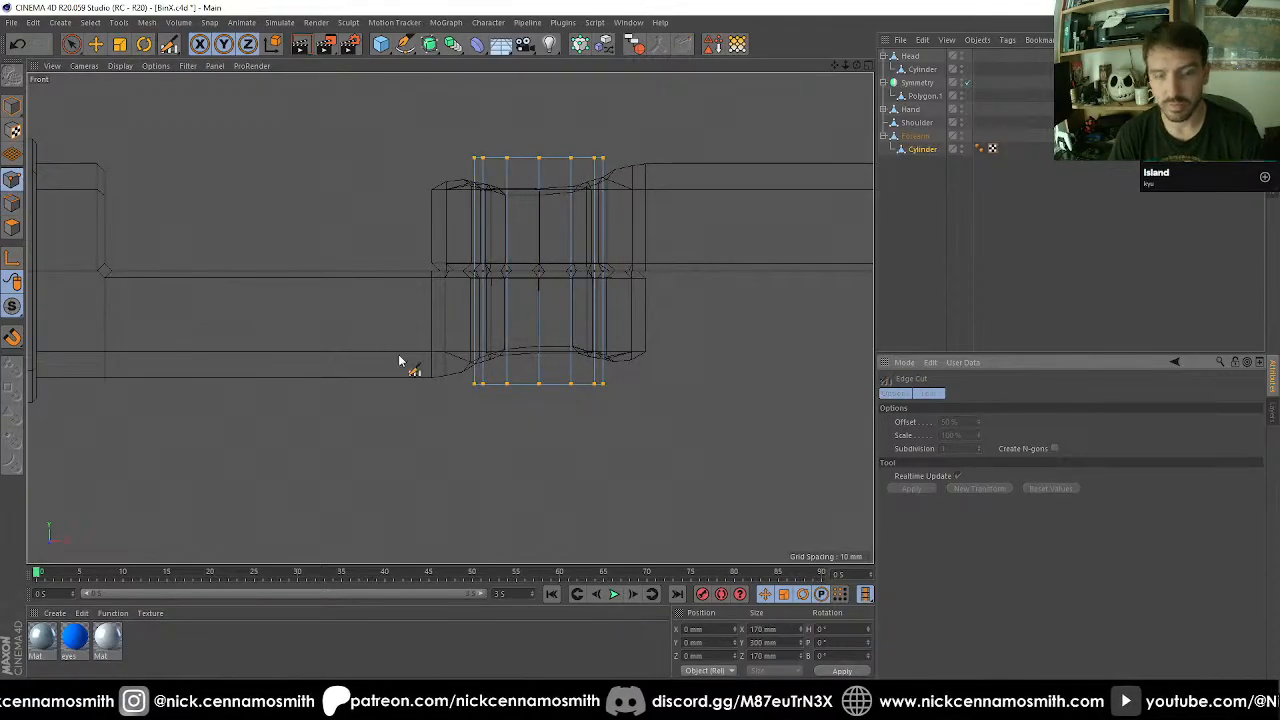
key(0)
drag(421, 327, 718, 456)
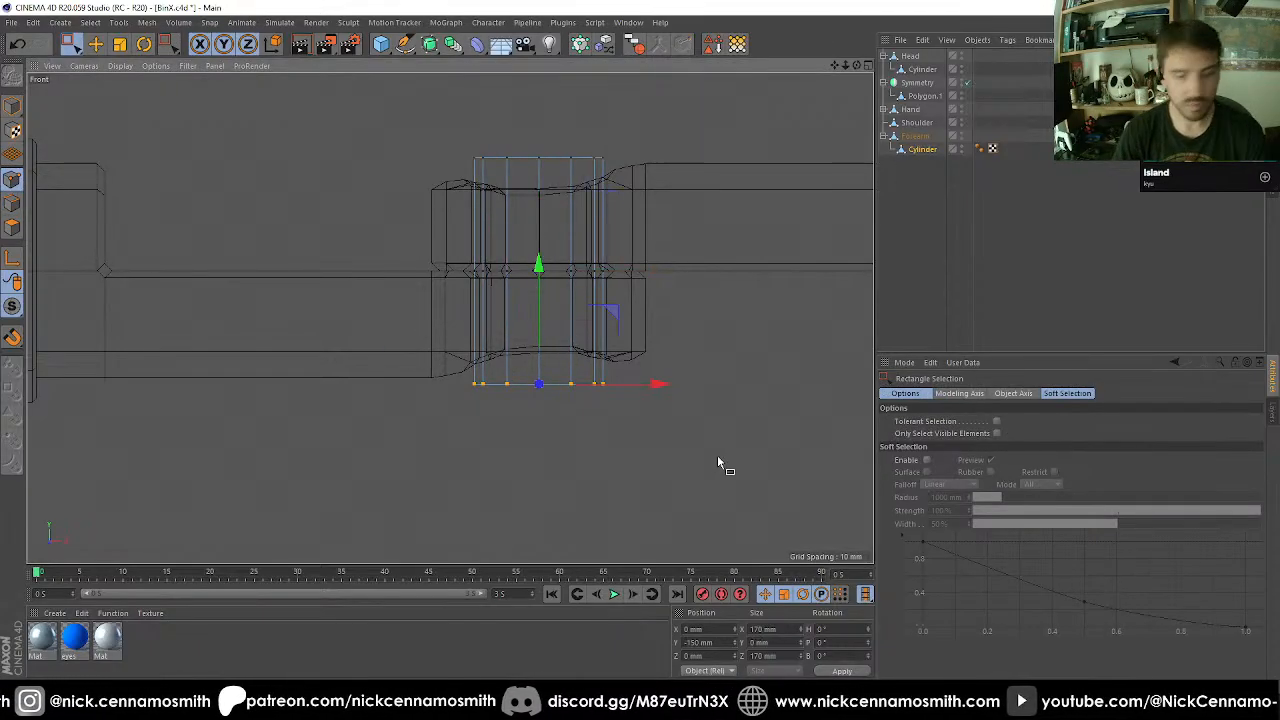
key(Delete)
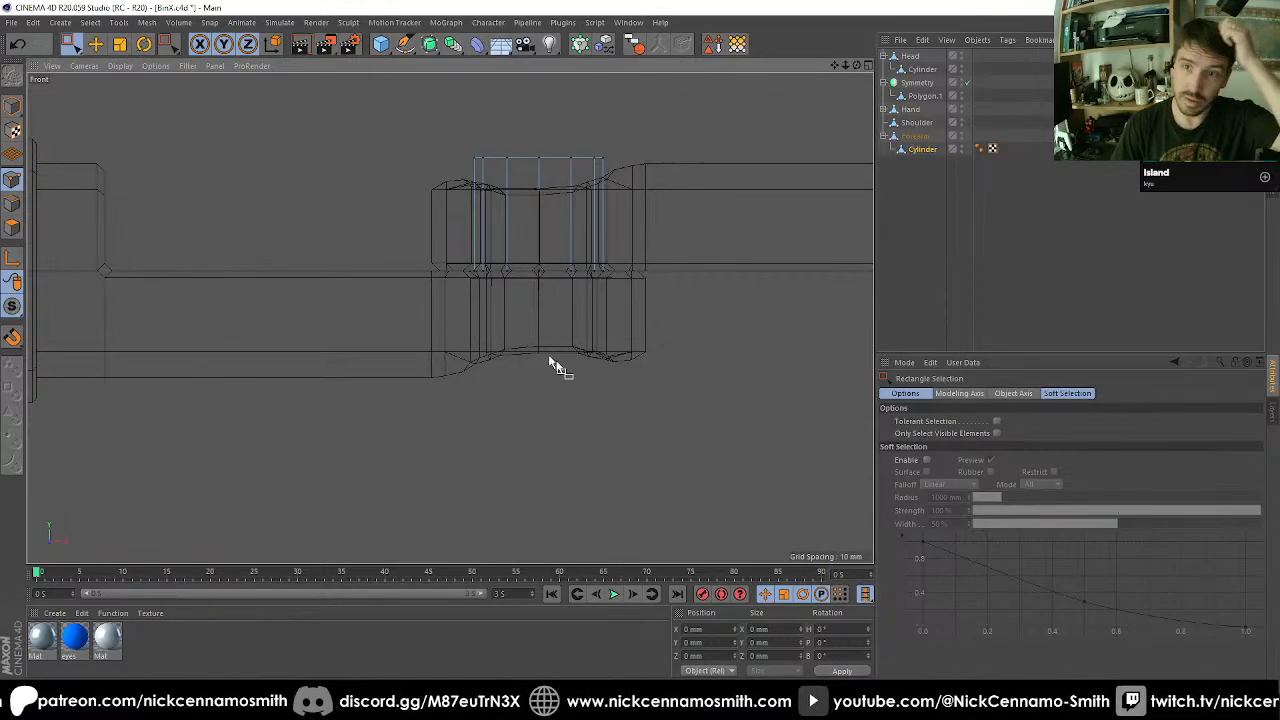
Select the edge loop around the elbow cylinder's top rim.
scroll(512, 207, up, 3)
click(12, 203)
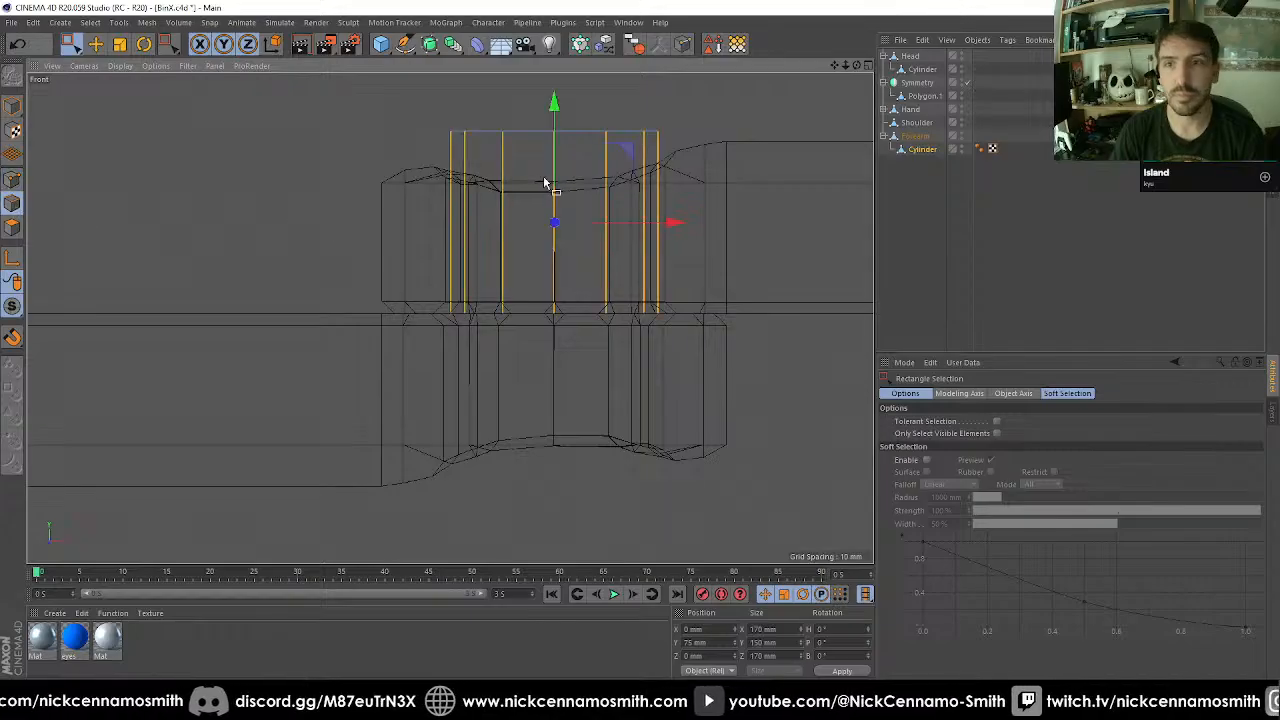
key(u)
key(l)
click(548, 135)
key(F1)
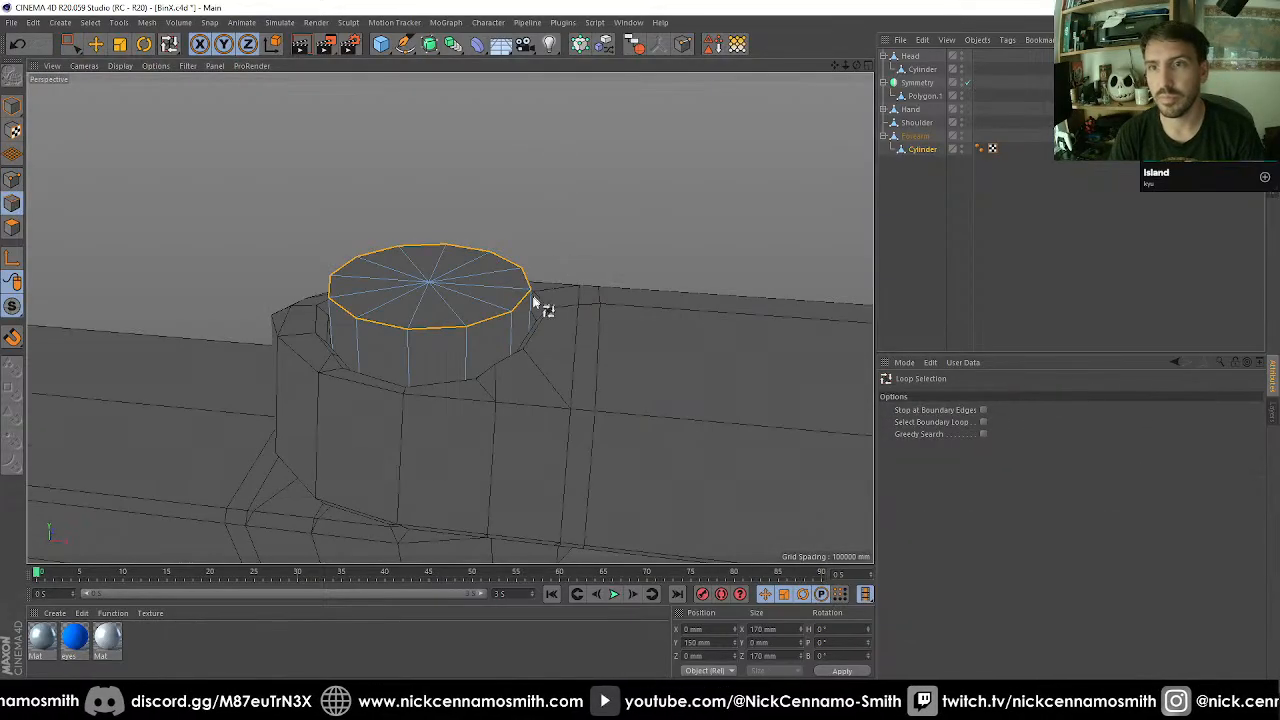
alt+drag(508, 262, 202, 264)
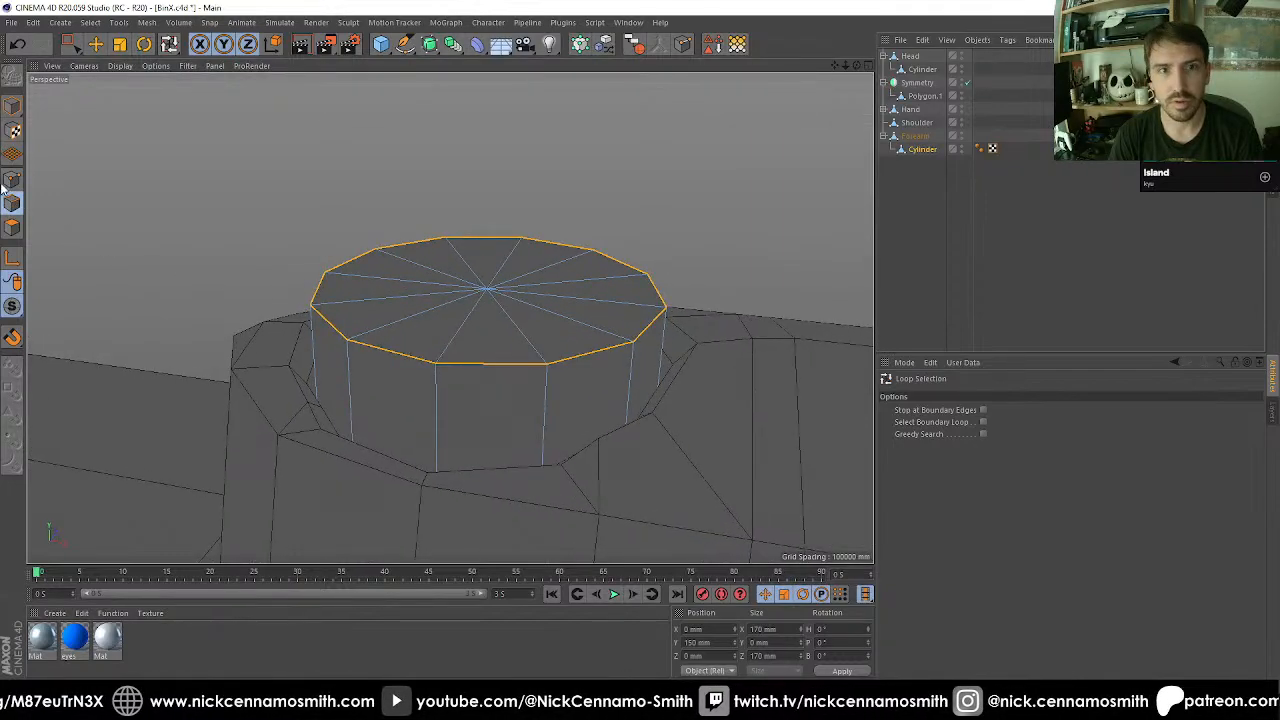
Select all the cylinder's top cap polygons and lower them slightly toward the elbow.
click(12, 229)
key(0)
key(9)
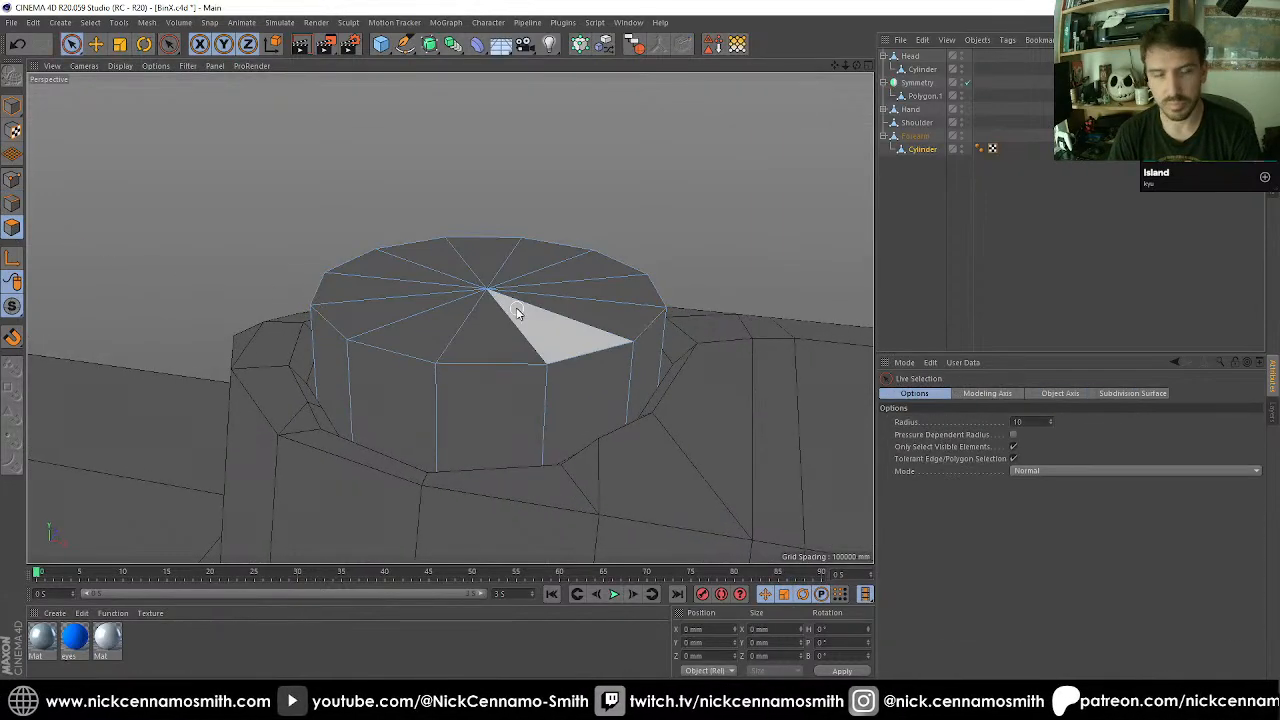
mouse_move(505, 303)
mouse_down()
mouse_move(491, 297)
mouse_move(500, 286)
mouse_move(490, 292)
mouse_up()
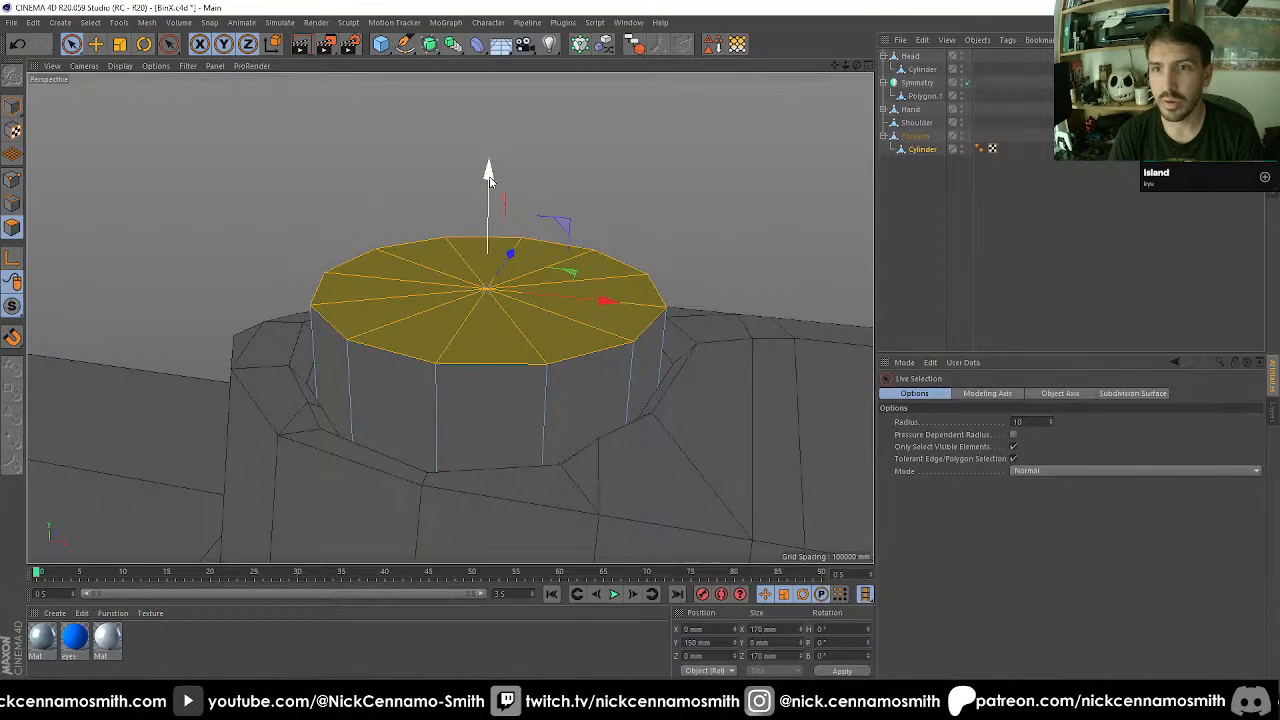
drag(489, 180, 488, 230)
Build a raised rim by insetting the cap and extruding it upward, with a second inset sunk 12.8 mm inside.
key(i)
drag(595, 295, 566, 375)
key(d)
key(i)
key(d)
drag(649, 343, 636, 343)
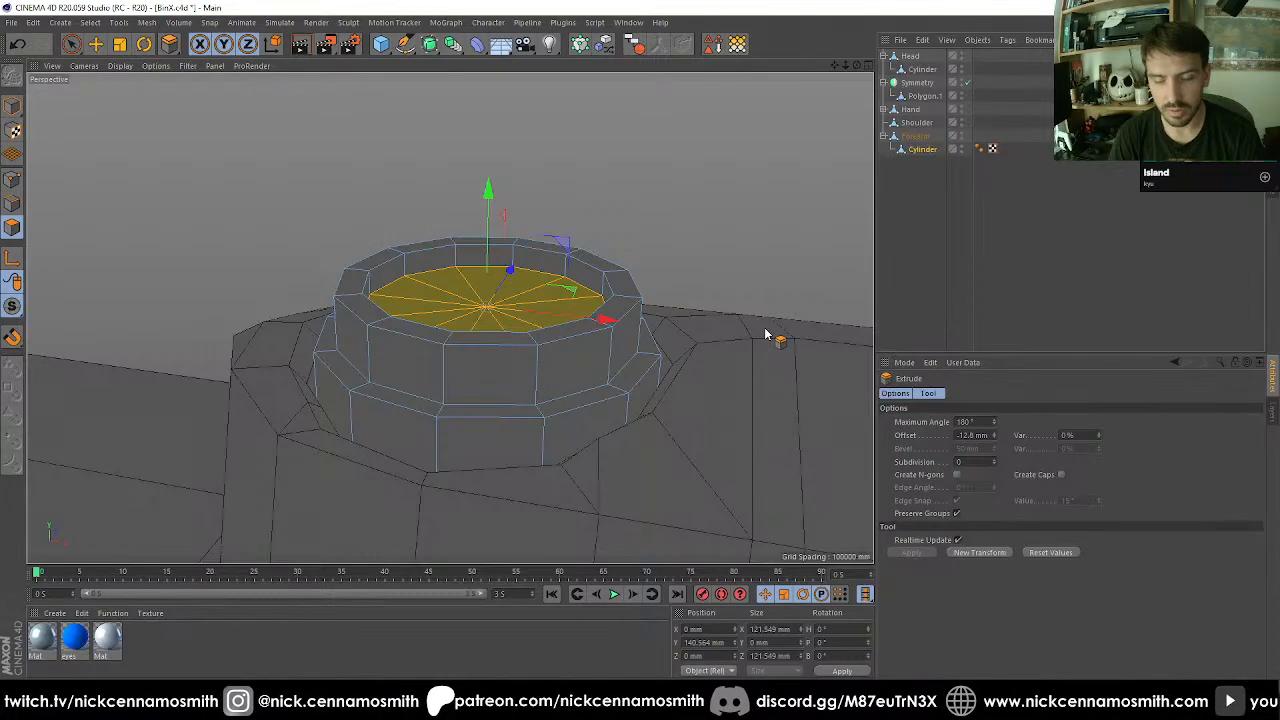
Inset the sunken cap by 7.5 mm and extrude it upward past the rim.
key(i)
drag(765, 335, 756, 335)
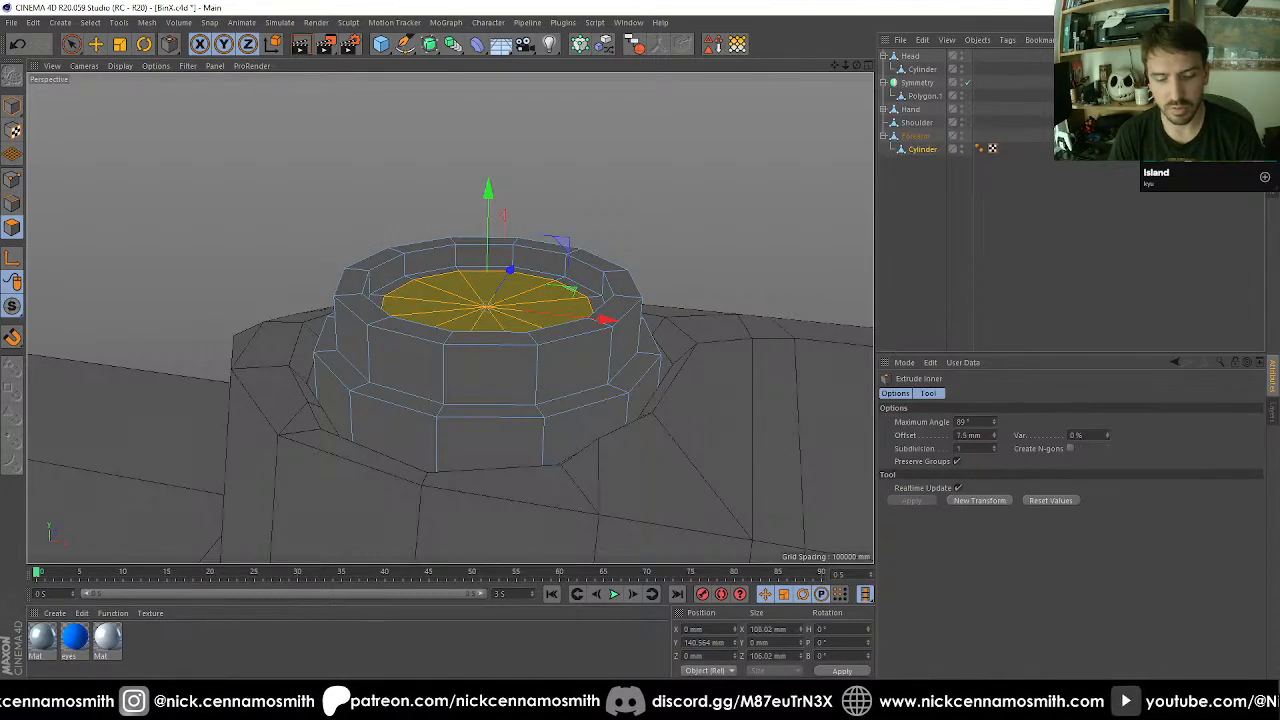
key(d)
drag(658, 419, 711, 420)
Scale the raised cap to 120% and extrude it another 11 mm to form a wider pin head.
key(t)
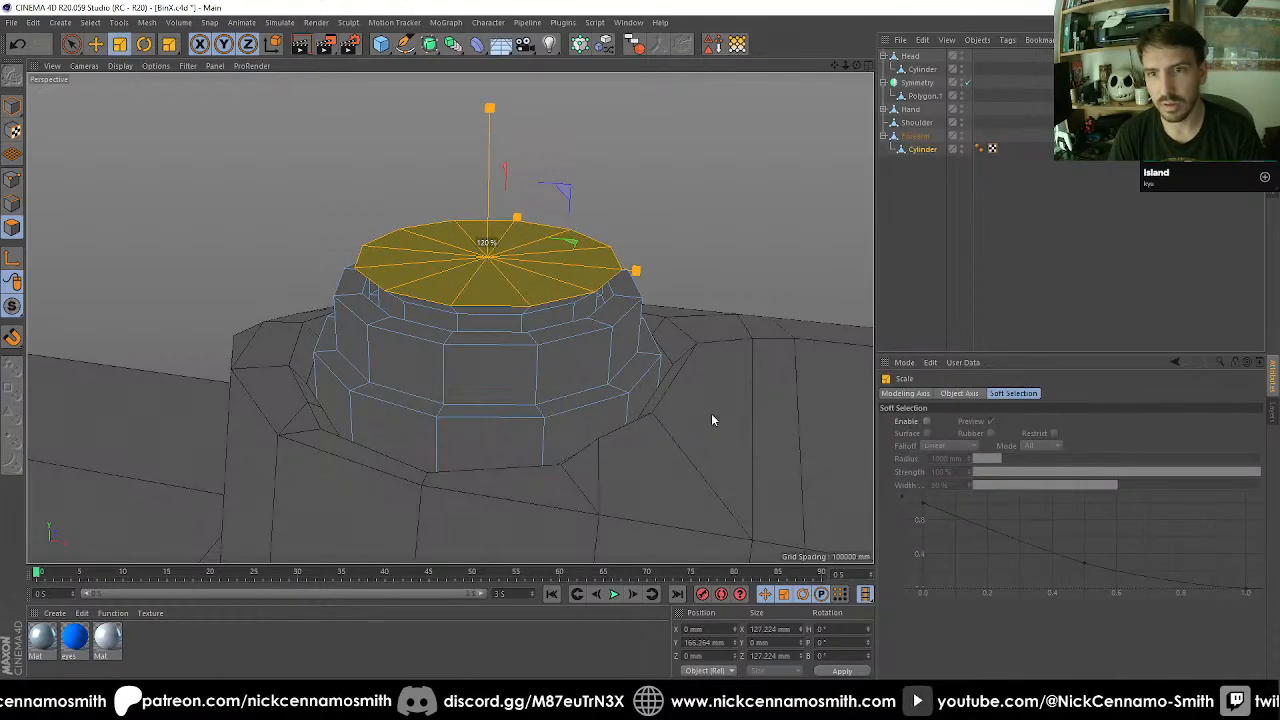
key(d)
drag(640, 438, 662, 438)
Examine the pin's stepped profile against the elbow joint in the front and perspective views.
alt+drag(588, 467, 503, 313)
scroll(455, 391, down, 3)
scroll(455, 391, down, 4)
scroll(503, 313, up, 5)
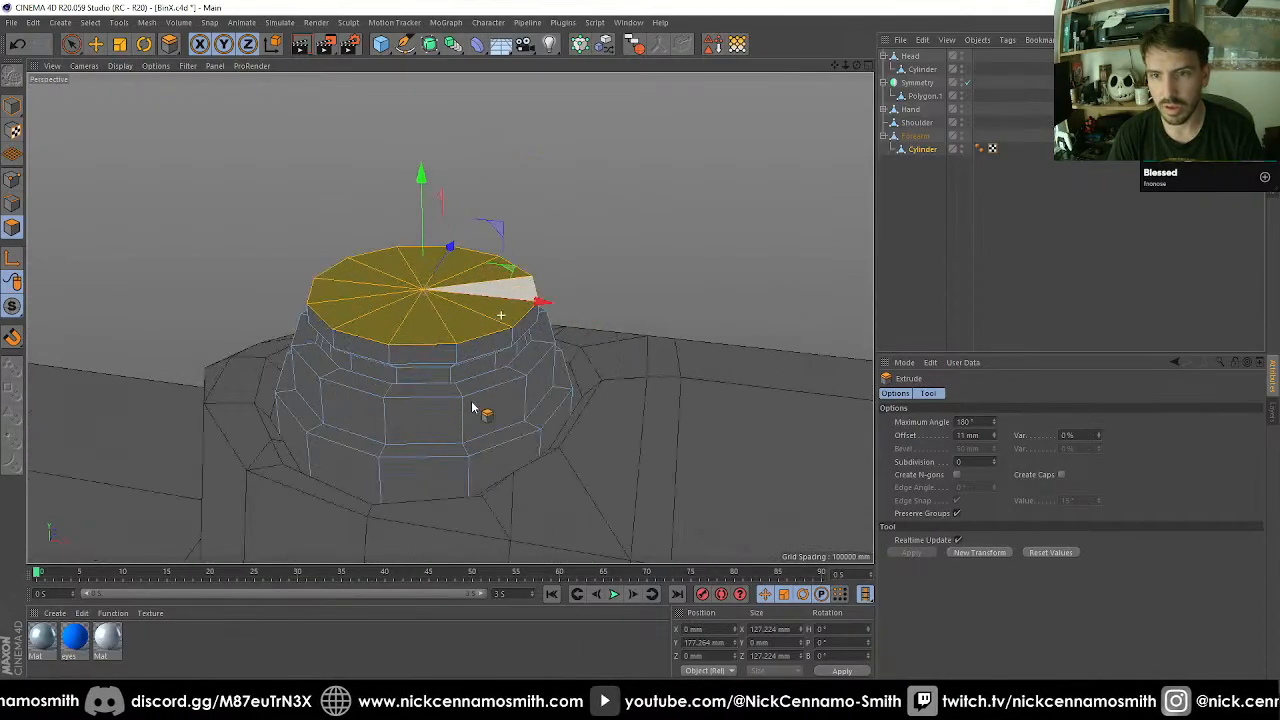
alt+drag(471, 402, 445, 444)
key(F3)
key(F4)
scroll(506, 391, down, 5)
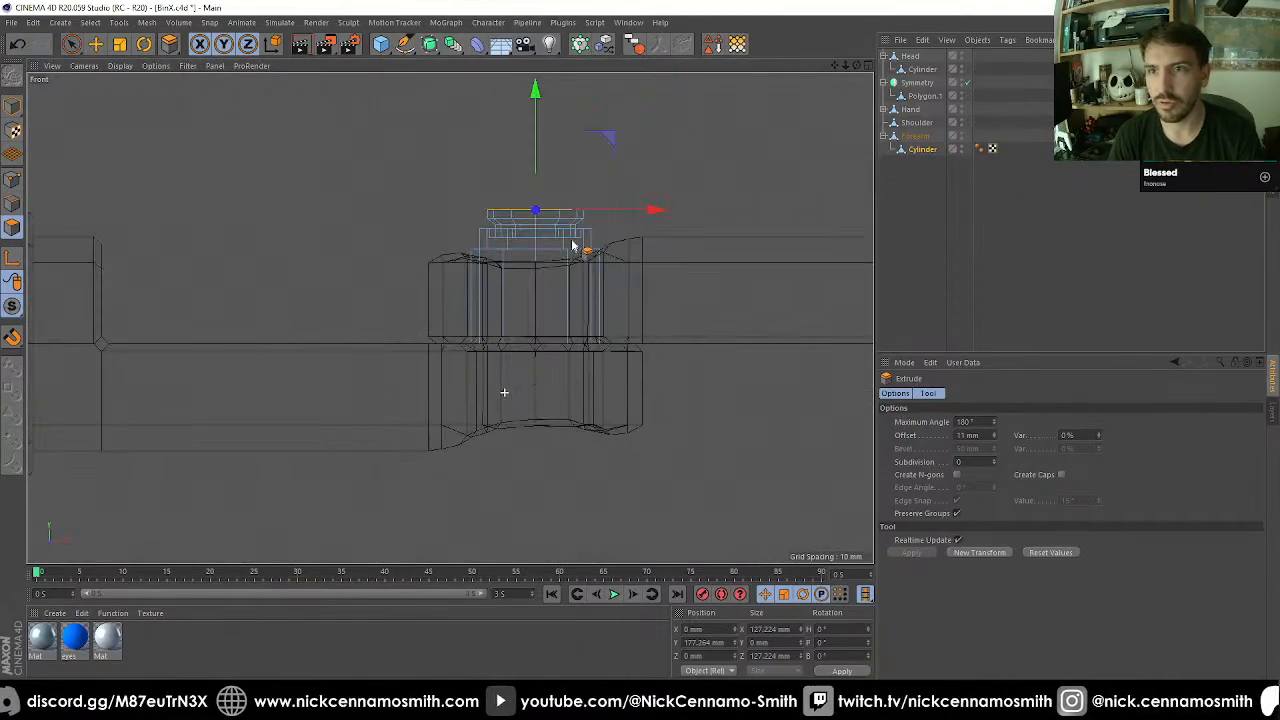
alt+middle_drag(571, 241, 546, 302)
scroll(546, 301, up, 5)
scroll(550, 305, up, 2)
key(F1)
mouse_move(509, 343)
alt+mouse_down()
mouse_move(463, 260)
mouse_move(452, 290)
mouse_move(493, 343)
mouse_move(505, 336)
alt+mouse_up()
scroll(490, 334, down, 2)
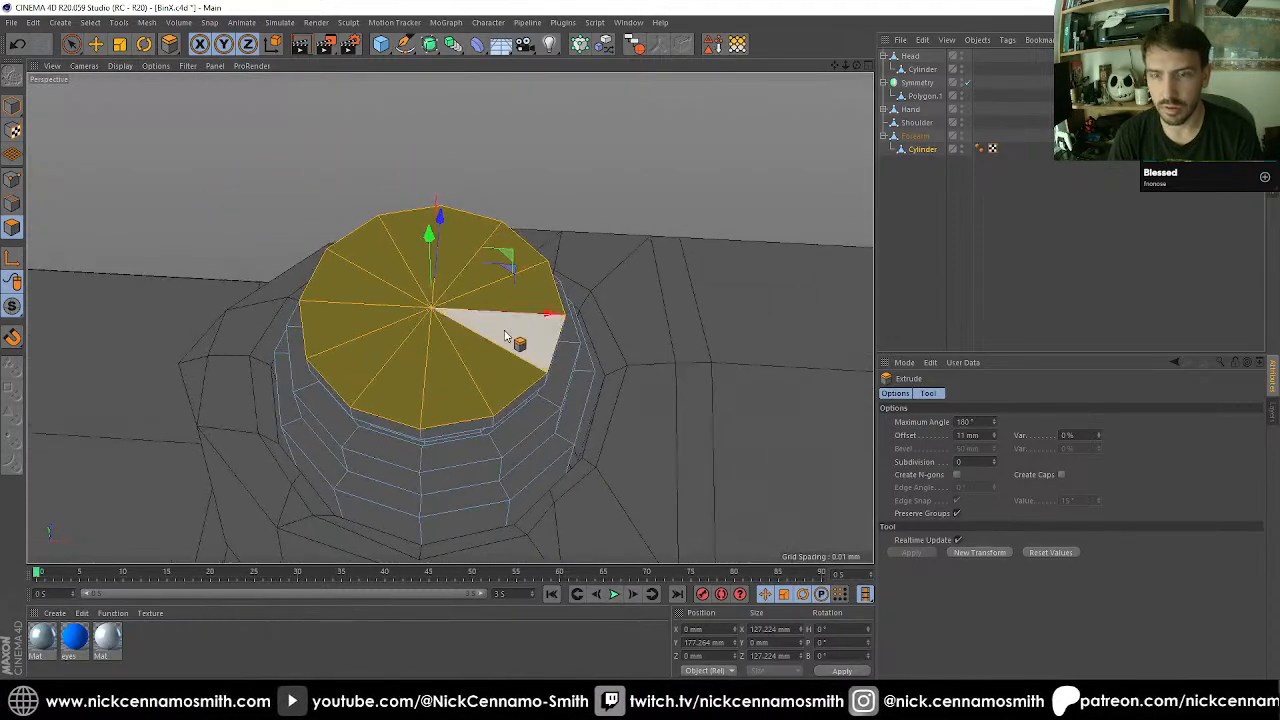
Cut four crossing lines between opposite rim points of the pin cap with the Polygon Pen, outlining a central square.
key(m)
key(e)
click(379, 216)
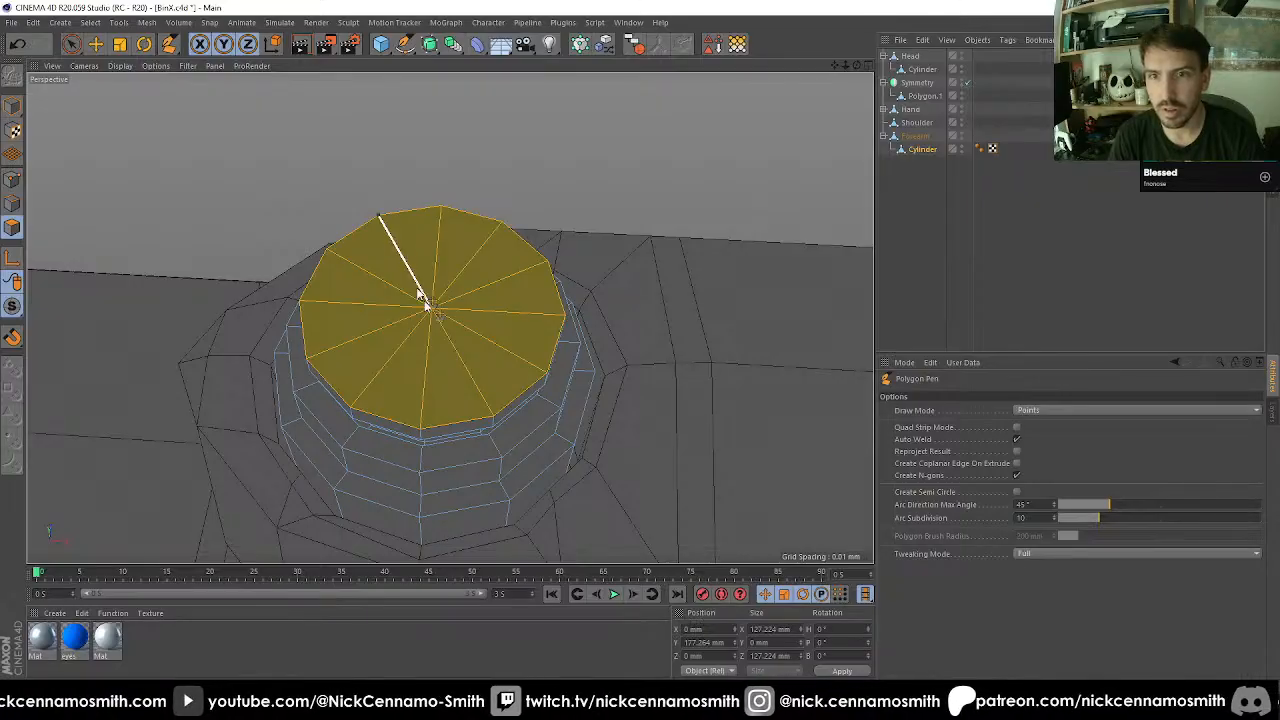
click(422, 429)
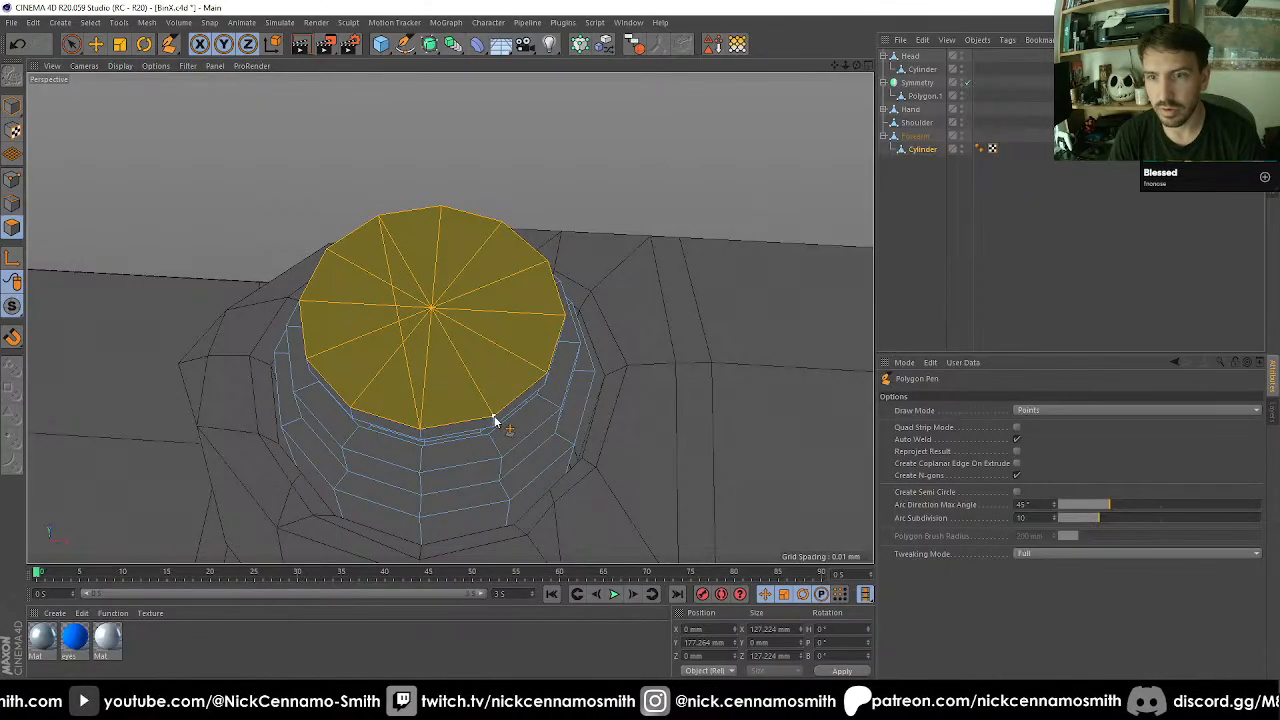
click(493, 417)
click(443, 207)
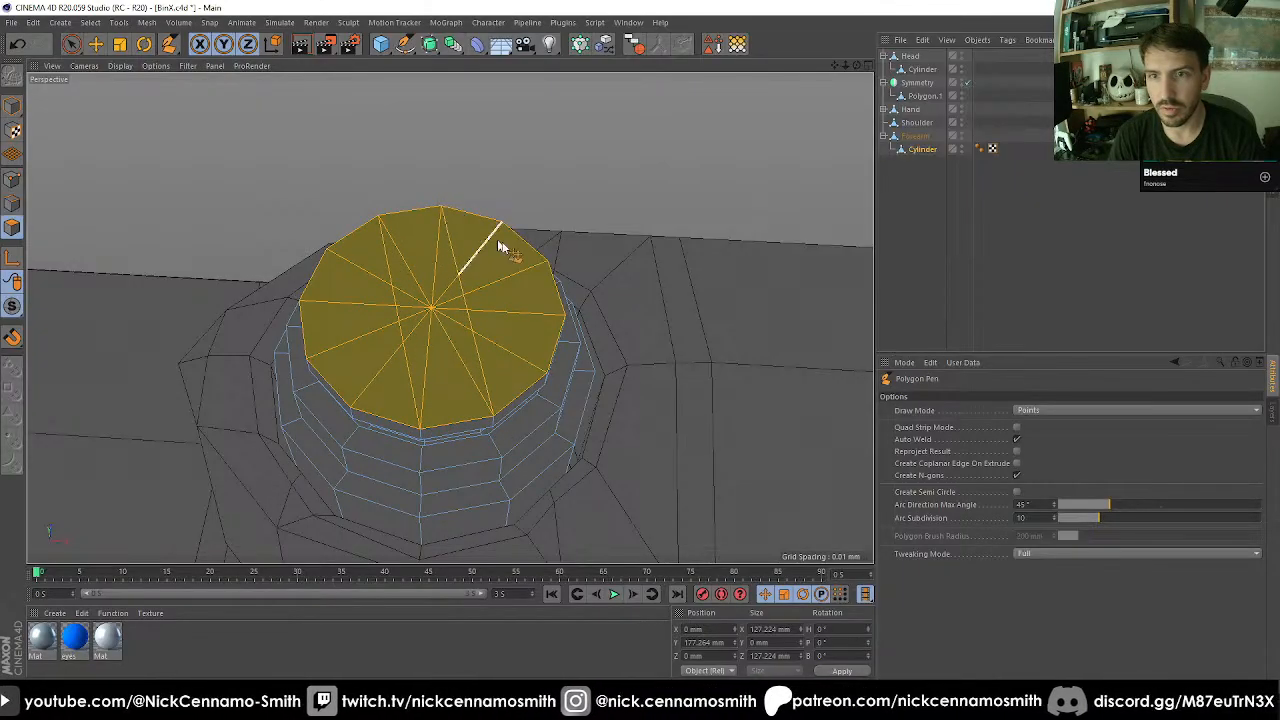
click(547, 261)
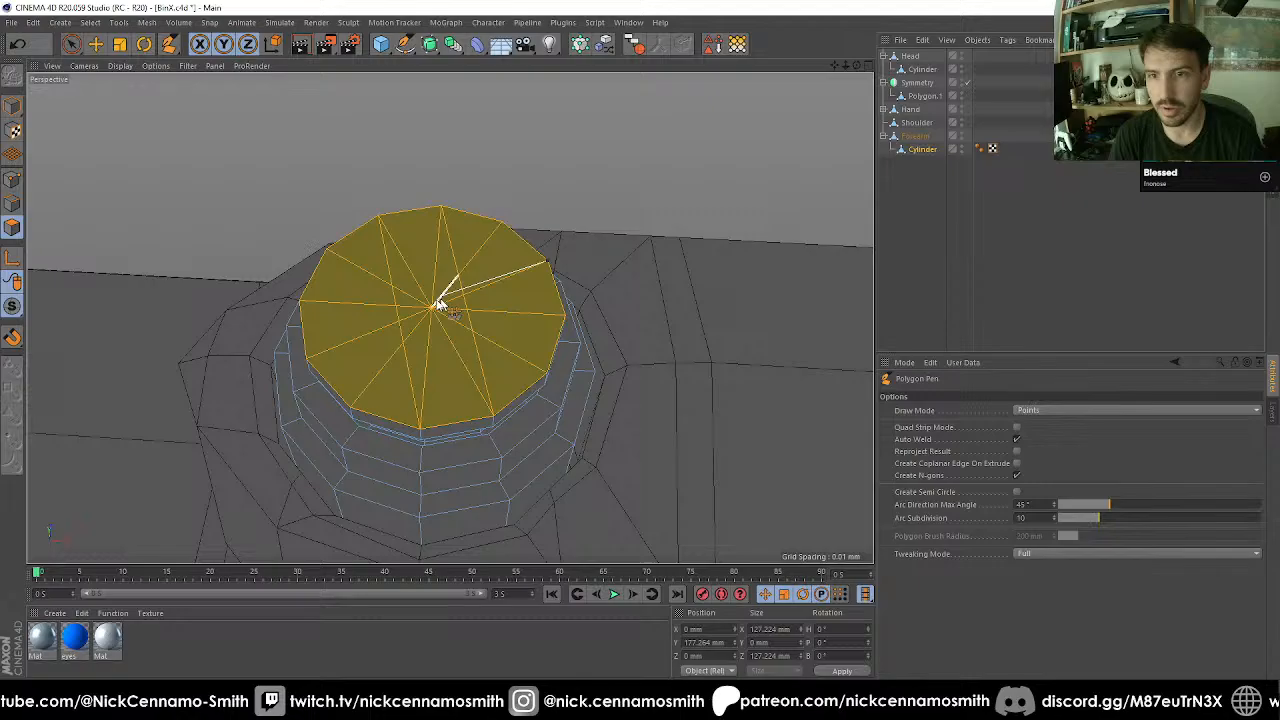
click(305, 354)
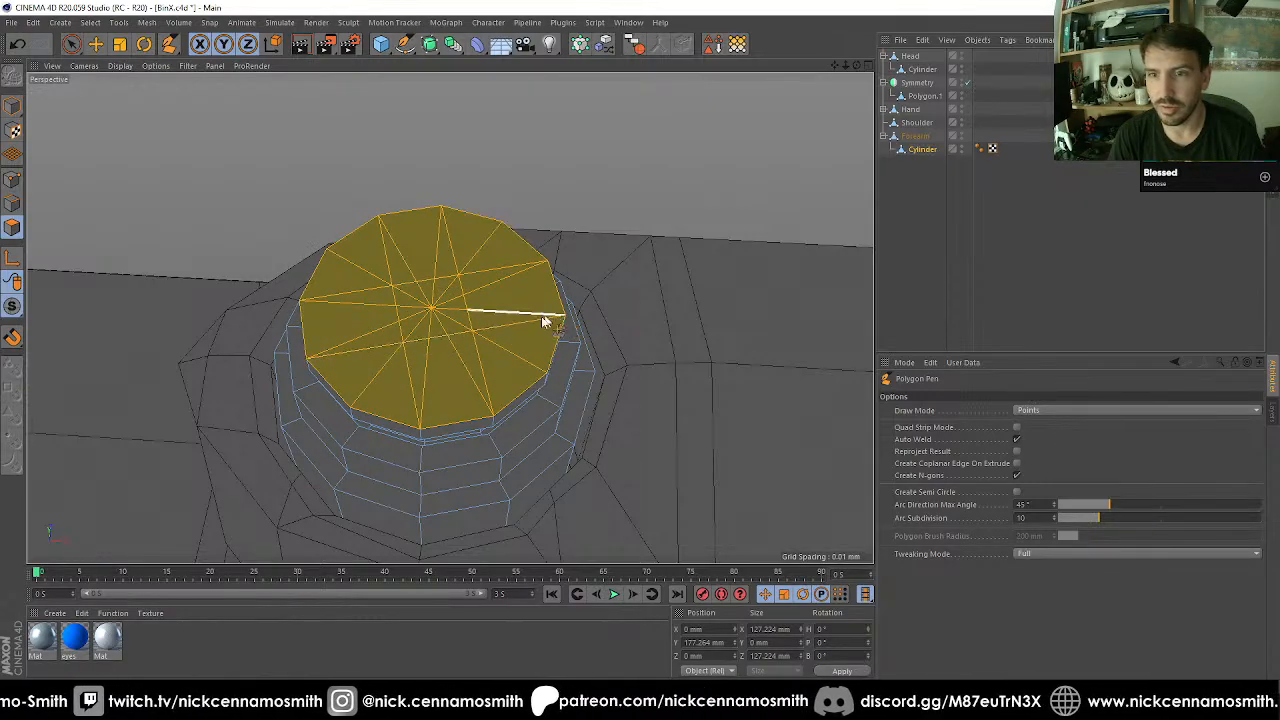
key(space)
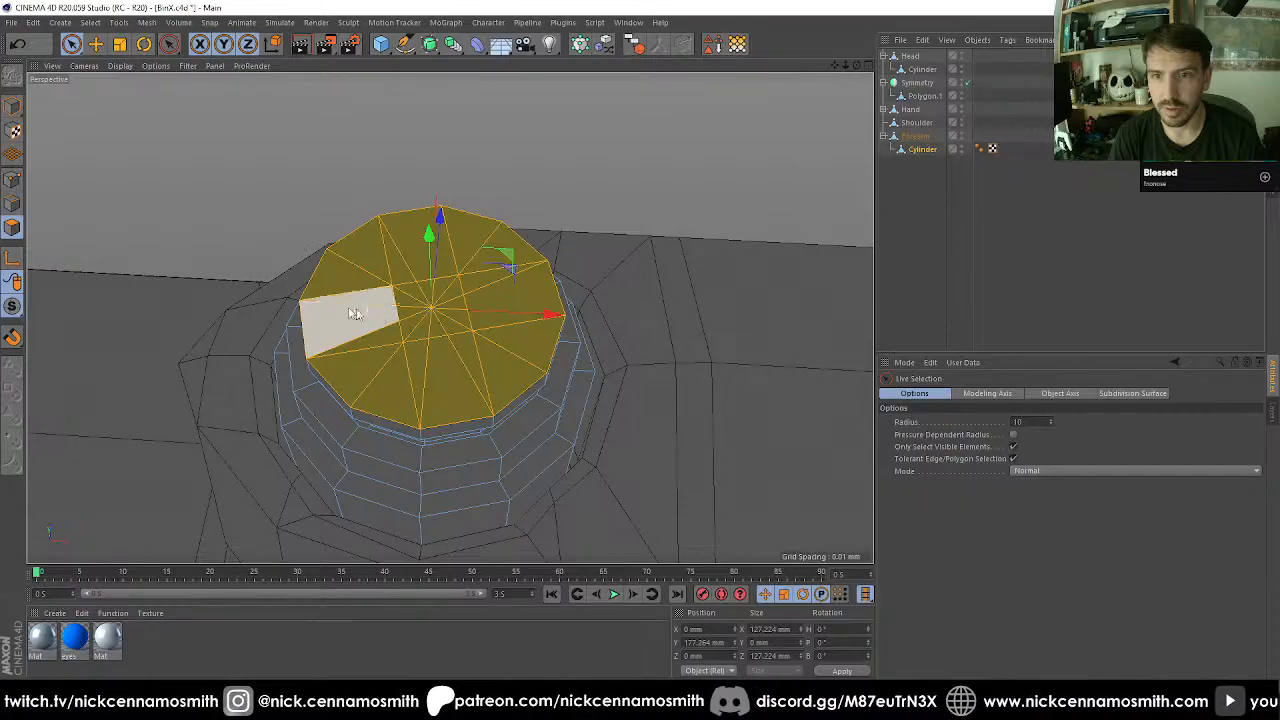
Weld the stray intersection points along the central square's left side into its two left corners.
click(12, 180)
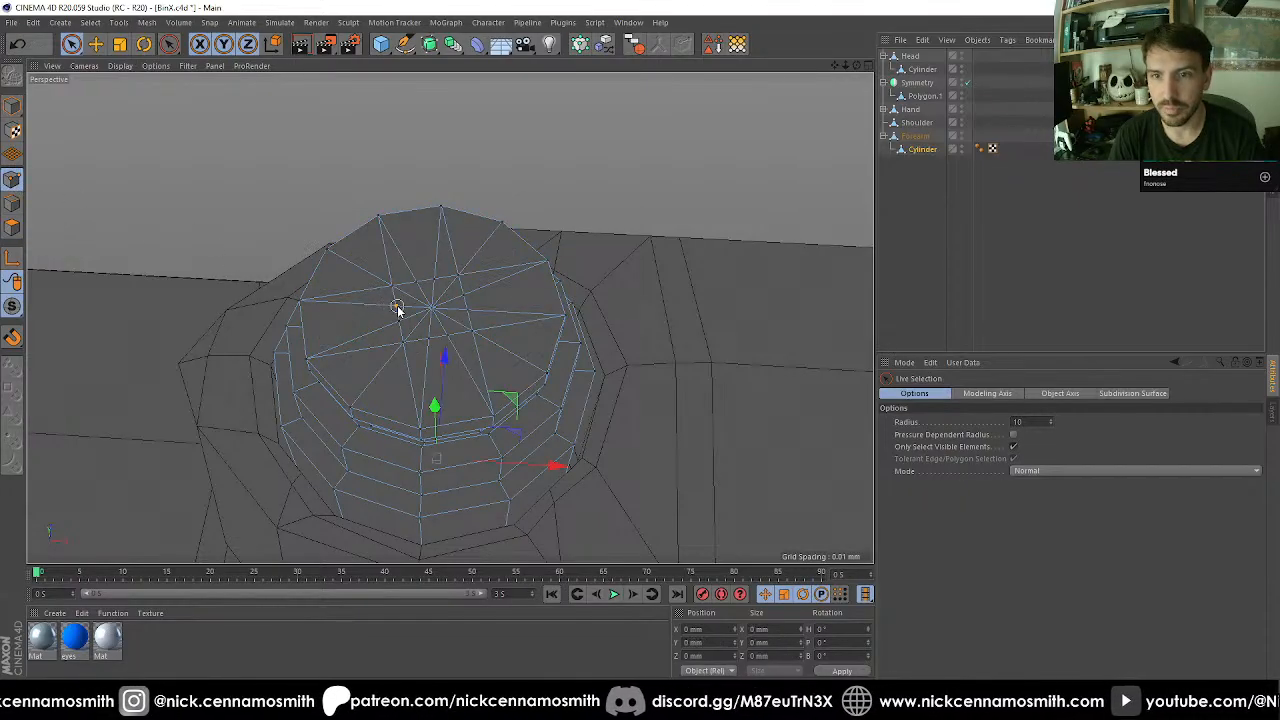
click(397, 307)
key(m)
key(q)
click(393, 286)
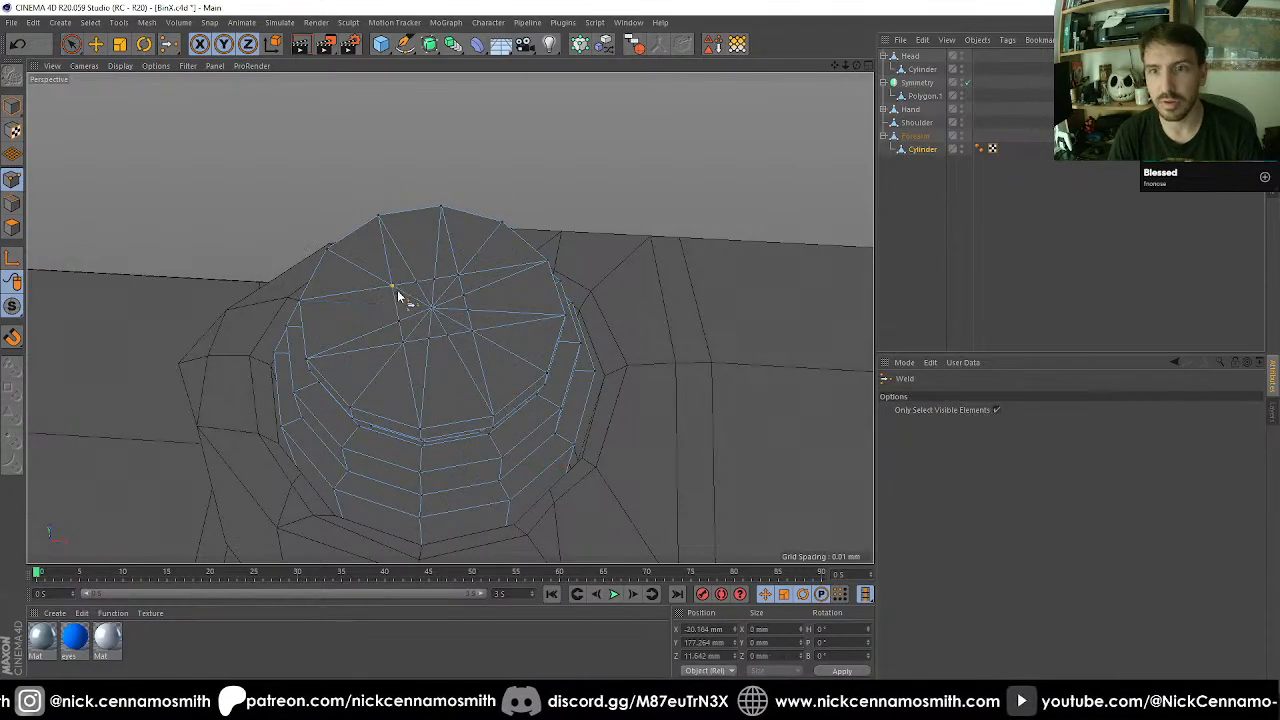
key(space)
click(428, 346)
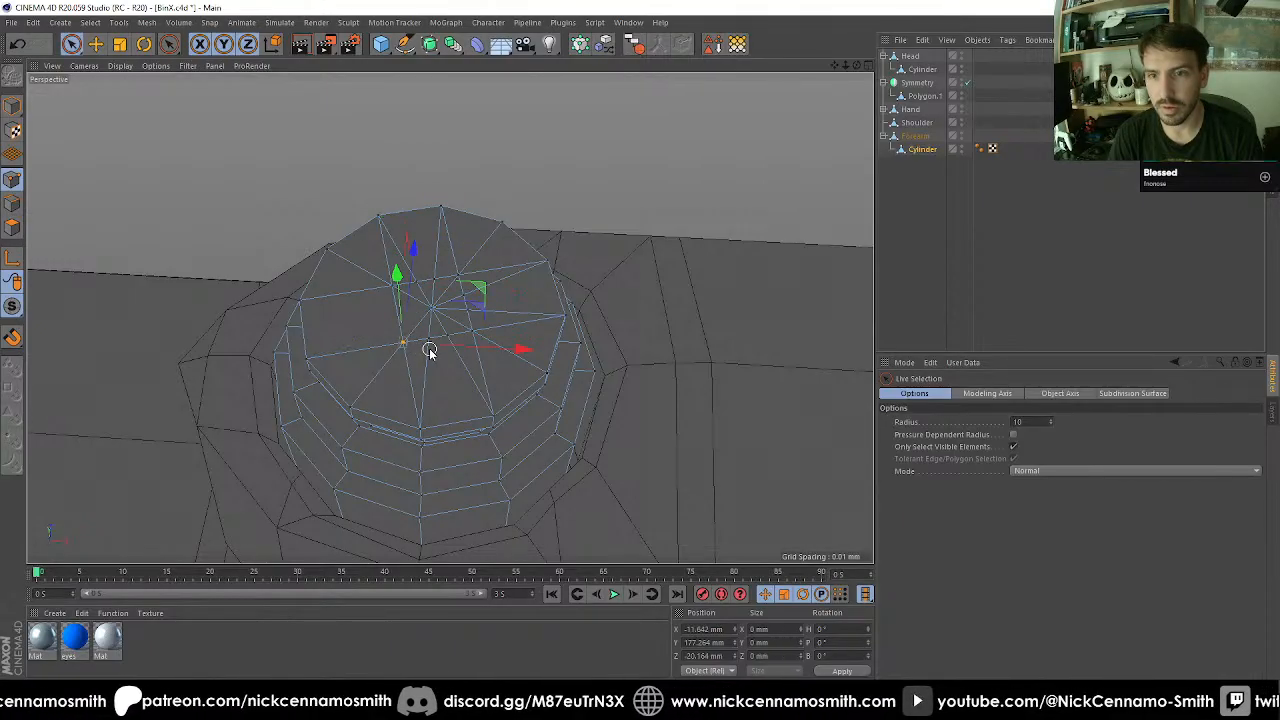
key(m)
key(q)
click(401, 343)
key(space)
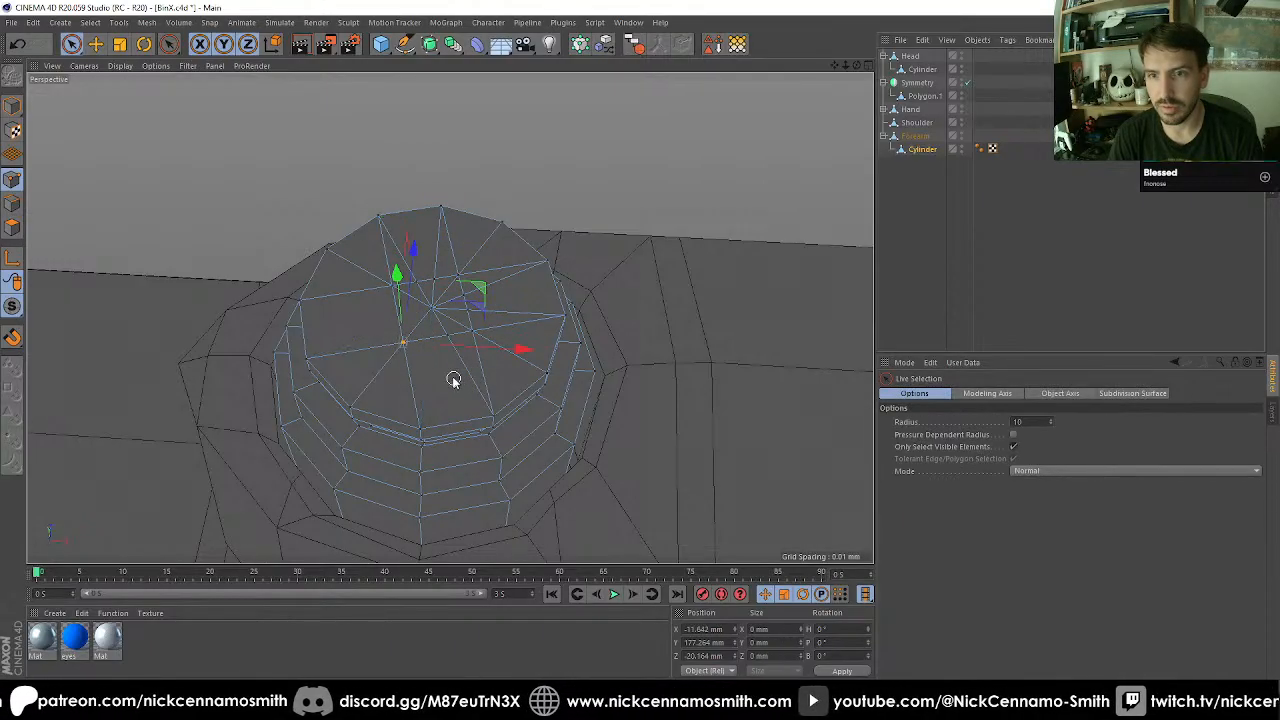
Weld the remaining stray points on the other sides of the central square into its nearest corners.
mouse_move(448, 338)
mouse_down()
mouse_move(469, 329)
mouse_move(467, 309)
mouse_up()
key(m)
key(q)
click(471, 333)
key(space)
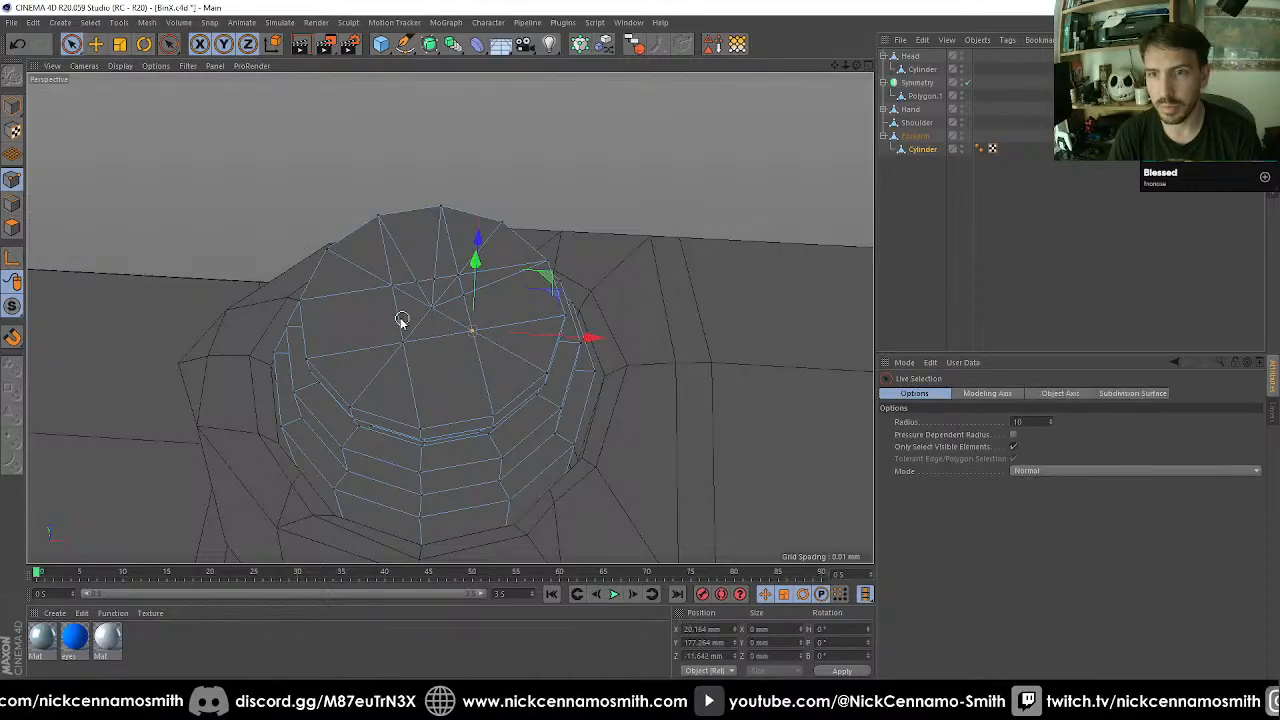
key(m)
key(q)
click(461, 280)
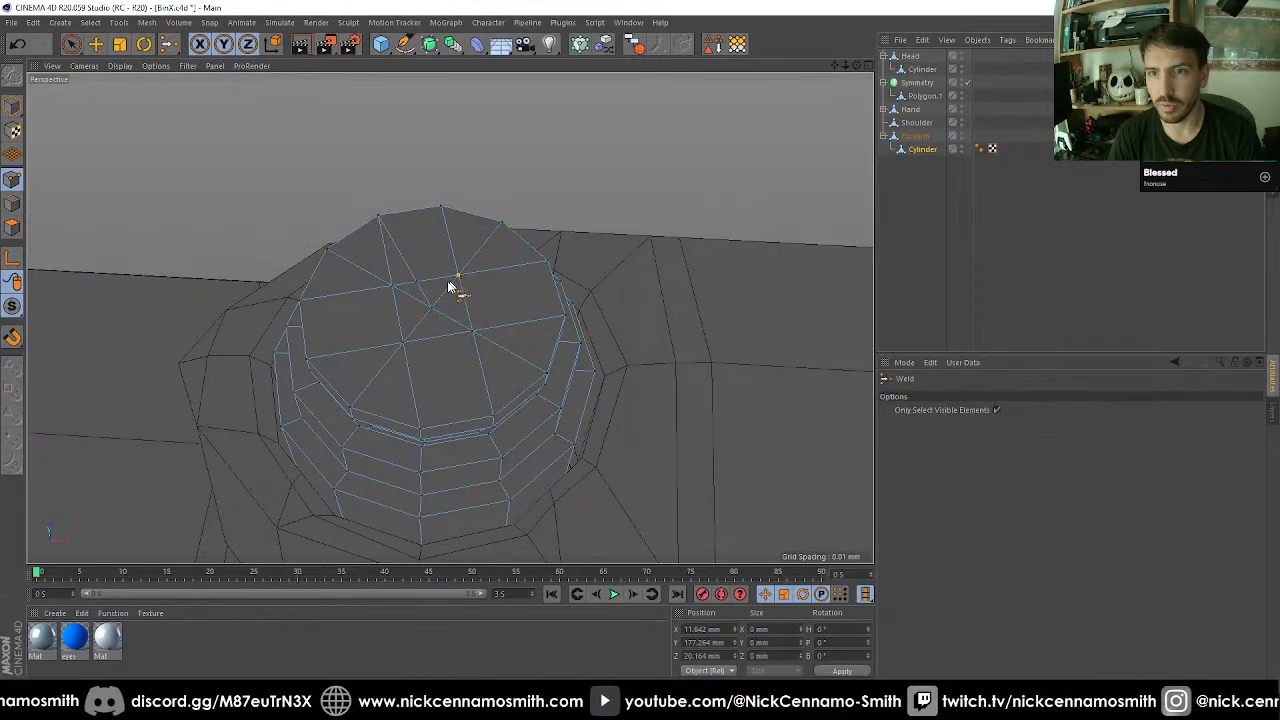
key(space)
click(394, 287)
key(m)
key(q)
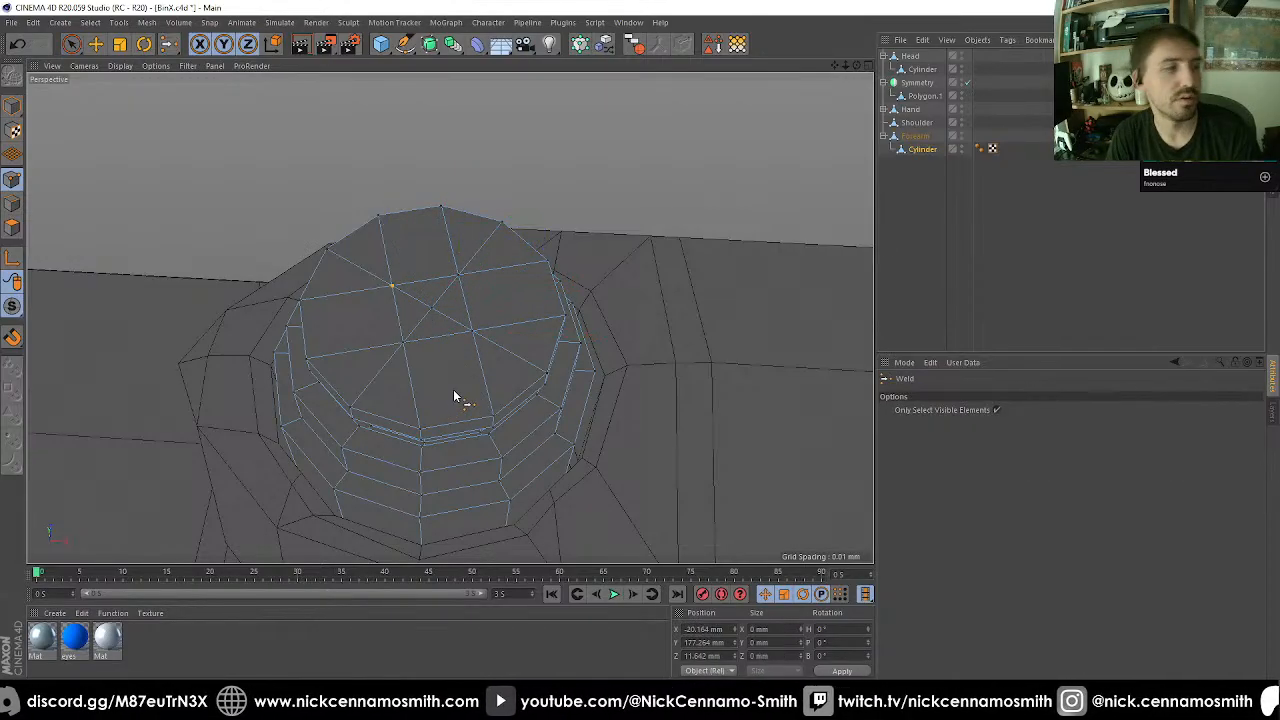
click(440, 296)
key(space)
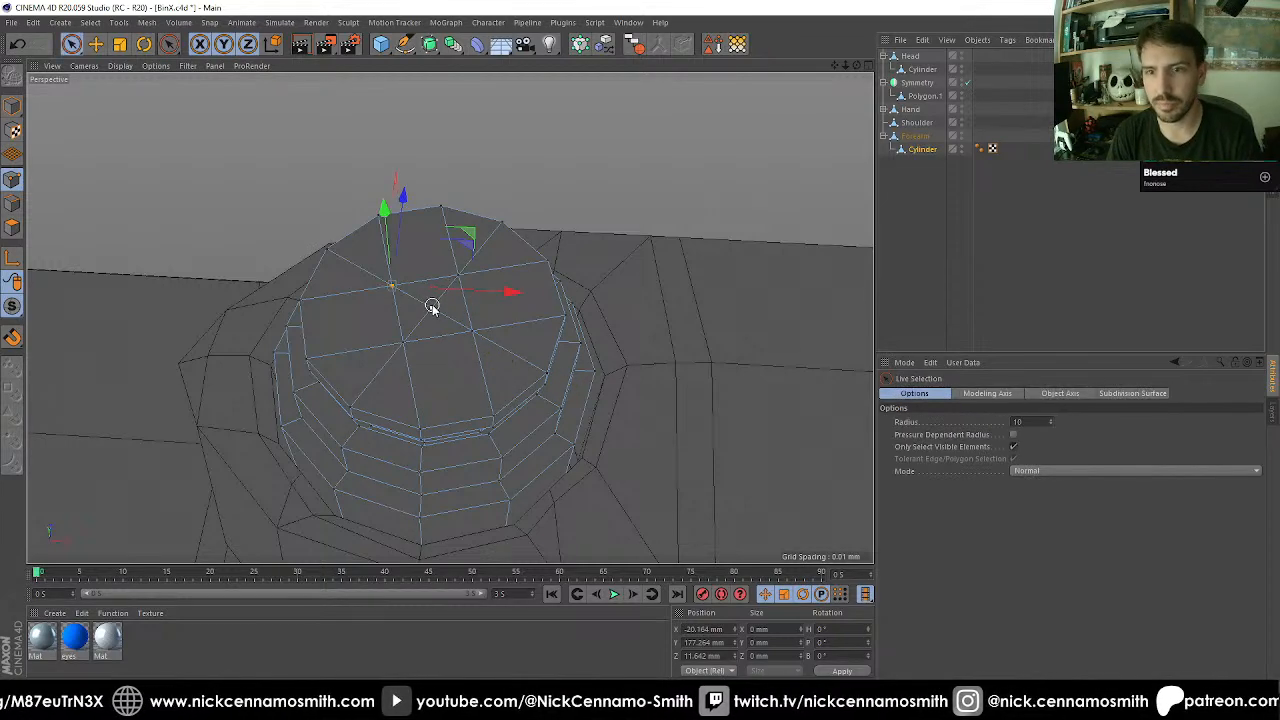
Delete the cap's centre point and fill the resulting hole with a single square polygon.
click(428, 310)
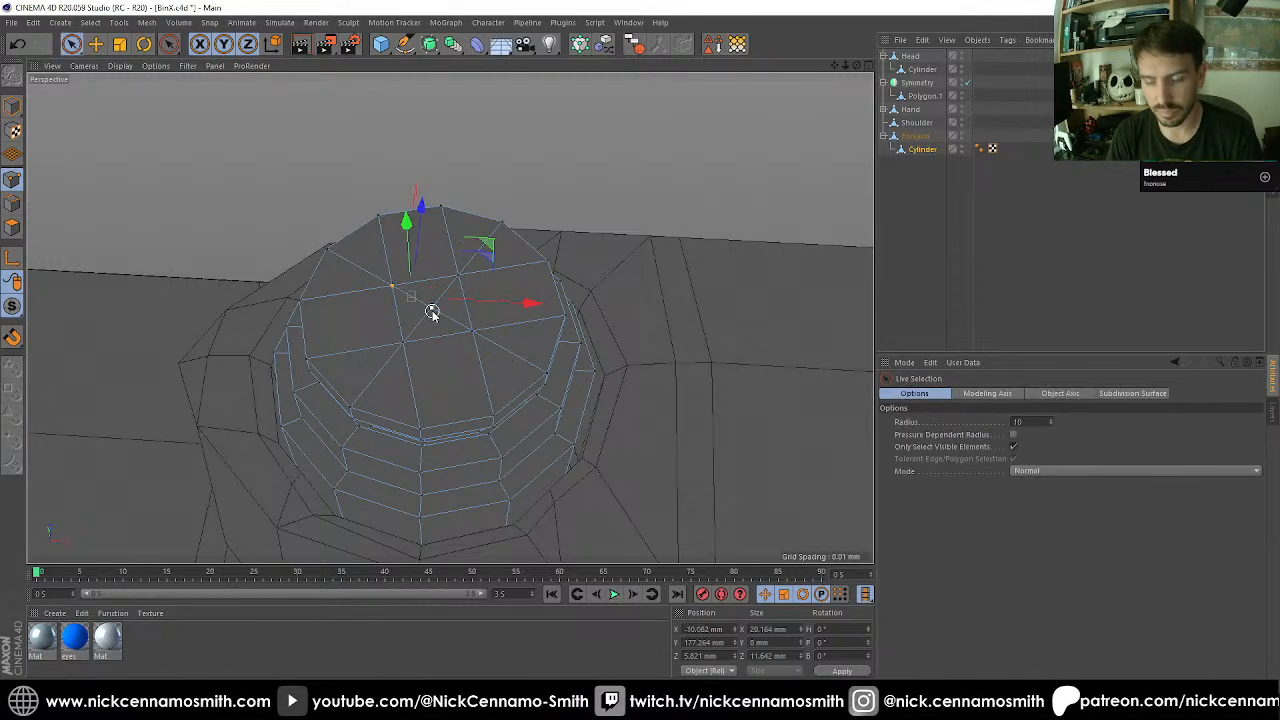
key(Delete)
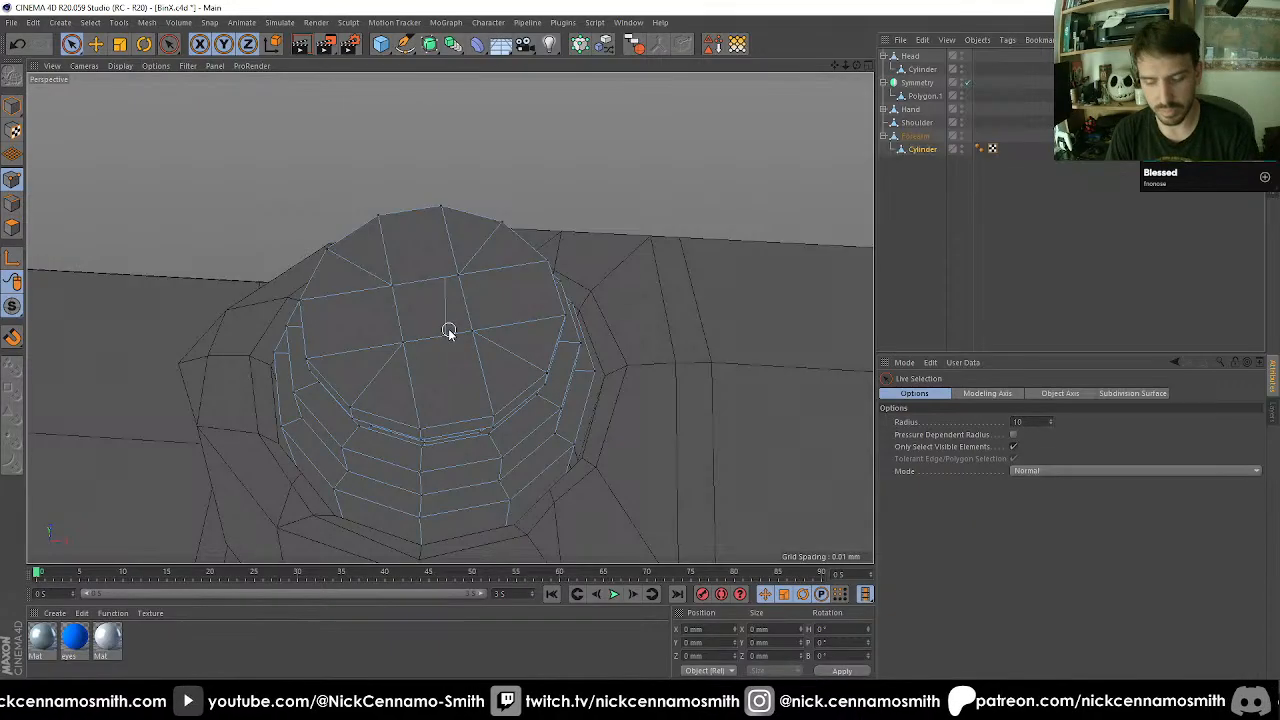
key(m)
key(d)
click(441, 340)
mouse_move(441, 340)
alt+mouse_down()
mouse_move(461, 329)
mouse_move(500, 355)
mouse_move(429, 286)
mouse_move(463, 306)
alt+mouse_up()
Select the five polygons forming the plus on the pin cap and inset them 4.7 mm with Extrude Inner.
click(11, 231)
key(space)
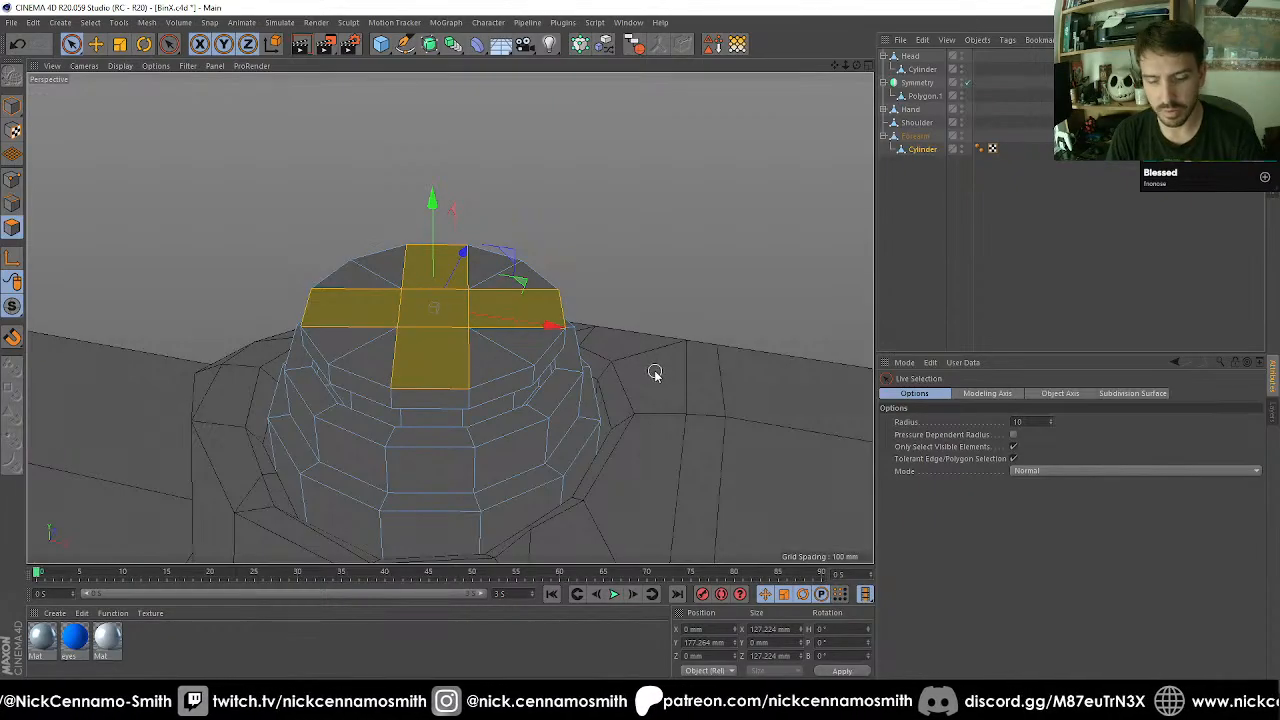
key(i)
drag(672, 295, 652, 296)
scroll(528, 320, up, 2)
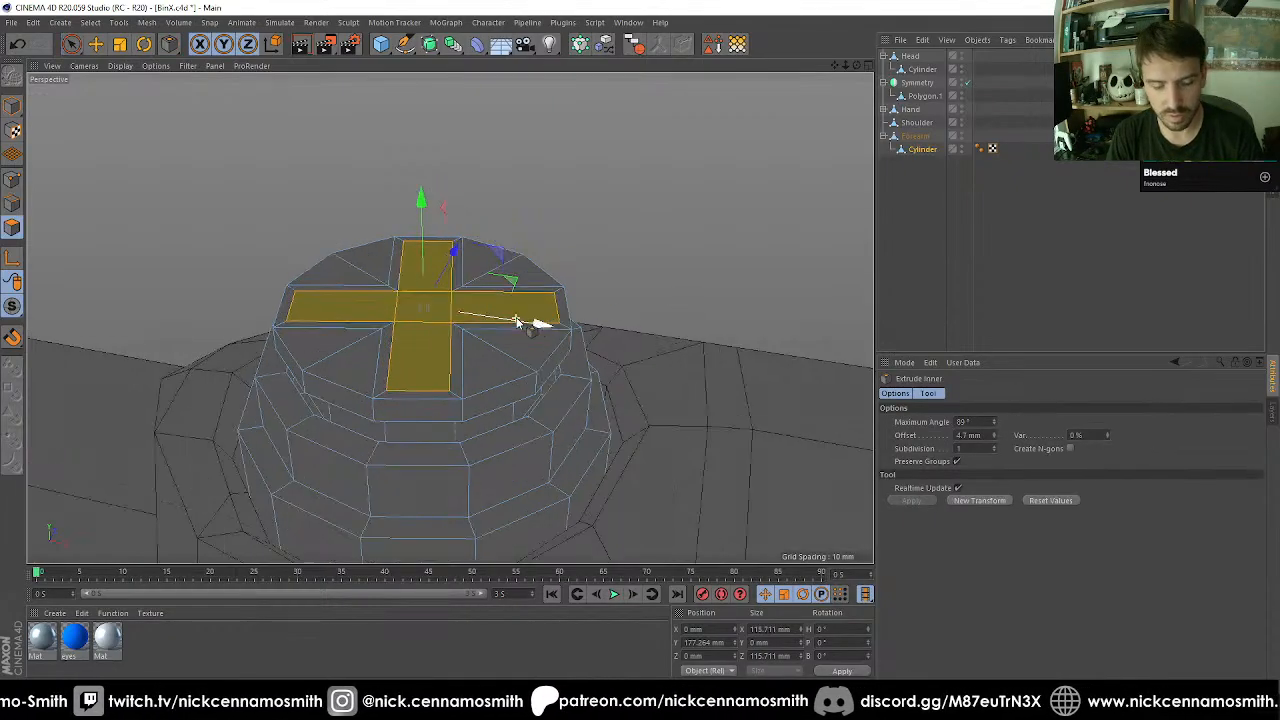
drag(426, 250, 432, 252)
key(ctrl+z)
scroll(603, 283, up, 2)
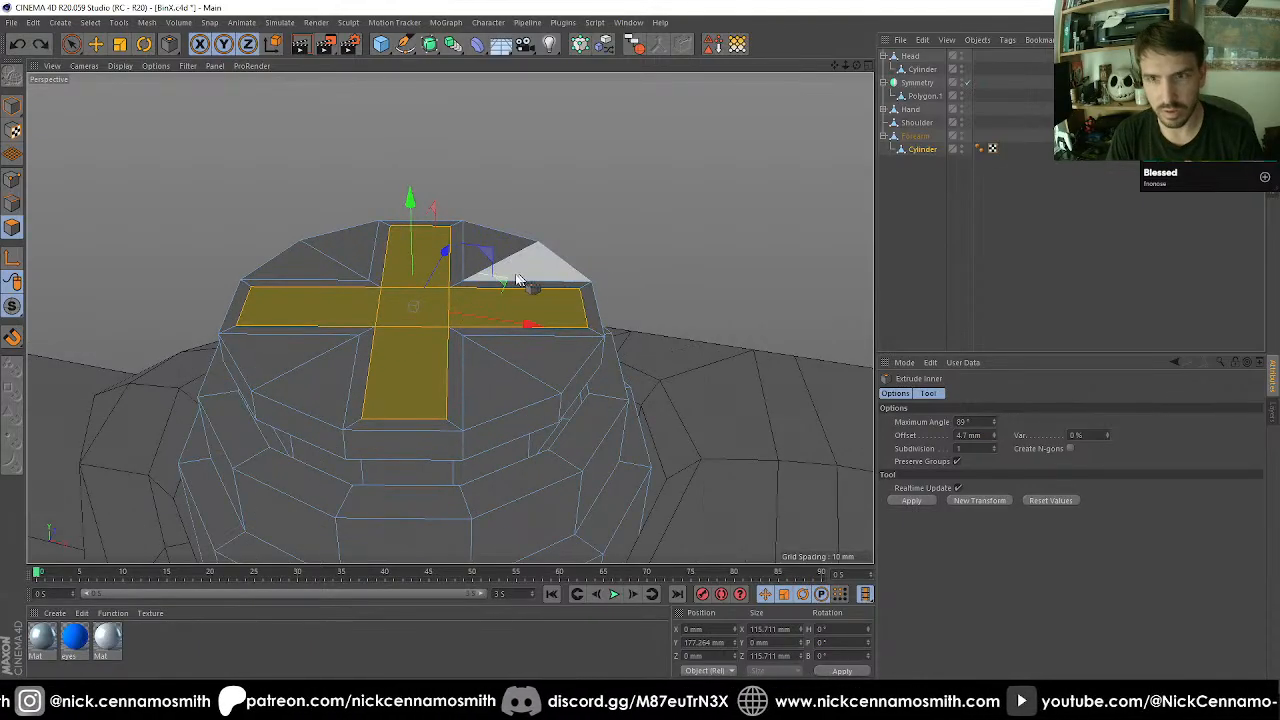
Rework the plus-shaped inset as a thin border with a second 3.7 mm Extrude Inner inside it.
key(t)
drag(608, 220, 720, 212)
key(i)
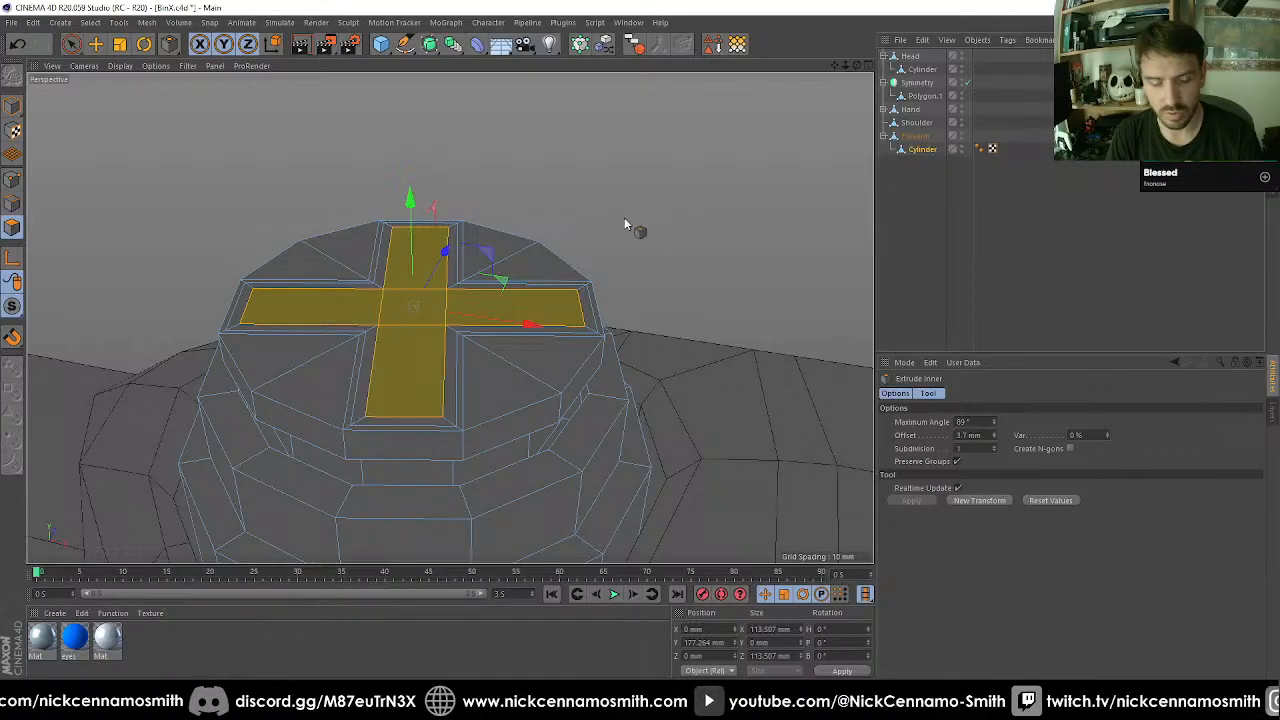
Try to sink the inset plus about 2.8 mm into the pin cap.
key(e)
drag(410, 203, 421, 219)
alt+drag(460, 266, 437, 325)
key(9)
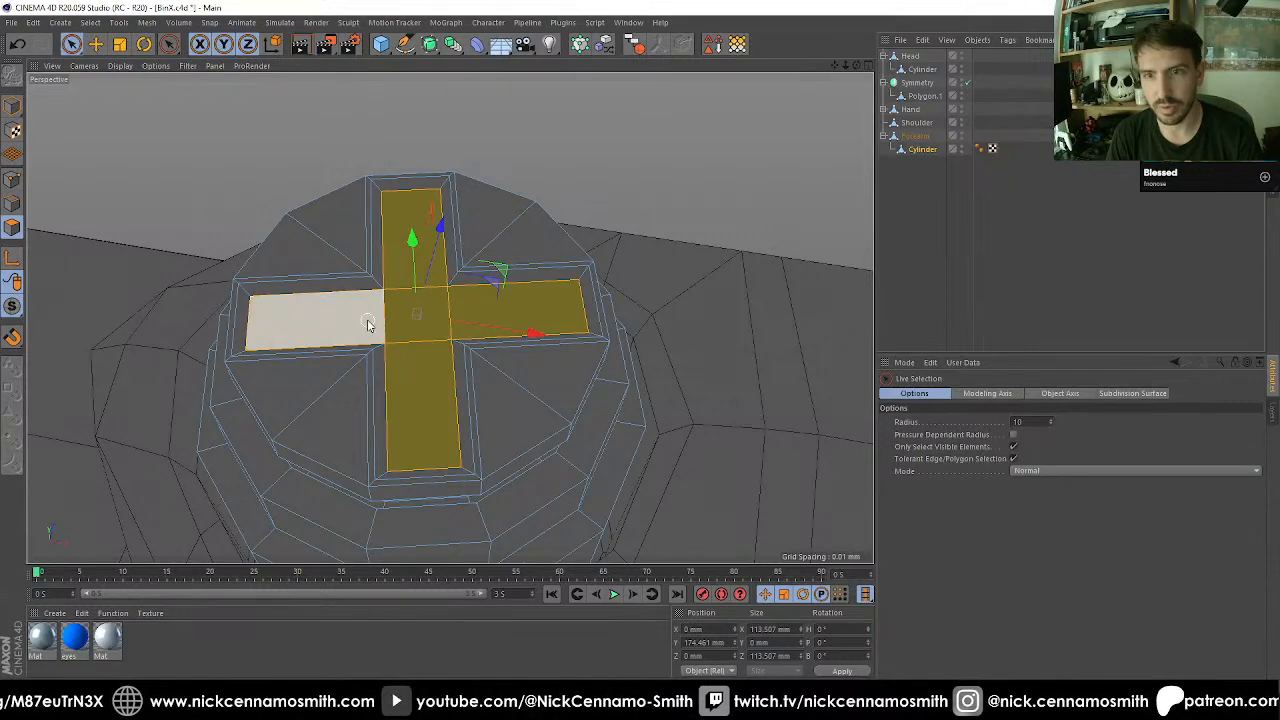
drag(357, 322, 449, 306)
key(ctrl+z)
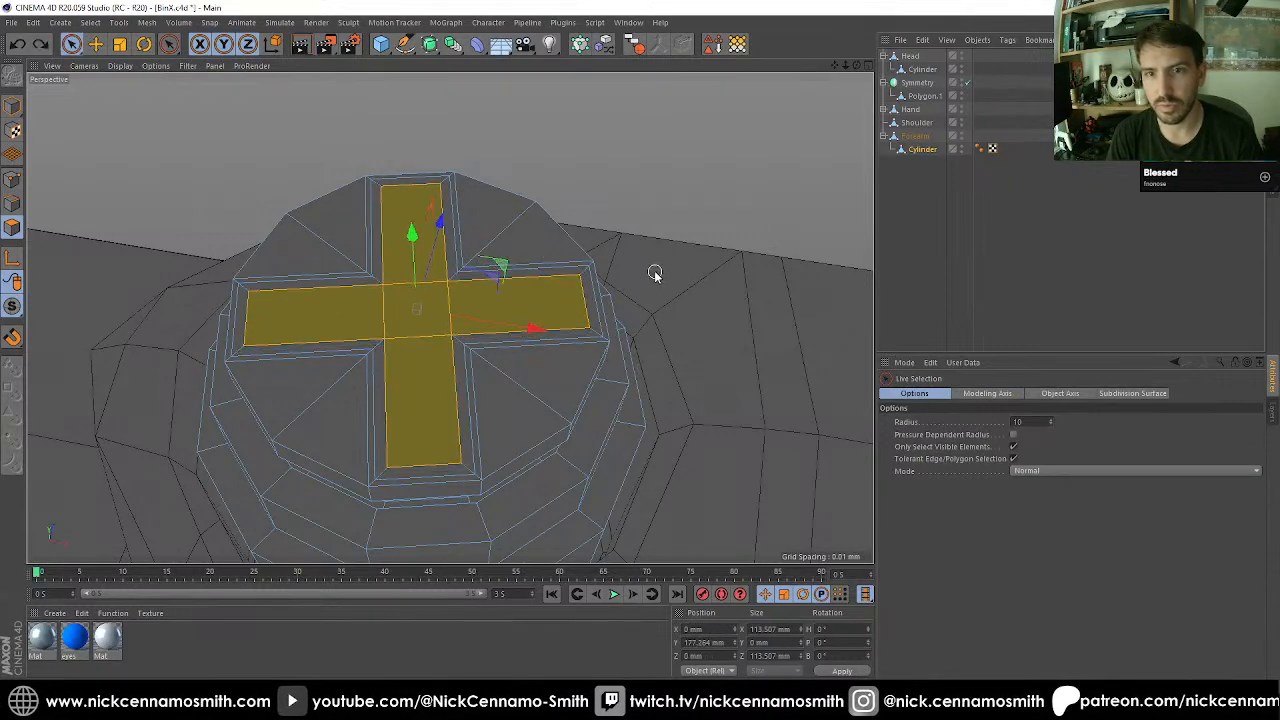
Inset the plus again with a wider border and sink its inner polygons about 3.6 mm into the pin cap.
key(i)
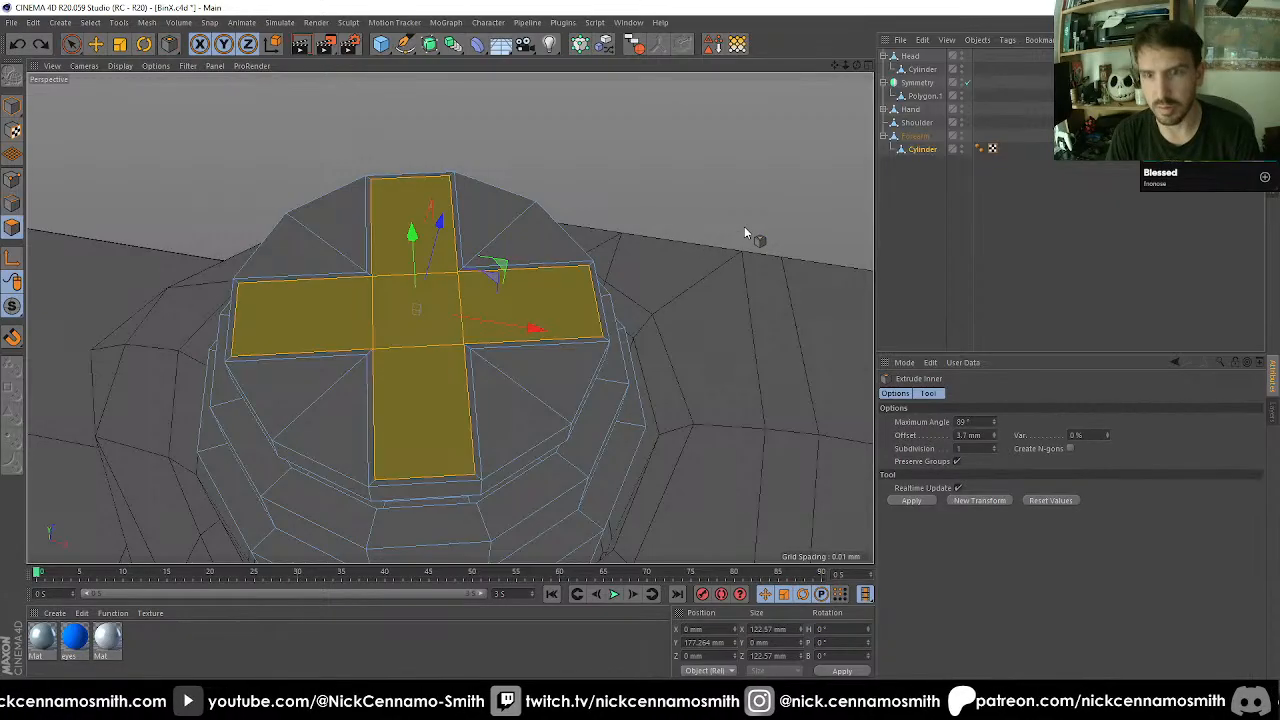
drag(751, 237, 783, 237)
key(e)
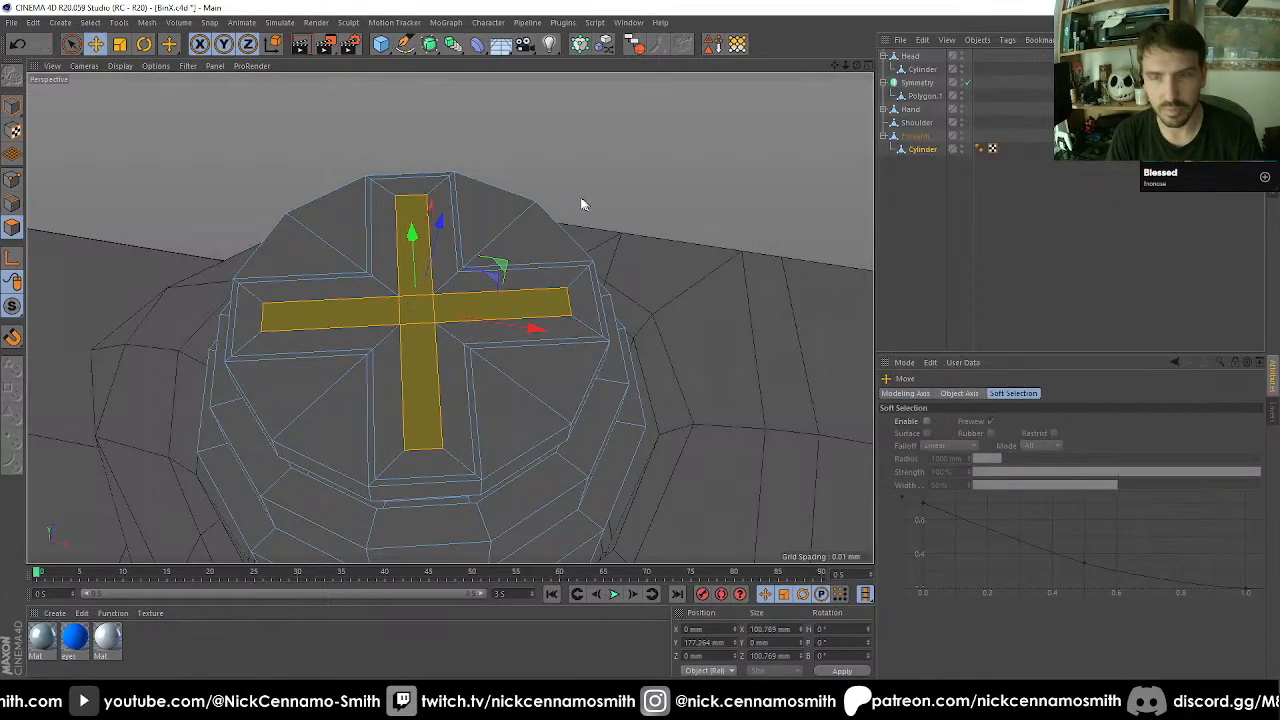
drag(411, 236, 449, 341)
alt+drag(589, 394, 543, 337)
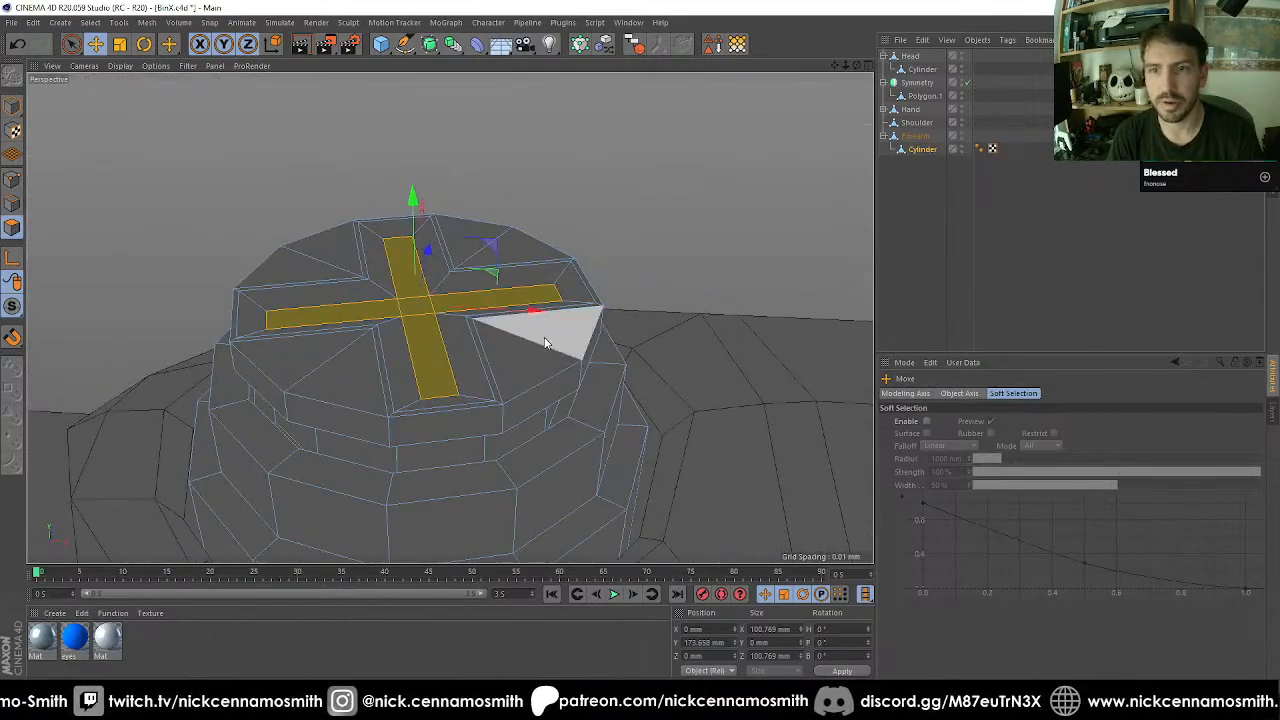
In the front view, select all points of the pin's stepped head and lower them about 12 mm.
key(F2)
key(F3)
key(F4)
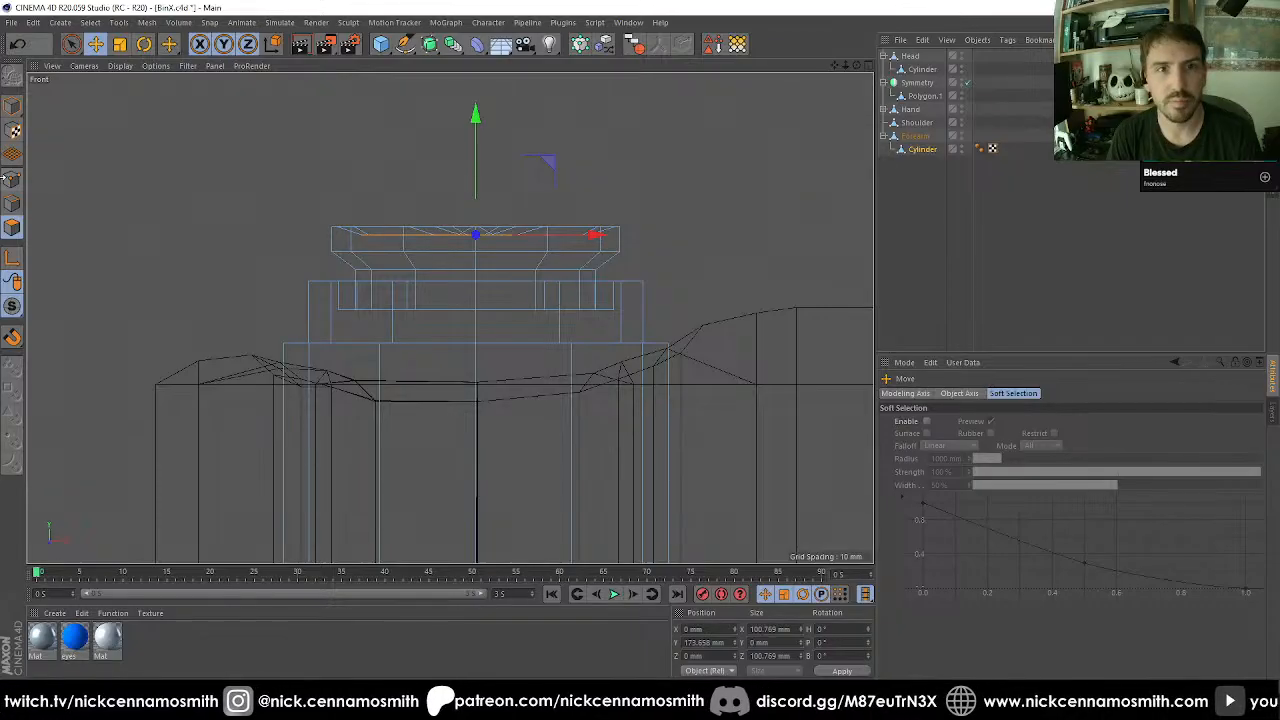
drag(78, 42, 137, 92)
drag(233, 168, 760, 410)
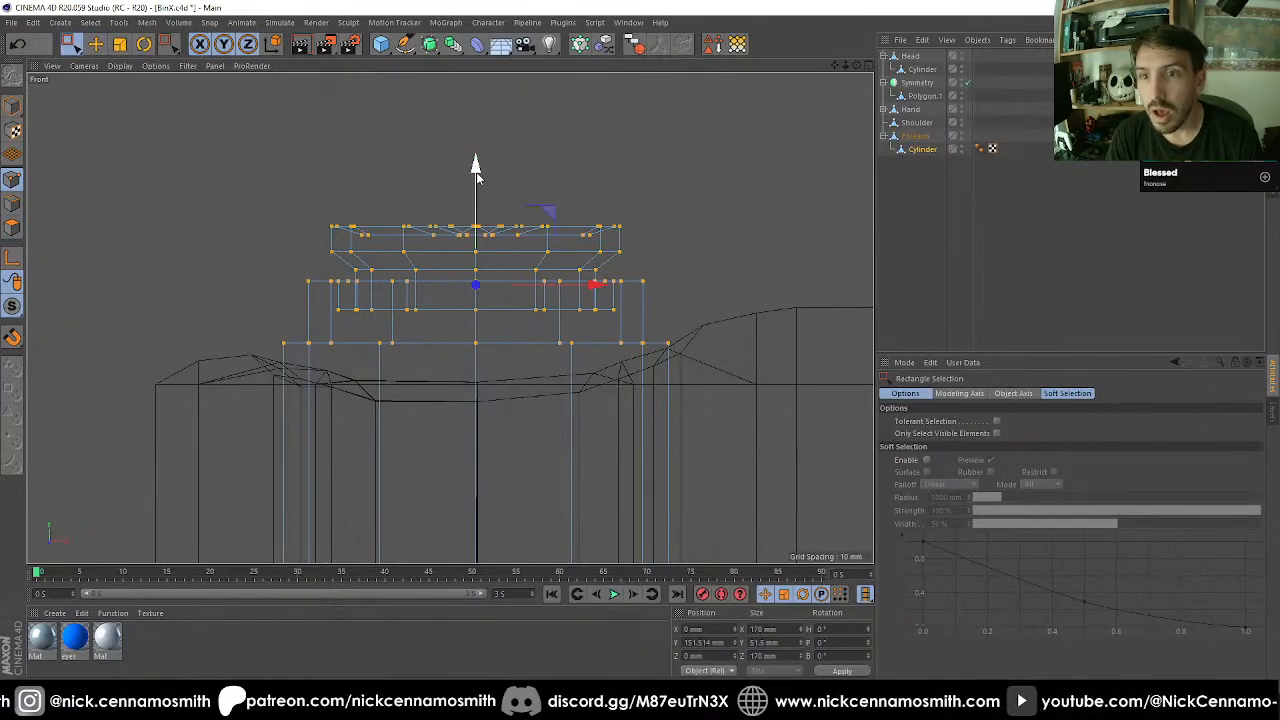
drag(476, 177, 489, 206)
Raise the point ring at the base of the pin's stepped head by about 16 mm.
drag(246, 361, 734, 414)
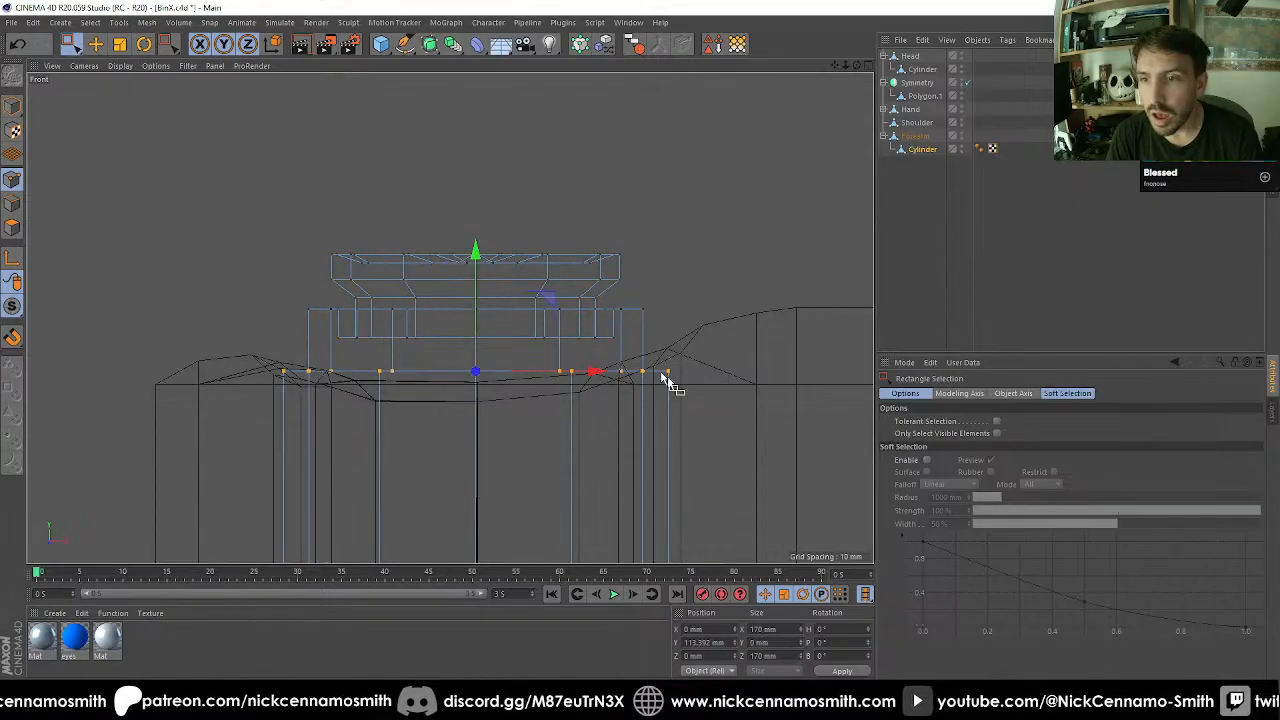
drag(476, 249, 488, 219)
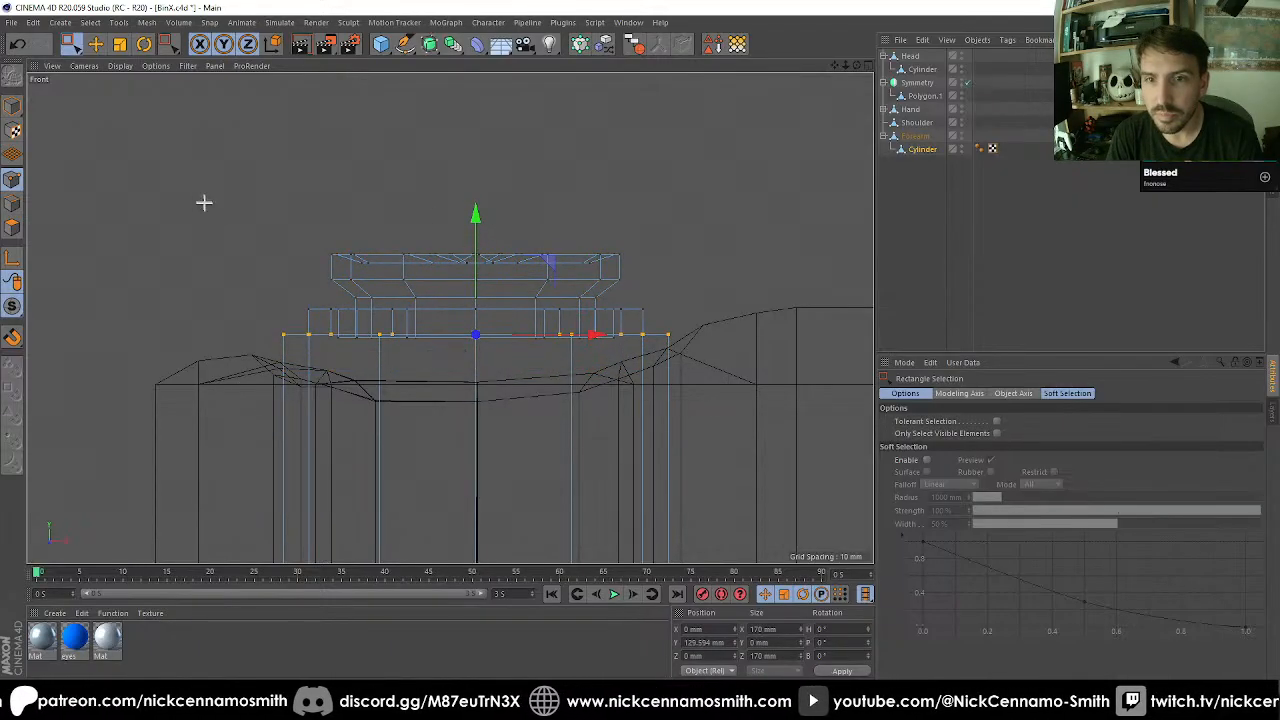
drag(204, 202, 740, 395)
key(F1)
alt+drag(512, 220, 603, 381)
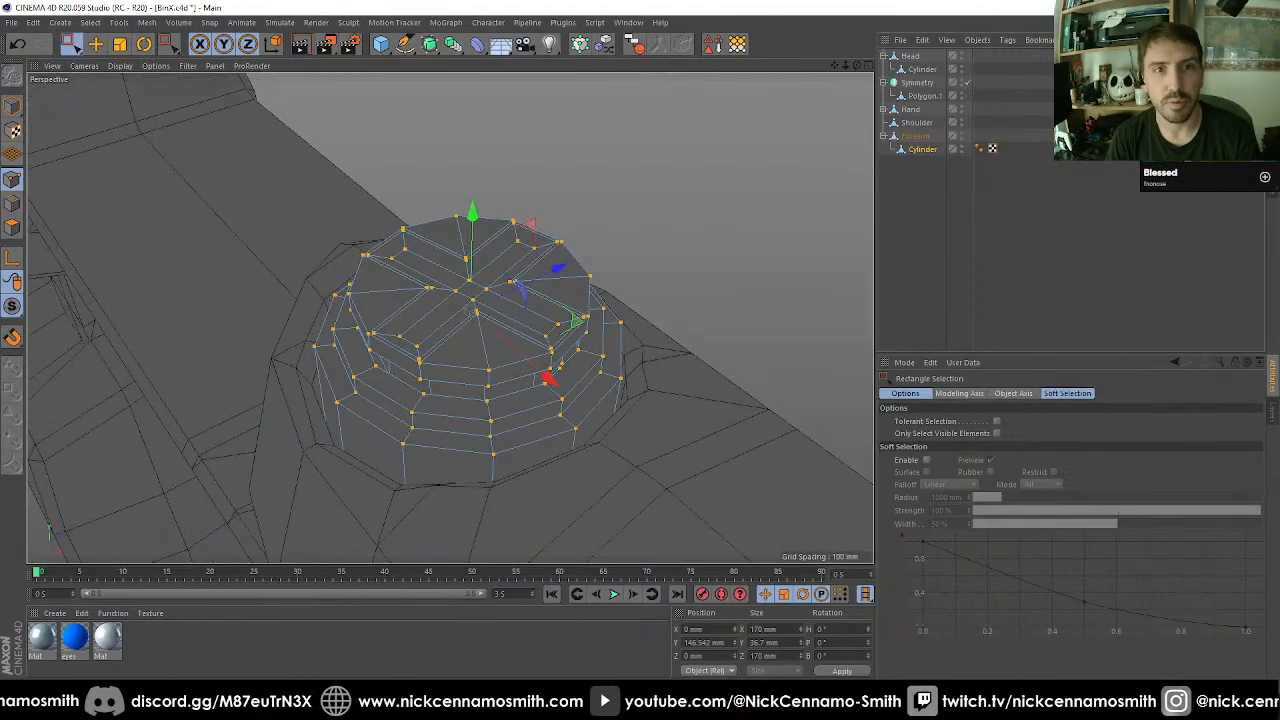
Bevel the three edge loops around the rims of the pin's lower steps and inner groove with a 2 mm offset.
click(13, 204)
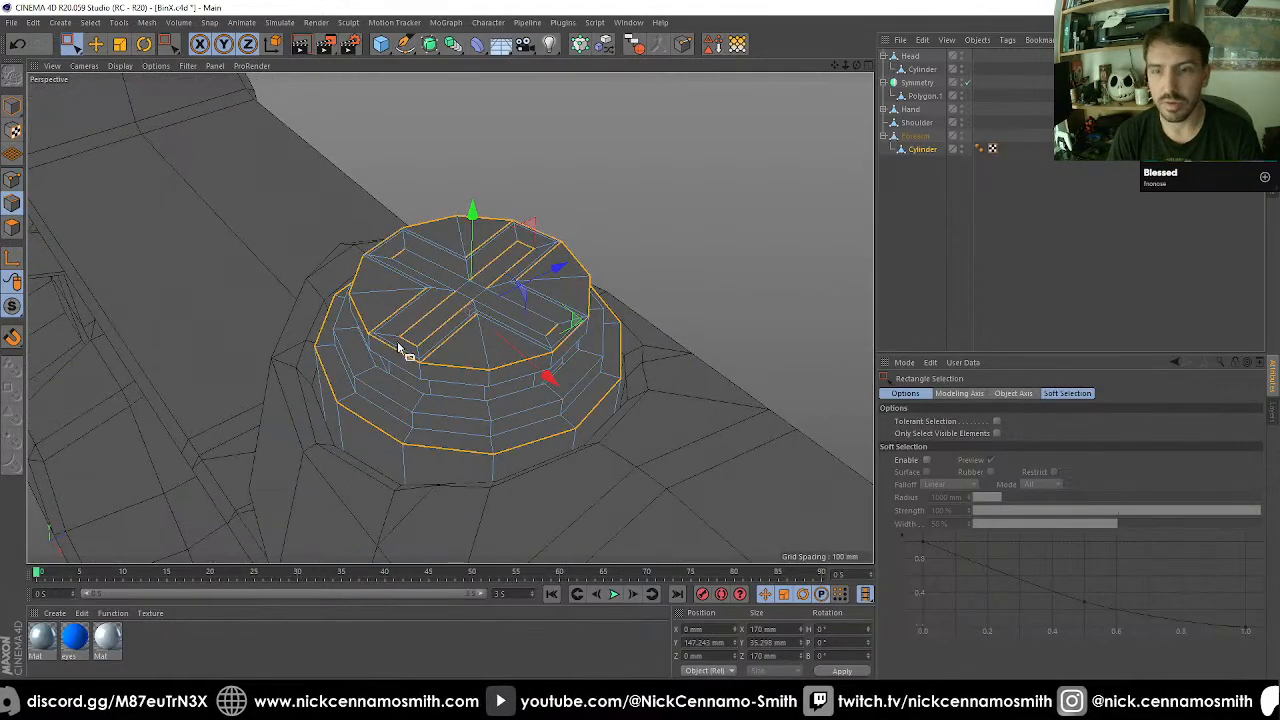
key(u)
key(l)
click(466, 457)
alt+drag(462, 459, 492, 428)
scroll(365, 400, up, 3)
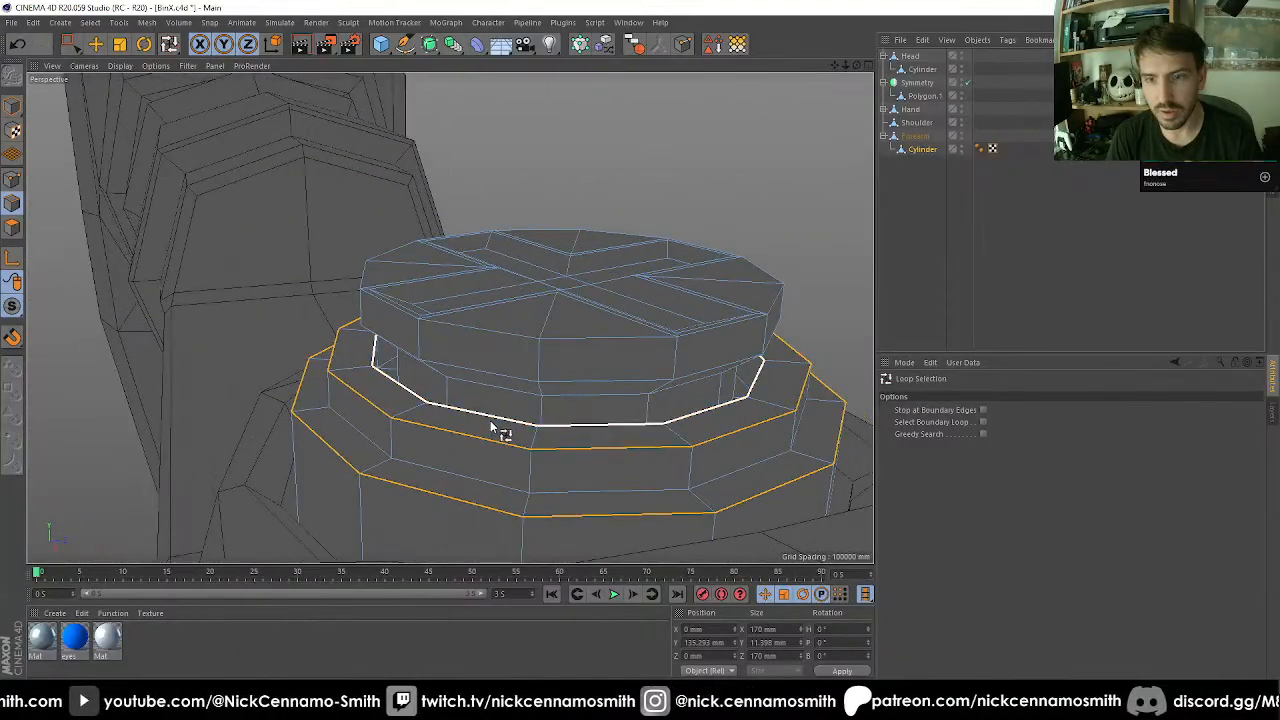
shift+click(490, 422)
key(m)
key(s)
double_click(962, 448)
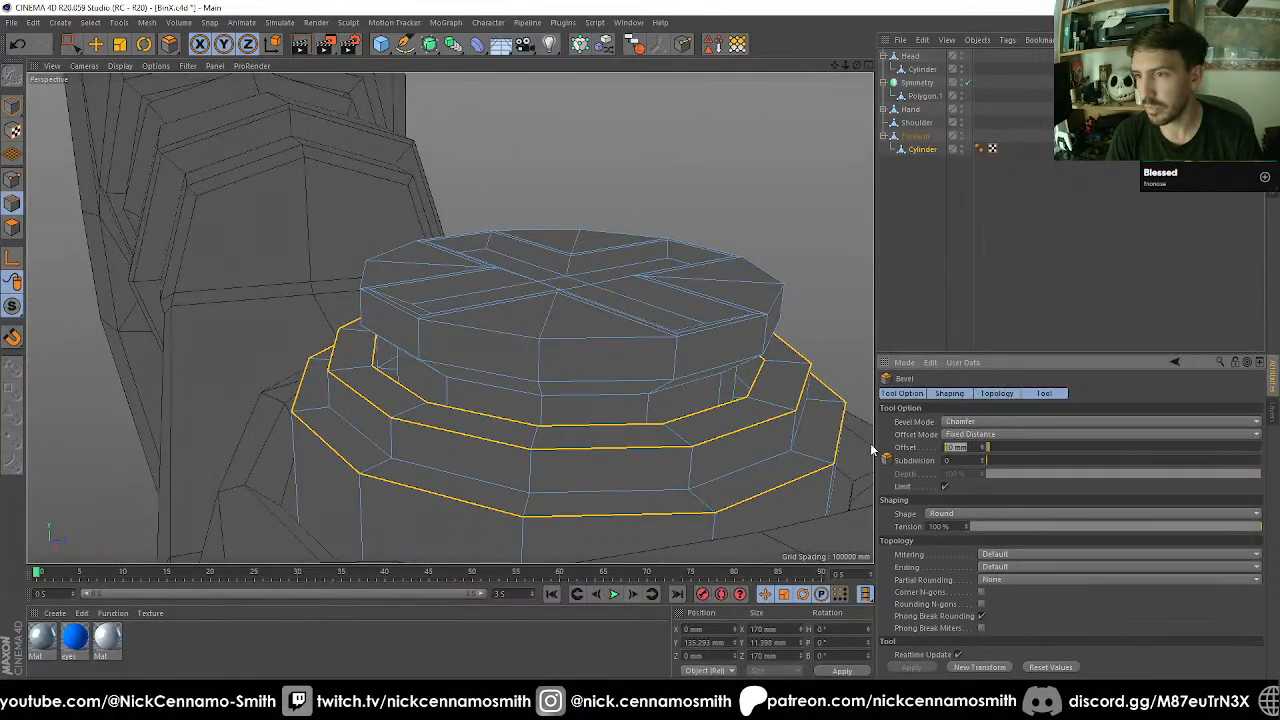
text(5)
key(Return)
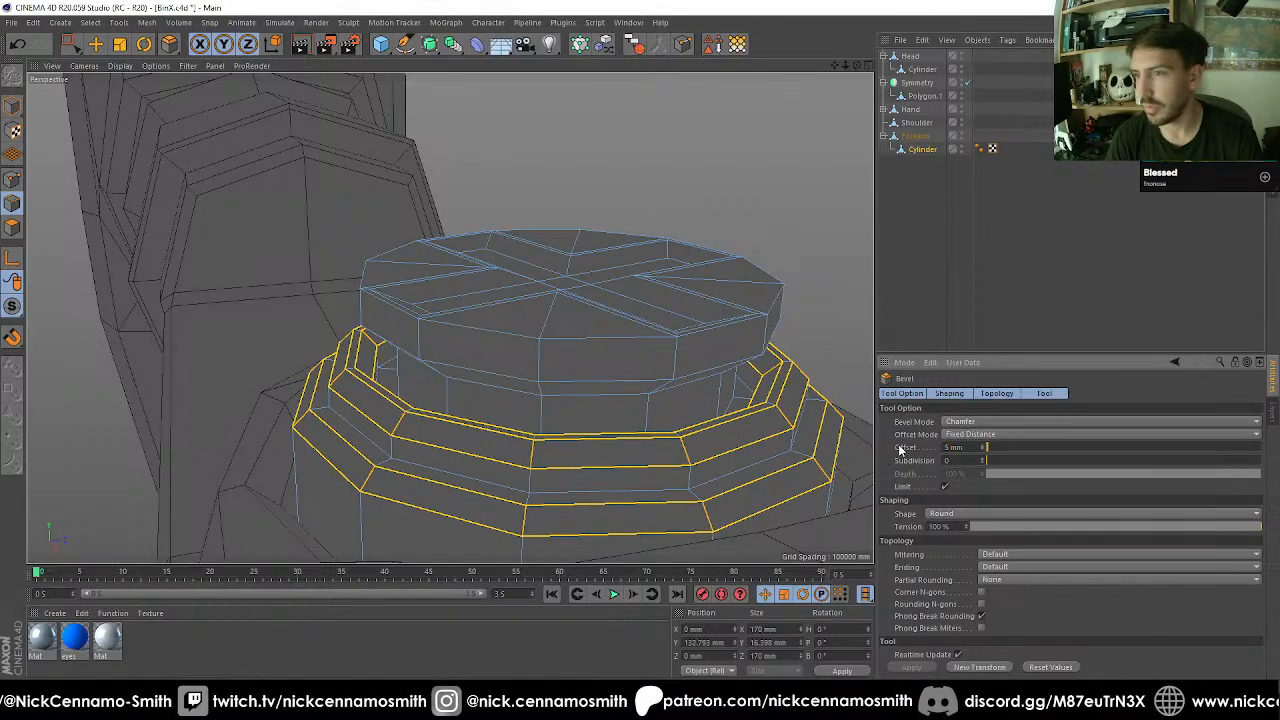
text(2)
key(Return)
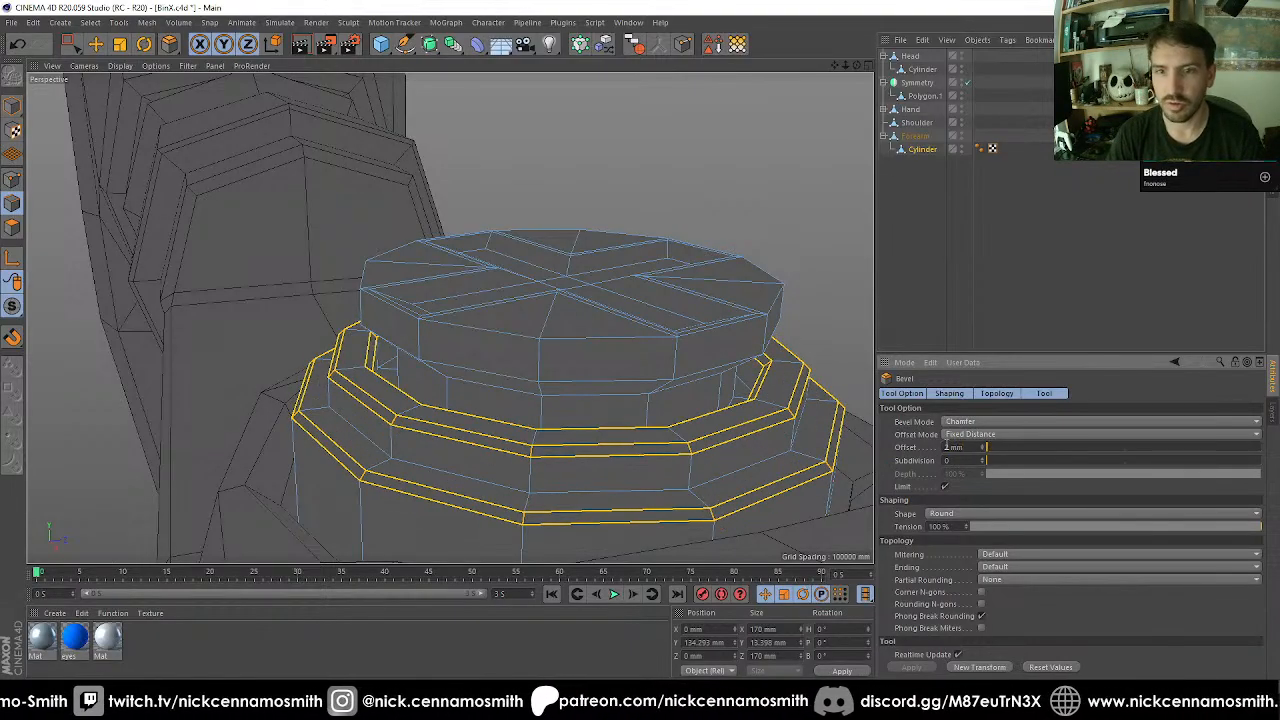
Mirror all the pin's polygons across the XZ plane to create a matching head on the elbow's underside.
alt+drag(549, 346, 462, 226)
scroll(478, 336, down, 5)
click(12, 228)
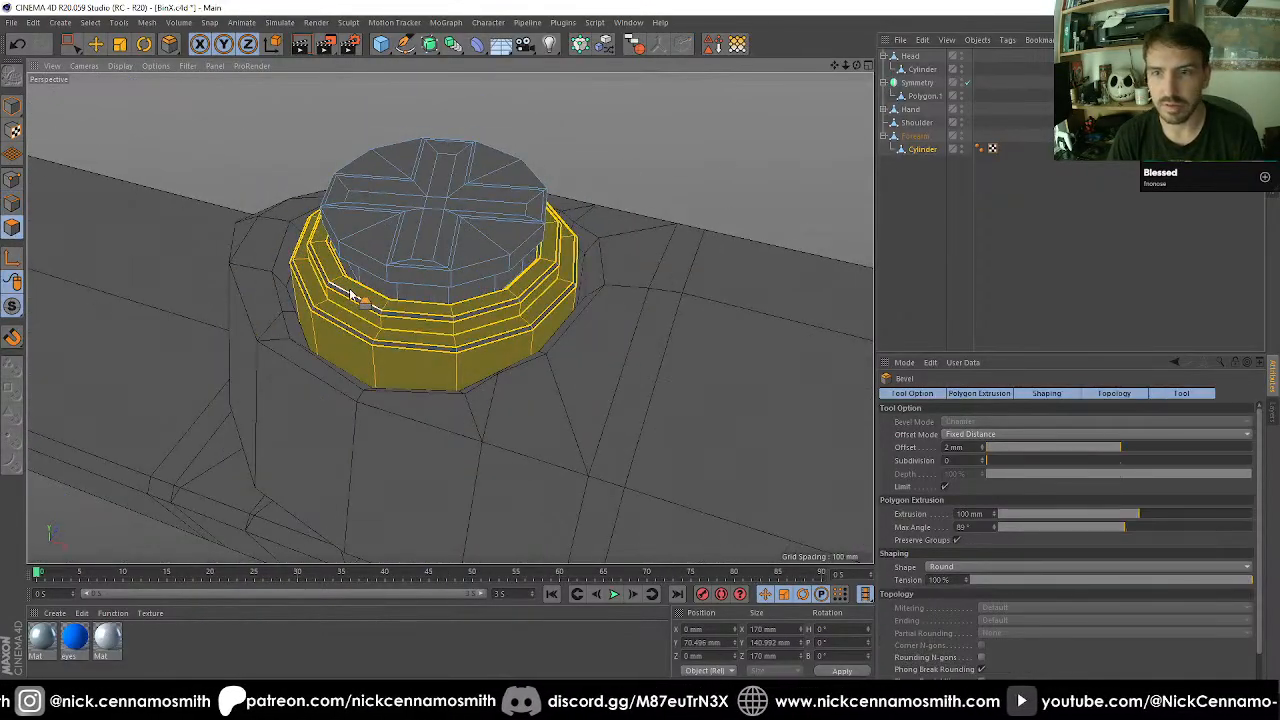
key(ctrl+a)
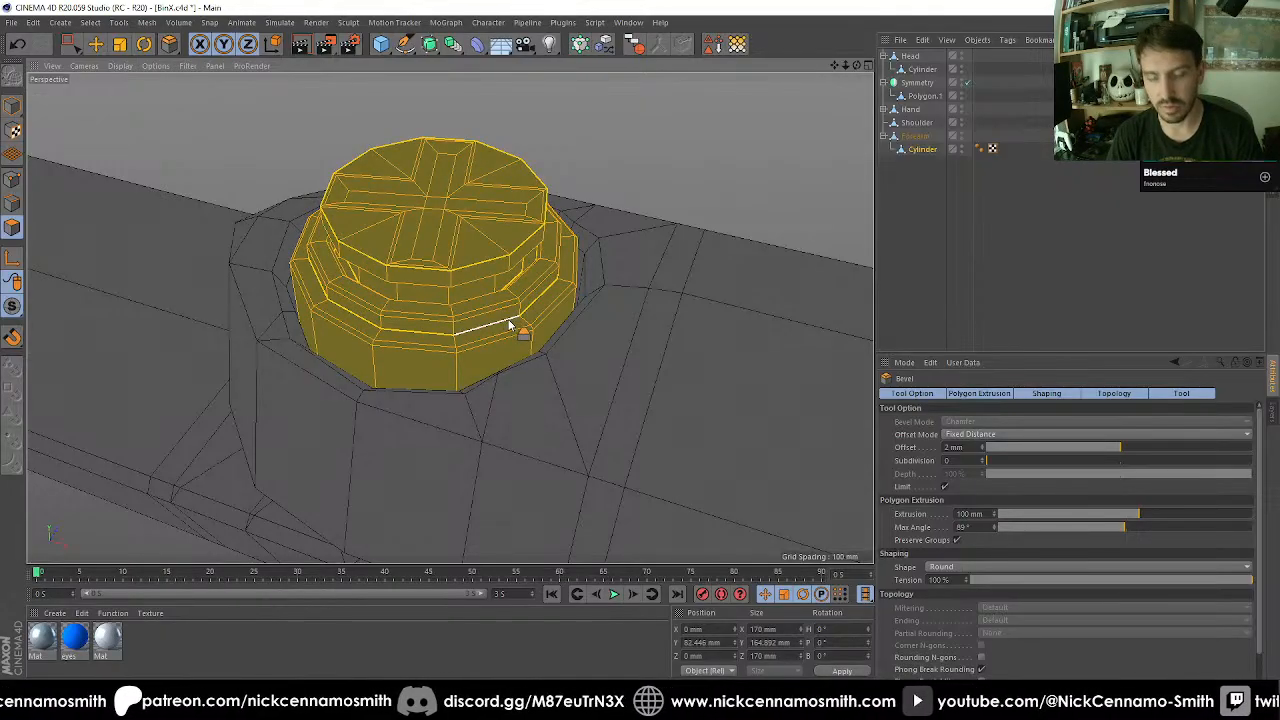
key(m)
key(h)
click(985, 407)
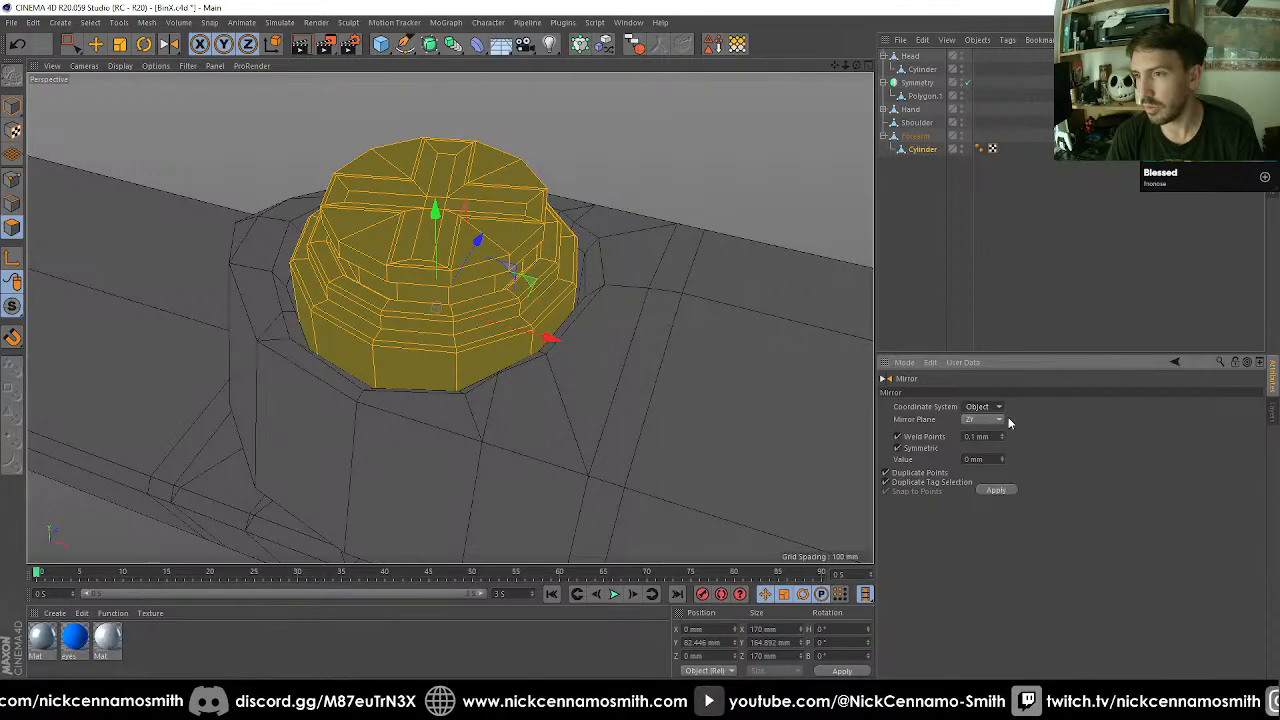
click(993, 491)
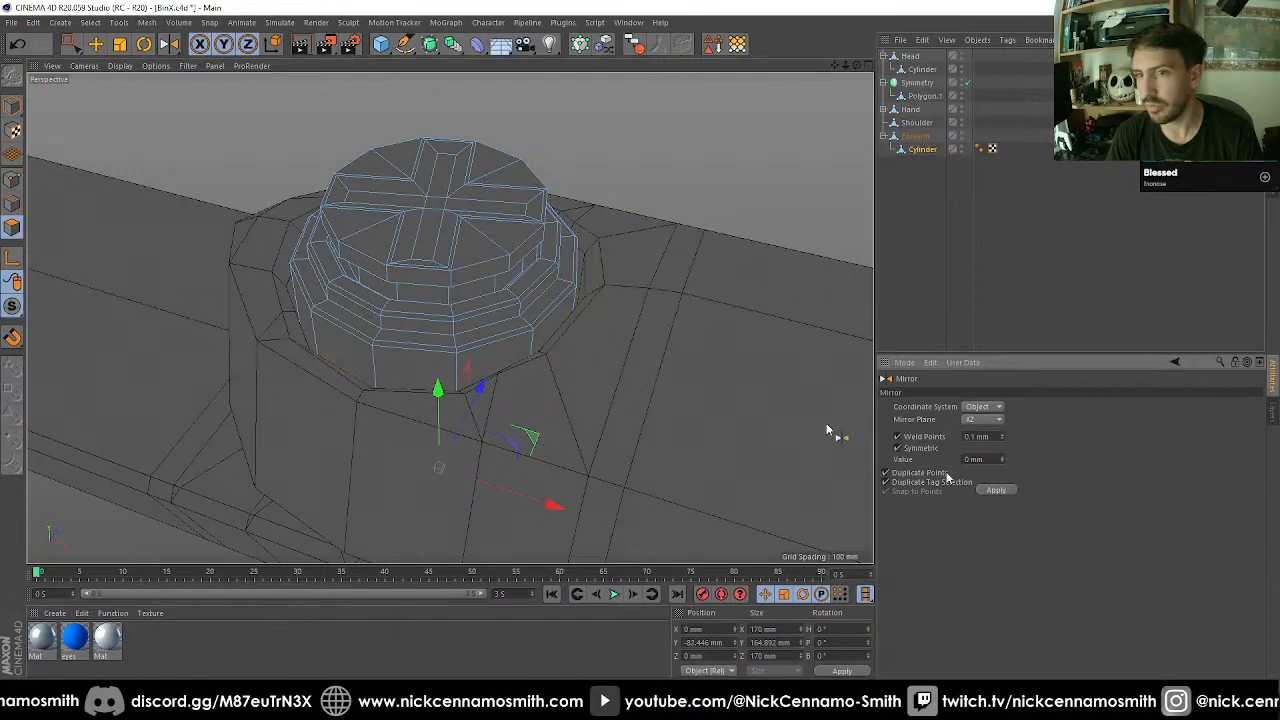
scroll(554, 273, down, 5)
alt+drag(554, 273, 552, 447)
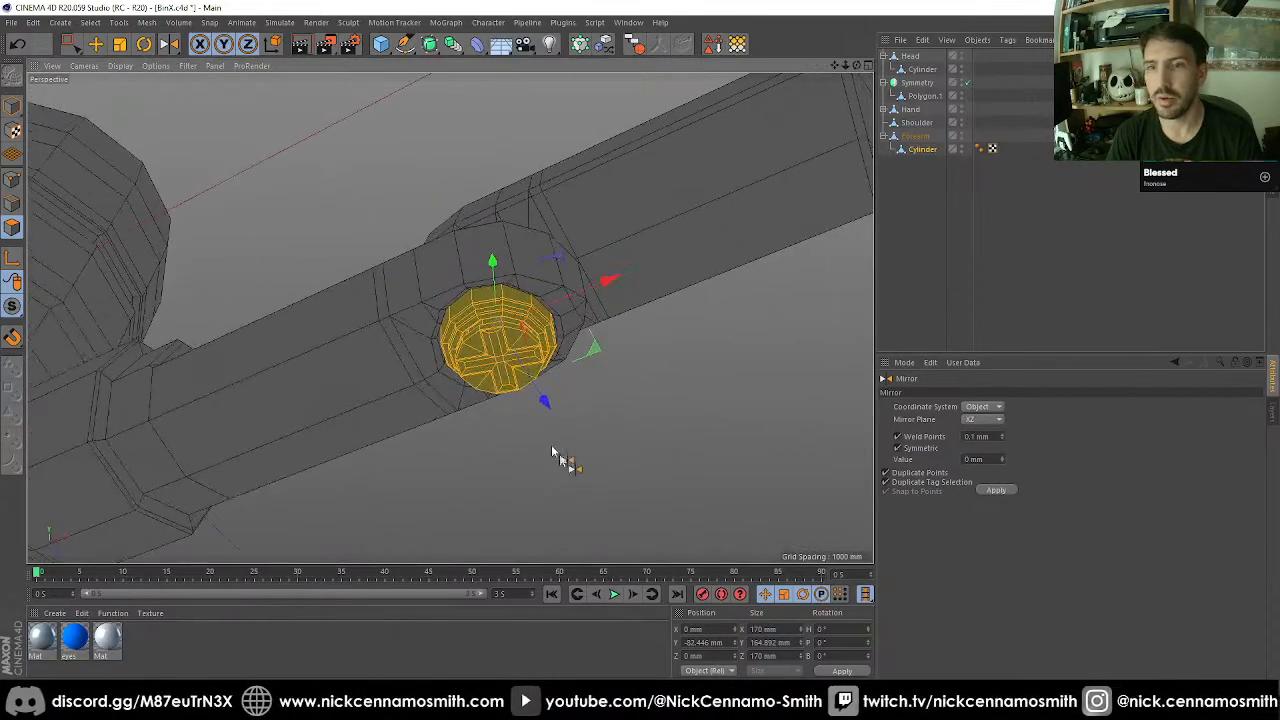
Try rotating the forearm about the elbow pin to test the joint.
click(14, 106)
alt+drag(497, 314, 428, 108)
scroll(452, 213, down, 4)
alt+drag(476, 247, 566, 360)
key(e)
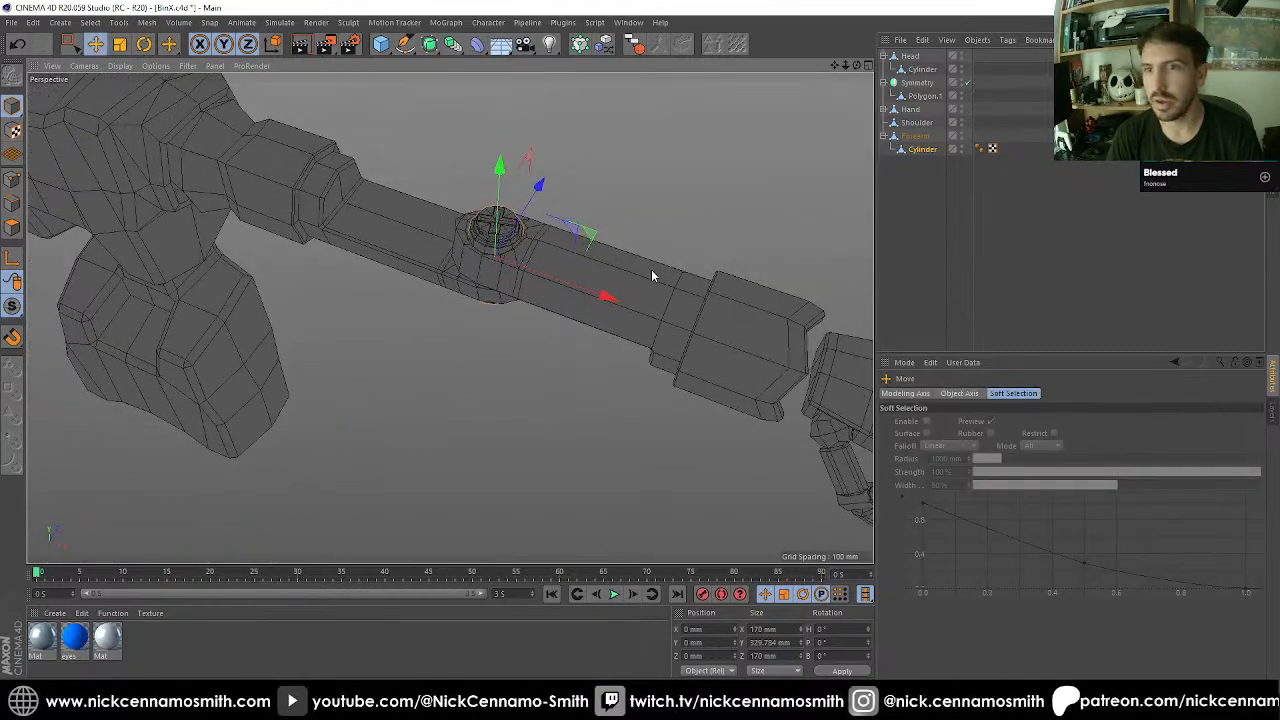
click(651, 270)
alt+drag(651, 270, 492, 296)
key(r)
scroll(516, 306, down, 4)
scroll(524, 314, up, 2)
key(ctrl+z)
key(ctrl+z)
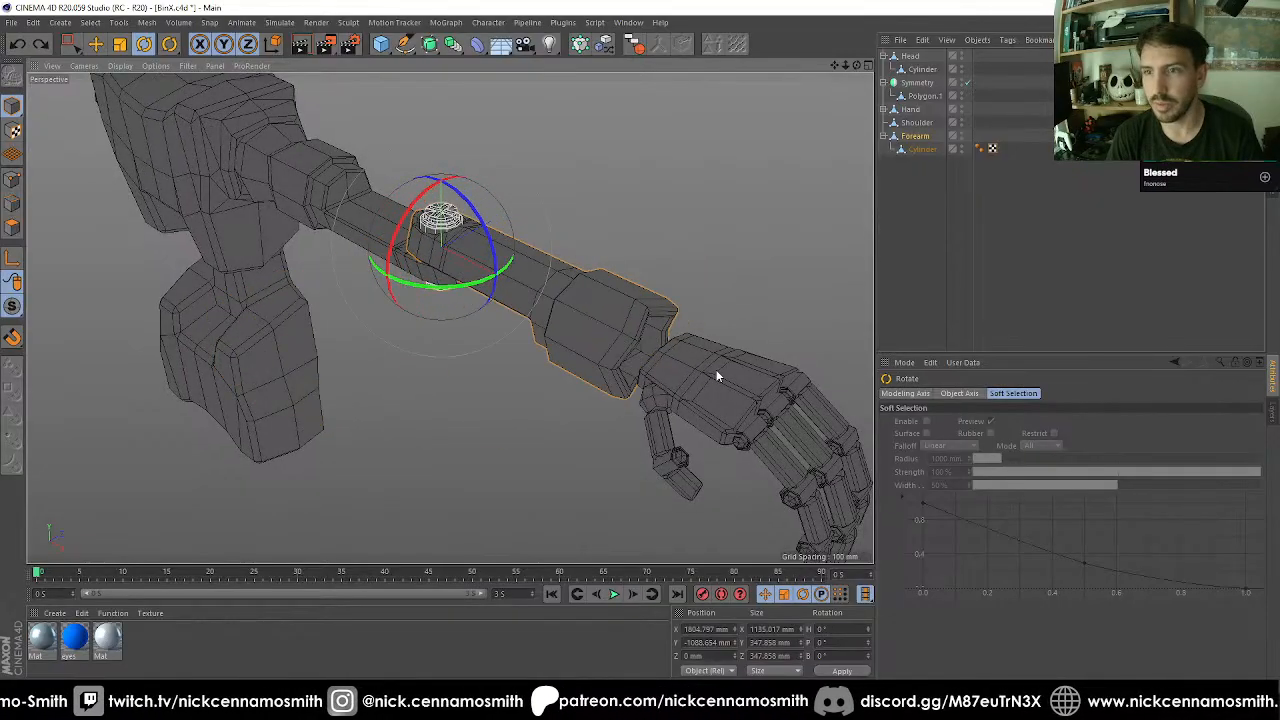
Add a cube and, in the front view with snapping on, place its centre on the forearm's upper wrist-end tip vertex.
alt+drag(717, 372, 468, 257)
click(381, 44)
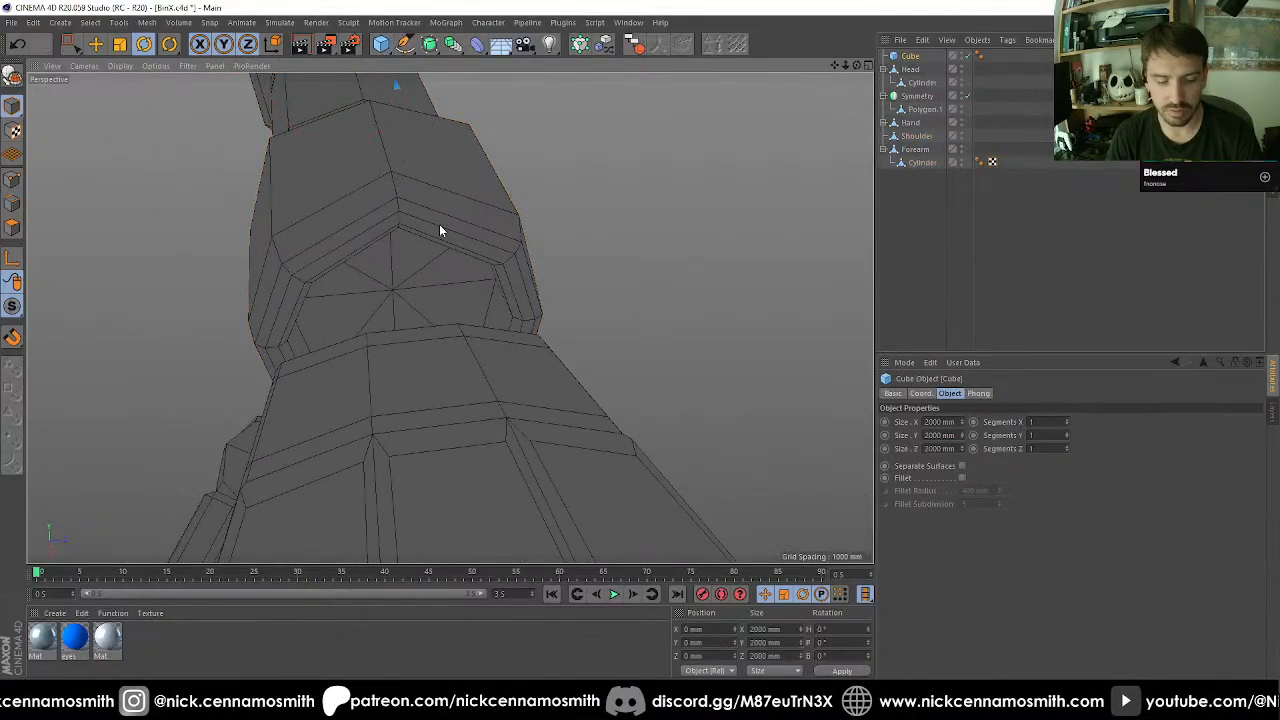
key(e)
key(F2)
key(F3)
key(F4)
scroll(361, 284, down, 10)
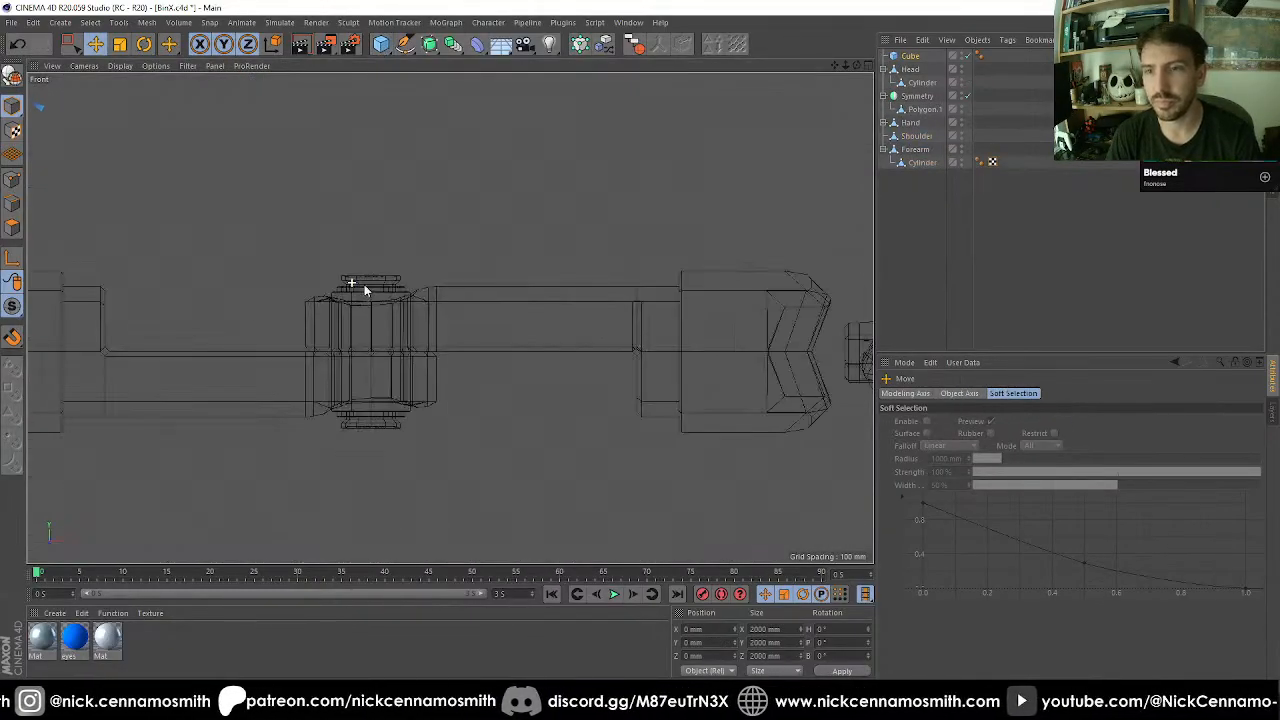
scroll(365, 290, down, 5)
scroll(650, 331, up, 4)
scroll(495, 284, up, 7)
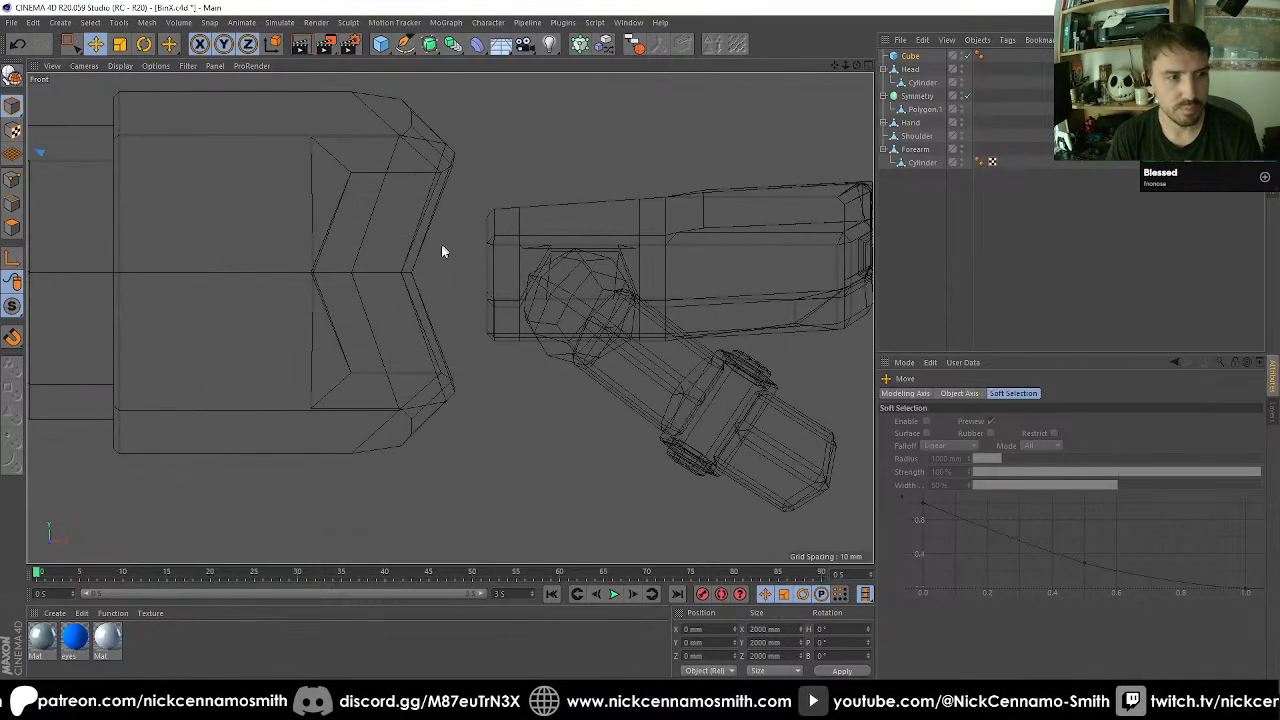
key(shift+s)
drag(469, 197, 459, 163)
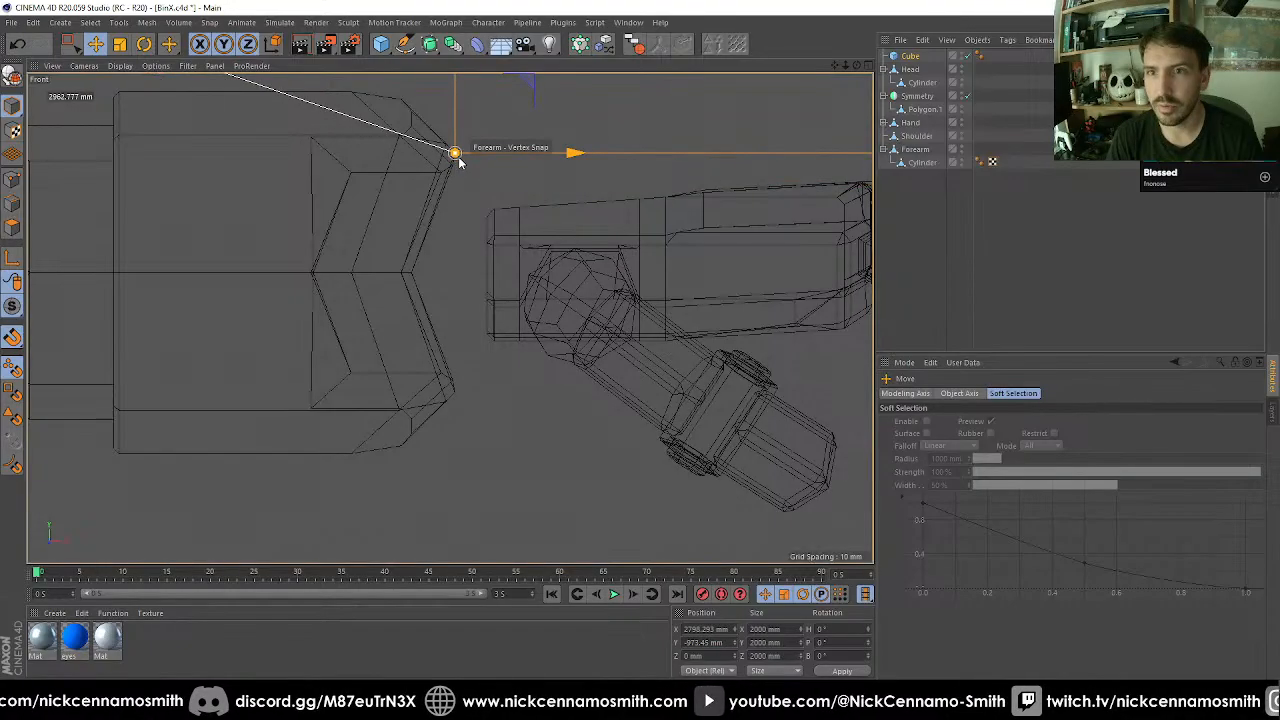
Make the cube editable and subdivide it.
key(c)
key(u)
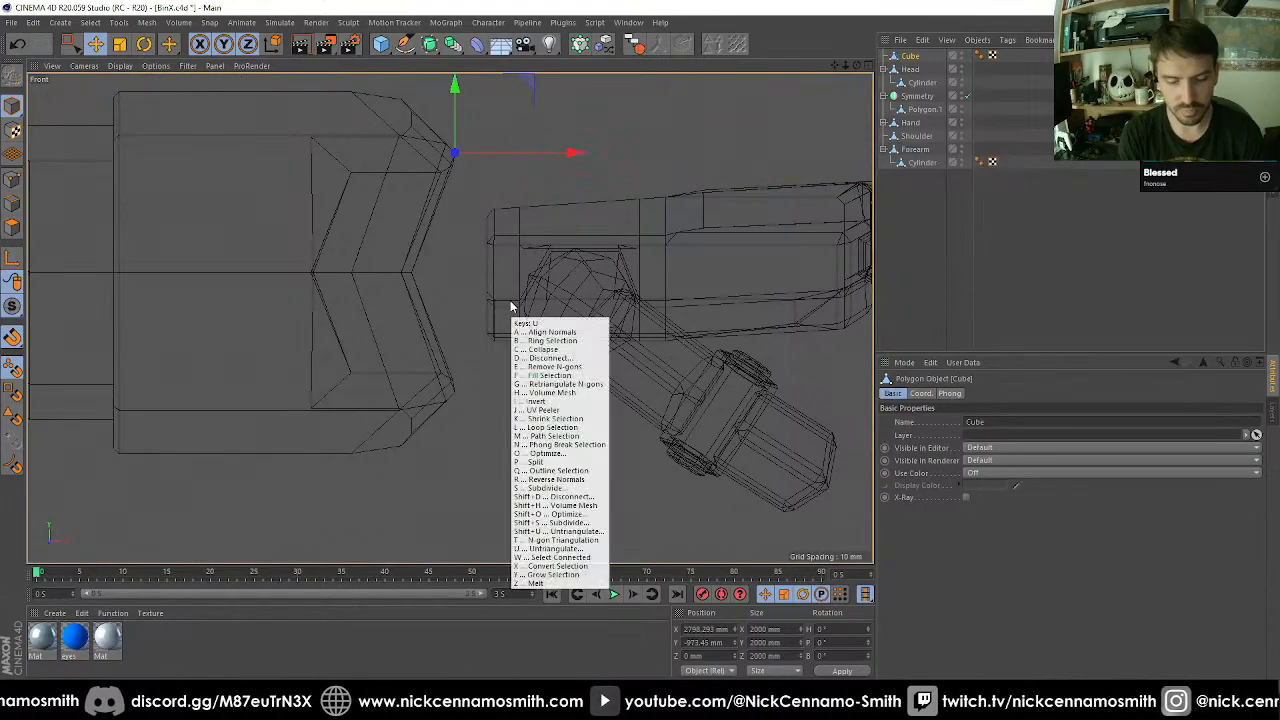
key(shift+s)
key(Return)
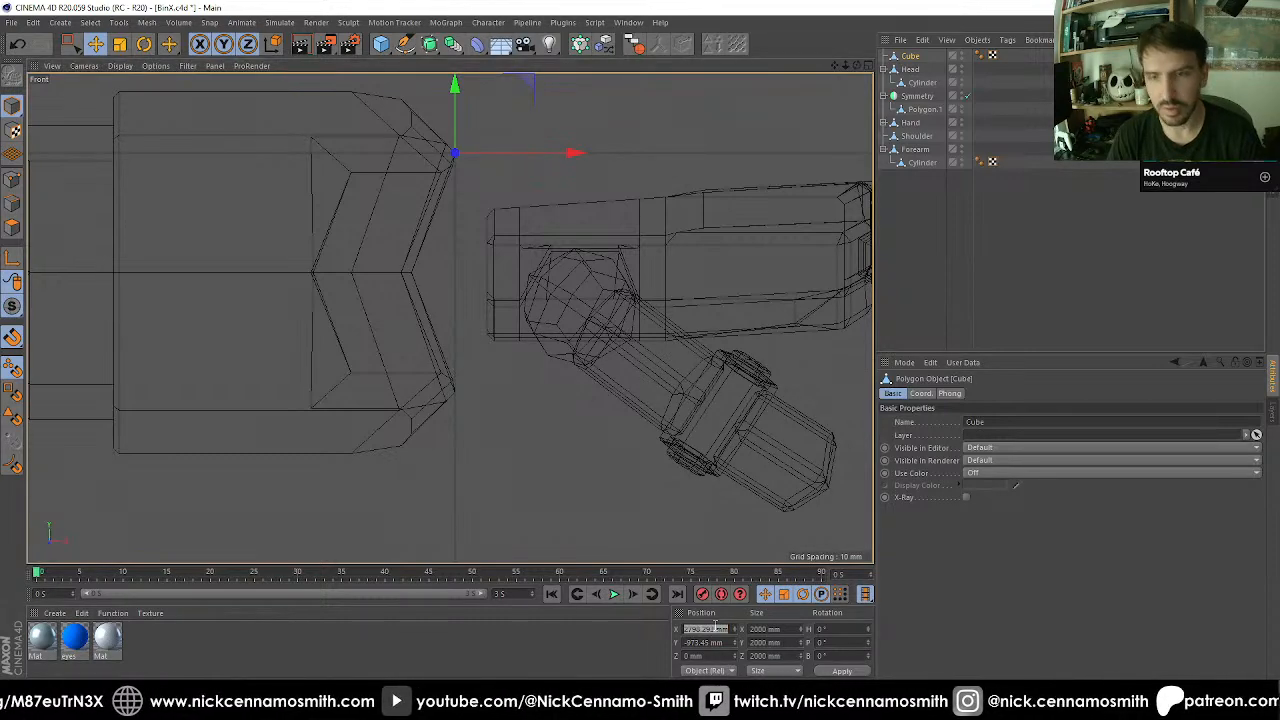
Snap the cube to the centre vertex of the forearm's wrist notch and set its X position to 2798.293 mm.
drag(431, 260, 413, 275)
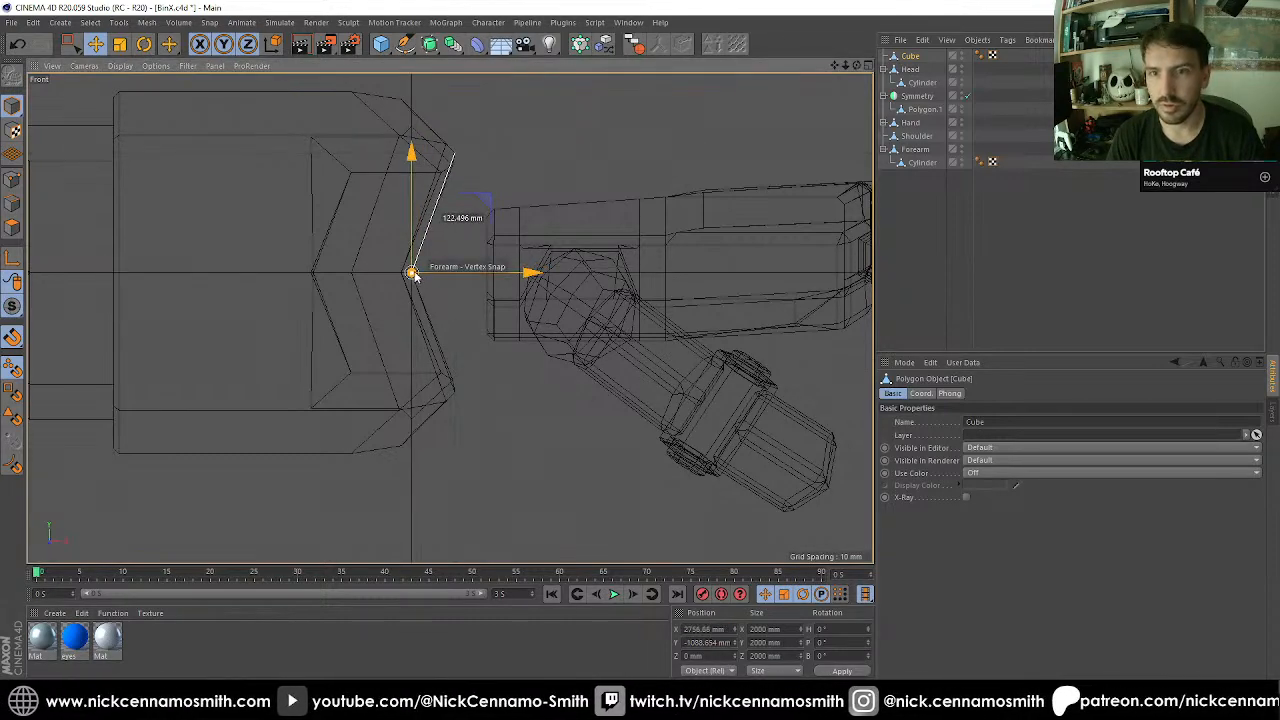
click(697, 632)
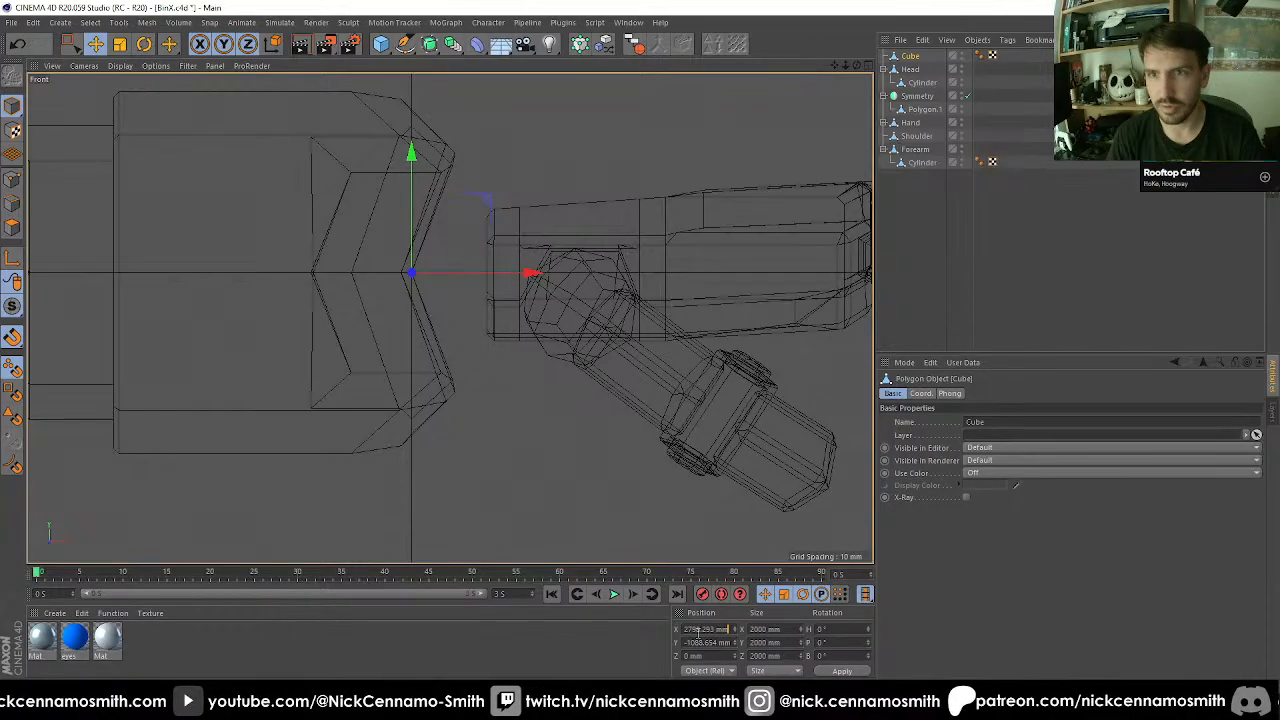
key(t)
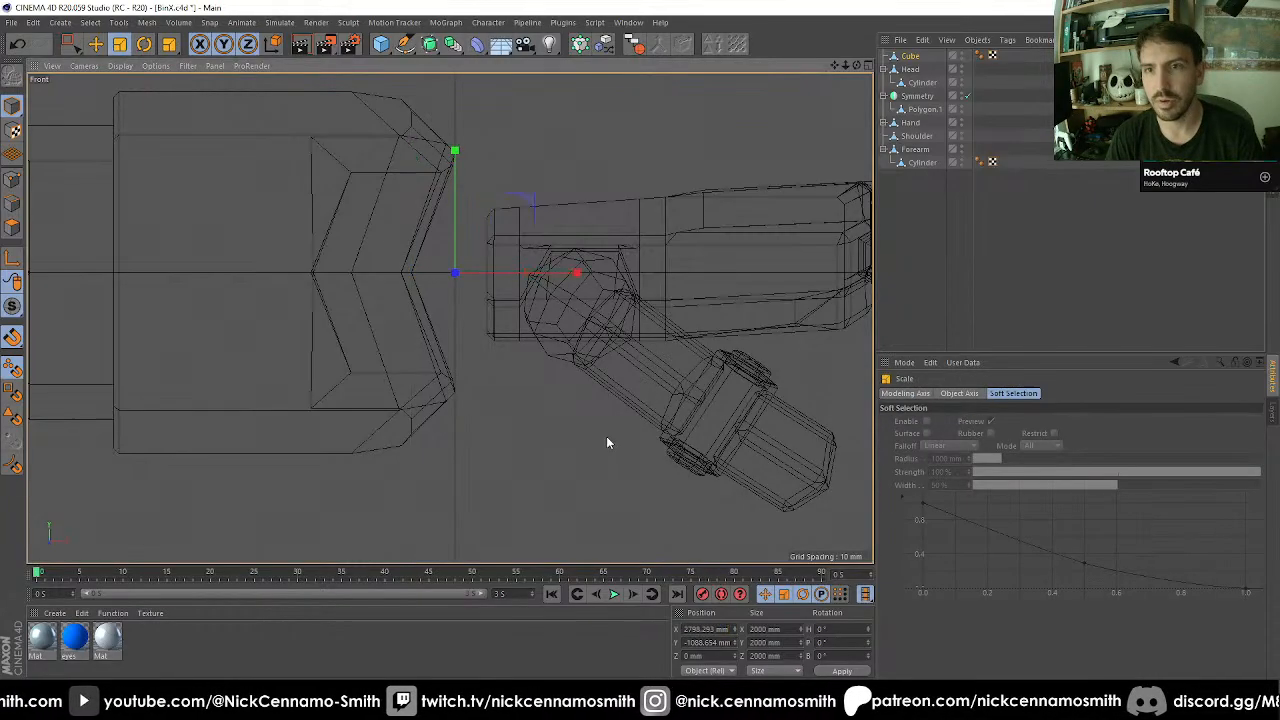
Scale the wrist cube down uniformly to 252 mm in all three dimensions.
drag(375, 458, 124, 482)
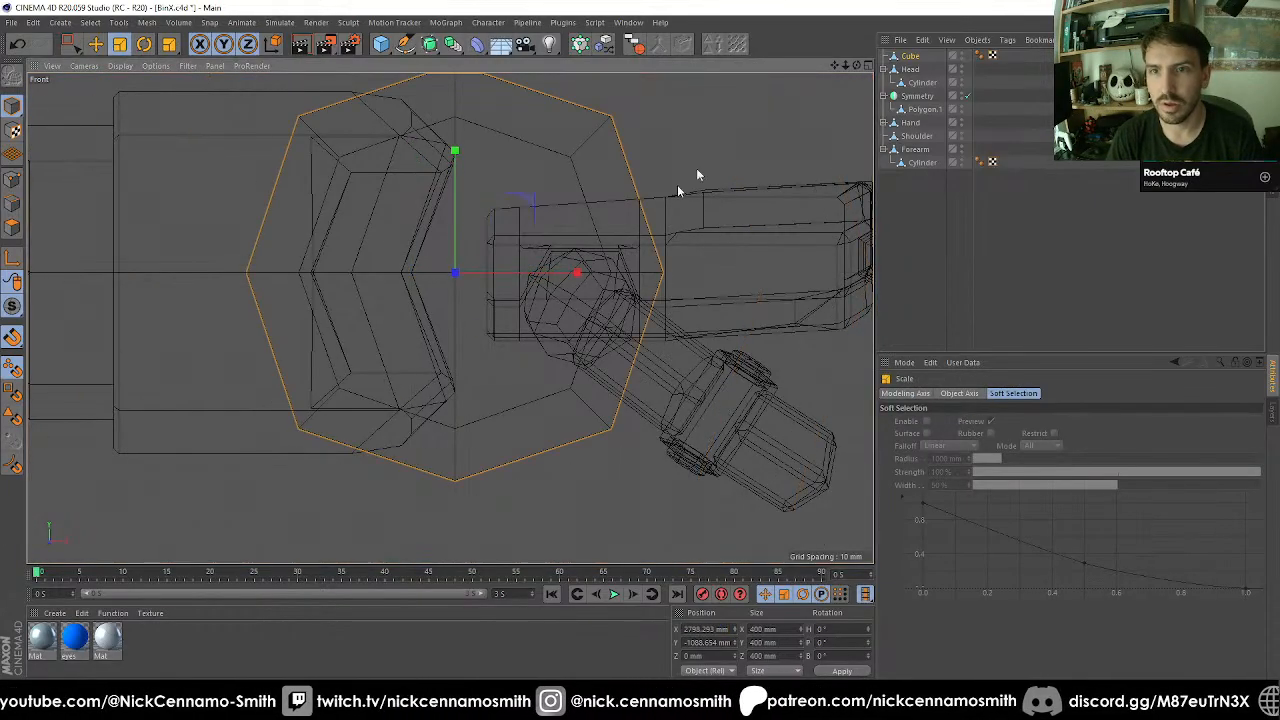
drag(678, 186, 529, 246)
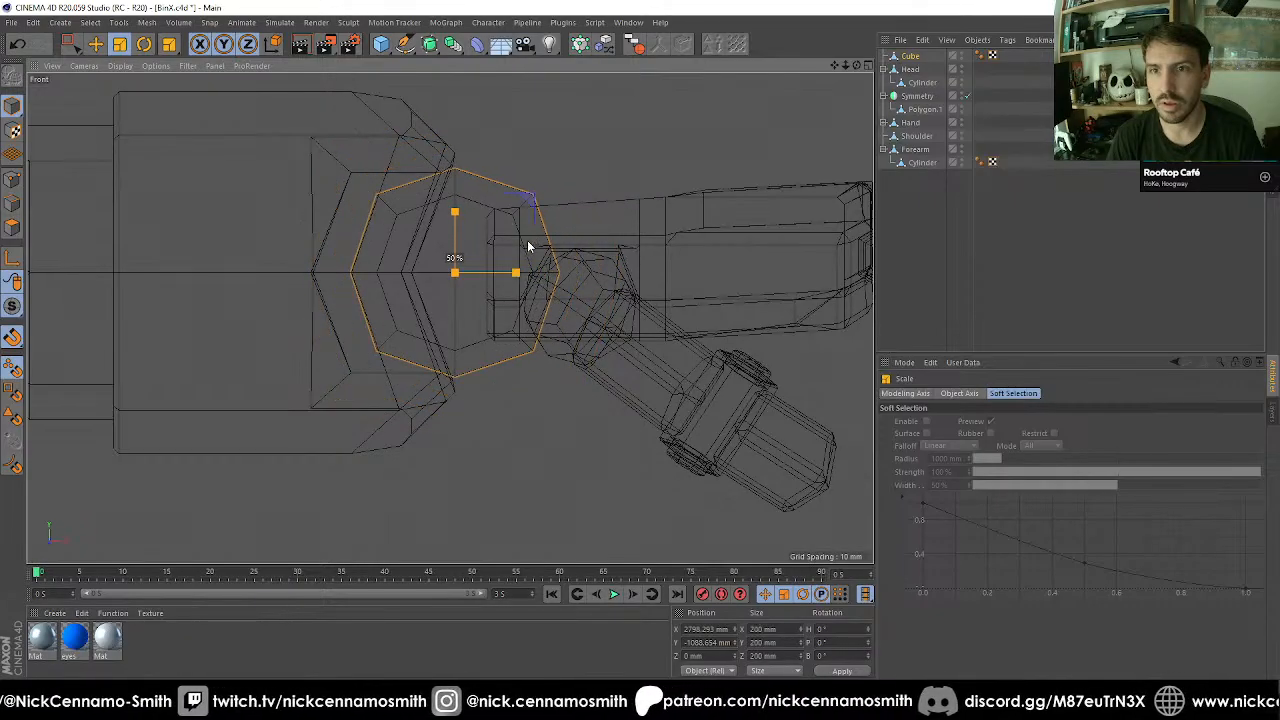
key(F1)
mouse_move(436, 274)
alt+mouse_down()
mouse_move(391, 251)
mouse_move(358, 317)
mouse_move(370, 414)
alt+mouse_up()
drag(246, 508, 386, 485)
drag(410, 544, 371, 557)
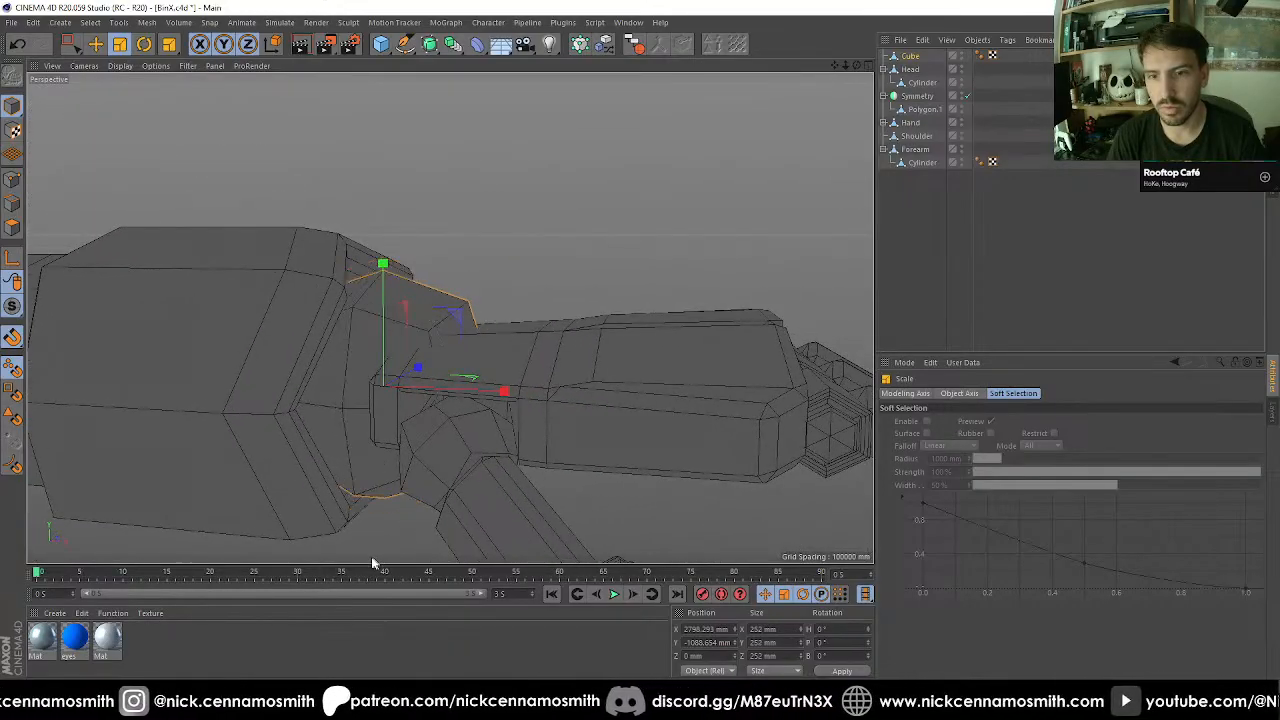
Move the wrist cube along X into the forearm's notch, to an X position of 2756.66 mm.
drag(494, 392, 372, 412)
key(F2)
key(F3)
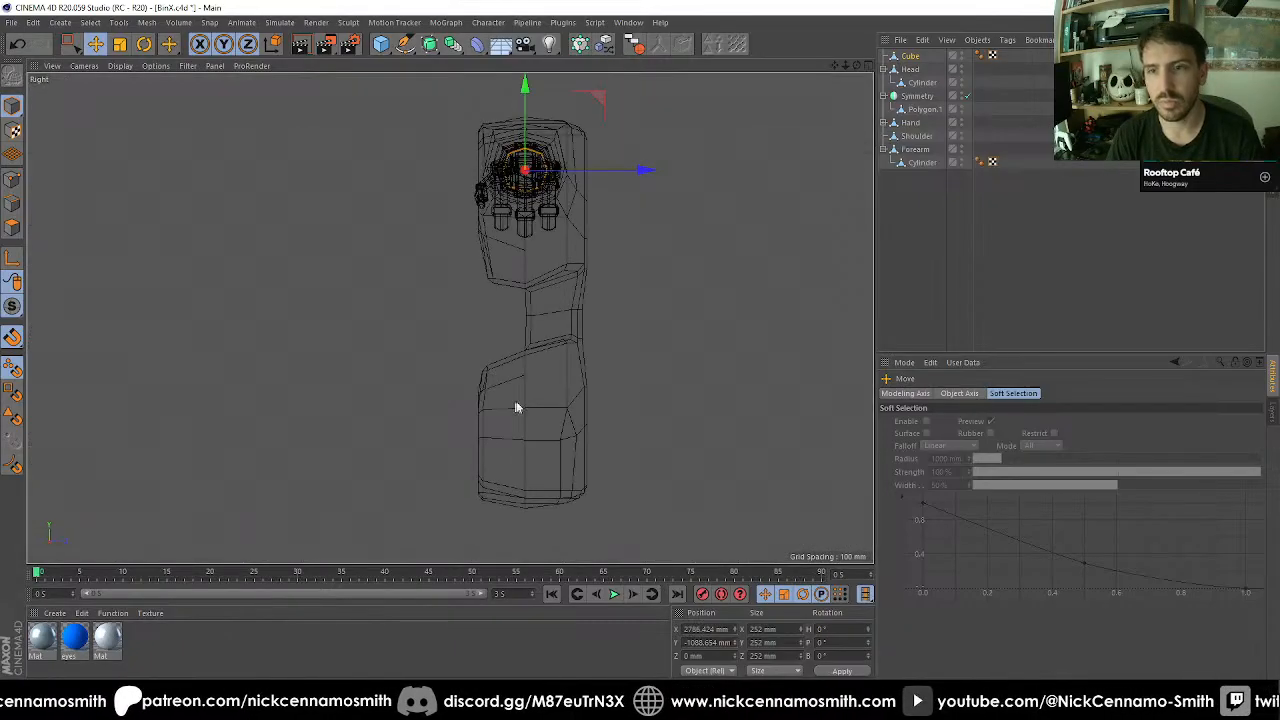
key(F4)
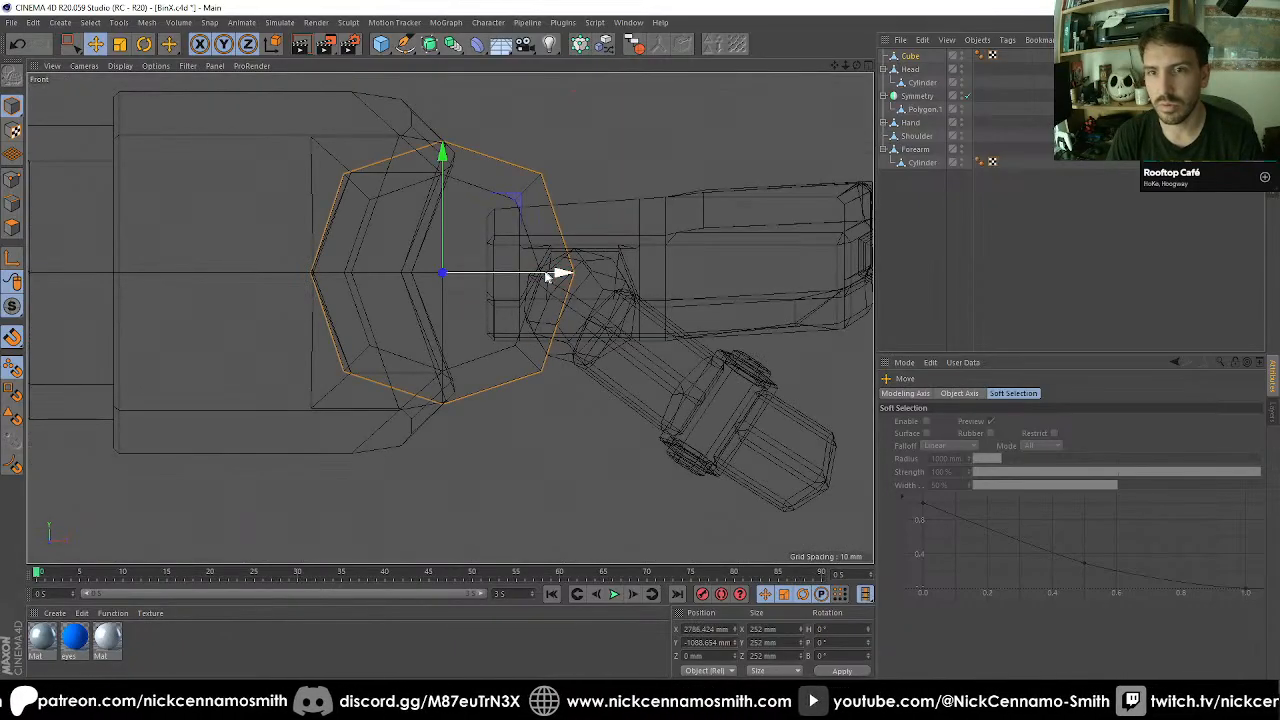
drag(548, 276, 519, 274)
Move the Hand along X away from the wrist ball to an X position of 3083.392 mm.
key(F1)
alt+drag(449, 317, 411, 251)
alt+right_drag(411, 251, 447, 298)
alt+drag(447, 298, 457, 271)
click(477, 276)
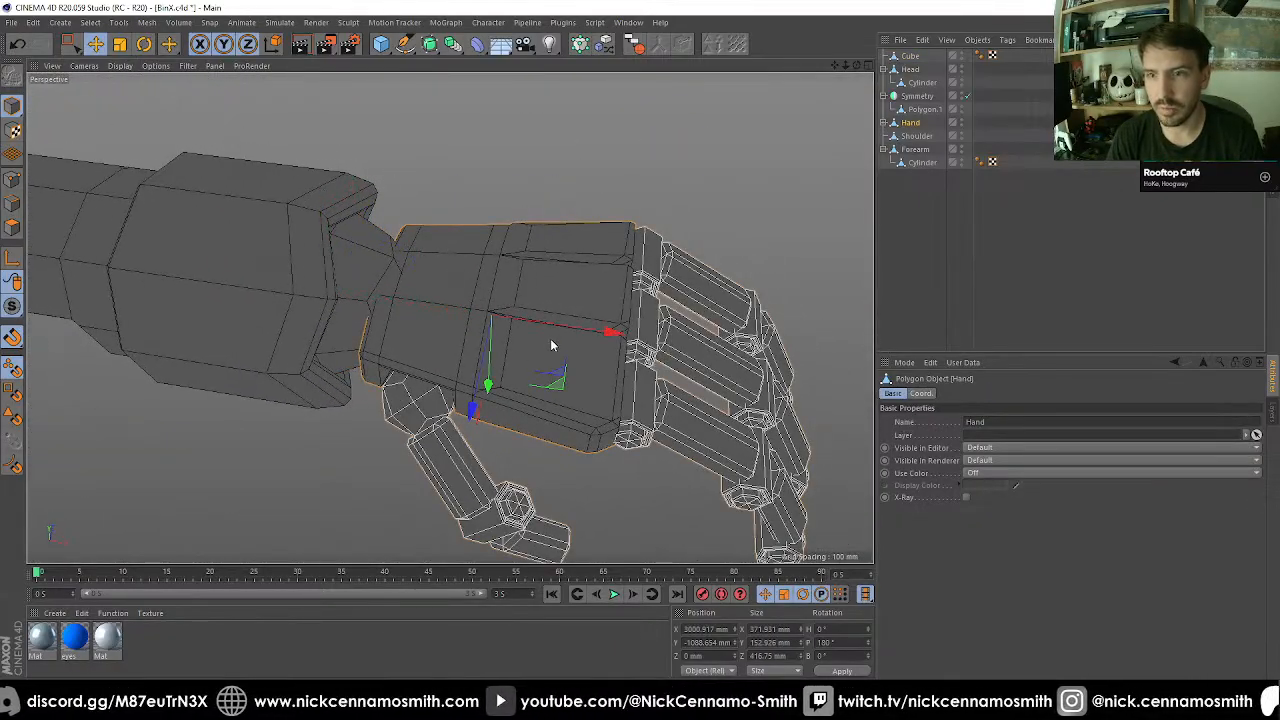
drag(551, 345, 368, 298)
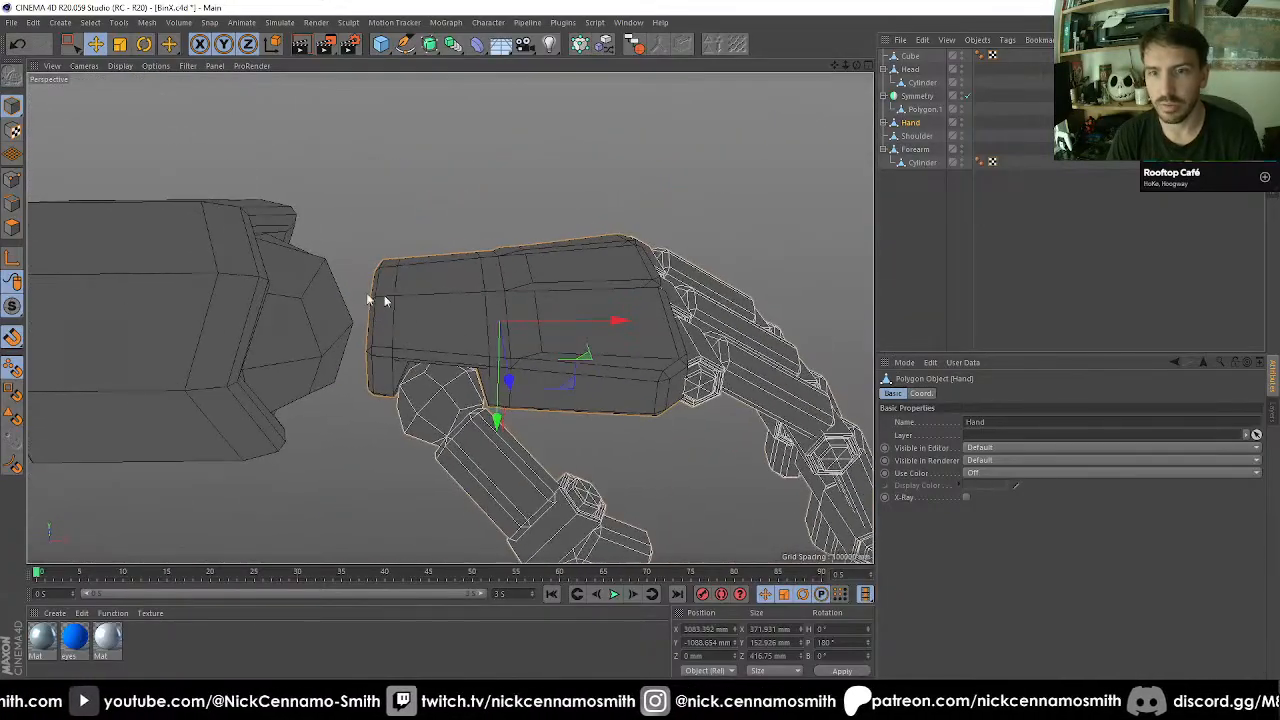
Reorder the object hierarchy so that Cube follows the Forearm group and Hand comes right below Cube.
click(330, 300)
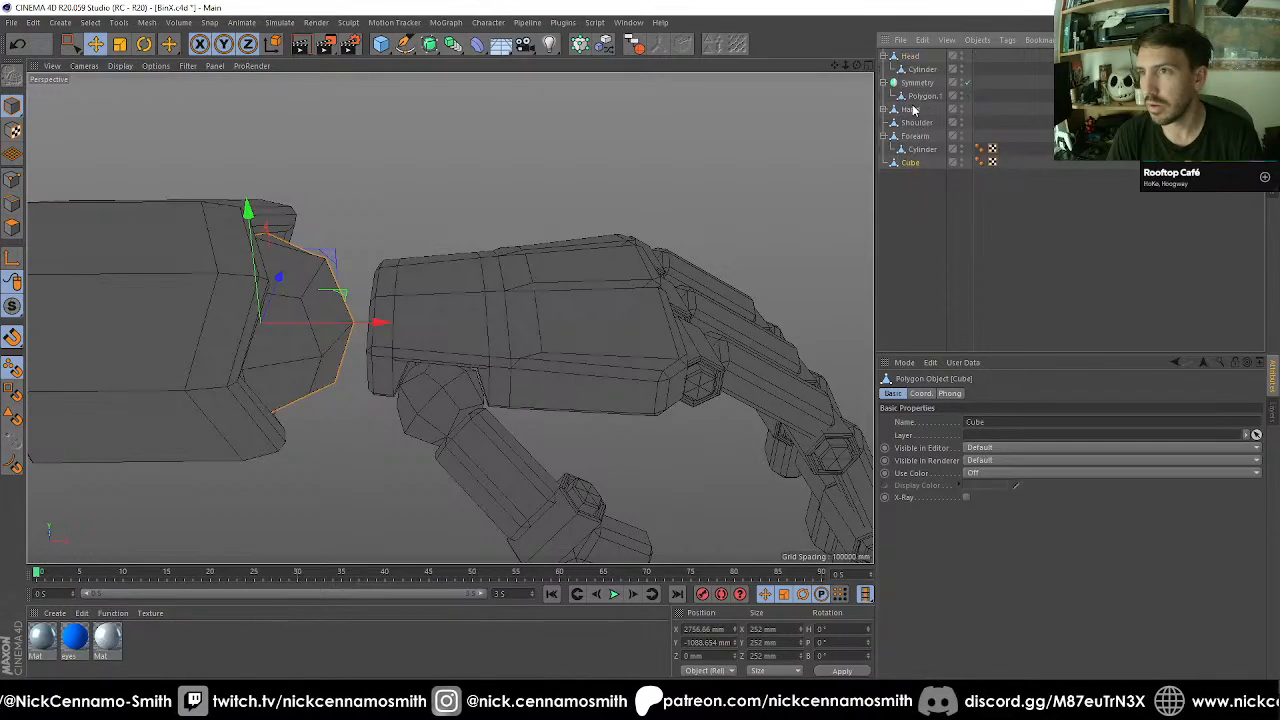
drag(912, 217, 912, 215)
click(909, 151)
click(910, 162)
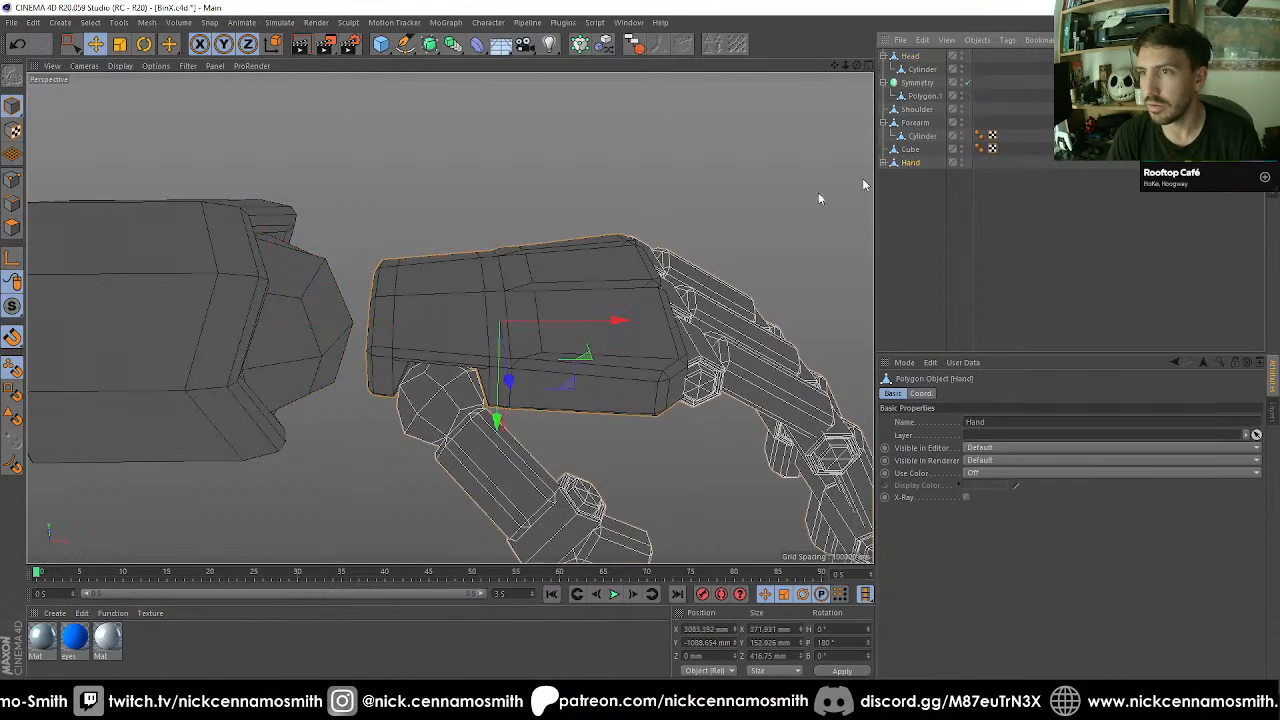
Select the wrist cube together with the Hand and examine the facing ends of both parts.
scroll(376, 314, up, 4)
alt+drag(376, 314, 397, 341)
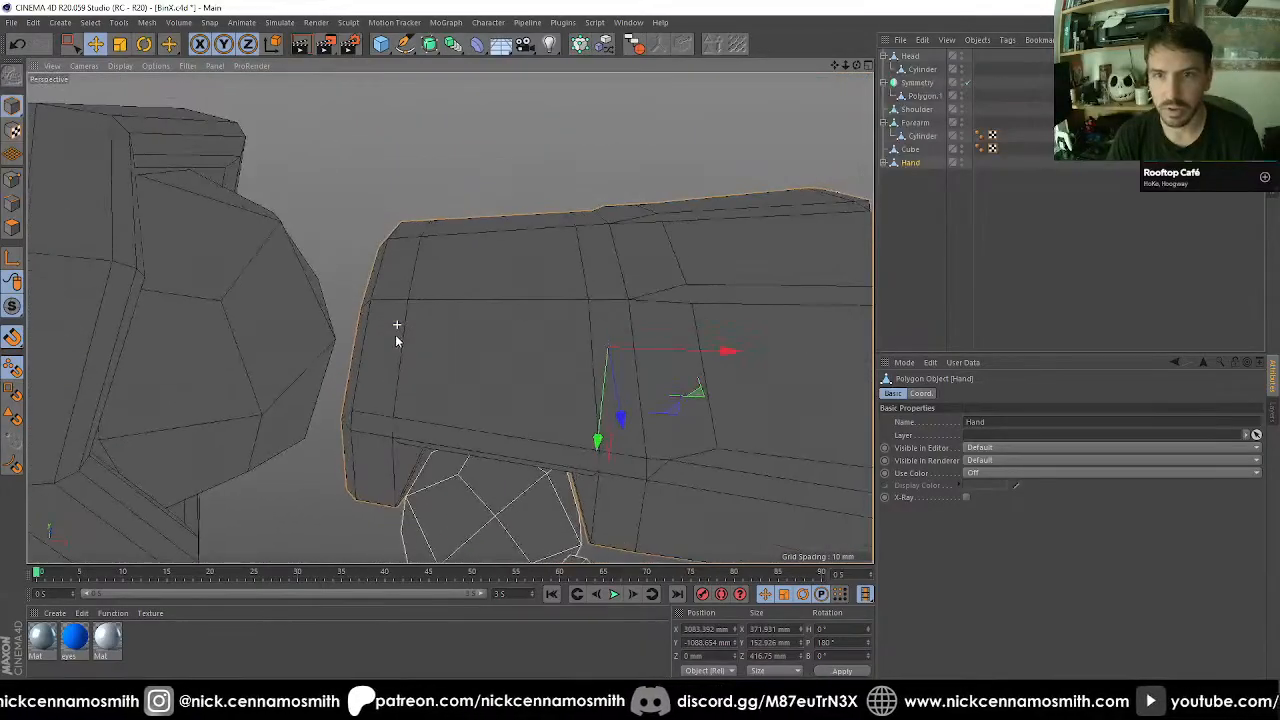
shift+click(290, 336)
drag(17, 315, 53, 348)
scroll(316, 318, down, 3)
alt+drag(316, 318, 600, 362)
scroll(319, 391, up, 4)
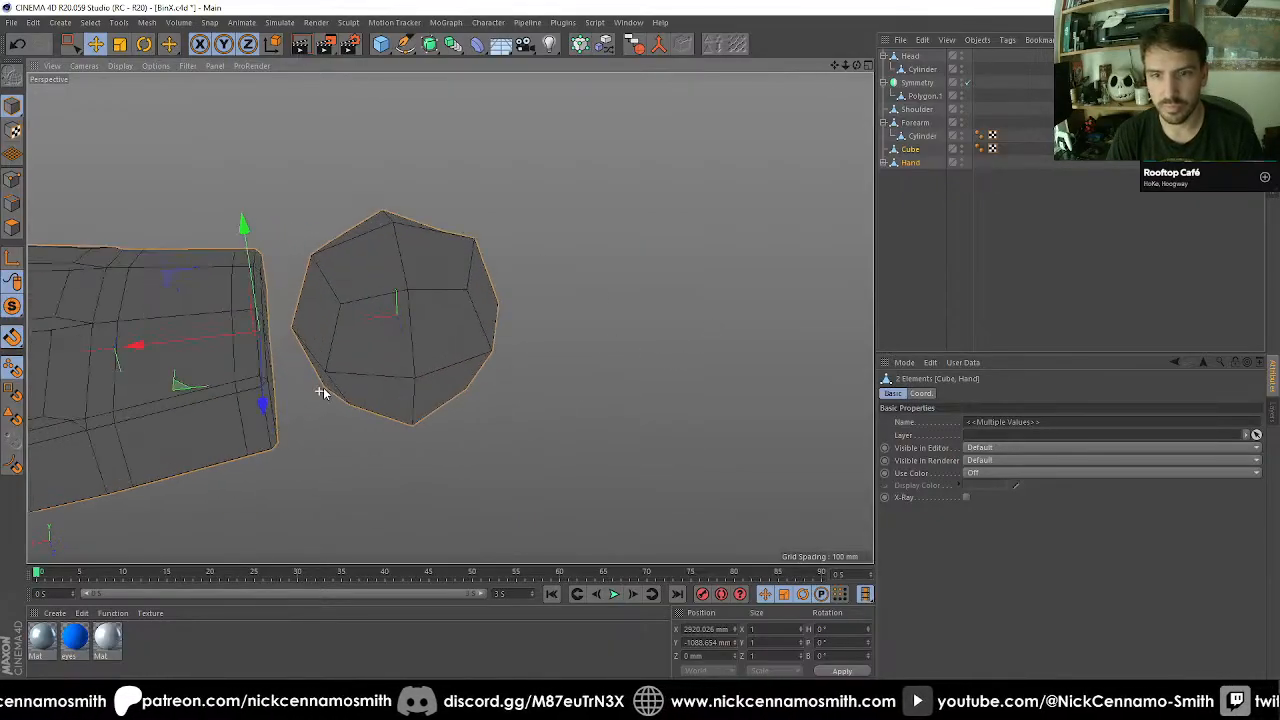
Collapse the finger hierarchies and take Thumb, Index_Finger, Mid_Finger and Lit_Finger out of the Hand to the top level.
alt+drag(327, 281, 850, 177)
click(884, 163)
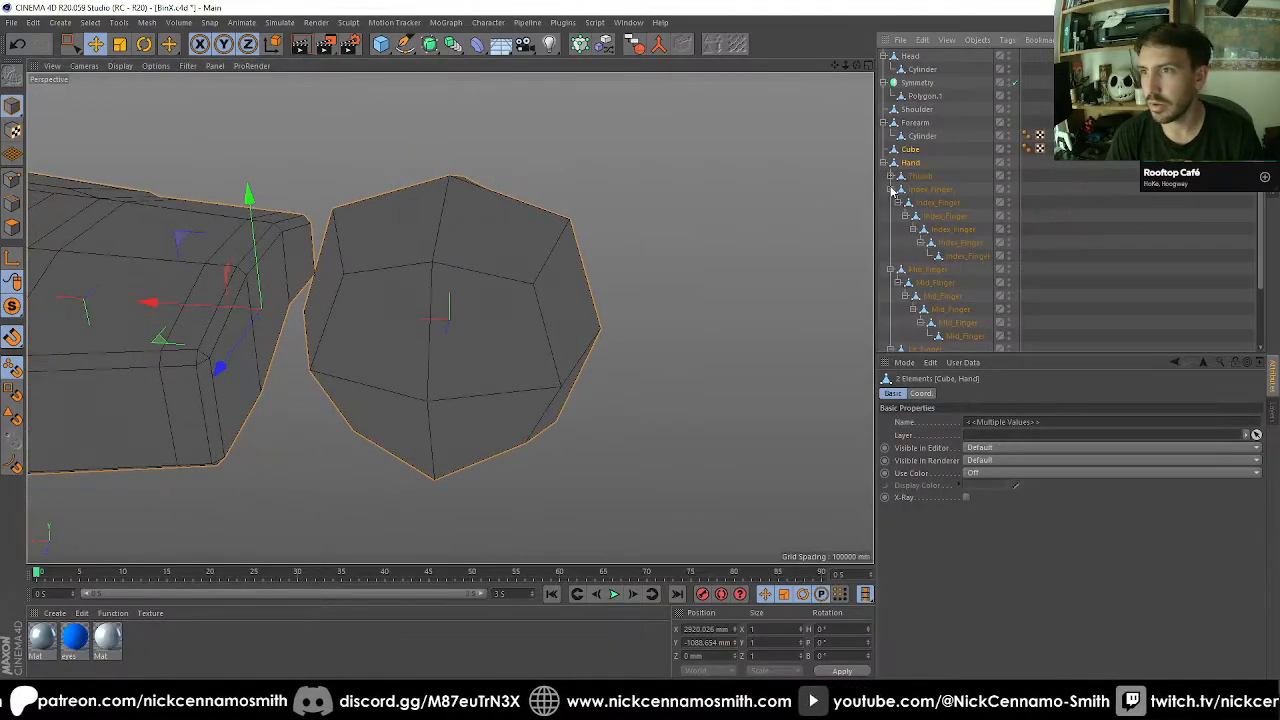
click(891, 190)
click(890, 203)
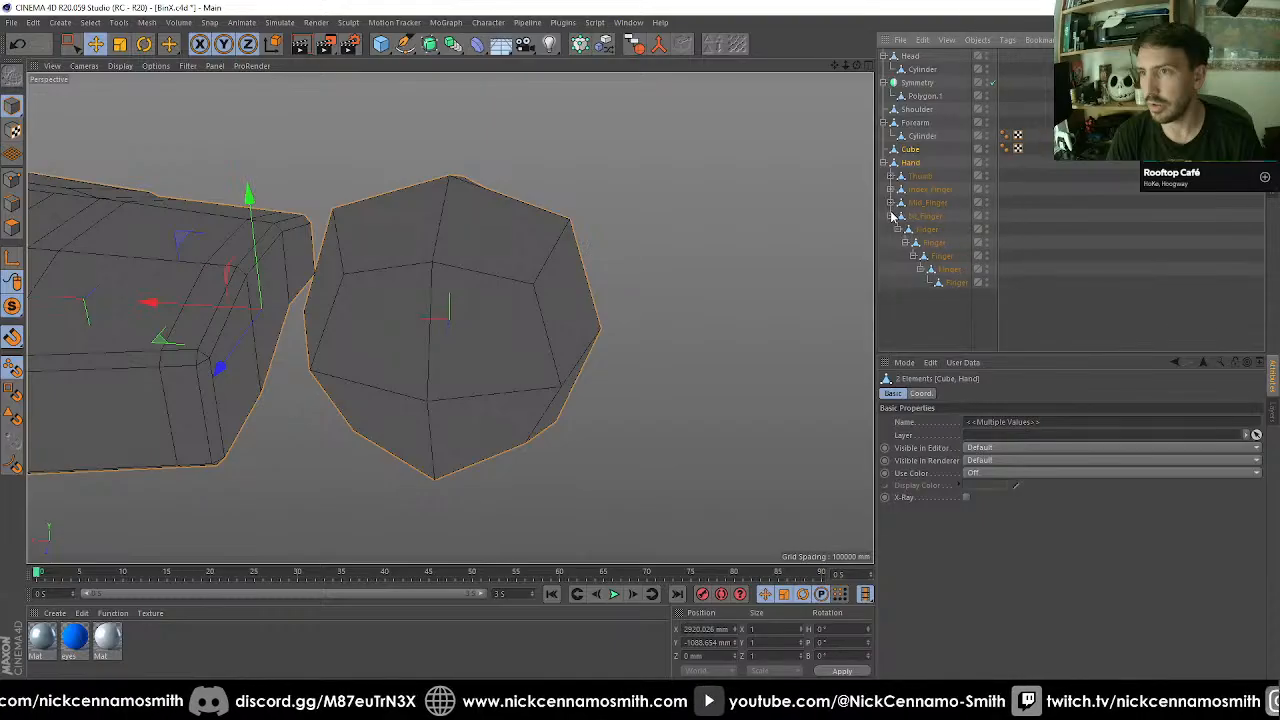
click(890, 216)
drag(928, 175, 926, 170)
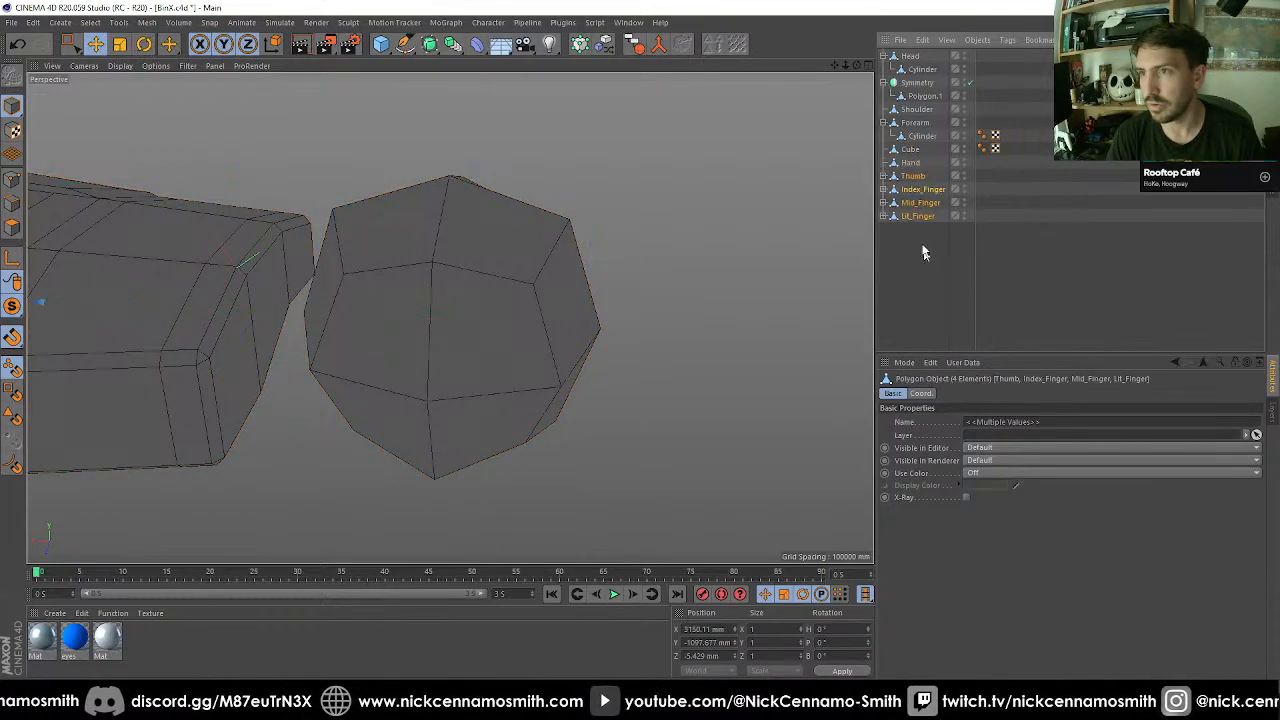
key(o)
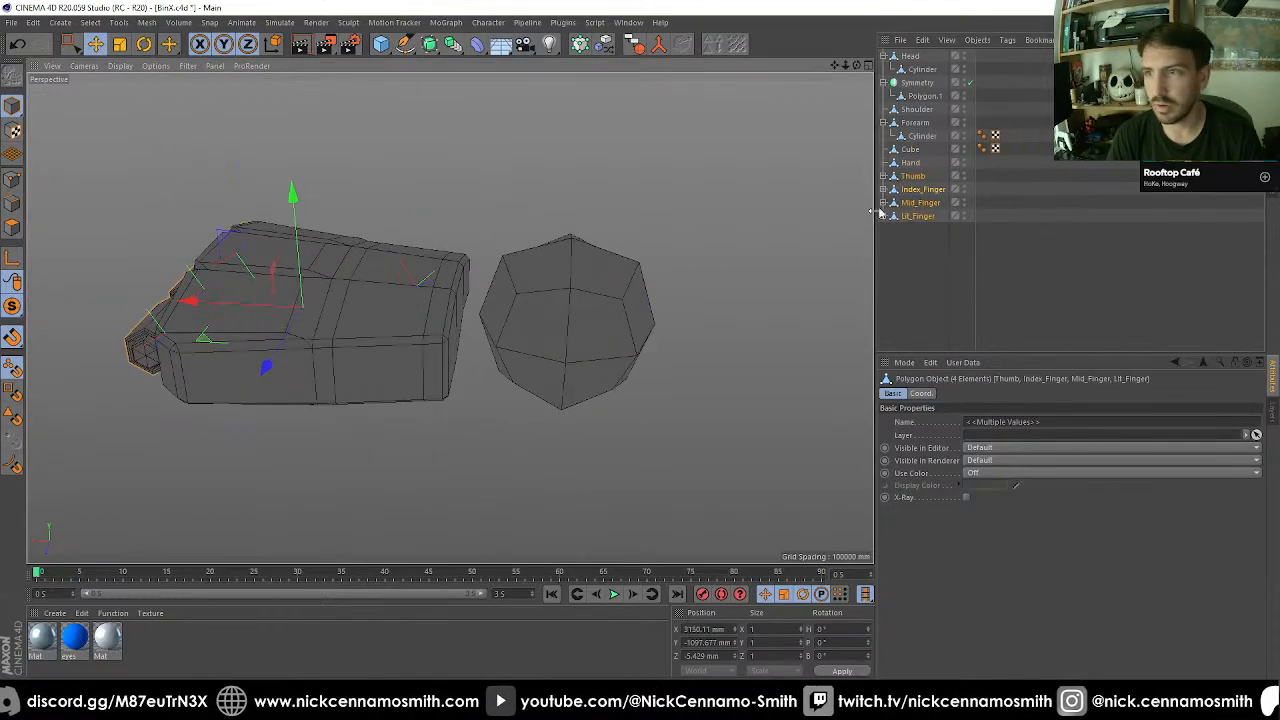
Merge Cube and Hand into a single mesh with Connect Objects + Delete.
click(914, 164)
shift+click(916, 151)
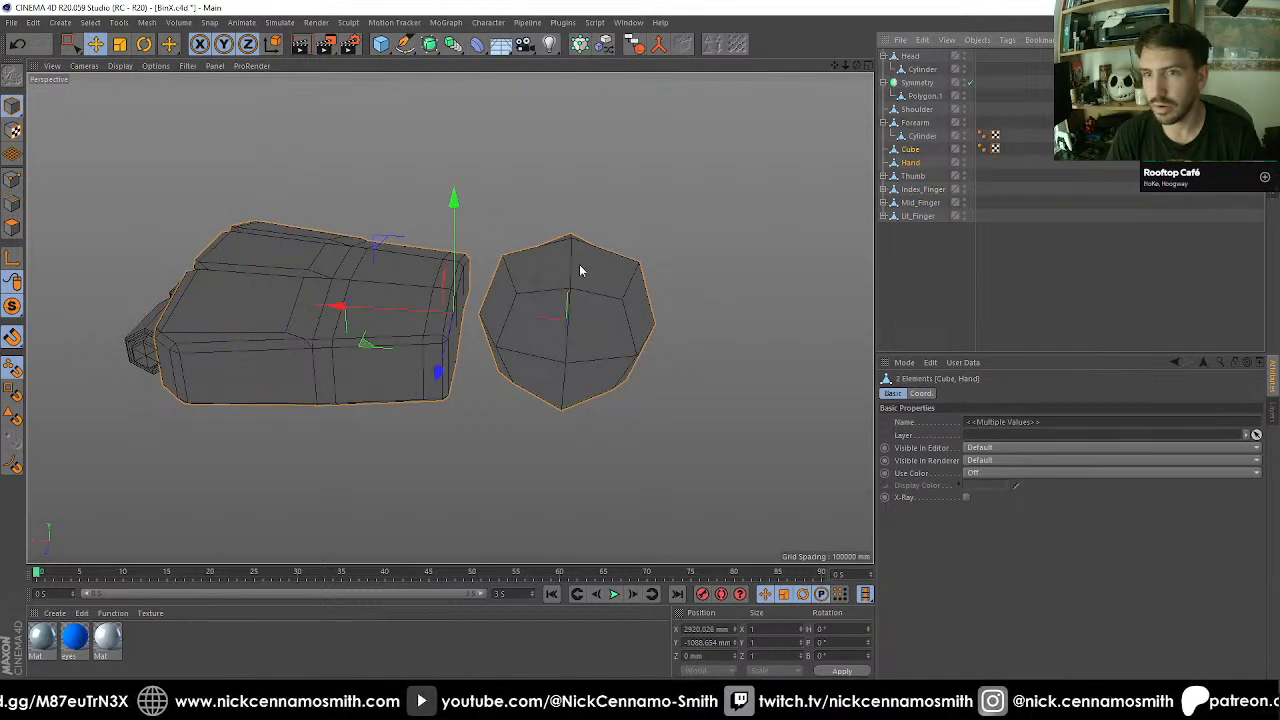
click(660, 47)
Delete the four polygons of the wrist ball that face the hand.
alt+right_drag(472, 286, 531, 388)
alt+drag(531, 388, 414, 329)
click(12, 227)
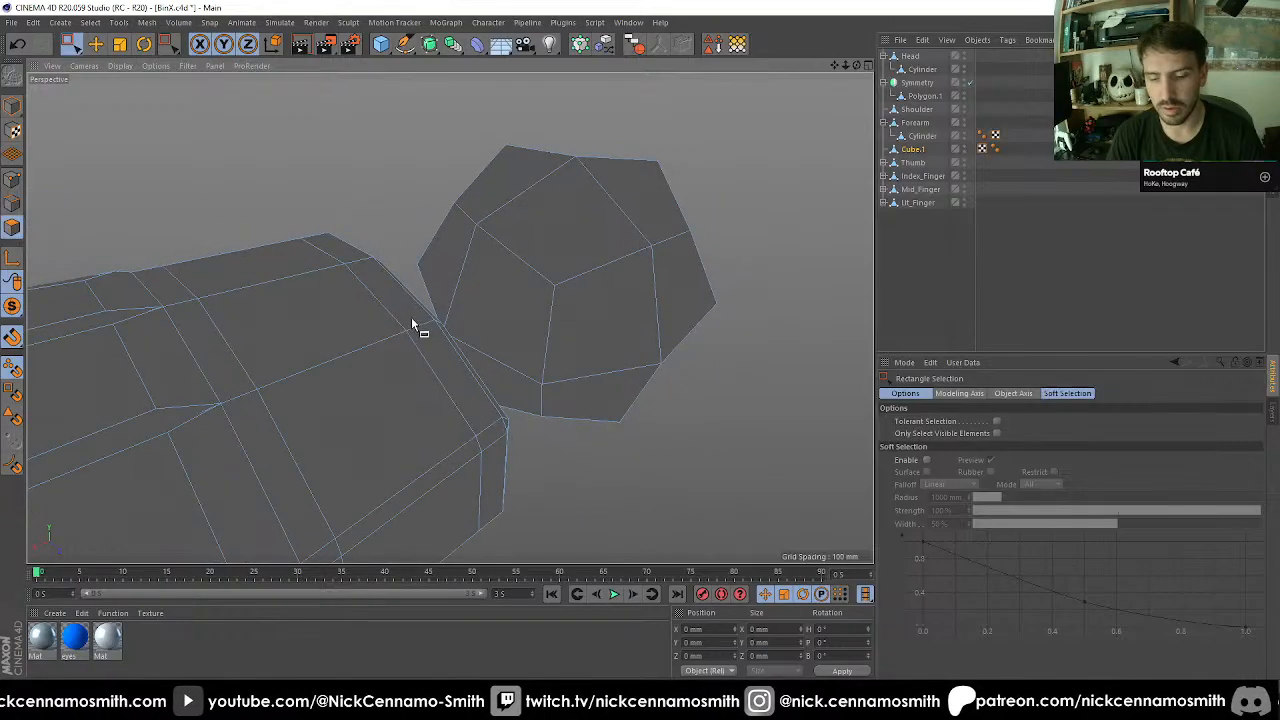
key(9)
click(469, 272)
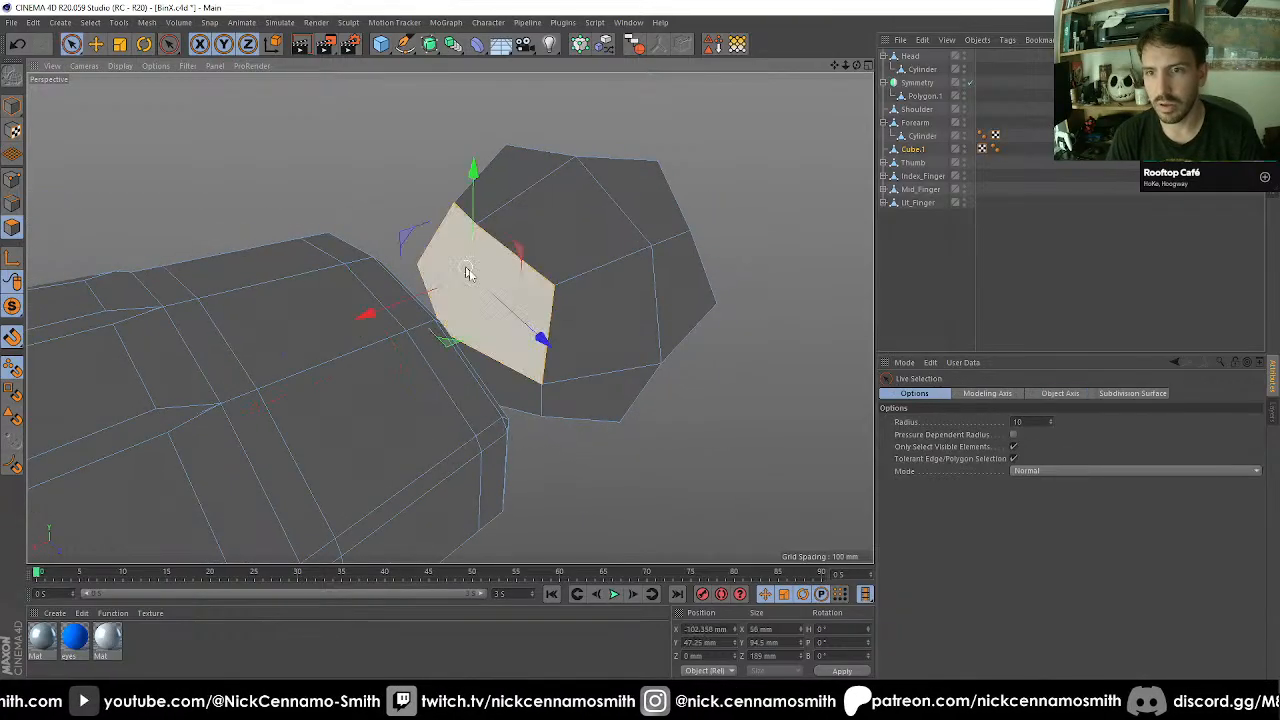
alt+drag(469, 272, 462, 434)
shift+click(461, 434)
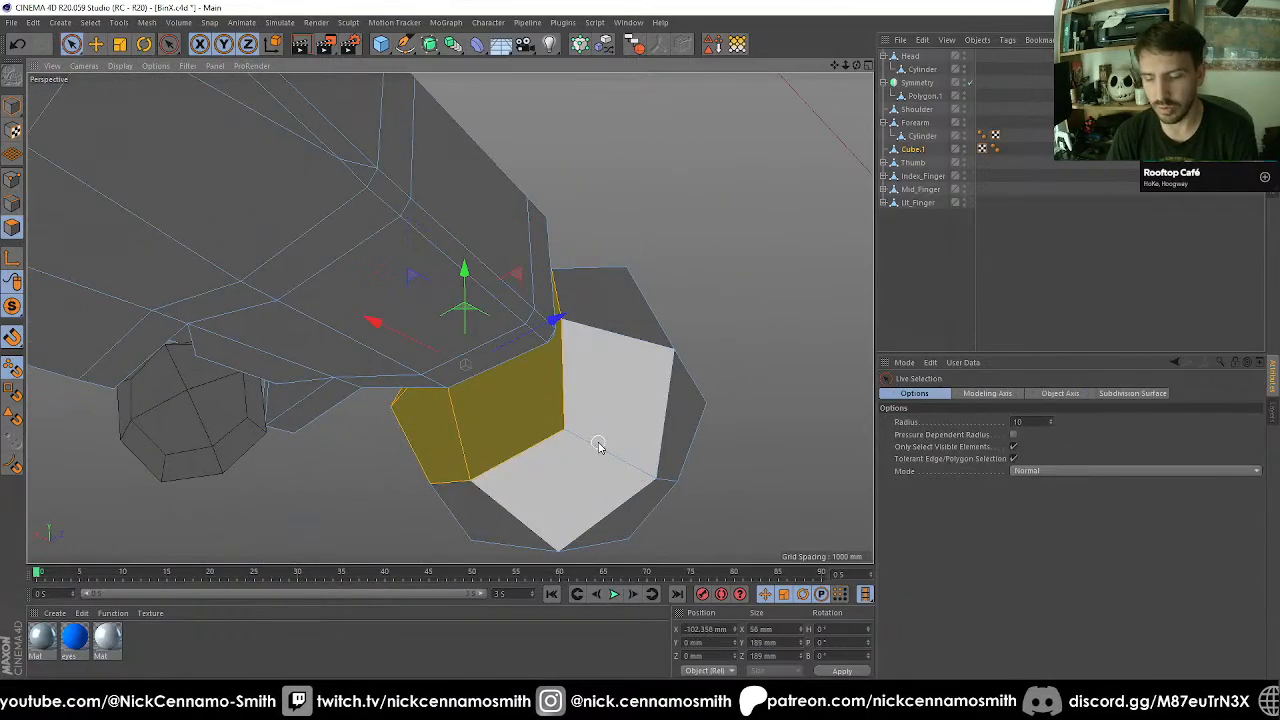
key(Delete)
Delete the polygons closing the wrist end of the hand, leaving it open towards the ball.
alt+drag(594, 377, 718, 284)
alt+middle_drag(580, 272, 579, 341)
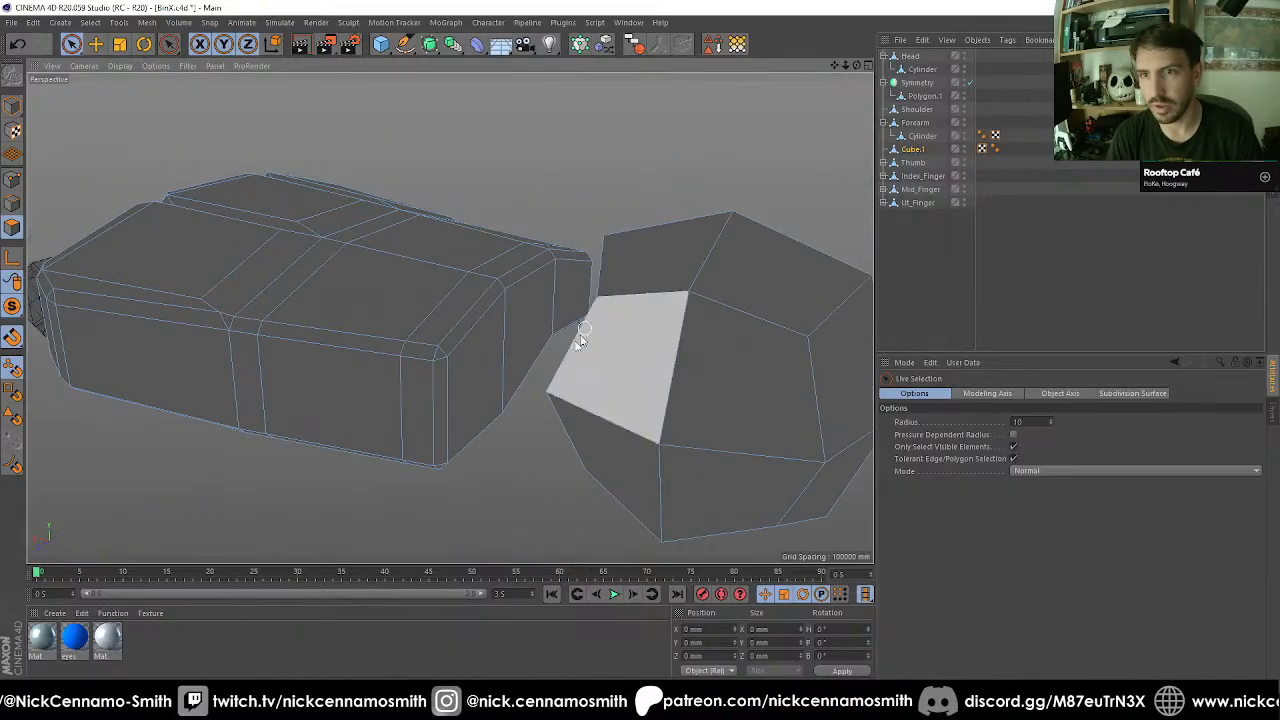
scroll(580, 336, up, 4)
mouse_move(473, 304)
alt+mouse_down()
mouse_move(554, 263)
mouse_move(440, 346)
mouse_move(540, 357)
mouse_move(474, 383)
mouse_move(565, 408)
mouse_move(540, 334)
mouse_move(623, 300)
mouse_move(491, 380)
mouse_move(480, 457)
mouse_move(423, 346)
mouse_move(240, 377)
mouse_move(357, 405)
alt+mouse_up()
key(space)
key(space)
key(Delete)
Bridge one side of the gap with the Polygon Pen, joining the hand opening's corners to the ball's open border vertices.
scroll(531, 333, down, 4)
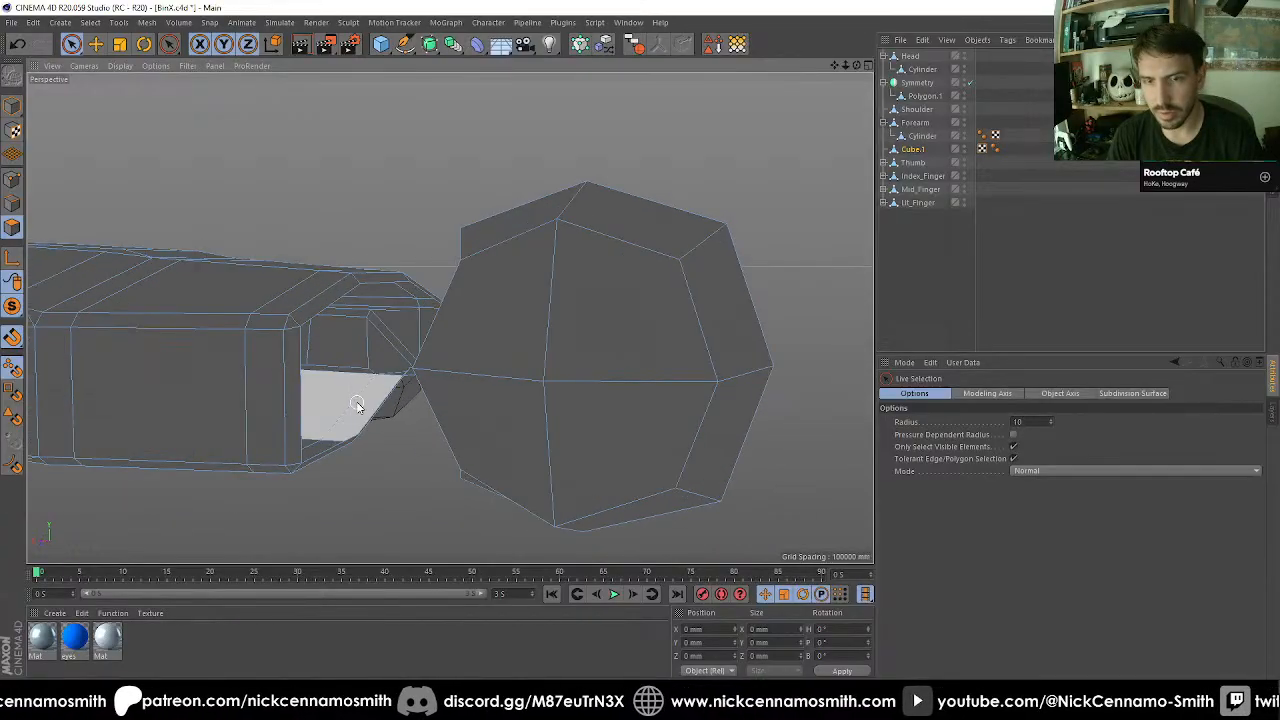
key(m)
key(e)
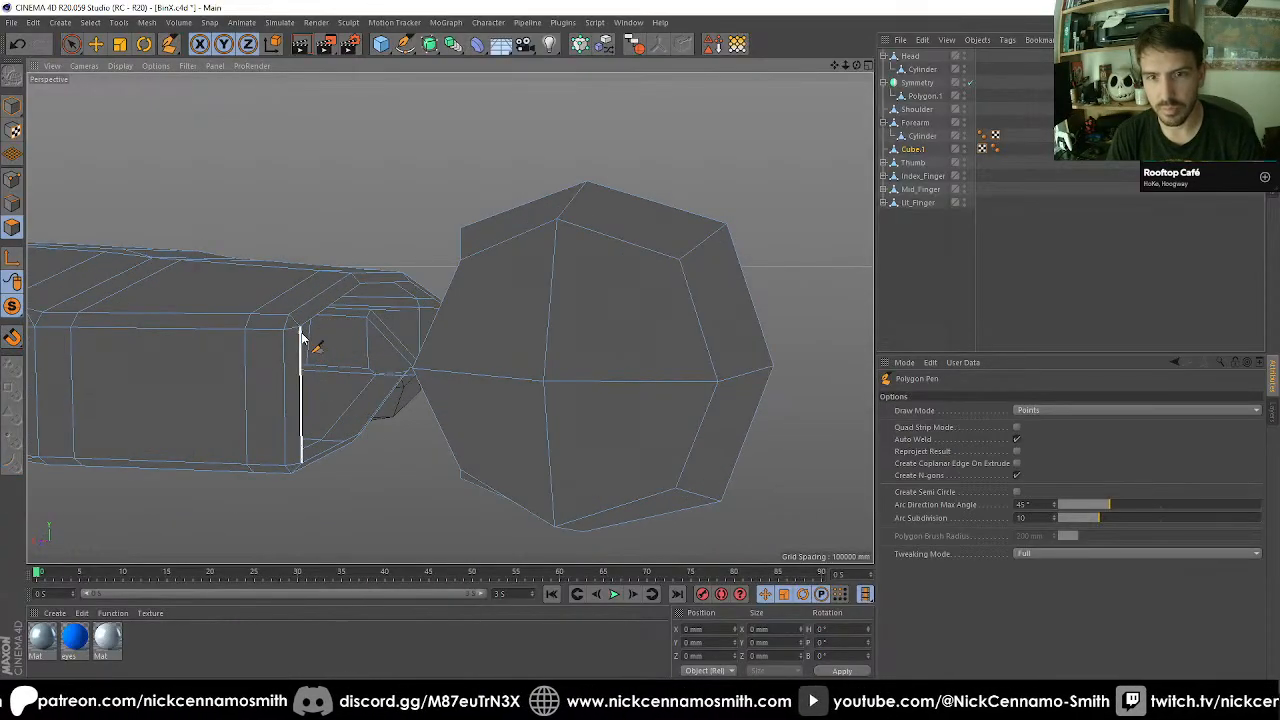
click(300, 328)
alt+drag(453, 343, 359, 297)
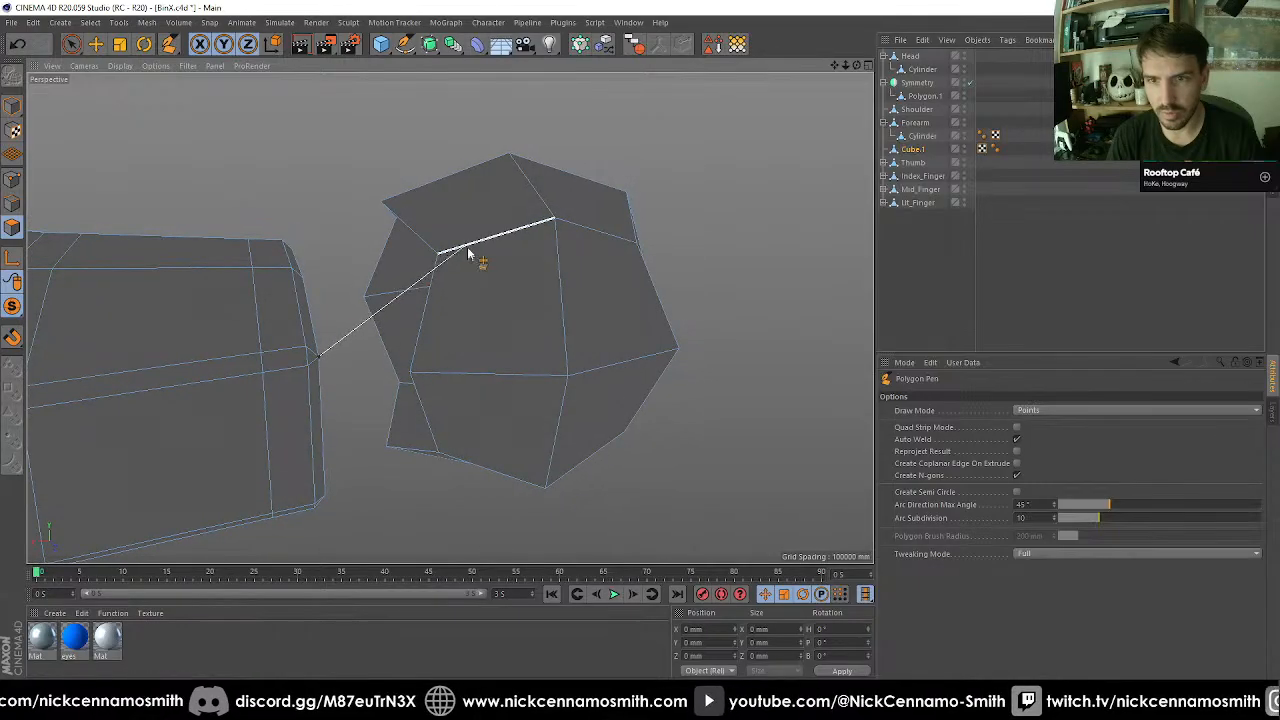
click(437, 258)
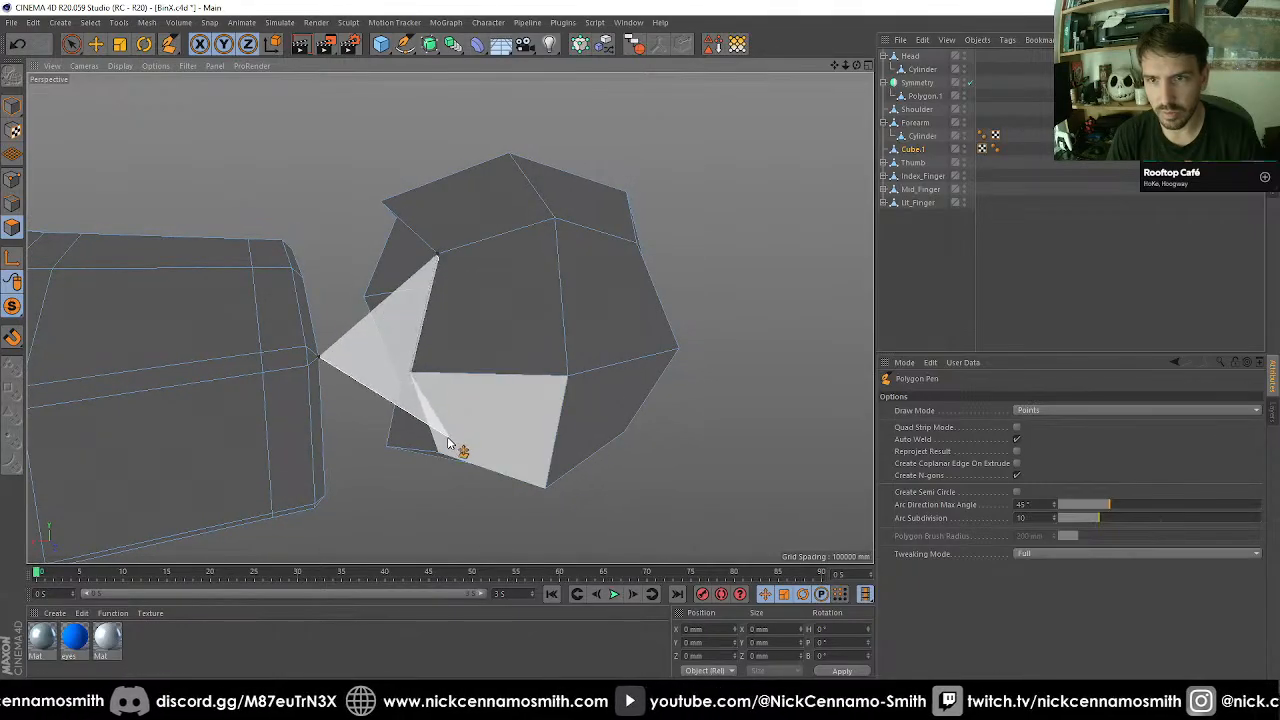
click(411, 373)
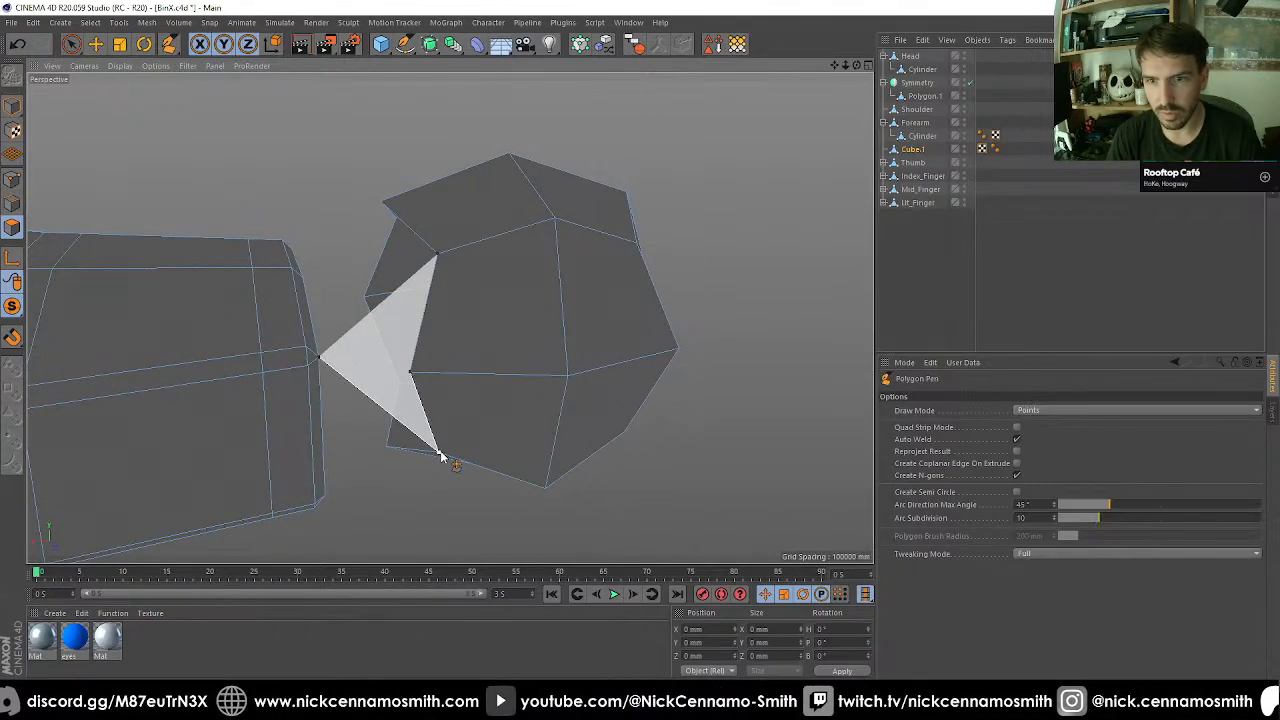
click(439, 454)
double_click(326, 497)
Draw Polygon Pen edges from the corners of the hand opening to the matching border vertices of the ball.
alt+drag(336, 442, 540, 375)
click(541, 361)
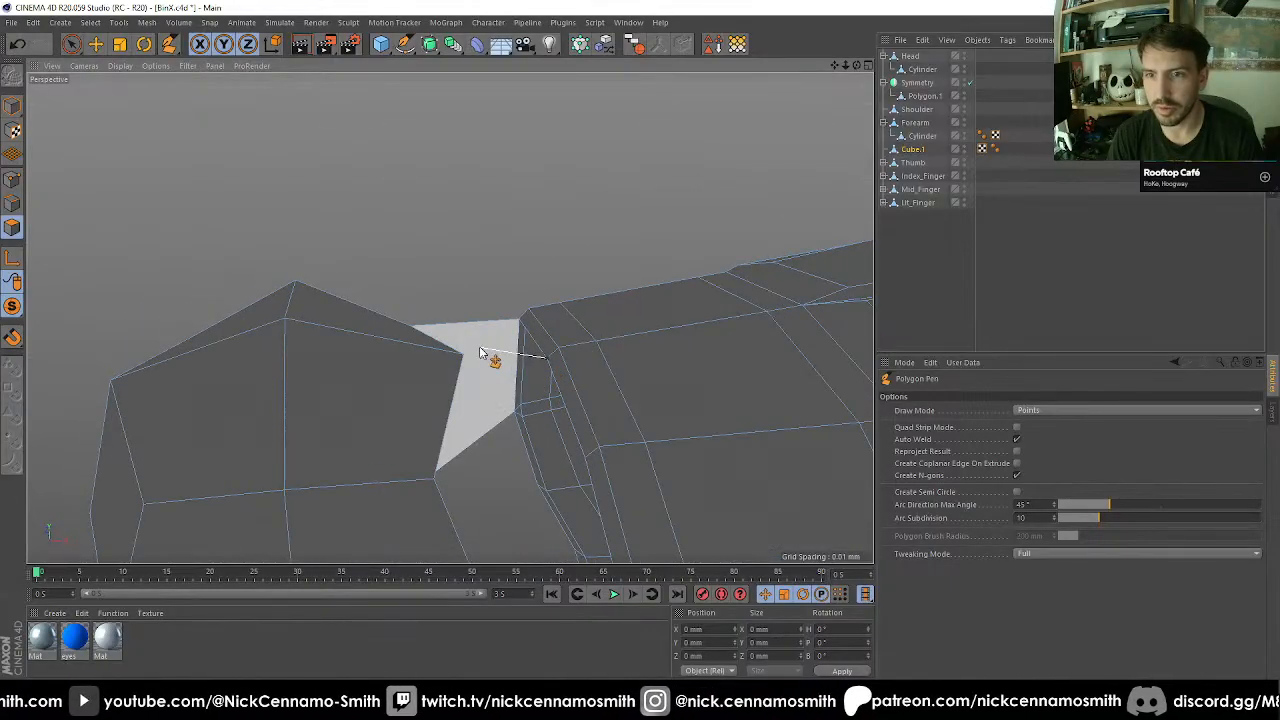
click(460, 356)
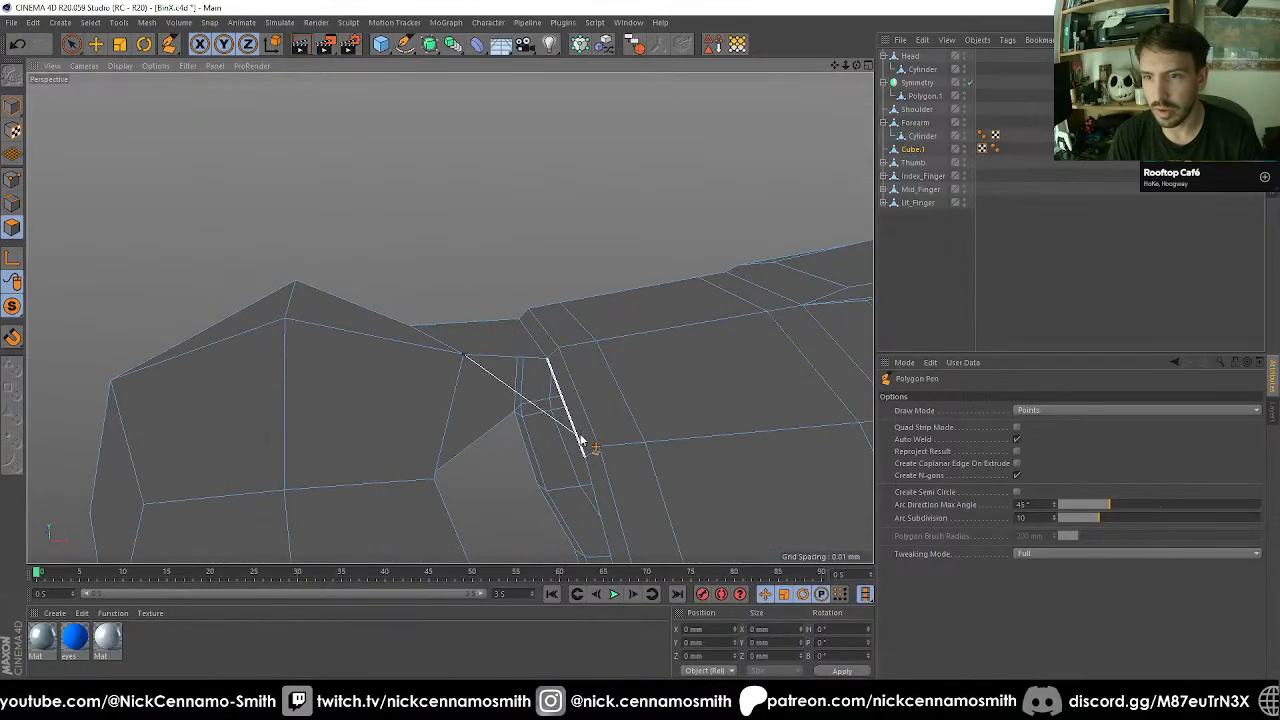
alt+drag(586, 461, 531, 357)
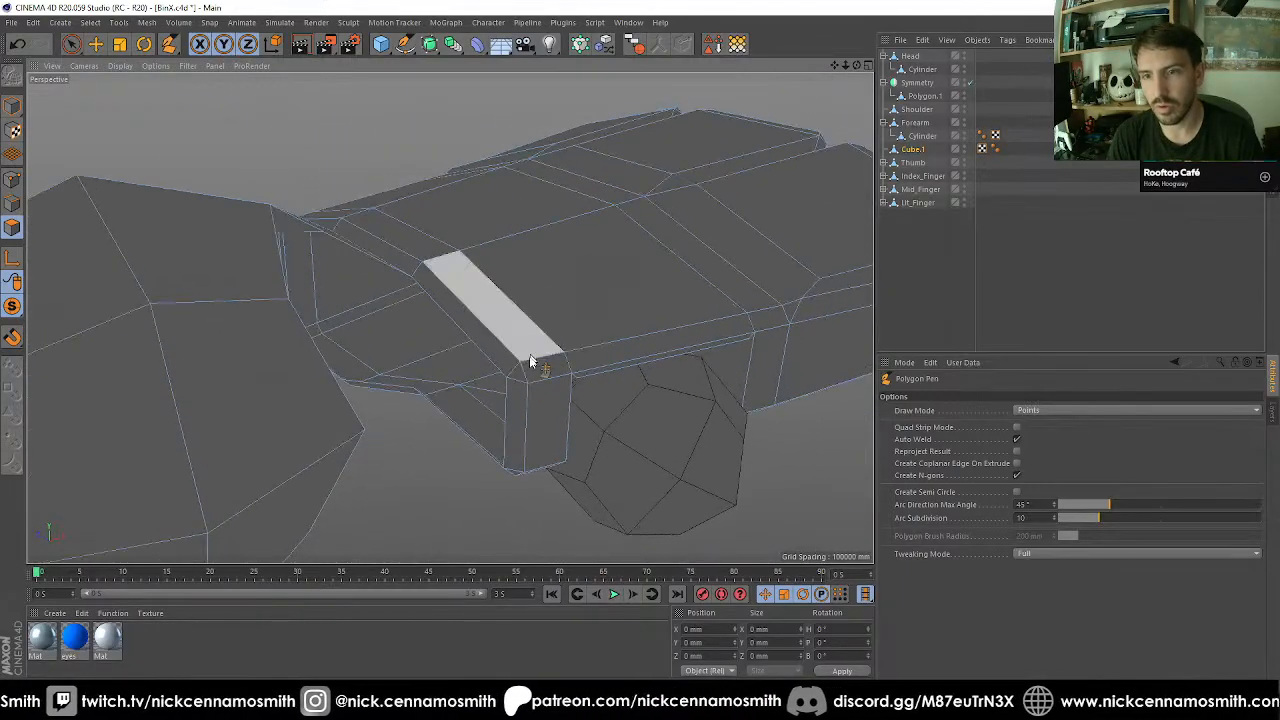
click(288, 303)
alt+drag(290, 305, 476, 265)
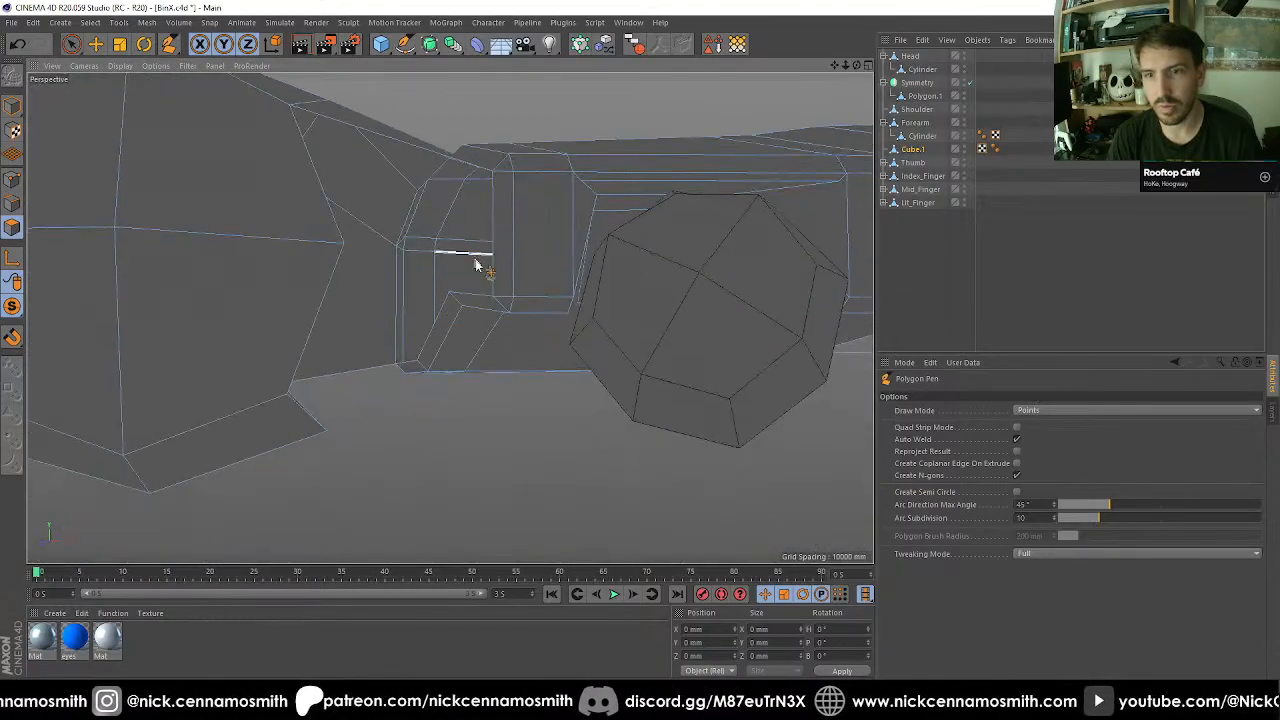
click(288, 399)
Undo the last Polygon Pen action and bridge the opposite side of the gap between ball and hand with a polygon.
alt+drag(286, 363, 402, 342)
key(z)
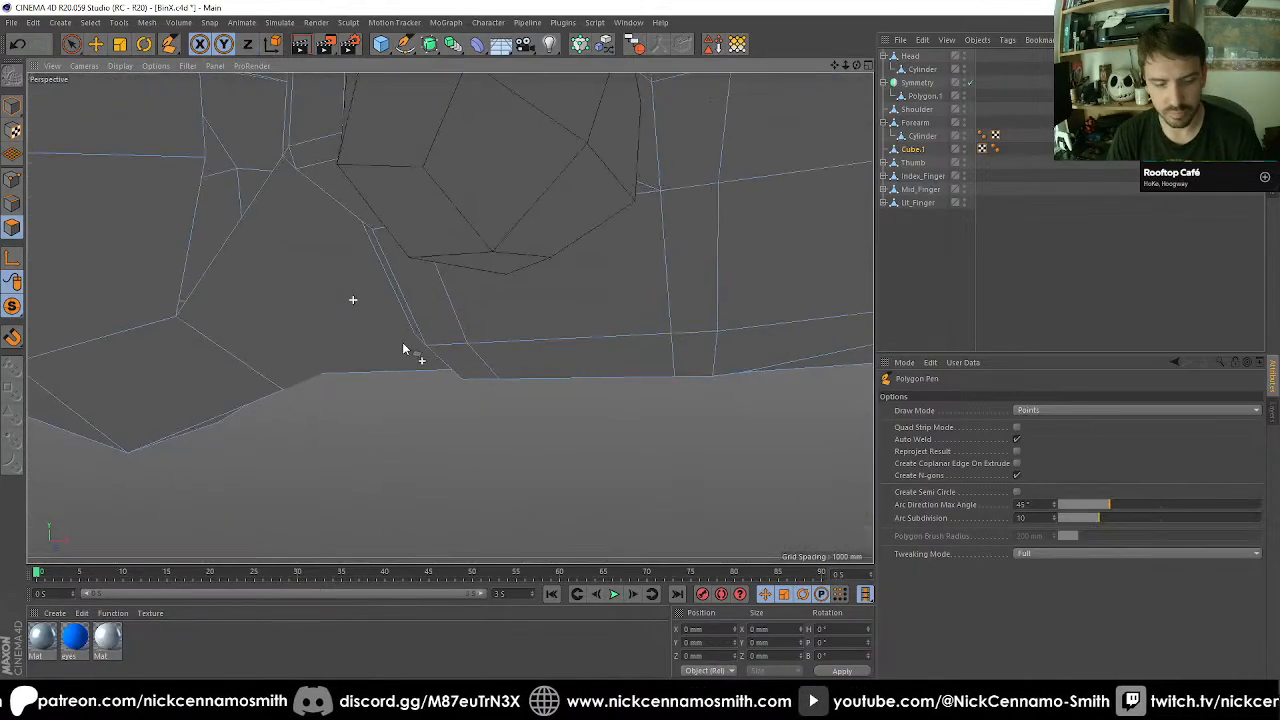
scroll(409, 332, down, 10)
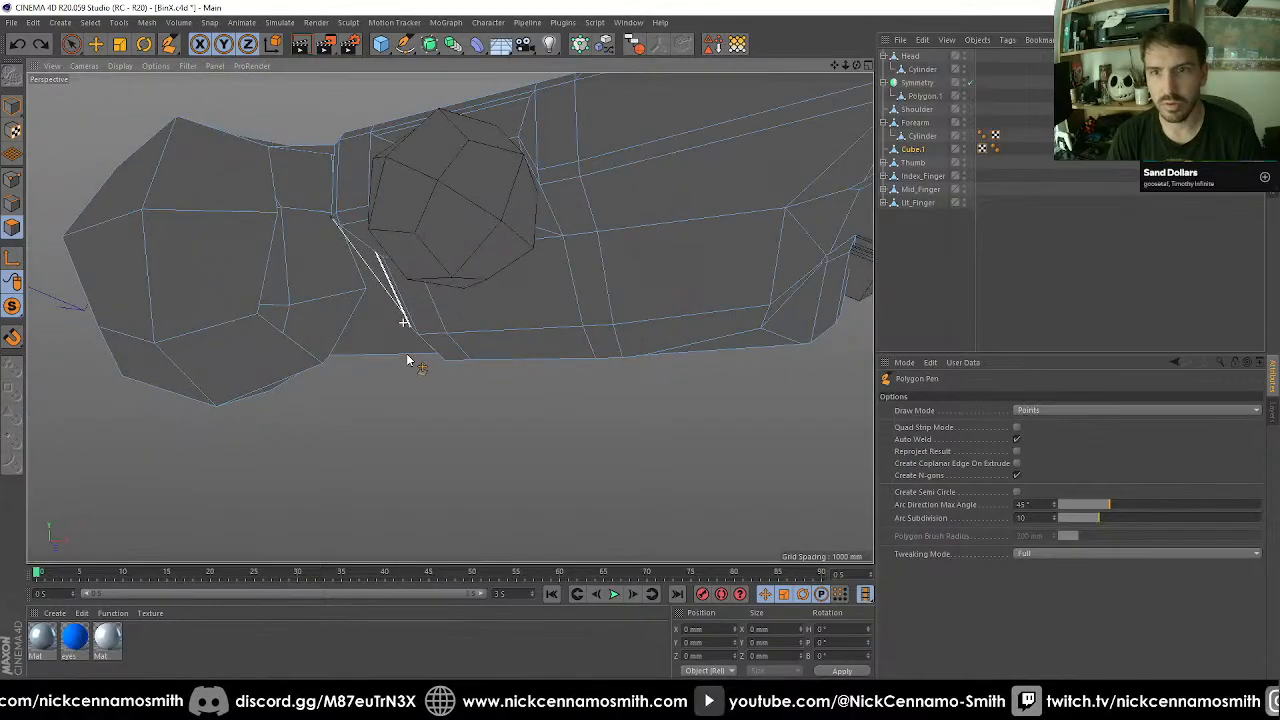
scroll(296, 310, up, 8)
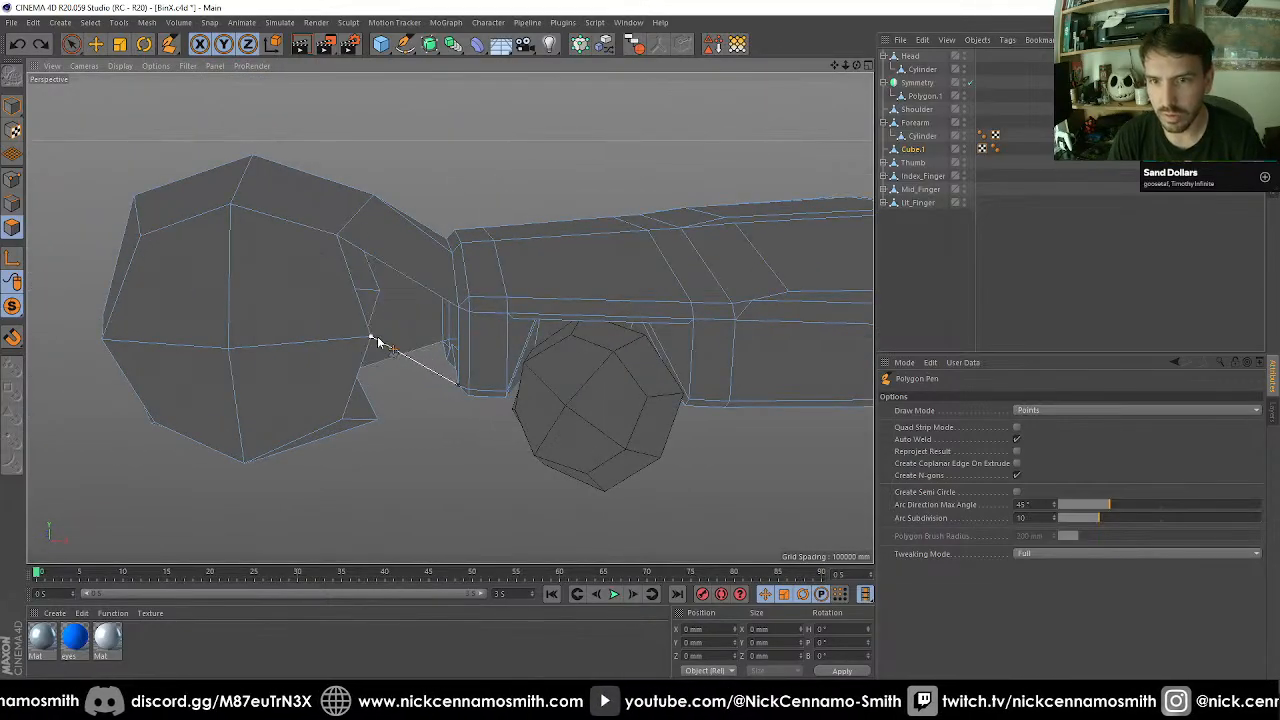
click(443, 300)
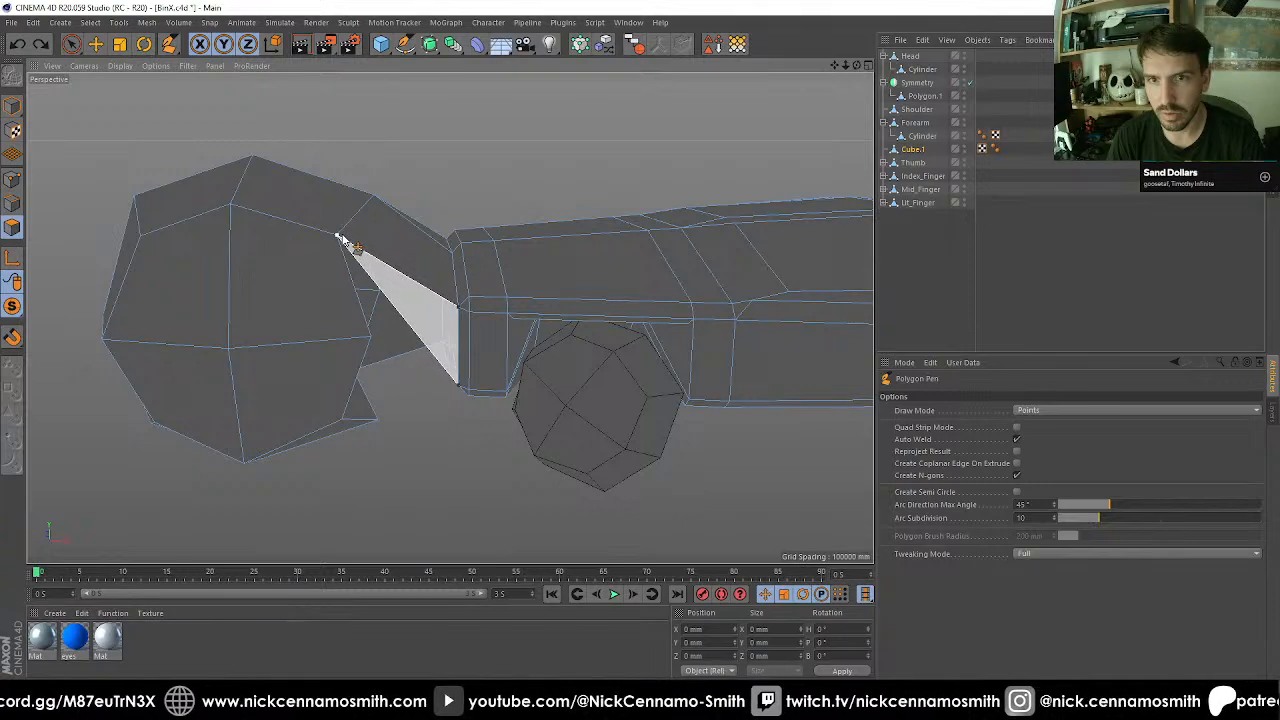
click(369, 339)
double_click(342, 420)
Bridge the remaining underside gap between the ball's open border and the hand opening with the Polygon Pen.
alt+drag(361, 411, 409, 511)
alt+middle_drag(443, 465, 412, 338)
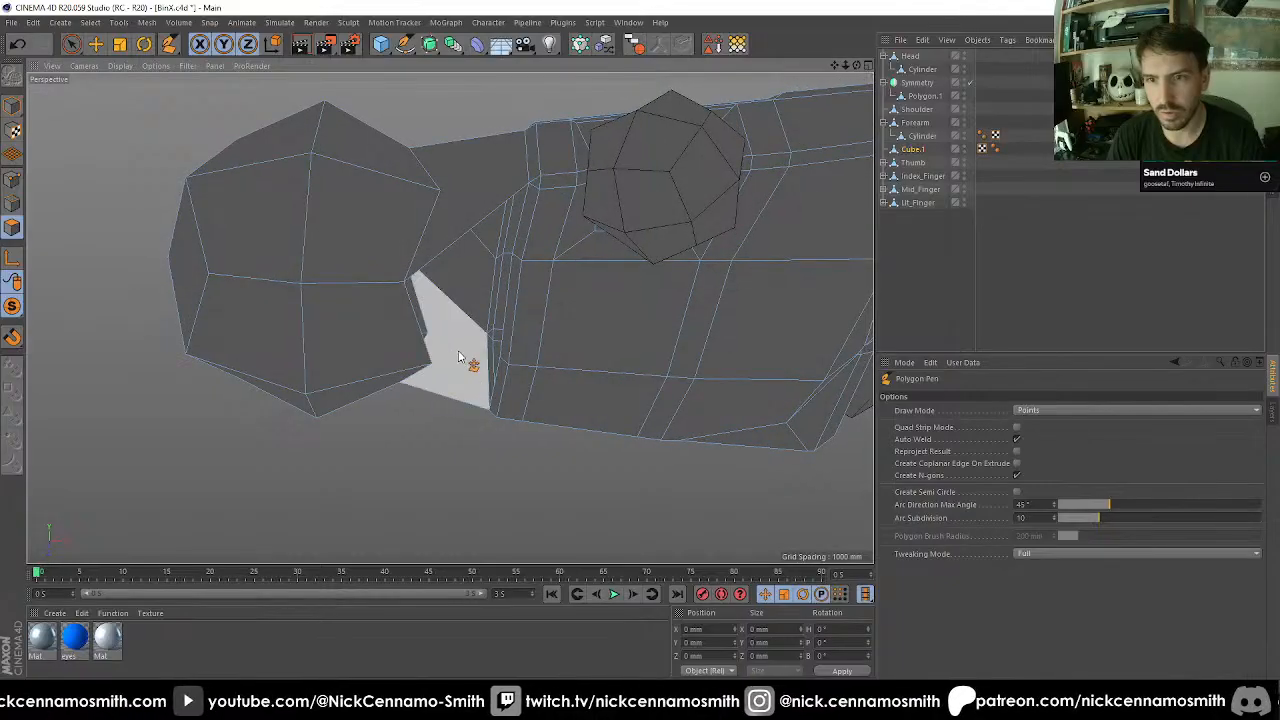
mouse_move(496, 359)
alt+mouse_down()
mouse_move(450, 423)
mouse_move(370, 465)
mouse_move(462, 445)
alt+mouse_up()
scroll(548, 268, up, 3)
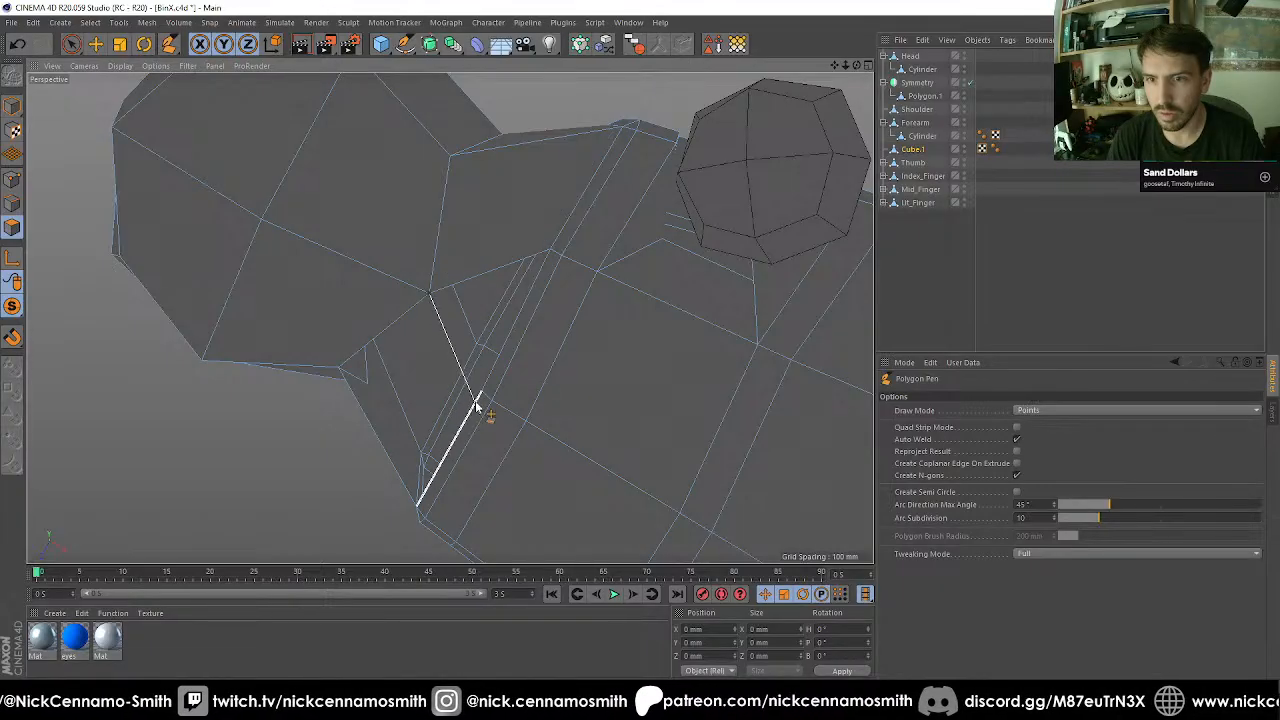
Close the last open hole between the hand and the ball with Close Polygon Hole.
mouse_move(483, 388)
alt+mouse_down()
mouse_move(443, 431)
mouse_move(237, 303)
alt+mouse_up()
key(m)
key(d)
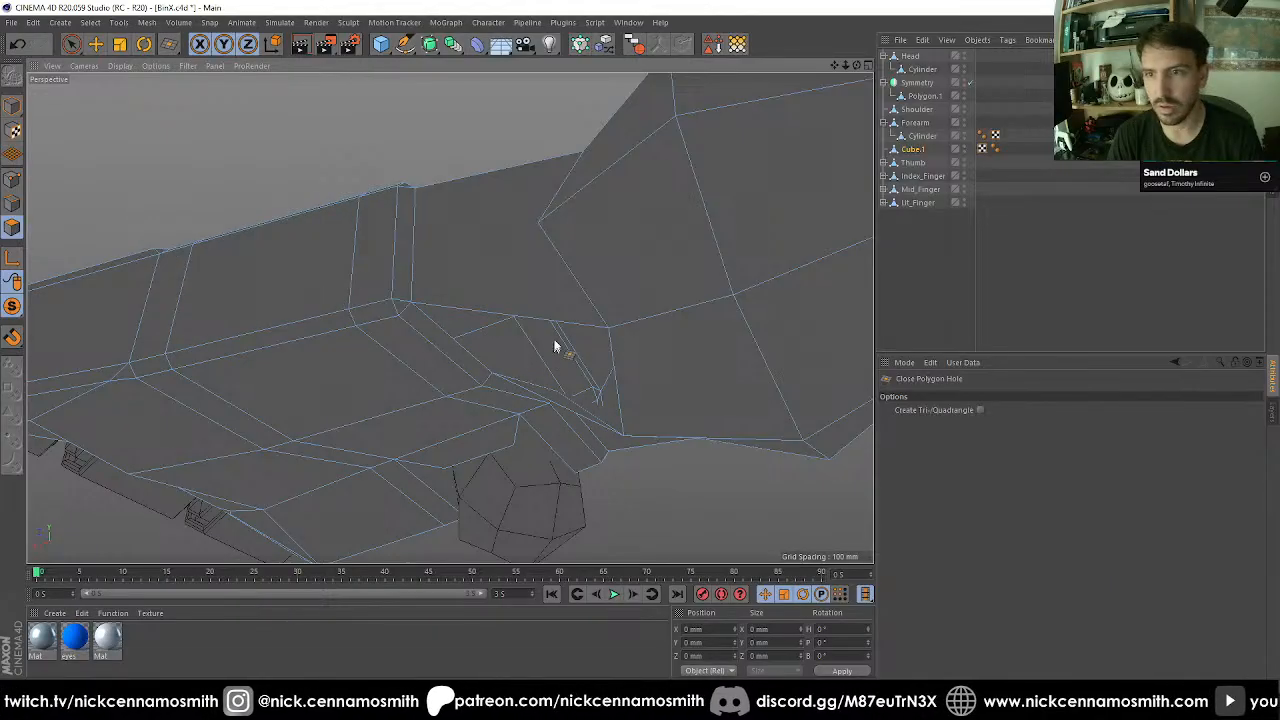
click(573, 332)
alt+drag(573, 332, 489, 236)
scroll(505, 260, down, 4)
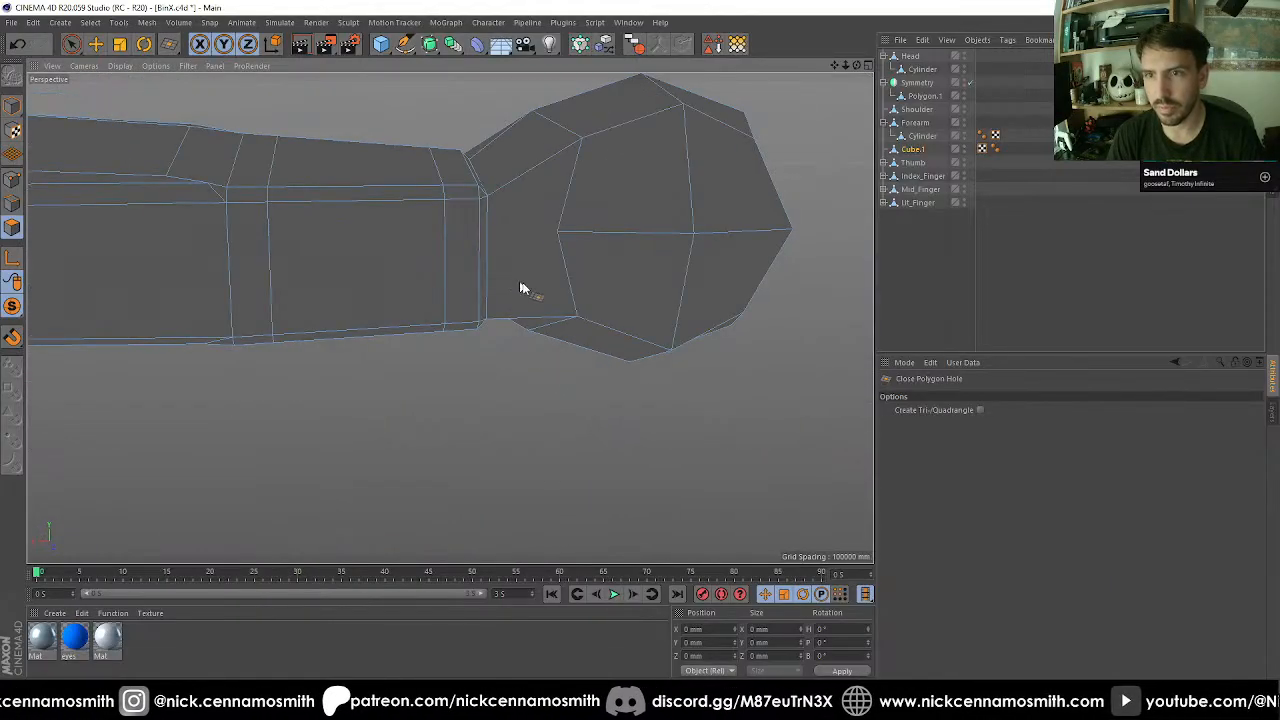
mouse_move(520, 286)
alt+mouse_down()
mouse_move(689, 271)
mouse_move(574, 257)
mouse_move(500, 272)
mouse_move(484, 239)
mouse_move(548, 163)
mouse_move(673, 211)
mouse_move(503, 215)
mouse_move(331, 243)
mouse_move(203, 283)
mouse_move(172, 255)
mouse_move(159, 284)
mouse_move(429, 253)
mouse_move(315, 288)
mouse_move(369, 349)
mouse_move(443, 326)
mouse_move(491, 360)
alt+mouse_up()
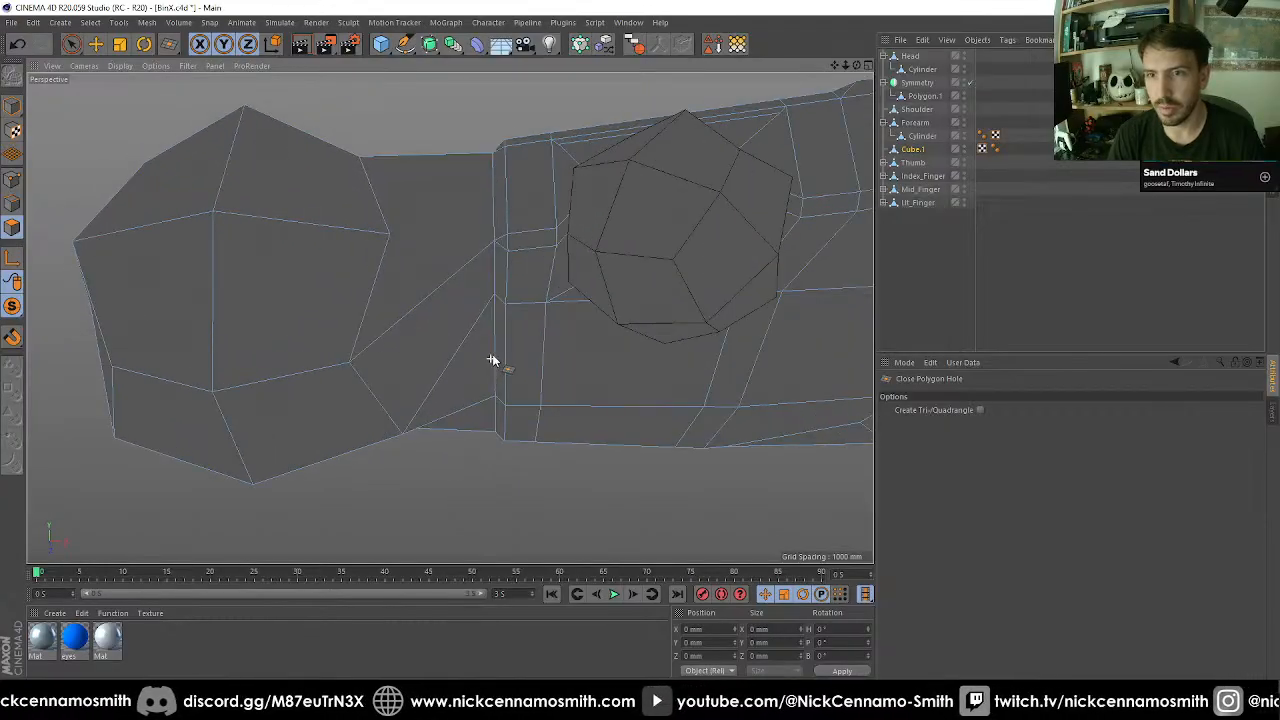
Move the lower corner points of the hand's wrist edge down and towards the ball.
click(12, 178)
key(space)
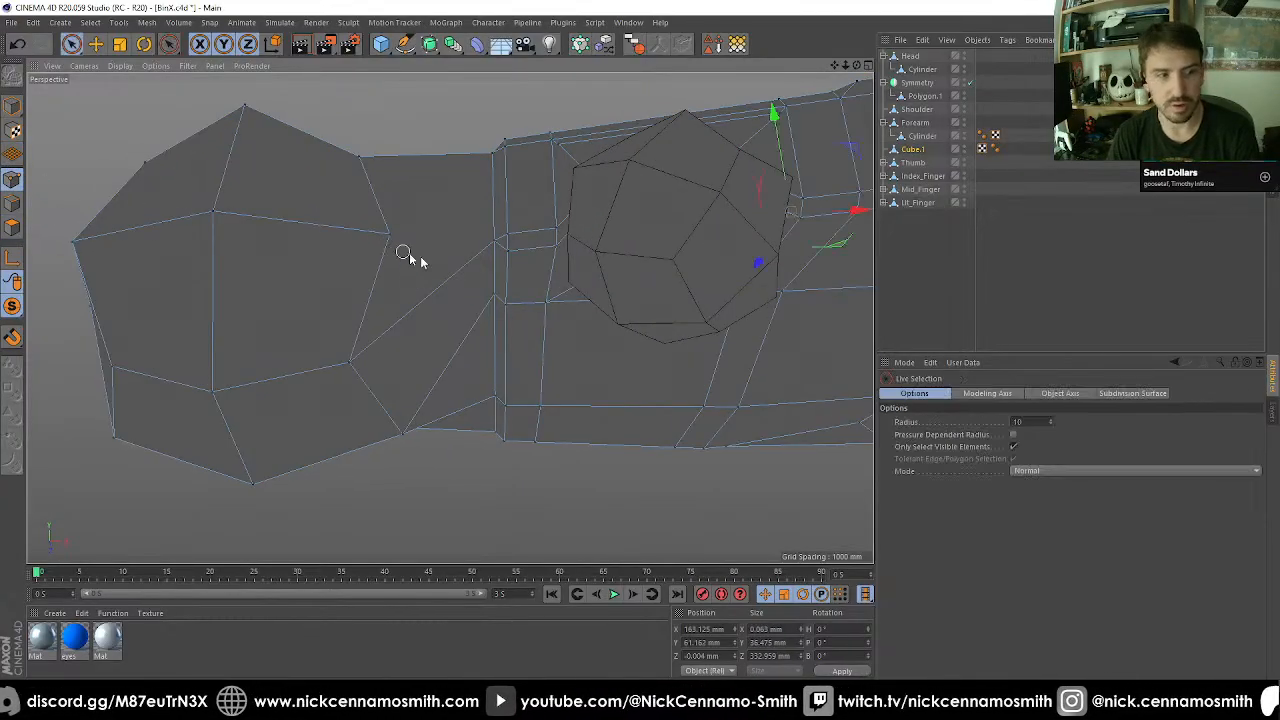
alt+drag(494, 299, 414, 180)
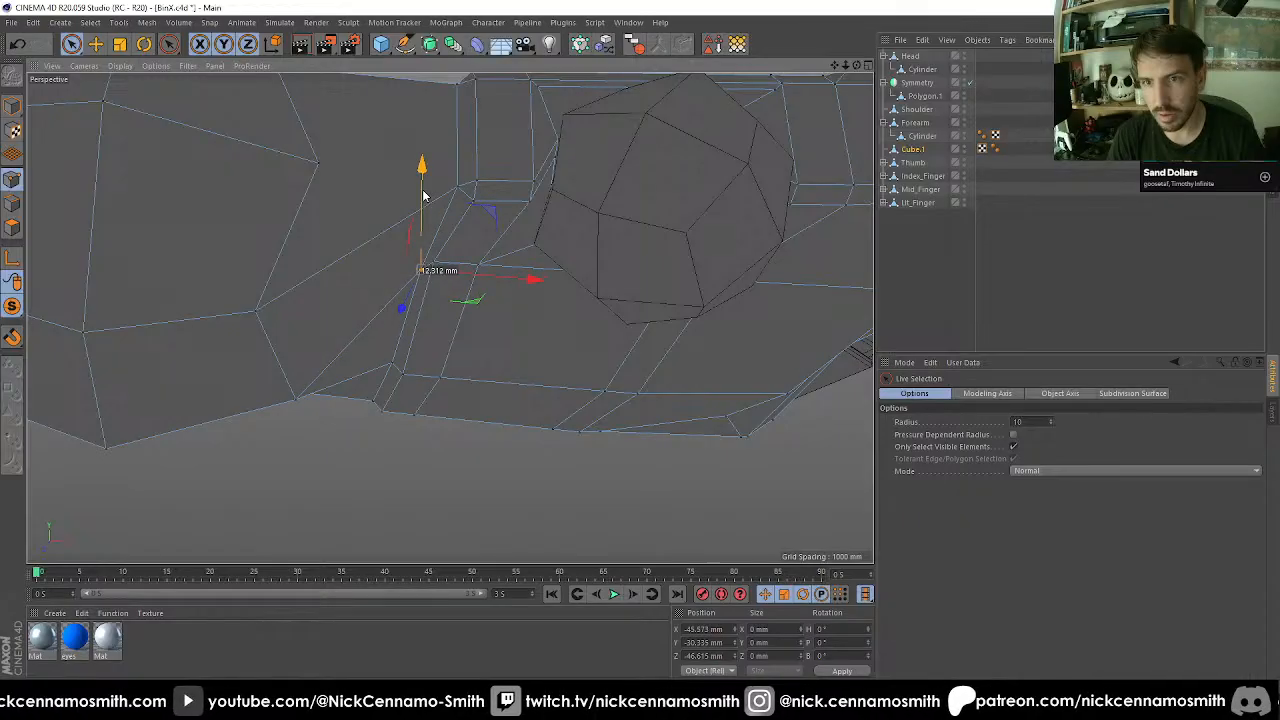
drag(433, 207, 427, 230)
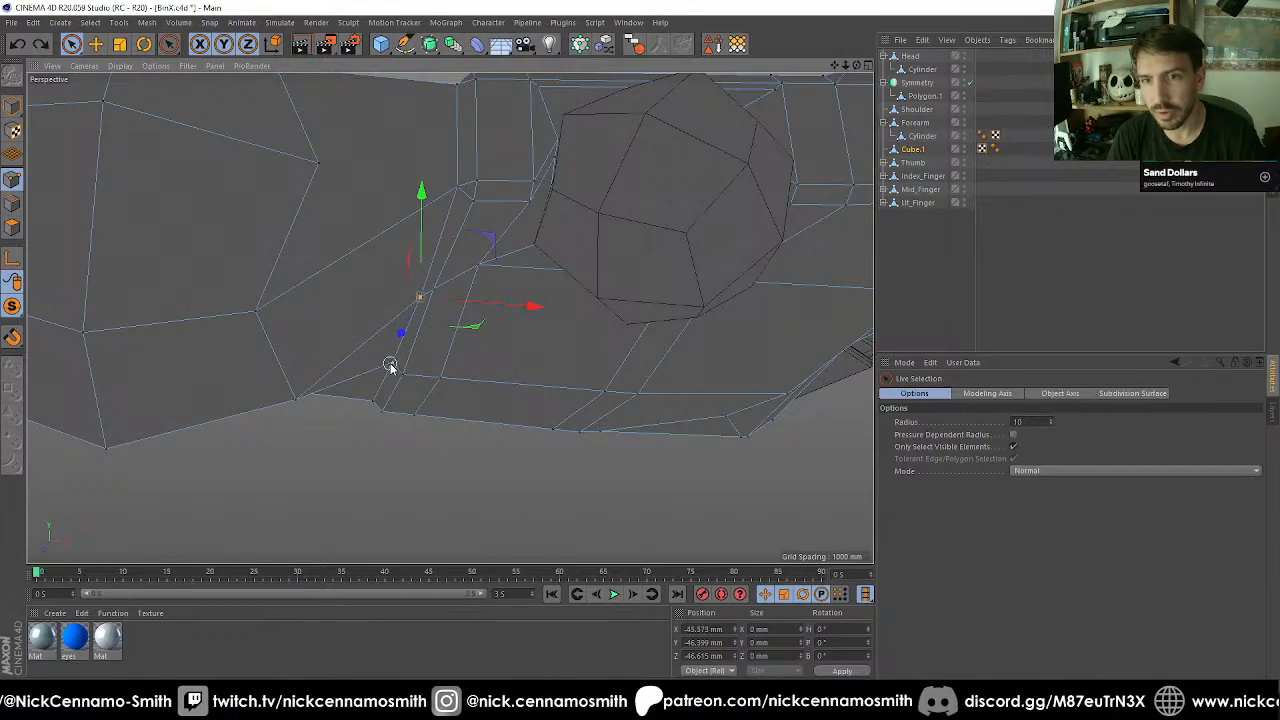
alt+drag(475, 305, 398, 245)
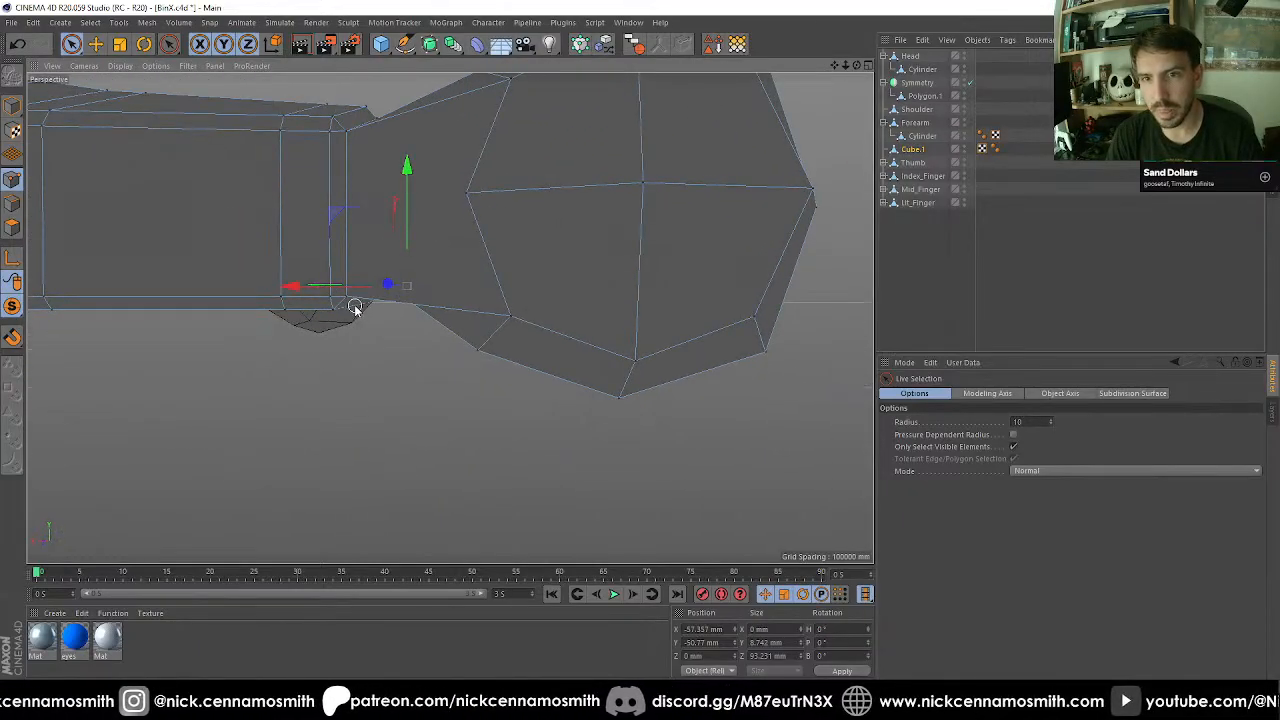
alt+drag(355, 308, 486, 190)
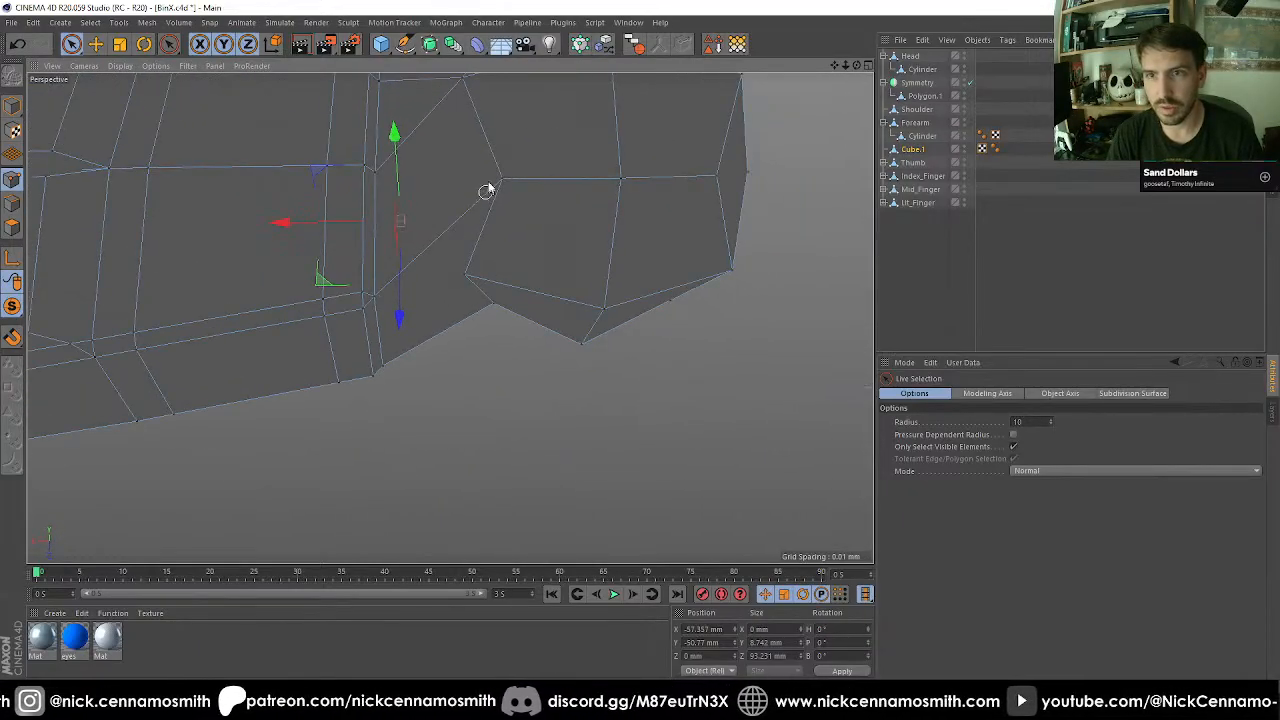
Select the ball's three border points on one side and move them outward to about Z 110.5 mm.
drag(498, 312, 497, 314)
alt+drag(497, 314, 445, 437)
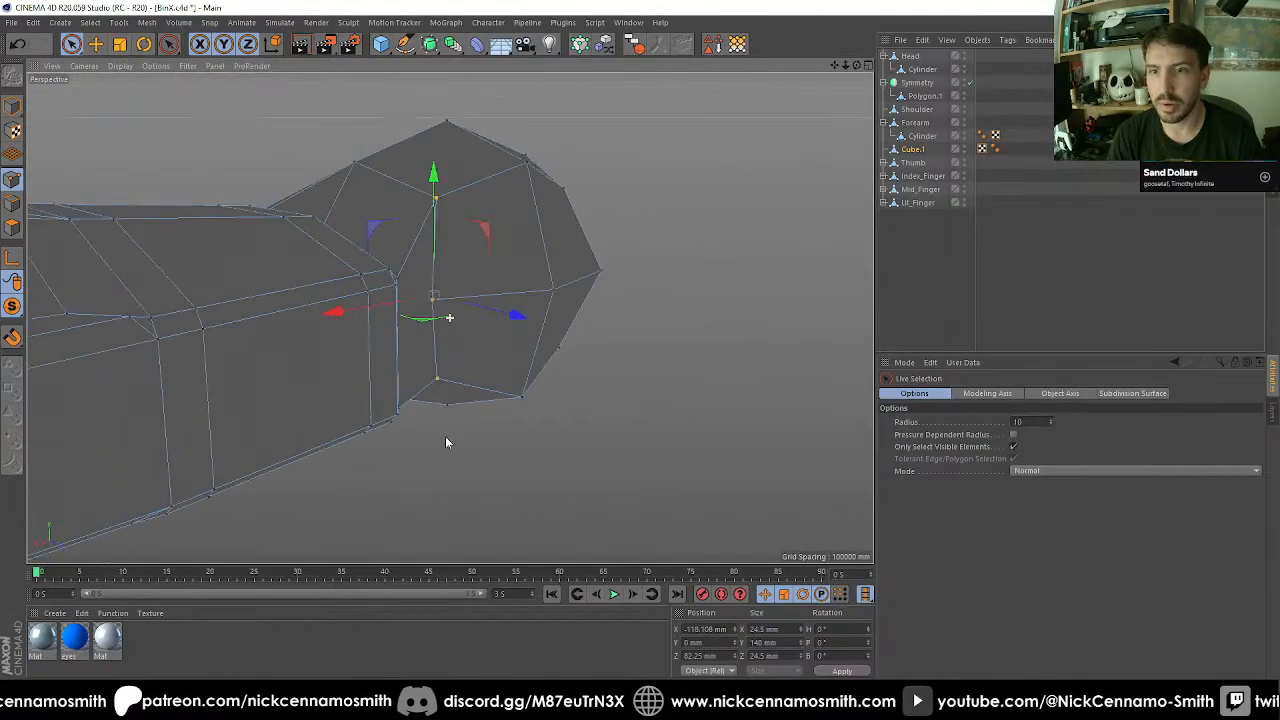
drag(509, 313, 383, 442)
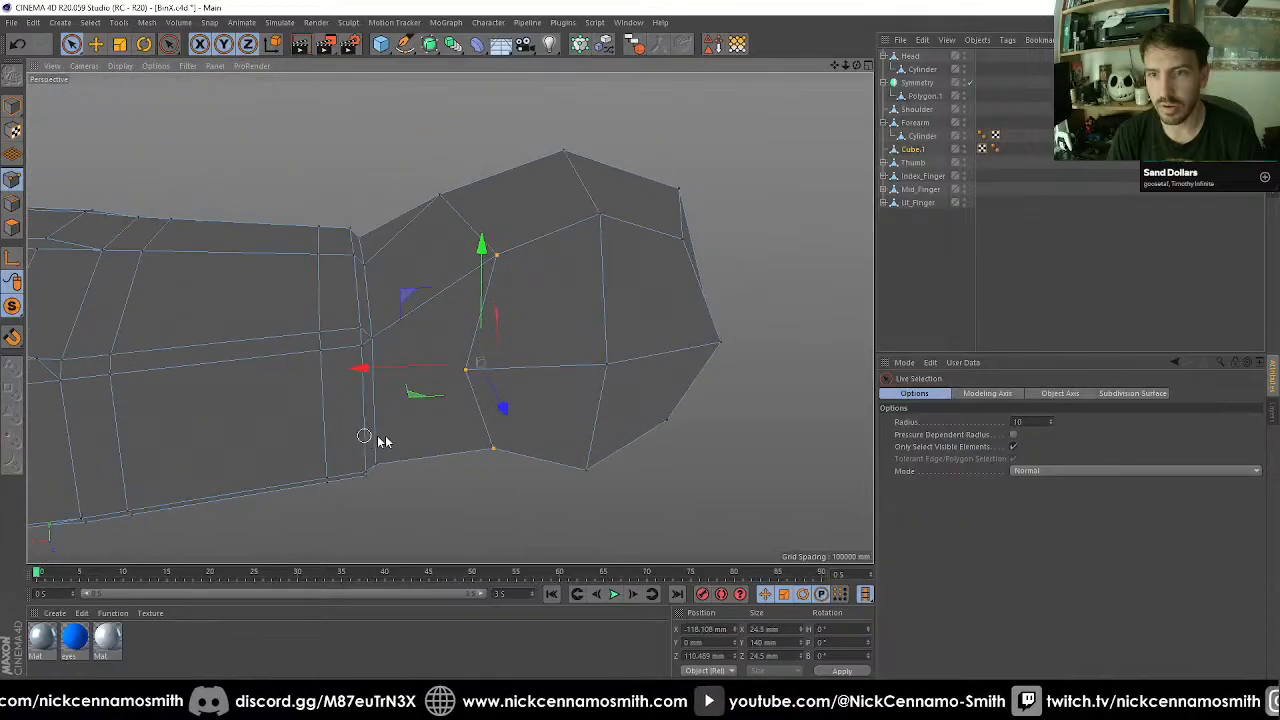
Select the ball's three border points on the opposite side and move them outward to about Z -103.5 mm.
click(467, 370)
mouse_move(467, 370)
alt+mouse_down()
mouse_move(486, 443)
mouse_move(424, 349)
mouse_move(677, 294)
mouse_move(714, 331)
mouse_move(449, 314)
mouse_move(590, 321)
mouse_move(568, 263)
mouse_move(526, 236)
alt+mouse_up()
shift+click(450, 334)
alt+drag(450, 334, 448, 408)
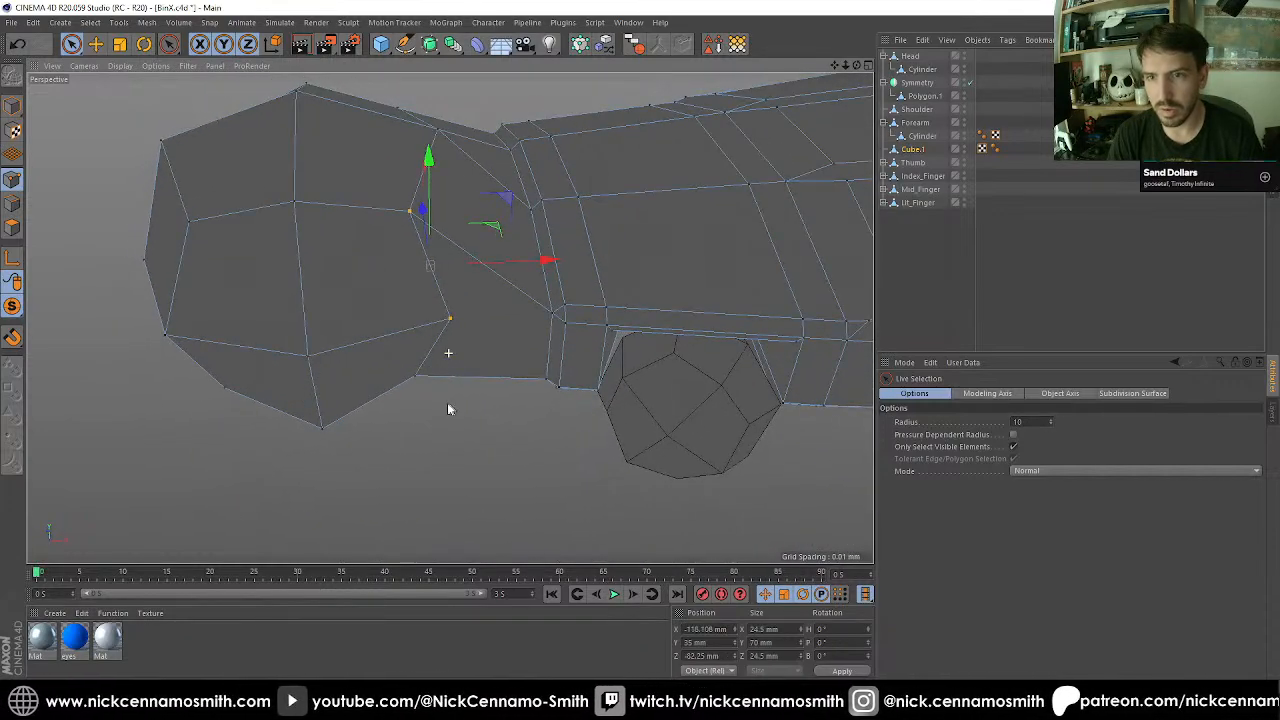
scroll(449, 477, down, 2)
scroll(574, 337, up, 8)
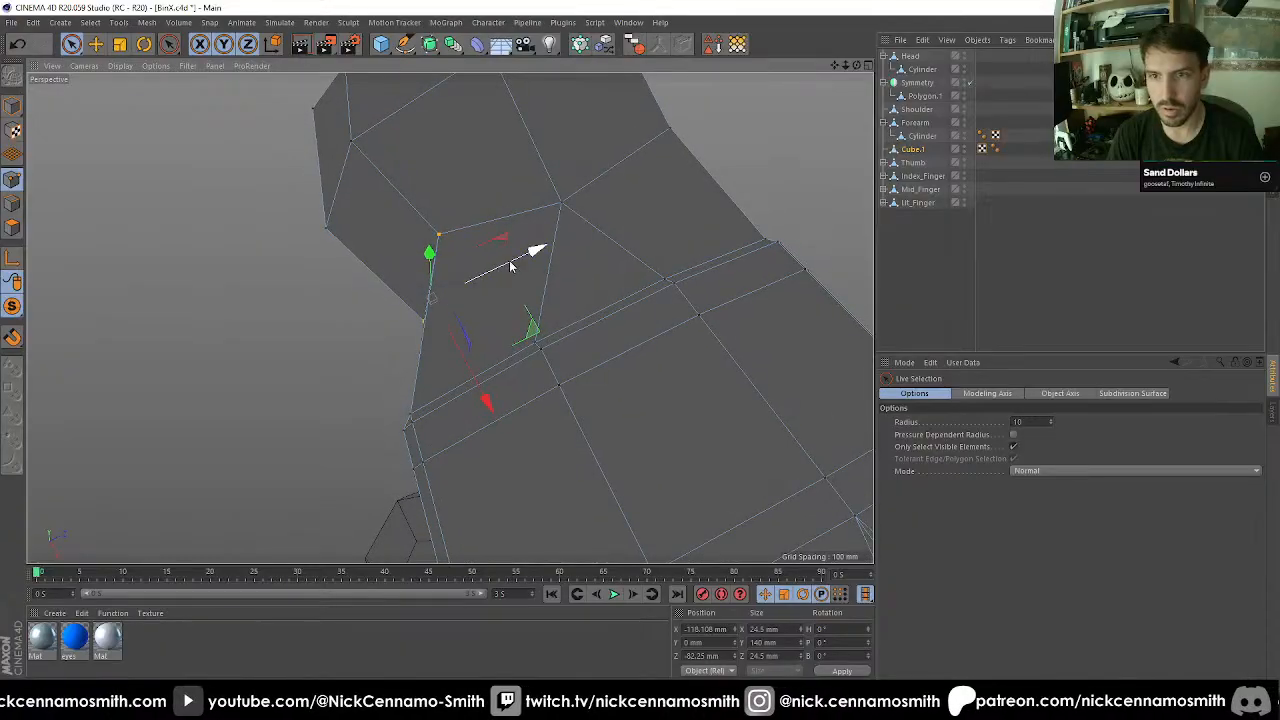
drag(523, 257, 469, 391)
Cut edges with the Polygon Pen from the ball's middle border vertex to the hand's wrist corners on both sides.
key(m)
key(e)
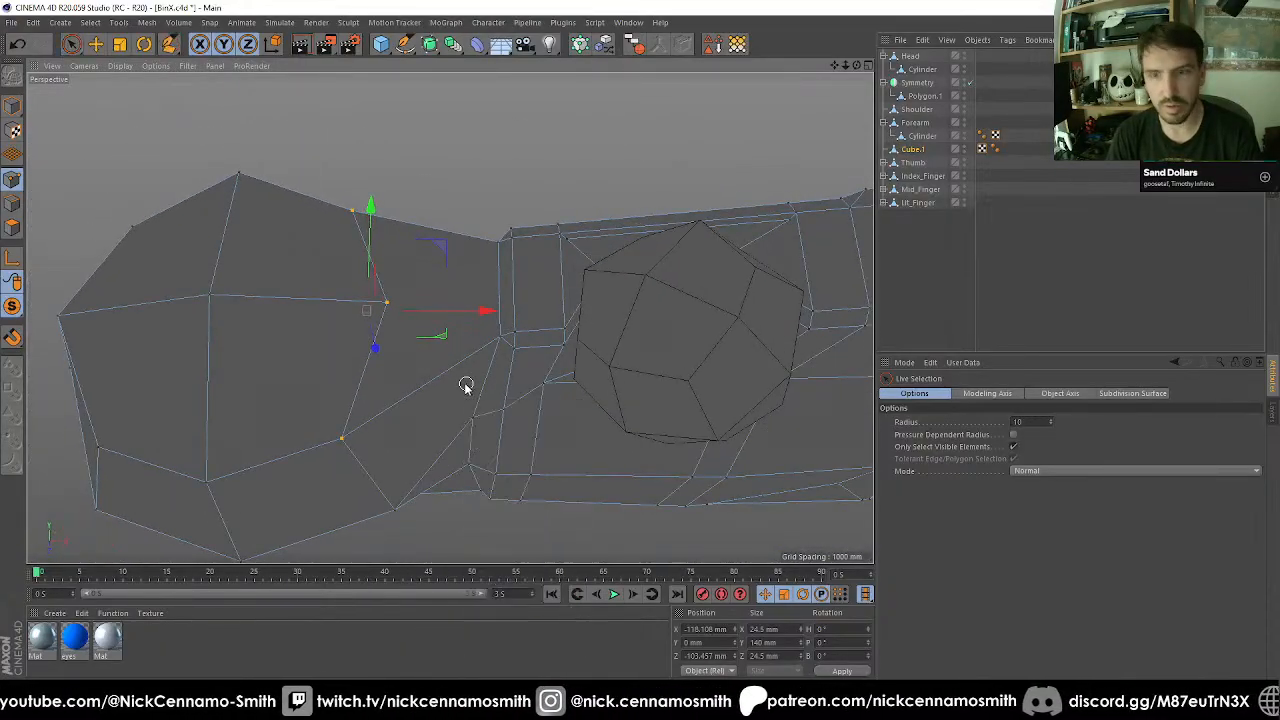
click(388, 303)
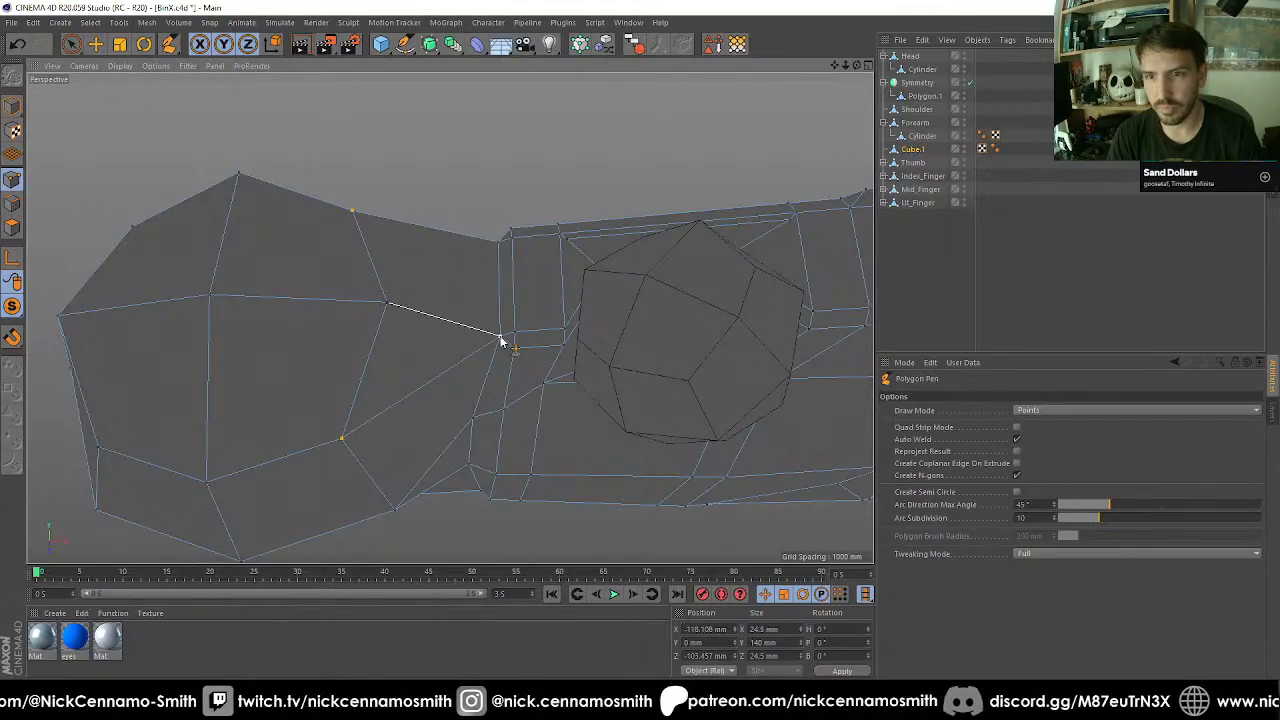
click(496, 244)
click(387, 302)
mouse_move(440, 298)
alt+mouse_down()
mouse_move(686, 184)
mouse_move(491, 186)
mouse_move(477, 280)
mouse_move(557, 234)
mouse_move(810, 258)
mouse_move(617, 371)
alt+mouse_up()
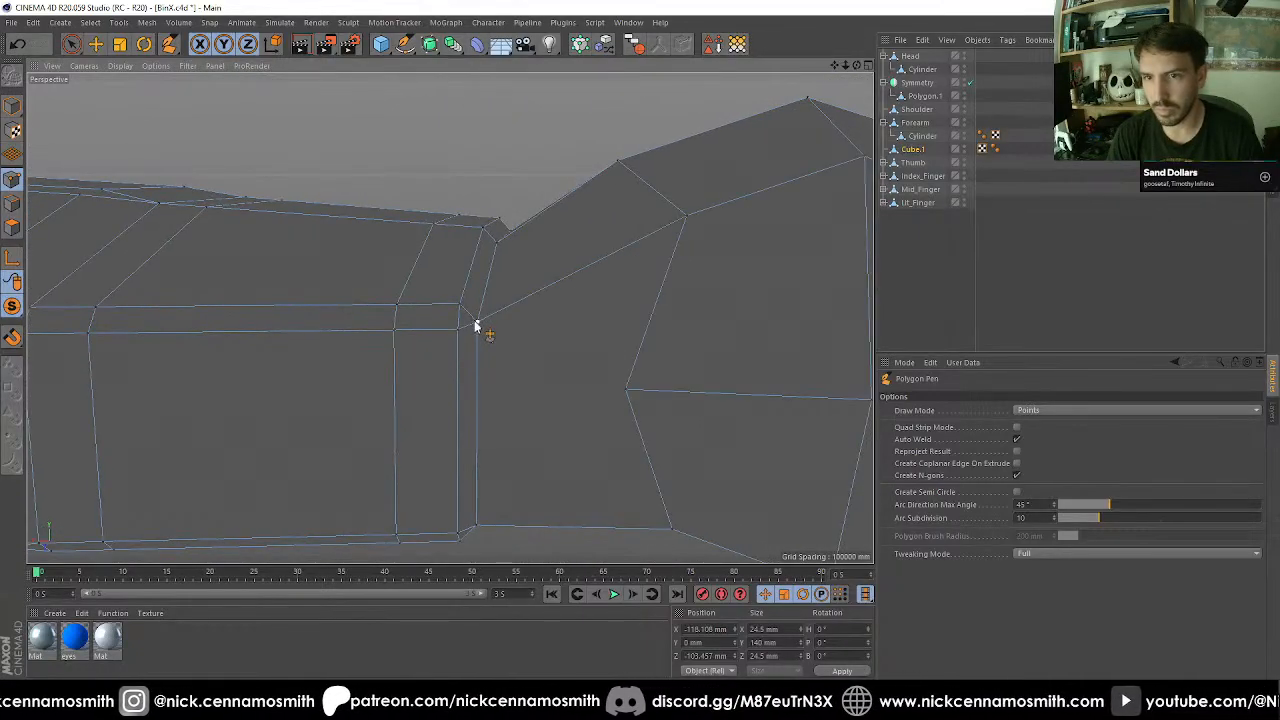
click(476, 325)
click(624, 390)
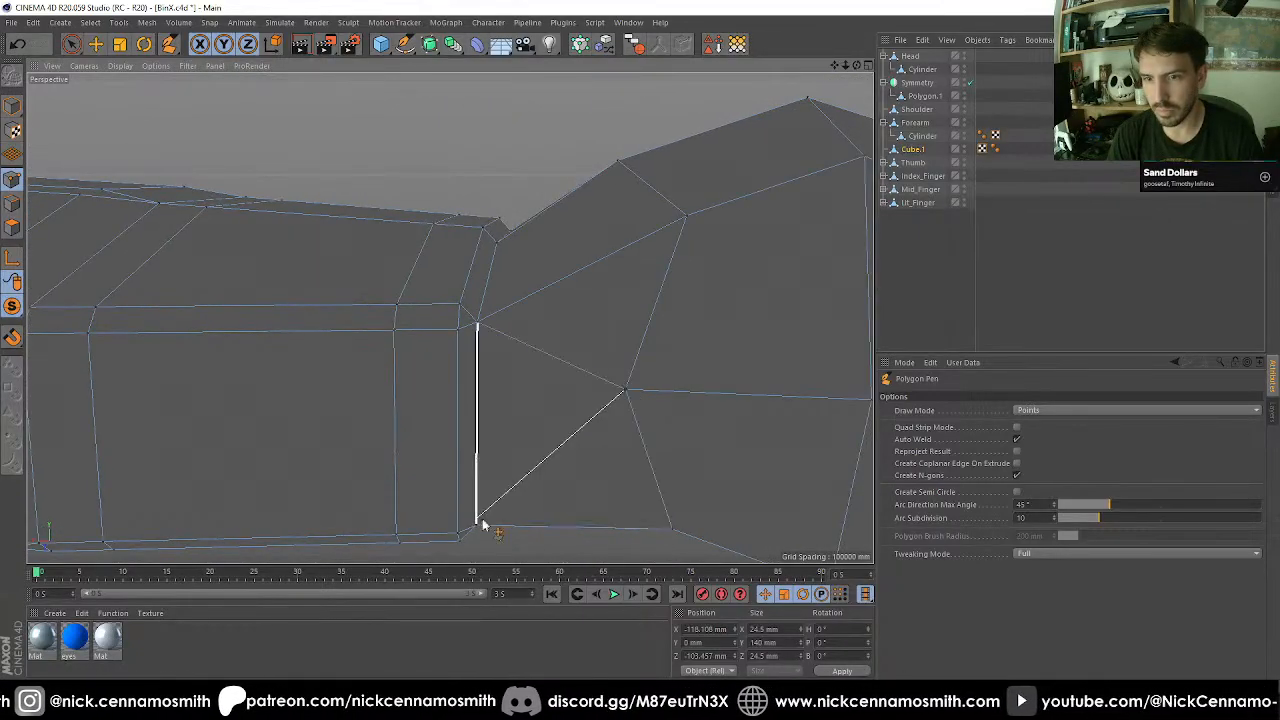
scroll(572, 350, down, 4)
Move the two upper wrist corner points of the hand up and towards the ball, to about X -56 mm and Y 65.7 mm.
alt+drag(577, 357, 232, 330)
scroll(446, 346, down, 4)
scroll(455, 357, down, 2)
alt+middle_drag(514, 363, 674, 285)
alt+drag(674, 285, 626, 302)
alt+drag(449, 317, 588, 374)
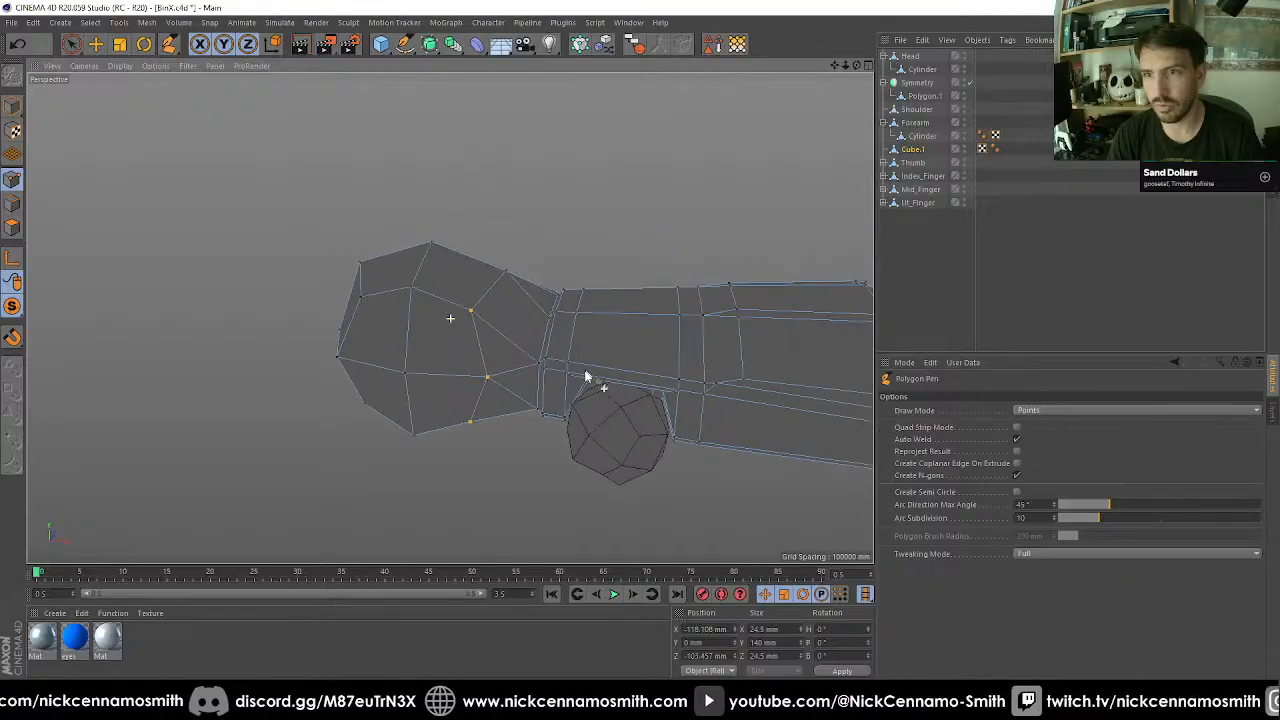
scroll(527, 346, up, 3)
alt+drag(577, 316, 592, 282)
key(space)
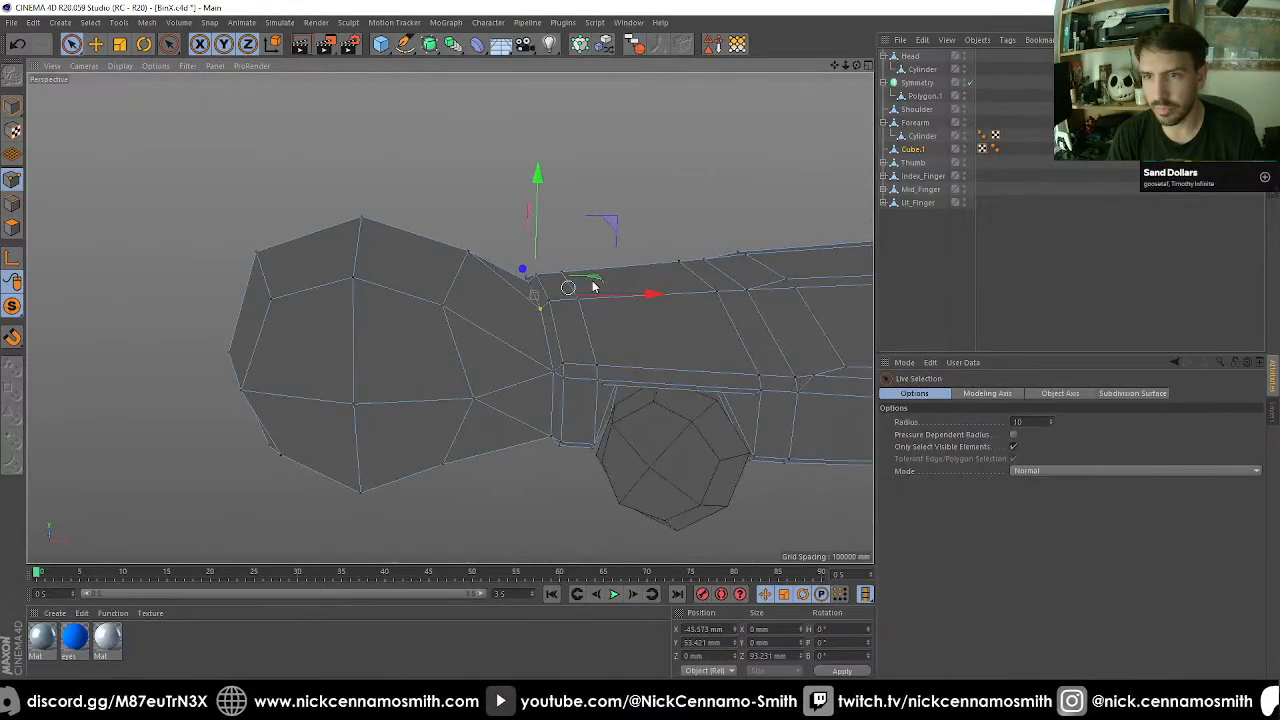
scroll(592, 281, up, 3)
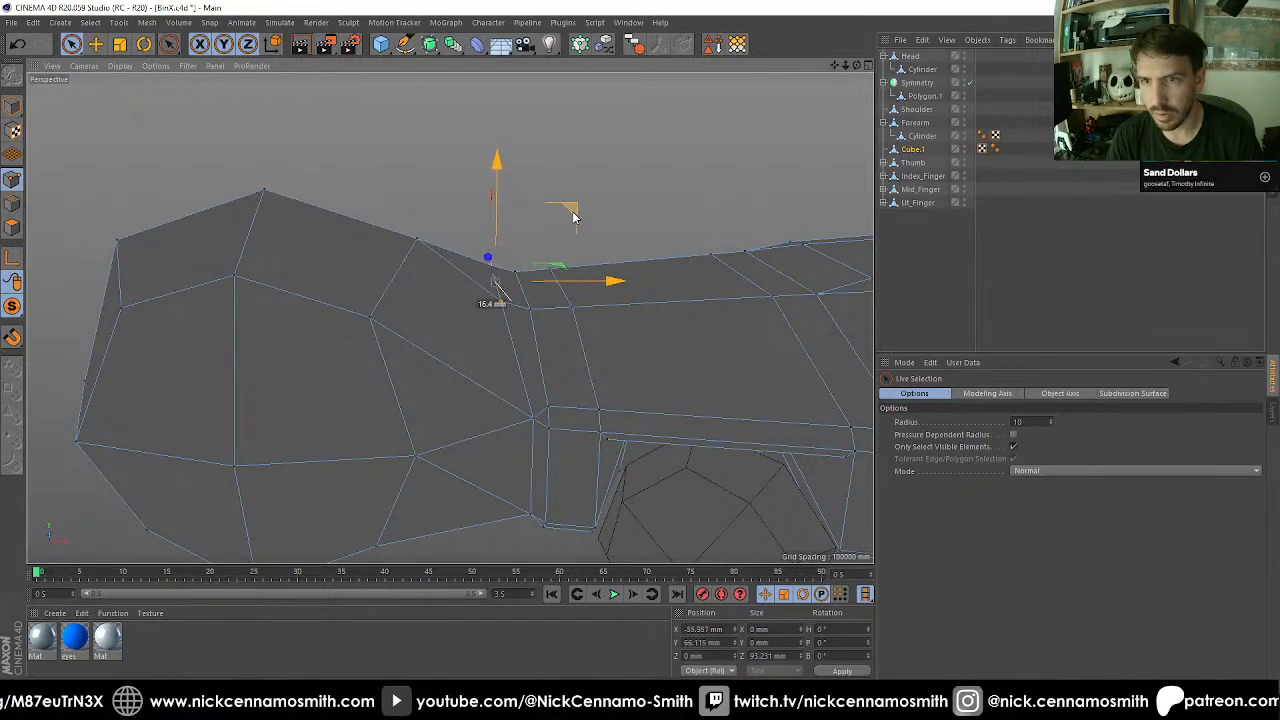
alt+drag(536, 413, 514, 304)
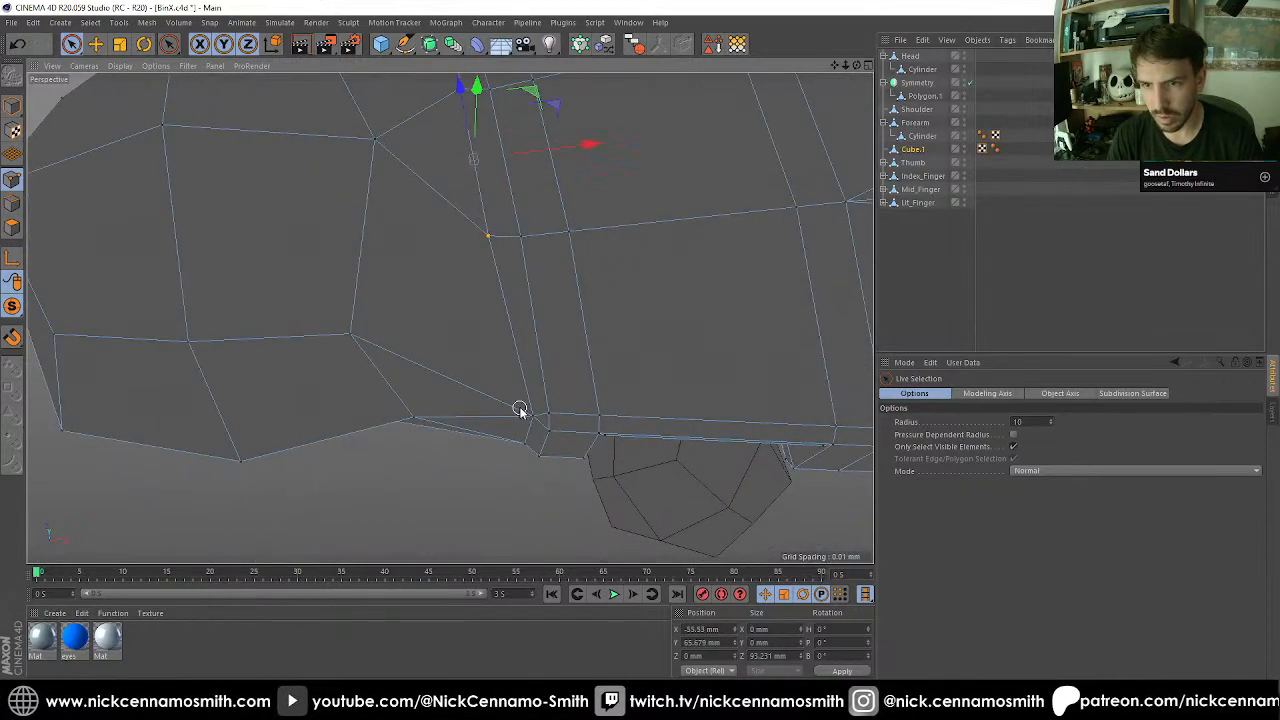
Move the two wrist edge points on the hand's thumb side to about X -62.2 mm and Z -129.4 mm.
alt+drag(535, 413, 600, 357)
alt+drag(598, 355, 551, 471)
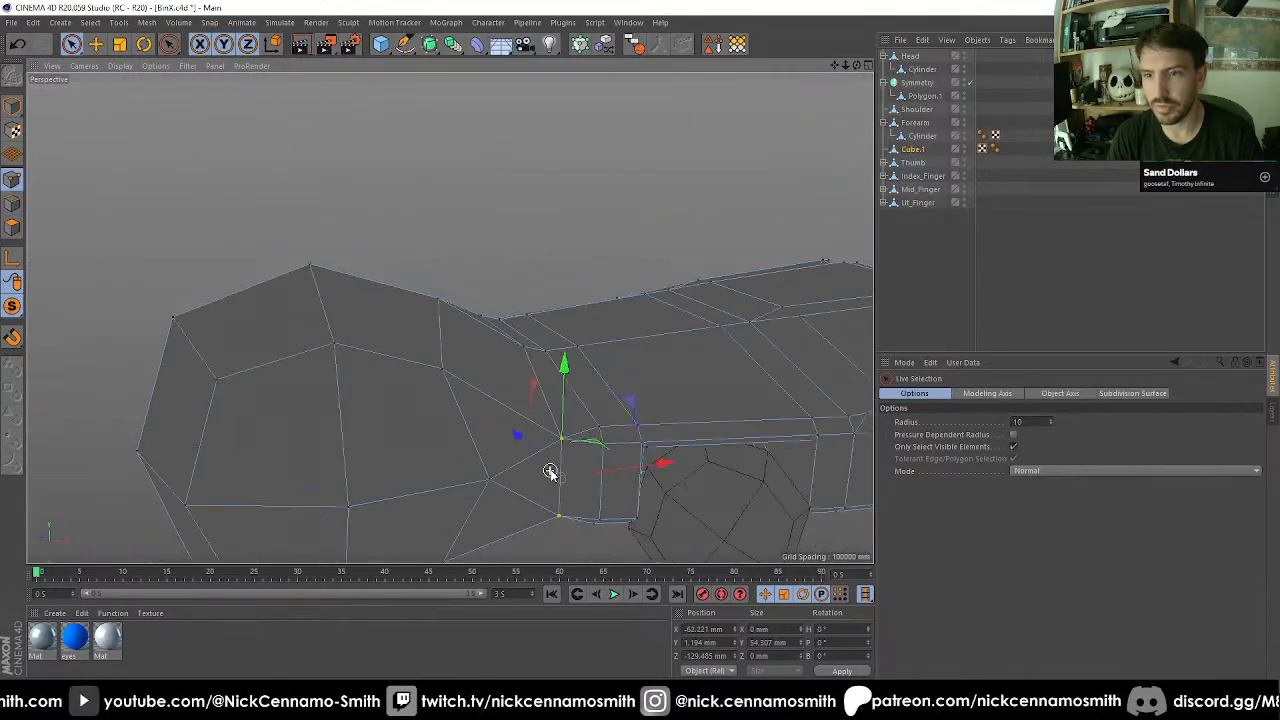
alt+middle_drag(568, 471, 575, 304)
Move the lower wrist corner point opposite the thumb side towards the ball, to about X -87.3 mm.
alt+drag(577, 290, 591, 469)
alt+middle_drag(606, 448, 669, 226)
alt+drag(617, 242, 468, 300)
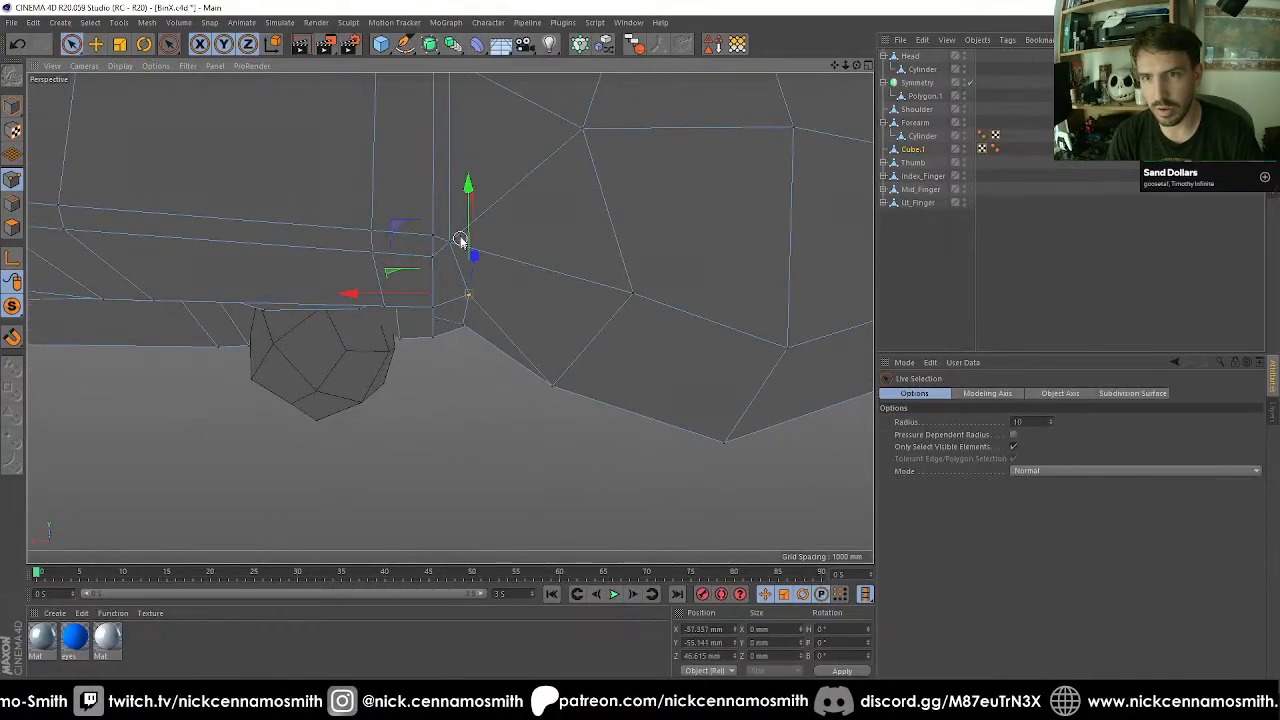
Move the two wrist edge points opposite the thumb side to about X -58.8 mm and Z 134.9 mm, and deselect the mesh.
alt+drag(448, 242, 473, 163)
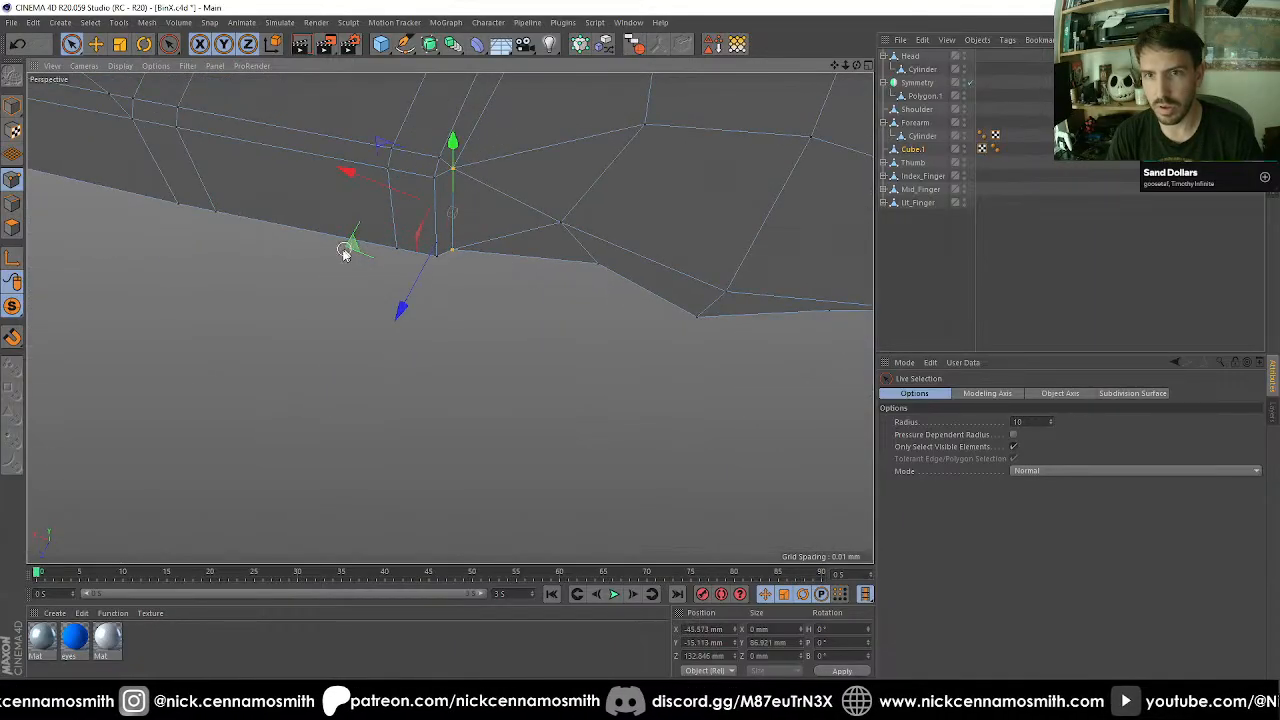
drag(352, 248, 487, 256)
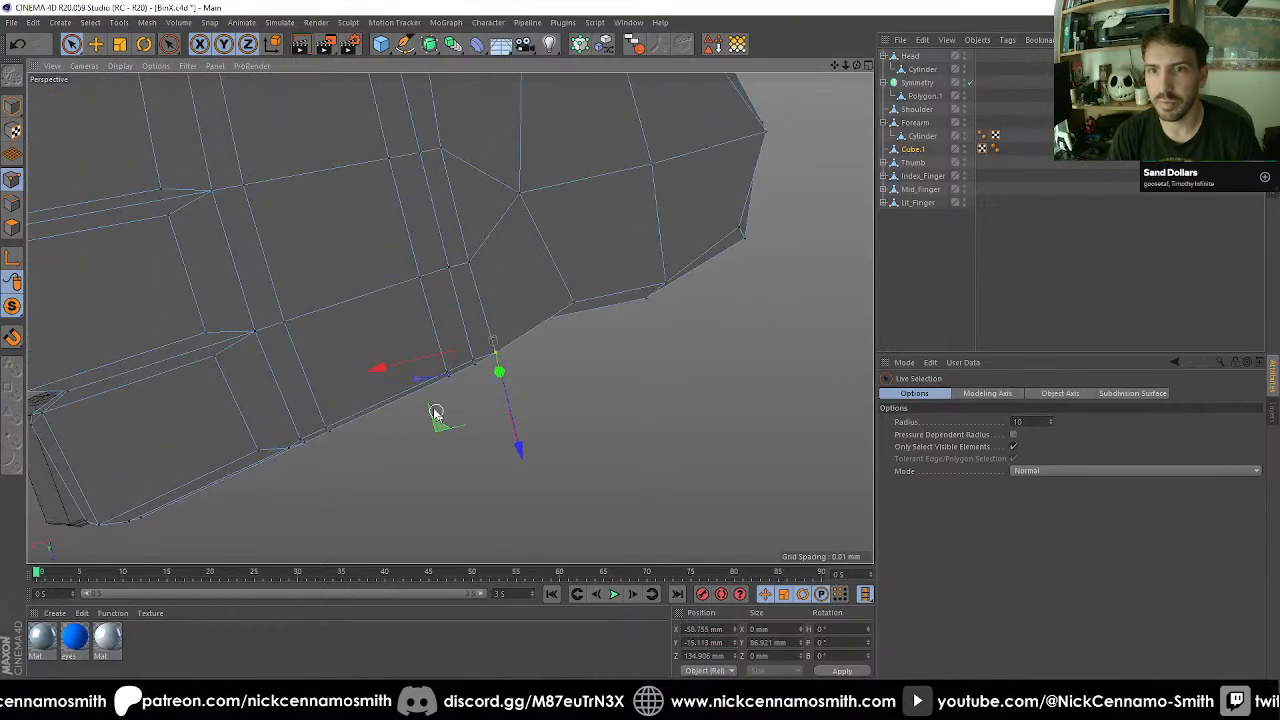
scroll(430, 388, down, 4)
alt+drag(360, 240, 520, 285)
click(941, 279)
scroll(428, 300, down, 4)
alt+drag(304, 311, 789, 308)
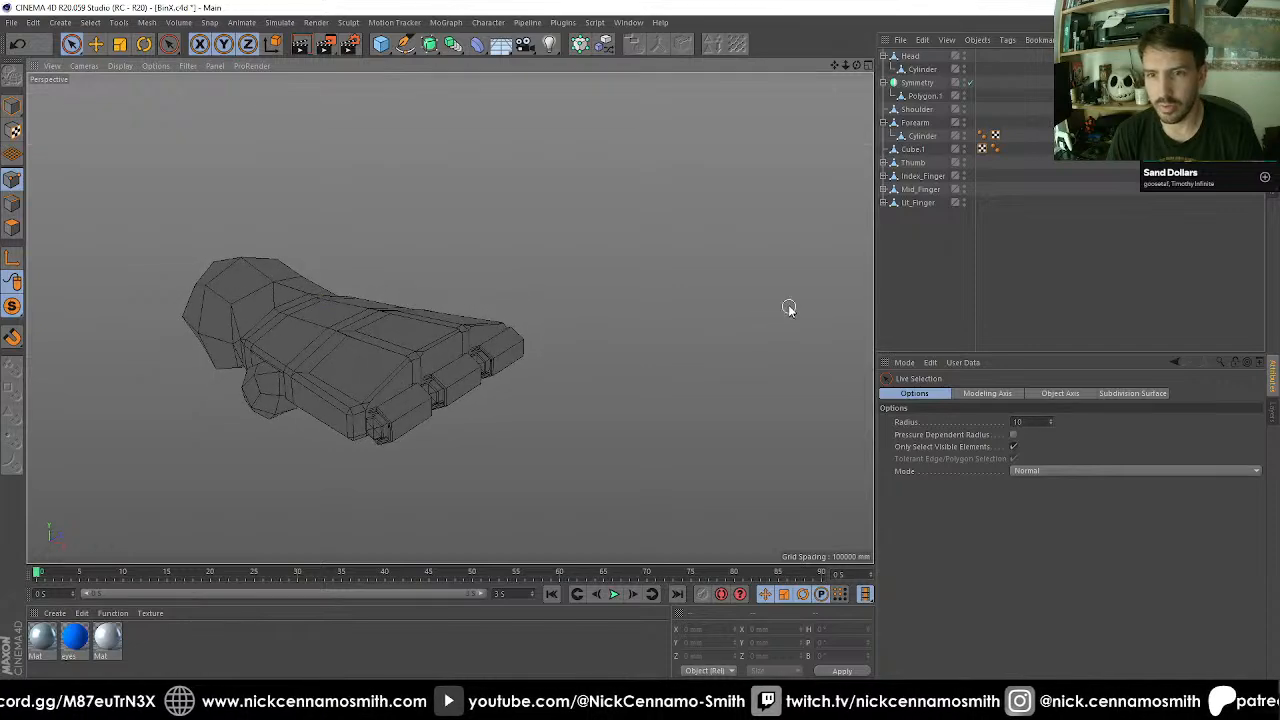
Rename Cube.1 as Hand and delete the leftover tags on it and on the forearm's cylinder.
click(912, 149)
double_click(913, 149)
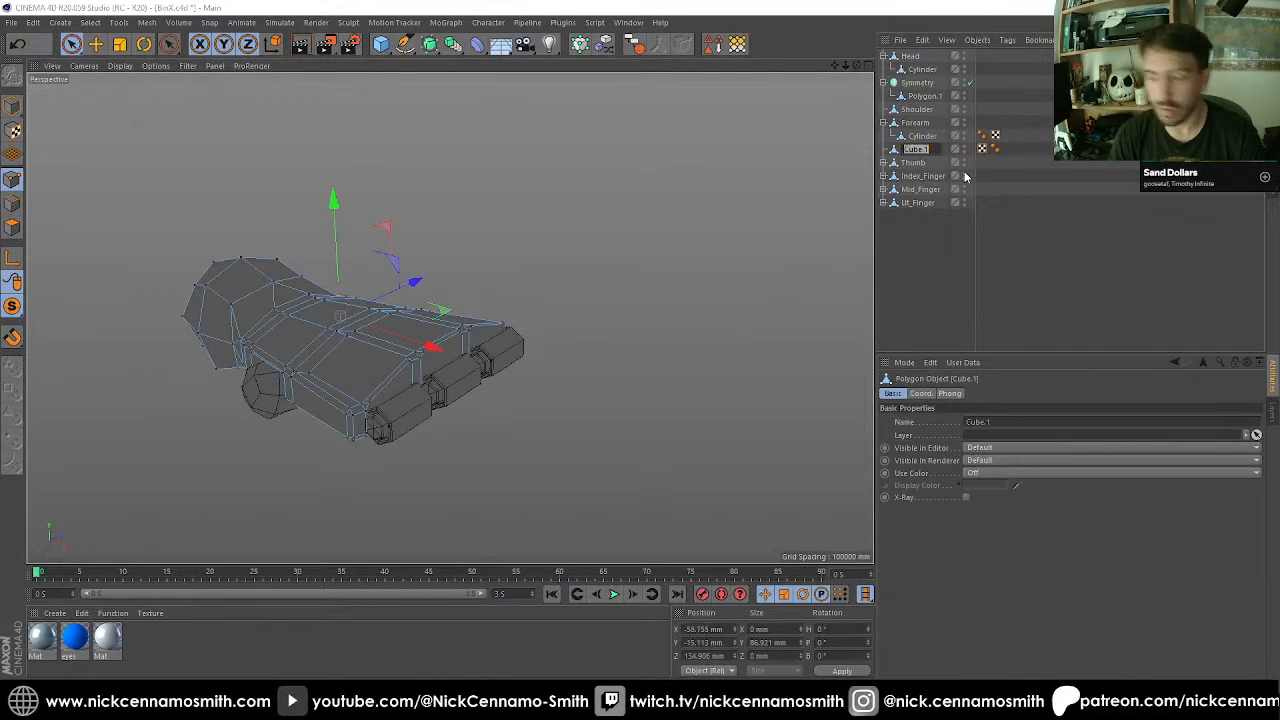
key(Return)
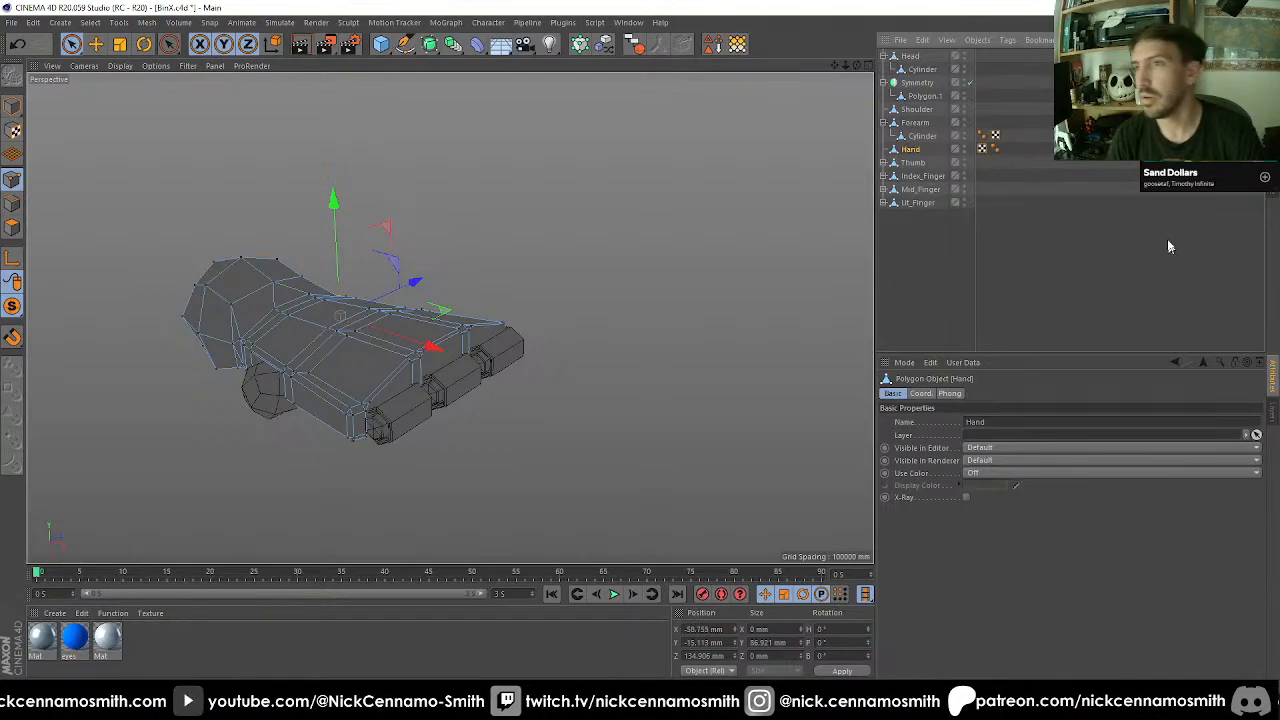
drag(976, 122, 978, 119)
key(Delete)
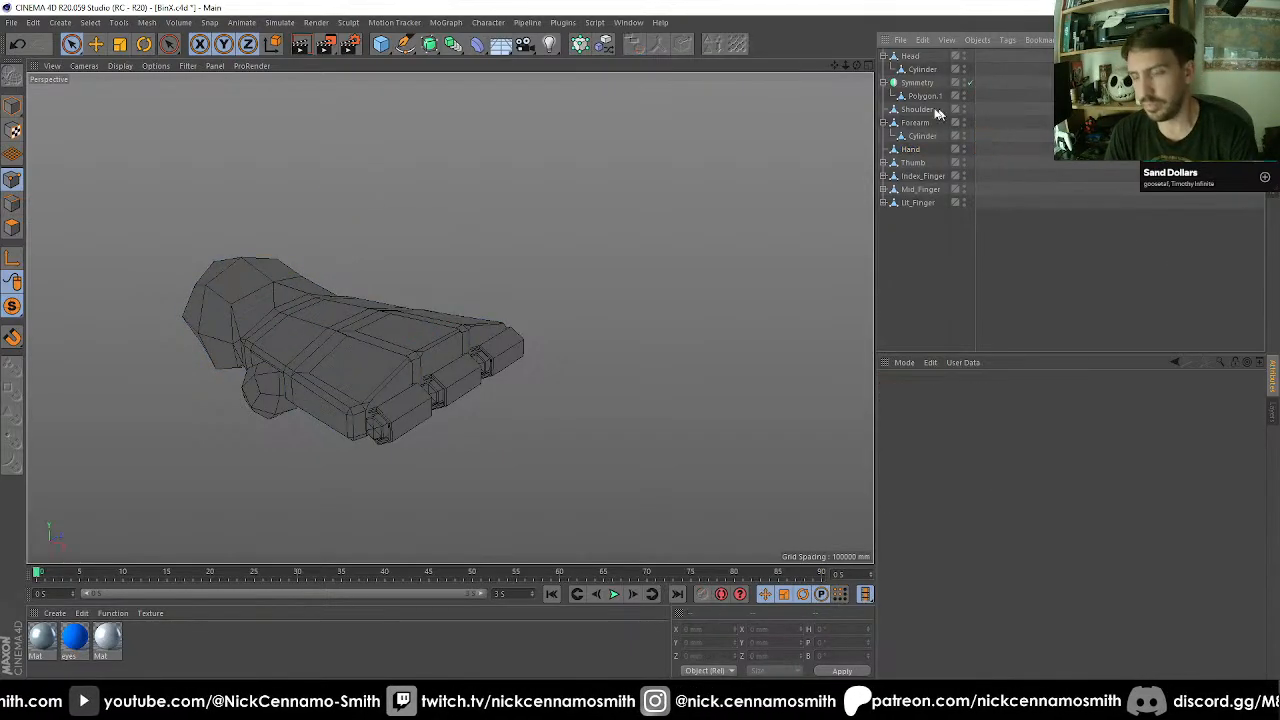
Rename the Cylinder under Forearm as Elbow.
double_click(924, 135)
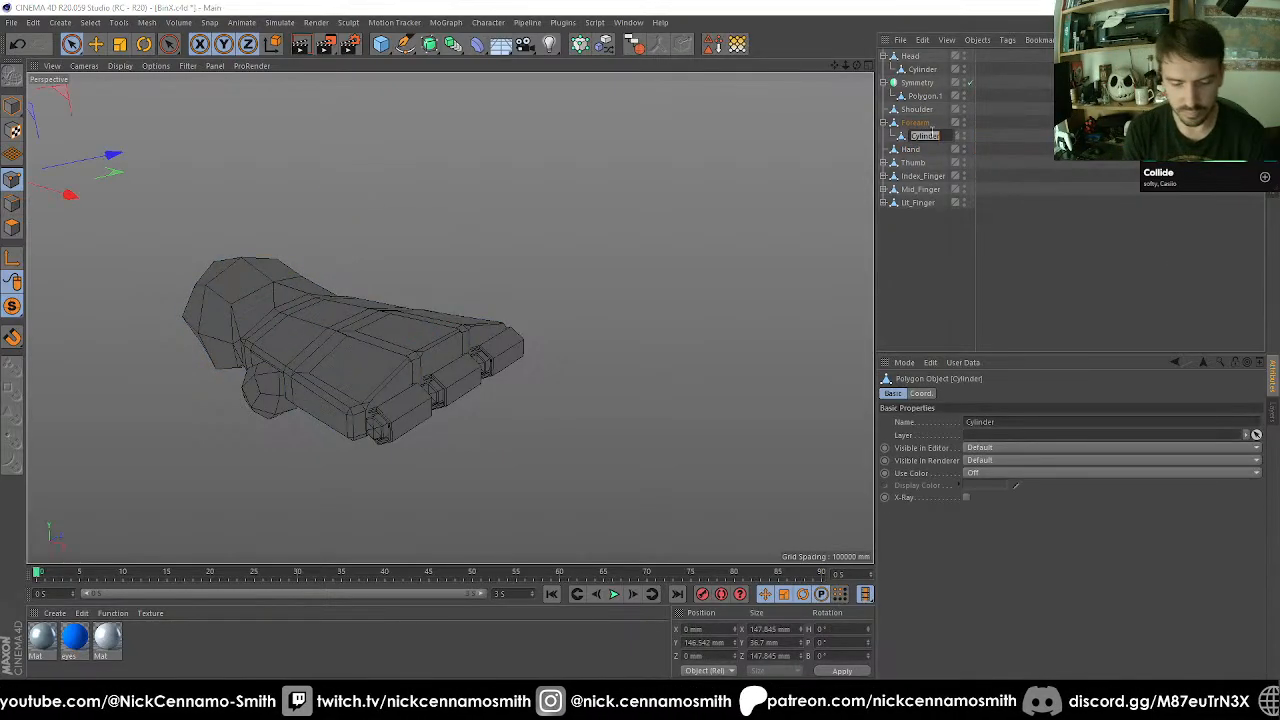
text(Elbow)
key(Return)
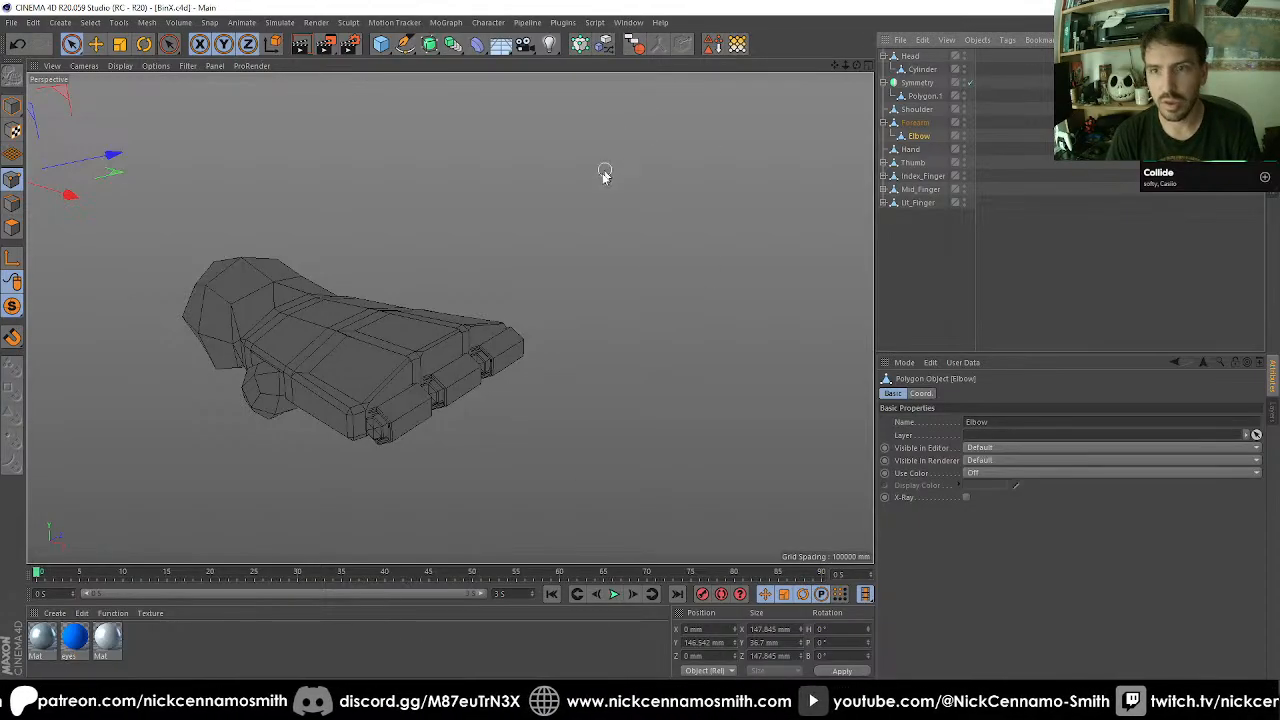
Parent Thumb, Index_Finger, Mid_Finger and Lit_Finger to Hand, and make Hand a child of Forearm.
scroll(605, 175, down, 3)
drag(922, 246, 915, 150)
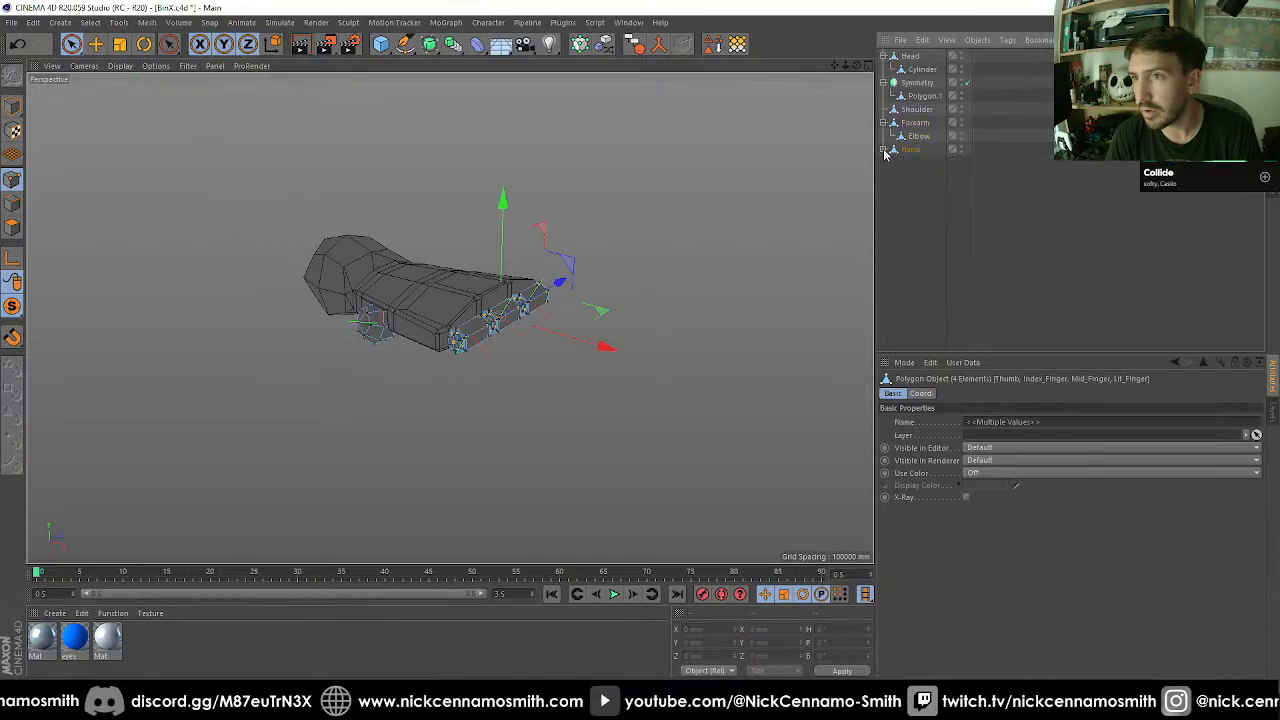
click(913, 148)
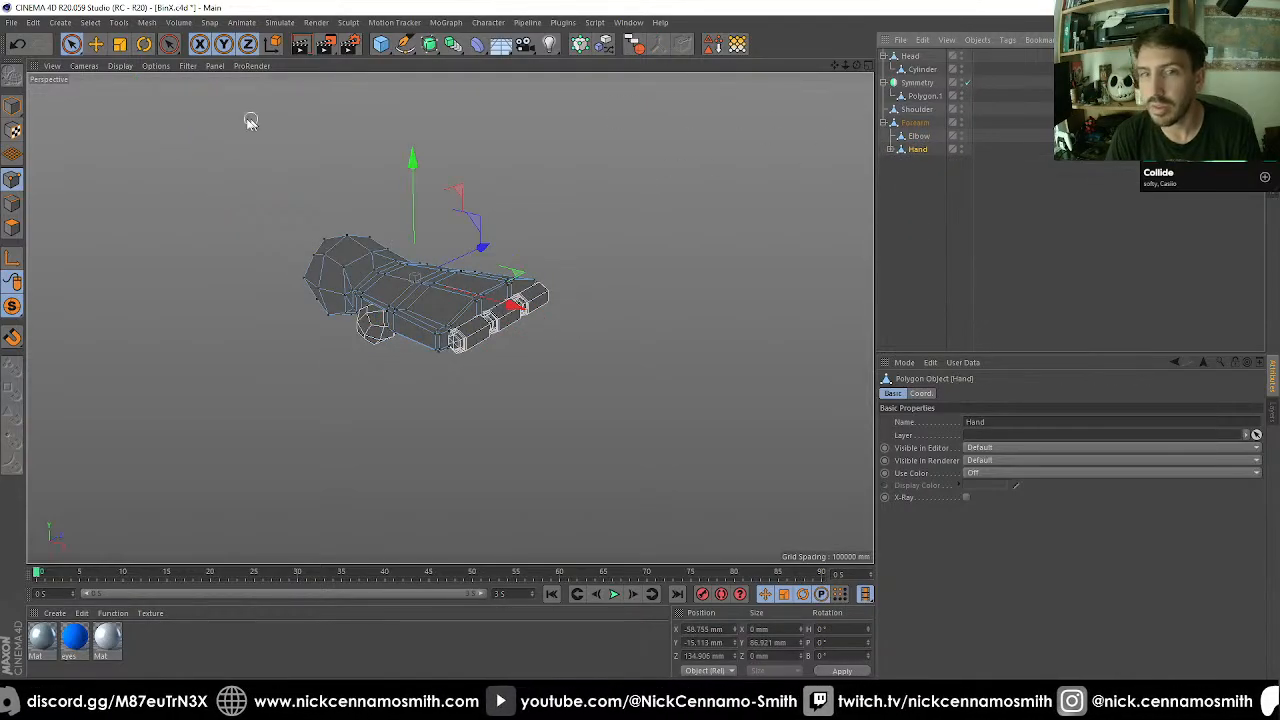
Switch to Model mode and turn off viewport solo, showing the whole robot with its arm.
click(15, 112)
drag(12, 307, 75, 322)
alt+middle_drag(425, 285, 710, 267)
alt+drag(710, 267, 608, 270)
alt+drag(529, 221, 423, 214)
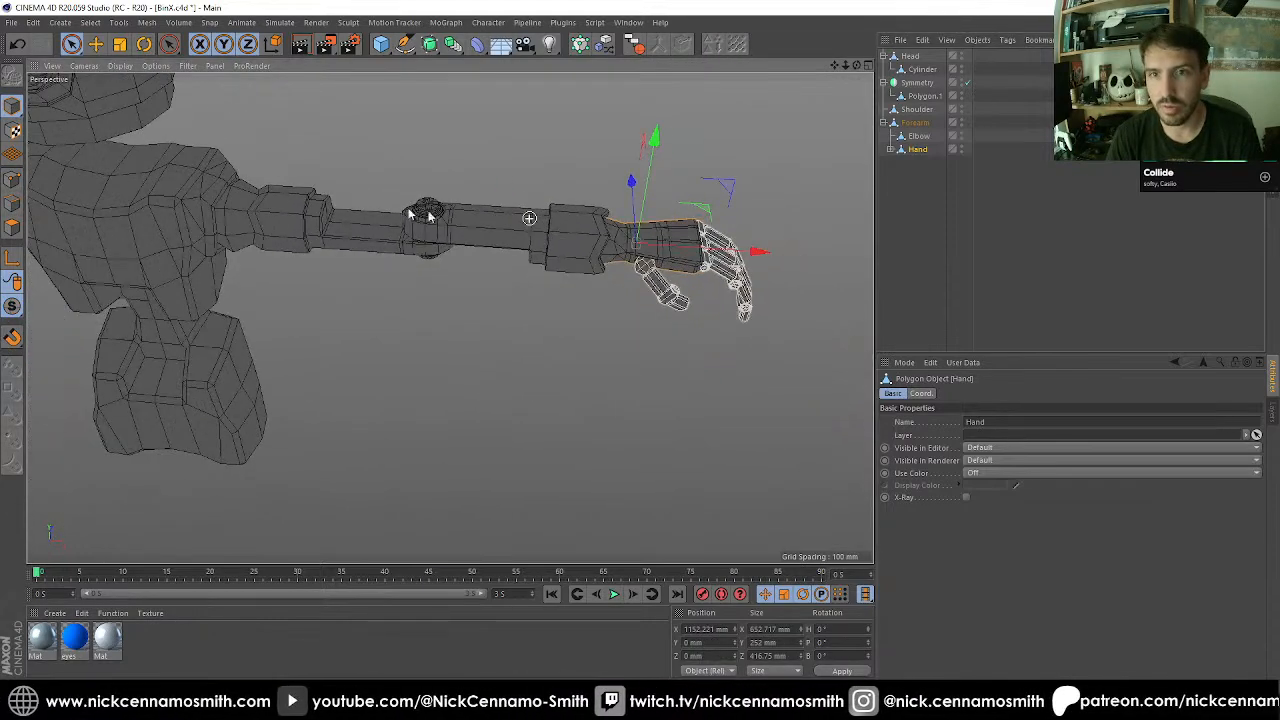
Test the elbow joint by rotating the Forearm about its axis.
alt+middle_drag(423, 214, 701, 258)
click(1073, 252)
alt+drag(631, 264, 757, 327)
alt+middle_drag(757, 327, 631, 251)
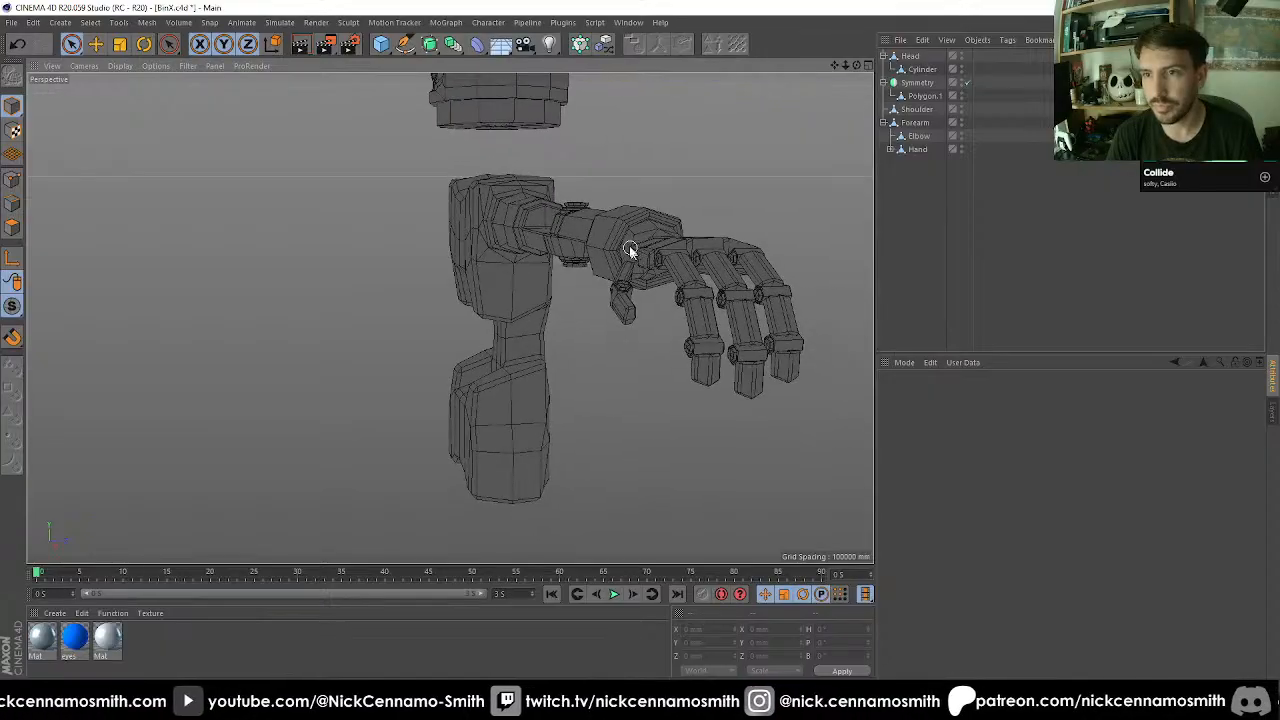
alt+drag(622, 245, 491, 209)
scroll(529, 222, up, 2)
click(483, 213)
scroll(483, 213, down, 4)
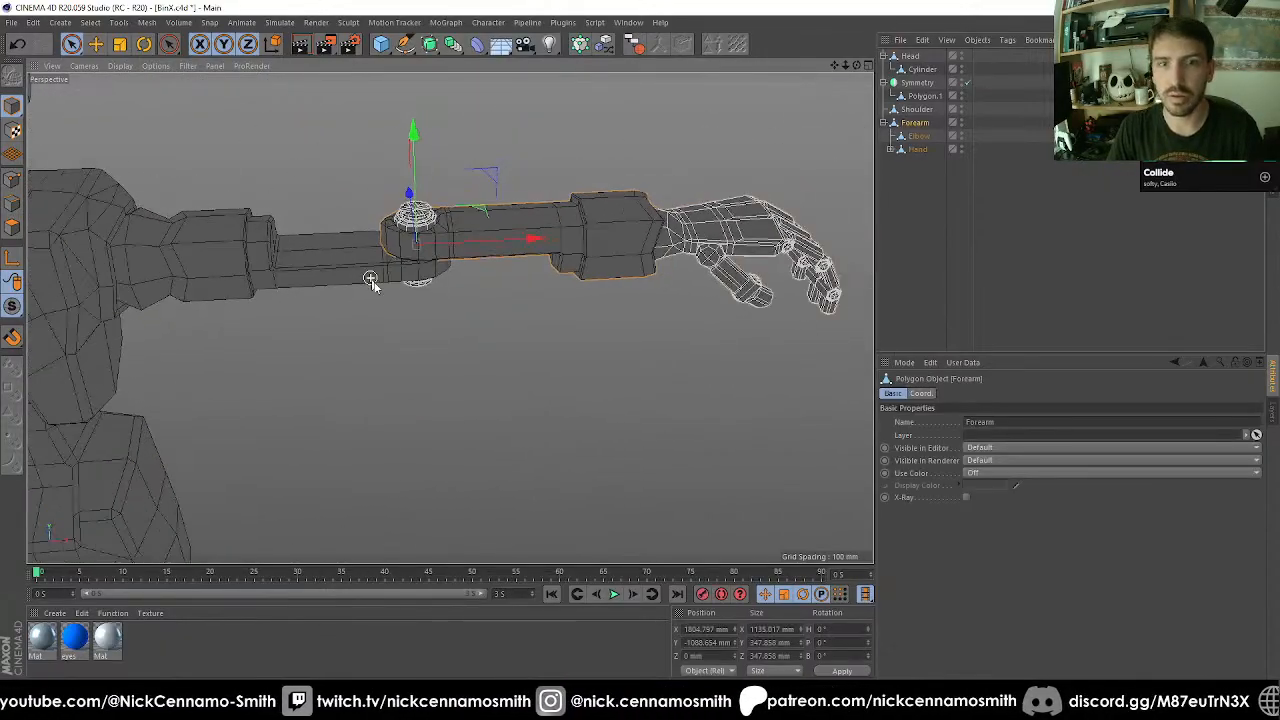
key(r)
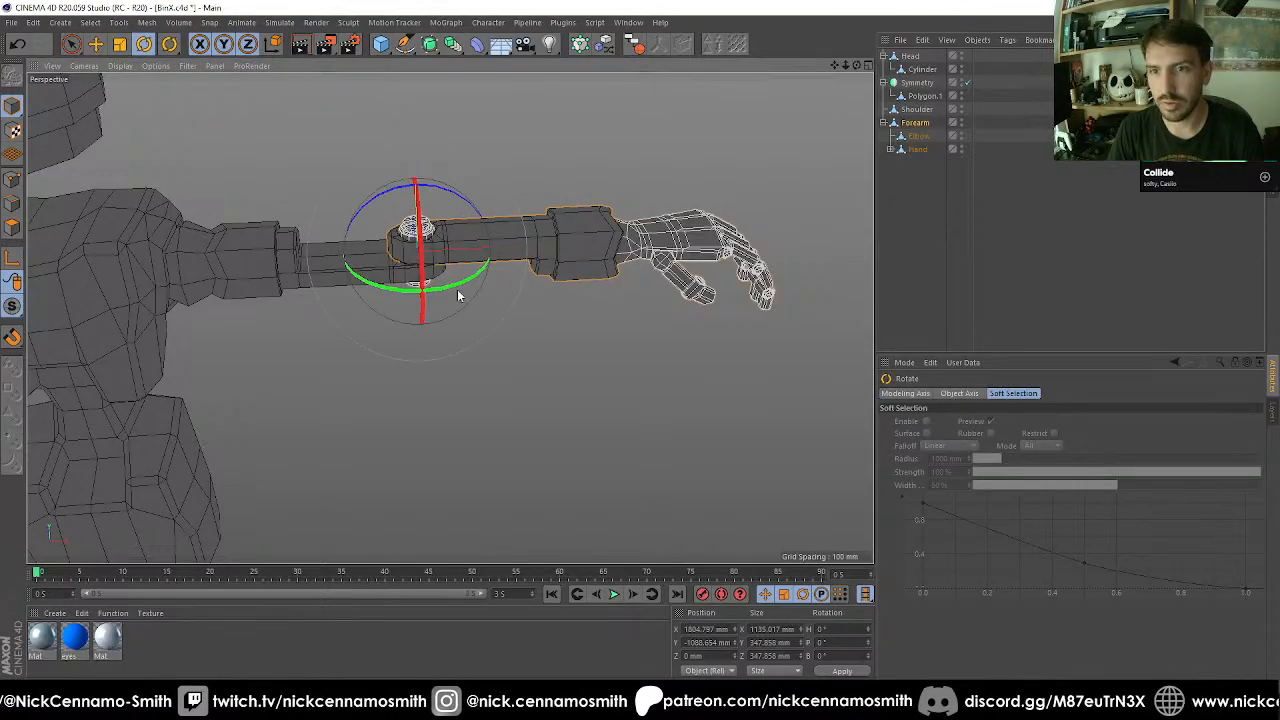
drag(455, 289, 465, 199)
key(ctrl+z)
Reset the Forearm's heading rotation to 0°.
click(429, 270)
key(F2)
key(F3)
key(F4)
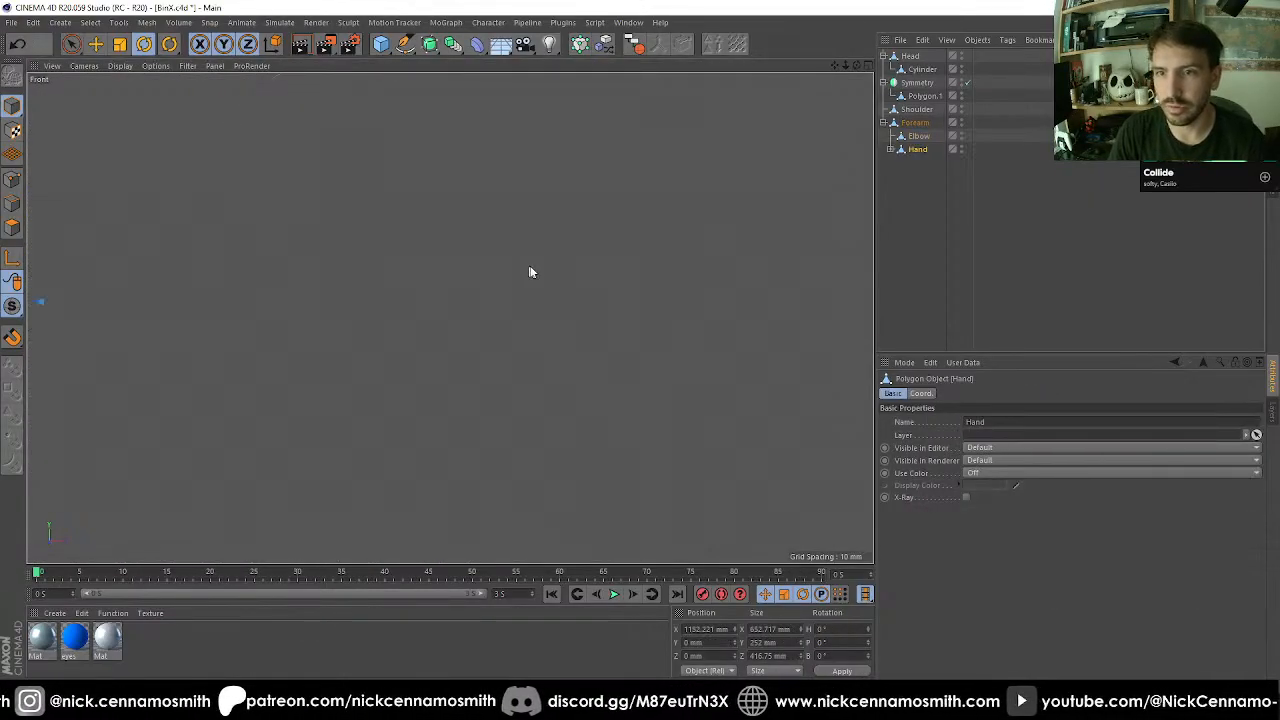
scroll(531, 272, down, 5)
scroll(657, 288, down, 3)
key(F2)
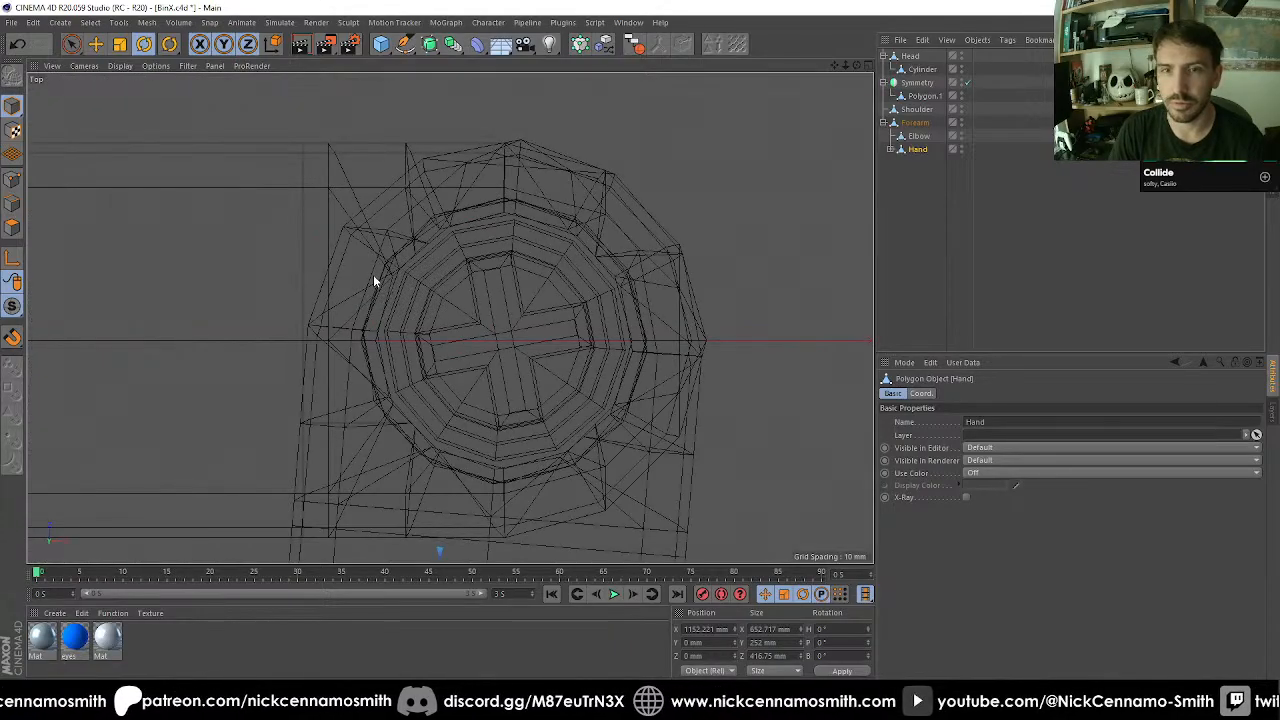
key(F1)
click(214, 250)
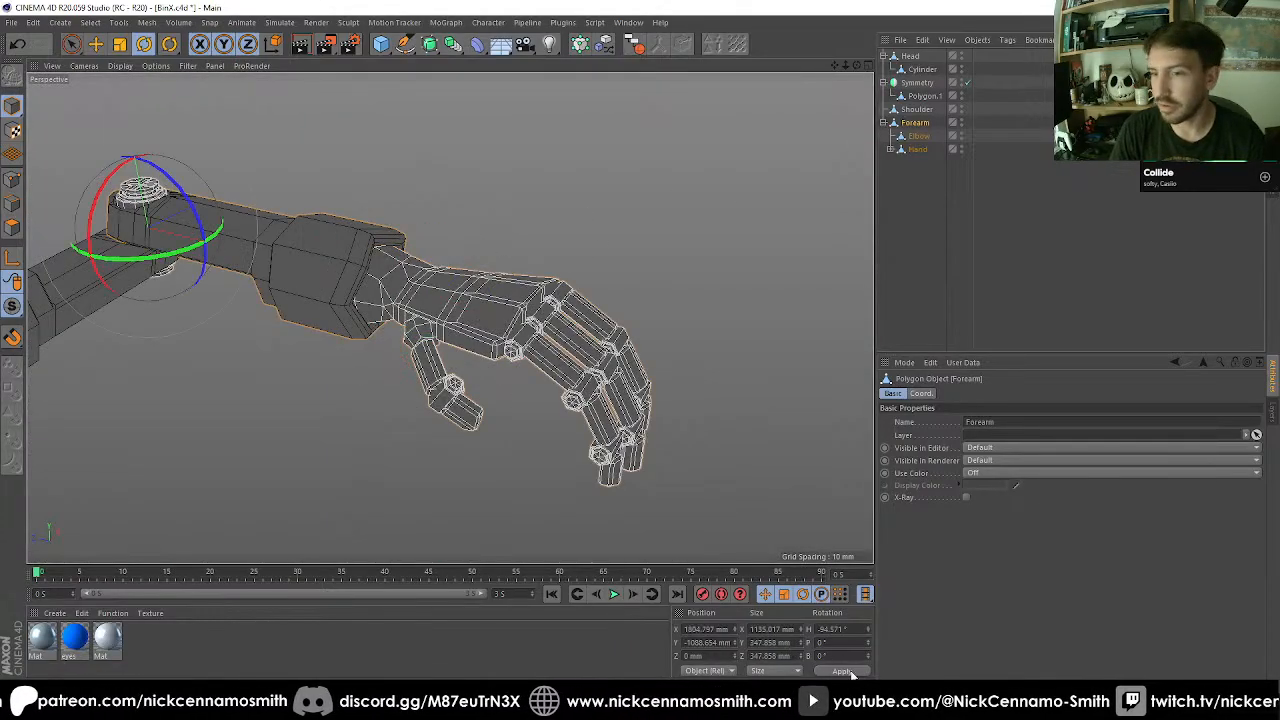
key(Return)
In the front view, enable axis editing and snapping, and snap the Hand's axis to the centre of the ball-shaped wrist joint.
key(F2)
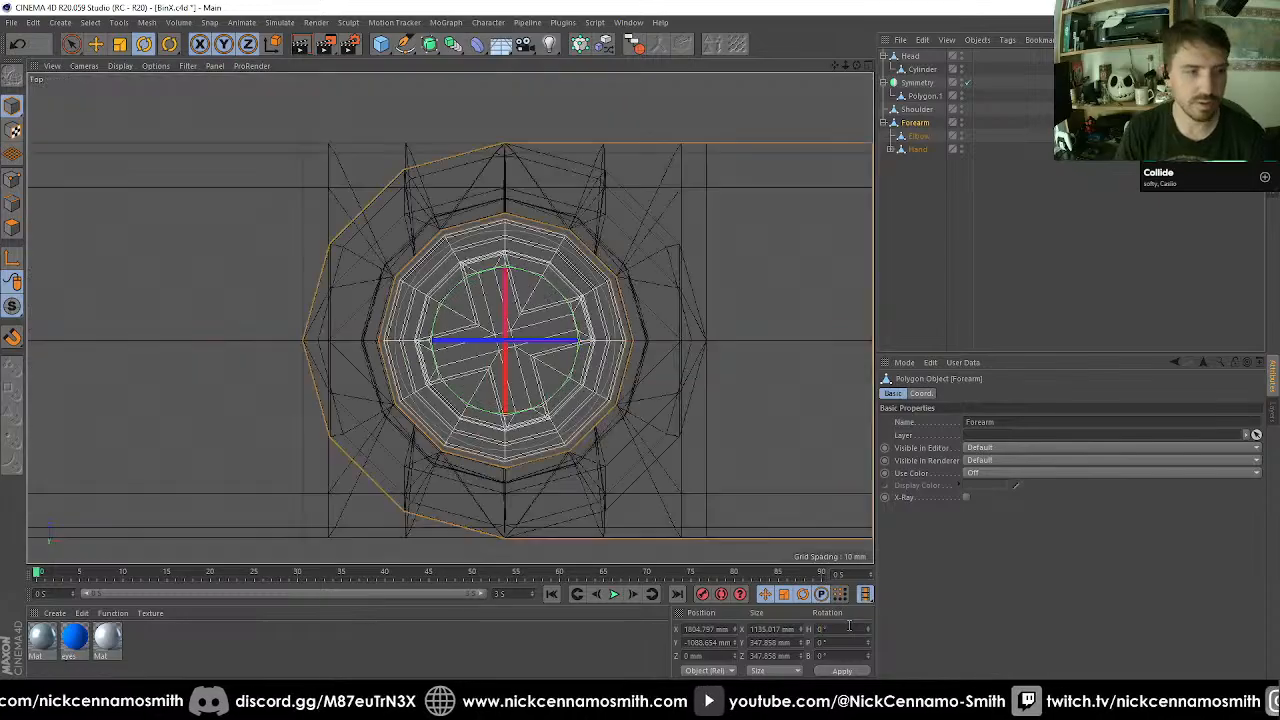
key(F4)
scroll(528, 264, down, 3)
scroll(529, 263, up, 4)
scroll(694, 271, up, 8)
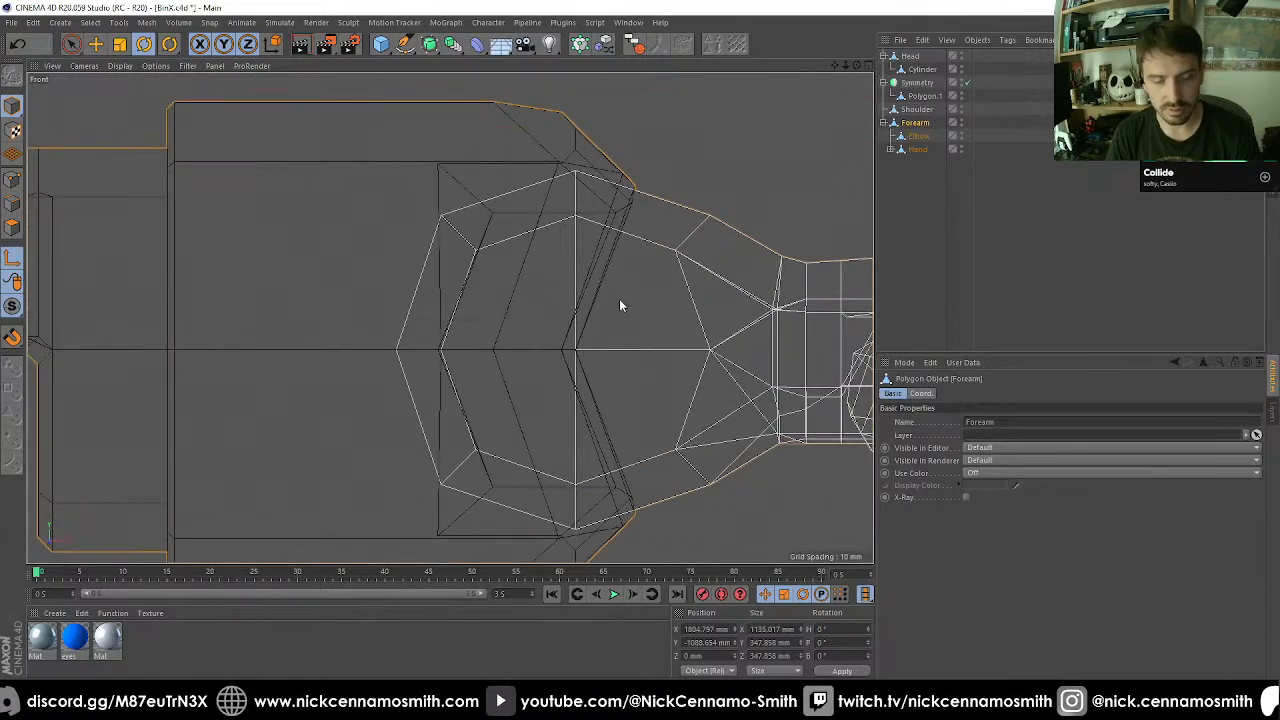
key(shift+s)
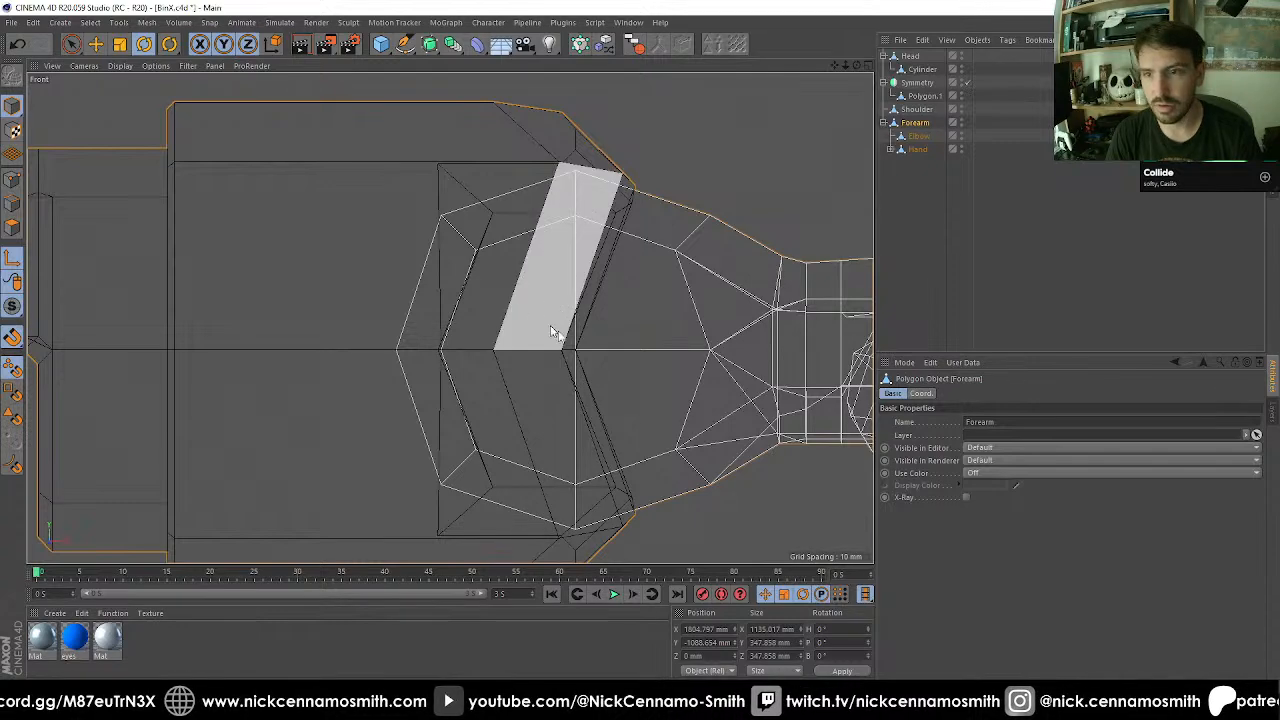
click(918, 150)
key(ctrl+z)
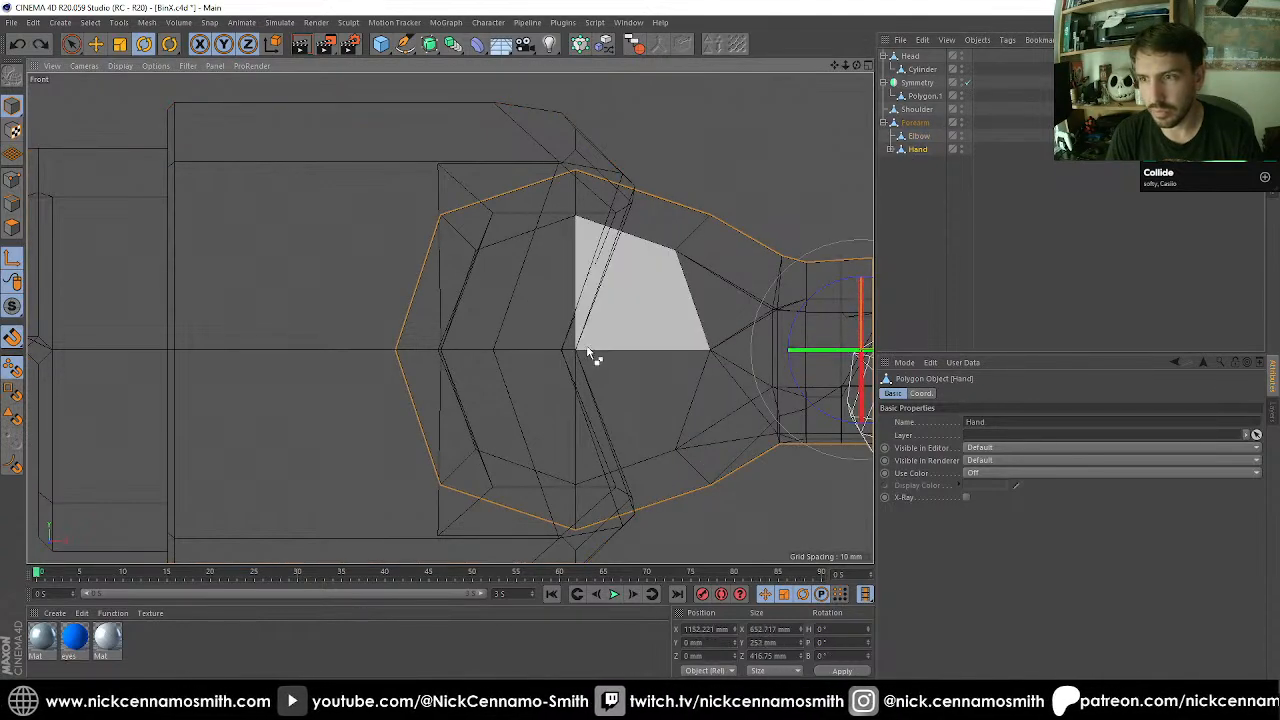
key(e)
drag(599, 350, 585, 351)
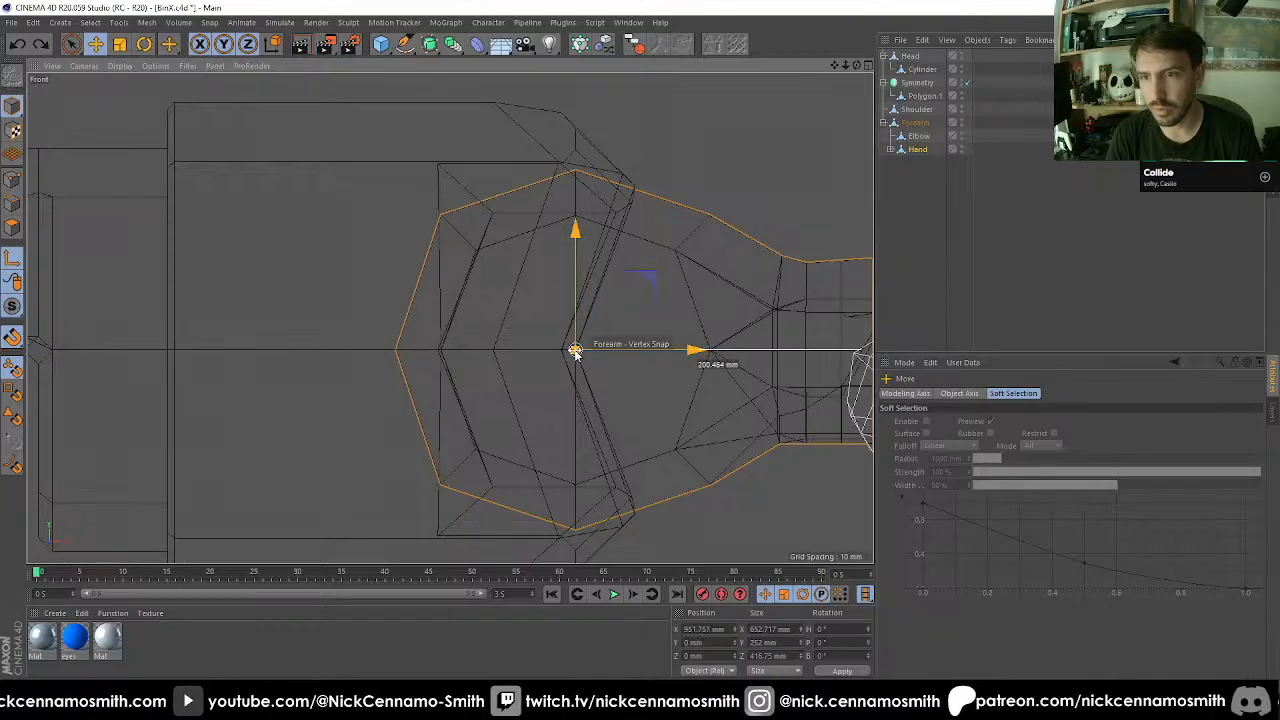
Test the wrist joint by rotating the Hand about its repositioned axis, and undo the rotation.
key(F2)
scroll(480, 293, down, 10)
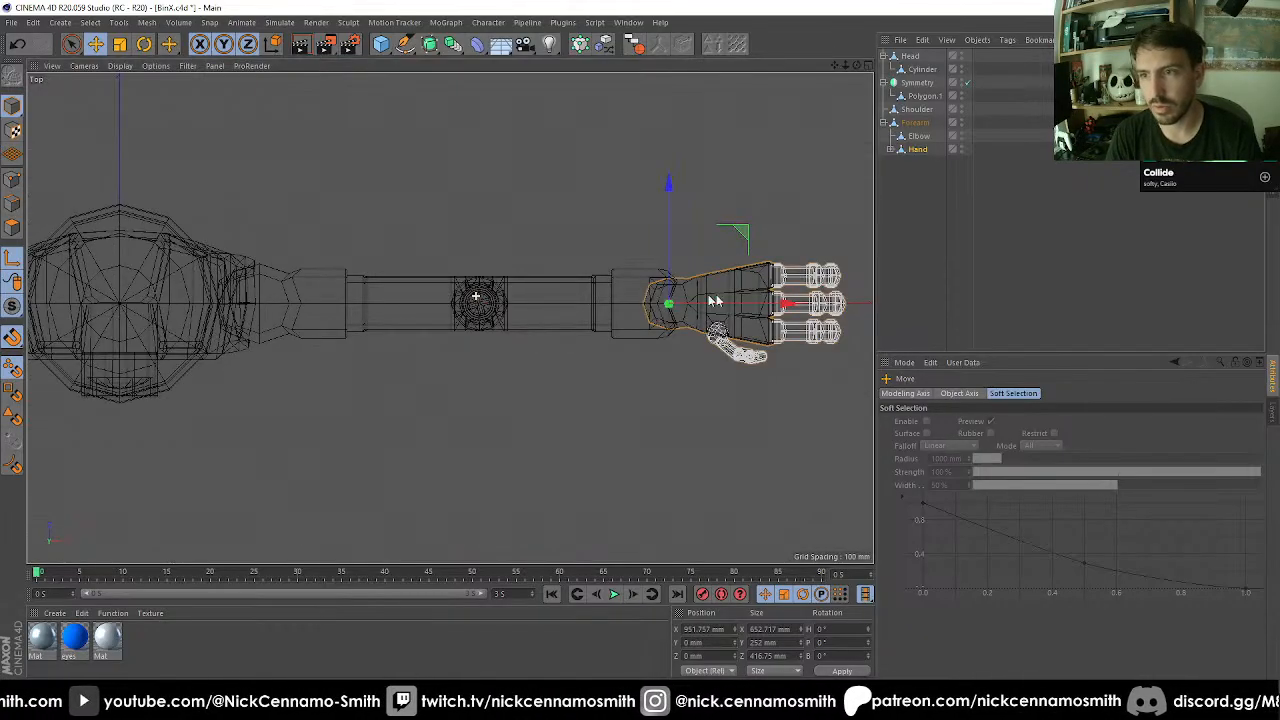
scroll(724, 298, up, 5)
scroll(599, 331, up, 6)
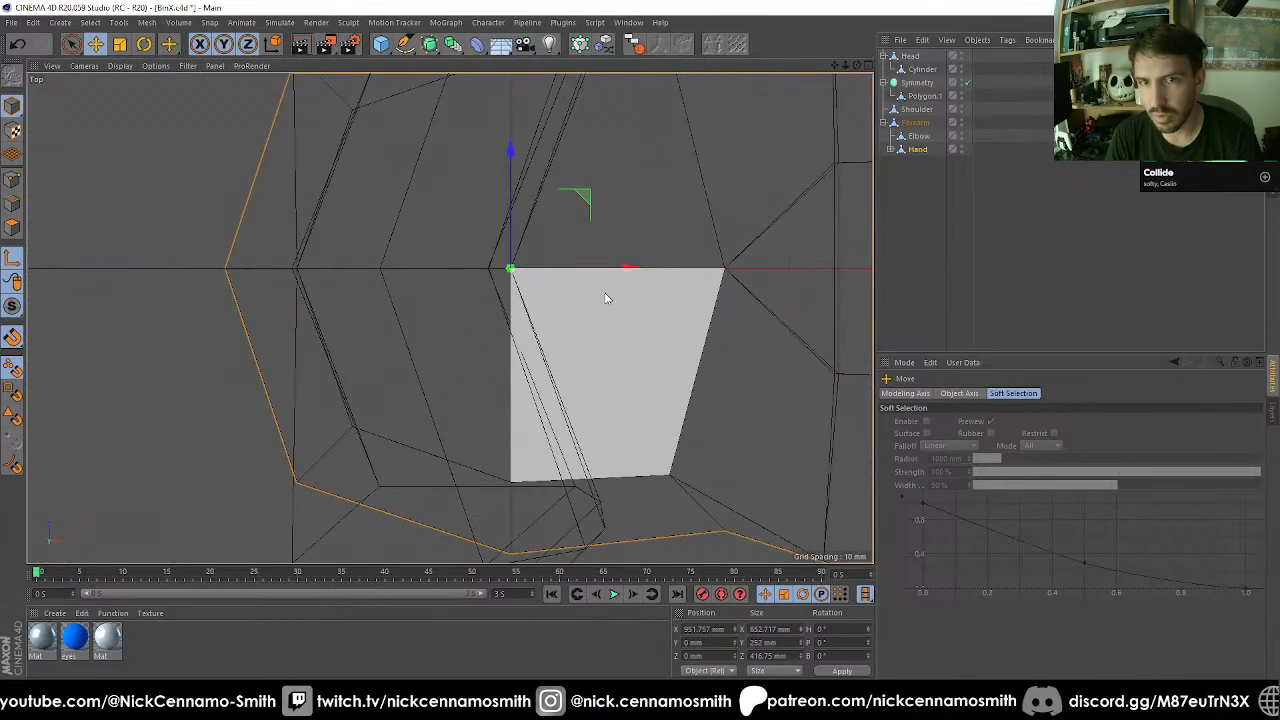
key(F1)
scroll(604, 286, down, 8)
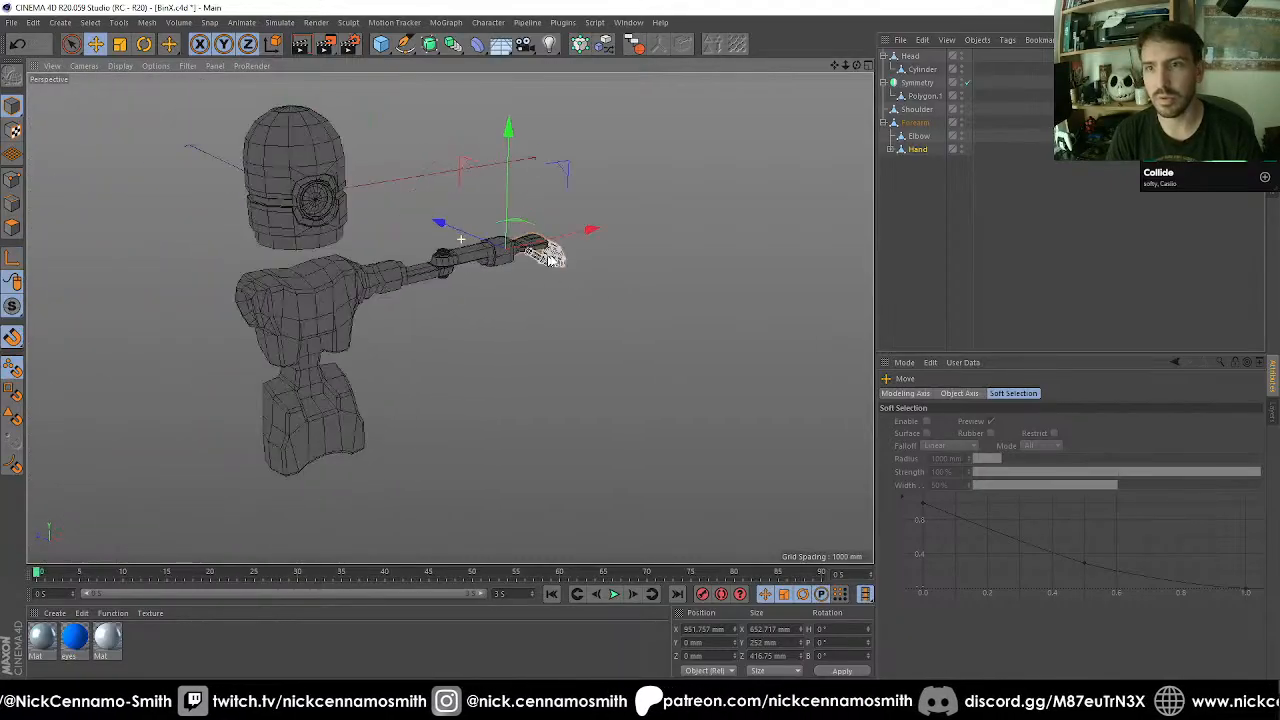
scroll(550, 260, up, 8)
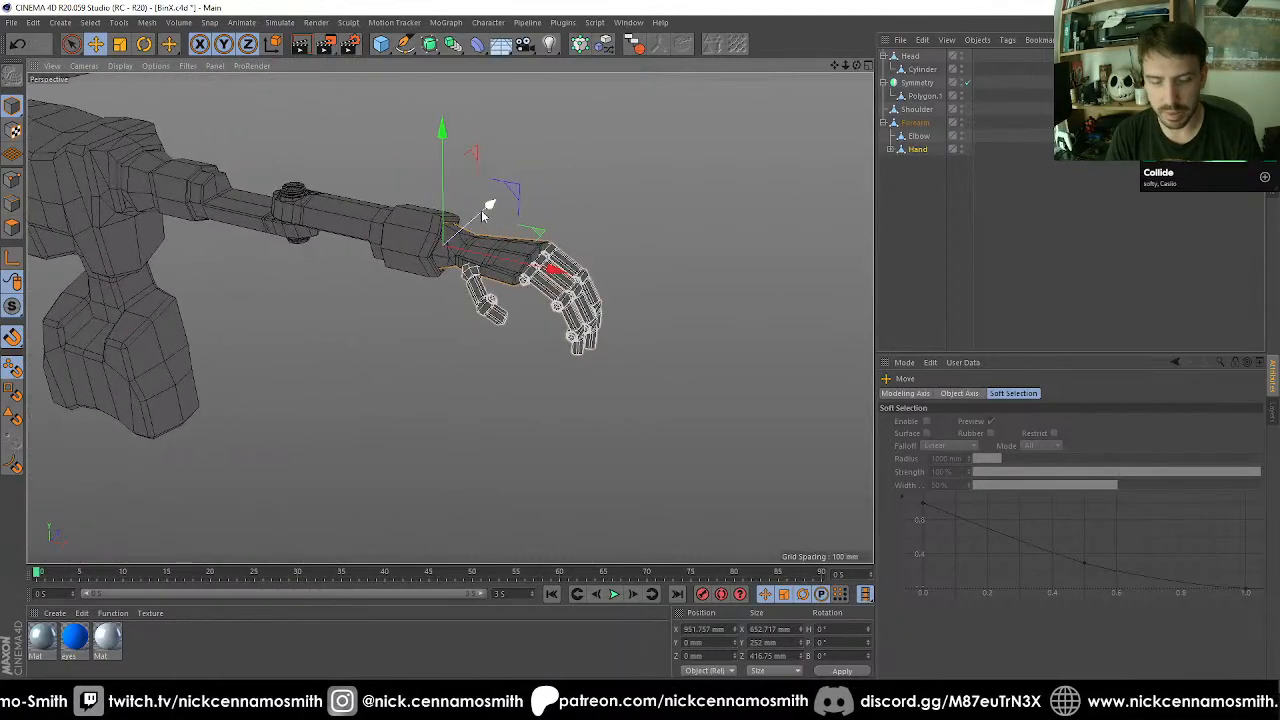
mouse_move(445, 283)
mouse_down()
mouse_move(415, 276)
mouse_move(529, 137)
mouse_move(533, 263)
mouse_move(500, 215)
mouse_move(457, 286)
mouse_move(571, 277)
mouse_move(436, 288)
mouse_move(449, 283)
mouse_up()
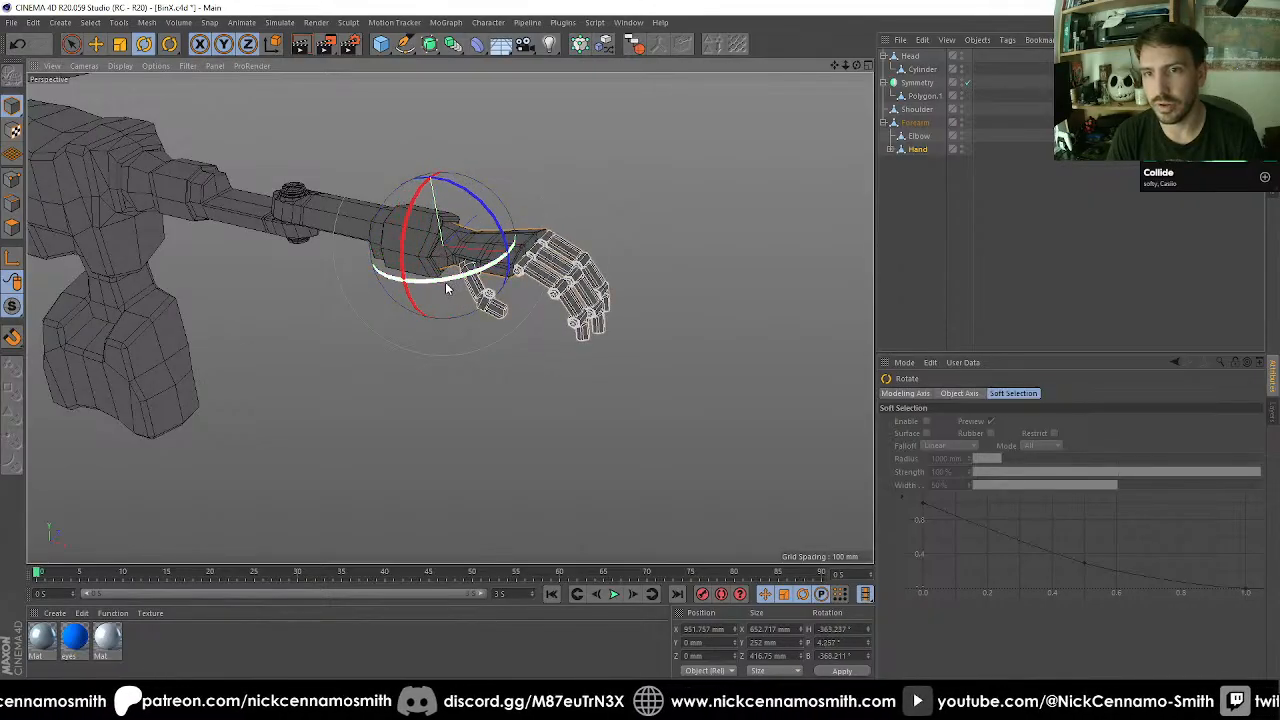
key(ctrl+z)
key(ctrl+z)
alt+drag(314, 271, 340, 280)
alt+middle_drag(340, 280, 389, 240)
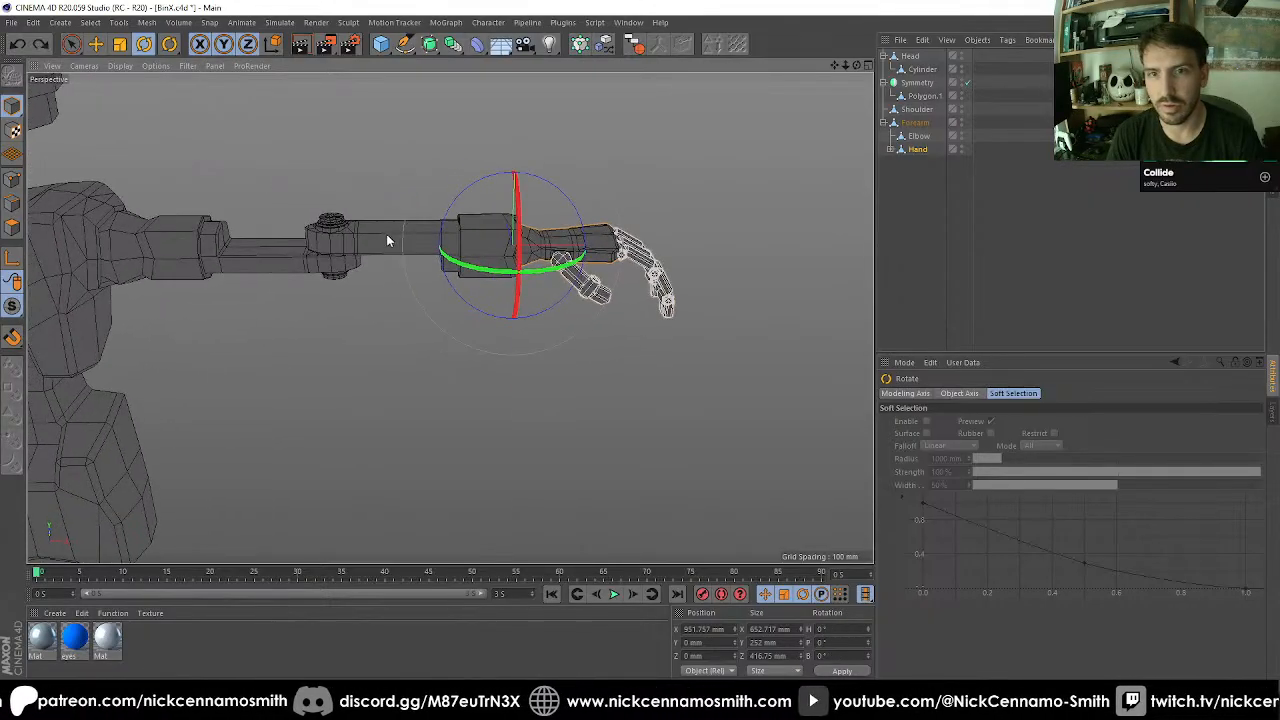
Collapse the Forearm hierarchy and make Forearm a child of Shoulder.
click(387, 242)
drag(378, 246, 355, 271)
drag(318, 272, 560, 250)
scroll(410, 250, up, 3)
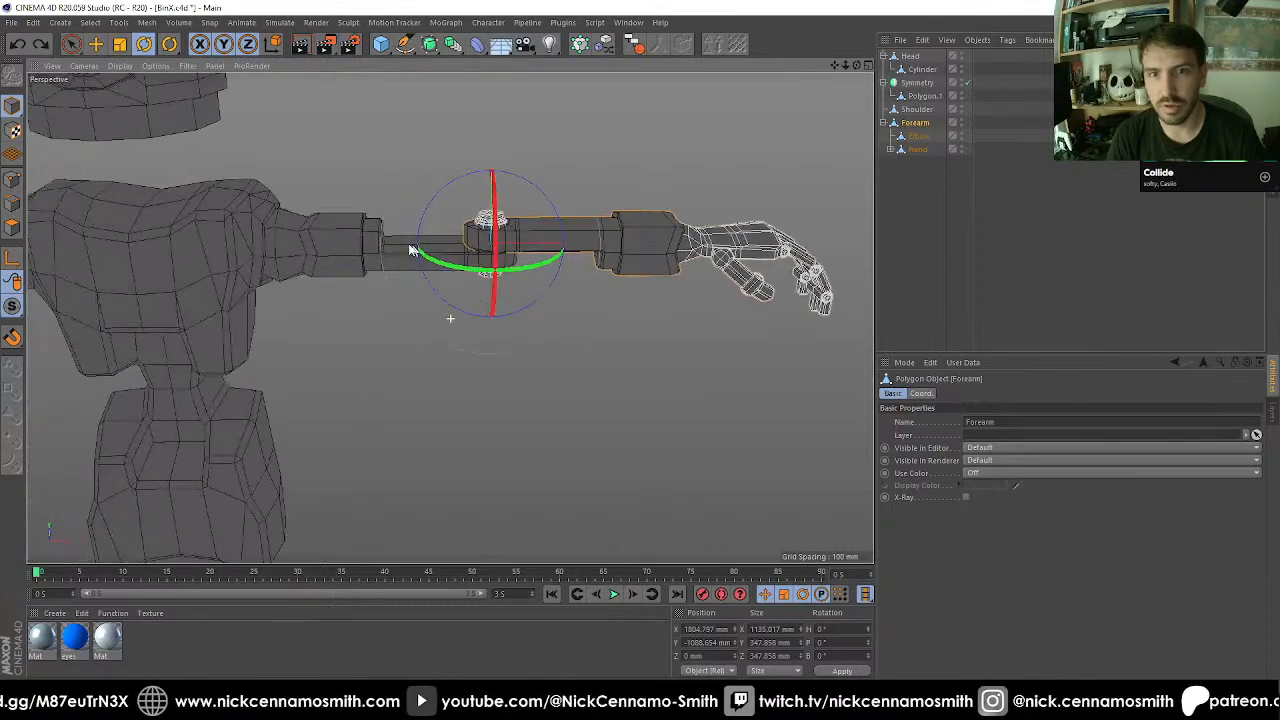
click(290, 254)
drag(352, 303, 848, 213)
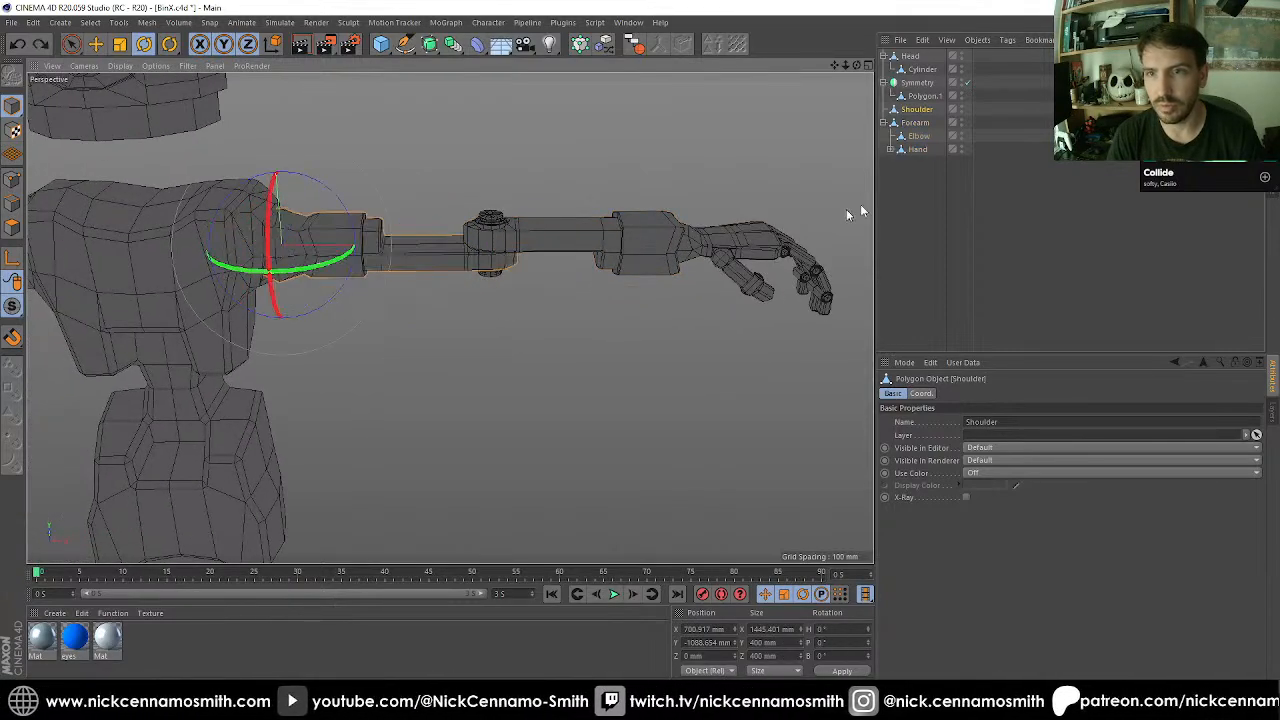
click(887, 122)
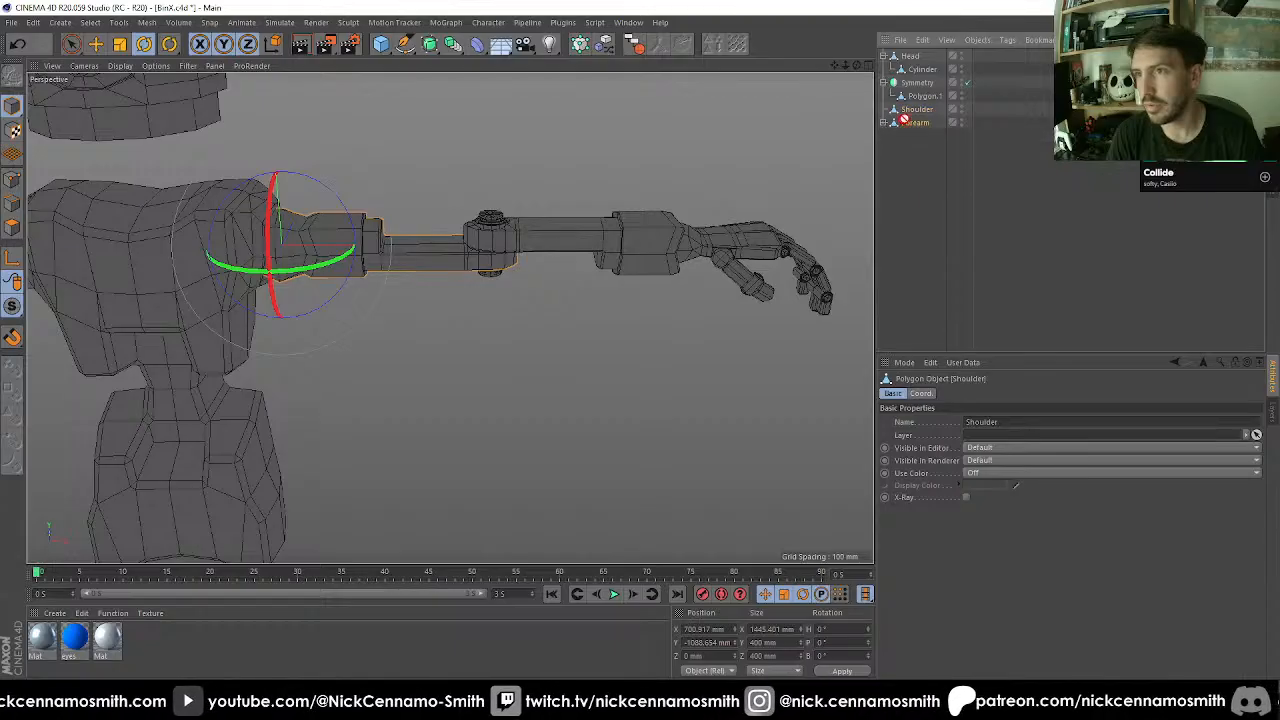
drag(905, 122, 906, 110)
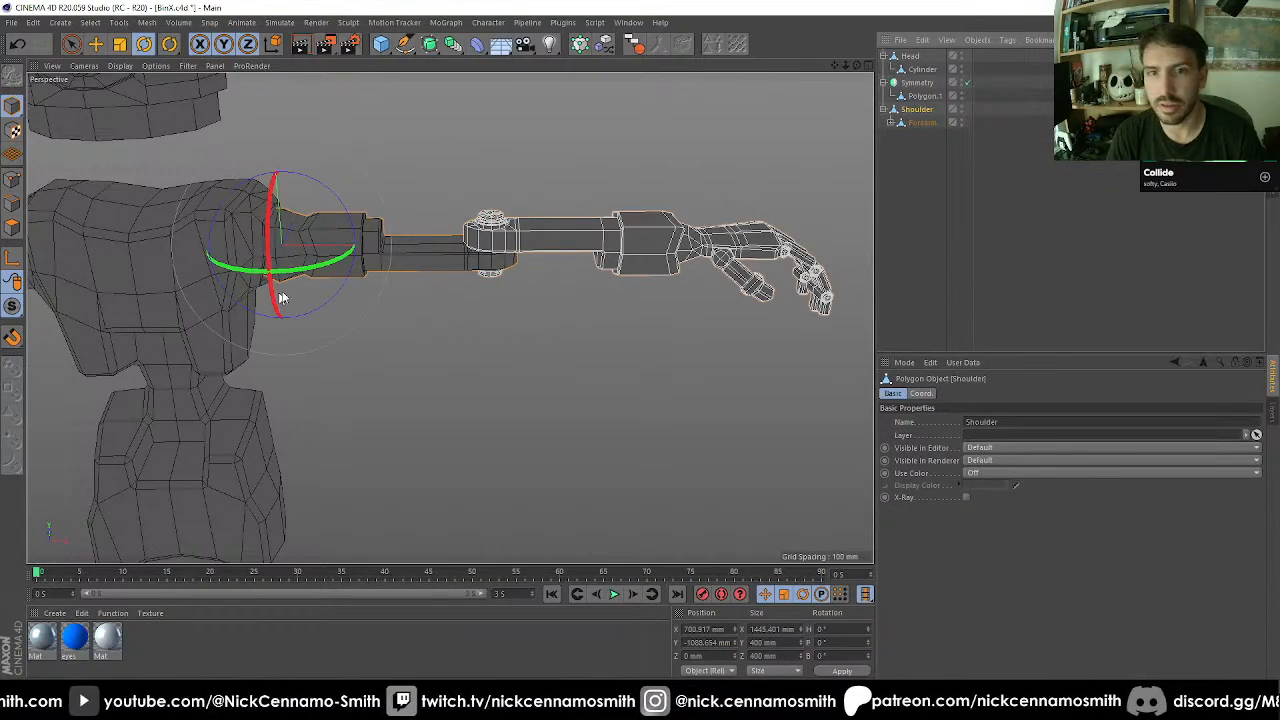
Test-rotate the Shoulder with the whole arm attached, and undo the rotation.
drag(281, 298, 278, 255)
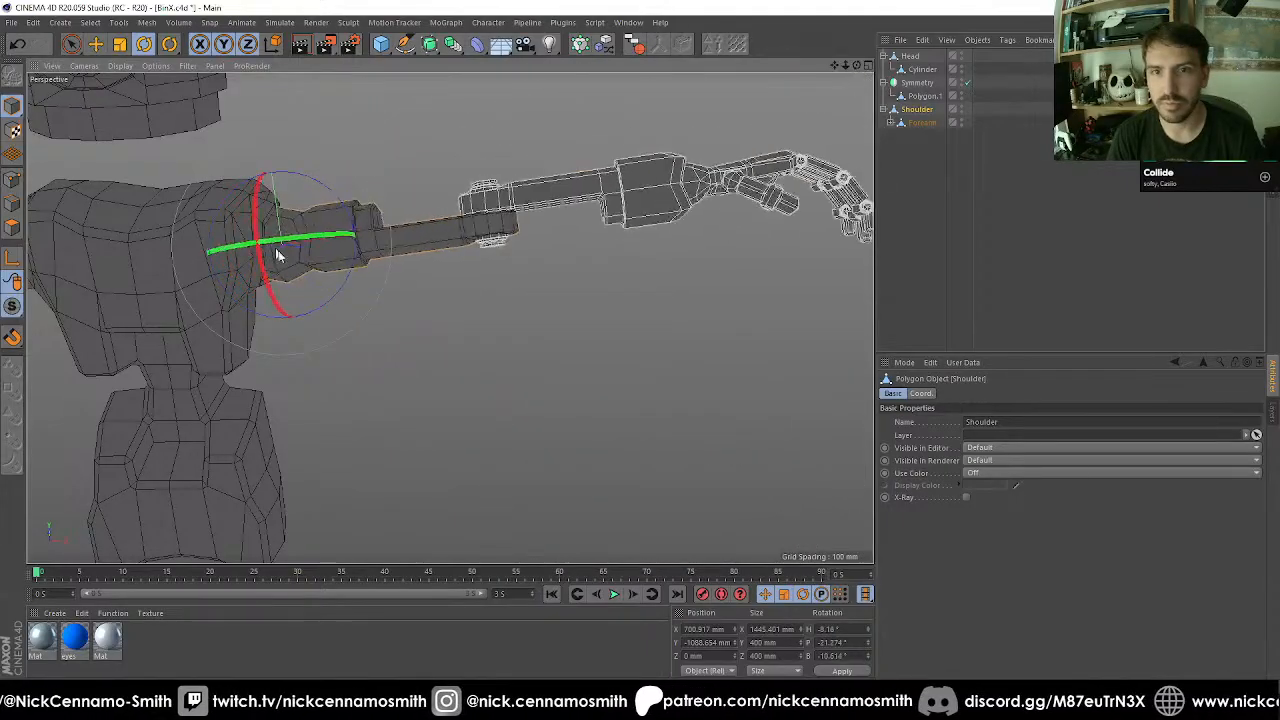
key(ctrl+z)
scroll(526, 264, down, 5)
alt+middle_drag(492, 252, 562, 249)
alt+drag(562, 249, 404, 230)
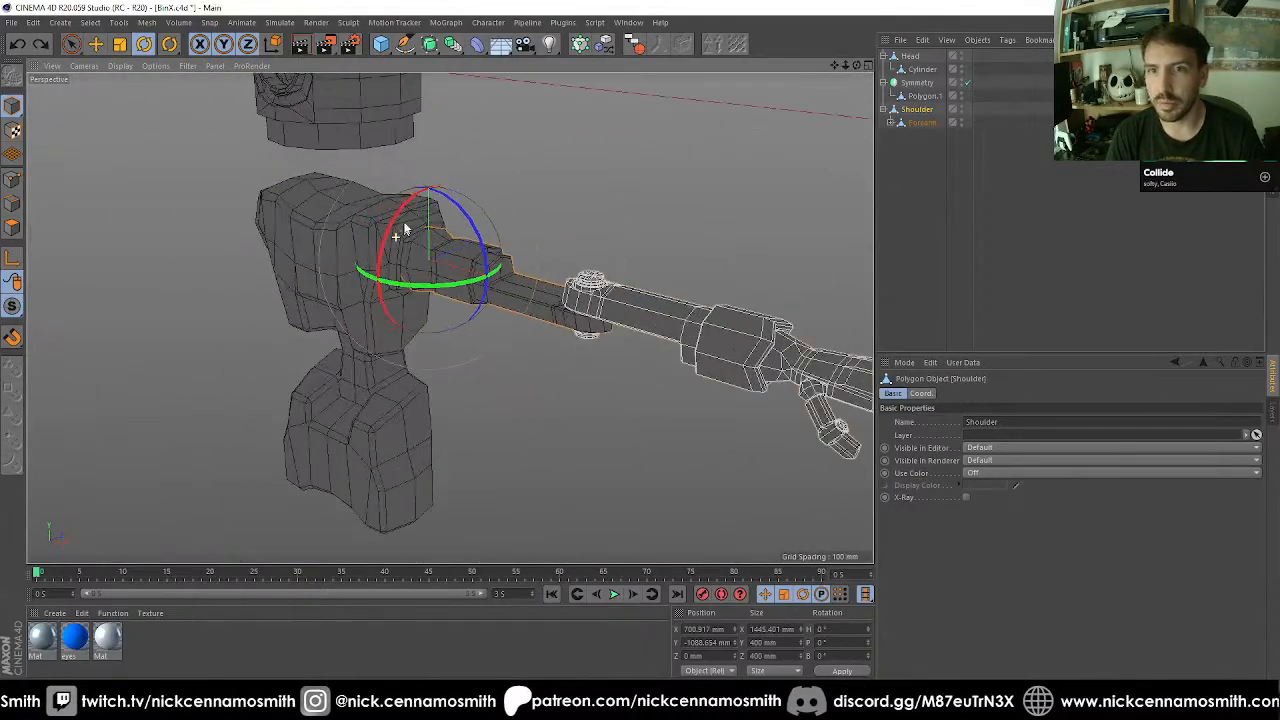
Make Shoulder a child of Polygon.1 under Symmetry, and rename Polygon.1 as Torso.
click(913, 97)
drag(930, 101, 928, 98)
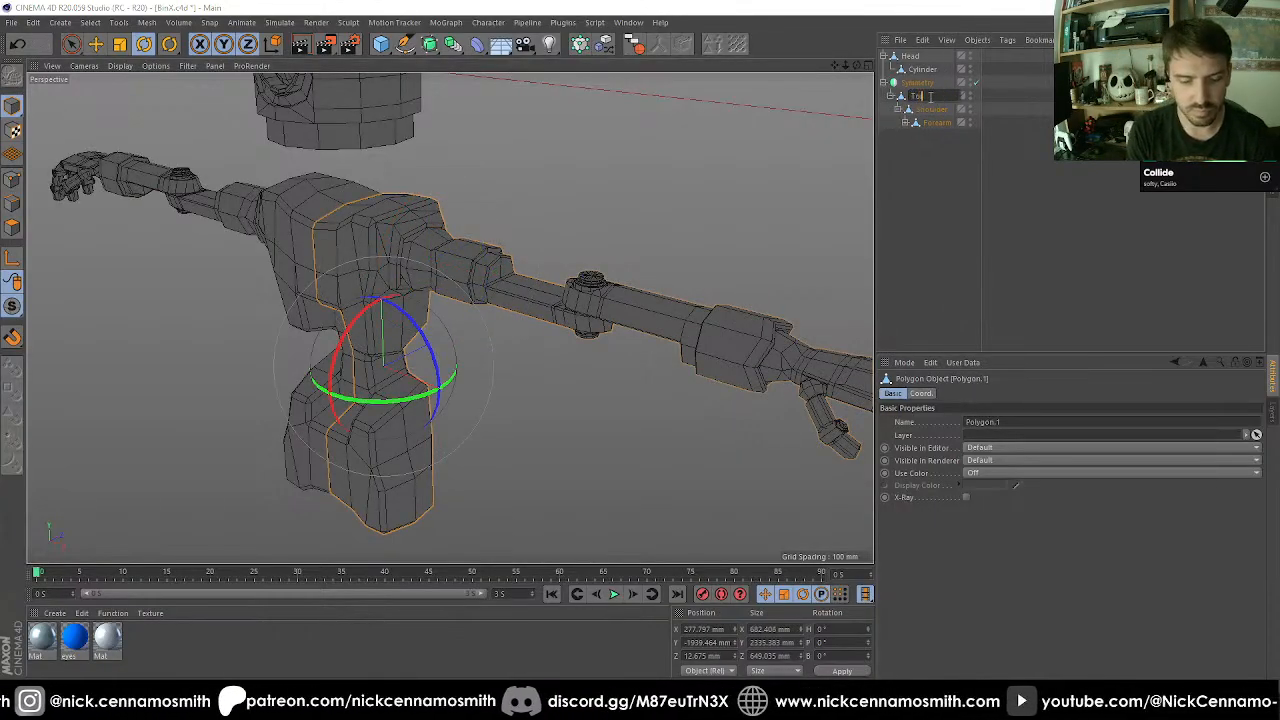
text(rso)
key(Return)
Examine the robot's mirrored arms, torso and pelvis from several angles.
alt+drag(768, 196, 504, 326)
click(545, 317)
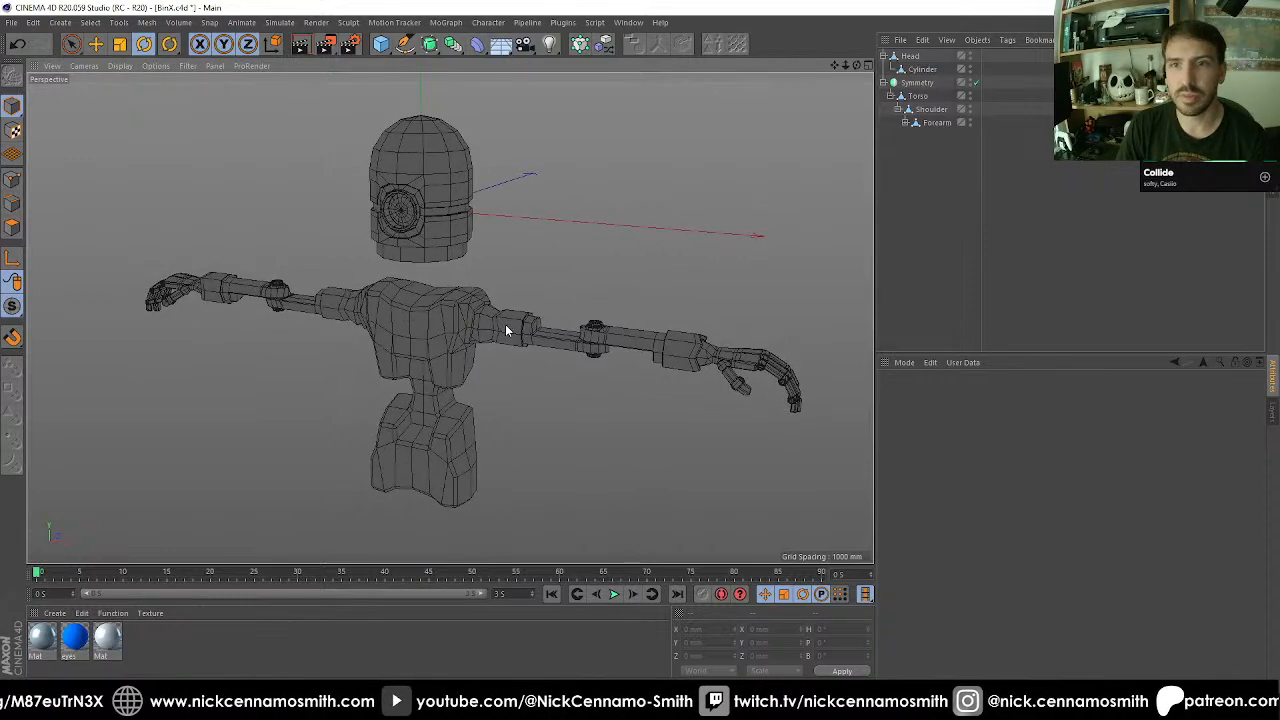
alt+drag(514, 323, 539, 190)
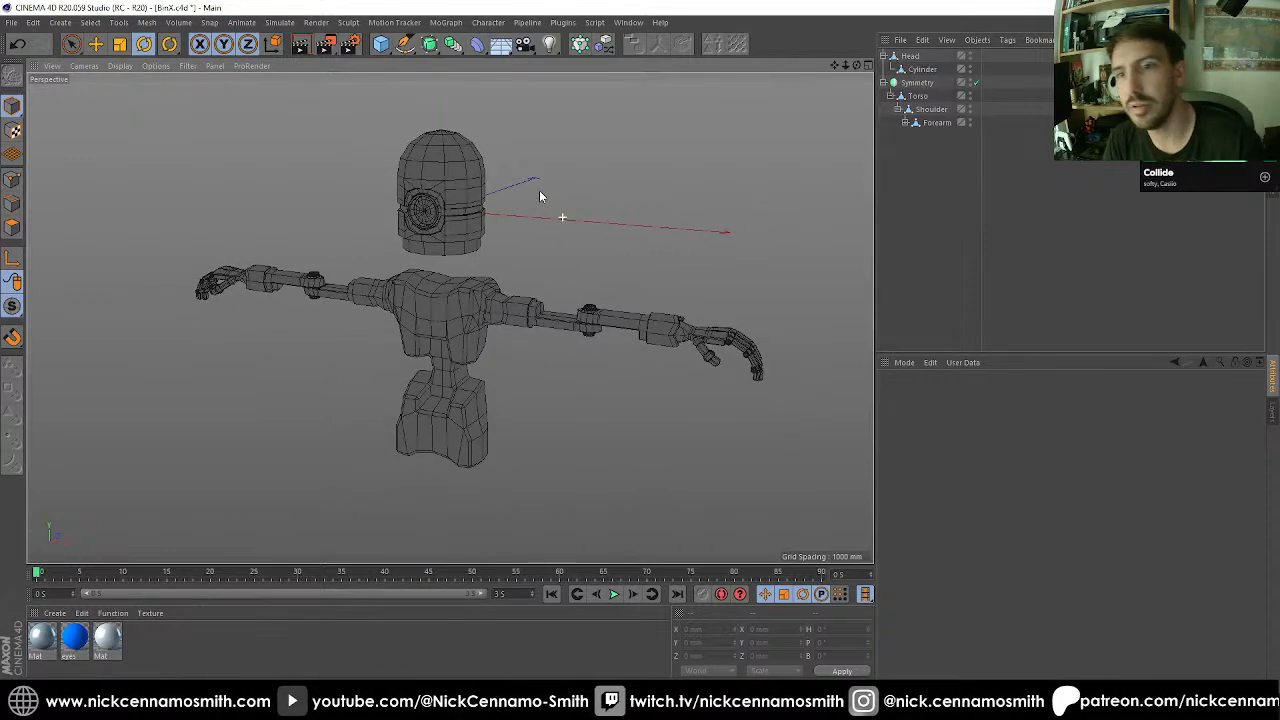
alt+drag(525, 321, 573, 295)
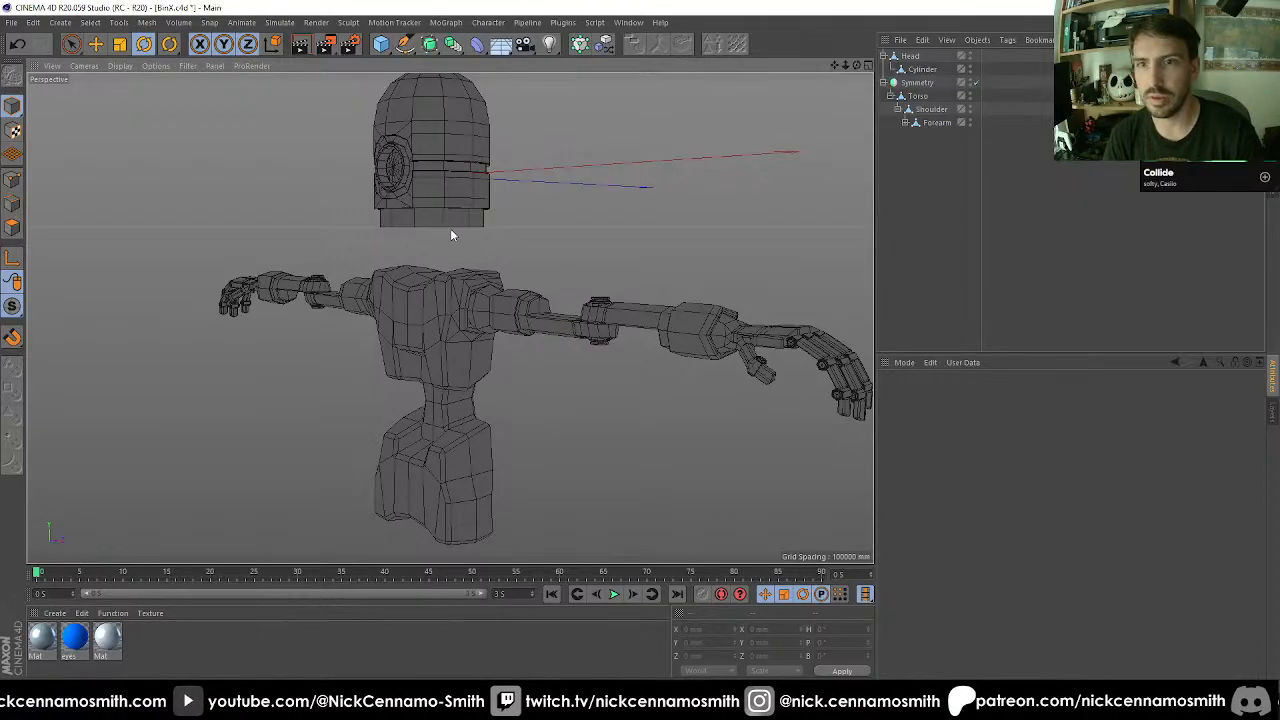
alt+drag(450, 235, 462, 277)
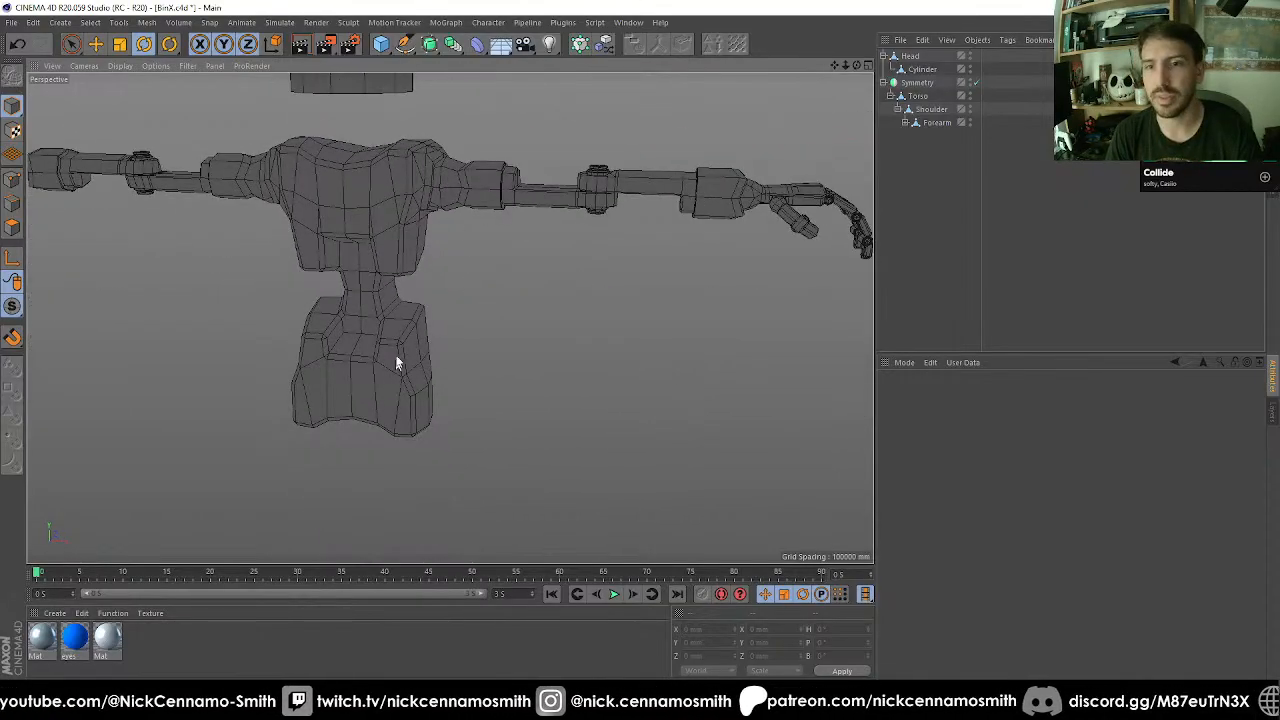
alt+middle_drag(397, 362, 414, 264)
alt+drag(414, 264, 428, 360)
alt+right_drag(428, 360, 416, 325)
alt+drag(416, 325, 385, 322)
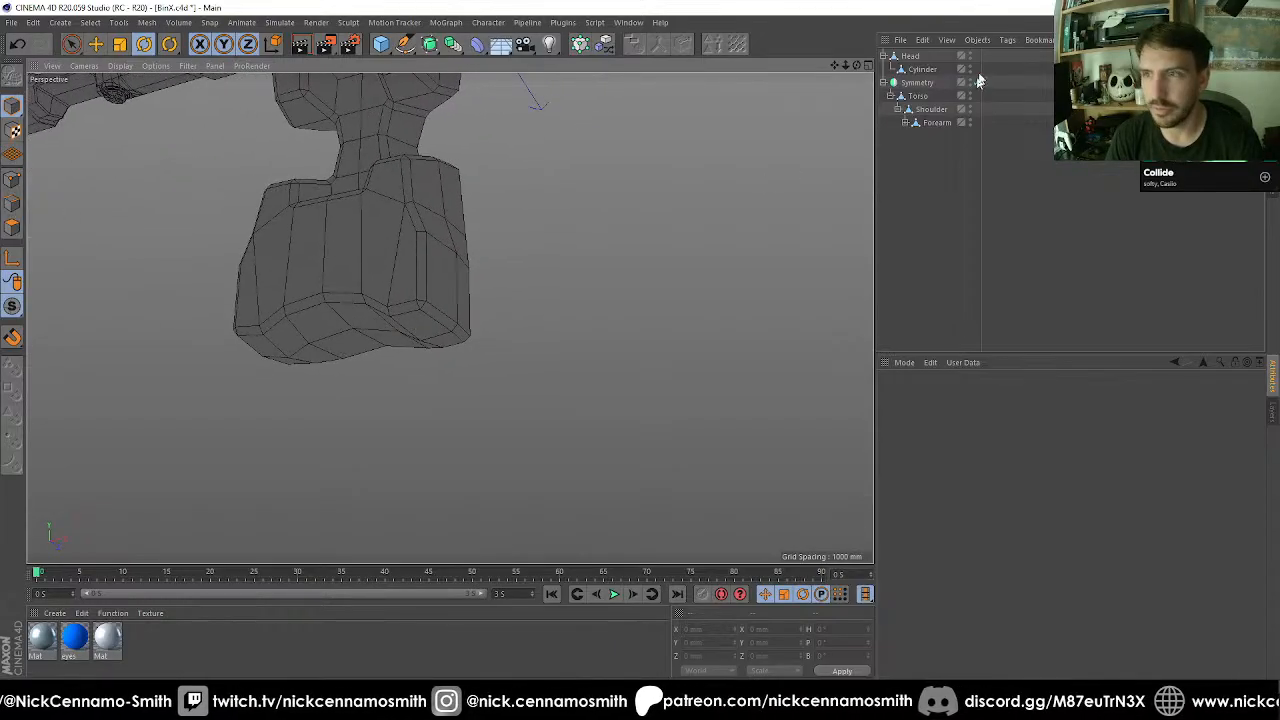
On the Torso, select the polygons on the outer side of the pelvis and move them outward along X.
click(916, 96)
alt+drag(823, 137, 133, 308)
click(13, 232)
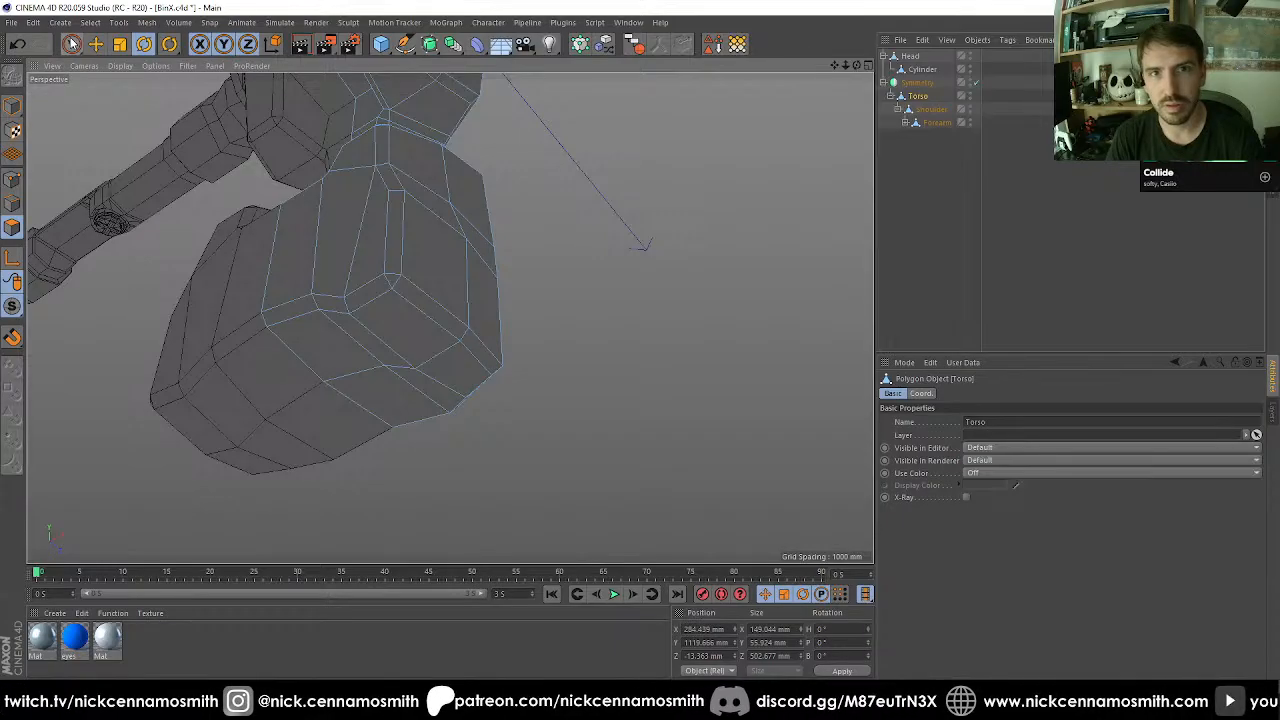
click(72, 44)
alt+drag(383, 251, 400, 180)
alt+middle_drag(501, 240, 493, 348)
alt+drag(423, 343, 427, 386)
drag(419, 356, 429, 332)
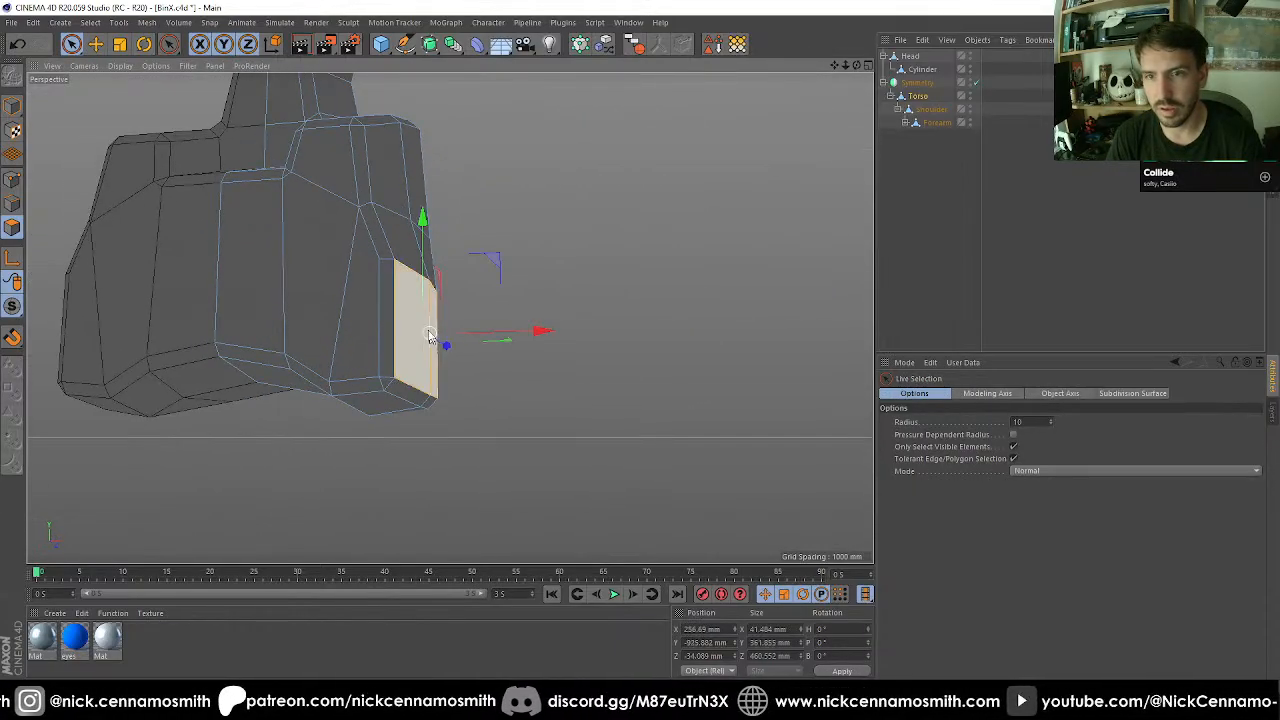
drag(523, 331, 406, 218)
Move the front-to-back edge row beside the outer rim of the pelvis underside slightly outward along X, and switch to point editing.
scroll(406, 218, up, 3)
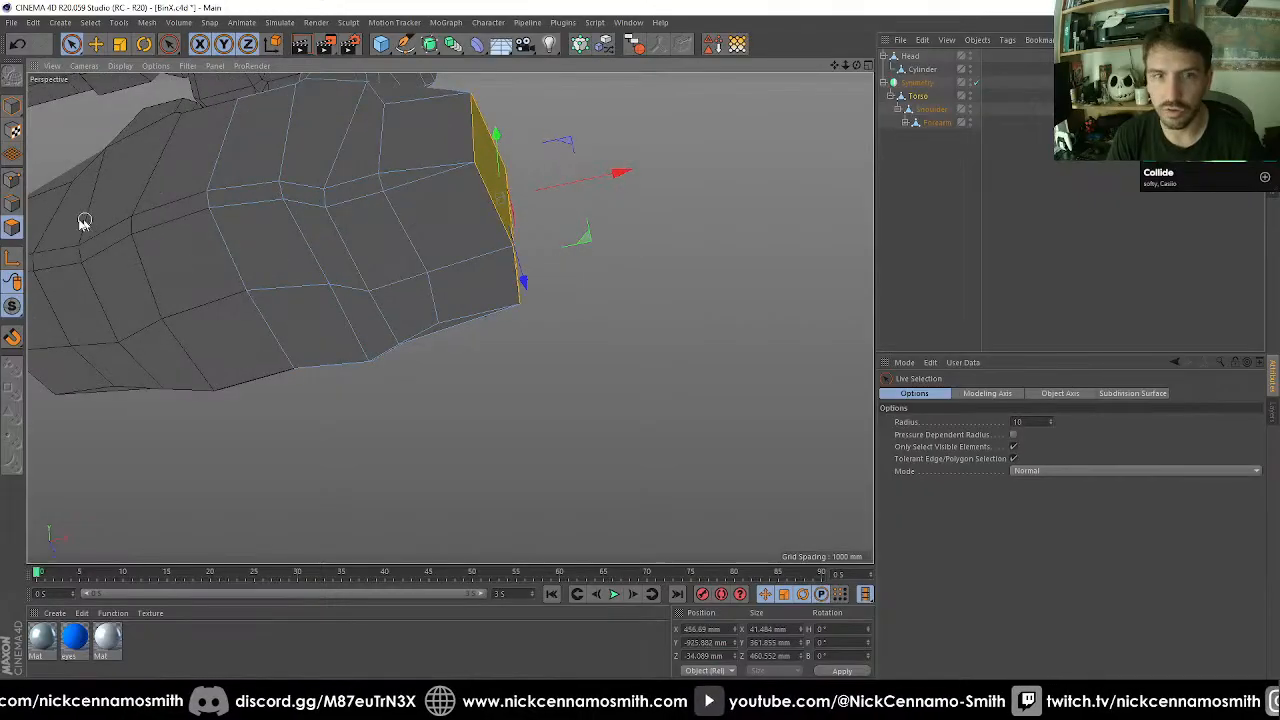
click(14, 206)
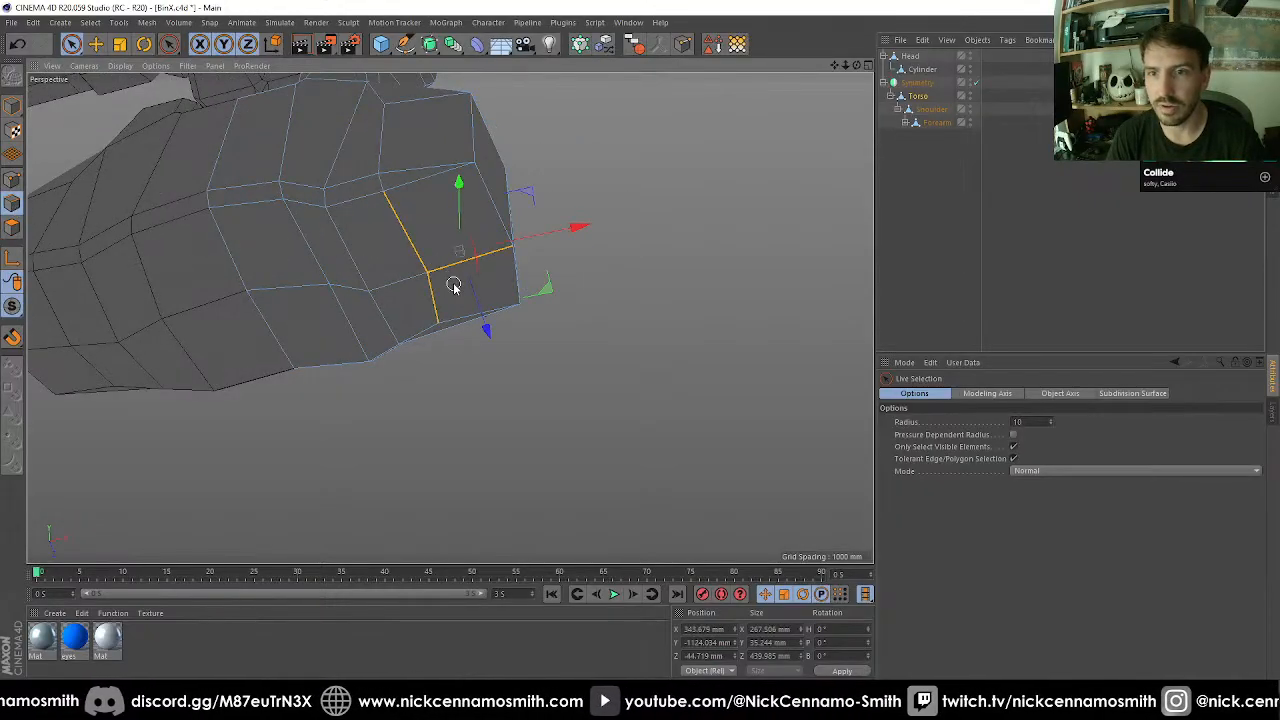
click(475, 267)
mouse_move(528, 244)
mouse_down()
mouse_move(551, 240)
mouse_move(538, 241)
mouse_up()
alt+drag(505, 242, 338, 305)
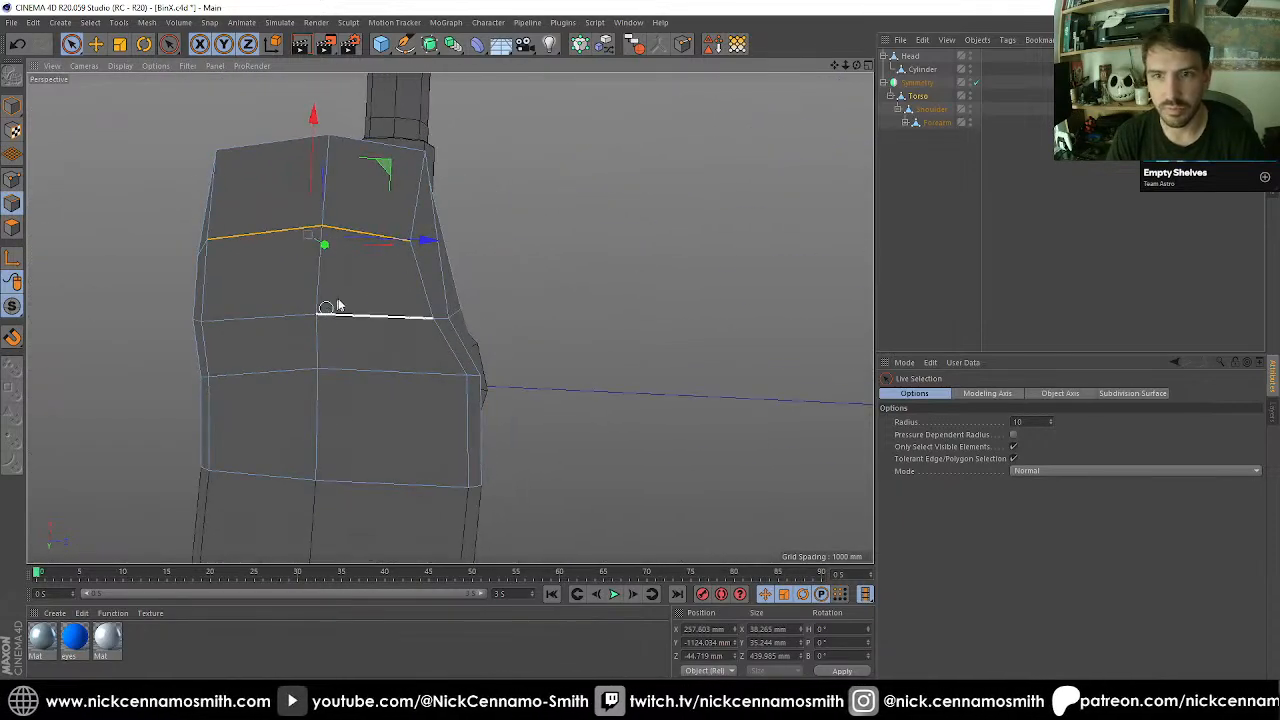
click(12, 180)
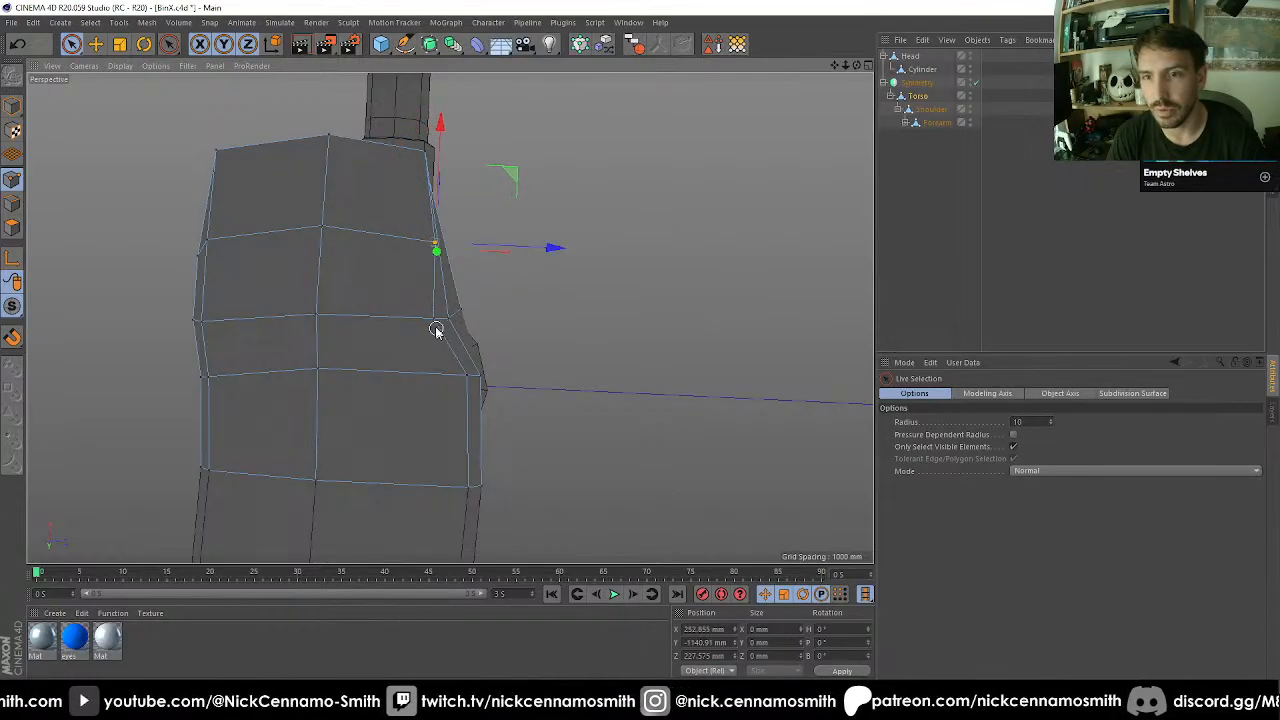
Examine the pelvis underside and its side edges from several angles in edge editing.
drag(509, 326, 388, 285)
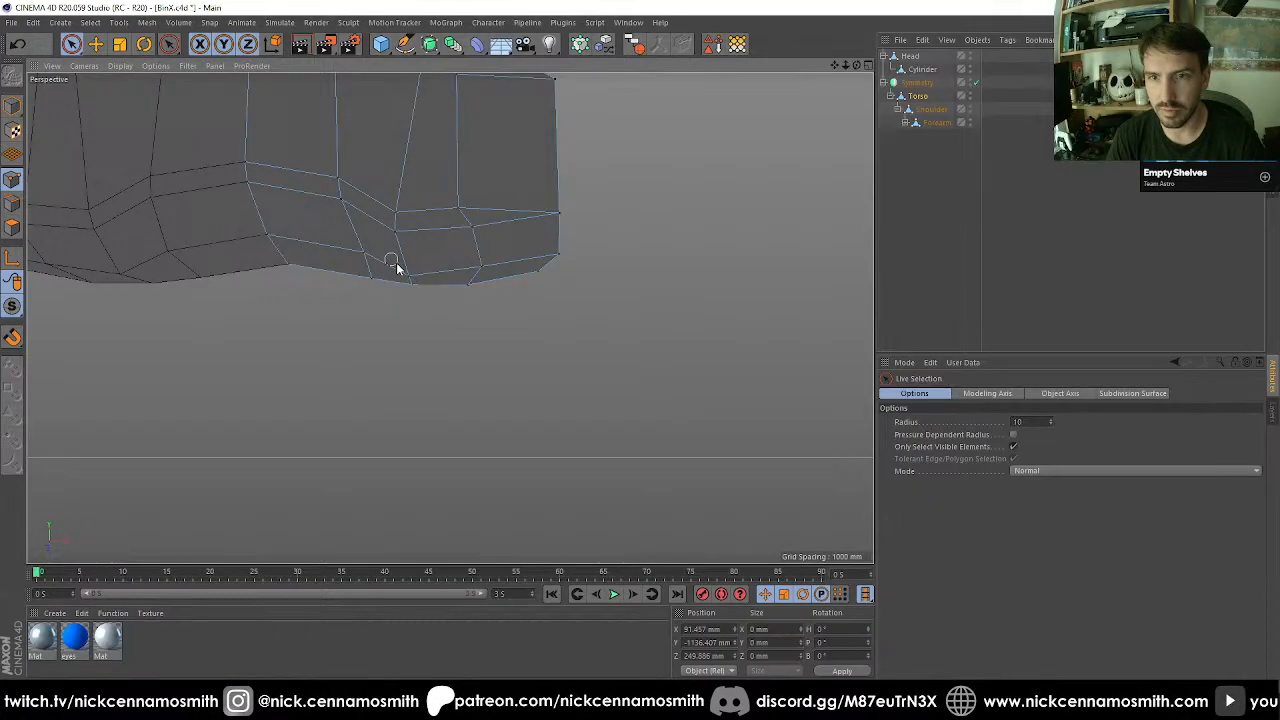
drag(416, 222, 542, 158)
click(14, 205)
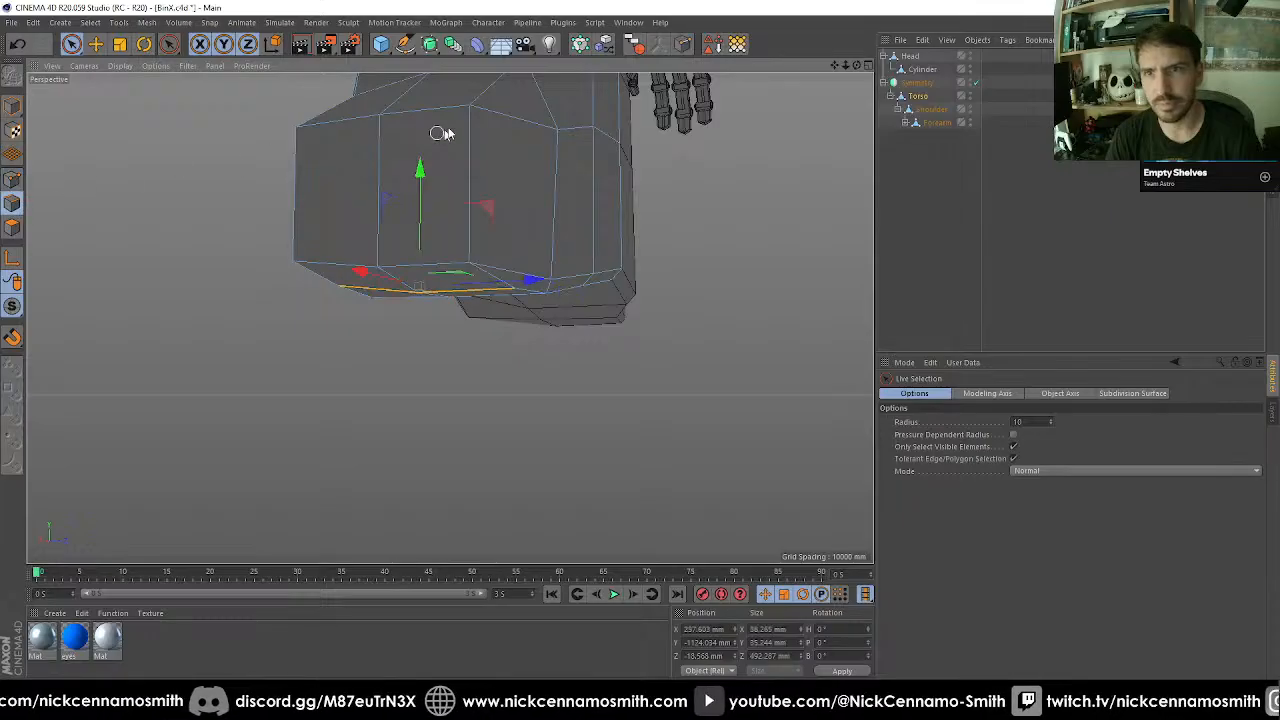
alt+drag(519, 273, 309, 246)
alt+drag(445, 201, 700, 295)
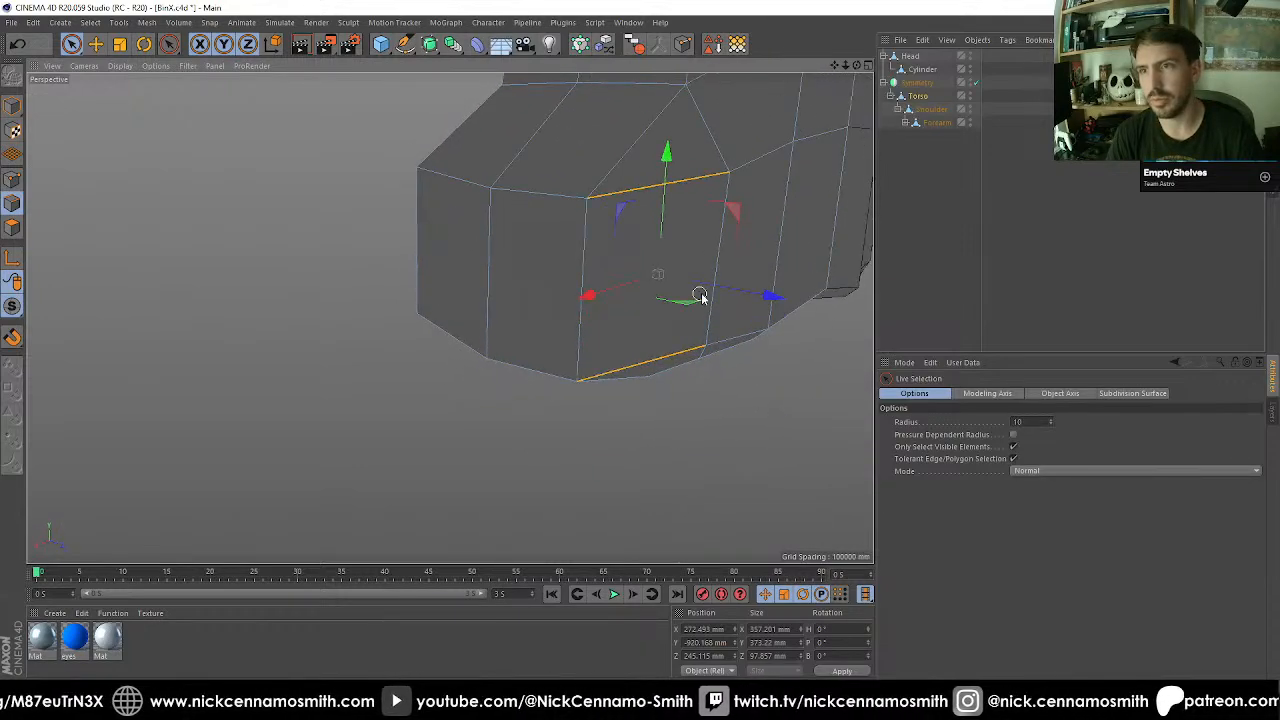
alt+right_drag(700, 295, 646, 392)
alt+drag(646, 392, 620, 416)
alt+middle_drag(620, 416, 564, 343)
scroll(564, 343, up, 4)
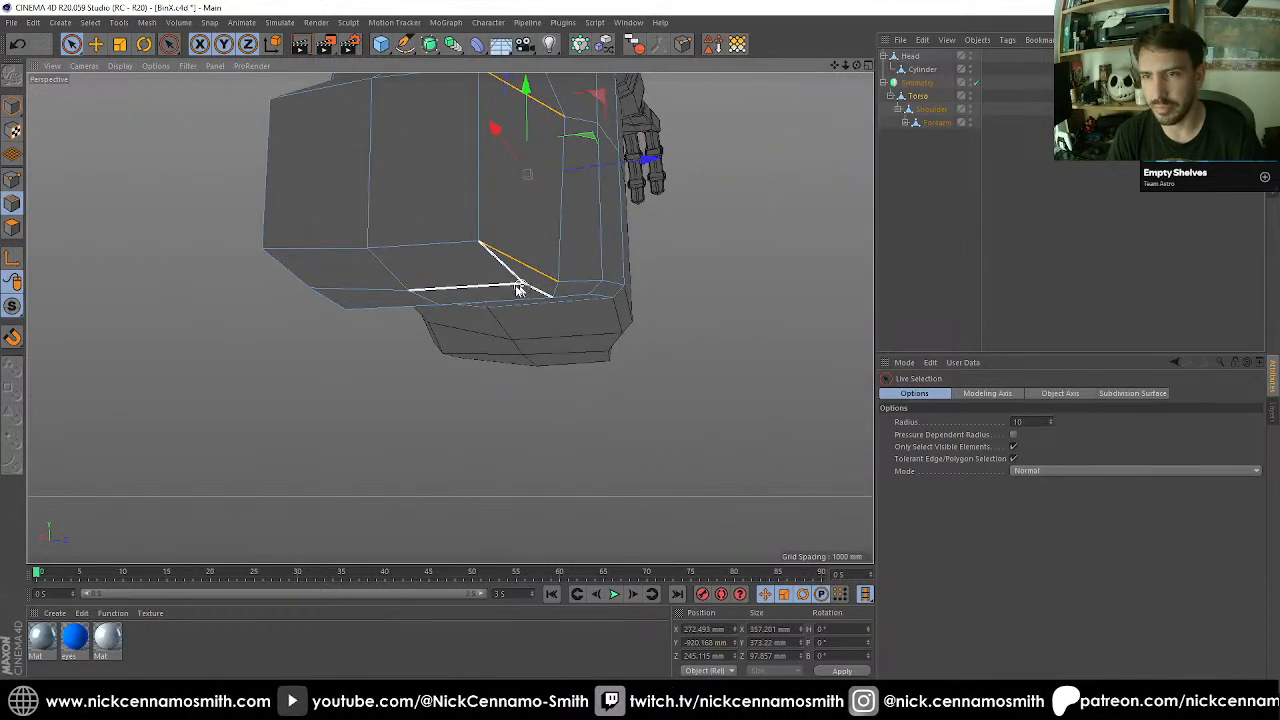
Select the outer polygons of the pelvis underside, and move the middle point on their inner edge inward along X to about 43 mm.
alt+drag(520, 286, 324, 320)
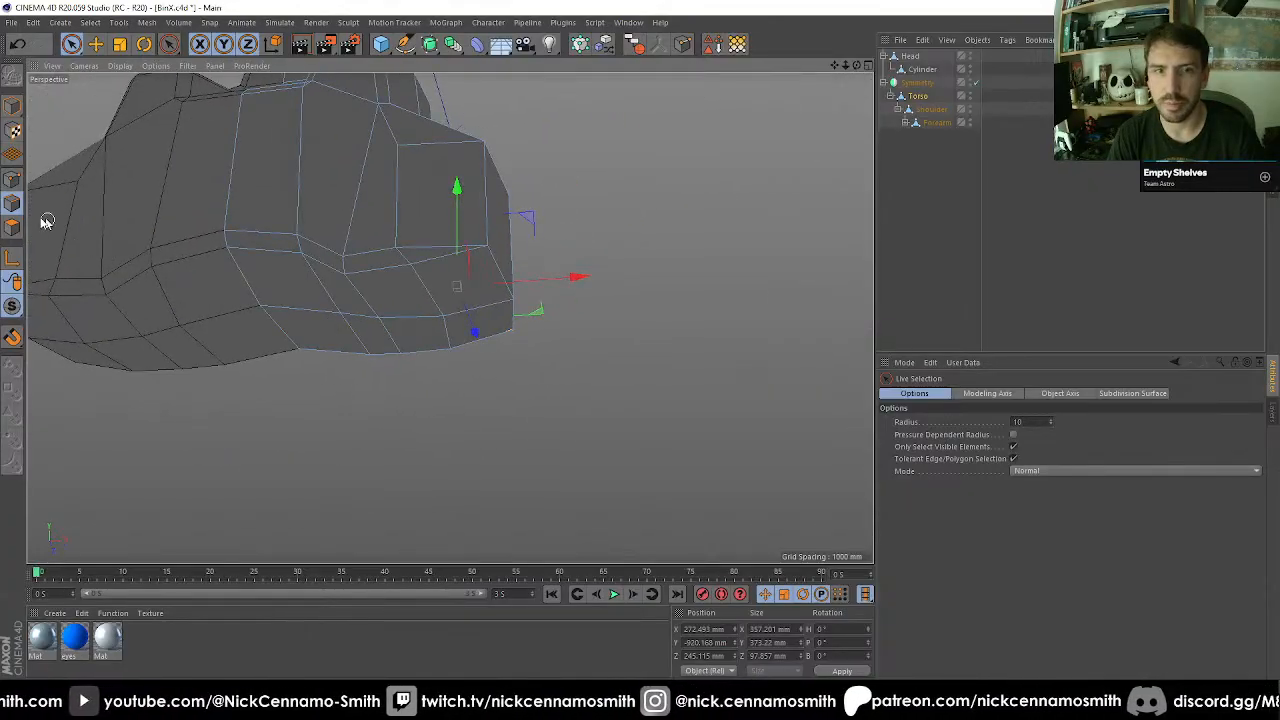
mouse_move(448, 328)
mouse_down()
mouse_move(438, 308)
mouse_move(403, 345)
mouse_up()
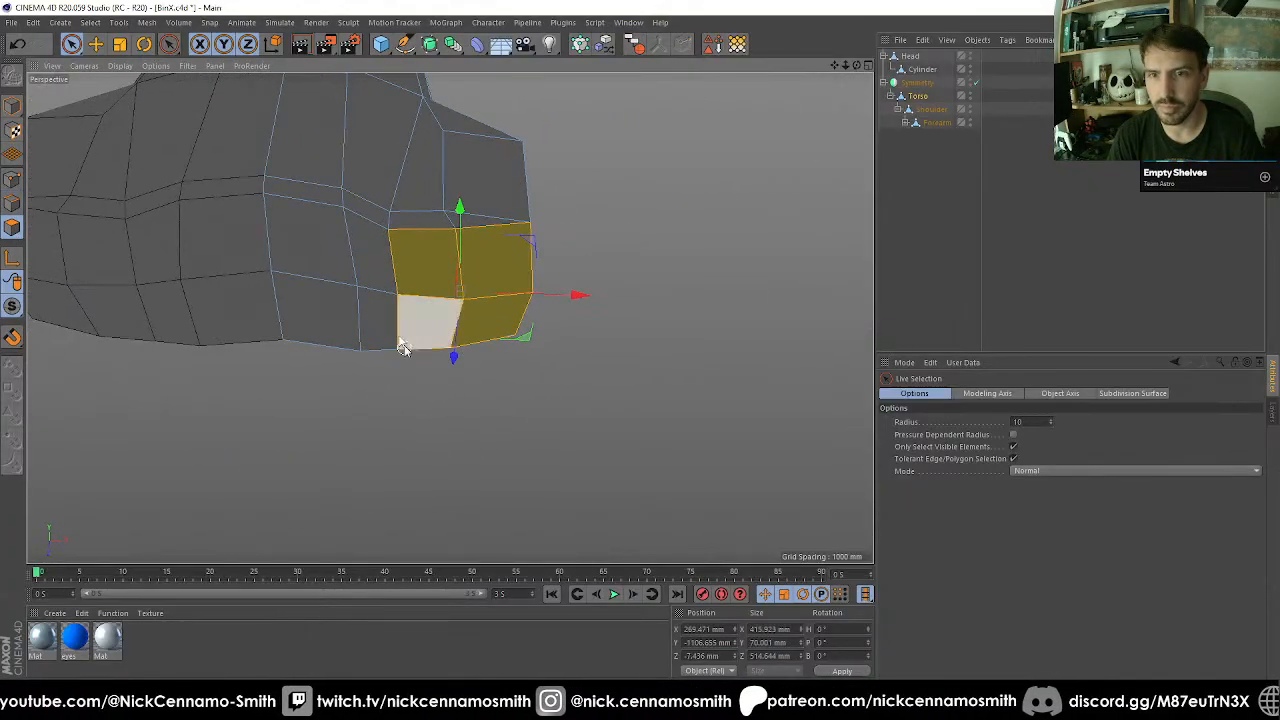
click(14, 181)
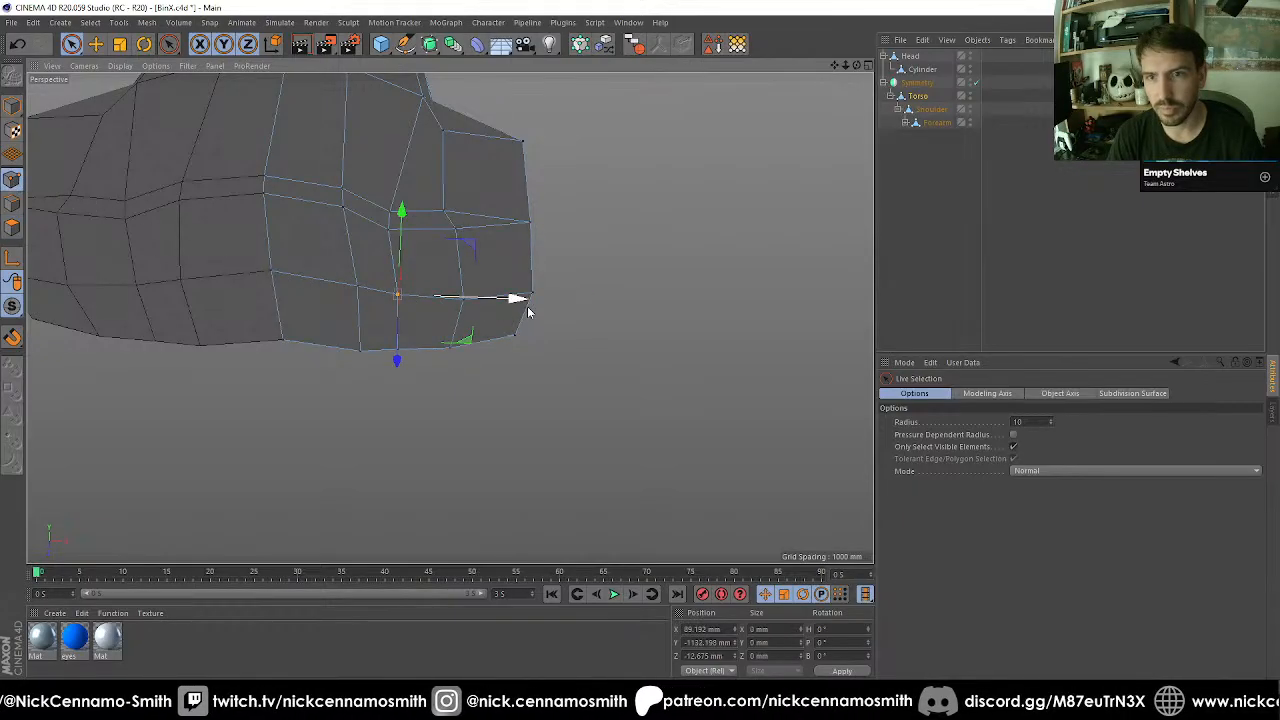
drag(528, 312, 499, 306)
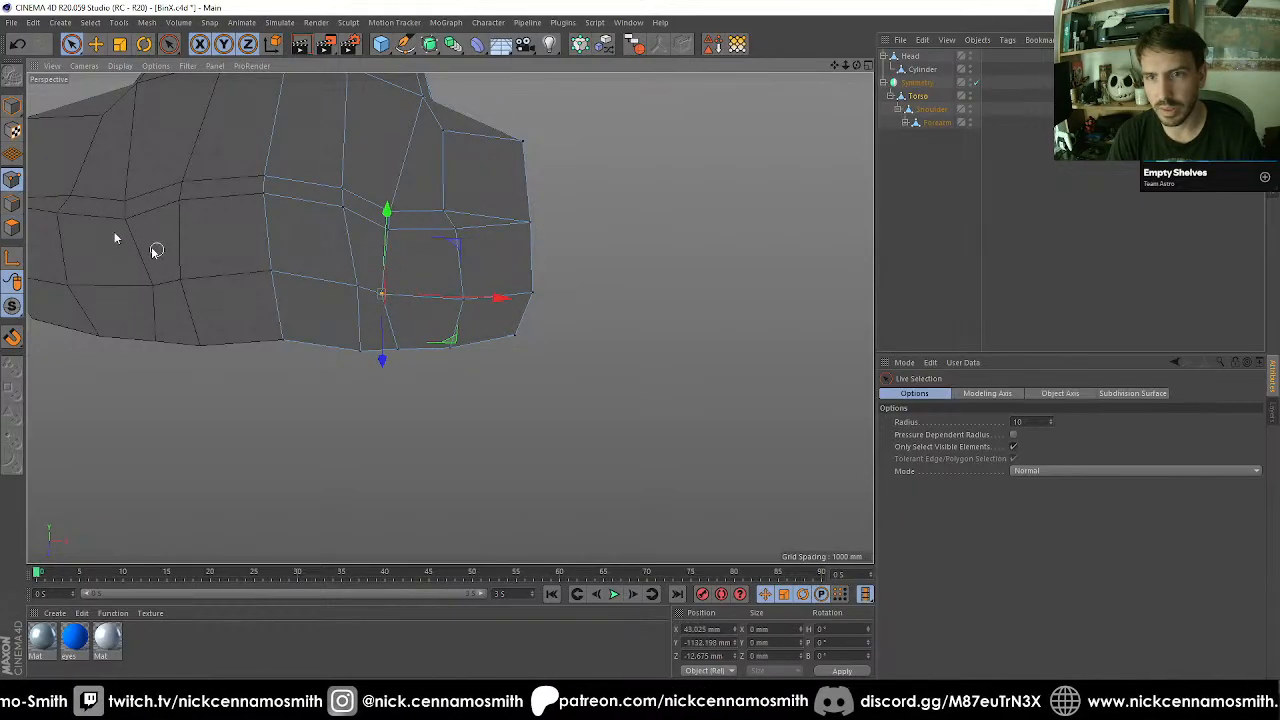
Select the two outer corner points of the pelvis underside and scale them closer together along Z to about 414 mm.
click(12, 227)
alt+drag(483, 309, 440, 250)
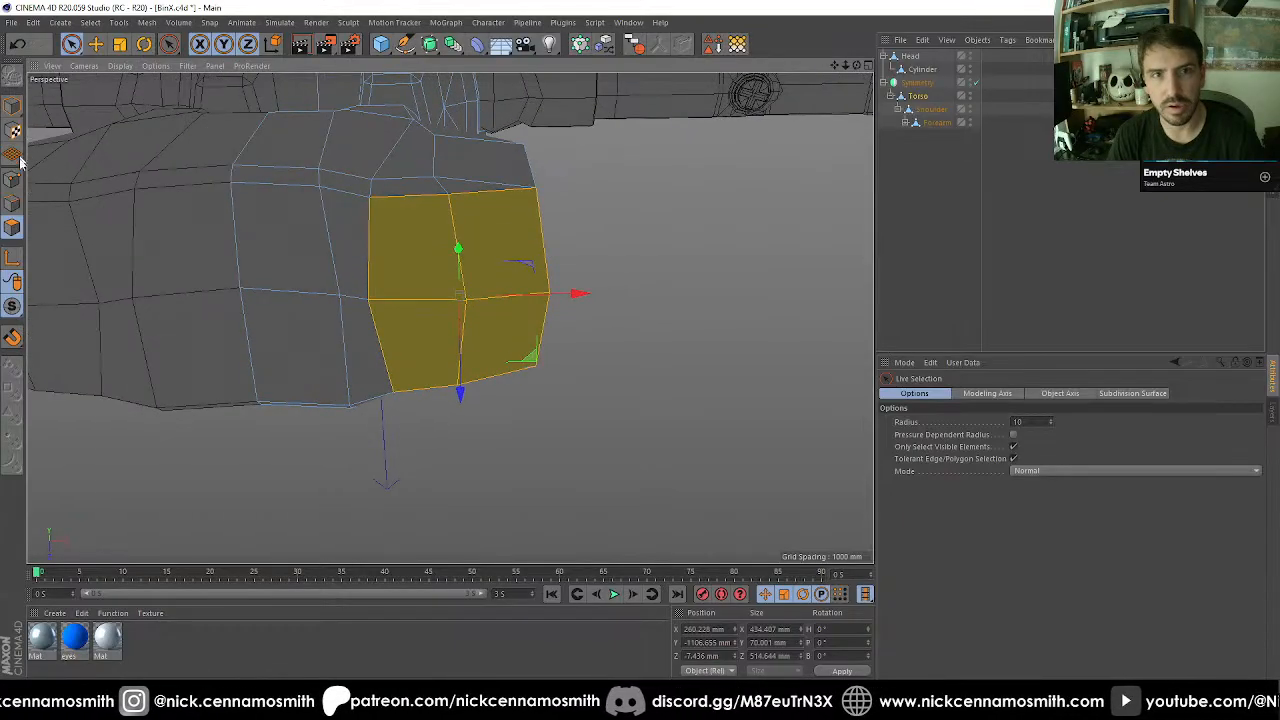
key(r)
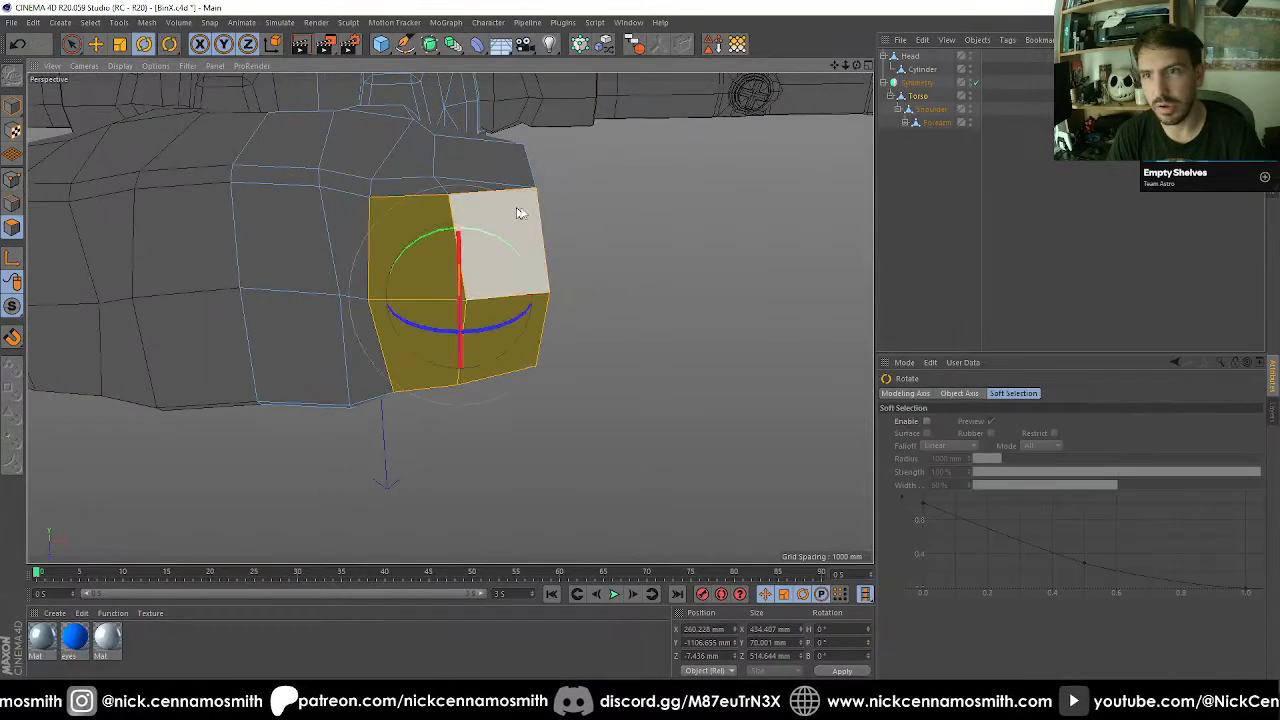
click(12, 181)
key(space)
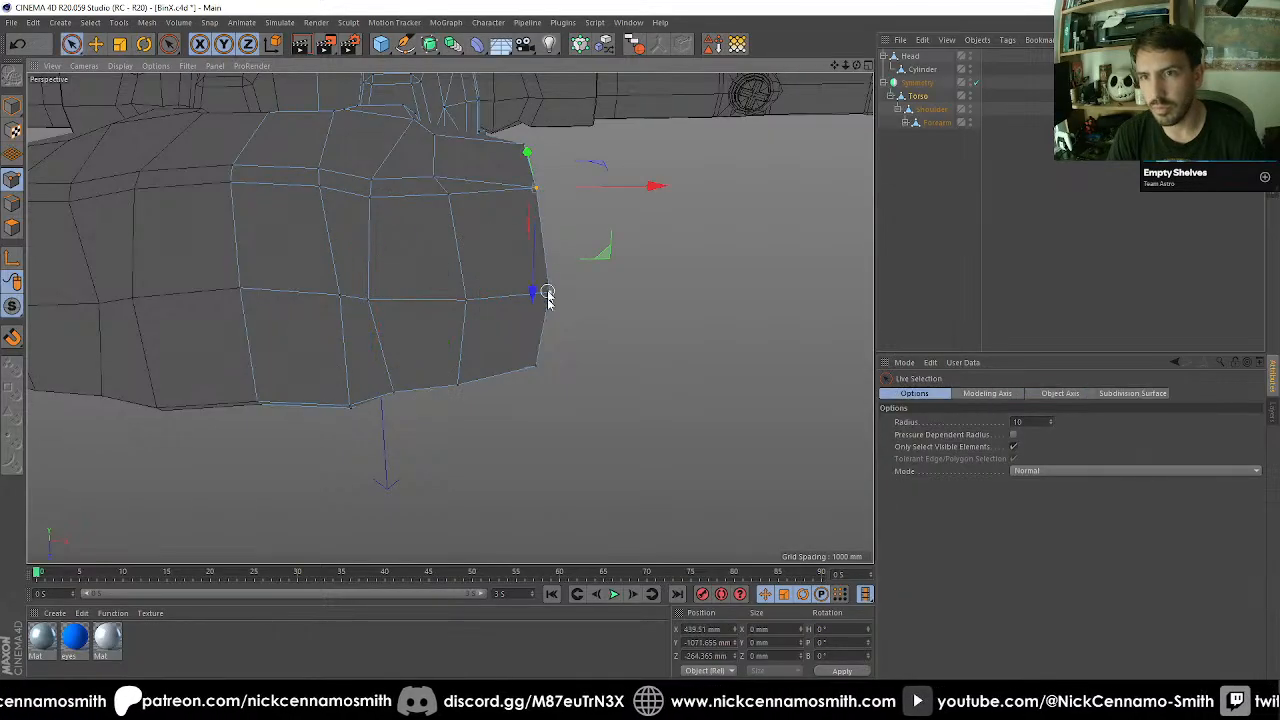
shift+click(537, 360)
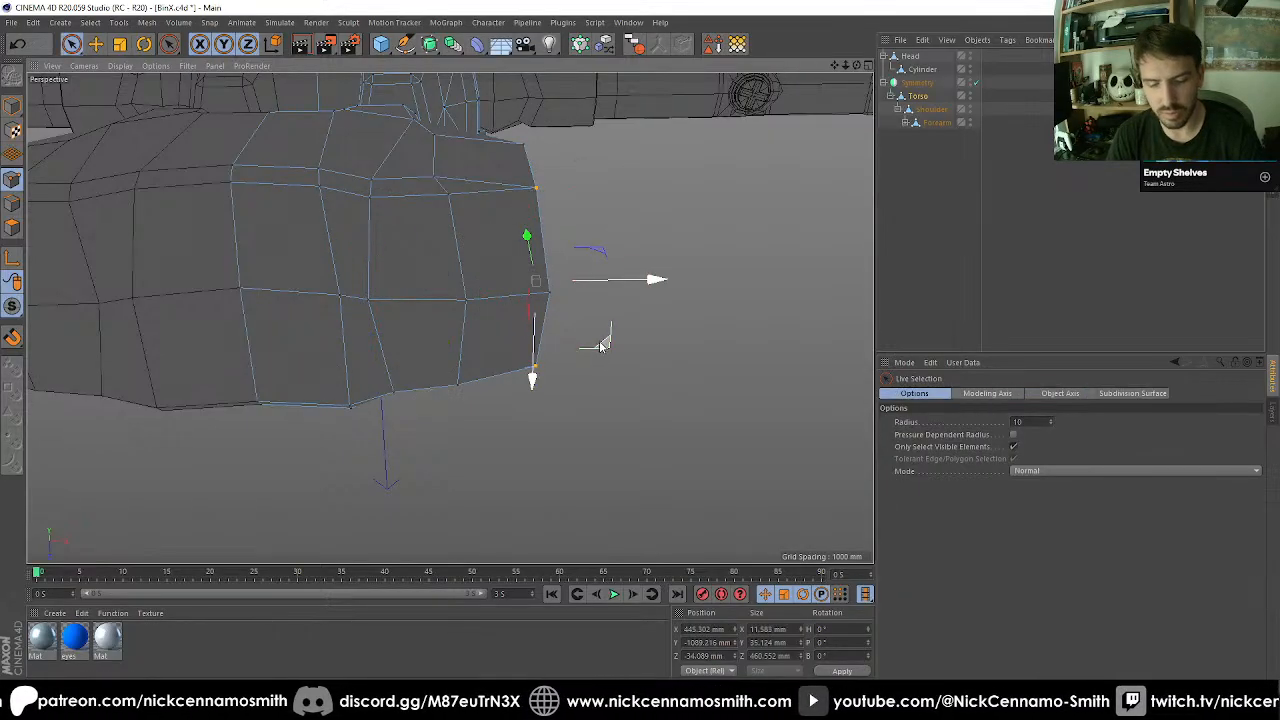
key(t)
drag(530, 370, 528, 165)
key(space)
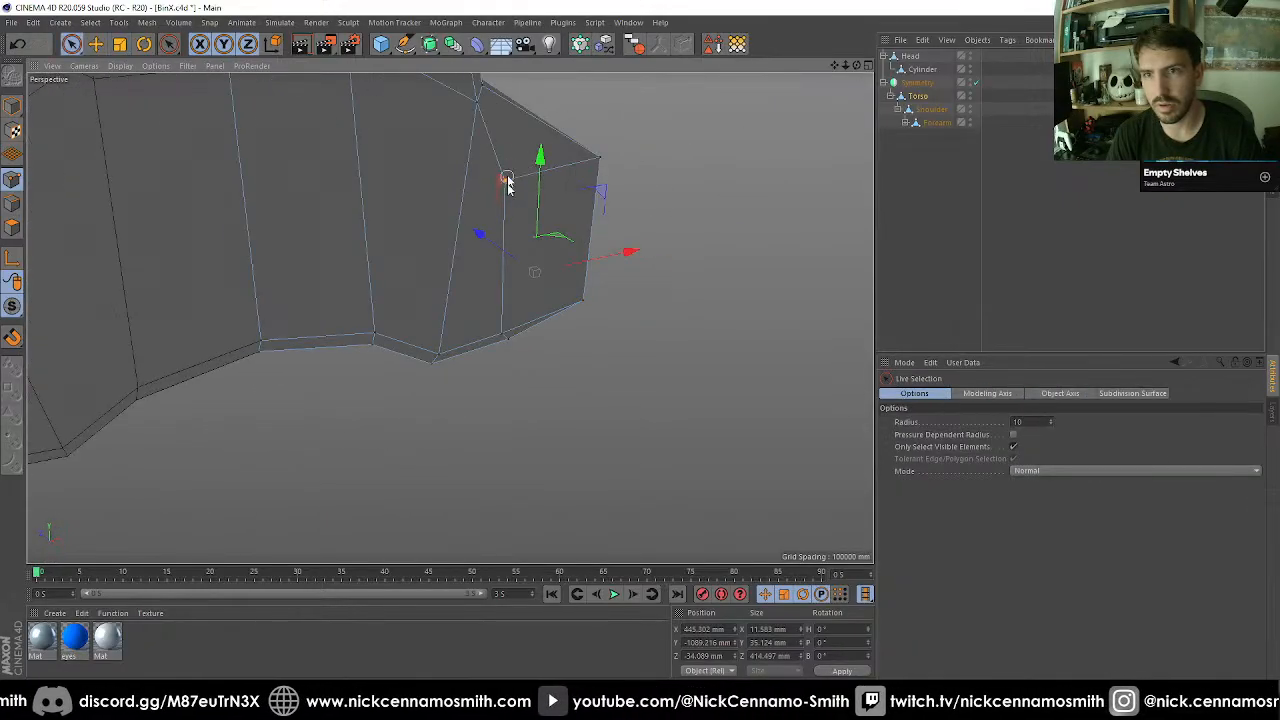
Raise the upper point of the vertical edge on the pelvis's negative-Z side along Y to about -680 mm.
shift+click(500, 331)
alt+drag(500, 315, 643, 271)
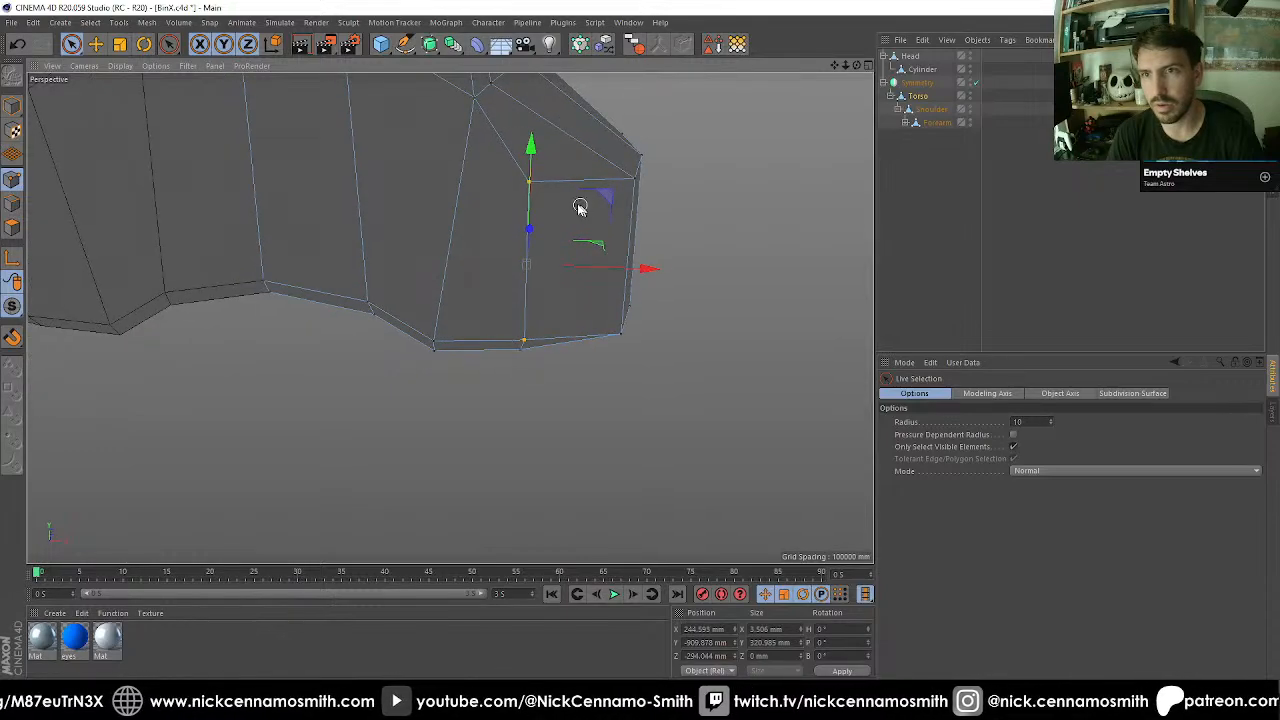
click(529, 184)
drag(531, 125, 540, 86)
scroll(542, 206, down, 2)
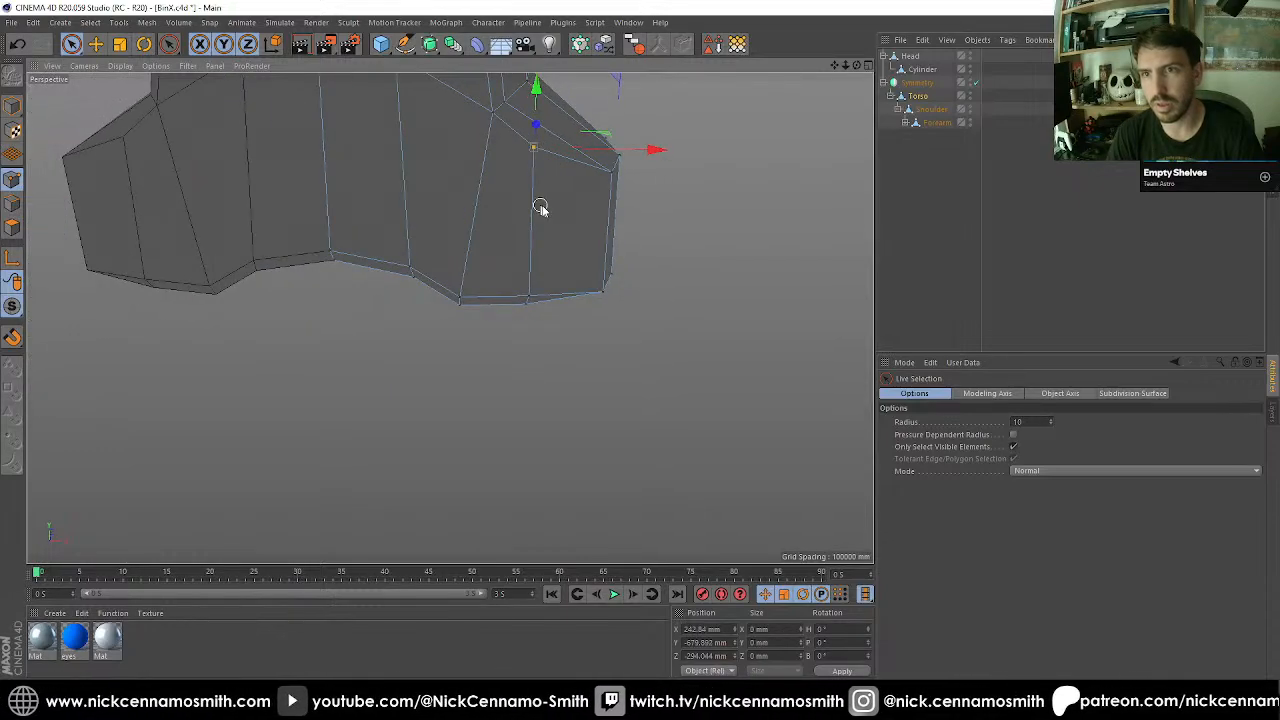
Cut a new edge with the Polygon Pen from the upper corner point down the pelvis's positive-Z side to its bottom.
alt+drag(548, 209, 660, 265)
alt+middle_drag(660, 265, 447, 276)
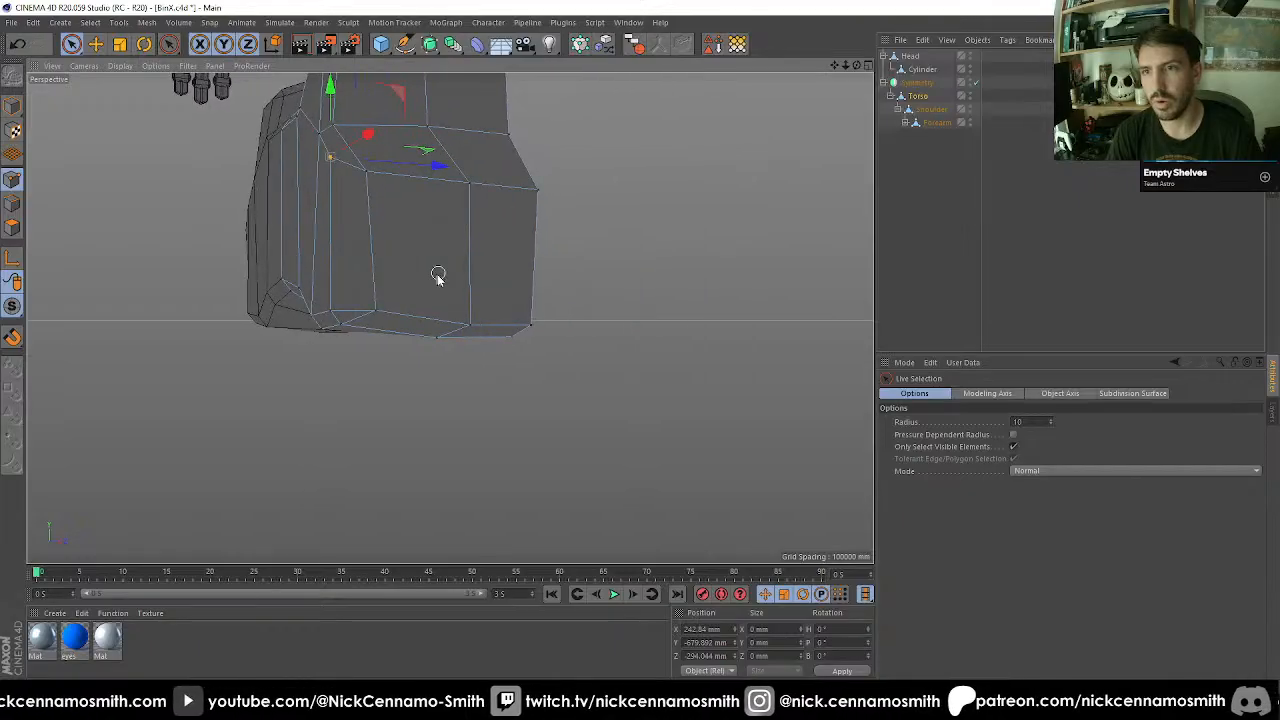
alt+drag(447, 276, 610, 269)
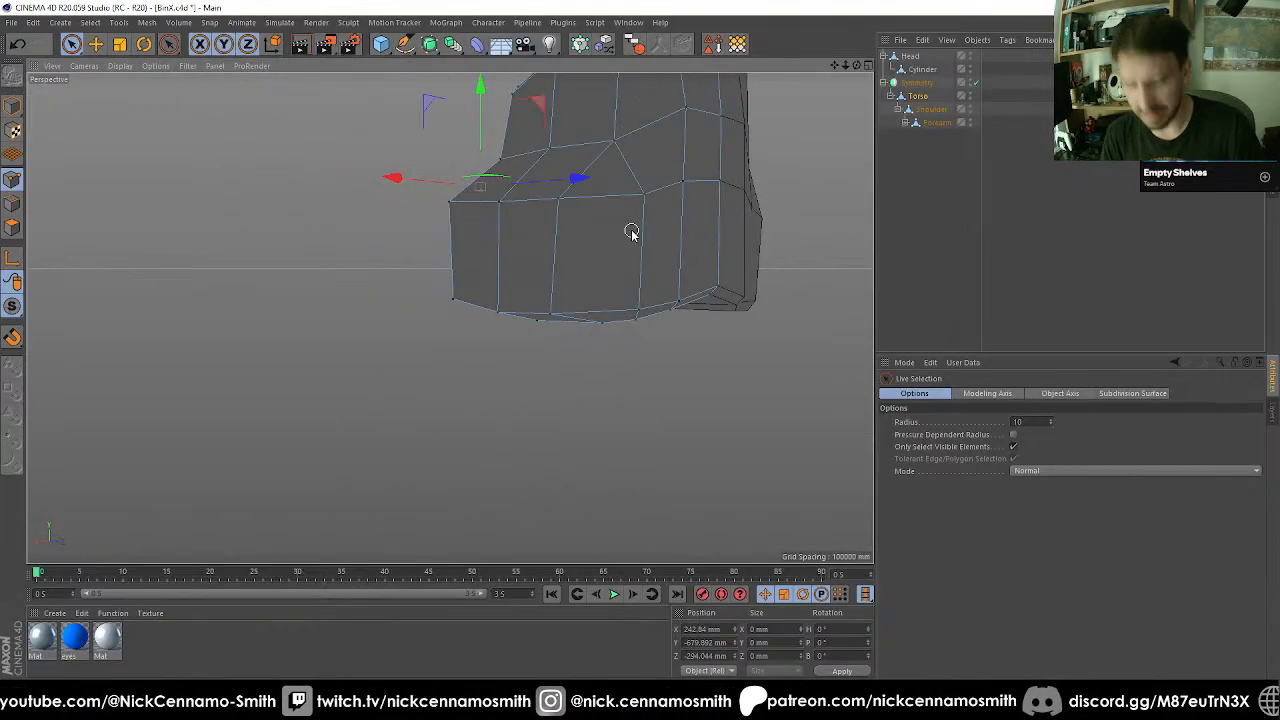
right_click(631, 233)
click(665, 291)
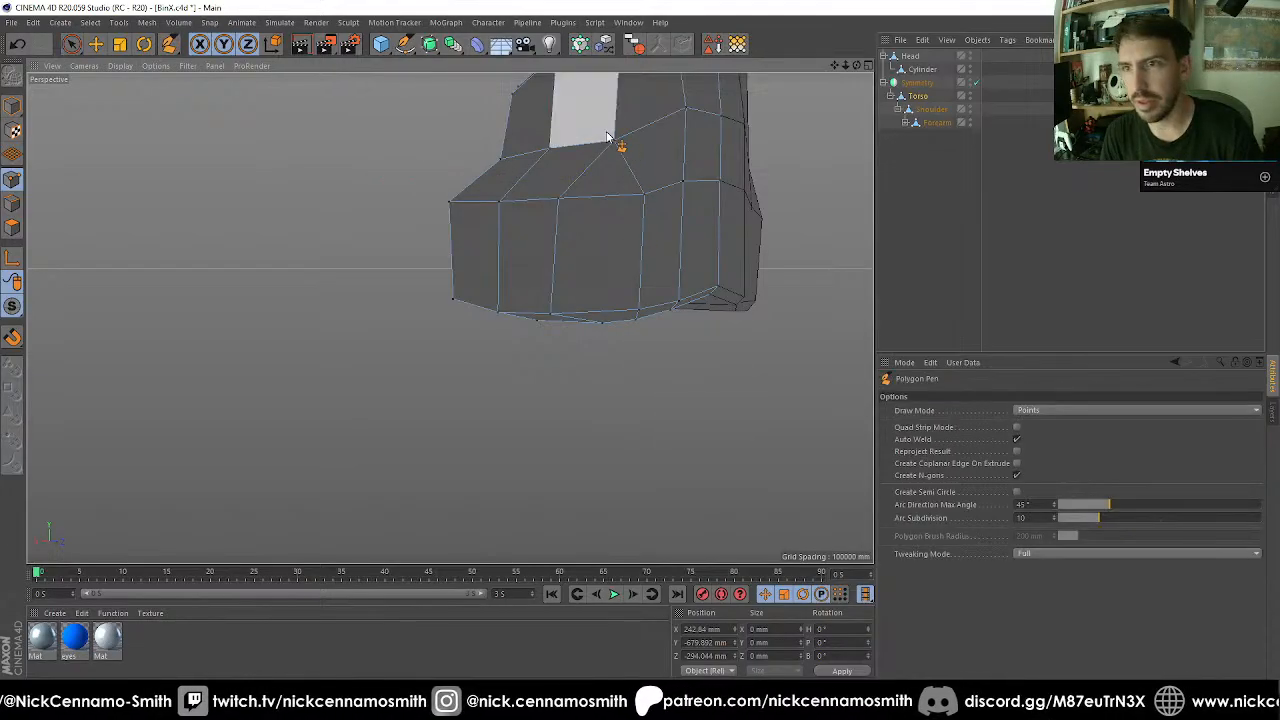
key(space)
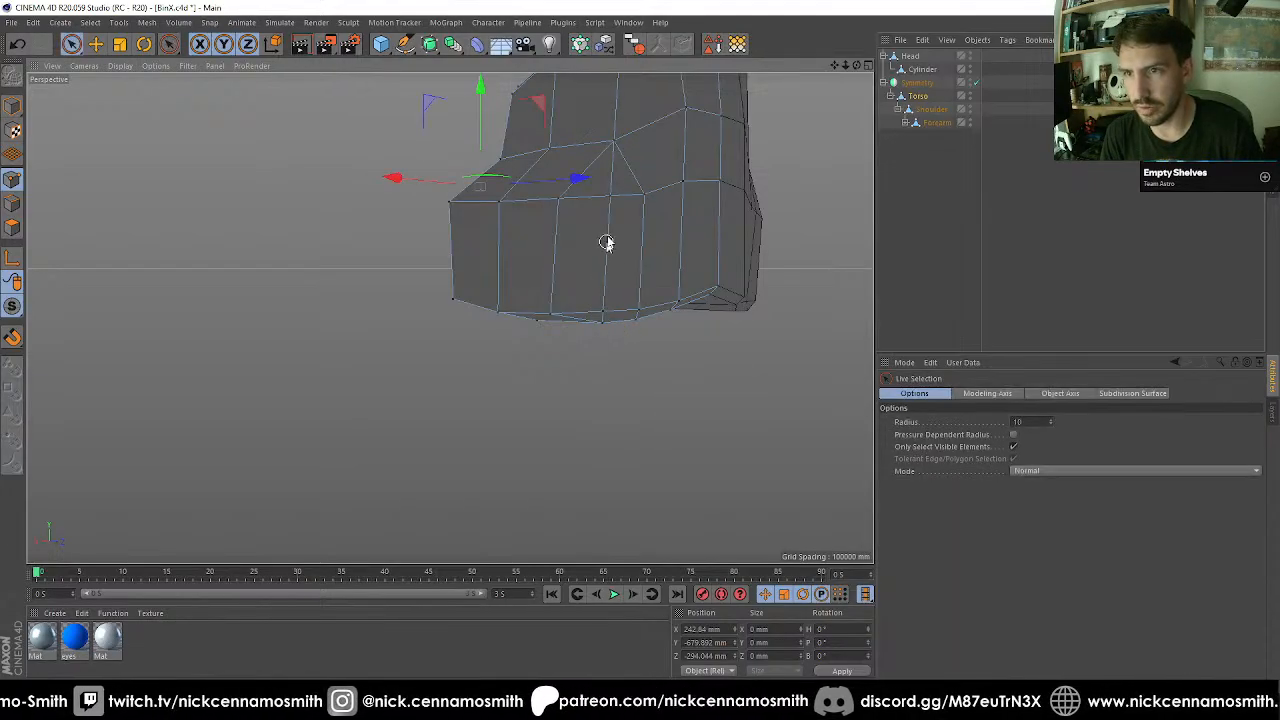
Select the points along the new vertical edge and around the adjacent lower corner to check their alignment.
alt+drag(607, 311, 666, 263)
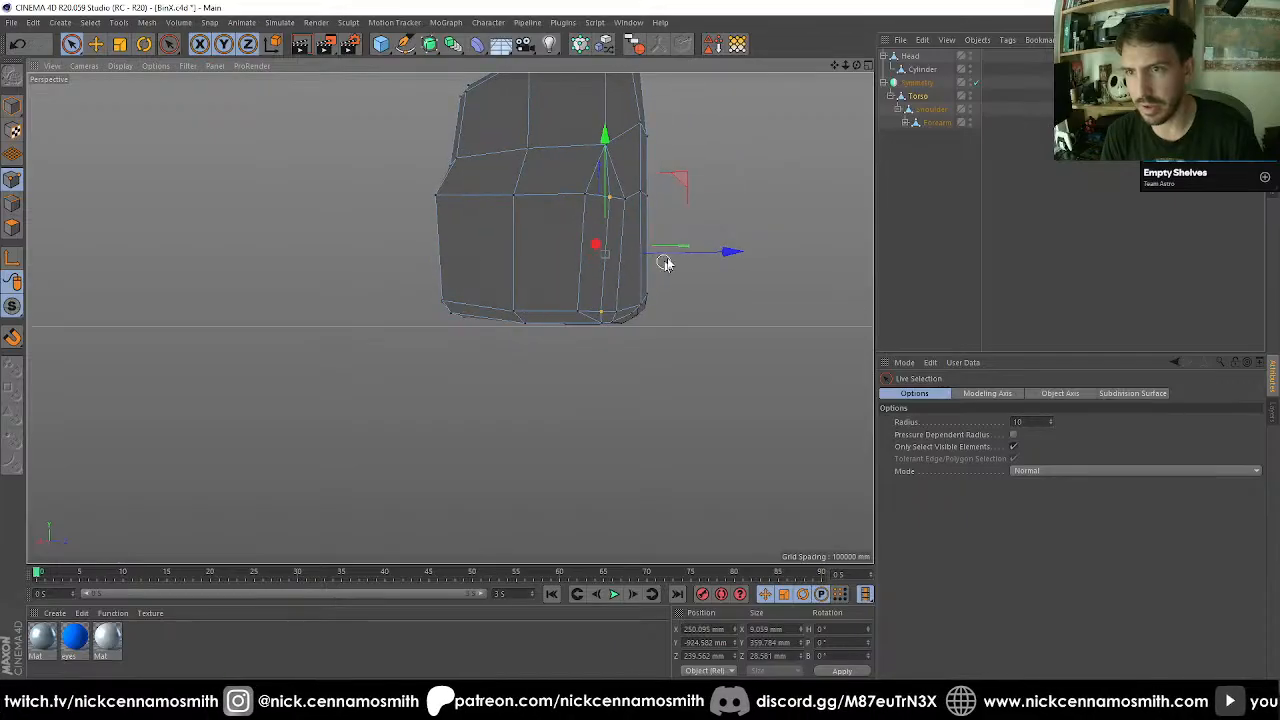
shift+click(622, 318)
click(601, 308)
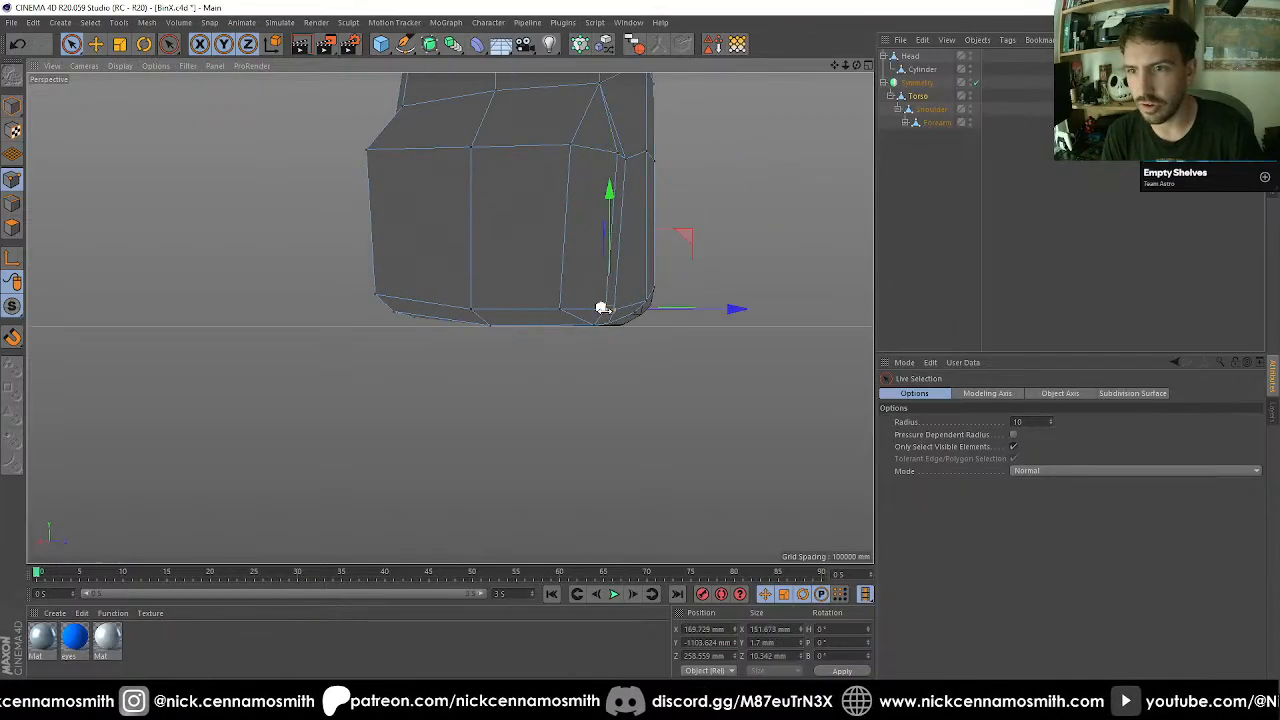
alt+drag(613, 354, 500, 321)
click(558, 289)
Connect the upper corner point to the raised point on the pelvis's negative-Z side with the Polygon Pen.
scroll(489, 298, up, 3)
key(m)
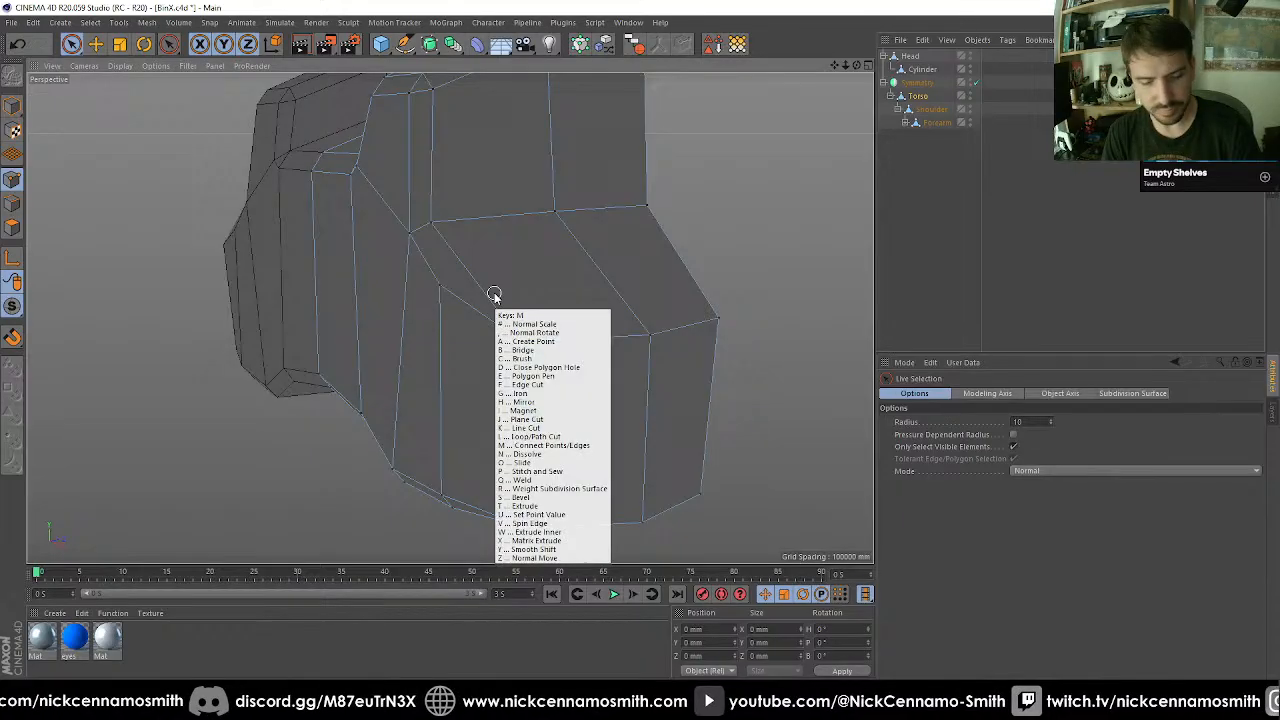
key(e)
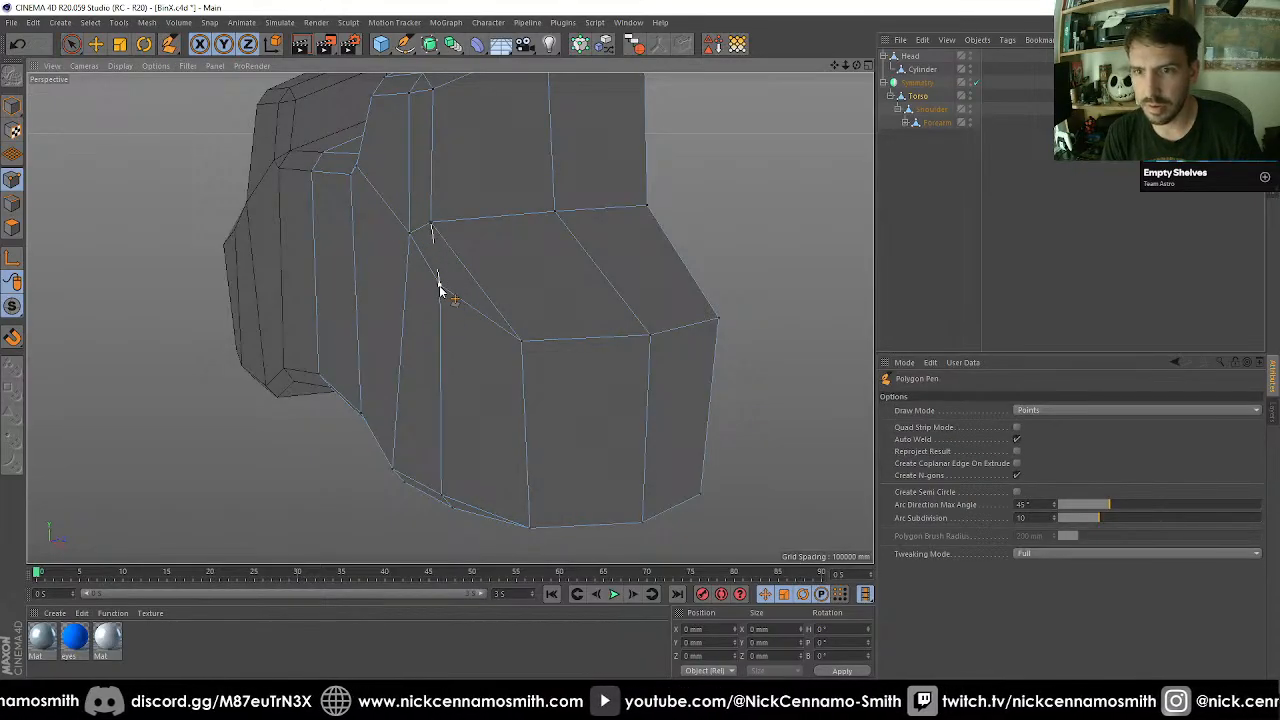
scroll(440, 289, down, 3)
Inset the four outer polygons of the pelvis underside by 35 mm with Extrude Inner.
alt+drag(495, 304, 510, 356)
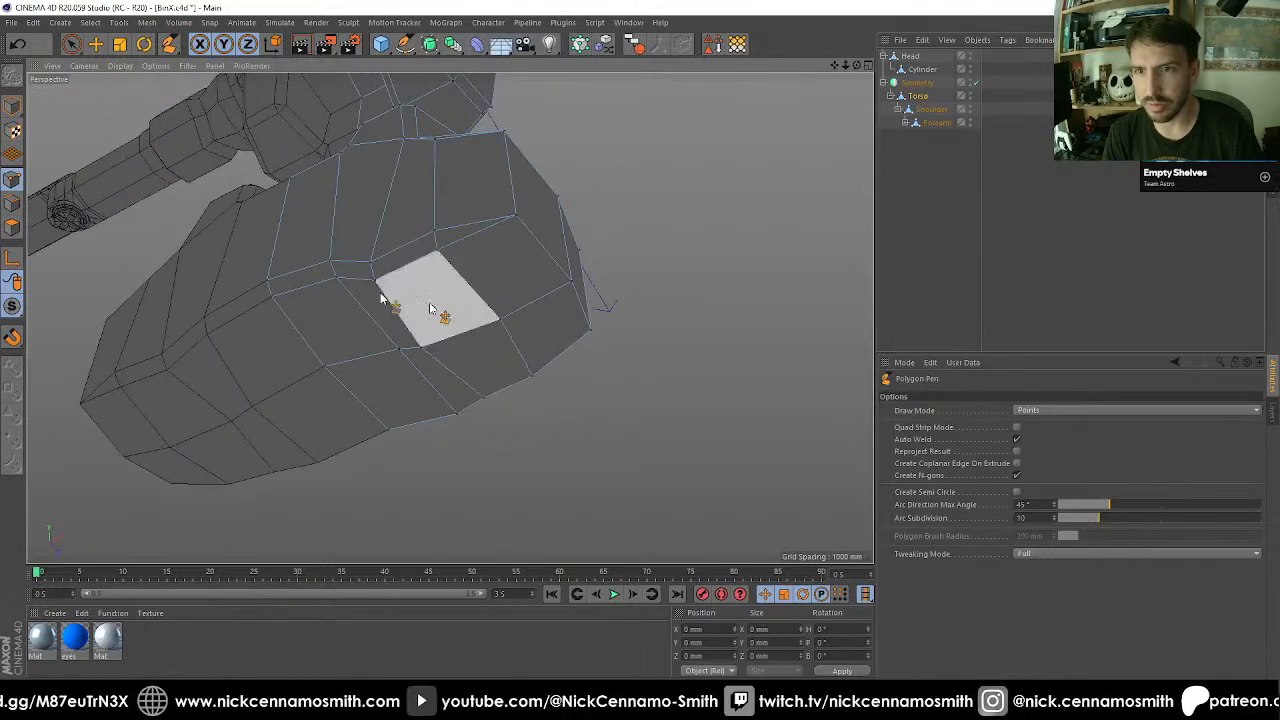
click(13, 228)
key(space)
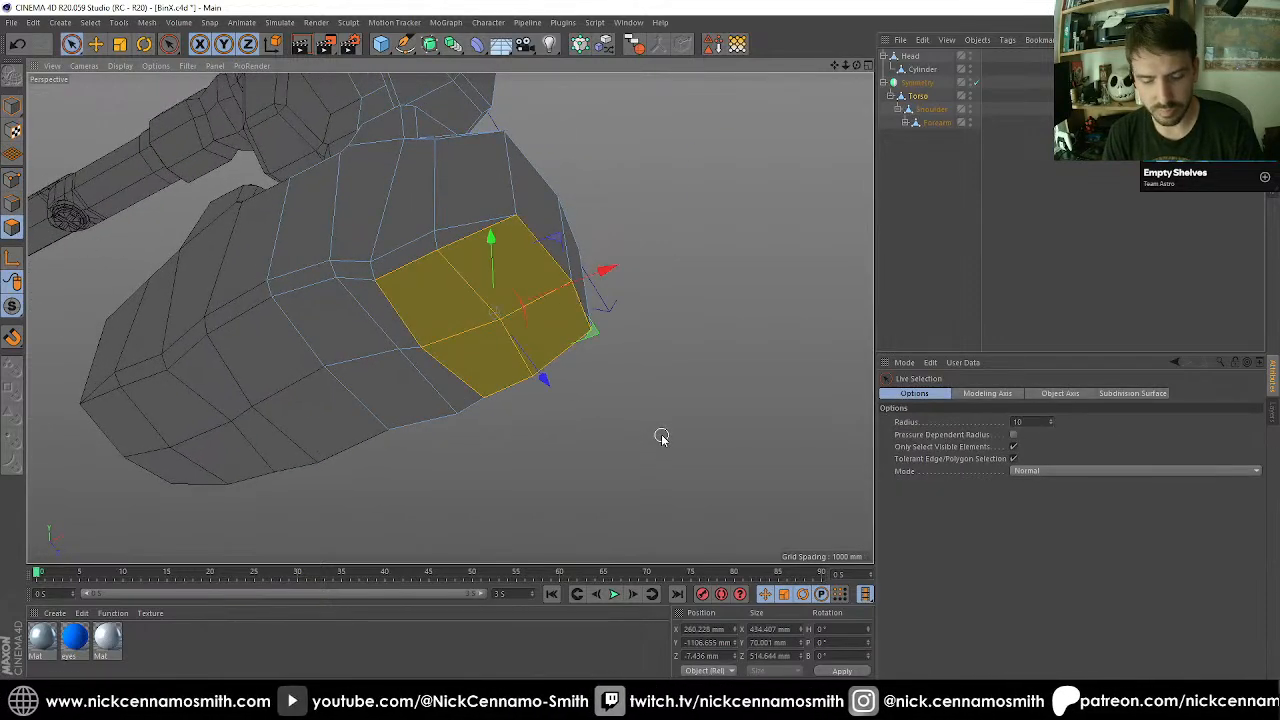
key(i)
drag(662, 428, 627, 428)
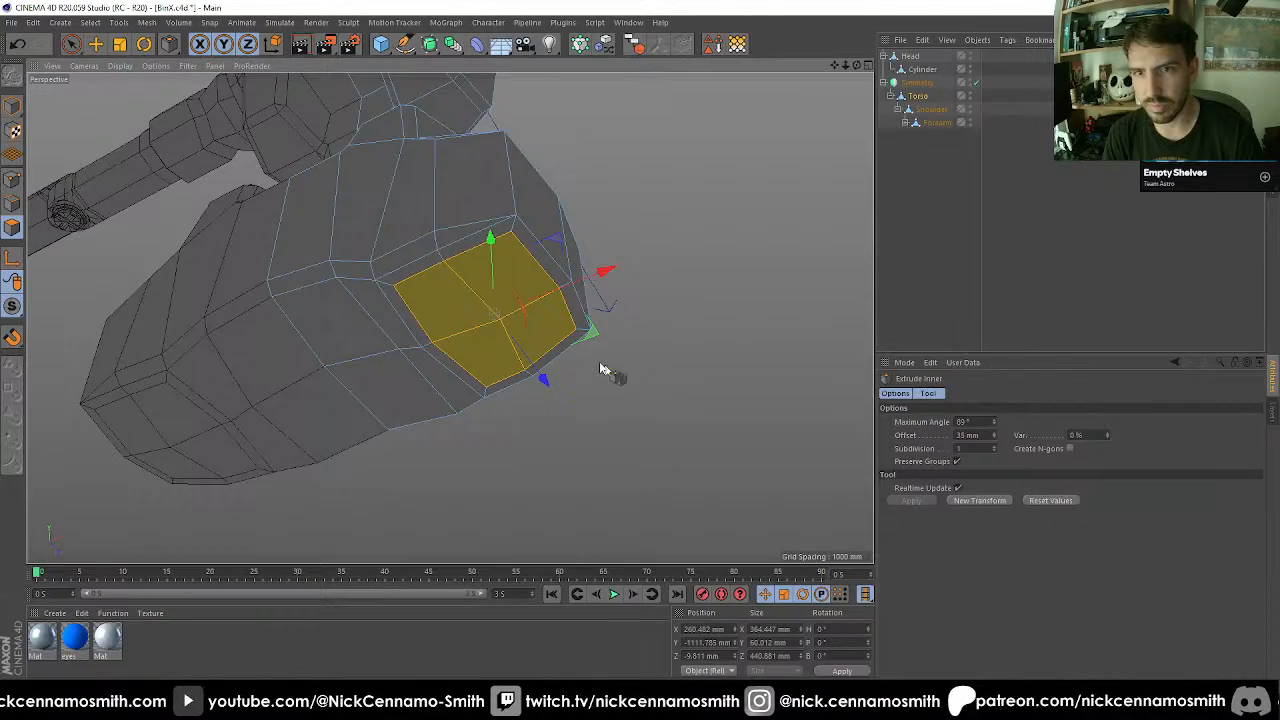
alt+drag(603, 370, 538, 400)
scroll(508, 371, up, 4)
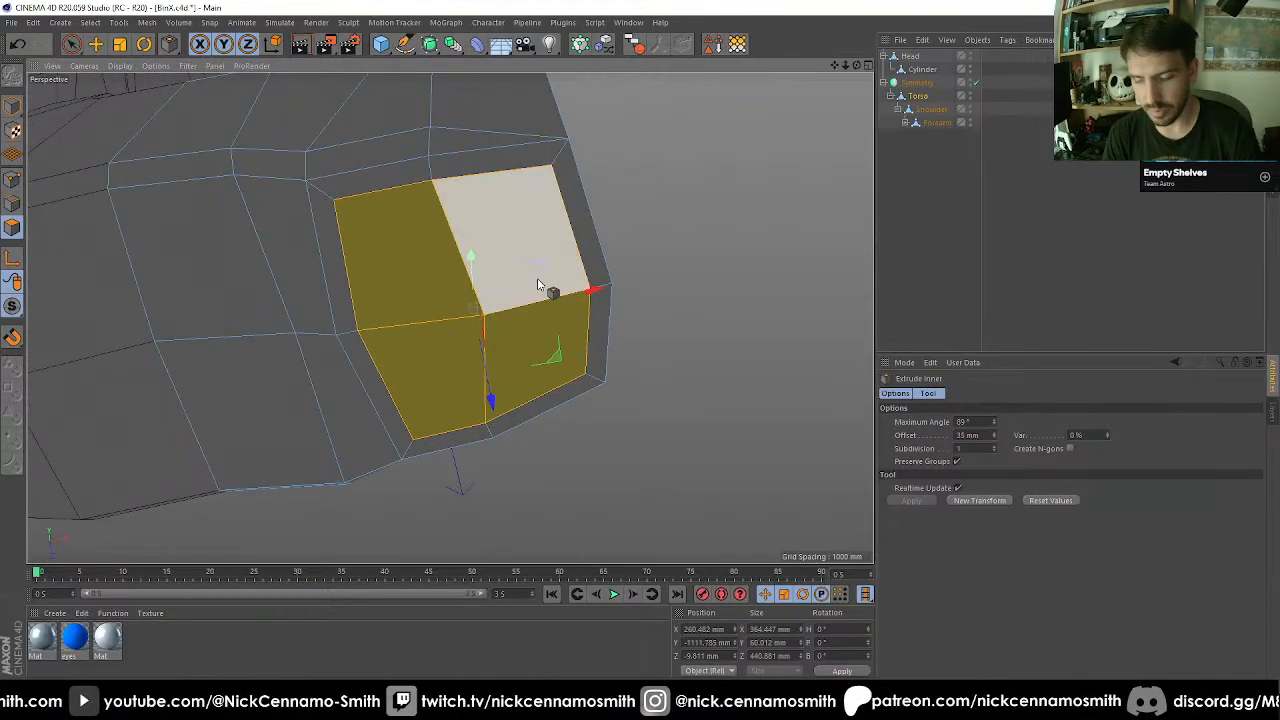
Delete the four inset polygons on the pelvis underside and close the hole with a single polygon.
key(Delete)
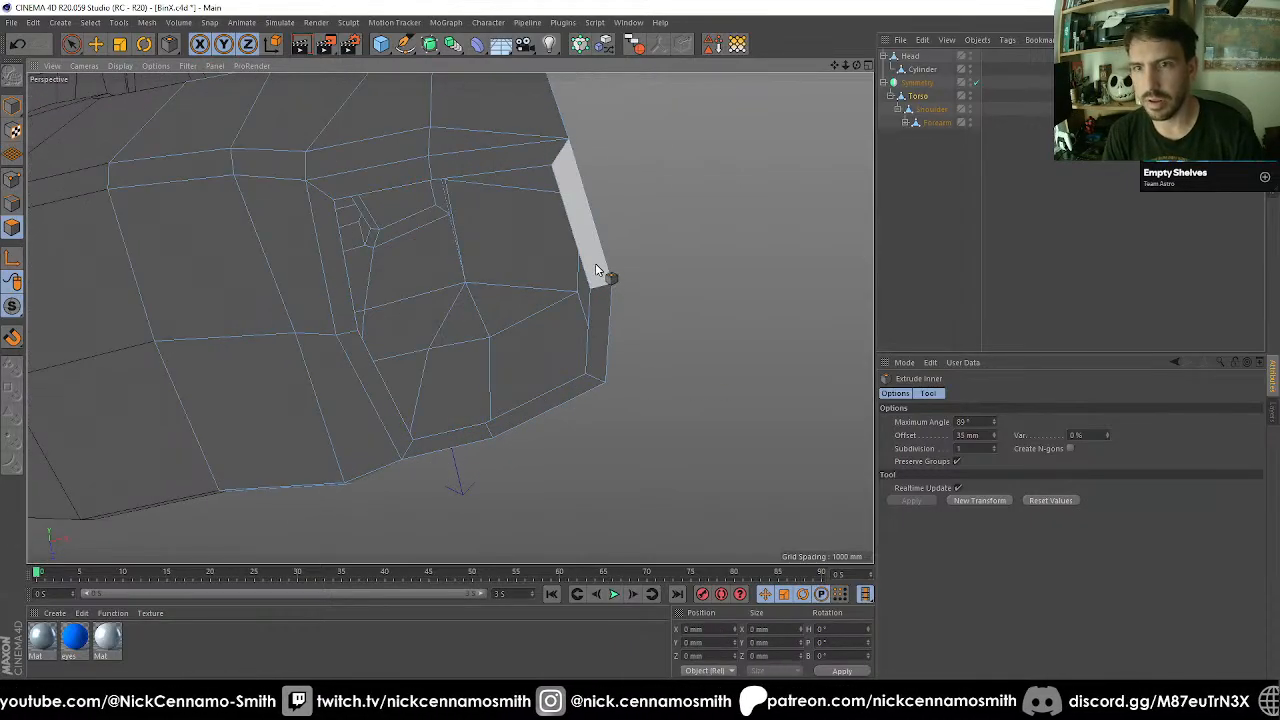
key(ctrl+z)
alt+drag(538, 262, 508, 360)
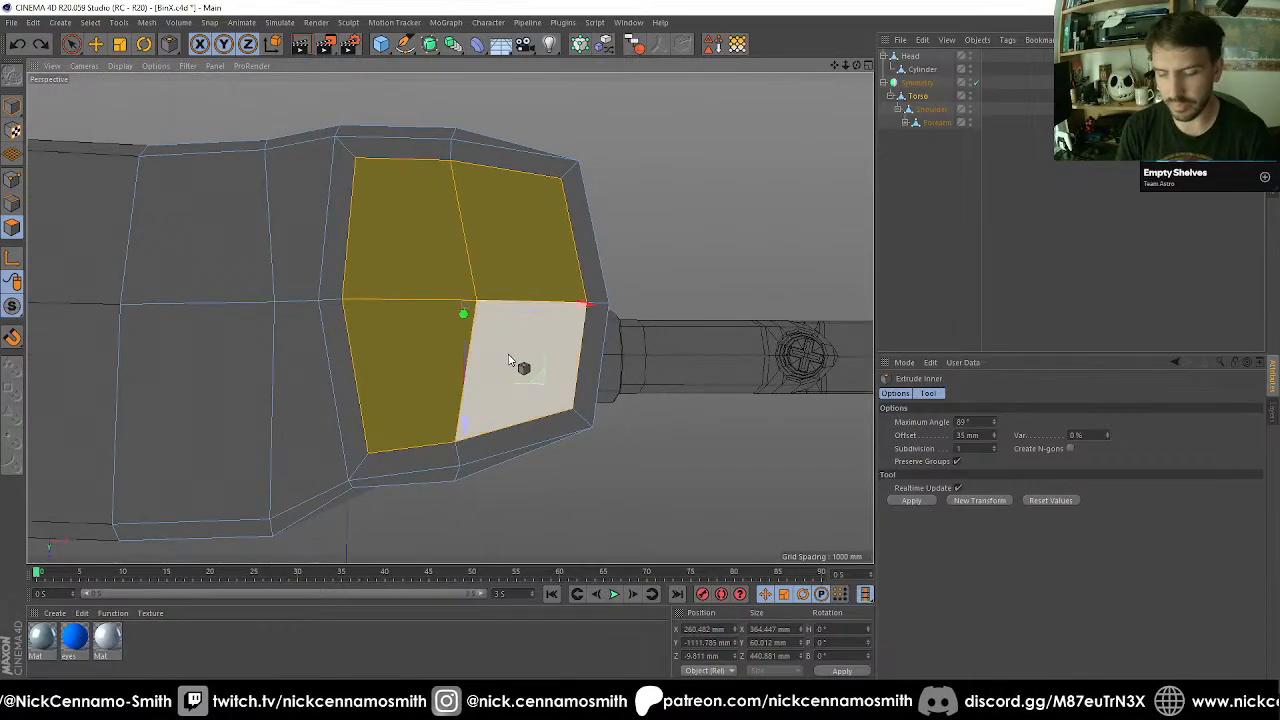
key(Delete)
key(m)
key(d)
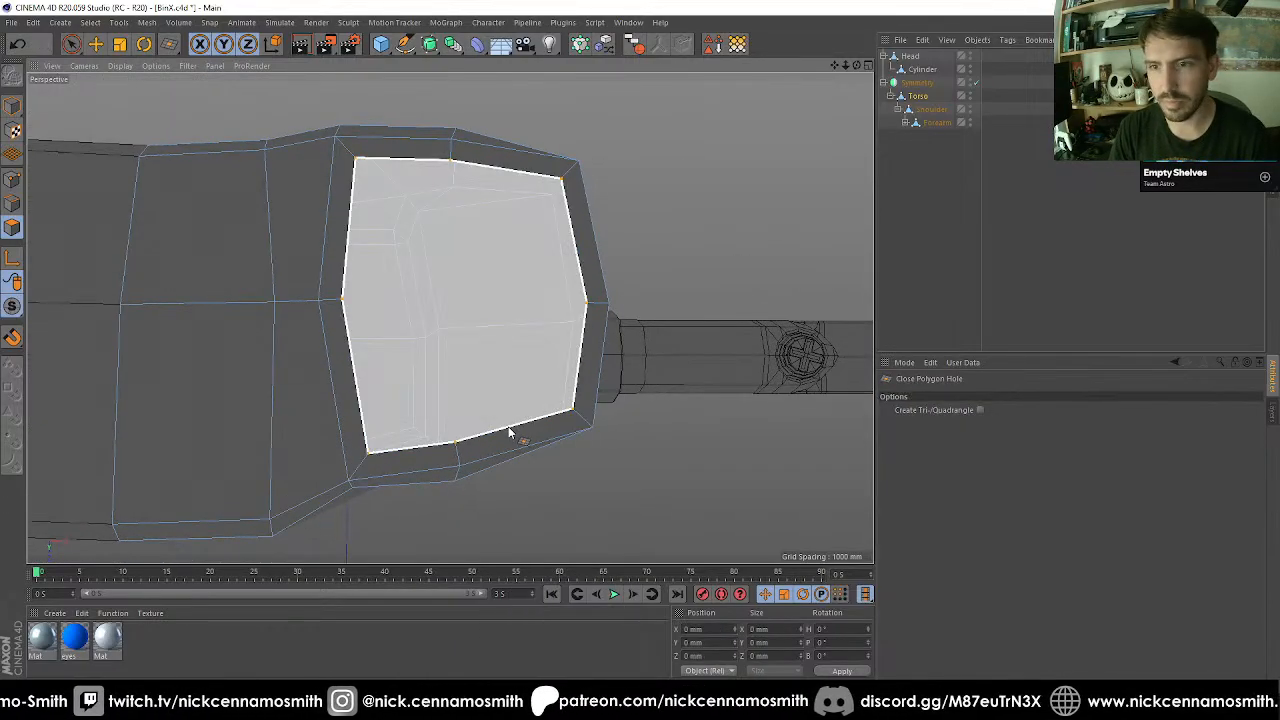
click(508, 426)
key(space)
key(m)
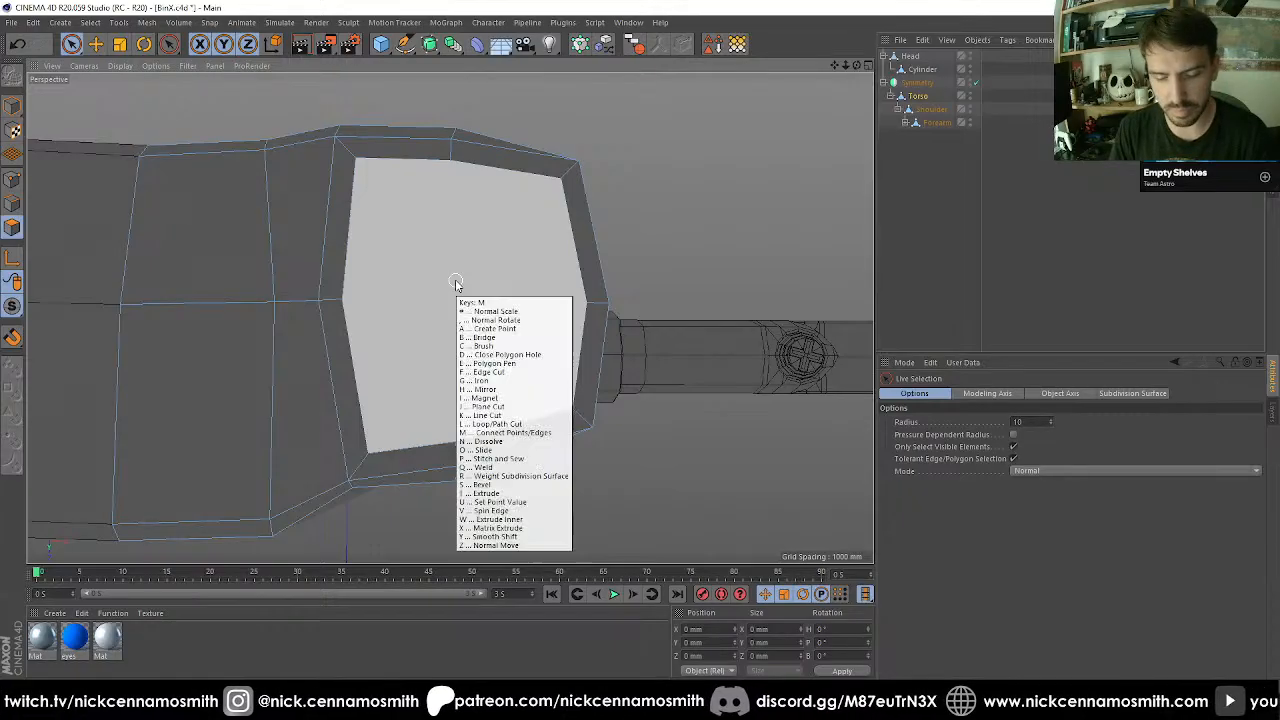
key(e)
click(451, 160)
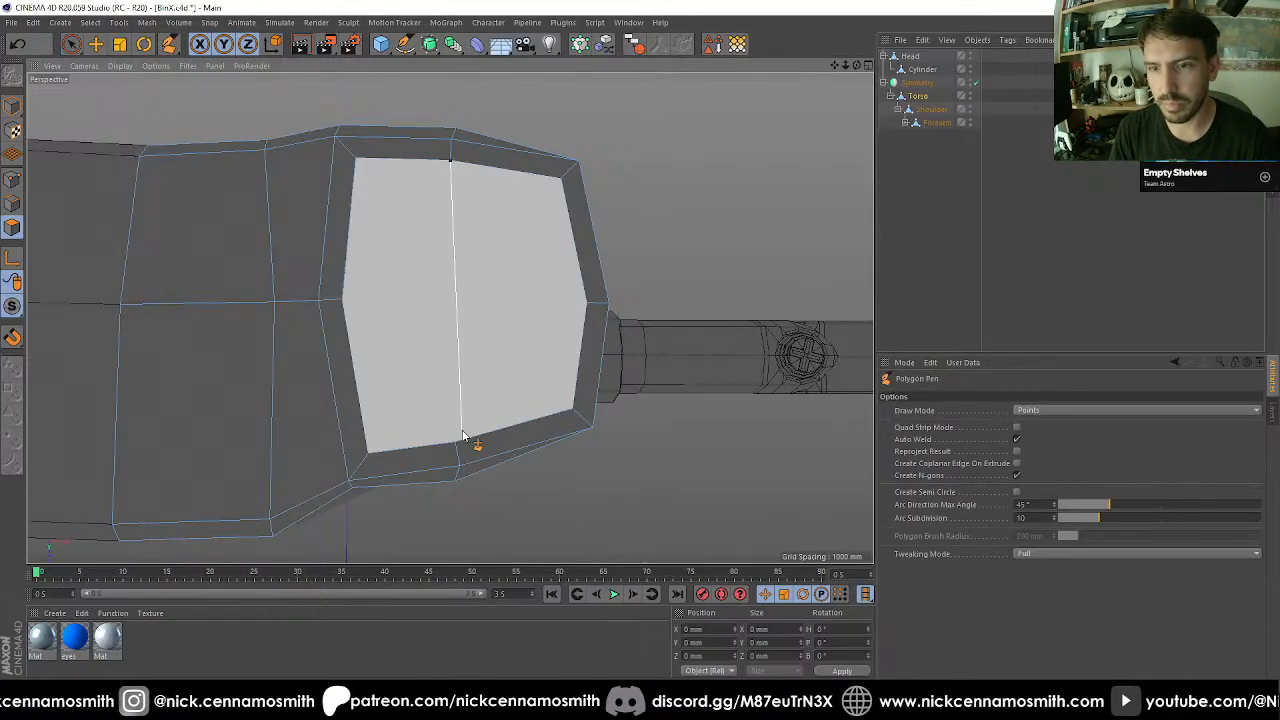
key(space)
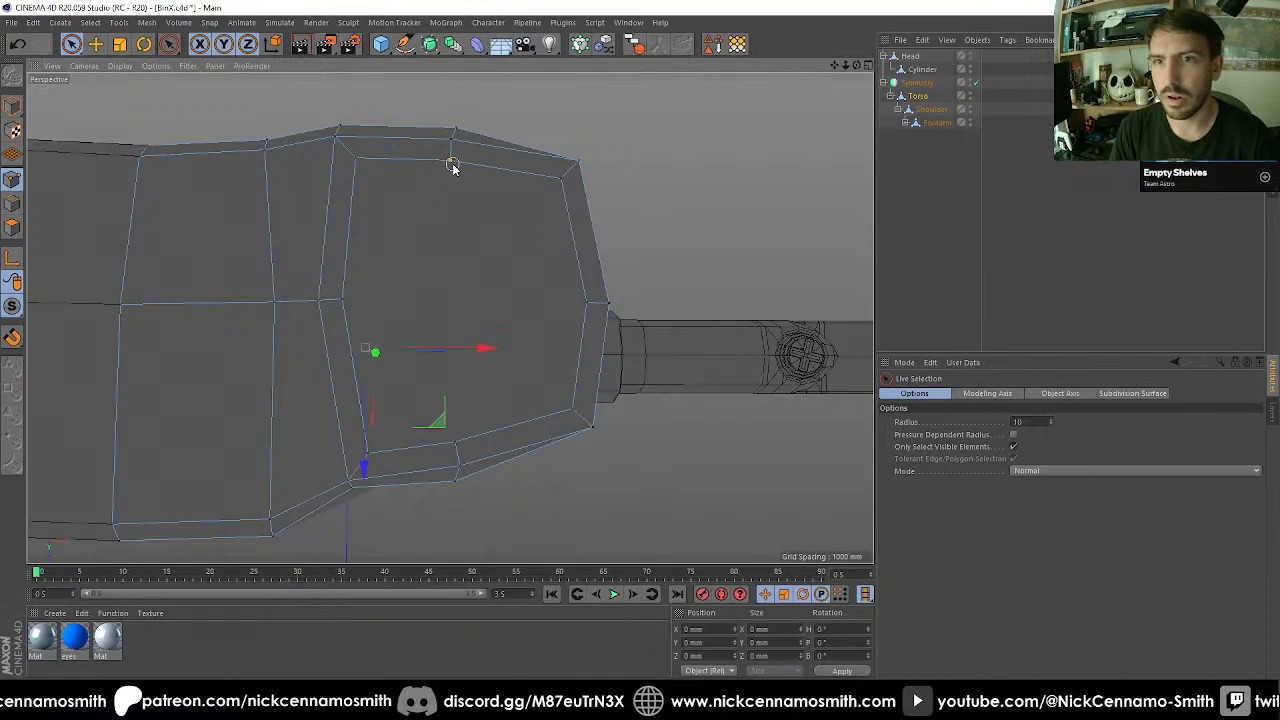
Align the inset outline's front and back midpoints in X, and set the Z size of its inner and outer midpoints to 0 mm.
click(465, 482)
ctrl+click(455, 475)
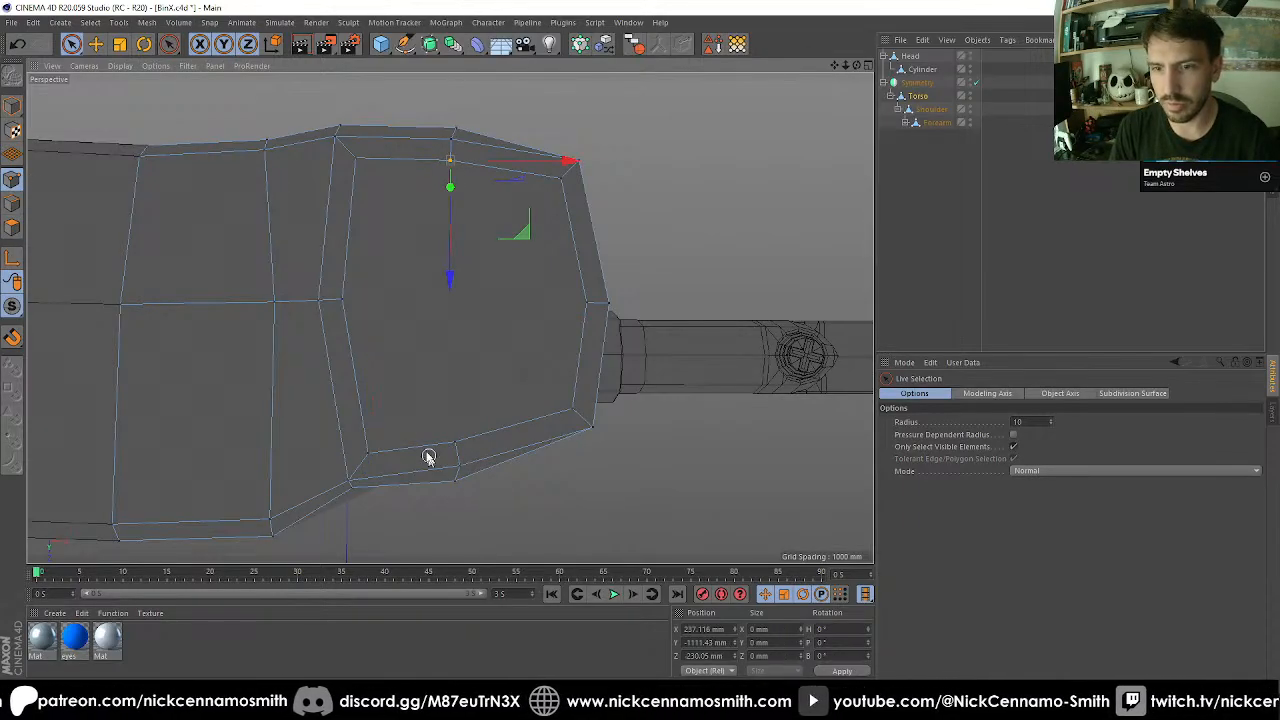
shift+click(458, 441)
click(766, 629)
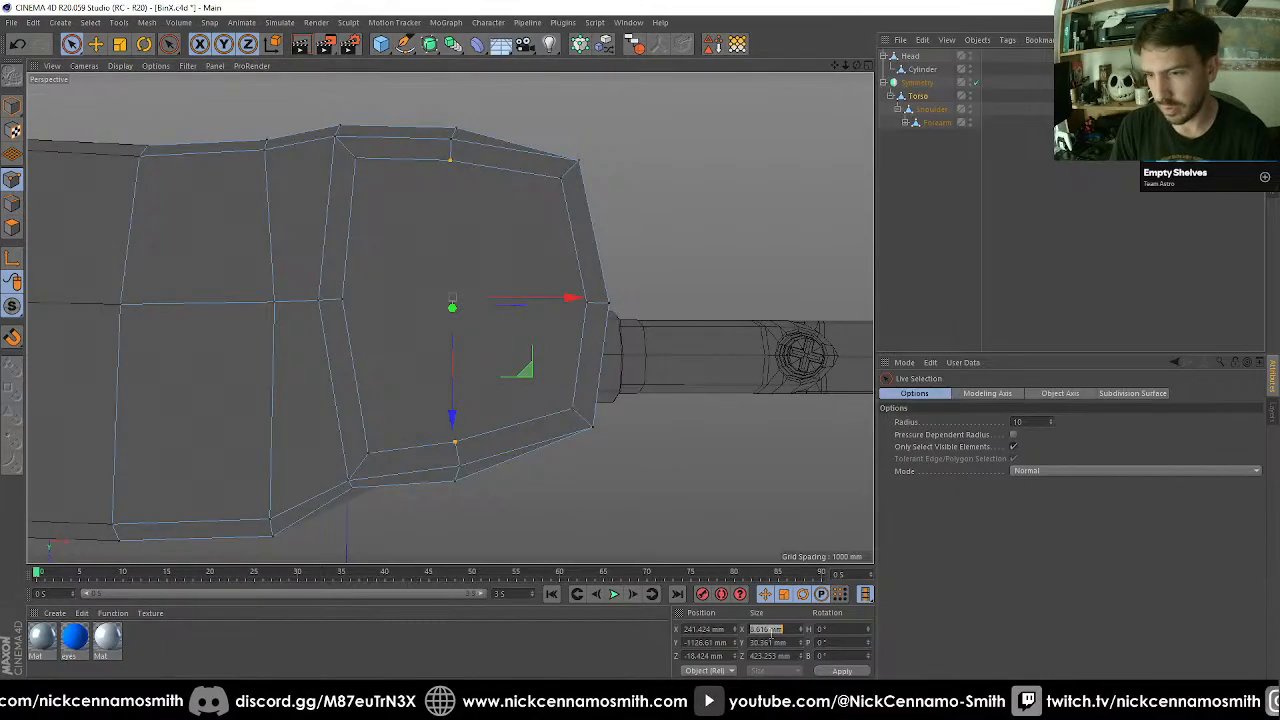
click(378, 277)
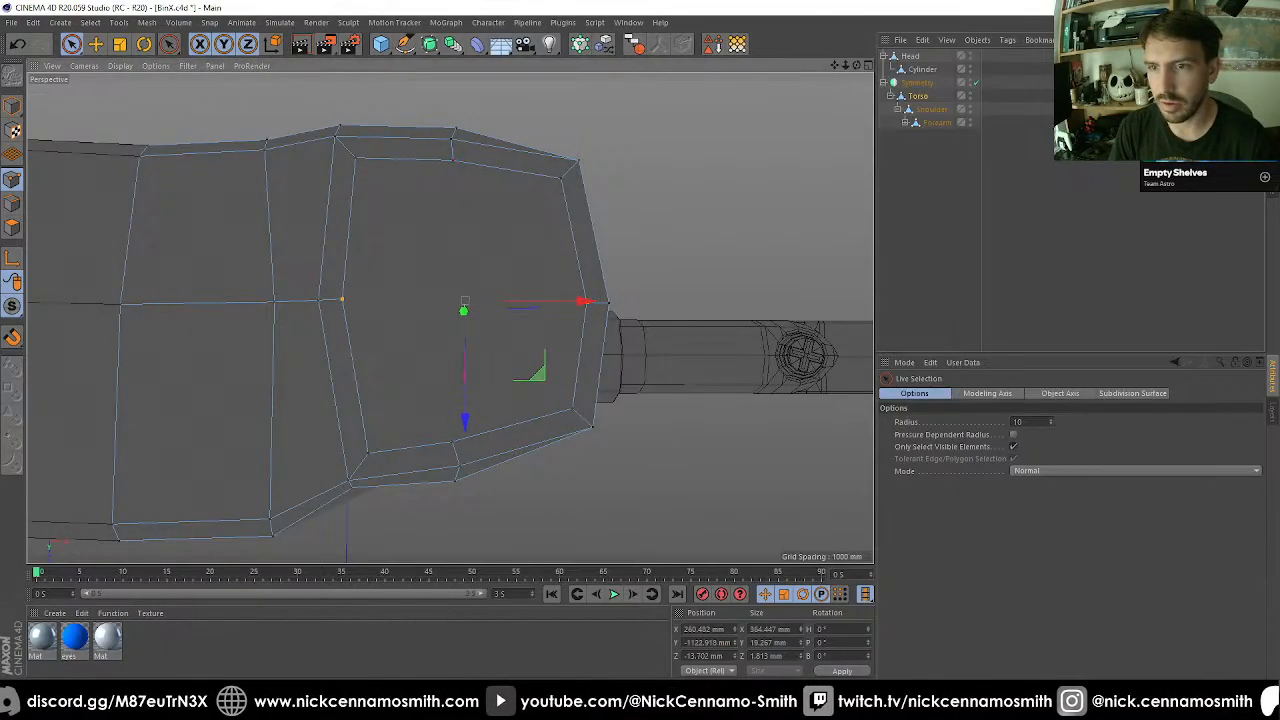
click(779, 656)
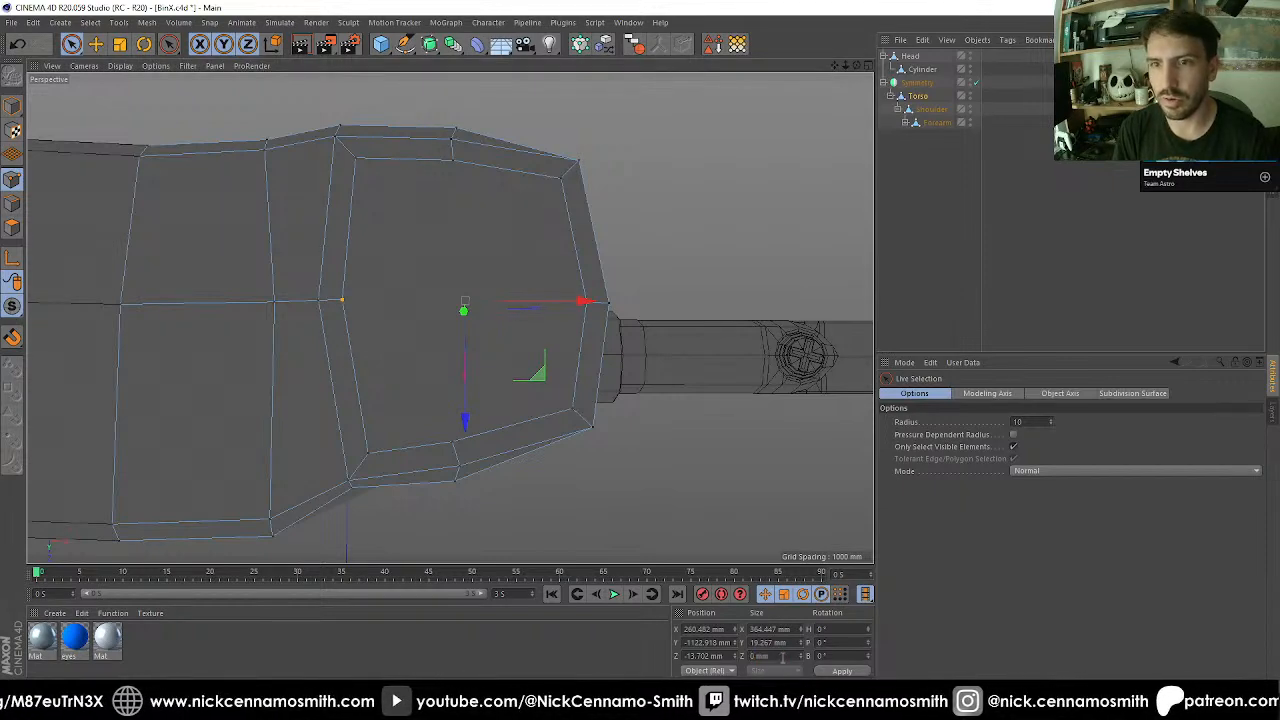
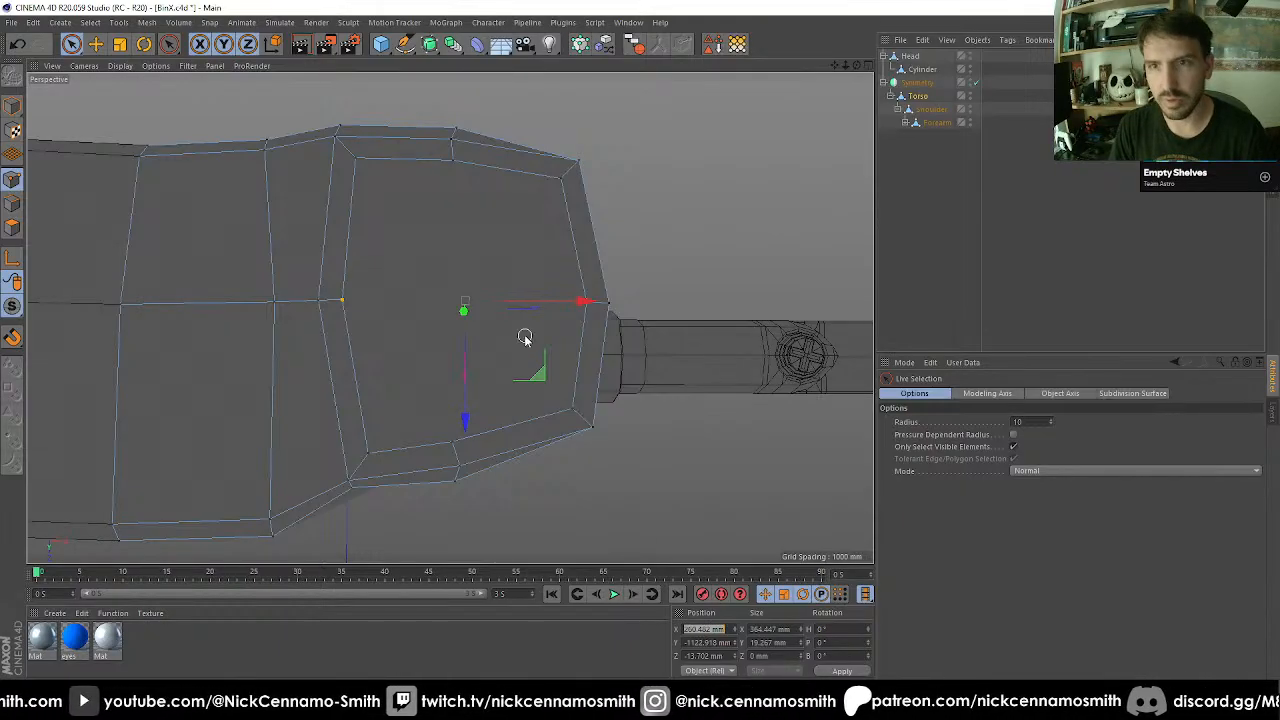
Align the inset outline's side midpoints in Z with its front and back midpoints, and divide the face with crossing Polygon Pen edges.
click(453, 162)
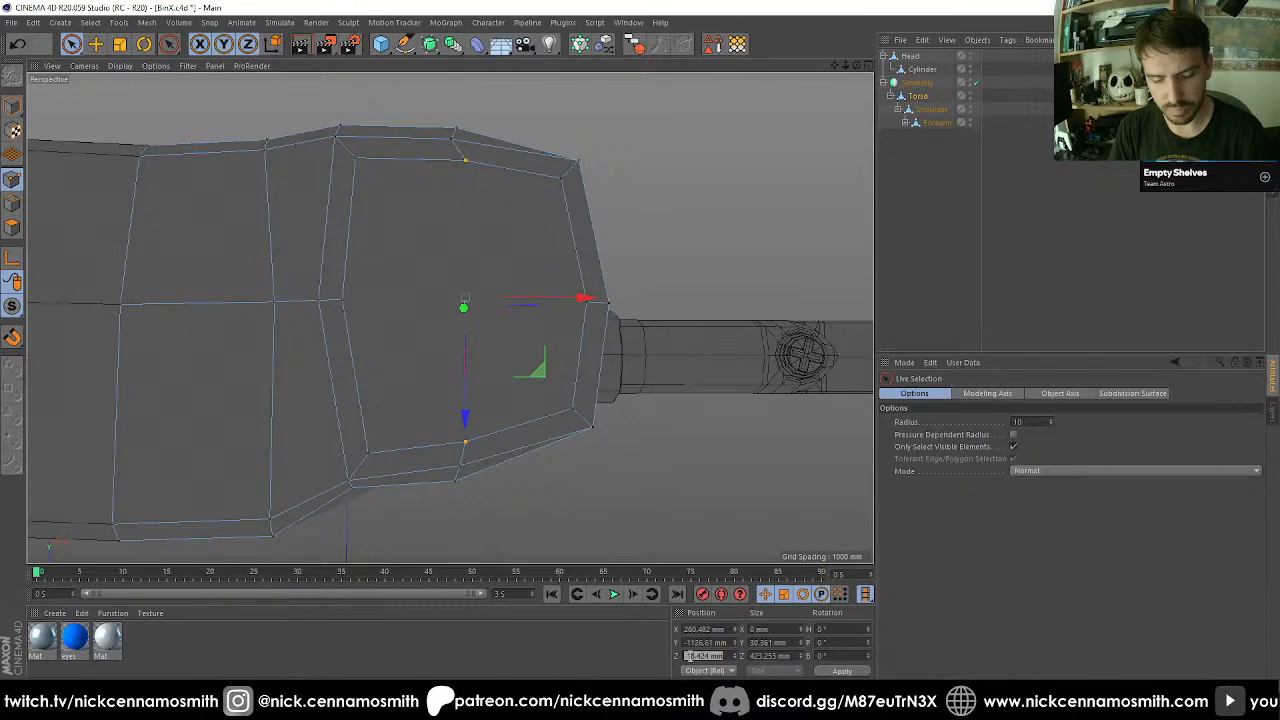
click(343, 299)
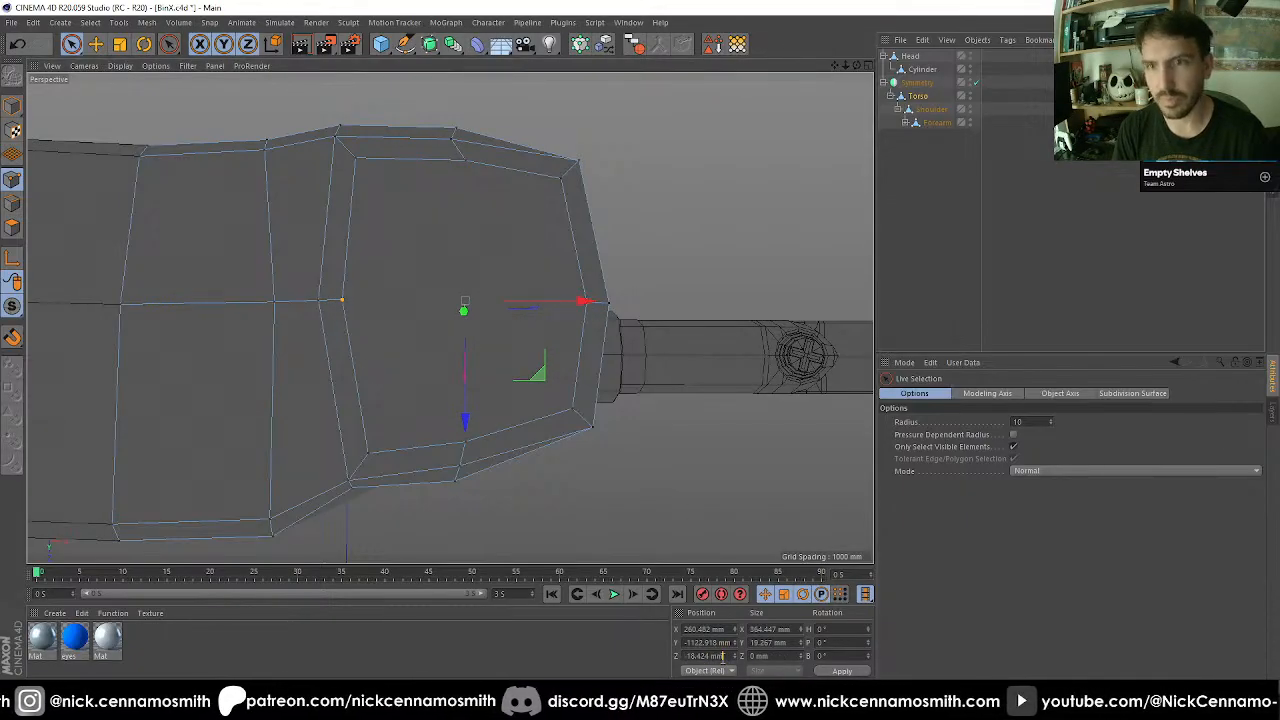
right_click(655, 314)
click(690, 432)
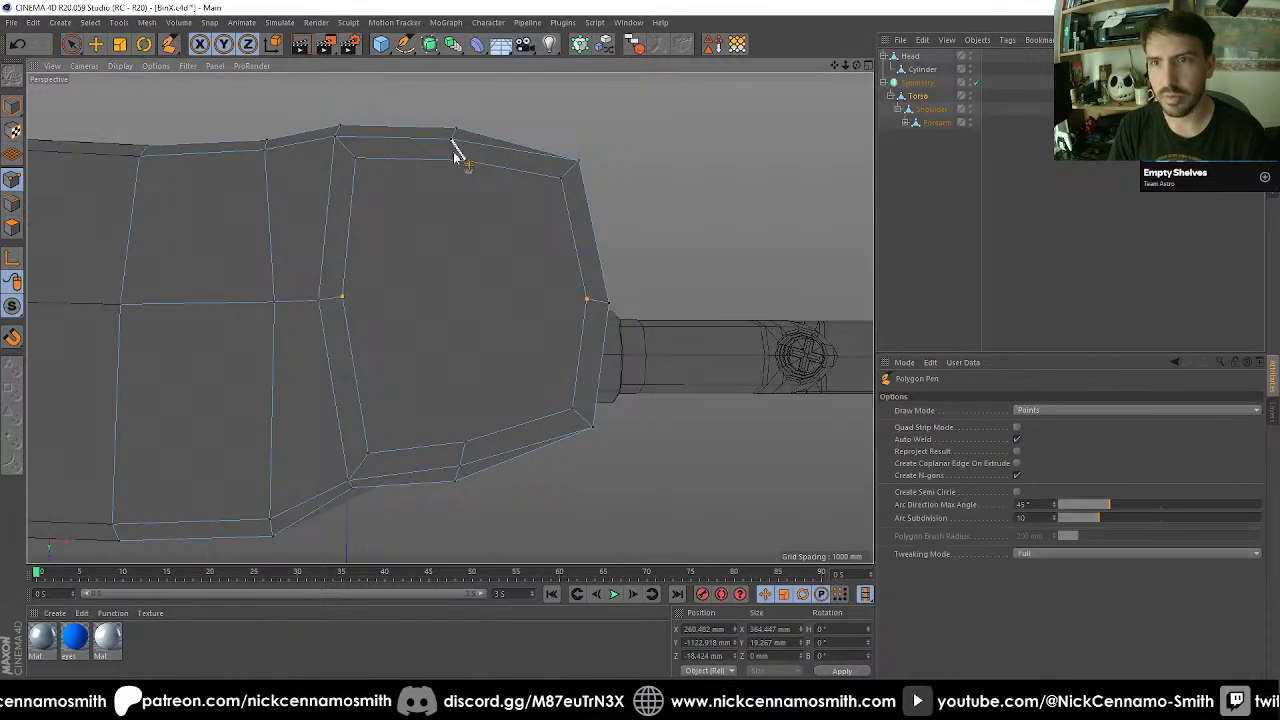
click(466, 161)
click(466, 448)
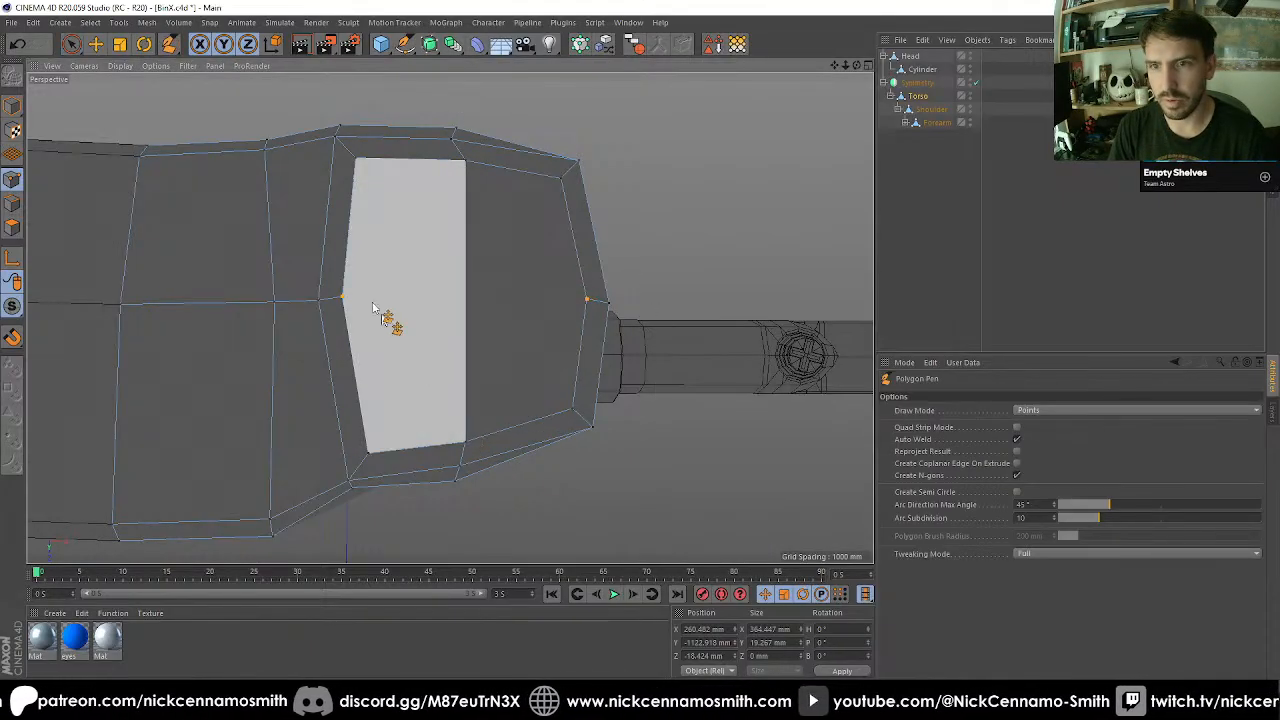
click(343, 297)
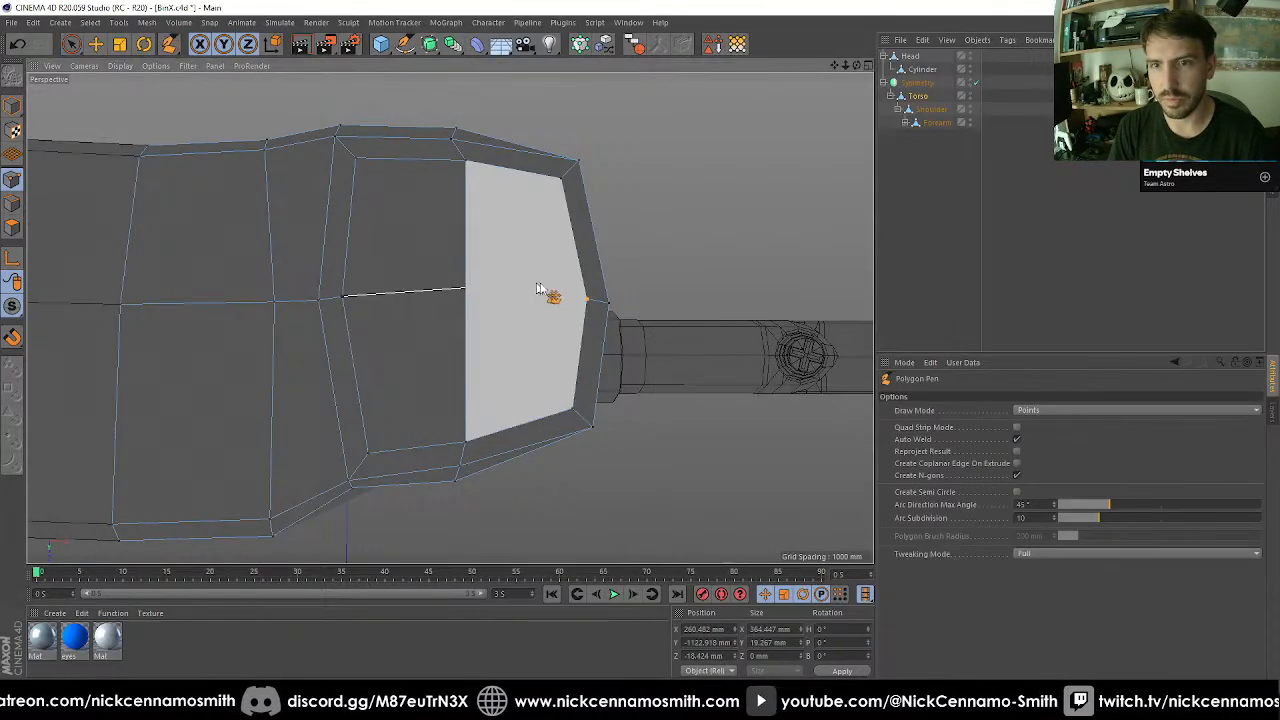
click(584, 301)
Add a cube, snap it onto the inset face's centre point, and make it editable.
key(e)
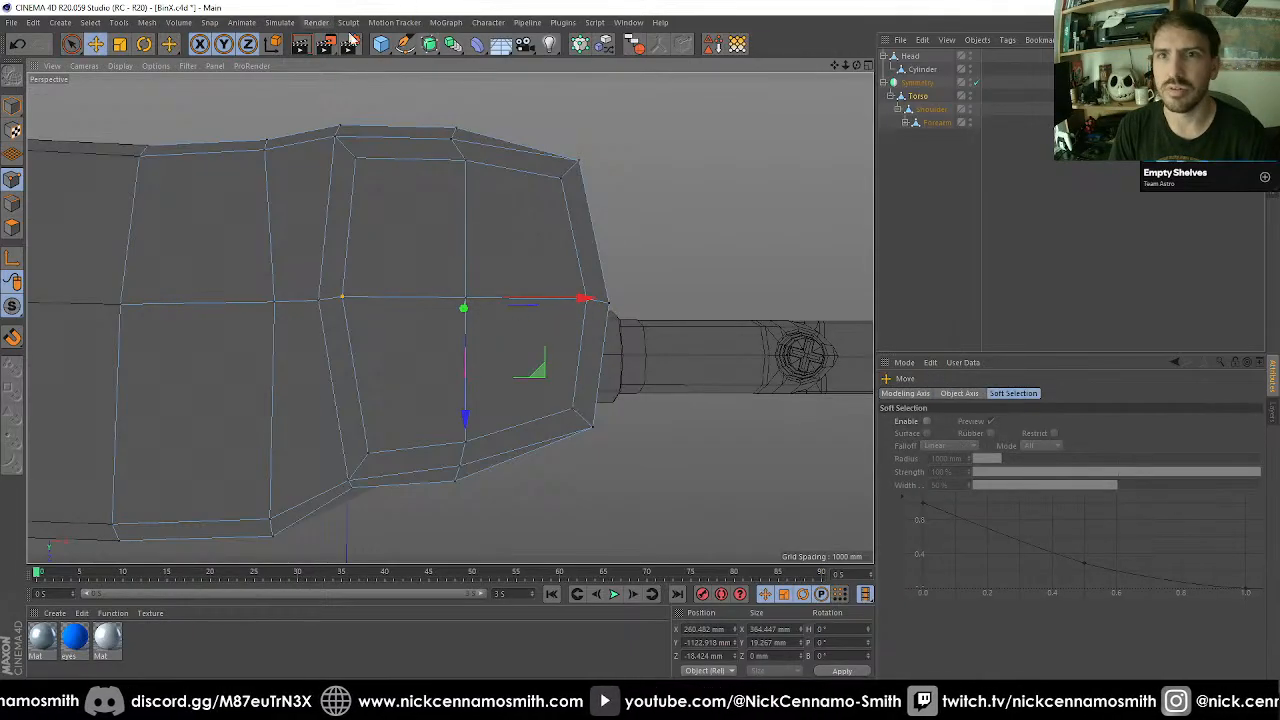
click(381, 45)
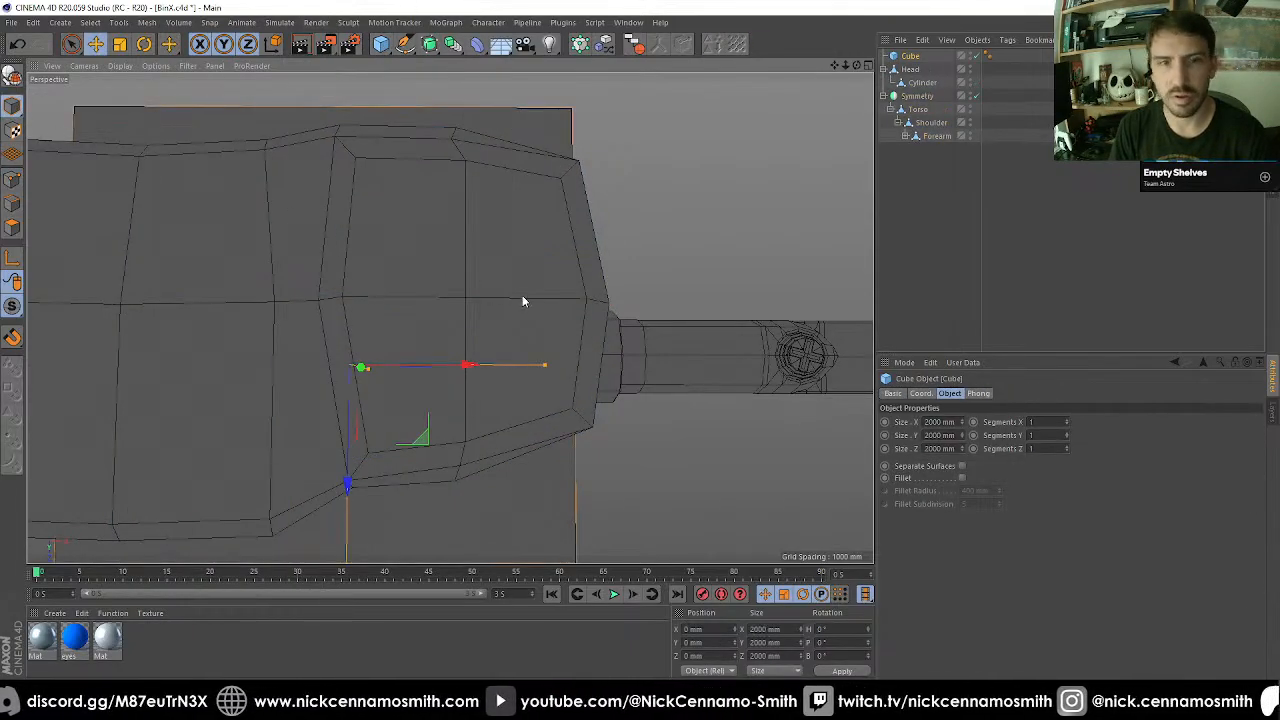
key(shift+s)
drag(477, 277, 465, 301)
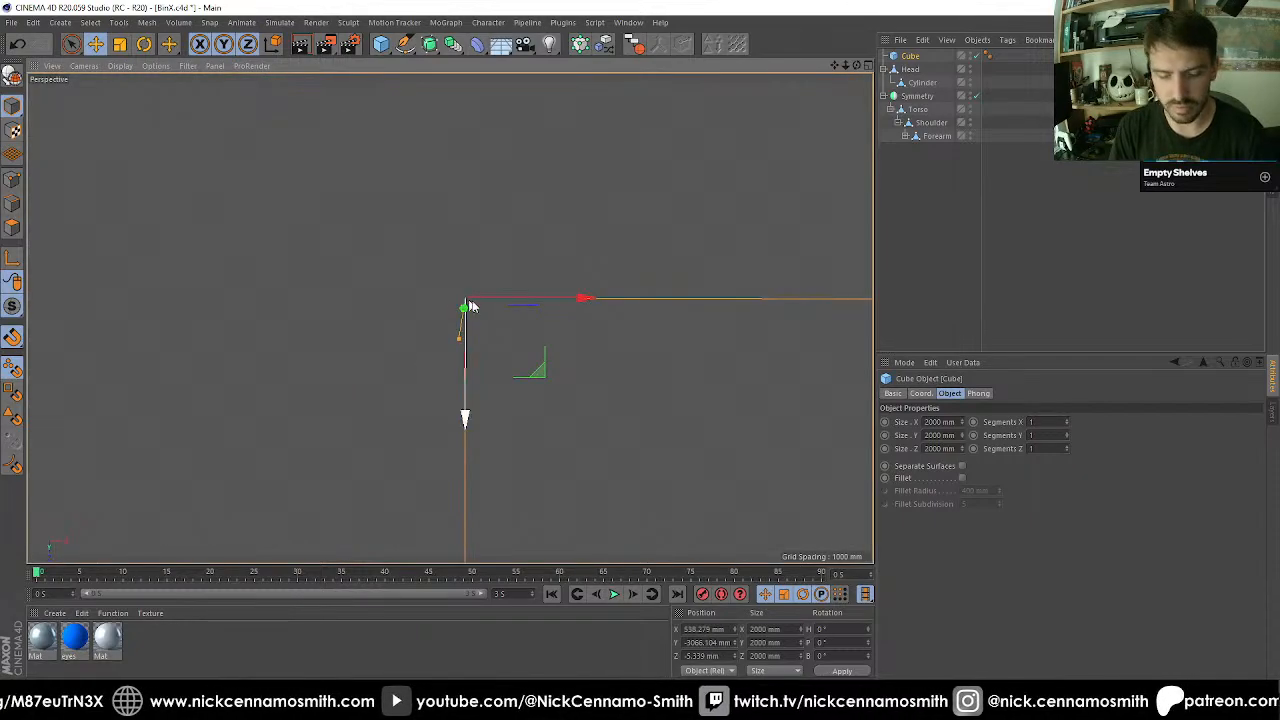
key(c)
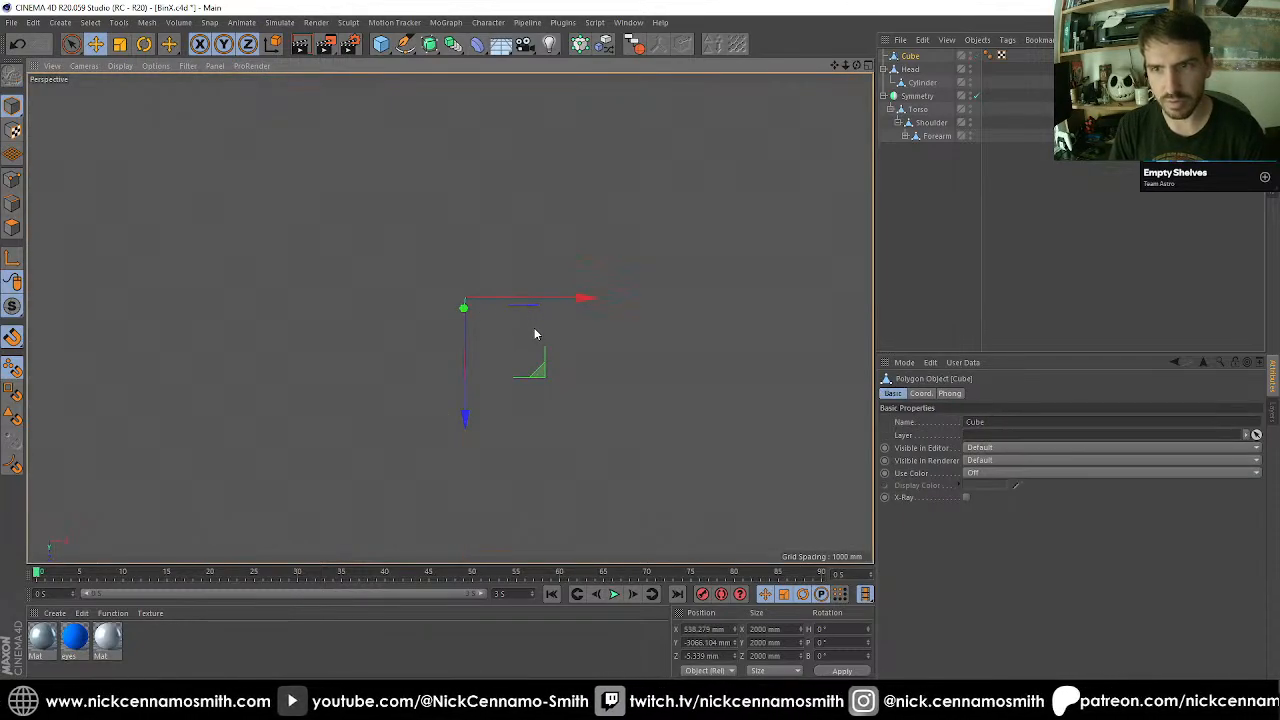
Scale the cube uniformly down to 300 mm.
key(t)
drag(716, 320, 346, 397)
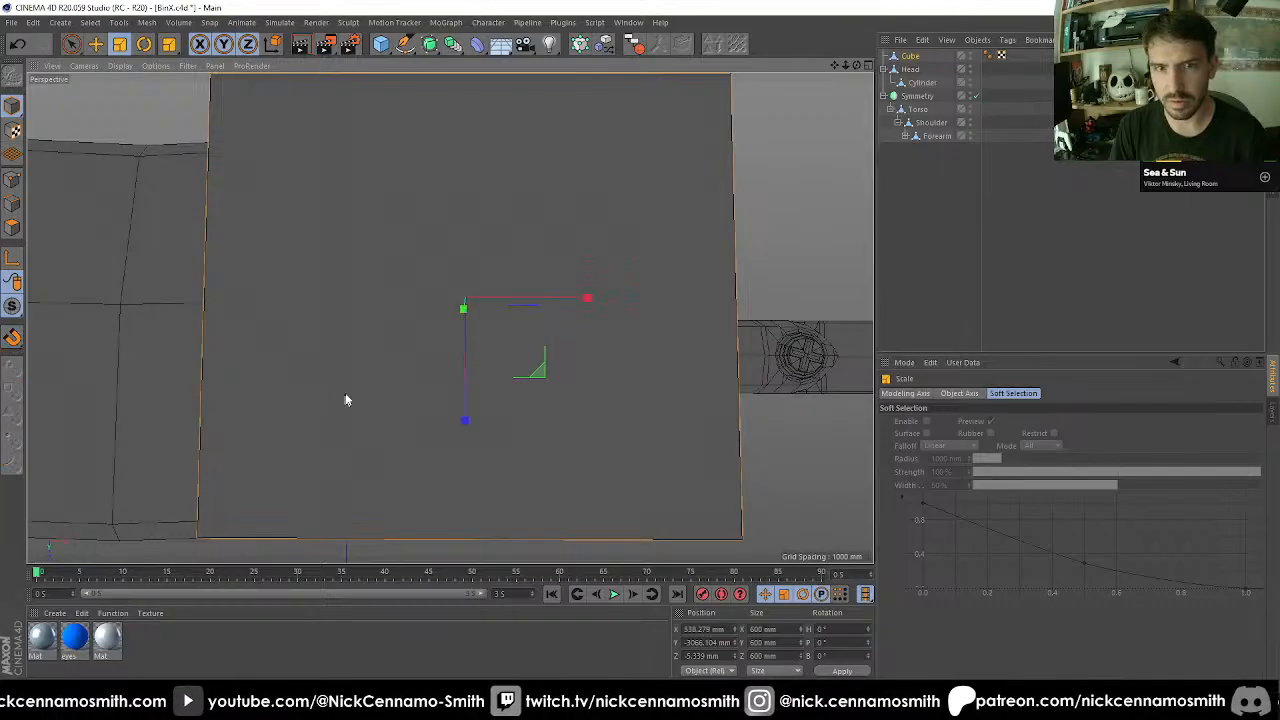
drag(823, 166, 579, 269)
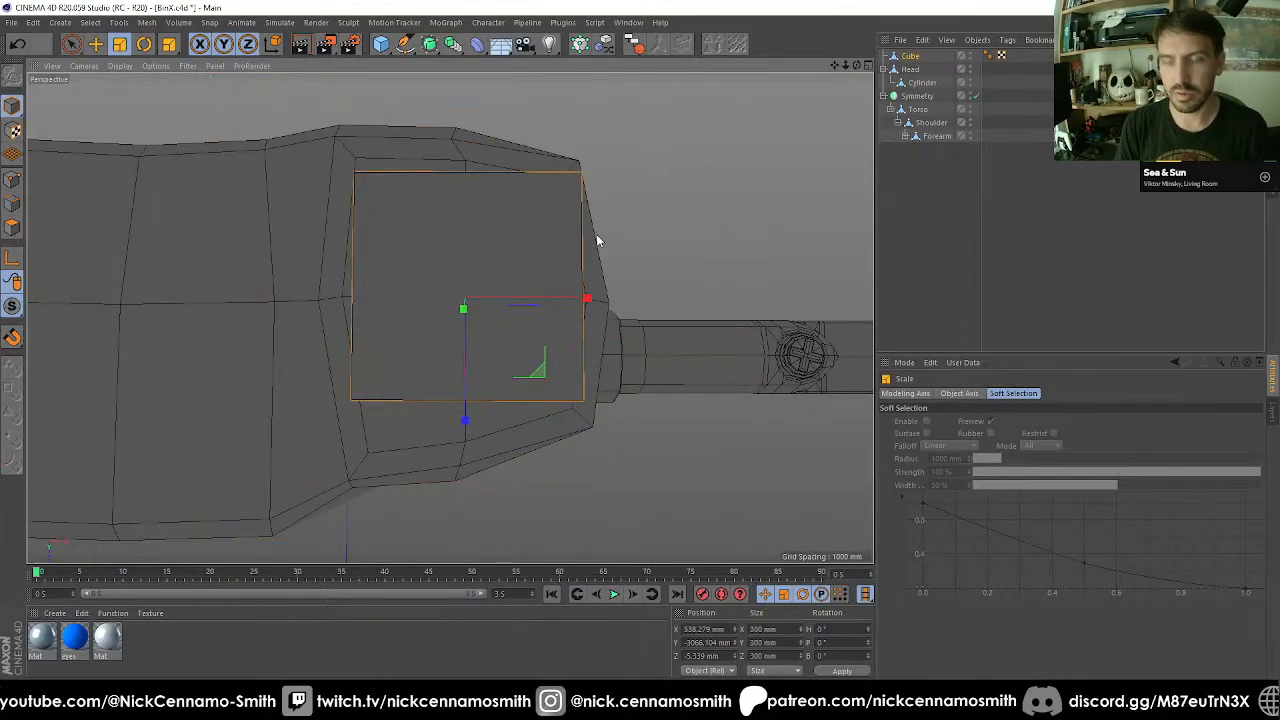
Subdivide the cube into a rounded shape and enlarge it uniformly to 360 mm.
key(u)
key(s)
alt+drag(505, 282, 578, 258)
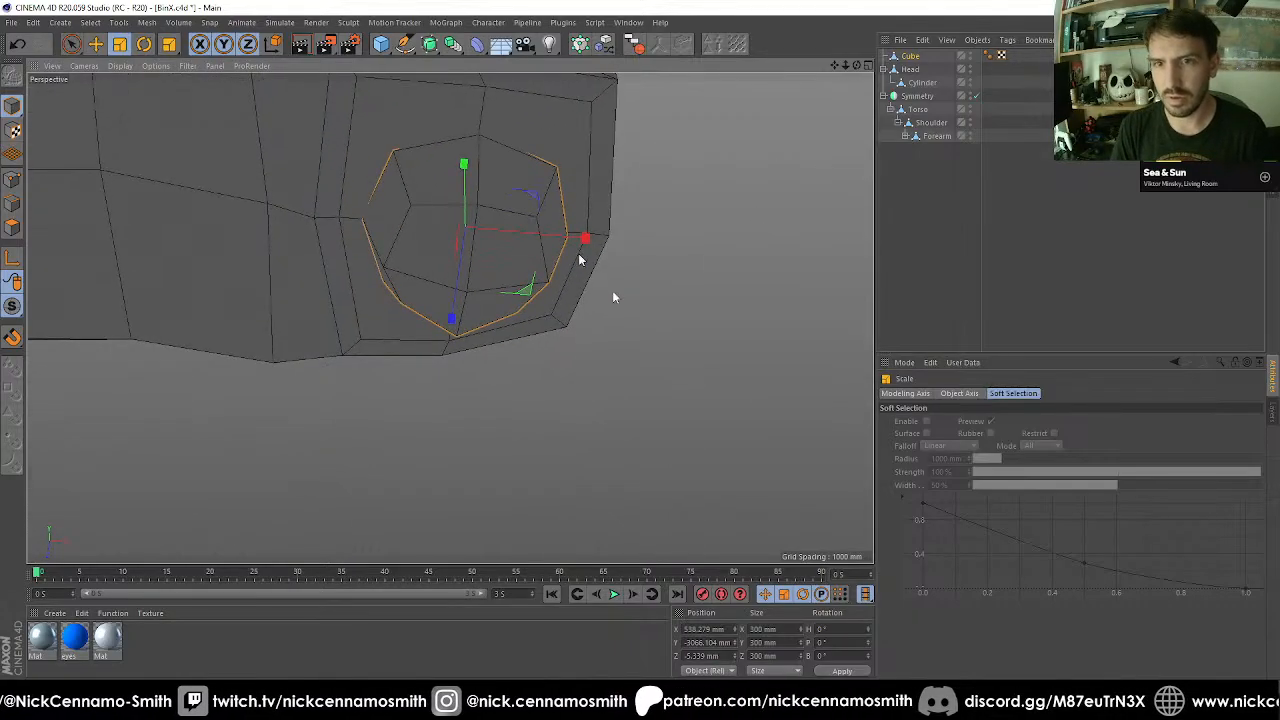
drag(661, 455, 716, 407)
alt+drag(514, 324, 224, 244)
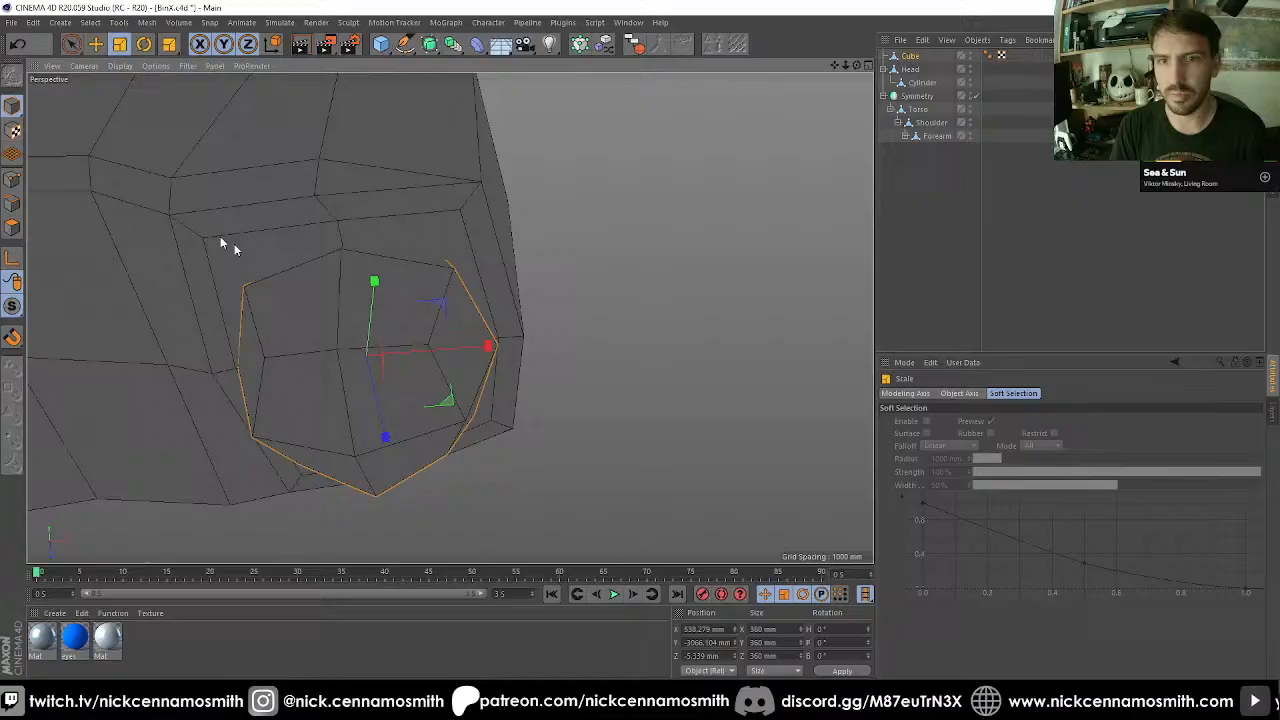
Snap the torso inset outline's negative-Z midpoint, adjacent inner corner and inner side midpoint onto the rounded cube's matching points.
click(12, 177)
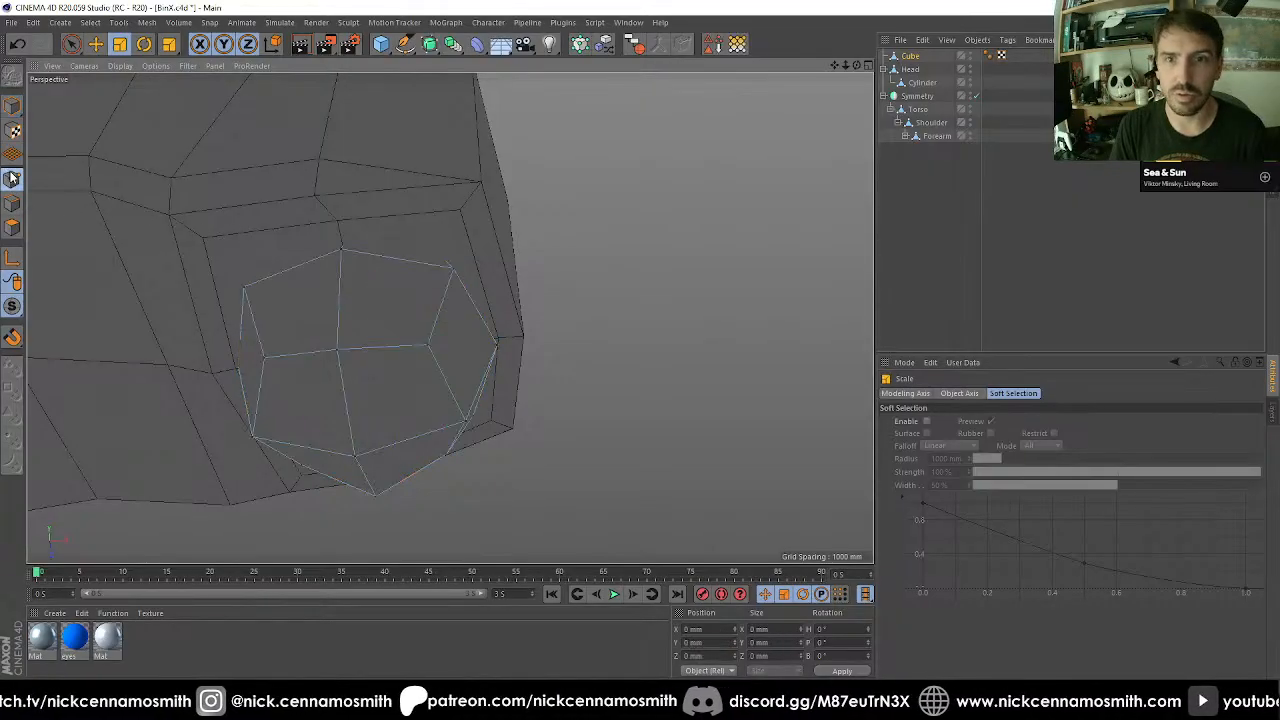
click(922, 112)
scroll(408, 298, up, 1)
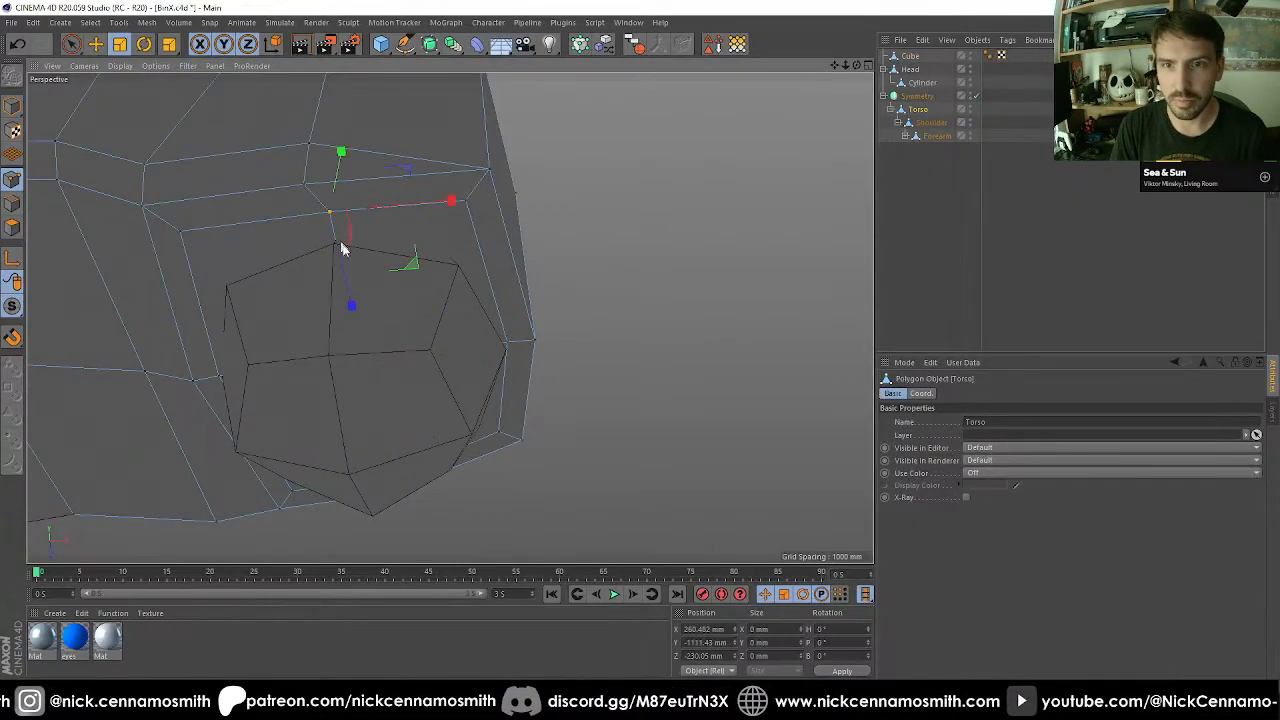
key(e)
drag(342, 271, 202, 254)
key(shift+s)
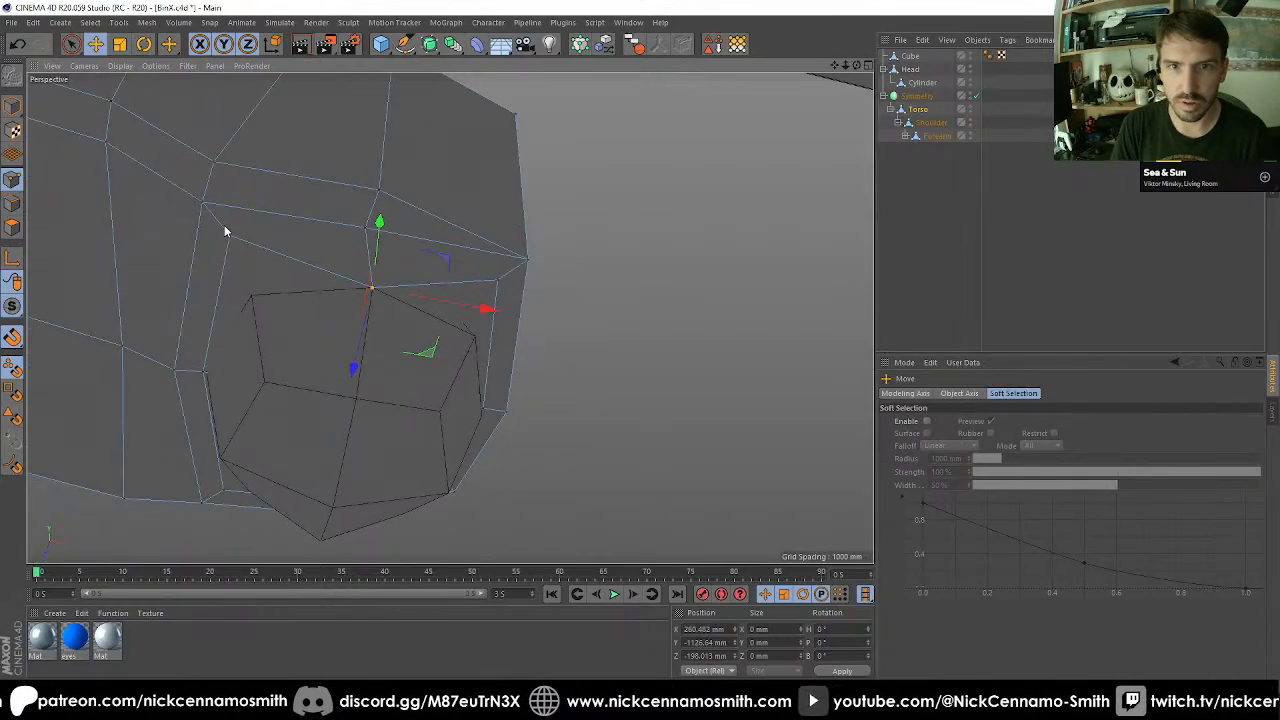
drag(265, 318, 254, 298)
click(204, 372)
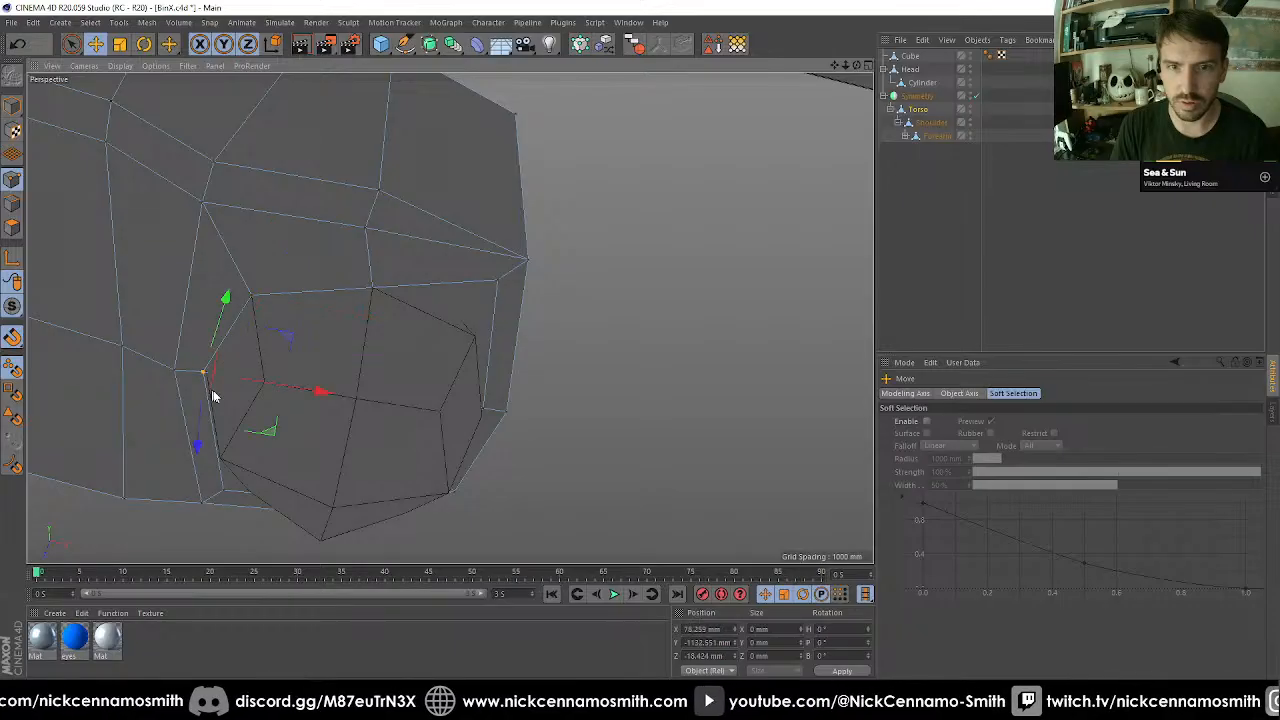
drag(222, 393, 207, 370)
Snap the remaining points of the torso's inset outline onto the rounded cube's matching points.
alt+drag(210, 362, 262, 211)
alt+drag(369, 289, 249, 234)
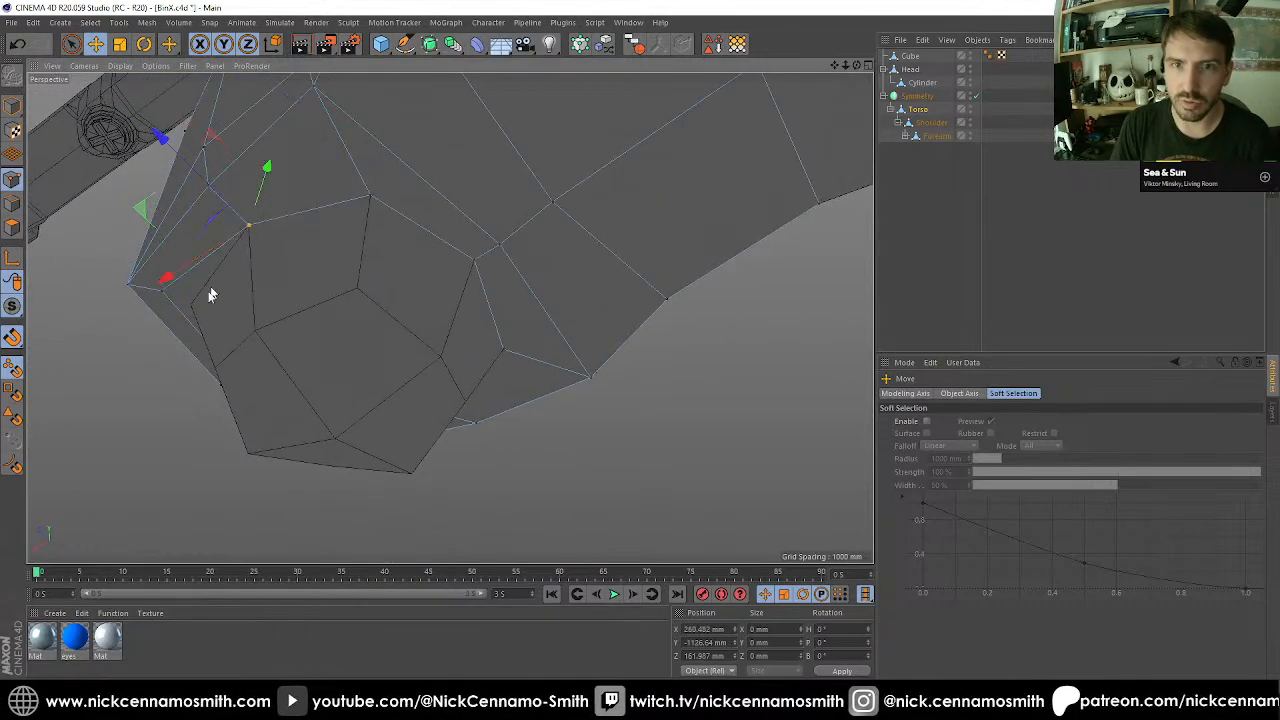
mouse_move(168, 292)
mouse_down()
mouse_move(202, 312)
mouse_move(190, 304)
mouse_up()
alt+drag(283, 308, 337, 190)
click(340, 191)
alt+drag(335, 190, 281, 274)
drag(253, 151, 272, 219)
alt+drag(272, 219, 308, 297)
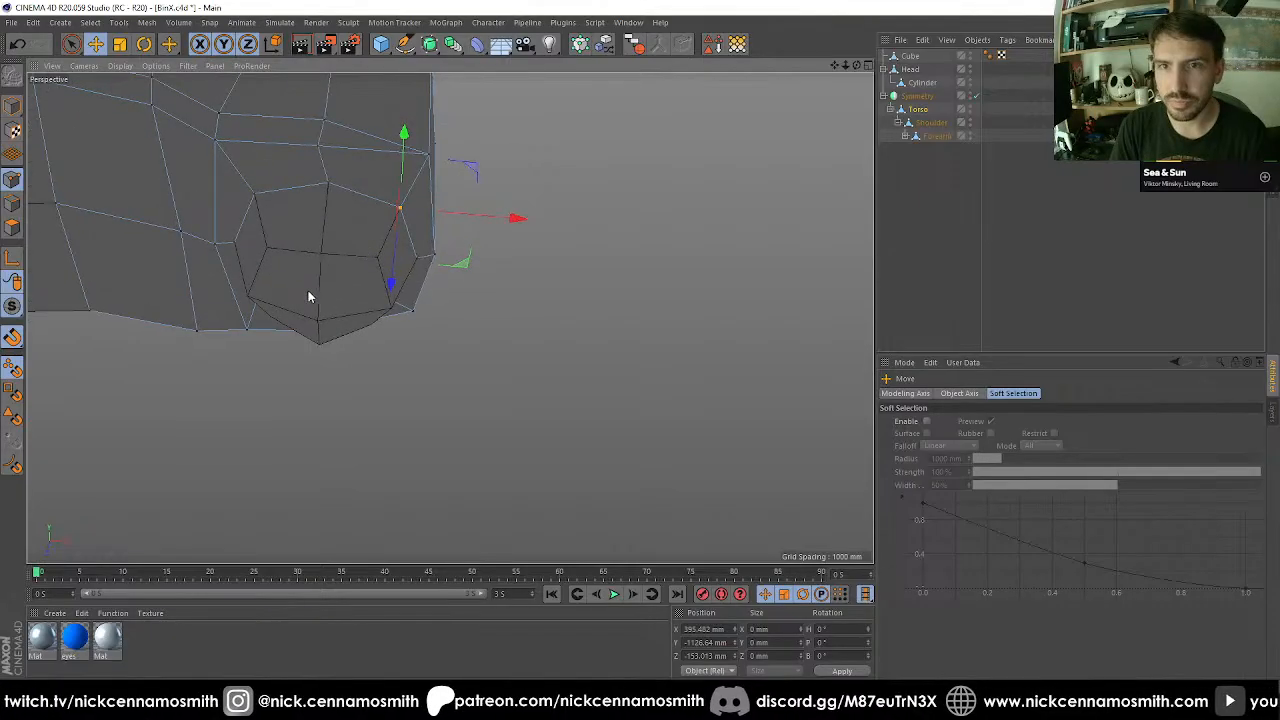
Turn off the Symmetry and snap the inset face's centre point to the top of the rounded cube inside the pelvis.
click(975, 96)
alt+drag(400, 250, 617, 511)
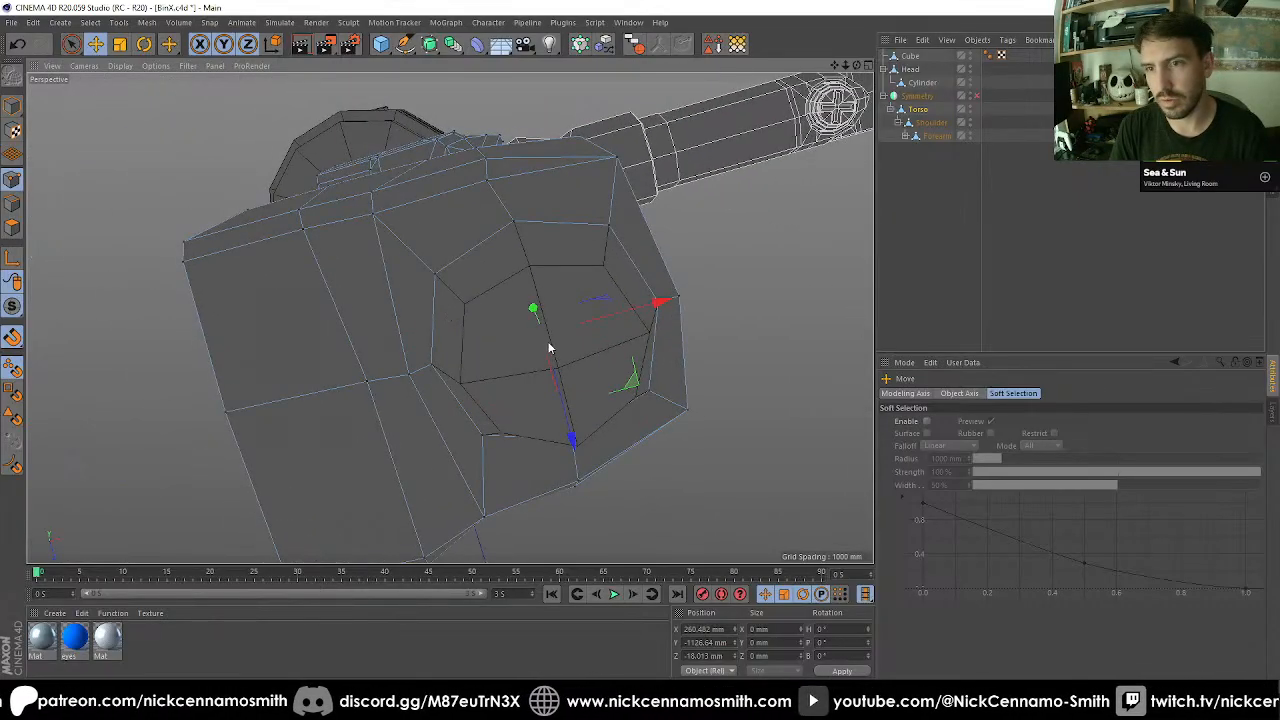
alt+drag(548, 344, 509, 167)
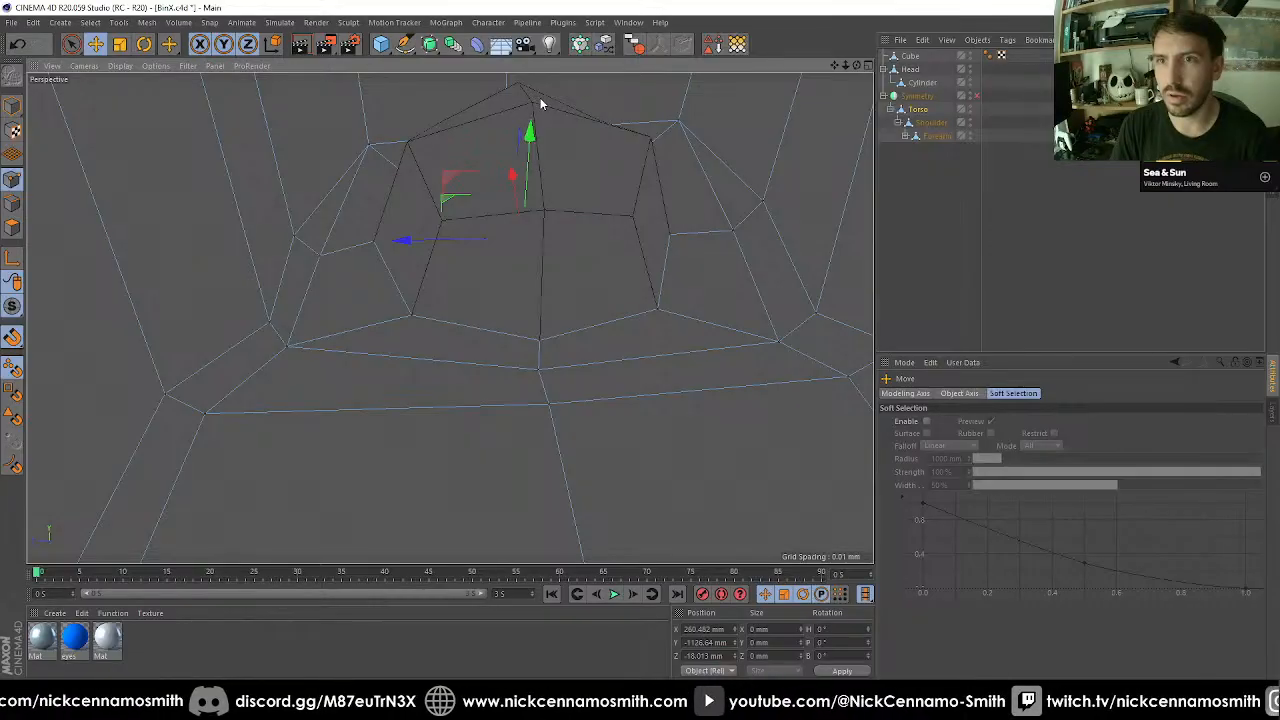
drag(541, 101, 534, 102)
scroll(546, 182, down, 2)
alt+middle_drag(547, 190, 472, 289)
alt+drag(478, 291, 498, 340)
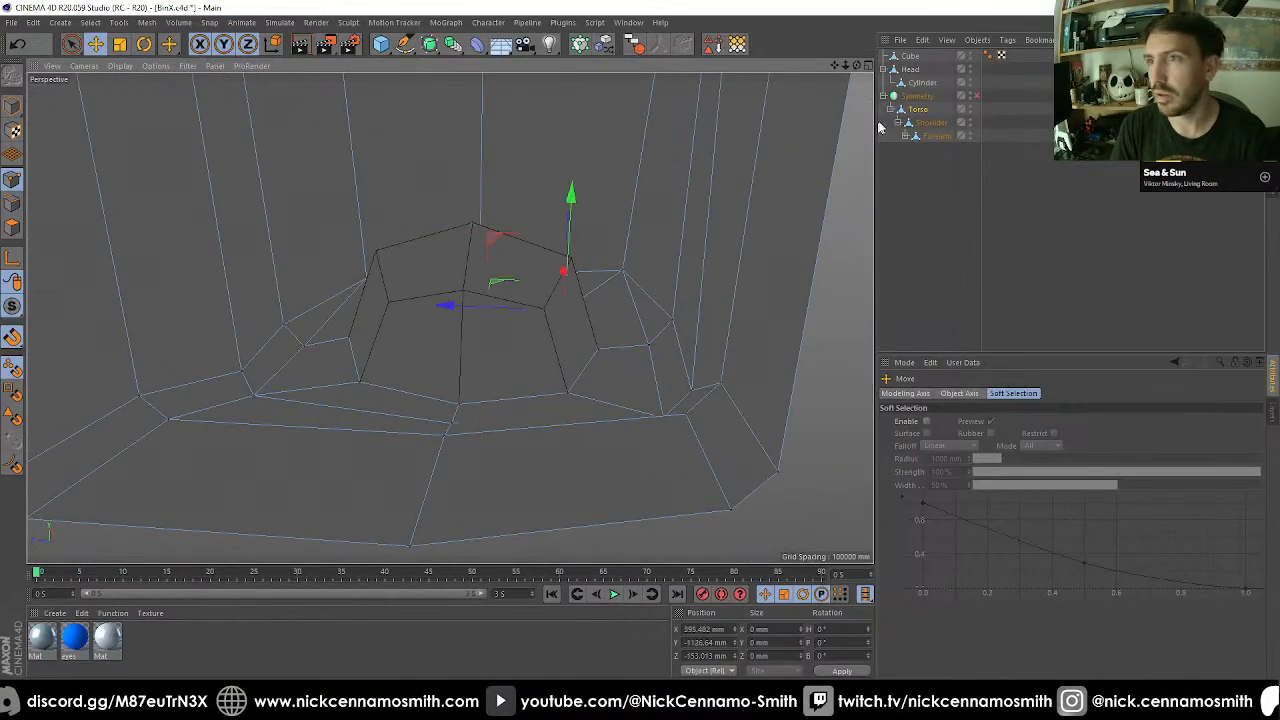
Turn on X-Ray for the cube and activate edge editing on the torso.
click(916, 56)
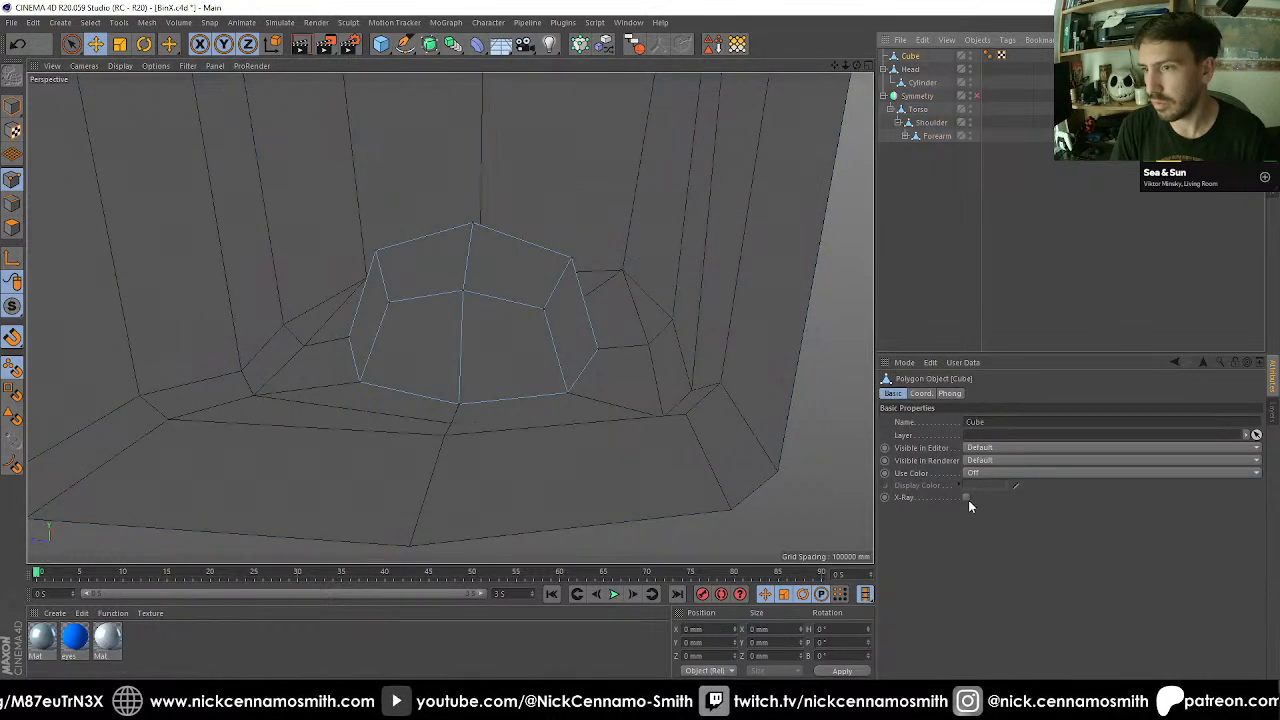
click(966, 309)
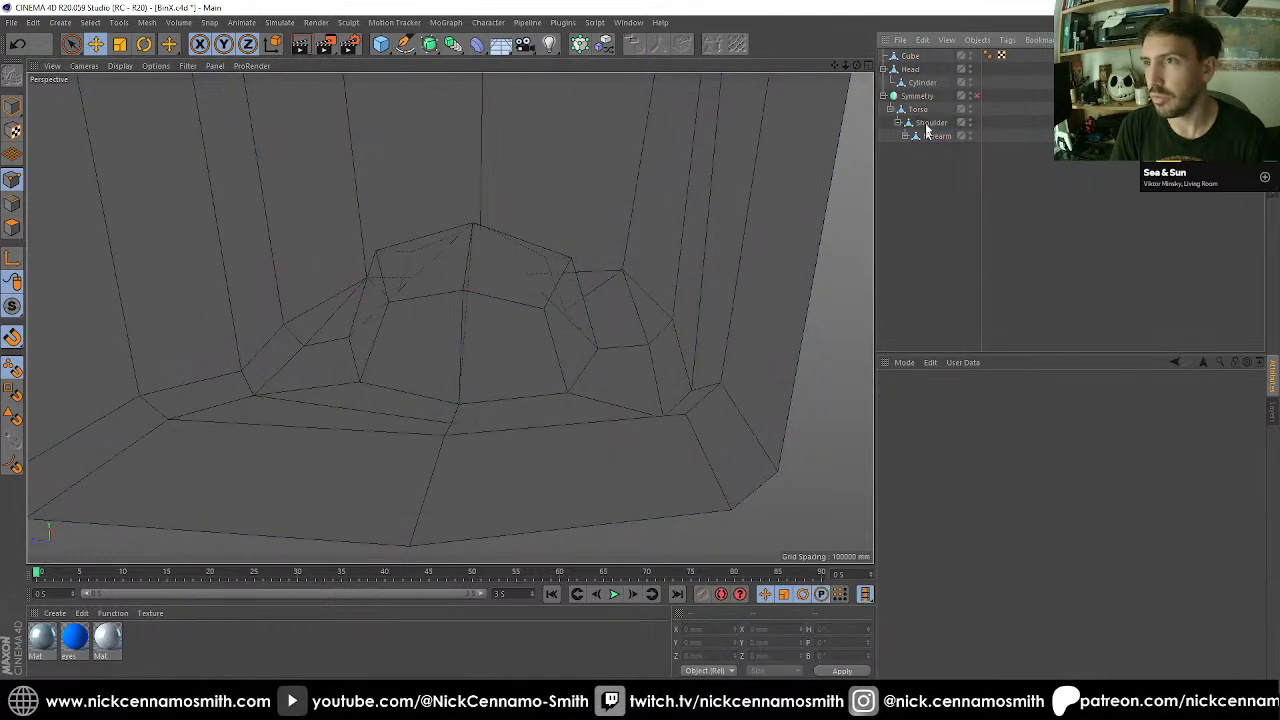
click(922, 109)
scroll(485, 290, up, 2)
click(14, 206)
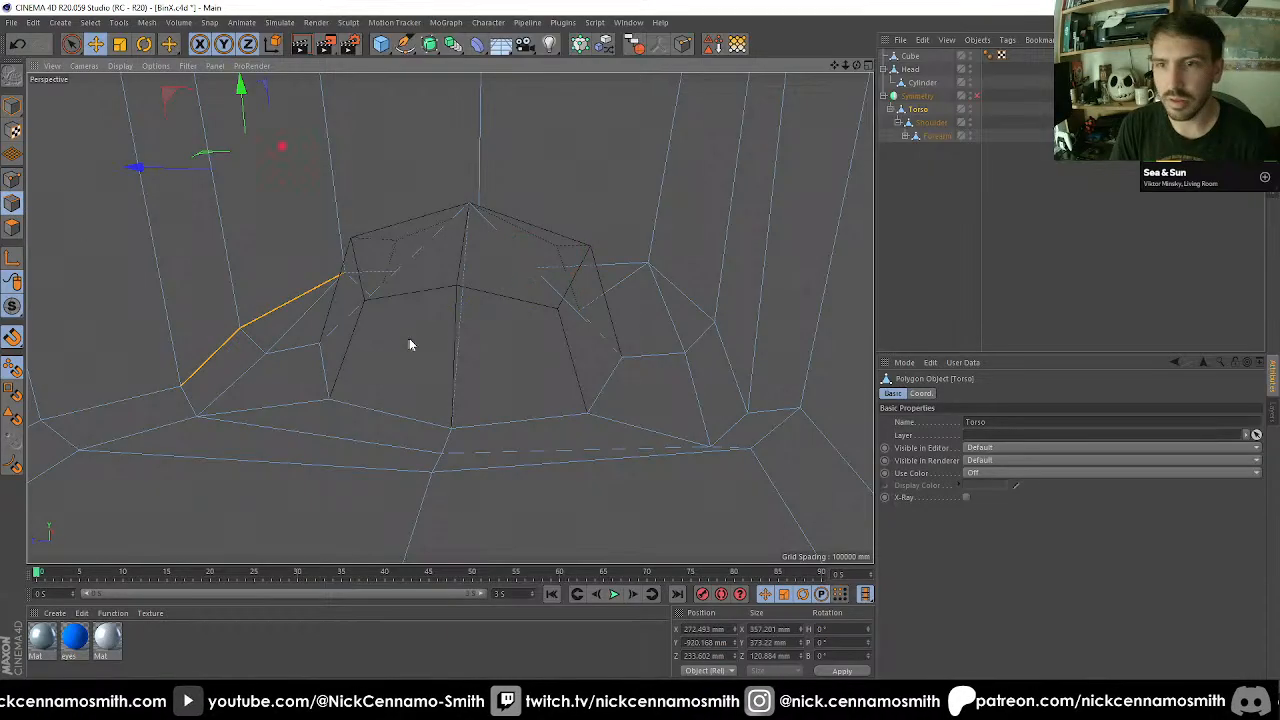
key(u)
key(b)
click(519, 338)
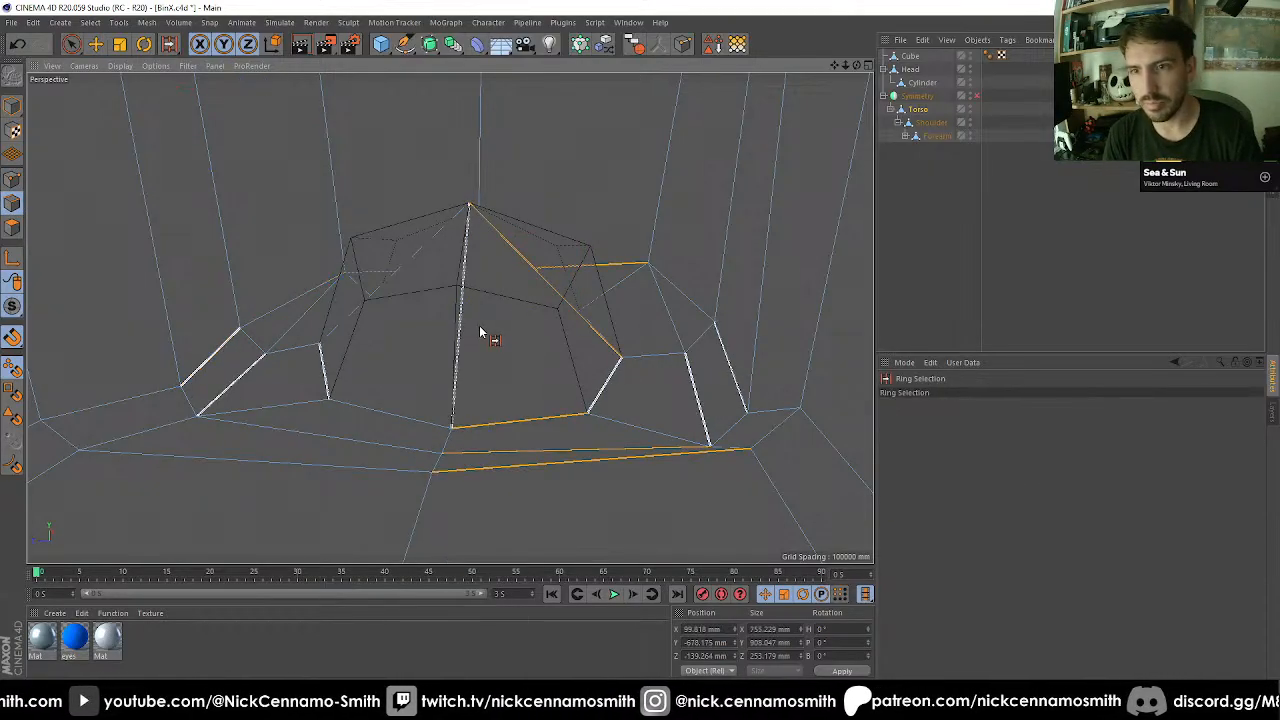
click(479, 327)
Select the four torso edges meeting at the raised centre point and cut each once at 50% with Edge Cut.
key(space)
click(459, 352)
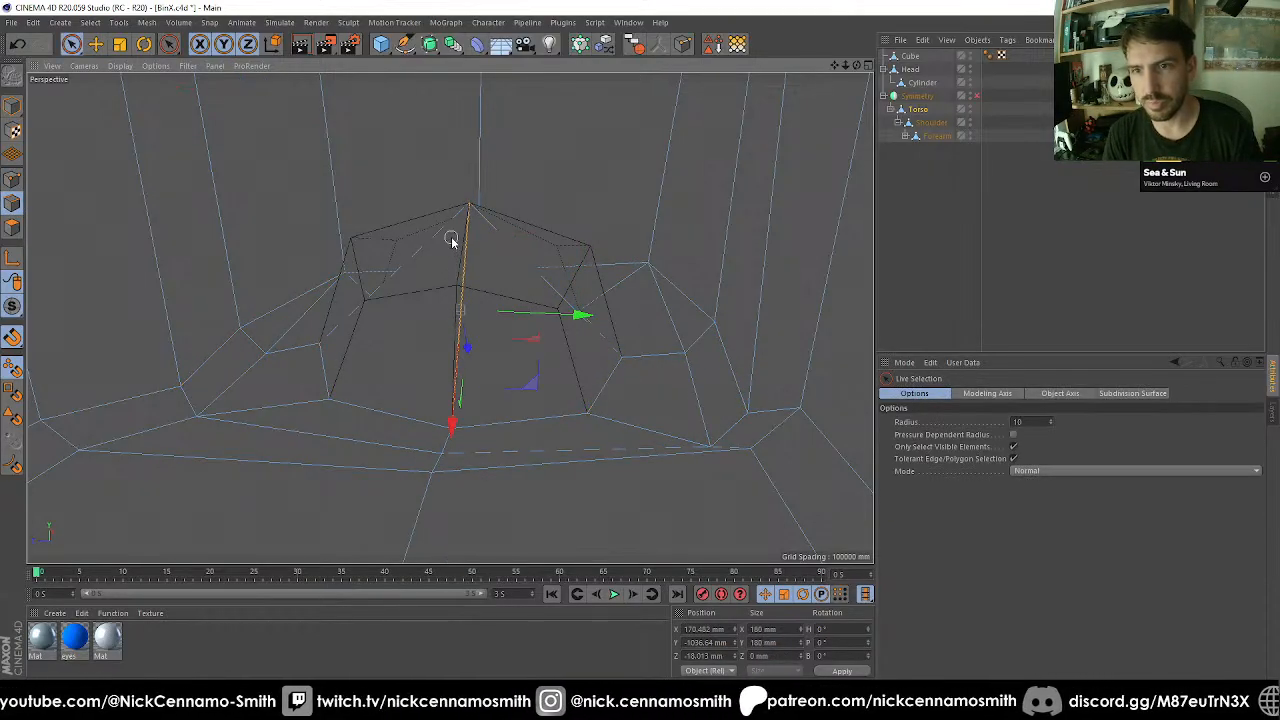
alt+drag(494, 234, 428, 170)
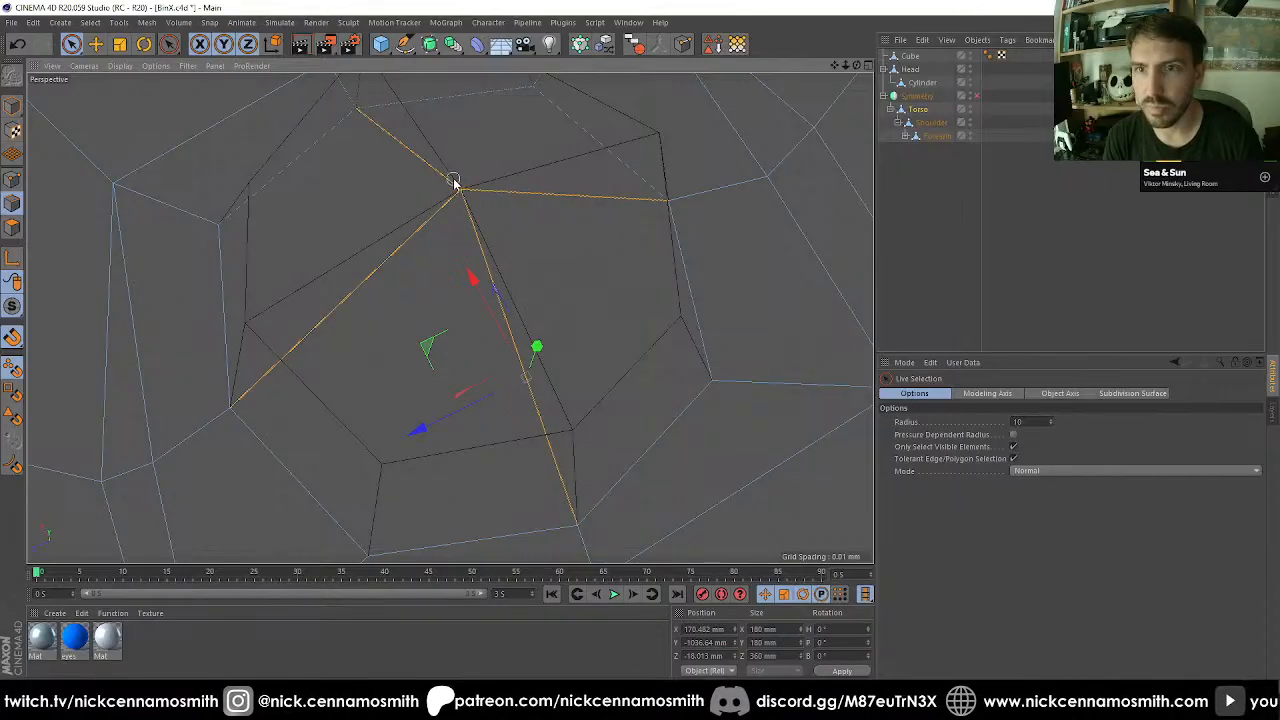
key(k)
key(l)
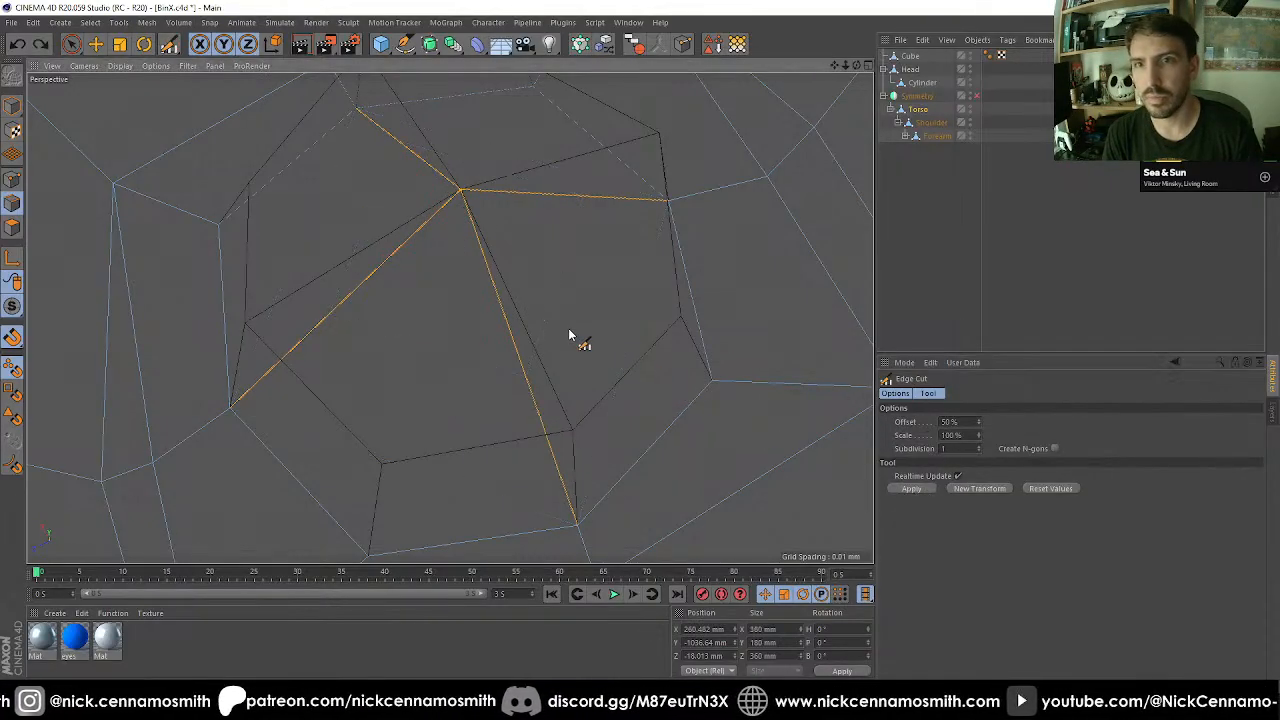
Connect the four new cut points into a closed ring around the centre point with the Polygon Pen.
key(m)
key(e)
click(396, 142)
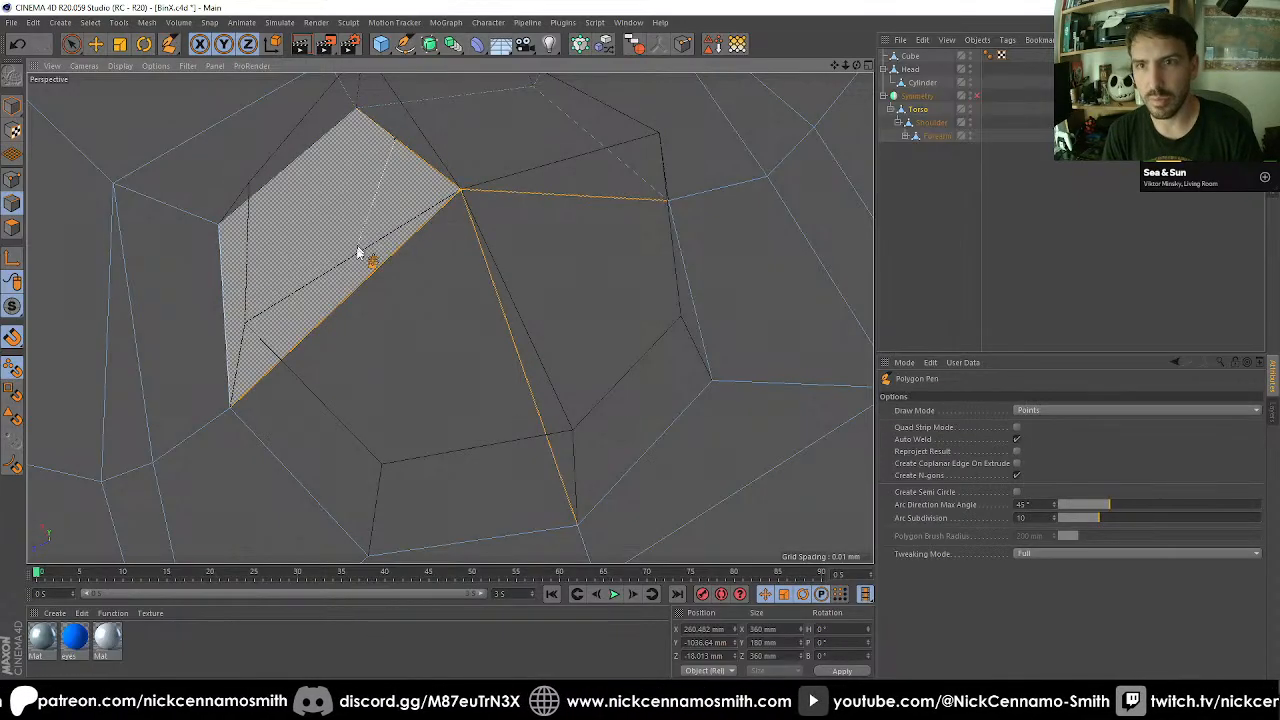
click(515, 344)
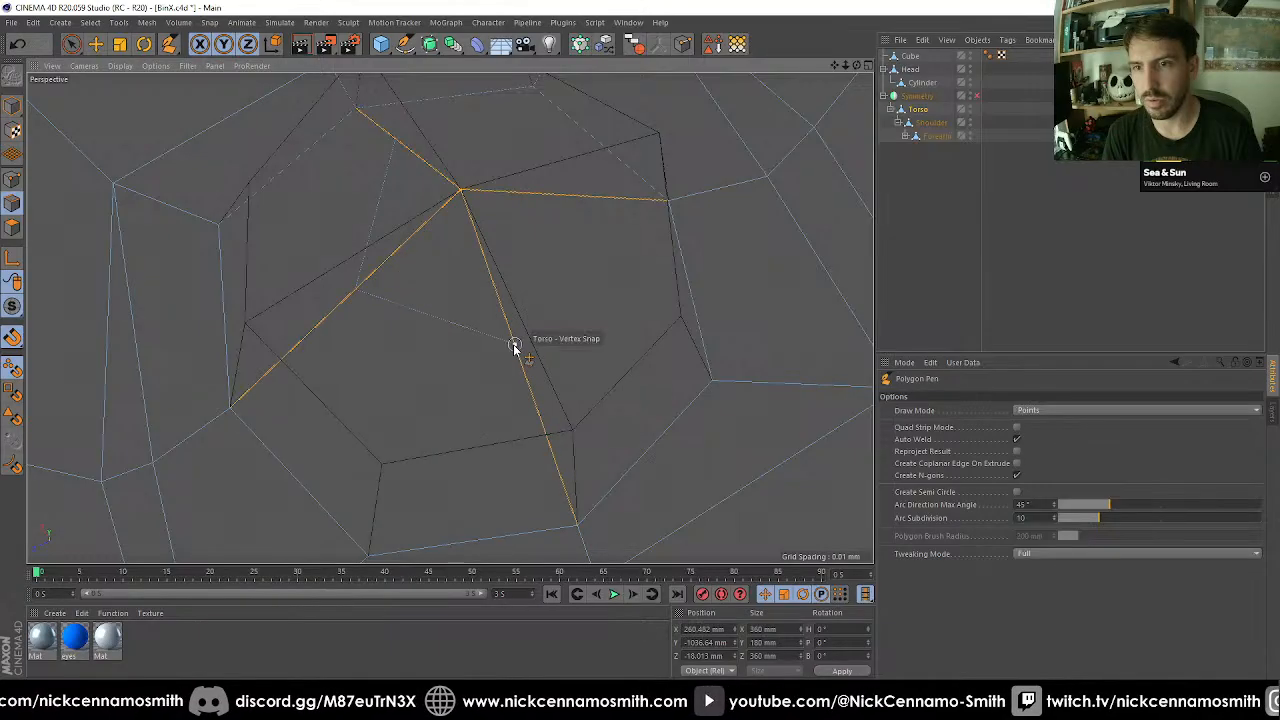
click(398, 142)
key(space)
Snap the ring's four points onto the rounded cube's matching upper points.
key(e)
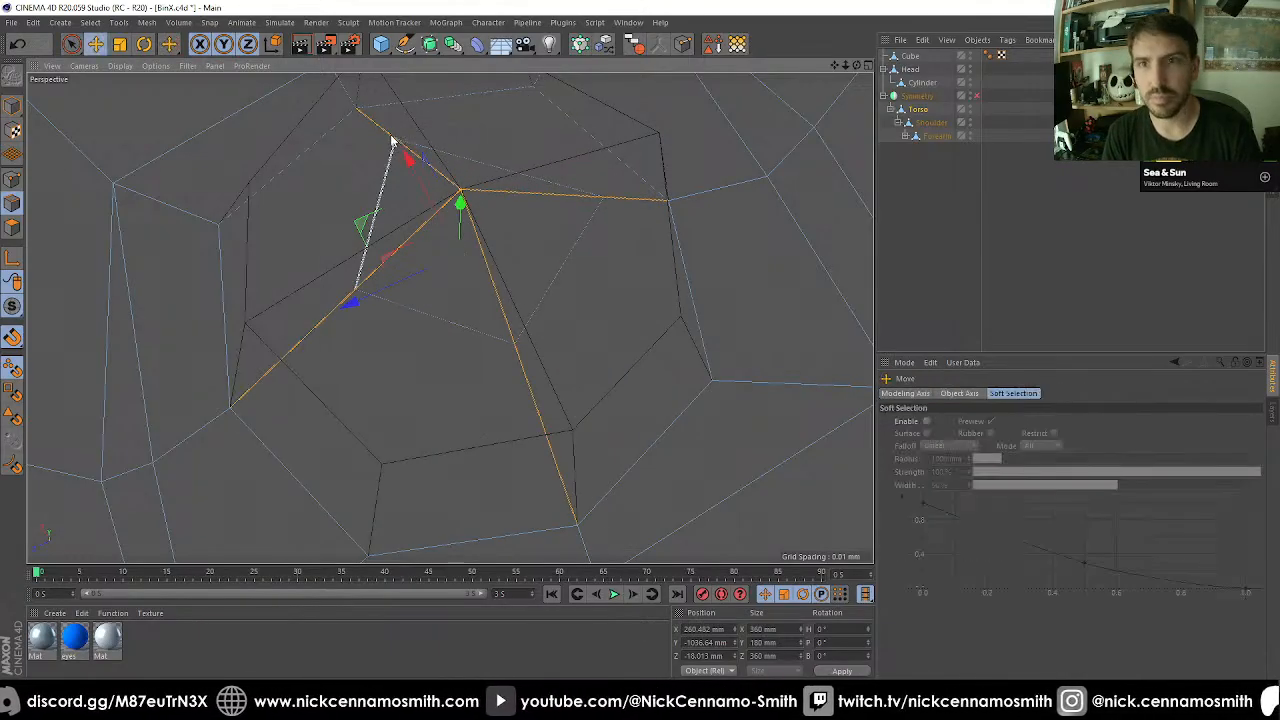
click(384, 131)
click(14, 180)
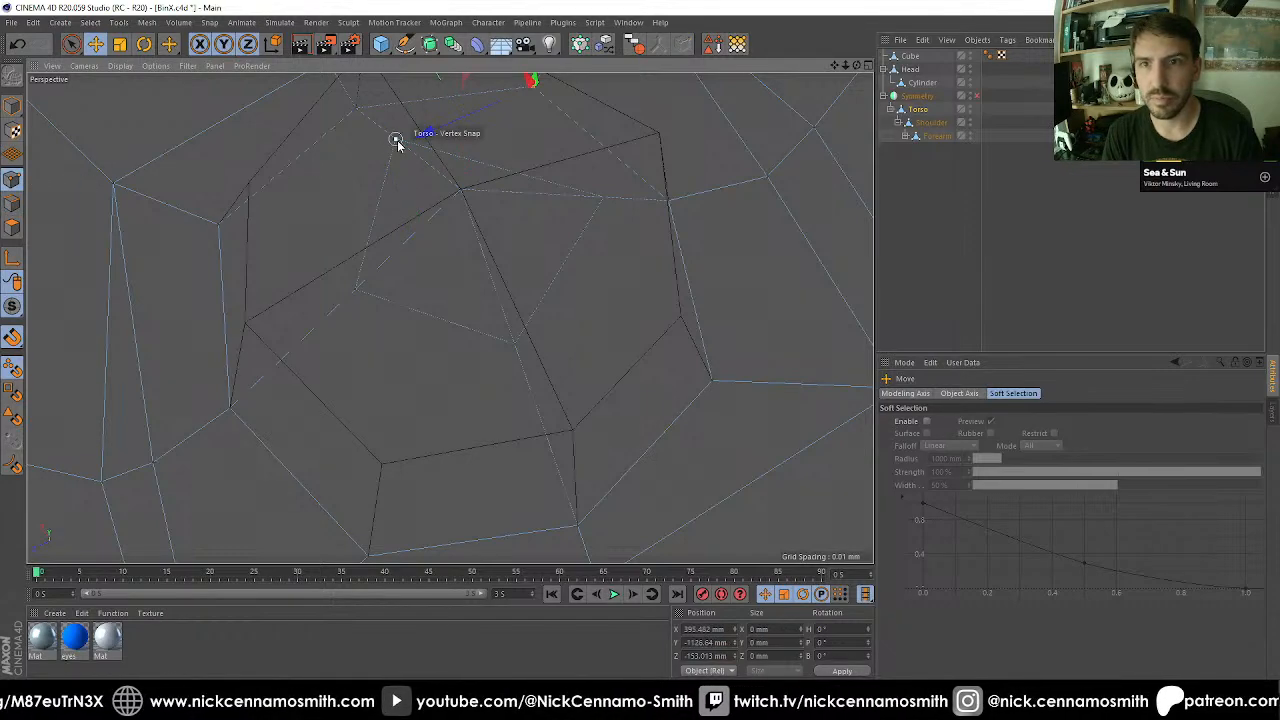
alt+drag(373, 184, 353, 88)
drag(358, 304, 531, 341)
drag(590, 425, 607, 400)
drag(642, 156, 648, 140)
alt+drag(648, 142, 685, 224)
alt+drag(620, 264, 594, 295)
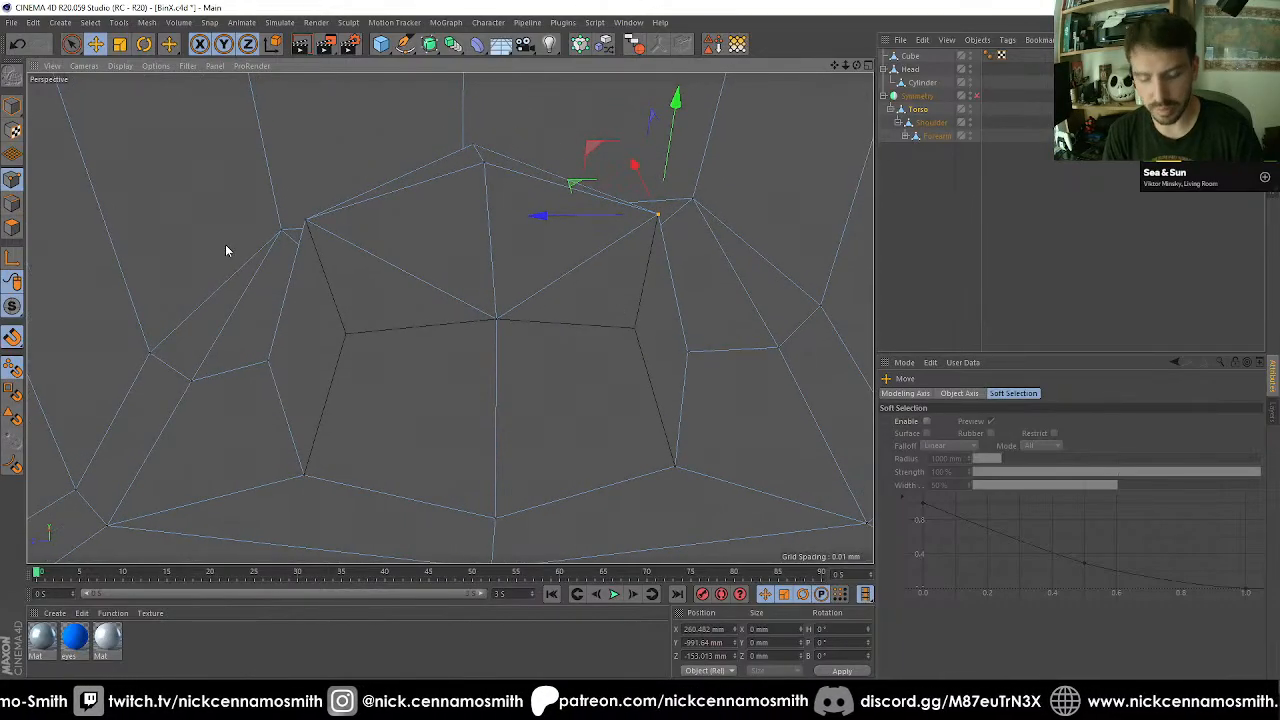
Cut new edges through the dome's two diagonal edges with the Polygon Pen, linking the crown to the lower corner points.
key(m)
key(e)
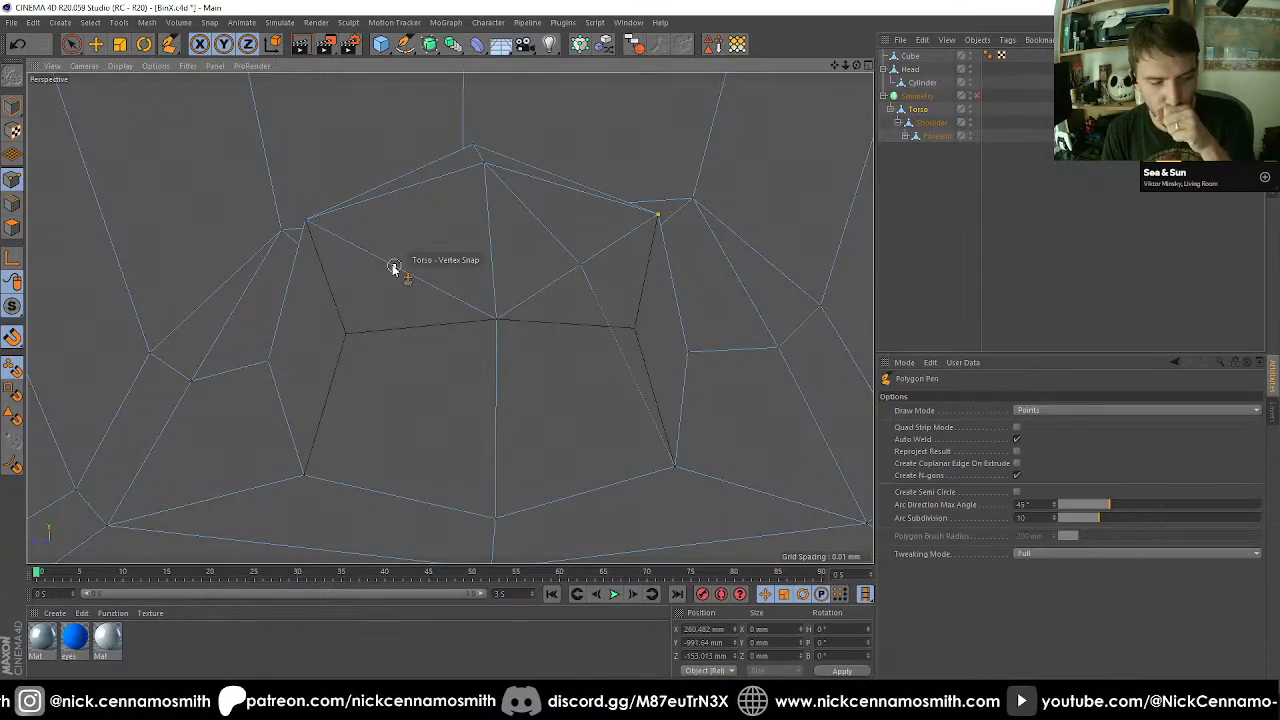
click(394, 267)
click(308, 474)
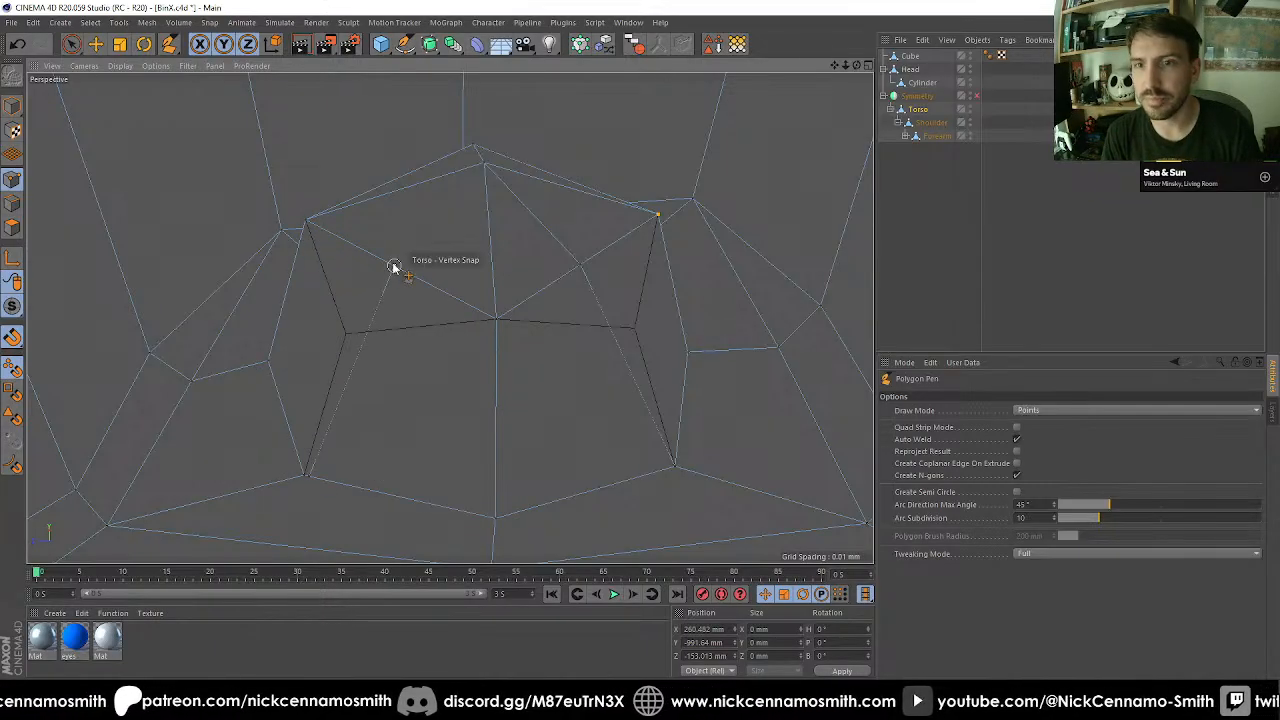
Snap the newly cut dome points and the adjacent lower corner point onto the guide cube's matching points.
key(space)
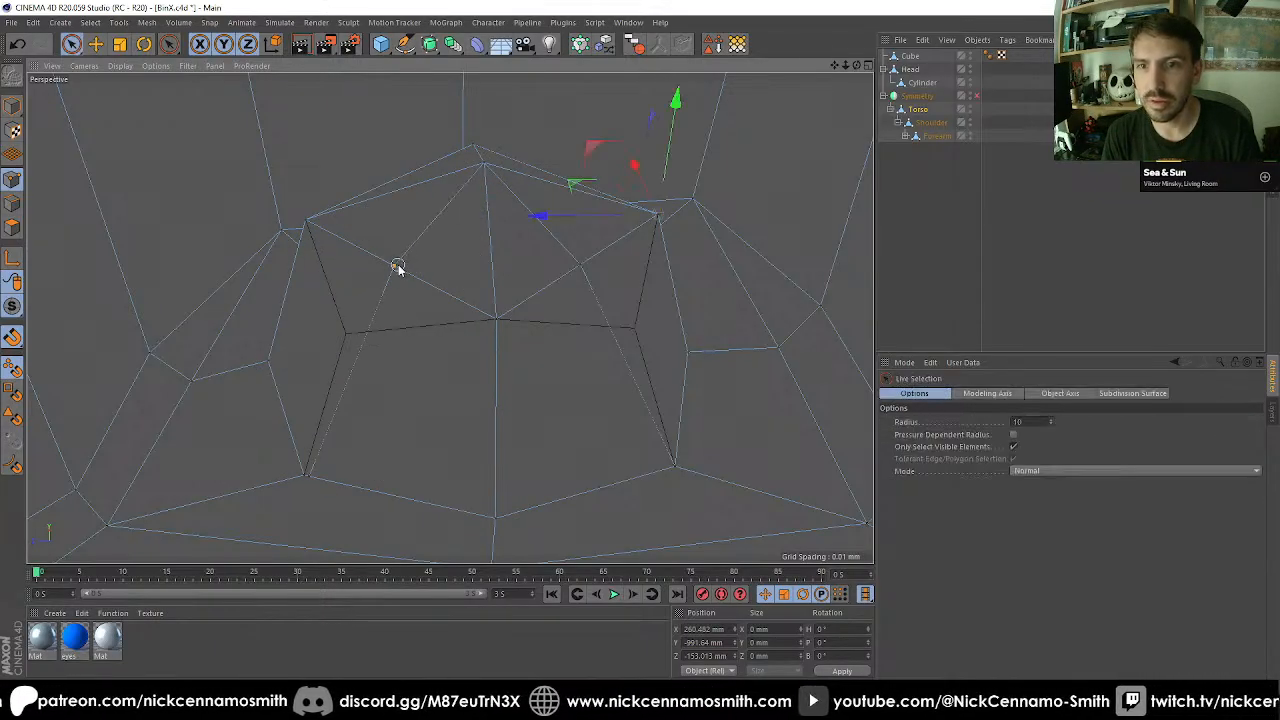
click(396, 267)
key(e)
drag(386, 266, 345, 333)
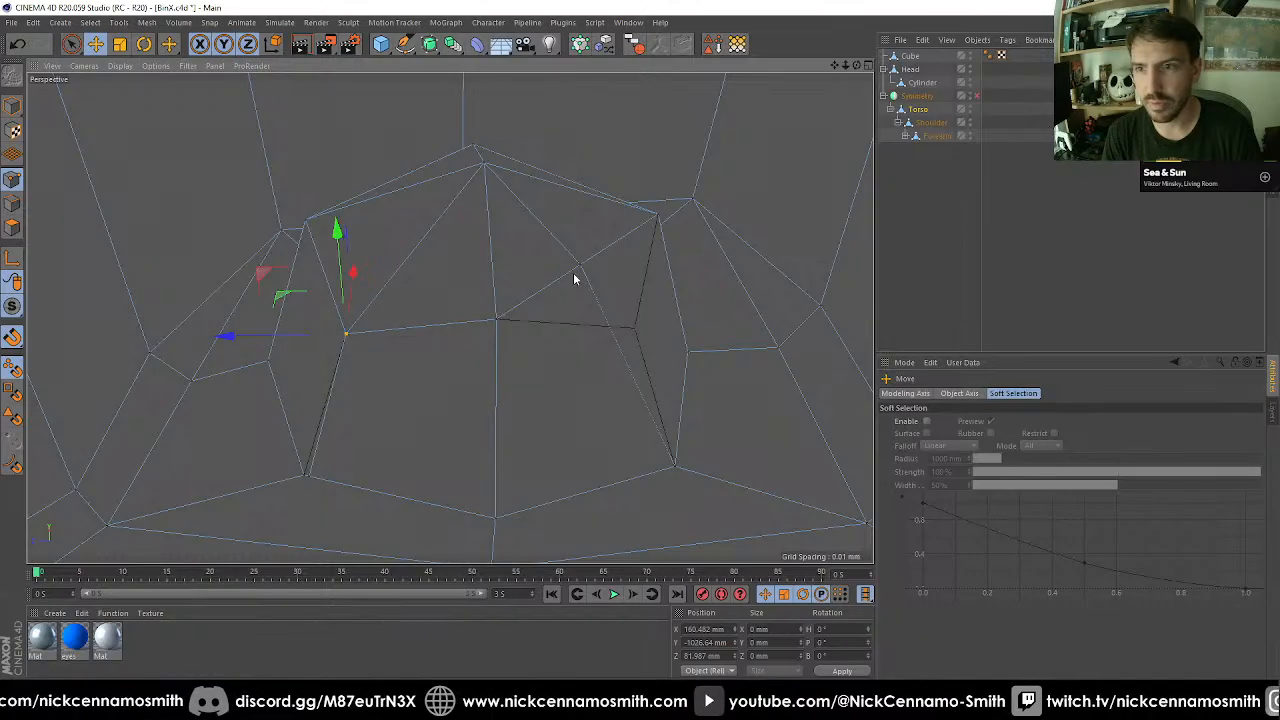
drag(598, 338, 632, 331)
mouse_move(308, 475)
mouse_down()
mouse_move(305, 494)
mouse_move(300, 473)
mouse_up()
Cut an edge from the outer rim to the dome's crown with the Polygon Pen and snap its middle point onto the guide cube.
alt+drag(367, 426, 270, 240)
right_click(270, 240)
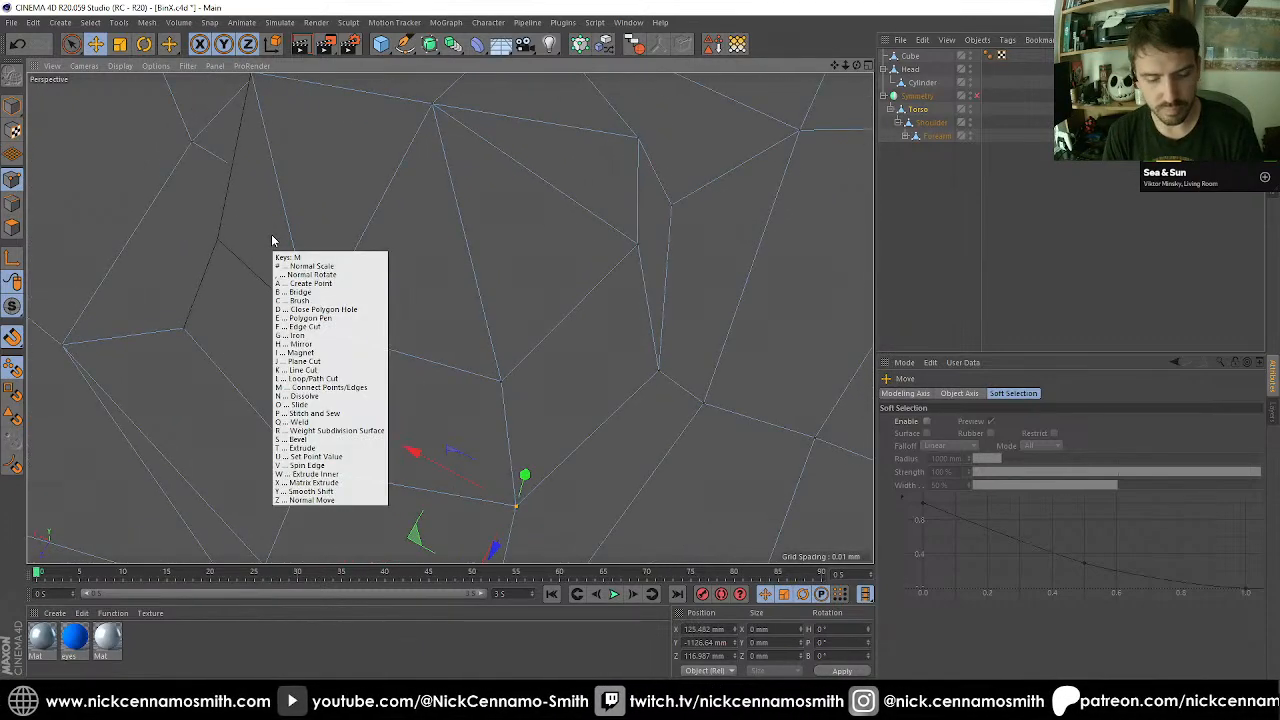
click(295, 352)
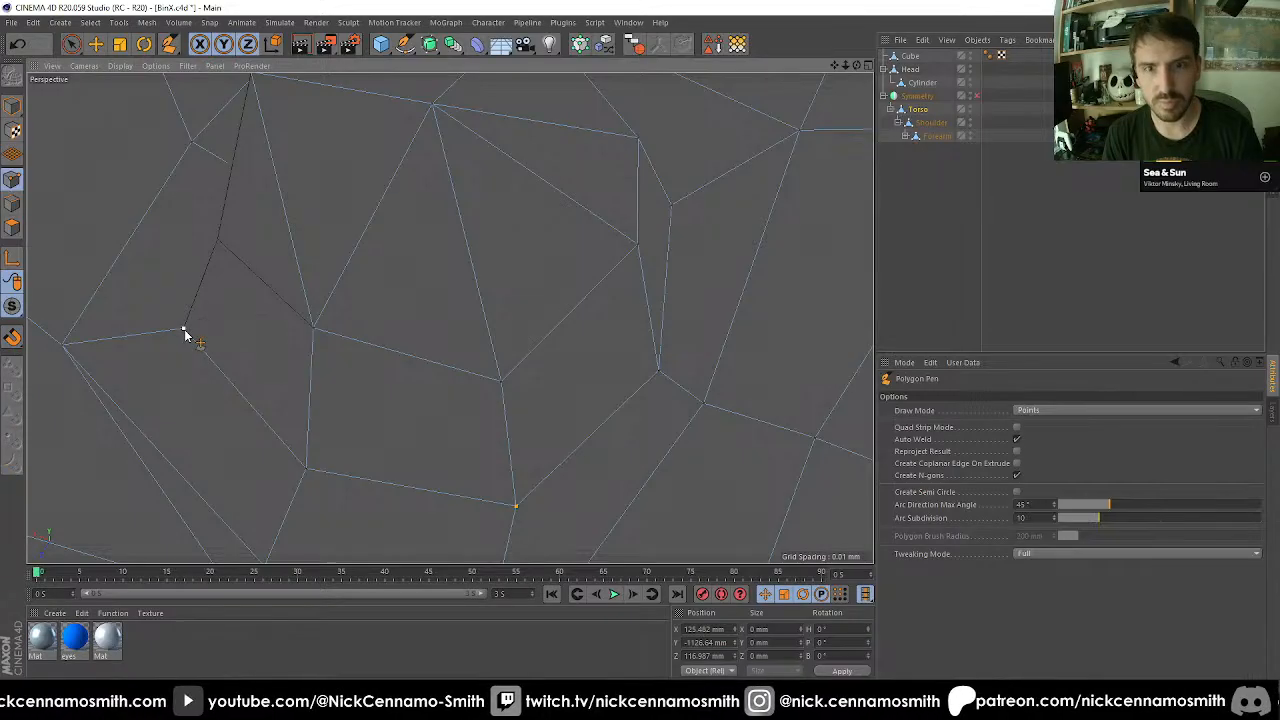
click(183, 330)
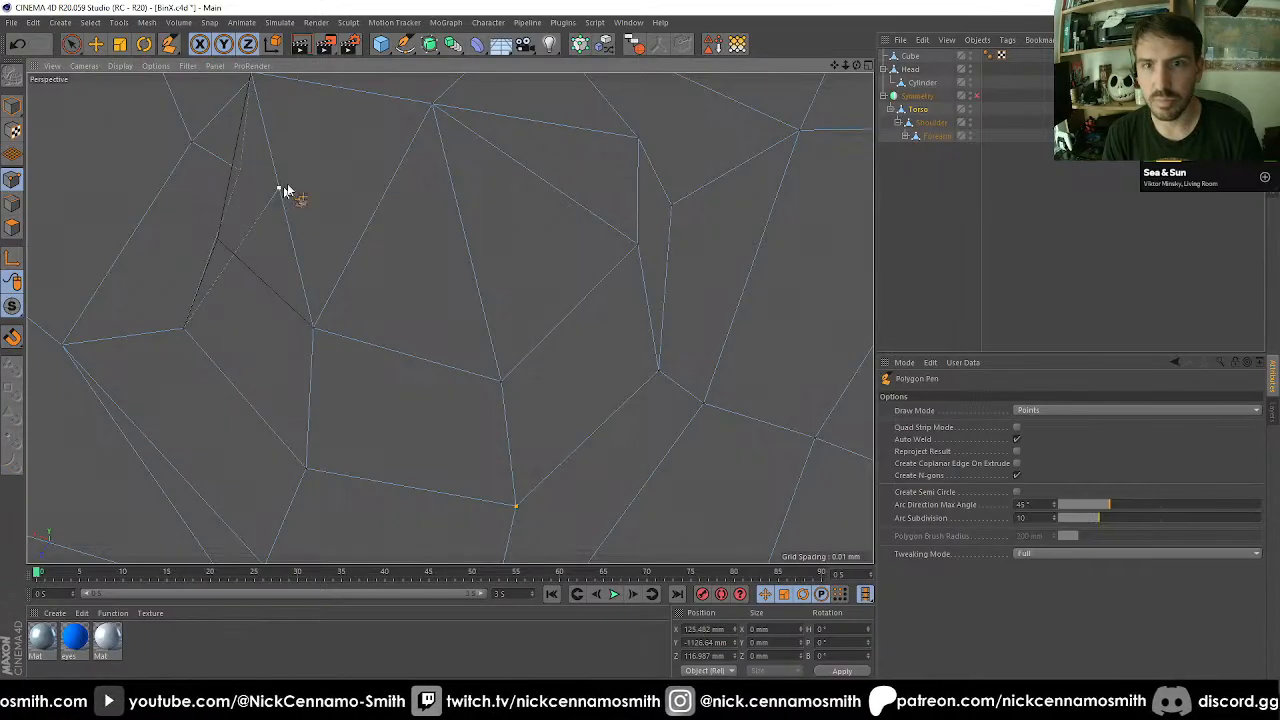
click(432, 106)
key(space)
click(283, 189)
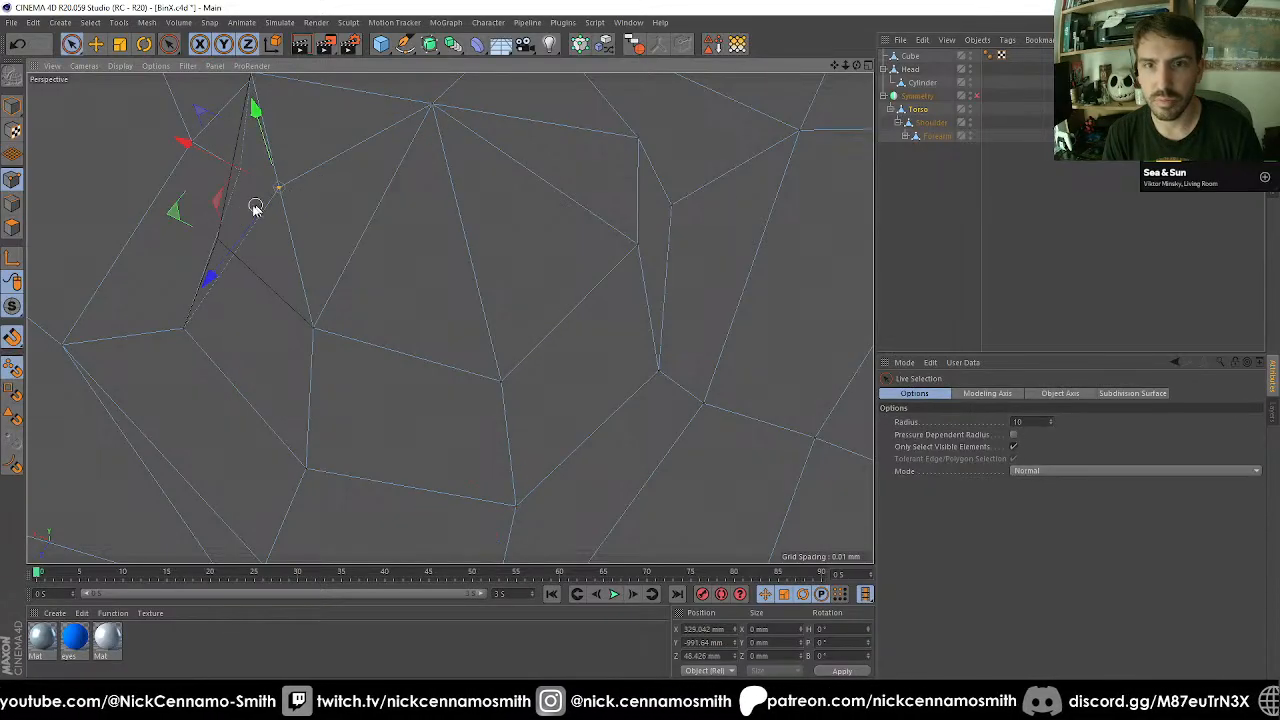
key(e)
drag(243, 265, 218, 243)
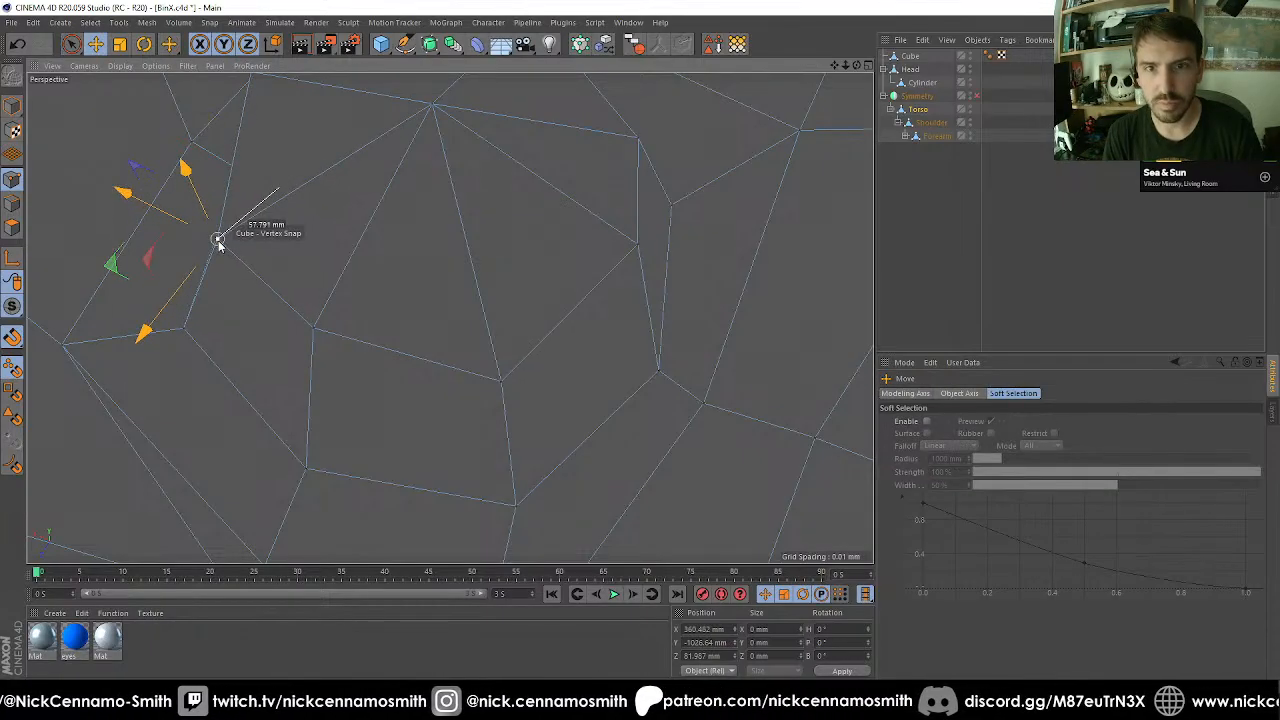
Add a connected point on the dome's remaining side edge with the Polygon Pen and snap it onto the guide cube's matching point.
alt+drag(291, 226, 534, 274)
key(m)
key(e)
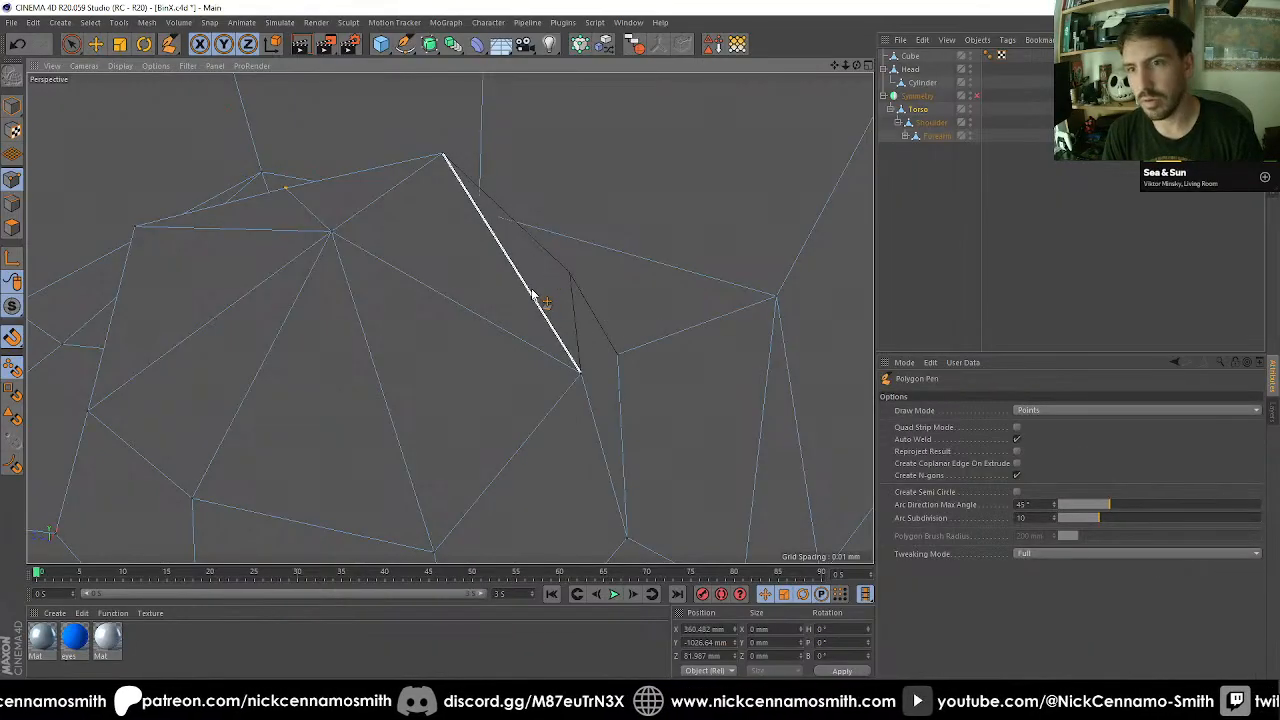
click(617, 360)
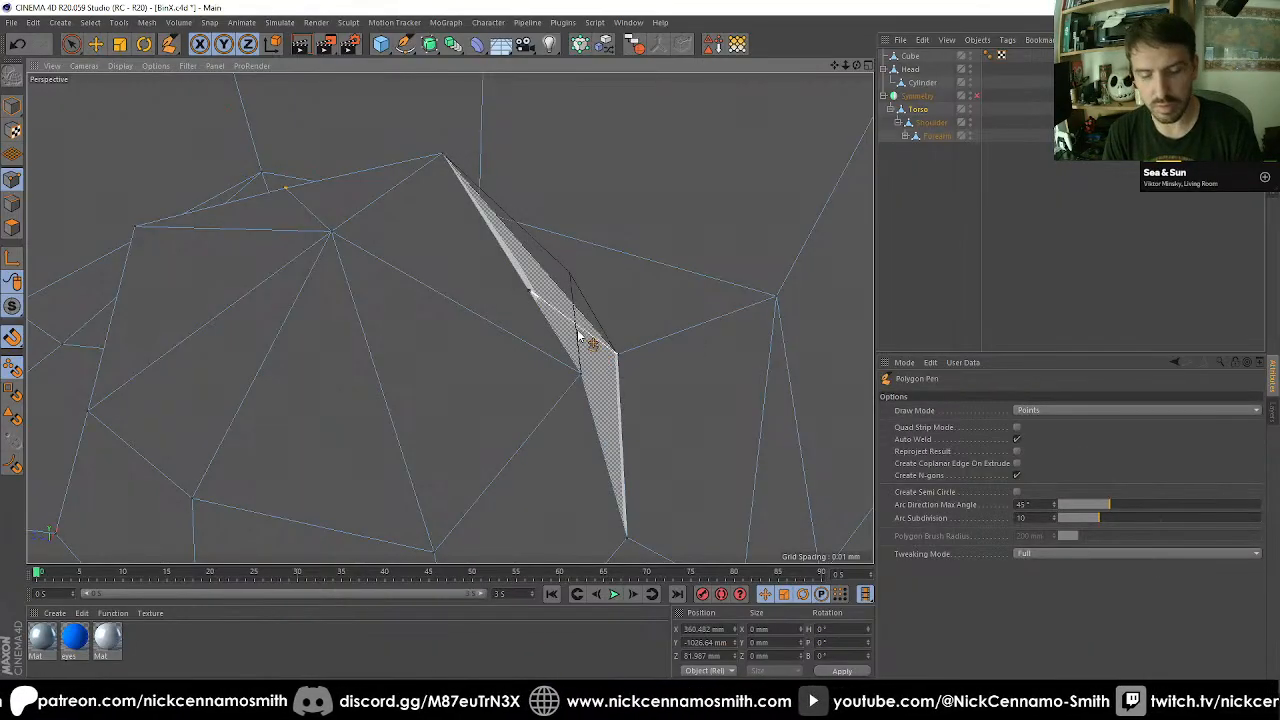
key(space)
key(e)
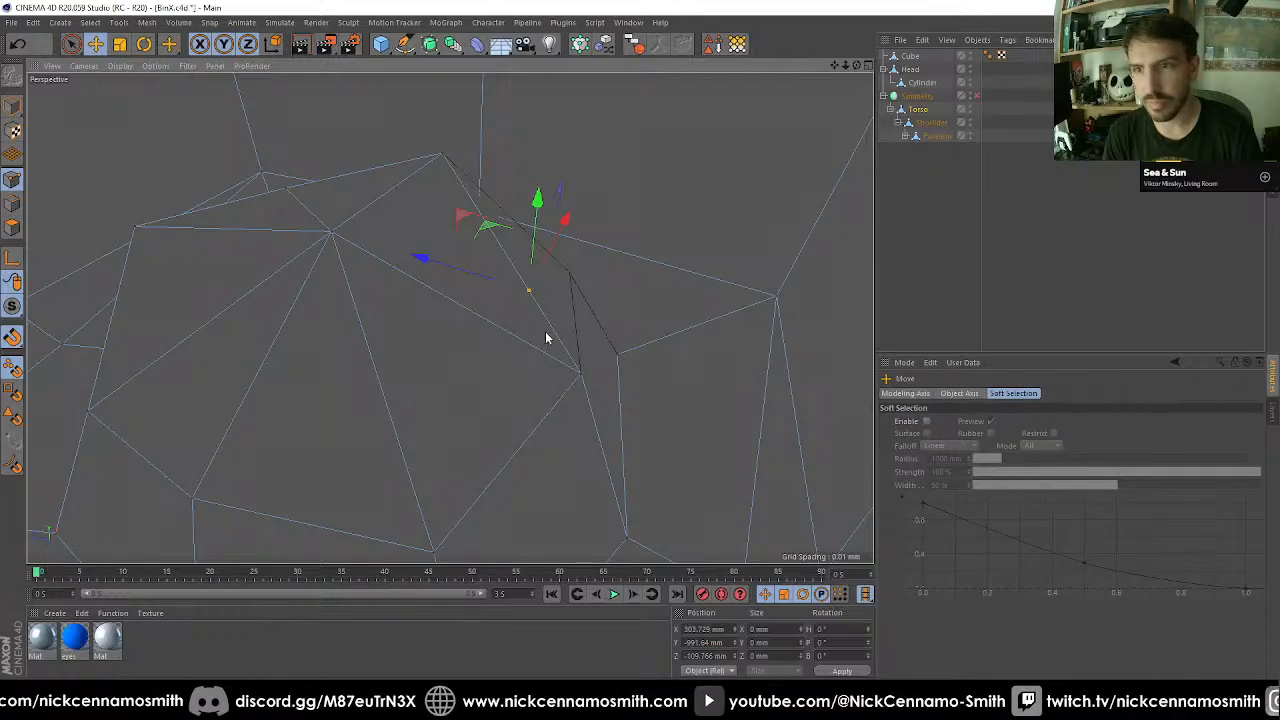
drag(546, 337, 610, 380)
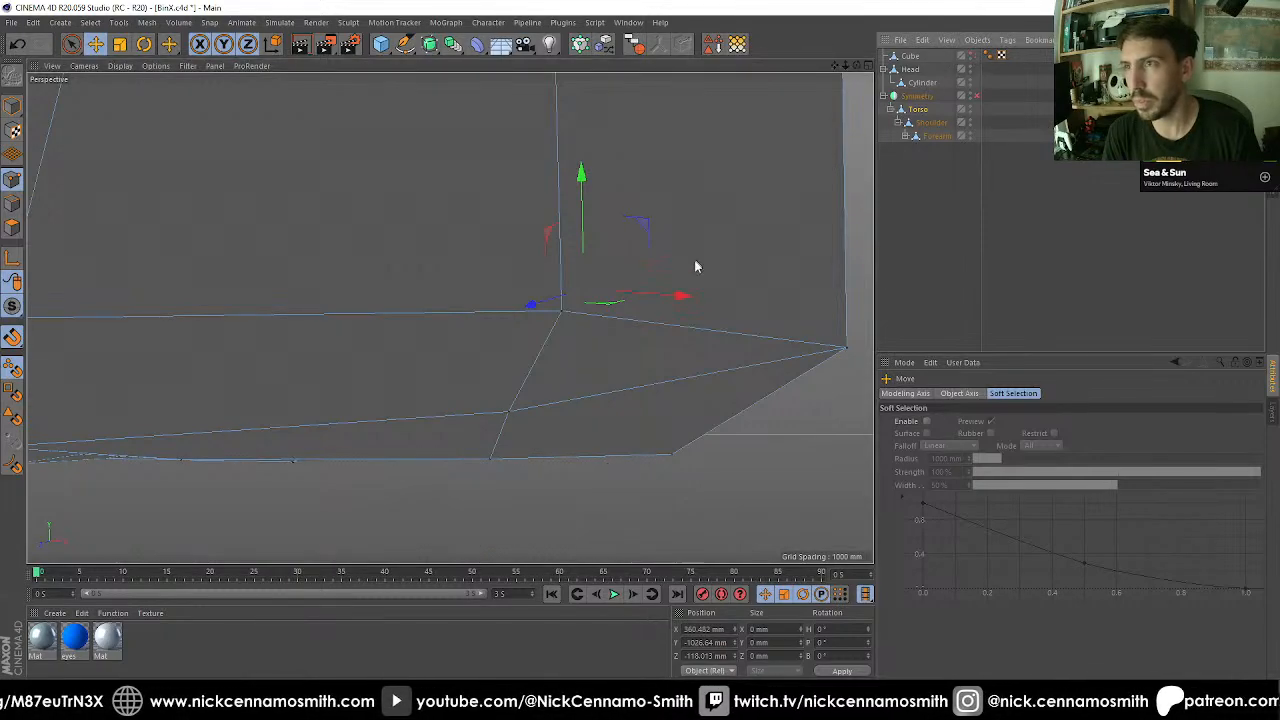
Select the guide cube and turn off its X-Ray display.
alt+drag(697, 266, 660, 320)
click(968, 53)
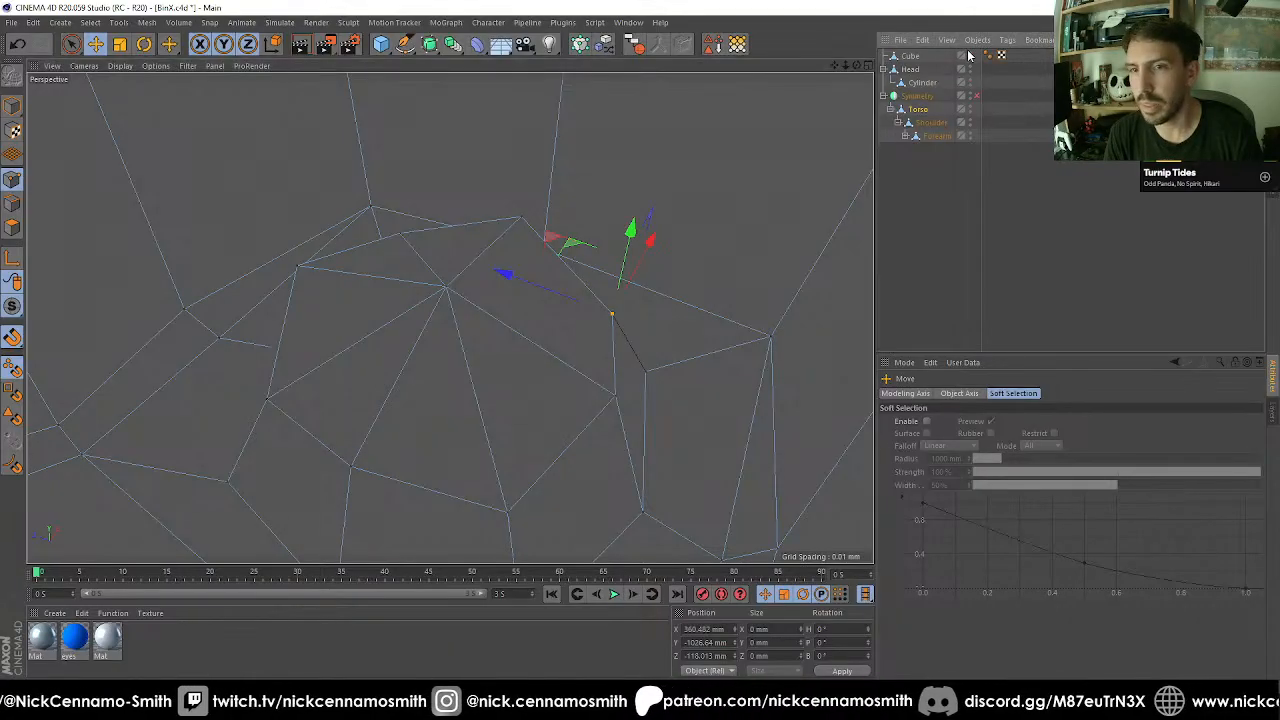
click(910, 56)
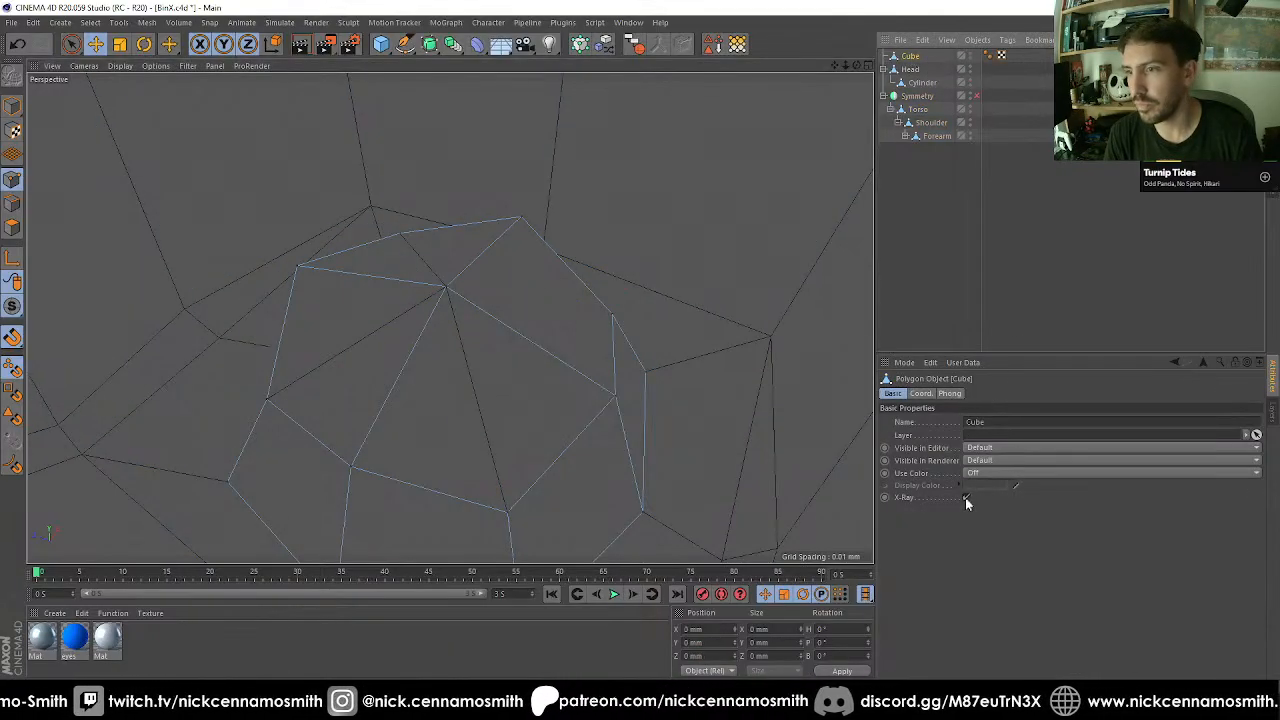
click(966, 498)
Switch to whole-object editing and move the guide cube straight down out of the socket to Y -3308.919 mm.
alt+drag(700, 408, 503, 346)
scroll(490, 346, down, 5)
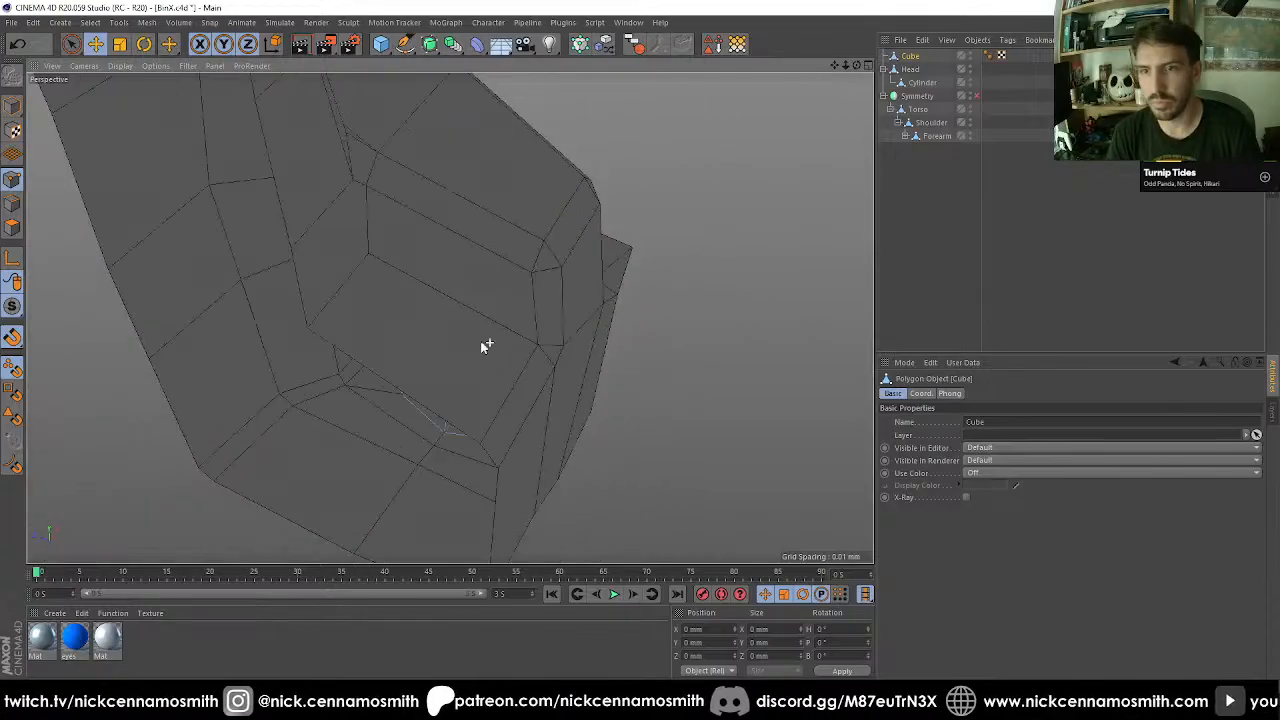
alt+drag(569, 374, 612, 436)
scroll(612, 436, down, 6)
alt+drag(449, 318, 430, 412)
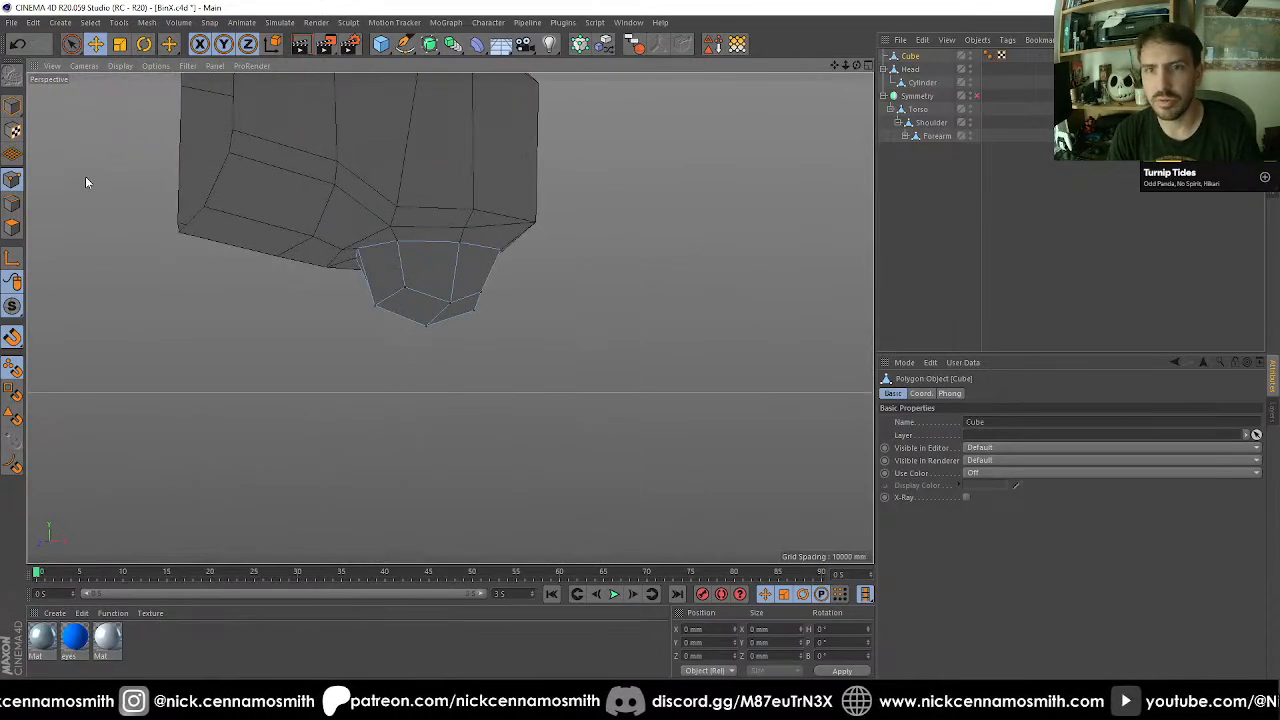
click(12, 108)
key(e)
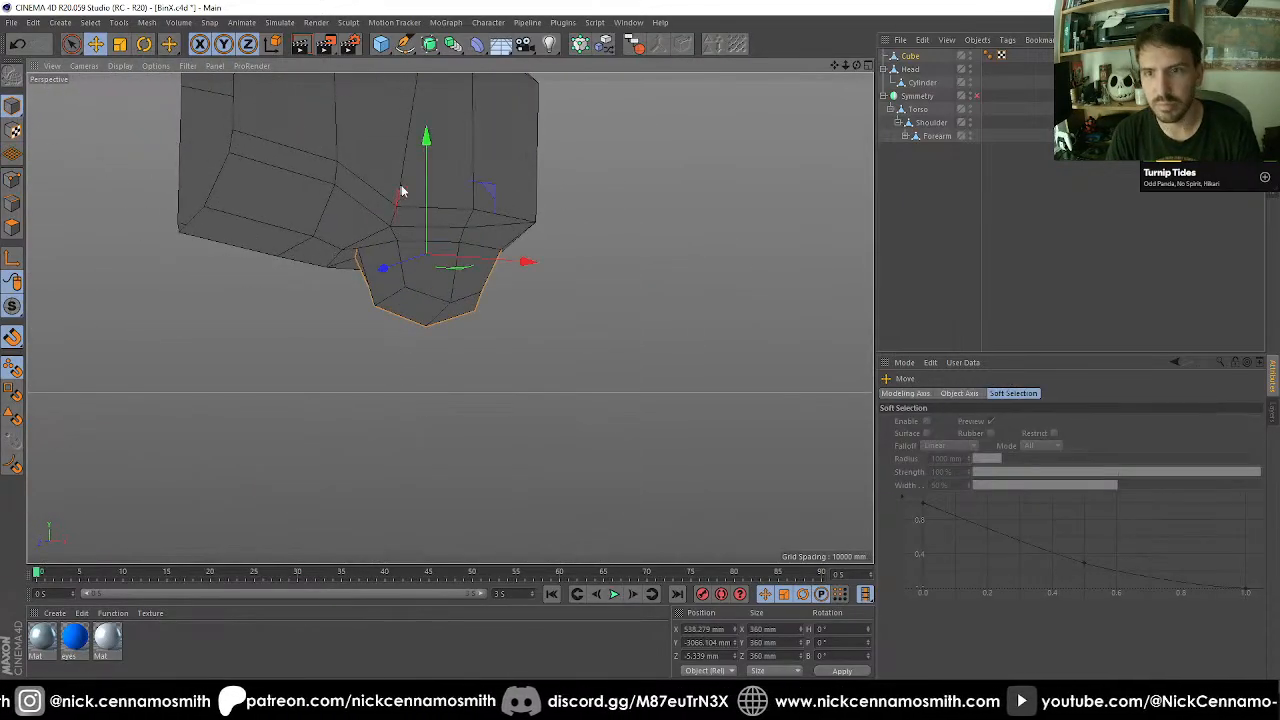
alt+drag(431, 190, 334, 234)
Inspect the rounded leg socket on the torso's underside and the body from several angles.
scroll(441, 246, up, 5)
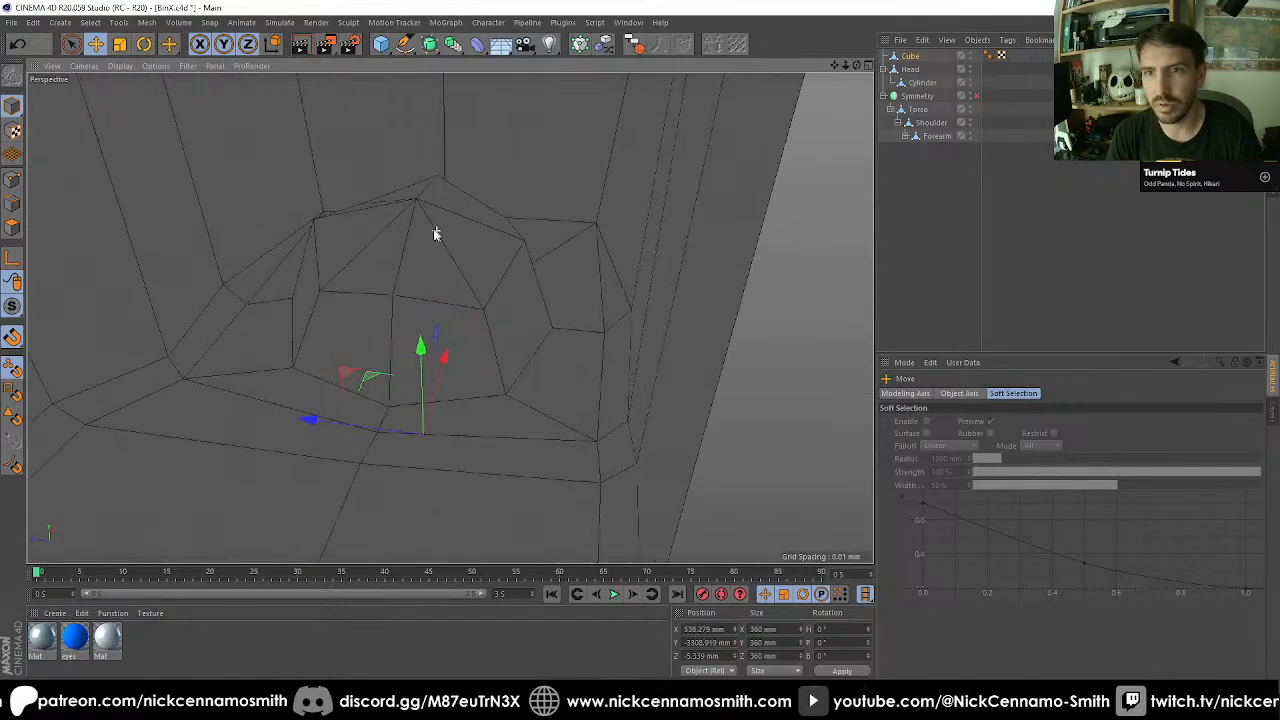
alt+drag(436, 230, 447, 259)
scroll(440, 275, down, 5)
alt+drag(426, 308, 541, 444)
scroll(487, 380, down, 6)
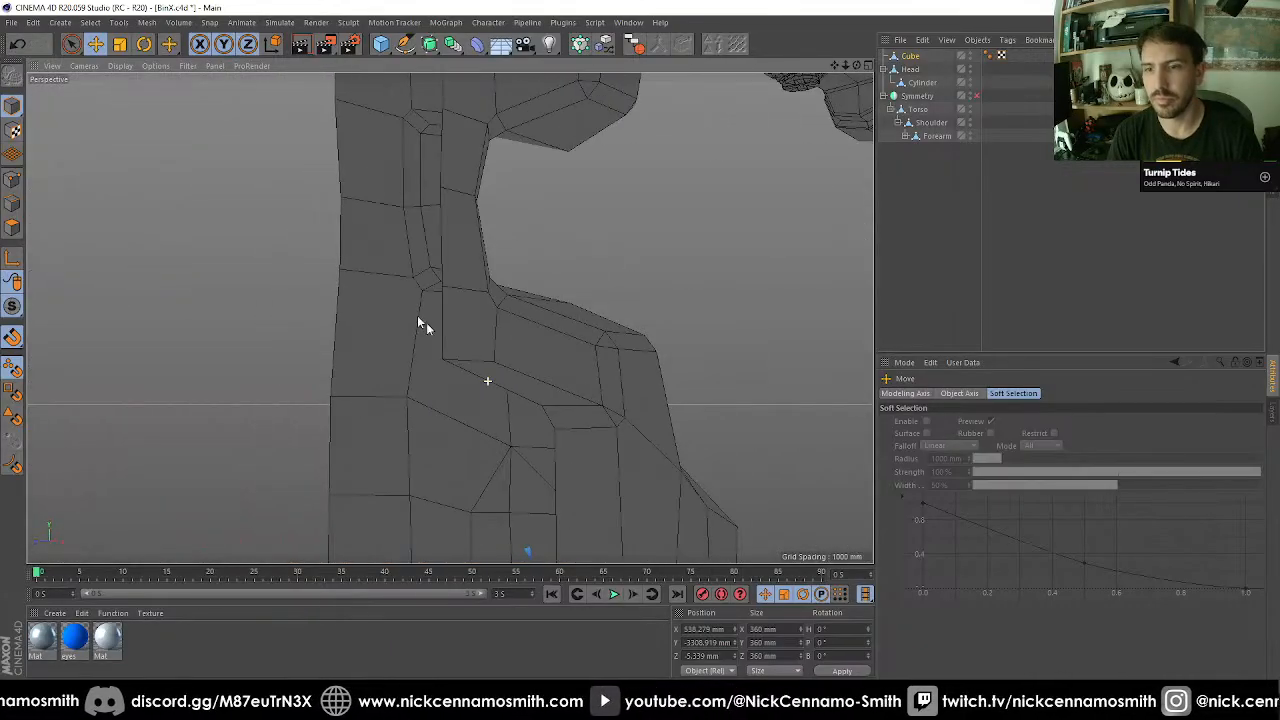
alt+middle_drag(420, 179, 392, 84)
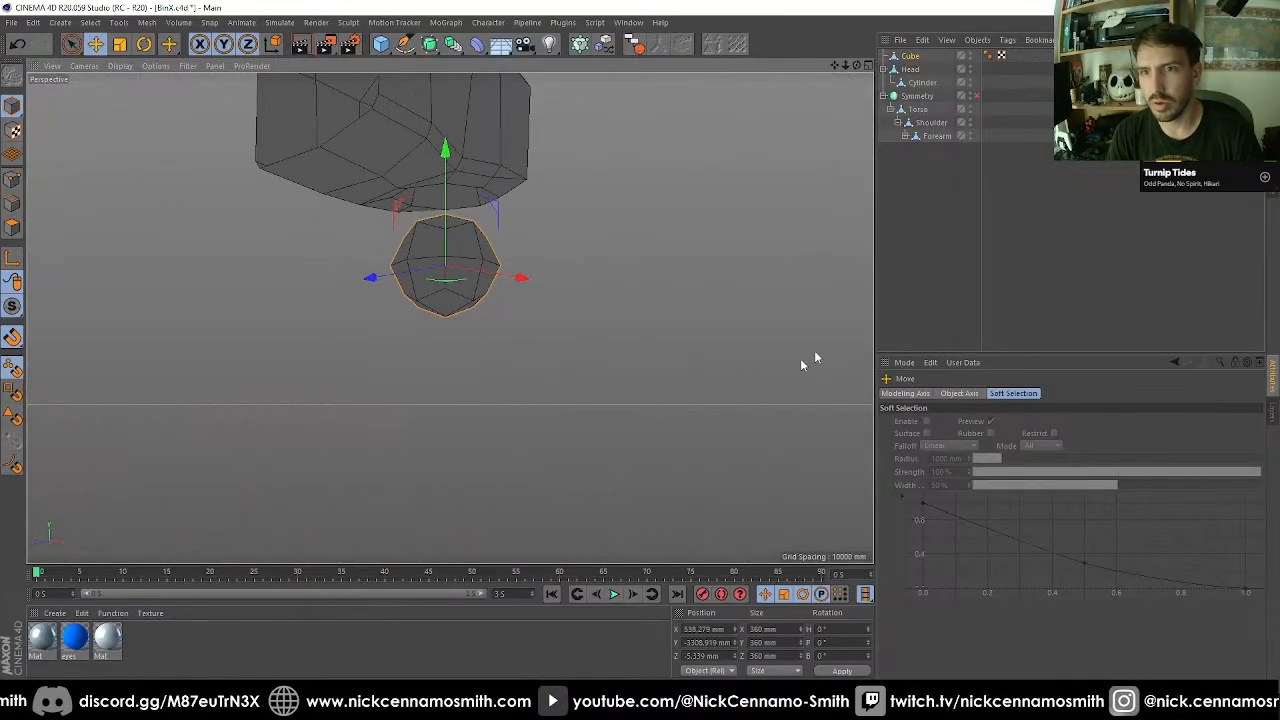
Select the torso and activate polygon editing around the leg socket.
click(930, 108)
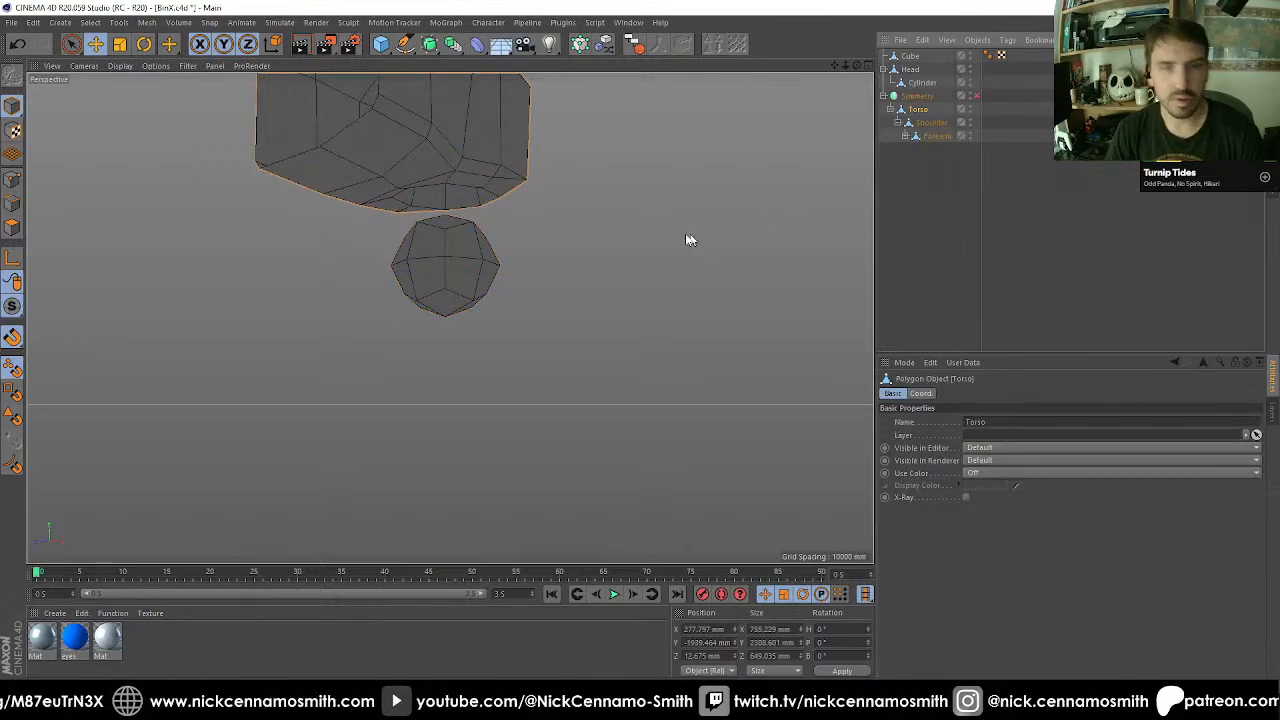
scroll(449, 149, up, 10)
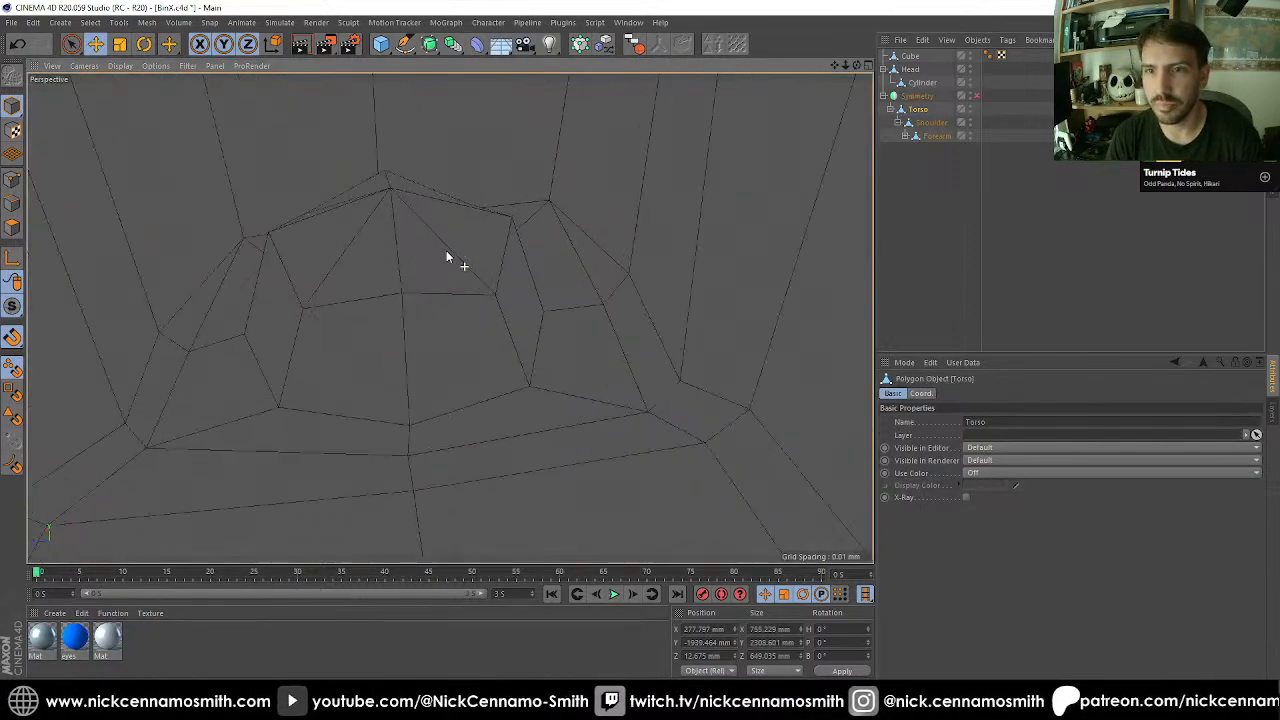
alt+drag(446, 250, 408, 208)
alt+right_drag(382, 230, 394, 204)
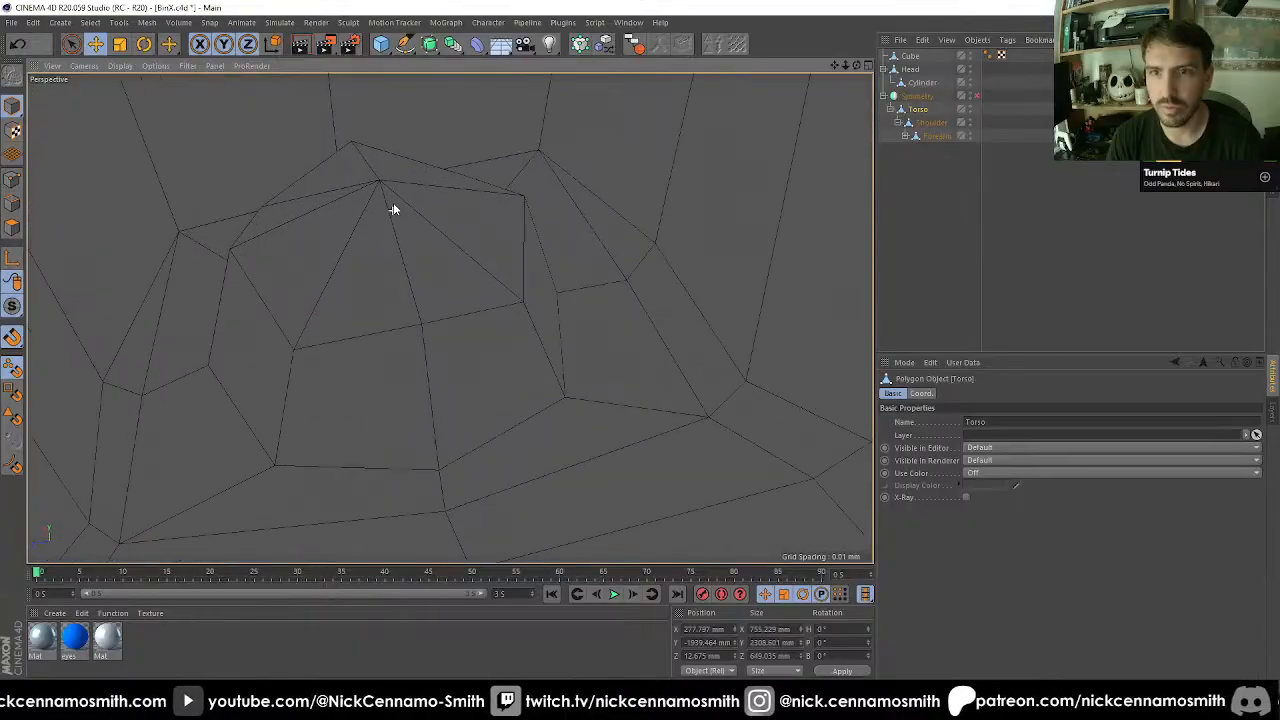
alt+middle_drag(396, 202, 411, 294)
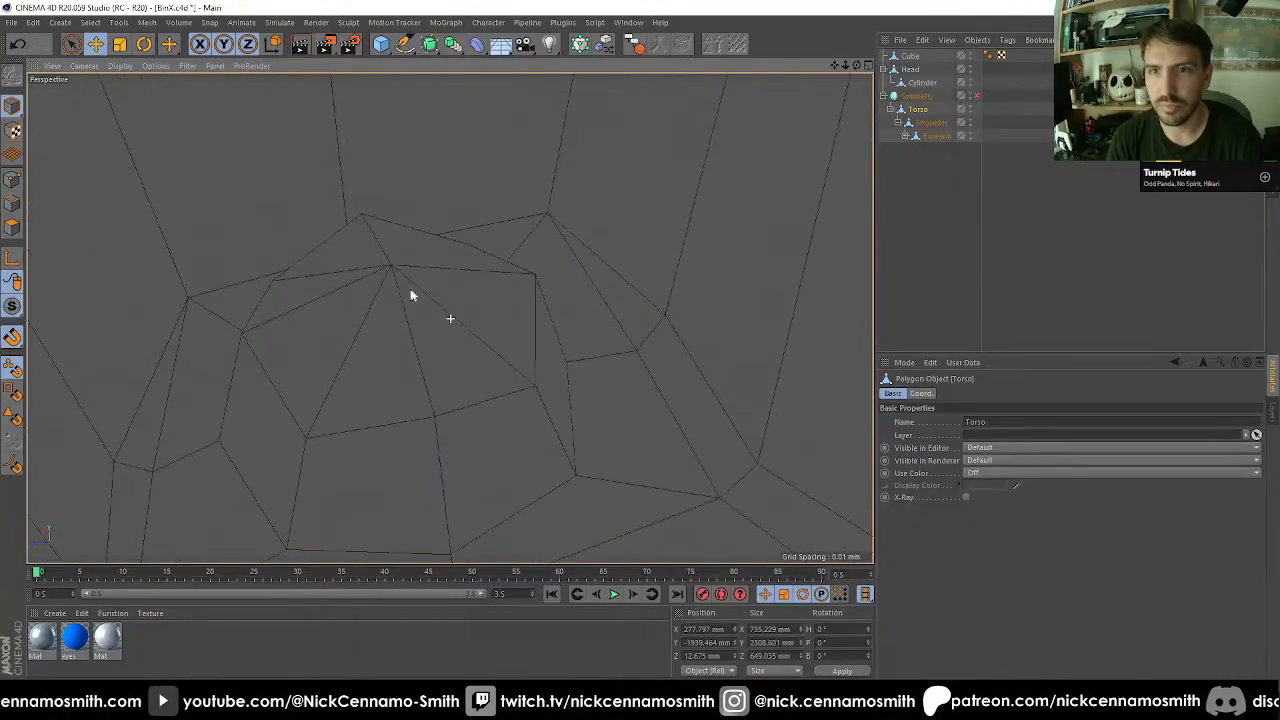
click(12, 182)
click(366, 258)
alt+drag(366, 260, 395, 270)
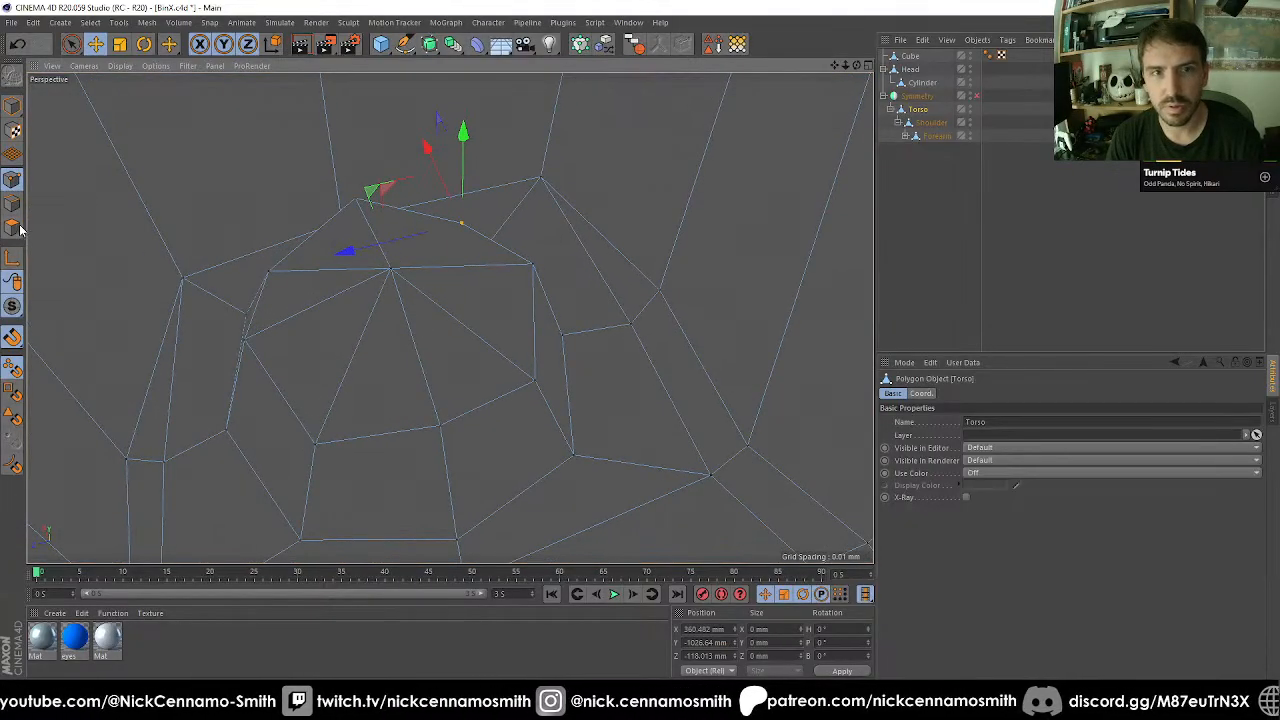
click(20, 230)
Delete the two adjacent triangles on one side of the socket's crown and close the hole with a single polygon.
key(space)
click(463, 318)
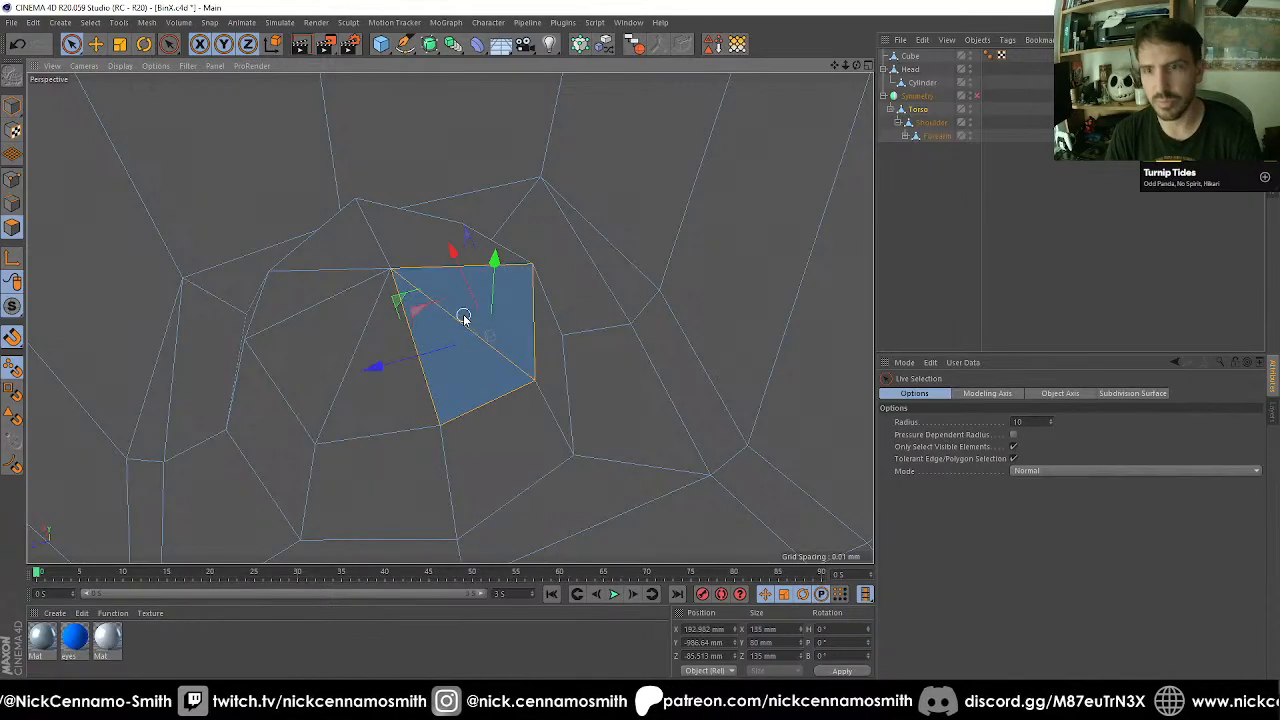
key(Delete)
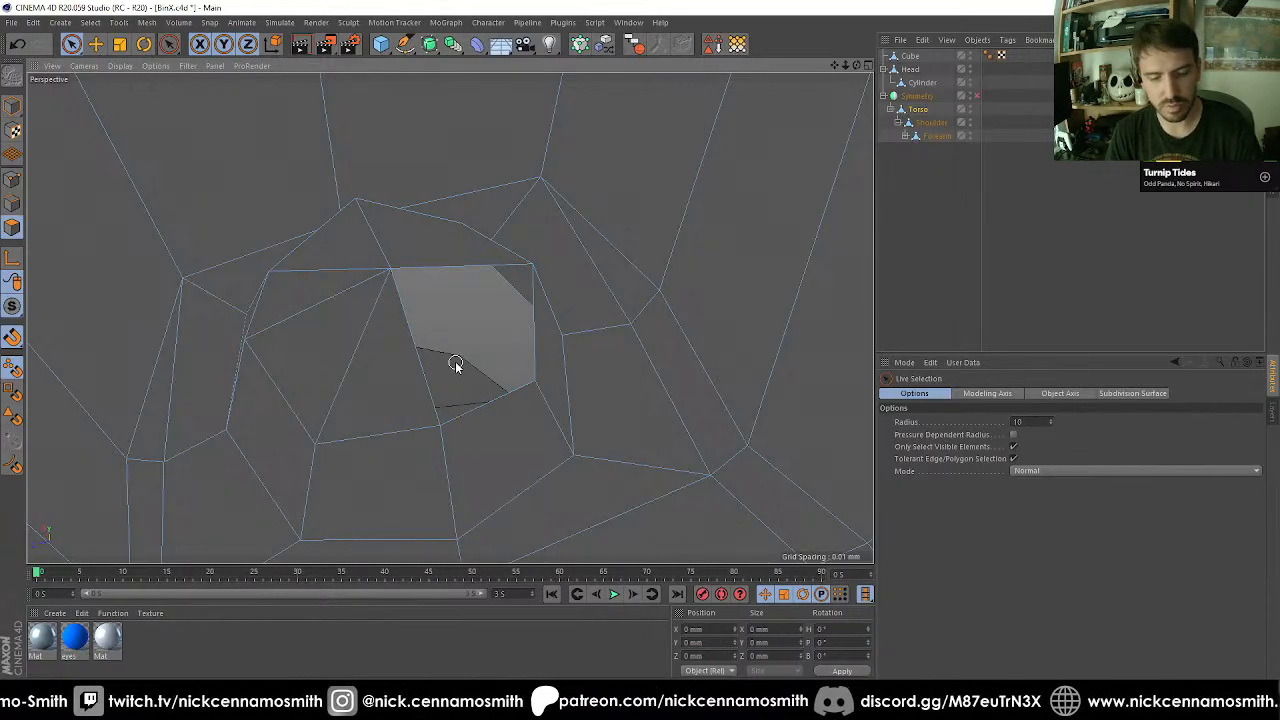
key(m)
key(d)
click(469, 412)
Replace the next pair of triangles beside the socket's crown with one polygon using Close Polygon Hole.
key(space)
click(360, 349)
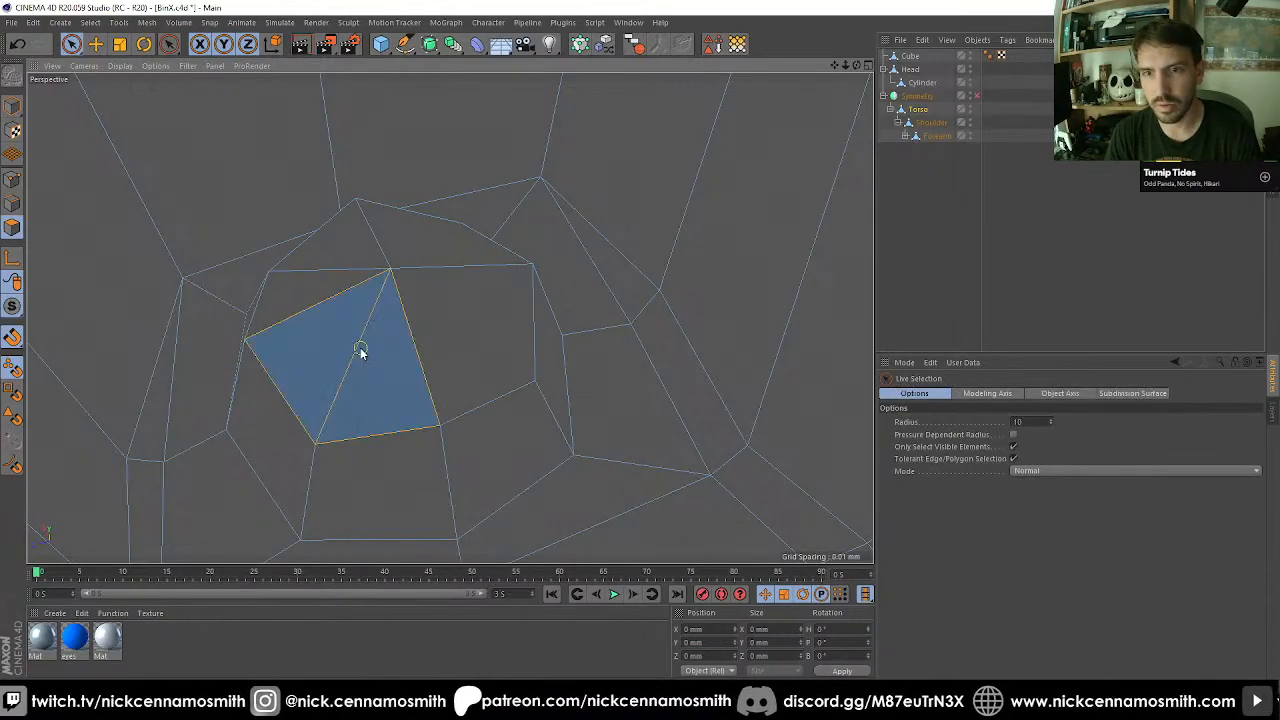
key(Delete)
key(m)
key(d)
click(410, 350)
Delete the last split polygon pair beside the socket's crown and fill the gap with one polygon.
key(space)
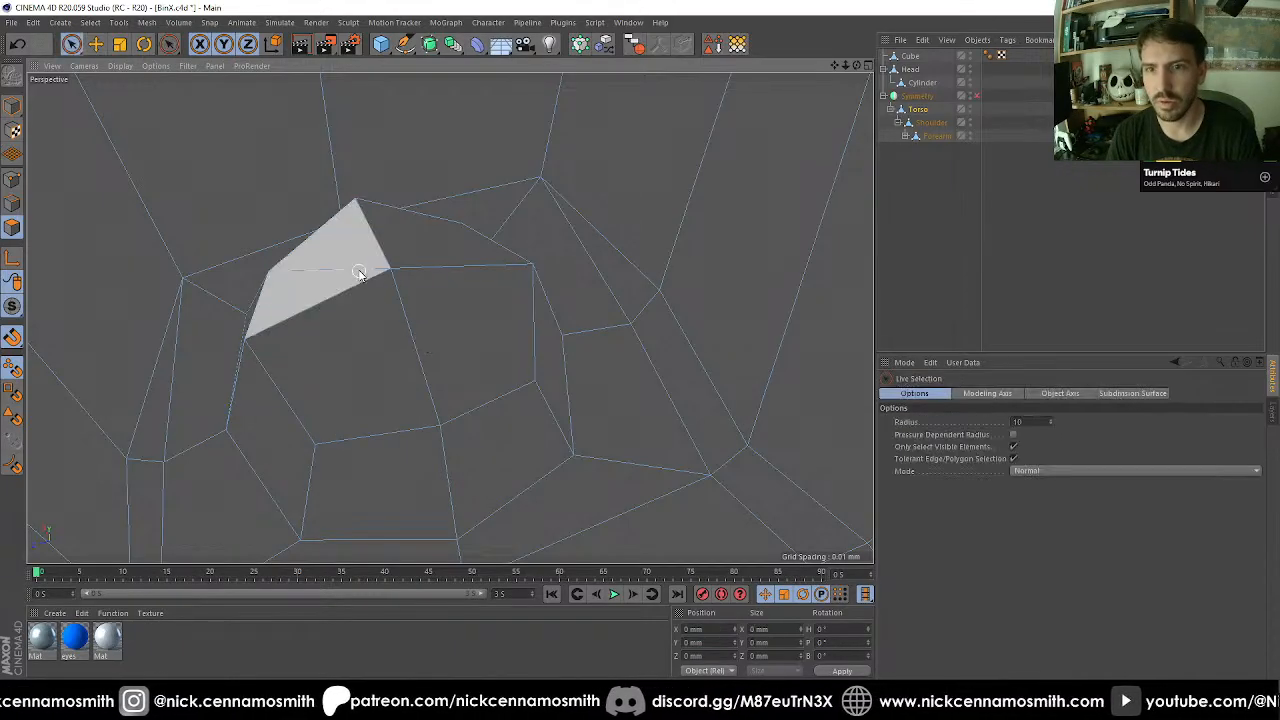
click(362, 273)
key(Delete)
key(m)
key(d)
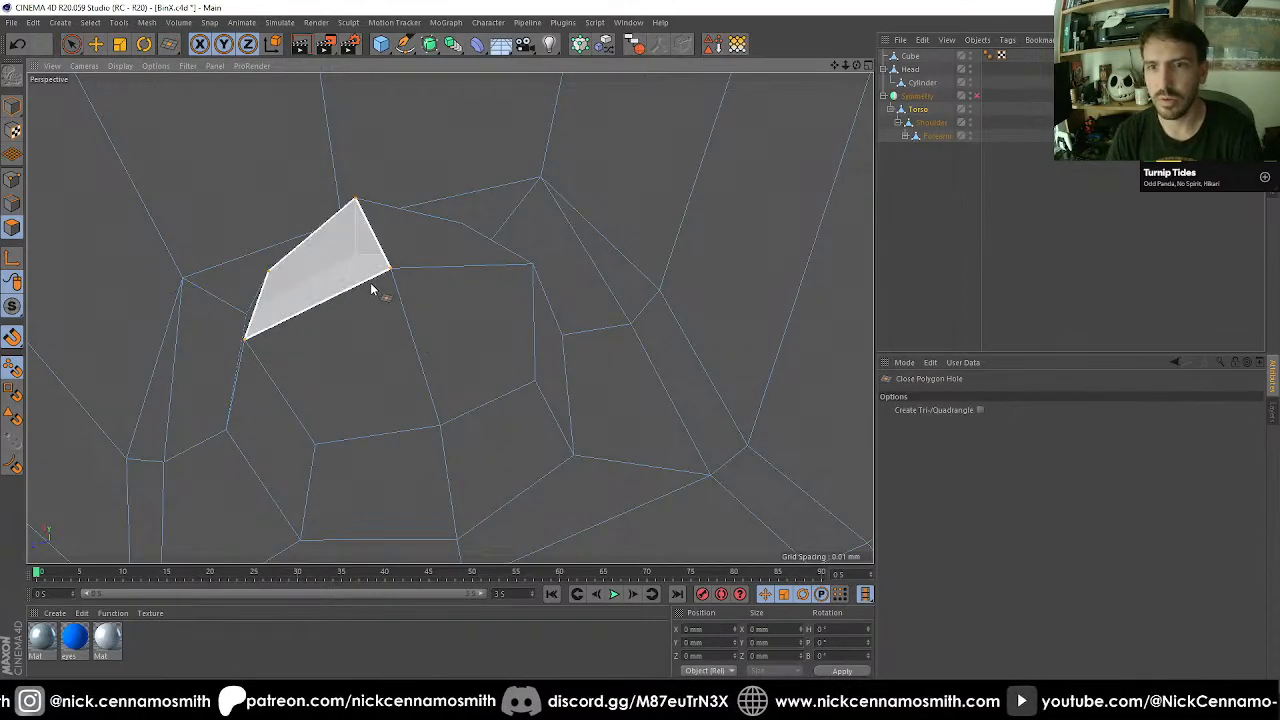
click(370, 282)
Hide the guide cube in the editor and check the finished socket from below.
alt+drag(459, 343, 374, 345)
scroll(372, 341, down, 4)
alt+middle_drag(372, 341, 457, 188)
alt+drag(457, 188, 585, 312)
click(950, 56)
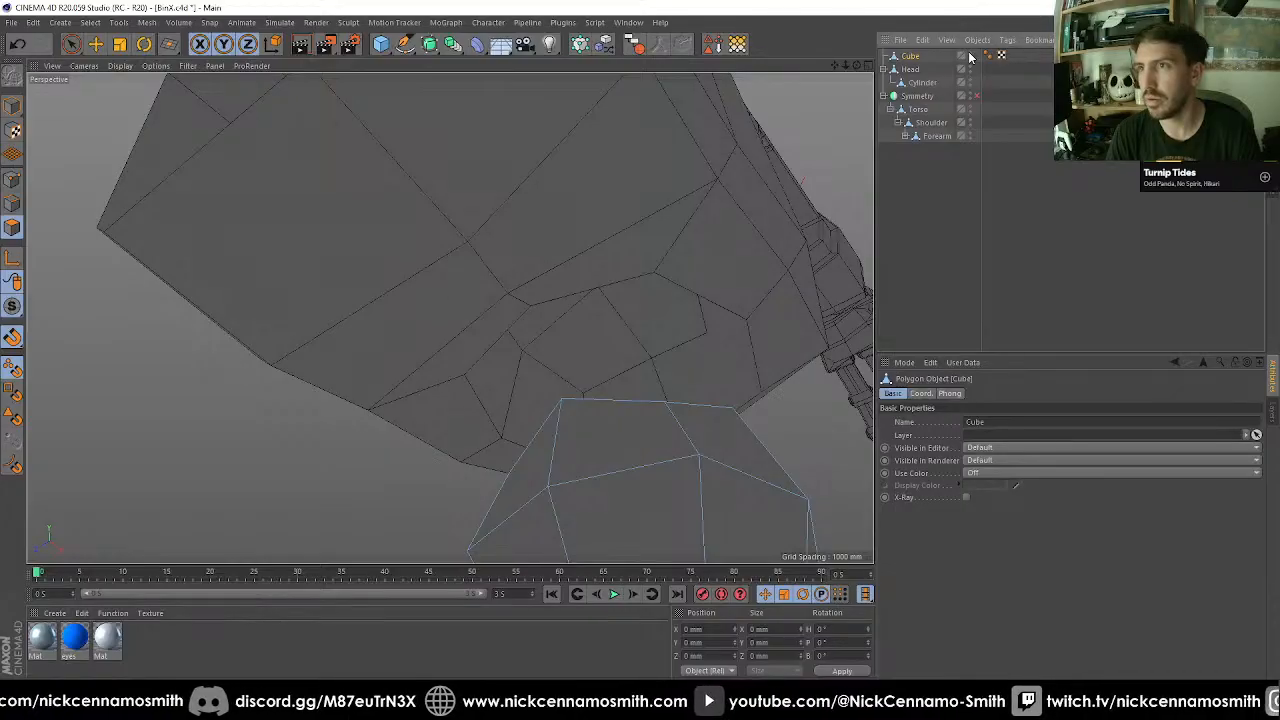
double_click(970, 54)
alt+drag(644, 223, 549, 180)
alt+drag(531, 251, 613, 267)
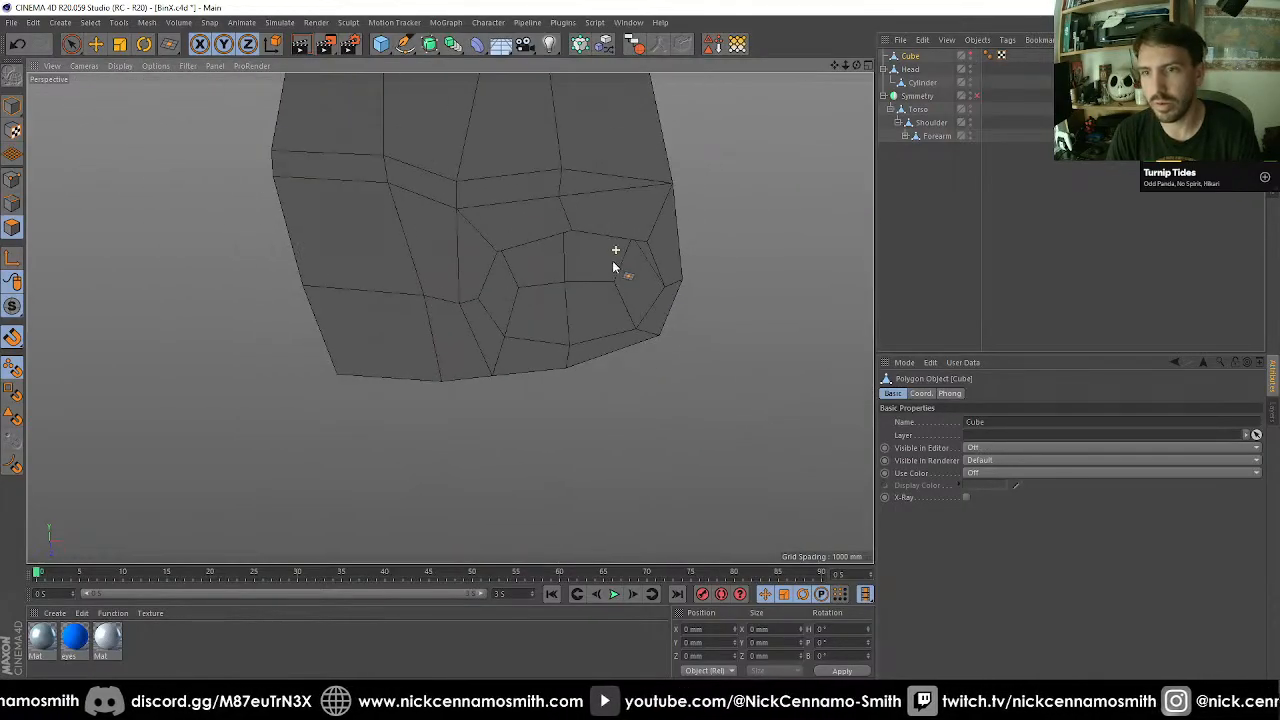
alt+drag(471, 313, 667, 265)
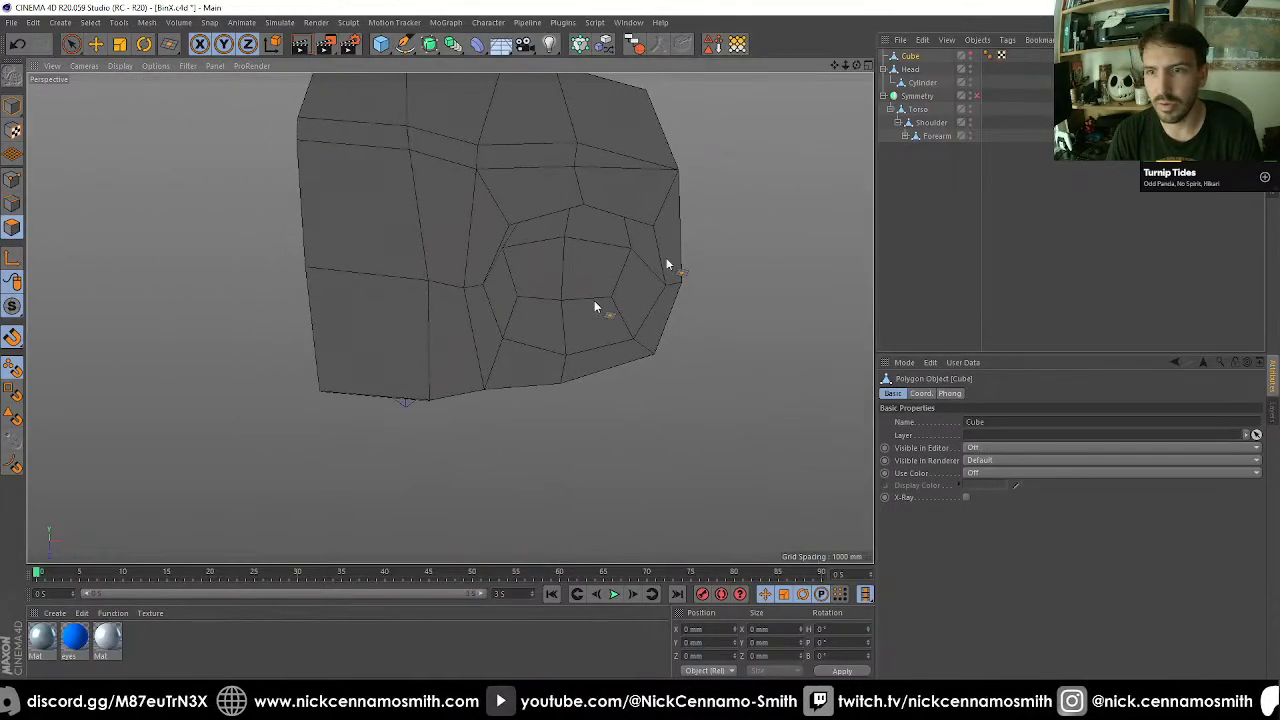
Select every polygon inside the leg socket on the Torso with a loop selection and Fill Selection.
click(920, 110)
scroll(617, 267, up, 3)
key(space)
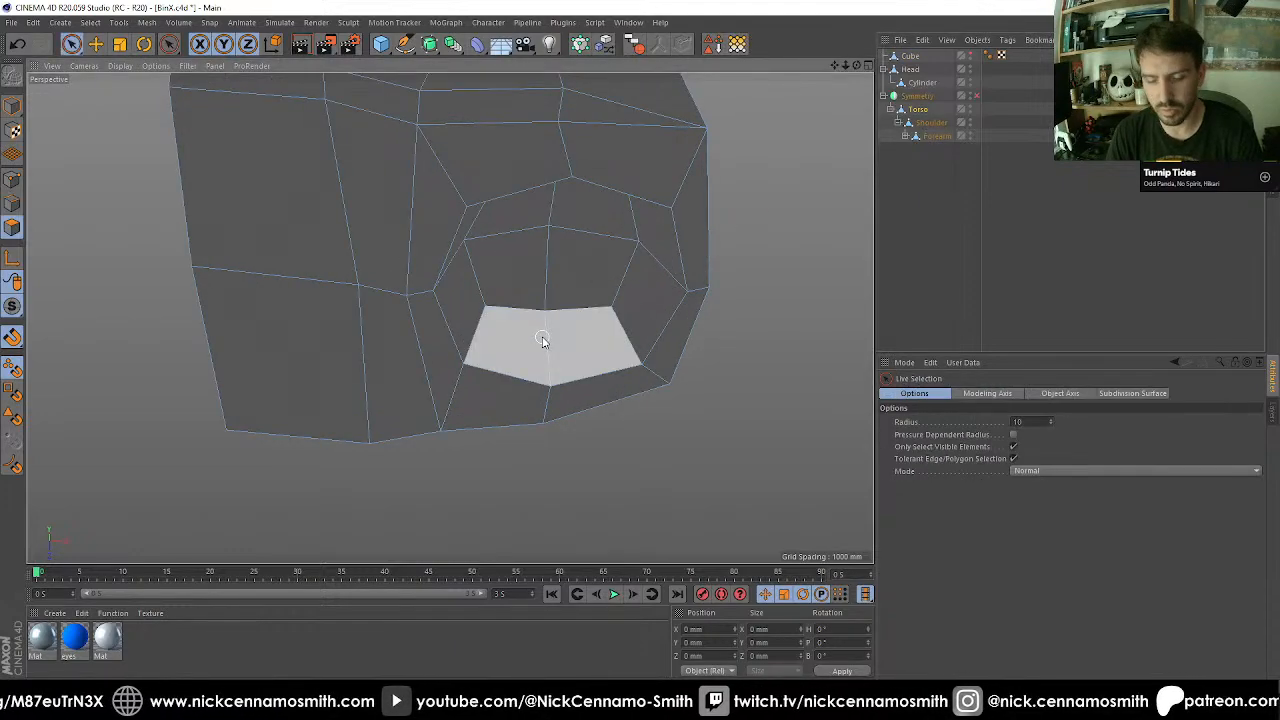
key(u)
key(l)
click(541, 343)
key(u)
key(f)
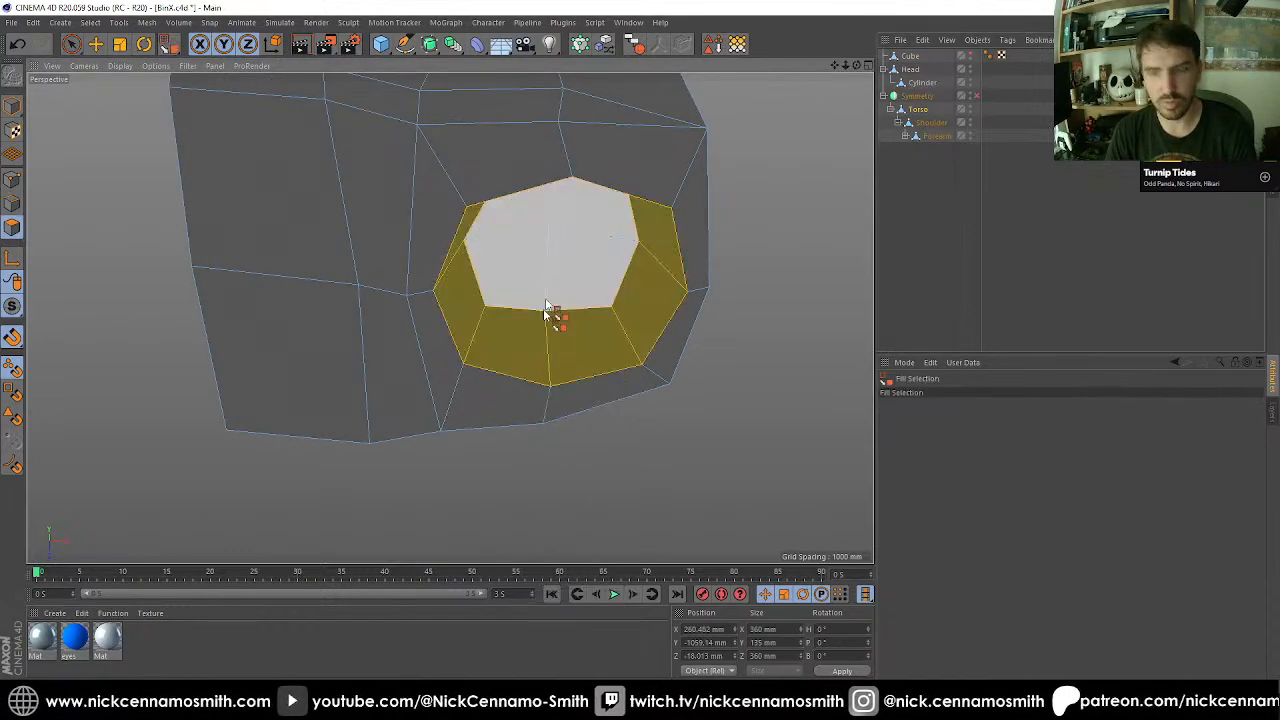
shift+click(557, 274)
key(t)
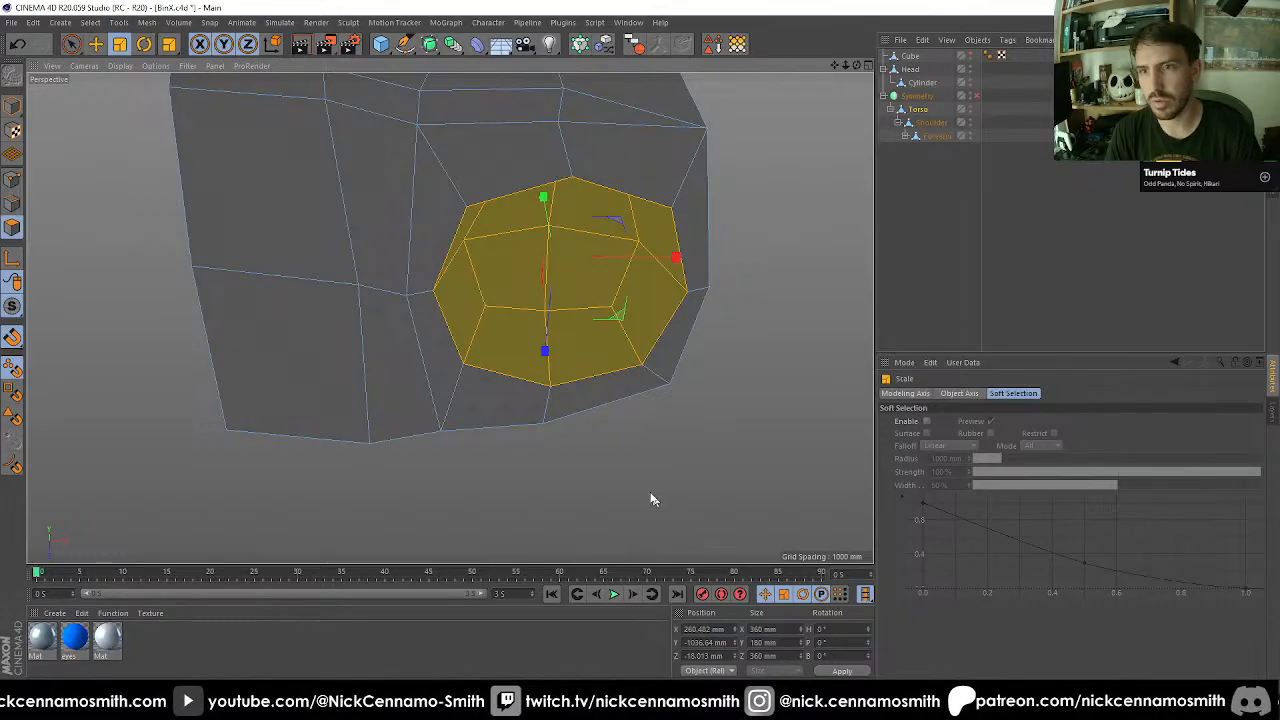
click(643, 492)
key(ctrl+z)
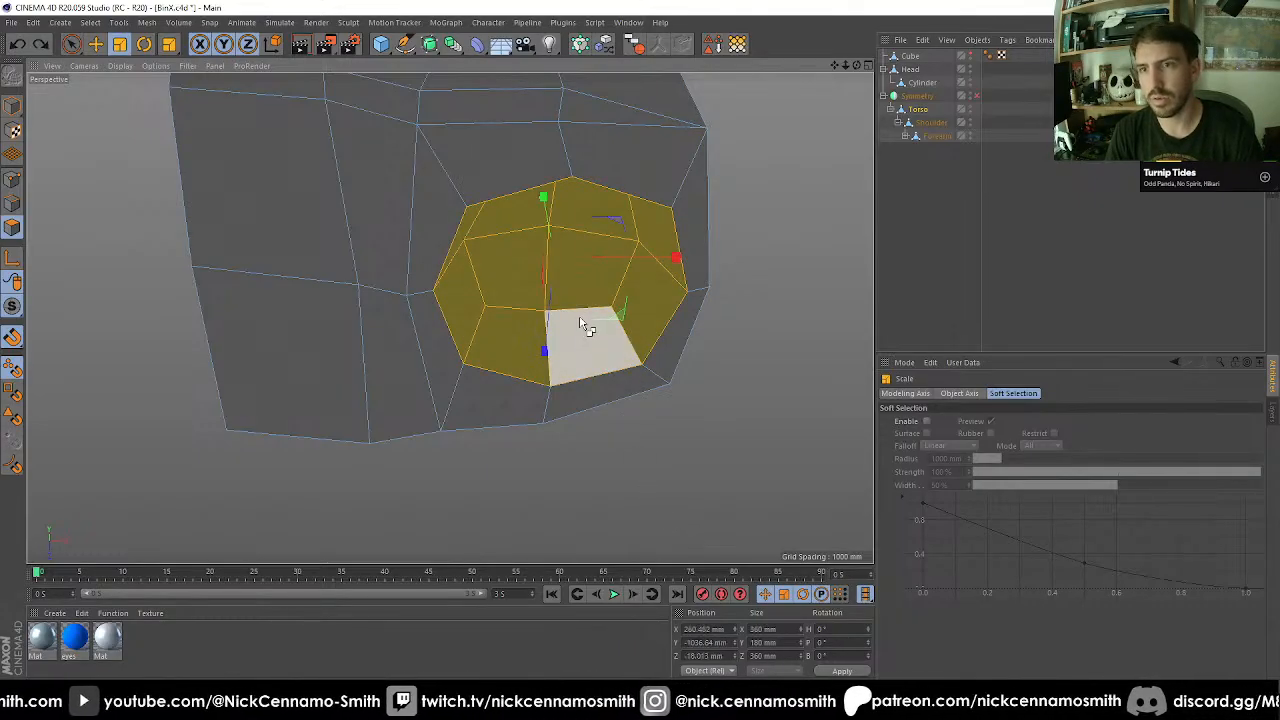
Move the modeling axis to the centre of the socket's base and scale the selected socket uniformly up to 396 mm wide.
key(F4)
key(s)
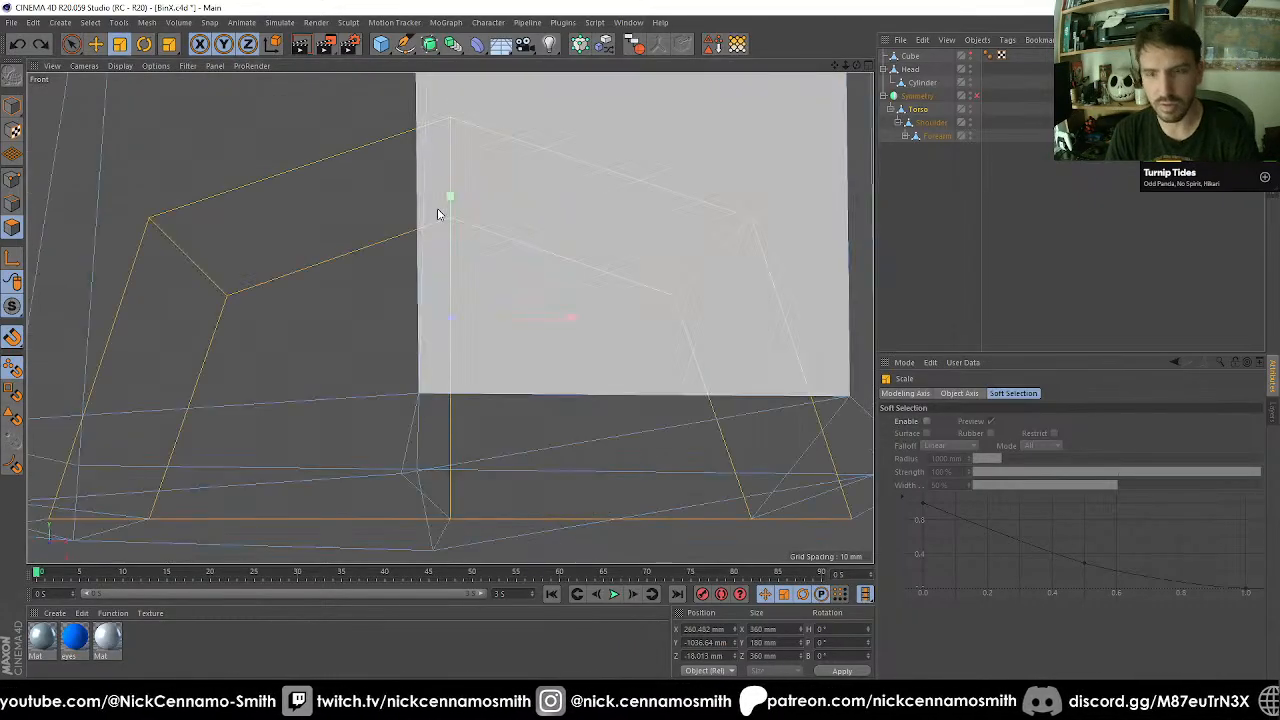
scroll(440, 214, down, 4)
scroll(463, 374, up, 1)
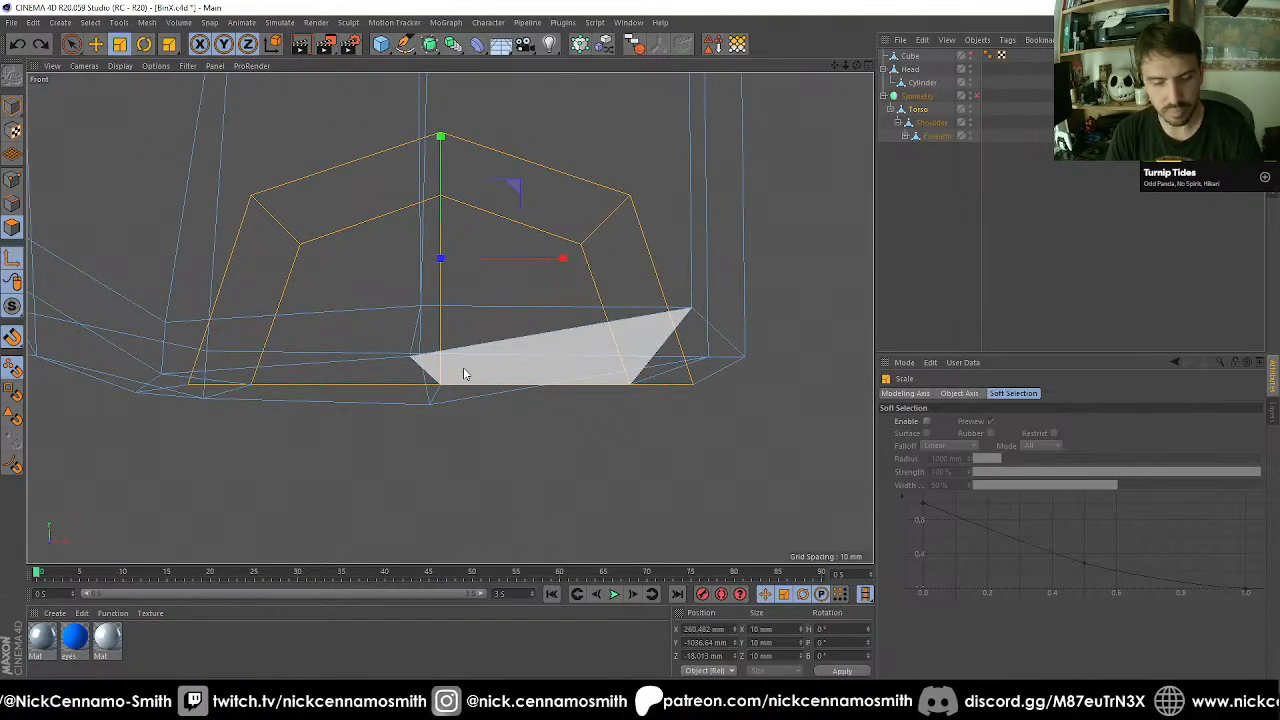
key(e)
drag(449, 393, 440, 384)
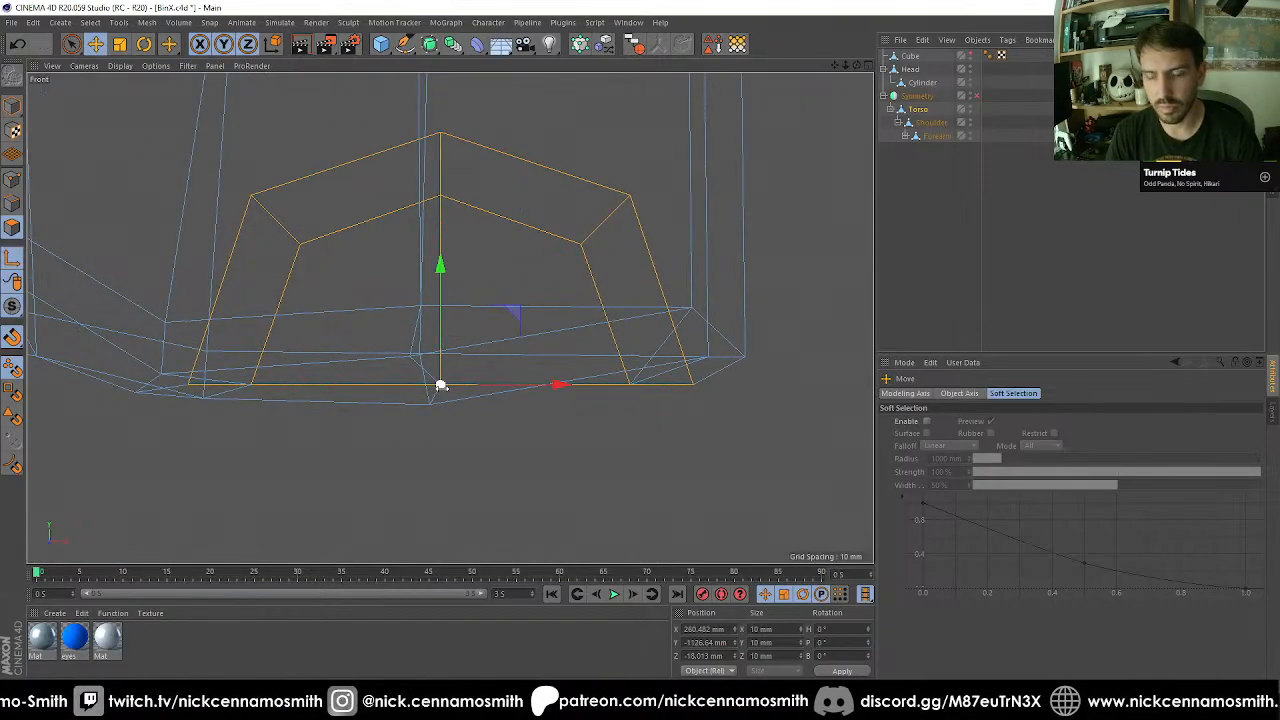
key(t)
drag(463, 463, 474, 397)
Grow the socket's polygon selection twice to take in the surrounding pelvis polygons.
scroll(467, 386, down, 2)
key(F1)
alt+drag(530, 343, 541, 300)
key(F3)
key(F4)
scroll(400, 283, down, 3)
alt+middle_drag(545, 293, 548, 341)
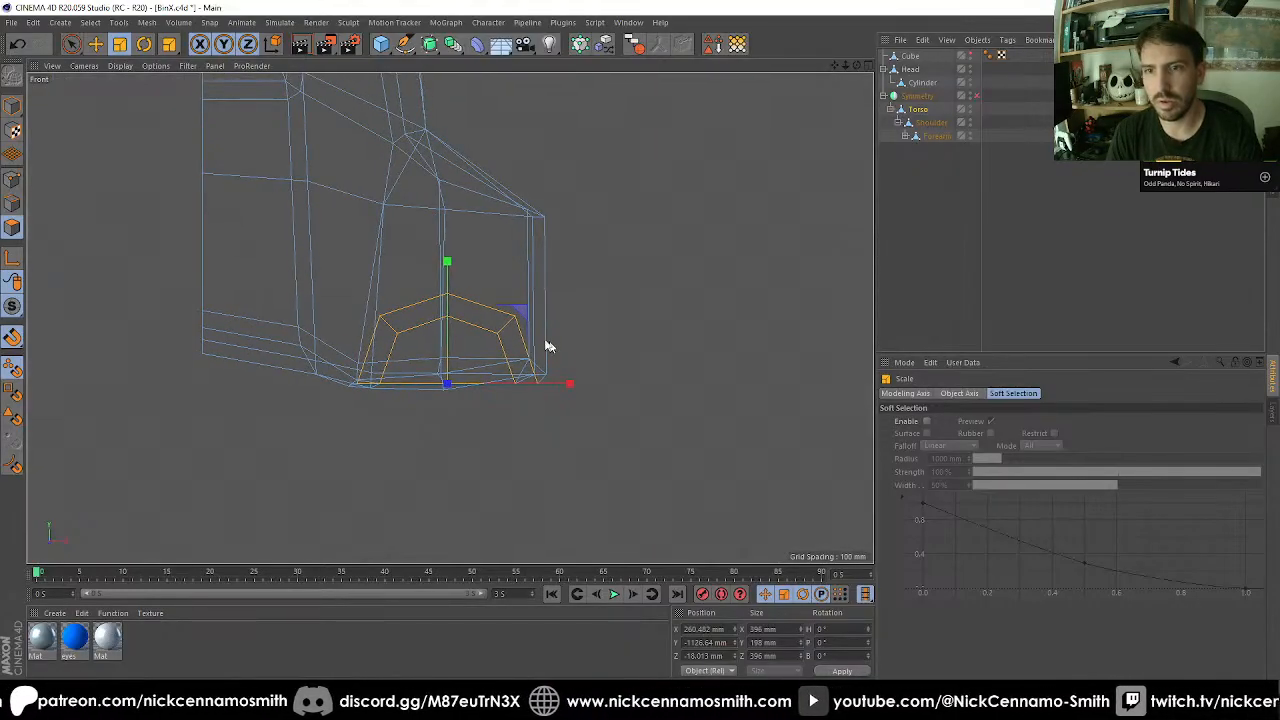
scroll(466, 307, up, 2)
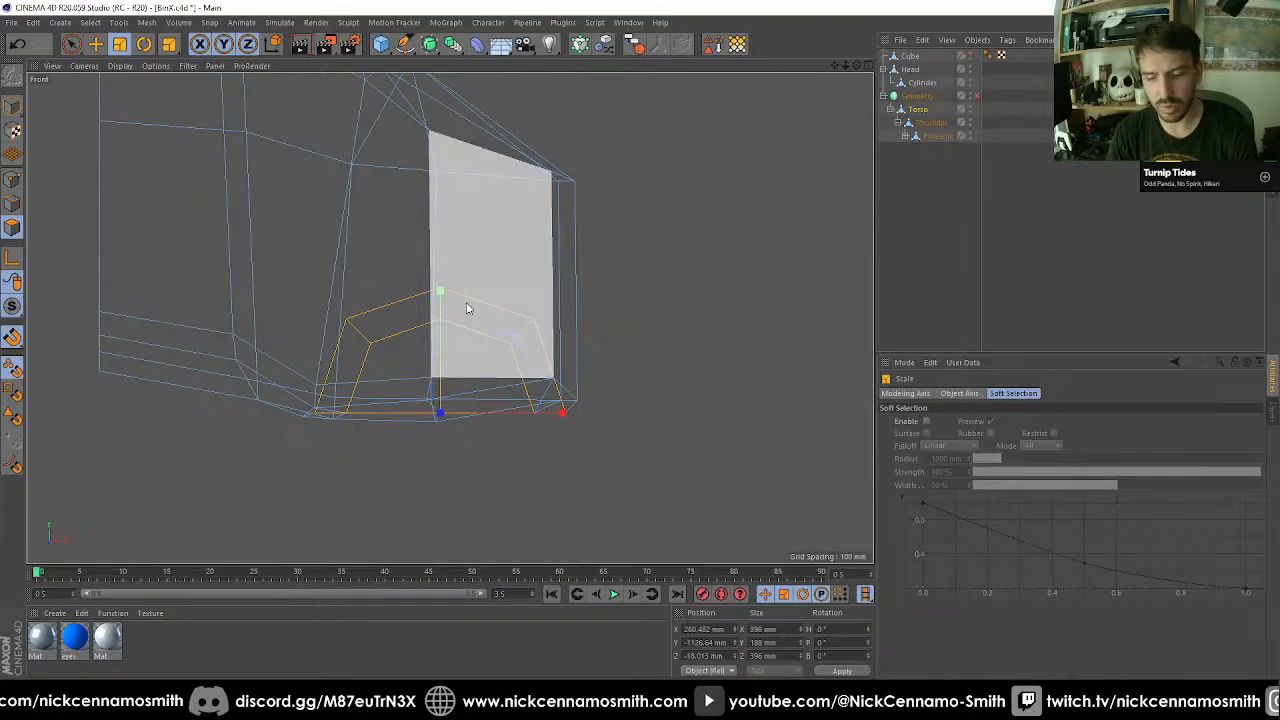
key(u)
key(y)
key(u)
key(y)
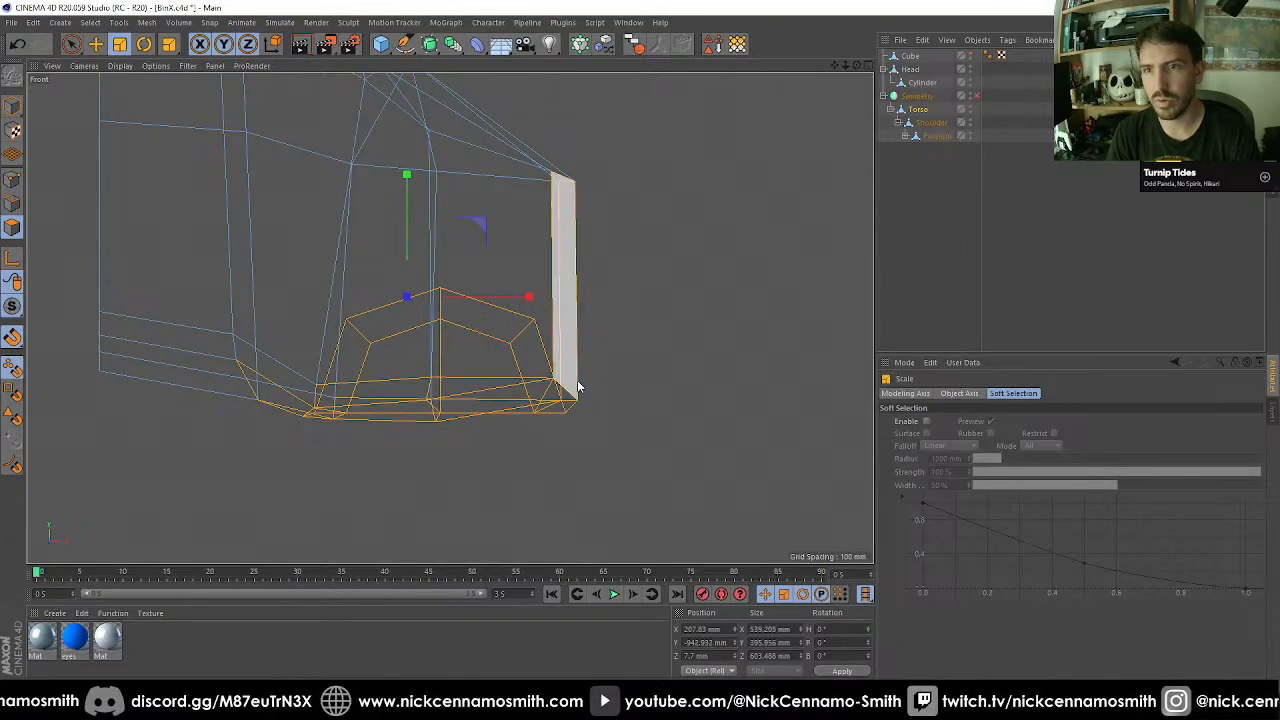
key(F1)
mouse_move(531, 220)
alt+mouse_down()
mouse_move(571, 309)
mouse_move(480, 318)
mouse_move(480, 254)
mouse_move(397, 203)
alt+mouse_up()
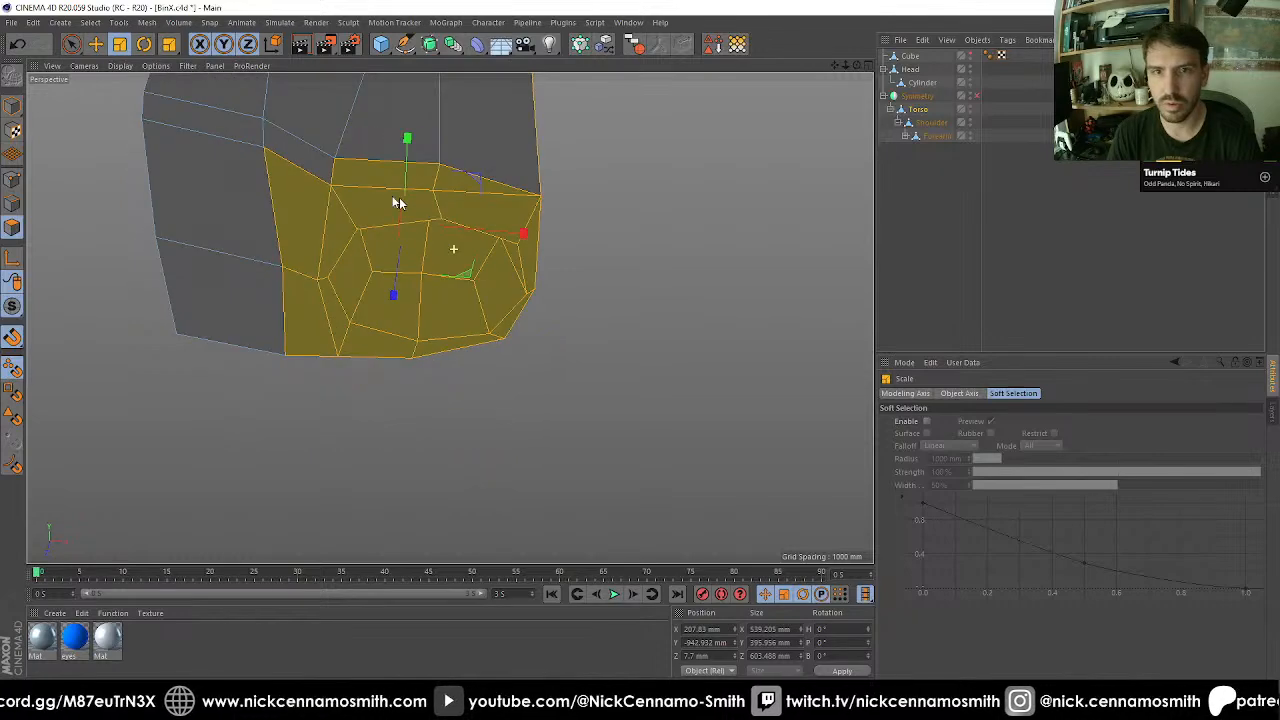
Convert the selection to points and deselect the outlying pelvis points, keeping the socket and its immediate surround selected.
click(13, 178)
key(space)
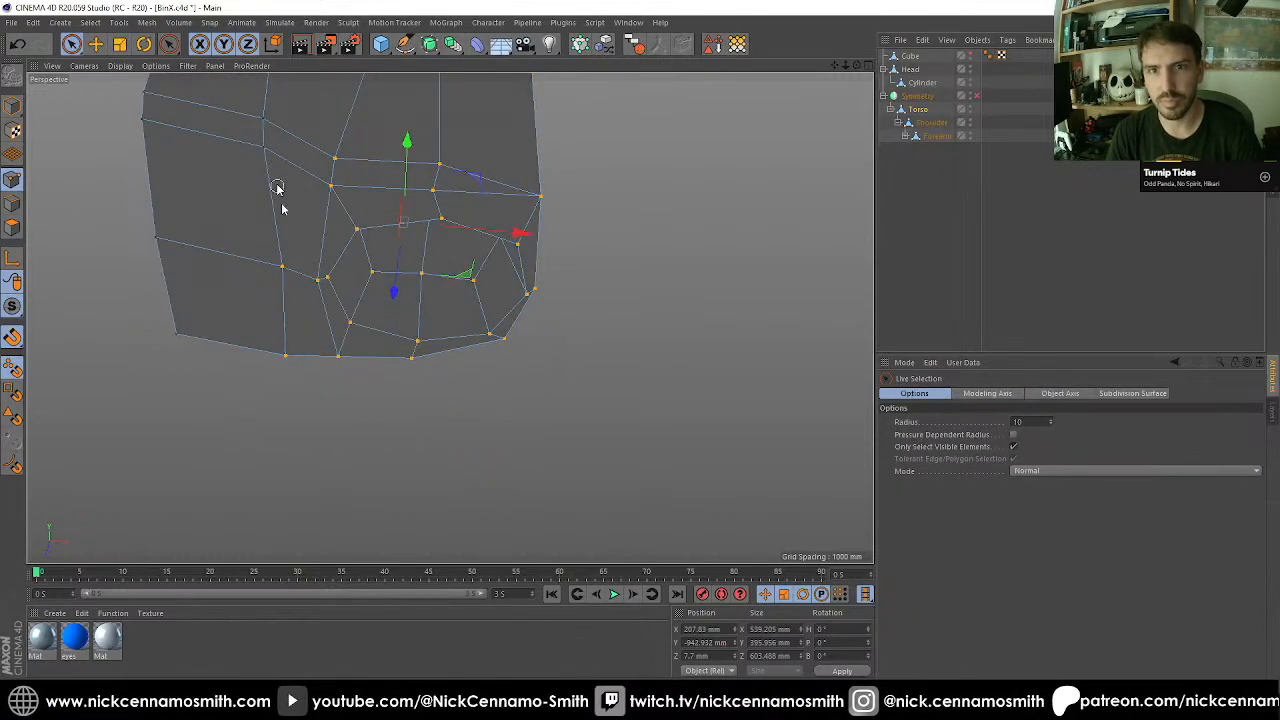
alt+right_drag(284, 362, 200, 346)
alt+drag(471, 306, 570, 210)
alt+middle_drag(512, 177, 503, 266)
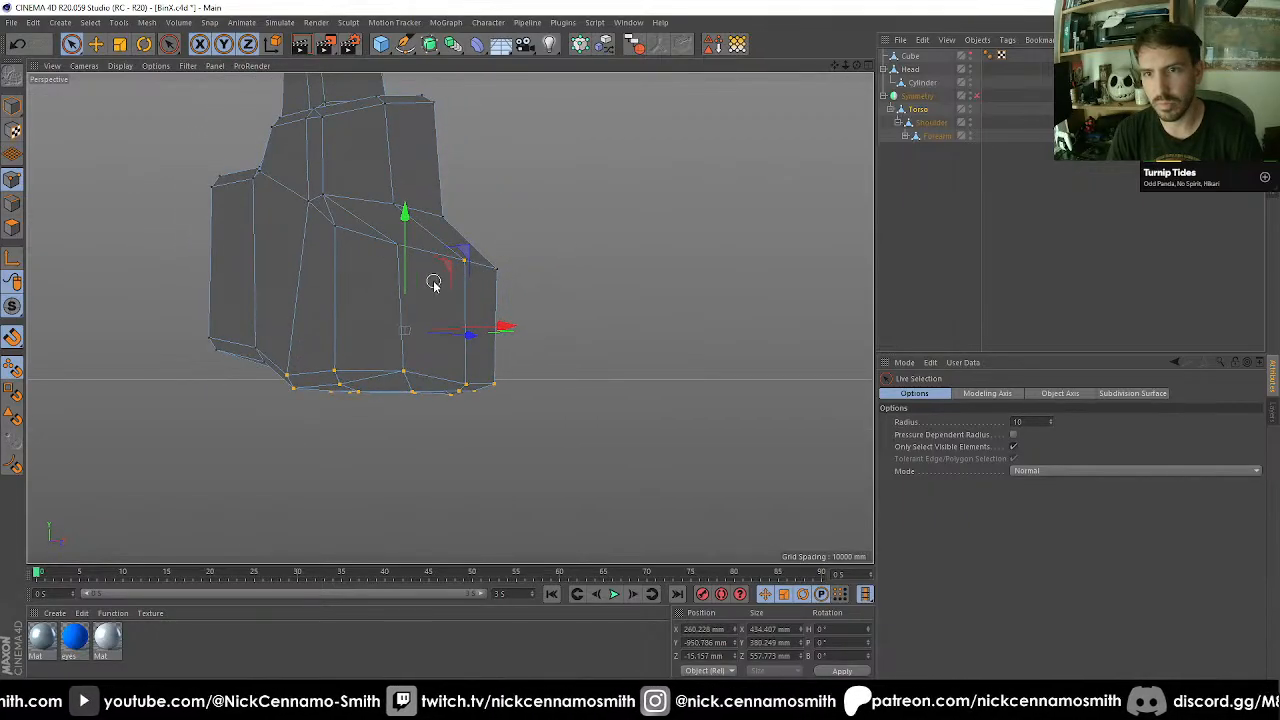
alt+drag(455, 279, 462, 324)
ctrl+click(467, 247)
Rotate the selected socket points in the front view so the socket faces diagonally outward, and move them up toward the hip.
key(r)
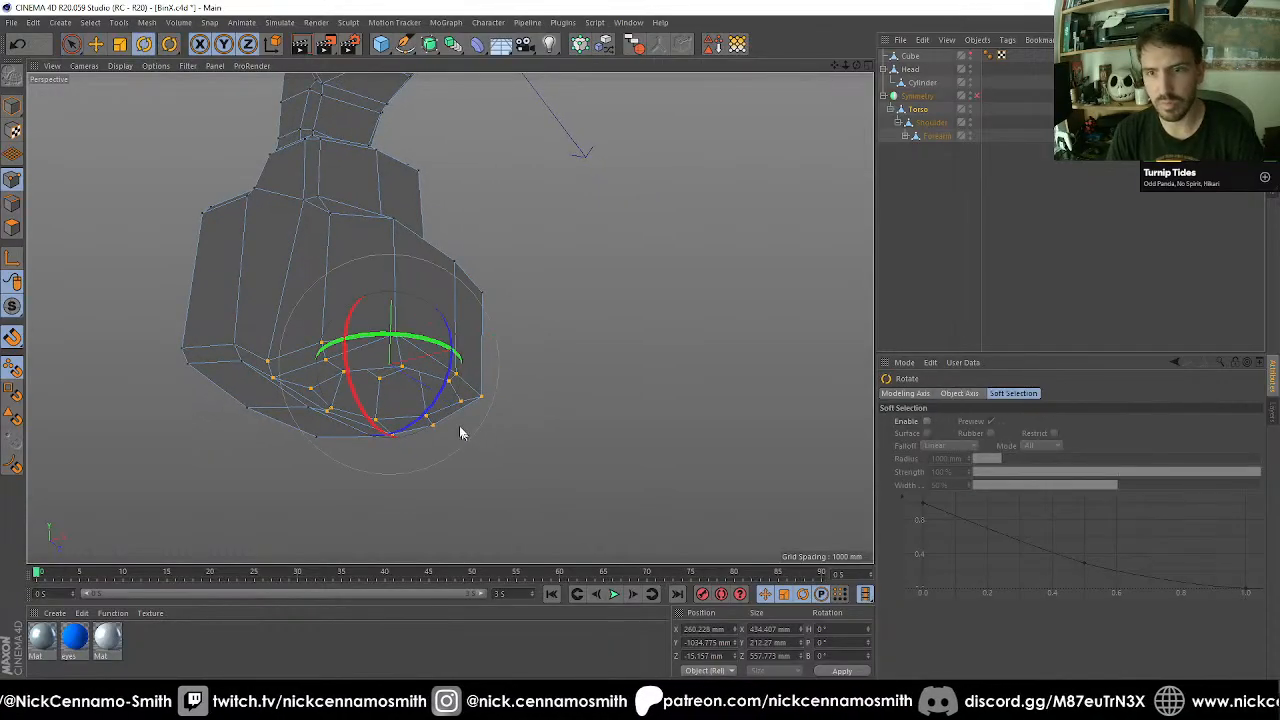
key(F2)
key(F3)
key(F4)
scroll(480, 346, down, 4)
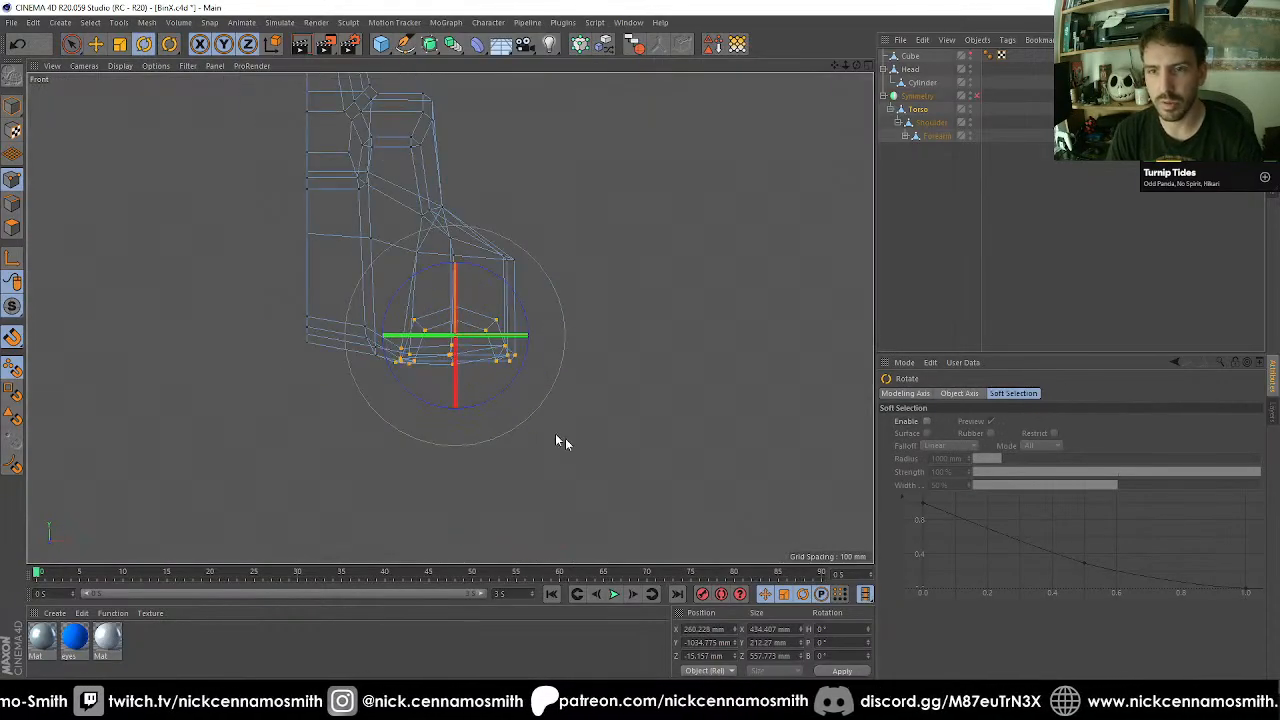
drag(650, 453, 739, 285)
key(e)
drag(539, 277, 520, 240)
key(F1)
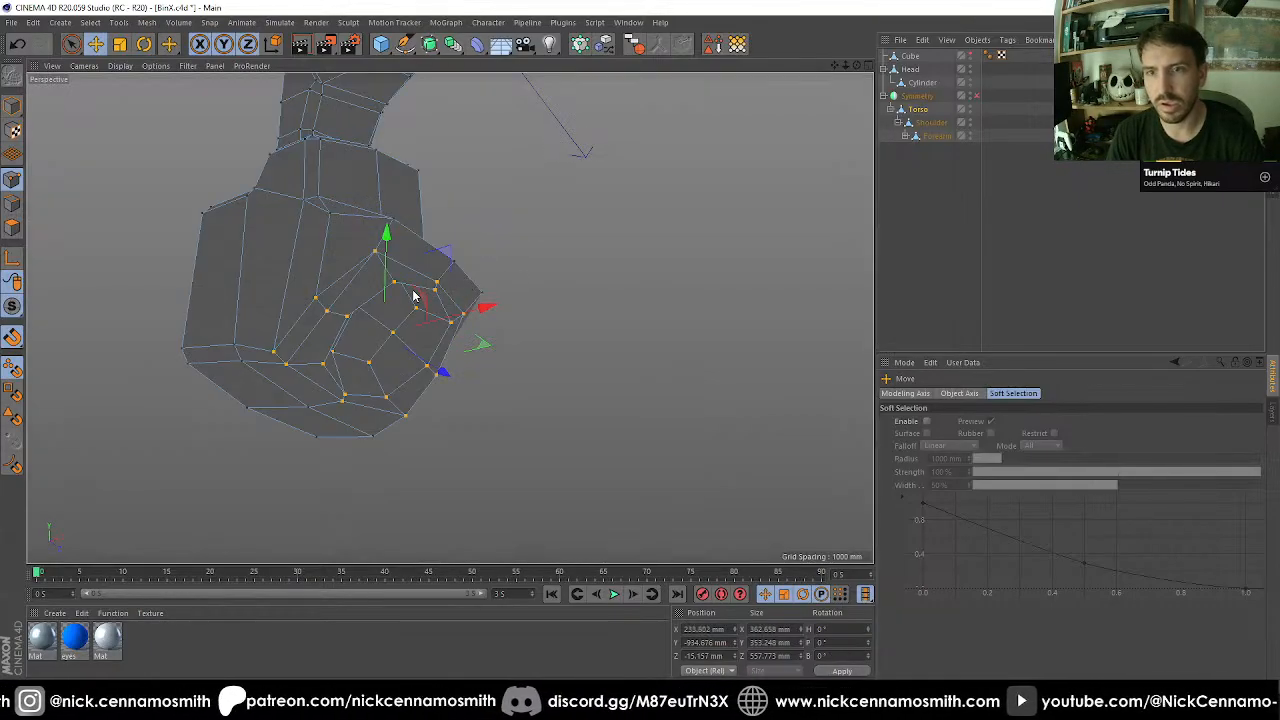
Select the outer pelvis corner points above the tilted socket and move them up and inward to open the sharp edge.
alt+drag(414, 294, 362, 233)
scroll(450, 260, up, 2)
key(9)
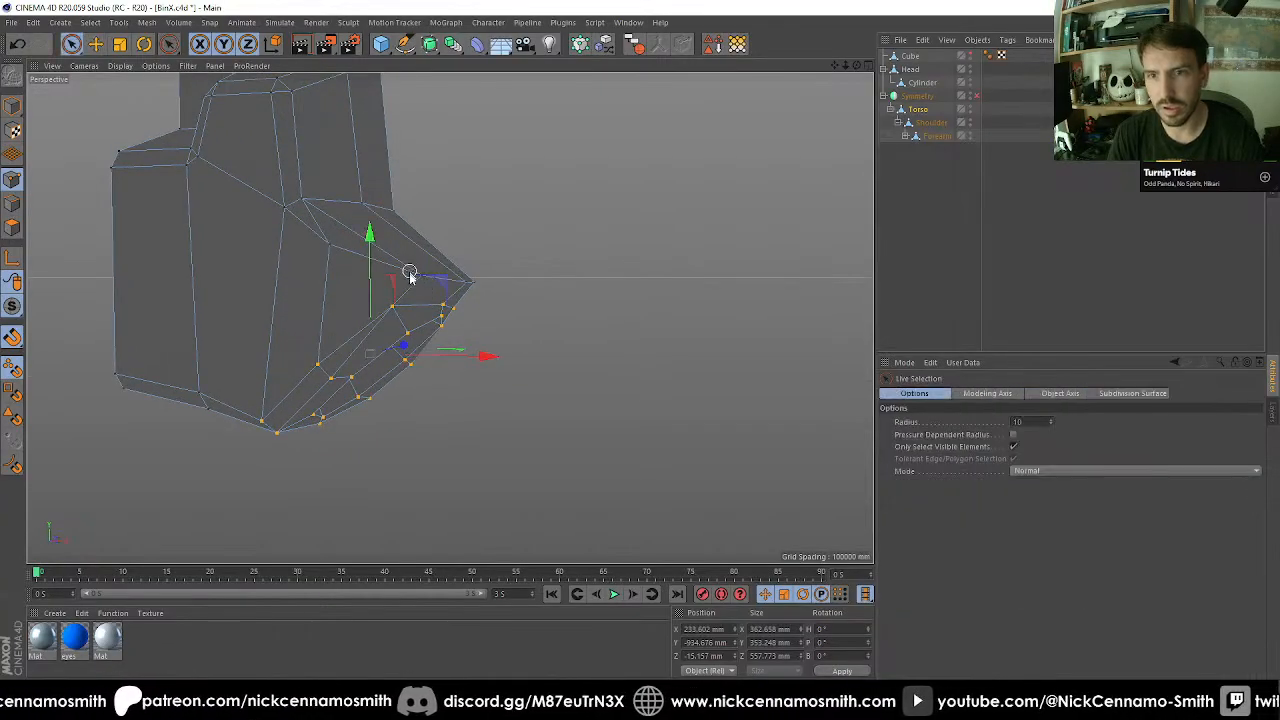
click(483, 282)
alt+drag(523, 217, 619, 358)
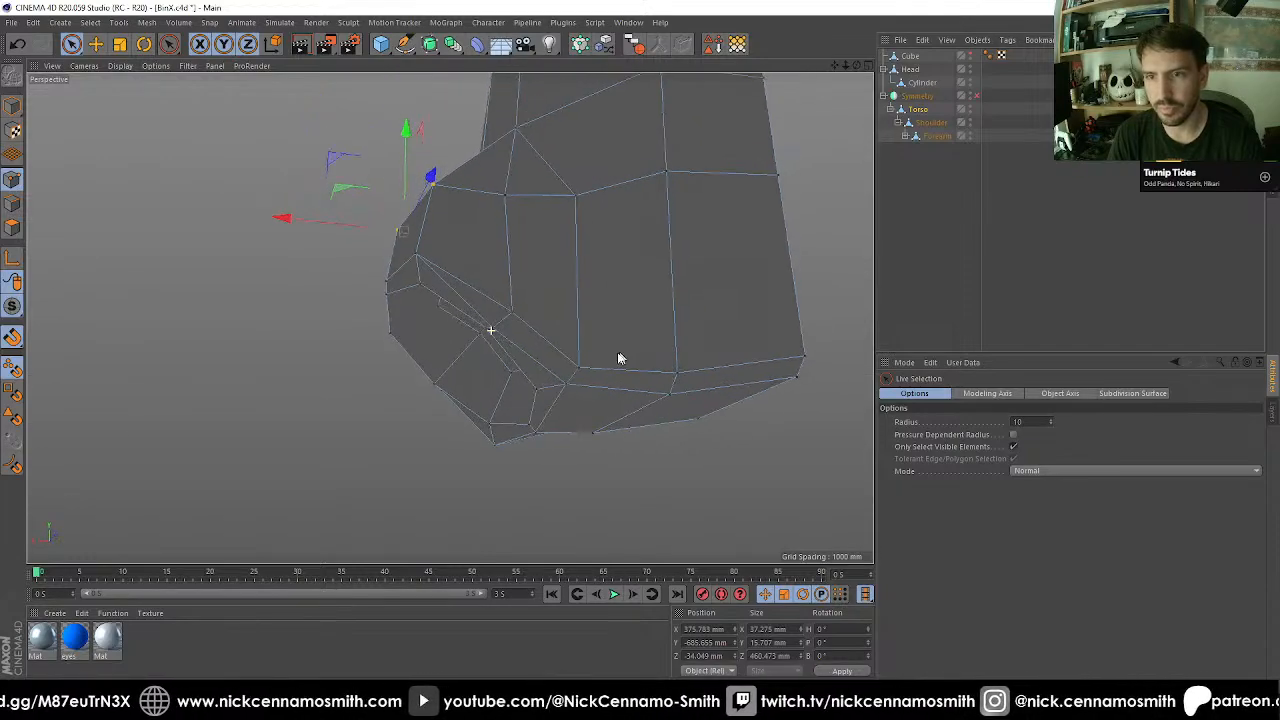
Move the point on the pelvis's rear lower edge beside the socket about 28 mm inward along X.
click(508, 335)
alt+drag(508, 335, 463, 278)
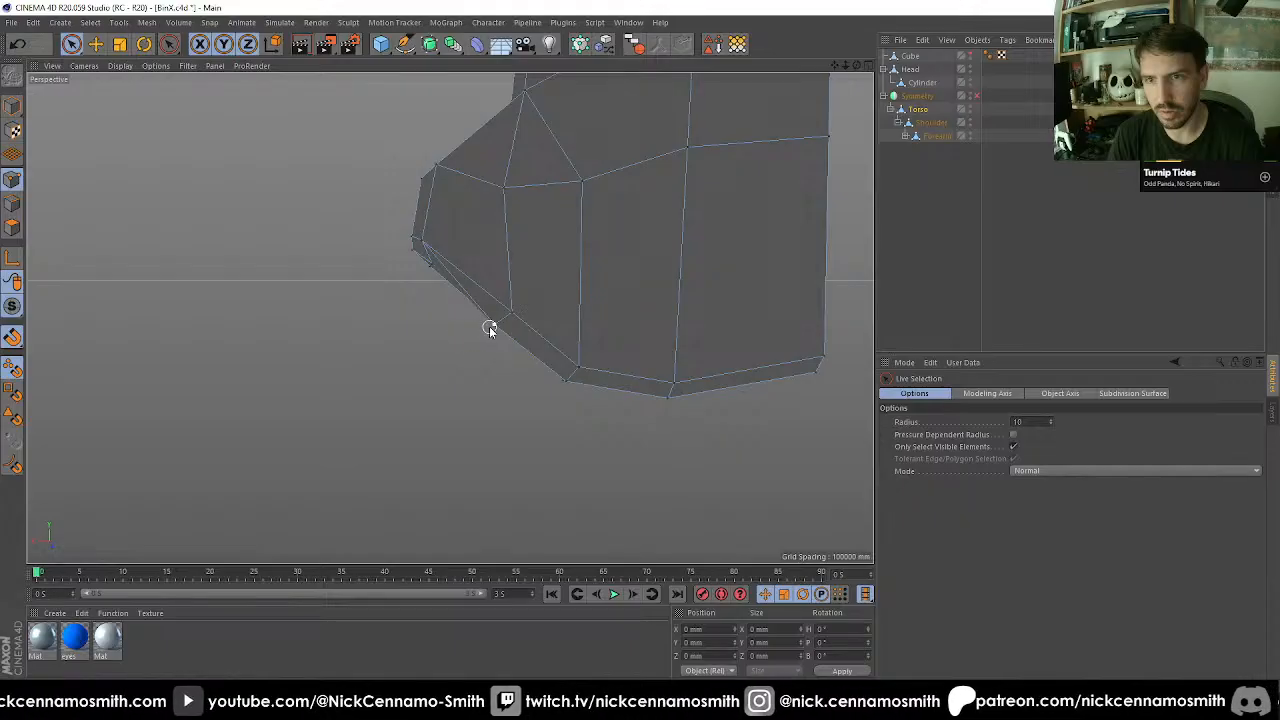
drag(384, 332, 397, 329)
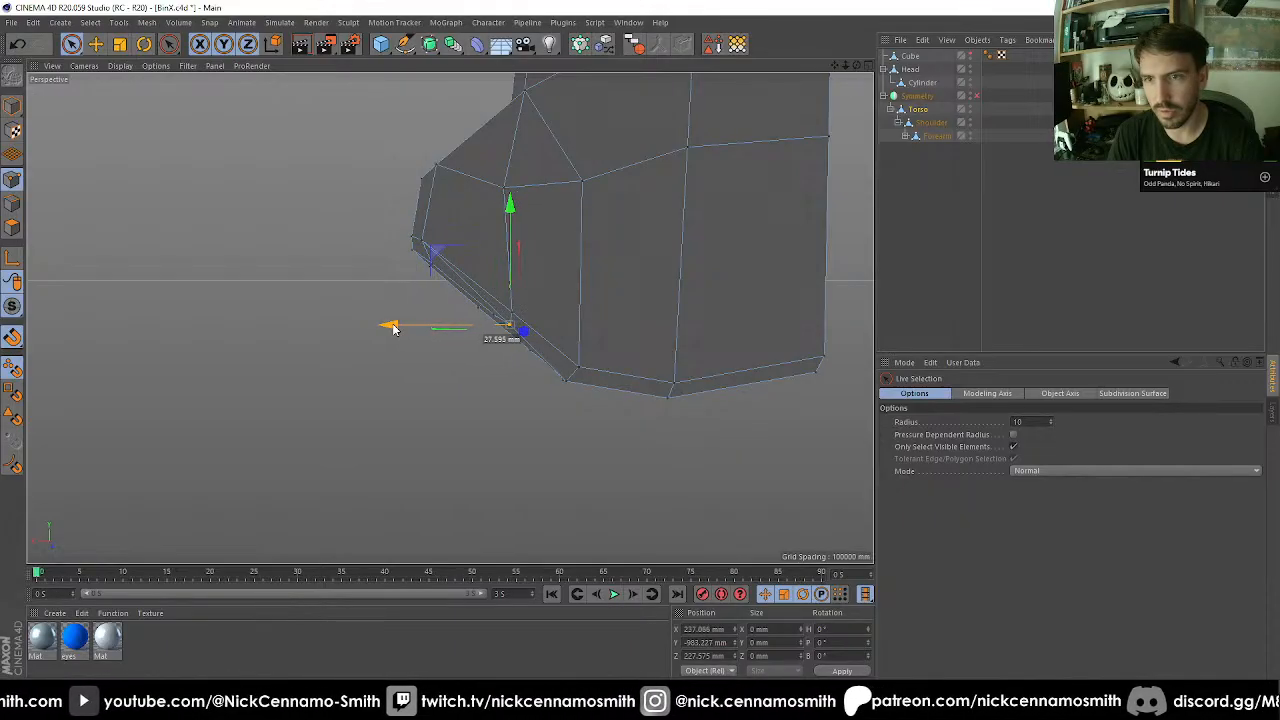
alt+drag(521, 343, 372, 398)
scroll(373, 398, up, 2)
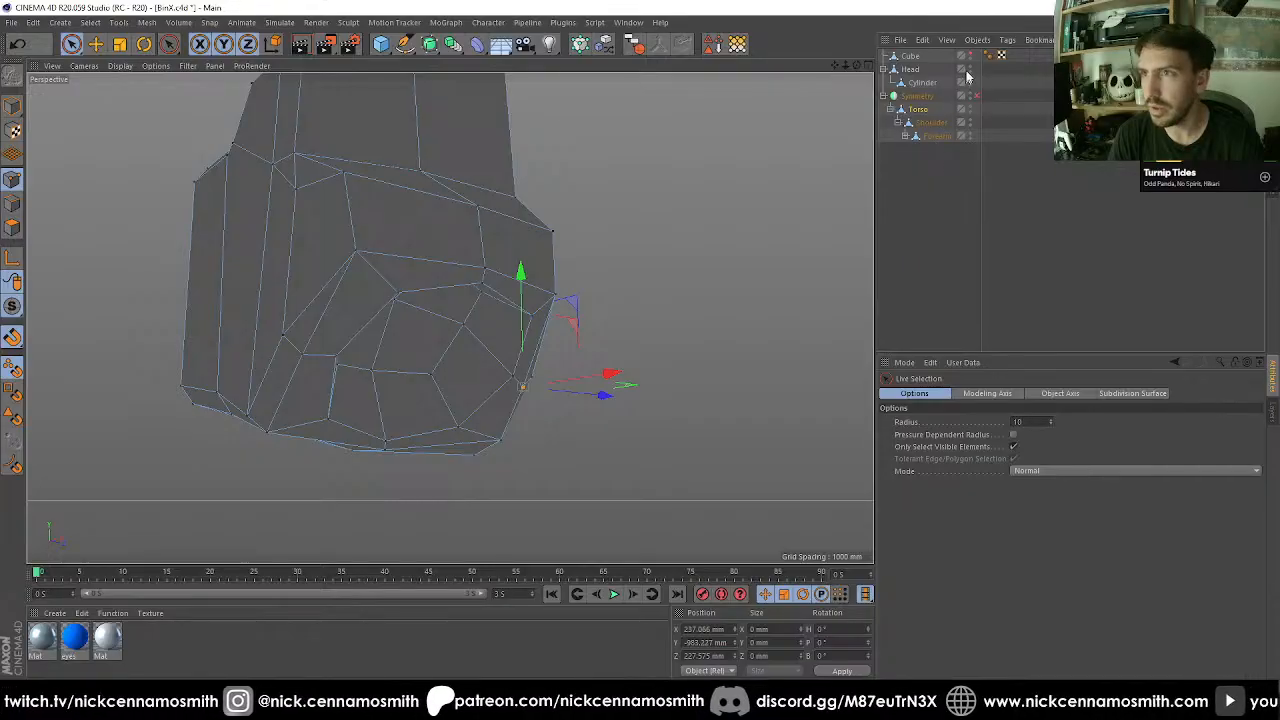
Make the guide cube visible in the editor and move the whole object up into the tilted leg socket.
click(910, 56)
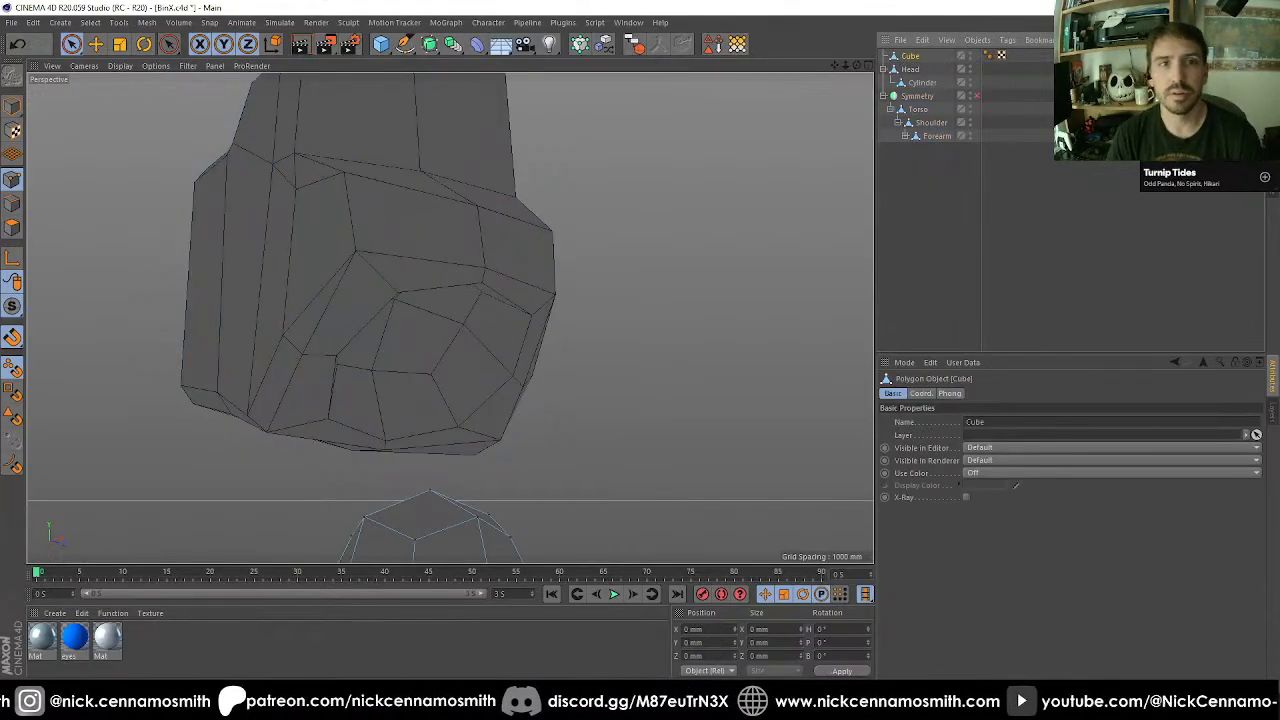
click(12, 106)
key(F2)
key(F3)
key(F4)
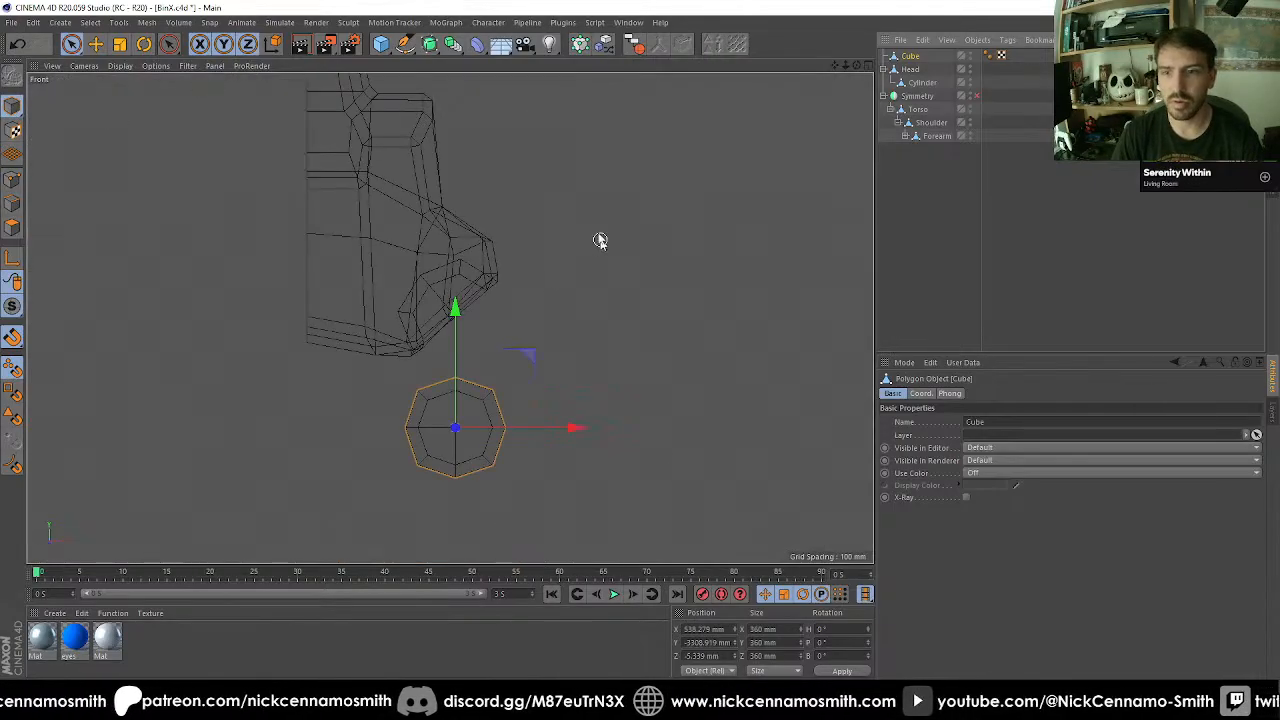
scroll(462, 356, up, 2)
scroll(462, 356, up, 2)
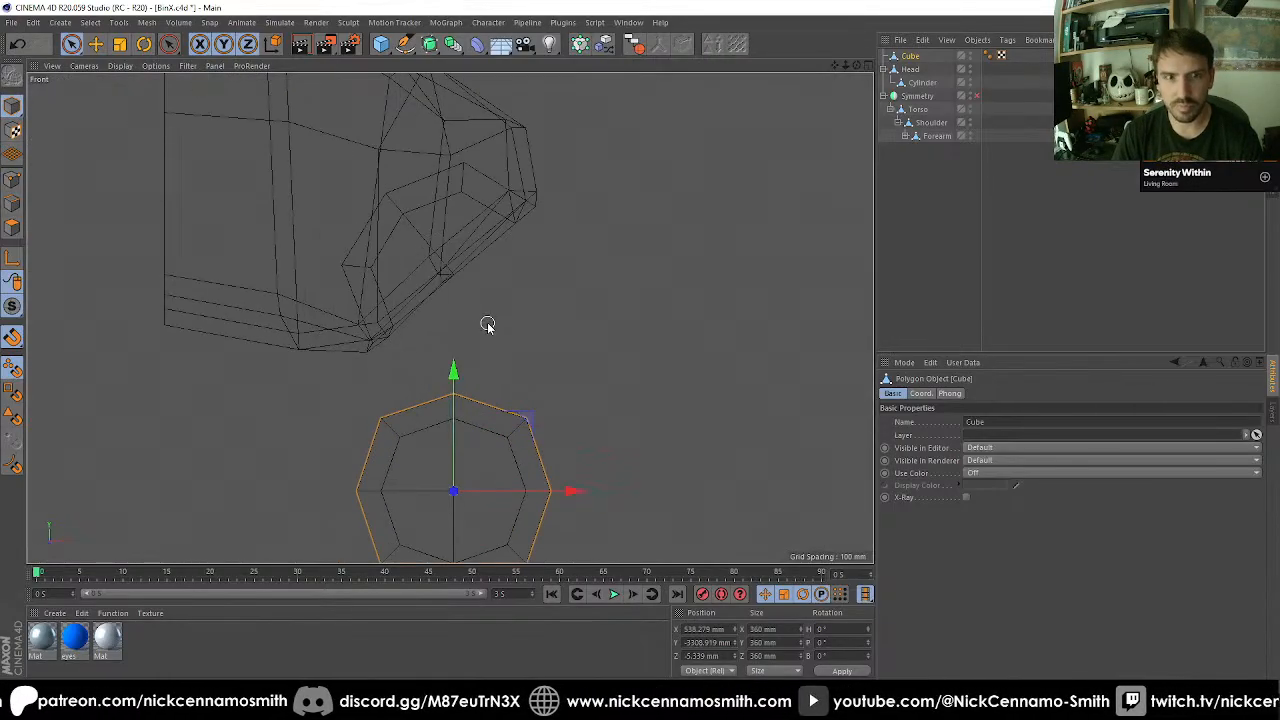
key(e)
drag(453, 490, 457, 283)
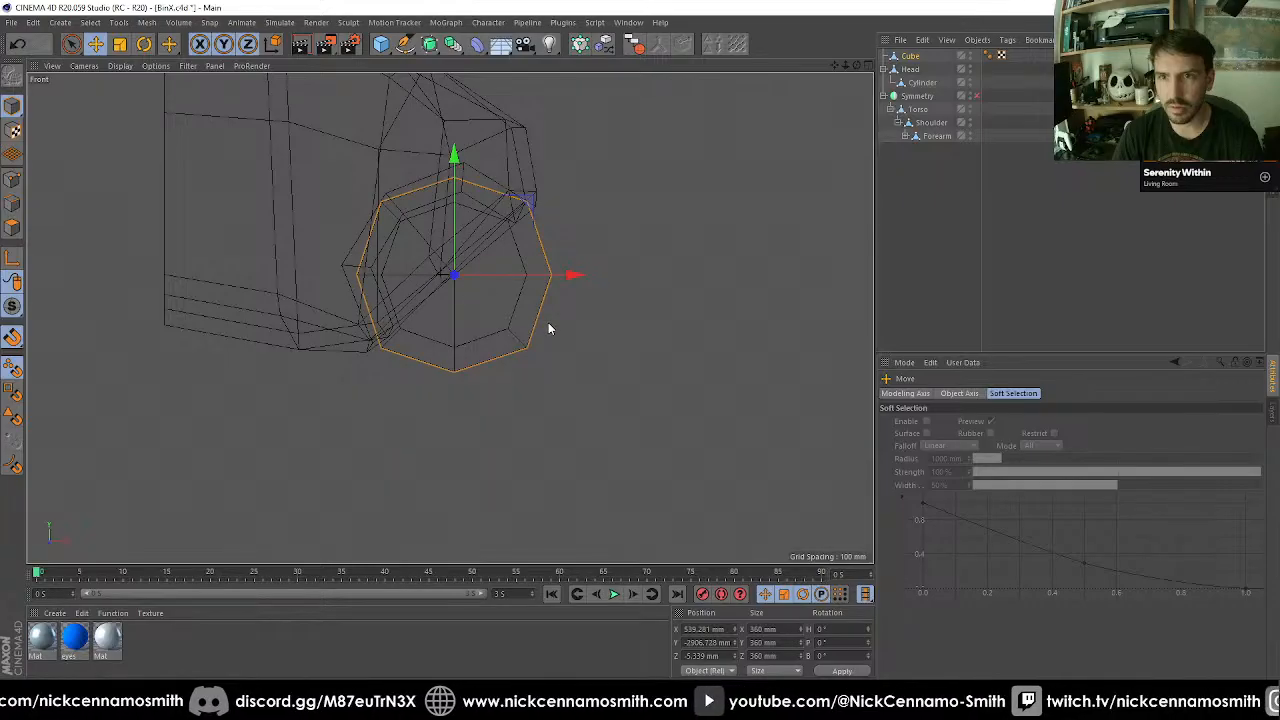
Rename the Cube object to Hip and delete its two tags.
key(F1)
mouse_move(549, 329)
alt+mouse_down()
mouse_move(609, 289)
mouse_move(657, 291)
mouse_move(337, 304)
mouse_move(305, 250)
alt+mouse_up()
scroll(303, 248, down, 7)
alt+middle_drag(297, 216, 520, 172)
scroll(574, 223, down, 5)
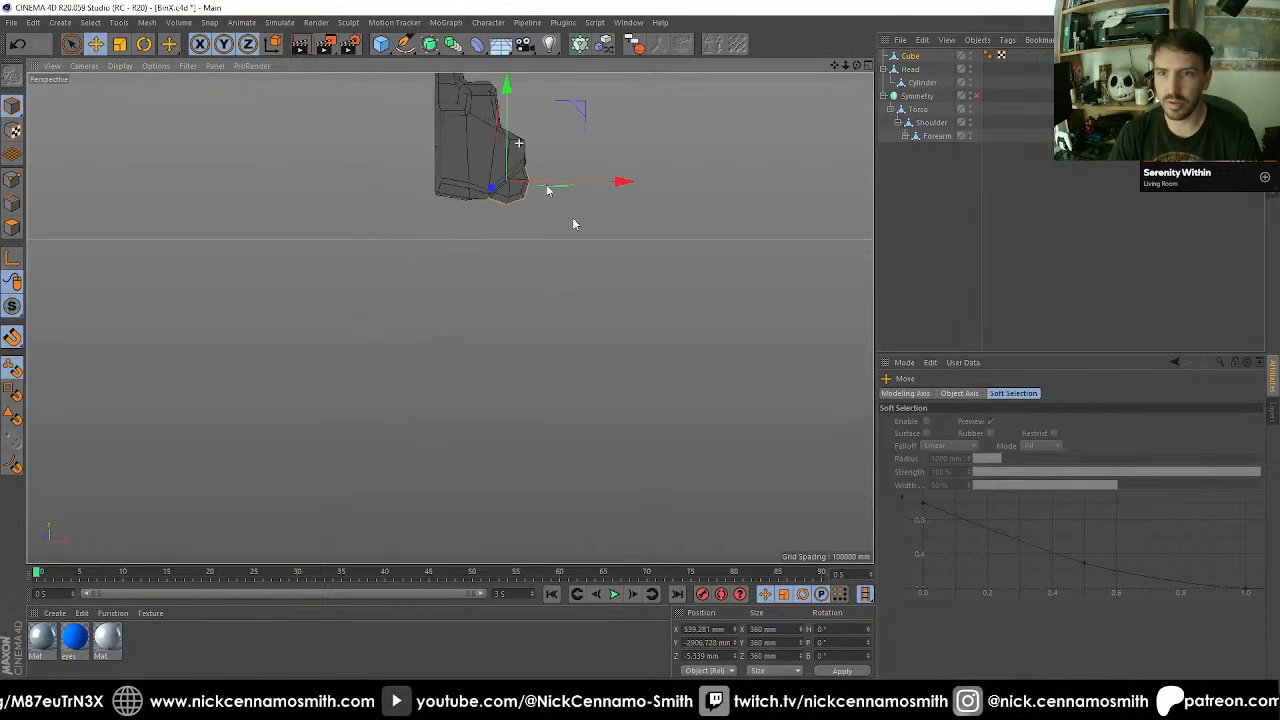
alt+middle_drag(602, 178, 587, 364)
click(912, 56)
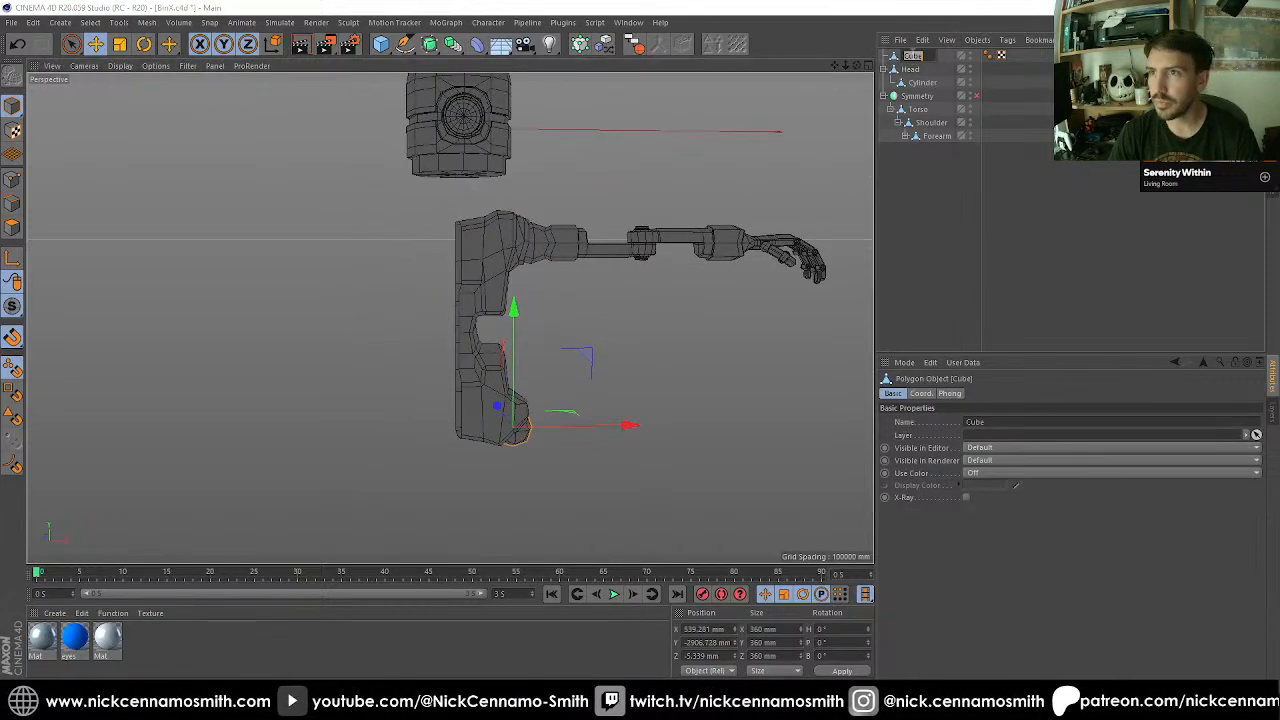
text(Hip)
key(Return)
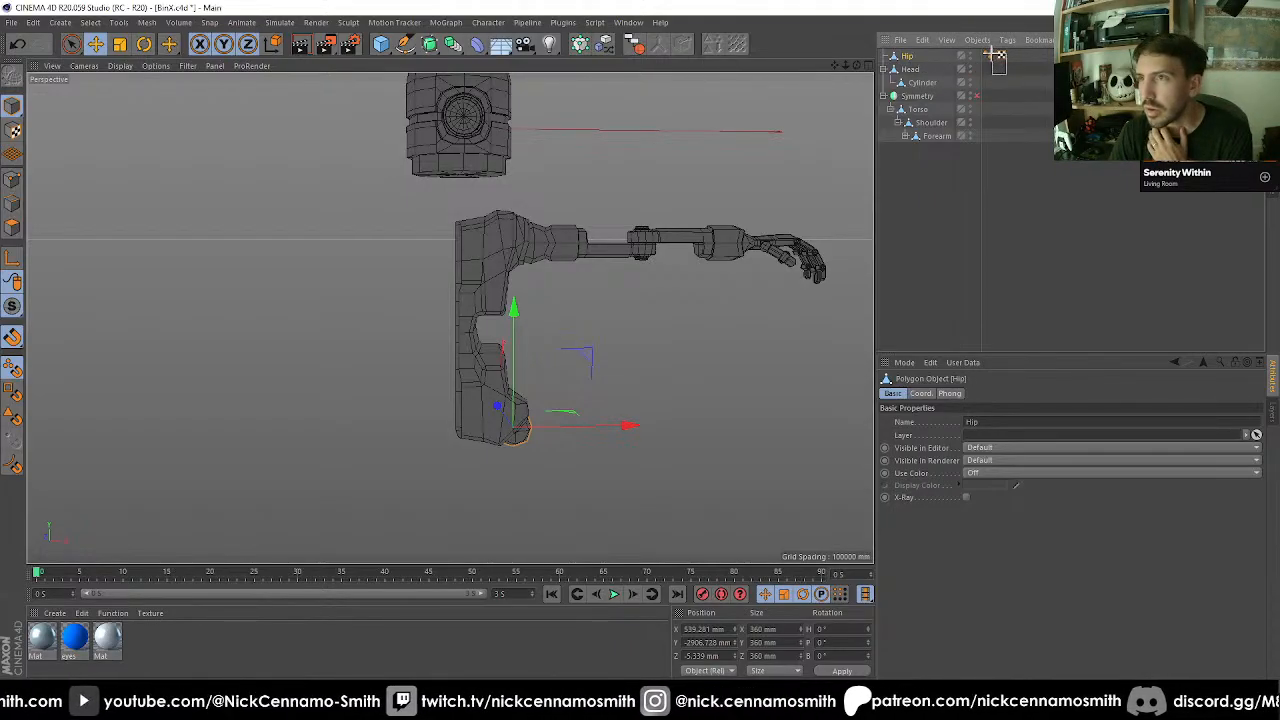
drag(991, 53, 992, 55)
key(Delete)
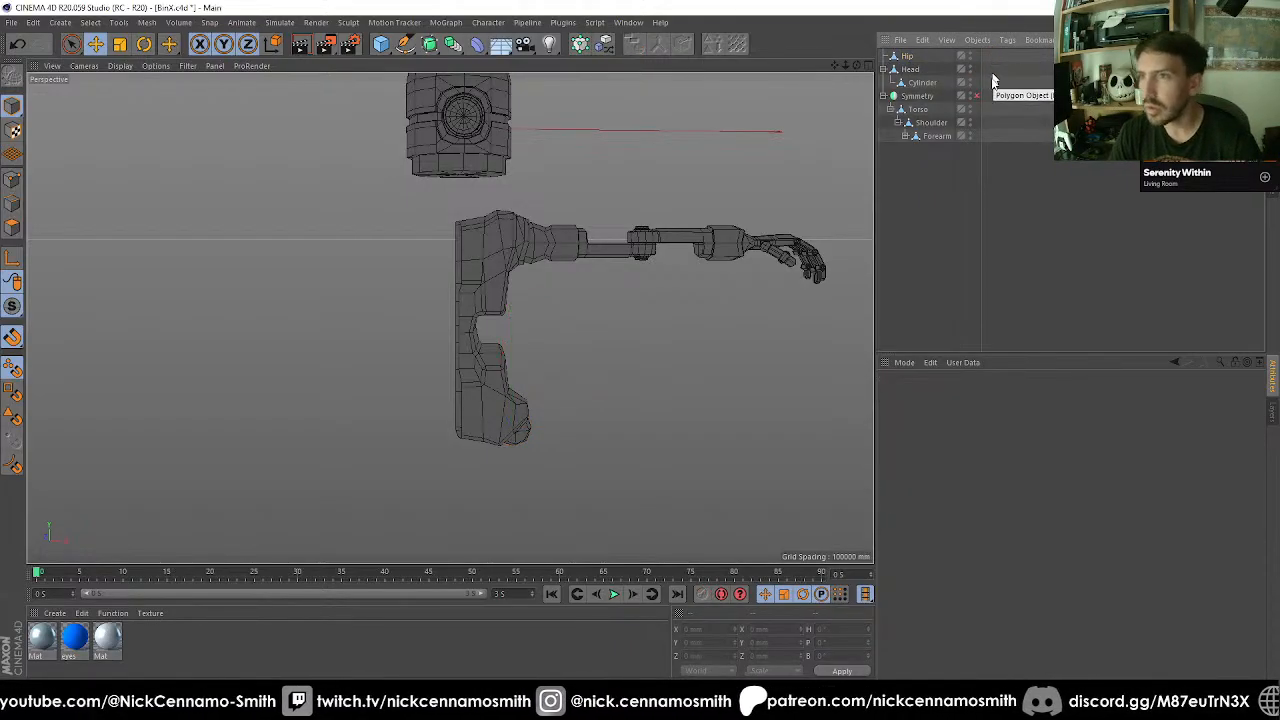
Enable the Symmetry object and move Hip to the end of the object hierarchy at root level.
click(975, 95)
drag(907, 58, 922, 231)
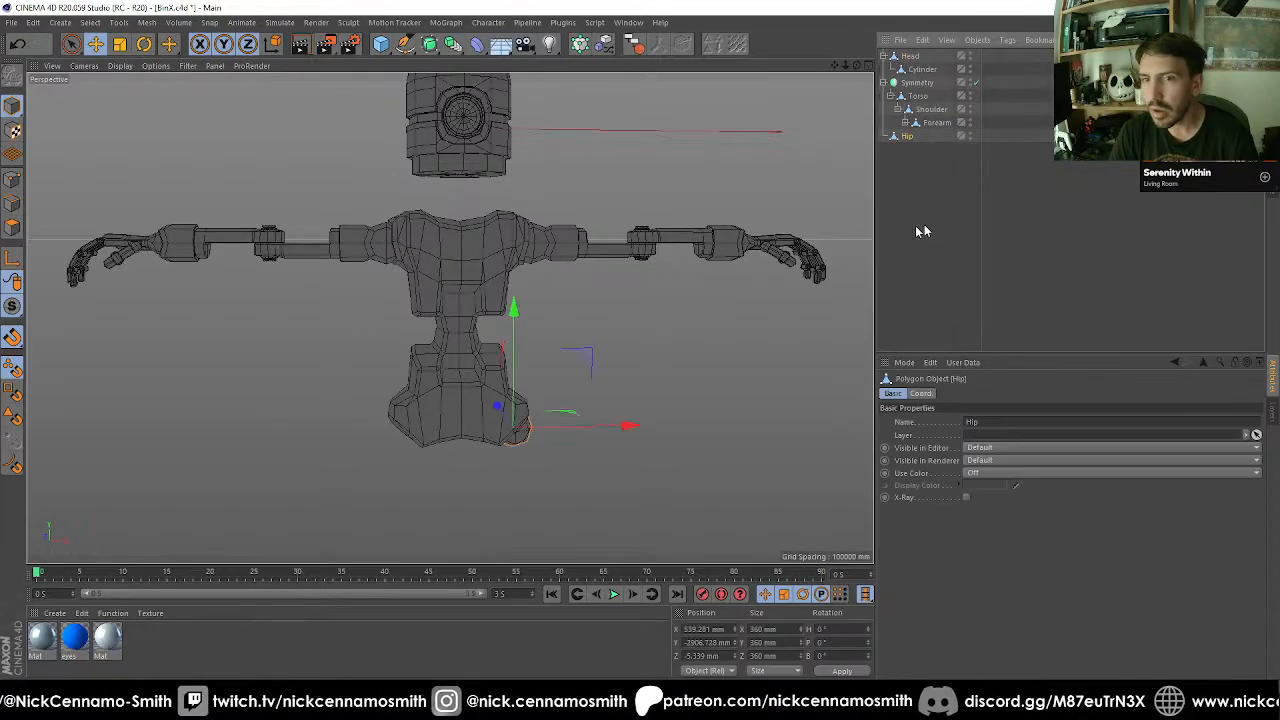
alt+drag(398, 394, 307, 315)
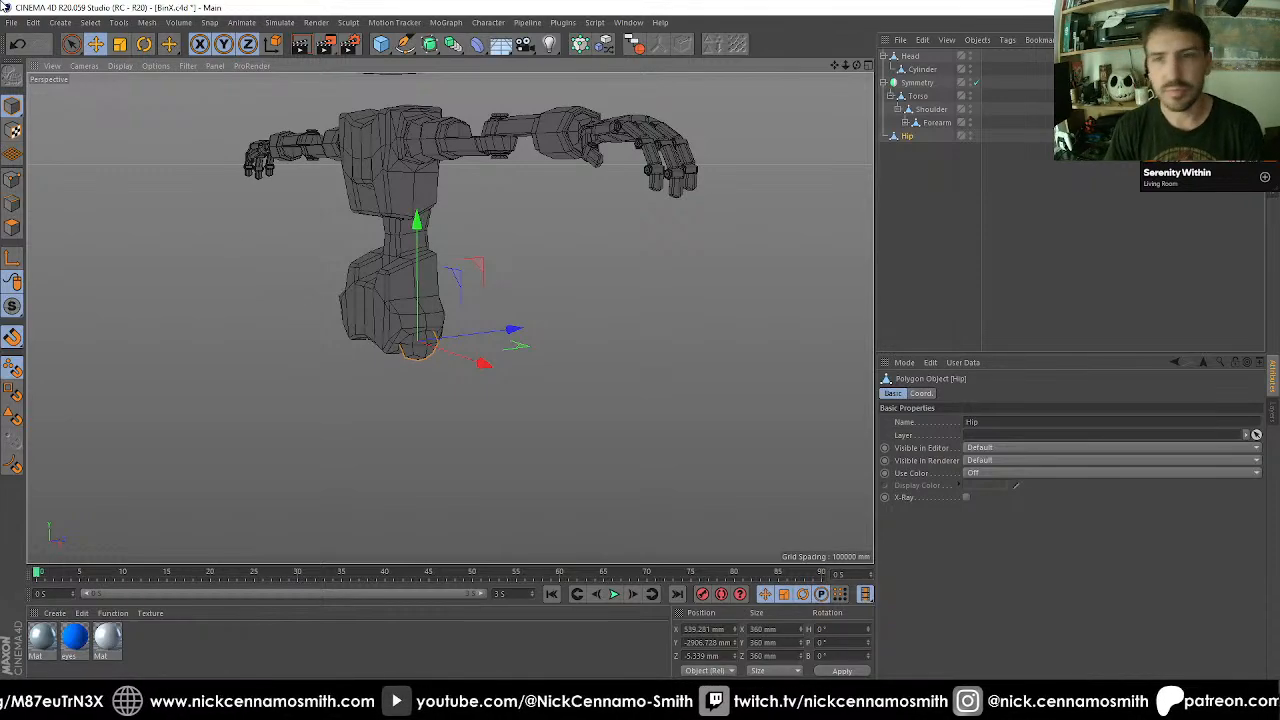
Select the four polygons on the underside of the Hip ball.
alt+drag(817, 410, 453, 387)
alt+middle_drag(453, 387, 431, 291)
alt+drag(447, 315, 571, 295)
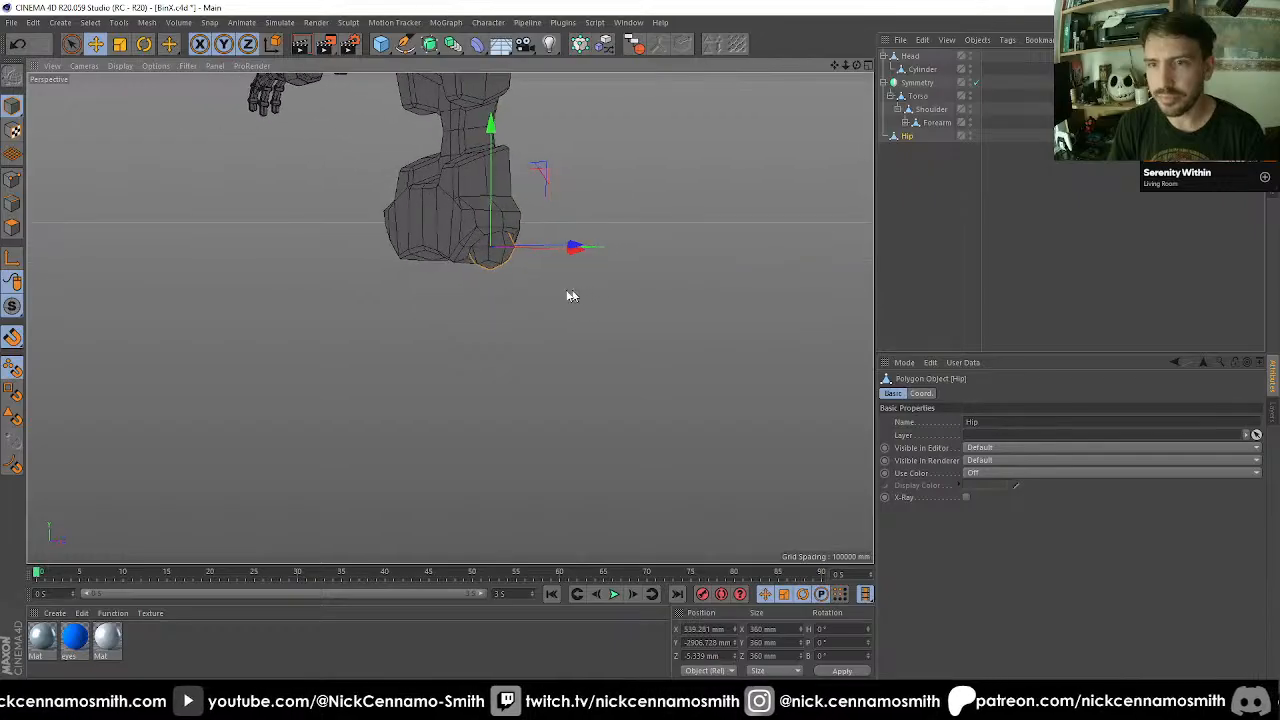
alt+middle_drag(571, 295, 460, 303)
alt+right_drag(450, 303, 497, 331)
alt+drag(497, 331, 431, 320)
alt+right_drag(431, 320, 440, 257)
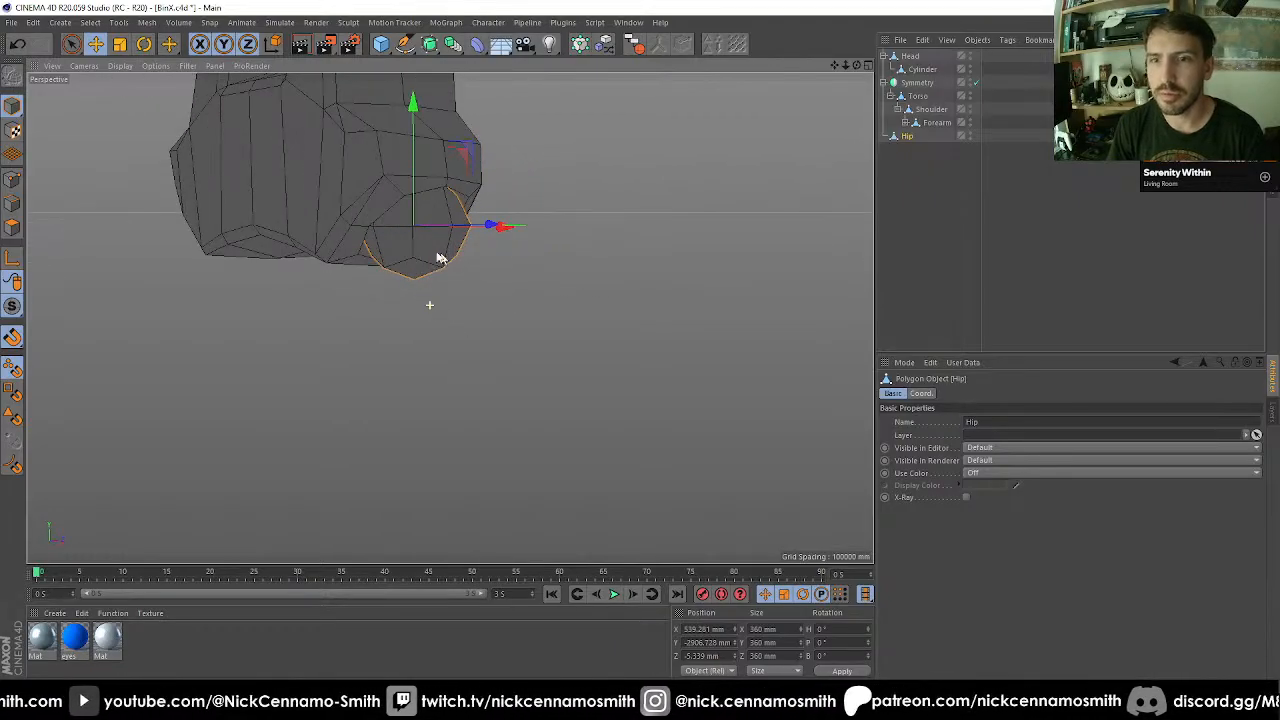
alt+drag(440, 257, 334, 266)
click(14, 229)
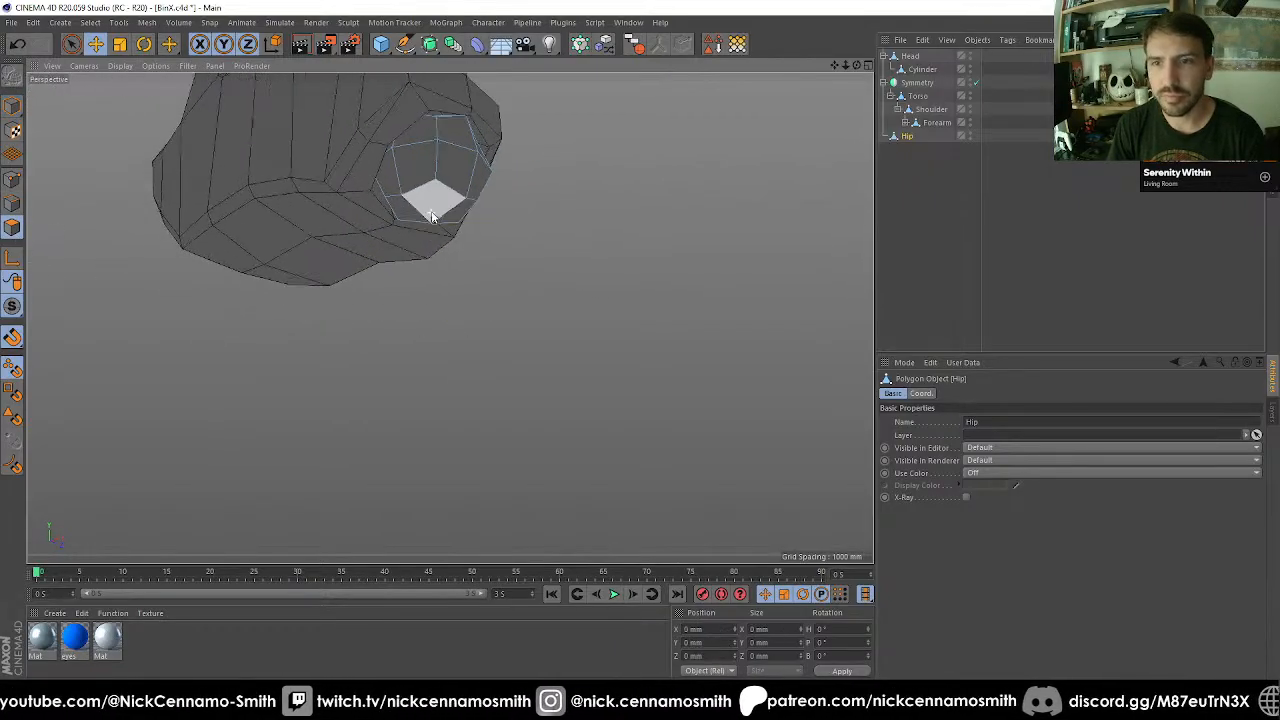
alt+right_drag(426, 207, 434, 213)
key(space)
click(434, 221)
alt+drag(437, 230, 542, 321)
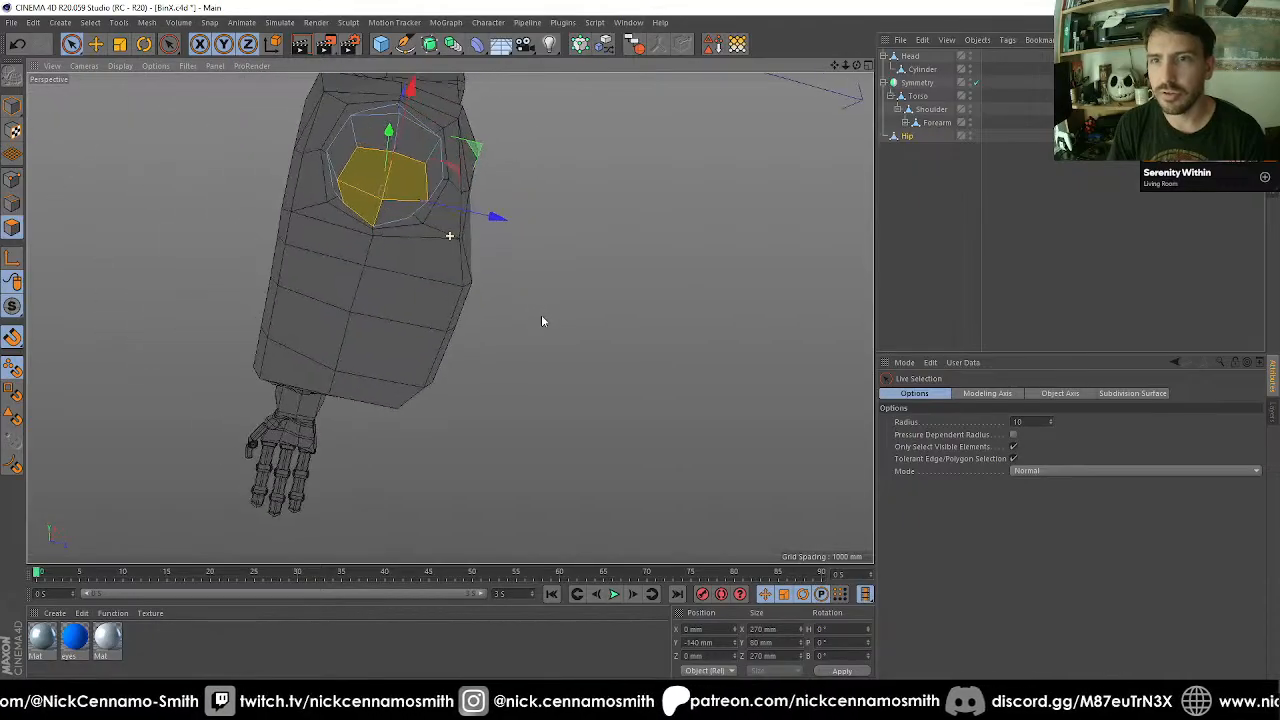
shift+click(398, 218)
Examine the Hip ball's position and proportions against the pelvis and the whole robot from several angles.
alt+right_drag(399, 218, 580, 249)
alt+drag(580, 249, 459, 154)
alt+right_drag(459, 154, 518, 186)
alt+middle_drag(518, 186, 505, 435)
alt+drag(484, 413, 414, 403)
alt+right_drag(414, 403, 465, 437)
alt+middle_drag(465, 437, 432, 314)
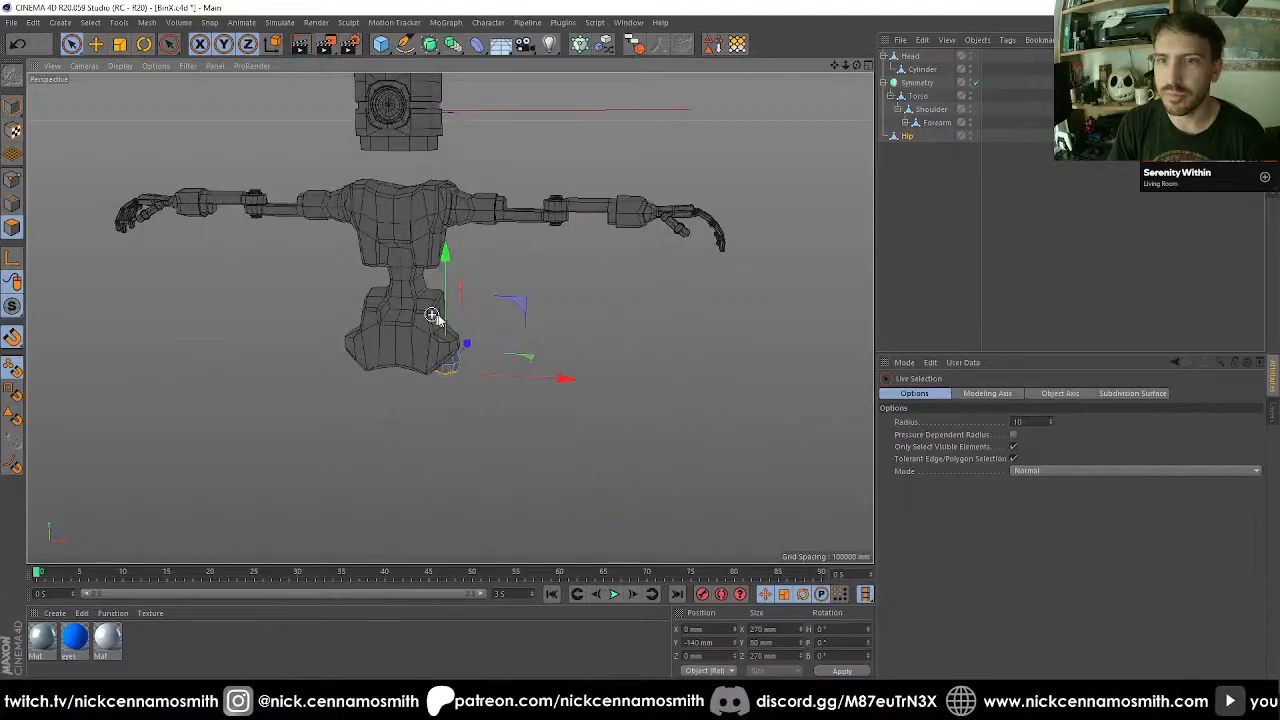
alt+drag(432, 314, 520, 411)
alt+right_drag(520, 411, 420, 357)
alt+middle_drag(420, 357, 405, 270)
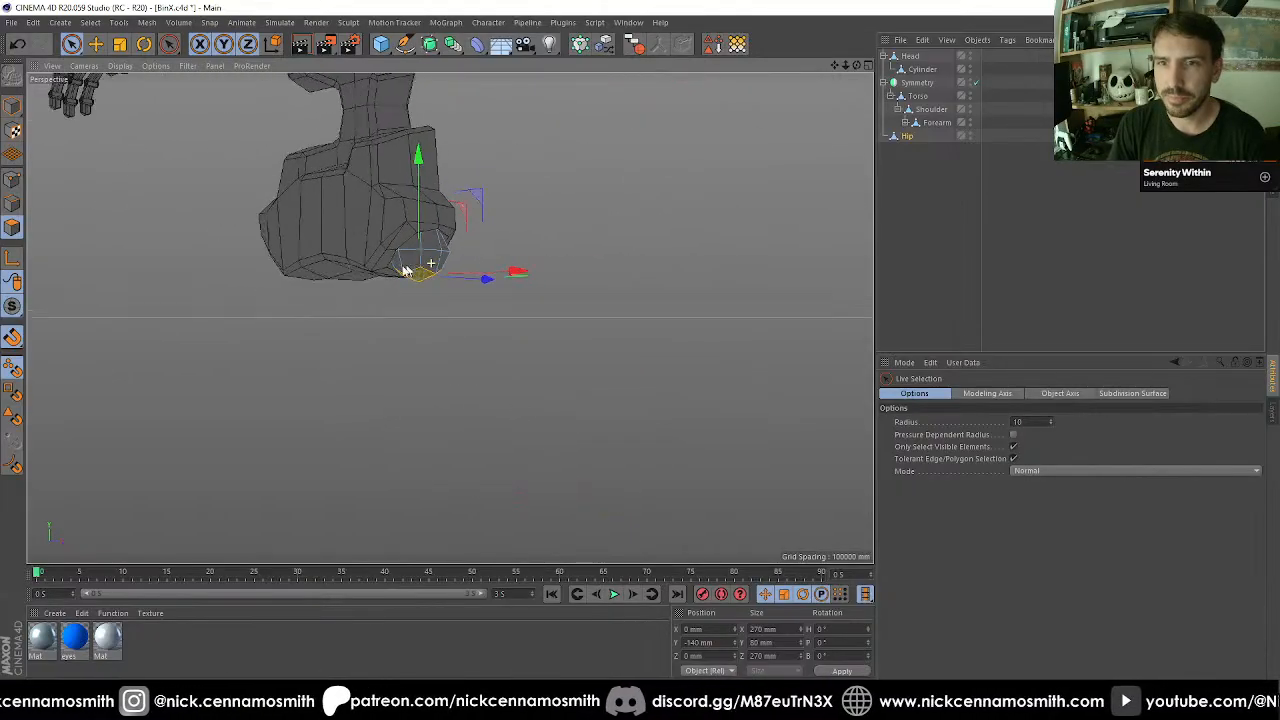
alt+drag(405, 270, 427, 310)
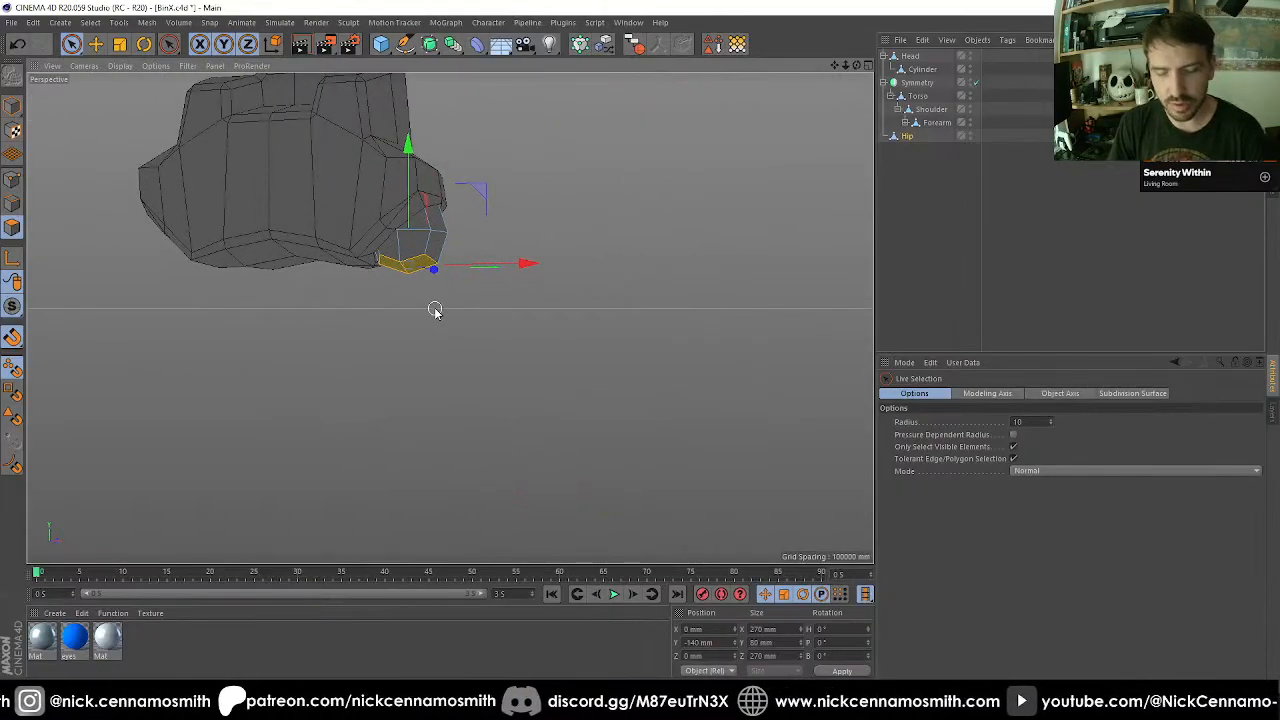
Extrude the Hip ball's selected underside polygons about 216 mm downward and flatten them to 0 mm along Y.
key(d)
click(970, 435)
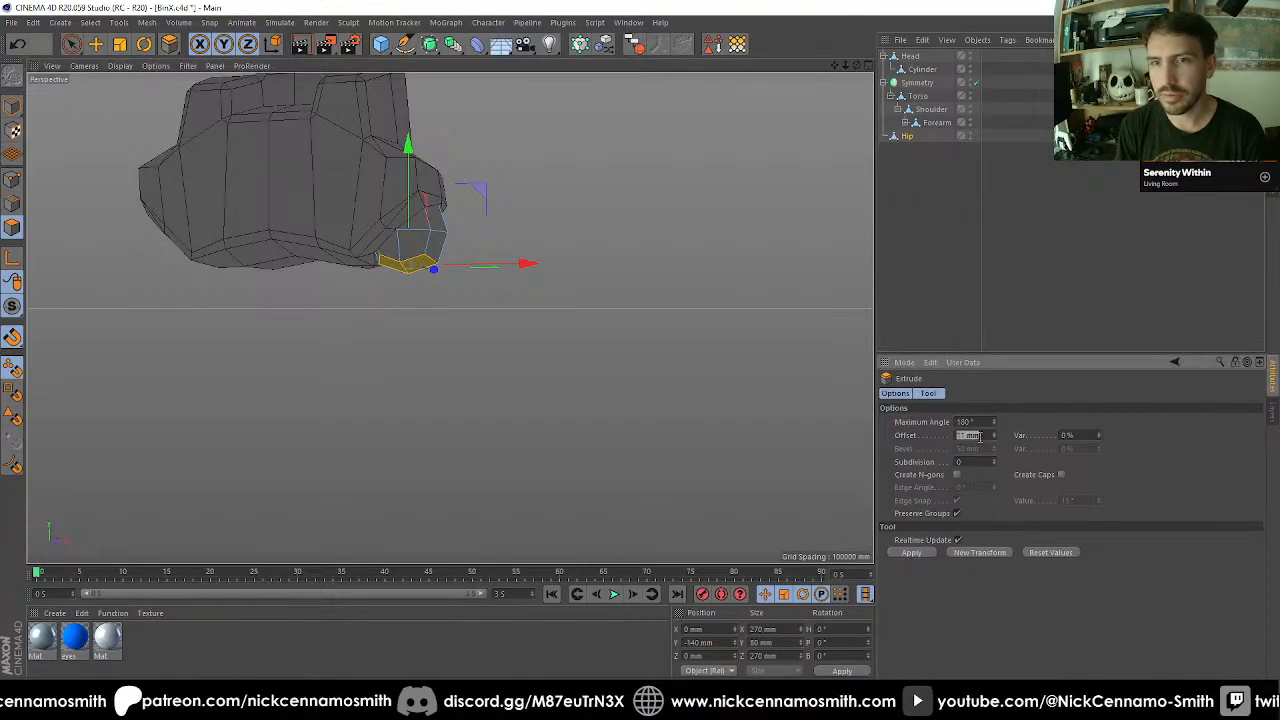
key(e)
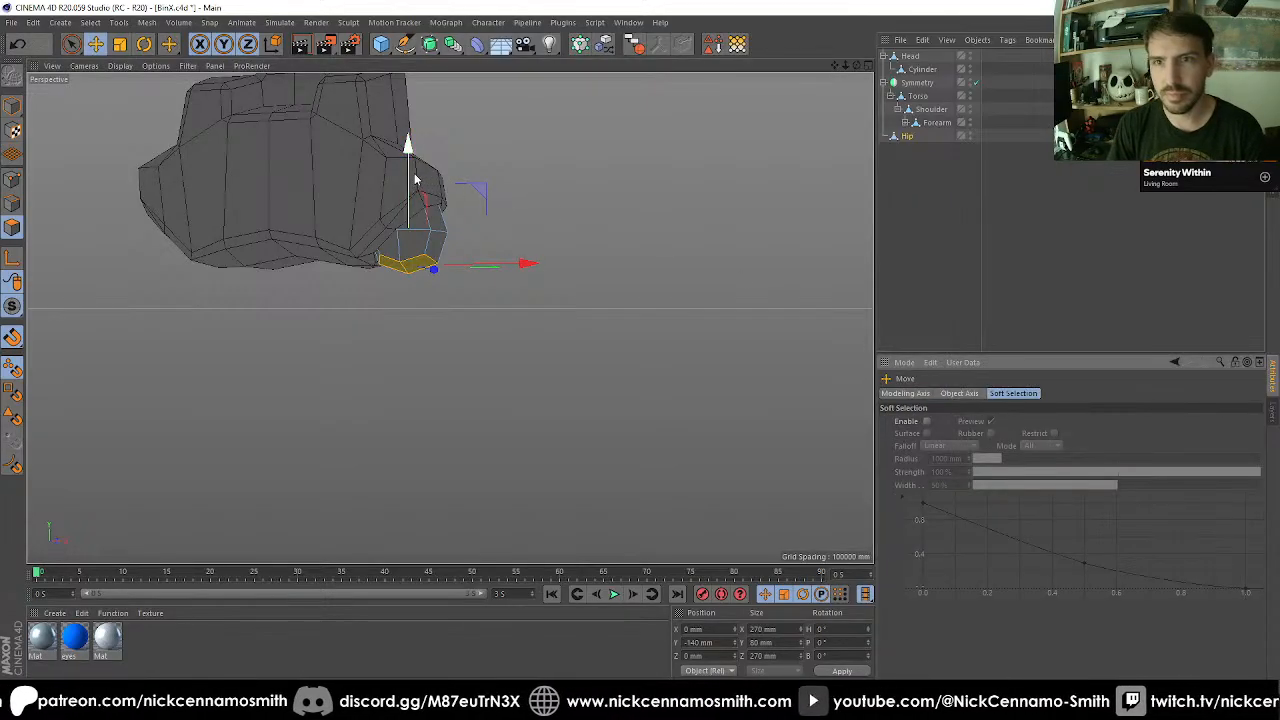
drag(415, 180, 421, 230)
key(t)
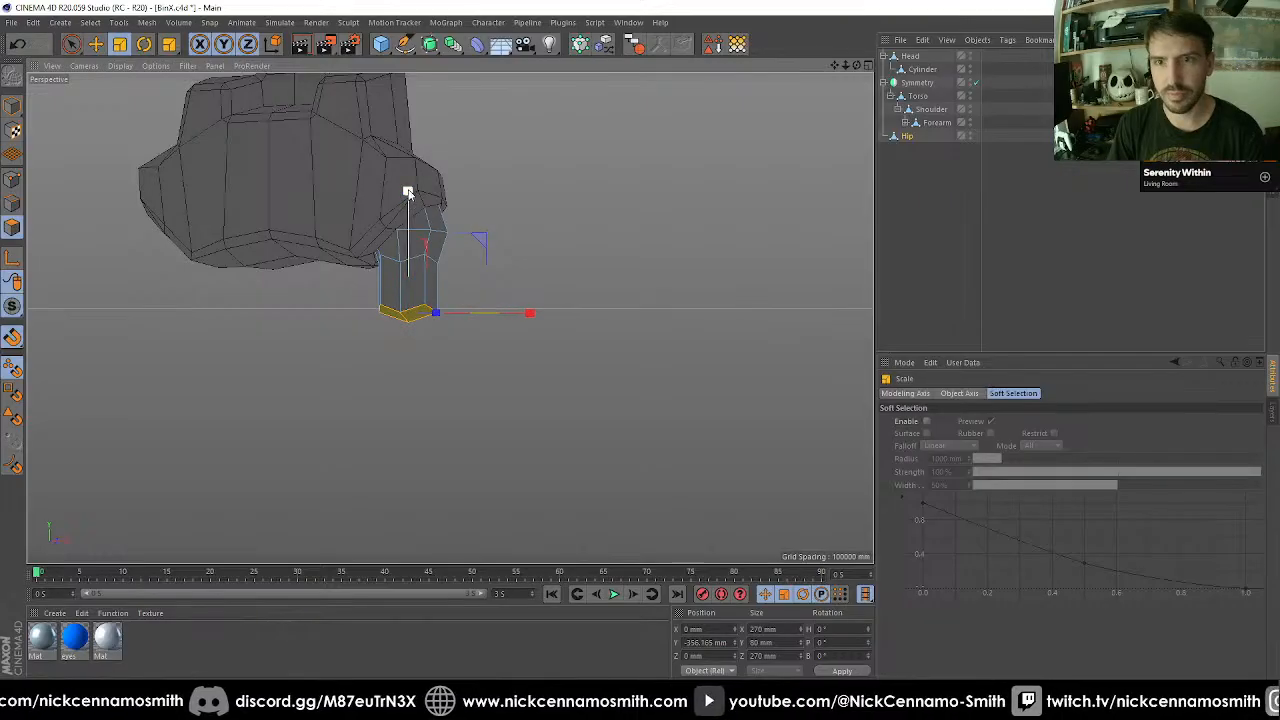
drag(398, 318, 399, 320)
Try lowering Hip's flattened end another 93 mm or so along Y, and undo the move.
scroll(454, 354, down, 3)
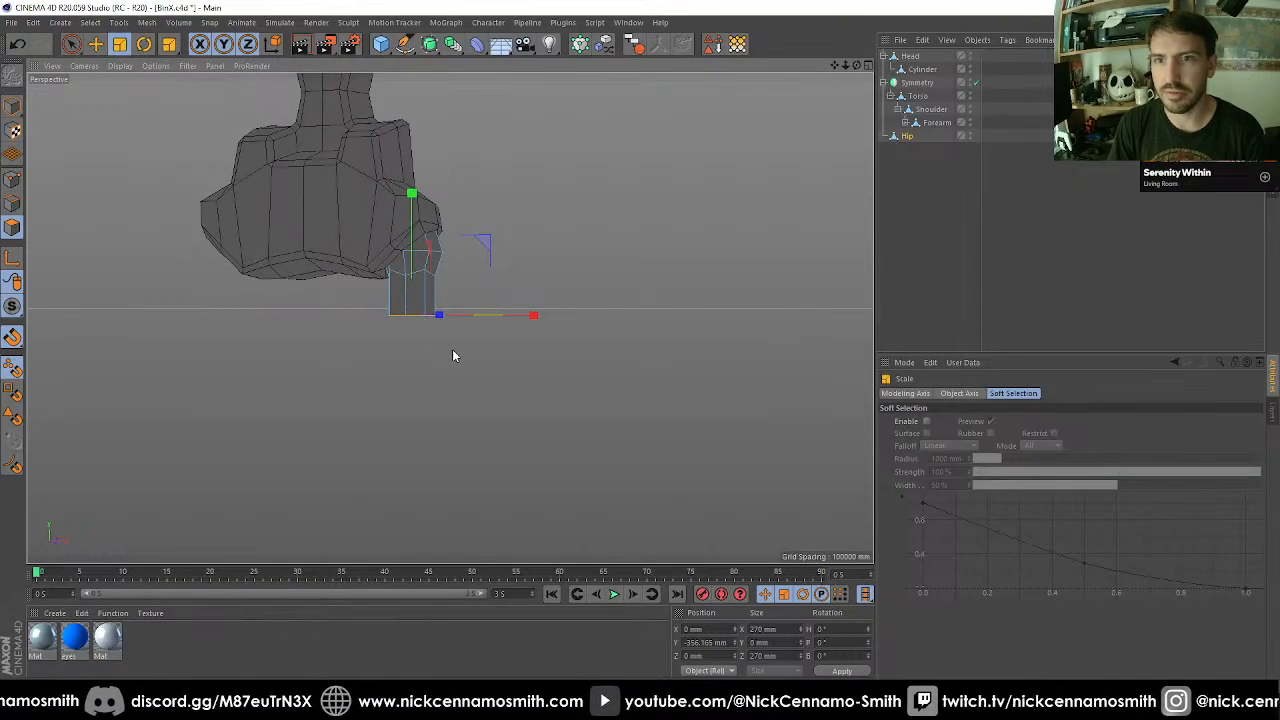
alt+middle_drag(454, 354, 456, 312)
key(e)
drag(415, 148, 482, 208)
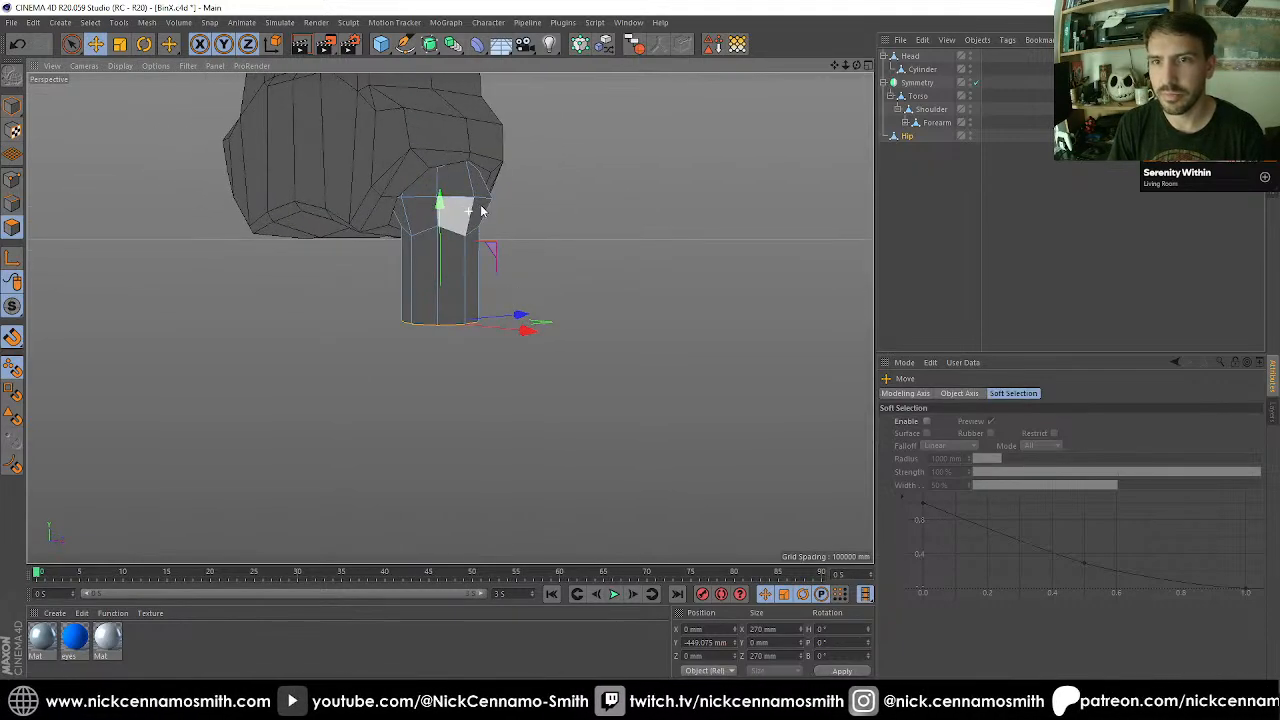
alt+drag(686, 209, 531, 220)
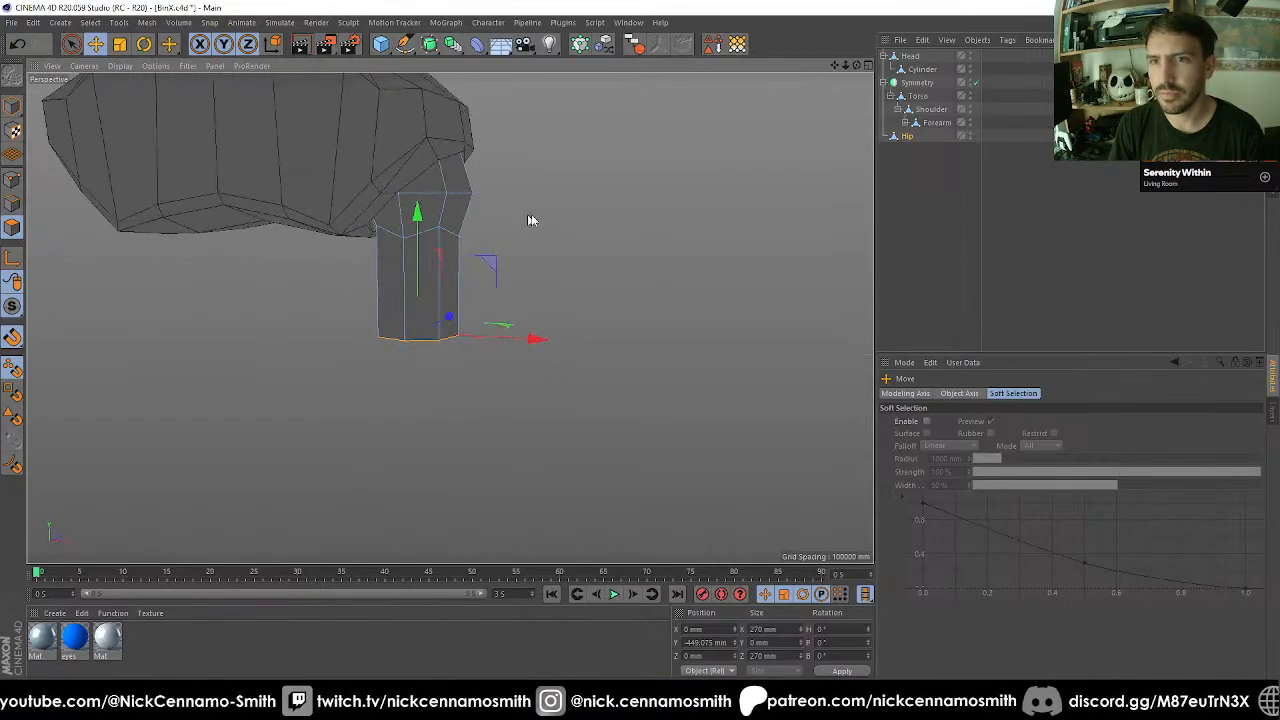
key(ctrl+z)
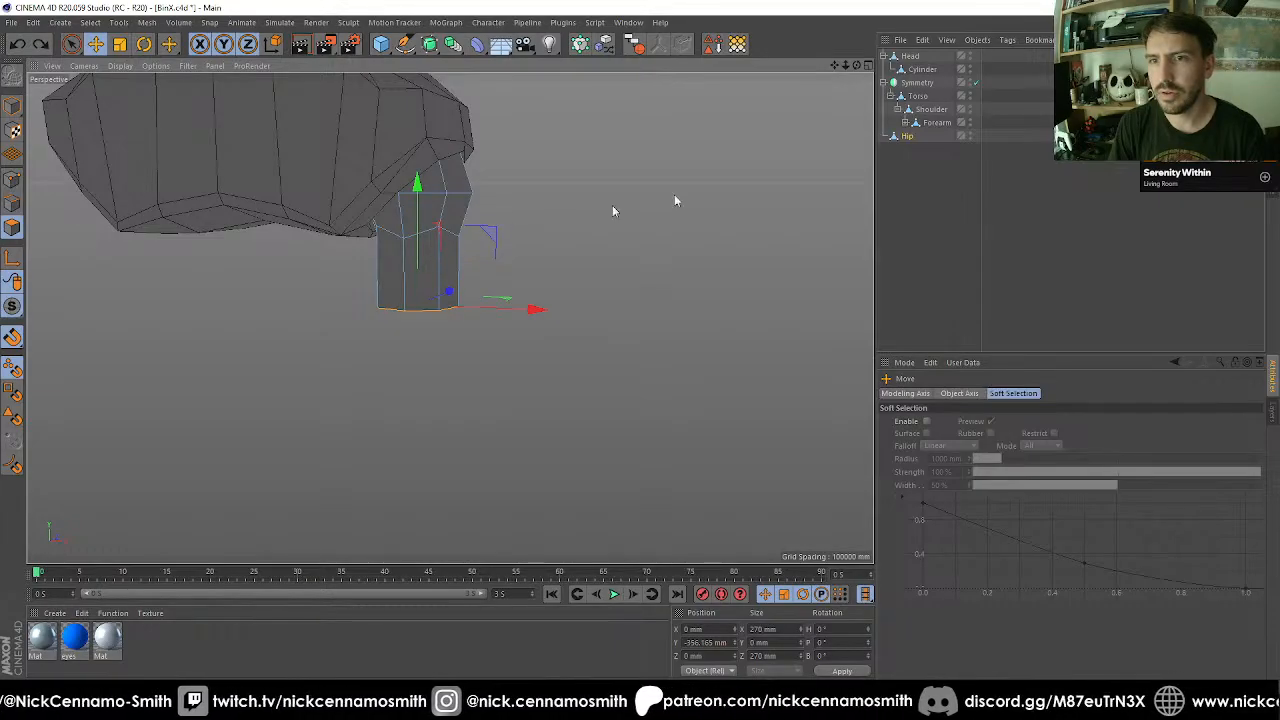
Hide Hip in the editor to examine the pelvis's leg socket from below, and make Hip visible again.
click(971, 133)
click(971, 133)
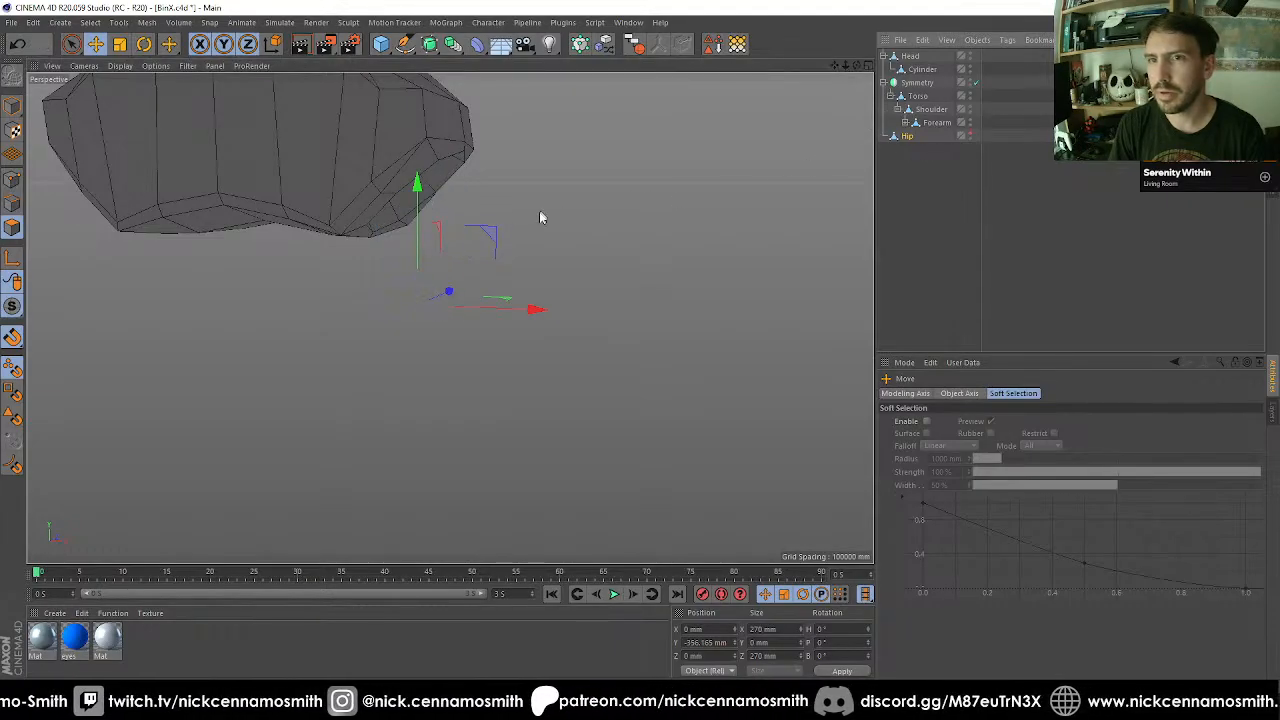
alt+drag(539, 211, 648, 260)
click(909, 58)
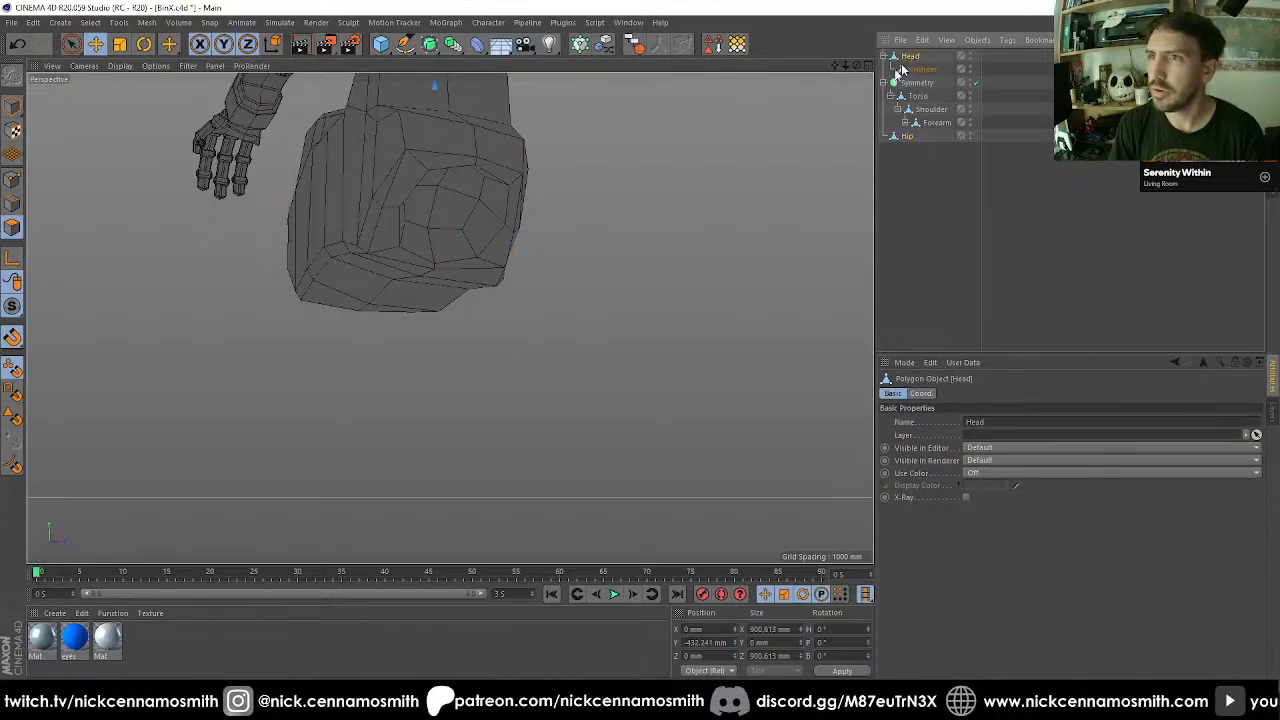
scroll(524, 226, up, 2)
click(918, 96)
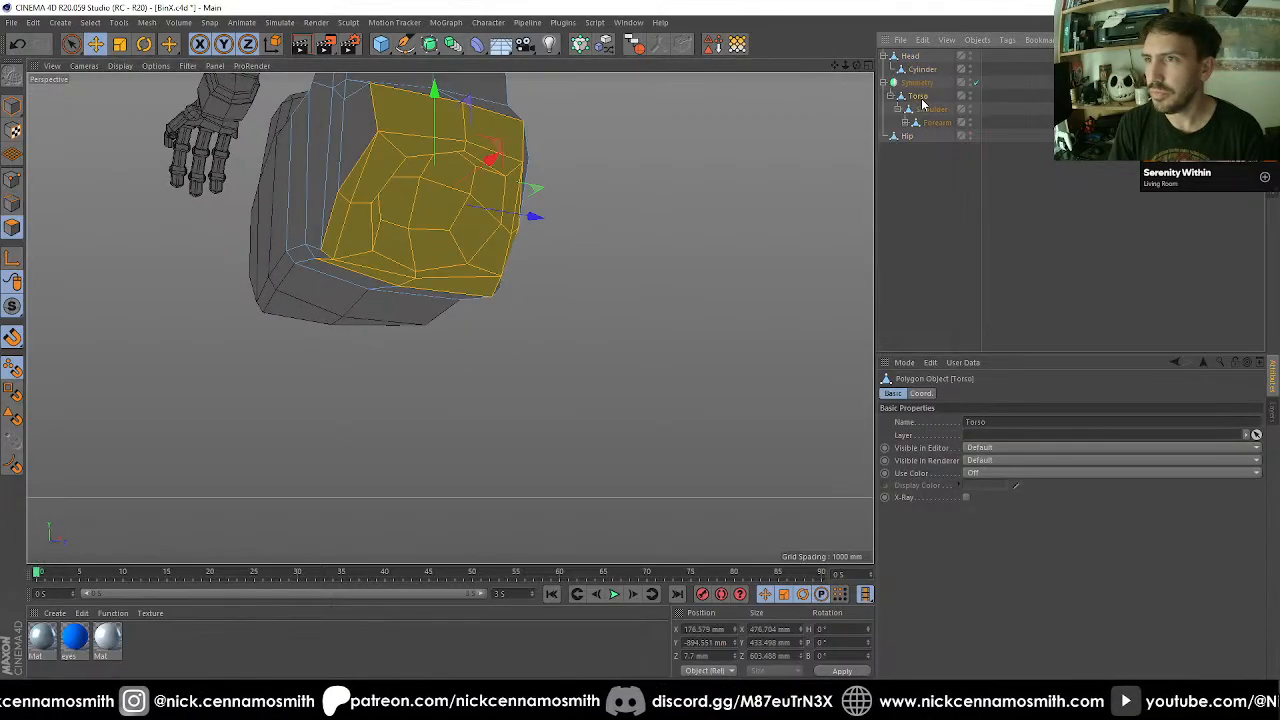
click(916, 194)
alt+drag(575, 225, 546, 239)
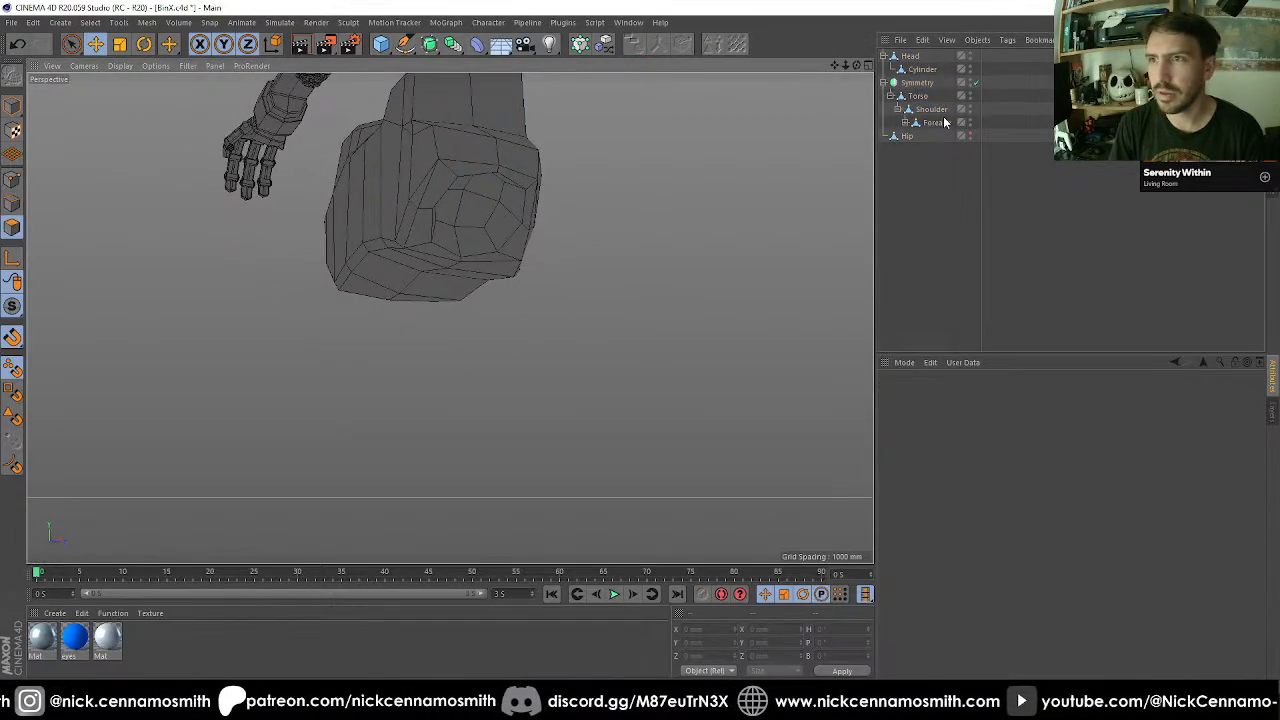
click(907, 136)
click(12, 106)
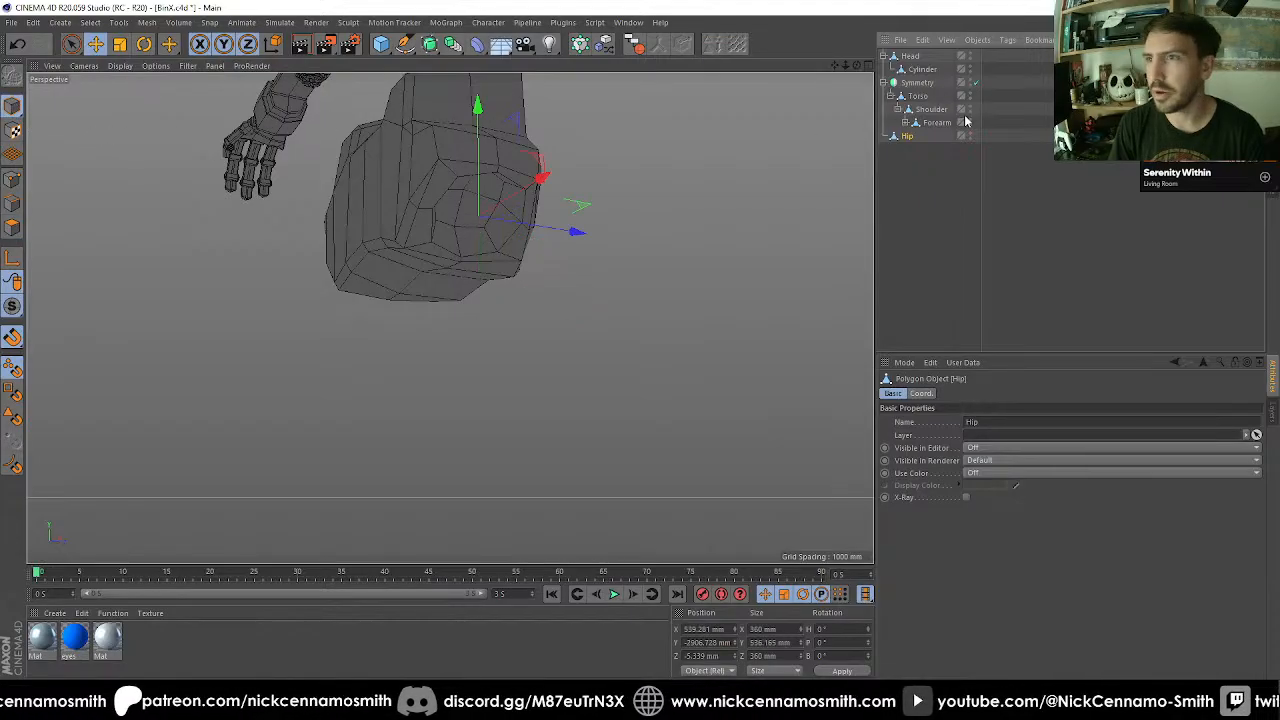
alt+drag(850, 170, 620, 219)
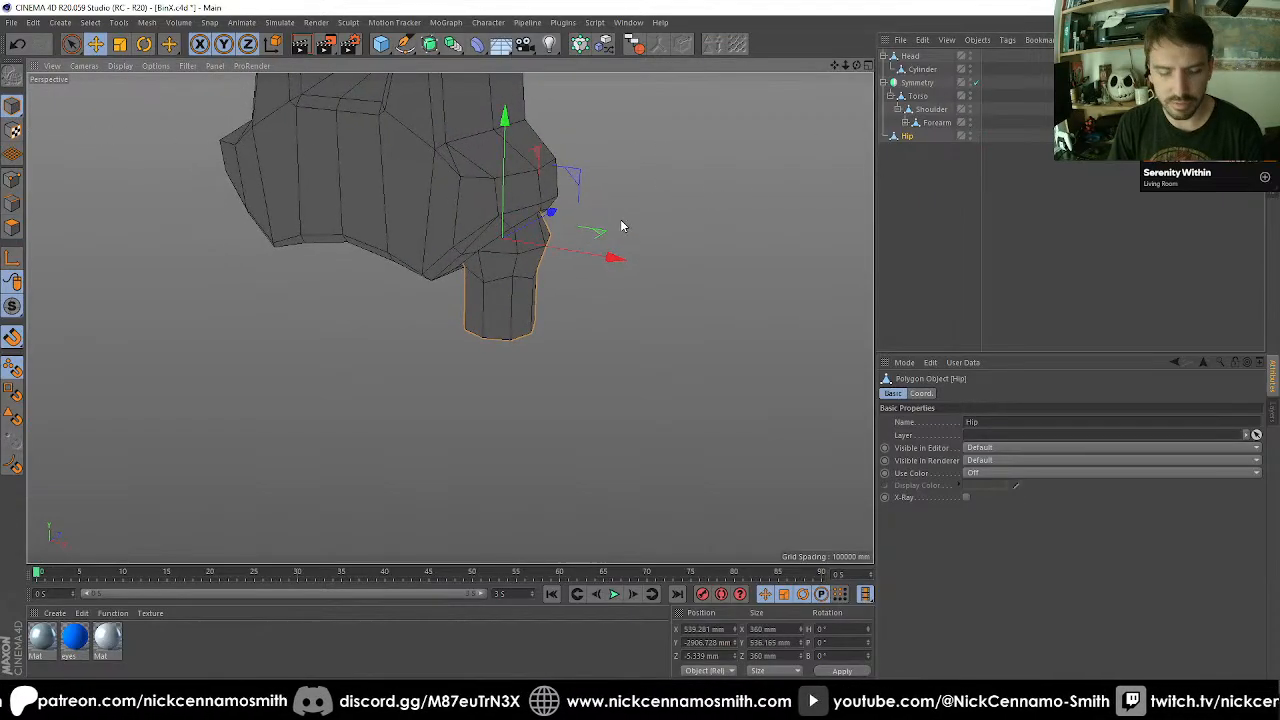
Try rotating the whole Hip object within its socket, and undo the rotation.
key(r)
alt+drag(526, 269, 689, 291)
scroll(555, 267, down, 4)
key(ctrl+z)
key(ctrl+z)
mouse_move(615, 304)
alt+mouse_down()
mouse_move(423, 323)
mouse_move(578, 244)
mouse_move(501, 237)
mouse_move(615, 275)
mouse_move(560, 320)
mouse_move(543, 306)
mouse_move(571, 337)
mouse_move(582, 330)
mouse_move(531, 309)
mouse_move(502, 351)
mouse_move(537, 282)
mouse_move(514, 278)
mouse_move(477, 323)
mouse_move(526, 317)
mouse_move(497, 309)
mouse_move(523, 342)
mouse_move(517, 354)
mouse_move(583, 289)
mouse_move(503, 377)
mouse_move(594, 314)
alt+mouse_up()
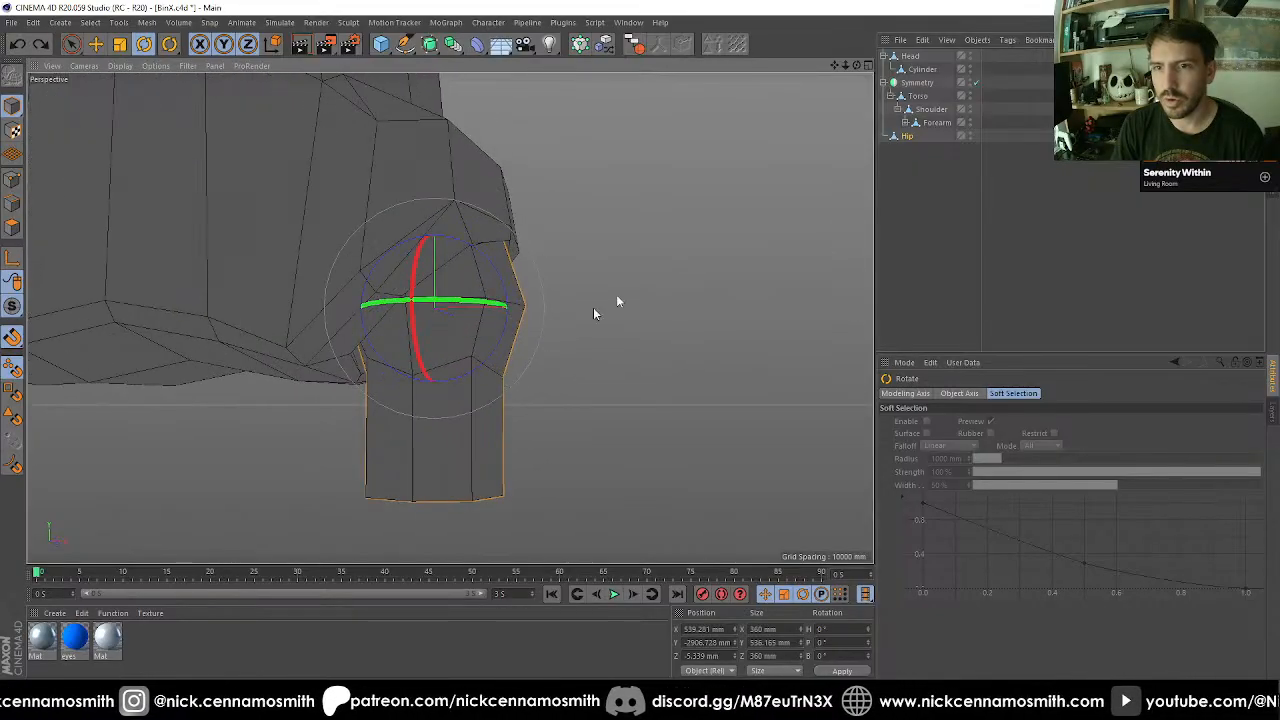
Duplicate Hip, rotate the copy 180° in bank, and delete the copy.
ctrl+drag(905, 137, 914, 185)
scroll(674, 203, down, 1)
alt+middle_drag(661, 268, 652, 160)
drag(517, 177, 317, 229)
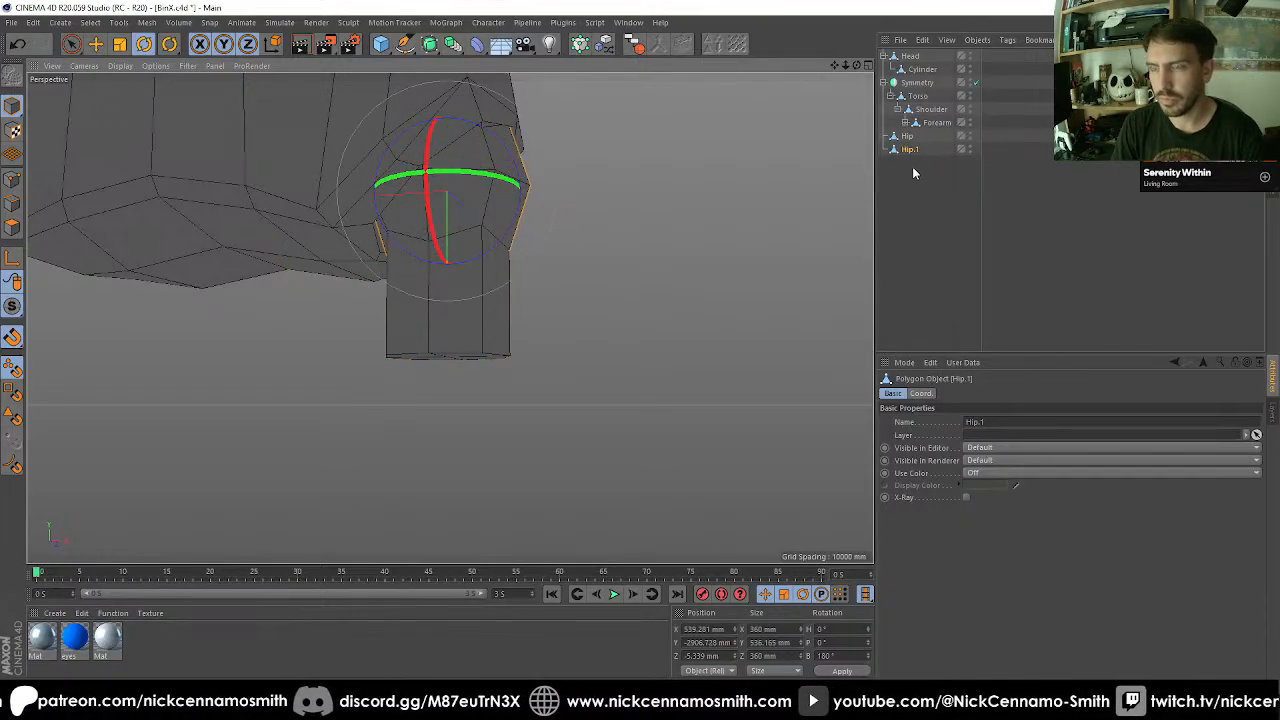
key(Delete)
Move only Hip's axis down to the centre of its flat lower end in the front view.
click(898, 137)
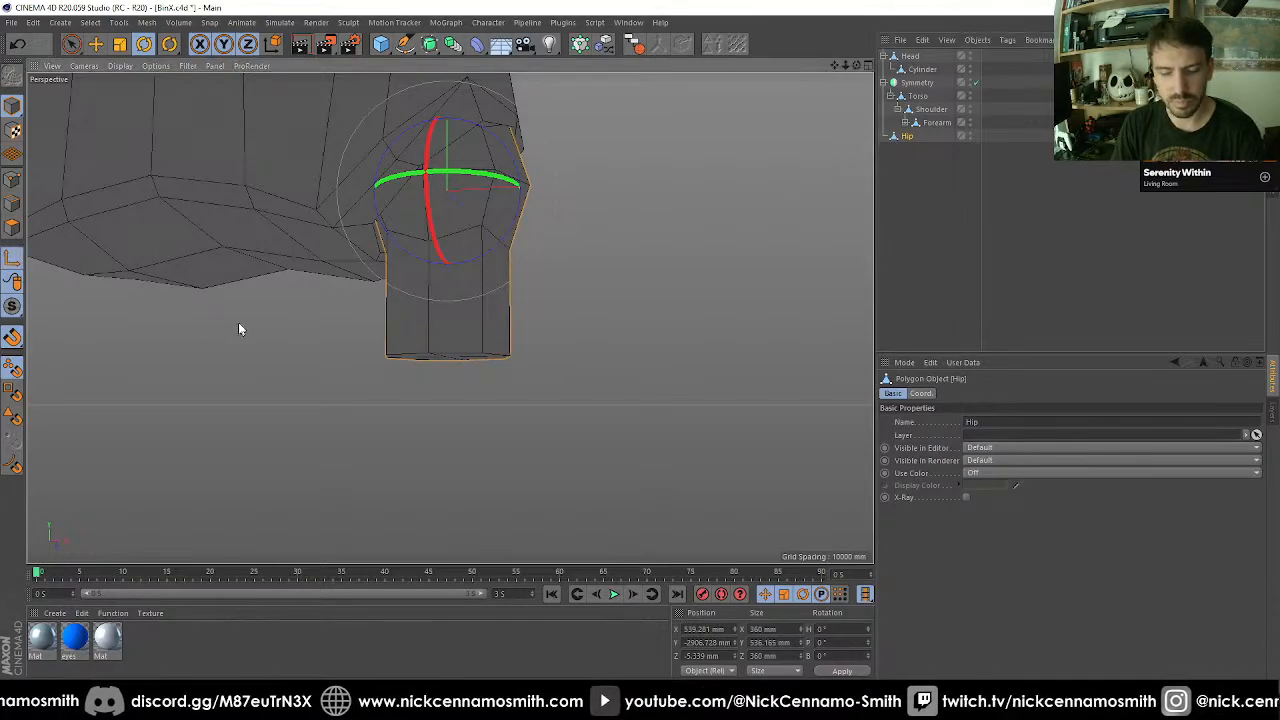
key(e)
key(F4)
key(o)
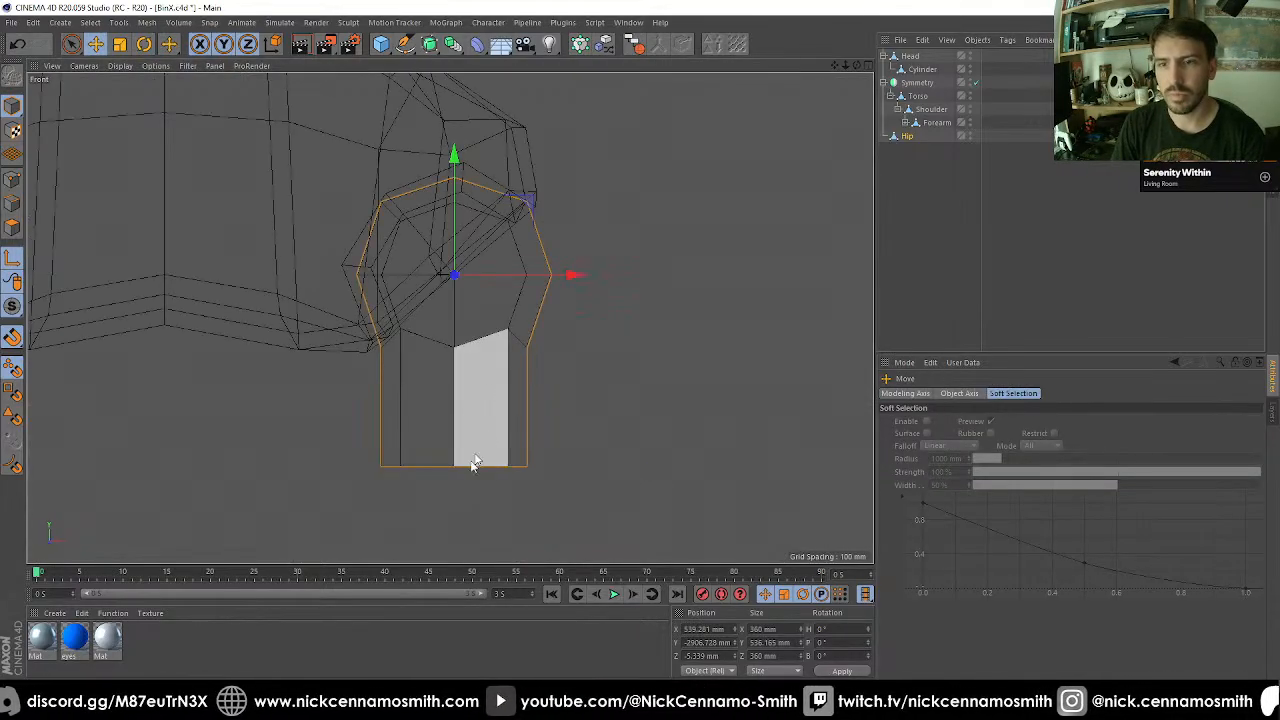
drag(452, 466, 452, 463)
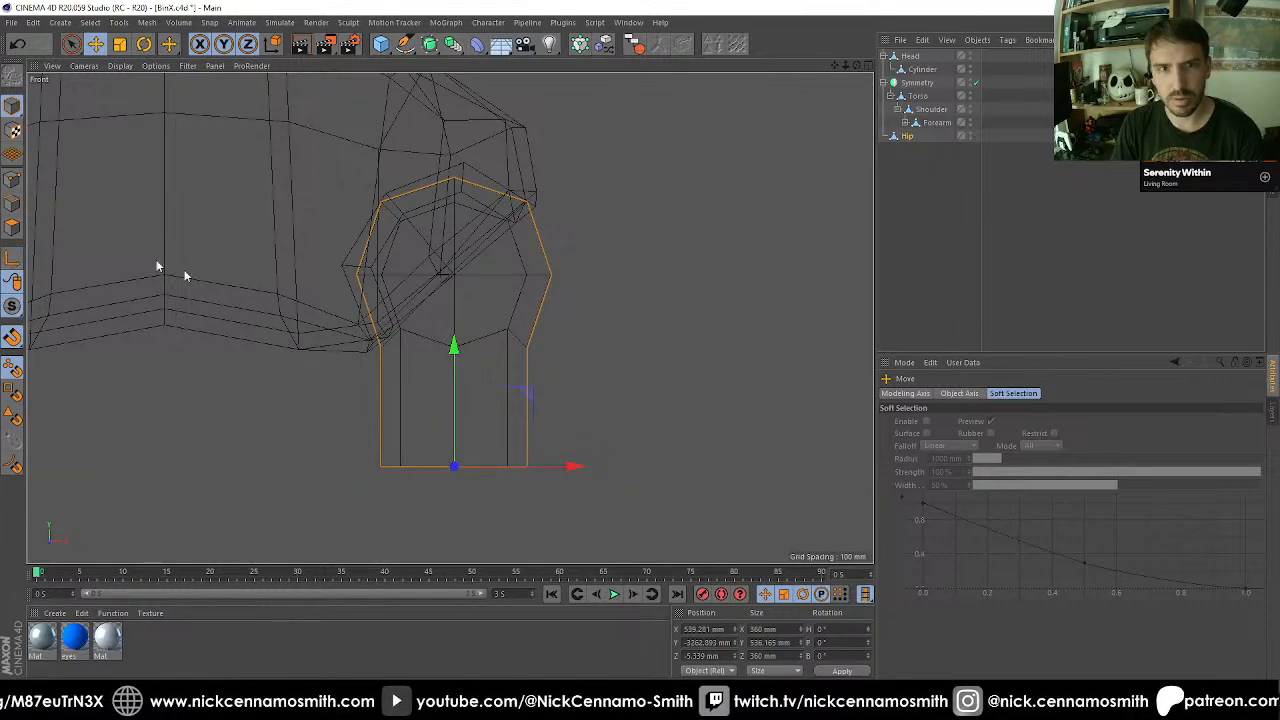
Disable axis editing, select all of Hip's polygons, and mirror them across the object's XZ plane with points welded at 0.1 mm.
click(14, 227)
key(space)
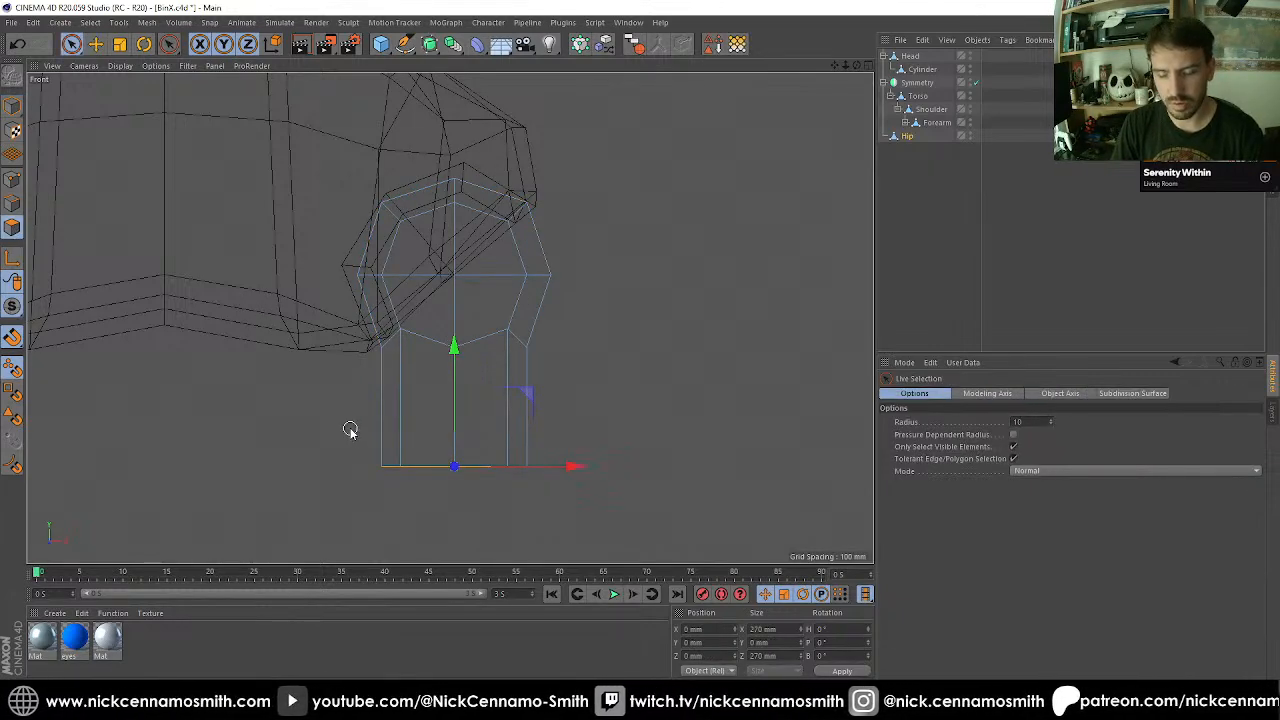
click(13, 118)
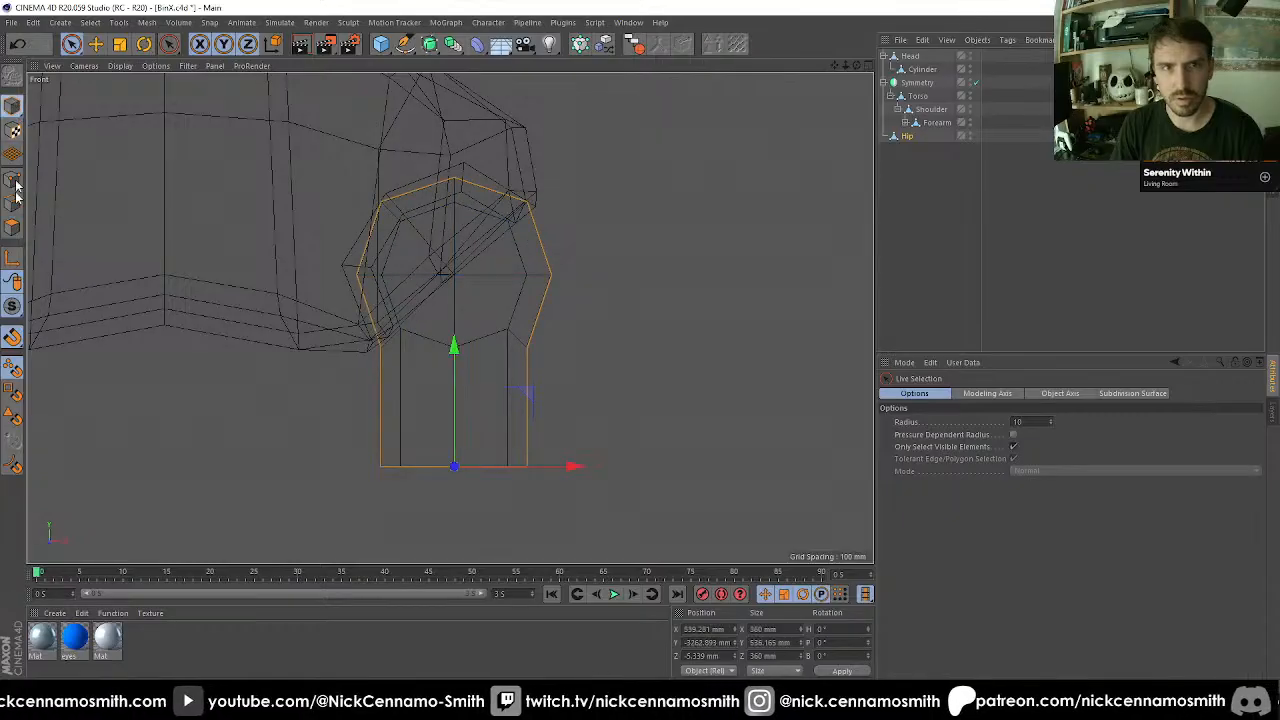
click(14, 258)
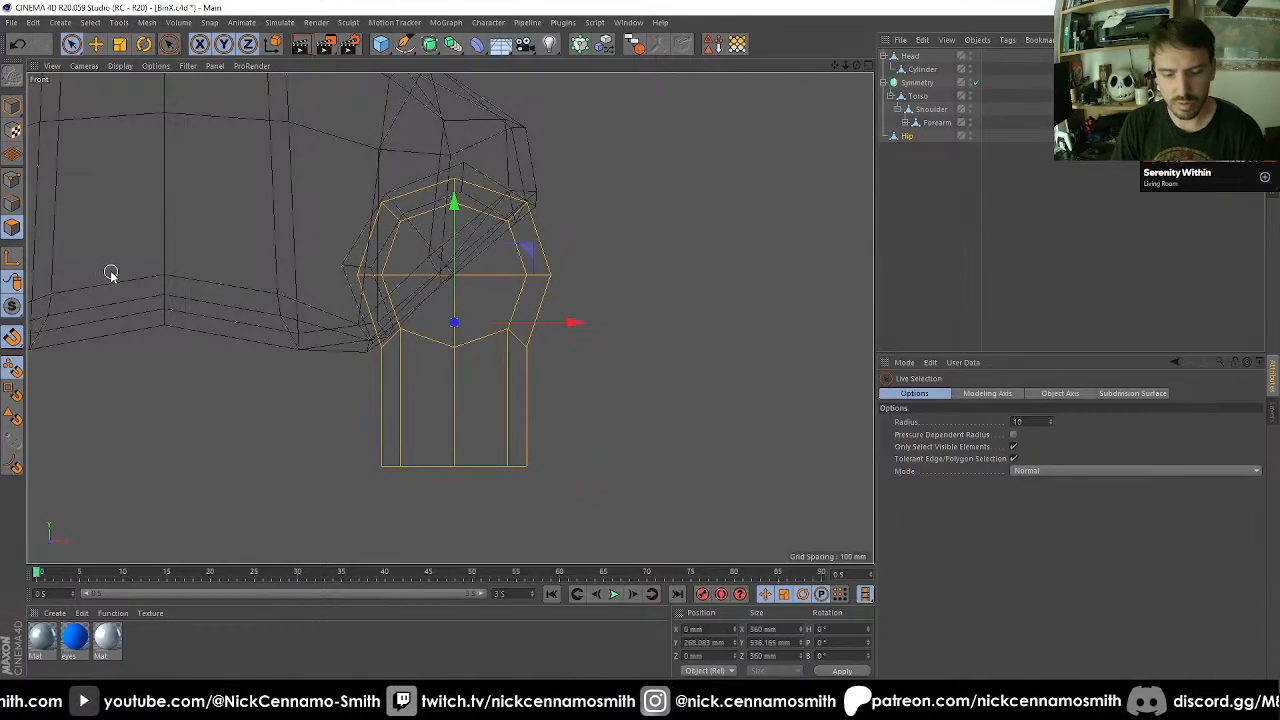
key(m)
key(h)
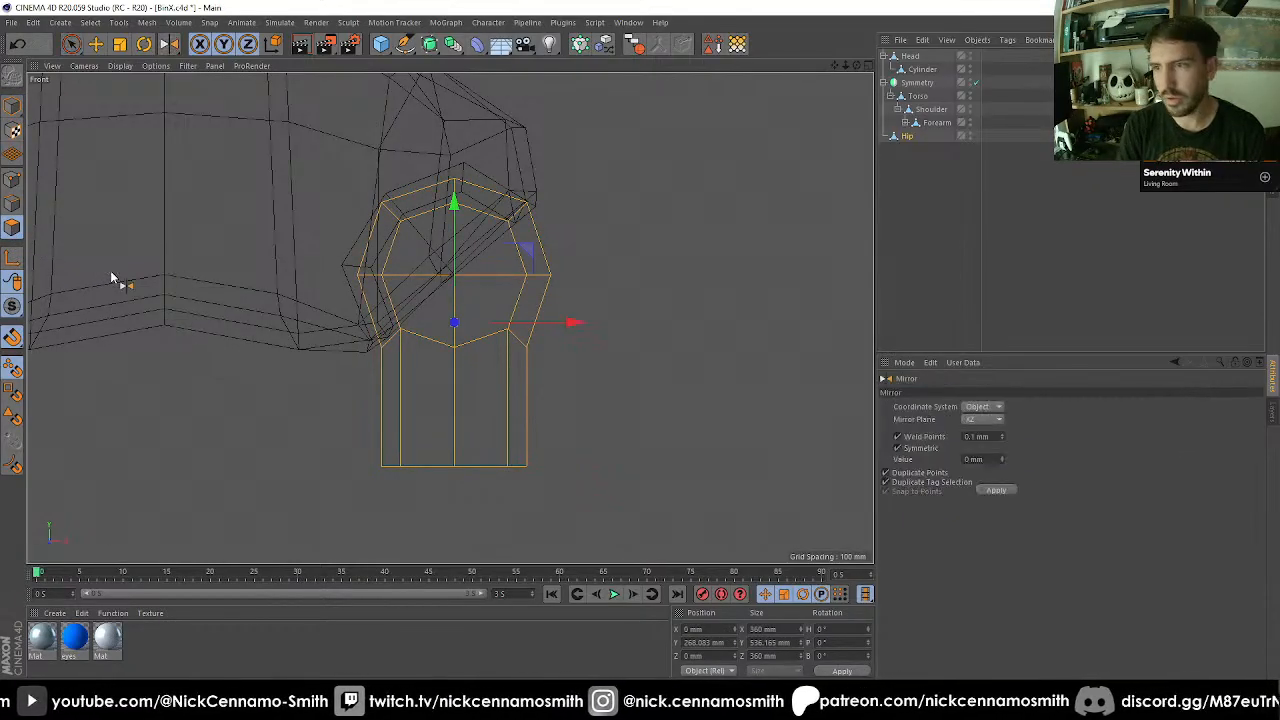
click(980, 490)
scroll(344, 229, down, 4)
alt+middle_drag(525, 303, 554, 206)
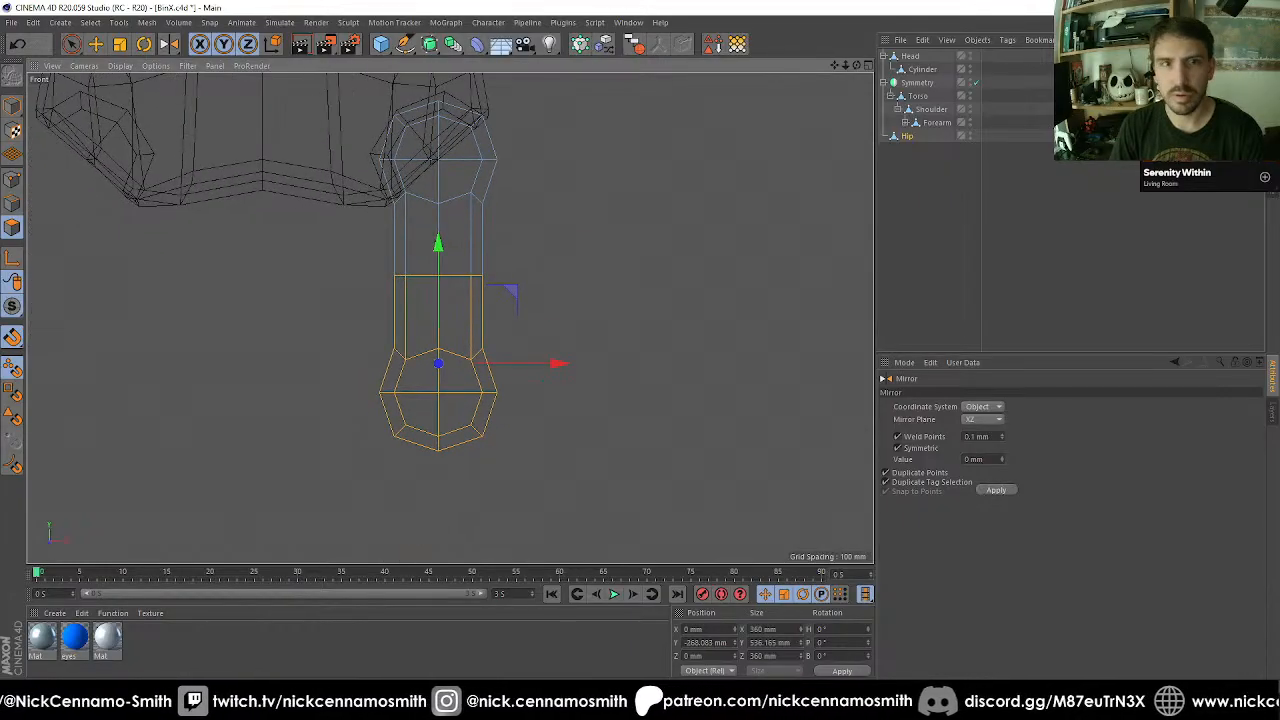
Move all points of Hip's lower half, including the middle ring, 200 mm up along Y.
click(10, 180)
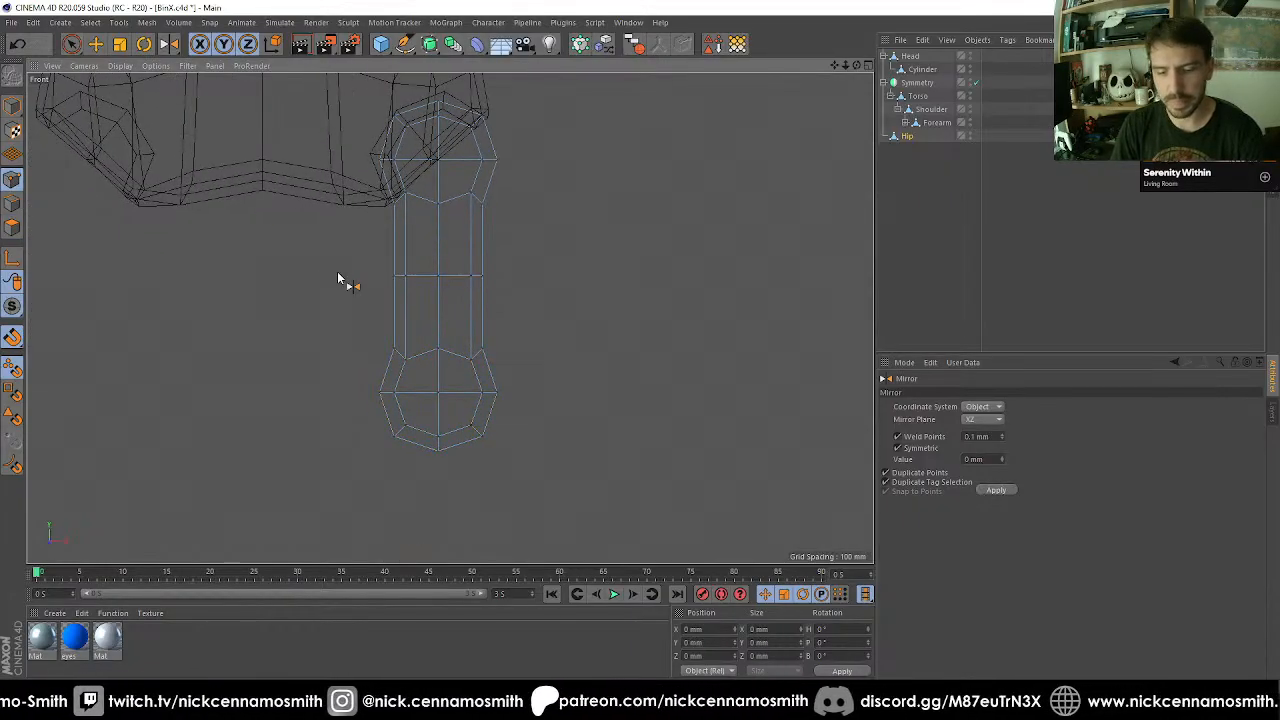
key(0)
drag(340, 243, 580, 490)
drag(440, 244, 446, 188)
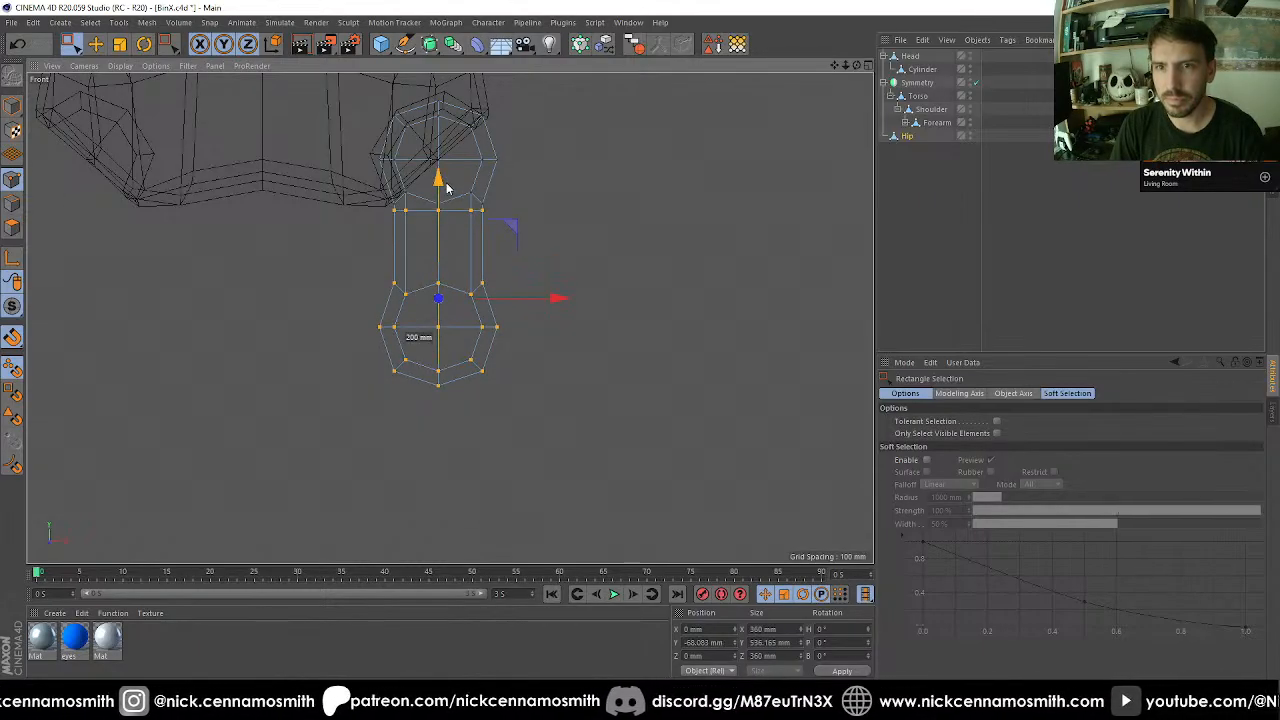
Move only the points of Hip's lower ball another 200 mm up along Y and return to whole-object editing.
drag(323, 260, 640, 490)
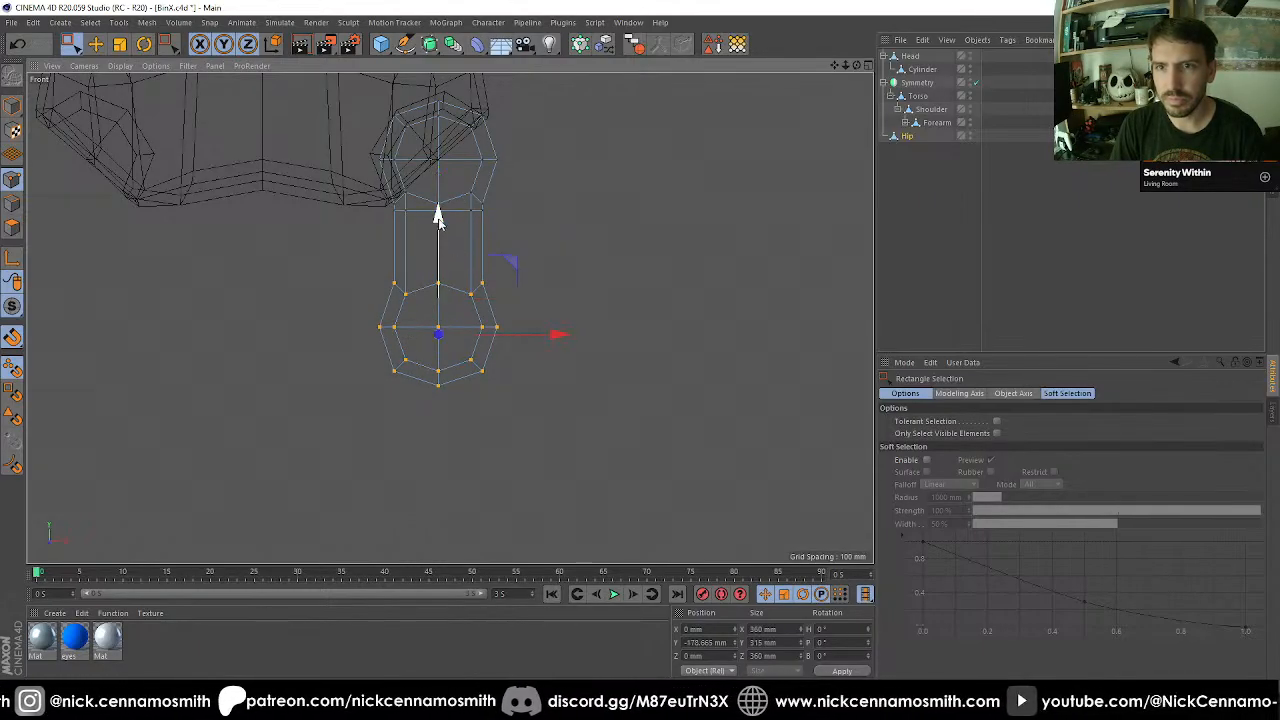
drag(437, 215, 457, 170)
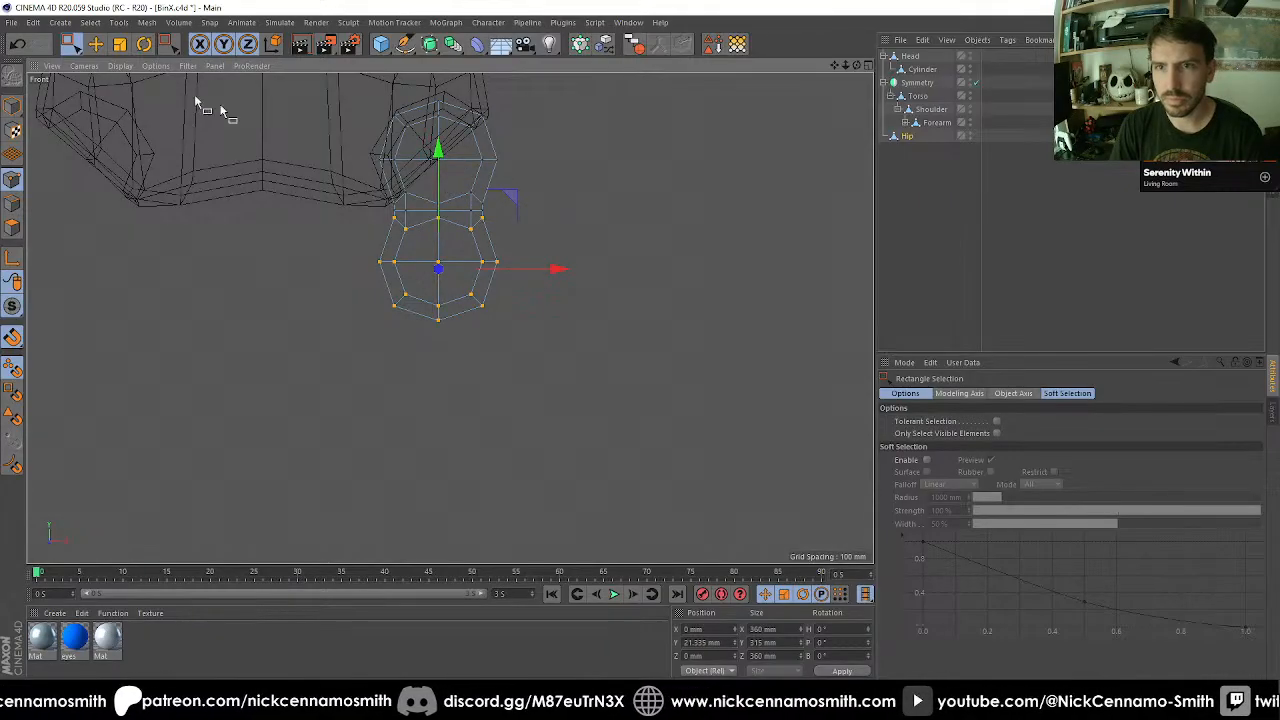
click(10, 106)
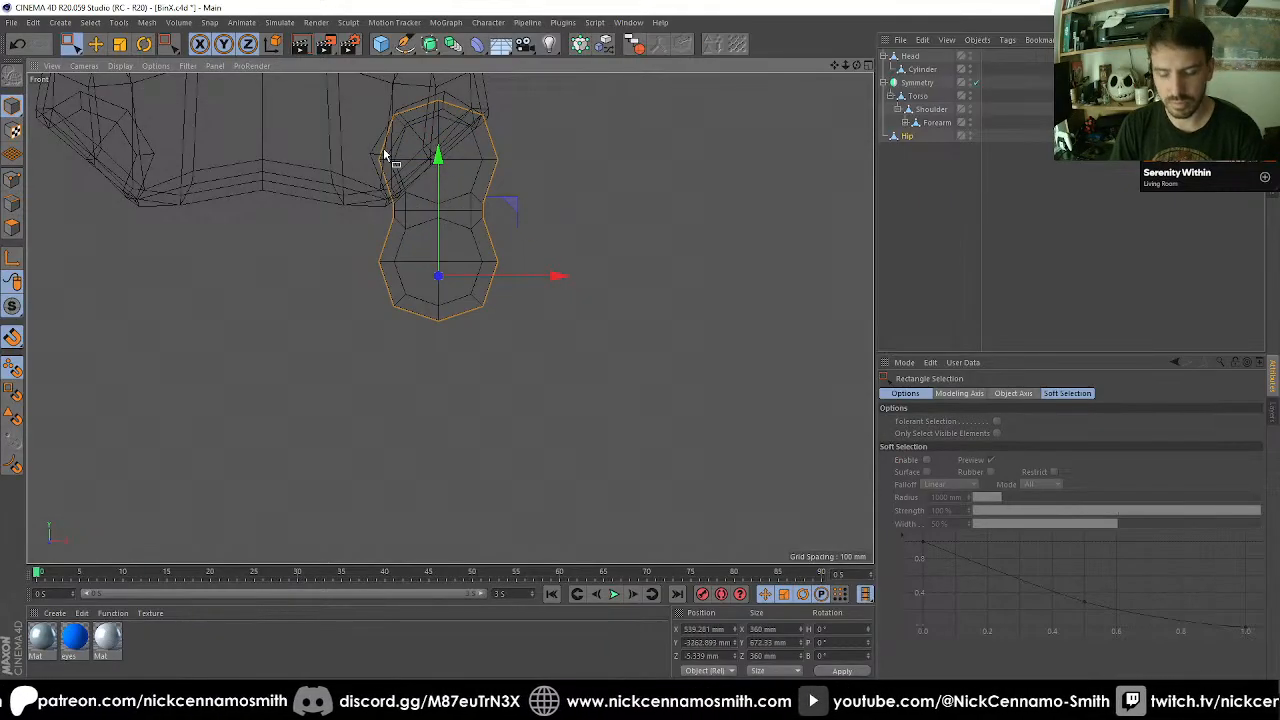
Move only Hip's axis up to the centre of its upper ball.
key(e)
scroll(455, 146, up, 6)
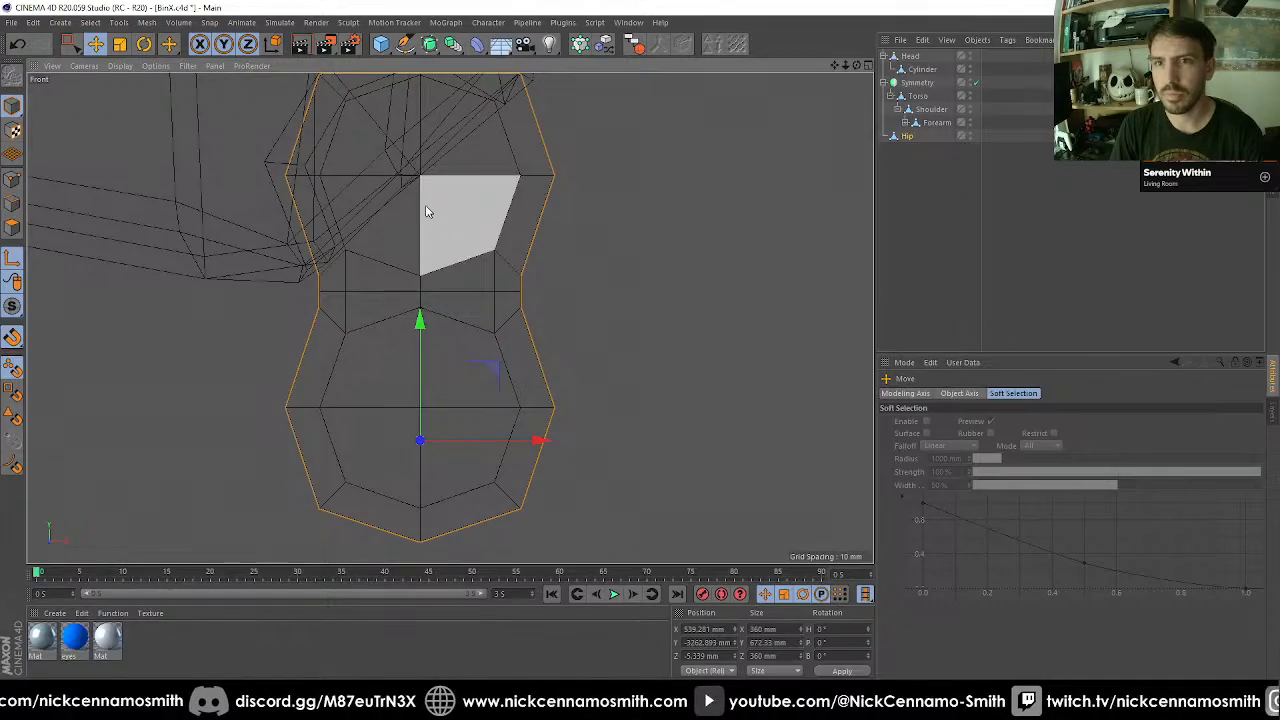
drag(425, 206, 420, 175)
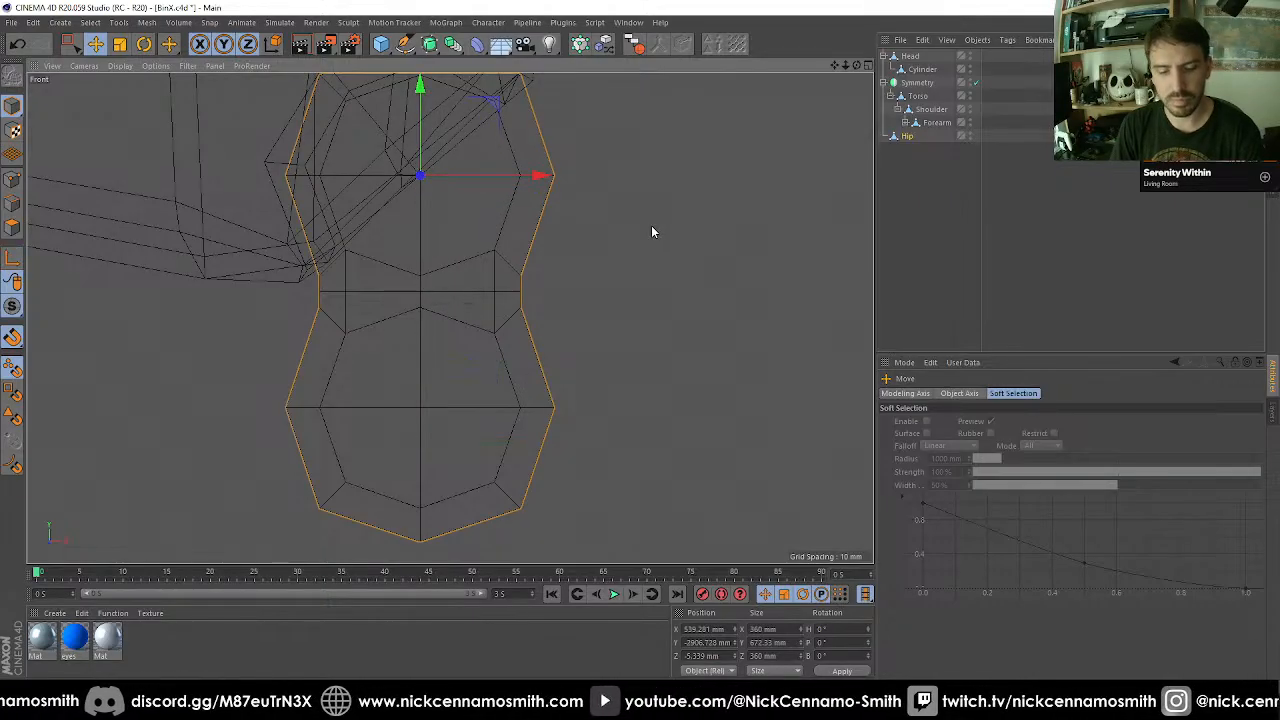
Rotate Hip to a bank of -40° about its upper ball and scale it uniformly to 110%.
key(r)
drag(720, 417, 808, 186)
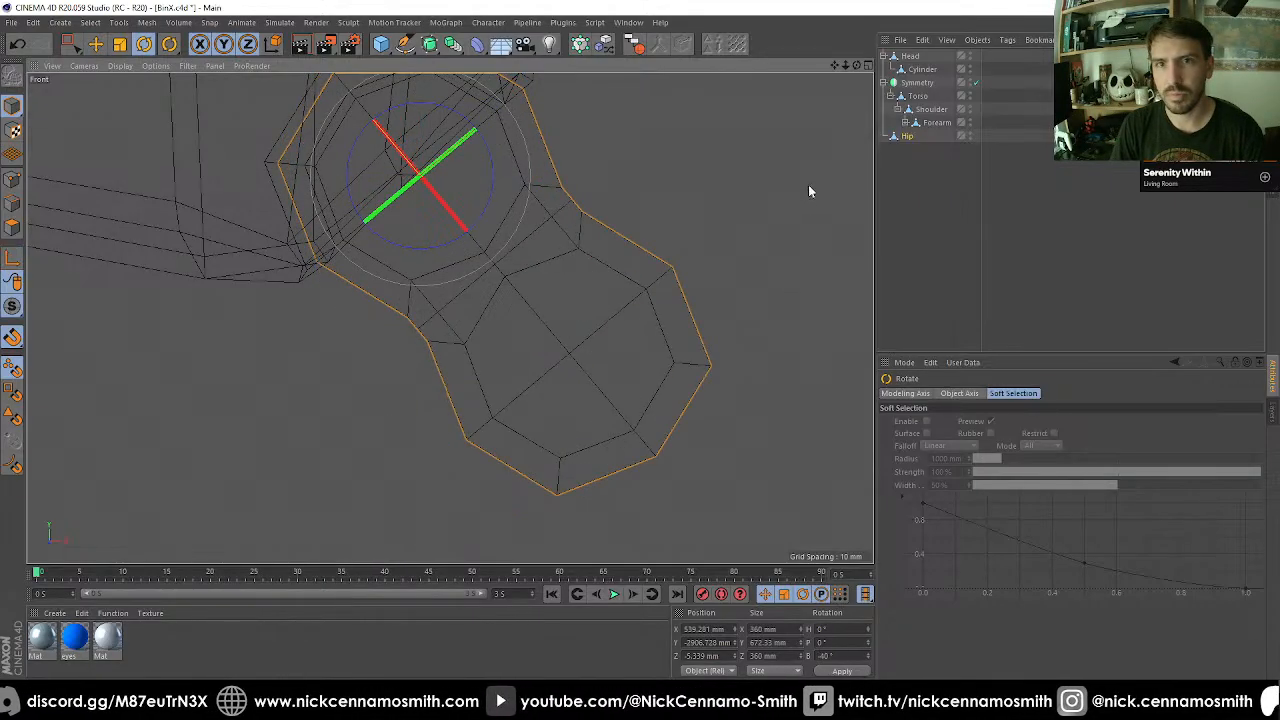
alt+right_drag(676, 190, 620, 205)
alt+middle_drag(620, 205, 570, 326)
alt+right_drag(556, 331, 607, 317)
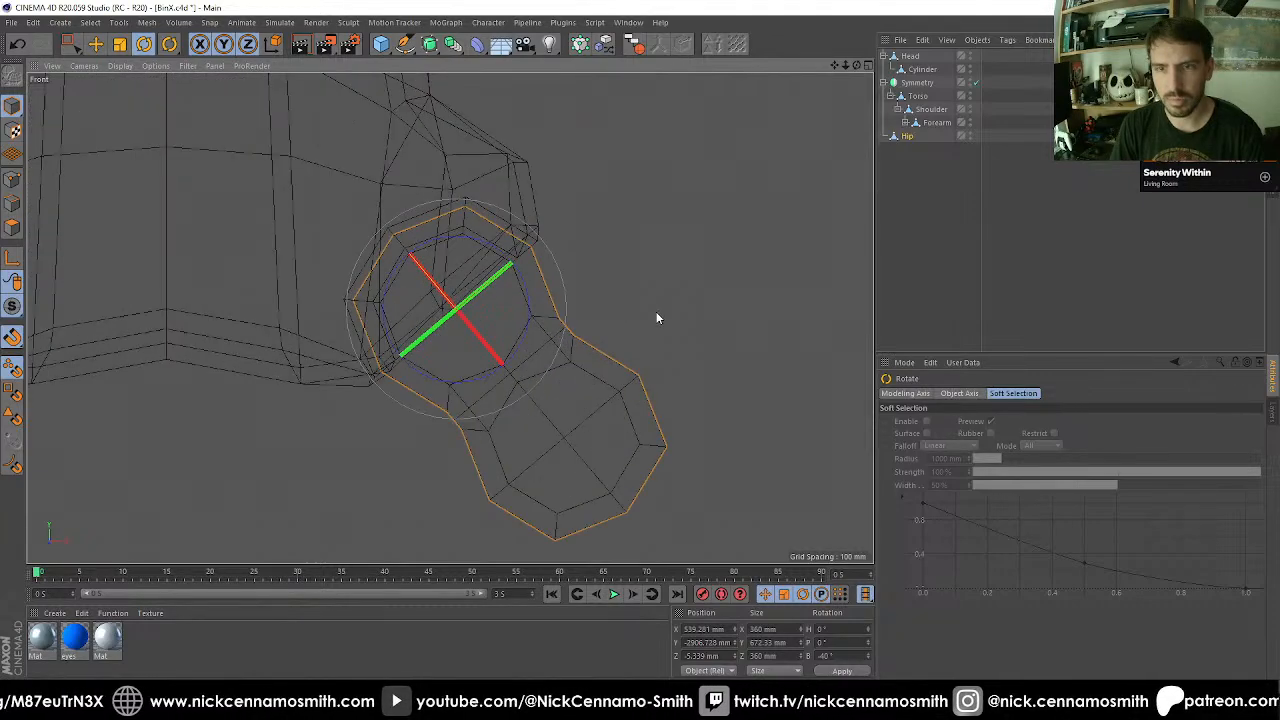
key(t)
drag(651, 294, 686, 280)
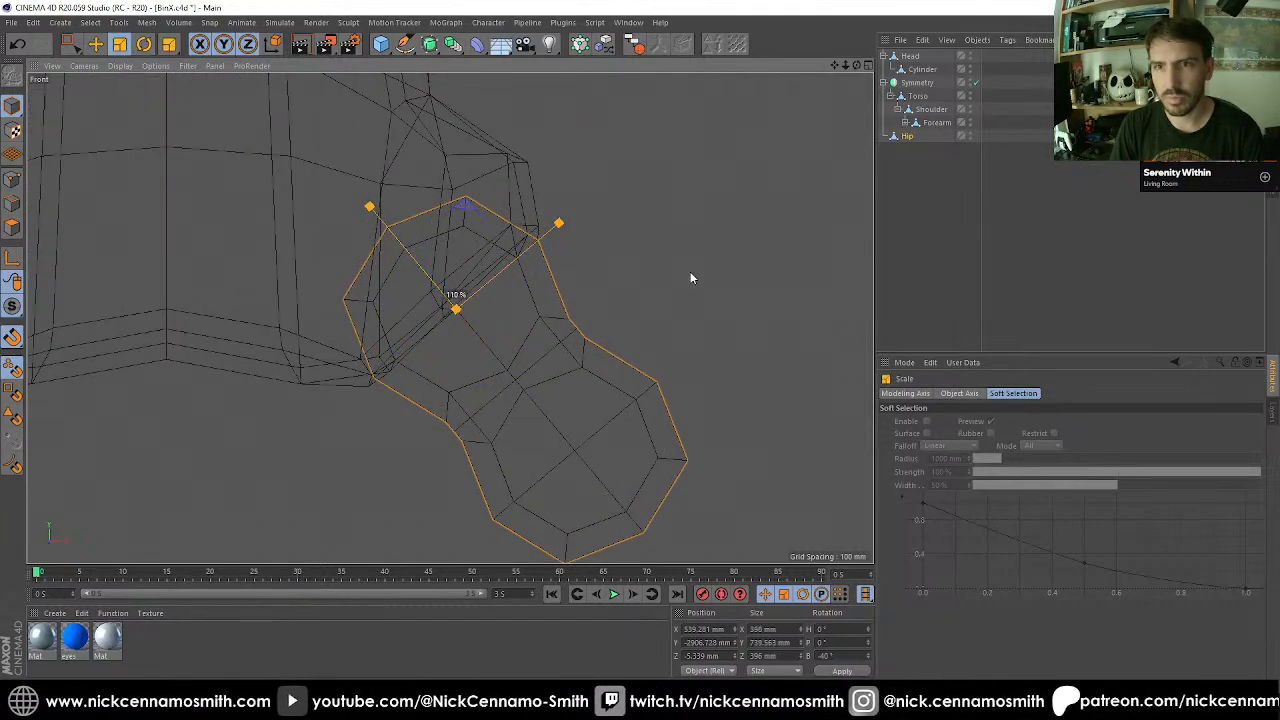
Move Hip about 100 mm along its own Y axis, up into the pelvis's leg socket.
key(e)
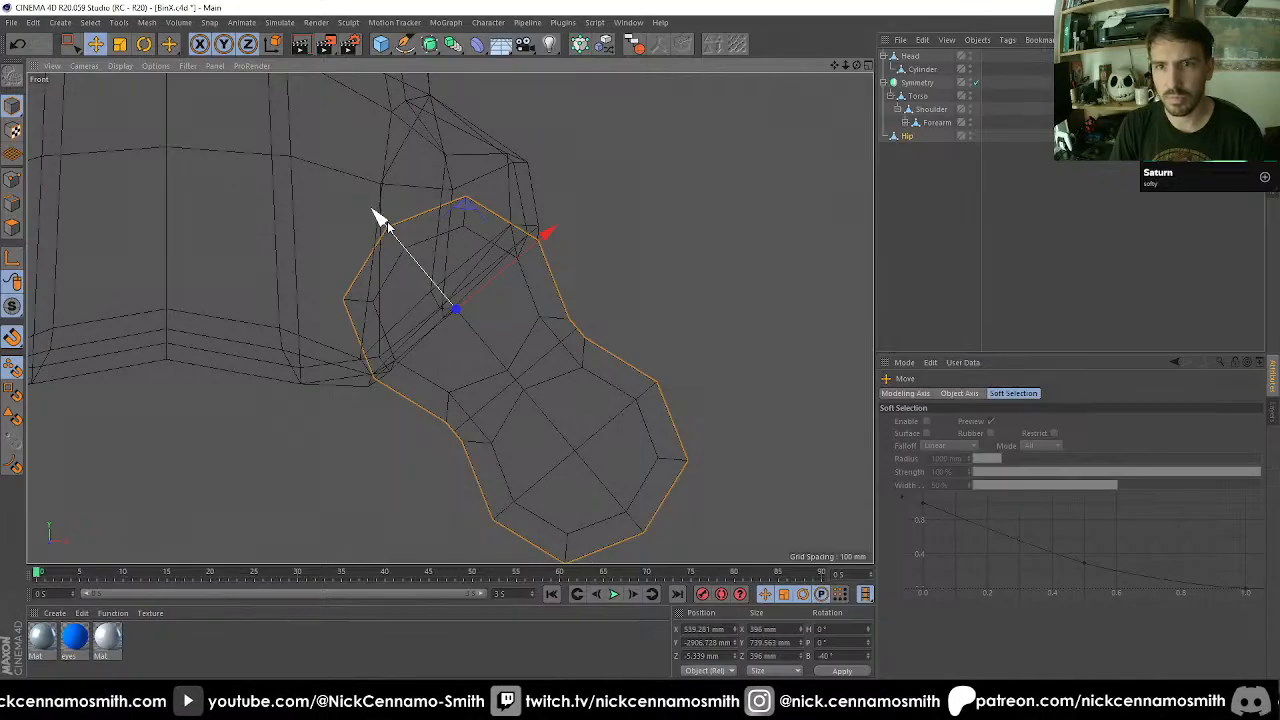
drag(380, 220, 347, 185)
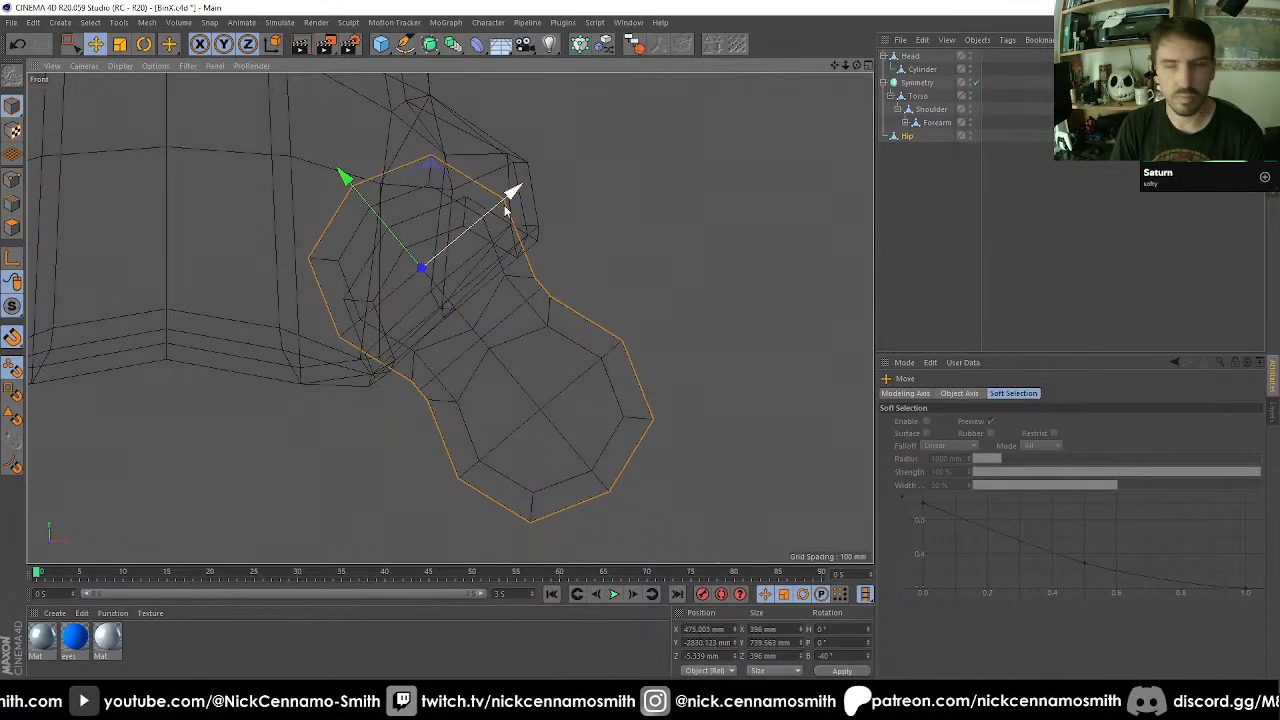
Examine from several perspective angles how Hip sits in the pelvis's leg socket.
key(F1)
mouse_move(449, 214)
alt+mouse_down()
mouse_move(467, 222)
mouse_move(580, 175)
mouse_move(406, 183)
alt+mouse_up()
alt+right_drag(406, 183, 428, 237)
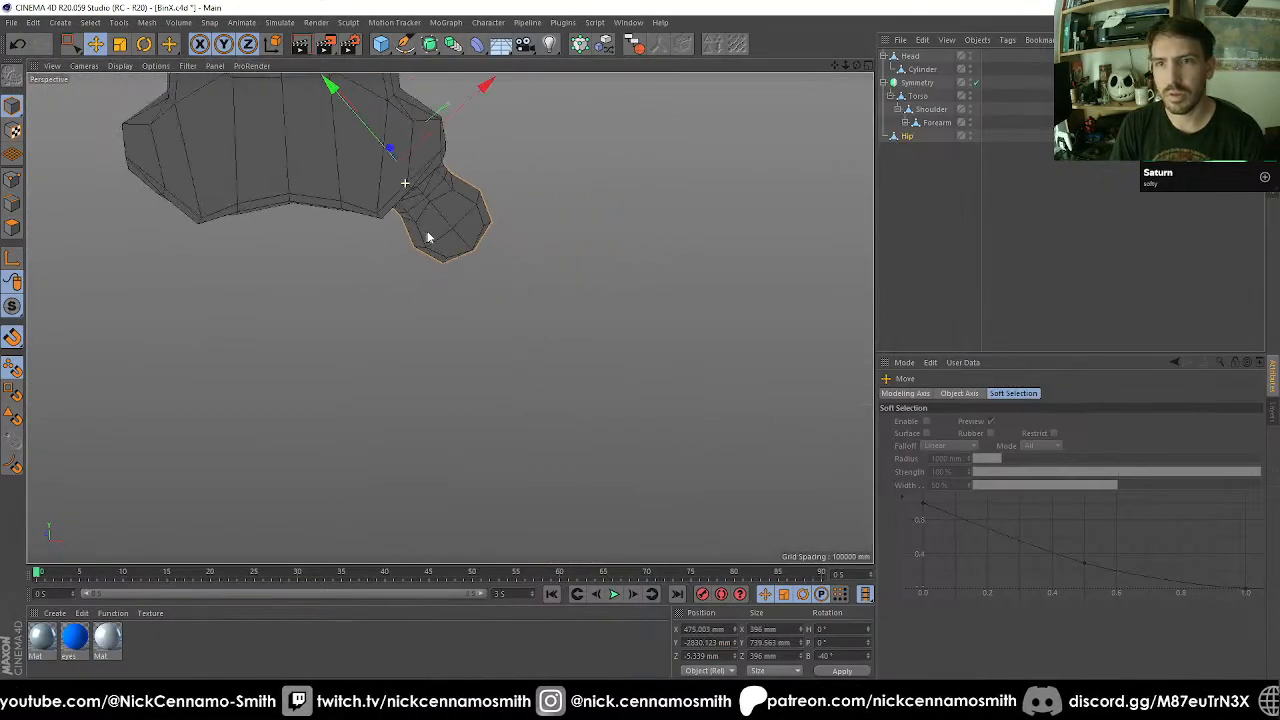
alt+drag(428, 237, 455, 338)
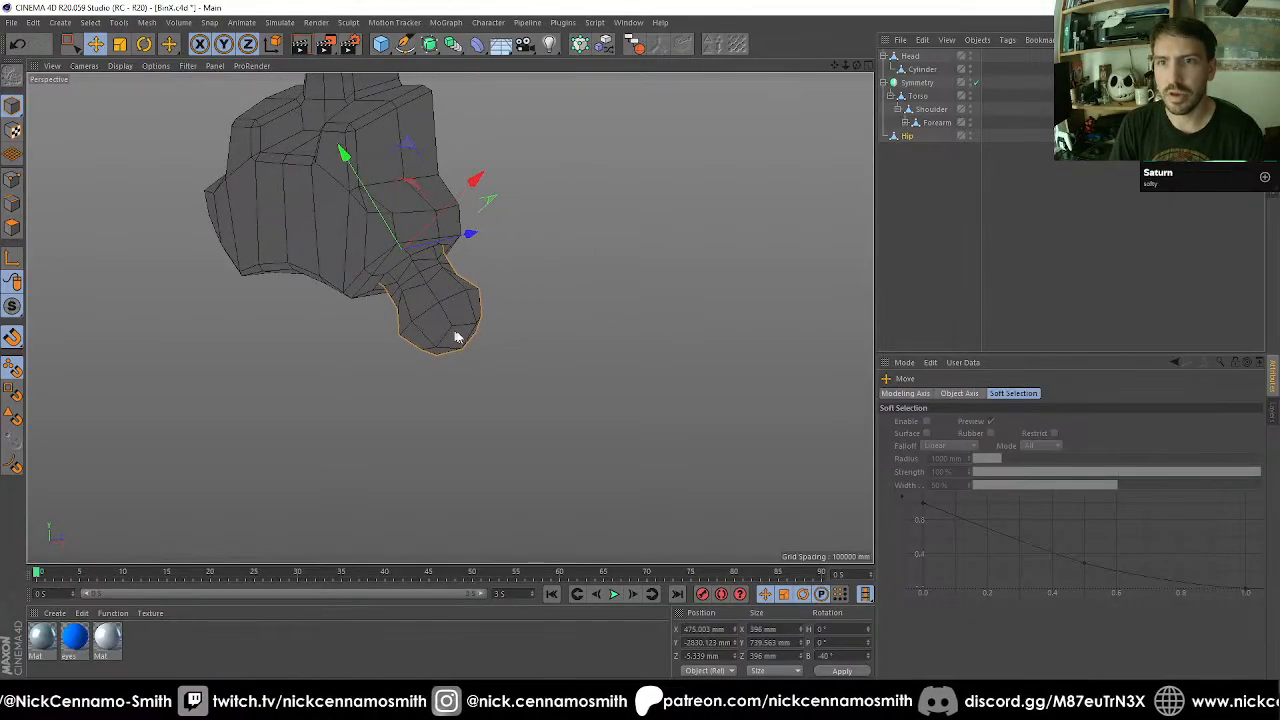
alt+right_drag(455, 338, 449, 315)
alt+drag(505, 344, 417, 369)
scroll(424, 359, down, 7)
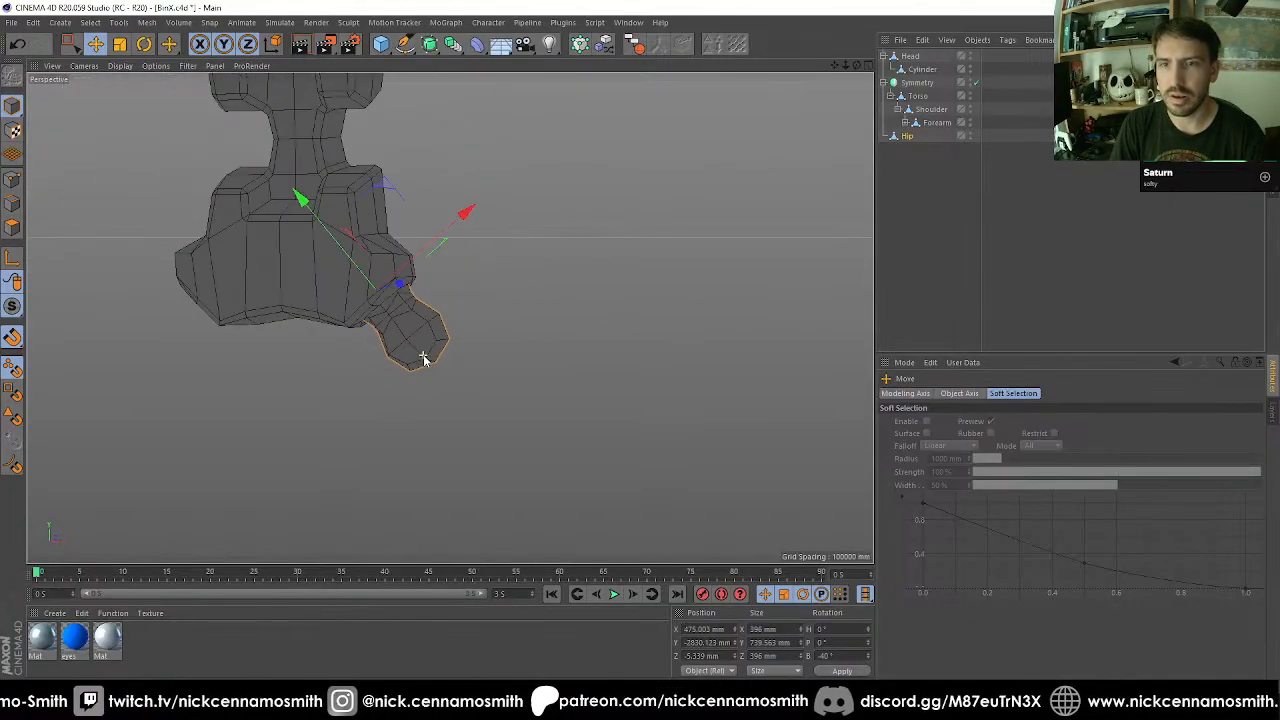
alt+drag(369, 326, 528, 356)
alt+right_drag(357, 351, 460, 350)
alt+drag(495, 337, 309, 374)
scroll(421, 384, down, 3)
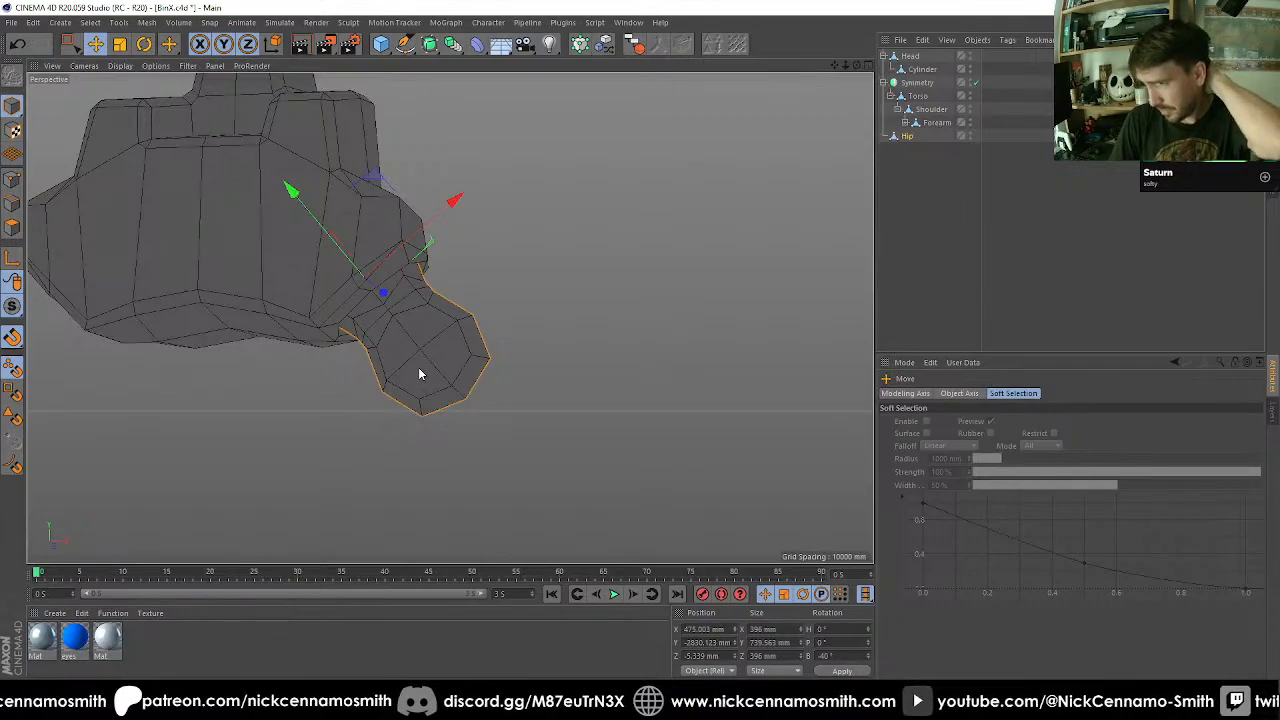
alt+drag(418, 367, 466, 341)
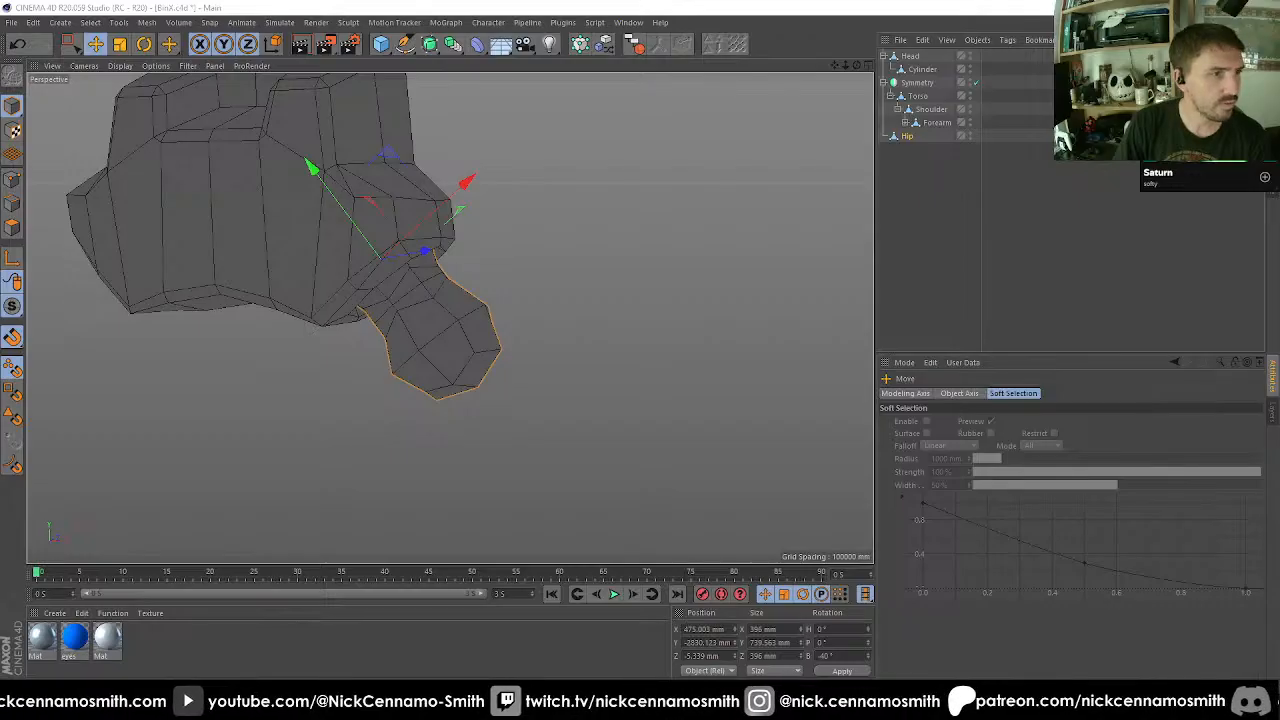
alt+drag(563, 341, 260, 320)
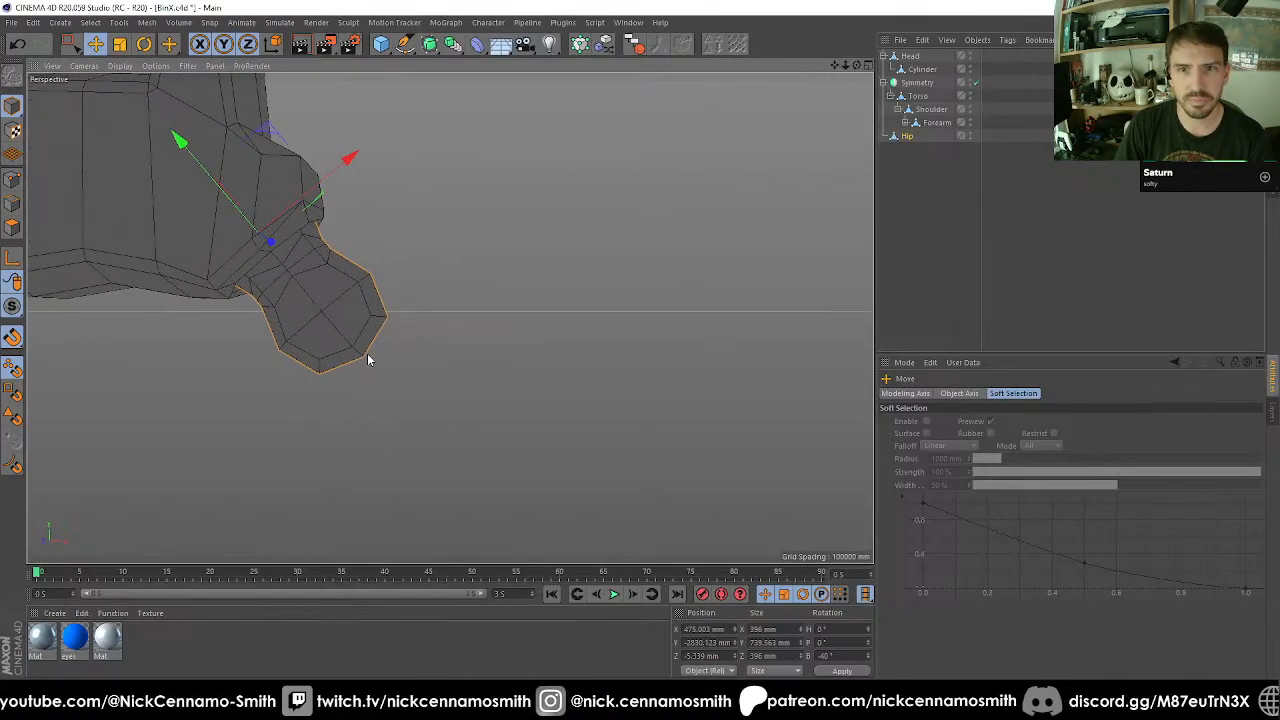
alt+drag(356, 350, 548, 318)
Try rotating Hip within the leg socket and undo the rotation.
key(r)
drag(351, 257, 468, 368)
key(ctrl+z)
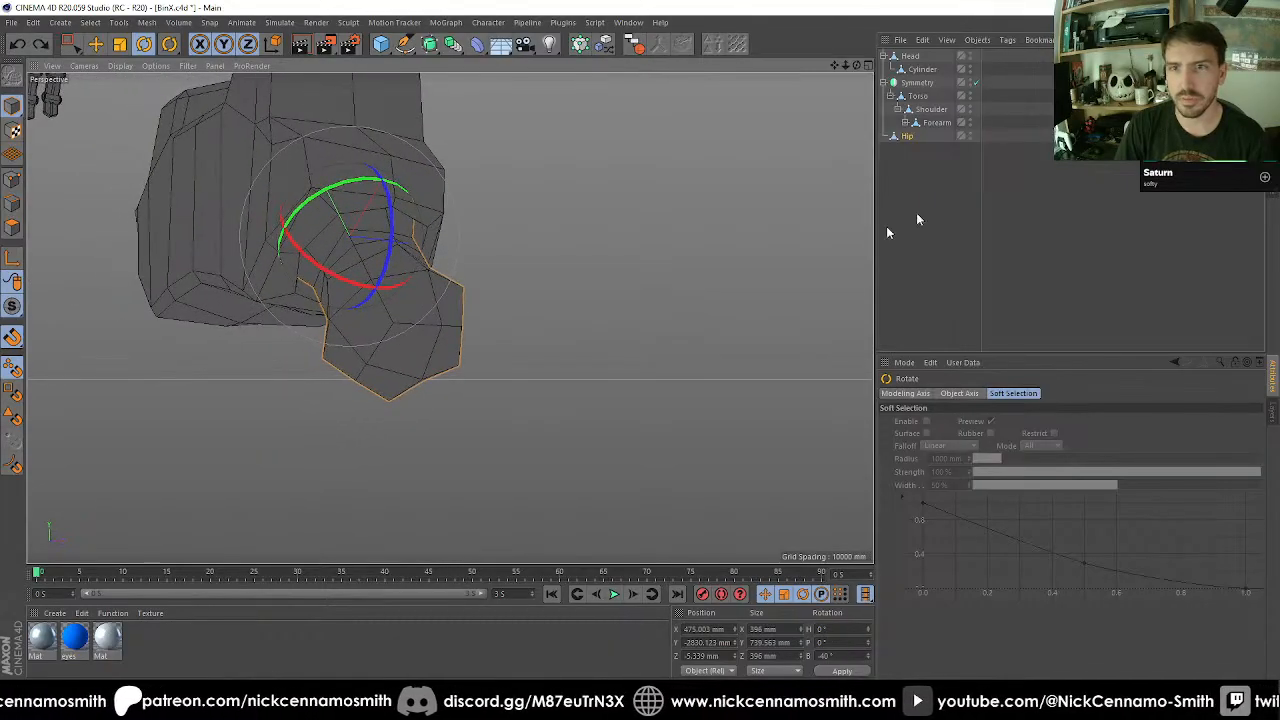
Edit Torso's points with Live Selection and move the leg socket's lower front rim point inward to X 127.992 mm, with snapping off.
click(938, 122)
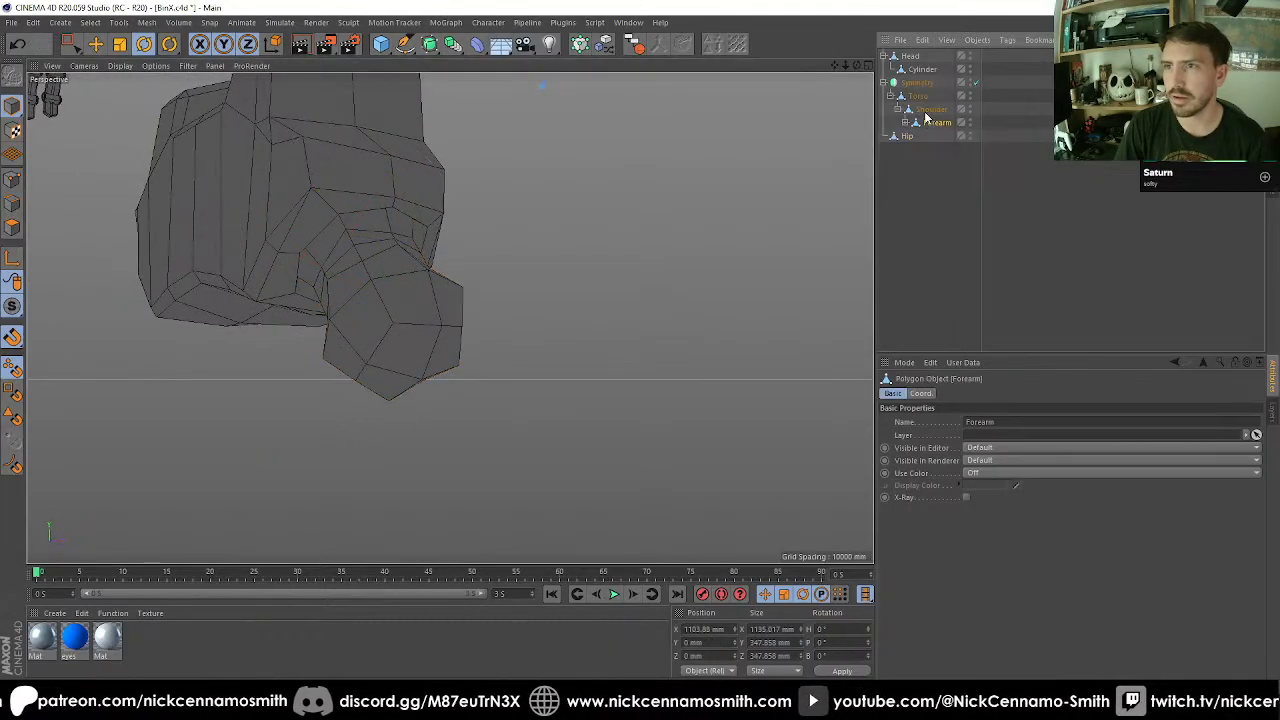
click(918, 95)
alt+drag(688, 193, 183, 248)
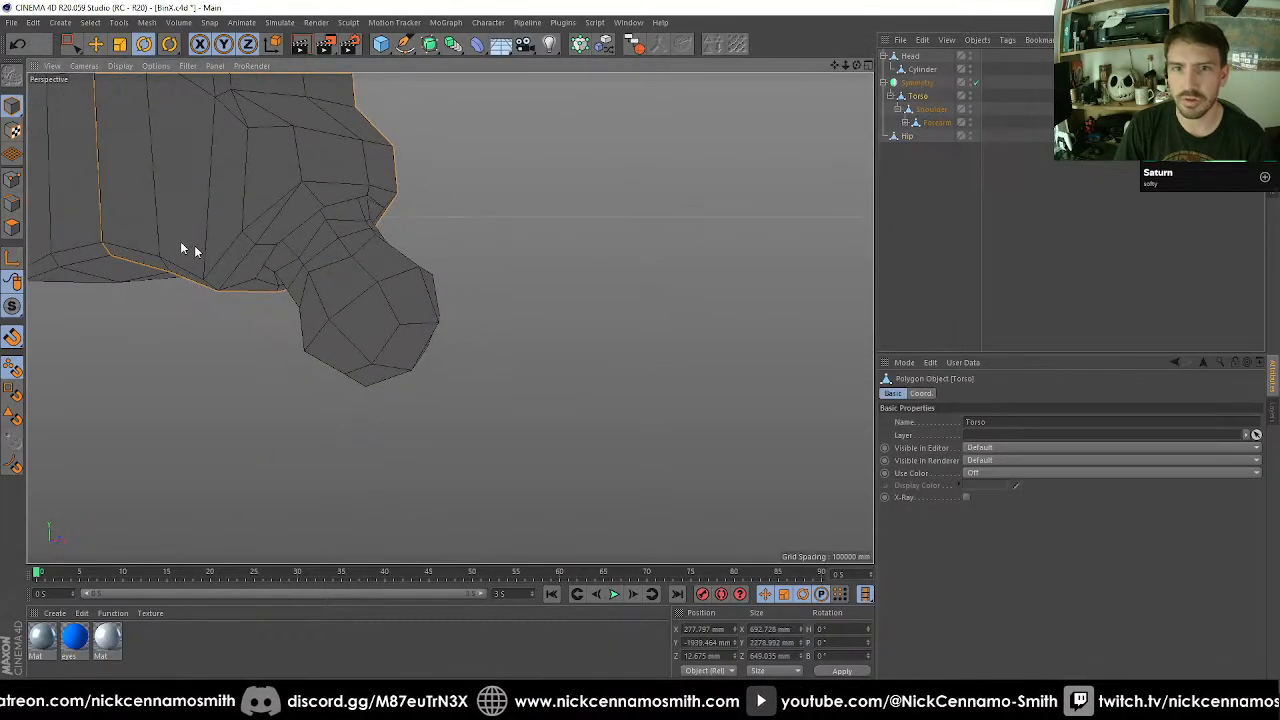
click(11, 179)
alt+middle_drag(248, 214, 320, 243)
scroll(320, 245, up, 2)
key(space)
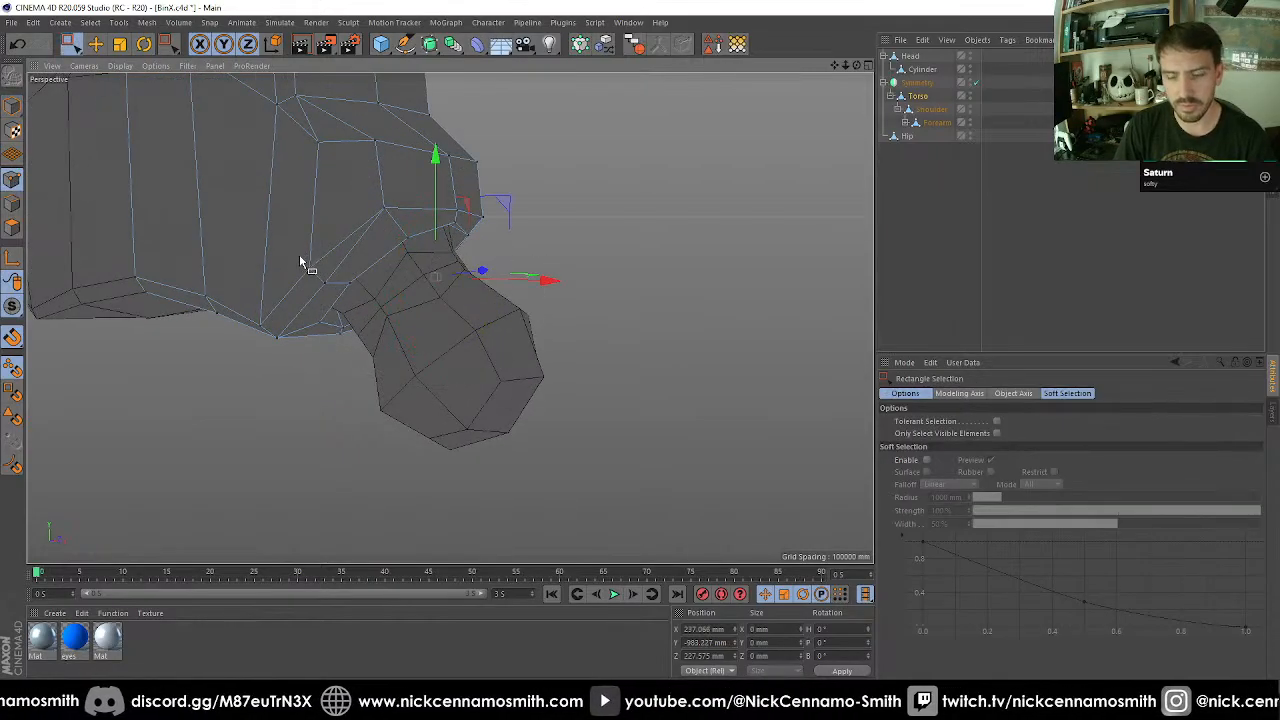
key(9)
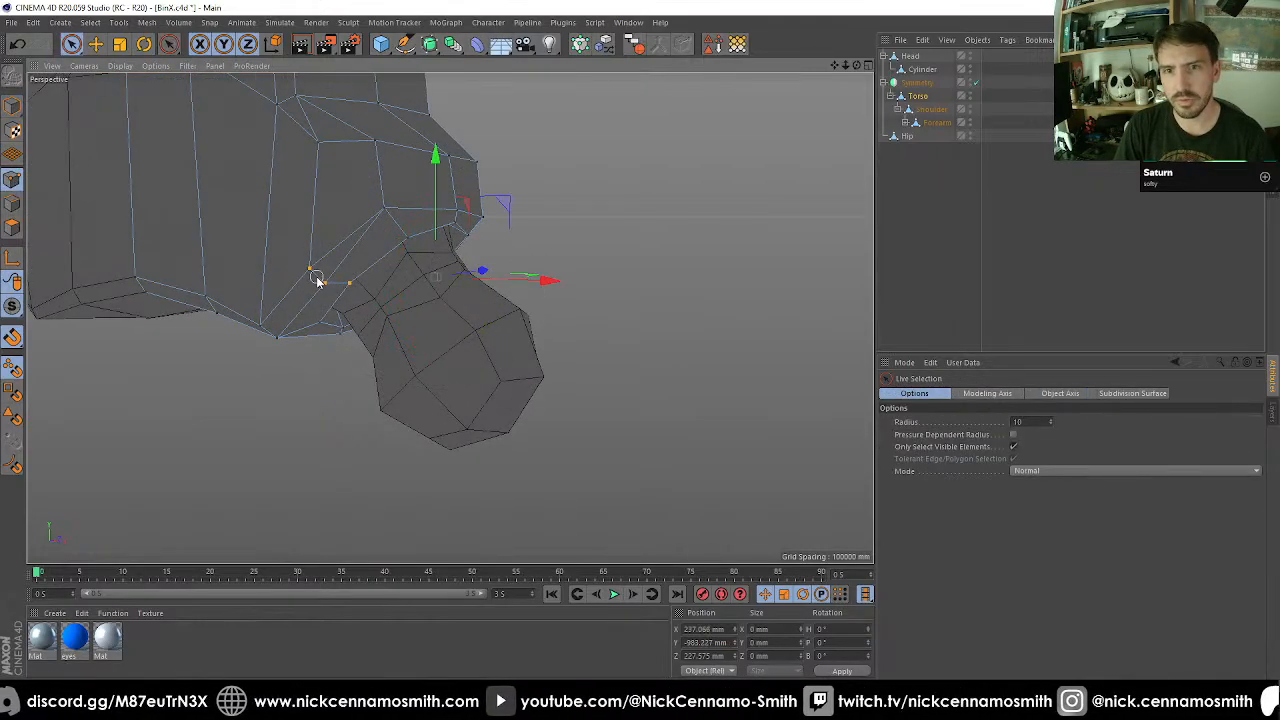
alt+drag(317, 281, 336, 240)
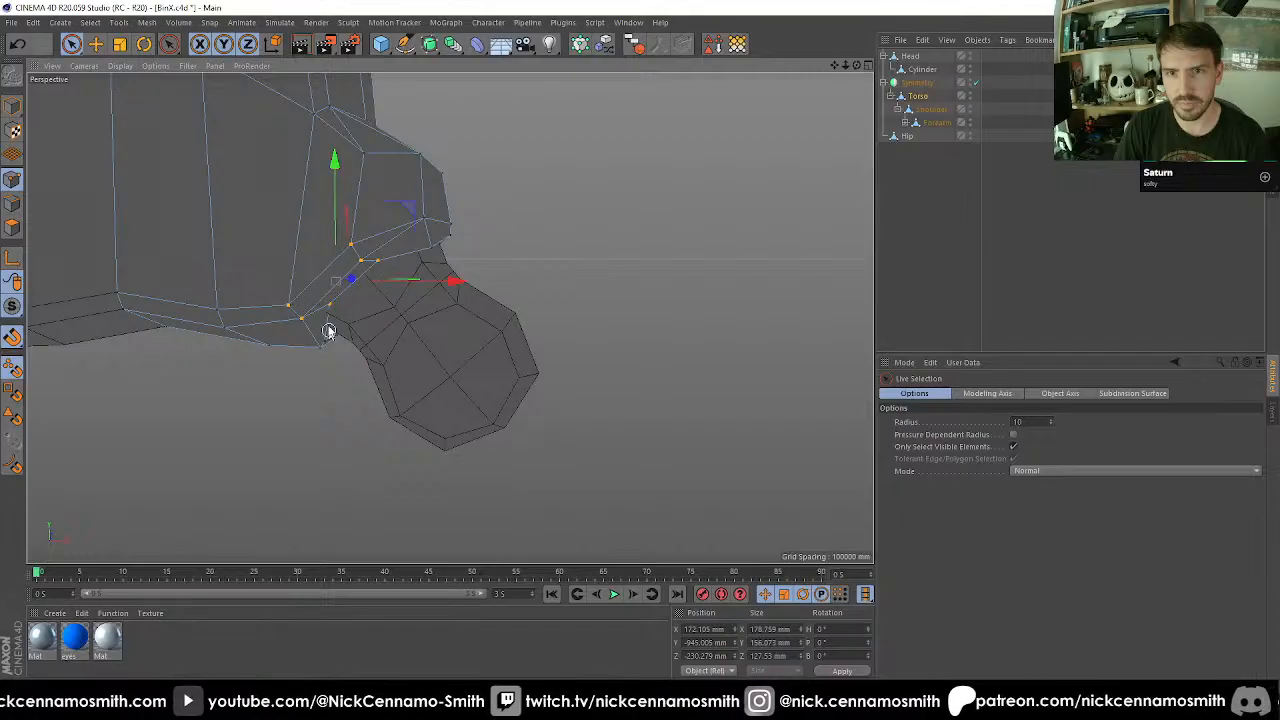
alt+drag(416, 283, 338, 314)
click(328, 307)
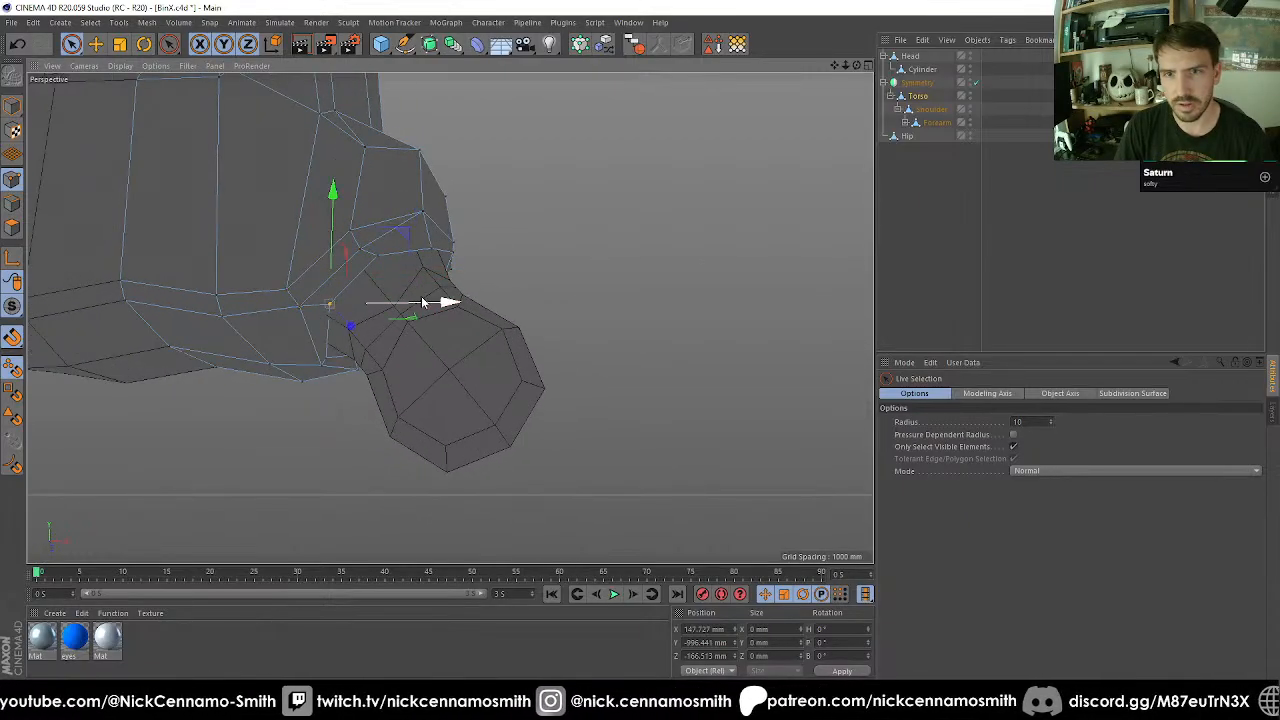
mouse_move(425, 303)
mouse_down()
mouse_move(397, 311)
mouse_move(415, 311)
mouse_up()
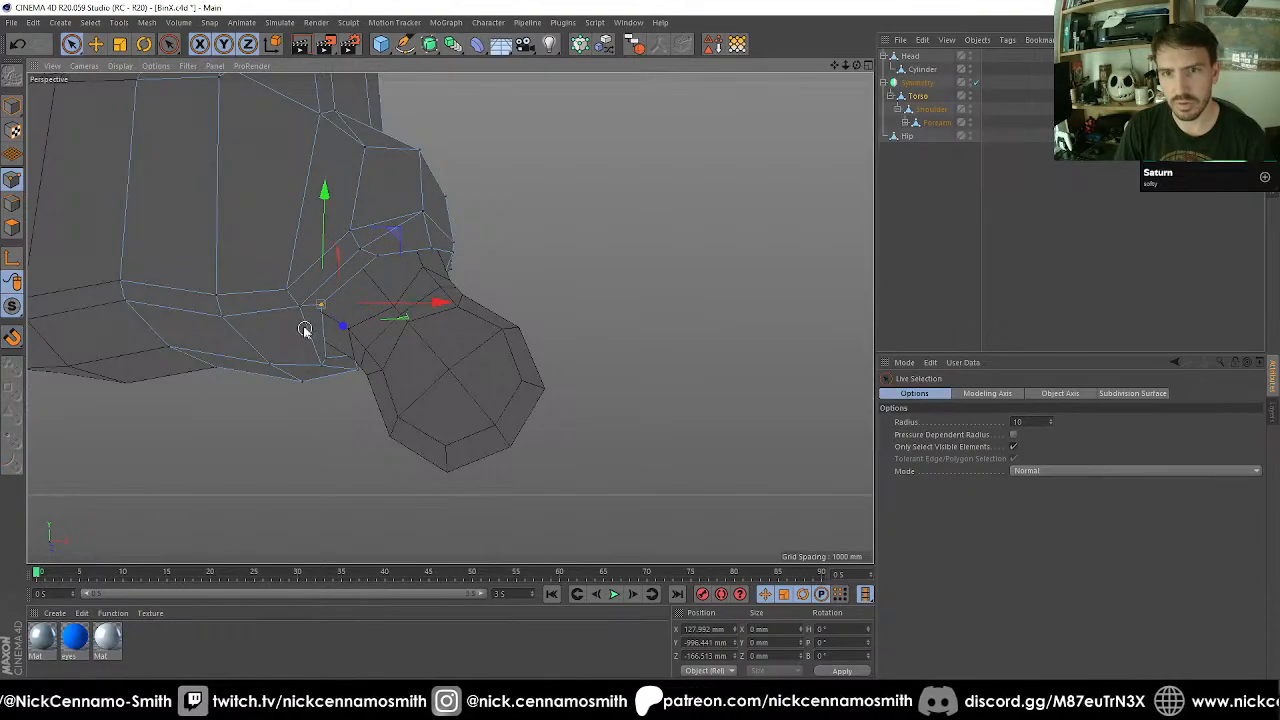
Move the socket's three lower front corner points inward along X and raise the upper outer front rim point to Y -832.26 mm.
shift+drag(299, 314, 287, 287)
drag(424, 303, 435, 249)
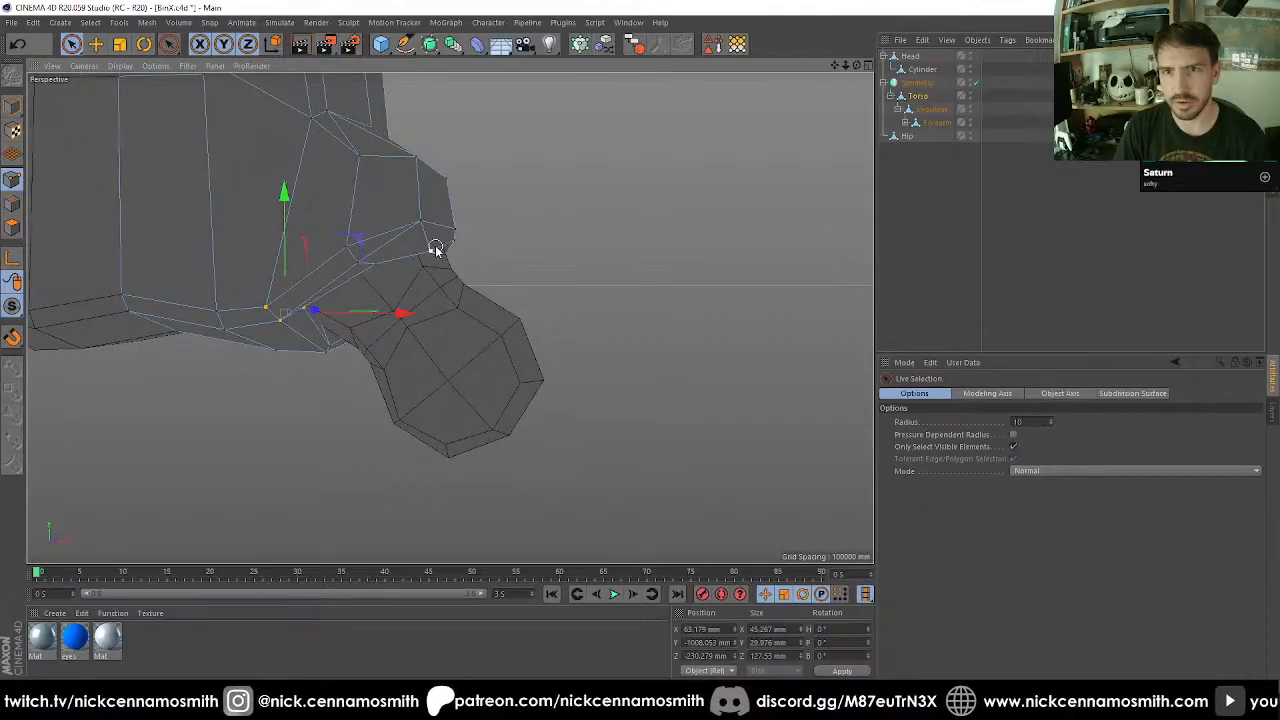
click(433, 259)
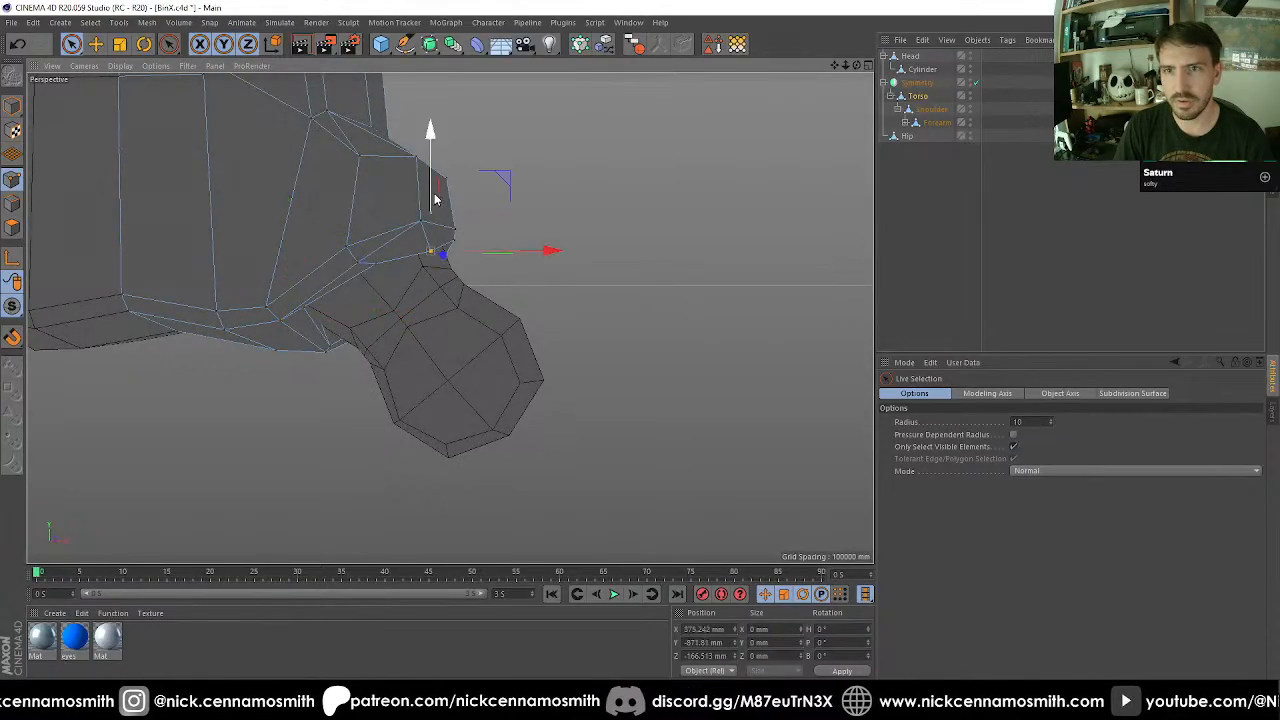
drag(434, 200, 435, 180)
Move the socket's bottom inner point about 38 mm inward along X and slightly raise the pelvis's lower front edge points beside the socket.
alt+drag(490, 303, 155, 270)
alt+right_drag(403, 374, 230, 298)
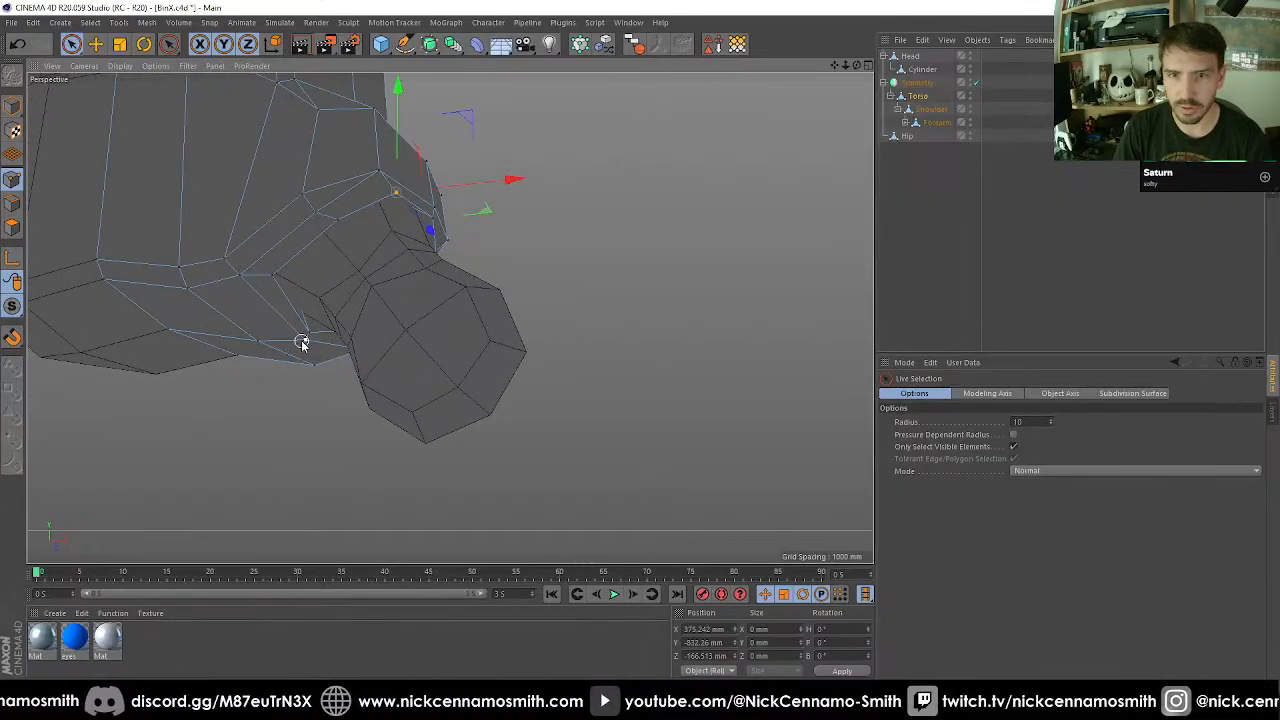
click(301, 340)
alt+drag(301, 341, 224, 360)
drag(475, 358, 463, 357)
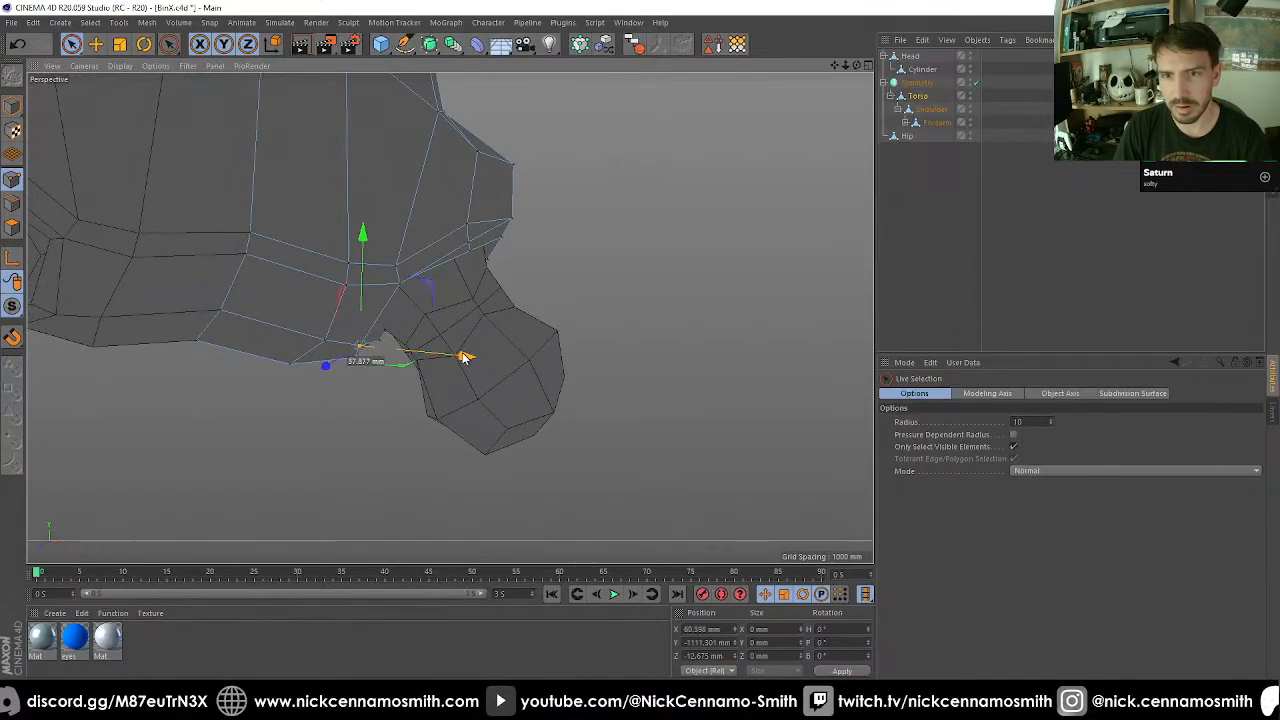
mouse_move(345, 321)
alt+mouse_down()
mouse_move(414, 314)
mouse_move(463, 278)
mouse_move(423, 281)
mouse_move(506, 300)
mouse_move(414, 303)
mouse_move(391, 357)
mouse_move(385, 345)
mouse_move(255, 372)
alt+mouse_up()
drag(301, 249, 297, 228)
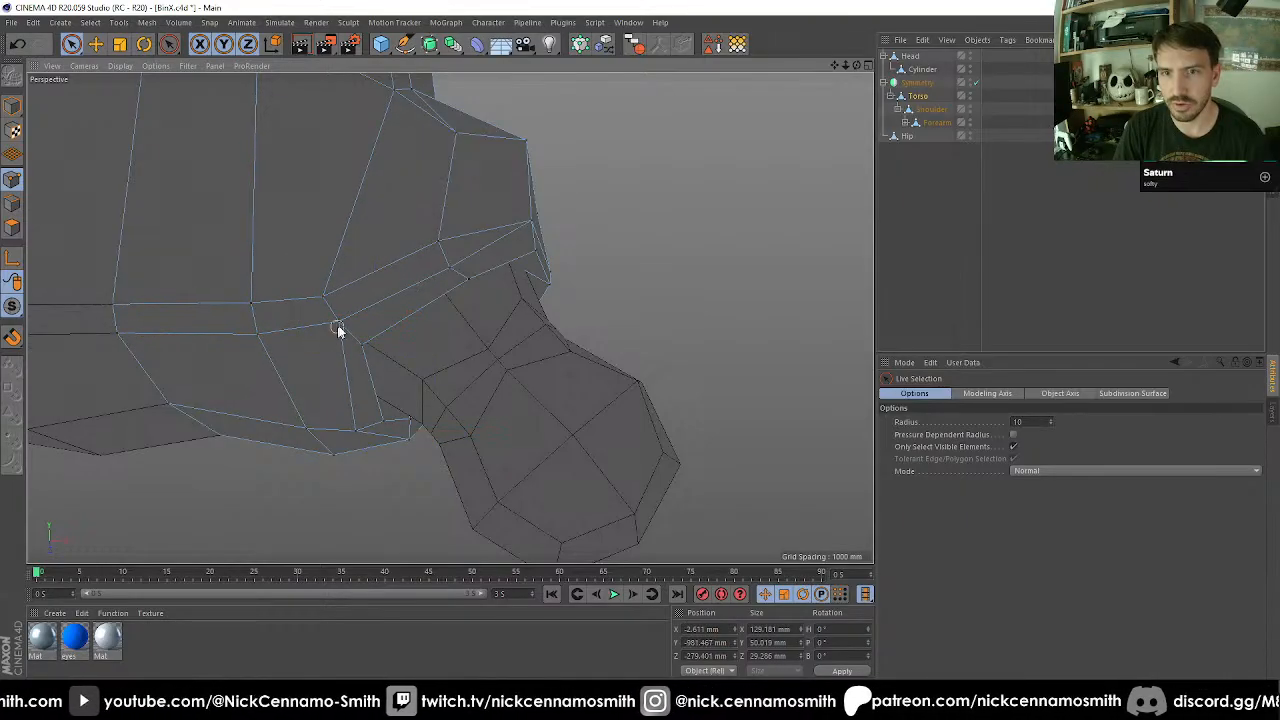
Shift Torso's lower front socket corner point and the two bottom inner rim points slightly along X.
click(338, 330)
mouse_move(429, 323)
alt+mouse_down()
mouse_move(515, 259)
mouse_move(424, 343)
alt+mouse_up()
click(388, 347)
drag(364, 288, 398, 525)
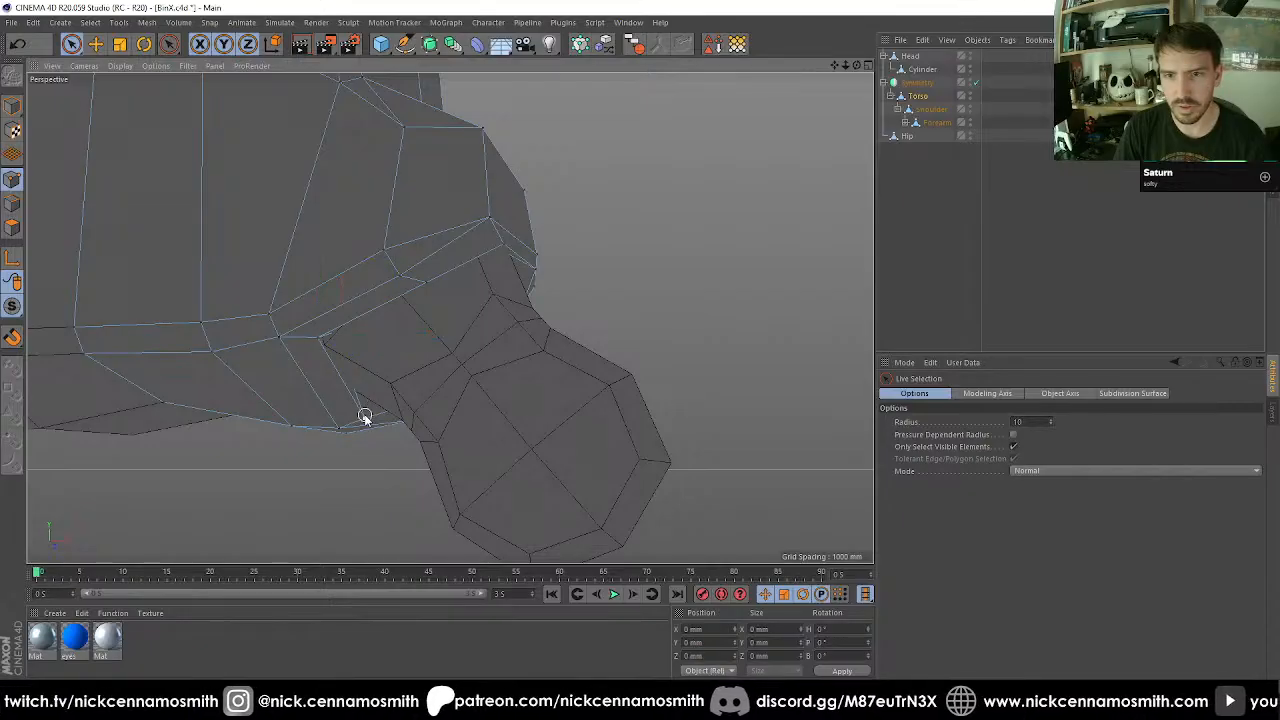
mouse_move(365, 418)
alt+mouse_down()
mouse_move(334, 431)
mouse_move(356, 438)
alt+mouse_up()
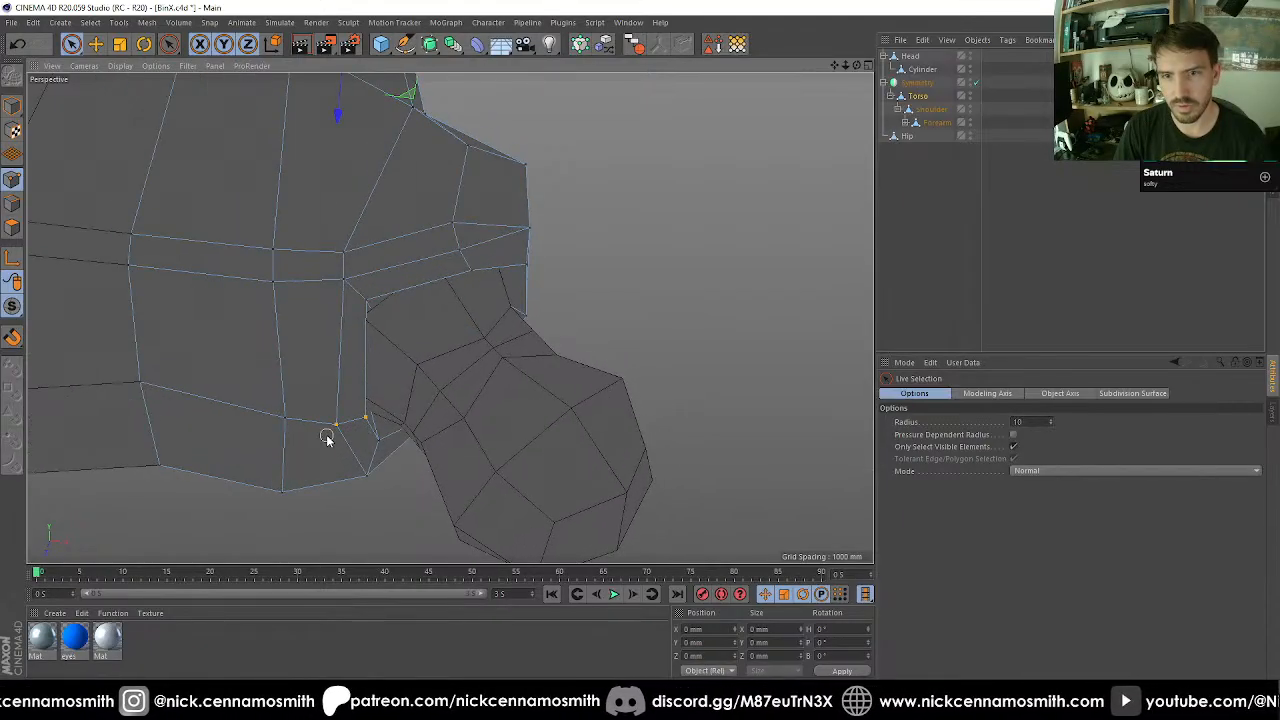
drag(441, 429, 355, 313)
scroll(372, 291, down, 5)
scroll(376, 300, up, 5)
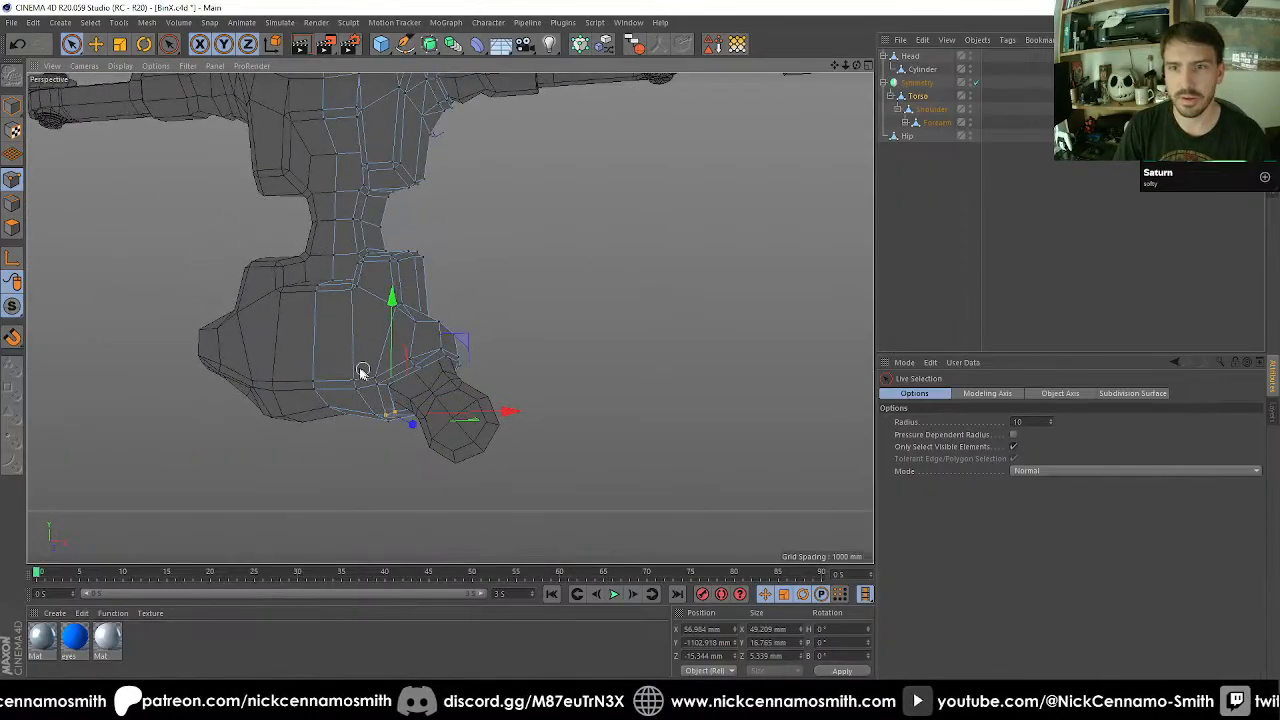
Return to whole-object editing, select Hip, and rotate it freely in the leg socket to test its range of movement.
click(13, 106)
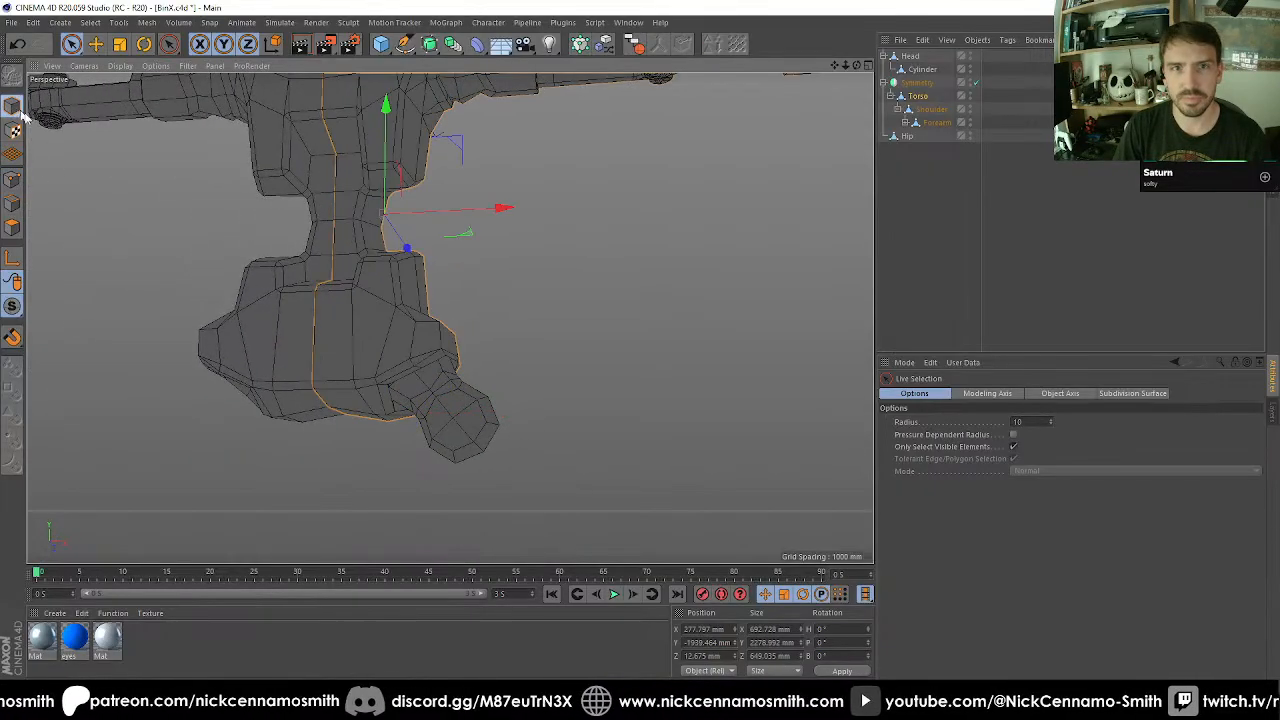
click(904, 138)
alt+drag(650, 246, 537, 301)
key(r)
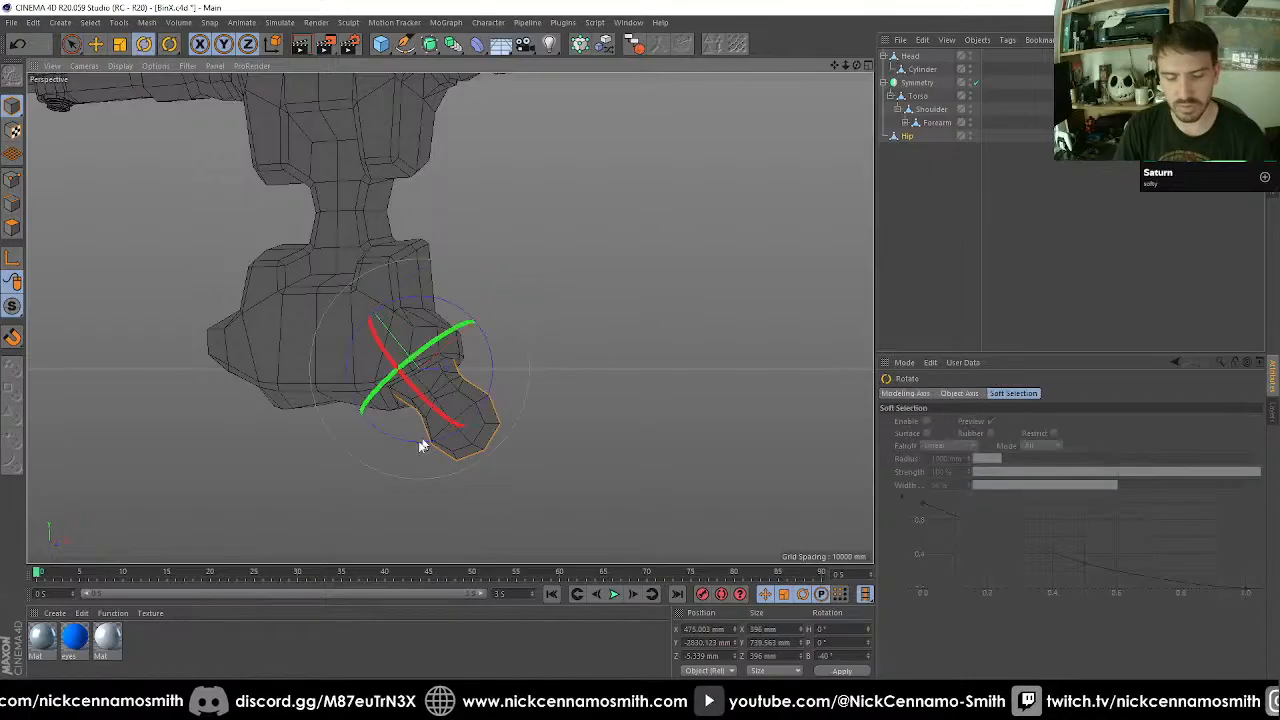
drag(420, 445, 343, 386)
alt+drag(523, 420, 503, 296)
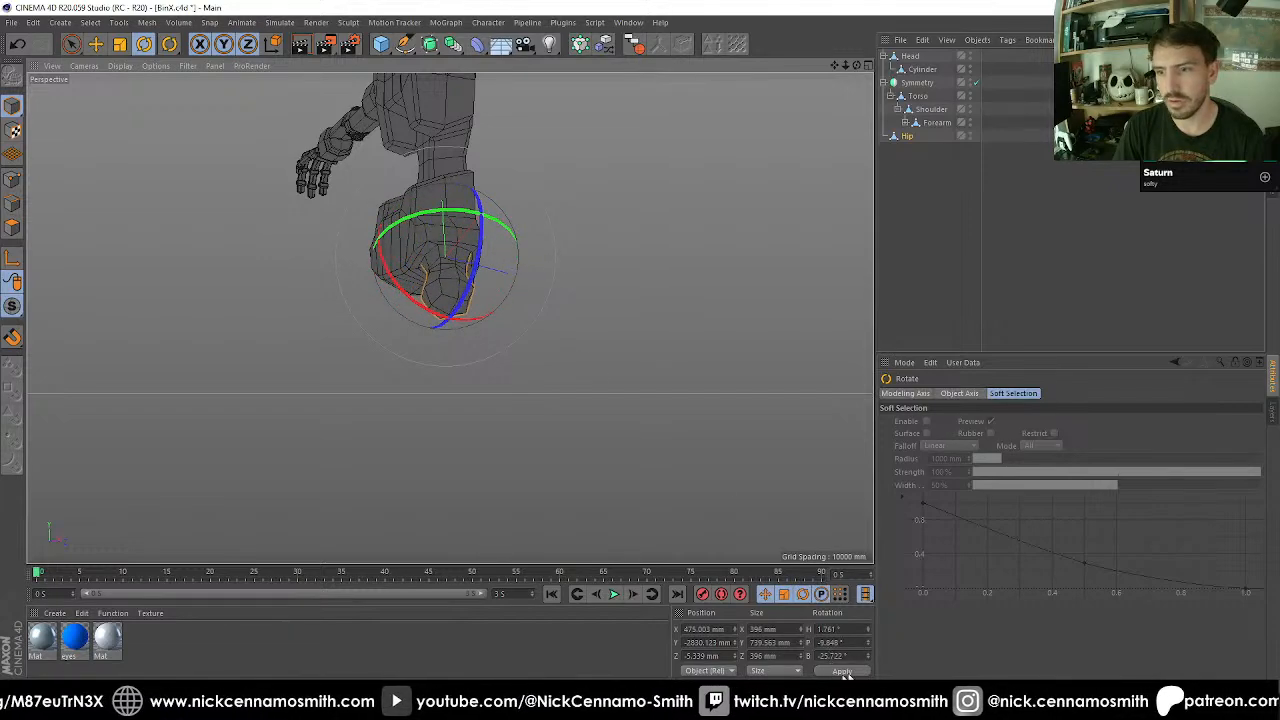
Set Hip's rotation to H 0°, P 0° and B -20°, and reset the bank of its object axis alone to 0°.
click(851, 629)
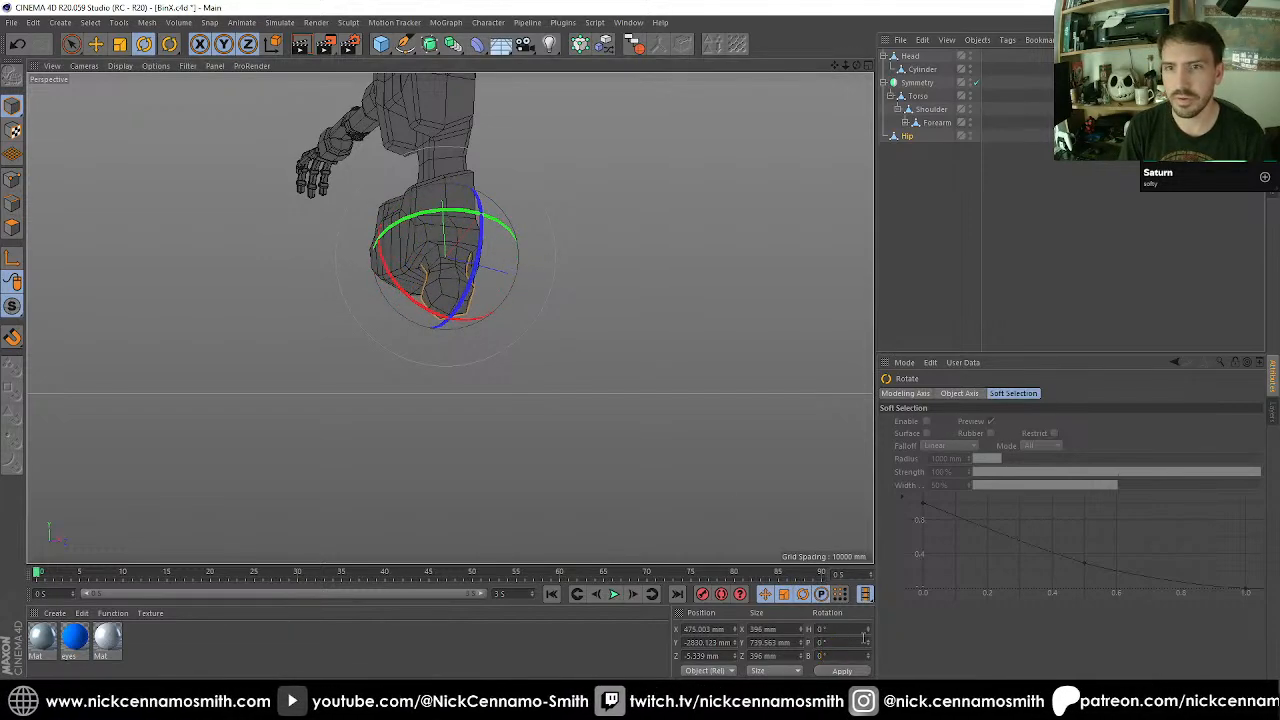
alt+drag(535, 320, 486, 303)
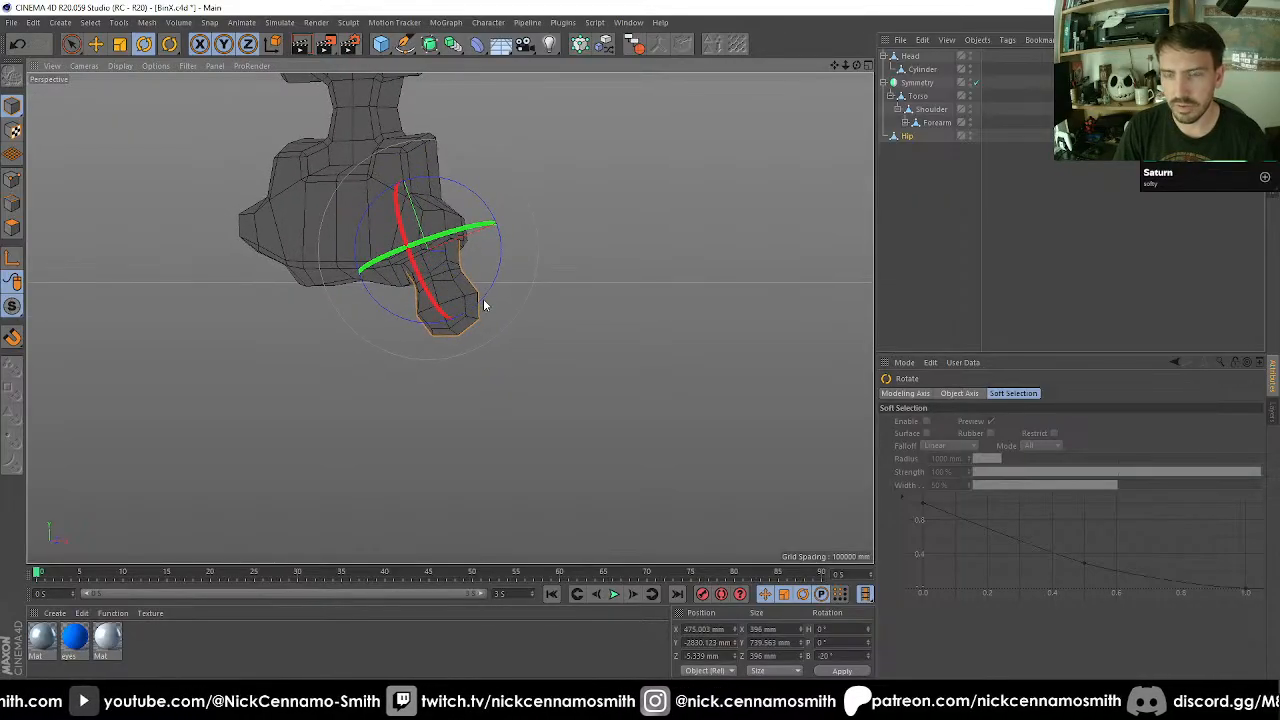
click(846, 657)
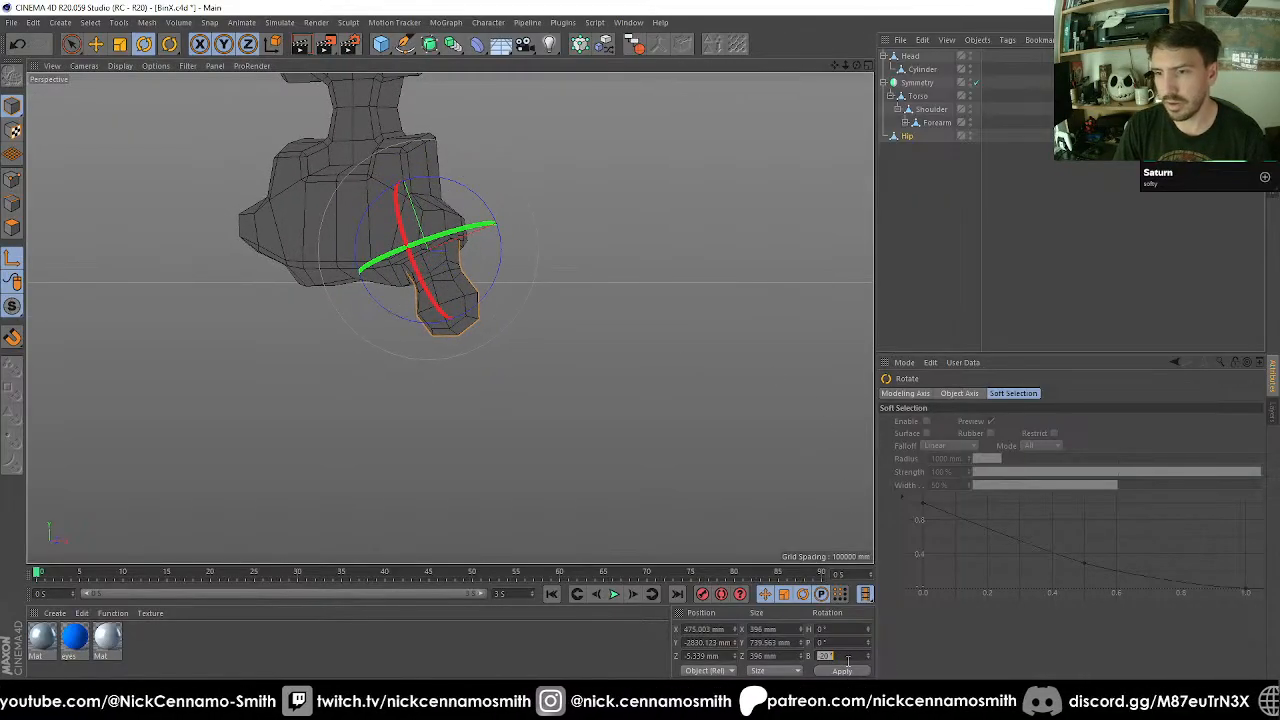
key(Return)
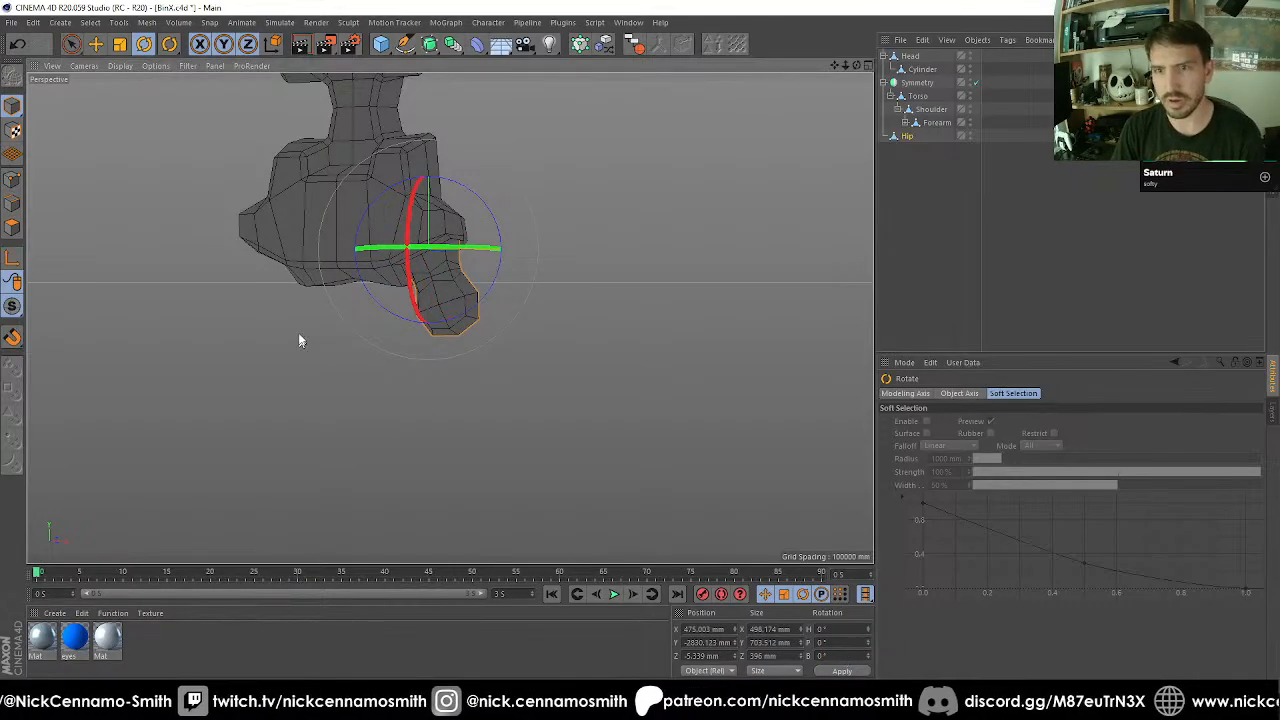
Extrude the bottom polygons of Hip's lower ball, lower the extruded faces by 100 mm and flatten them along Y.
alt+drag(300, 337, 430, 193)
key(F4)
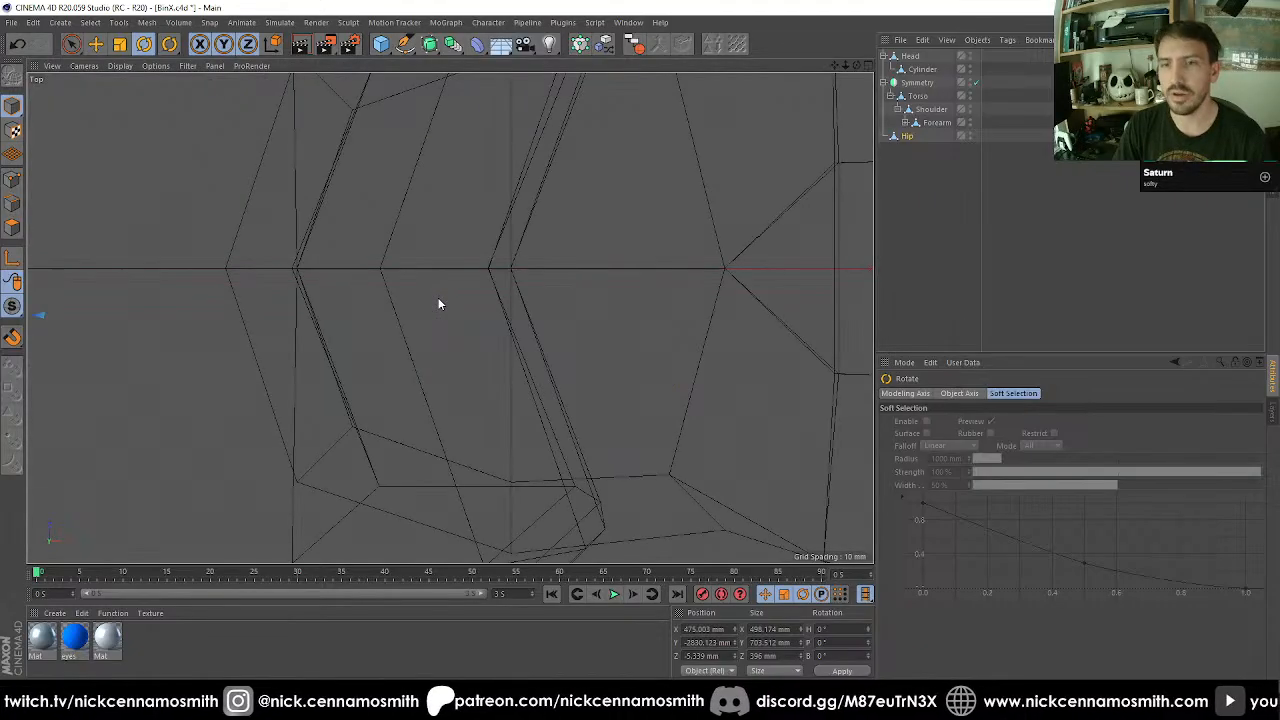
scroll(440, 303, down, 6)
alt+middle_drag(545, 330, 543, 295)
scroll(482, 212, down, 5)
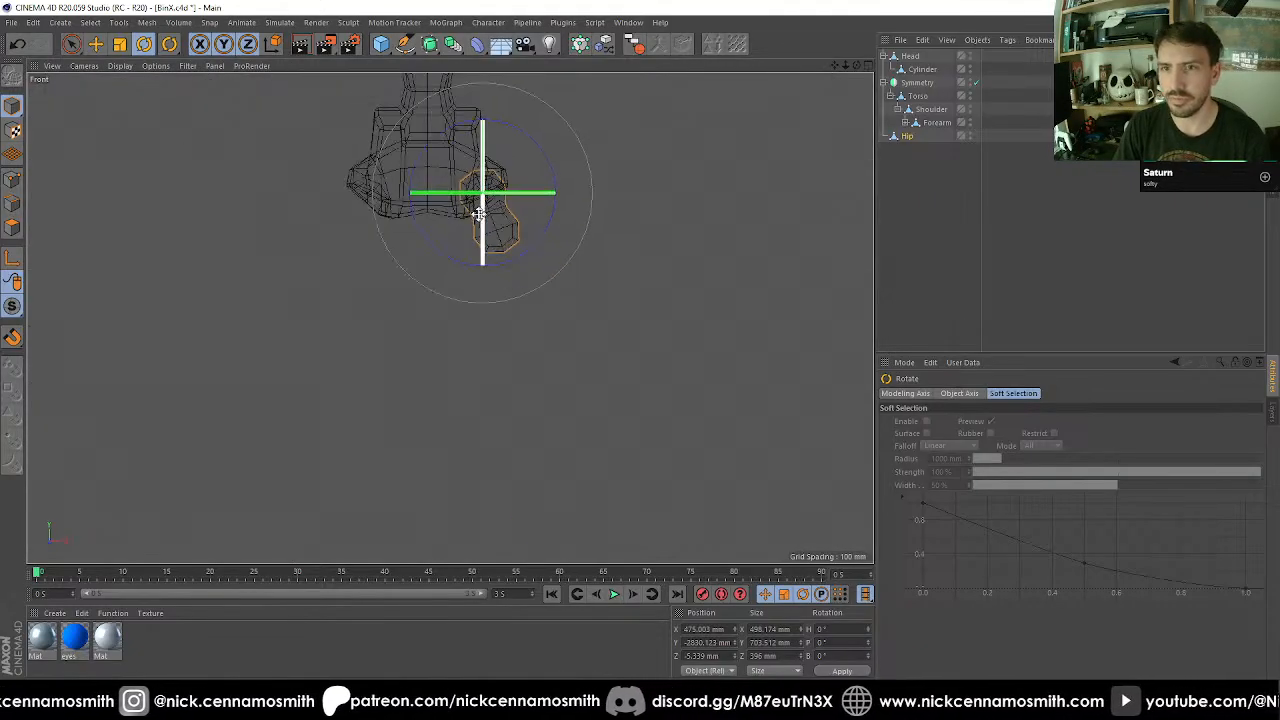
scroll(503, 205, up, 5)
alt+middle_drag(483, 206, 480, 256)
scroll(480, 257, up, 2)
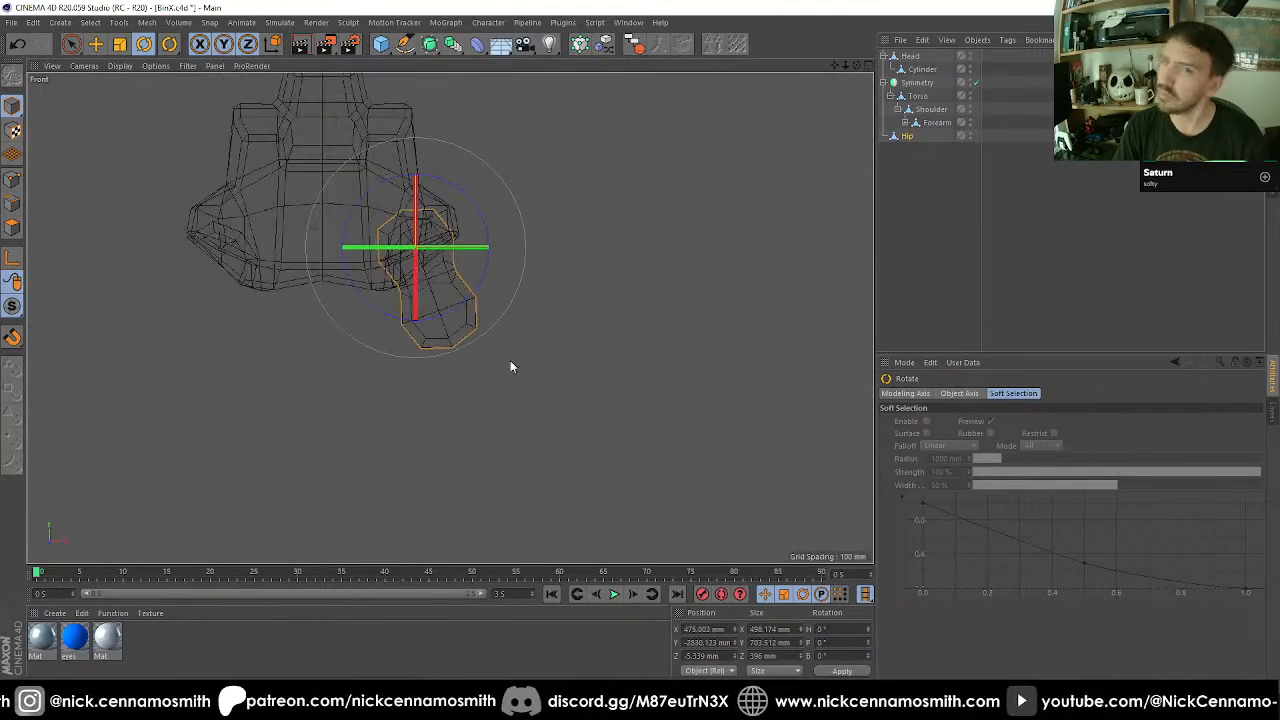
click(911, 138)
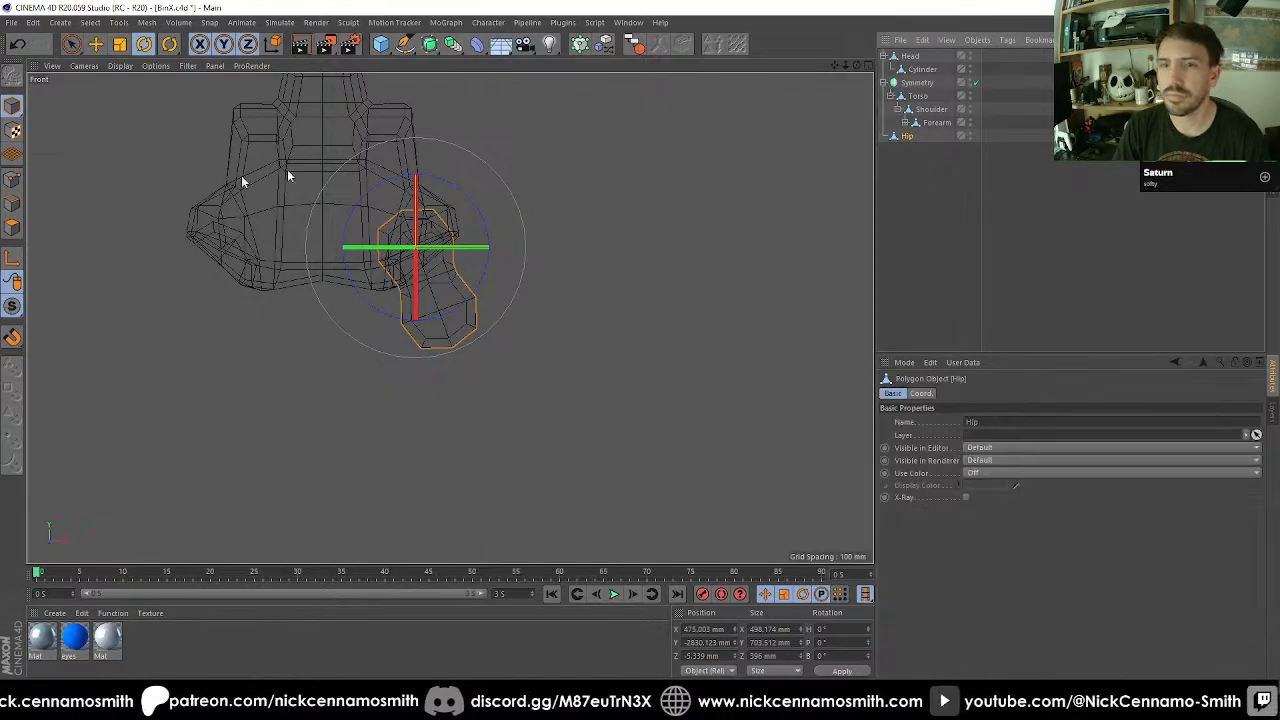
click(13, 230)
scroll(500, 302, up, 5)
alt+middle_drag(514, 306, 513, 298)
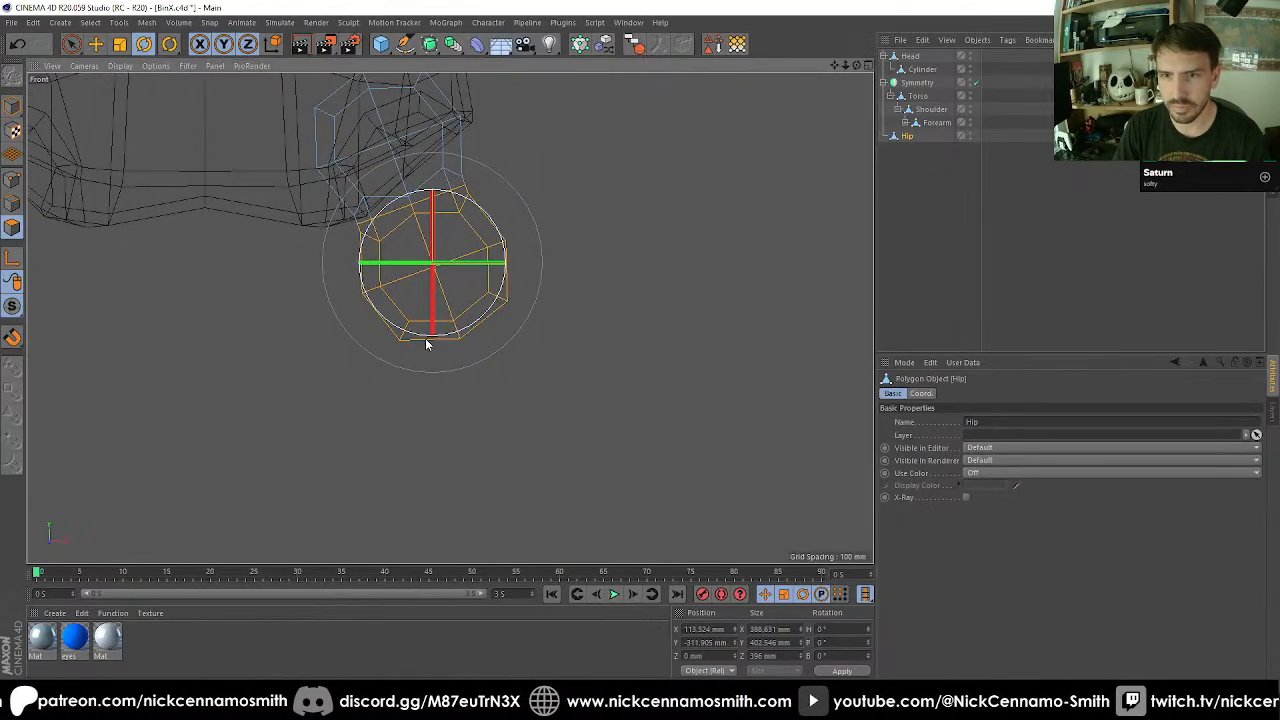
click(508, 365)
key(0)
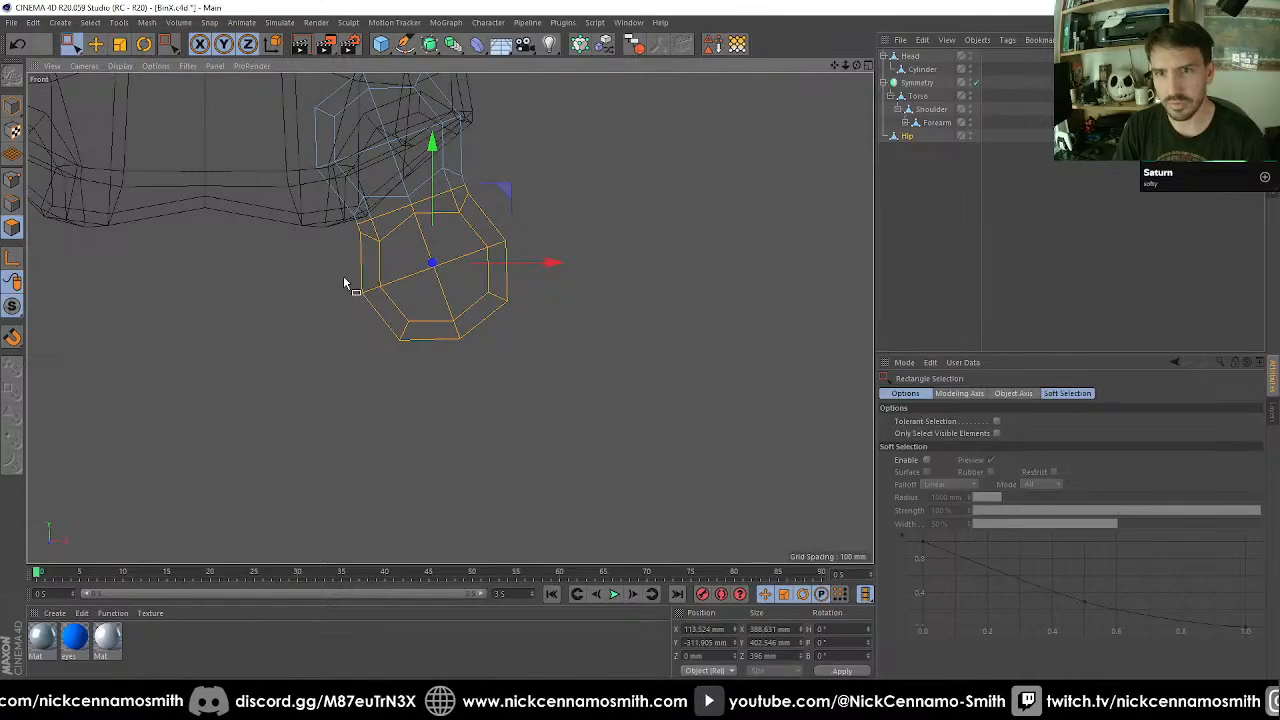
drag(343, 277, 581, 391)
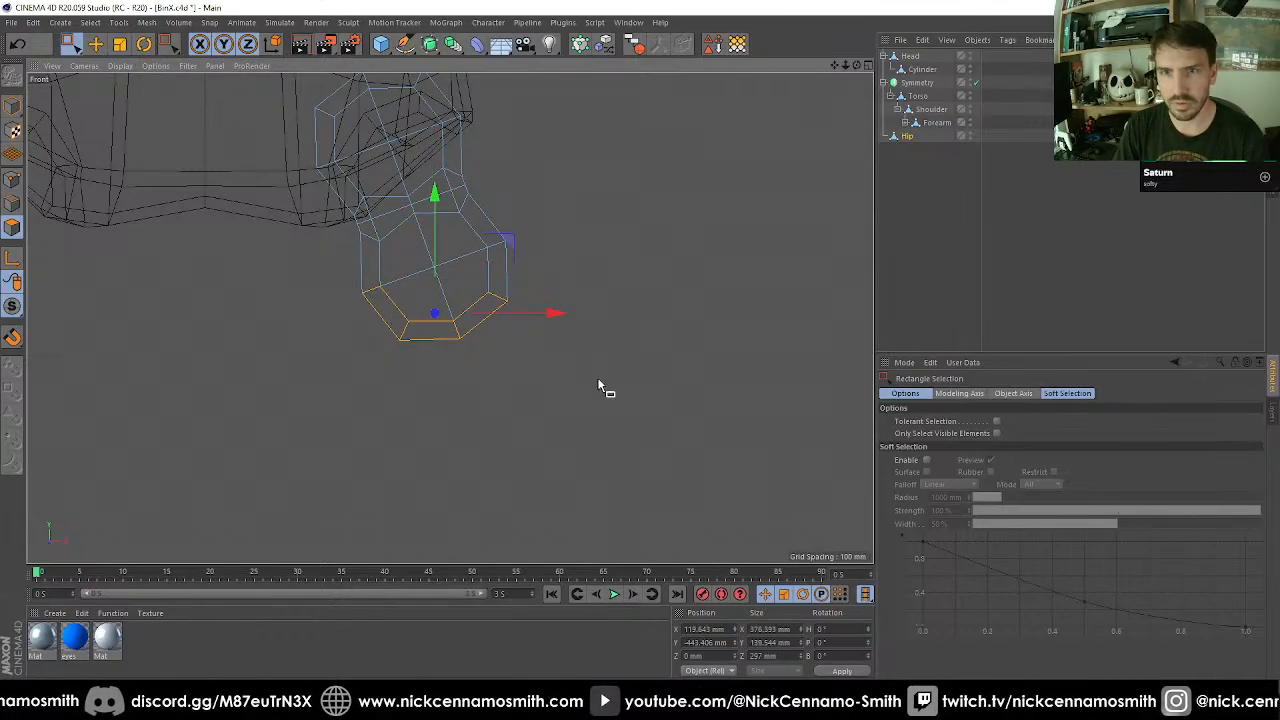
key(d)
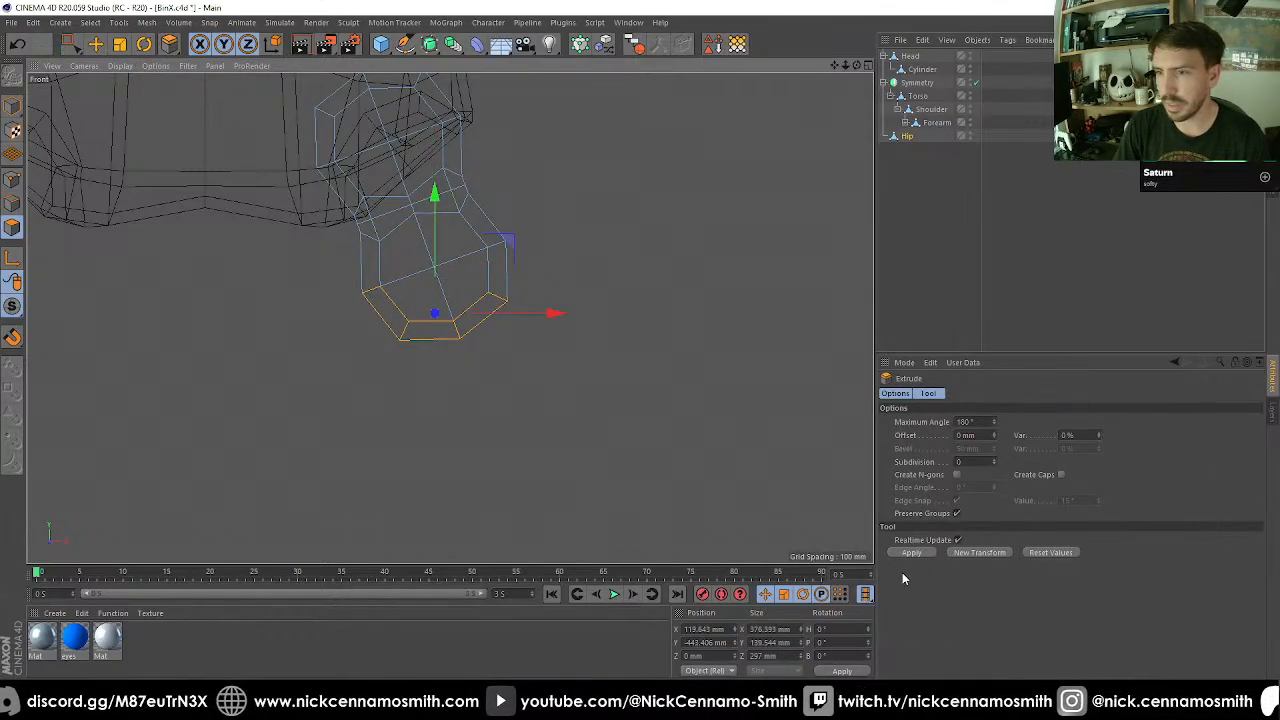
key(e)
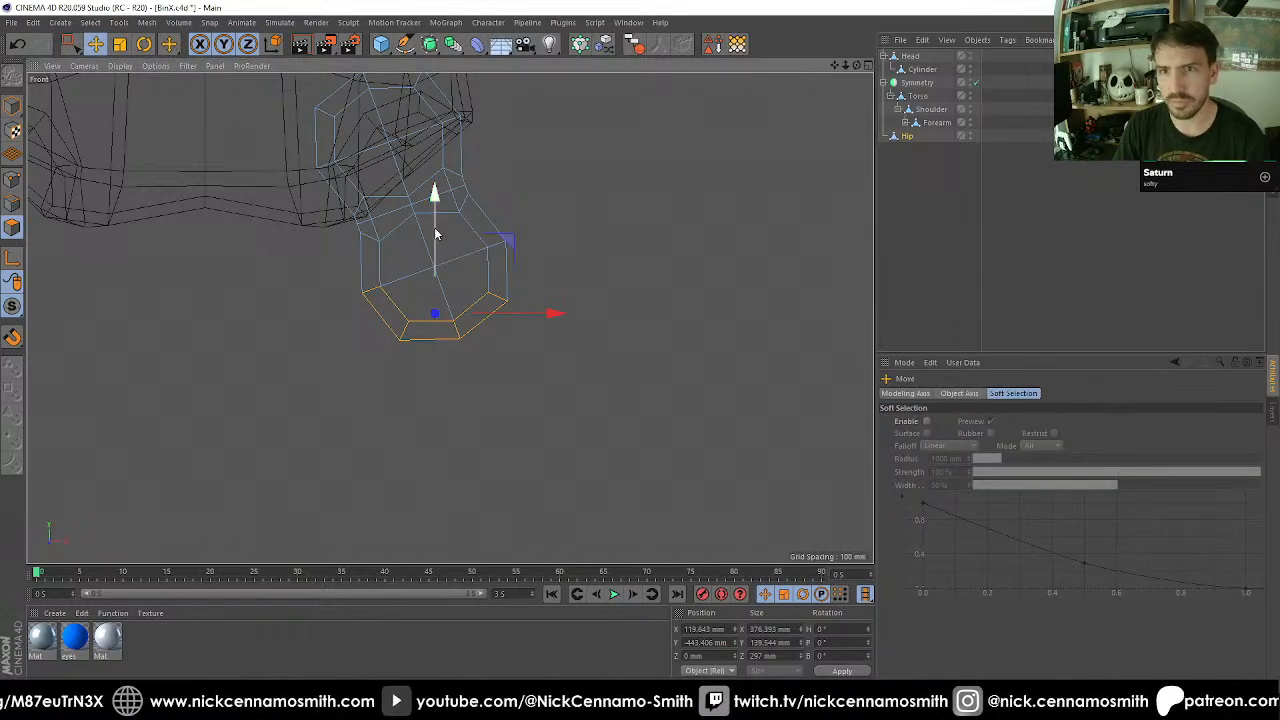
drag(435, 233, 626, 432)
key(t)
Scale the inner-side pair of points on Hip's flat bottom rim to a Z size of 207.9 mm.
key(F1)
scroll(503, 355, up, 5)
alt+drag(481, 356, 443, 391)
click(14, 181)
key(0)
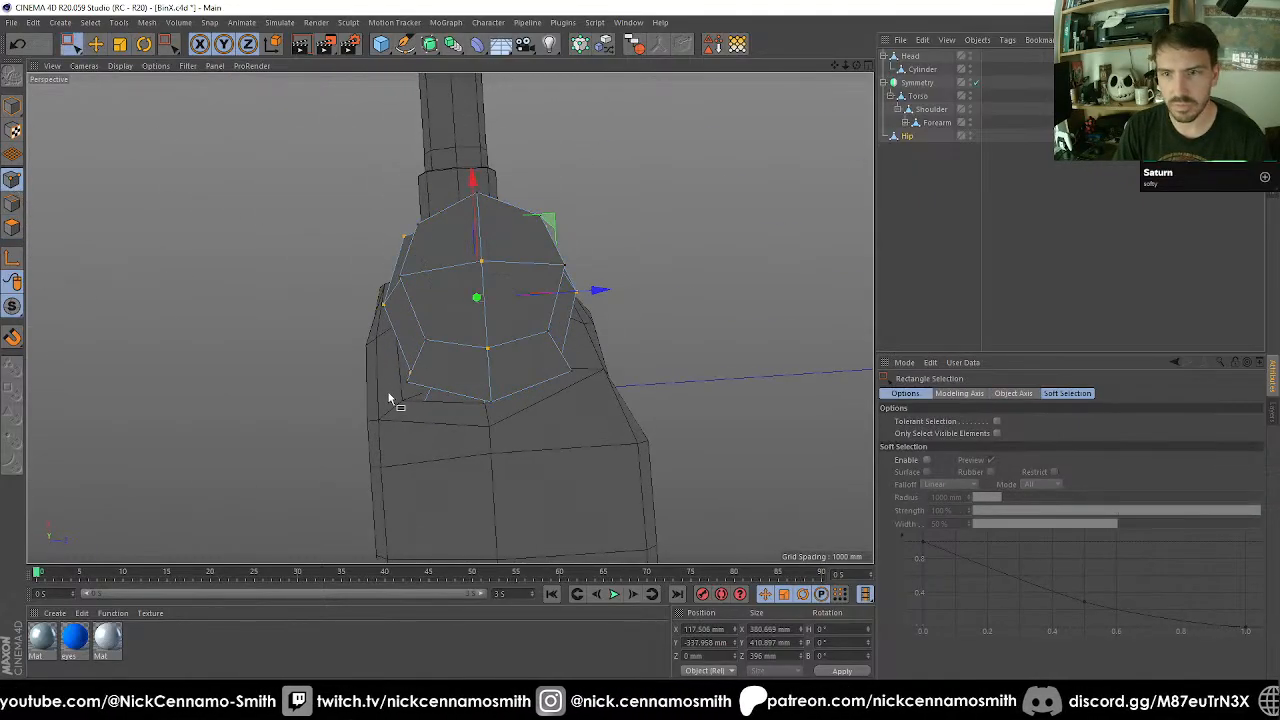
key(9)
click(406, 391)
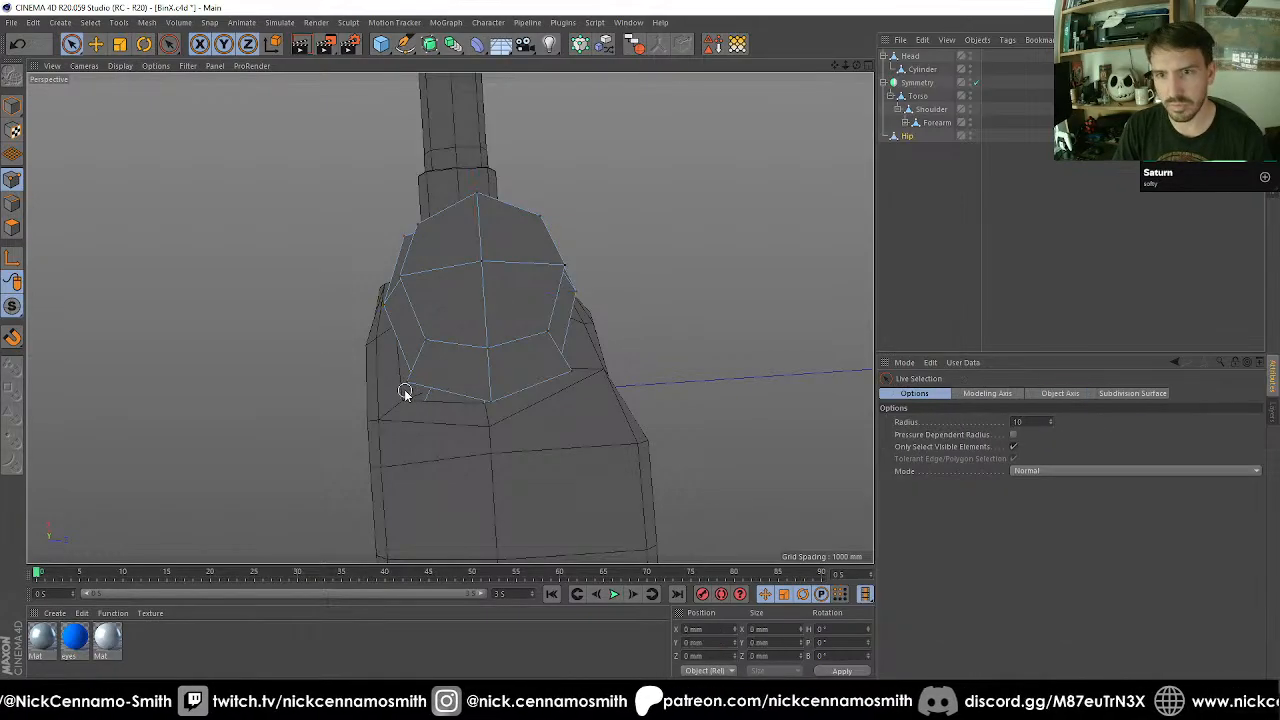
alt+drag(471, 396, 401, 343)
click(563, 399)
key(t)
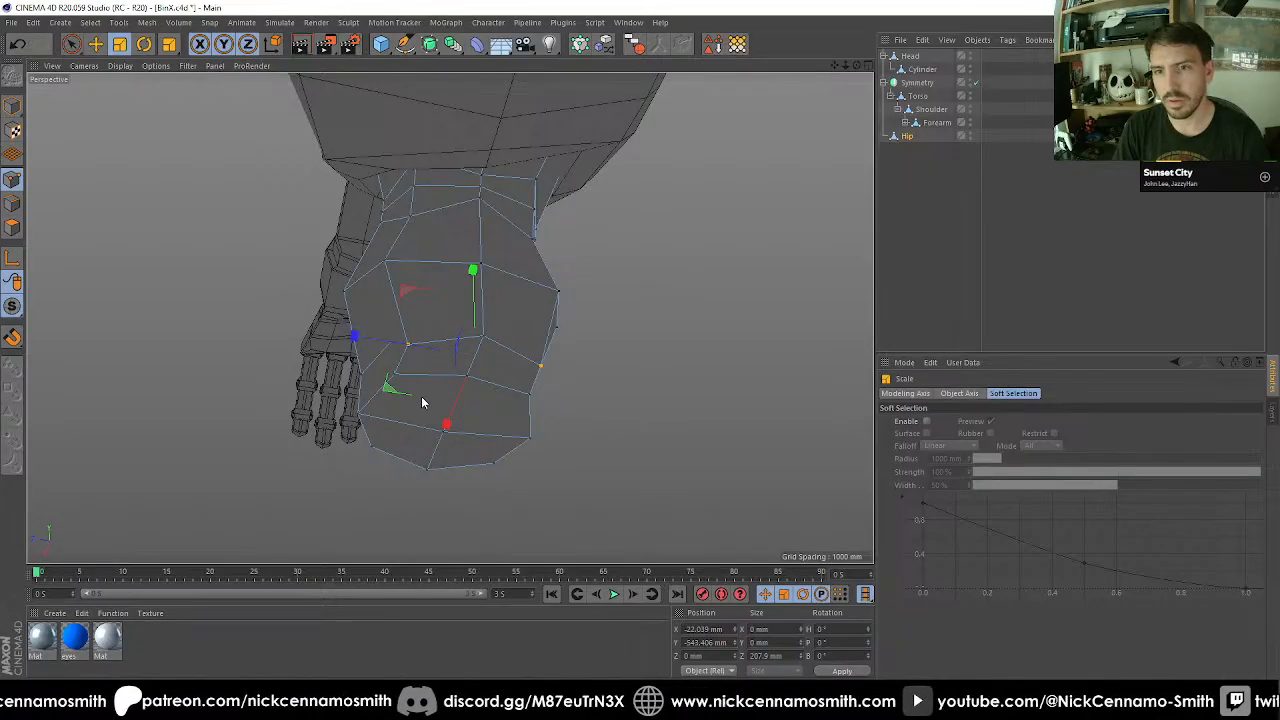
Select the two neighbouring bottom rim points and the two points above them, and scale them to a Z size of 286 mm.
key(space)
click(403, 378)
click(401, 379)
shift+click(530, 397)
alt+drag(530, 397, 486, 363)
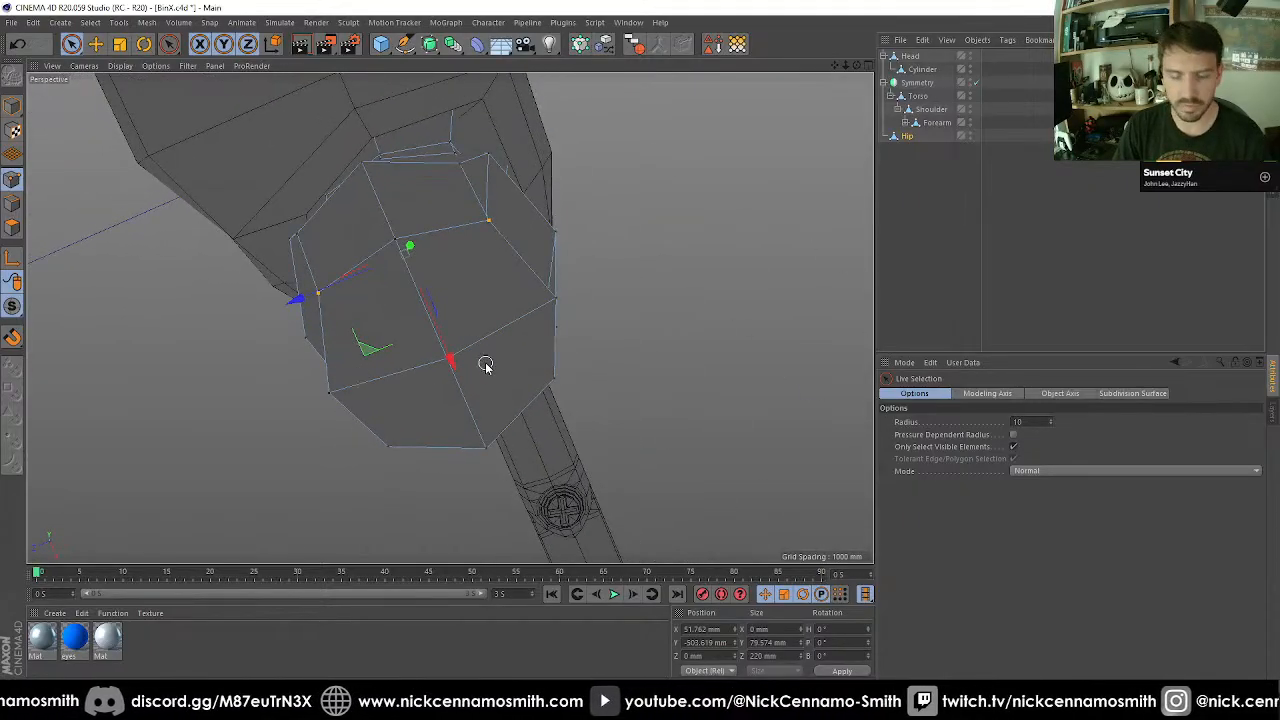
key(t)
drag(293, 302, 260, 306)
Scale the opposite front and back edges just above Hip's bottom rim apart to a Z size of 326.7 mm.
mouse_move(386, 294)
alt+mouse_down()
mouse_move(583, 205)
mouse_move(523, 126)
mouse_move(471, 114)
mouse_move(628, 137)
mouse_move(557, 123)
mouse_move(534, 260)
mouse_move(570, 408)
mouse_move(560, 443)
mouse_move(476, 376)
alt+mouse_up()
alt+drag(526, 314, 680, 204)
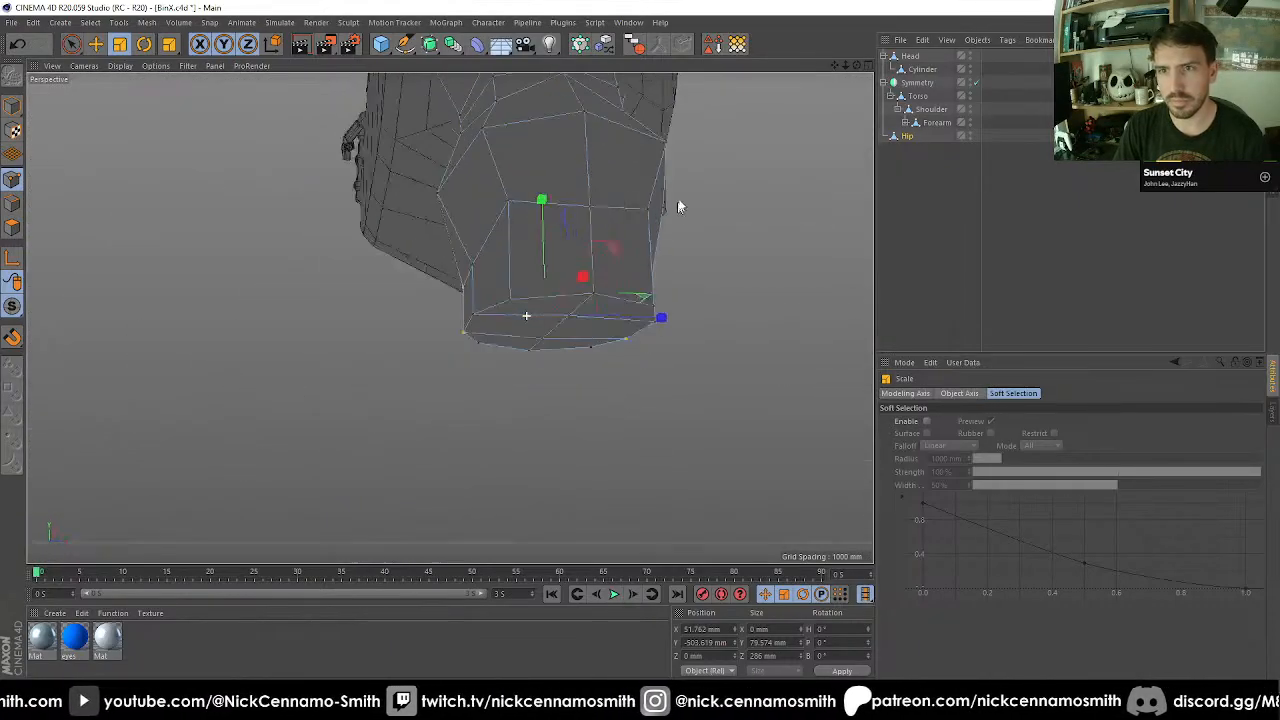
scroll(527, 216, down, 5)
alt+drag(575, 243, 522, 200)
alt+middle_drag(577, 234, 545, 305)
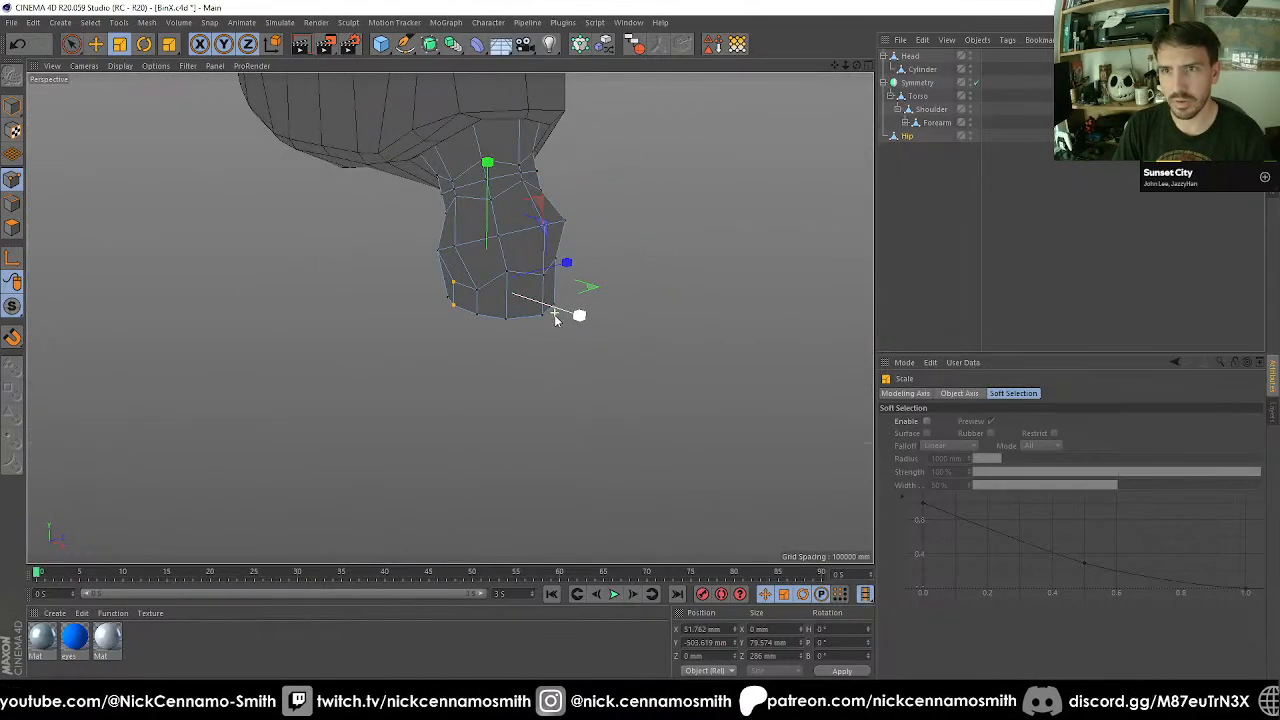
alt+drag(557, 317, 173, 224)
click(13, 229)
alt+drag(386, 314, 704, 328)
click(12, 203)
click(415, 291)
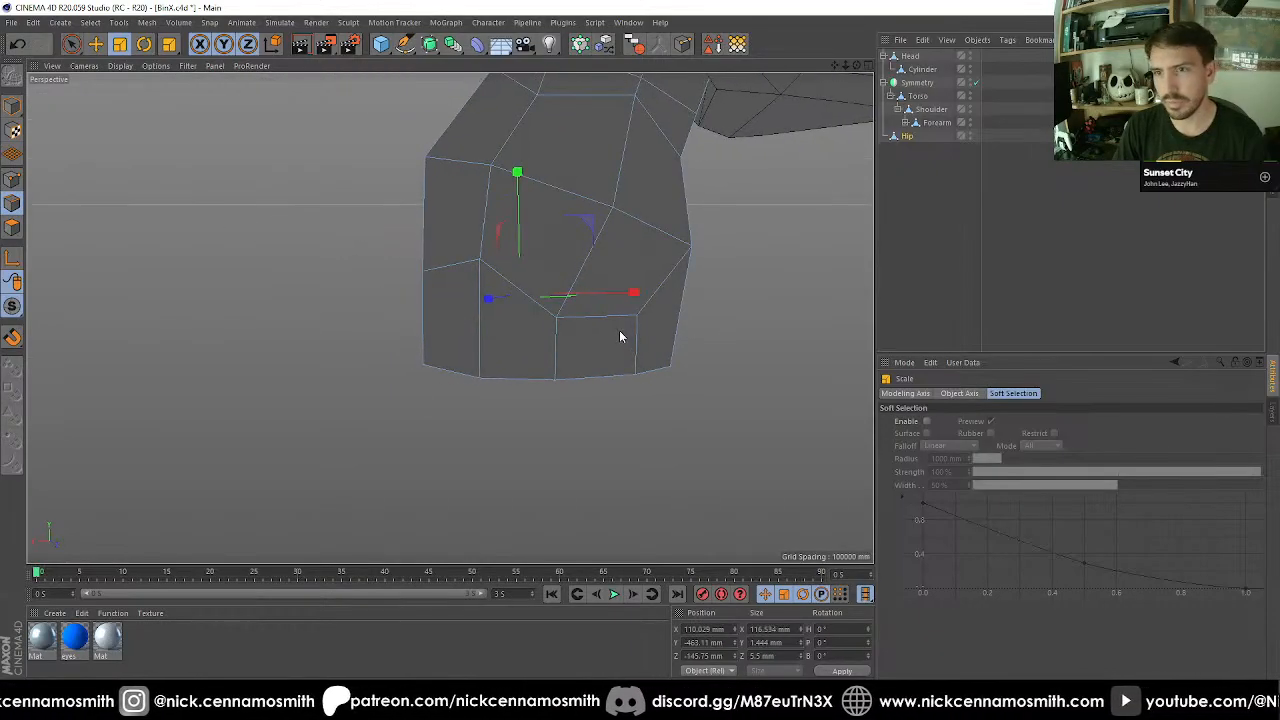
alt+drag(620, 337, 500, 346)
click(618, 323)
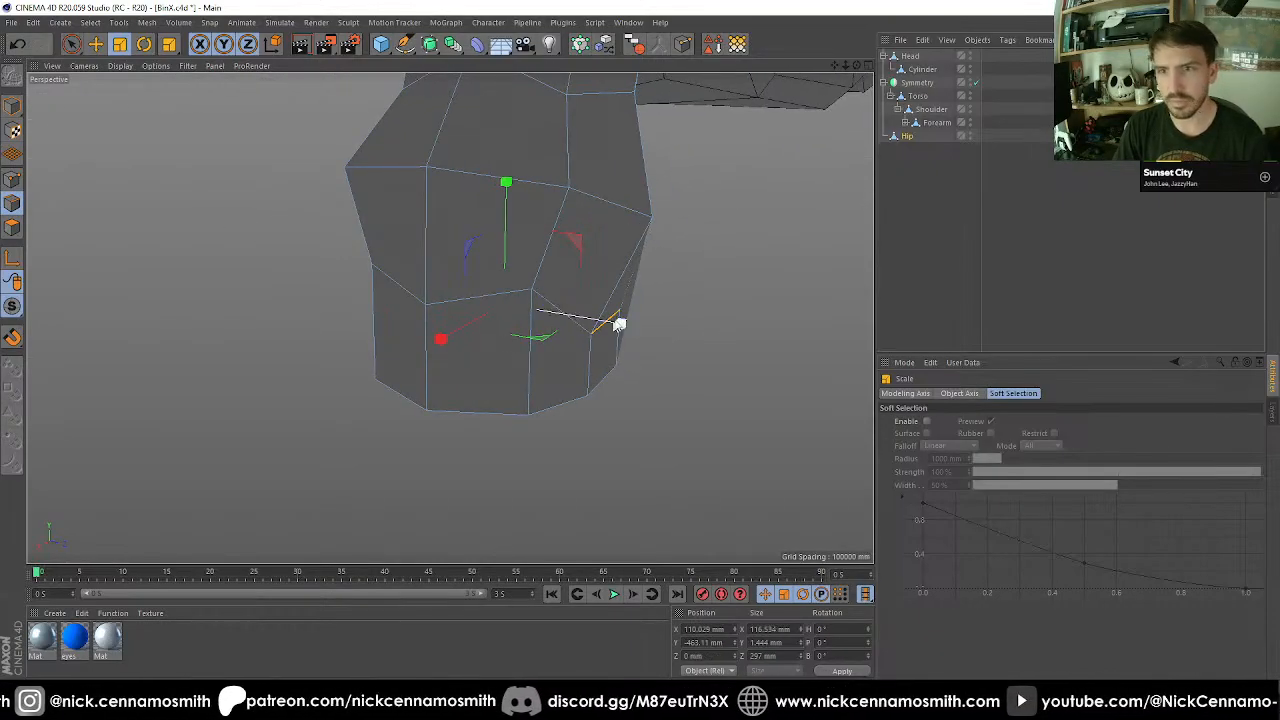
alt+drag(634, 320, 491, 305)
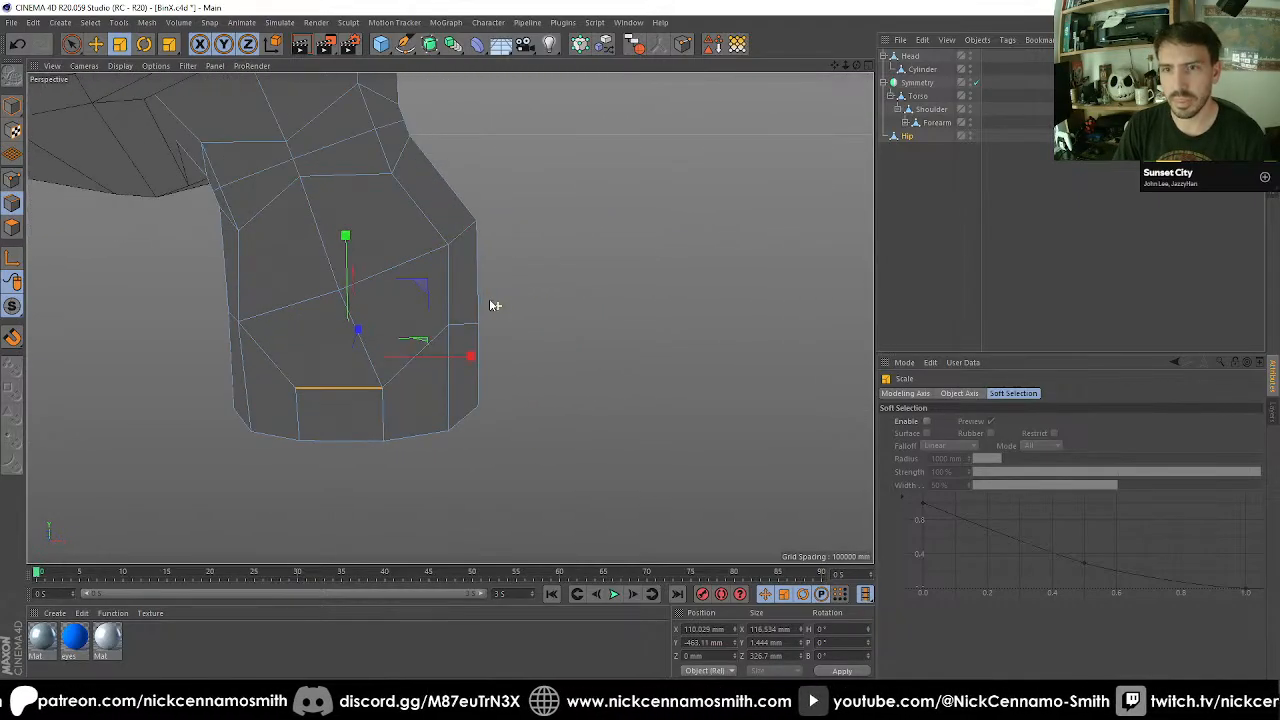
Level the front, back and outer-side points above Hip's bottom rim at Y -463.832 mm, using a modeling axis snapped to the lowest point.
click(12, 181)
key(space)
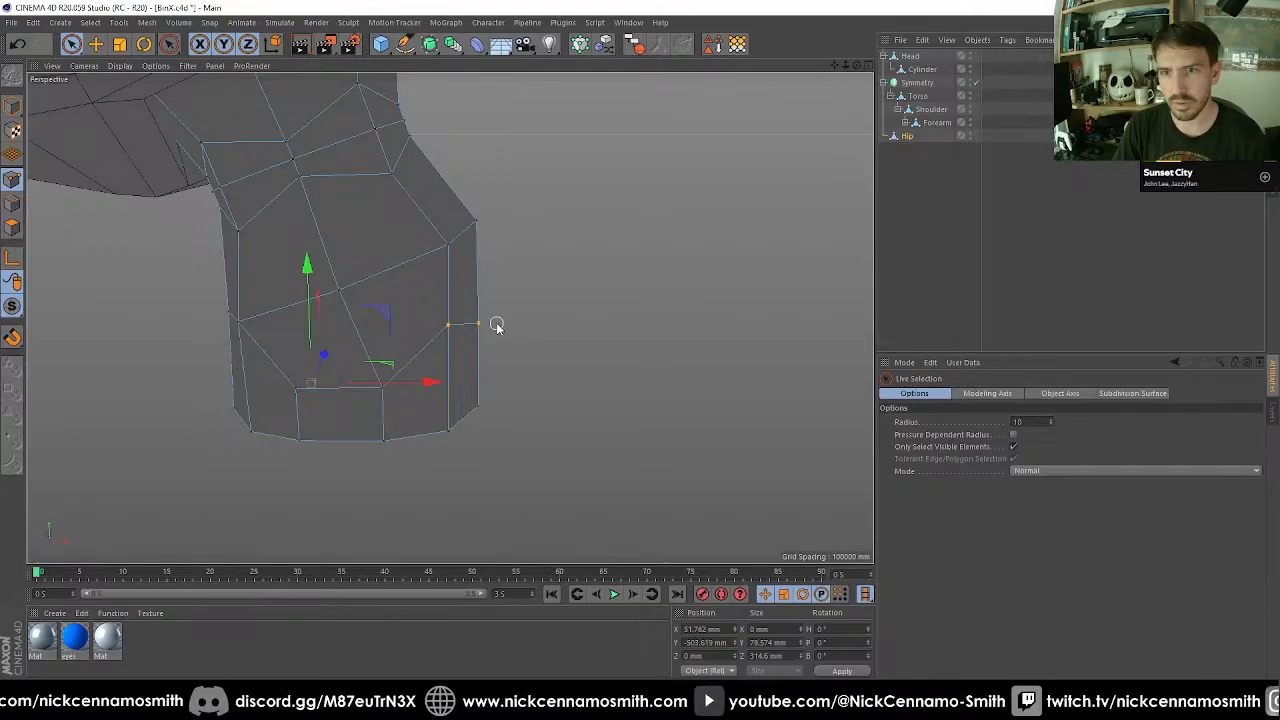
click(490, 326)
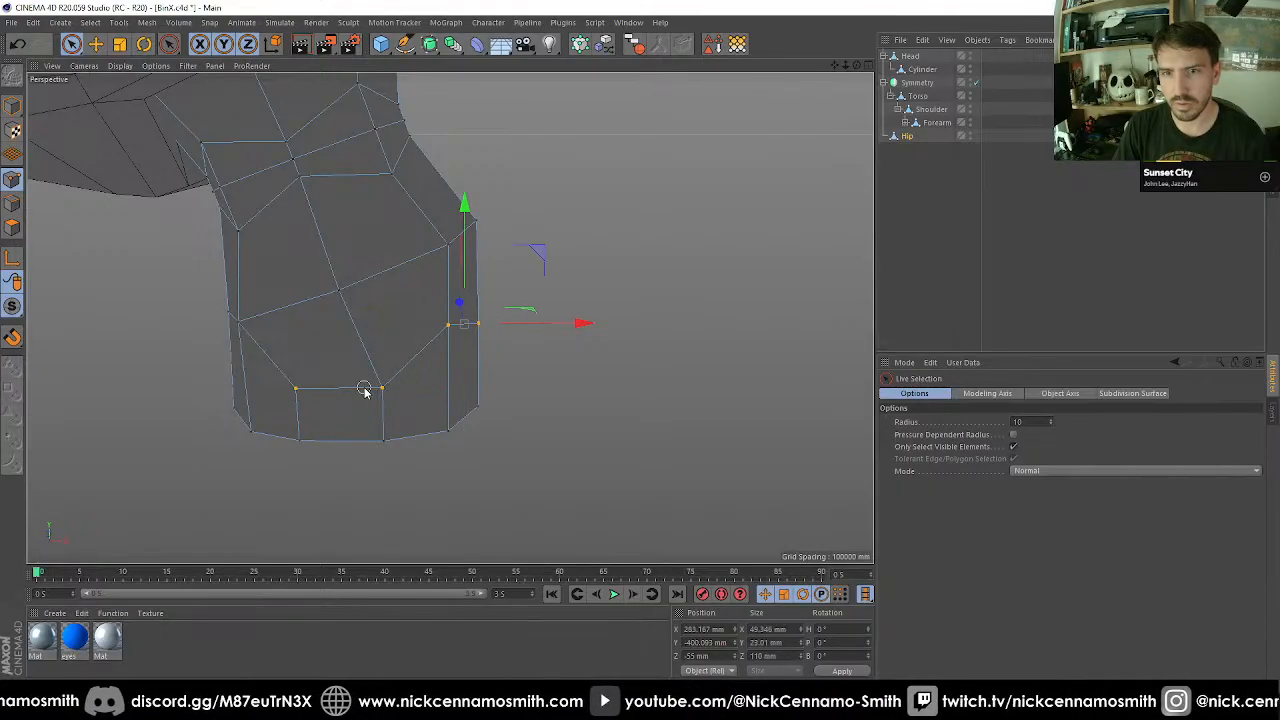
alt+drag(365, 392, 446, 400)
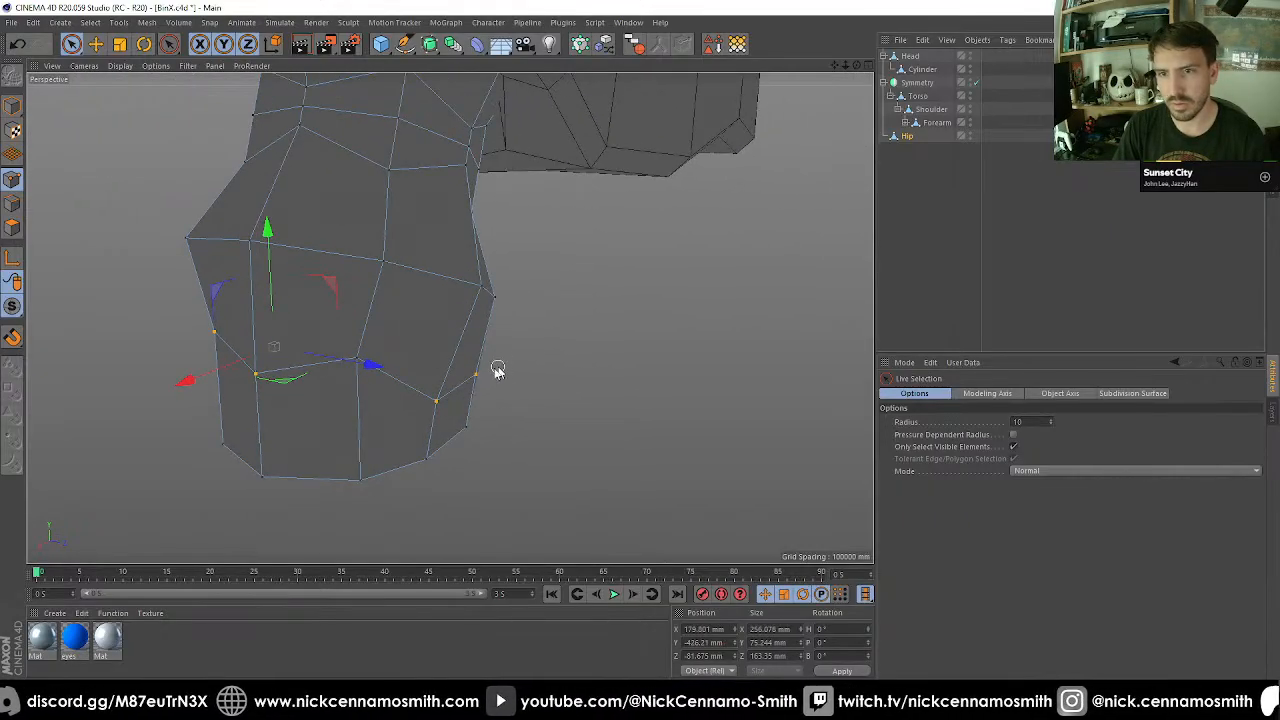
alt+drag(371, 390, 645, 412)
alt+drag(407, 326, 743, 343)
scroll(743, 348, down, 2)
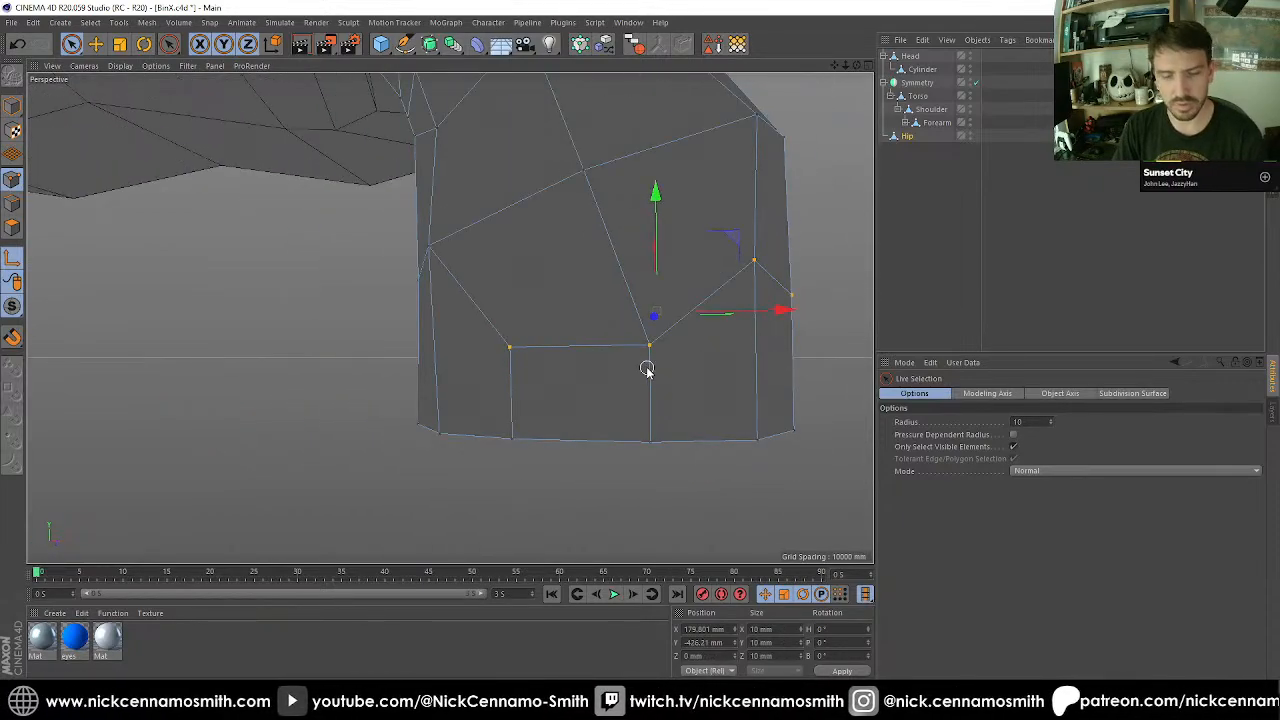
key(F4)
scroll(600, 360, up, 3)
scroll(418, 313, up, 2)
scroll(418, 313, up, 1)
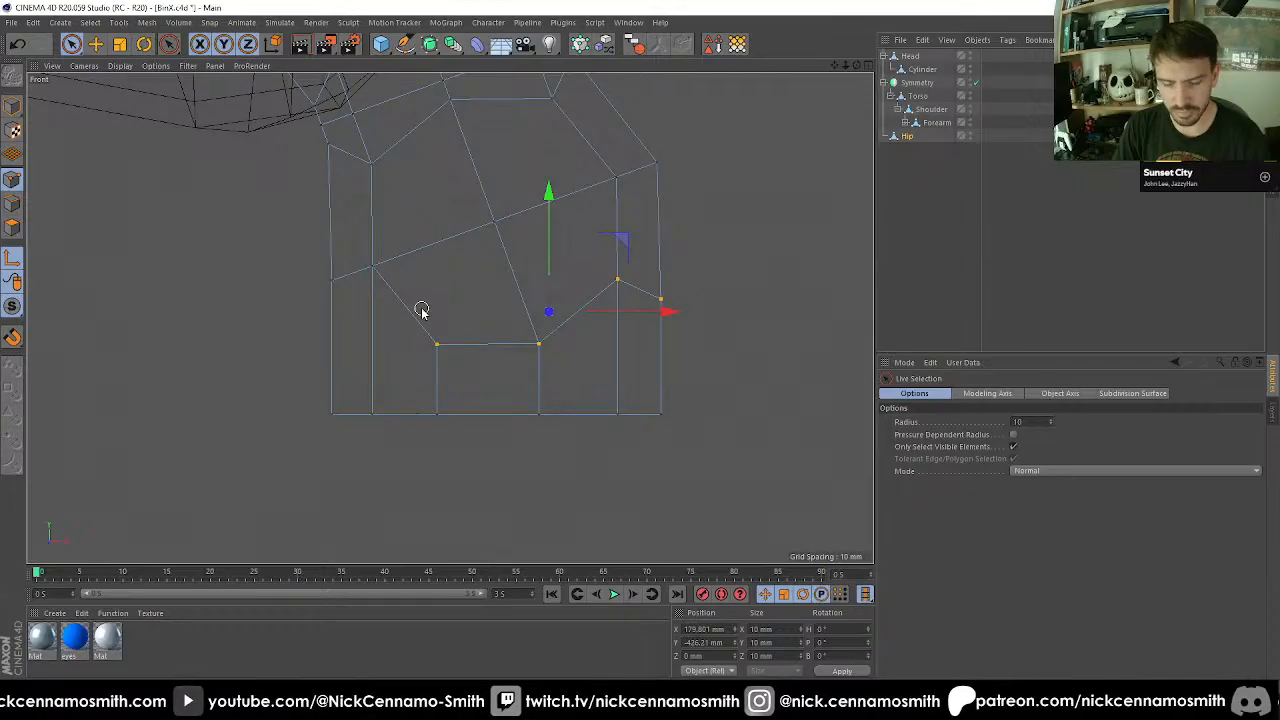
key(e)
click(434, 348)
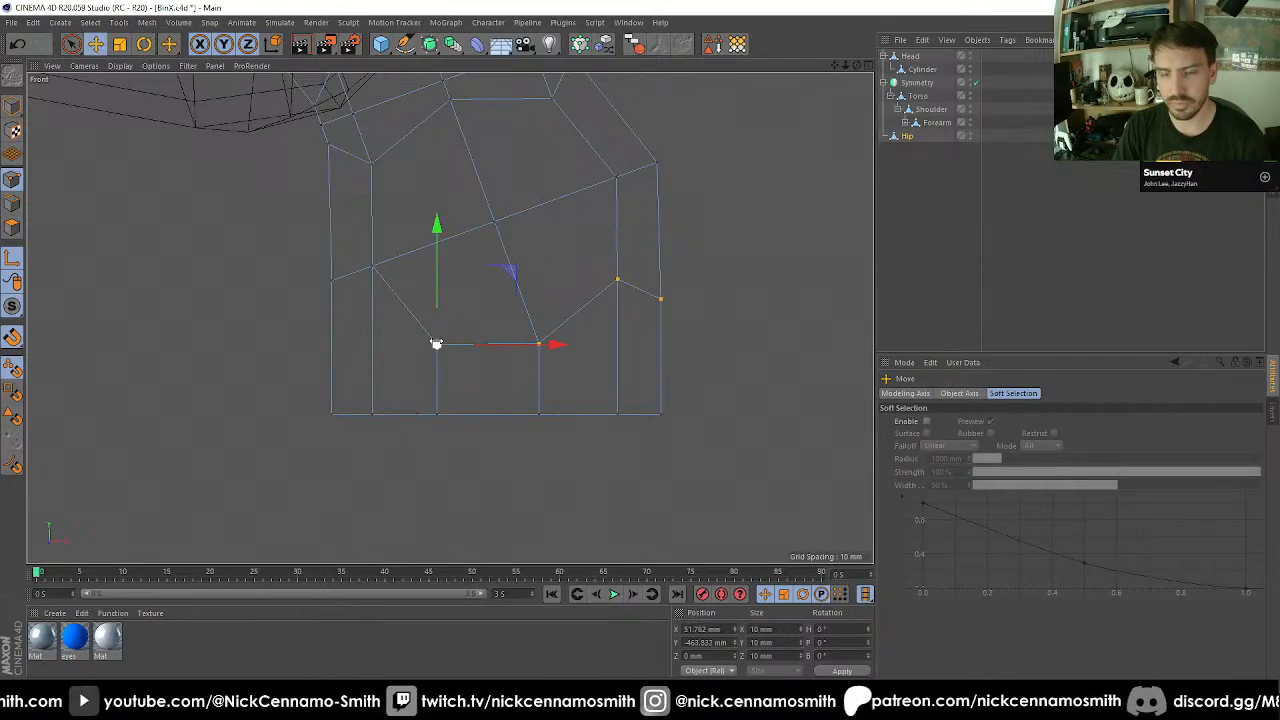
key(l)
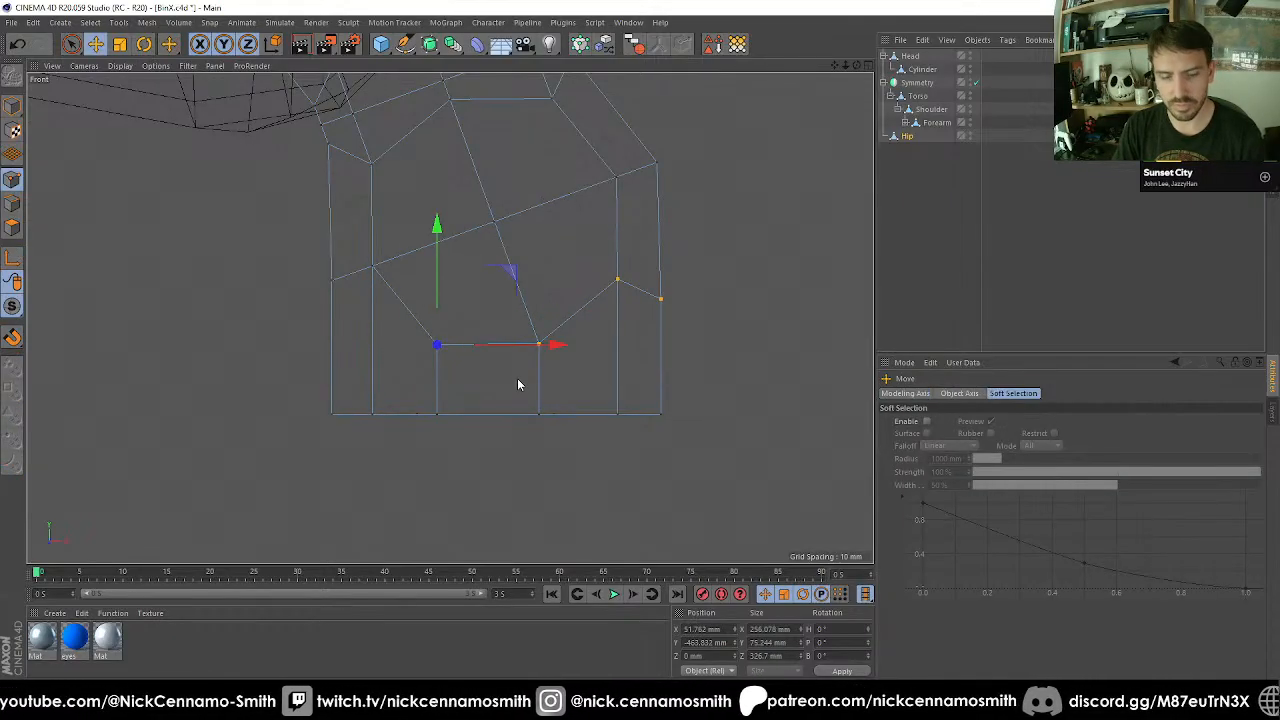
key(t)
drag(437, 223, 445, 343)
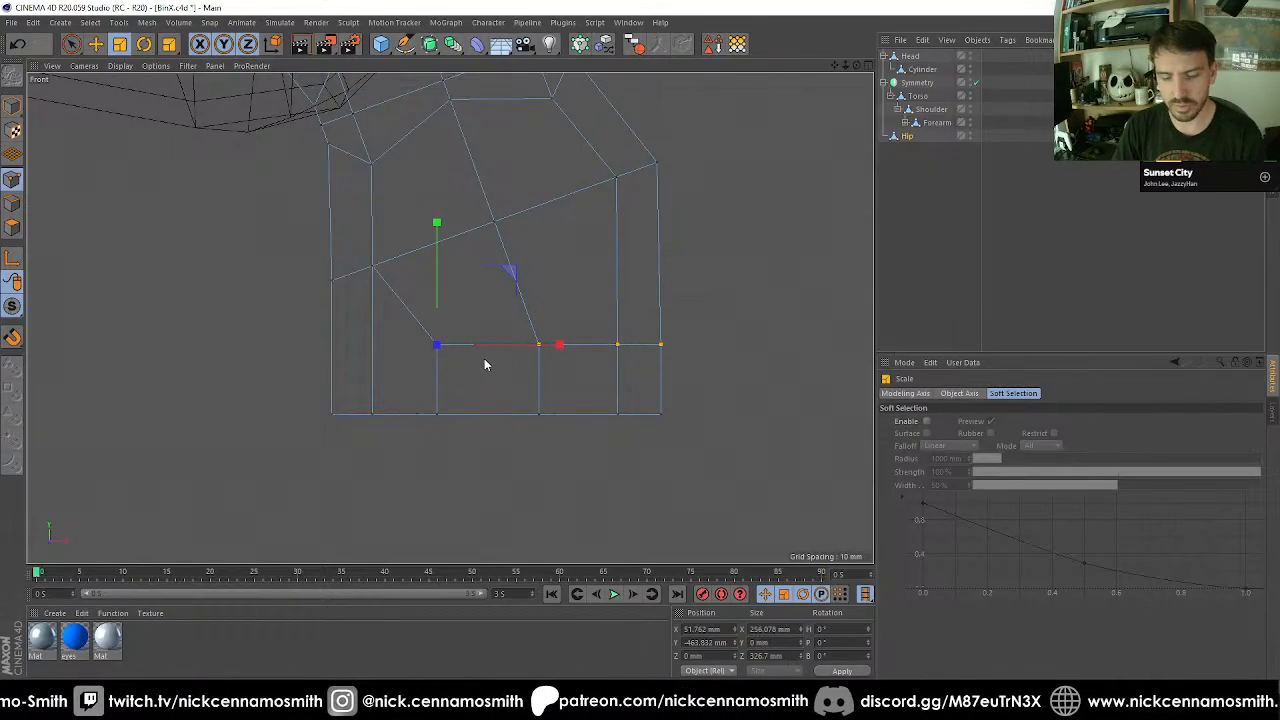
Line-cut horizontally from the levelled points across Hip's remaining inner side, with Visible Only turned off.
key(k)
key(k)
click(989, 411)
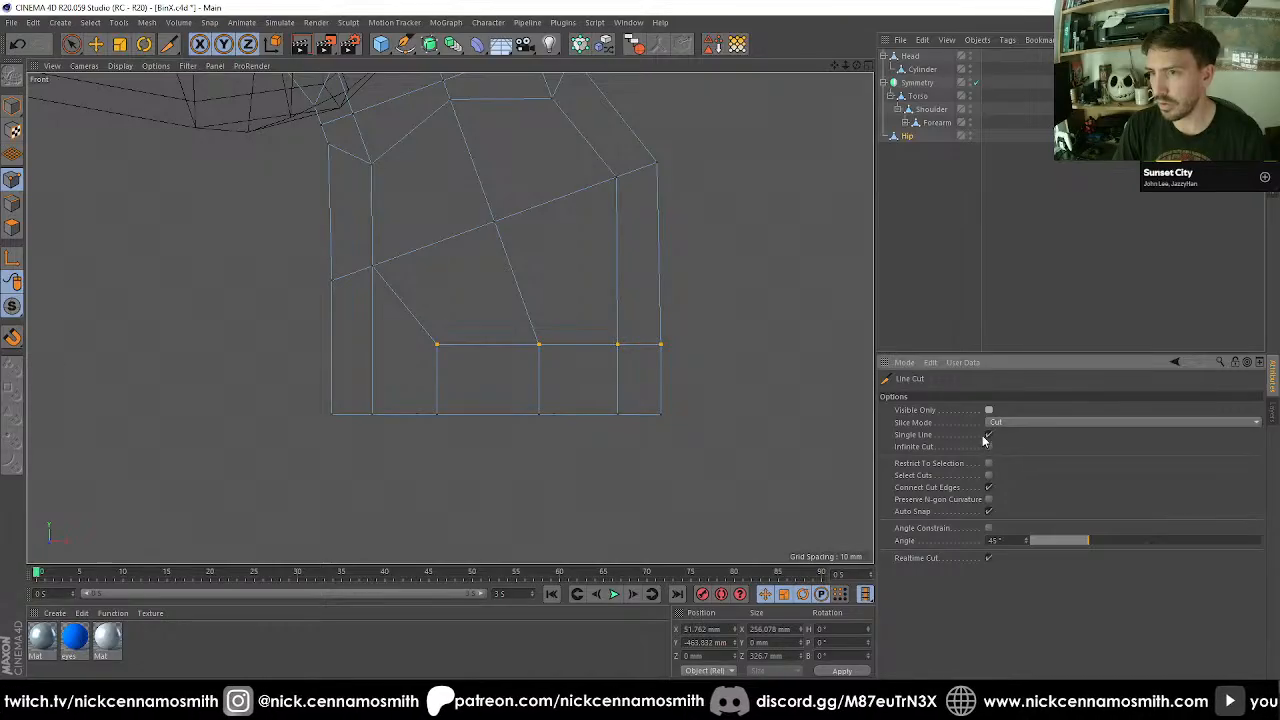
click(437, 345)
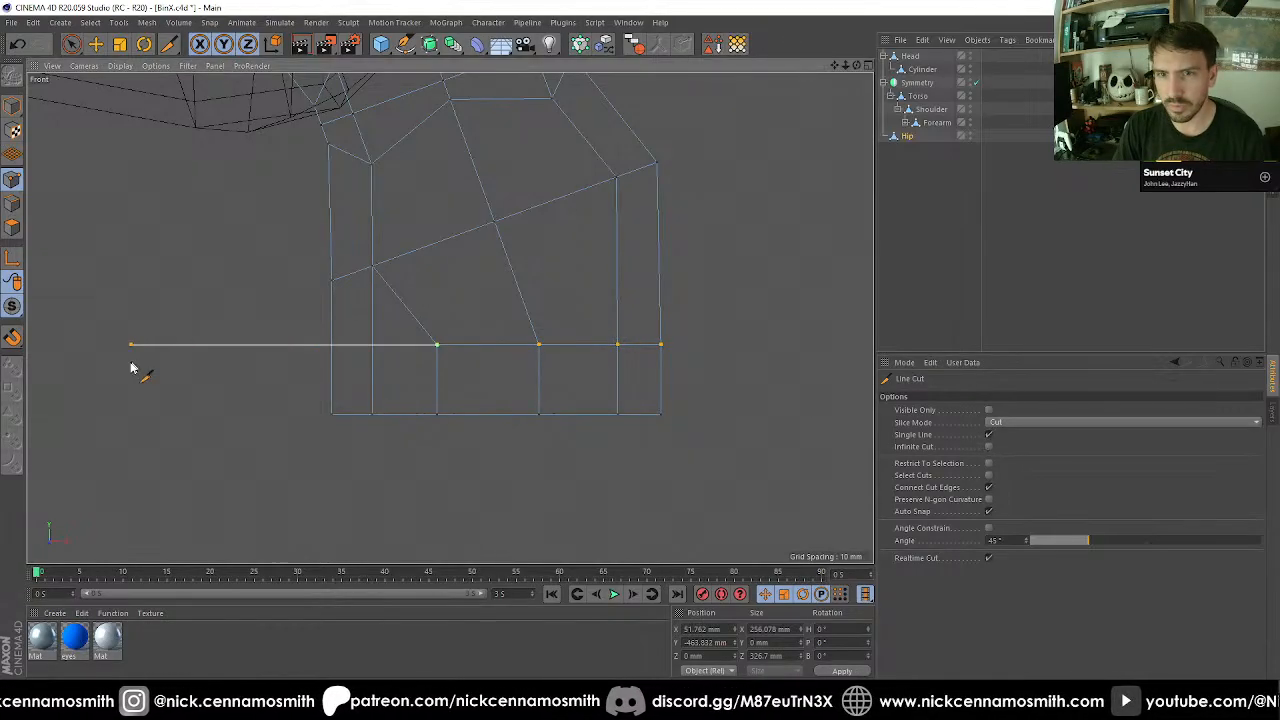
Select Hip's flat bottom faces and scale them to 300 mm in X and 300 mm in Z.
key(F1)
alt+drag(597, 464, 385, 477)
key(space)
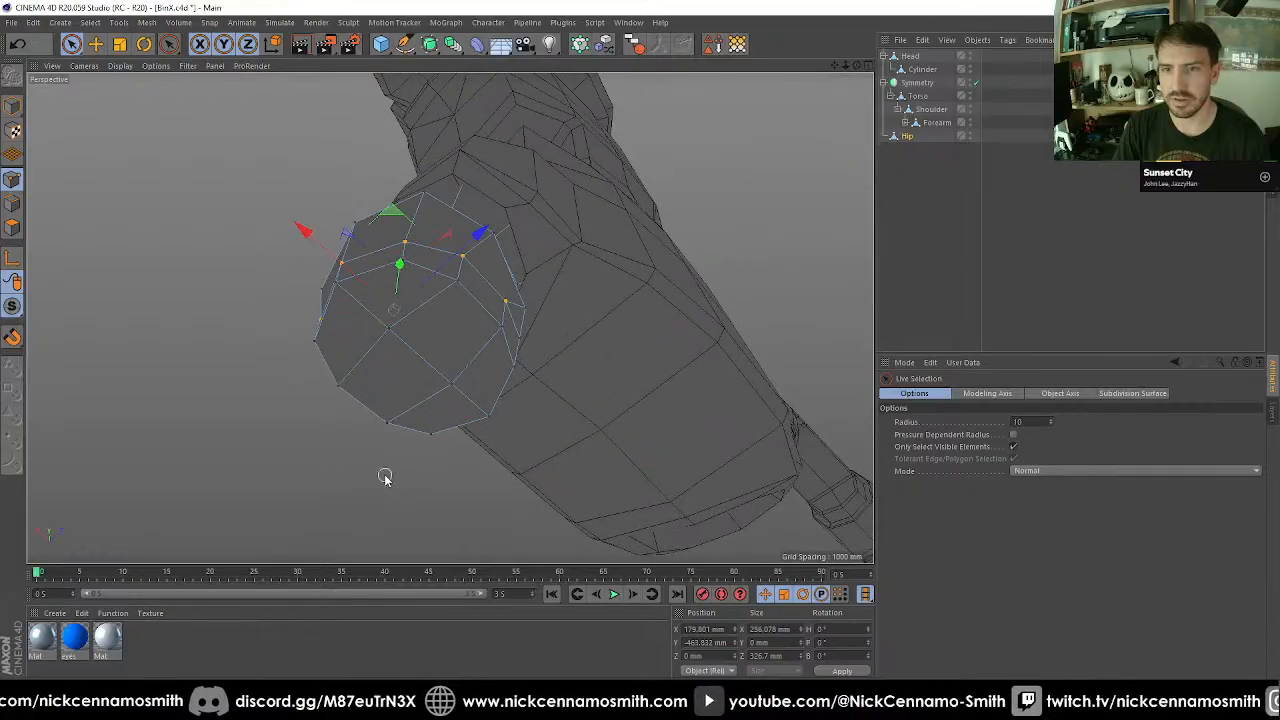
click(12, 228)
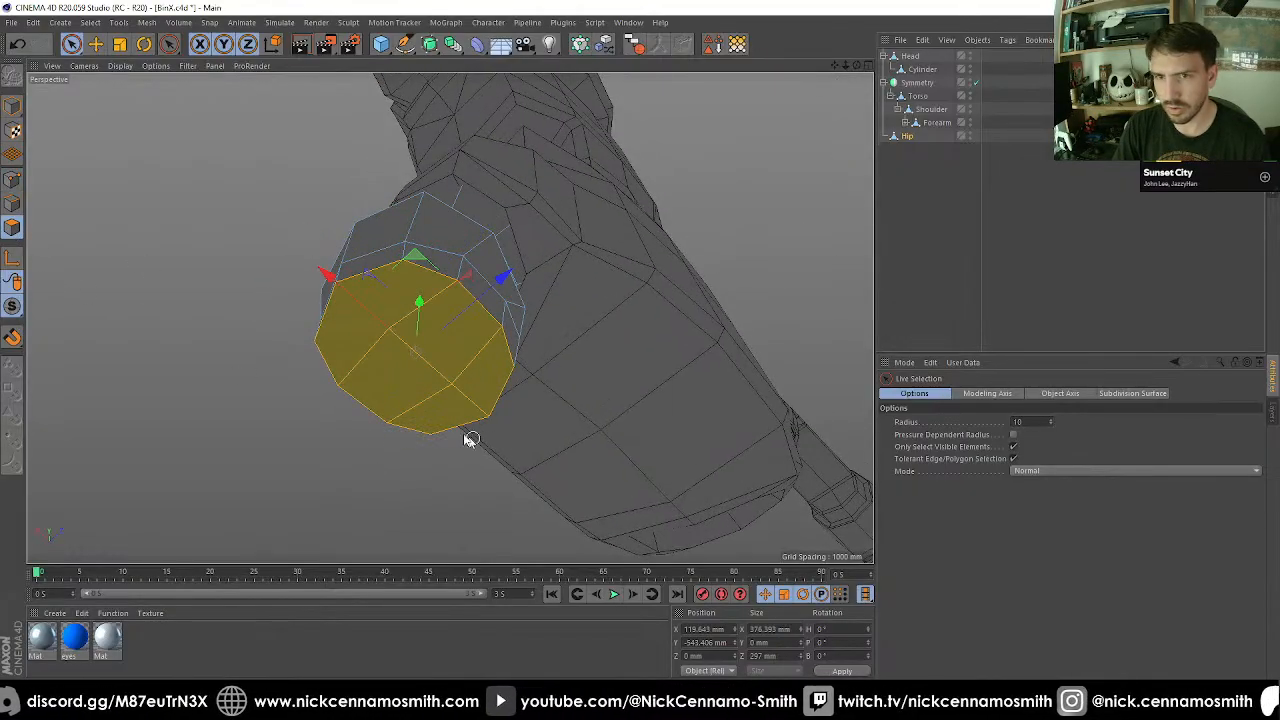
alt+drag(470, 440, 547, 366)
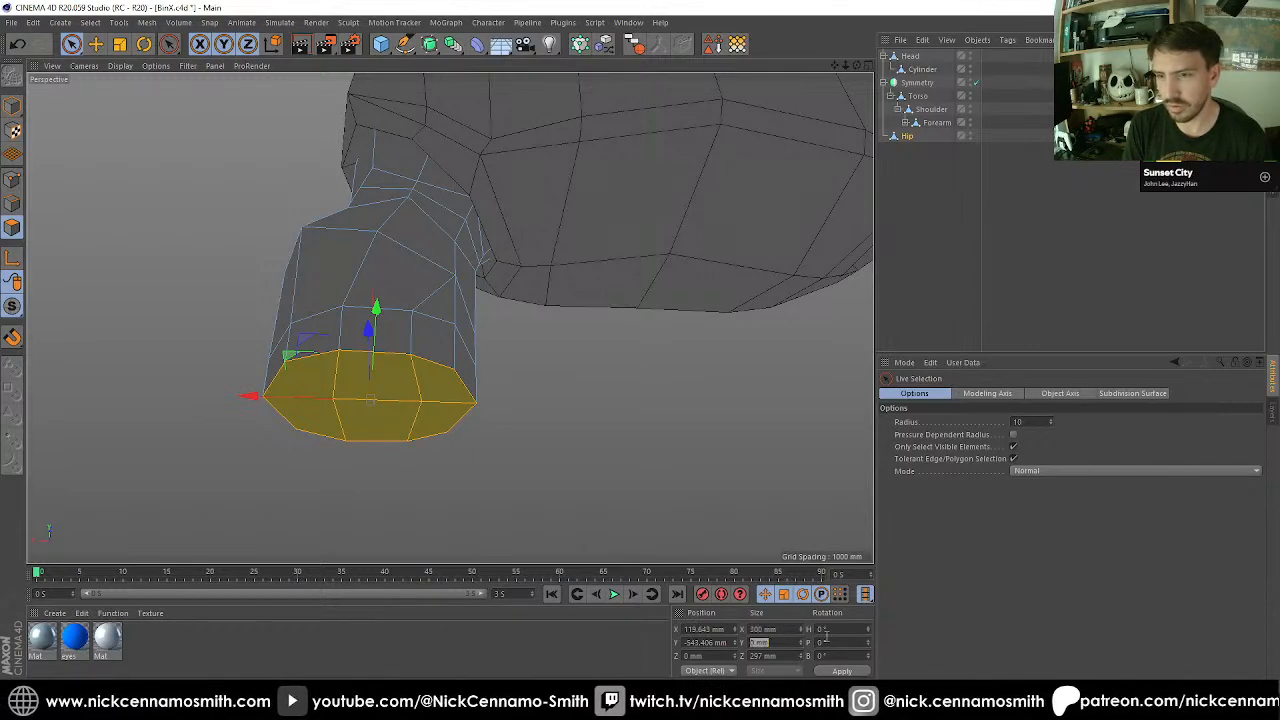
key(Return)
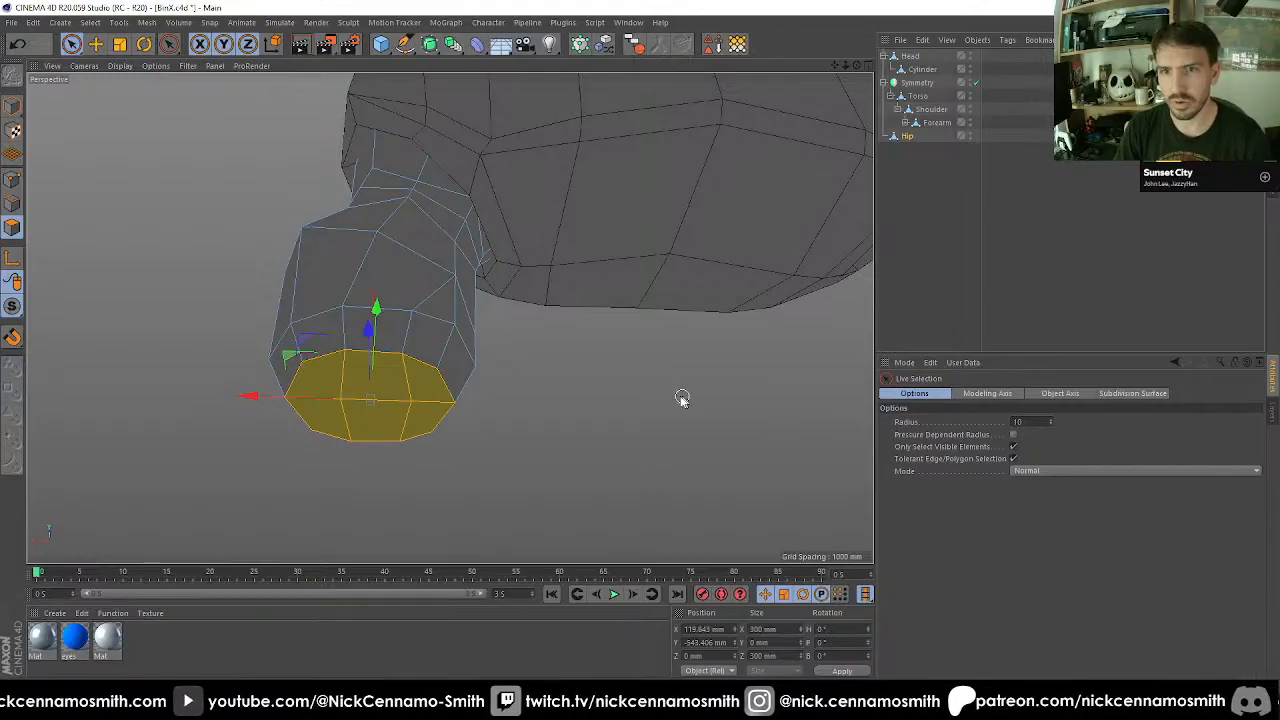
Flatten the two middle points on each of the opposite bottom rim edges, front and back, to a Z size of 0 mm.
alt+drag(681, 398, 522, 455)
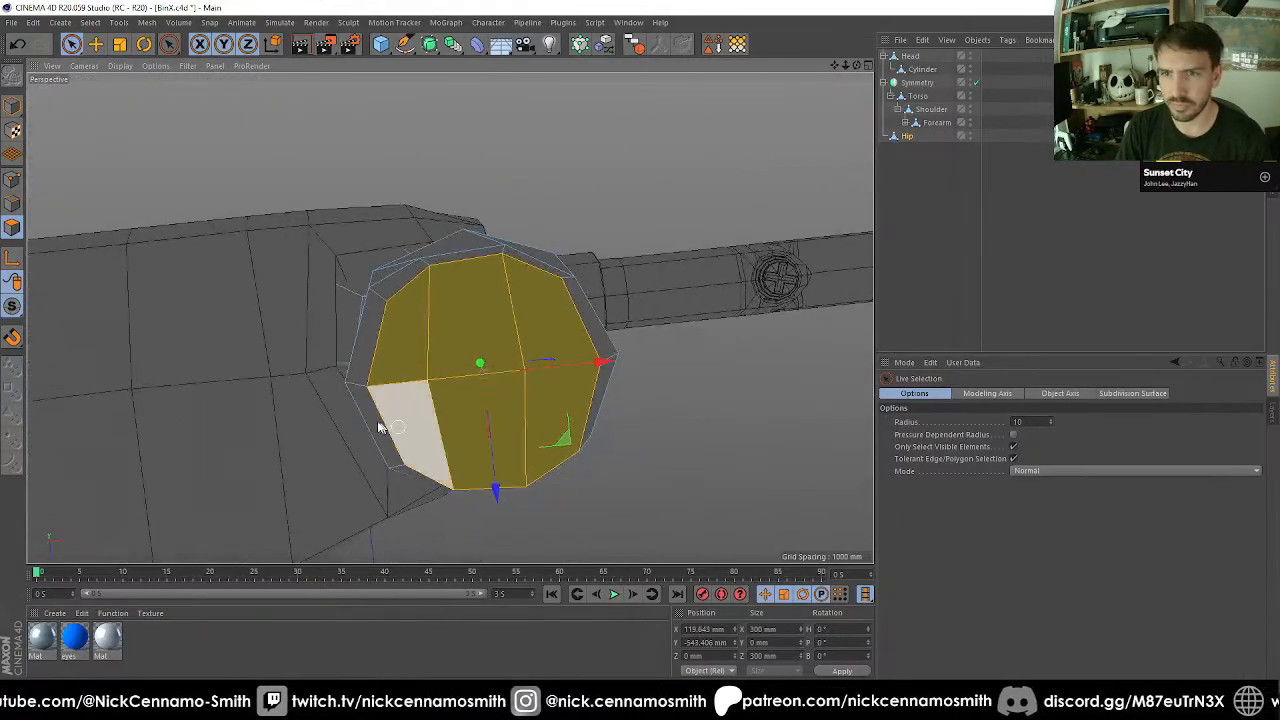
click(14, 181)
alt+drag(533, 397, 529, 280)
key(k)
key(k)
key(space)
click(764, 656)
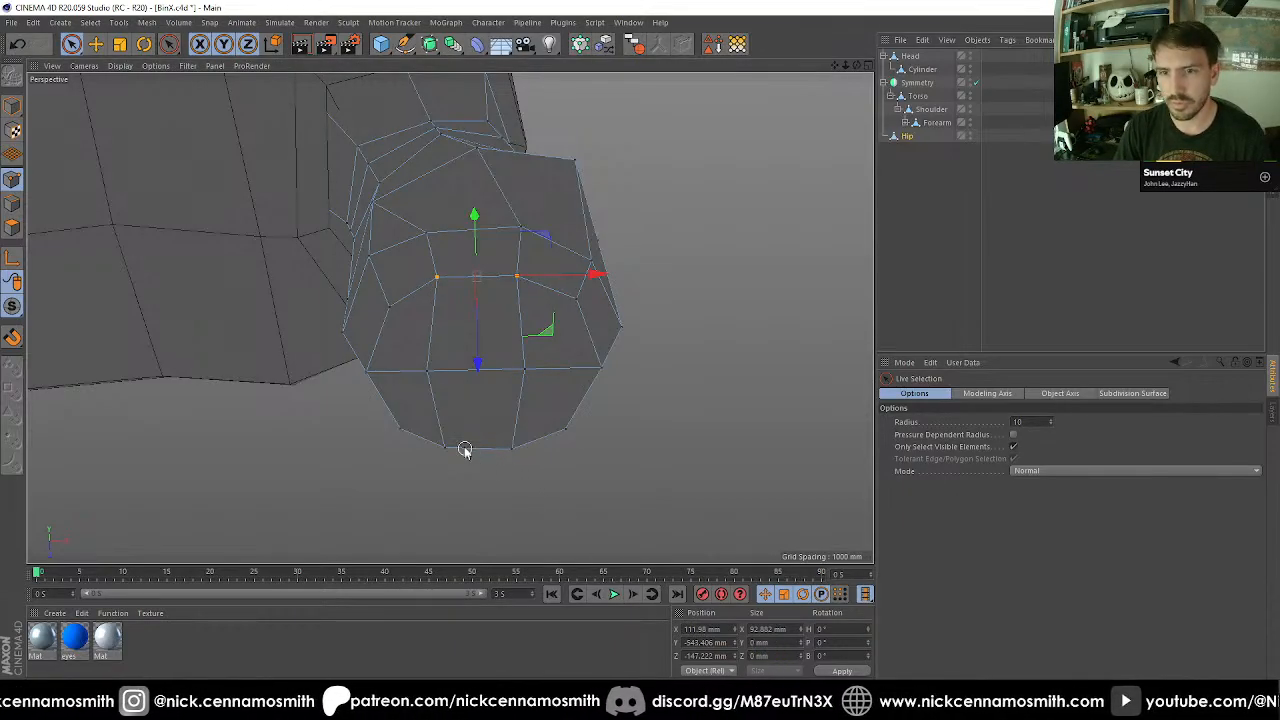
drag(444, 447, 530, 449)
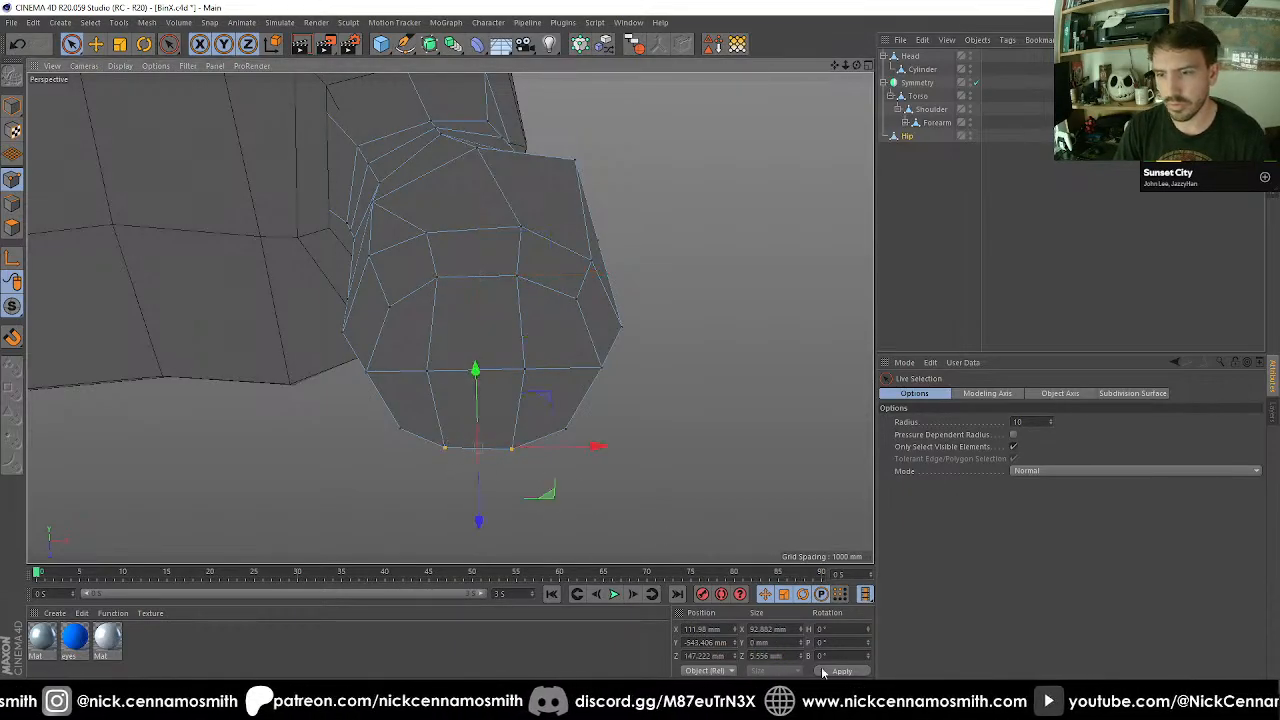
click(764, 656)
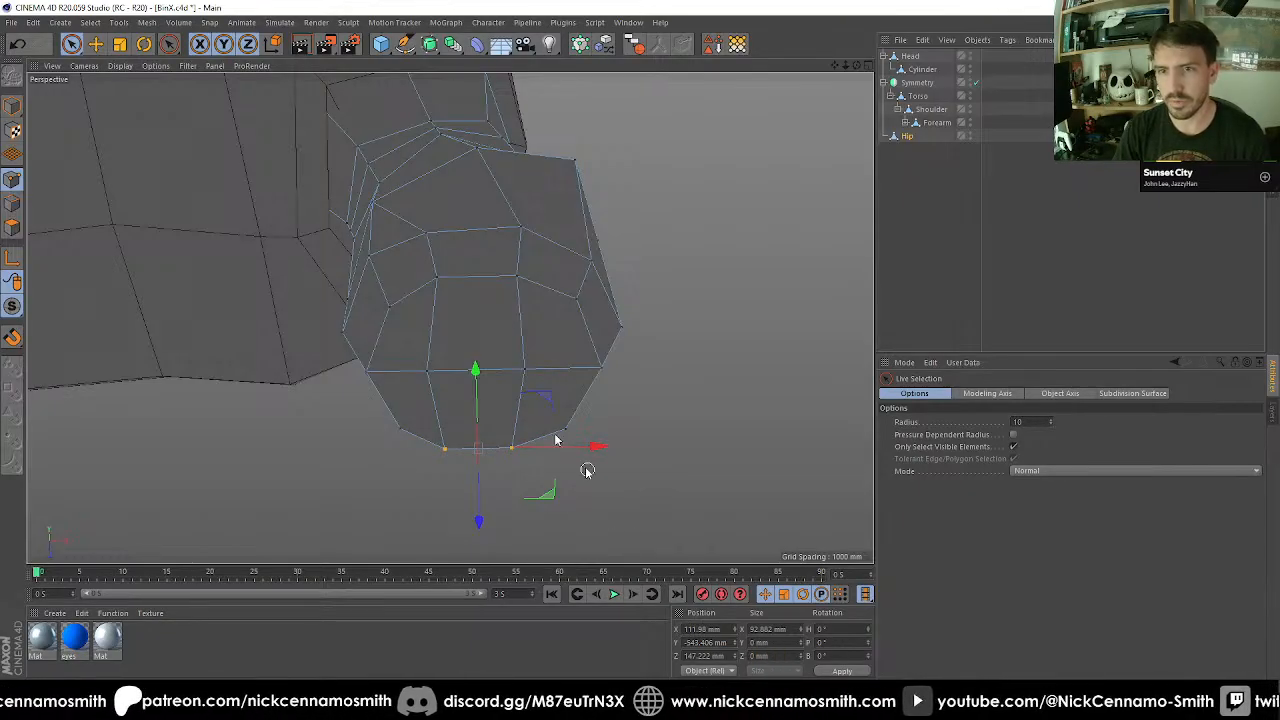
Select the six middle points of Hip's bottom and align them with the bottom faces' center at X 119.643 mm.
drag(431, 368, 546, 371)
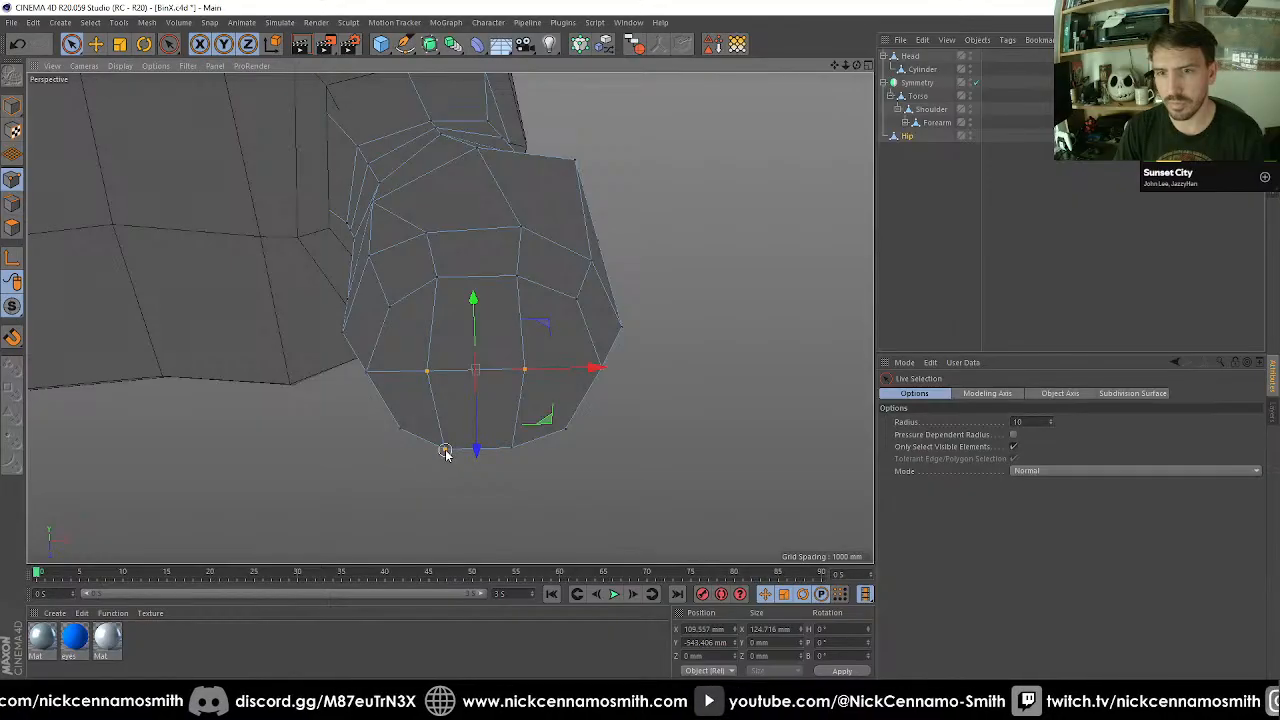
shift+drag(445, 452, 521, 452)
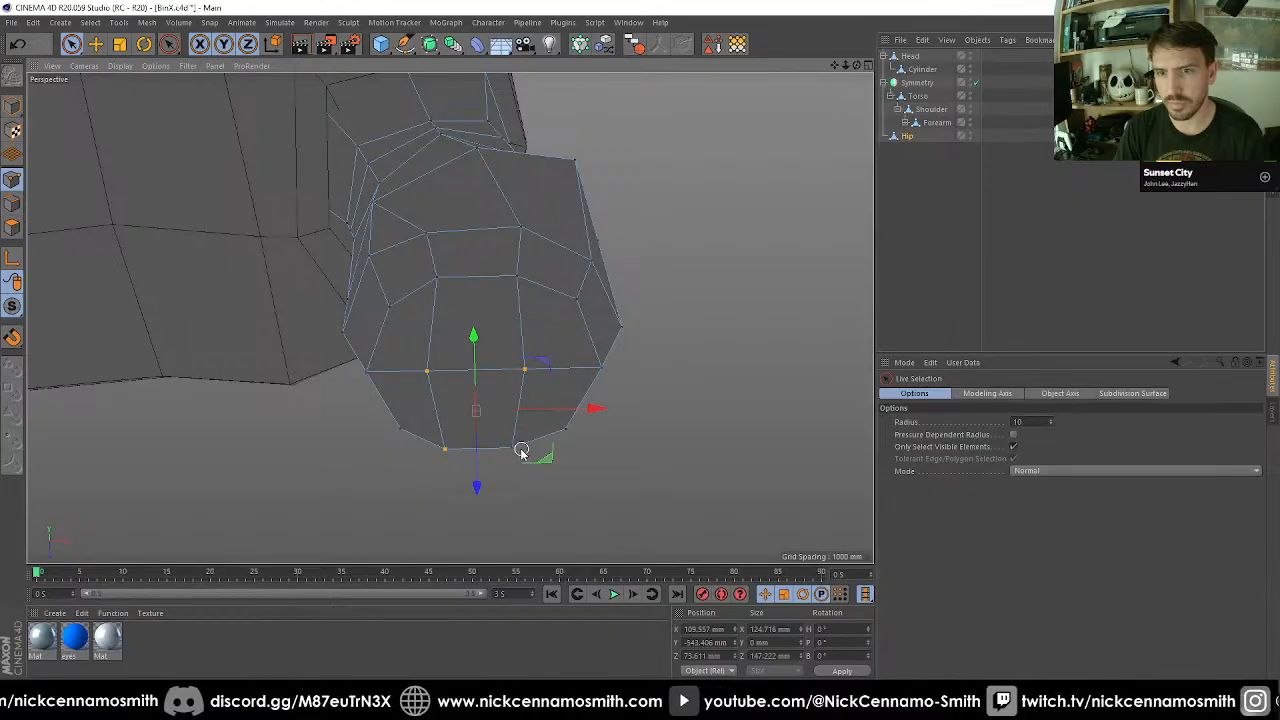
shift+click(515, 280)
click(13, 228)
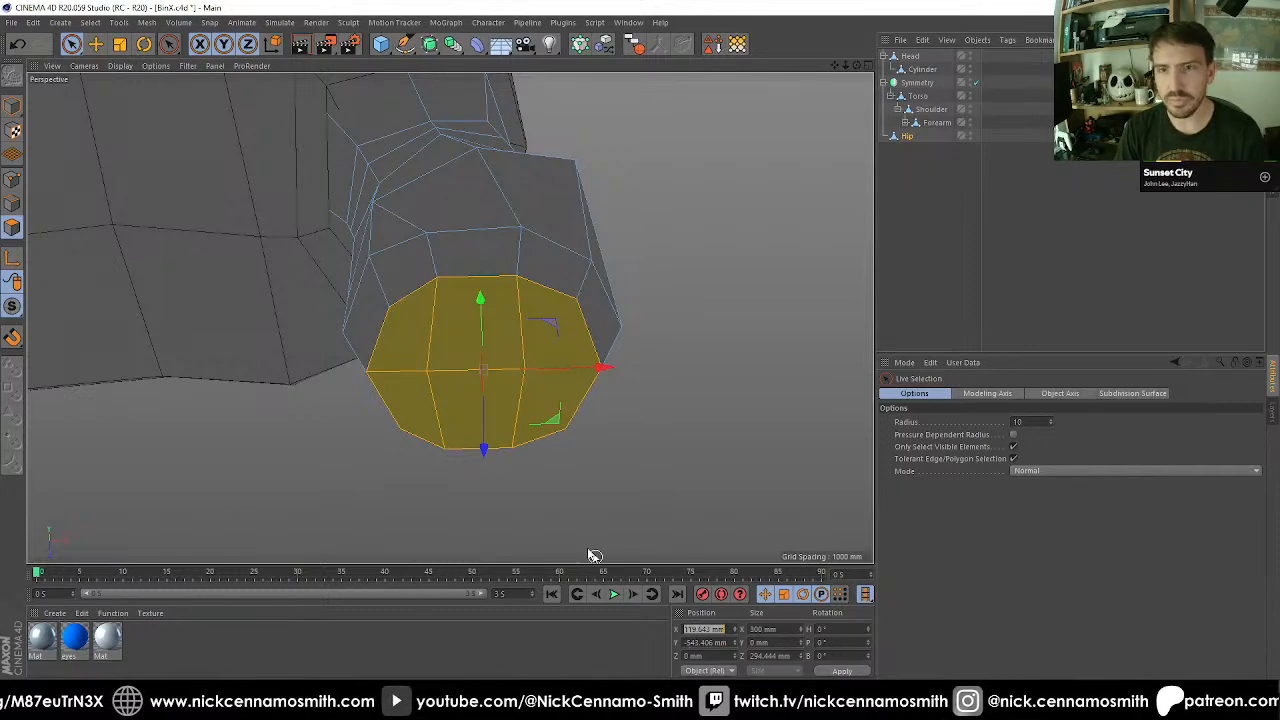
click(13, 180)
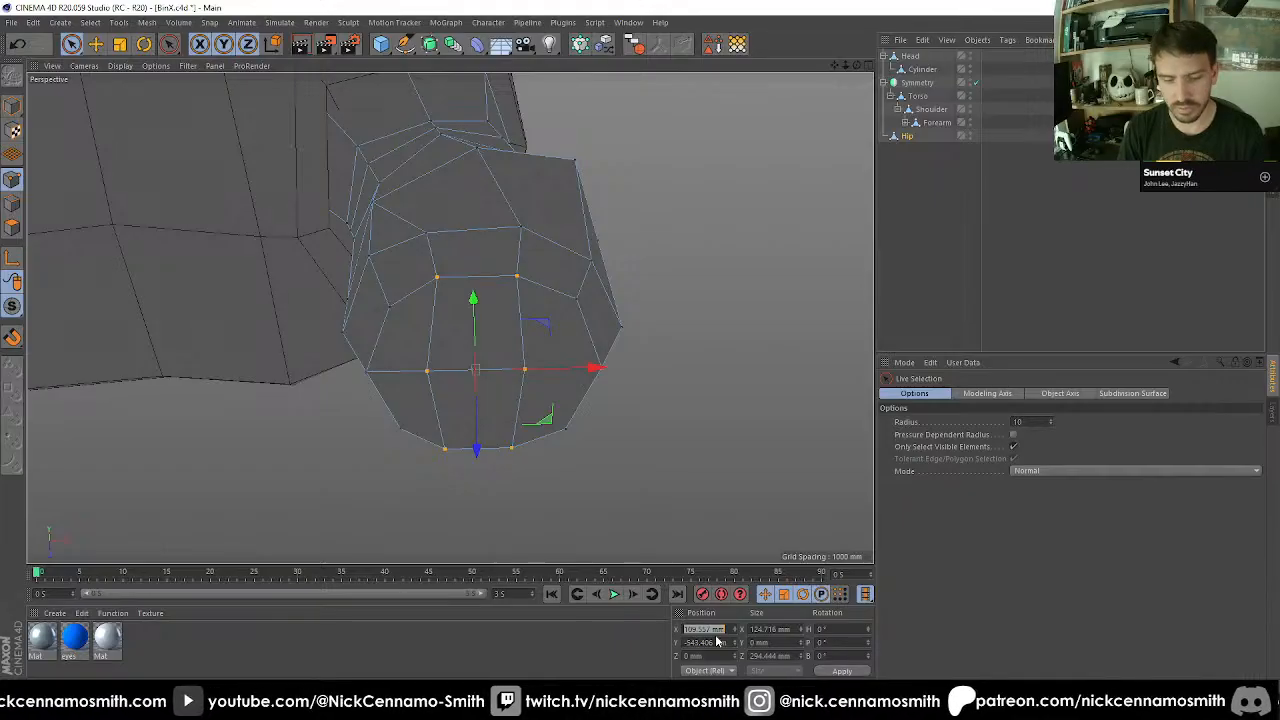
click(14, 226)
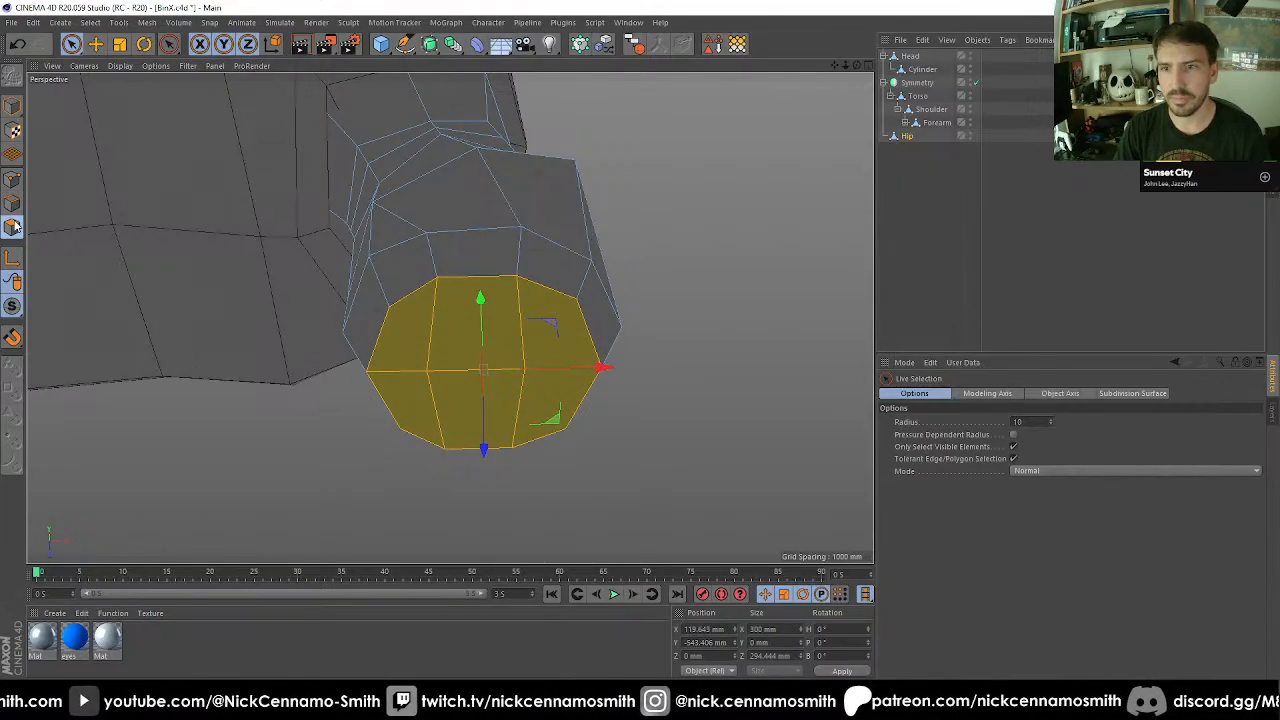
click(13, 180)
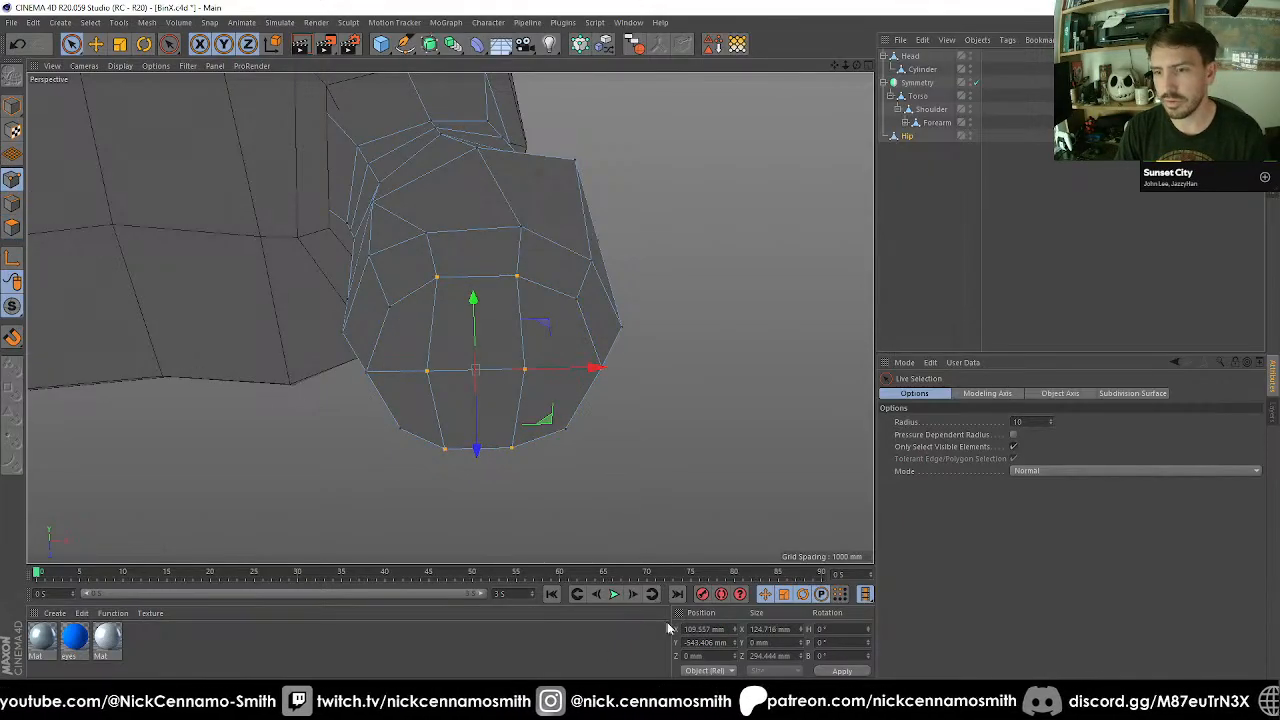
click(11, 230)
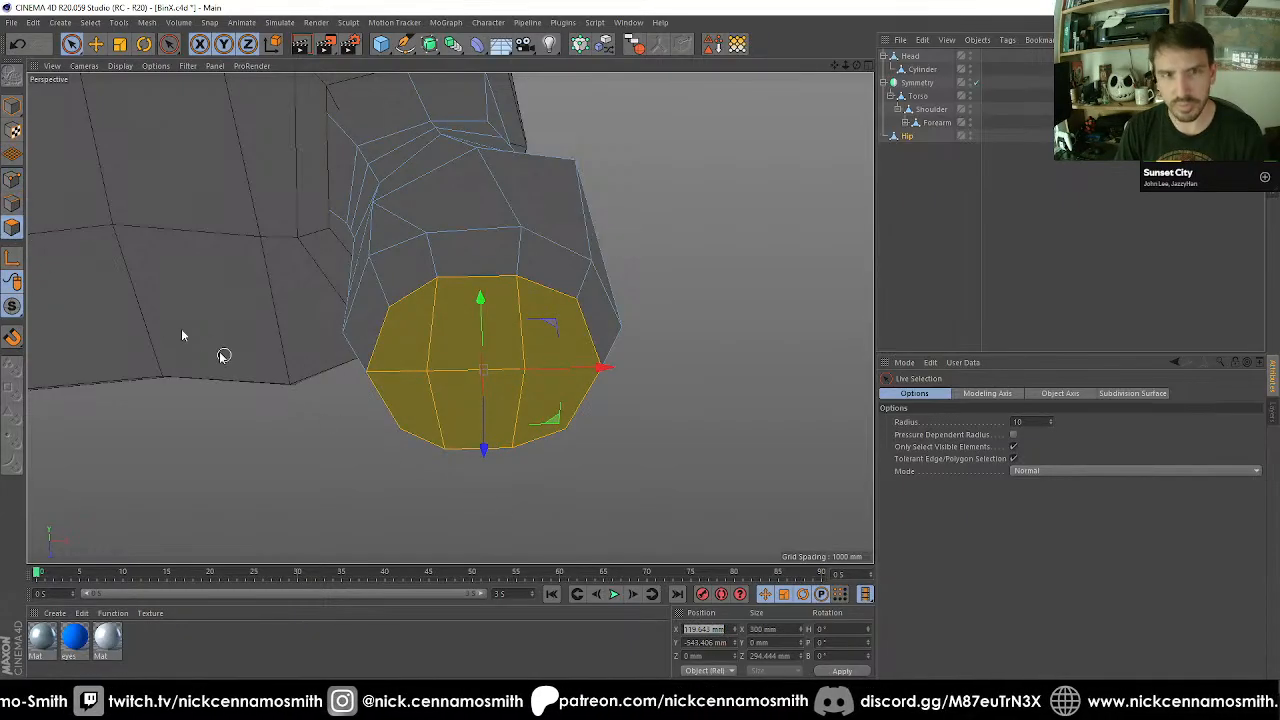
click(13, 180)
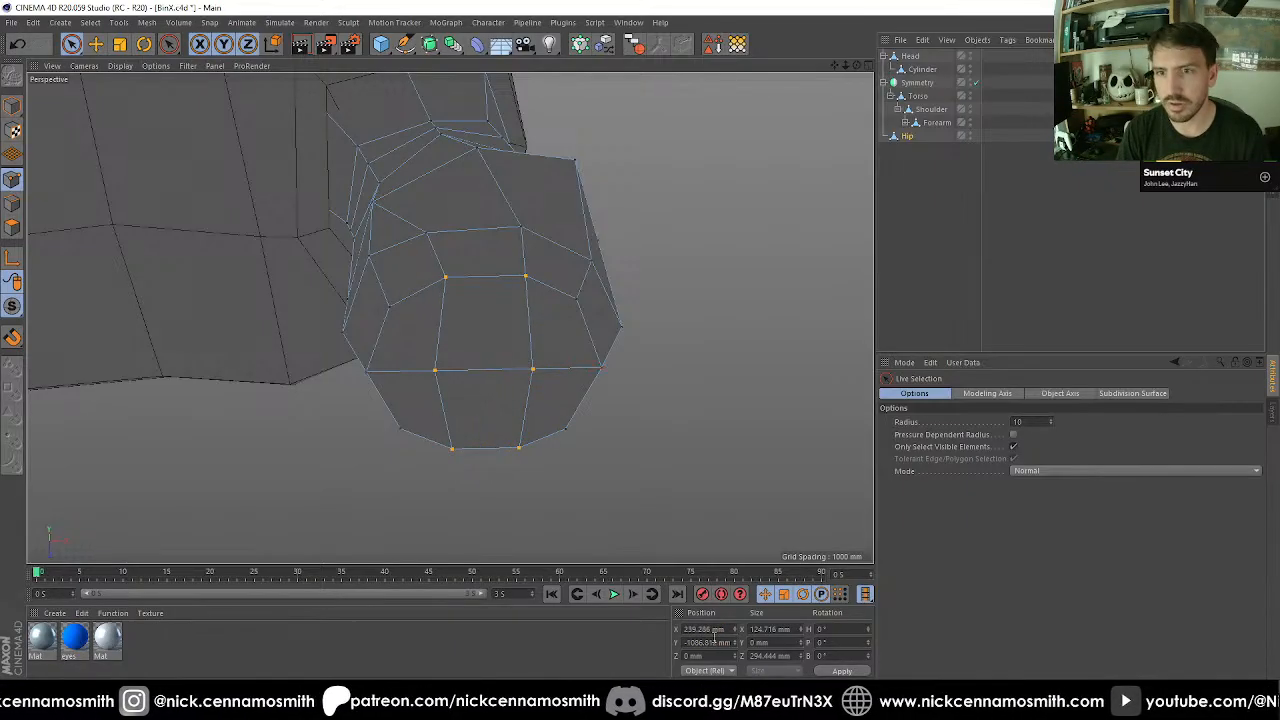
alt+drag(603, 314, 564, 266)
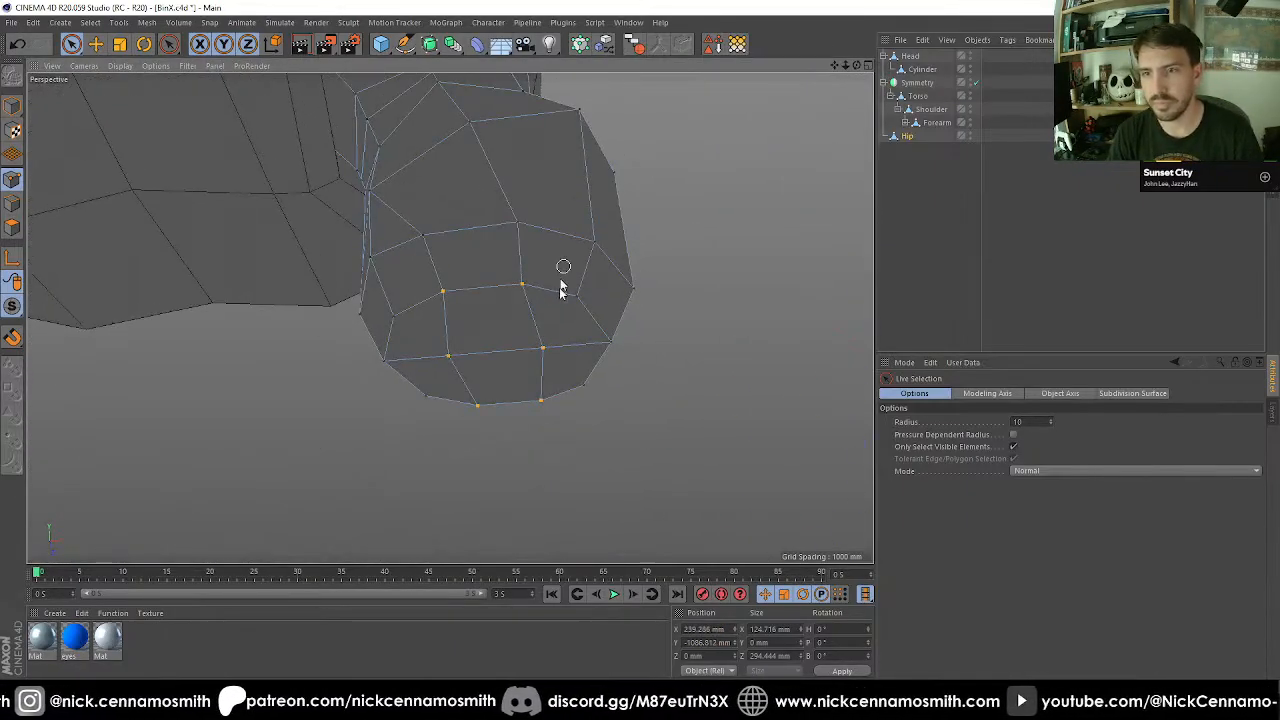
scroll(558, 330, down, 5)
alt+middle_drag(588, 353, 466, 257)
key(k)
key(k)
click(528, 308)
scroll(398, 216, up, 3)
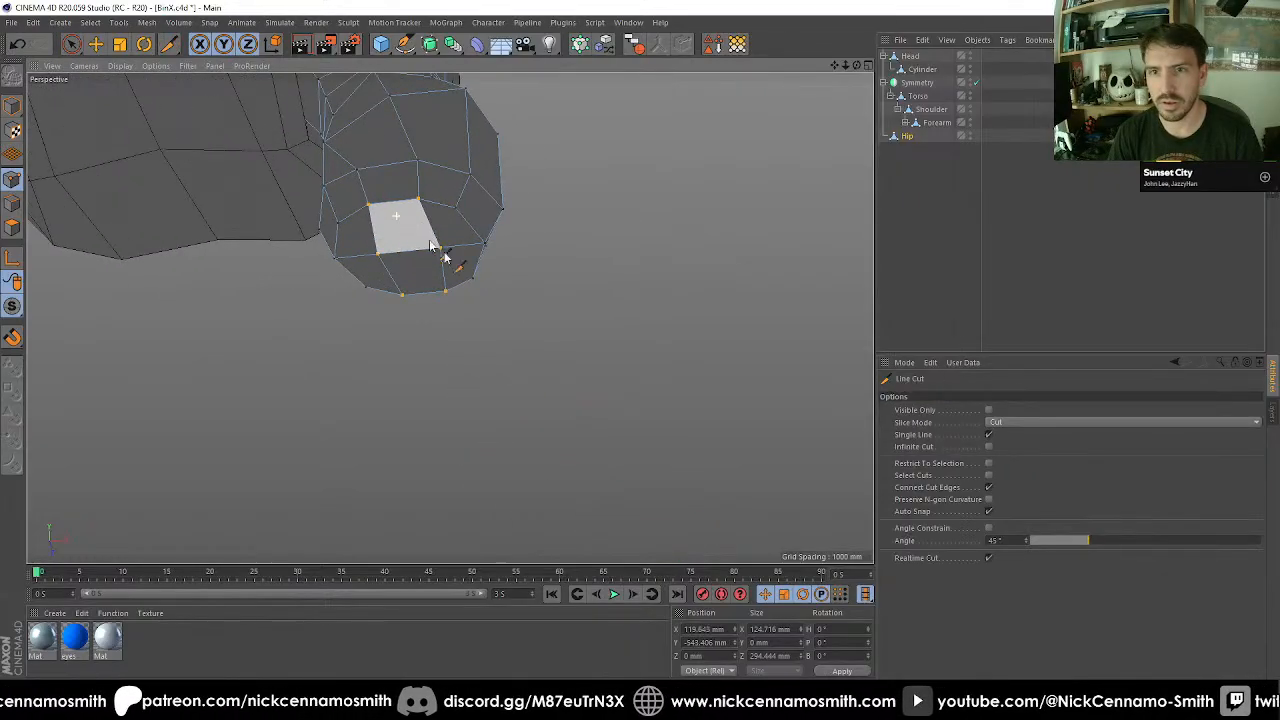
Extrude Hip's bottom faces with a 0 mm offset and move the new faces down to form a long thigh.
click(13, 227)
alt+drag(449, 317, 422, 254)
key(d)
click(921, 555)
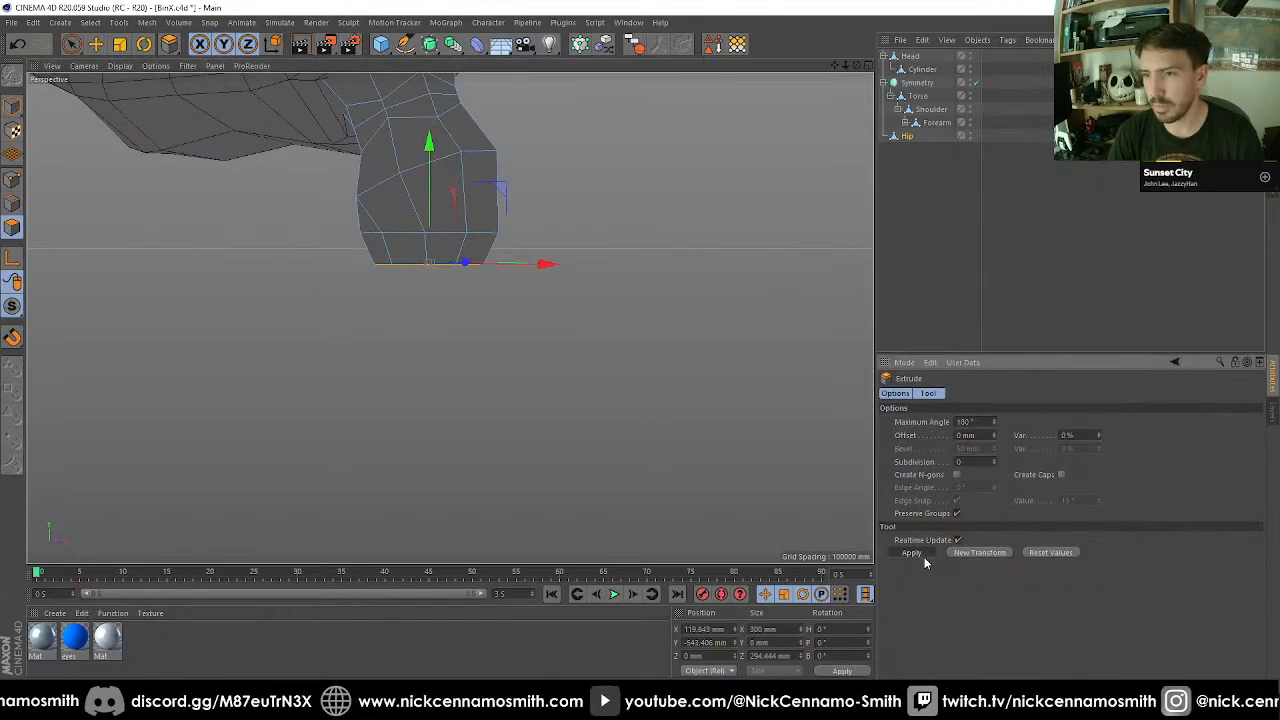
scroll(595, 364, down, 5)
key(e)
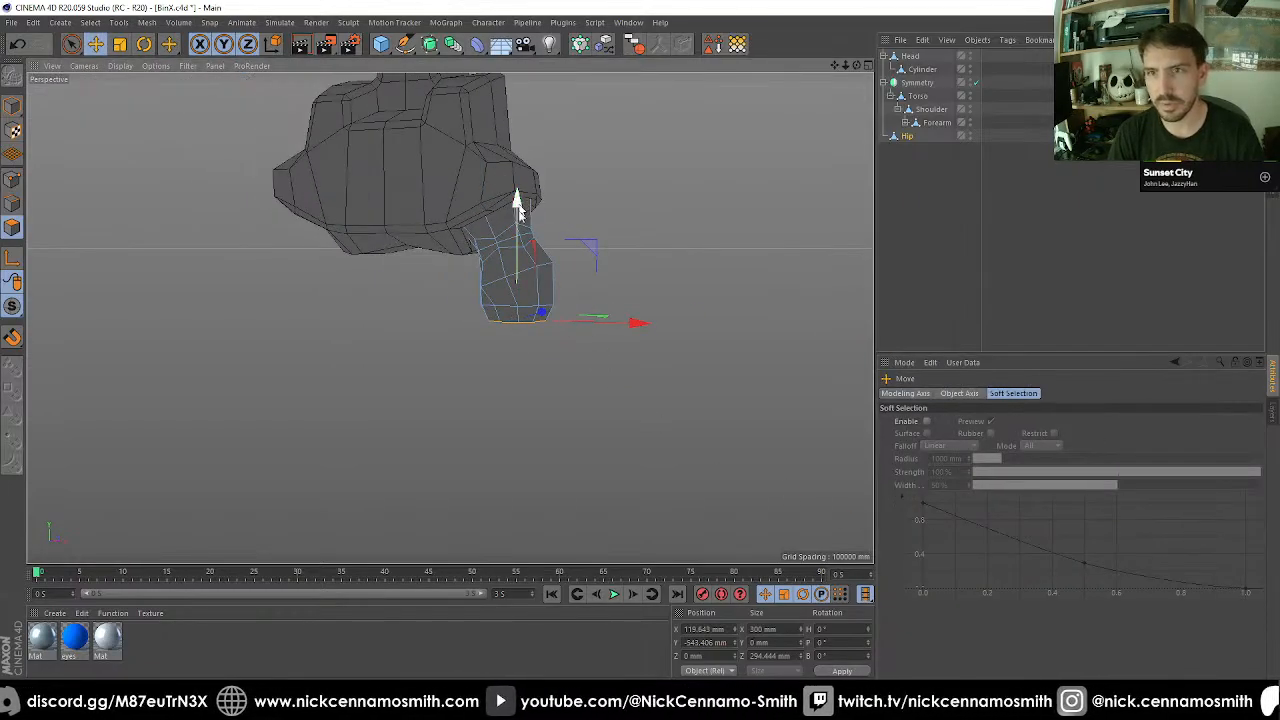
drag(518, 205, 475, 247)
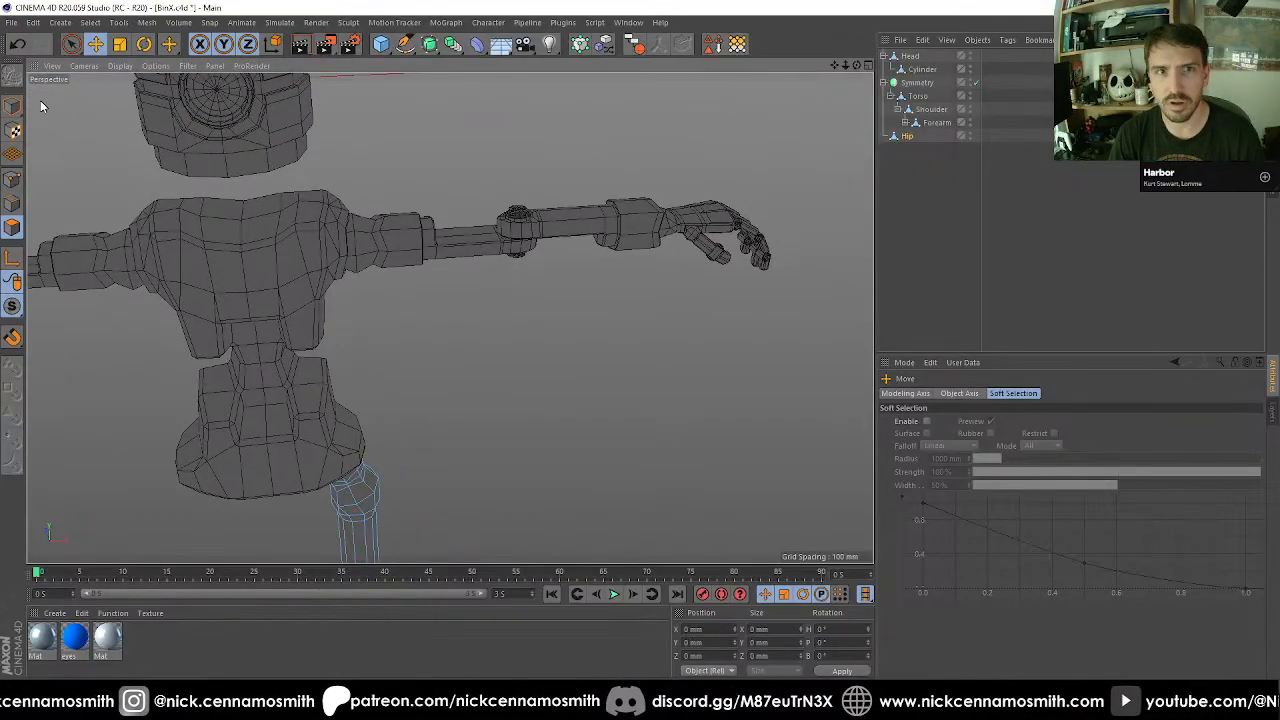
Duplicate Forearm to the top level below Hip and delete Elbow and the other child parts that came with the copy.
click(455, 237)
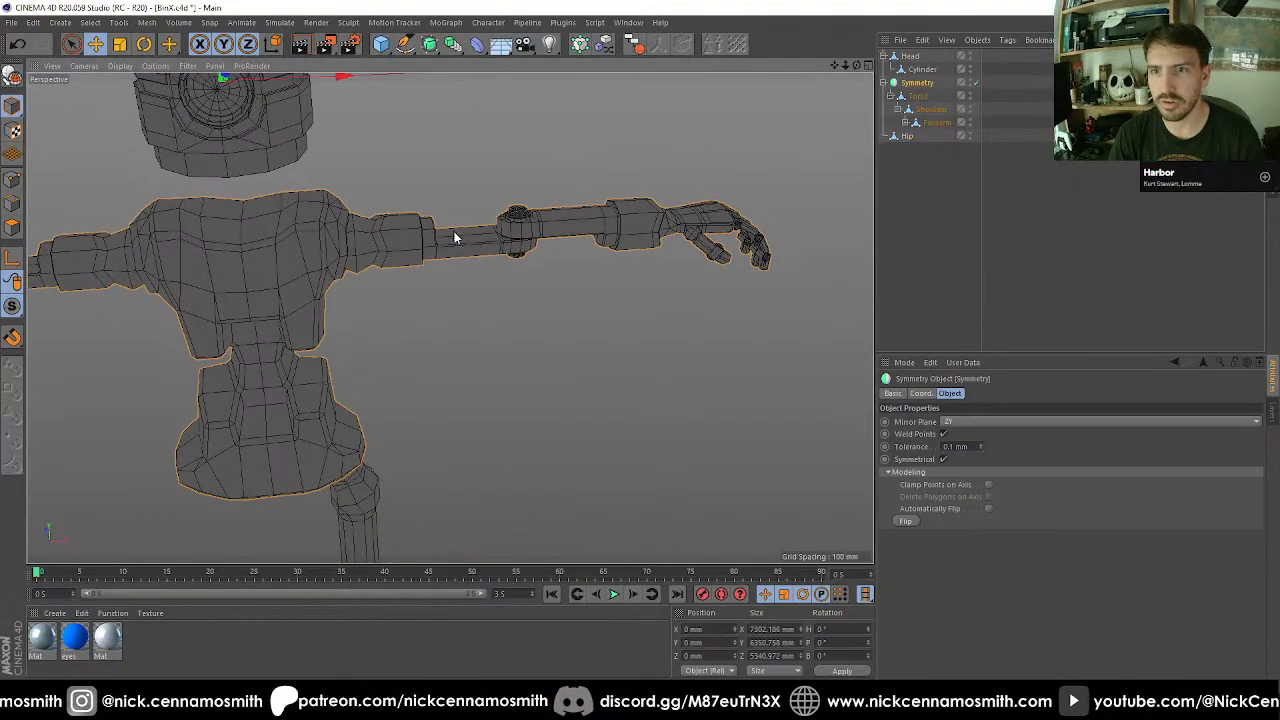
click(919, 123)
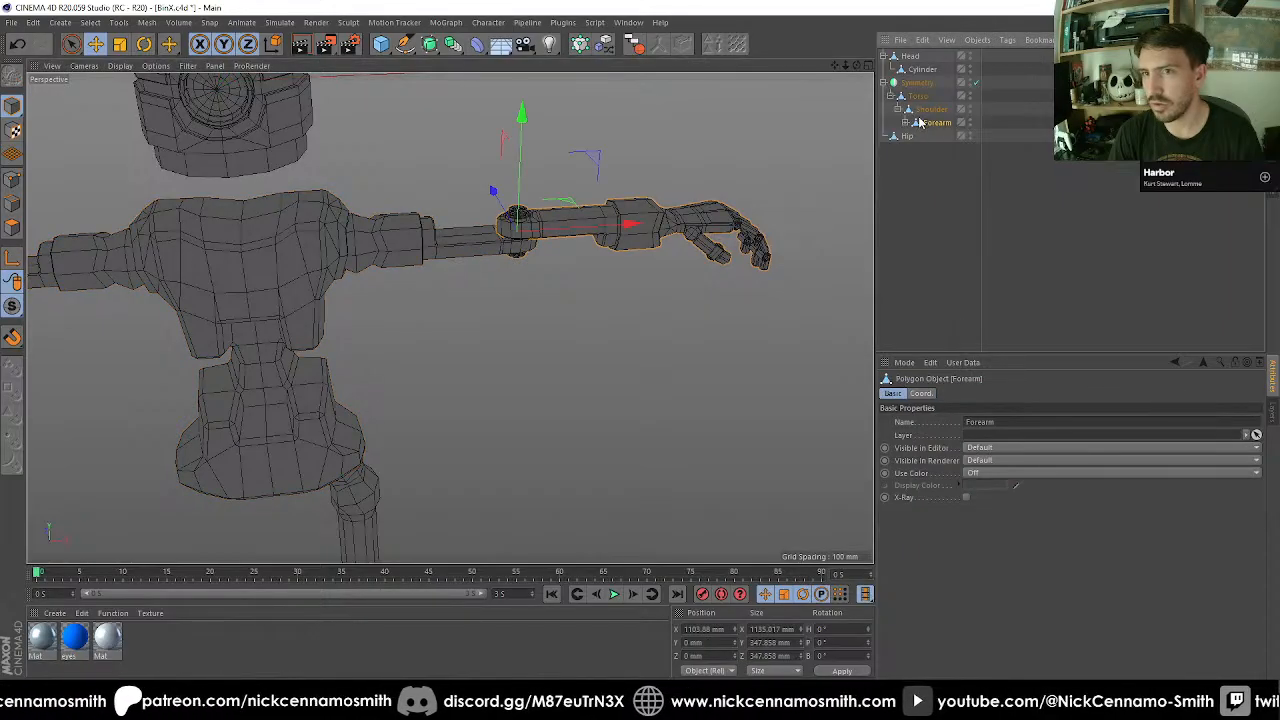
ctrl+drag(932, 123, 929, 180)
click(883, 150)
key(Delete)
click(914, 163)
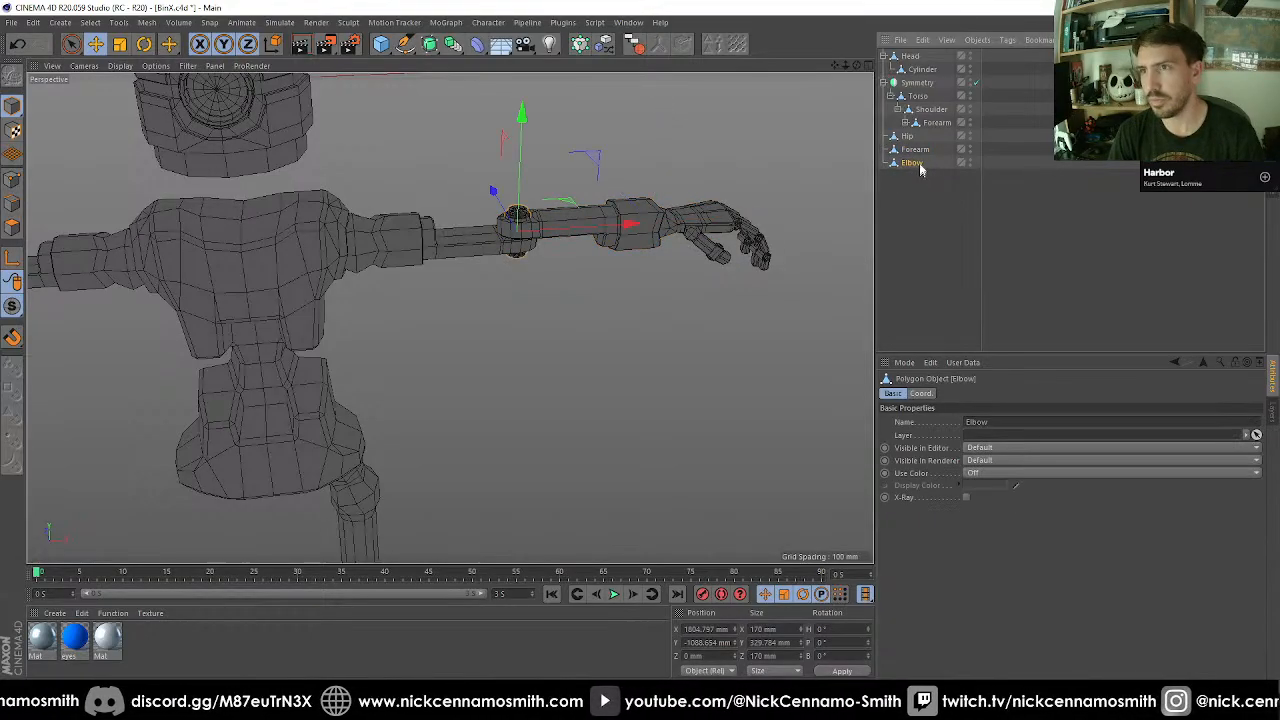
key(Delete)
click(913, 151)
Move the Forearm copy to the thigh's lower end in the front view, at about X 550.6 mm, Y -4673.5 mm.
alt+middle_drag(629, 285, 641, 94)
key(F2)
key(F3)
key(F4)
scroll(500, 175, down, 7)
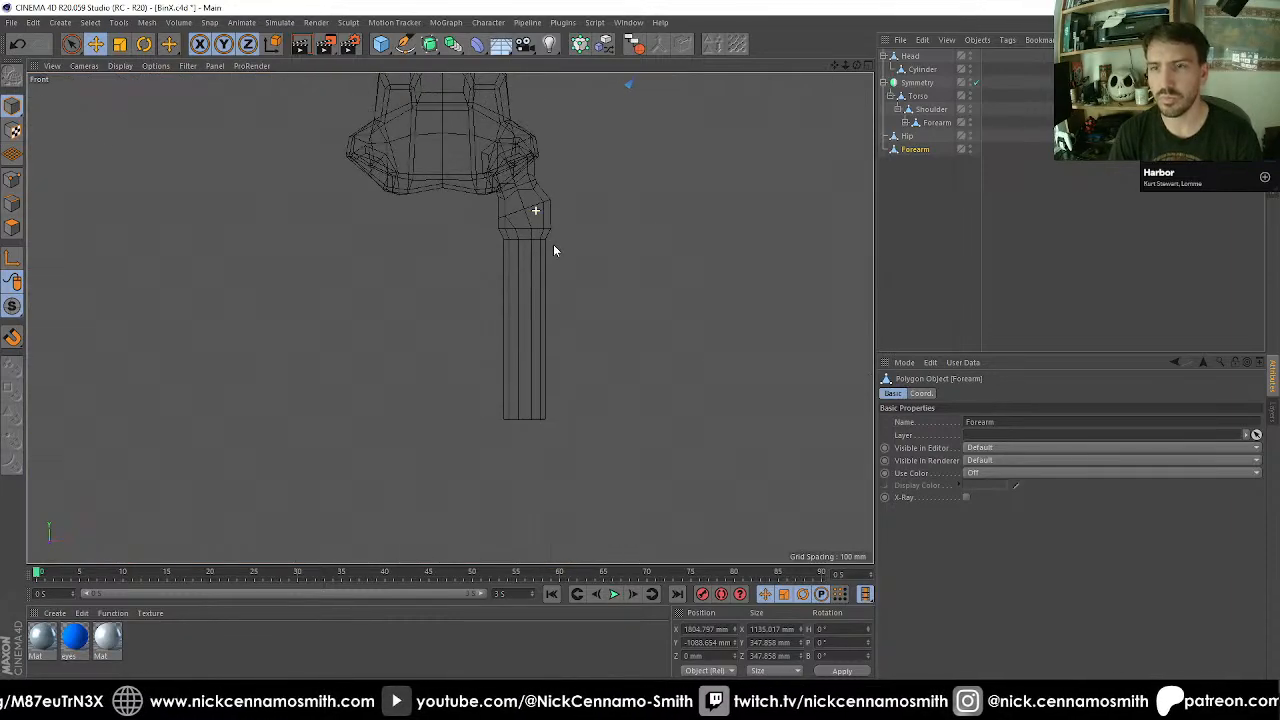
scroll(576, 366, up, 1)
scroll(560, 412, up, 2)
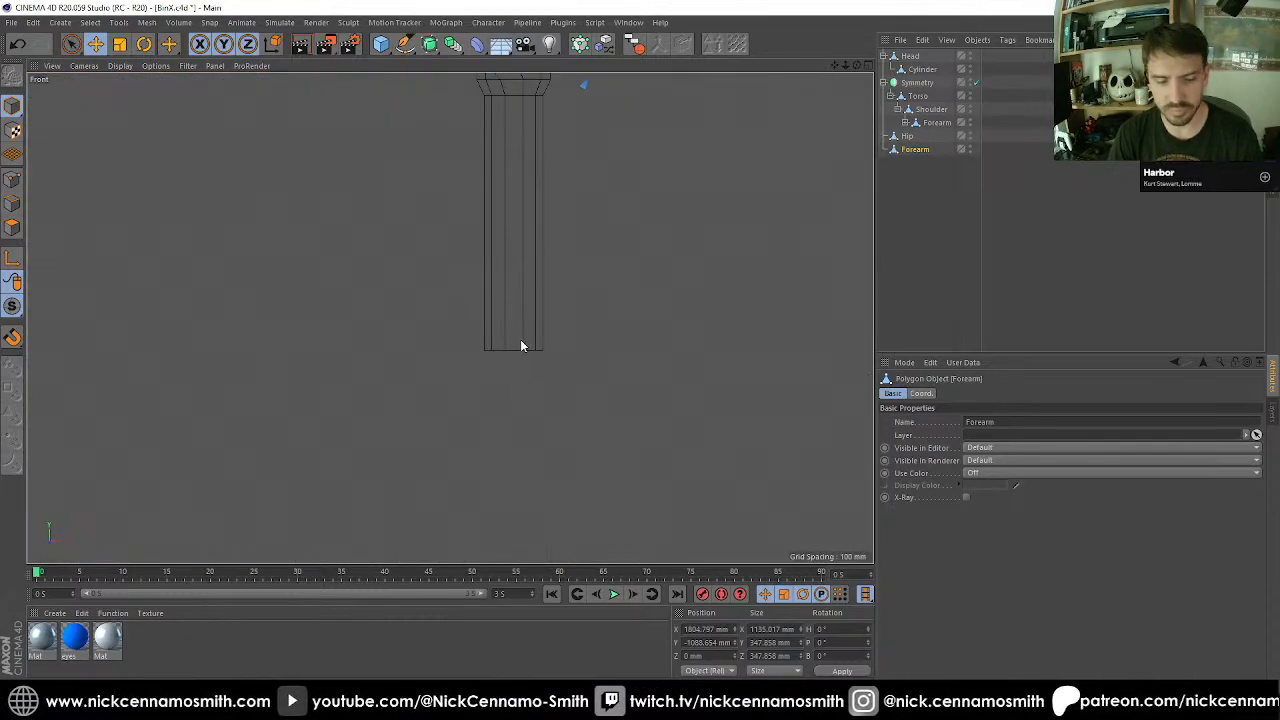
key(e)
drag(509, 394, 446, 560)
drag(559, 277, 507, 351)
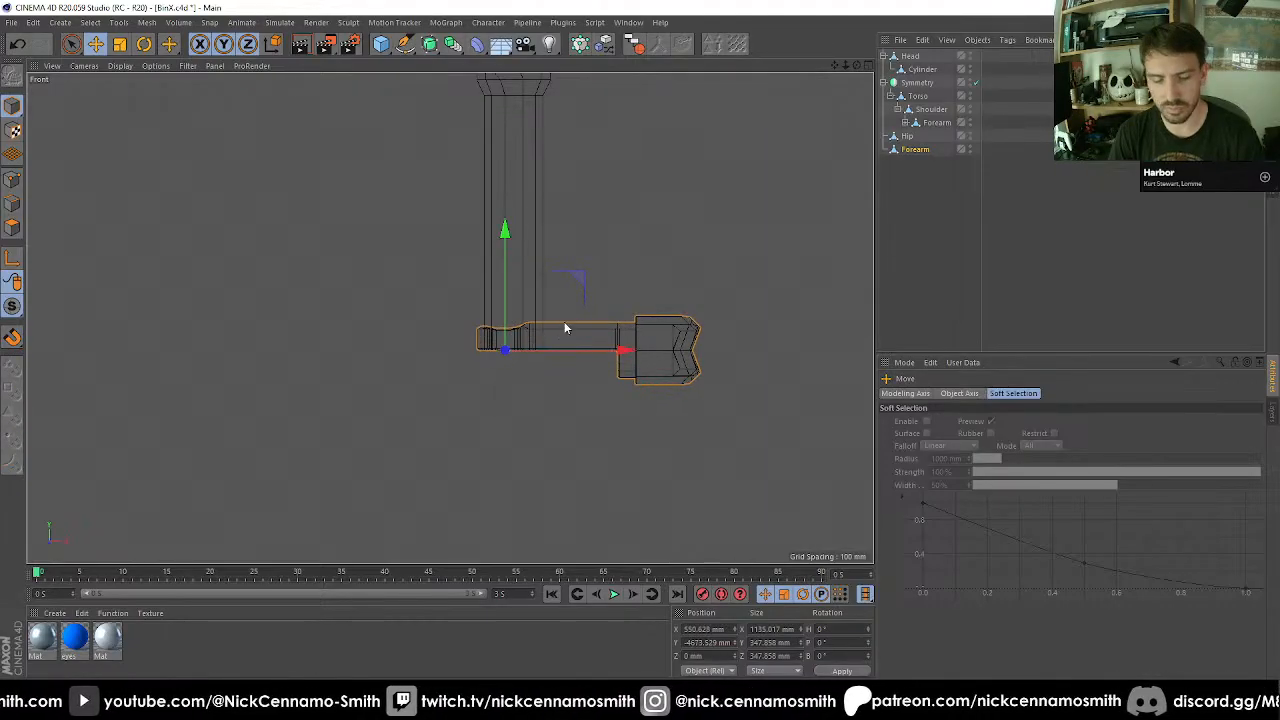
Rotate the Forearm copy to B -90° and snap it with vertex snapping to the thigh's lower end at X 444.646 mm, Y -4673.529 mm.
key(r)
drag(557, 300, 335, 168)
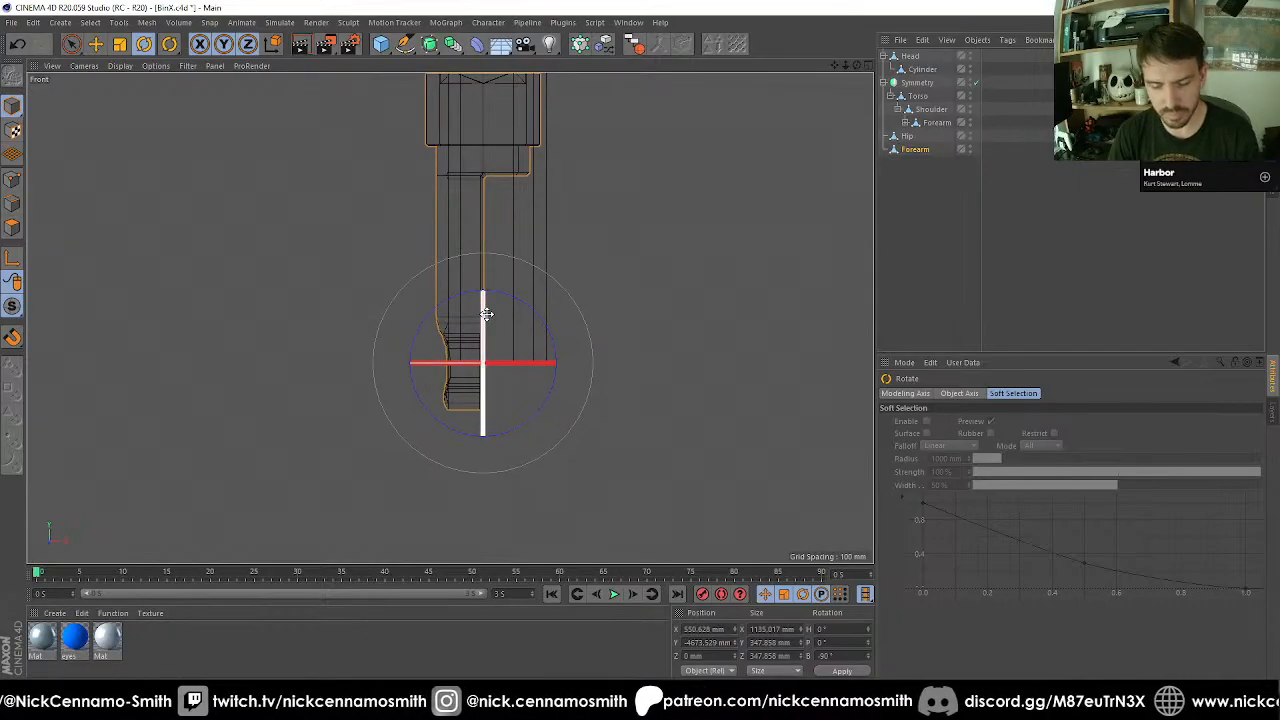
key(e)
drag(416, 324, 438, 320)
key(shift+s)
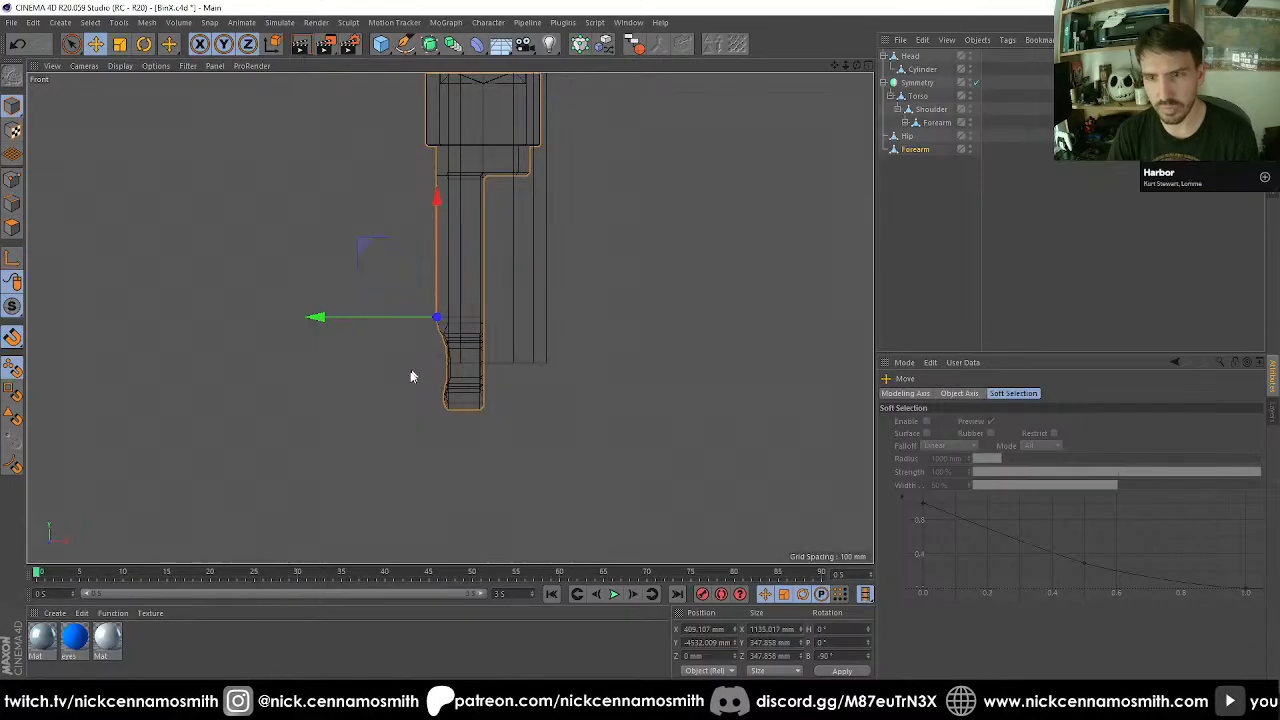
drag(411, 376, 451, 365)
Examine how the rotated Forearm copy sits against the thigh's lower end in the perspective and right views.
scroll(543, 385, up, 2)
key(F1)
alt+drag(512, 250, 595, 370)
alt+right_drag(595, 370, 550, 429)
alt+middle_drag(550, 429, 471, 217)
key(F3)
scroll(508, 286, up, 5)
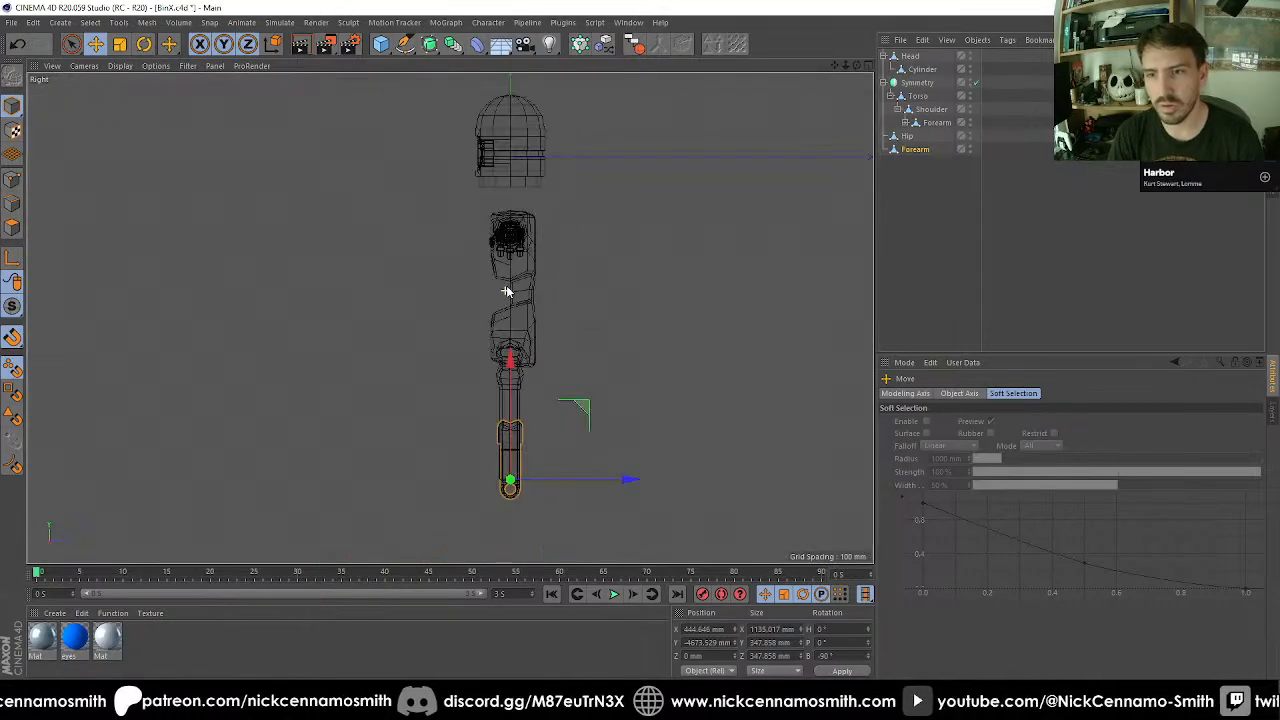
key(F1)
mouse_move(491, 351)
alt+mouse_down()
mouse_move(437, 266)
mouse_move(508, 326)
mouse_move(446, 300)
mouse_move(460, 302)
mouse_move(271, 286)
mouse_move(366, 340)
mouse_move(465, 306)
mouse_move(558, 320)
alt+mouse_up()
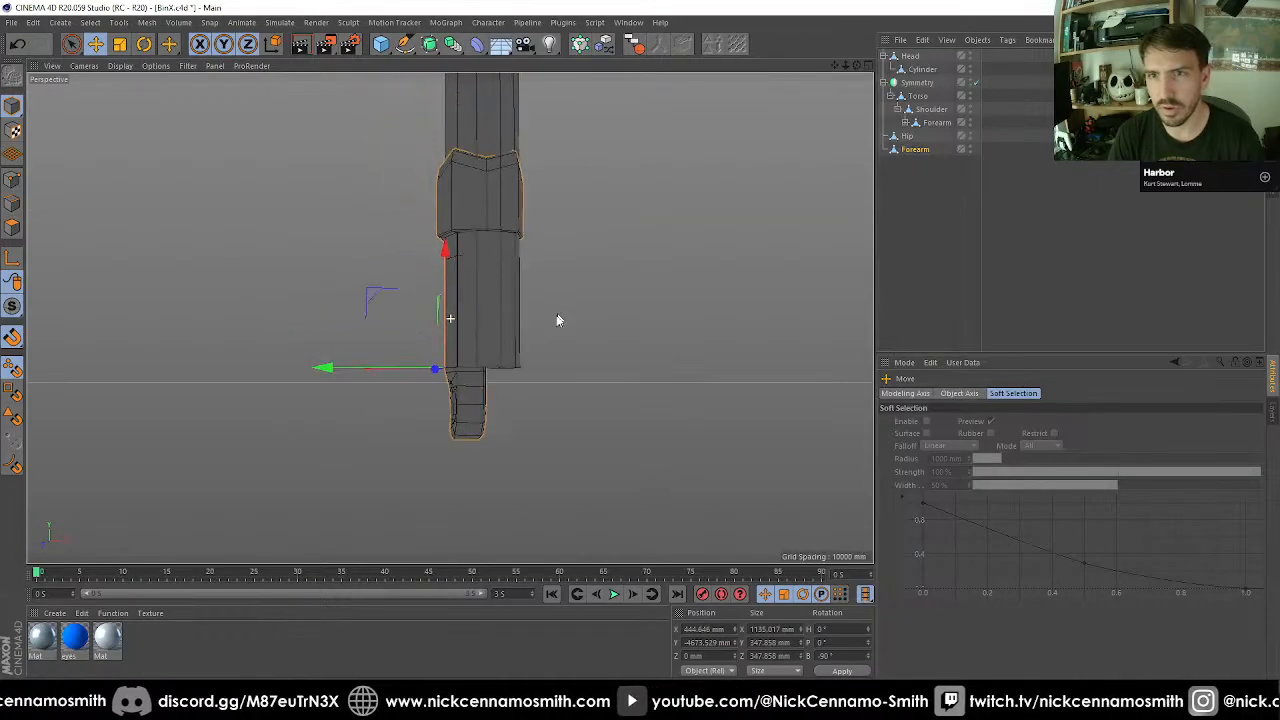
Grow the polygon selection from the Forearm copy's cuff edge across the whole cuff and delete those faces.
click(13, 229)
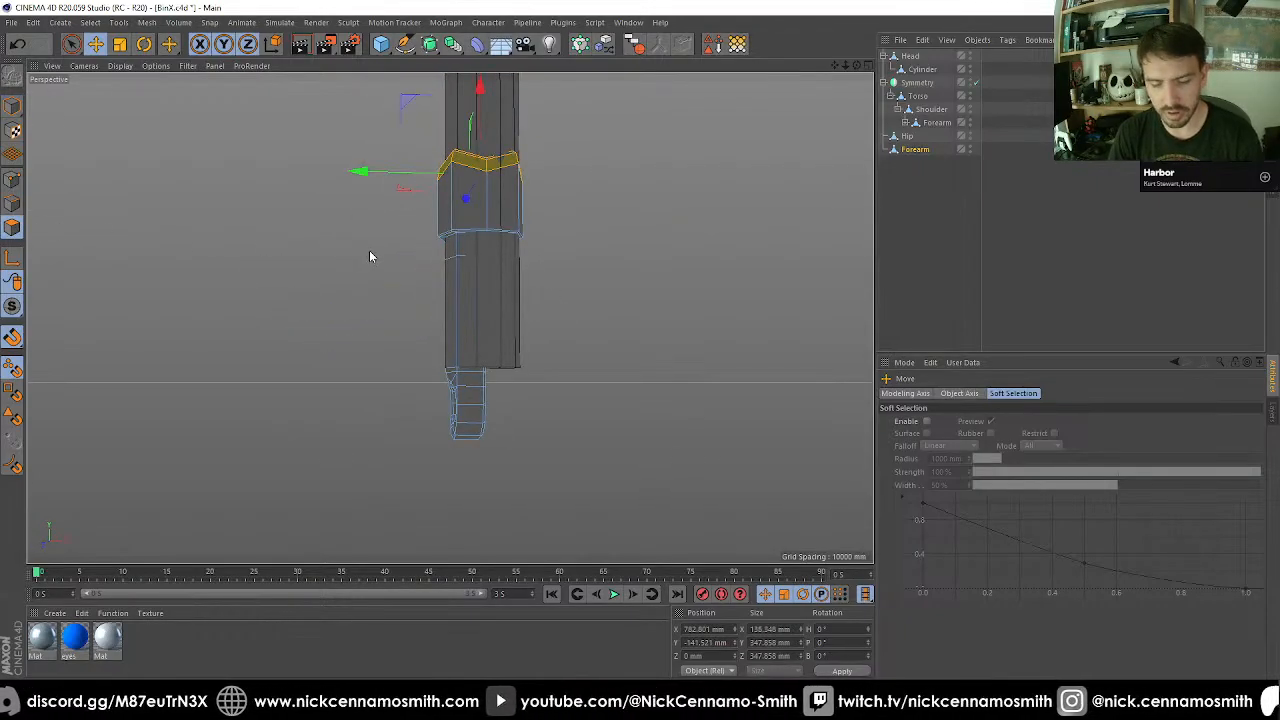
key(u)
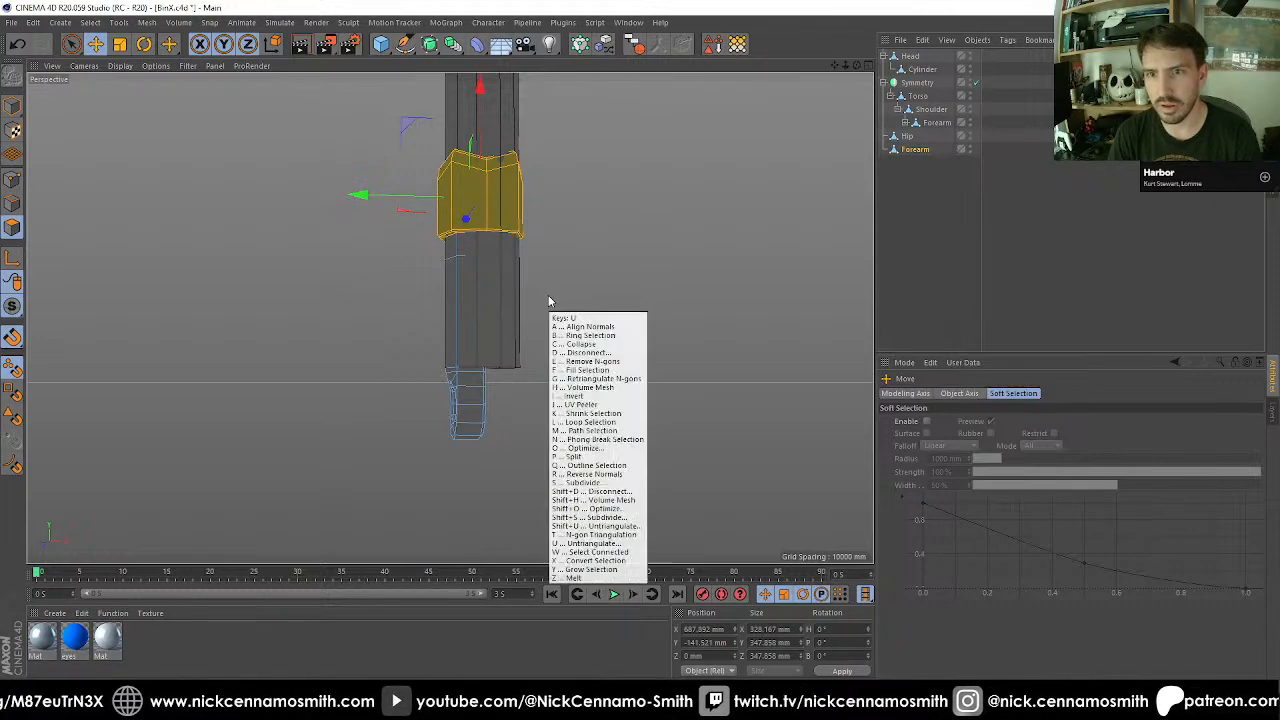
key(y)
key(u)
key(y)
key(Delete)
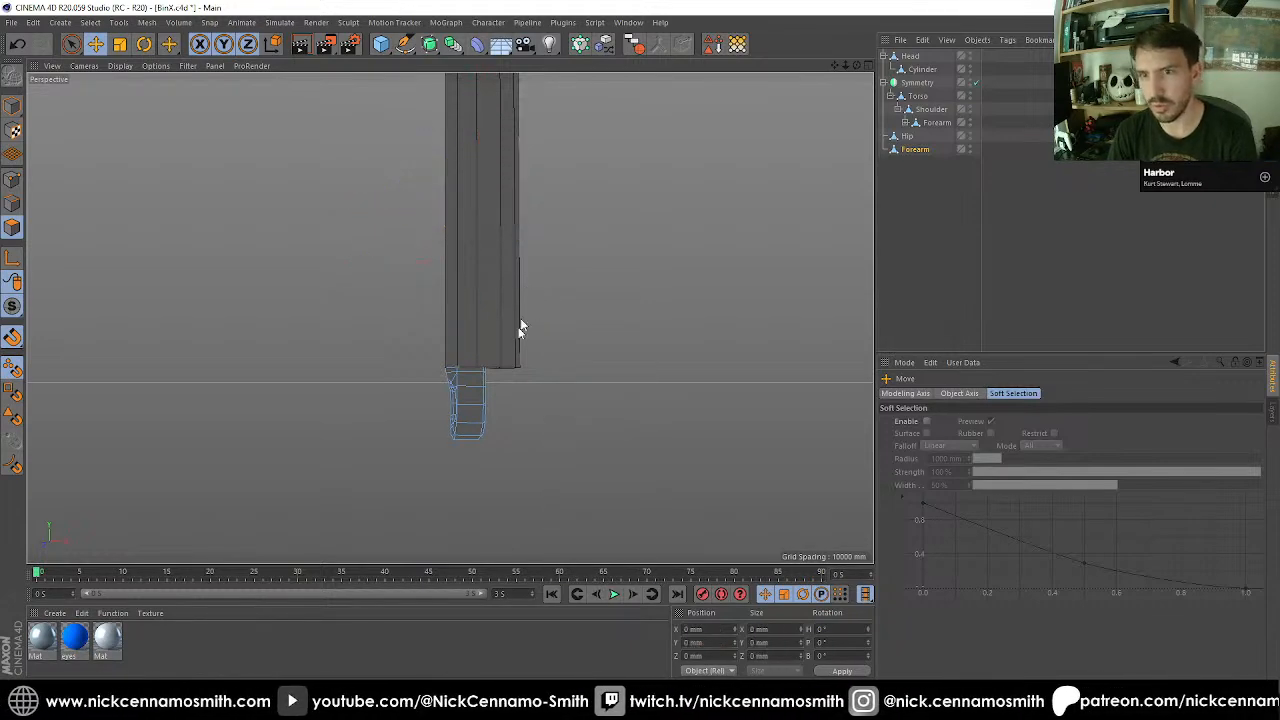
Select the leftover cuff strip above the ring joint on the isolated Forearm copy and delete those polygons.
alt+drag(520, 328, 394, 180)
key(space)
alt+drag(456, 206, 594, 260)
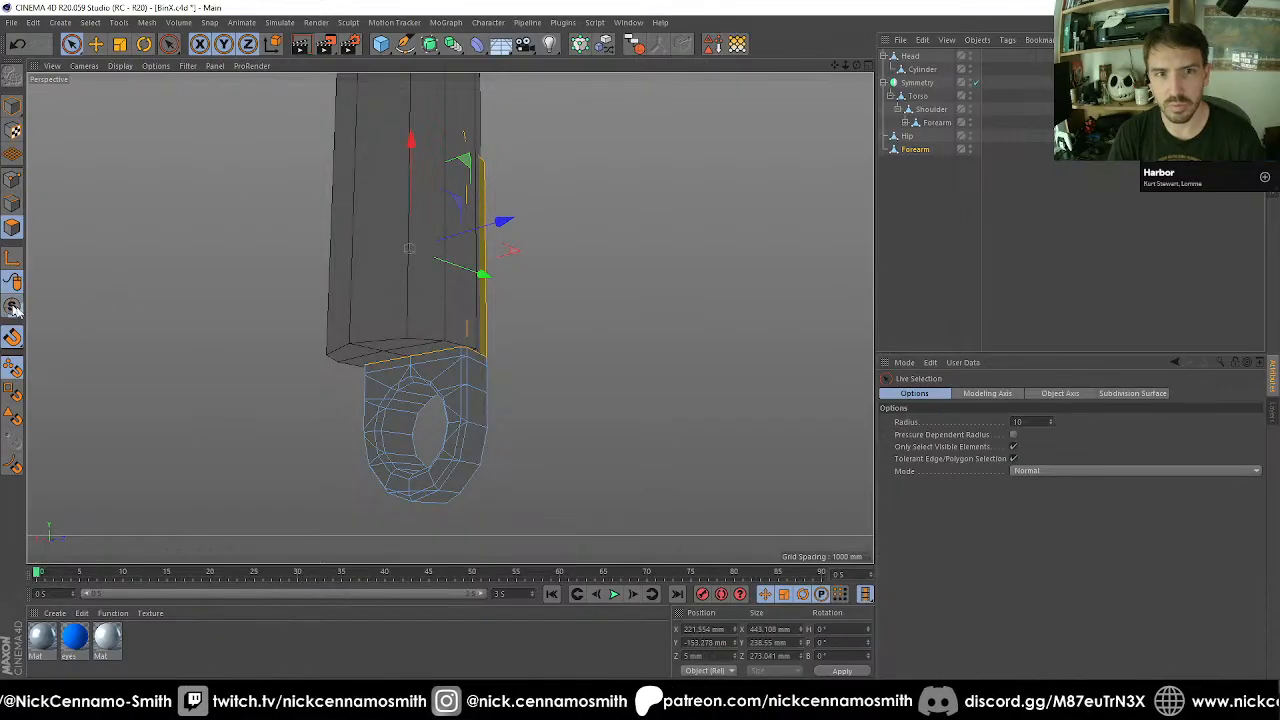
drag(14, 309, 81, 355)
alt+drag(492, 301, 590, 147)
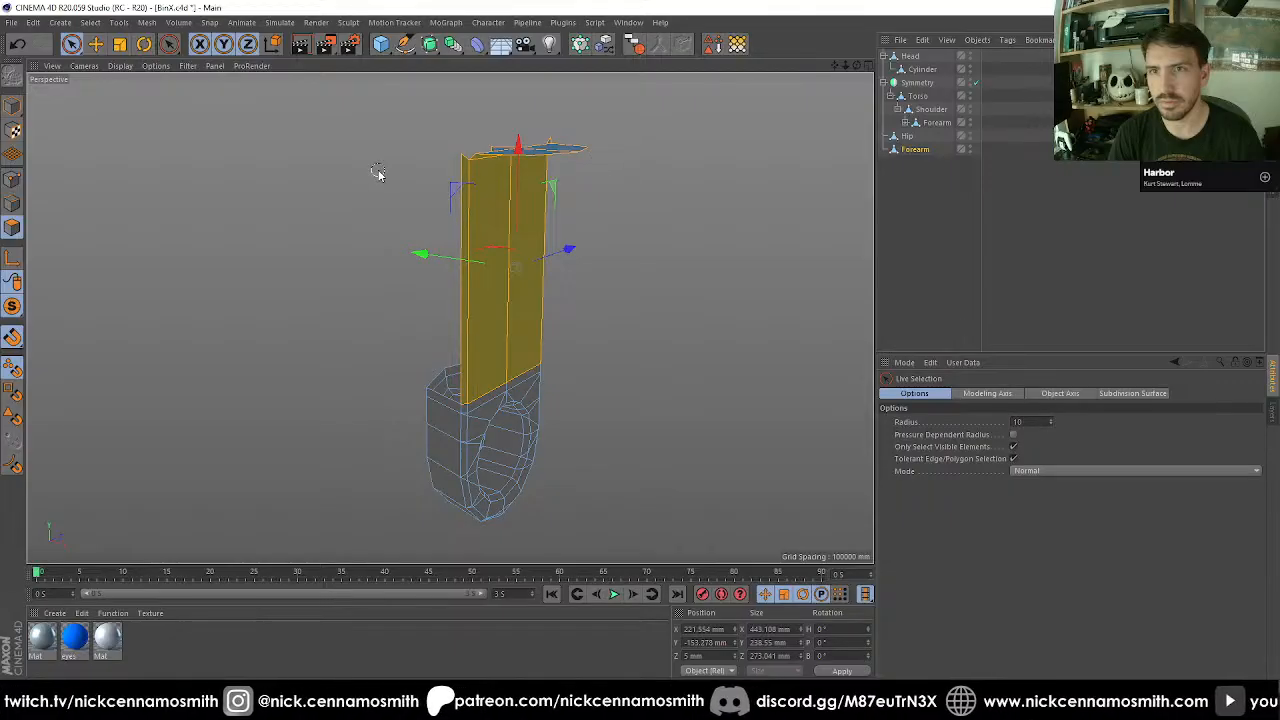
key(Delete)
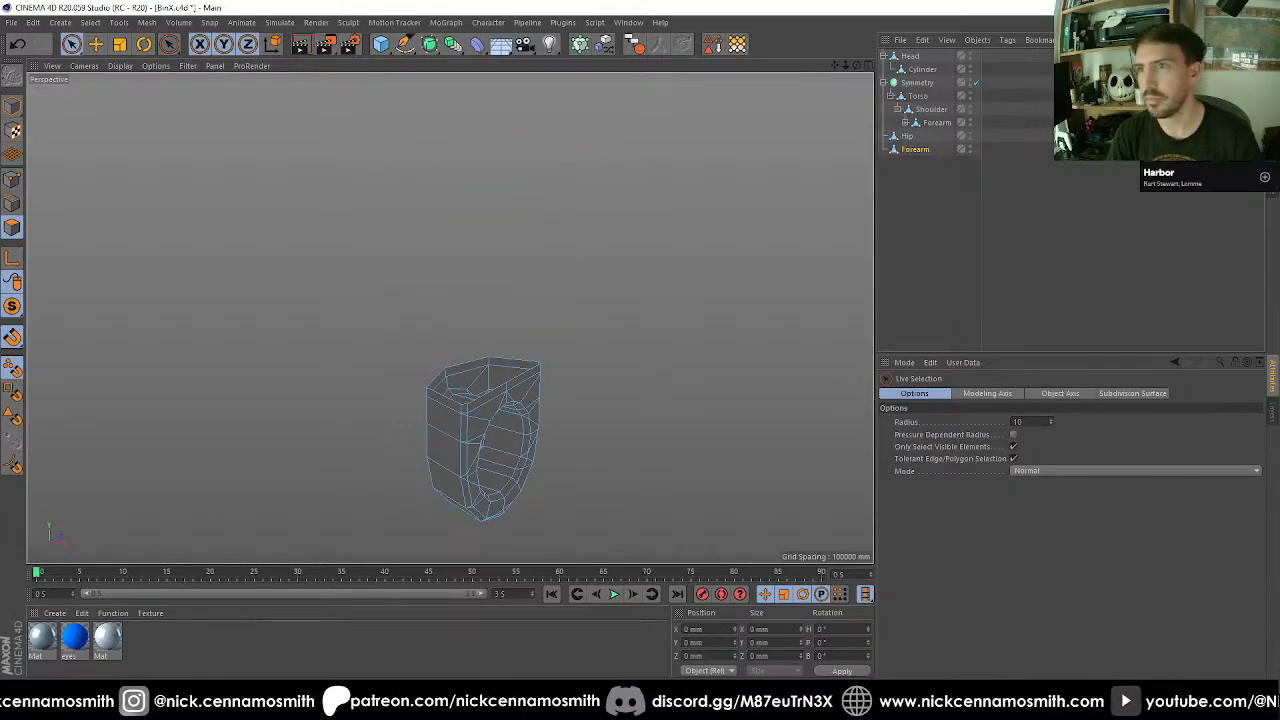
Make the Forearm copy a child of Hip, isolate the Hip hierarchy and inspect the joint from several sides.
drag(927, 153, 908, 141)
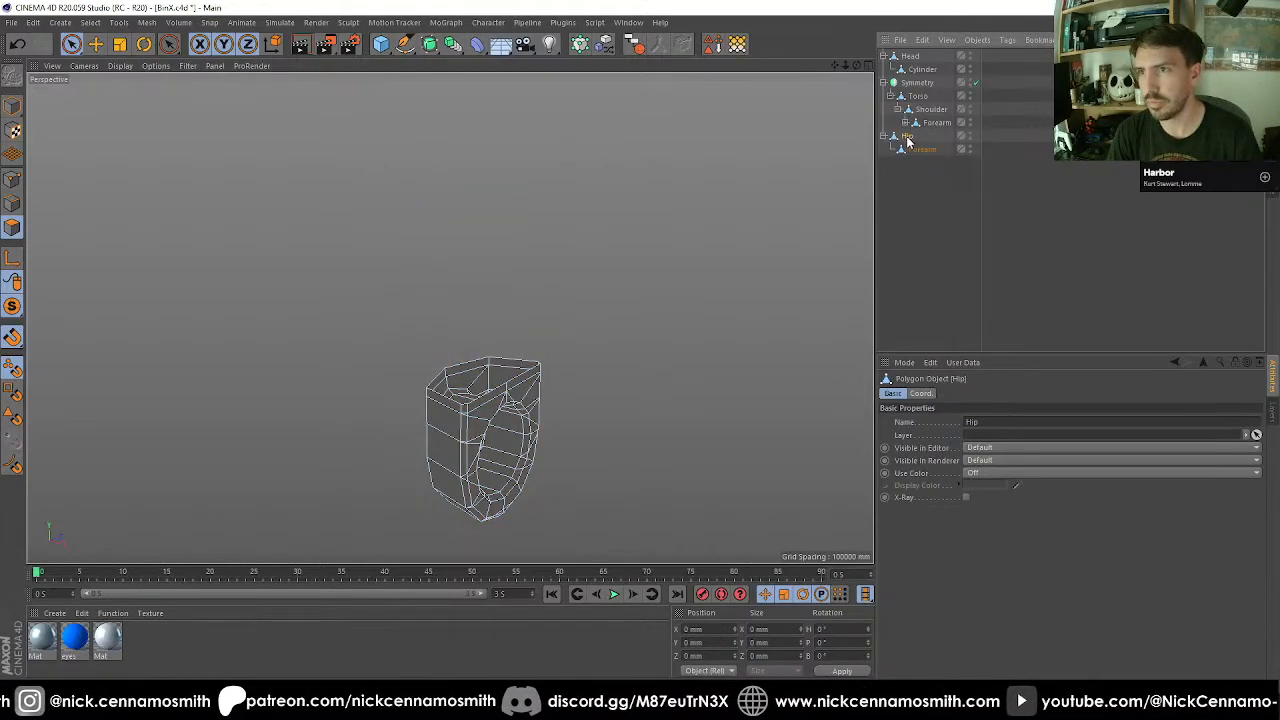
drag(12, 306, 58, 376)
alt+drag(409, 366, 355, 444)
alt+right_drag(355, 444, 626, 391)
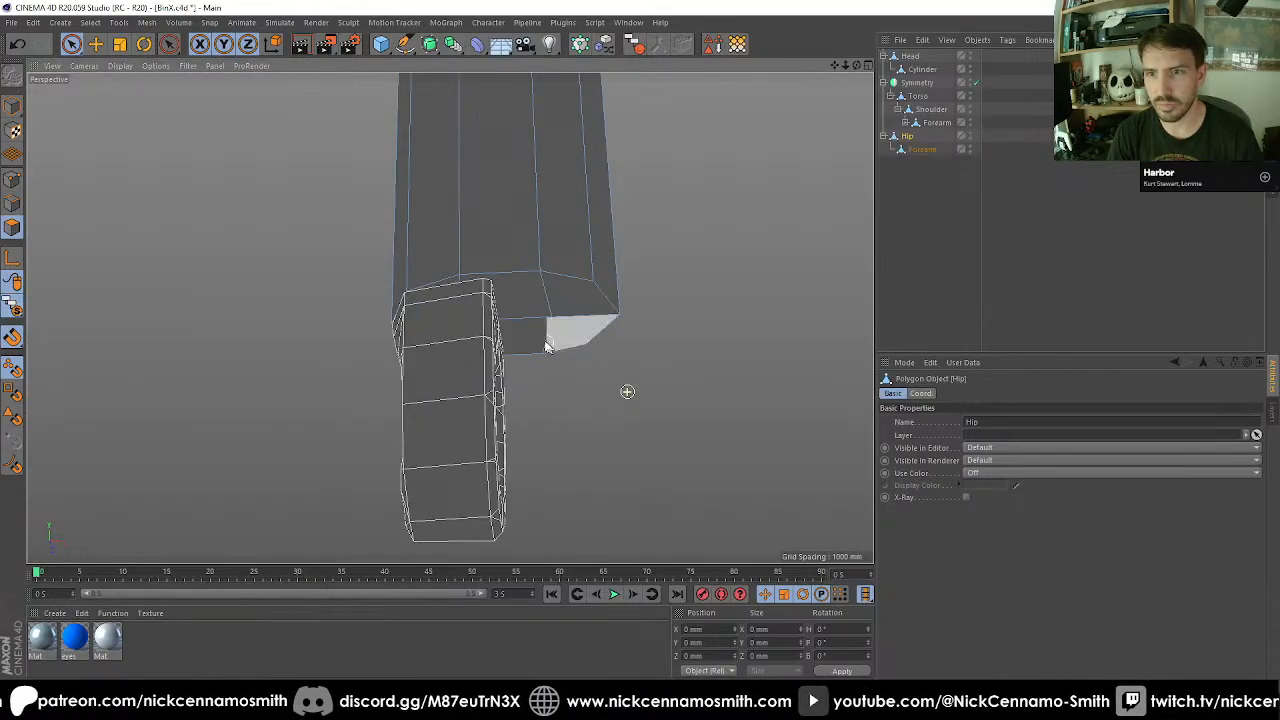
alt+drag(534, 323, 420, 343)
alt+right_drag(486, 284, 611, 186)
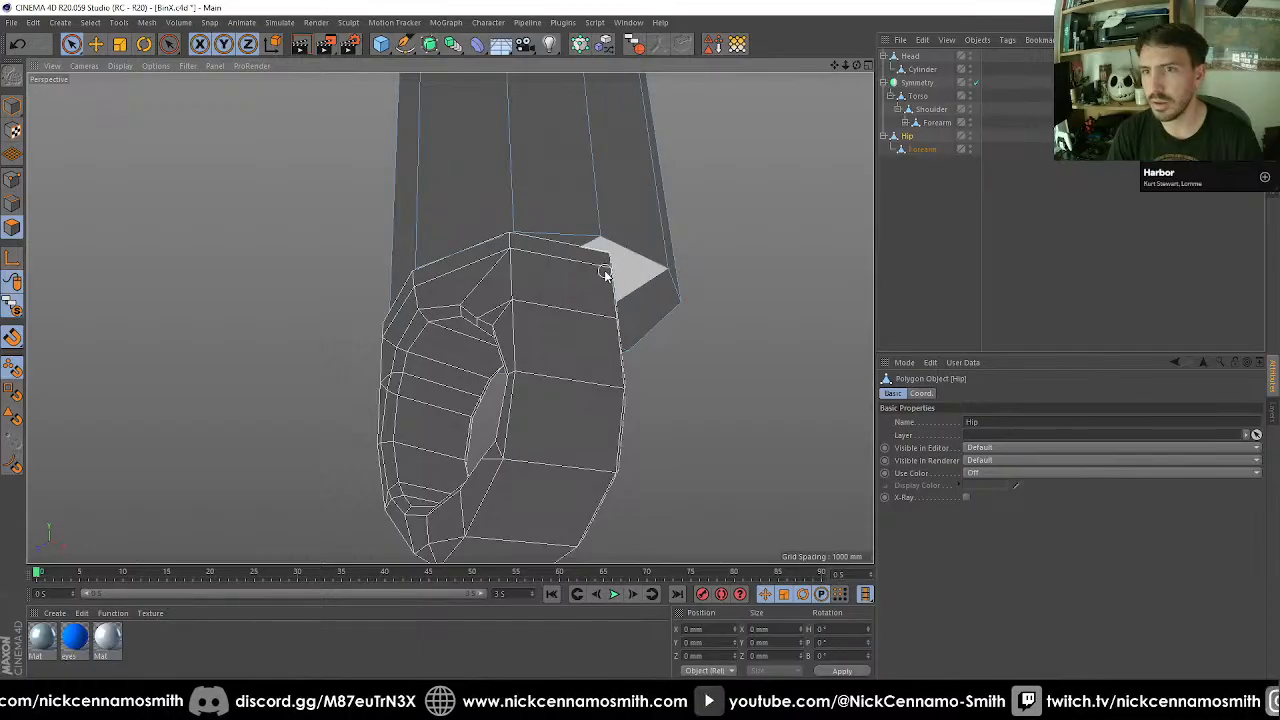
alt+drag(606, 268, 229, 210)
click(692, 272)
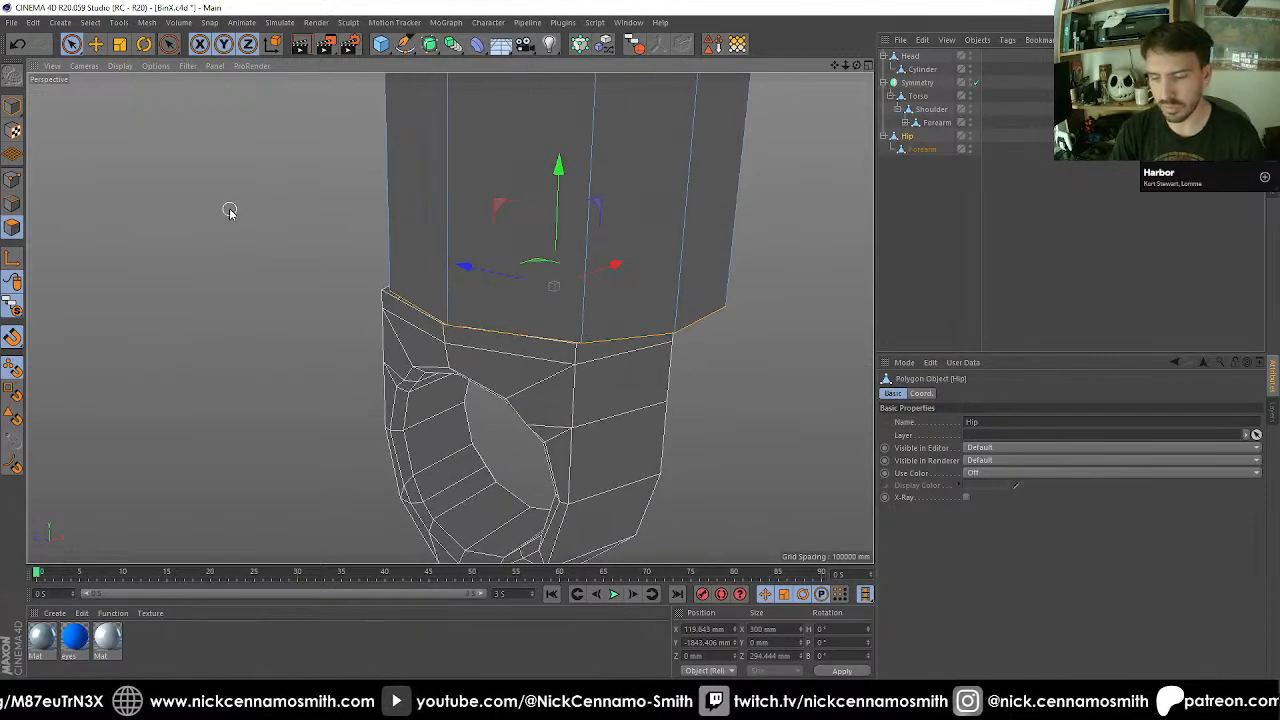
Center the Forearm copy under the thigh in the right view by moving it to Z 0 mm.
click(922, 152)
alt+drag(697, 268, 547, 262)
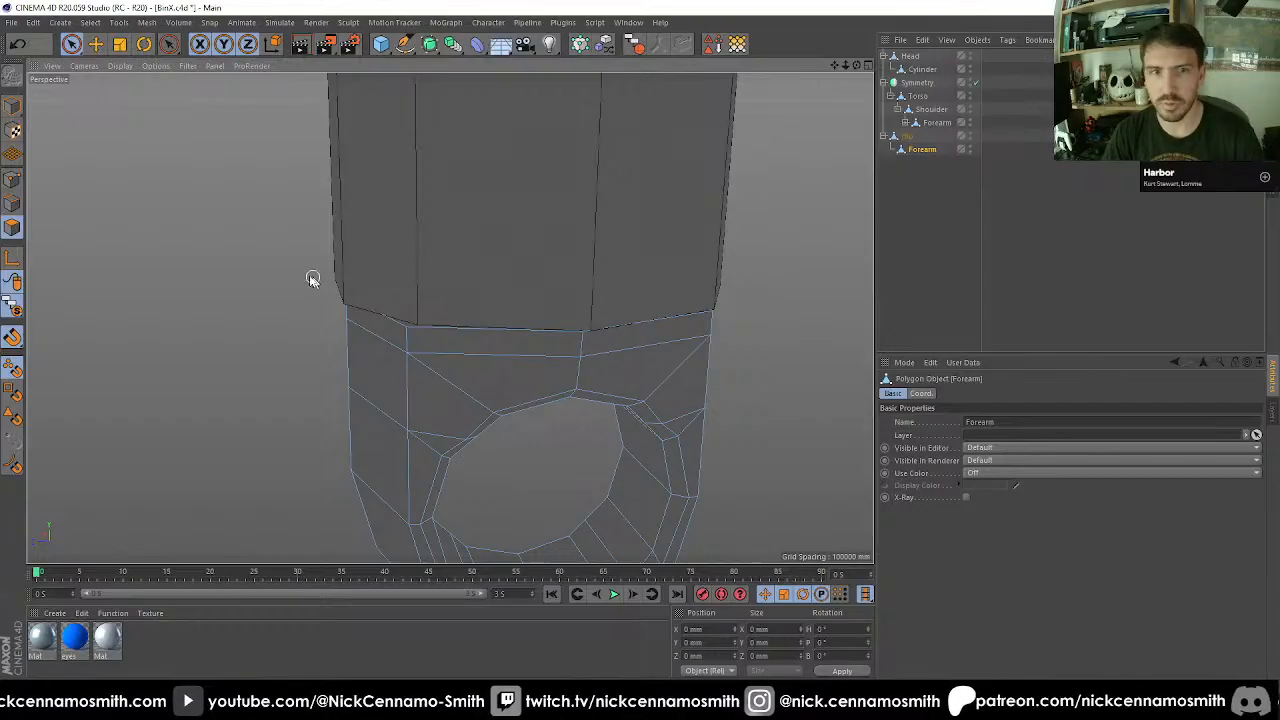
click(18, 183)
alt+drag(488, 336, 554, 334)
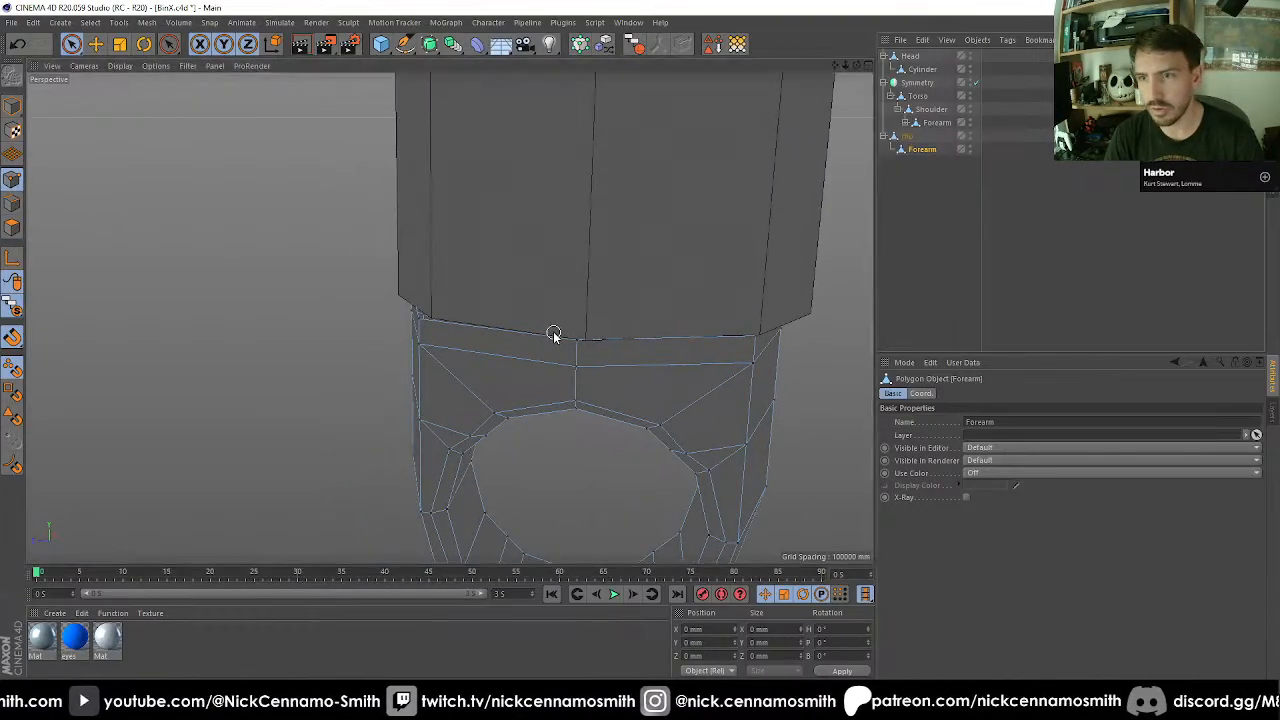
key(F2)
key(F3)
key(F4)
scroll(486, 387, up, 3)
key(F2)
key(F3)
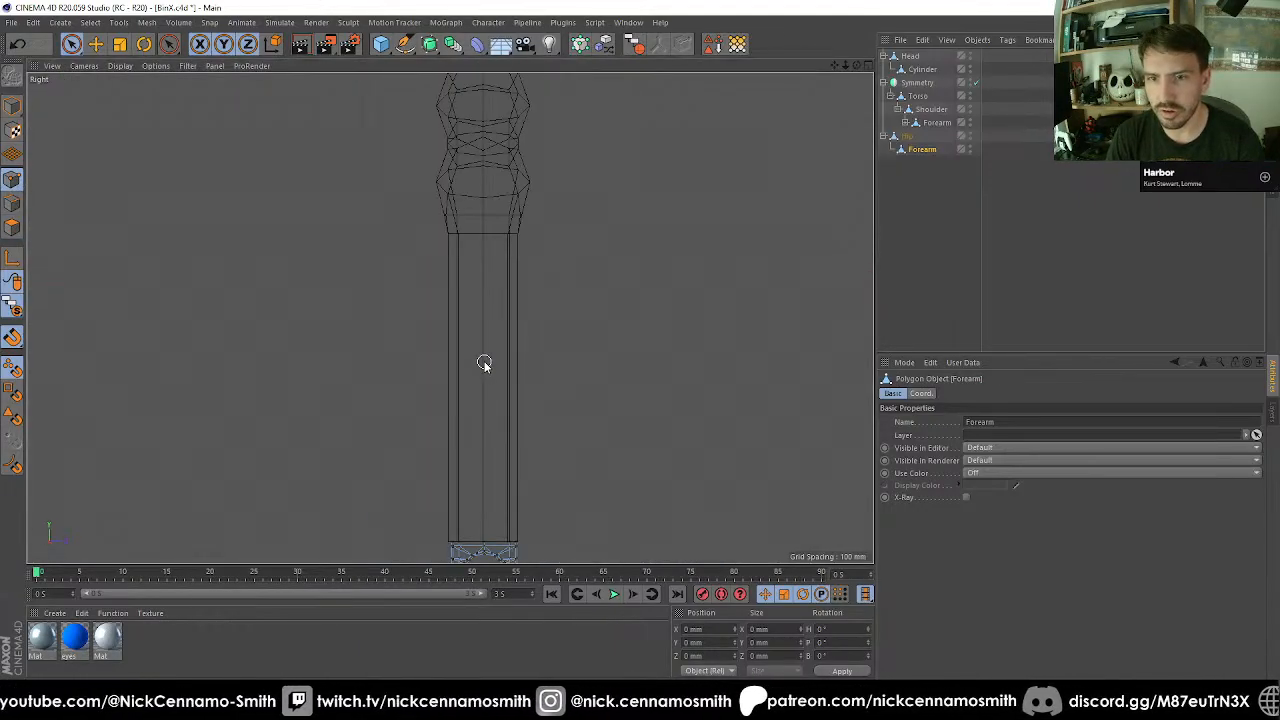
scroll(484, 358, down, 5)
scroll(512, 426, up, 4)
scroll(440, 445, up, 5)
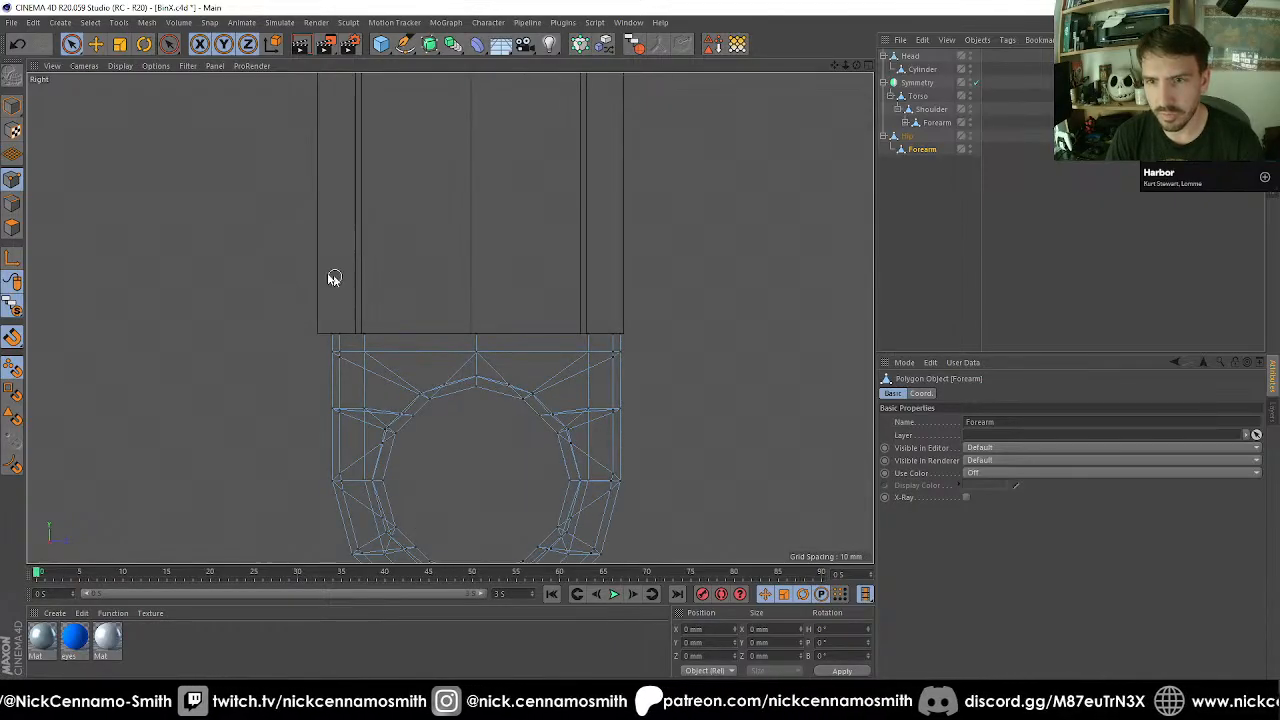
click(12, 106)
scroll(586, 394, up, 4)
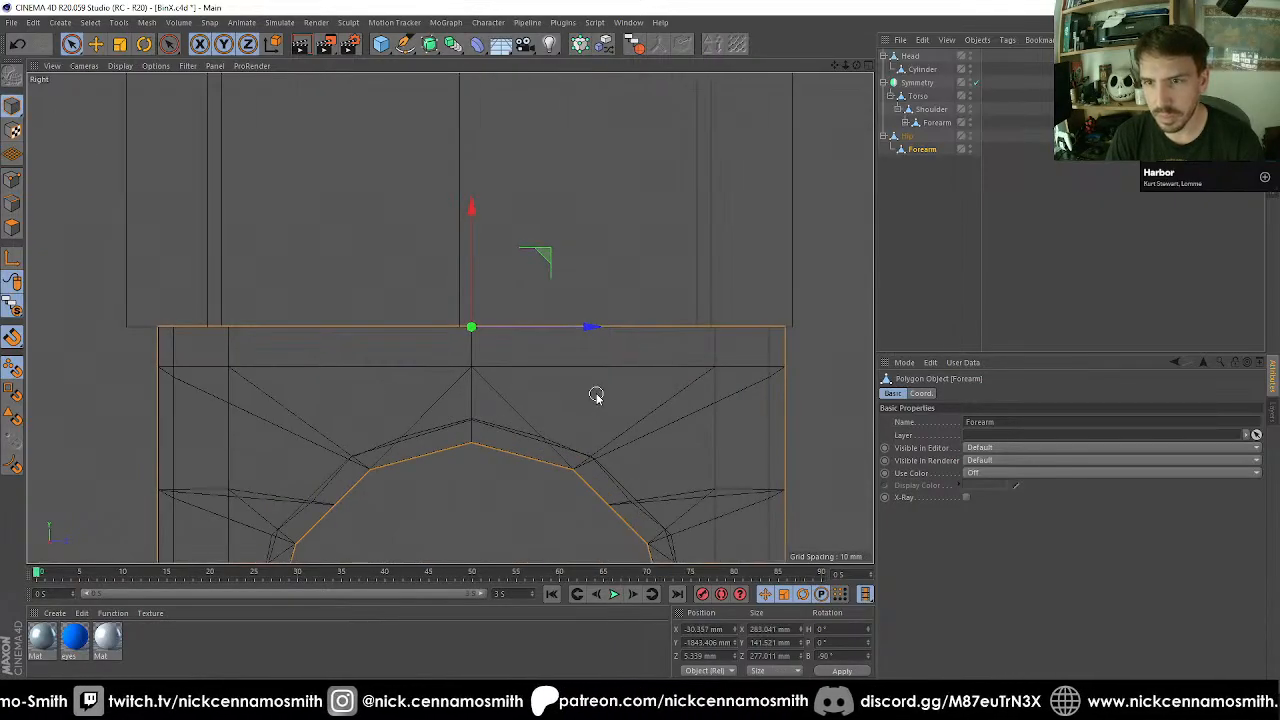
key(e)
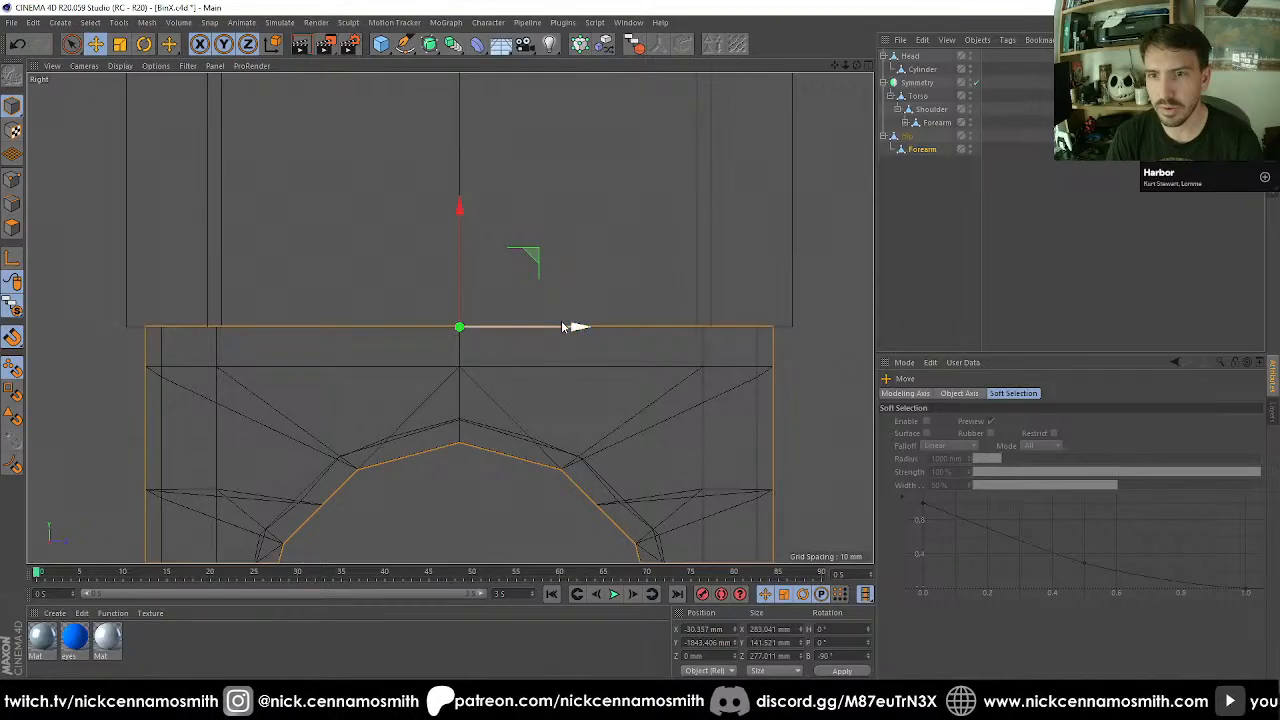
scroll(548, 345, down, 3)
Snap a point on the Forearm copy's upper rim to the adjacent vertex at the thigh's lower edge.
key(F1)
alt+drag(479, 326, 396, 305)
click(12, 178)
scroll(344, 316, up, 2)
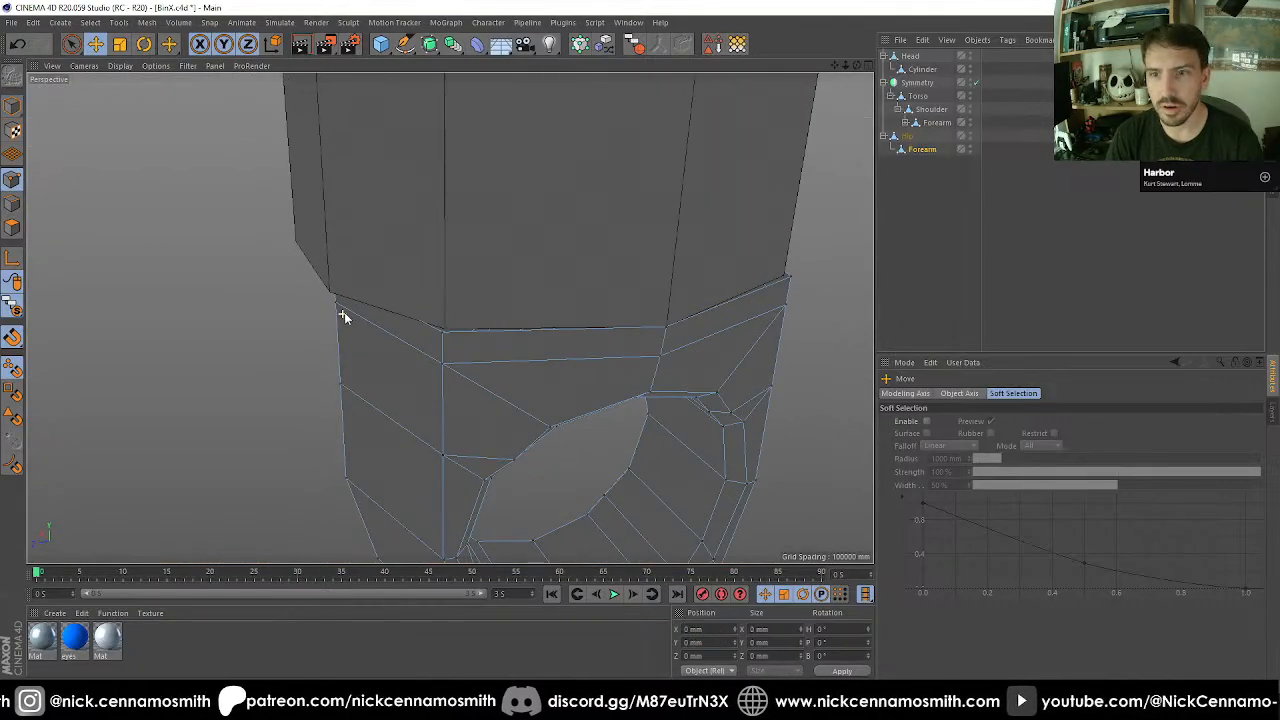
drag(450, 337, 447, 333)
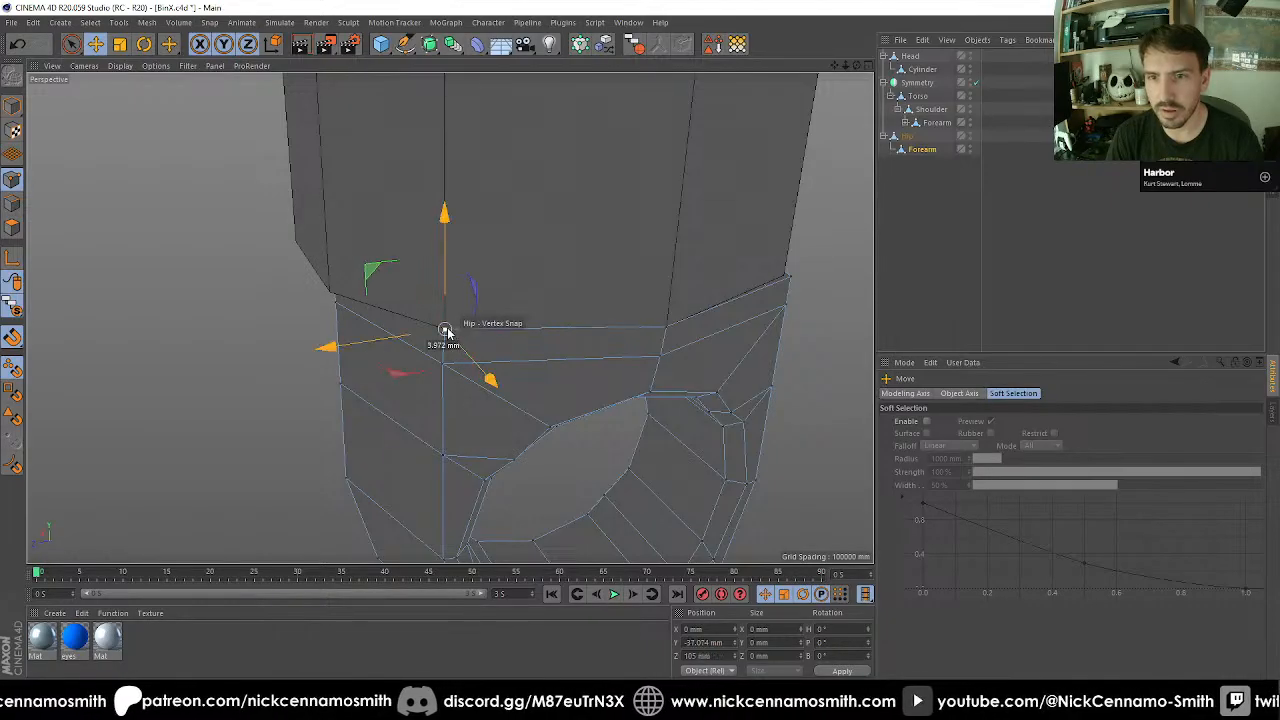
Select the rim's two outer corner points on the Forearm copy and snap the selection's axis onto the upper point.
key(space)
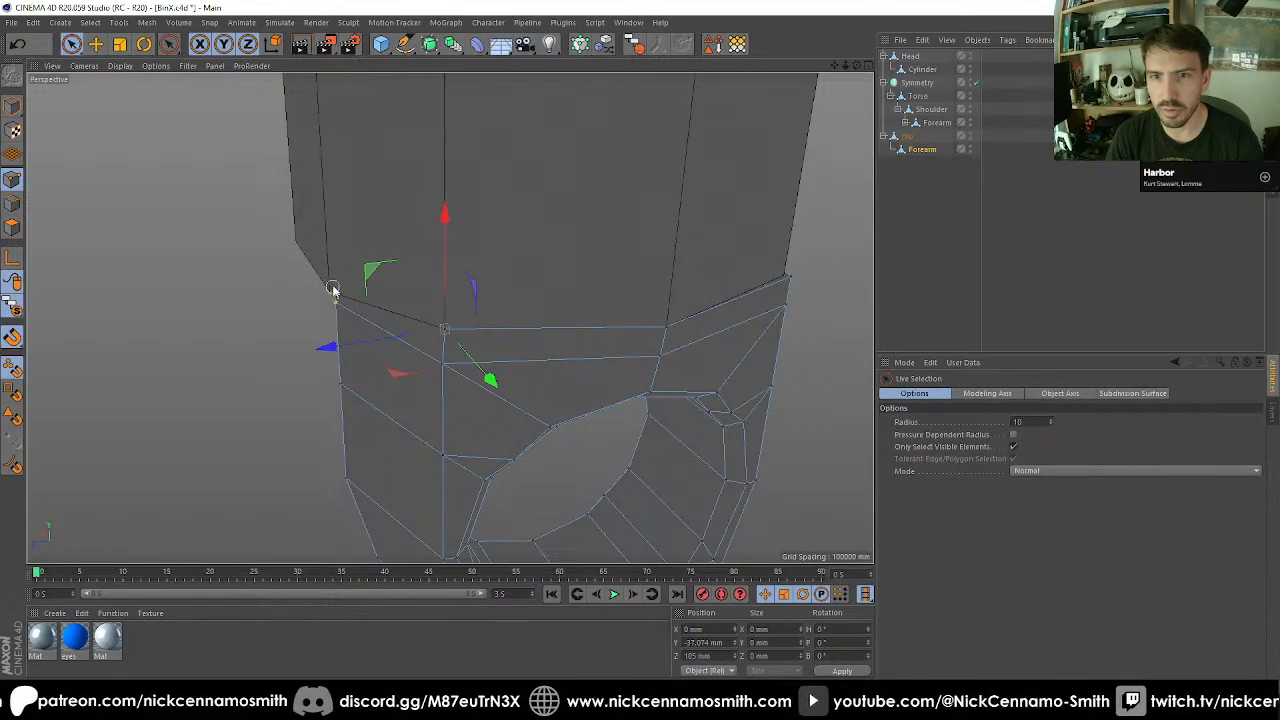
click(334, 294)
alt+drag(335, 298, 317, 343)
scroll(317, 343, up, 2)
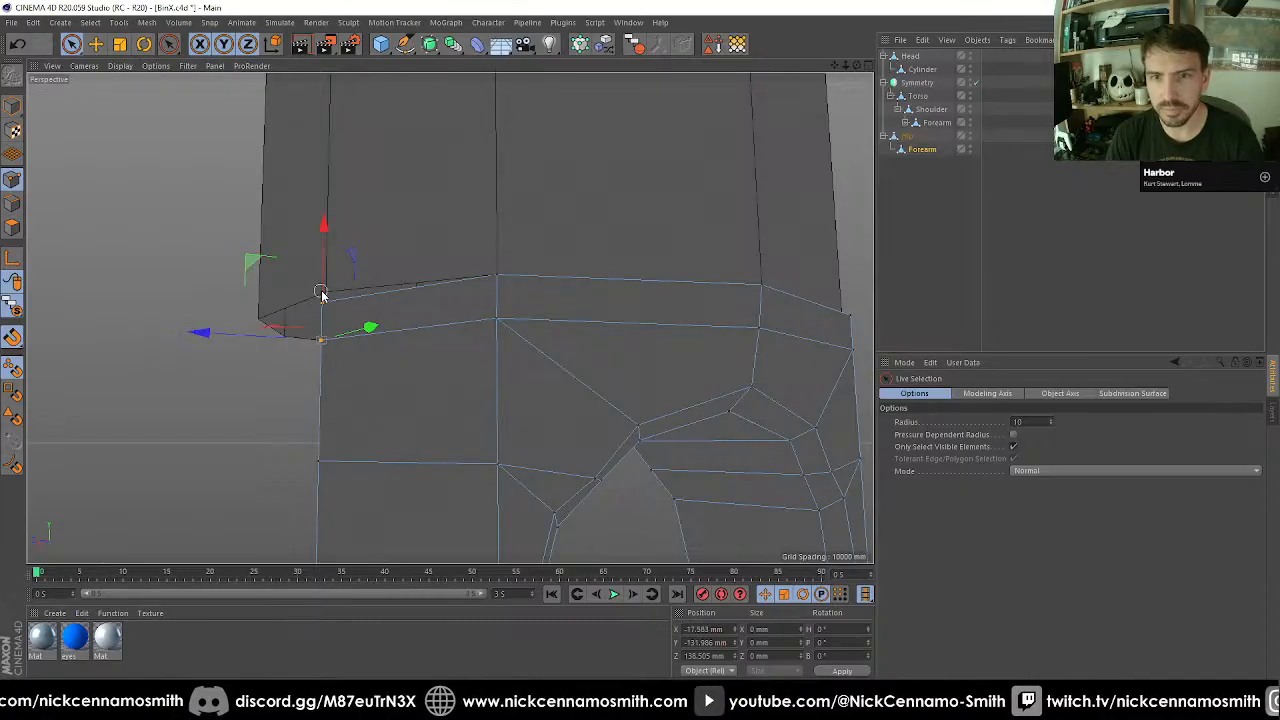
key(e)
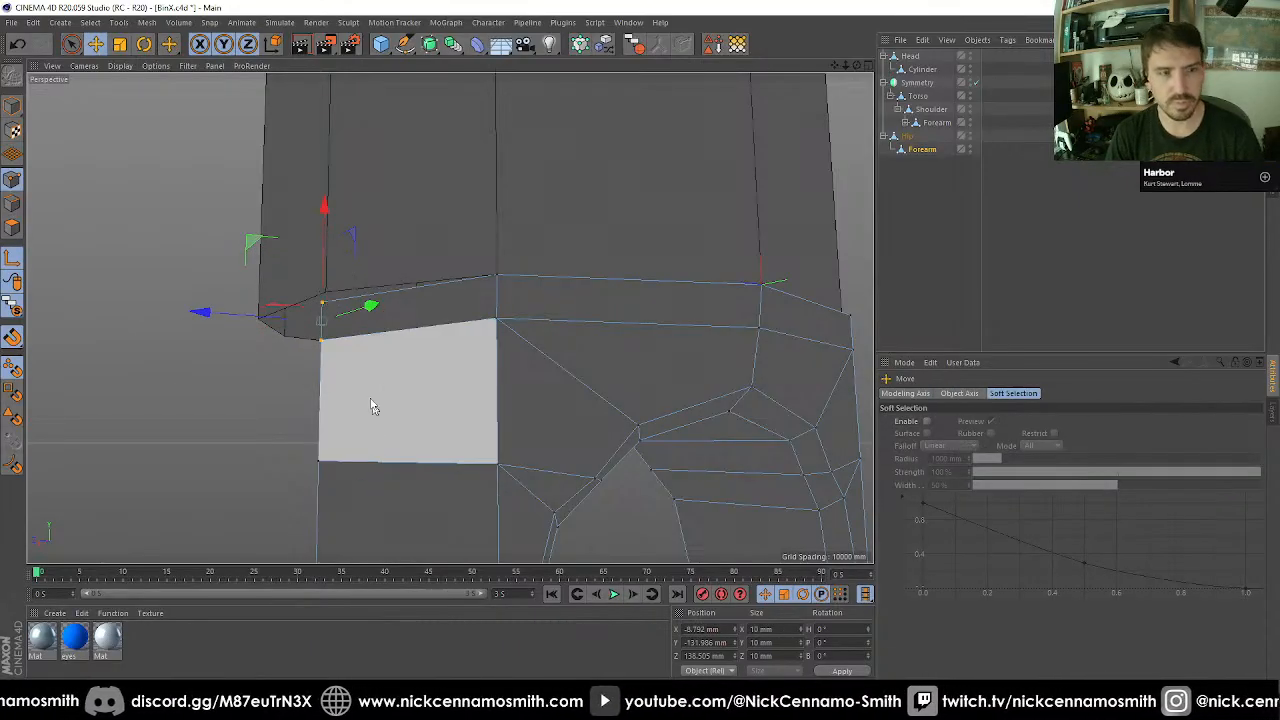
drag(322, 325, 321, 300)
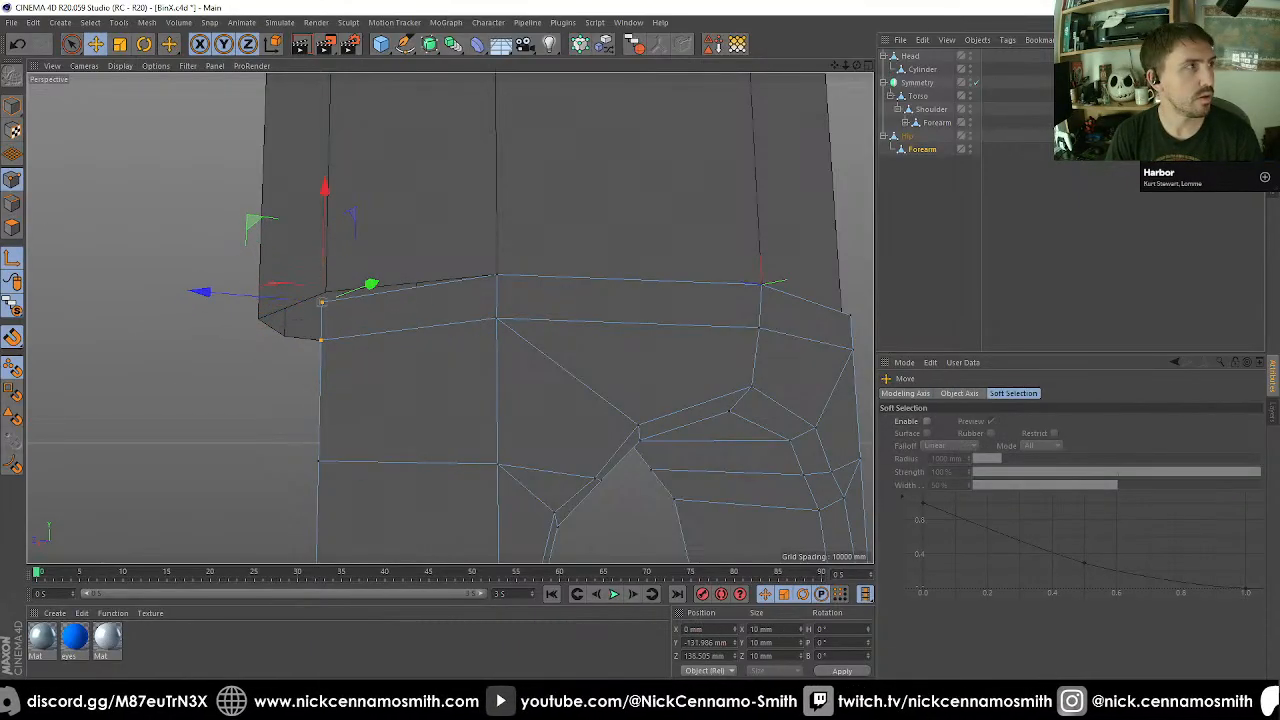
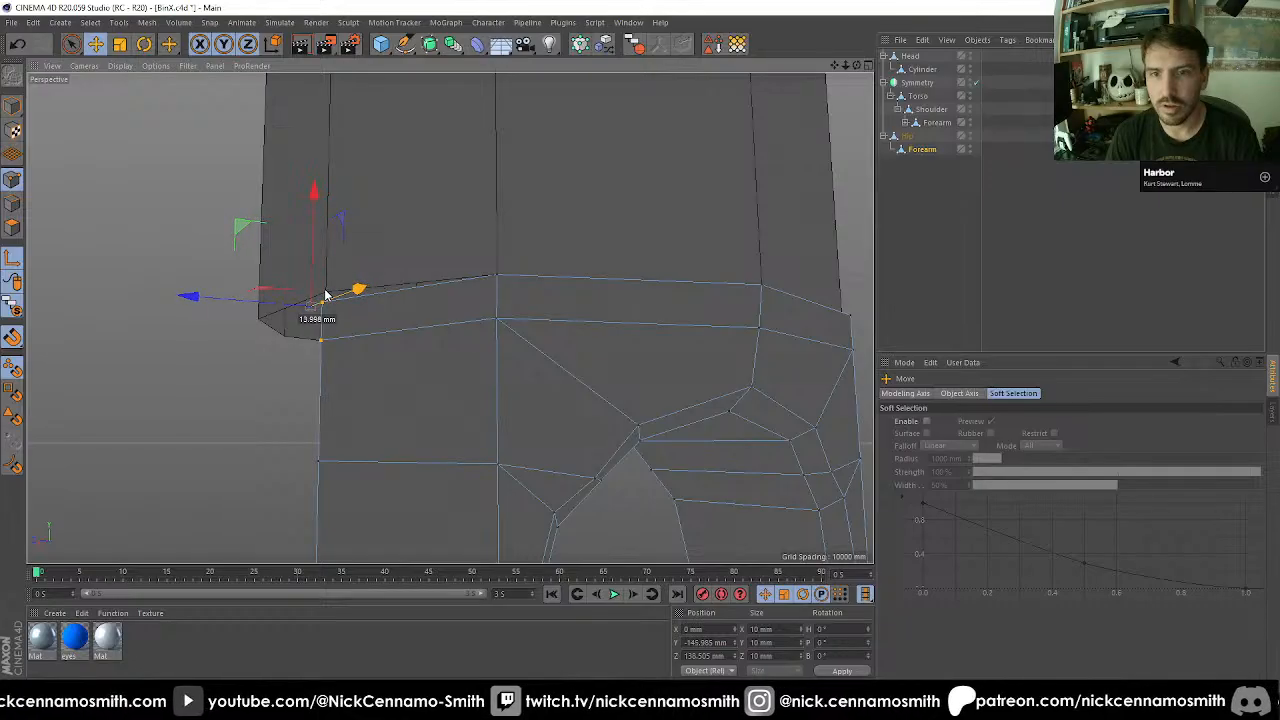
Snap the two selected rim corner points of the Forearm copy onto the thigh's adjacent lower corner vertex.
key(l)
mouse_move(321, 305)
mouse_down()
mouse_move(341, 313)
mouse_move(323, 294)
mouse_up()
scroll(323, 295, down, 4)
alt+drag(577, 382, 640, 360)
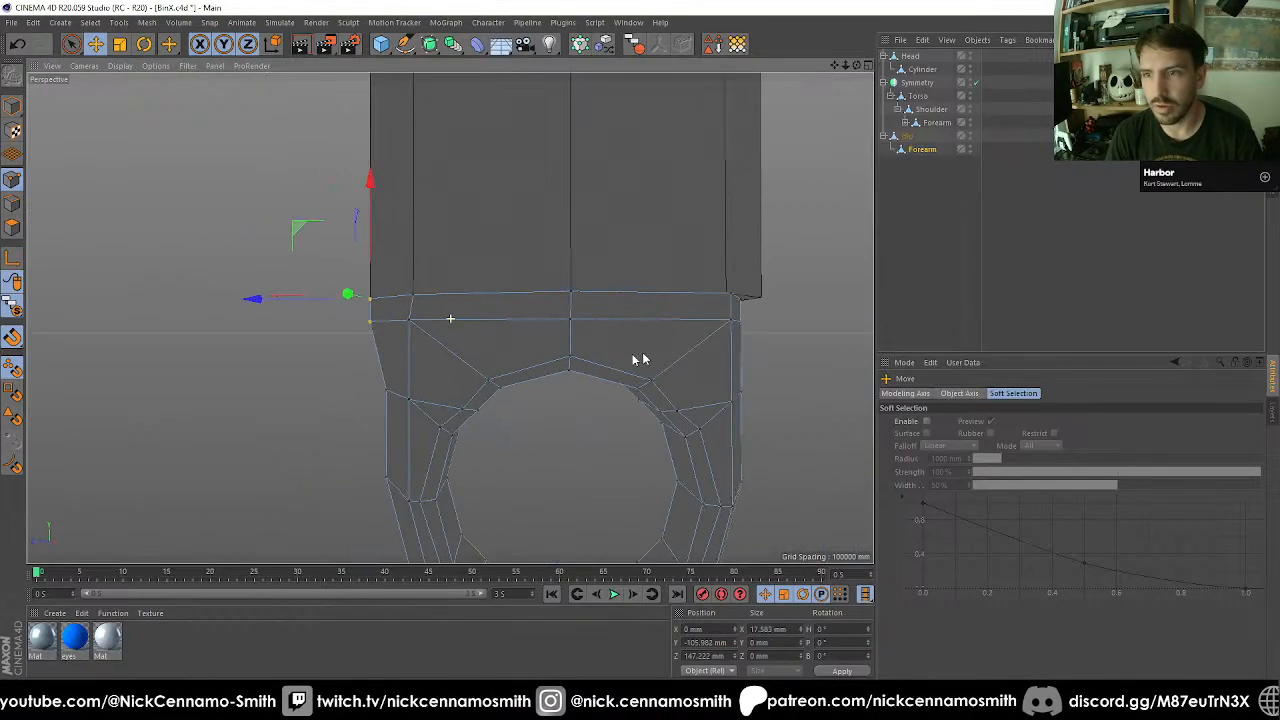
Select the two rim points near the Forearm copy's opposite corner and snap them onto the adjacent thigh vertex at Z -105 mm.
alt+middle_drag(640, 360, 554, 337)
alt+right_drag(554, 337, 630, 306)
key(space)
alt+drag(649, 327, 660, 320)
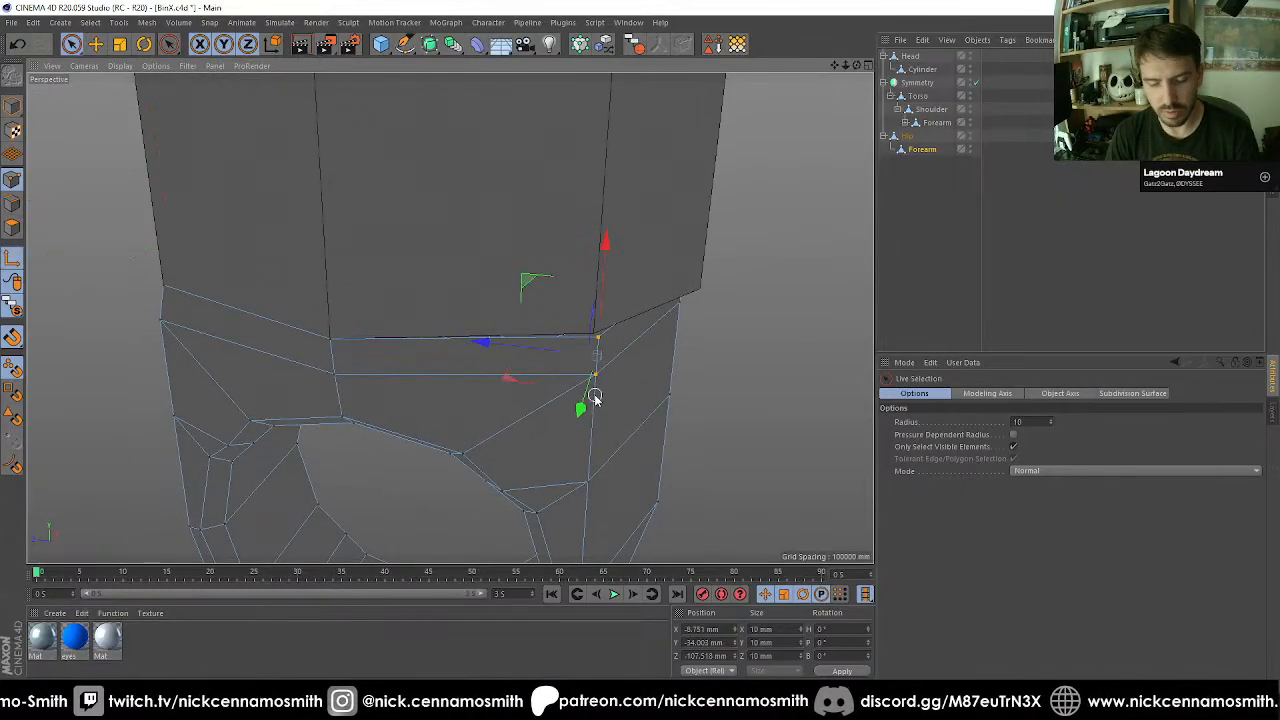
key(e)
drag(566, 354, 720, 290)
key(l)
scroll(718, 289, down, 3)
alt+middle_drag(800, 277, 336, 295)
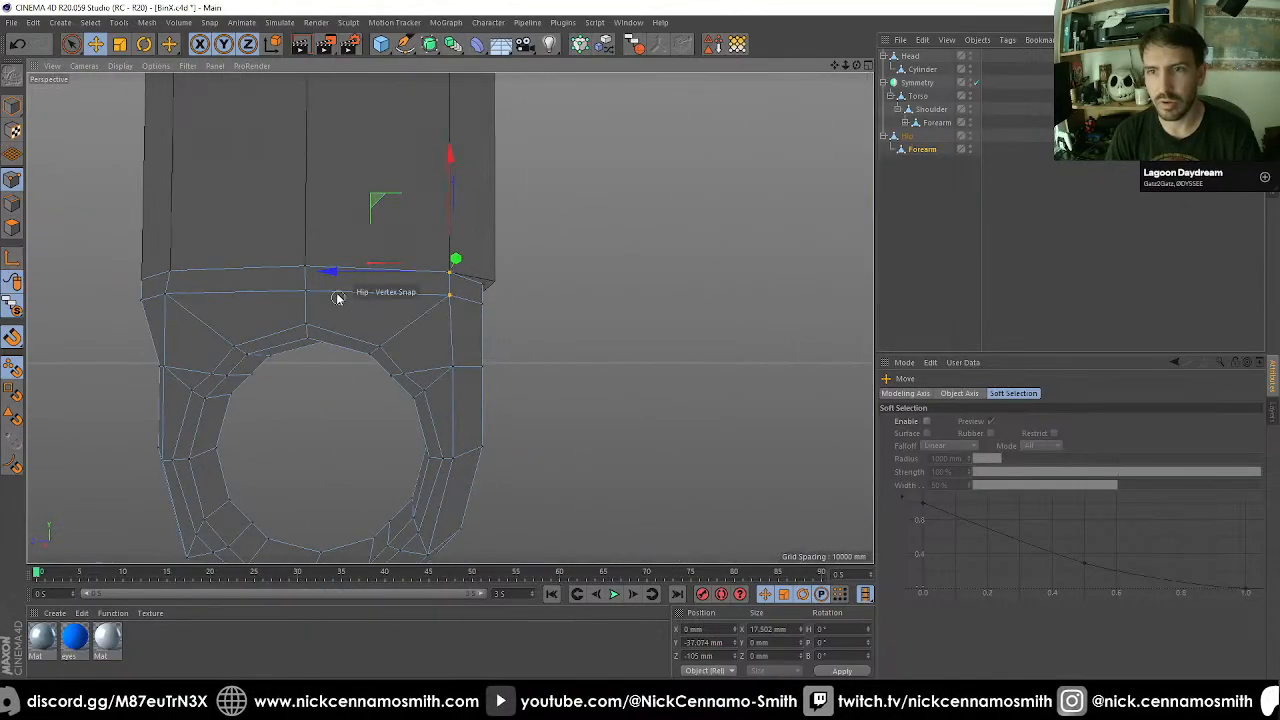
In the front view, select the points along the Forearm copy's inner face and shift them sideways along the thigh's lower edge to Y -152.423 mm.
alt+drag(336, 294, 537, 323)
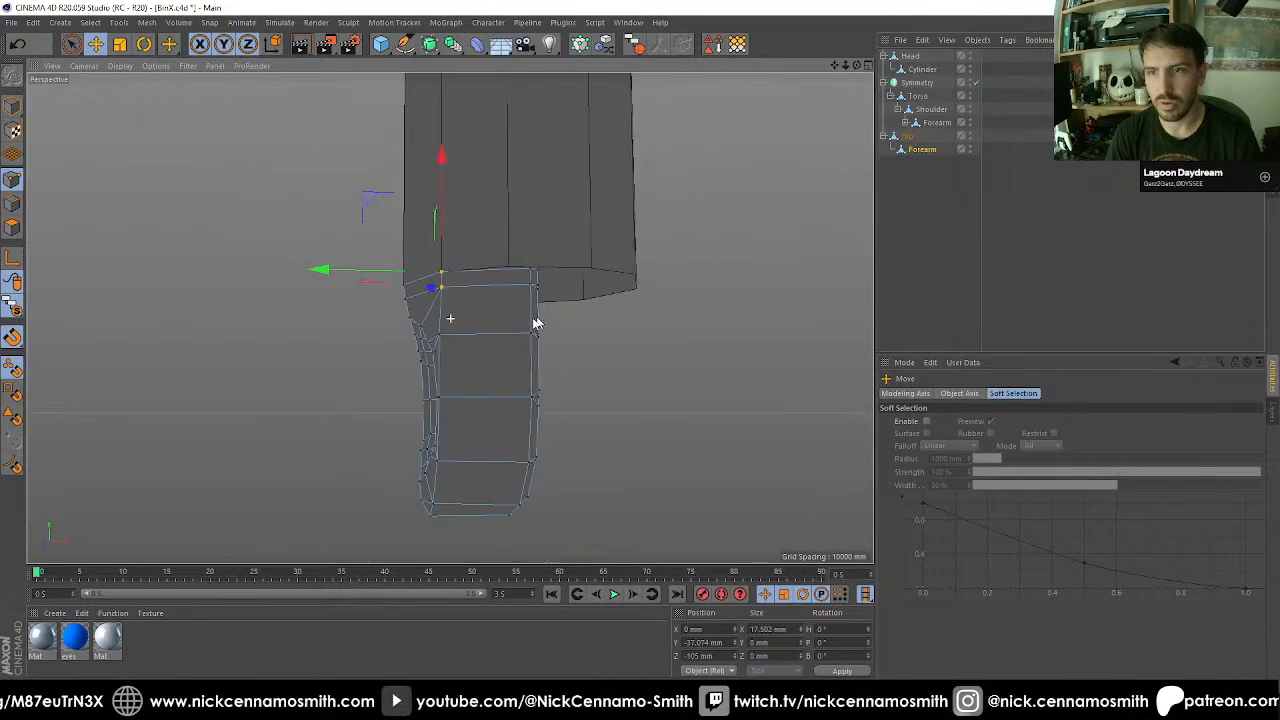
key(F2)
key(F3)
key(F4)
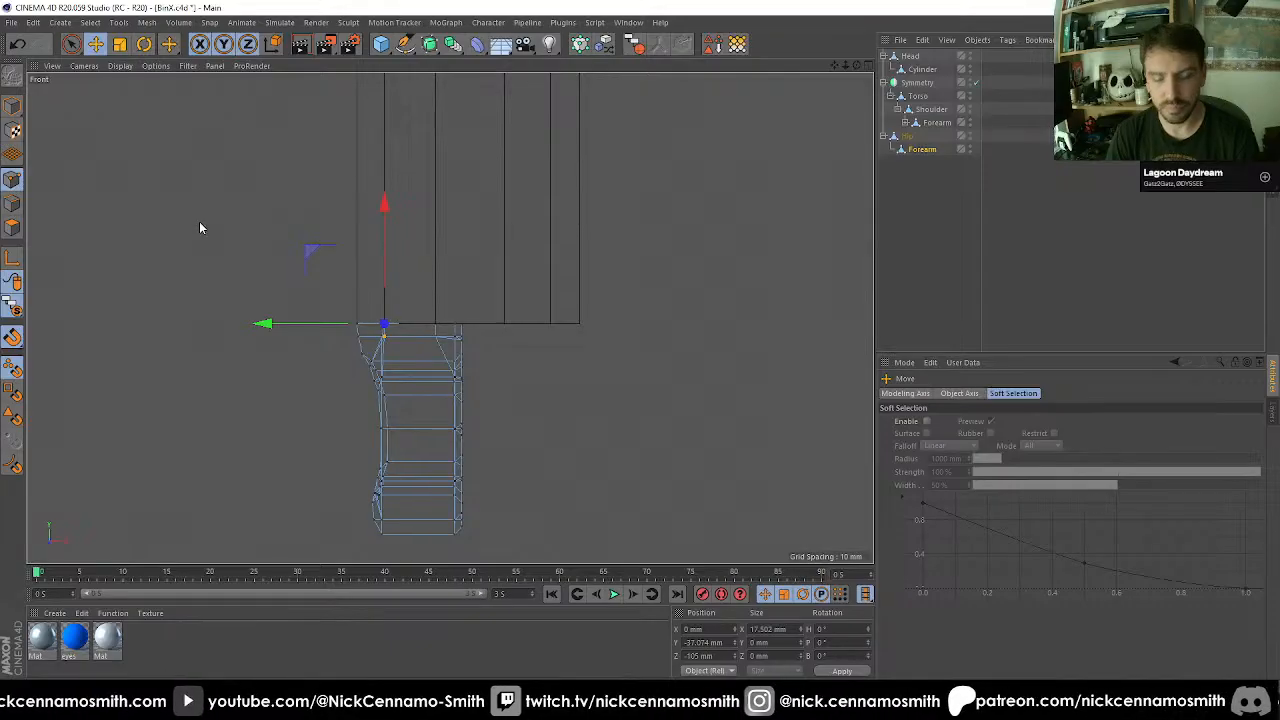
key(0)
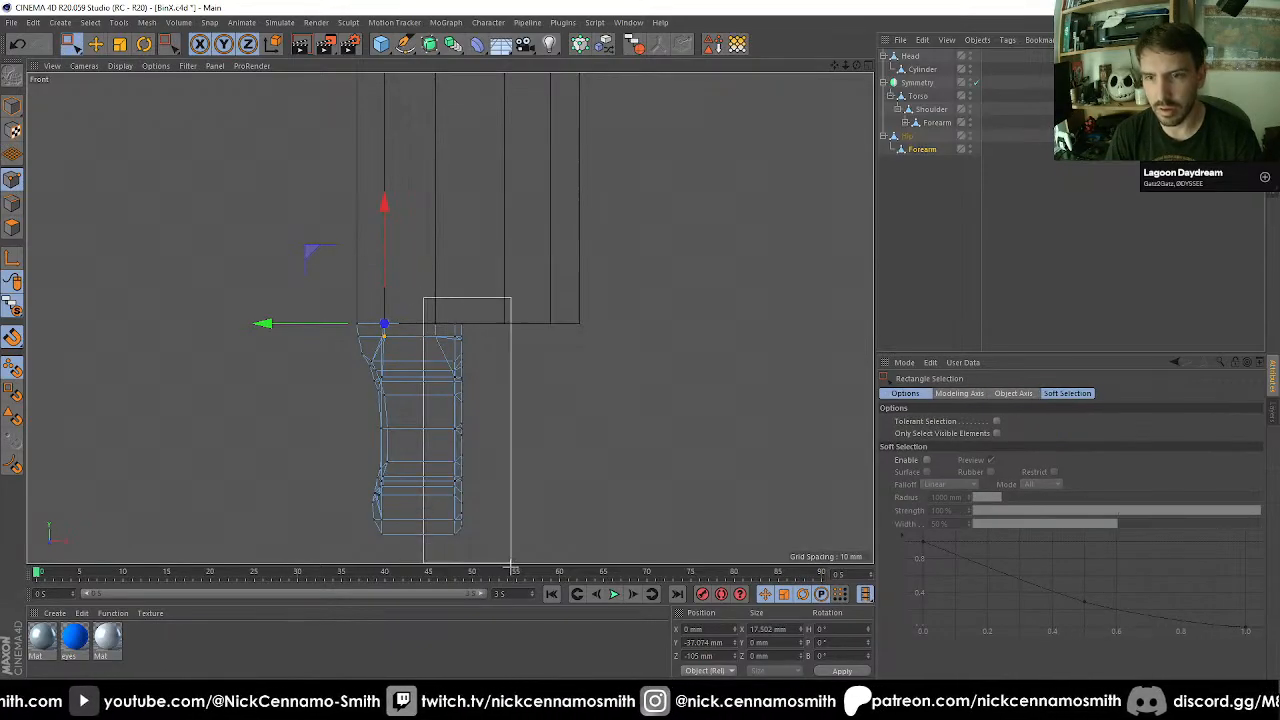
drag(511, 566, 510, 564)
scroll(480, 470, up, 3)
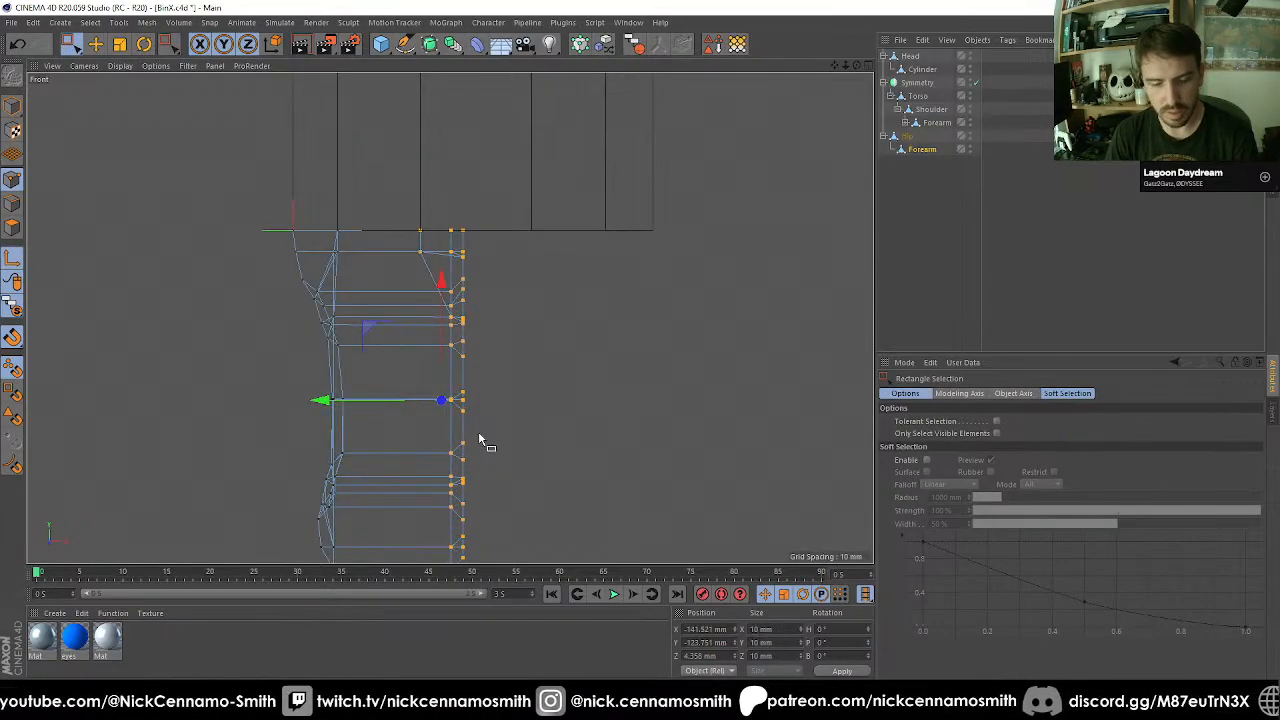
key(e)
drag(470, 408, 460, 235)
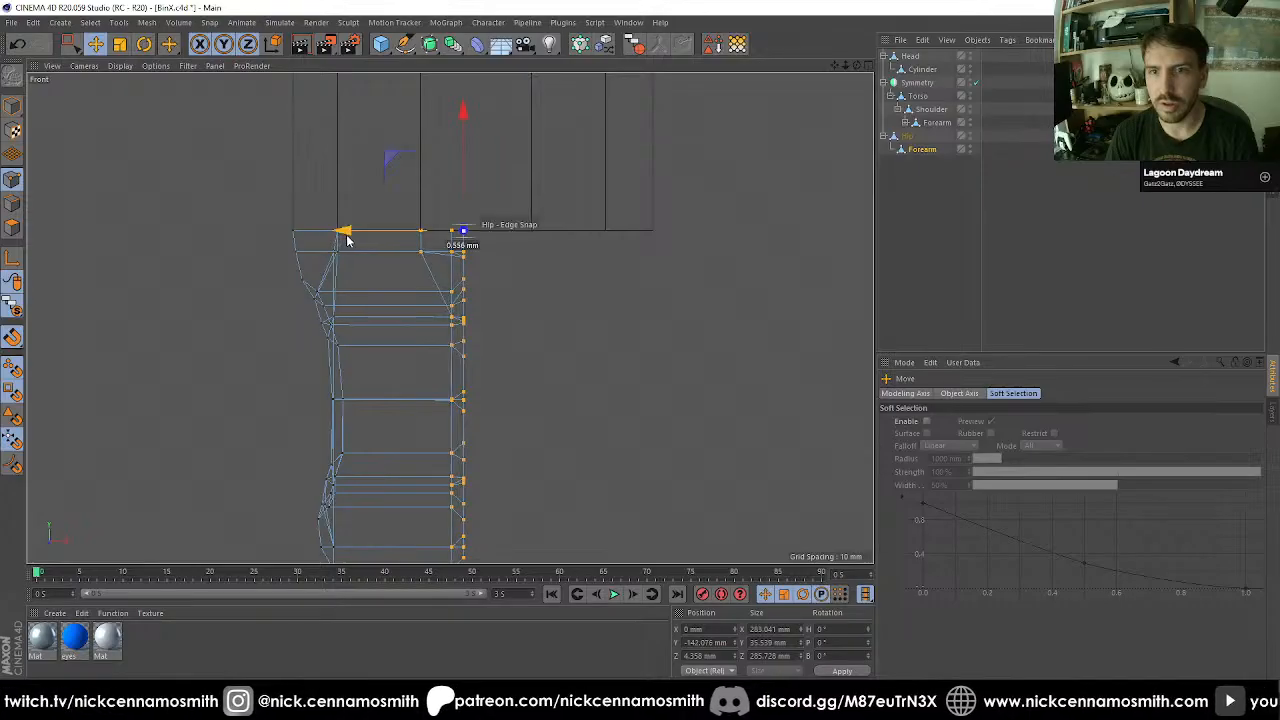
drag(347, 239, 357, 239)
key(F1)
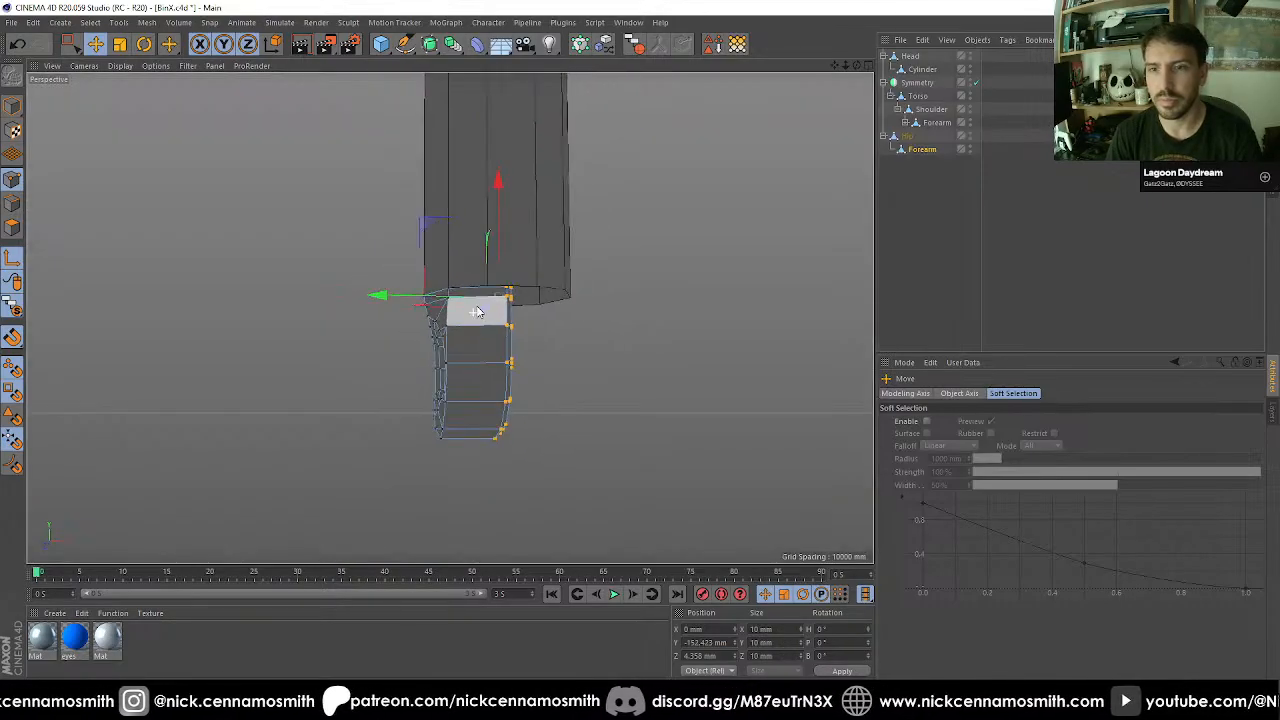
alt+drag(550, 322, 549, 314)
scroll(535, 311, up, 3)
alt+drag(492, 285, 579, 189)
In the right view, select the Forearm copy's outer points on the negative Z side and align them with the thigh's side edge at Z -147.222 mm.
key(0)
key(F3)
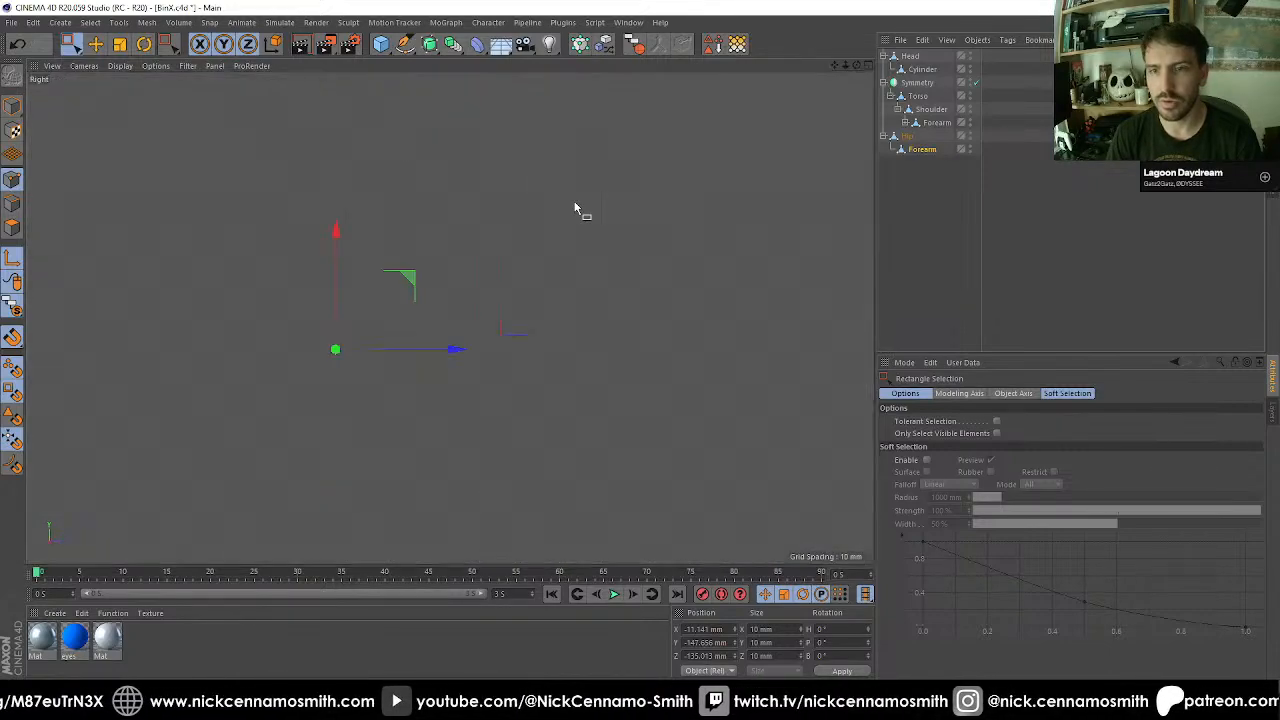
alt+middle_drag(433, 276, 519, 93)
drag(344, 114, 431, 366)
key(F1)
alt+drag(534, 317, 573, 365)
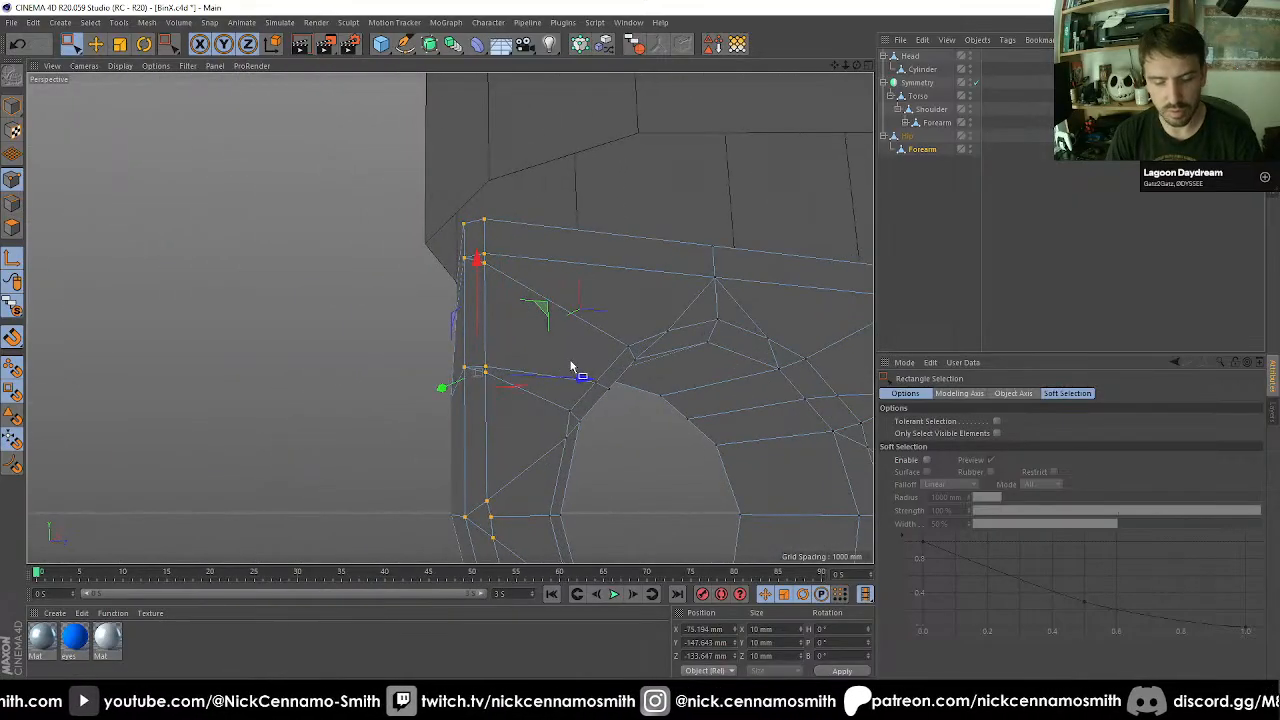
key(e)
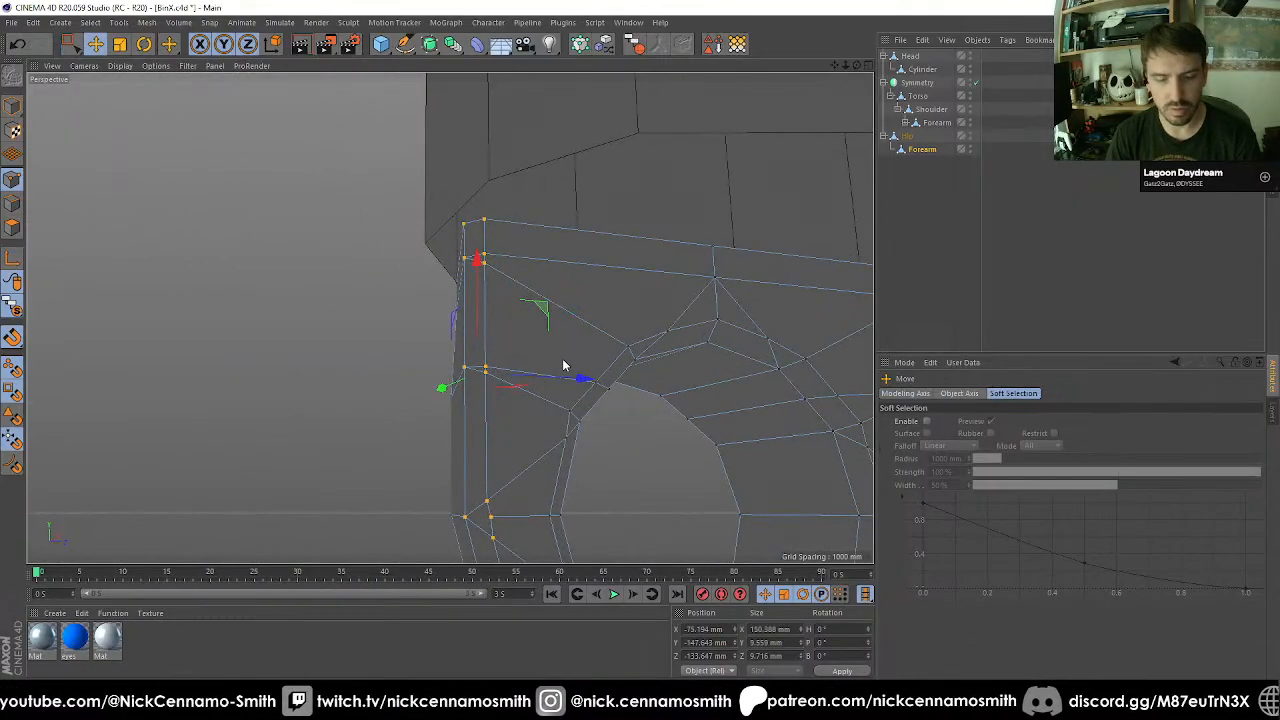
key(l)
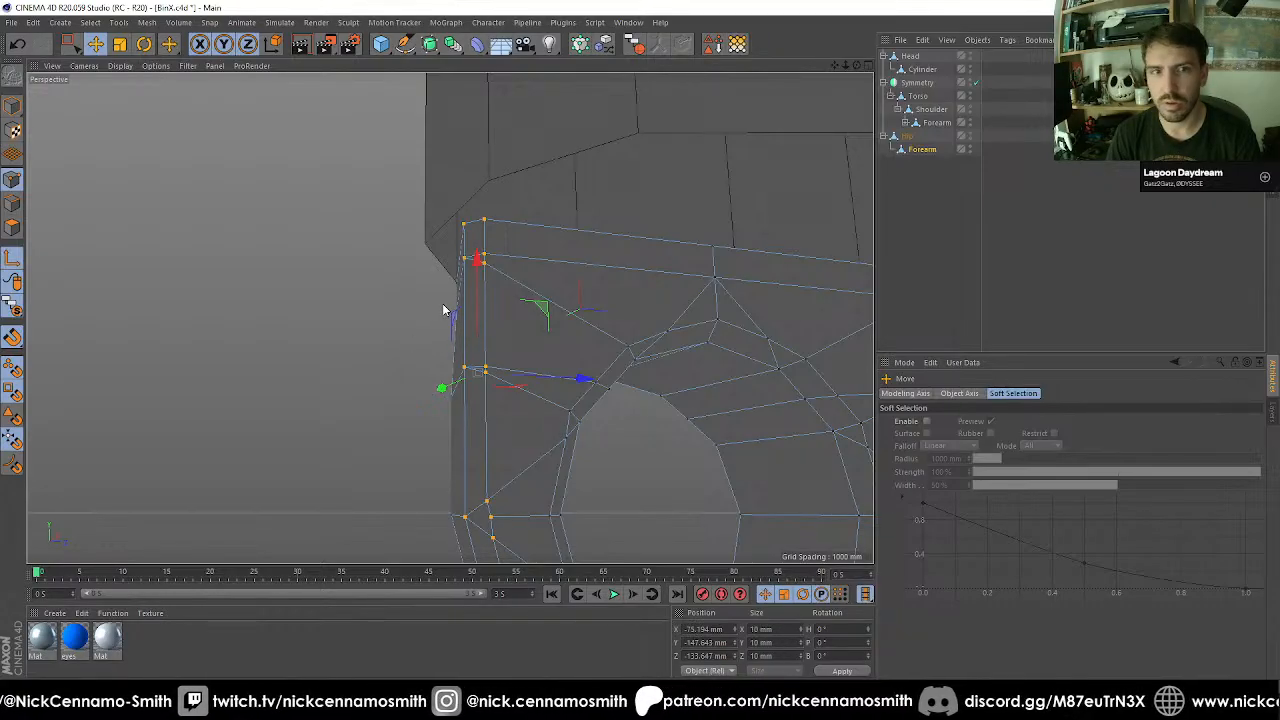
key(F3)
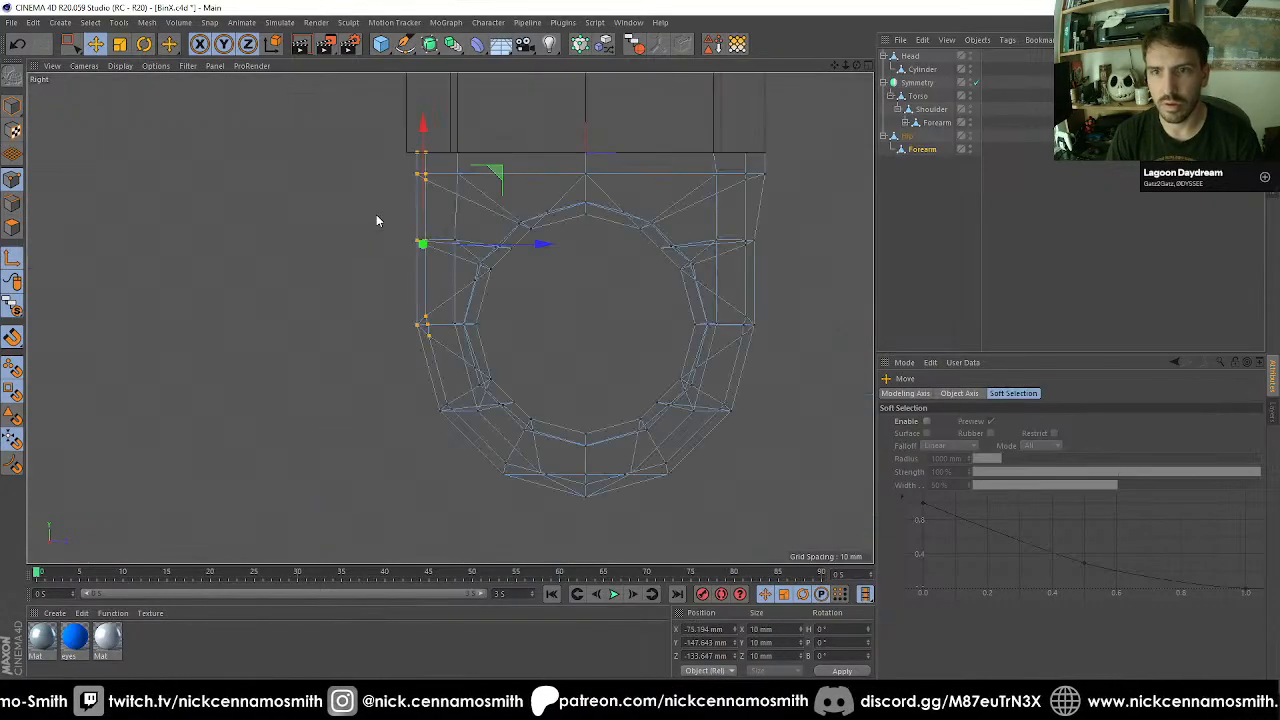
scroll(372, 180, up, 3)
drag(451, 149, 450, 148)
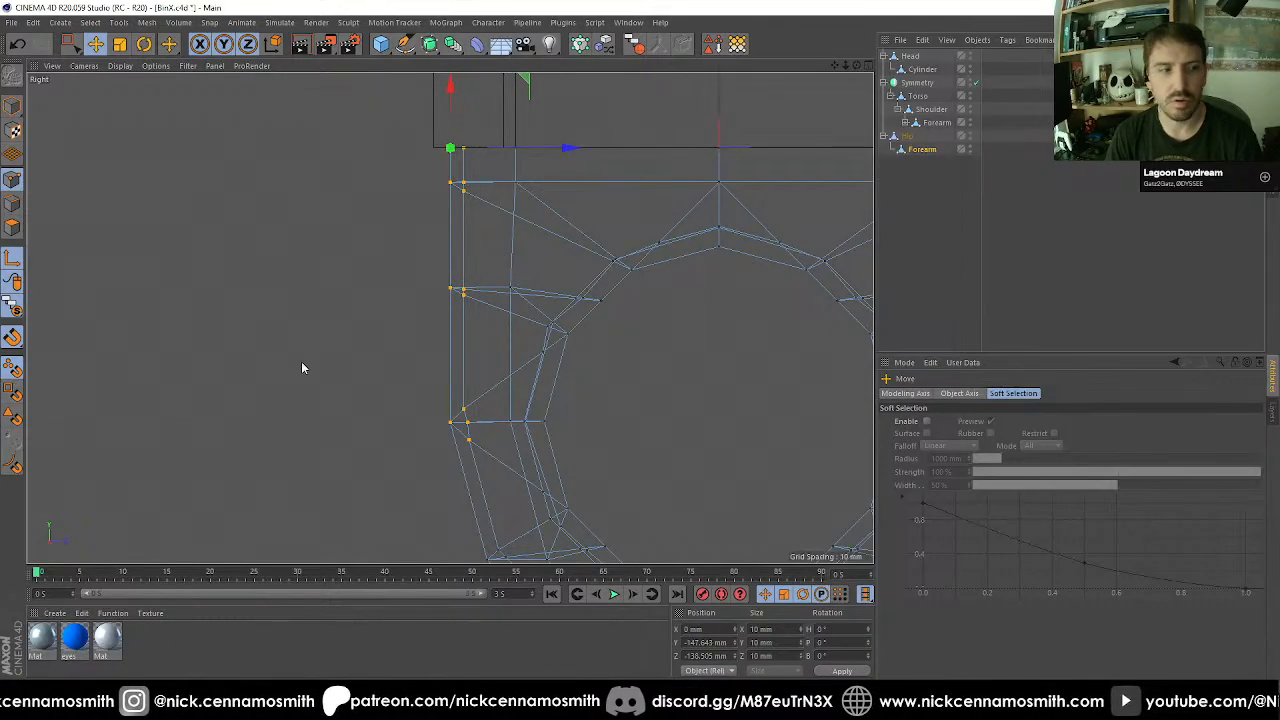
scroll(495, 143, up, 3)
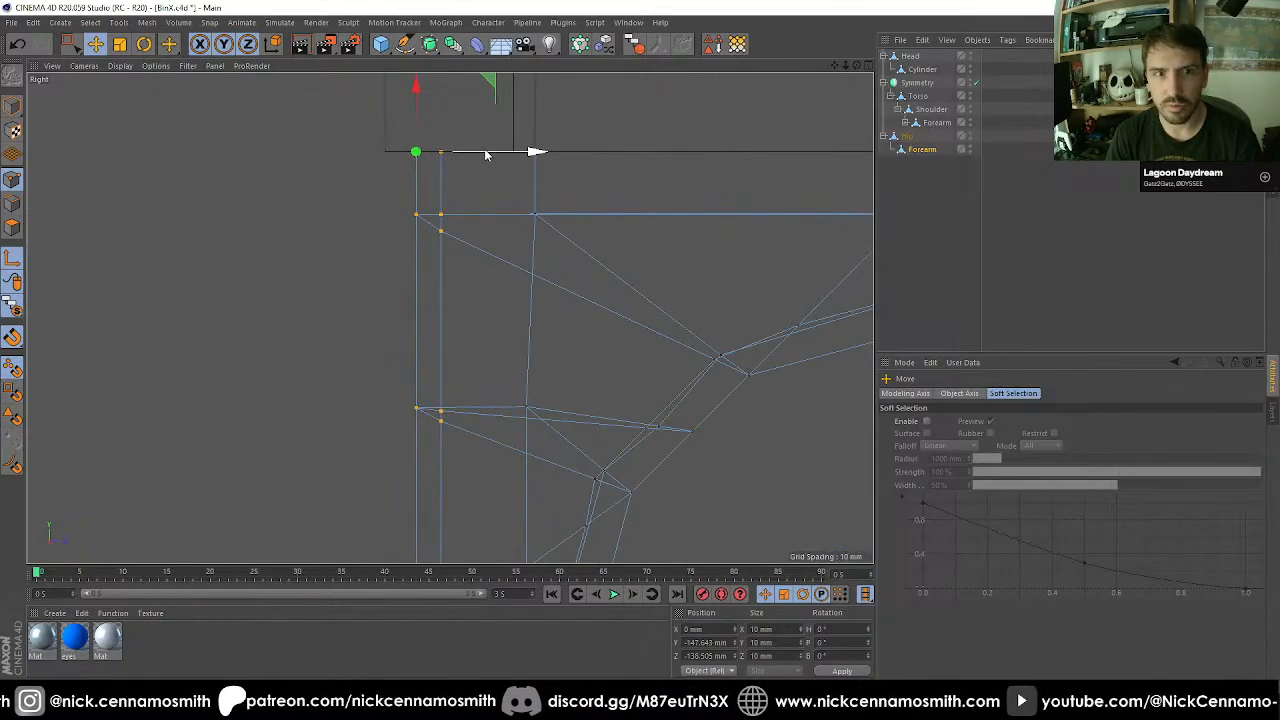
drag(485, 155, 453, 157)
Select the matching outer points on the positive Z side and move them to Z 147.222 mm, flush with the thigh's edge.
scroll(430, 180, down, 2)
scroll(430, 180, down, 2)
alt+middle_drag(614, 277, 486, 220)
key(0)
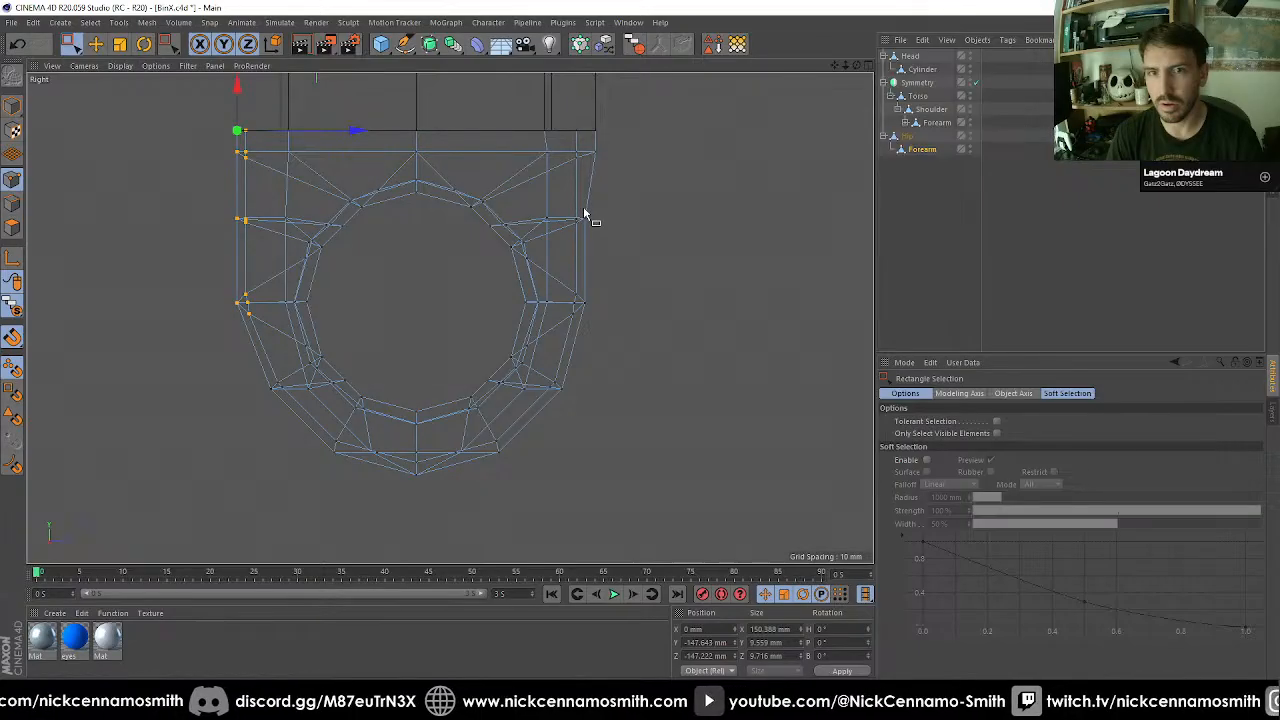
drag(623, 352, 623, 352)
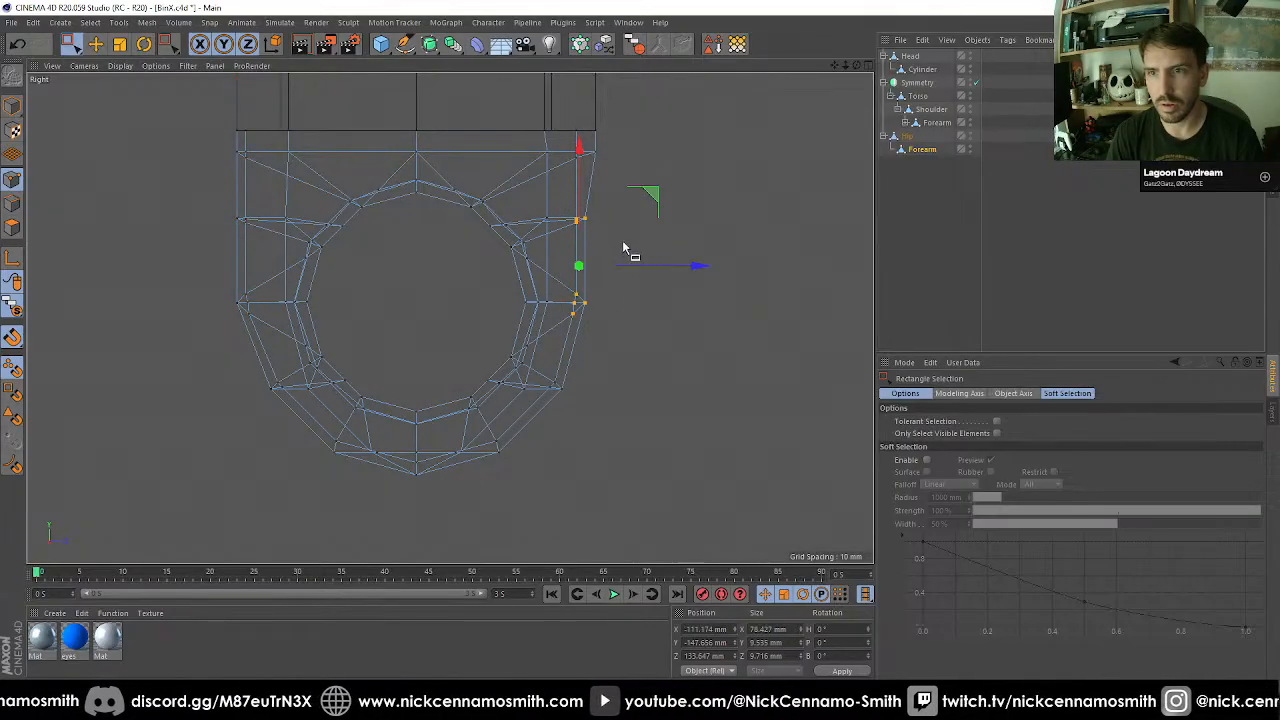
key(e)
mouse_move(579, 219)
mouse_down()
mouse_move(600, 226)
mouse_move(587, 211)
mouse_up()
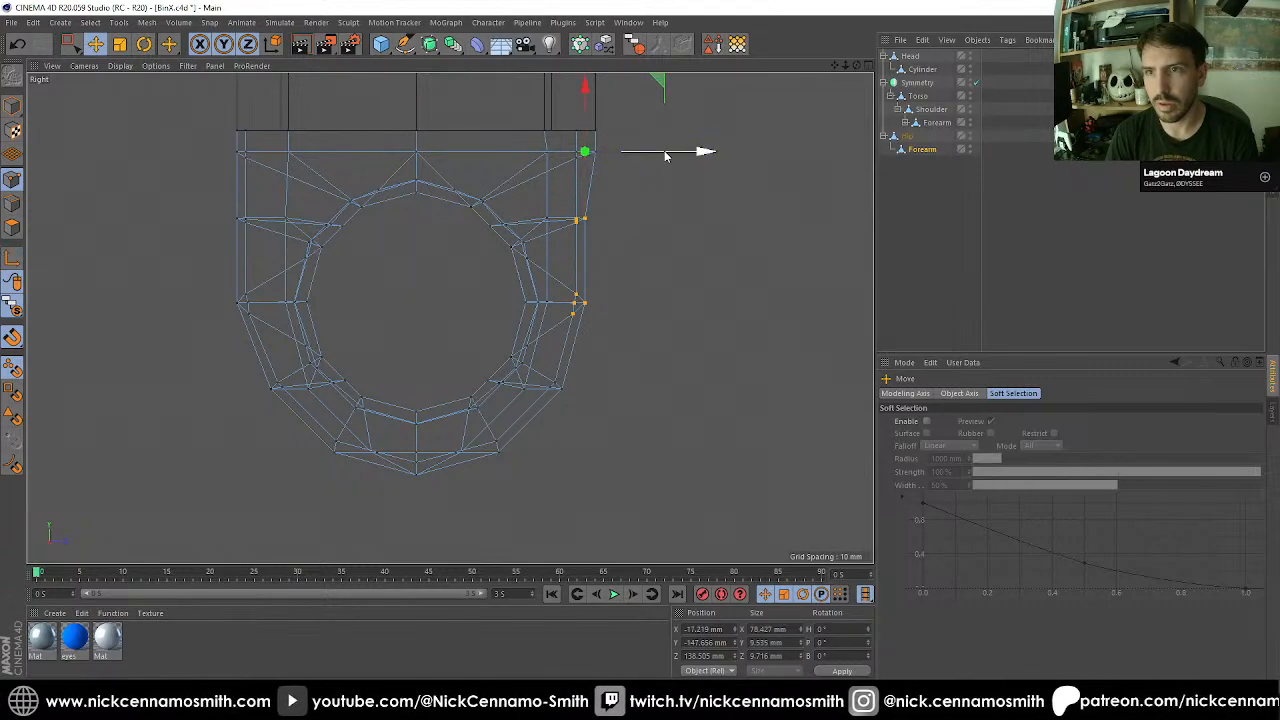
drag(665, 155, 670, 155)
Cut an edge loop around the Hip's thigh a short distance above its lower edge.
key(F1)
alt+drag(651, 360, 505, 283)
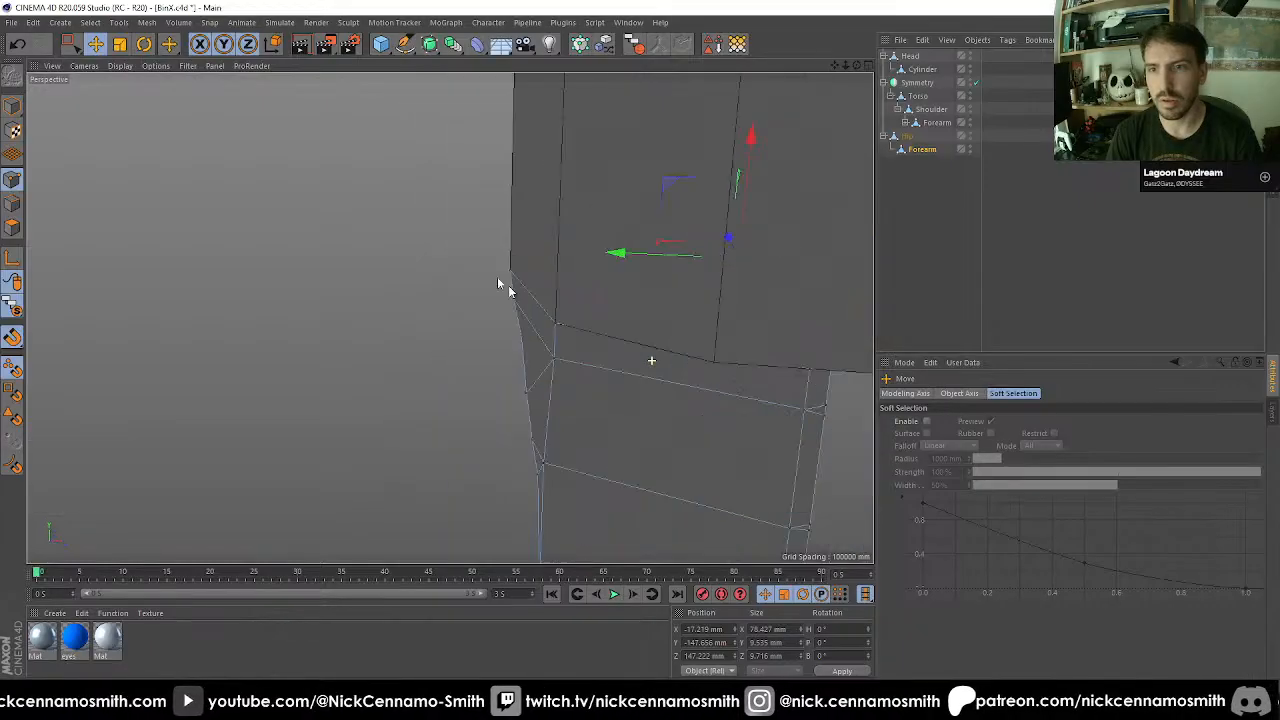
scroll(505, 283, down, 5)
alt+drag(617, 321, 351, 363)
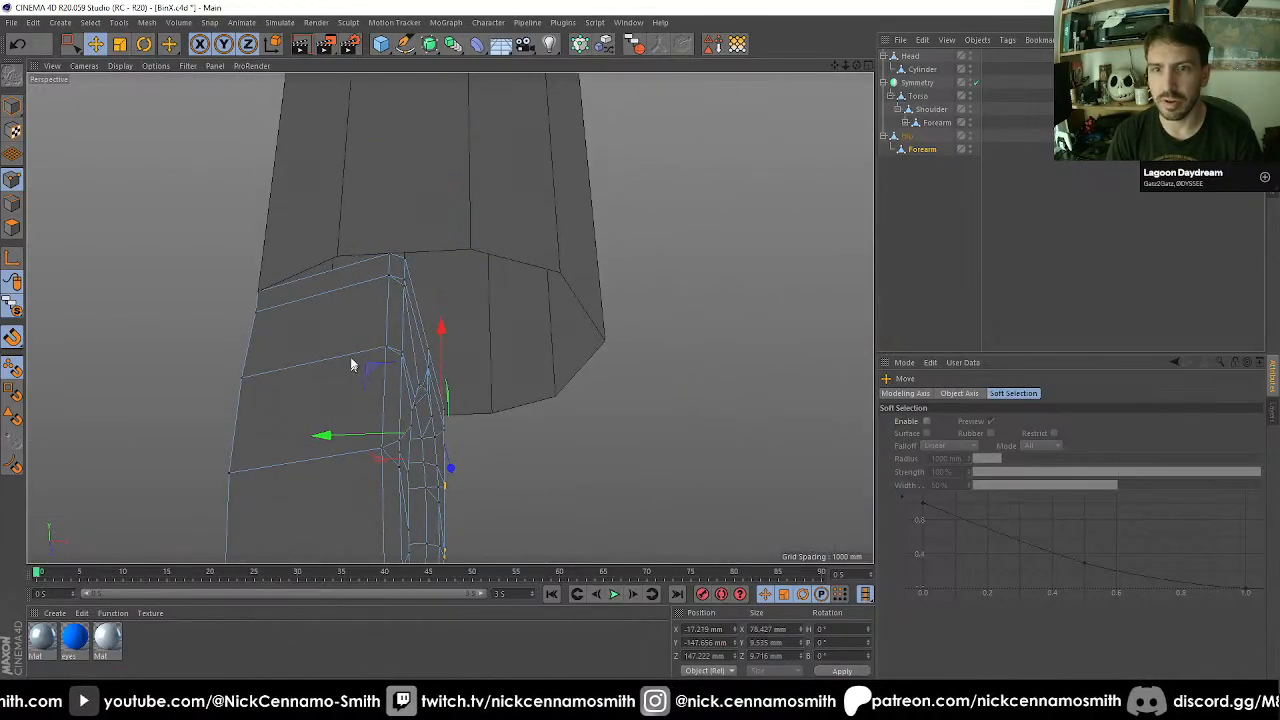
scroll(378, 262, up, 2)
alt+drag(378, 262, 450, 240)
click(908, 137)
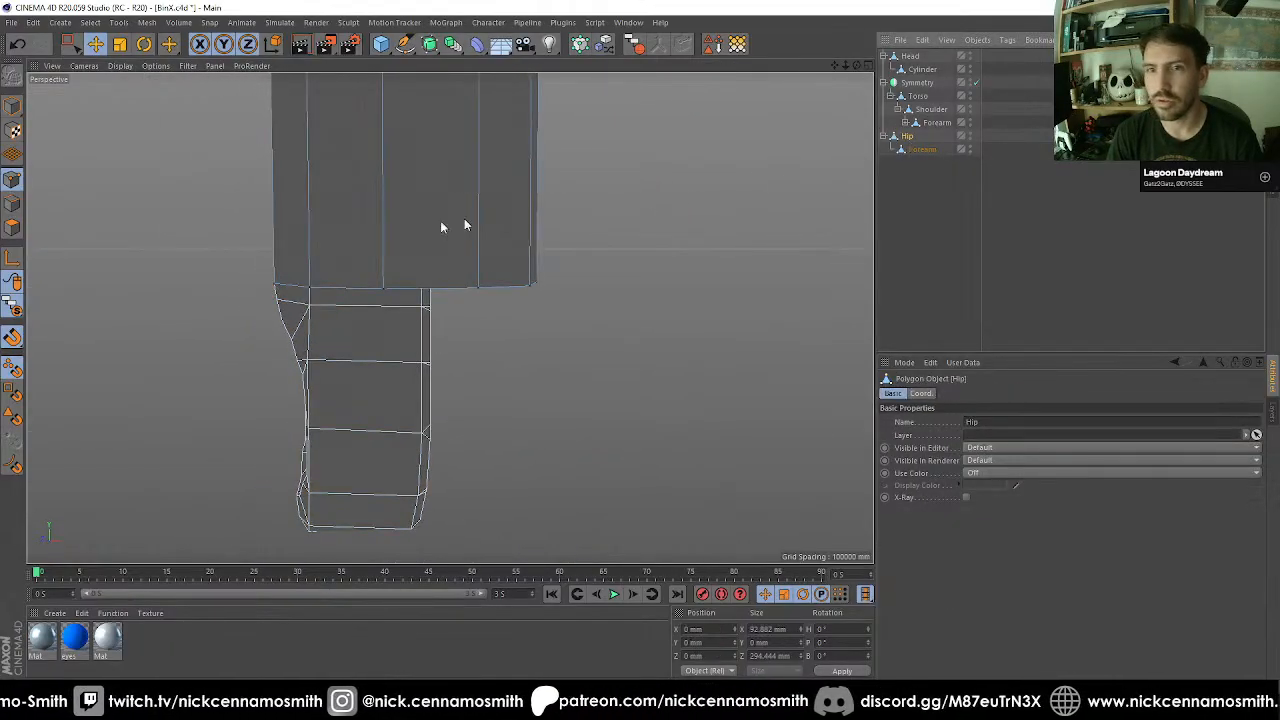
key(k)
key(l)
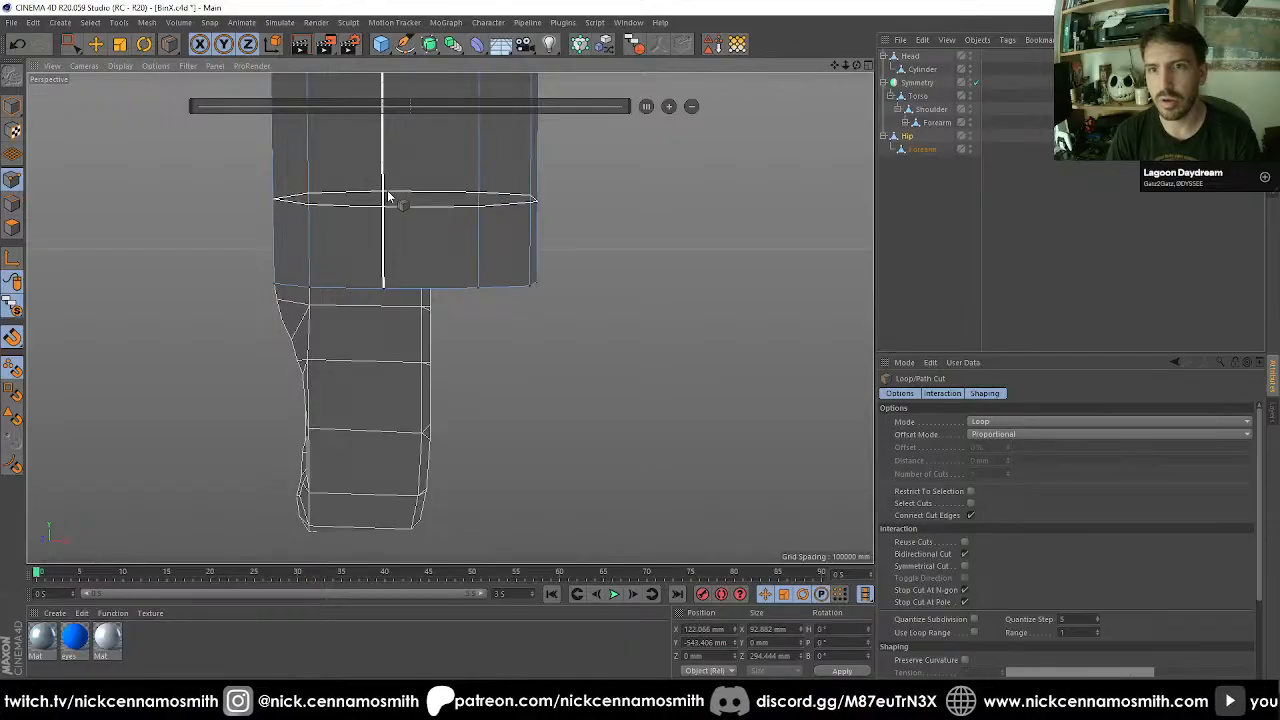
click(384, 146)
alt+drag(403, 209, 404, 275)
scroll(408, 248, up, 3)
key(space)
key(space)
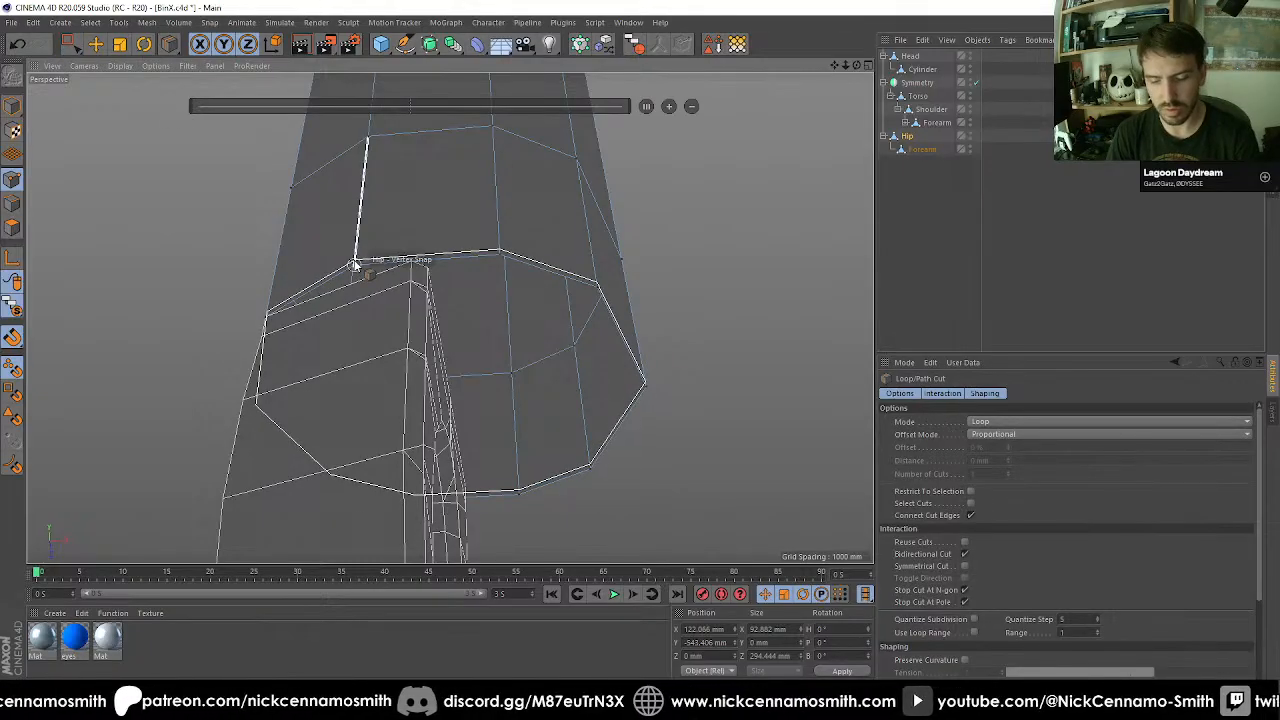
key(space)
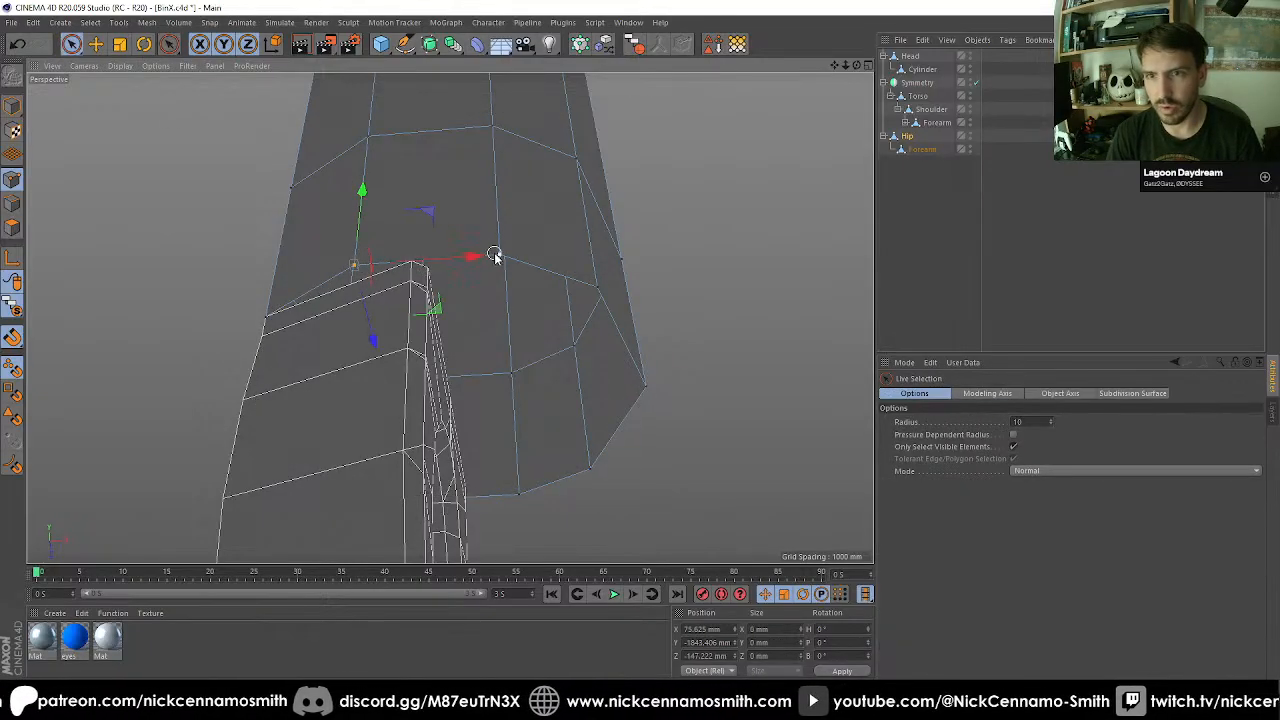
key(q)
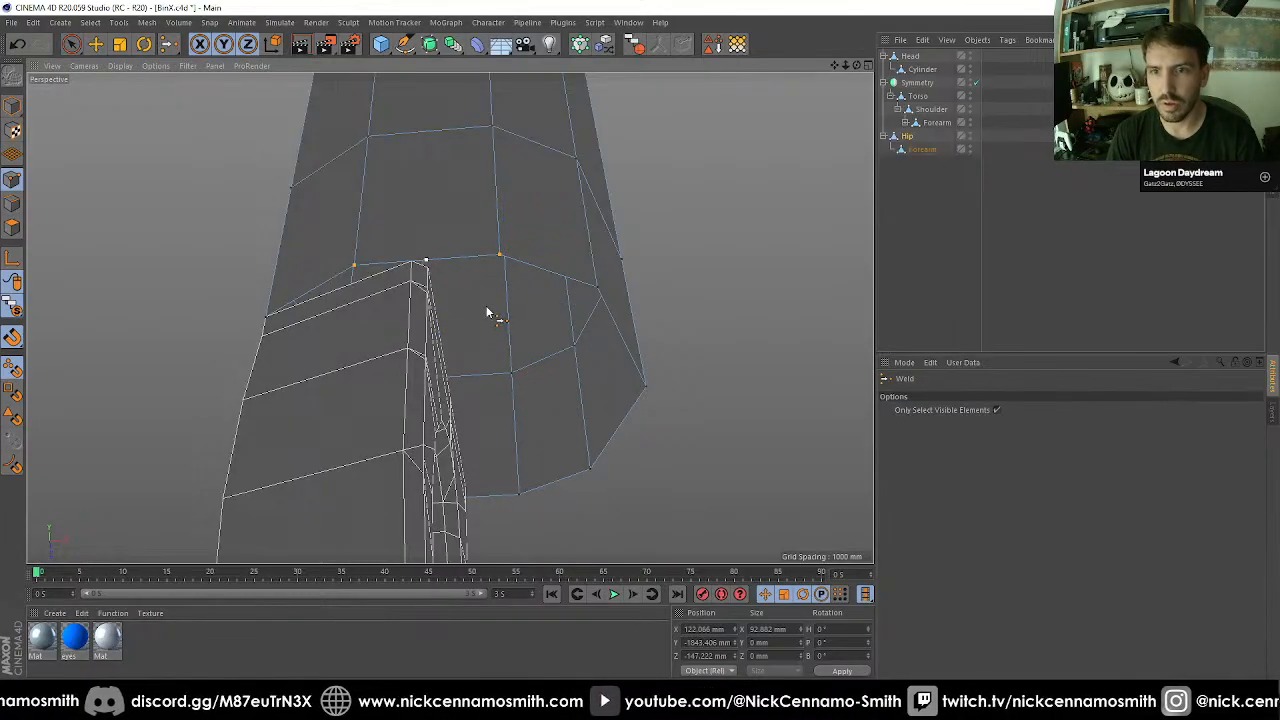
scroll(412, 263, up, 2)
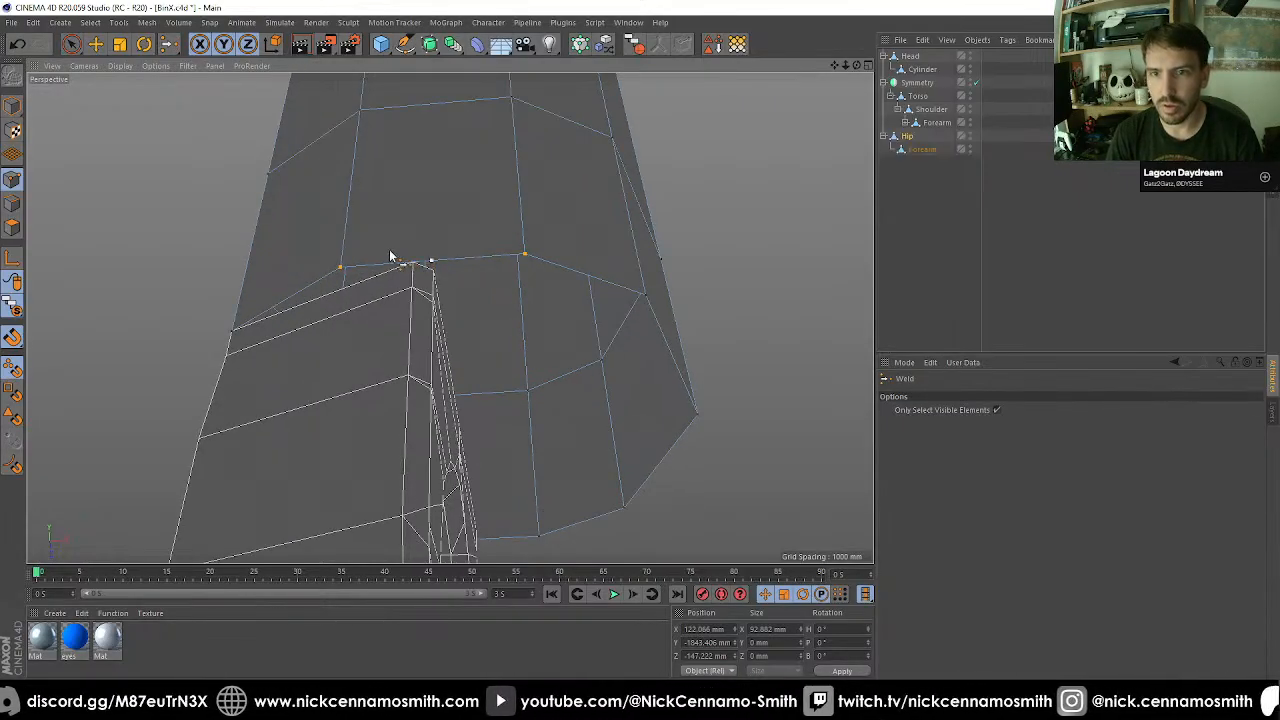
Snap the Hip's lower-edge vertices on both sides of the thigh onto the Forearm copy's nearby upper rim corners.
click(340, 268)
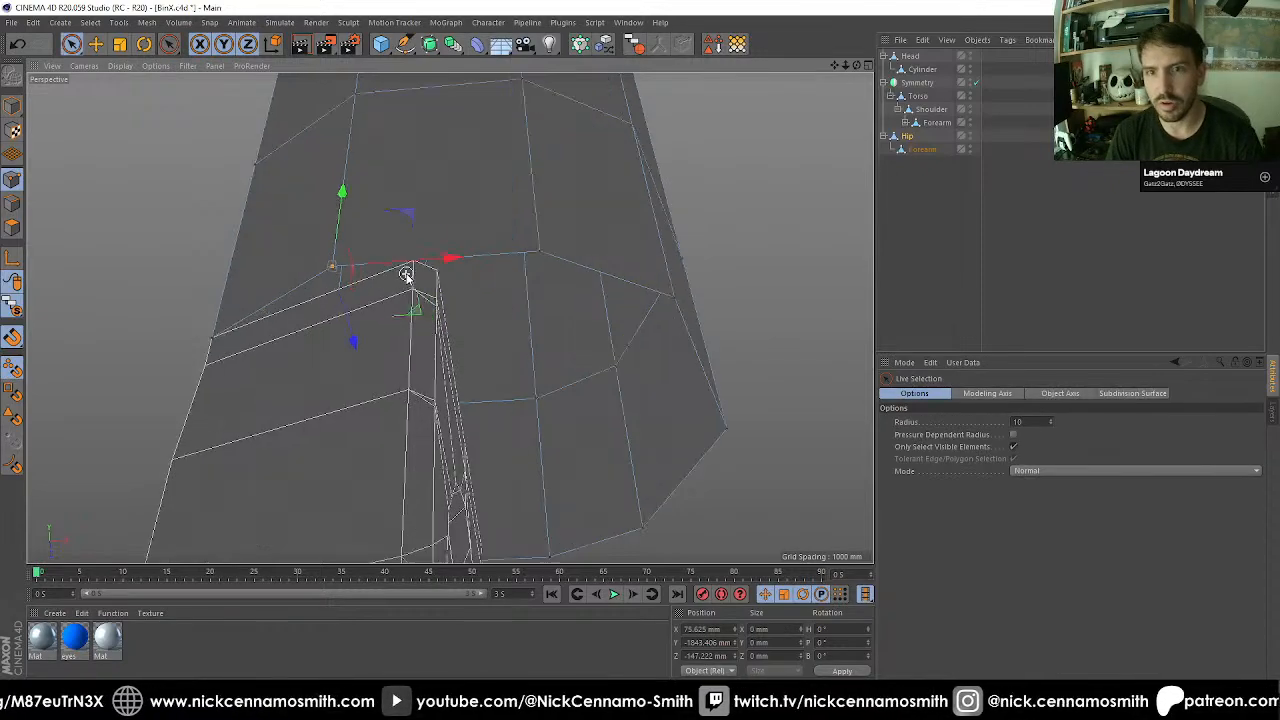
scroll(410, 272, up, 3)
drag(418, 275, 417, 259)
scroll(413, 259, down, 5)
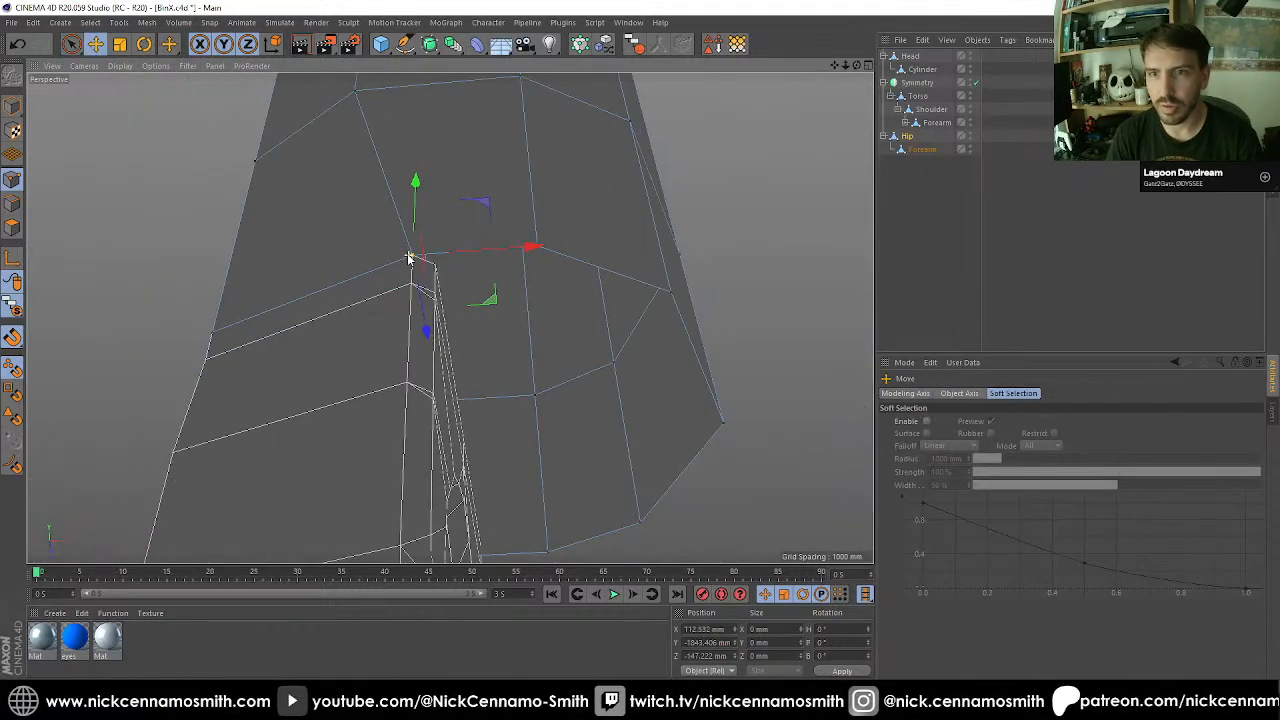
alt+drag(460, 298, 722, 304)
mouse_move(592, 431)
alt+mouse_down()
mouse_move(613, 416)
mouse_move(618, 380)
alt+mouse_up()
scroll(504, 392, up, 5)
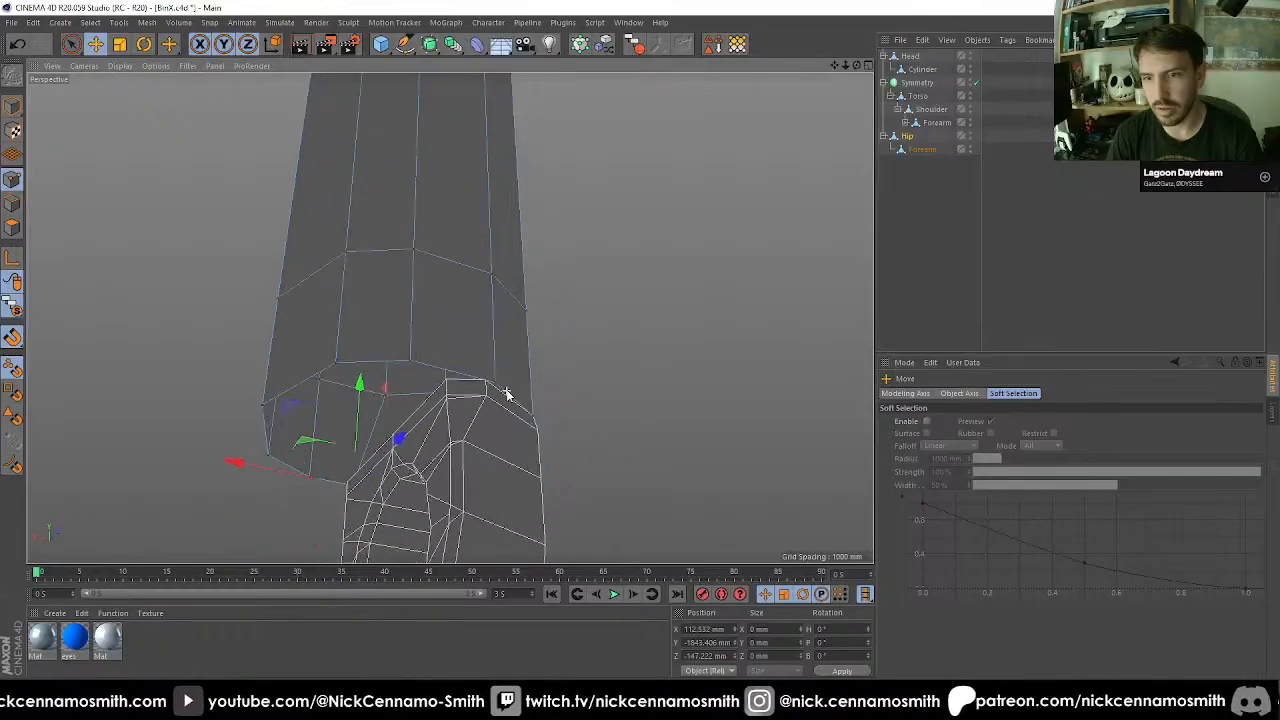
mouse_move(488, 379)
mouse_down()
mouse_move(475, 402)
mouse_move(470, 376)
mouse_move(400, 386)
mouse_move(371, 337)
mouse_move(583, 332)
mouse_move(757, 286)
mouse_move(514, 309)
mouse_move(566, 343)
mouse_up()
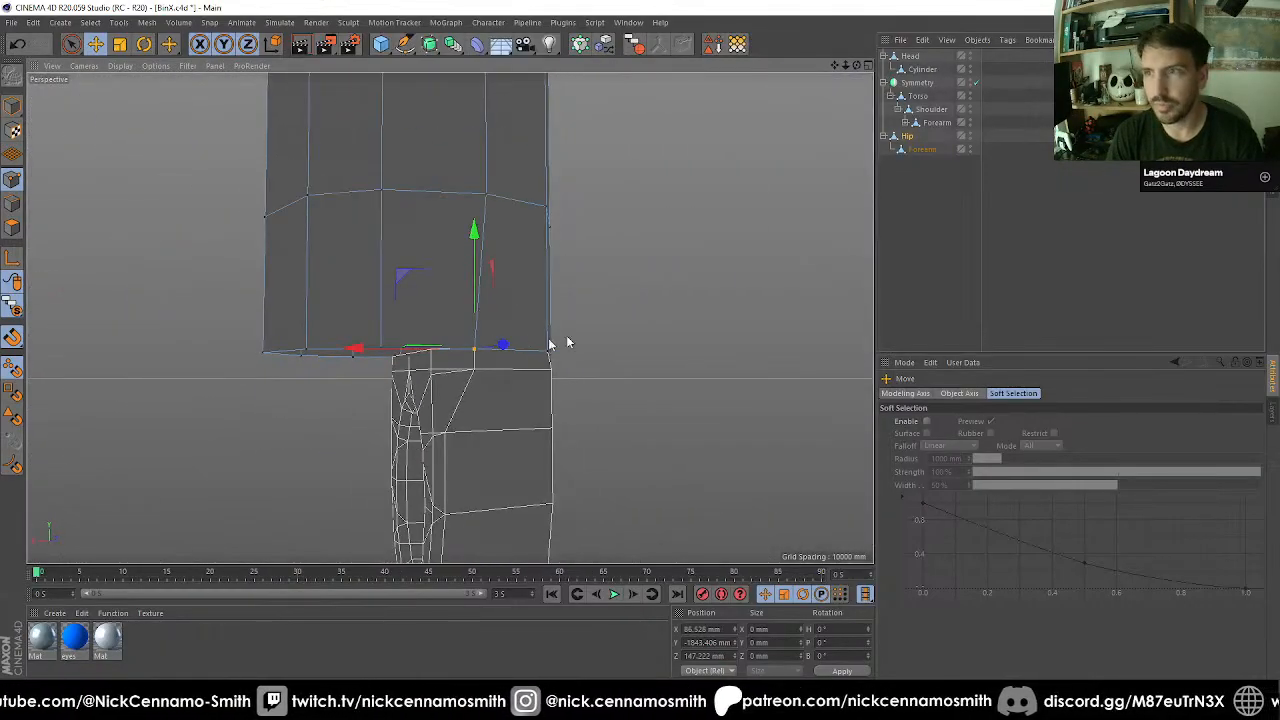
Connect the Hip and its Forearm copy into a single object, deleting the originals.
click(637, 48)
alt+drag(654, 203, 500, 334)
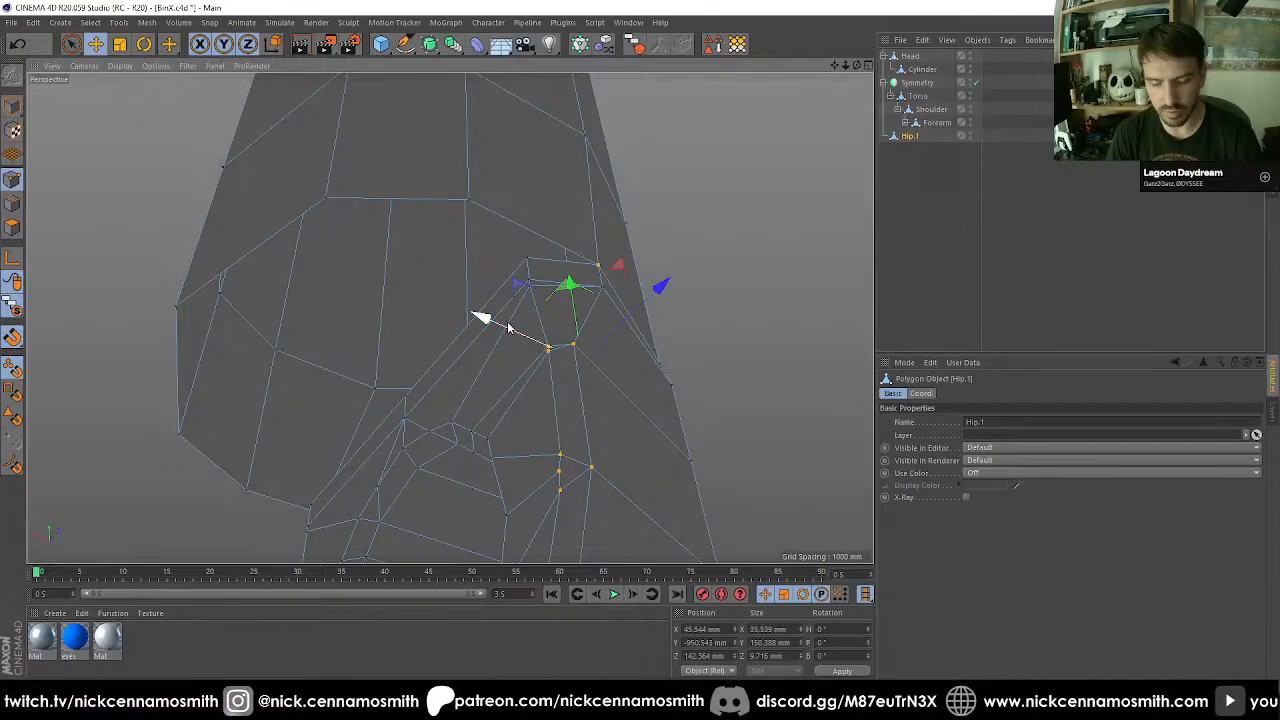
Fill the triangular gap between the thigh's lower-edge corner and the ring's upper rim corners with the Polygon Pen.
key(m)
key(e)
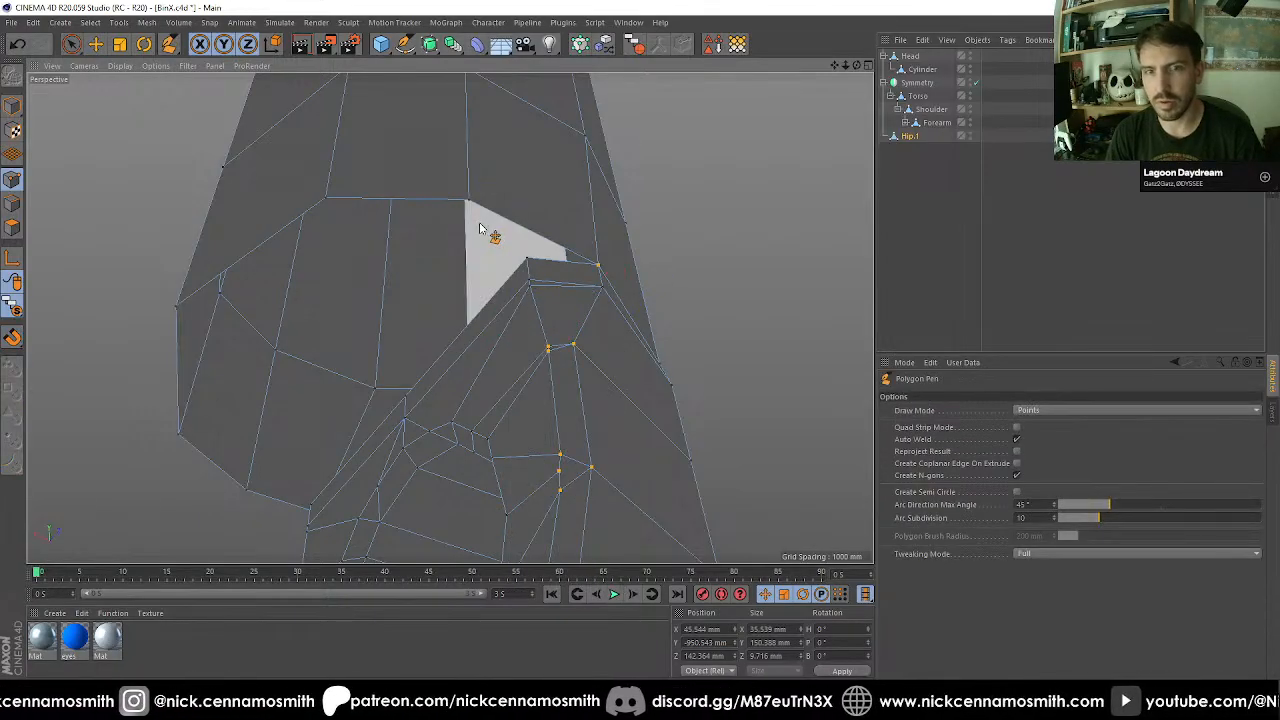
click(473, 204)
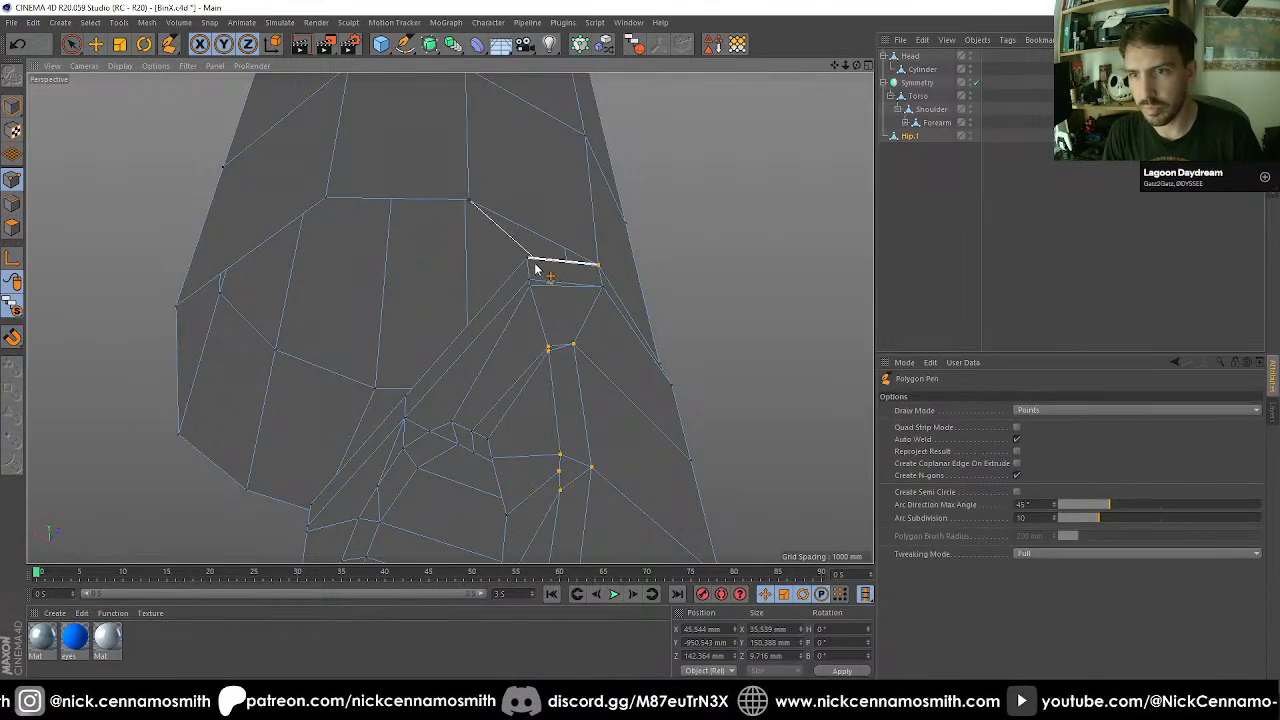
alt+middle_drag(528, 263, 620, 194)
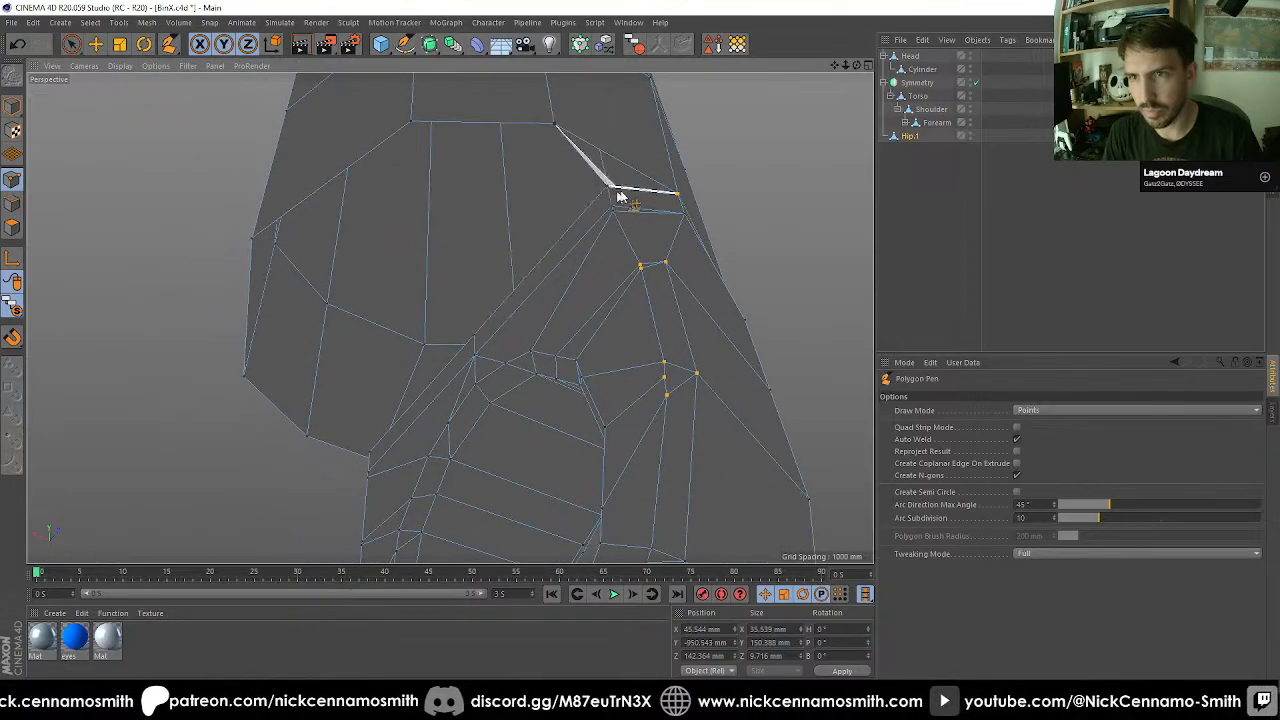
click(679, 199)
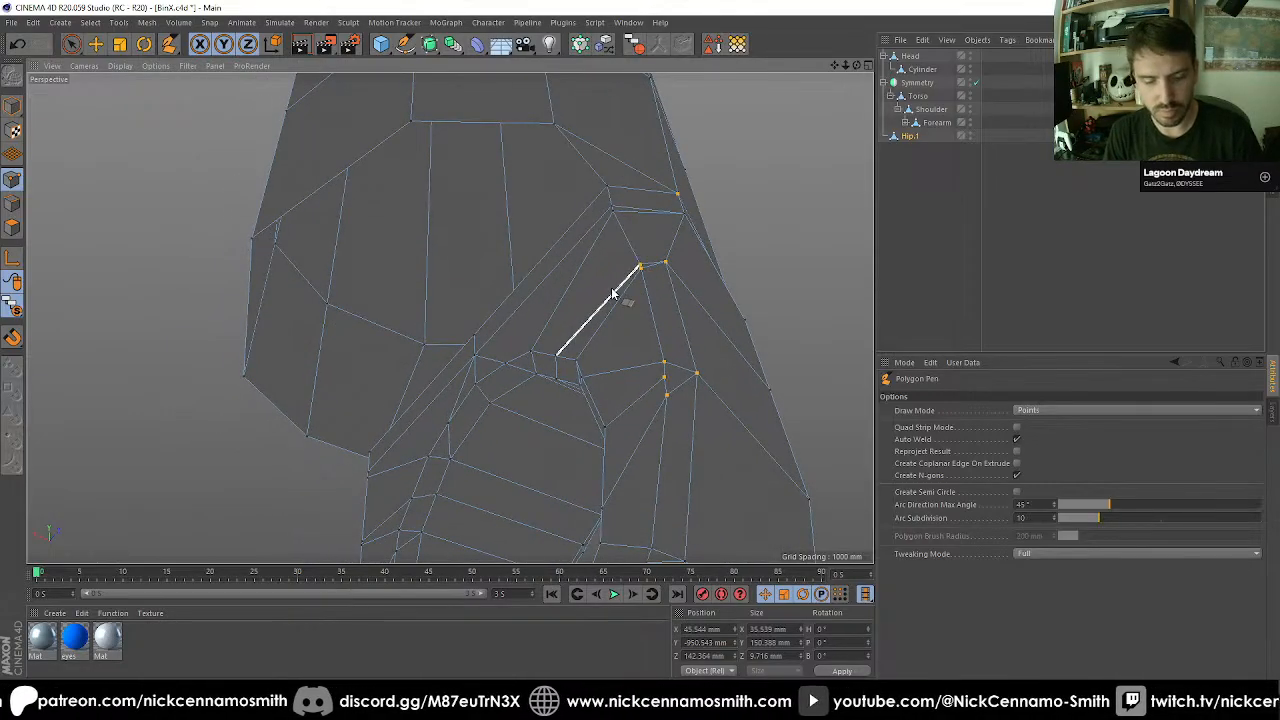
Select all points of the leg mesh and connect the opposite ring rim corner to the thigh's lower-edge corner.
key(ctrl+a)
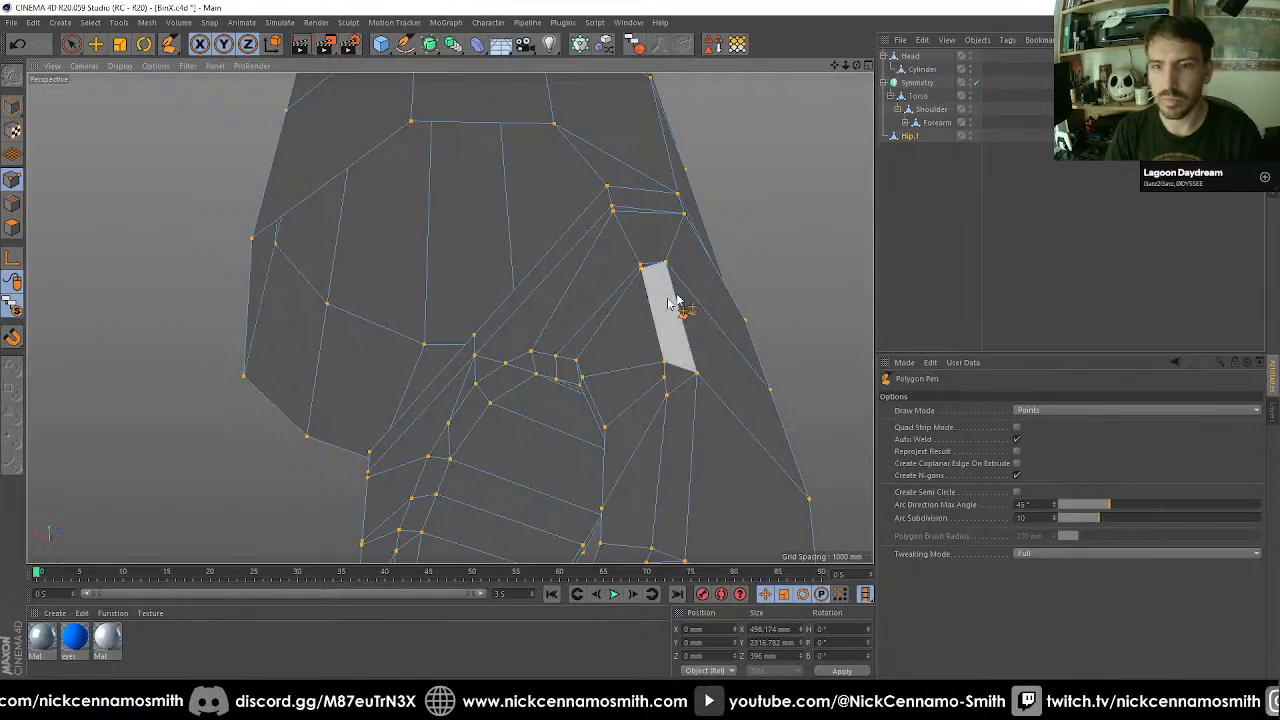
alt+drag(764, 268, 489, 440)
scroll(525, 260, down, 3)
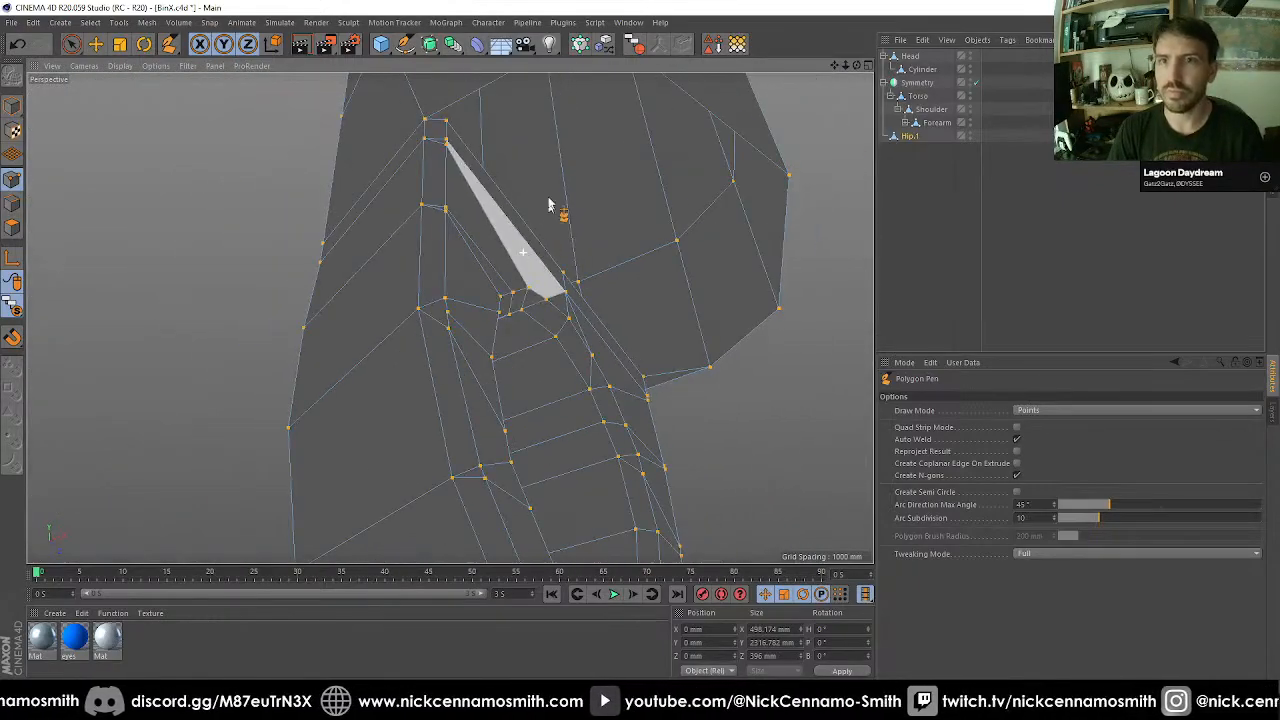
alt+drag(551, 203, 537, 283)
scroll(444, 488, up, 2)
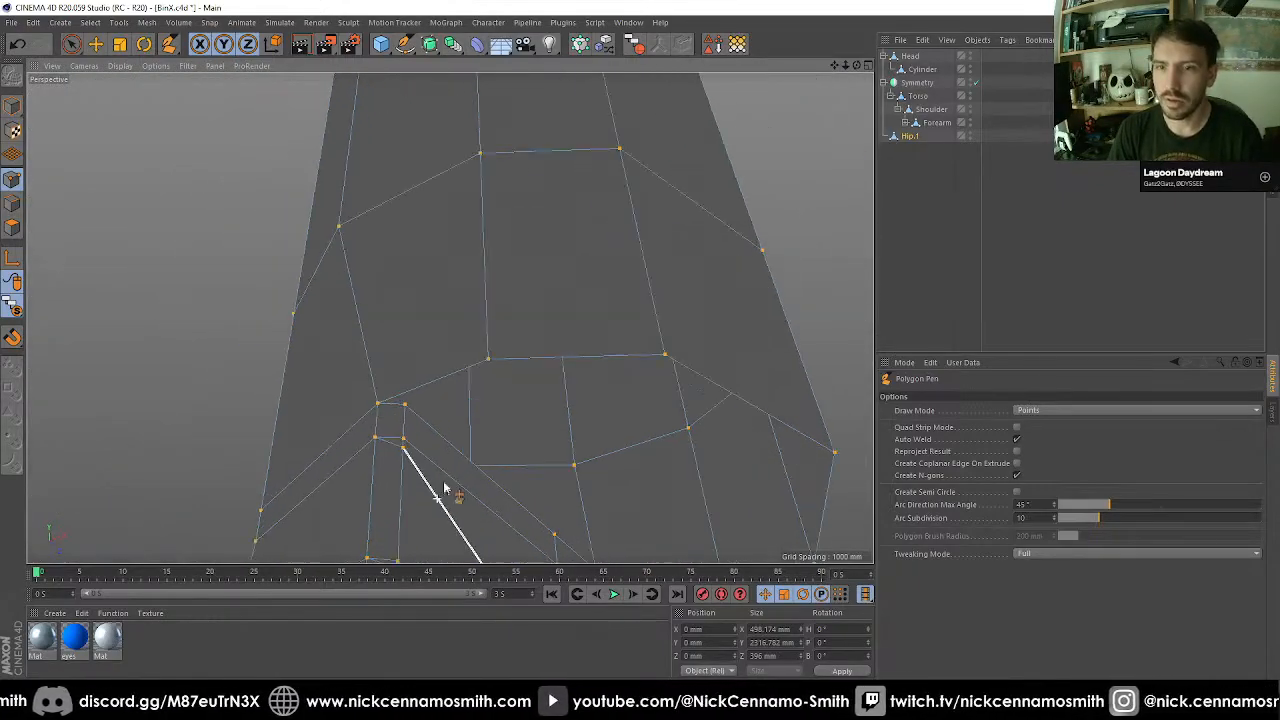
click(404, 403)
click(488, 361)
scroll(495, 438, down, 3)
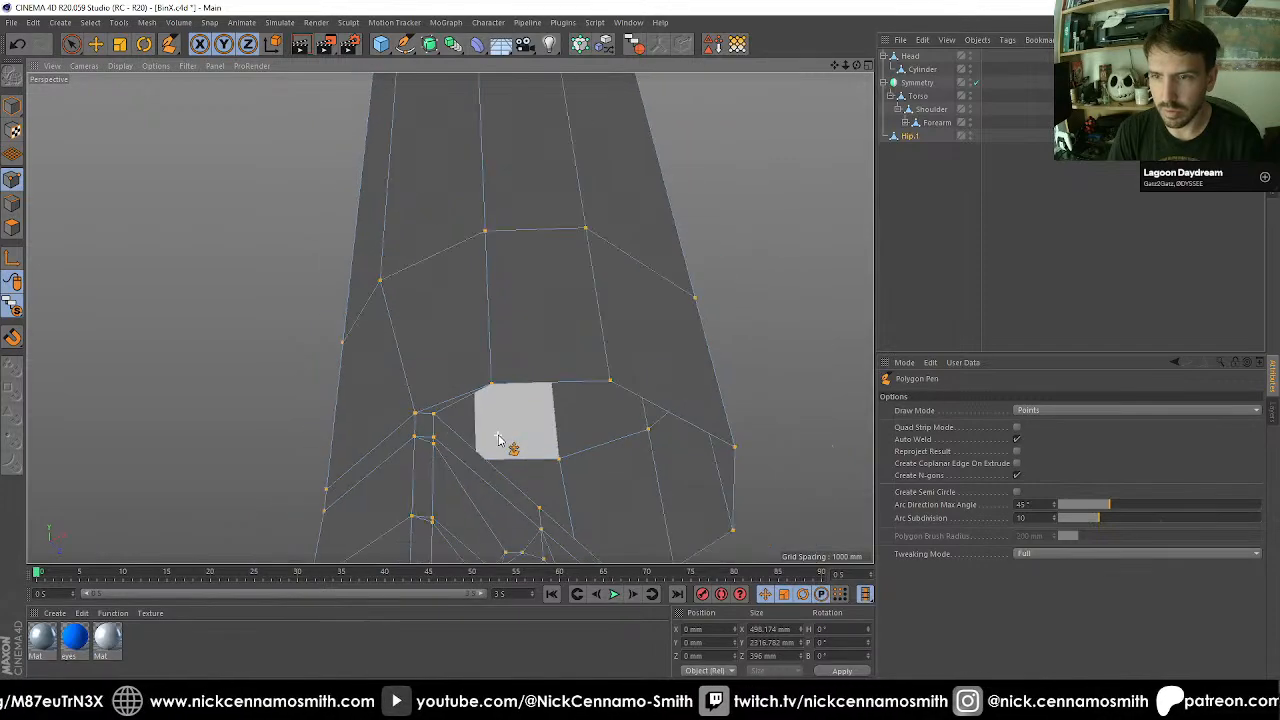
Close the remaining polygon hole on the thigh's underside above the ring joint.
alt+drag(449, 317, 634, 377)
alt+drag(581, 305, 686, 302)
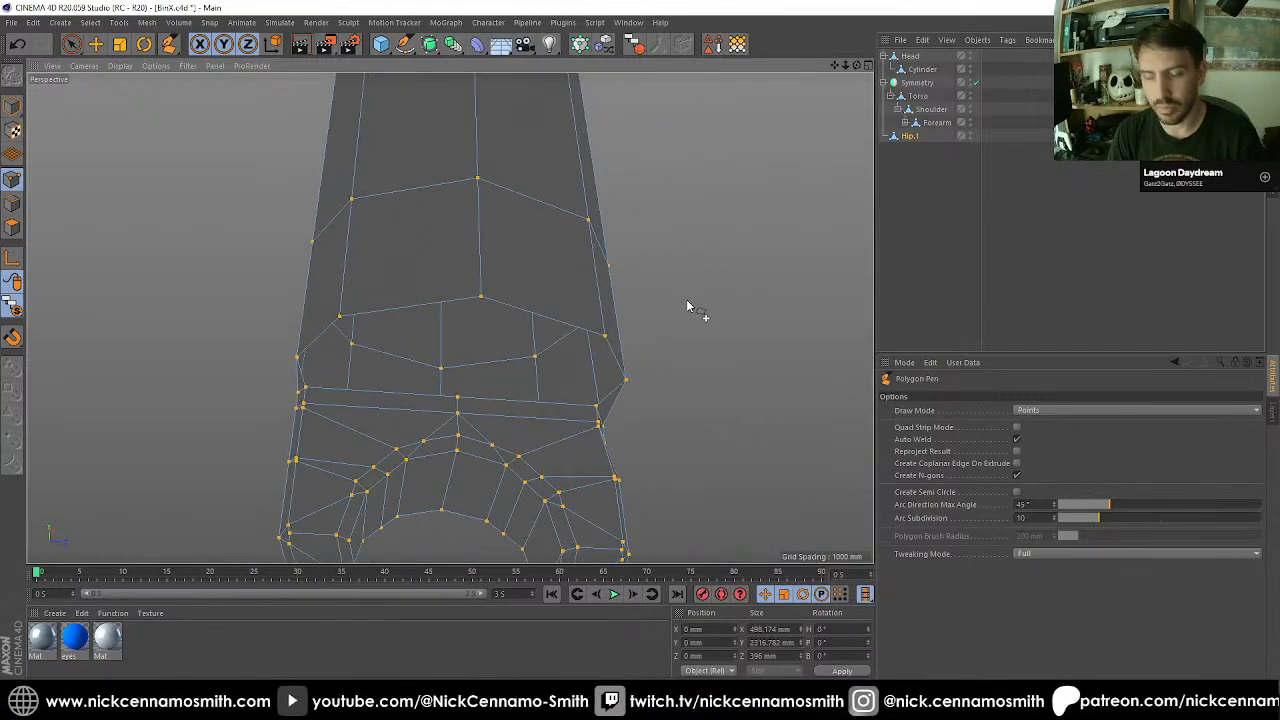
key(m)
key(d)
click(533, 404)
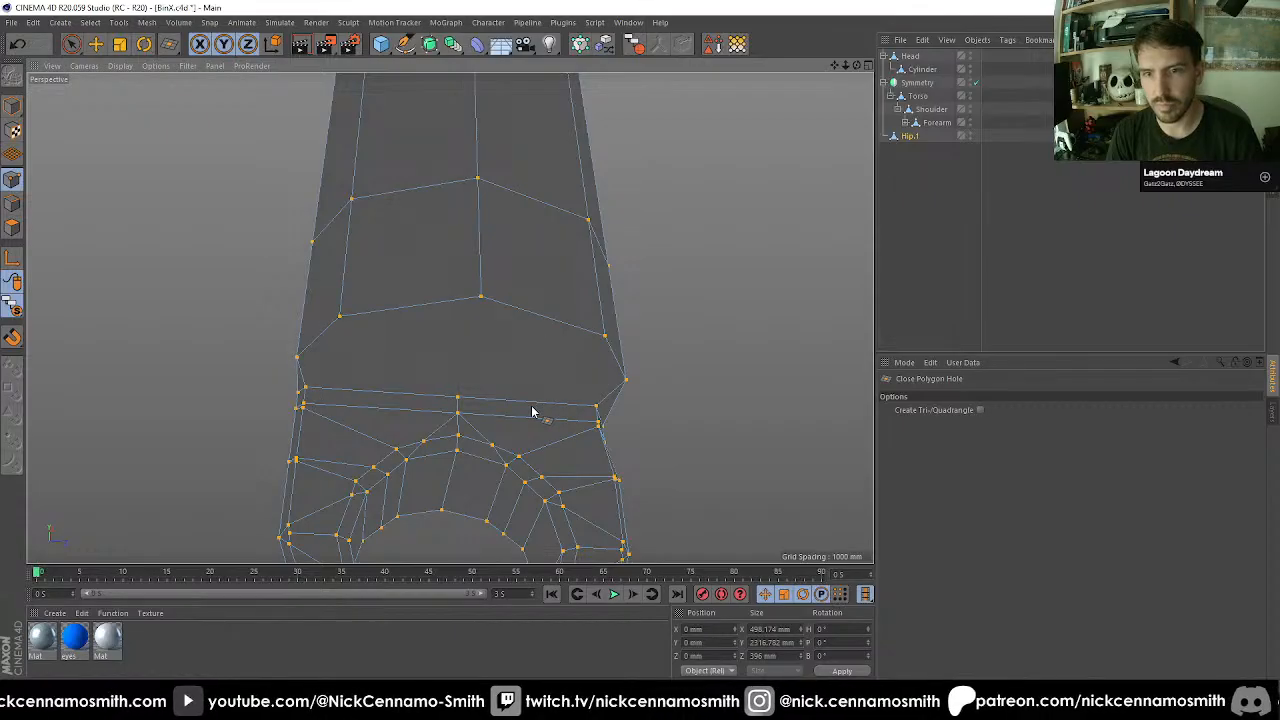
Cut edges across the new underside polygon from the thigh's lower-edge corners to the ring rim's middle vertex.
scroll(493, 398, up, 1)
key(m)
key(e)
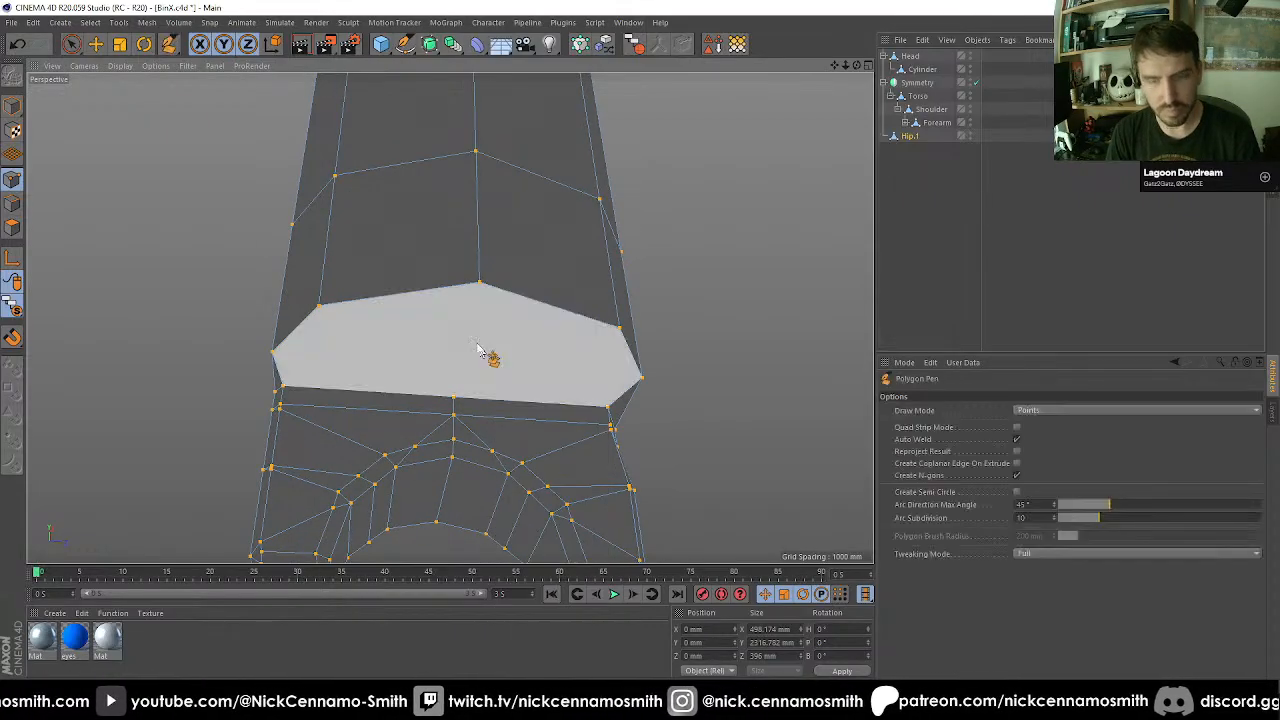
click(479, 285)
alt+drag(454, 401, 363, 391)
click(403, 277)
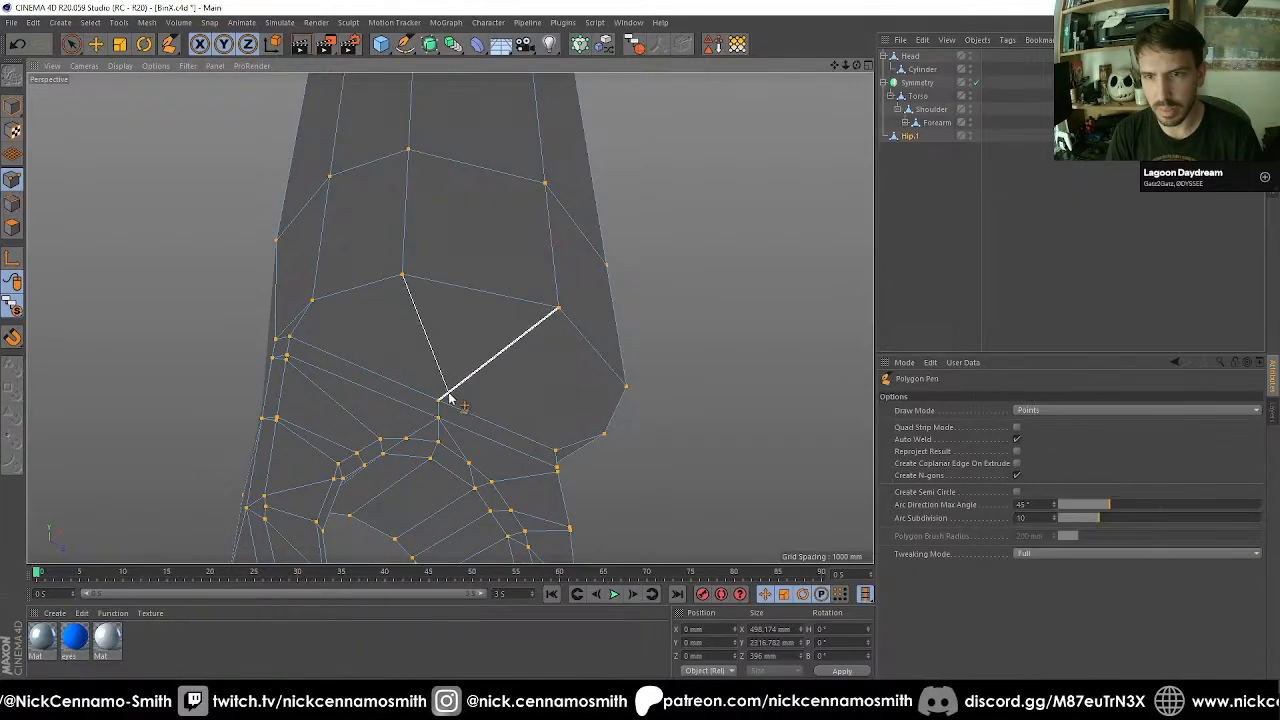
click(439, 402)
click(622, 389)
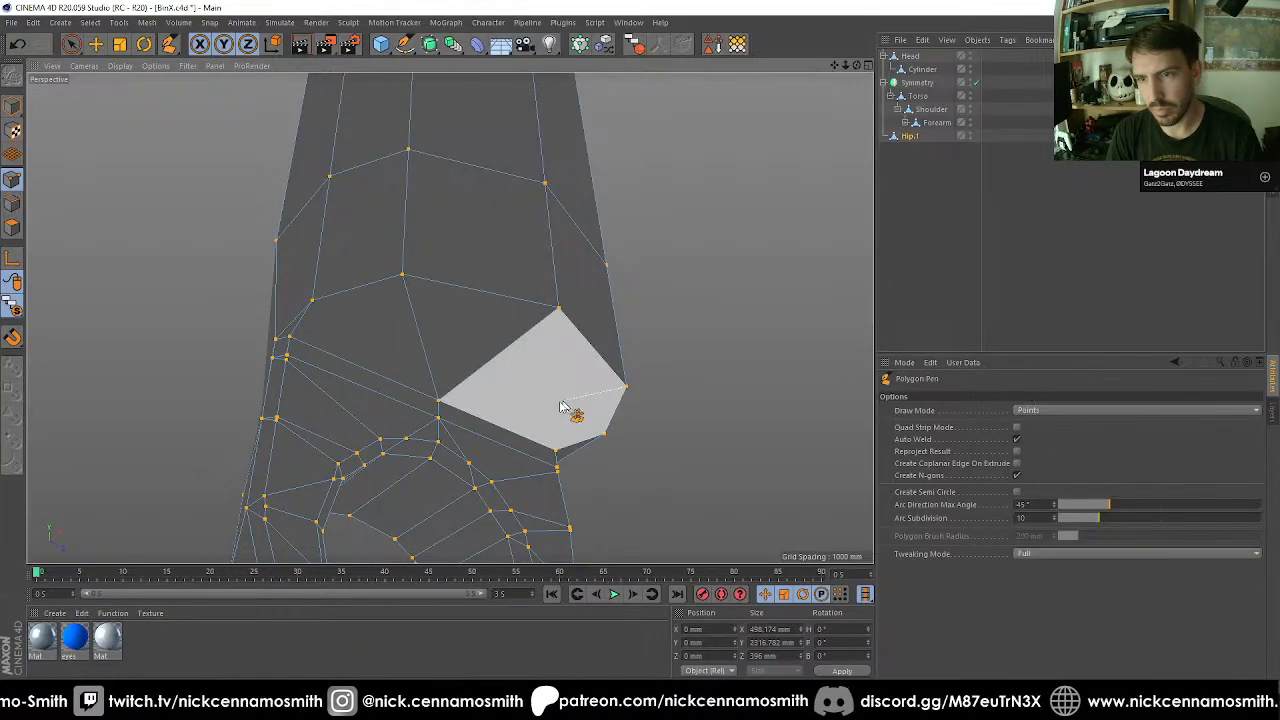
click(440, 402)
alt+drag(443, 409, 623, 380)
Try to weld the ring's upper rim corner onto the adjacent thigh corner.
key(9)
click(613, 374)
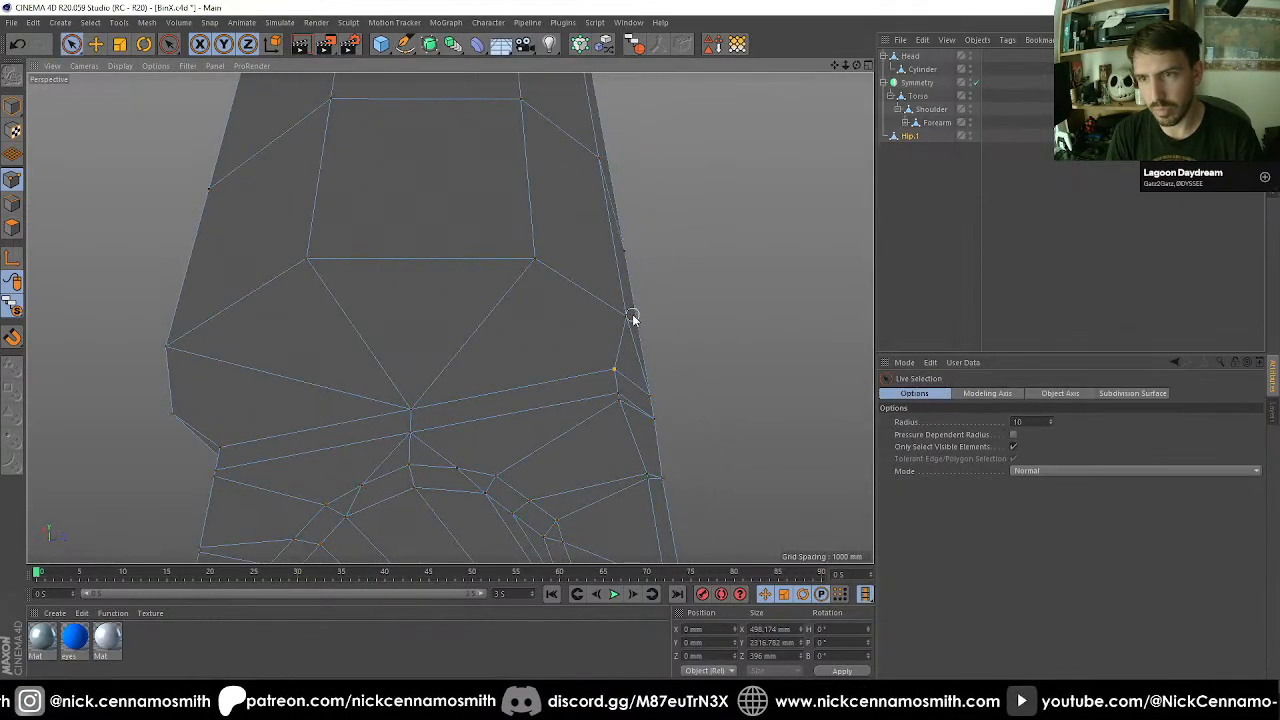
key(m)
key(q)
click(624, 318)
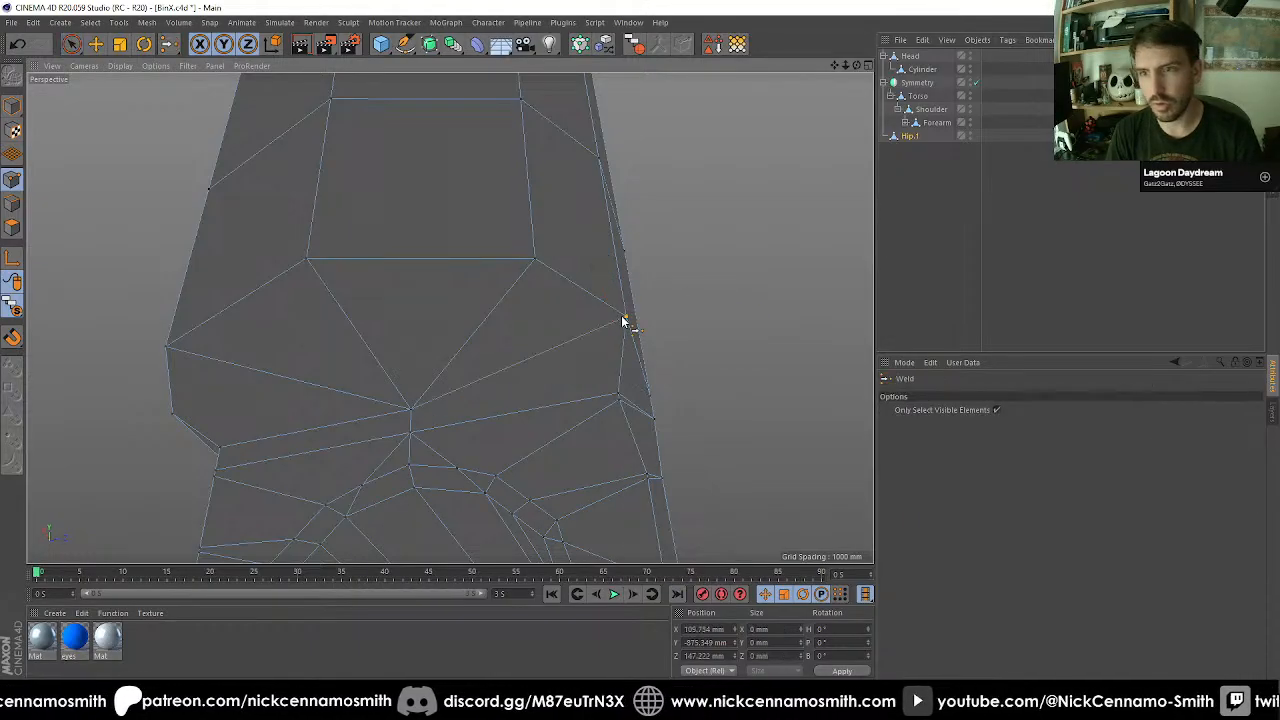
alt+drag(605, 326, 757, 287)
key(ctrl+z)
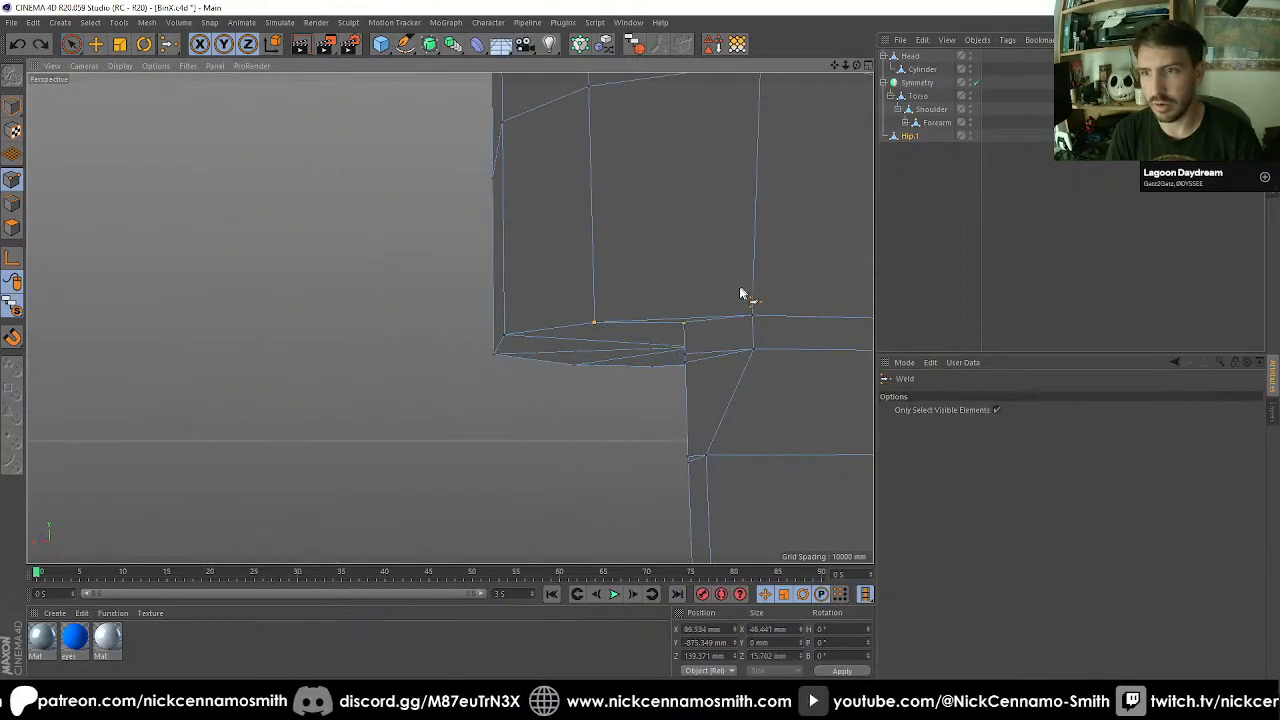
Clear the point selection and examine the knee seam and the whole leg from several sides.
alt+drag(645, 328, 624, 387)
key(space)
click(800, 341)
alt+right_drag(666, 318, 606, 342)
alt+drag(603, 337, 660, 281)
alt+right_drag(643, 283, 648, 325)
alt+right_drag(658, 207, 657, 245)
alt+middle_drag(657, 242, 580, 386)
alt+drag(560, 377, 462, 368)
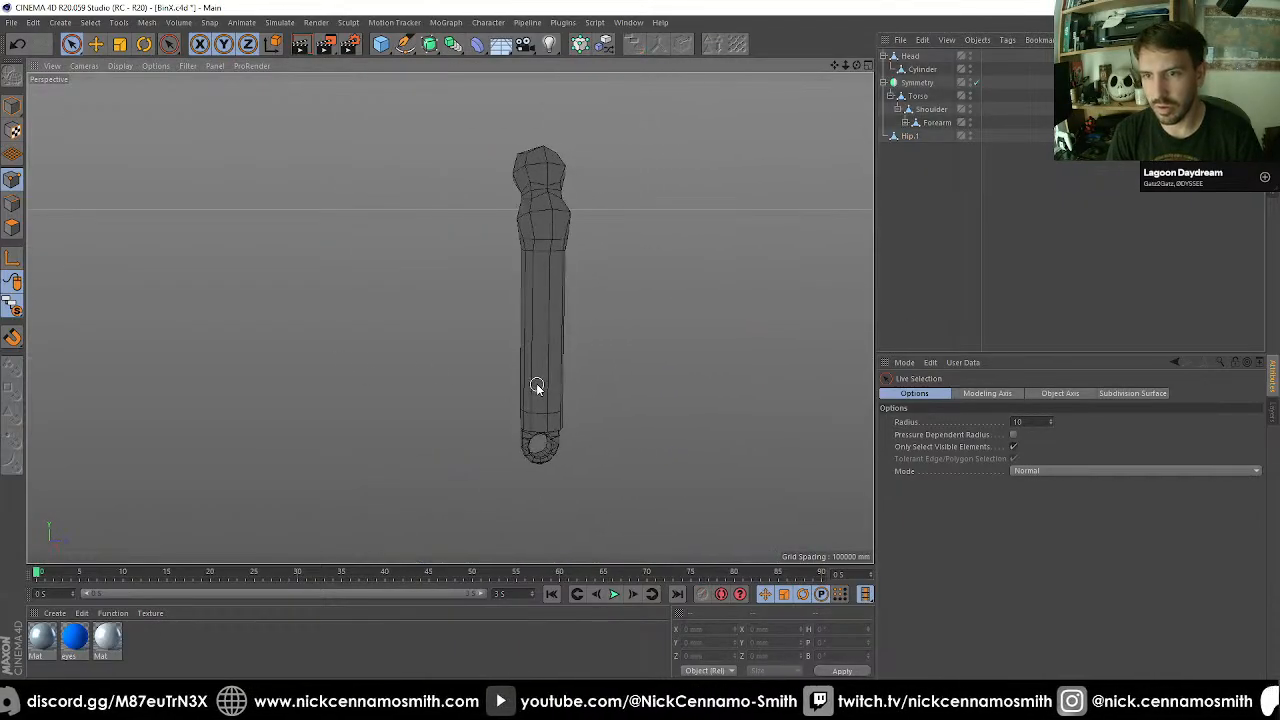
alt+right_drag(537, 384, 539, 373)
alt+drag(539, 374, 390, 375)
alt+right_drag(502, 347, 522, 347)
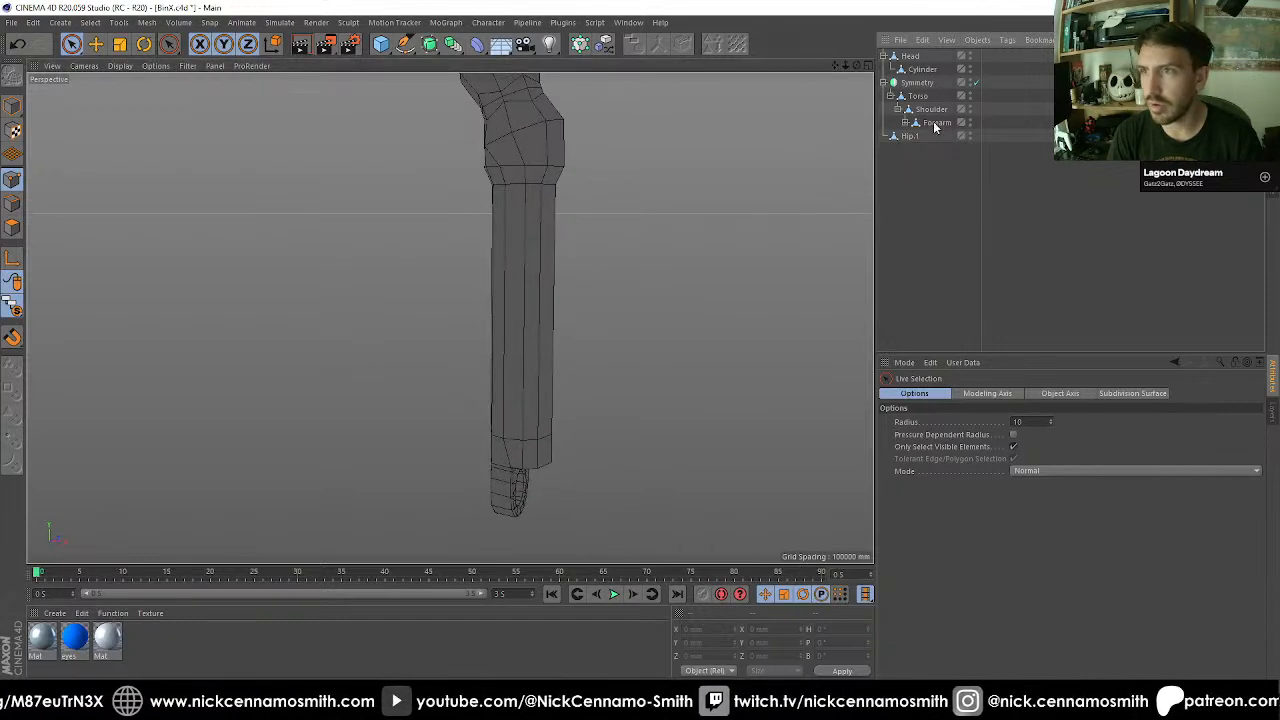
Select the loop of long thigh polygons on Hip.1 and extrude it outward by 54 mm.
click(918, 136)
alt+drag(586, 289, 494, 286)
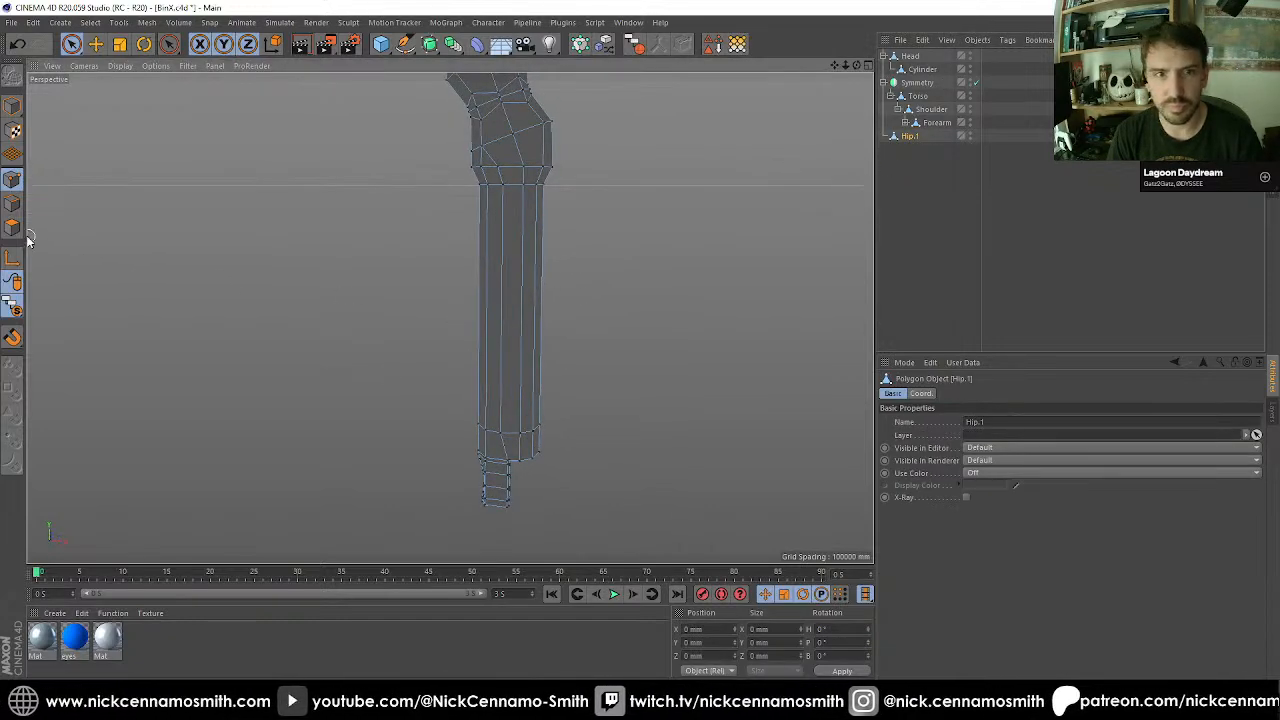
key(u)
key(l)
click(531, 353)
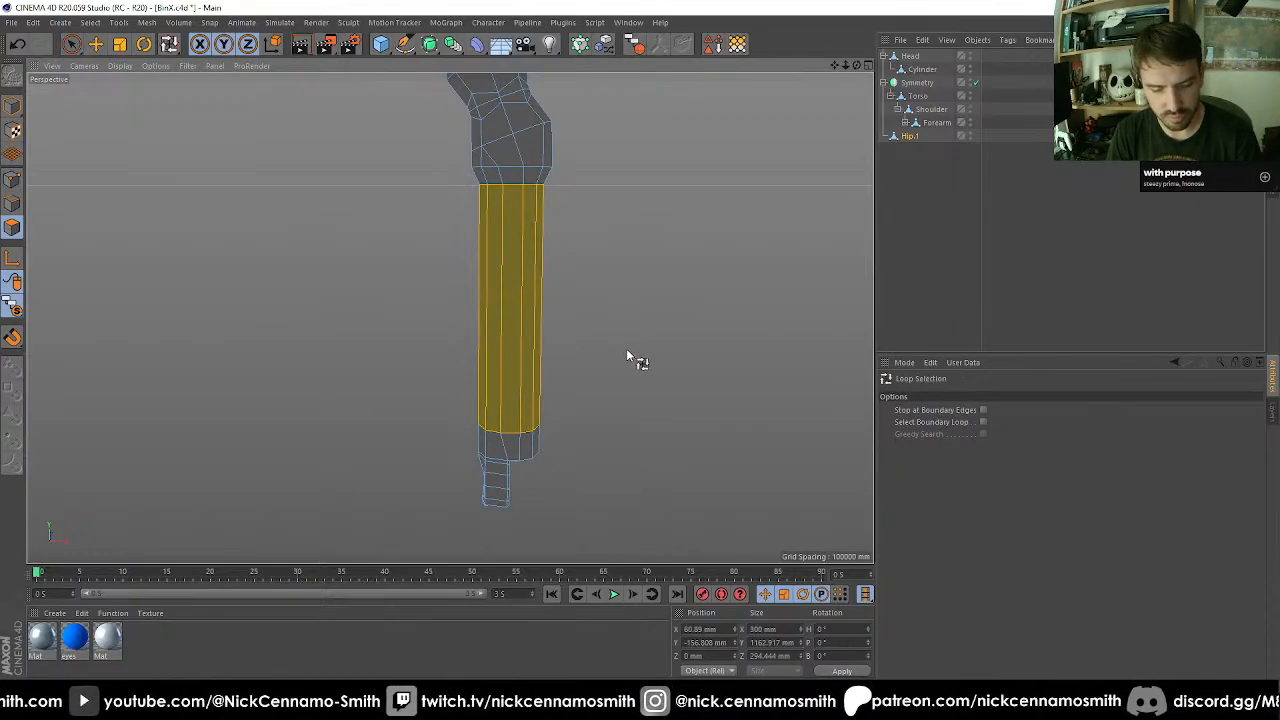
key(d)
drag(626, 348, 664, 348)
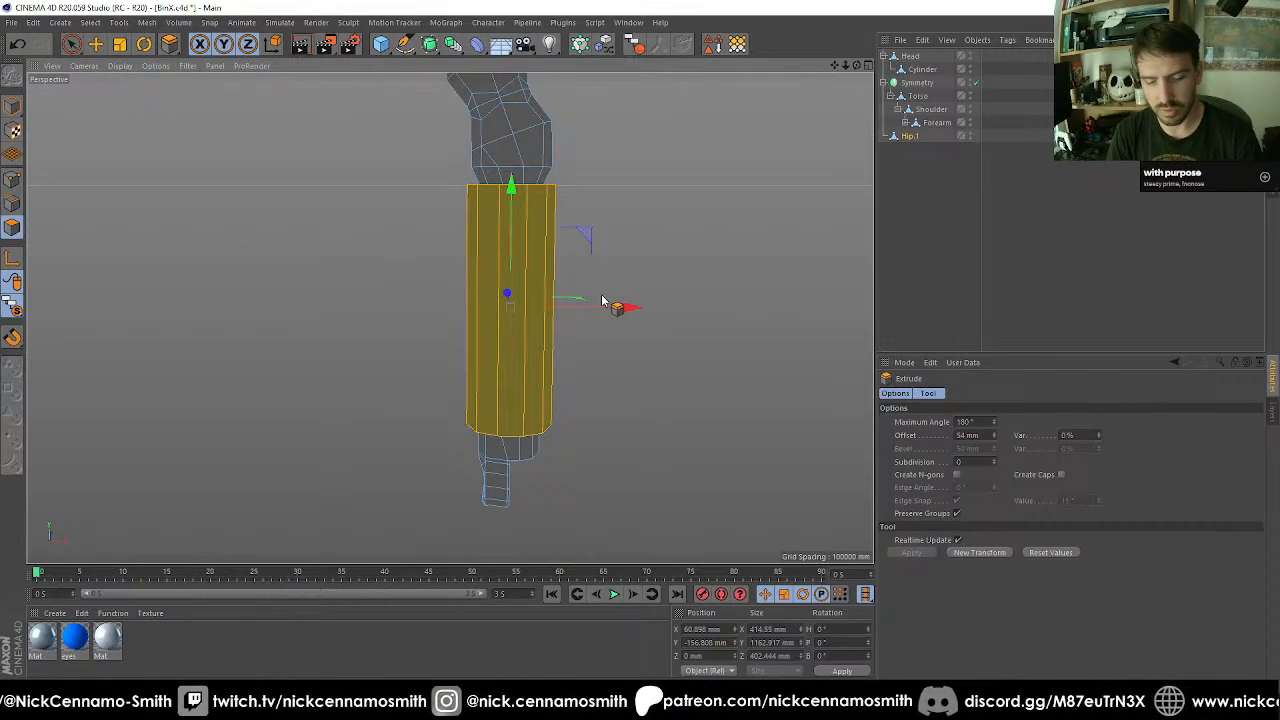
Scale the extruded thigh section vertically to a height of 930.333 mm.
key(t)
drag(514, 188, 528, 333)
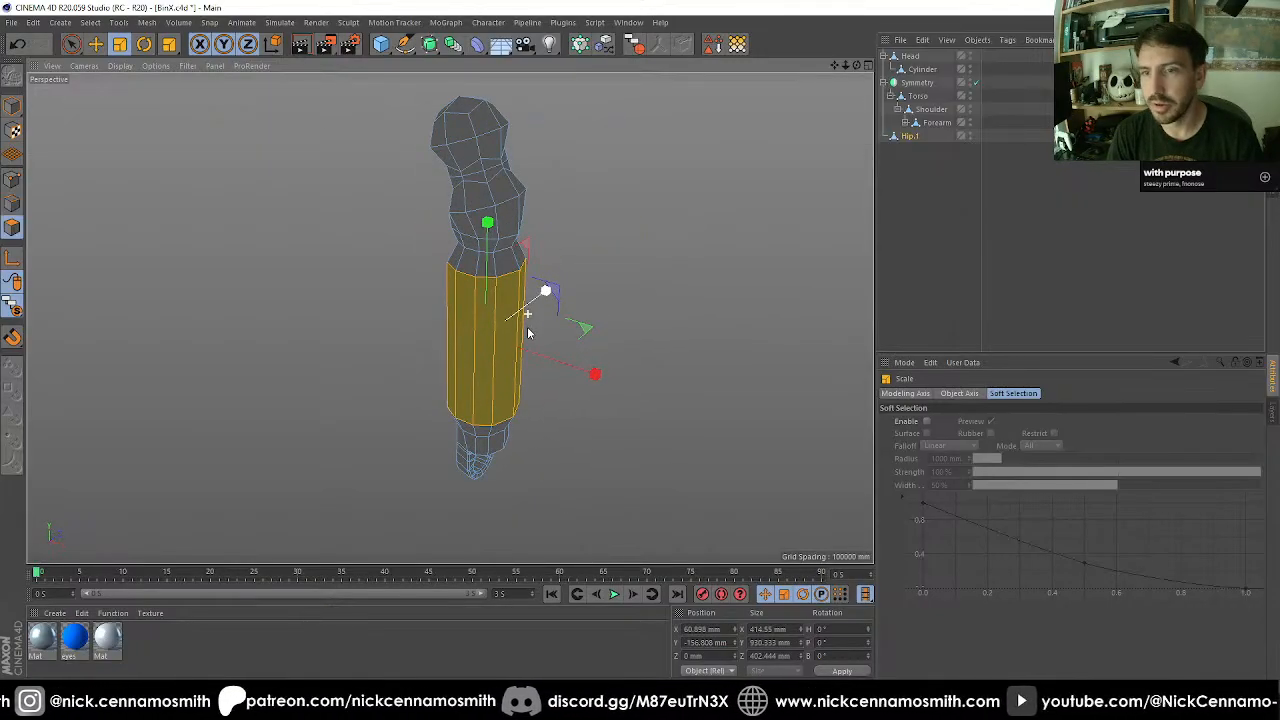
alt+middle_drag(528, 333, 502, 252)
scroll(442, 228, down, 3)
alt+drag(465, 266, 420, 276)
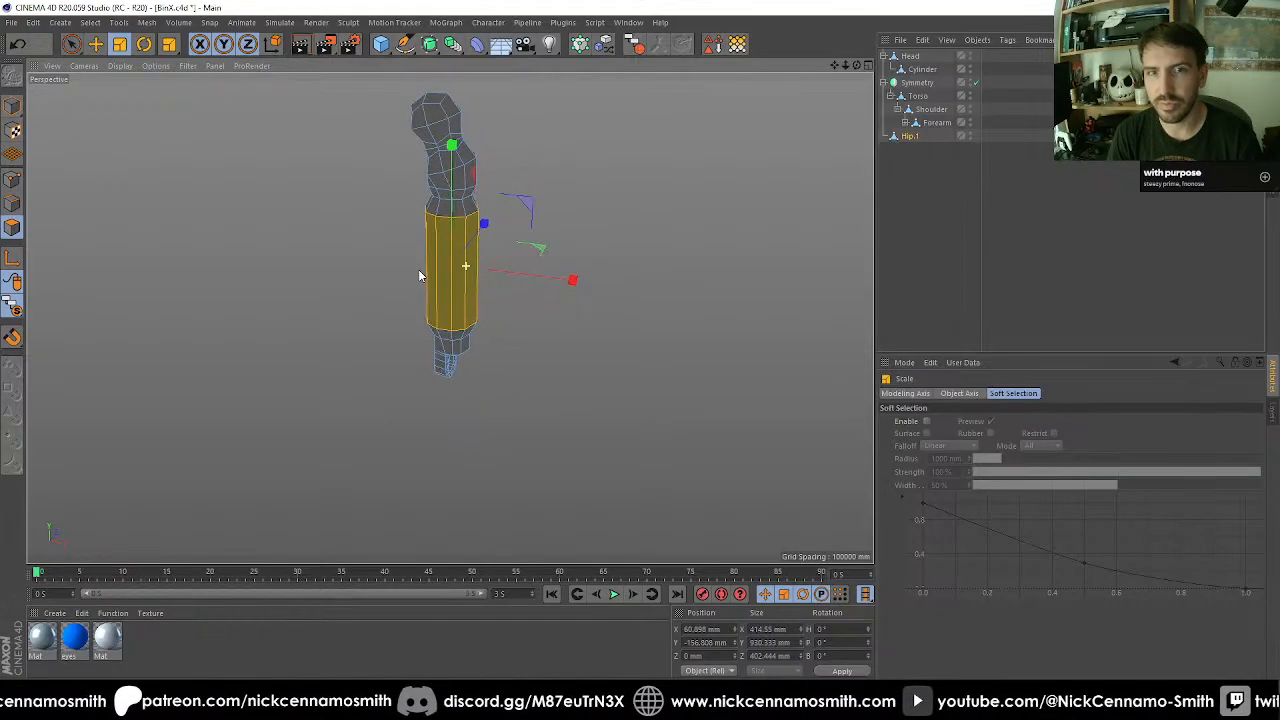
Return to object-level editing, turn off viewport solo to show the whole robot, and reselect Hip.1.
click(13, 106)
drag(14, 304, 60, 307)
alt+drag(475, 331, 440, 363)
click(906, 139)
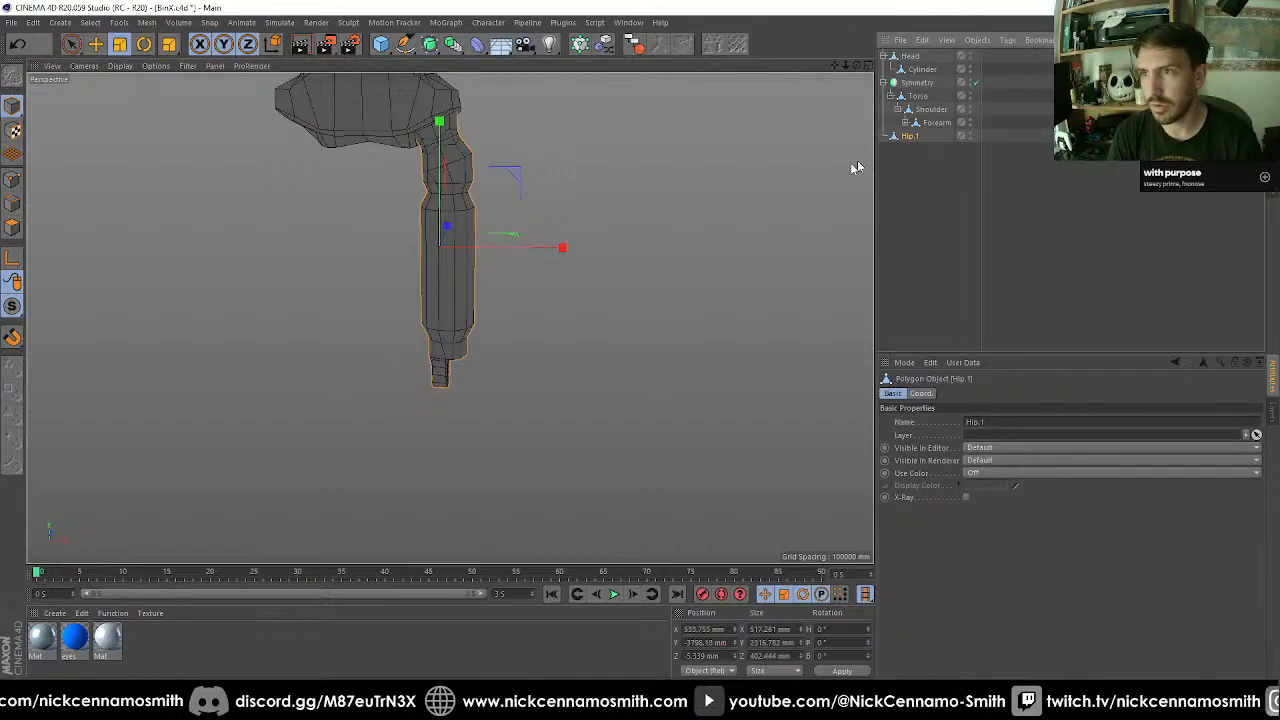
alt+drag(586, 314, 355, 273)
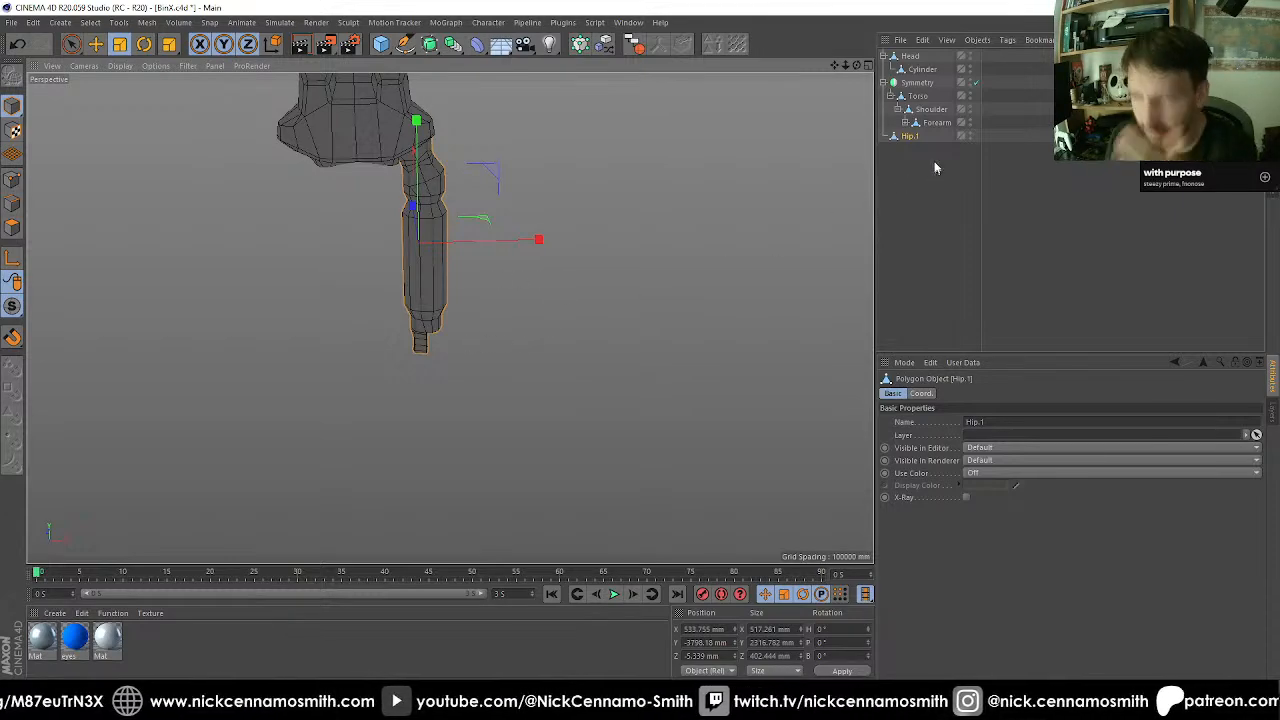
Duplicate Hip.1 and snap the copy's axis to the vertex at the ring joint's mid-height on its flat side.
drag(921, 141, 926, 172)
key(F2)
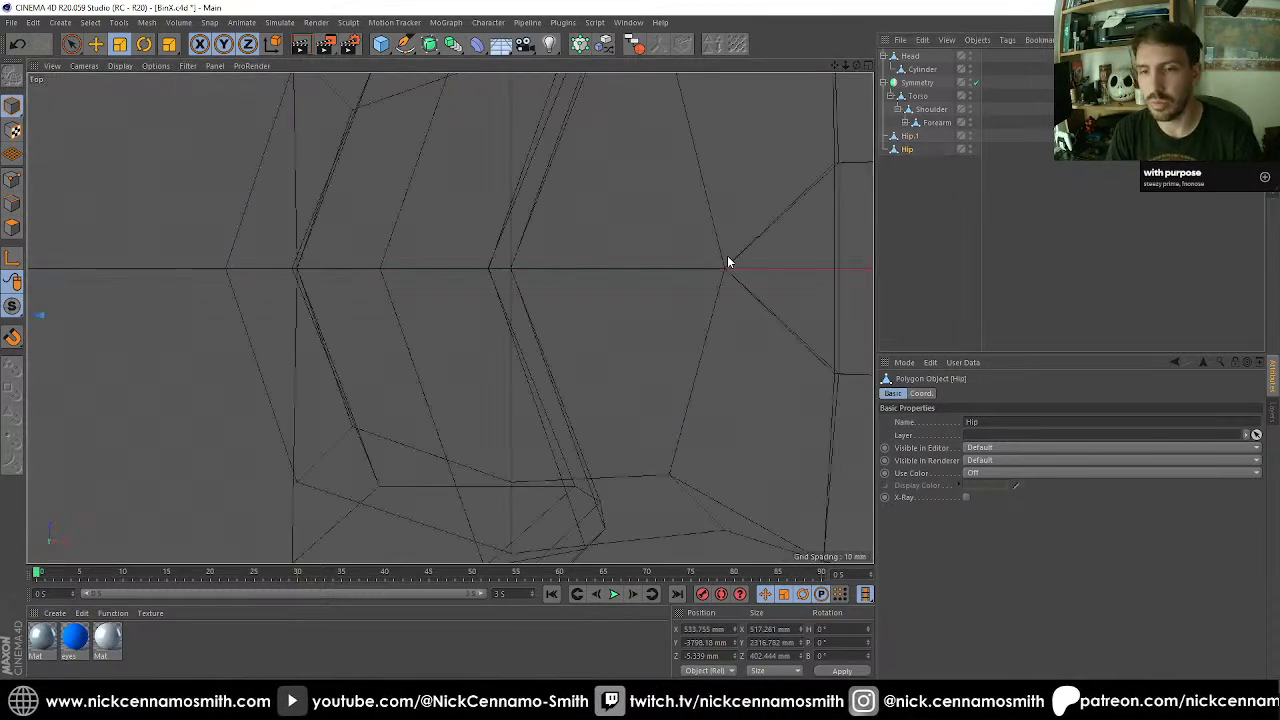
key(F3)
key(F4)
scroll(453, 286, down, 4)
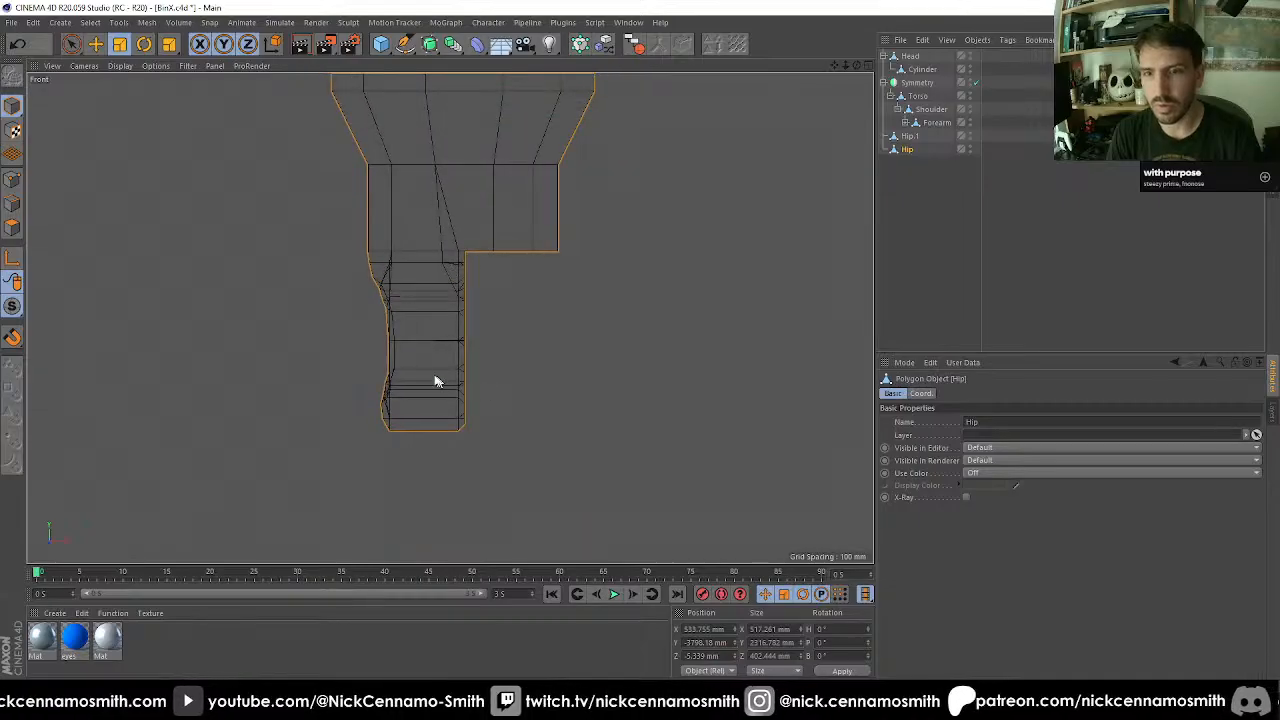
scroll(505, 345, up, 6)
key(e)
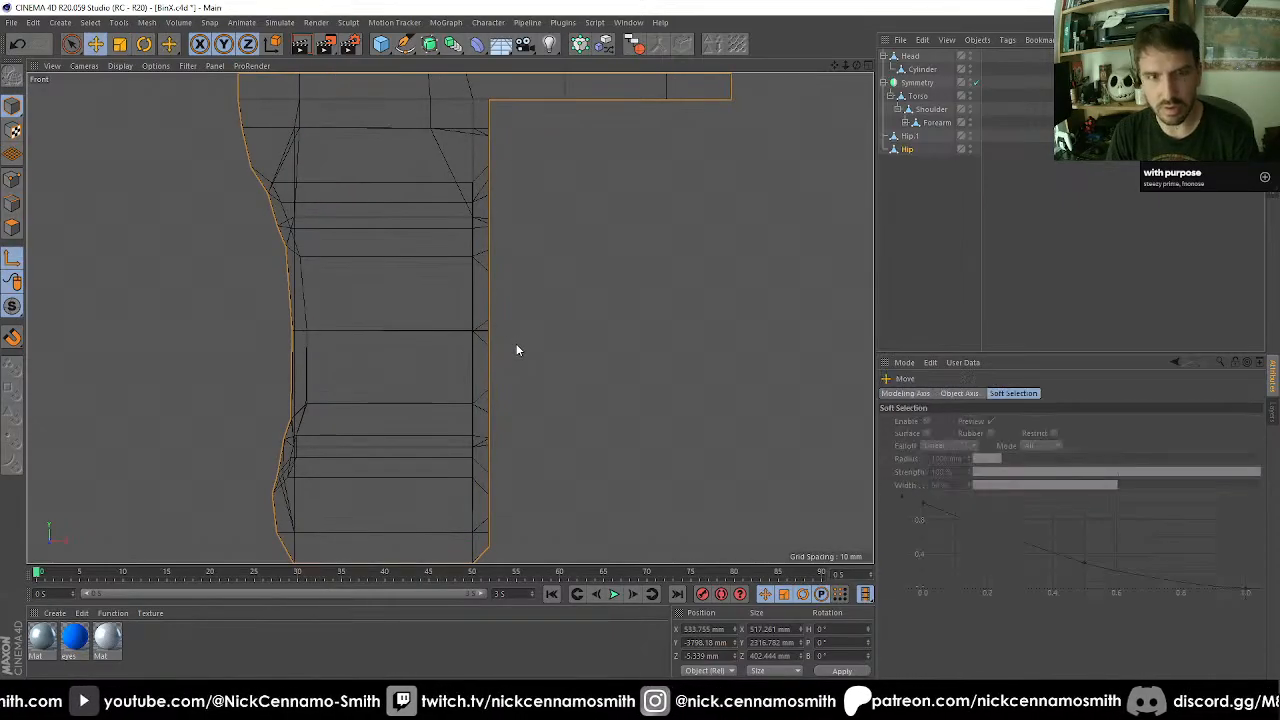
click(490, 335)
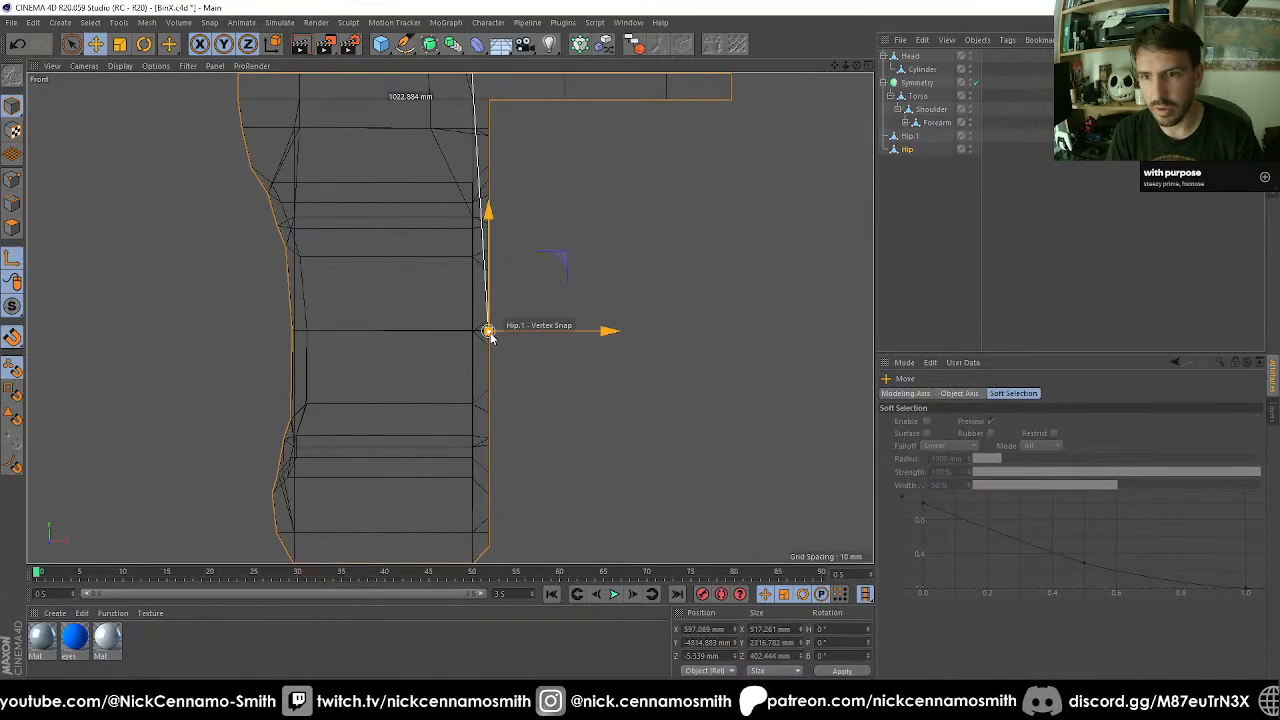
Rotate the copied leg segment 180° in bank around the knee joint so it forms the lower leg.
key(r)
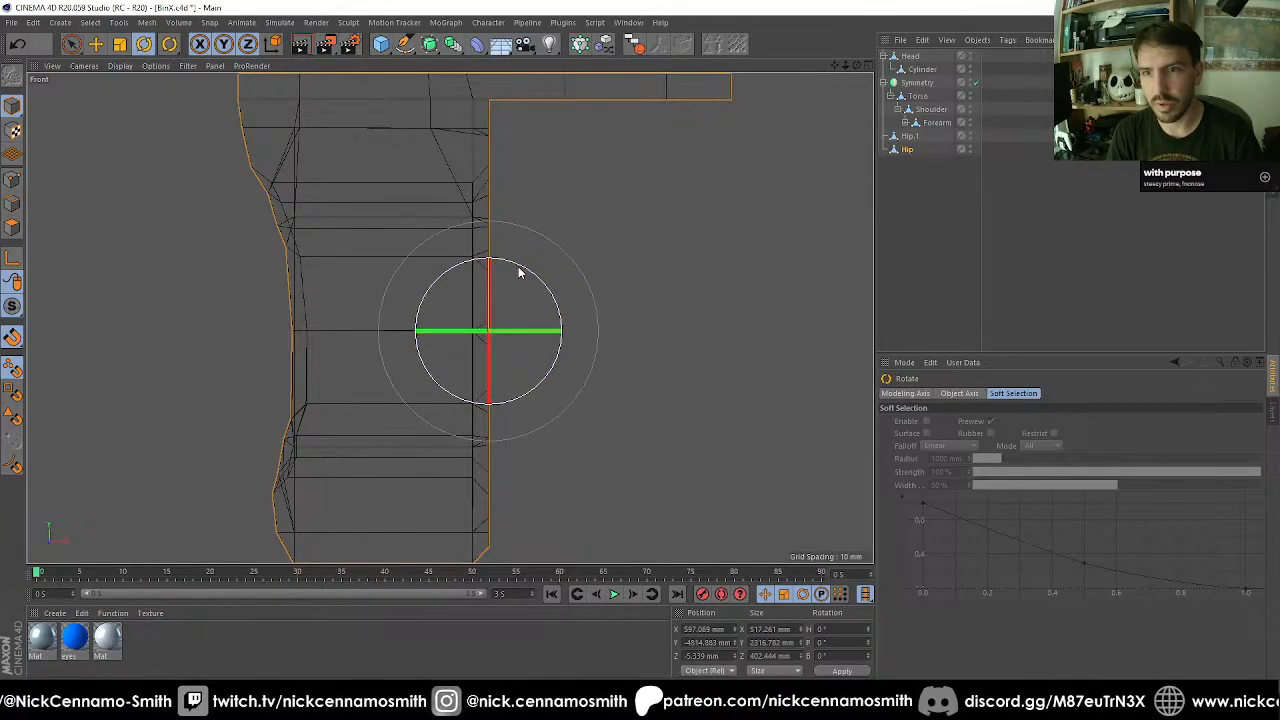
key(F3)
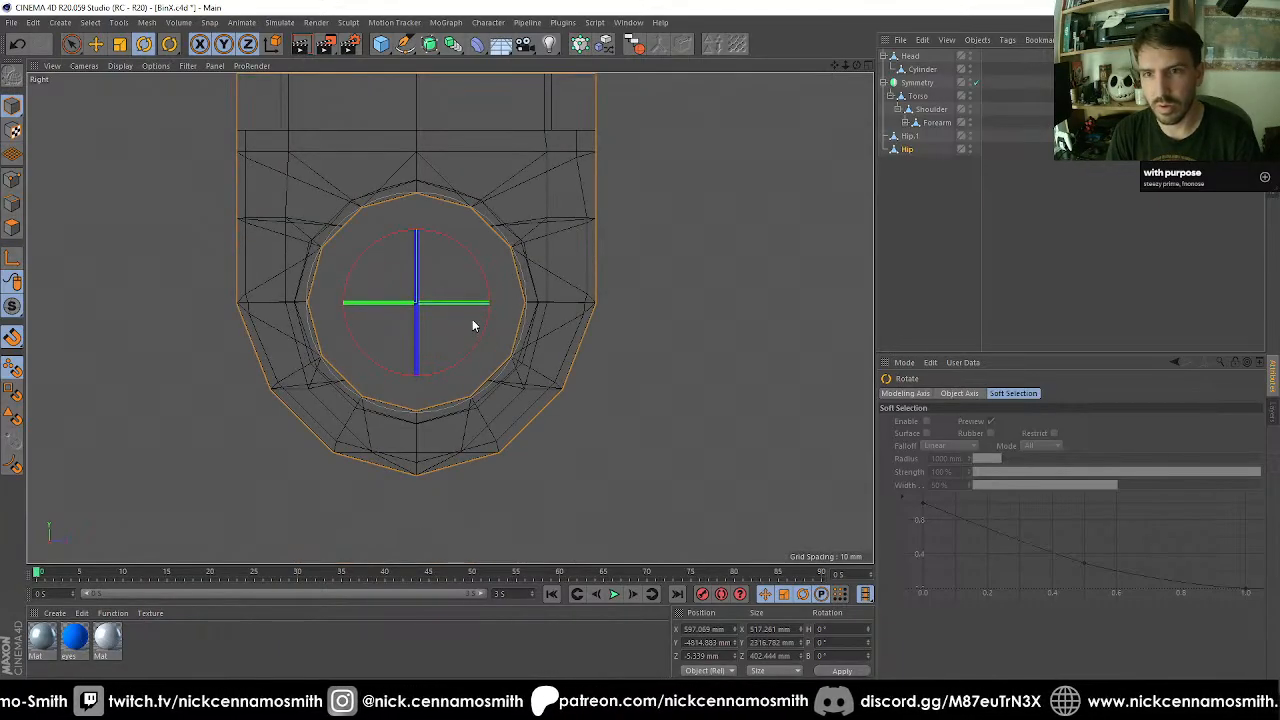
key(F1)
key(F3)
key(F4)
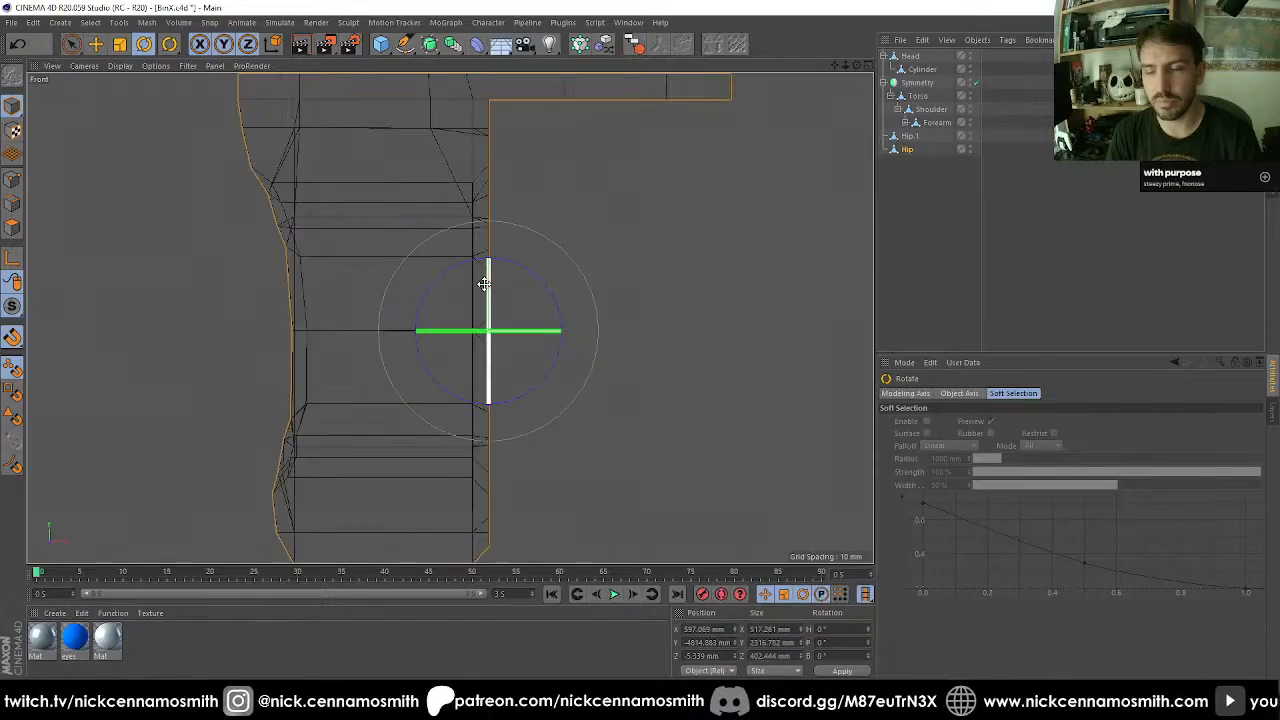
drag(523, 271, 443, 423)
key(F1)
alt+drag(493, 333, 402, 270)
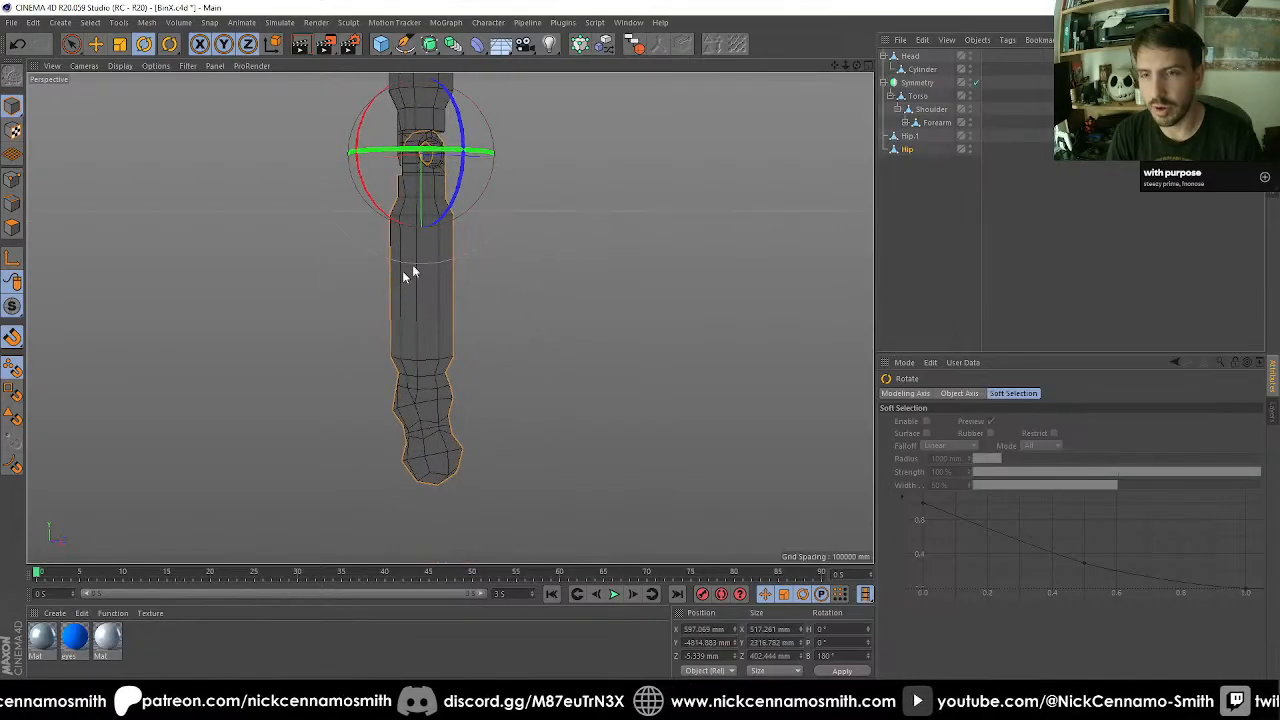
alt+middle_drag(402, 270, 400, 371)
Rename the upper leg segment Hip.1 as Thigh and the lower segment Hip as Shin.
click(912, 136)
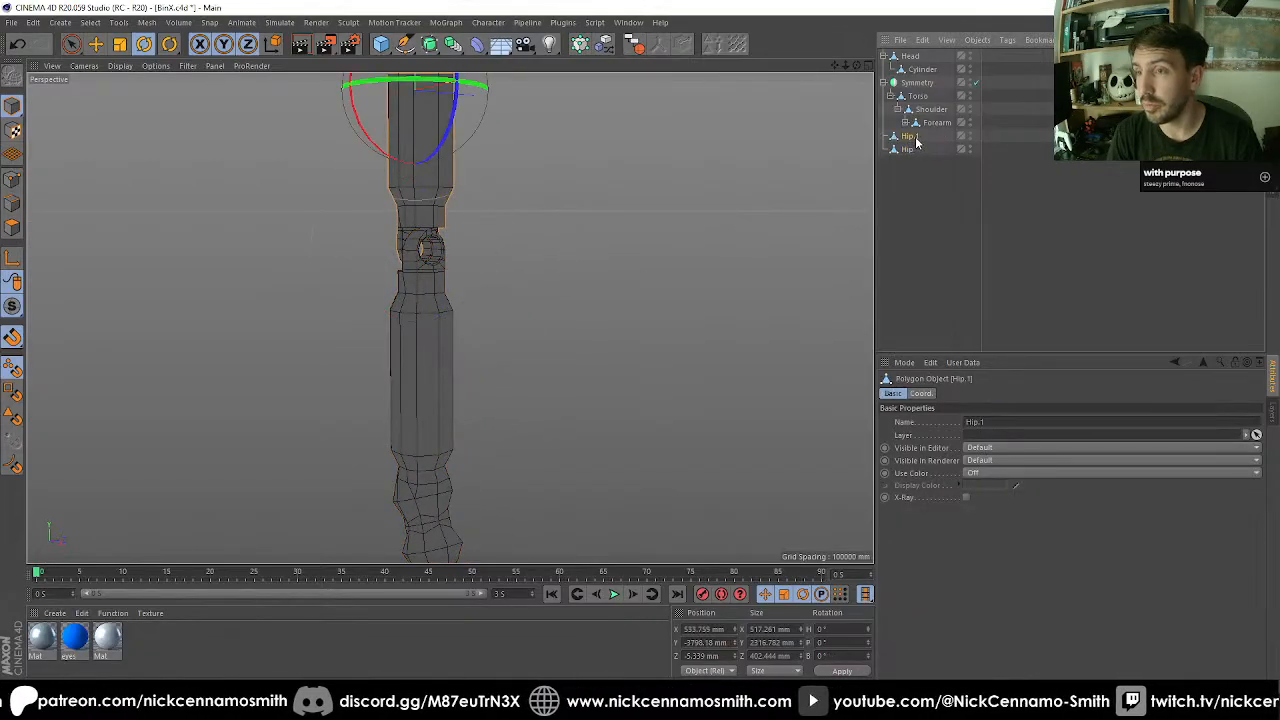
double_click(914, 136)
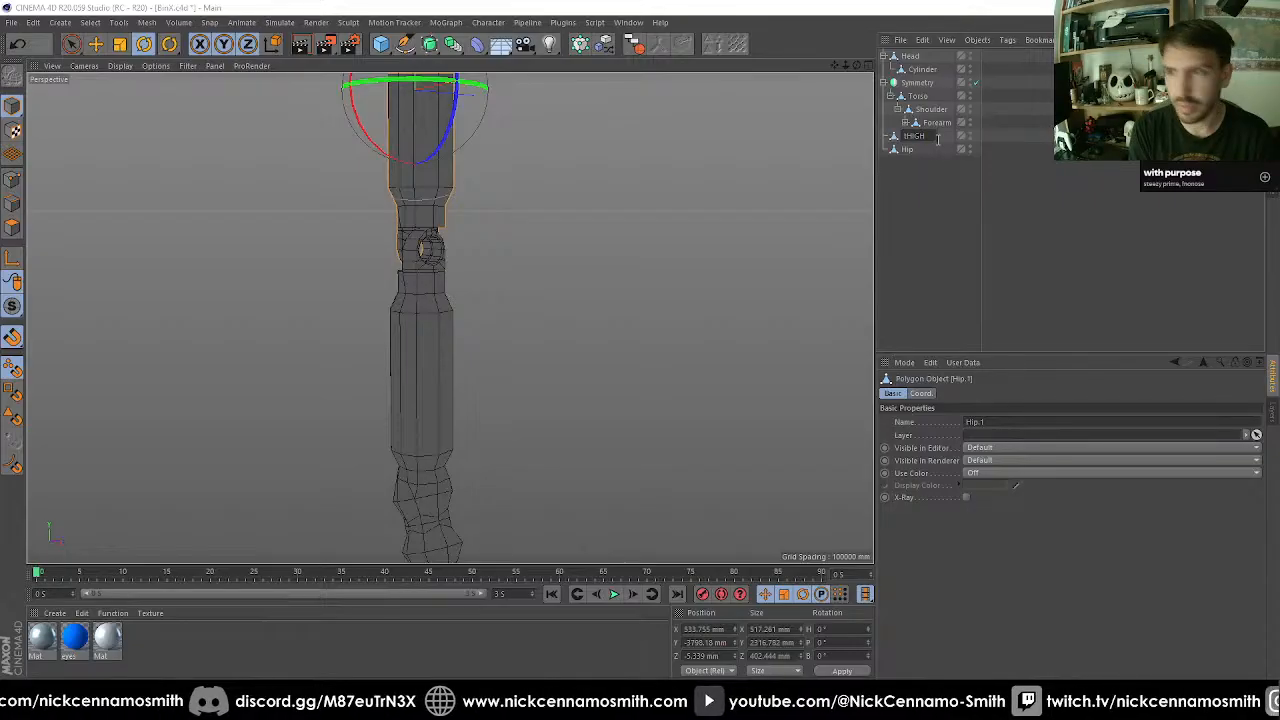
key(Return)
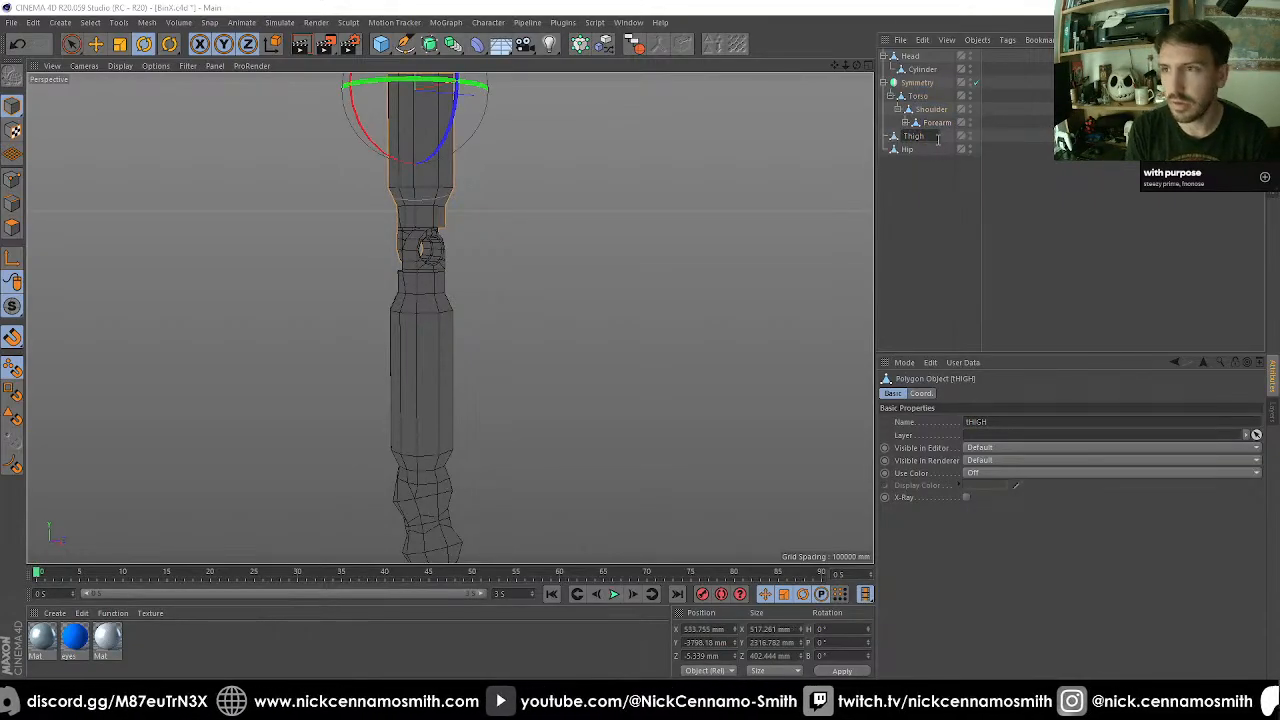
key(Down)
text(Shin)
key(Return)
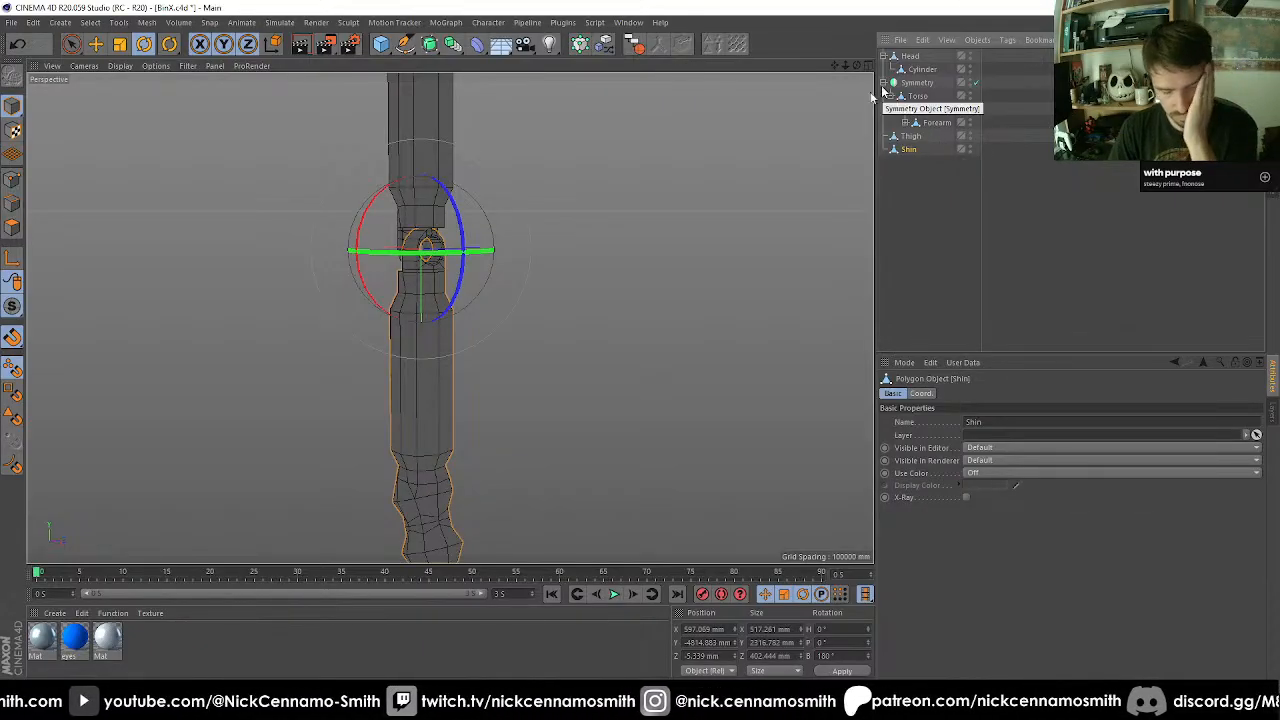
Place a copy of the Forearm's Elbow joint in the hierarchy as a child of Shin.
alt+drag(691, 274, 365, 260)
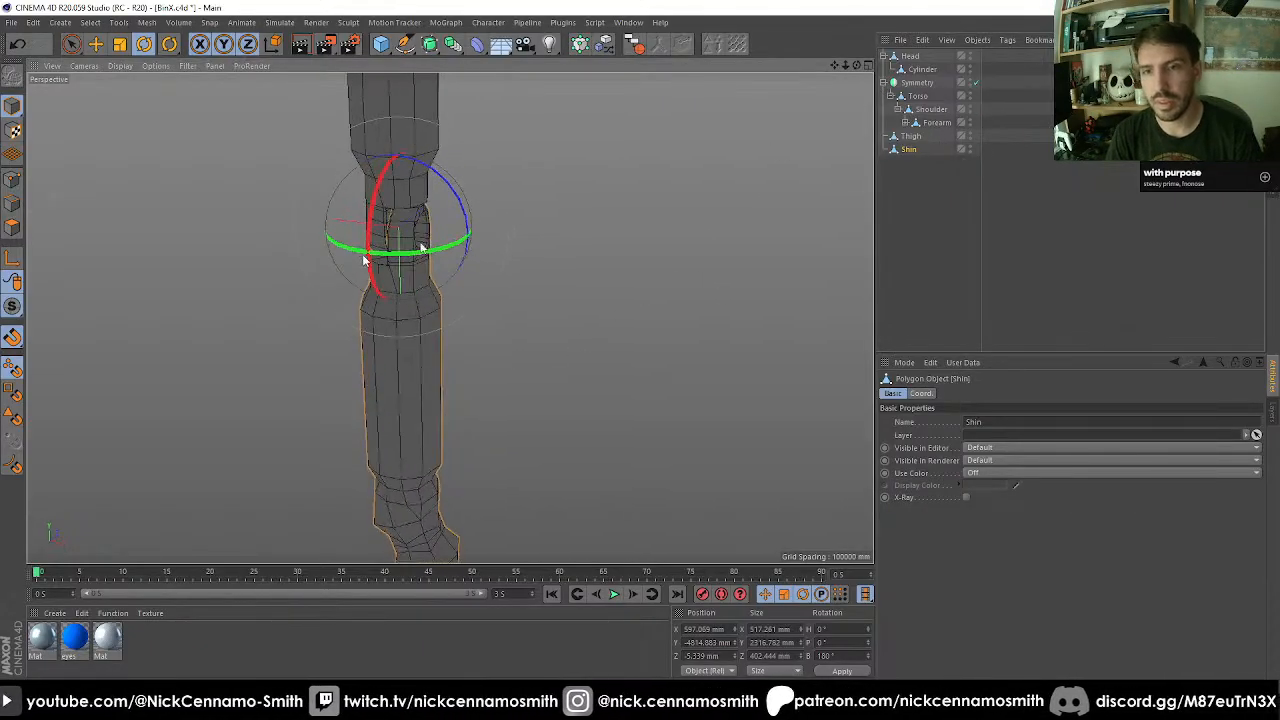
click(906, 123)
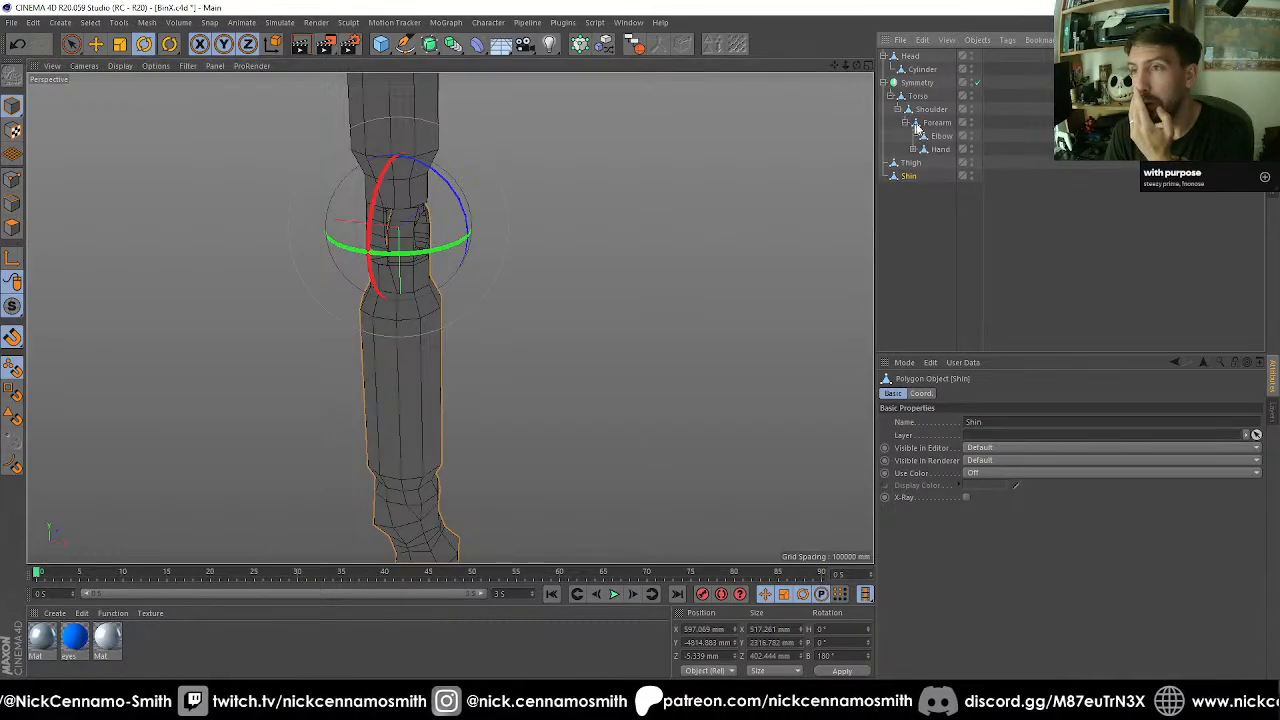
drag(940, 138, 918, 180)
click(906, 122)
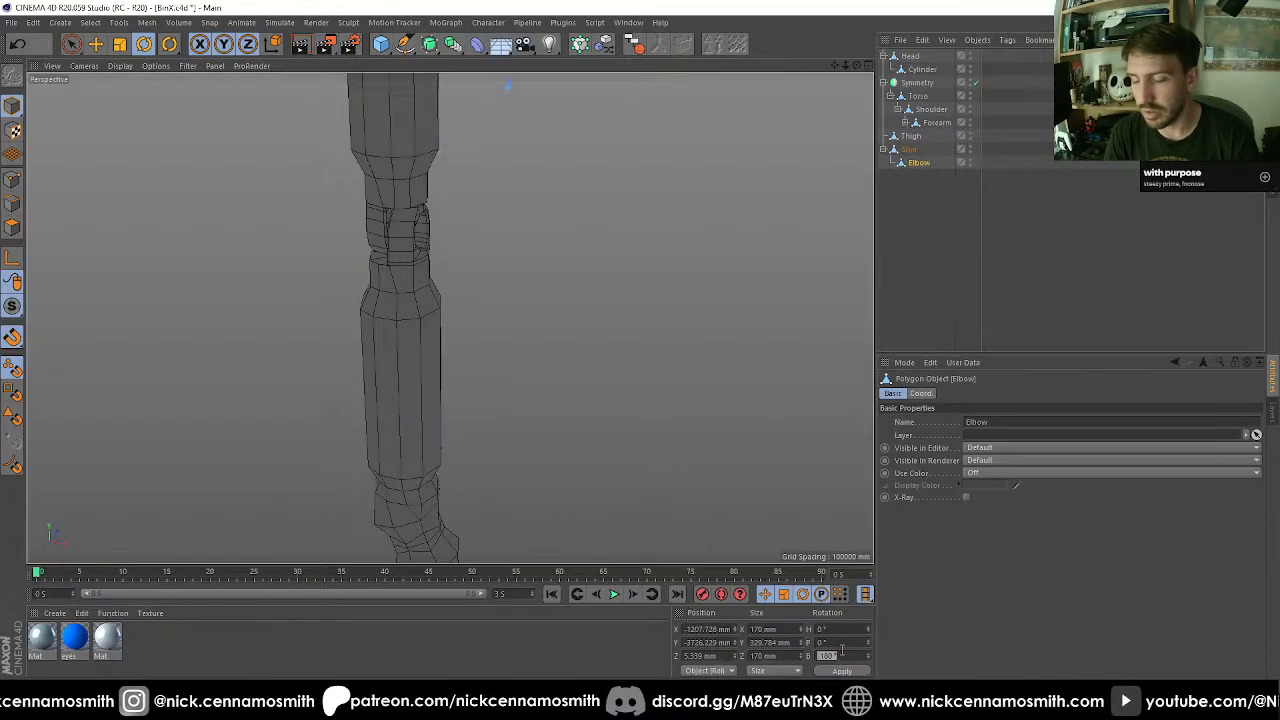
Set the copied Elbow's position to 0 mm on all axes so it sits at the Shin's knee axis.
double_click(711, 628)
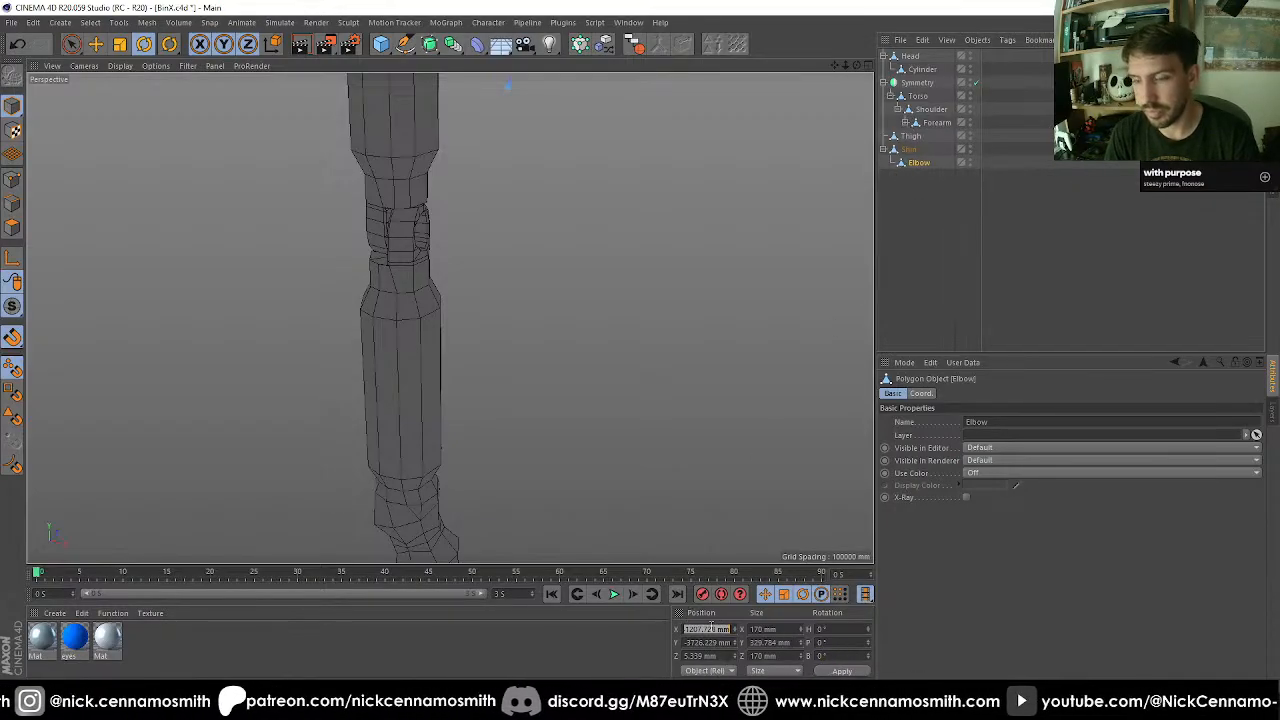
text(0)
key(Tab)
text(0)
key(Tab)
text(0)
key(Return)
Rotate the copied Elbow 90° in bank to line it up with the knee joint, and deselect it.
alt+right_drag(423, 311, 440, 251)
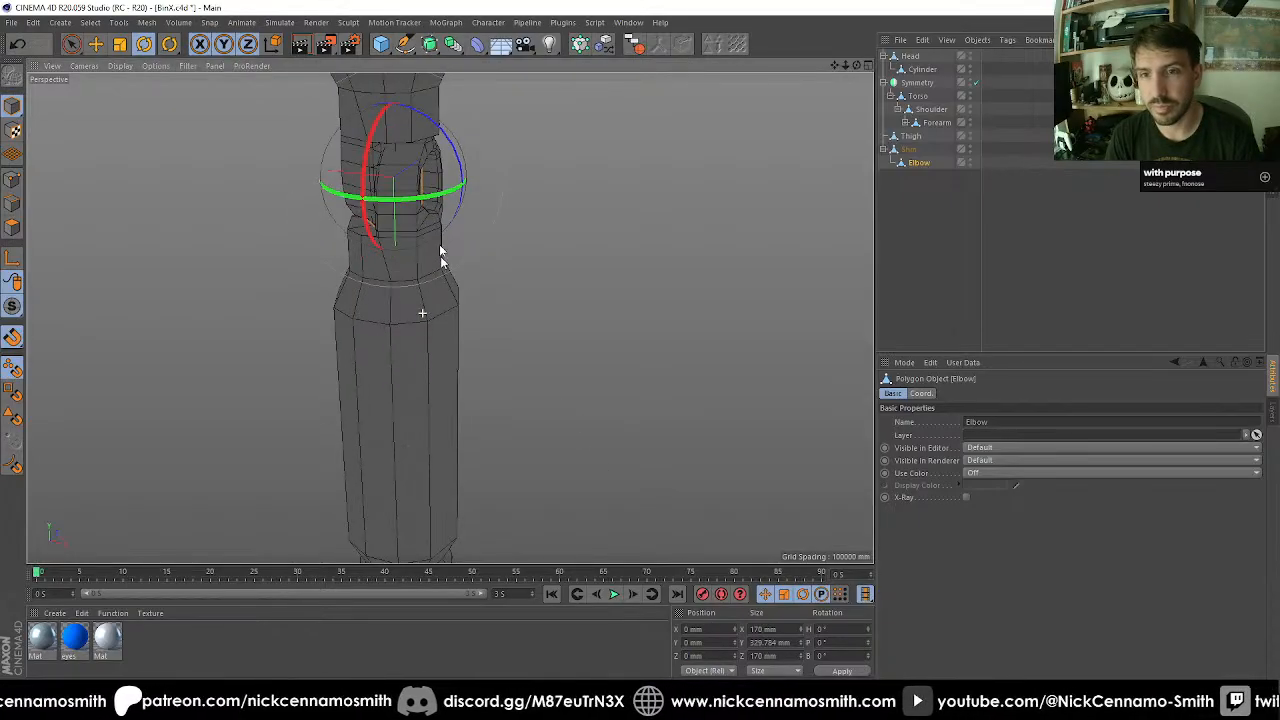
alt+drag(429, 211, 567, 204)
key(r)
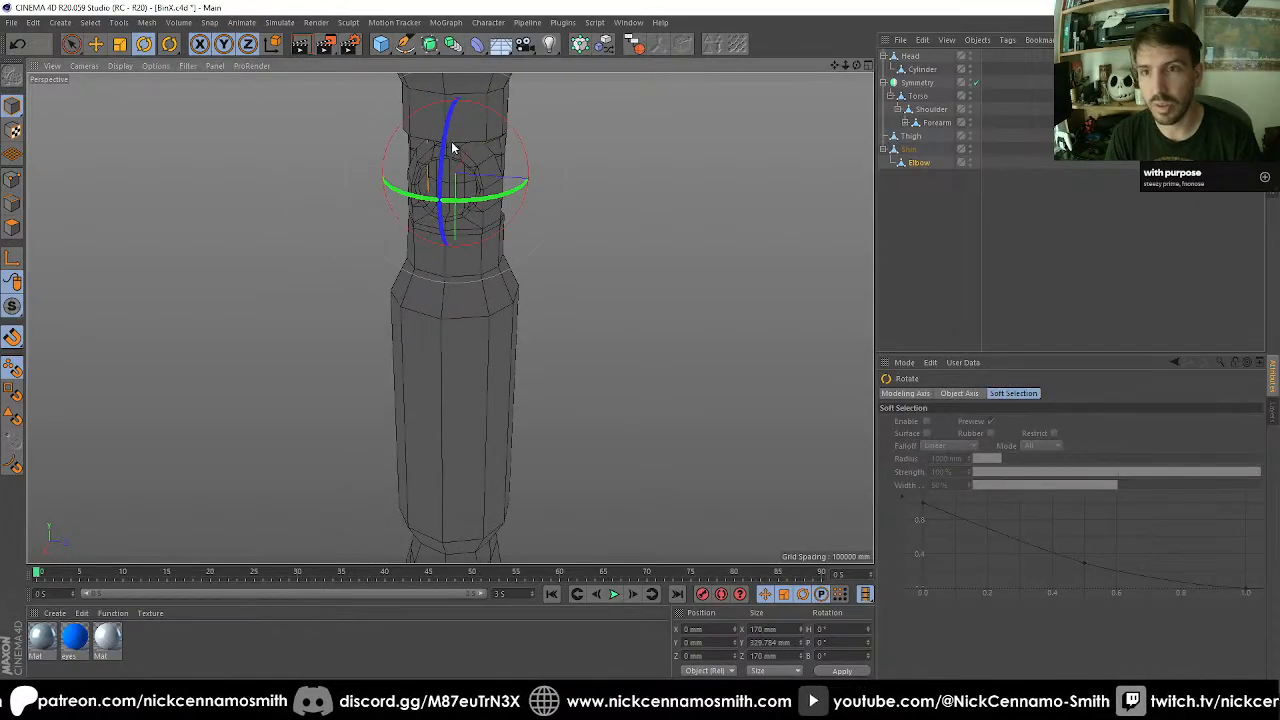
drag(449, 150, 977, 294)
scroll(534, 266, down, 10)
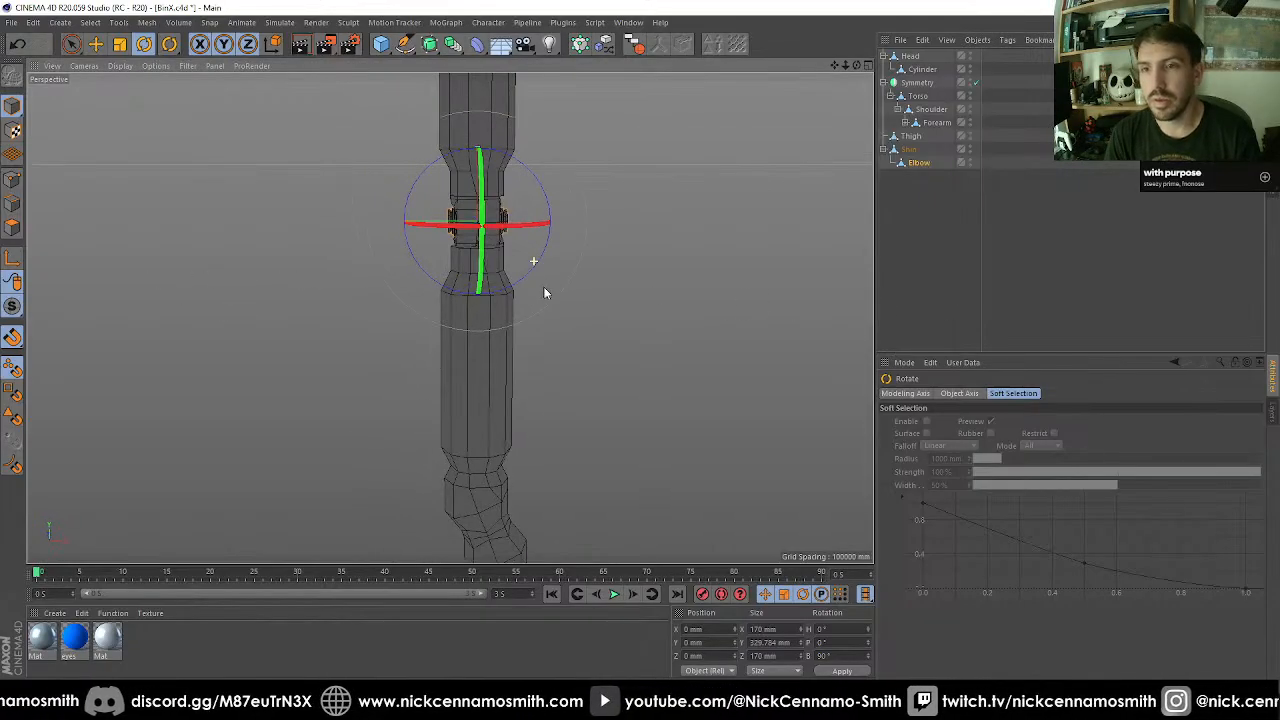
click(963, 291)
Rename the Elbow copy under Shin as the knee and collapse the Shin hierarchy.
mouse_move(760, 300)
alt+mouse_down()
mouse_move(672, 306)
mouse_move(772, 309)
alt+mouse_up()
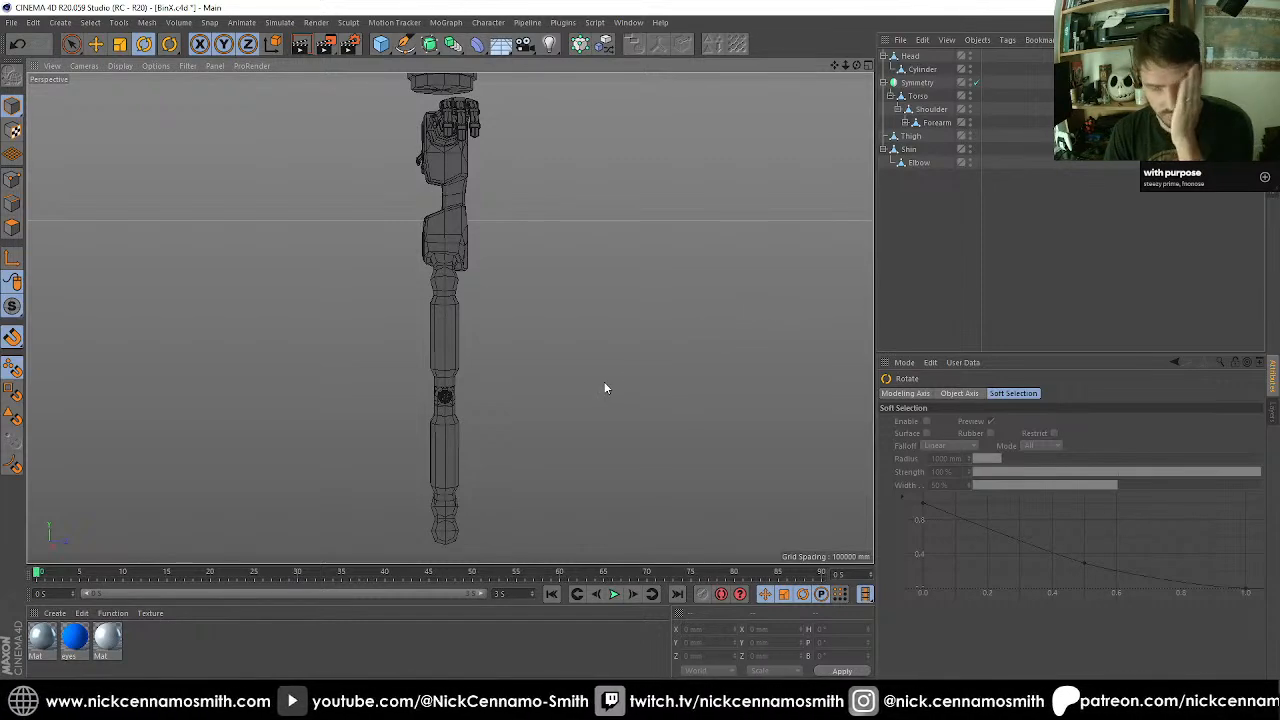
alt+middle_drag(480, 441, 529, 364)
scroll(518, 402, up, 8)
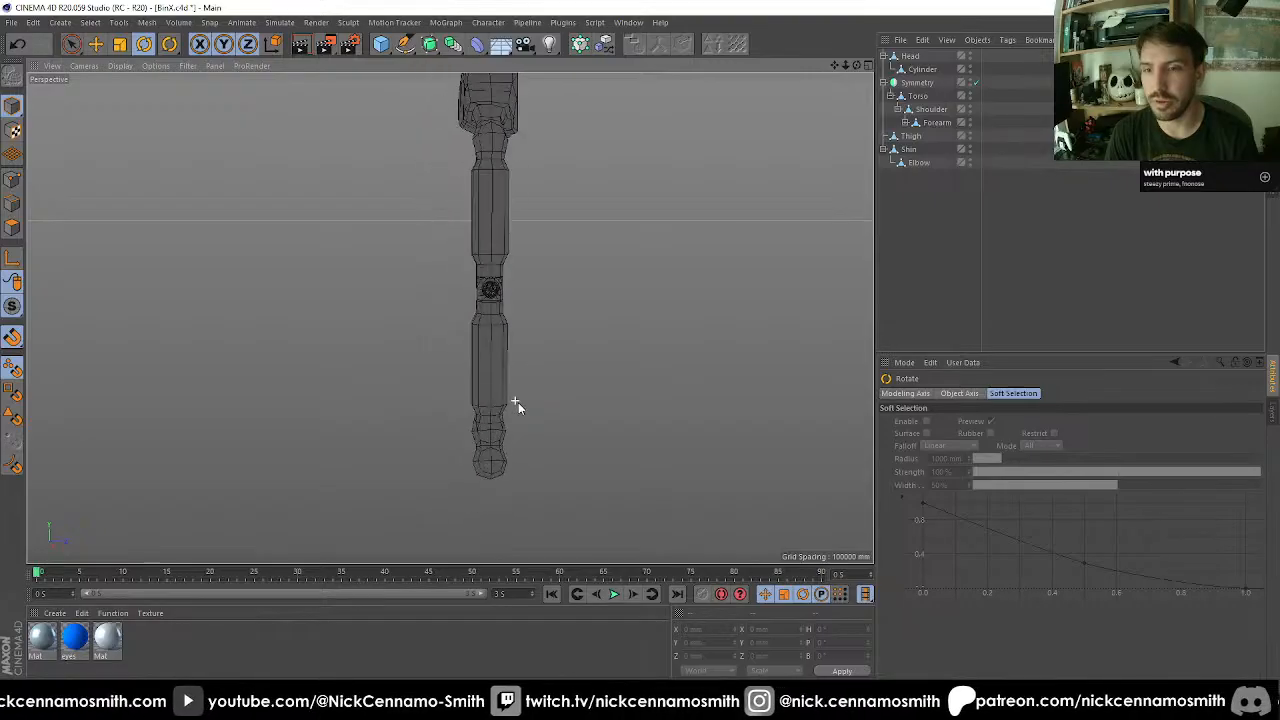
scroll(531, 343, up, 2)
alt+middle_drag(498, 409, 543, 349)
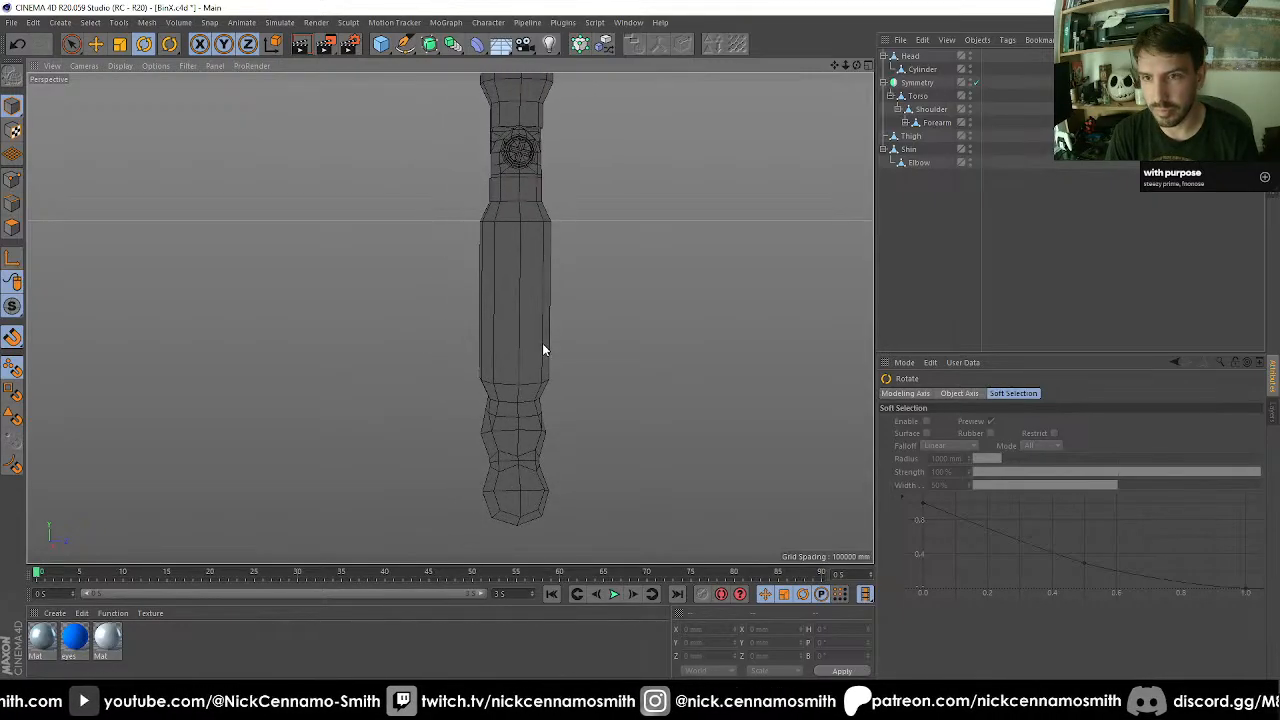
click(914, 163)
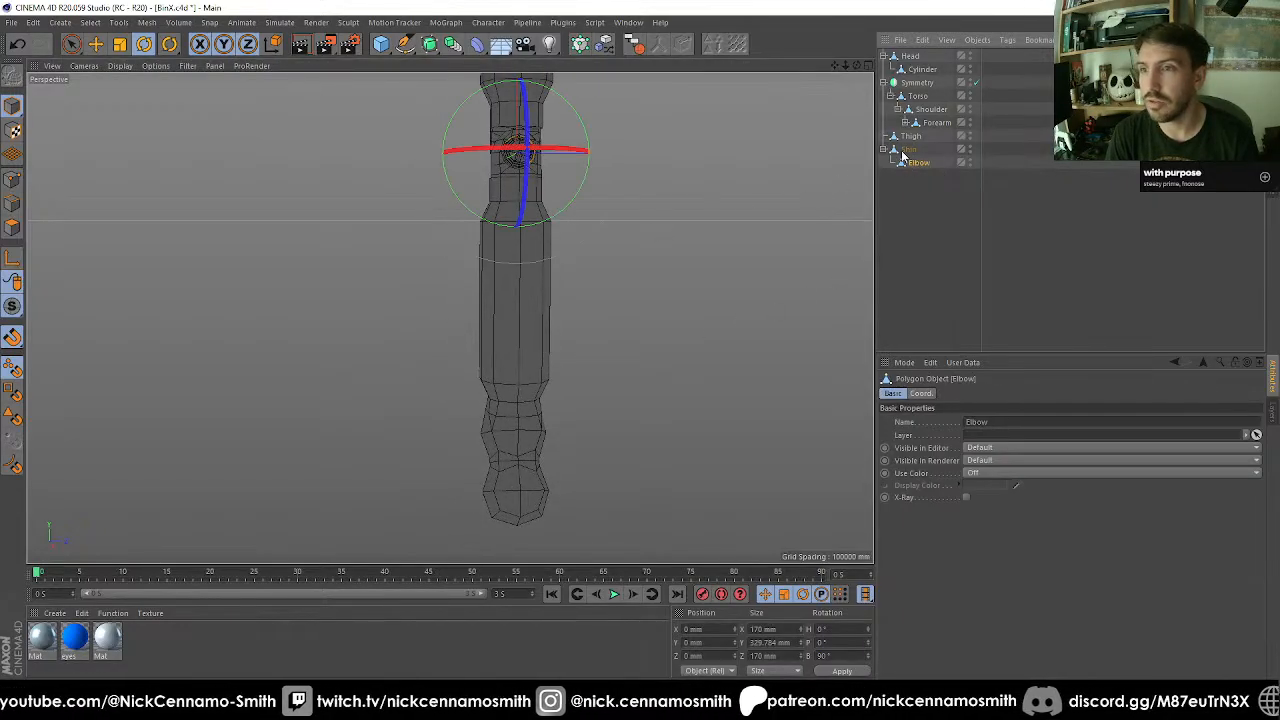
double_click(918, 163)
text(Knee)
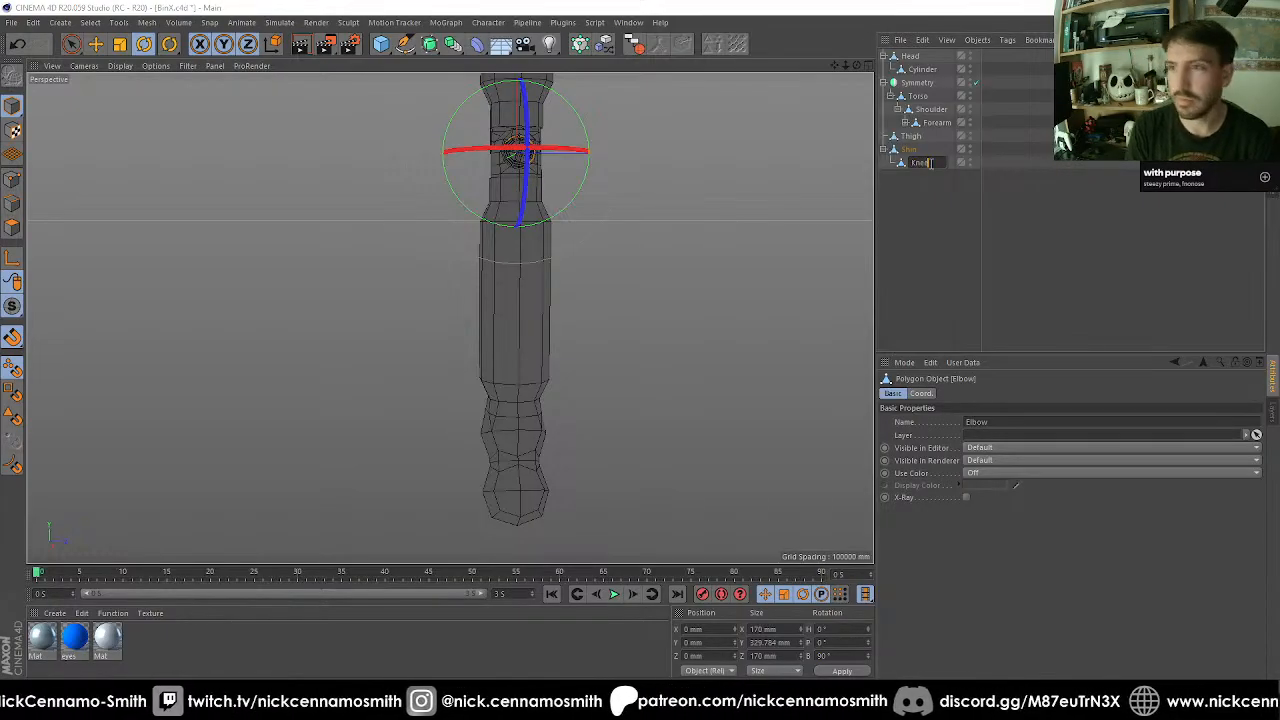
key(Up)
key(Return)
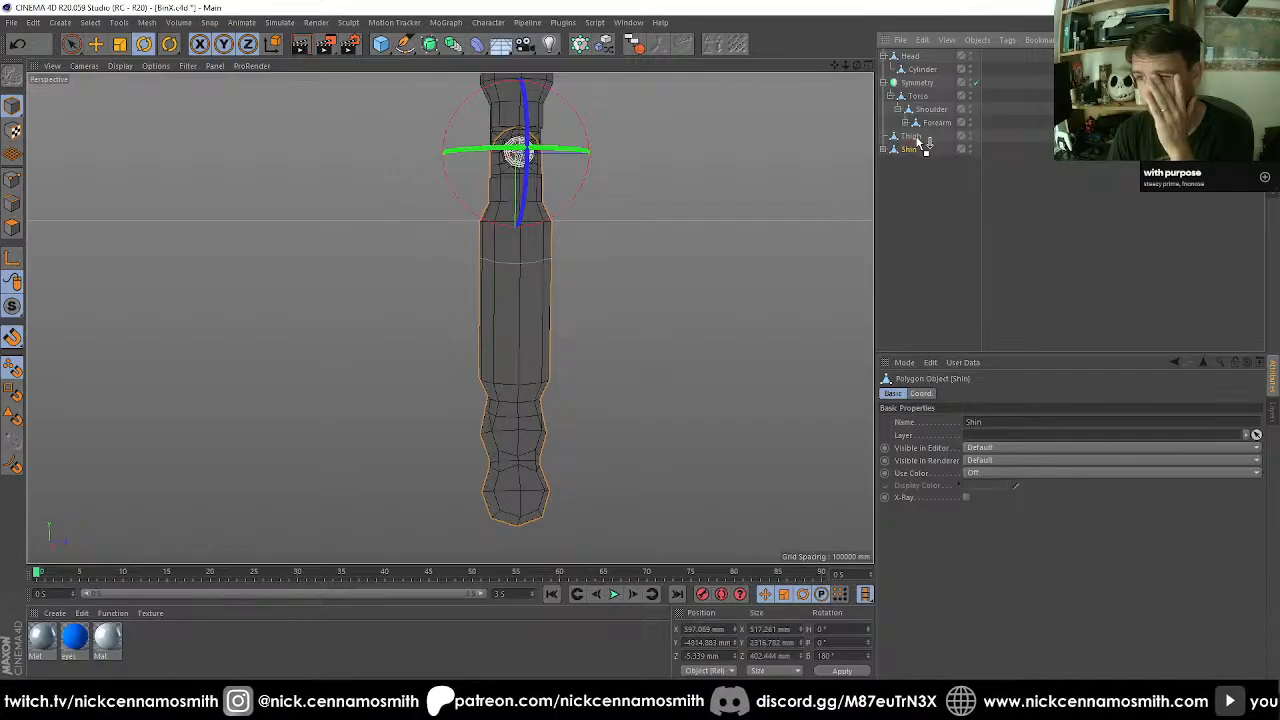
Make Shin a child of Thigh in the object hierarchy.
click(918, 187)
click(919, 152)
scroll(444, 320, up, 1)
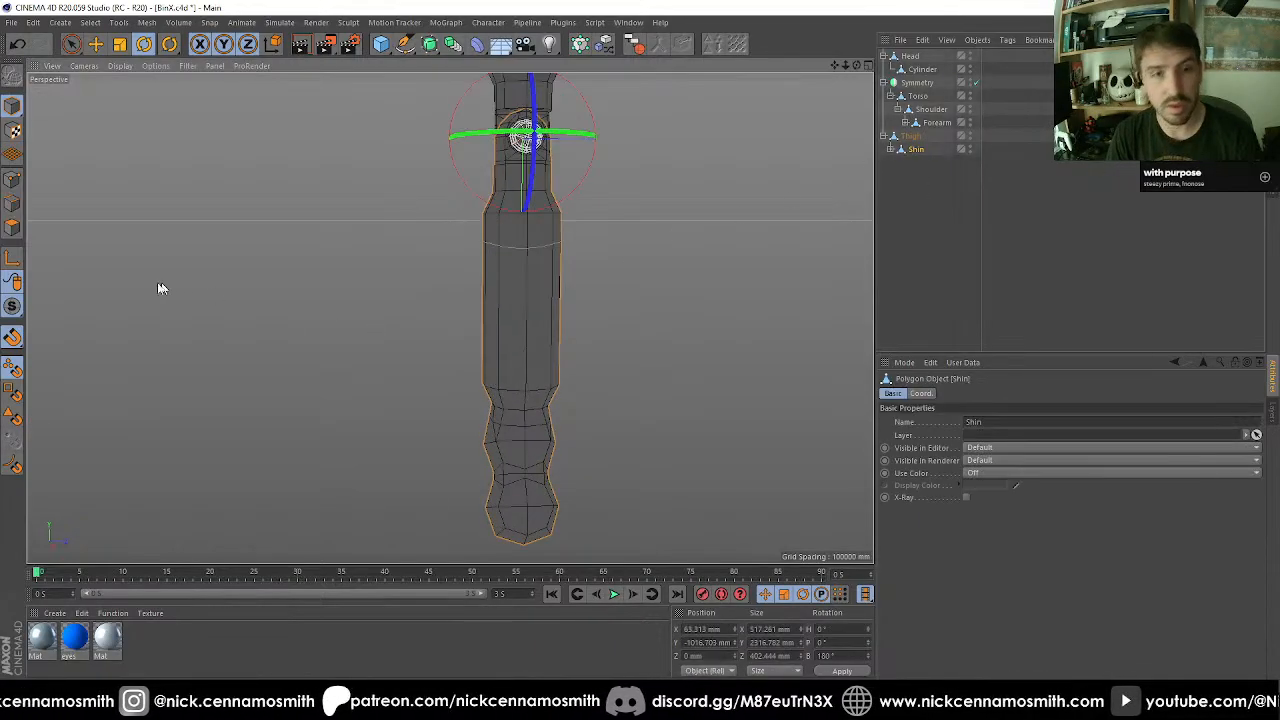
In the Right view, select the edge ring at the shin shaft's lower end and move it down to Y 2170.819 mm.
click(14, 231)
key(F3)
scroll(545, 266, down, 8)
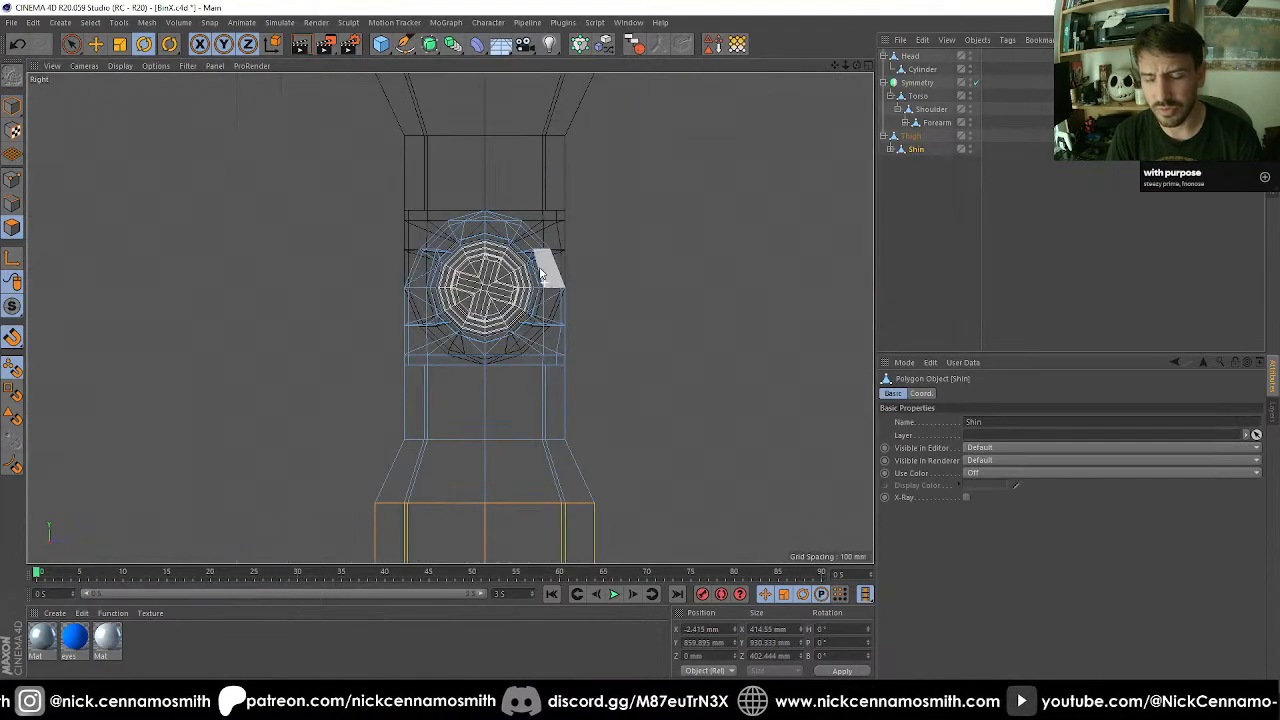
scroll(557, 289, down, 2)
scroll(588, 448, up, 5)
scroll(434, 402, up, 3)
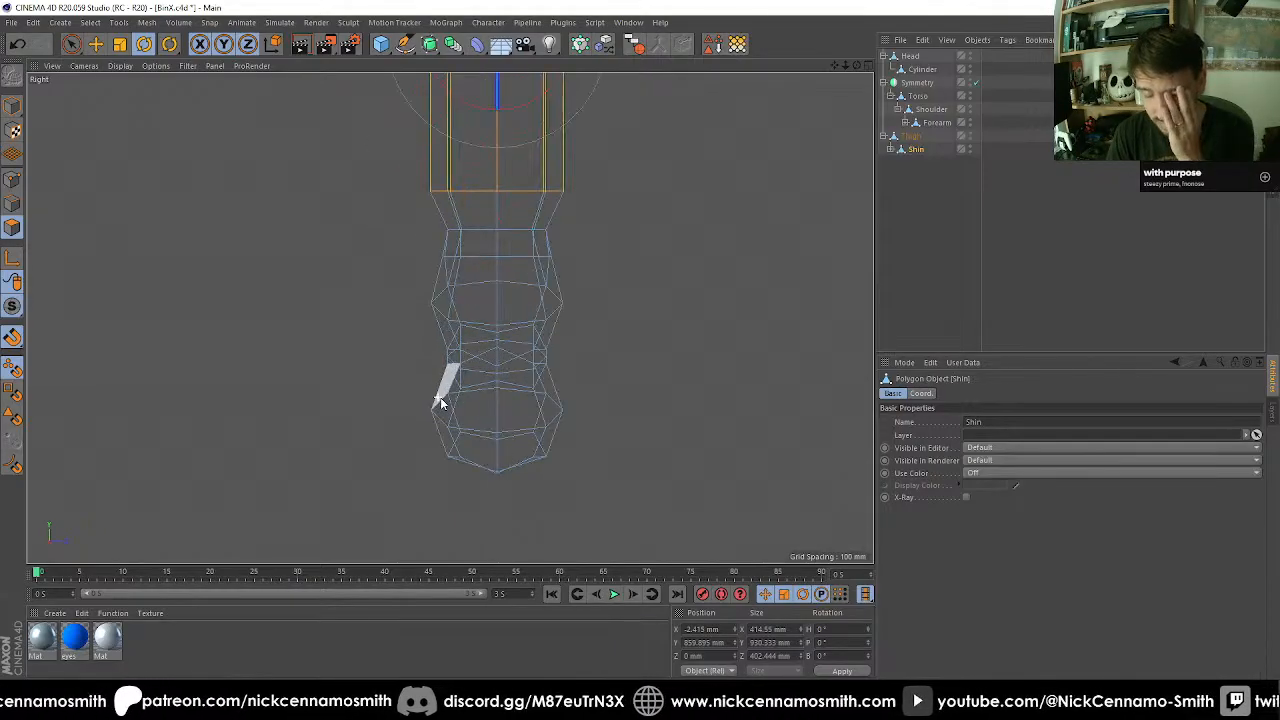
click(23, 205)
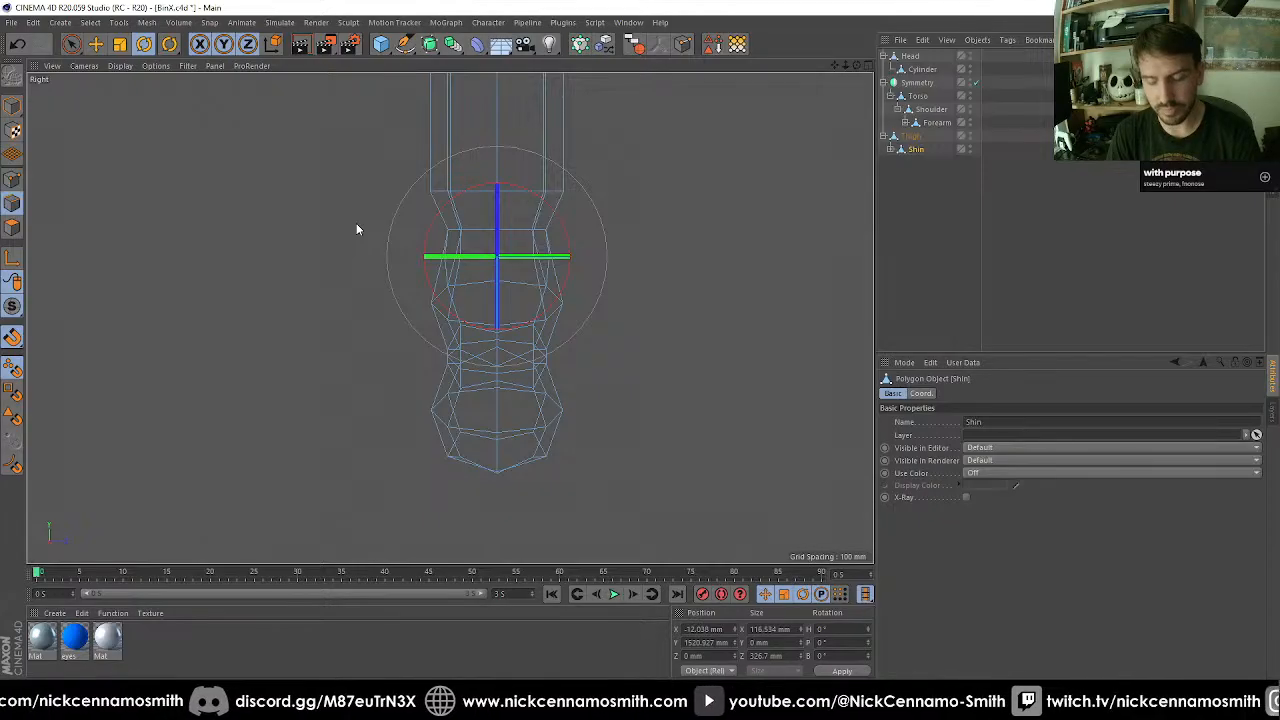
key(0)
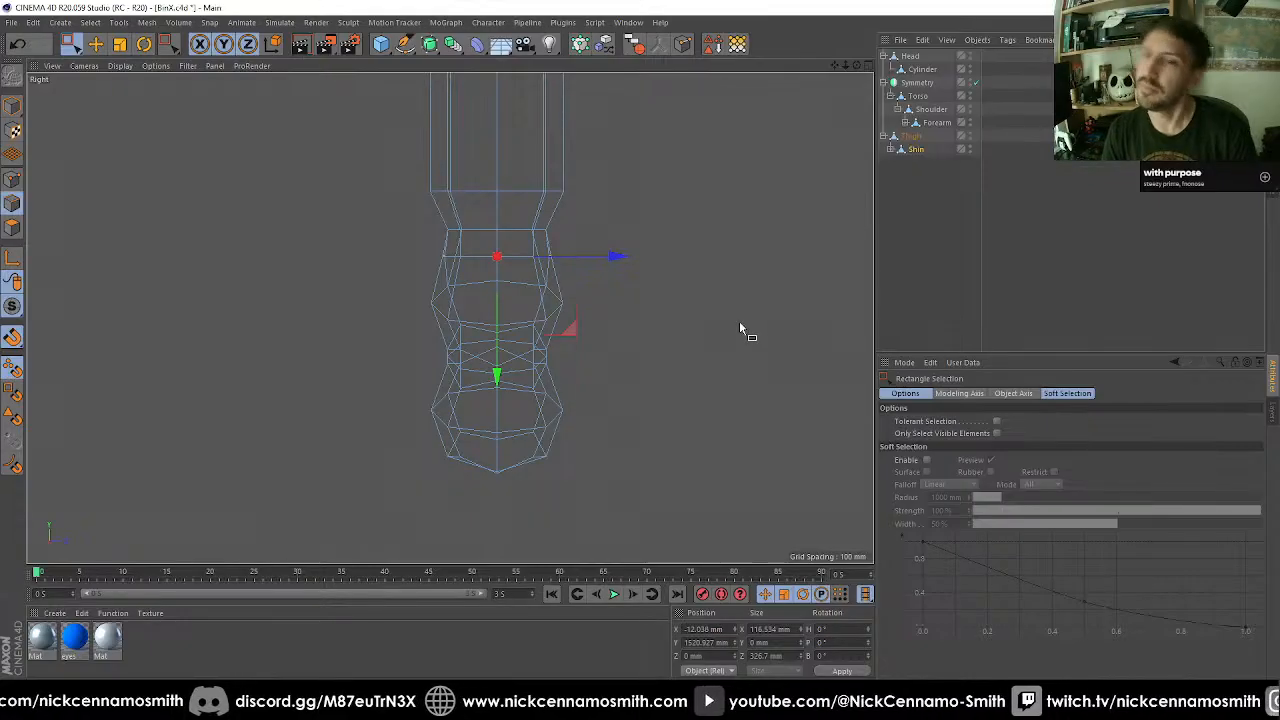
drag(407, 160, 606, 232)
scroll(598, 210, down, 4)
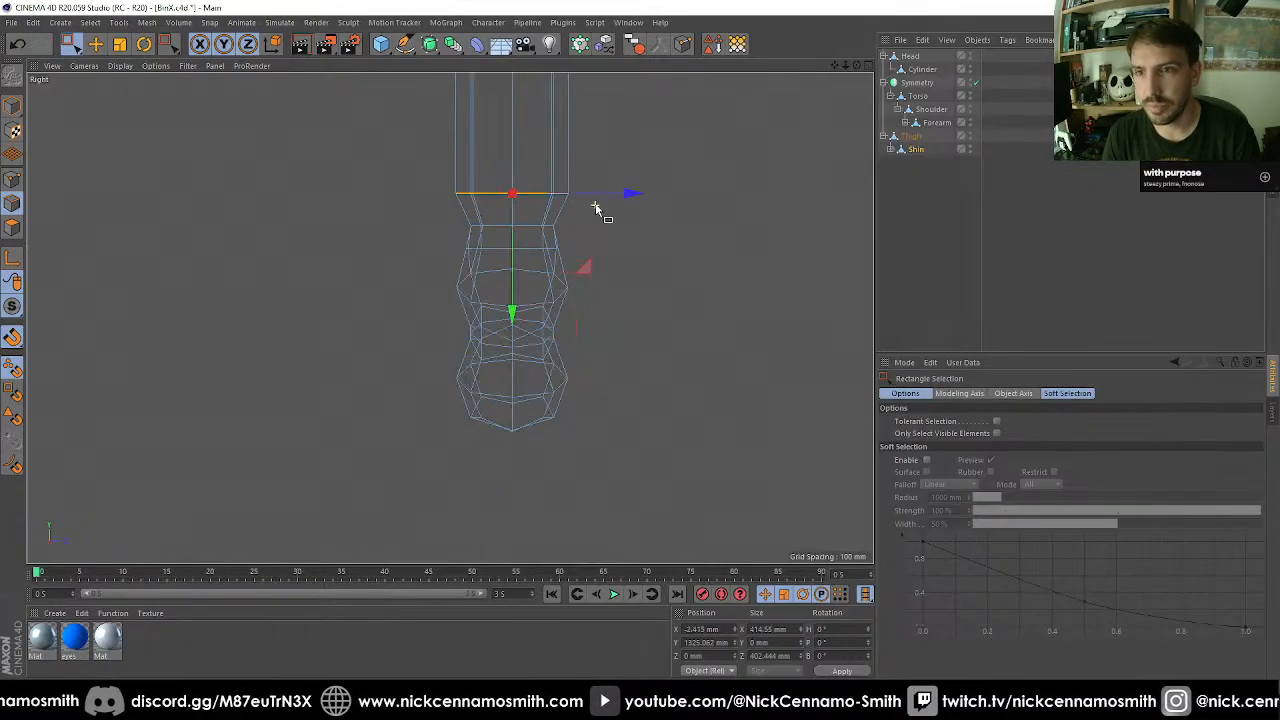
scroll(534, 121, up, 10)
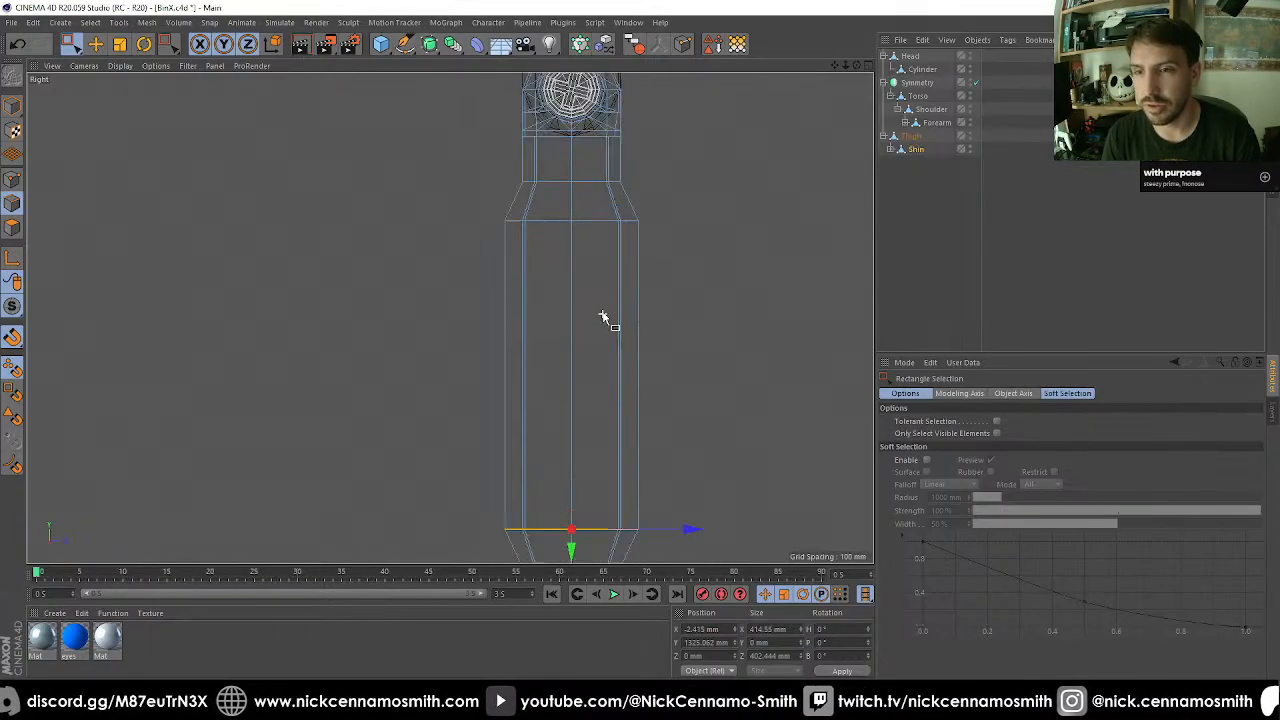
scroll(528, 250, down, 5)
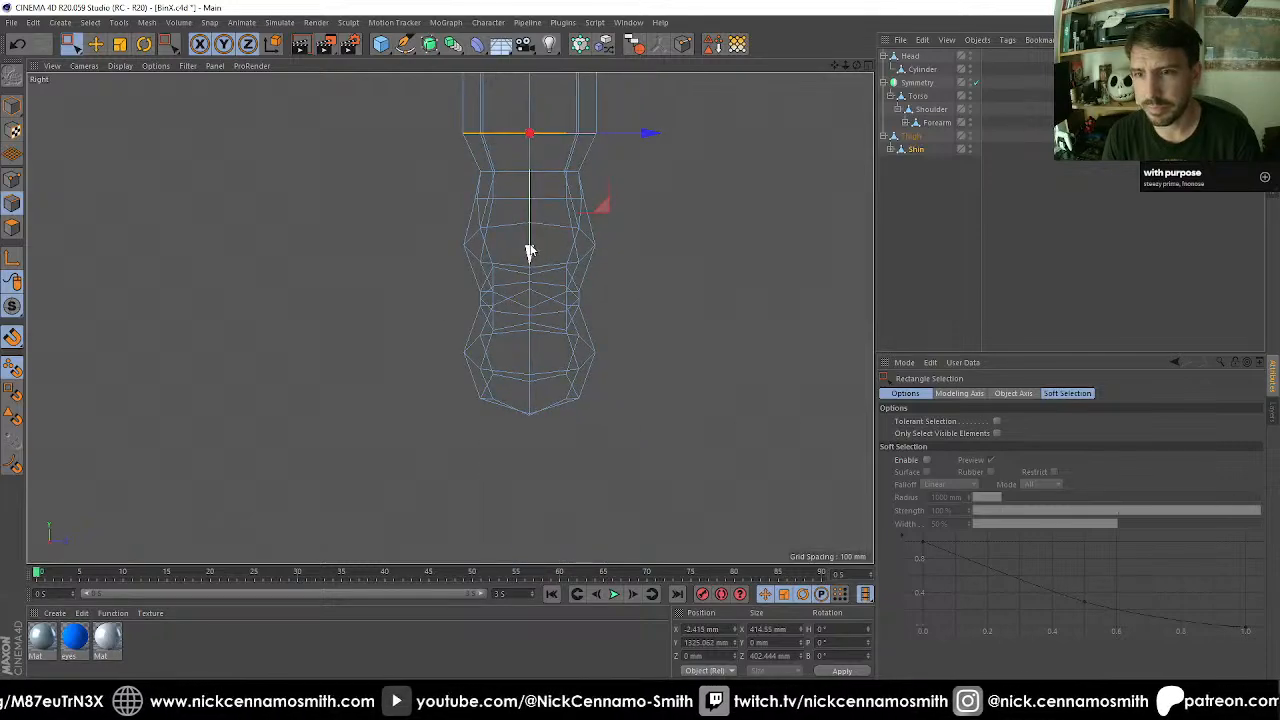
drag(530, 250, 529, 534)
Fill-select the shin polygons beyond the lowered edge ring and delete them, leaving the shaft's lower end open.
key(F1)
alt+drag(554, 297, 554, 426)
alt+middle_drag(554, 426, 569, 354)
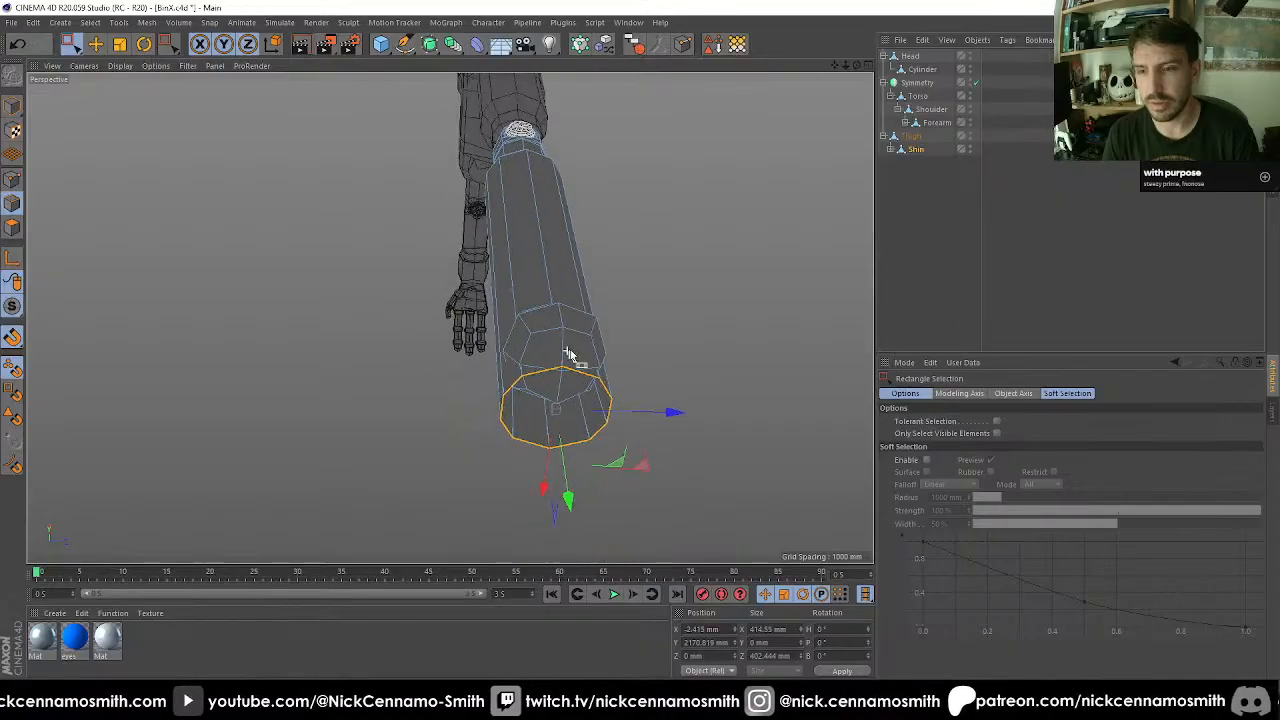
alt+right_drag(569, 354, 583, 445)
key(u)
key(l)
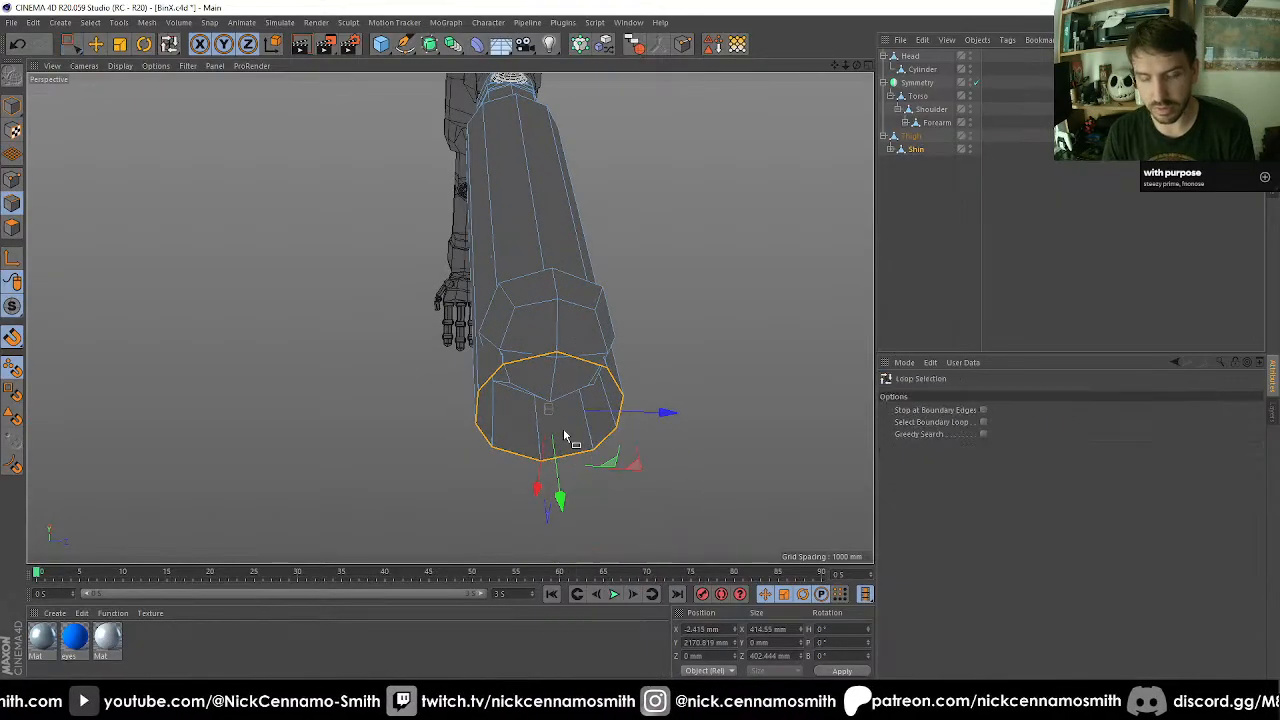
click(13, 228)
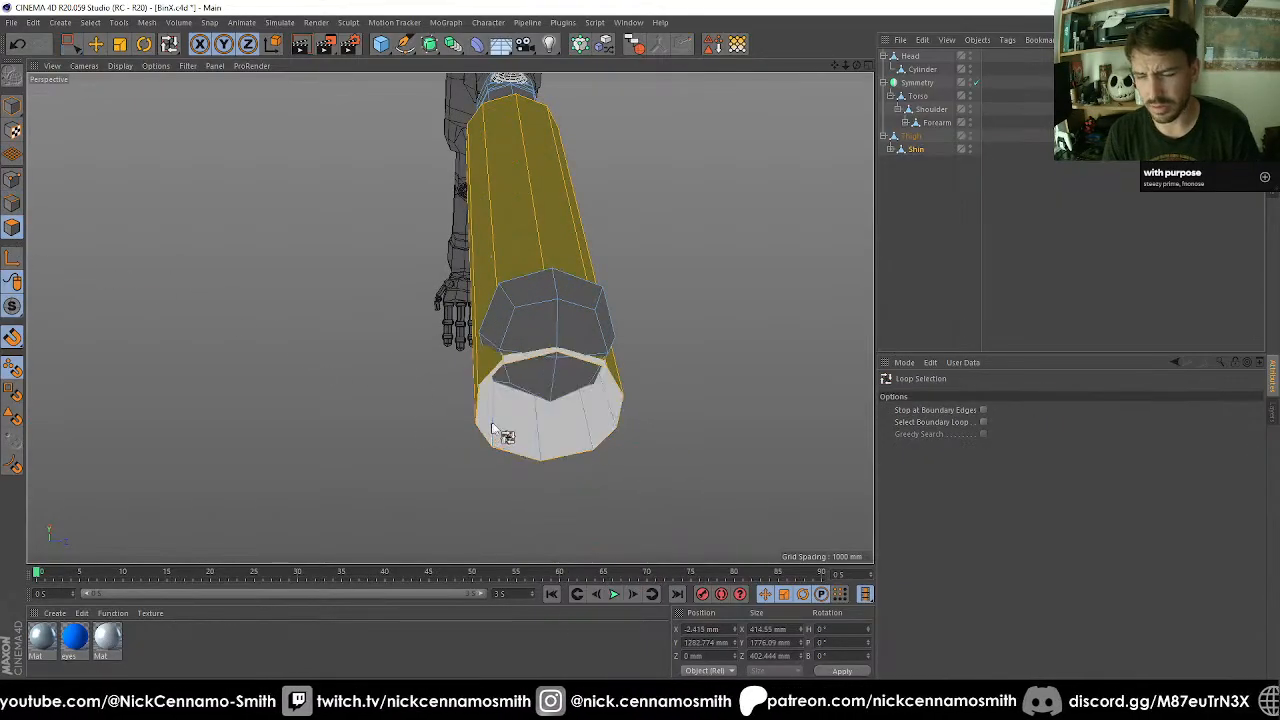
key(u)
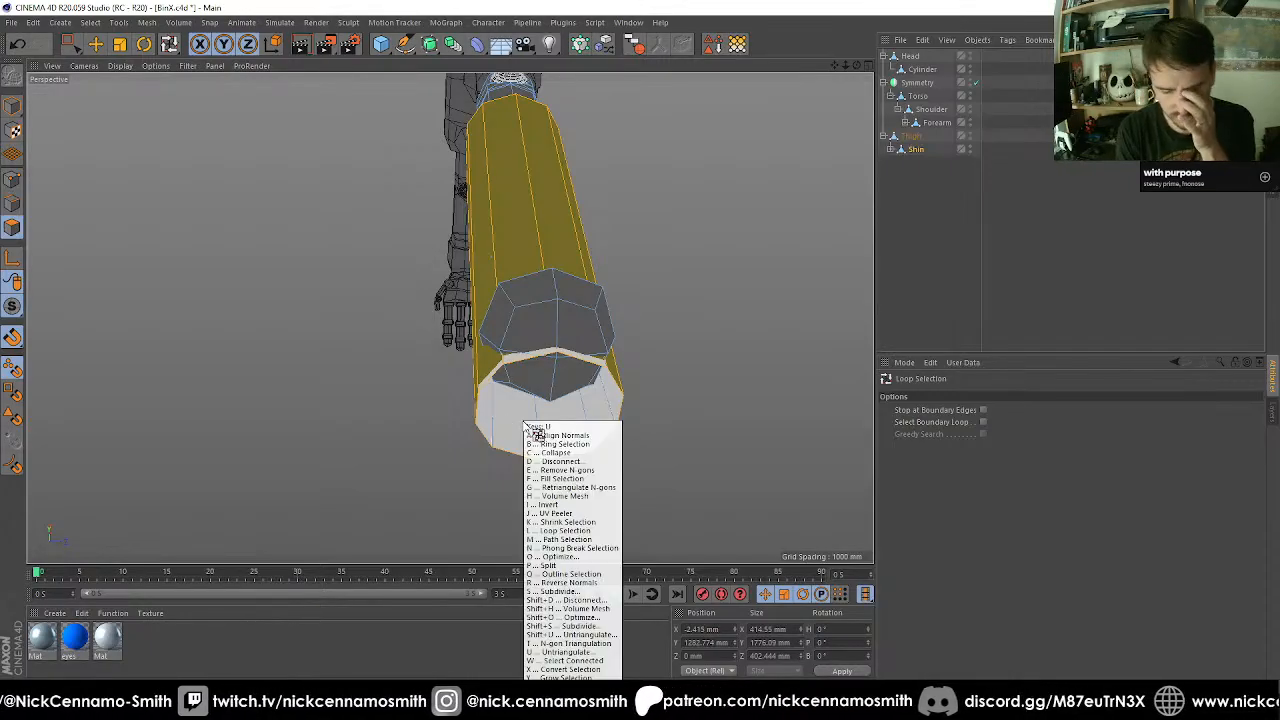
key(f)
click(523, 421)
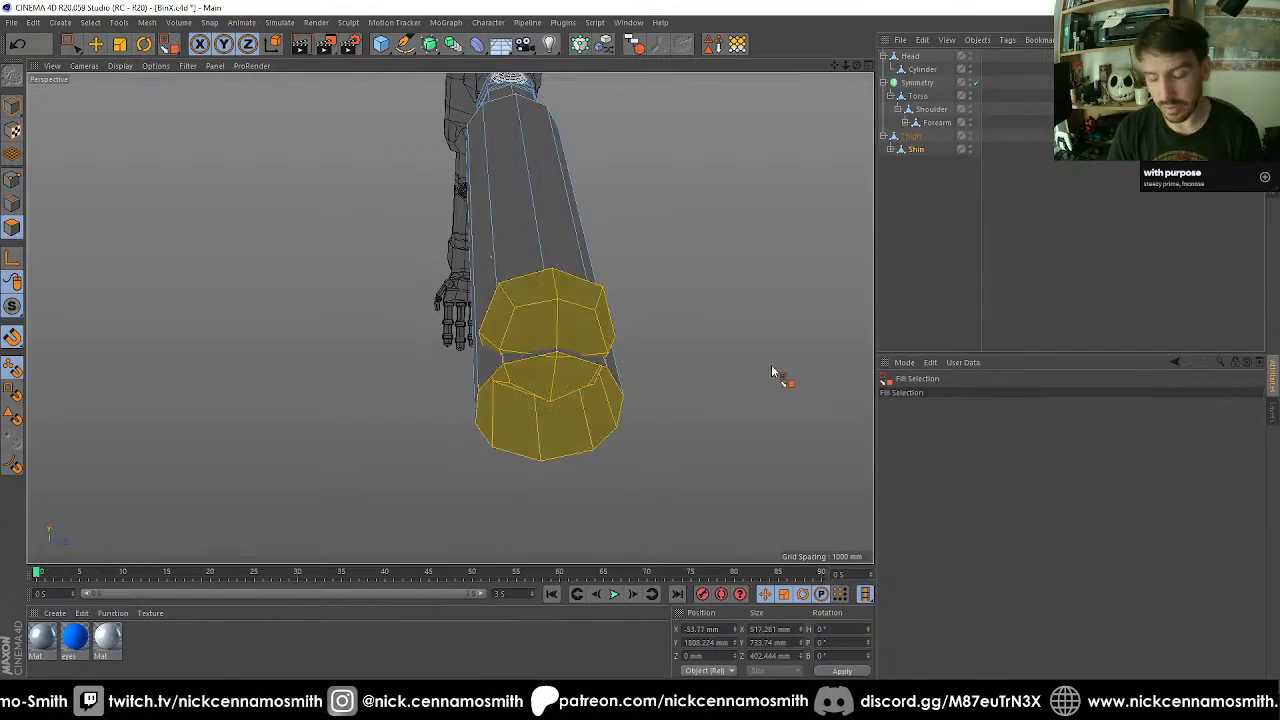
key(Delete)
Flare the shin's open lower edge ring by scaling it to 900 mm in X and Z.
key(F3)
scroll(630, 300, down, 10)
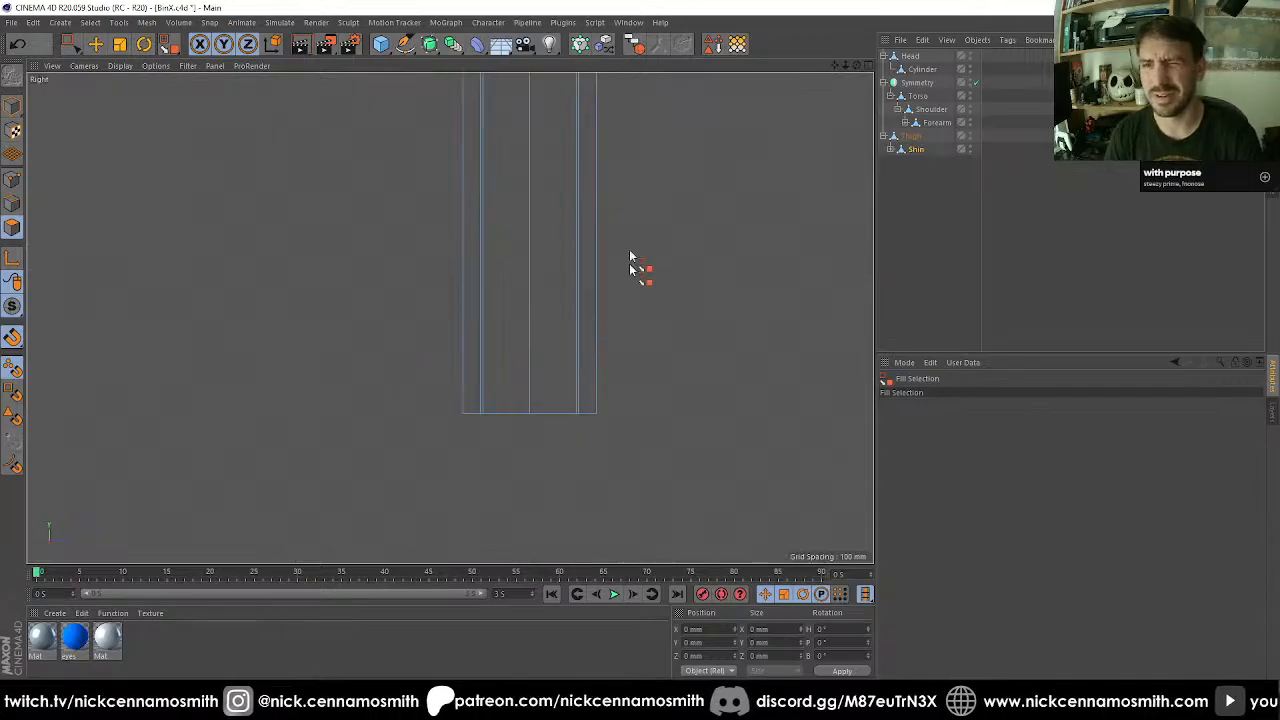
scroll(515, 294, up, 4)
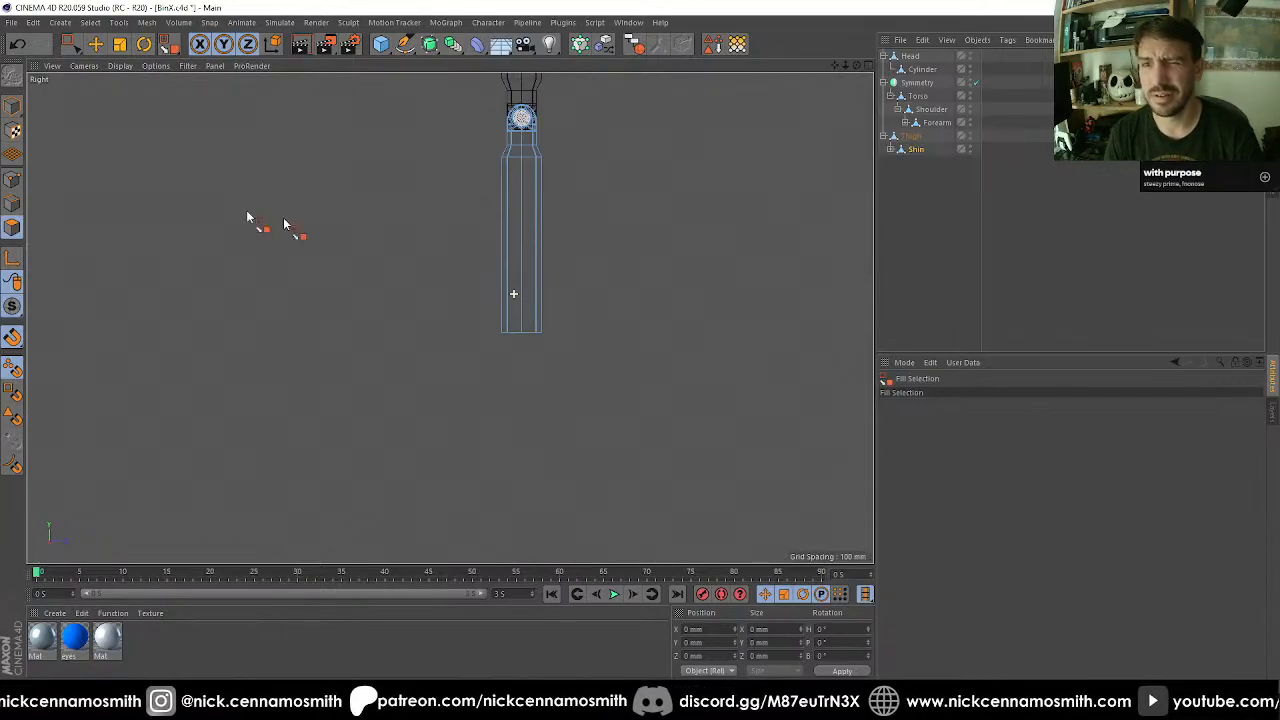
click(14, 205)
scroll(598, 316, up, 3)
key(t)
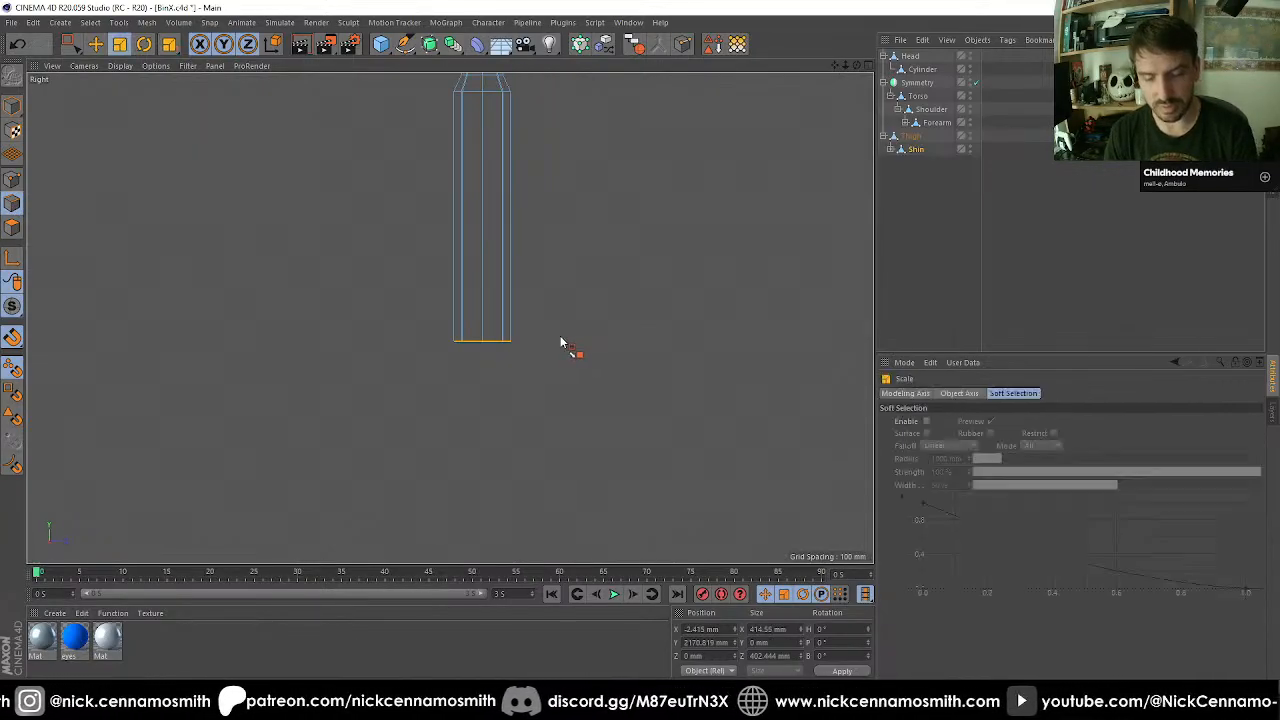
drag(354, 443, 790, 405)
click(787, 628)
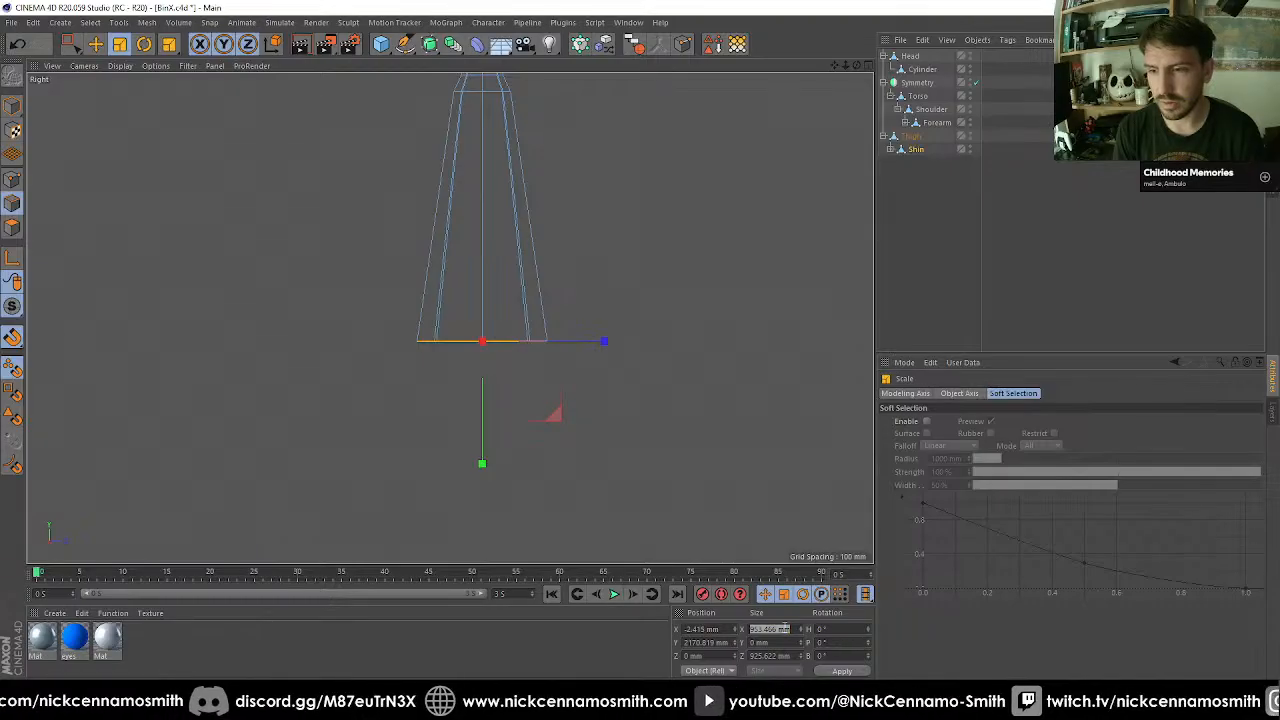
text(5900)
key(Return)
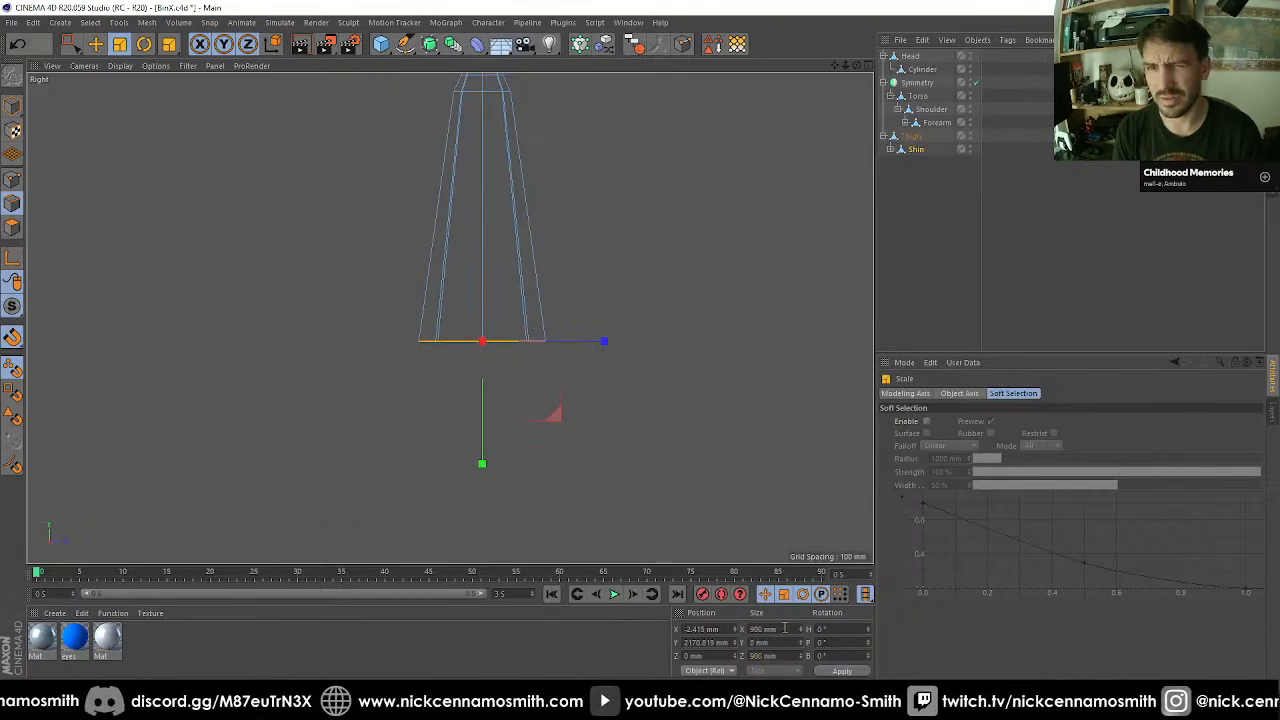
Examine the flared shin and its open lower end from several angles in the perspective view.
key(F1)
mouse_move(659, 453)
alt+mouse_down()
mouse_move(617, 414)
mouse_move(452, 327)
alt+mouse_up()
alt+right_drag(452, 327, 709, 413)
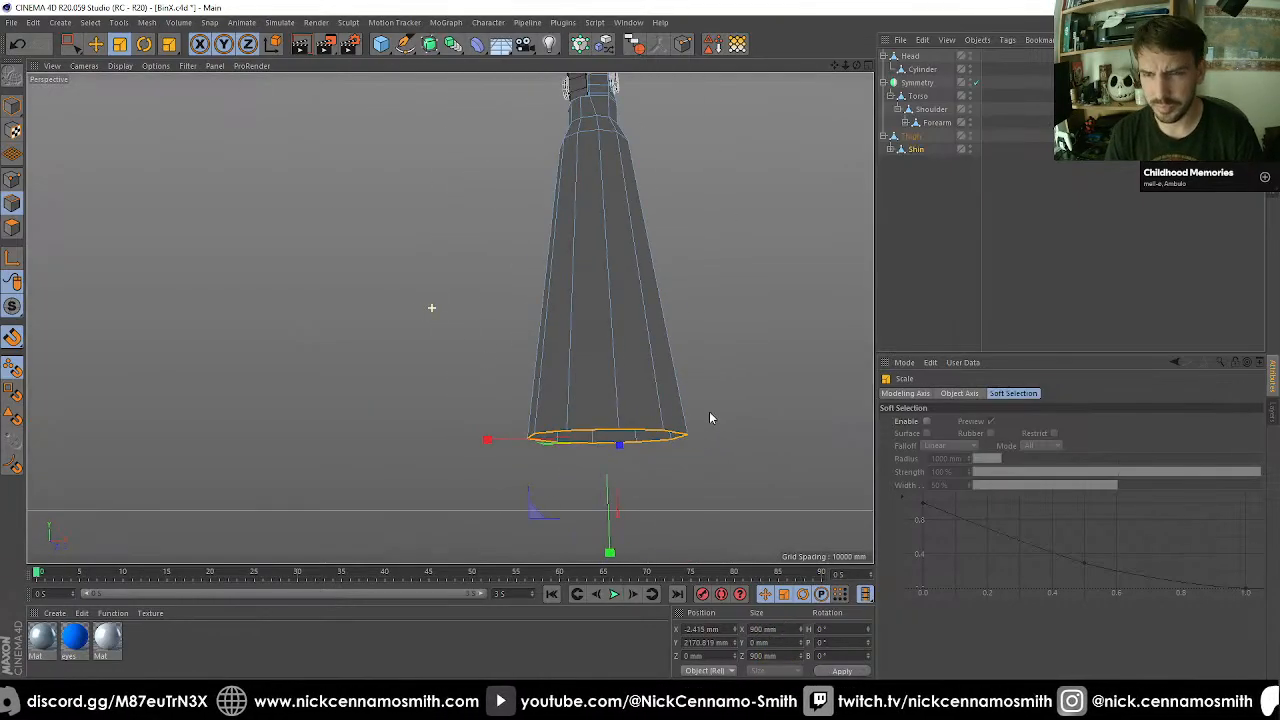
alt+middle_drag(709, 413, 541, 440)
alt+drag(541, 438, 531, 345)
alt+right_drag(531, 345, 496, 275)
alt+middle_drag(496, 275, 530, 343)
alt+drag(530, 343, 586, 409)
alt+middle_drag(586, 409, 569, 314)
alt+right_drag(569, 314, 484, 380)
alt+drag(484, 382, 296, 302)
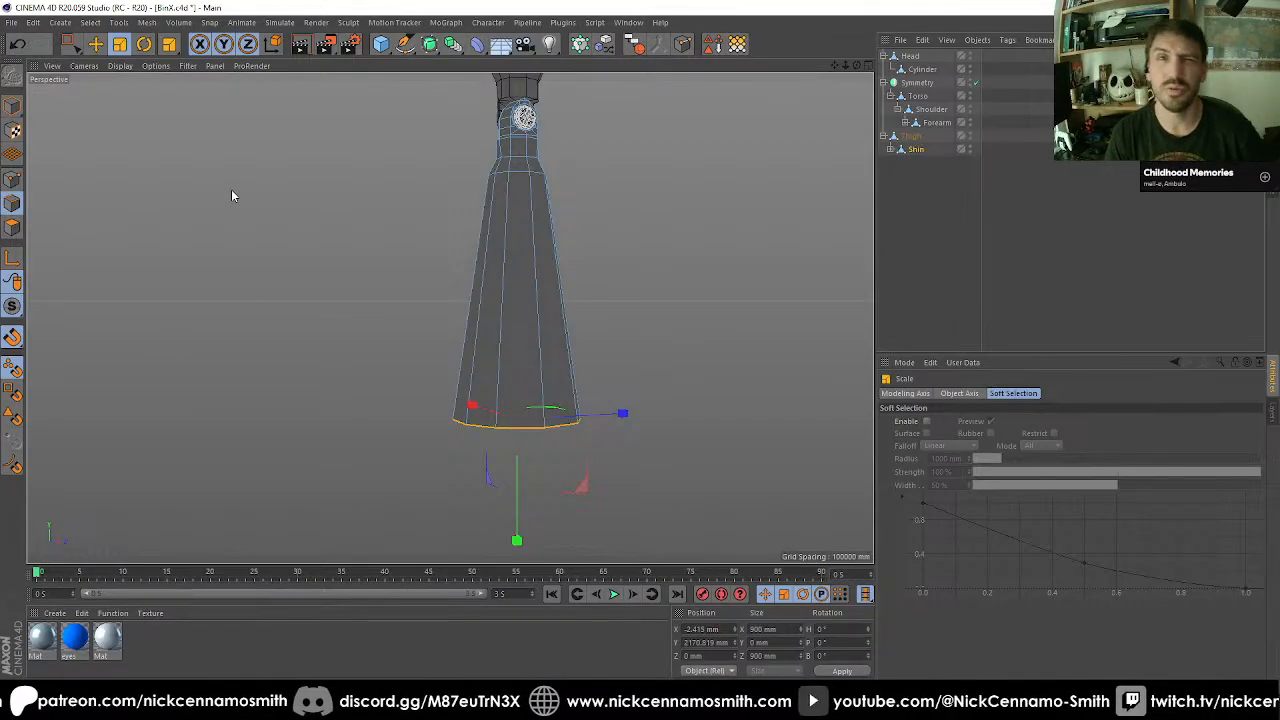
Cut a new edge loop around the middle of the flared shin shaft at about Y 1137 mm.
scroll(430, 320, up, 2)
scroll(675, 368, up, 1)
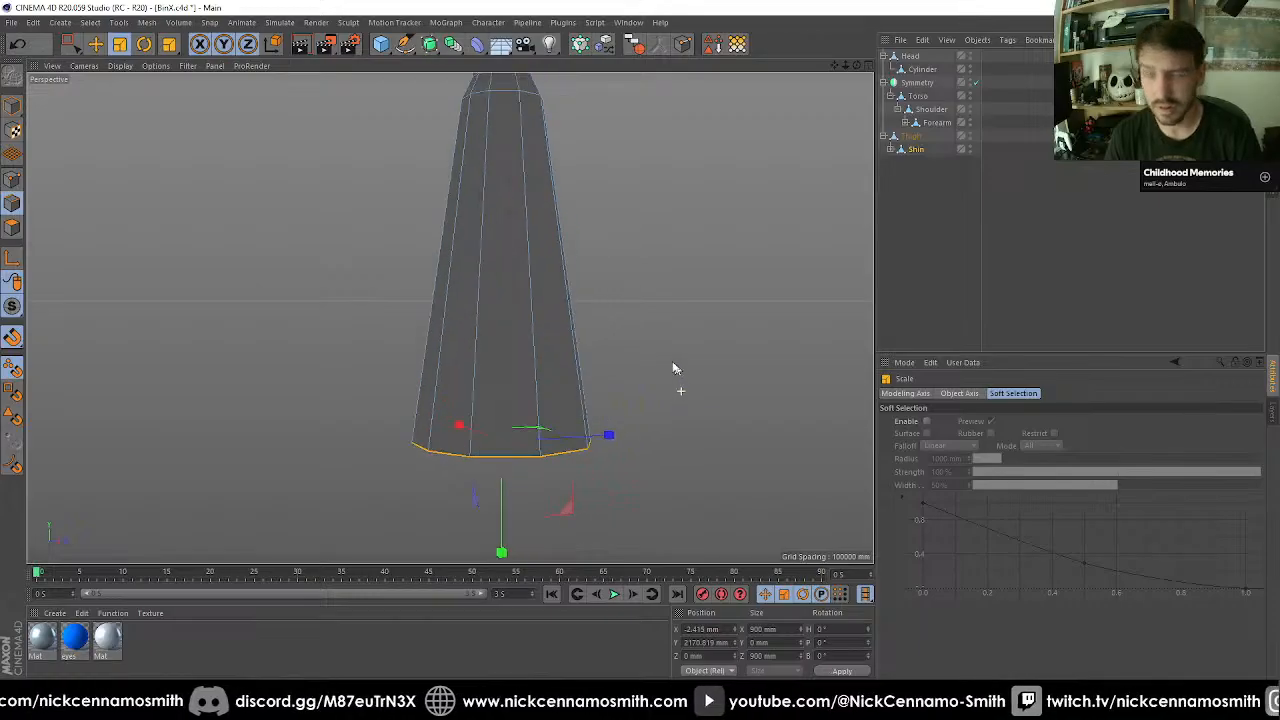
key(k)
key(l)
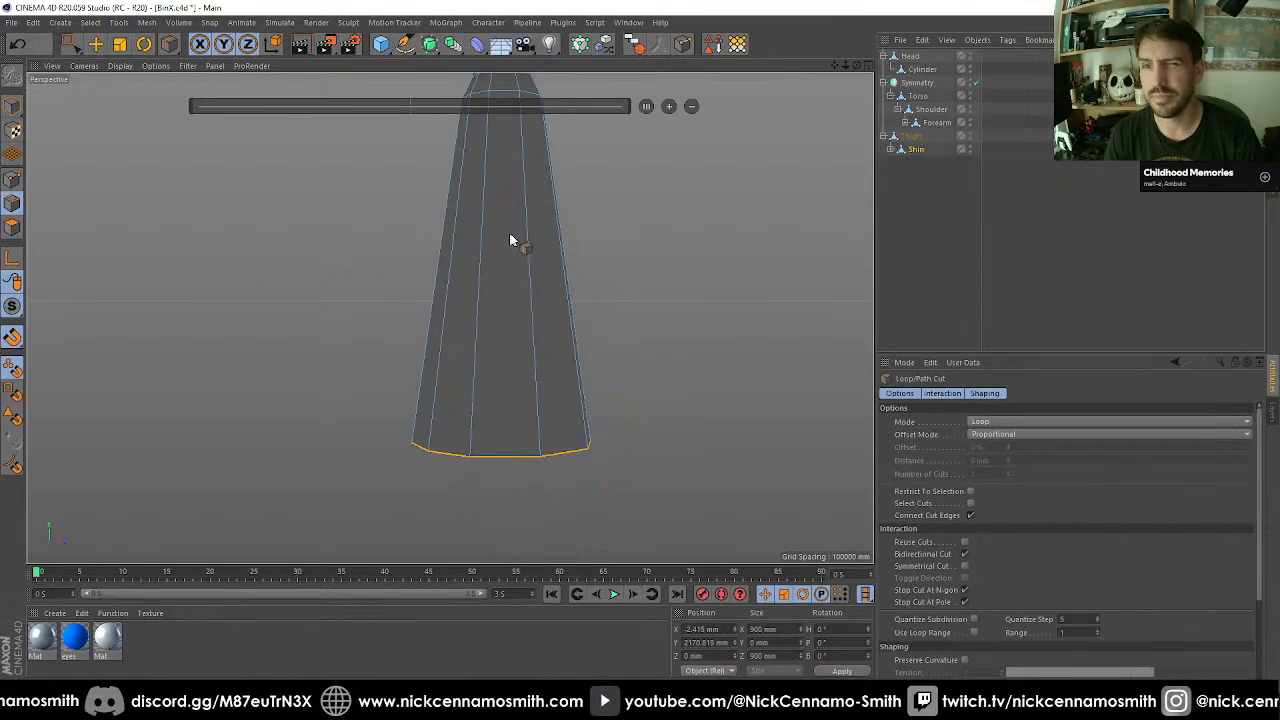
click(531, 245)
key(space)
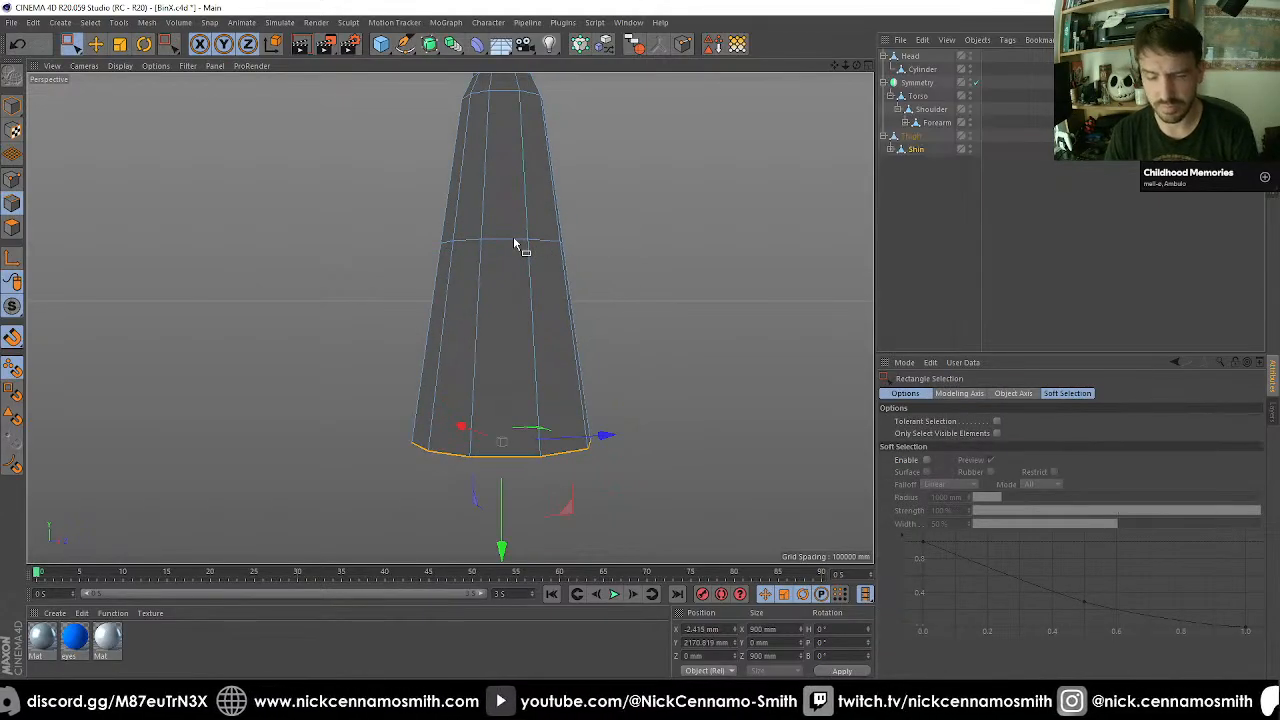
Loop-select the new middle edge ring of the shin and set its size to 610 mm in X and Z.
key(u)
key(l)
click(517, 243)
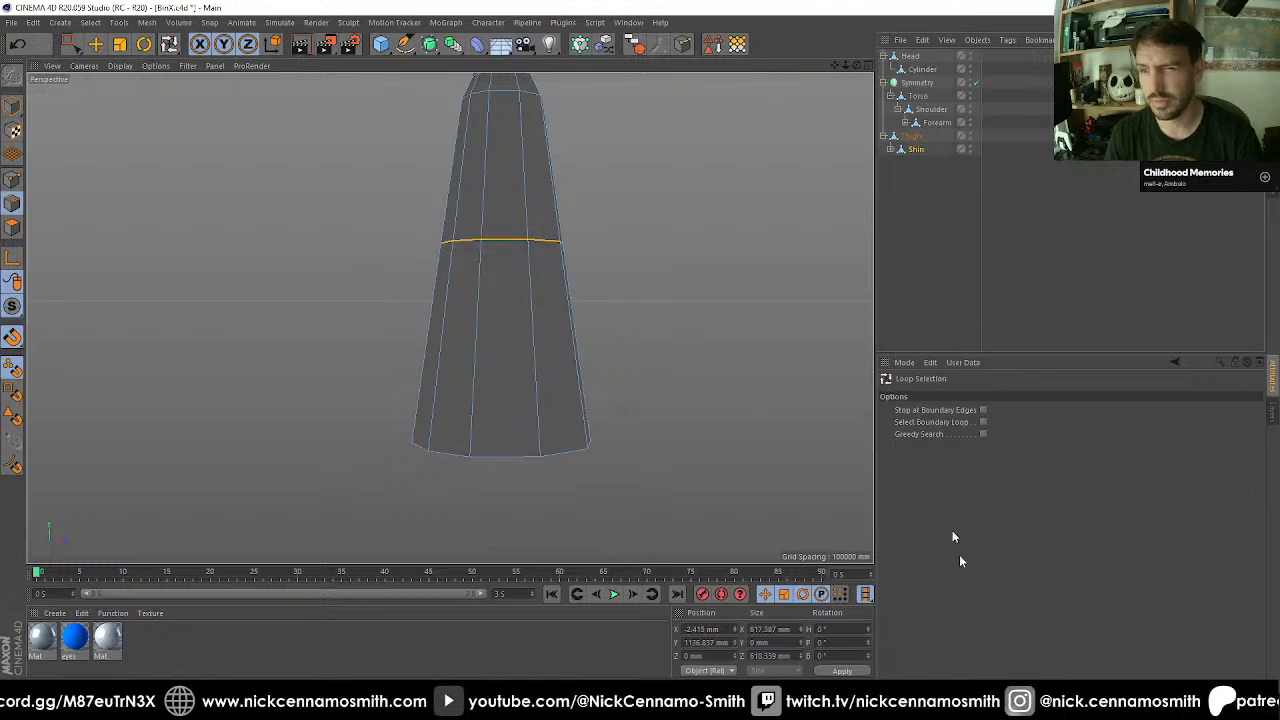
click(786, 629)
text(6)
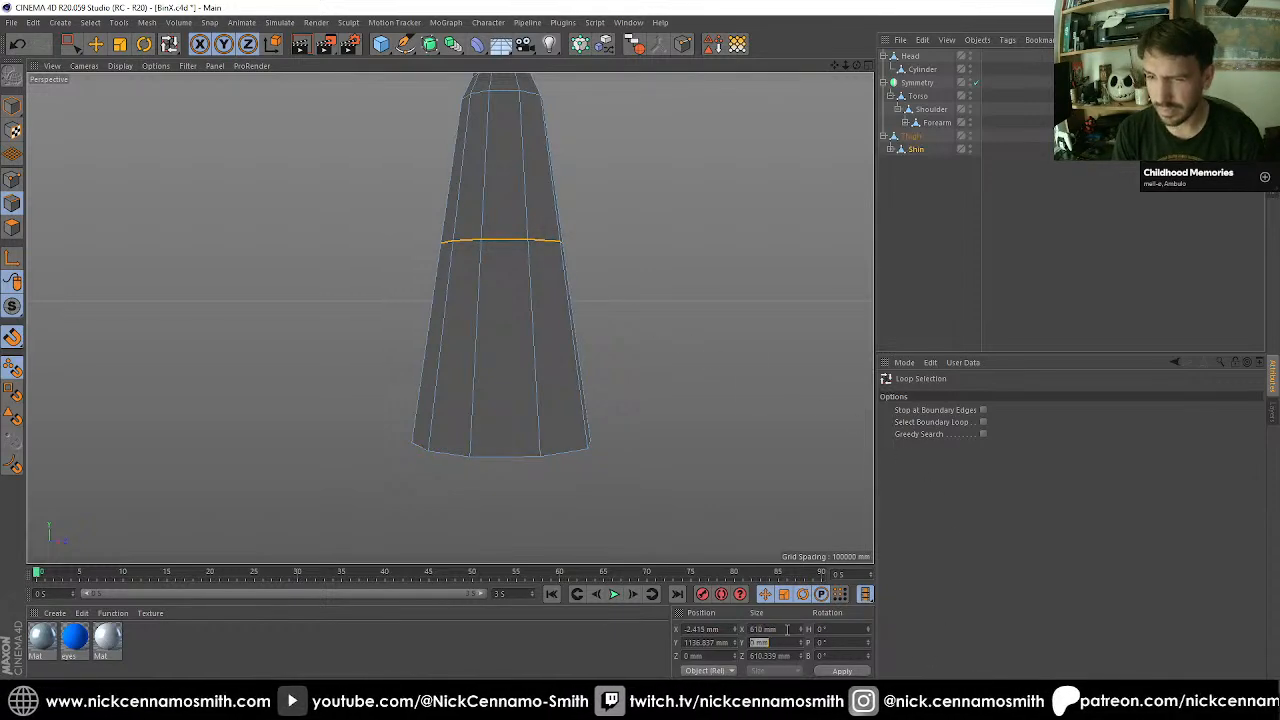
text(t)
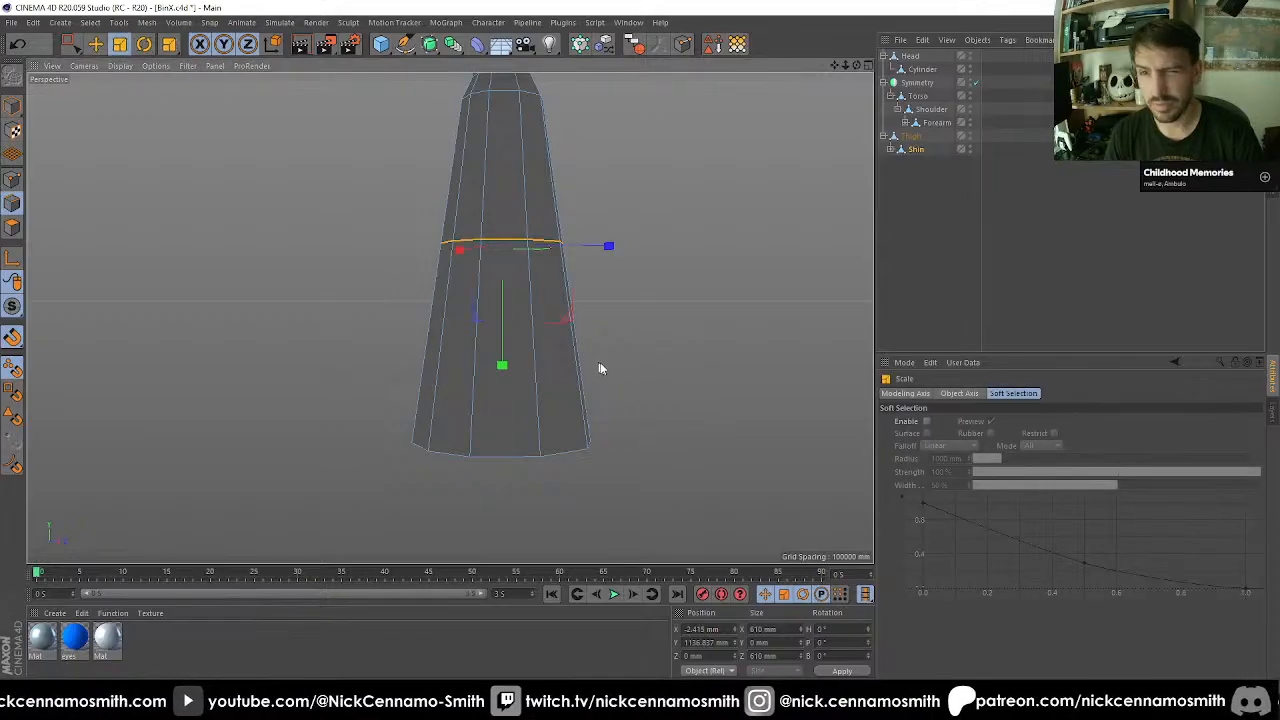
Widen the shin's middle edge ring to 732 mm in X and Z and move it up to about Y 878 mm.
drag(600, 366, 686, 311)
scroll(686, 311, down, 3)
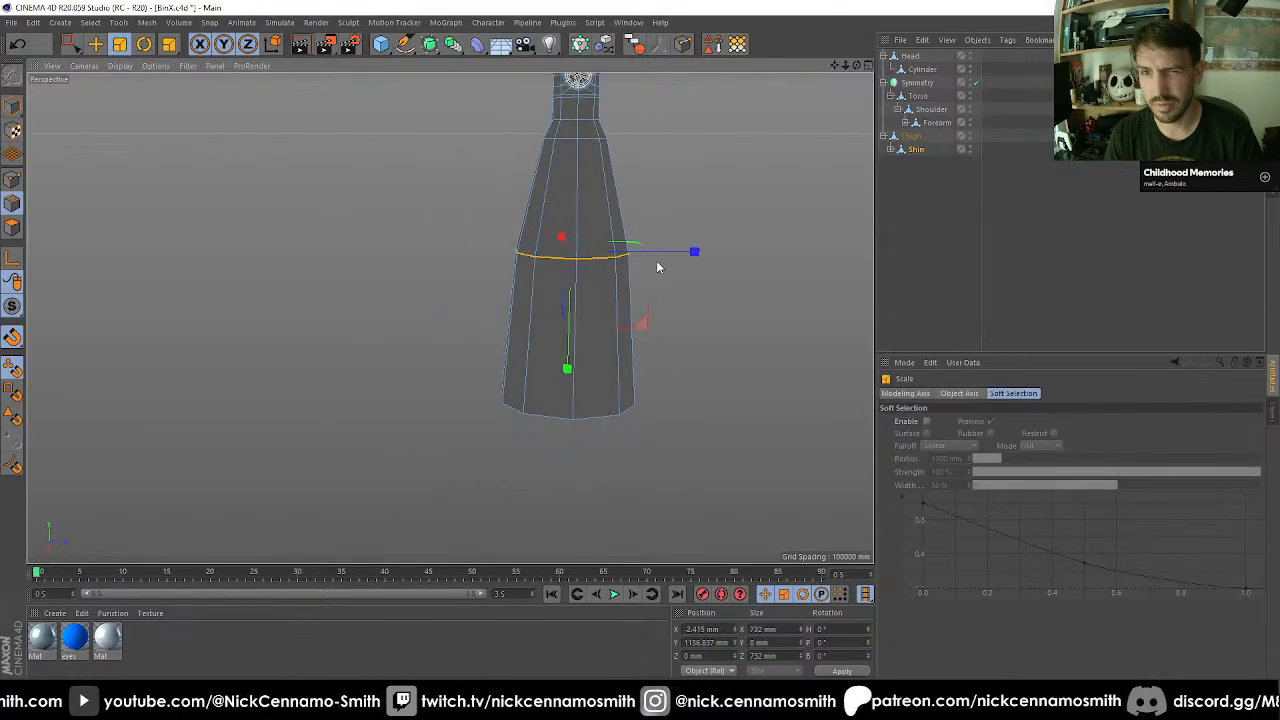
scroll(573, 393, down, 5)
alt+middle_drag(600, 268, 530, 302)
scroll(530, 302, up, 2)
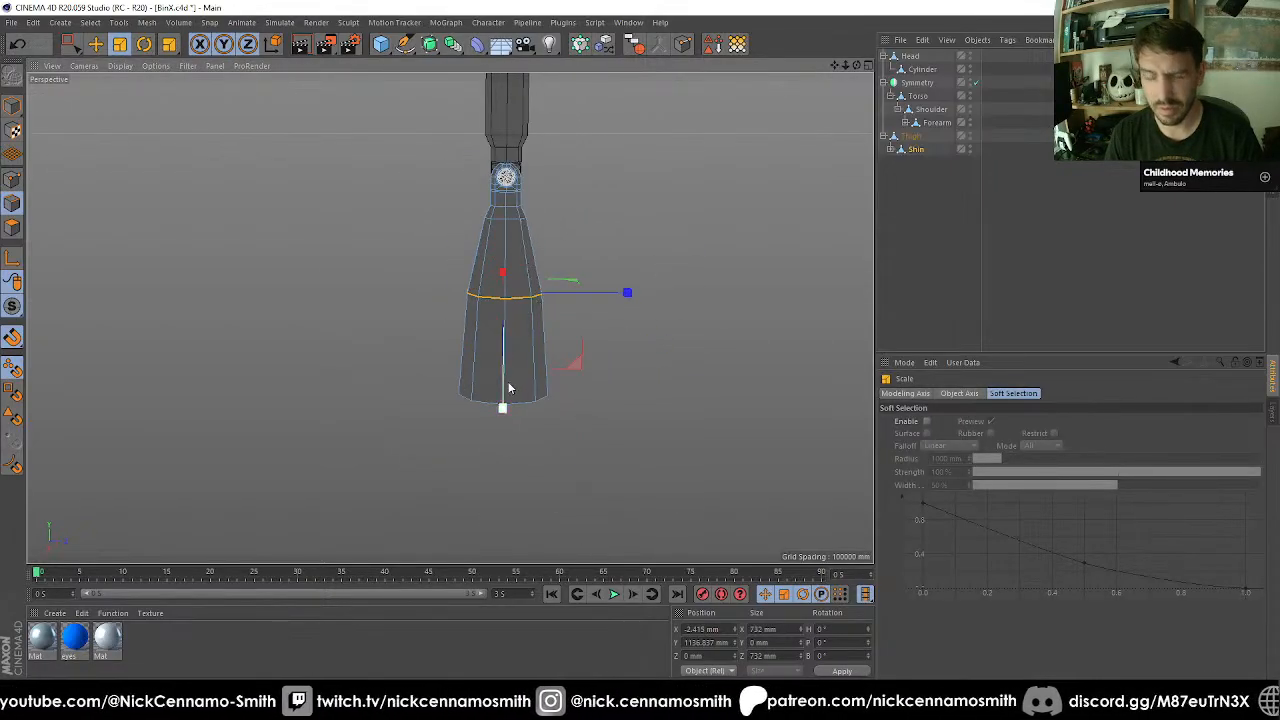
key(e)
drag(502, 414, 523, 363)
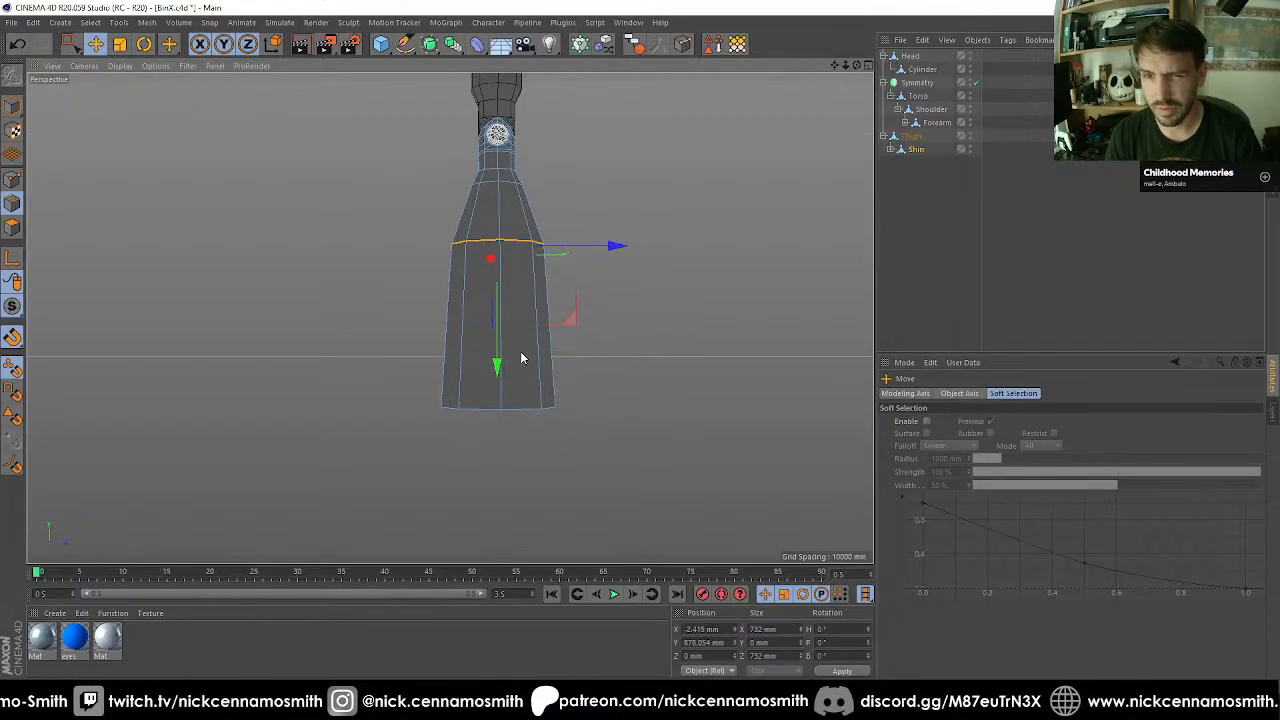
Narrow the shin's middle ring slightly, and scale the open lower edge ring to 720 mm in X and Z.
key(t)
drag(666, 360, 566, 373)
key(space)
drag(375, 353, 628, 482)
key(space)
drag(700, 453, 367, 369)
scroll(369, 369, down, 2)
scroll(374, 400, up, 8)
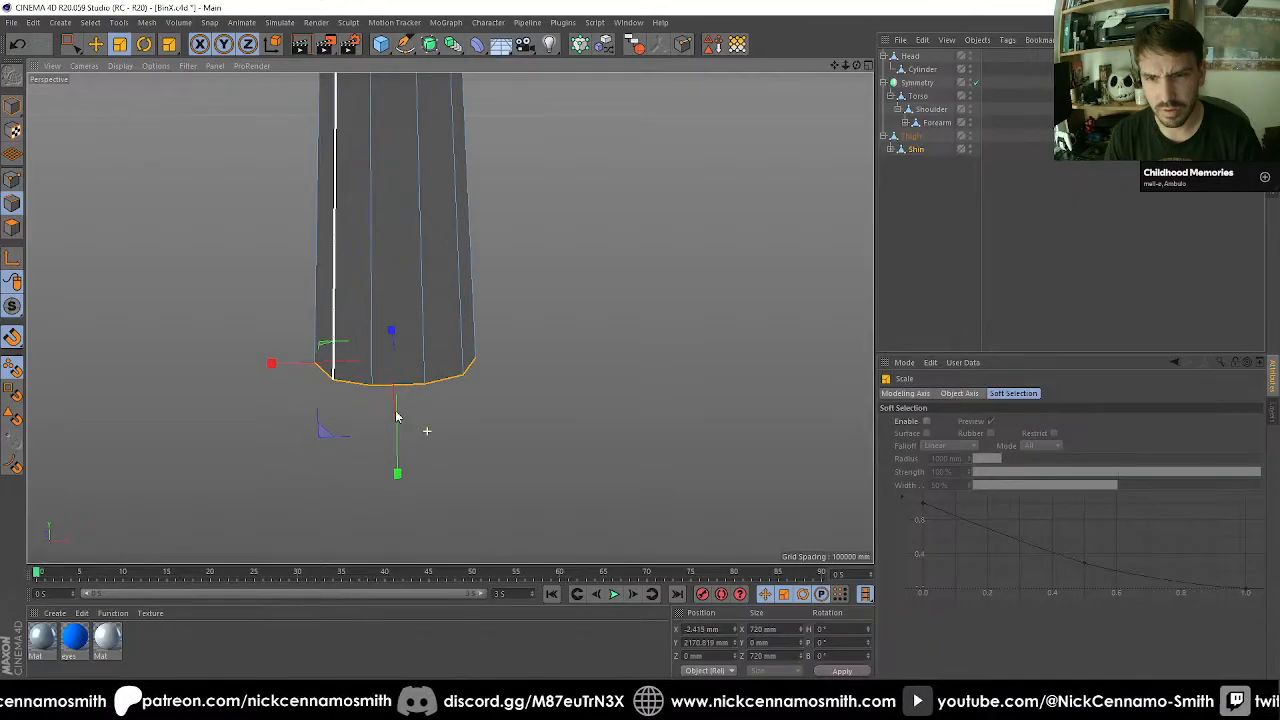
Extrude the shin's open lower edge ring downward to about Y 2339 mm and scale it in to about 664 mm.
alt+drag(399, 418, 550, 460)
key(d)
drag(692, 463, 775, 463)
key(t)
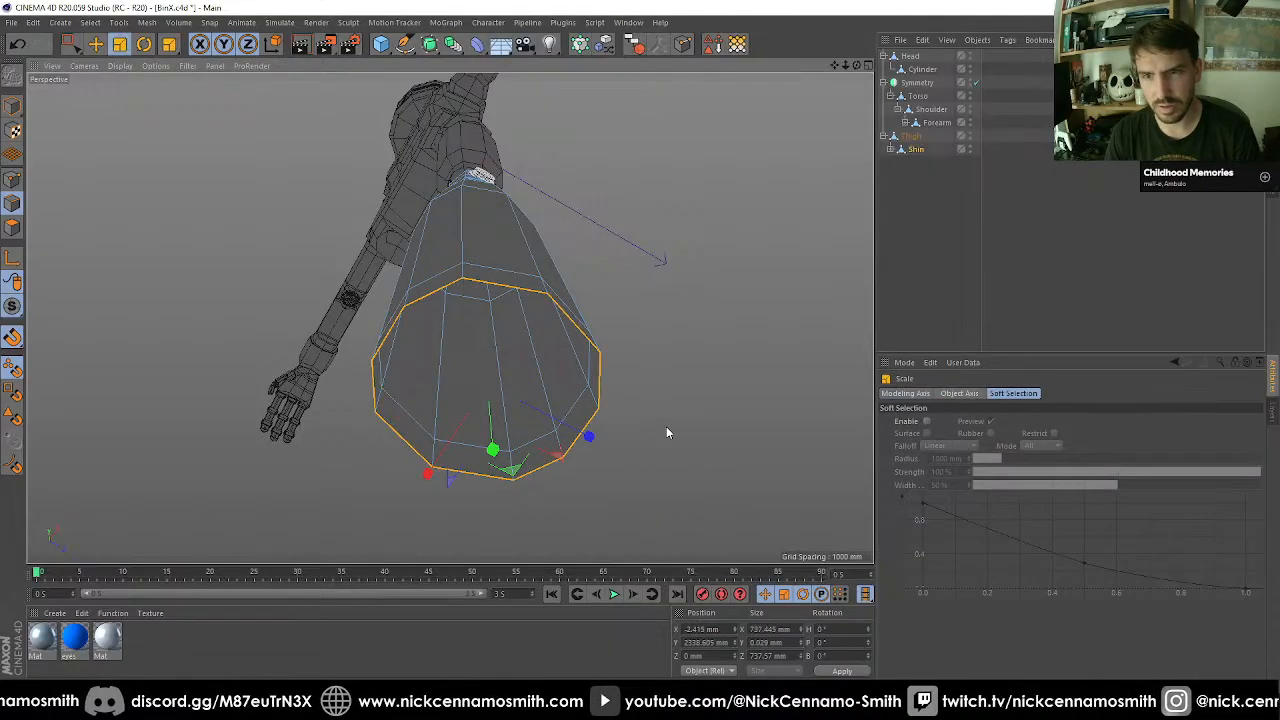
drag(666, 425, 638, 358)
Extrude the lower edge ring inward again, reducing the opening to about 392 mm across.
key(i)
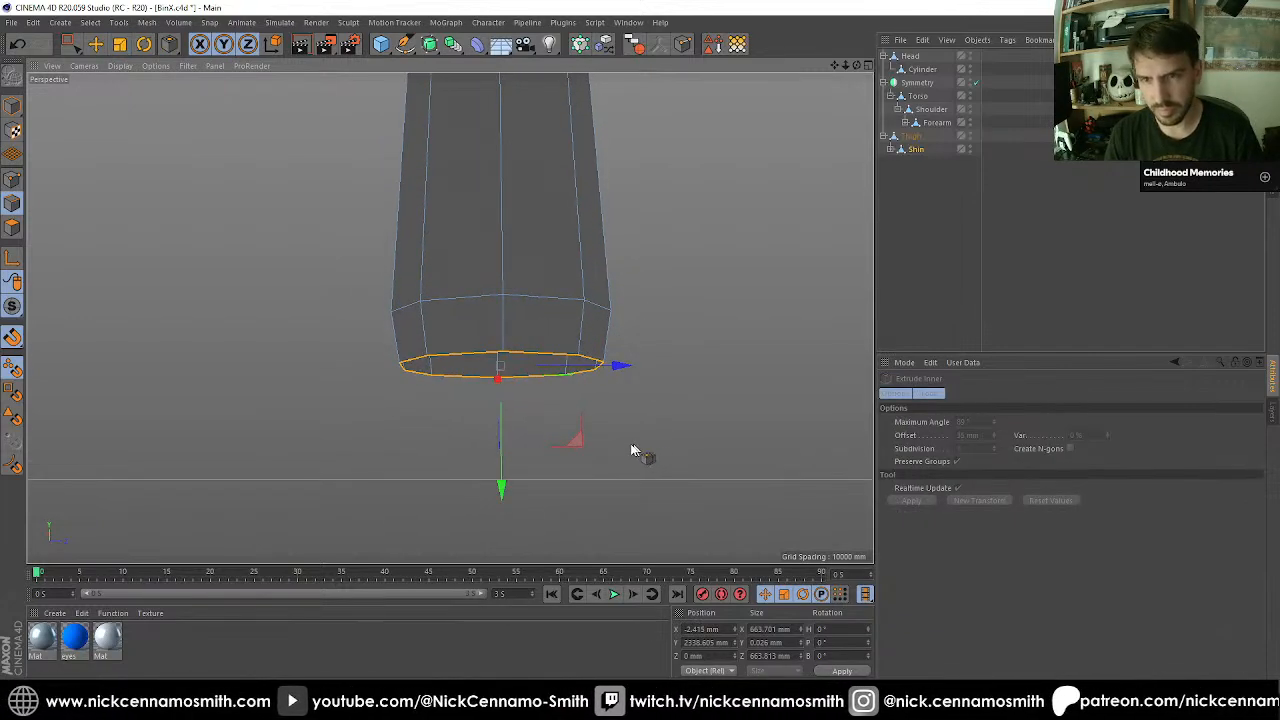
key(d)
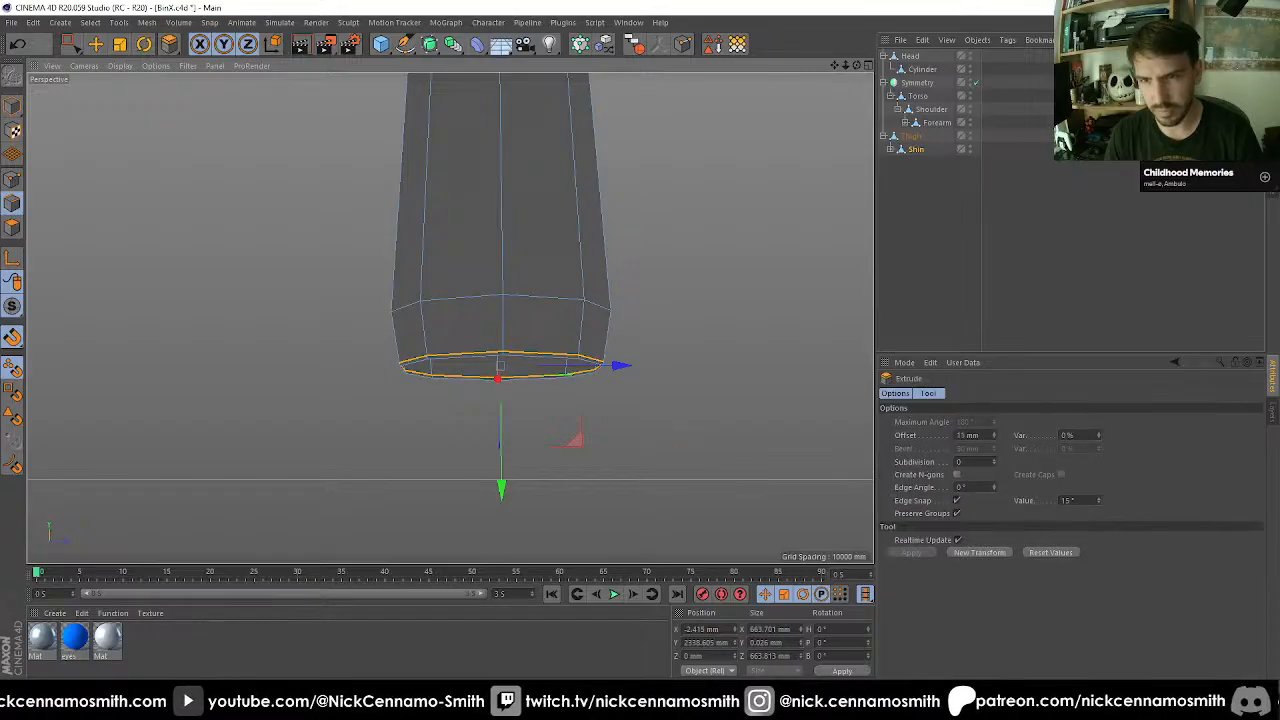
drag(686, 449, 371, 449)
key(t)
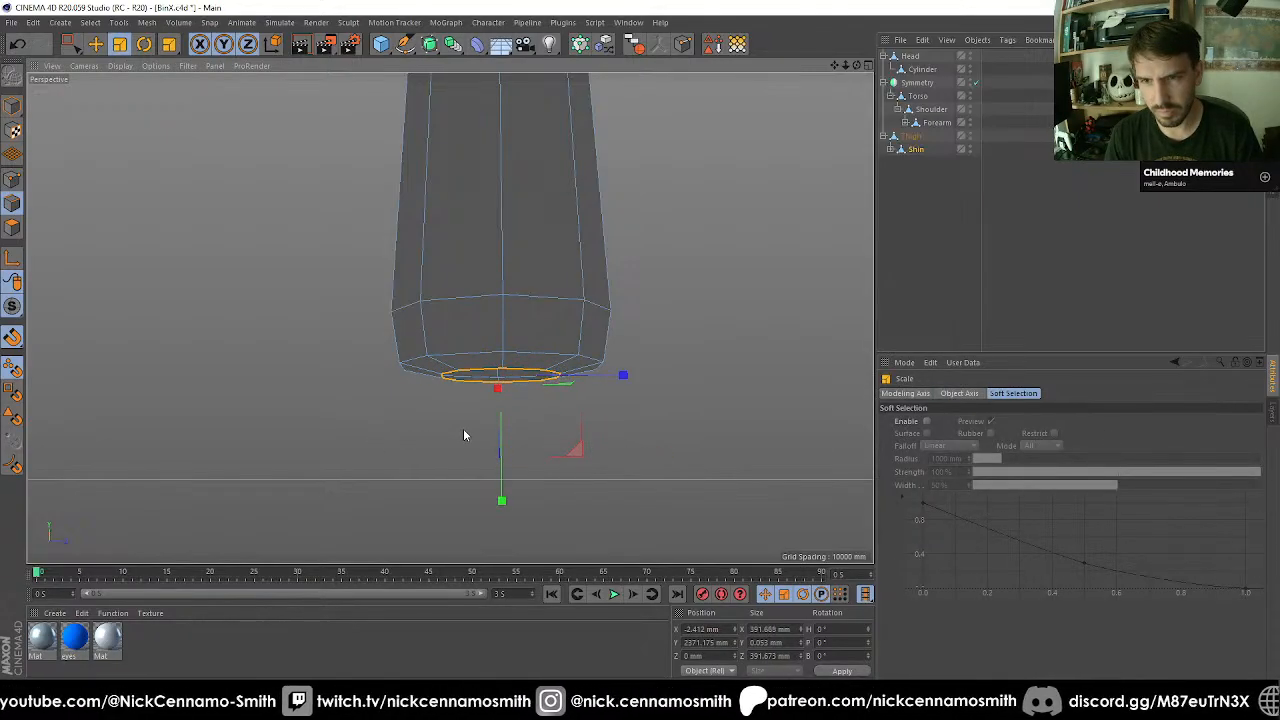
mouse_move(463, 428)
alt+mouse_down()
mouse_move(421, 442)
mouse_move(466, 434)
alt+mouse_up()
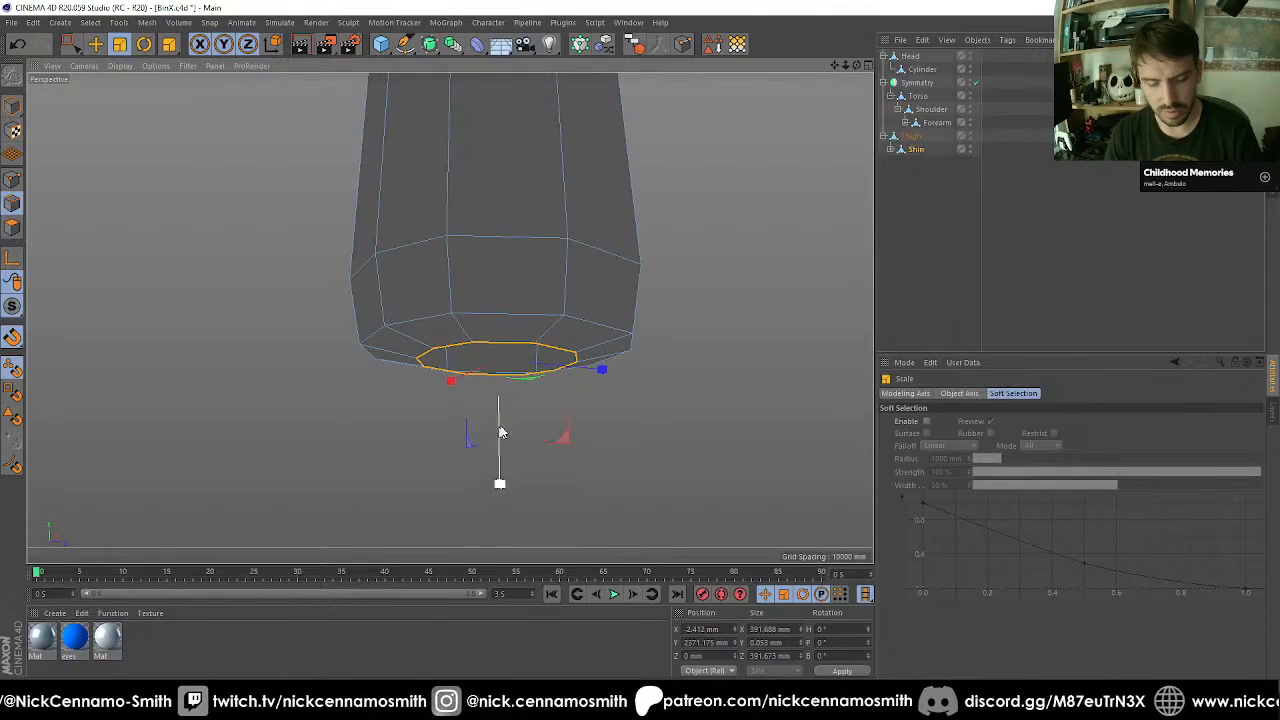
Extrude the inner edge ring by 43 mm and weld its points at the centre to close the shin's lower end.
key(d)
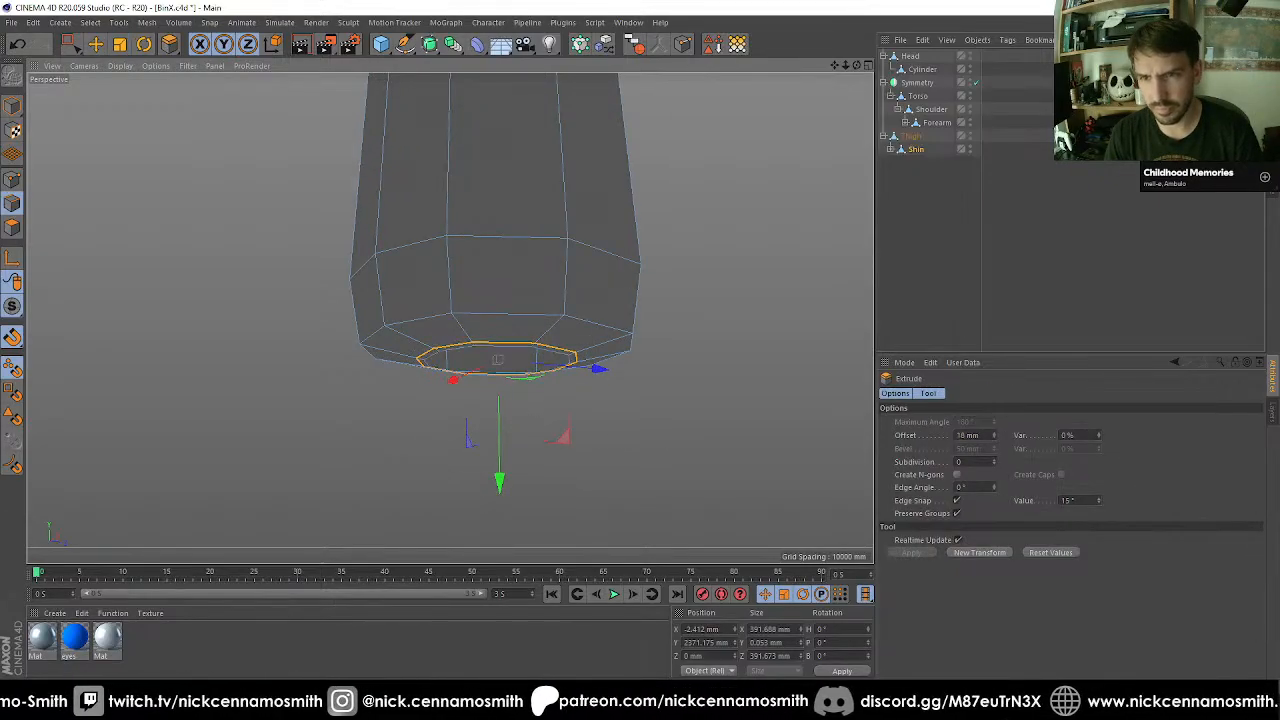
drag(626, 441, 667, 441)
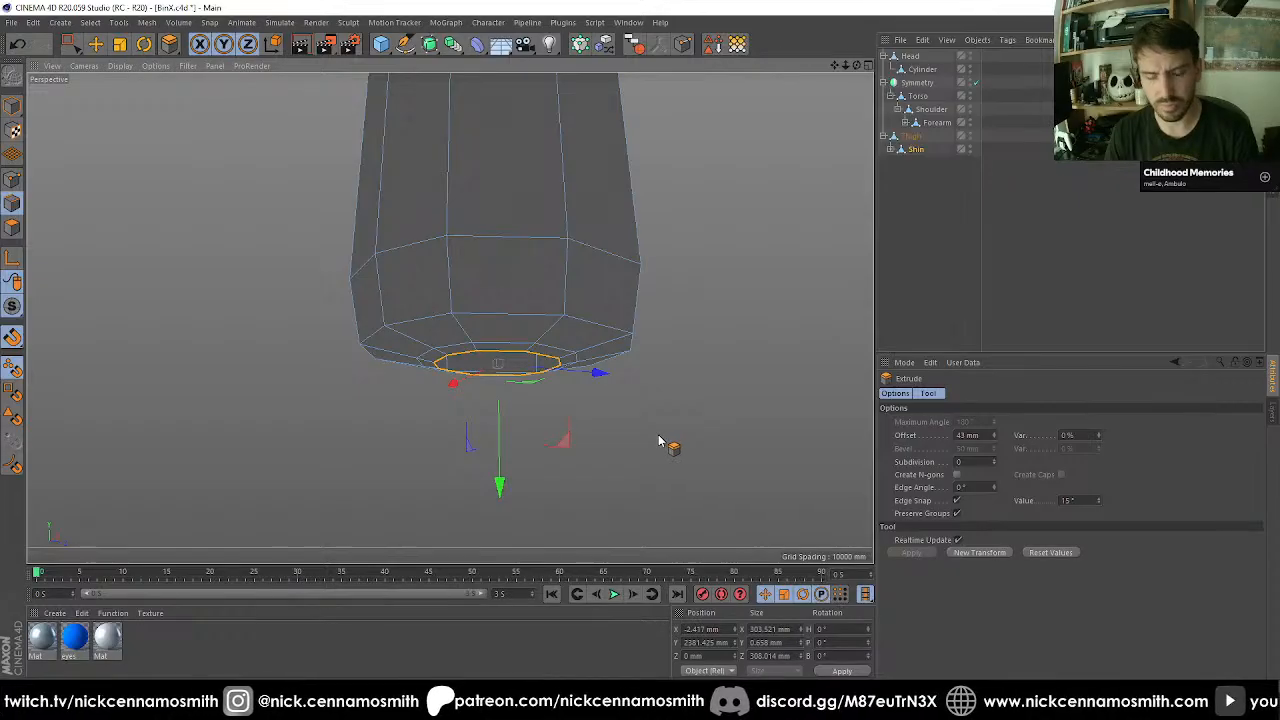
key(w)
key(m)
key(q)
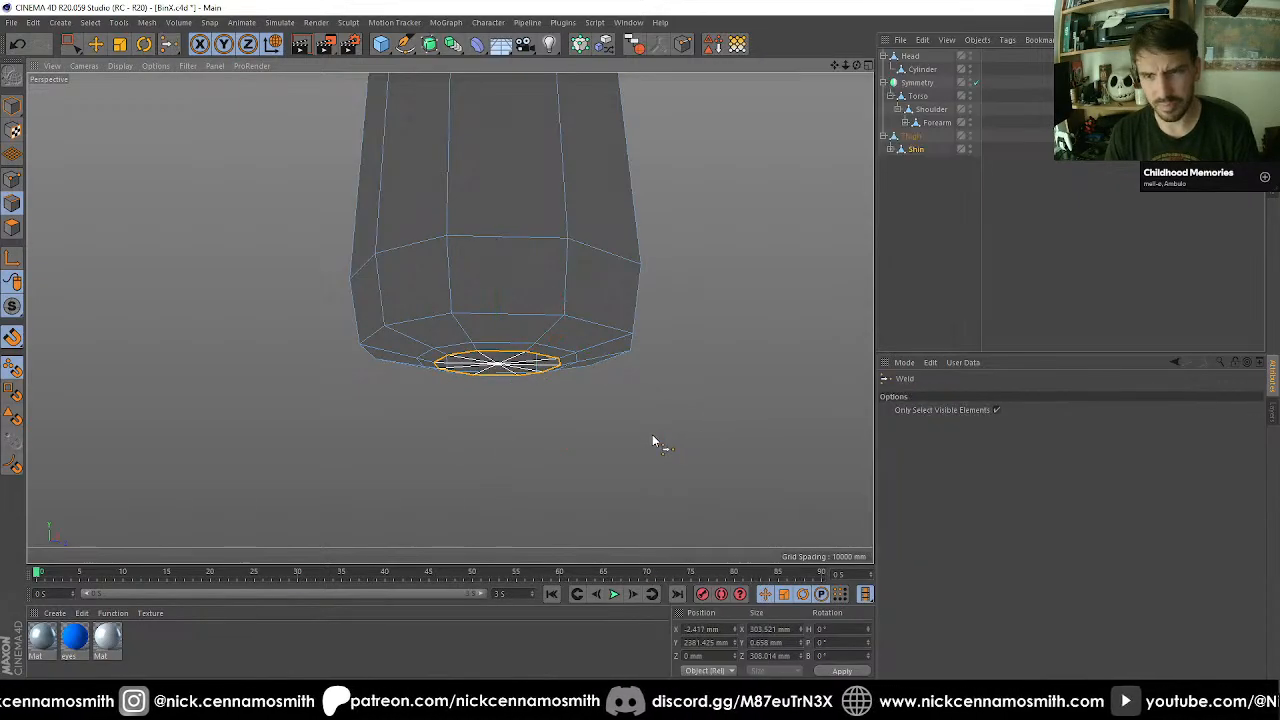
click(652, 434)
click(13, 228)
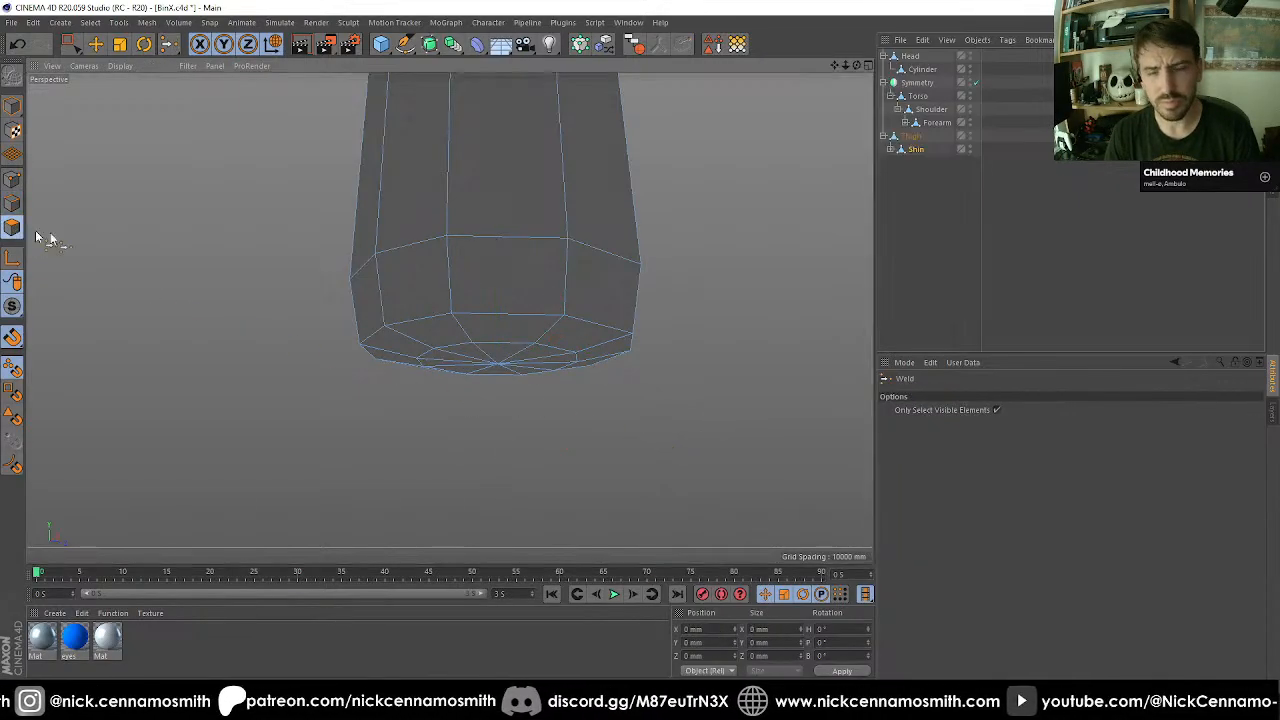
Examine the closed, rounded shin end and the whole lower leg's proportions from different angles and distances.
key(F3)
scroll(486, 298, up, 7)
key(F1)
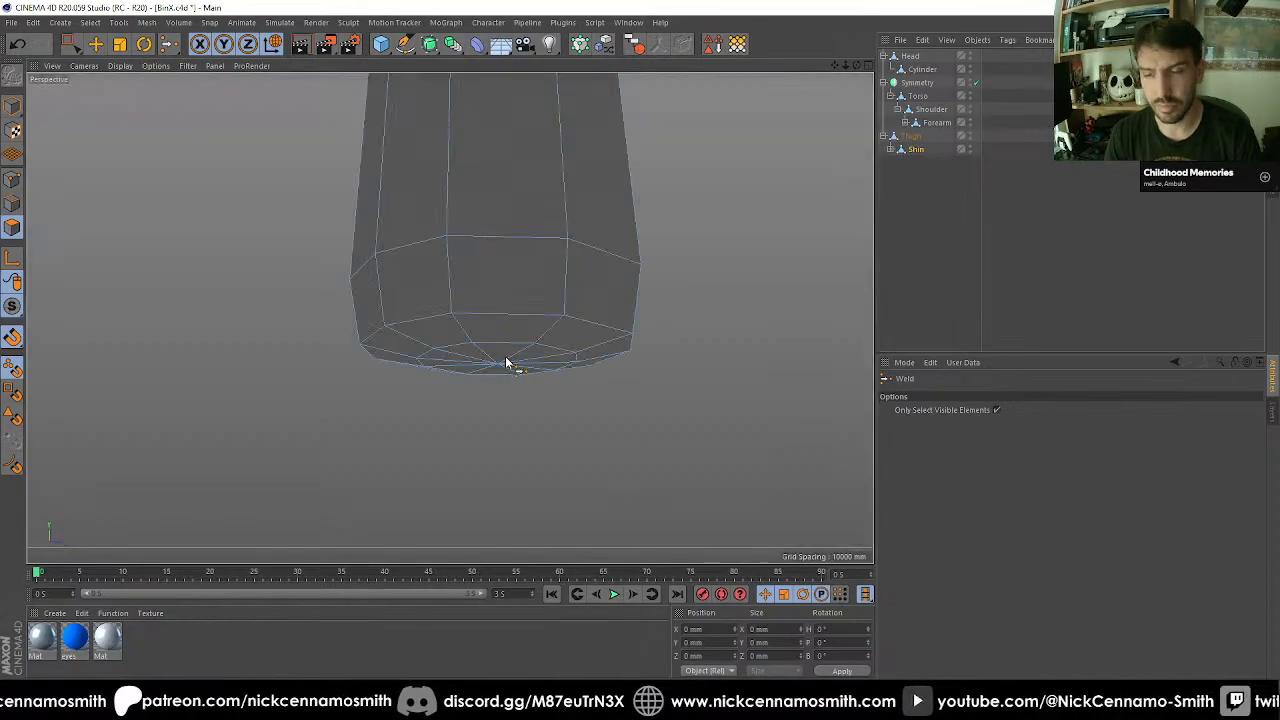
alt+drag(488, 348, 408, 225)
scroll(416, 280, down, 5)
scroll(449, 317, down, 4)
alt+middle_drag(486, 200, 488, 326)
alt+drag(486, 326, 576, 396)
scroll(542, 303, down, 2)
alt+middle_drag(566, 396, 540, 377)
scroll(537, 309, down, 6)
alt+drag(556, 384, 609, 407)
scroll(586, 446, up, 6)
alt+middle_drag(440, 350, 497, 396)
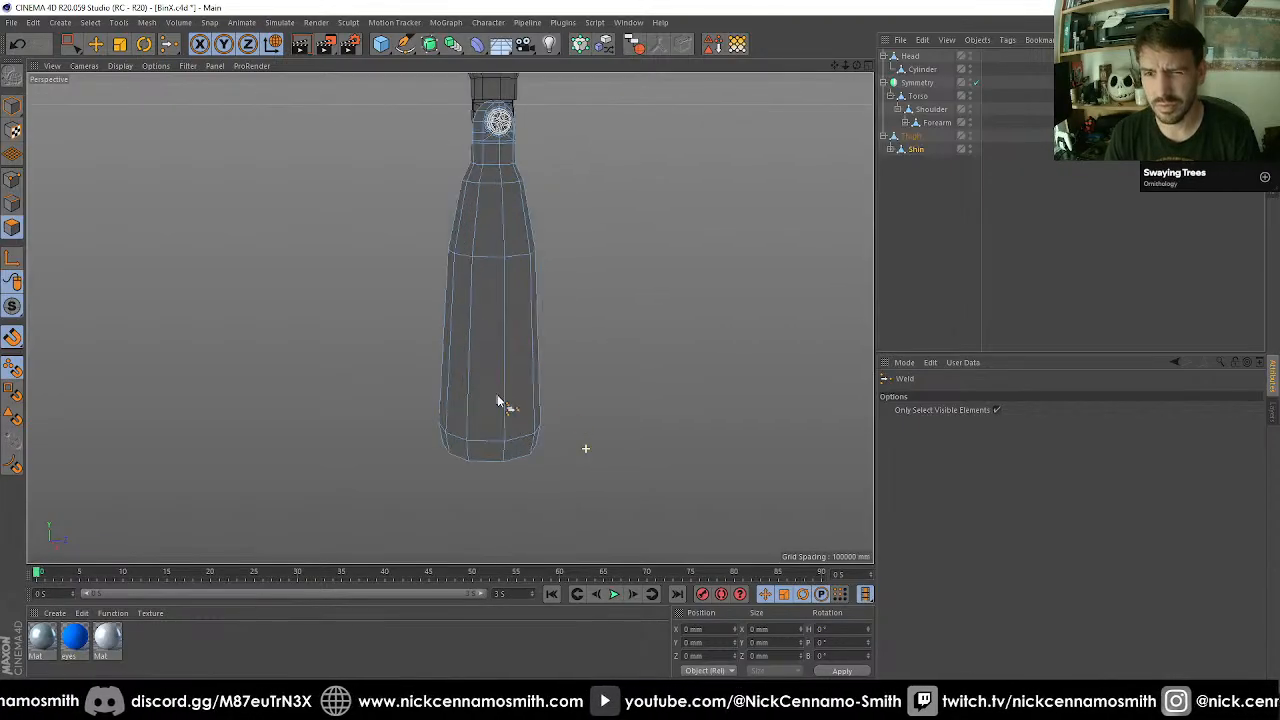
alt+drag(497, 396, 566, 448)
alt+middle_drag(520, 422, 505, 362)
scroll(505, 362, up, 3)
alt+drag(505, 362, 517, 421)
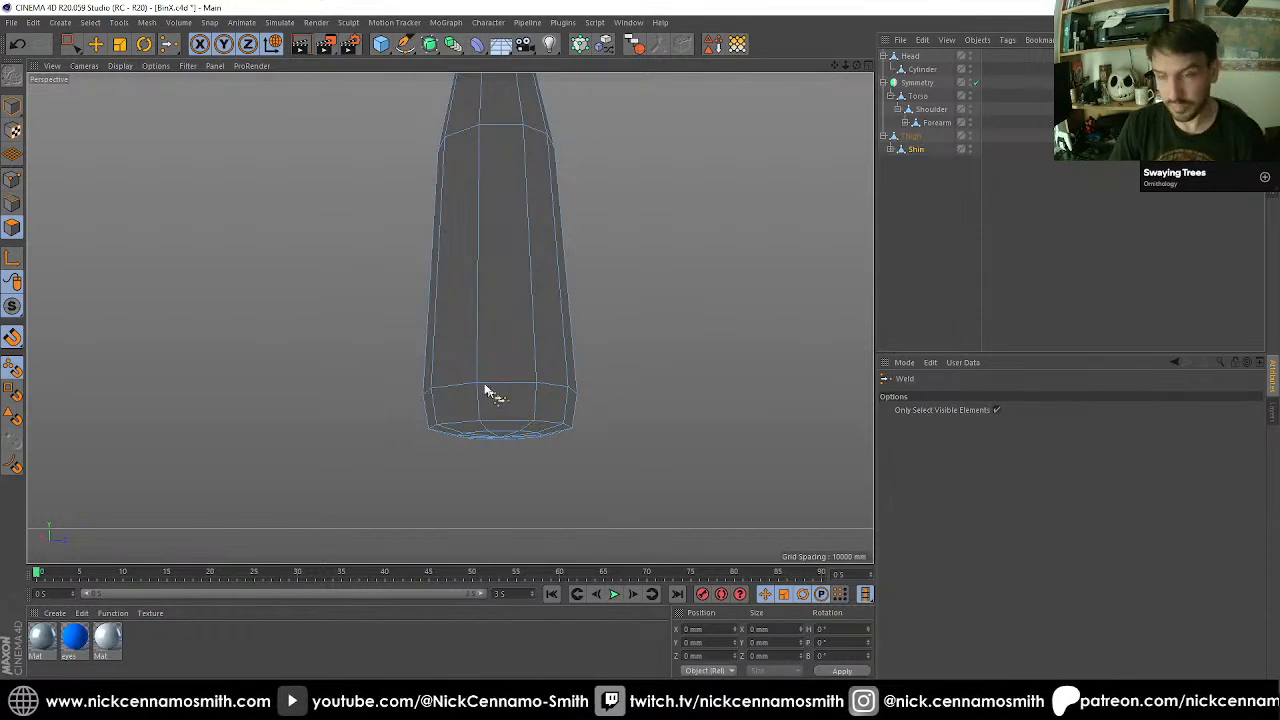
alt+middle_drag(547, 406, 548, 312)
scroll(520, 300, up, 2)
alt+drag(520, 300, 480, 288)
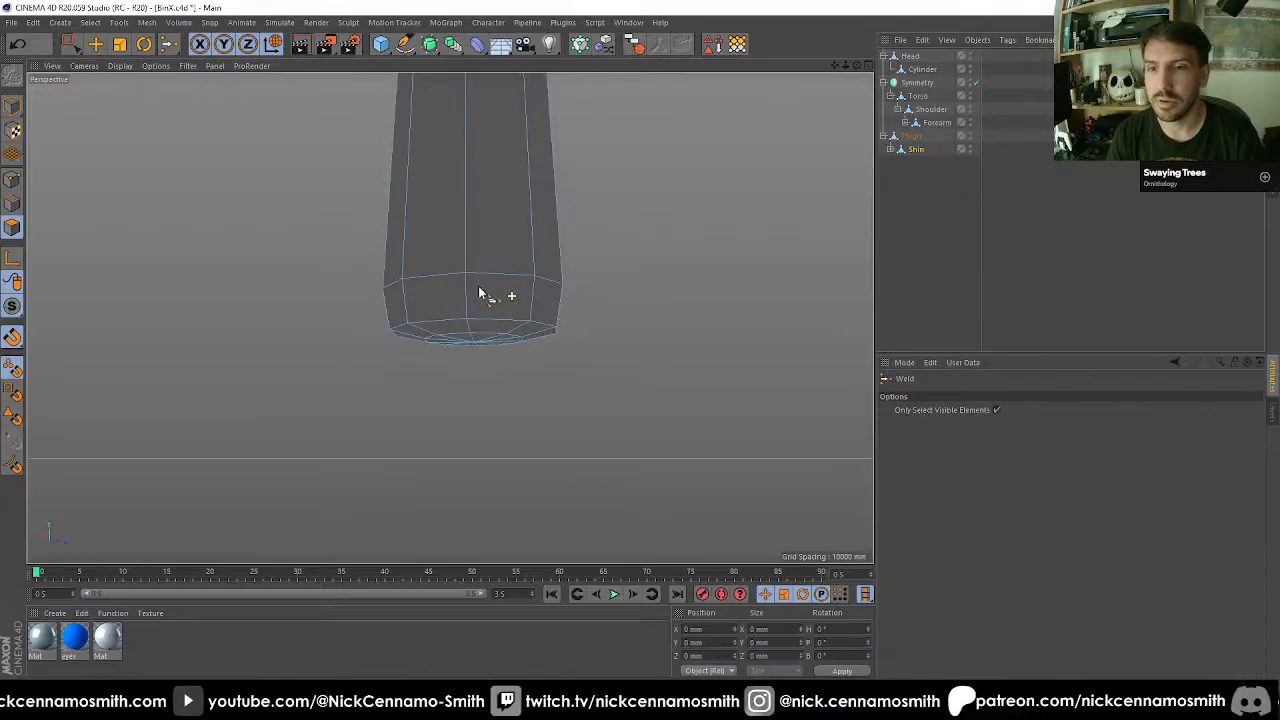
scroll(497, 362, up, 4)
alt+drag(500, 368, 271, 254)
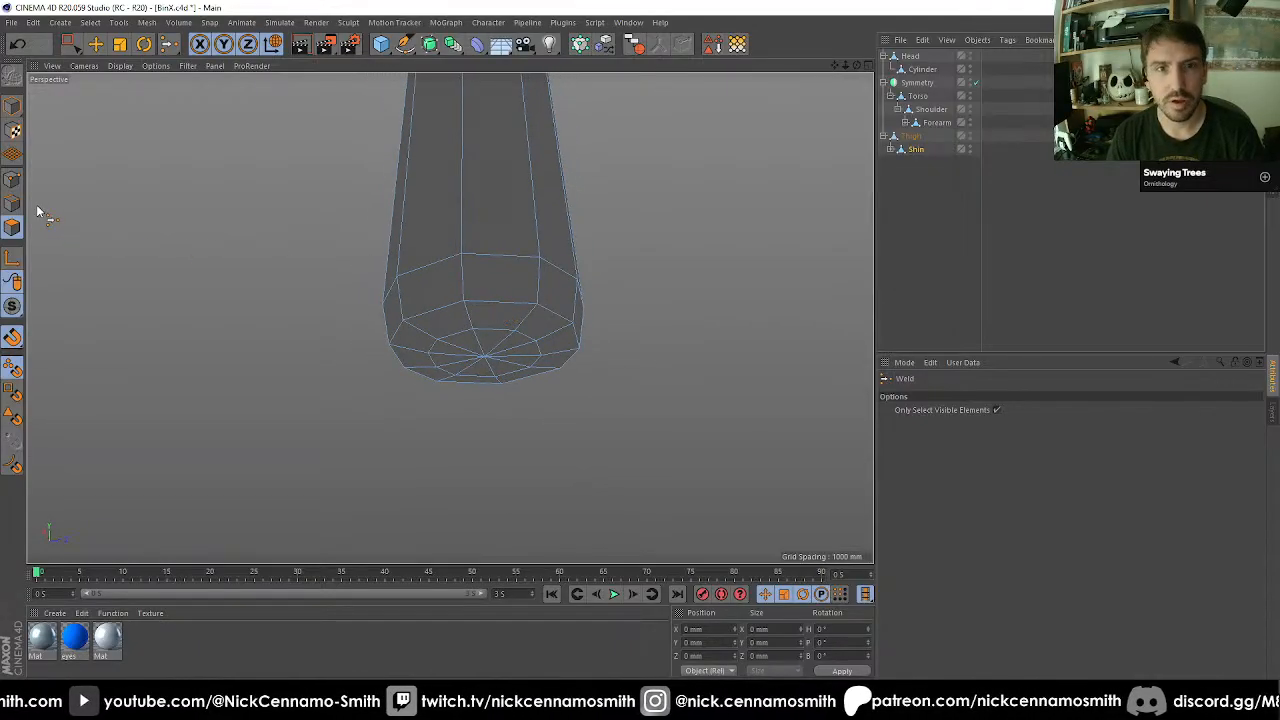
Cut an edge loop around the shin shaft about 552 mm above the lower edge ring.
key(k)
key(l)
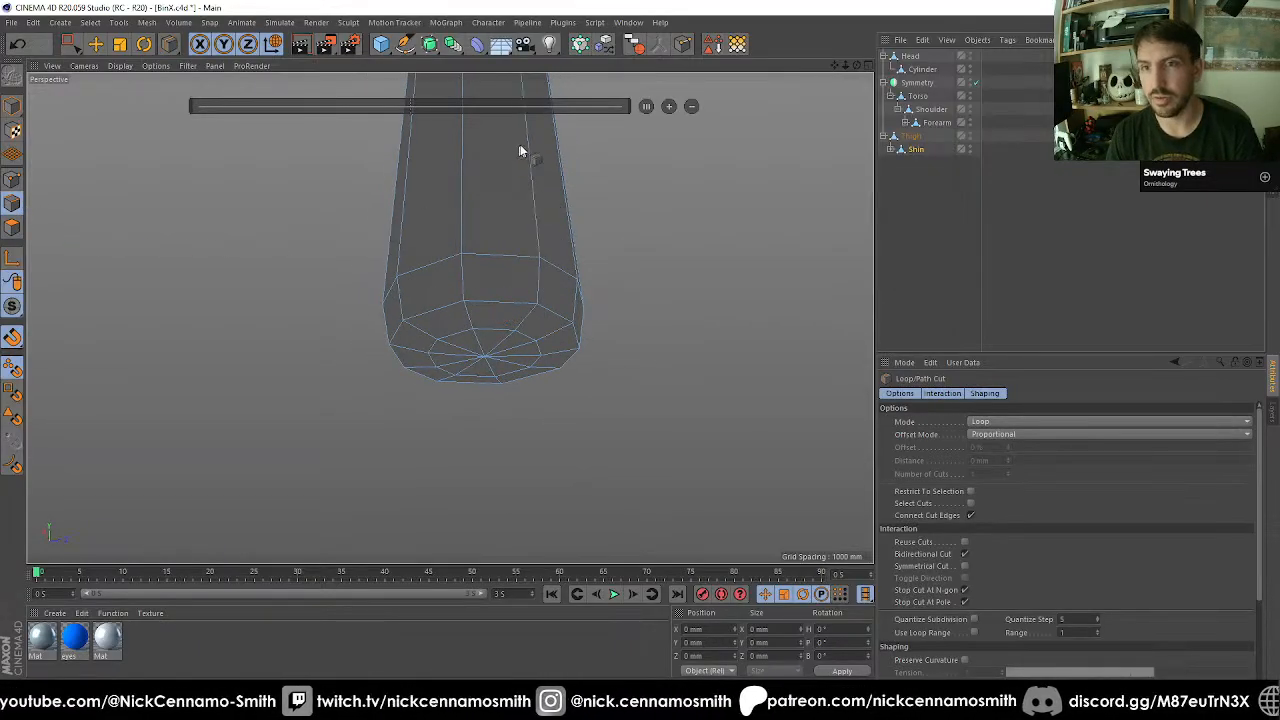
key(0)
click(7, 234)
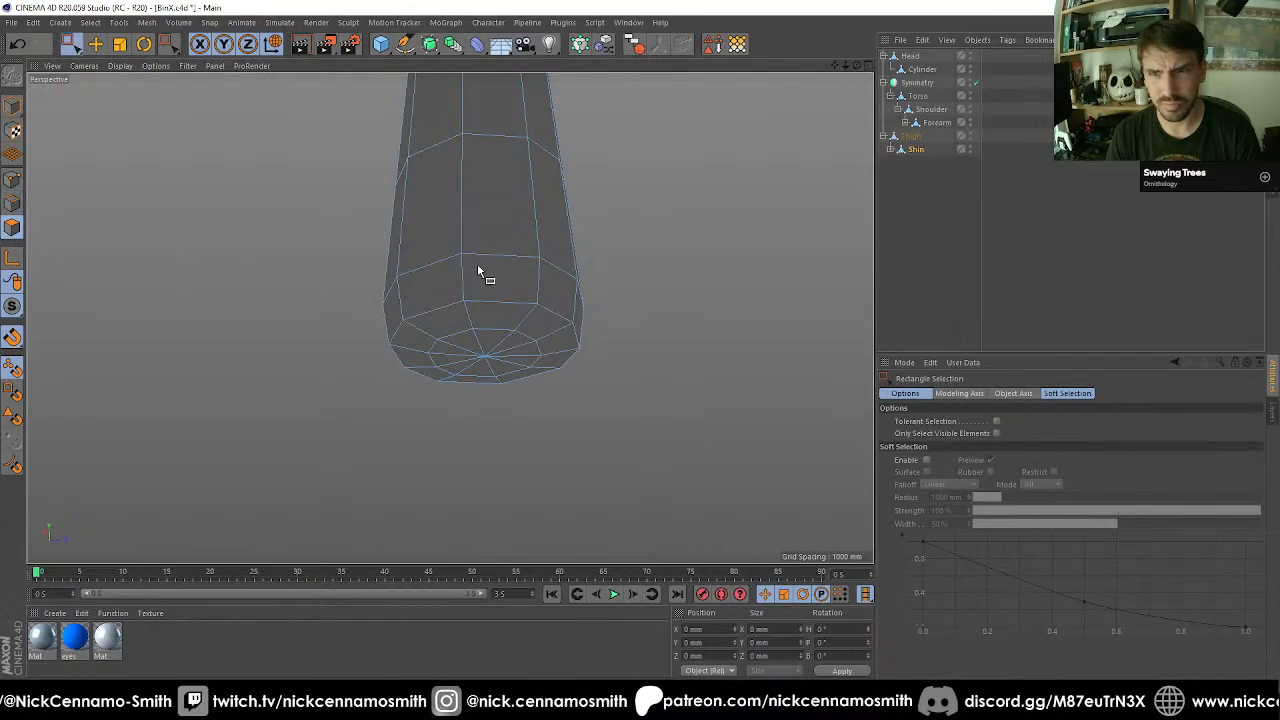
Select all shin polygons below the new loop, including the end cap, and extrude them outward 69 mm.
key(u)
key(f)
click(485, 229)
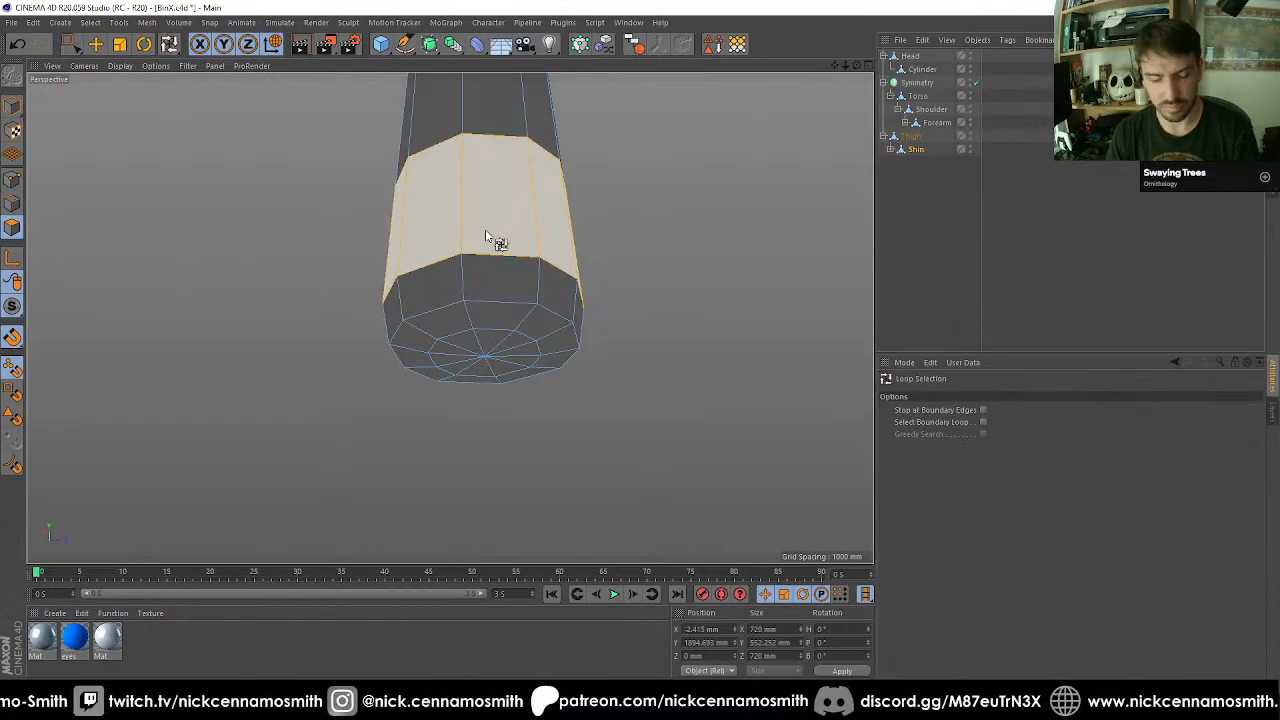
shift+click(485, 285)
key(d)
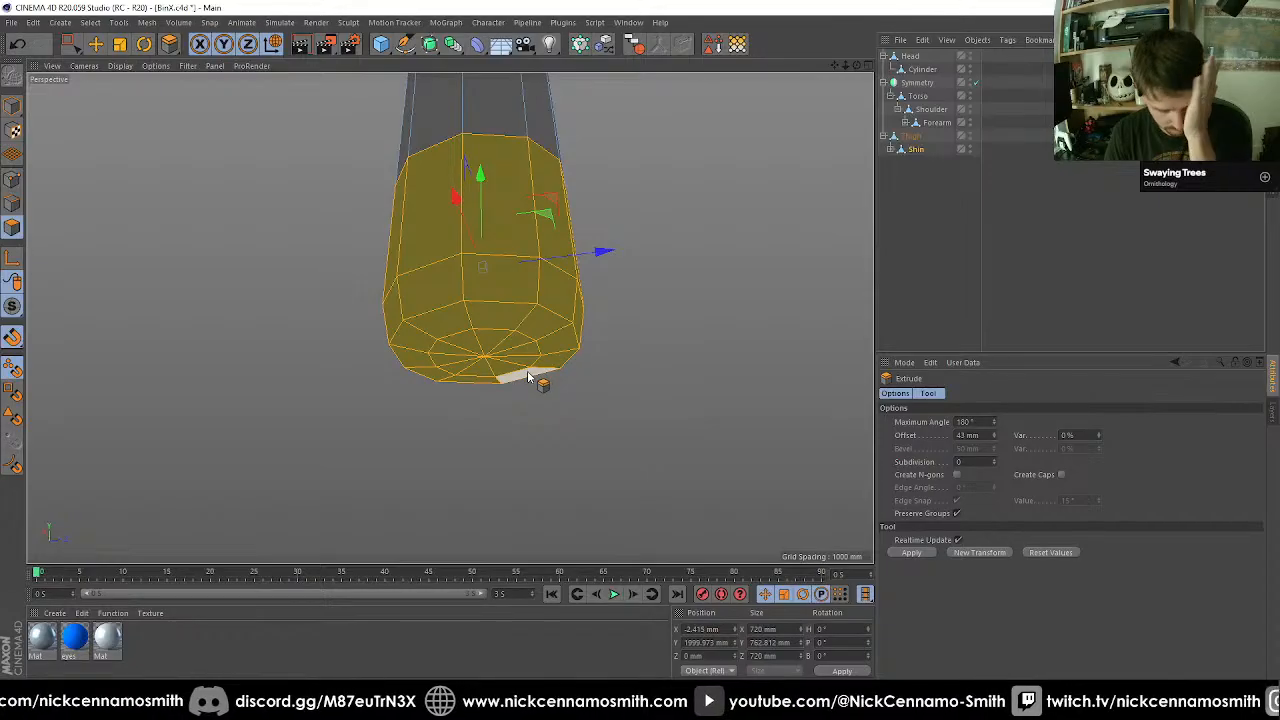
drag(498, 429, 565, 429)
Examine the extruded cuff at the shin's lower end from several angles.
alt+drag(450, 318, 434, 394)
alt+right_drag(434, 394, 534, 360)
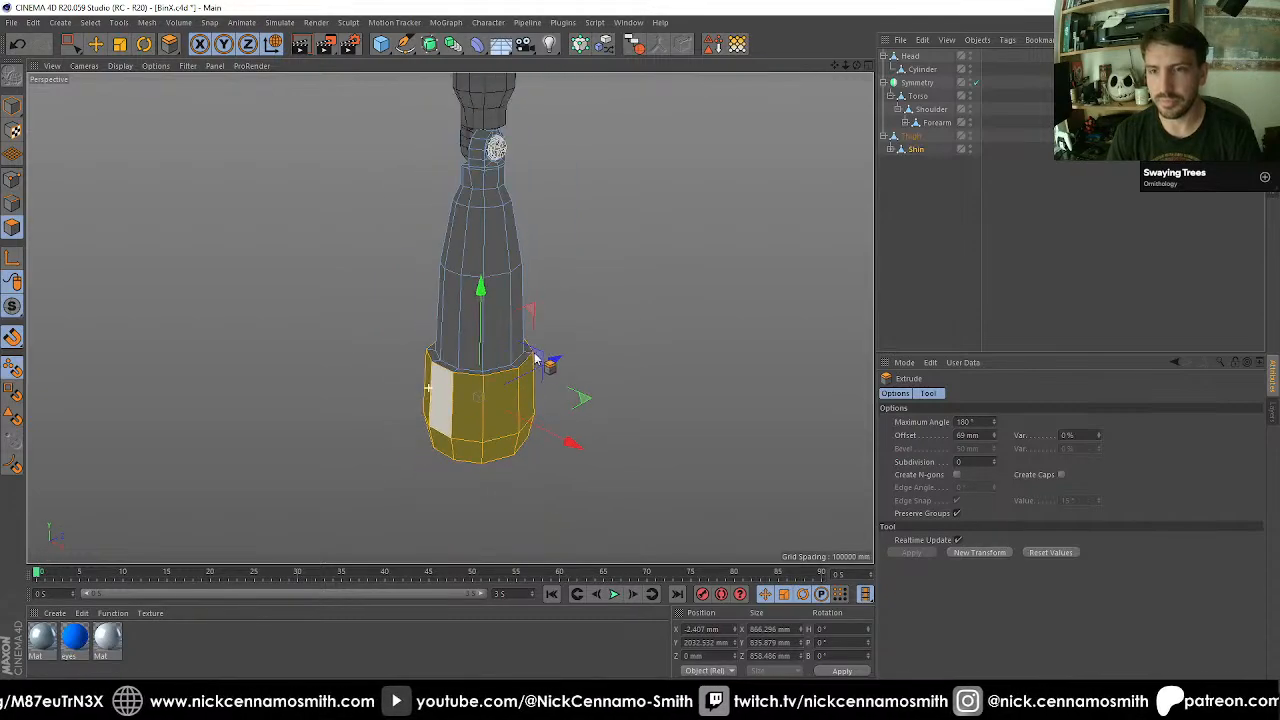
alt+middle_drag(534, 360, 483, 417)
alt+drag(483, 417, 547, 466)
alt+middle_drag(547, 466, 521, 356)
scroll(515, 356, up, 5)
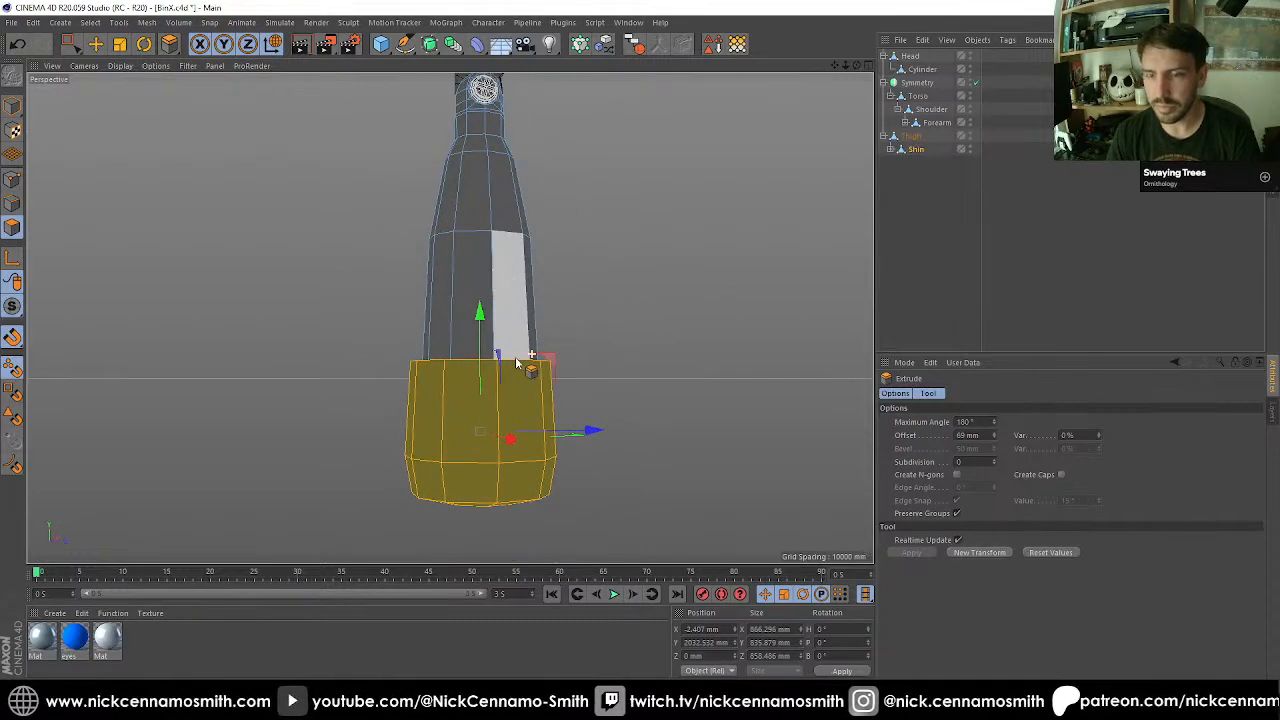
alt+drag(515, 356, 549, 250)
scroll(549, 250, up, 3)
Select the polygon ring forming the cuff's upper ledge and move it 300 mm up the shin to lengthen the cuff.
click(12, 203)
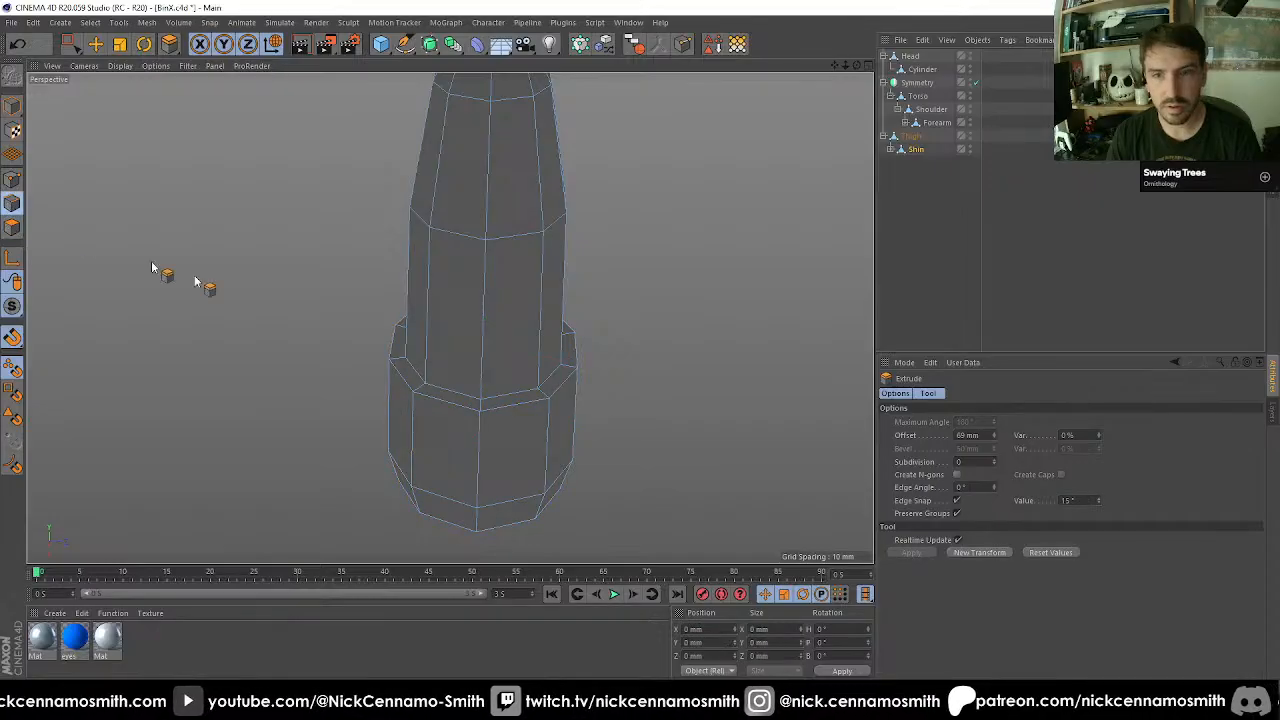
click(12, 228)
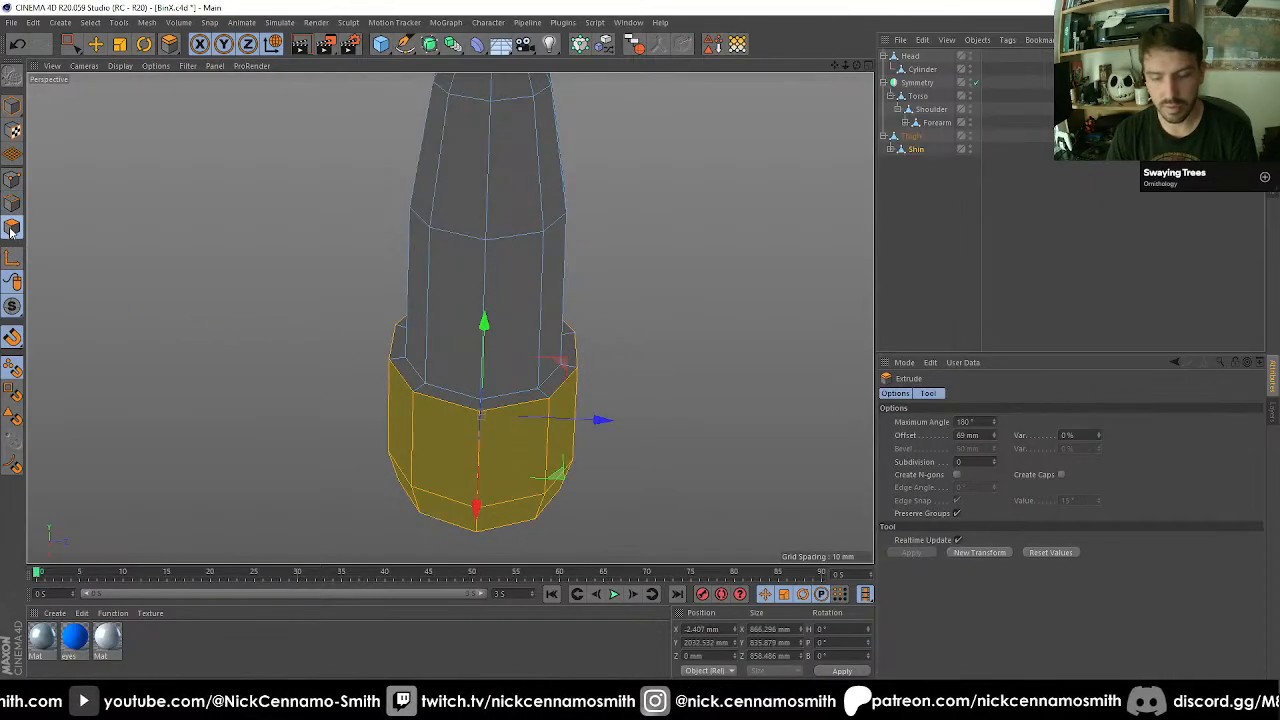
key(u)
key(l)
click(423, 393)
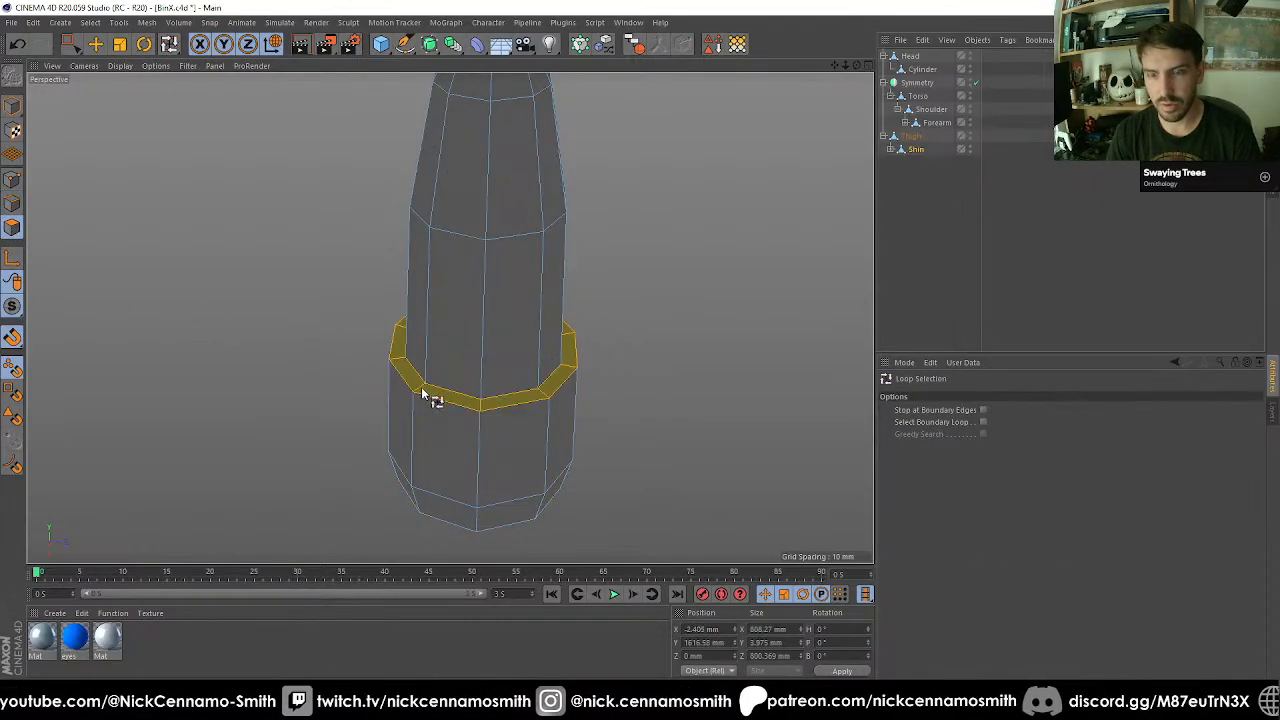
key(t)
key(e)
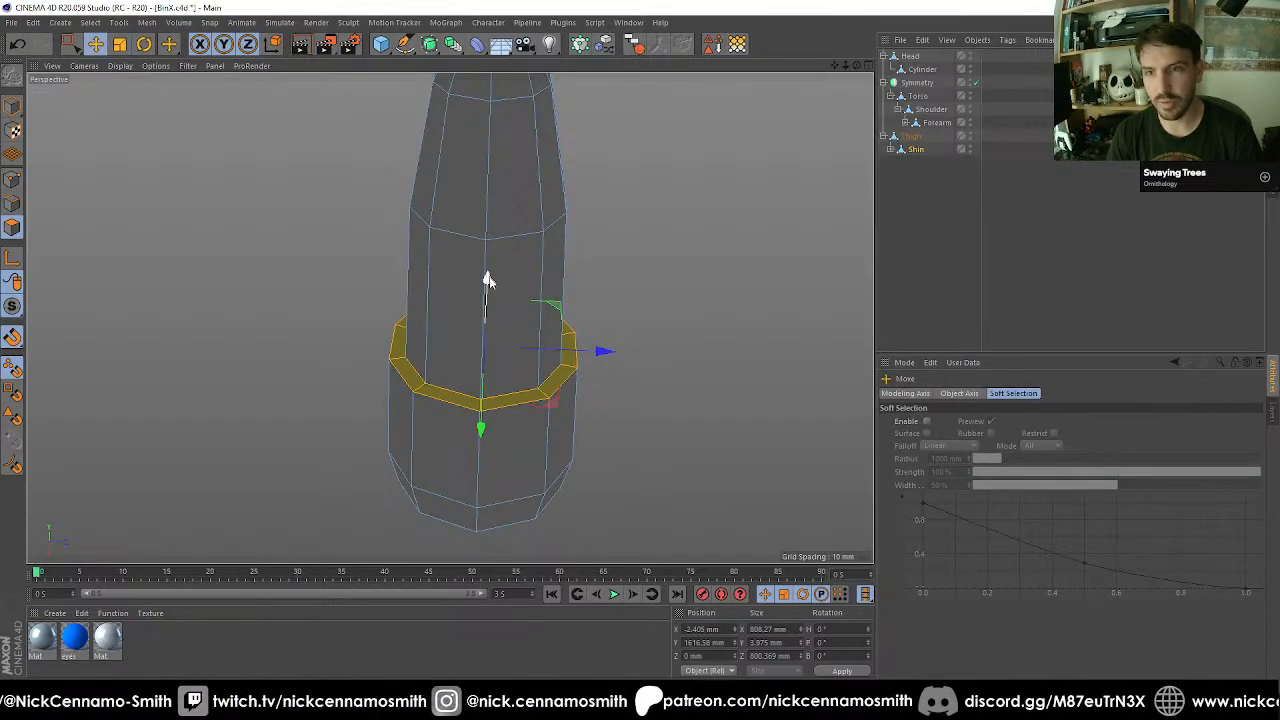
shift+drag(488, 280, 402, 380)
key(ctrl+z)
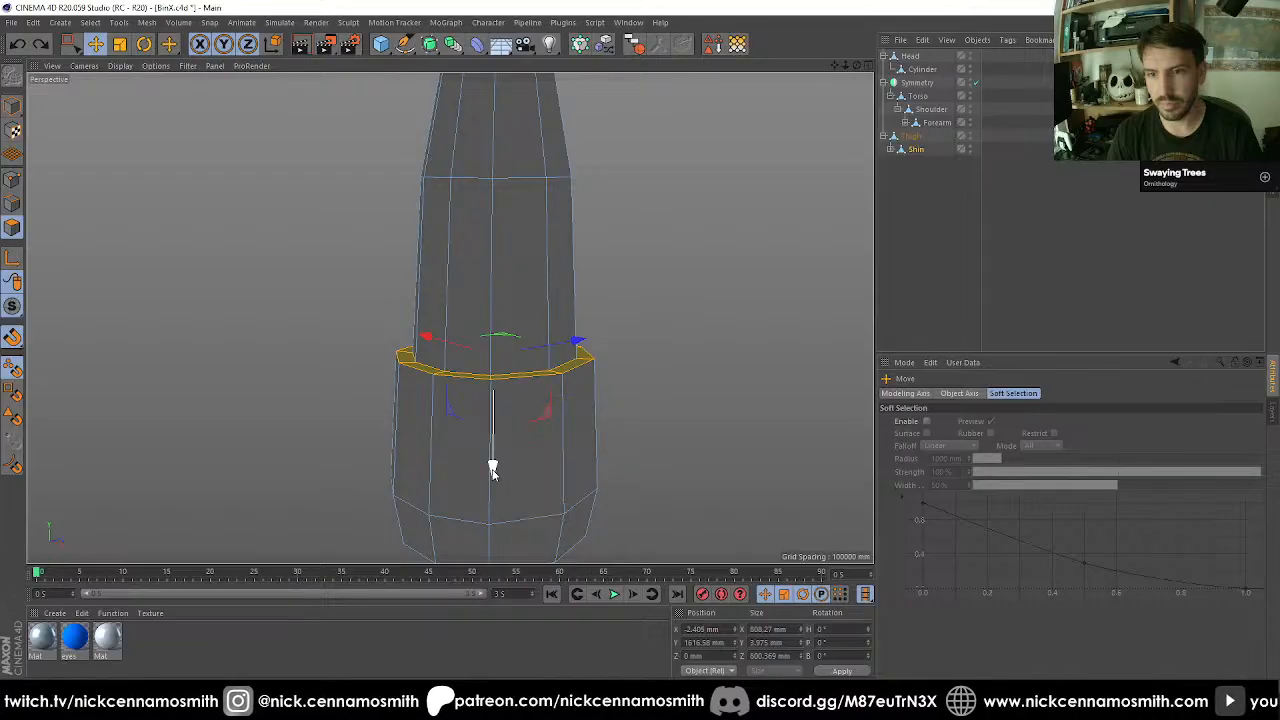
shift+drag(493, 468, 380, 354)
scroll(494, 399, down, 3)
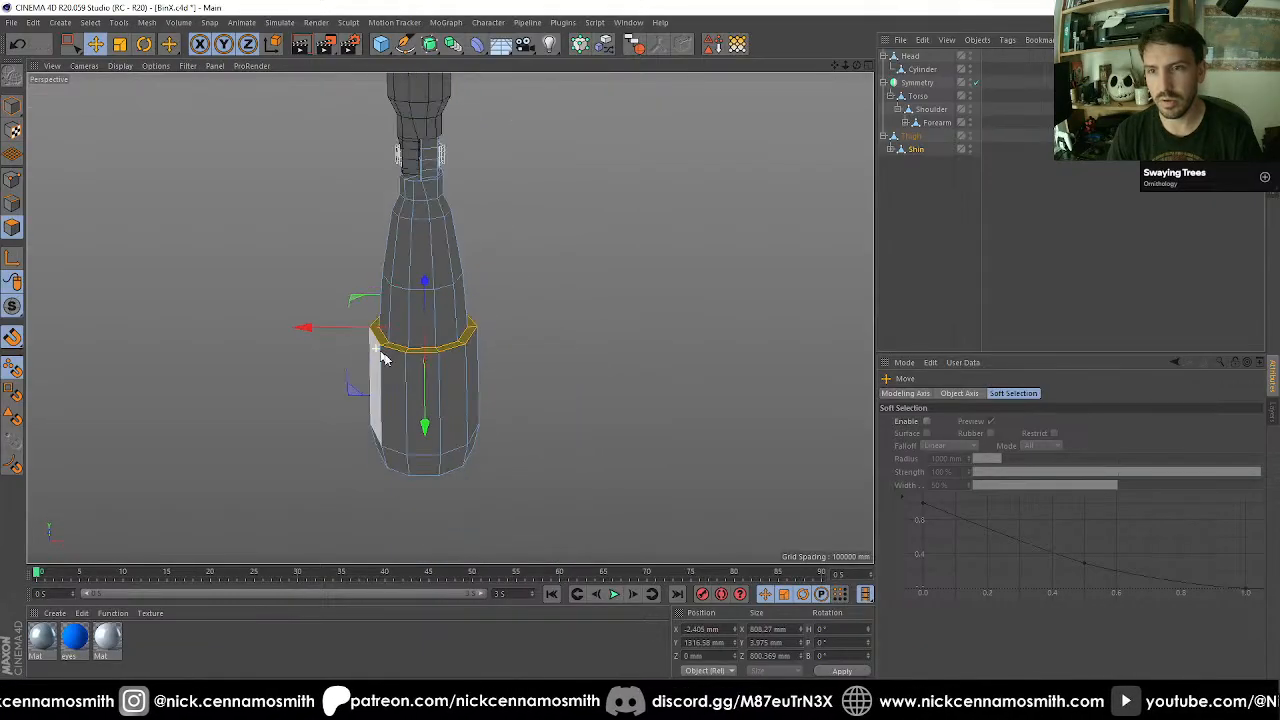
Select the polygon band around the cuff's lower end, extrude it outward 114 mm and lower it about 54 mm.
alt+middle_drag(429, 371, 500, 251)
alt+drag(500, 251, 449, 411)
scroll(472, 384, up, 3)
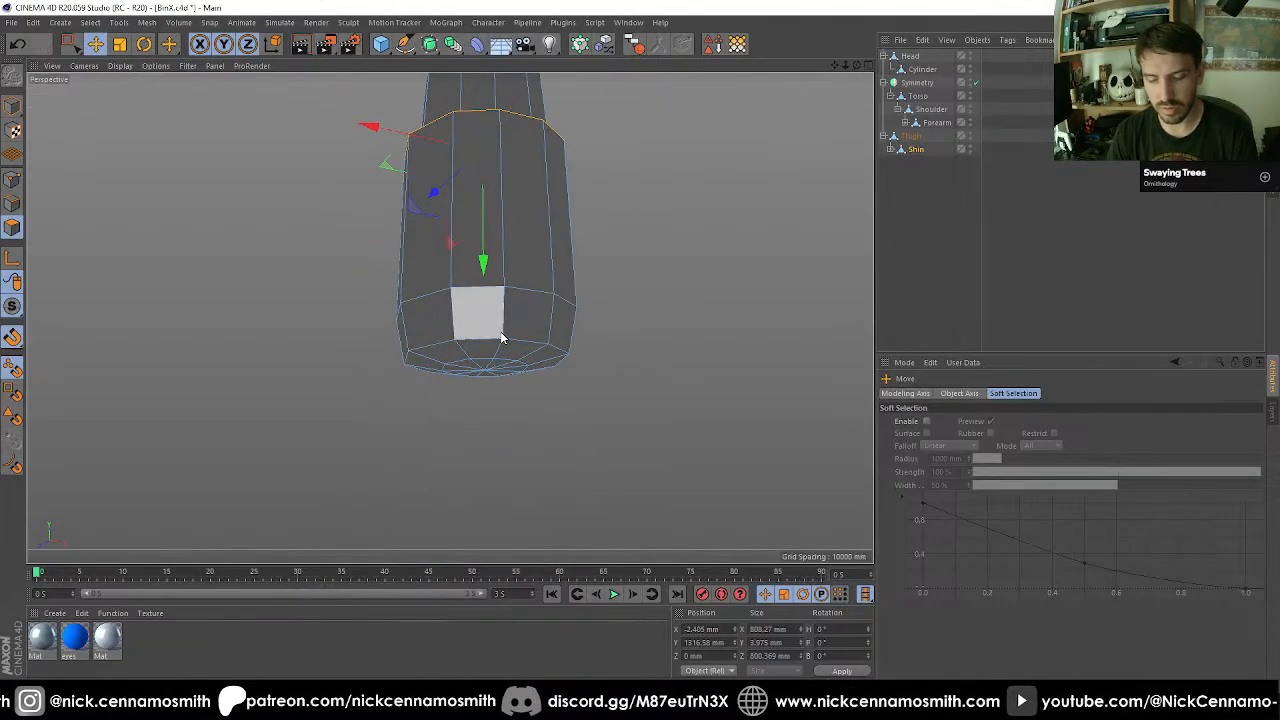
key(u)
key(l)
click(506, 308)
key(d)
drag(605, 430, 660, 430)
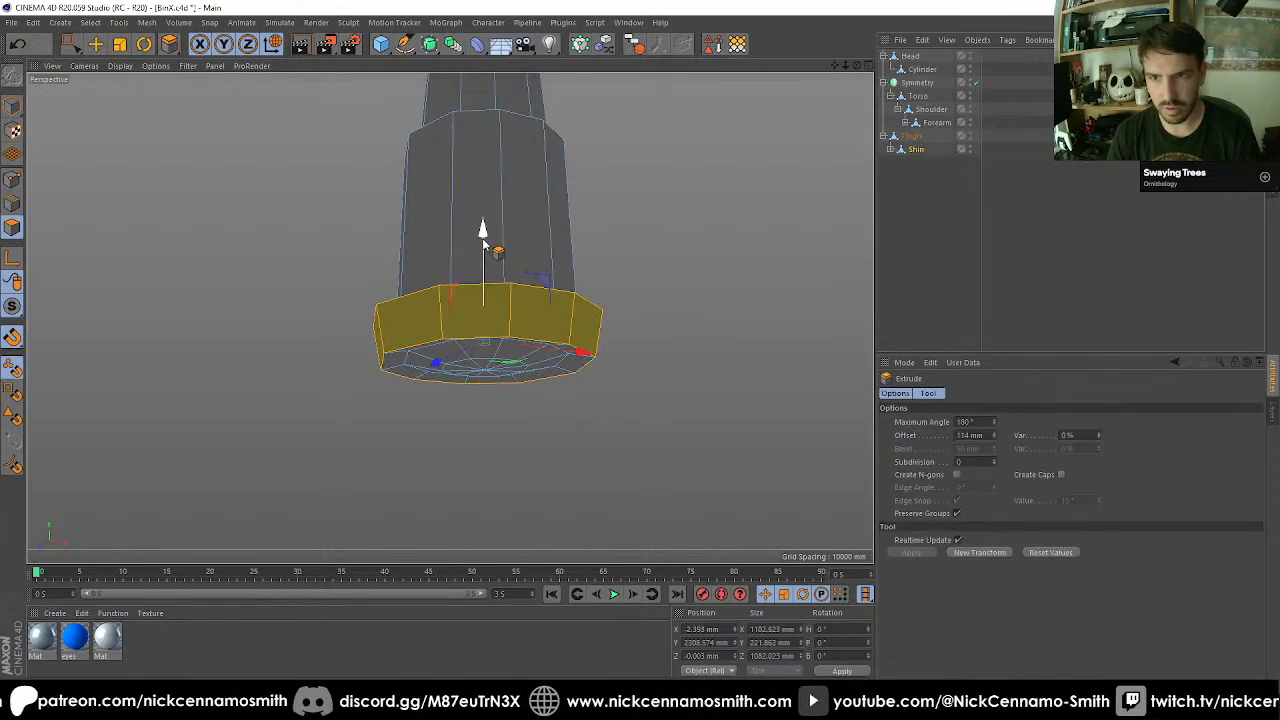
mouse_move(480, 229)
mouse_down()
mouse_move(482, 262)
mouse_move(486, 251)
mouse_up()
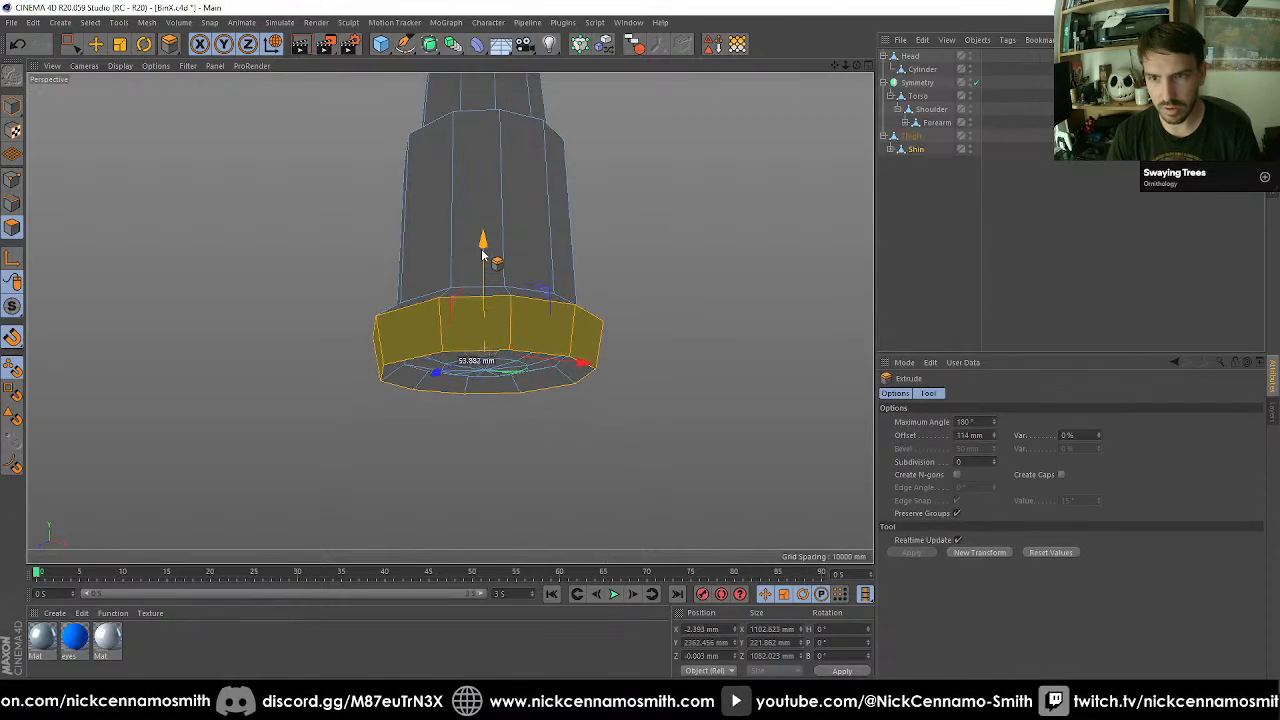
Select the polygon ring on the underside of the flared band and extrude it with a 0 mm offset.
alt+drag(480, 409, 457, 392)
key(u)
key(l)
click(458, 388)
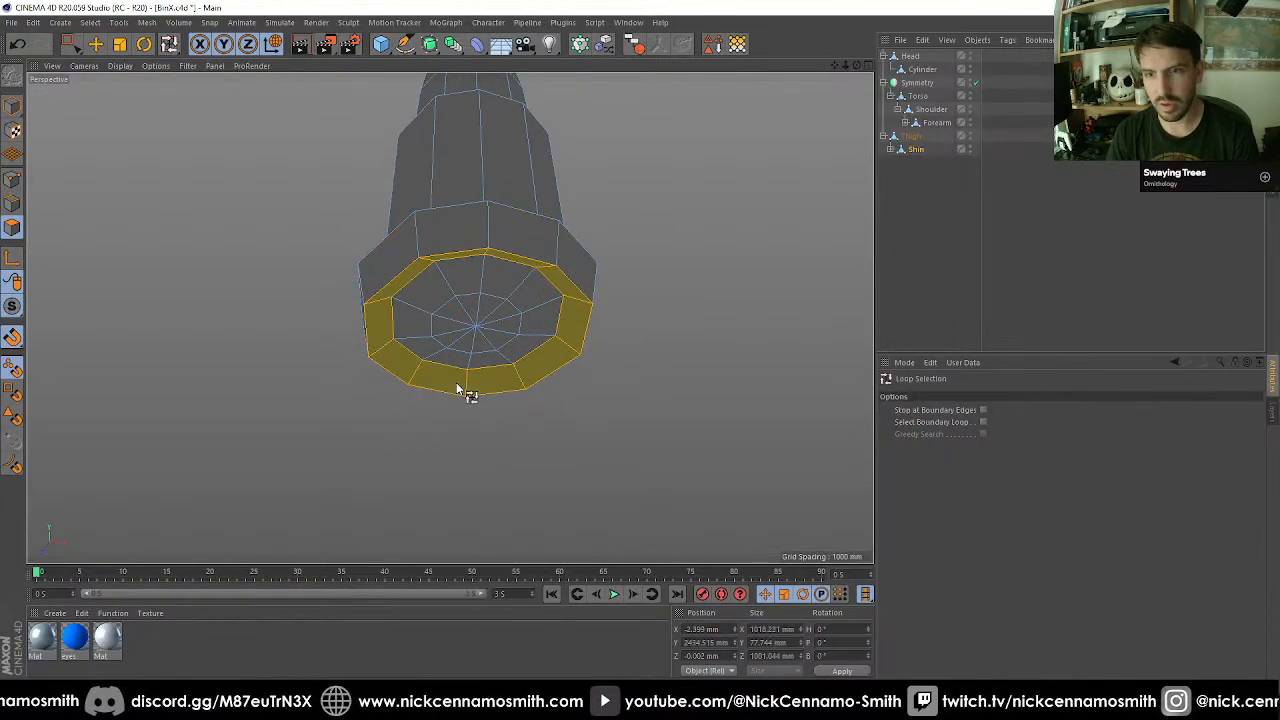
key(d)
double_click(987, 436)
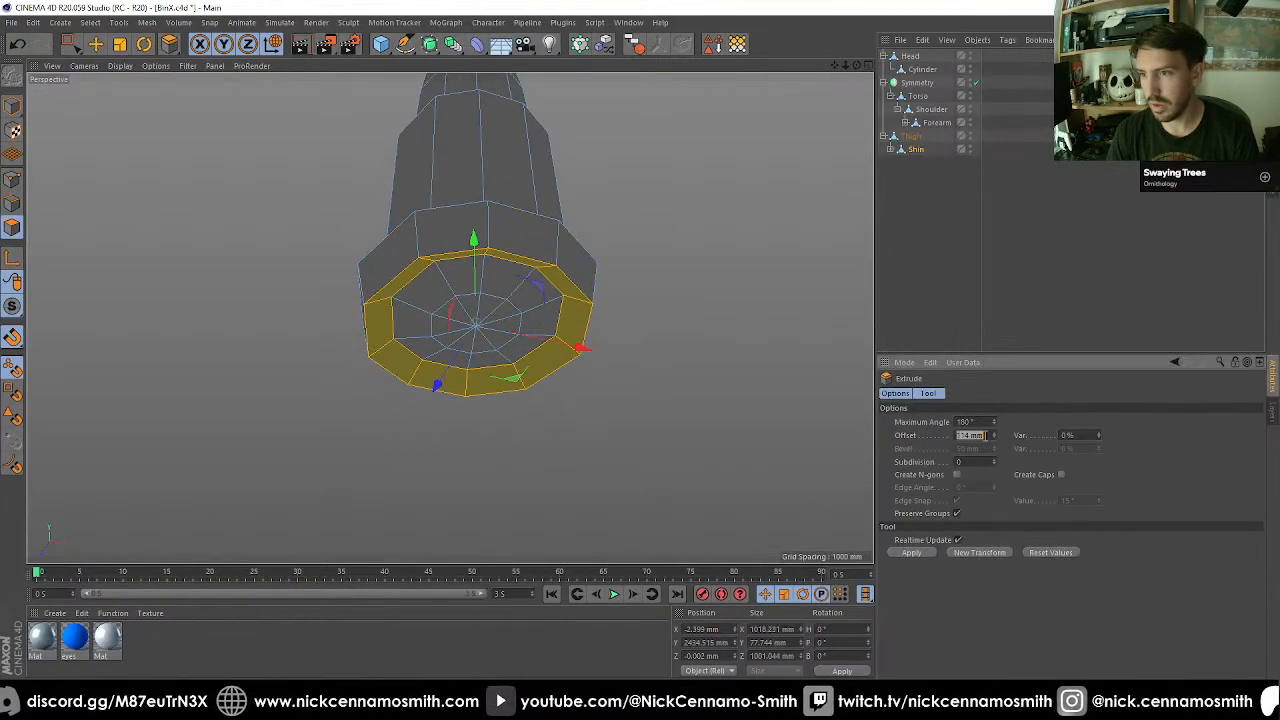
text(0)
key(Return)
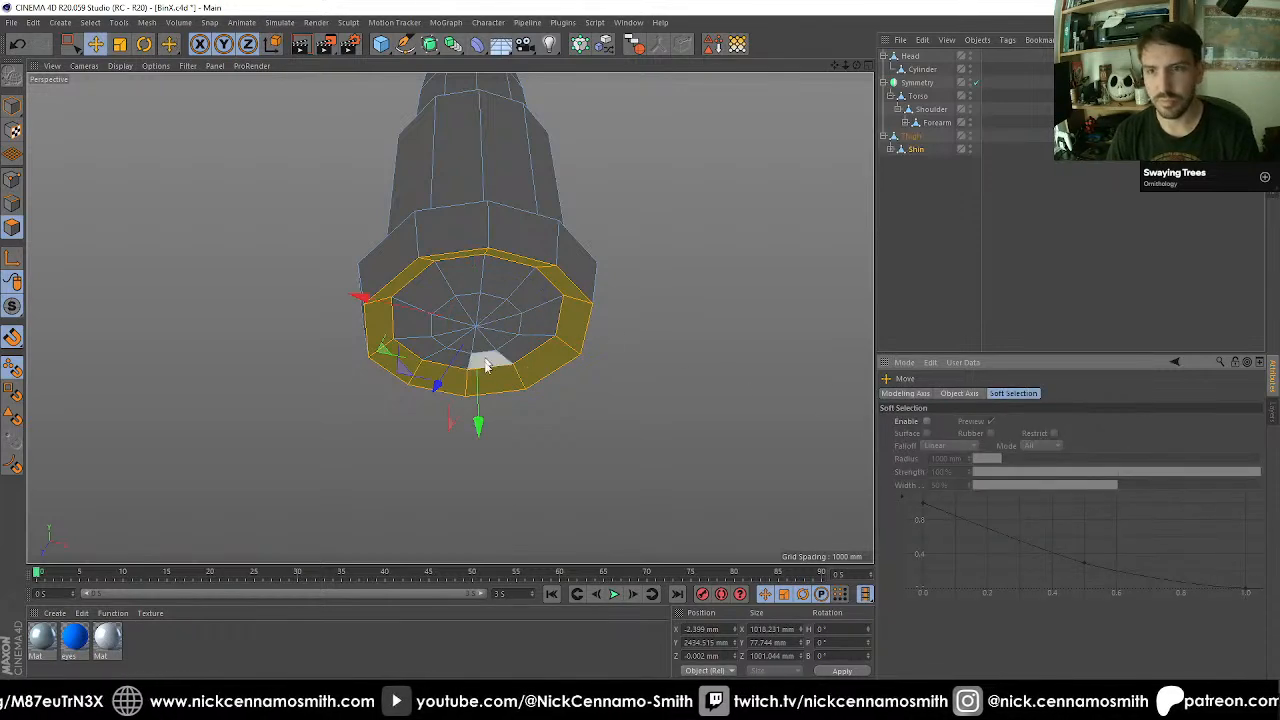
Move the underside ring down about 162 mm and flatten it vertically to a height of about 8 mm.
key(e)
drag(480, 423, 505, 337)
key(t)
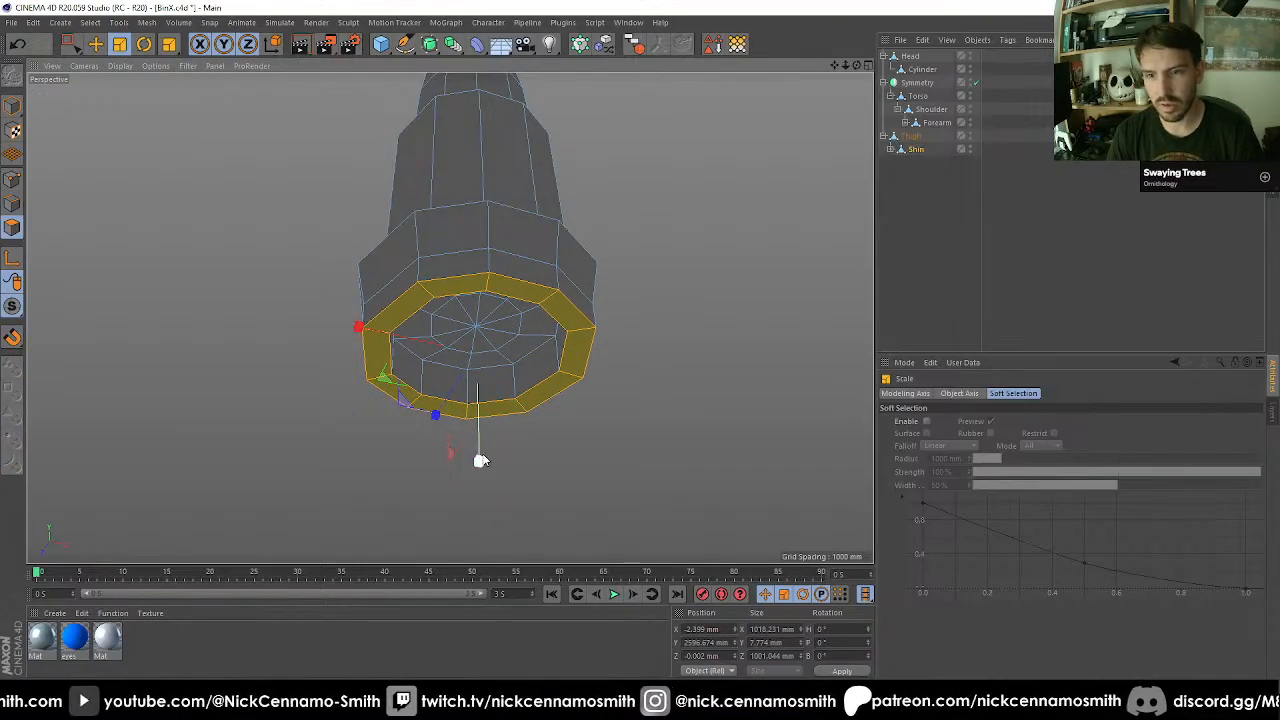
alt+drag(495, 372, 645, 279)
Grow the selection to the adjoining lower side walls of the flared base and scale it uniformly to 120%.
key(u)
key(y)
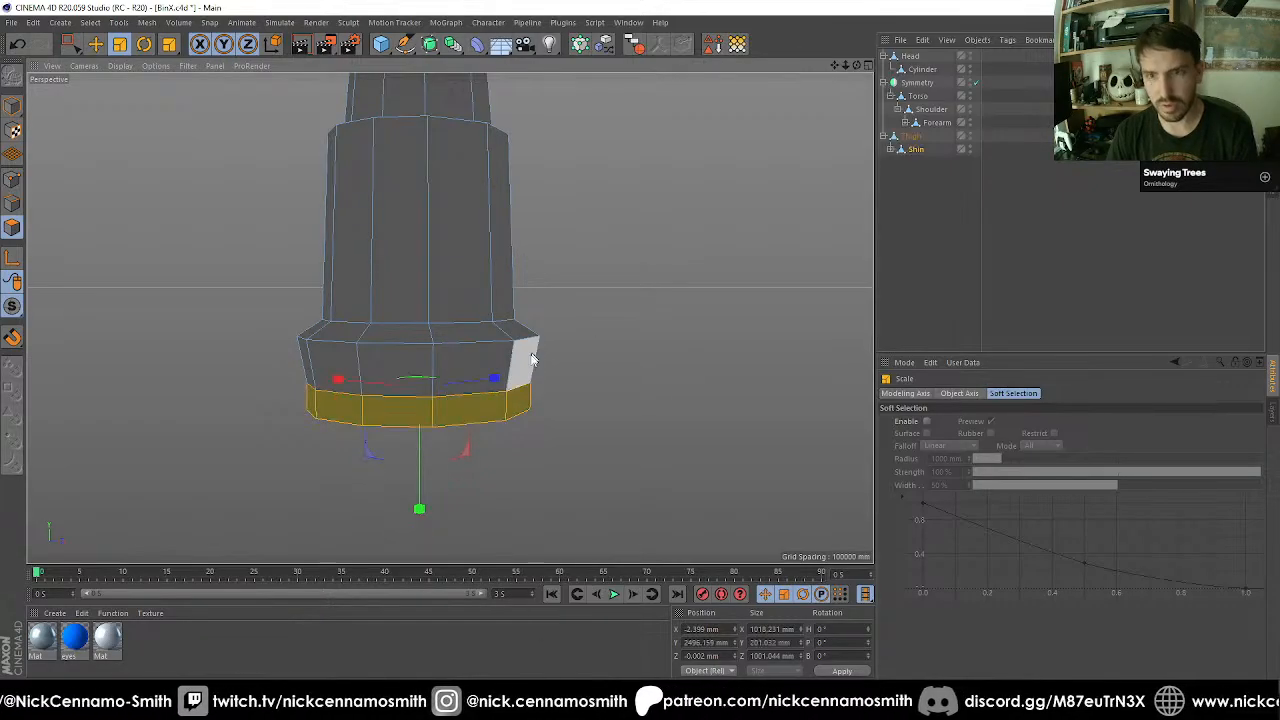
drag(560, 505, 683, 463)
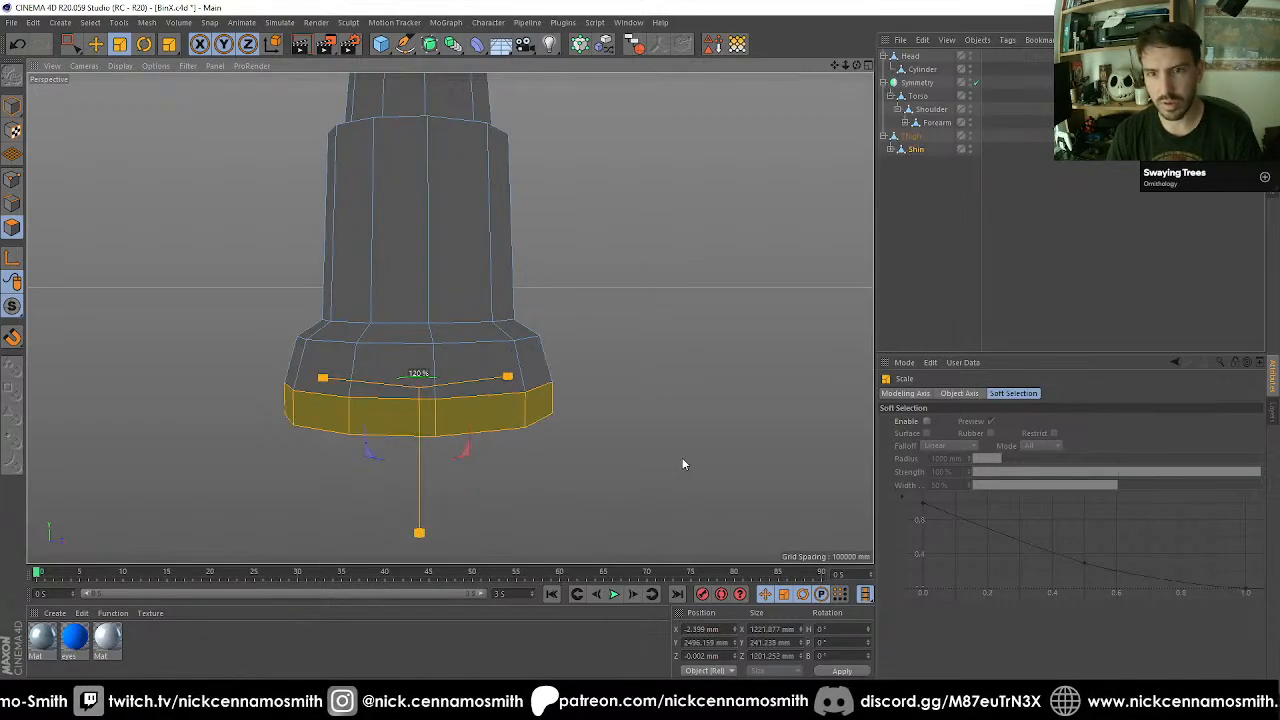
drag(606, 471, 631, 466)
alt+drag(631, 466, 590, 425)
Grow the selection from the base up through the cuff and tapered shaft, and scale it to 80% in X and Z with Y locked.
scroll(541, 434, down, 5)
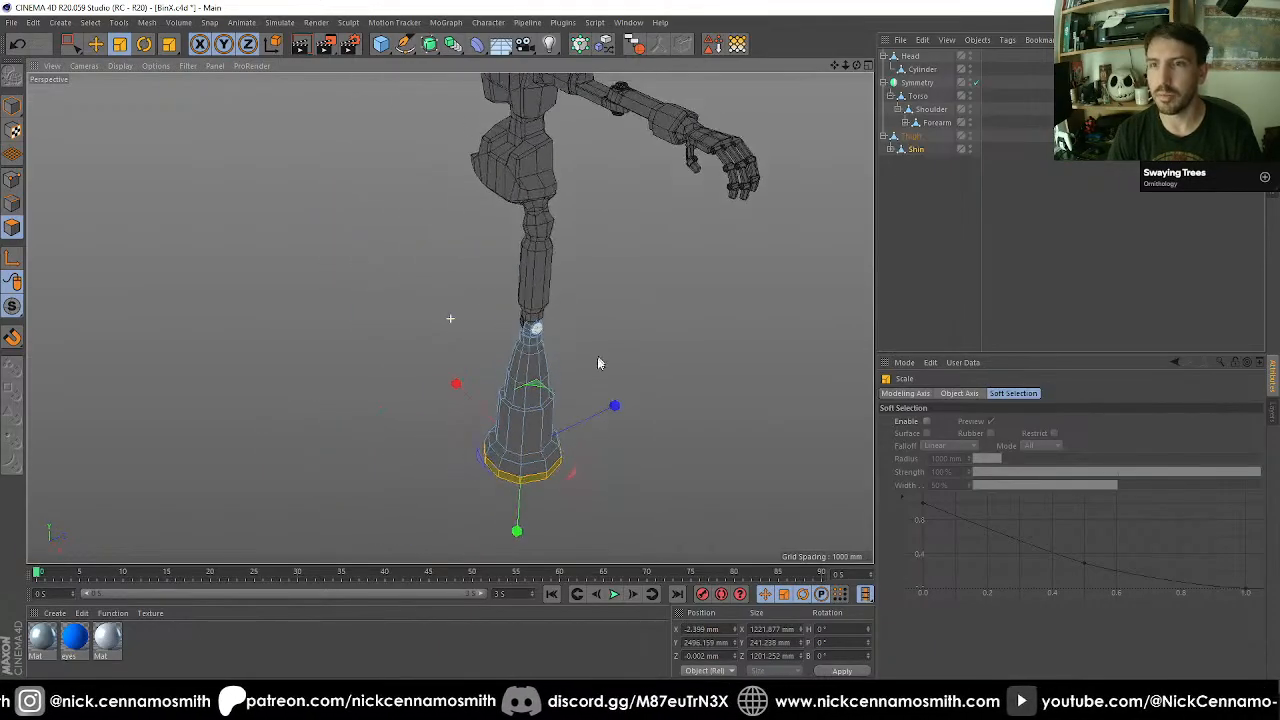
alt+drag(598, 358, 557, 390)
alt+middle_drag(557, 390, 554, 285)
alt+drag(554, 285, 516, 349)
scroll(516, 349, up, 3)
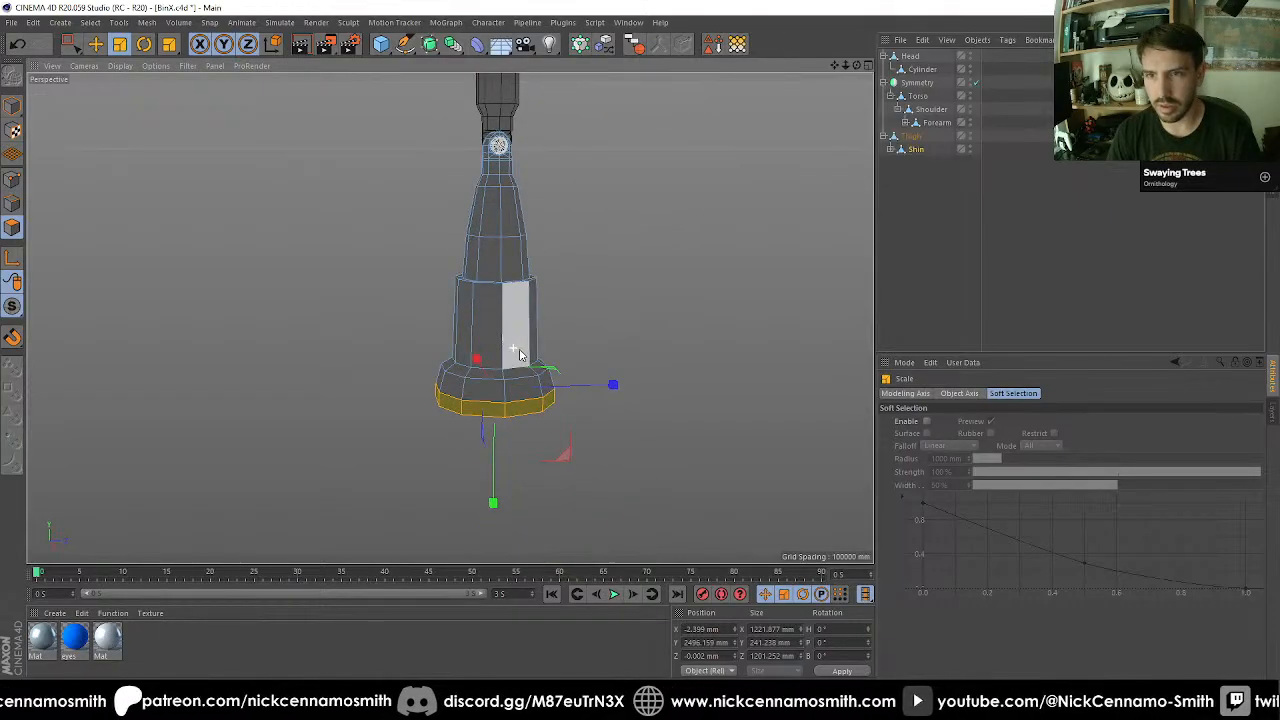
scroll(559, 368, up, 3)
key(u)
key(y)
key(u)
key(y)
key(u)
key(y)
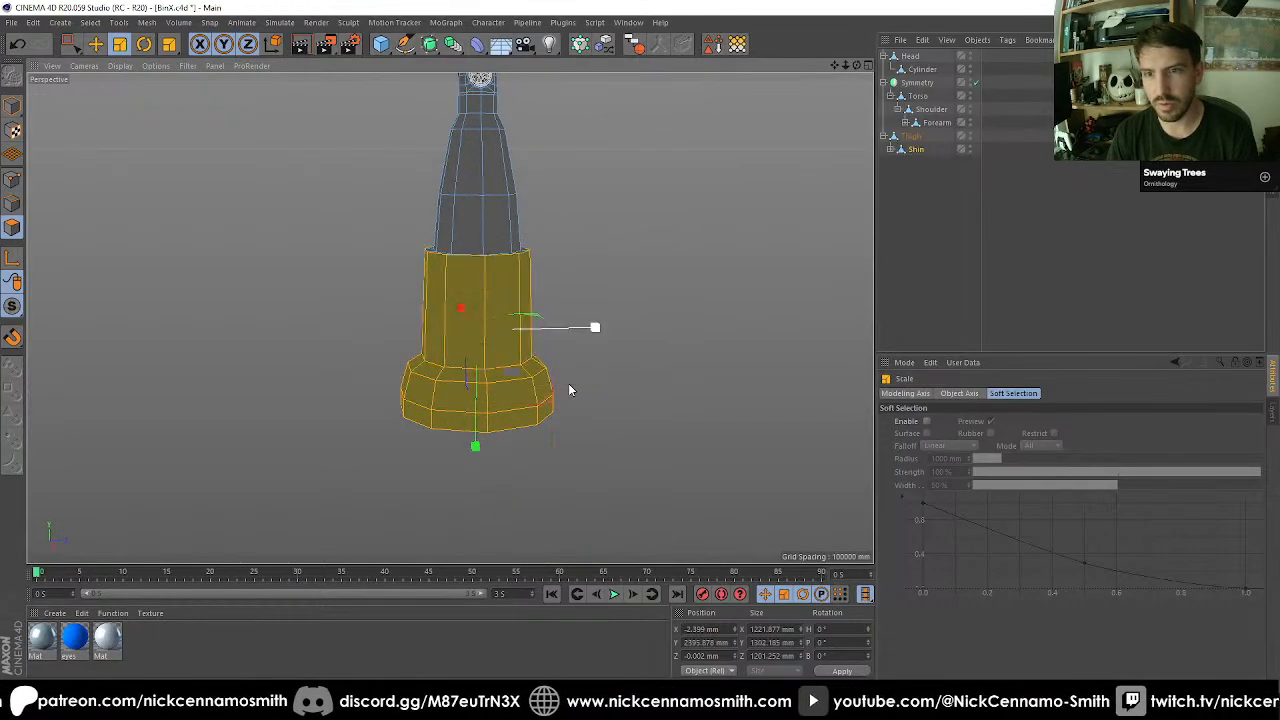
key(u)
key(y)
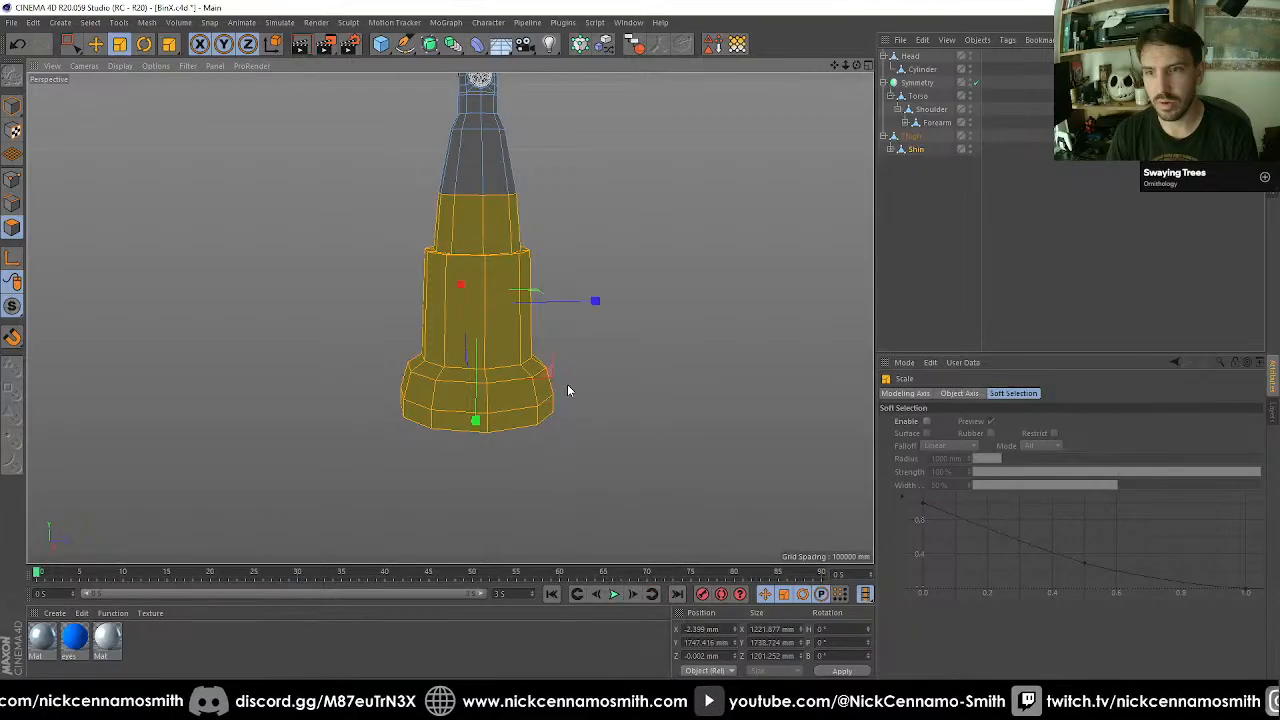
key(u)
key(y)
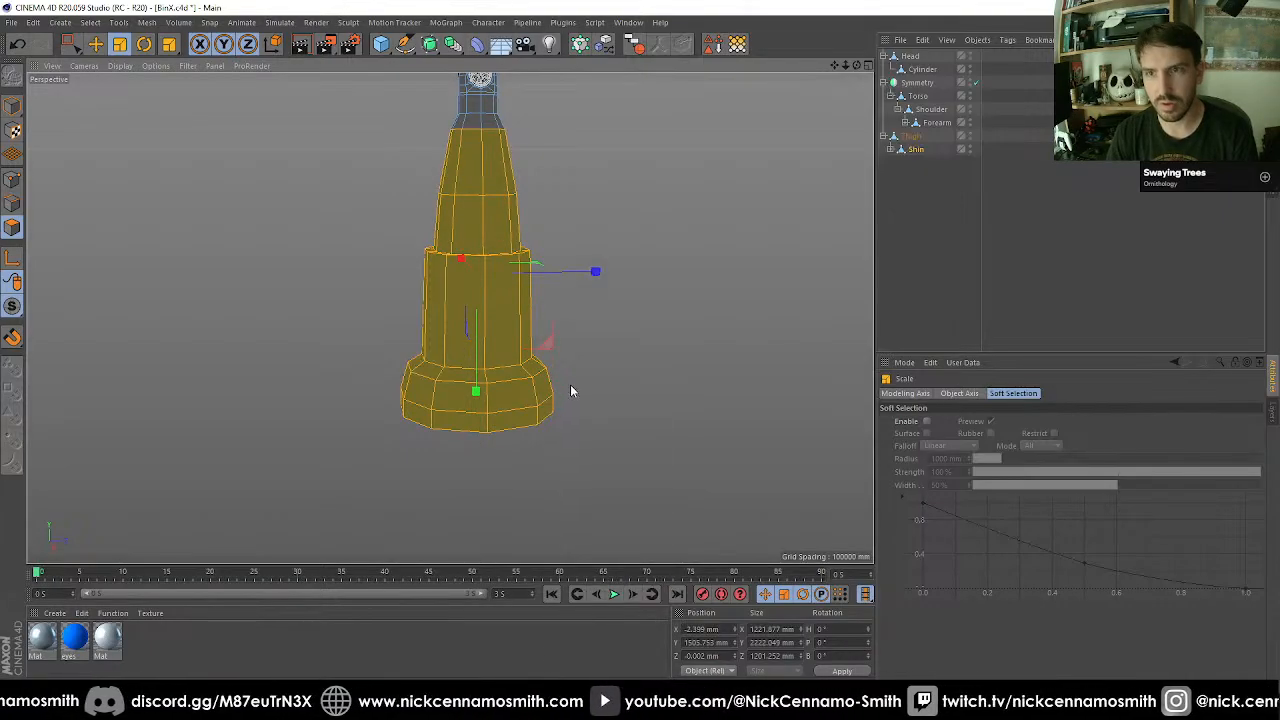
key(y)
drag(657, 392, 309, 347)
Examine the slimmed lower leg's proportions against the whole robot and from close up.
scroll(434, 399, down, 6)
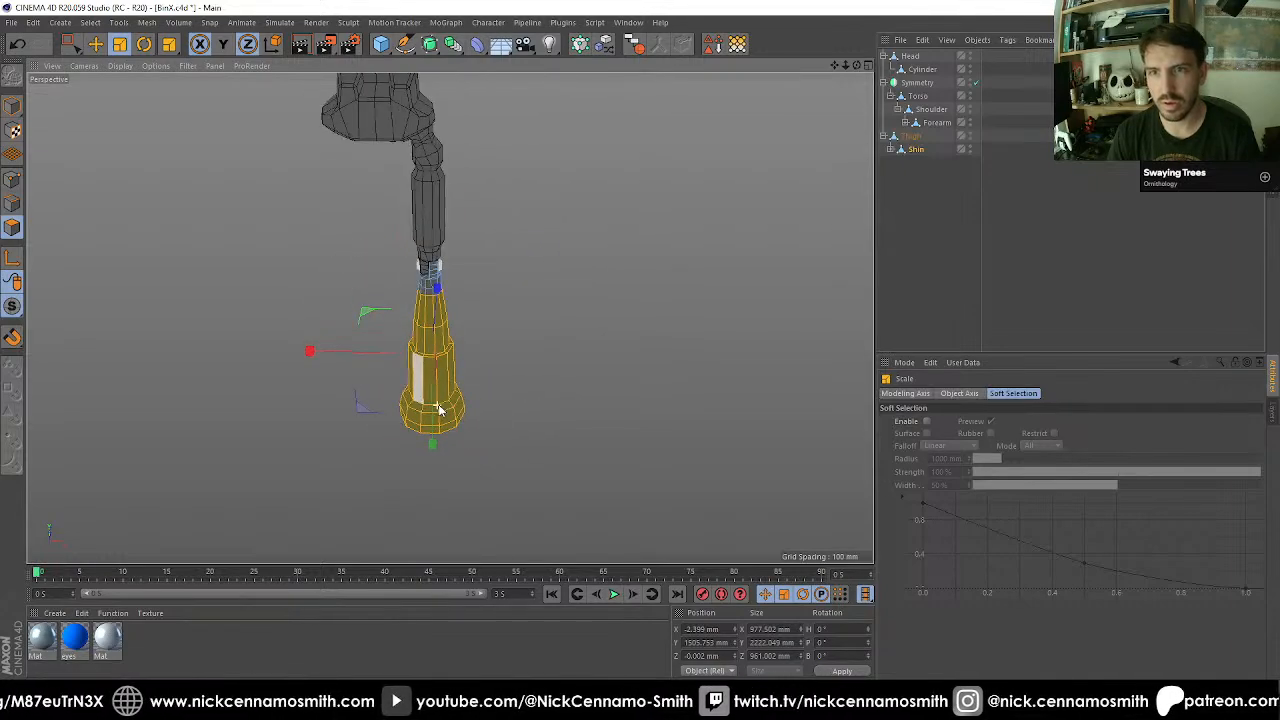
alt+drag(430, 342, 517, 483)
scroll(508, 366, up, 5)
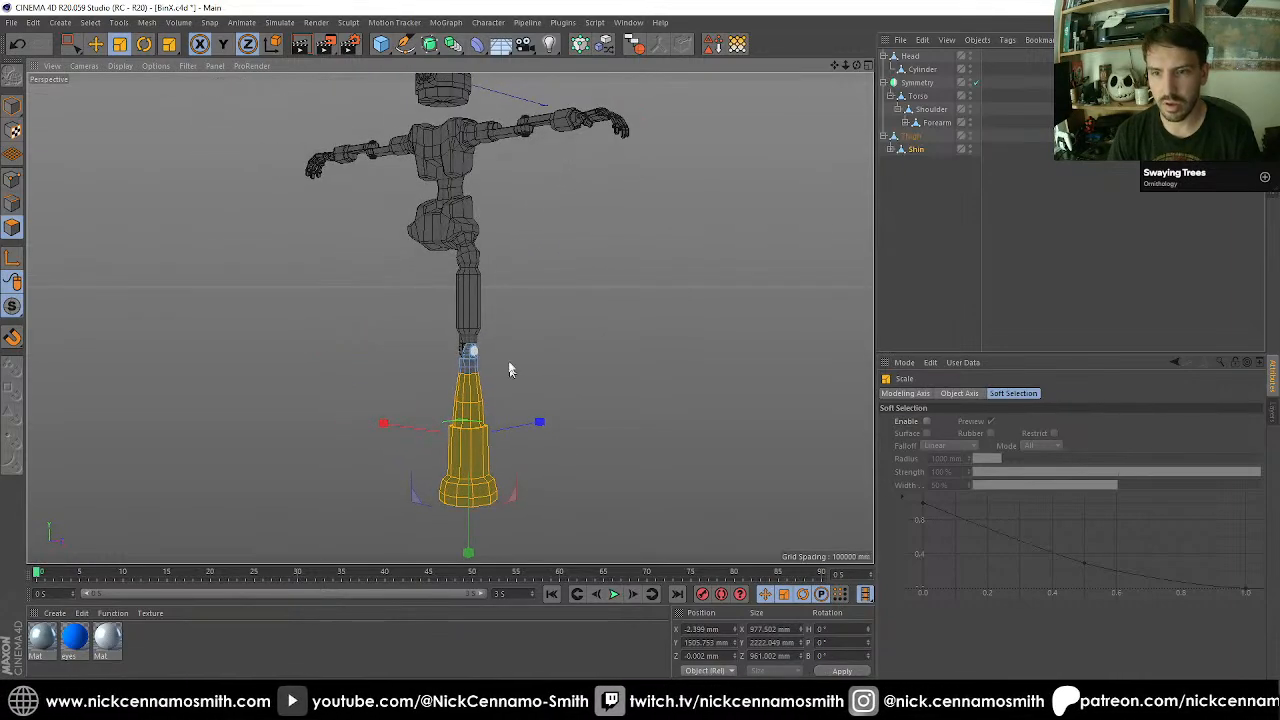
alt+middle_drag(461, 490, 474, 337)
scroll(484, 388, up, 4)
alt+drag(486, 383, 474, 436)
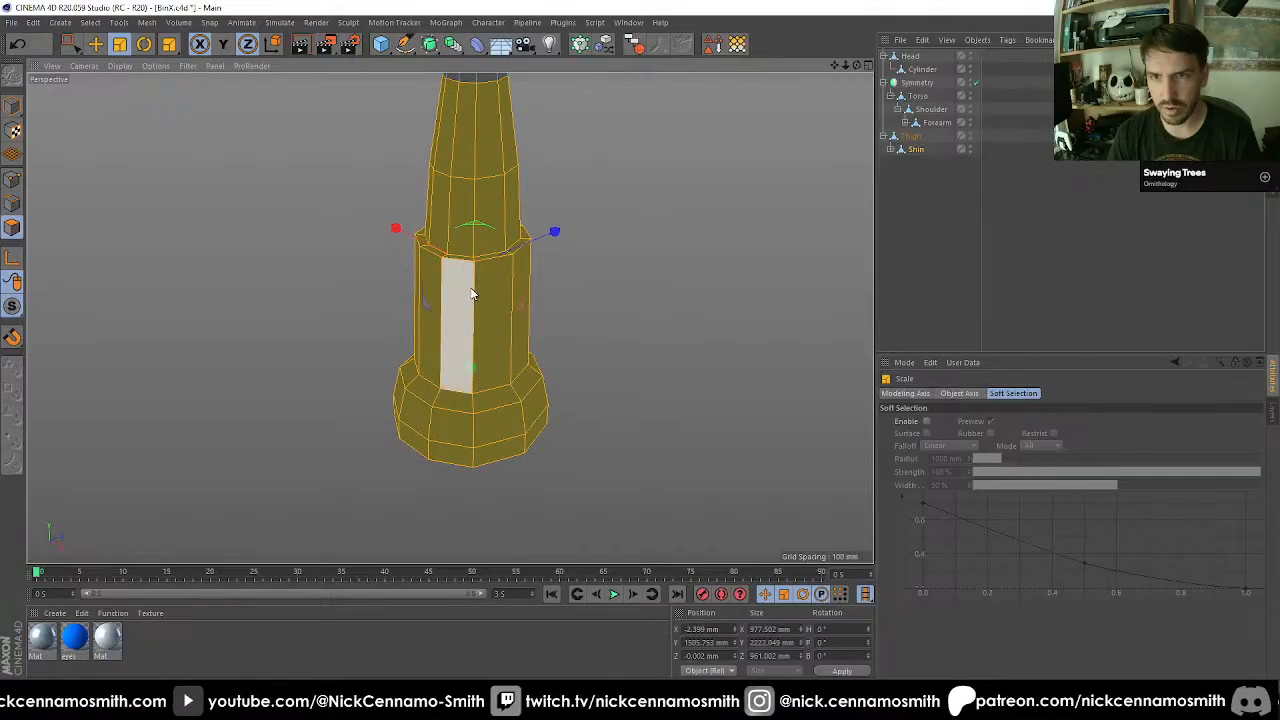
alt+middle_drag(474, 294, 488, 340)
Select the outer edge loop of the cuff's upper rim and bevel it with a 10 mm offset.
click(12, 204)
scroll(434, 286, up, 4)
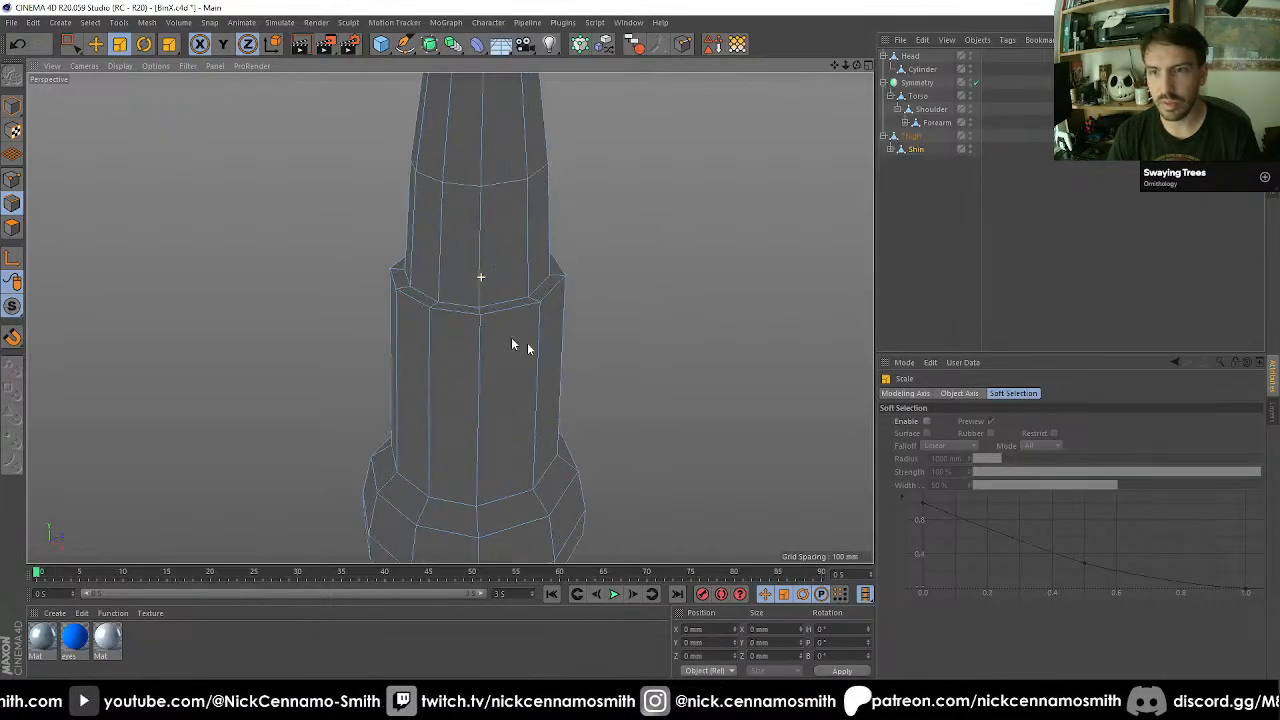
key(u)
key(l)
click(443, 318)
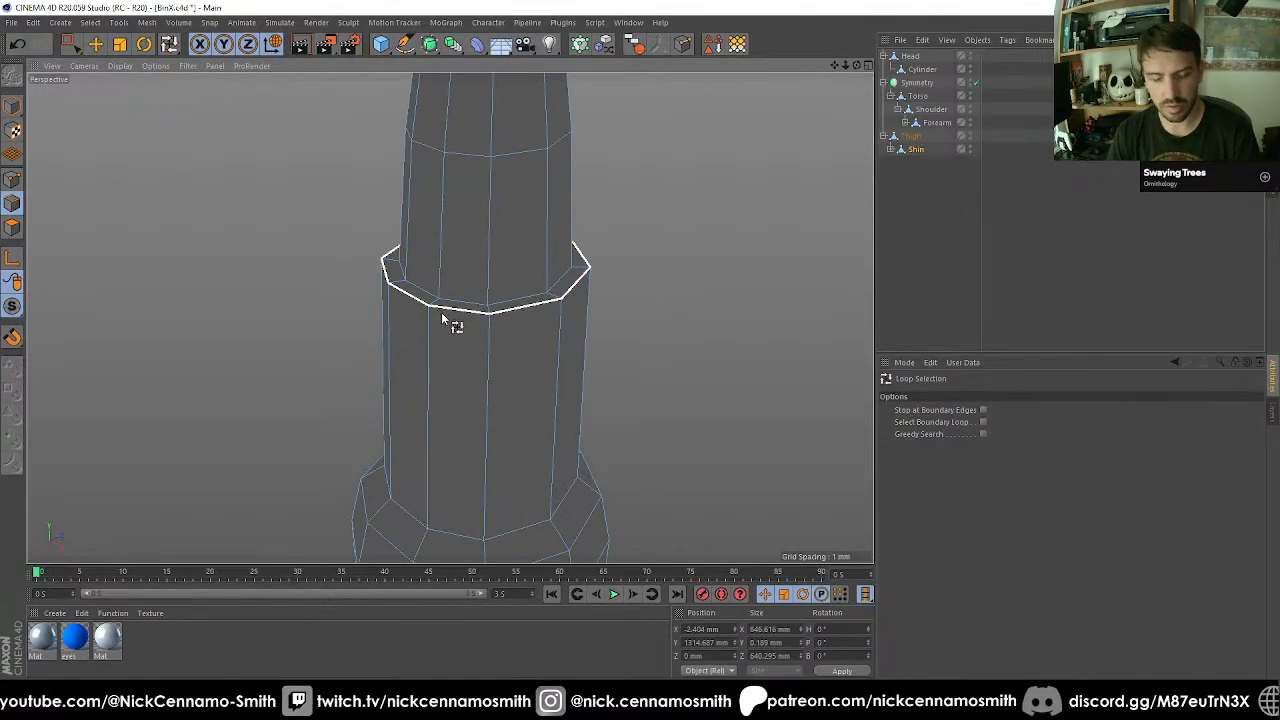
key(m)
key(s)
click(960, 447)
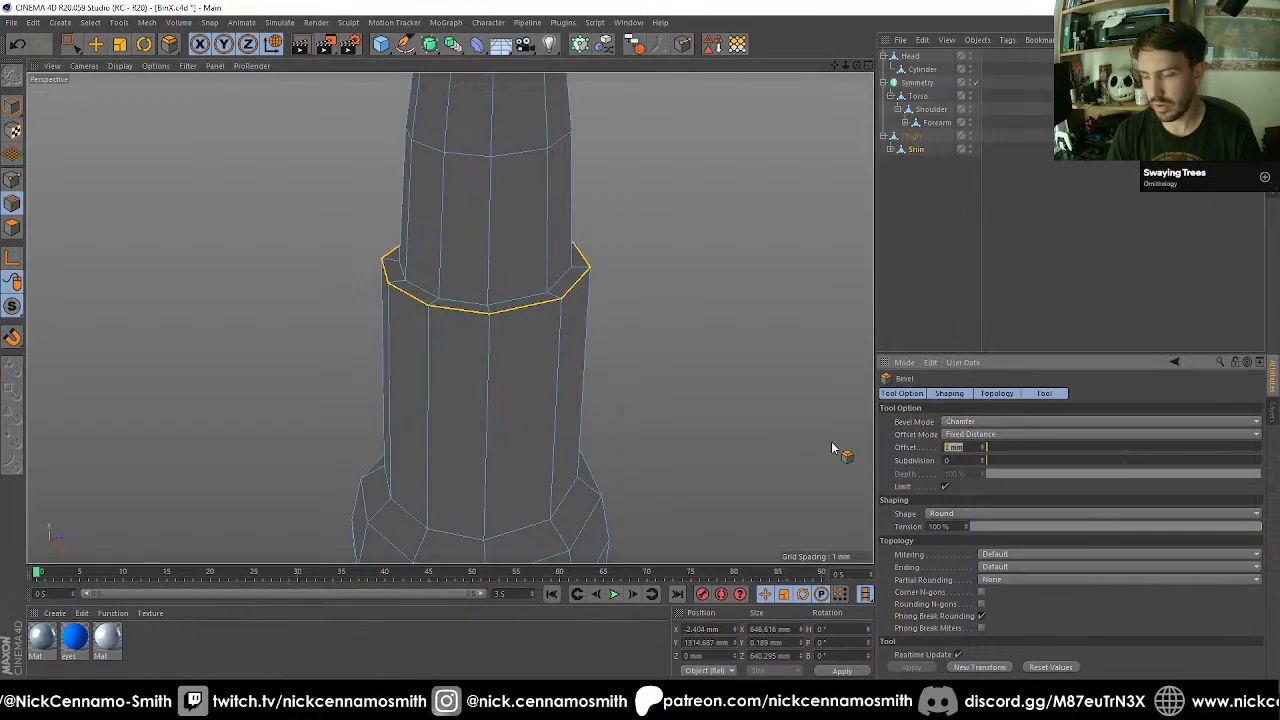
Examine the beveled cuff rim and the shape of the flared base from several angles.
alt+right_drag(494, 332, 511, 384)
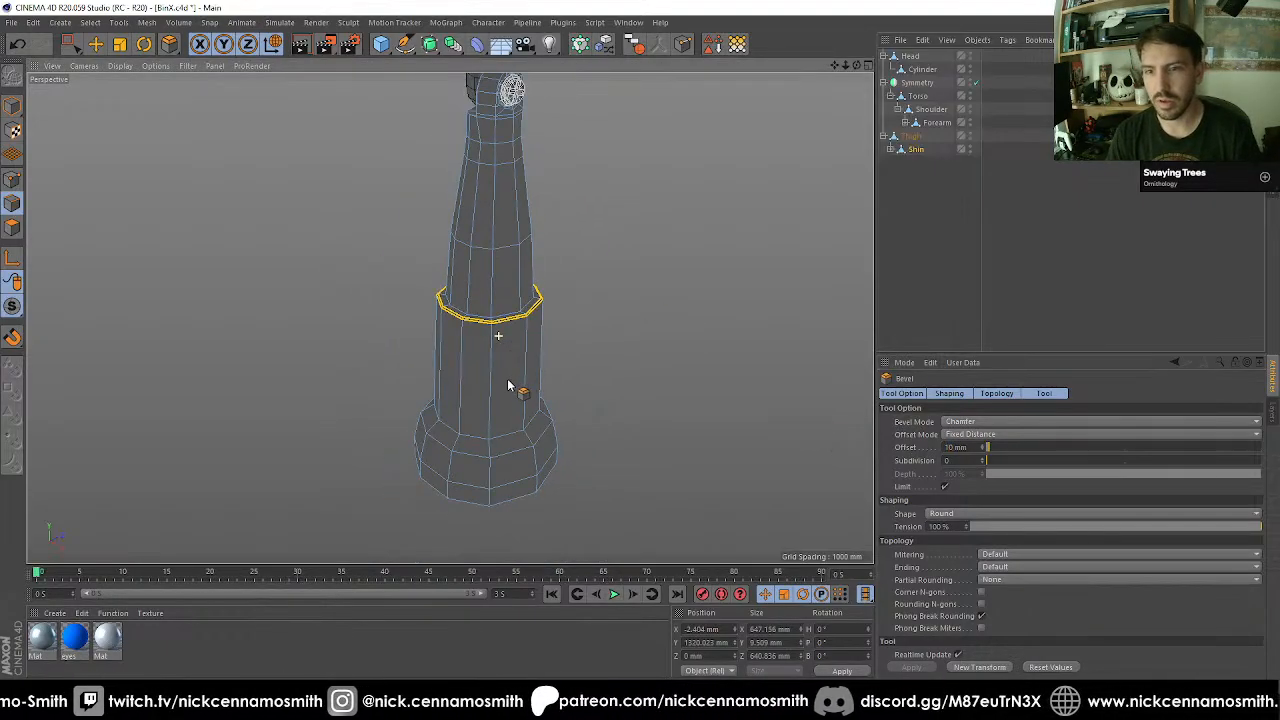
alt+drag(511, 387, 502, 470)
alt+middle_drag(502, 468, 491, 349)
alt+drag(484, 346, 429, 286)
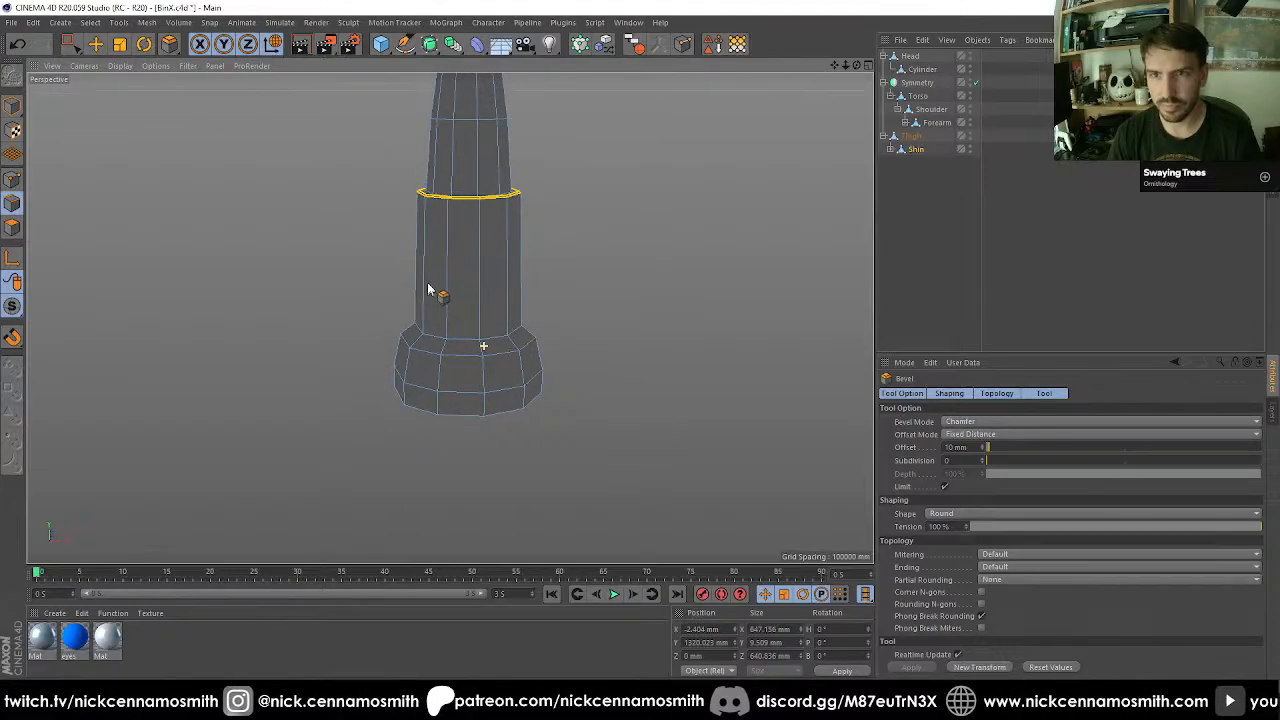
scroll(440, 290, down, 8)
alt+middle_drag(491, 273, 501, 315)
scroll(495, 330, up, 8)
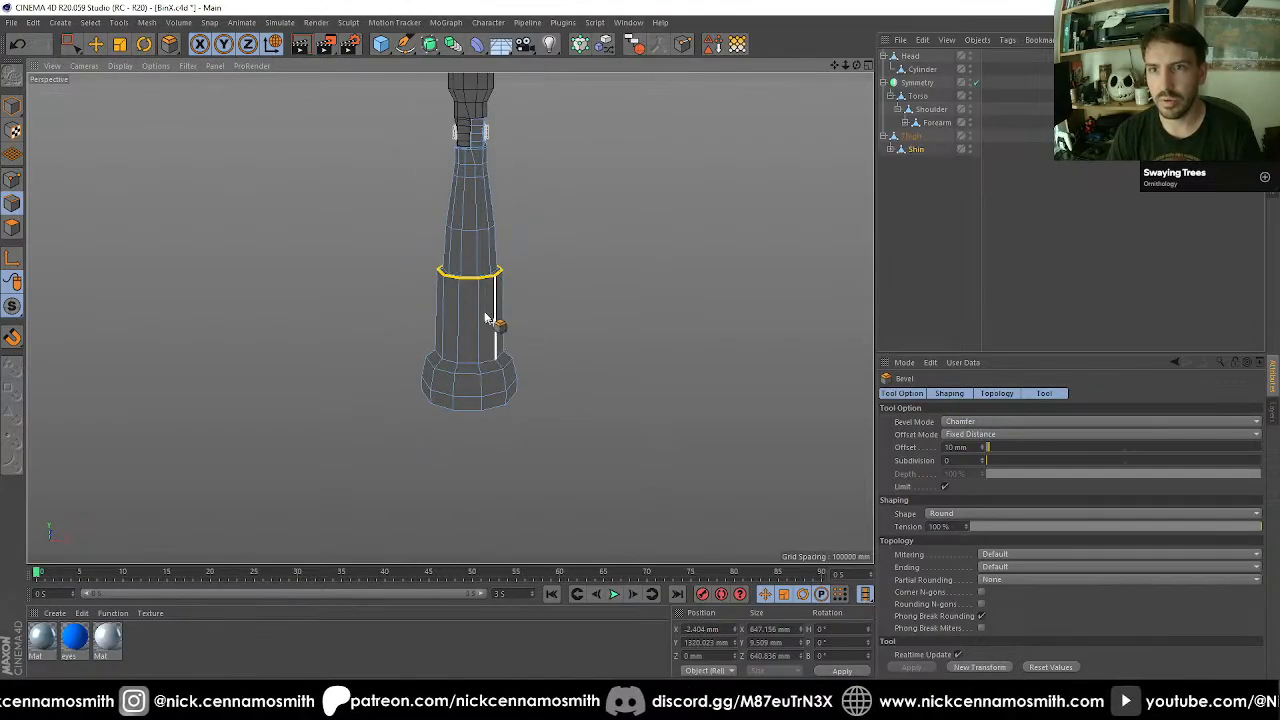
Select one vertical strip of shin polygons running from the flared base over the cuff to the top of the tapered shaft.
click(14, 235)
alt+right_drag(406, 329, 450, 342)
mouse_move(557, 379)
alt+mouse_down()
mouse_move(539, 364)
mouse_move(574, 377)
alt+mouse_up()
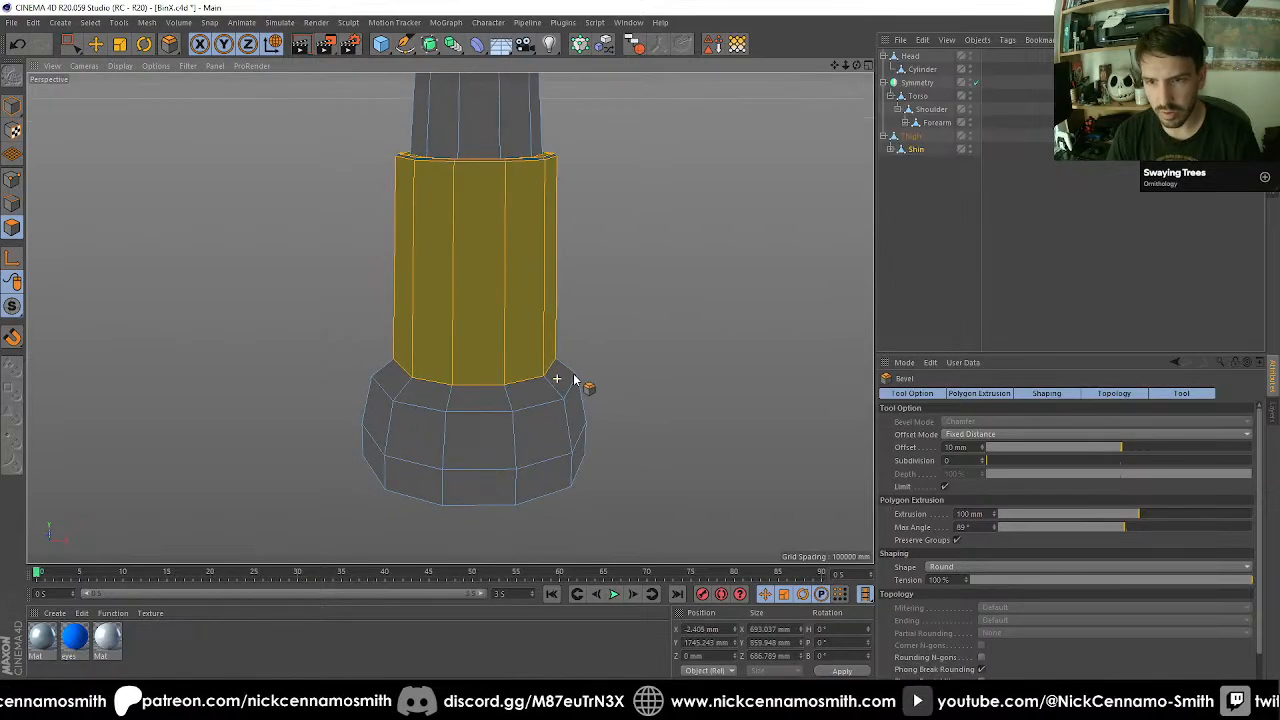
key(9)
mouse_move(497, 453)
mouse_down()
mouse_move(483, 522)
mouse_move(478, 312)
mouse_up()
drag(481, 130, 481, 127)
alt+drag(526, 222, 505, 365)
alt+middle_drag(484, 290, 491, 421)
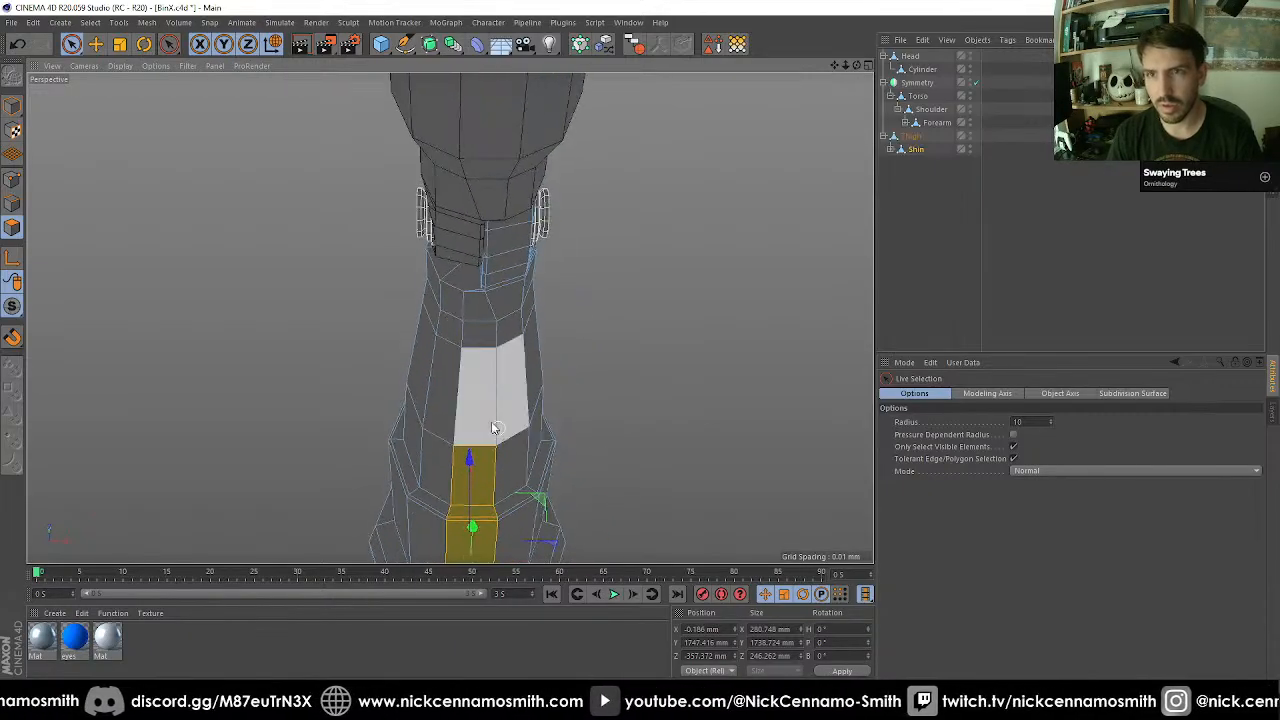
alt+drag(487, 421, 481, 478)
shift+click(471, 447)
alt+middle_drag(514, 490, 527, 280)
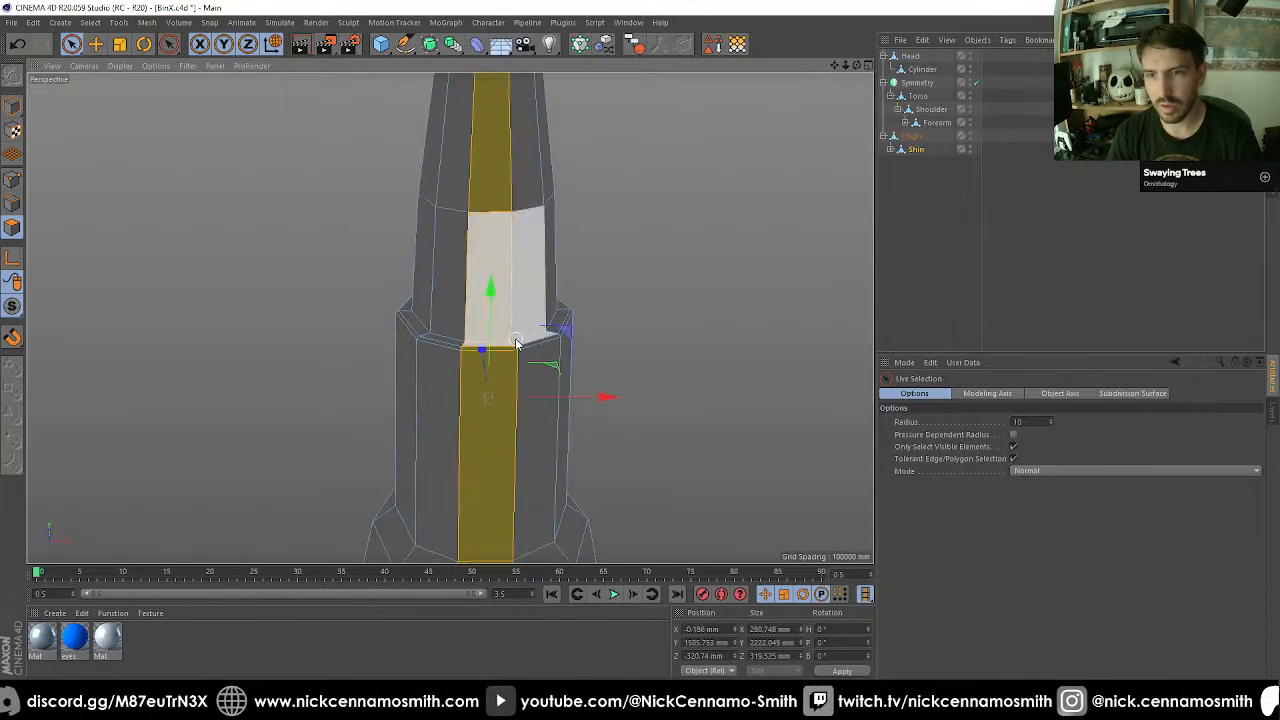
alt+drag(517, 342, 606, 376)
Extrude the selected vertical strip of shin polygons outward 56 mm.
scroll(608, 378, down, 3)
alt+middle_drag(607, 390, 572, 268)
alt+drag(555, 285, 590, 291)
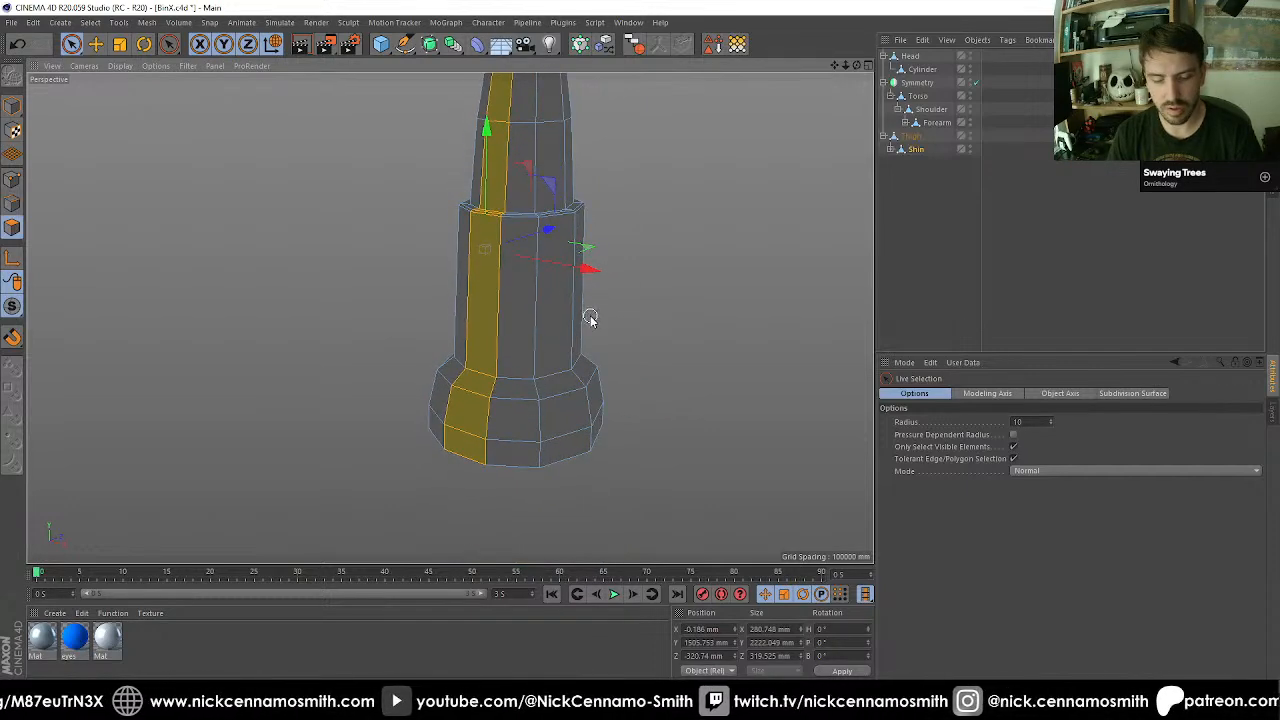
key(d)
drag(623, 491, 640, 495)
drag(474, 252, 477, 252)
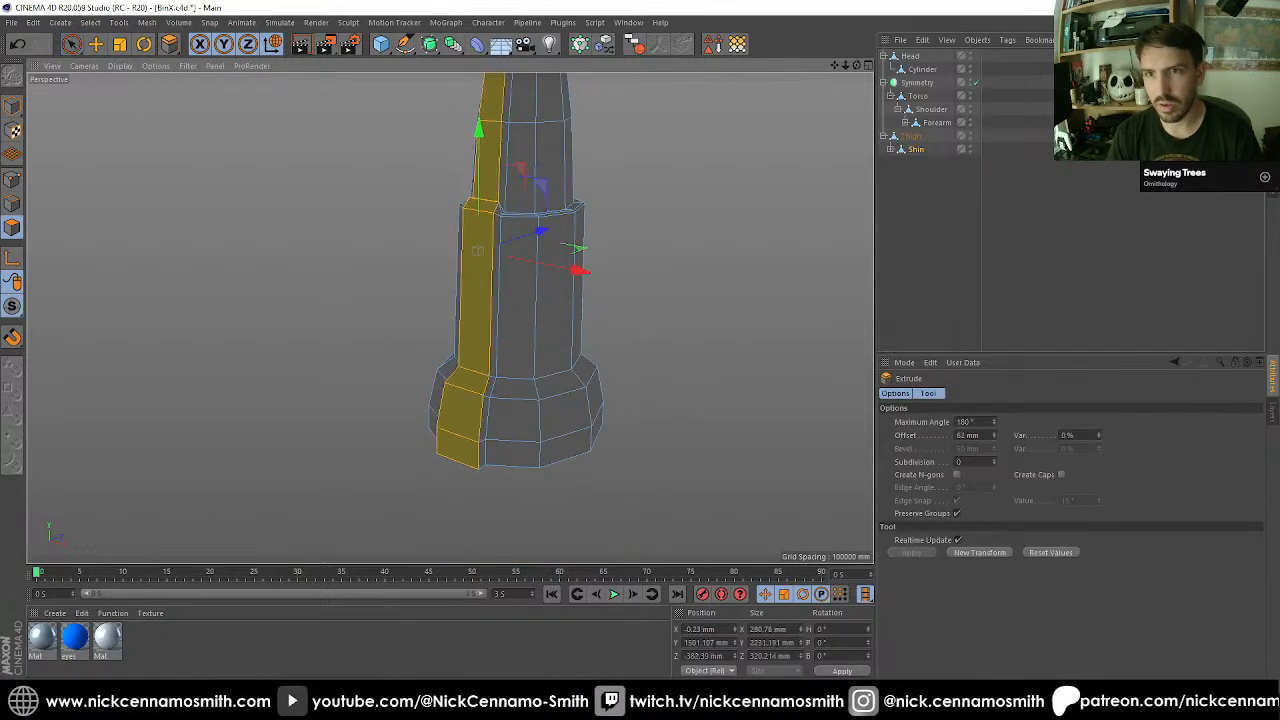
scroll(657, 320, up, 10)
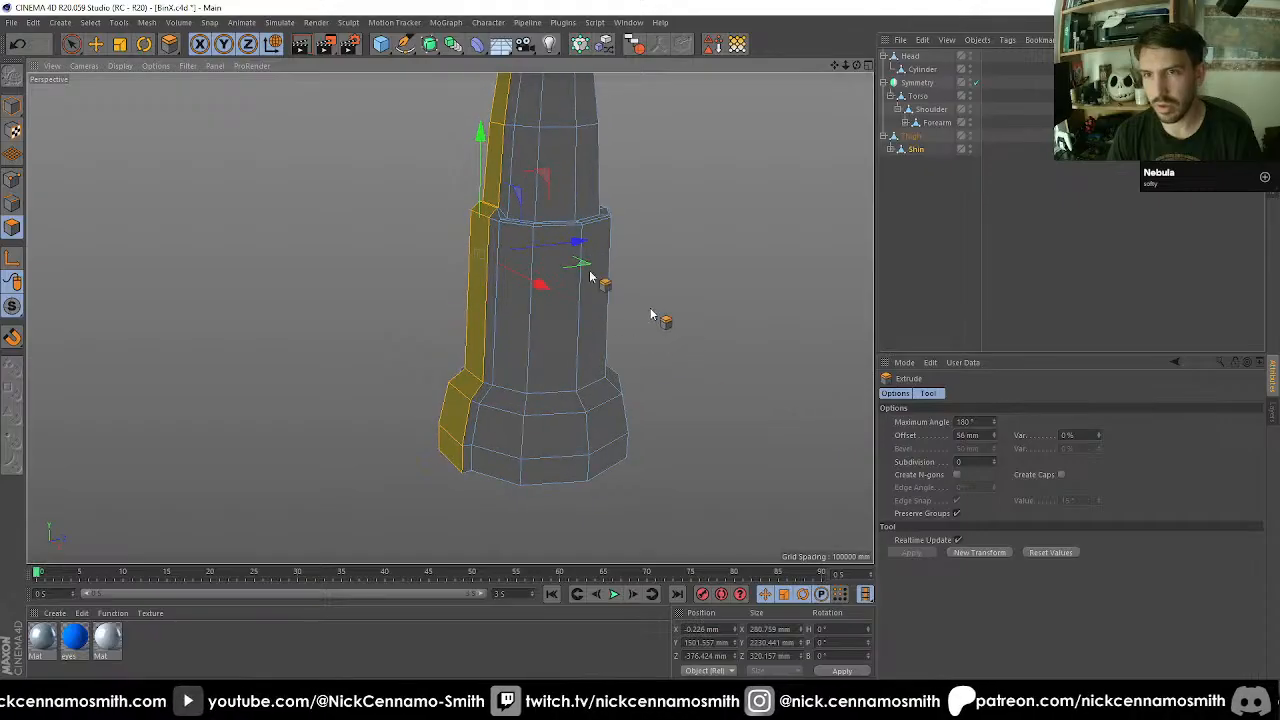
Undo the vertical strip's last extrusion and extrude it again with an offset of 100 mm.
alt+drag(519, 255, 620, 229)
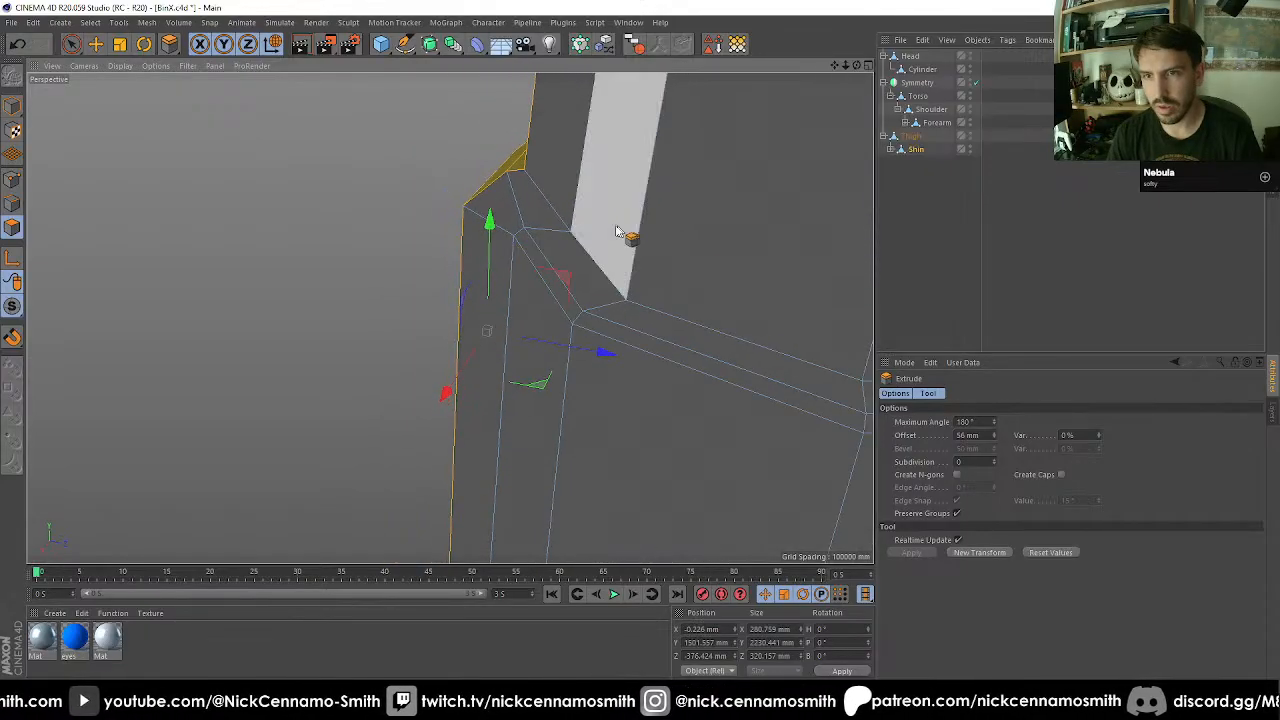
scroll(580, 343, down, 10)
alt+drag(643, 366, 578, 362)
scroll(645, 206, up, 5)
scroll(602, 178, up, 2)
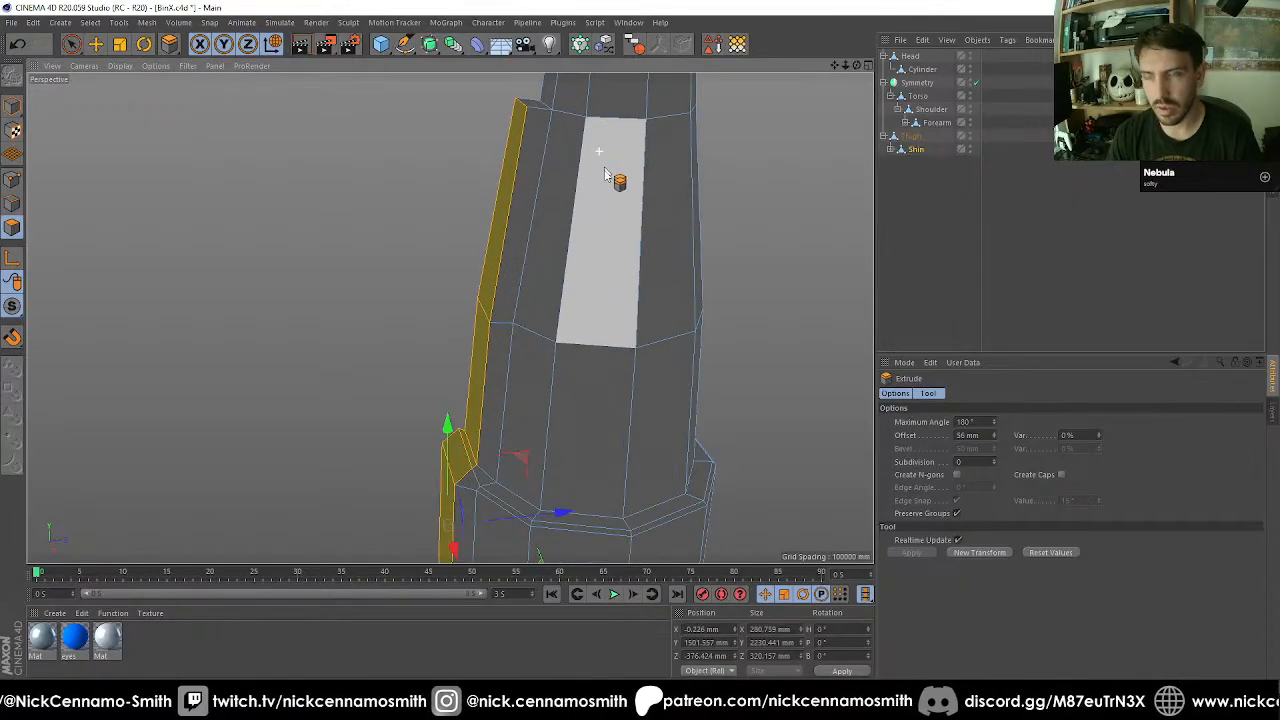
alt+middle_drag(590, 390, 600, 252)
scroll(598, 262, down, 1)
key(ctrl+z)
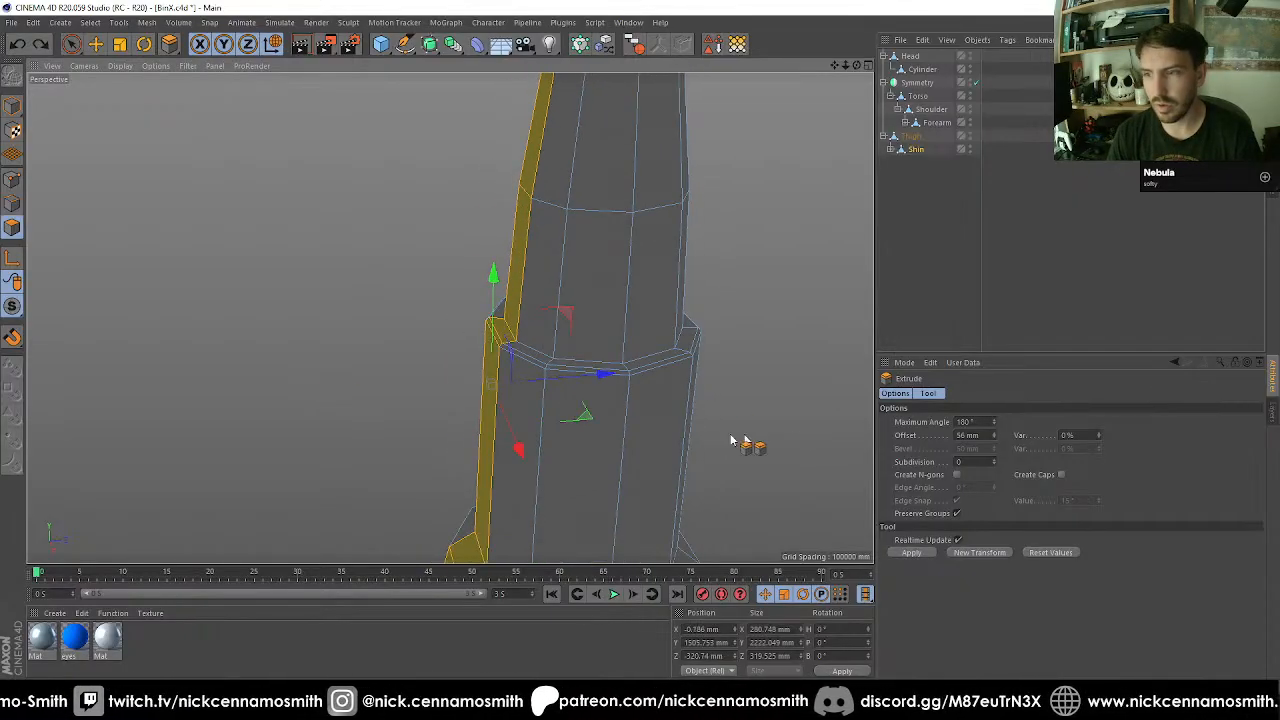
click(975, 436)
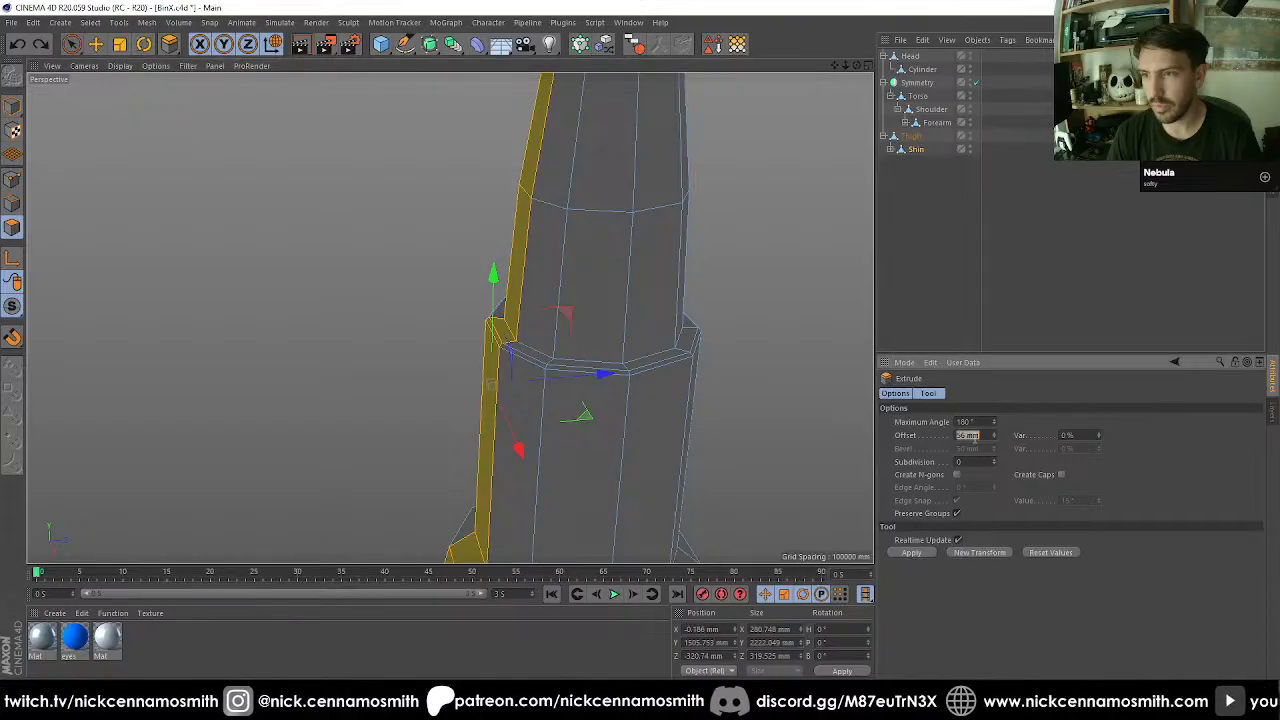
text(100)
key(Return)
scroll(794, 331, down, 5)
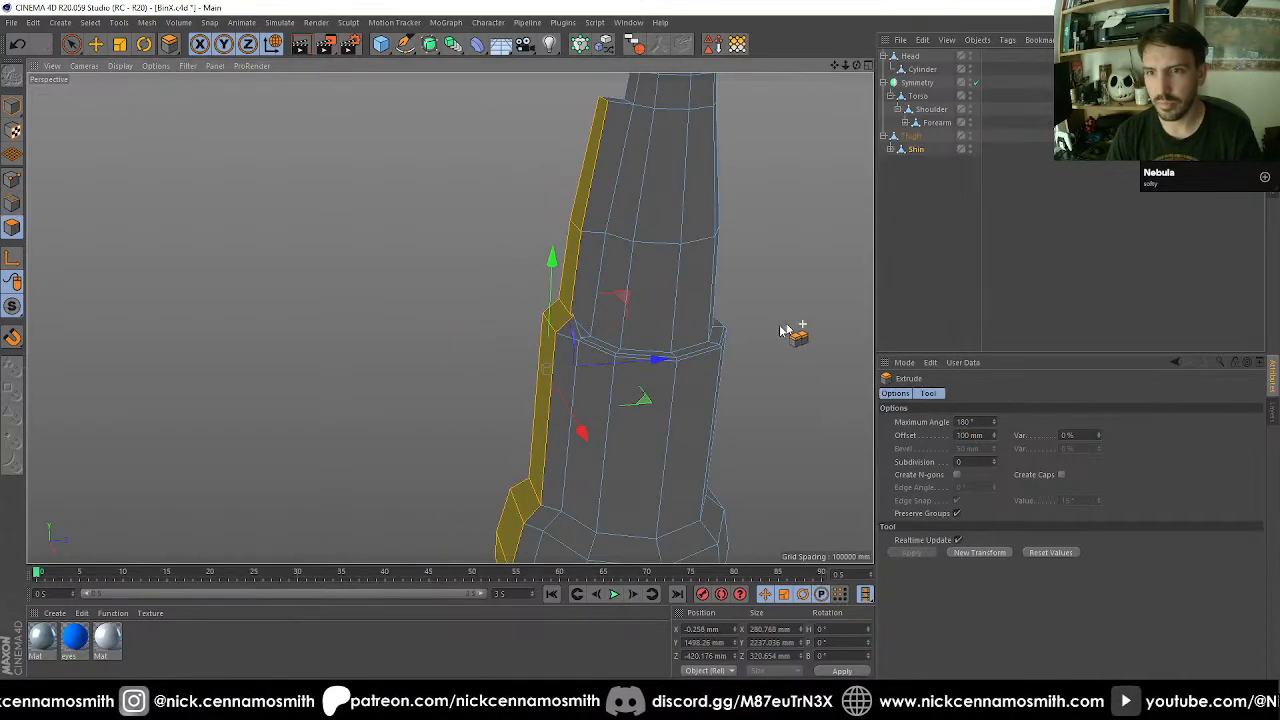
Weld the two nearly coincident points on one side of the raised strip, at its step above the cuff rim.
alt+drag(491, 349, 525, 360)
scroll(525, 360, up, 10)
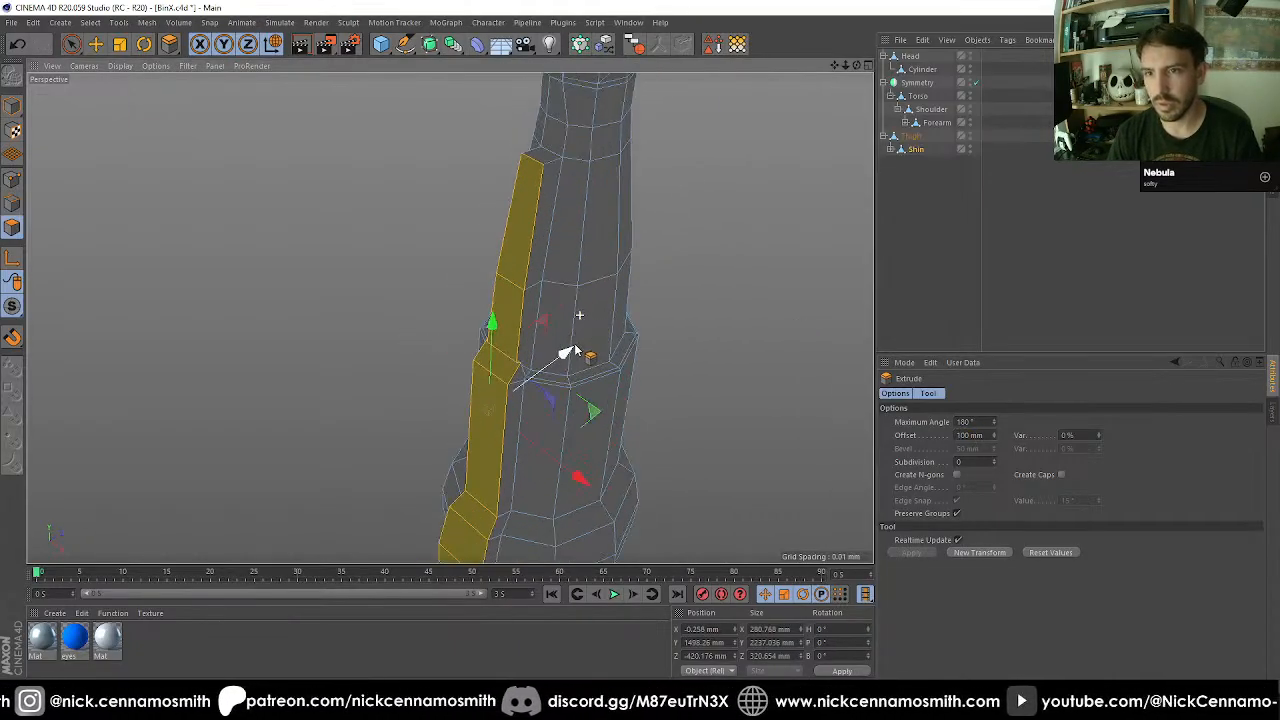
alt+drag(487, 440, 478, 418)
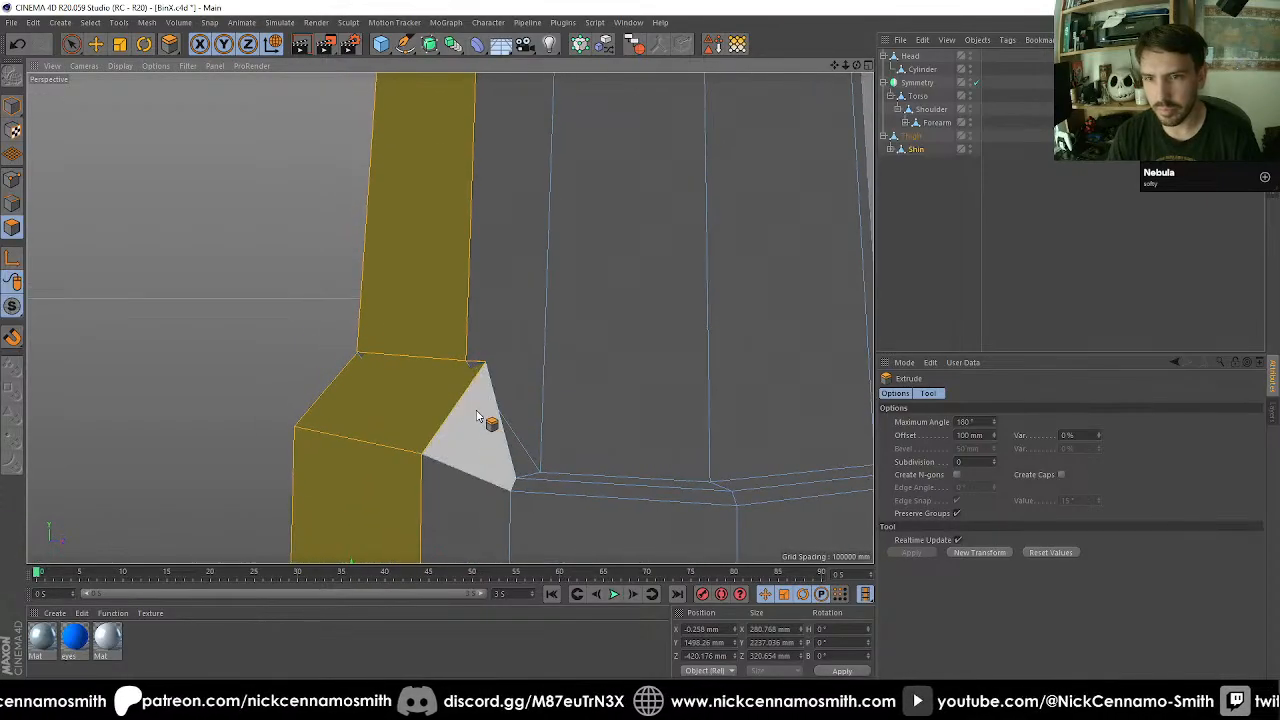
click(12, 180)
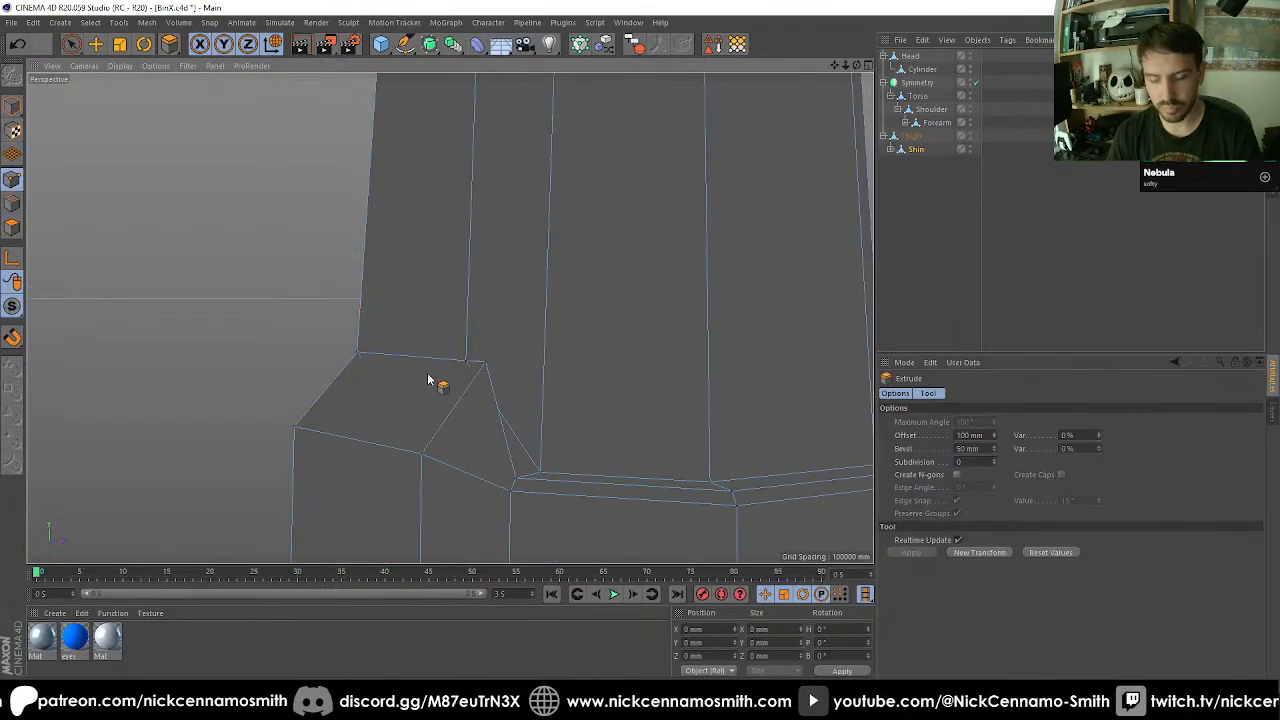
key(0)
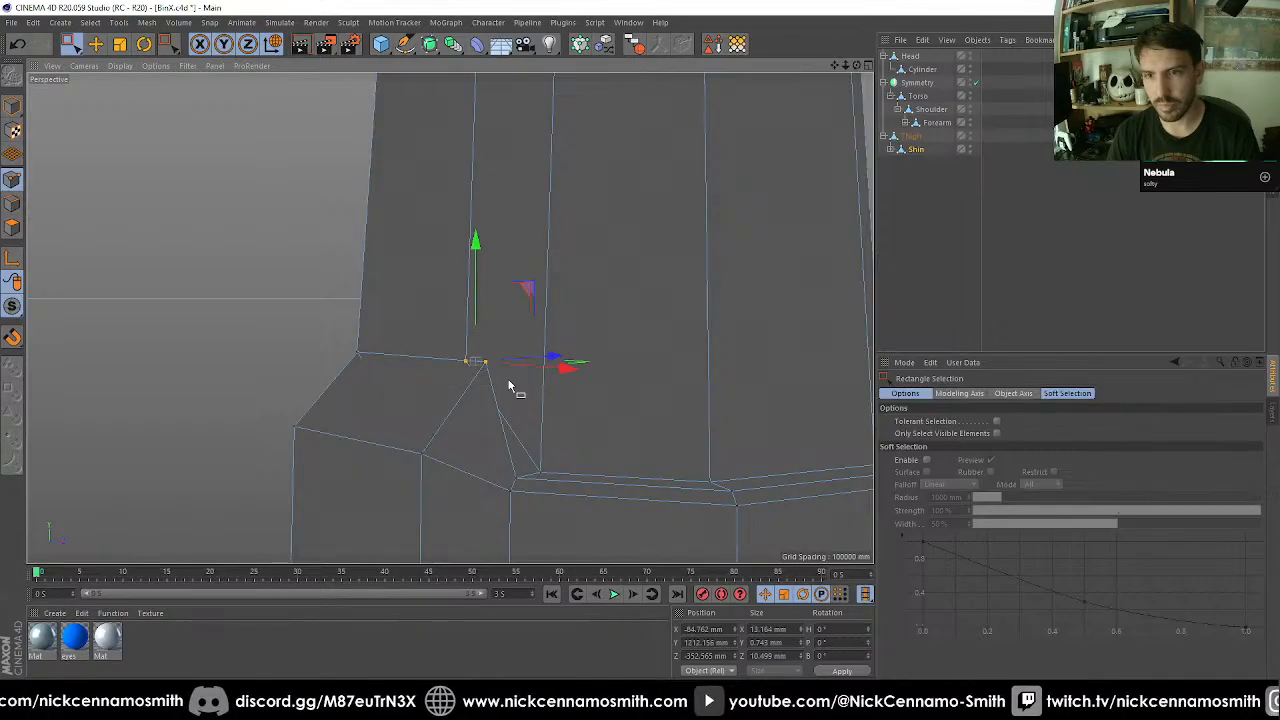
key(m)
key(q)
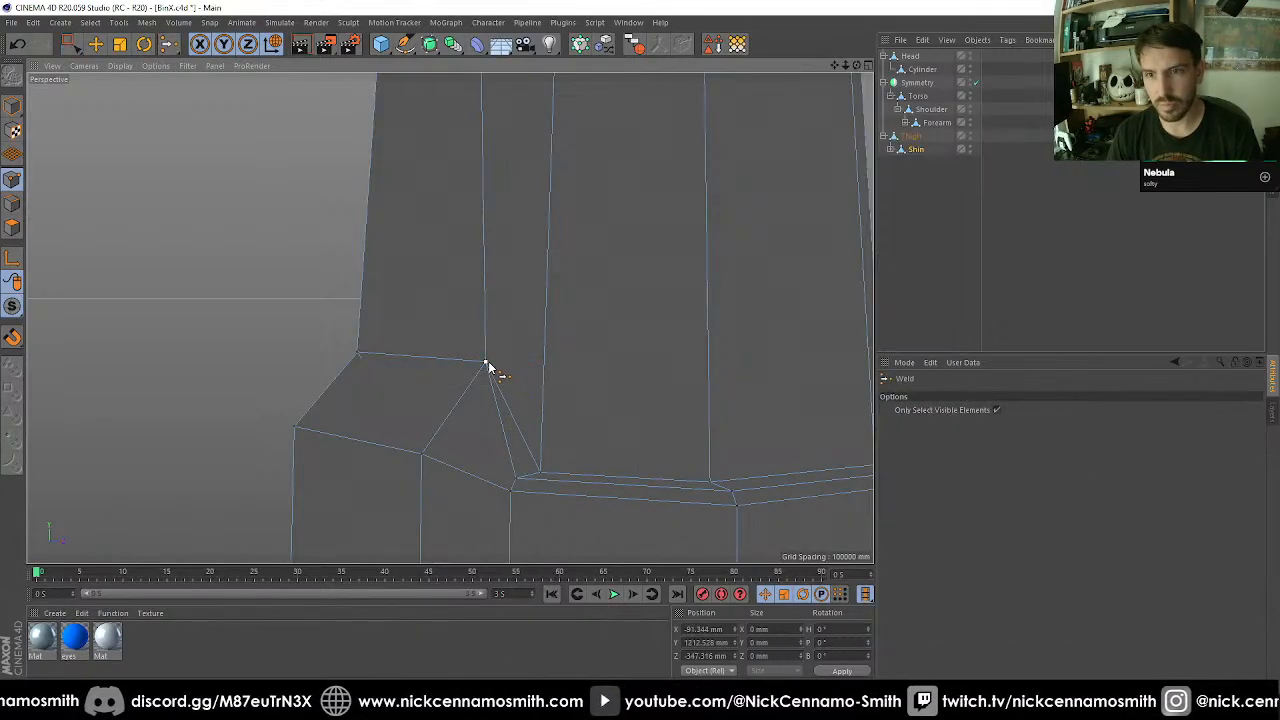
Weld the matching pair of nearly coincident points on the strip's opposite side above the cuff.
alt+drag(489, 365, 252, 336)
key(0)
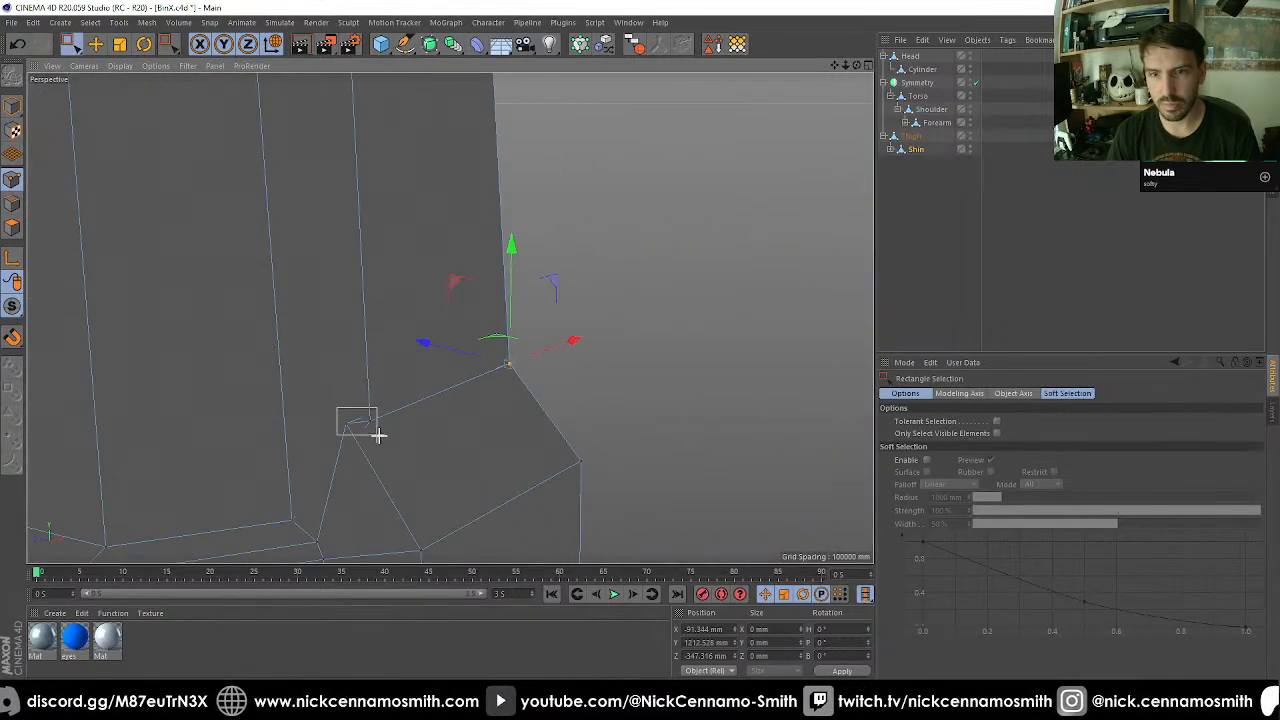
key(m)
key(q)
alt+drag(345, 428, 700, 411)
Weld the raised strip's two top corner points onto the adjacent shaft points so its upper end tapers into the shaft.
scroll(471, 377, down, 6)
scroll(514, 348, down, 5)
alt+drag(555, 426, 456, 398)
scroll(456, 398, up, 6)
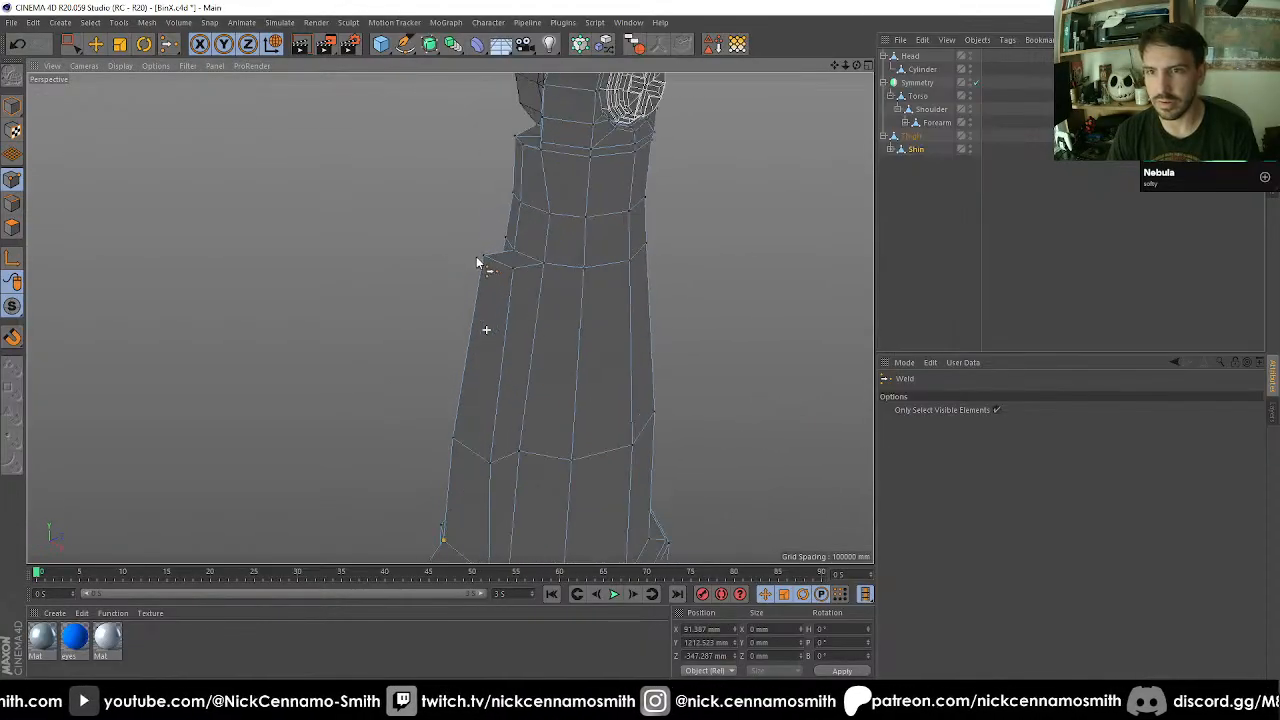
key(space)
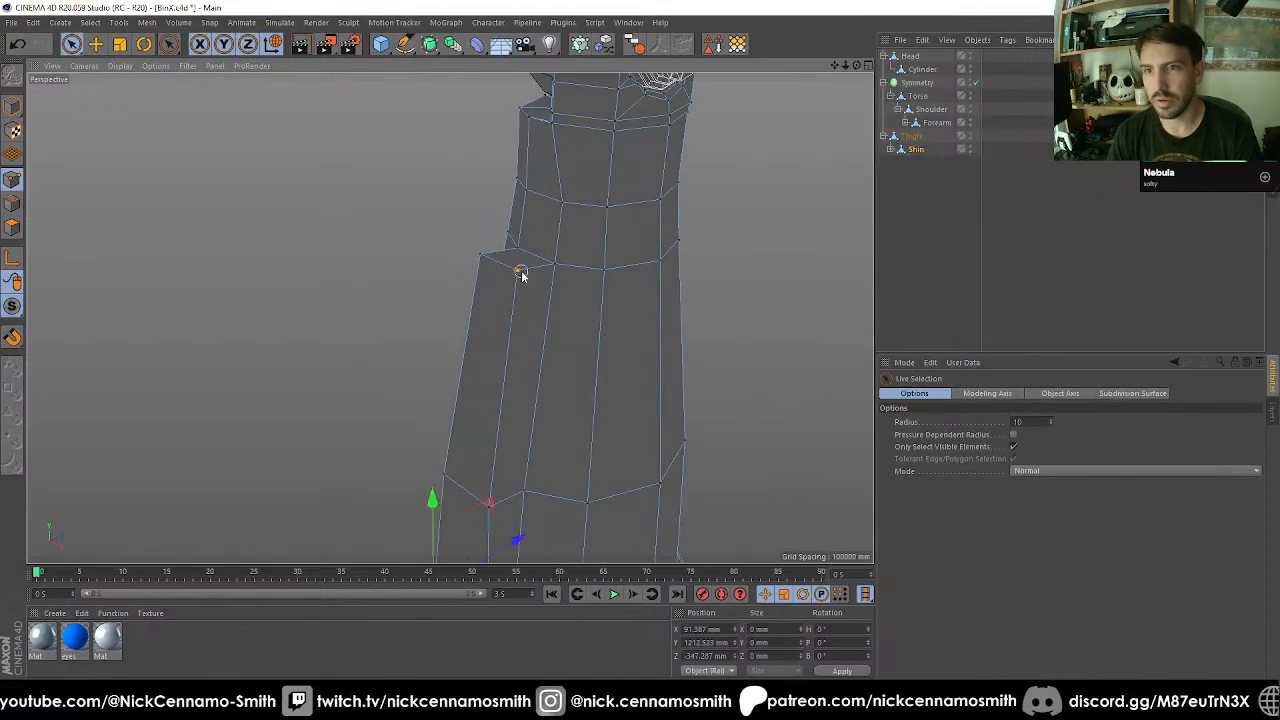
key(space)
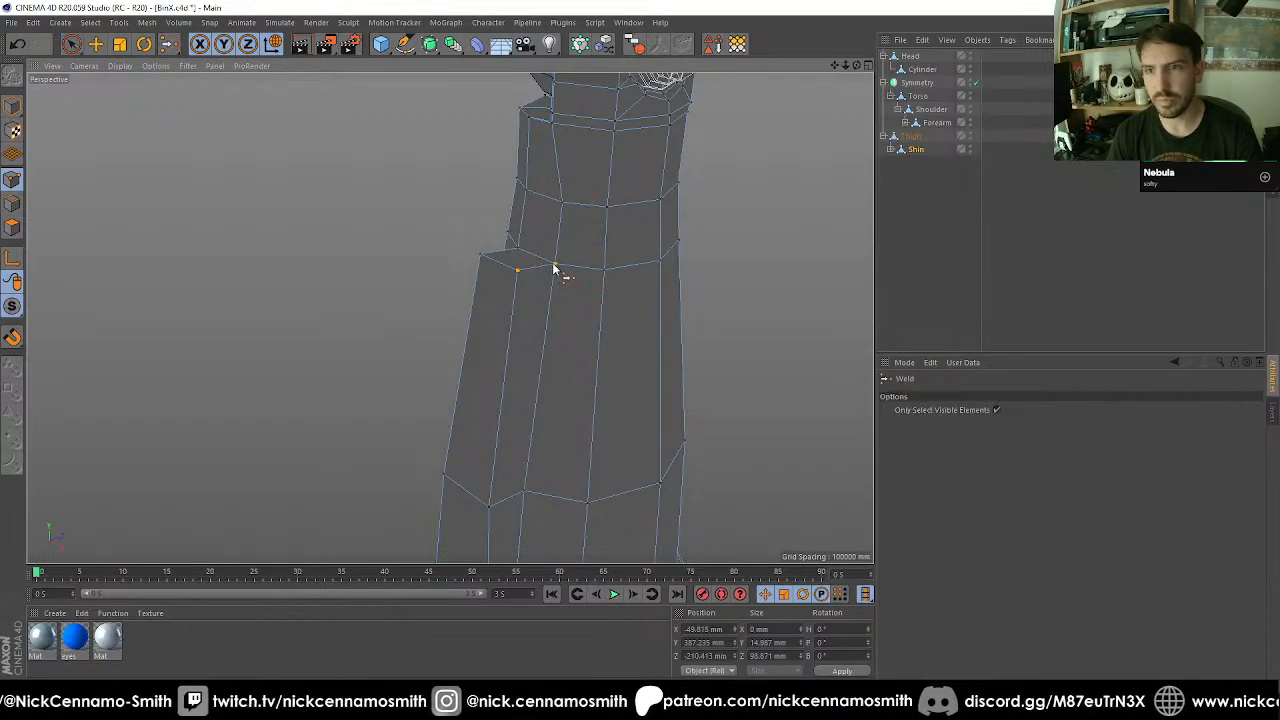
alt+drag(553, 272, 372, 284)
key(space)
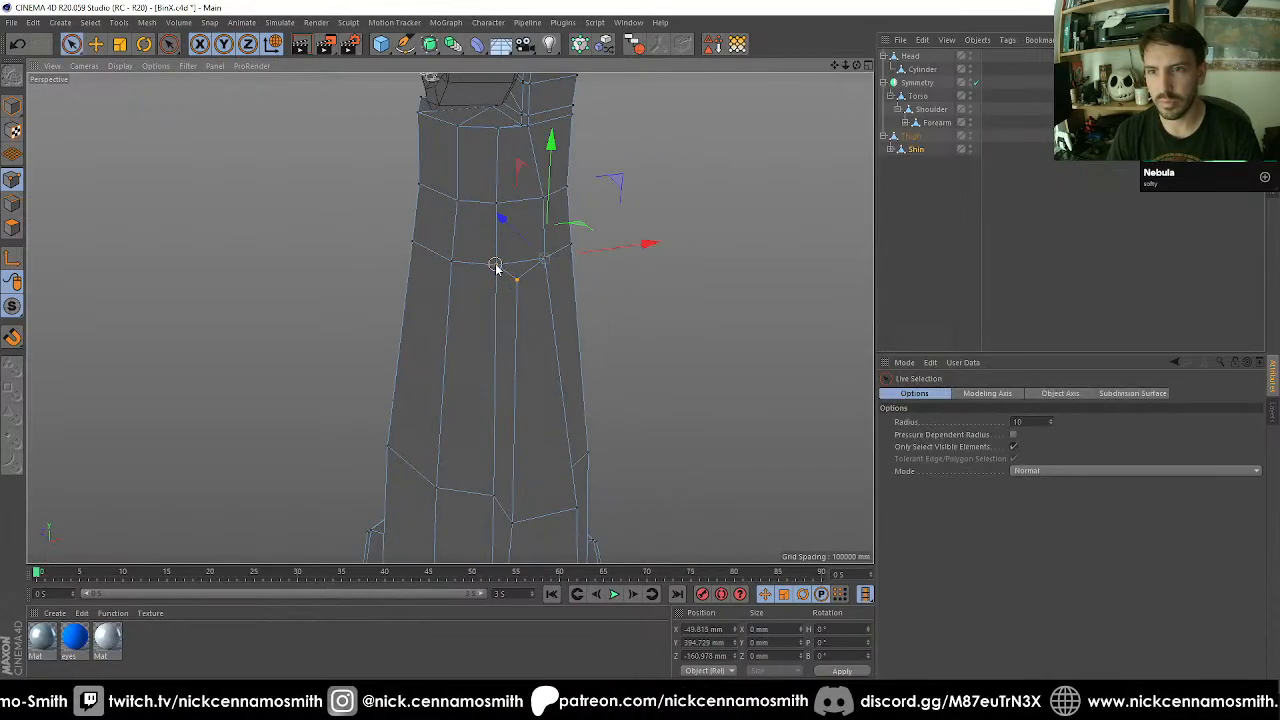
key(space)
click(496, 267)
Move the strip's two outer points at the shaft's middle ring inward about 44 mm.
scroll(490, 336, down, 7)
scroll(467, 226, up, 1)
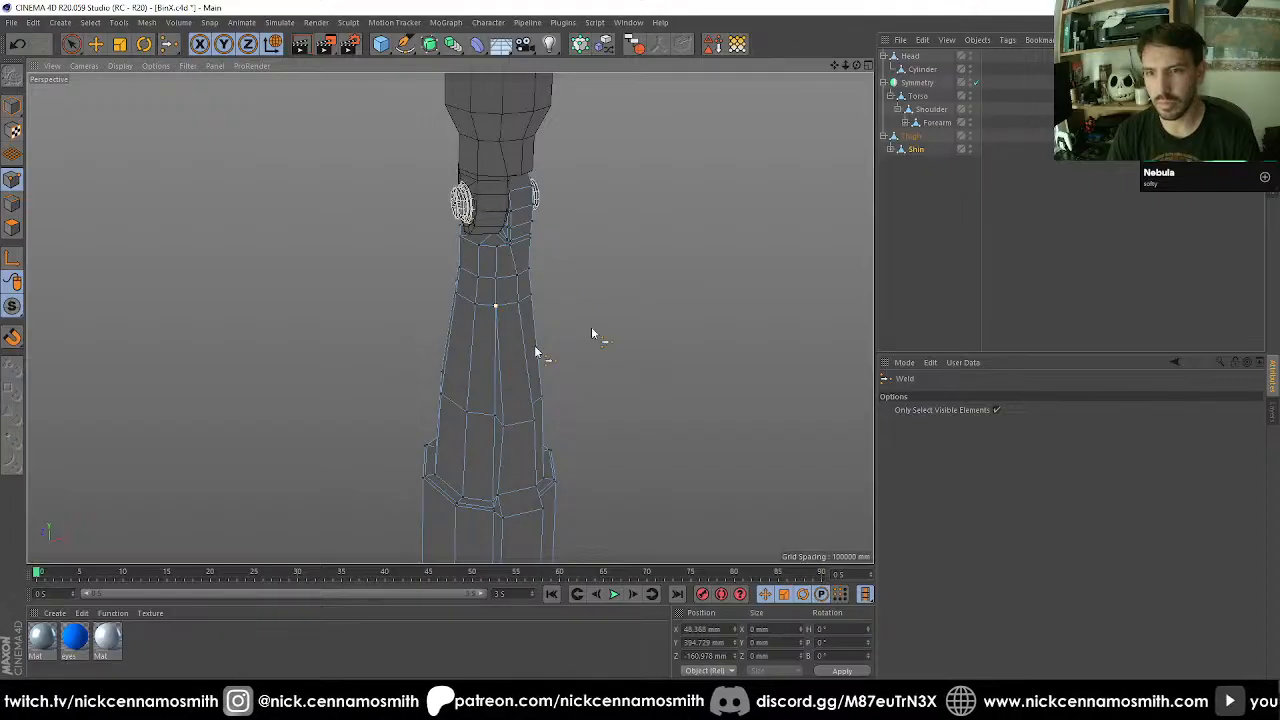
alt+drag(591, 334, 578, 452)
alt+middle_drag(578, 452, 474, 257)
scroll(476, 256, up, 2)
alt+middle_drag(486, 178, 490, 247)
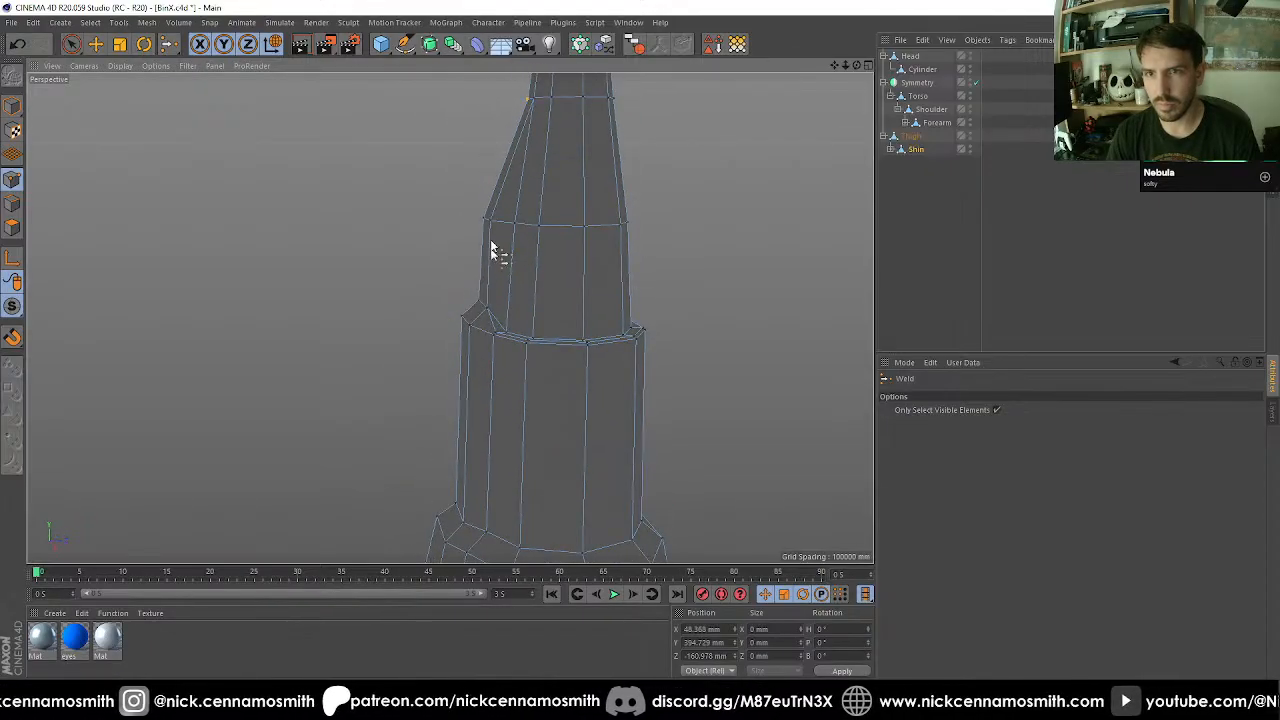
key(space)
alt+drag(491, 250, 590, 222)
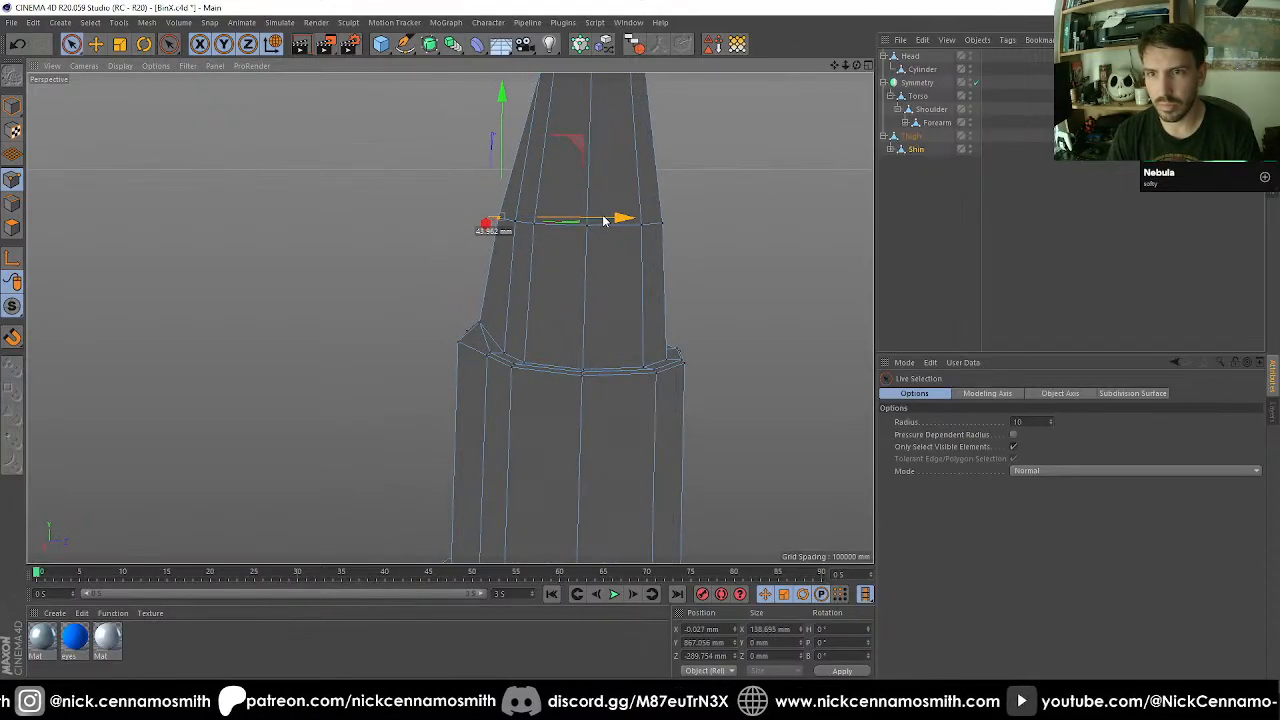
Select the outer bottom edge loop of the flared base together with the raised strip's two long side edges.
alt+drag(532, 384, 420, 329)
scroll(430, 325, down, 3)
alt+middle_drag(574, 400, 590, 205)
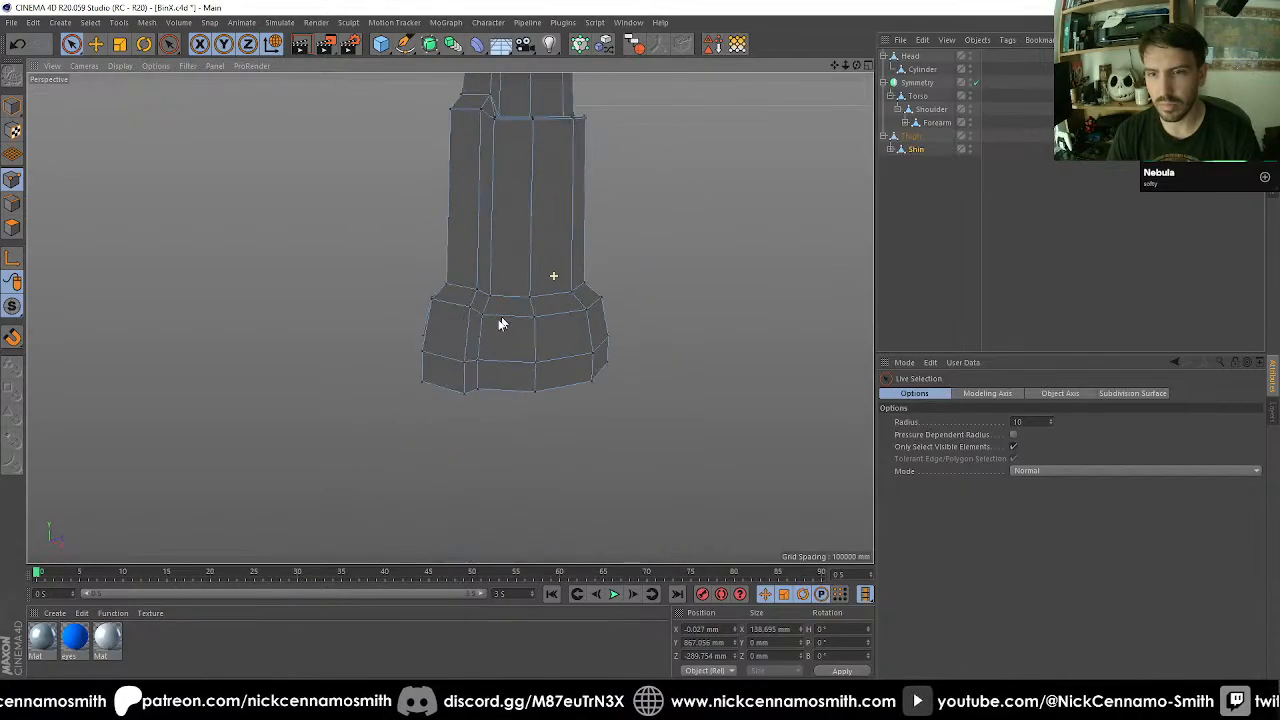
alt+drag(500, 326, 488, 374)
scroll(487, 375, up, 3)
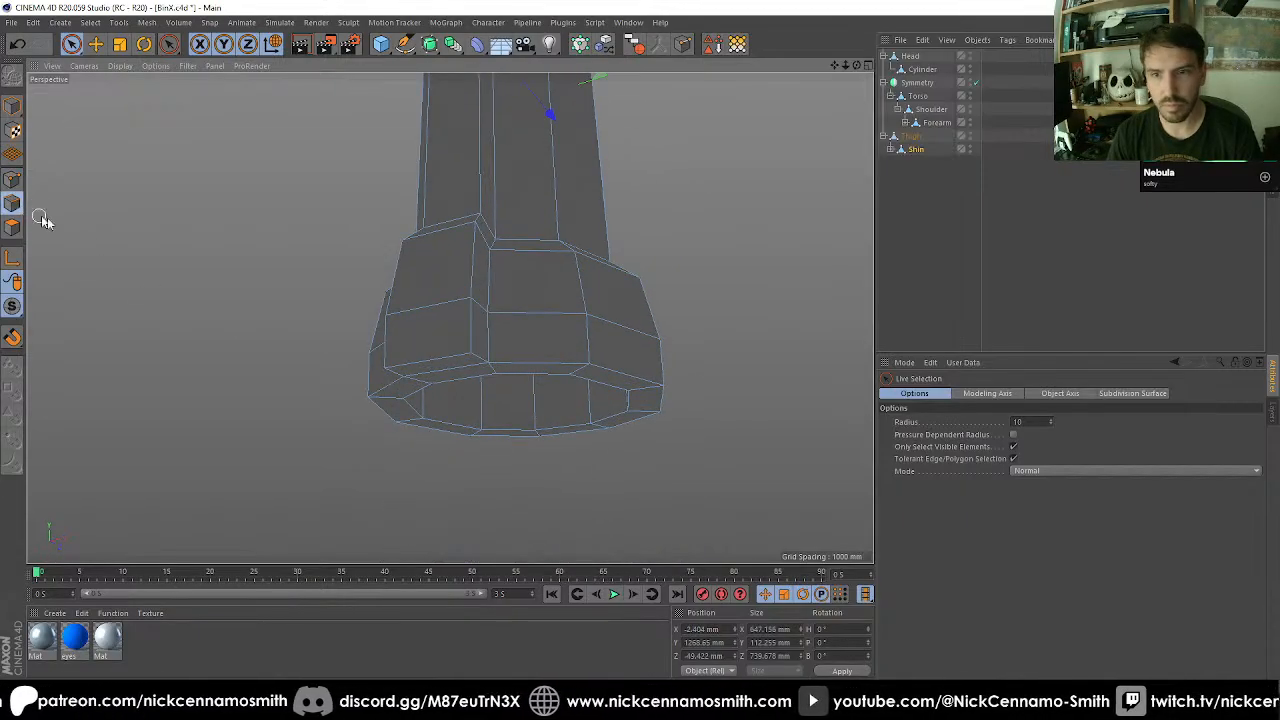
key(u)
key(l)
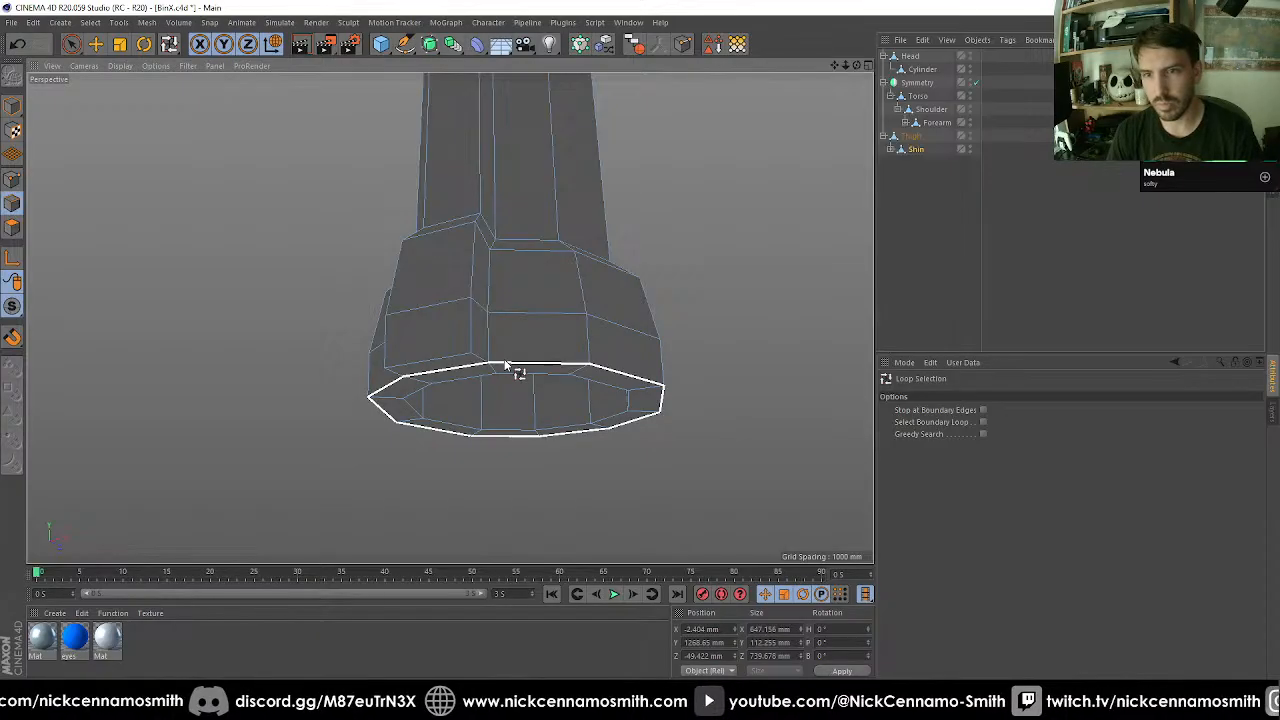
click(507, 372)
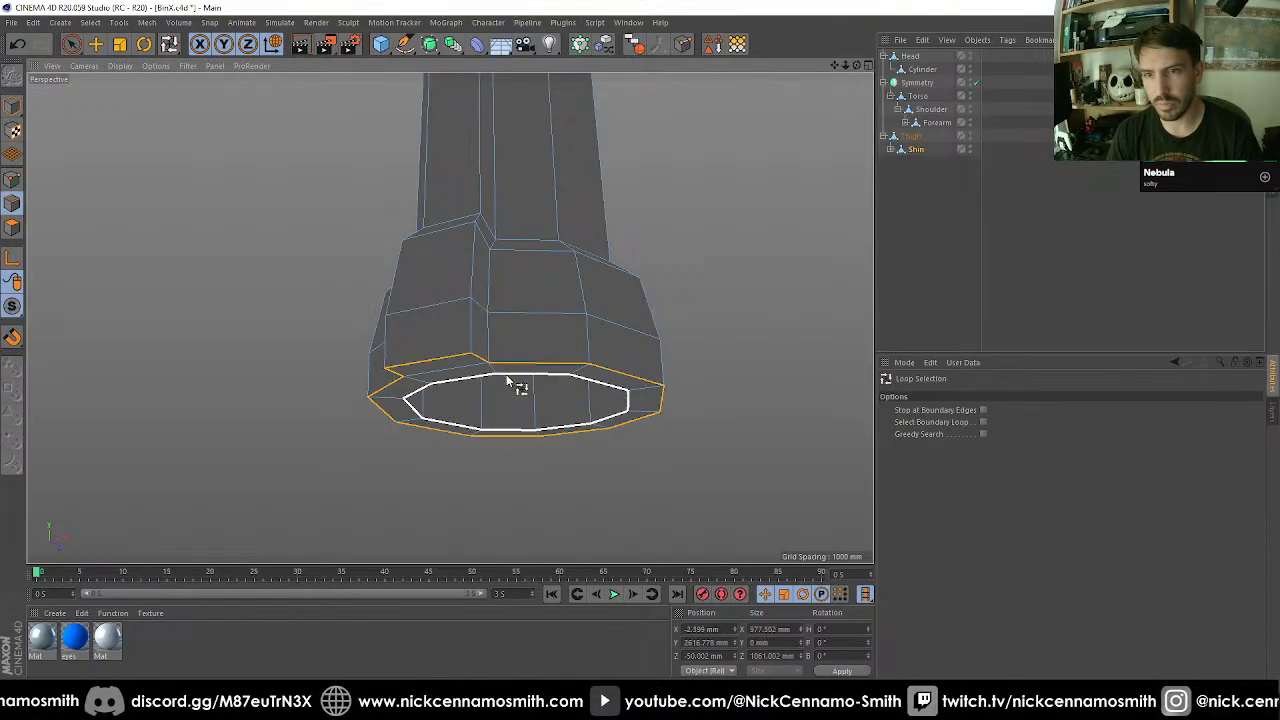
shift+click(468, 326)
Deselect the stray edges above the raised strip's upper end, keeping its long side edges and the base rim selected.
scroll(494, 271, down, 2)
alt+drag(494, 271, 577, 189)
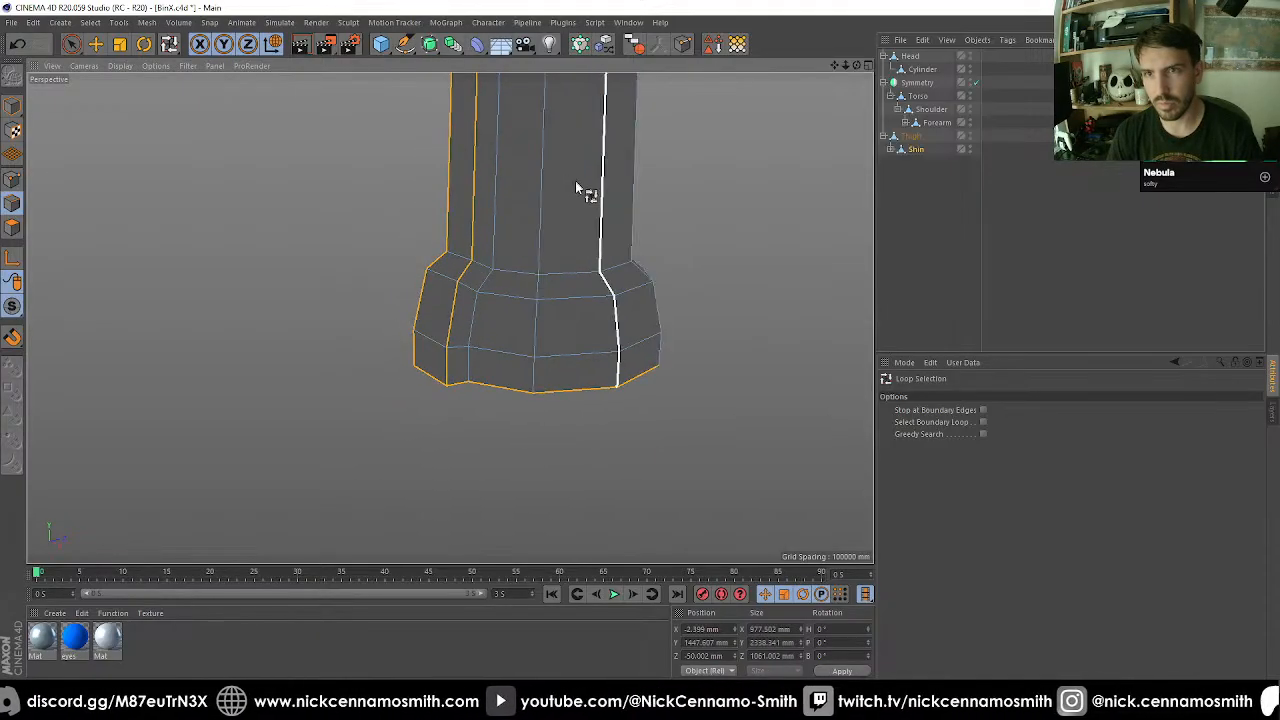
alt+middle_drag(577, 189, 520, 320)
alt+drag(520, 320, 457, 272)
alt+middle_drag(552, 212, 537, 394)
scroll(500, 254, up, 4)
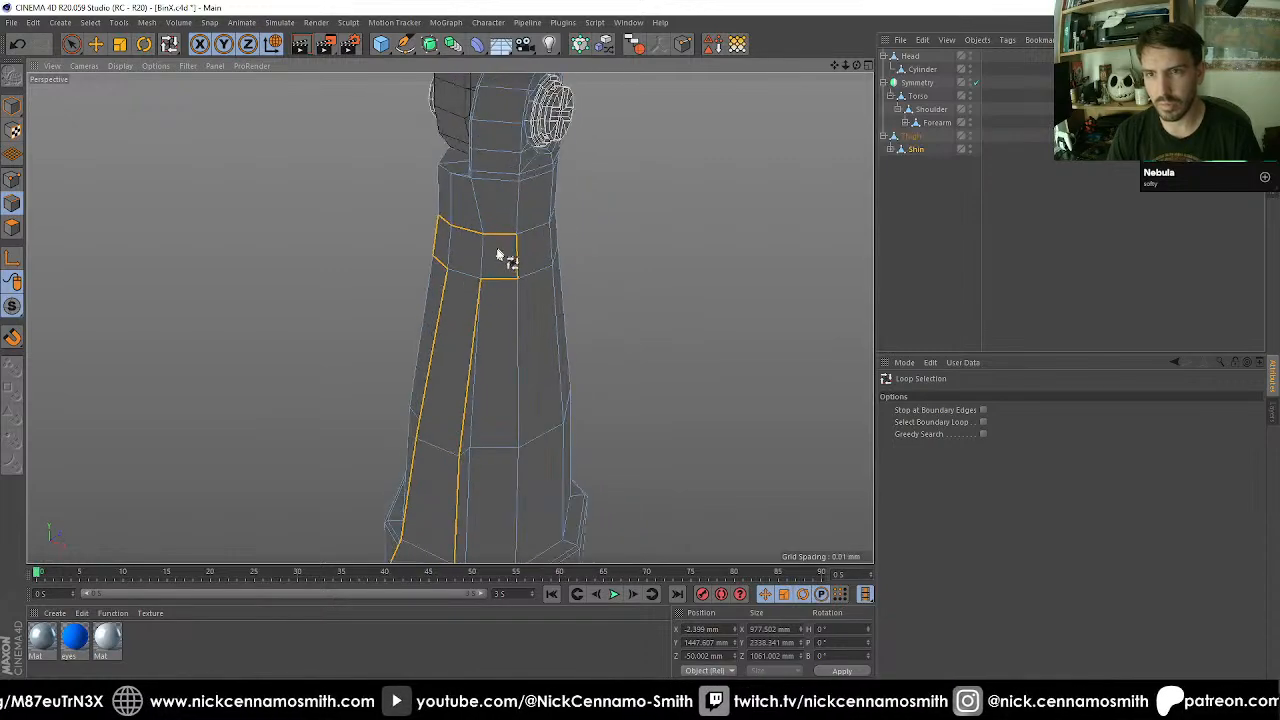
alt+drag(506, 300, 445, 287)
key(9)
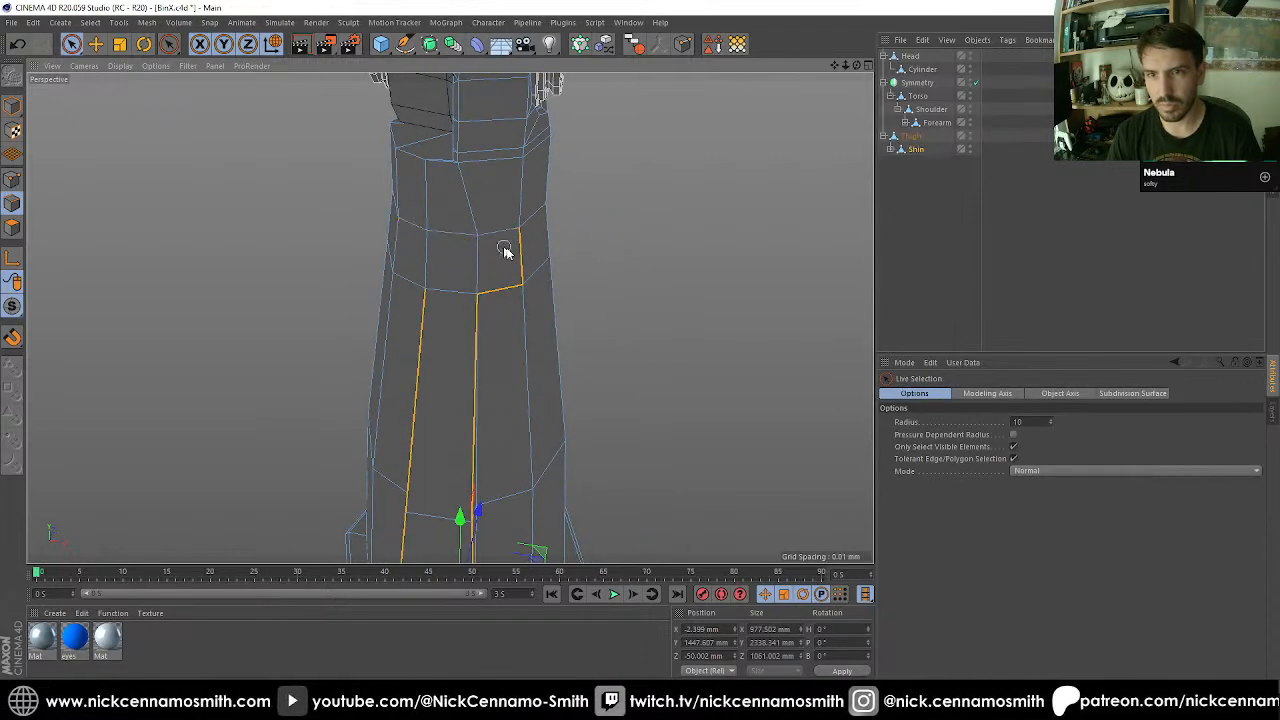
alt+drag(501, 340, 611, 417)
alt+middle_drag(611, 417, 552, 283)
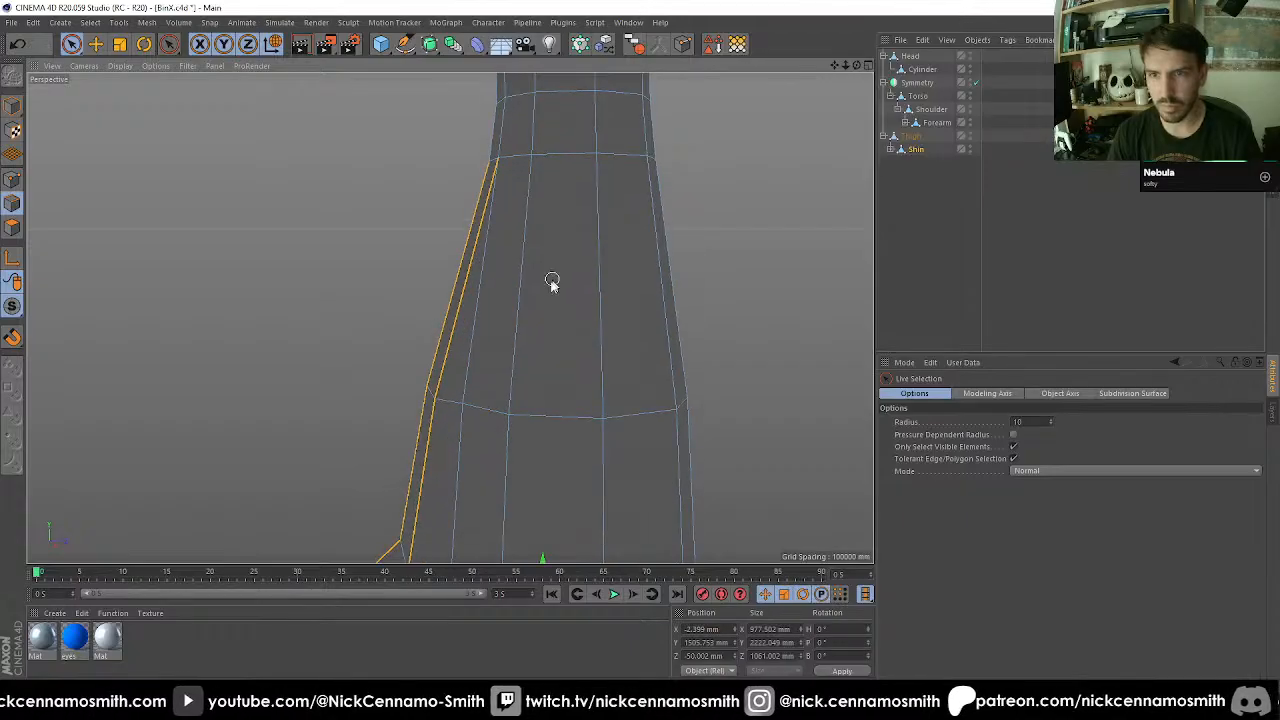
alt+drag(552, 283, 466, 300)
alt+right_drag(465, 298, 538, 436)
alt+middle_drag(410, 424, 420, 274)
alt+right_drag(420, 274, 455, 332)
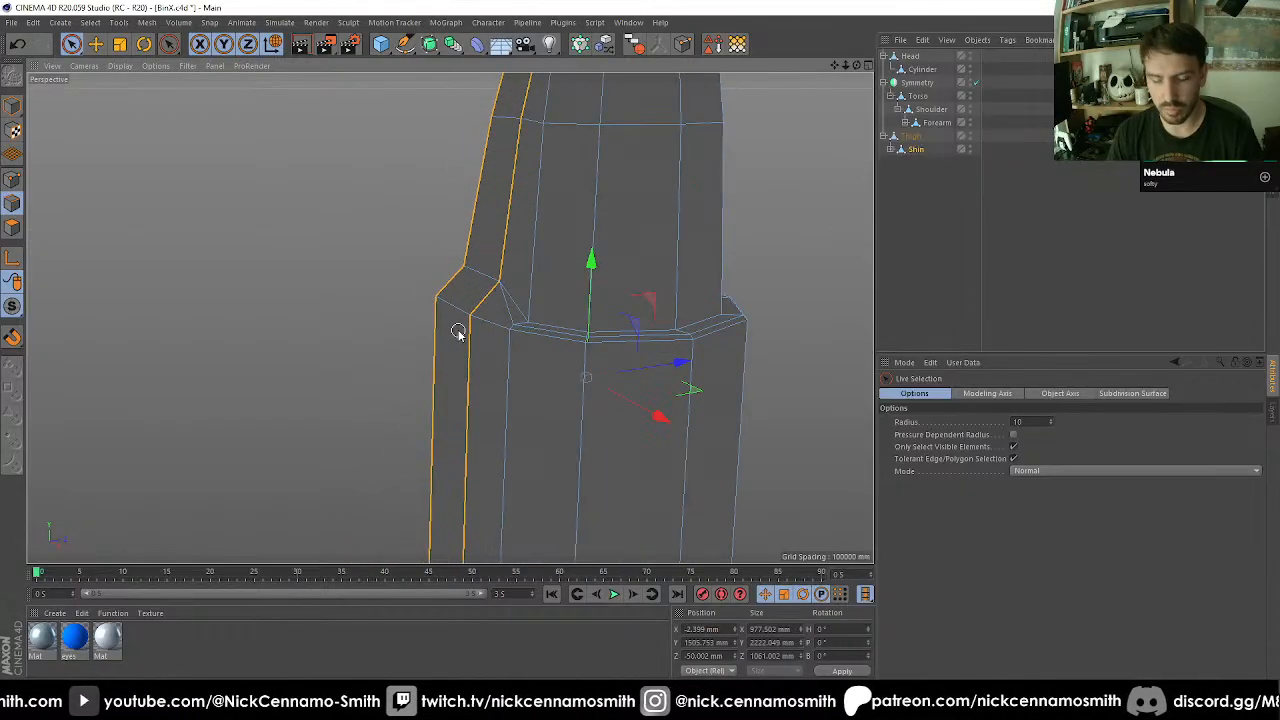
Bevel the selected strip and base rim edges with a 20 mm offset.
key(m)
key(s)
drag(968, 447, 843, 434)
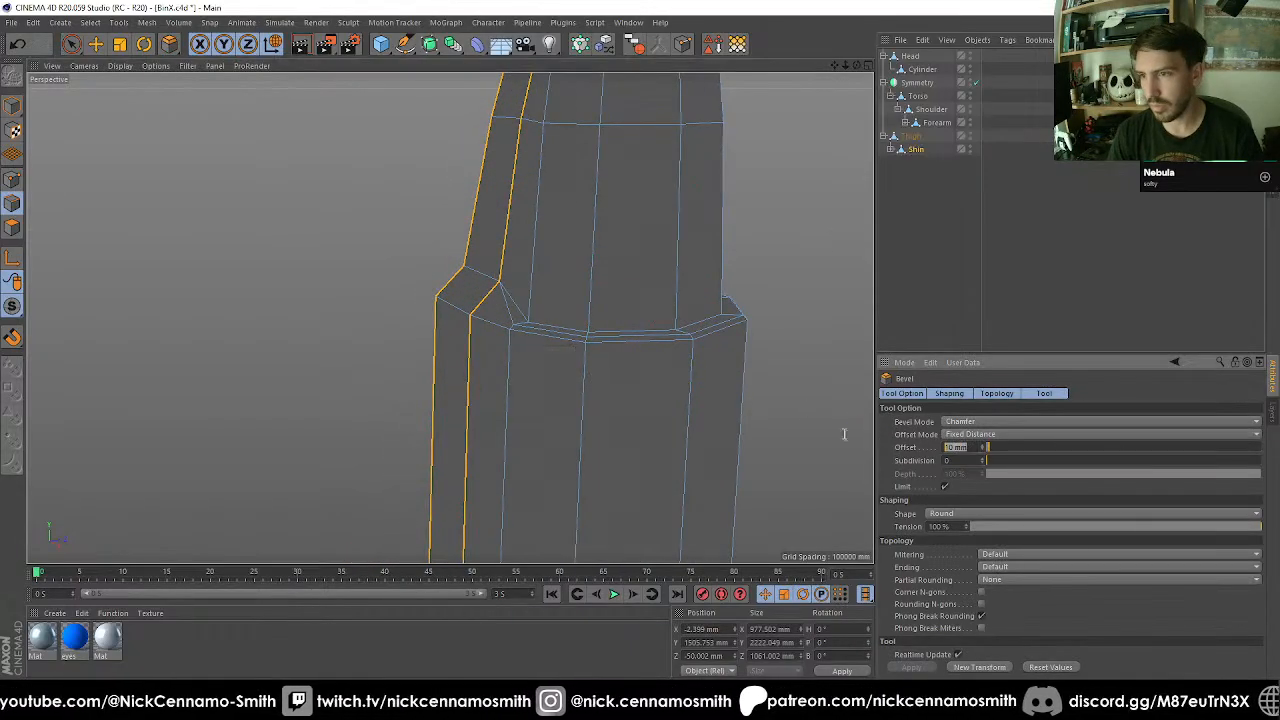
text(20)
key(Return)
alt+right_drag(771, 346, 737, 363)
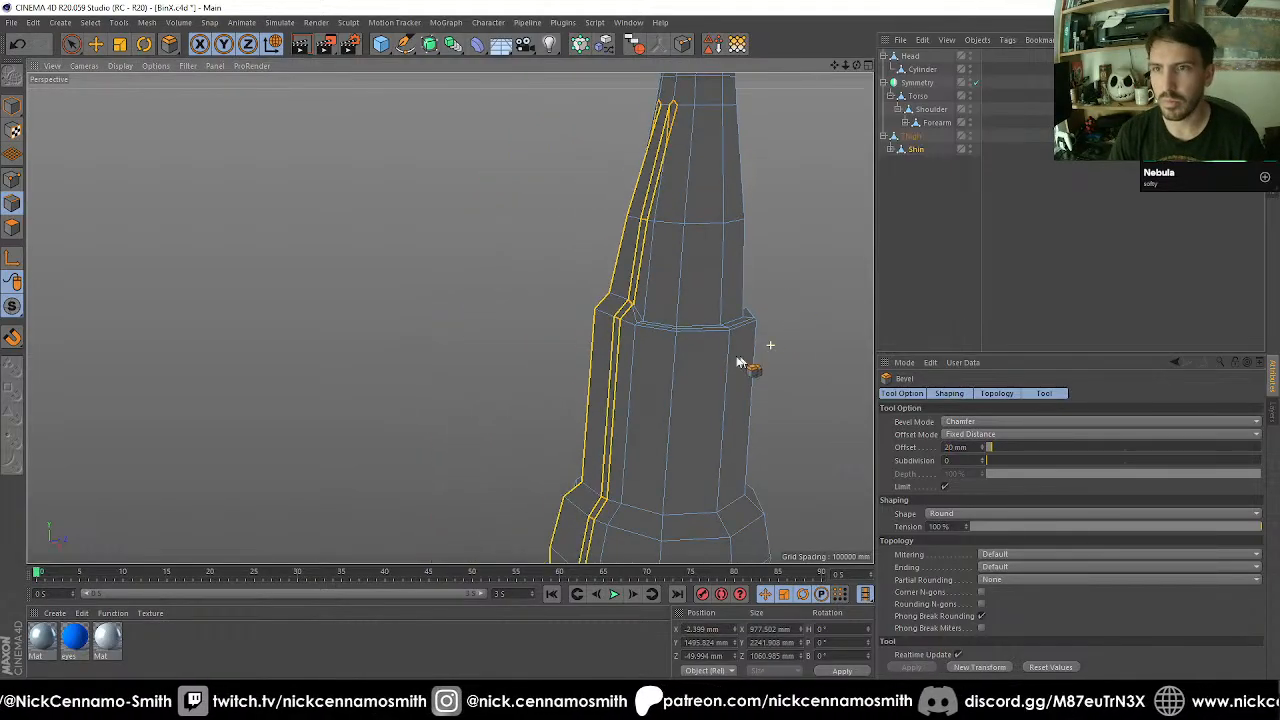
Examine the beveled edges along the raised strip and around the bottom of the flared base.
alt+middle_drag(643, 321, 642, 148)
alt+middle_drag(641, 367, 621, 326)
alt+right_drag(621, 326, 622, 331)
scroll(606, 374, up, 3)
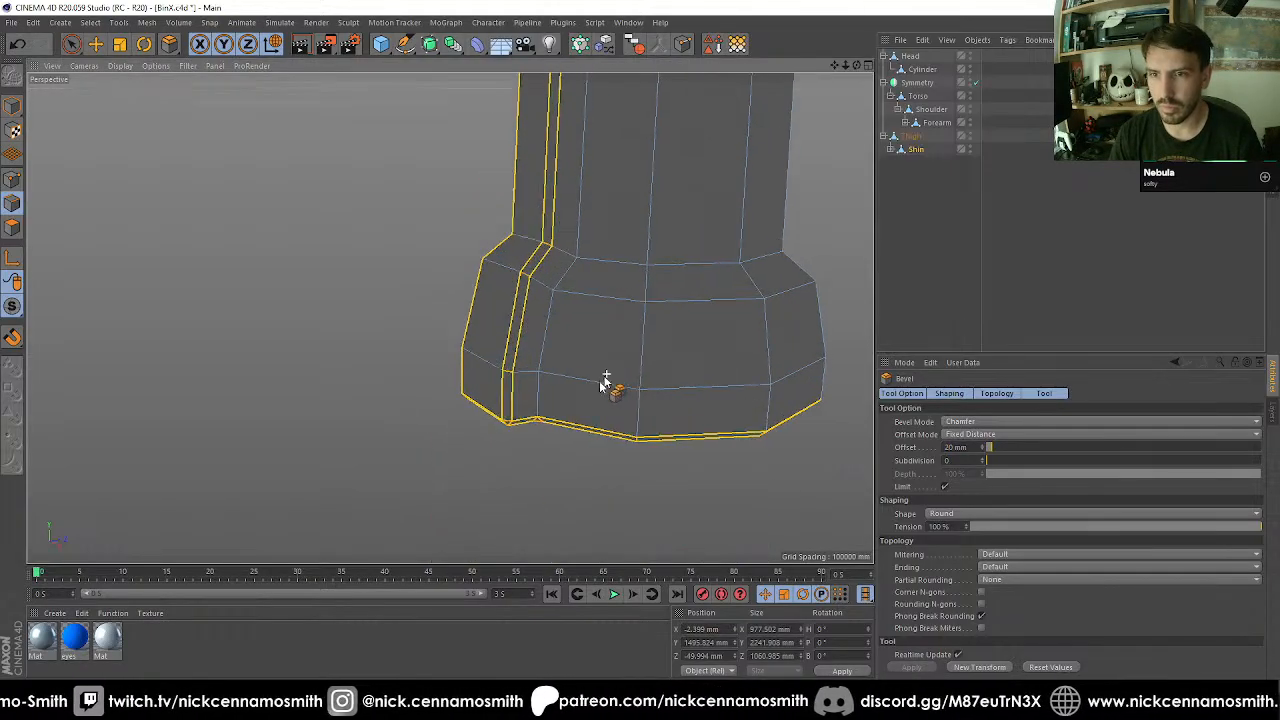
alt+drag(606, 375, 594, 323)
scroll(629, 310, down, 5)
scroll(629, 310, down, 2)
Weld the cluster of bevel points at one upper corner of the raised strip into the strip's inner corner point.
alt+middle_drag(690, 188, 712, 405)
scroll(691, 266, up, 7)
scroll(677, 215, up, 5)
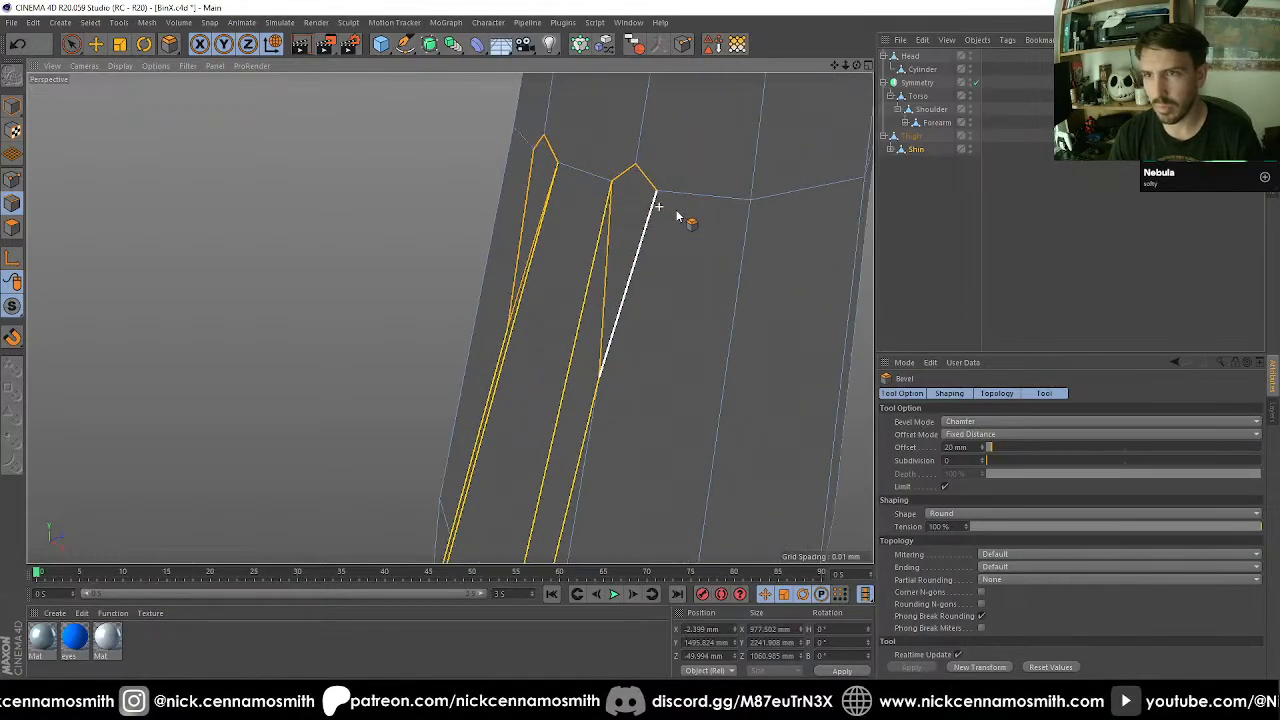
alt+middle_drag(652, 227, 638, 256)
click(11, 184)
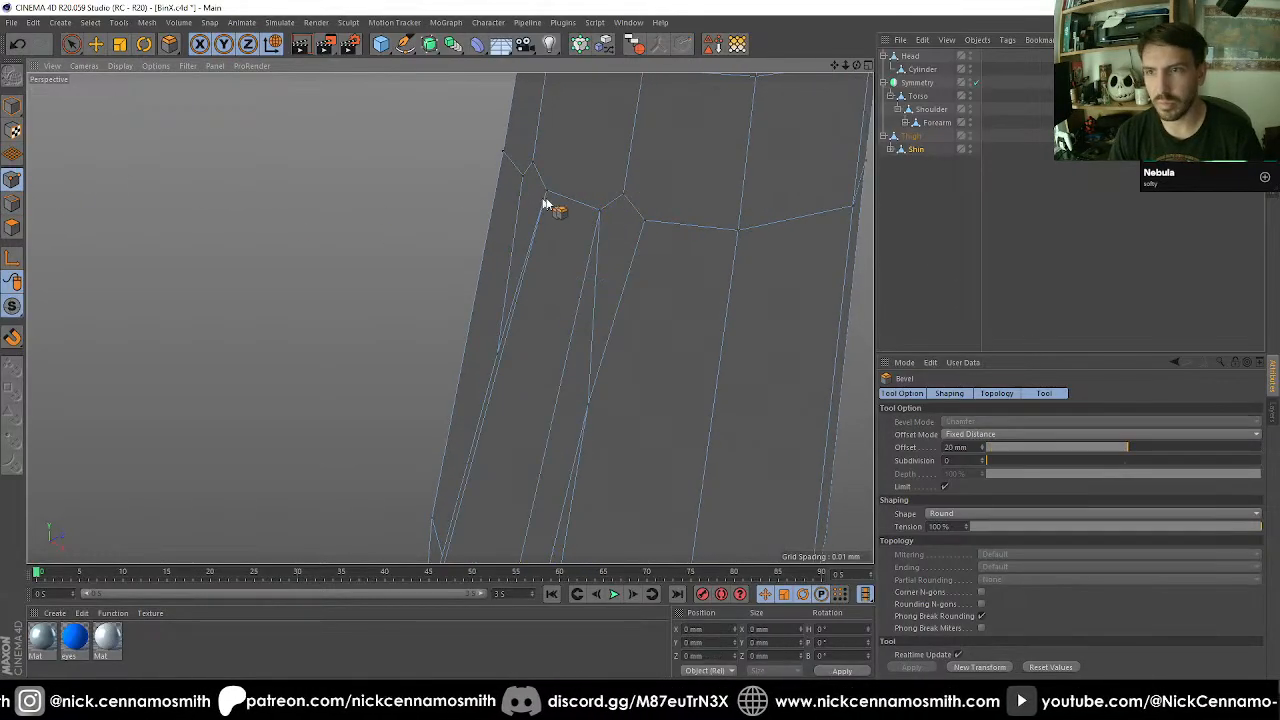
key(space)
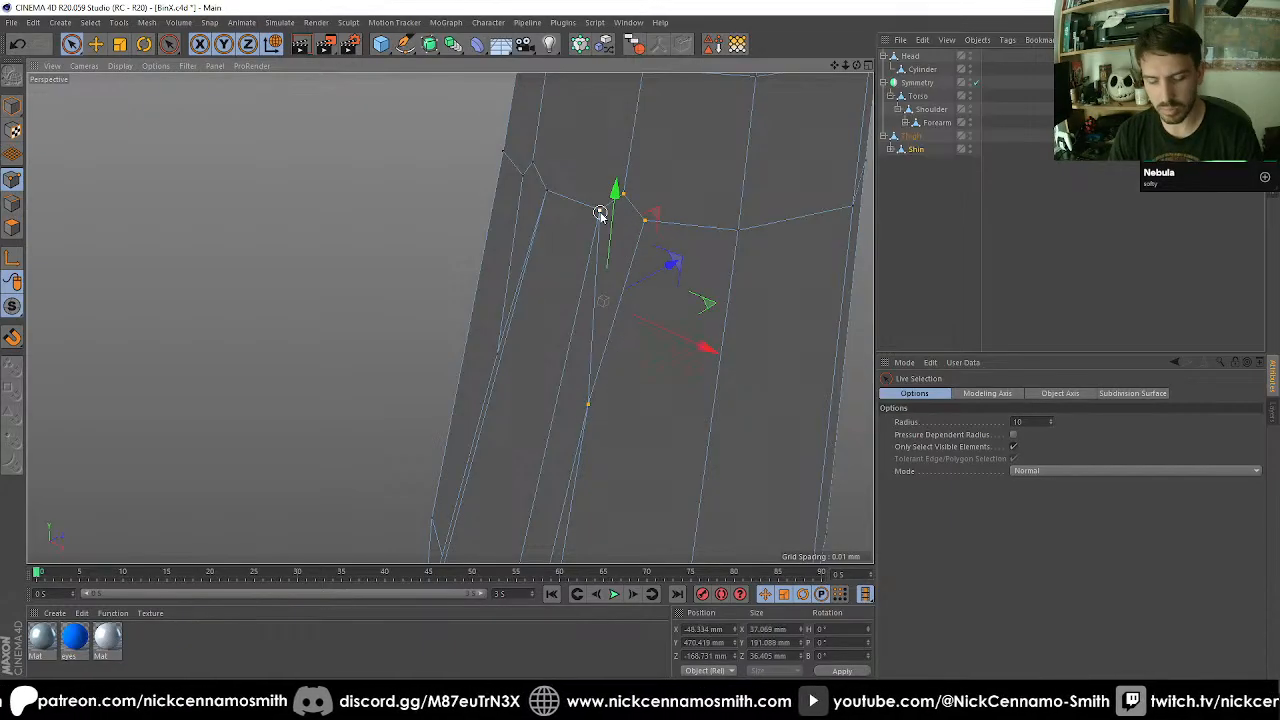
key(m)
key(q)
alt+drag(592, 228, 468, 220)
Weld the bevel points at the strip's opposite upper corner into the inner corner point on that side.
key(space)
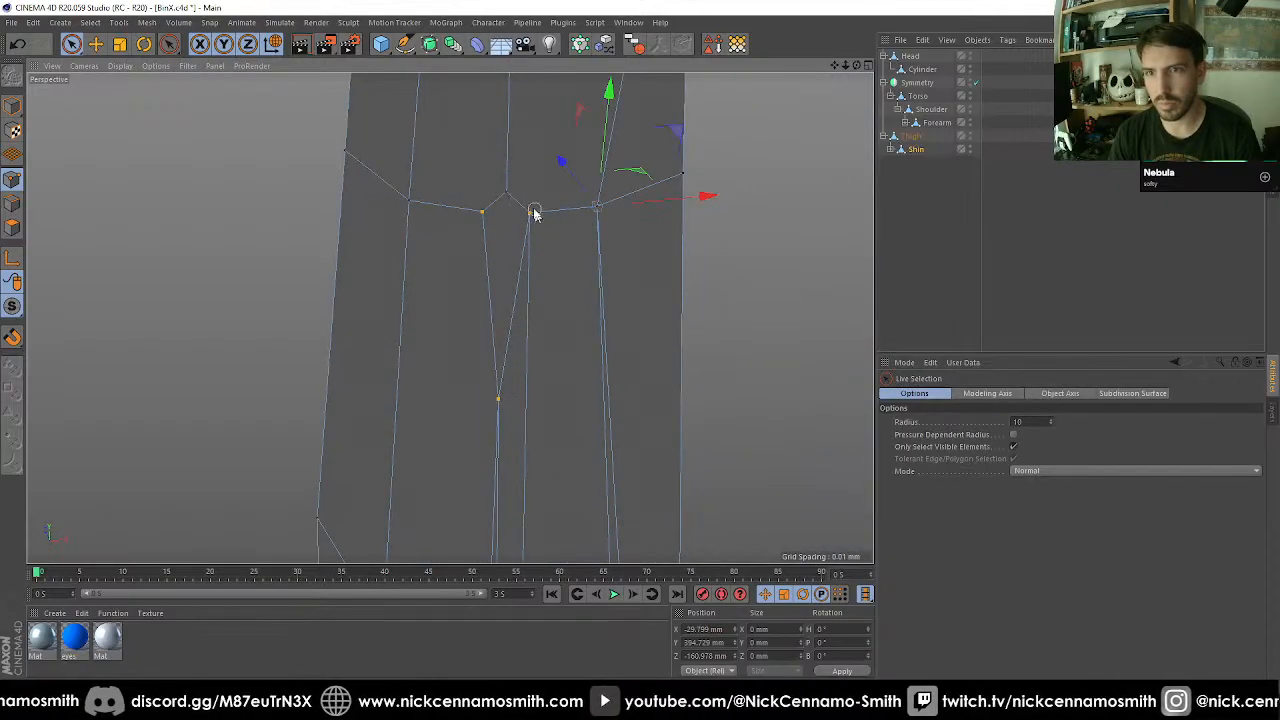
key(space)
click(529, 214)
alt+drag(563, 260, 606, 350)
scroll(592, 293, down, 5)
scroll(609, 351, down, 5)
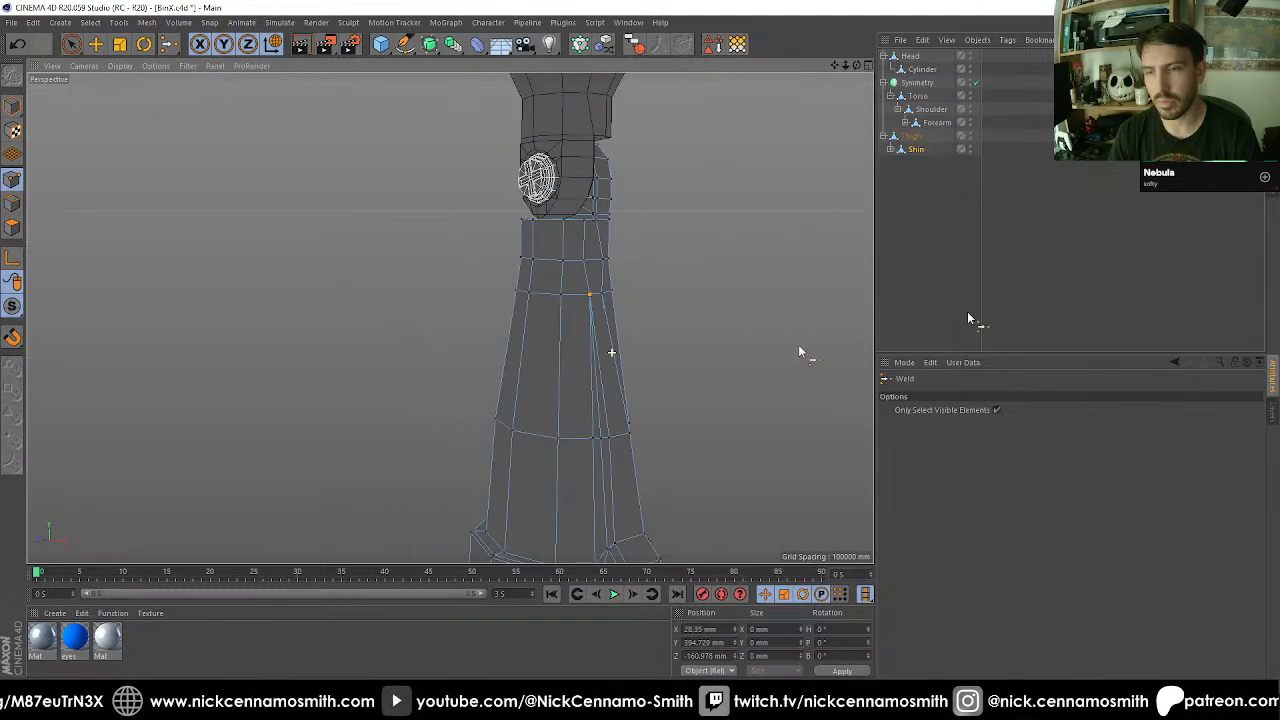
Display the whole robot with plain Gouraud shading, without wireframe lines.
click(1042, 261)
scroll(417, 307, down, 5)
mouse_move(417, 306)
alt+mouse_down()
mouse_move(631, 337)
mouse_move(628, 323)
mouse_move(612, 329)
mouse_move(606, 349)
mouse_move(583, 280)
mouse_move(560, 329)
mouse_move(520, 277)
mouse_move(544, 330)
mouse_move(363, 357)
mouse_move(589, 410)
mouse_move(571, 423)
mouse_move(583, 263)
mouse_move(560, 269)
mouse_move(527, 217)
mouse_move(491, 237)
mouse_move(571, 357)
mouse_move(431, 325)
mouse_move(509, 372)
mouse_move(571, 266)
mouse_move(583, 274)
mouse_move(562, 278)
alt+mouse_up()
key(n)
key(a)
scroll(626, 326, down, 5)
scroll(540, 318, down, 5)
Nest the Thigh, together with its Shin, under Torso inside the Symmetry object so the leg is mirrored.
click(884, 137)
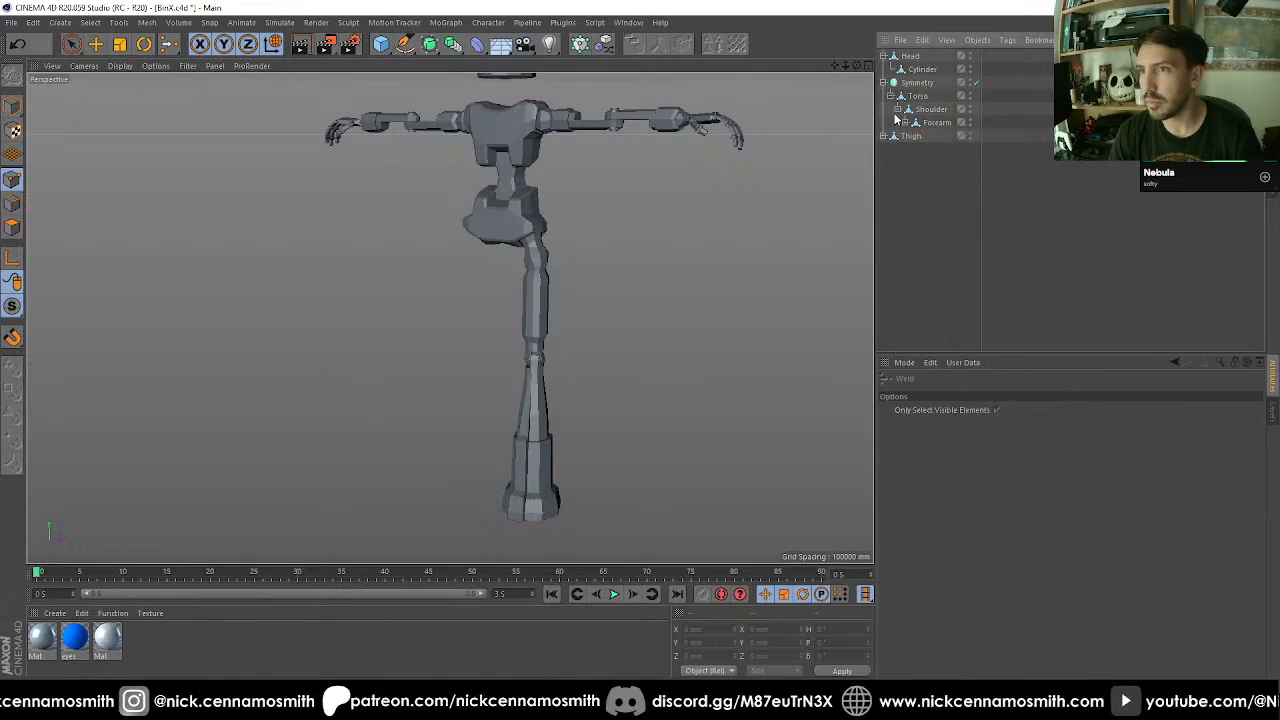
click(915, 122)
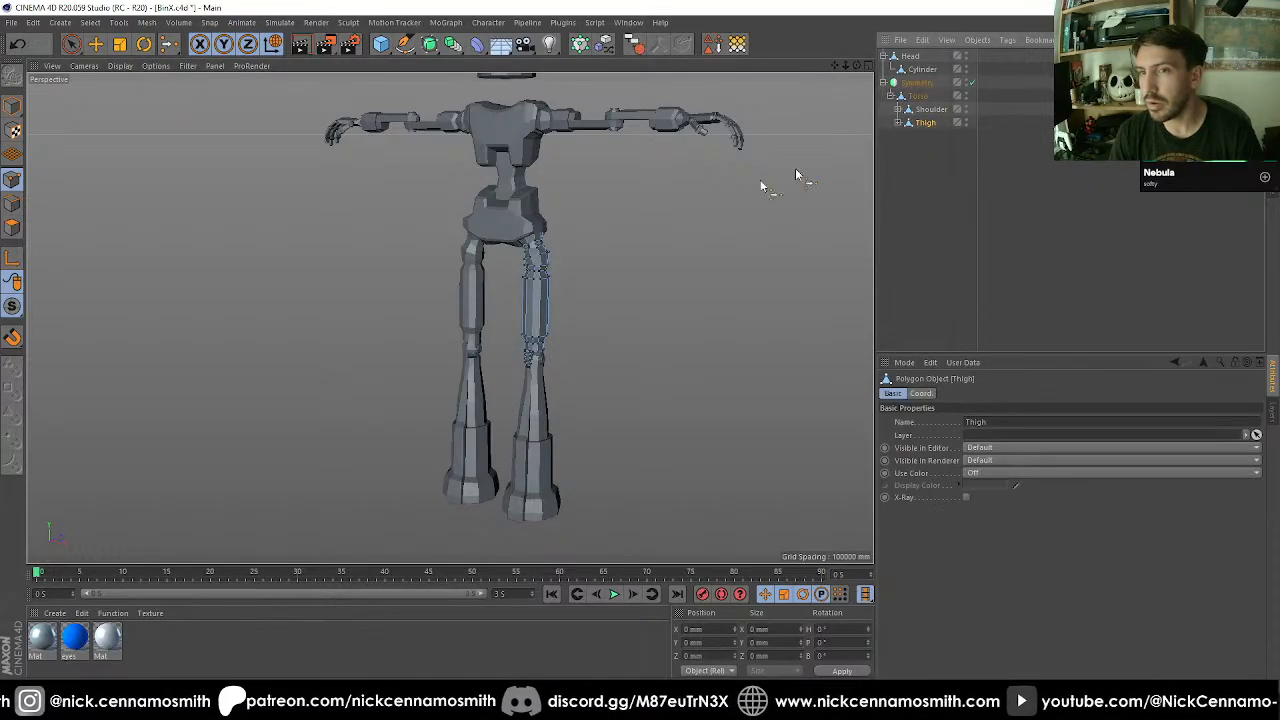
Examine the mirrored legs and the robot's overall proportions from the front and side.
alt+drag(800, 177, 643, 185)
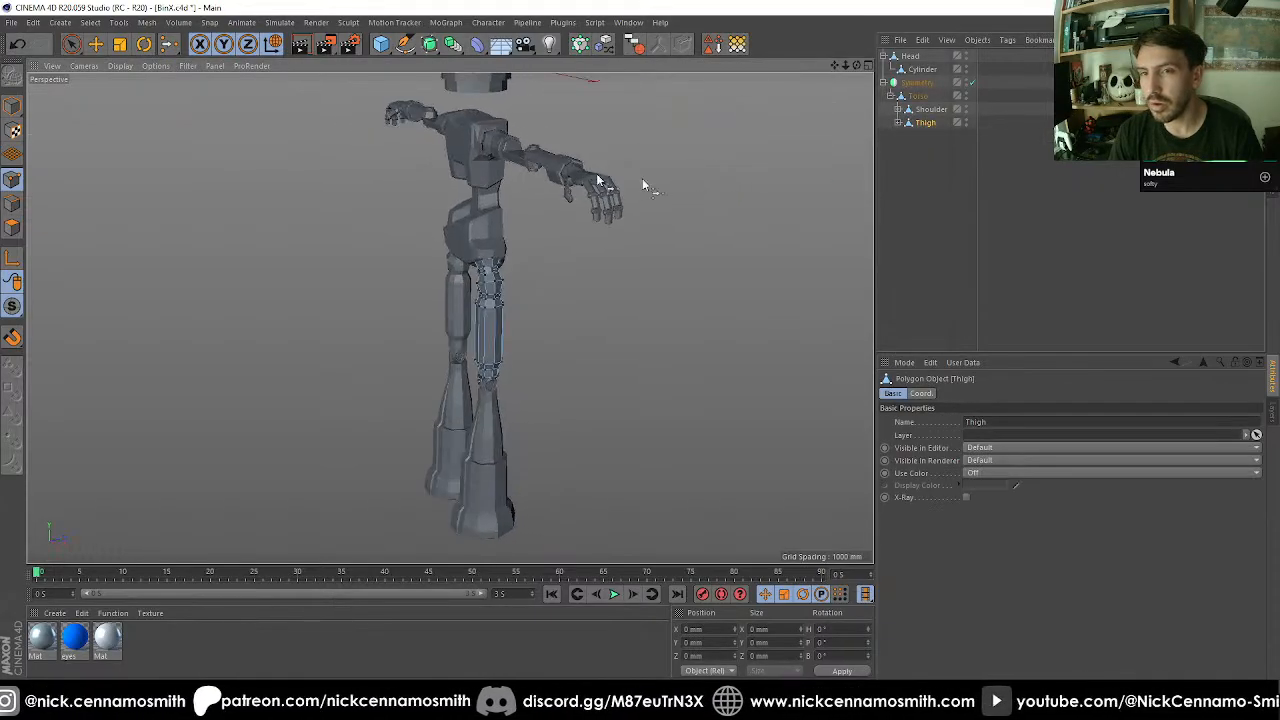
click(95, 48)
alt+drag(475, 248, 703, 314)
click(942, 197)
scroll(500, 267, down, 3)
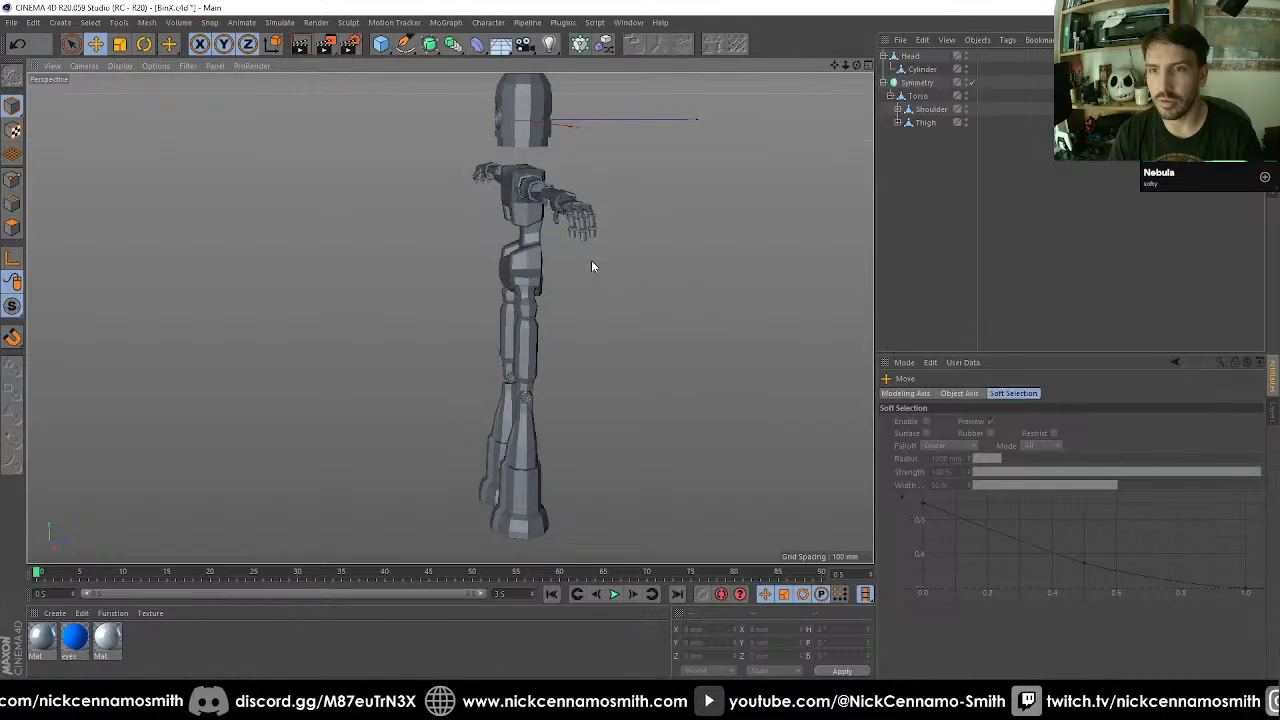
alt+drag(591, 266, 612, 340)
click(917, 82)
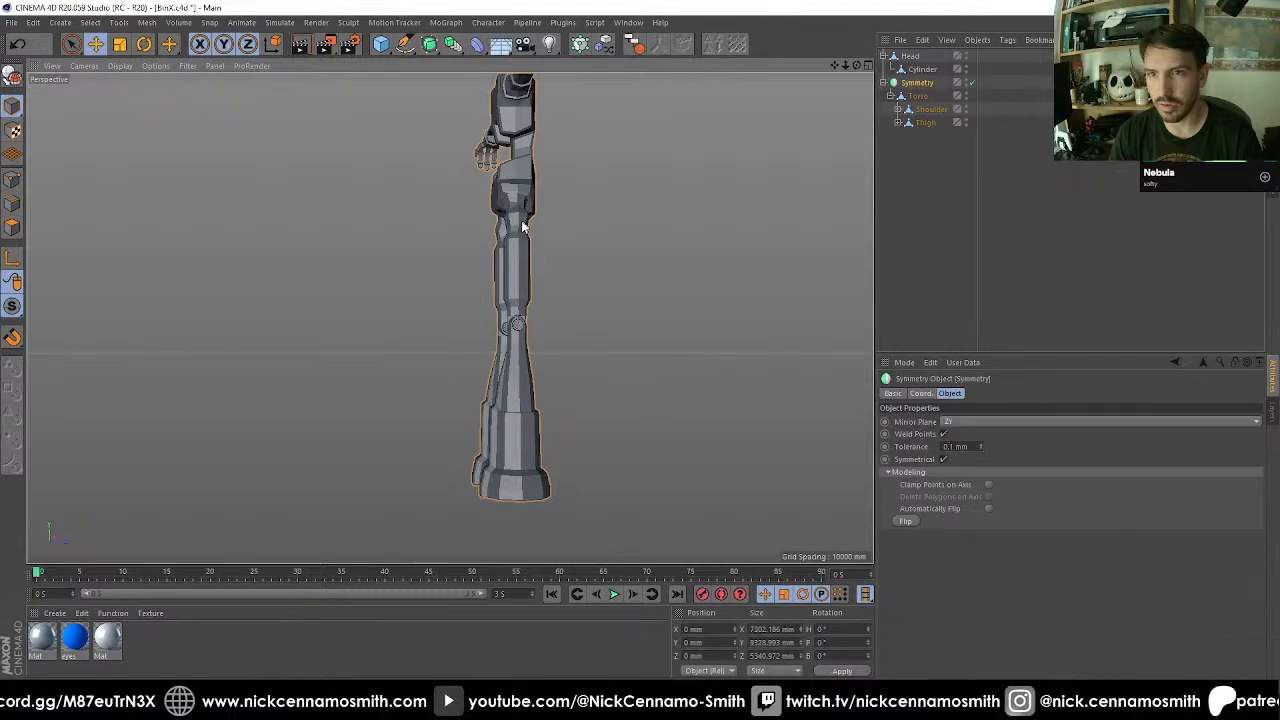
Snap the Thigh's axis to the centre of the hip joint, at about X 197 mm and Y -891 mm.
click(924, 123)
alt+middle_drag(694, 279, 671, 200)
key(F4)
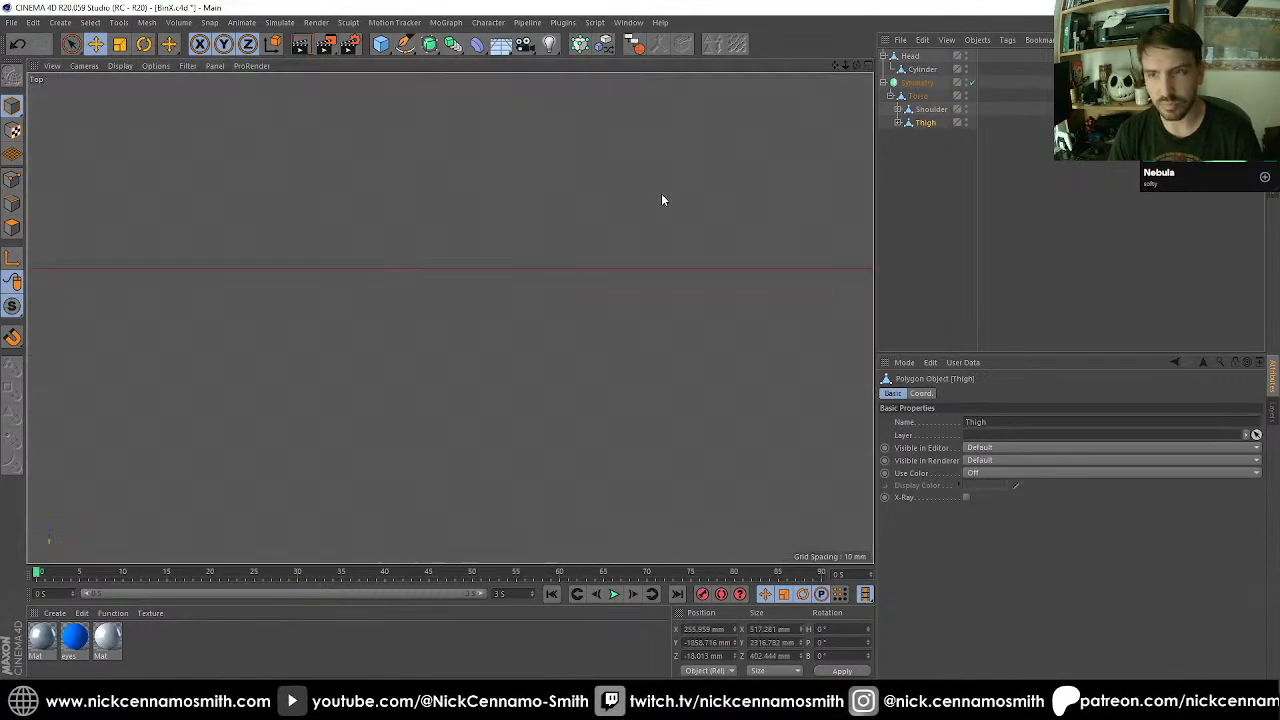
scroll(661, 193, down, 6)
scroll(572, 281, up, 8)
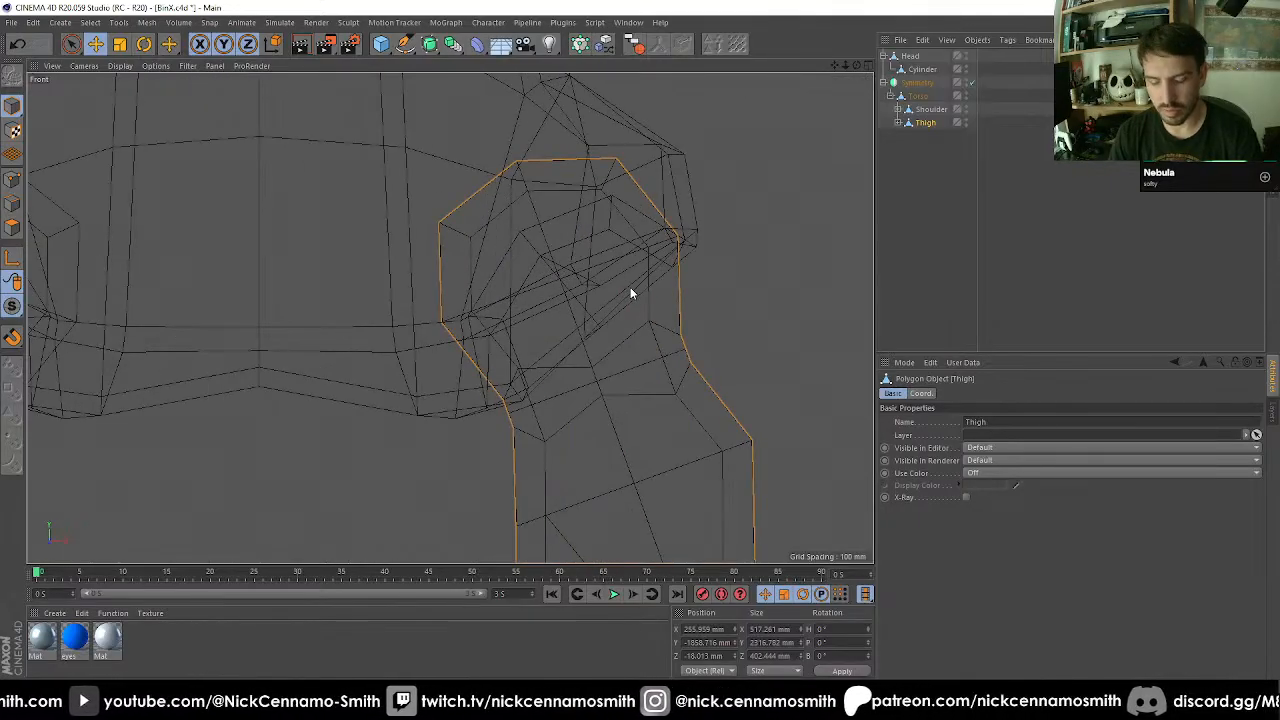
key(l)
key(e)
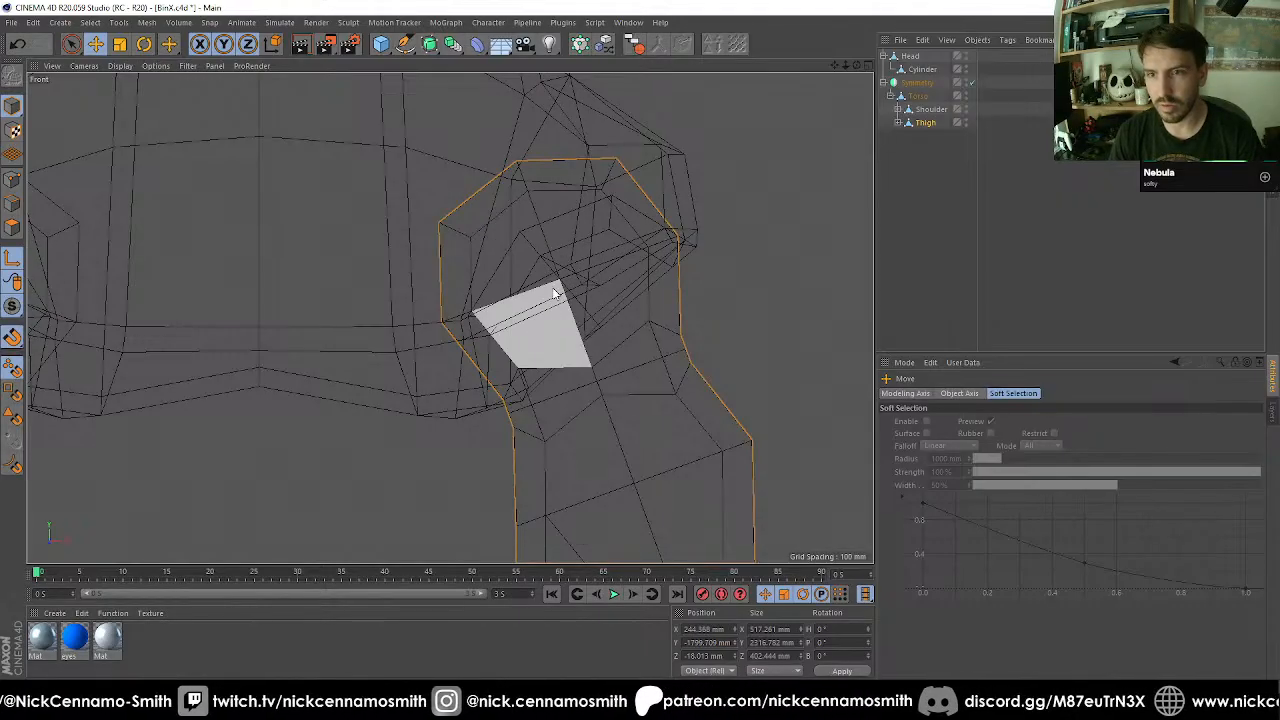
click(557, 272)
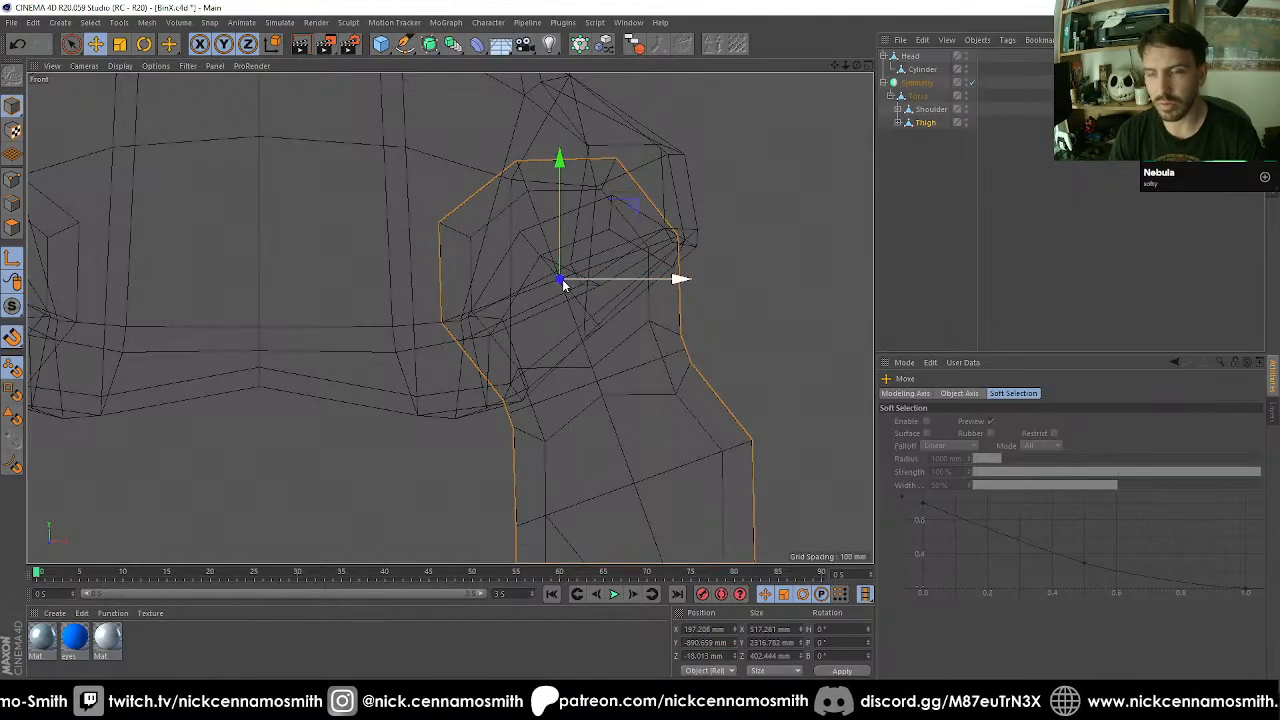
key(F3)
scroll(560, 283, down, 10)
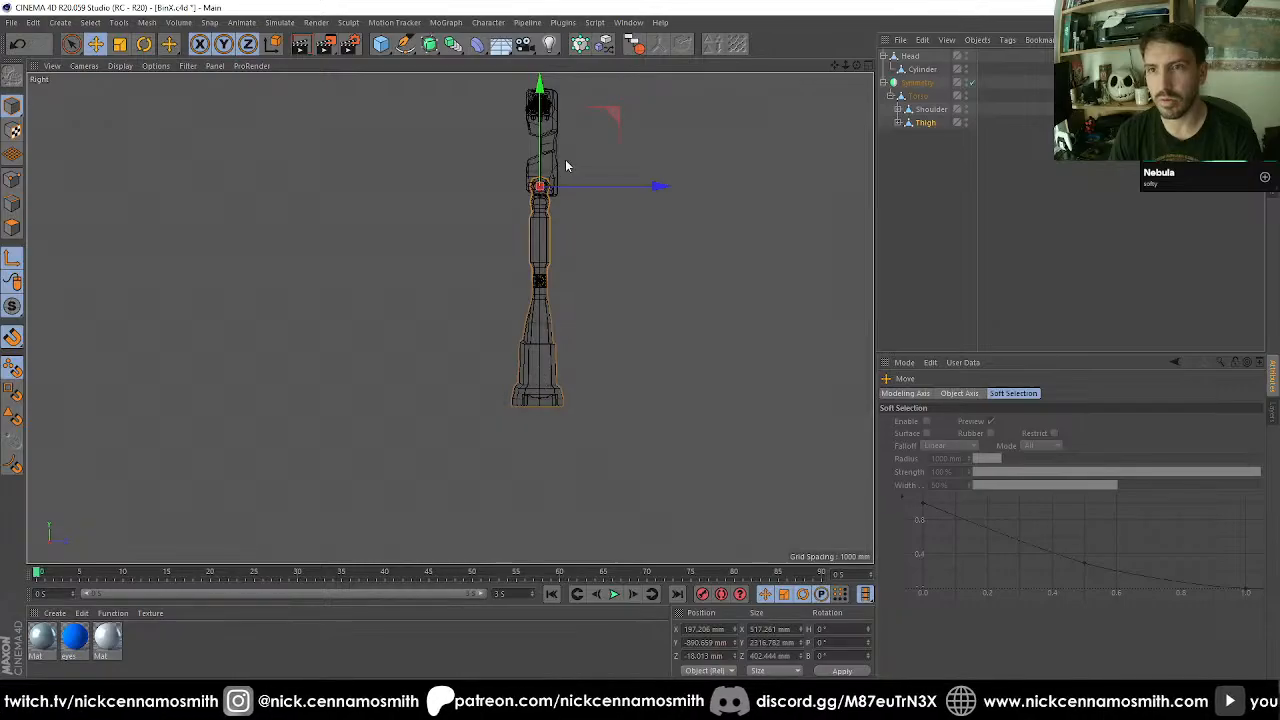
scroll(523, 240, up, 10)
key(F1)
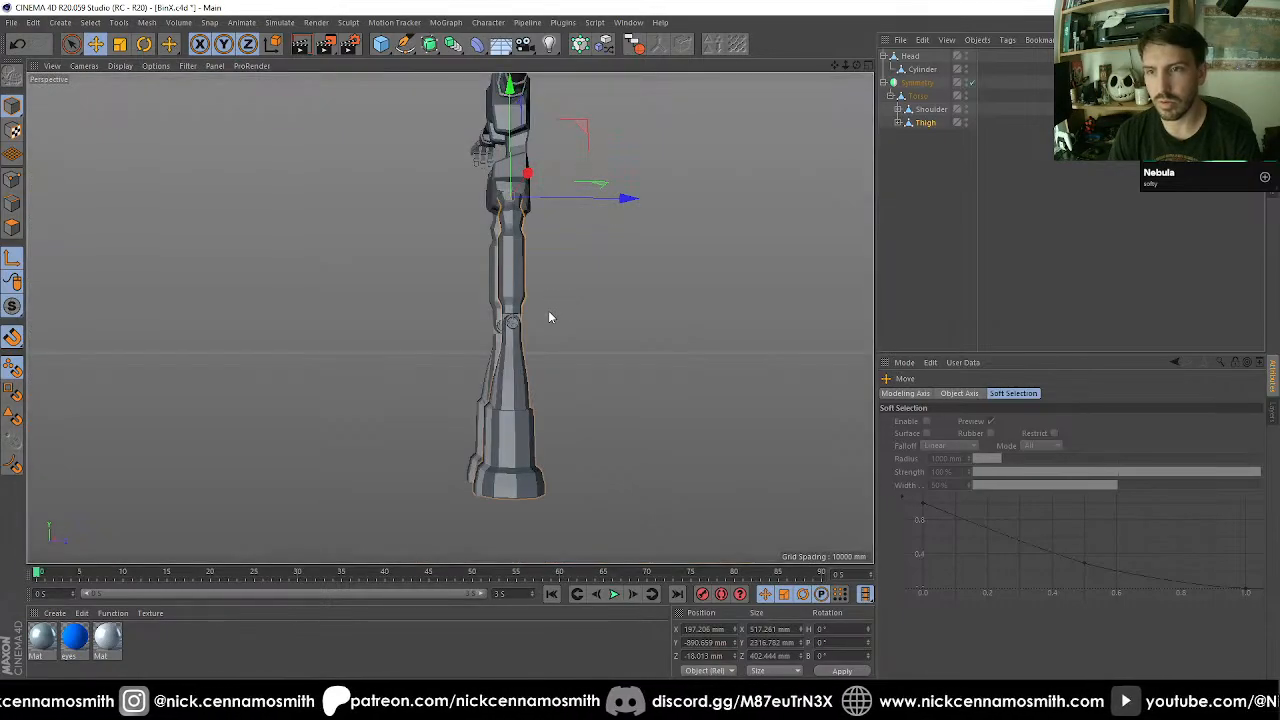
scroll(549, 317, down, 3)
Test the leg joints by rotating the Thigh -40° about the hip and swinging the Shin at the knee.
key(r)
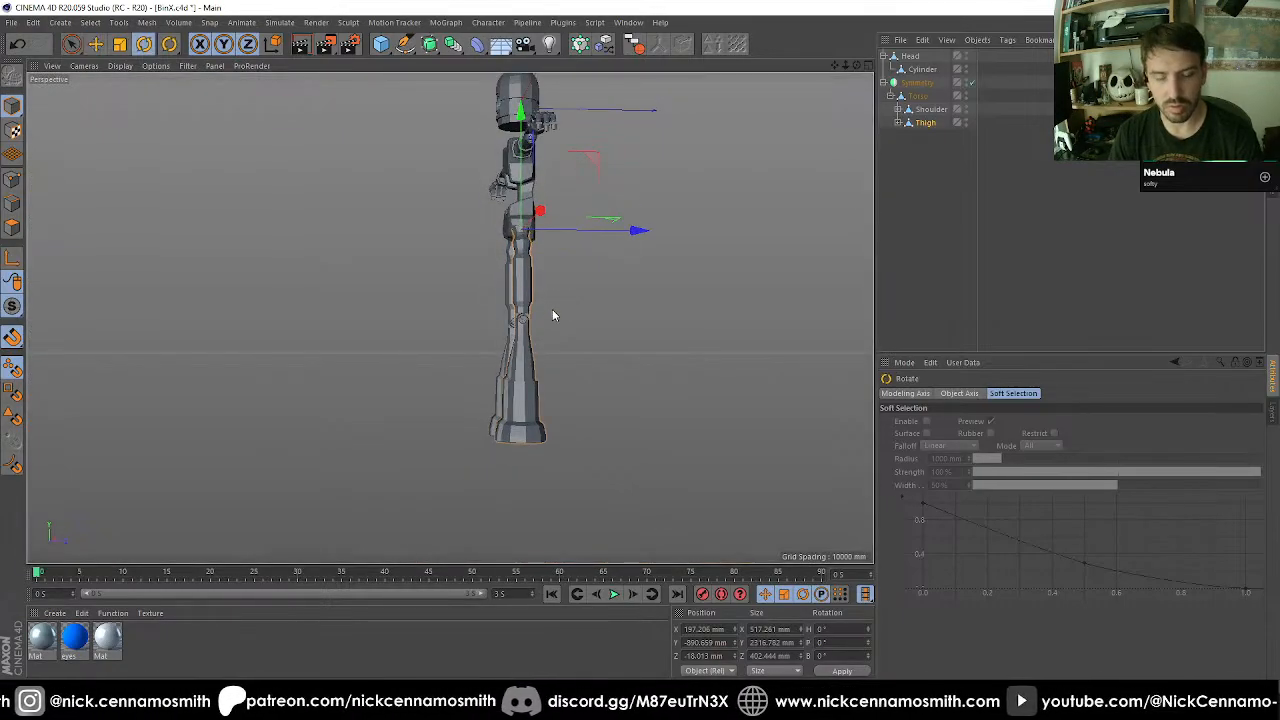
alt+drag(552, 314, 483, 145)
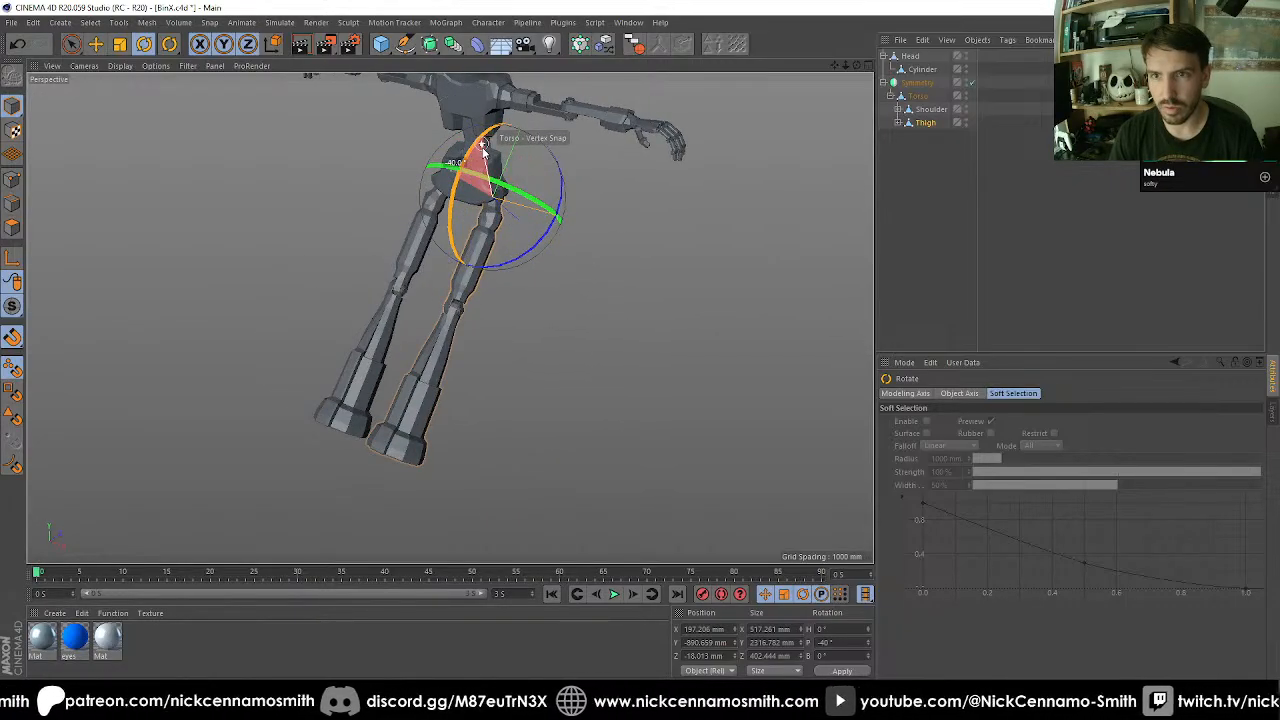
click(438, 342)
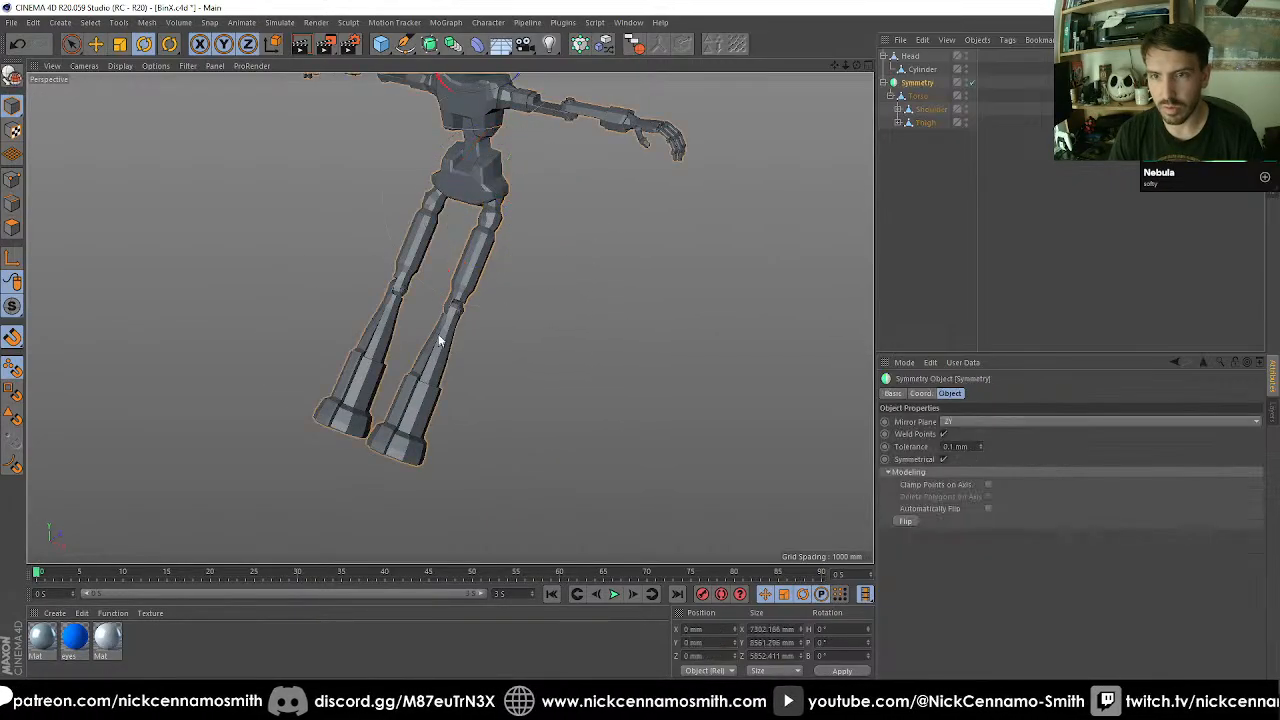
click(898, 122)
click(930, 135)
alt+drag(543, 337, 606, 354)
Undo the test rotations of the shin and thigh and deselect the leg.
key(ctrl+z)
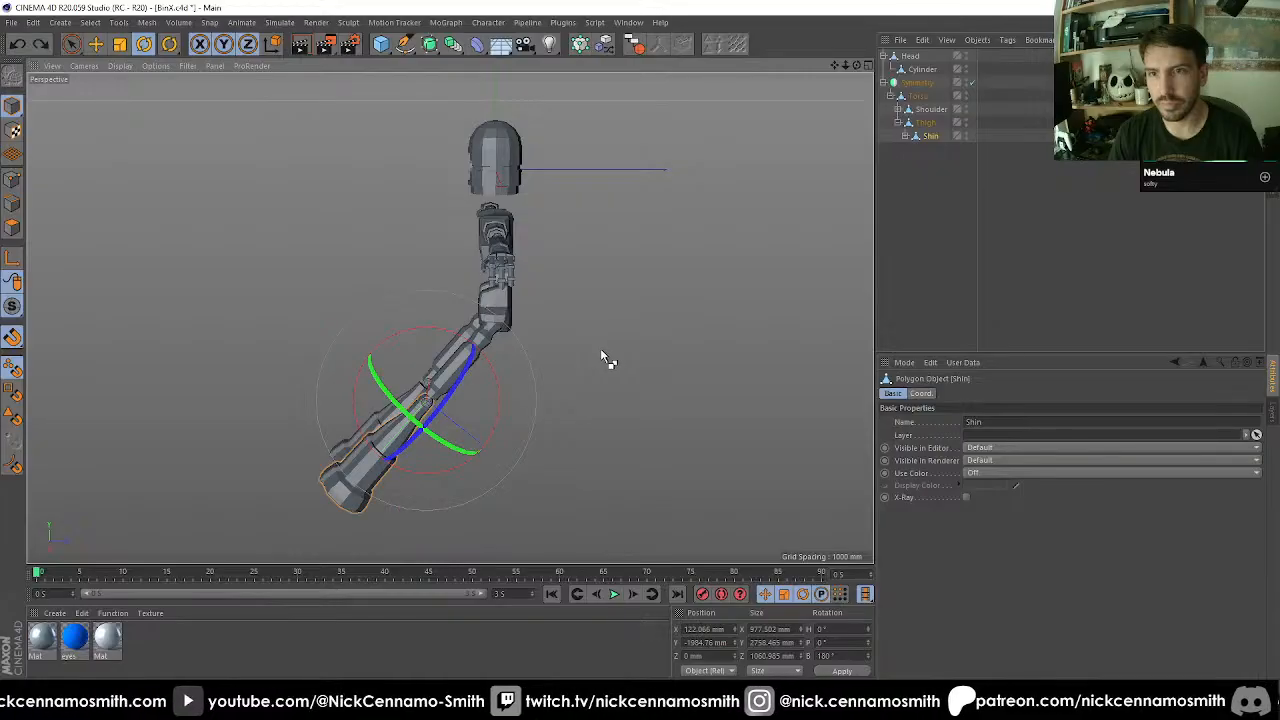
key(ctrl+z)
key(ctrl+z)
key(ctrl+z)
click(922, 236)
Display the model with Gouraud shading and lines, and examine the gap between the head and torso.
scroll(568, 264, down, 3)
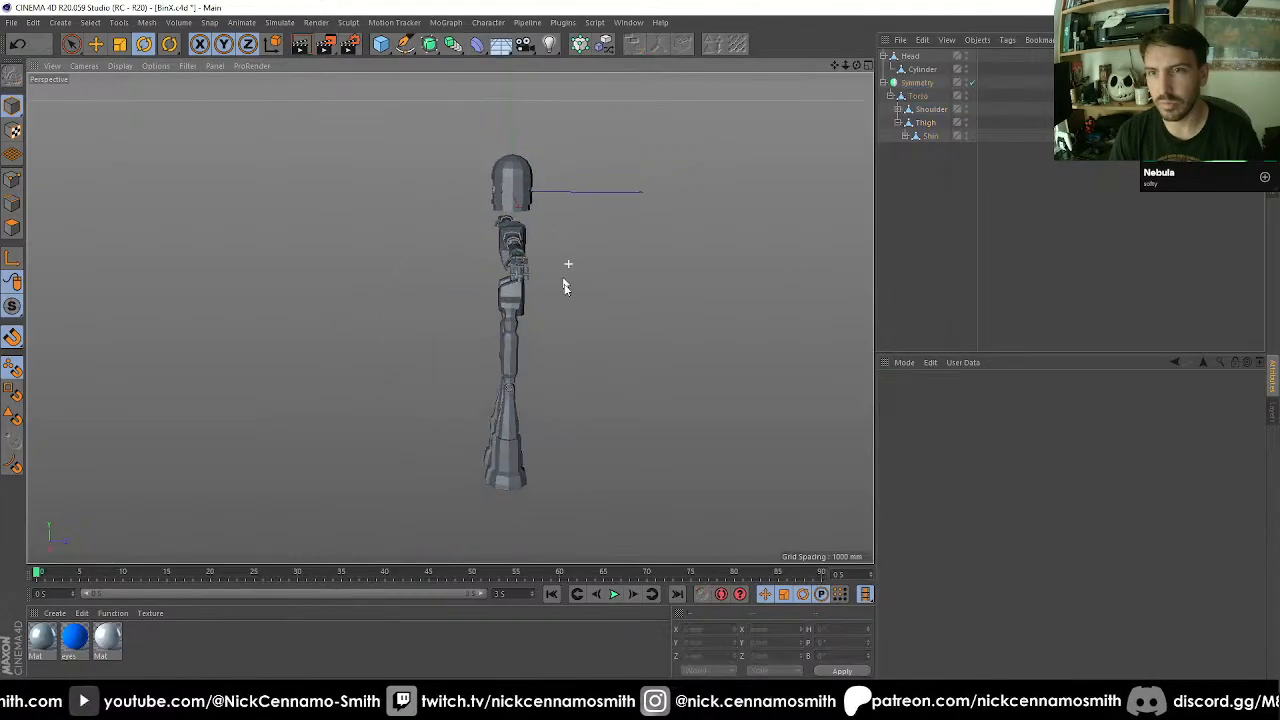
alt+drag(563, 287, 520, 314)
scroll(420, 210, up, 6)
key(n)
key(b)
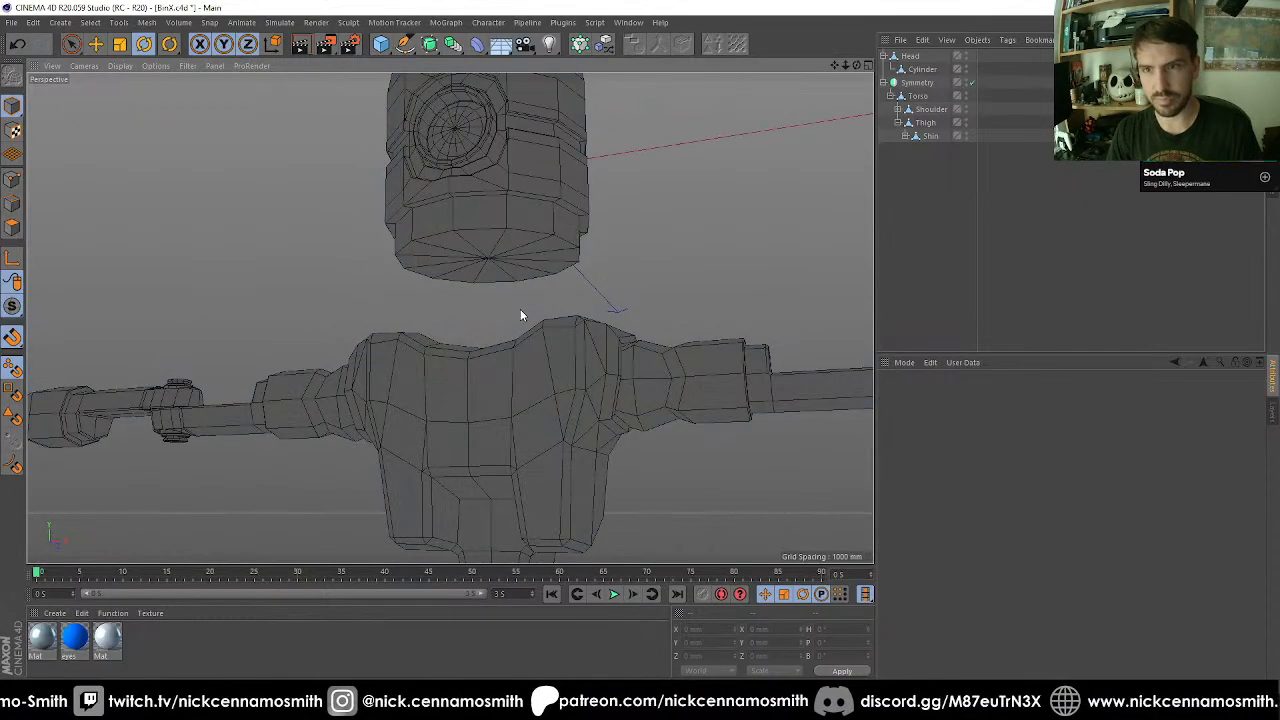
alt+drag(528, 364, 586, 328)
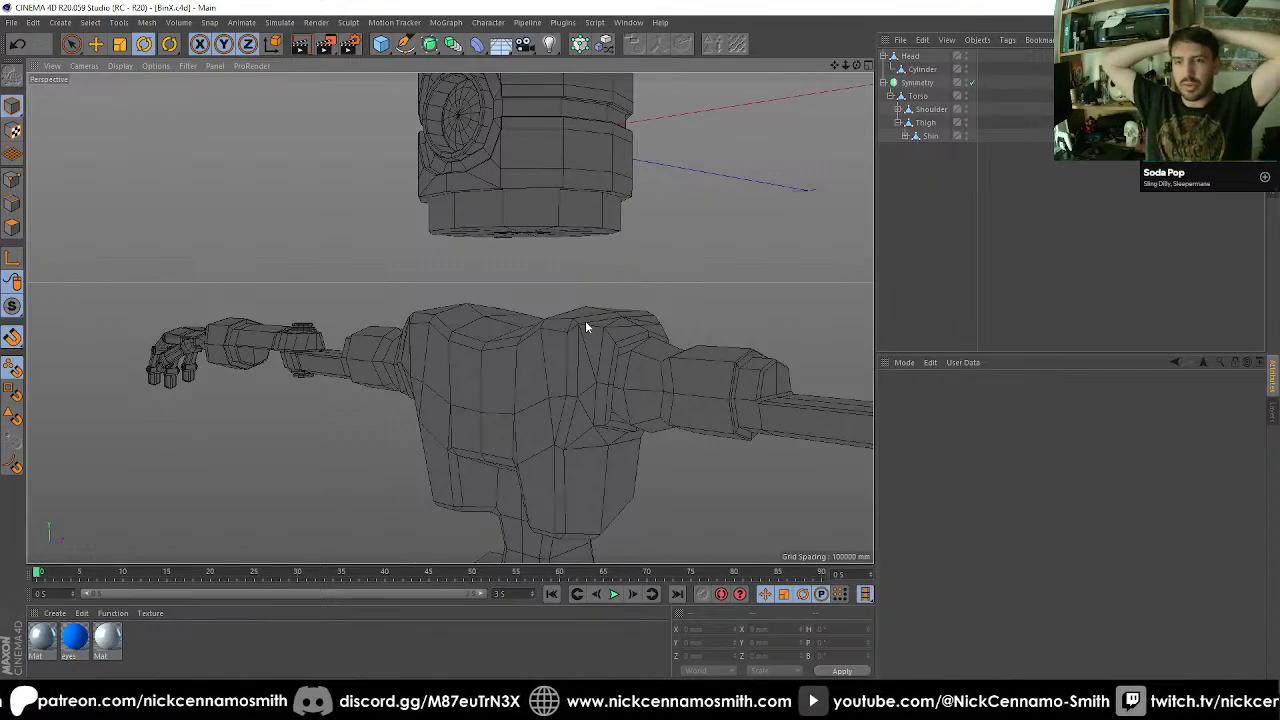
alt+middle_drag(481, 320, 438, 350)
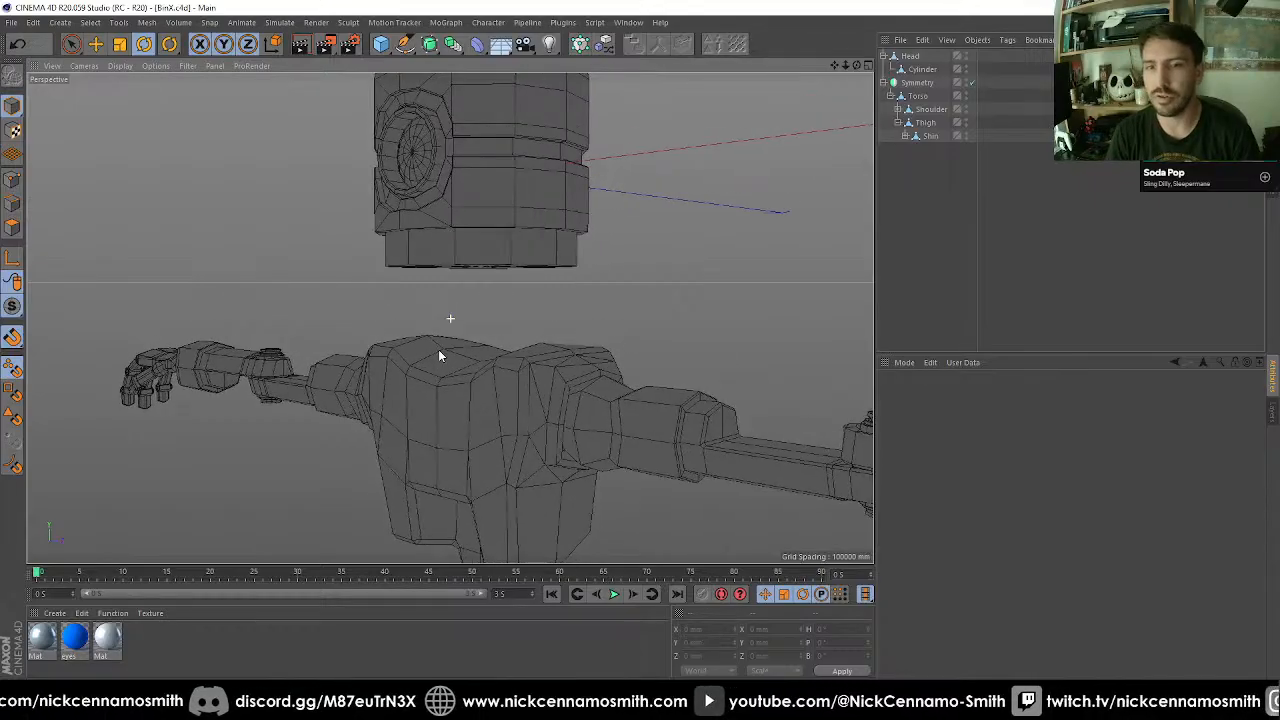
alt+drag(438, 355, 601, 352)
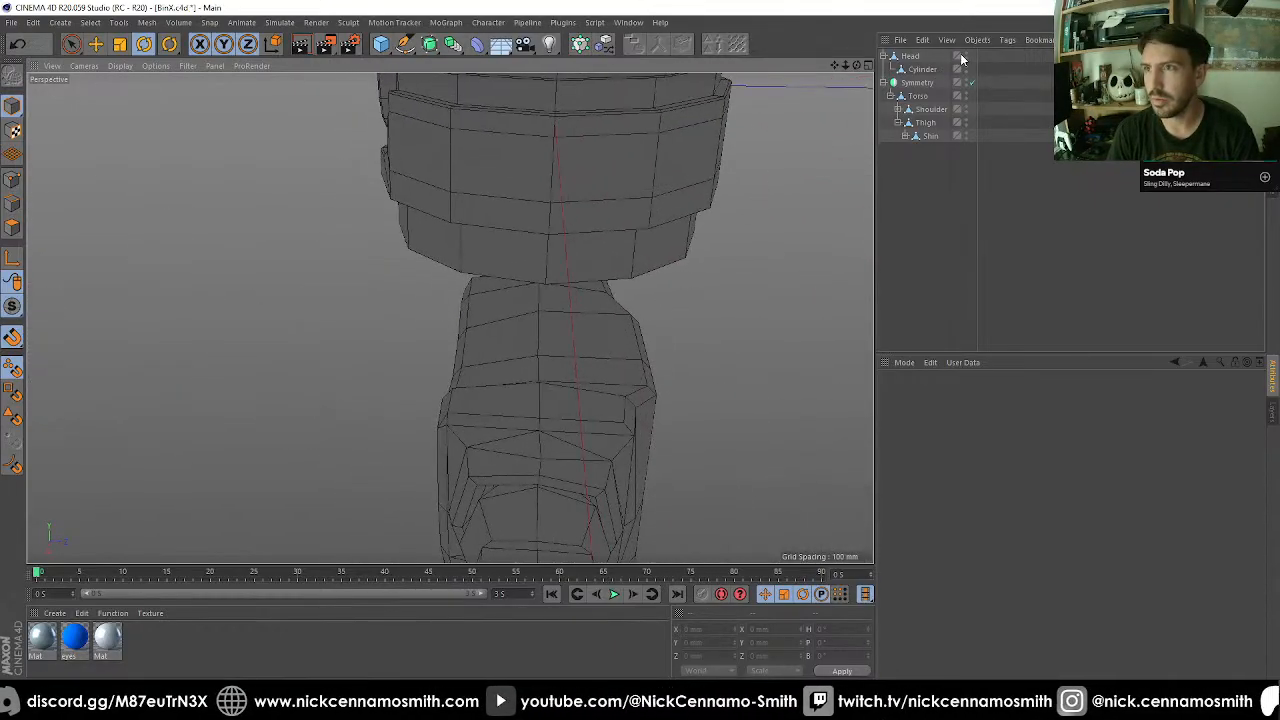
Rename the Cylinder object under Head as Eye.
click(913, 69)
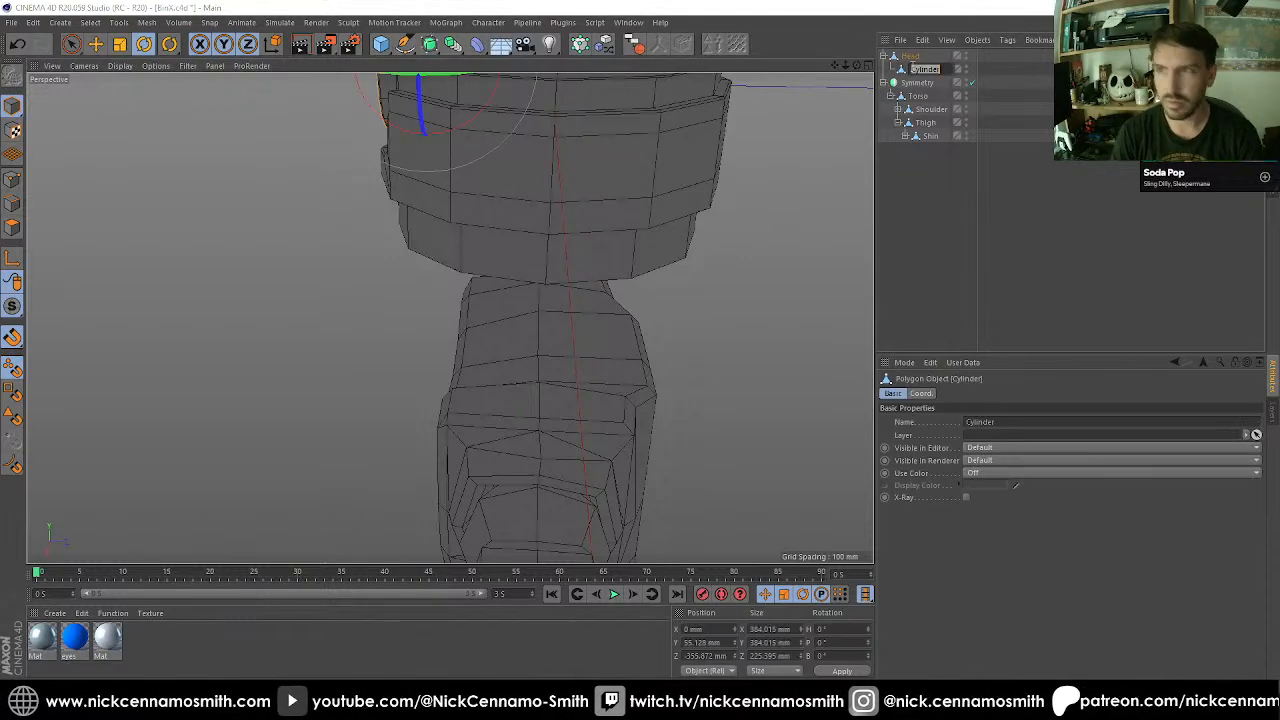
text(Eye)
key(Return)
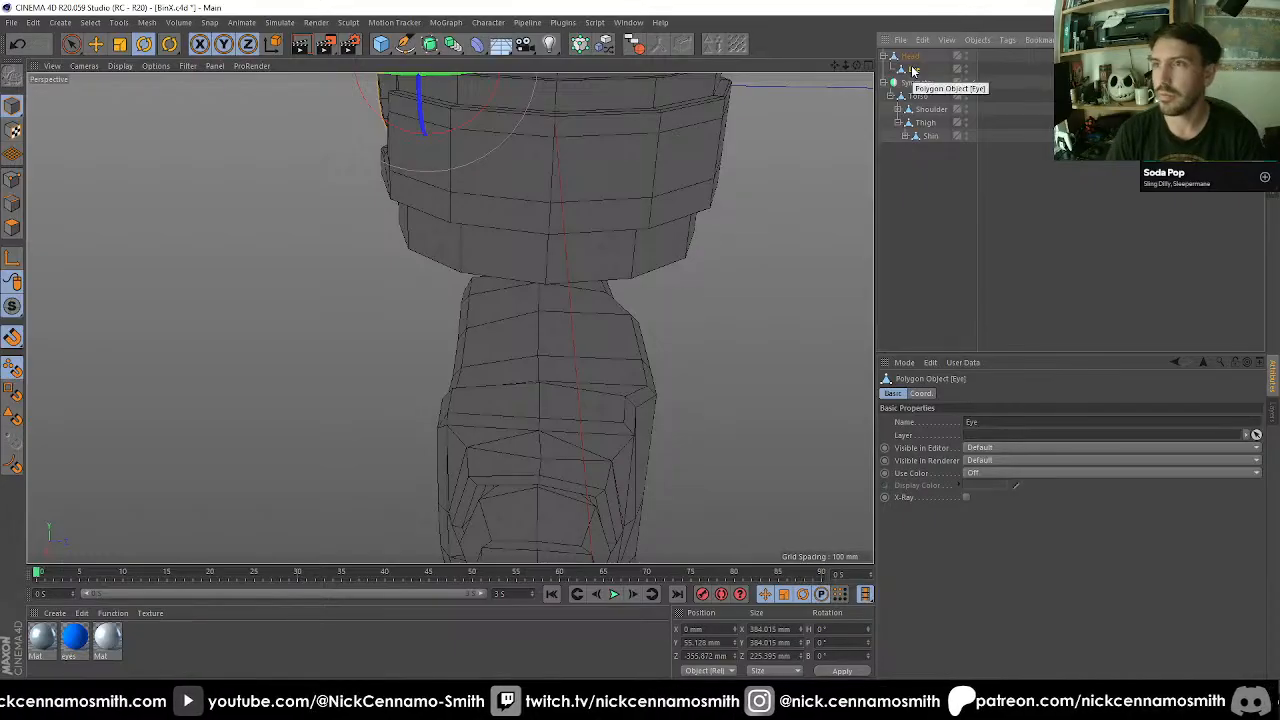
Hide the Head in the viewport to expose the top of the torso.
alt+drag(731, 214, 817, 148)
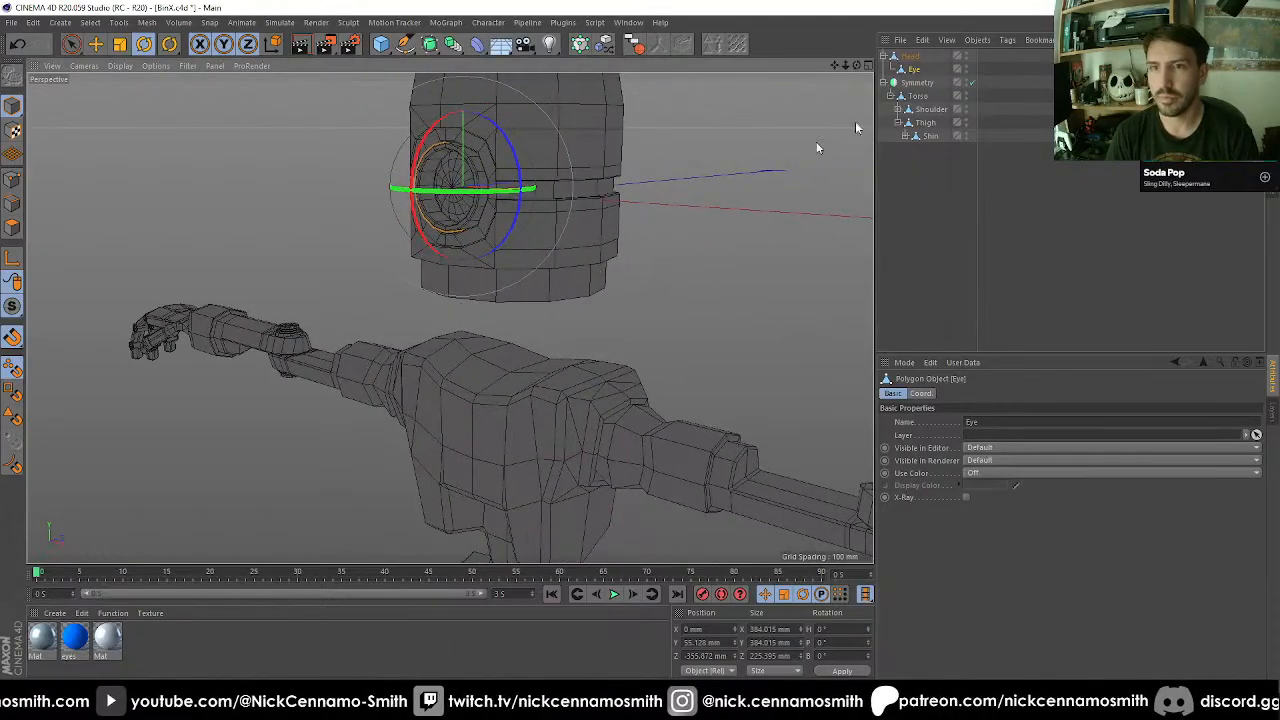
click(965, 57)
alt+drag(508, 314, 516, 400)
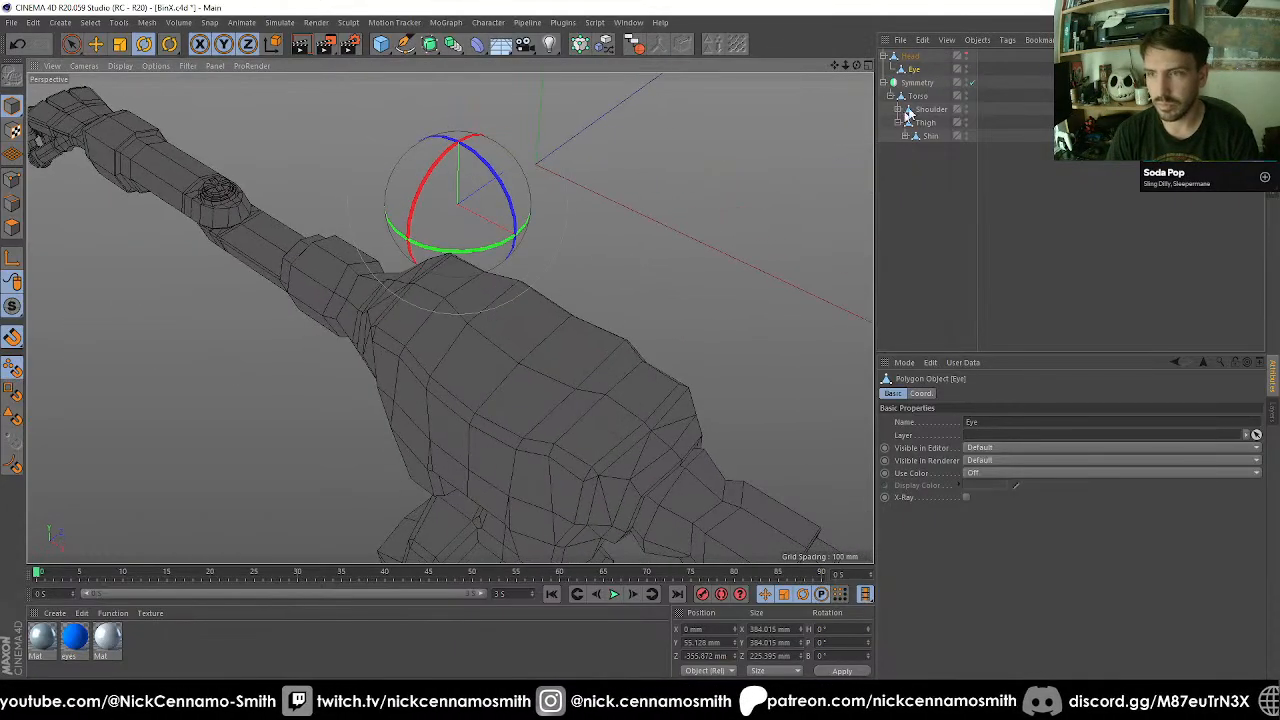
Set up polygon editing on the Torso with Live Selection at its upper centre, where the neck attaches.
click(917, 95)
alt+drag(600, 380, 665, 342)
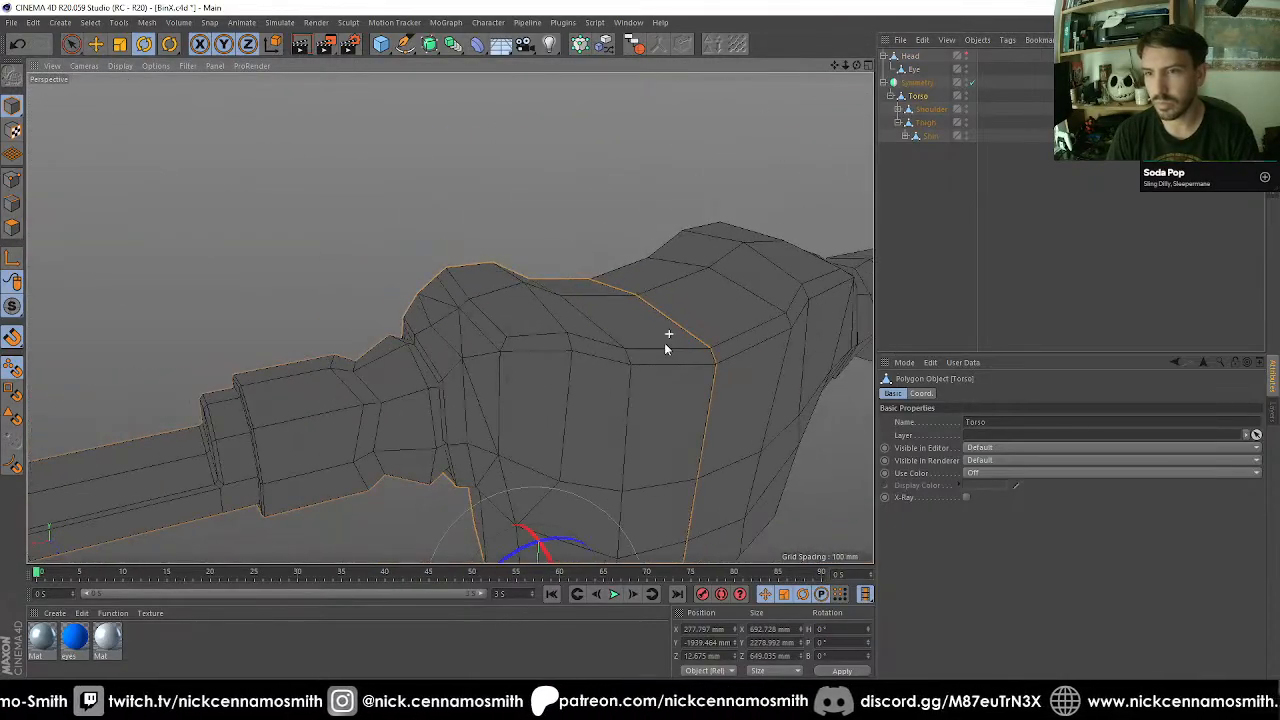
alt+drag(486, 340, 440, 344)
click(10, 228)
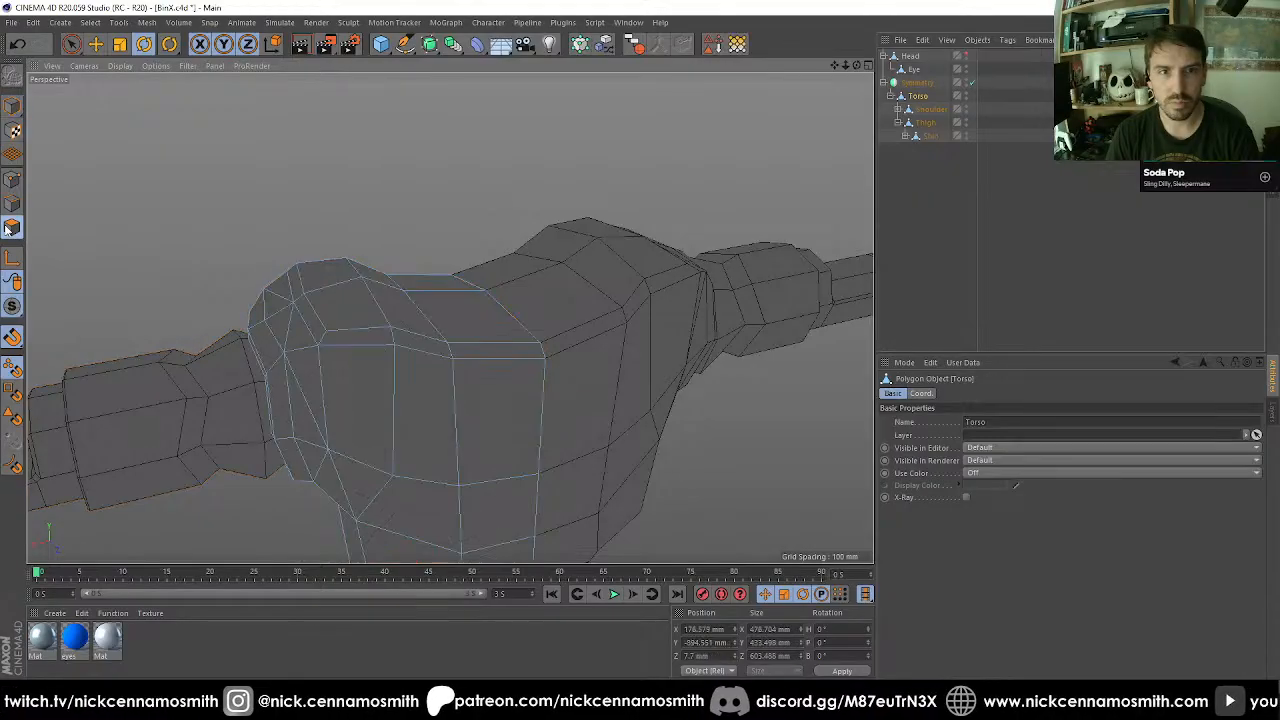
key(space)
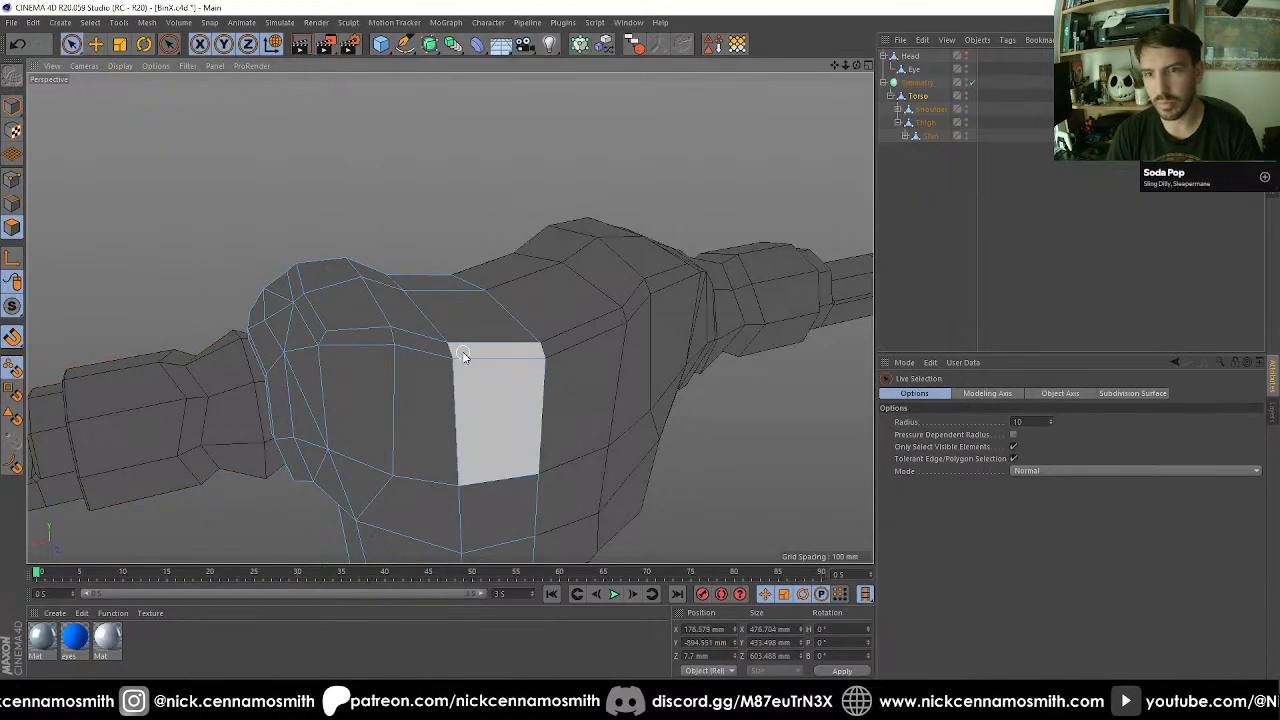
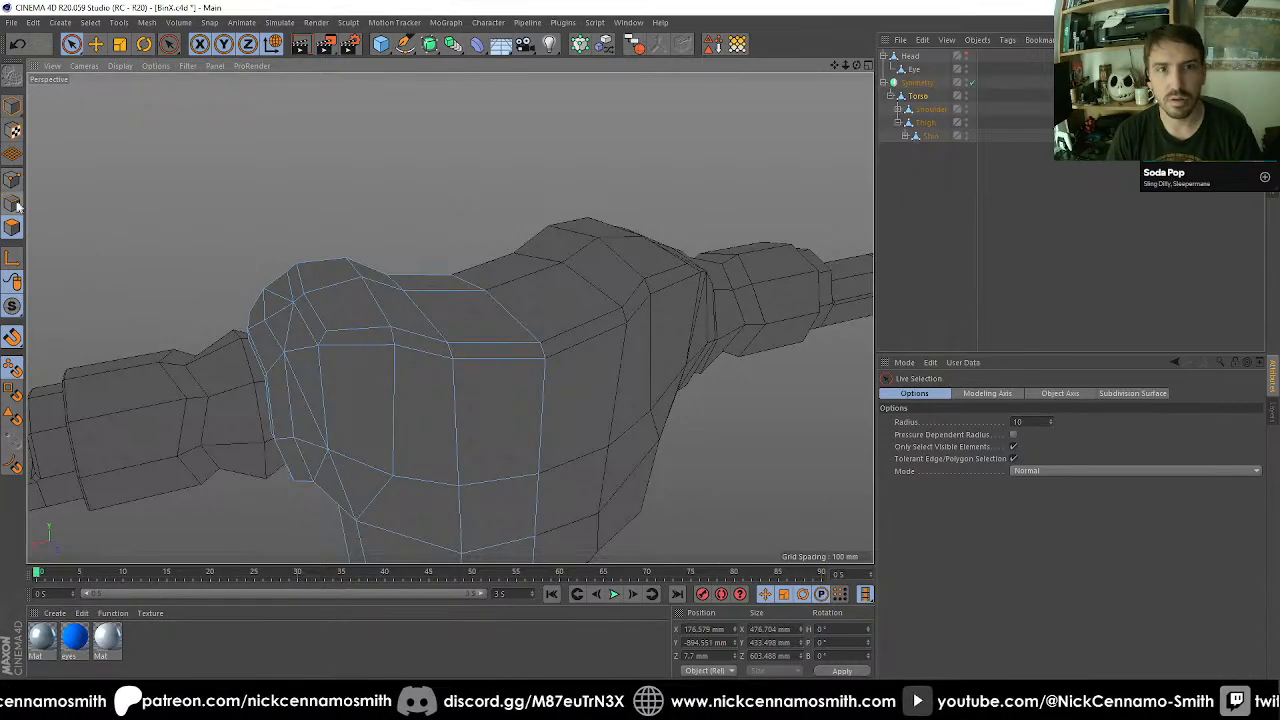
Raise the short centre edge between the two rim loops at the top of the torso.
click(16, 205)
scroll(603, 350, up, 3)
click(520, 350)
alt+drag(540, 348, 611, 369)
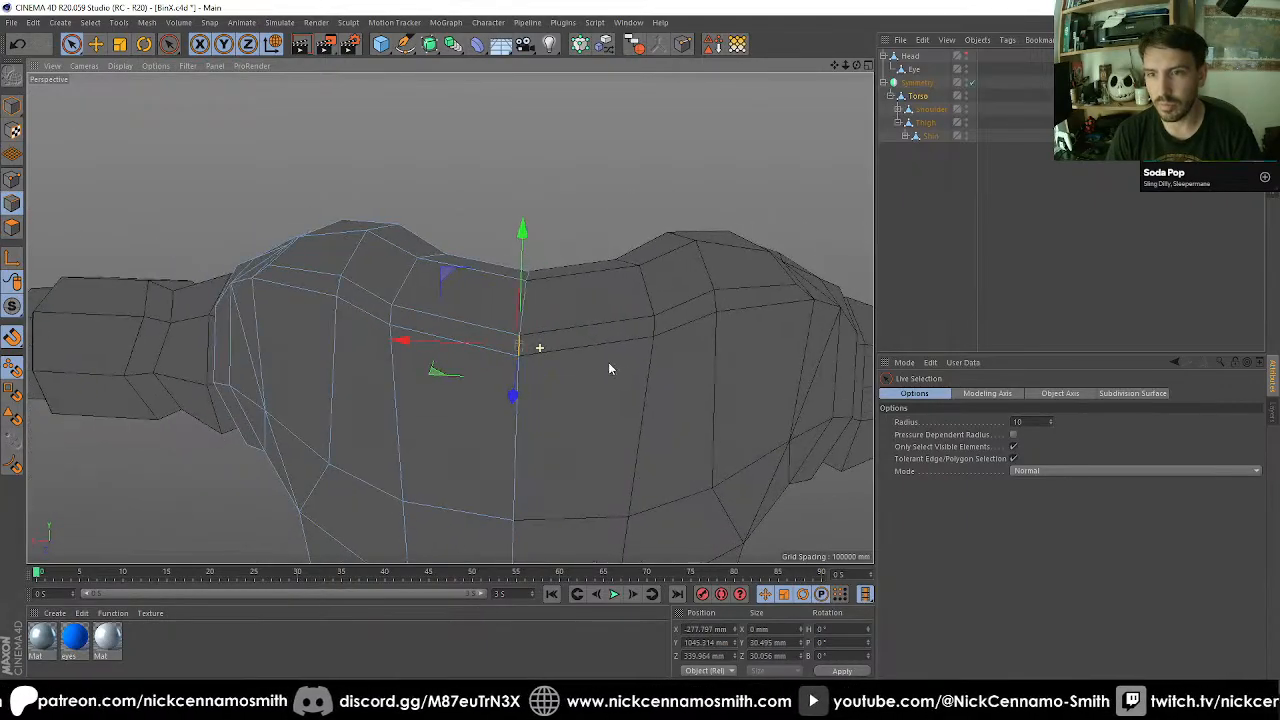
drag(533, 250, 423, 237)
Raise the neighbouring short rim edges beside the torso's centre line, bringing the one nearest the centre to about 1182 mm on Y.
click(392, 313)
click(517, 285)
click(339, 355)
click(418, 302)
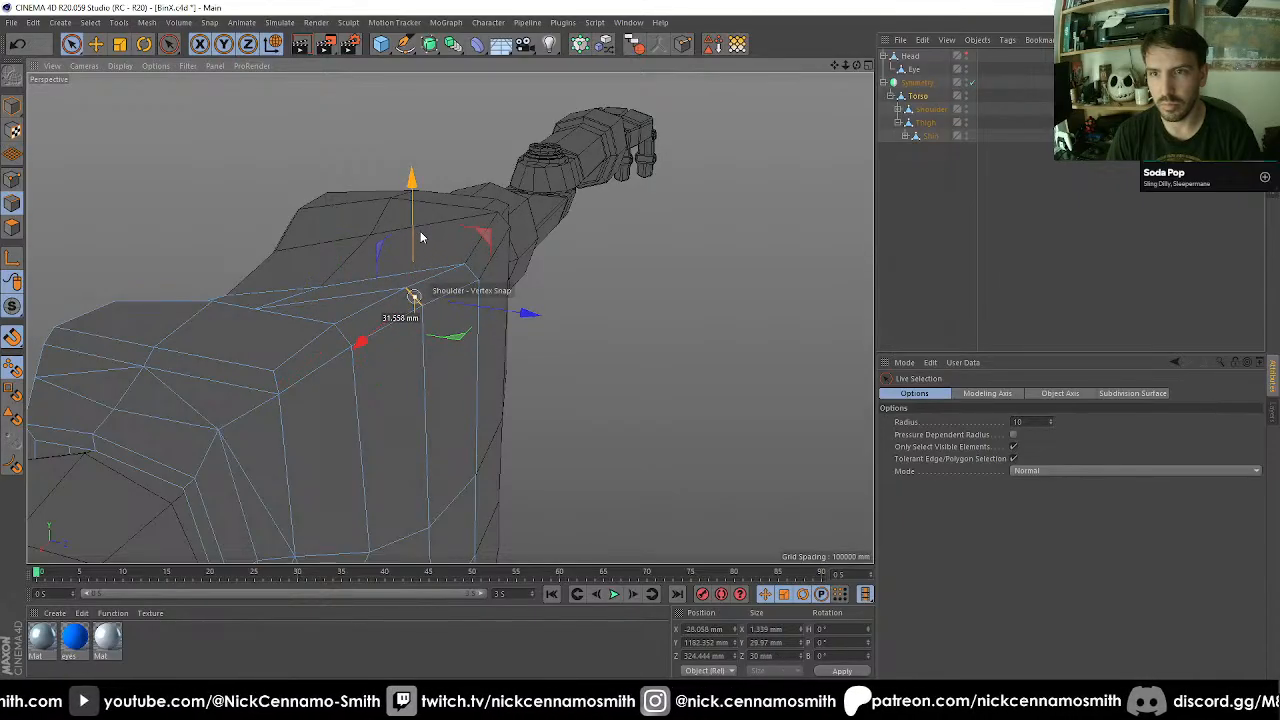
Raise the torso's short centre rim edge further, to about 1187 mm on Y.
alt+drag(457, 286, 520, 301)
click(489, 277)
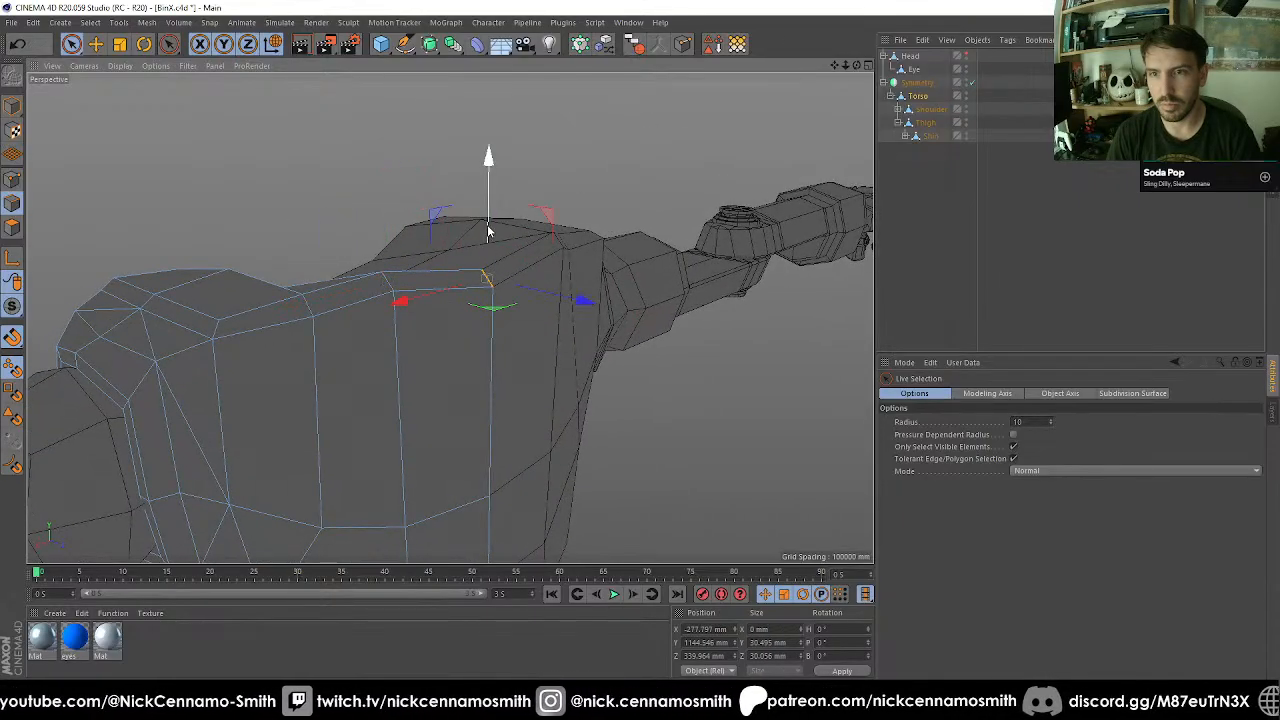
drag(489, 227, 572, 266)
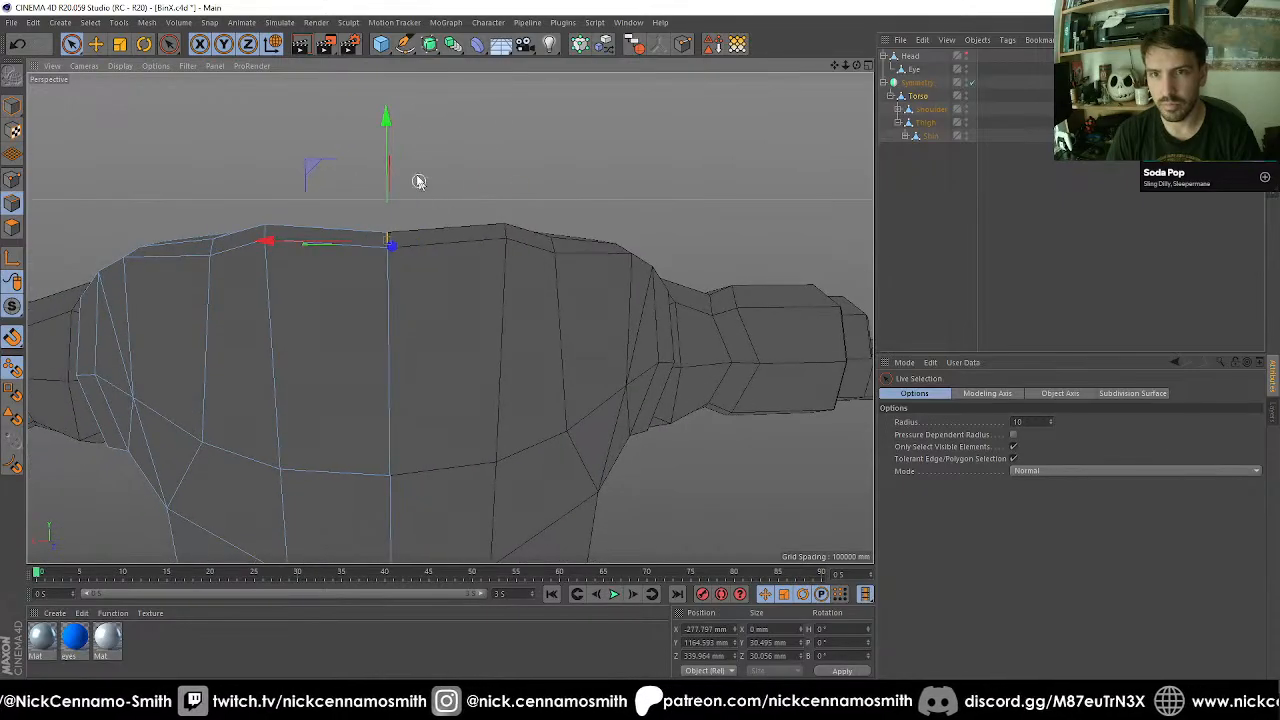
drag(391, 140, 393, 121)
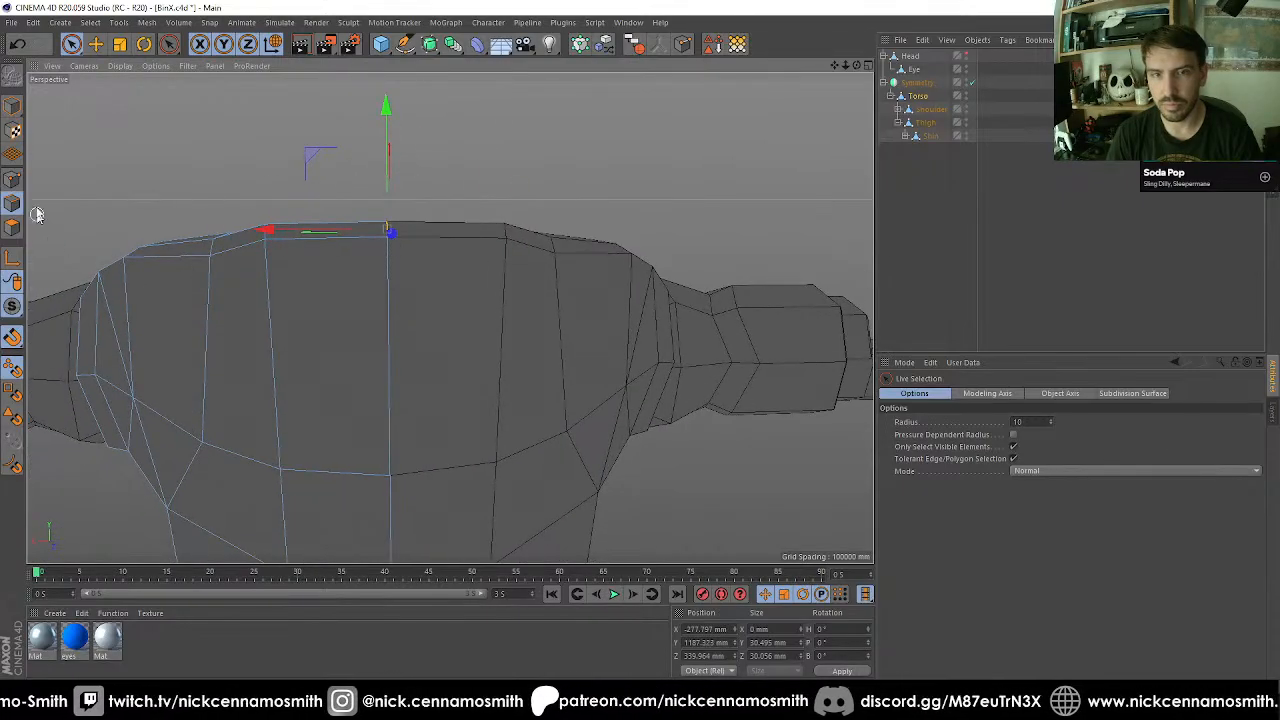
Adjust the height of the rim point towards the shoulder, and select the two polygons beside the centre line on top of the torso.
click(16, 180)
click(209, 258)
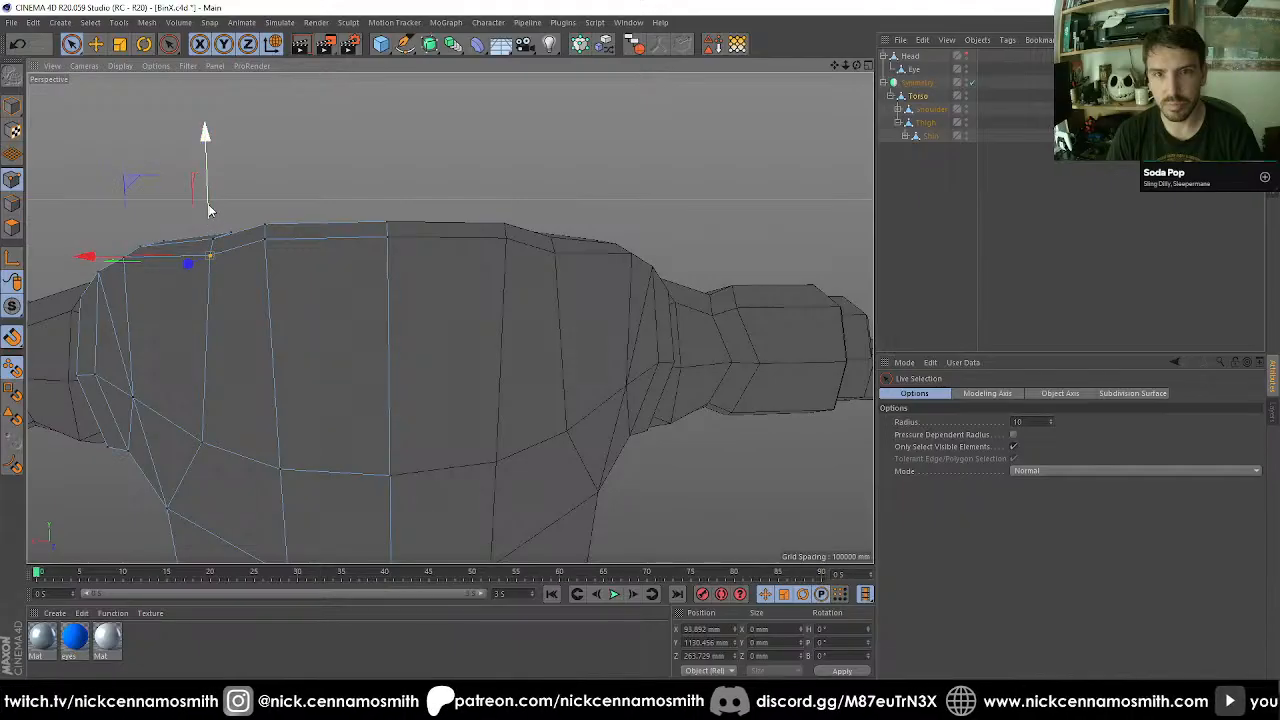
alt+drag(215, 226, 400, 363)
click(12, 232)
click(415, 359)
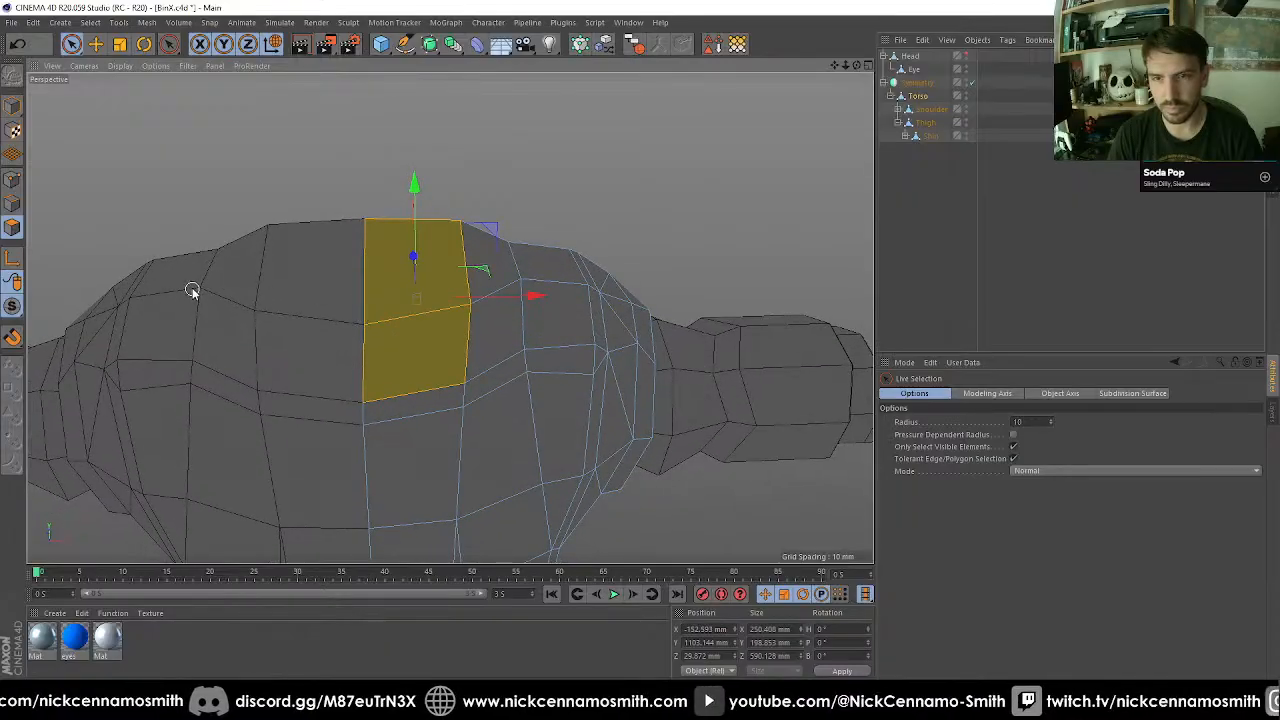
Take Shoulder and Thigh out of the Torso hierarchy and make the Symmetry object editable.
click(898, 122)
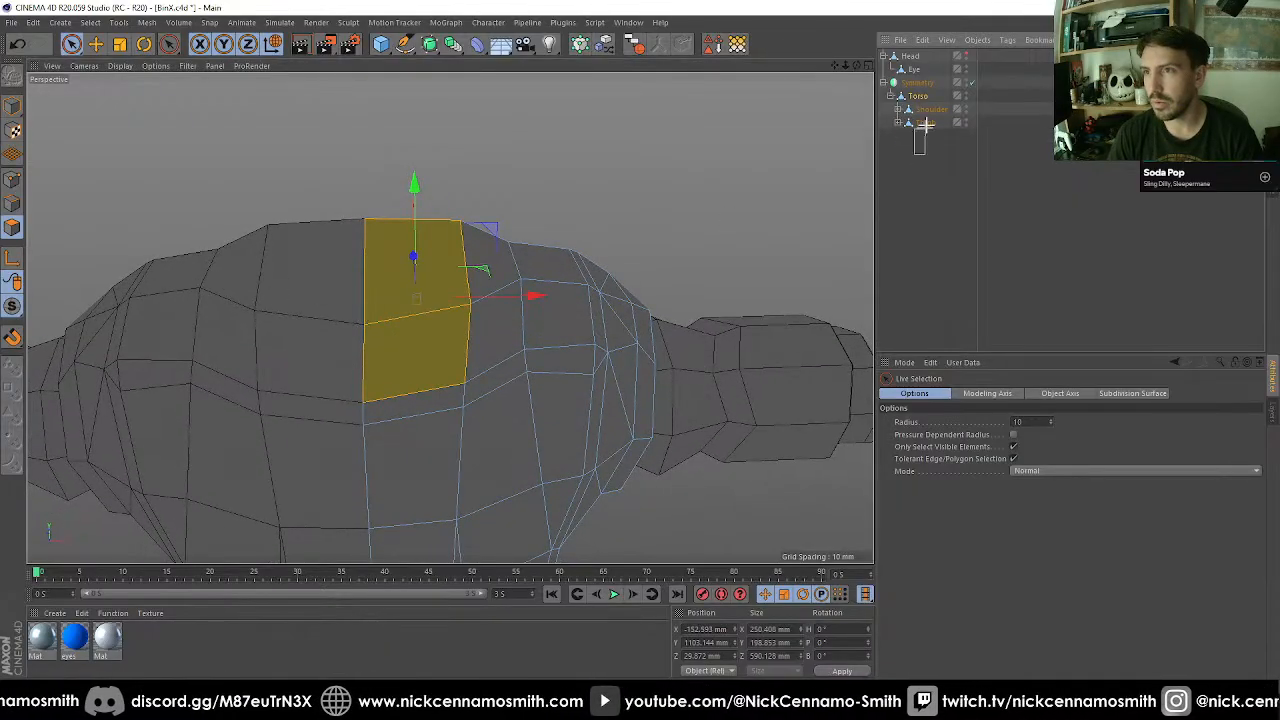
drag(935, 108, 936, 190)
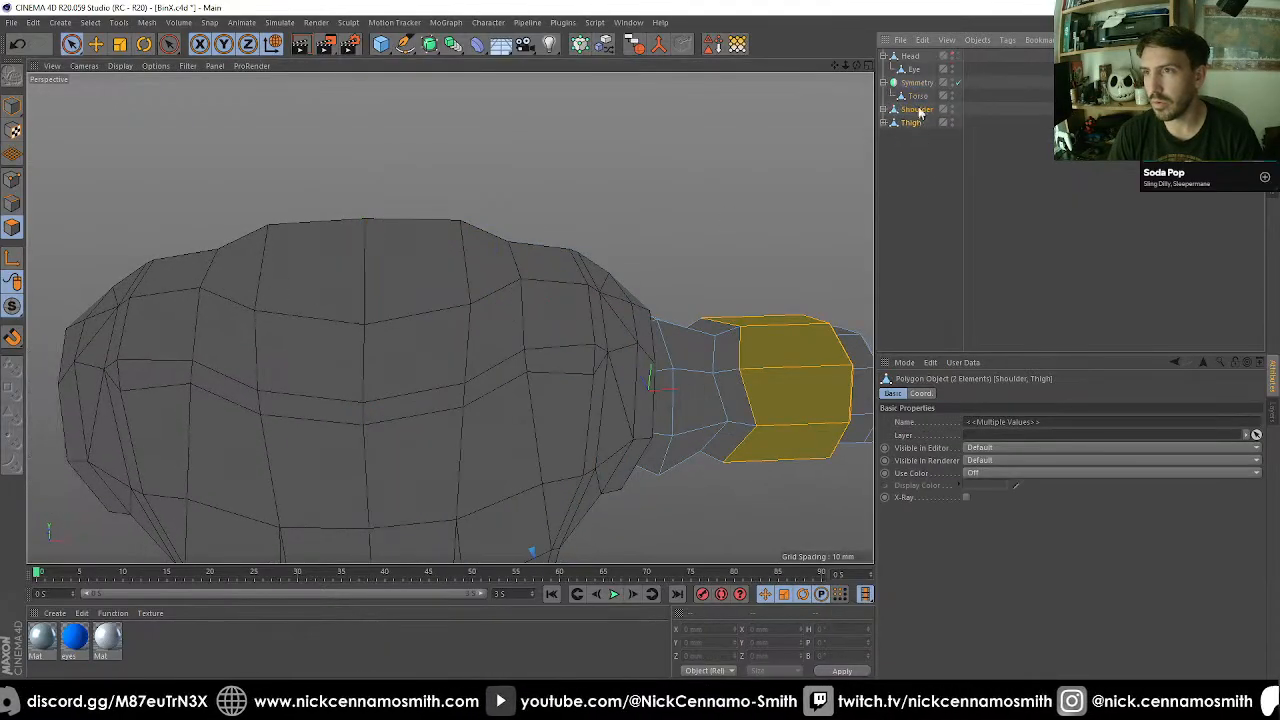
click(921, 98)
click(919, 85)
key(c)
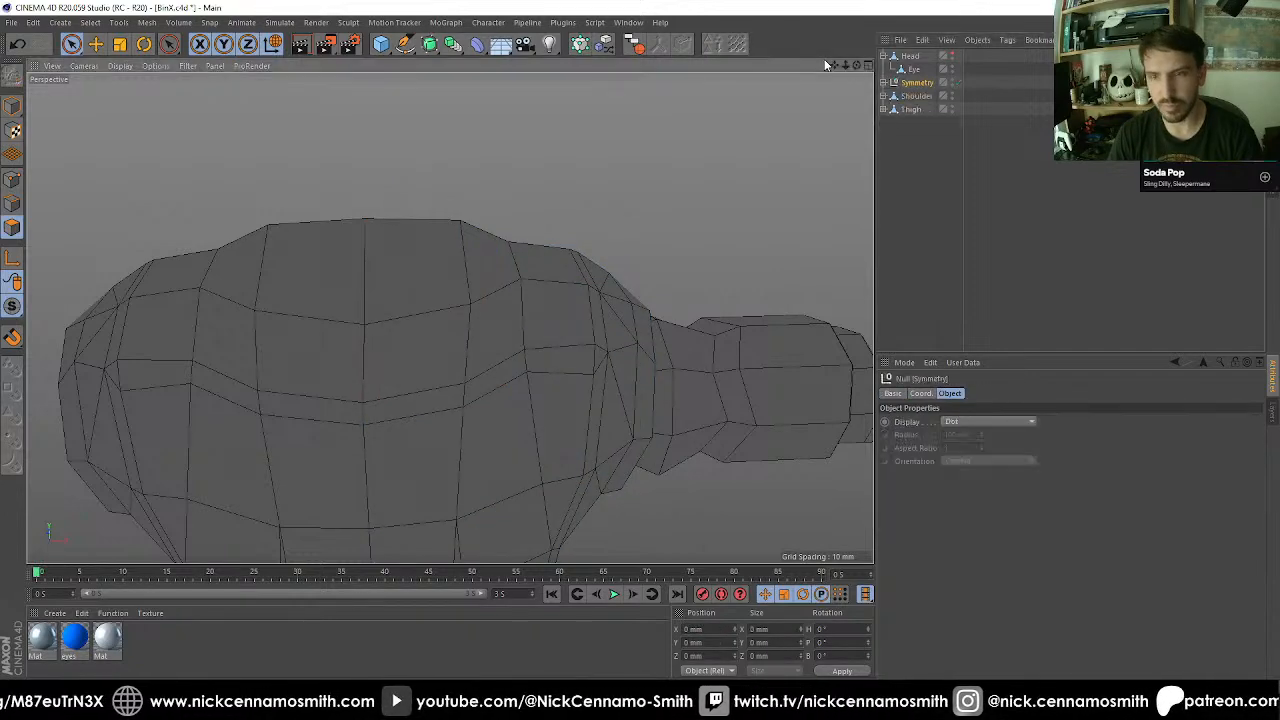
Move Torso out of the Symmetry null and delete the empty null.
click(884, 83)
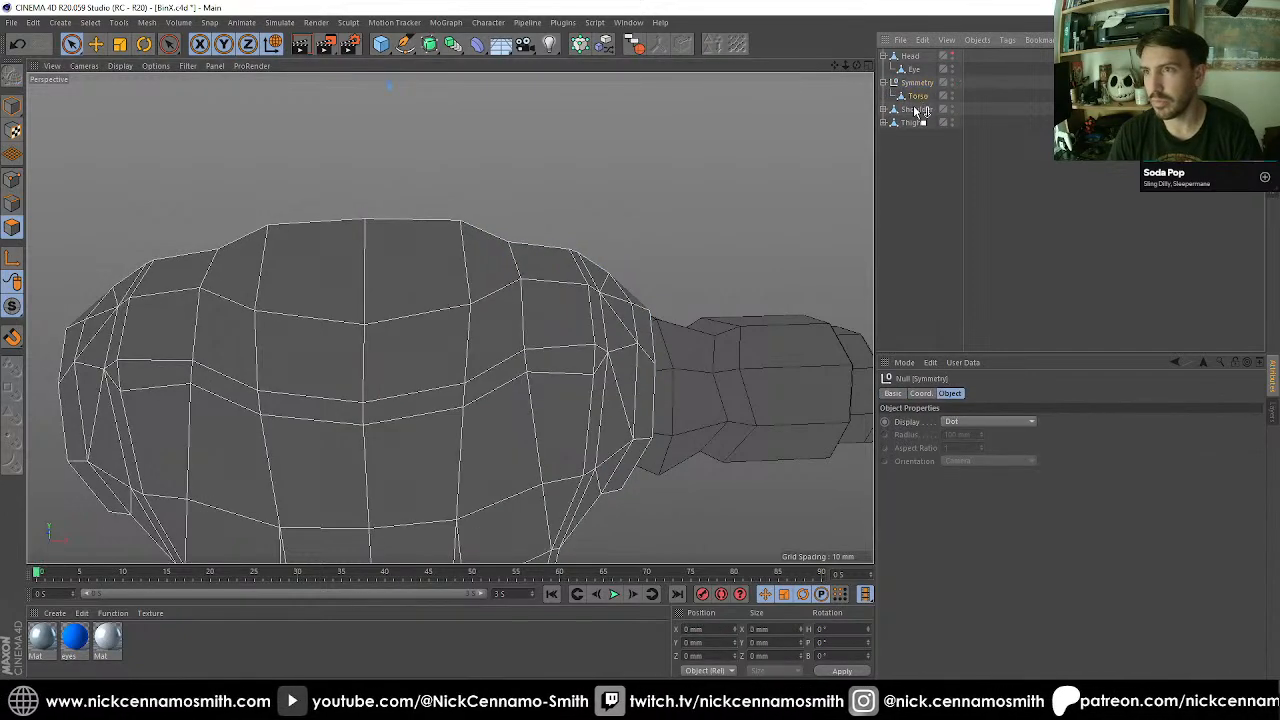
drag(917, 97, 914, 106)
click(919, 86)
key(Delete)
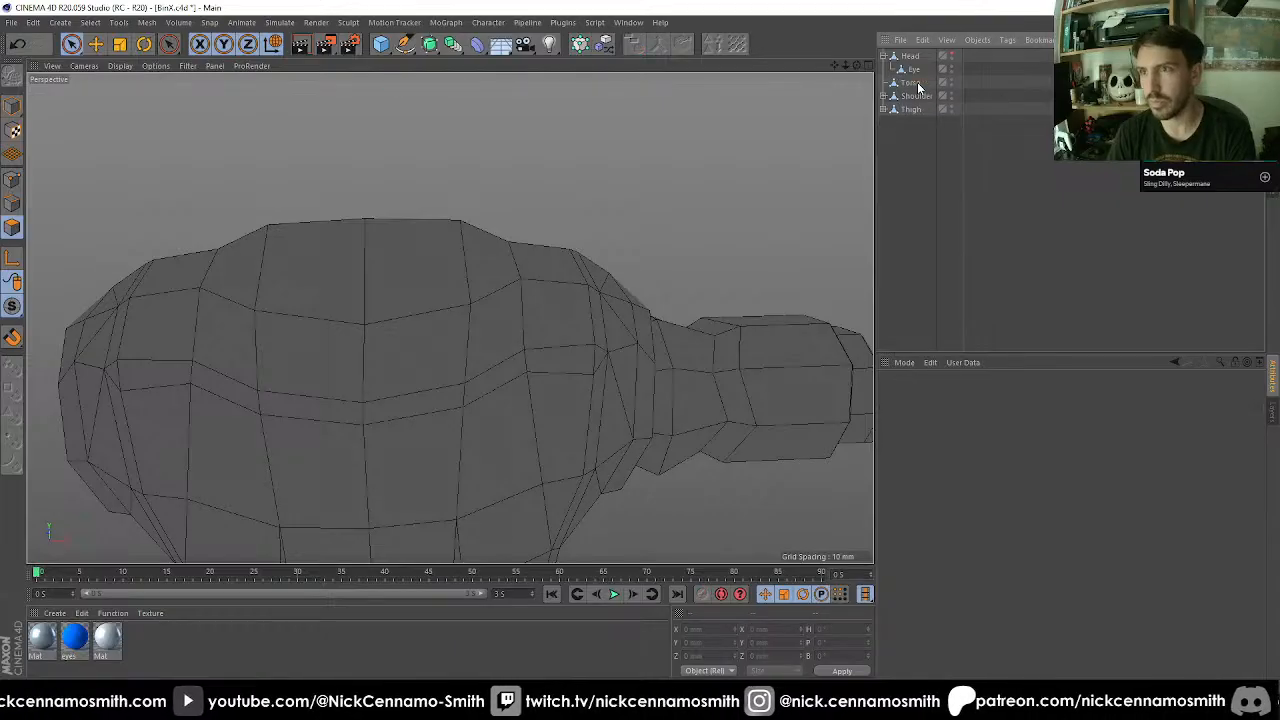
Select the four central polygons on top of the Torso and inset them twice with Extrude Inner.
click(912, 83)
alt+drag(803, 149, 771, 180)
alt+drag(591, 352, 483, 266)
key(r)
key(space)
alt+middle_drag(594, 318, 610, 393)
alt+drag(610, 393, 614, 414)
alt+right_drag(614, 414, 634, 409)
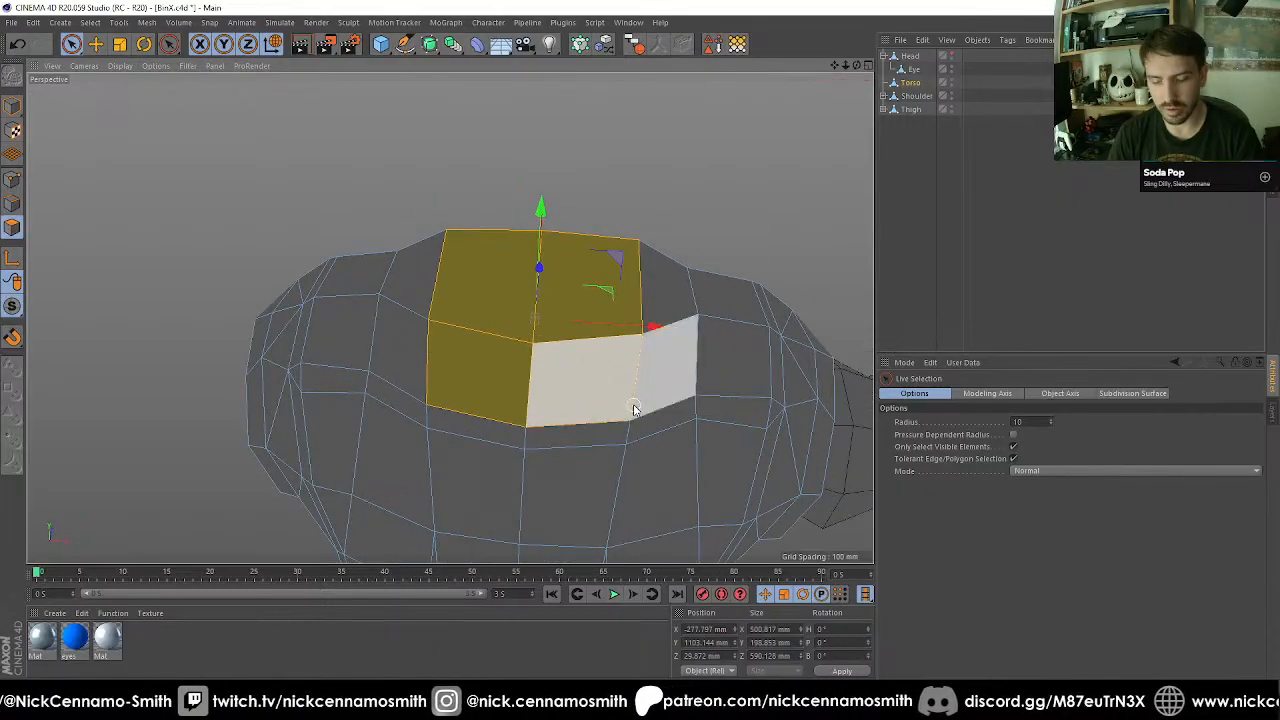
key(i)
drag(787, 314, 634, 326)
Loop-select the polygon ring between the two insets and inset it with a 10 mm offset.
key(u)
key(l)
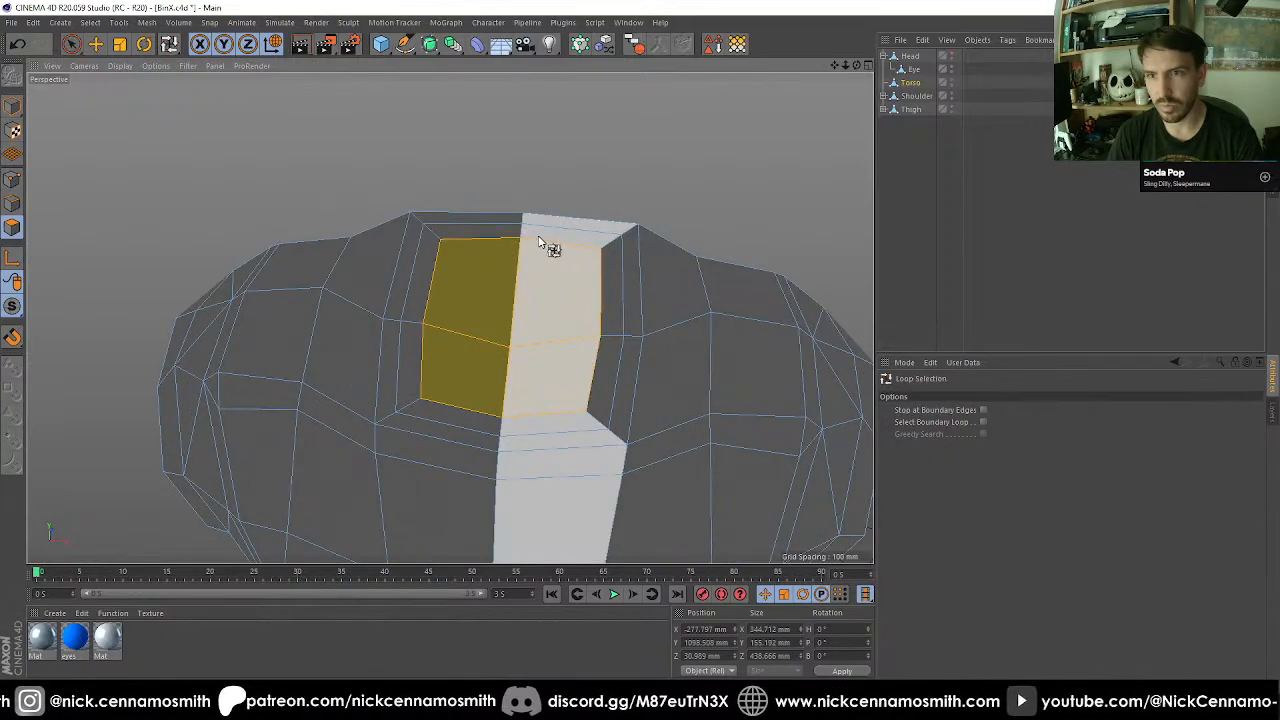
click(523, 240)
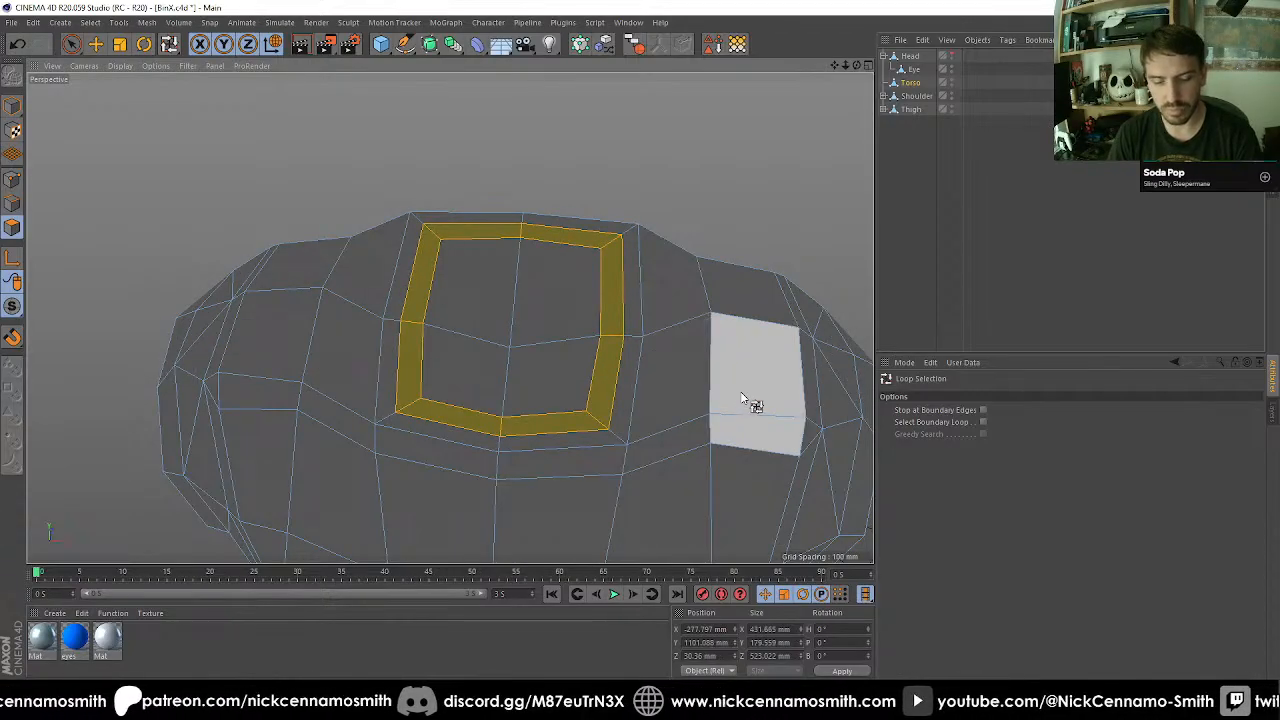
key(d)
key(i)
drag(651, 435, 642, 435)
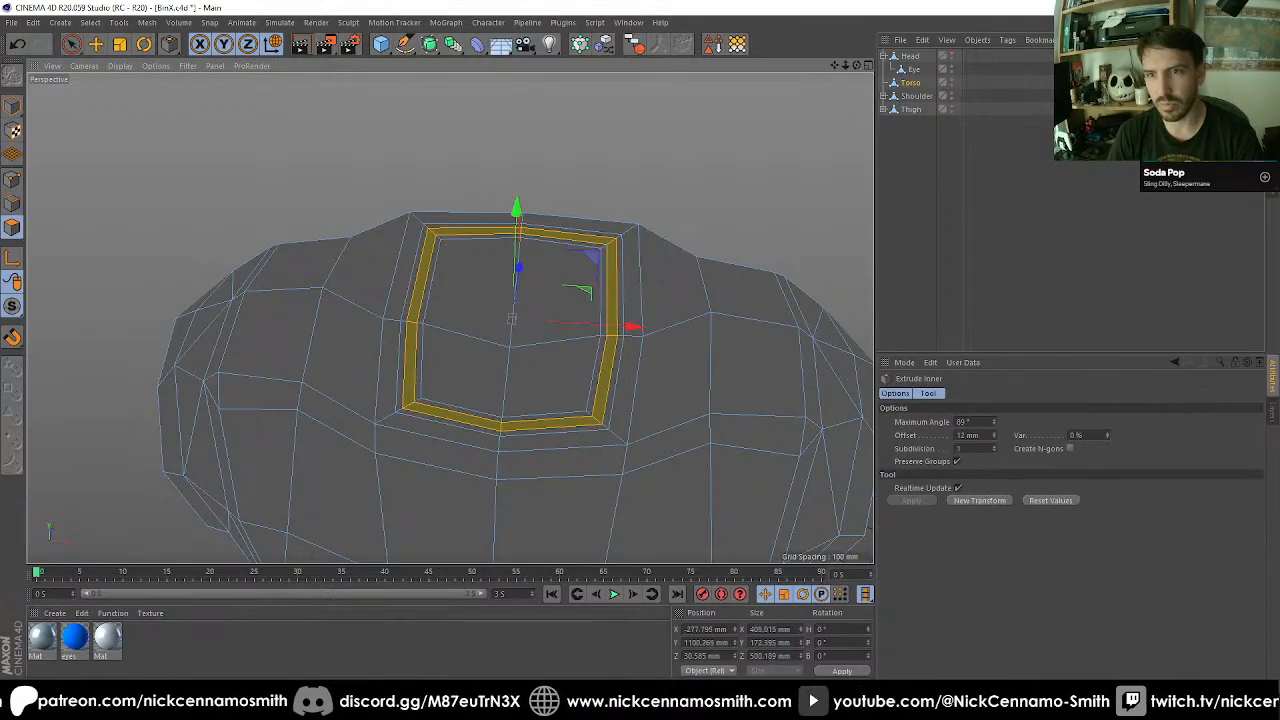
drag(721, 411, 726, 411)
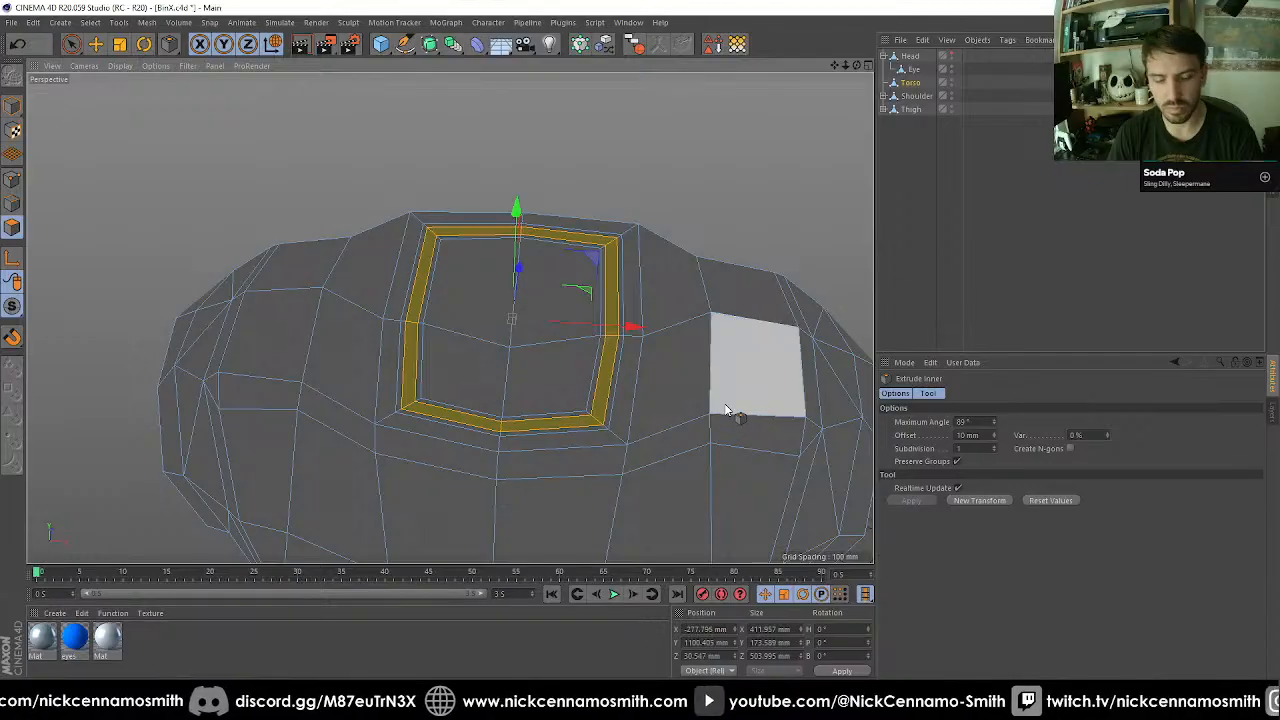
Move the narrow polygon ring upwards to form a raised collar around the neck opening.
key(e)
drag(517, 206, 580, 290)
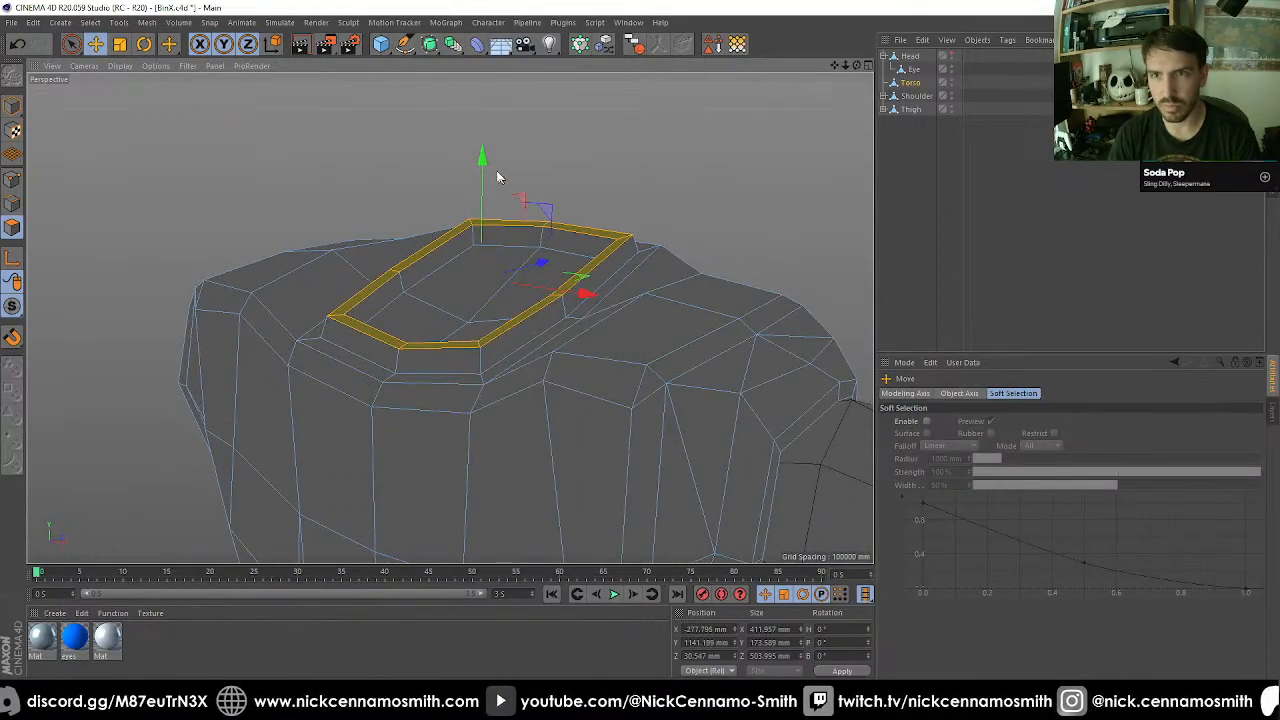
drag(484, 170, 480, 131)
alt+drag(529, 194, 485, 246)
alt+middle_drag(583, 246, 583, 345)
Select the four polygons inside the collar and set their X size to 320 mm.
scroll(583, 386, up, 3)
alt+drag(543, 426, 553, 383)
key(space)
click(504, 421)
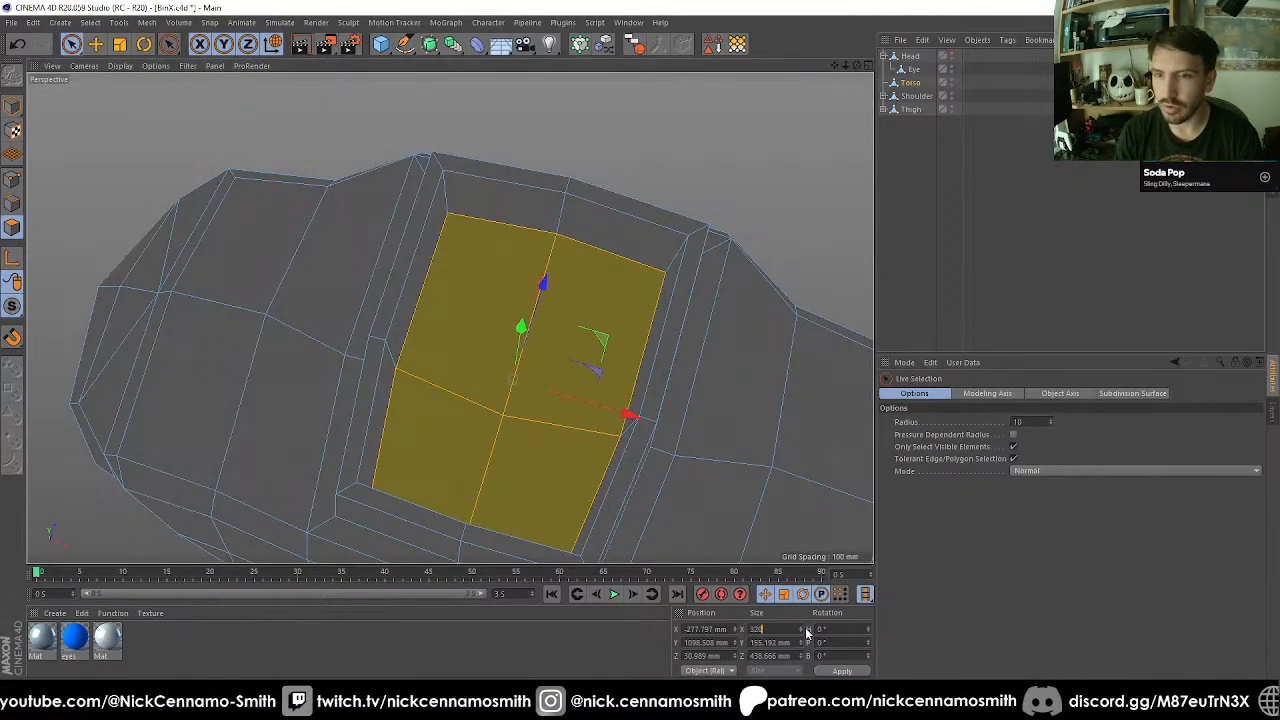
key(Return)
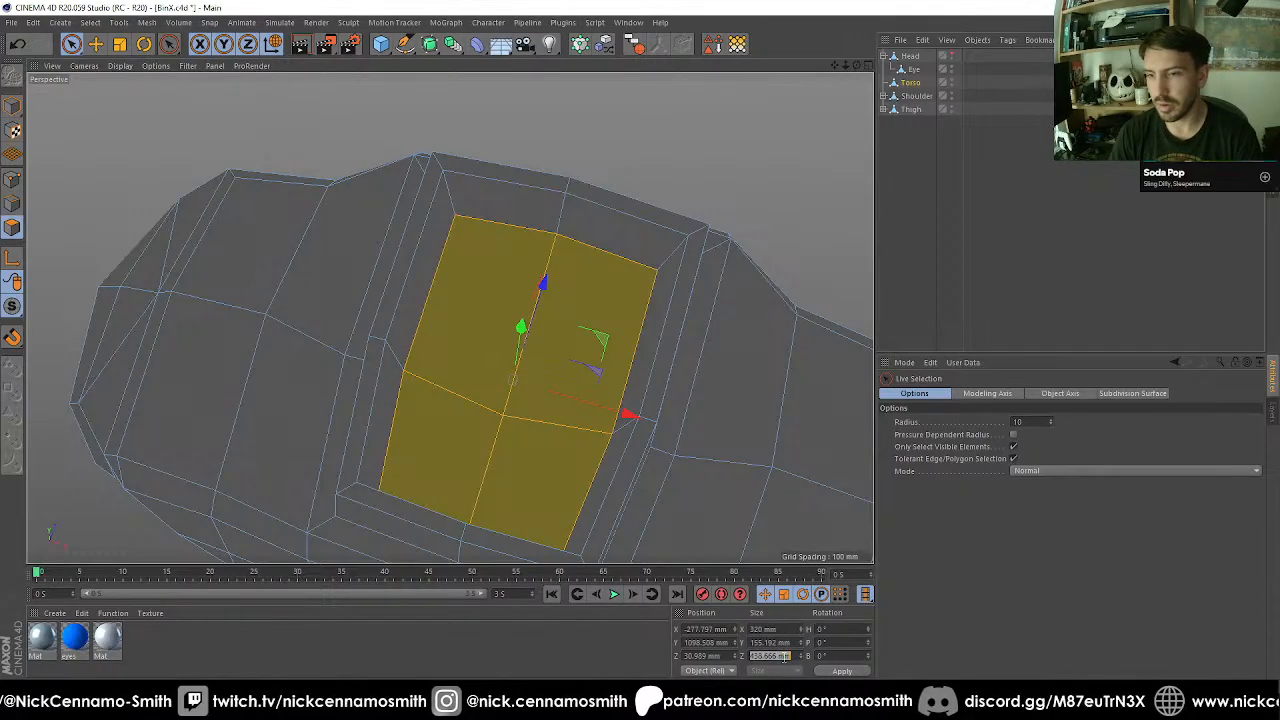
text(30)
key(Return)
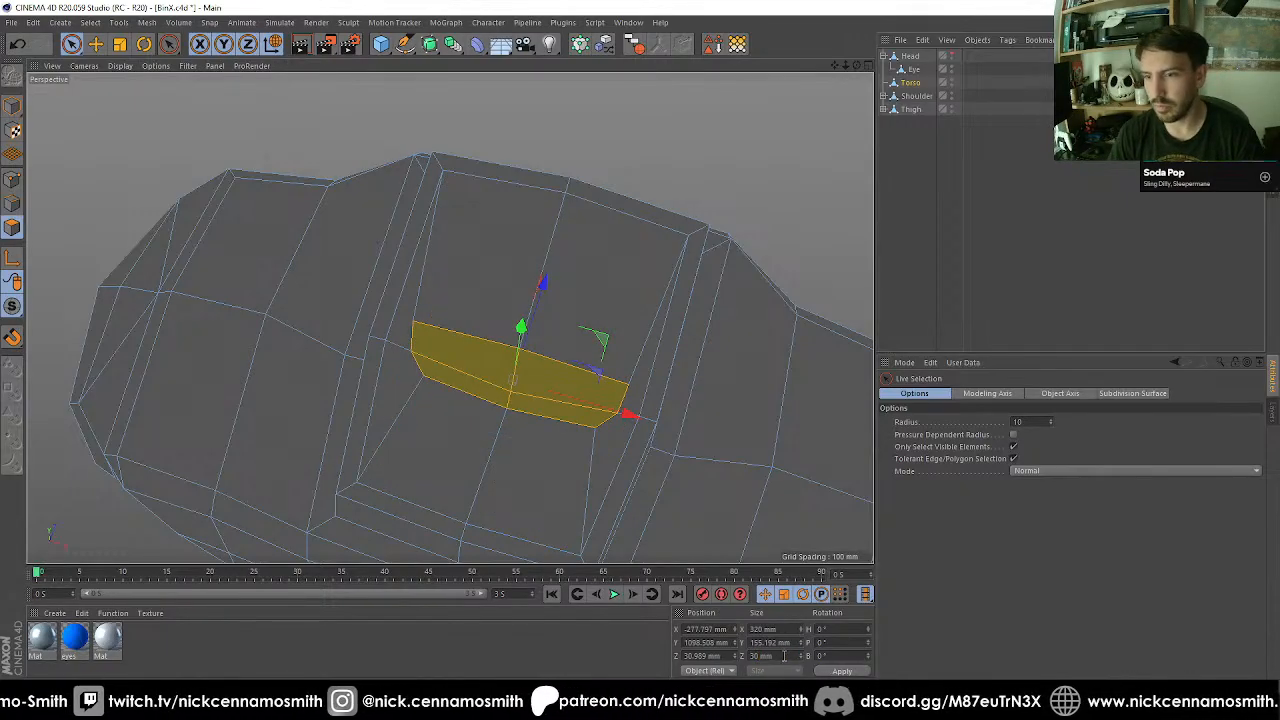
key(ctrl+z)
Set the four inner polygons' size to 320 mm on Z and flatten them to 0 mm on Y.
alt+drag(483, 391, 622, 460)
click(783, 656)
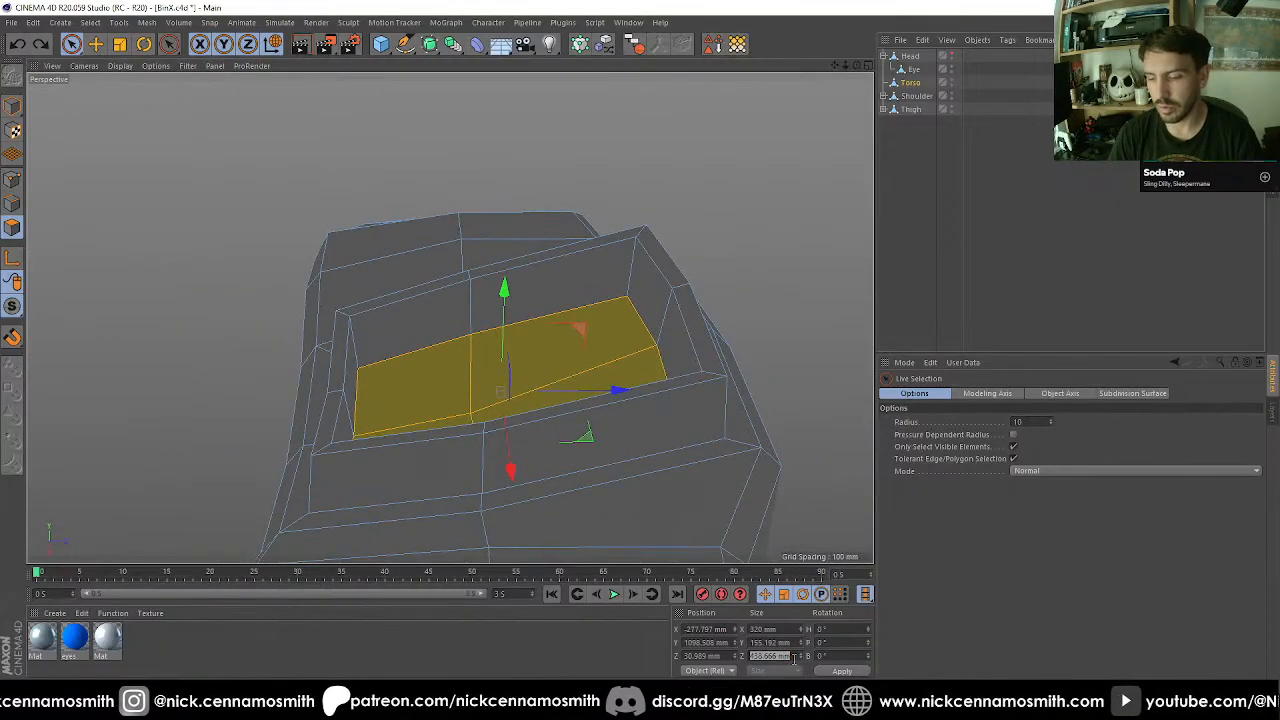
text(320)
key(Return)
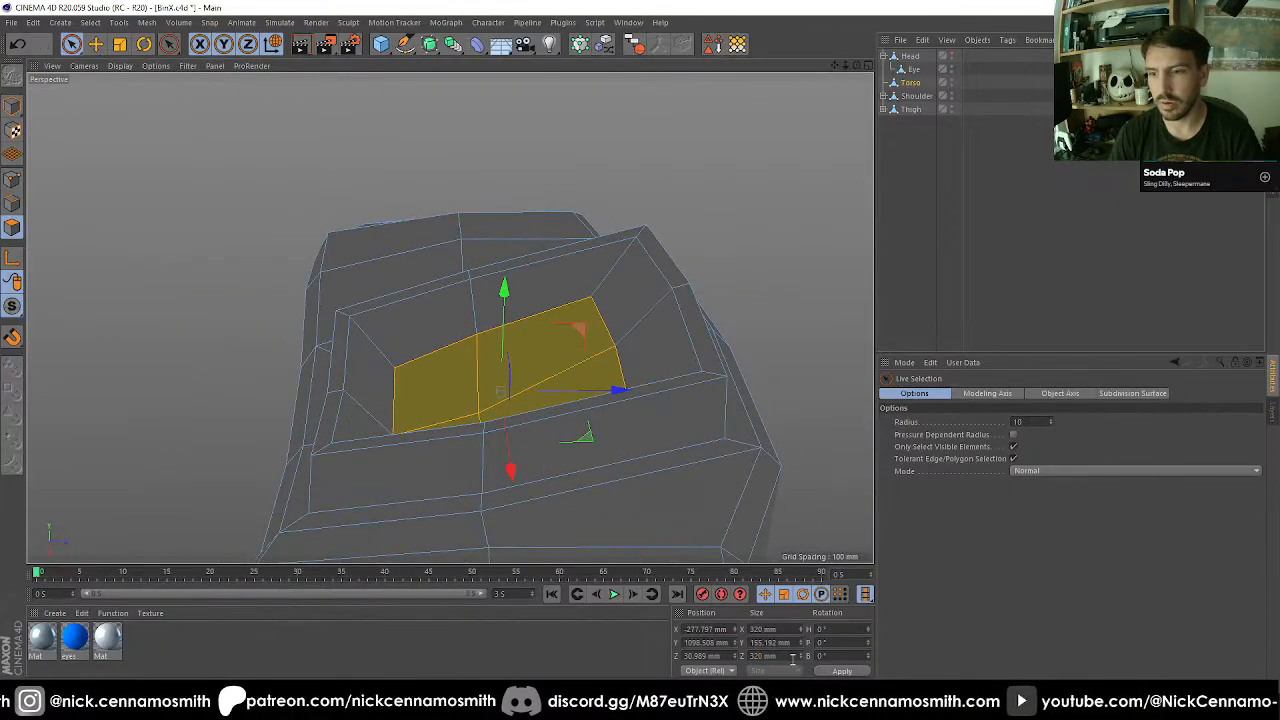
text(0)
key(Return)
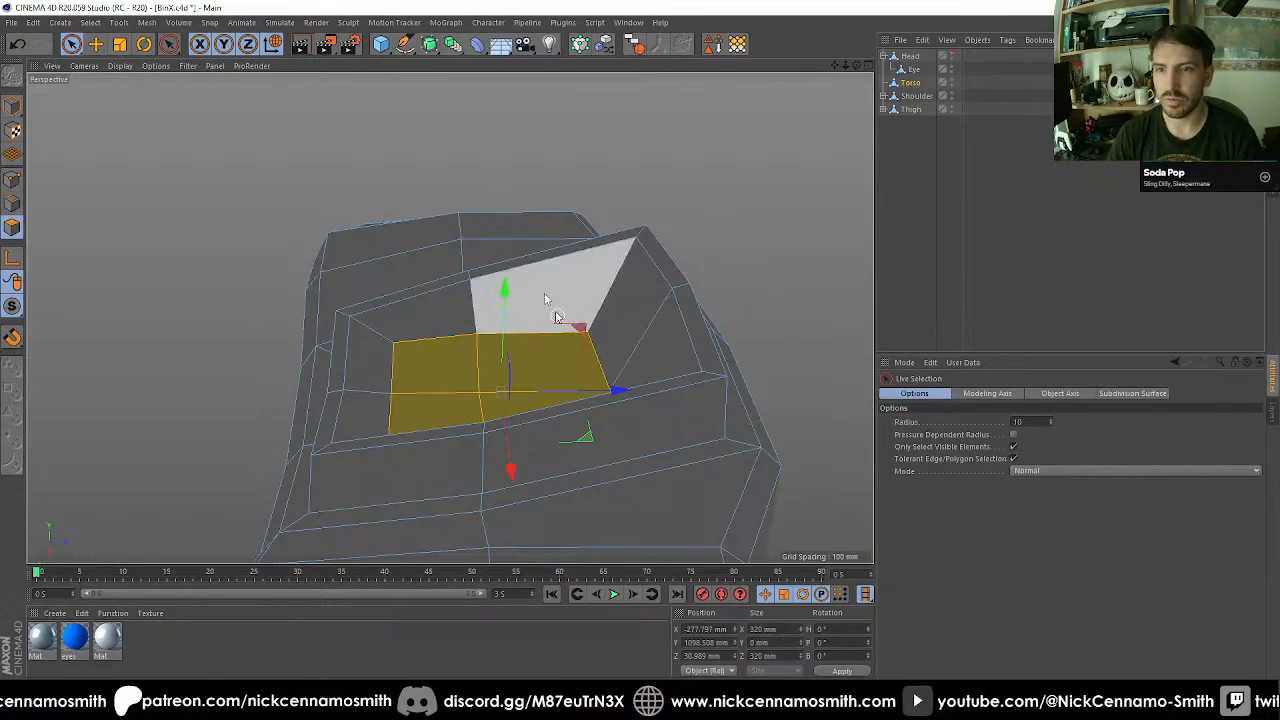
Set the Z position of the four flattened polygons inside the collar to 30 mm.
alt+drag(544, 293, 551, 331)
scroll(551, 331, up, 2)
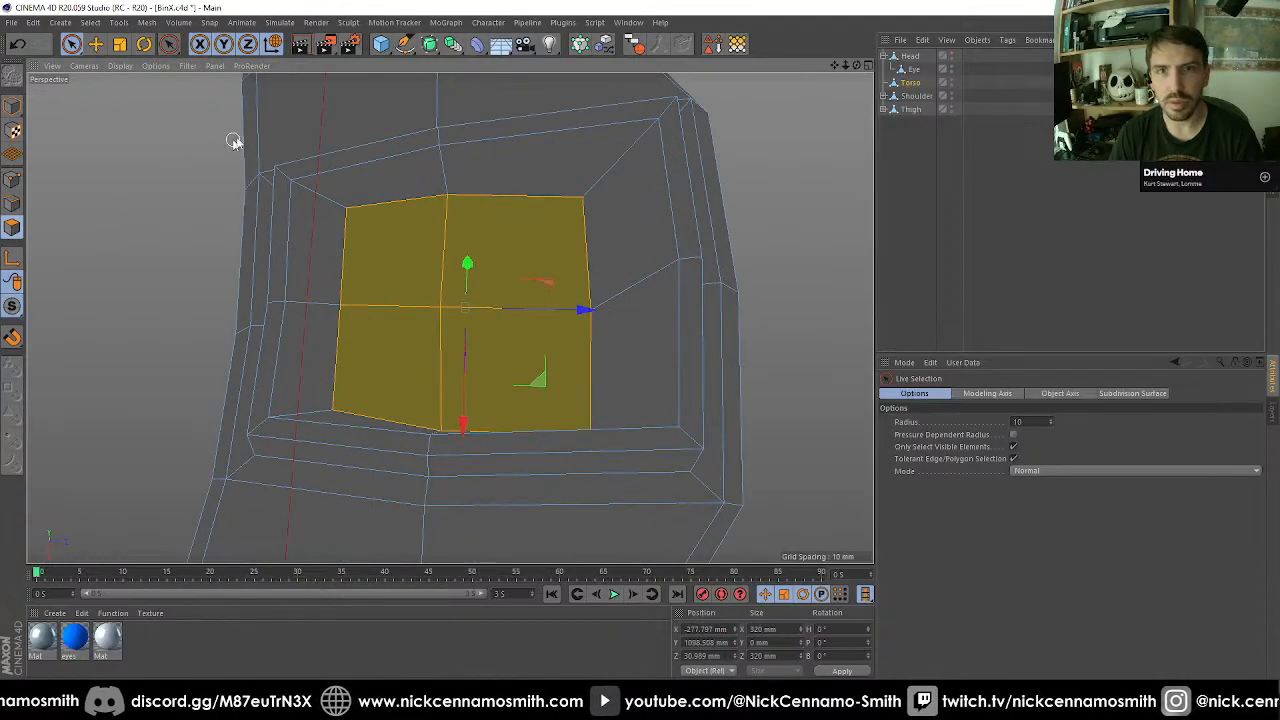
click(706, 655)
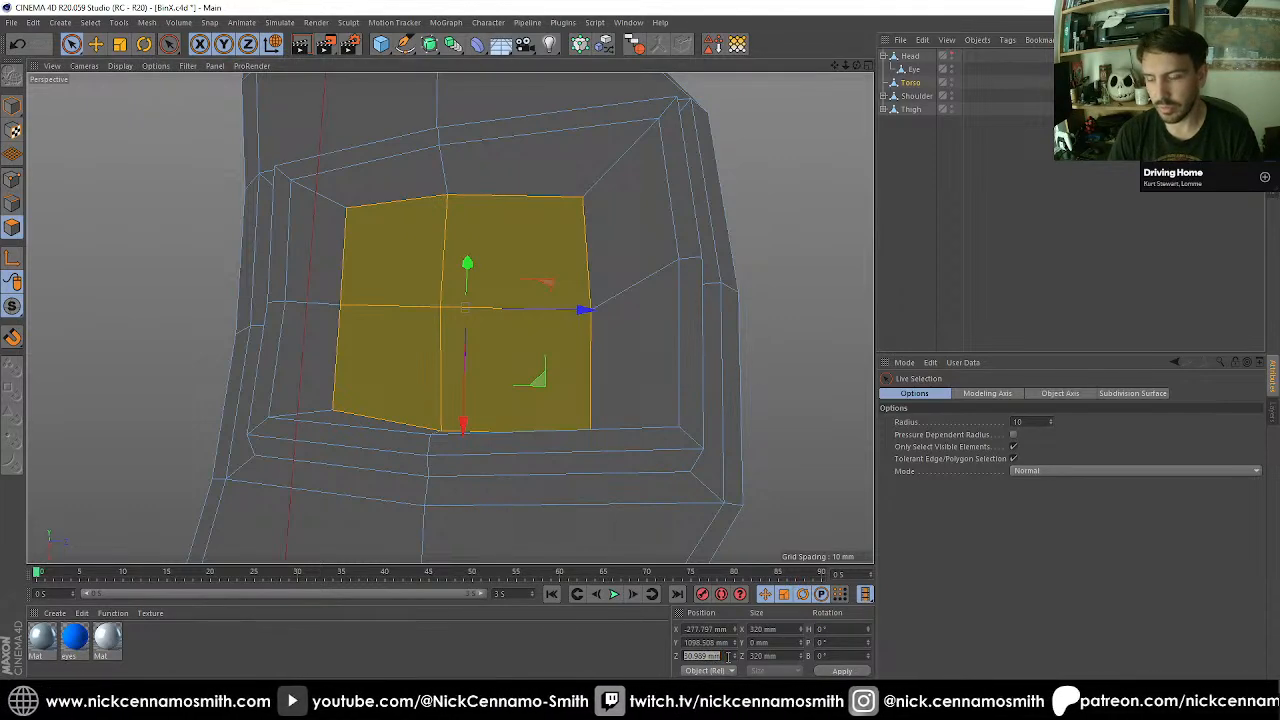
text(30)
key(Return)
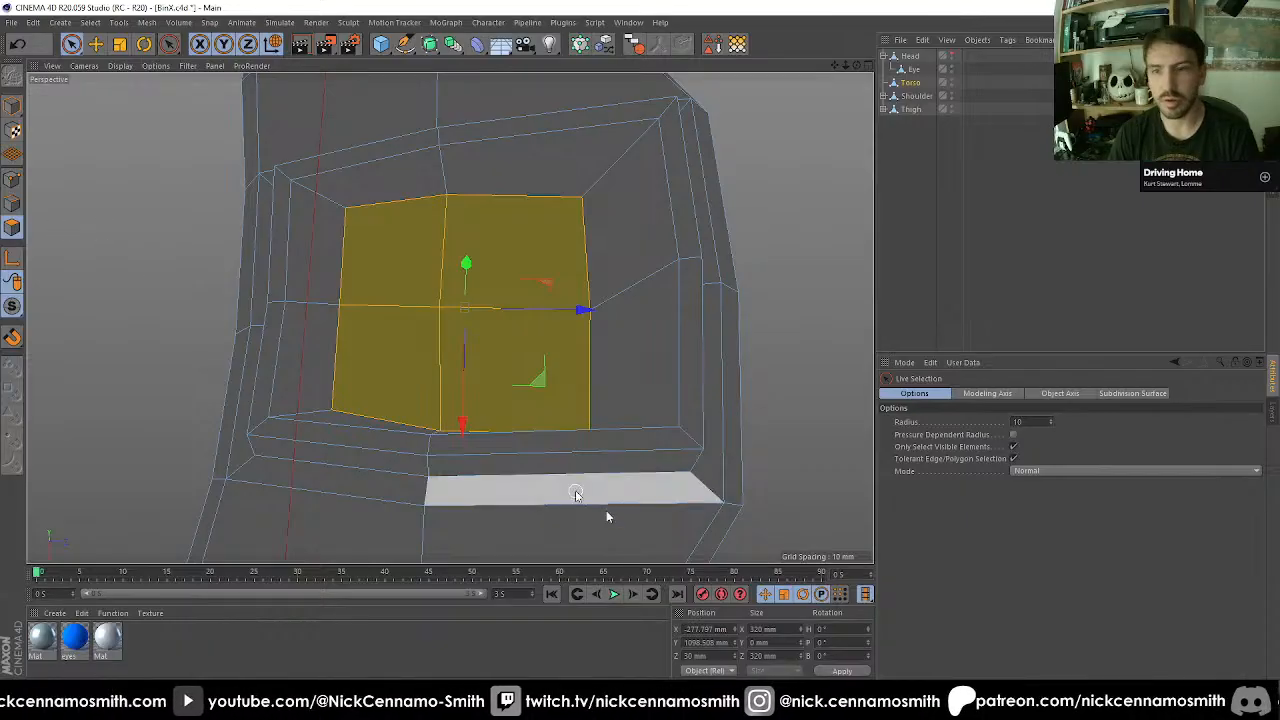
alt+drag(660, 558, 560, 330)
shift+click(560, 330)
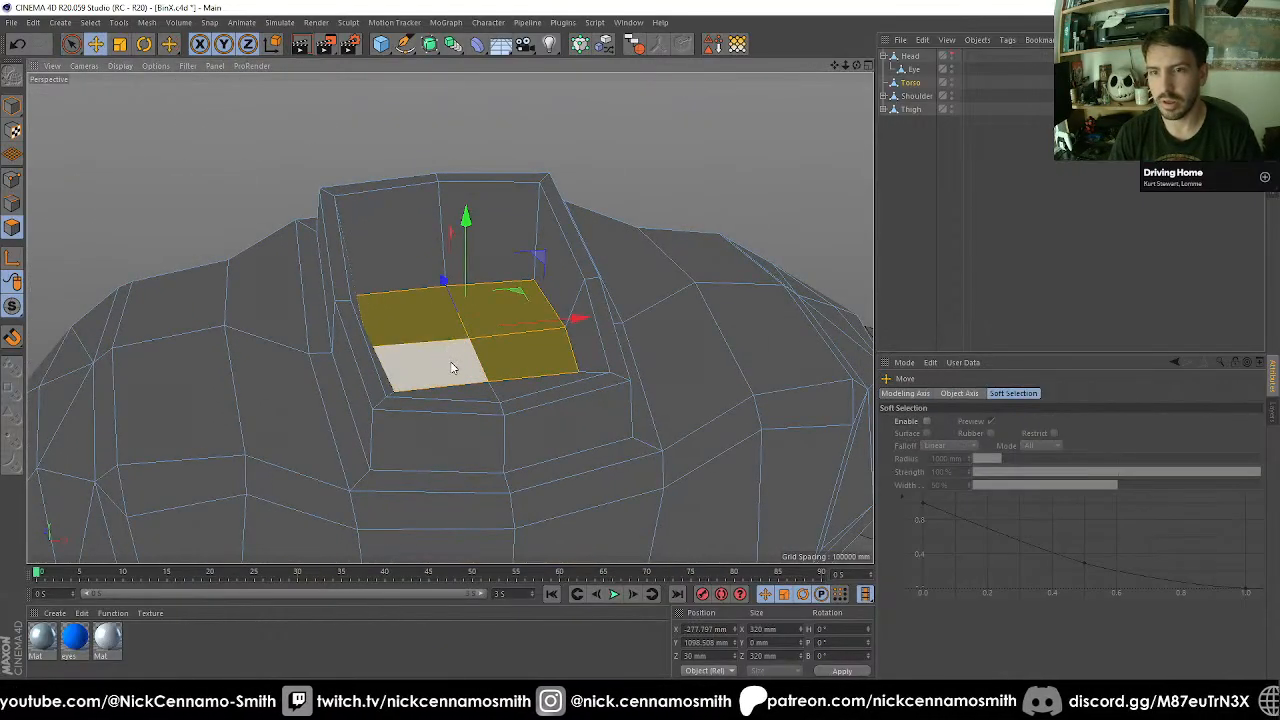
Set the Torso's object axis position to 0 mm on X and Z with axis editing enabled, and turn axis editing off.
click(13, 105)
alt+drag(439, 302, 578, 409)
scroll(578, 412, down, 3)
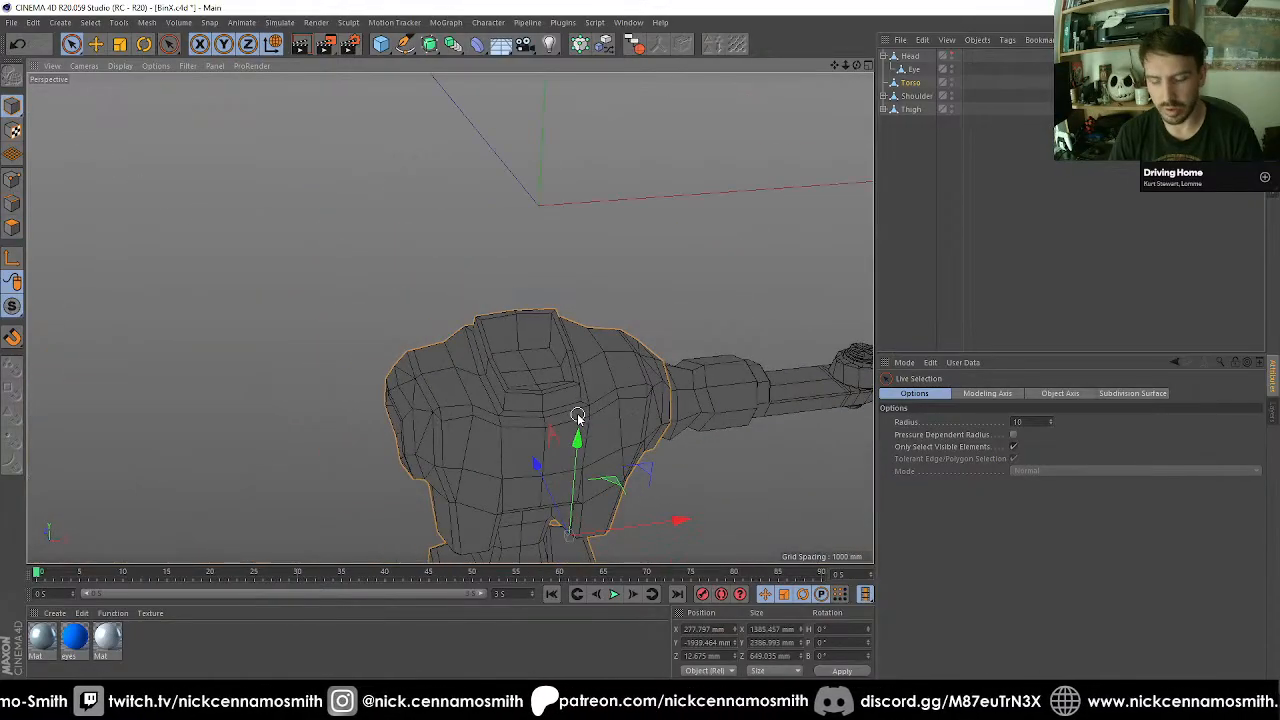
double_click(691, 628)
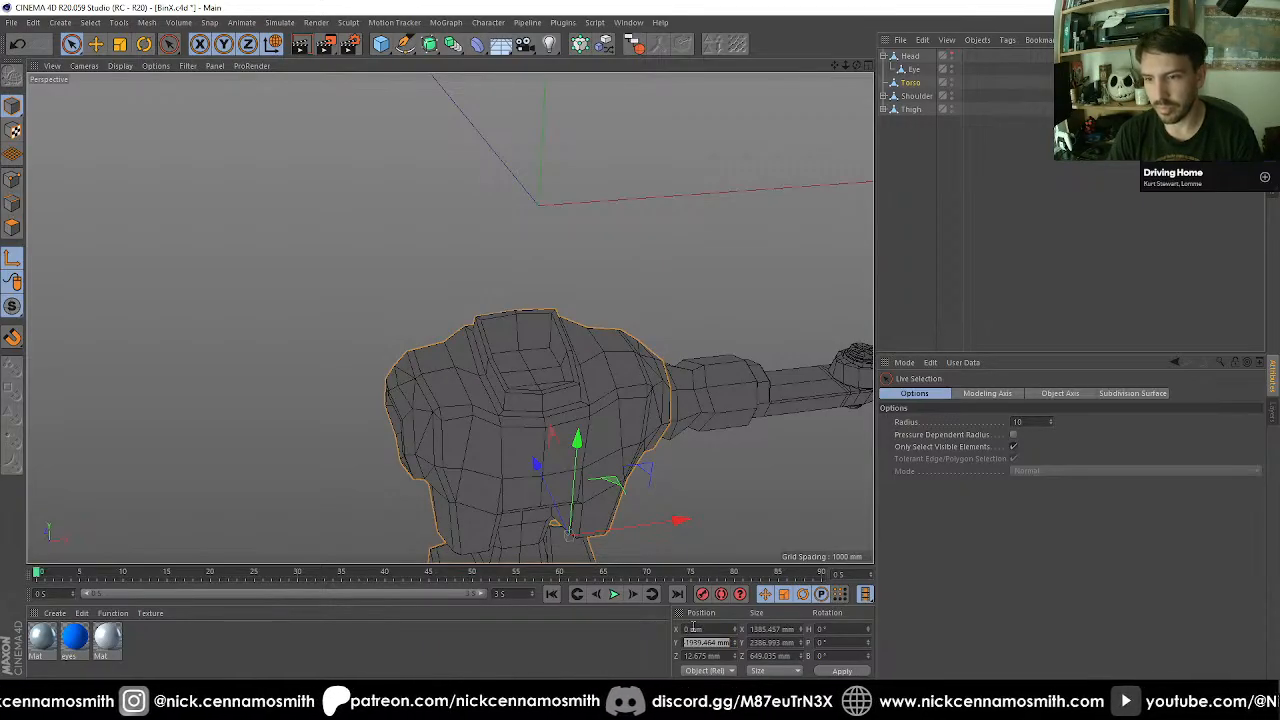
key(Tab)
text(0)
key(Return)
alt+drag(731, 342, 607, 342)
scroll(607, 342, up, 3)
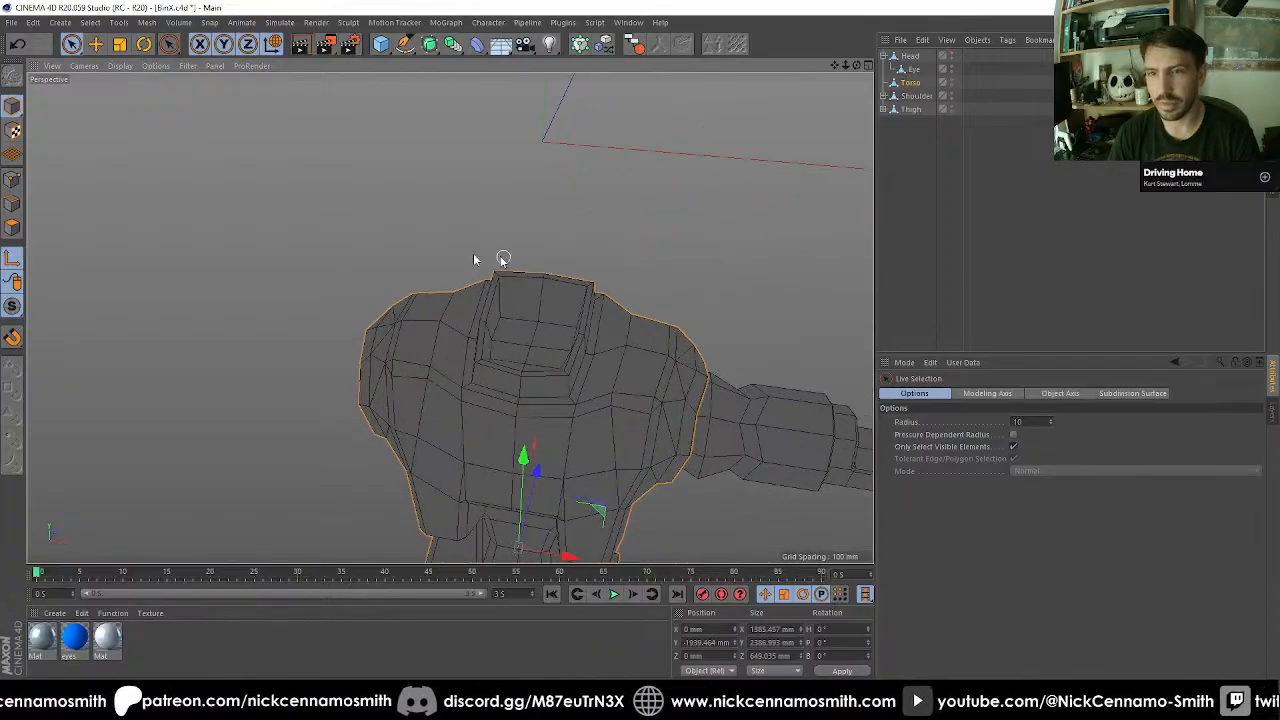
click(10, 258)
Set the Z position of the four polygons on the neck recess floor to 42 mm.
scroll(473, 340, up, 5)
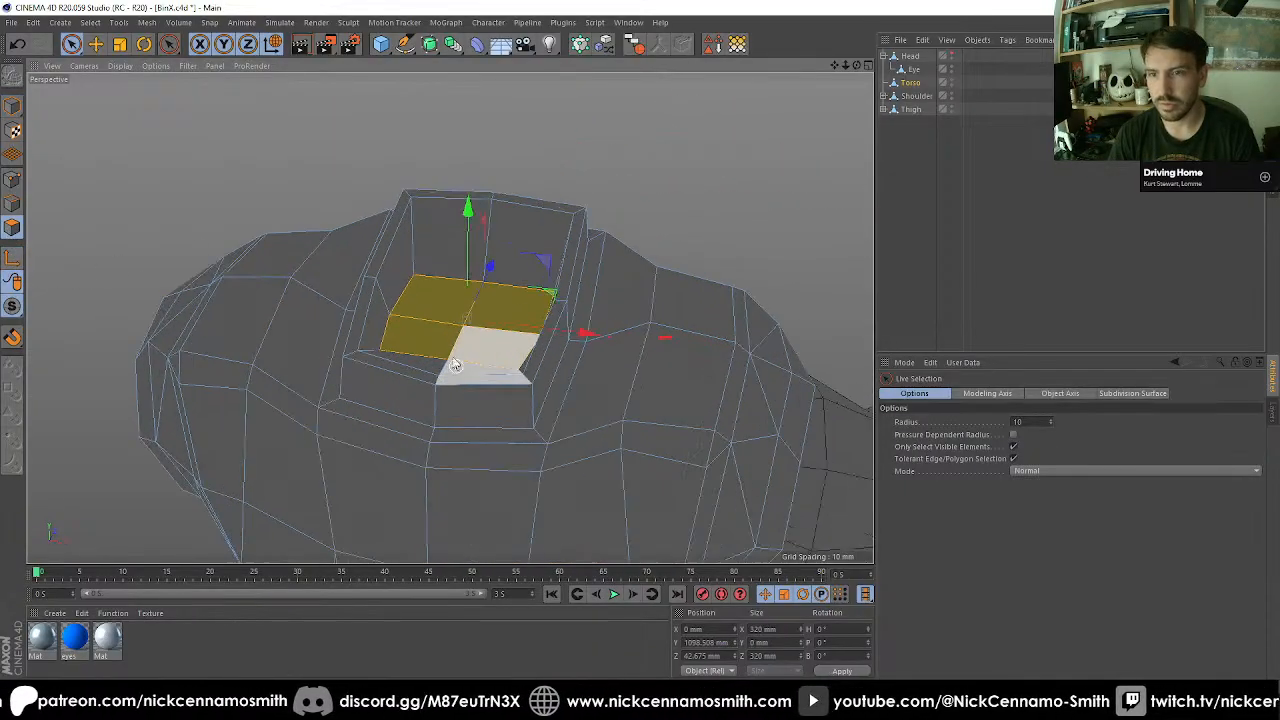
alt+drag(452, 316, 504, 326)
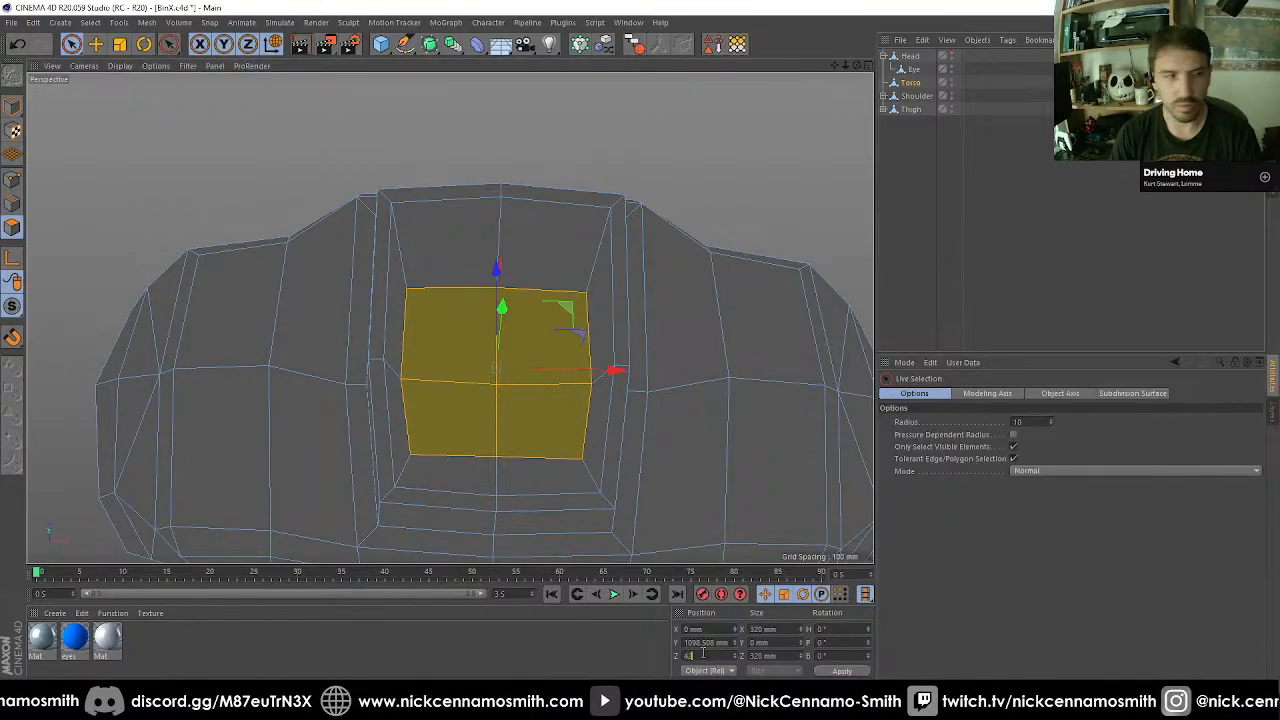
Set the Z position of the middle row of three points on the neck recess floor to 0 mm.
click(12, 180)
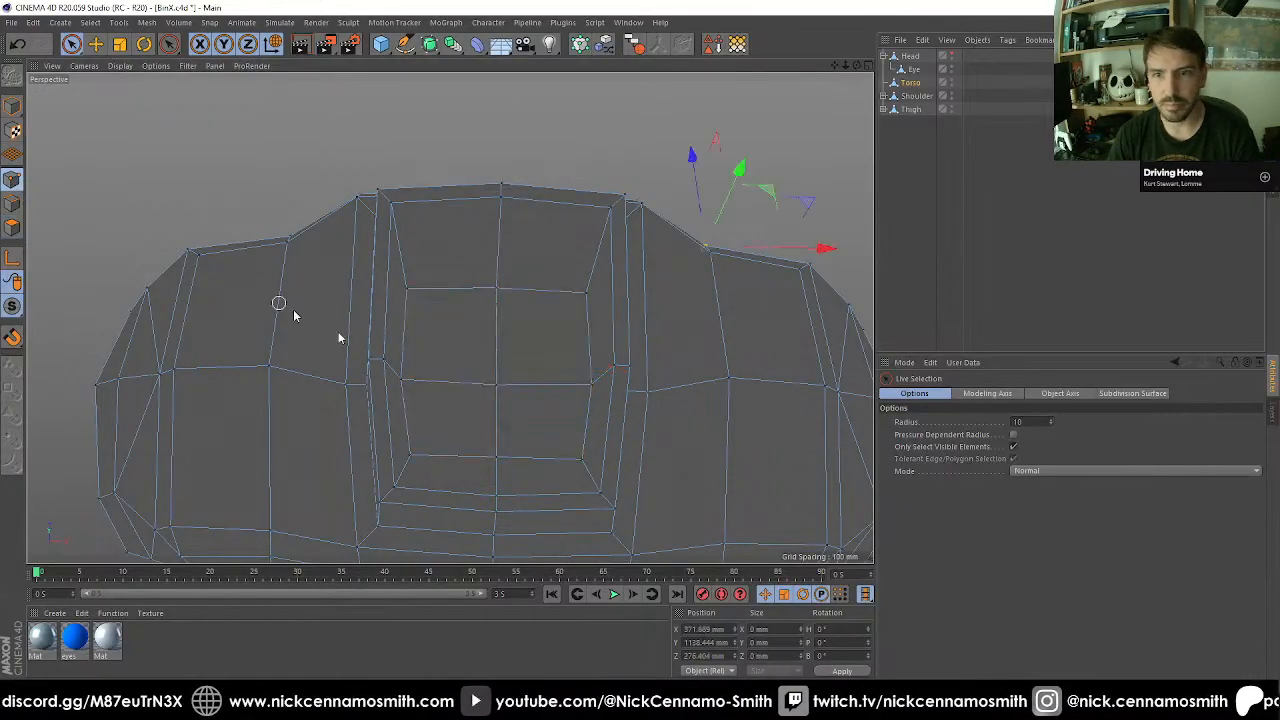
shift+click(591, 386)
click(720, 655)
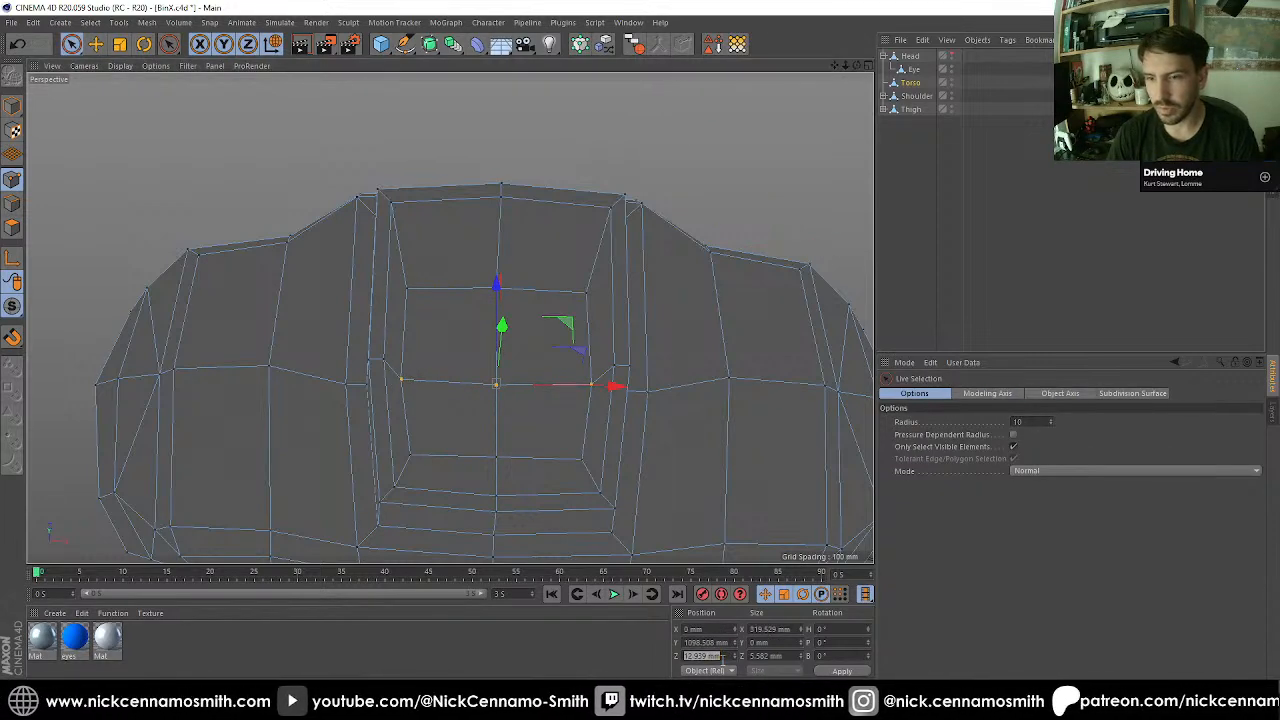
text(0)
key(Return)
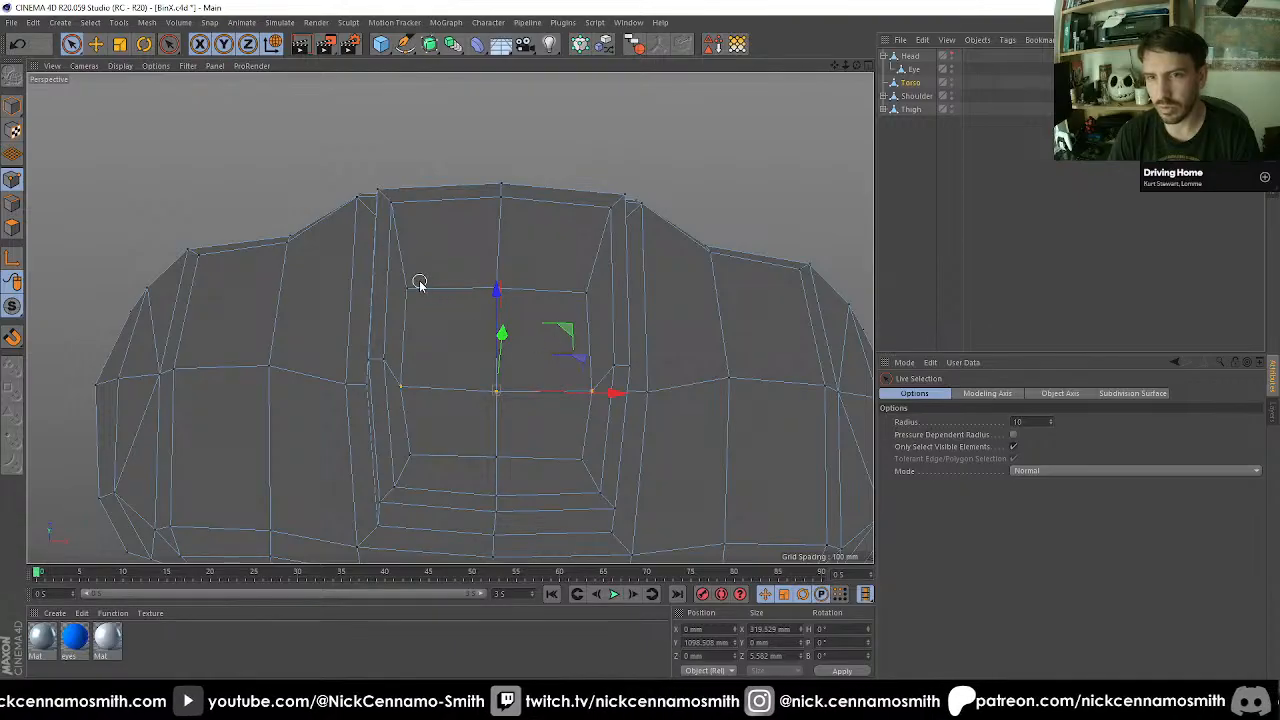
Straighten the back, middle and front rows of recess floor points by setting each row's size to 0 mm on Z.
drag(491, 285, 503, 292)
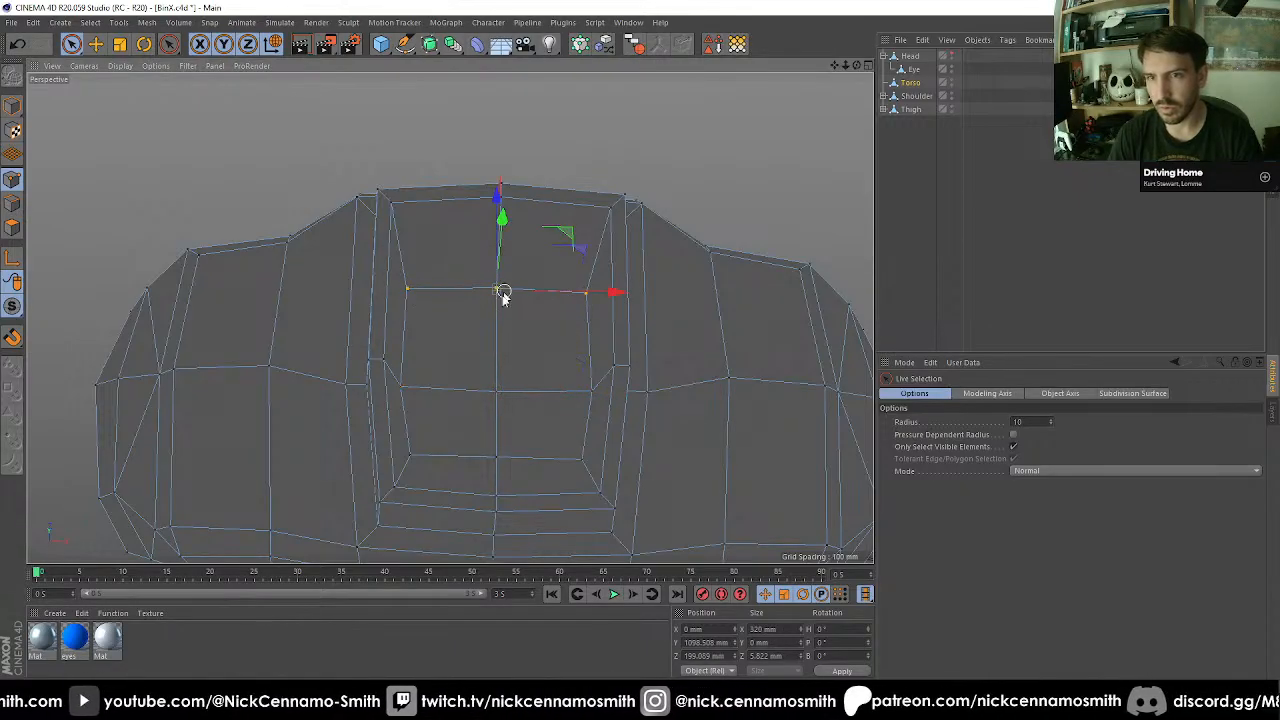
click(766, 655)
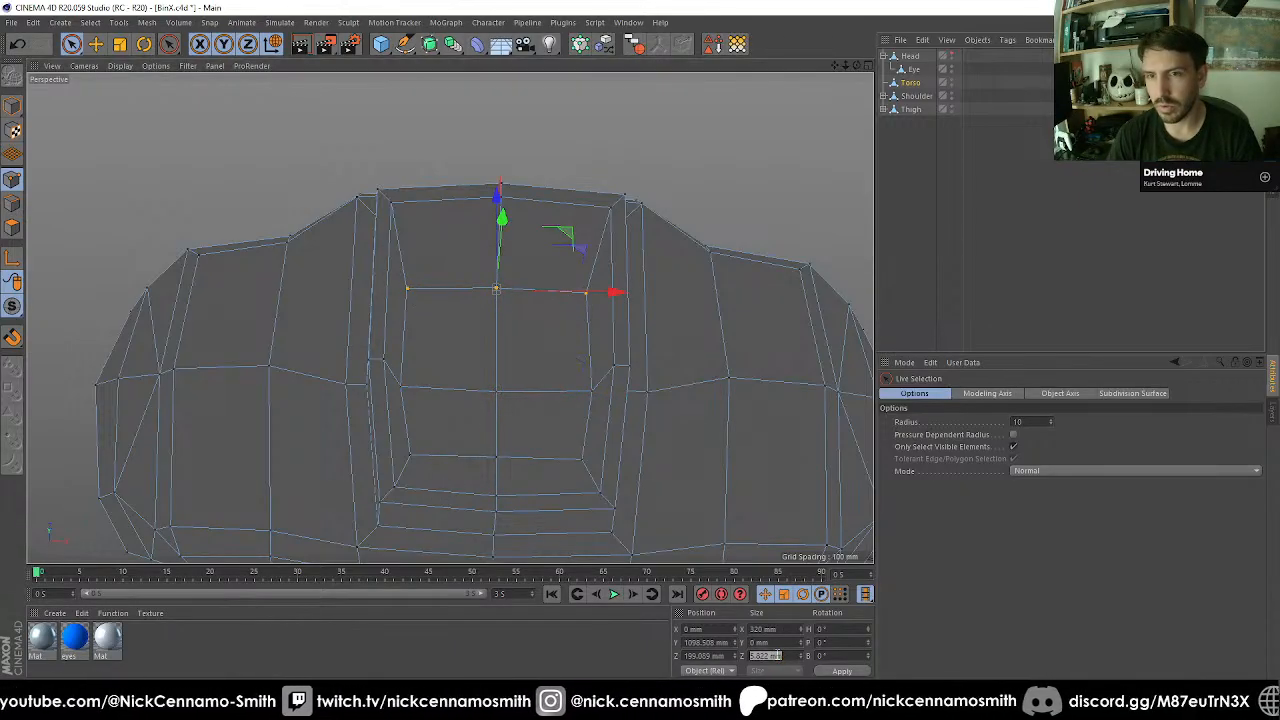
drag(416, 386, 596, 398)
click(784, 656)
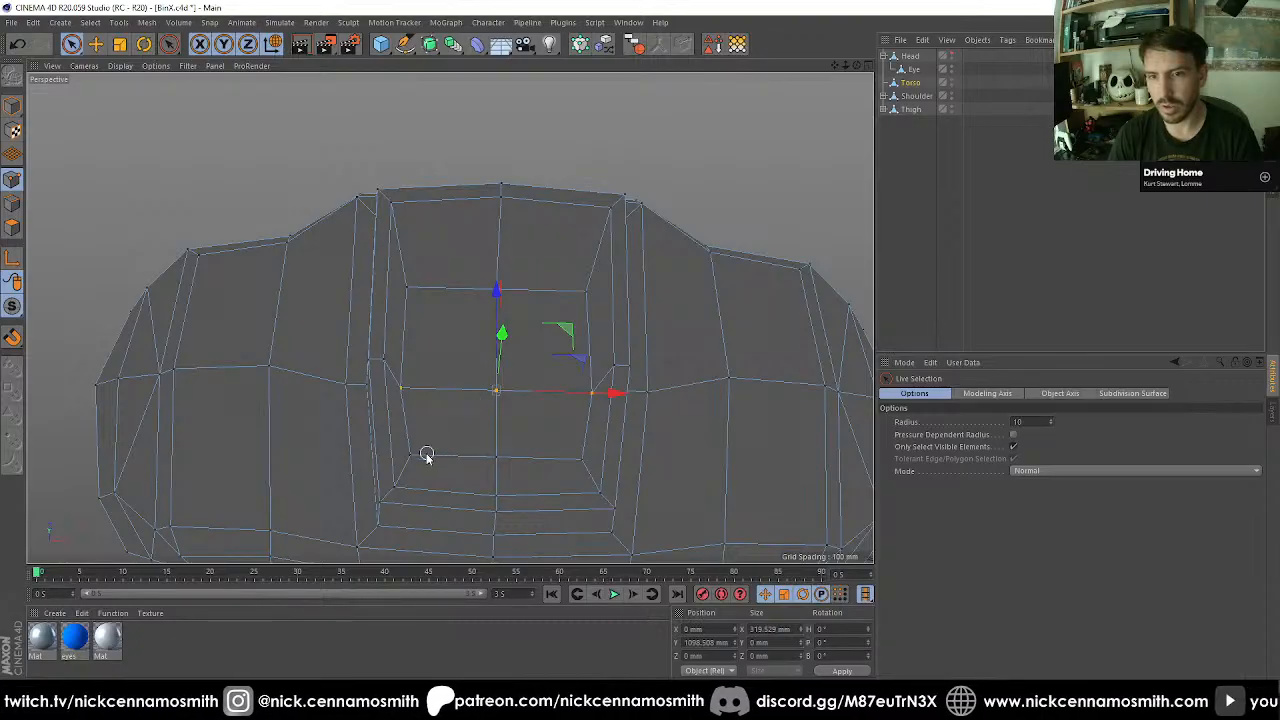
drag(426, 455, 584, 466)
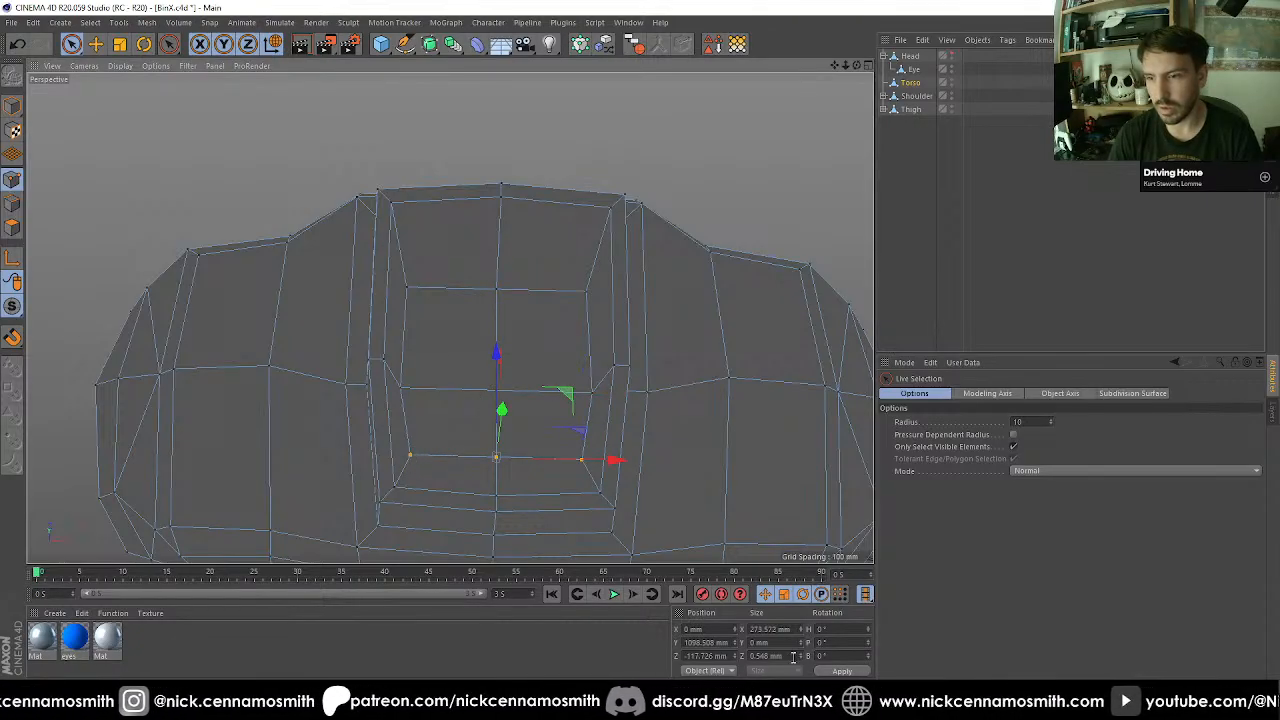
double_click(781, 656)
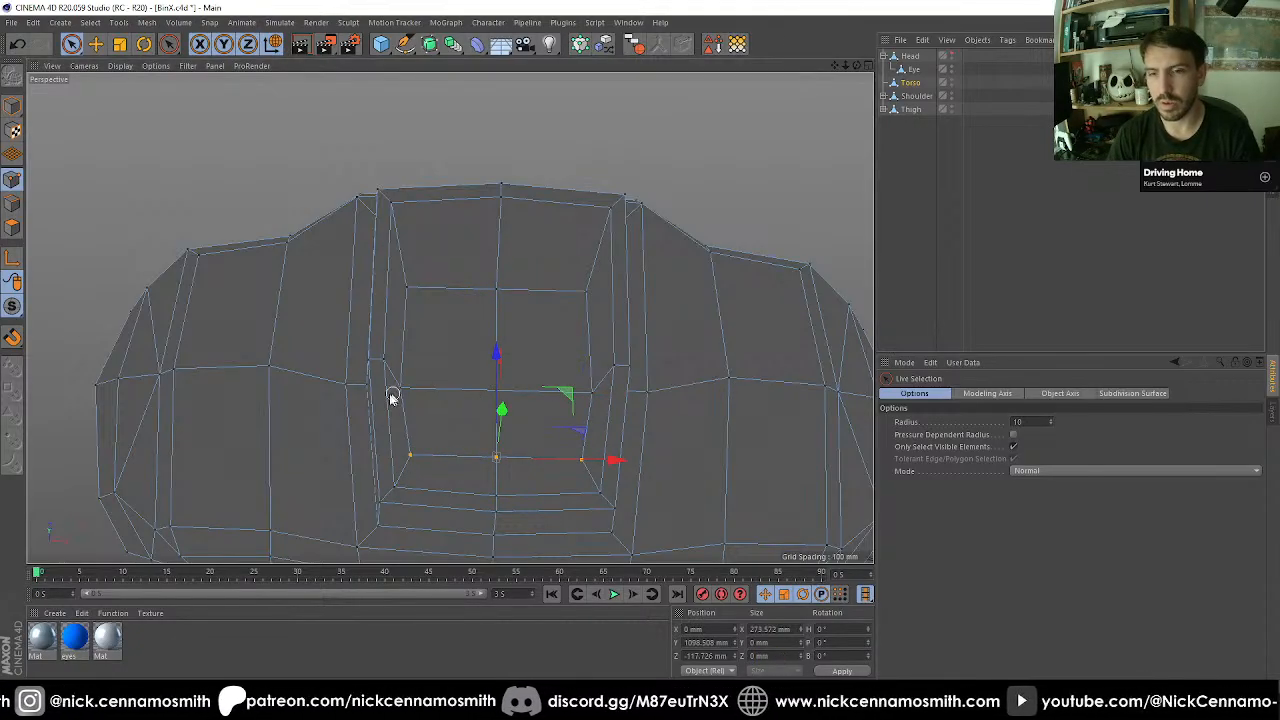
Set the Z position of the middle row of recess floor points to 42 mm.
click(433, 391)
shift+click(606, 396)
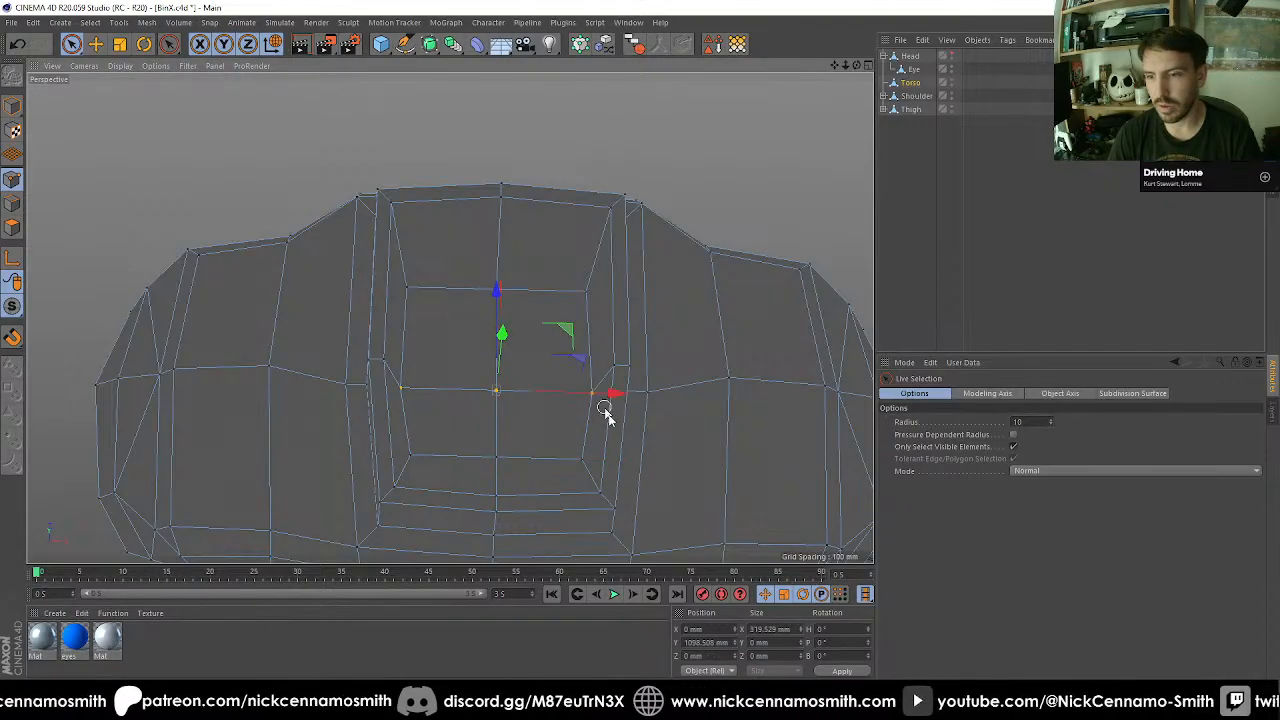
double_click(700, 656)
text(42)
key(Return)
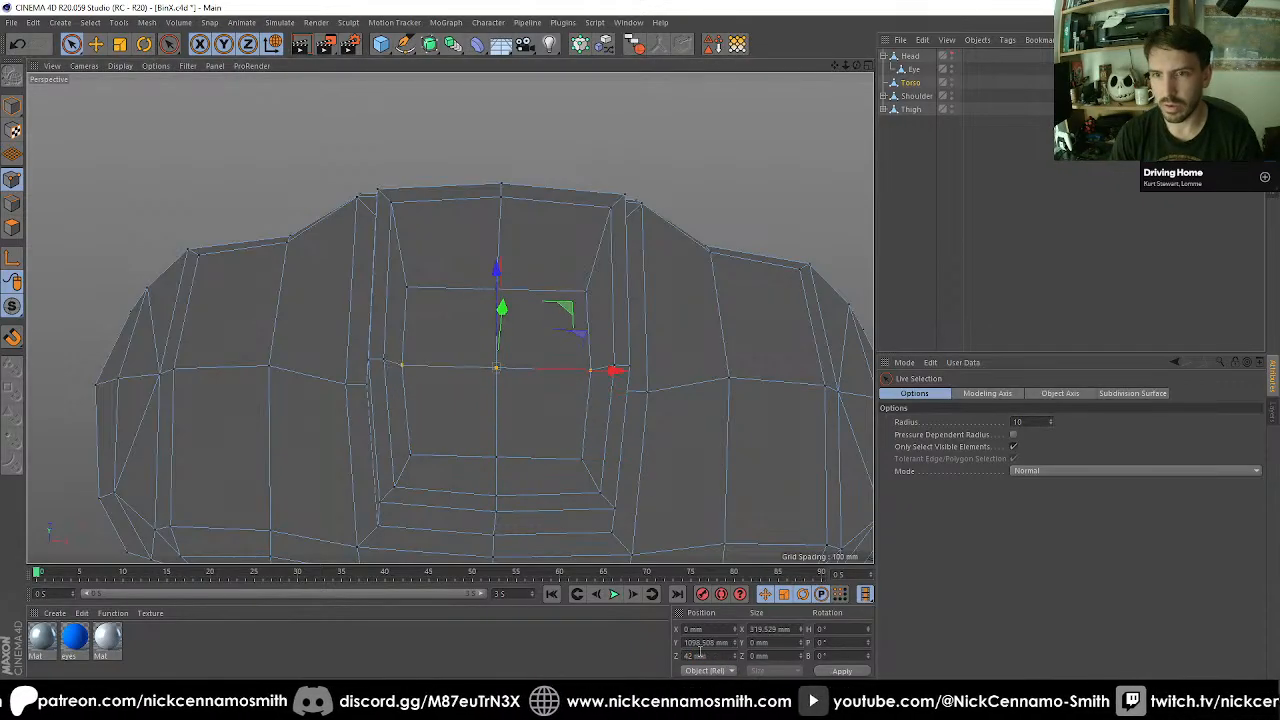
Straighten the left and right columns of recess floor points by setting each column's size to 0 mm on X.
alt+drag(672, 424, 436, 385)
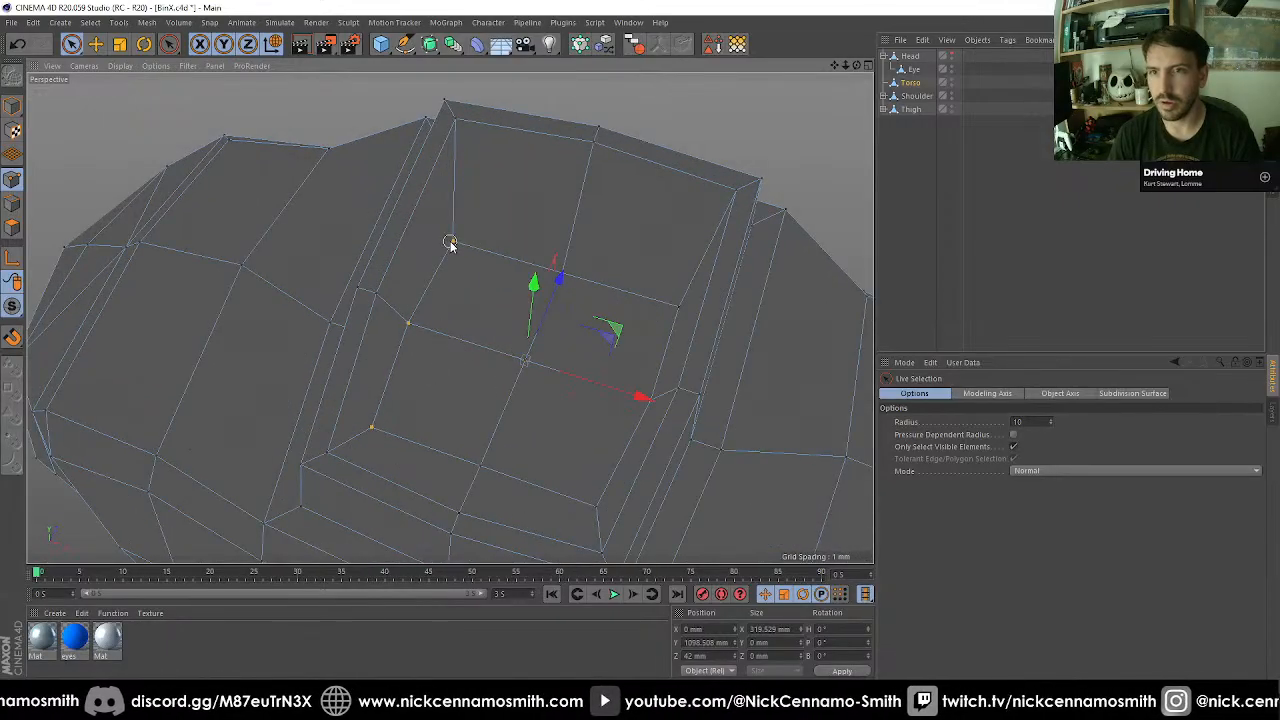
shift+click(451, 243)
click(757, 629)
text(0)
key(Return)
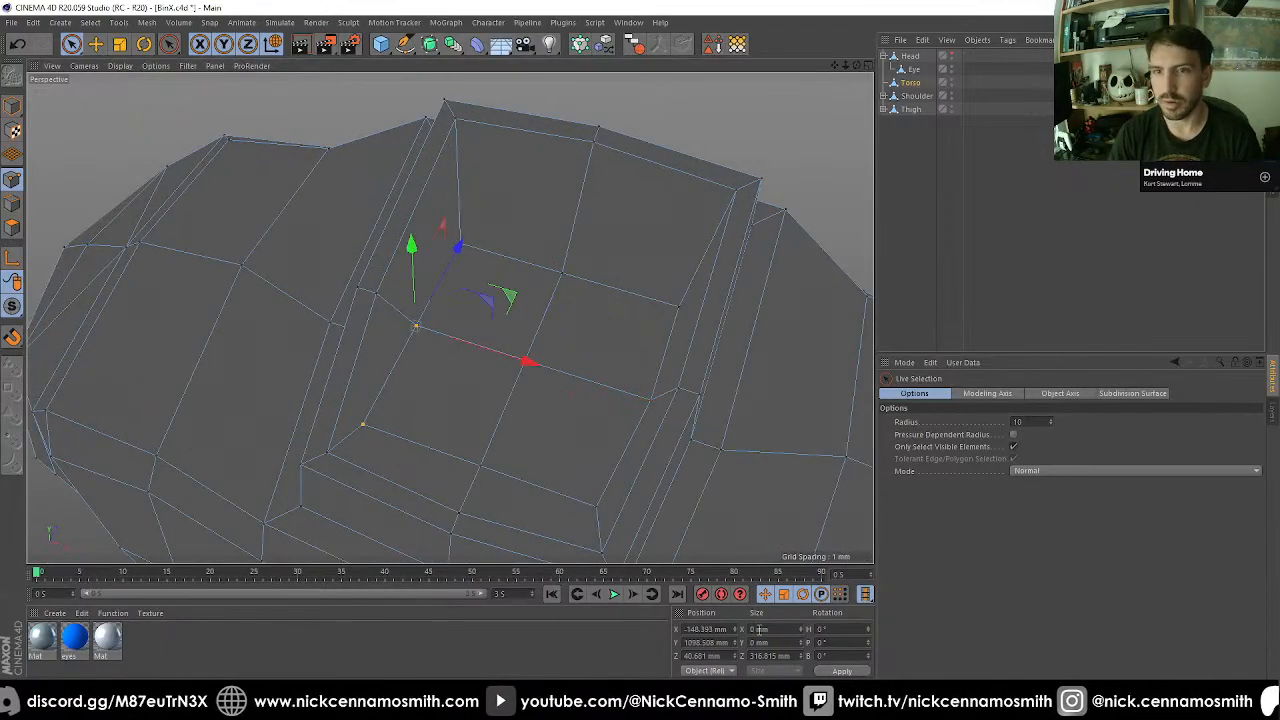
alt+drag(487, 327, 588, 270)
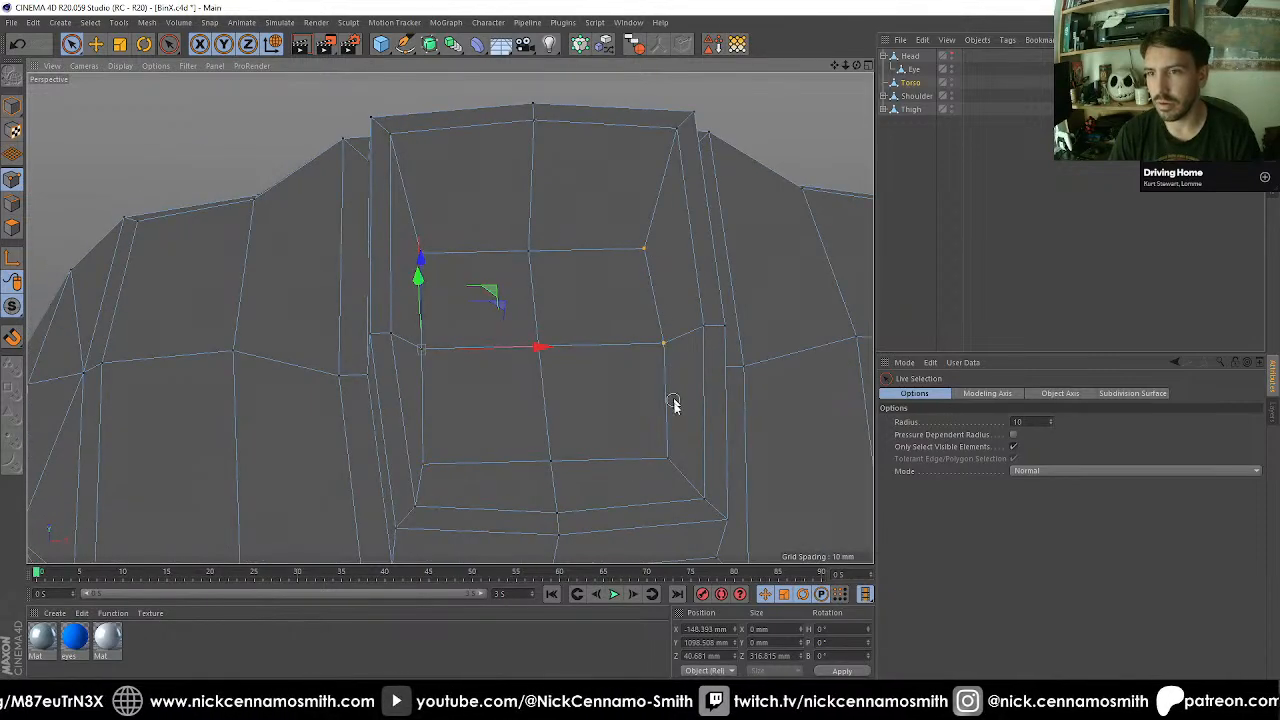
double_click(795, 634)
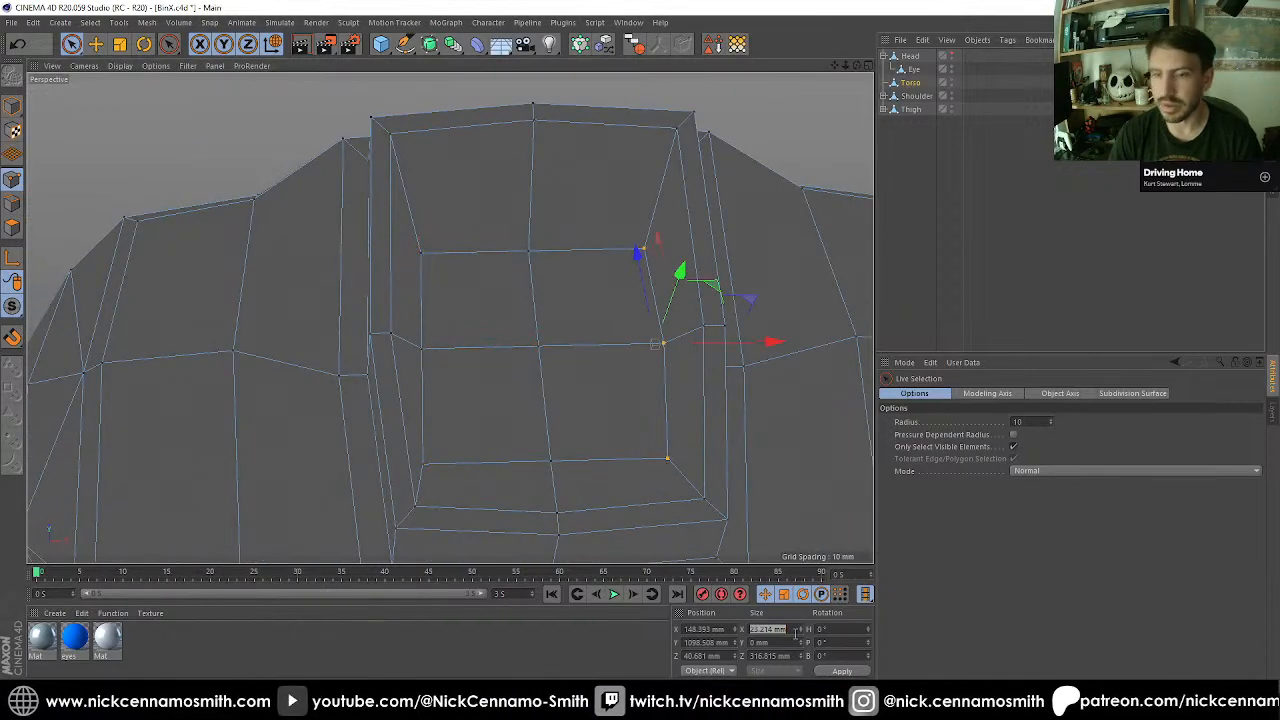
text(0)
key(Return)
Set the Z position of the four recess floor polygons to 42 mm and switch to point editing.
alt+drag(563, 400, 561, 347)
click(12, 227)
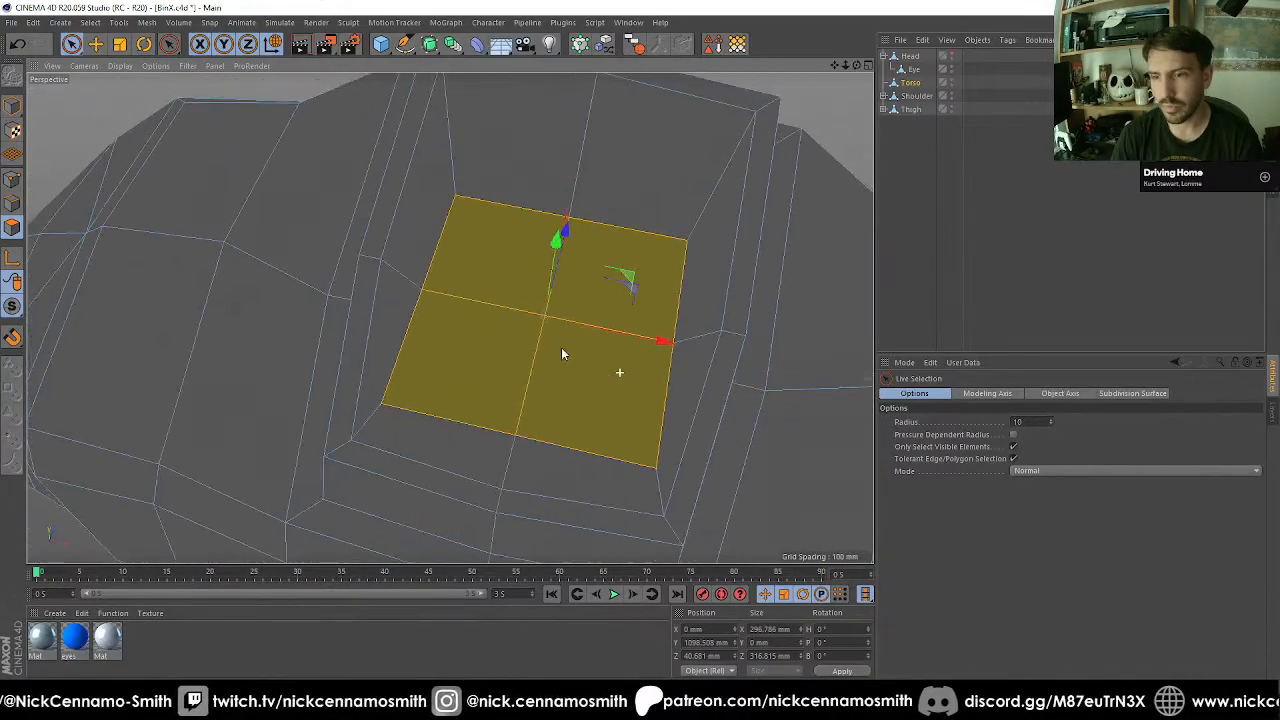
click(718, 655)
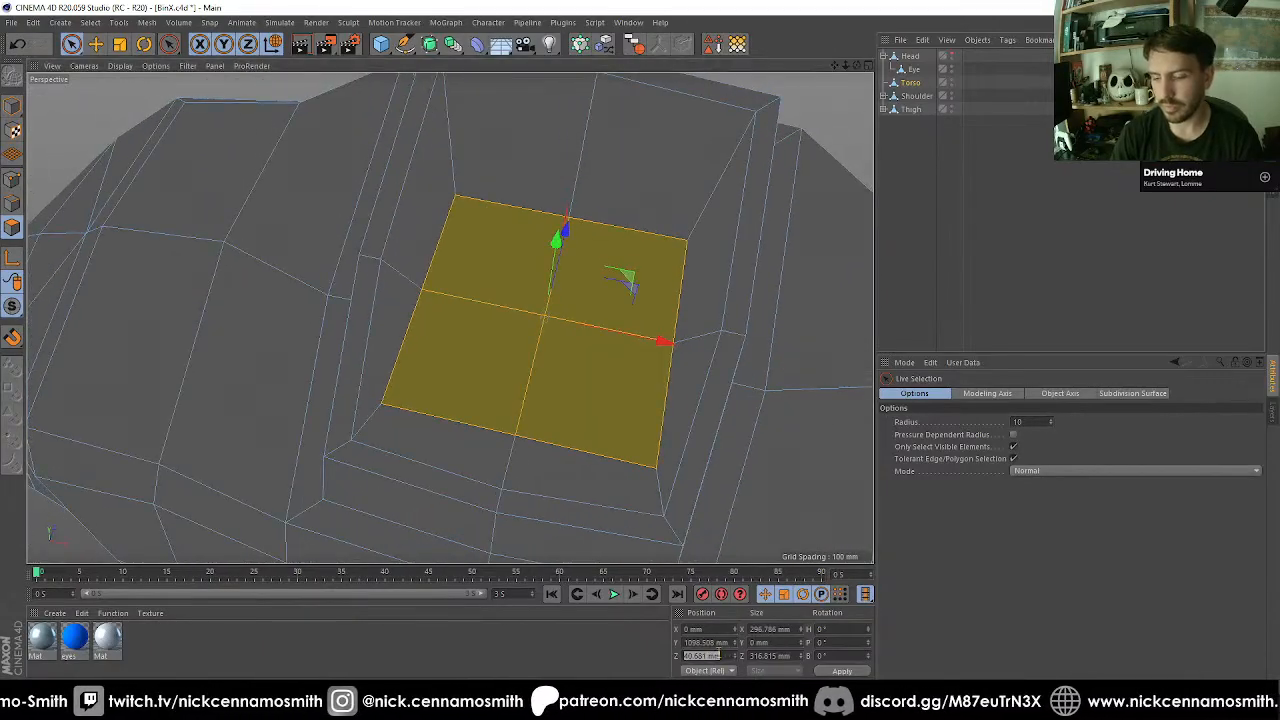
text(42)
key(Return)
alt+drag(560, 340, 295, 290)
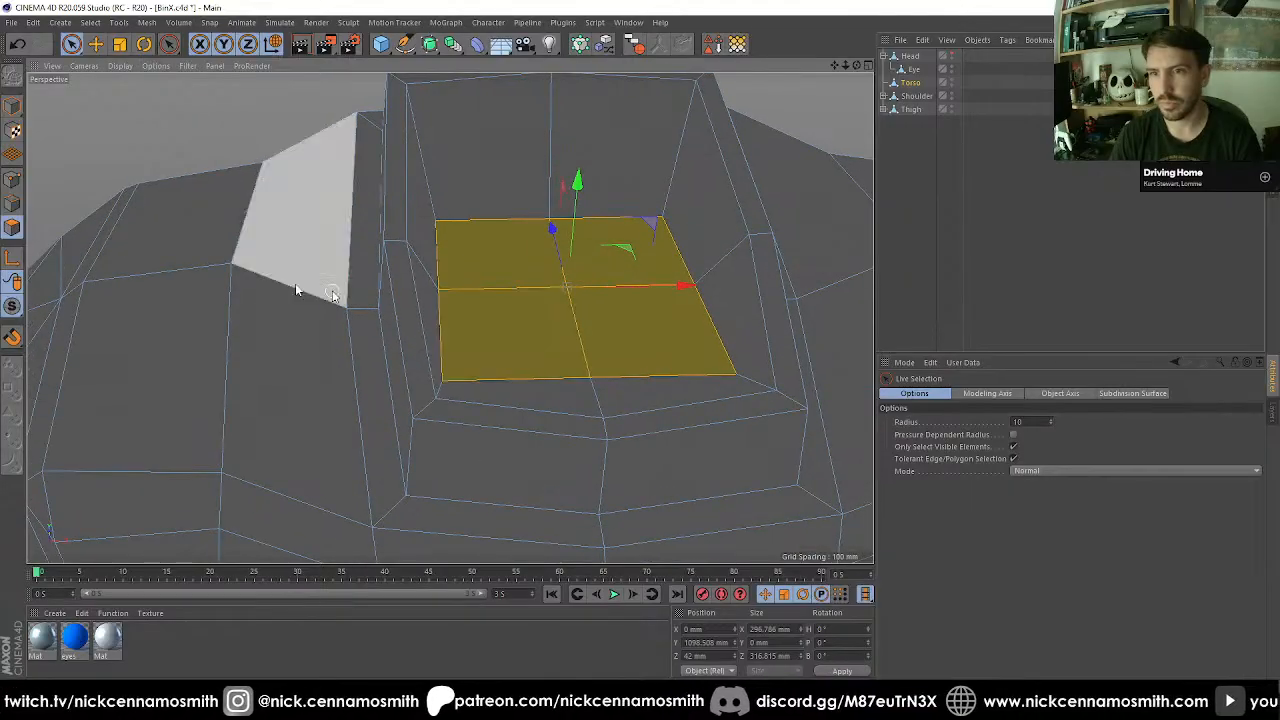
key(Return)
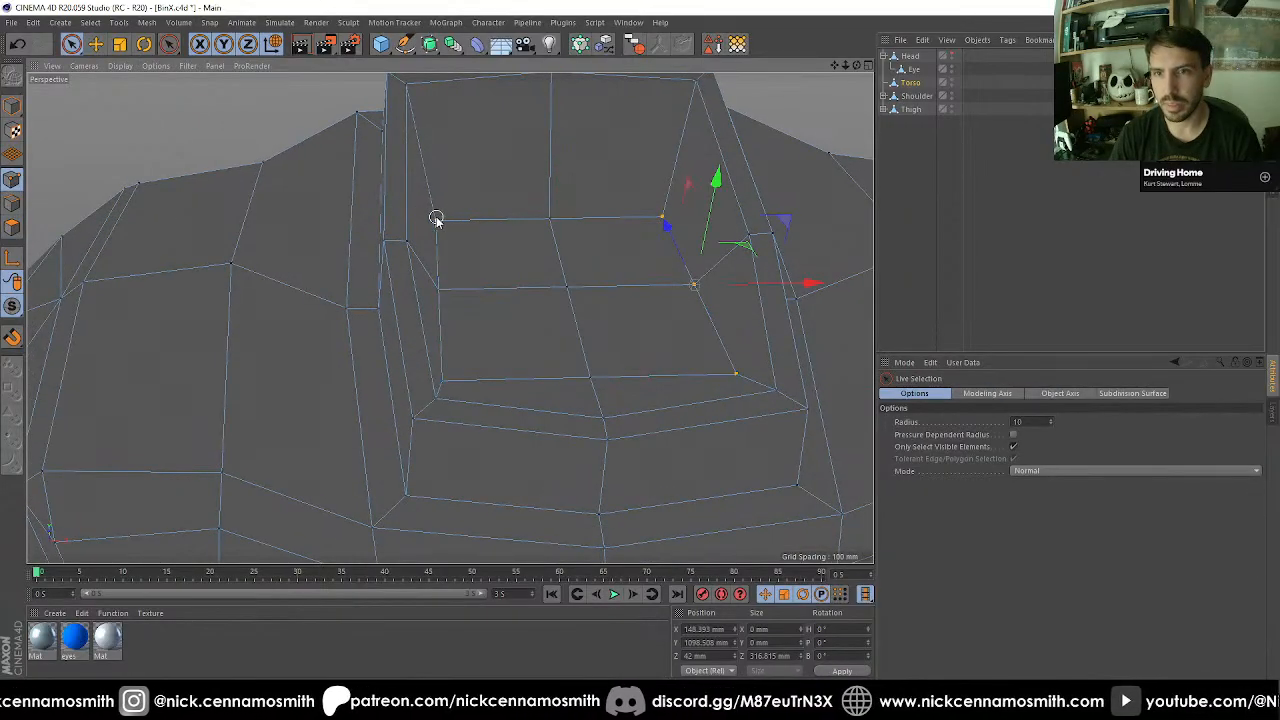
shift+drag(436, 219, 443, 386)
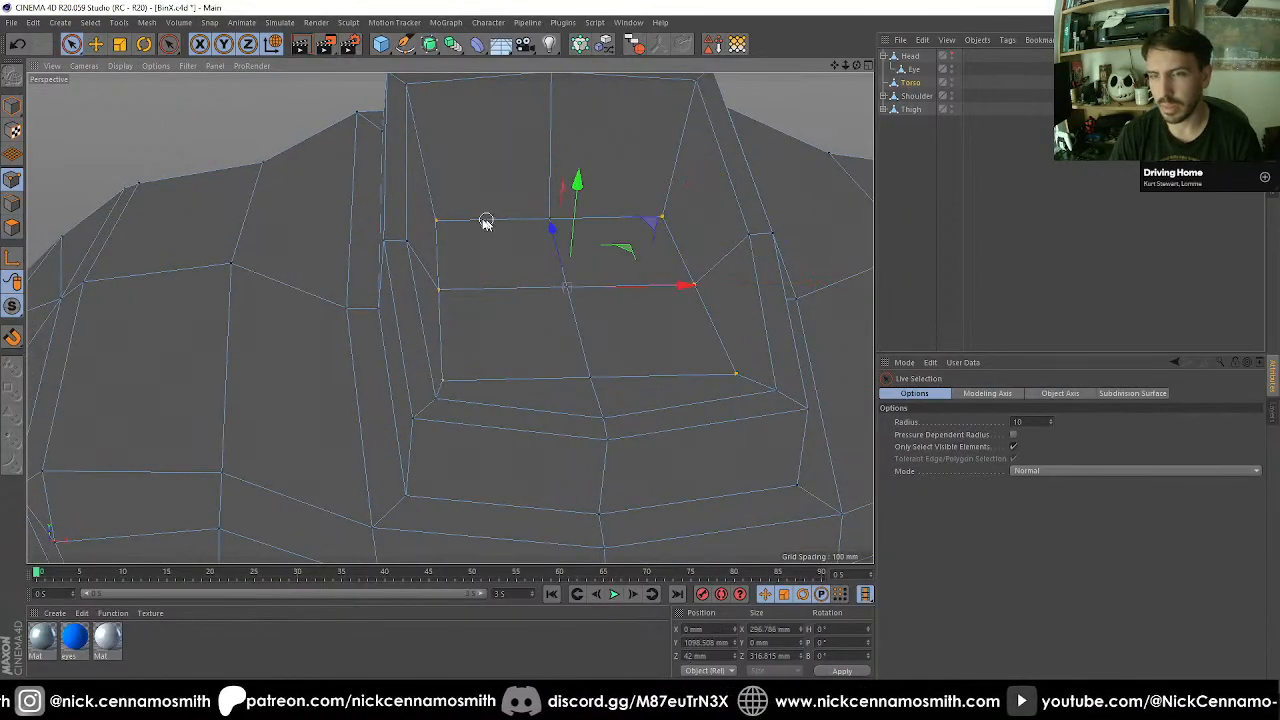
drag(437, 221, 690, 216)
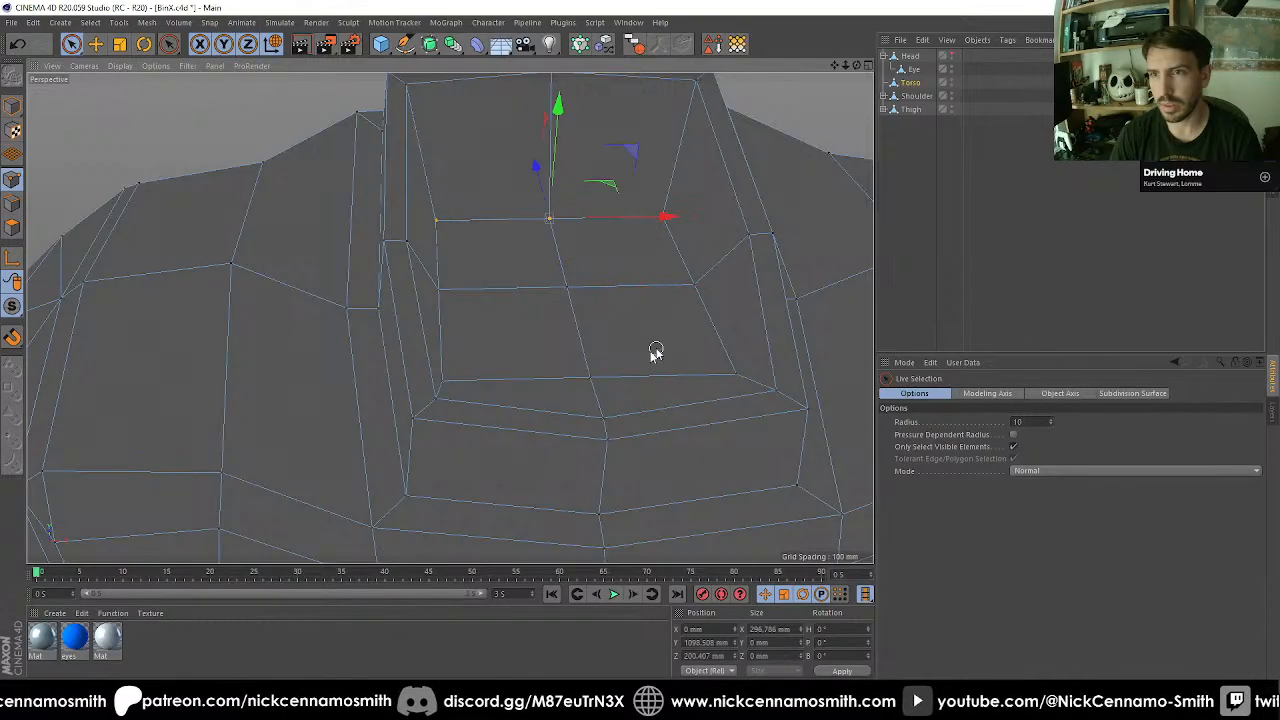
shift+drag(449, 380, 738, 375)
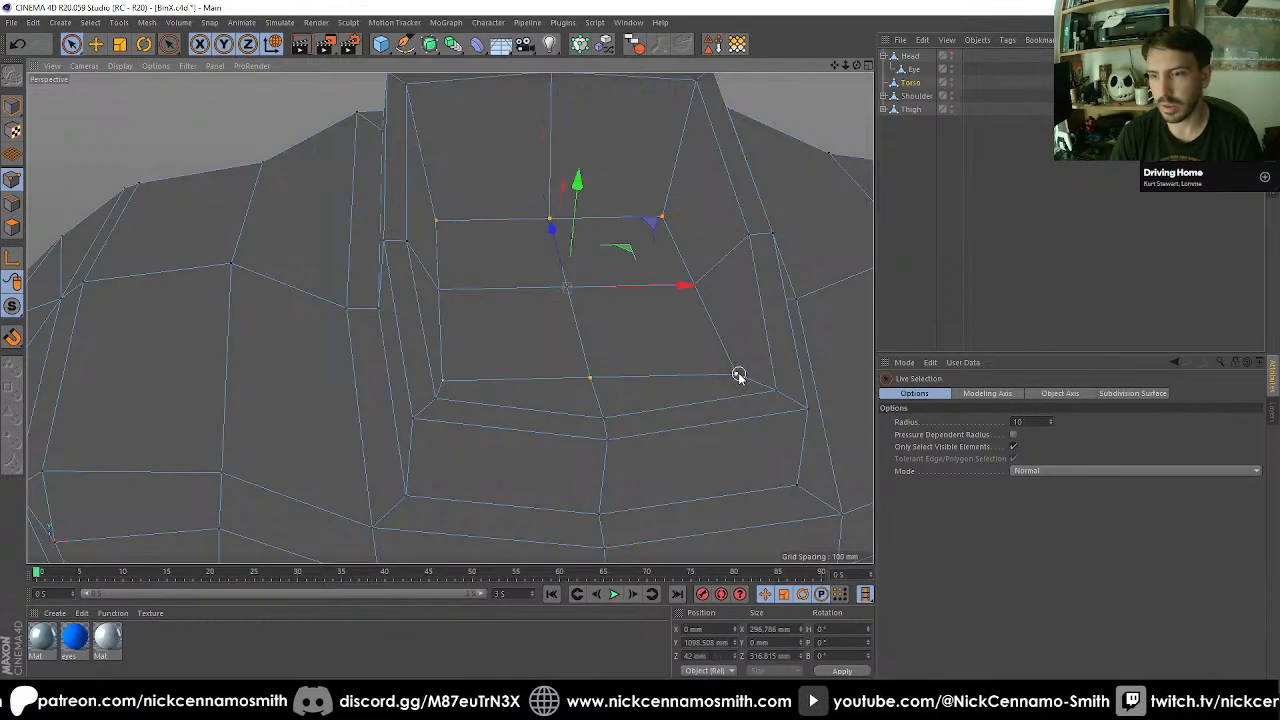
Scale the four corner points of the recess floor inward so the square outline becomes roughly octagonal.
drag(432, 211, 436, 217)
shift+click(443, 377)
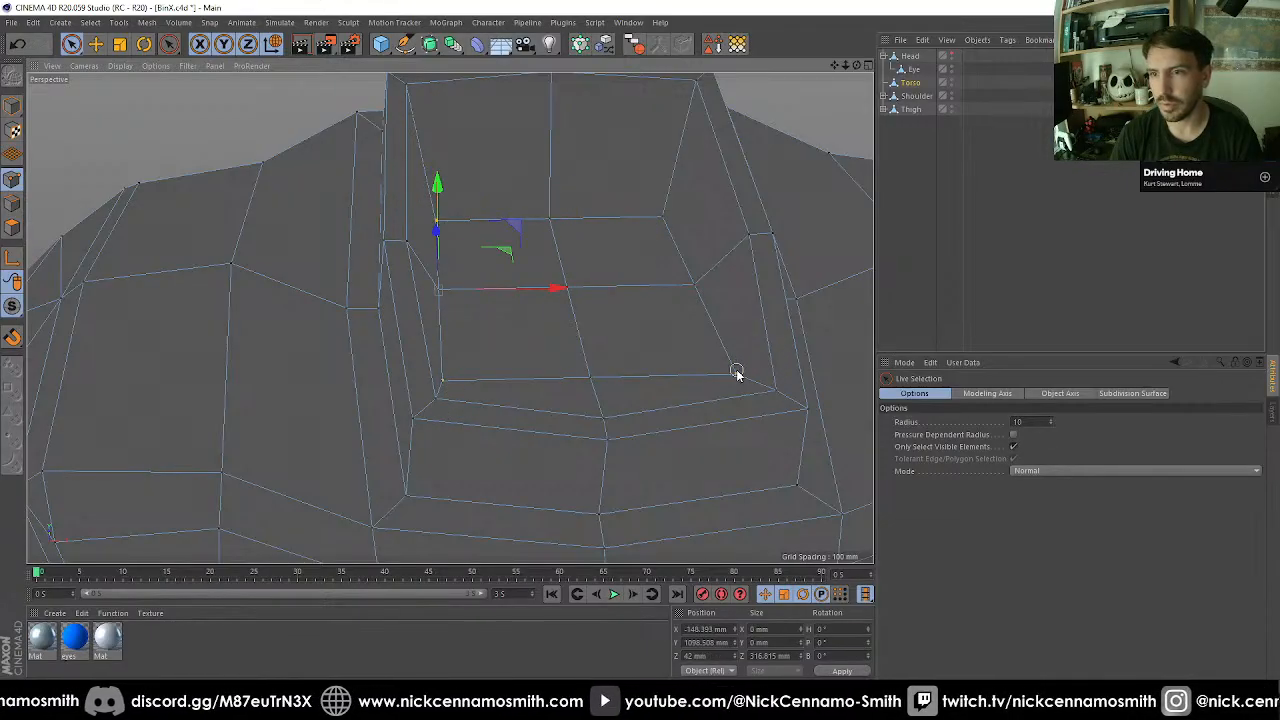
shift+click(737, 373)
shift+click(662, 215)
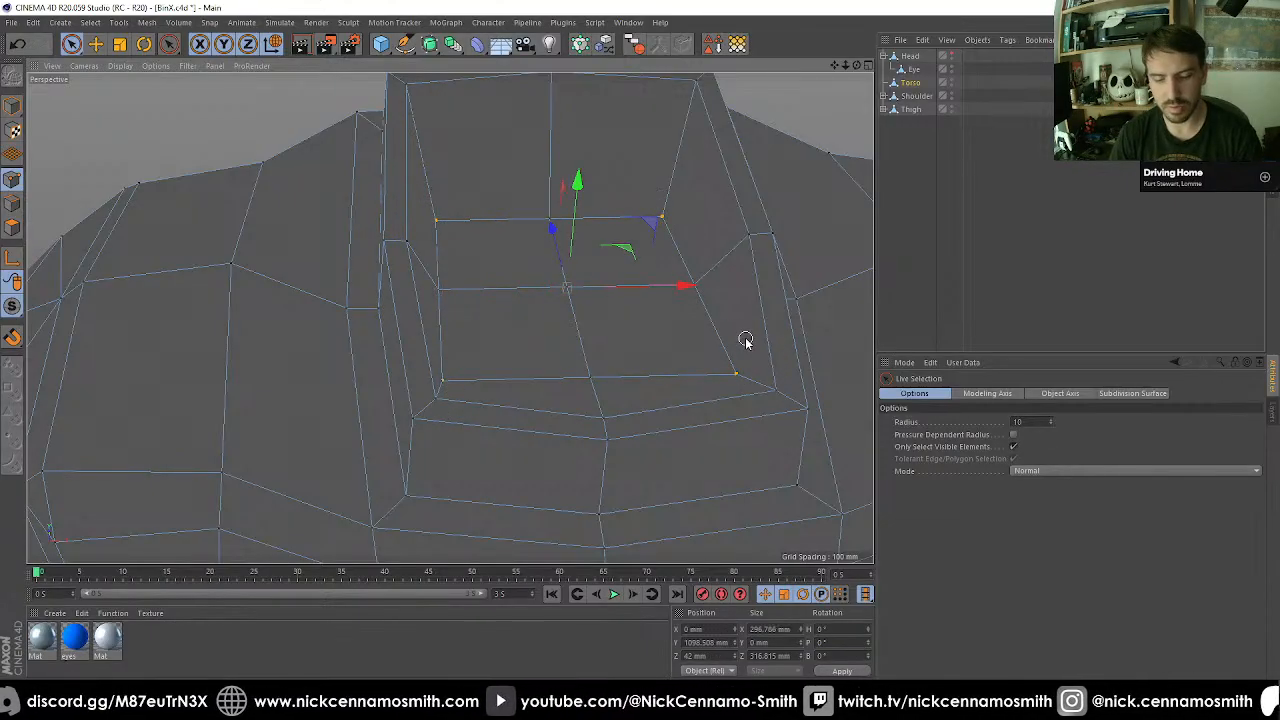
key(t)
drag(814, 334, 40, 232)
Inset the four recess floor polygons to about 229 mm on X and 248 mm on Z, and lower them to about 980 mm on Y.
click(13, 228)
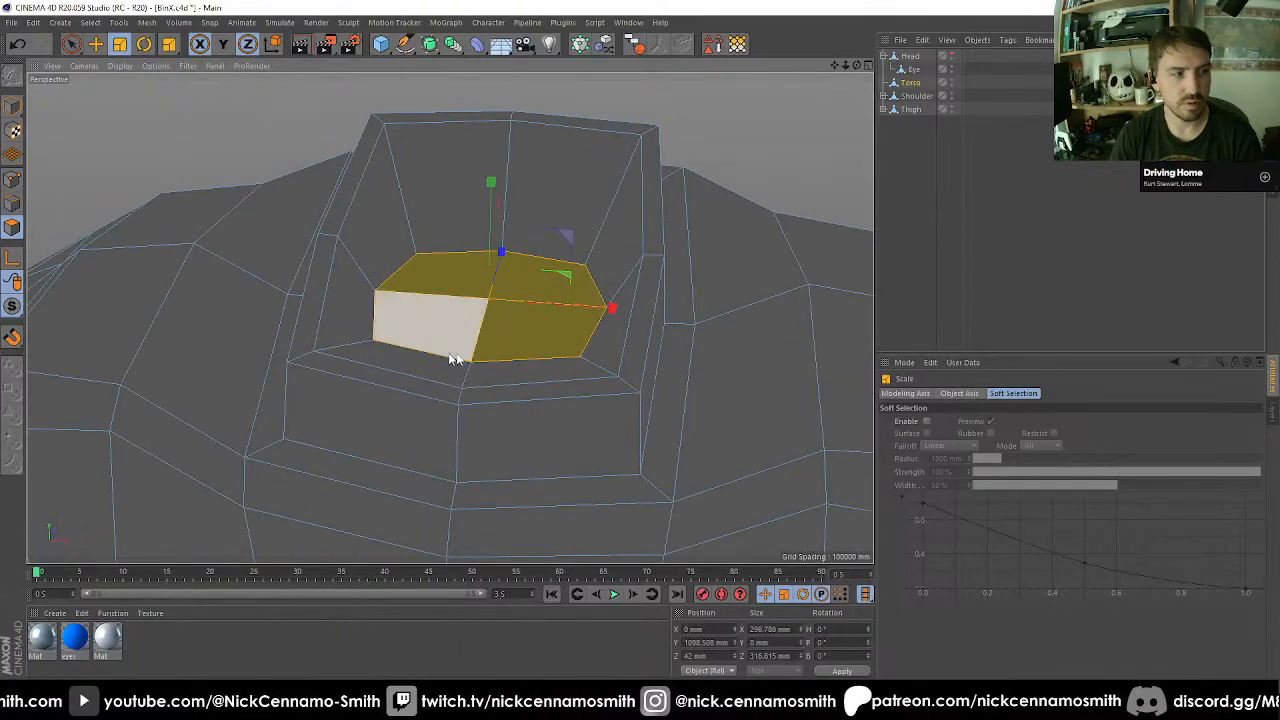
key(9)
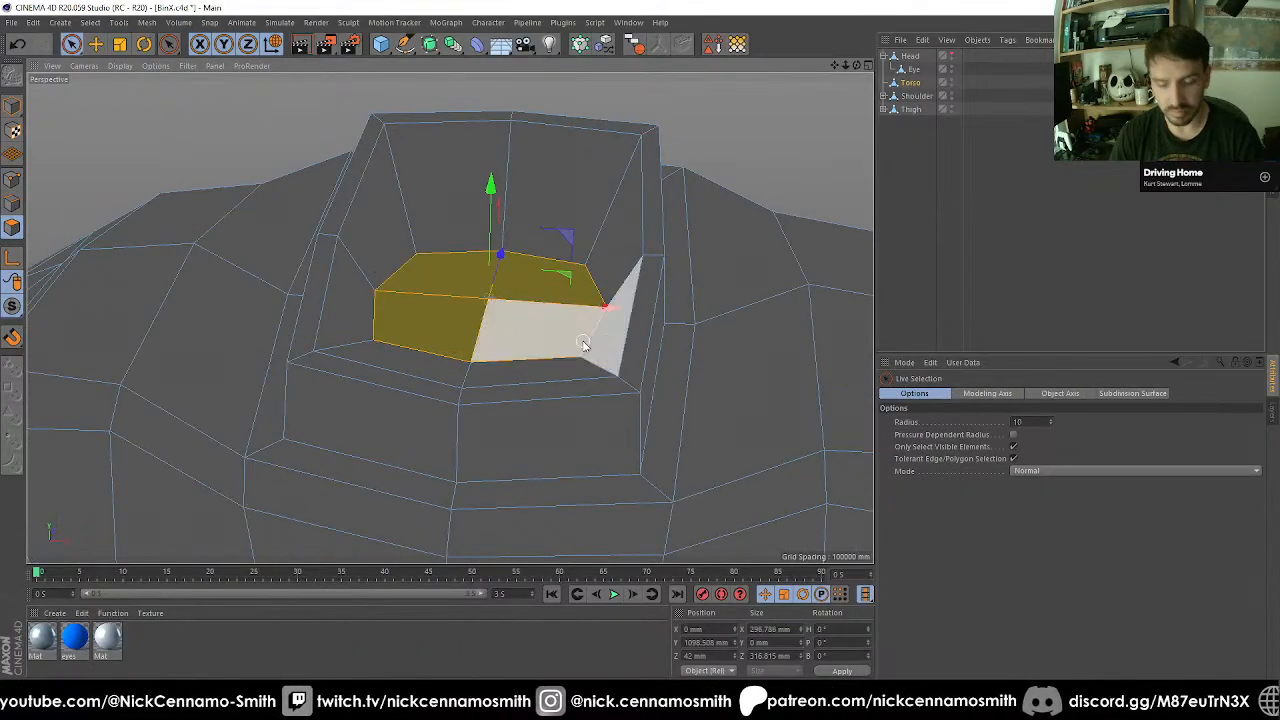
key(i)
drag(714, 391, 750, 391)
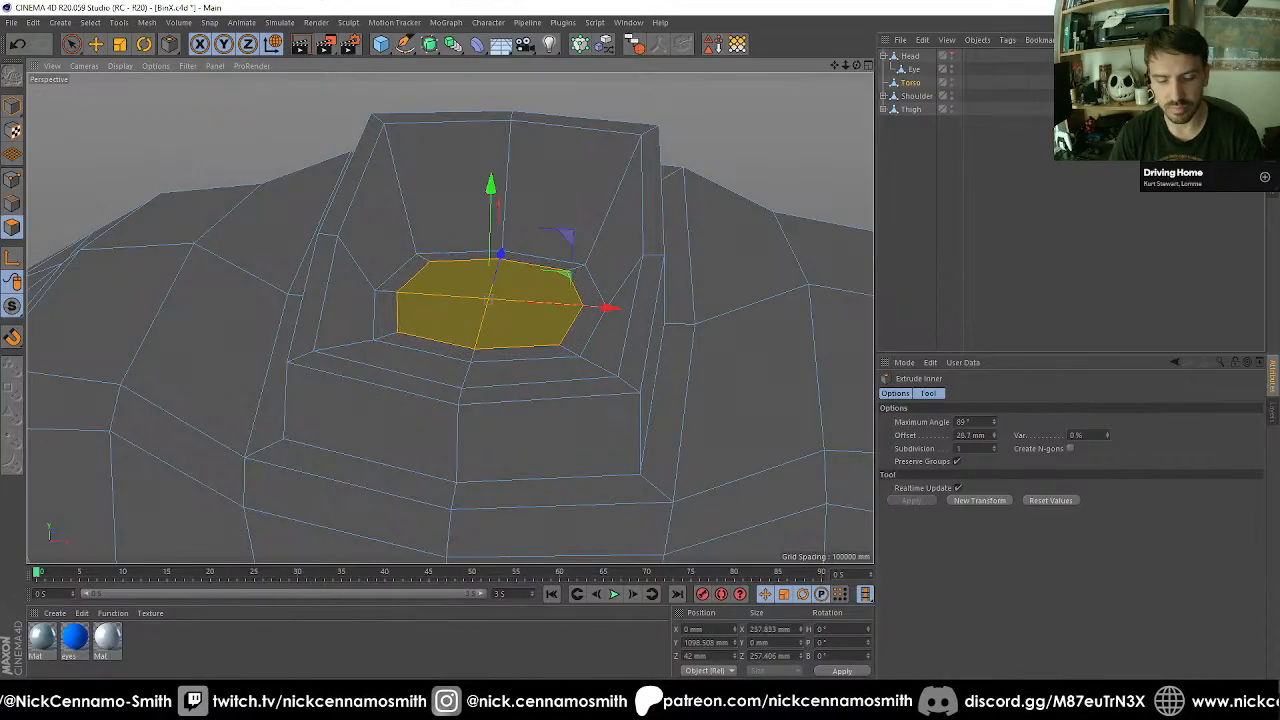
key(e)
drag(490, 190, 477, 237)
scroll(480, 260, down, 3)
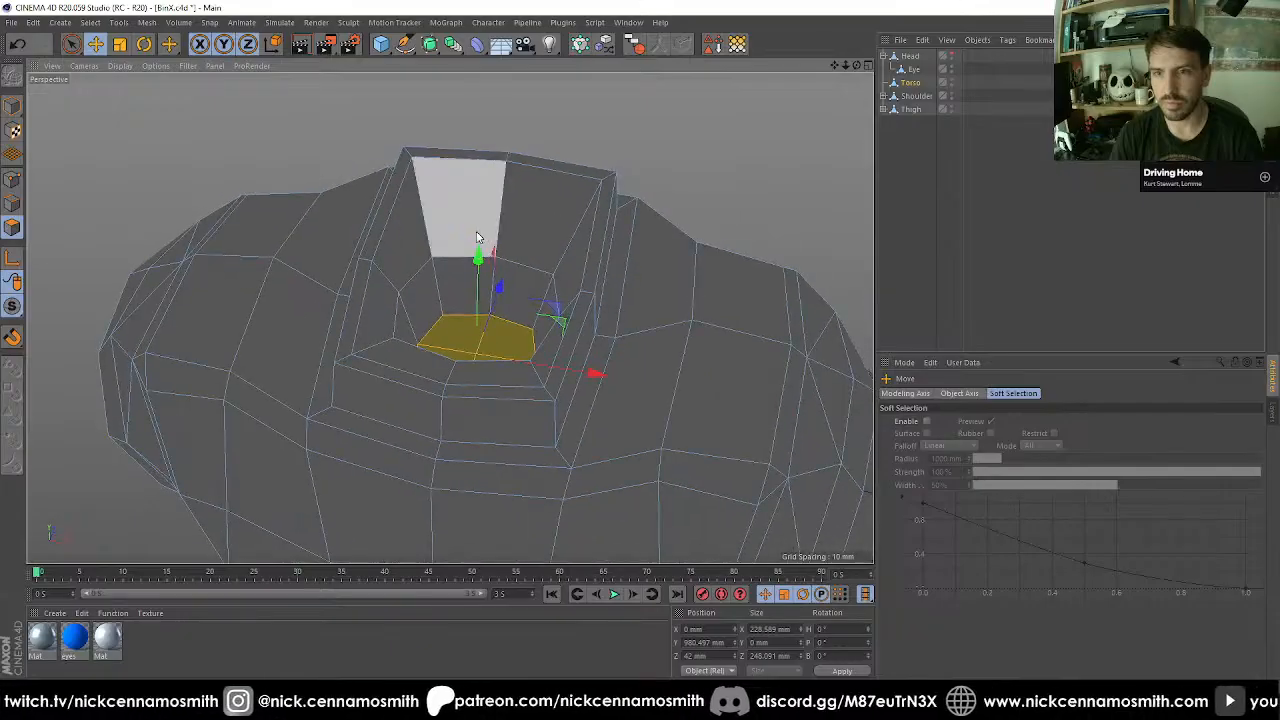
Grow the selection to the whole neck hole and scale it on X and Z to about 356 by 380 mm.
key(u)
key(y)
key(t)
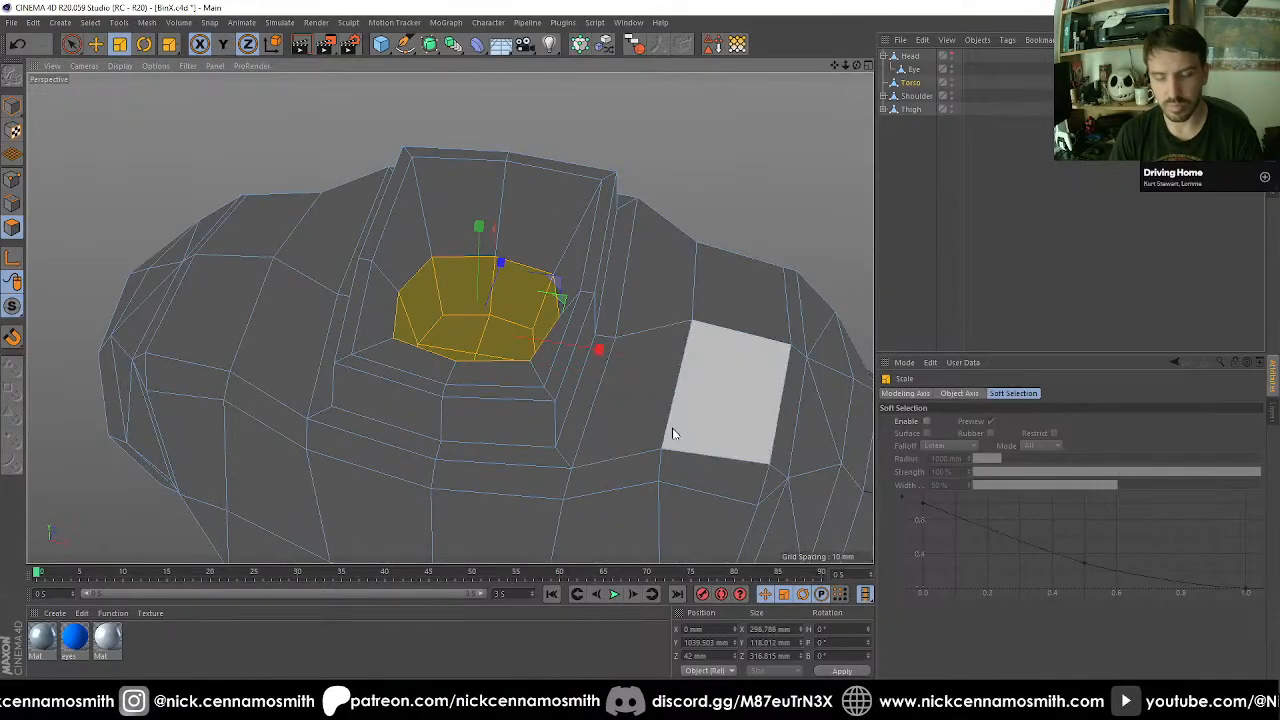
key(y)
drag(707, 483, 798, 431)
alt+drag(608, 350, 556, 347)
scroll(556, 352, down, 3)
alt+middle_drag(556, 352, 554, 390)
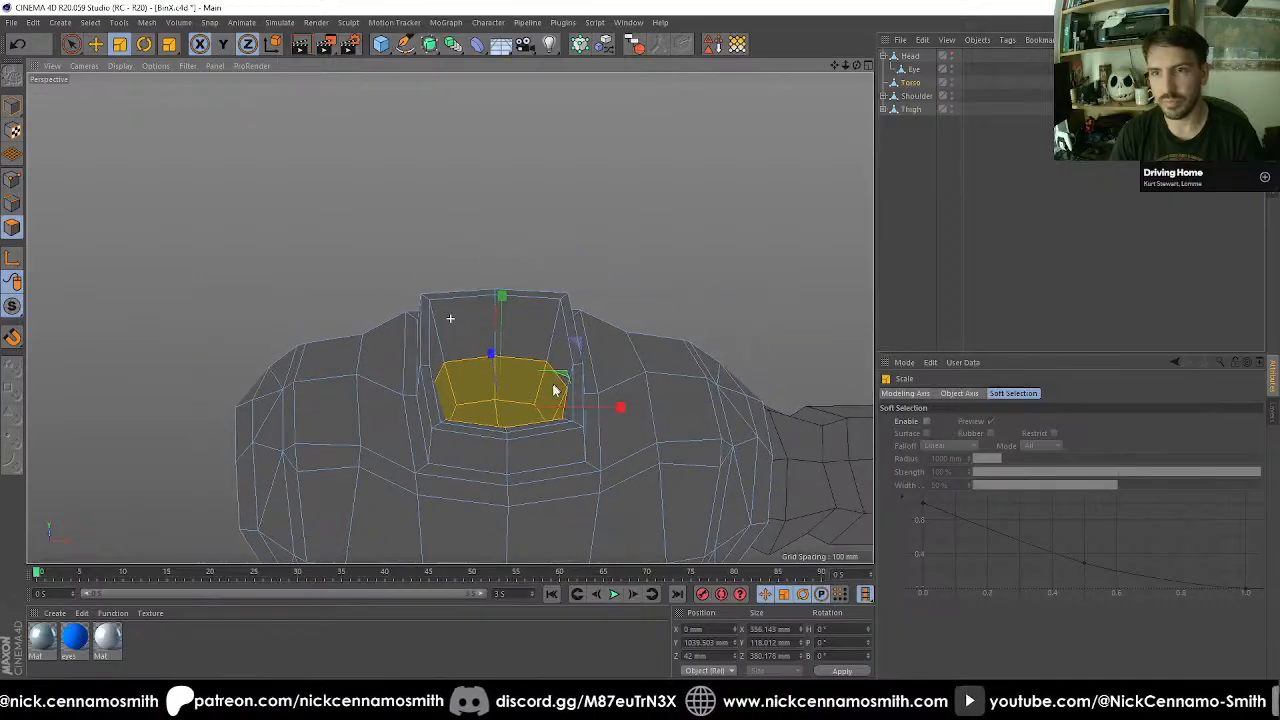
Add a cube, activate model mode and show the torso's neck area in the front view.
click(380, 46)
click(13, 110)
key(F2)
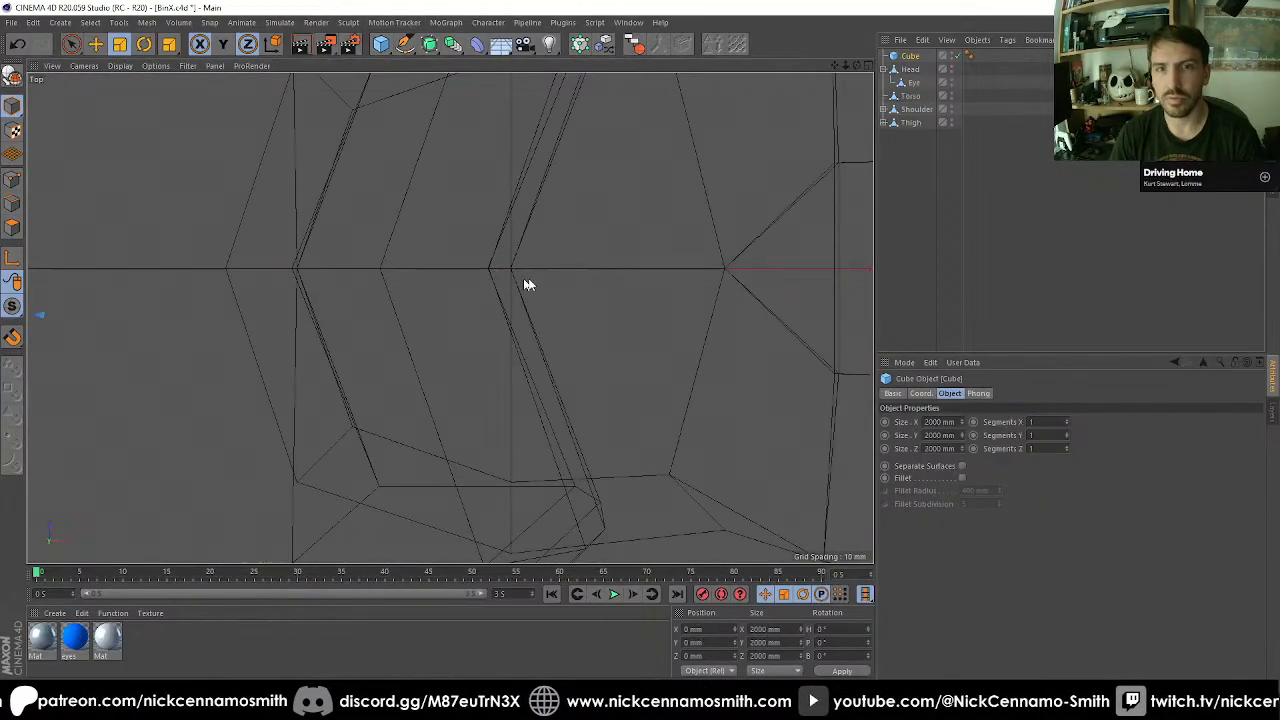
key(F3)
key(F4)
alt+right_drag(493, 411, 461, 363)
scroll(465, 214, up, 8)
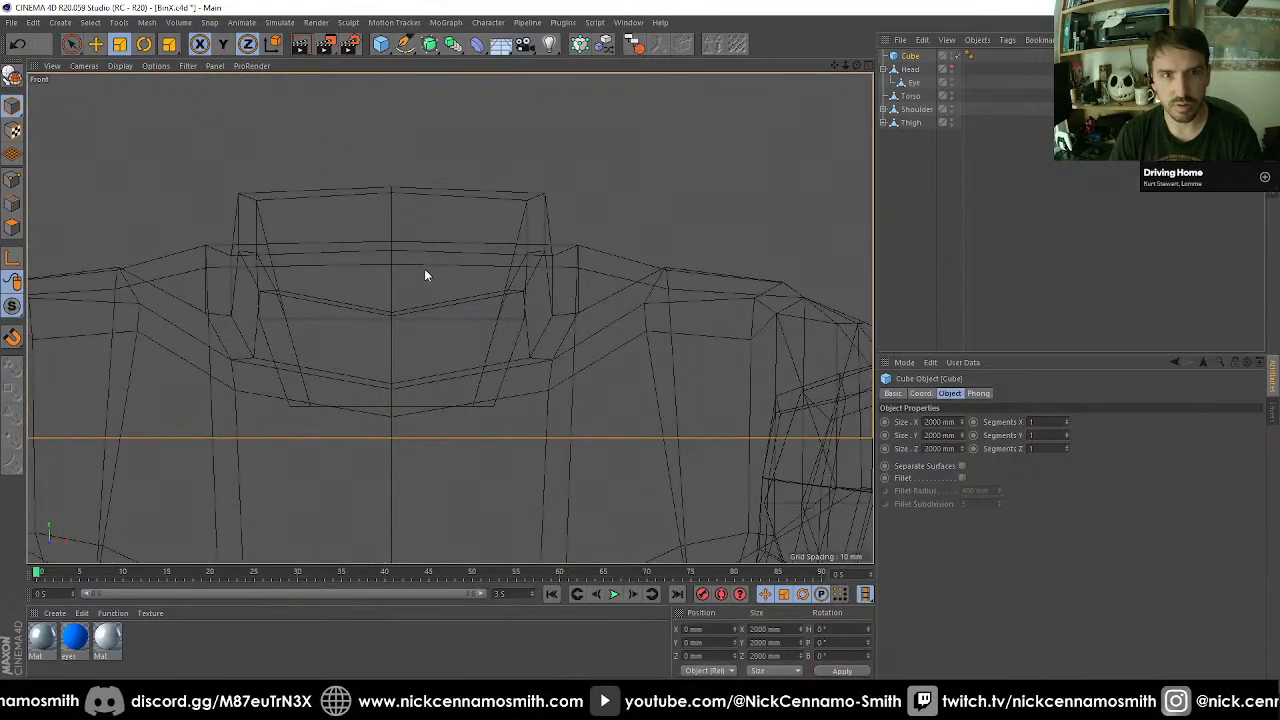
Enable snapping and move the cube to the centre of the neck recess, at about -837 mm on Y.
key(shift+s)
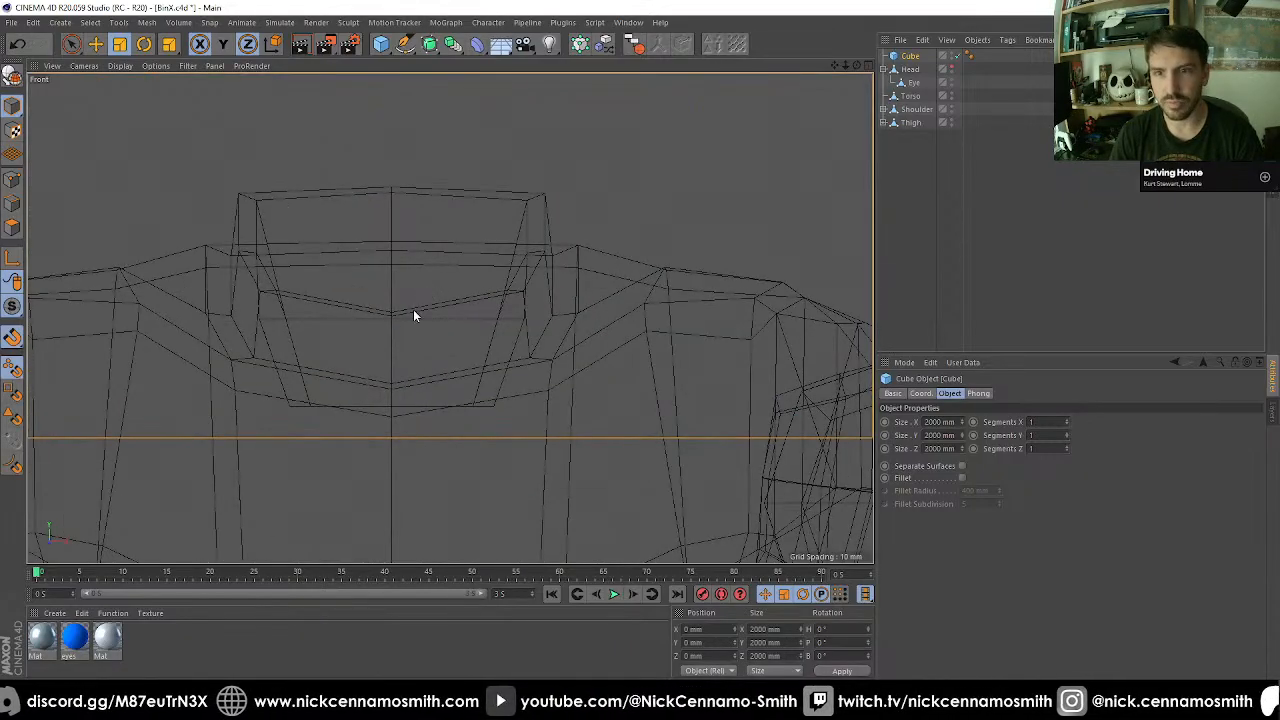
key(e)
drag(415, 329, 394, 317)
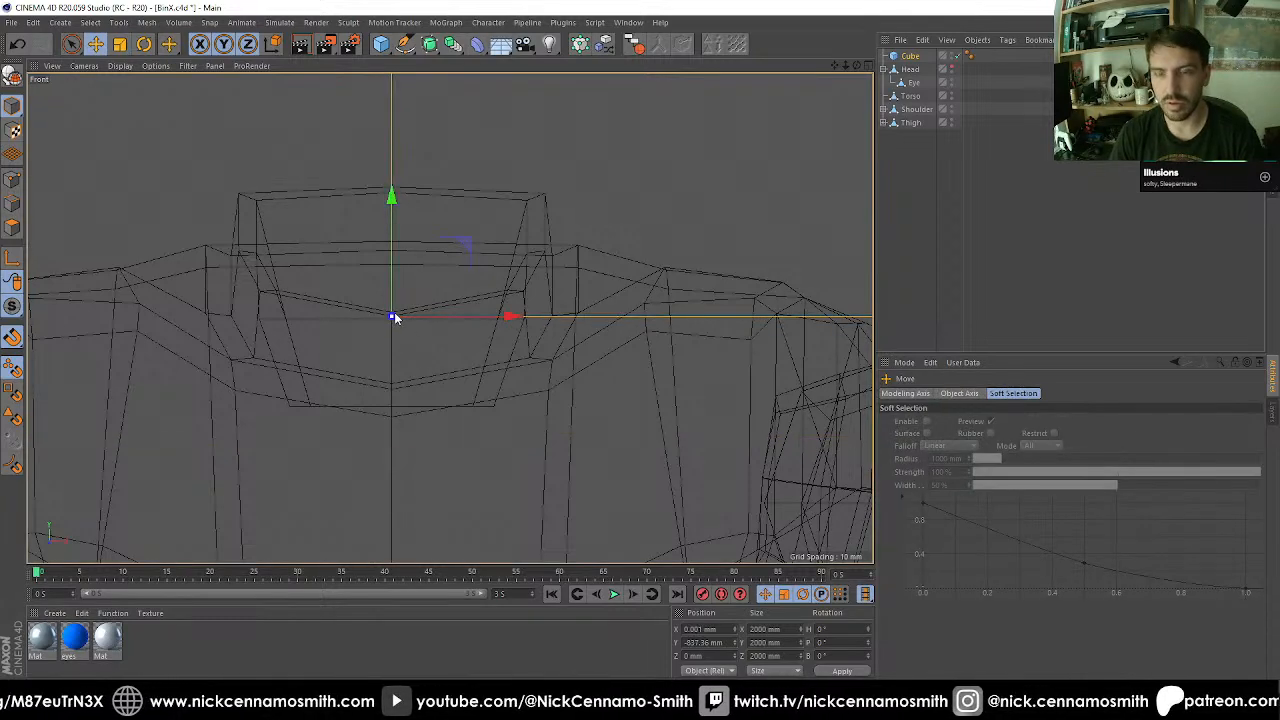
Make the cube editable, turn off snapping and scale the cube uniformly to 280 mm.
key(c)
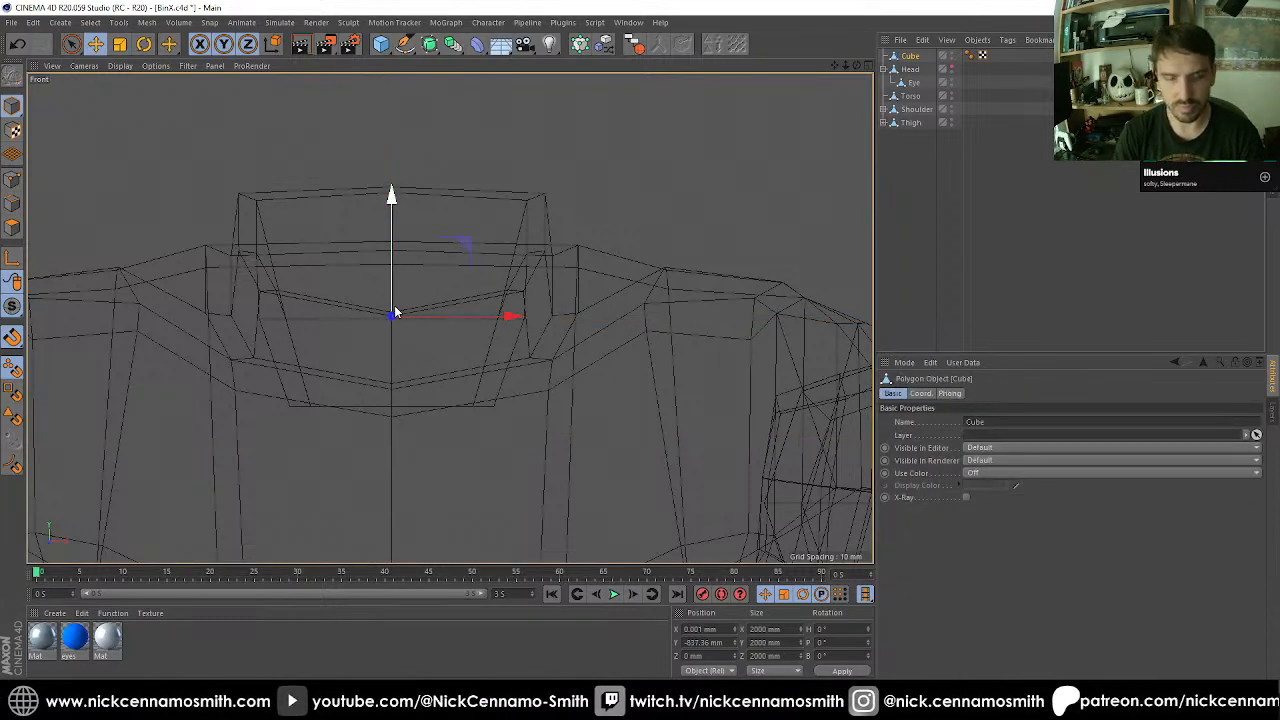
key(t)
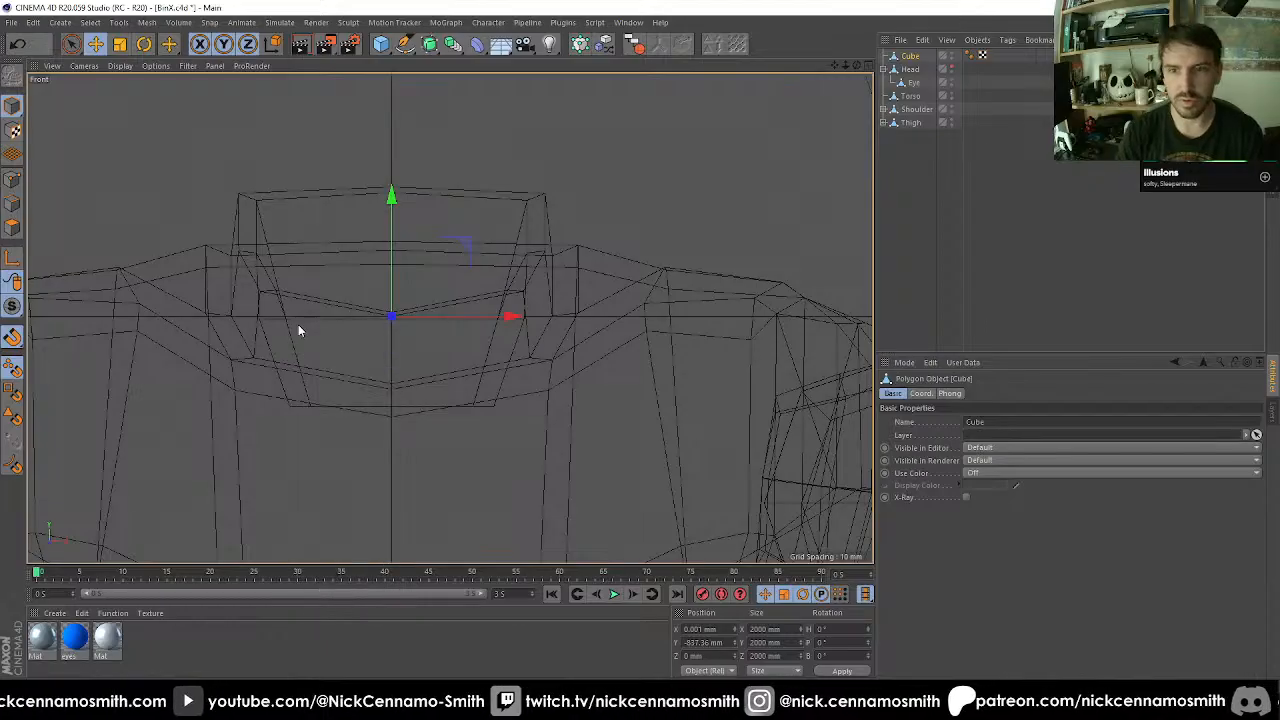
key(shift+s)
drag(657, 153, 247, 252)
key(ctrl+z)
key(y)
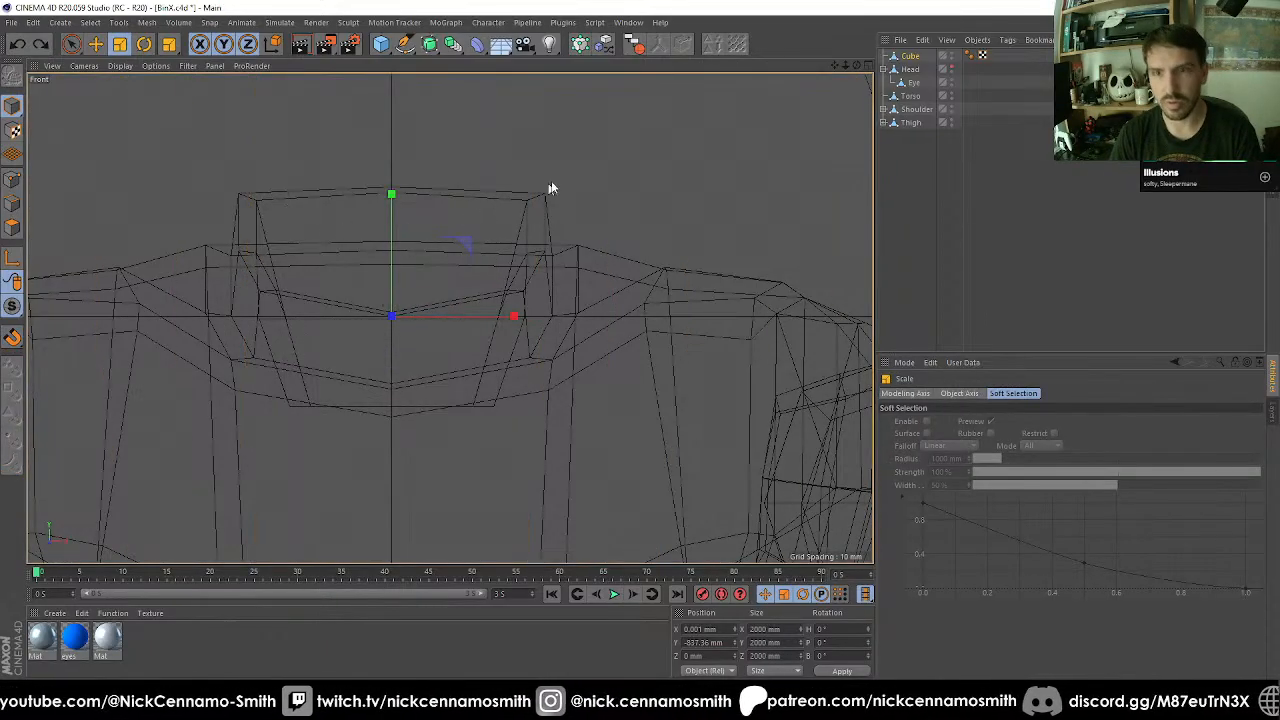
drag(551, 189, 235, 265)
drag(603, 177, 561, 200)
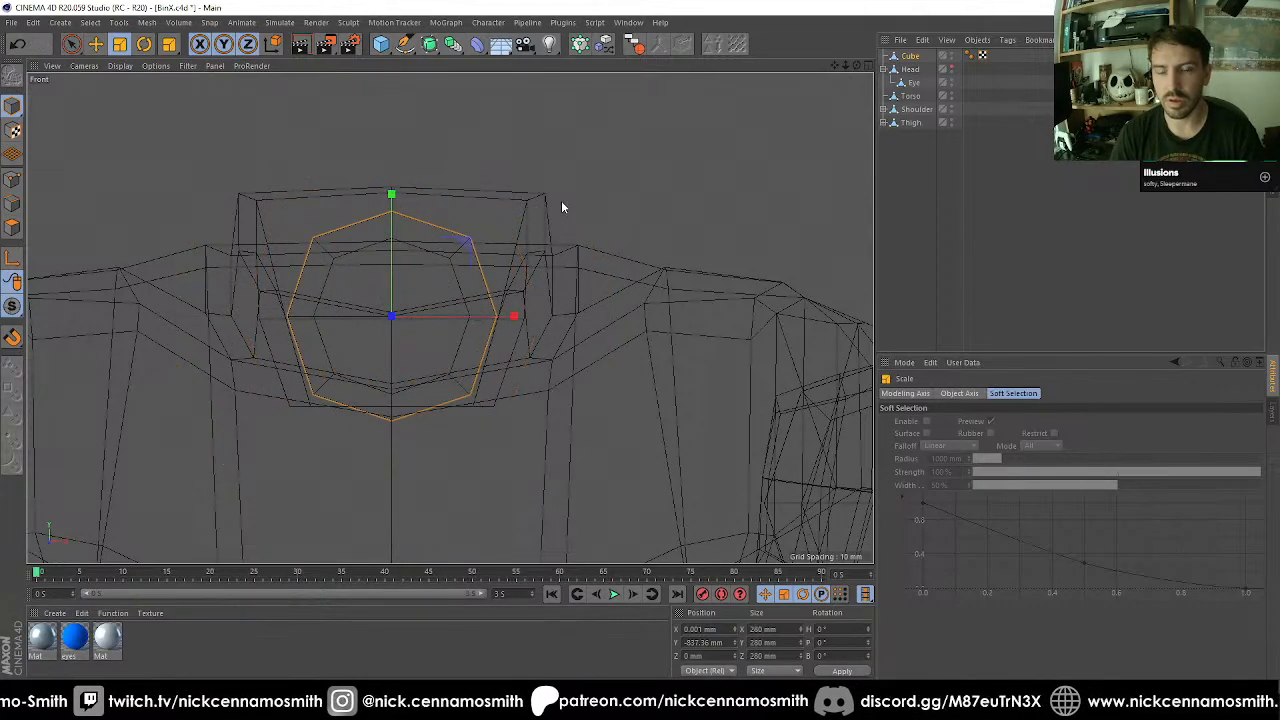
In the perspective view, set the cube's position to 0 mm on X and 42 mm on Z.
key(F1)
alt+drag(464, 410, 567, 403)
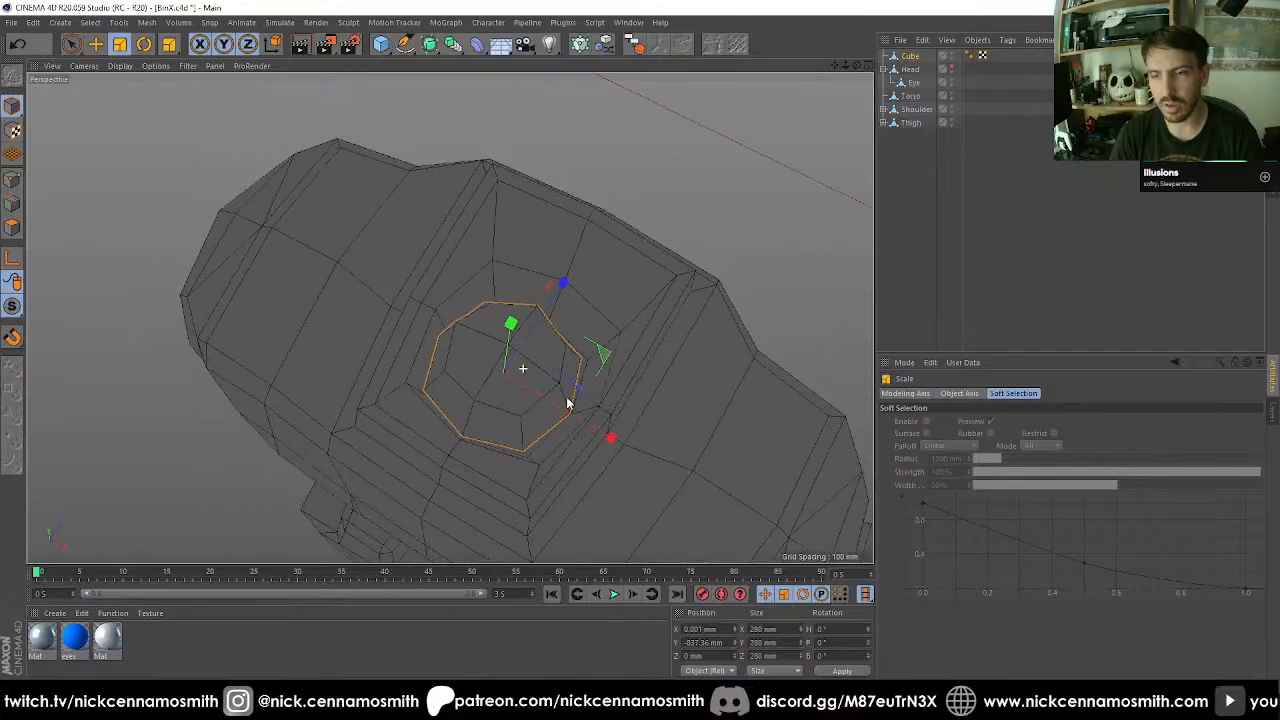
click(706, 655)
text(42)
key(Return)
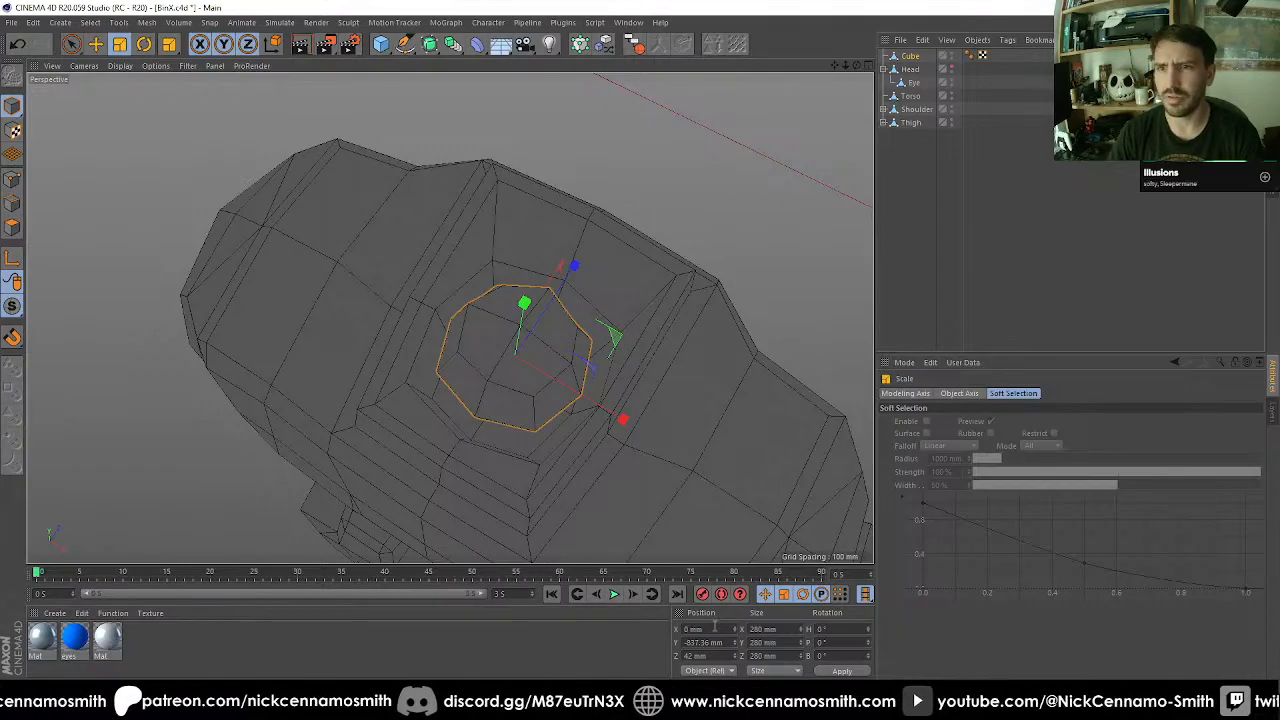
Scale the cube uniformly up to 336 mm so it fills more of the neck hole.
alt+drag(450, 395, 490, 332)
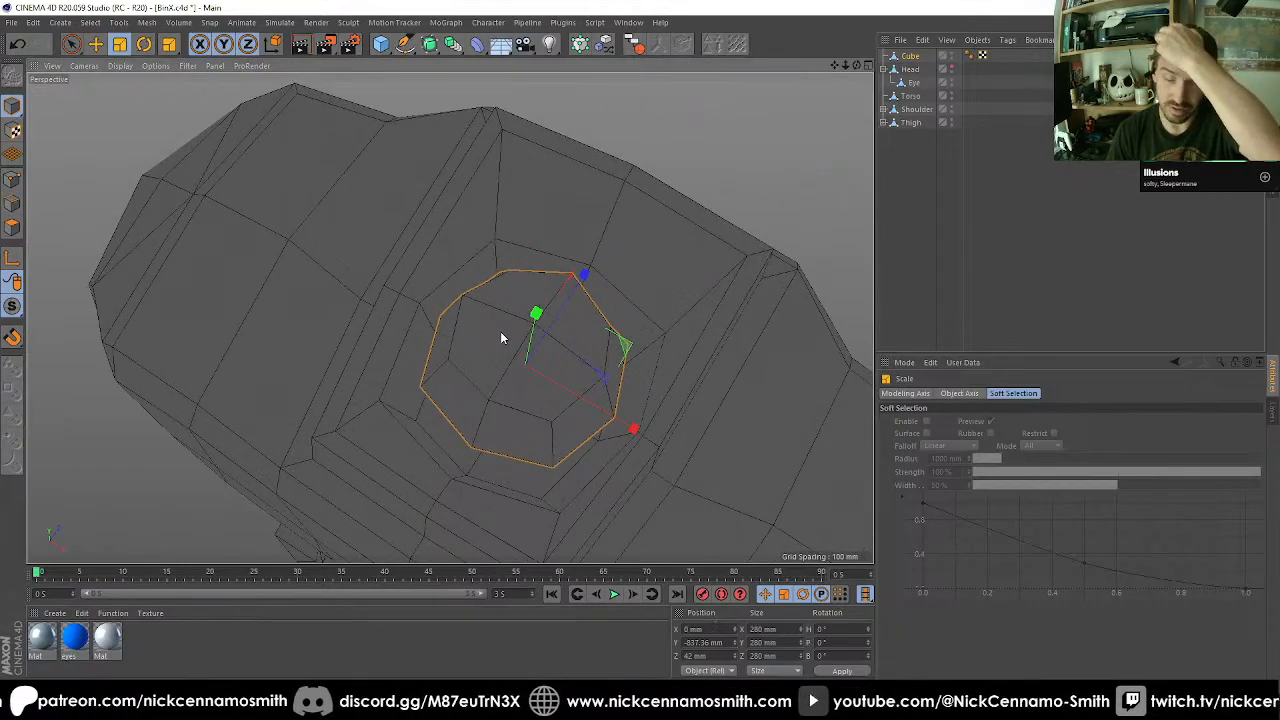
alt+drag(574, 362, 489, 456)
mouse_move(575, 410)
mouse_down()
mouse_move(617, 398)
mouse_move(597, 403)
mouse_up()
alt+drag(597, 403, 590, 322)
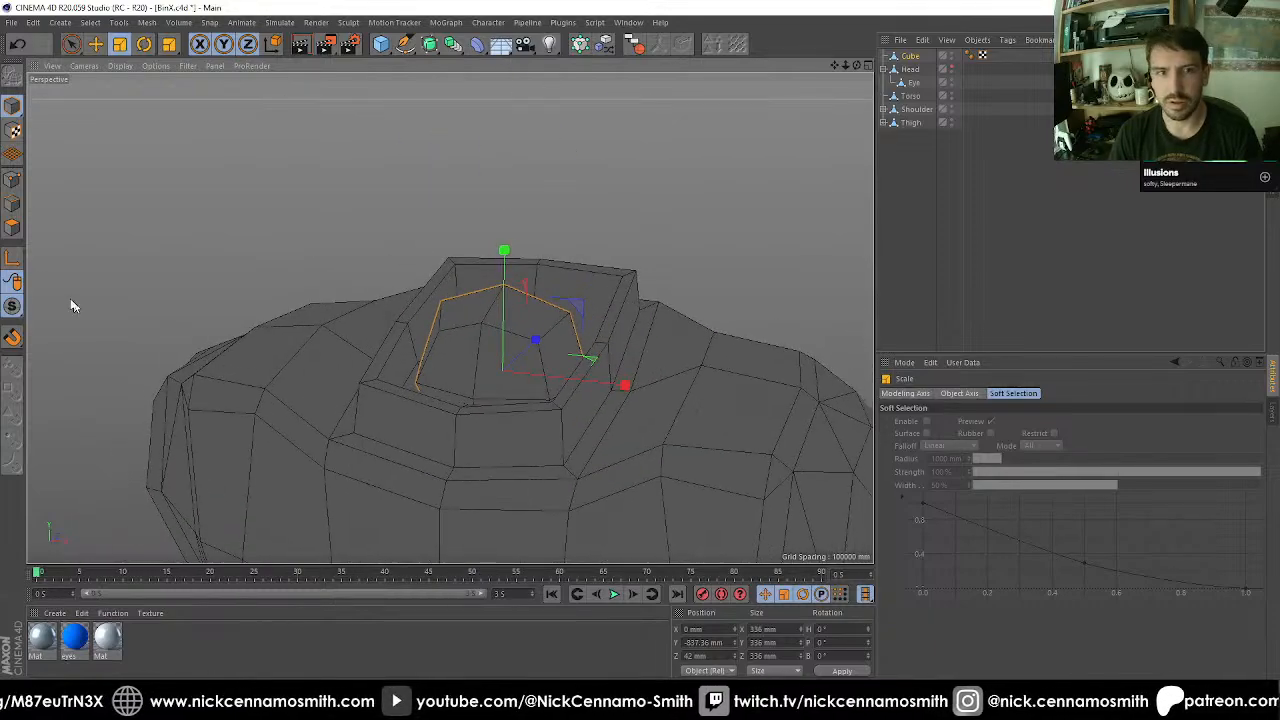
Show the hidden head again, select it and activate polygon mode with its underside polygons selected.
click(951, 68)
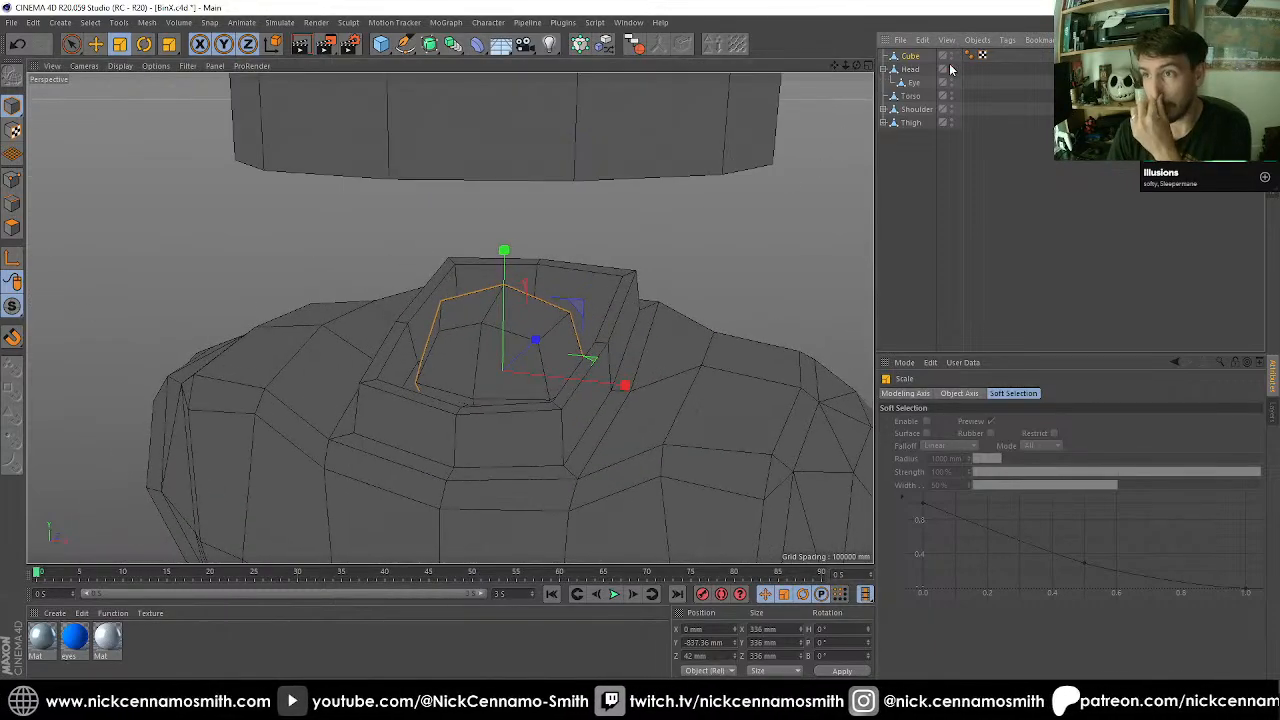
alt+drag(643, 312, 566, 277)
click(566, 216)
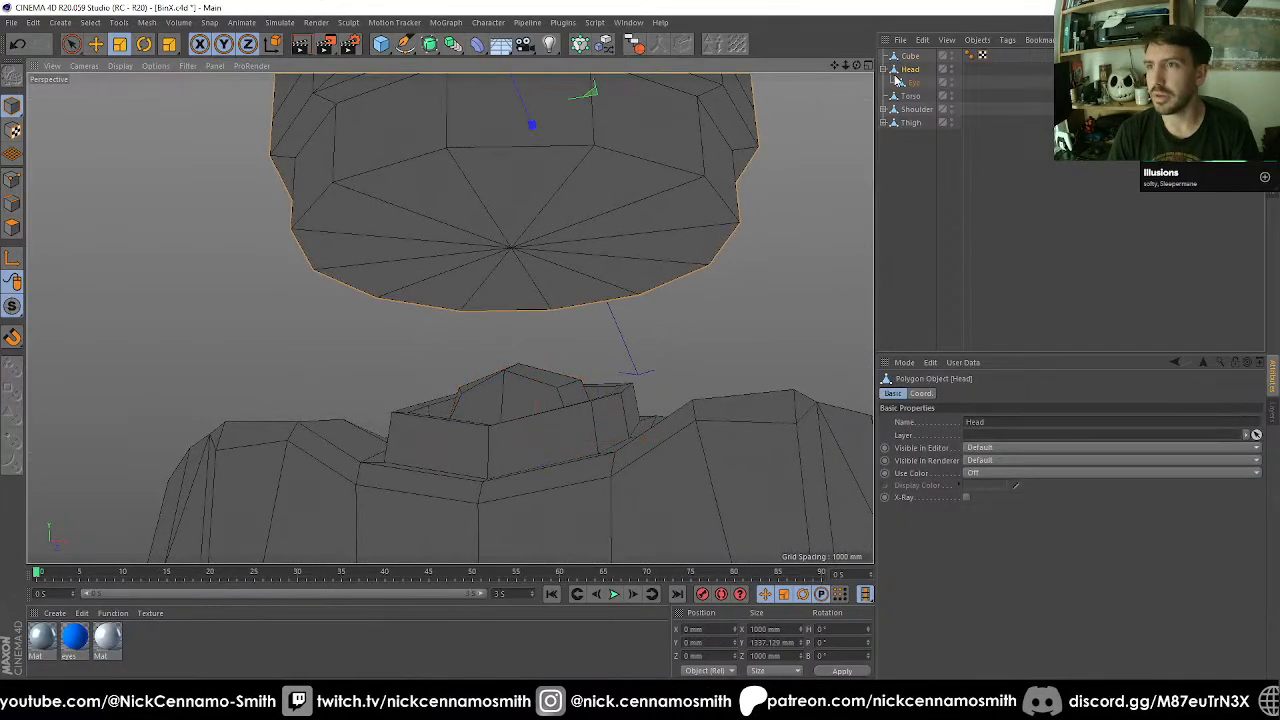
click(12, 230)
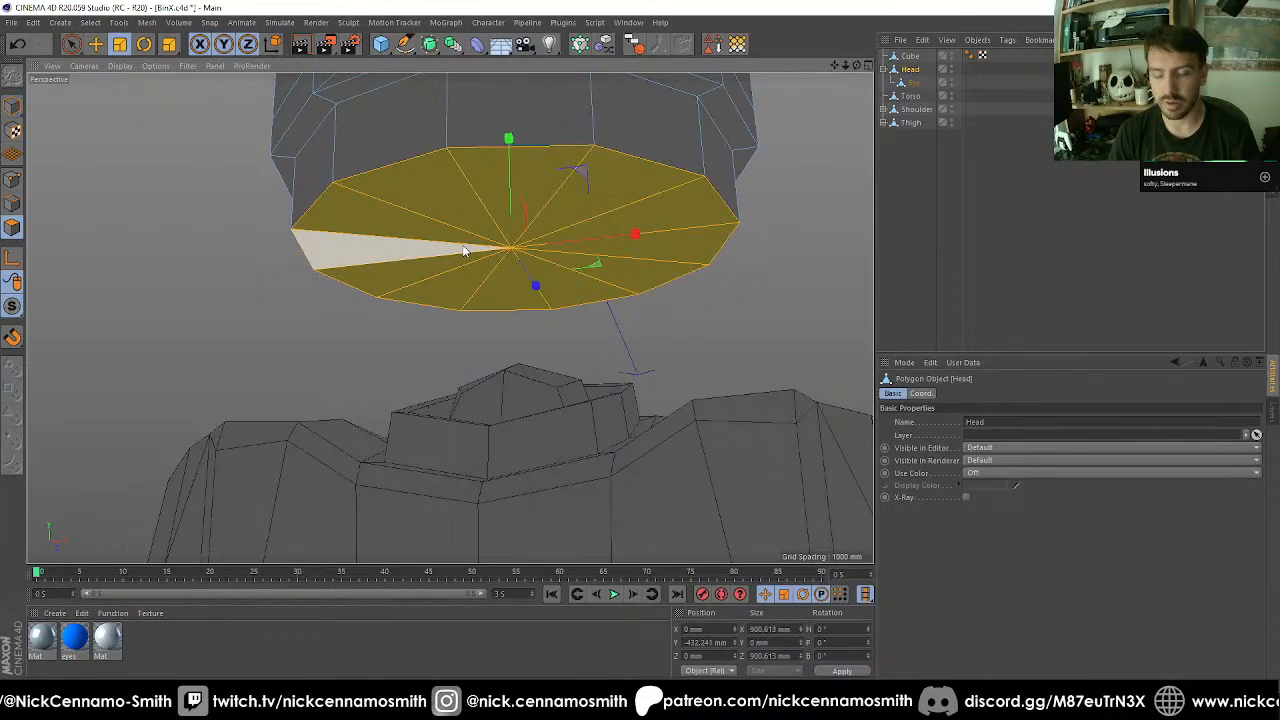
Inset the head's underside polygons to about 691 mm and extrude them inward to about -322 mm on Y.
key(i)
drag(750, 299, 670, 307)
key(d)
key(t)
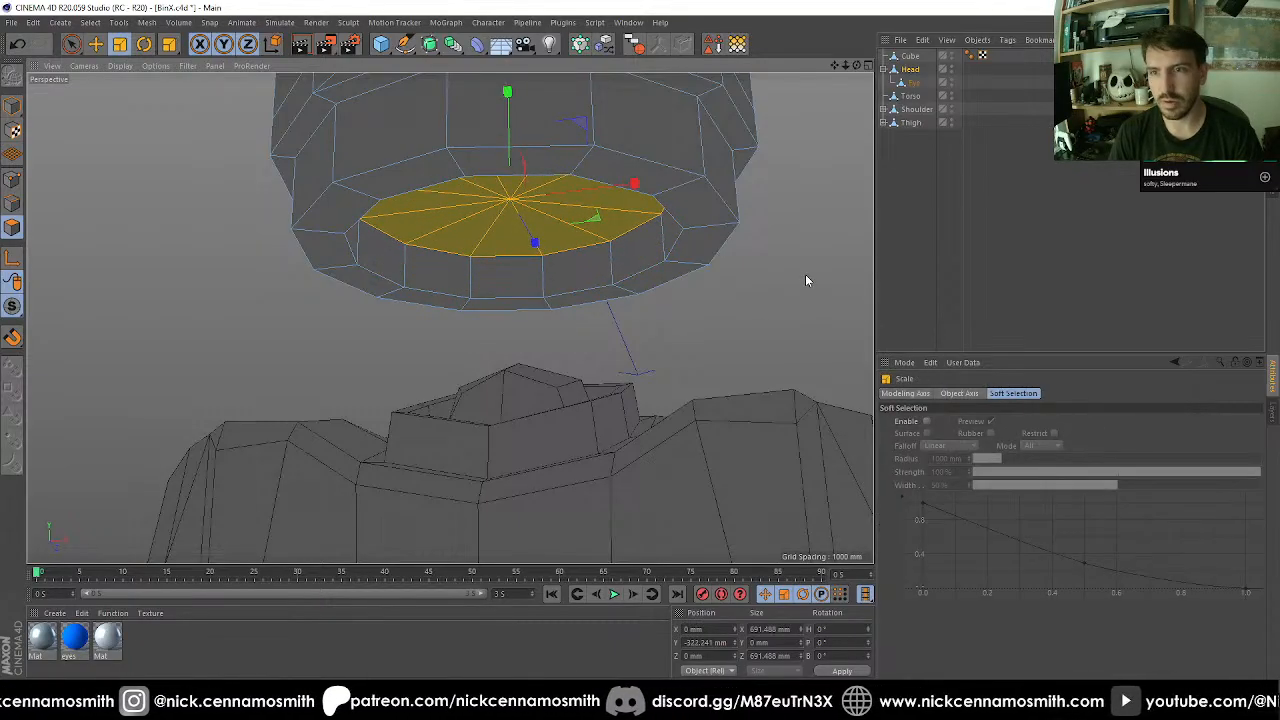
Build a stepped socket from the recessed polygons with further scaling, extrusions and insets, ending about 306 mm wide at -404 mm on Y.
drag(805, 274, 650, 314)
key(d)
key(t)
key(i)
key(d)
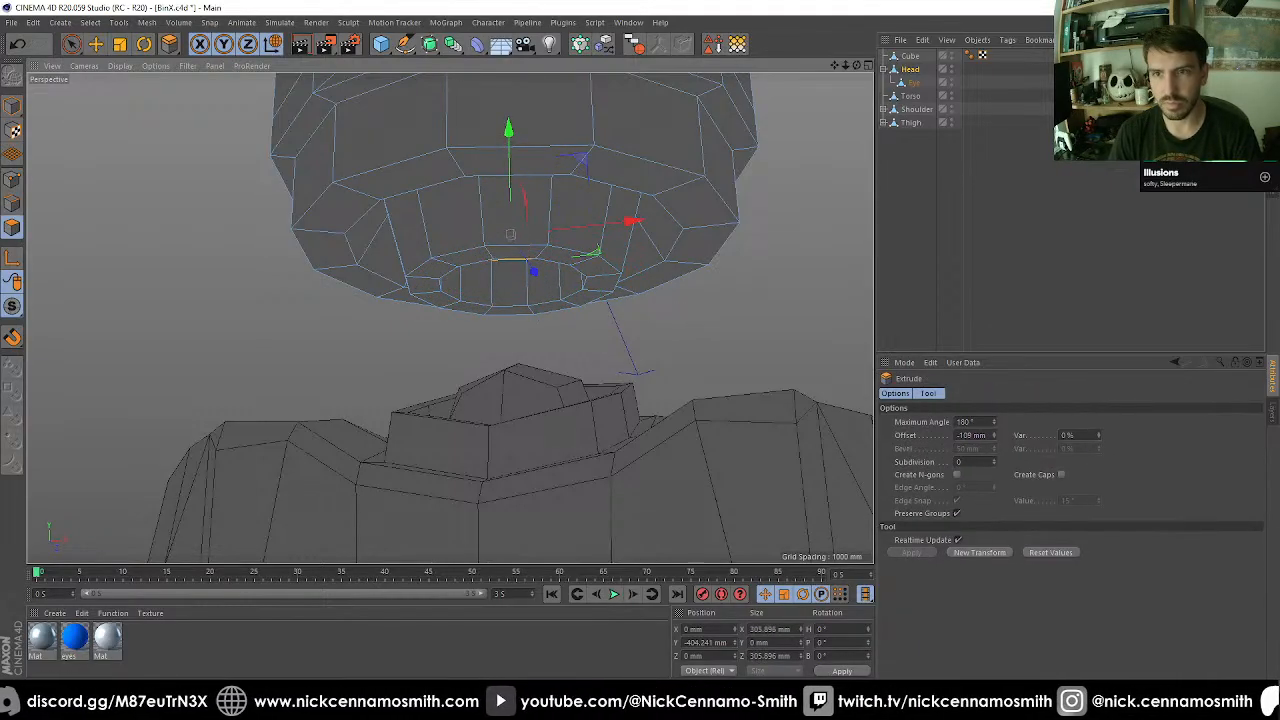
Inset the innermost underside polygons by 15 mm and extrude them 264 mm downward as a neck shaft.
key(i)
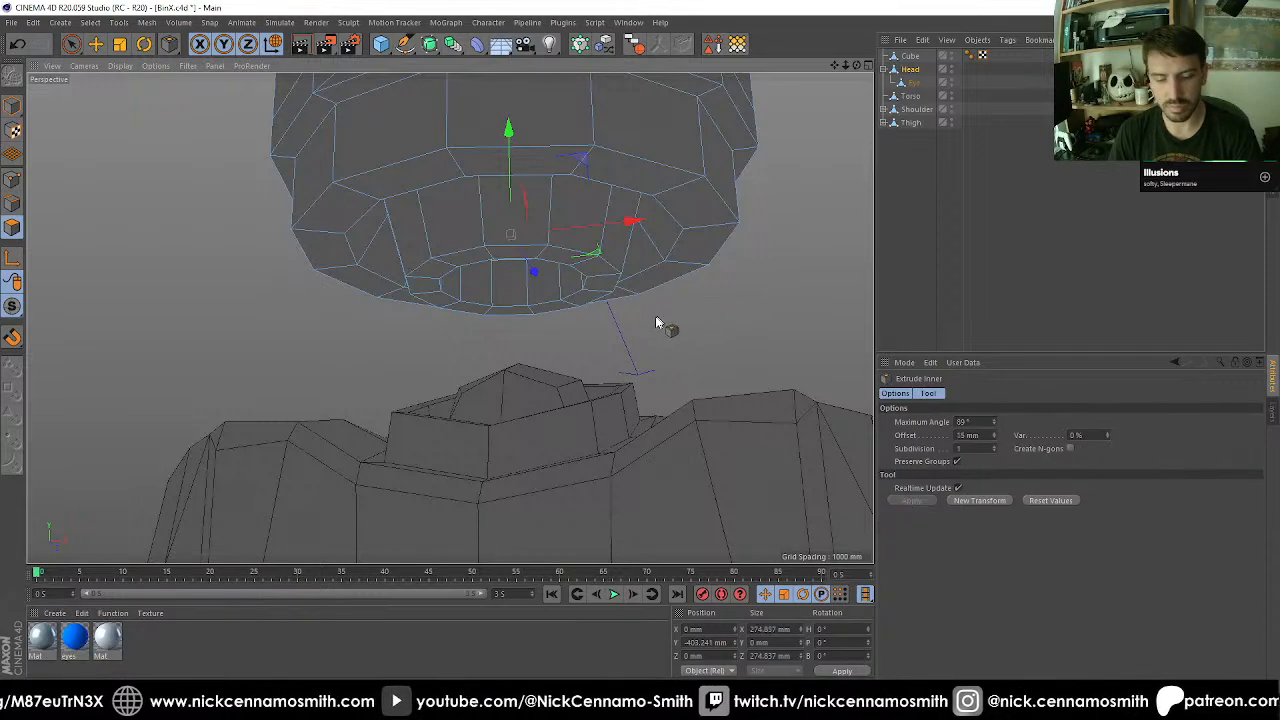
key(d)
drag(655, 316, 787, 316)
alt+drag(578, 319, 688, 378)
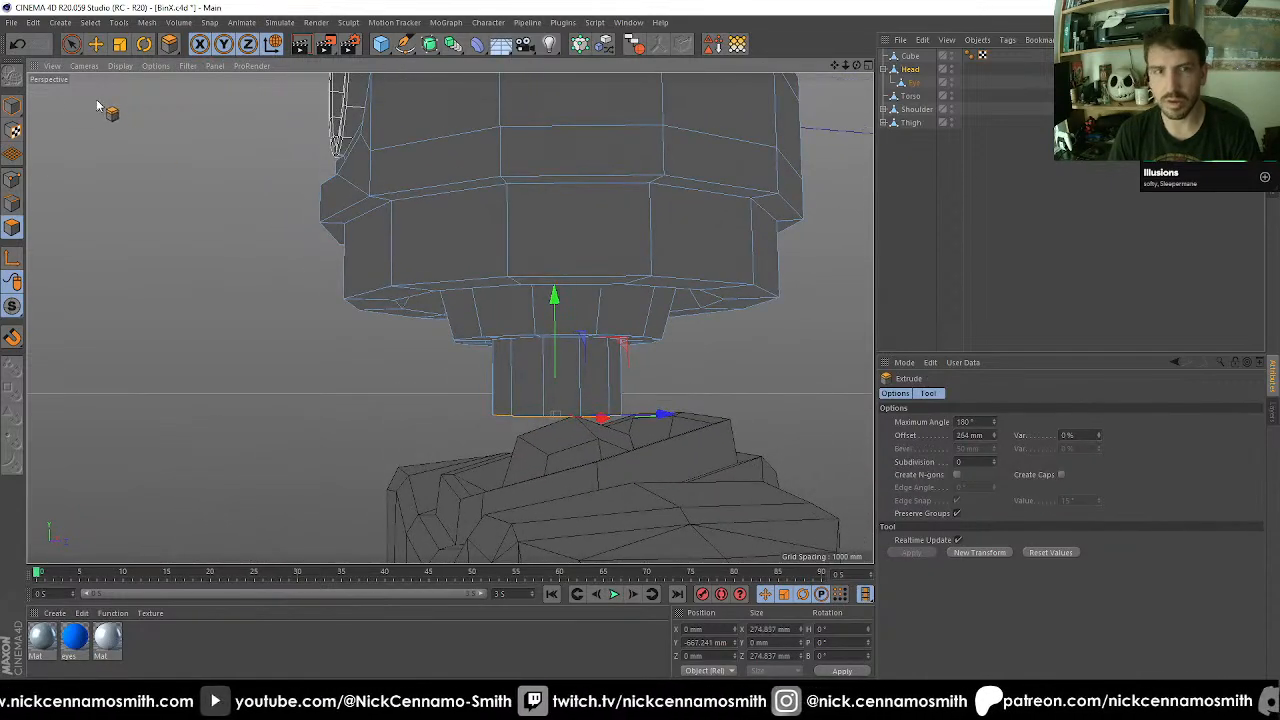
In model mode, set the head's Z position to 42 mm to line it up with the neck.
click(13, 105)
click(692, 656)
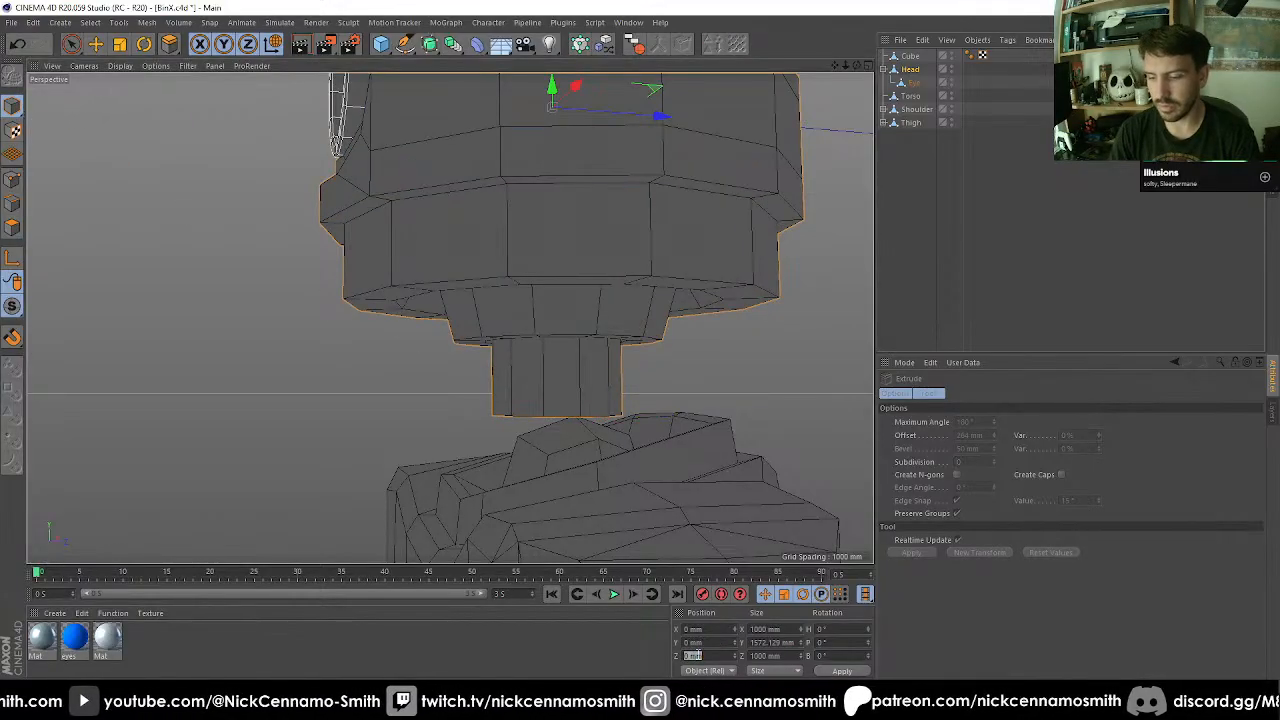
text(42)
key(Return)
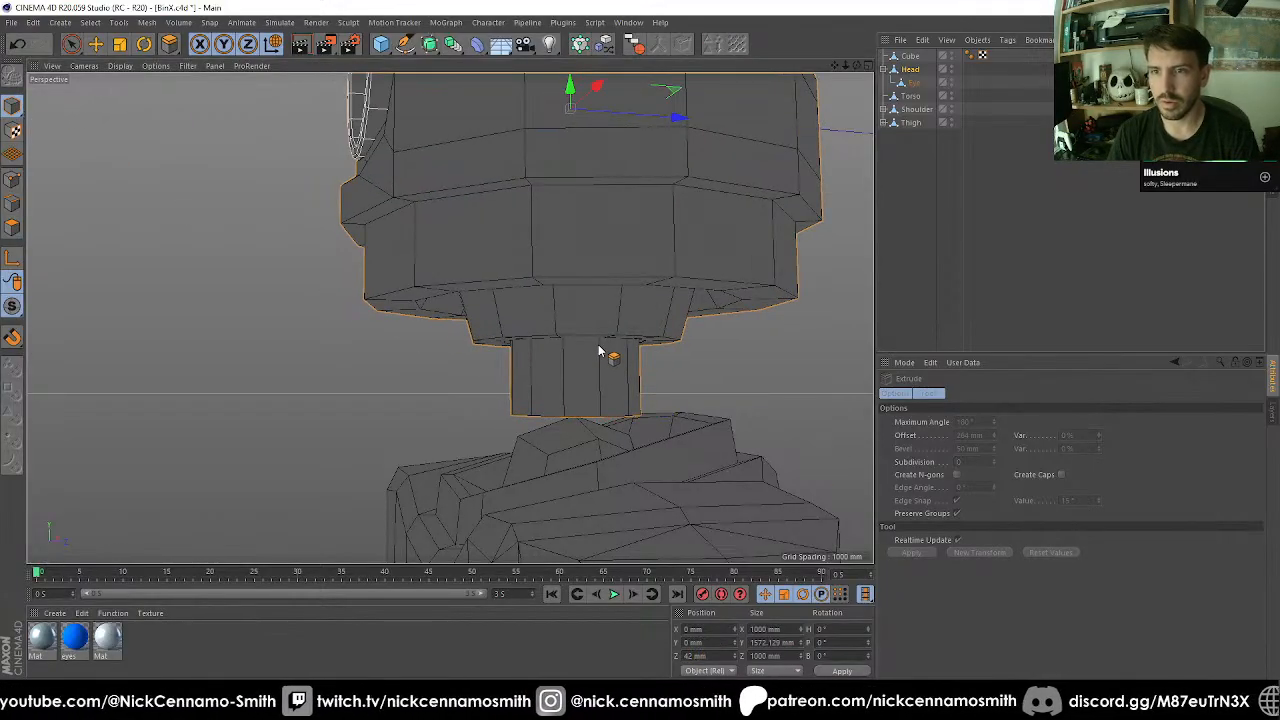
mouse_move(600, 352)
alt+mouse_down()
mouse_move(563, 314)
mouse_move(477, 349)
mouse_move(329, 280)
mouse_move(402, 334)
mouse_move(529, 371)
mouse_move(422, 365)
mouse_move(486, 357)
mouse_move(466, 374)
mouse_move(498, 405)
mouse_move(621, 365)
mouse_move(560, 320)
mouse_move(583, 362)
alt+mouse_up()
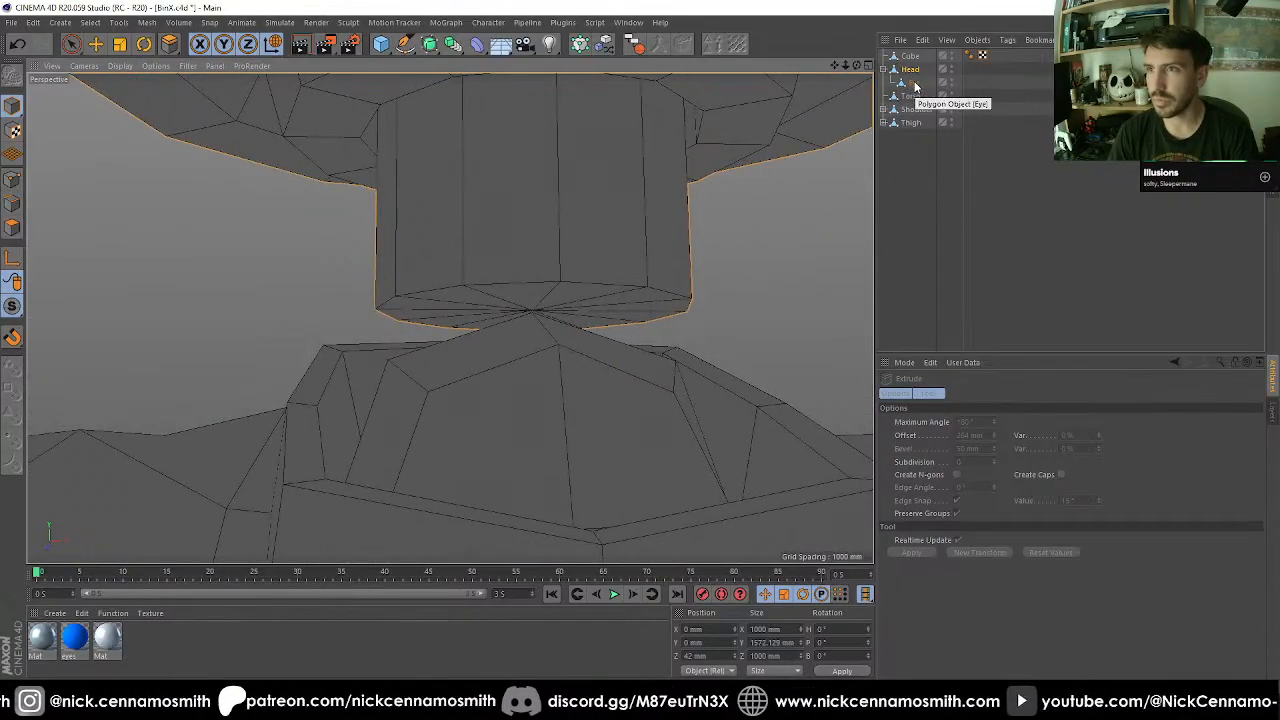
drag(914, 84, 583, 191)
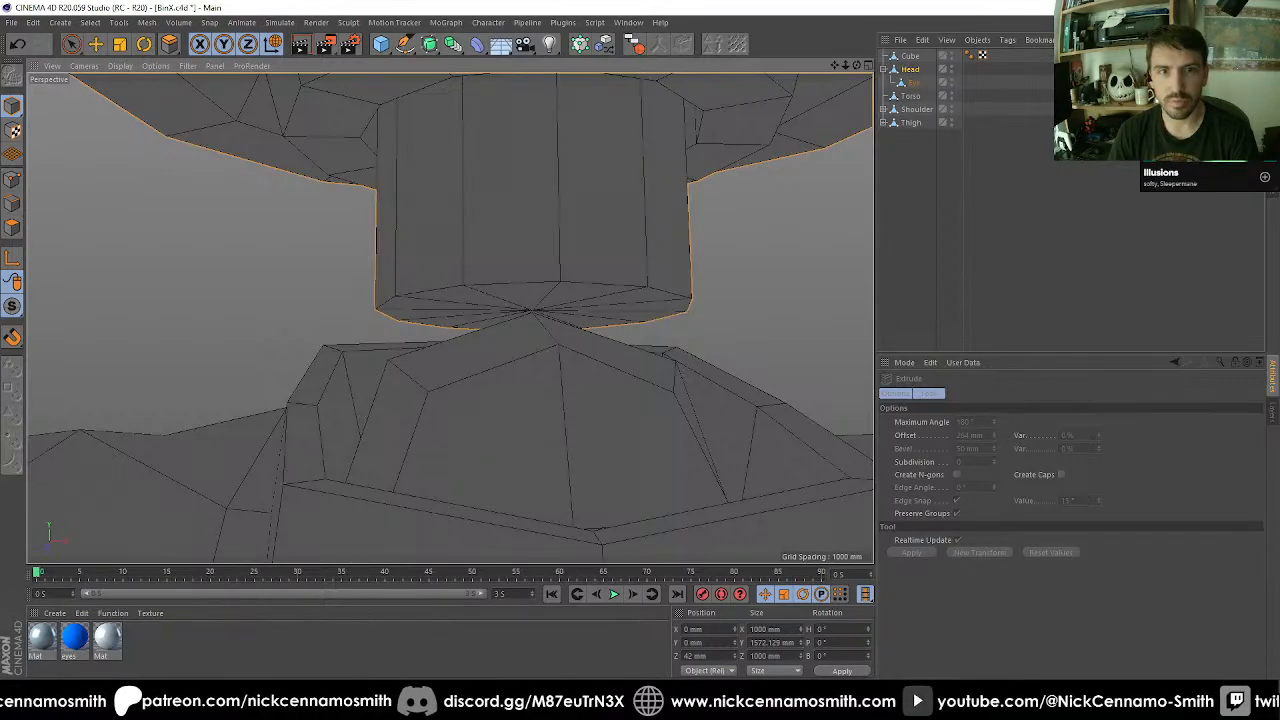
Loop-select the side polygons of the neck shaft and scale them on X and Z to about 220 mm.
click(13, 227)
scroll(497, 402, down, 3)
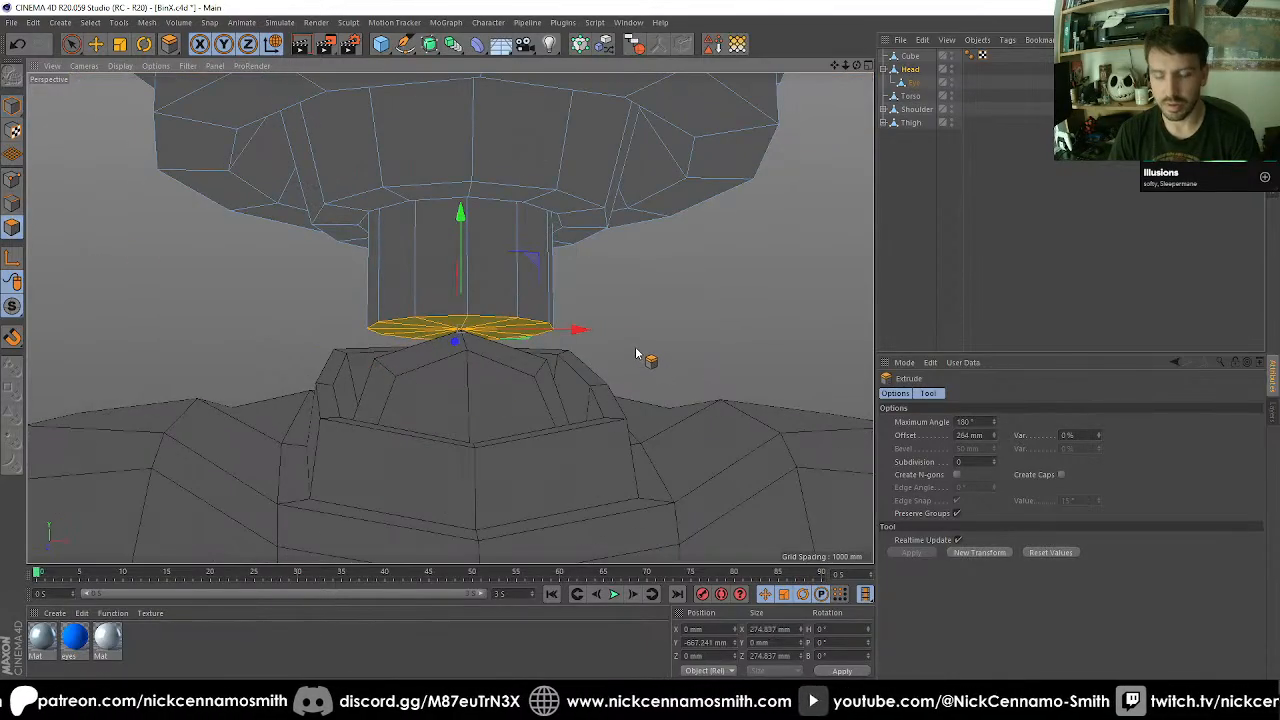
key(u)
key(l)
click(486, 292)
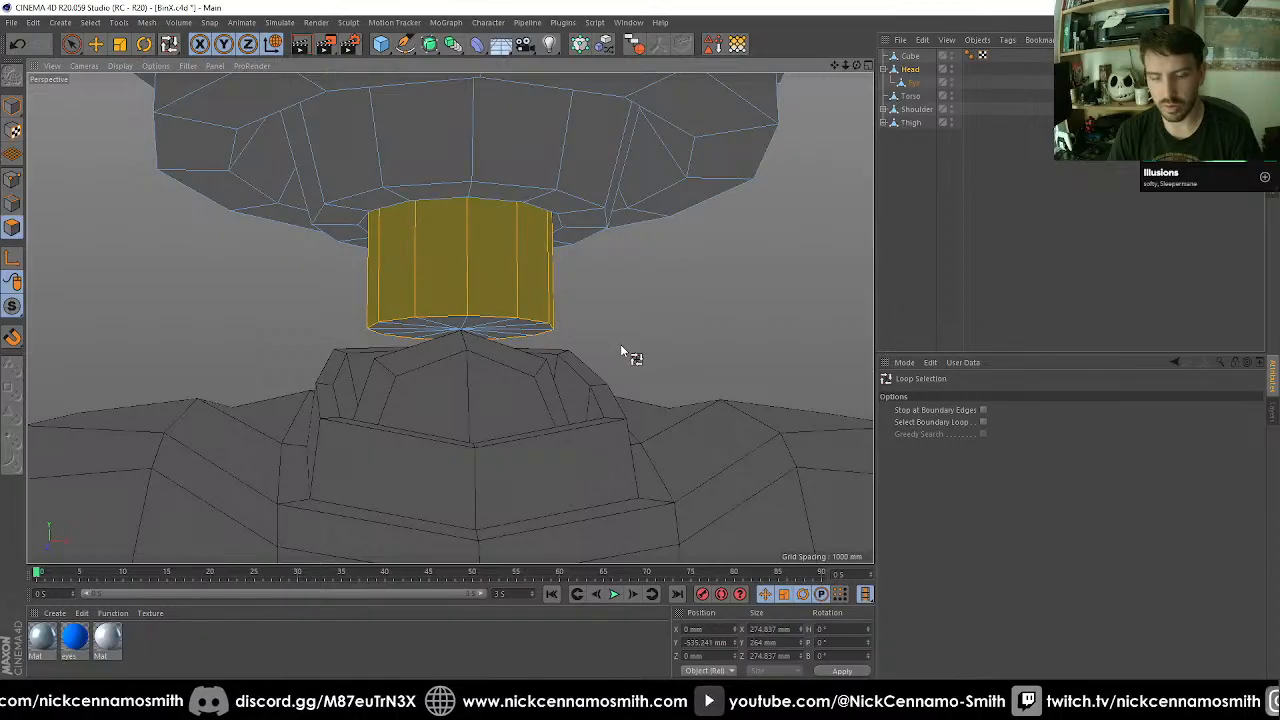
key(t)
drag(730, 322, 440, 345)
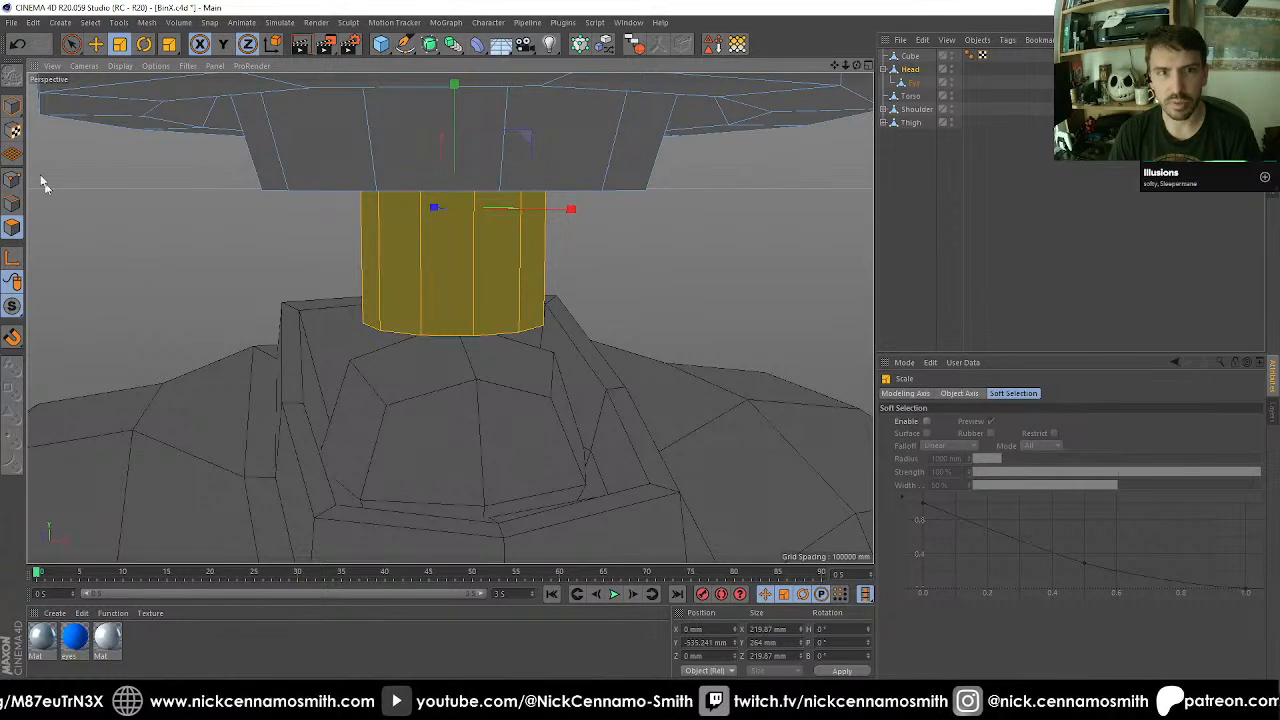
In model mode, select the head and cube together and isolate them with viewport solo.
click(13, 105)
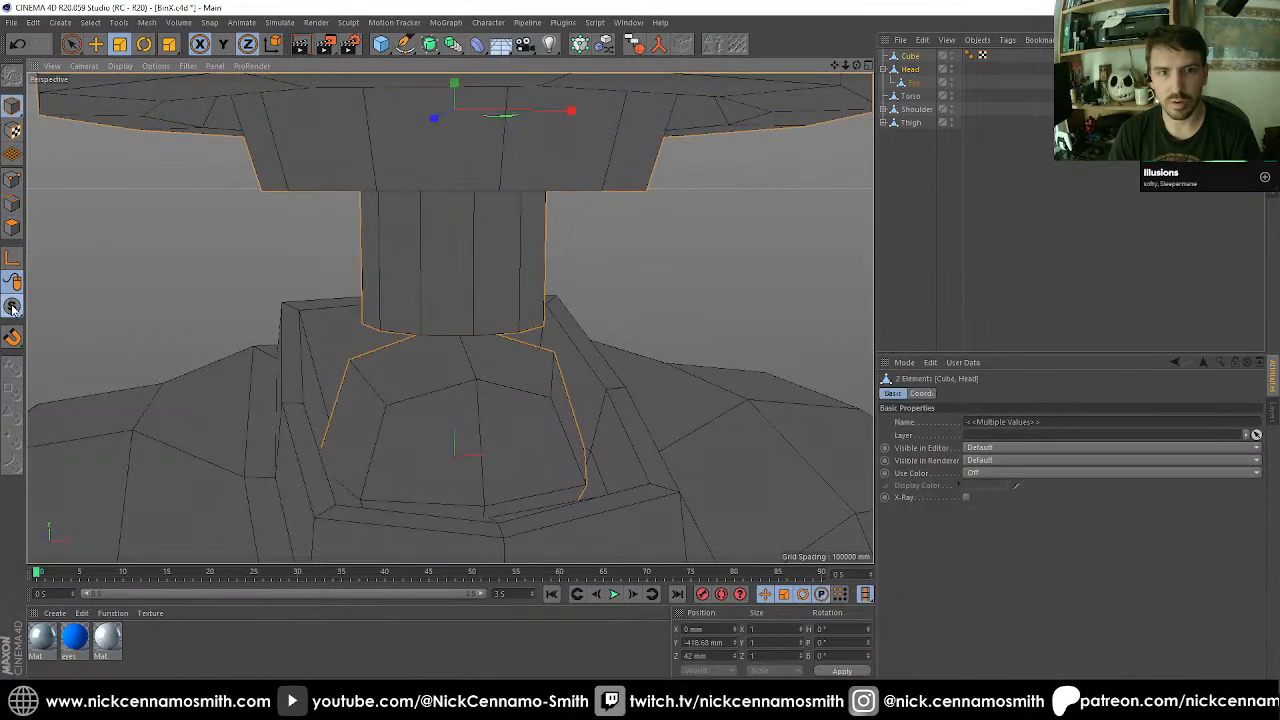
drag(13, 309, 64, 352)
scroll(417, 383, down, 3)
alt+drag(485, 406, 437, 456)
alt+drag(450, 318, 400, 434)
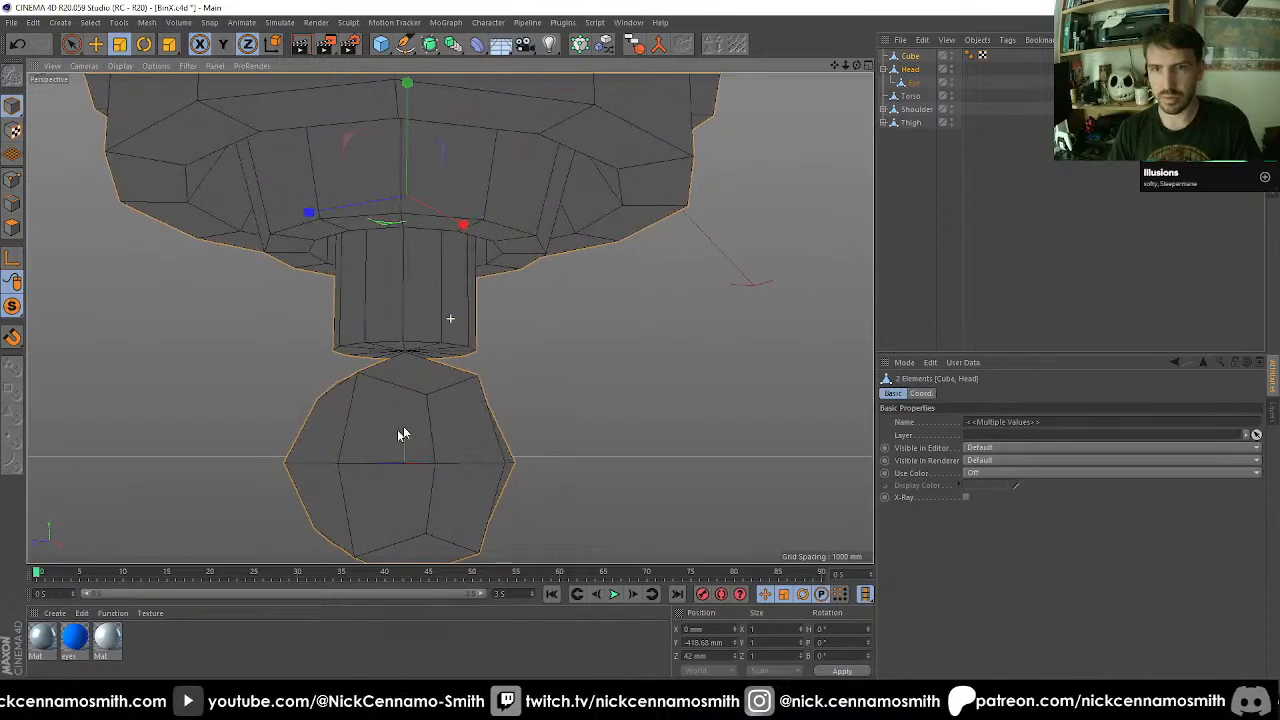
alt+middle_drag(408, 412, 437, 340)
alt+drag(437, 340, 405, 322)
Select the cap polygons at the lower end of the head's neck shaft with Fill Selection and delete them.
click(910, 70)
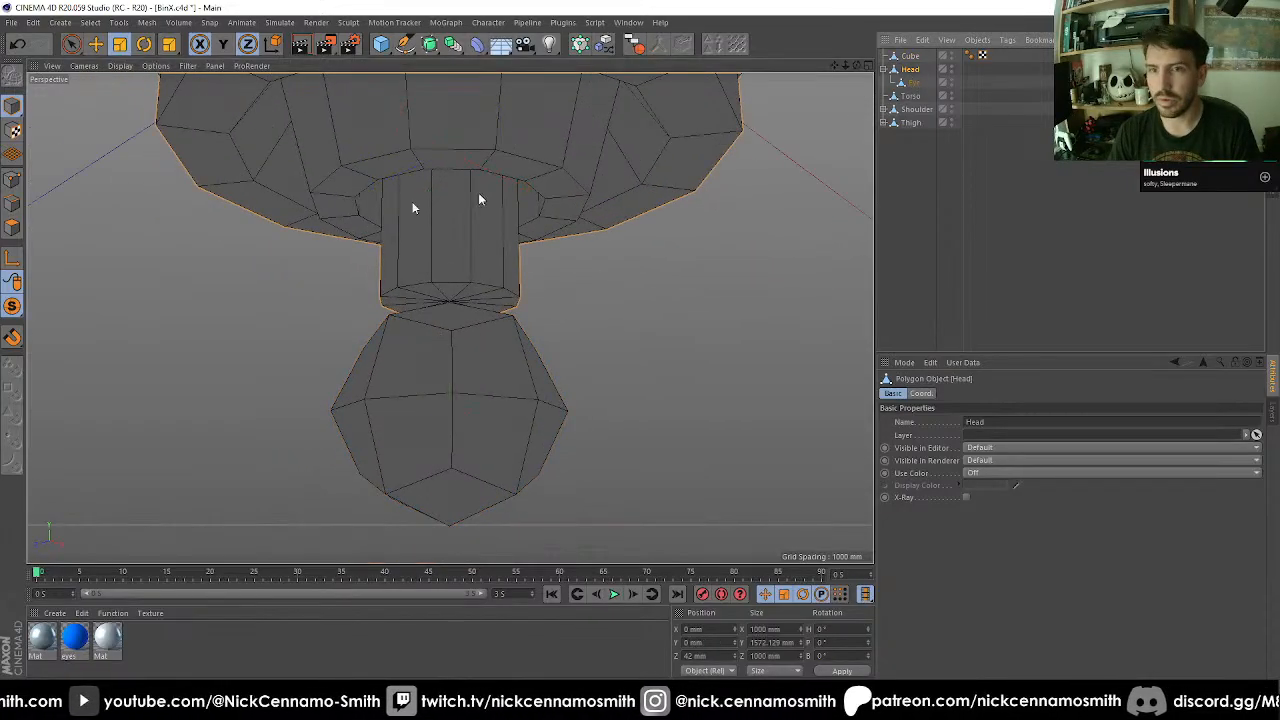
click(13, 228)
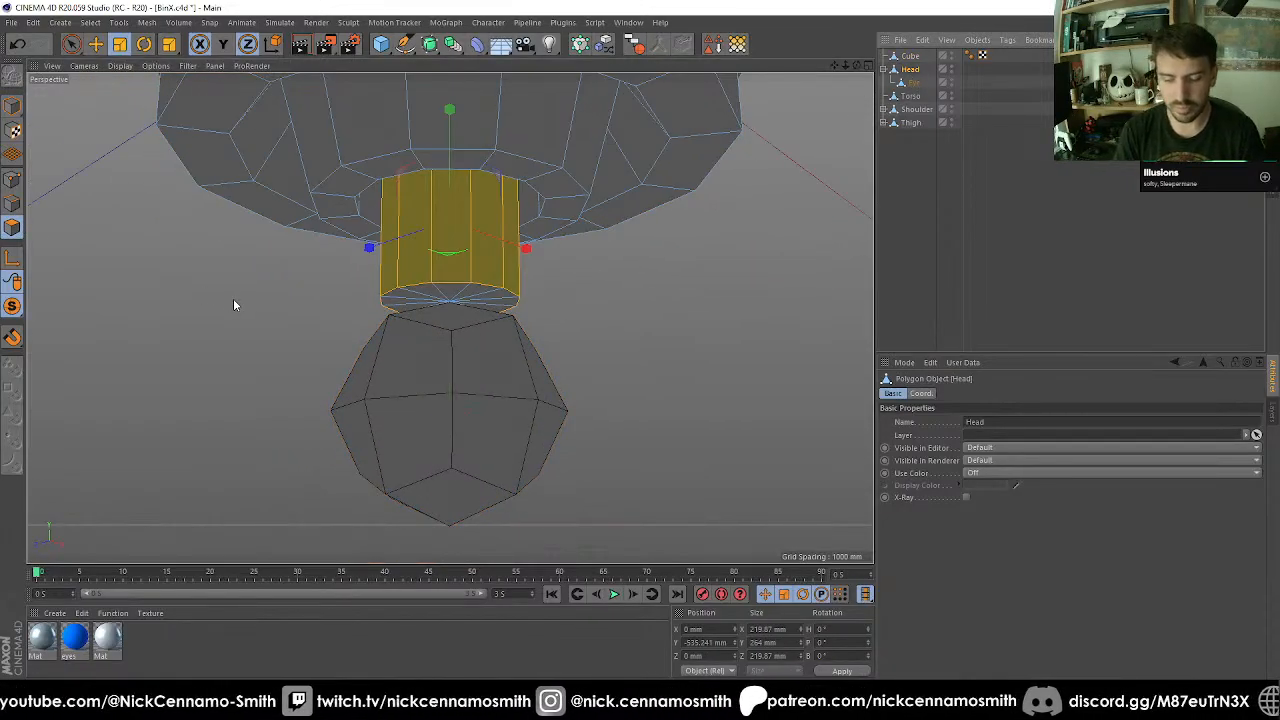
key(u)
key(f)
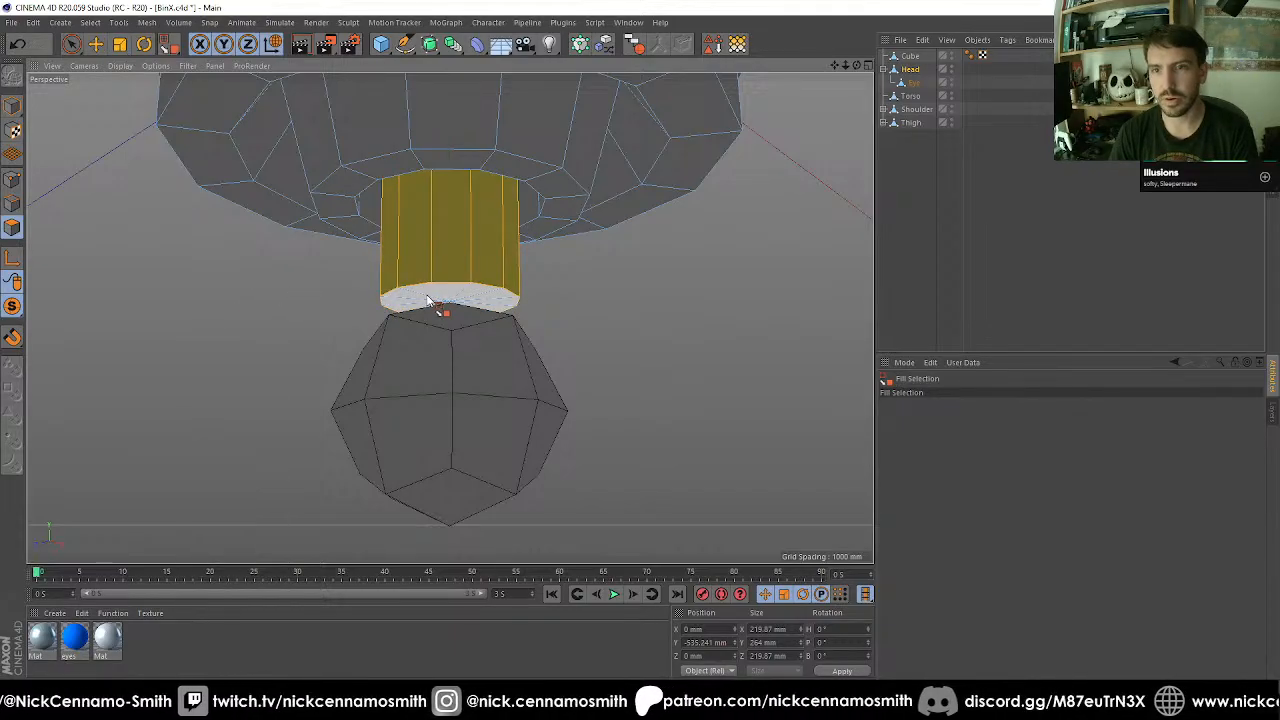
click(428, 300)
key(Delete)
Loop-select the open lower edge of the neck shaft and extrude it 14.4 mm downward.
scroll(480, 318, up, 3)
alt+drag(446, 314, 427, 236)
scroll(392, 306, up, 3)
click(12, 203)
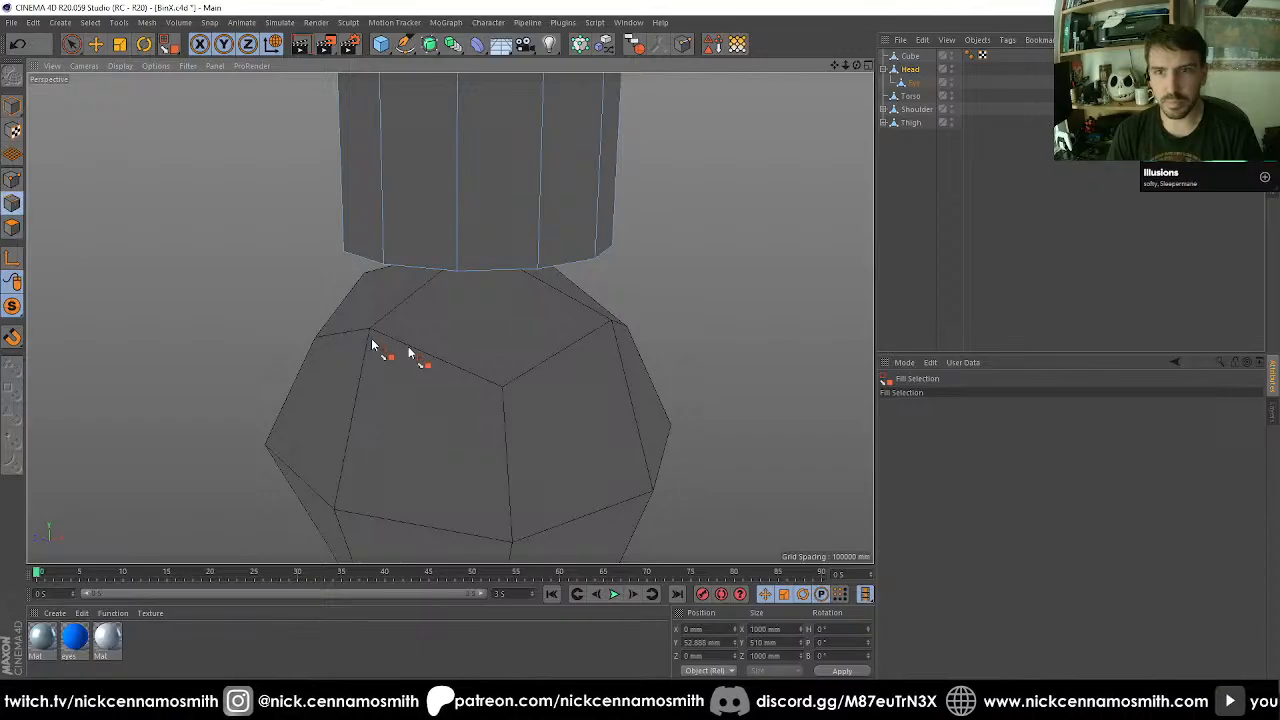
alt+drag(437, 349, 422, 384)
key(u)
key(l)
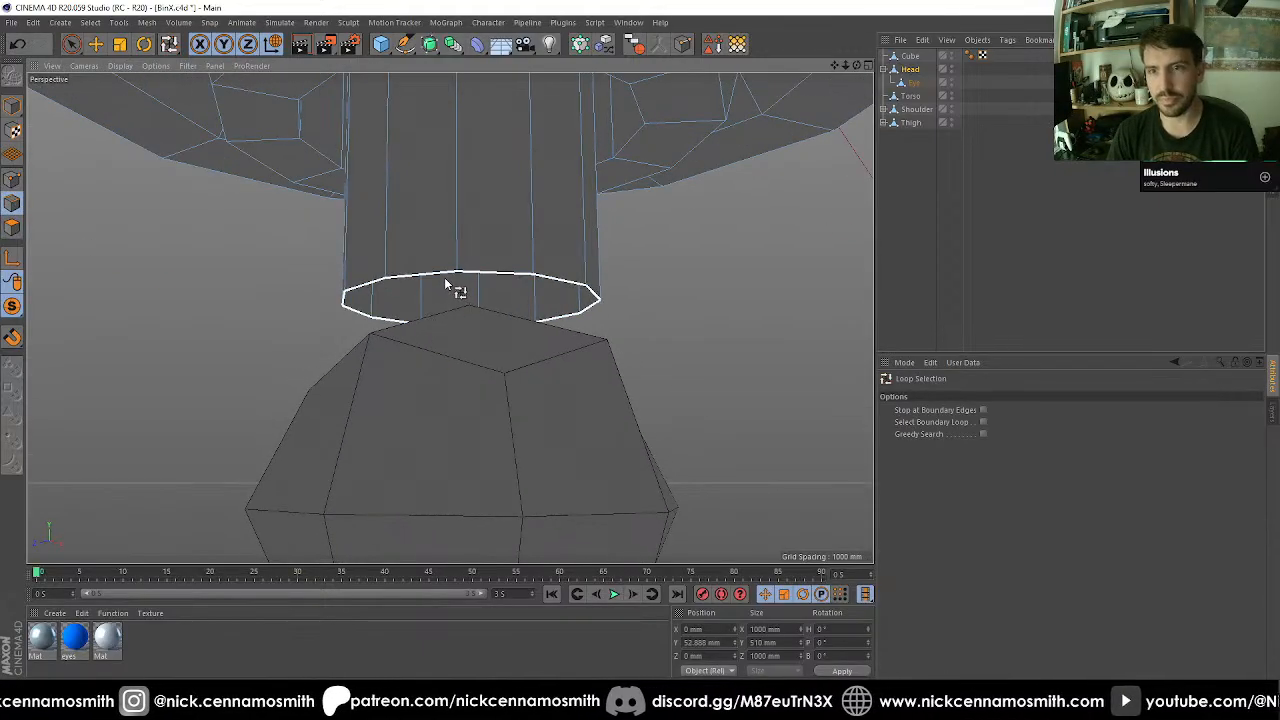
click(457, 288)
key(d)
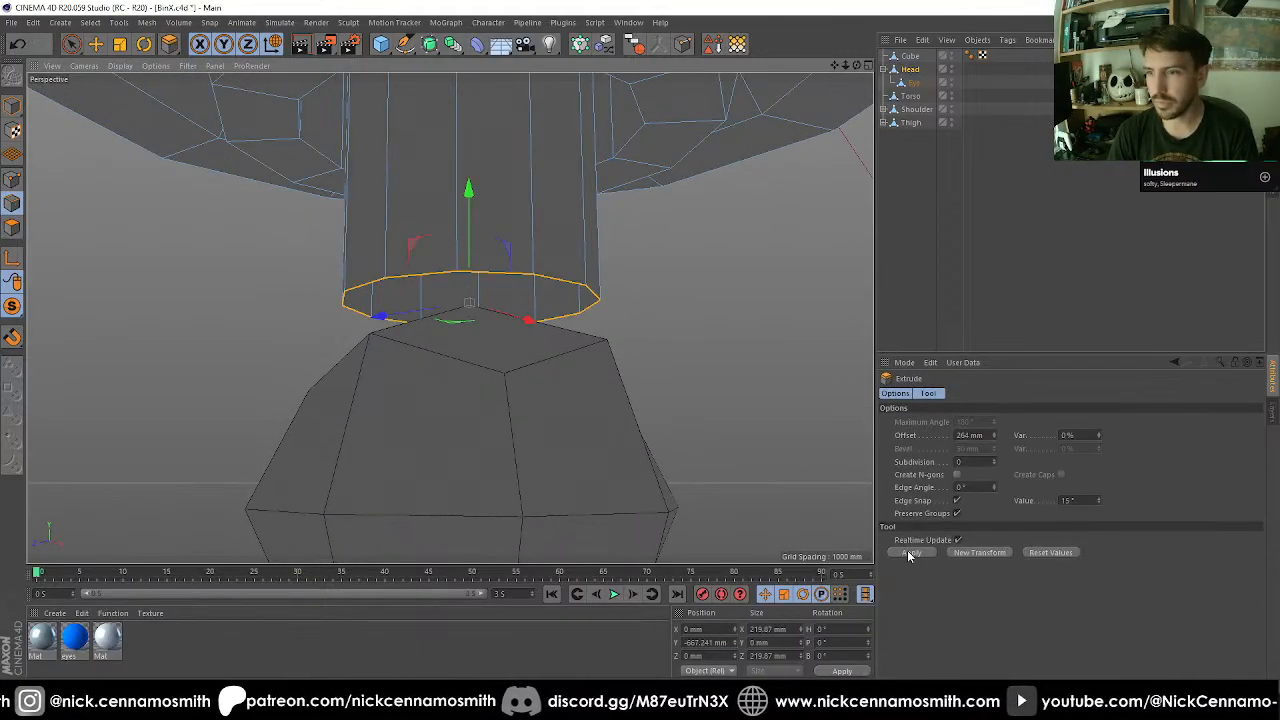
drag(700, 398, 714, 398)
alt+drag(540, 344, 186, 255)
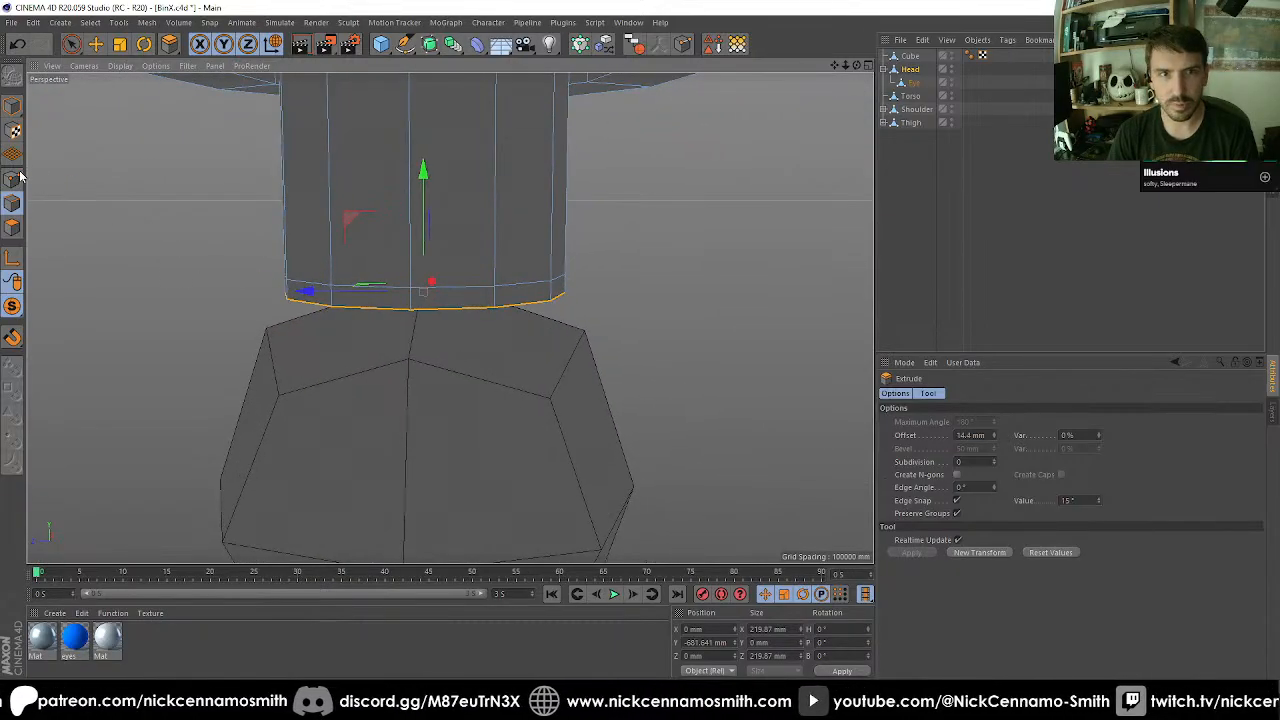
Delete the cube's upper polygons beneath the neck shaft, and reselect the head.
drag(908, 57, 715, 147)
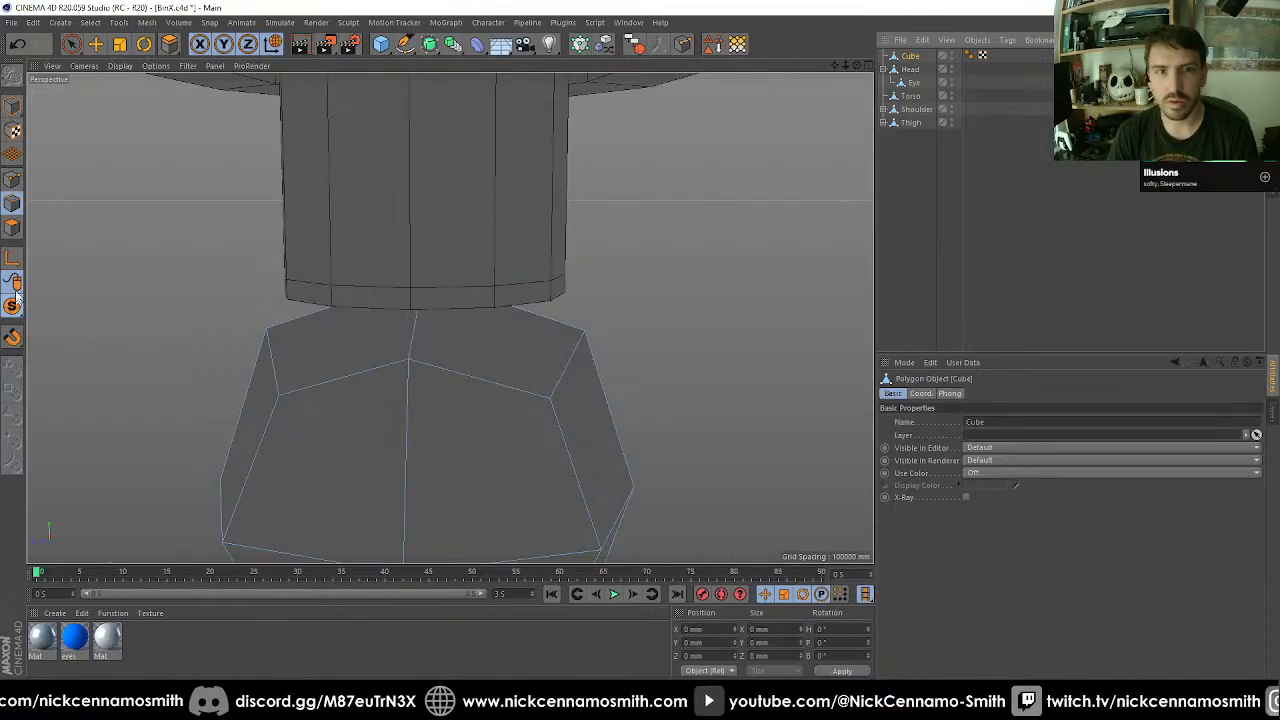
click(18, 228)
mouse_move(330, 345)
mouse_down()
mouse_move(446, 334)
mouse_move(740, 373)
mouse_move(763, 331)
mouse_move(717, 326)
mouse_up()
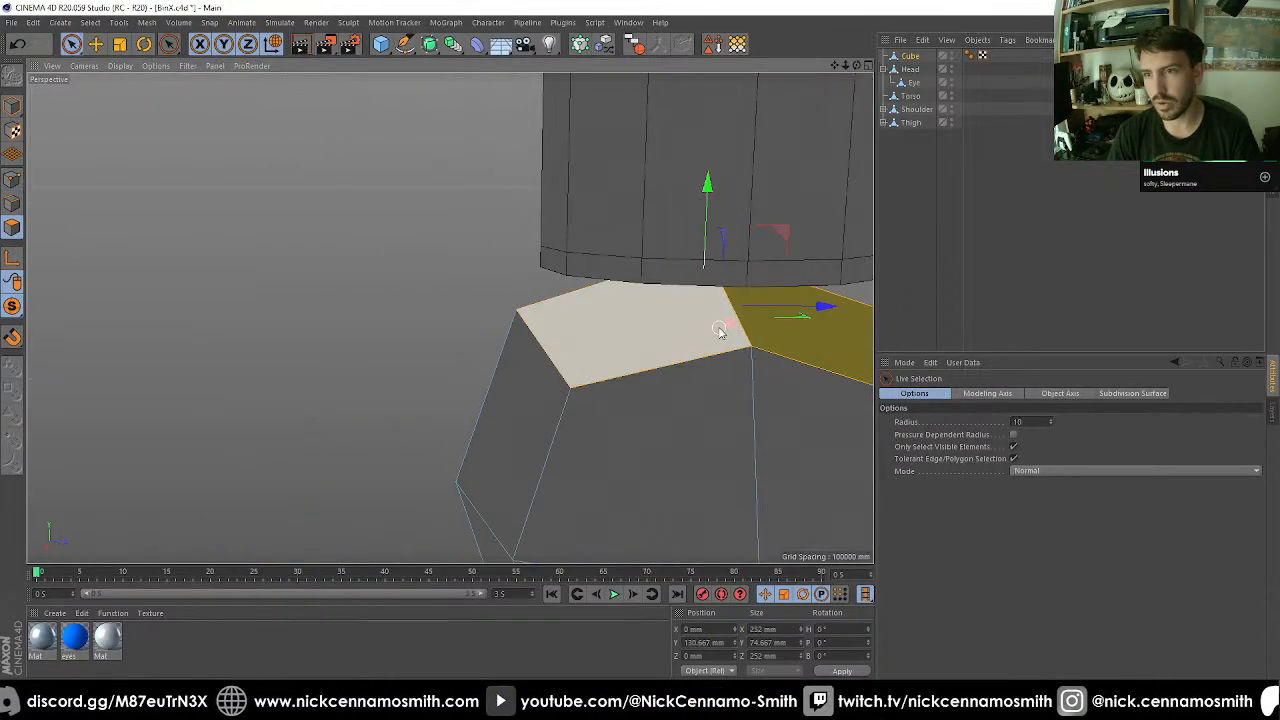
alt+right_drag(717, 326, 543, 371)
key(Delete)
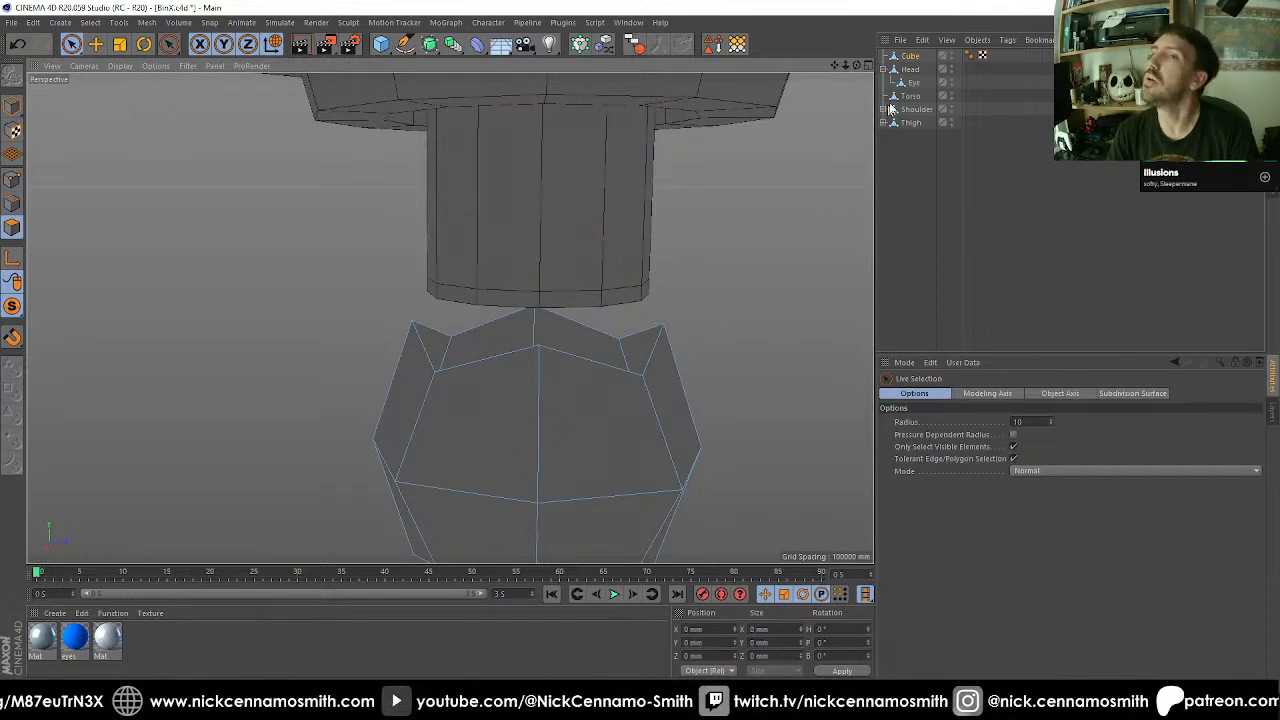
click(911, 69)
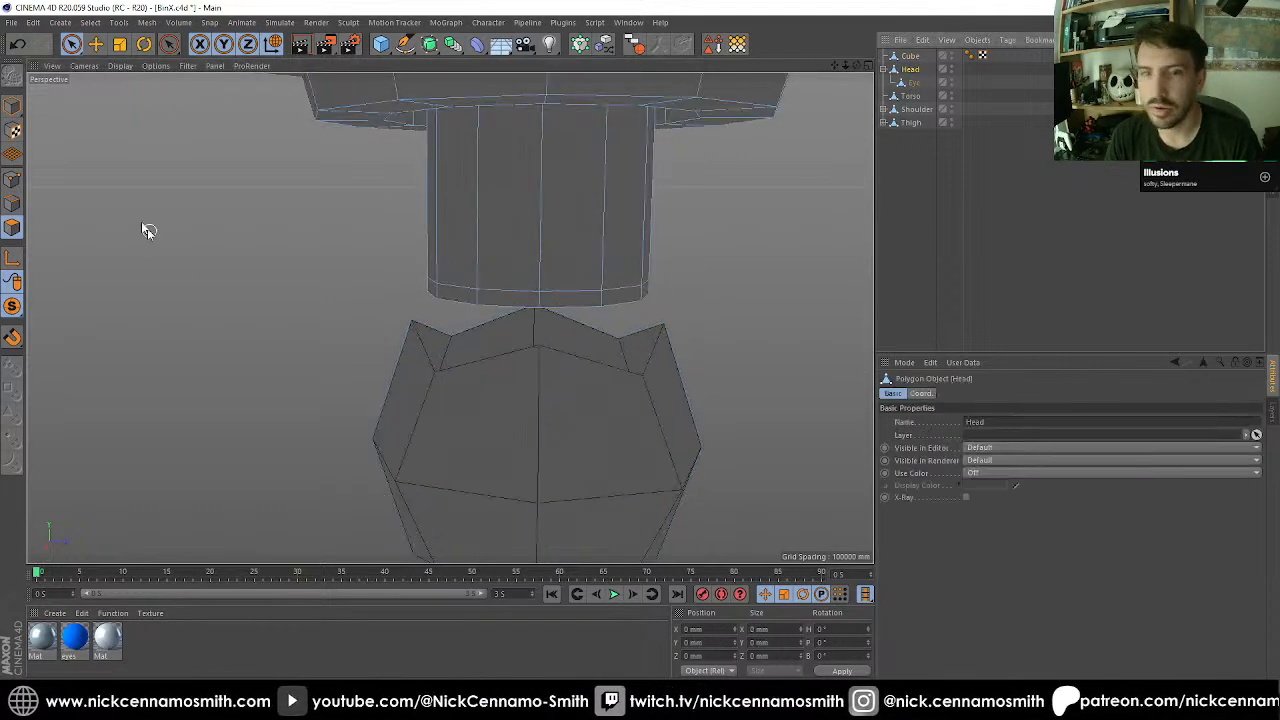
In point mode, move the points on the neck shaft's lower edge with vertex snapping onto the vertices of the cube's open rim.
click(12, 179)
click(541, 313)
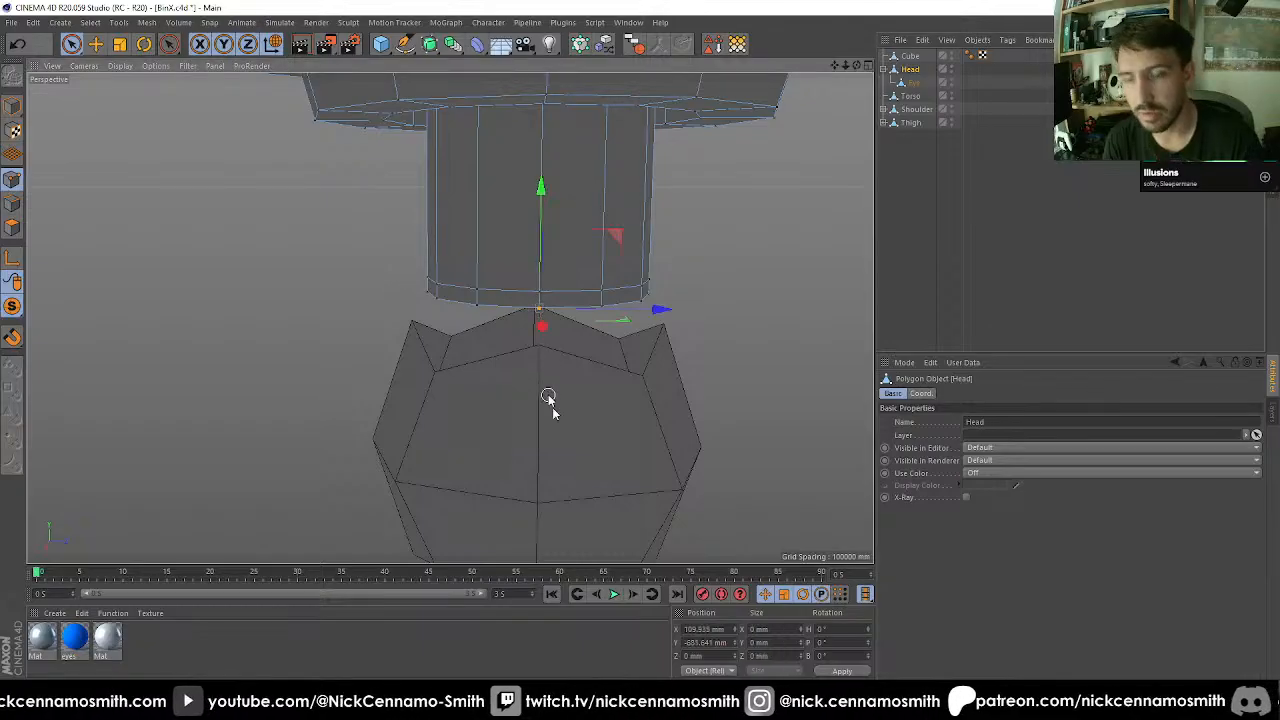
key(e)
drag(538, 360, 491, 409)
click(366, 319)
click(508, 312)
alt+drag(403, 377, 497, 367)
click(468, 263)
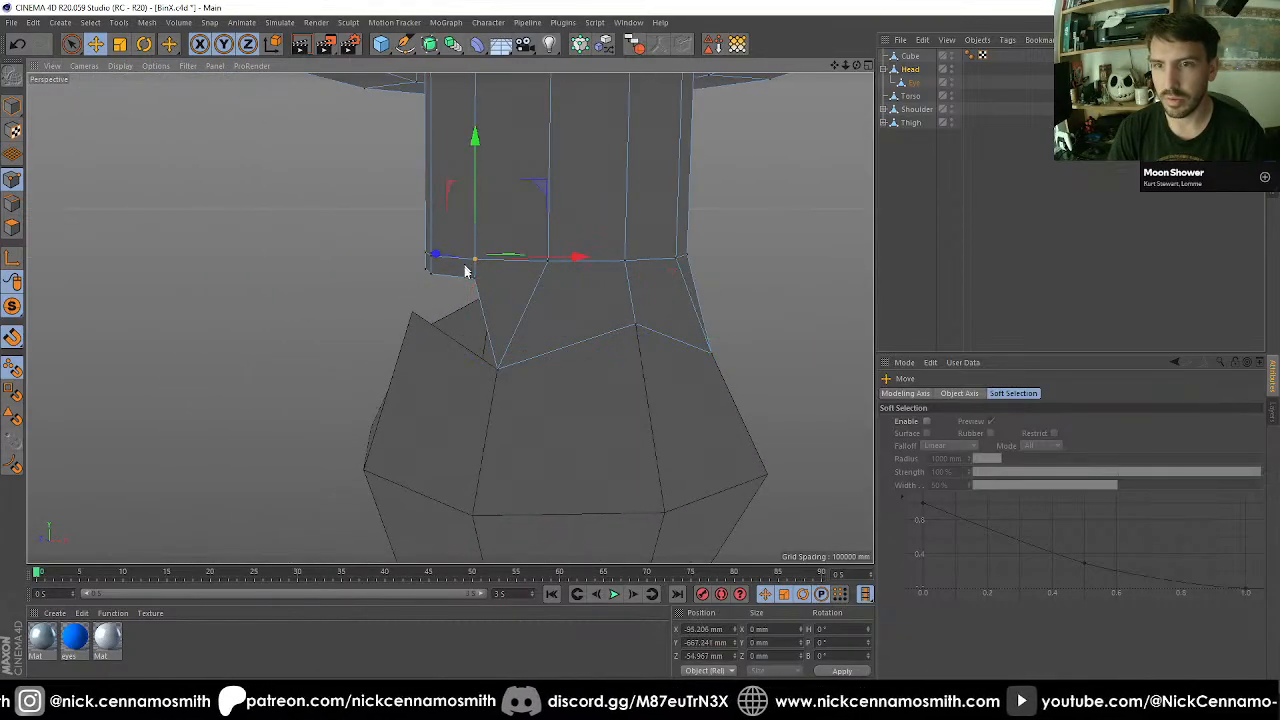
drag(465, 270, 522, 375)
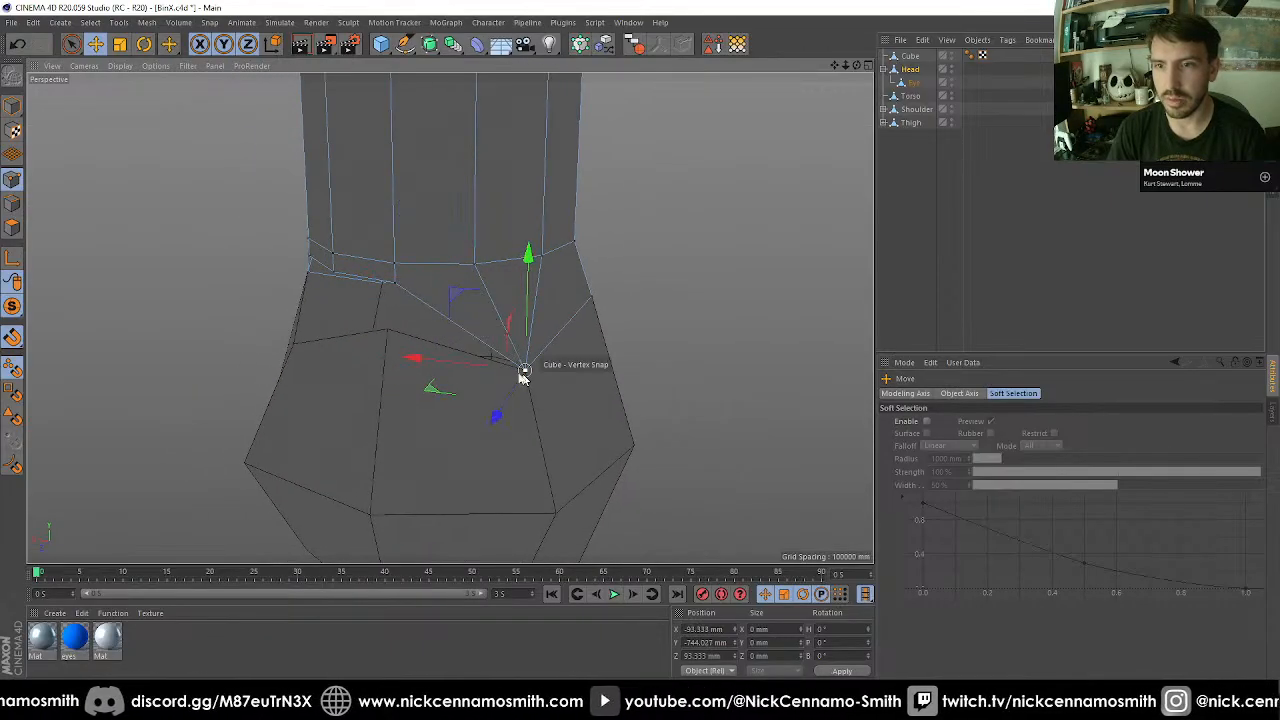
drag(397, 283, 427, 422)
click(477, 333)
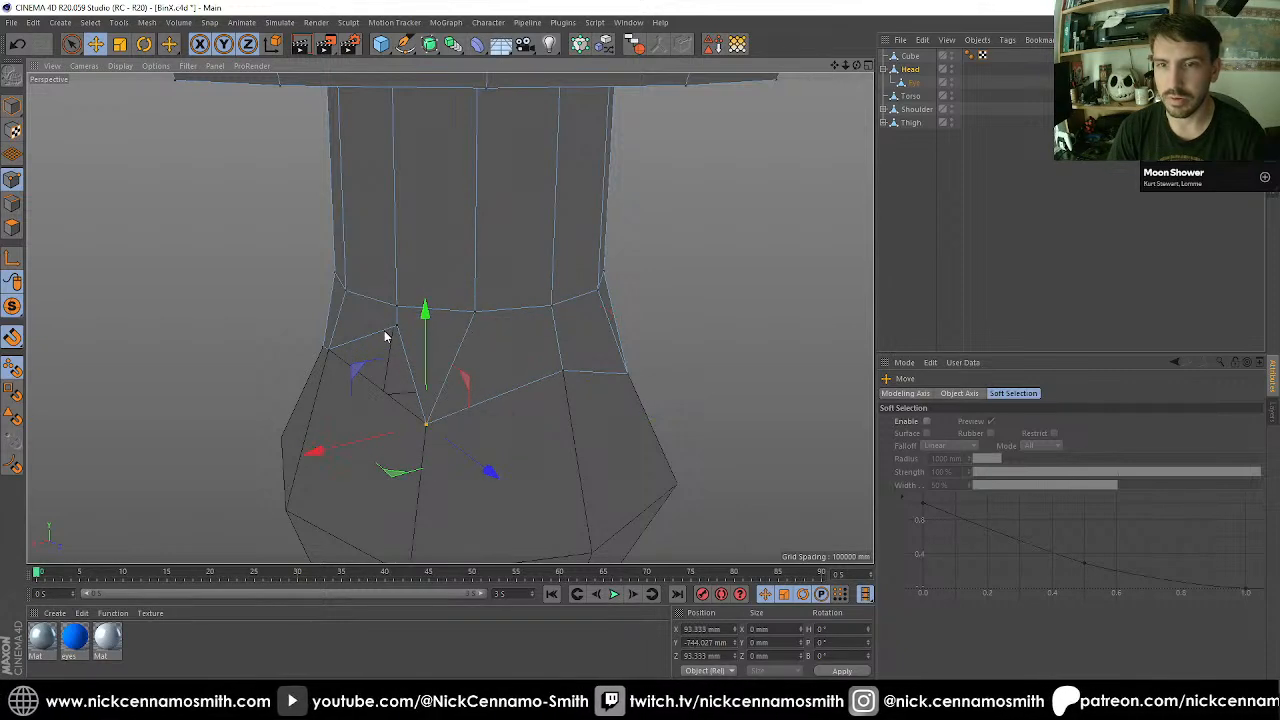
drag(397, 326, 427, 423)
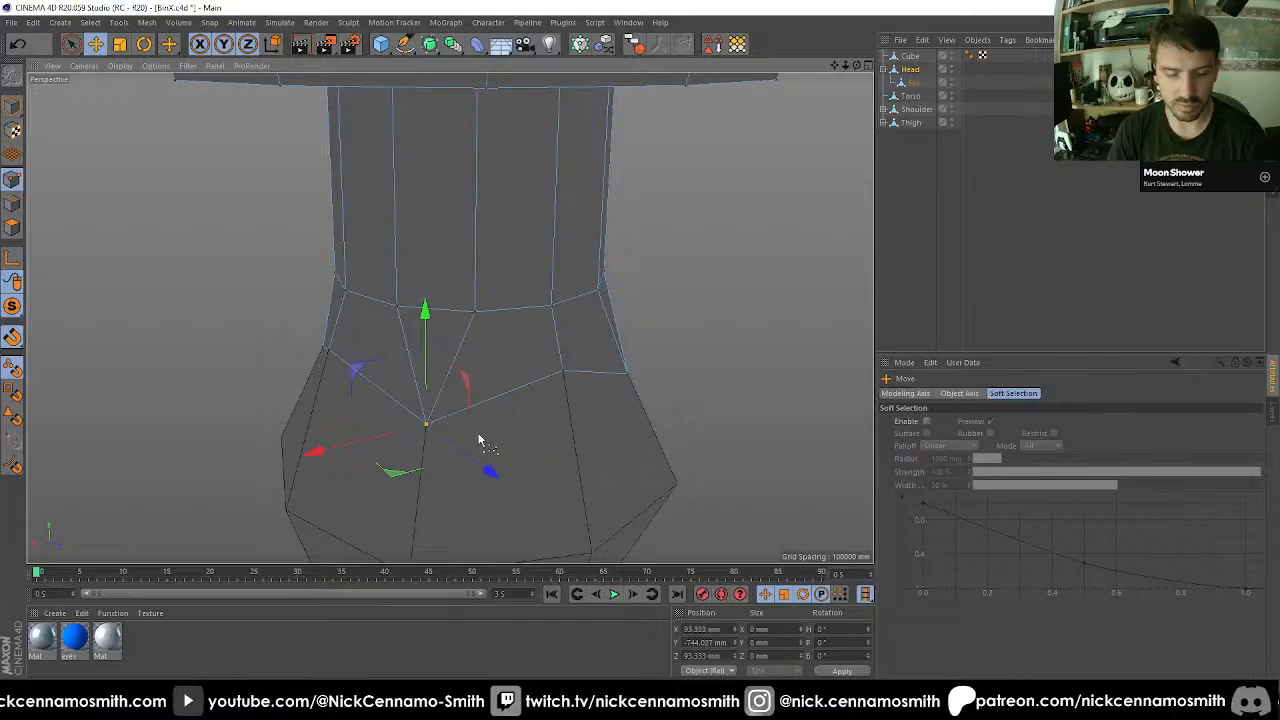
Select all of the head's points, take the Eye object out of the Head hierarchy and nest the Cube under Head.
key(ctrl+a)
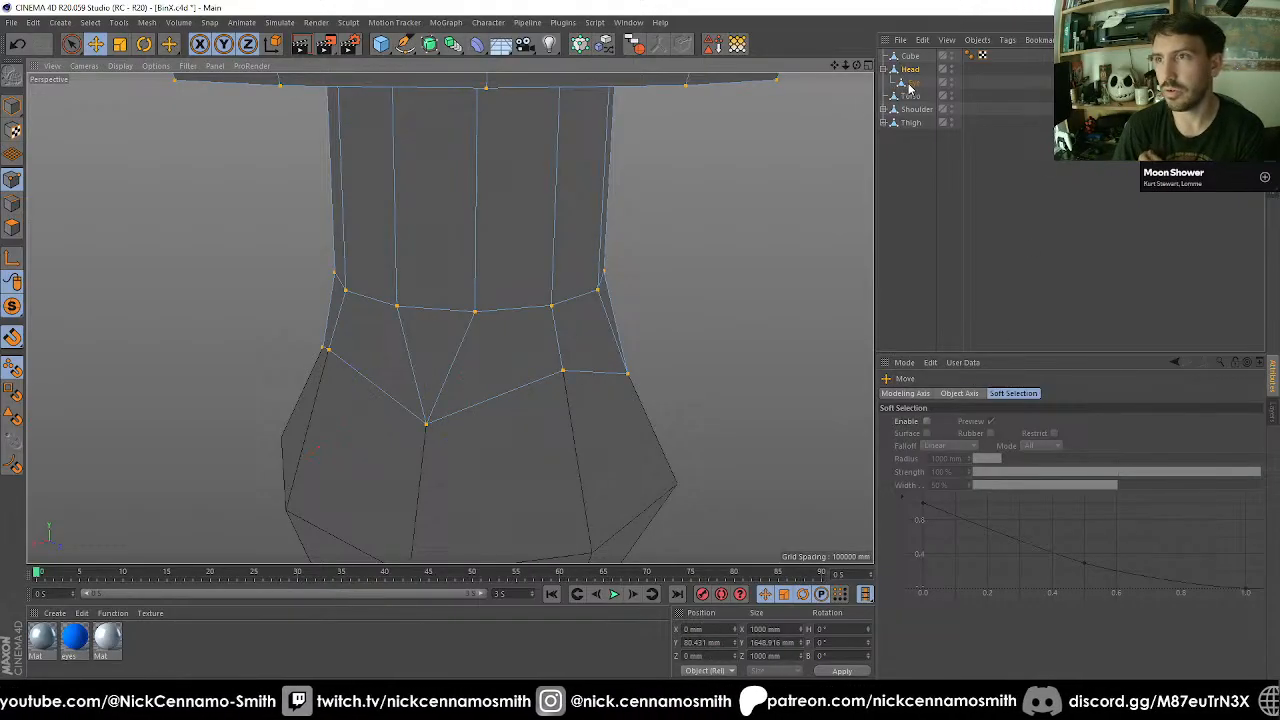
drag(910, 86, 914, 160)
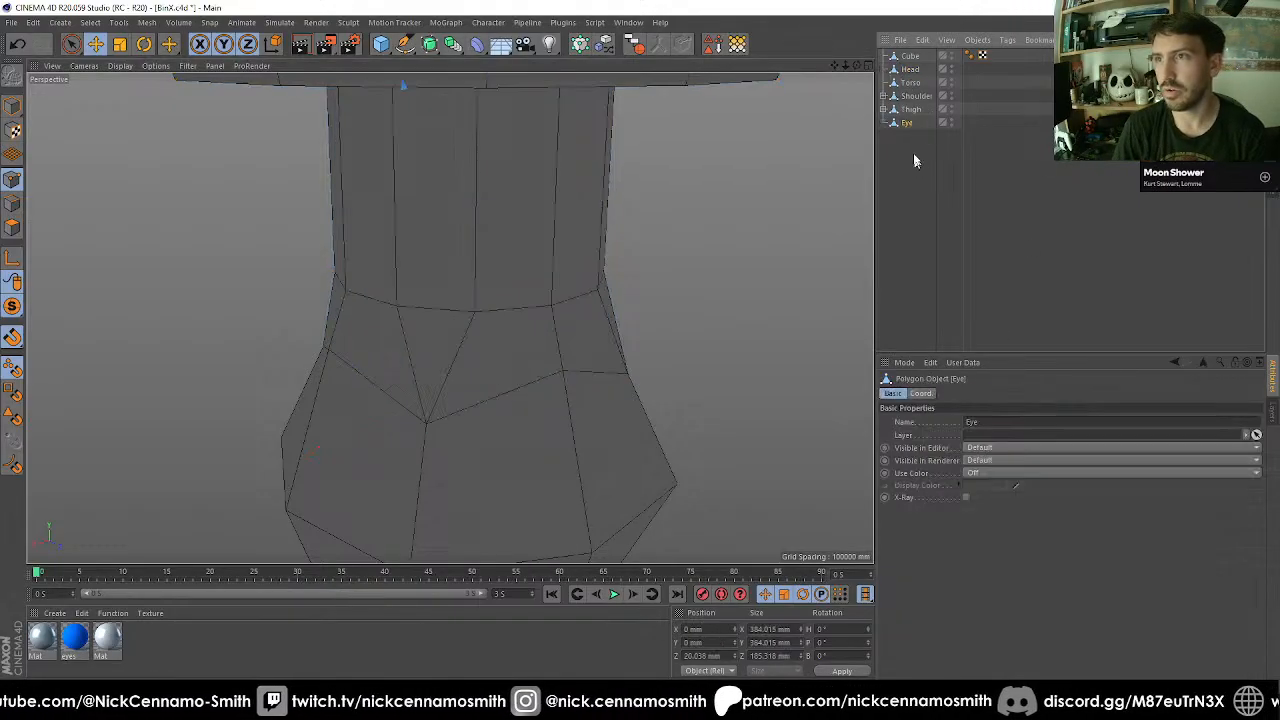
click(912, 70)
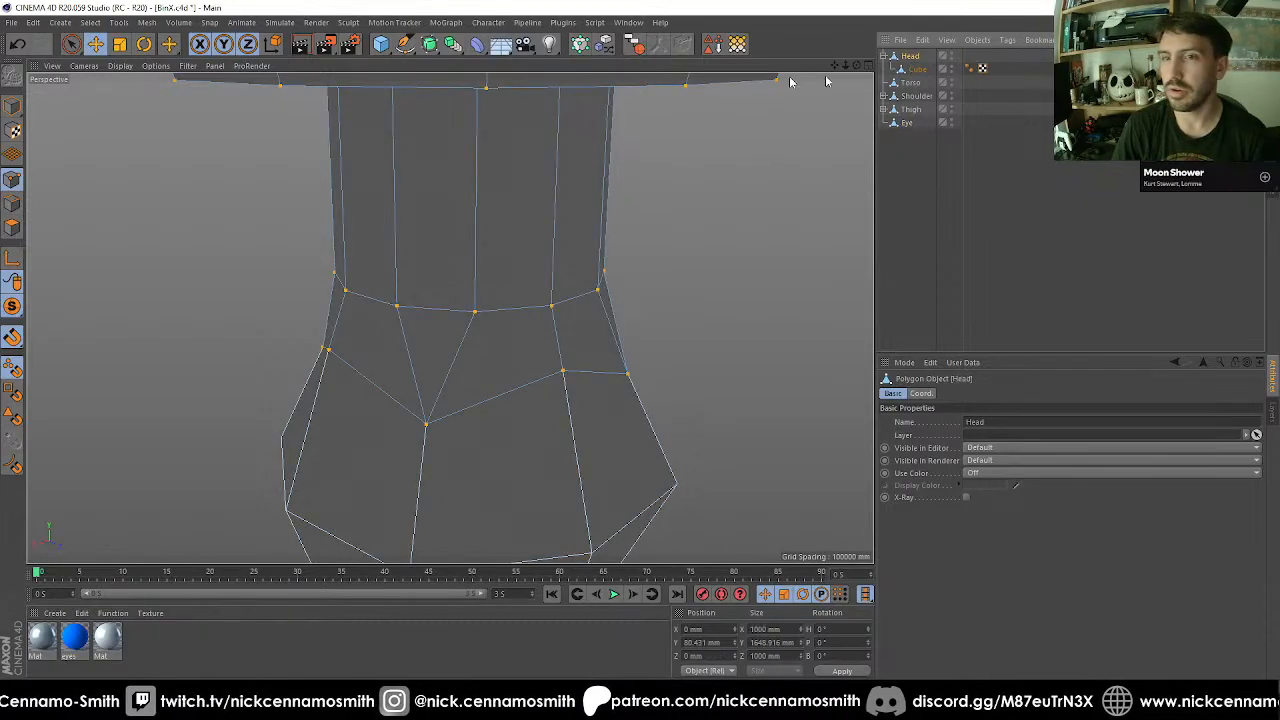
Select Head together with its child, merge them with Connect Objects + Delete, and delete the merged object's leftover tags.
click(638, 41)
click(656, 43)
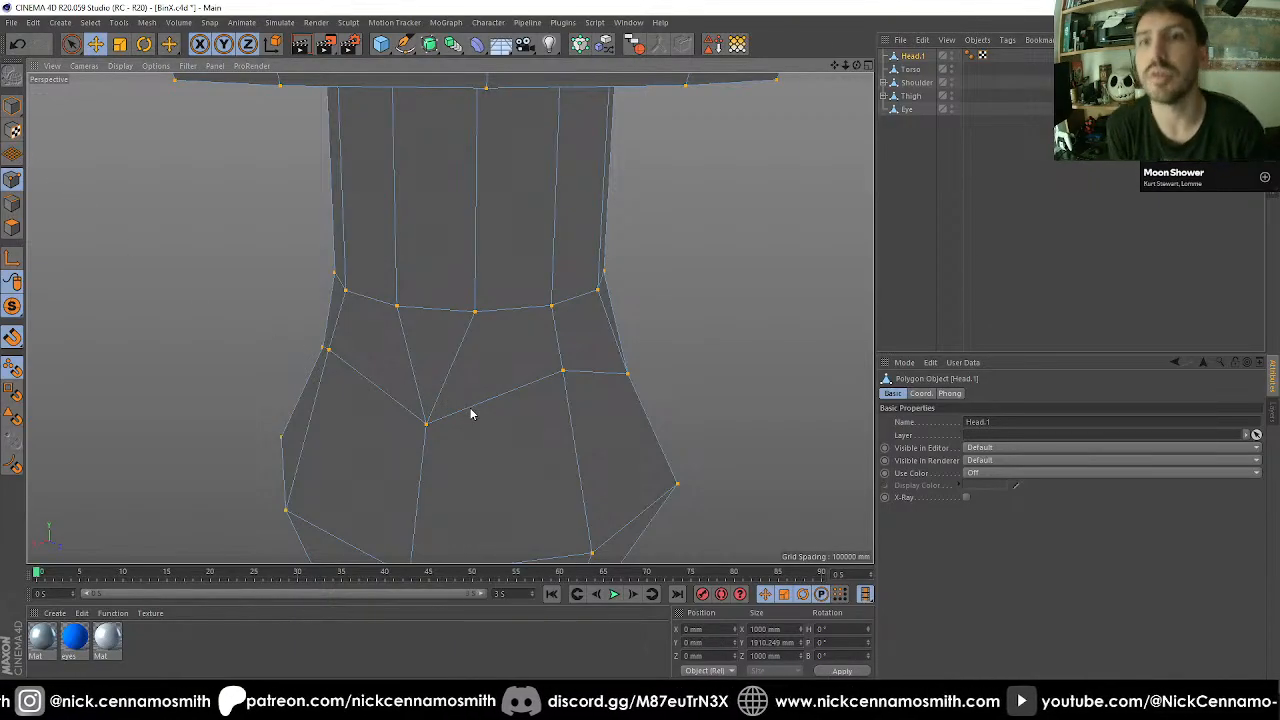
scroll(537, 443, down, 10)
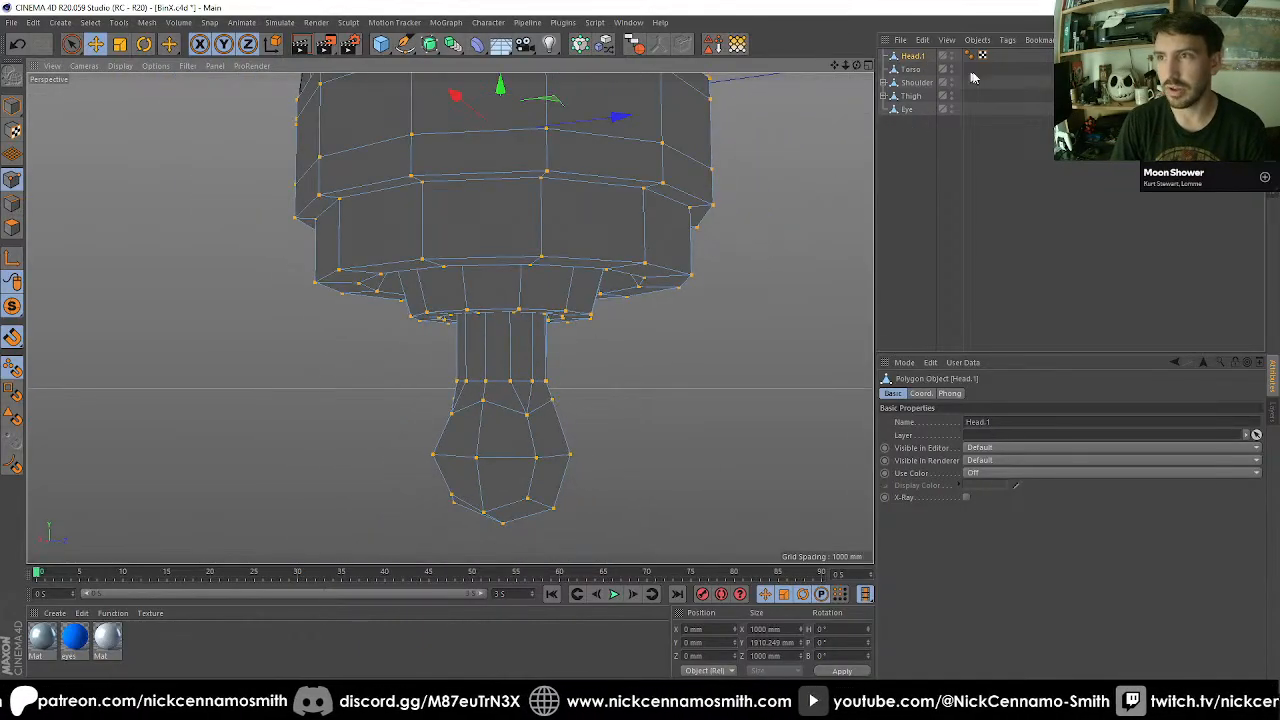
click(962, 56)
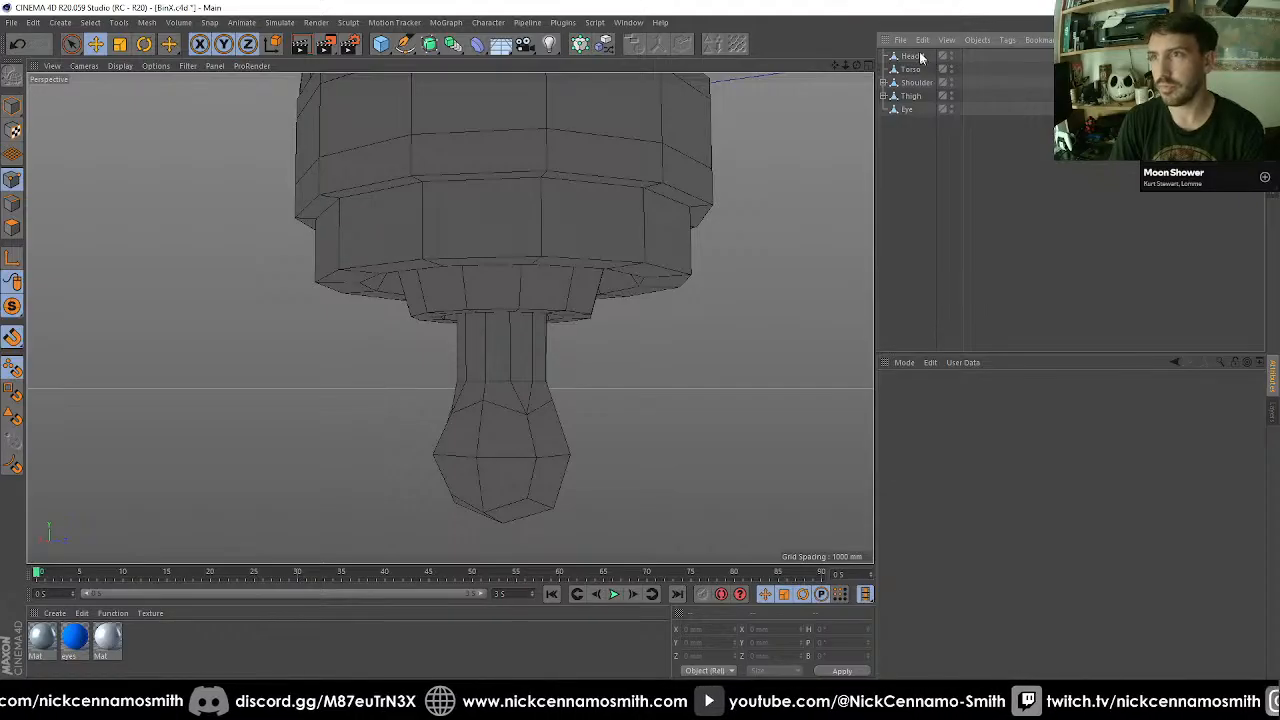
In edge mode, loop-select the outer rim edges of the stepped rings around the underside of the merged head.
click(921, 57)
click(12, 207)
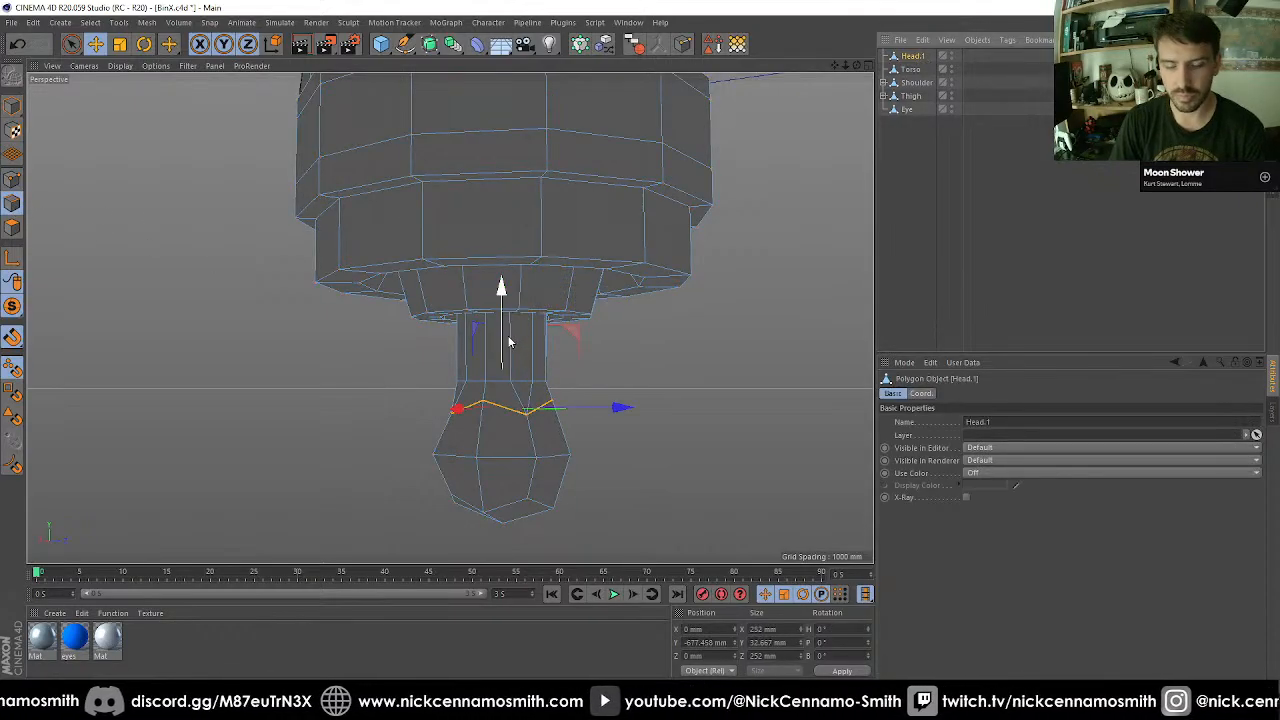
key(u)
key(l)
click(489, 257)
alt+drag(484, 293, 428, 354)
shift+click(440, 312)
alt+drag(455, 397, 424, 347)
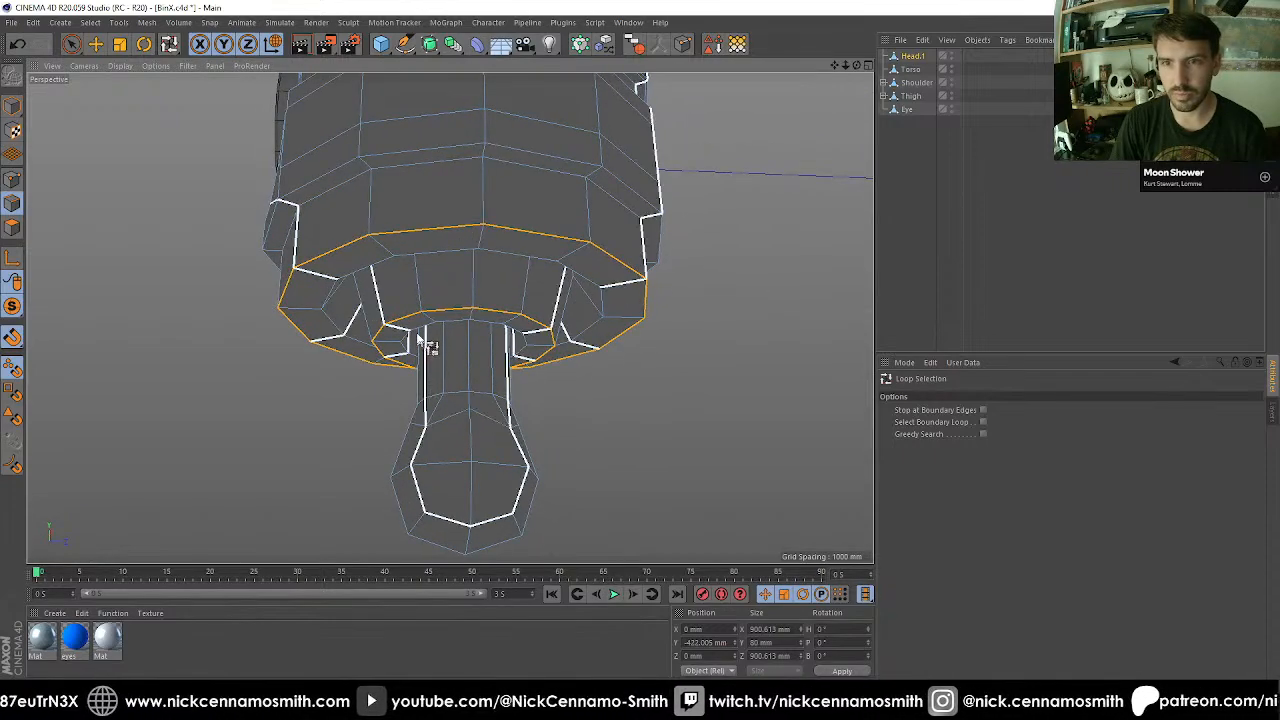
alt+drag(414, 257, 337, 240)
shift+click(412, 237)
scroll(337, 240, down, 3)
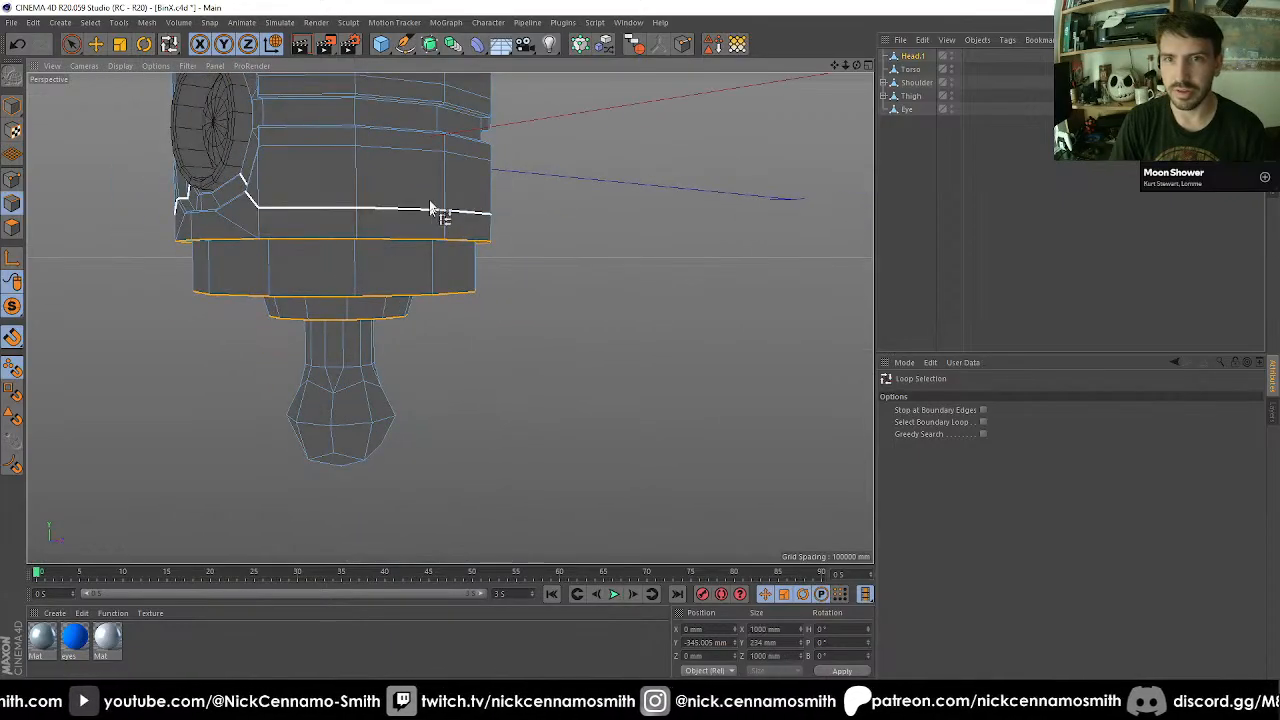
Bevel the selected rim loops in Chamfer mode with a 10 mm offset and 0 subdivisions.
mouse_move(434, 209)
alt+mouse_down()
mouse_move(306, 134)
mouse_move(448, 262)
mouse_move(400, 251)
mouse_move(437, 183)
mouse_move(423, 194)
alt+mouse_up()
key(m)
key(s)
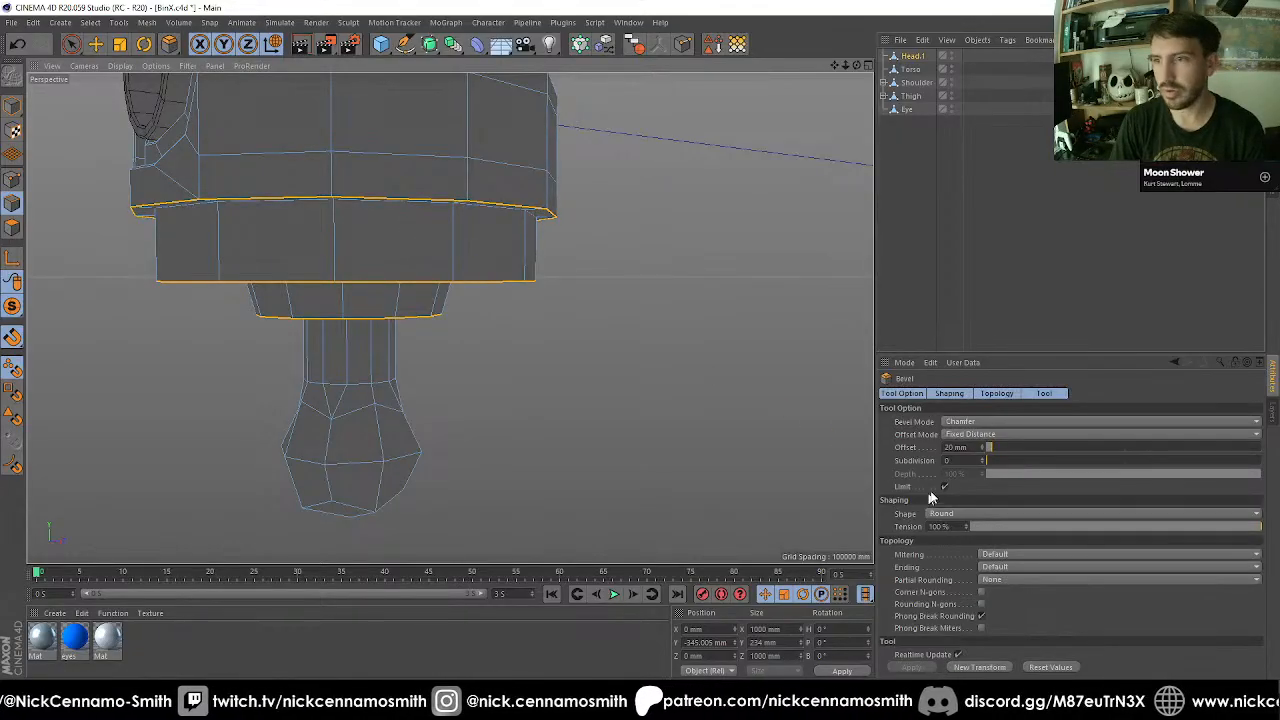
key(Return)
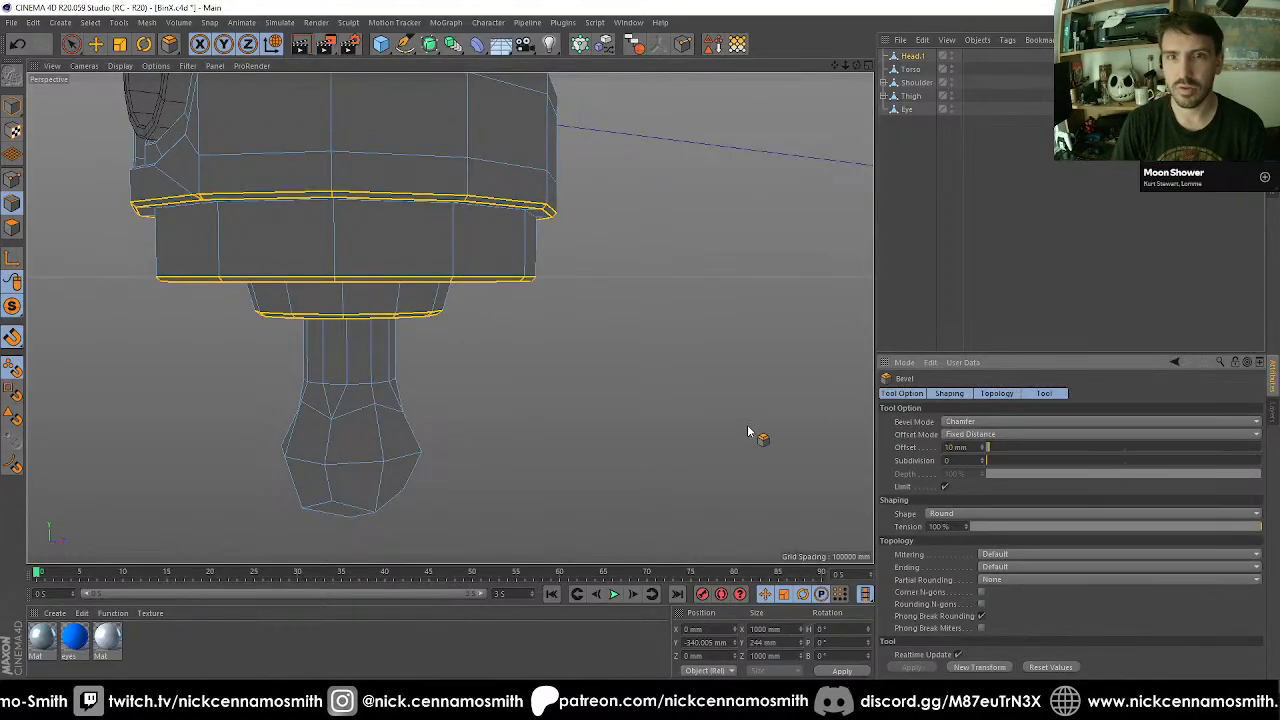
Clear the selection, return to model mode and turn off viewport solo to show the whole robot.
alt+drag(452, 292, 602, 327)
click(977, 263)
alt+right_drag(577, 276, 445, 360)
alt+drag(445, 360, 405, 373)
click(12, 106)
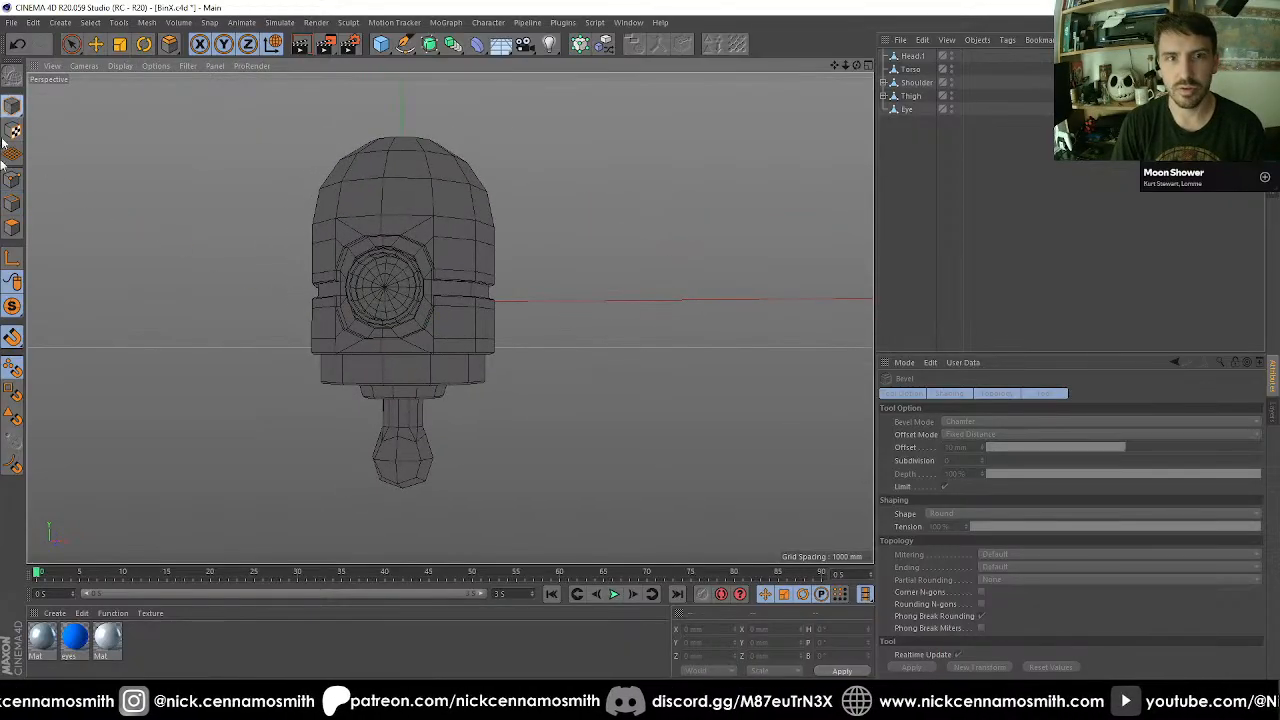
drag(14, 308, 80, 325)
scroll(500, 450, down, 3)
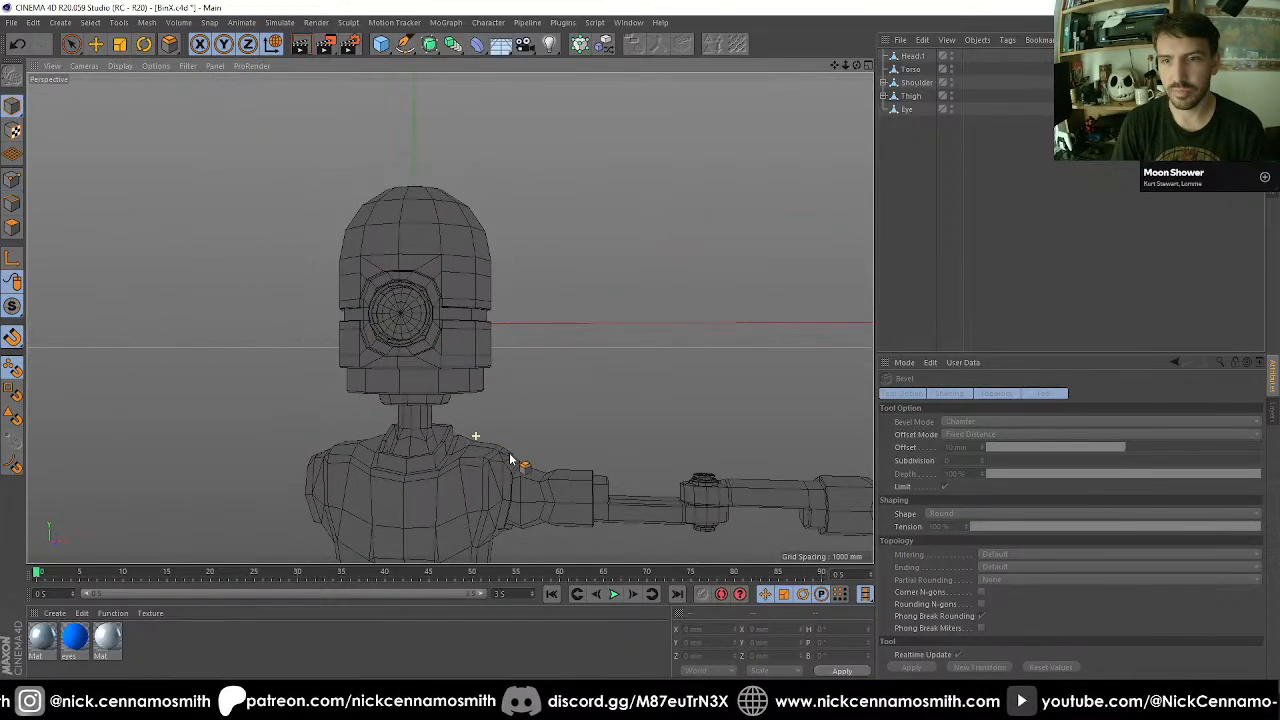
Select the Shoulder object and try rotating the whole arm around its shoulder joint.
alt+middle_drag(495, 440, 508, 294)
alt+right_drag(506, 293, 513, 354)
alt+middle_drag(513, 354, 458, 176)
alt+drag(458, 176, 532, 237)
mouse_move(532, 237)
alt+right_down()
mouse_move(533, 258)
mouse_move(530, 240)
alt+right_up()
key(e)
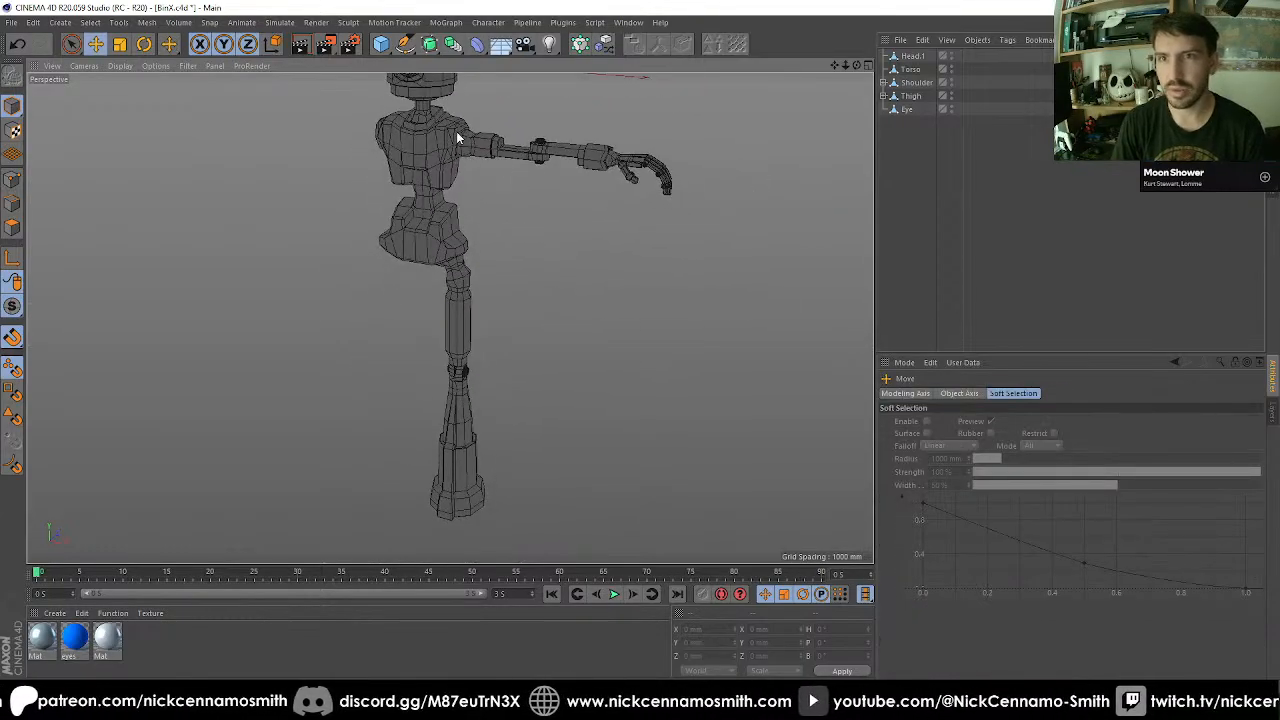
click(470, 150)
key(r)
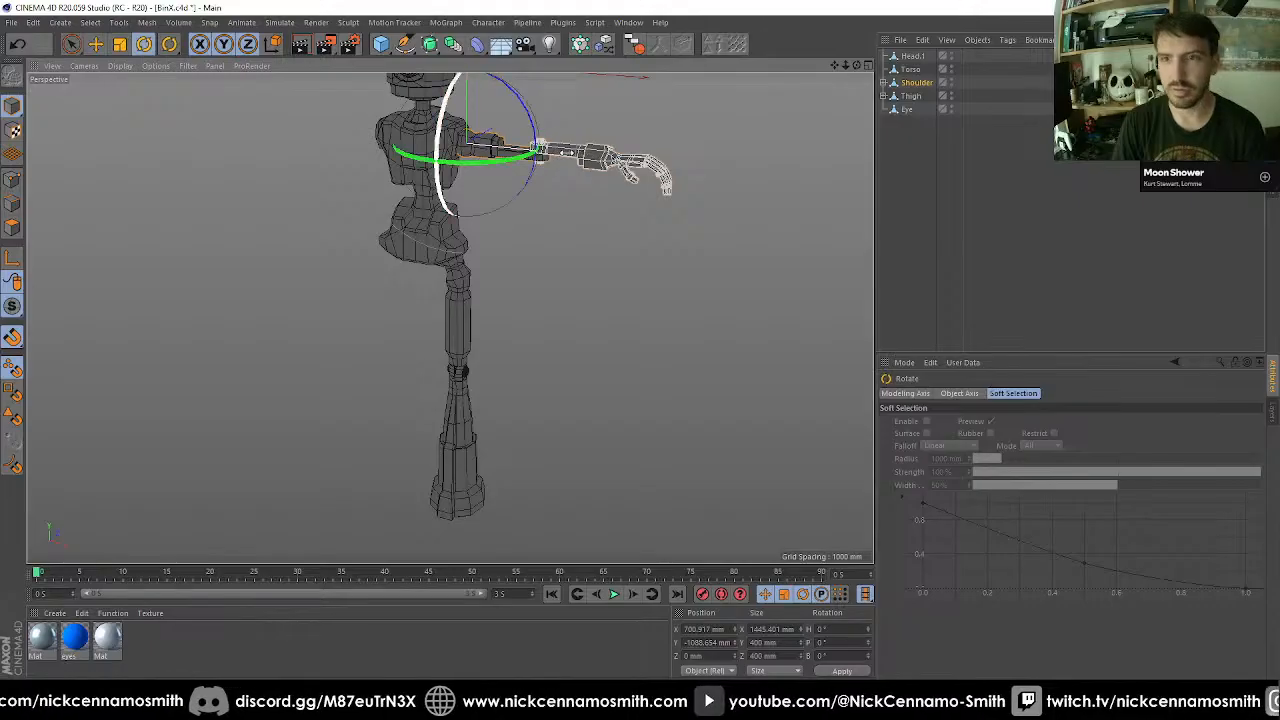
drag(536, 130, 549, 208)
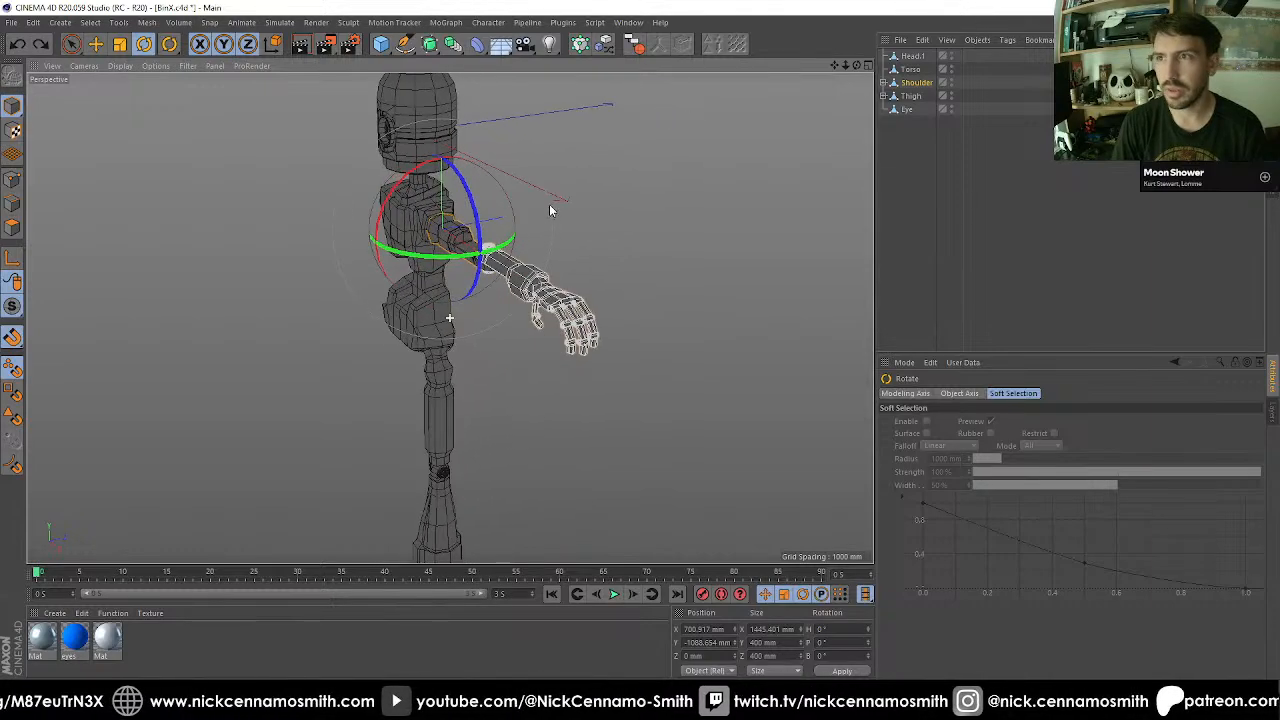
Rename the merged Head.1 object to Head.
click(913, 56)
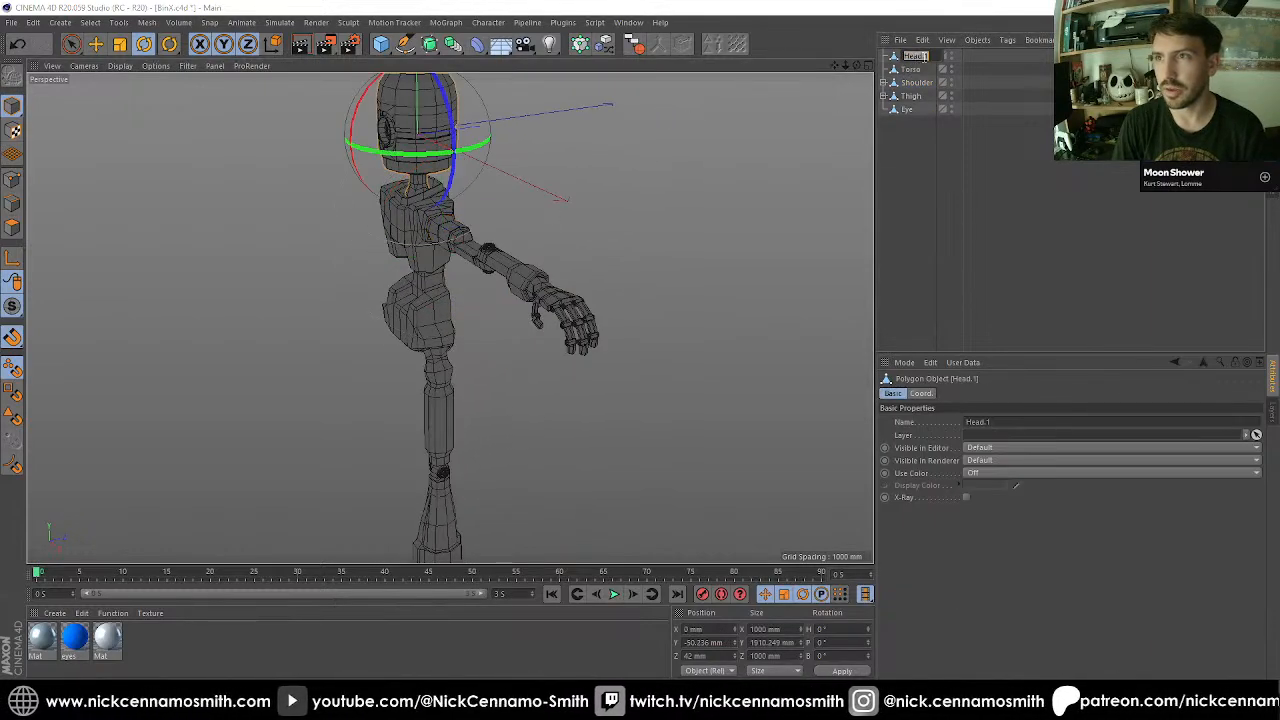
key(Return)
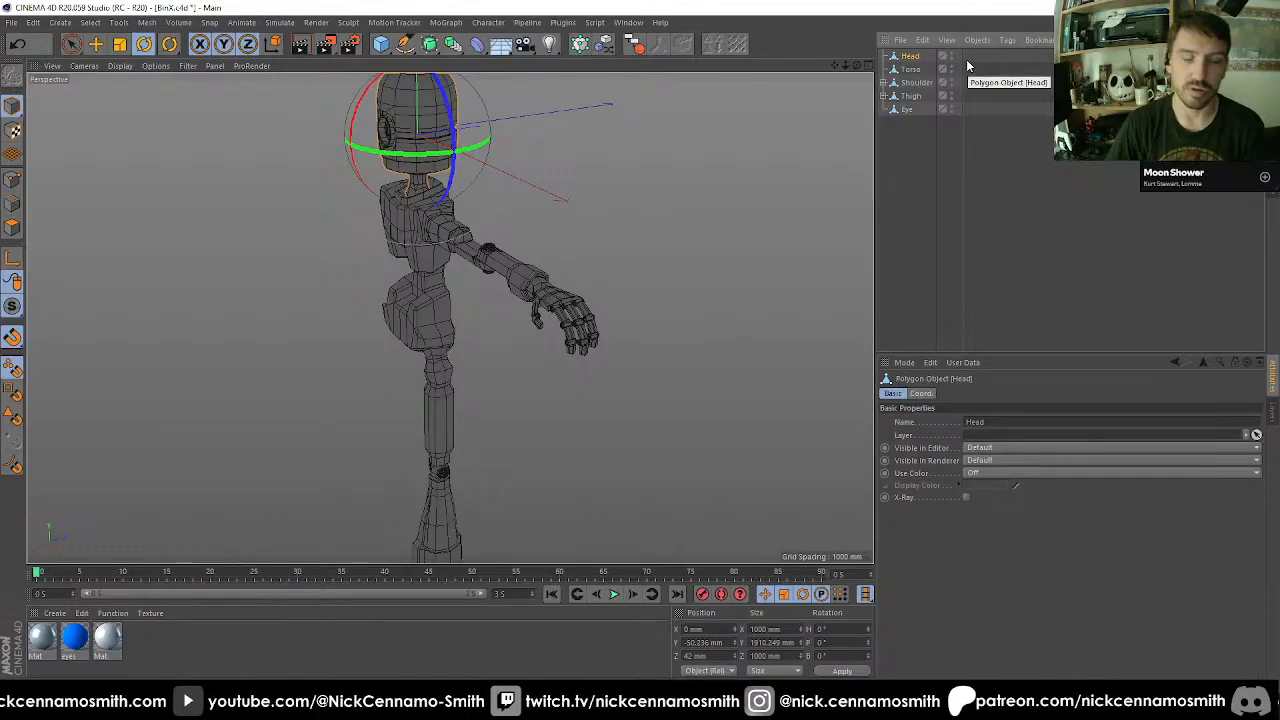
Inspect the head, neck, torso and pelvis from several angles and up close.
scroll(517, 340, down, 2)
alt+drag(517, 340, 380, 318)
alt+right_drag(311, 220, 560, 372)
alt+drag(560, 372, 468, 424)
alt+middle_drag(468, 424, 516, 362)
alt+drag(516, 362, 386, 297)
alt+middle_drag(477, 347, 520, 384)
mouse_move(520, 384)
alt+mouse_down()
mouse_move(550, 367)
mouse_move(506, 378)
alt+mouse_up()
alt+right_drag(506, 378, 495, 348)
alt+drag(495, 348, 564, 349)
alt+right_drag(564, 349, 569, 377)
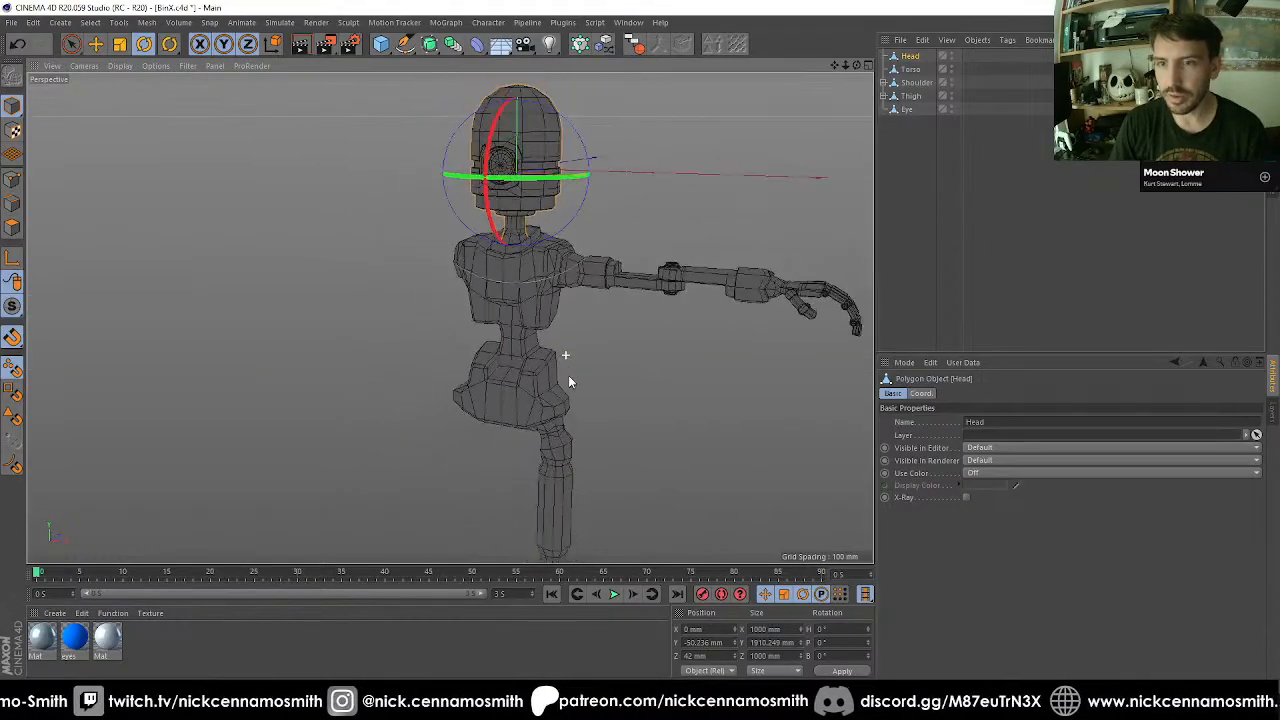
alt+middle_drag(569, 377, 574, 353)
alt+right_drag(574, 353, 568, 296)
mouse_move(568, 296)
alt+mouse_down()
mouse_move(497, 274)
mouse_move(378, 320)
mouse_move(585, 296)
alt+mouse_up()
alt+right_drag(587, 297, 520, 276)
alt+drag(563, 282, 600, 272)
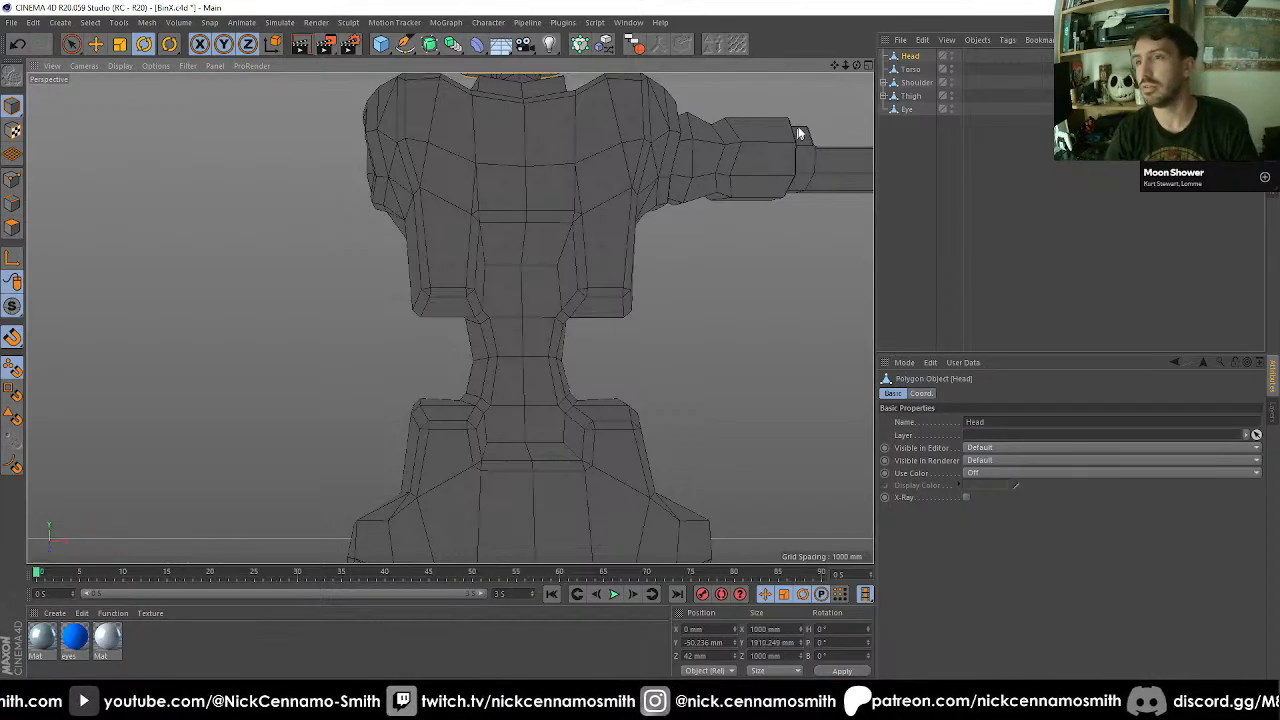
Select the Shoulder object and examine how the arm and leg sit against the rest of the body.
click(912, 85)
scroll(446, 240, down, 3)
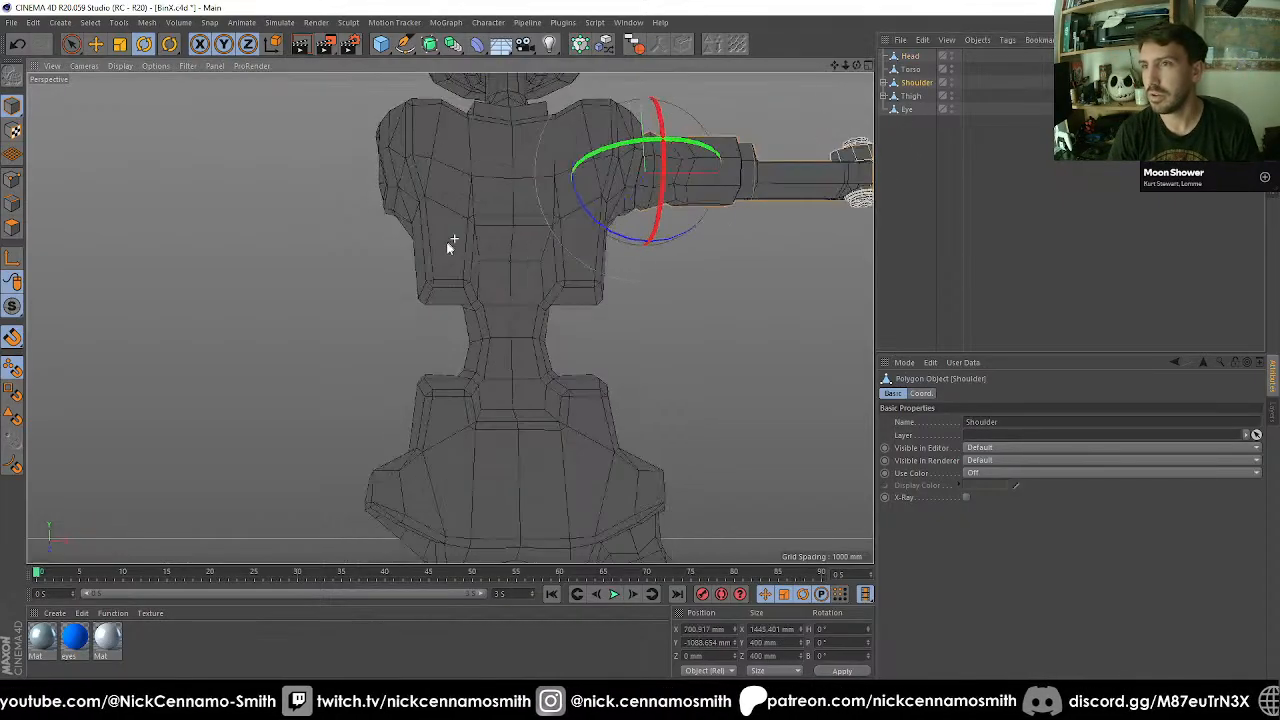
scroll(669, 309, down, 4)
alt+middle_drag(673, 309, 484, 327)
alt+drag(486, 330, 440, 235)
scroll(349, 288, up, 2)
alt+middle_drag(349, 288, 408, 305)
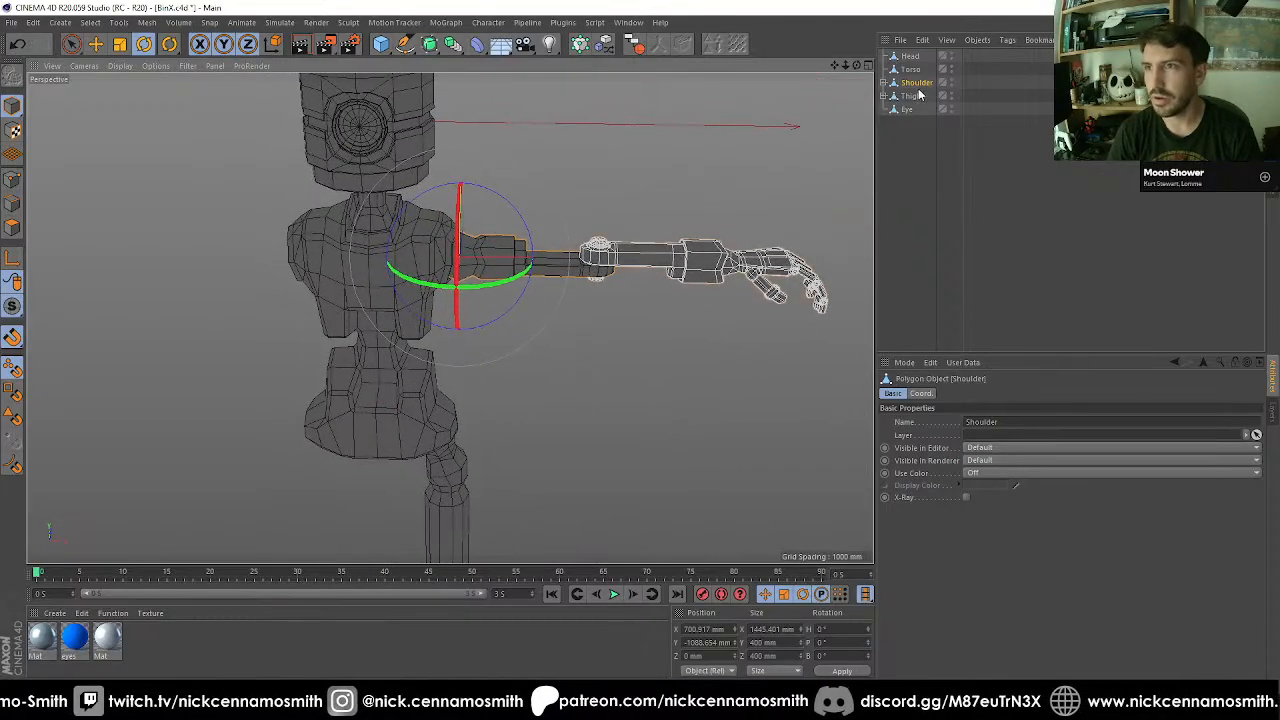
alt+middle_drag(588, 343, 633, 190)
scroll(542, 354, down, 4)
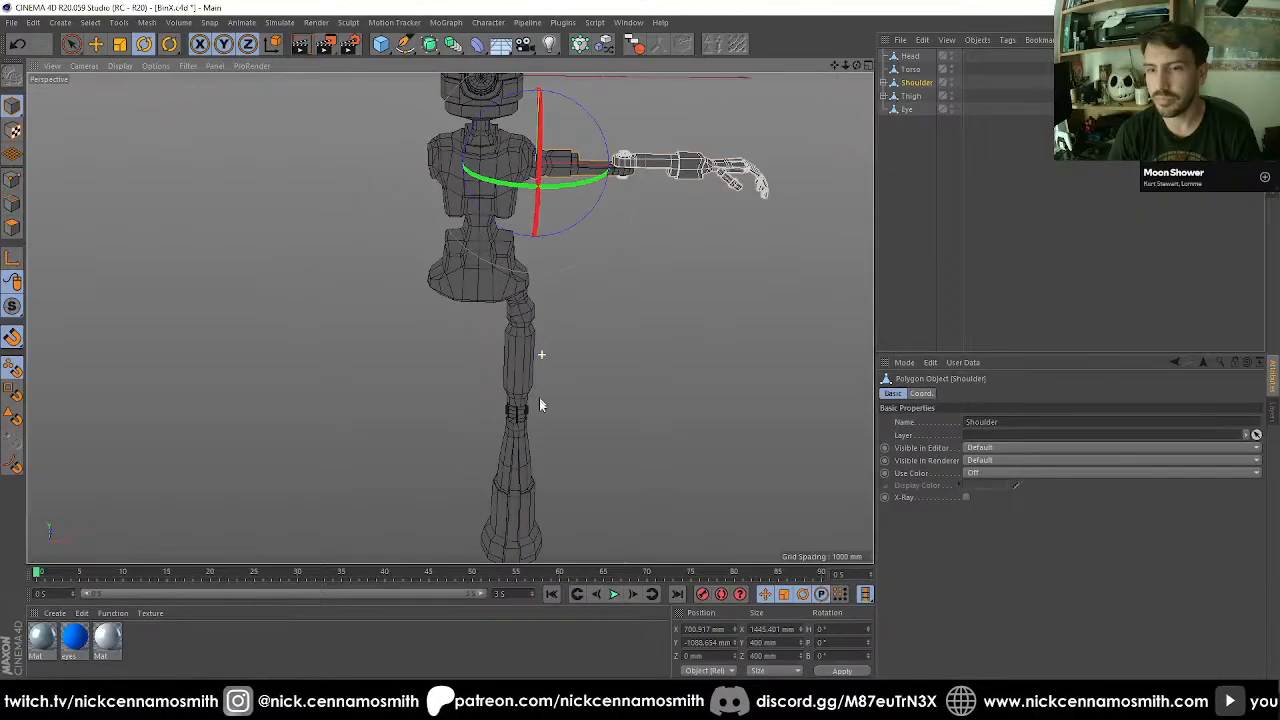
alt+middle_drag(549, 393, 541, 416)
scroll(599, 250, up, 2)
alt+middle_drag(598, 249, 591, 278)
scroll(790, 126, up, 2)
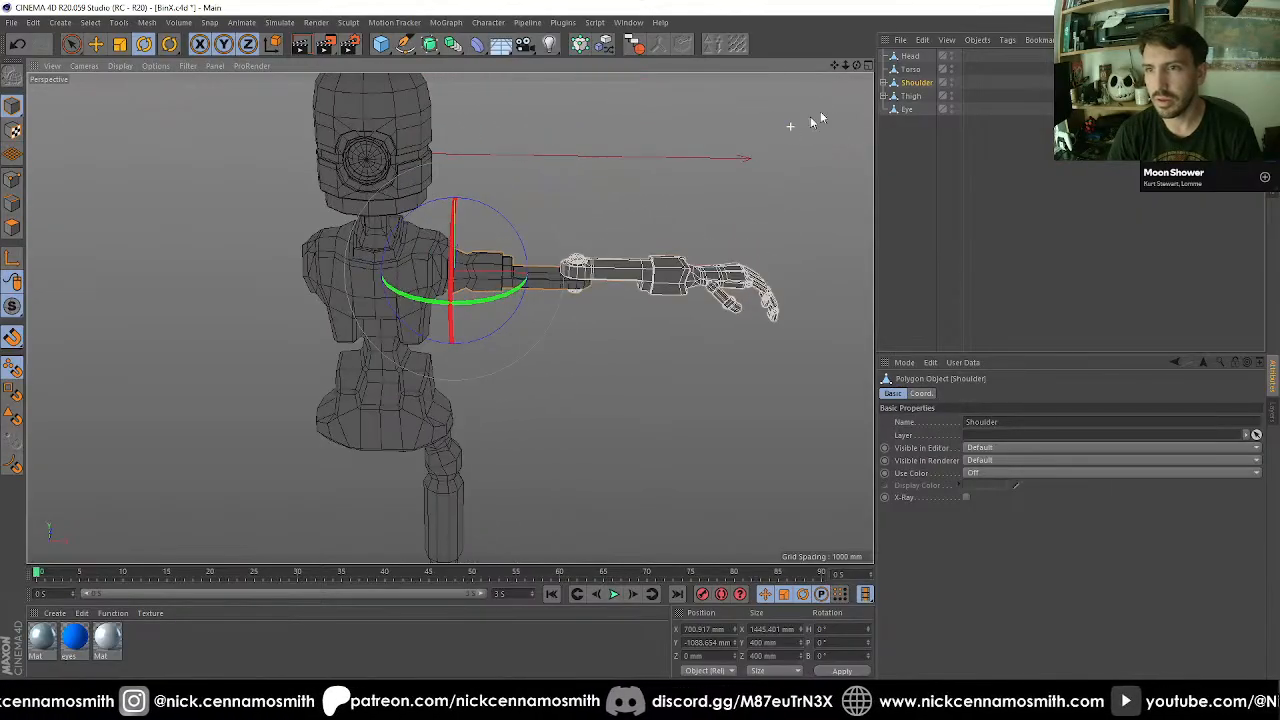
Select Shoulder with all its children and mirror the arm with the Mirror Tool, using World origin, World coordinates and axis X (YZ).
click(634, 44)
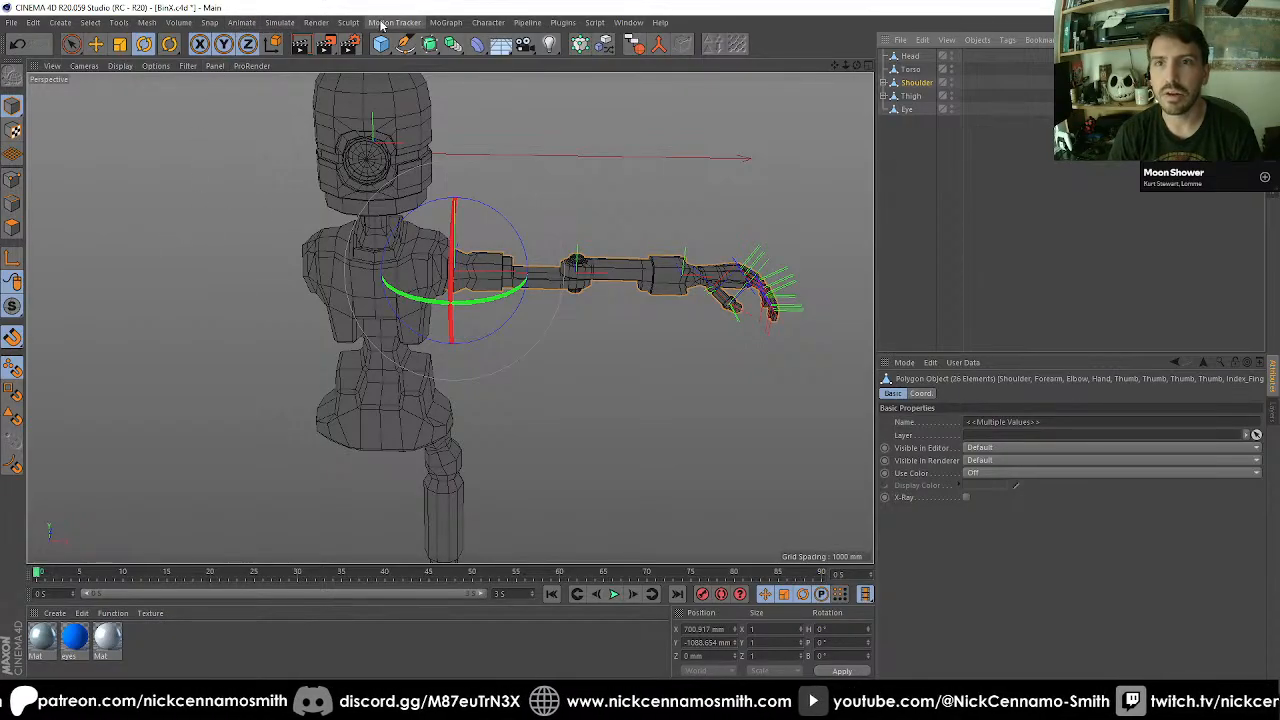
click(487, 23)
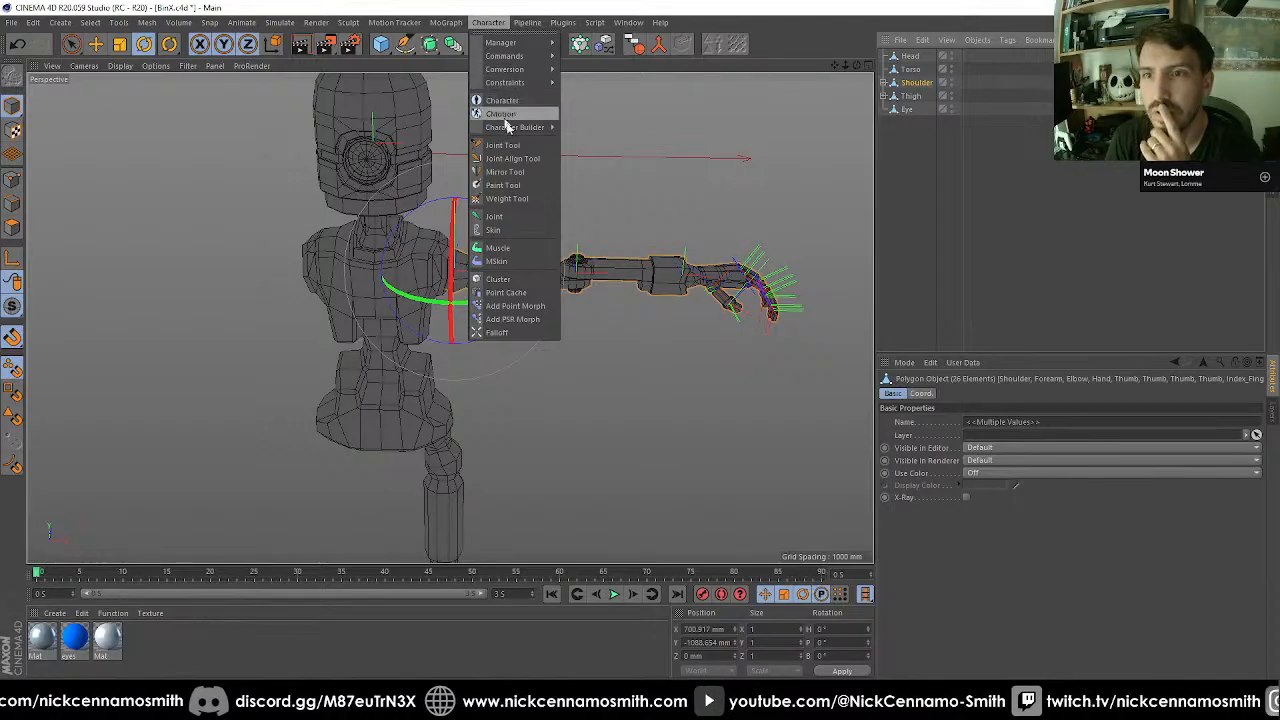
click(508, 172)
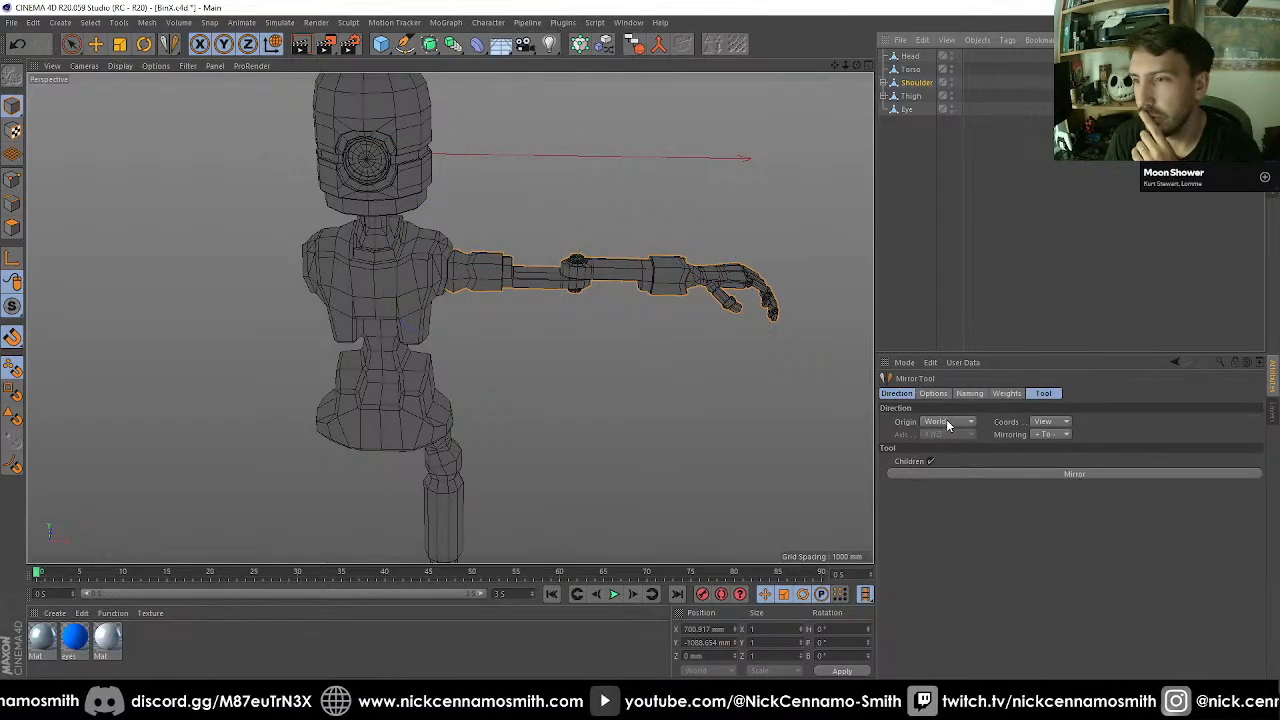
click(1040, 425)
click(1052, 440)
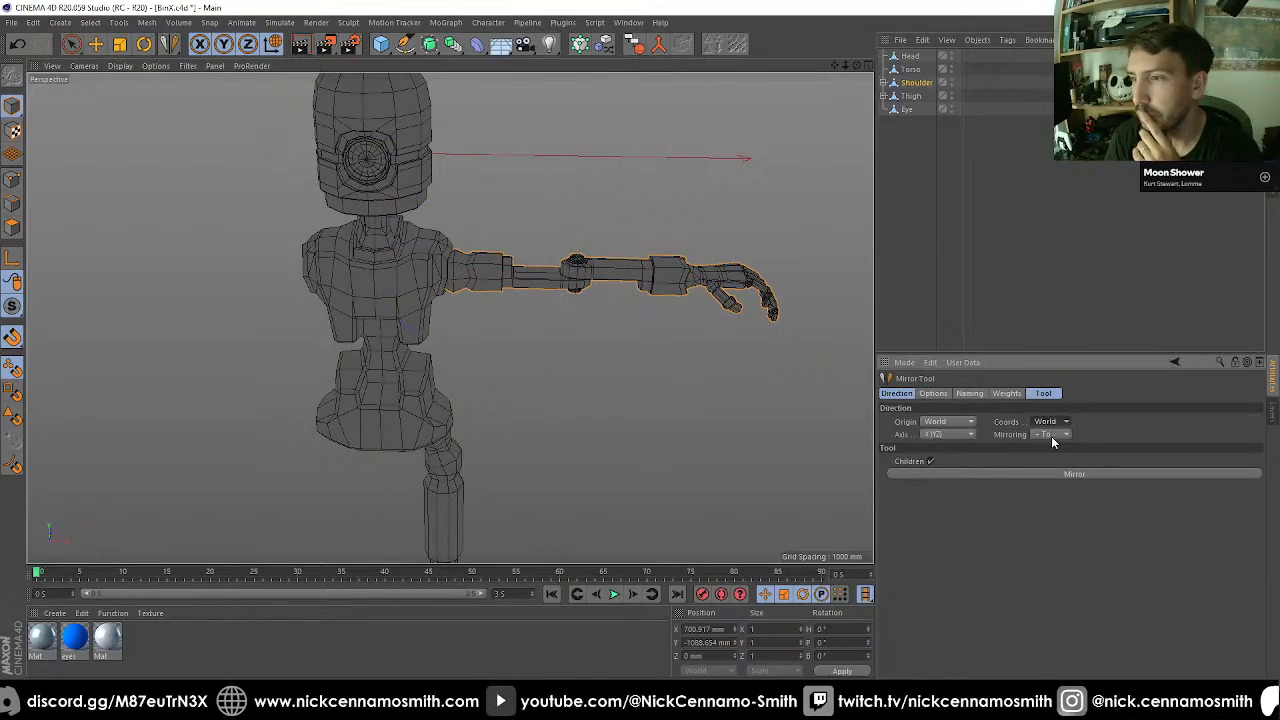
click(964, 473)
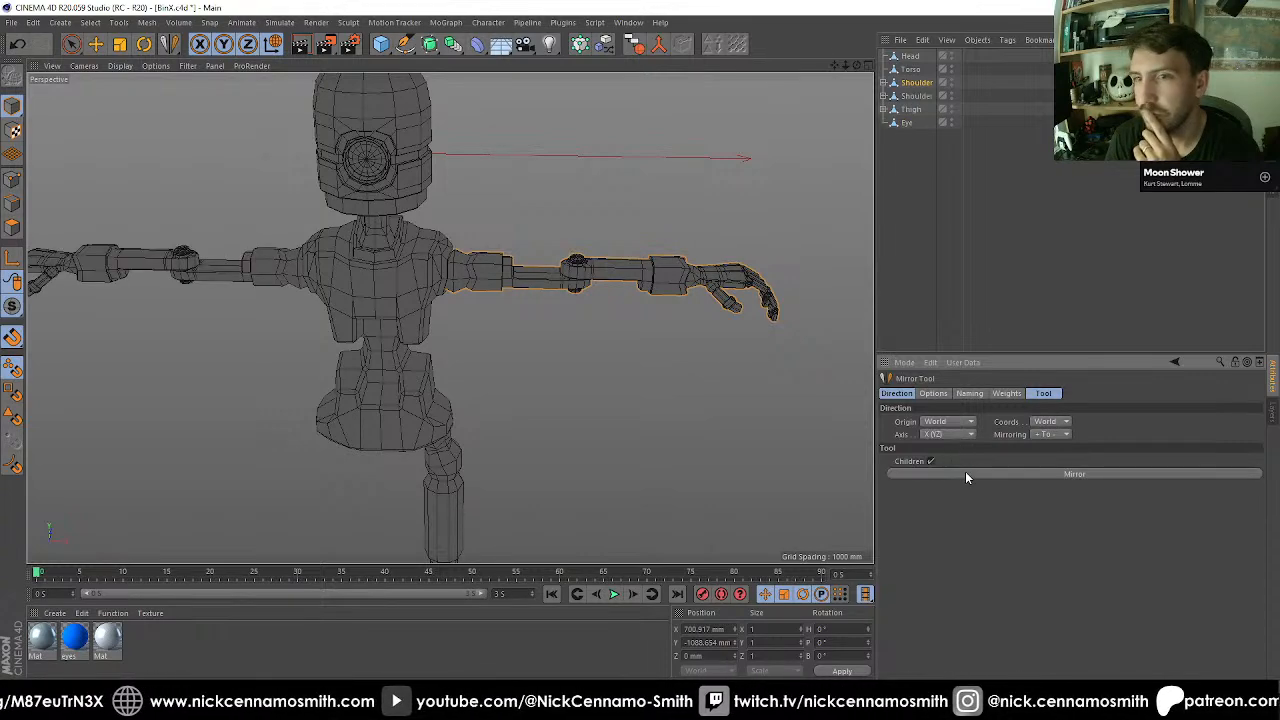
scroll(634, 377, down, 5)
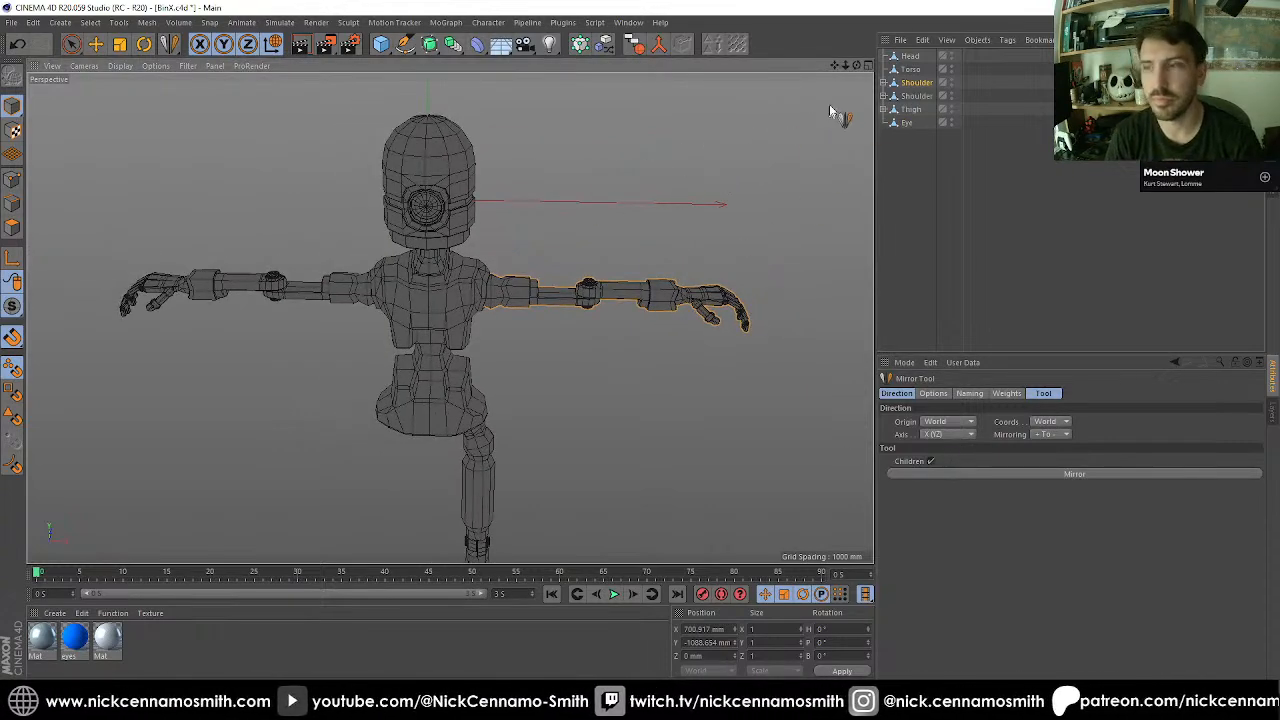
Mirror the Thigh and all its children to the other side using World origin, World coordinates and axis X (YZ).
click(909, 110)
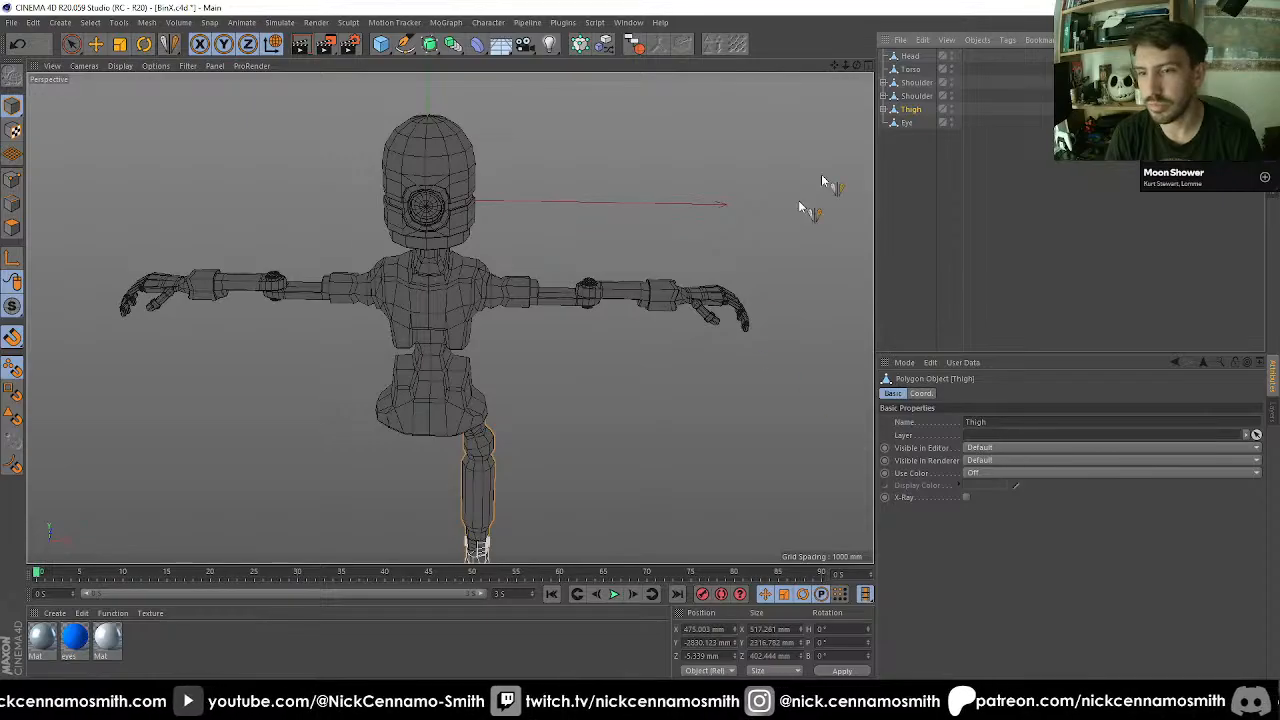
click(634, 45)
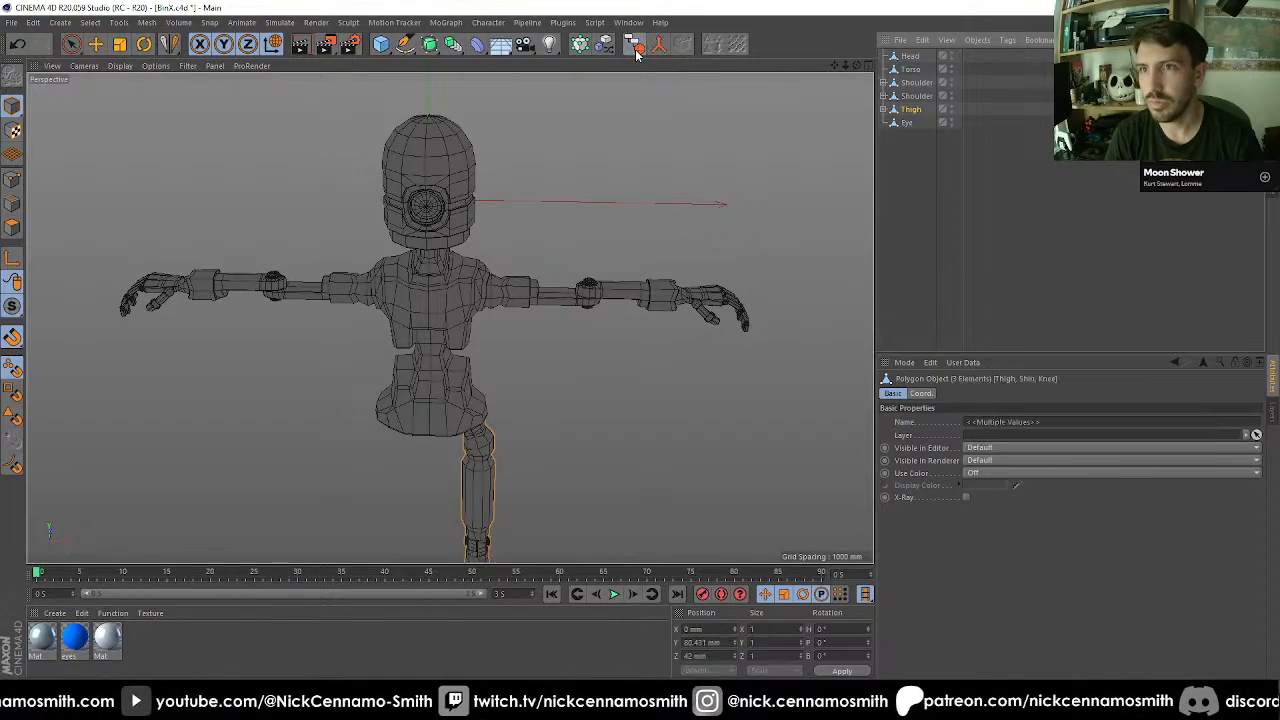
click(170, 46)
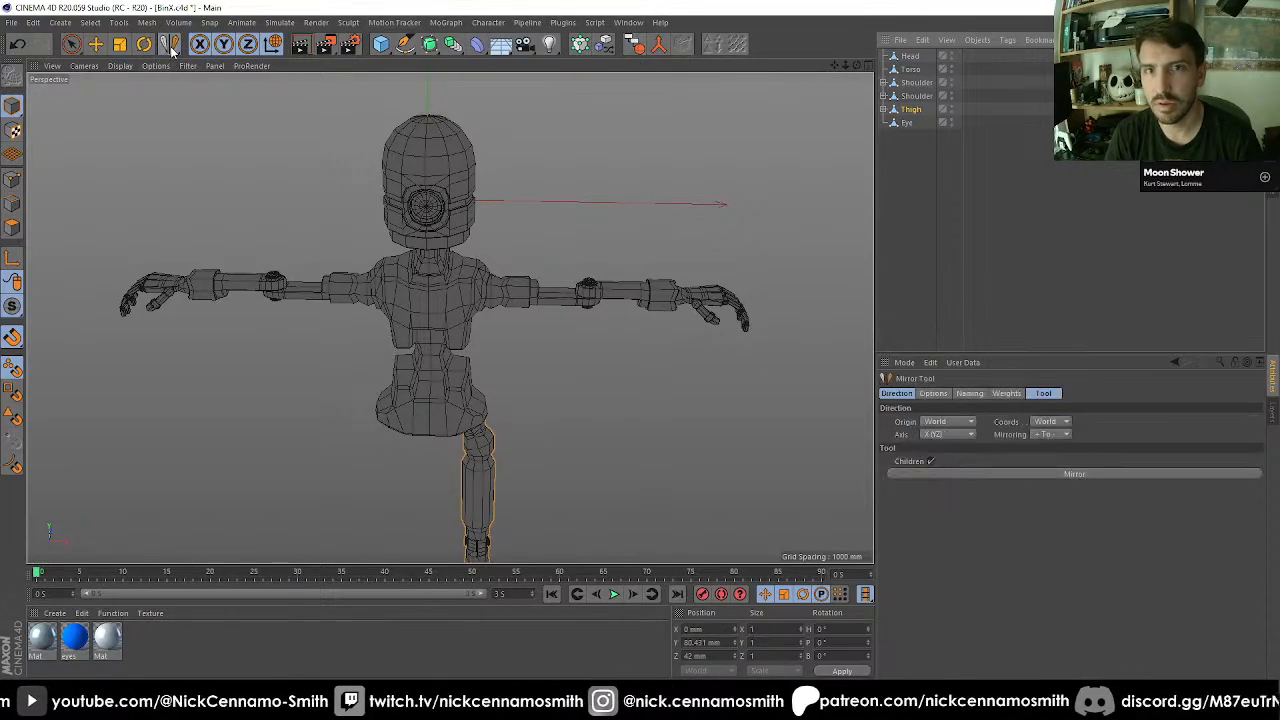
click(946, 472)
scroll(625, 377, down, 3)
alt+drag(626, 378, 606, 369)
alt+middle_drag(606, 369, 582, 144)
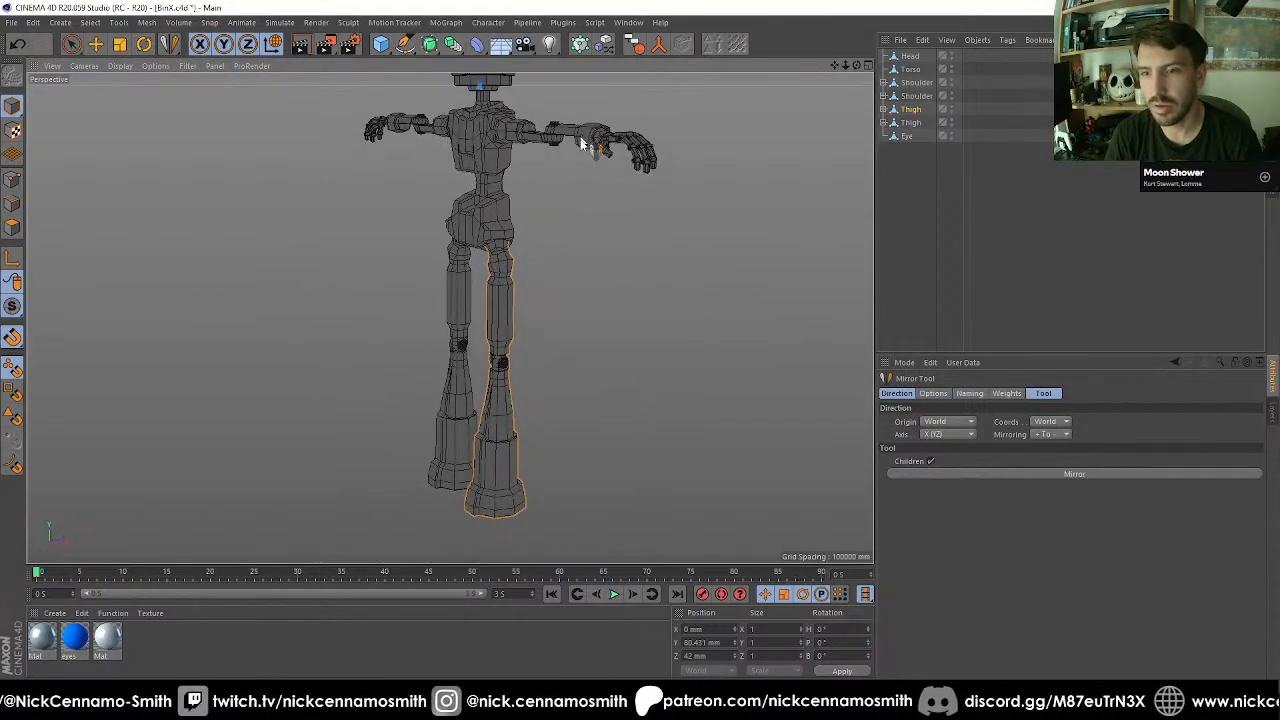
alt+drag(582, 144, 551, 260)
scroll(519, 174, up, 3)
alt+middle_drag(519, 174, 553, 238)
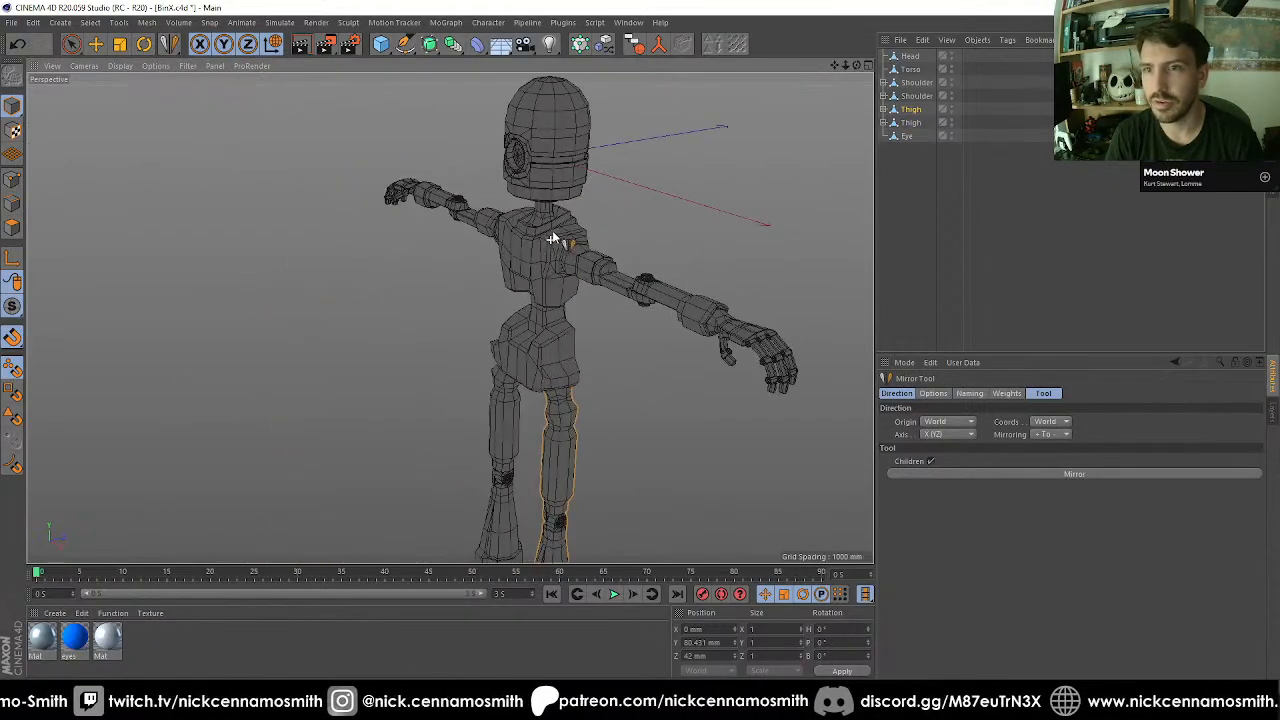
alt+drag(553, 238, 476, 254)
Select the mirrored hand's Thumb and examine its axis and fit on the arm up close and from a distance.
click(96, 44)
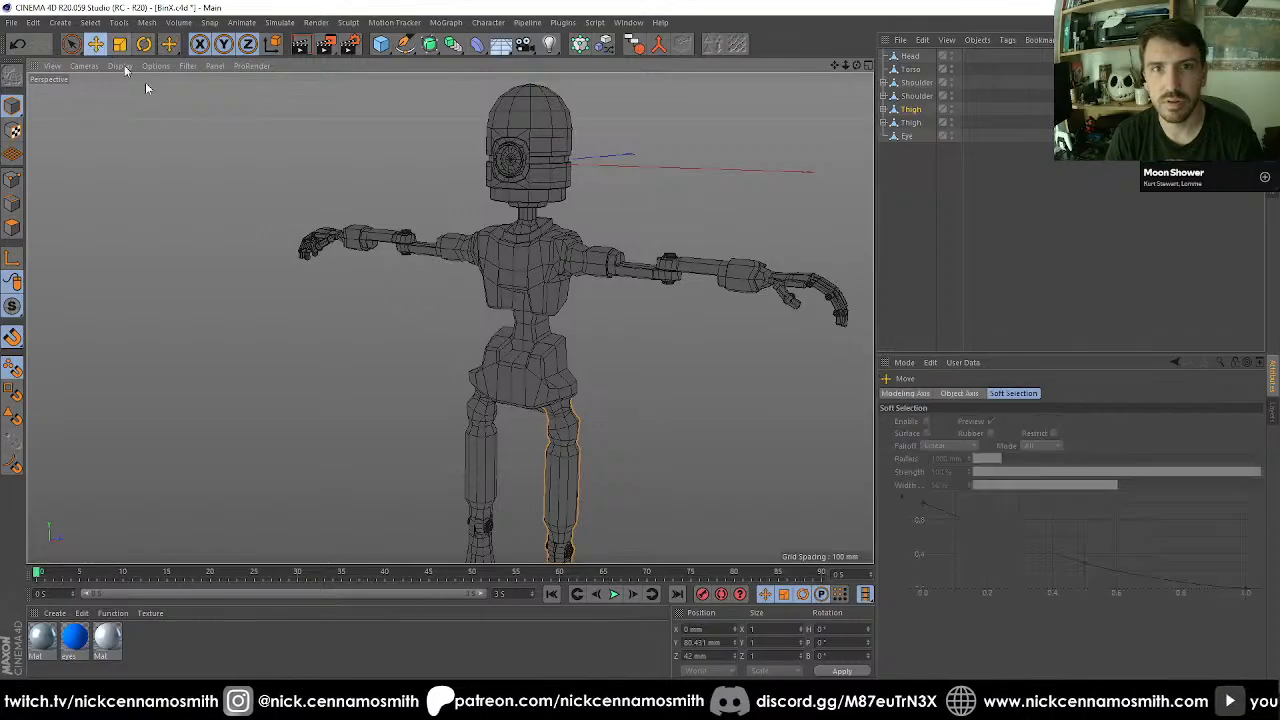
click(318, 246)
alt+drag(462, 268, 258, 318)
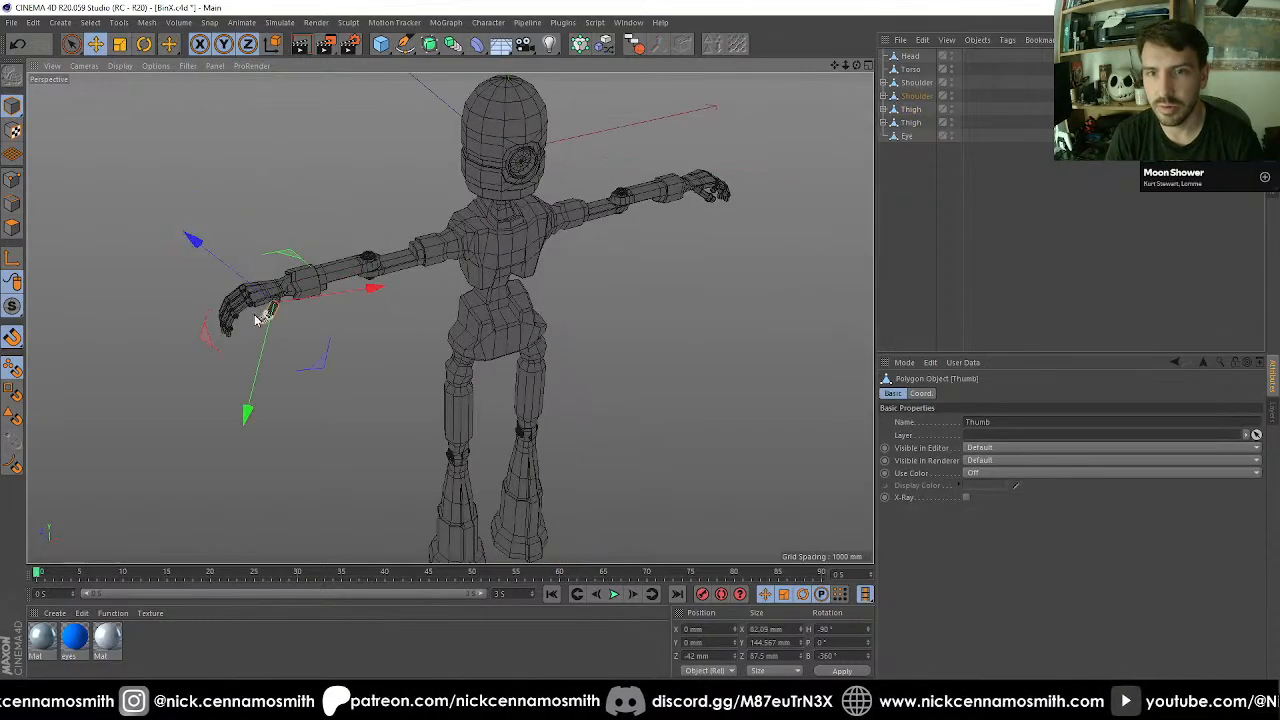
scroll(258, 318, up, 5)
click(216, 275)
scroll(240, 289, down, 9)
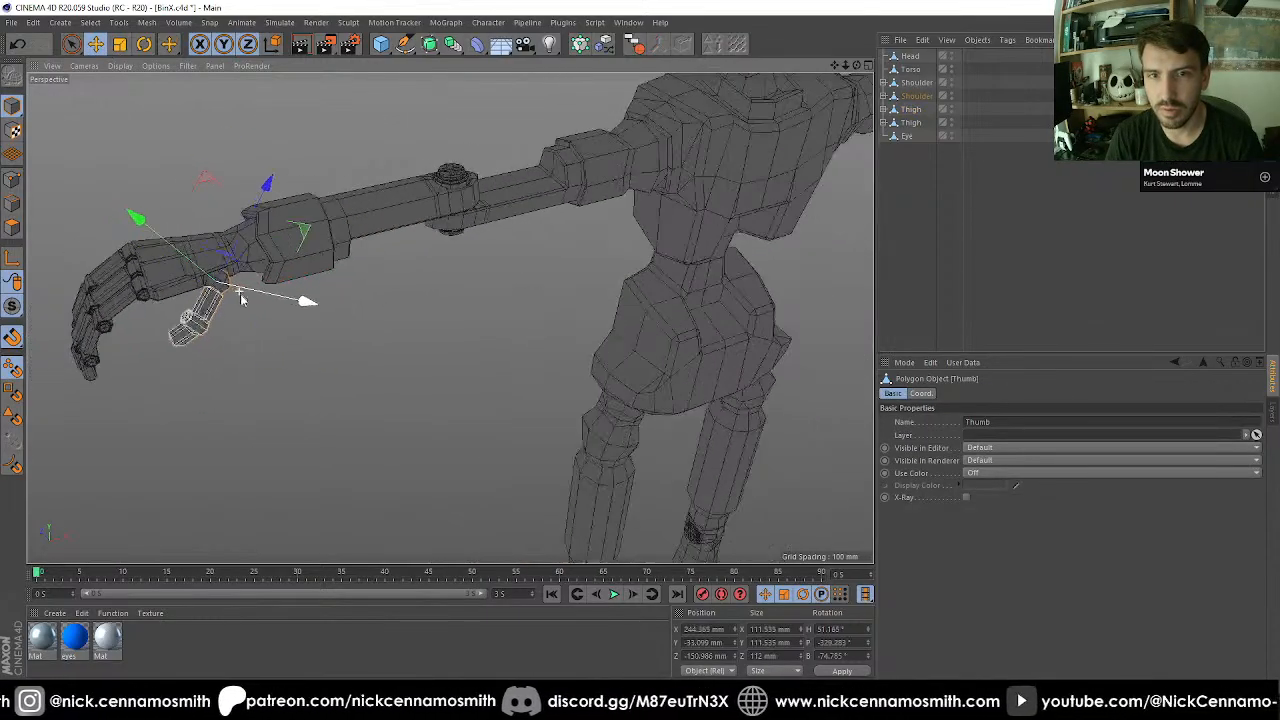
alt+drag(534, 260, 631, 319)
alt+middle_drag(631, 318, 466, 224)
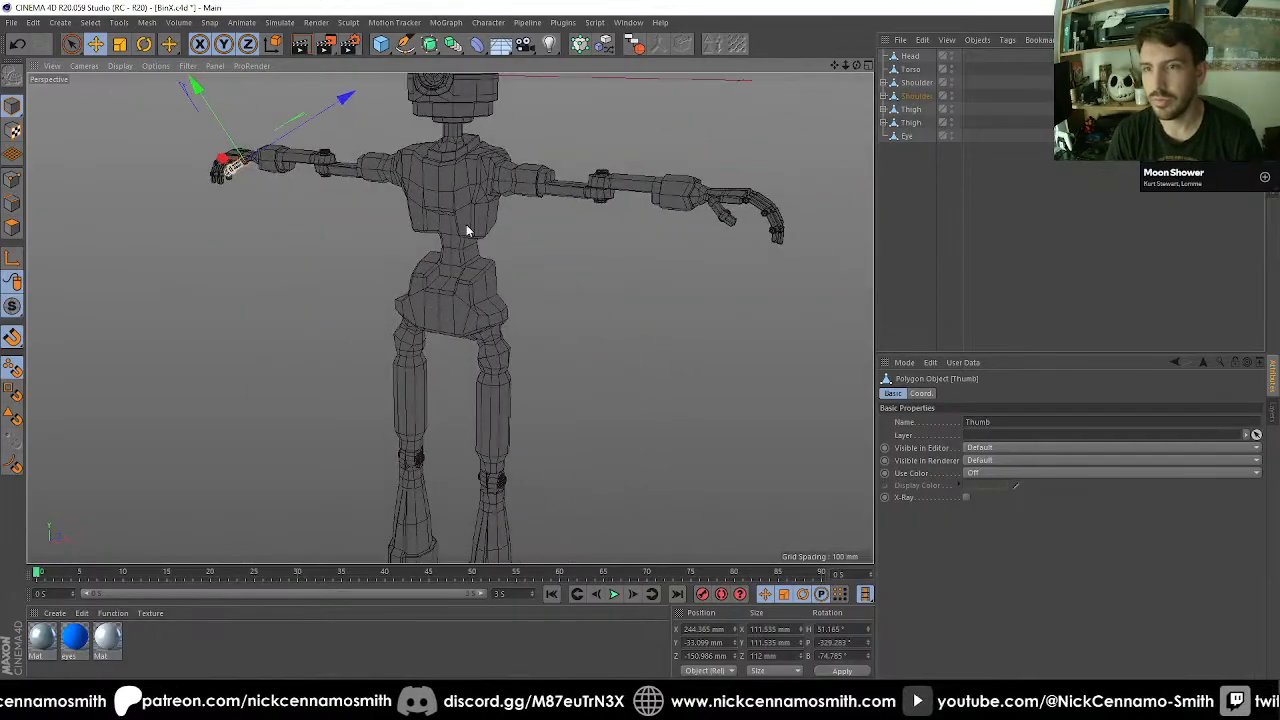
Nest Eye under Head, make Head, both Shoulders and both Thighs children of Torso, and collapse the hierarchy.
click(918, 92)
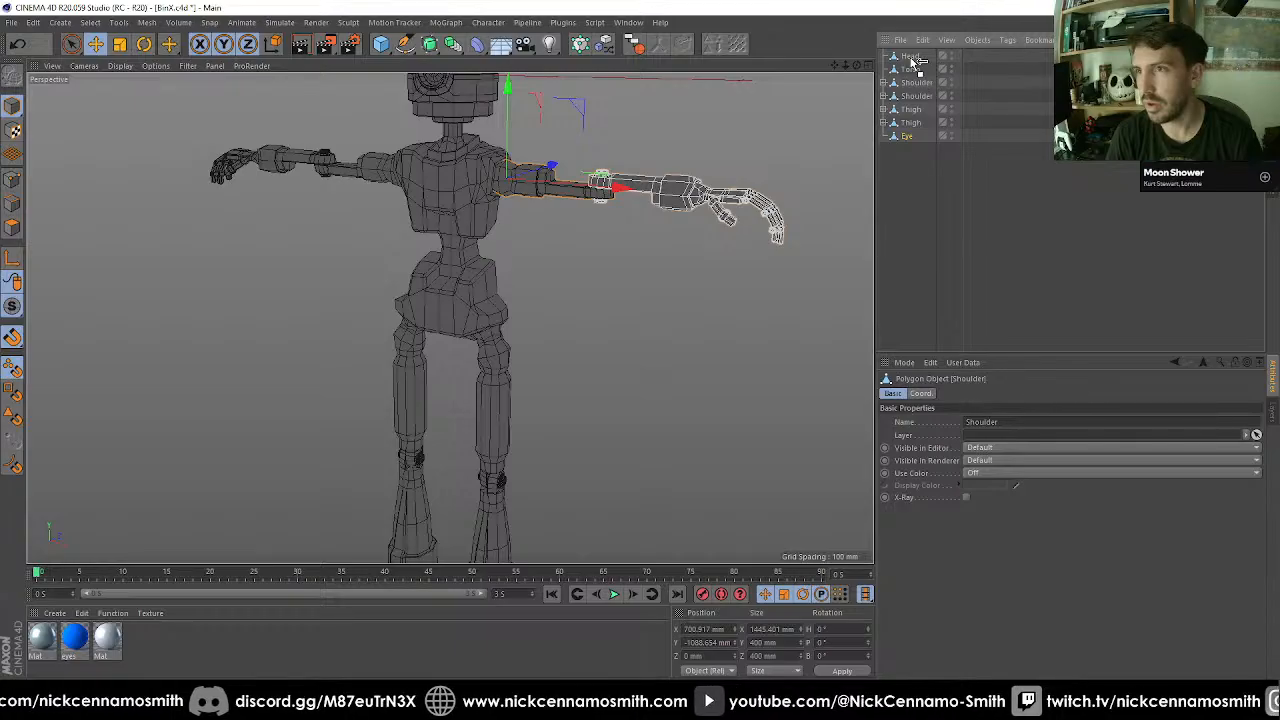
drag(913, 62, 899, 91)
drag(914, 98, 918, 82)
click(892, 69)
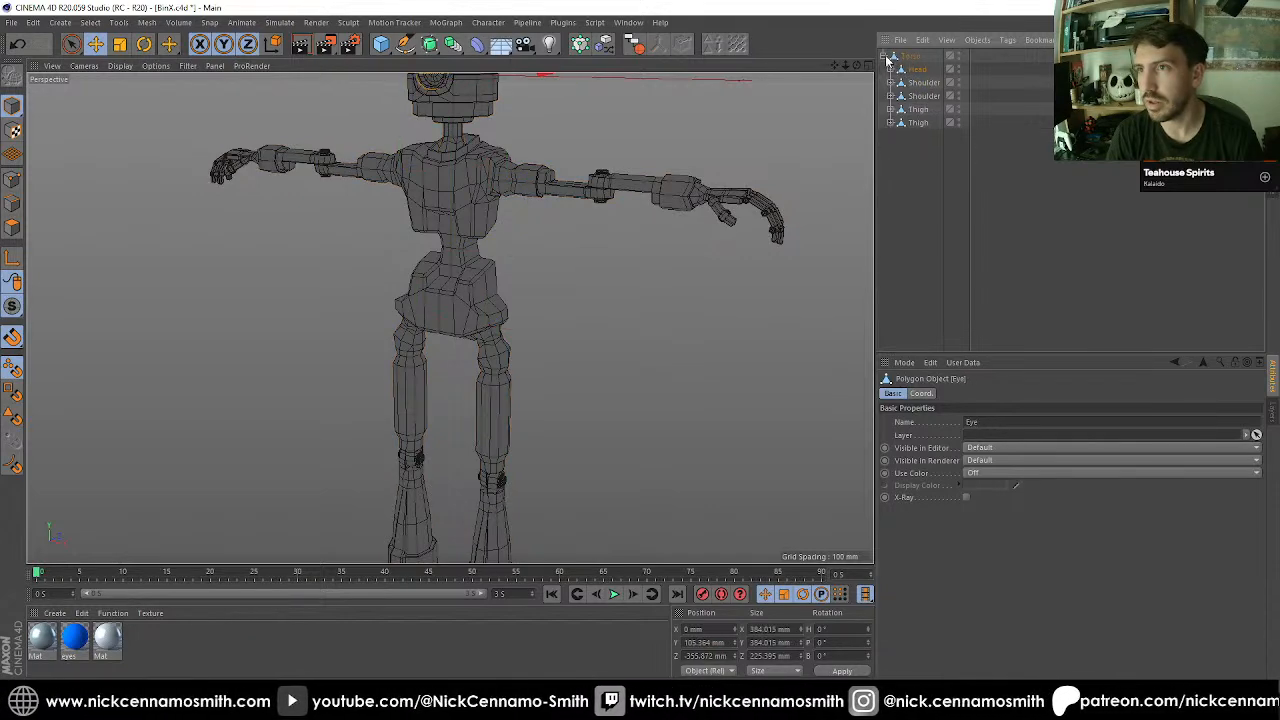
click(884, 56)
click(910, 56)
Add a Null and move it in the side view to the soles of the feet, at about Y -7432 mm and Z -5 mm.
scroll(586, 317, down, 7)
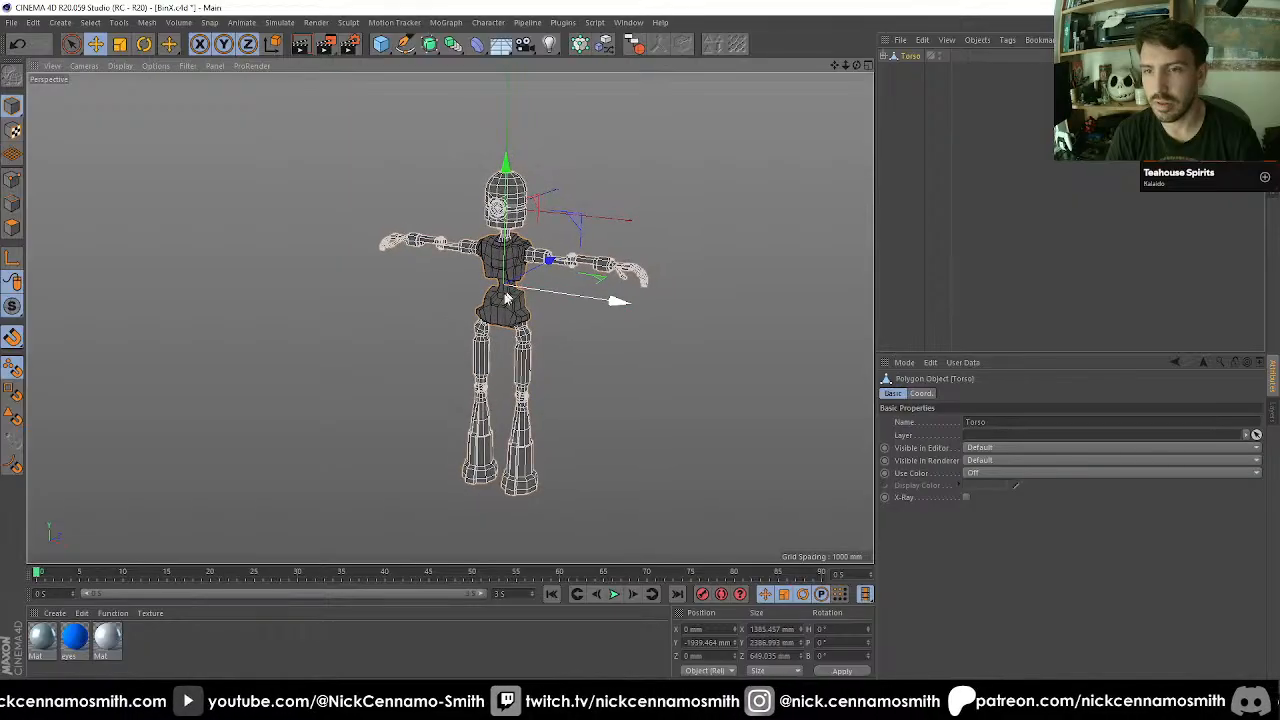
key(F3)
key(F4)
key(F3)
scroll(483, 294, down, 8)
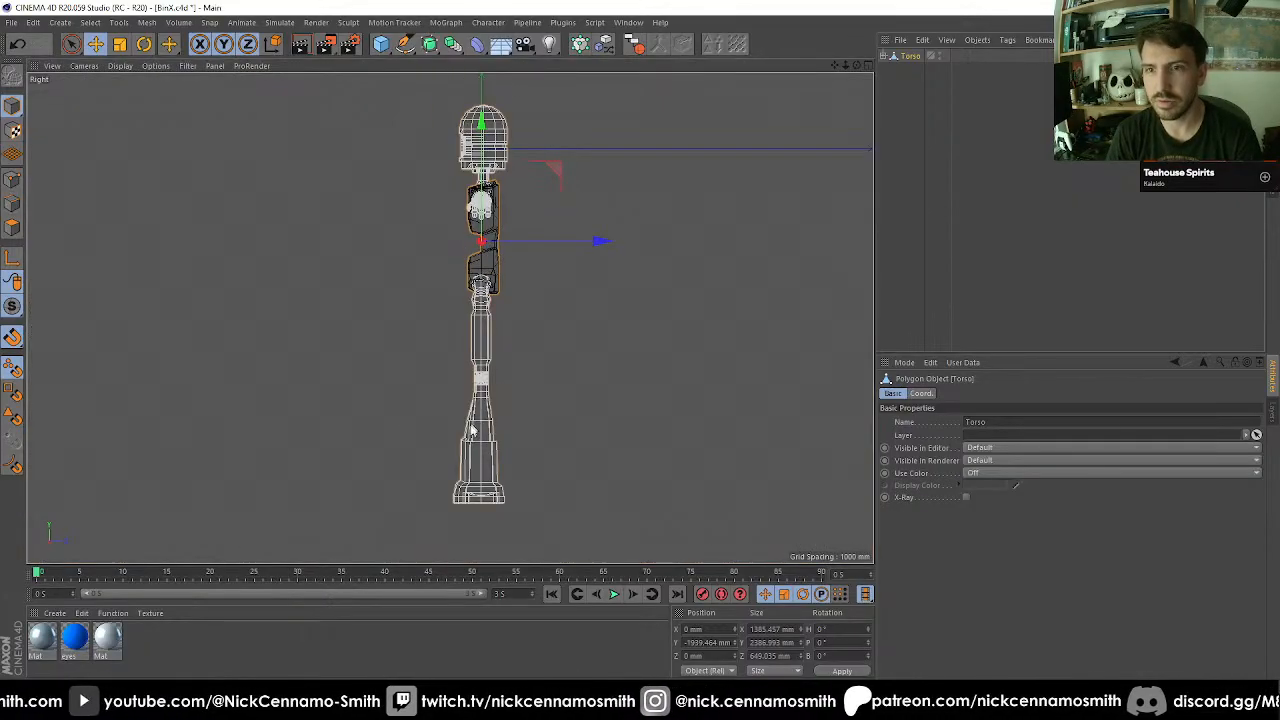
scroll(473, 430, up, 5)
click(381, 44)
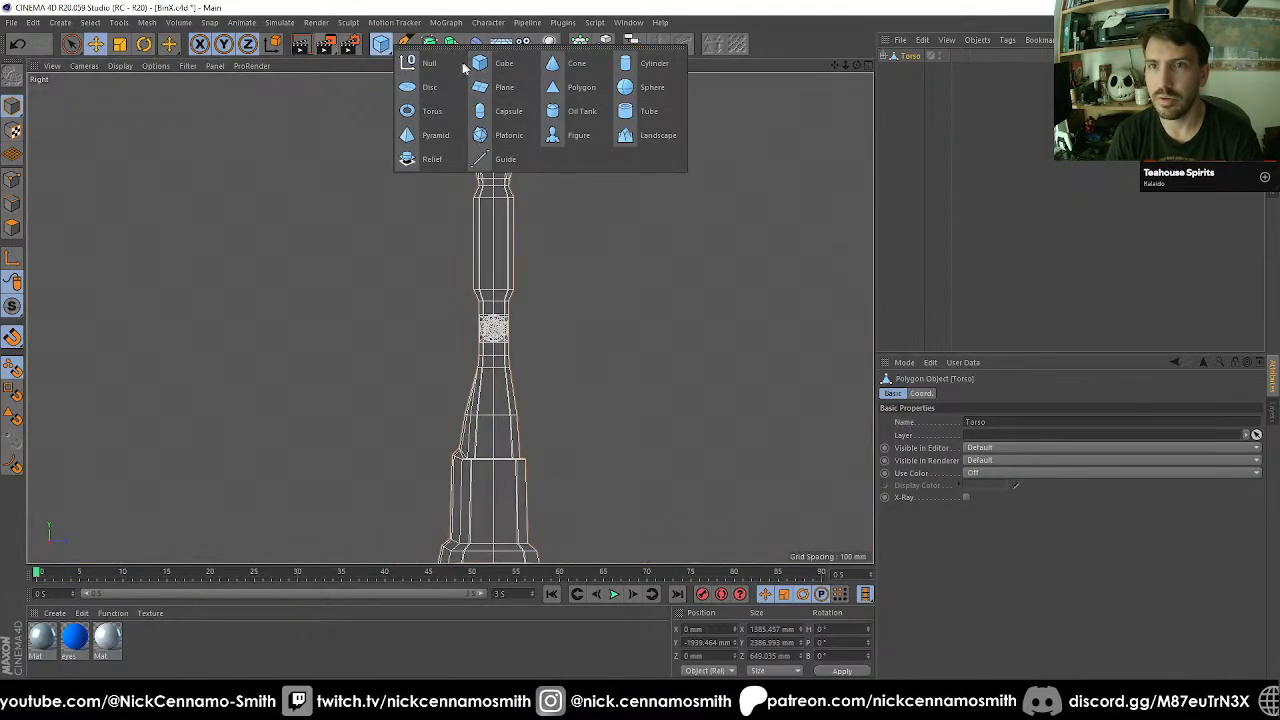
click(434, 64)
alt+middle_drag(506, 309, 538, 84)
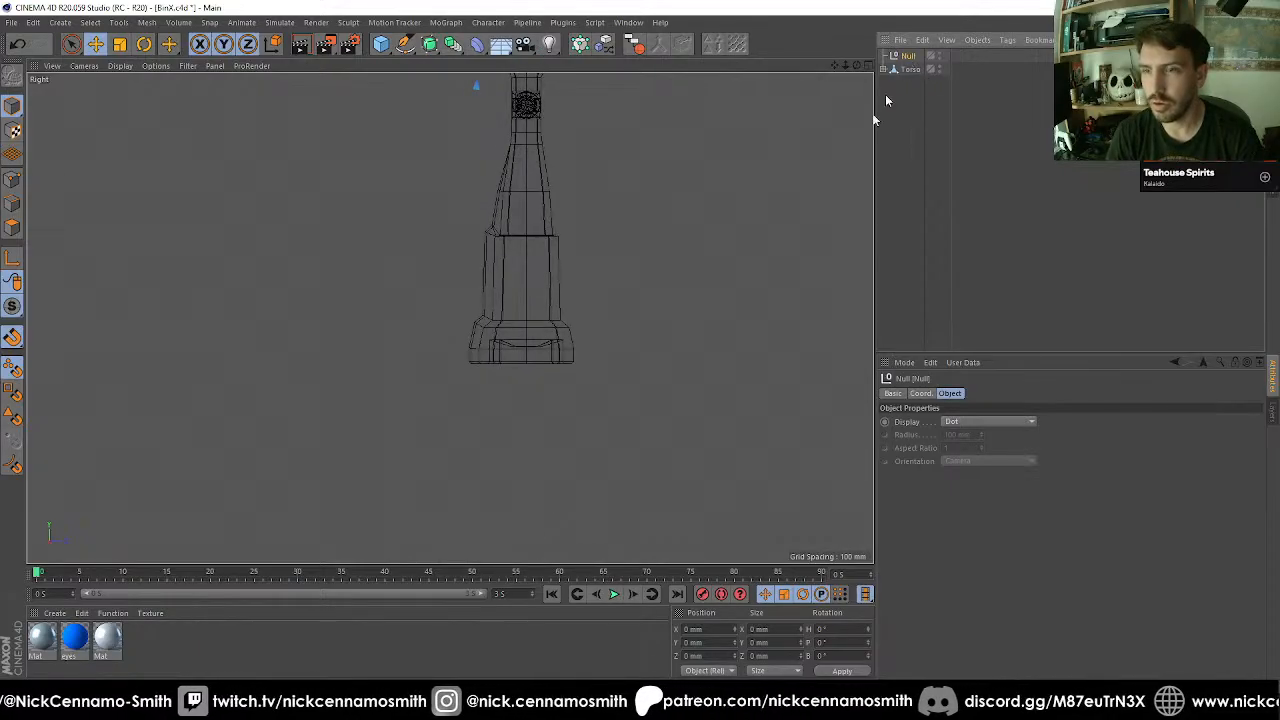
scroll(598, 345, up, 4)
key(e)
drag(449, 415, 440, 390)
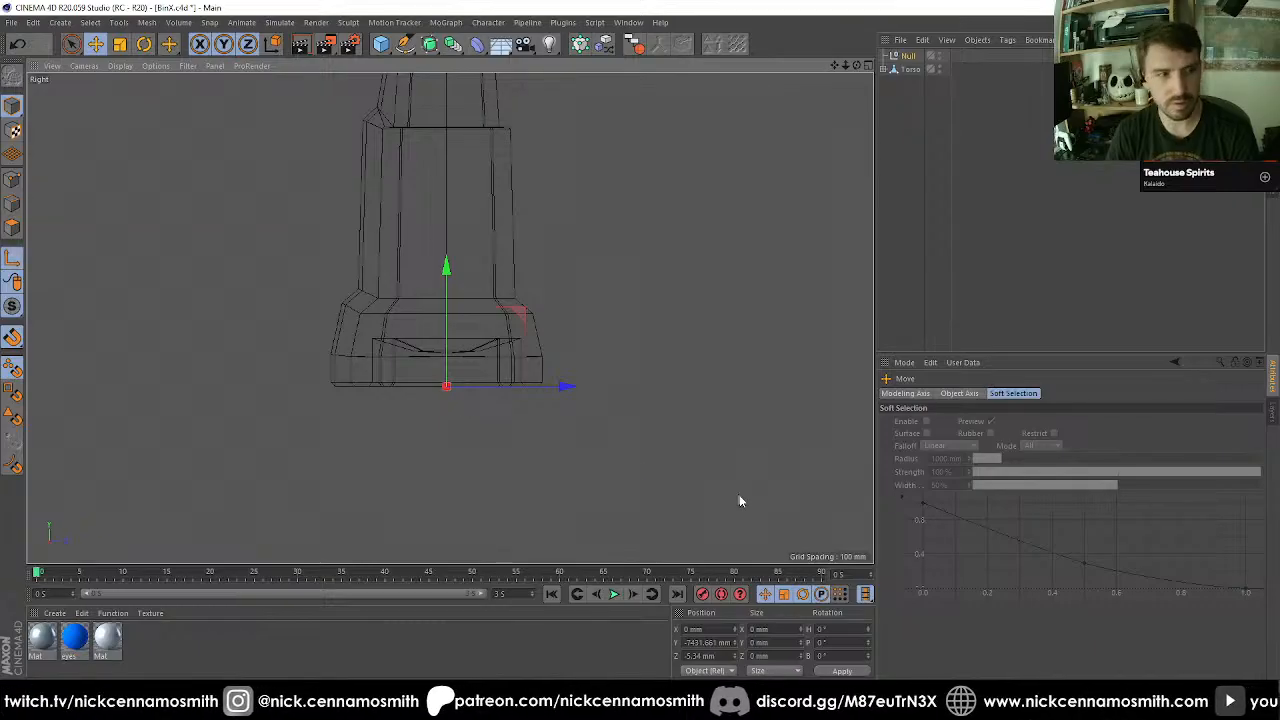
double_click(709, 641)
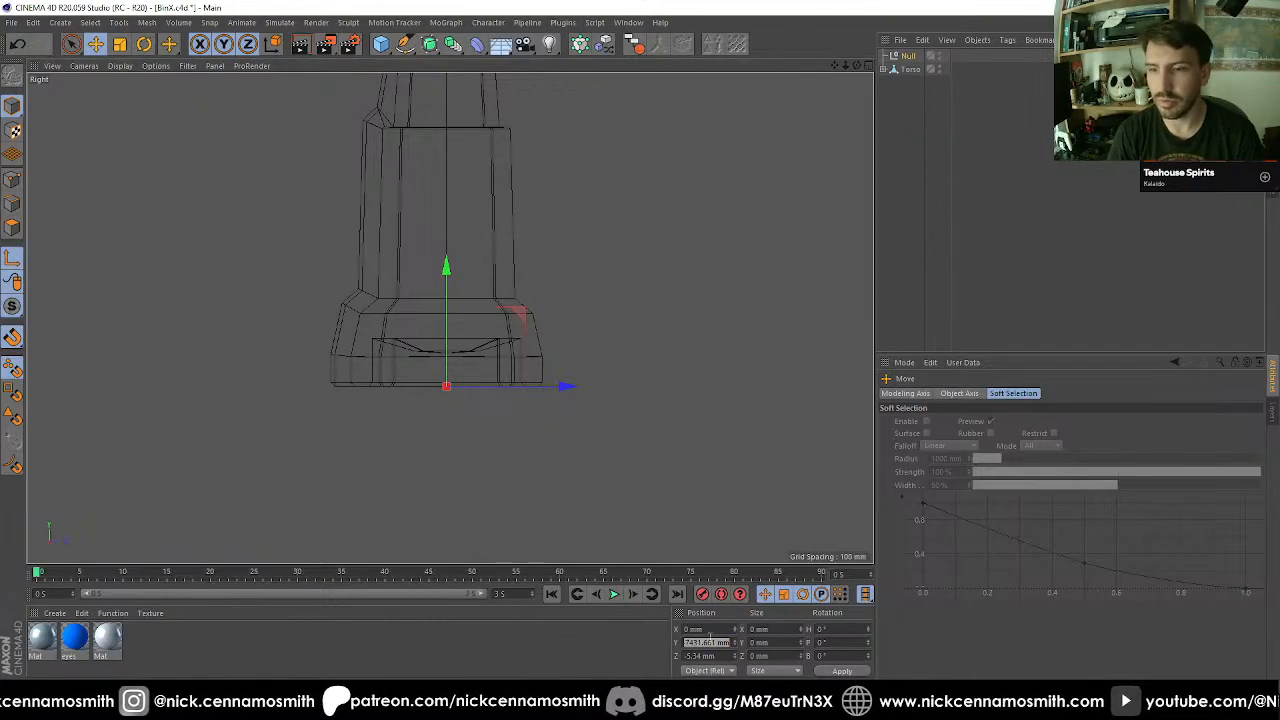
key(Return)
key(ctrl+z)
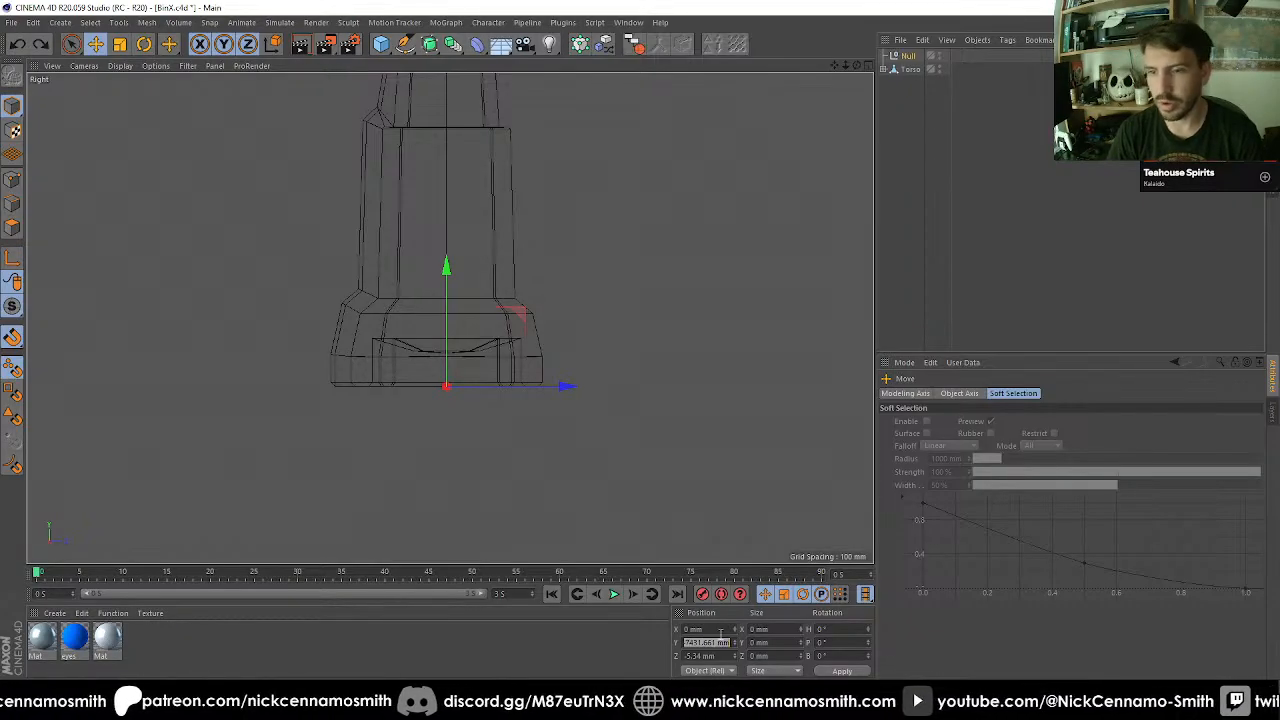
key(Return)
key(ctrl+z)
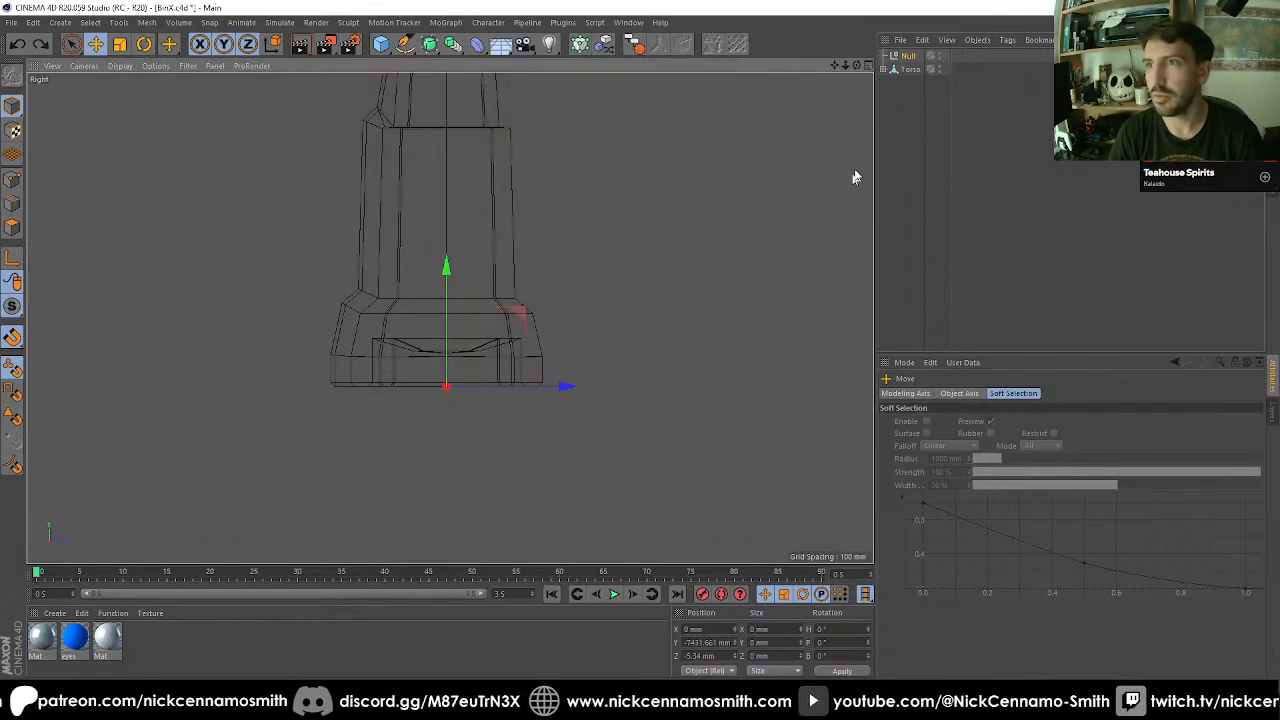
Make Torso a child of the Null and set the Null's Y and Z position to 0 mm.
drag(914, 70, 912, 56)
click(908, 56)
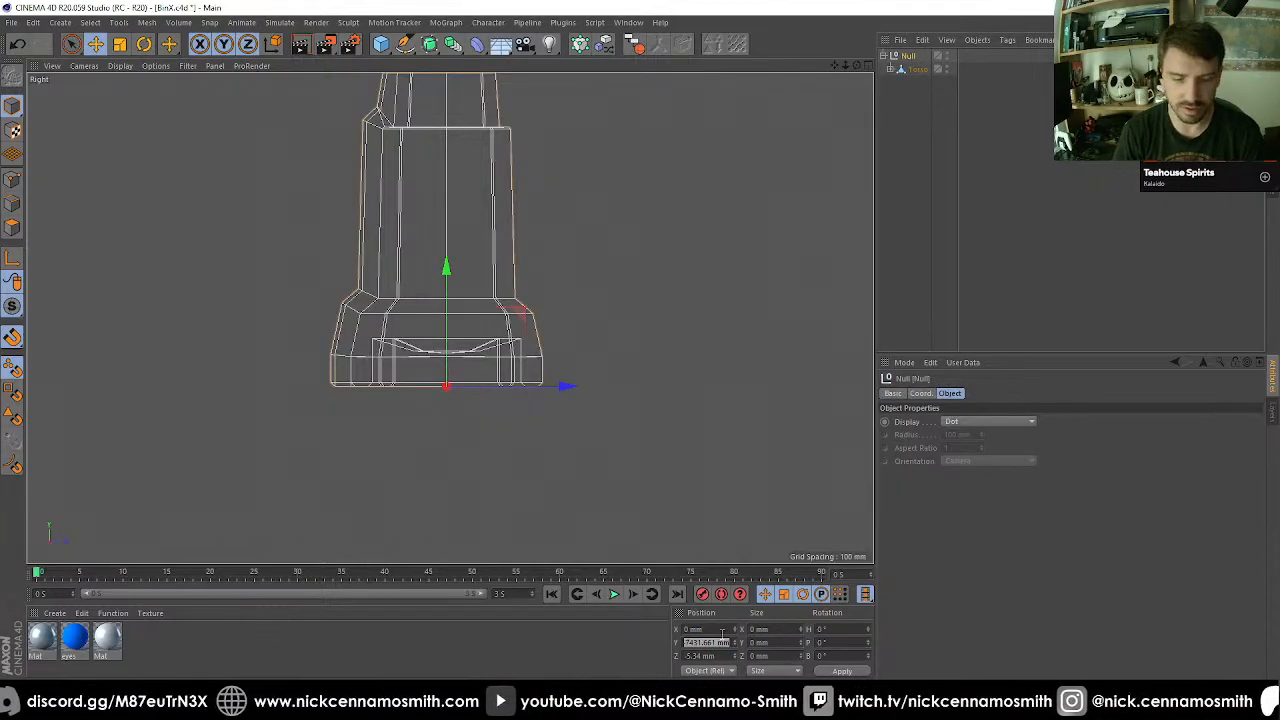
text(0)
key(Tab)
text(0)
key(Return)
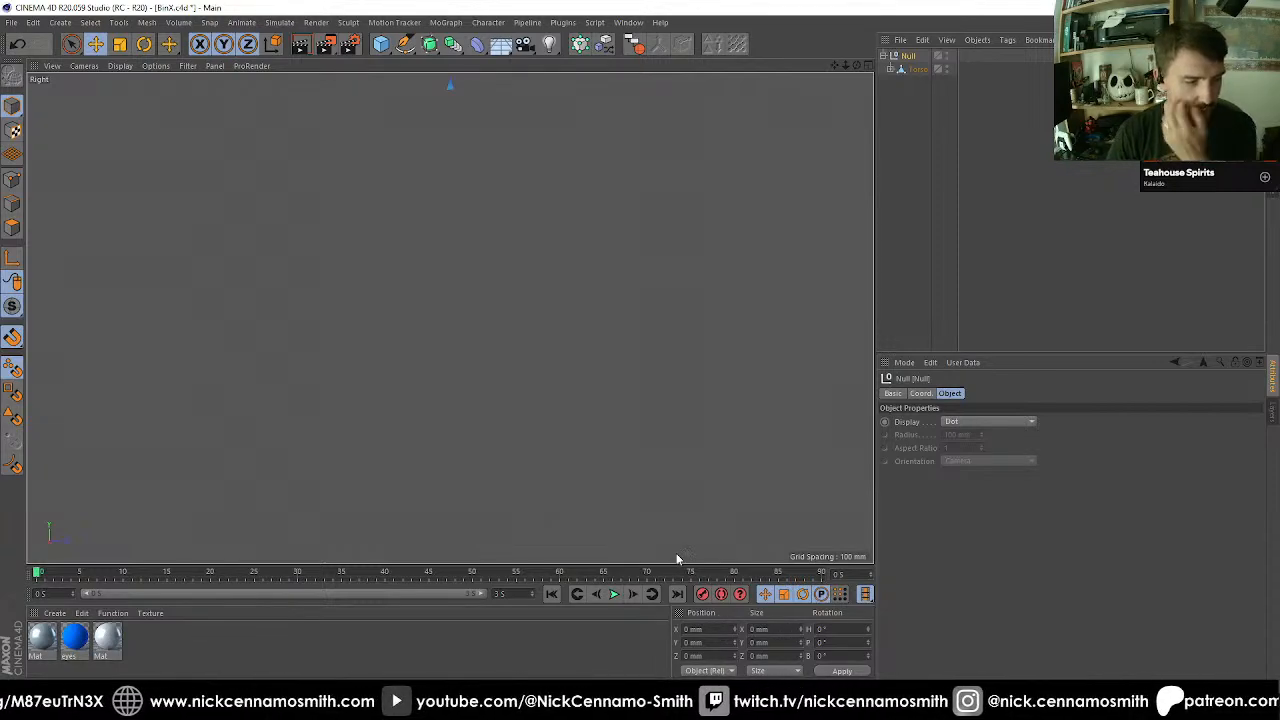
Examine the repositioned robot against the world origin in the side and perspective views.
scroll(545, 372, down, 10)
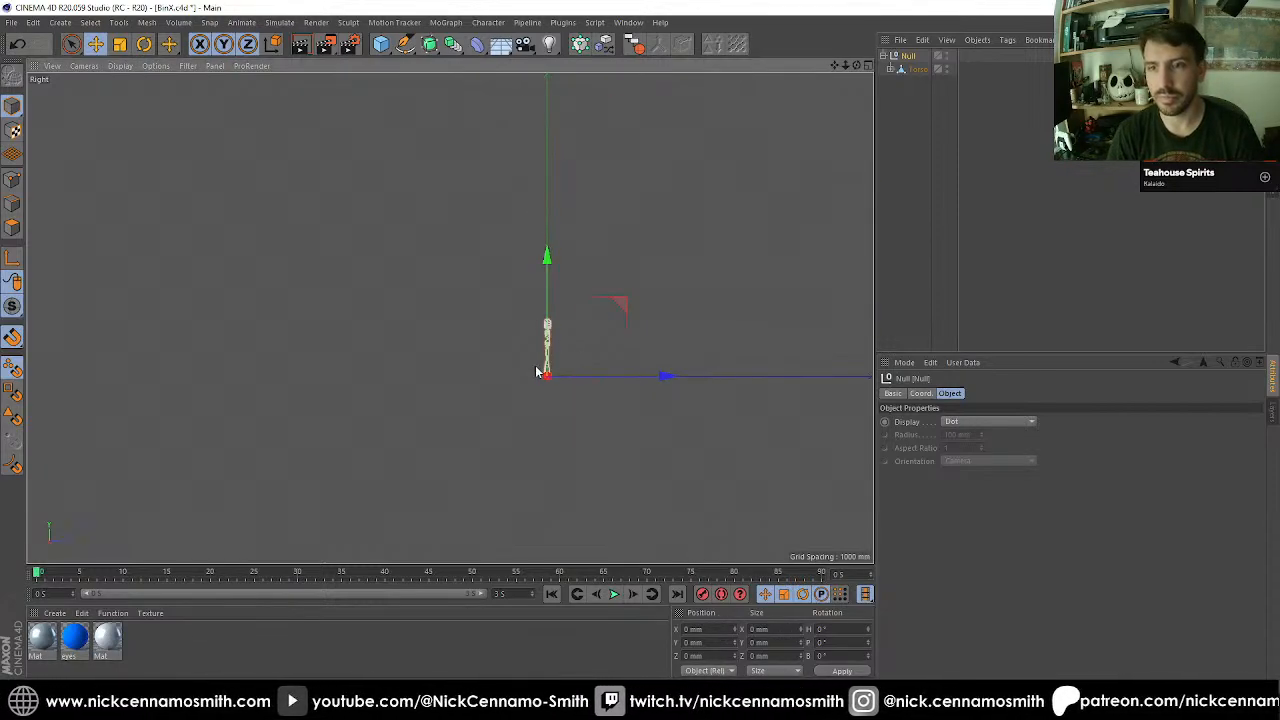
key(F1)
scroll(525, 333, down, 5)
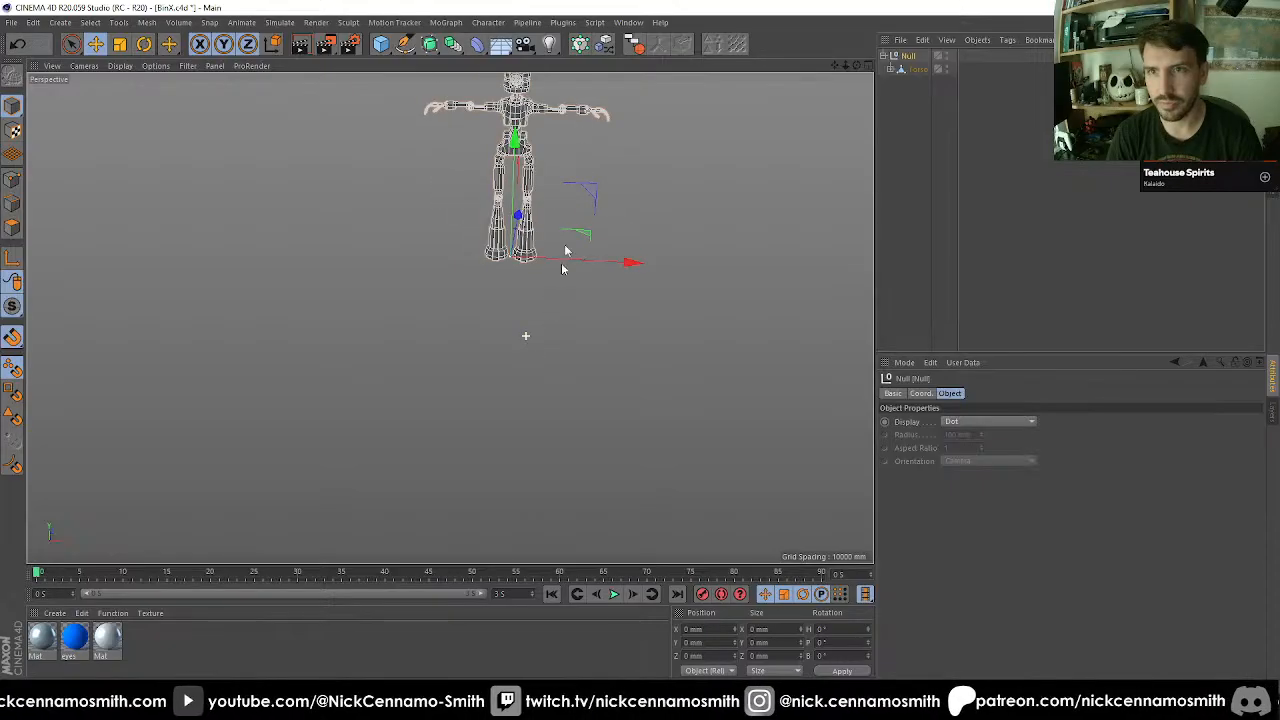
alt+middle_drag(557, 175, 526, 286)
scroll(517, 283, up, 5)
alt+drag(480, 284, 529, 312)
alt+middle_drag(529, 312, 531, 347)
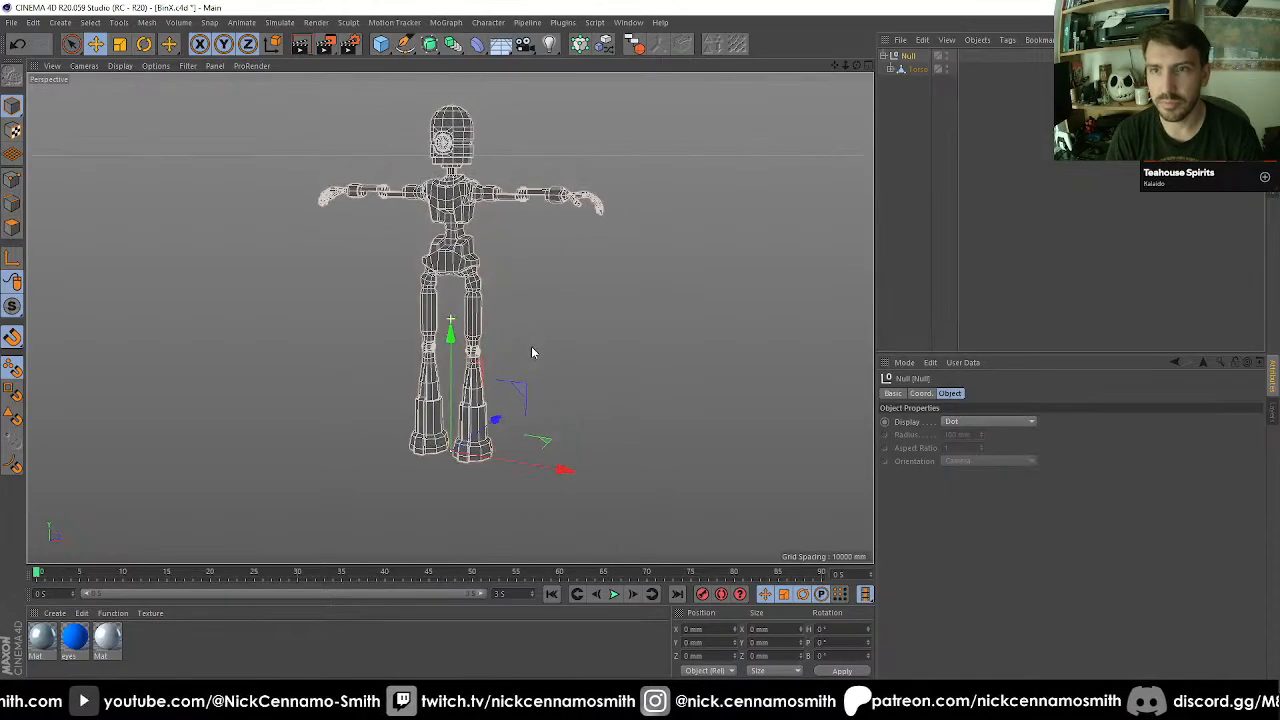
scroll(479, 338, up, 2)
alt+middle_drag(488, 253, 486, 282)
Apply the light grey Mat material to the Null that holds the whole robot.
click(123, 645)
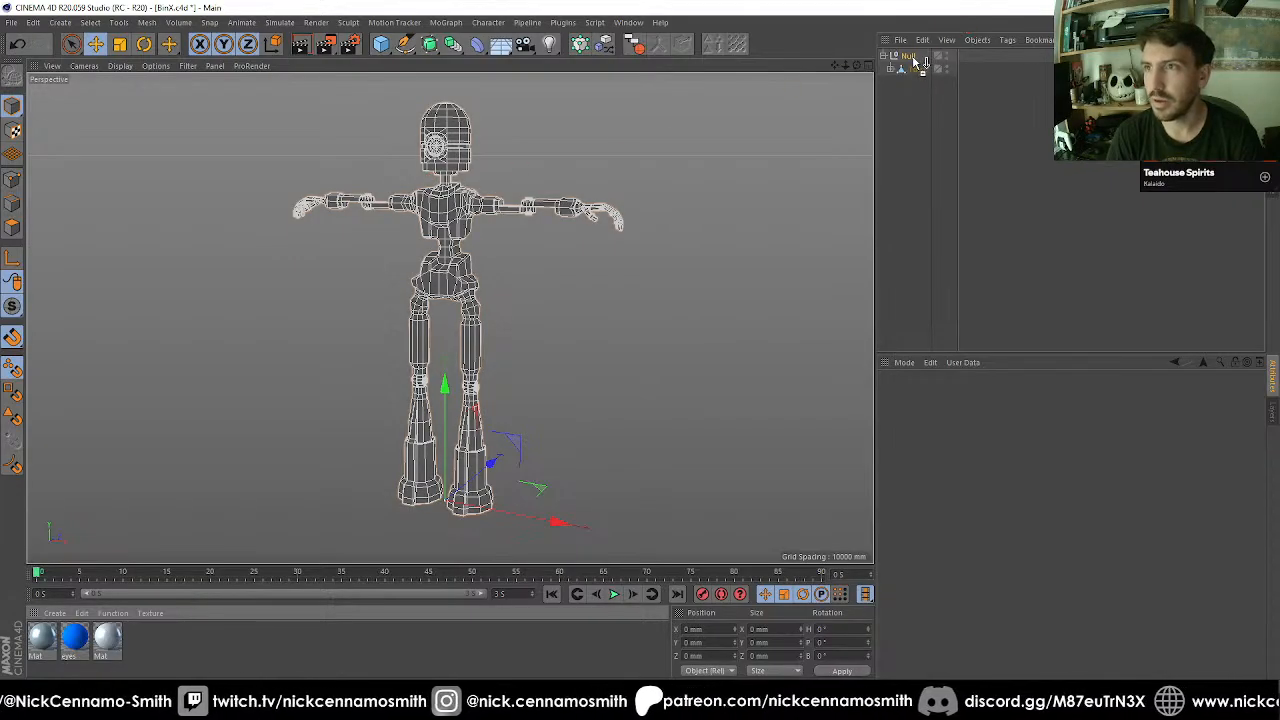
drag(914, 61, 911, 58)
click(905, 130)
Add a Disc under the robot's feet and enlarge its outer radius to about 5032 mm.
click(429, 50)
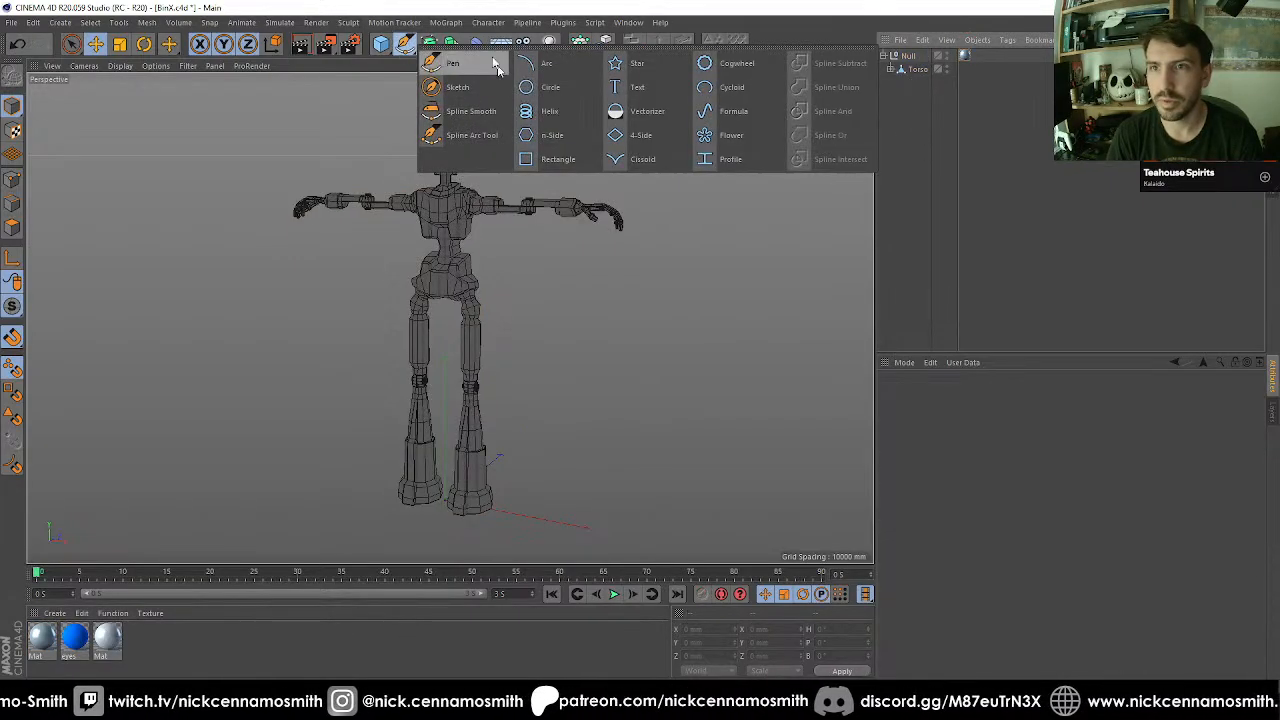
click(381, 44)
click(415, 87)
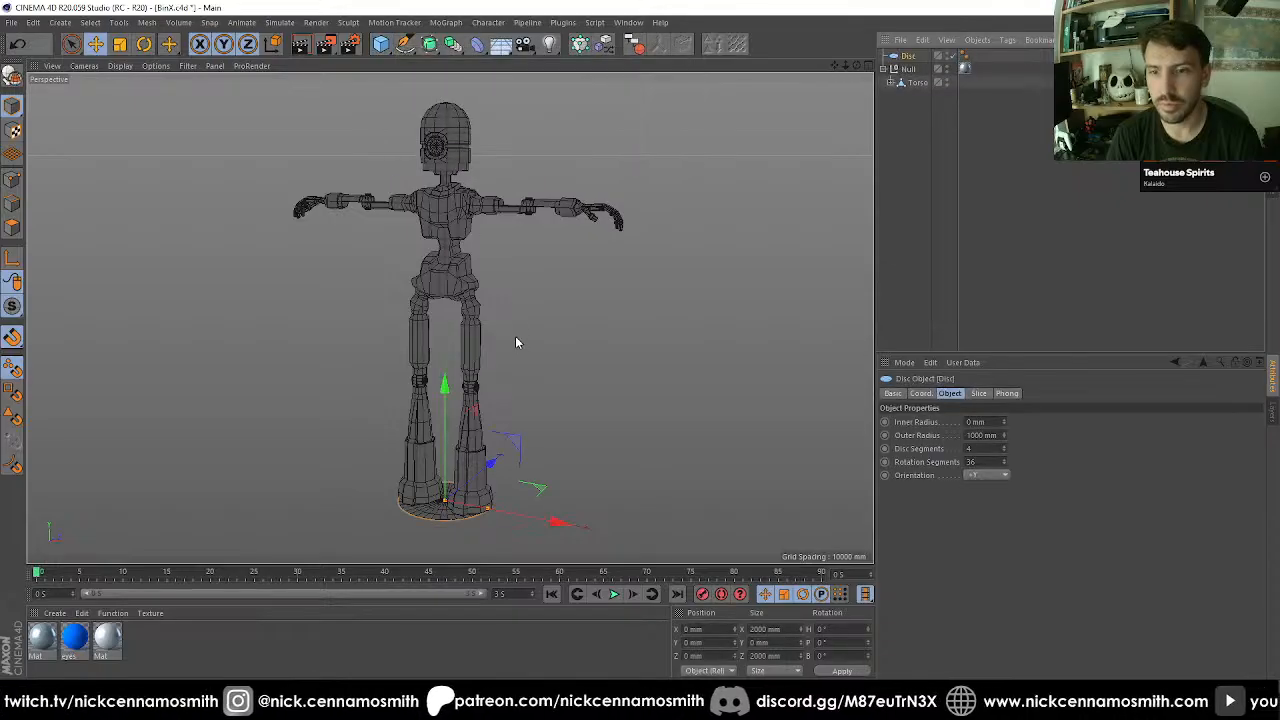
alt+drag(515, 336, 667, 547)
Add a Physical Sky with a Compositing tag and disable Seen by Camera in that tag.
click(500, 44)
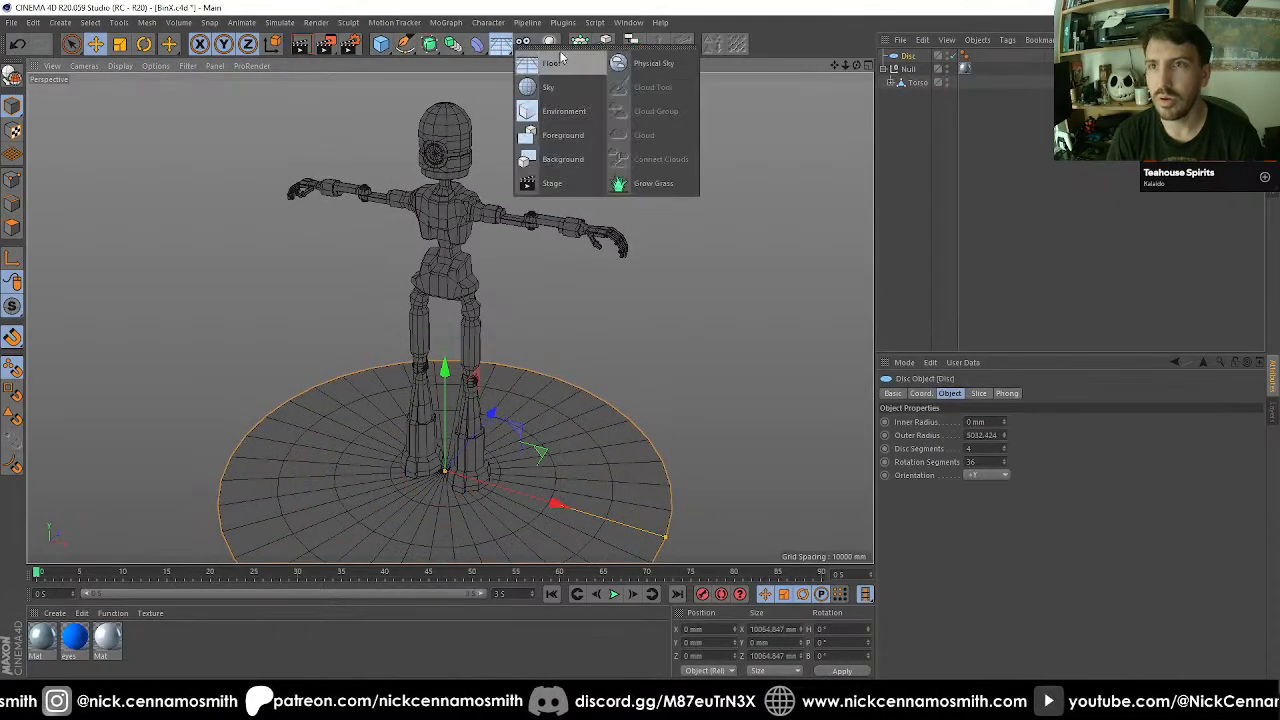
click(640, 60)
right_click(926, 57)
mouse_move(996, 68)
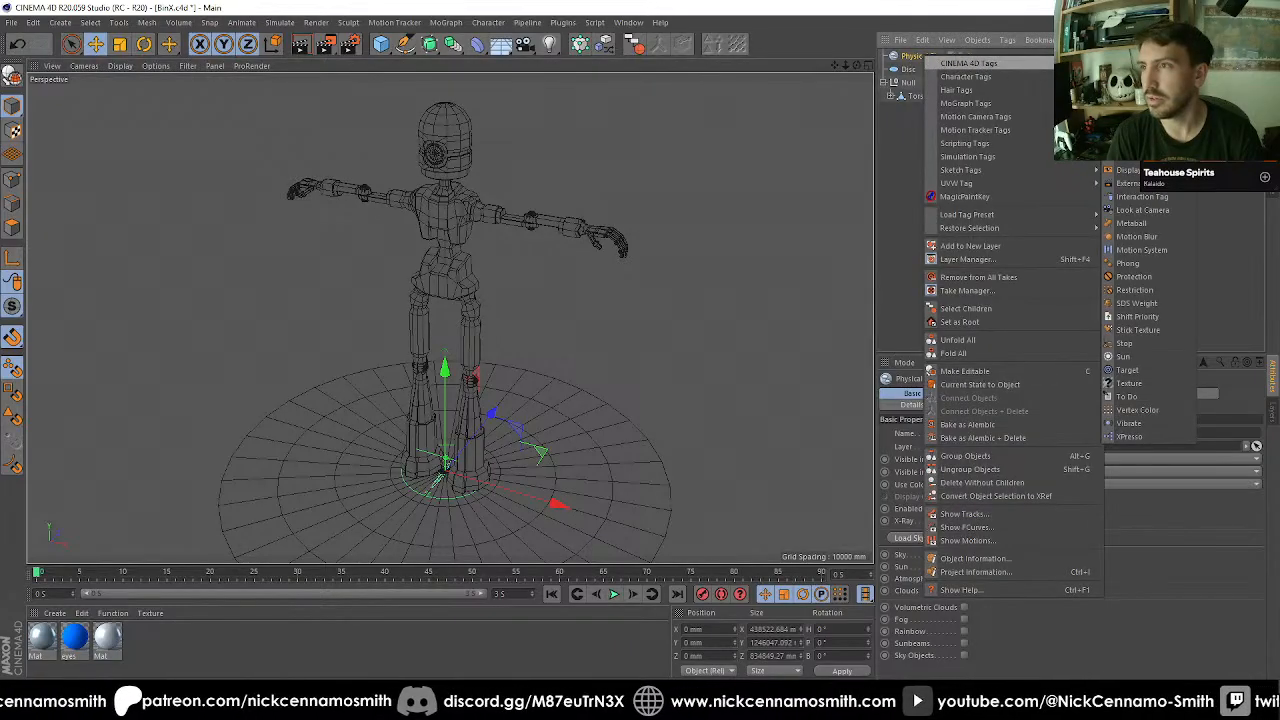
click(1130, 157)
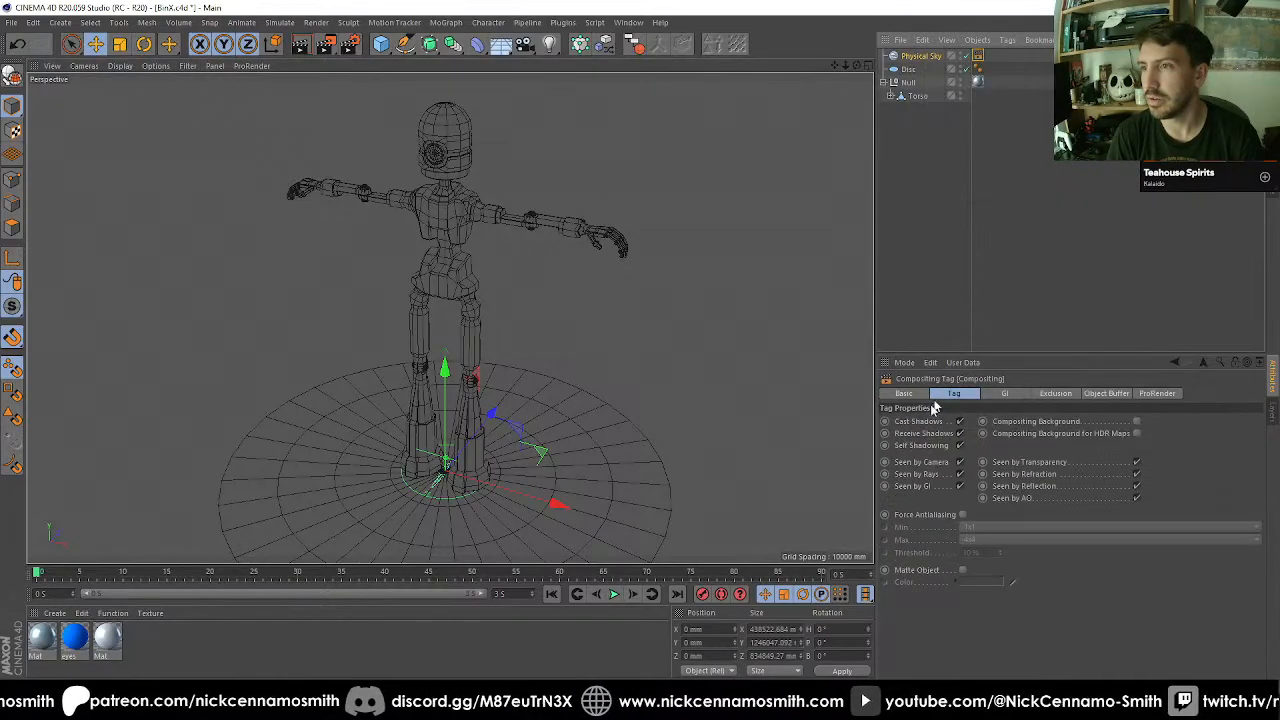
click(960, 461)
Frame the whole robot in the perspective view and apply a grey Mat material to the Disc.
alt+drag(668, 337, 507, 312)
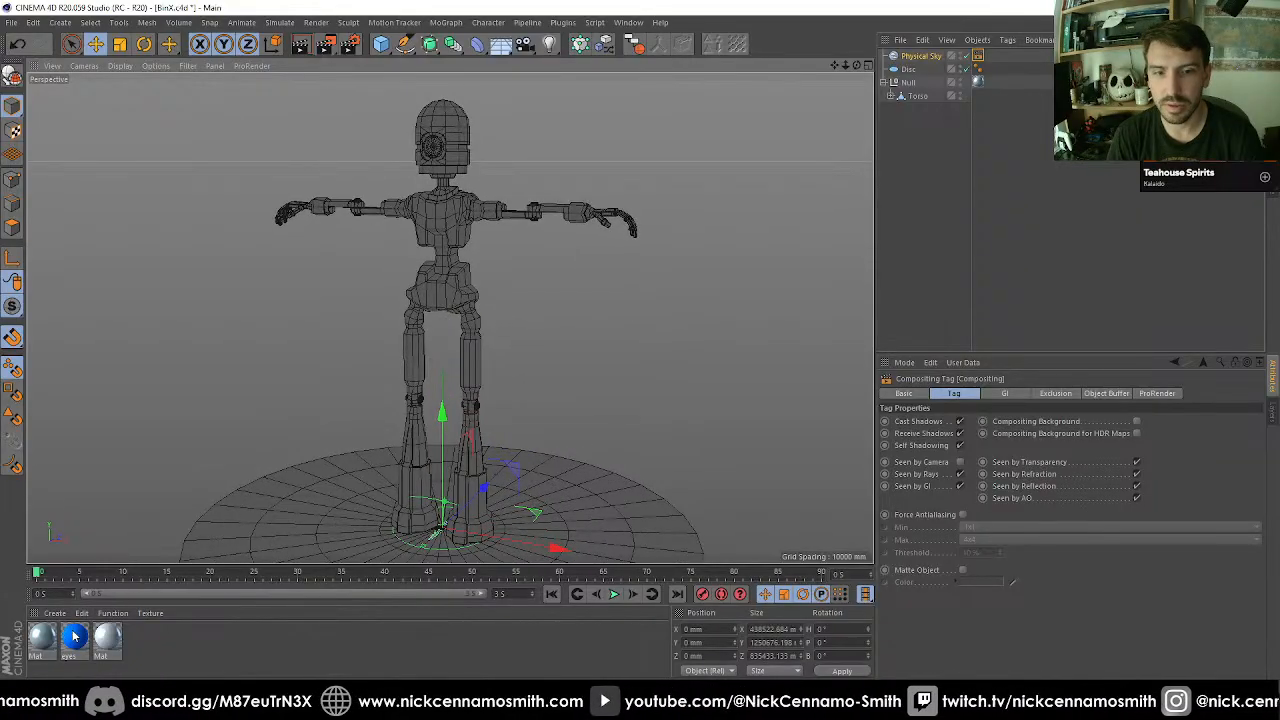
drag(74, 636, 66, 630)
drag(256, 567, 272, 535)
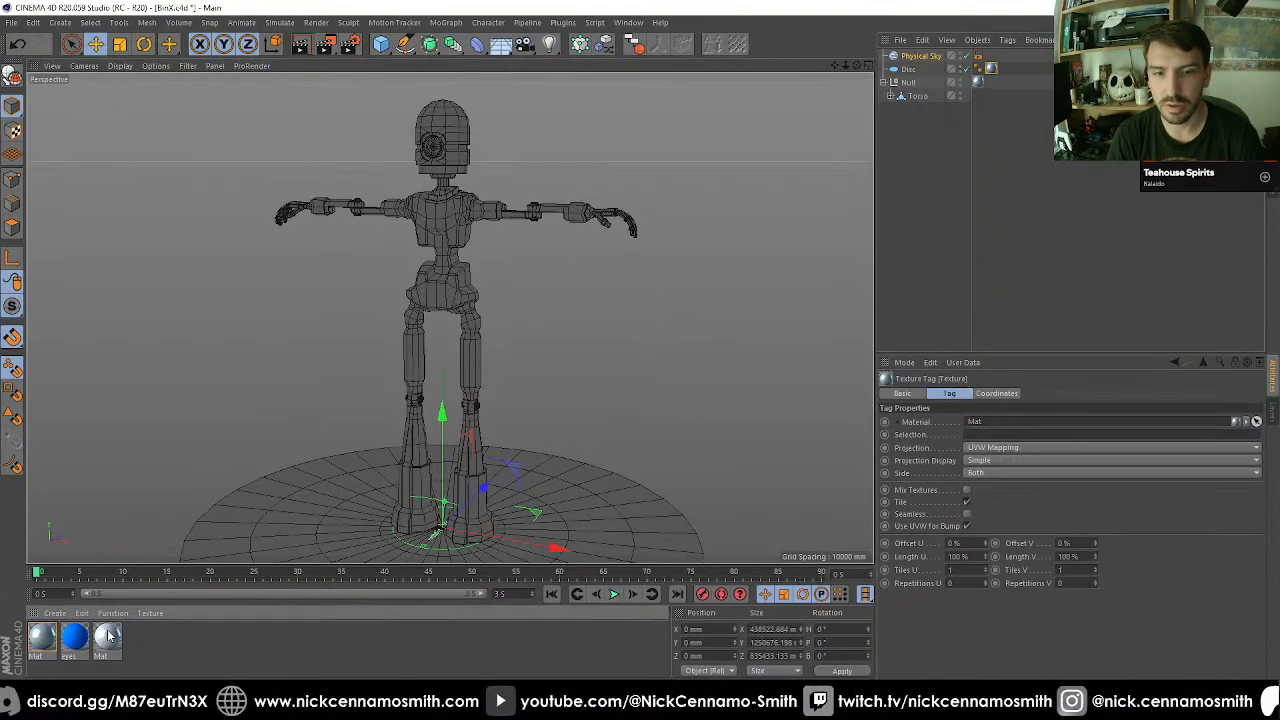
Deselect everything, render the scene to the Picture Viewer and maximize the viewer window.
click(910, 136)
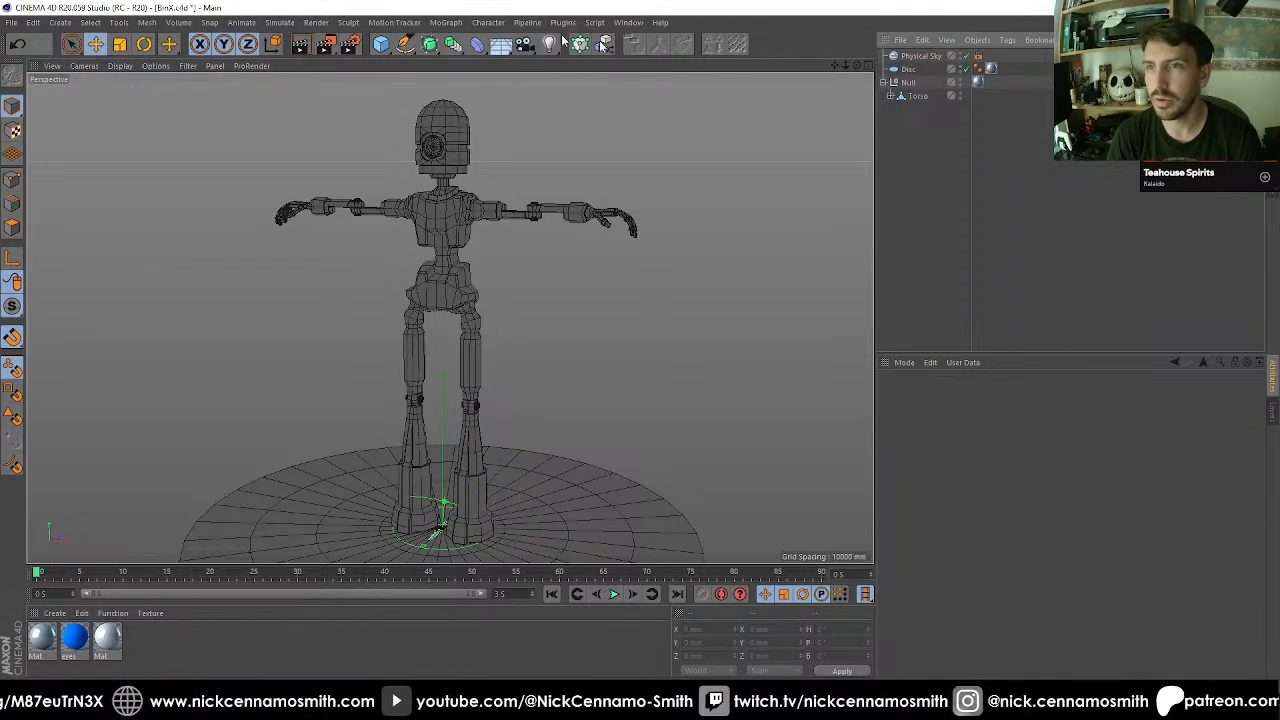
click(325, 46)
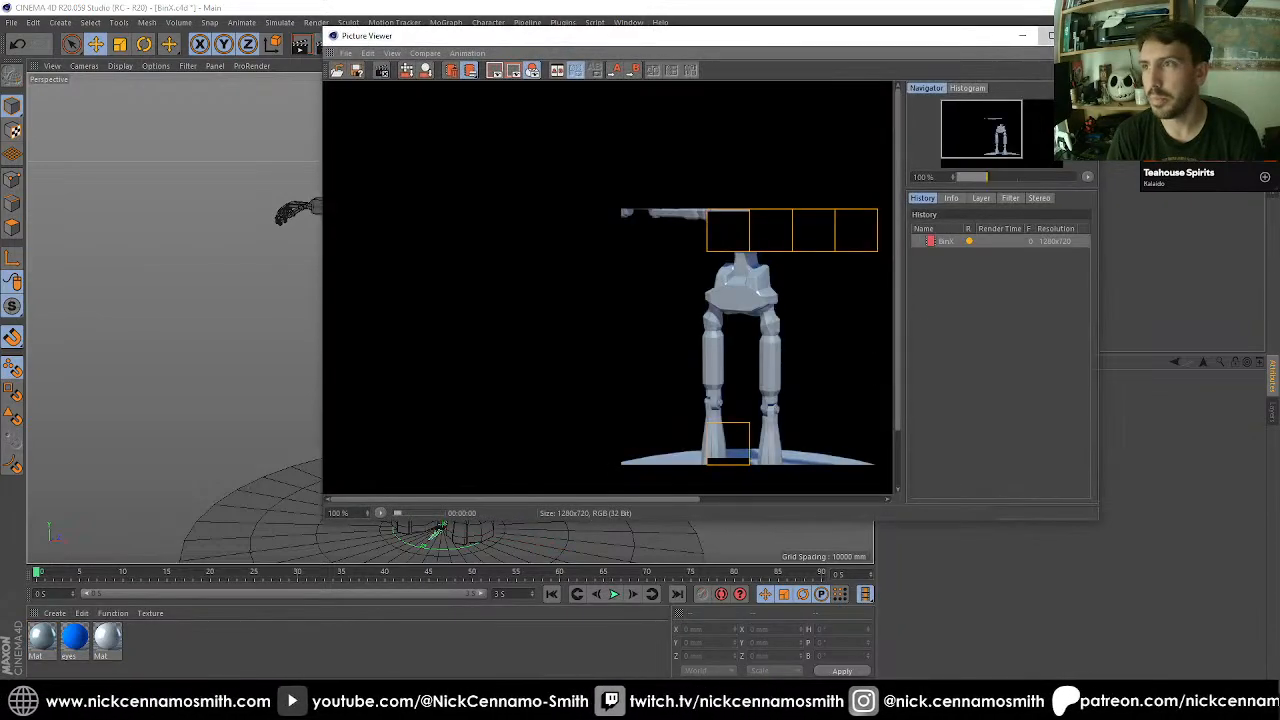
click(1052, 34)
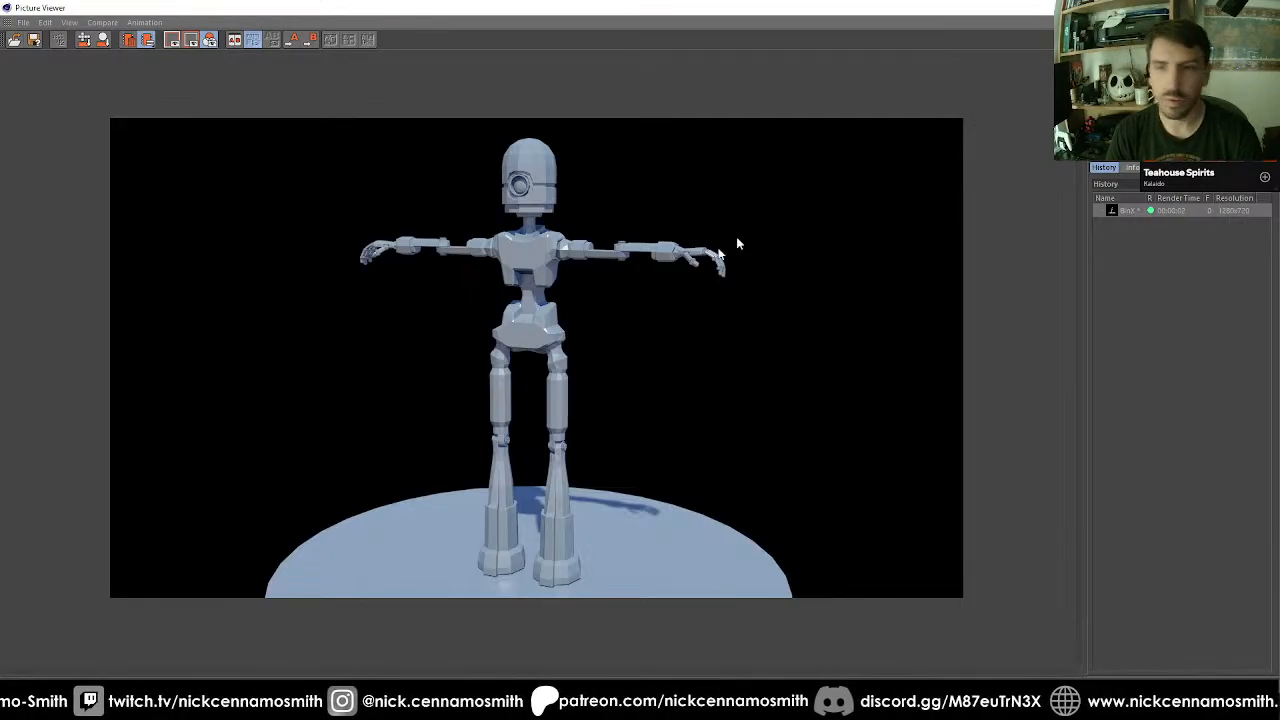
Leave the Picture Viewer and delete the Physical Sky, the Disc and the Null's texture tag.
click(1264, 8)
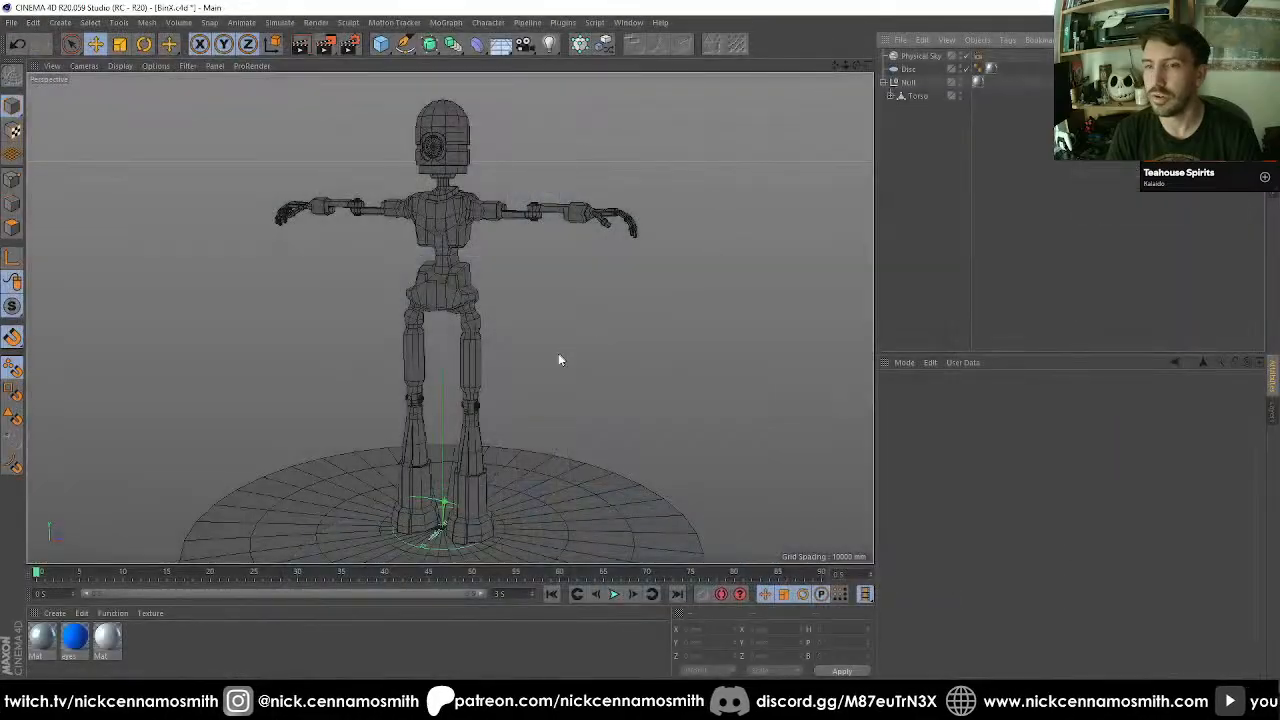
click(914, 57)
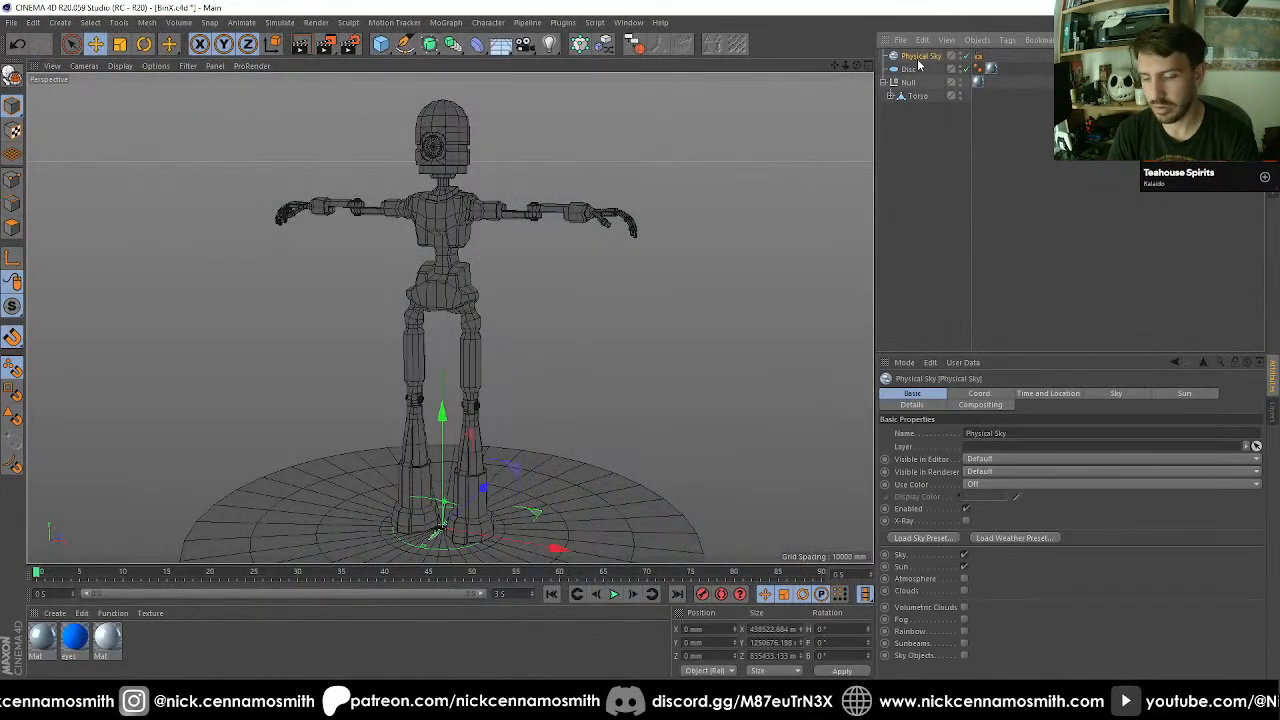
key(Delete)
key(Delete)
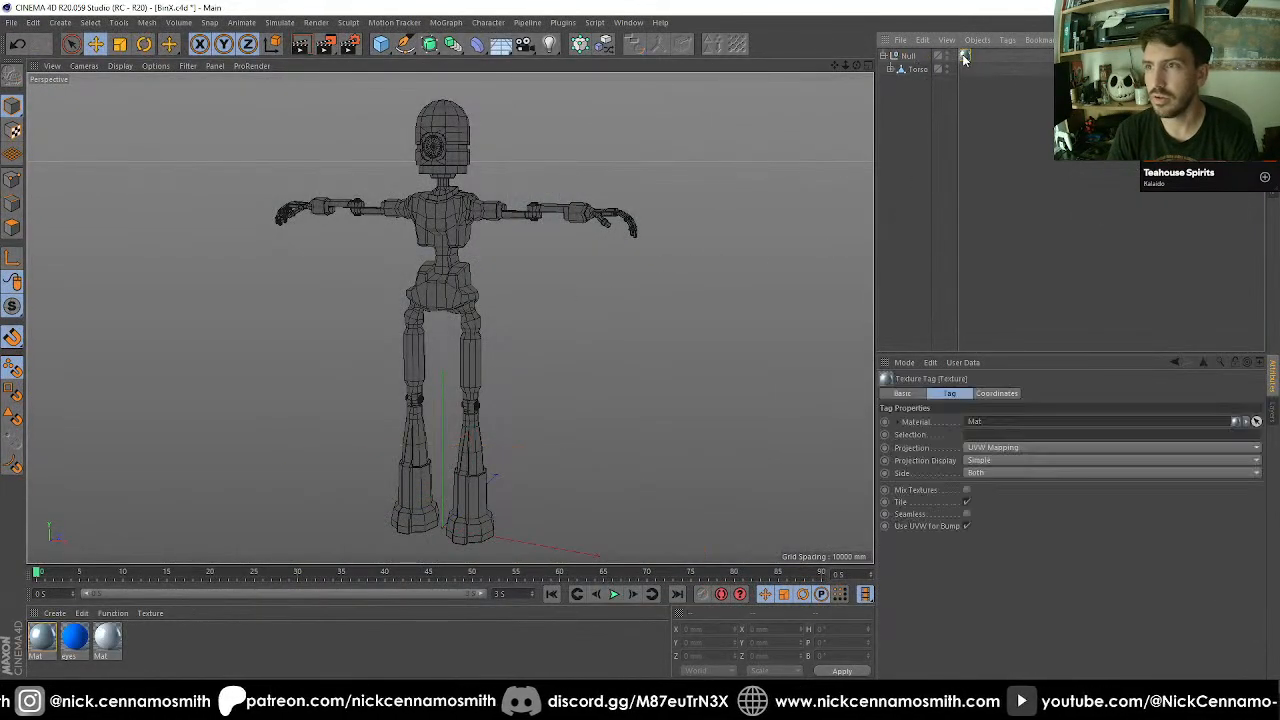
Remove all unused materials from the robot project.
right_click(94, 640)
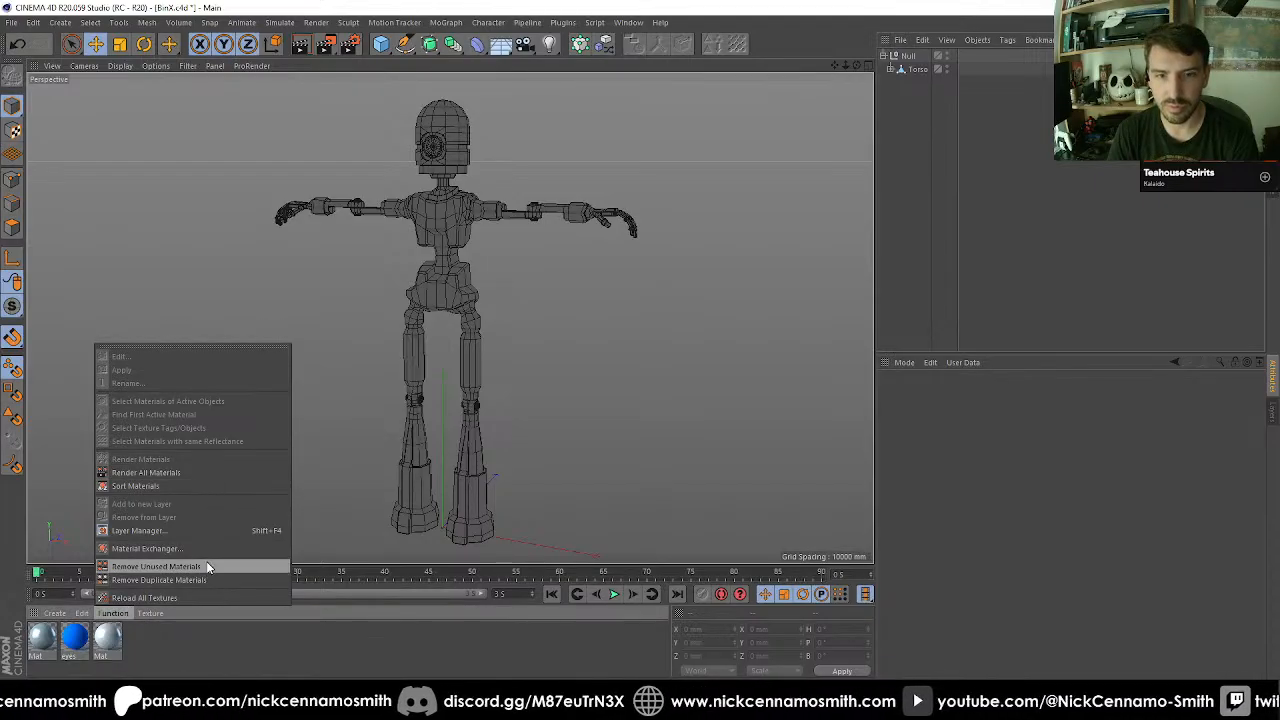
click(206, 561)
mouse_move(574, 371)
alt+mouse_down()
mouse_move(597, 363)
mouse_move(580, 369)
mouse_move(580, 391)
mouse_move(597, 372)
mouse_move(574, 379)
alt+mouse_up()
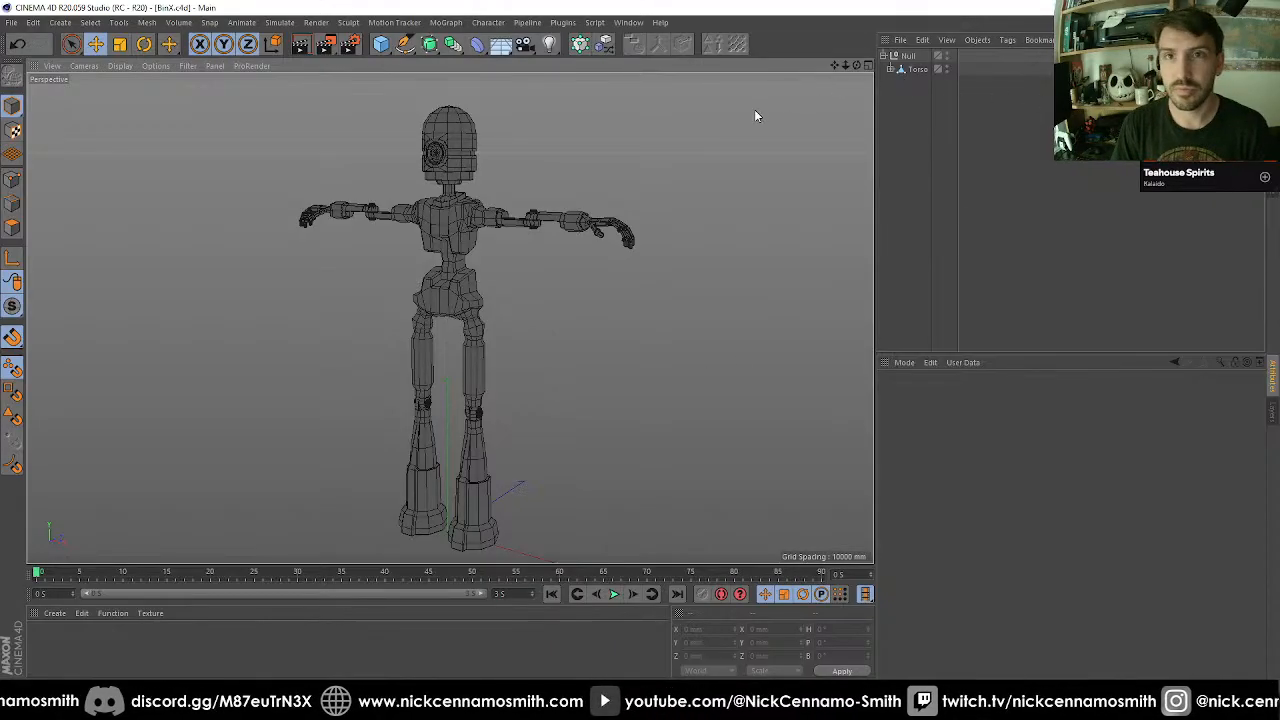
Start a new project with a default 2000 mm cube, display it in Hidden Line shading and make it editable.
key(ctrl+n)
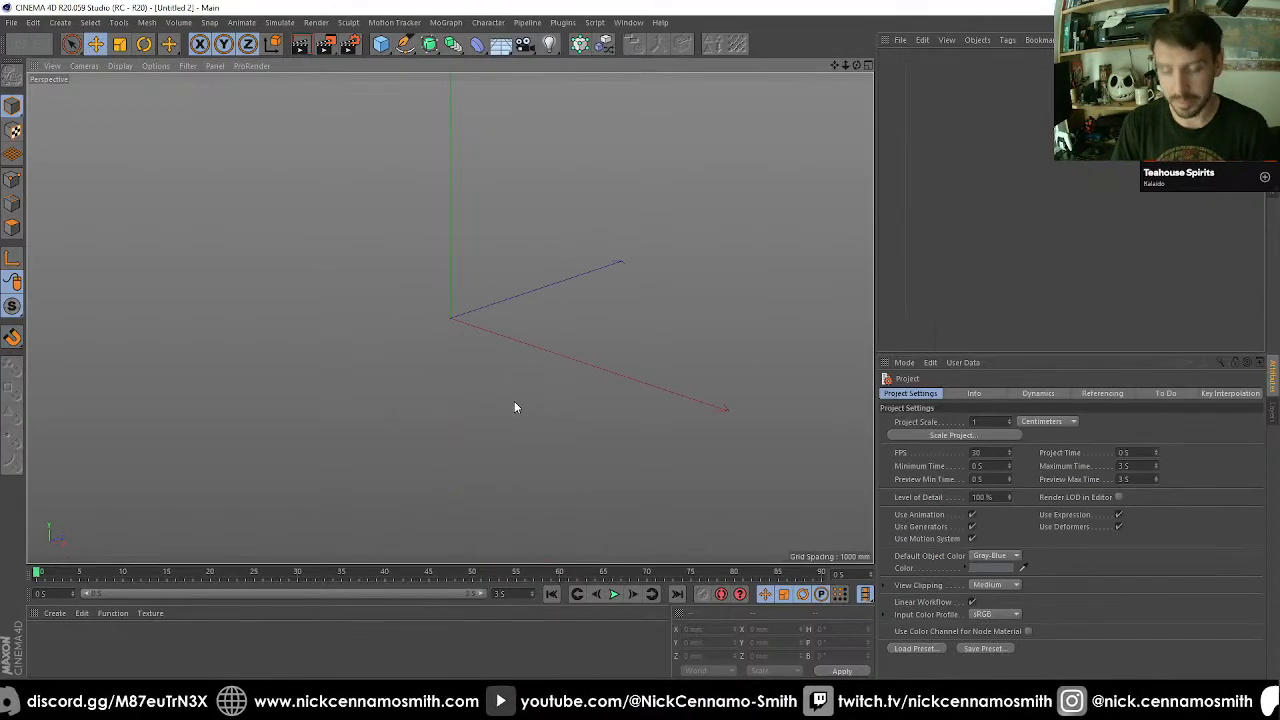
click(381, 46)
alt+middle_drag(564, 260, 528, 177)
key(n)
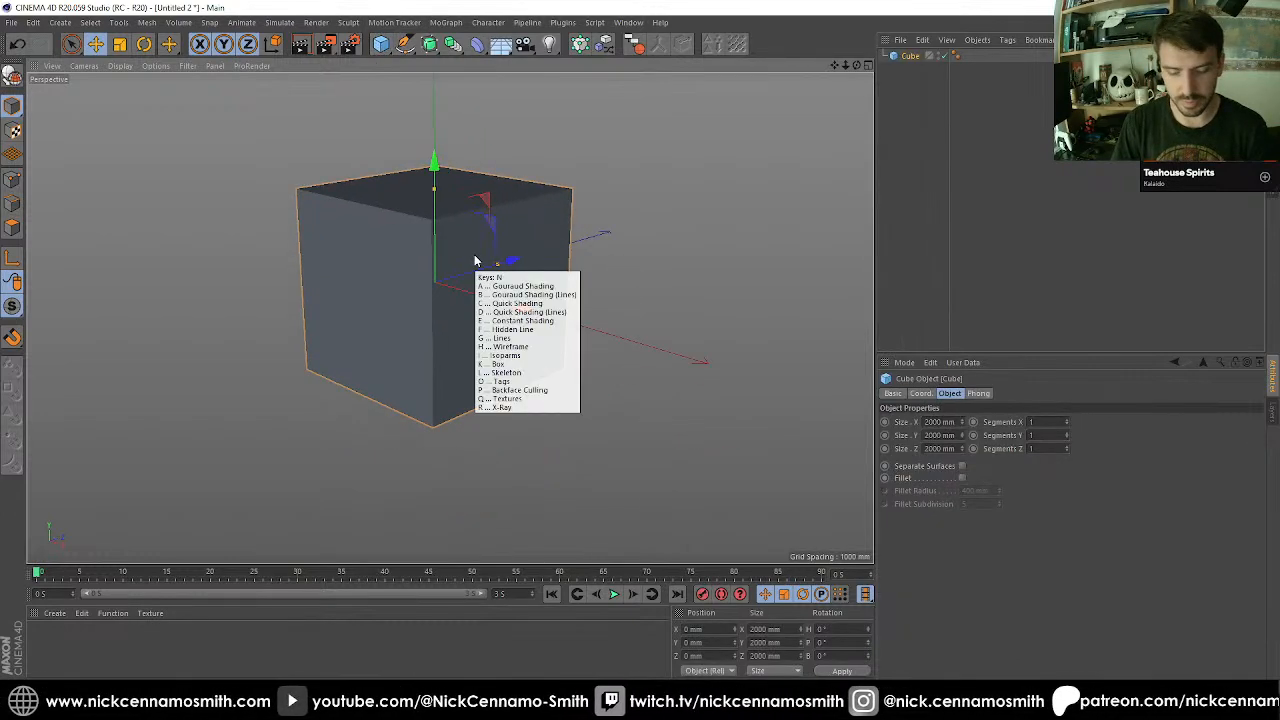
key(f)
scroll(475, 261, up, 1)
click(12, 76)
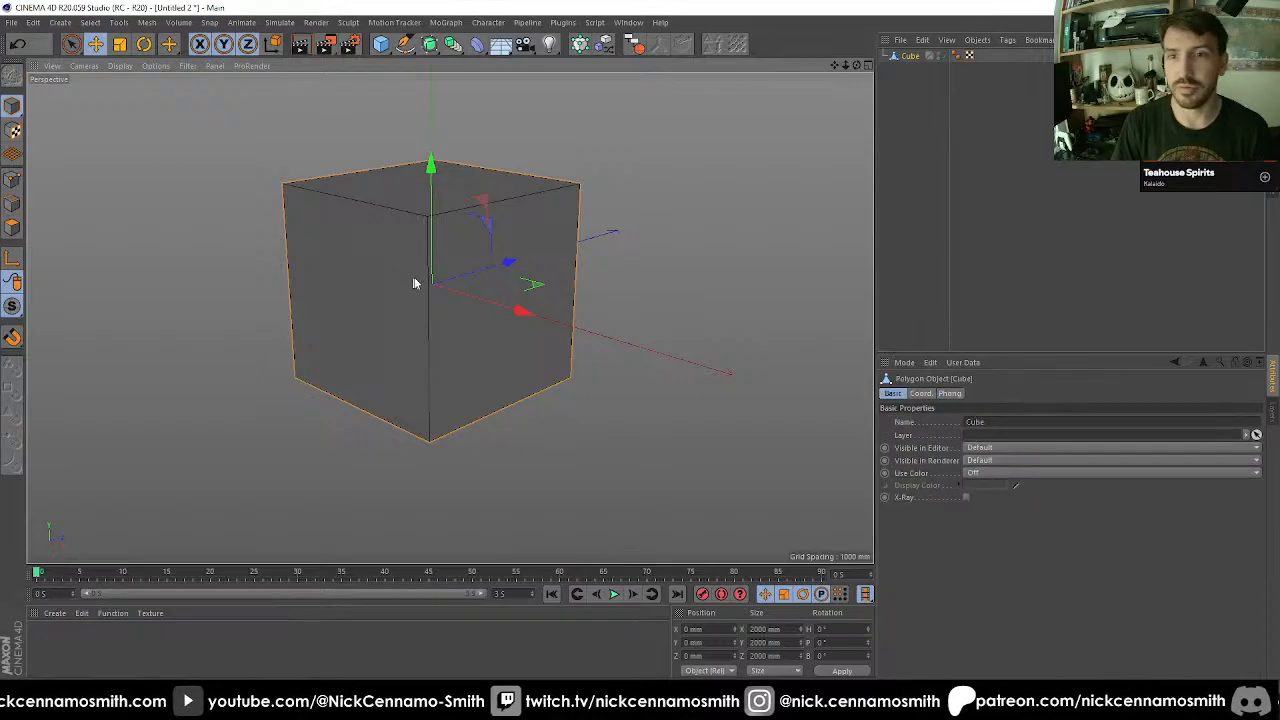
Scale the cube's bottom polygon up to 2800 mm in X and Z and move it down to Y -1300 mm.
click(13, 228)
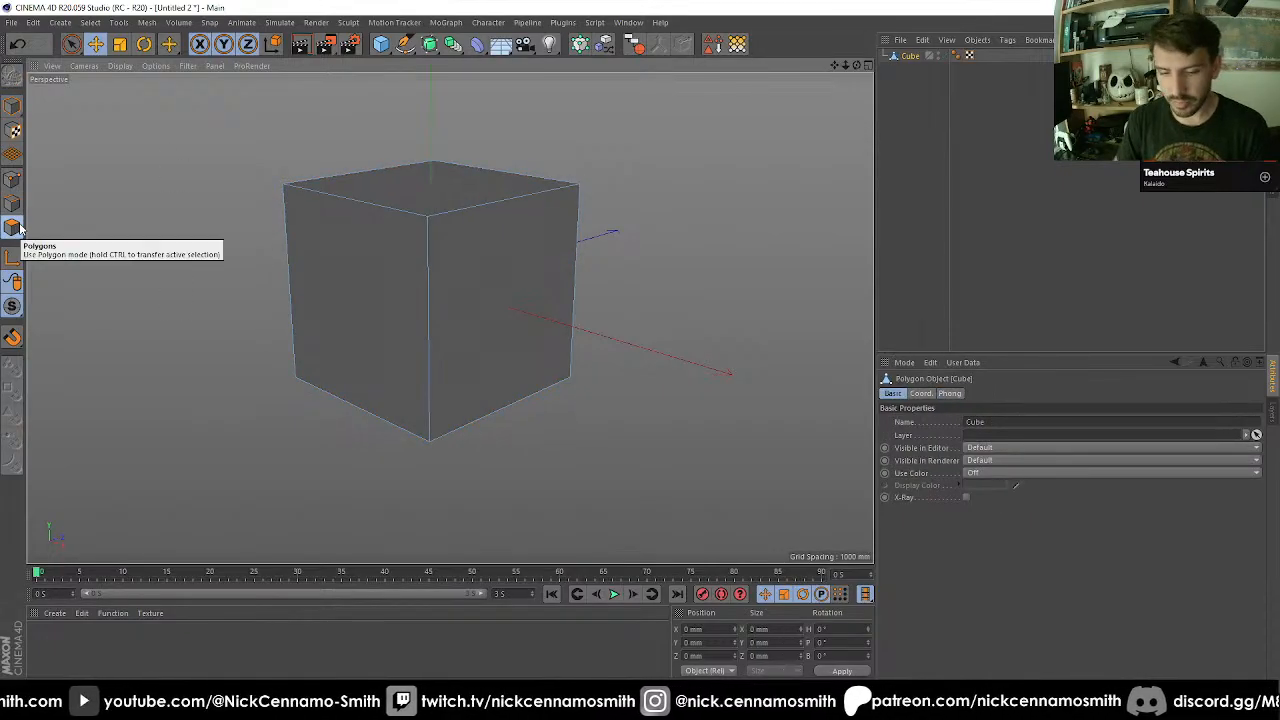
alt+drag(557, 160, 660, 366)
click(509, 458)
alt+drag(509, 458, 566, 245)
key(t)
alt+drag(693, 282, 614, 333)
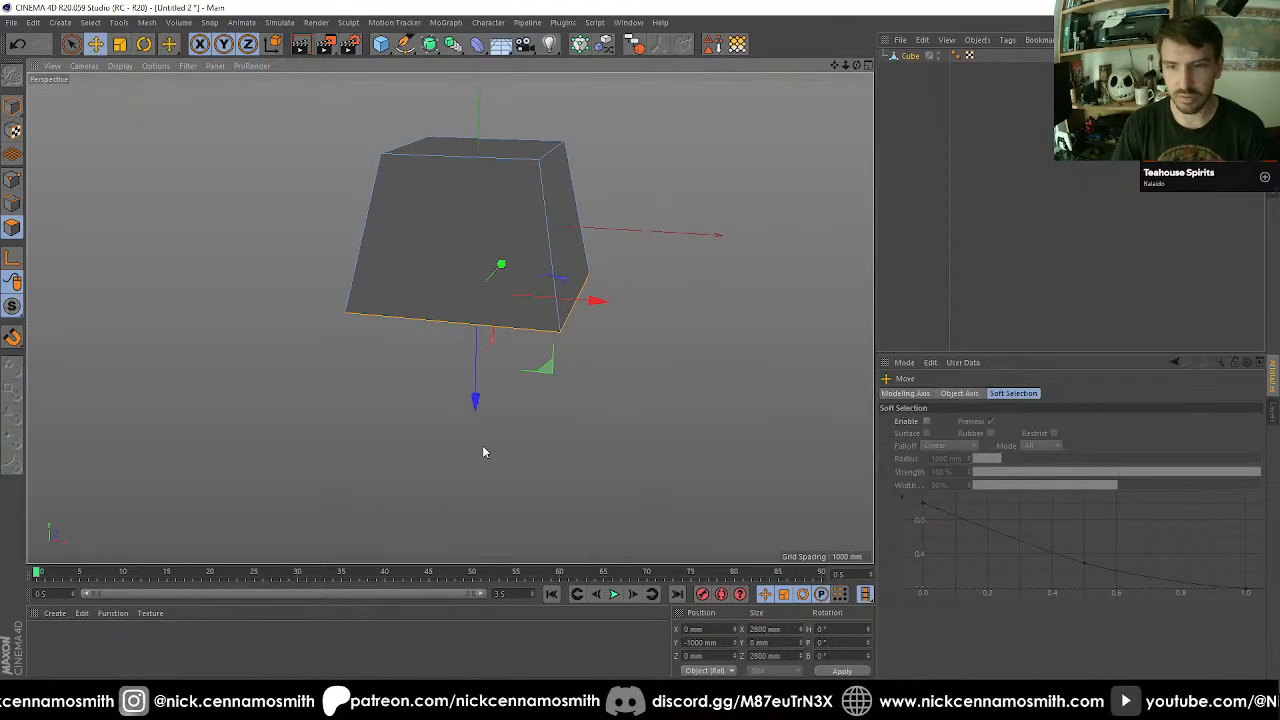
drag(475, 395, 462, 260)
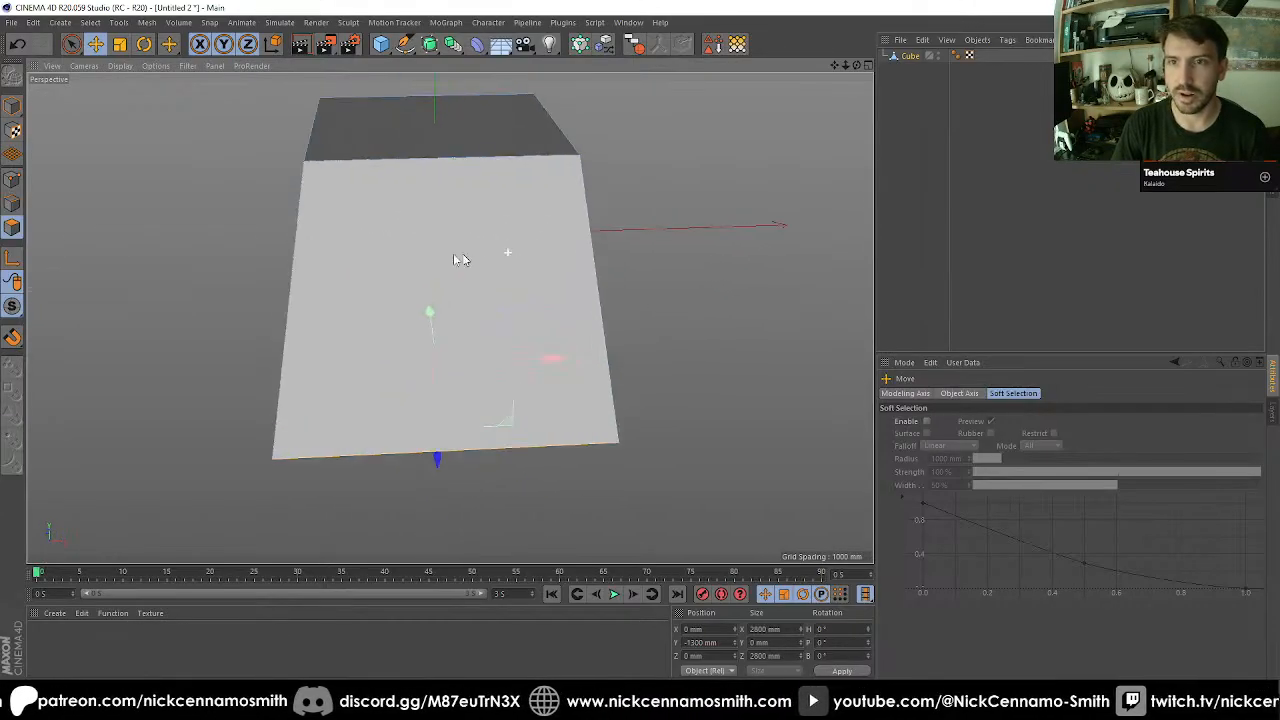
Ring-select the cube's four slanted vertical edges and cut them once at 50% offset with Create N-gons disabled.
click(71, 44)
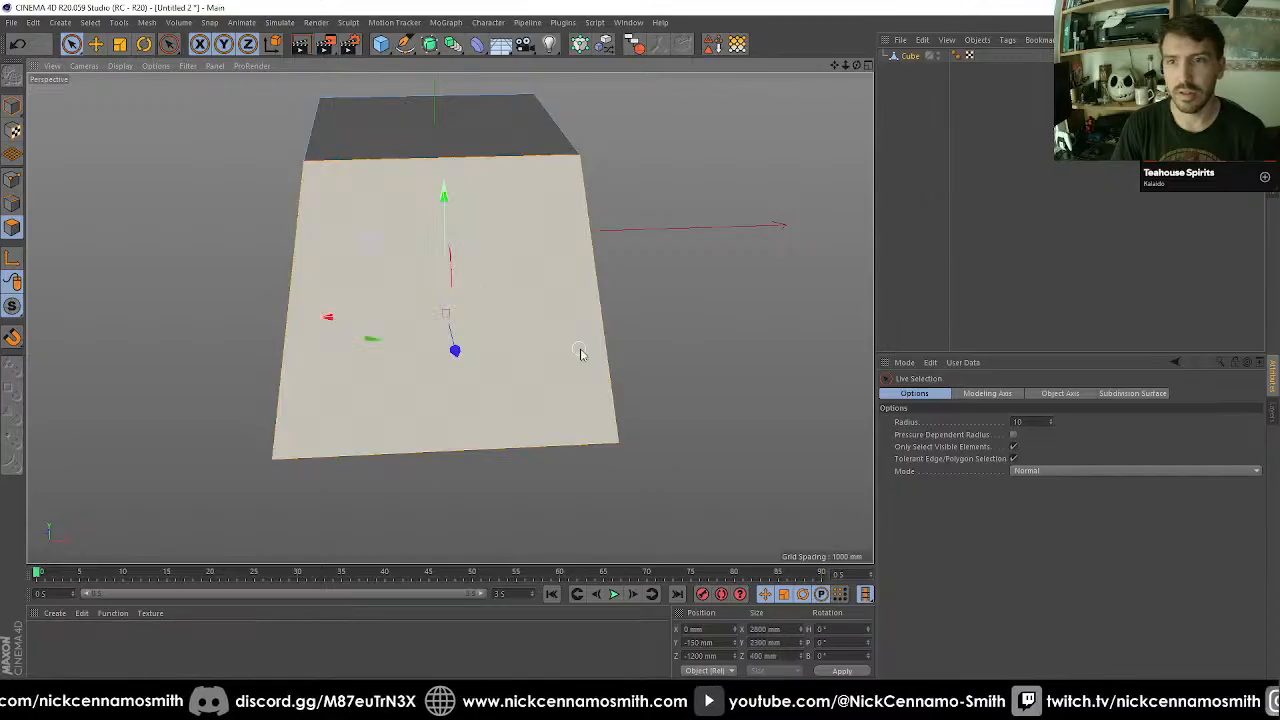
click(580, 351)
alt+drag(580, 351, 118, 241)
click(13, 204)
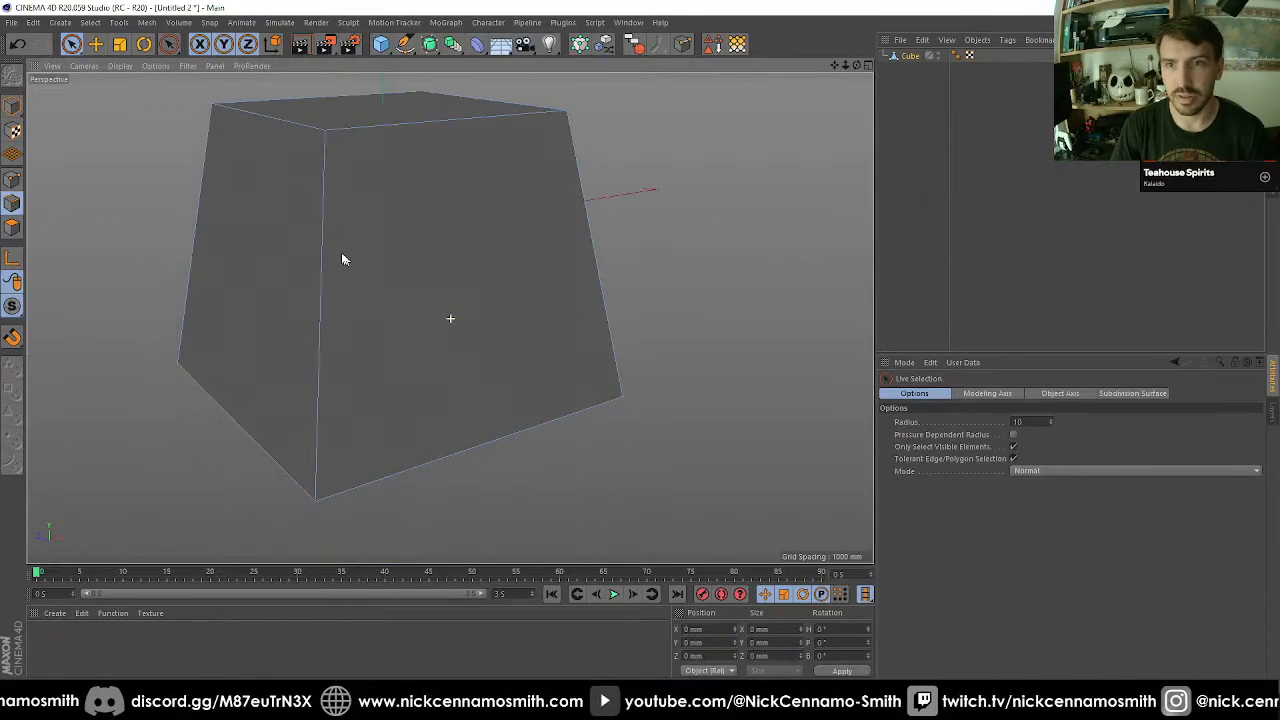
right_click(349, 257)
click(380, 300)
click(418, 255)
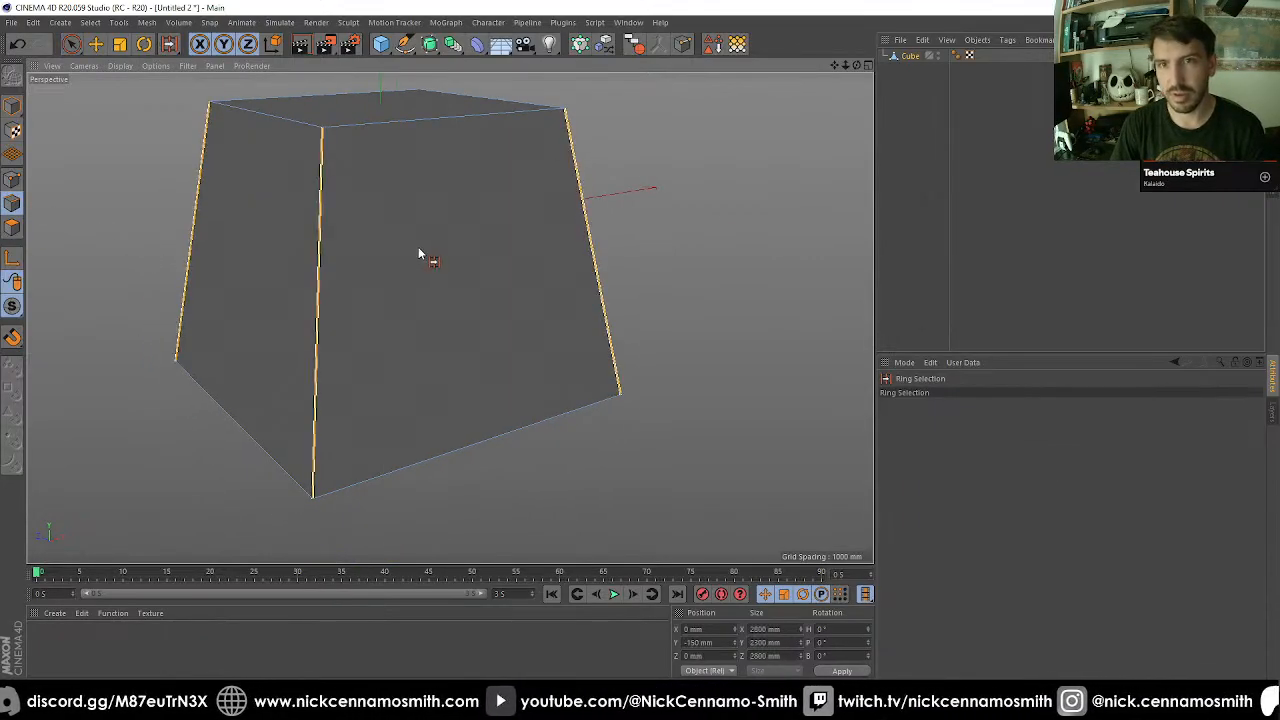
right_click(417, 246)
click(450, 318)
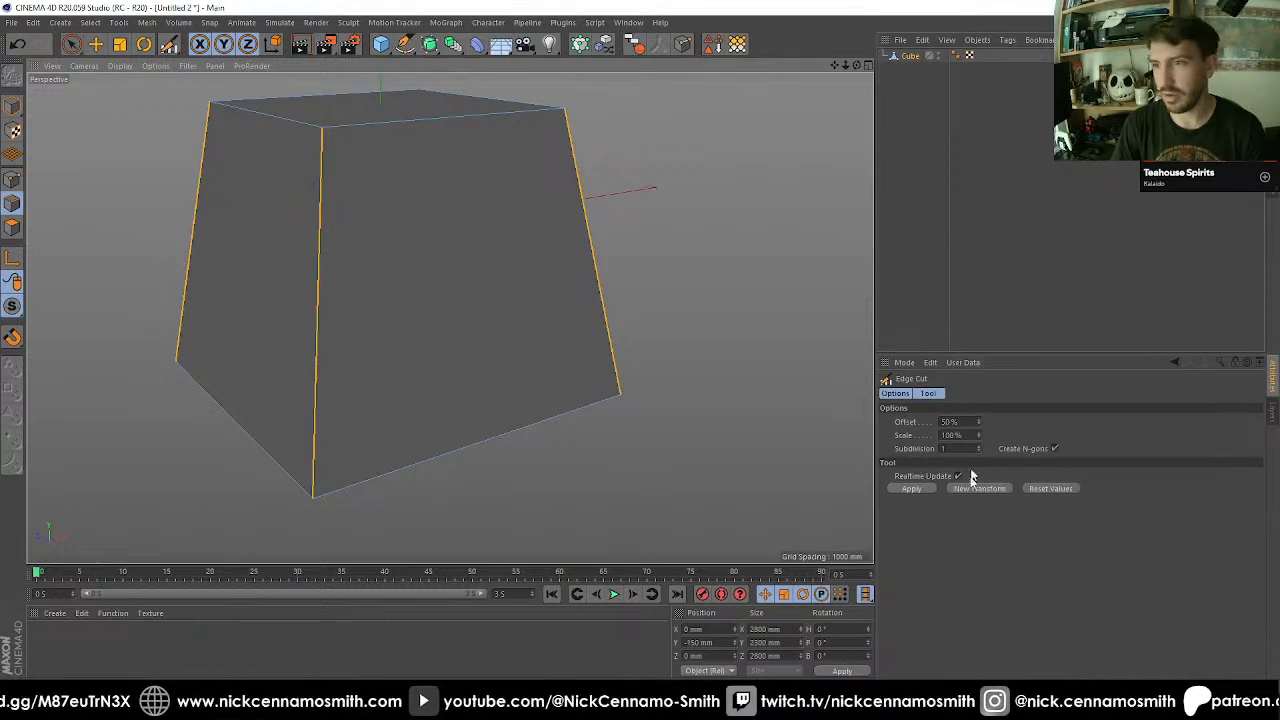
click(1055, 448)
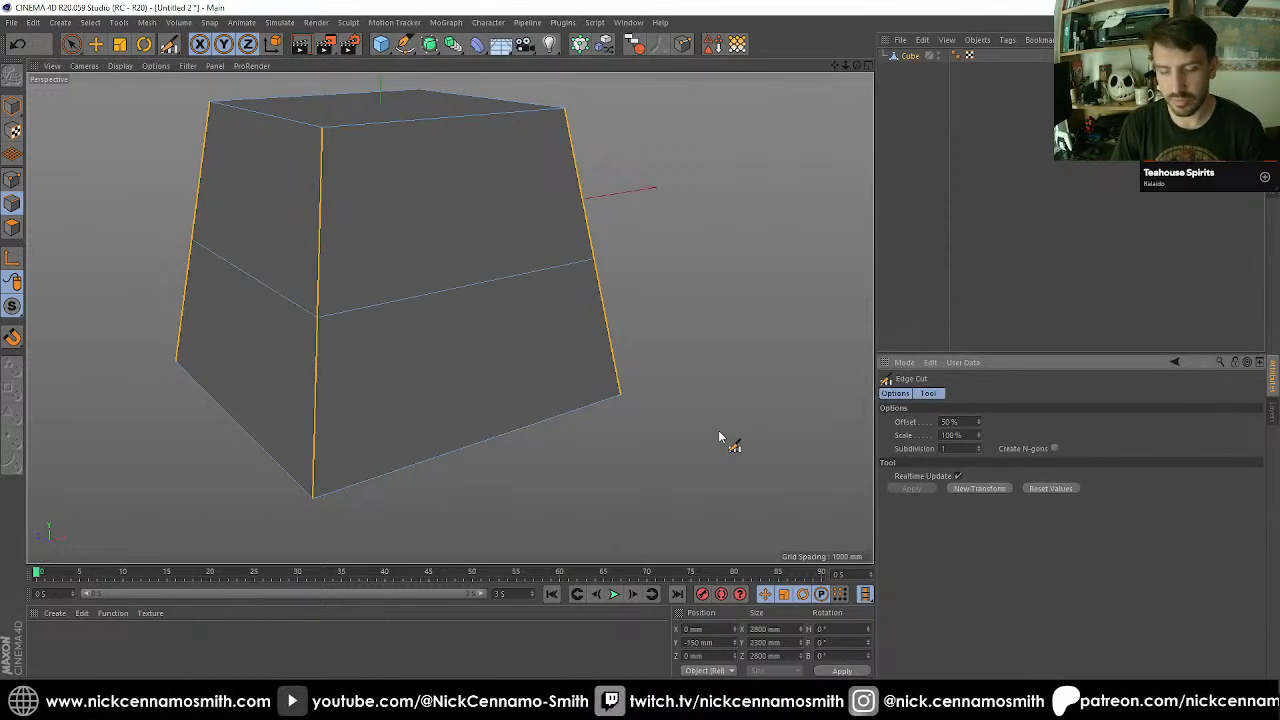
Ring-select the horizontal edges across the front face and apply one Edge Cut at 50% offset.
key(u)
key(b)
click(530, 398)
key(m)
key(f)
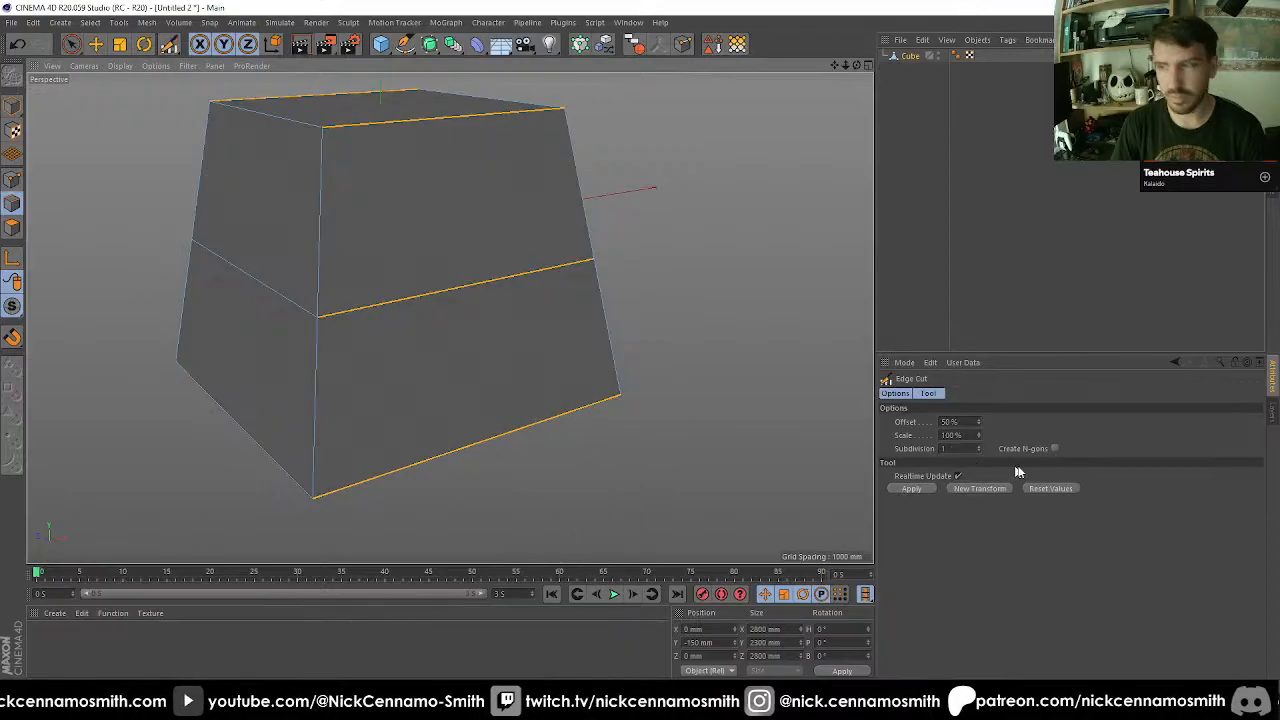
click(911, 488)
Select the front face's four polygons and apply Extrude Inner with an offset of 0 mm.
mouse_move(823, 486)
alt+mouse_down()
mouse_move(657, 429)
mouse_move(631, 349)
mouse_move(565, 262)
mouse_move(546, 271)
mouse_move(551, 337)
mouse_move(440, 349)
mouse_move(509, 346)
mouse_move(429, 331)
mouse_move(443, 300)
alt+mouse_up()
click(18, 229)
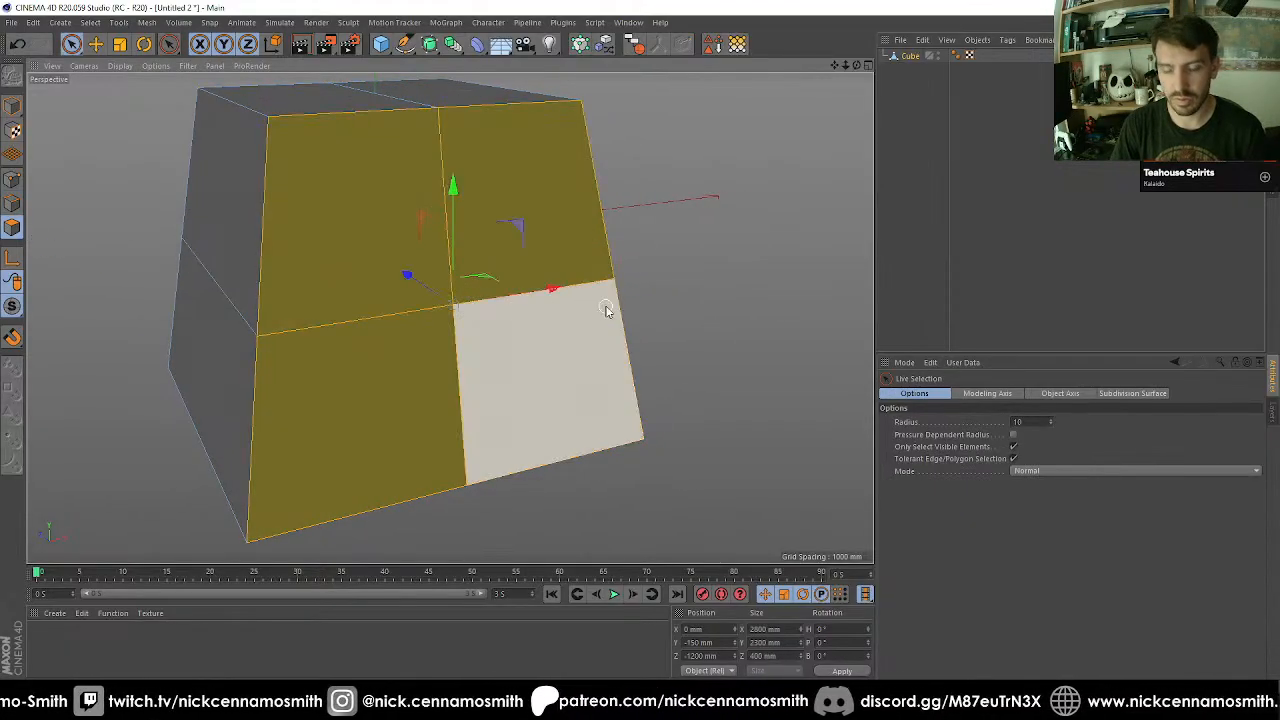
key(i)
drag(705, 272, 604, 272)
alt+drag(660, 262, 768, 234)
key(ctrl+z)
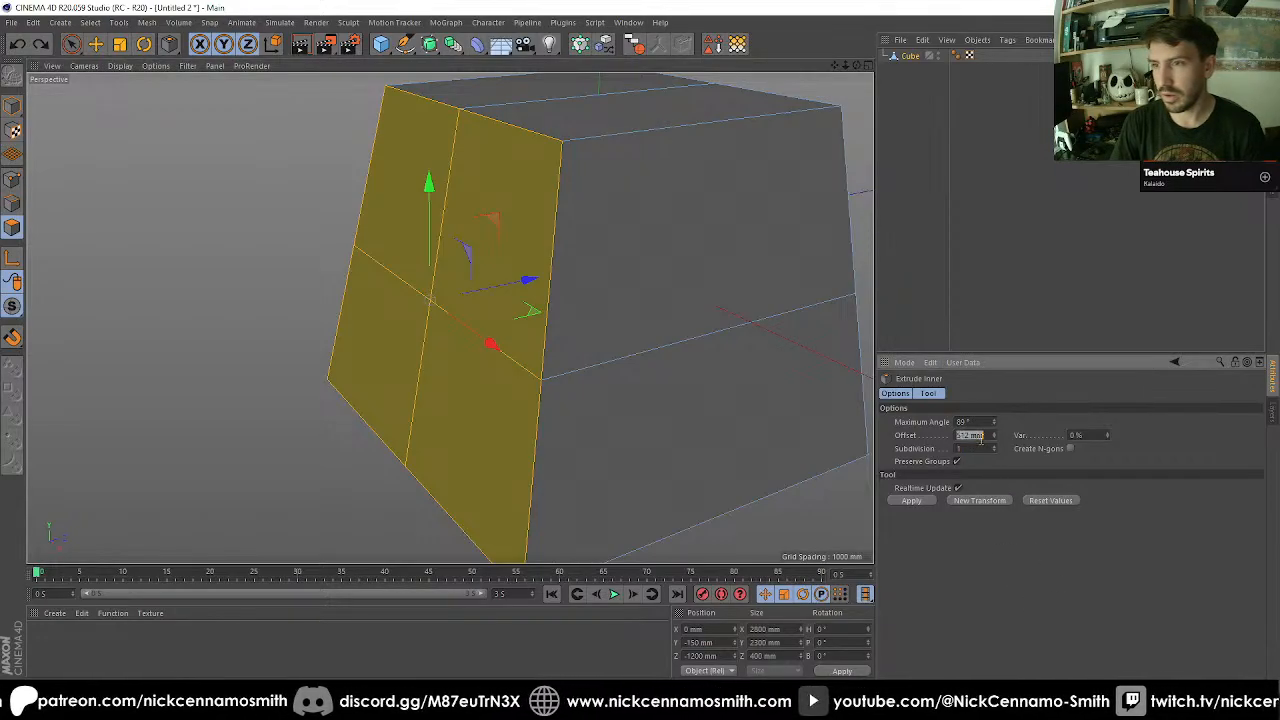
text(0)
key(Return)
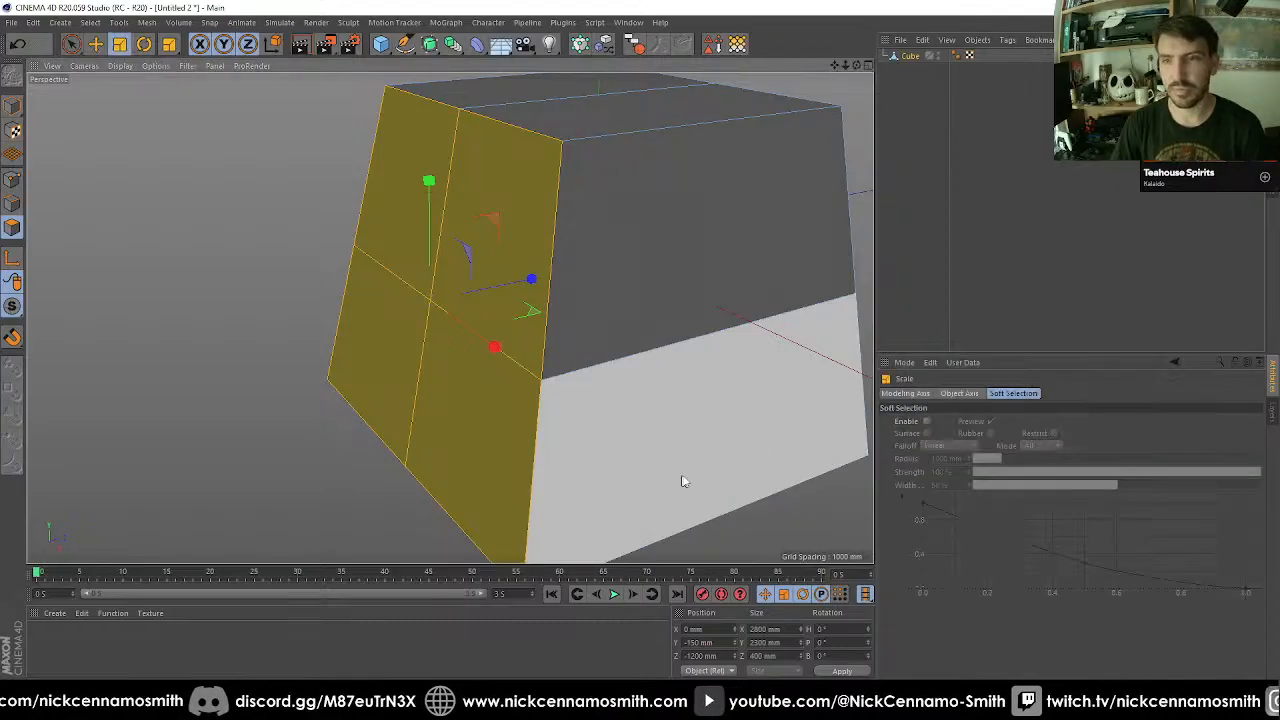
Scale the four inner front polygons down to about 1568 mm wide and 1288 mm high.
key(t)
drag(640, 495, 522, 527)
alt+drag(500, 366, 374, 383)
alt+middle_drag(509, 446, 553, 353)
drag(592, 366, 250, 330)
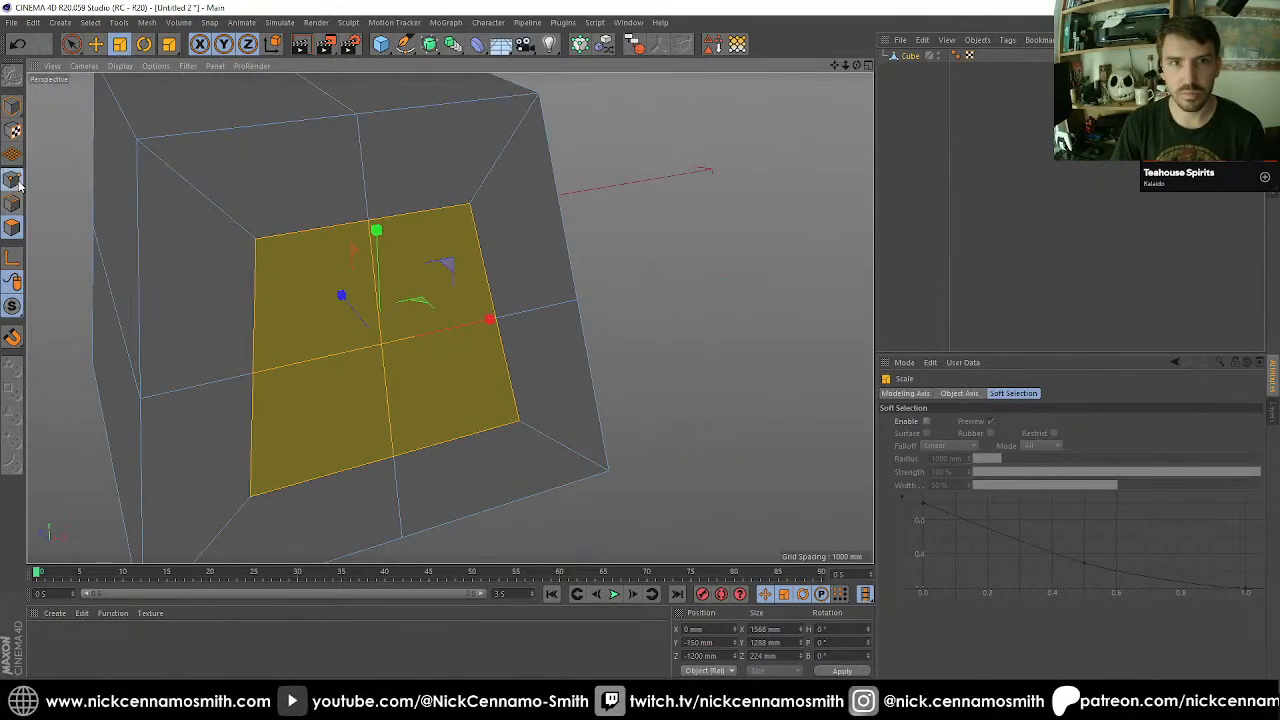
Check the width between the upper inner corner points and set the lower inner corner points' X size to 1120 mm.
click(12, 180)
key(space)
click(256, 238)
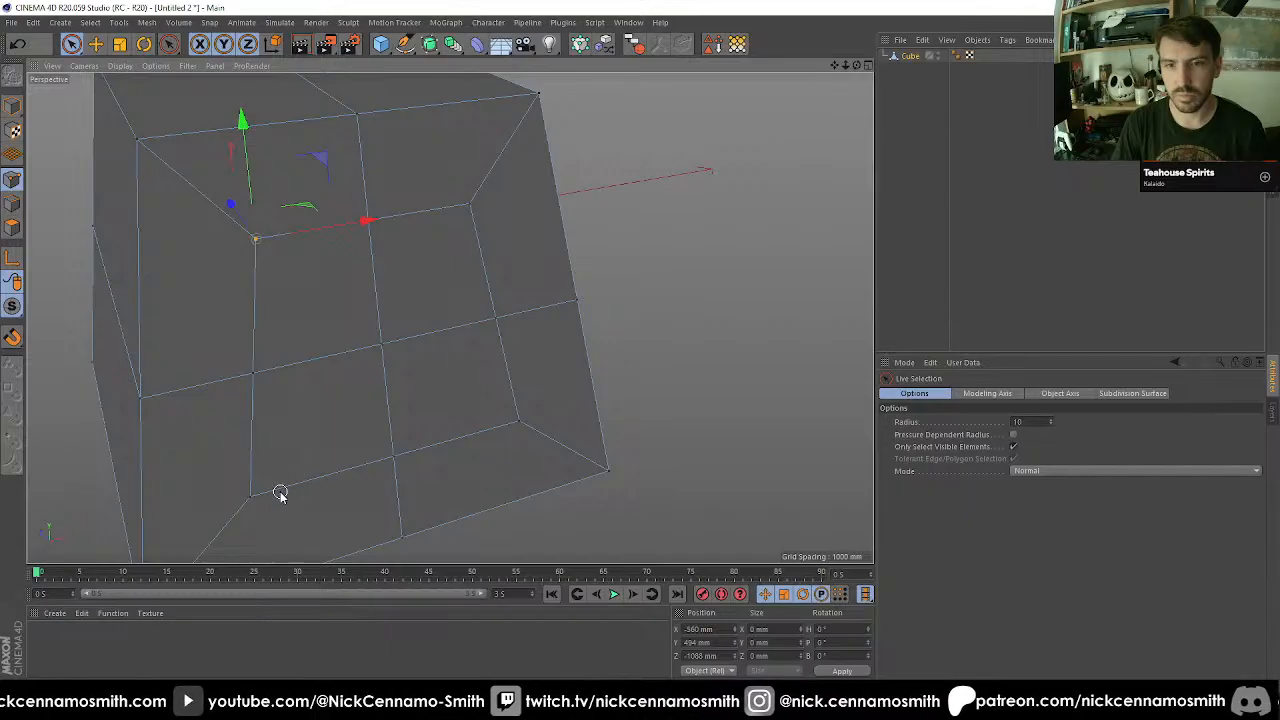
shift+click(467, 205)
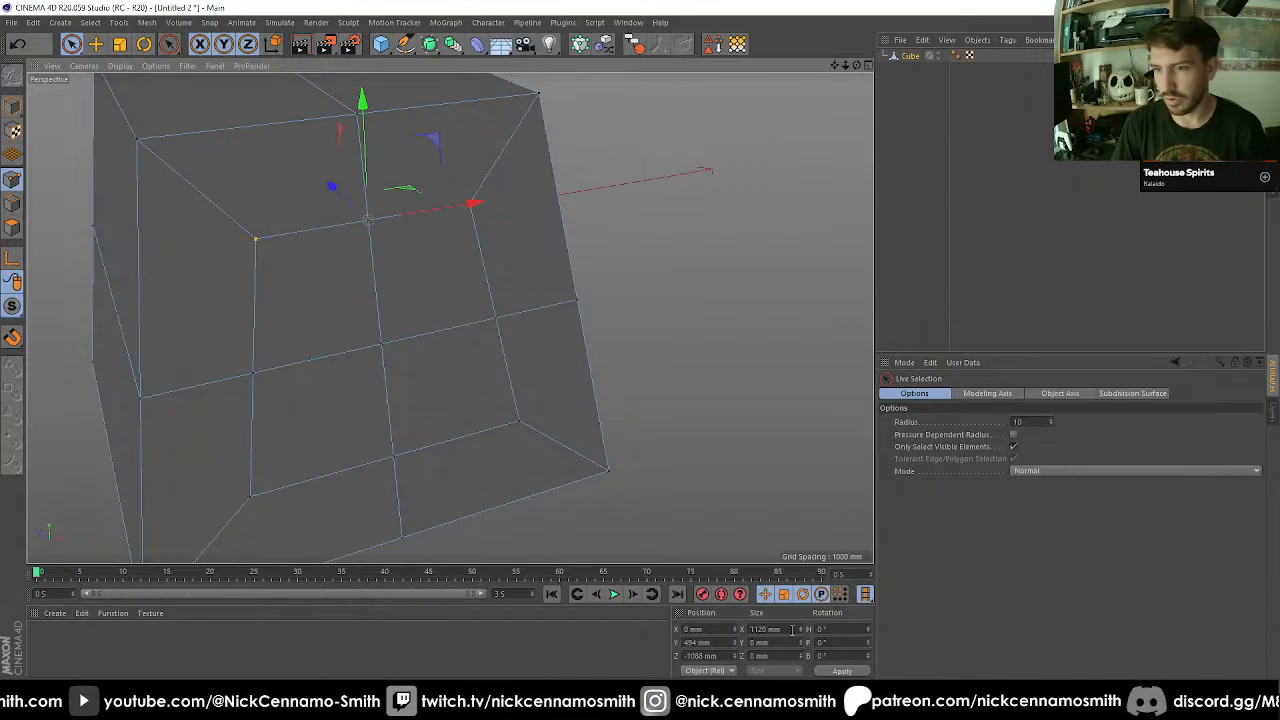
click(247, 500)
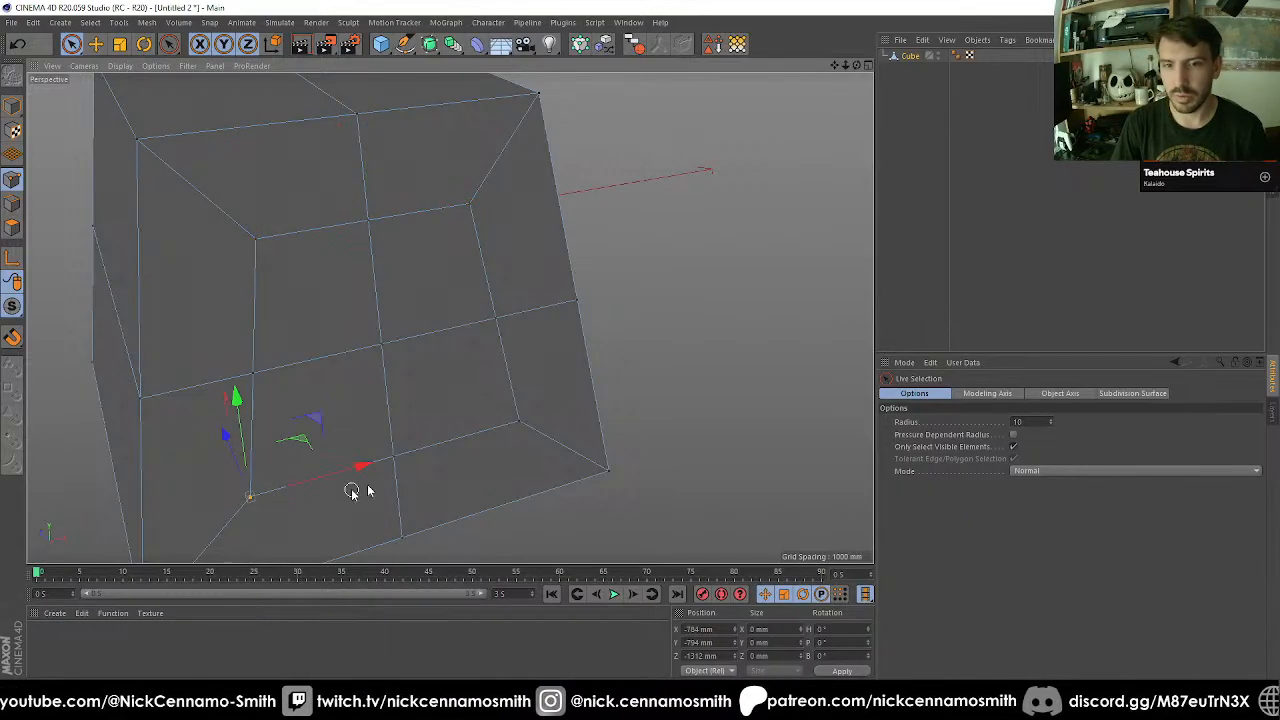
shift+click(518, 424)
double_click(765, 628)
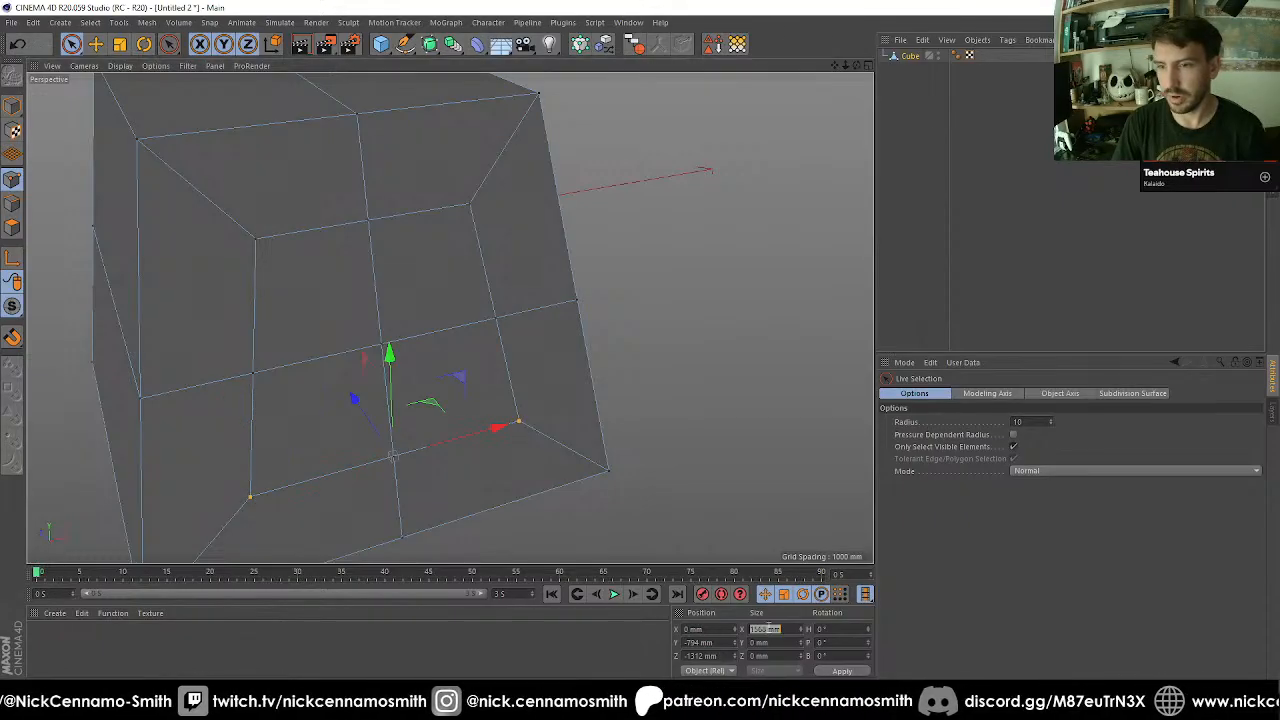
text(1120)
key(Return)
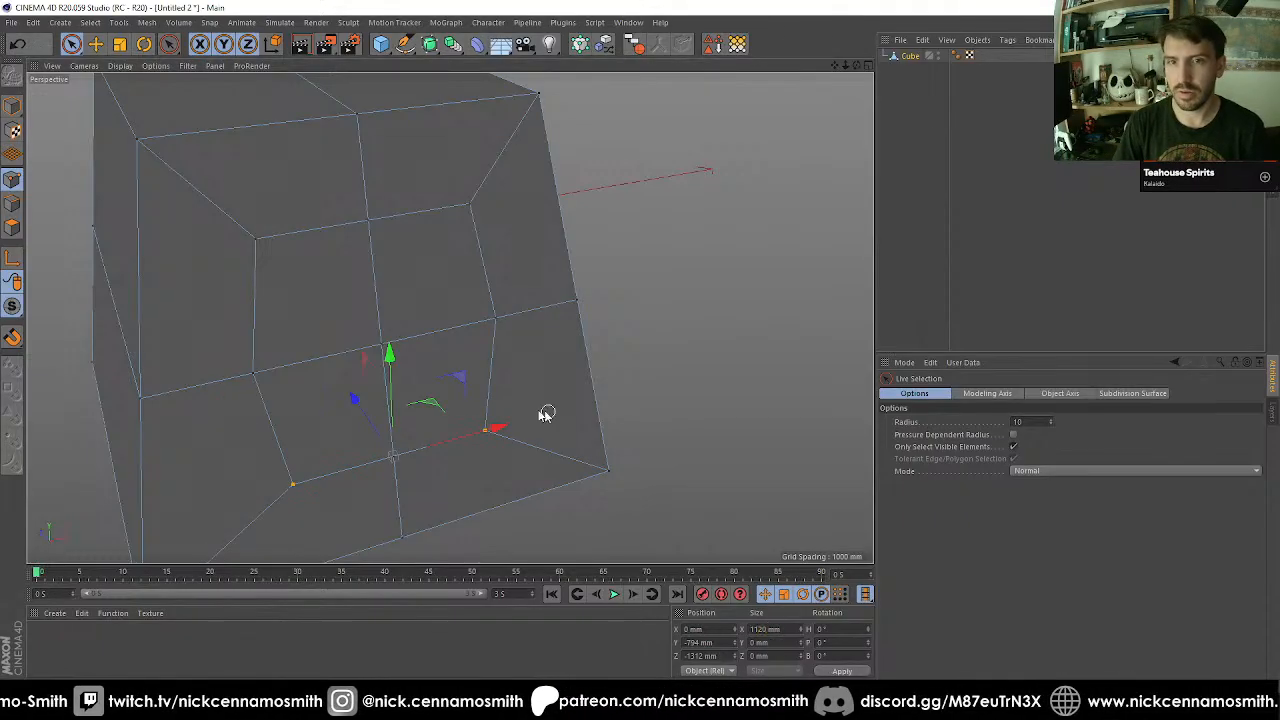
Set the X size of the two inner side points at mid-height to 1120 mm.
click(254, 375)
shift+click(493, 318)
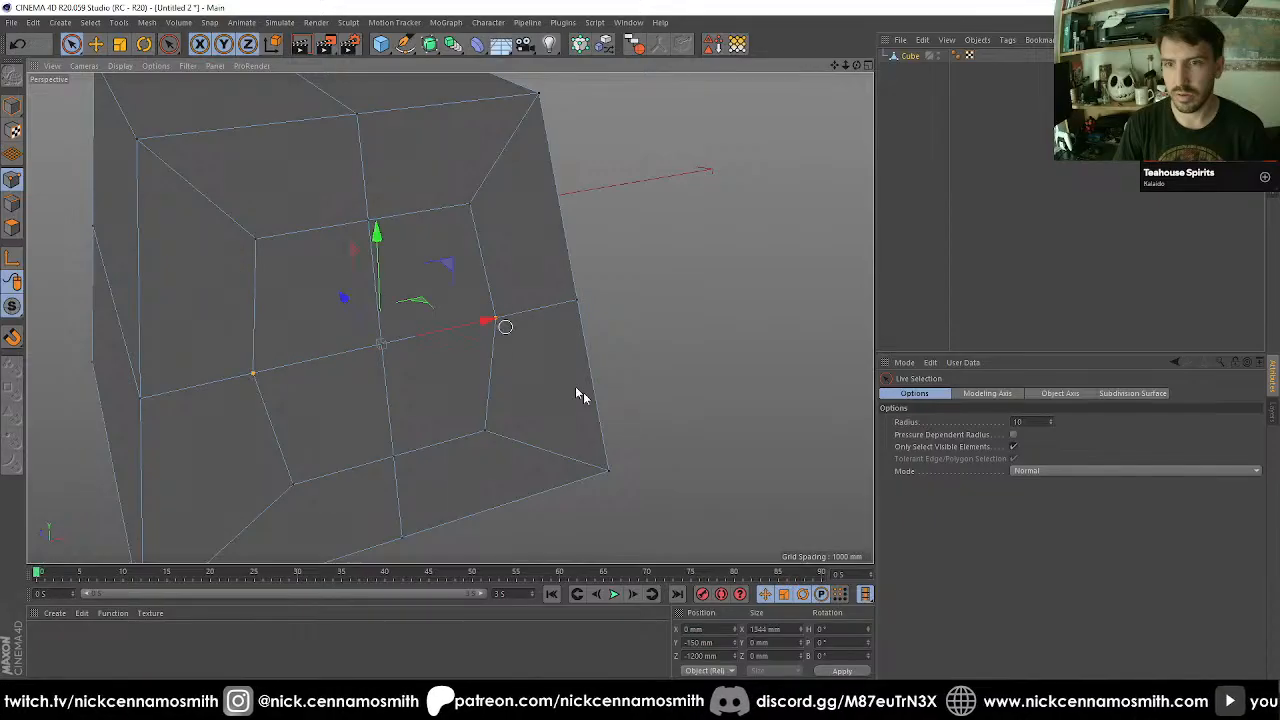
click(770, 628)
text(1120)
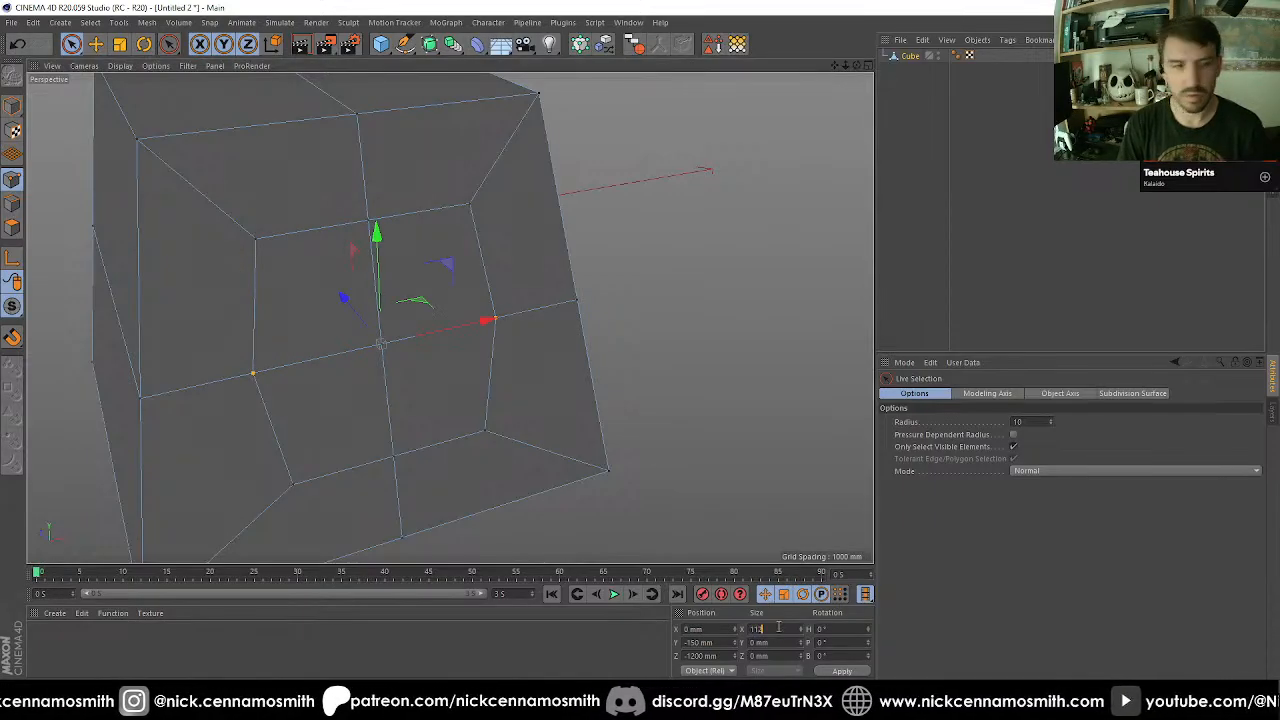
key(Return)
Select the four inner front polygons and match their width to their height by setting X size to 1288 mm.
alt+drag(329, 323, 209, 362)
key(F2)
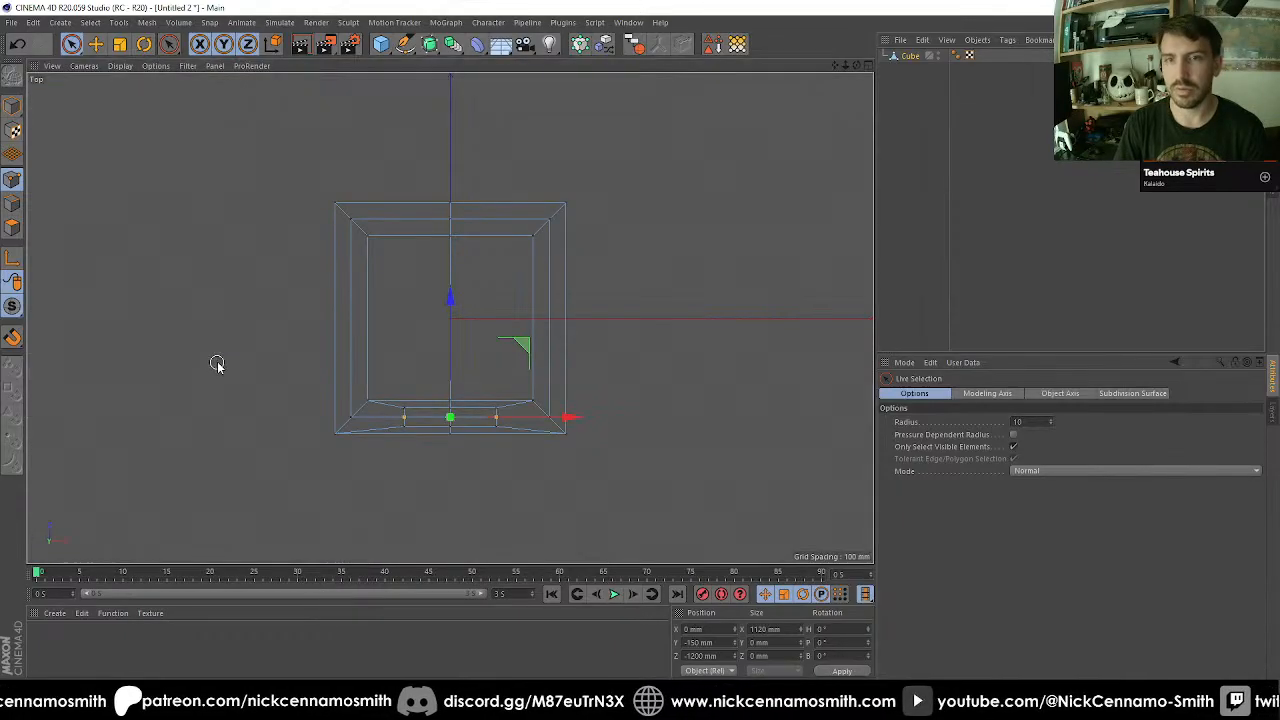
key(F3)
key(F1)
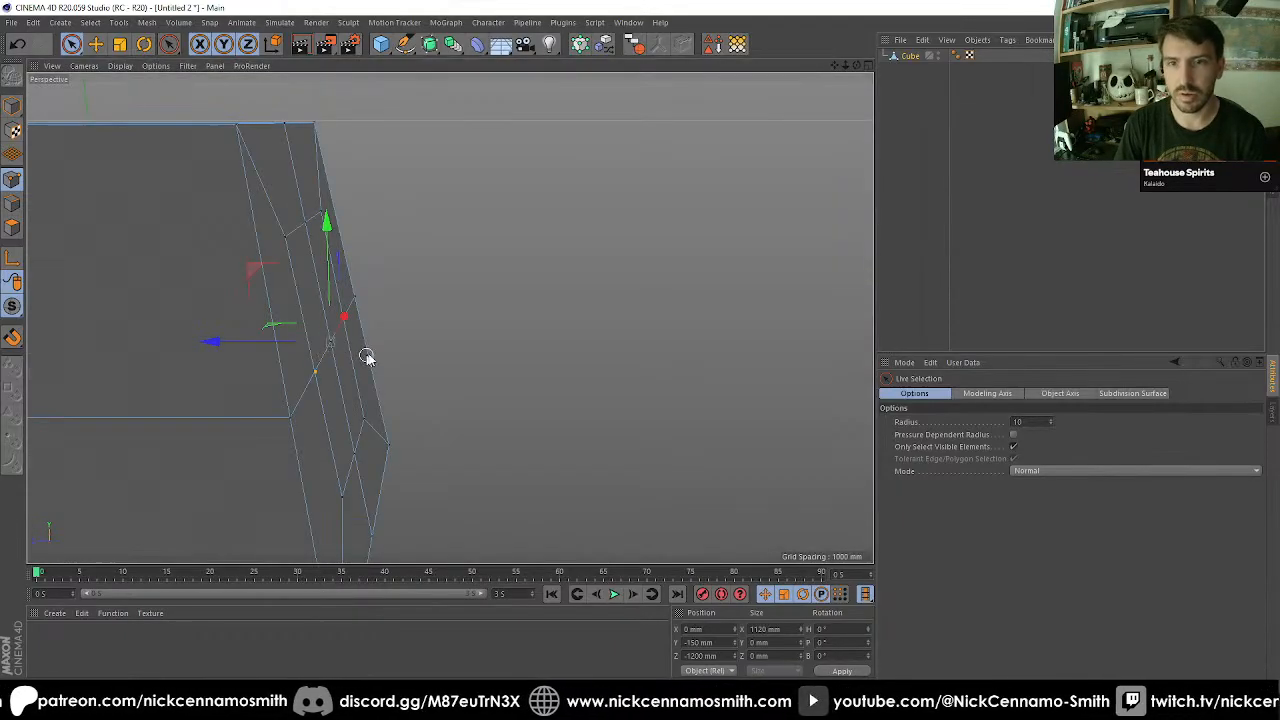
alt+drag(369, 357, 590, 300)
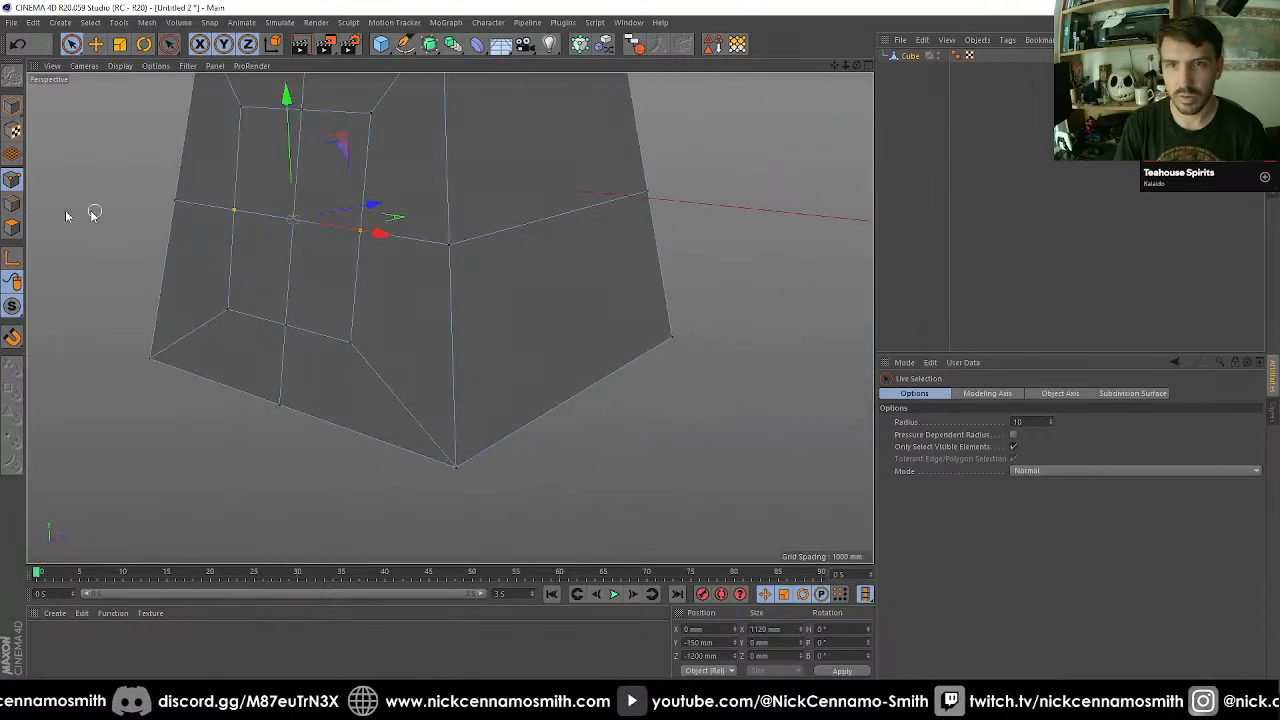
click(12, 227)
alt+middle_drag(308, 268, 475, 358)
alt+drag(475, 358, 560, 398)
scroll(594, 442, up, 2)
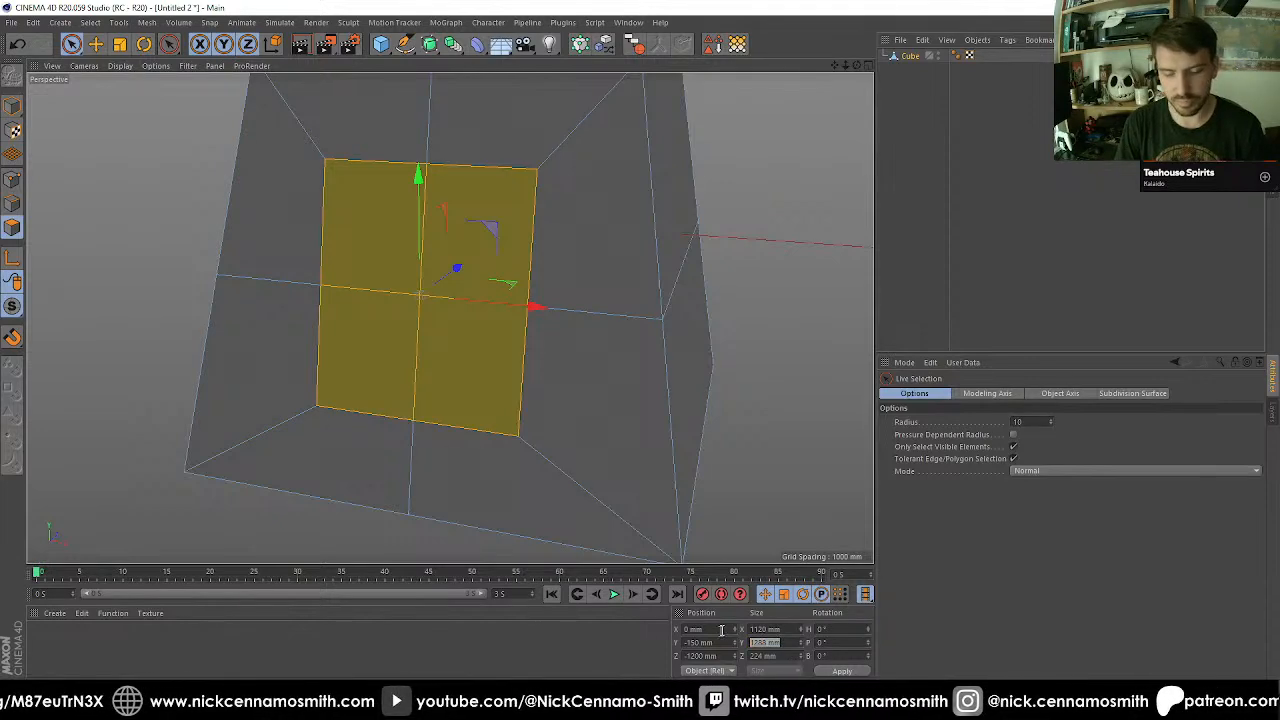
double_click(762, 629)
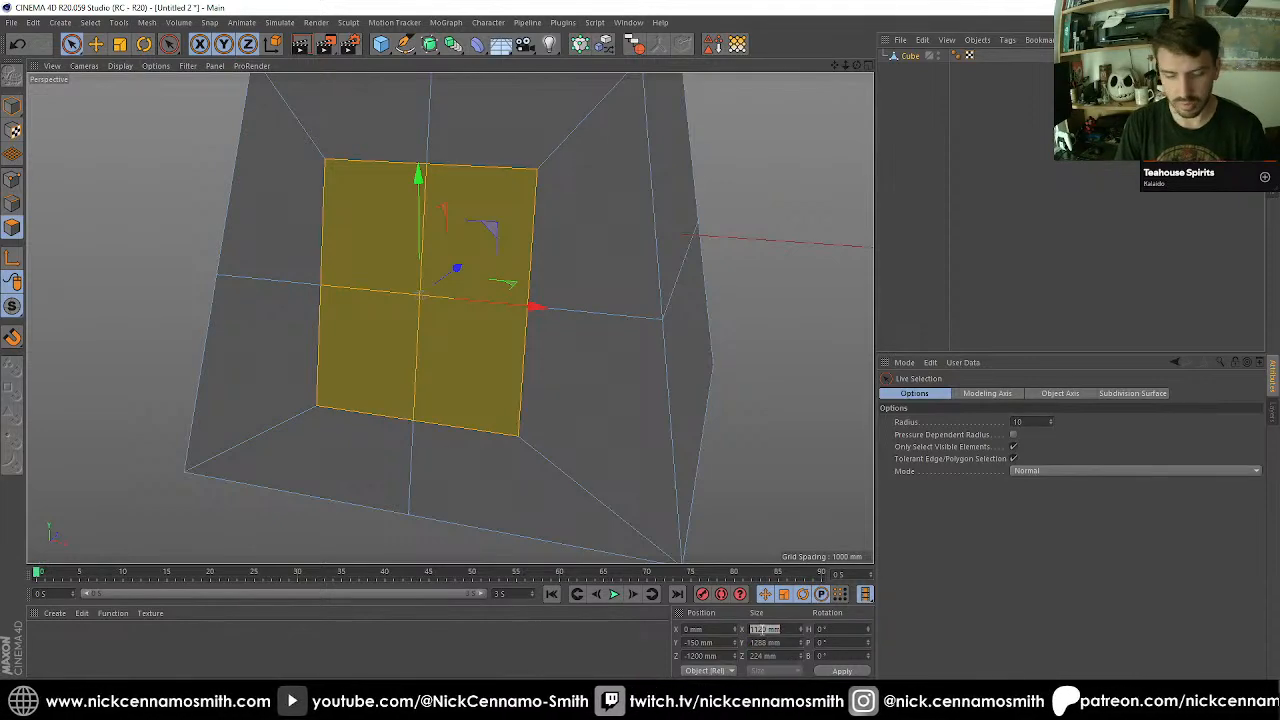
text(1288 mm)
key(Return)
Select the four inner corner points on the front face and scale them together to about 927.36 mm wide and high, forming an octagon.
alt+drag(410, 474, 413, 504)
click(13, 180)
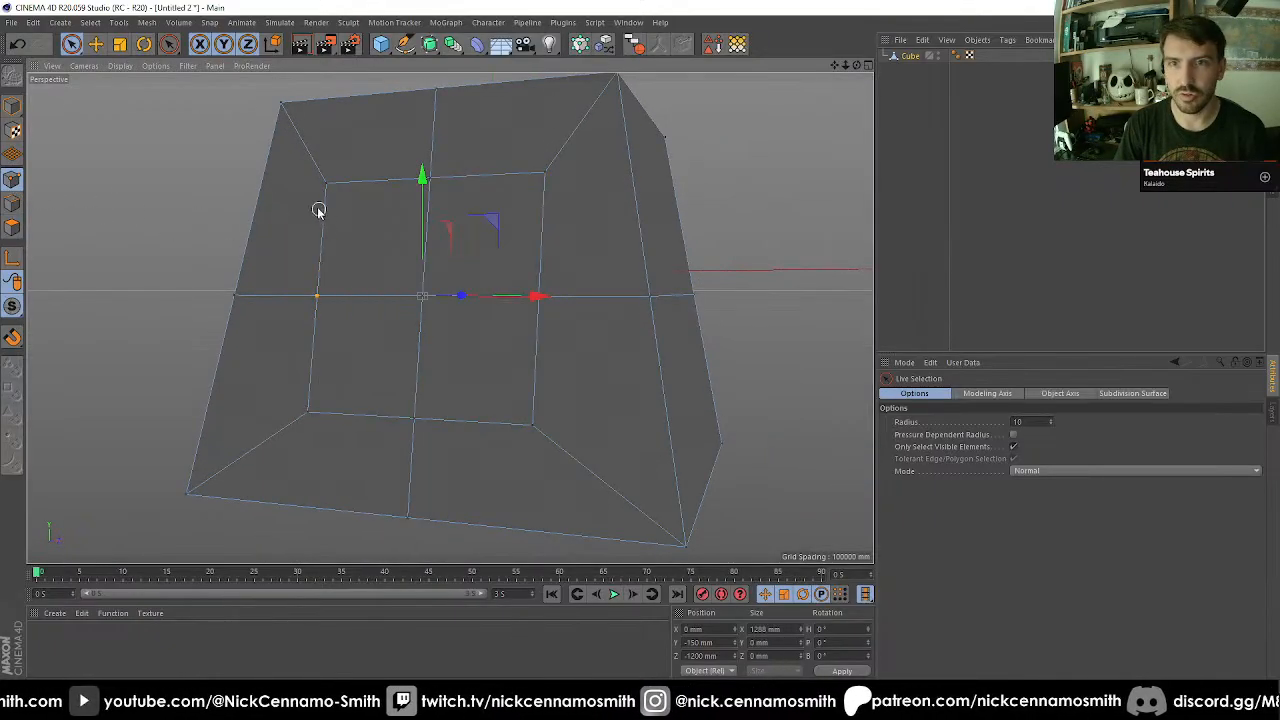
shift+click(308, 411)
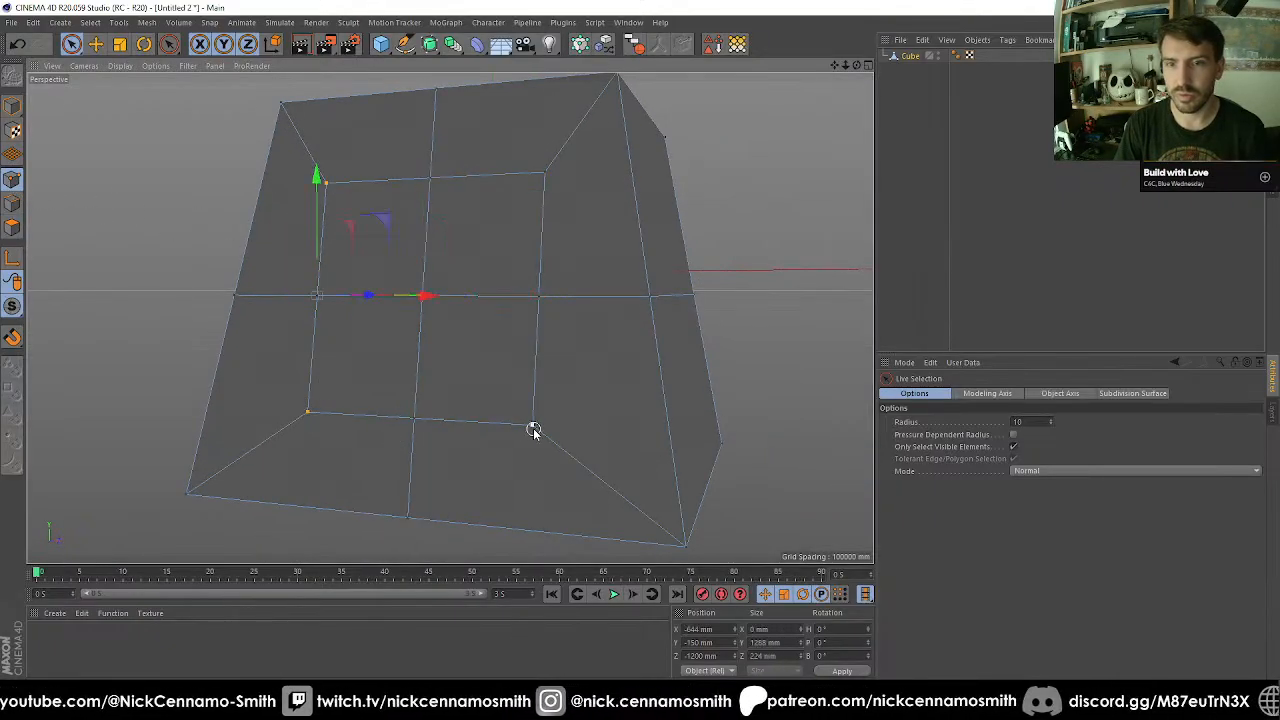
shift+click(532, 425)
shift+click(547, 174)
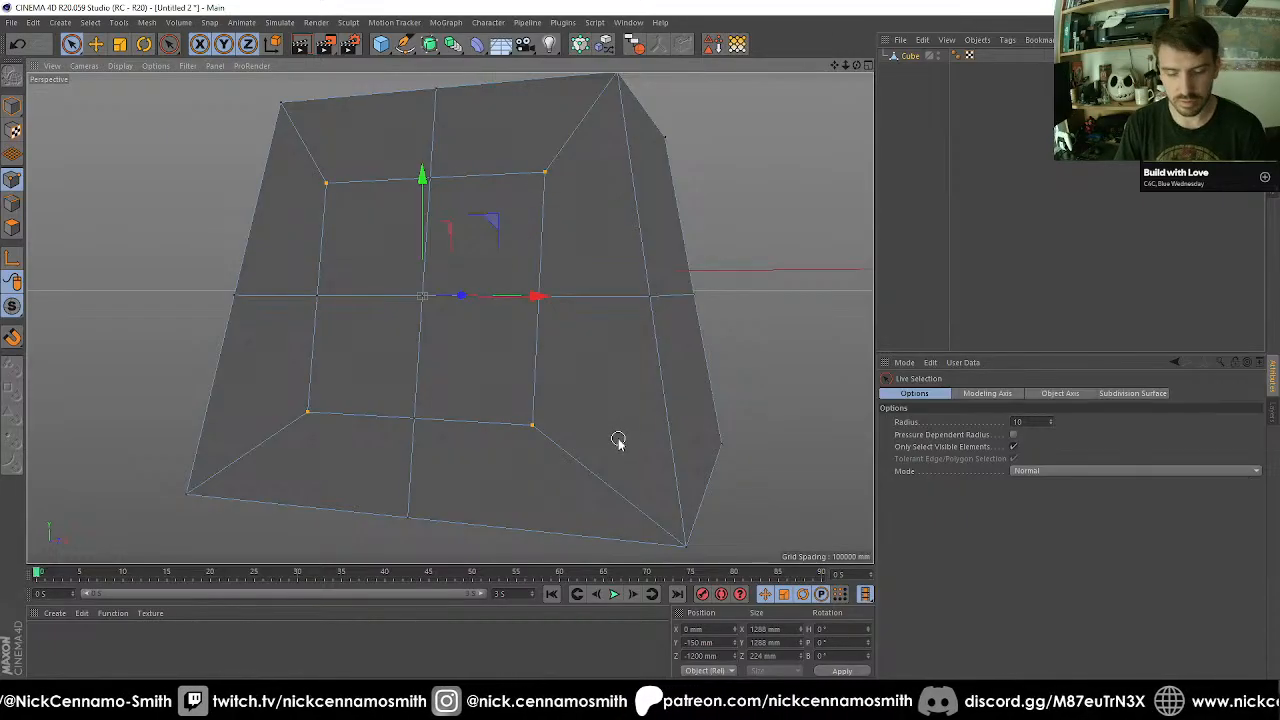
key(t)
drag(640, 500, 302, 312)
alt+drag(168, 324, 450, 438)
key(F2)
key(F3)
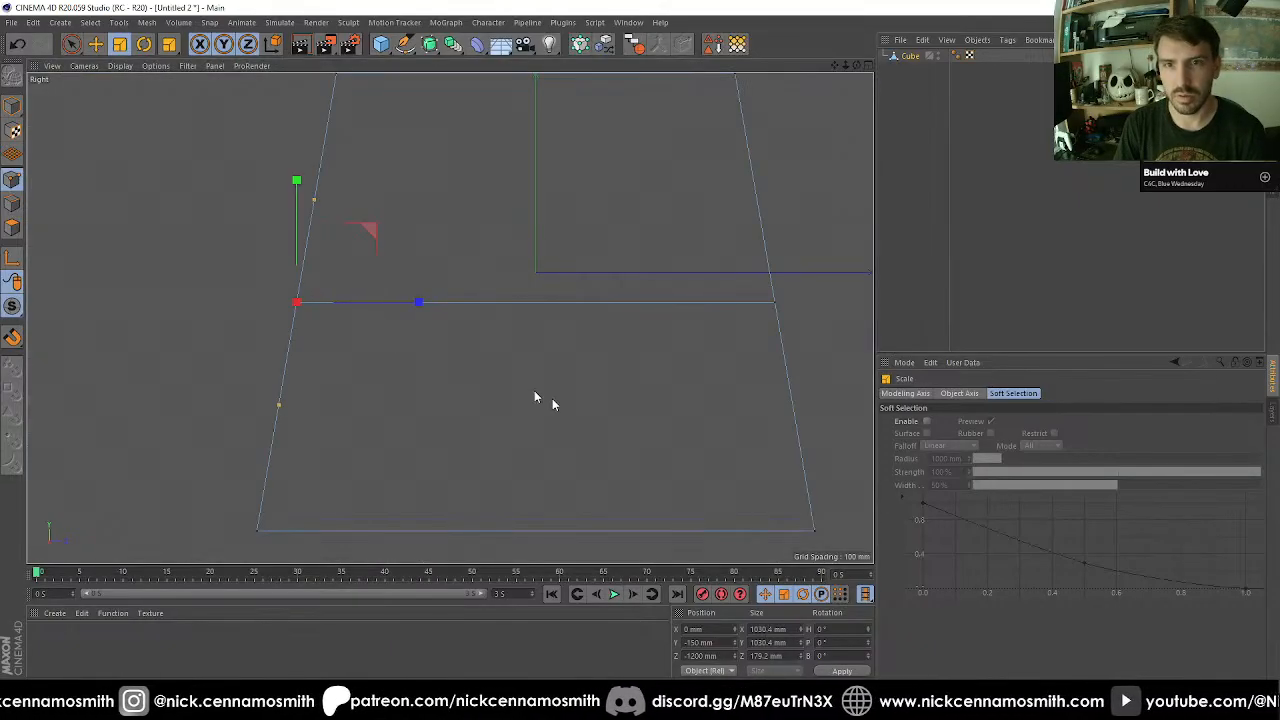
key(F1)
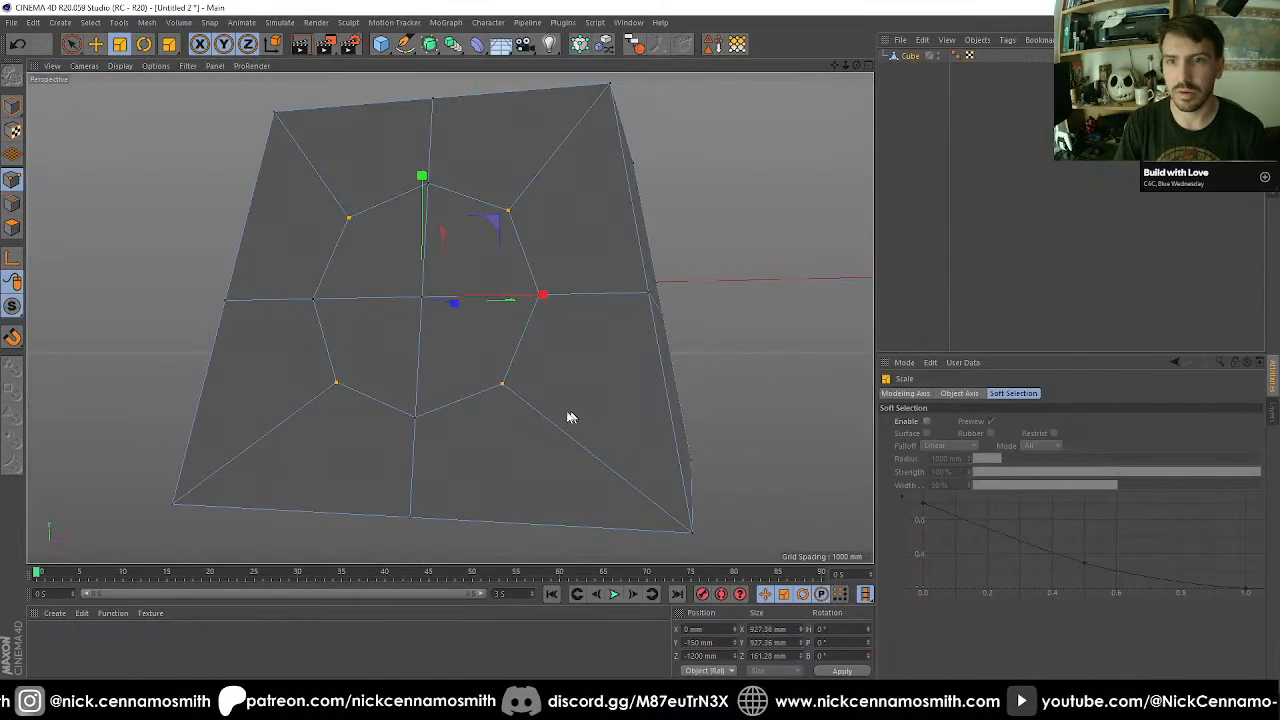
alt+drag(571, 420, 512, 307)
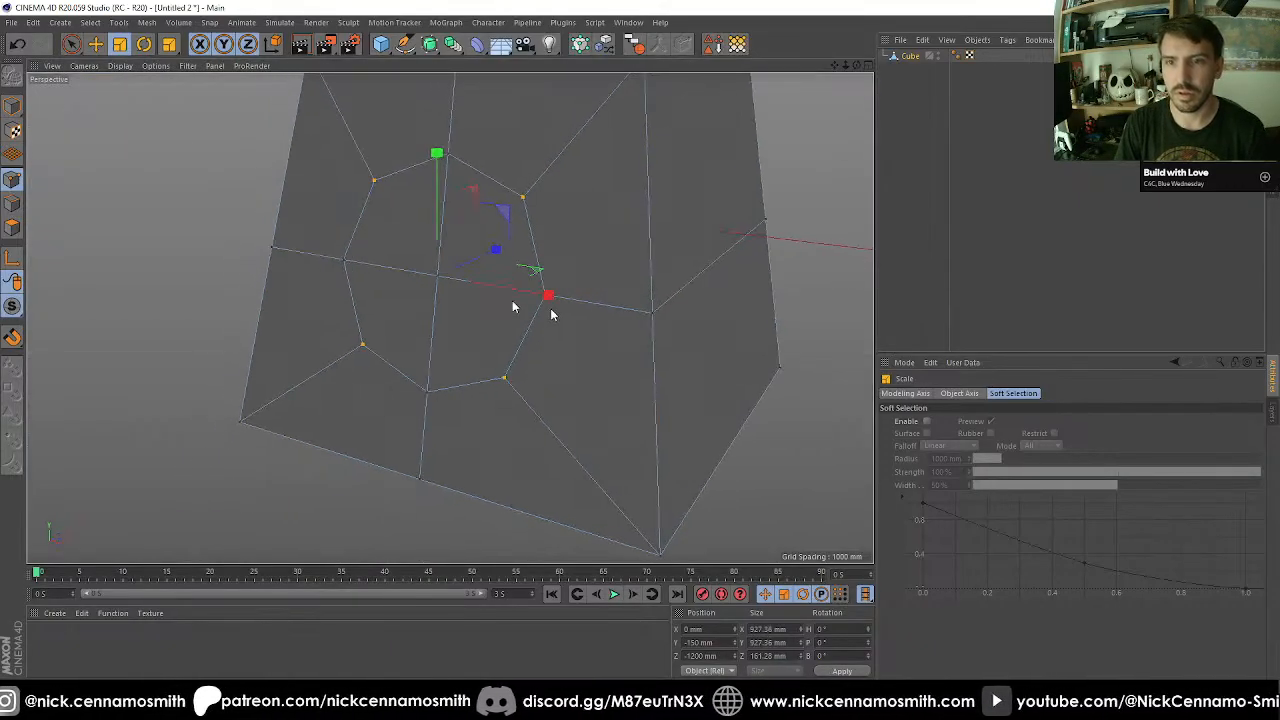
Tilt the octagon polygons' modeling axis to about -9.67° along the face slope, and move them down the face to about Y -523 mm.
click(13, 228)
key(F2)
key(F3)
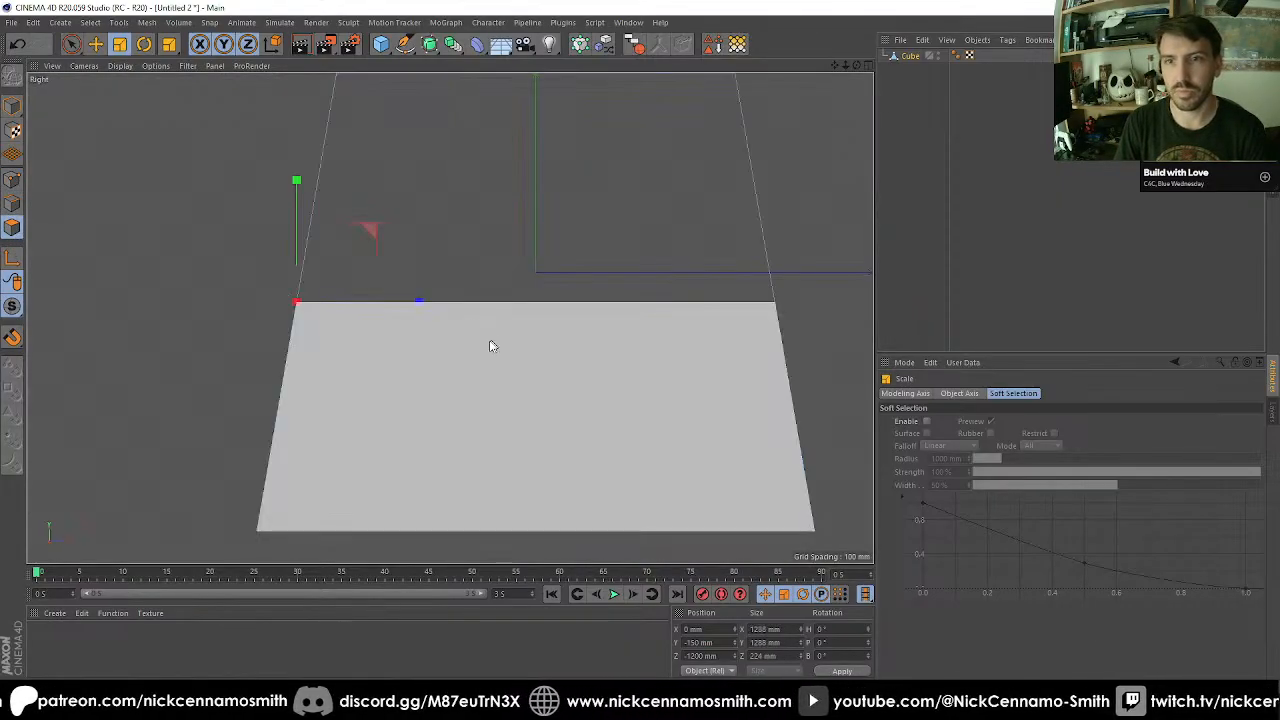
key(e)
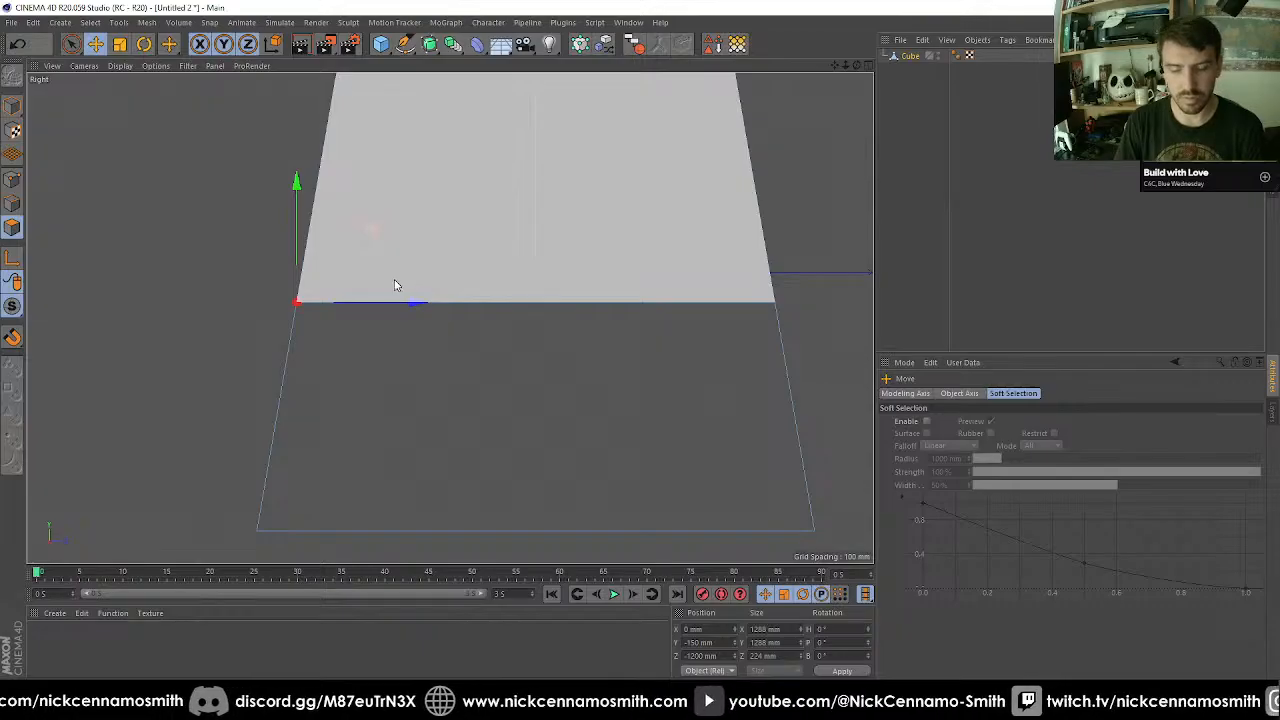
key(r)
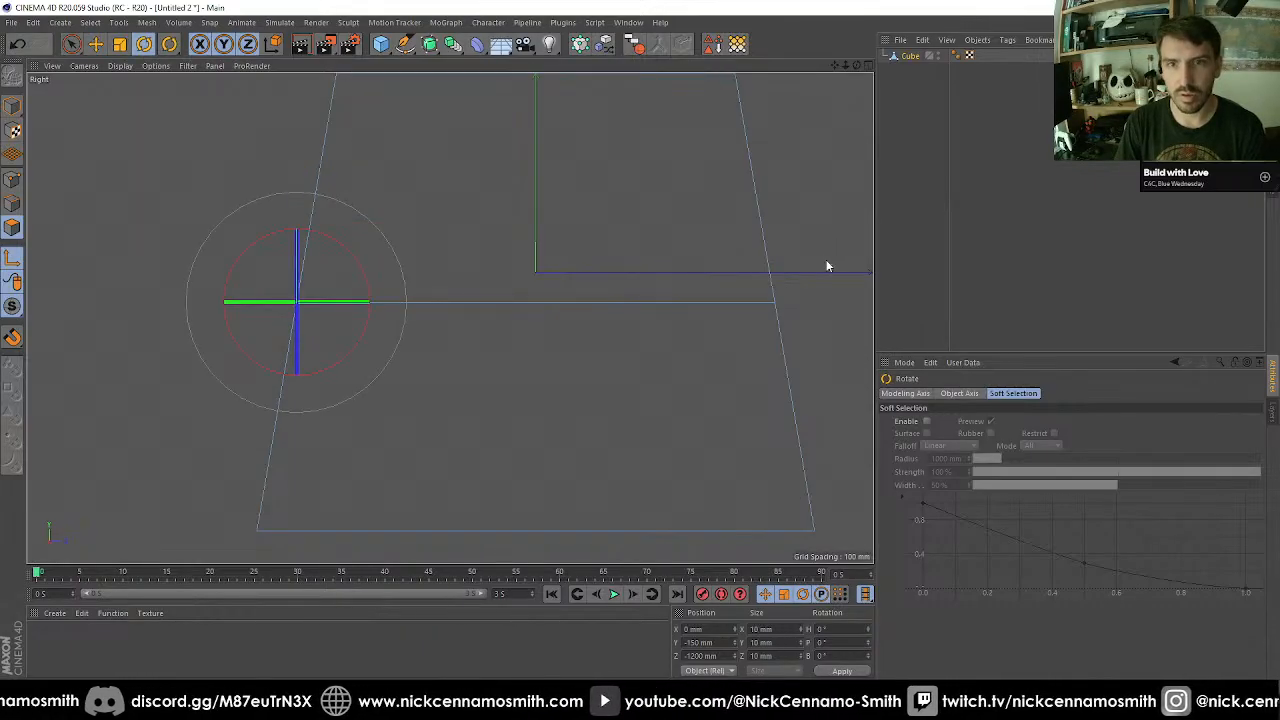
drag(829, 266, 780, 270)
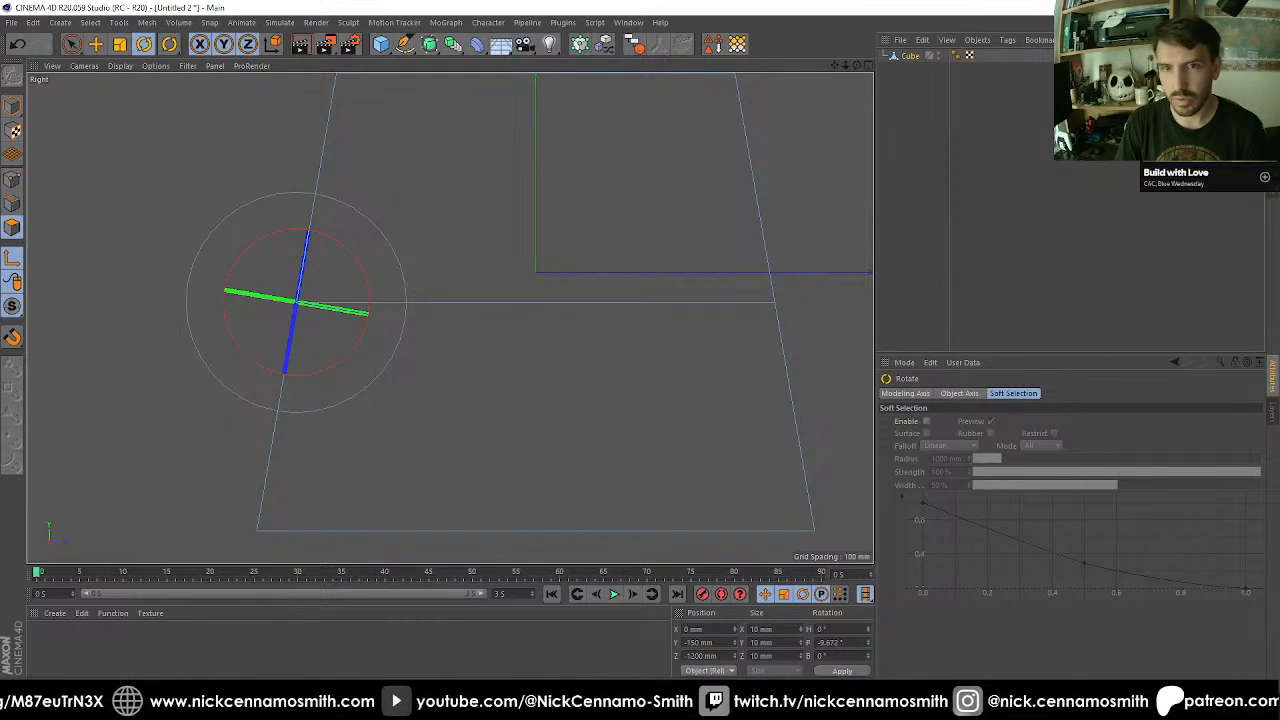
key(e)
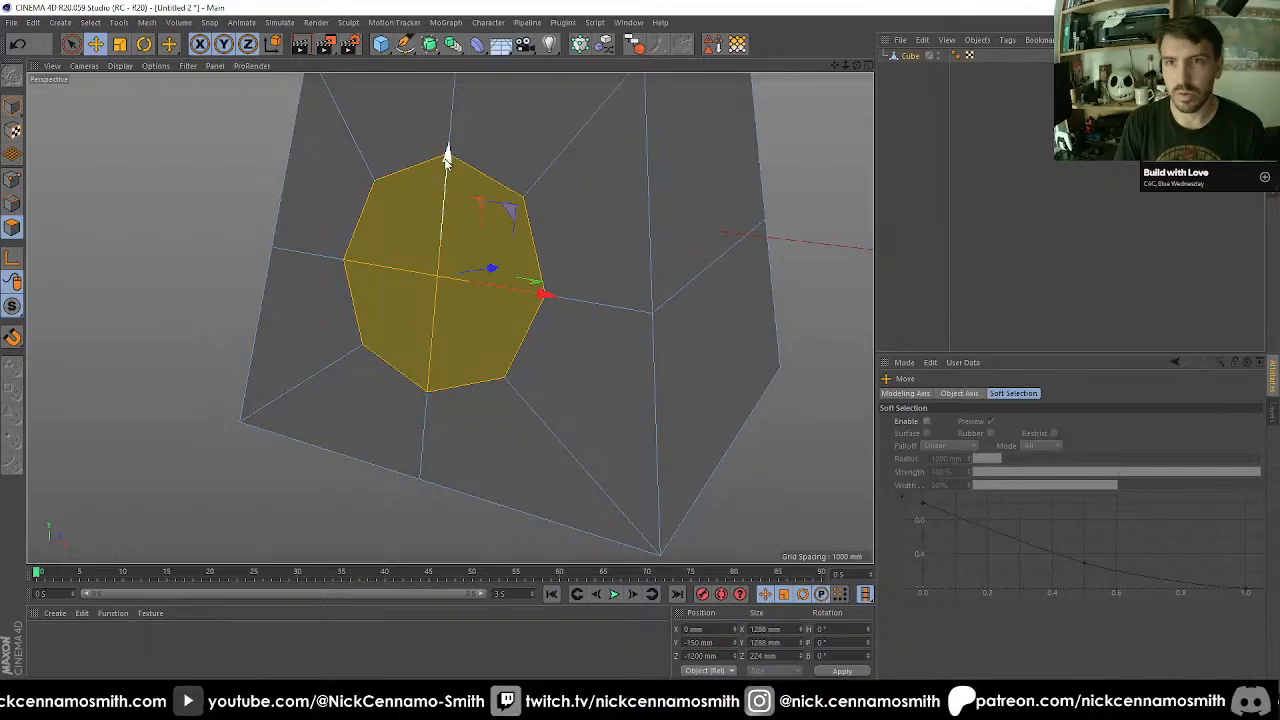
drag(449, 157, 440, 262)
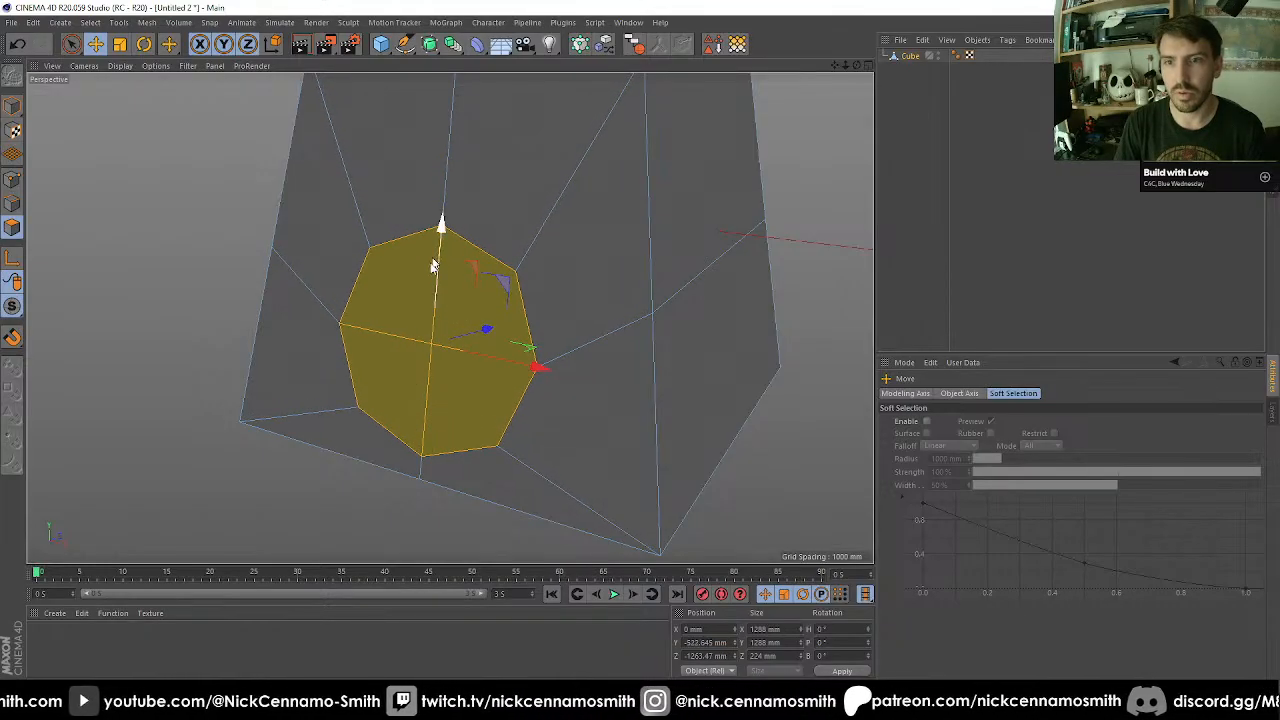
Switch to point editing in the side view and enable snapping with Edge Snap.
key(F3)
scroll(154, 492, up, 4)
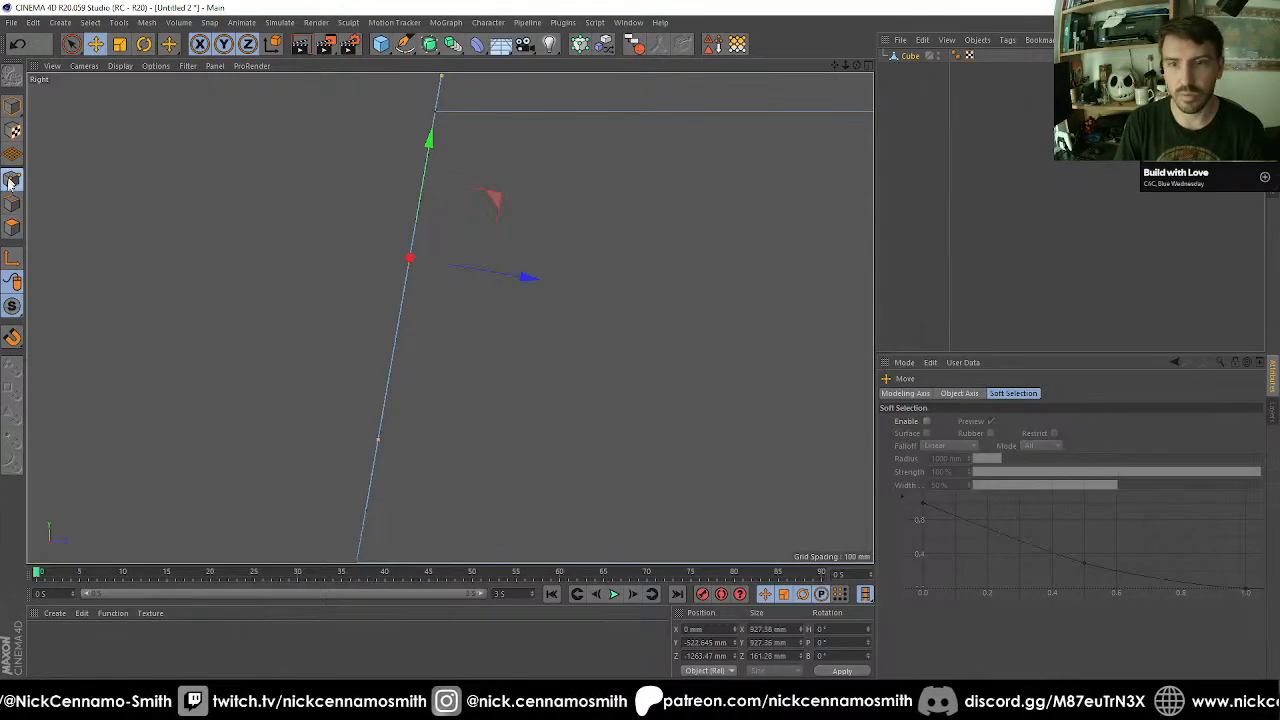
click(12, 337)
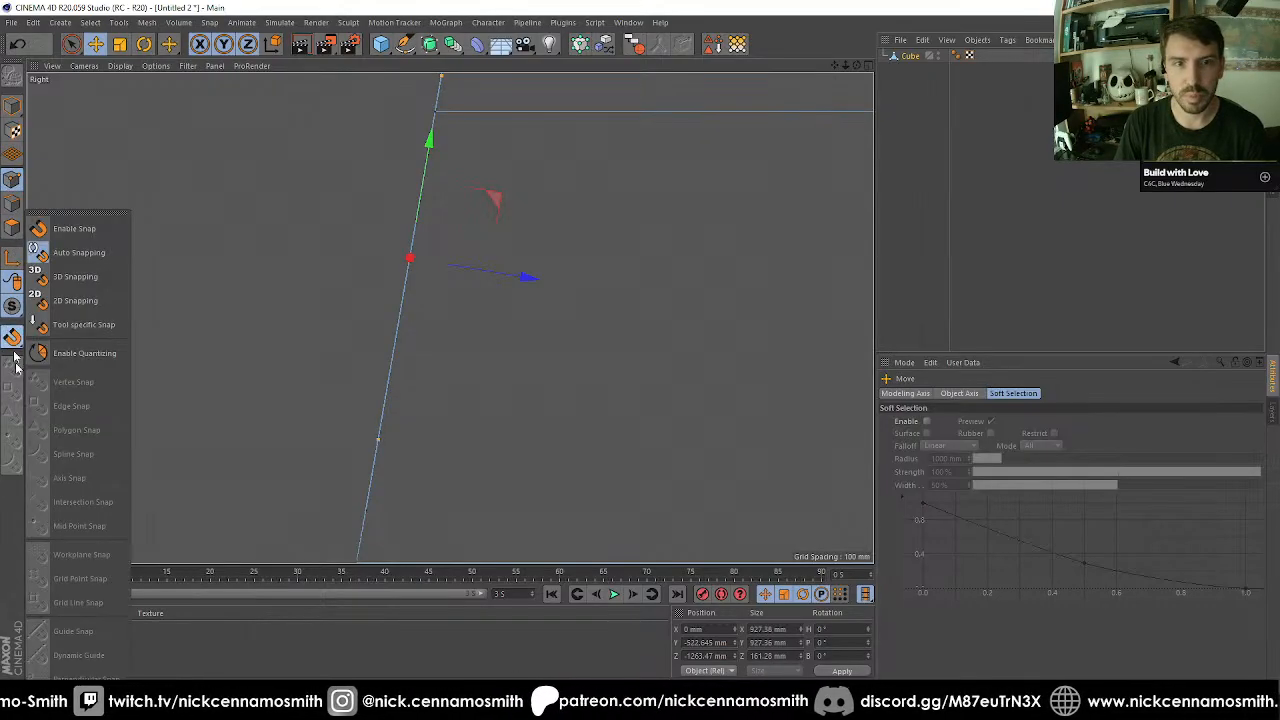
click(15, 364)
click(13, 339)
click(12, 366)
click(12, 390)
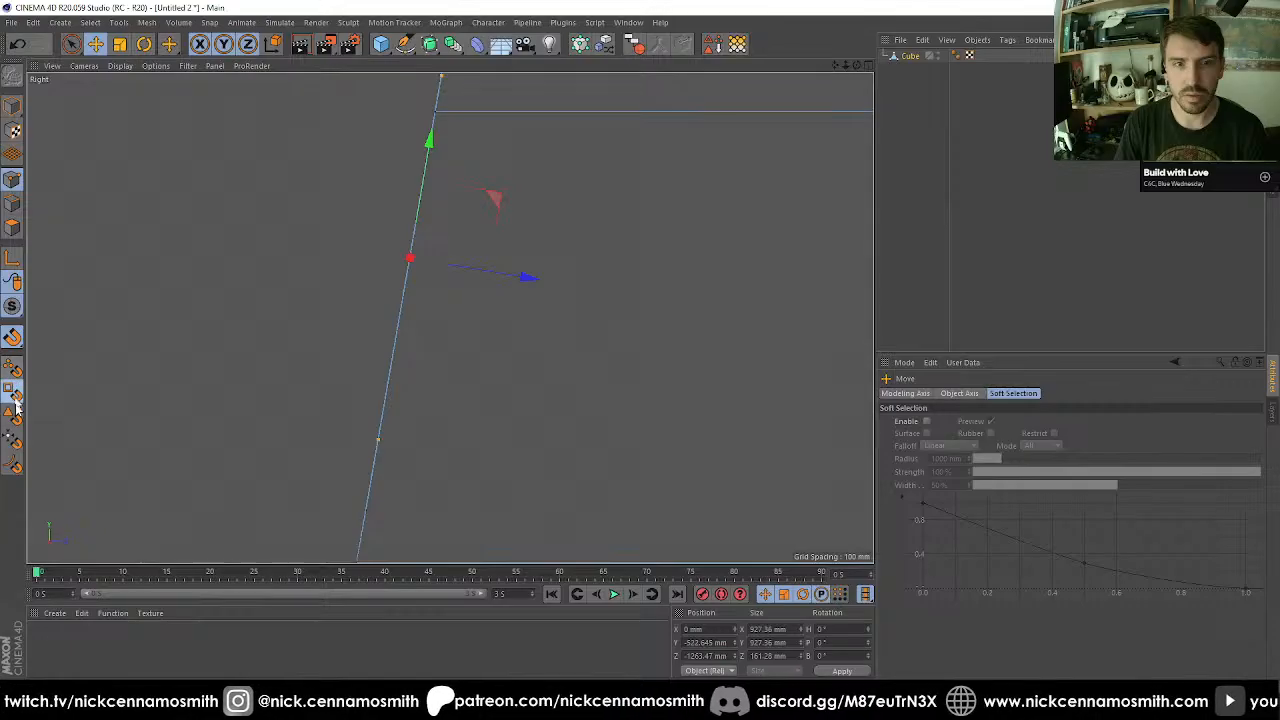
Pull the octagon's lower corner, side and upper corner points forward to Z -1437.583, -1392.633 and -1218.996 mm.
key(0)
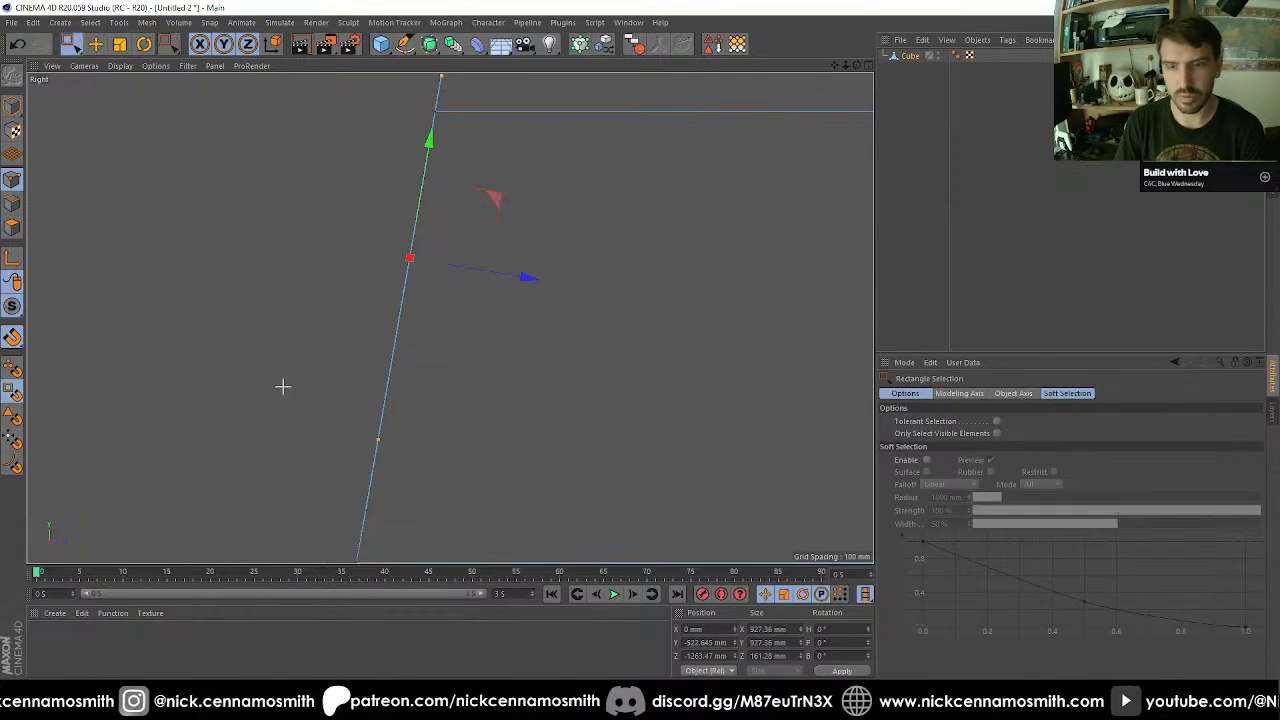
drag(280, 383, 467, 444)
key(e)
key(0)
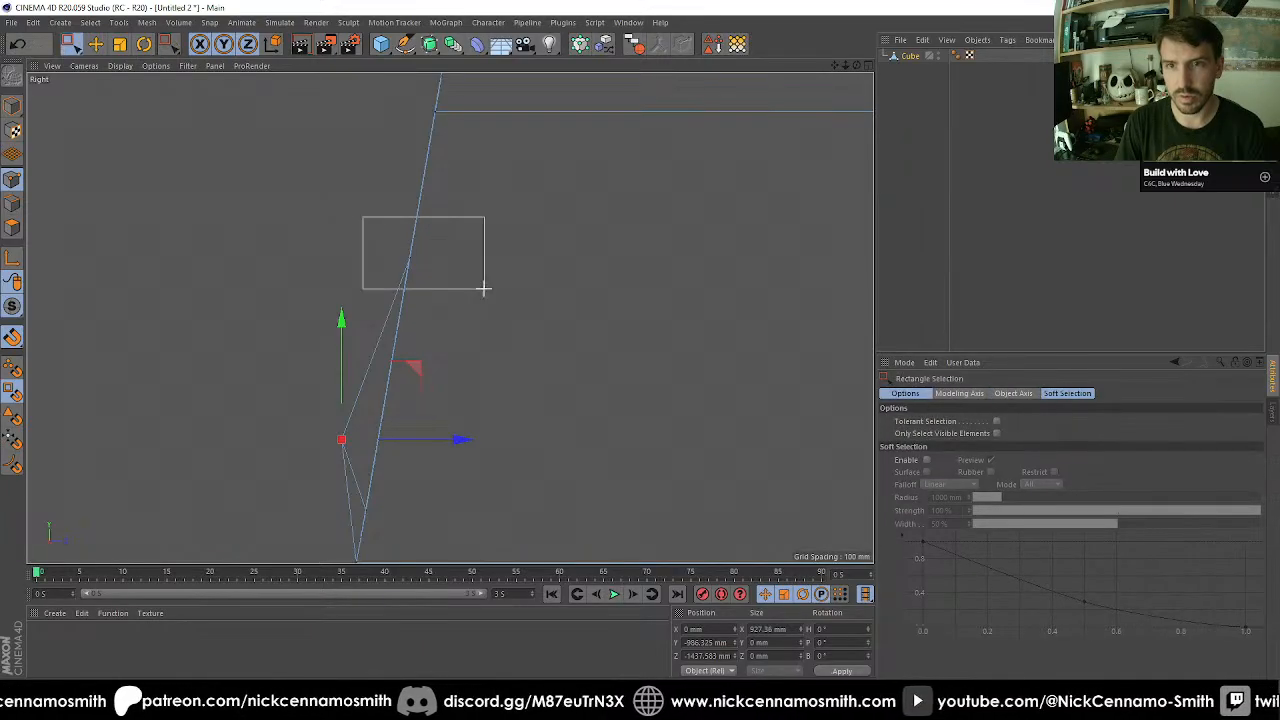
key(e)
drag(484, 289, 469, 266)
key(0)
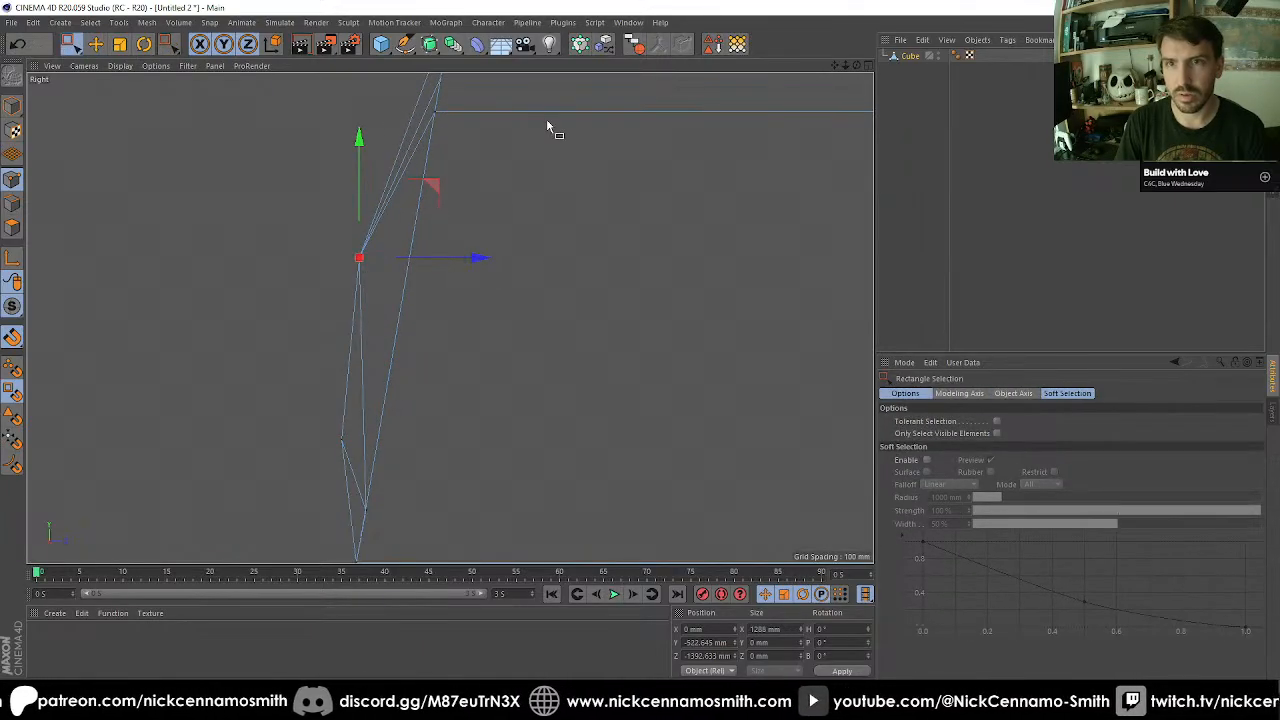
key(super)
key(super)
alt+middle_drag(518, 161, 470, 327)
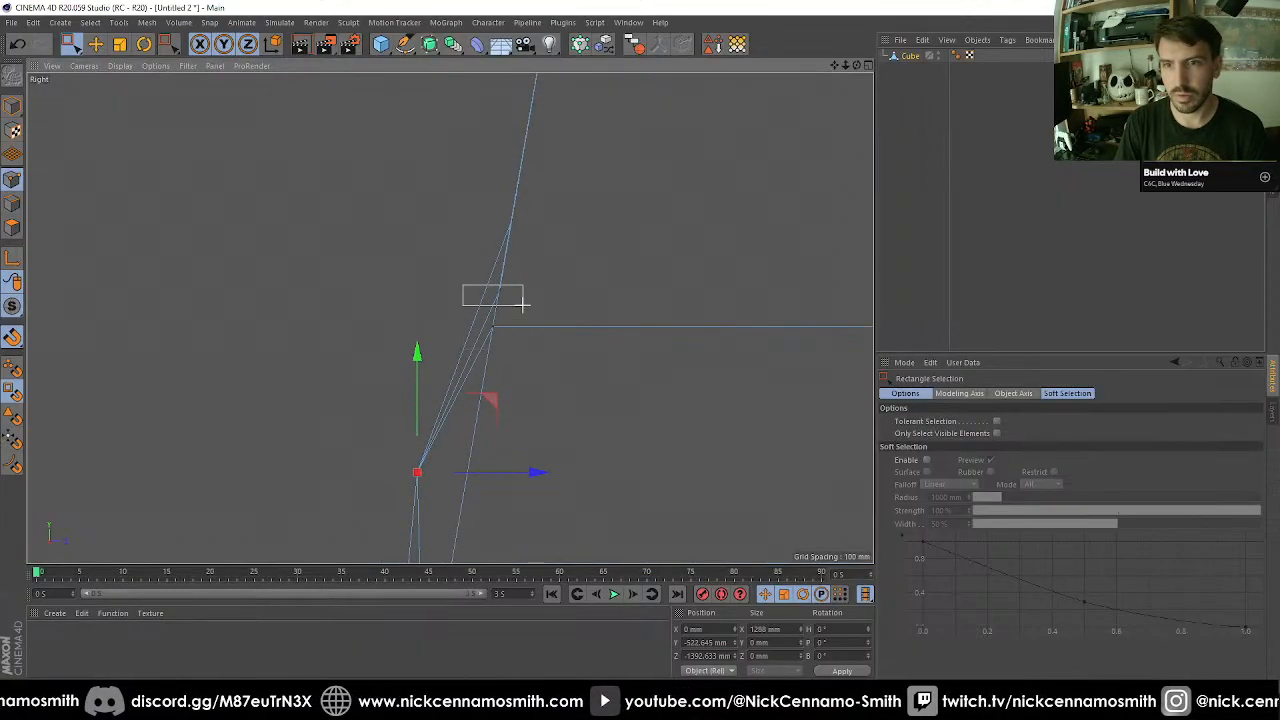
drag(521, 305, 583, 329)
key(F1)
key(F2)
key(F3)
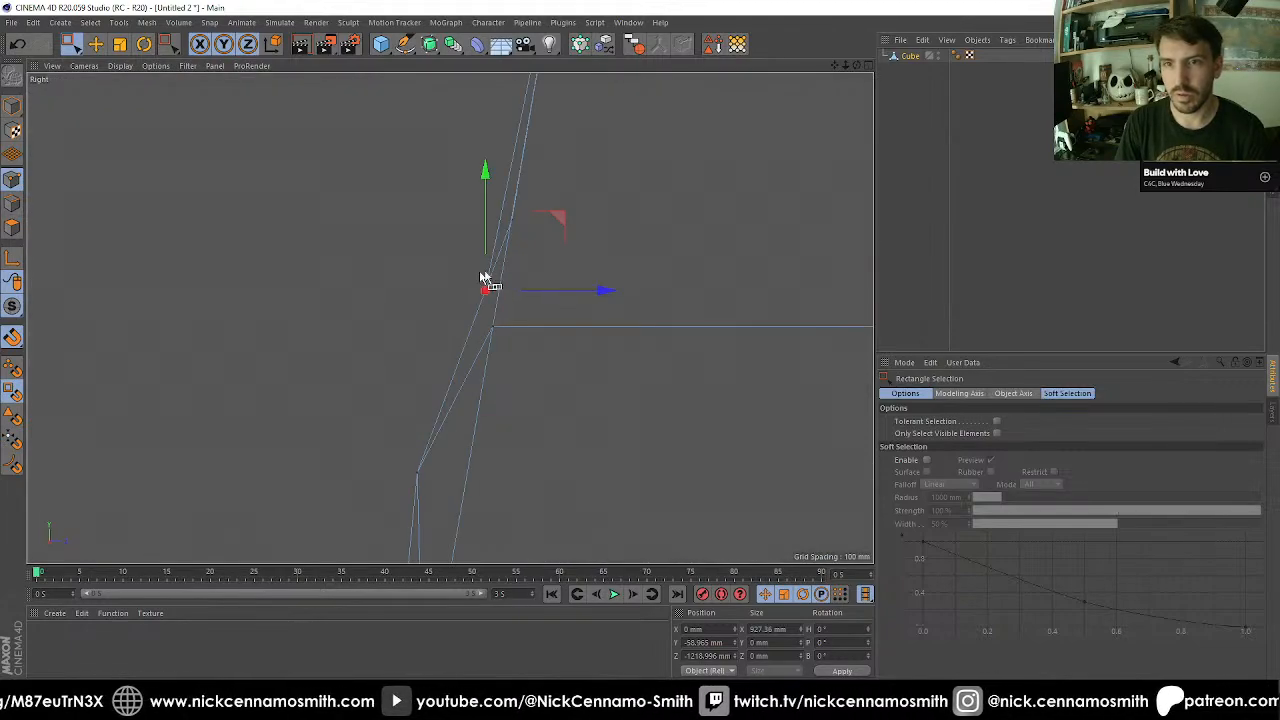
Snap the octagon's top point and upper corner points along Z onto the sloped front face edge, at Z -1152.808 and -1184.168 mm.
scroll(482, 277, up, 2)
drag(507, 215, 508, 216)
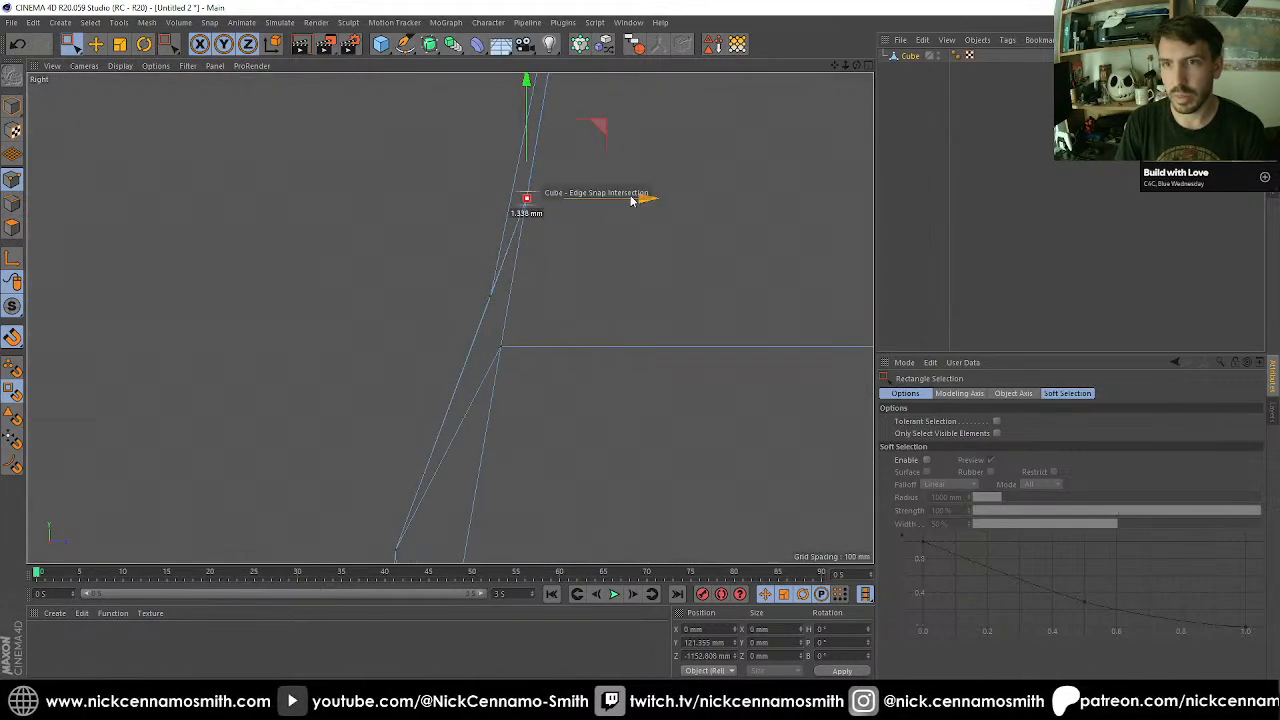
drag(535, 317, 535, 317)
drag(610, 295, 630, 296)
Snap the octagon's bottom point, lower corner points and side points along Z onto the sloped face, with corners at -1345.448 and sides at -1264.808 mm.
alt+middle_drag(613, 445, 605, 52)
alt+middle_drag(517, 510, 451, 358)
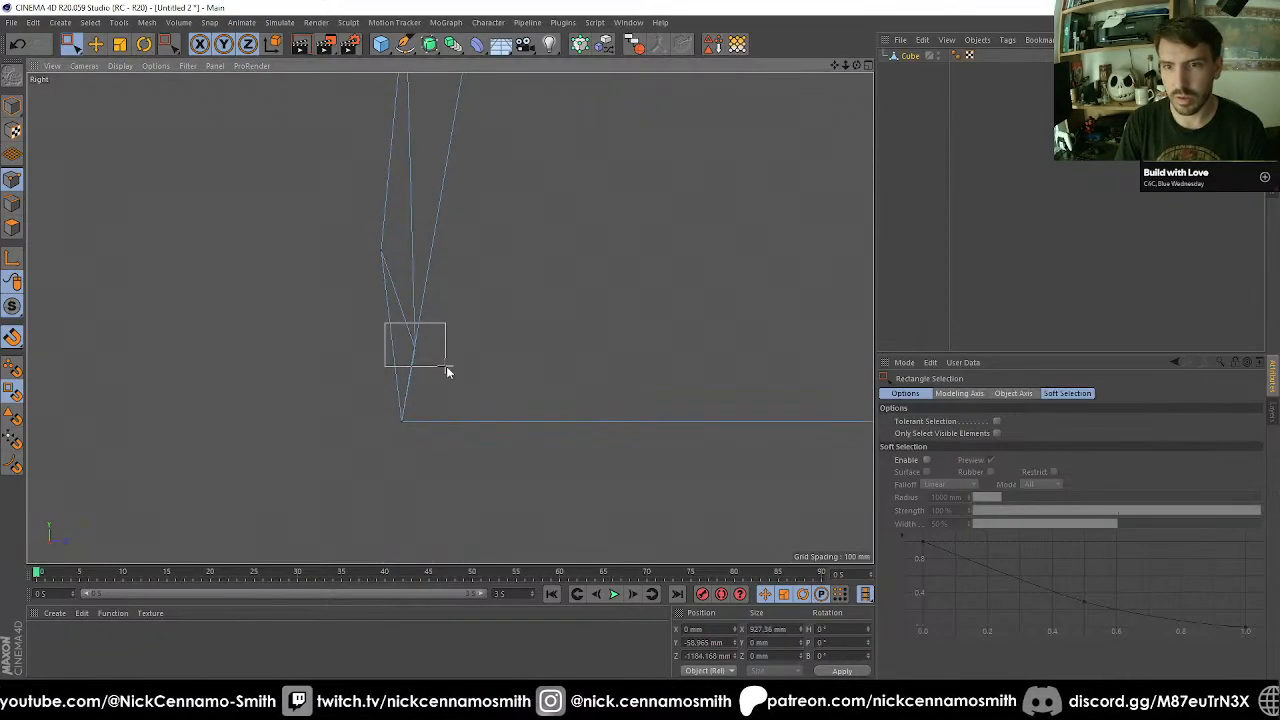
drag(447, 372, 447, 370)
drag(265, 205, 472, 308)
drag(507, 255, 558, 251)
alt+middle_drag(558, 205, 566, 496)
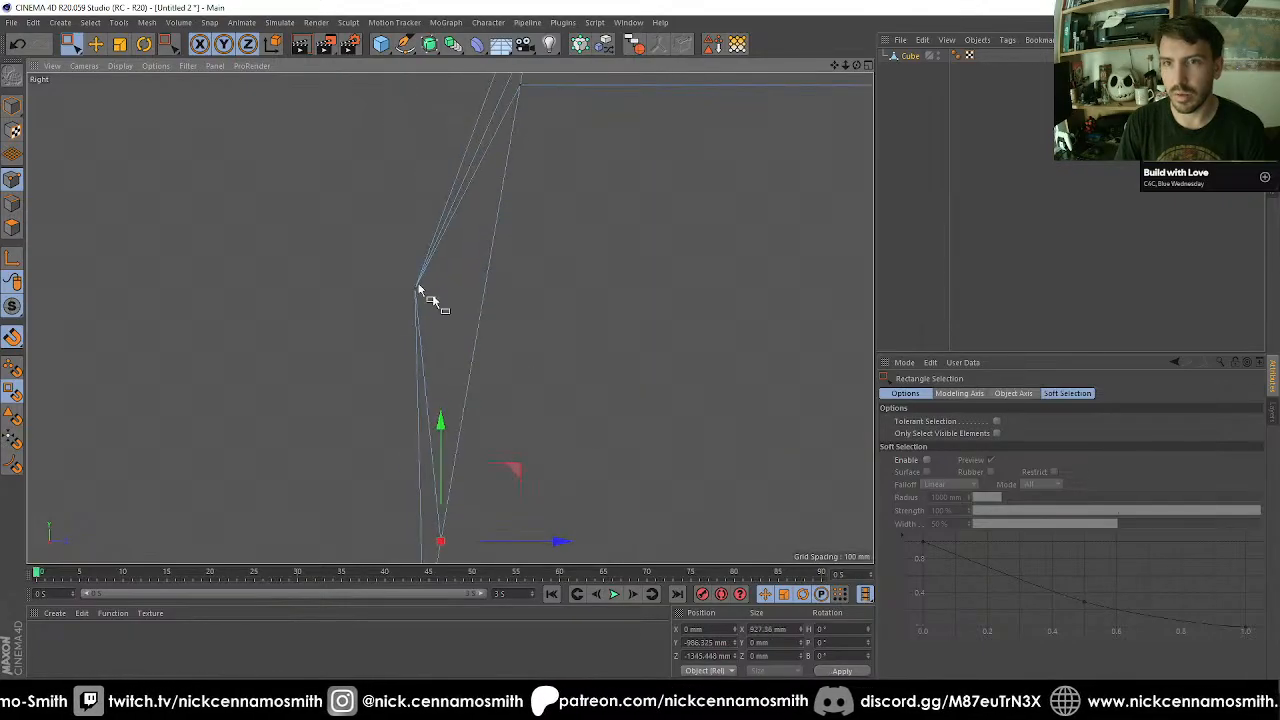
drag(483, 312, 563, 293)
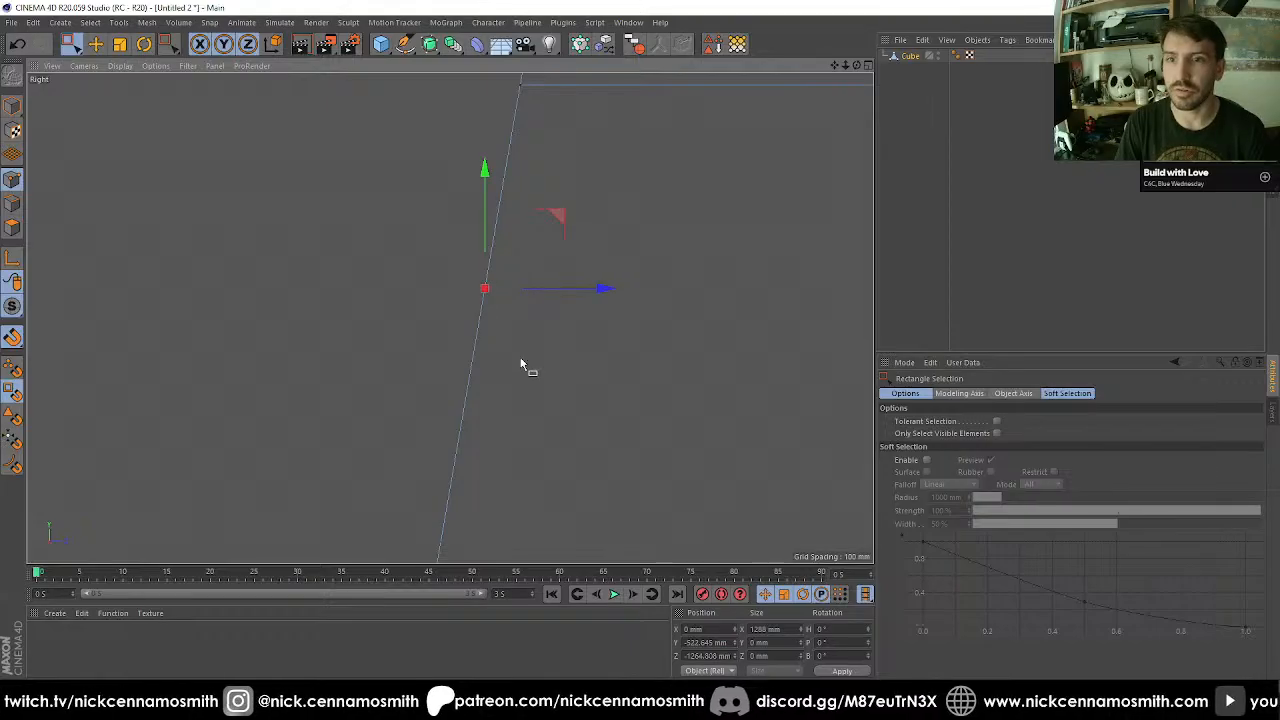
Use Line Cut with Vertex Snap to cut horizontally from each upper corner of the octagon out to the cube's outer side edge.
key(F1)
scroll(425, 318, down, 3)
alt+drag(570, 340, 460, 335)
key(F2)
key(F4)
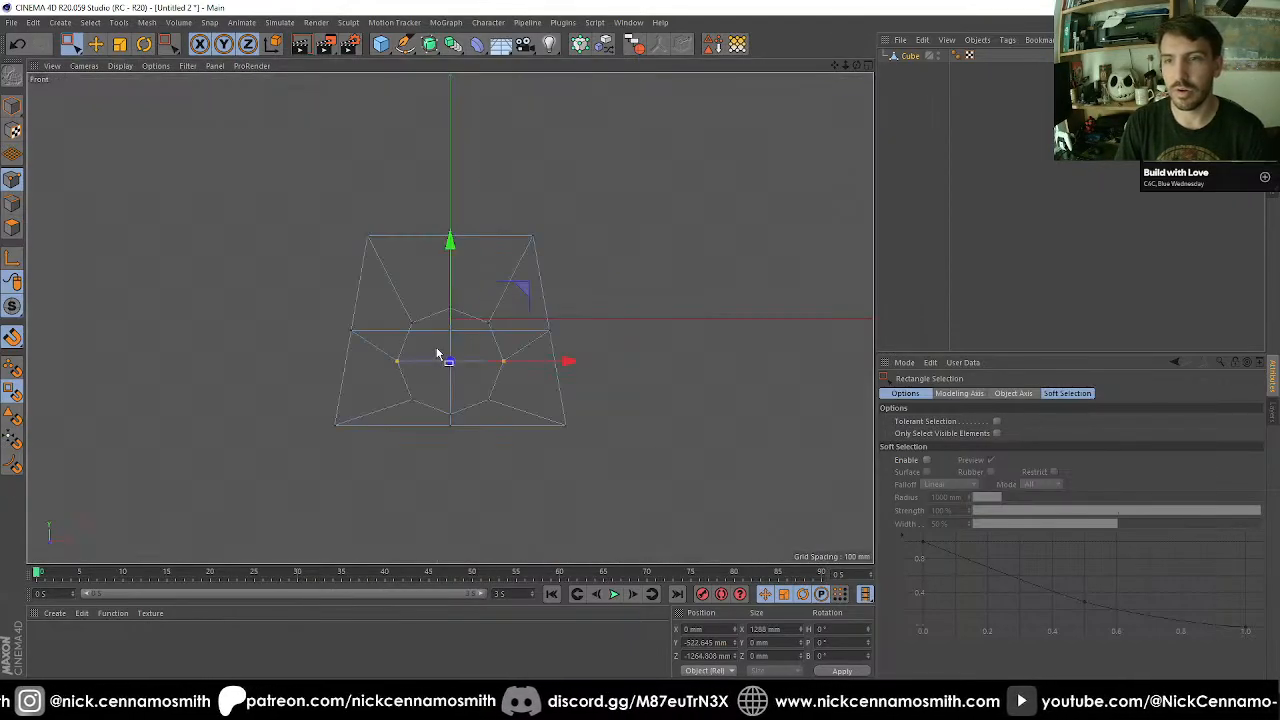
scroll(470, 340, down, 1)
scroll(497, 336, up, 3)
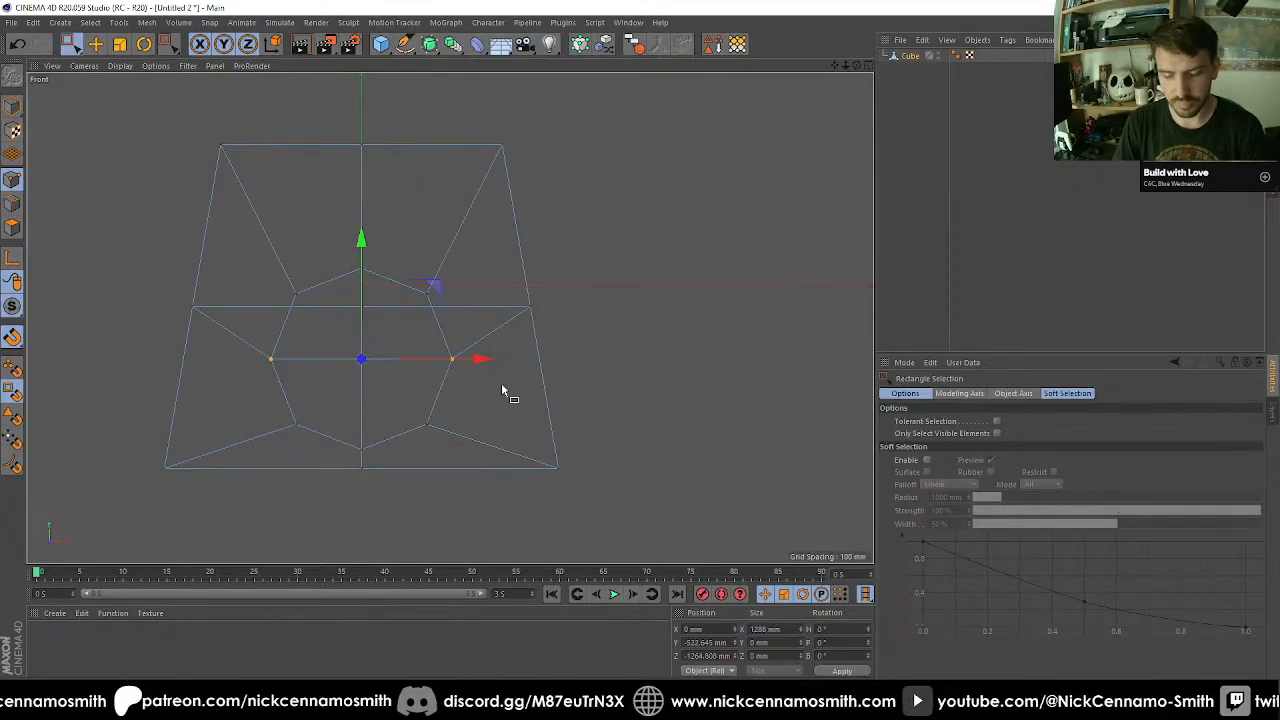
key(k)
key(k)
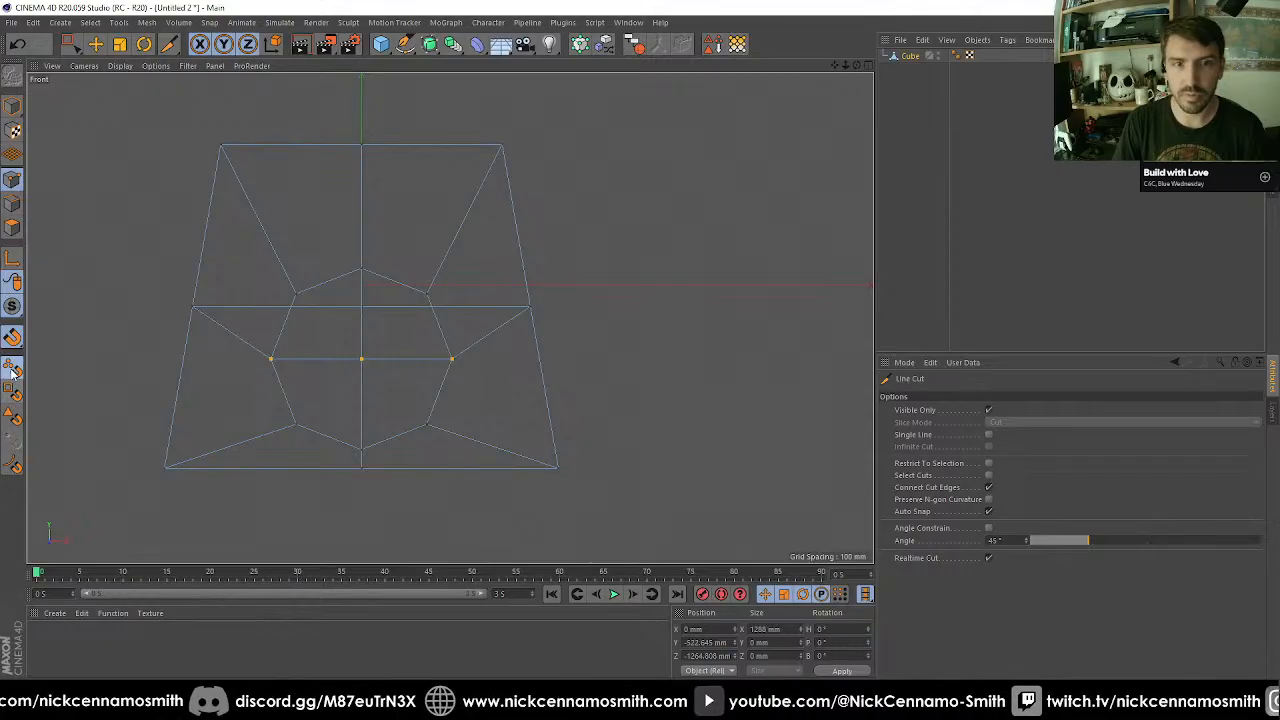
click(428, 292)
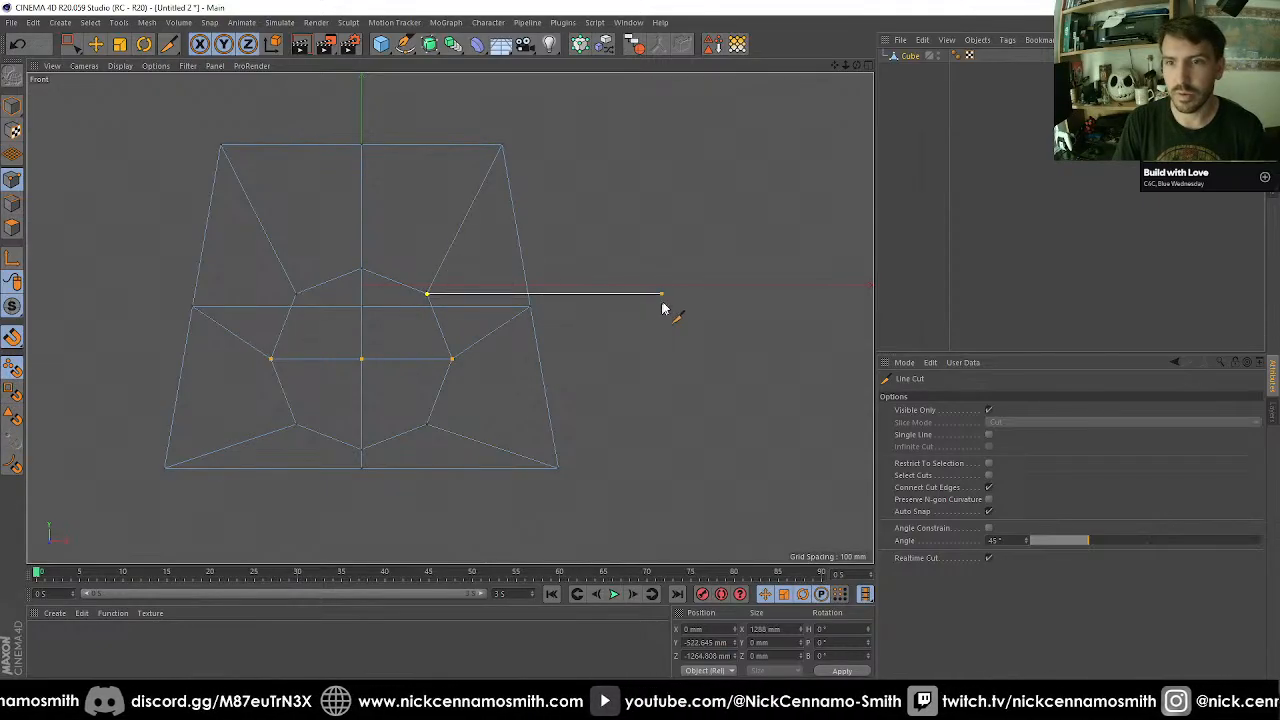
key(Escape)
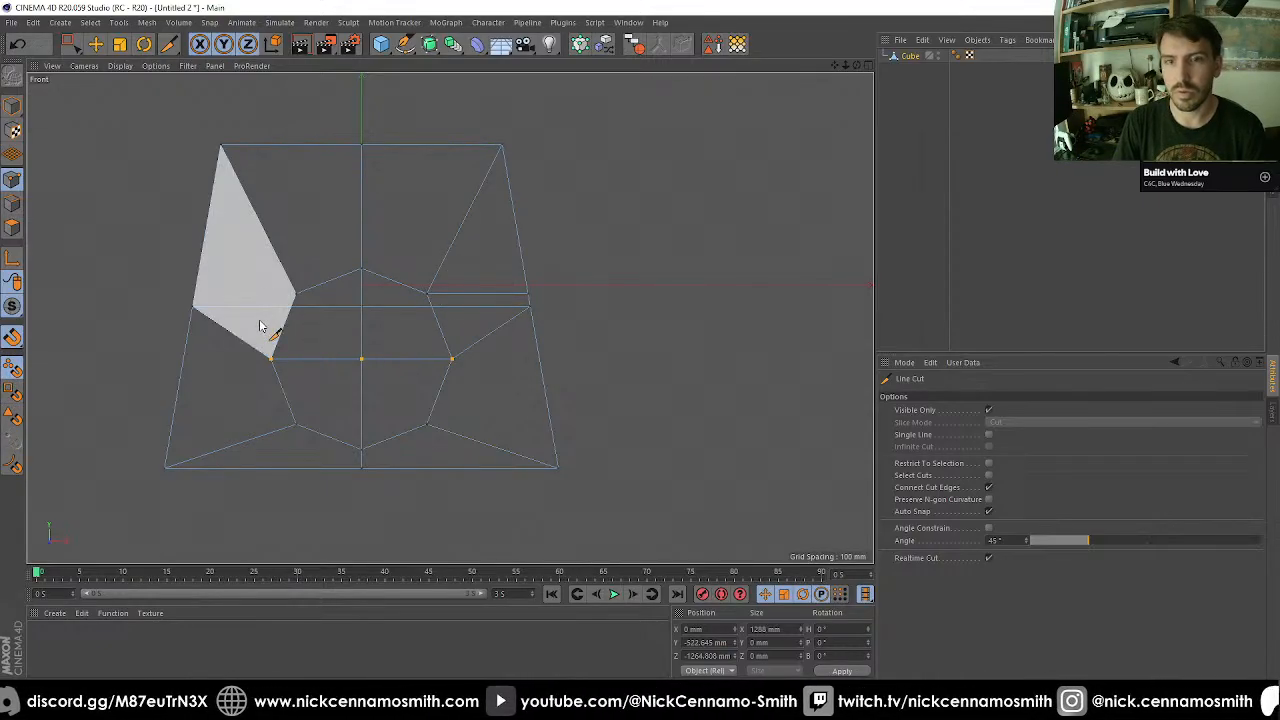
click(295, 294)
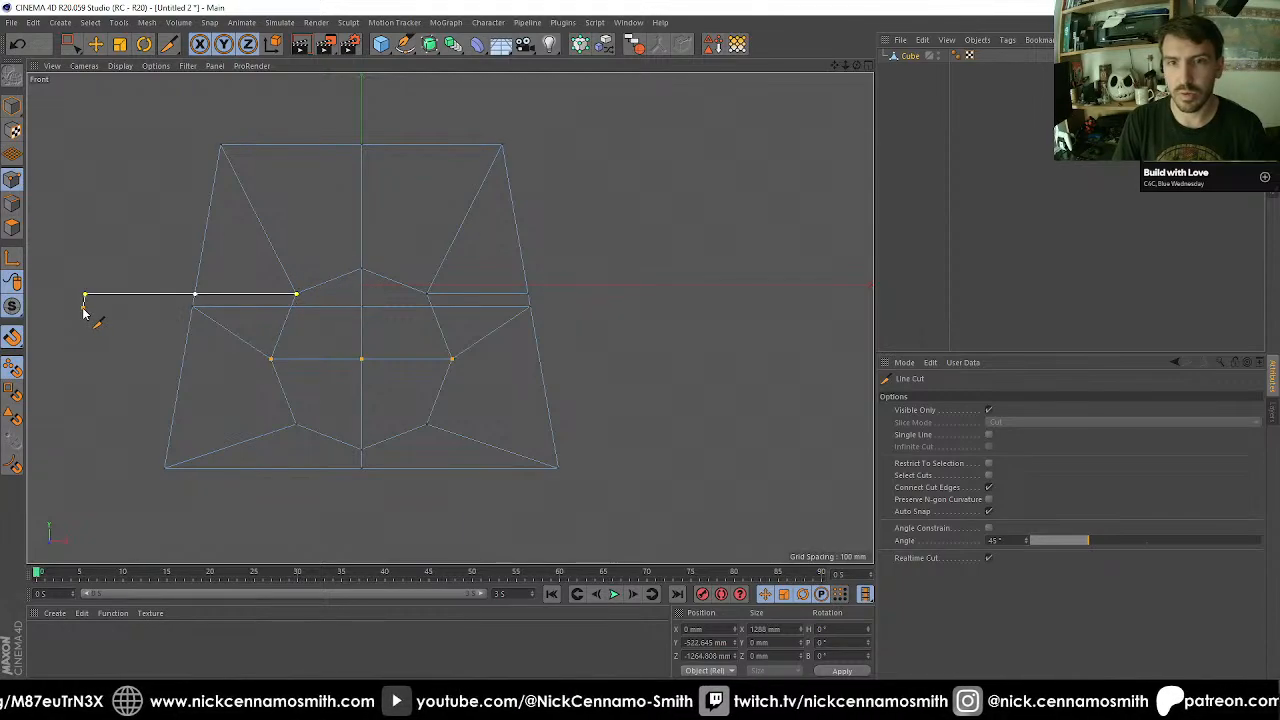
key(F1)
Weld the new cut point on each outer front edge into the existing mid-height point just below it.
alt+drag(452, 330, 580, 303)
key(0)
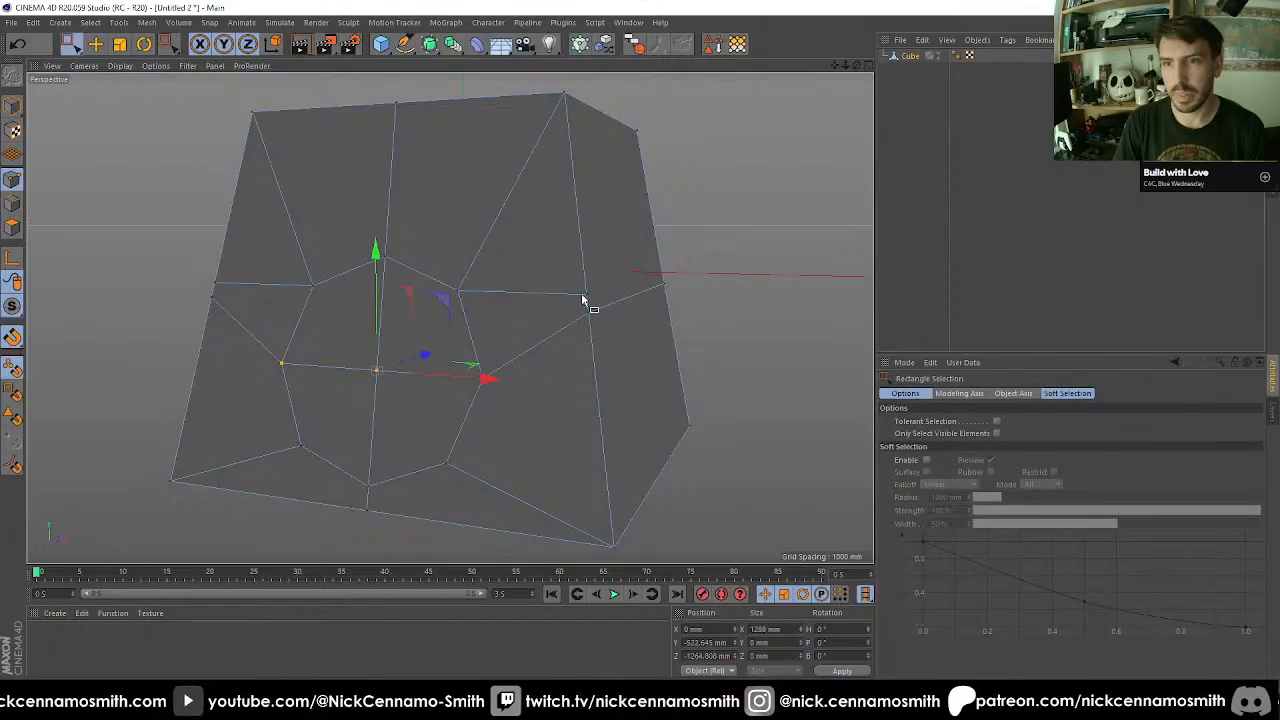
key(9)
click(589, 294)
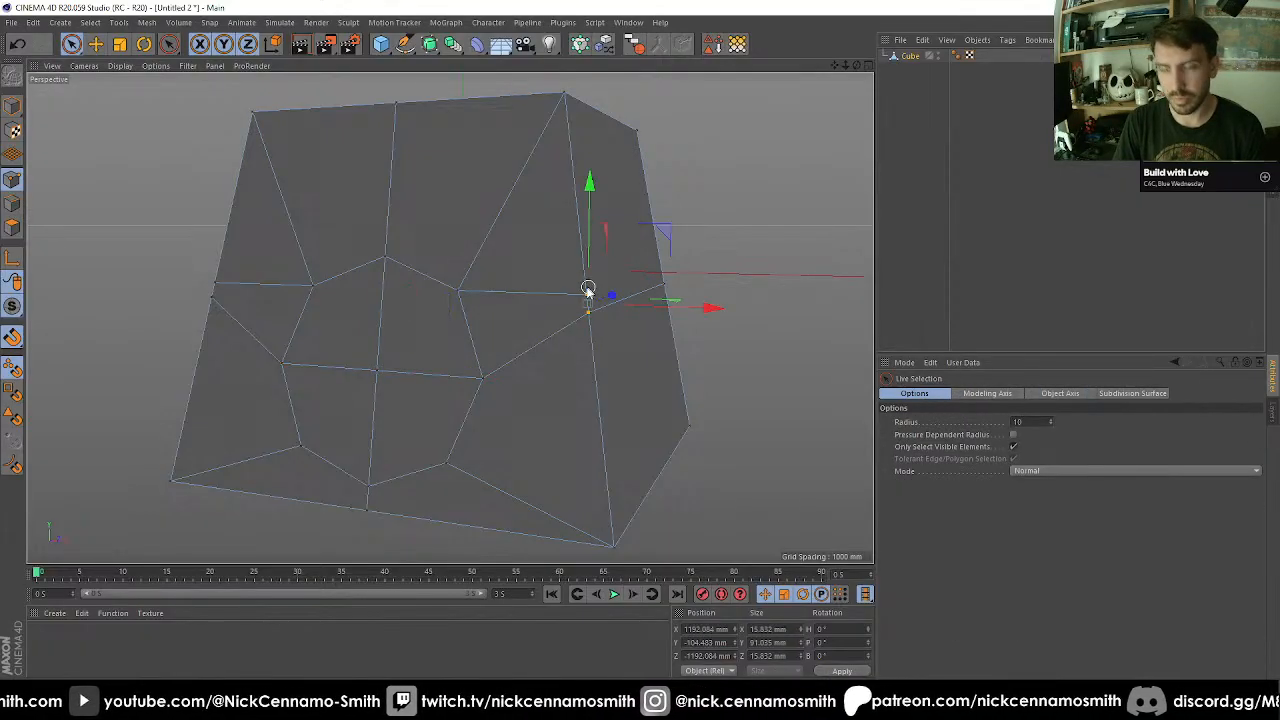
key(m)
key(q)
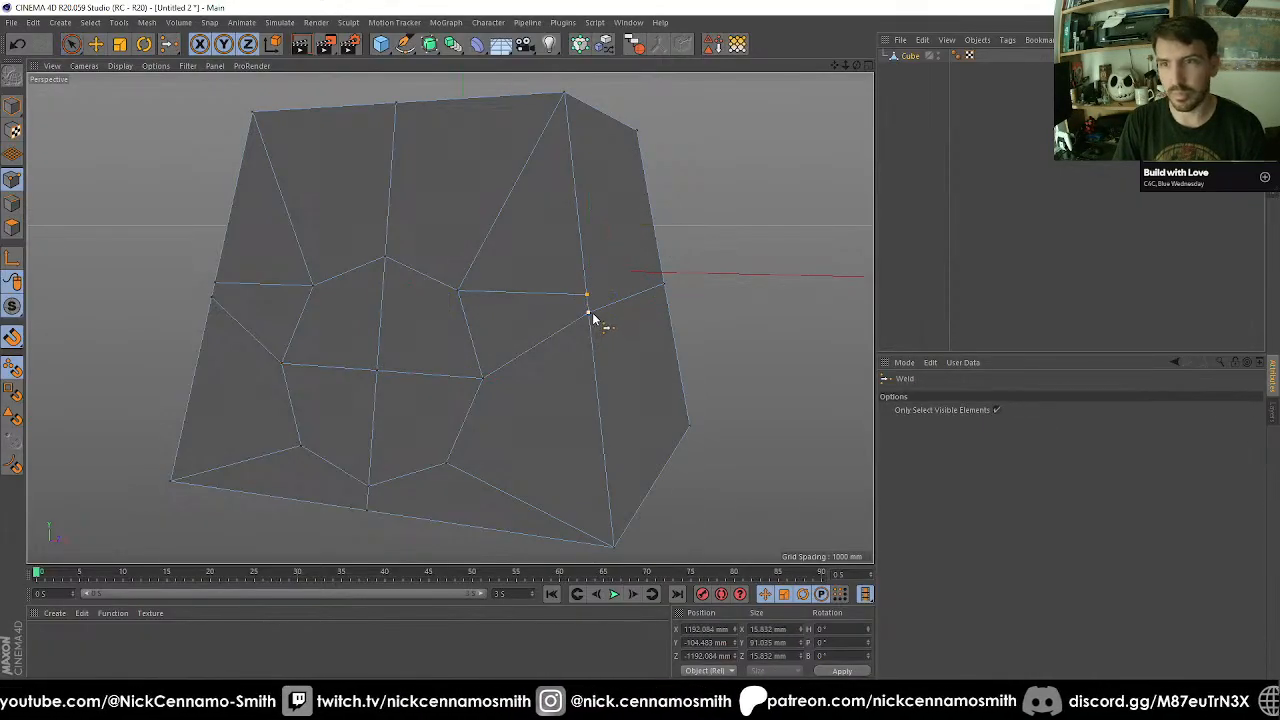
key(space)
key(space)
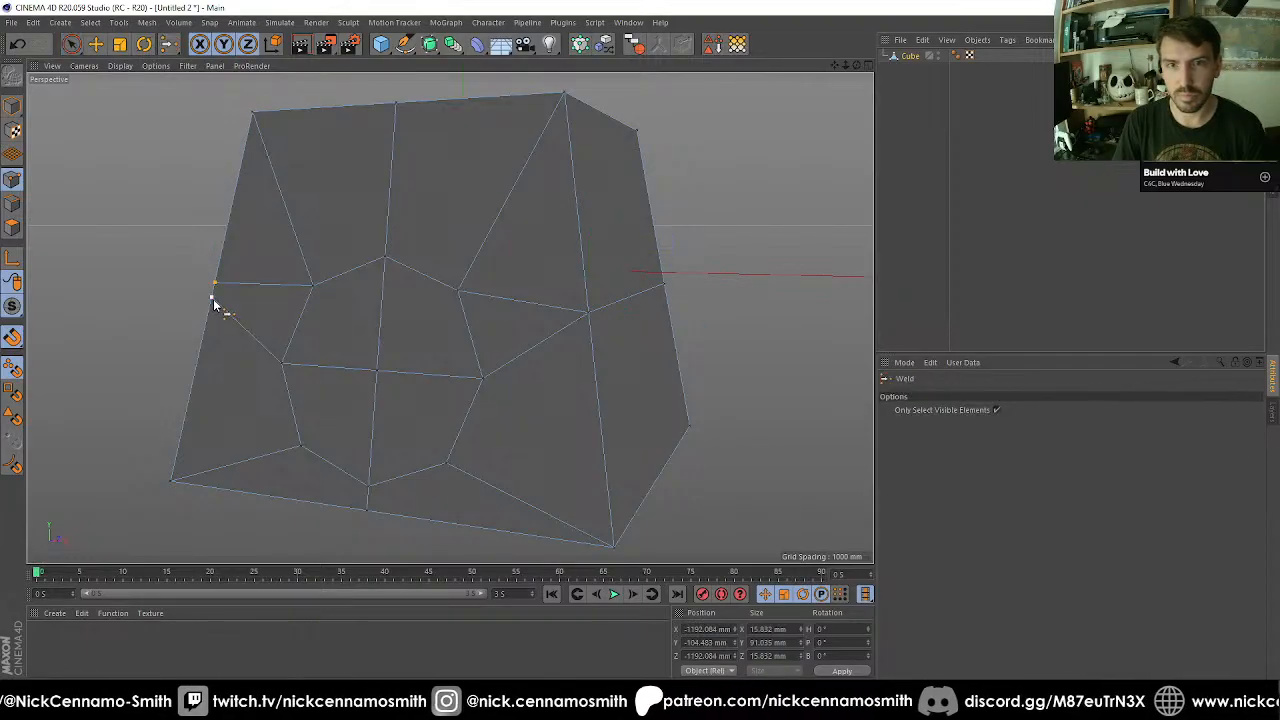
click(212, 297)
Select the cube's four vertical corner edges below the mid-height points and divide them with an Edge Cut using 1 subdivision.
alt+middle_drag(325, 327, 320, 376)
alt+drag(374, 374, 400, 330)
scroll(403, 330, down, 3)
alt+middle_drag(507, 367, 498, 277)
alt+drag(498, 277, 175, 316)
click(12, 205)
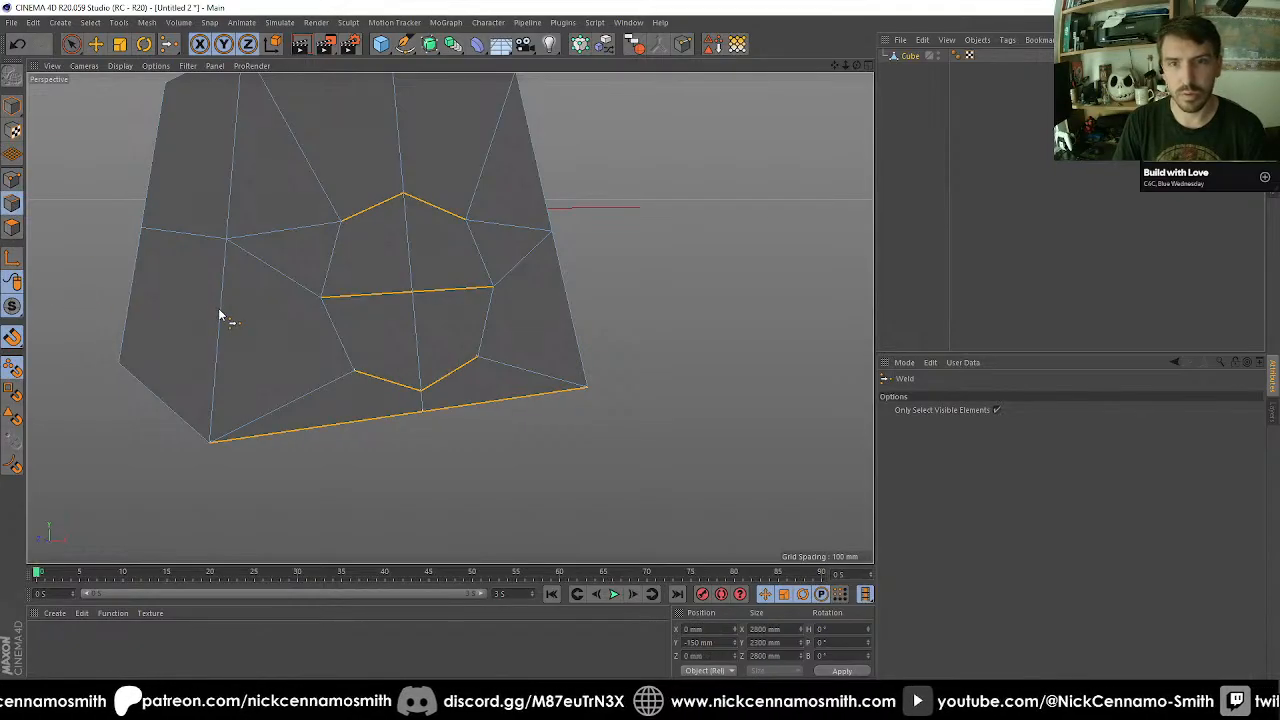
key(space)
click(220, 310)
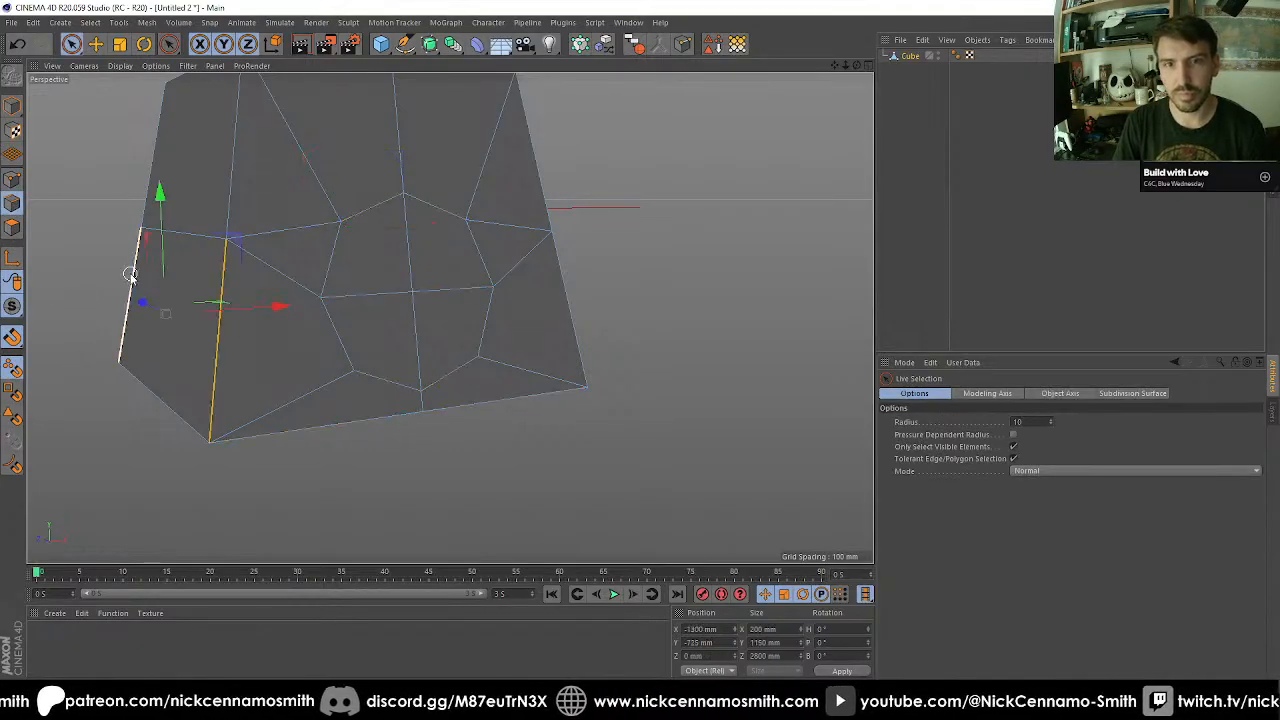
shift+click(569, 307)
alt+drag(560, 312, 418, 325)
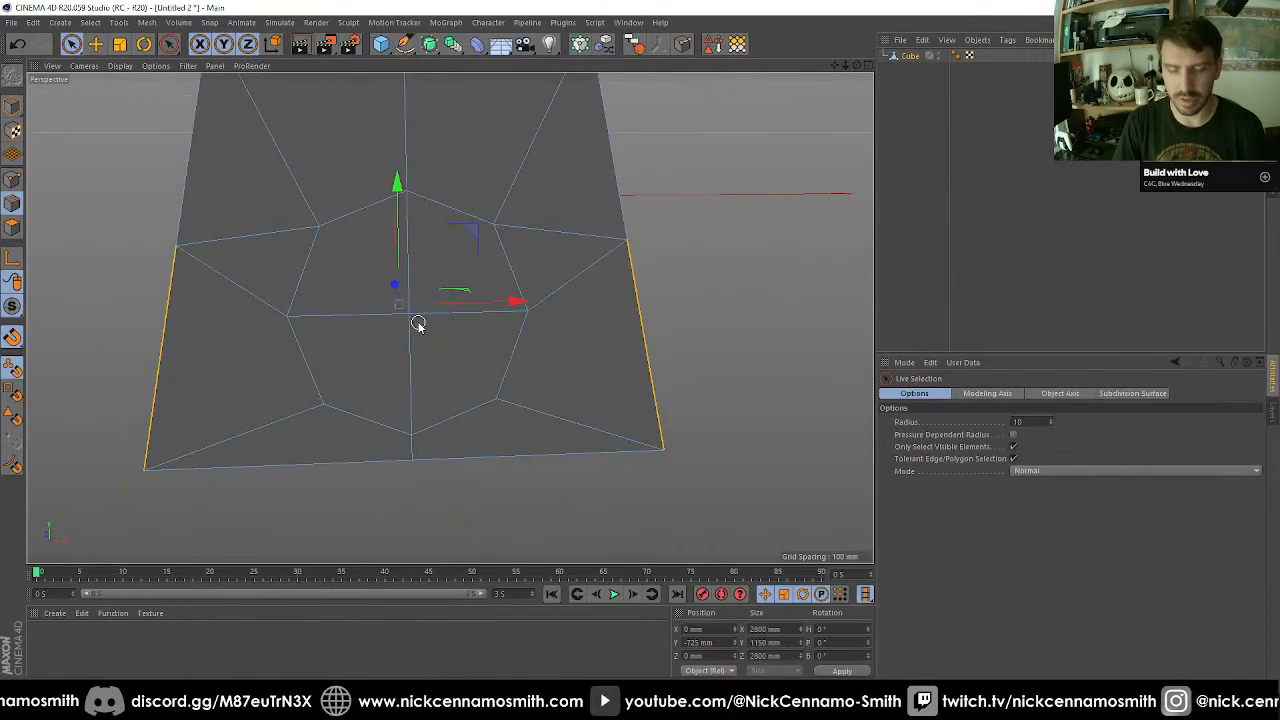
key(m)
key(f)
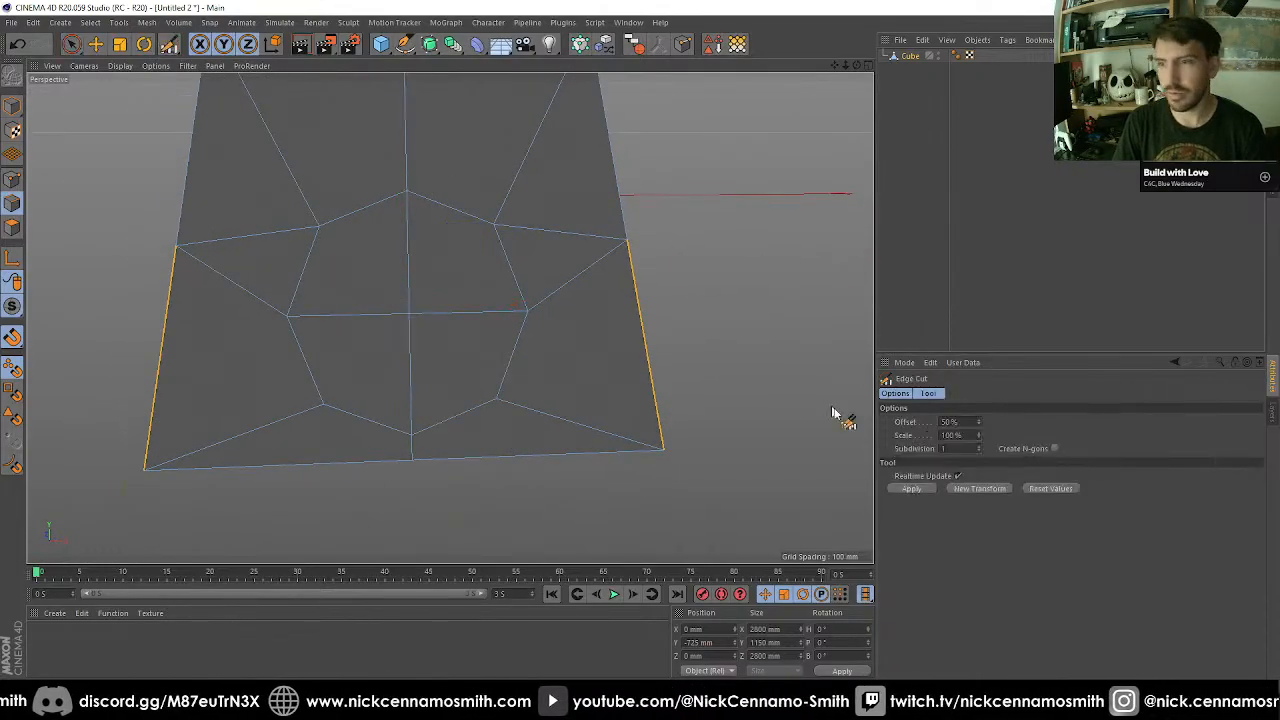
click(922, 489)
alt+drag(605, 399, 547, 397)
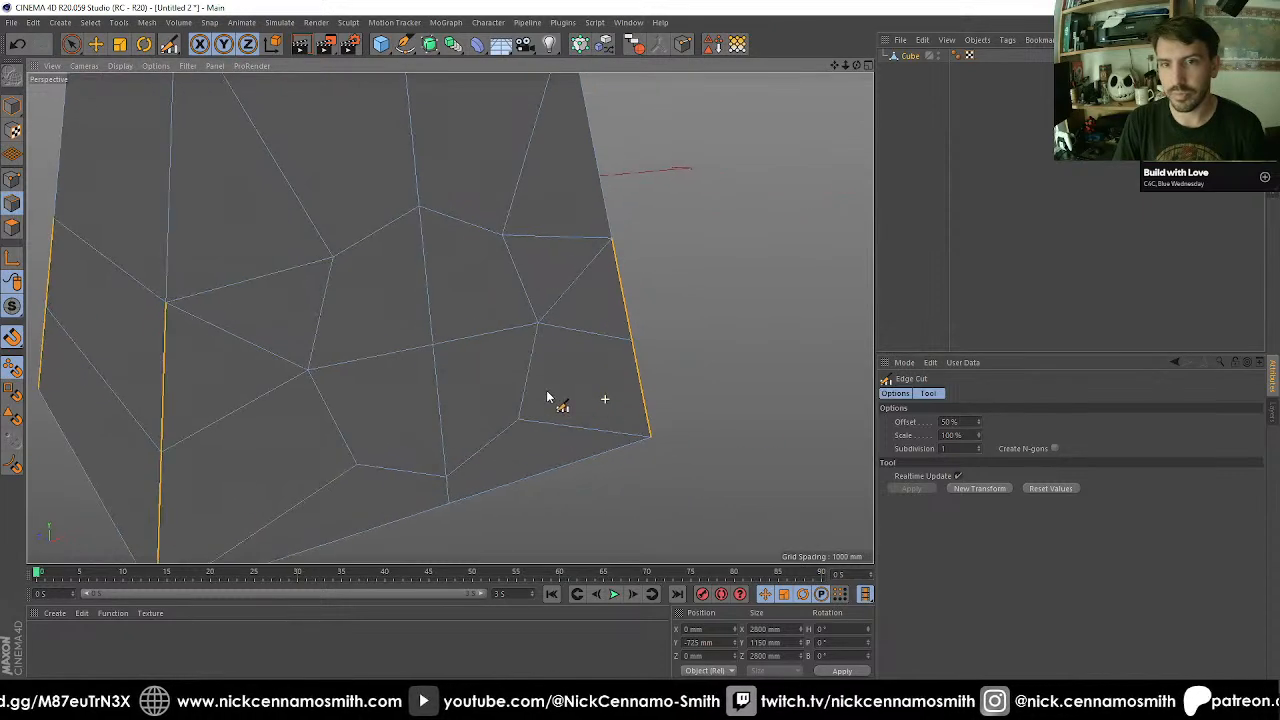
Set the Edge Cut offset to 32% so the new cut lines up with the octagon's side points.
click(967, 421)
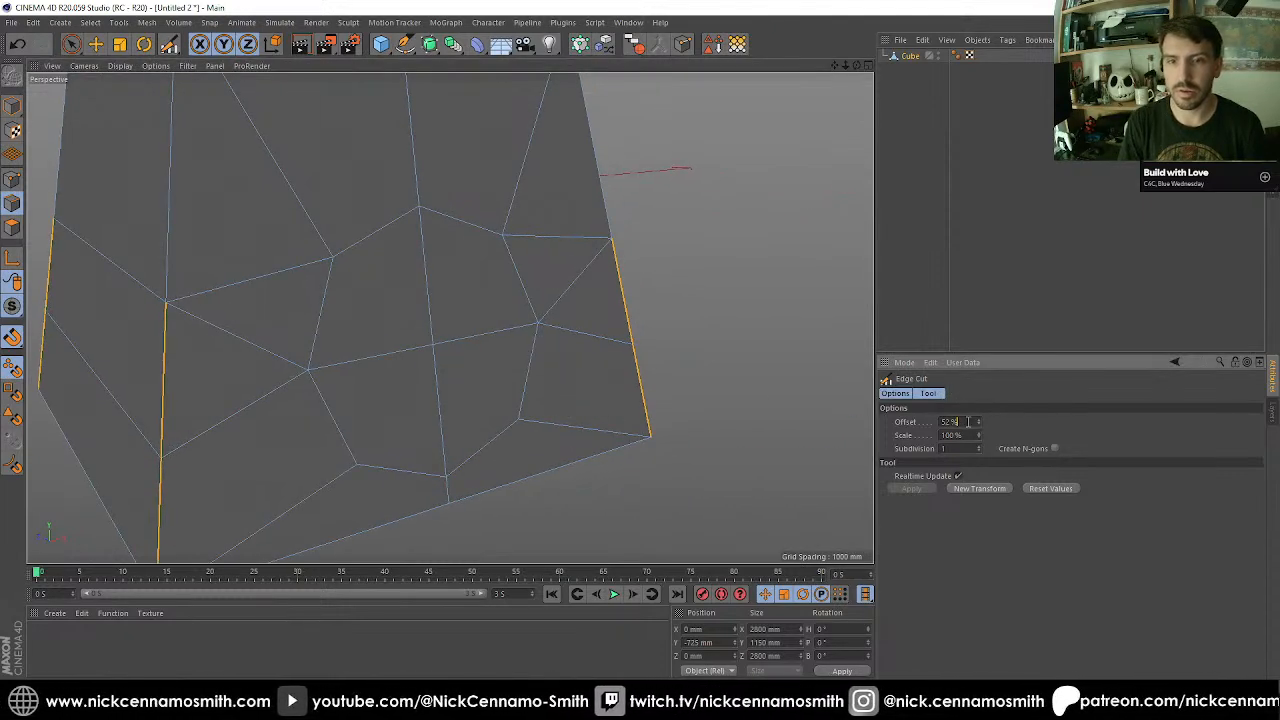
shift+scroll(968, 422, down, 2)
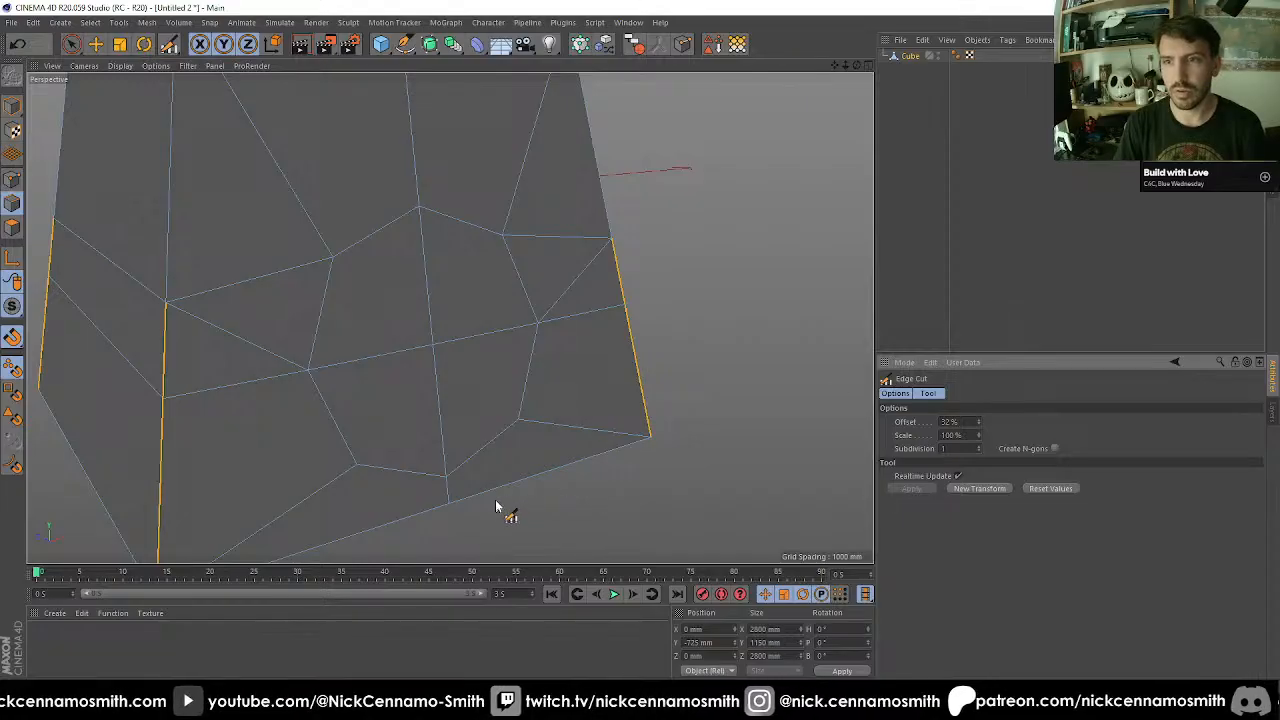
alt+drag(497, 507, 574, 520)
alt+drag(584, 410, 503, 407)
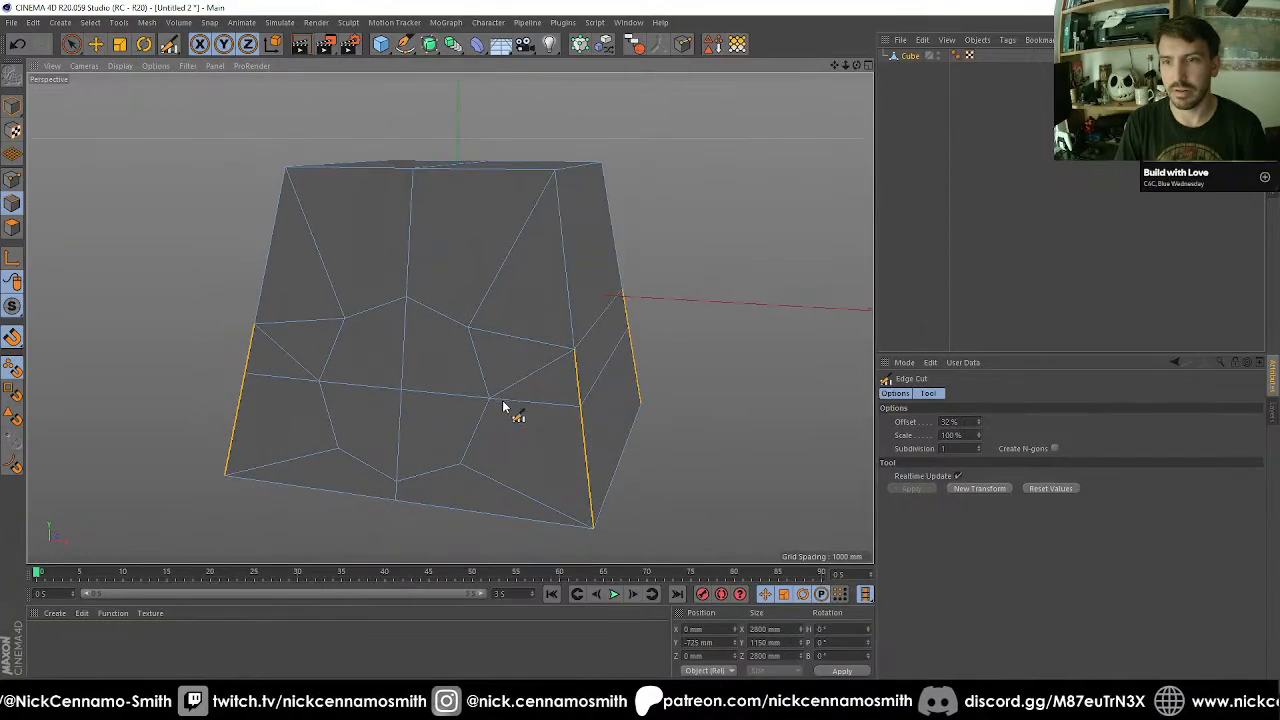
Weld the mid-height point on the front face's right corner edge into the new cut point below it.
click(12, 178)
key(space)
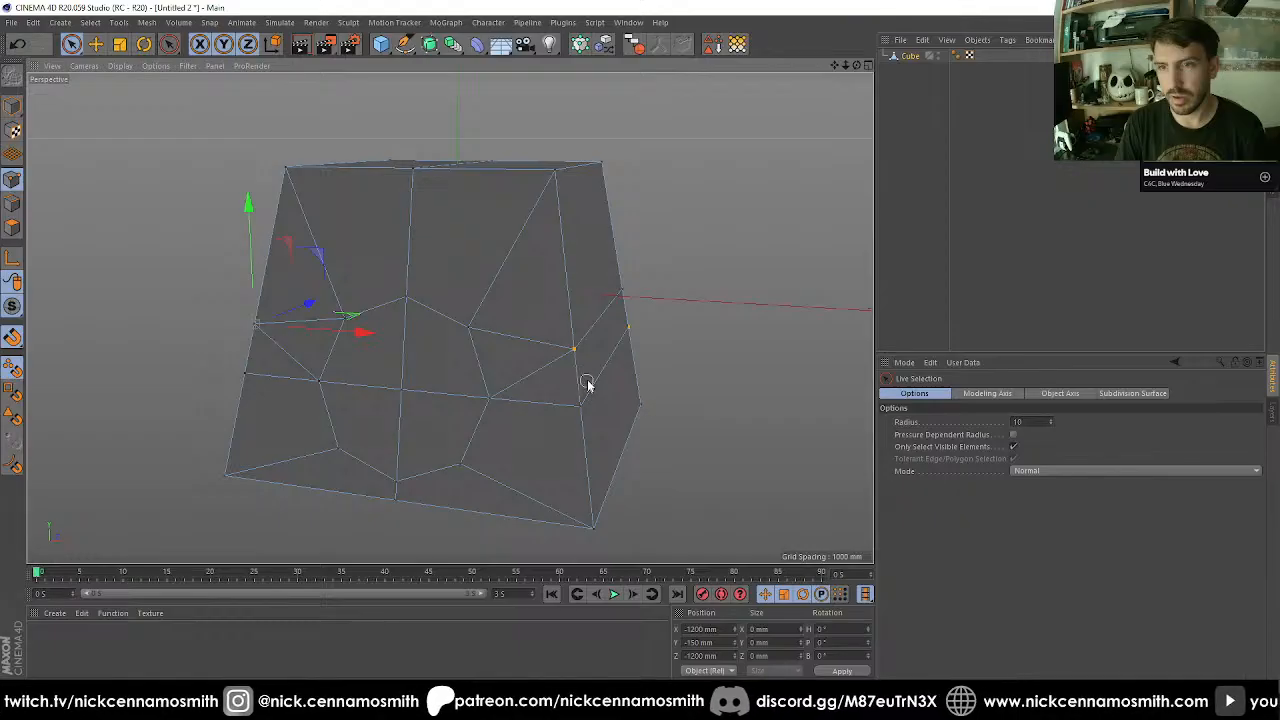
drag(587, 384, 575, 406)
click(577, 354)
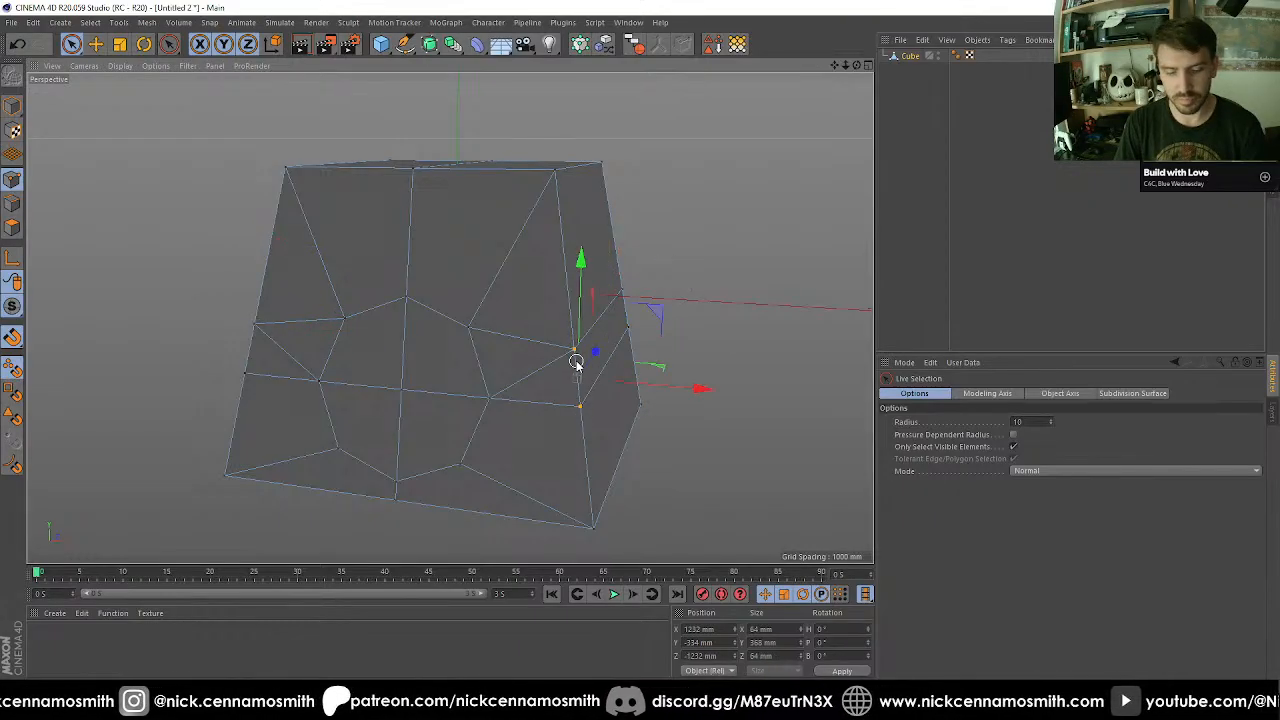
key(m)
key(q)
key(space)
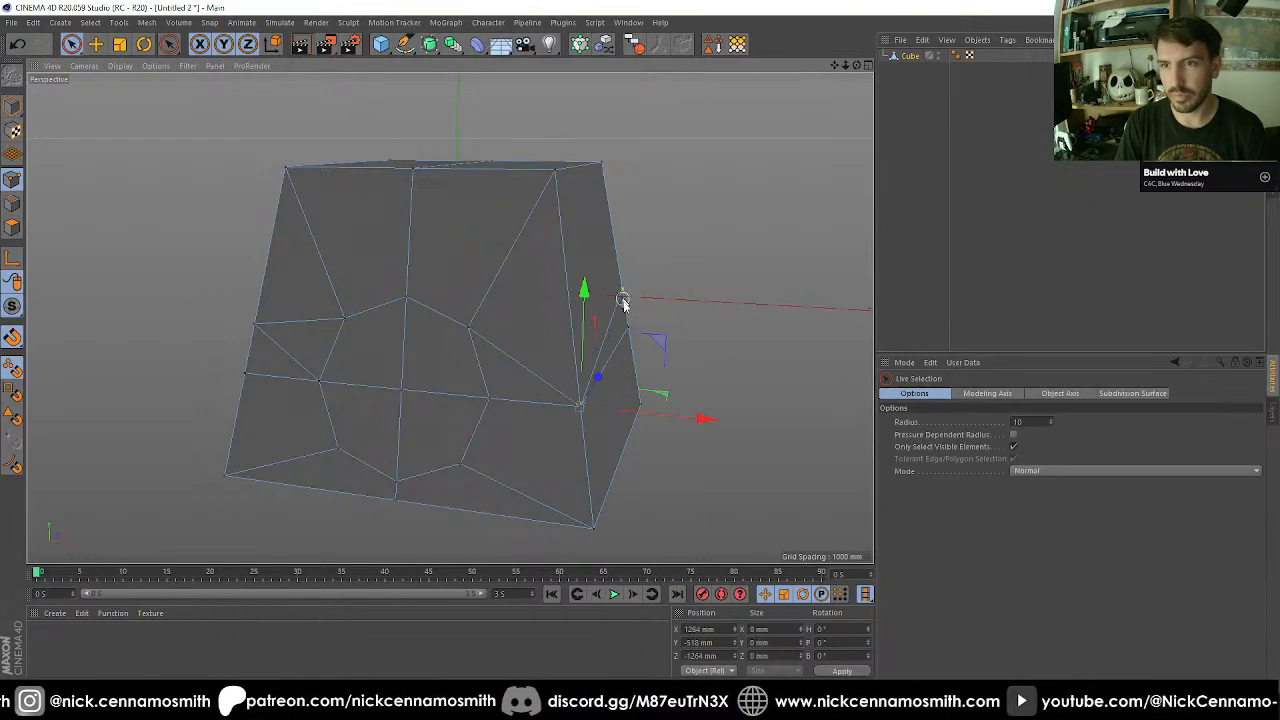
Weld the mid-height point on each of the two rear corner edges into the new cut point below it.
drag(623, 300, 794, 344)
key(m)
key(q)
click(628, 330)
alt+middle_drag(794, 344, 336, 301)
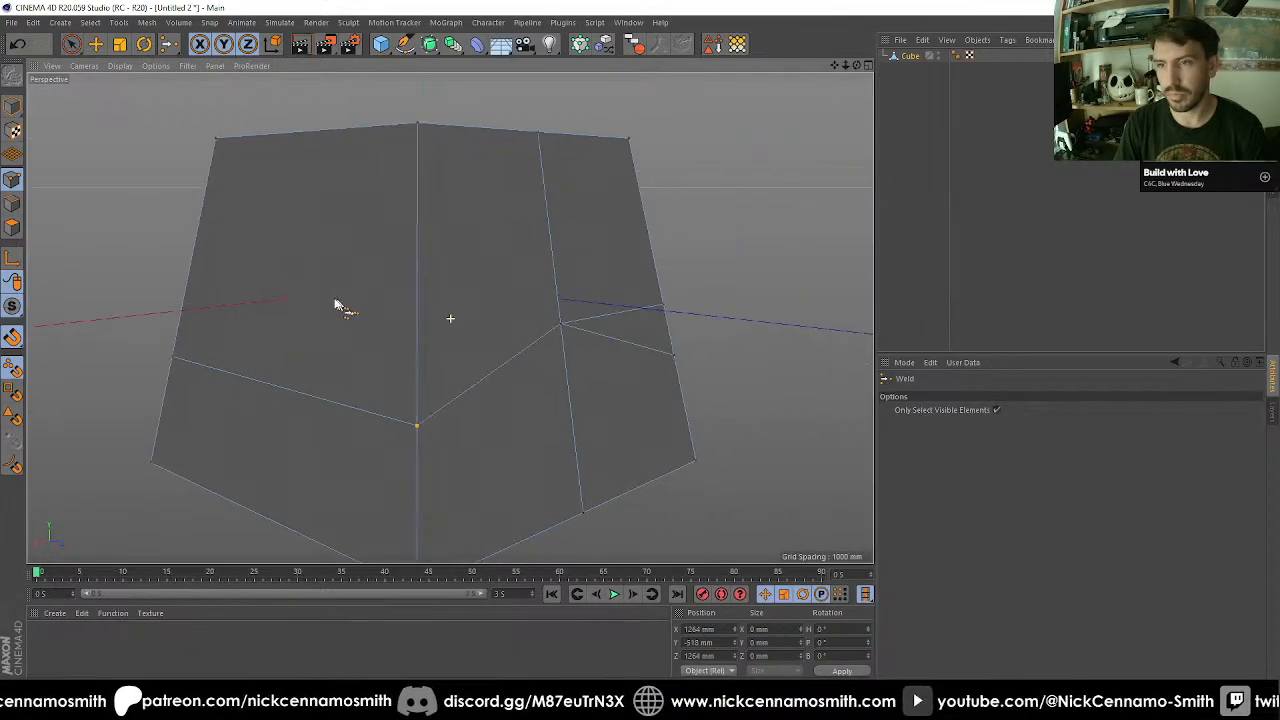
alt+drag(336, 304, 297, 303)
key(space)
alt+drag(471, 323, 494, 336)
key(m)
key(q)
click(477, 399)
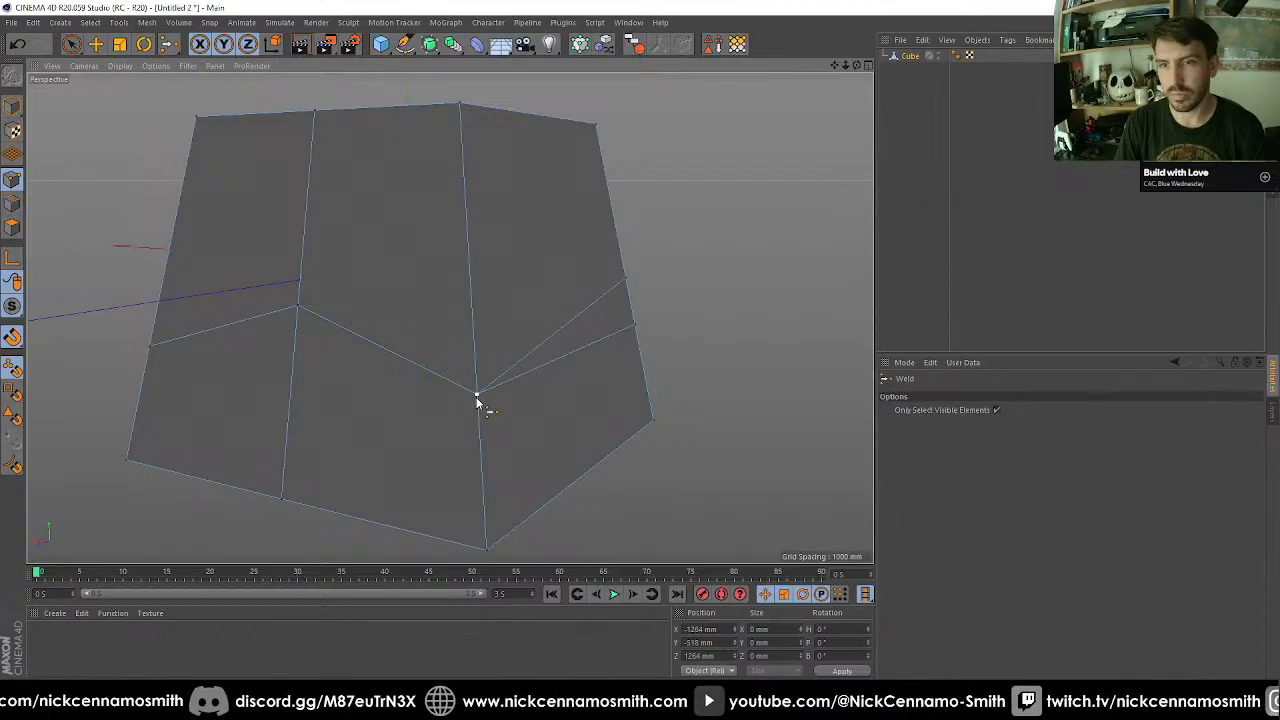
Weld the mid-height point on the front face's left corner edge into the new cut point below it.
alt+drag(477, 399, 631, 383)
alt+middle_drag(631, 383, 243, 334)
alt+drag(243, 334, 508, 350)
scroll(508, 350, down, 5)
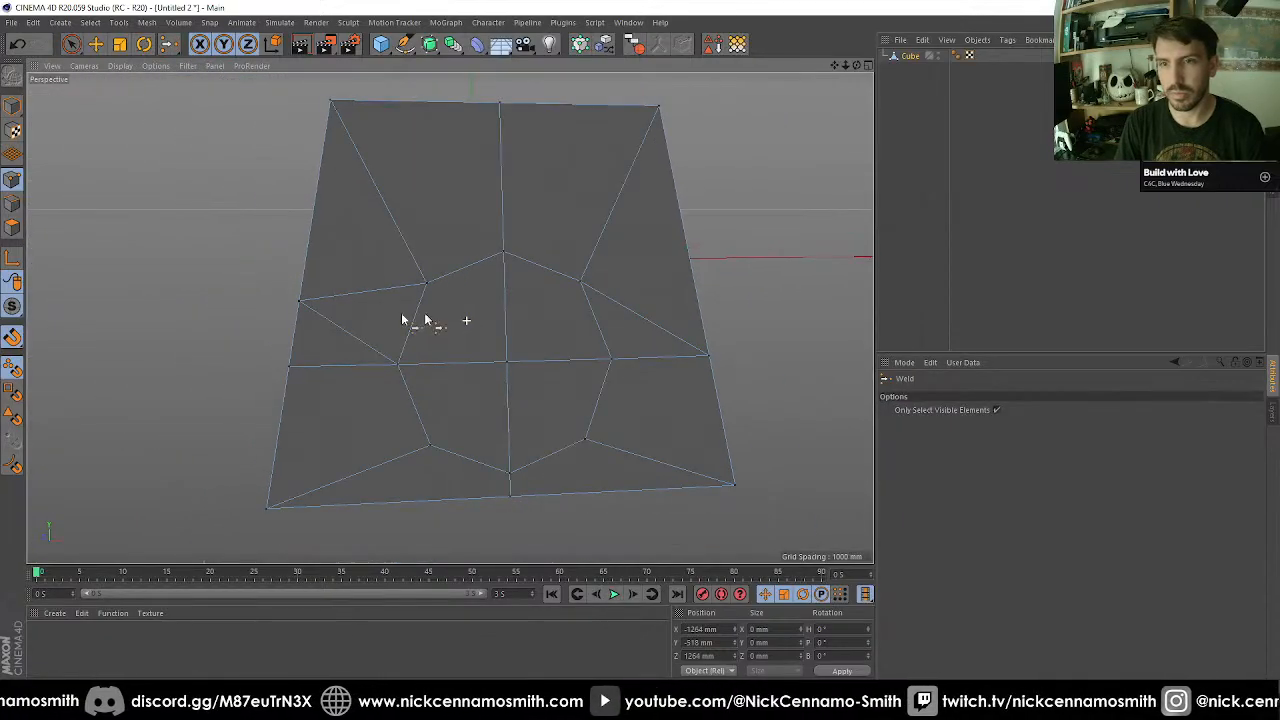
key(space)
click(304, 304)
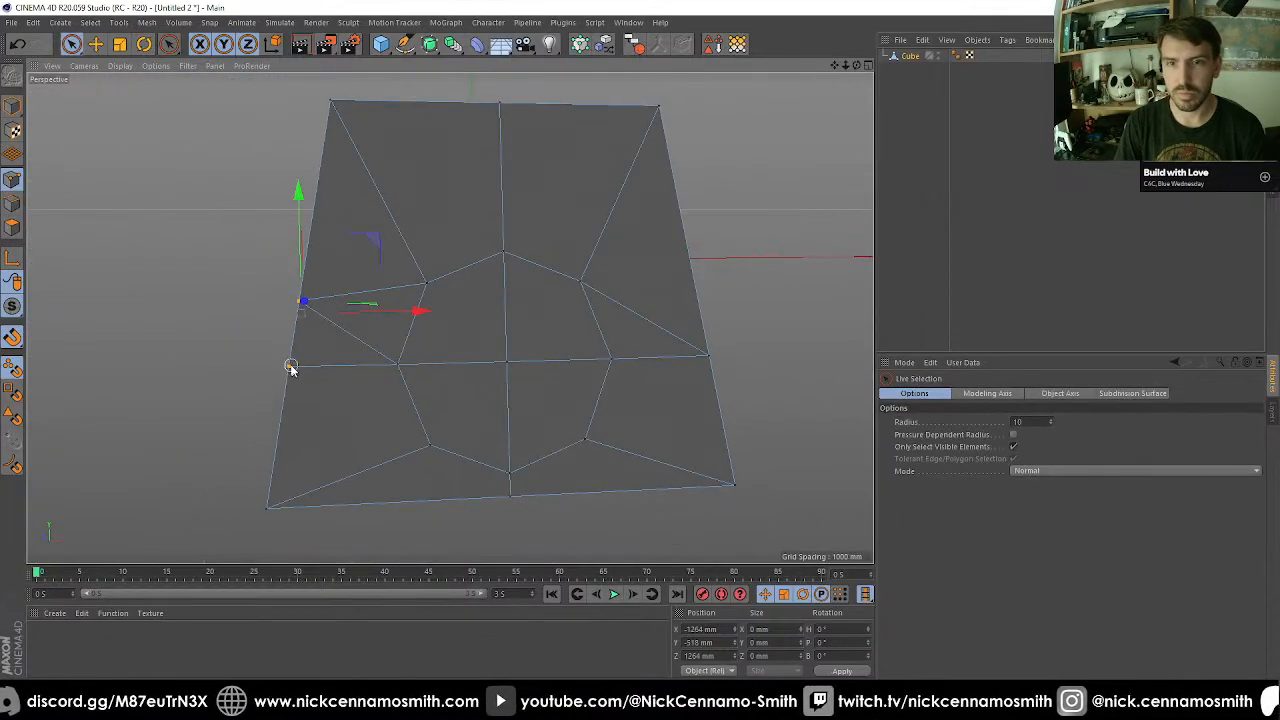
key(m)
key(q)
click(291, 367)
alt+middle_drag(360, 423, 311, 443)
scroll(313, 442, down, 2)
alt+middle_drag(454, 405, 405, 395)
scroll(380, 352, up, 2)
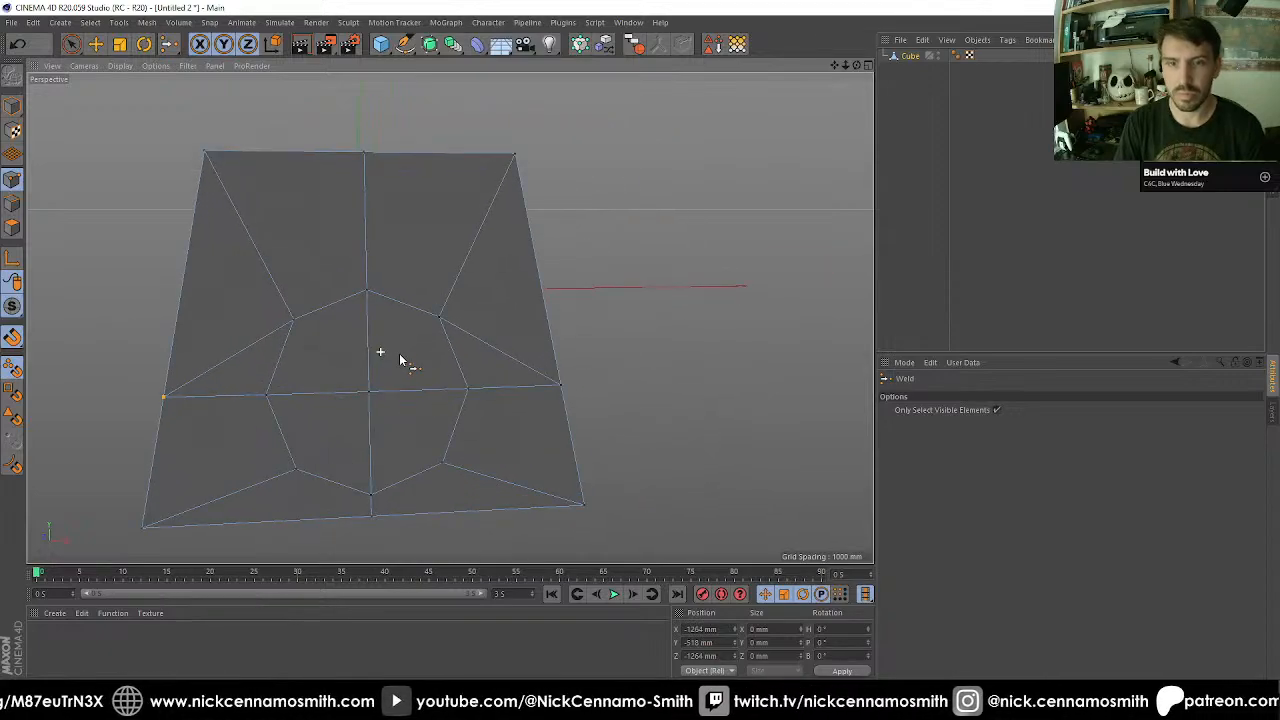
Select the cube's four vertical corner edges above the horizontal loop and apply an Edge Cut across them.
click(16, 200)
key(space)
alt+drag(238, 310, 36, 244)
alt+drag(397, 281, 723, 299)
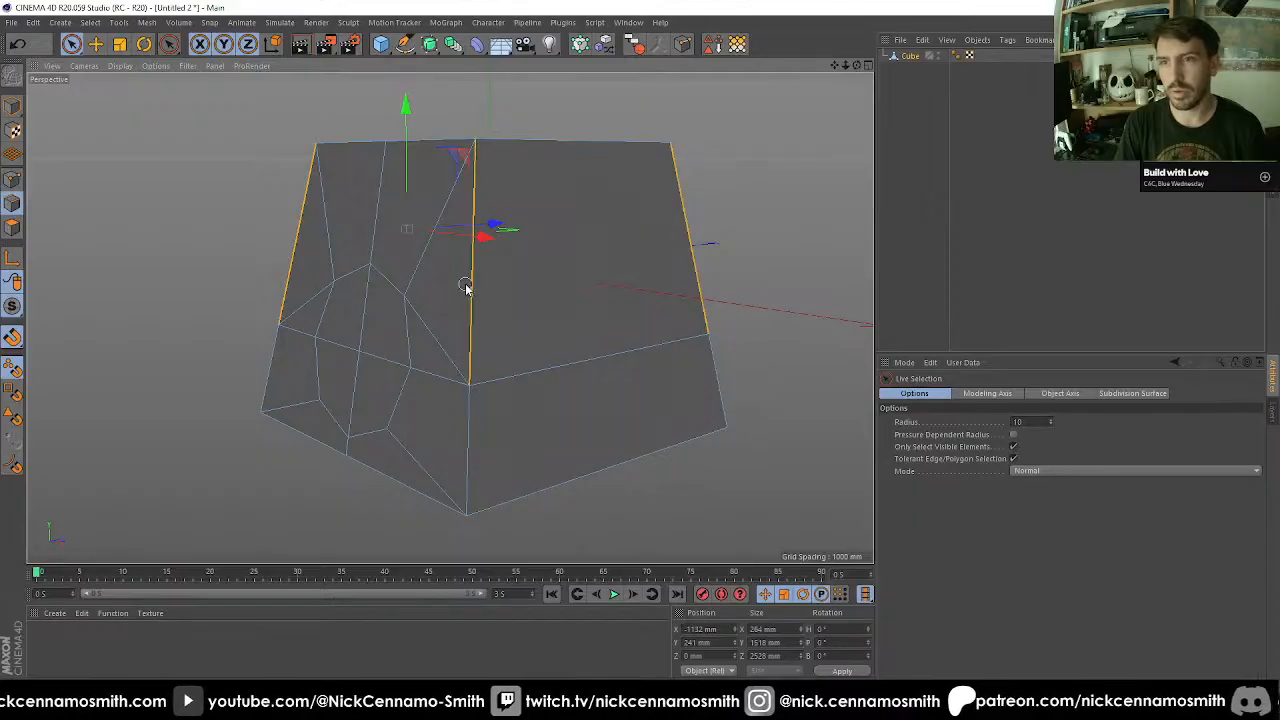
alt+drag(526, 314, 424, 314)
key(m)
key(f)
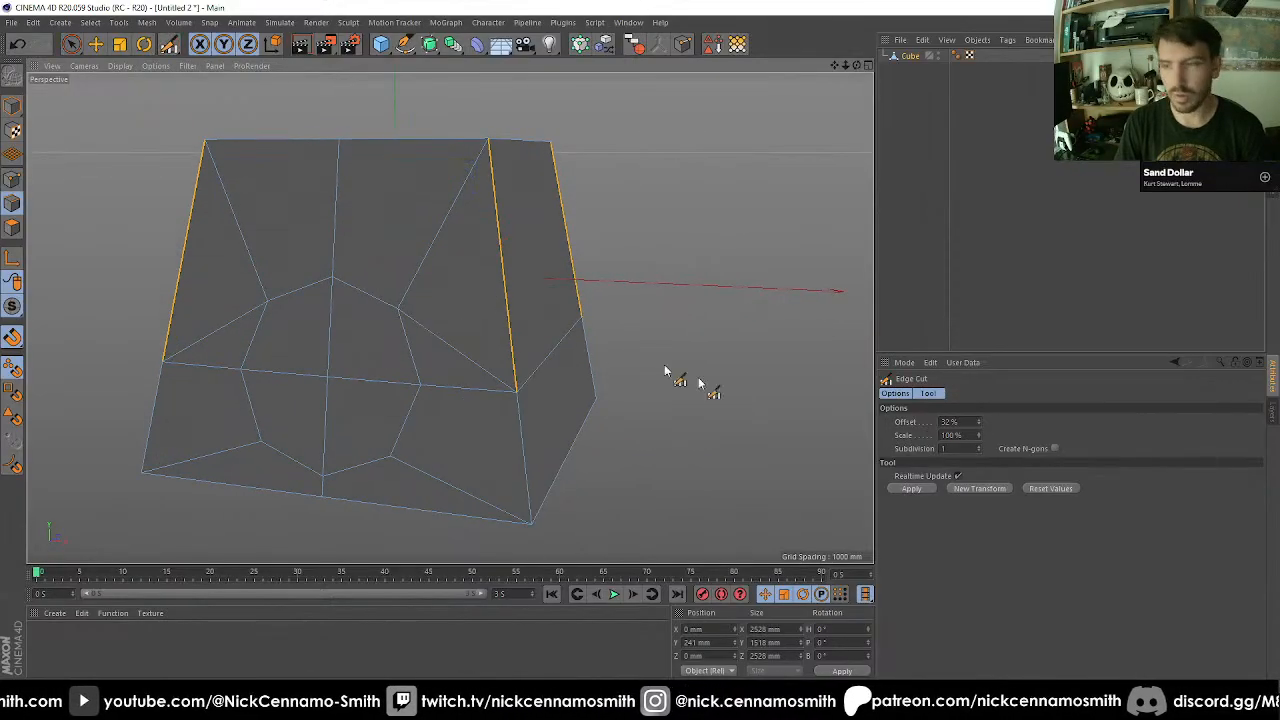
click(906, 490)
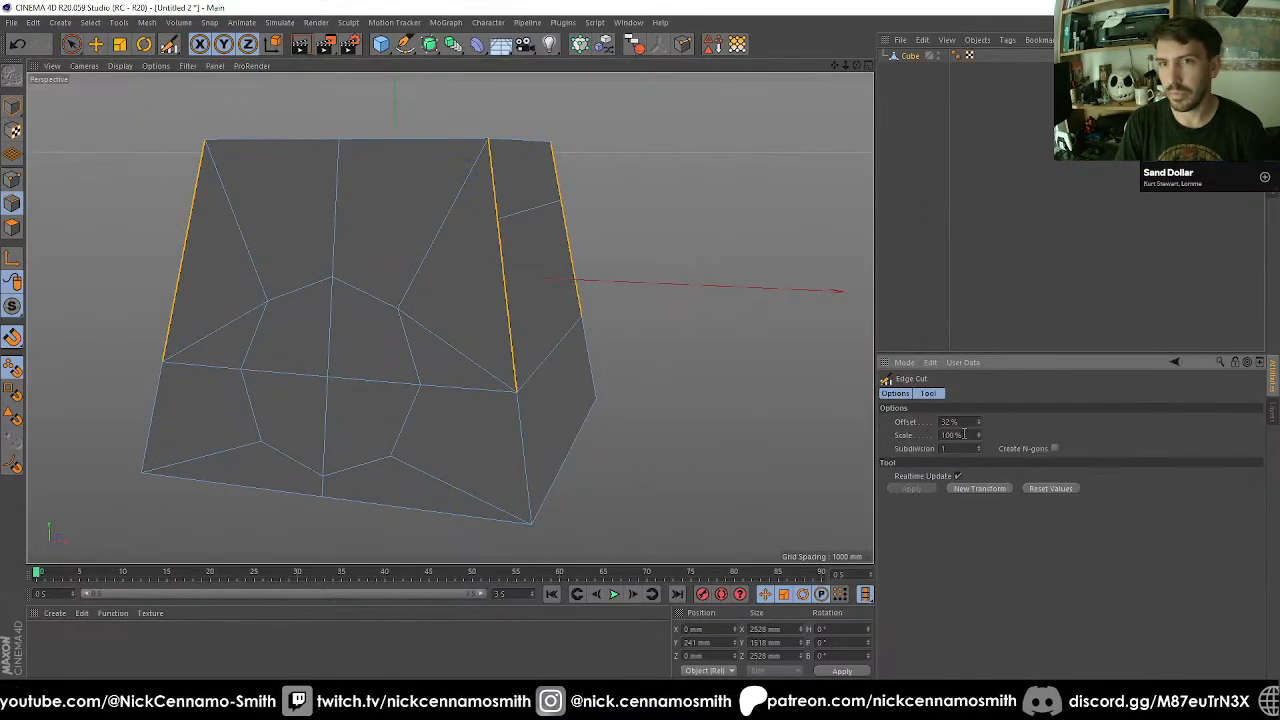
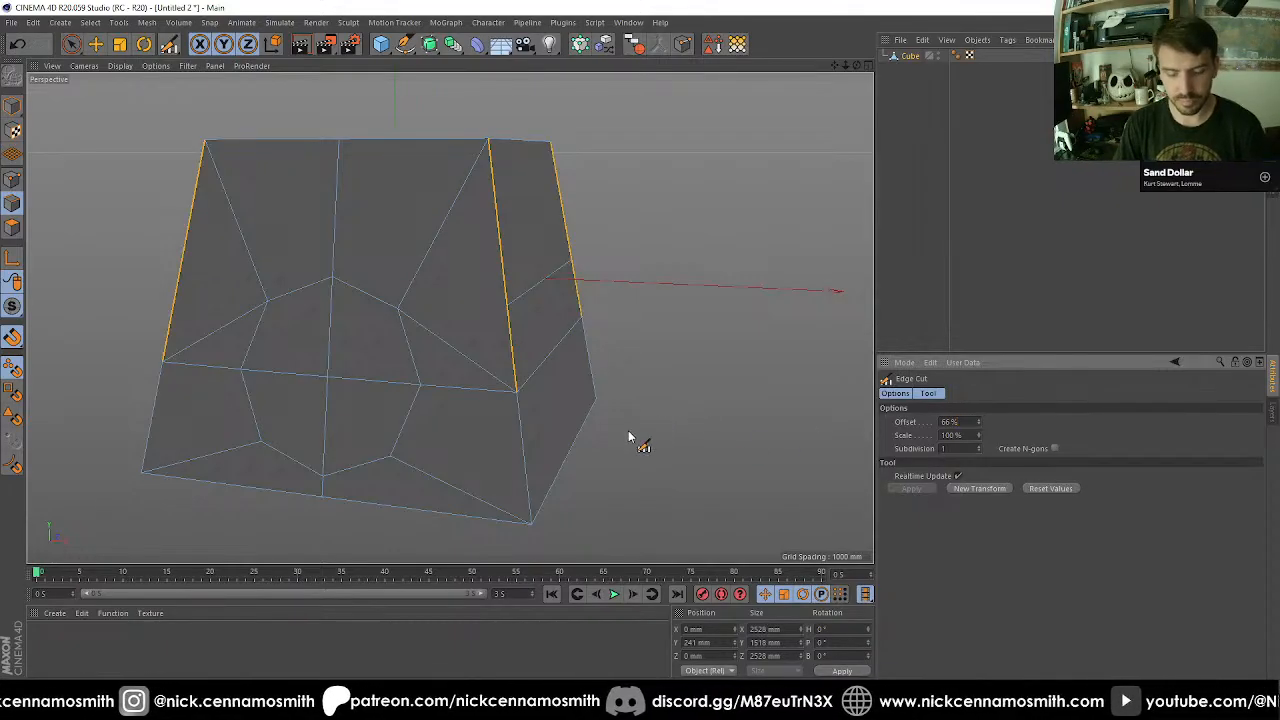
Cut an edge with the Polygon Pen from each front corner edge's new point to the adjacent upper side point of the octagon.
key(m)
key(e)
click(506, 307)
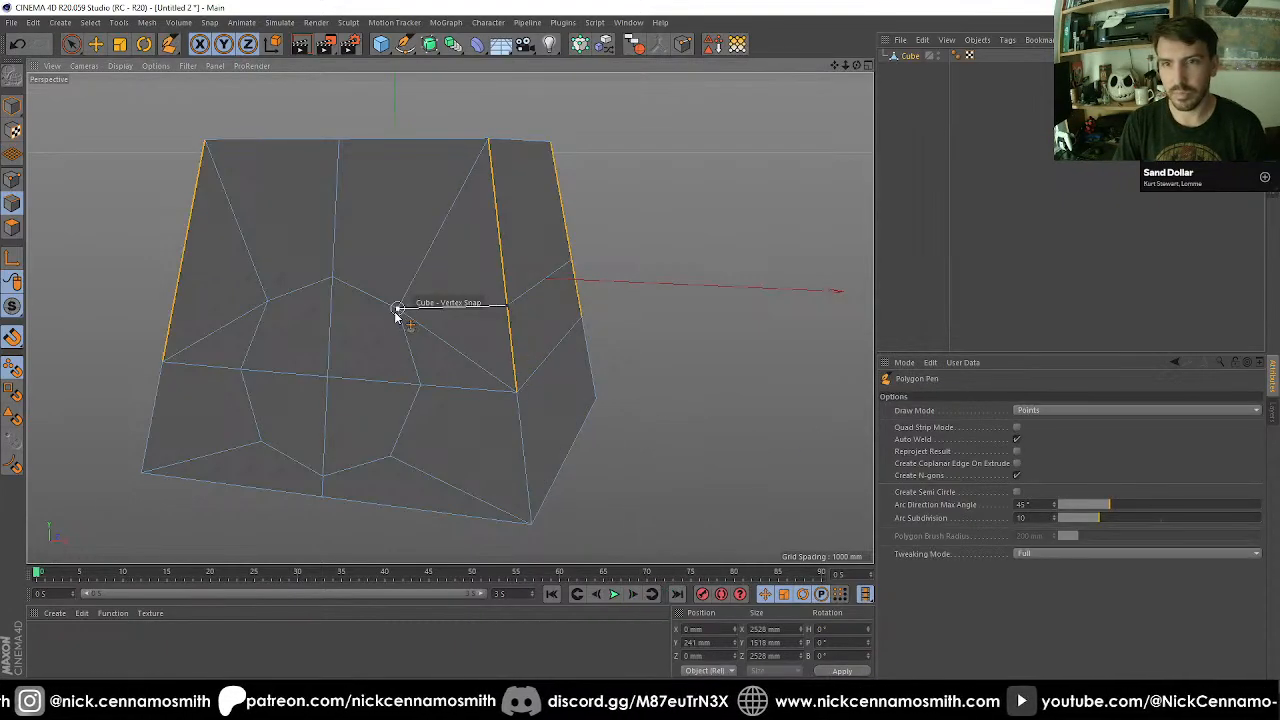
click(397, 311)
click(163, 360)
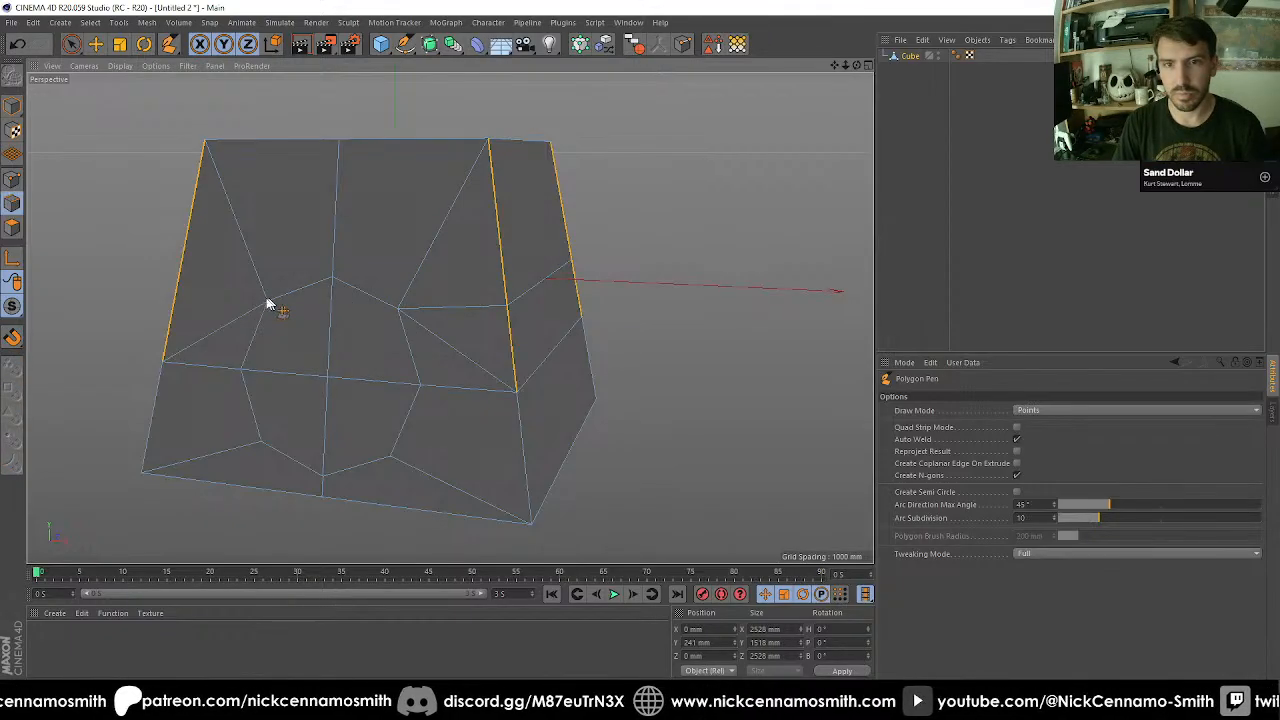
click(266, 300)
click(178, 289)
alt+drag(469, 334, 385, 328)
scroll(288, 308, down, 2)
alt+middle_drag(349, 278, 364, 285)
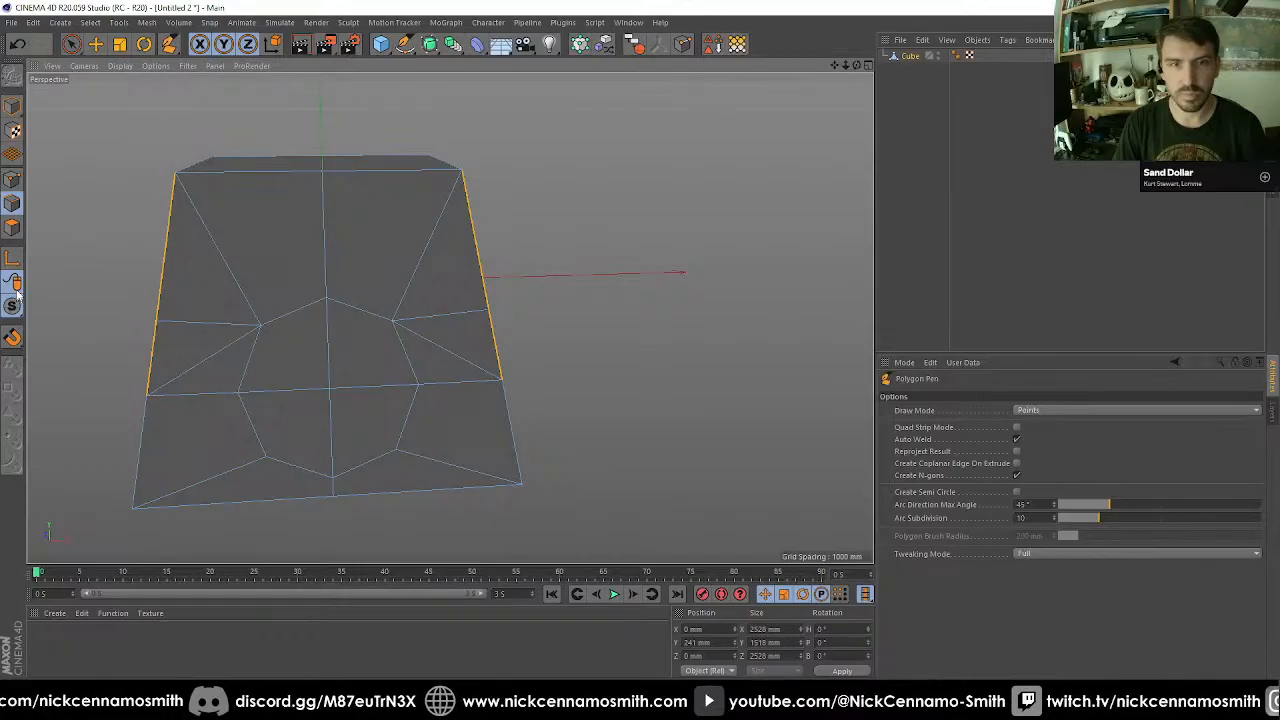
Melt the pair of triangles on each side of the octagon, above the horizontal loop, into a single quad.
click(12, 228)
key(space)
click(207, 362)
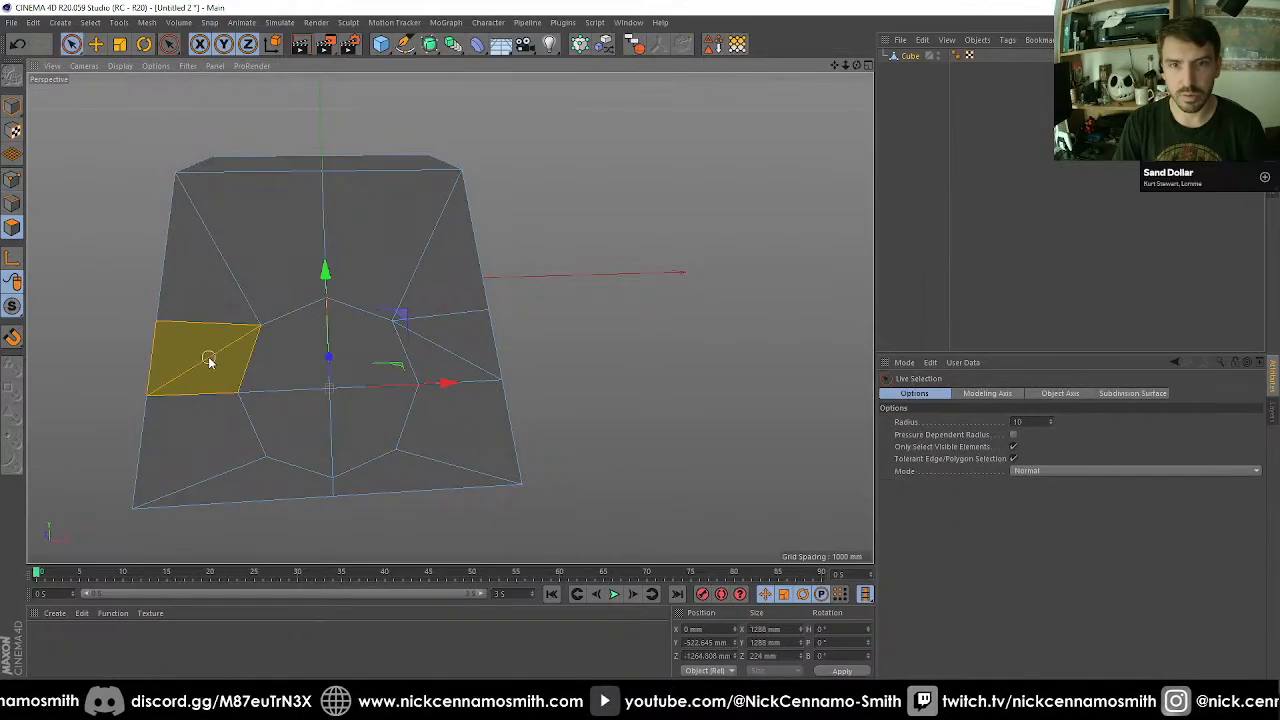
click(458, 367)
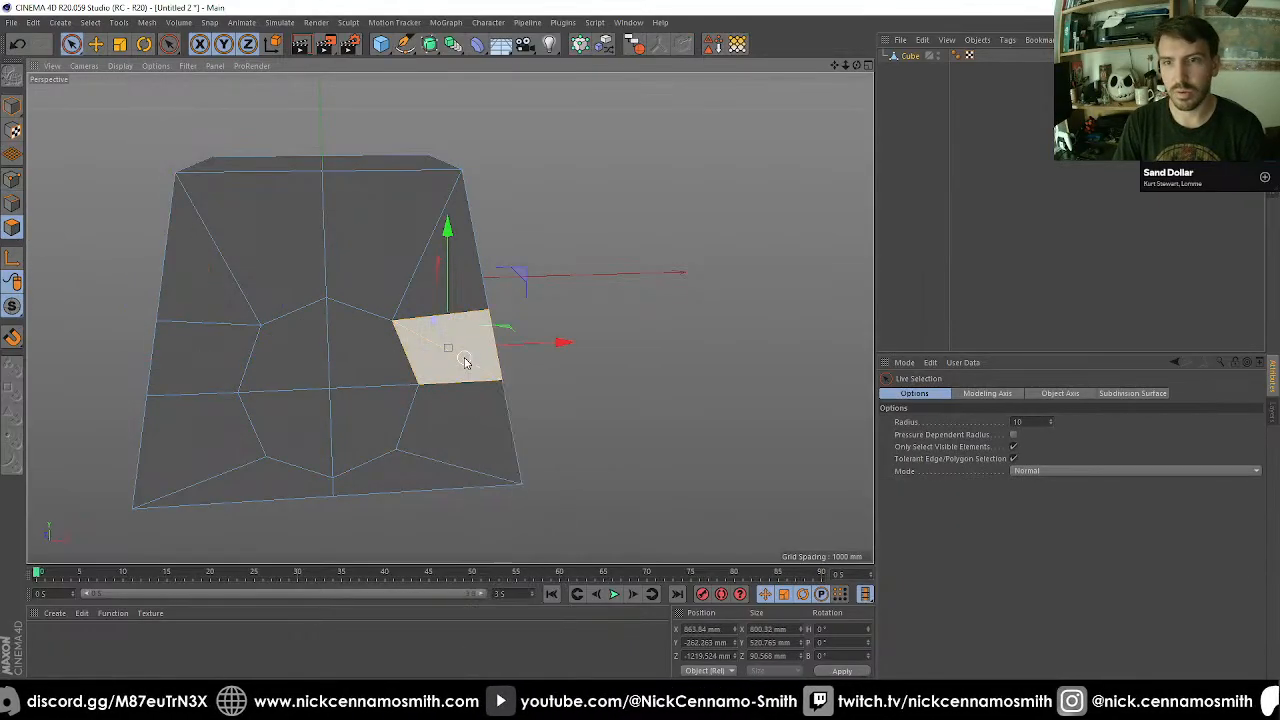
mouse_move(436, 369)
alt+mouse_down()
mouse_move(606, 391)
mouse_move(377, 353)
mouse_move(449, 363)
mouse_move(433, 328)
mouse_move(349, 320)
mouse_move(380, 330)
mouse_move(609, 311)
mouse_move(534, 294)
alt+mouse_up()
alt+drag(440, 214, 371, 244)
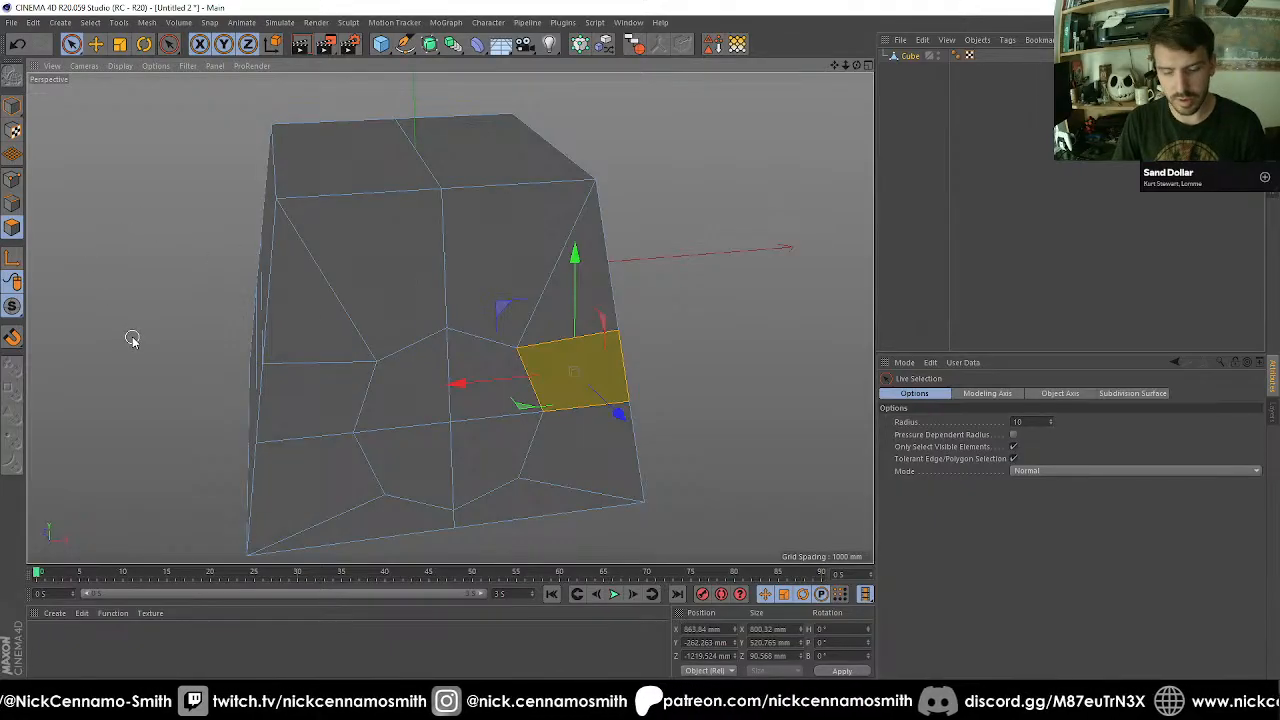
key(m)
key(e)
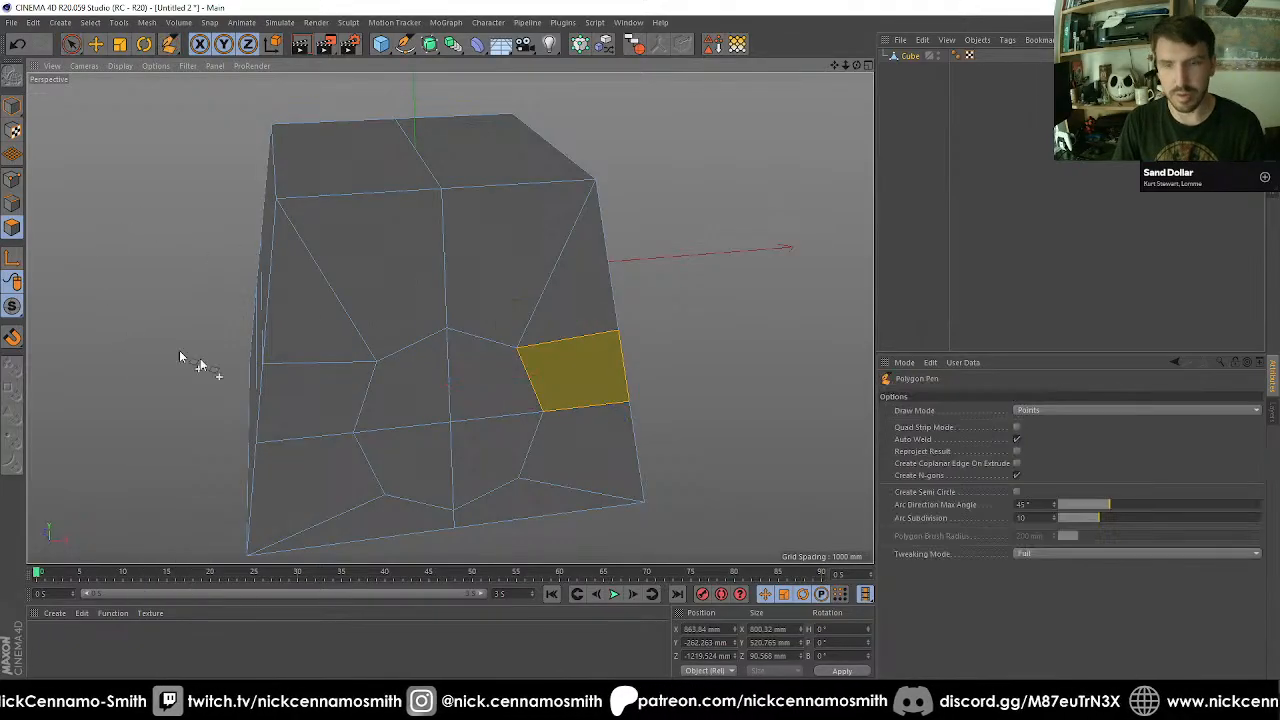
click(377, 360)
key(Escape)
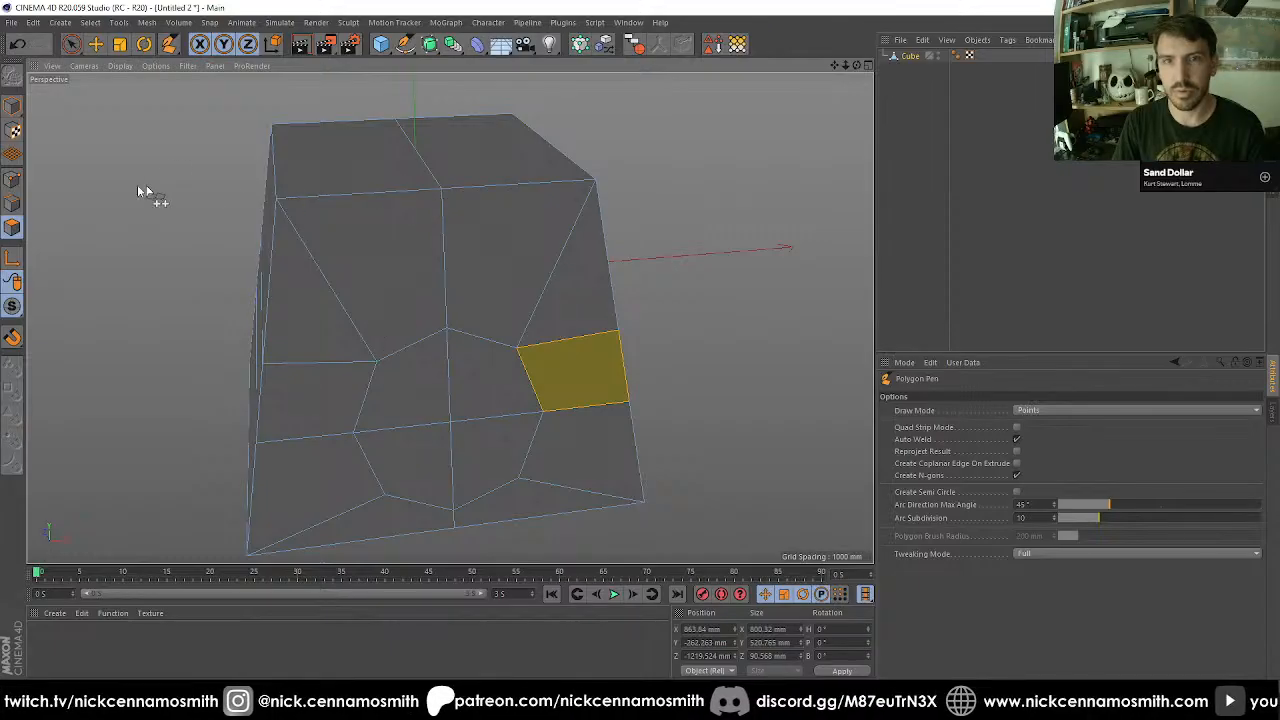
Trace the edge flow by selecting the horizontal edges across the cube's top and rear face.
click(16, 206)
key(space)
drag(360, 211, 358, 102)
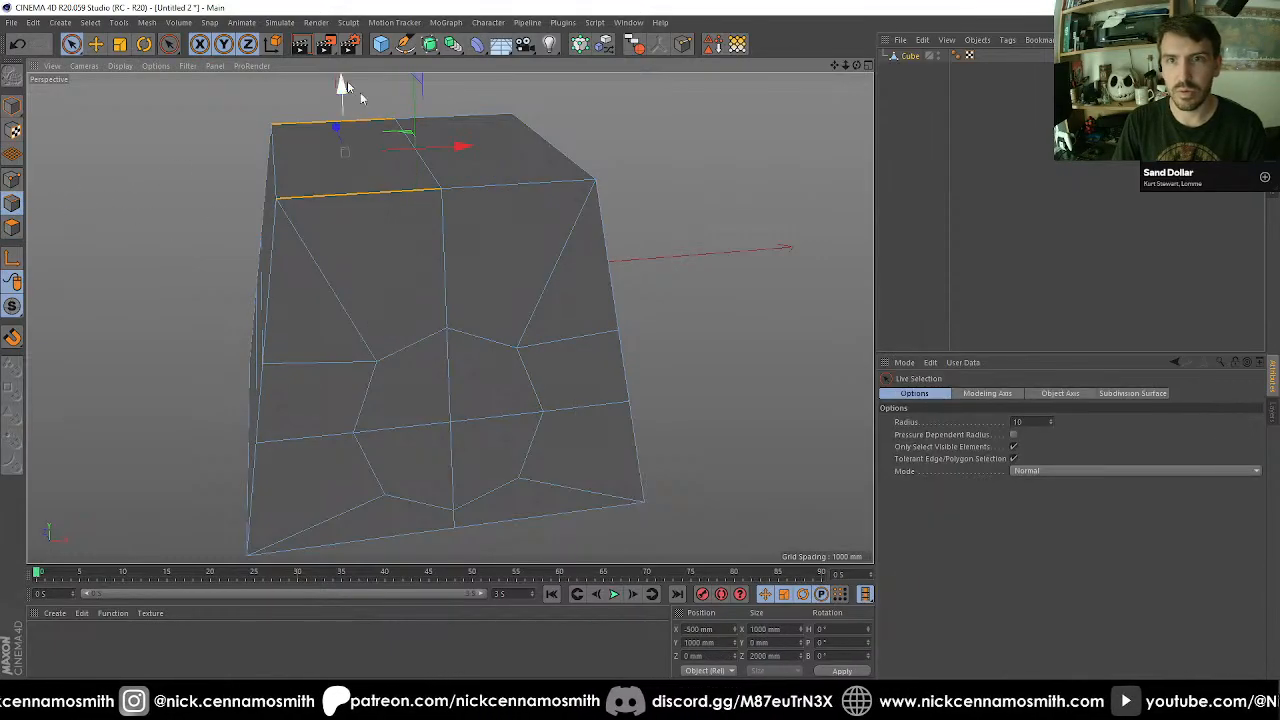
shift+drag(488, 202, 467, 86)
alt+drag(448, 314, 264, 358)
alt+middle_drag(403, 446, 508, 211)
alt+drag(508, 211, 397, 229)
scroll(397, 229, down, 3)
alt+drag(390, 334, 351, 327)
shift+drag(483, 209, 479, 409)
shift+drag(331, 374, 332, 416)
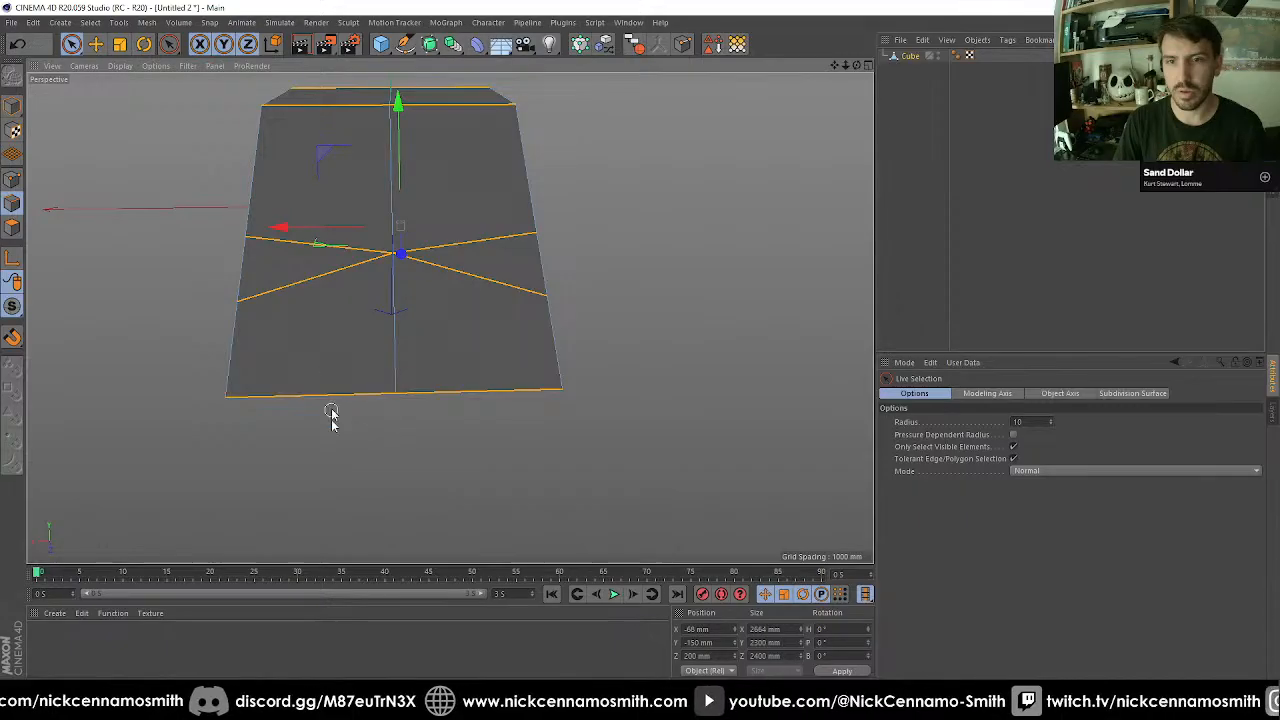
Trace the front and rear edges of the cube's underside by selecting them, and clear the selection.
alt+drag(385, 383, 640, 430)
shift+click(449, 265)
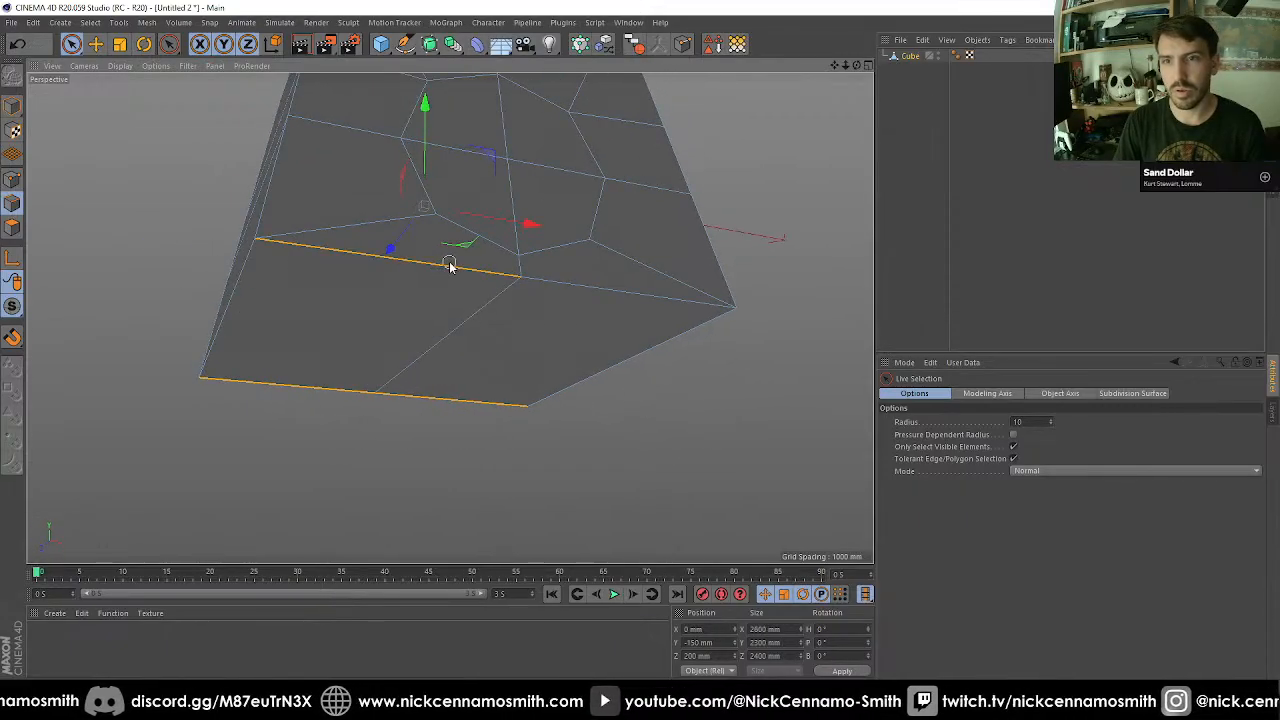
shift+click(586, 281)
alt+drag(586, 281, 566, 306)
click(725, 328)
alt+drag(725, 328, 518, 441)
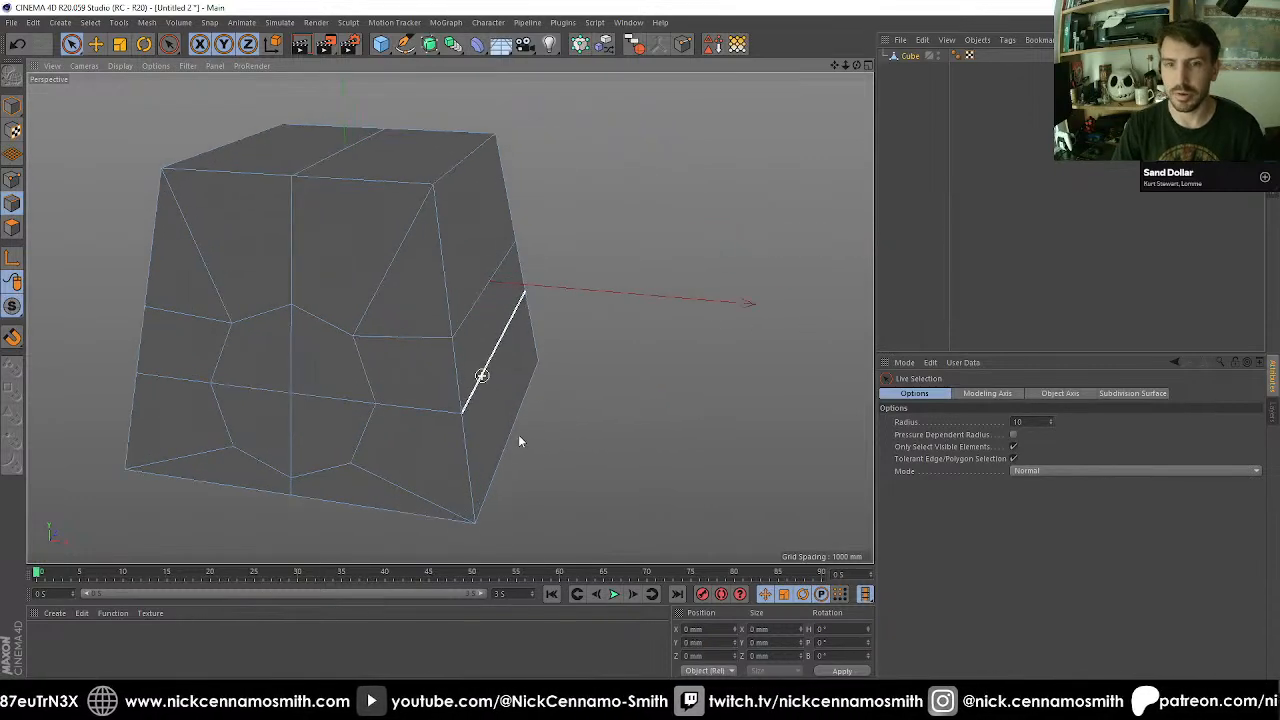
Select the octagon's four polygons and scale them up to 1416.8 mm across.
click(13, 228)
alt+drag(293, 383, 251, 316)
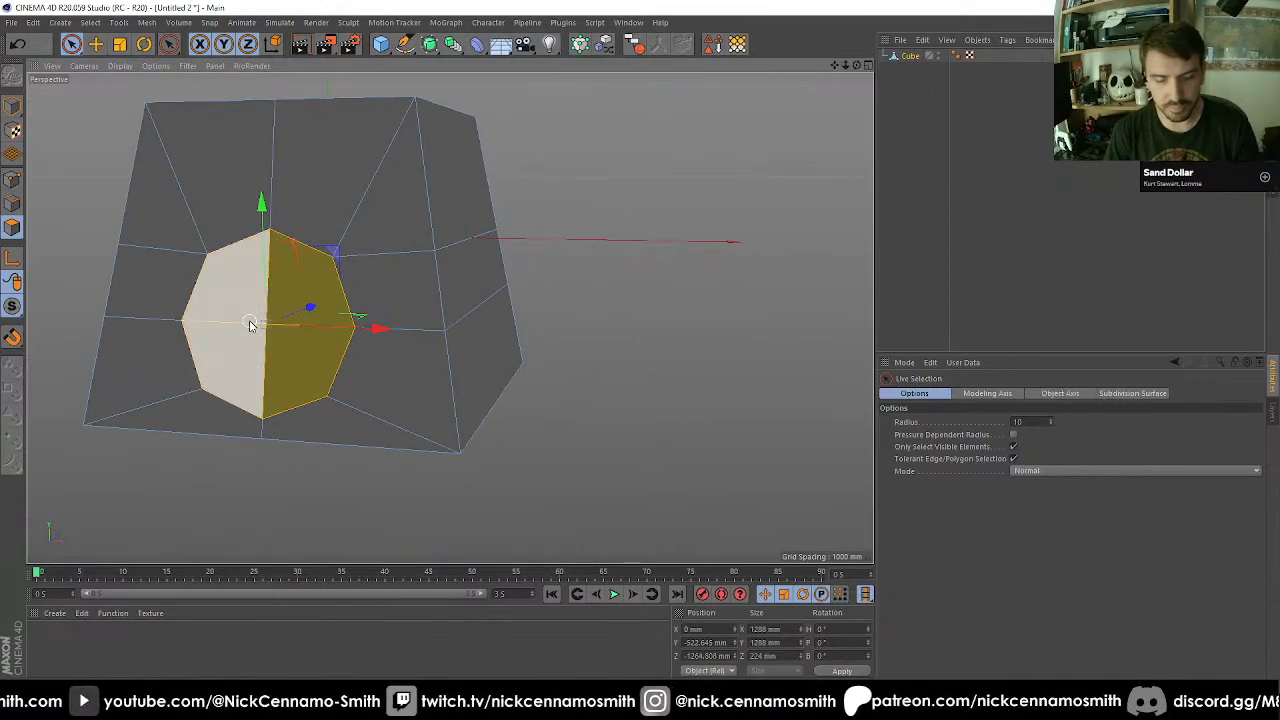
key(t)
drag(423, 460, 306, 354)
key(e)
alt+drag(275, 260, 423, 339)
key(9)
alt+drag(415, 392, 477, 477)
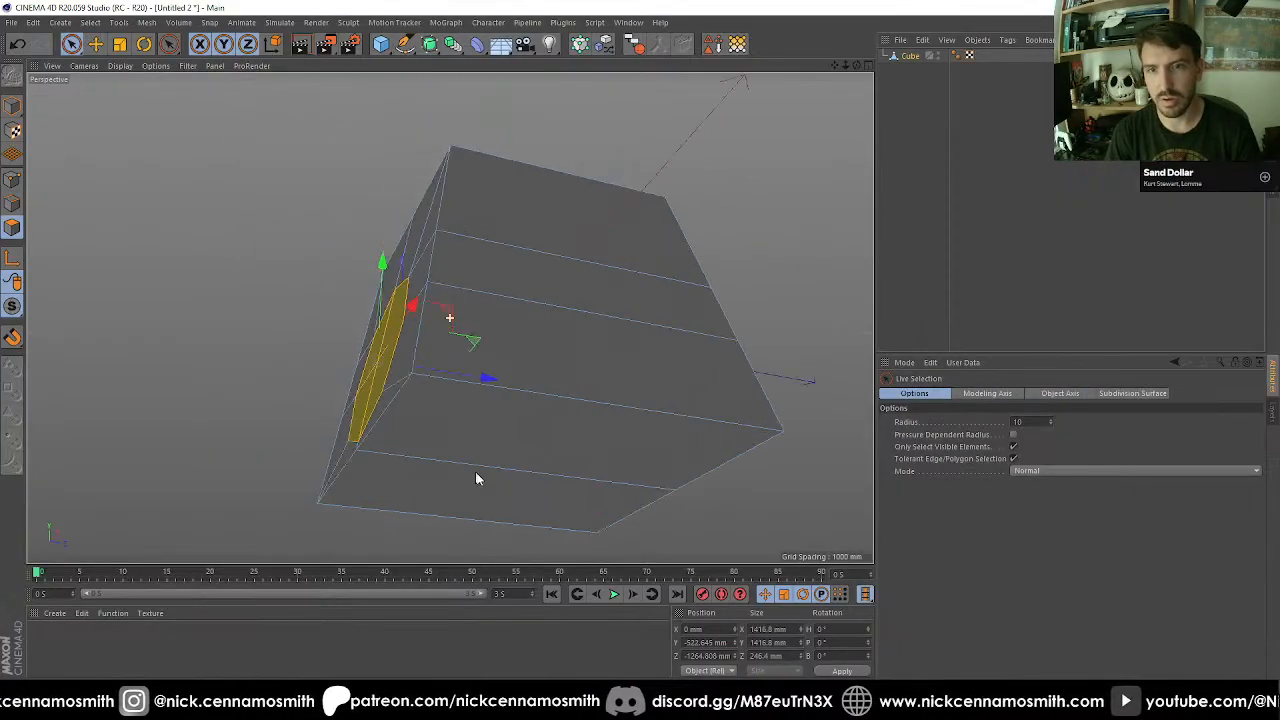
Select the cube's bottom polygons and lower them to Y -1600 mm in the side view.
click(505, 466)
key(F2)
key(F4)
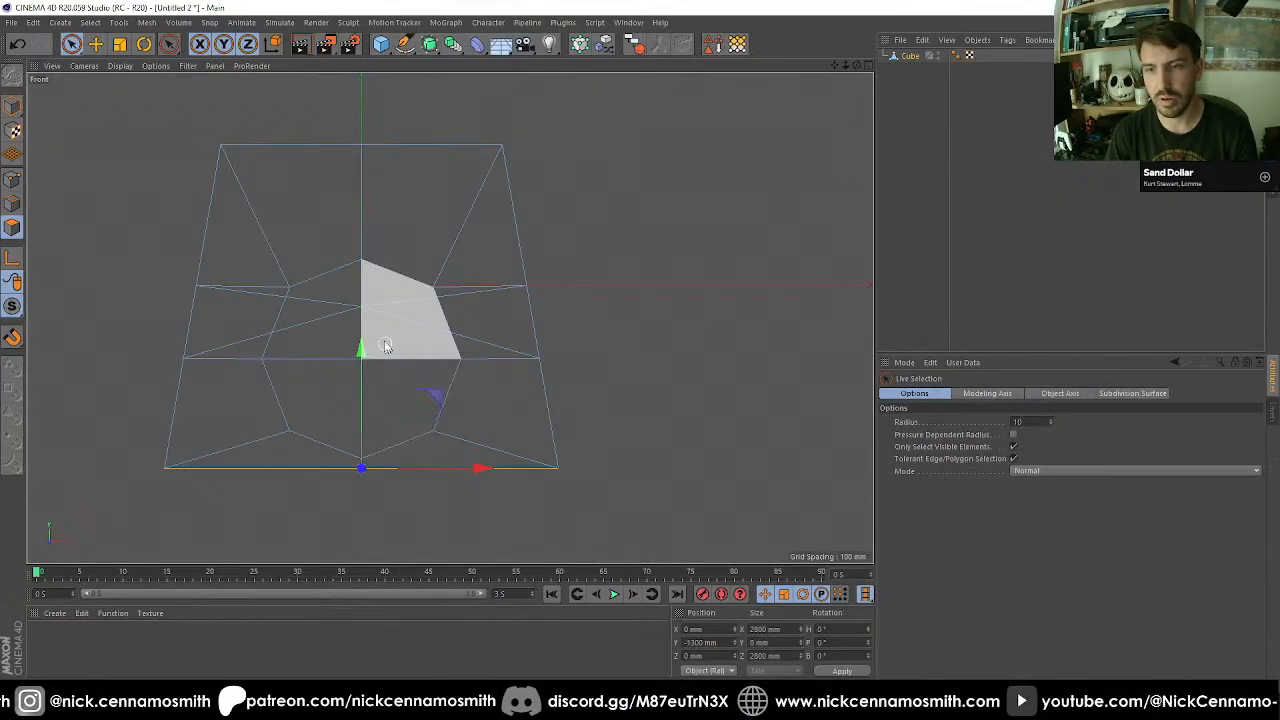
scroll(386, 345, down, 3)
key(F1)
key(F2)
key(F1)
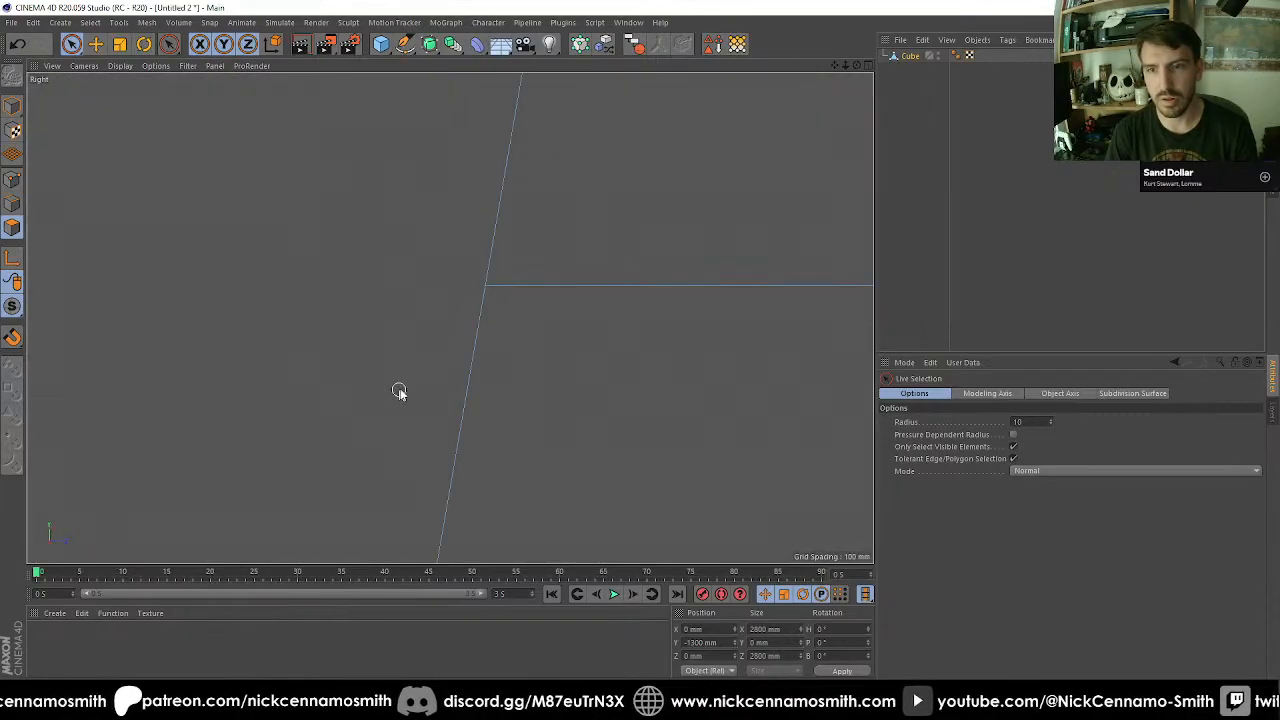
key(F3)
alt+middle_drag(522, 339, 429, 315)
scroll(429, 315, down, 1)
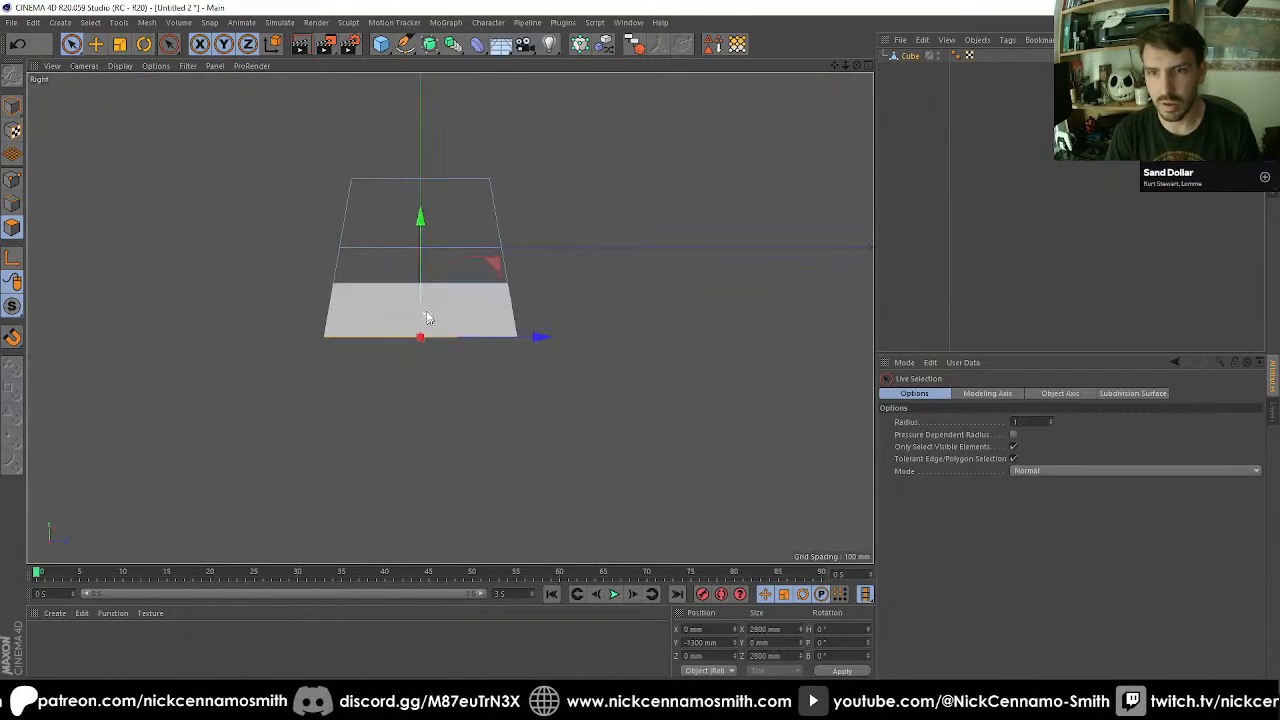
drag(426, 231, 425, 247)
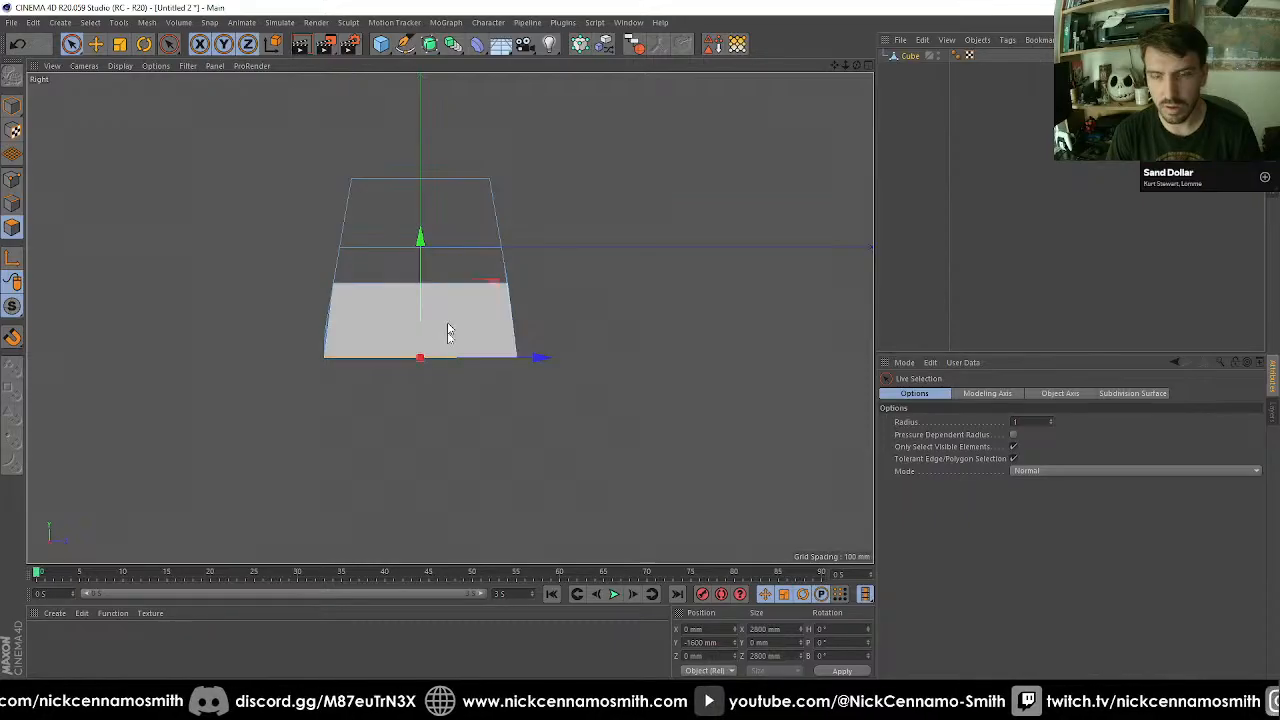
Try to scale the cube's lowered bottom polygons in the side view.
scroll(423, 383, up, 2)
key(t)
drag(533, 434, 583, 430)
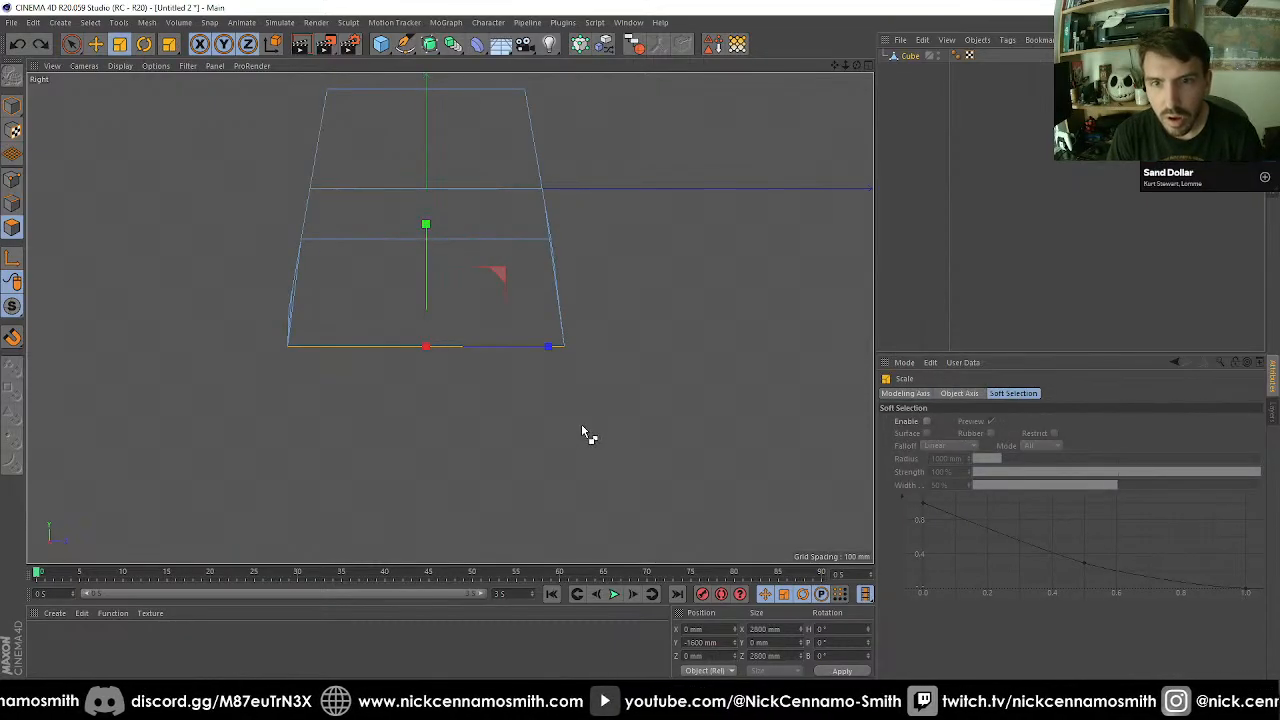
Extrude the octagon's polygons inward with an offset of -112 mm and undo the extrusion.
key(F1)
alt+drag(402, 304, 301, 232)
double_click(460, 332)
alt+drag(465, 337, 486, 318)
key(d)
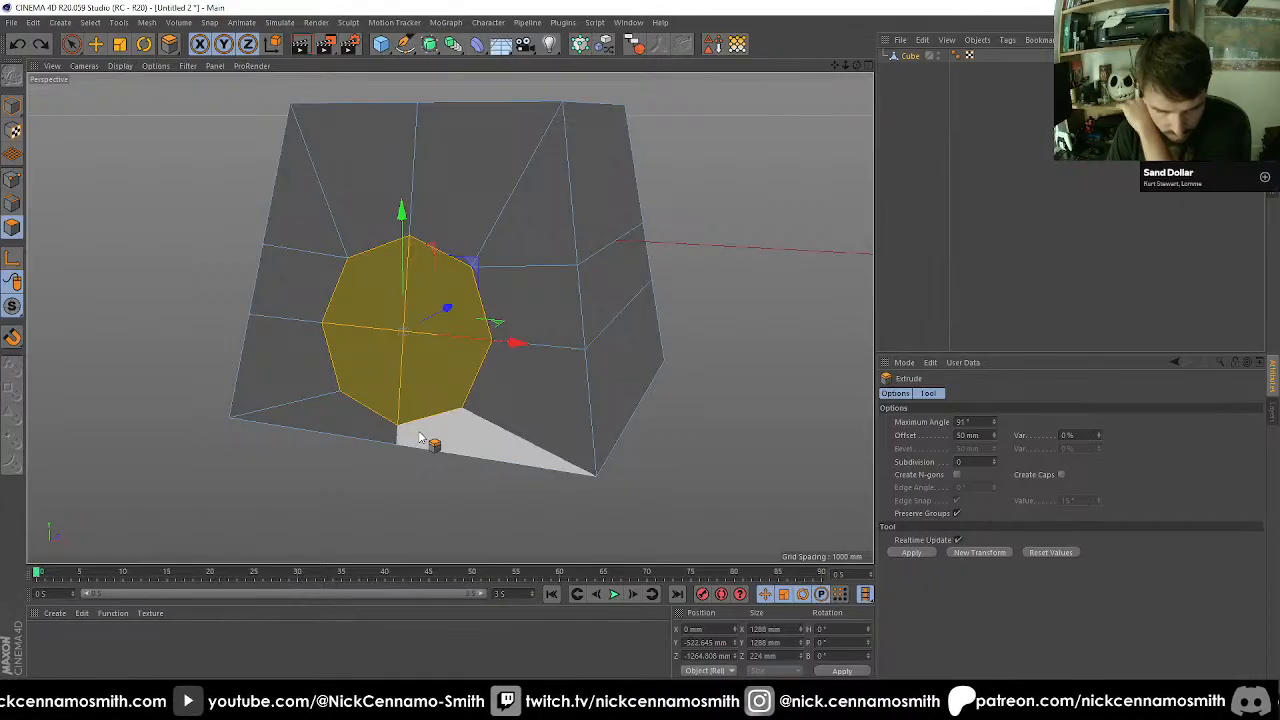
drag(651, 474, 572, 474)
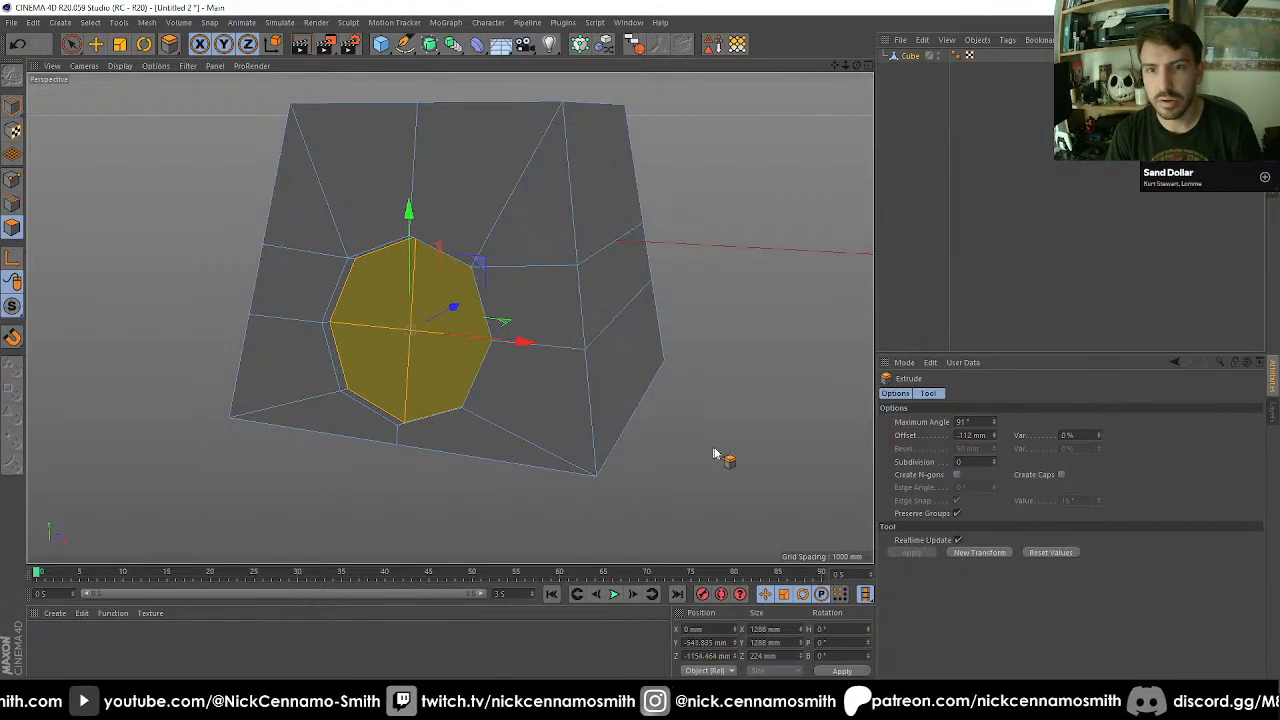
key(ctrl+z)
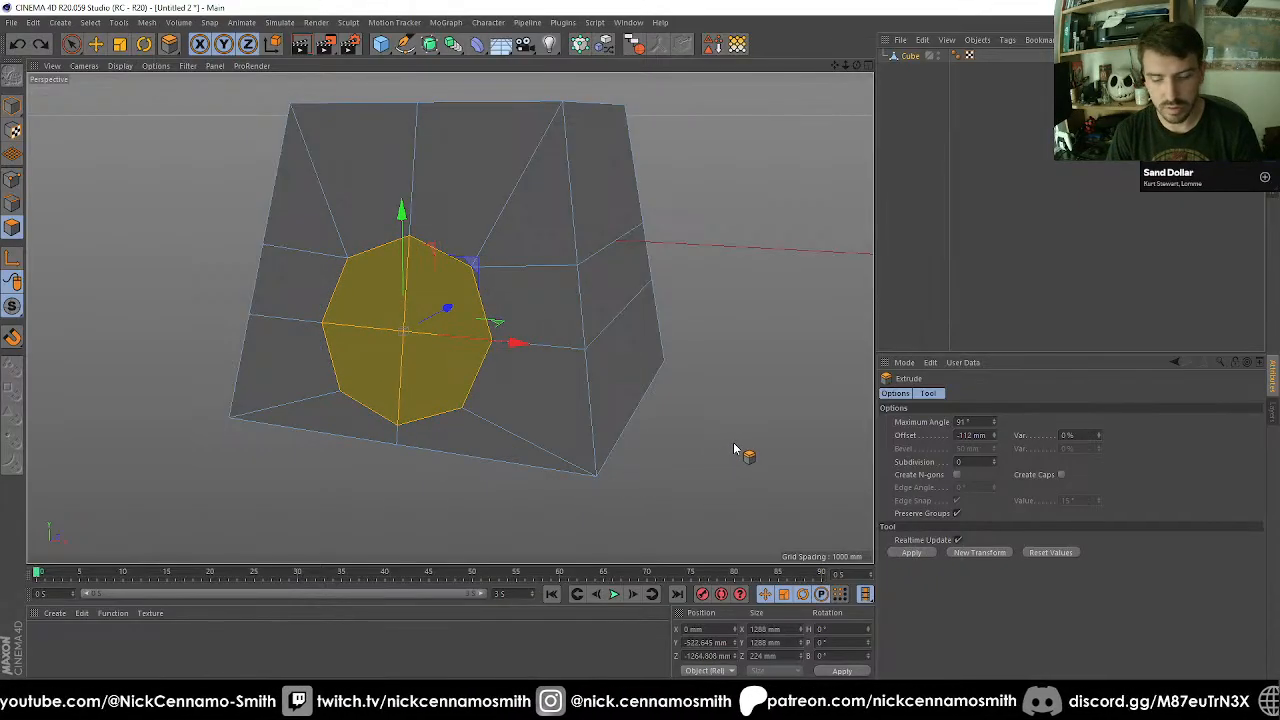
Scale the octagon up to 1545.6 mm across and raise it to about Y -451 mm.
alt+drag(659, 424, 613, 414)
key(t)
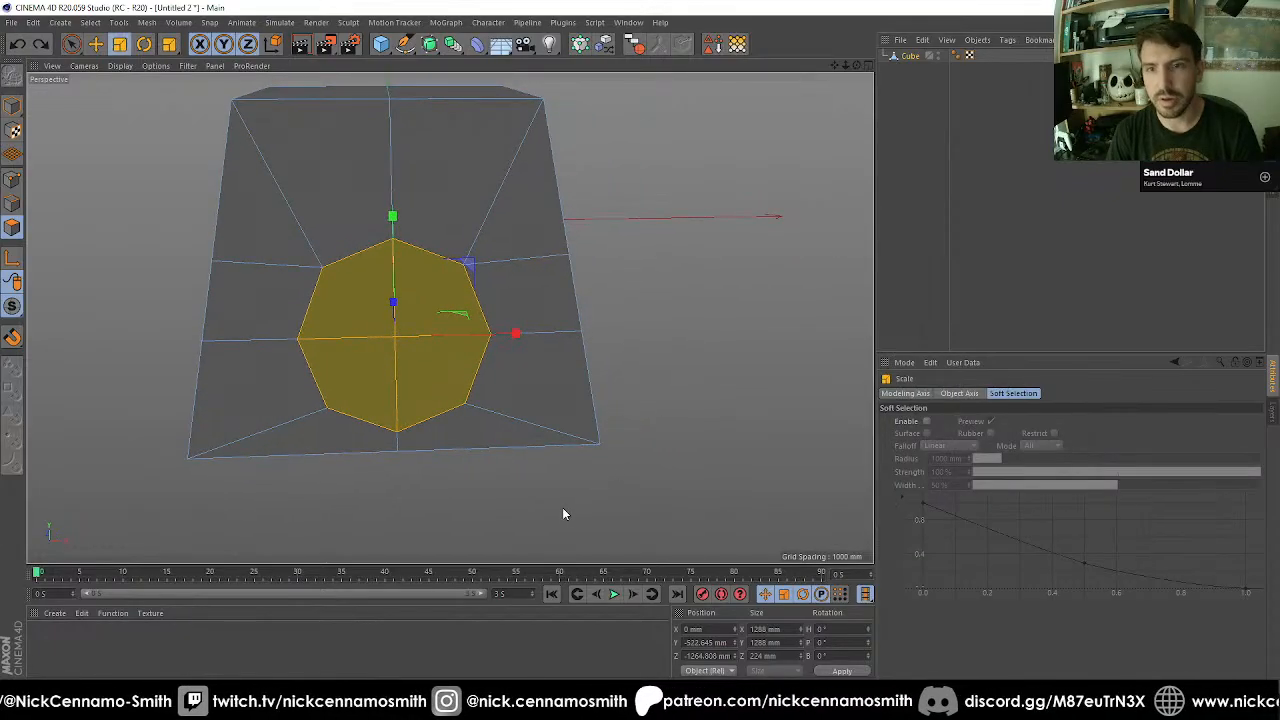
drag(563, 514, 674, 486)
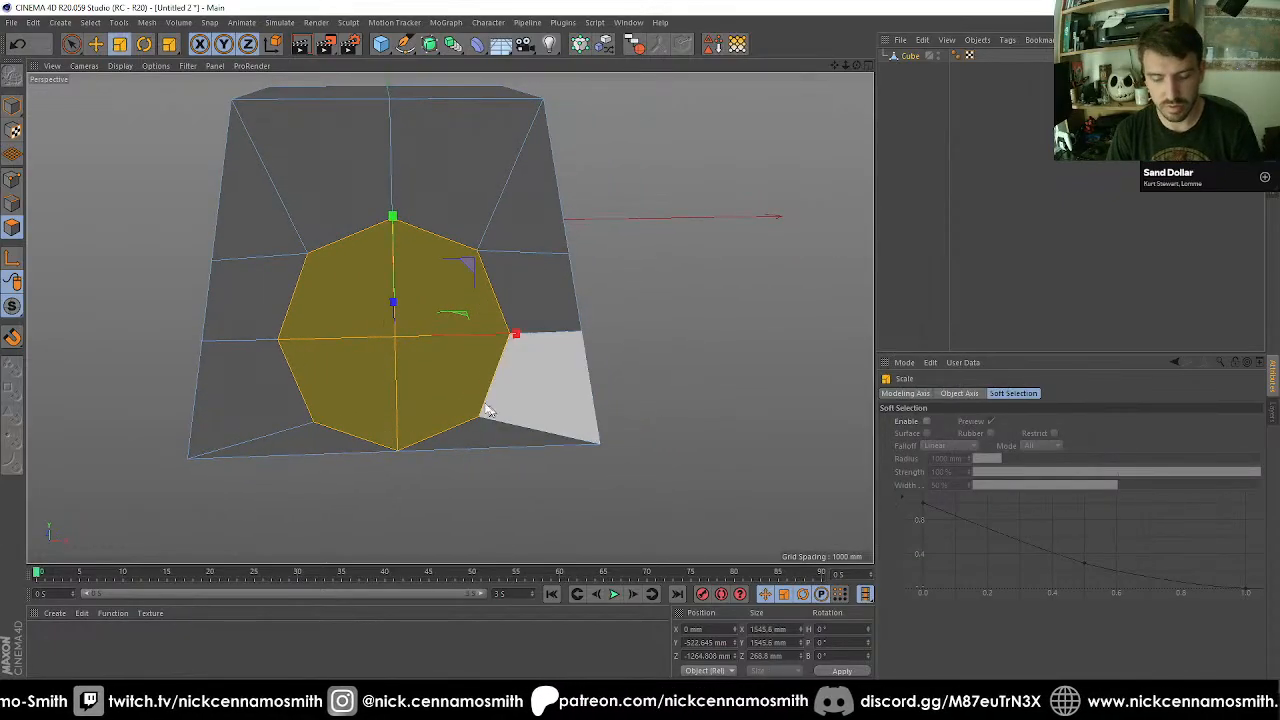
key(e)
drag(397, 256, 396, 244)
Pull the octagon out in front of the sloped face to about Z -1420 mm in the side view.
key(F2)
key(F3)
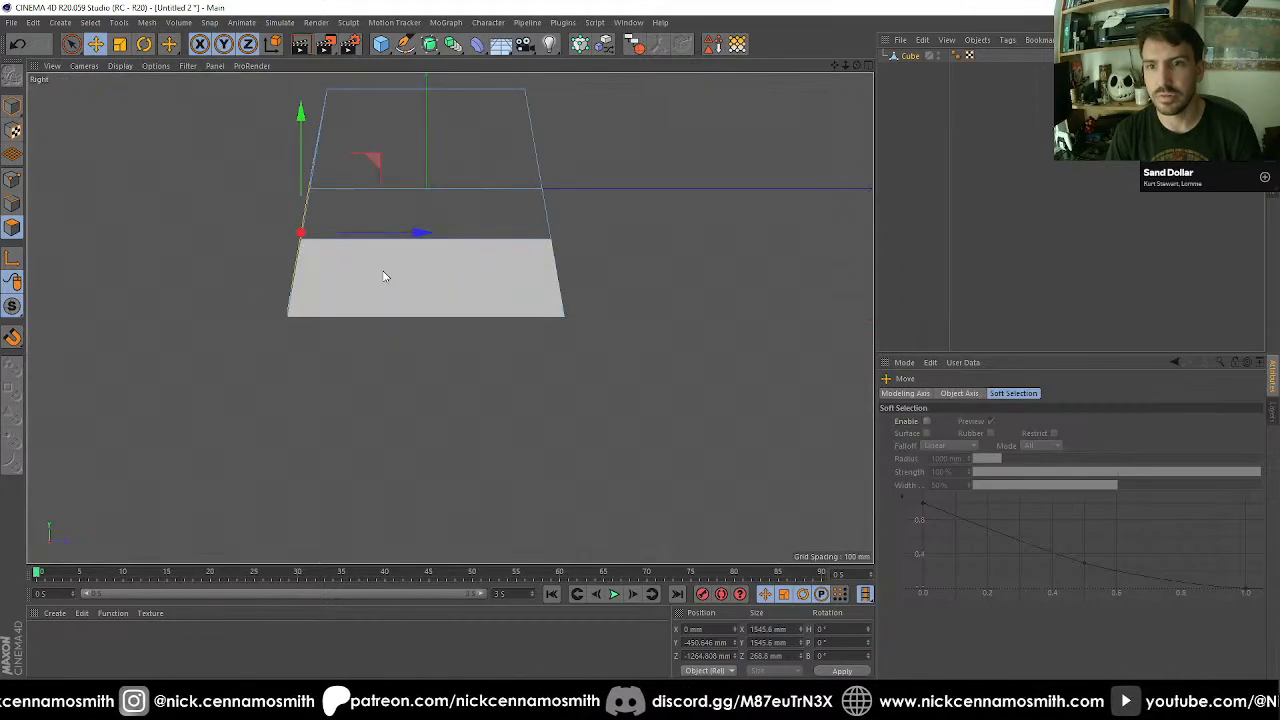
click(12, 181)
scroll(300, 170, up, 3)
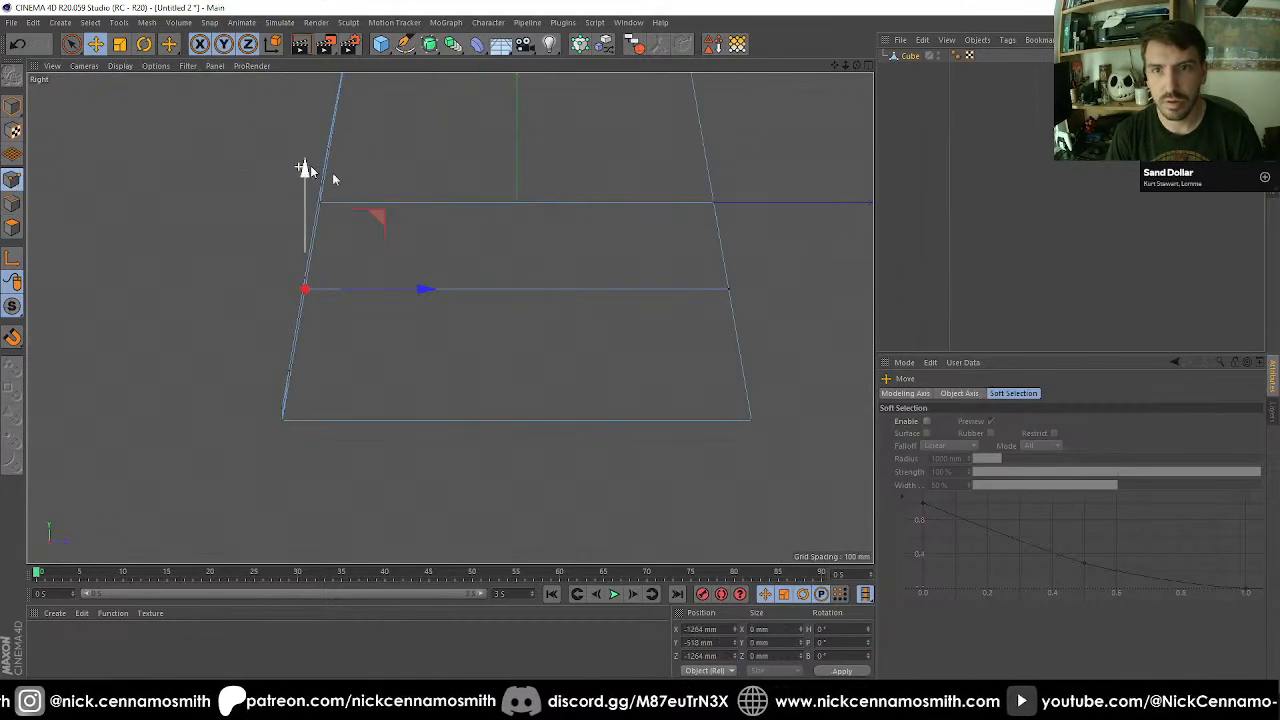
click(11, 228)
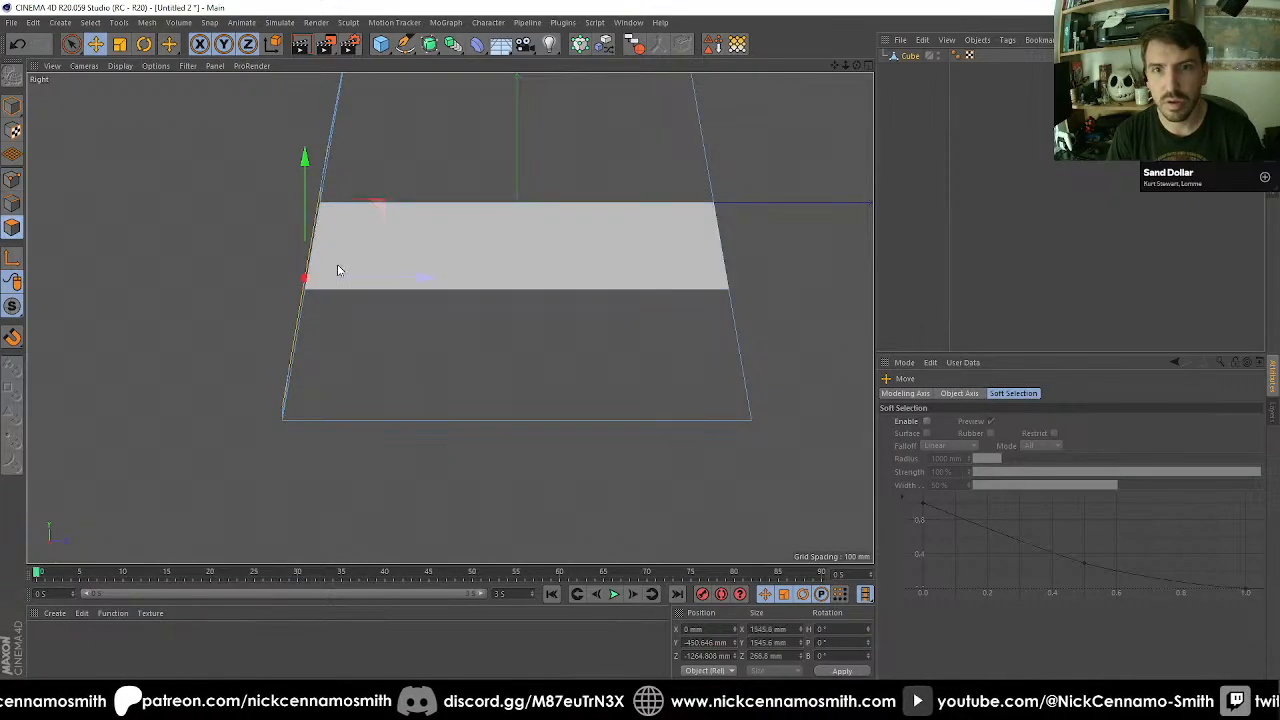
drag(390, 279, 363, 275)
alt+middle_drag(345, 280, 391, 372)
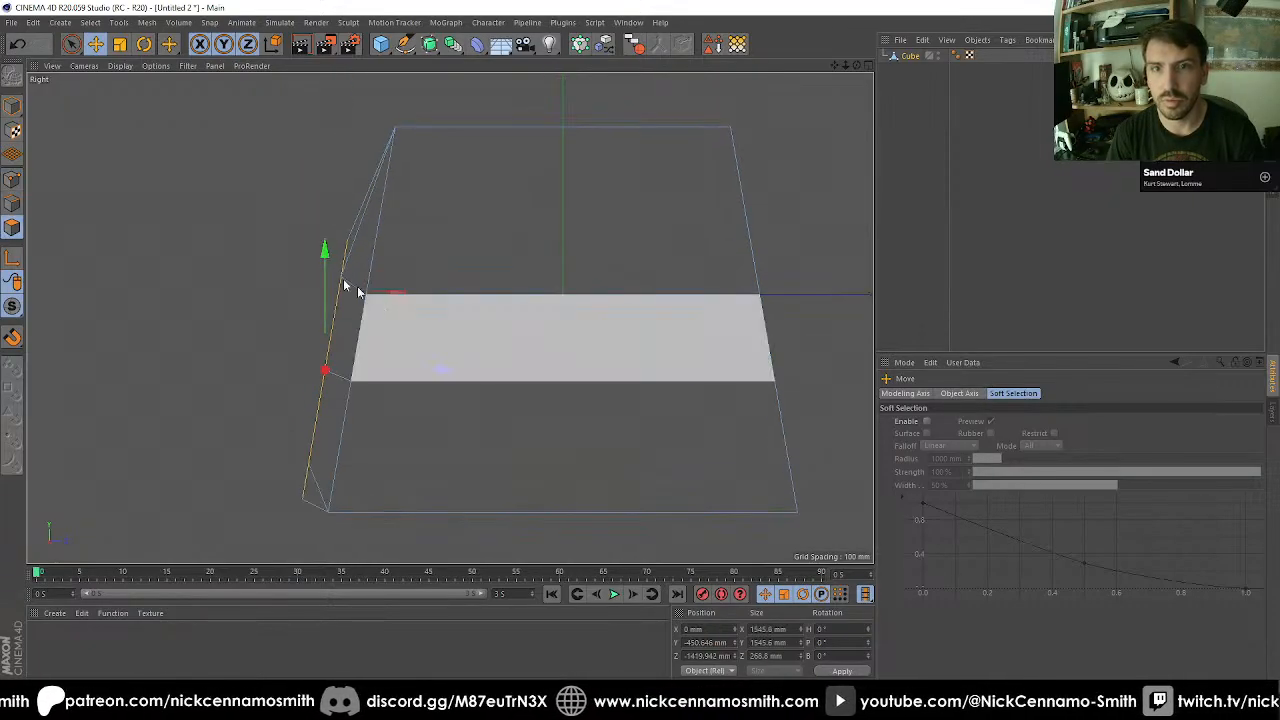
Align the octagon's top point with the sloped front face by moving it back to about Z -1118 mm.
click(14, 181)
key(0)
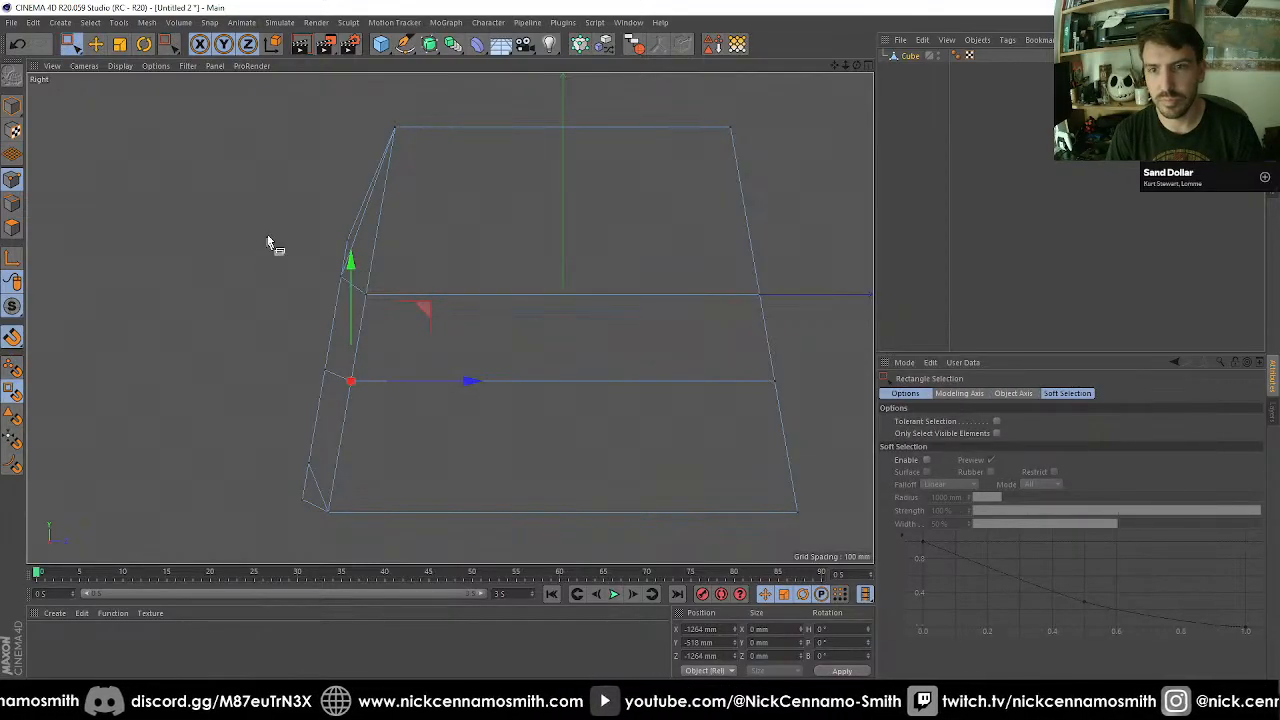
drag(387, 261, 433, 244)
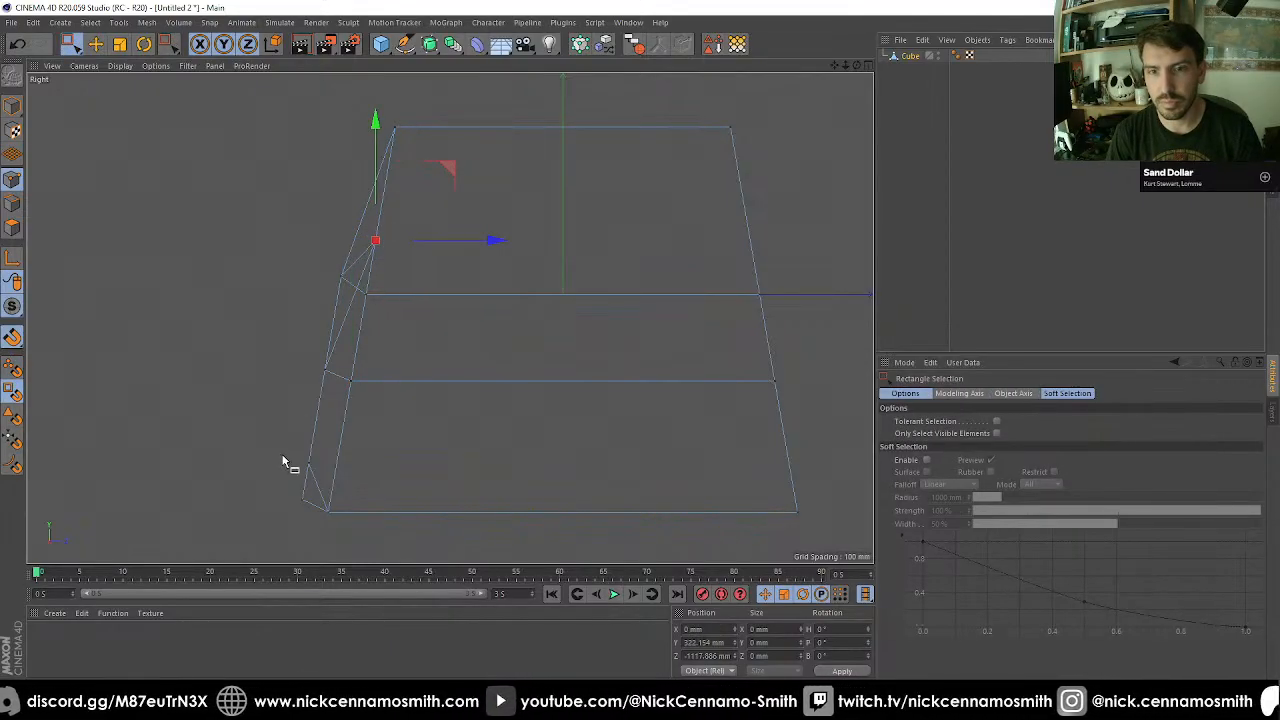
Move the octagon's lower pair of side points back onto the sloped face at about Z -1349 mm.
drag(328, 469, 337, 486)
scroll(343, 490, up, 4)
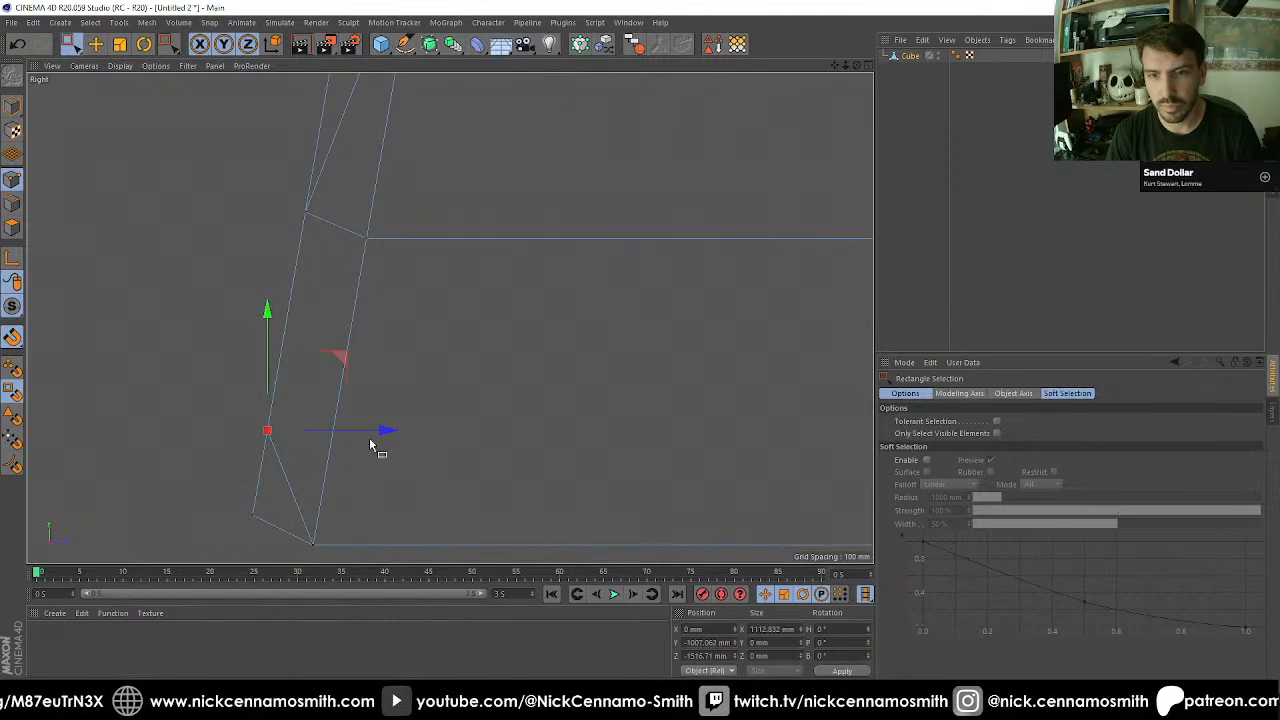
drag(390, 436, 447, 440)
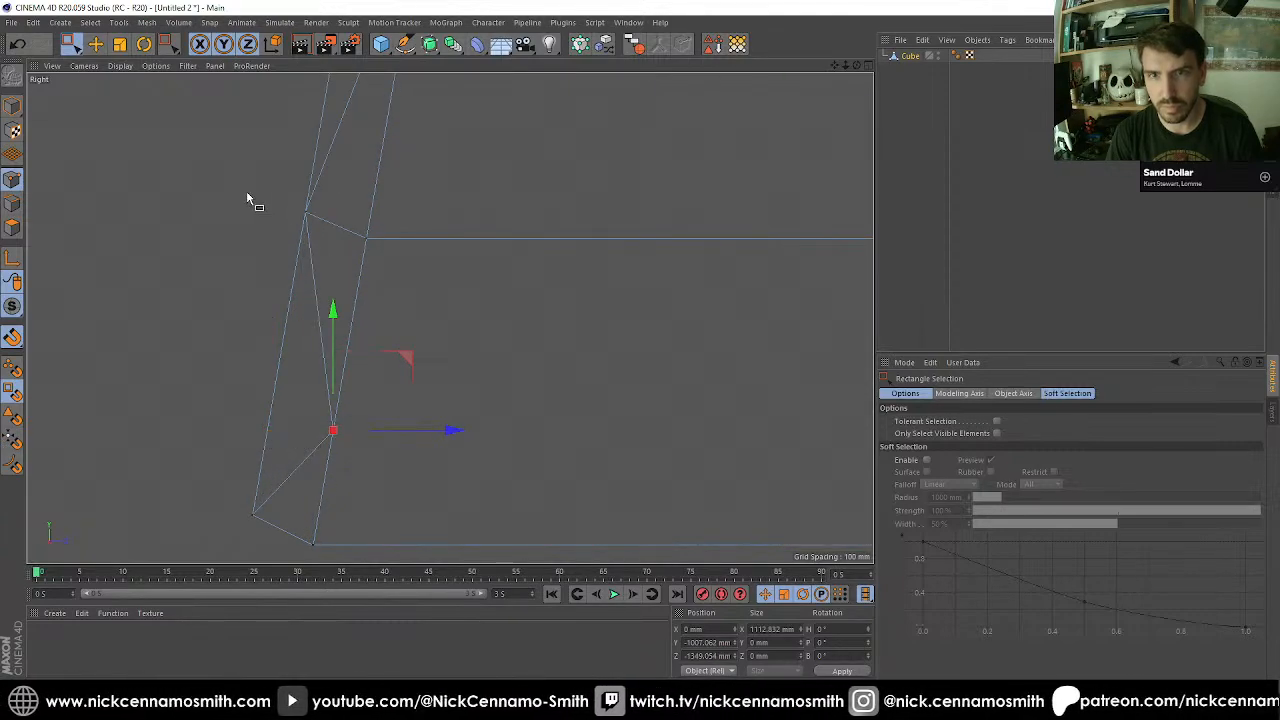
Move the octagon's upper side points back onto the sloped face, and its middle points to about Z -1252 mm.
scroll(331, 245, down, 4)
drag(324, 104, 450, 118)
drag(251, 217, 413, 243)
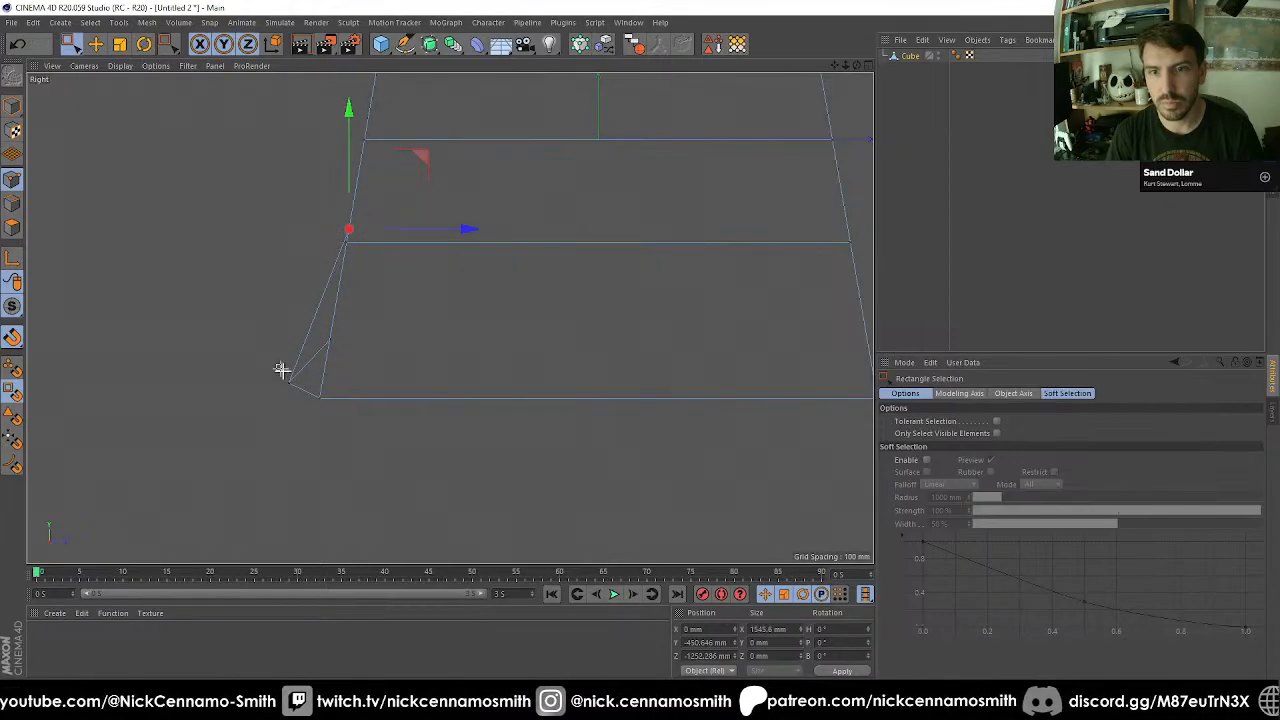
Move the octagon's bottom point back onto the sloped face at about Z -1387 mm and check the alignment in perspective.
drag(309, 393, 311, 394)
drag(378, 385, 410, 386)
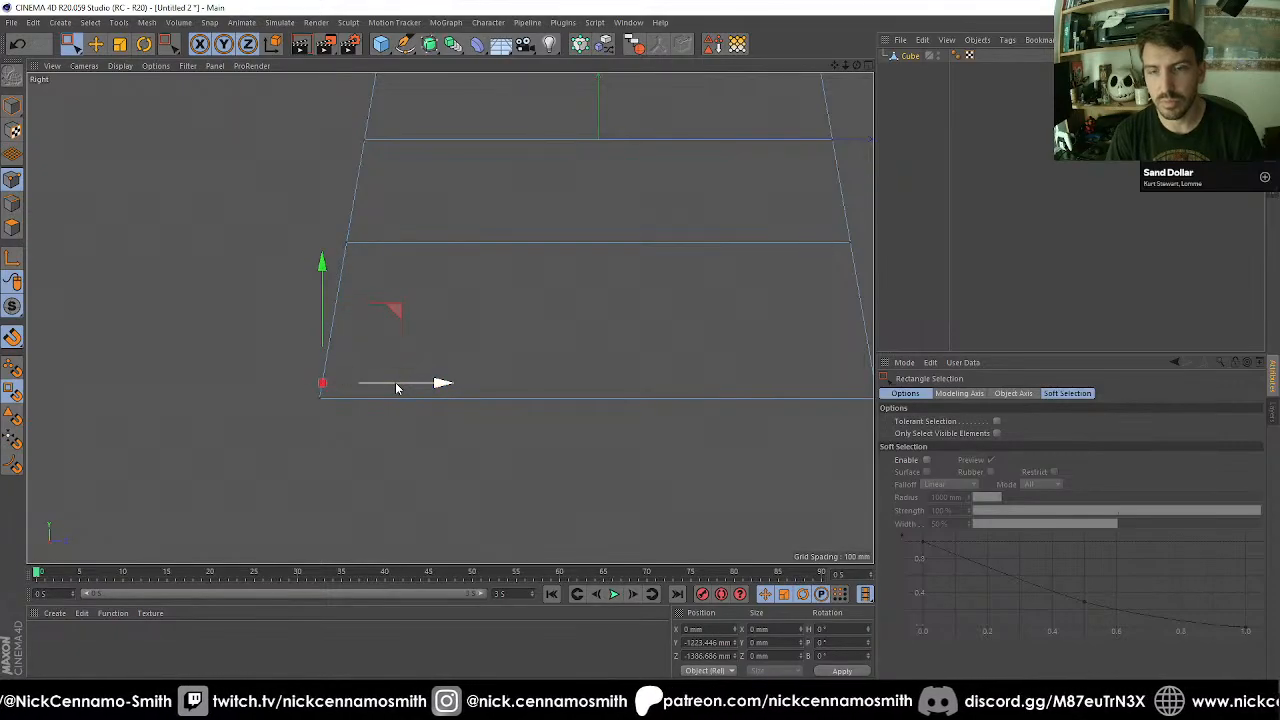
key(F1)
alt+drag(565, 397, 480, 337)
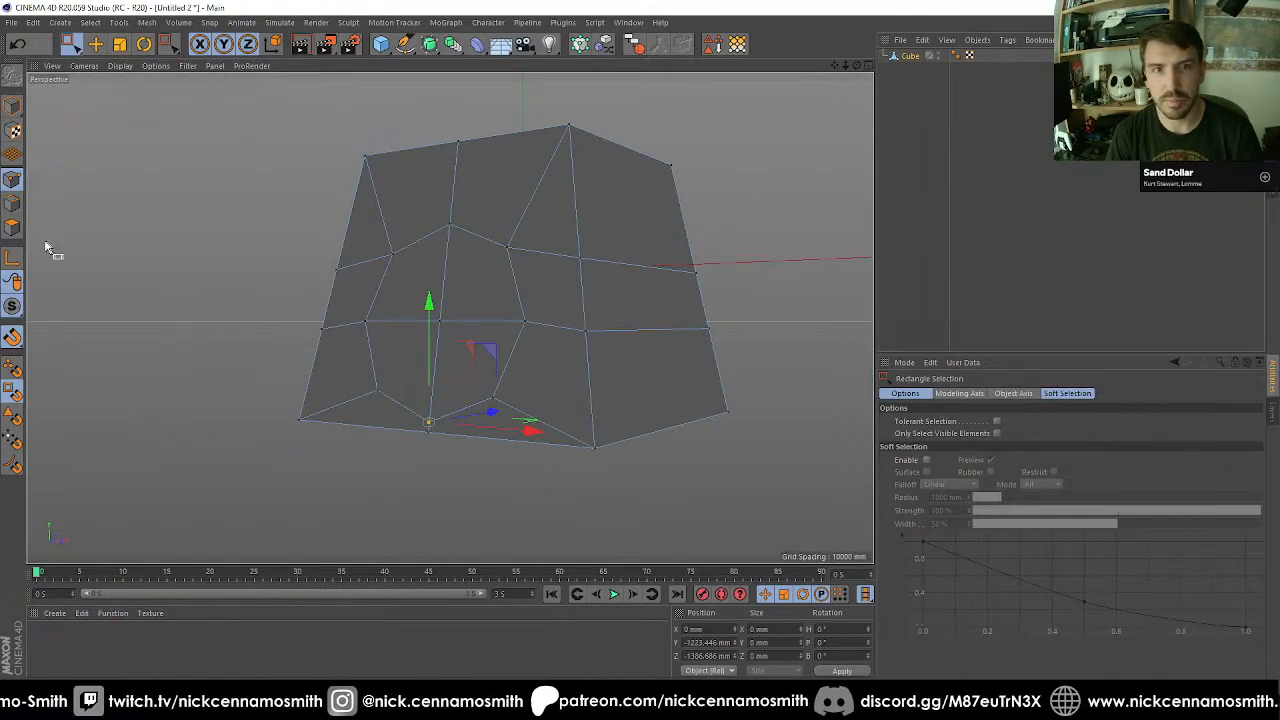
Switch to polygon editing with the octagon's four faces selected and examine the aligned inset from several angles.
click(12, 228)
scroll(317, 330, up, 2)
key(i)
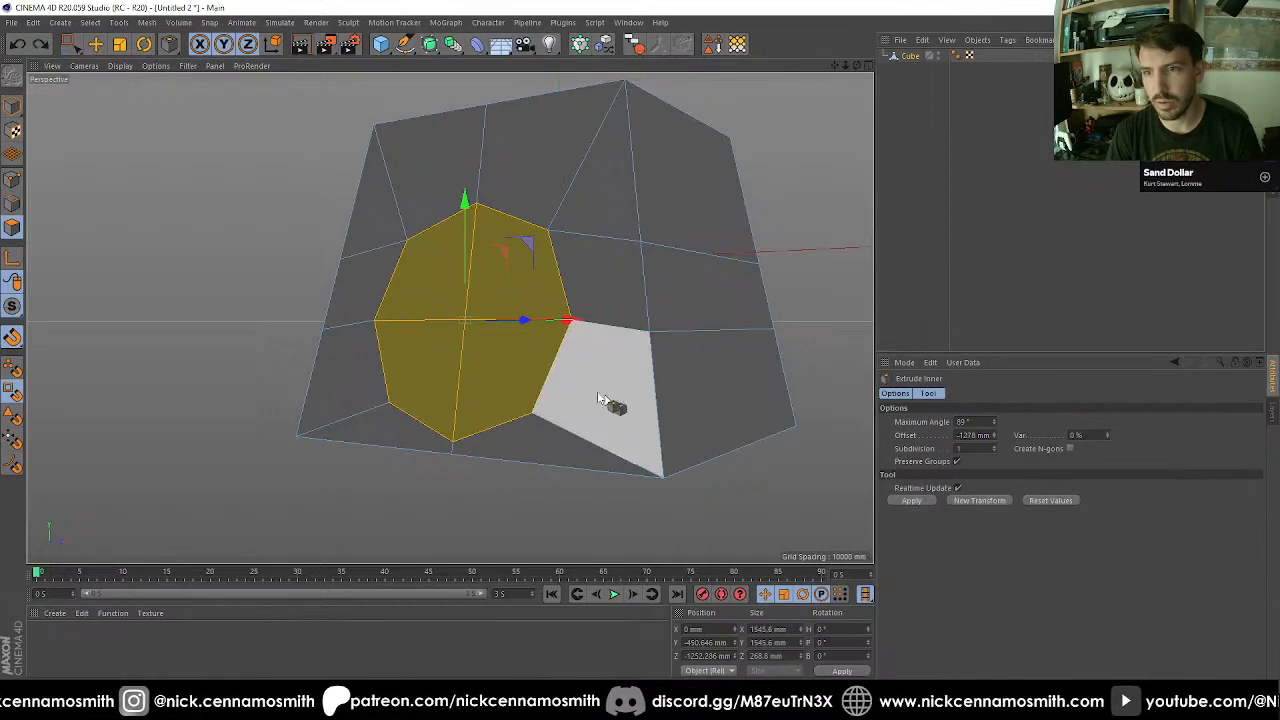
alt+drag(460, 336, 619, 342)
key(0)
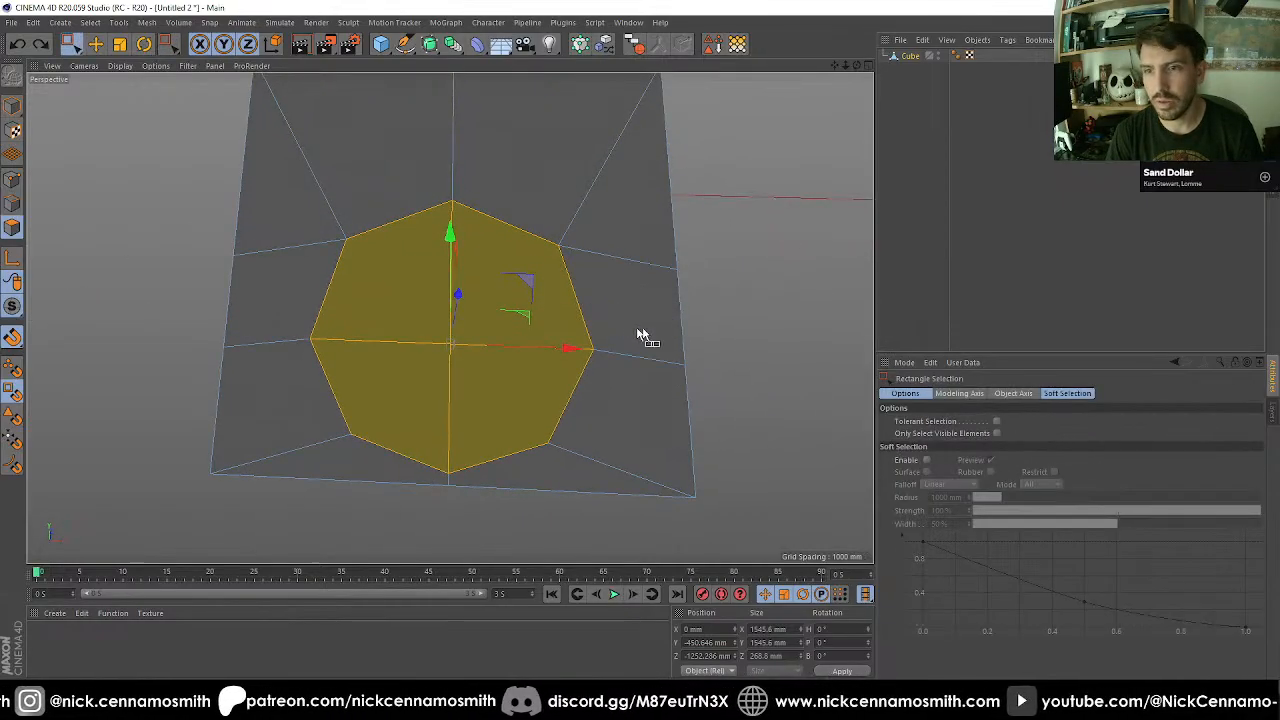
click(744, 342)
key(9)
mouse_move(545, 322)
mouse_down()
mouse_move(391, 360)
mouse_move(437, 331)
mouse_move(597, 347)
mouse_up()
scroll(509, 335, down, 3)
drag(507, 362, 513, 302)
mouse_move(448, 351)
mouse_down()
mouse_move(453, 334)
mouse_move(466, 360)
mouse_up()
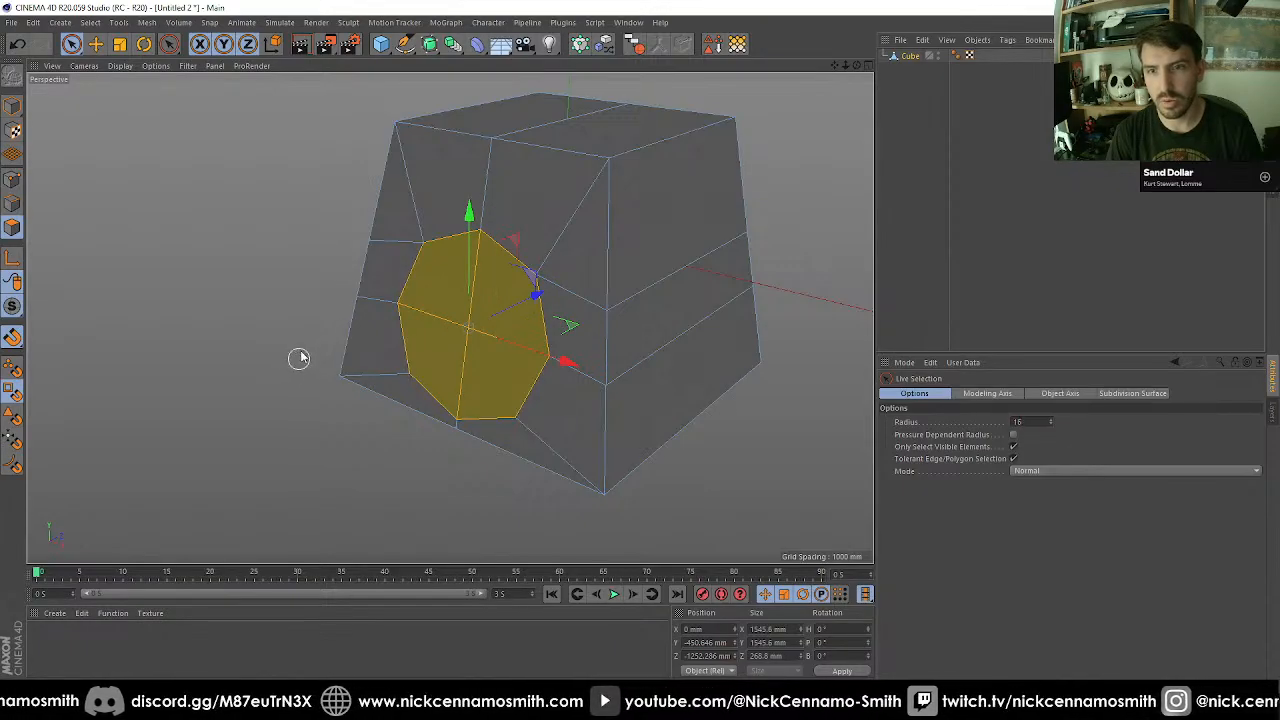
key(e)
drag(371, 420, 405, 399)
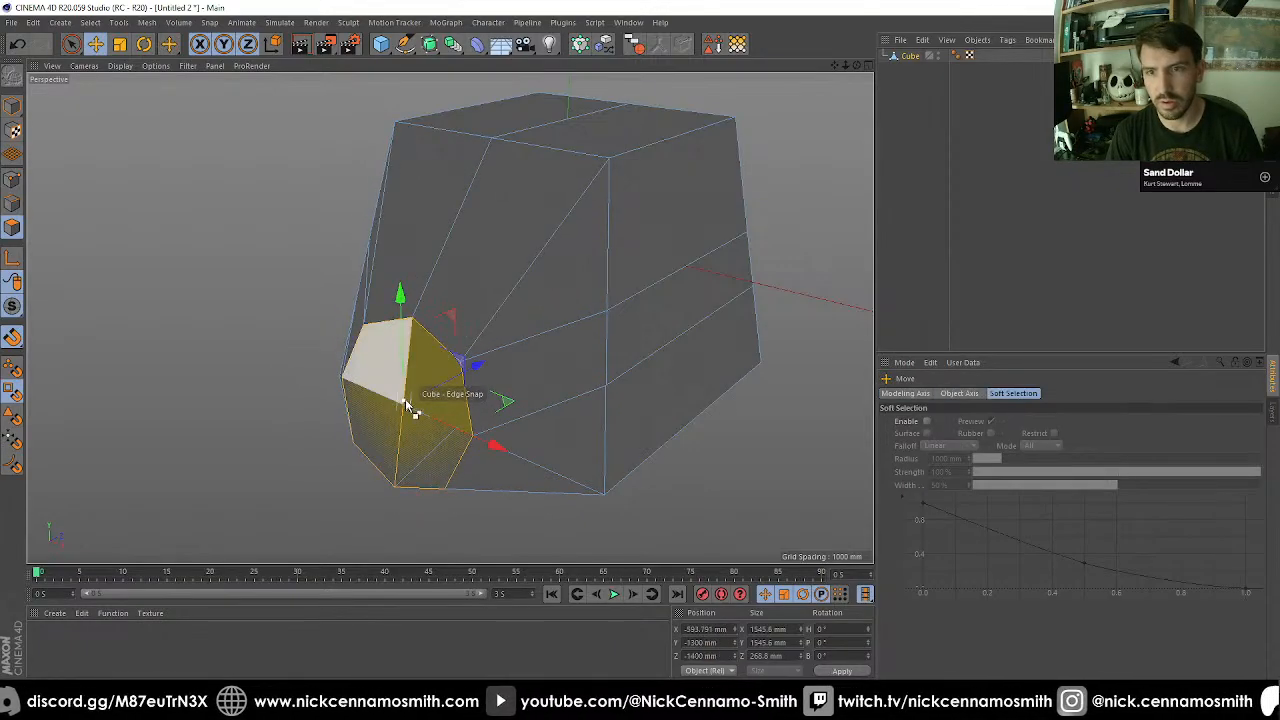
key(ctrl+z)
Inset the octagon's faces to about 1340 mm across and extrude the surrounding ring outward by 136 mm.
key(i)
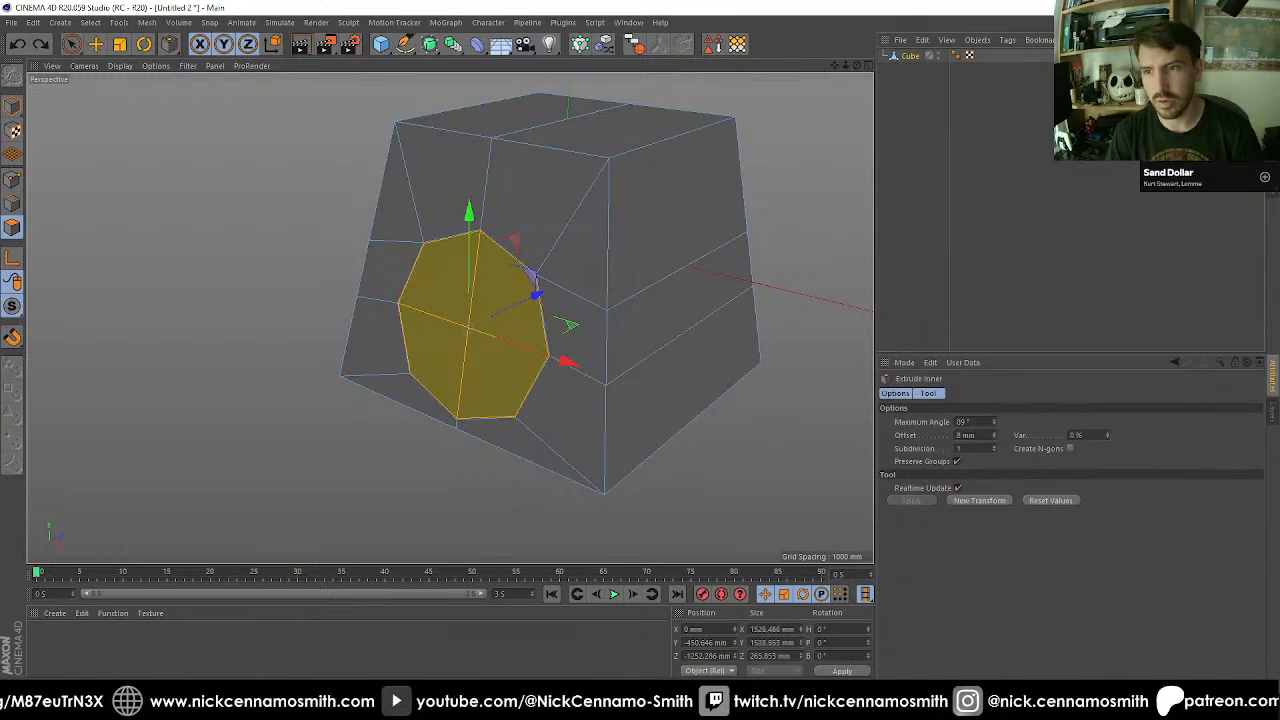
drag(600, 350, 375, 445)
scroll(614, 384, up, 1)
key(d)
drag(280, 447, 323, 320)
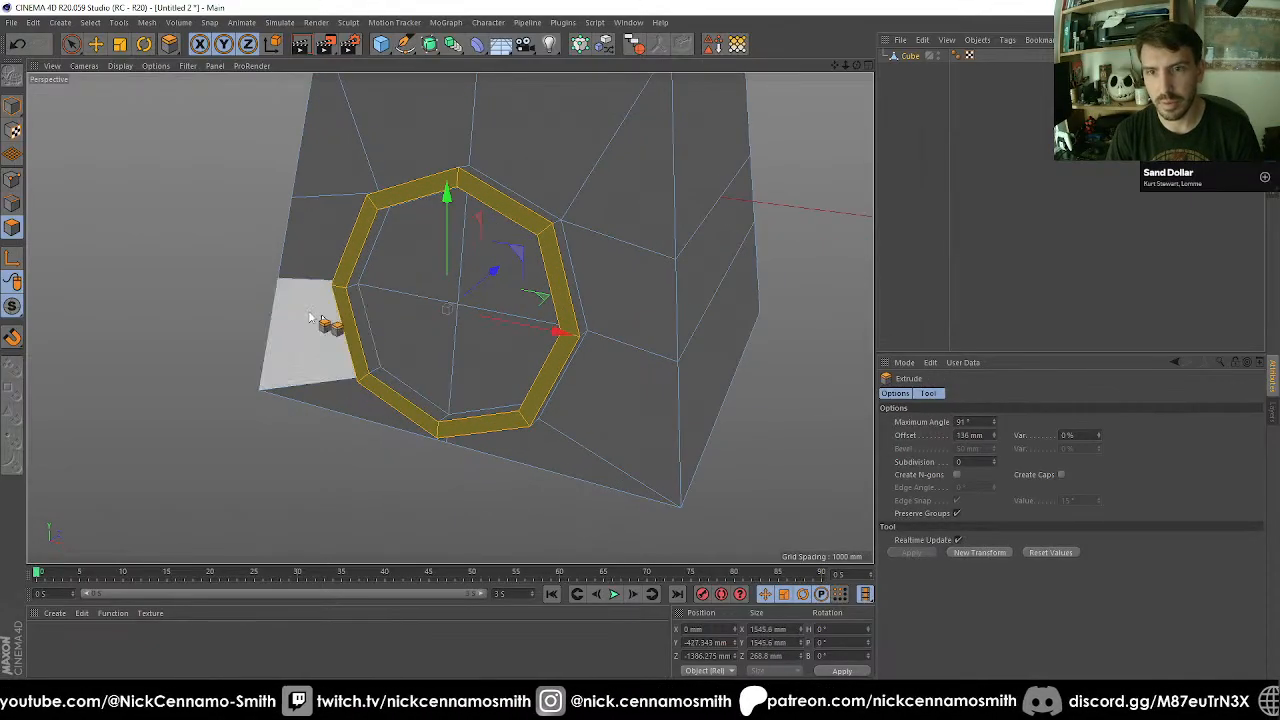
Scale the faces inside the ring down to about 1206 mm and extrude them inward as a tapering recess.
key(space)
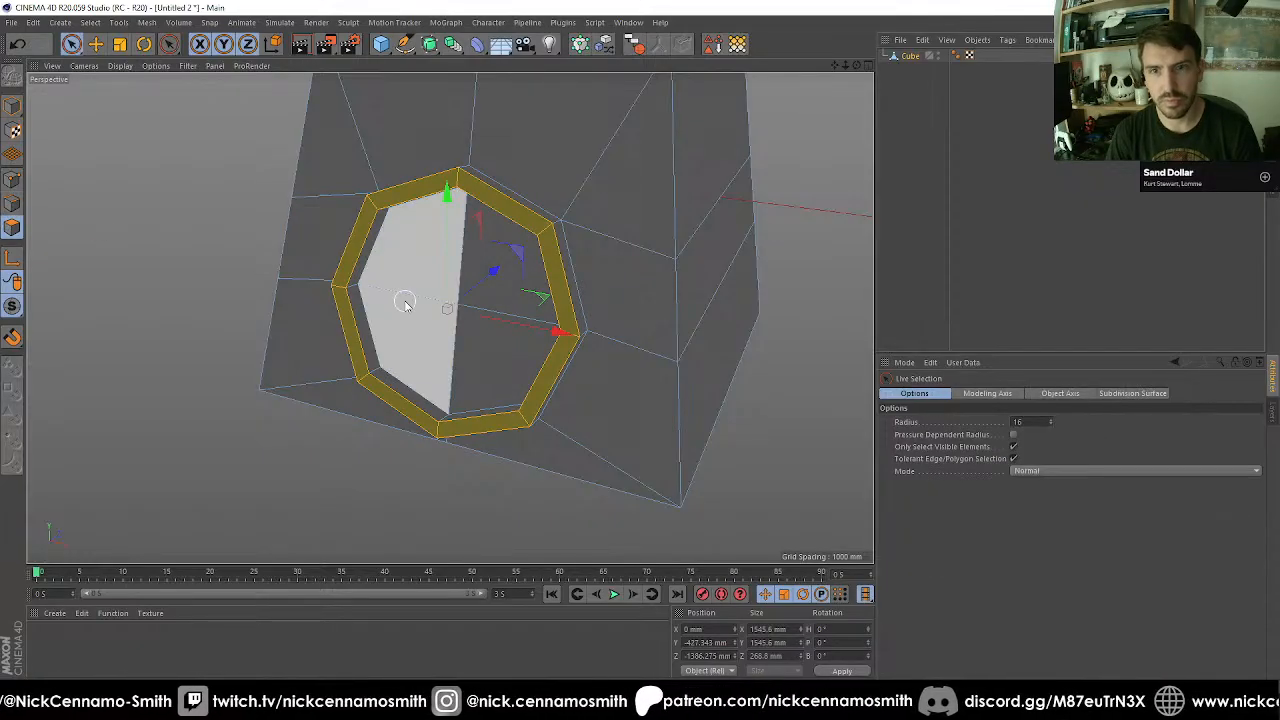
click(465, 304)
key(t)
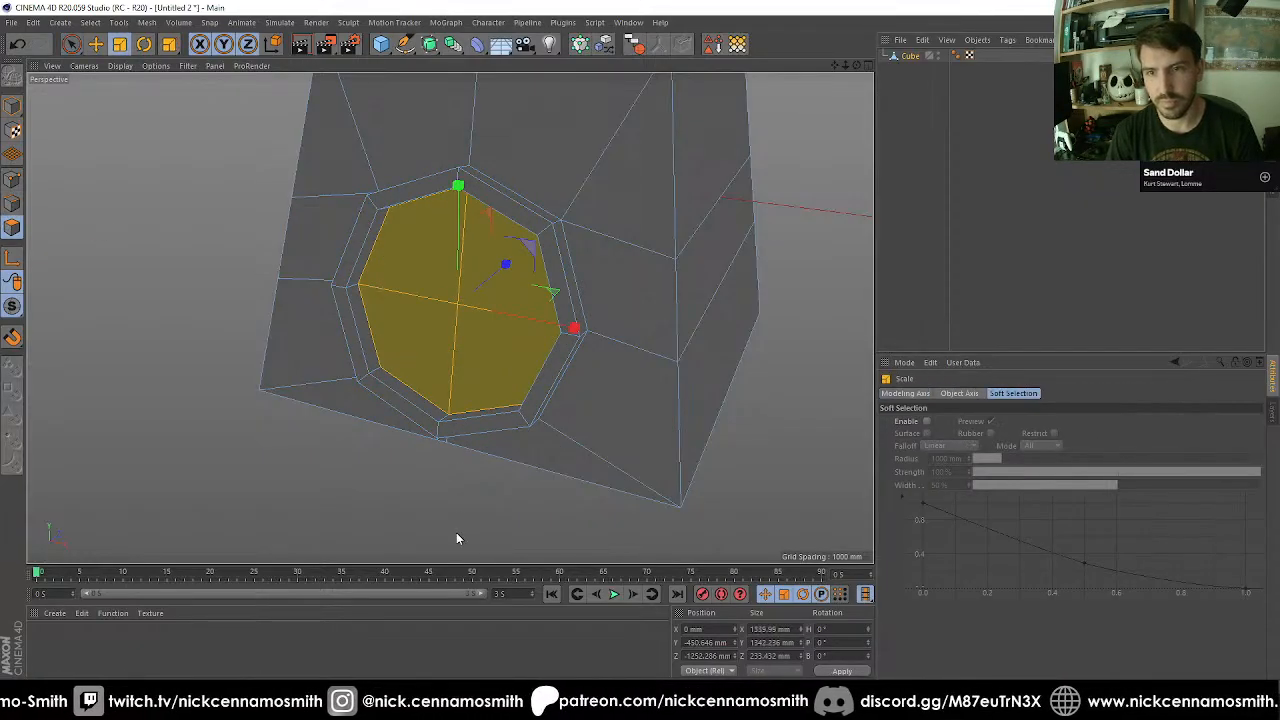
drag(457, 533, 410, 527)
key(d)
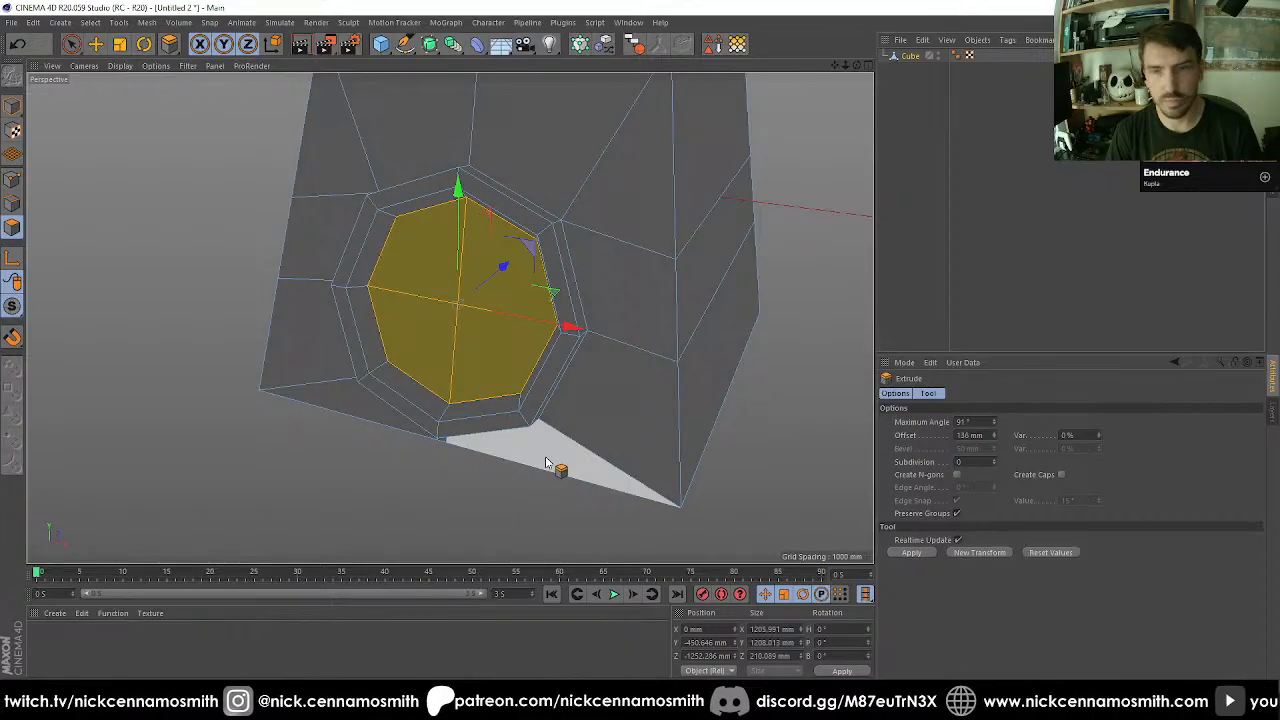
drag(550, 464, 365, 318)
key(t)
Bevel the raised rim's outer edge loop as a chamfer with a fixed 20 mm offset and Limit enabled.
click(12, 207)
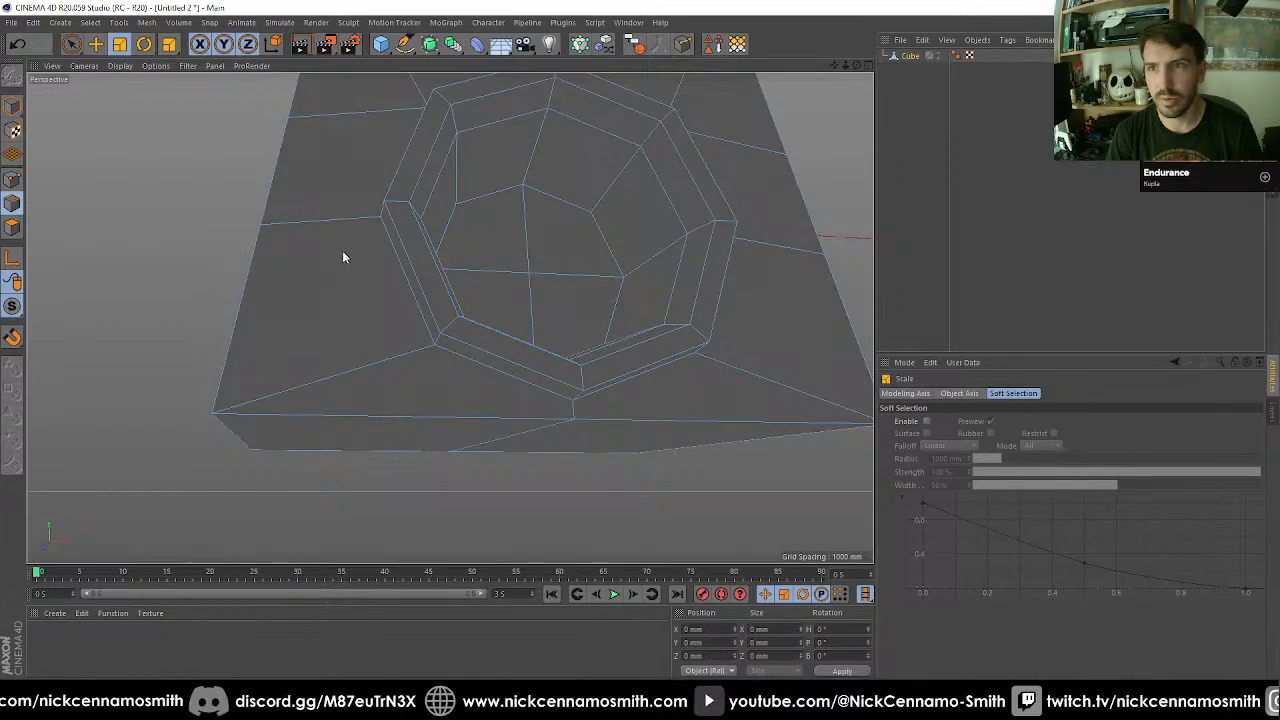
key(u)
key(l)
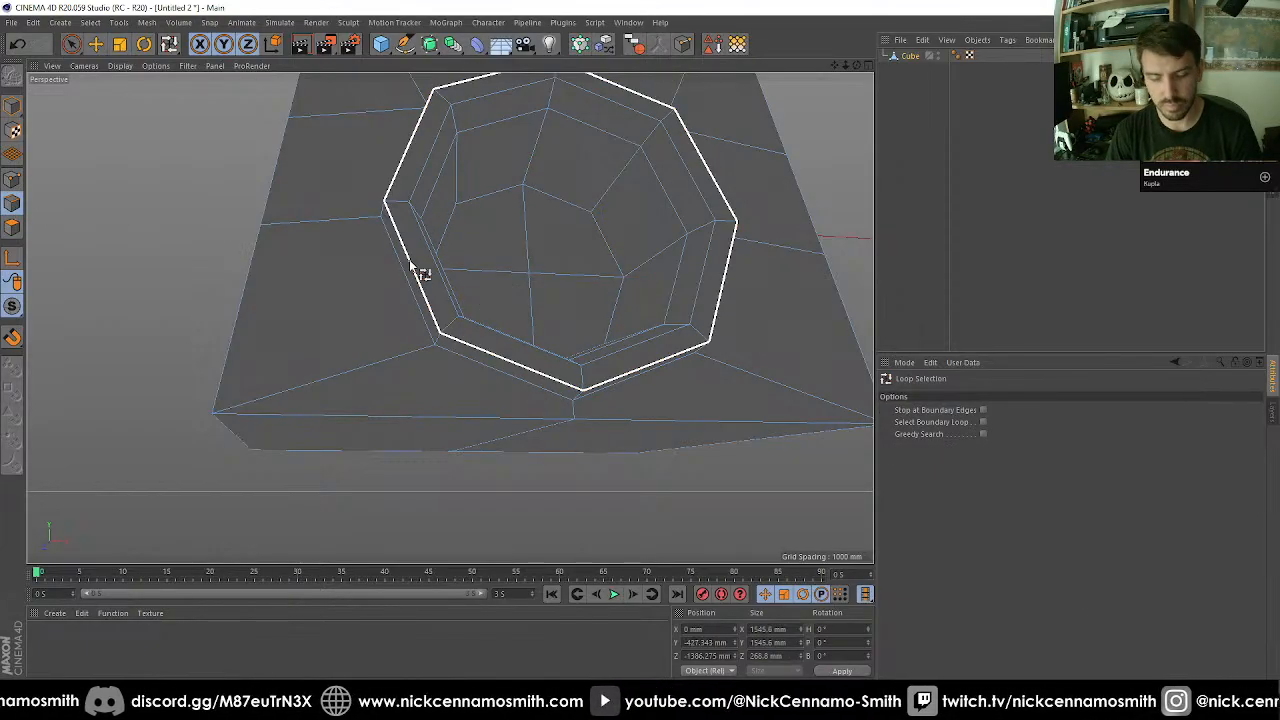
click(411, 266)
key(m)
key(s)
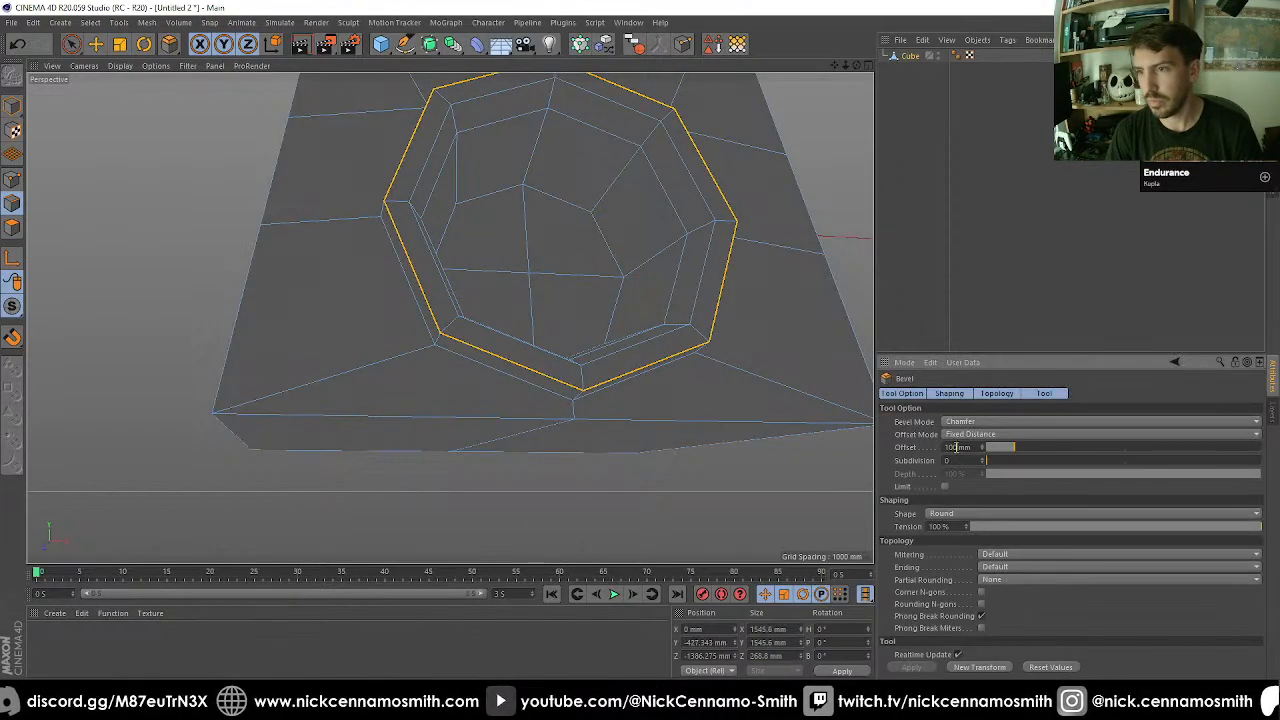
key(BackSpace)
key(Return)
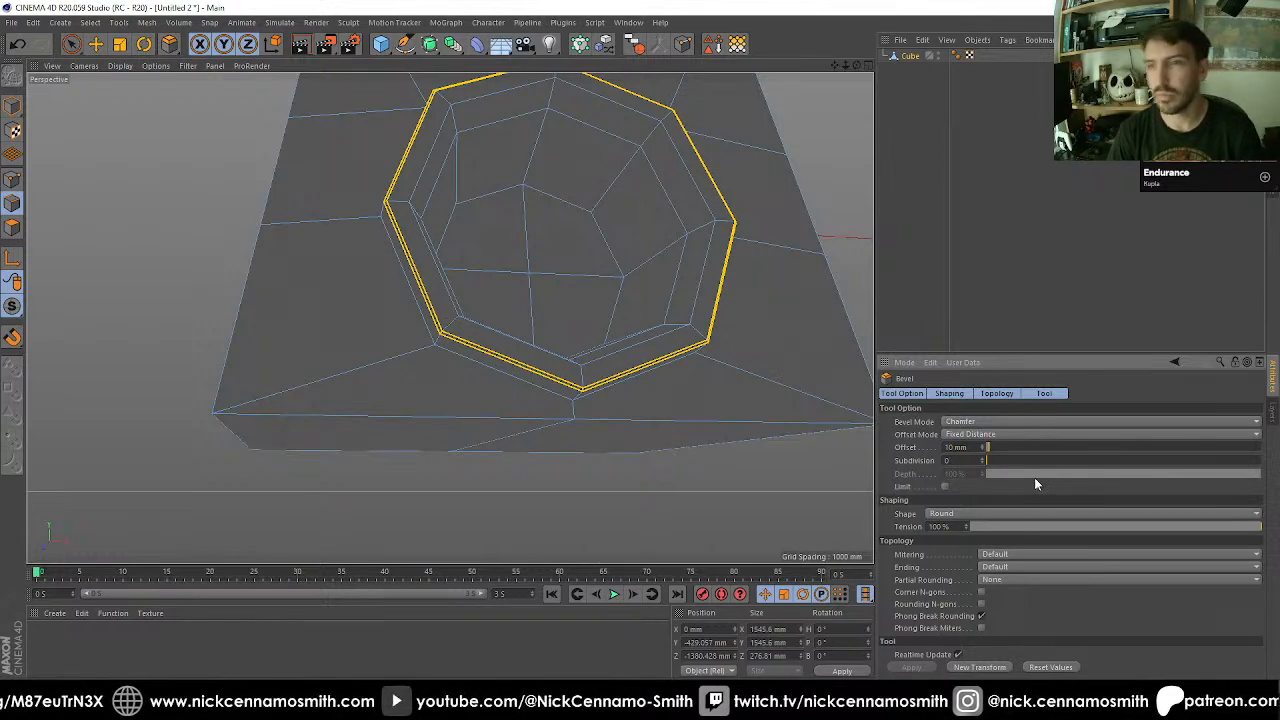
text(20)
key(Return)
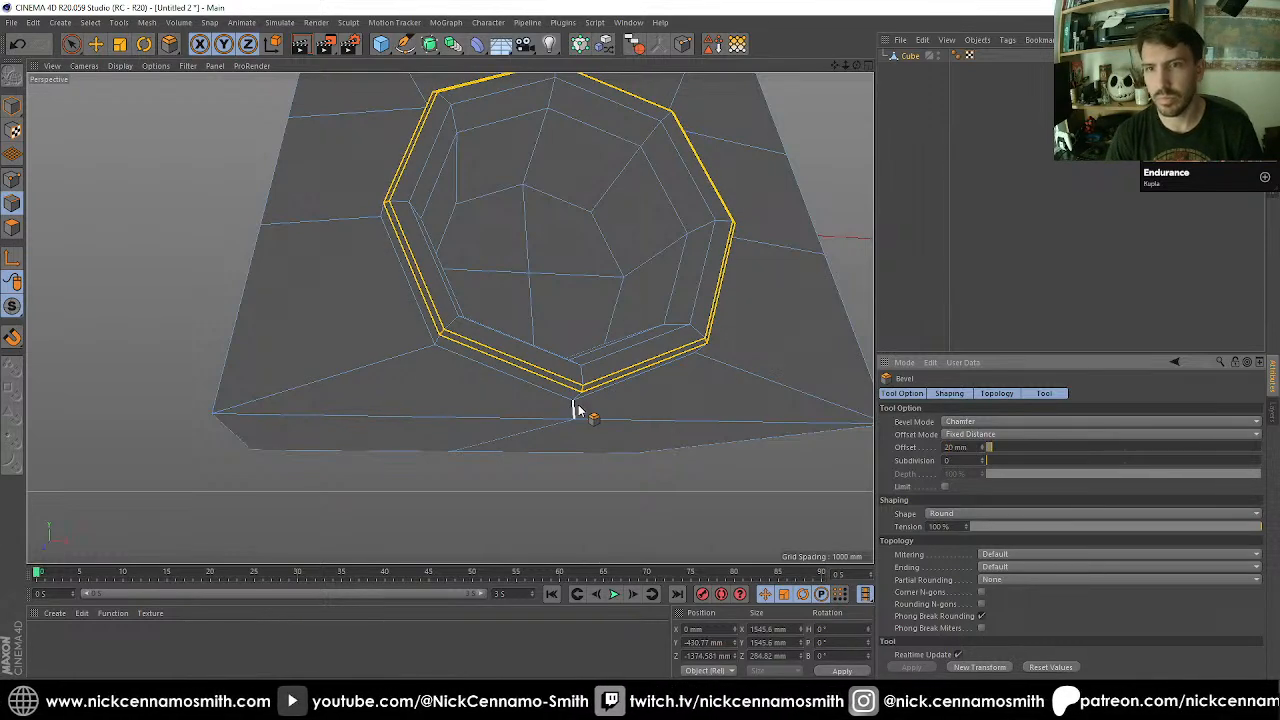
click(944, 486)
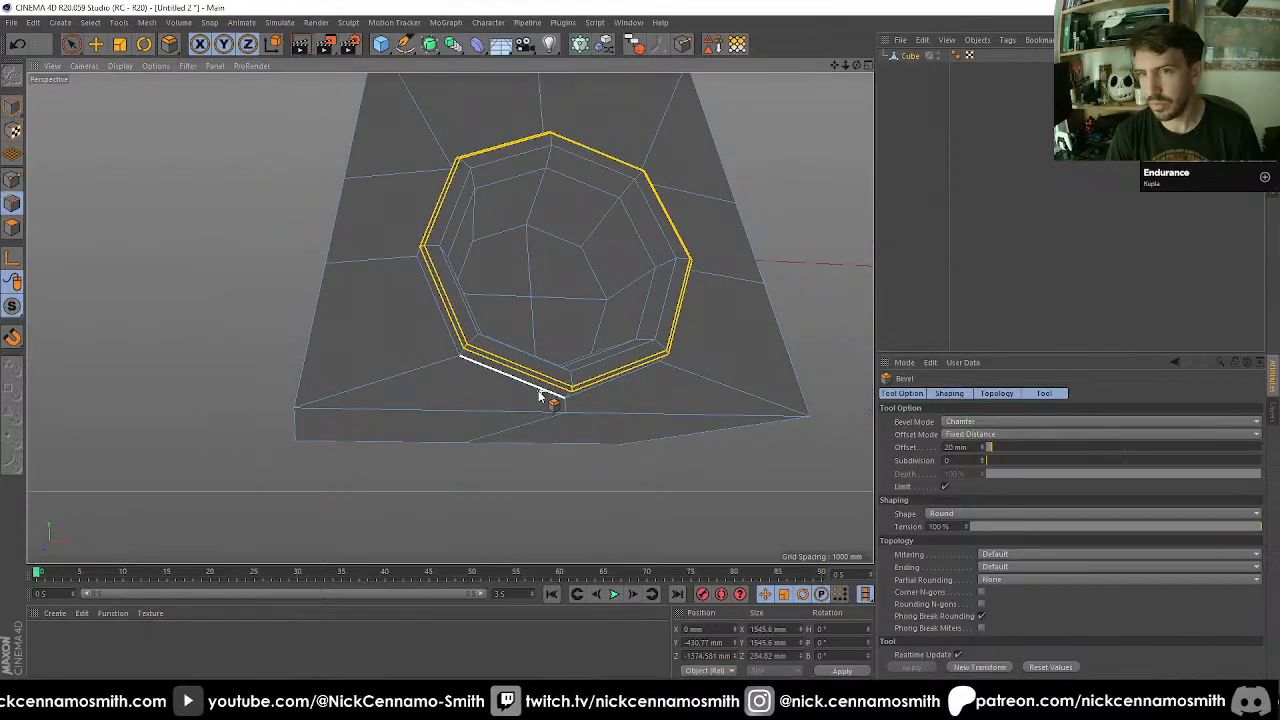
alt+drag(543, 394, 507, 319)
click(963, 299)
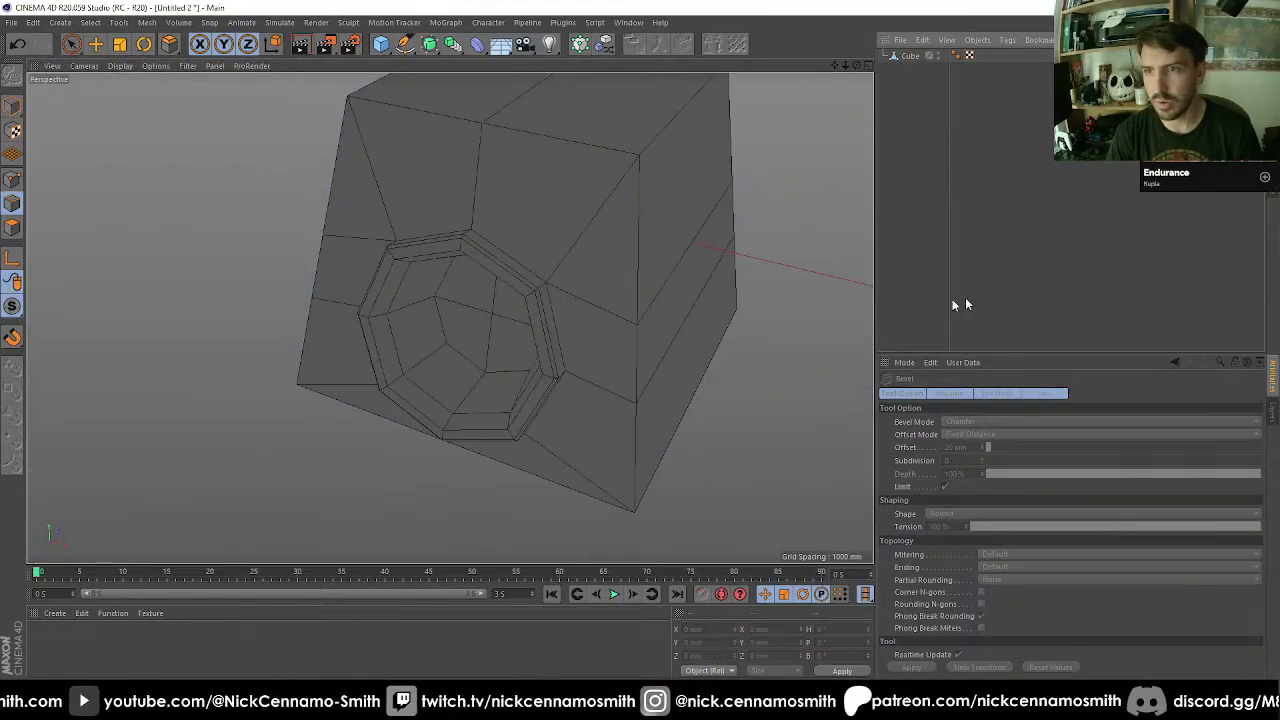
Extrude the two underside faces of the cube downward by 341 mm.
scroll(475, 384, up, 3)
alt+drag(477, 388, 399, 347)
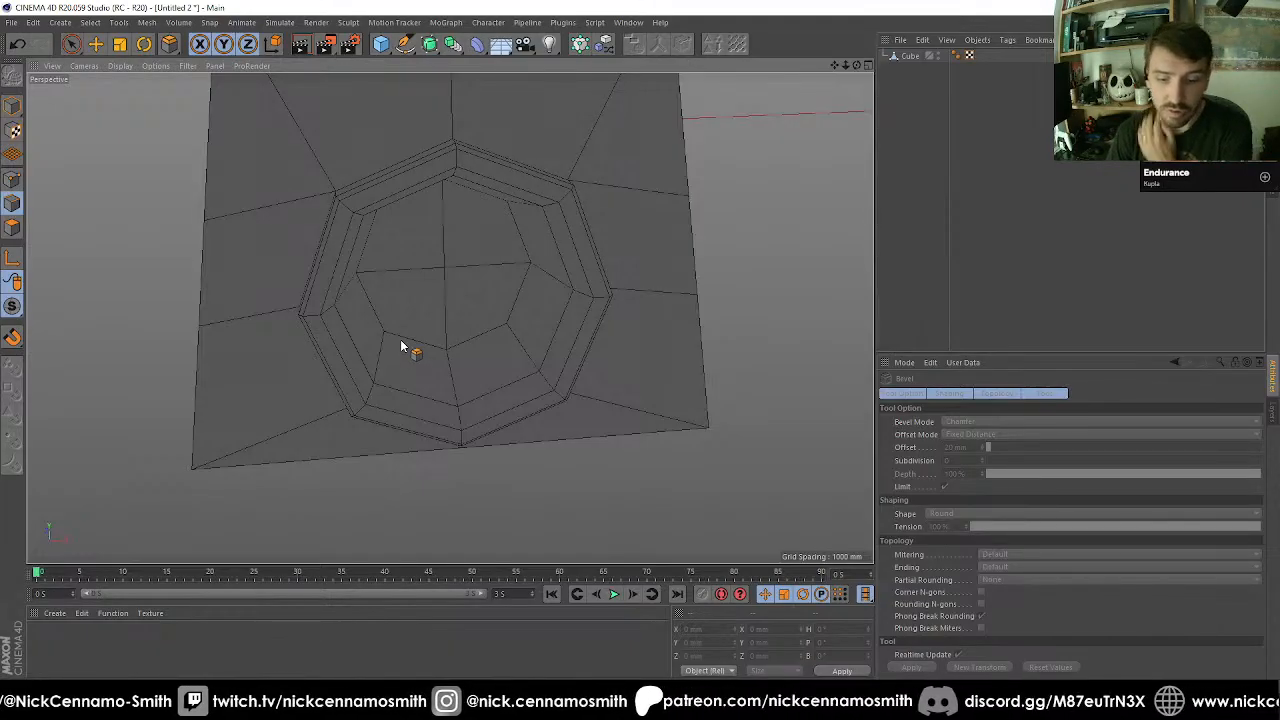
alt+drag(451, 486, 876, 8)
click(915, 58)
key(space)
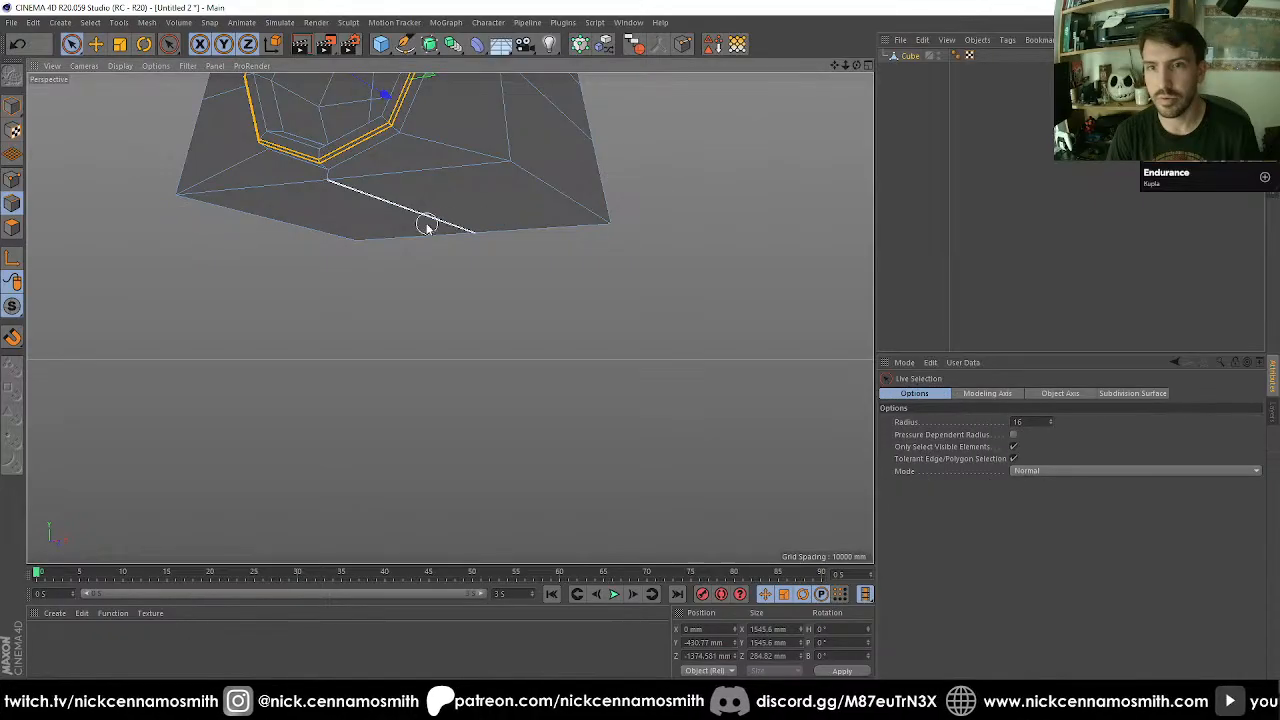
click(11, 229)
click(389, 211)
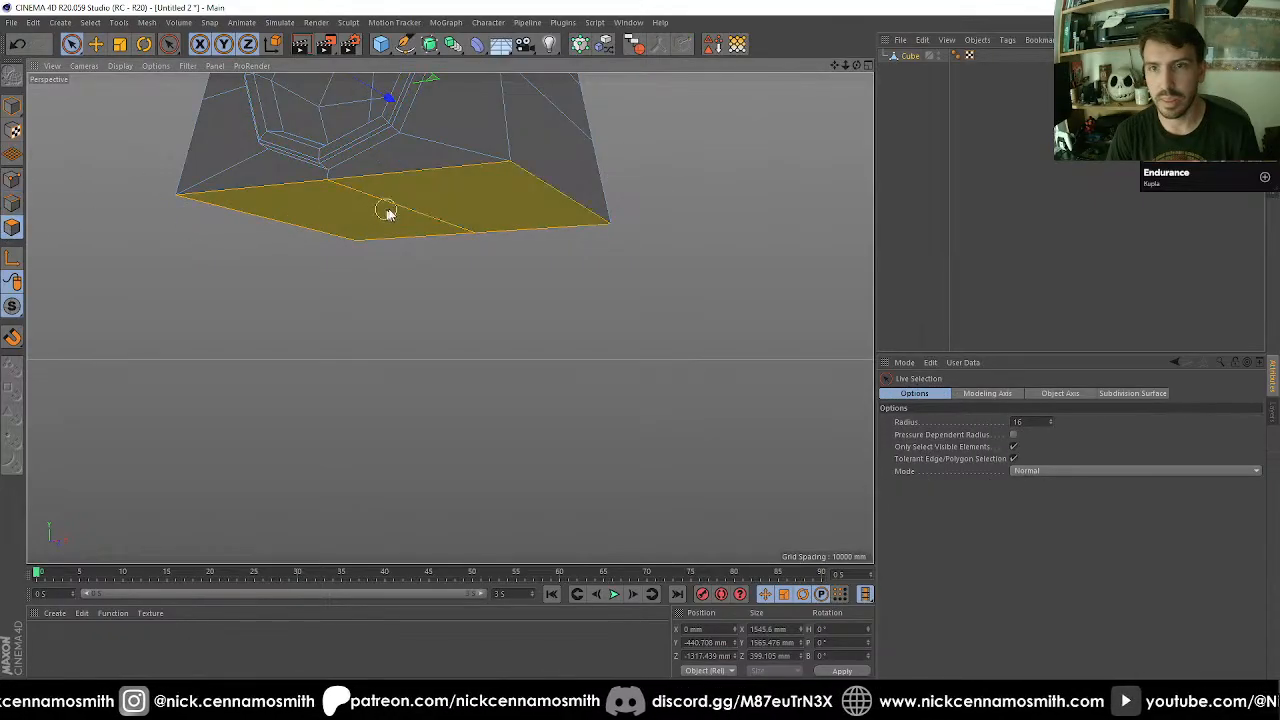
key(d)
drag(417, 358, 520, 358)
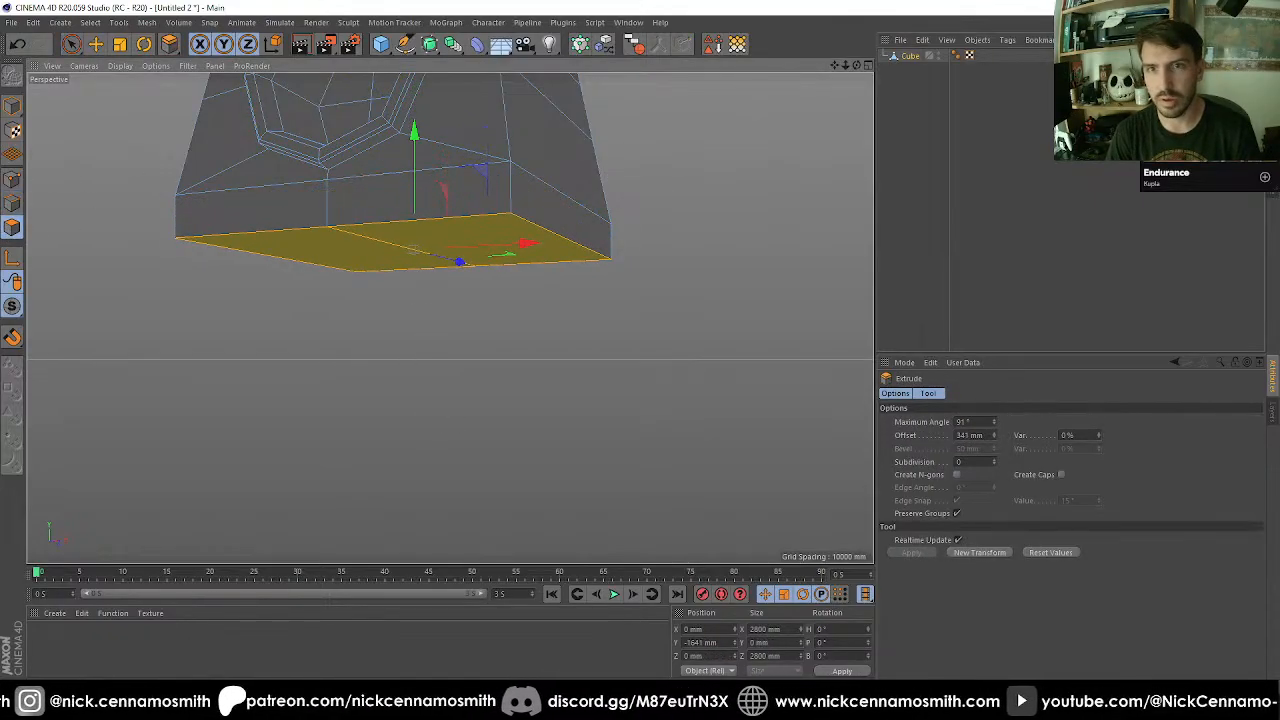
Inset the underside faces to a 2048 mm square and extrude them 423 mm up into the body.
alt+drag(430, 392, 449, 317)
key(i)
alt+drag(449, 317, 598, 389)
key(d)
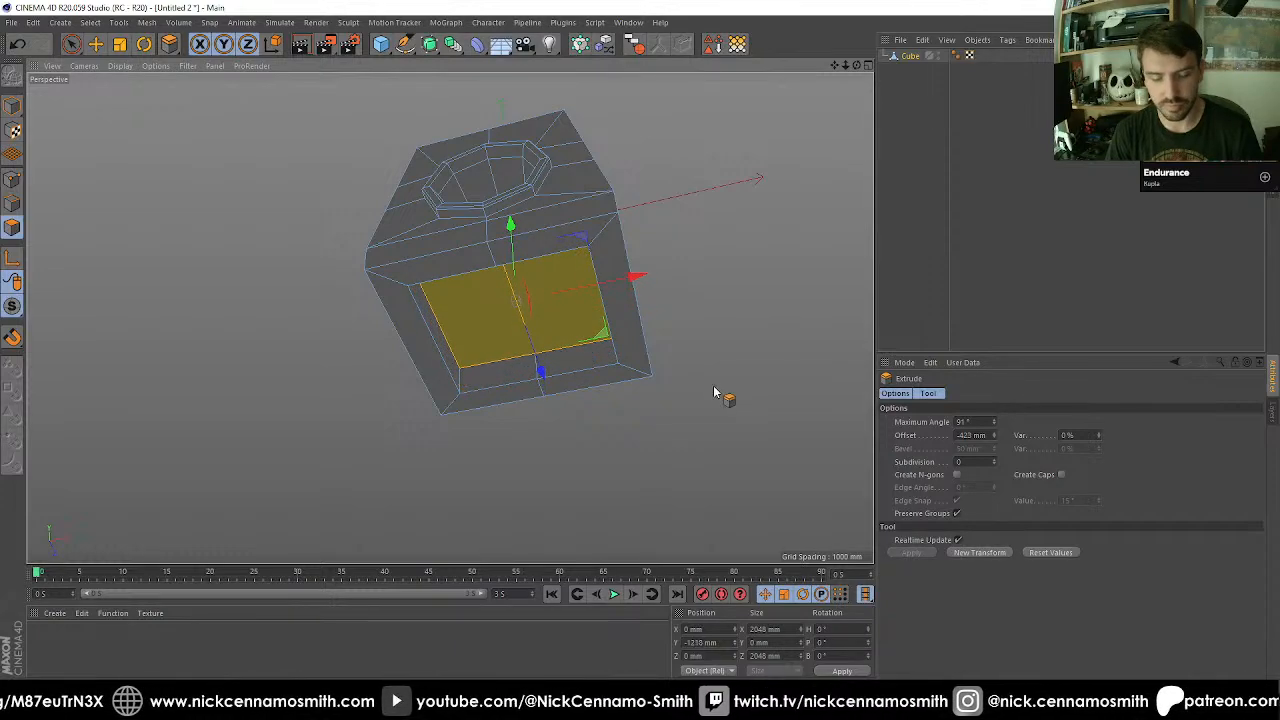
Scale the inner faces of the underside recess down to about 1638 mm and check the shape from below.
key(t)
drag(750, 360, 620, 260)
alt+middle_drag(597, 270, 590, 247)
alt+drag(589, 250, 572, 326)
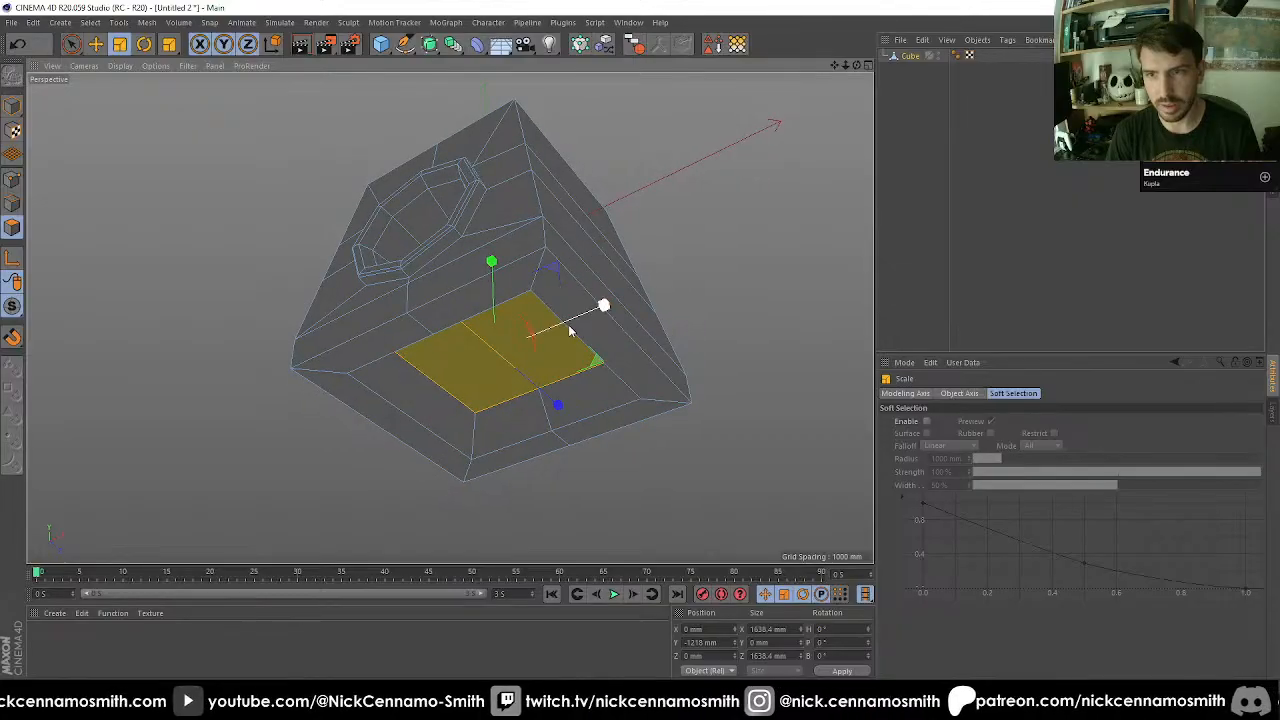
alt+middle_drag(570, 331, 571, 248)
alt+drag(571, 248, 534, 163)
alt+middle_drag(534, 163, 580, 363)
Cut the ring of horizontal edges on the cube's plain side with two subdivisions, 35% offset and 50% scale.
alt+drag(608, 307, 361, 320)
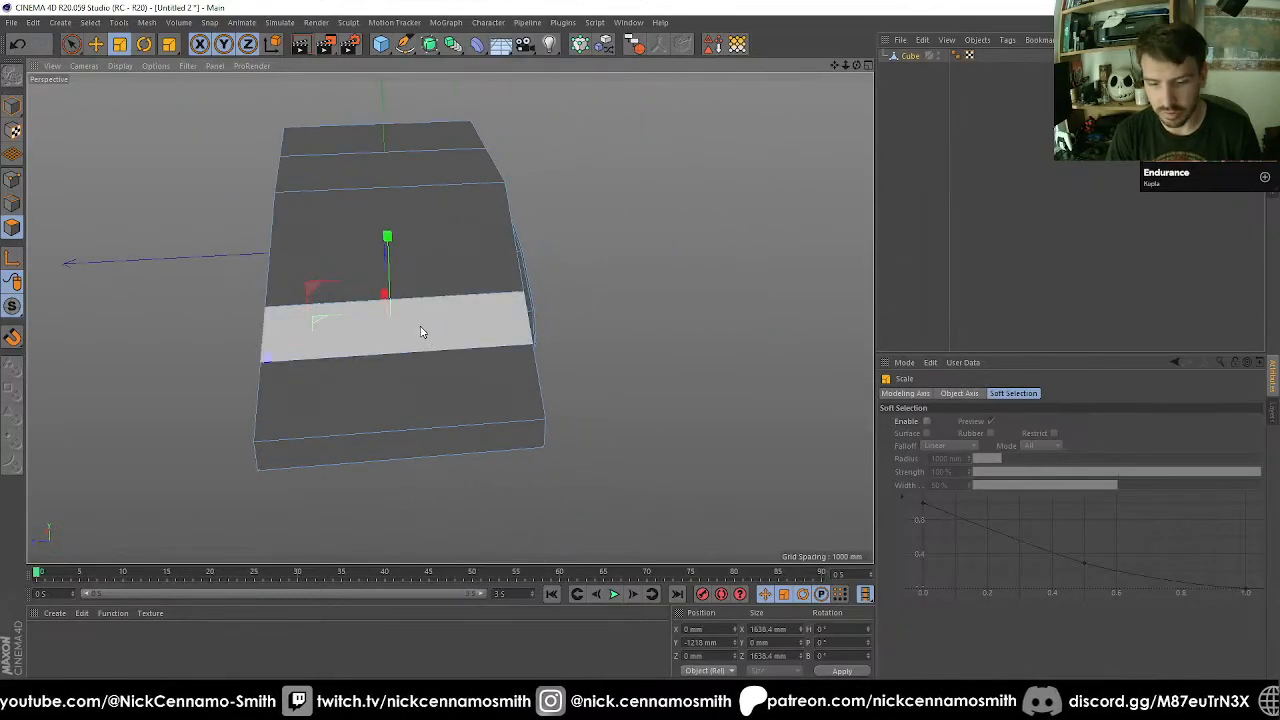
alt+middle_drag(457, 309, 452, 374)
scroll(452, 374, up, 1)
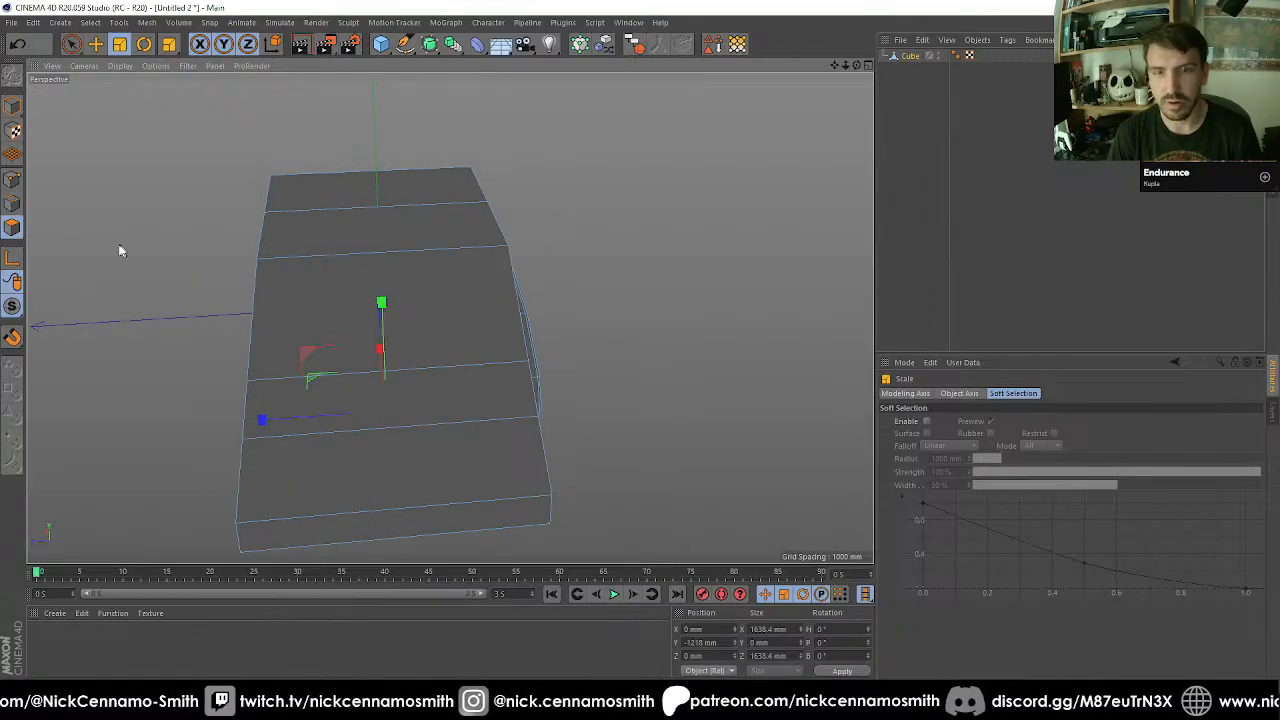
click(14, 207)
key(u)
key(b)
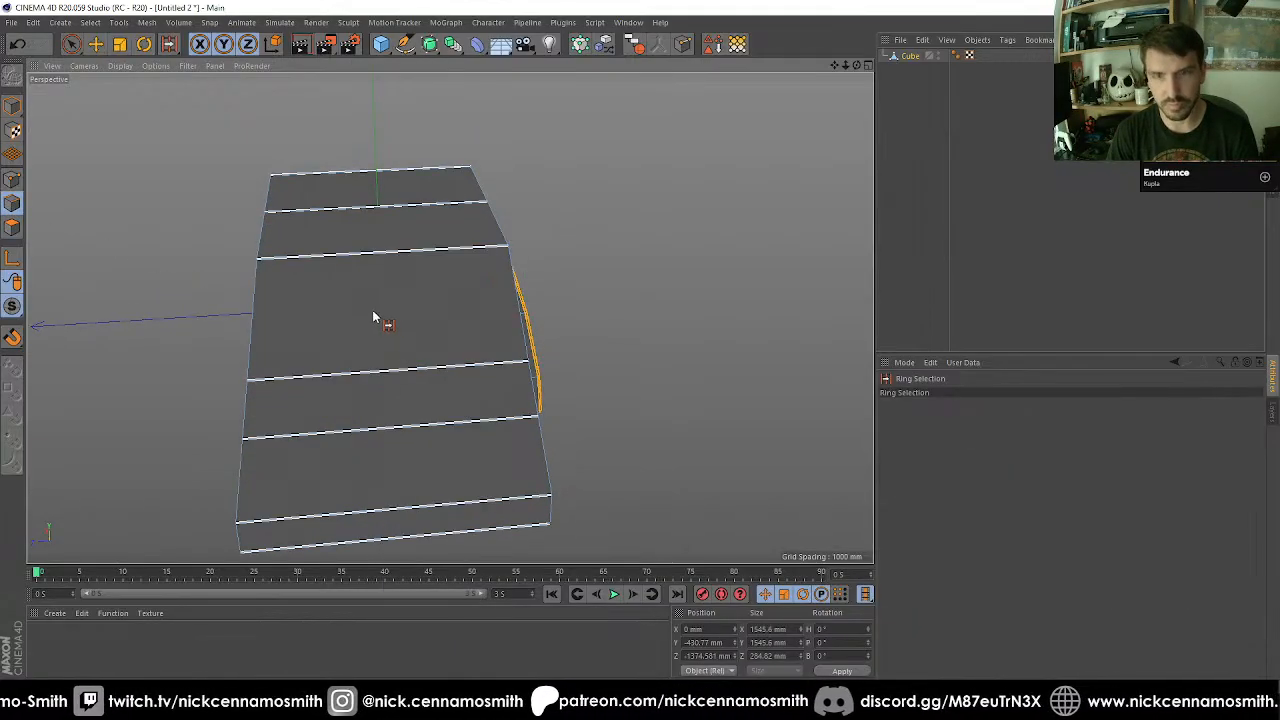
click(352, 305)
key(m)
key(f)
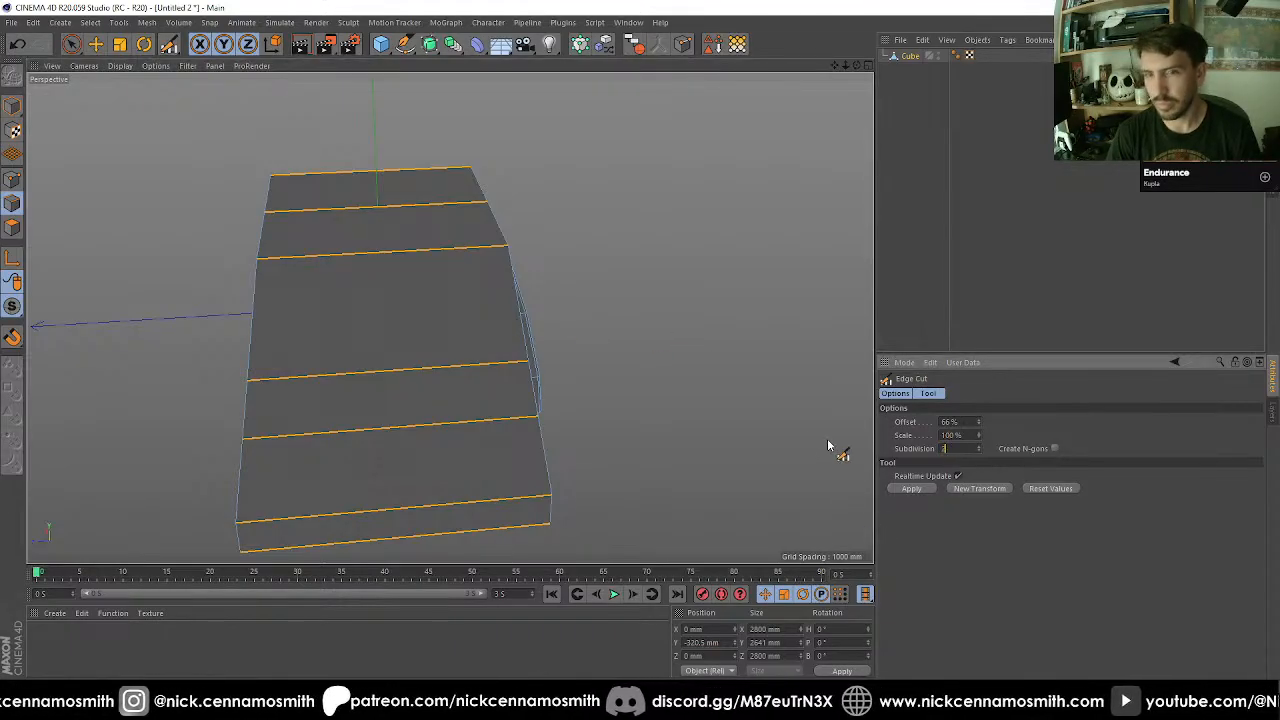
text(2)
key(Return)
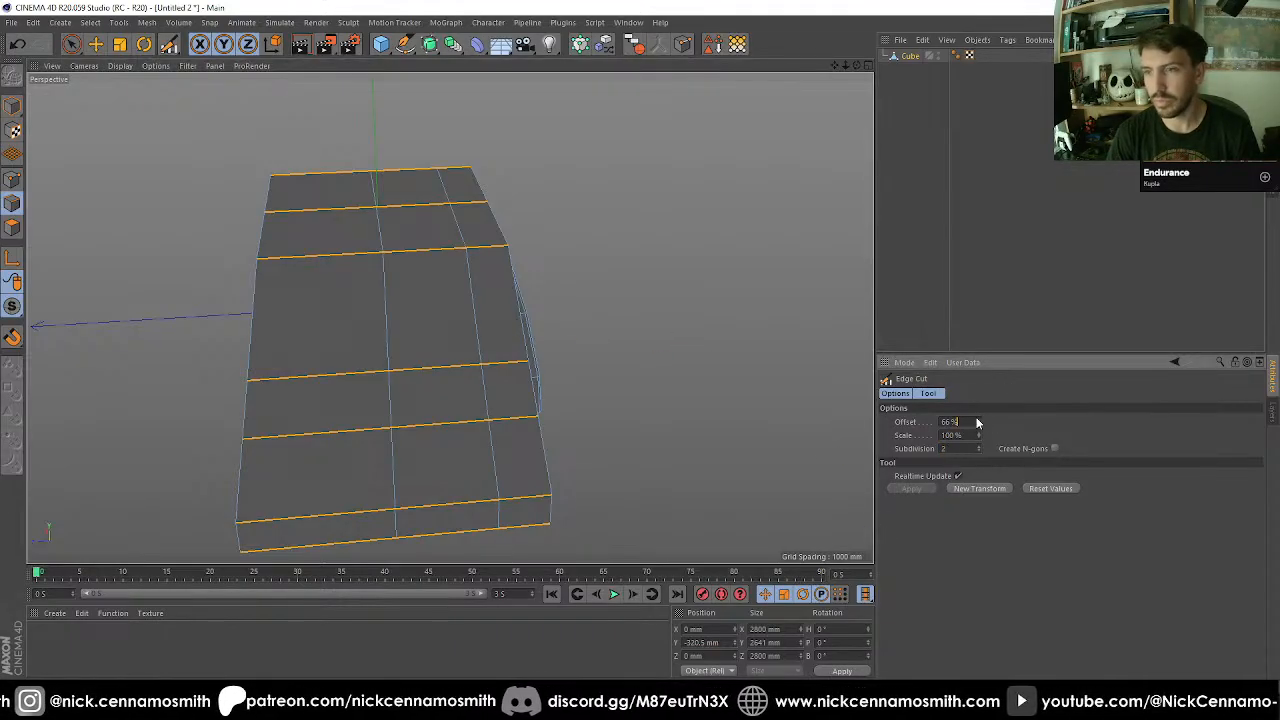
drag(977, 419, 975, 436)
alt+drag(703, 397, 427, 340)
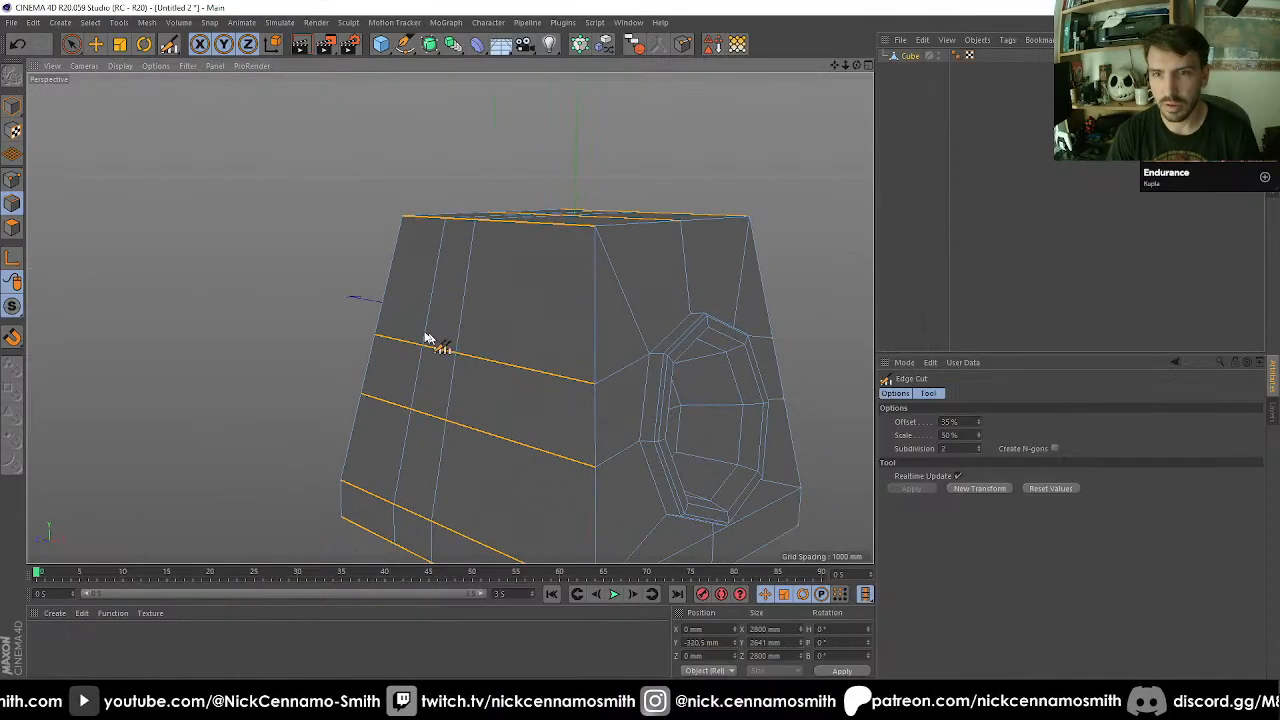
click(12, 229)
scroll(387, 315, up, 2)
key(space)
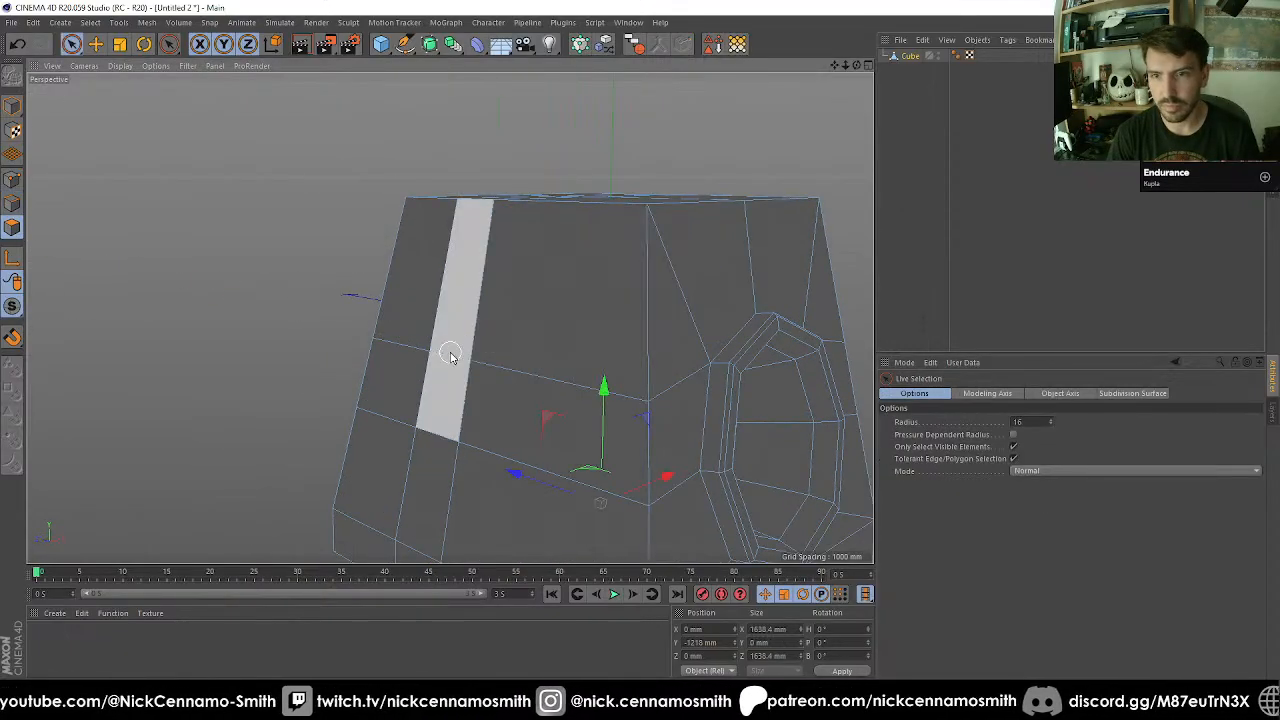
alt+drag(454, 357, 416, 368)
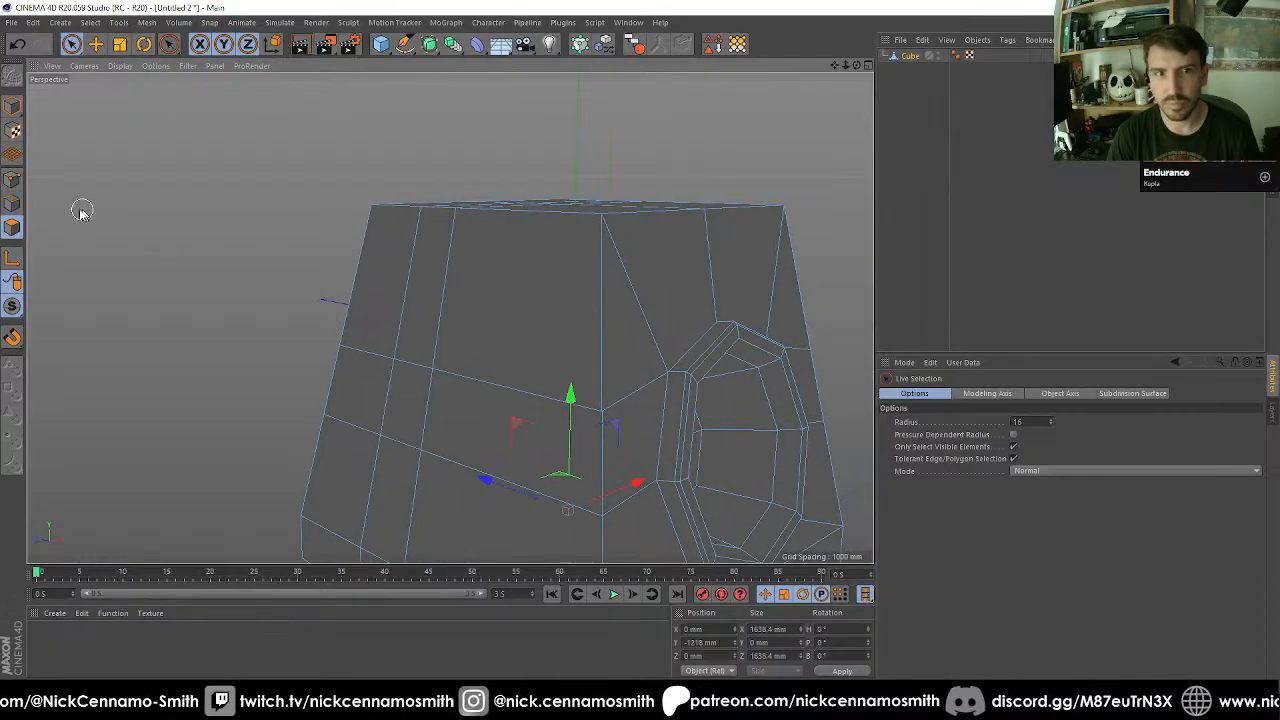
Cut the upper vertical edges all around the cube with one subdivision at 55% offset.
click(12, 205)
mouse_move(345, 255)
mouse_down()
mouse_move(826, 251)
mouse_move(414, 297)
mouse_move(737, 297)
mouse_move(517, 332)
mouse_up()
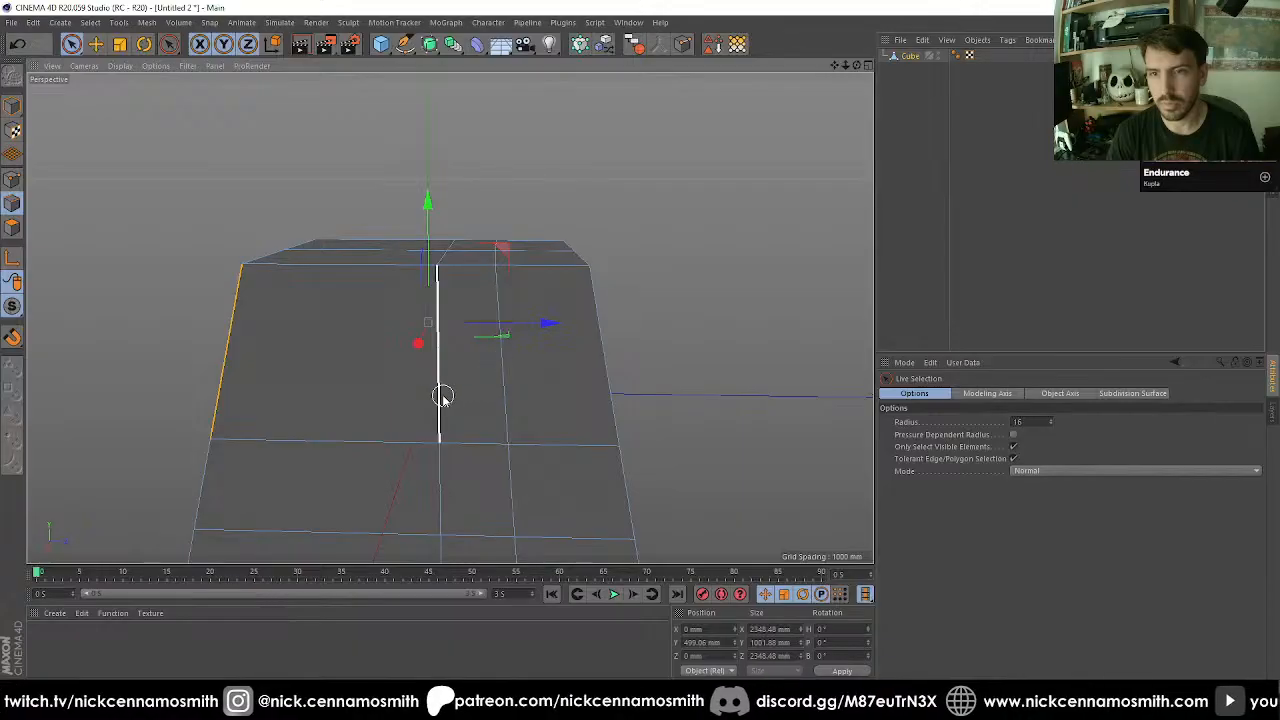
mouse_move(443, 398)
shift+mouse_down()
mouse_move(691, 334)
mouse_move(789, 334)
mouse_move(491, 354)
mouse_move(450, 375)
shift+mouse_up()
mouse_move(450, 375)
alt+mouse_down()
mouse_move(474, 323)
mouse_move(420, 315)
alt+mouse_up()
right_click(420, 315)
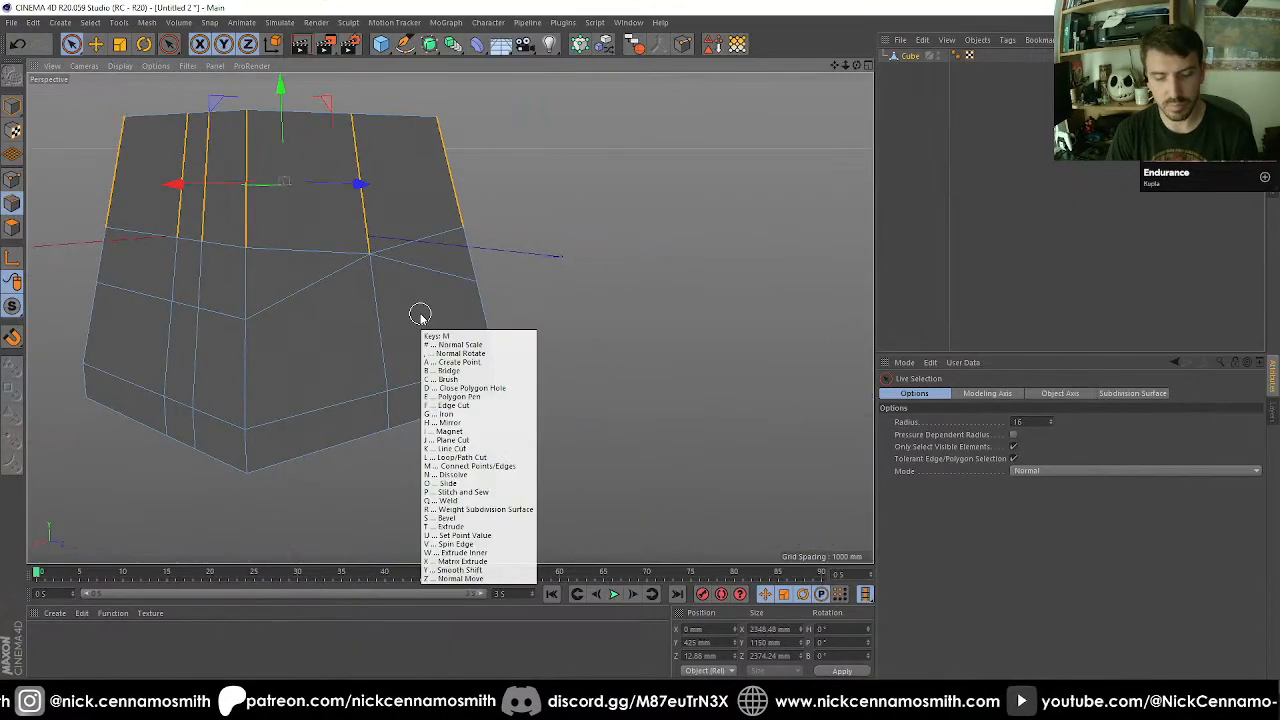
click(455, 462)
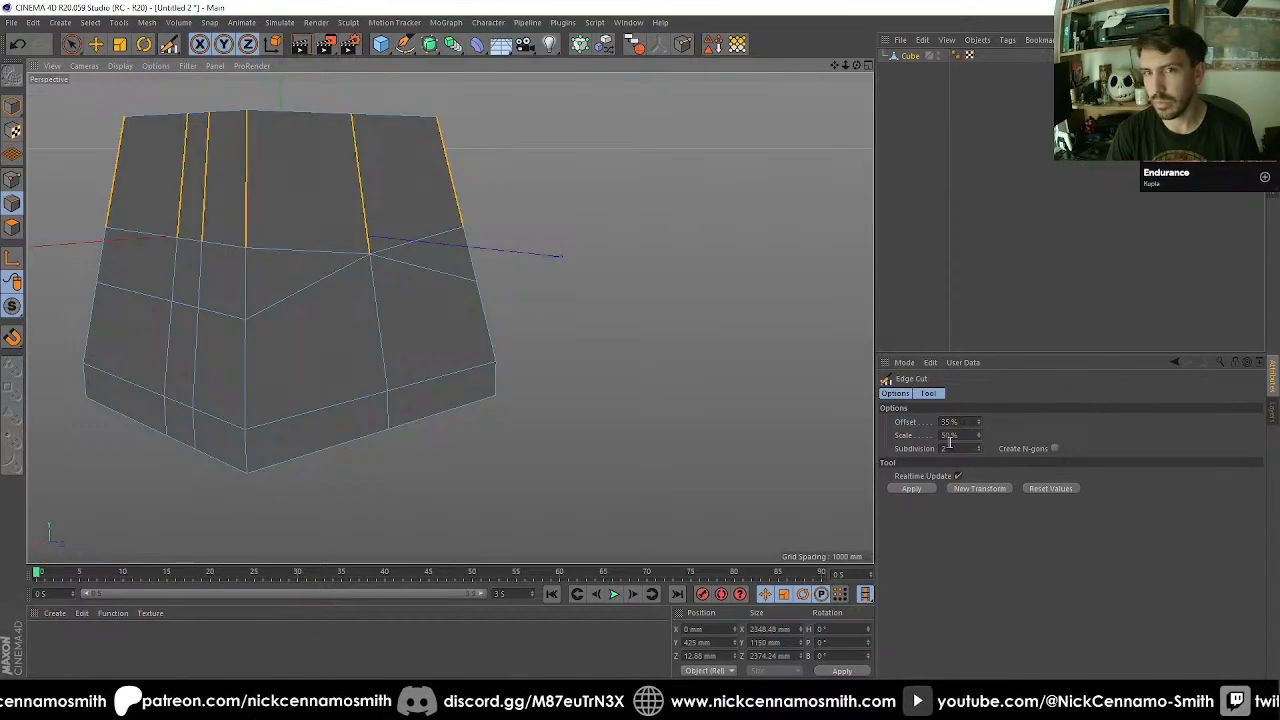
click(962, 448)
text(1)
key(Return)
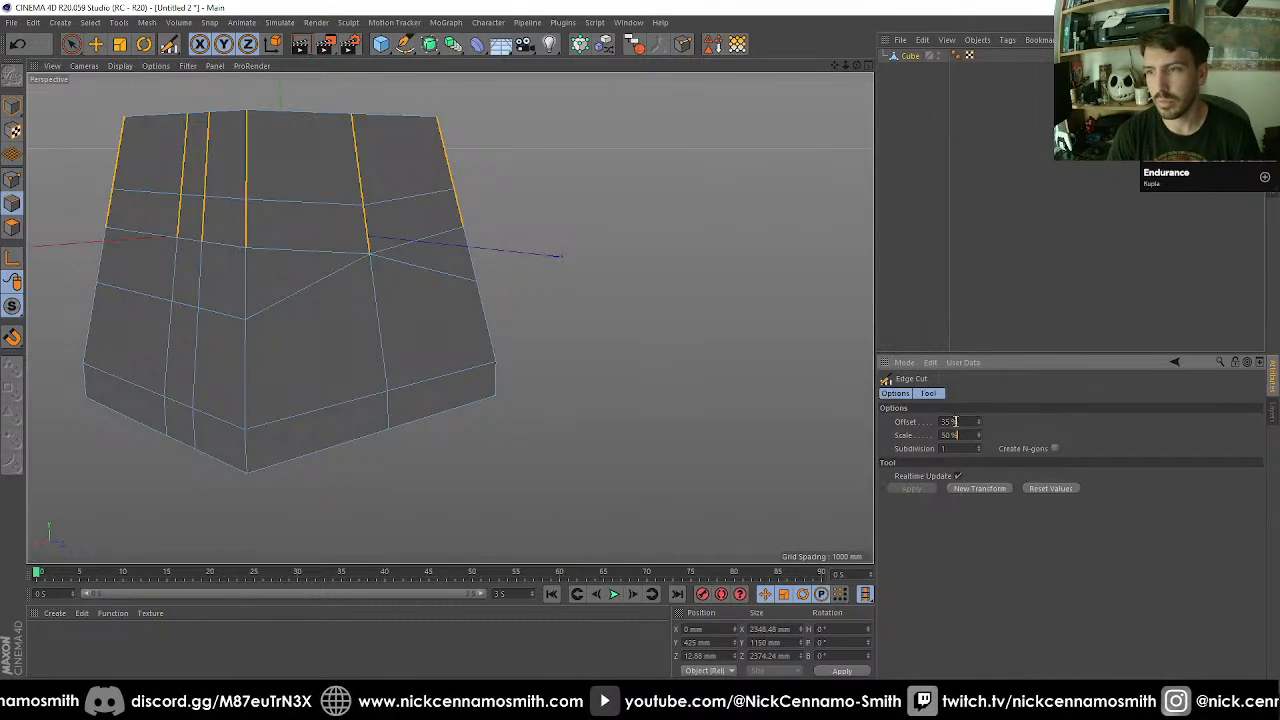
key(shift+Up)
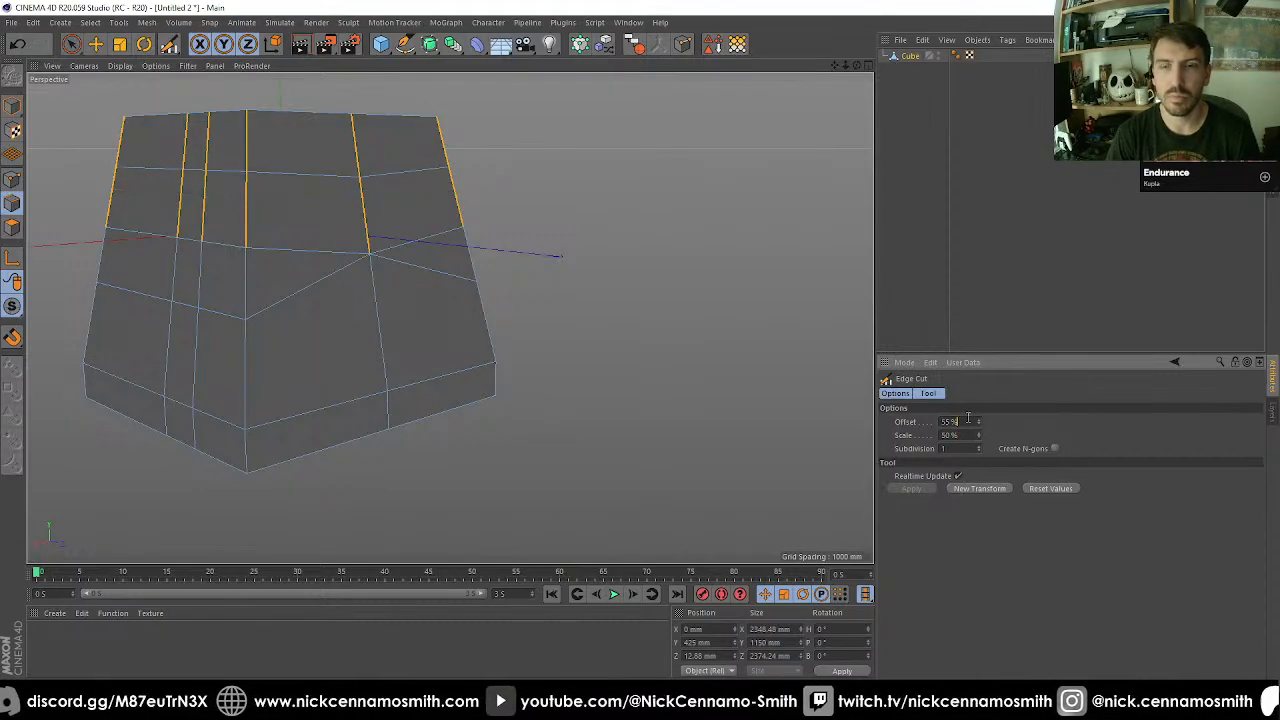
Draw a Polygon Pen edge across the cube's plain corner side from the corner vertex to the far edge and check the resulting faces.
alt+drag(748, 340, 370, 311)
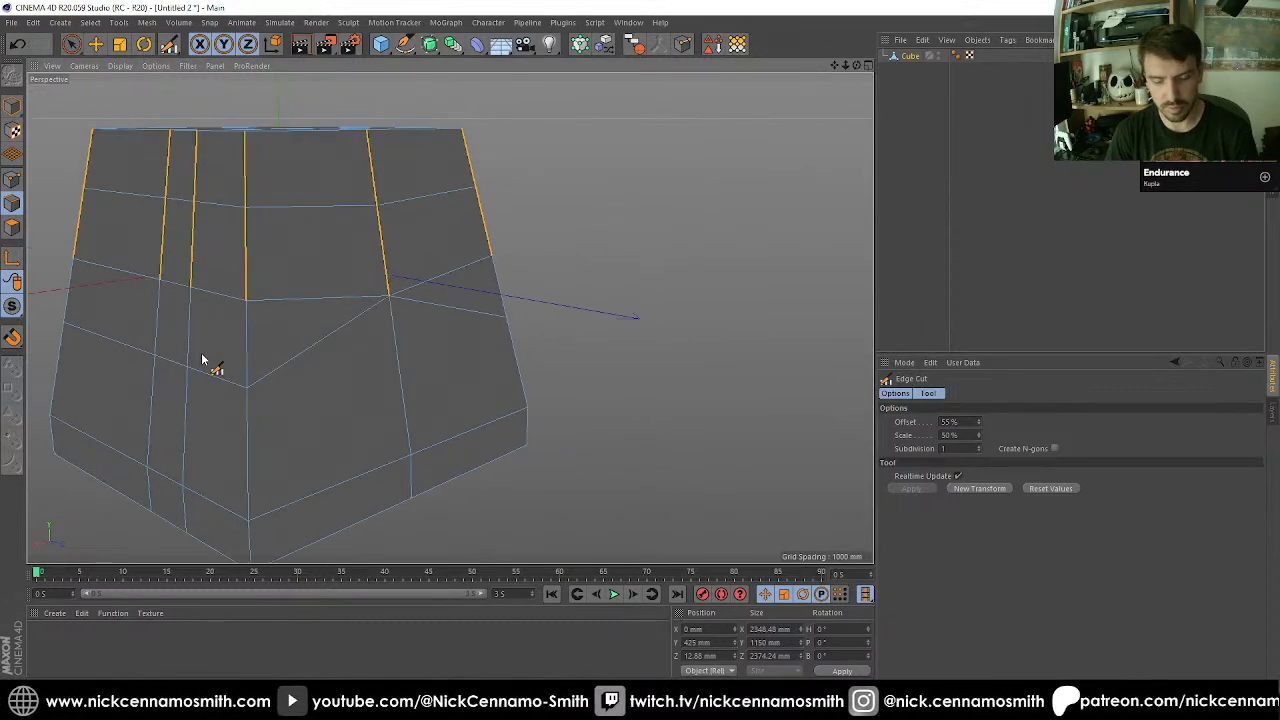
key(m)
key(e)
click(250, 394)
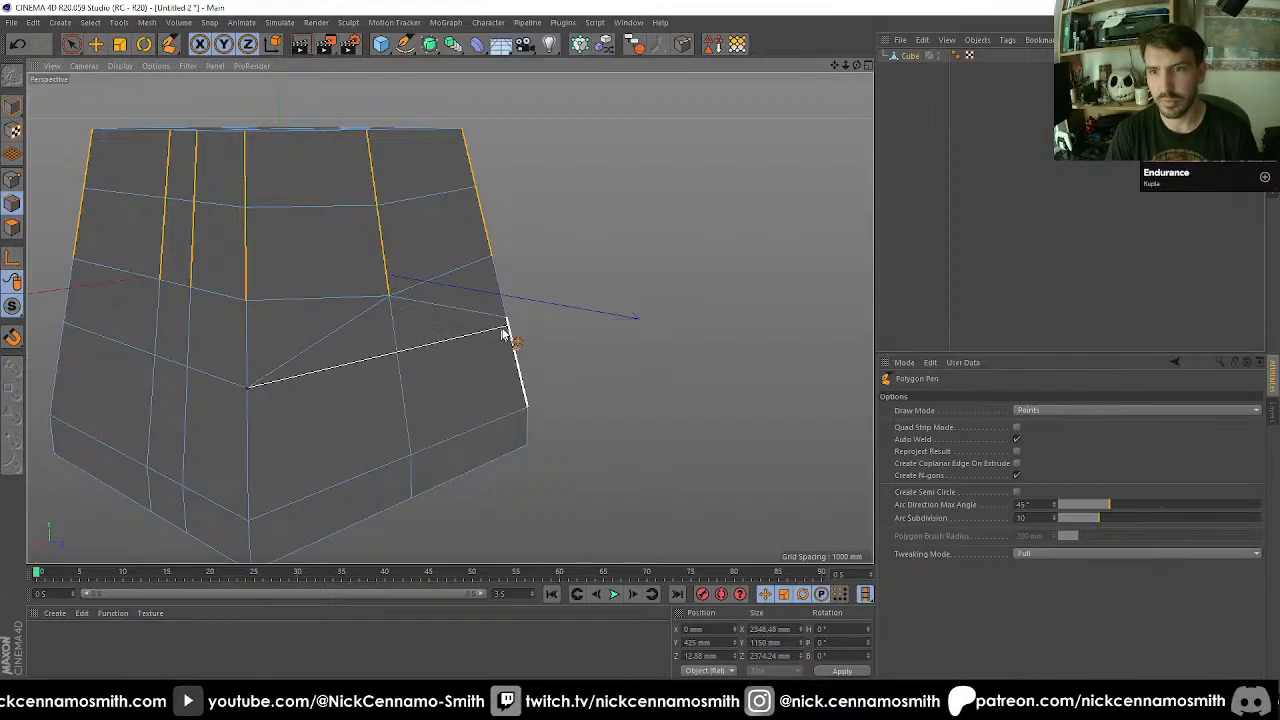
key(space)
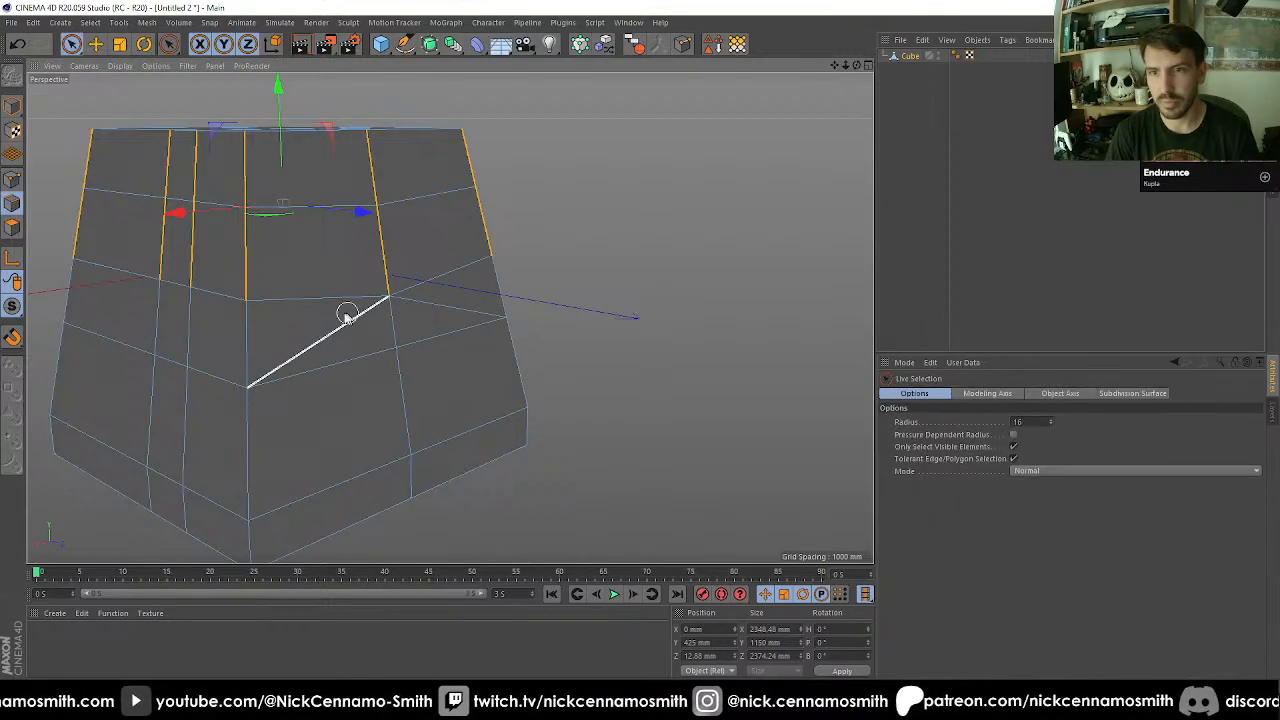
click(14, 228)
click(352, 322)
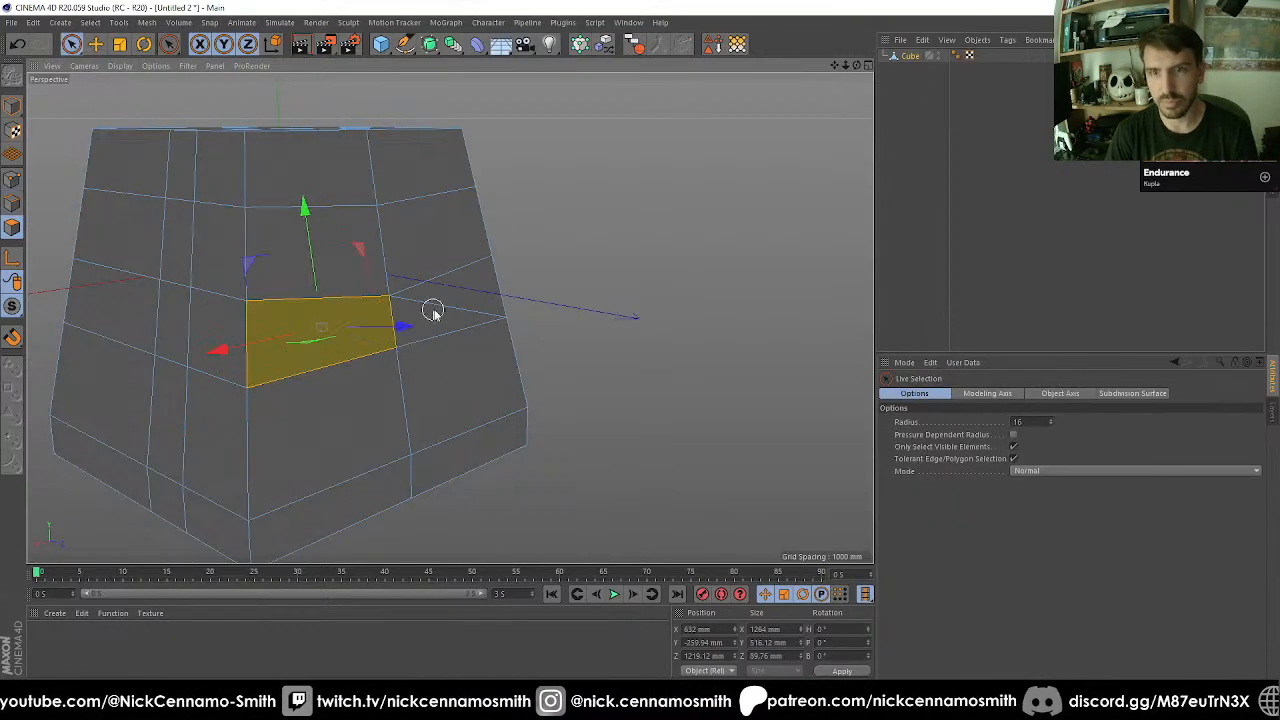
alt+drag(432, 312, 551, 283)
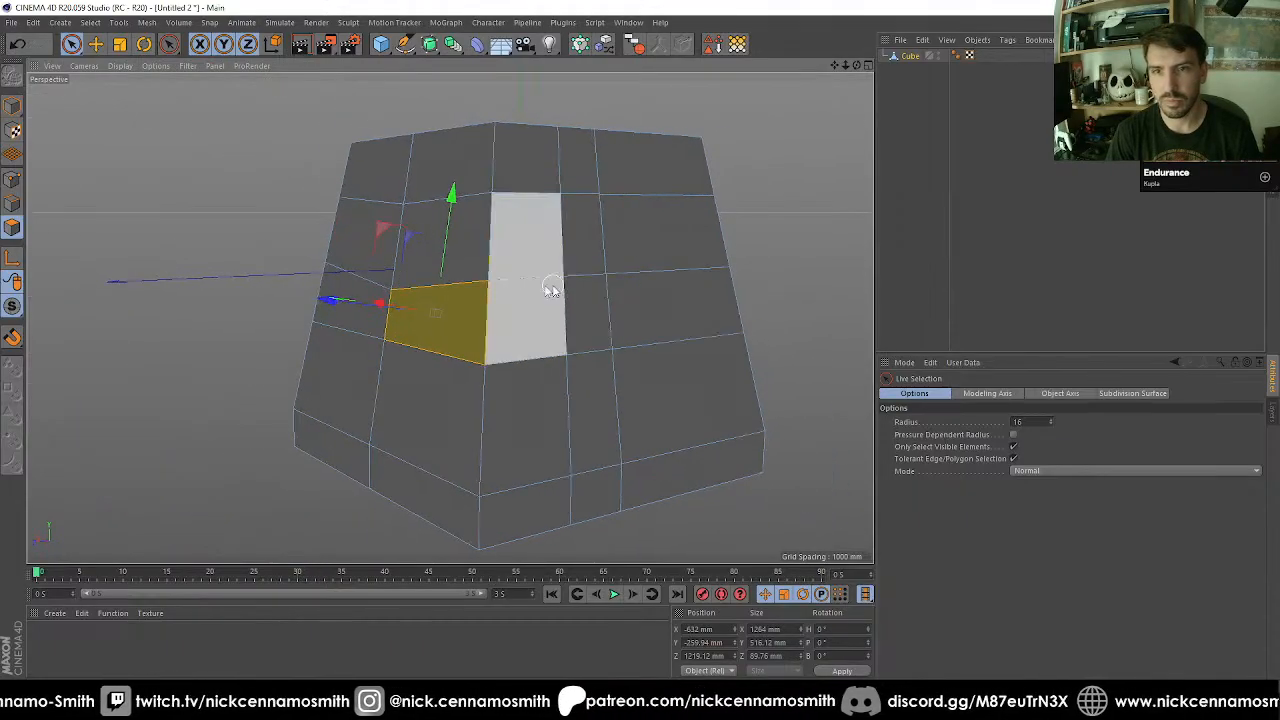
click(12, 180)
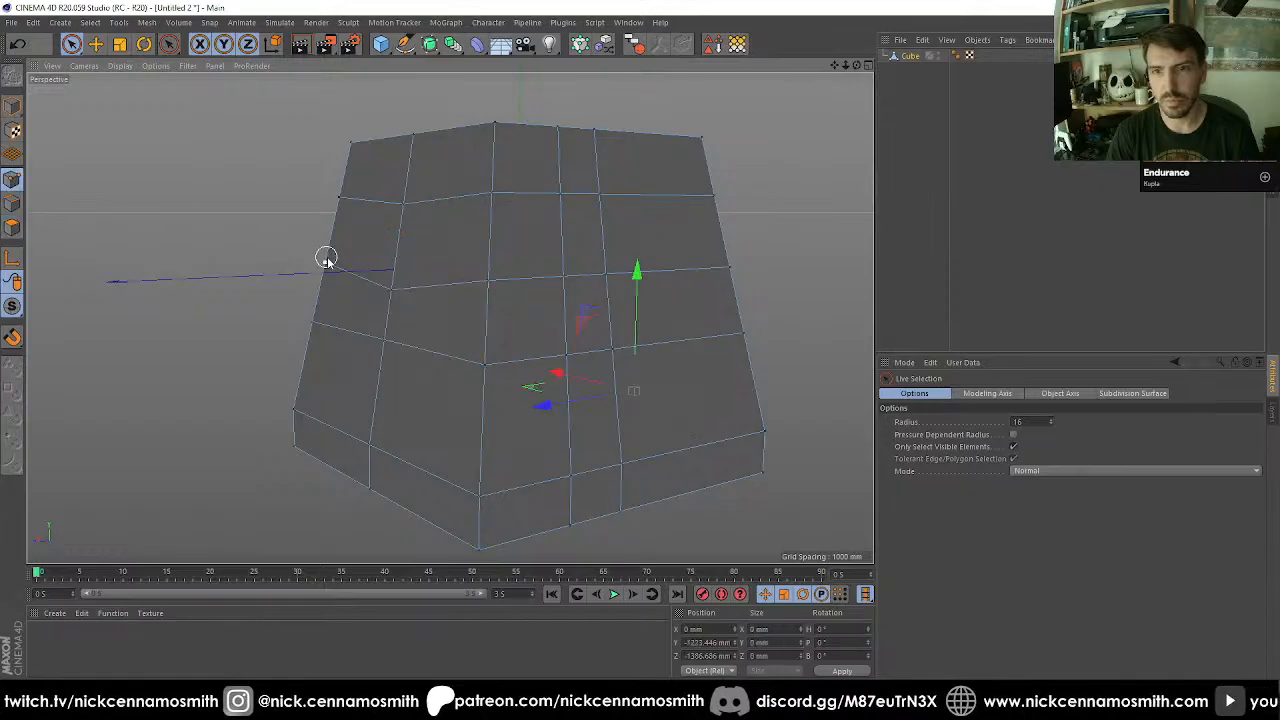
alt+drag(390, 295, 179, 281)
Extrude the two stacked narrow middle faces of the cube's plain side and move them 300 mm outward along X.
click(12, 228)
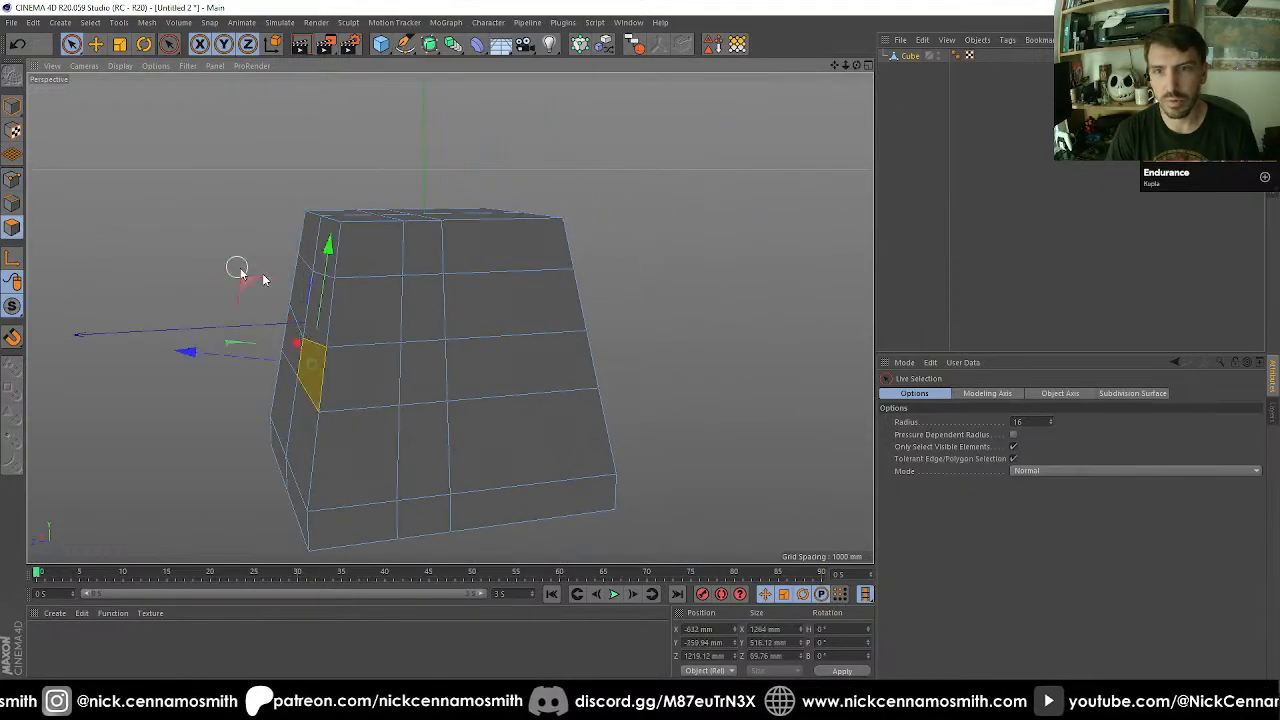
click(428, 334)
alt+drag(428, 334, 400, 341)
key(d)
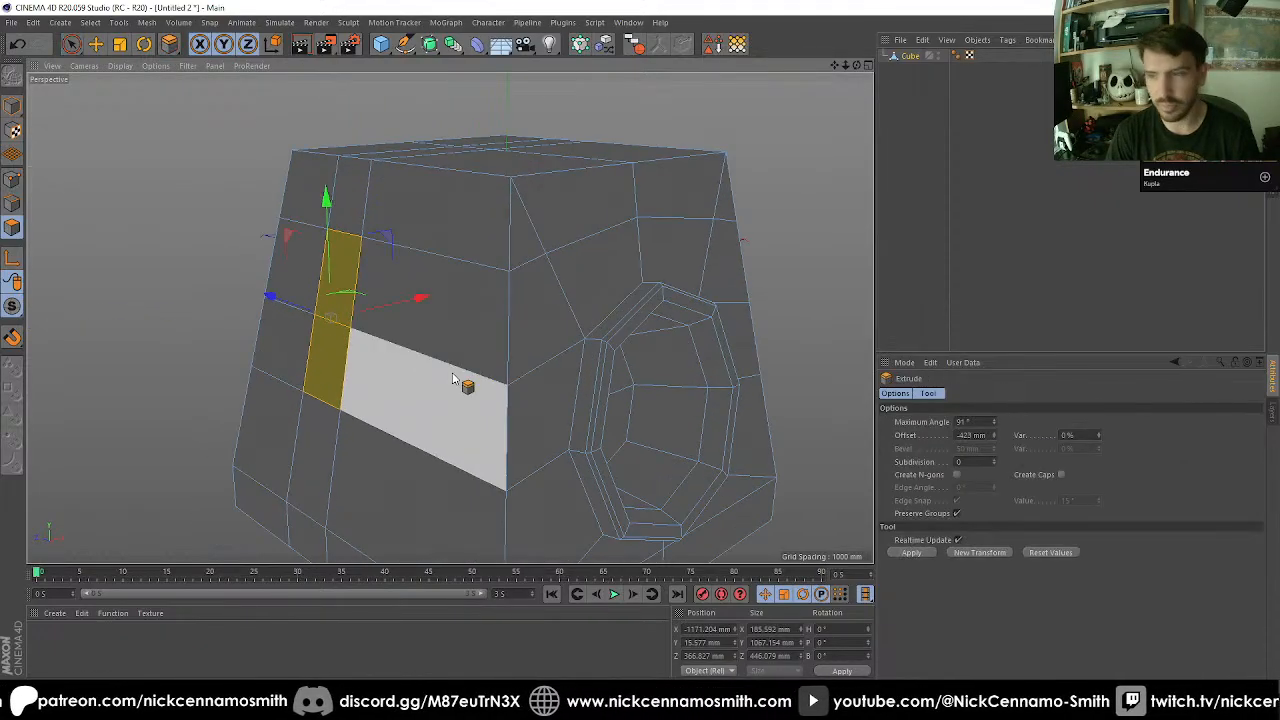
click(960, 430)
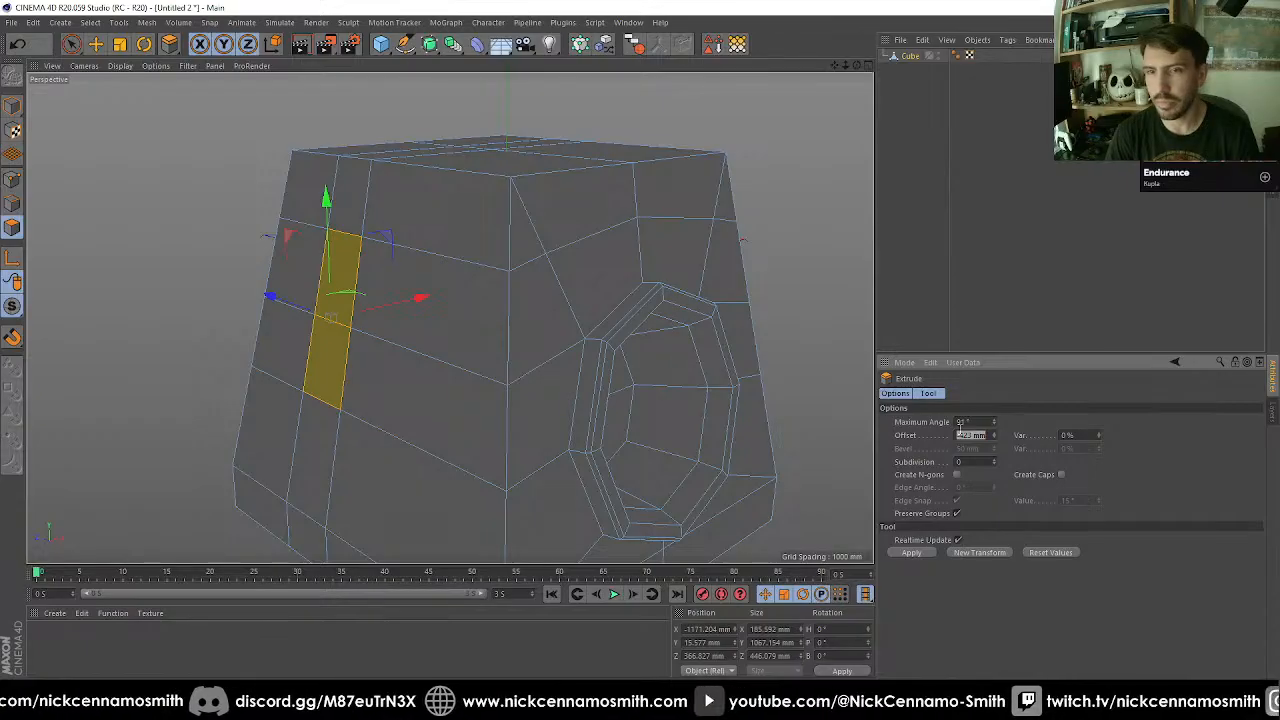
key(e)
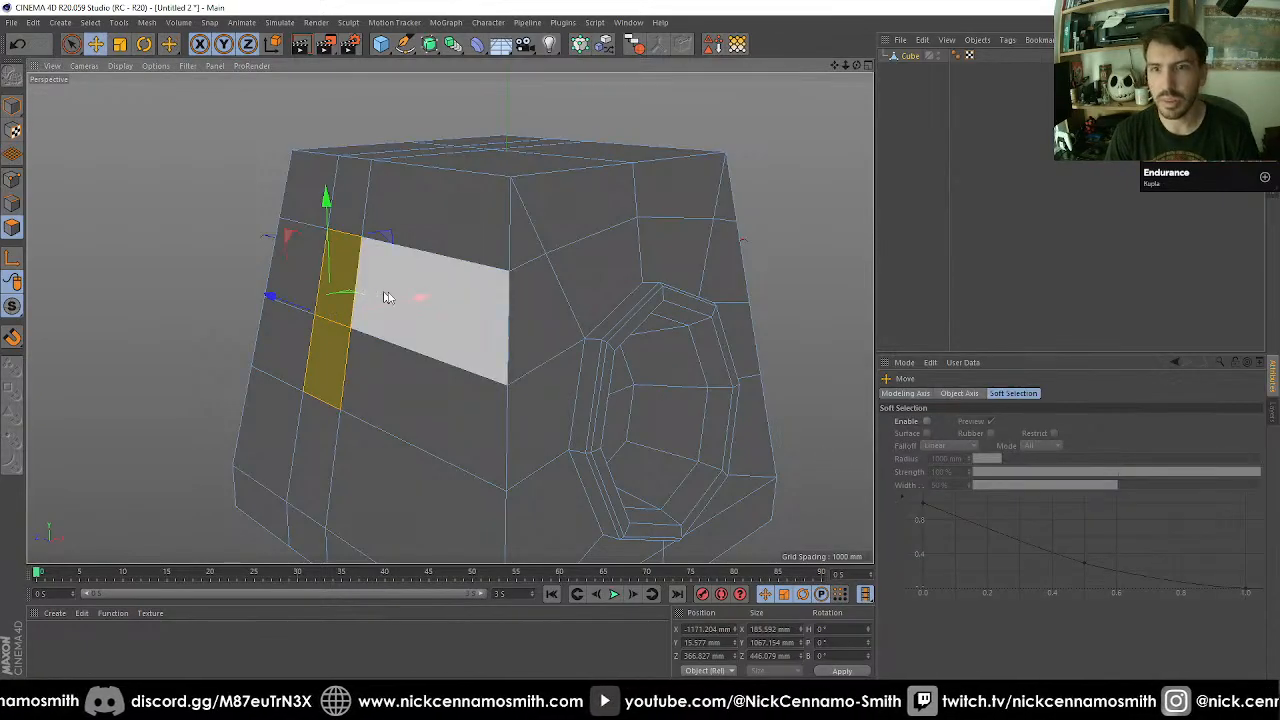
drag(421, 301, 383, 303)
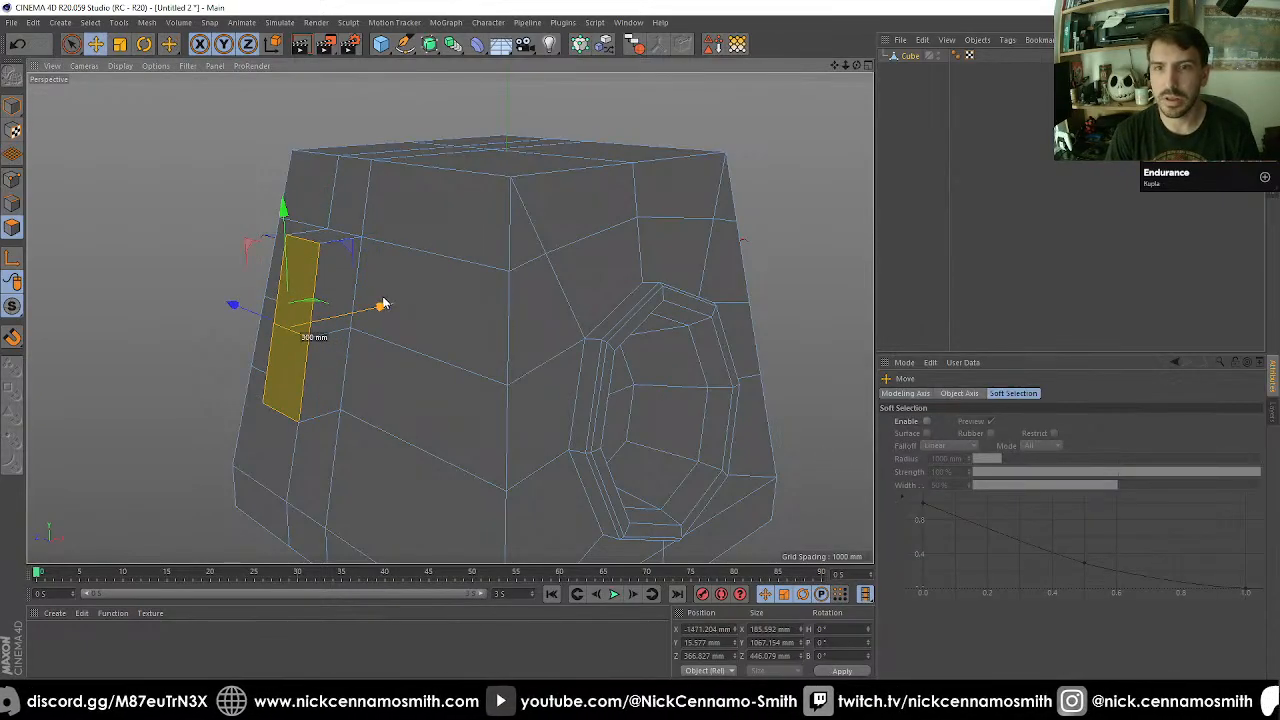
Weld the two lower outer points of the extruded block to the cube's side points directly behind them.
alt+drag(305, 500, 428, 240)
scroll(298, 343, up, 3)
alt+drag(298, 343, 198, 212)
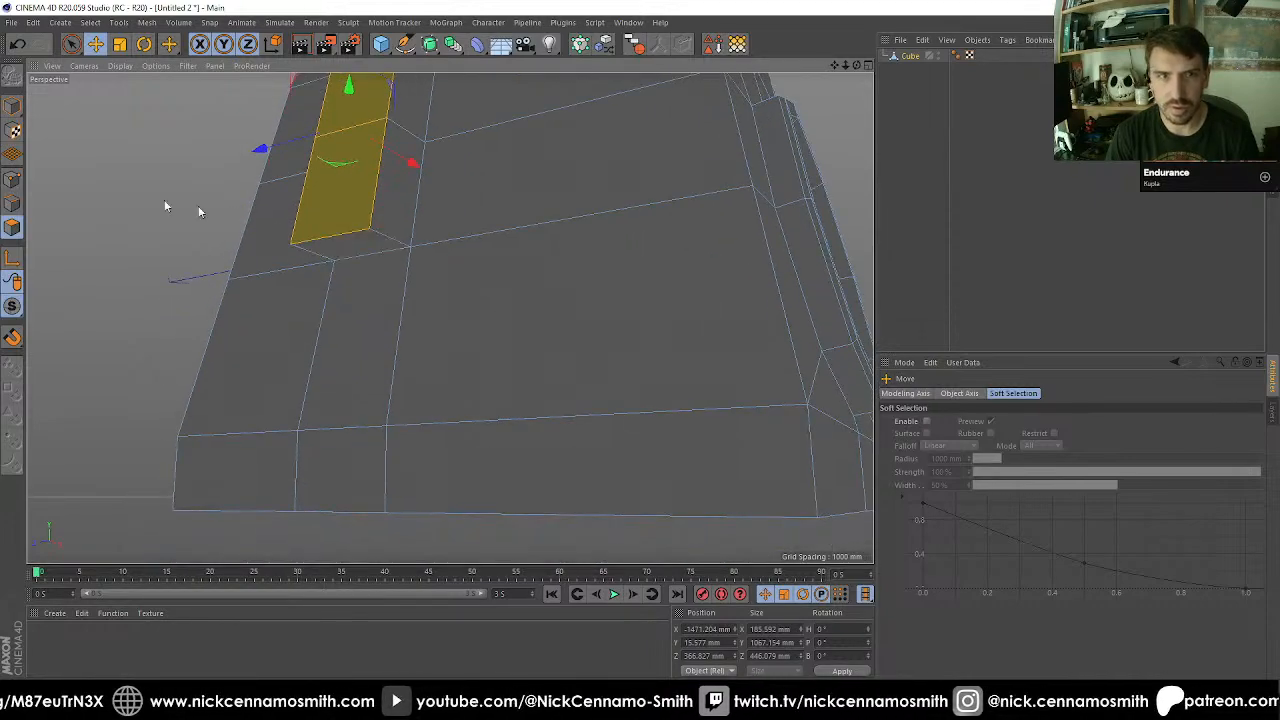
click(12, 180)
key(space)
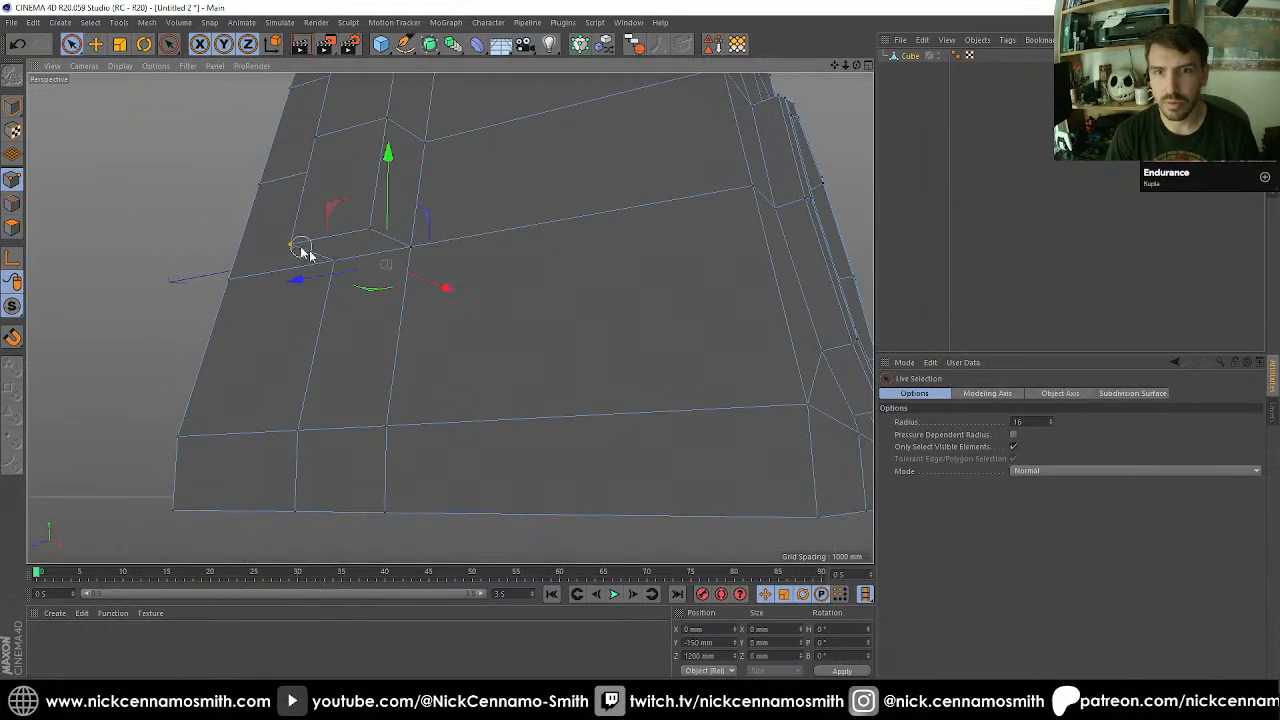
drag(300, 248, 343, 275)
key(m)
key(q)
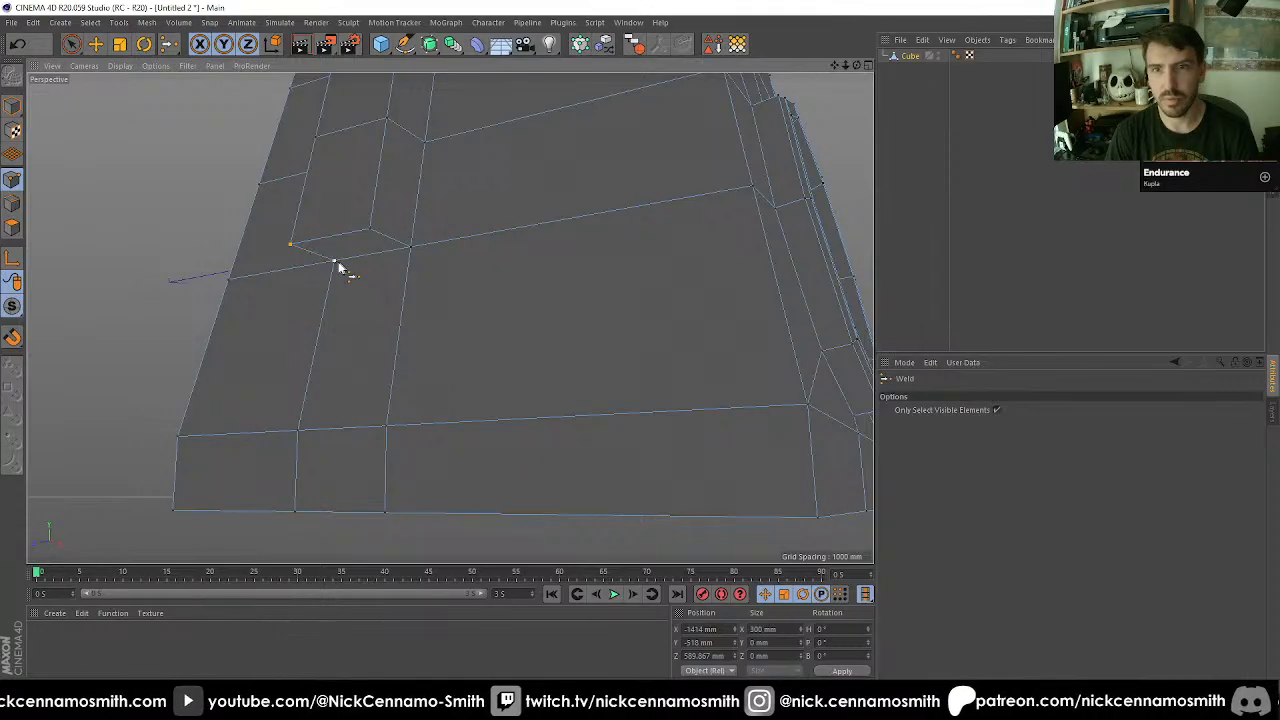
click(338, 265)
key(space)
key(space)
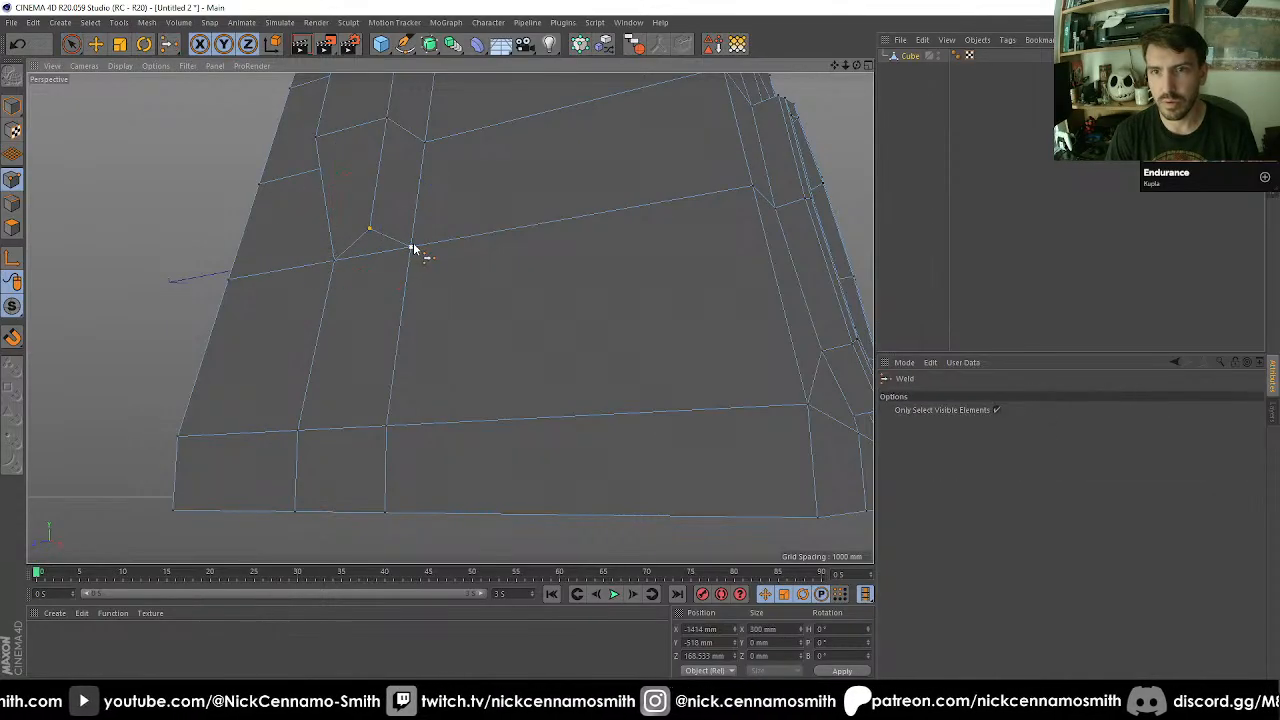
alt+drag(414, 251, 354, 261)
key(space)
key(ctrl+z)
Move the block's two middle outer points inward to about X -1378 mm, in line with its upper outer edge.
scroll(362, 261, up, 5)
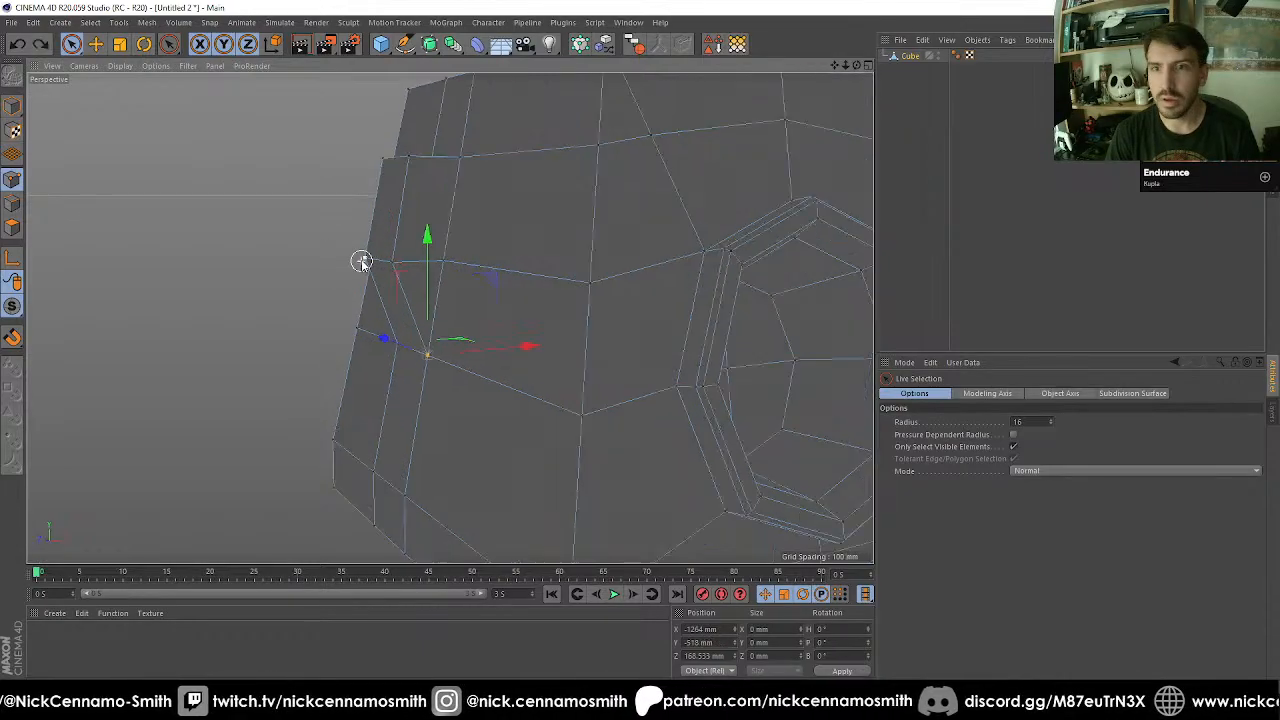
mouse_move(433, 272)
alt+mouse_down()
mouse_move(411, 268)
mouse_move(500, 289)
mouse_move(470, 261)
mouse_move(520, 254)
alt+mouse_up()
click(406, 266)
alt+middle_drag(493, 252, 469, 317)
scroll(469, 317, down, 3)
alt+middle_drag(550, 277, 465, 247)
alt+right_drag(465, 247, 550, 270)
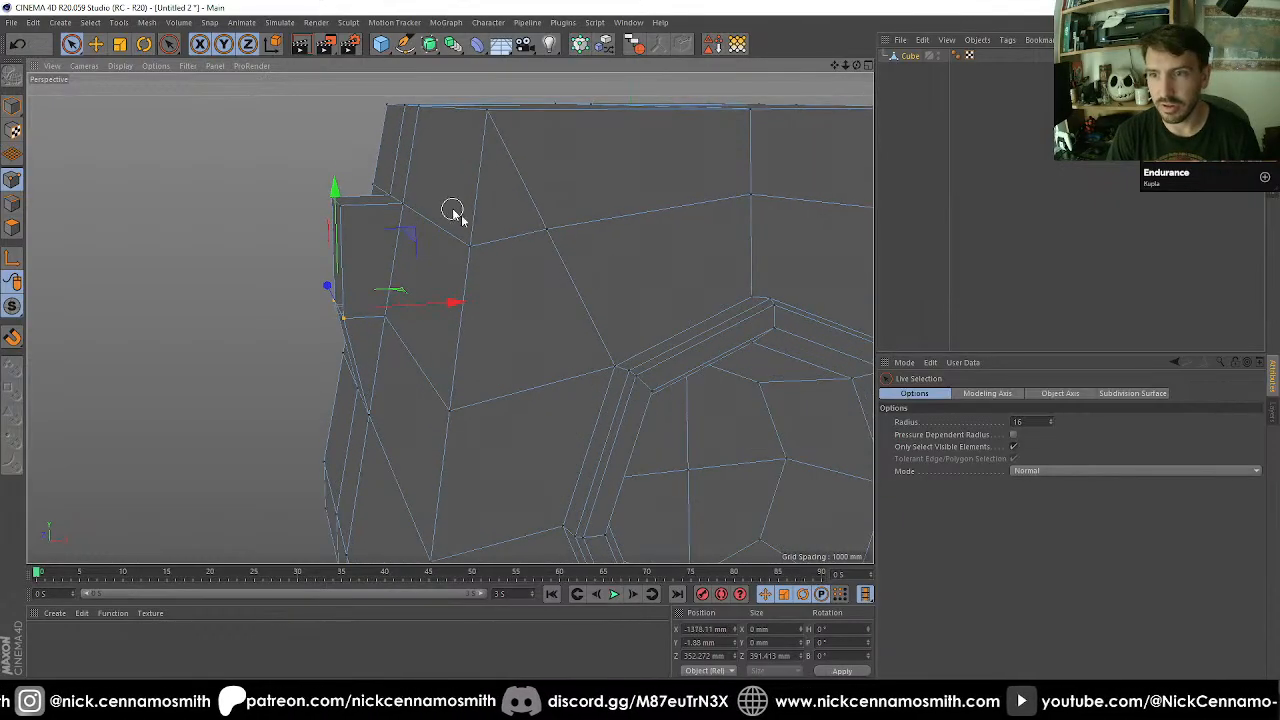
alt+drag(452, 212, 556, 353)
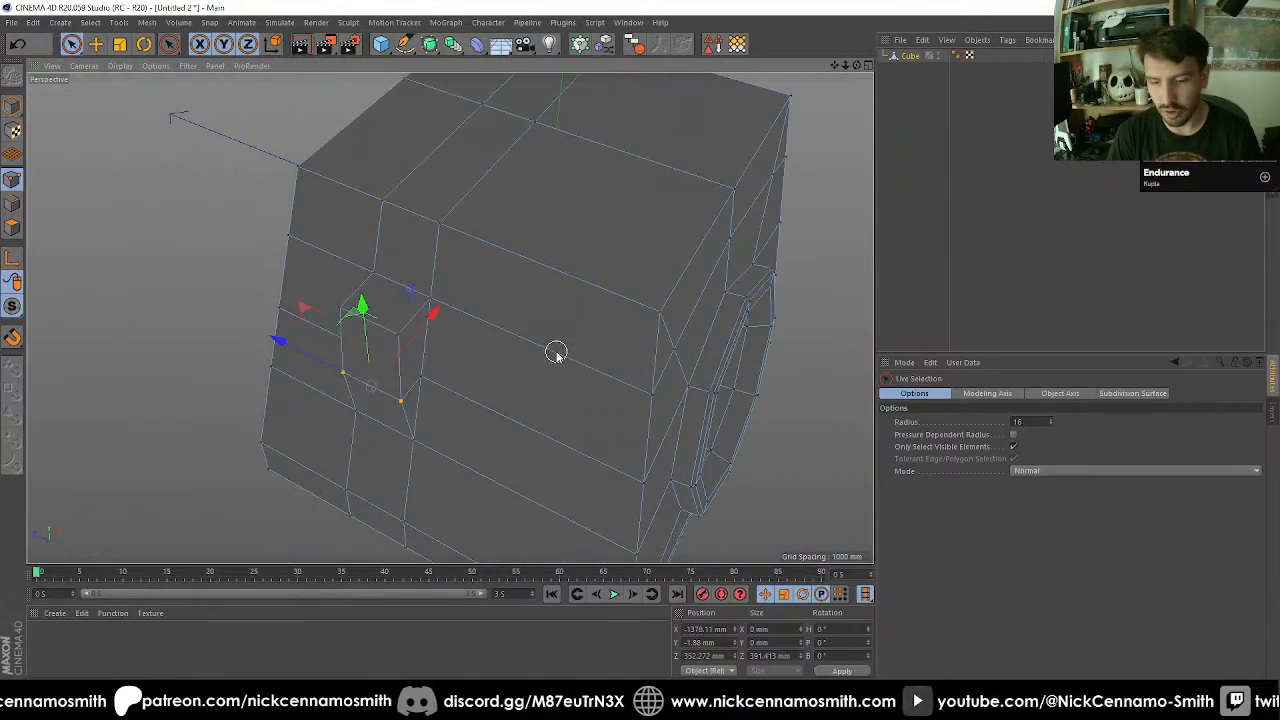
alt+right_drag(355, 326, 383, 326)
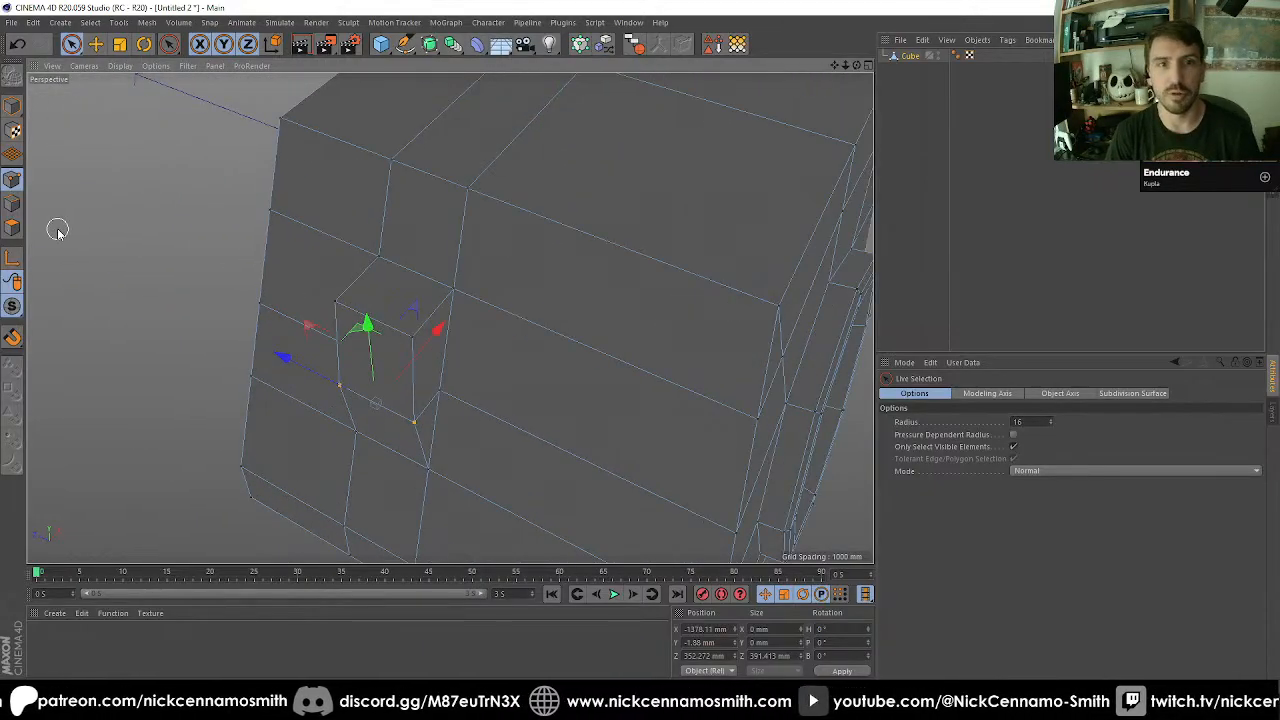
Select the top face of the extruded side block.
click(18, 227)
click(406, 289)
alt+drag(480, 329, 452, 348)
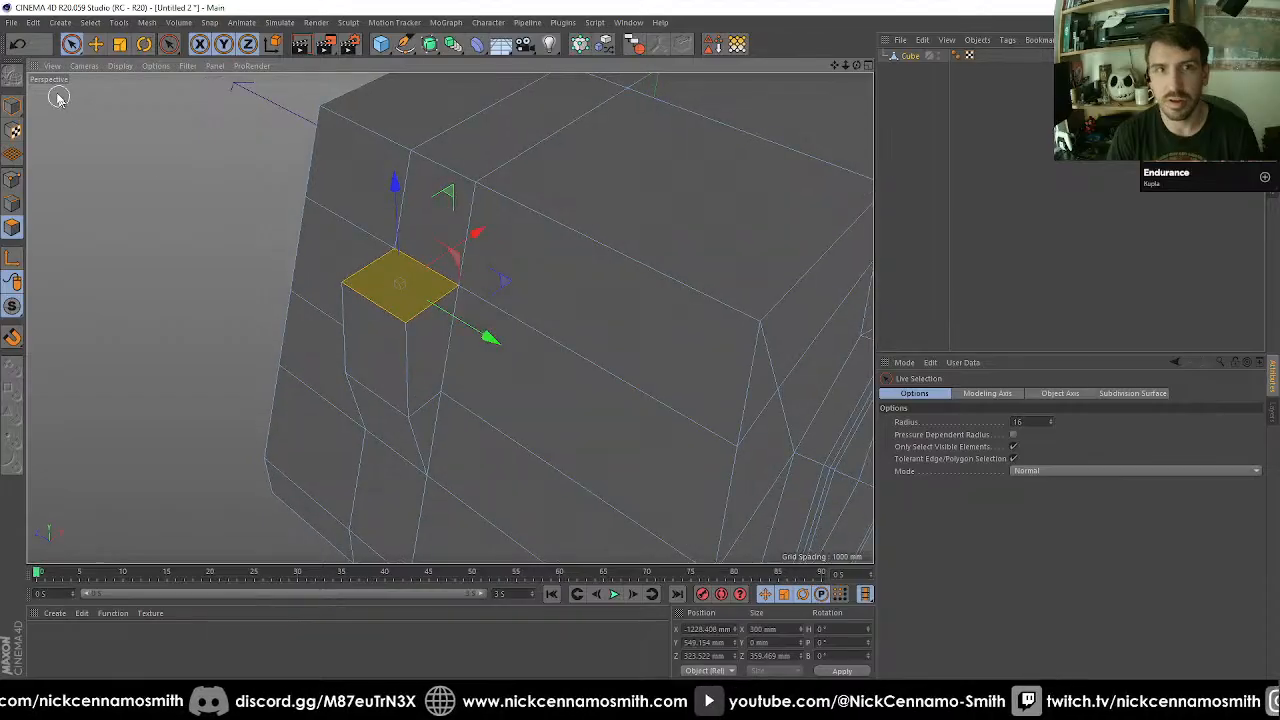
Open the recent project BinX.c4d and examine how the robot's legs, torso and arms are built.
click(11, 22)
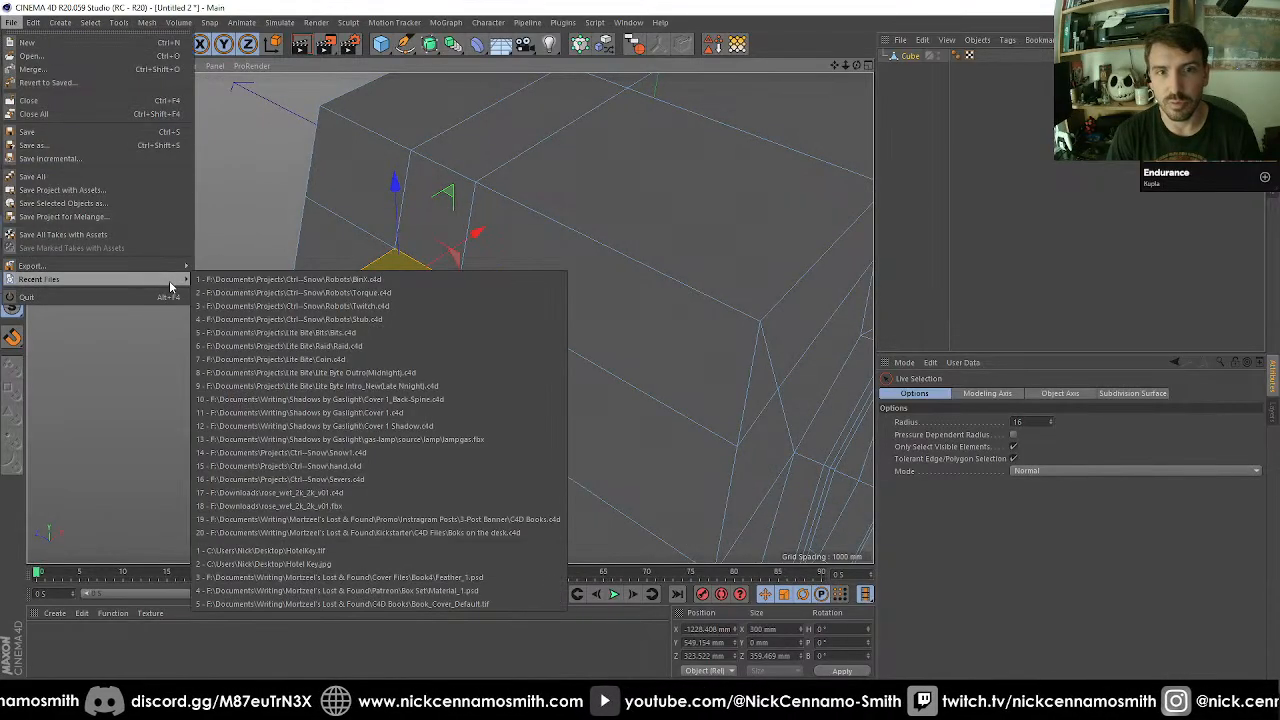
click(207, 284)
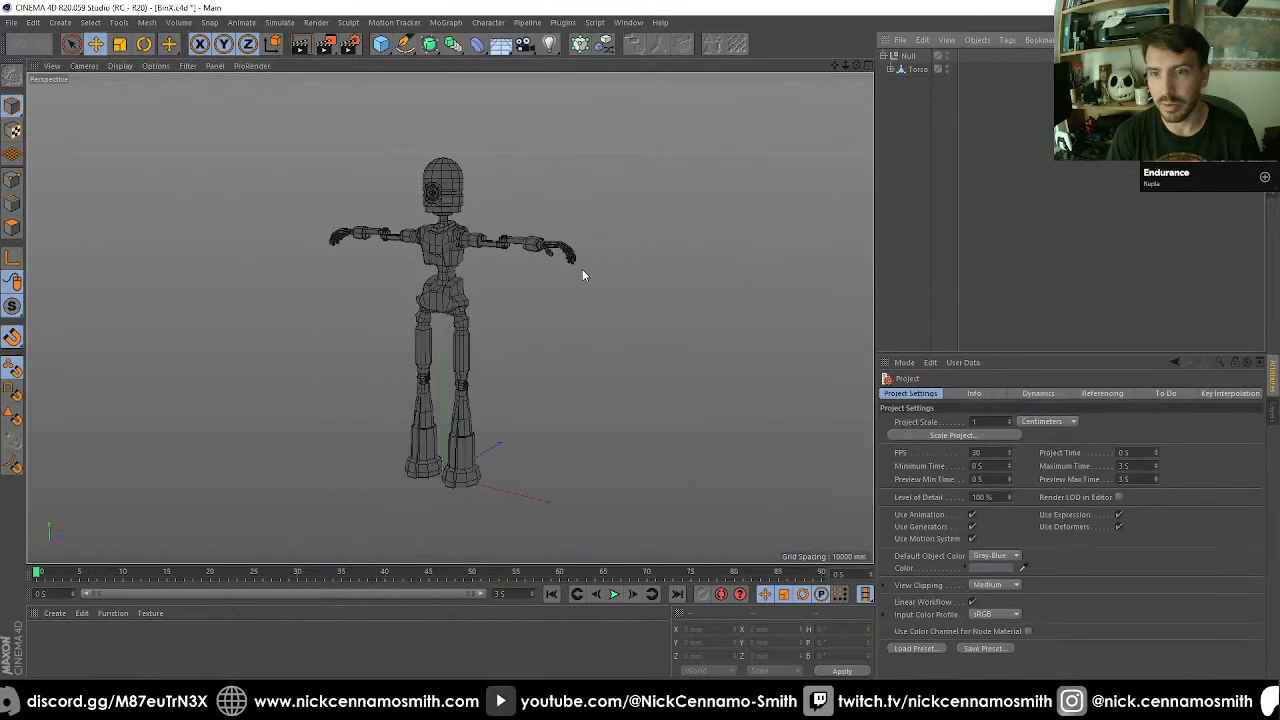
alt+drag(391, 198, 632, 290)
alt+middle_drag(560, 318, 482, 112)
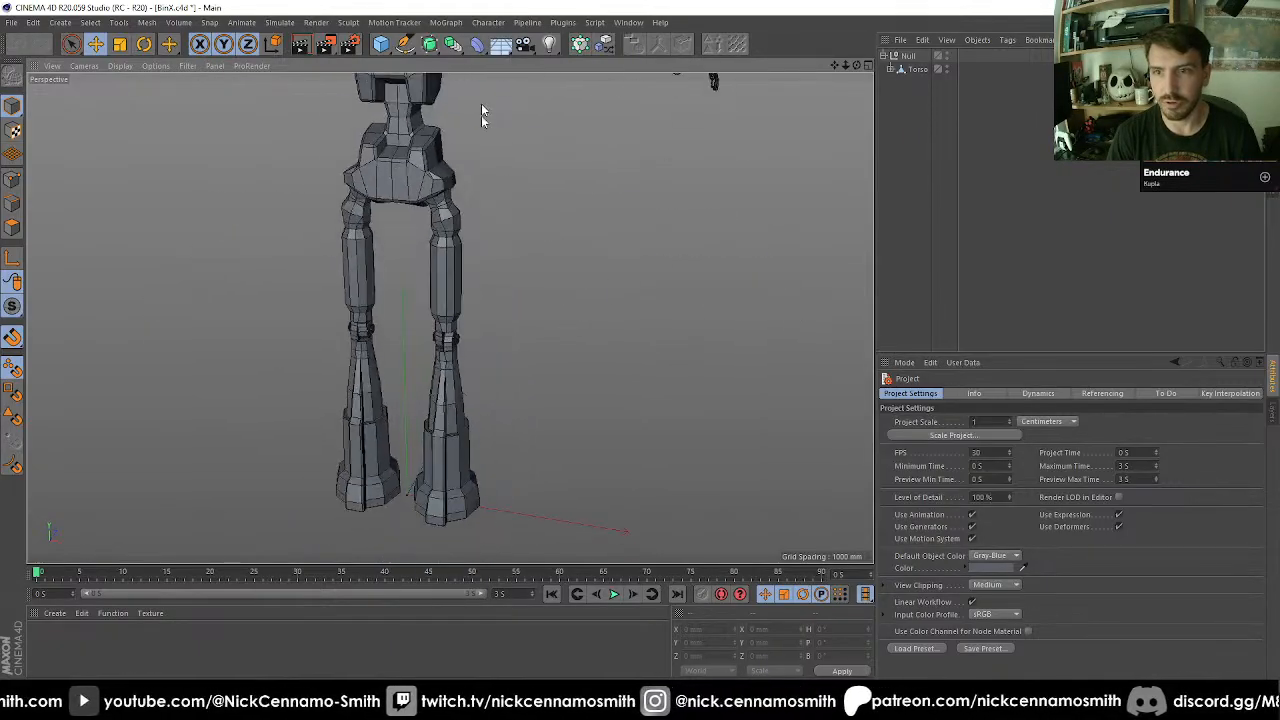
alt+drag(449, 318, 572, 264)
alt+right_drag(572, 264, 539, 249)
alt+middle_drag(538, 198, 532, 303)
alt+right_drag(530, 300, 572, 248)
alt+drag(618, 257, 590, 259)
alt+right_drag(590, 259, 574, 270)
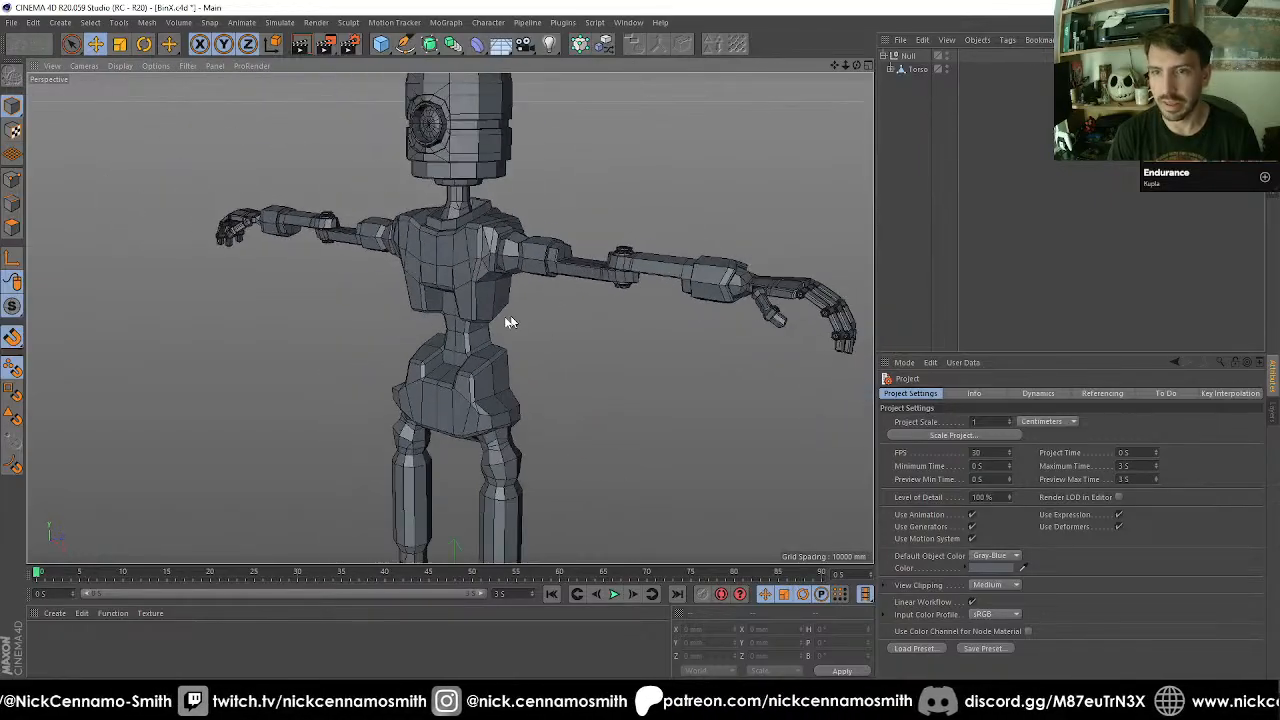
View the whole robot once more and close BinX.c4d with its changes saved.
alt+right_drag(508, 318, 492, 314)
alt+middle_drag(492, 314, 482, 230)
alt+right_drag(482, 230, 510, 226)
alt+drag(510, 226, 470, 242)
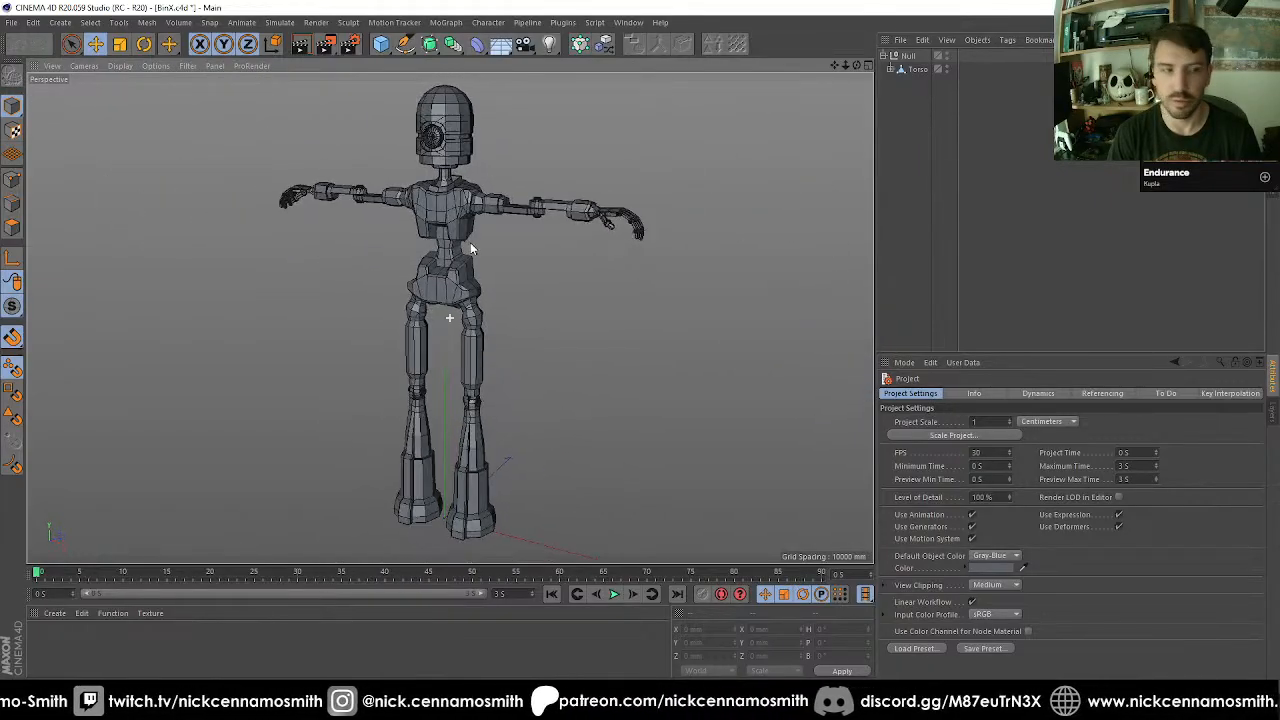
key(ctrl+F4)
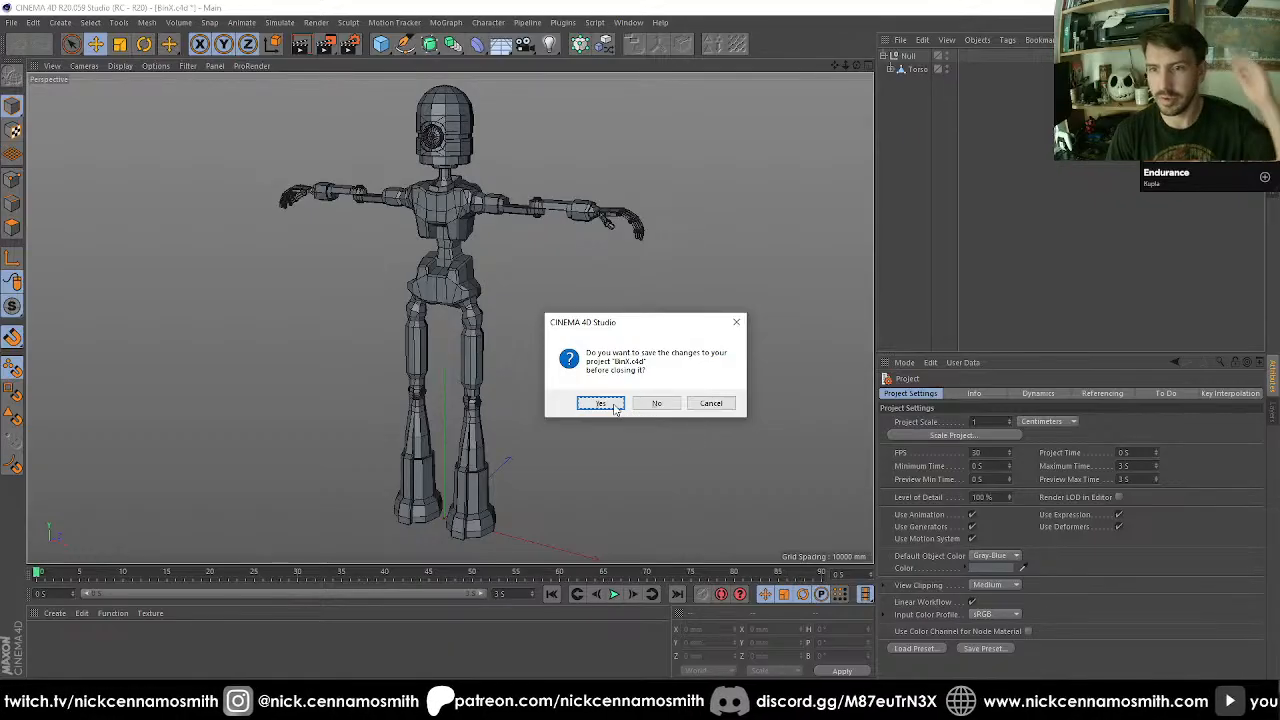
click(612, 405)
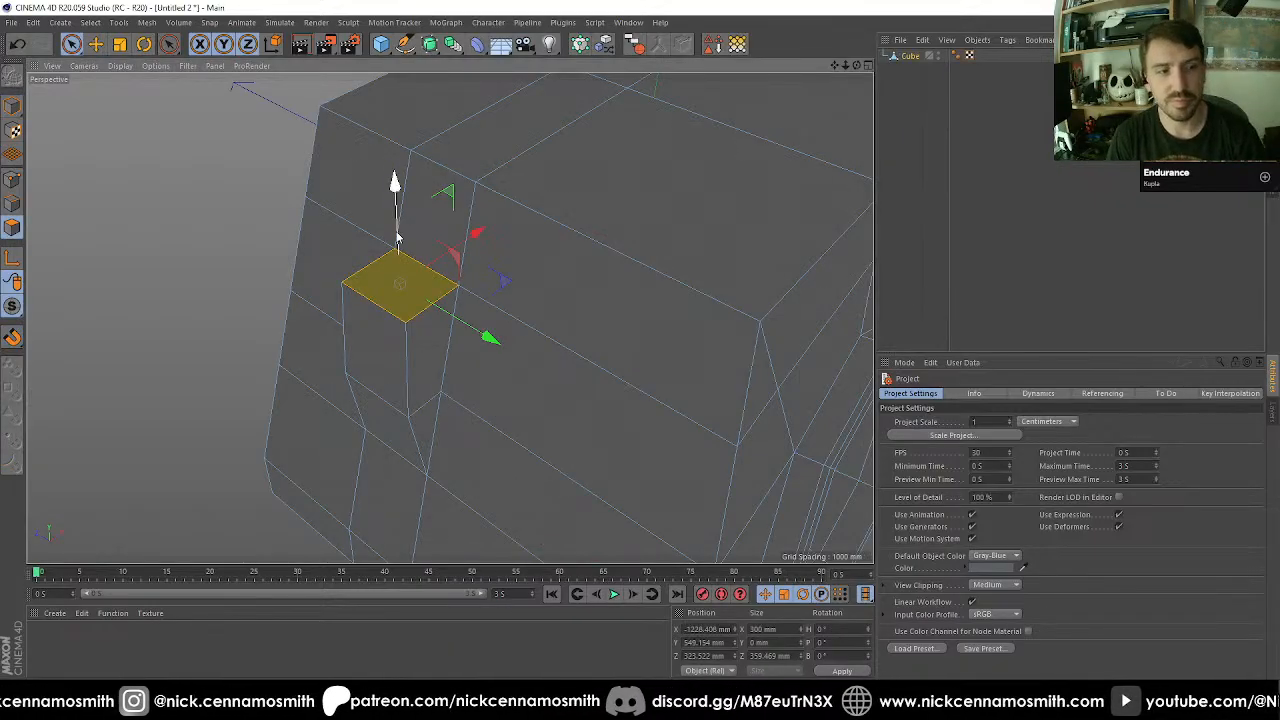
Inset the side block's top face by 47 mm and set its X and Z size to 200 mm.
alt+drag(455, 262, 419, 262)
key(i)
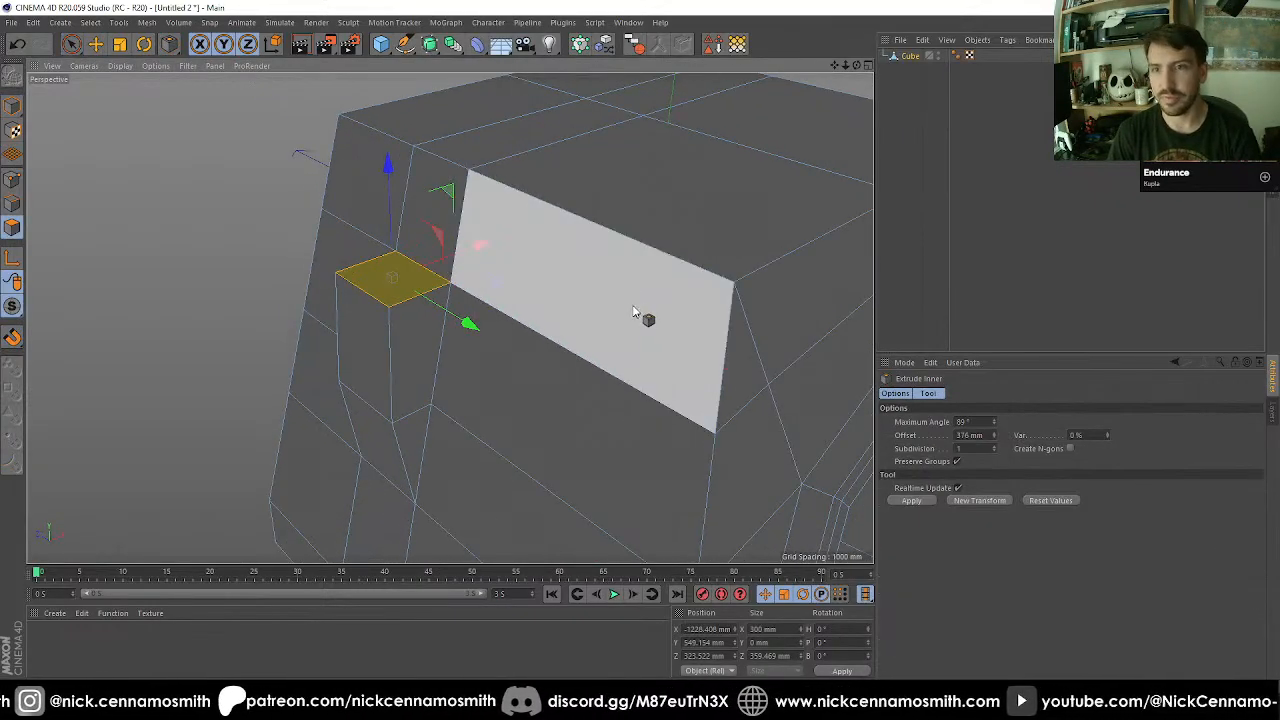
alt+drag(620, 313, 580, 305)
mouse_move(640, 480)
mouse_down()
mouse_move(600, 490)
mouse_move(641, 503)
mouse_up()
click(779, 629)
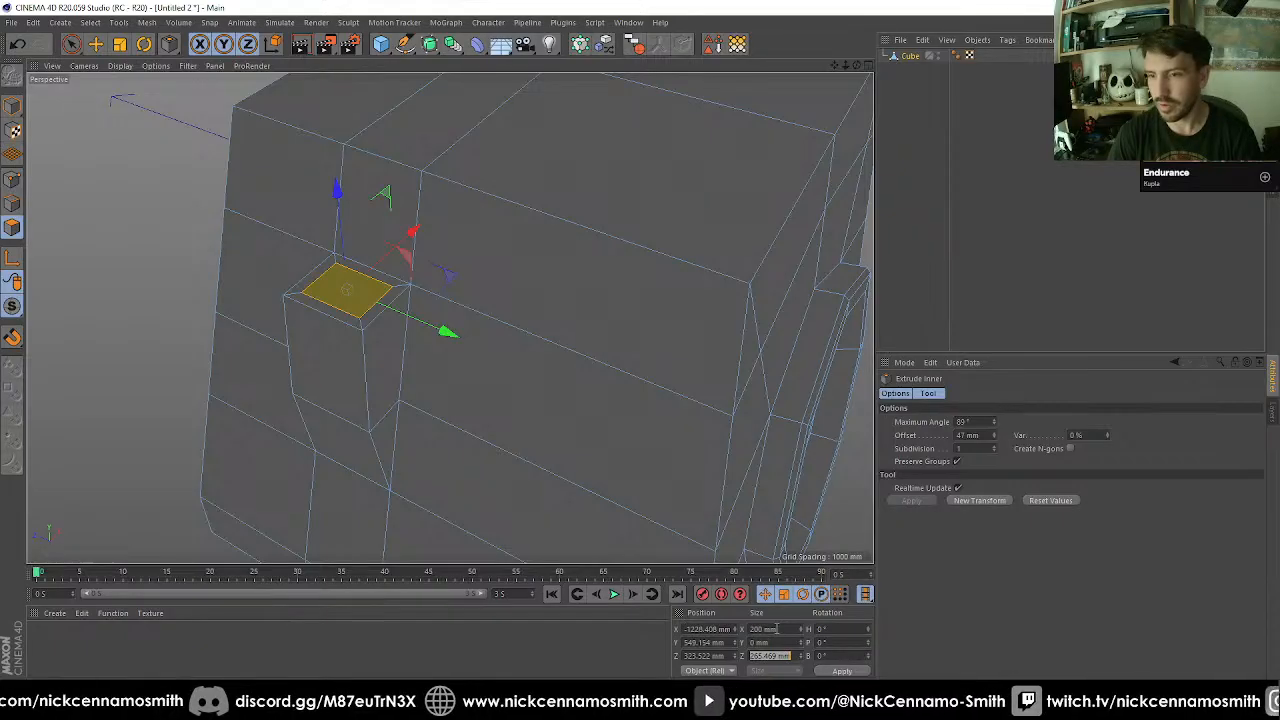
text(200)
key(Return)
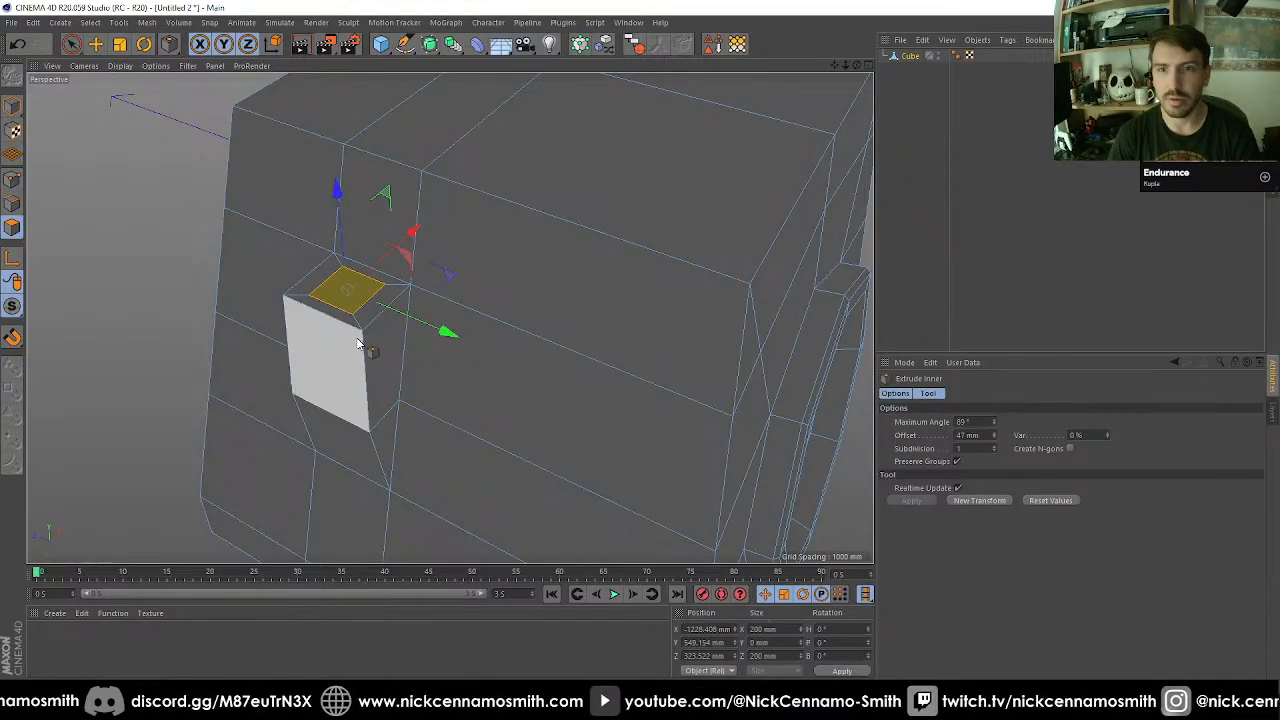
Extrude the 200 mm square face on the side block upward by 612 mm.
alt+drag(357, 340, 357, 369)
scroll(312, 273, up, 4)
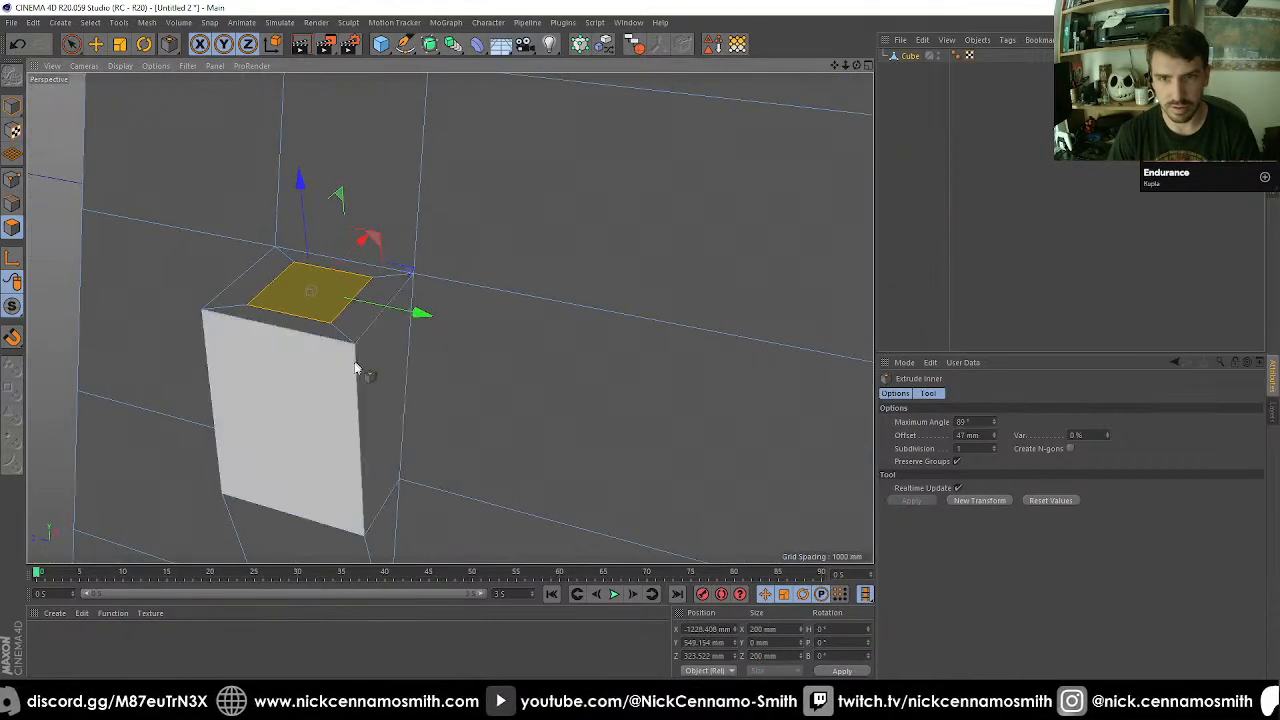
key(d)
drag(280, 424, 560, 420)
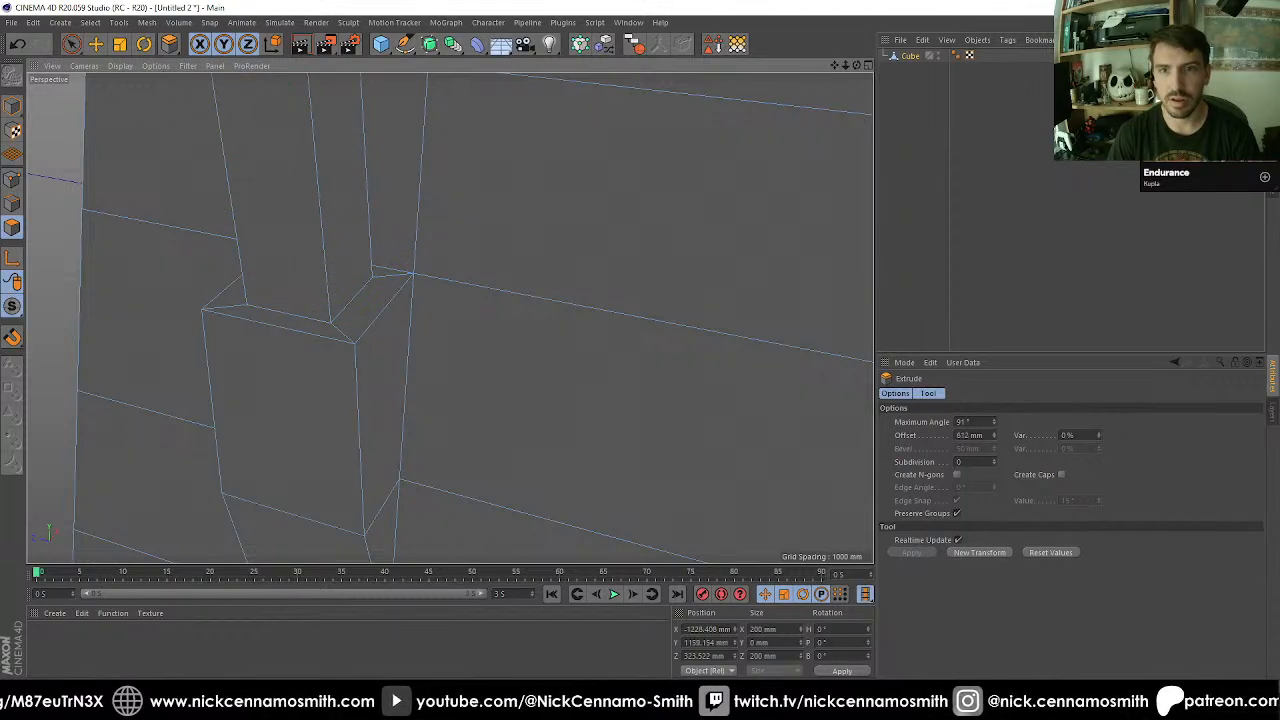
Inset the top face of the new column by 79 mm and scale the inner face up to about 90 mm.
scroll(287, 419, down, 5)
alt+drag(340, 404, 373, 362)
key(i)
drag(588, 343, 543, 342)
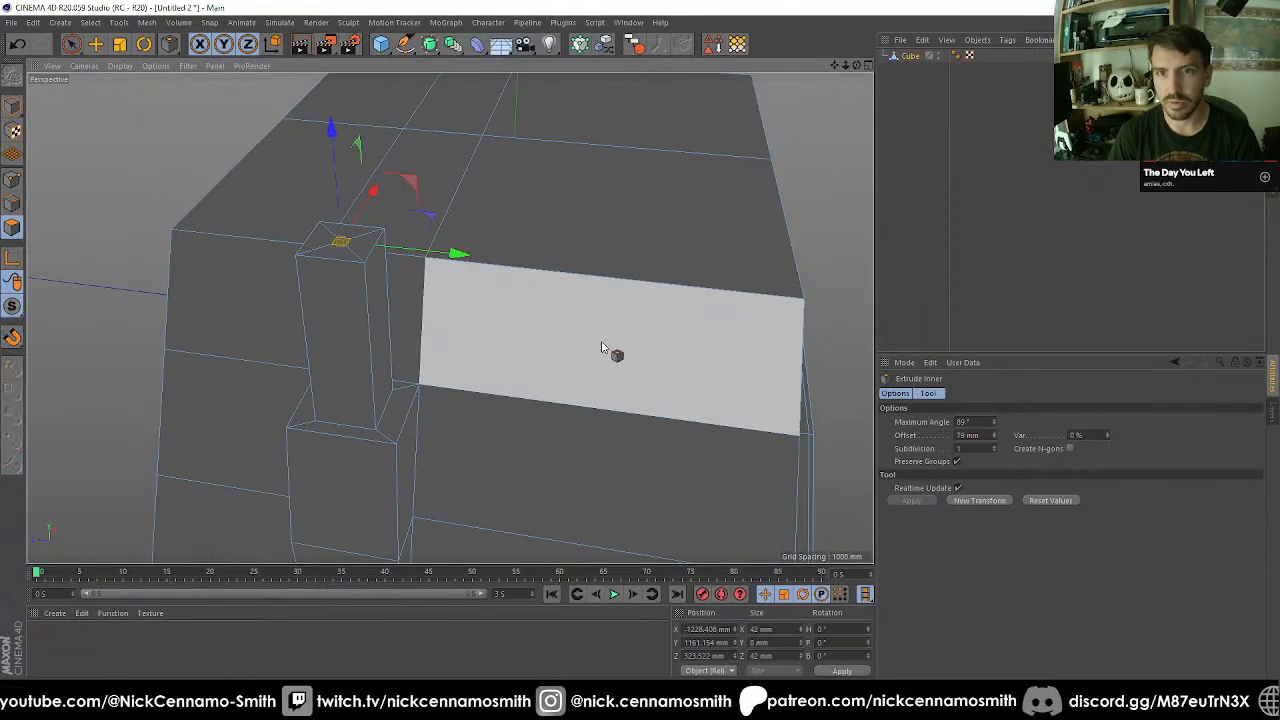
key(t)
drag(590, 331, 724, 333)
Extrude the small inner face on top of the column upward by 2230 mm as a thin antenna.
scroll(408, 378, down, 2)
alt+drag(454, 386, 562, 391)
scroll(530, 380, down, 3)
alt+middle_drag(556, 386, 528, 361)
scroll(402, 262, up, 2)
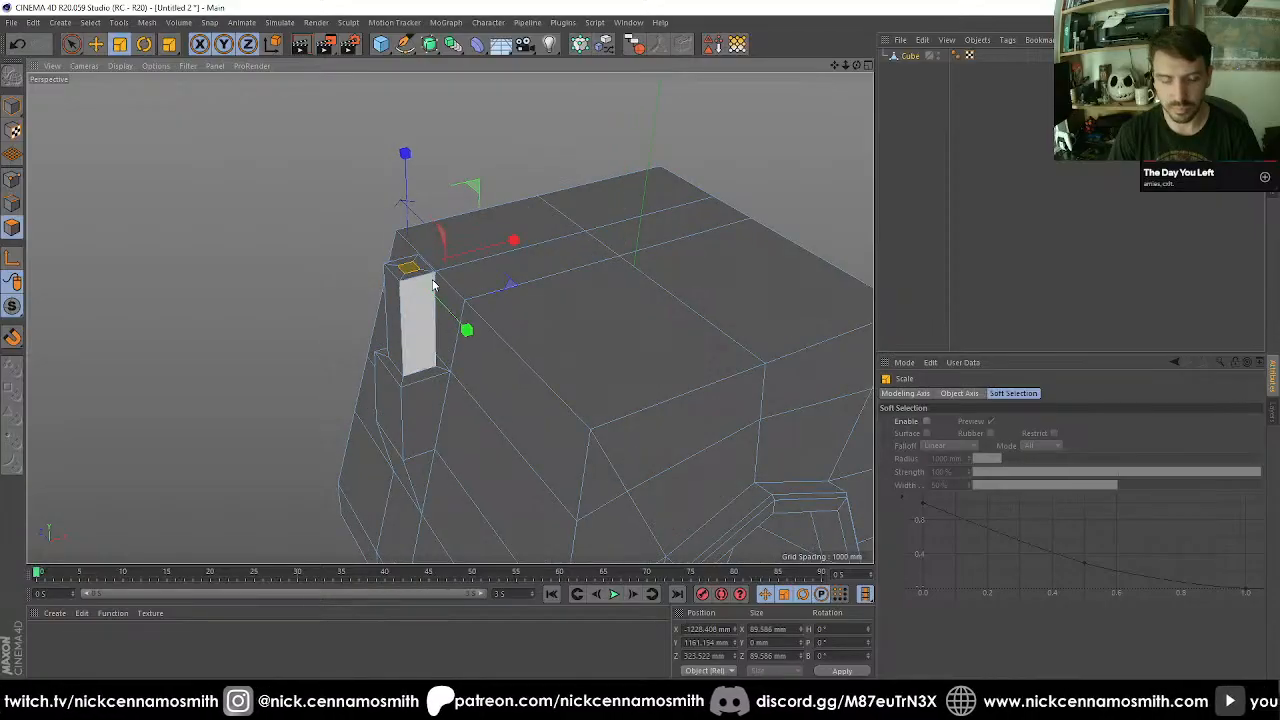
key(d)
drag(253, 436, 440, 432)
scroll(114, 388, down, 3)
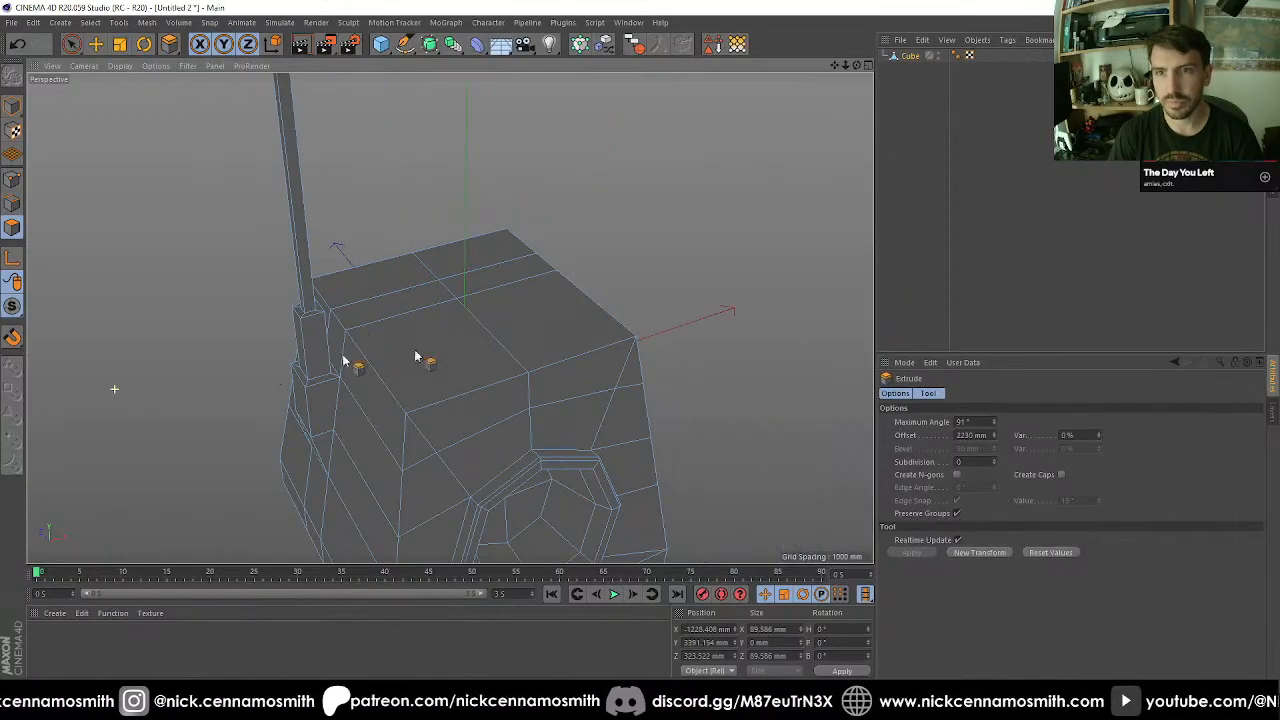
Select the side block's upper rim edges, its two outer vertical corner edges and the edges continuing below them.
scroll(532, 328, down, 4)
scroll(367, 345, up, 3)
scroll(466, 349, up, 5)
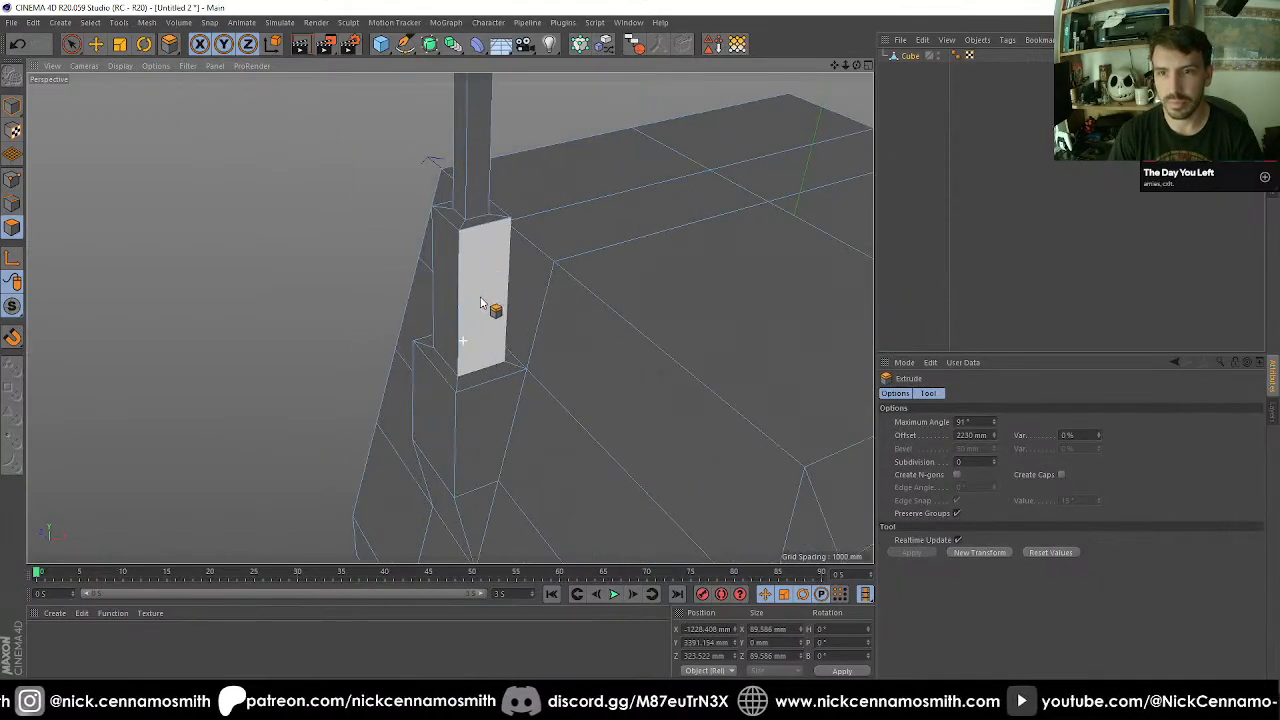
click(12, 204)
scroll(470, 390, up, 5)
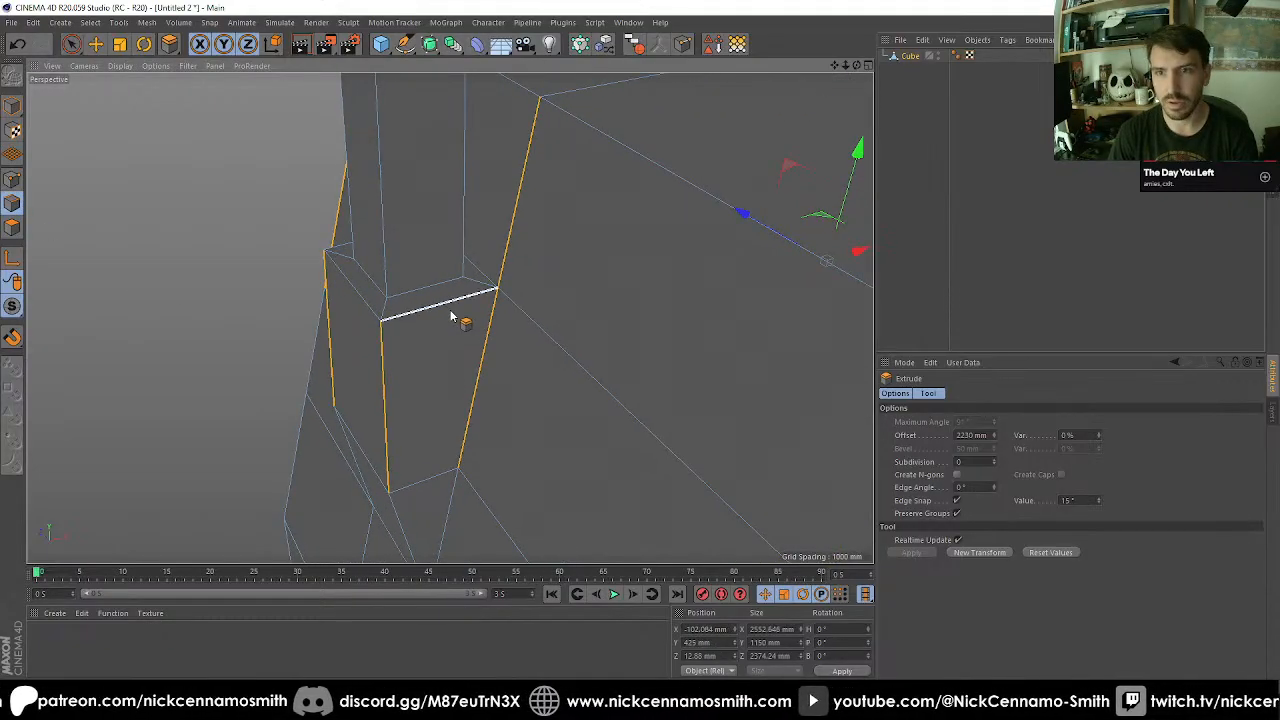
key(space)
click(378, 343)
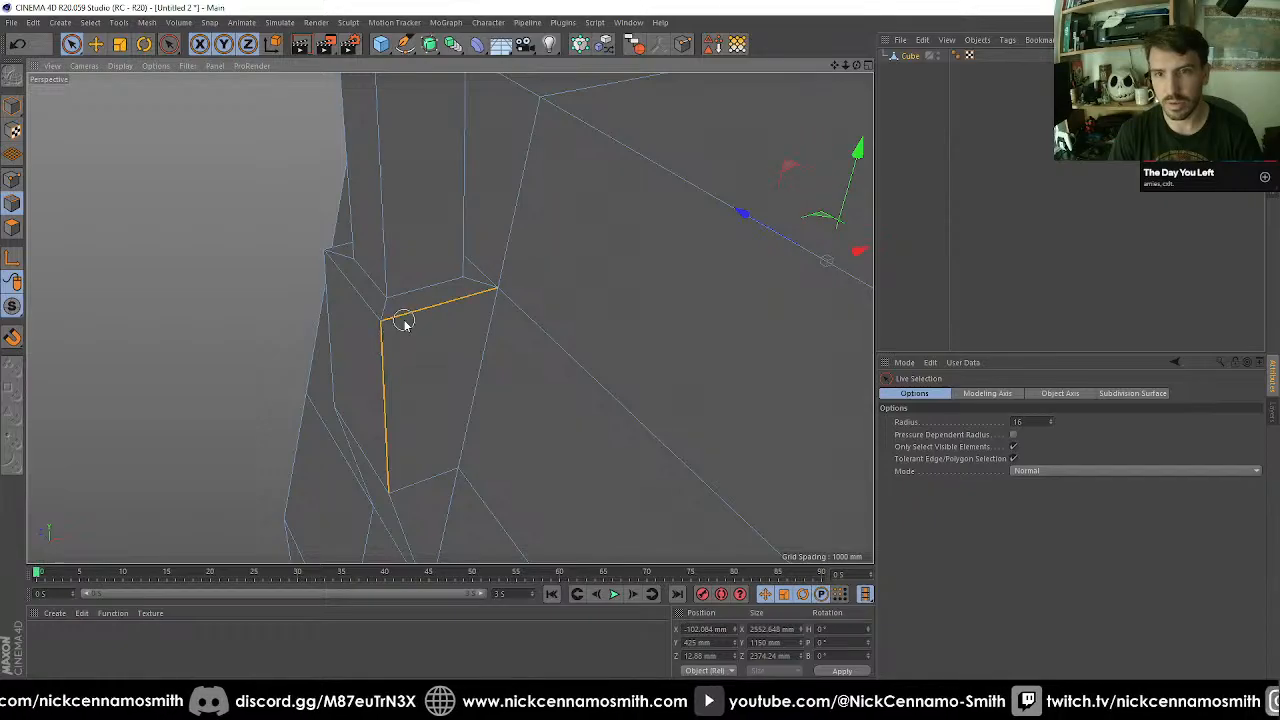
alt+drag(332, 332, 87, 313)
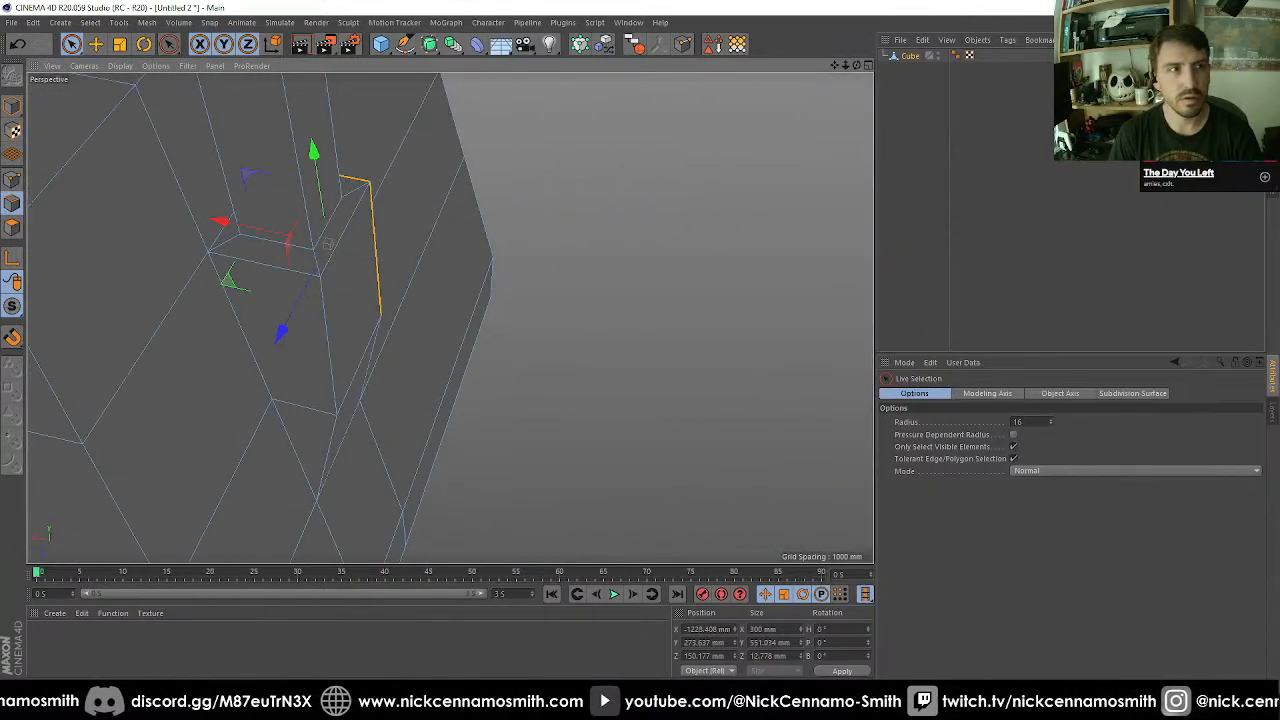
shift+click(348, 238)
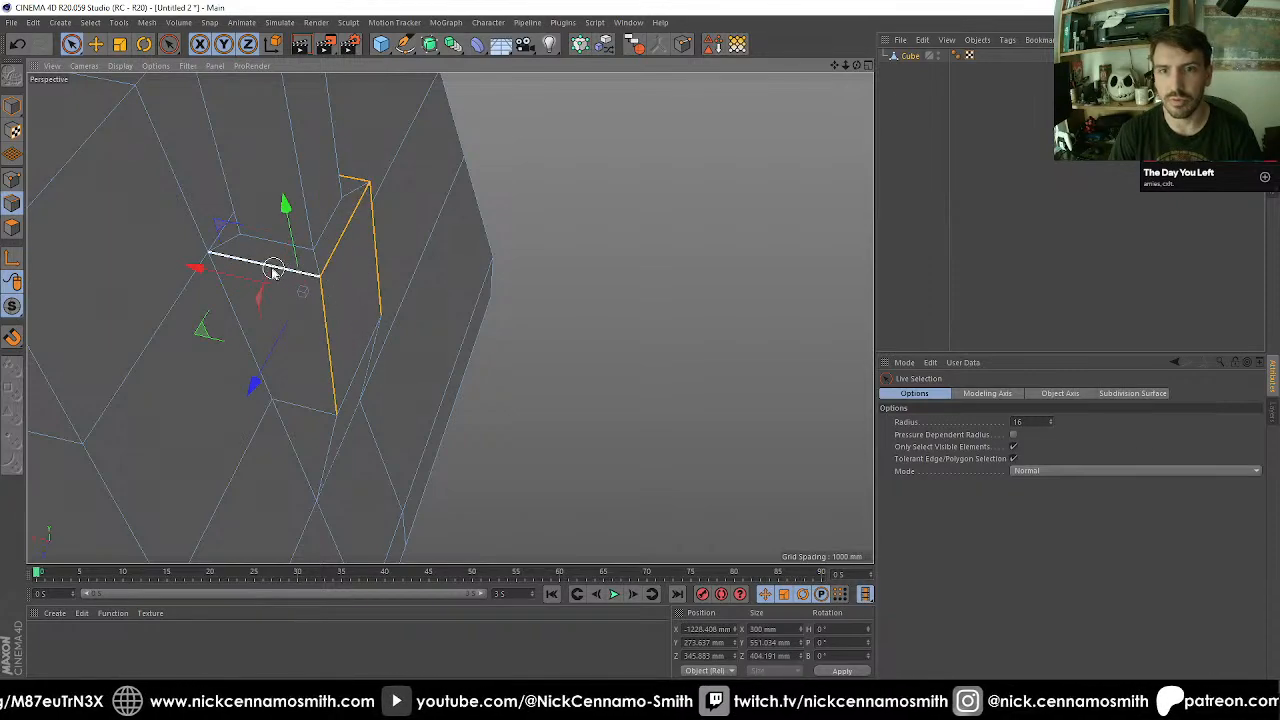
alt+drag(308, 332, 389, 405)
alt+middle_drag(389, 405, 377, 254)
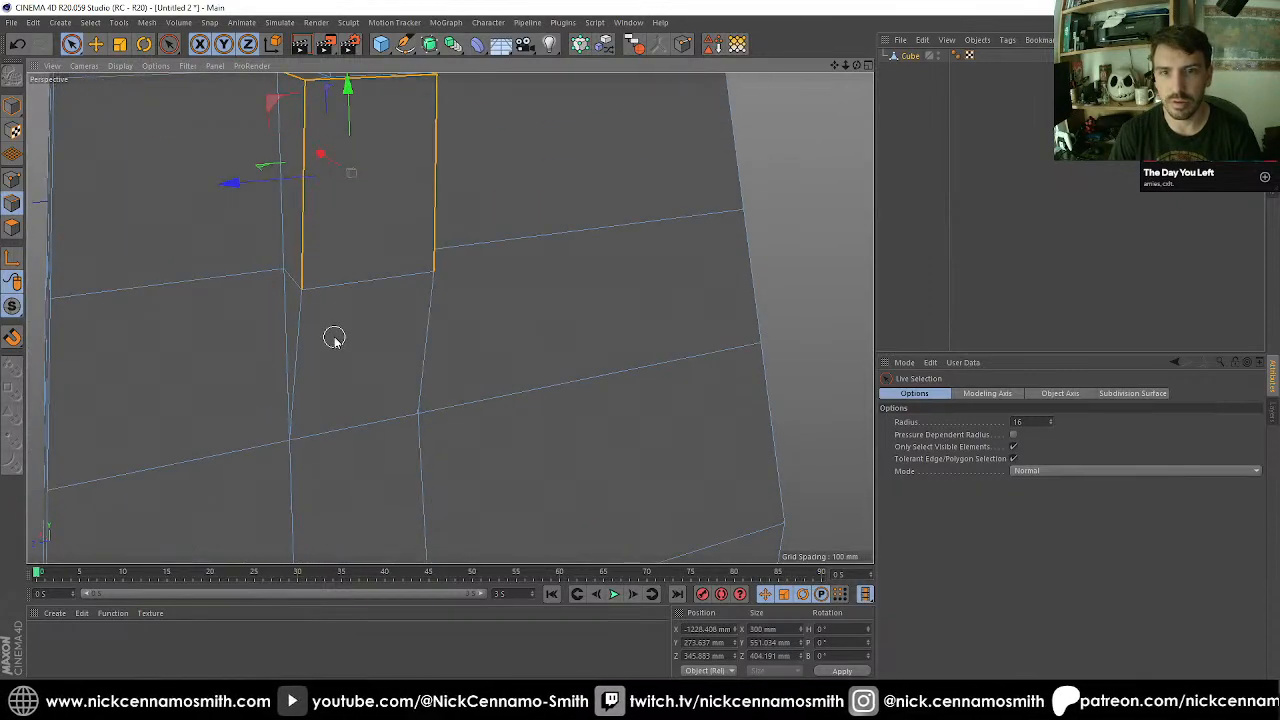
shift+click(305, 333)
shift+click(426, 334)
Bevel the selected side block edges in Chamfer mode with a 20 mm offset and no subdivision.
alt+drag(426, 334, 451, 388)
key(m)
key(s)
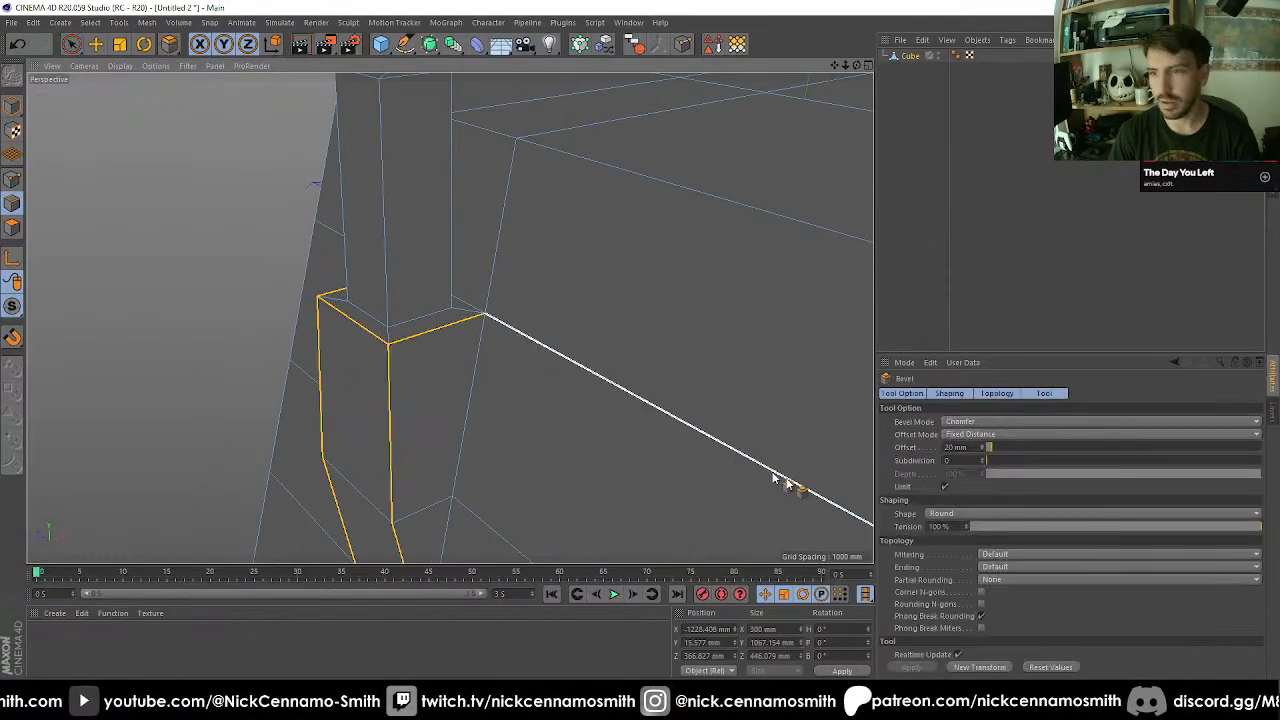
click(996, 671)
Ring-select the vertical edges of the column standing on the side block.
mouse_move(380, 300)
alt+mouse_down()
mouse_move(351, 277)
mouse_move(449, 317)
mouse_move(390, 278)
alt+mouse_up()
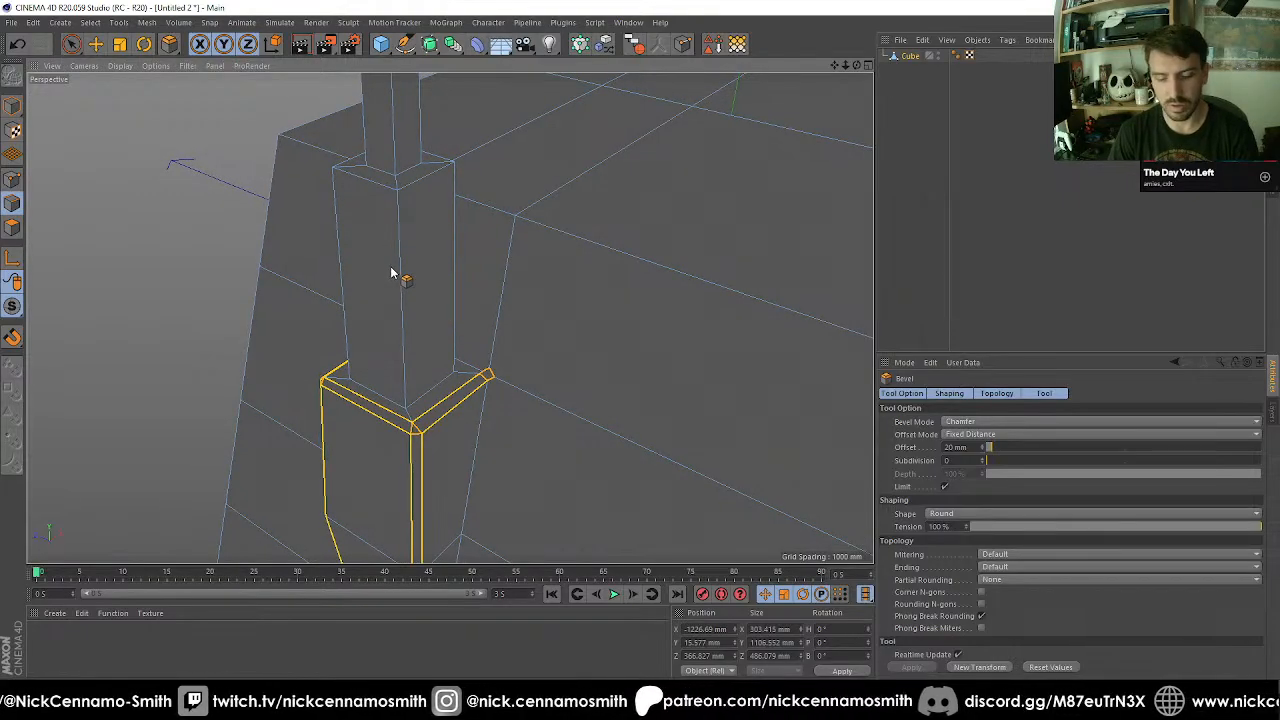
key(u)
key(b)
click(403, 264)
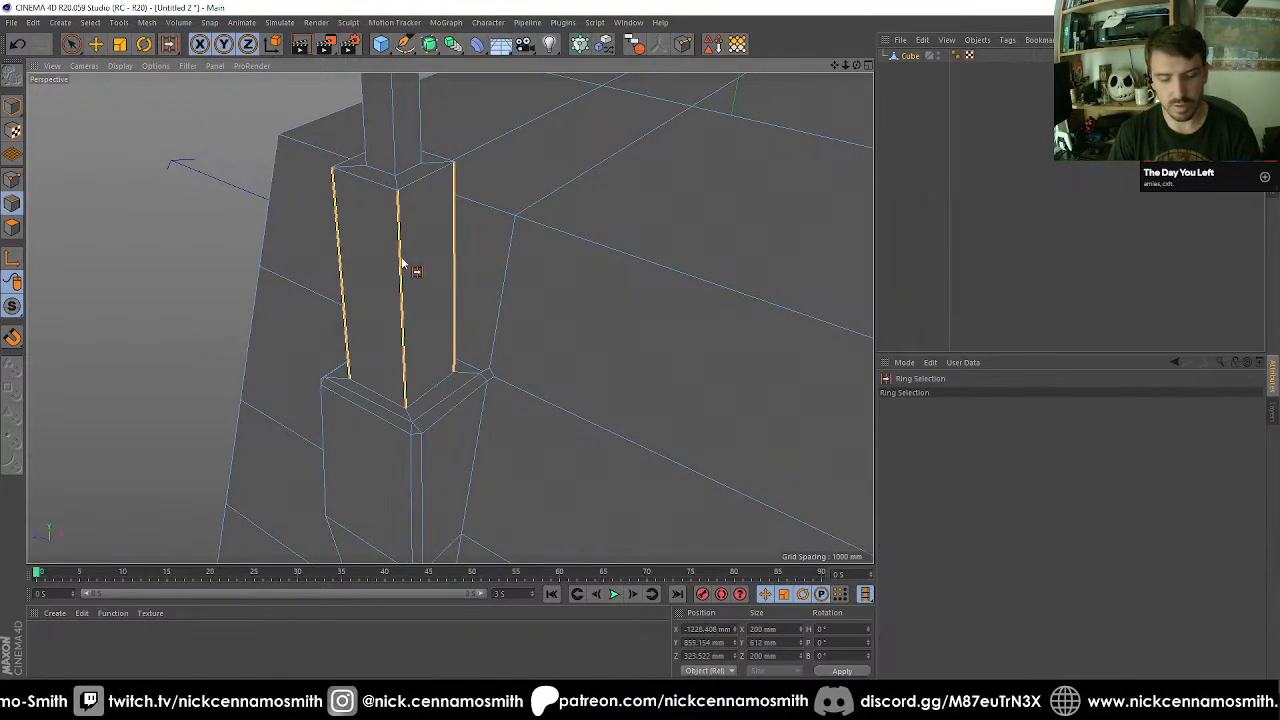
key(m)
key(f)
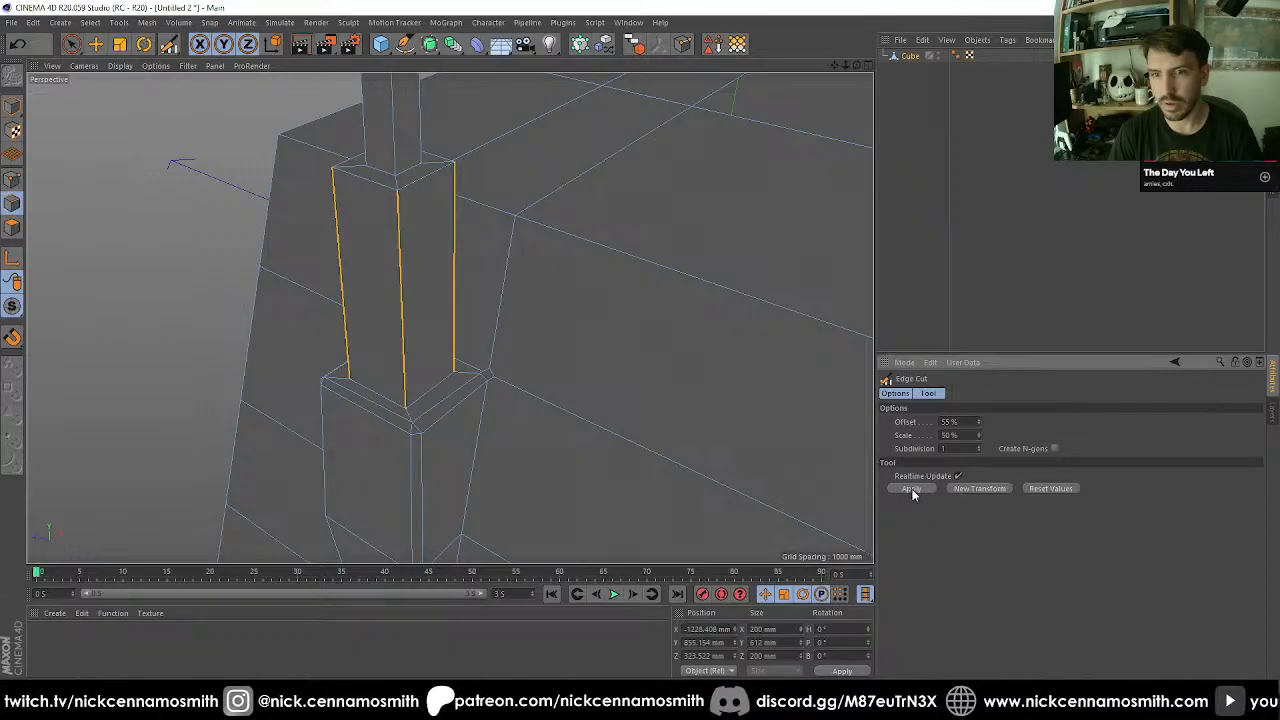
click(952, 477)
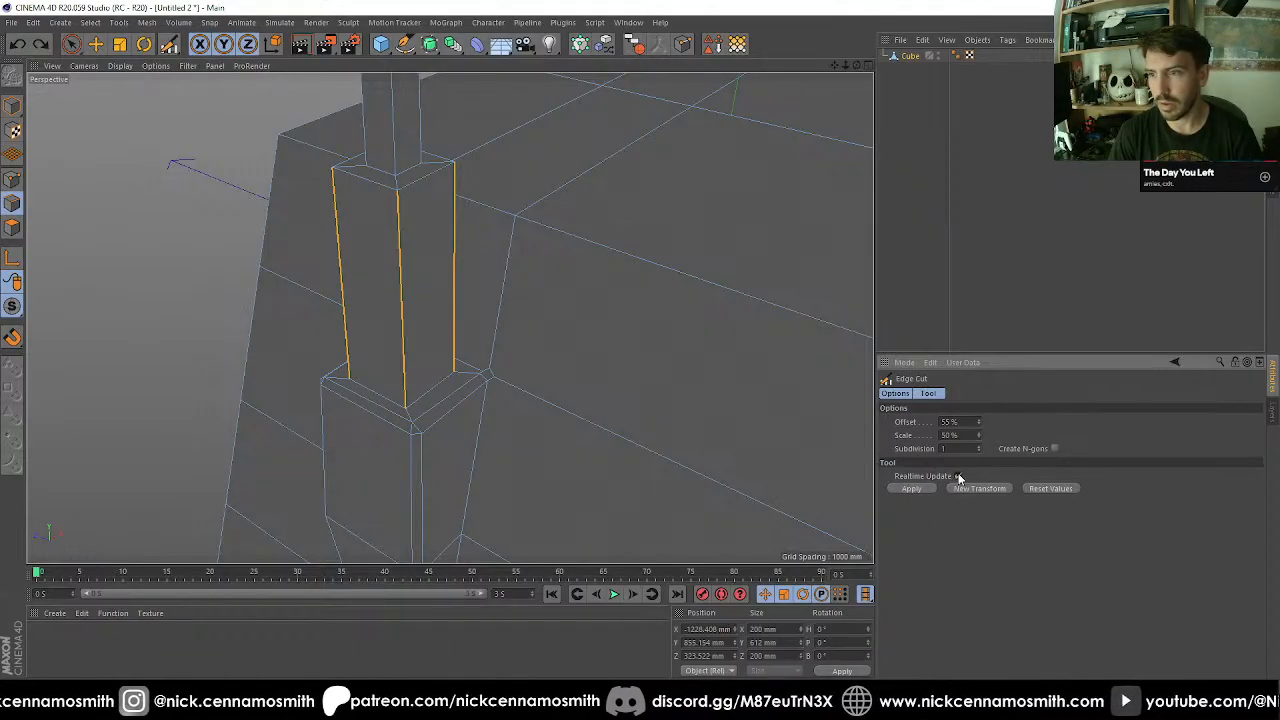
Bevel the column's vertical edges in Chamfer mode with a 20 mm offset.
right_click(398, 305)
click(425, 515)
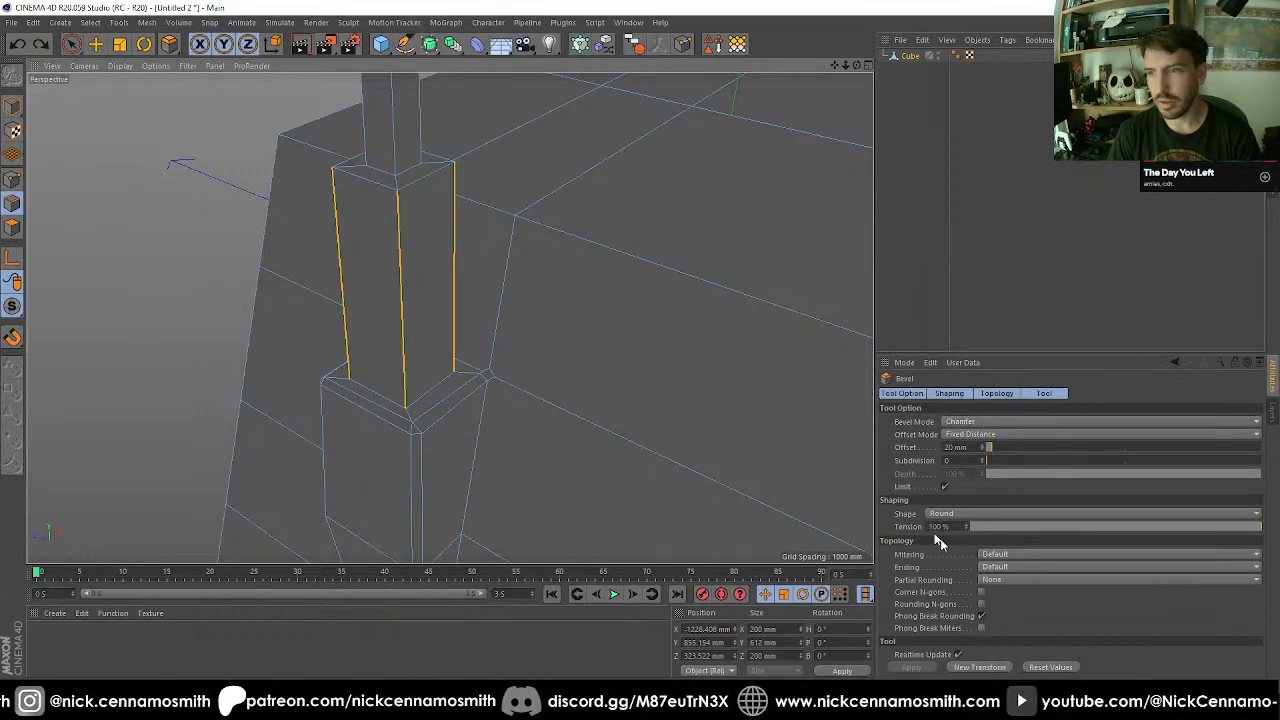
click(952, 669)
Ring-select the antenna's long vertical edges and bevel them with a 50 mm offset.
alt+middle_drag(350, 108, 370, 214)
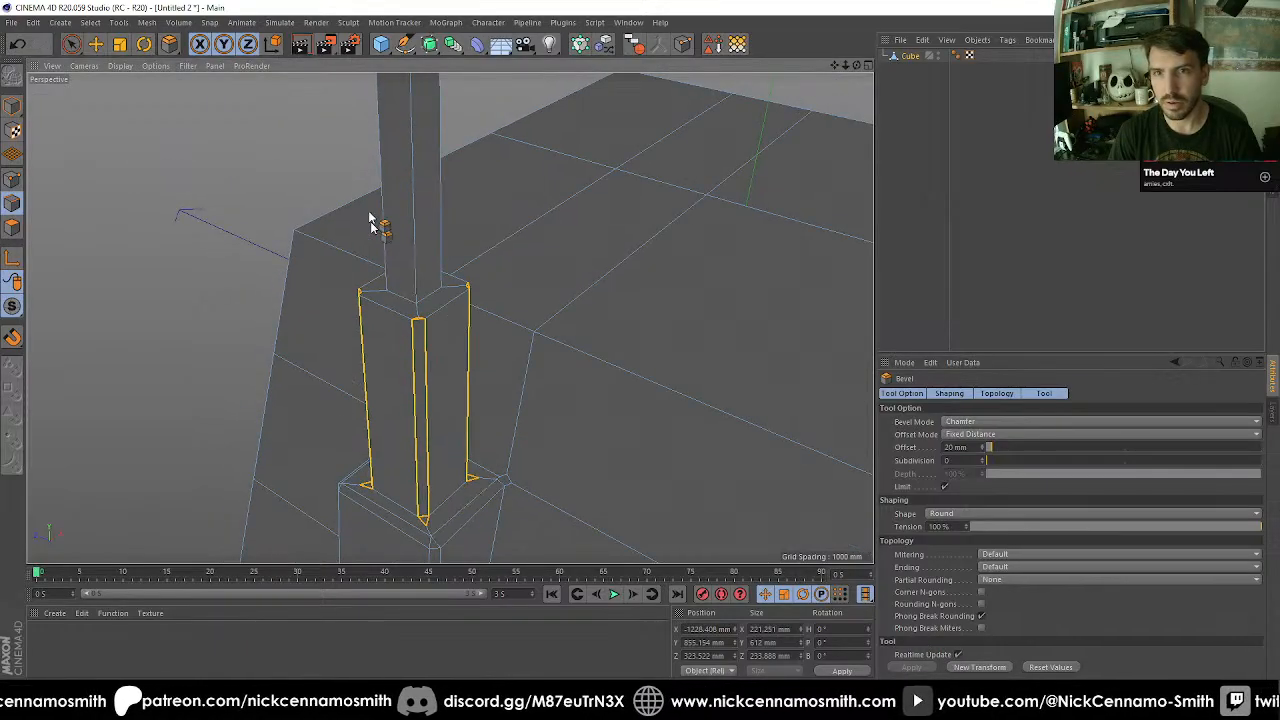
scroll(371, 212, up, 2)
key(u)
key(b)
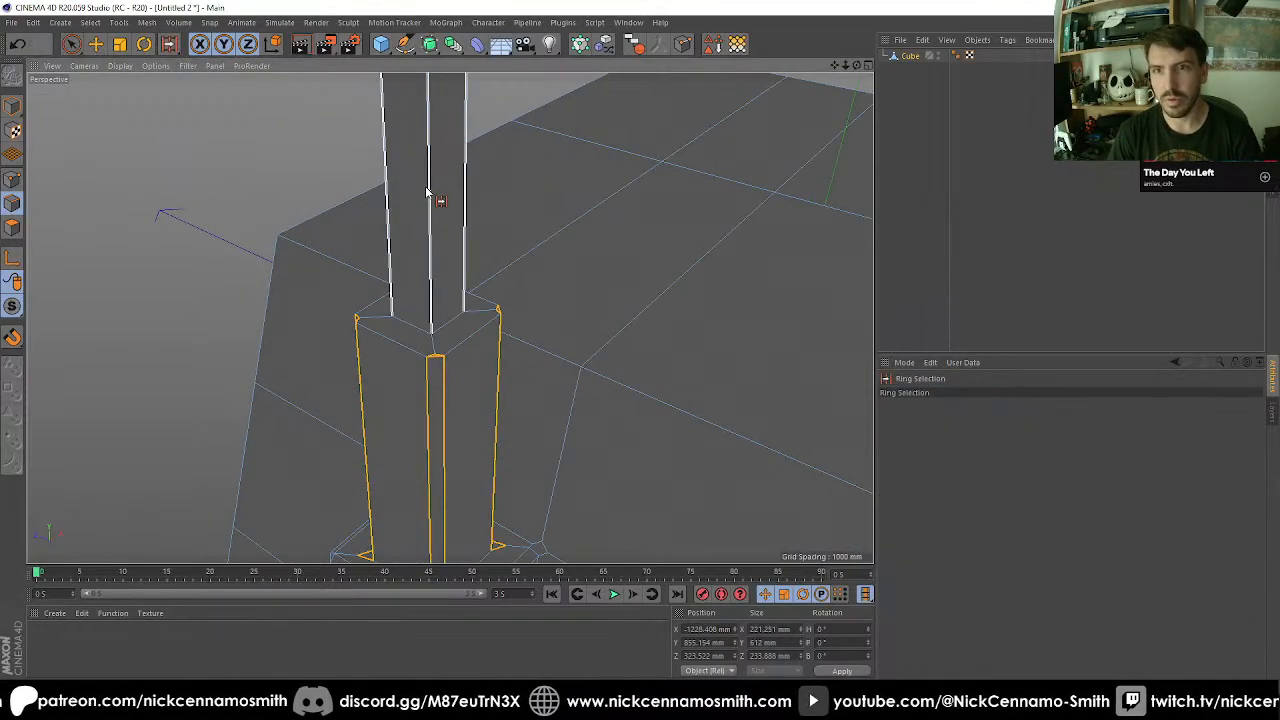
click(427, 192)
key(m)
key(f)
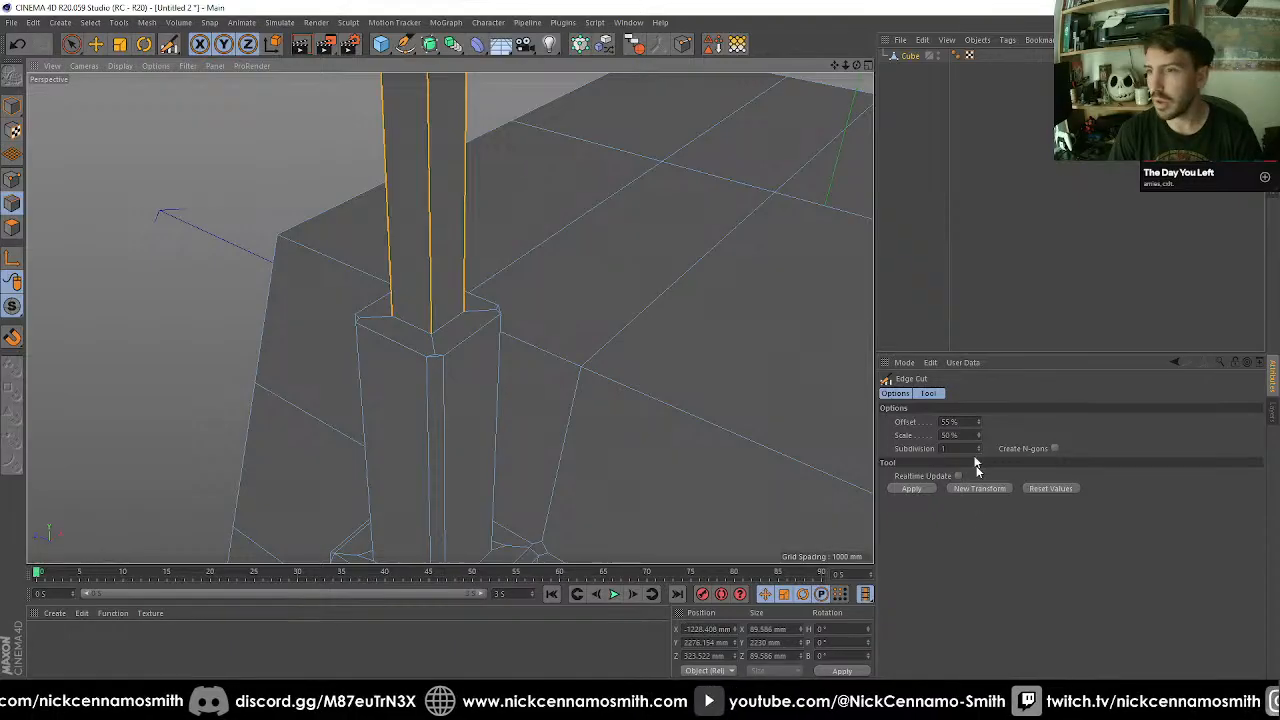
key(m)
key(s)
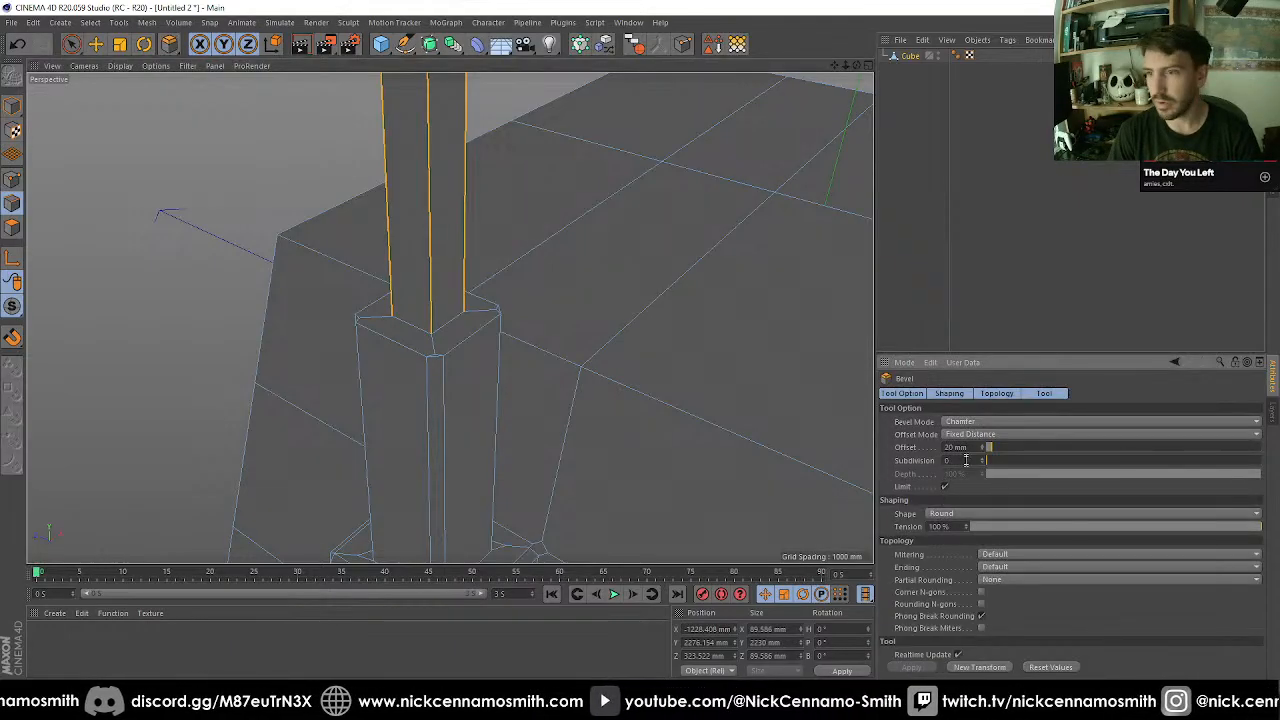
text(0)
key(Return)
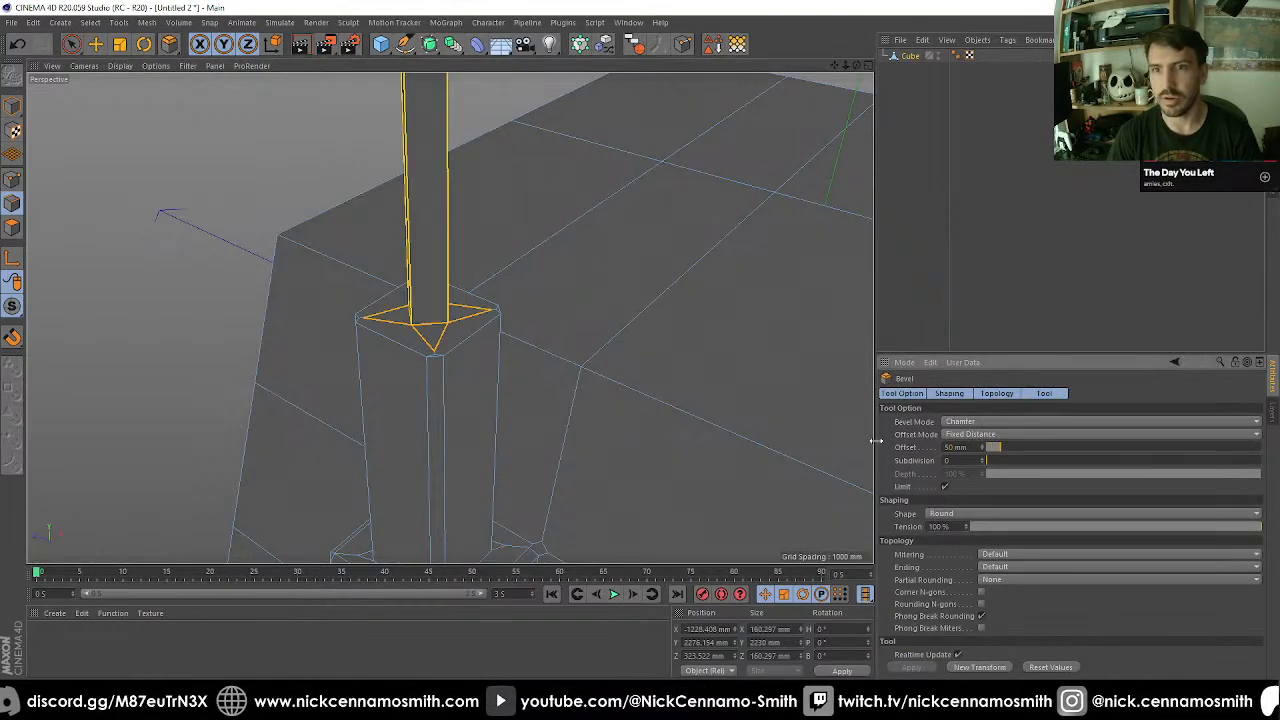
Raise the antenna edge bevel's offset to 80 mm and set its subdivision to 1.
alt+middle_drag(672, 396, 664, 515)
scroll(477, 377, up, 3)
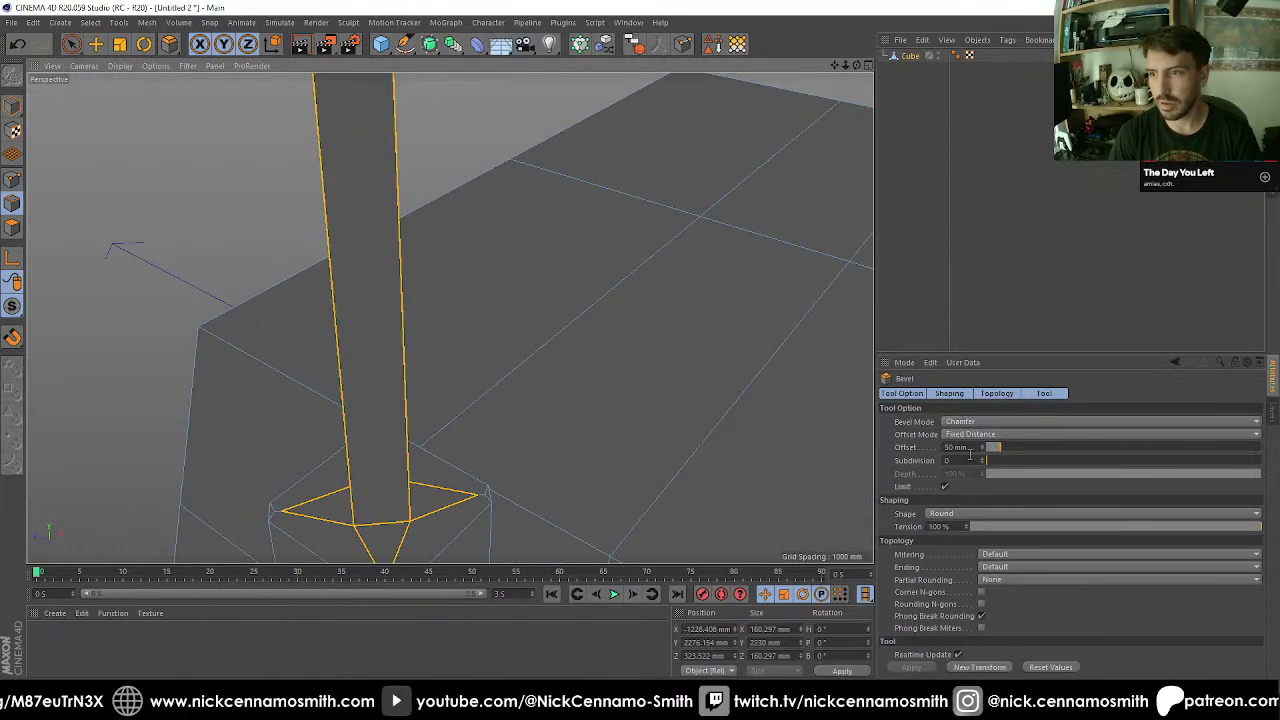
shift+scroll(975, 448, up, 1)
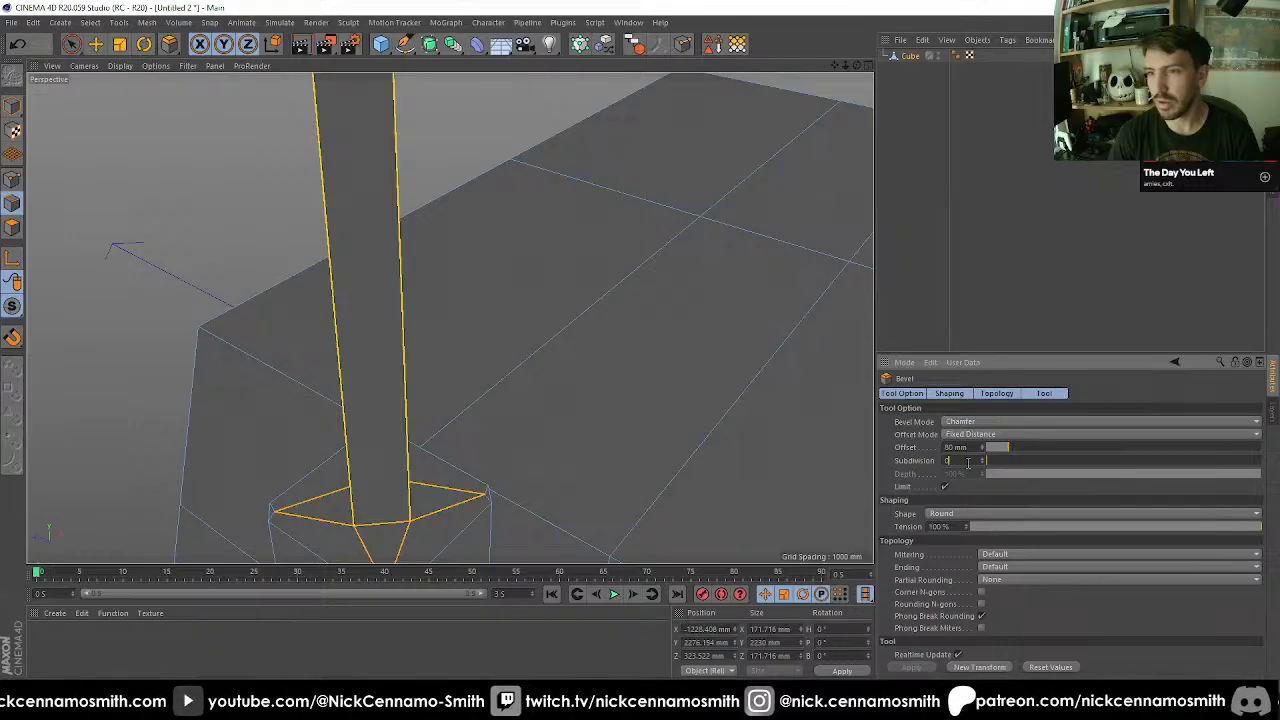
scroll(968, 462, up, 1)
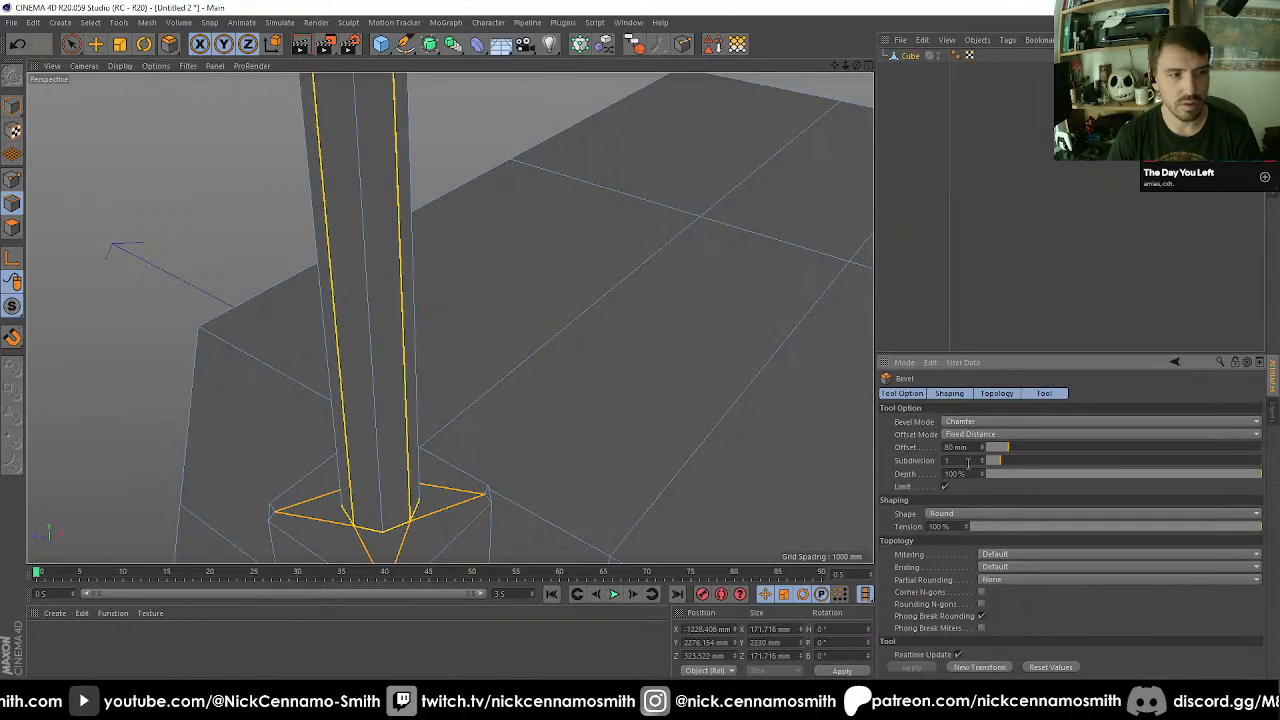
Select the face capping the top of the antenna and inset it by 6.9 mm.
scroll(645, 320, down, 4)
scroll(503, 240, down, 5)
alt+middle_drag(567, 200, 562, 400)
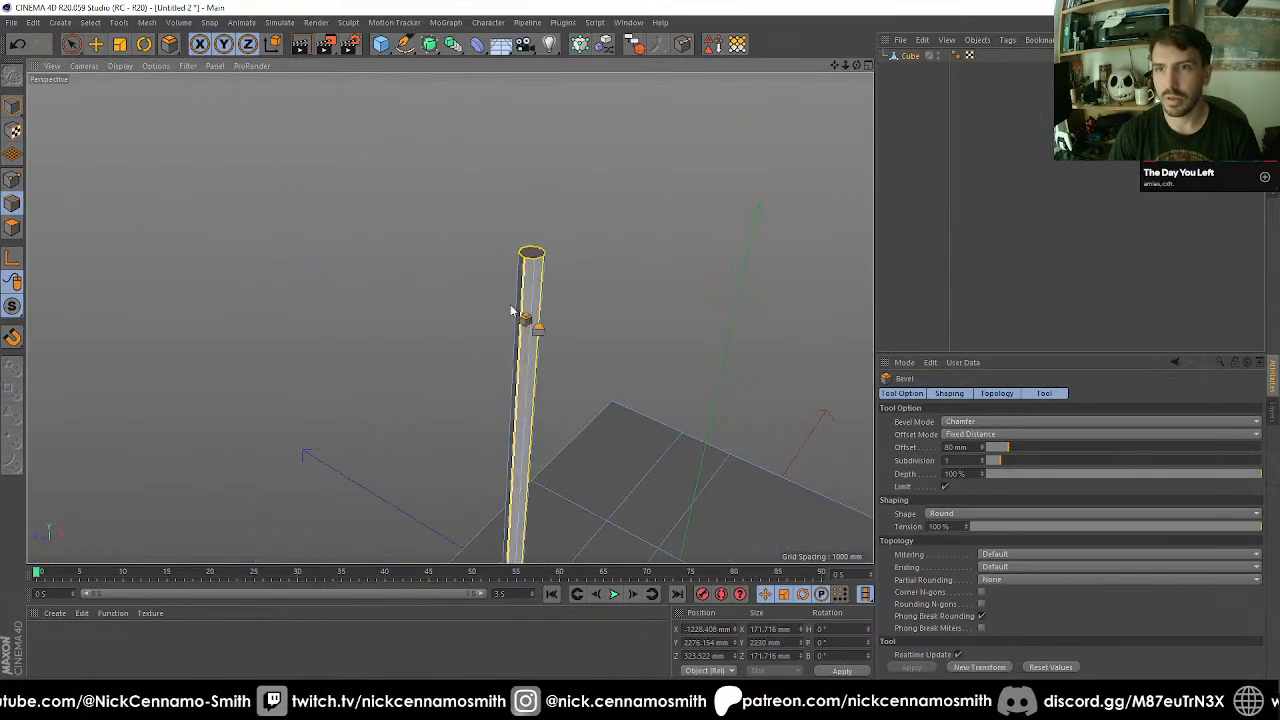
click(14, 180)
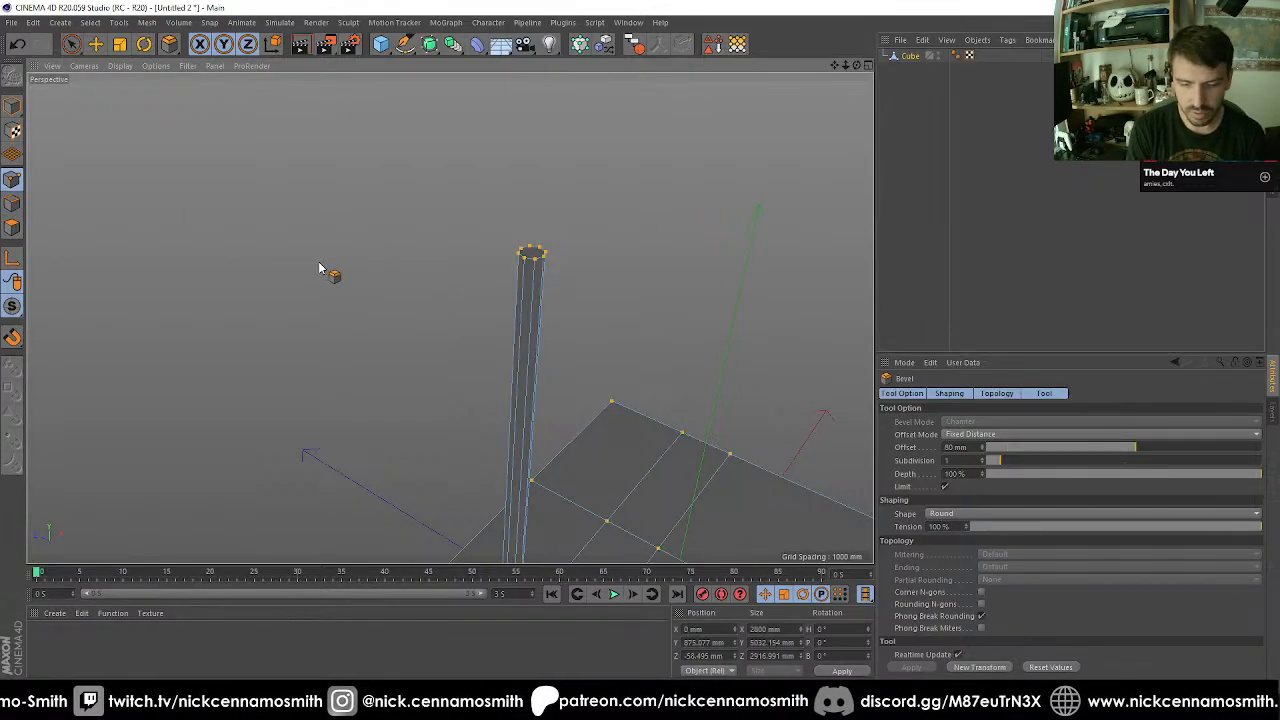
scroll(551, 194, up, 8)
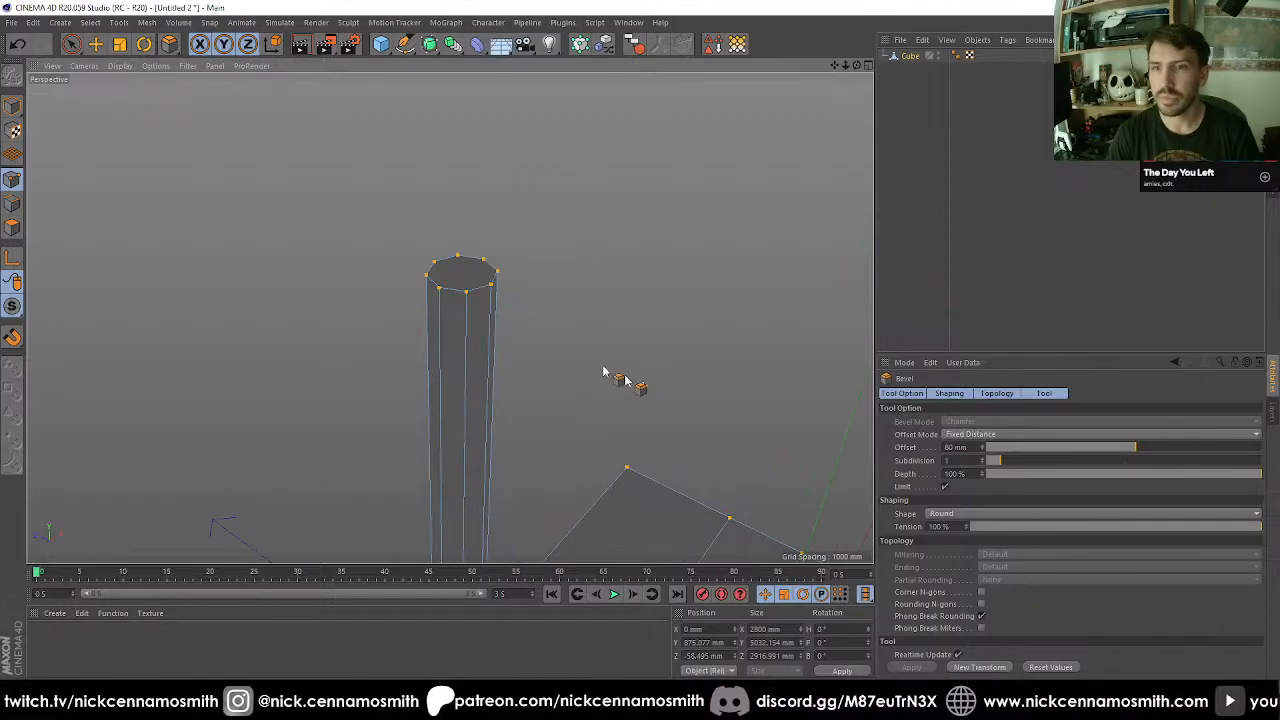
click(14, 228)
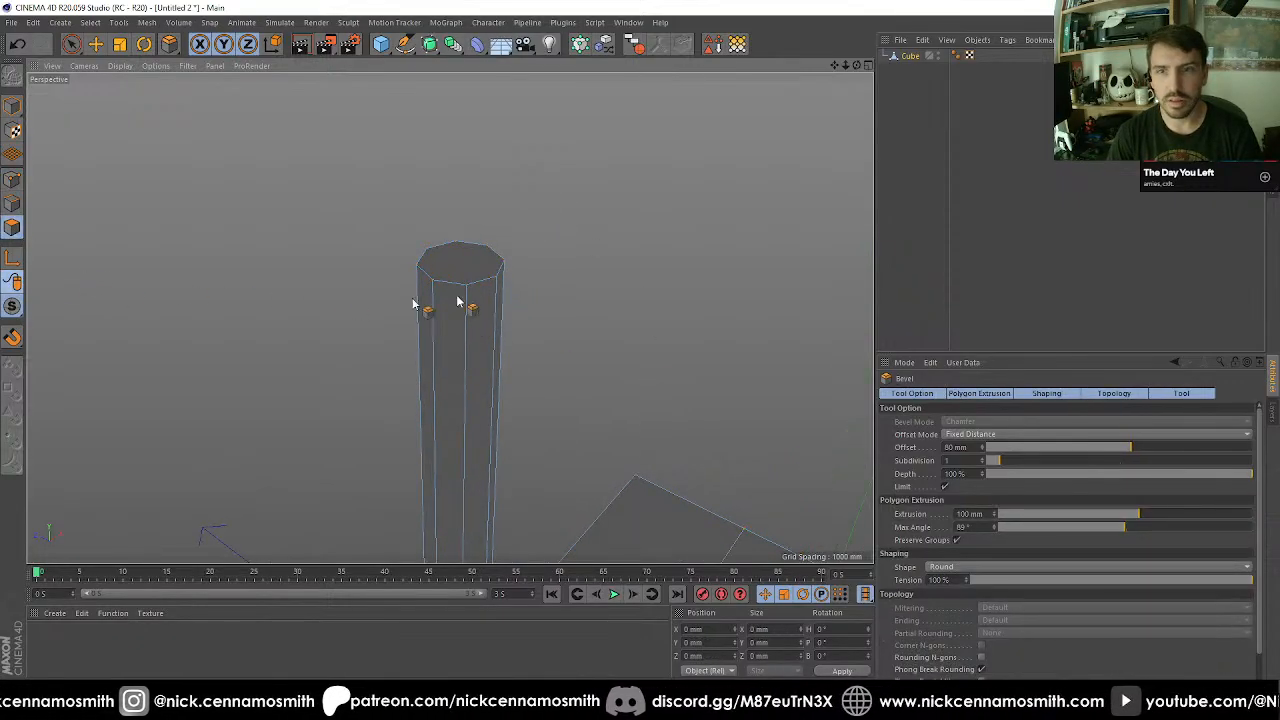
key(space)
click(462, 260)
scroll(546, 261, up, 3)
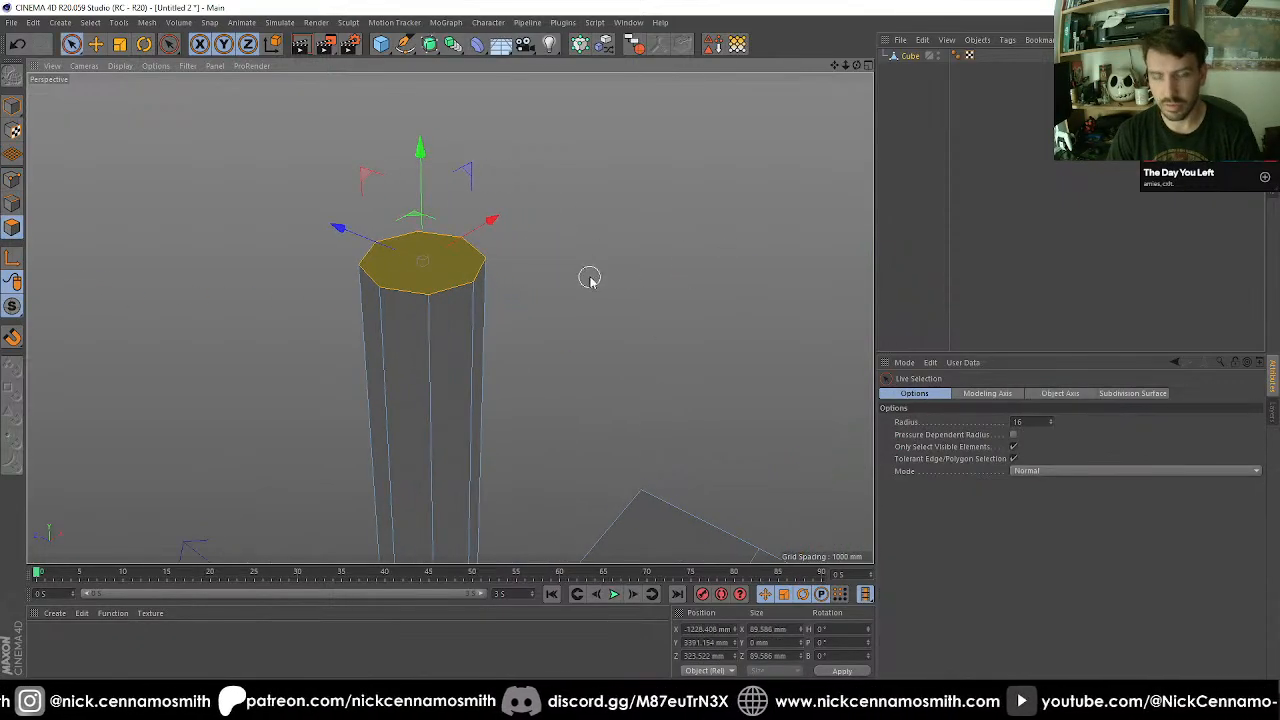
key(i)
drag(631, 263, 608, 263)
Weld the inset face on the antenna's tip into a single centre point.
key(m)
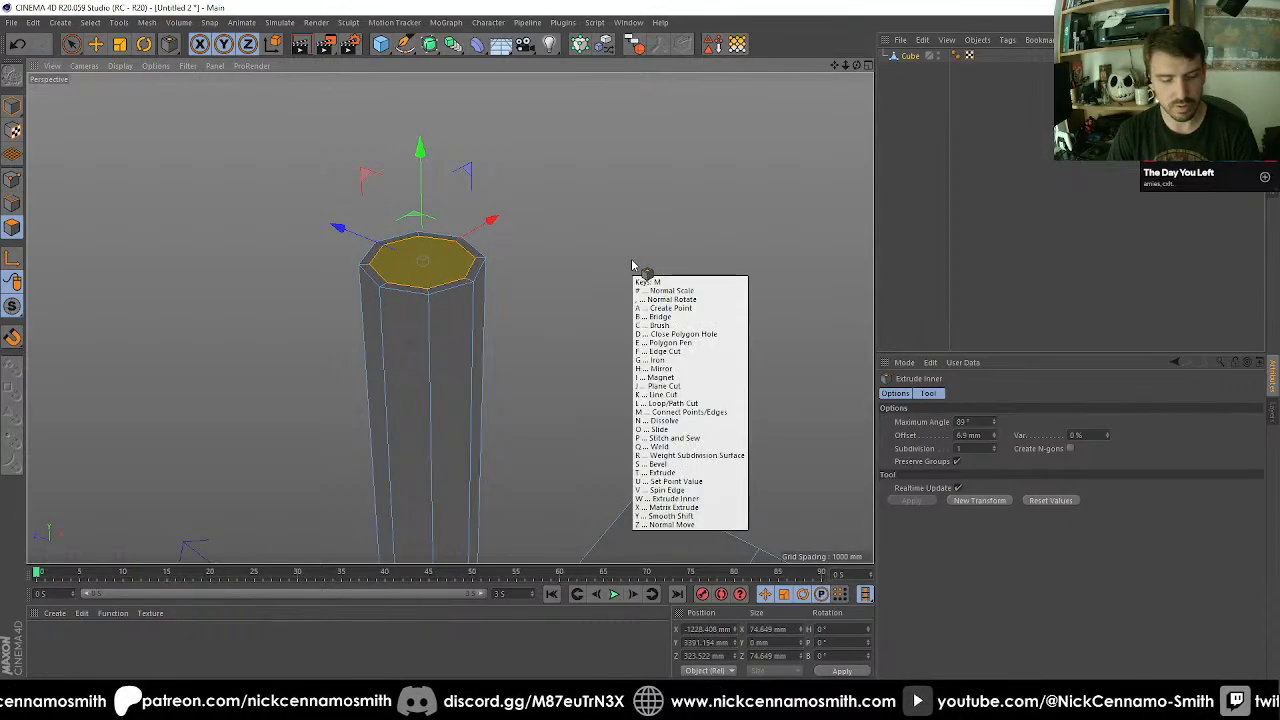
key(q)
click(631, 261)
Examine the mesh from the antenna down past its base to the main body and the octagonal recess.
alt+right_drag(487, 178, 466, 304)
alt+middle_drag(466, 304, 433, 206)
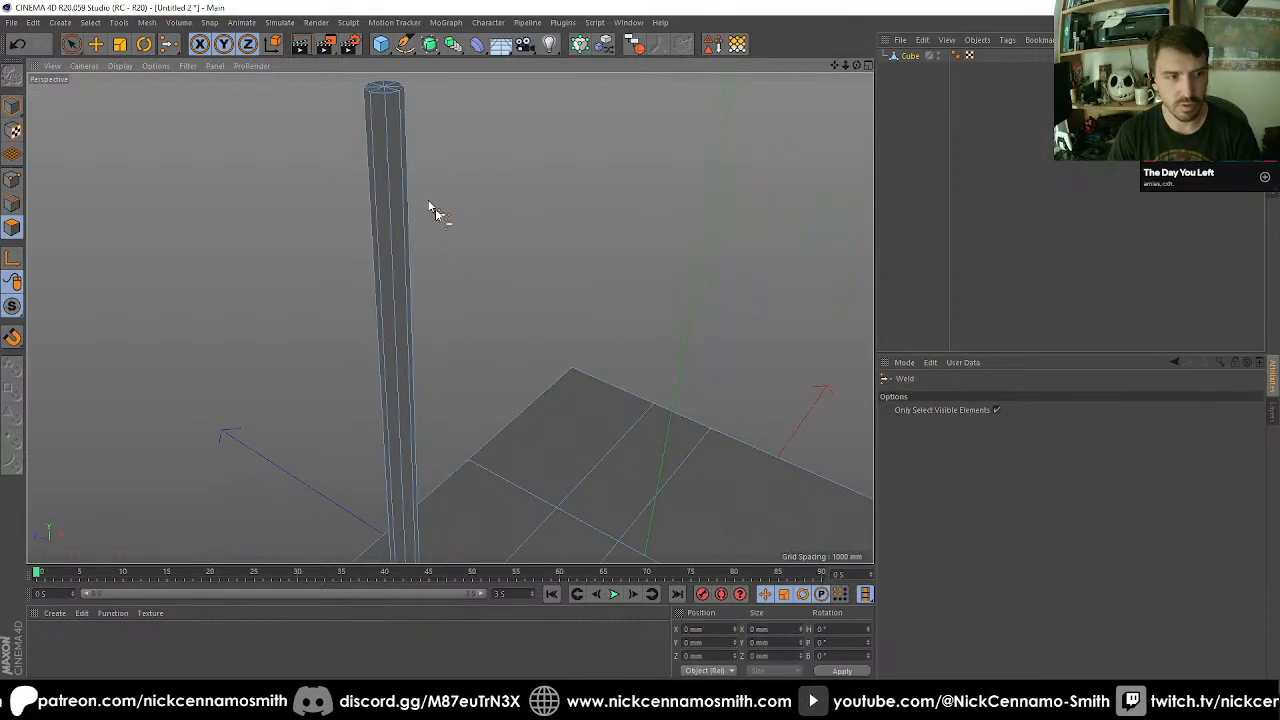
scroll(433, 206, down, 1)
alt+middle_drag(538, 343, 482, 205)
scroll(482, 205, down, 2)
alt+middle_drag(530, 281, 499, 192)
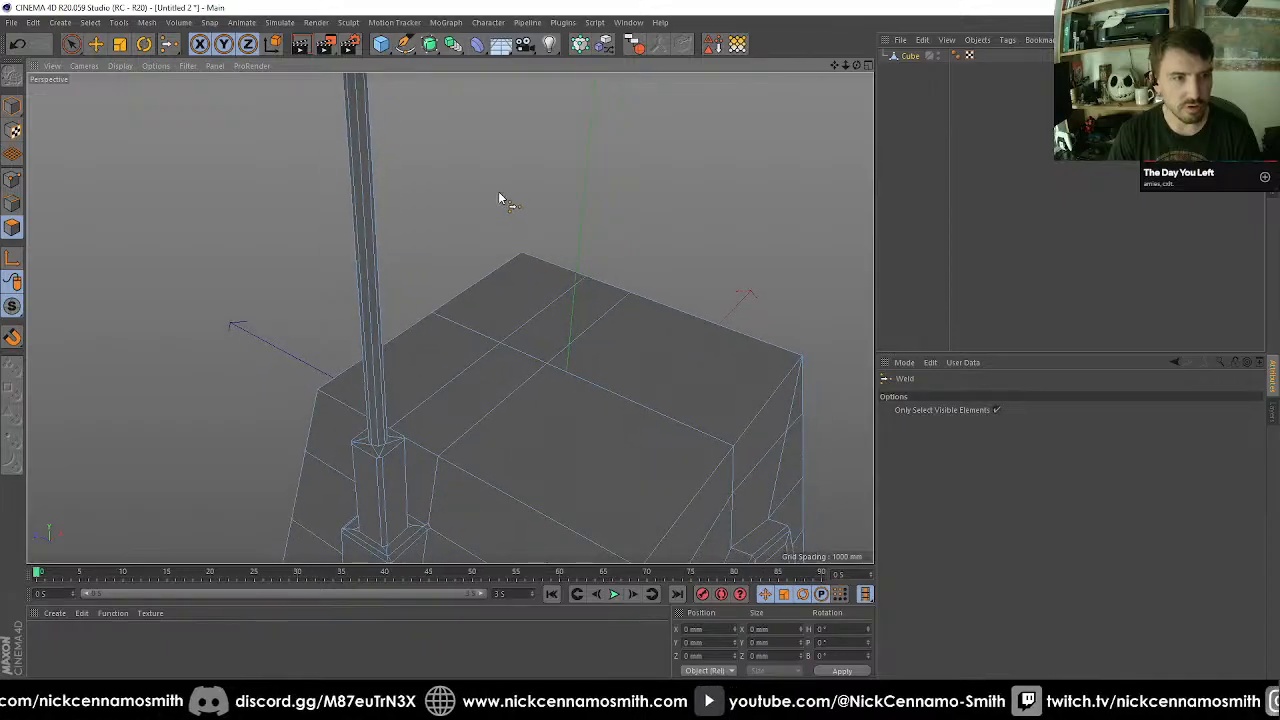
scroll(498, 192, down, 1)
alt+drag(562, 283, 559, 340)
scroll(571, 222, down, 2)
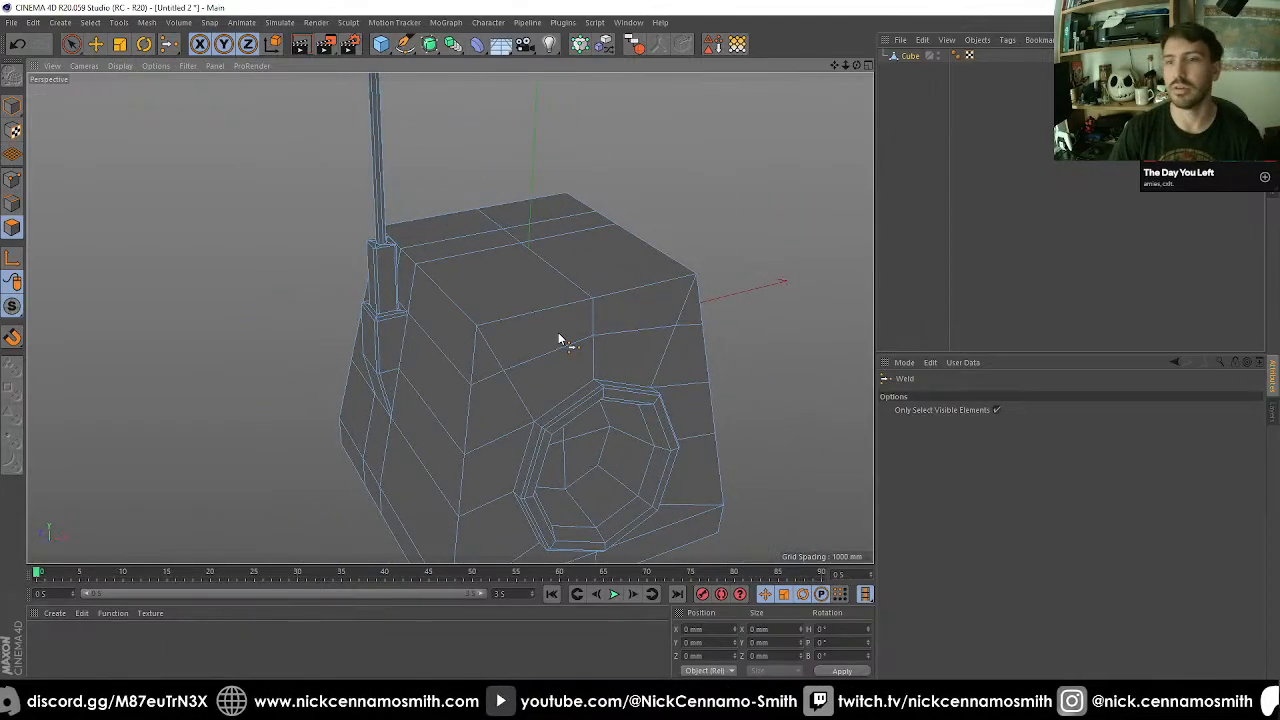
alt+middle_drag(560, 340, 514, 202)
scroll(446, 256, up, 4)
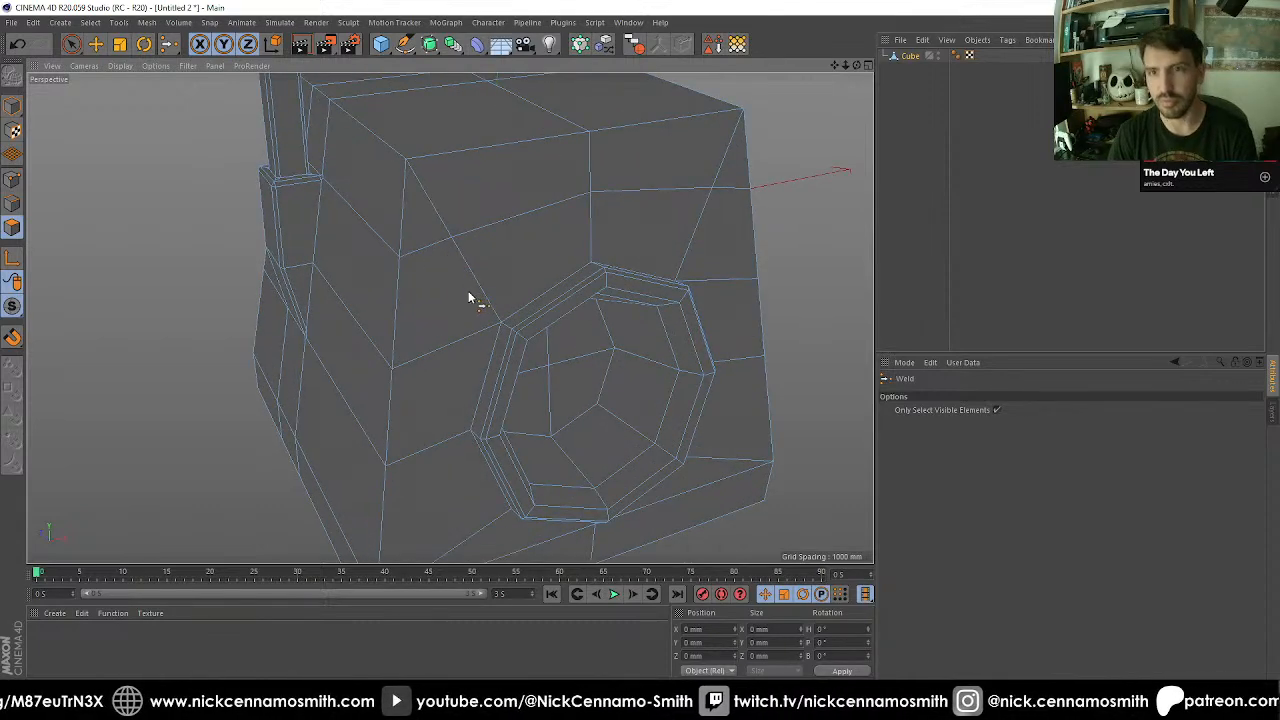
Select all outer perimeter edges of the main body's top face.
key(e)
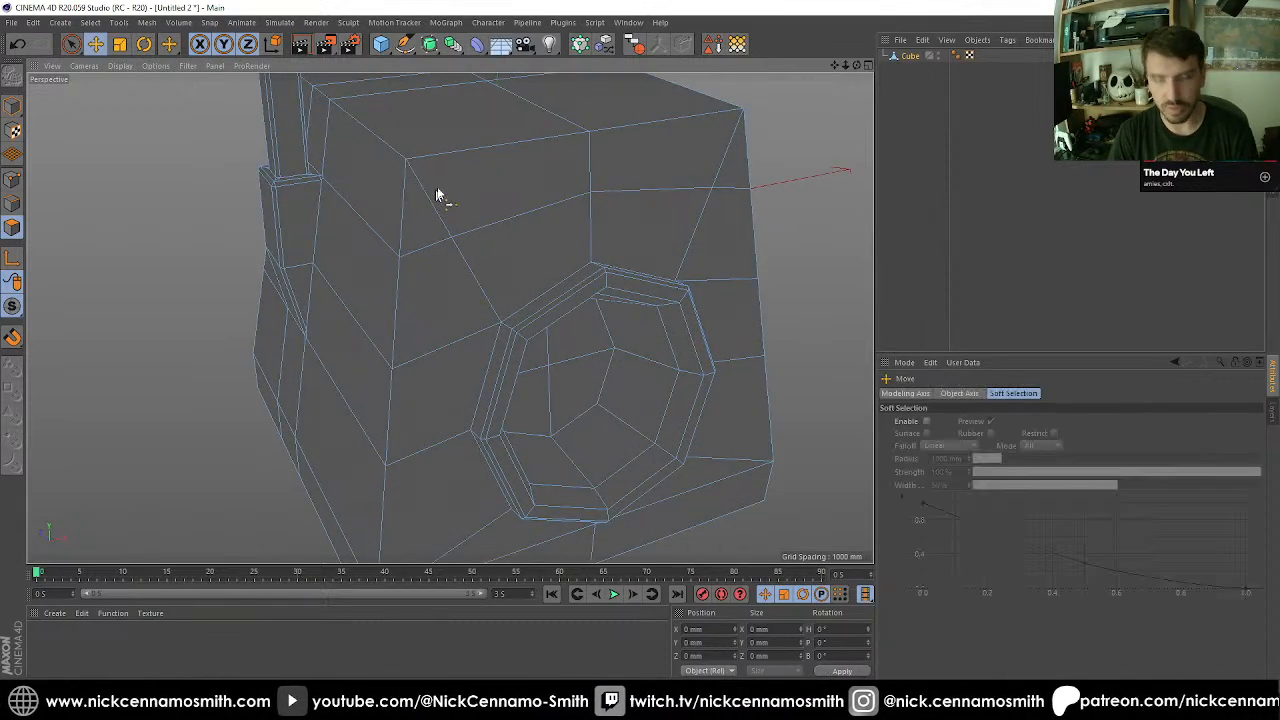
click(442, 151)
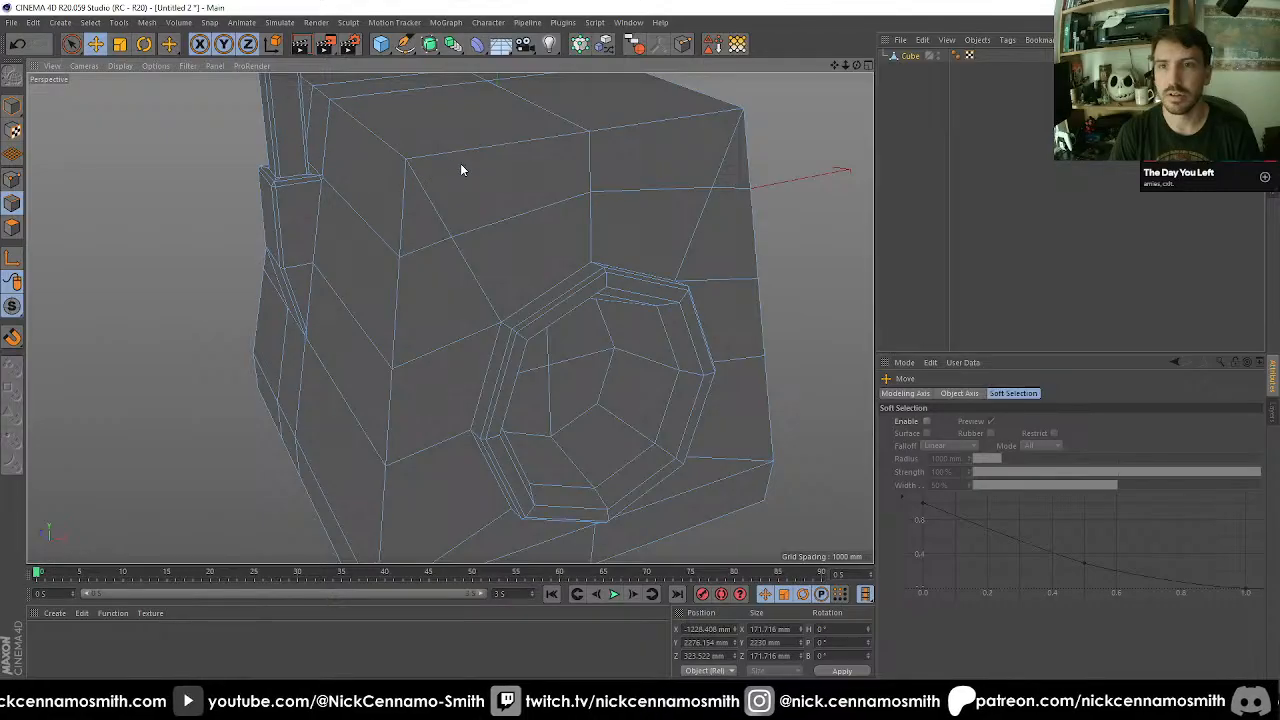
click(461, 163)
alt+middle_drag(579, 212, 568, 429)
shift+click(704, 320)
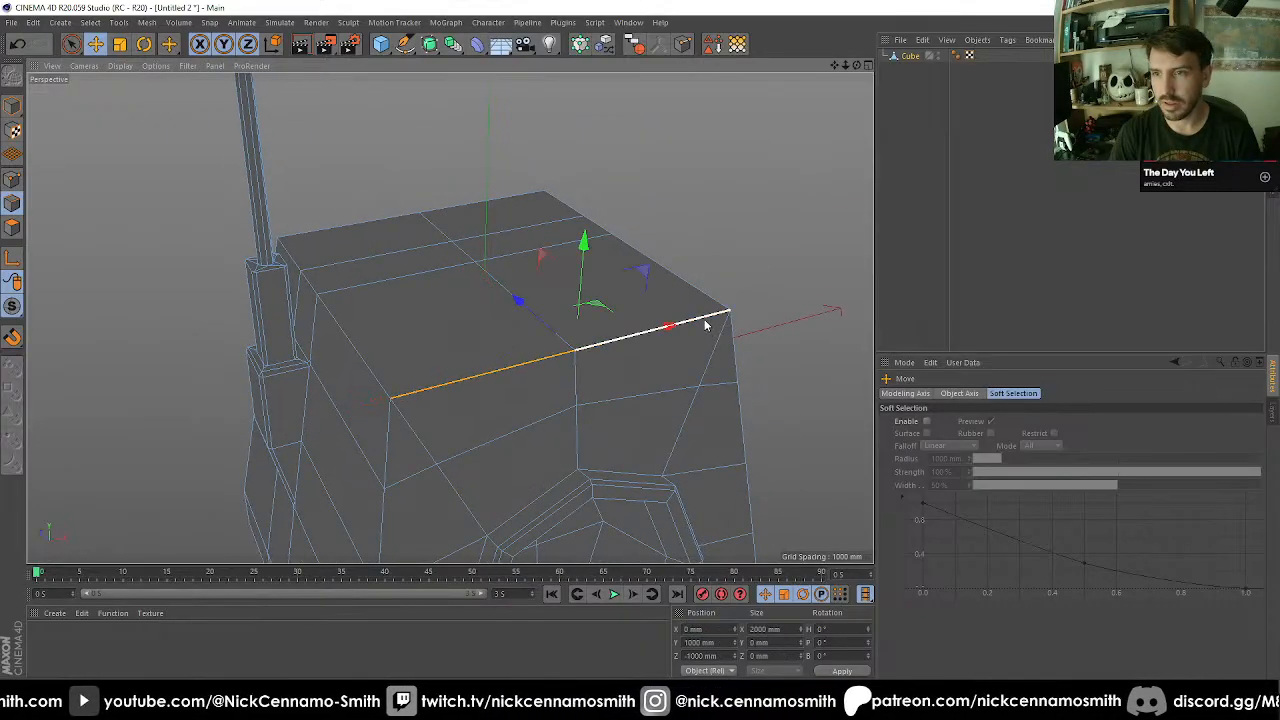
double_click(569, 206)
key(ctrl+z)
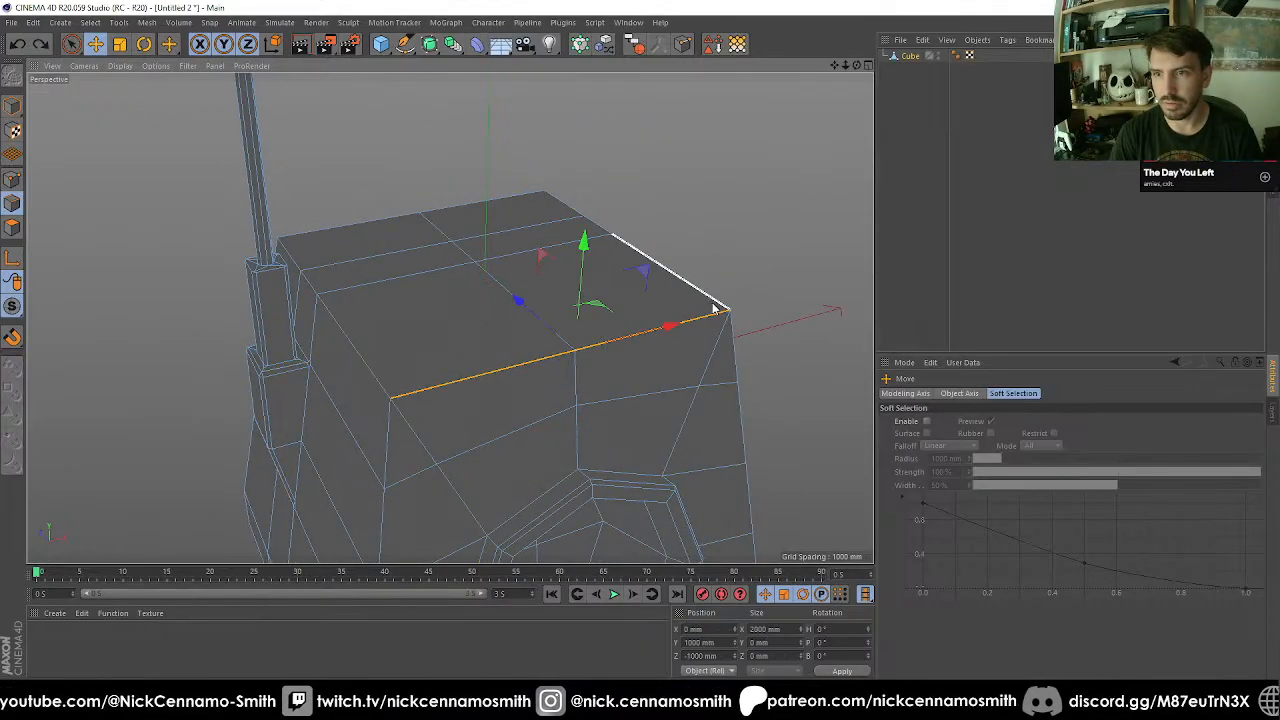
shift+click(712, 304)
shift+click(588, 221)
shift+click(570, 212)
shift+click(497, 204)
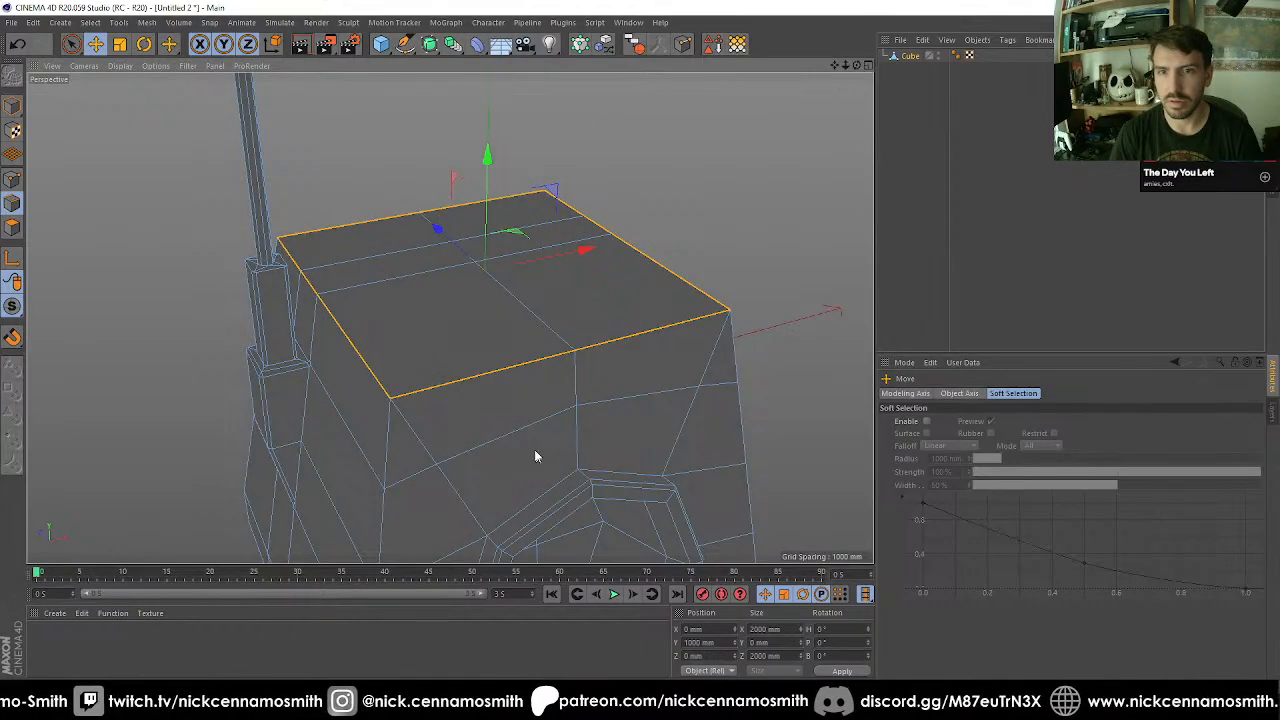
Add the edges of the body's vertical corner between the antenna side and the recess face to the selection.
alt+middle_drag(534, 456, 479, 268)
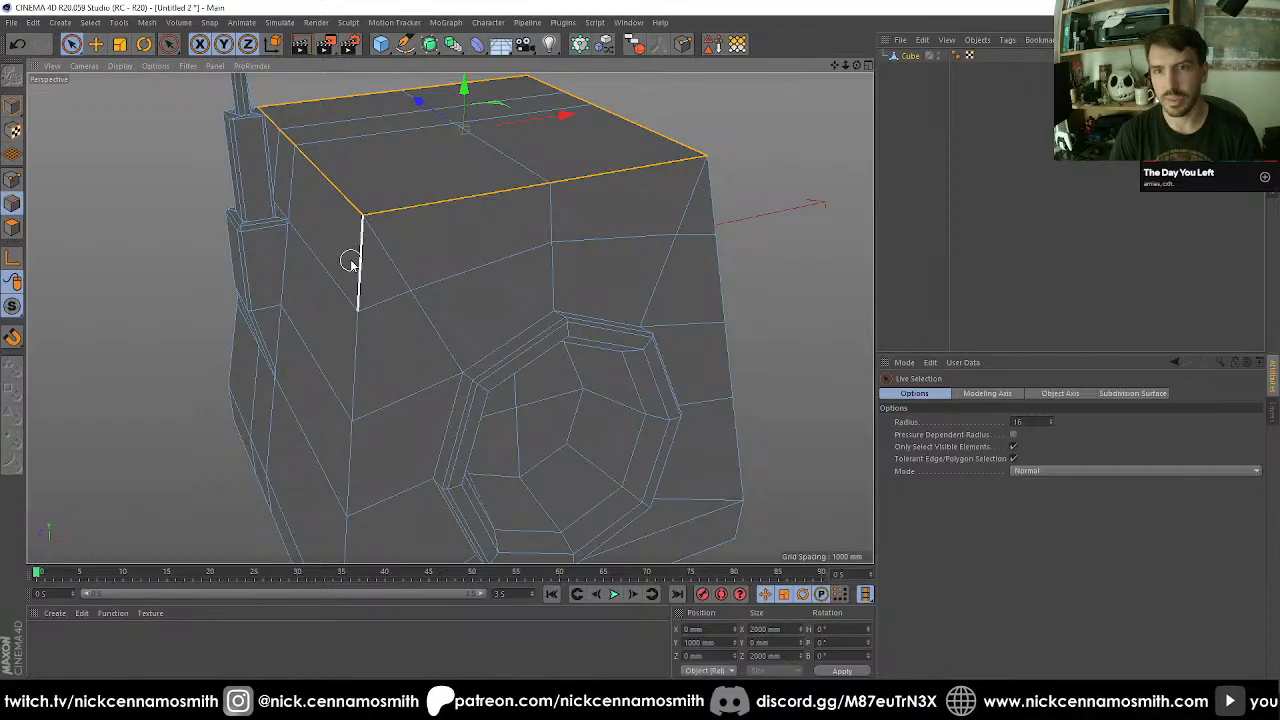
click(360, 395)
alt+drag(360, 395, 399, 265)
shift+click(375, 295)
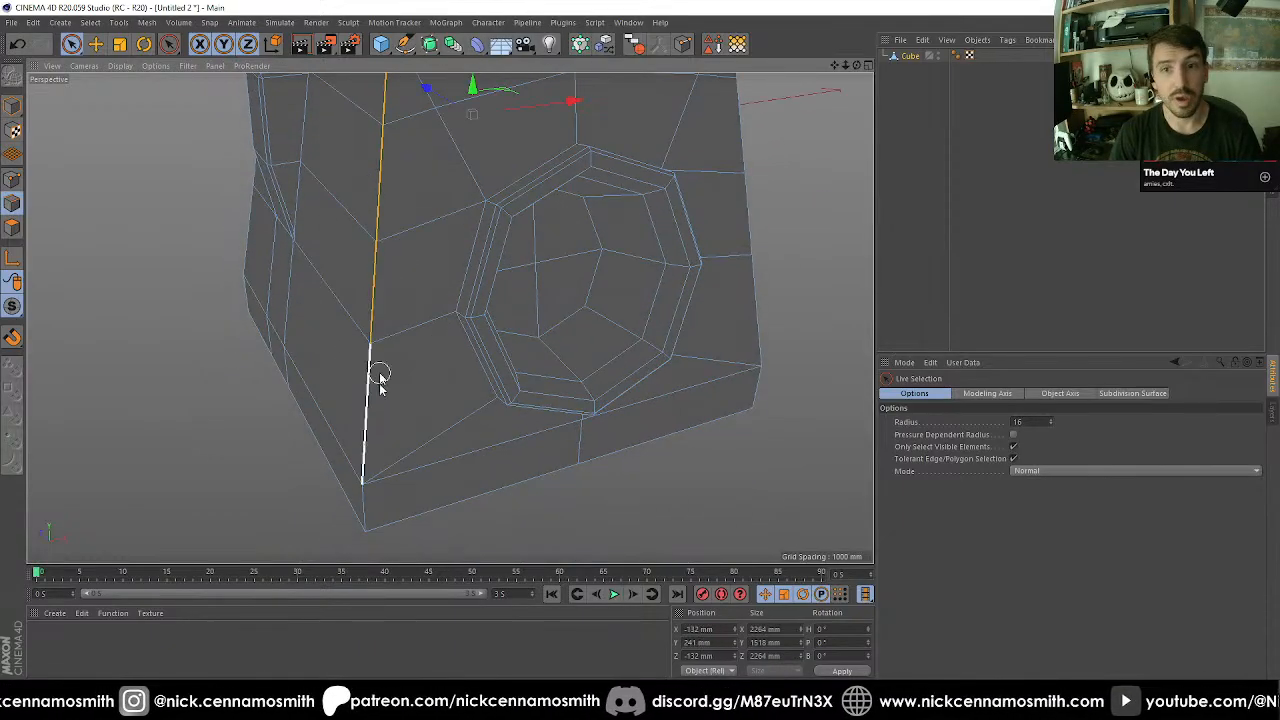
Add the full bottom perimeter edge loop of the main body and the corner's lowest edge to the selection.
alt+drag(409, 514, 403, 357)
key(u)
key(l)
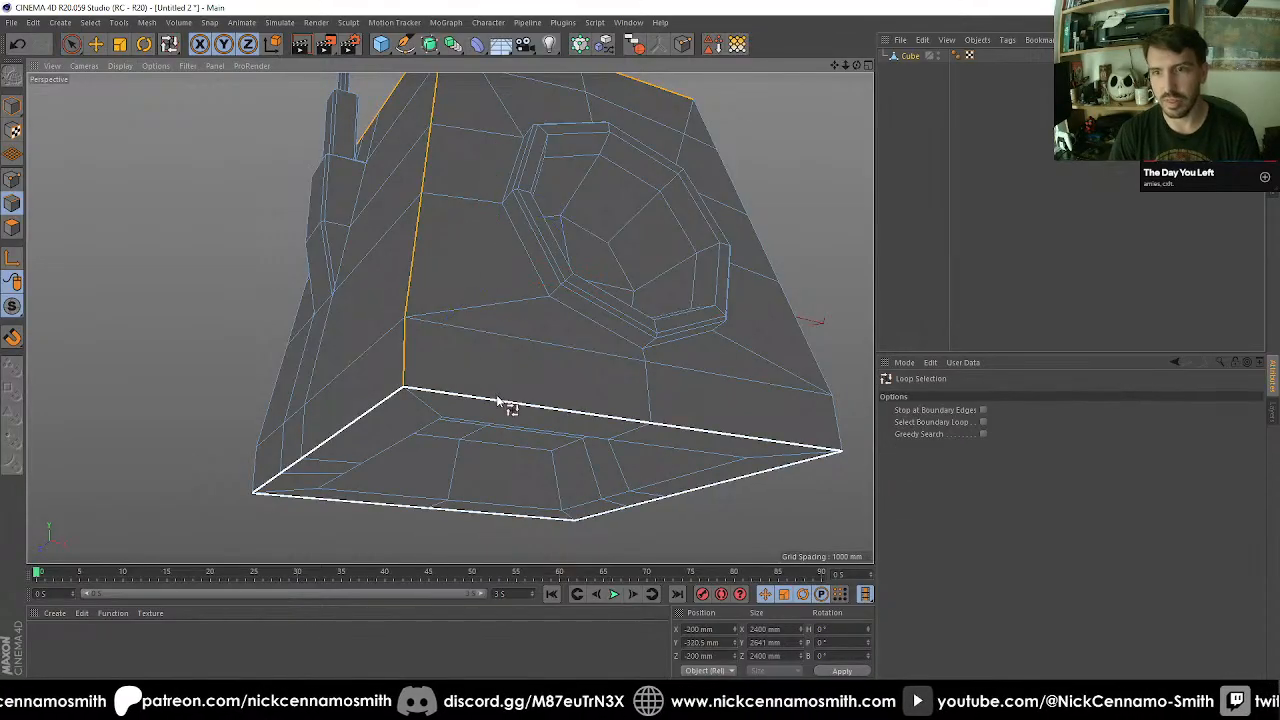
shift+click(461, 400)
alt+middle_drag(463, 399, 383, 387)
alt+drag(434, 375, 380, 303)
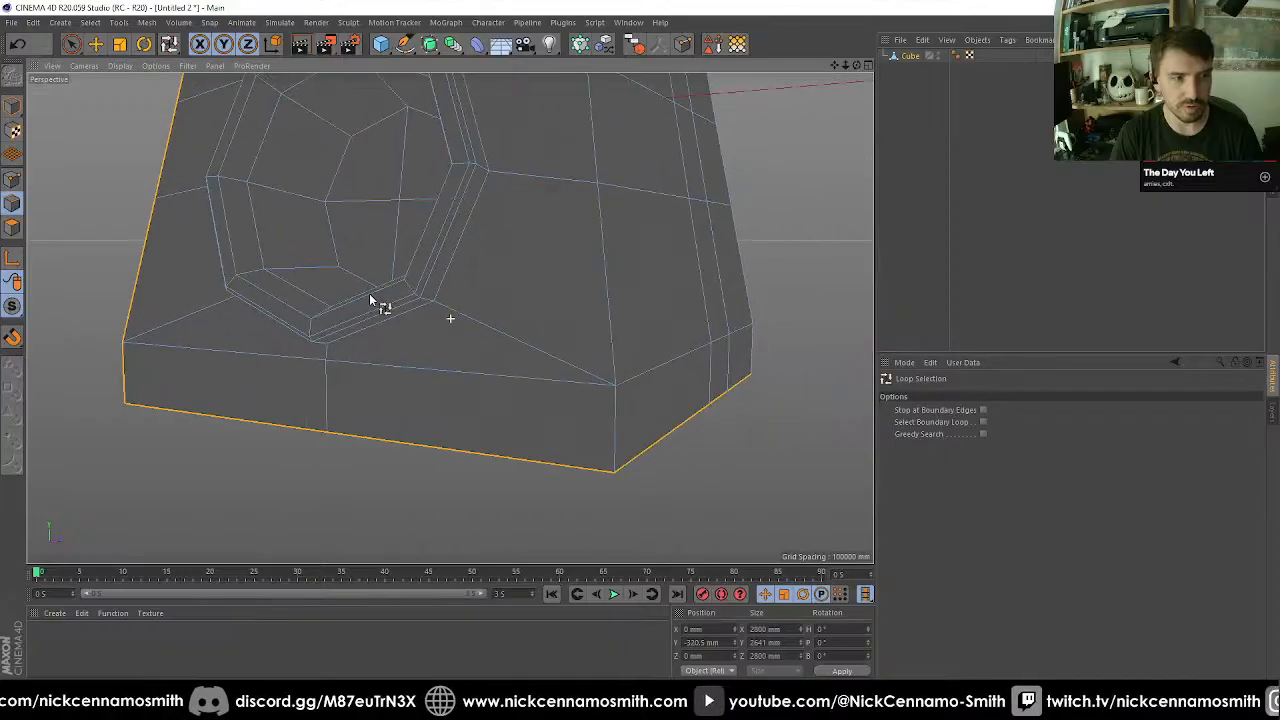
Add the edges of the other vertical corner beside the octagonal recess and of the adjacent rear corner to the selection.
alt+middle_drag(583, 293, 378, 310)
key(space)
shift+click(403, 437)
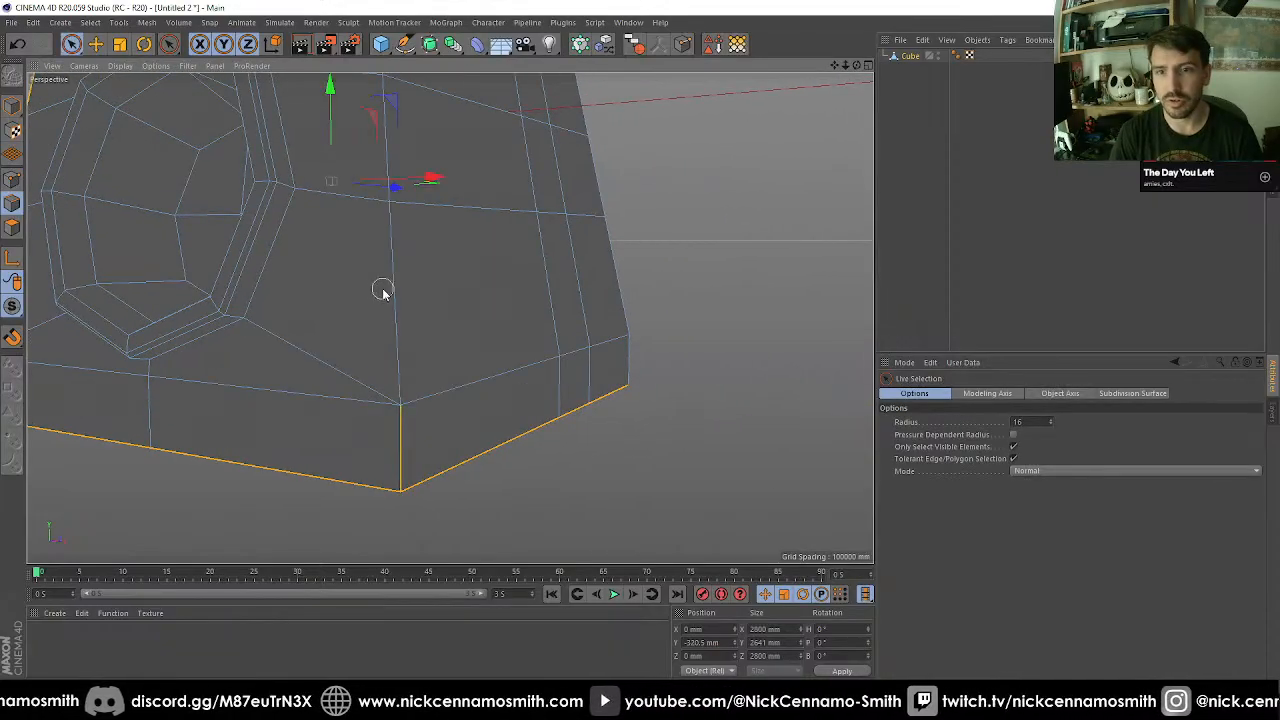
shift+click(394, 294)
alt+drag(485, 251, 391, 386)
shift+click(391, 375)
shift+click(580, 329)
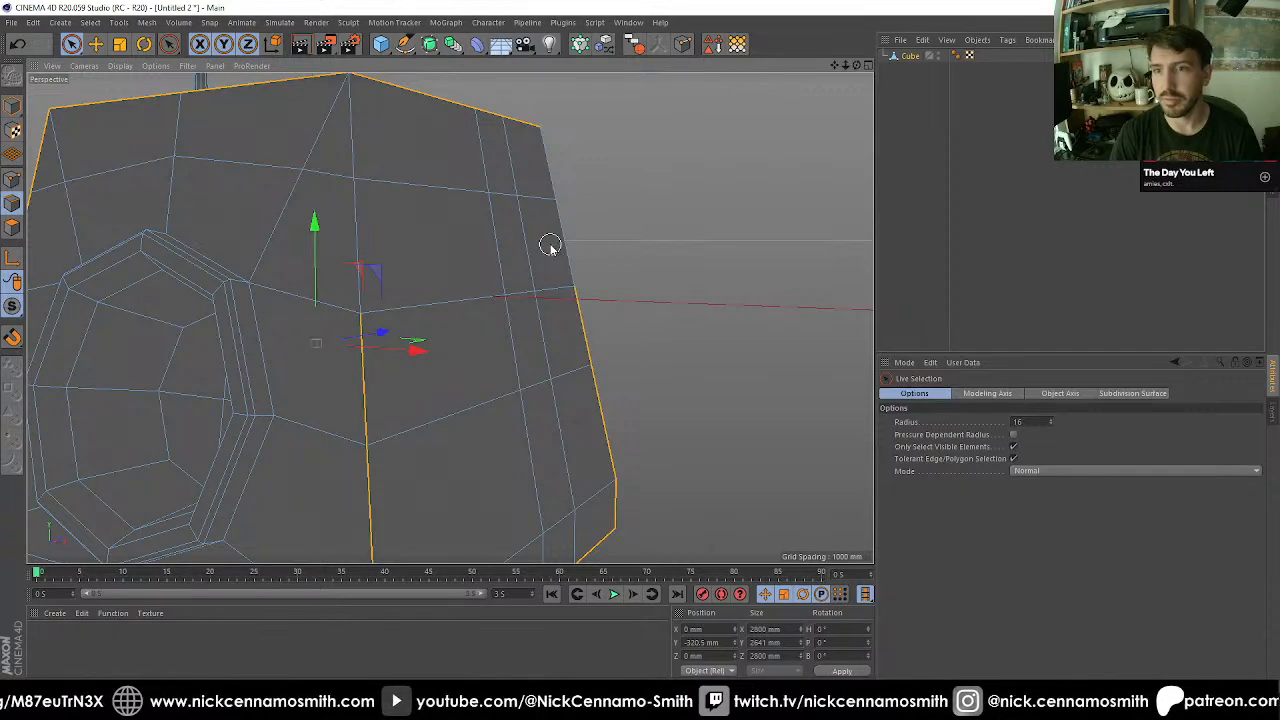
shift+click(551, 246)
shift+click(544, 170)
shift+click(353, 150)
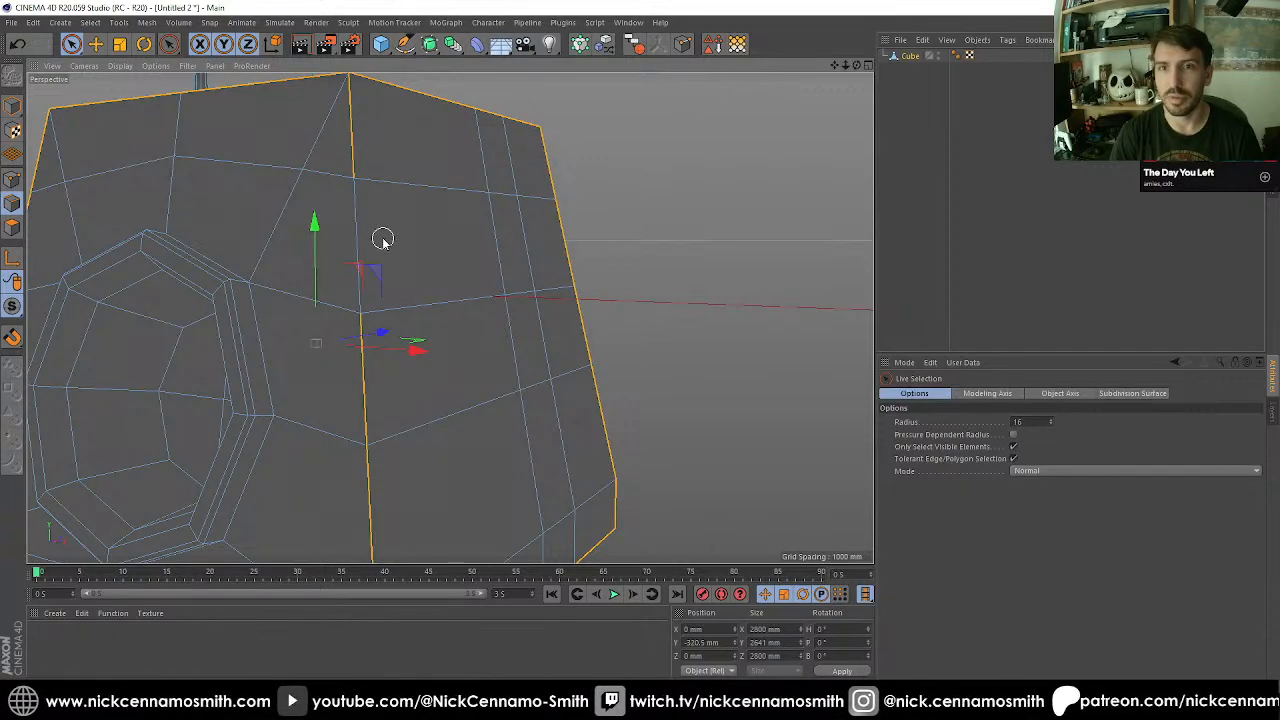
Add the edges of the remaining rear vertical corner, down to the base, to the selection.
alt+drag(357, 237, 226, 320)
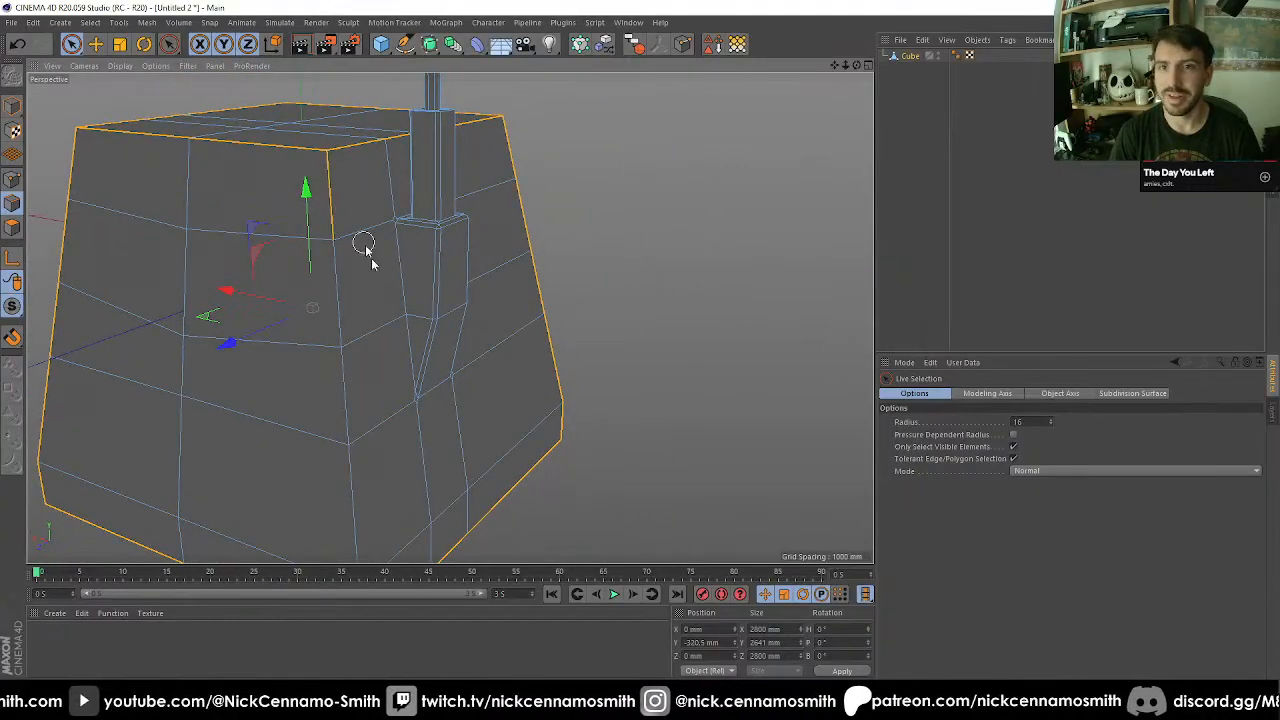
shift+click(337, 388)
alt+middle_drag(378, 472, 366, 246)
shift+click(341, 299)
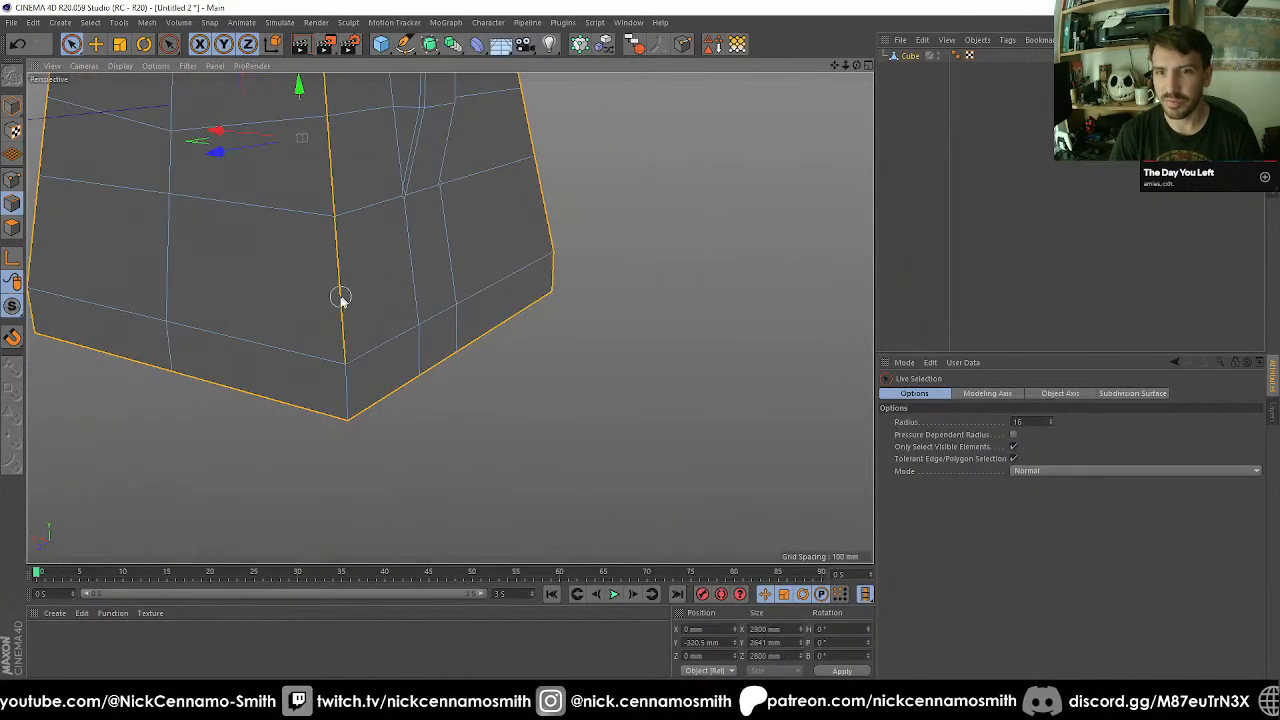
shift+click(357, 398)
Bevel the selected perimeter and corner edges of the main body with a 100 mm offset and 0 subdivisions.
scroll(374, 389, down, 2)
alt+drag(377, 336, 405, 382)
scroll(646, 340, down, 3)
right_click(363, 357)
click(400, 525)
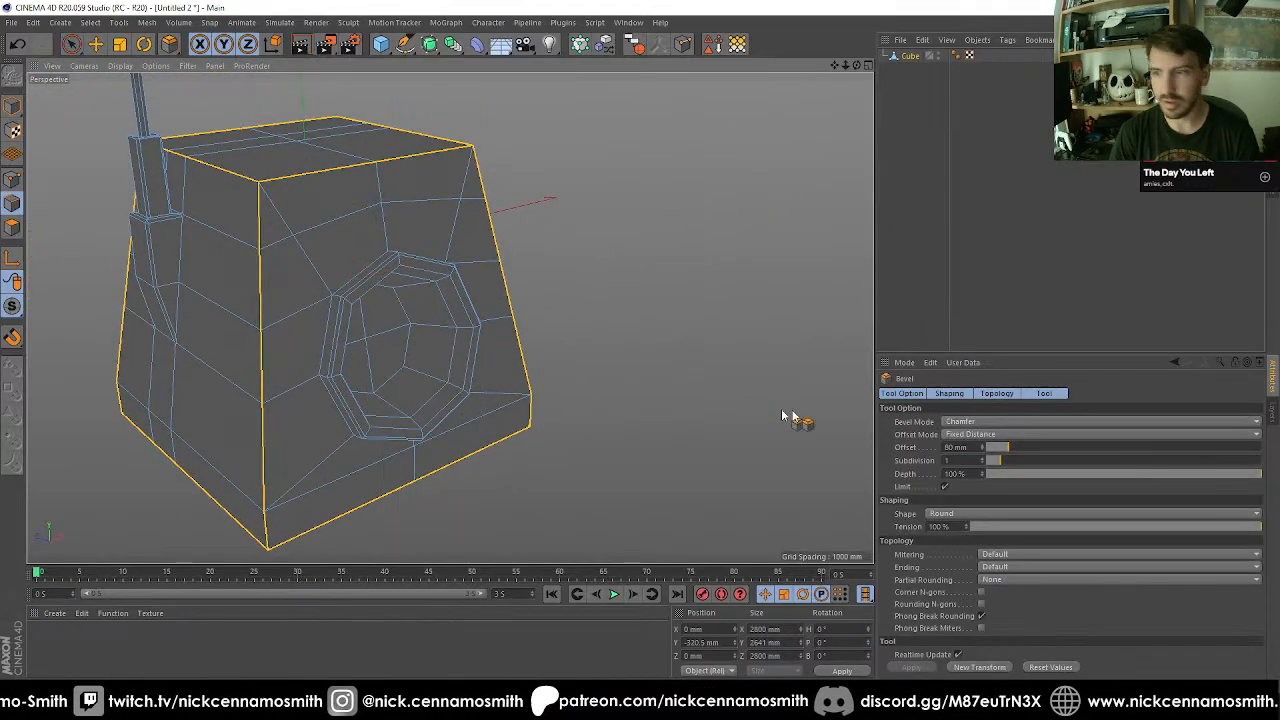
drag(976, 449, 679, 419)
text(50)
key(Return)
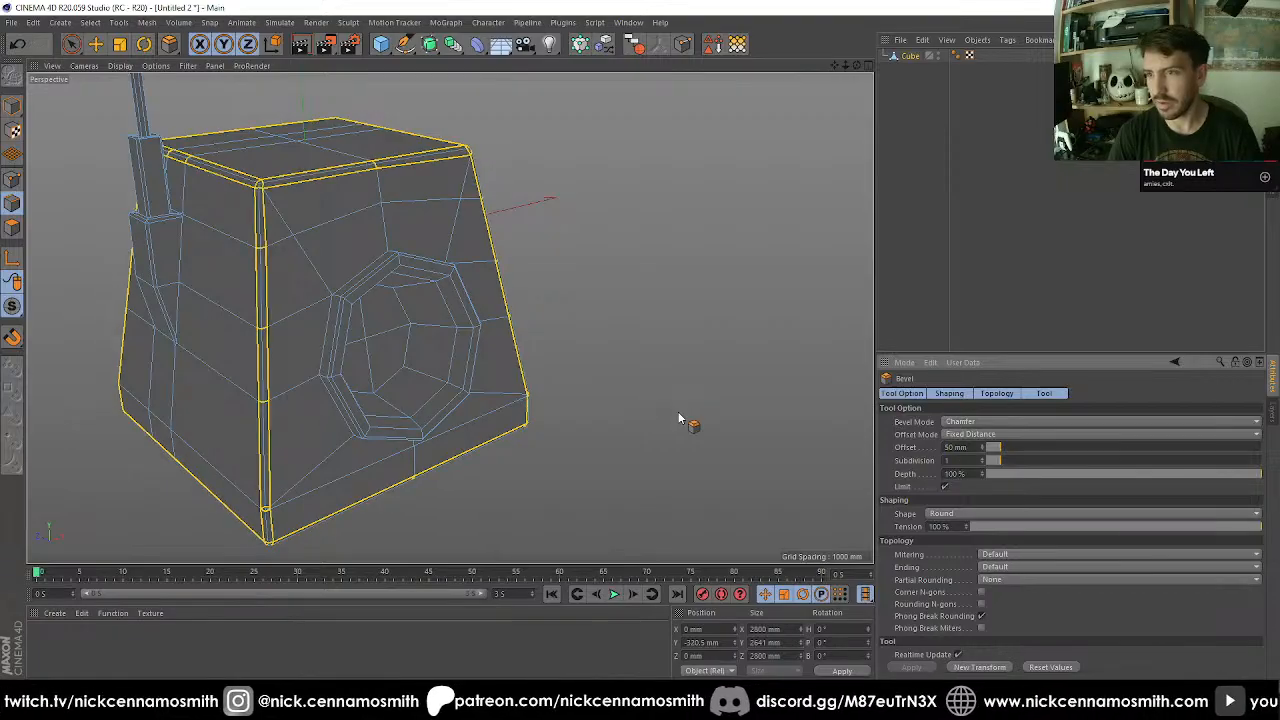
text(0)
key(Return)
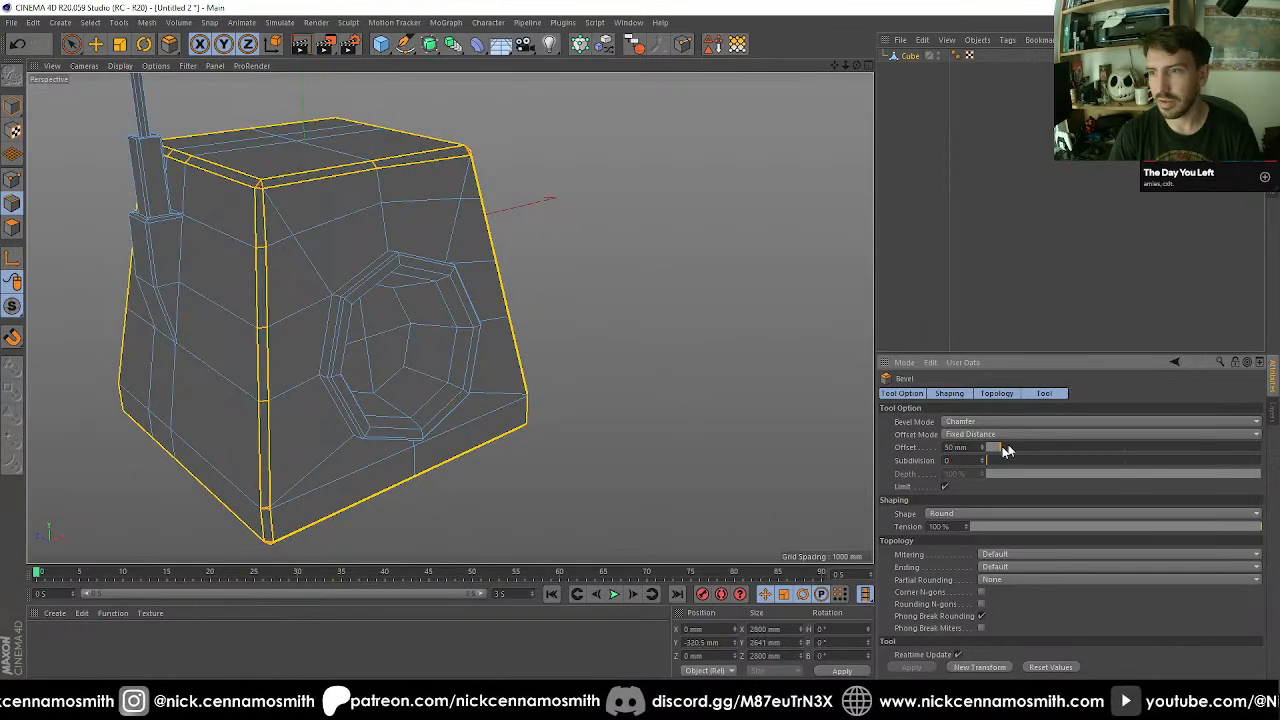
text(100)
key(Return)
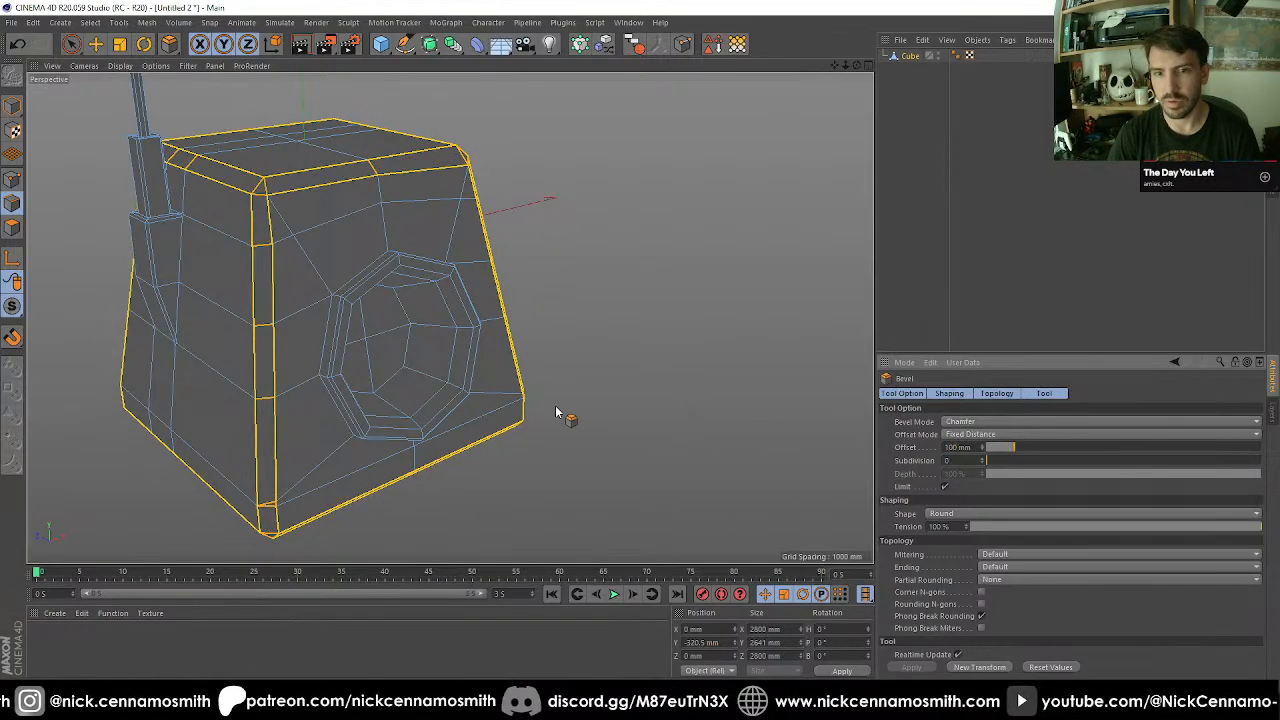
Examine the bevelled edges of the main body from its underside, sides and front, with the object deselected.
alt+drag(453, 289, 449, 377)
alt+middle_drag(378, 377, 381, 229)
alt+drag(382, 230, 331, 274)
alt+drag(409, 237, 586, 345)
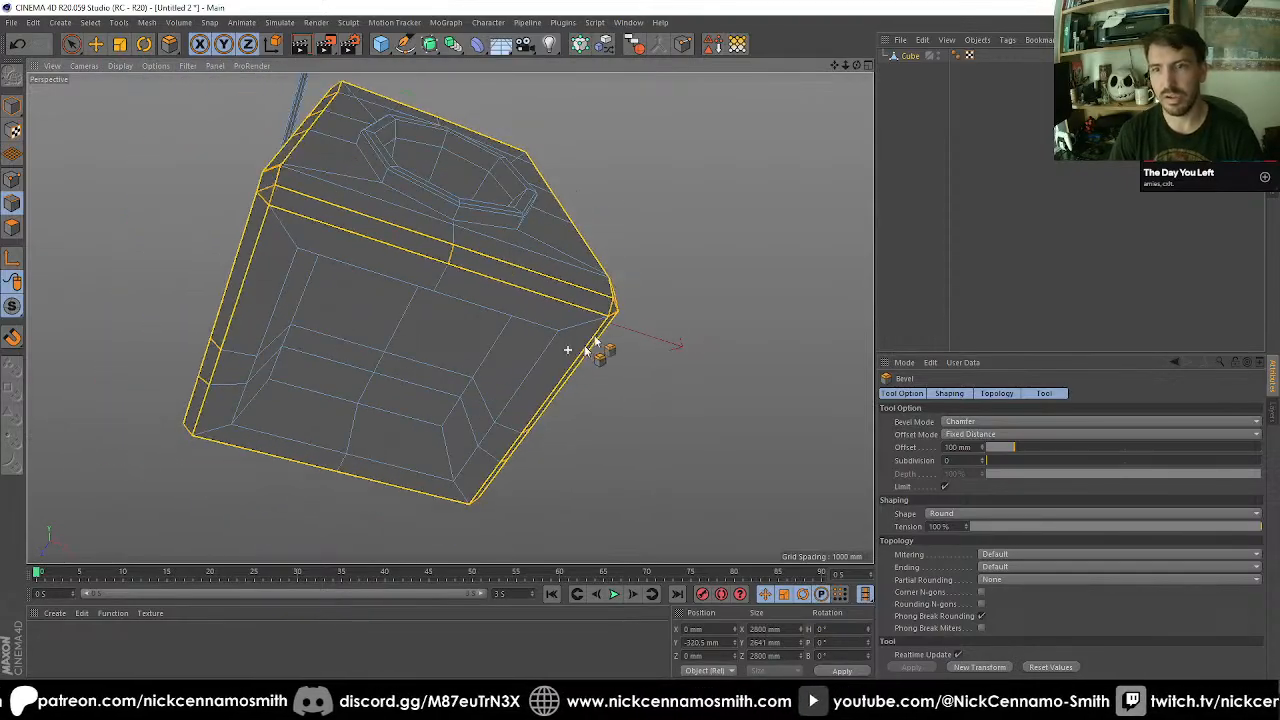
drag(856, 66, 450, 318)
alt+drag(778, 205, 875, 93)
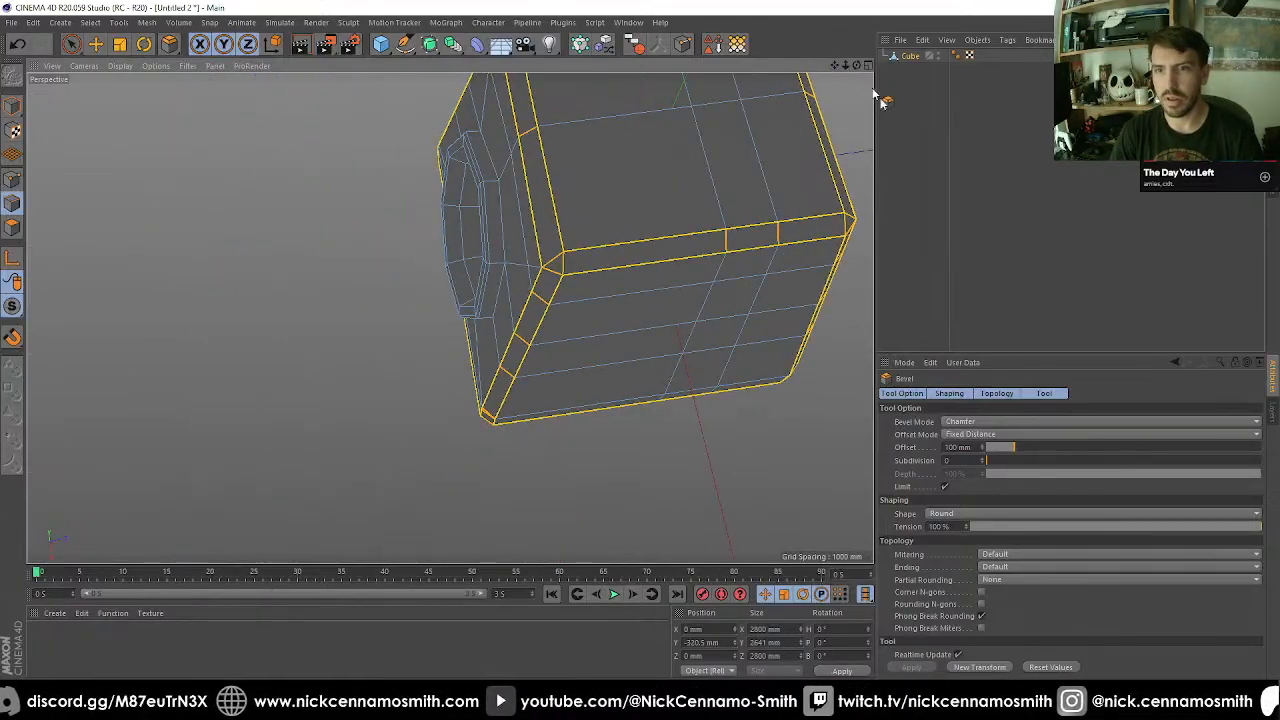
click(908, 125)
scroll(628, 284, down, 4)
alt+drag(705, 277, 484, 393)
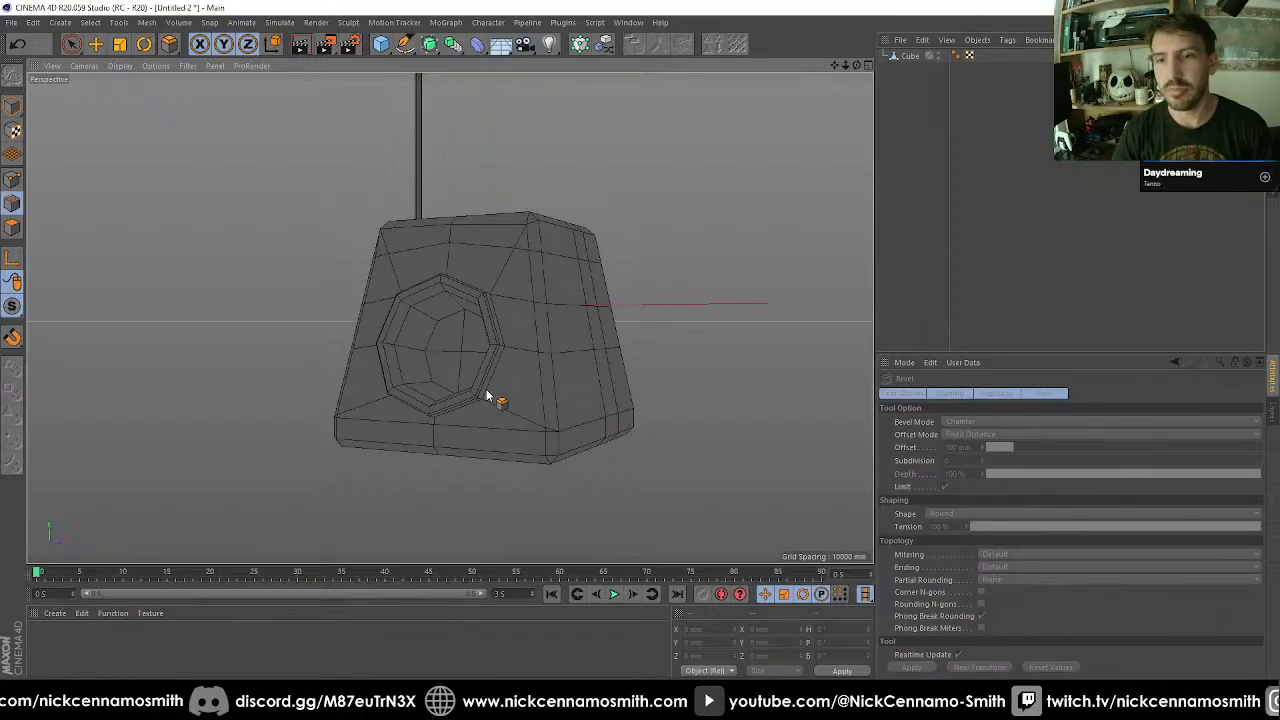
Add a cube, move it to about 3095 mm on X beside the main body, and make it editable.
alt+drag(487, 397, 431, 231)
key(e)
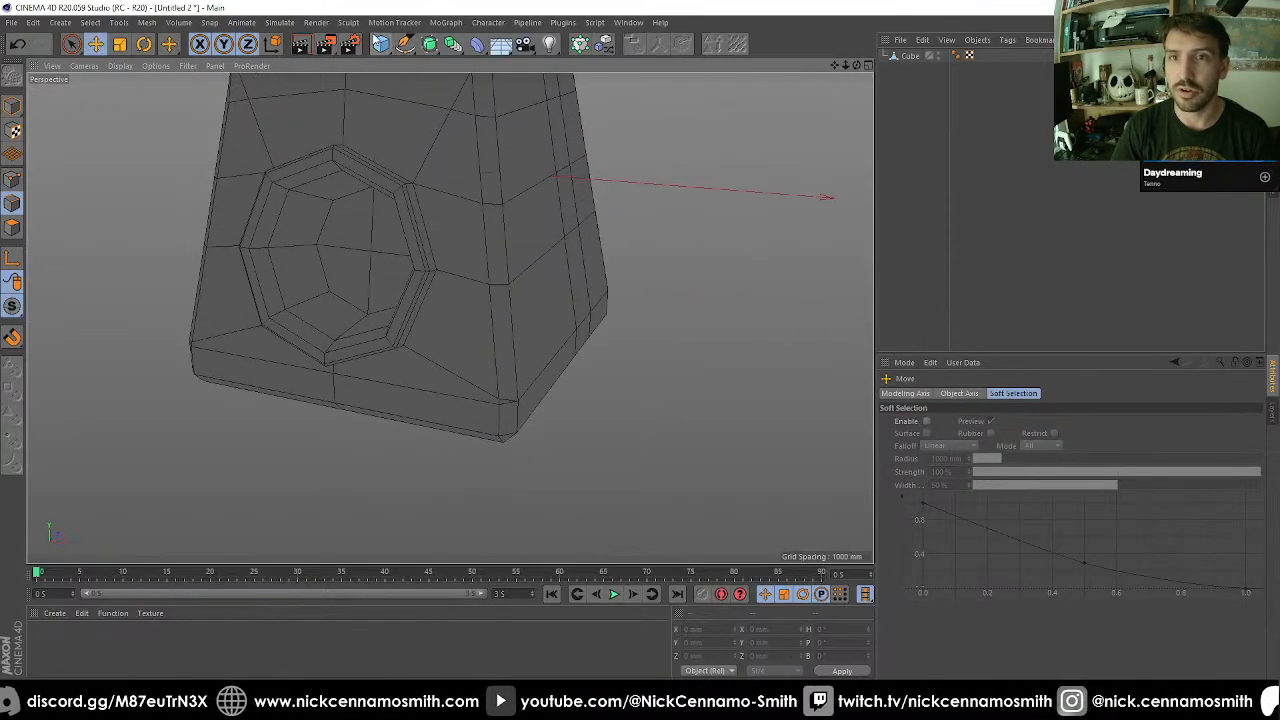
click(381, 44)
alt+drag(523, 237, 814, 207)
alt+right_drag(814, 202, 791, 217)
alt+middle_drag(791, 217, 568, 368)
alt+drag(578, 370, 227, 218)
key(c)
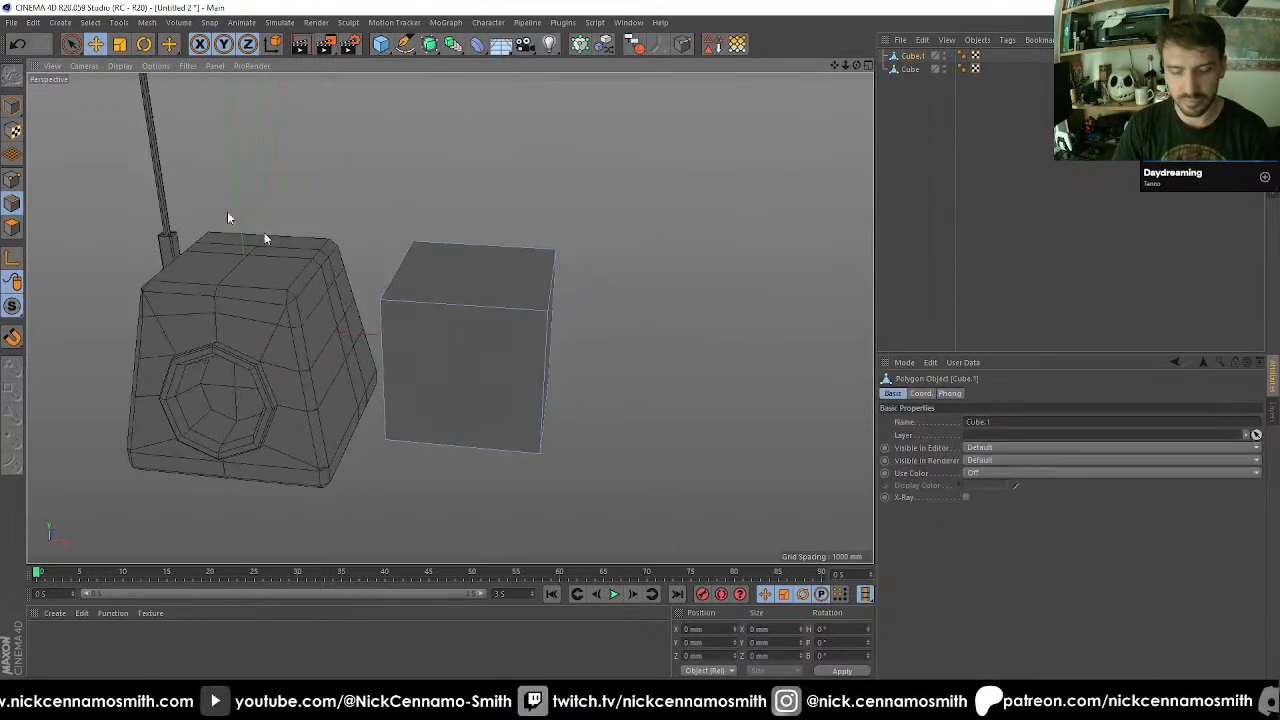
click(12, 106)
Scale the new cube to 1200 mm along X and 1000 mm along Z.
key(t)
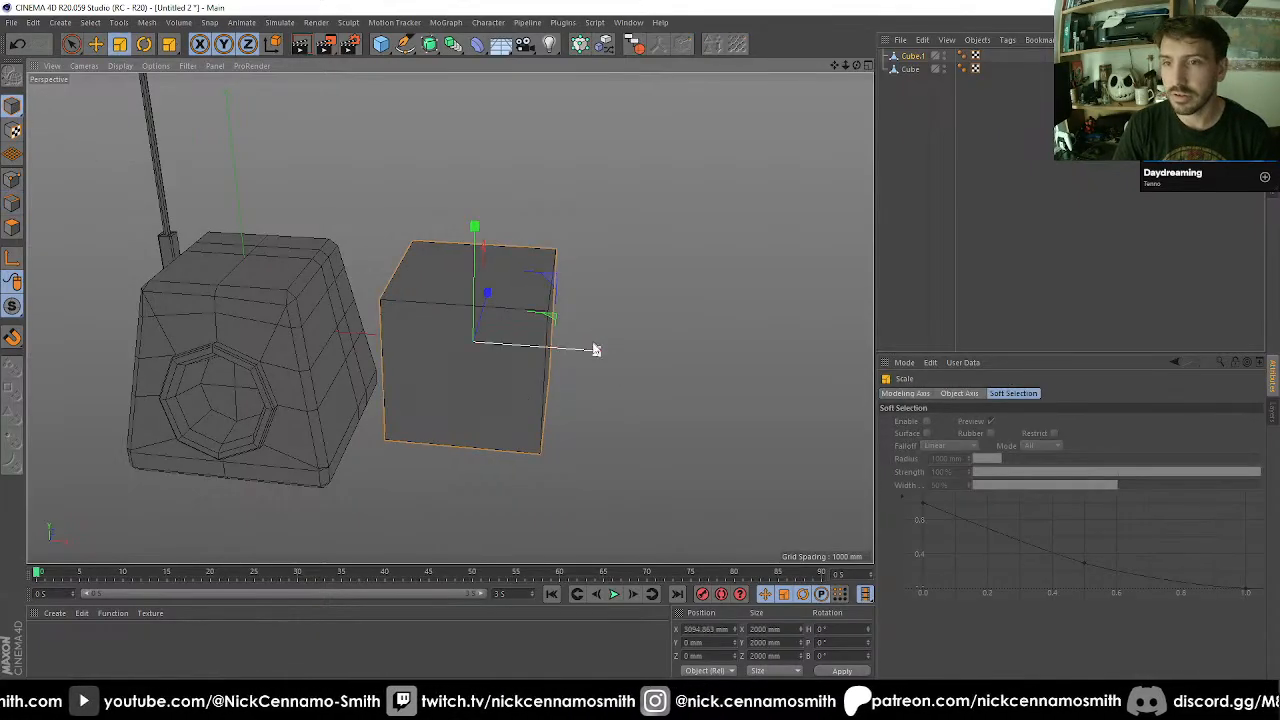
drag(594, 349, 515, 386)
middle_click(512, 388)
middle_click(347, 243)
alt+middle_drag(589, 393, 524, 343)
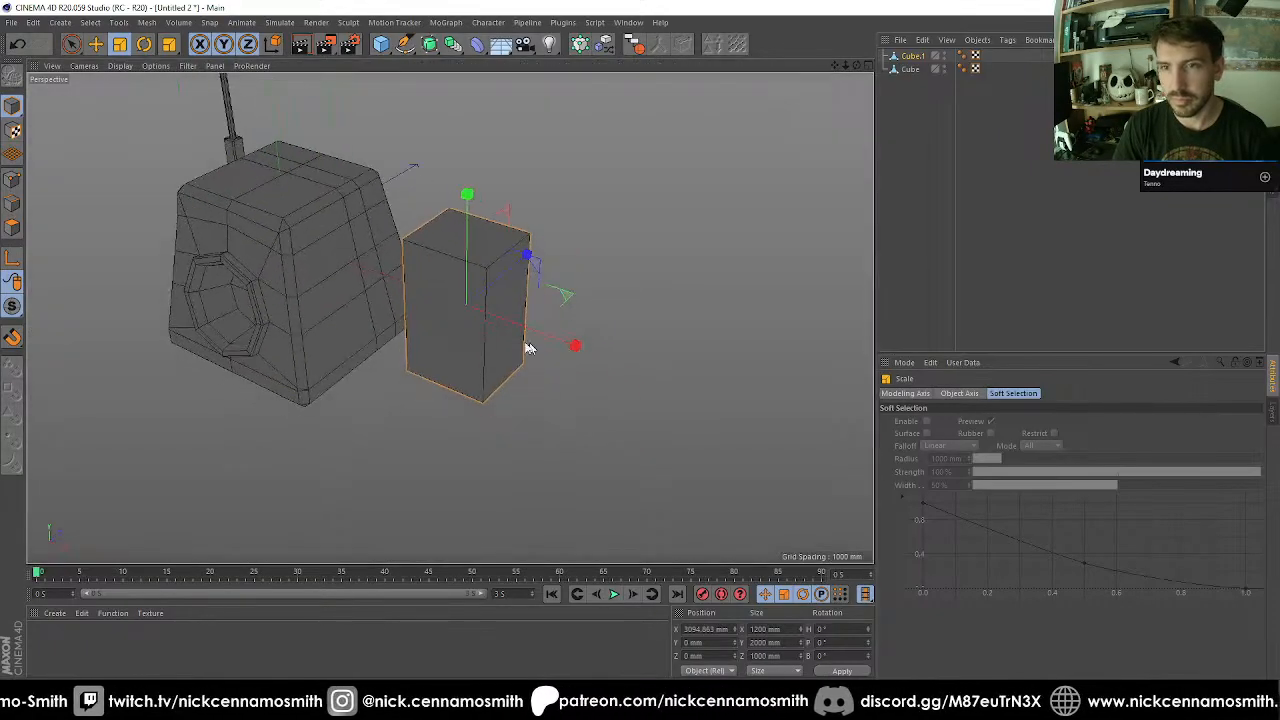
scroll(514, 342, up, 3)
alt+drag(555, 351, 516, 360)
Taper the new block by scaling its top face down to 840 mm by 700 mm.
click(13, 228)
key(space)
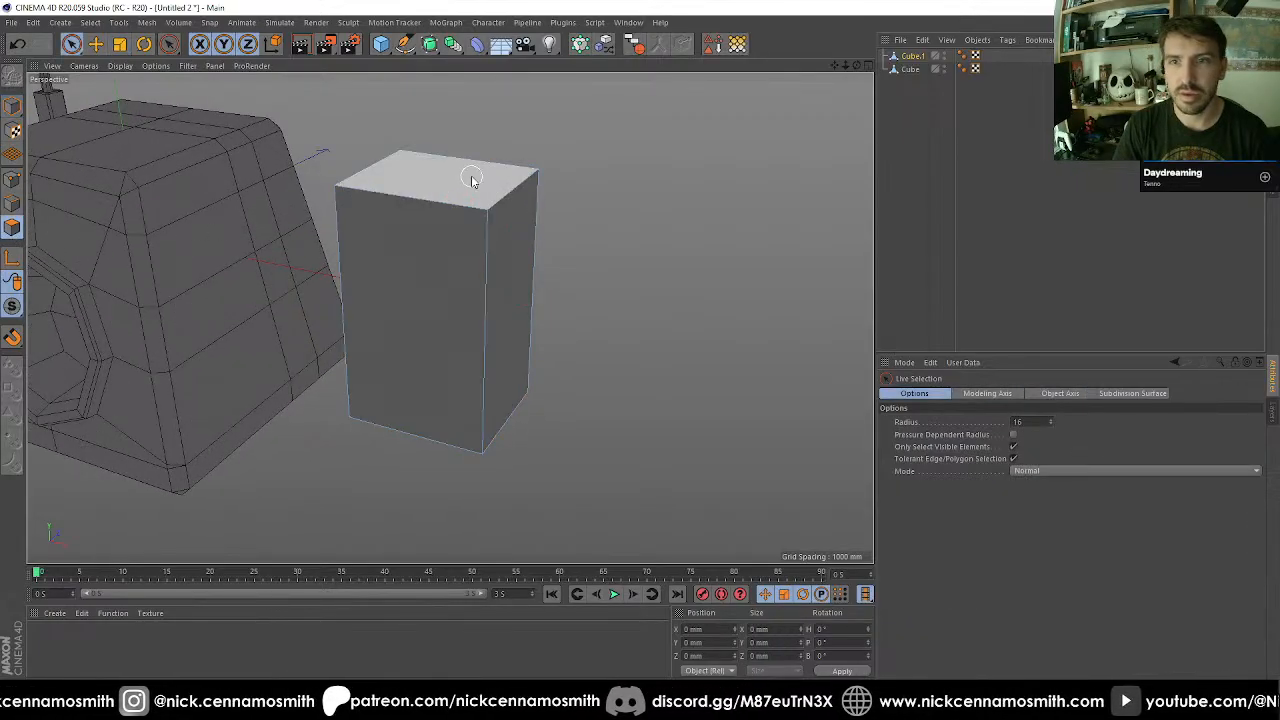
click(471, 172)
key(t)
drag(664, 324, 487, 348)
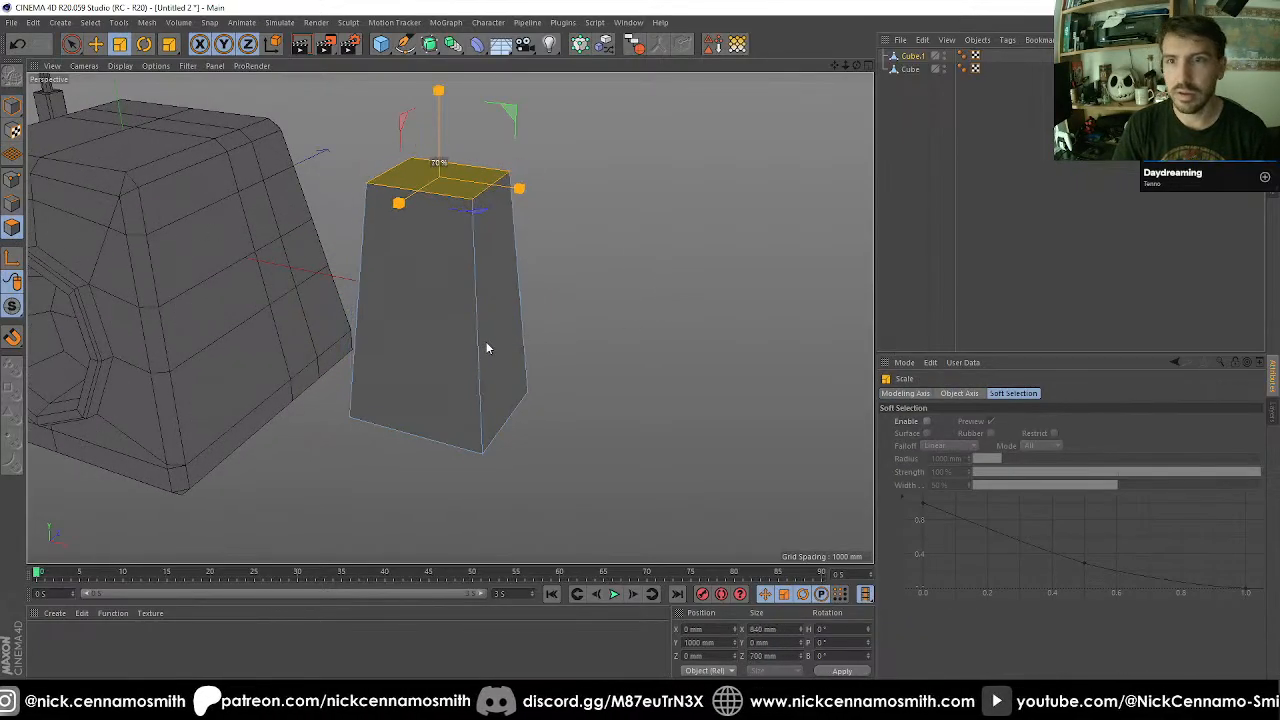
Select the ring of four upright edges on the tapered block.
click(13, 204)
key(u)
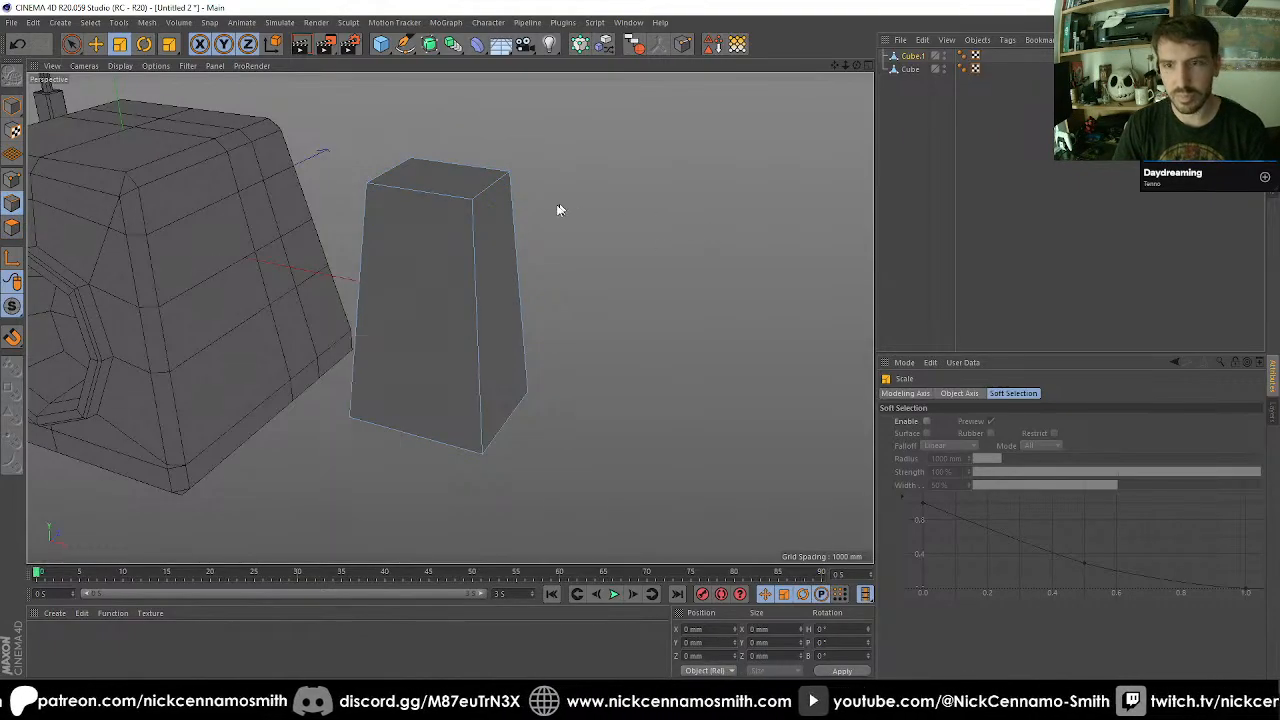
alt+drag(486, 235, 408, 350)
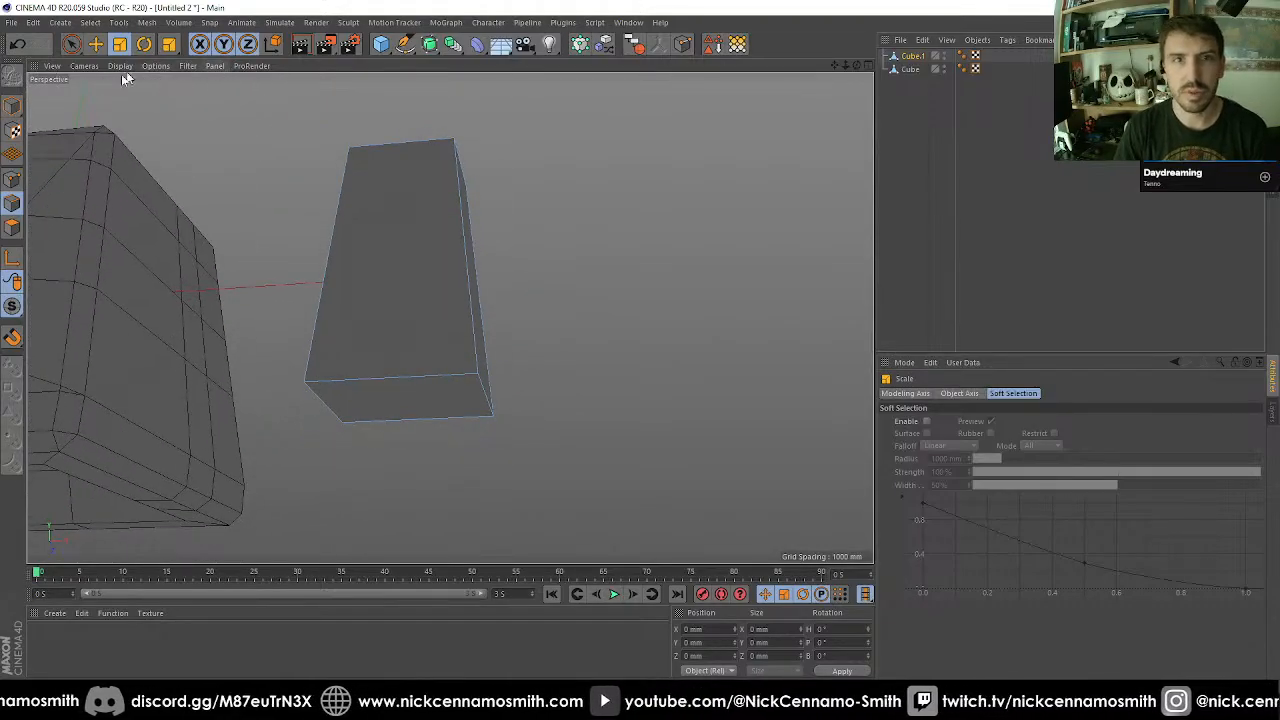
click(12, 107)
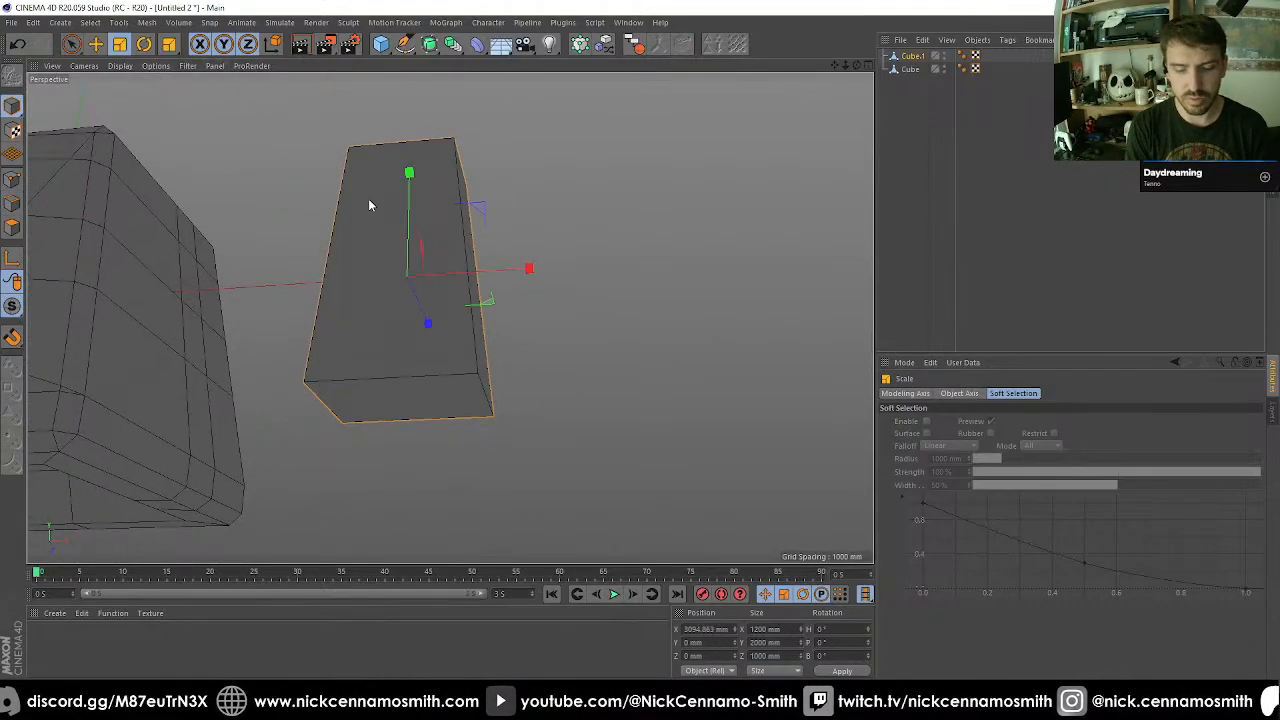
click(12, 203)
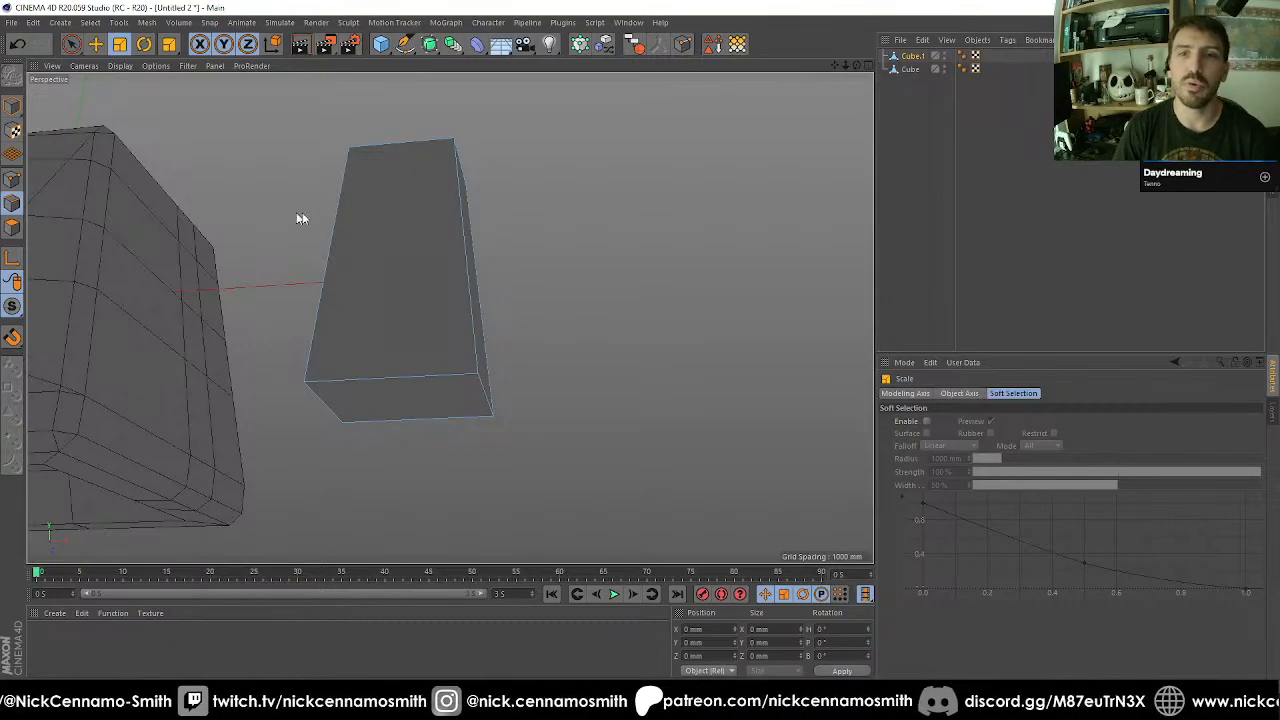
key(u)
key(b)
click(352, 212)
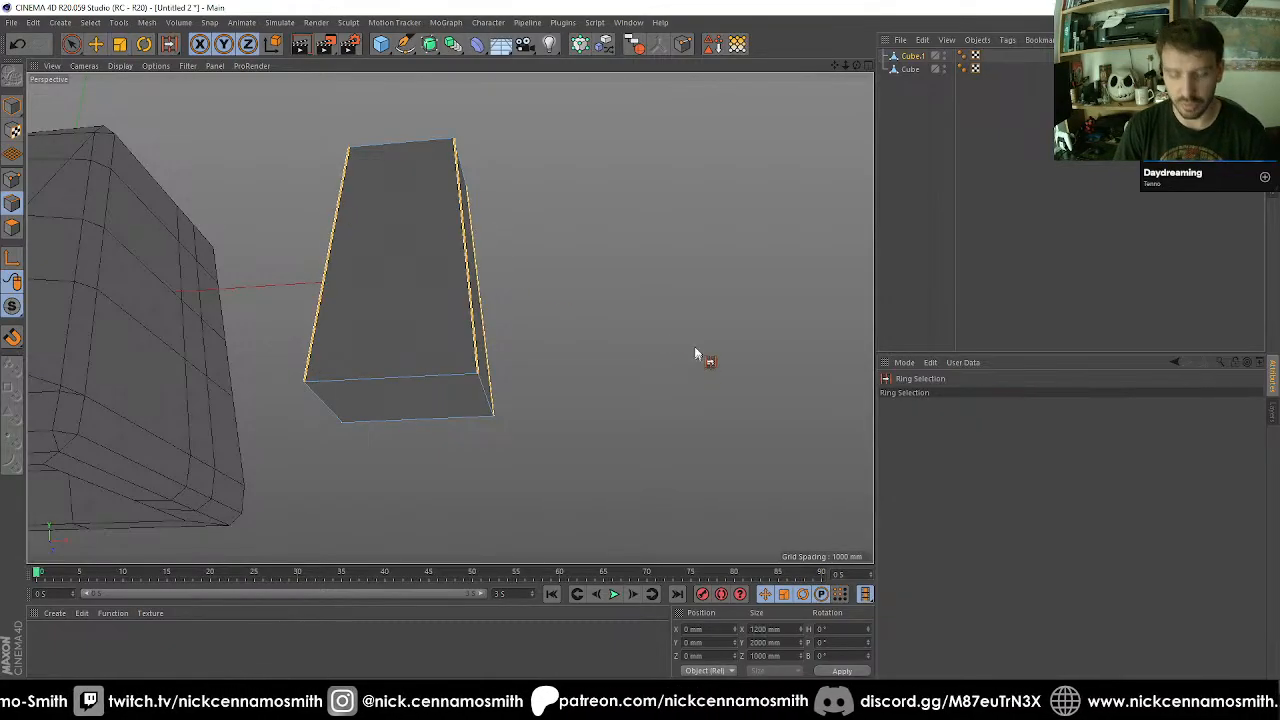
Cut the selected edges using Edge Cut with 2 subdivisions, 100% scale and 50% offset, and return to model mode.
key(m)
key(d)
key(m)
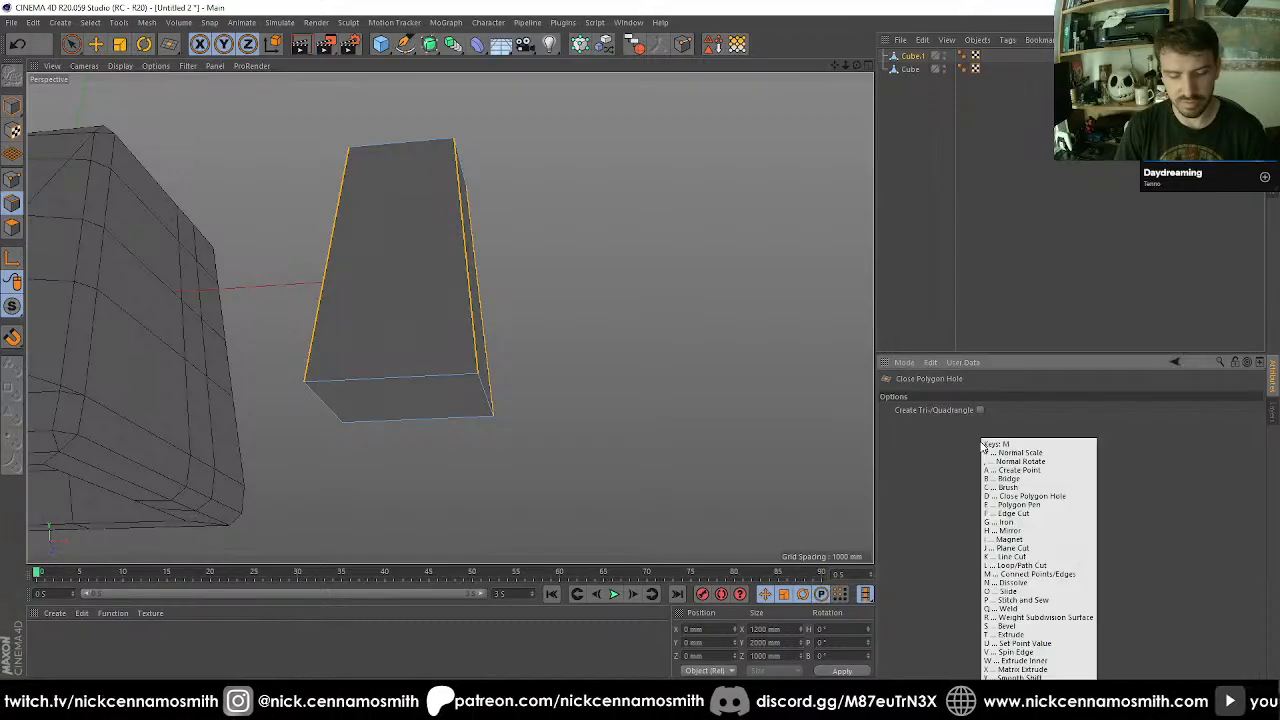
key(f)
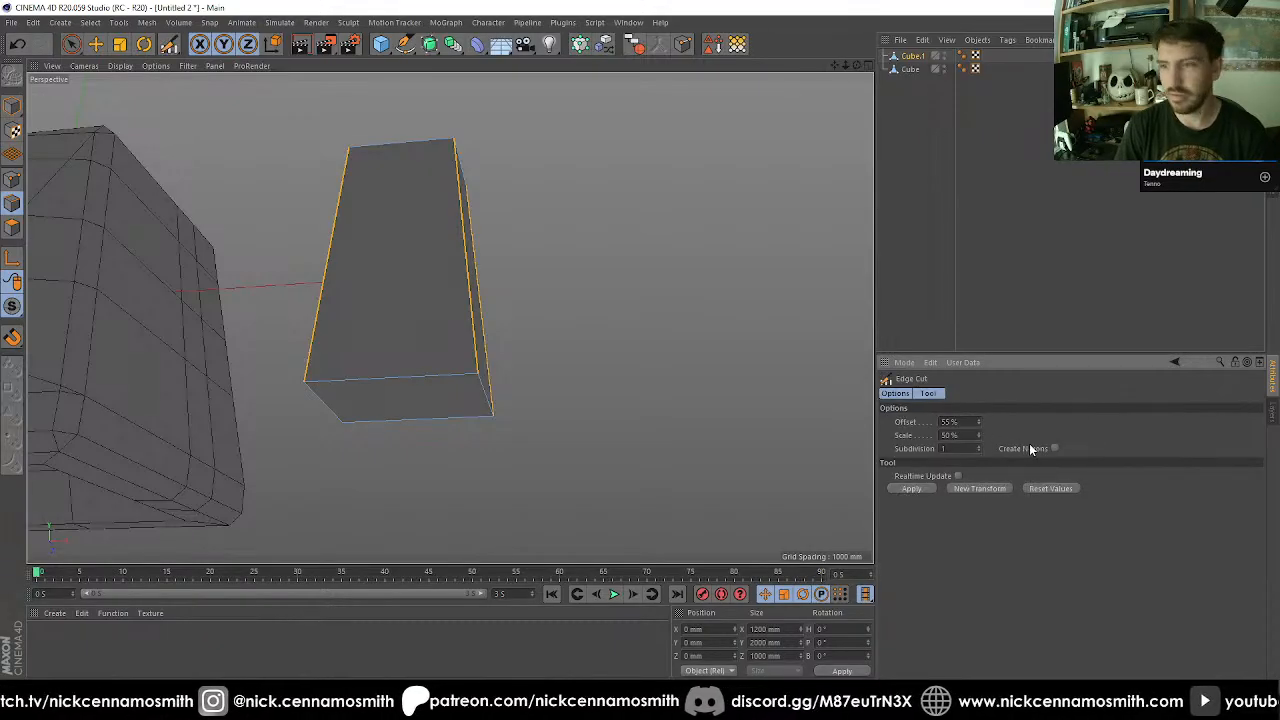
click(979, 446)
drag(967, 436, 857, 448)
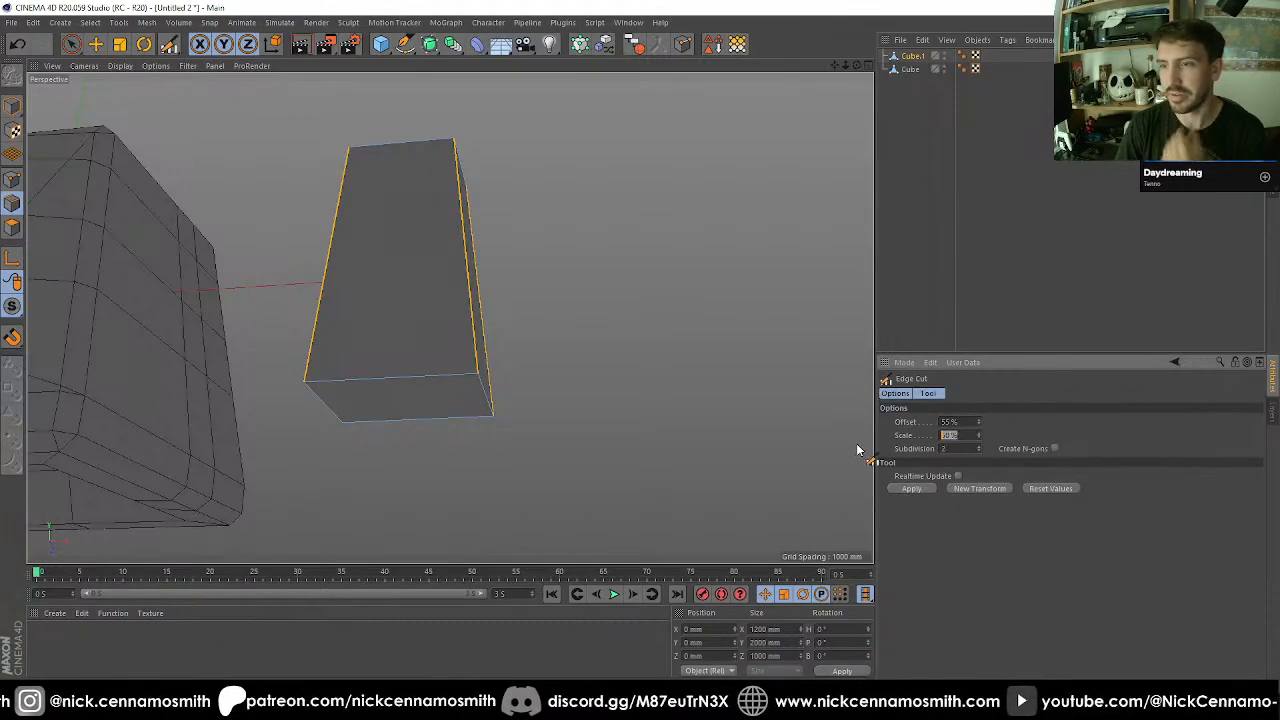
text(100)
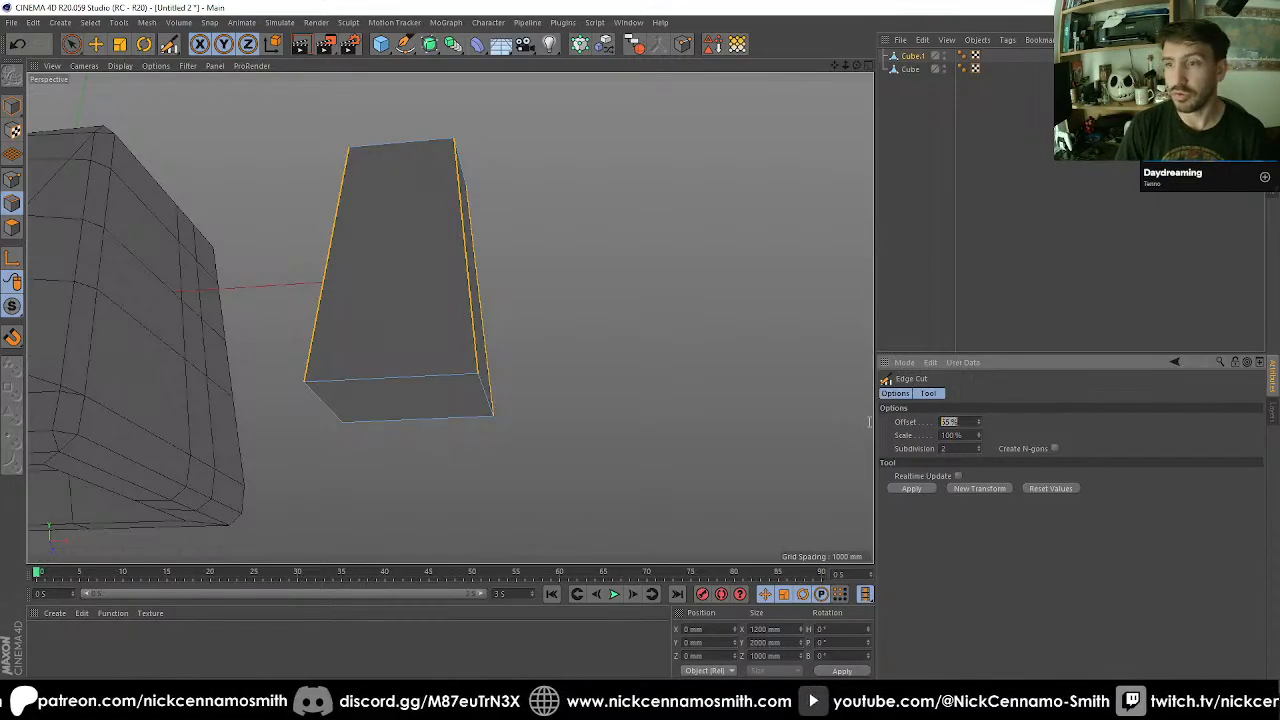
key(Return)
alt+drag(284, 289, 400, 320)
click(16, 107)
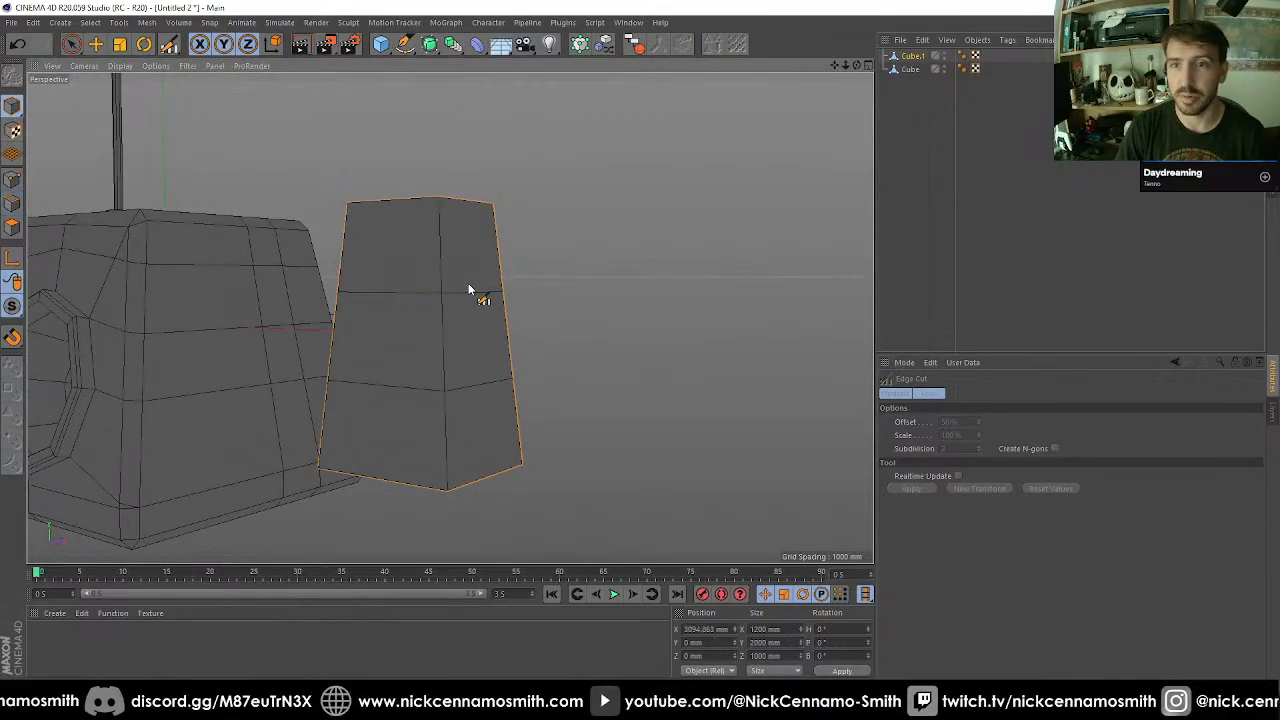
key(u)
key(s)
key(ctrl+z)
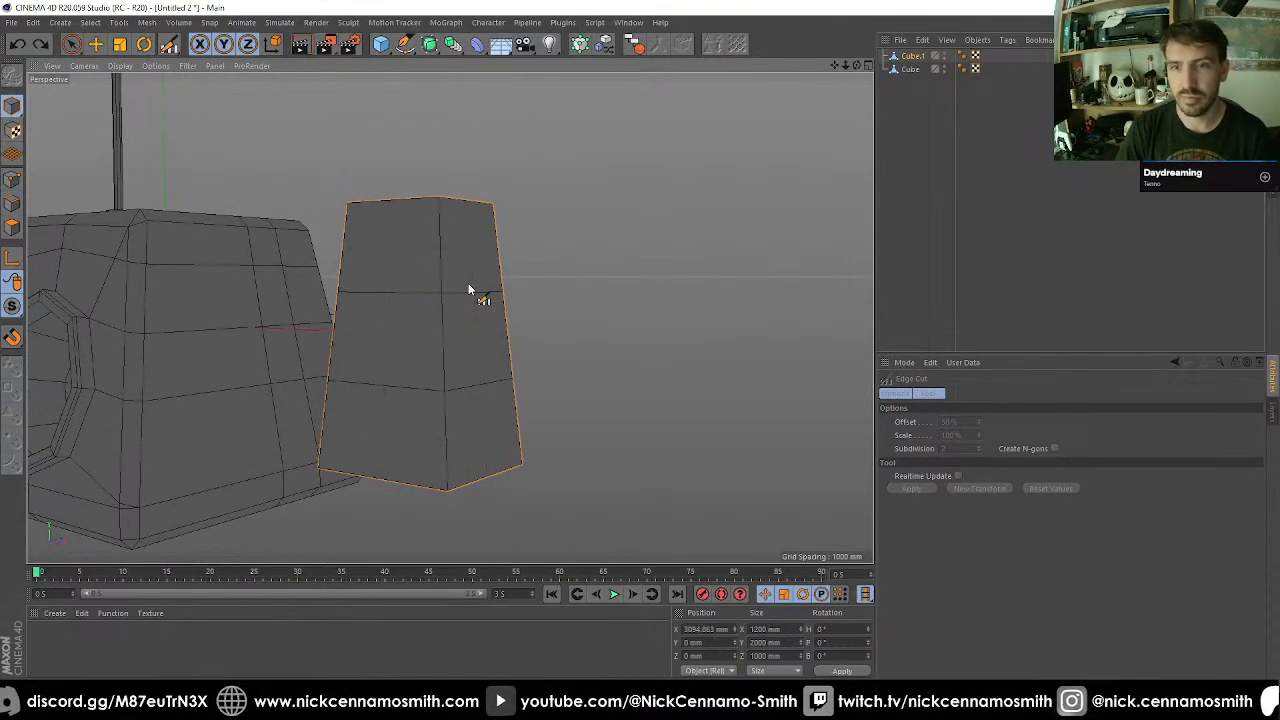
Subdivide the tapered block once with Smooth Subdivision enabled.
key(u)
key(shift+s)
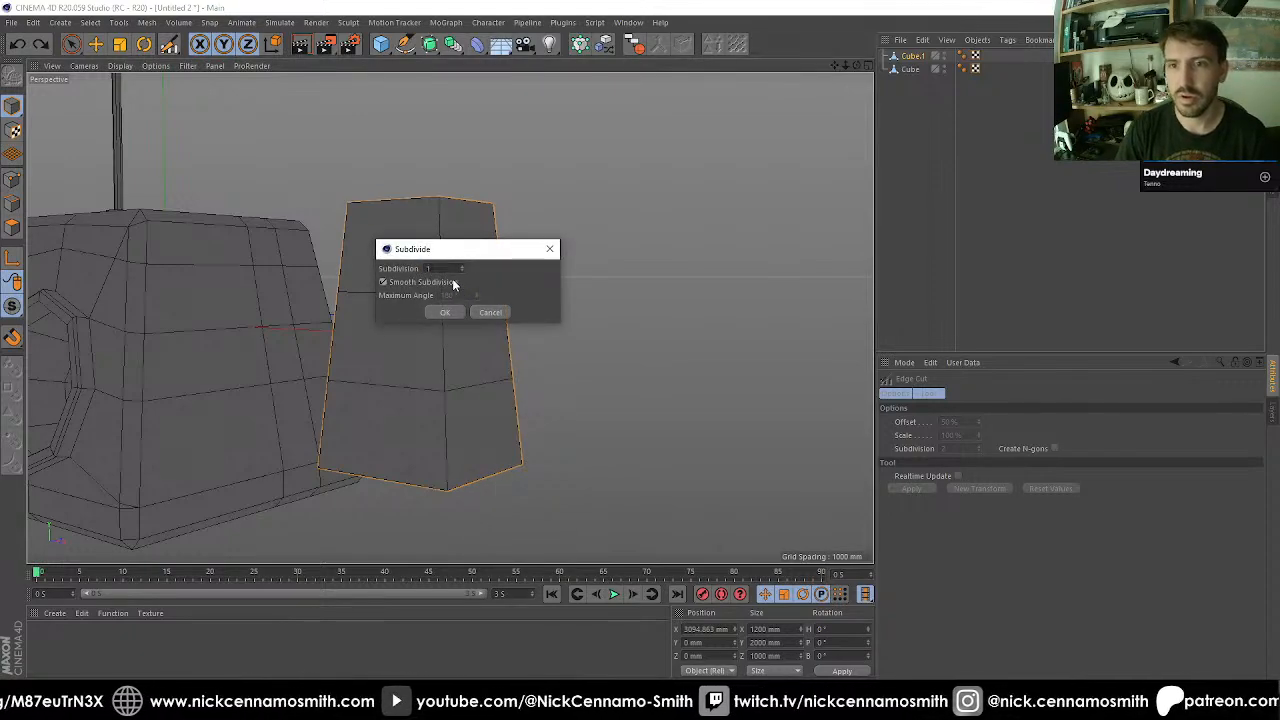
click(452, 283)
click(445, 312)
alt+middle_drag(580, 431, 483, 255)
alt+drag(483, 255, 412, 355)
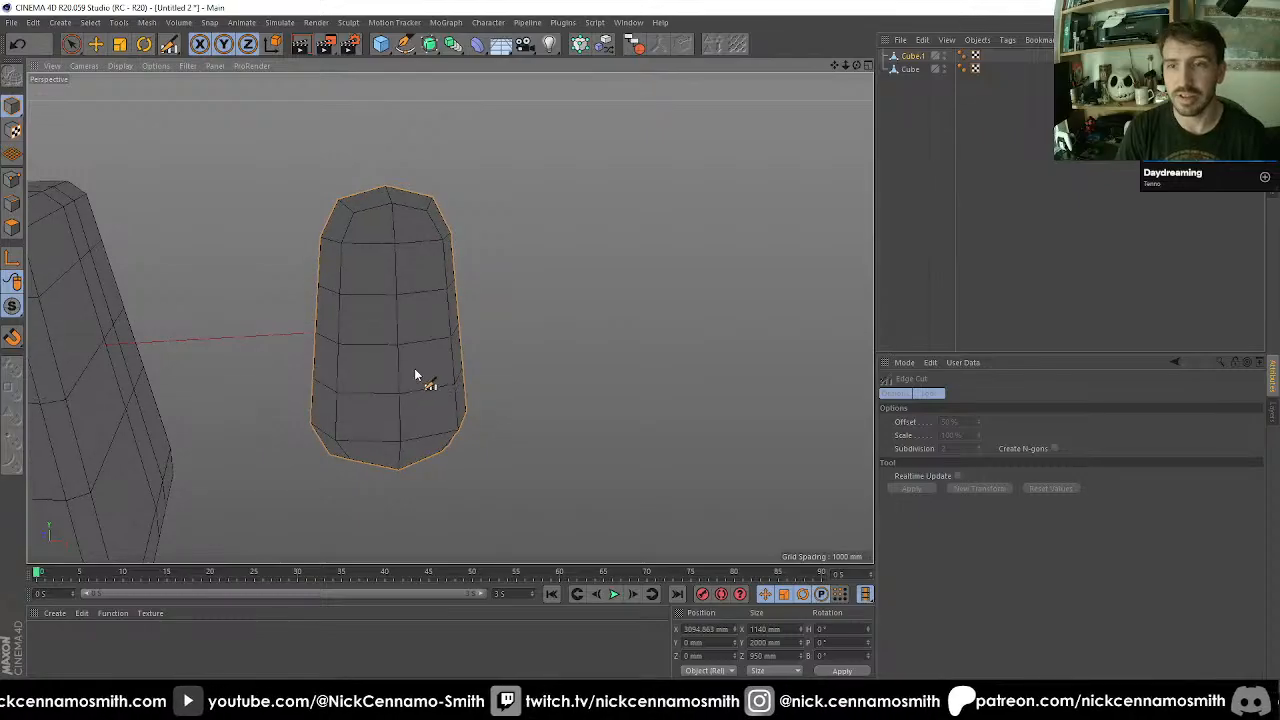
Undo the smooth subdivision of the tapered block and check it in the front view.
key(F4)
scroll(470, 355, down, 5)
scroll(576, 307, up, 6)
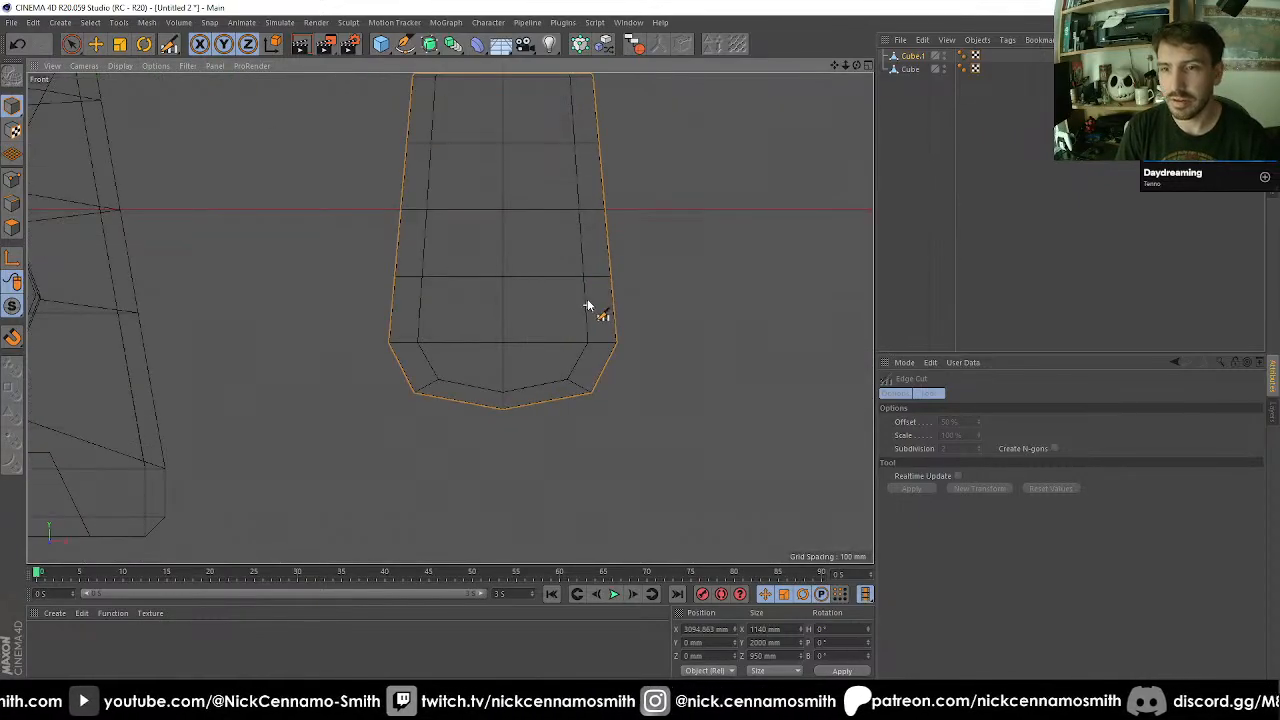
alt+middle_drag(586, 303, 528, 294)
scroll(547, 402, down, 3)
key(ctrl+z)
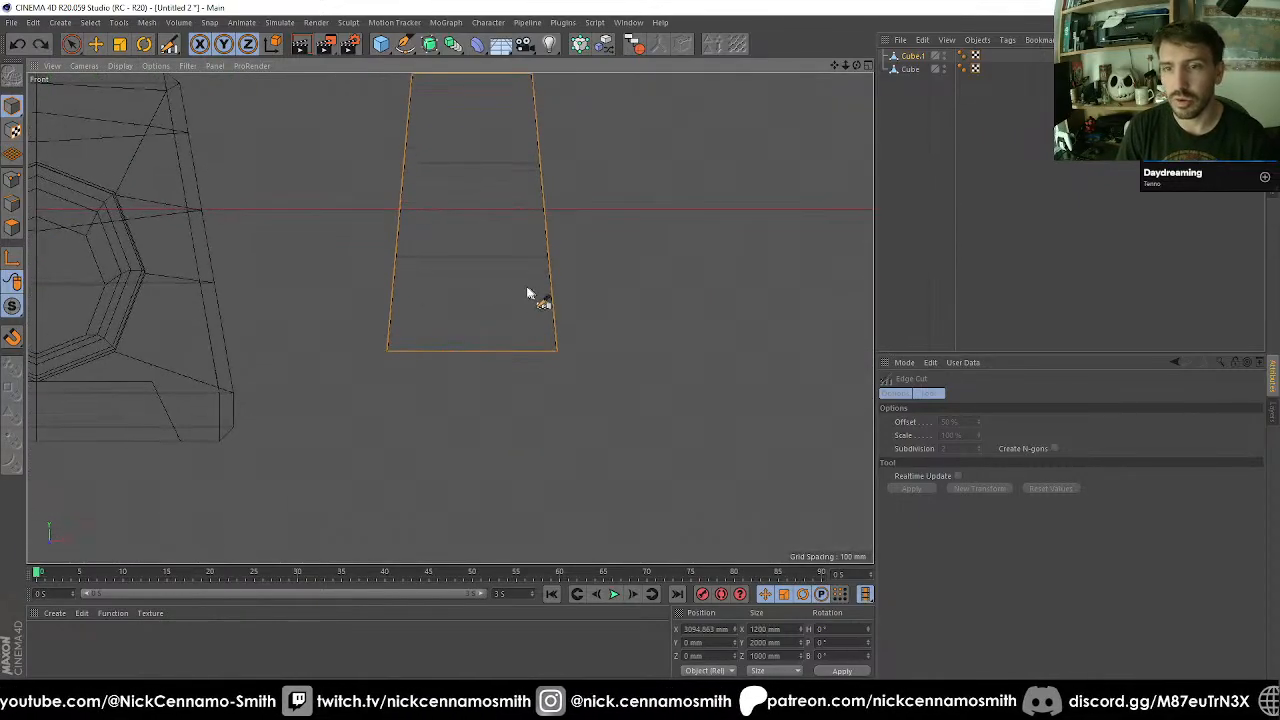
Select the base edges of the tapered block and scale them to 600 mm along X.
click(14, 229)
click(14, 206)
key(space)
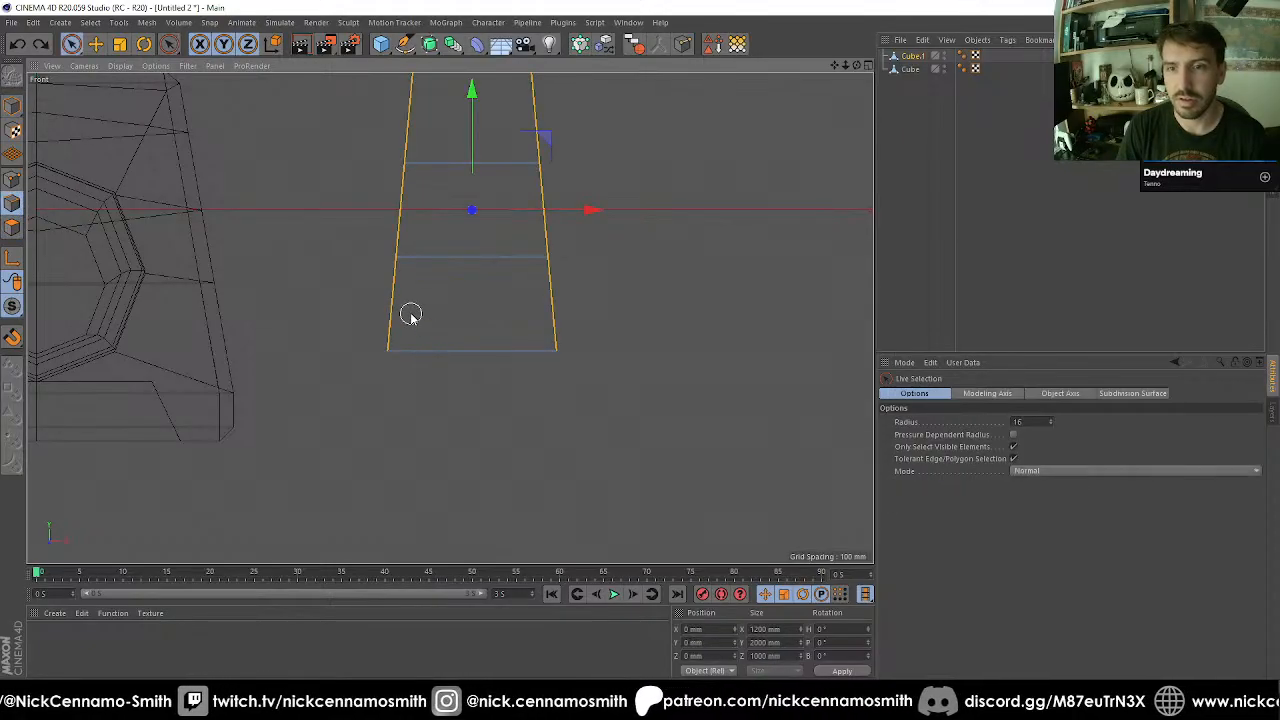
key(0)
drag(363, 297, 649, 417)
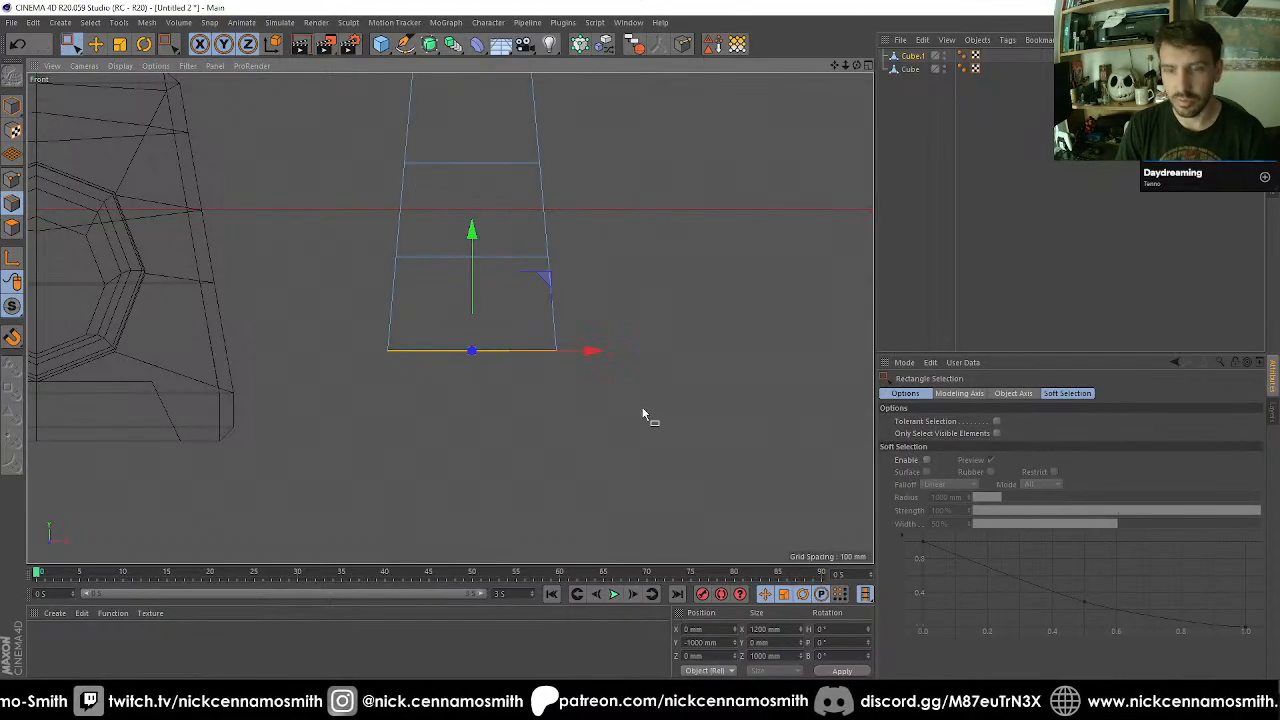
key(t)
drag(588, 352, 535, 360)
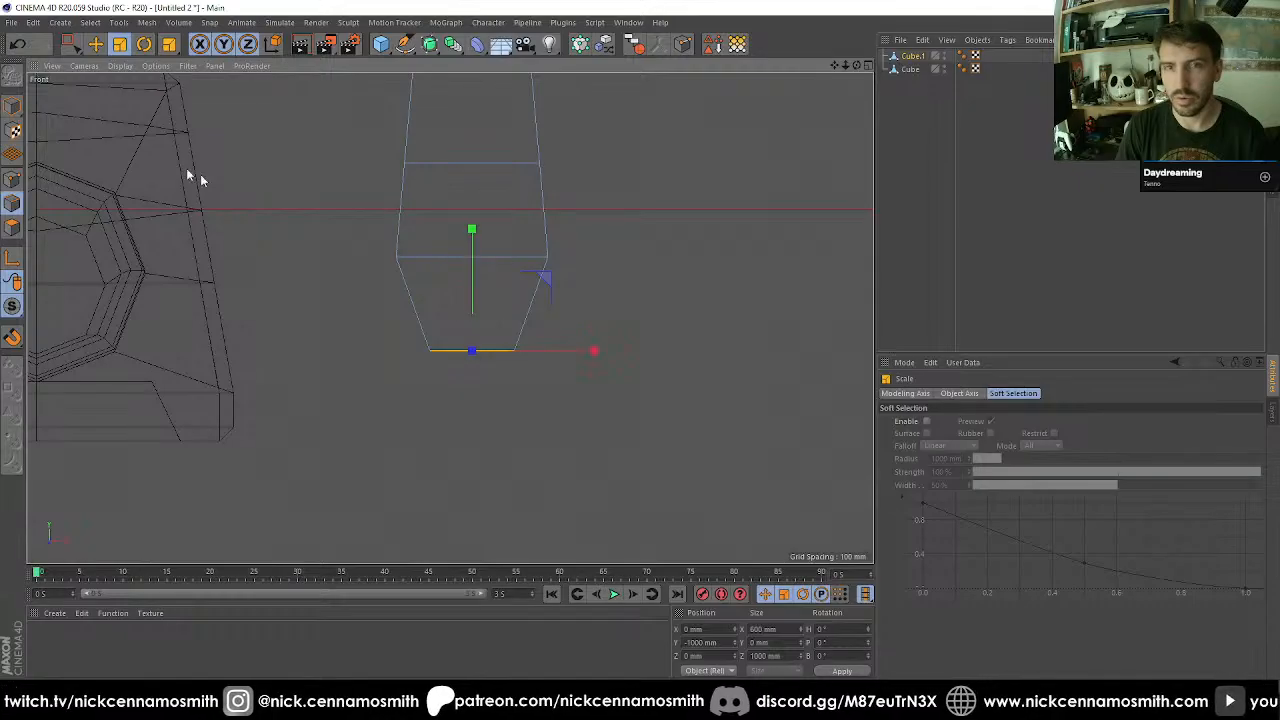
Subdivide the block with the narrowed base once in model mode.
click(14, 107)
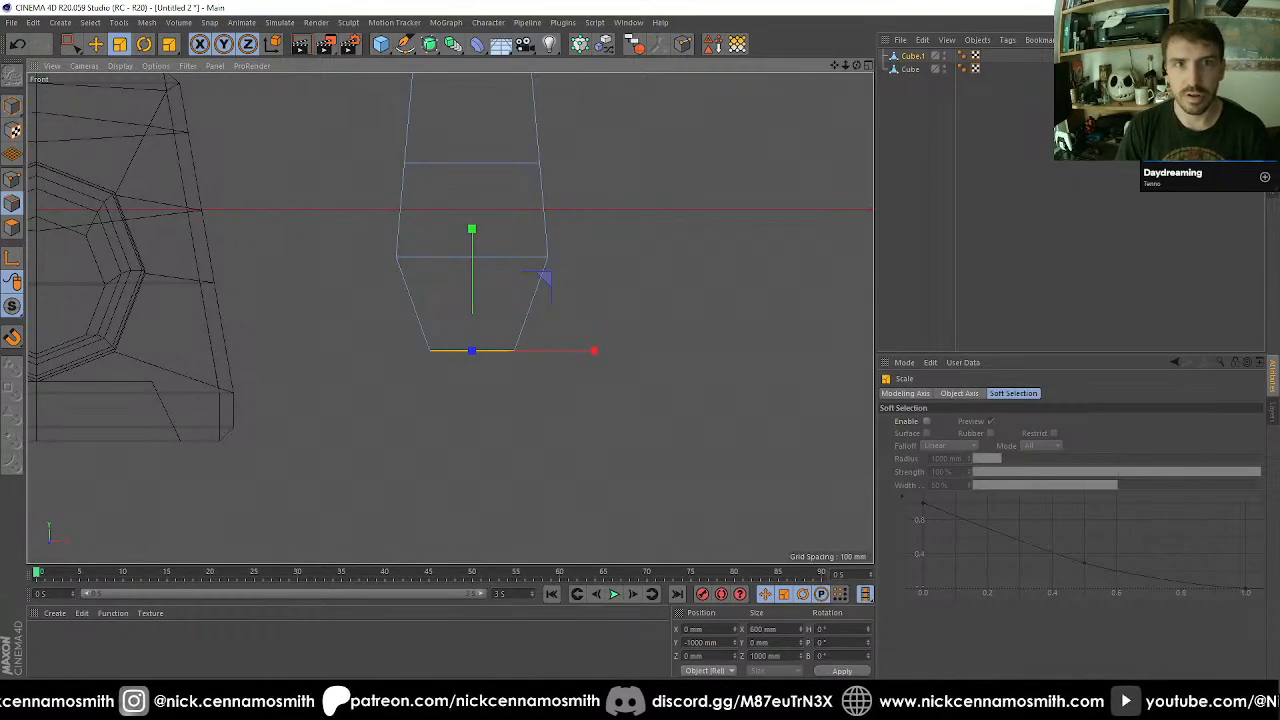
click(11, 113)
key(u)
key(s)
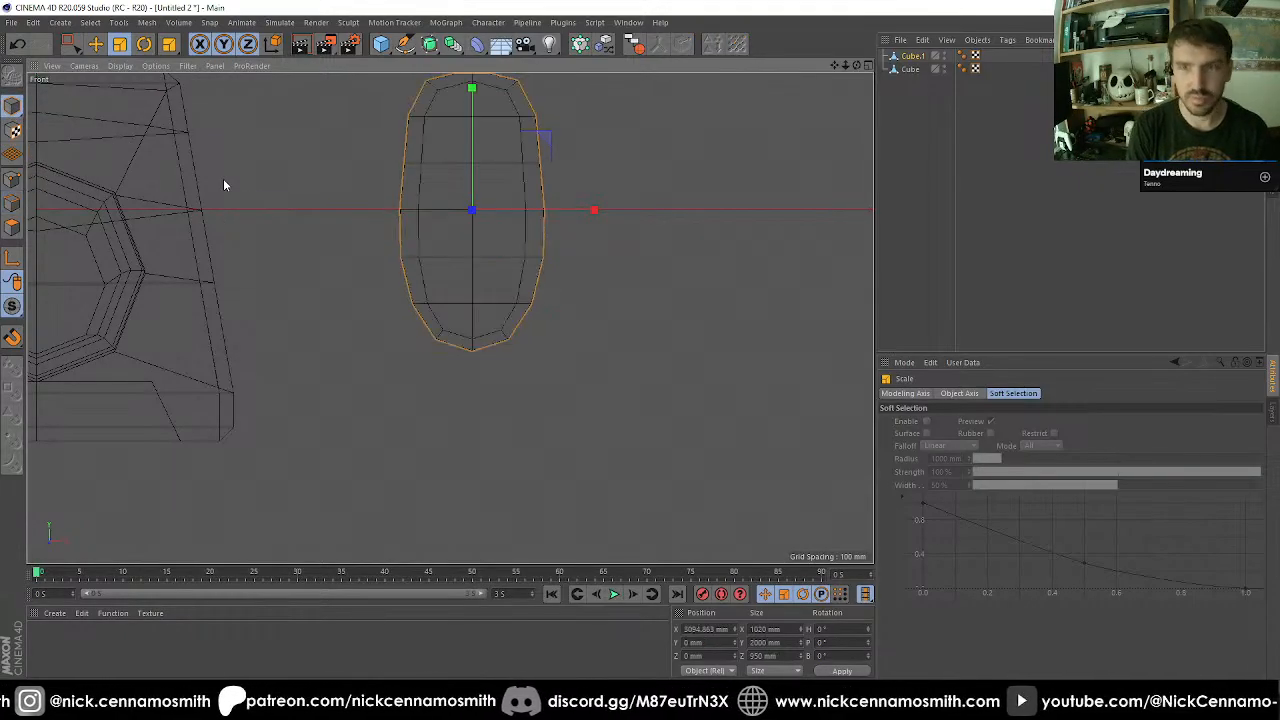
Undo the subdivision, the base scaling and the edge cuts on the tapered block, working in the perspective view.
scroll(225, 184, down, 3)
key(F1)
alt+drag(379, 243, 489, 311)
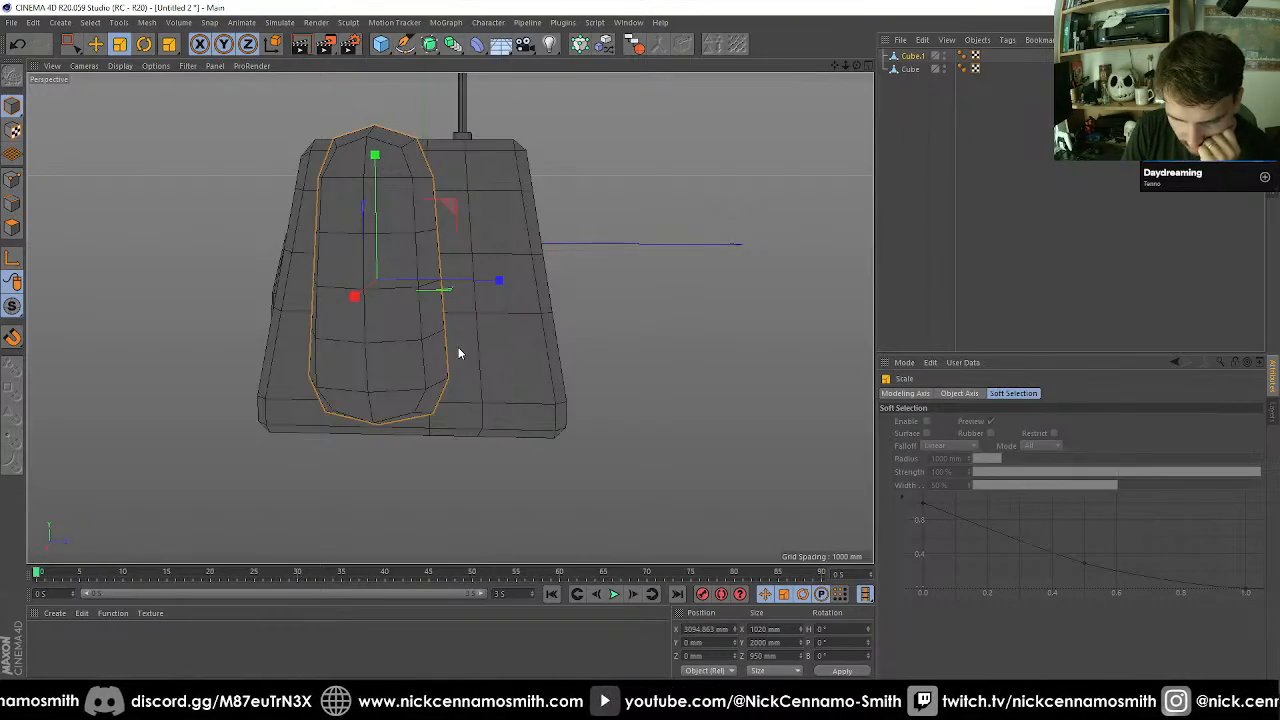
key(ctrl+z)
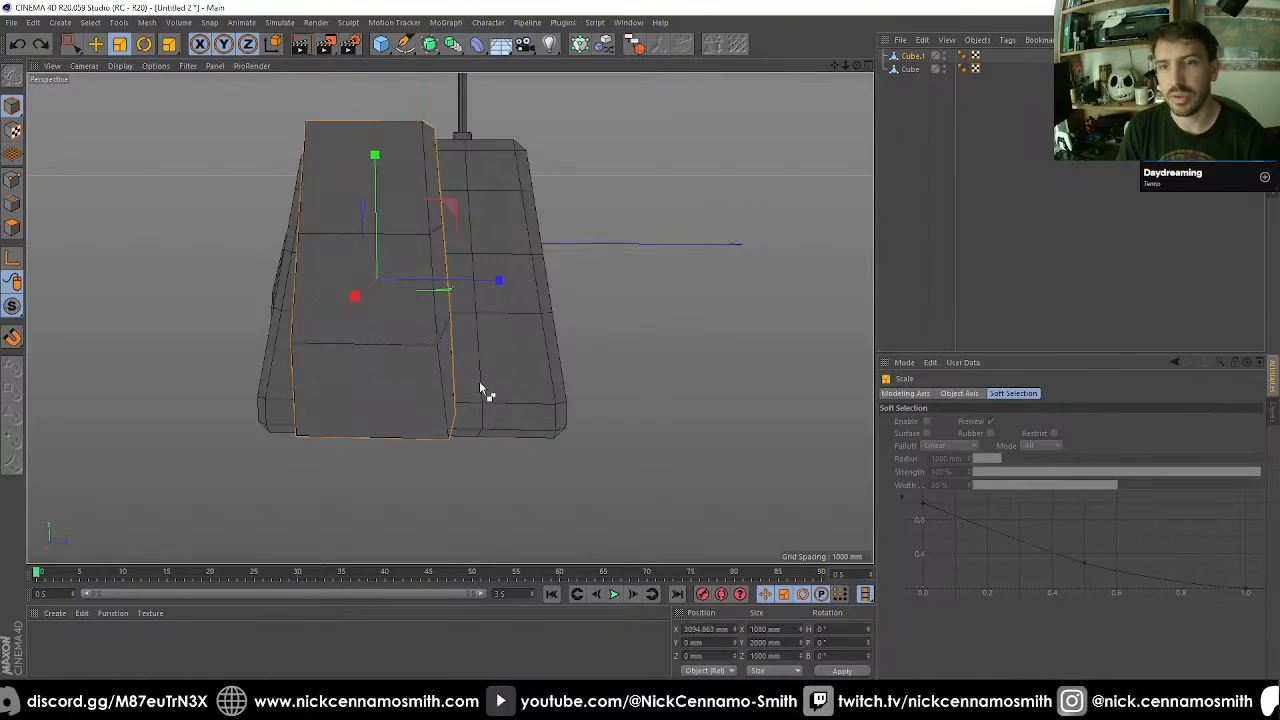
alt+drag(477, 387, 515, 420)
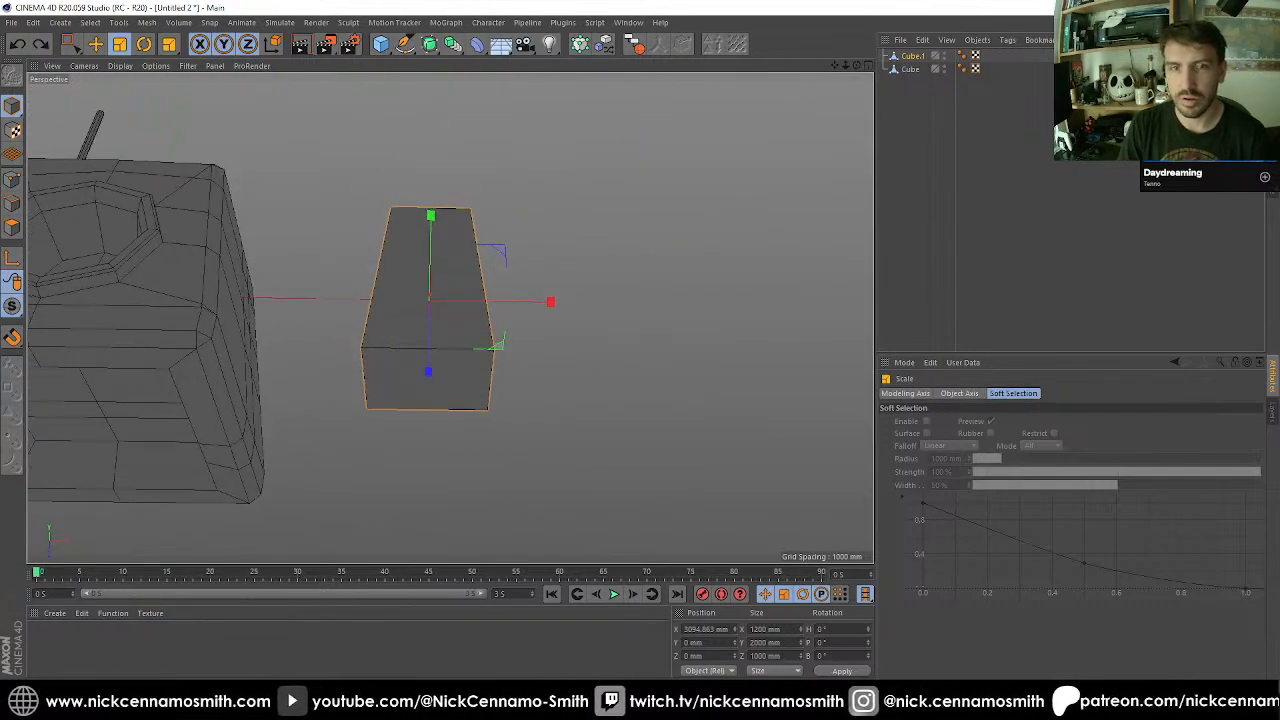
Select the bottom face of the tapered block and extrude it downwards by about 735 mm.
click(12, 228)
key(0)
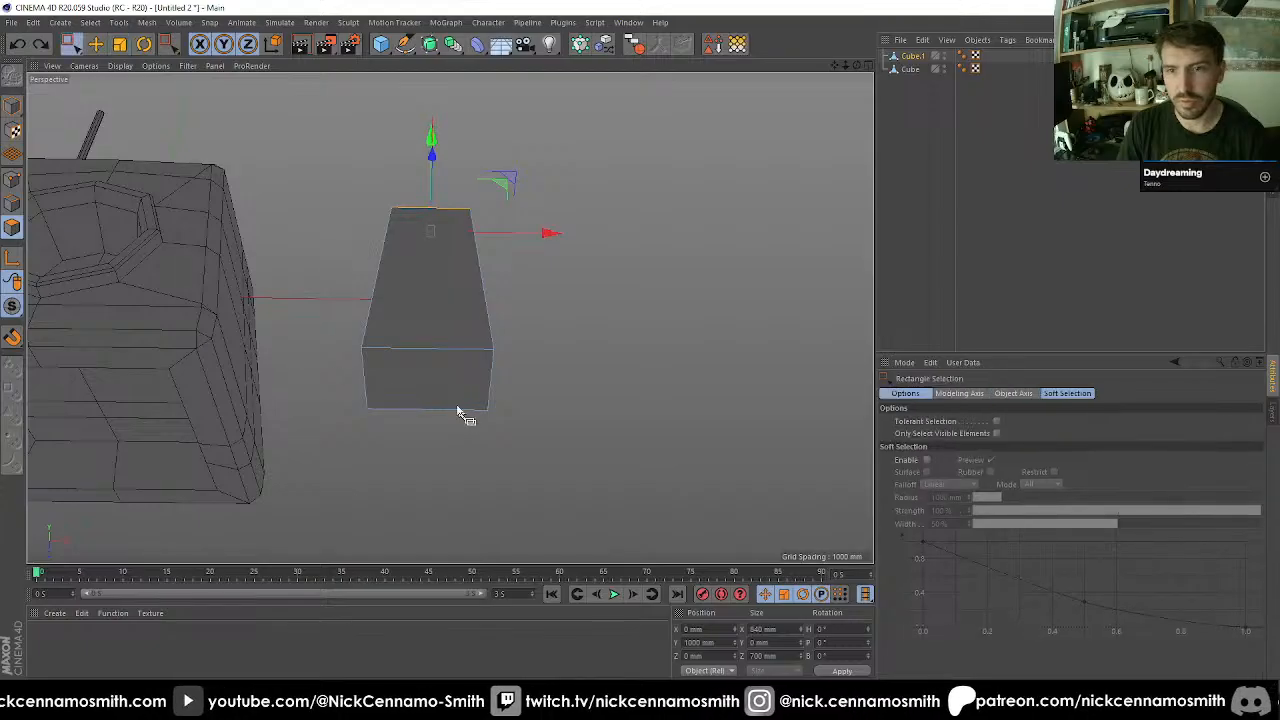
click(424, 380)
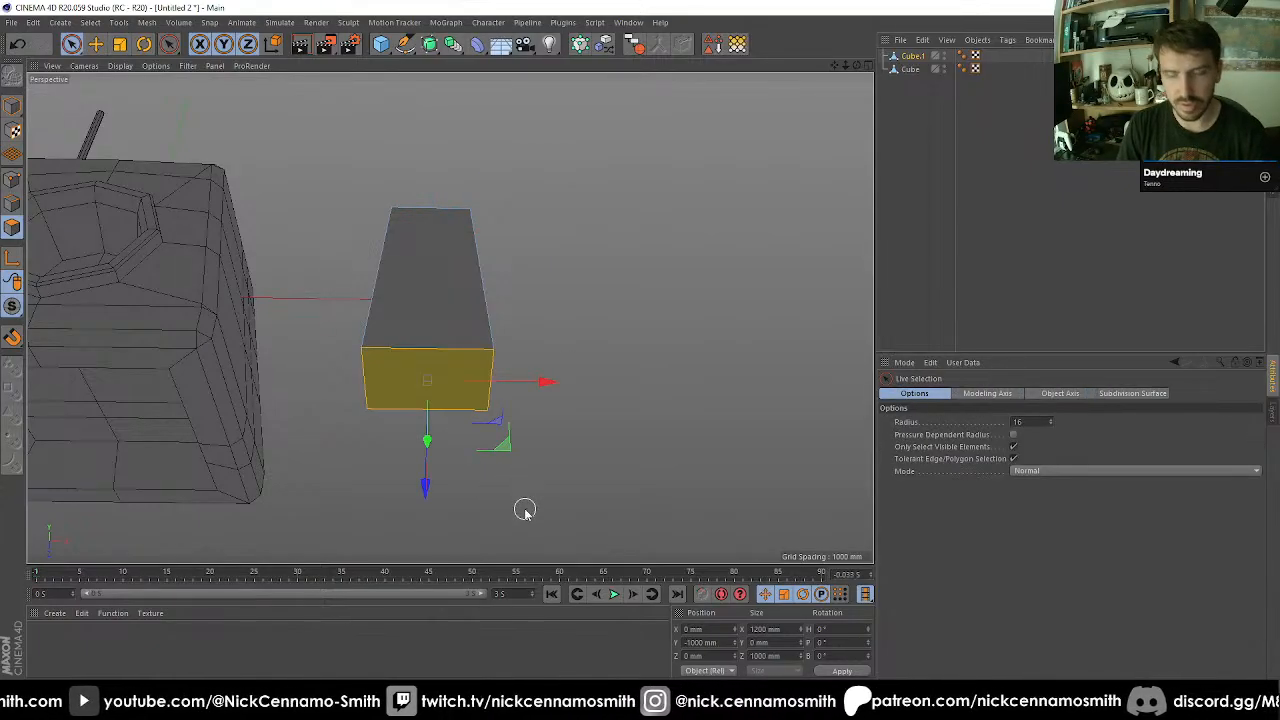
key(d)
drag(427, 381, 528, 512)
Scale the extruded bottom face to 600 mm by 500 mm and shift it to about -241 mm in Z.
key(t)
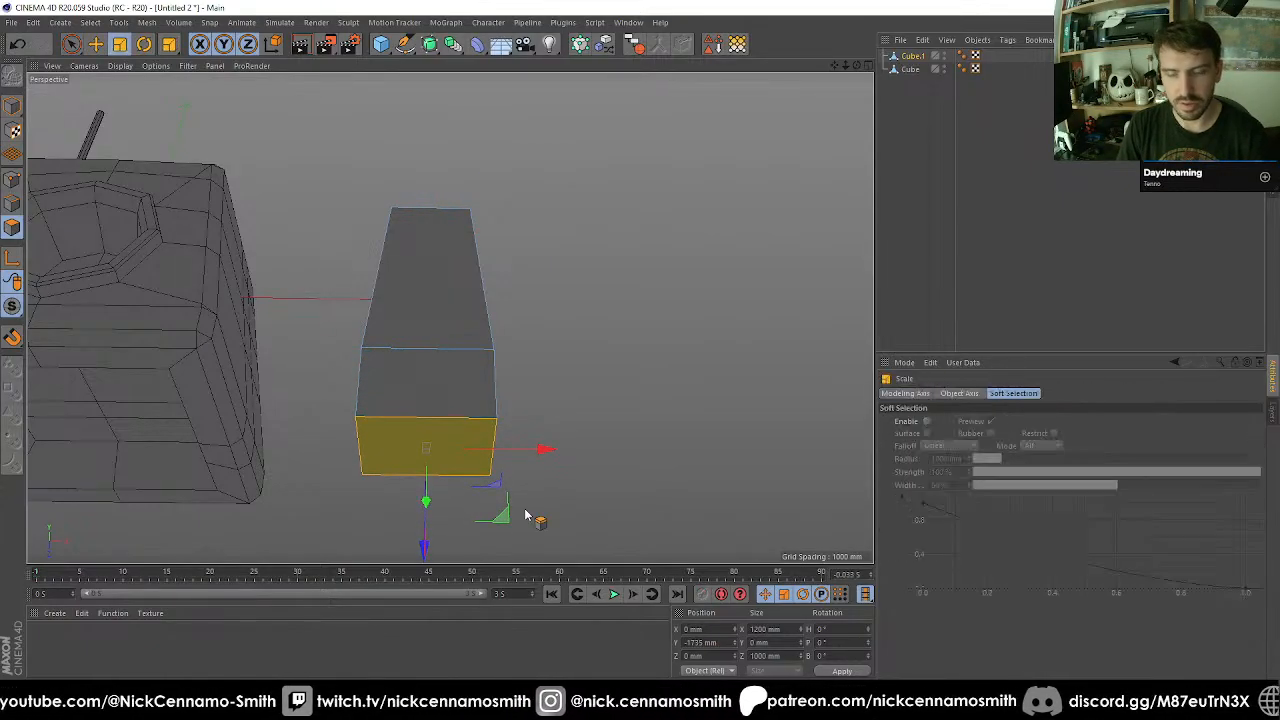
drag(623, 463, 474, 457)
key(e)
scroll(426, 383, down, 2)
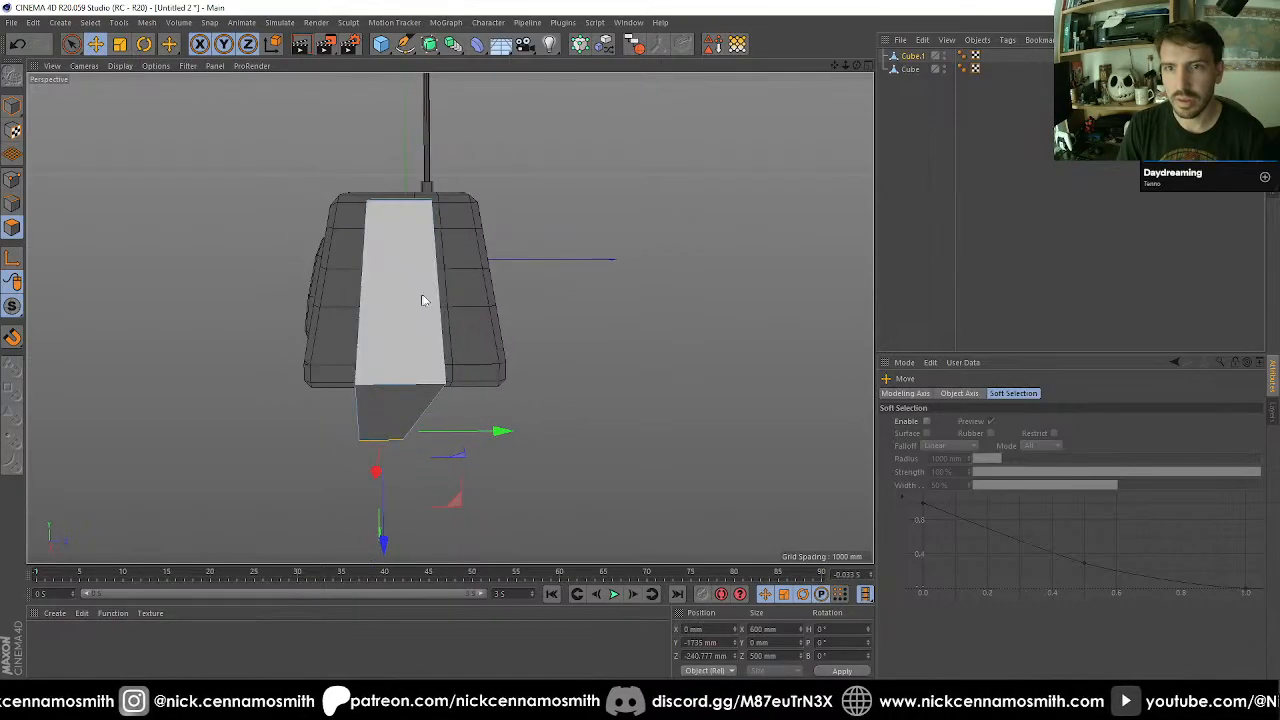
Select the block's top edge at 350 mm in Z and move it inward in world coordinates to about 173 mm.
alt+middle_drag(421, 296, 400, 345)
alt+drag(390, 304, 432, 198)
click(12, 203)
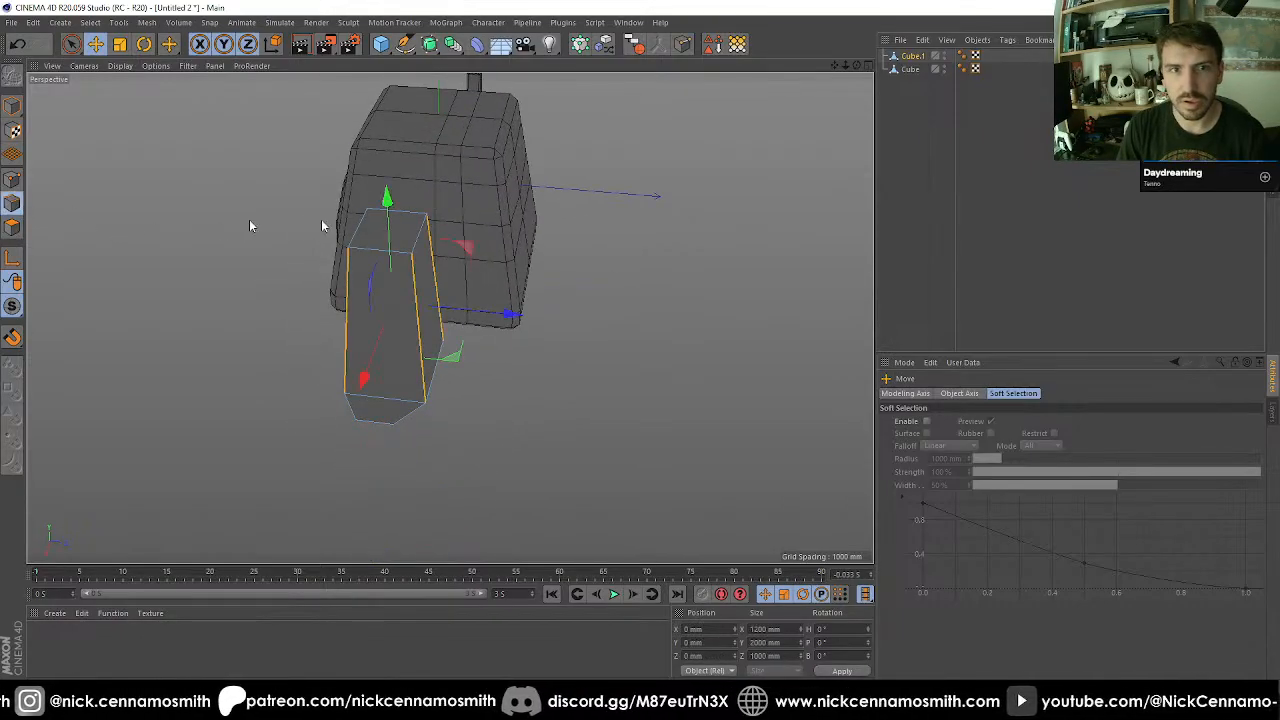
click(421, 230)
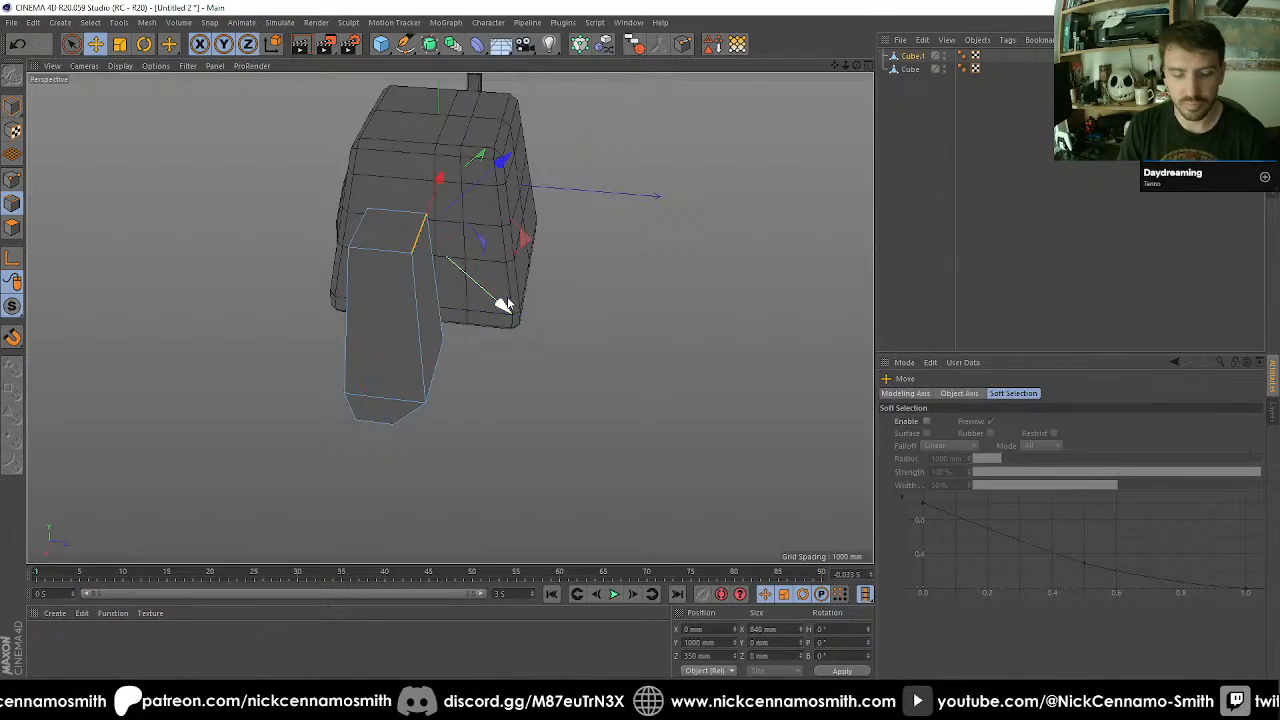
key(w)
drag(538, 255, 190, 175)
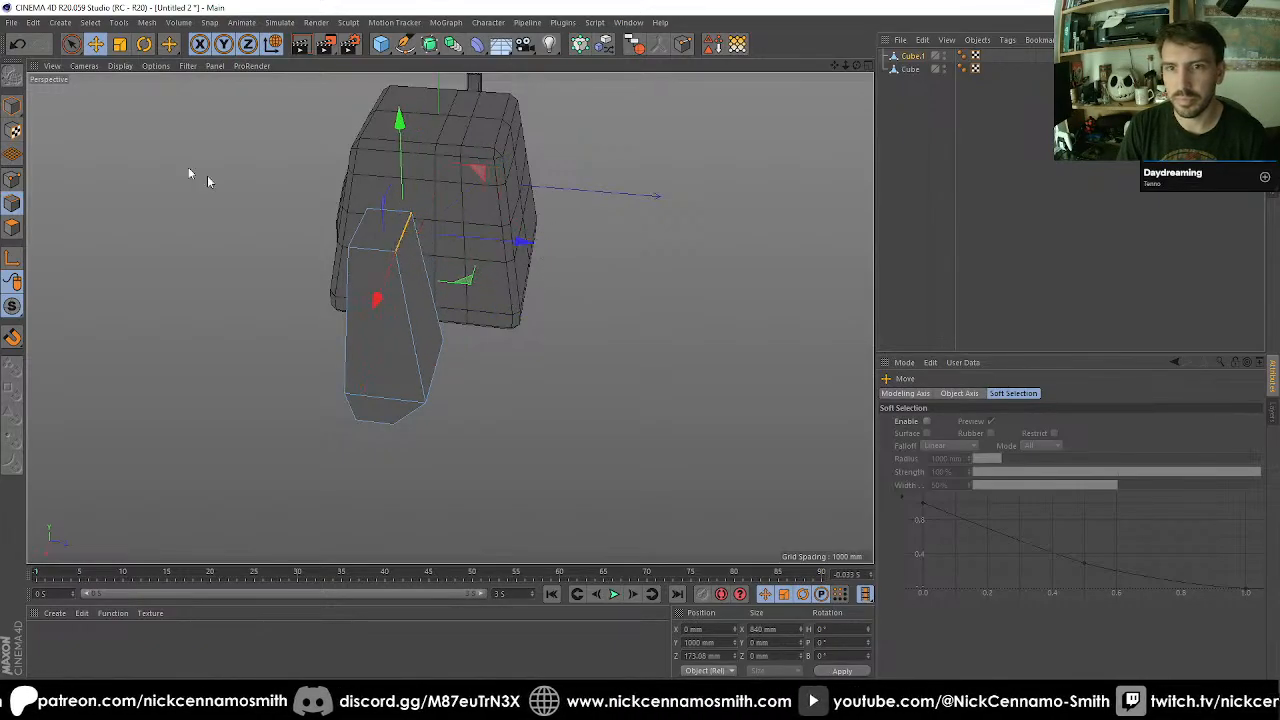
Subdivide the reshaped block once in model mode.
click(13, 105)
key(u)
key(s)
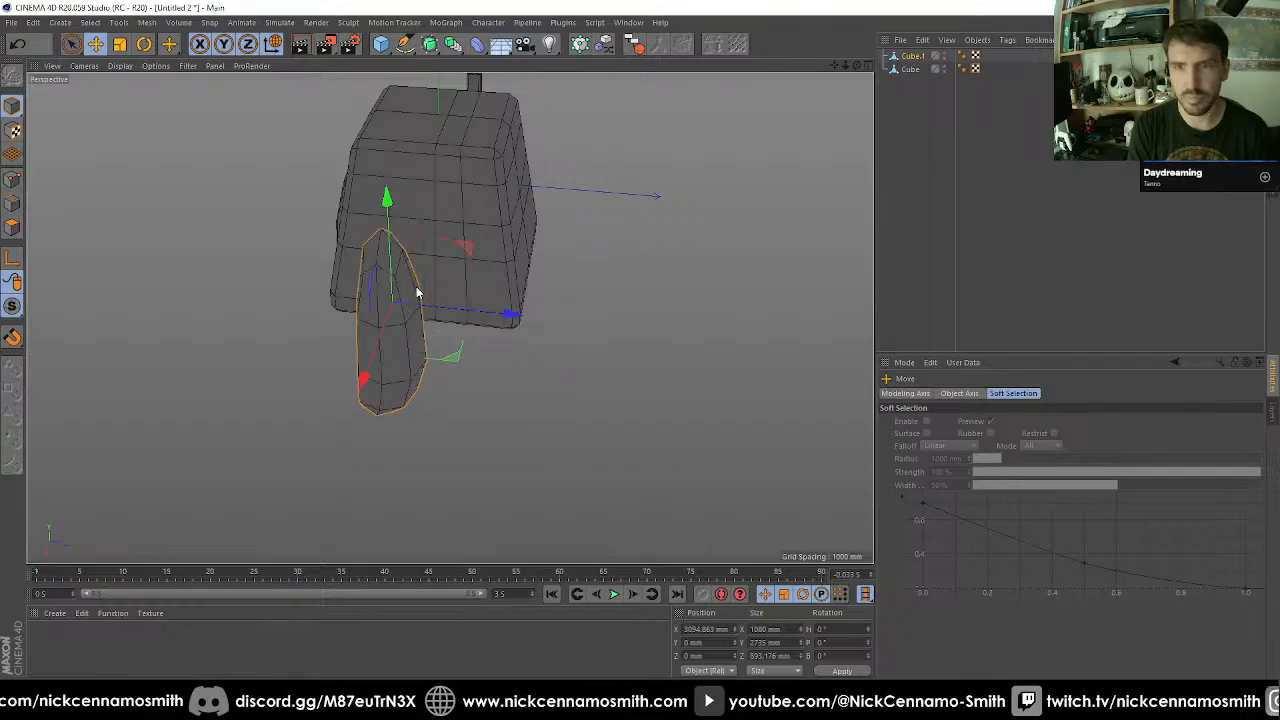
Select the horizontal edge loop below the block's middle and scale it up to about 1404 mm by 1141 mm.
alt+drag(416, 288, 262, 400)
scroll(488, 430, up, 2)
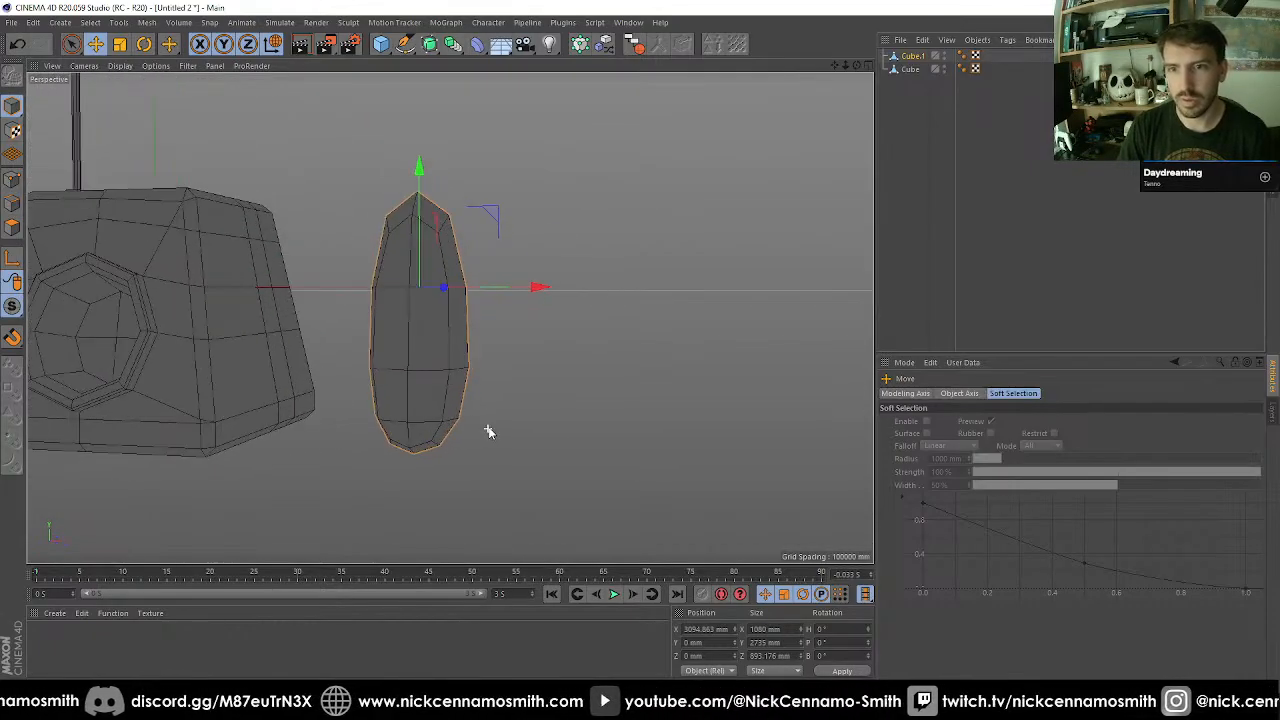
click(13, 204)
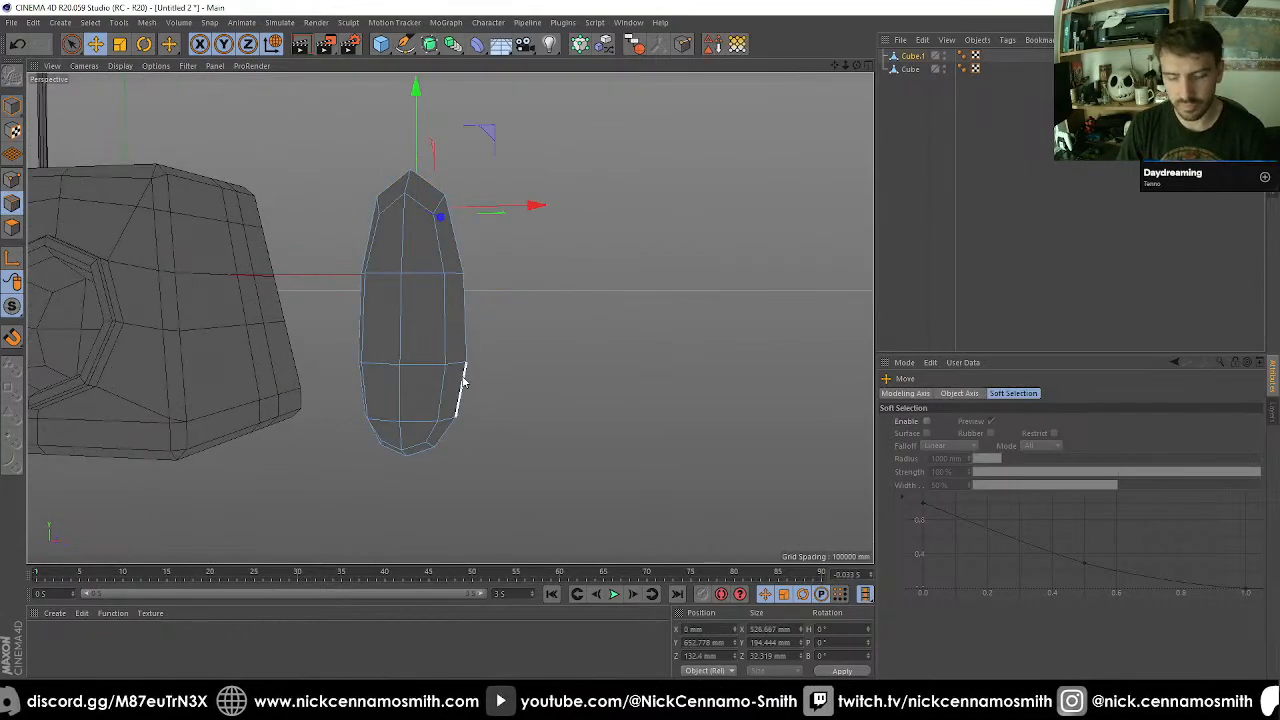
key(u)
key(l)
click(430, 368)
key(t)
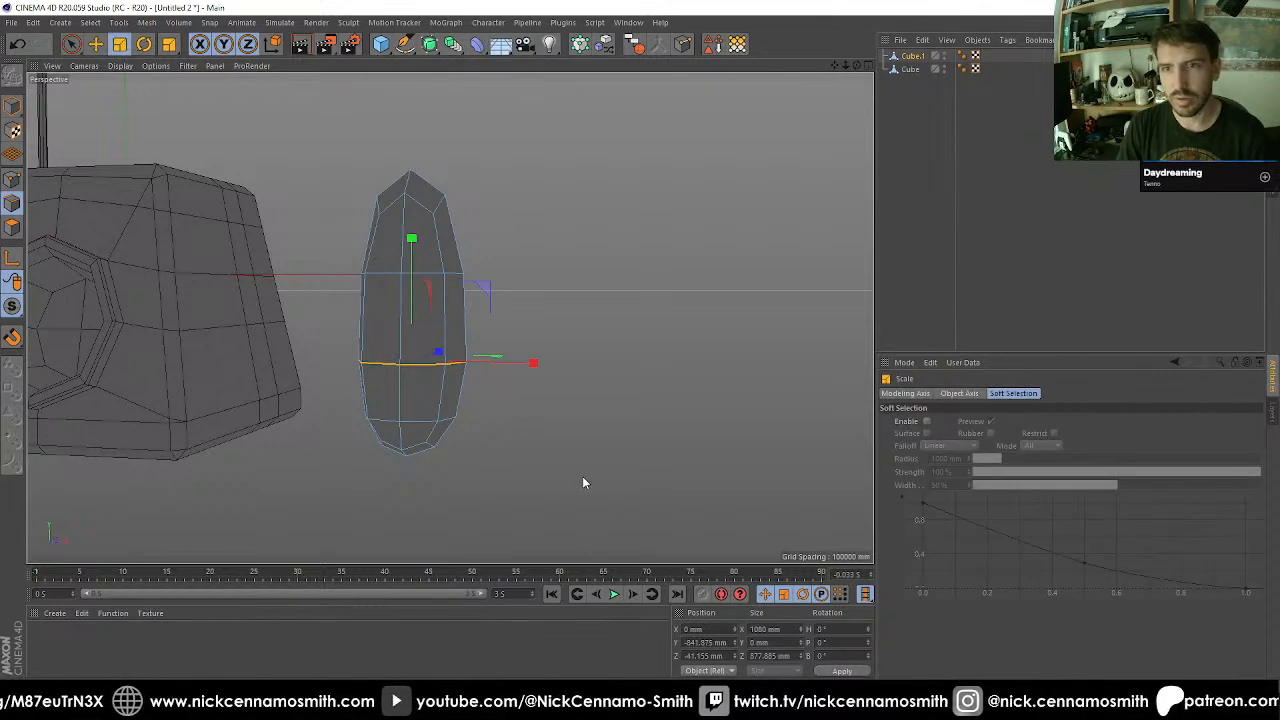
drag(583, 478, 792, 437)
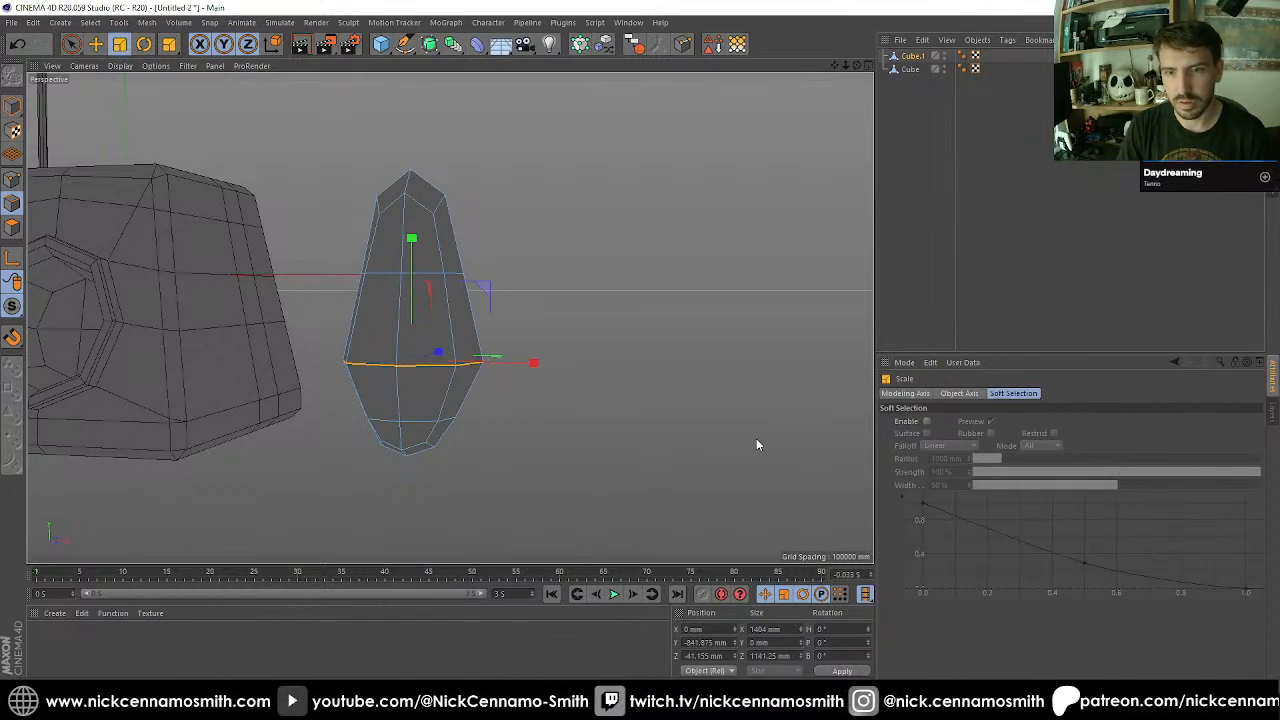
Select the lowest horizontal edge loop near the block's base and scale it up to about 140%.
key(u)
key(l)
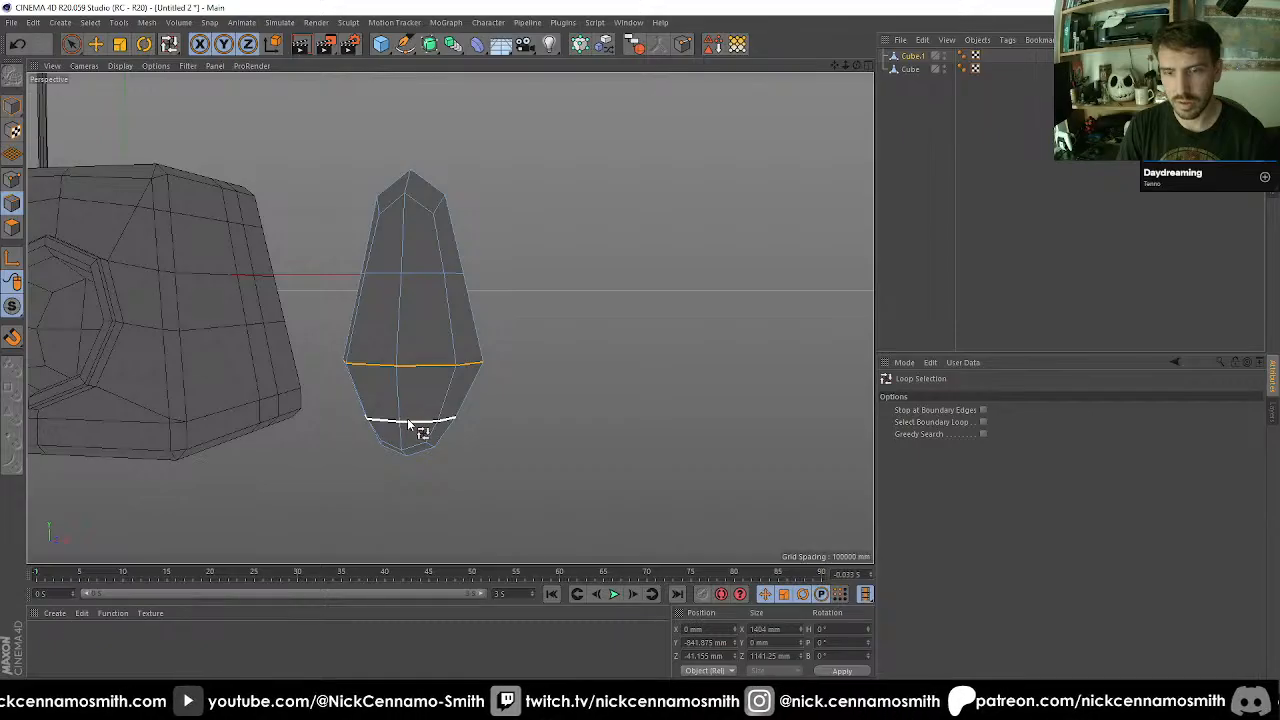
click(407, 425)
key(t)
drag(471, 502, 620, 476)
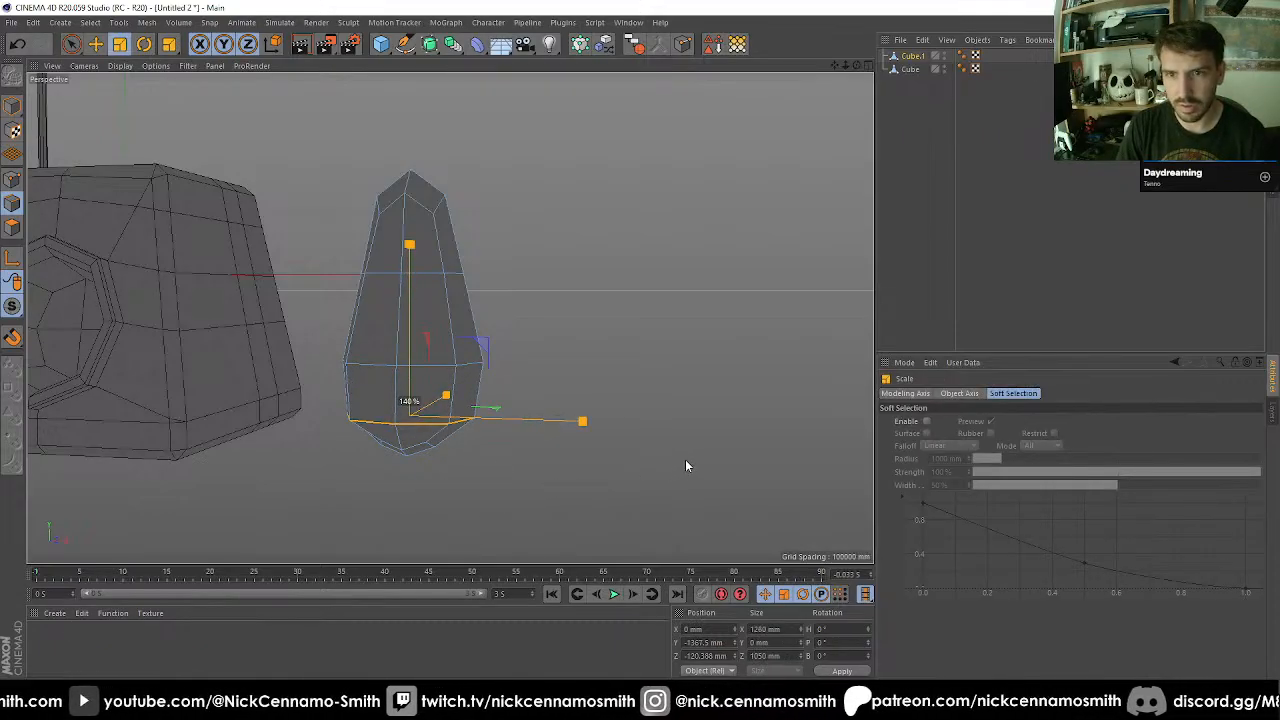
Select the horizontal edge loop at the block's mid-height and scale it up to widen the middle.
key(u)
key(l)
click(430, 286)
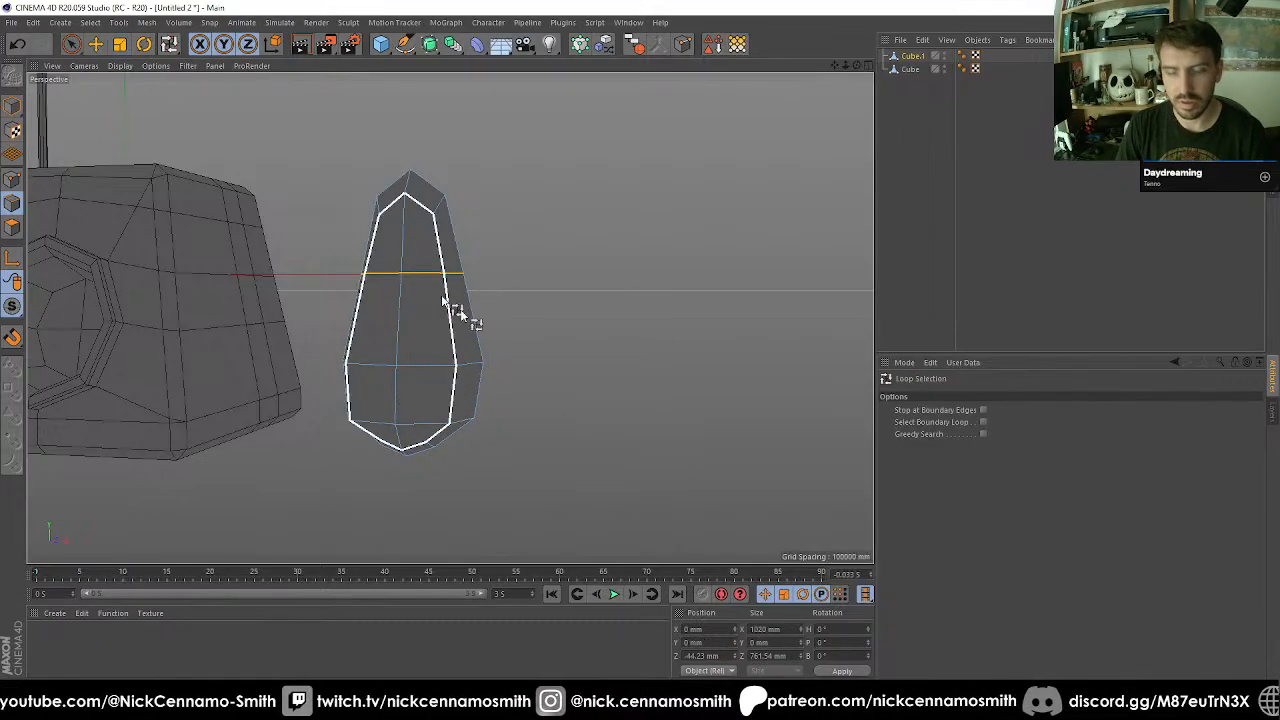
key(t)
drag(491, 423, 581, 379)
Select the centre point on top of the block and lower it to about 861 mm in Y.
alt+drag(456, 346, 658, 328)
alt+middle_drag(658, 328, 545, 321)
alt+drag(404, 325, 44, 210)
click(18, 182)
alt+drag(301, 203, 317, 240)
key(9)
click(318, 224)
drag(311, 119, 314, 135)
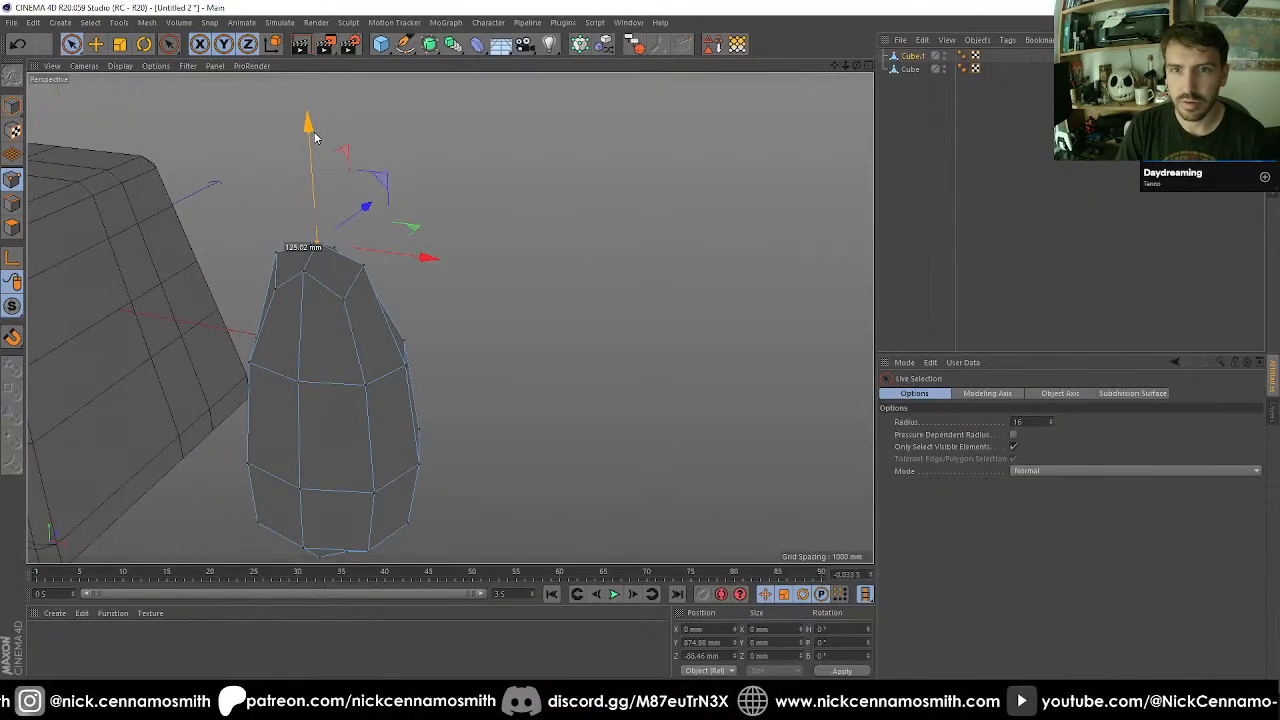
Use the Polygon Pen to cut a diagonal edge across one top quad, joining the two points beside the centre.
alt+drag(337, 208, 443, 234)
scroll(521, 258, up, 5)
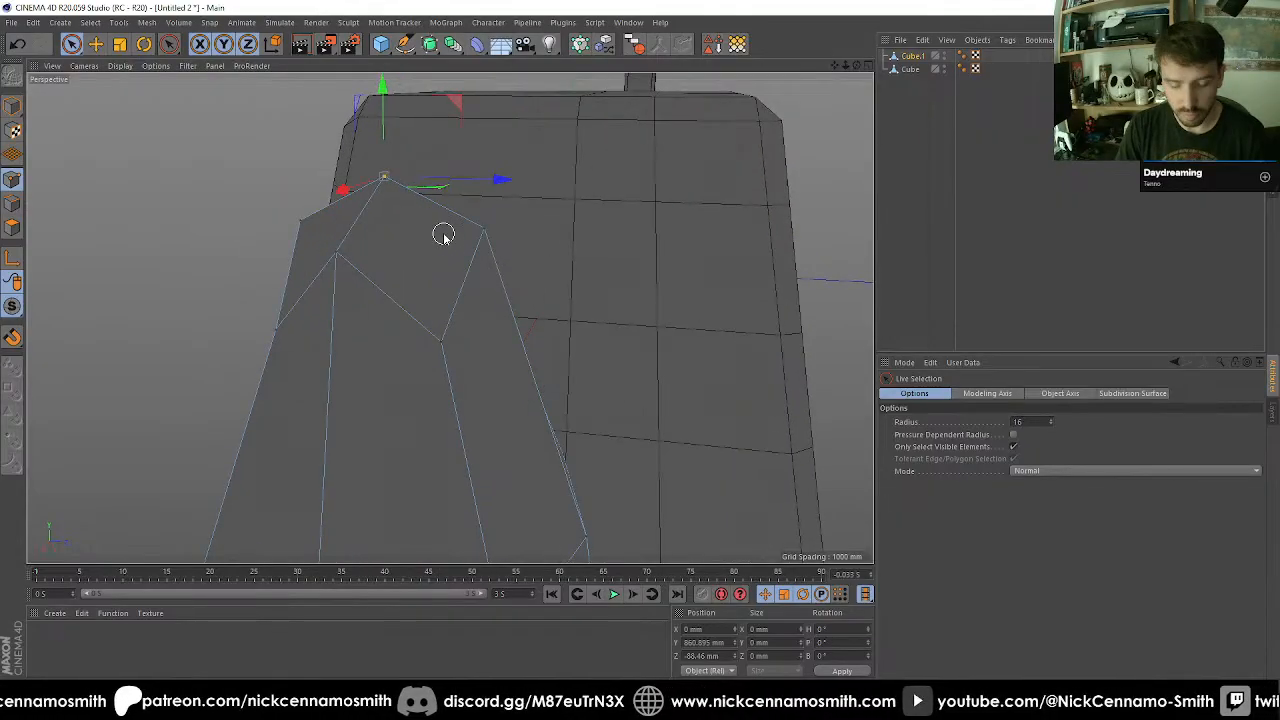
right_click(443, 234)
click(480, 279)
click(336, 254)
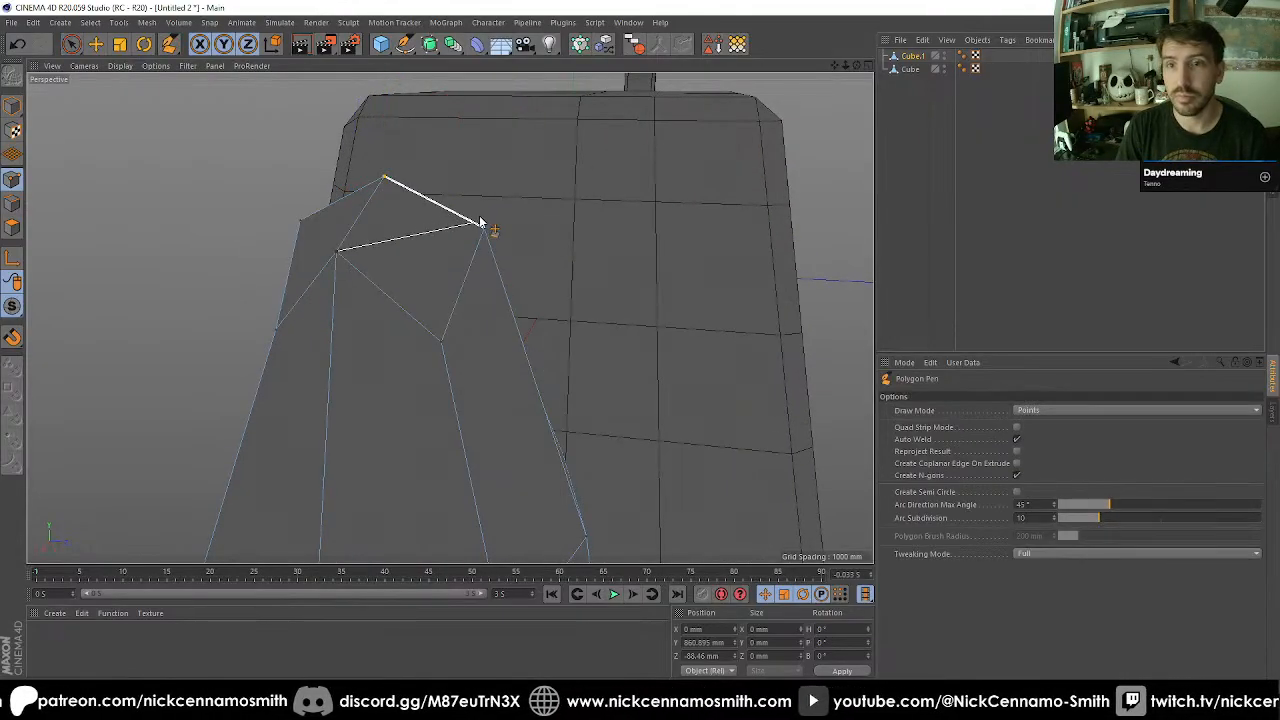
click(484, 230)
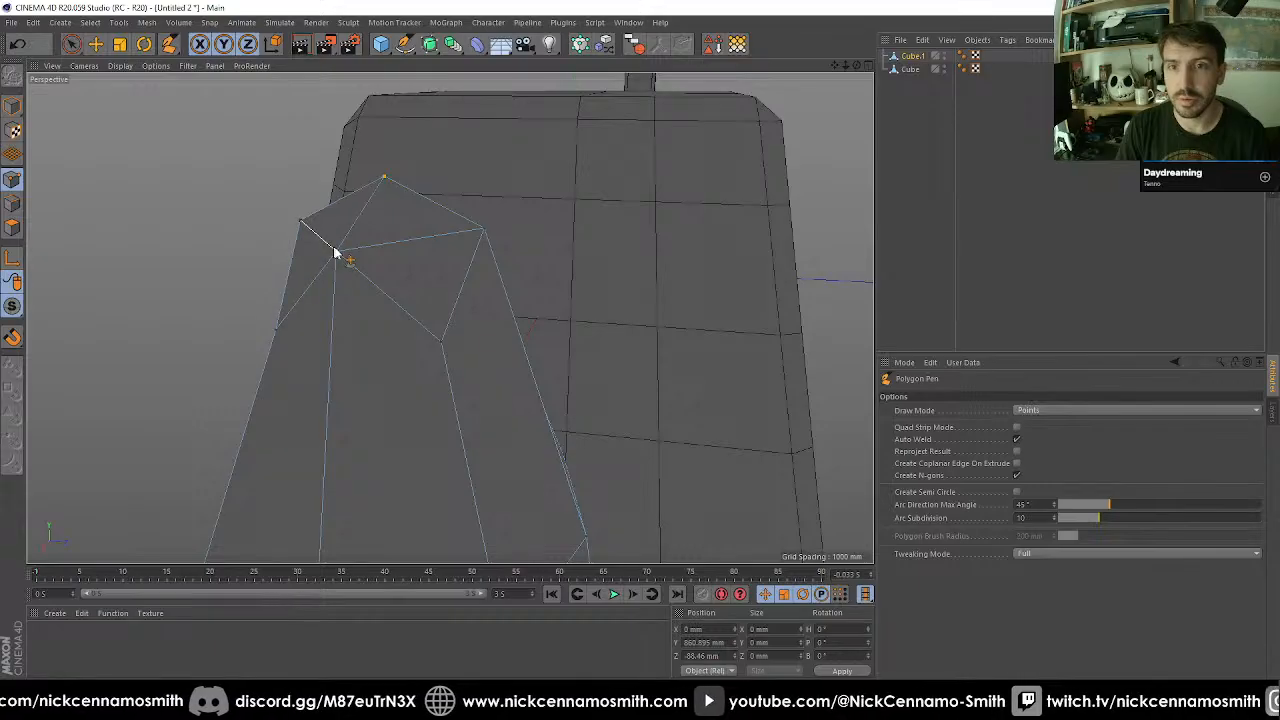
Cut matching diagonal edges across two more top quads between the points neighbouring the centre.
alt+drag(376, 265, 616, 246)
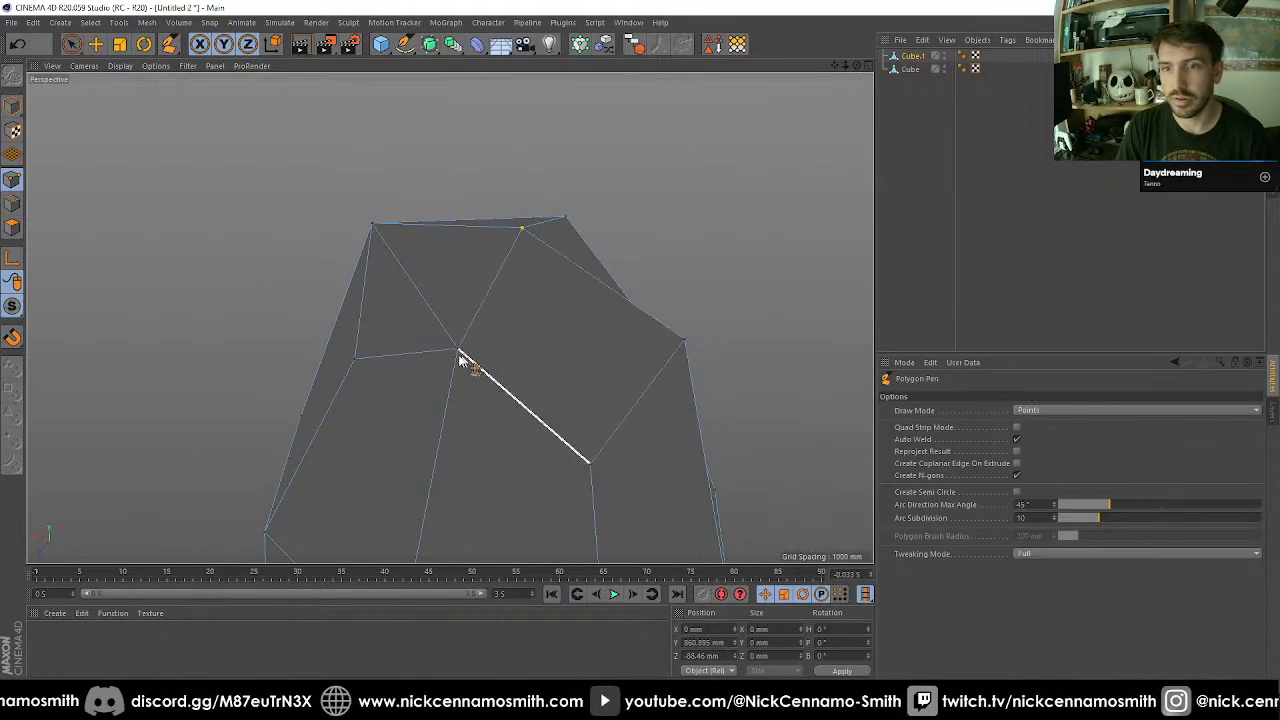
key(ctrl+z)
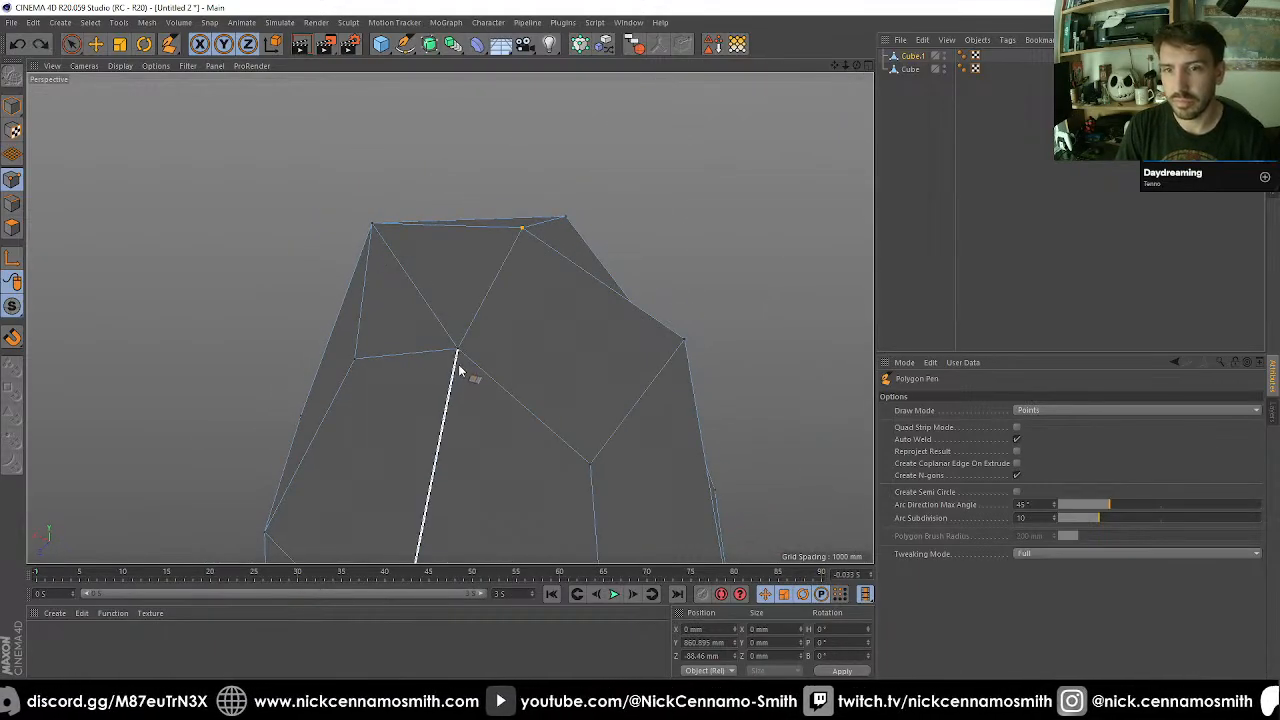
click(458, 349)
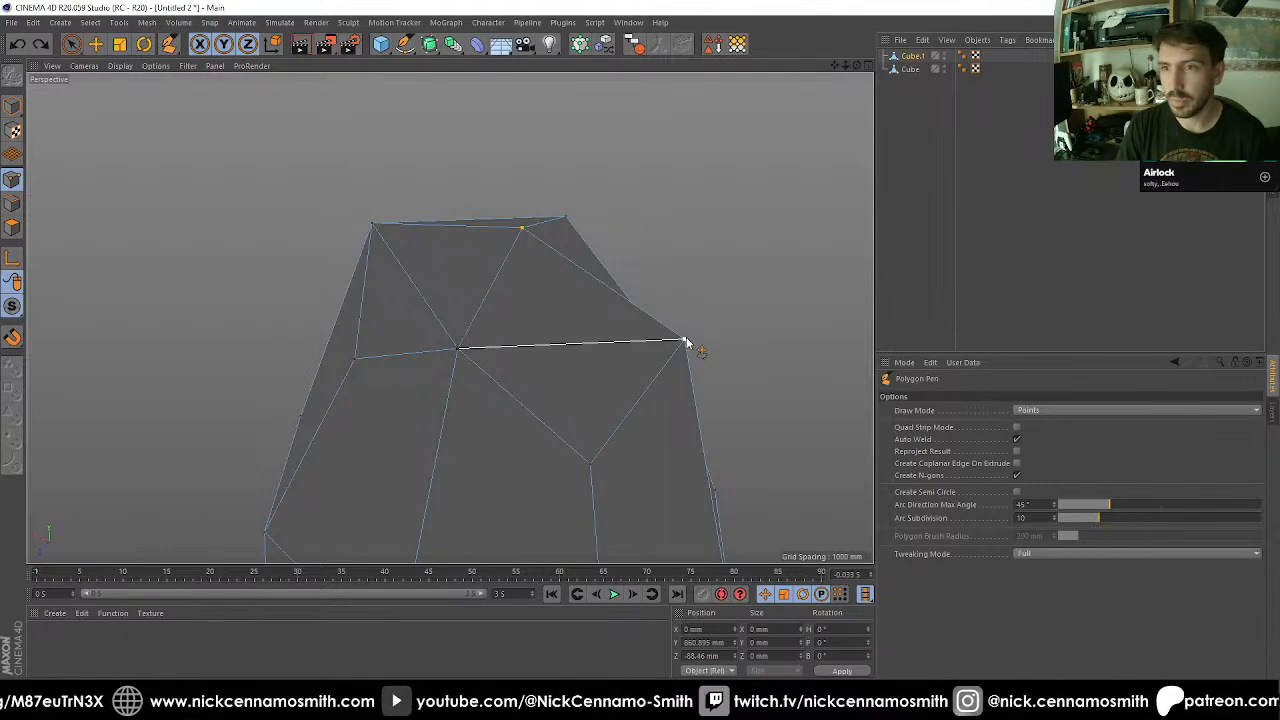
click(686, 341)
alt+drag(640, 326, 763, 306)
alt+middle_drag(763, 306, 606, 366)
alt+drag(573, 365, 657, 337)
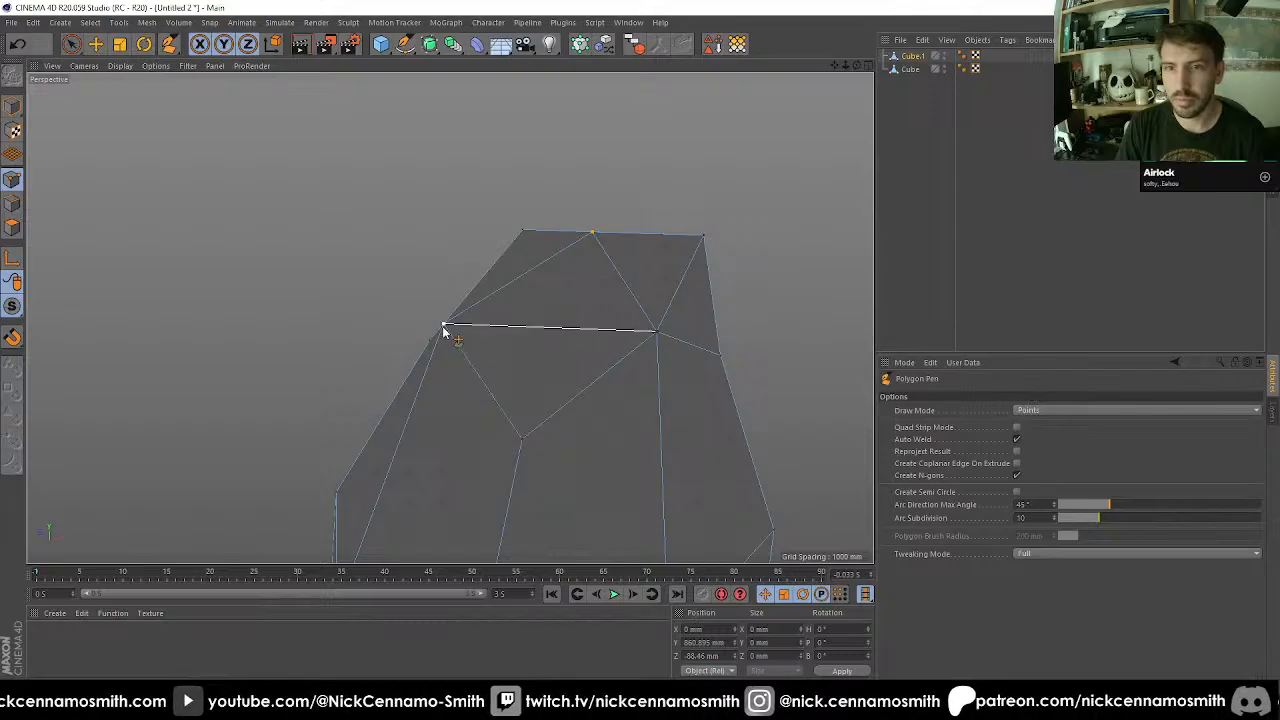
alt+middle_drag(494, 367, 455, 330)
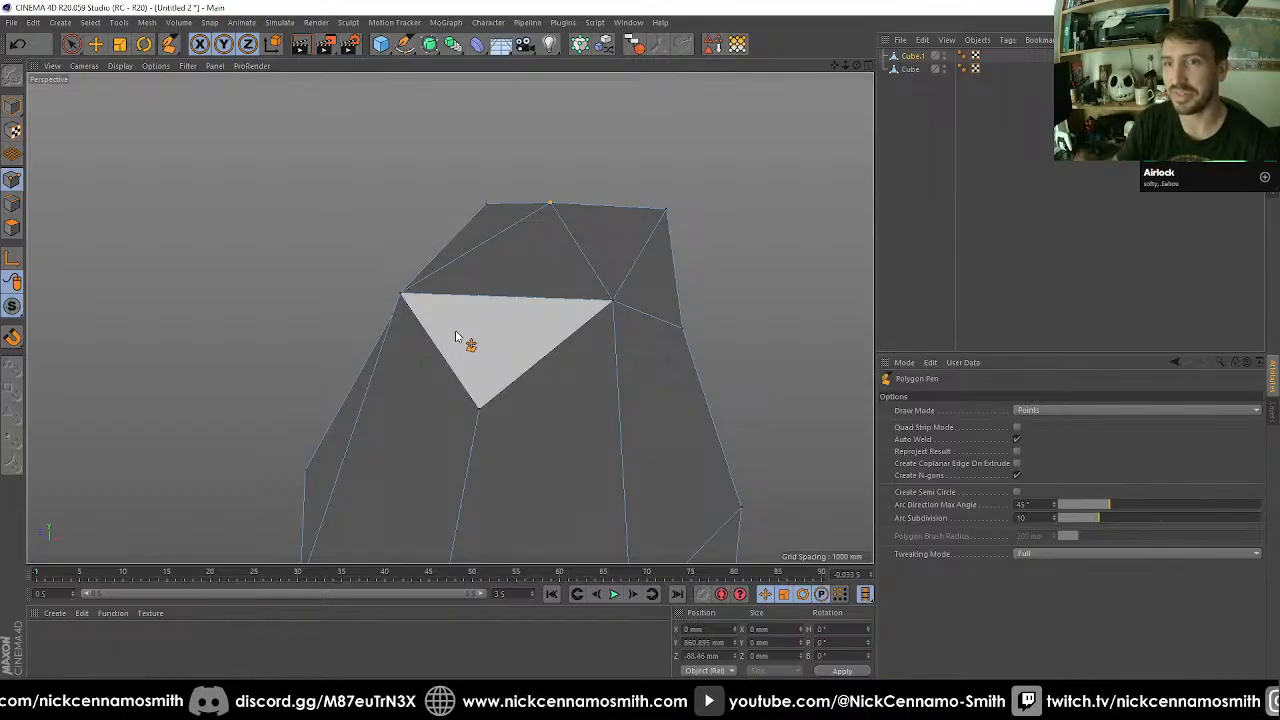
Adjust the height of the points on top of the block, lowering the centre point to about 821 mm in Y.
scroll(612, 400, down, 3)
alt+drag(592, 300, 392, 332)
key(space)
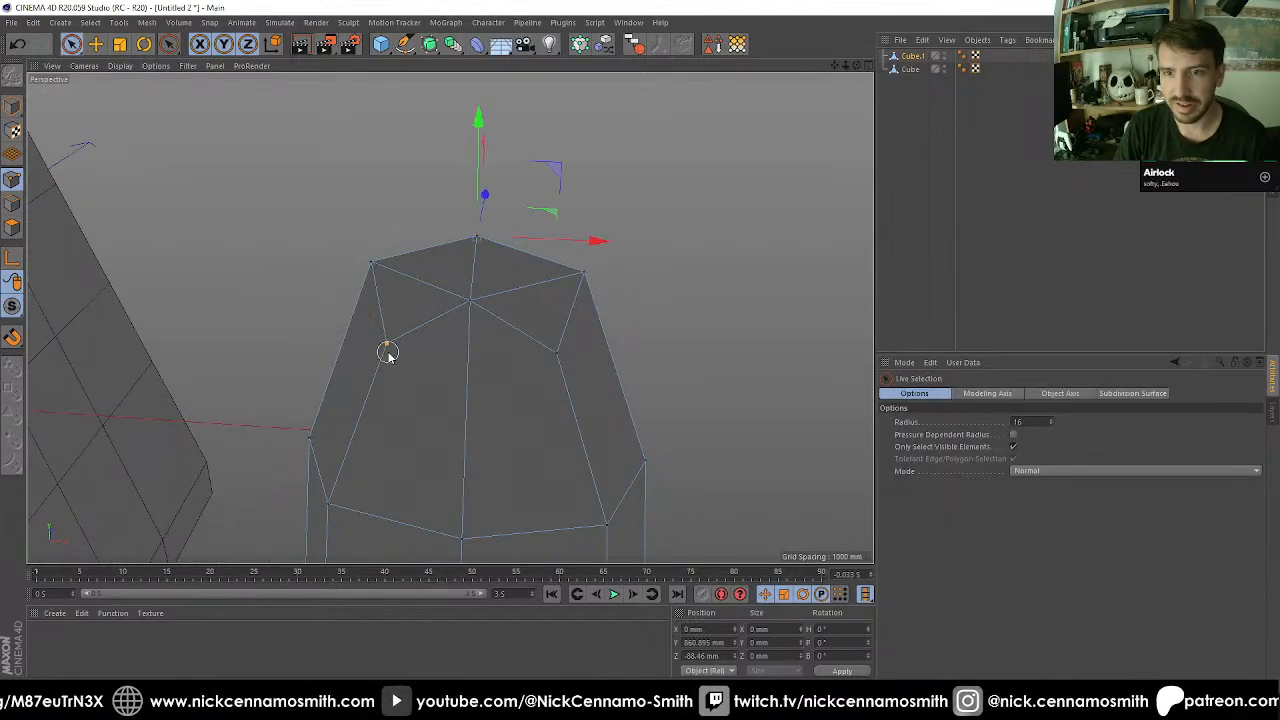
alt+drag(551, 343, 481, 386)
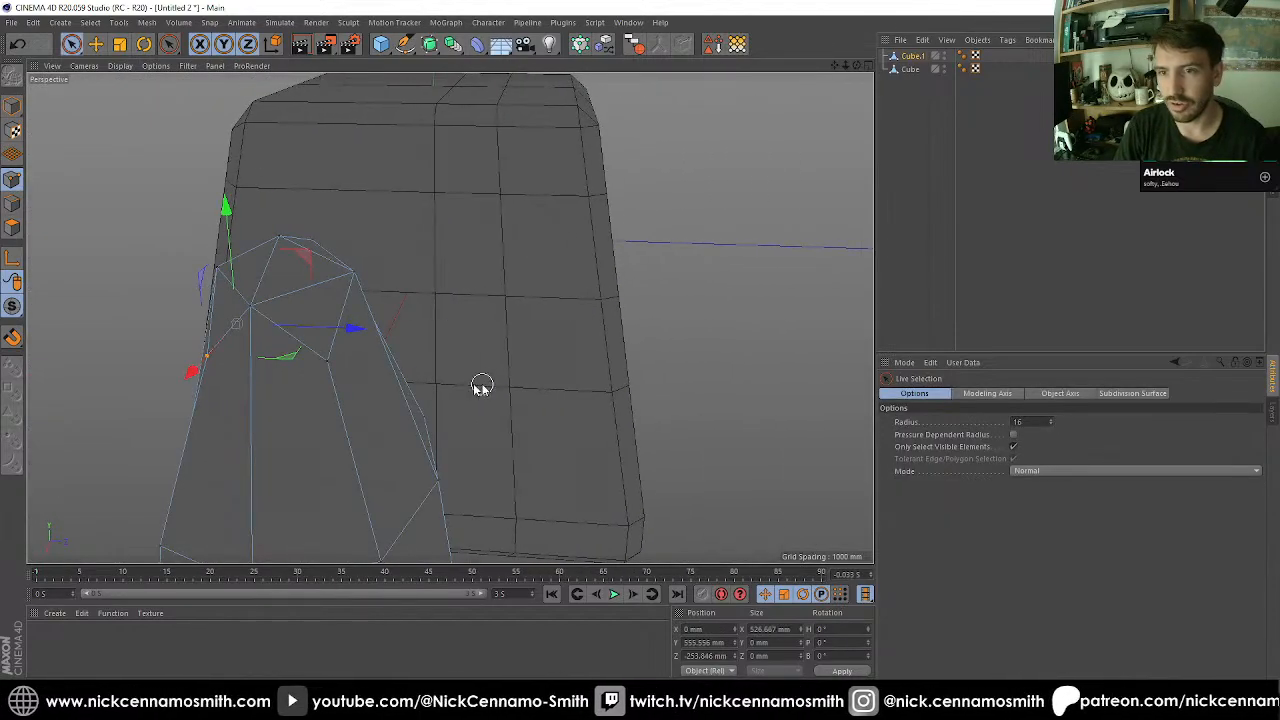
alt+drag(333, 368, 386, 206)
alt+drag(449, 300, 161, 303)
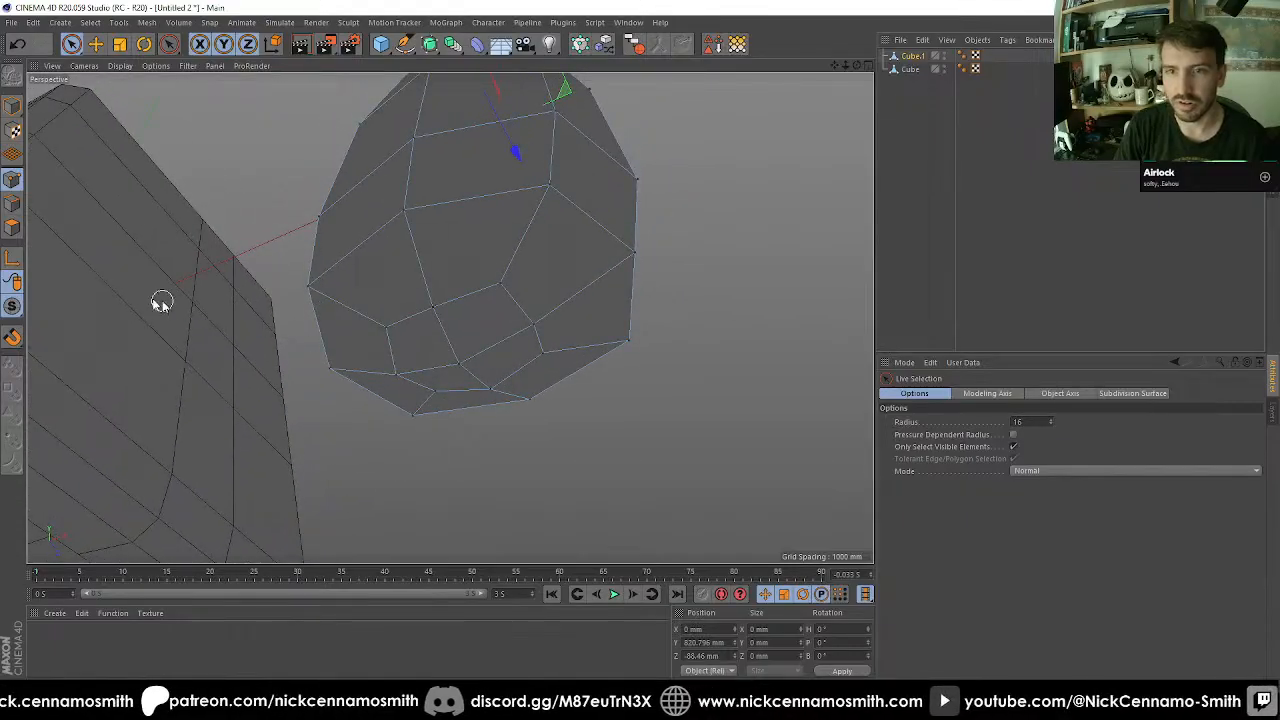
Extrude the centre polygons on the block's underside inward by about 285 mm to form a recess.
click(13, 233)
key(d)
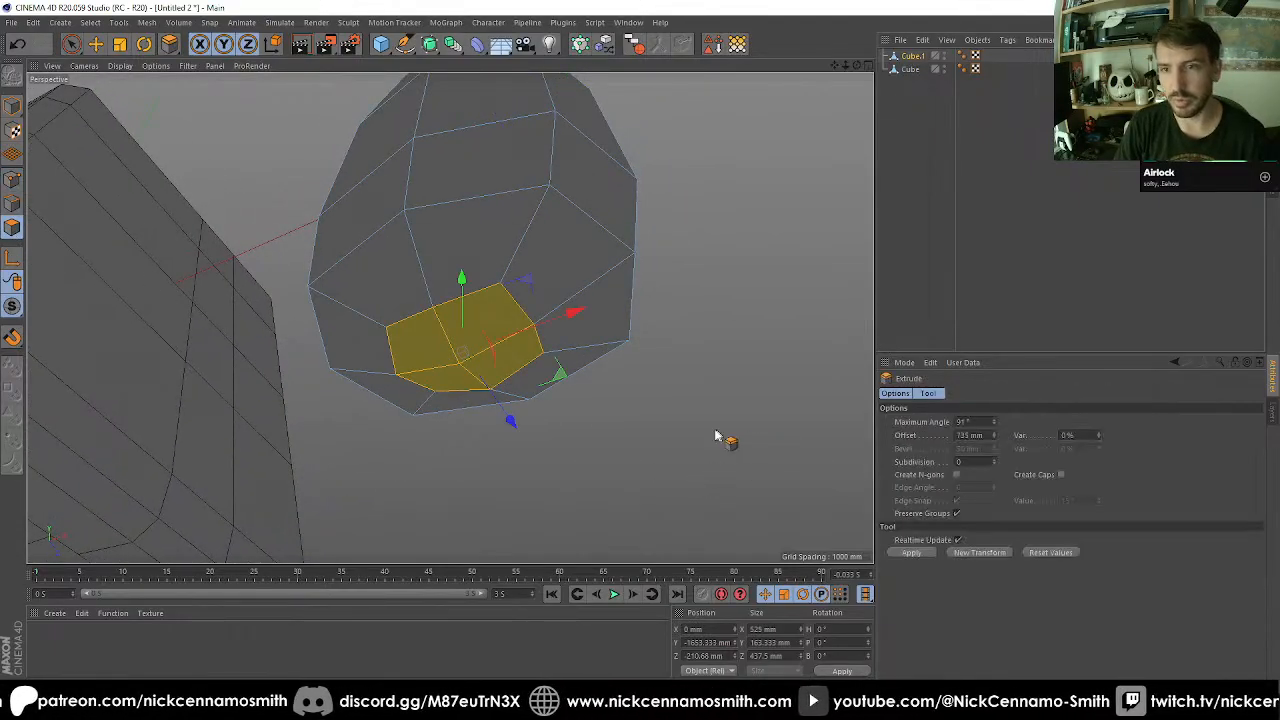
drag(717, 434, 525, 434)
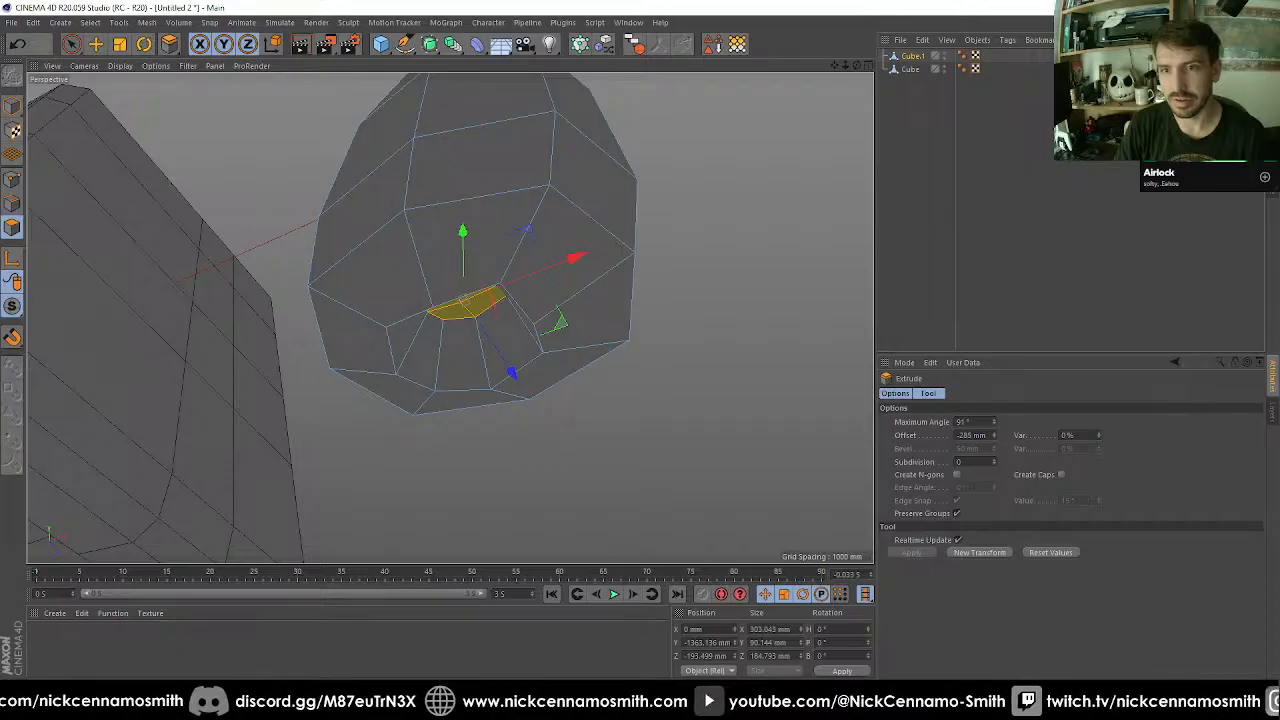
Grow the selection to include the recess walls and scale it up until the rim measures about 630 by 525 mm.
key(u)
key(y)
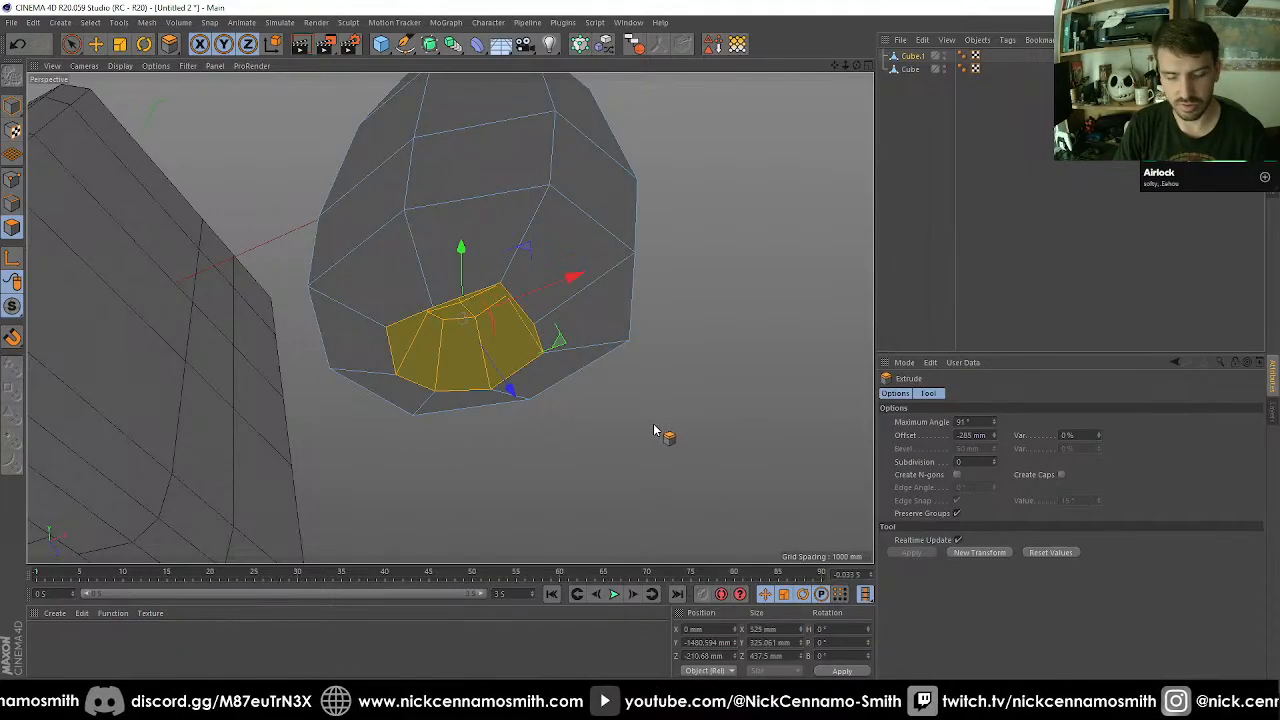
key(t)
drag(608, 444, 718, 406)
Select the edge loop around the bottom recess's rim and flatten it to 0 mm in Y.
alt+drag(630, 385, 510, 340)
click(12, 203)
key(u)
key(l)
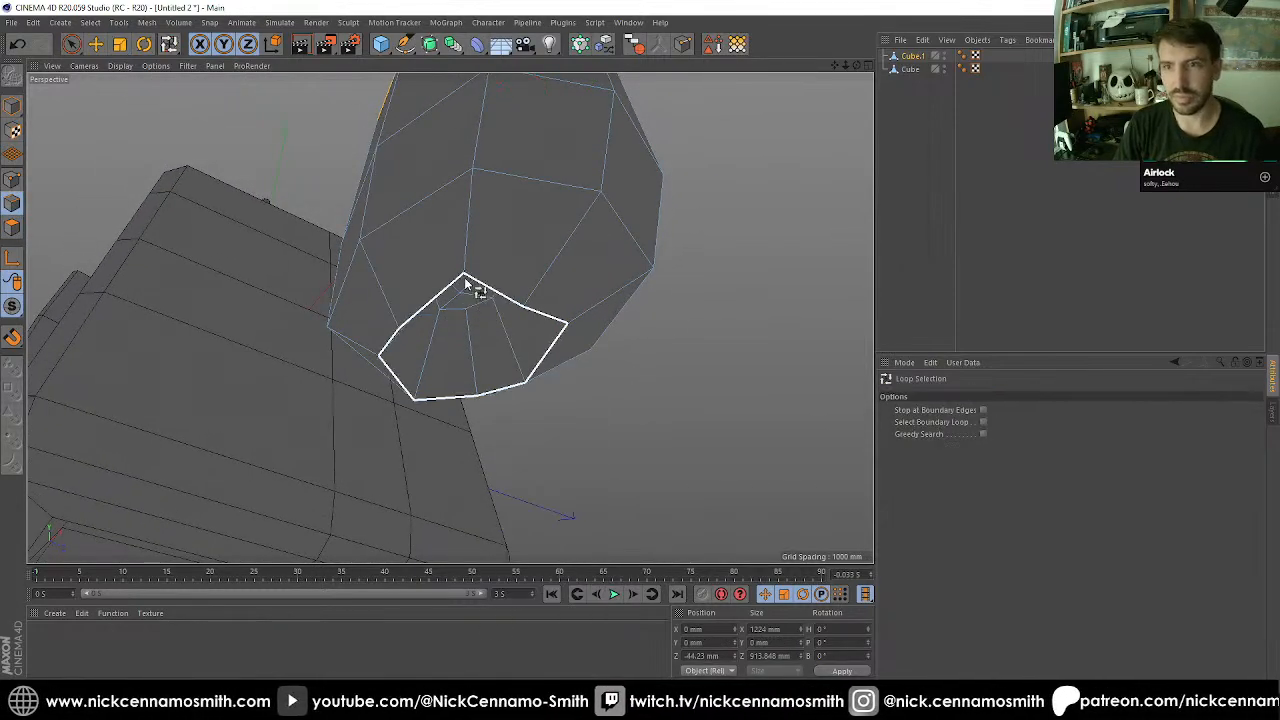
click(494, 294)
key(t)
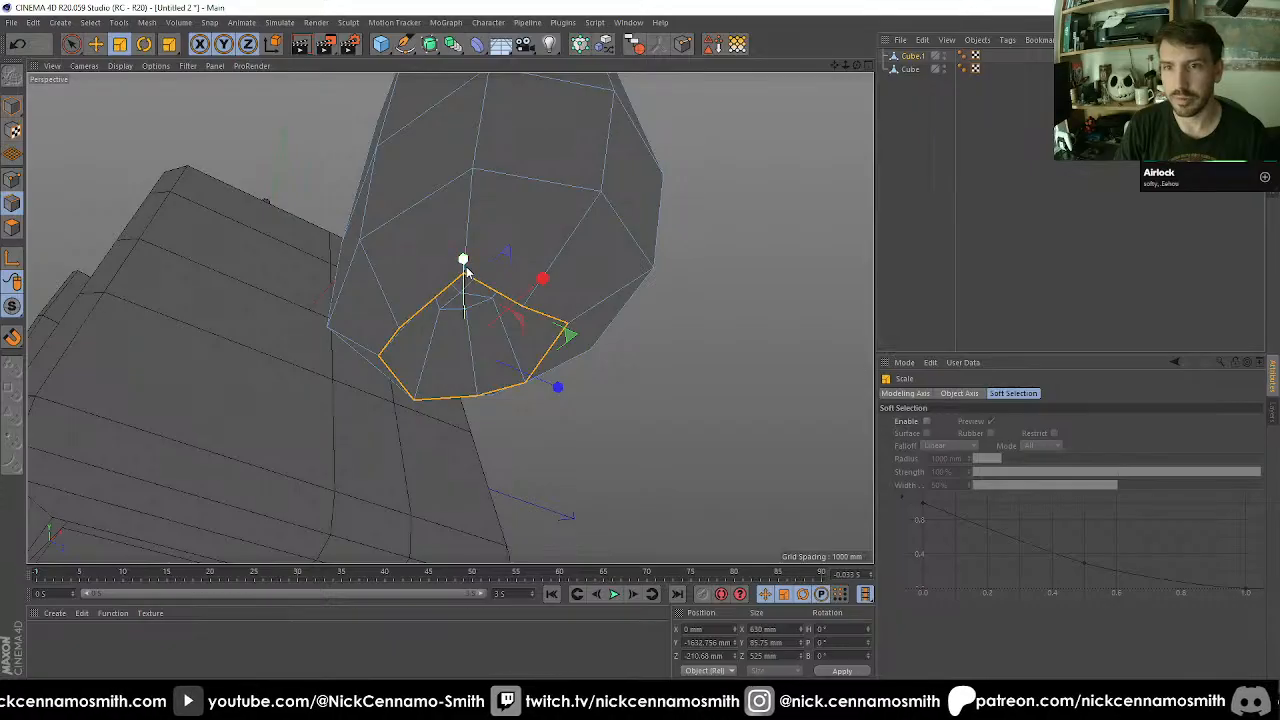
drag(465, 298, 531, 394)
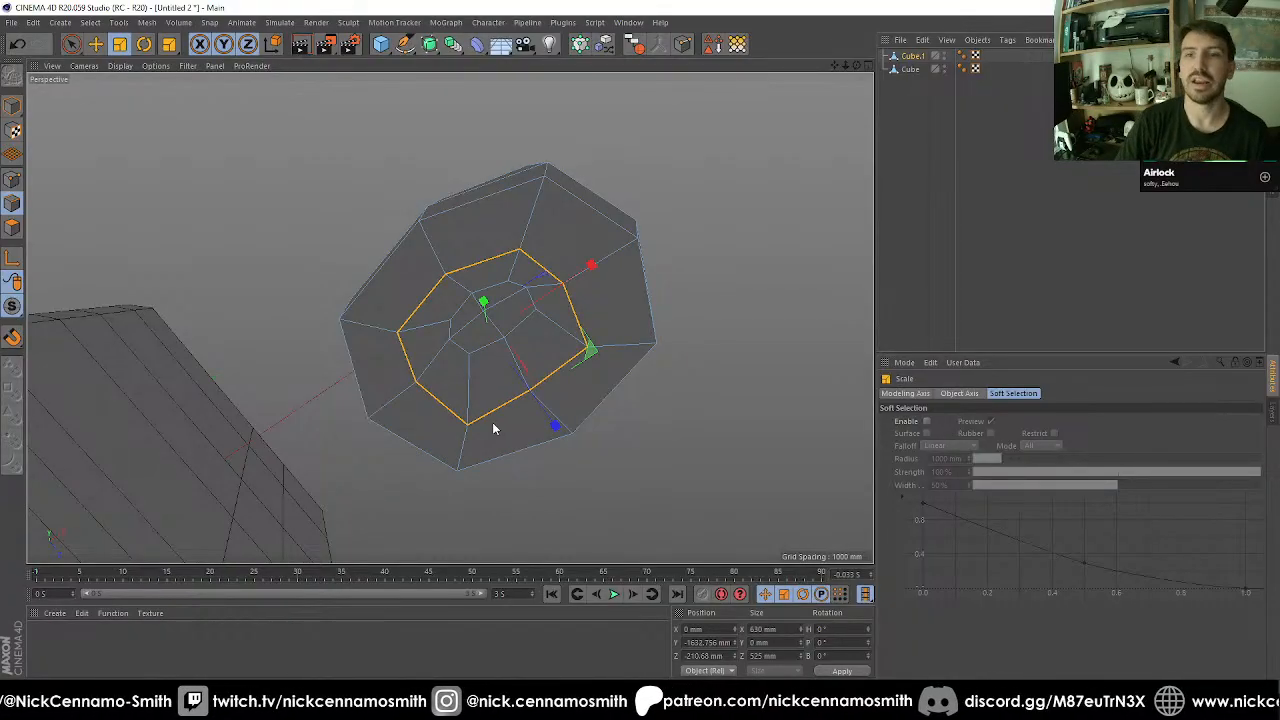
Bevel the bottom recess's rim loop with a 100 mm offset.
key(m)
key(s)
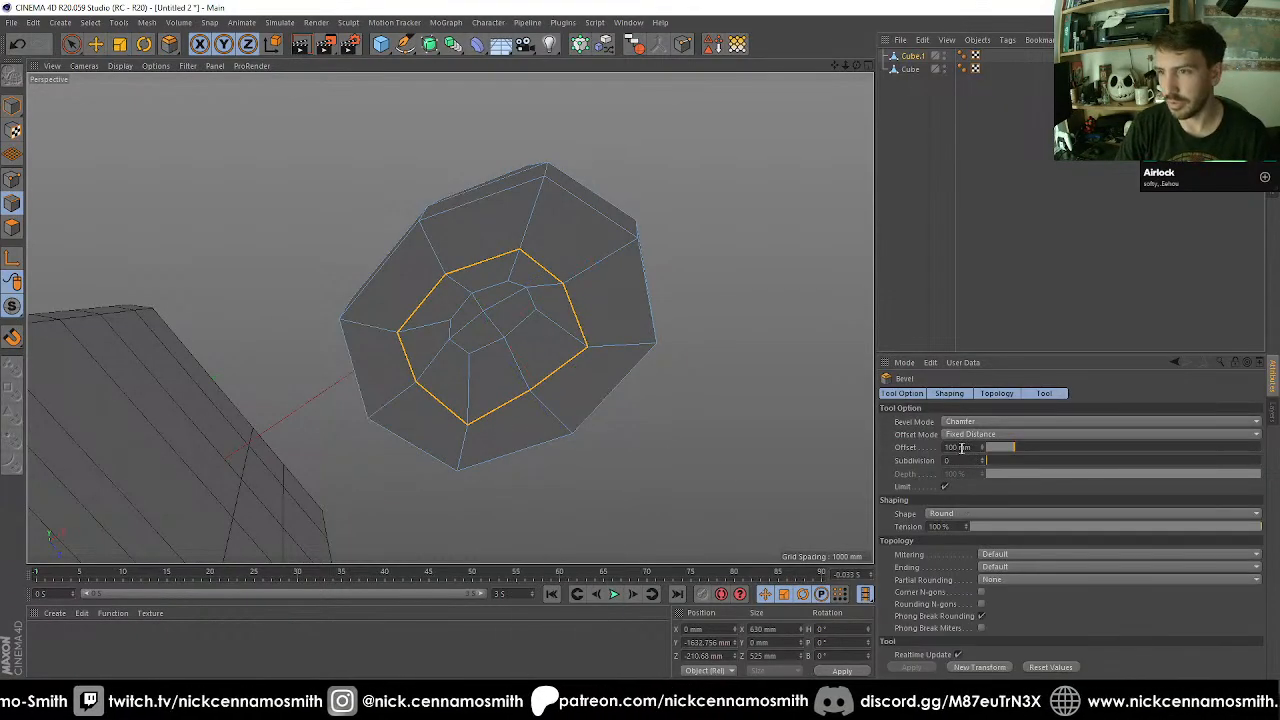
drag(961, 448, 893, 447)
text(50)
key(Return)
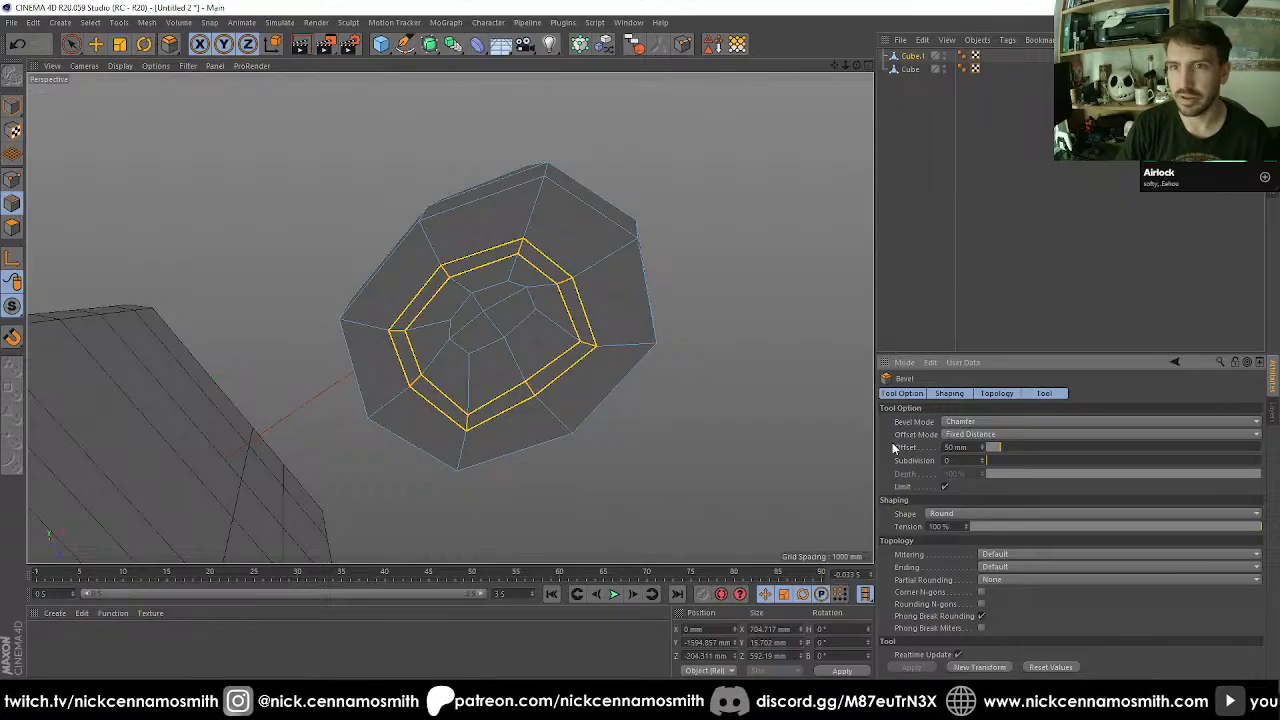
text(100)
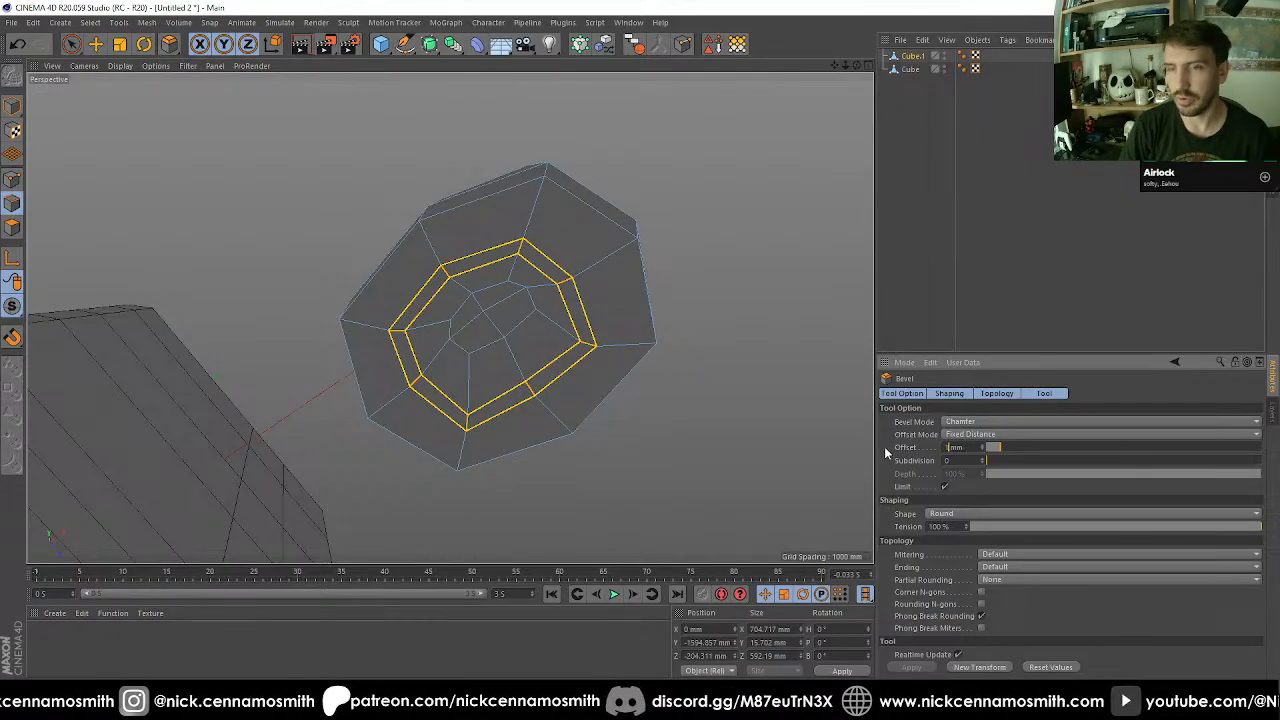
key(Return)
Examine the block's overall shape from the bottom recess up to the top and around its sides.
alt+drag(567, 381, 409, 217)
scroll(486, 249, down, 8)
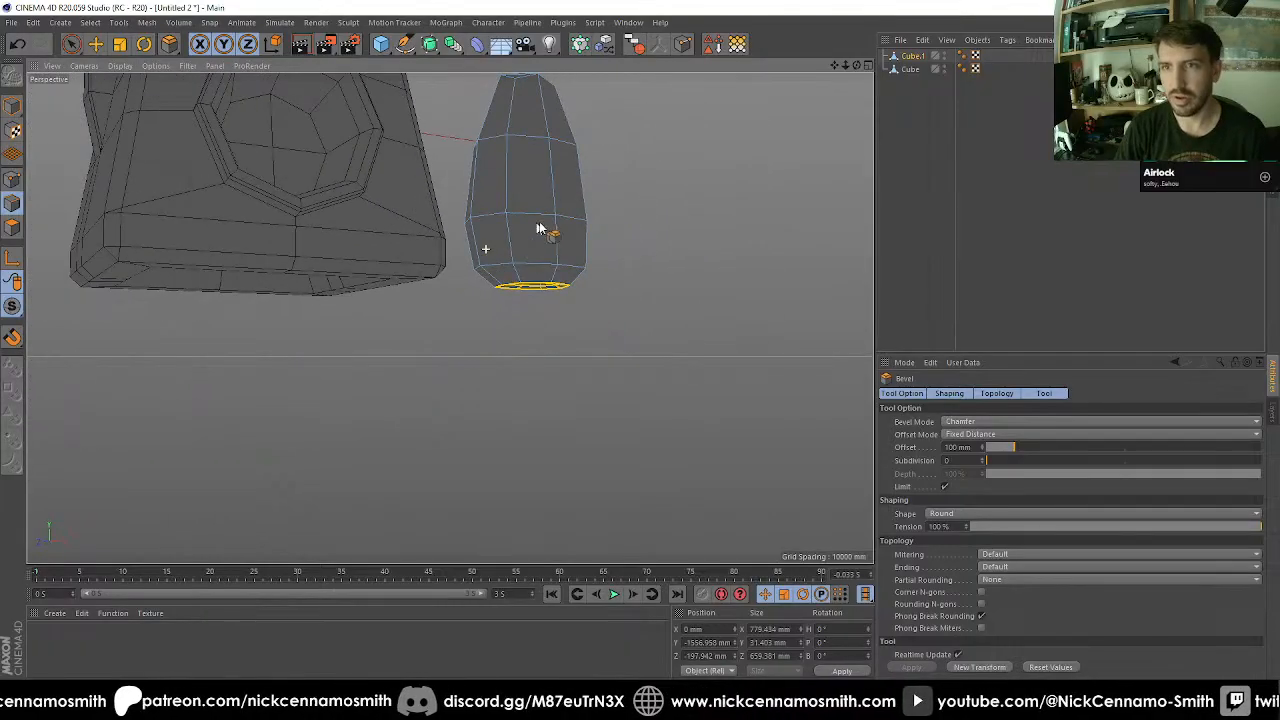
alt+middle_drag(537, 226, 467, 353)
alt+drag(467, 353, 725, 263)
alt+middle_drag(478, 299, 419, 314)
scroll(430, 317, up, 4)
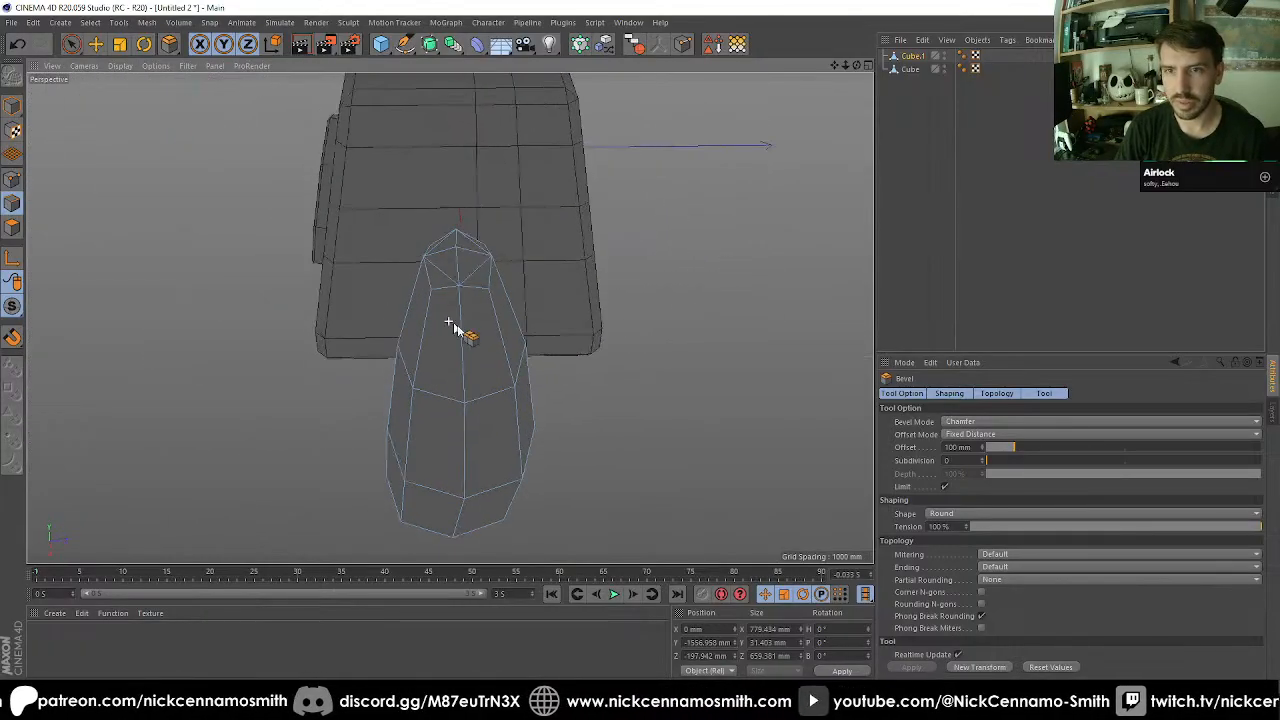
alt+drag(451, 326, 730, 422)
alt+middle_drag(520, 368, 433, 320)
scroll(433, 320, up, 3)
alt+drag(432, 320, 452, 299)
Select the two adjacent polygons on the block's upper sloping face and inset them together by about 76 mm with Extrude Inner.
key(space)
click(13, 233)
scroll(470, 298, up, 2)
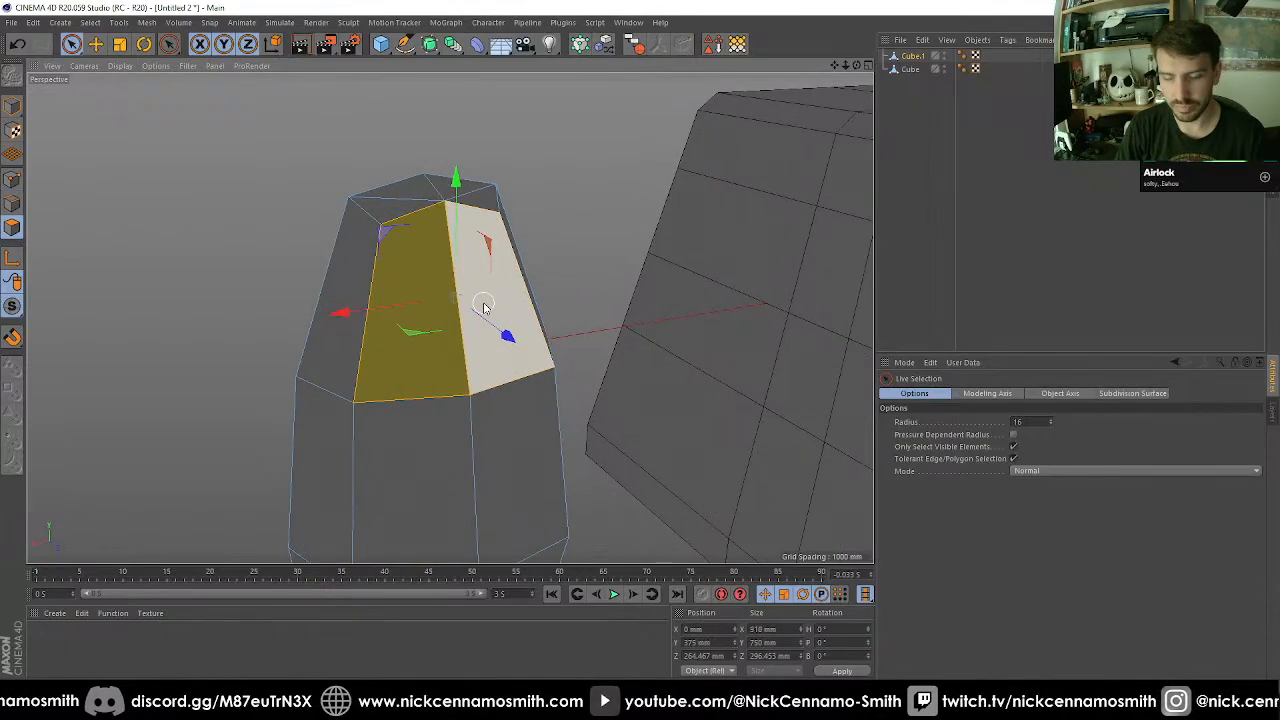
key(i)
drag(640, 288, 662, 279)
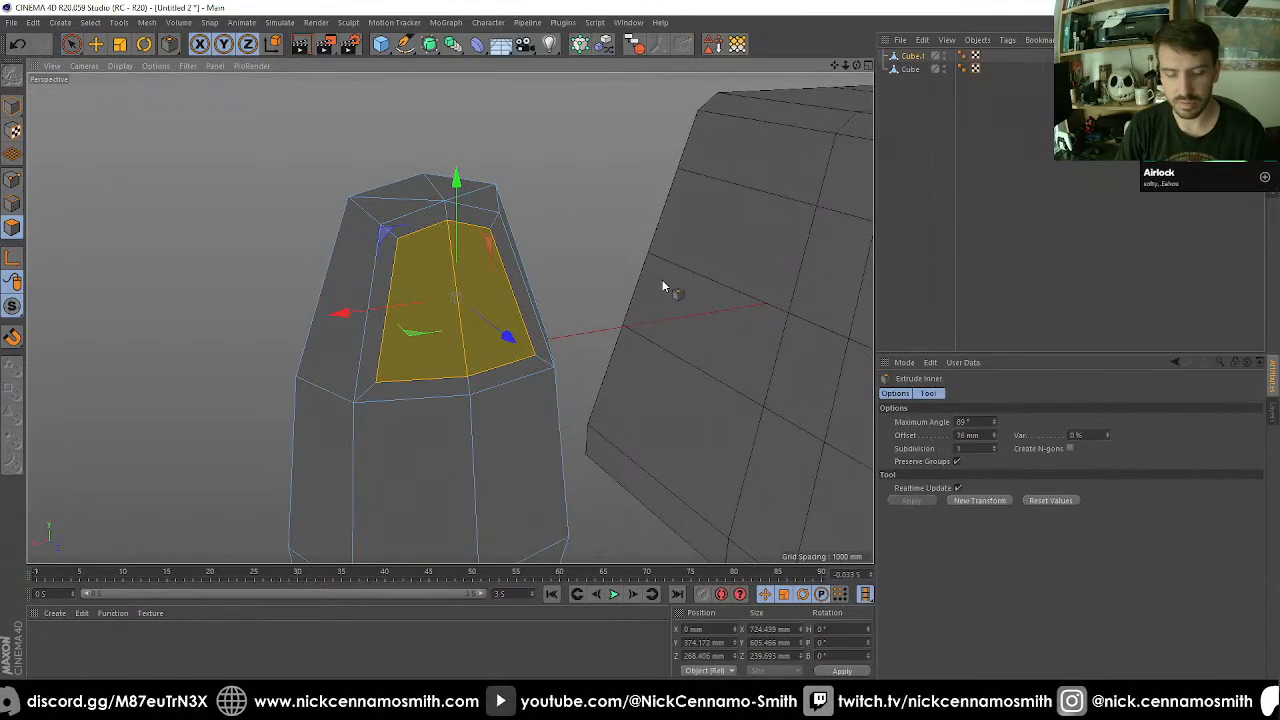
Scale the inset polygons along X to narrow the panel to about 290 mm.
key(t)
drag(336, 310, 412, 302)
alt+drag(522, 323, 588, 307)
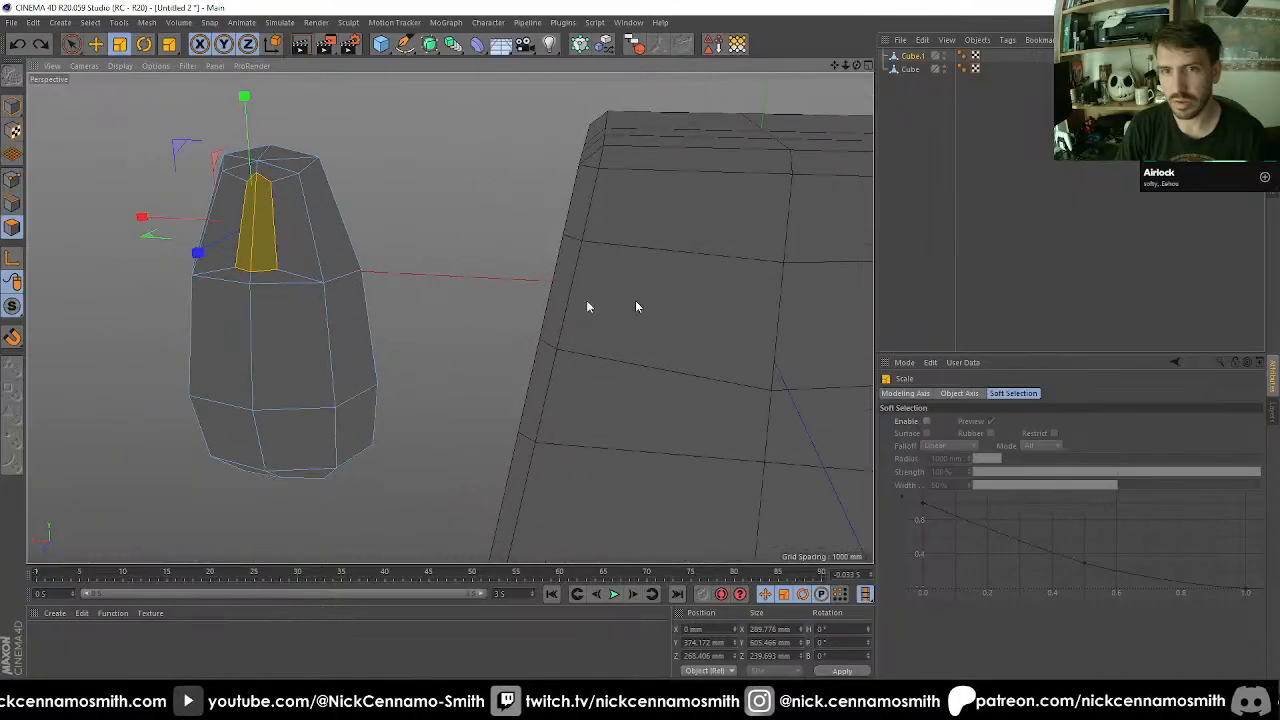
Select the narrowed panel's two long outer edges and nudge them slightly in Y and outward in Z.
scroll(450, 290, up, 1)
alt+middle_drag(237, 243, 397, 294)
scroll(399, 295, up, 4)
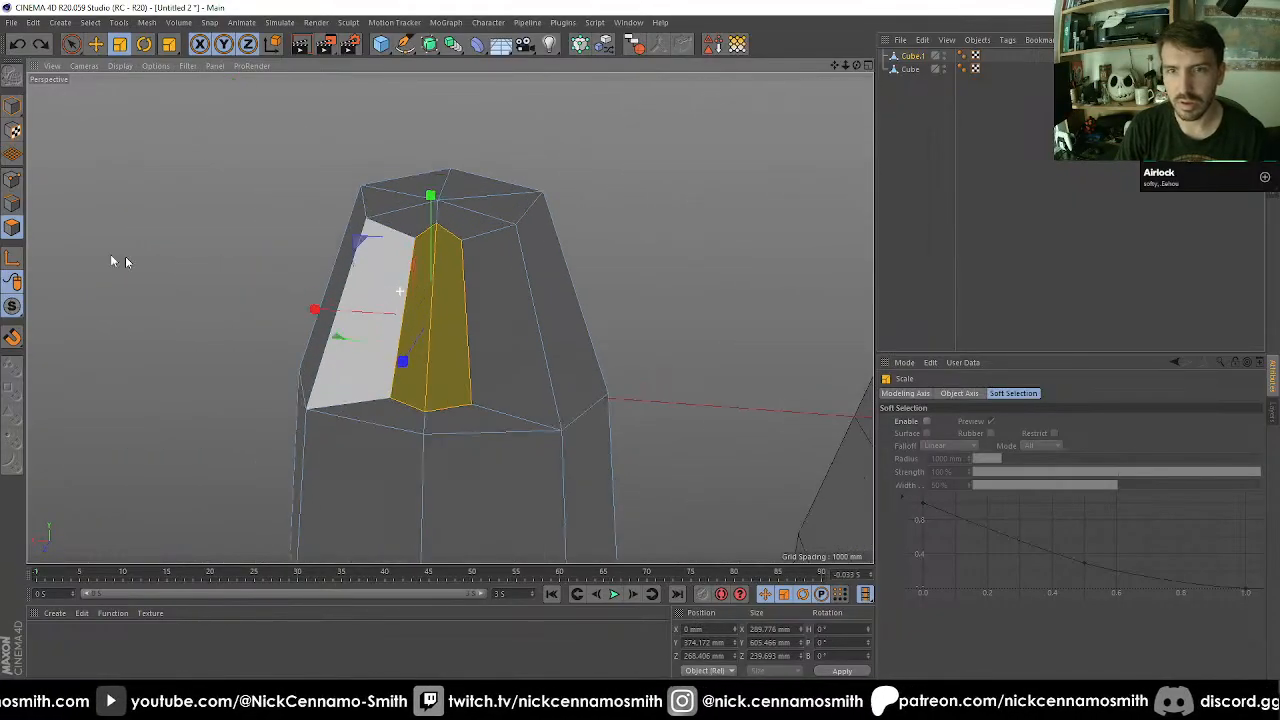
click(11, 208)
key(space)
click(415, 298)
shift+click(464, 309)
alt+drag(464, 309, 480, 423)
drag(343, 403, 333, 406)
alt+drag(485, 398, 442, 396)
drag(428, 283, 428, 273)
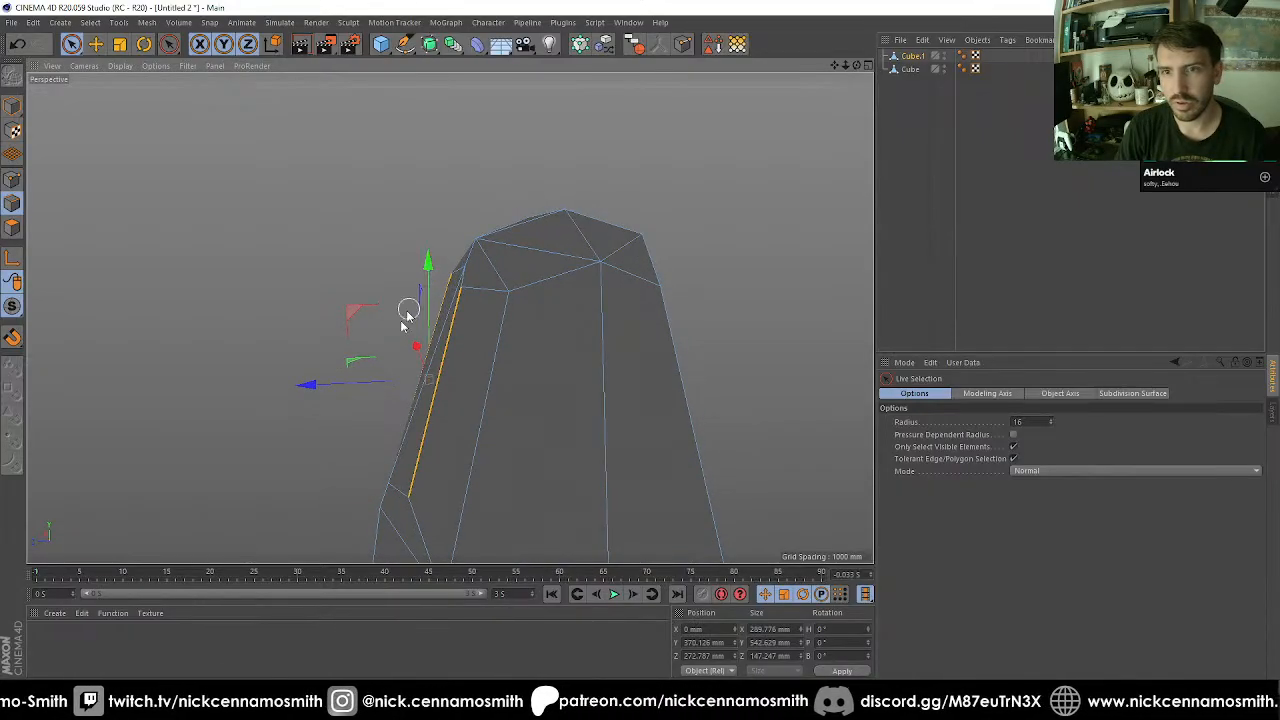
drag(336, 390, 340, 391)
Extrude the two panel polygons inward by about 212 mm and lower the extruded polygons to about 183 mm in Y.
alt+drag(428, 413, 513, 291)
click(14, 236)
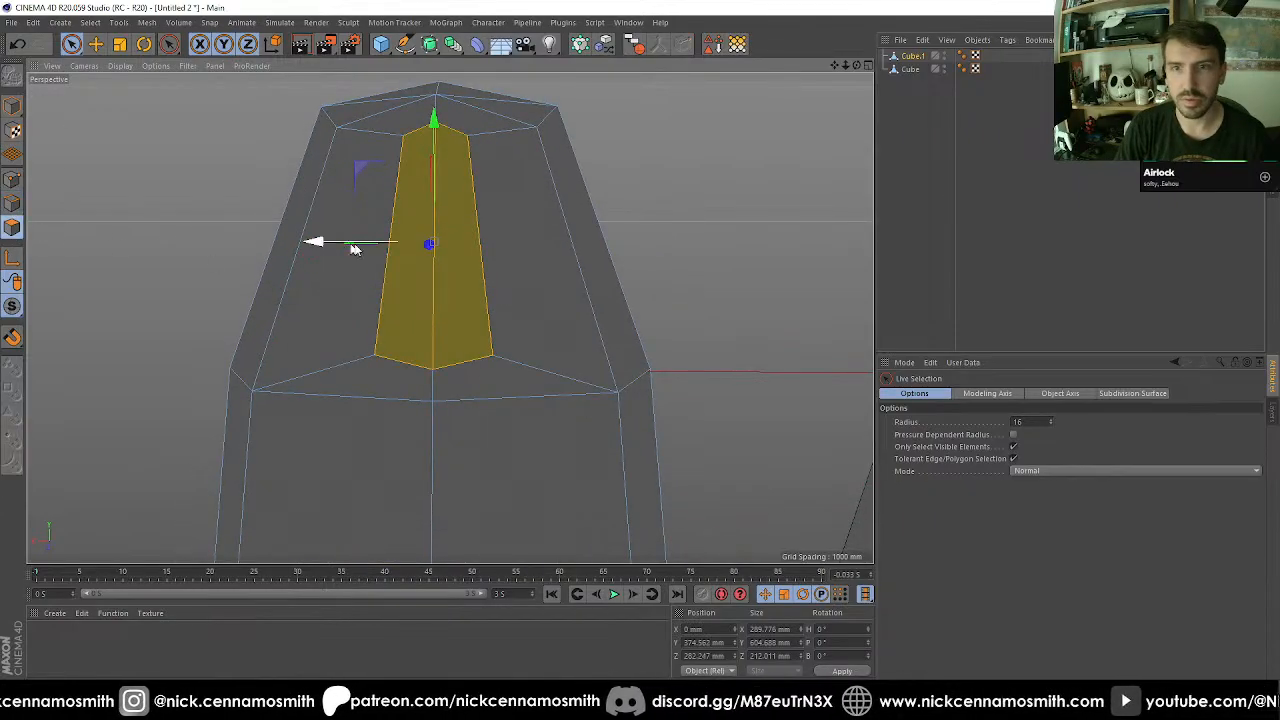
alt+drag(517, 366, 393, 342)
key(d)
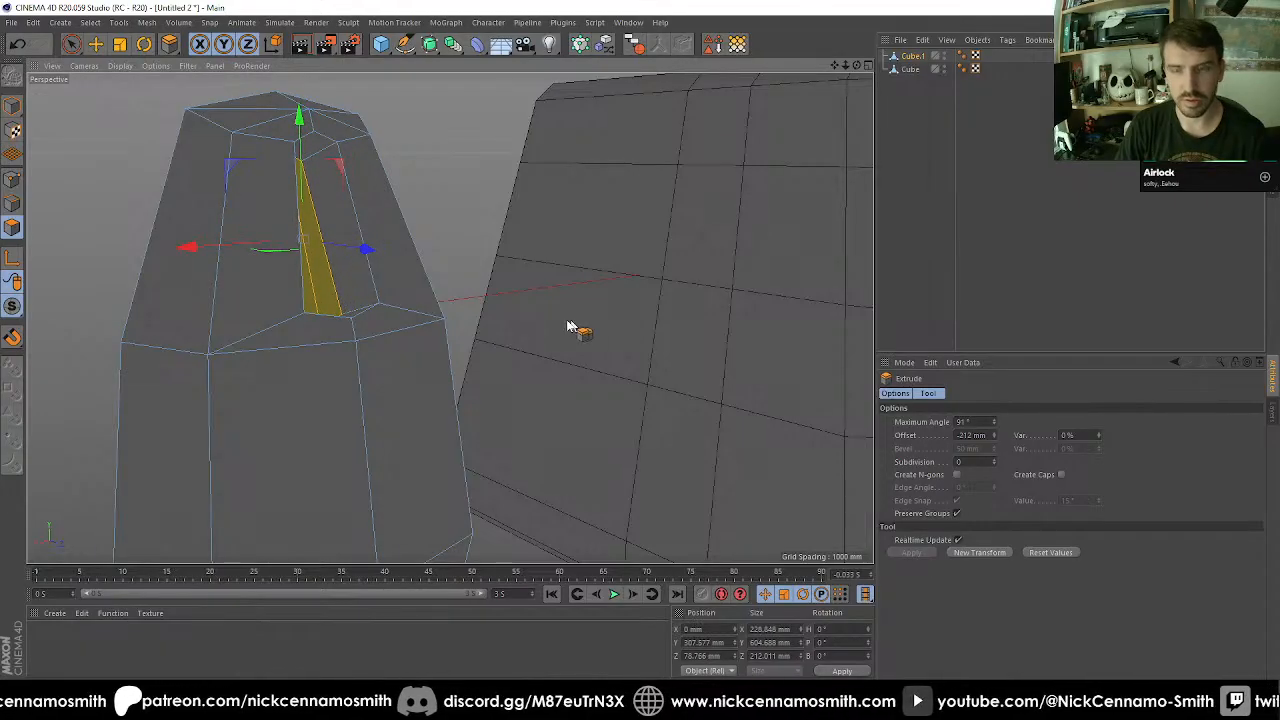
key(e)
drag(299, 118, 305, 155)
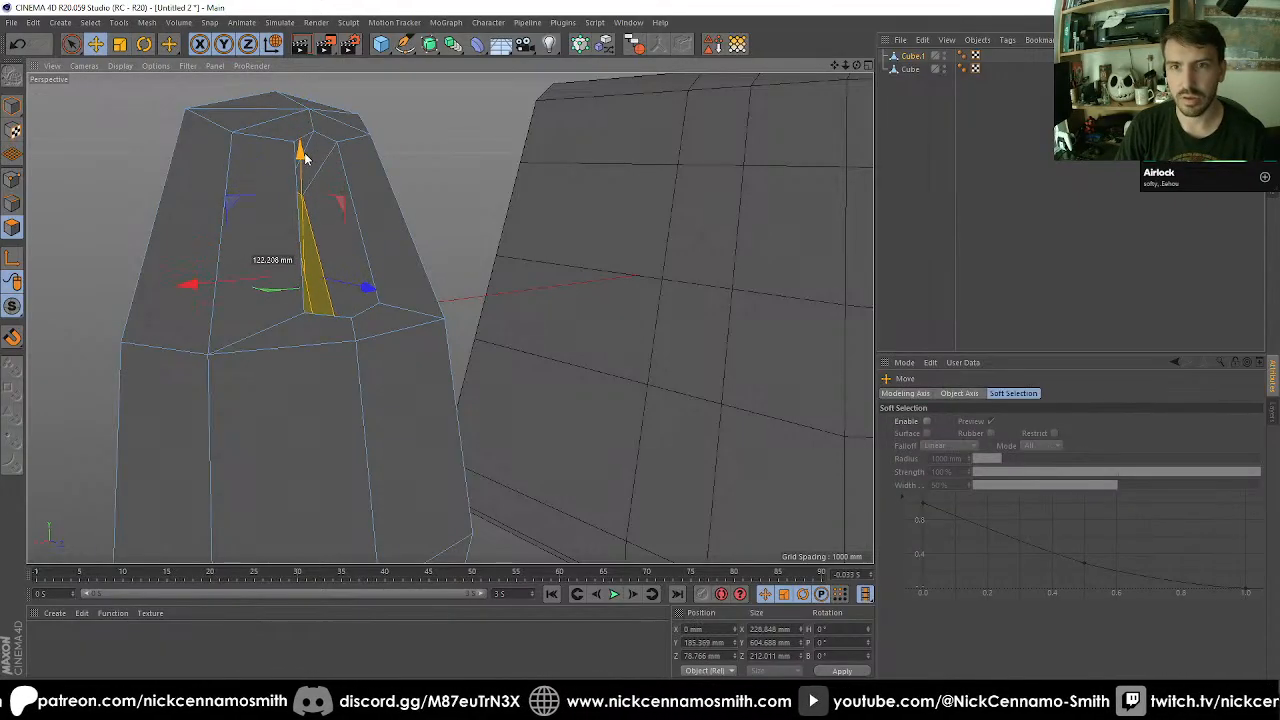
Select the edge loop around the side recess's opening and scale it to 120% along X.
alt+drag(500, 229, 200, 272)
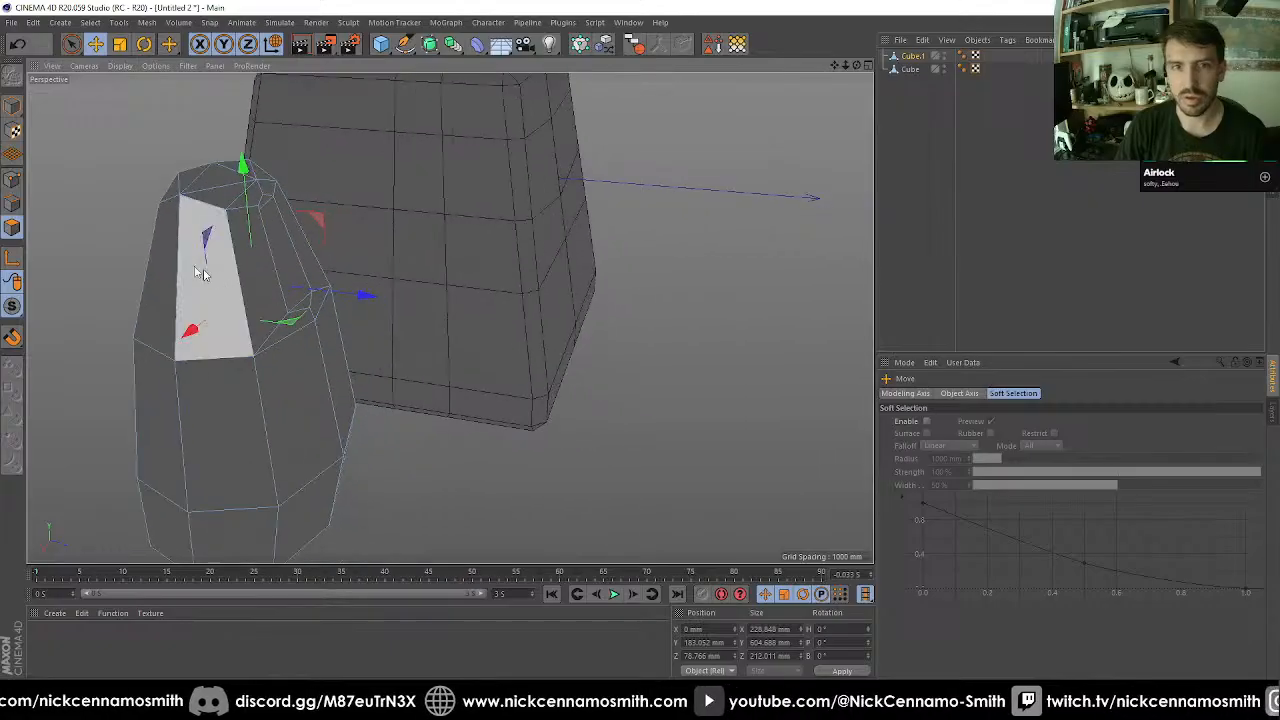
click(13, 203)
alt+drag(100, 258, 509, 474)
scroll(352, 330, up, 3)
key(u)
key(l)
click(364, 319)
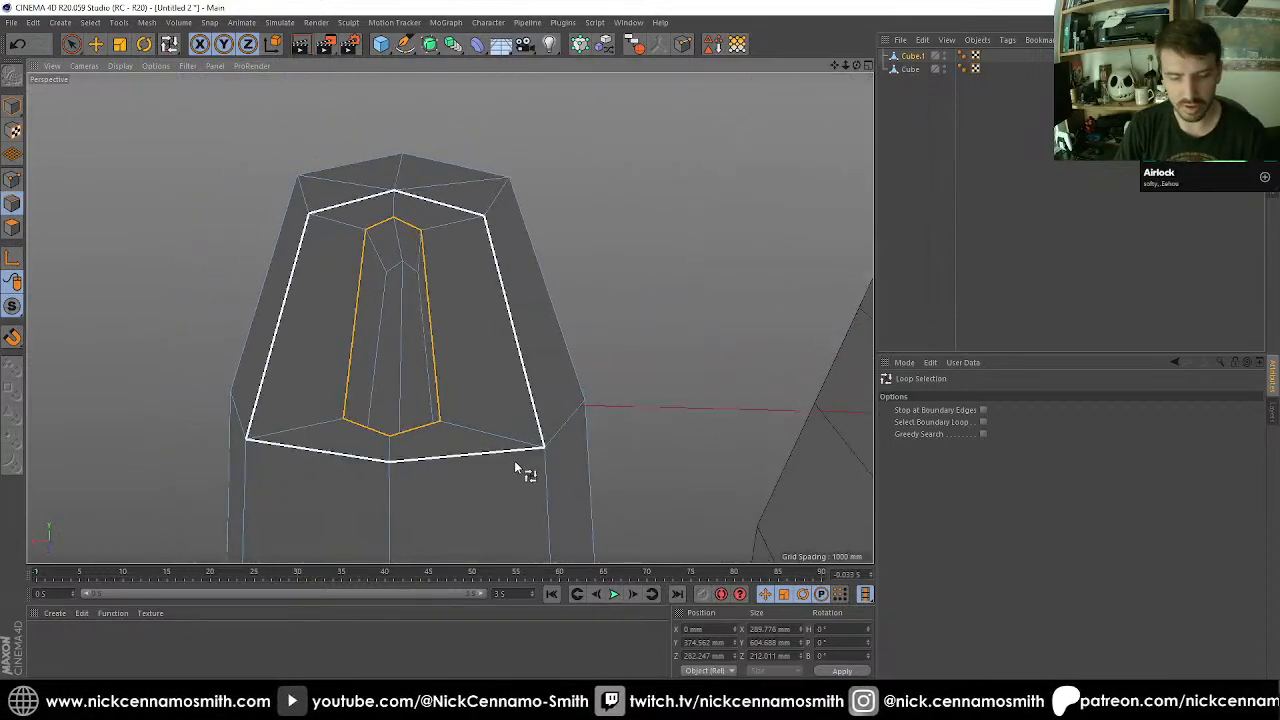
key(t)
drag(306, 331, 286, 323)
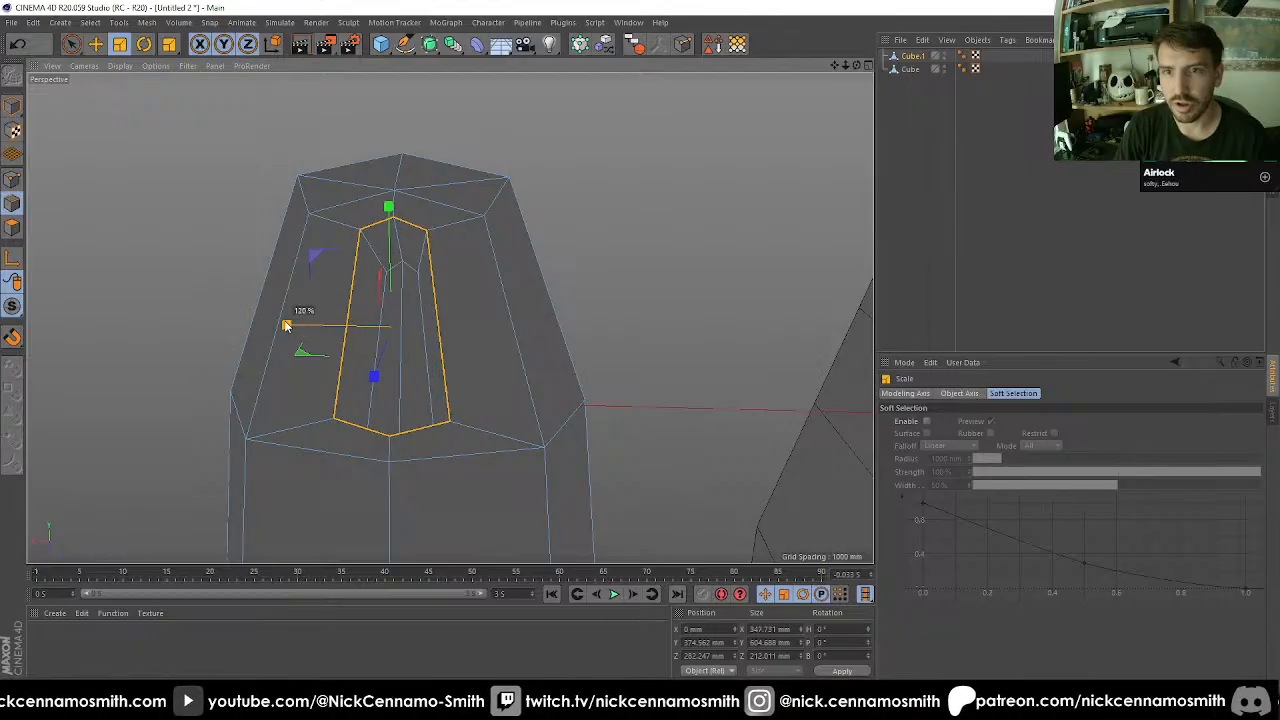
Bevel the side recess's opening loop with a 50 mm offset.
mouse_move(491, 374)
alt+mouse_down()
mouse_move(391, 334)
mouse_move(478, 416)
mouse_move(443, 360)
mouse_move(537, 314)
mouse_move(476, 362)
alt+mouse_up()
key(m)
key(s)
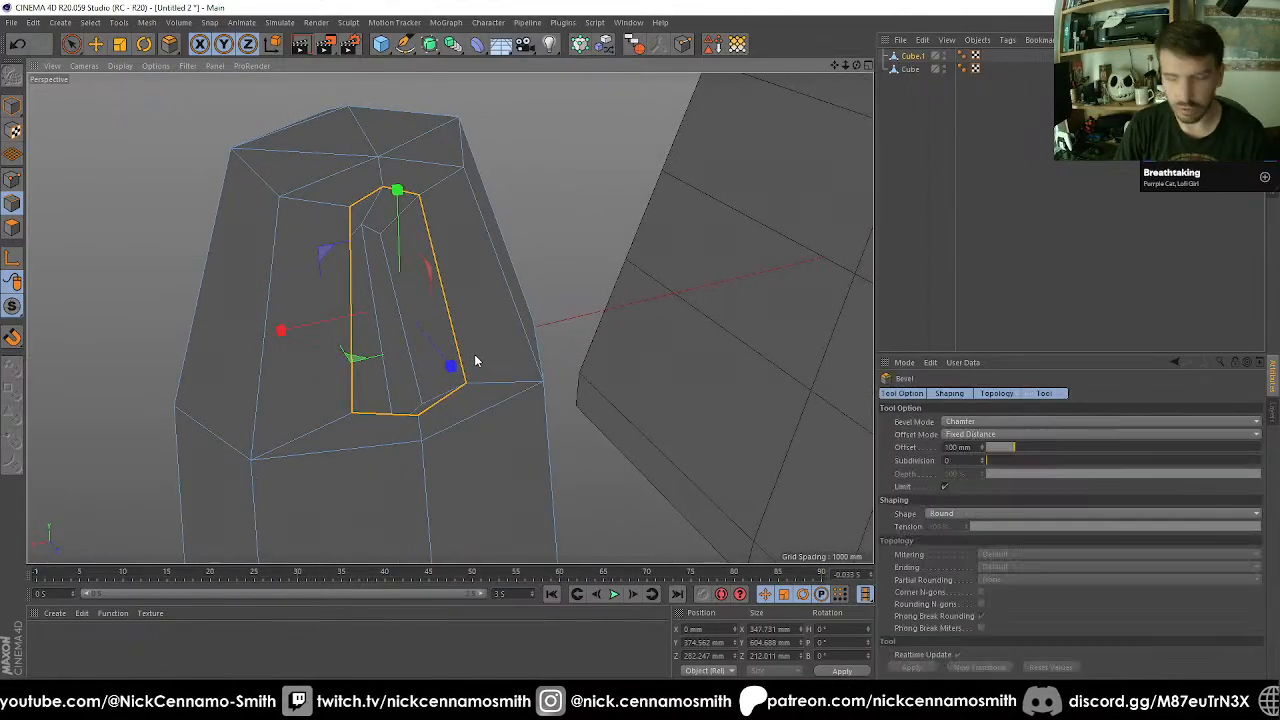
click(975, 667)
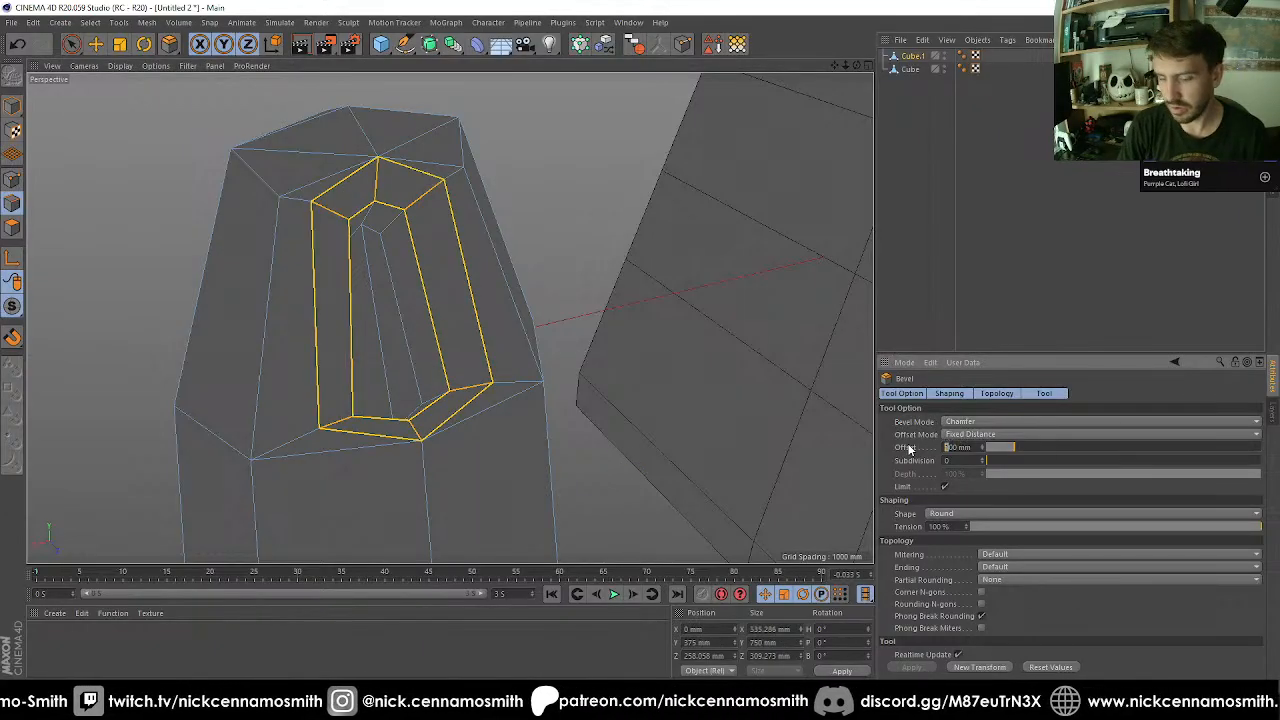
key(Return)
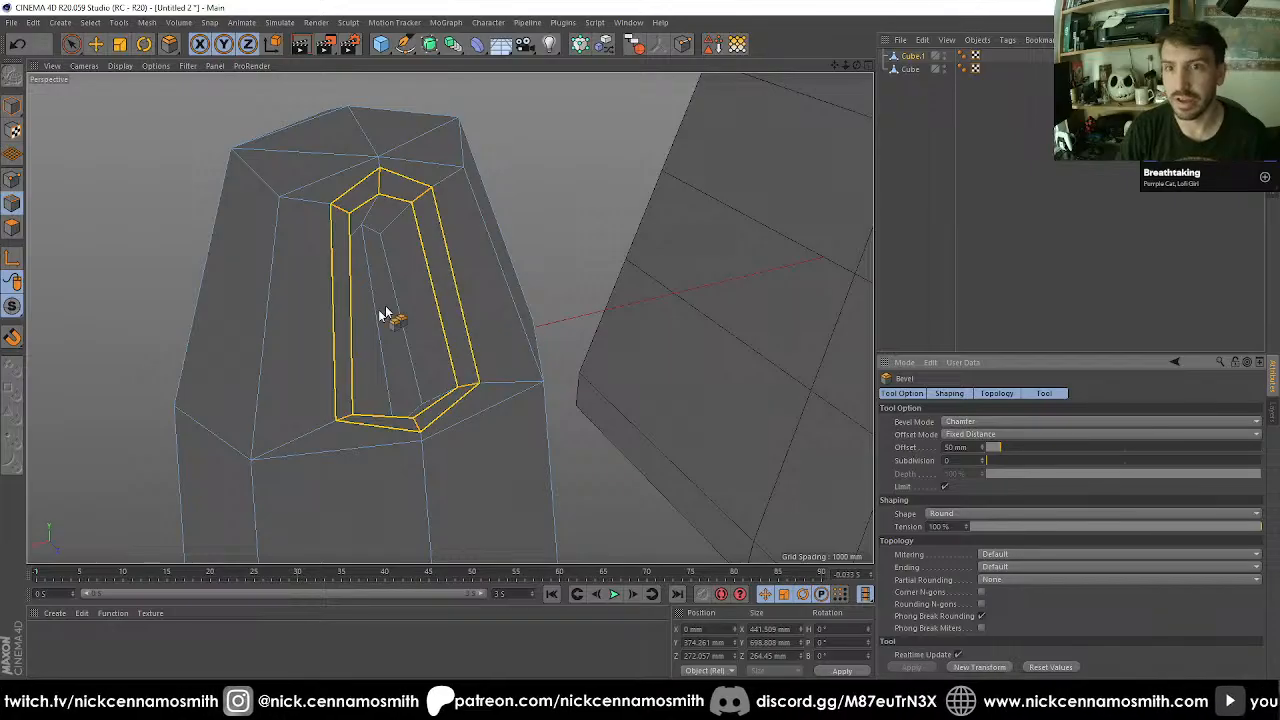
Inspect the beveled side recess and switch to whole-object editing with the Move tool active.
alt+drag(364, 327, 257, 377)
alt+middle_drag(460, 374, 447, 331)
alt+drag(448, 332, 90, 126)
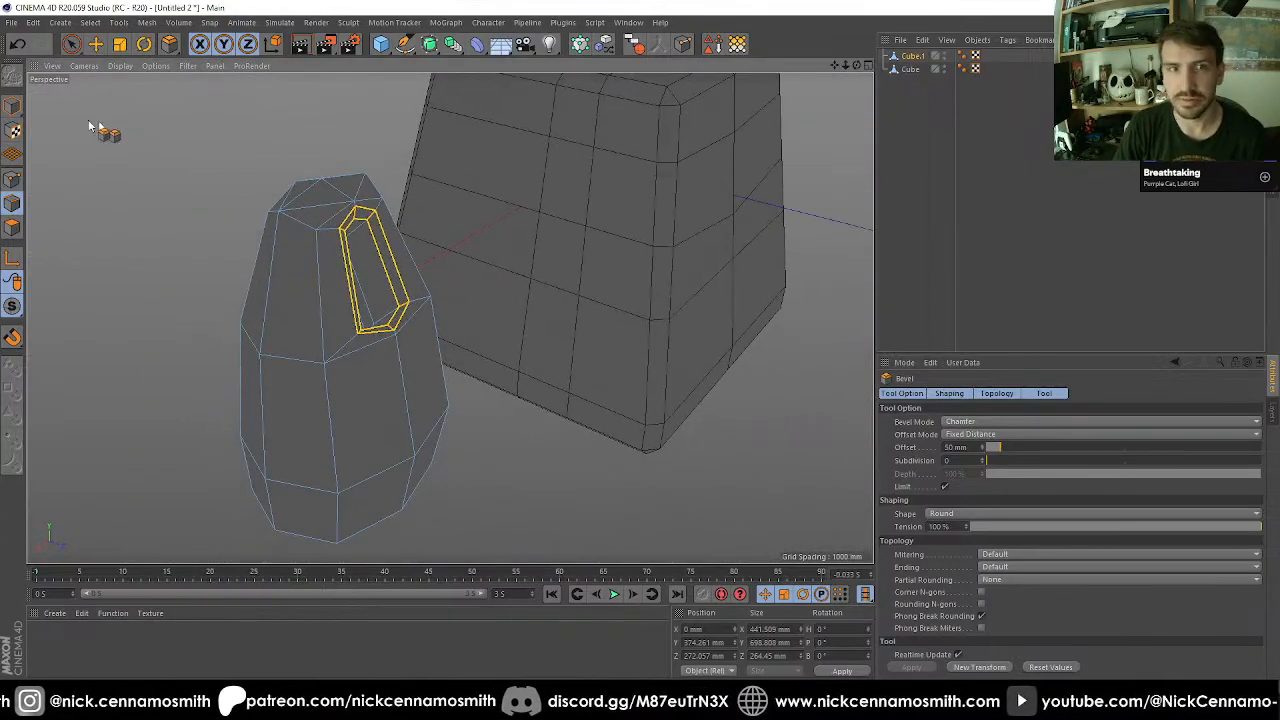
click(9, 108)
key(e)
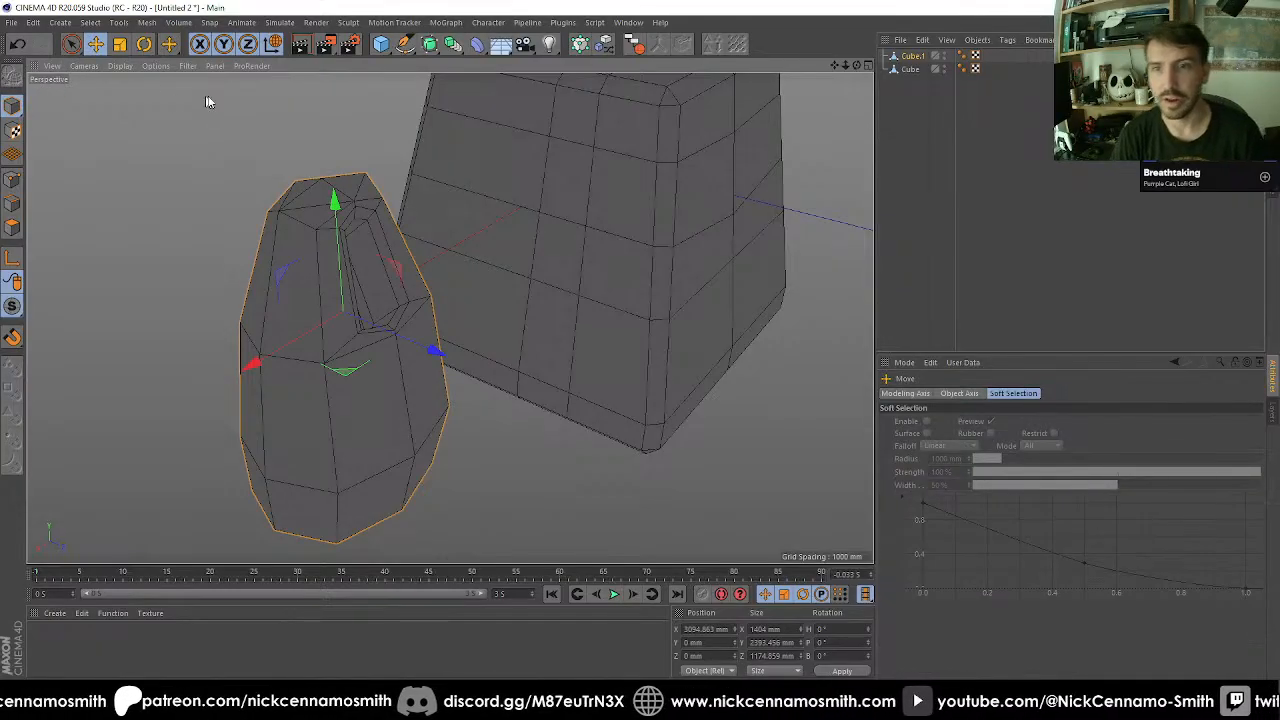
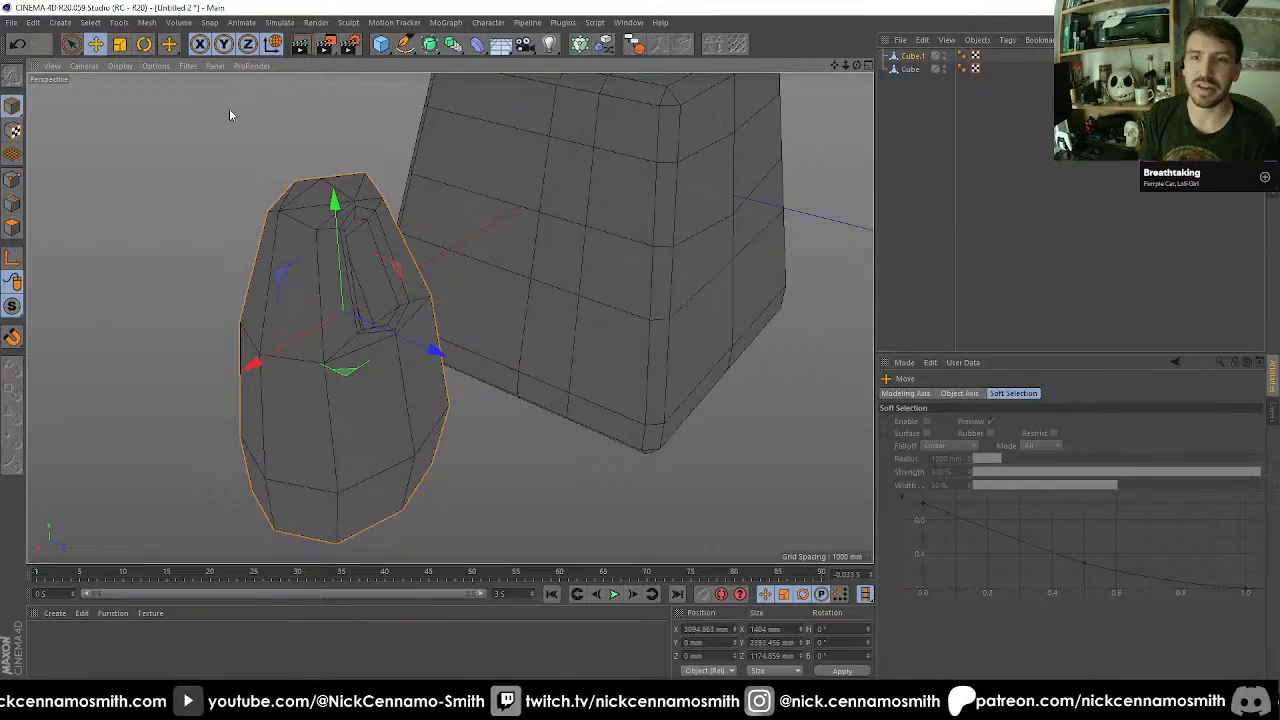
Add a cube and, with vertex snapping enabled, snap it onto the vertex at the bottom centre of the smaller block.
alt+drag(300, 170, 354, 180)
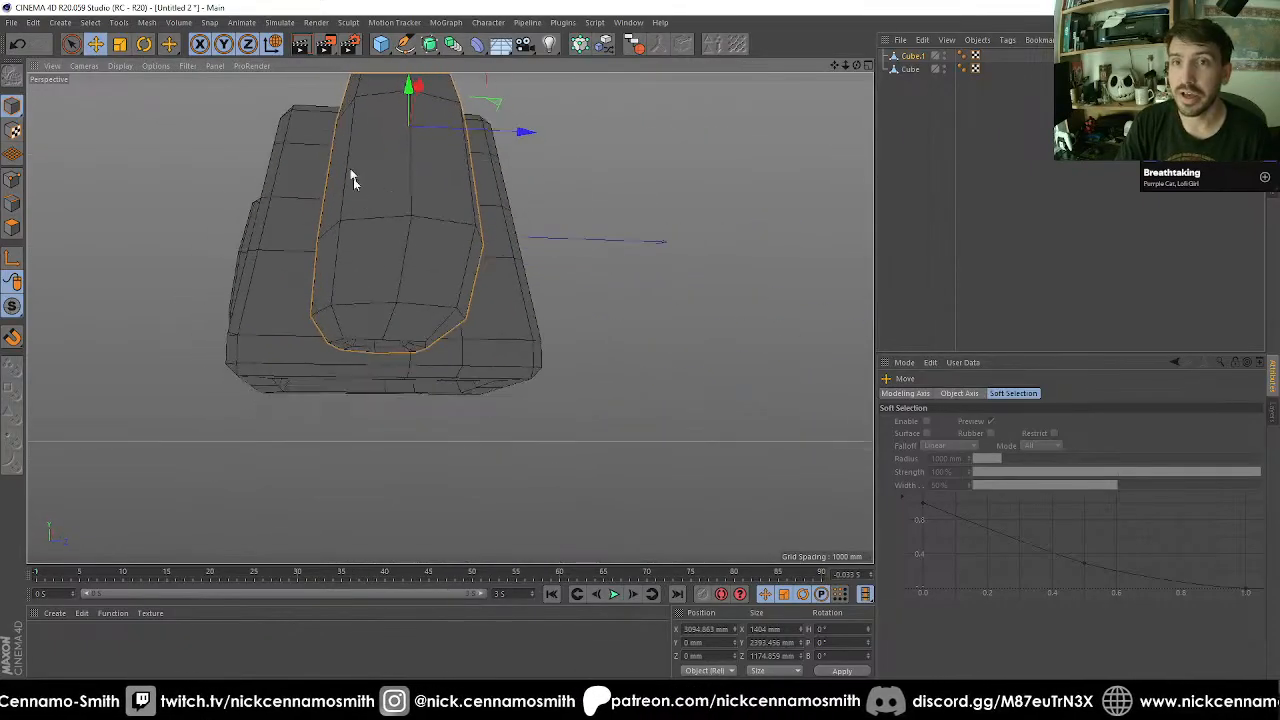
click(380, 46)
alt+drag(430, 268, 425, 238)
key(e)
key(F2)
key(F3)
scroll(360, 340, down, 7)
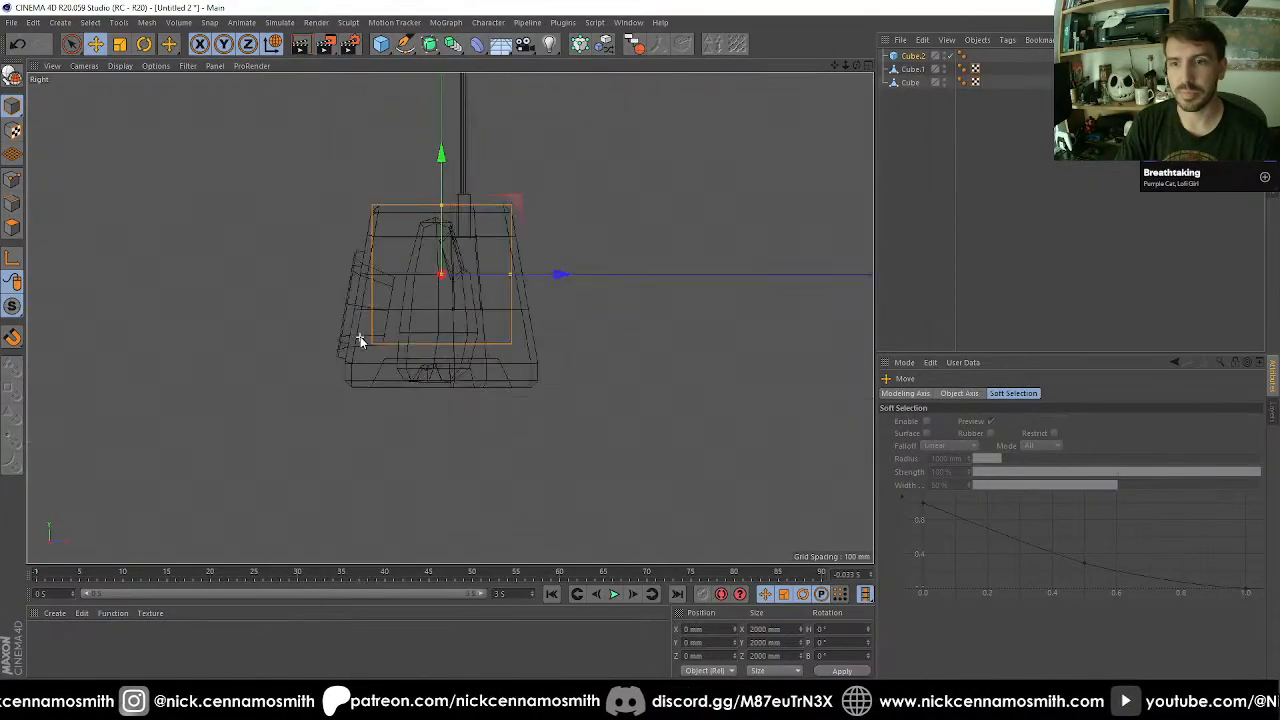
key(F4)
scroll(447, 376, up, 5)
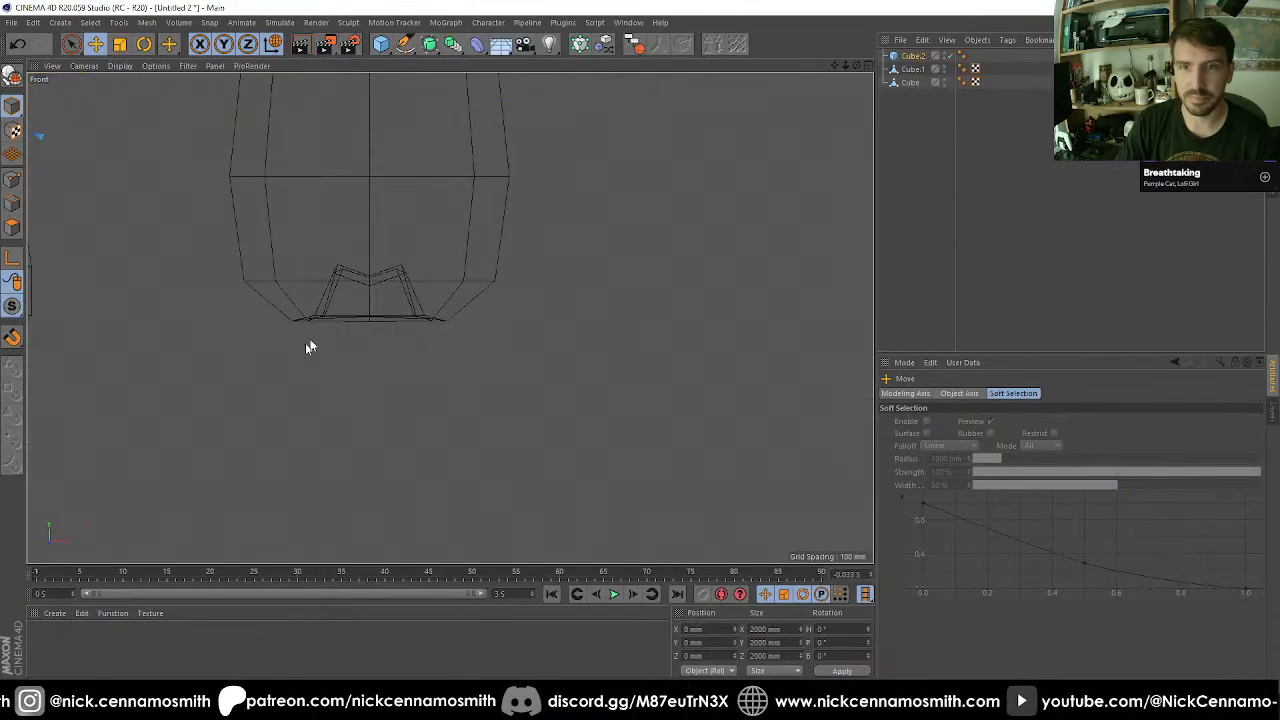
key(shift+s)
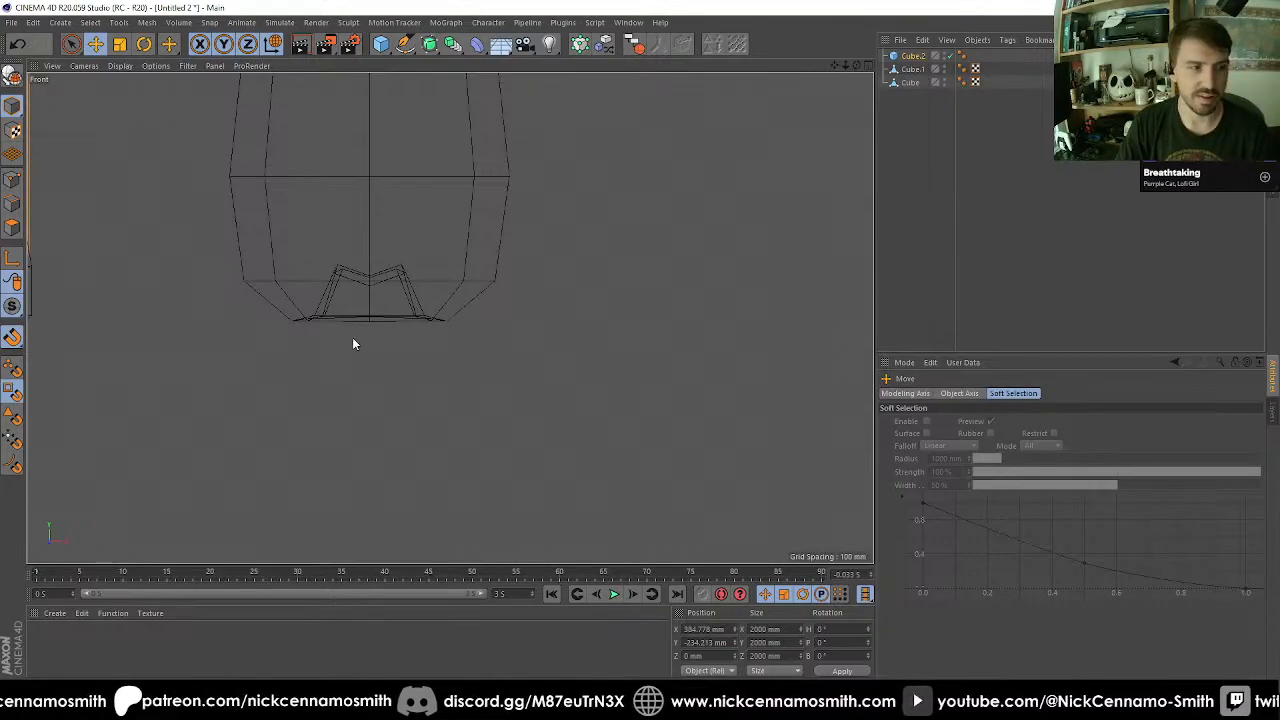
drag(352, 337, 380, 250)
scroll(337, 354, up, 3)
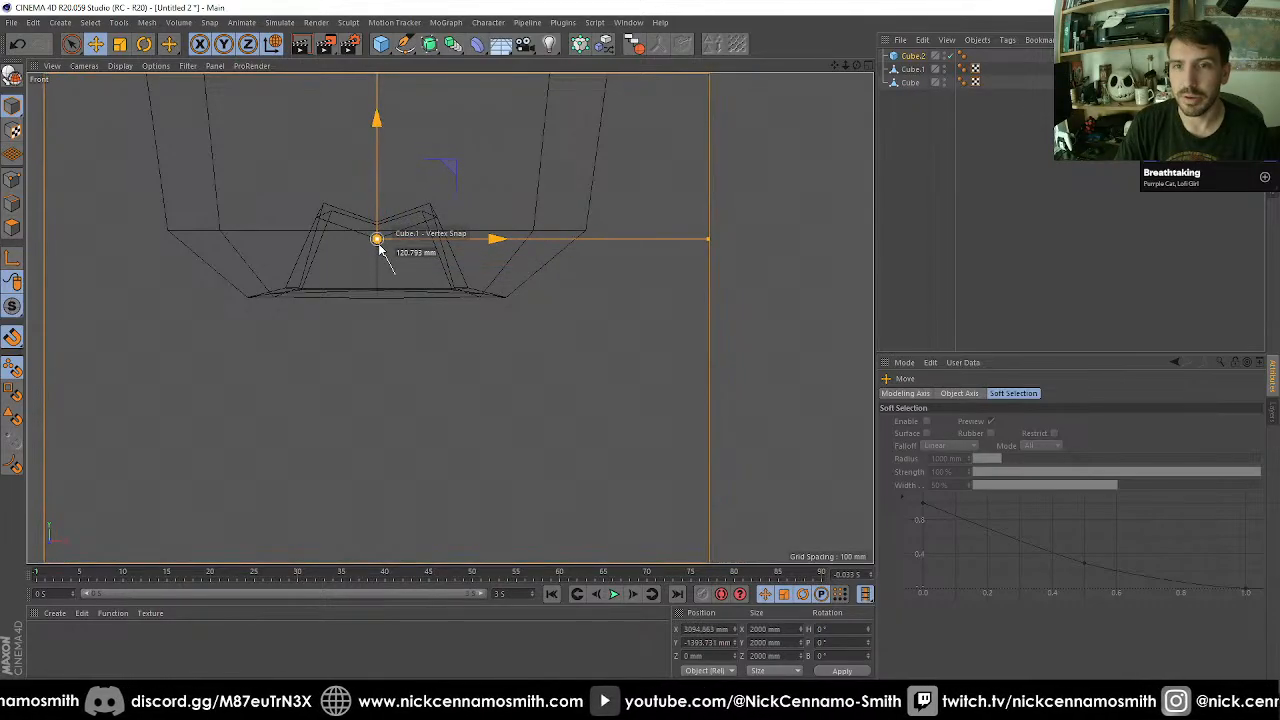
Rename the large tapered block as Body, the smaller block as Leg and the new cube as Toe.
key(F2)
key(F3)
scroll(413, 424, up, 3)
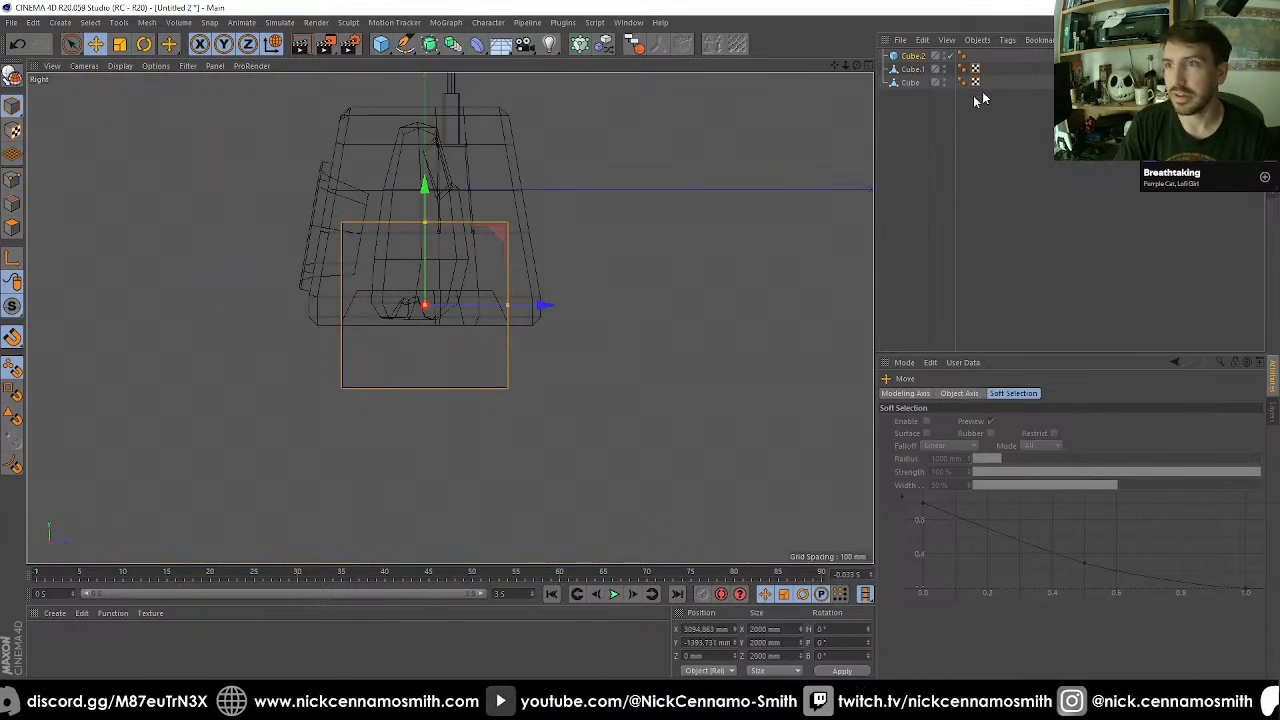
double_click(910, 82)
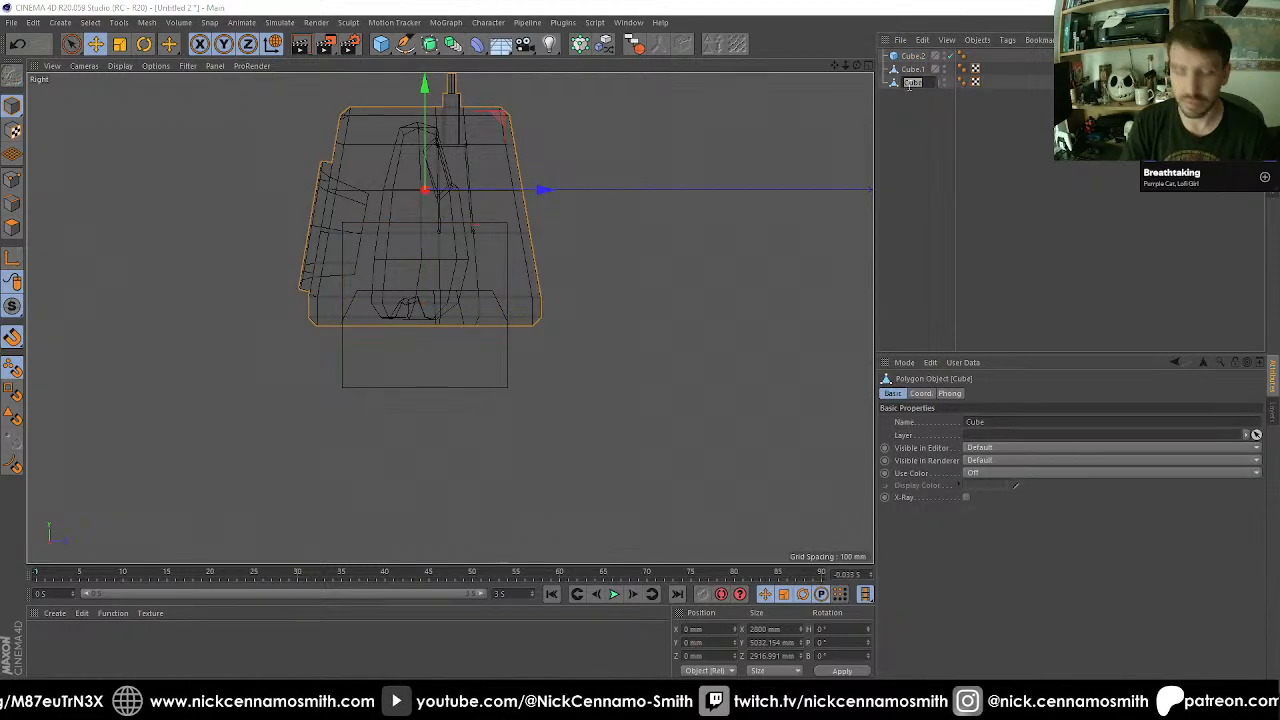
text(H)
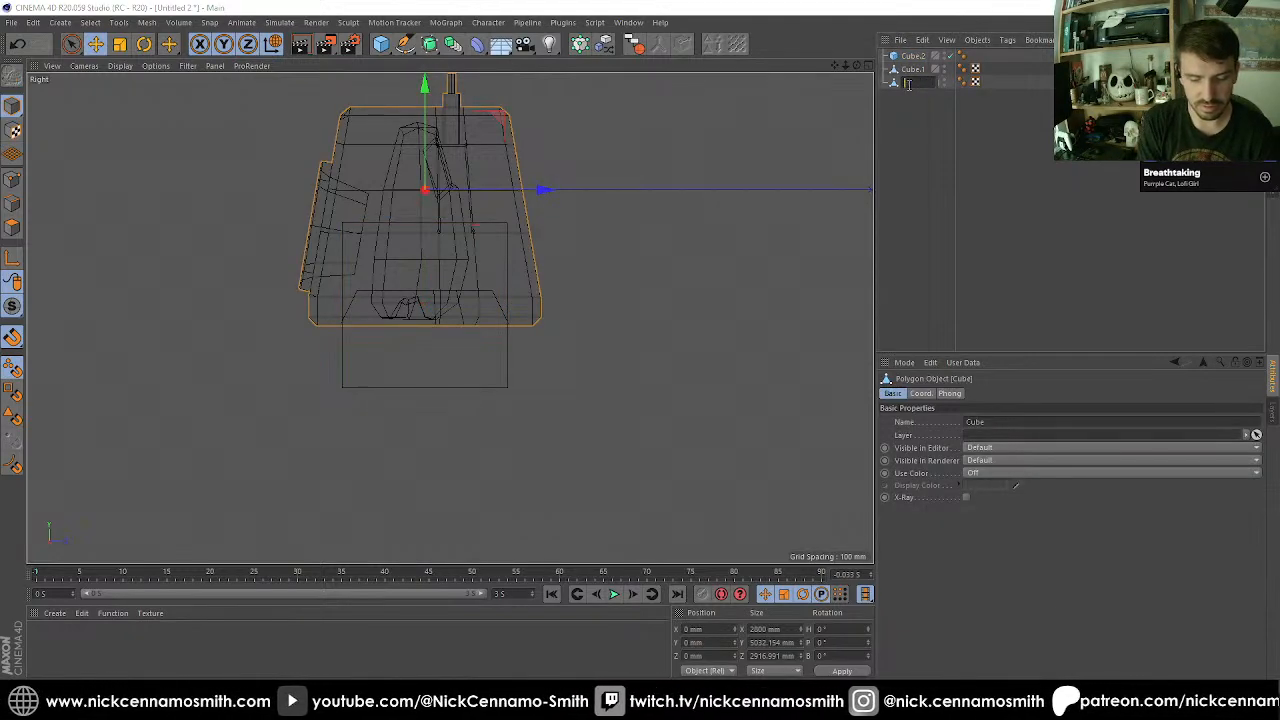
text(ody)
key(Return)
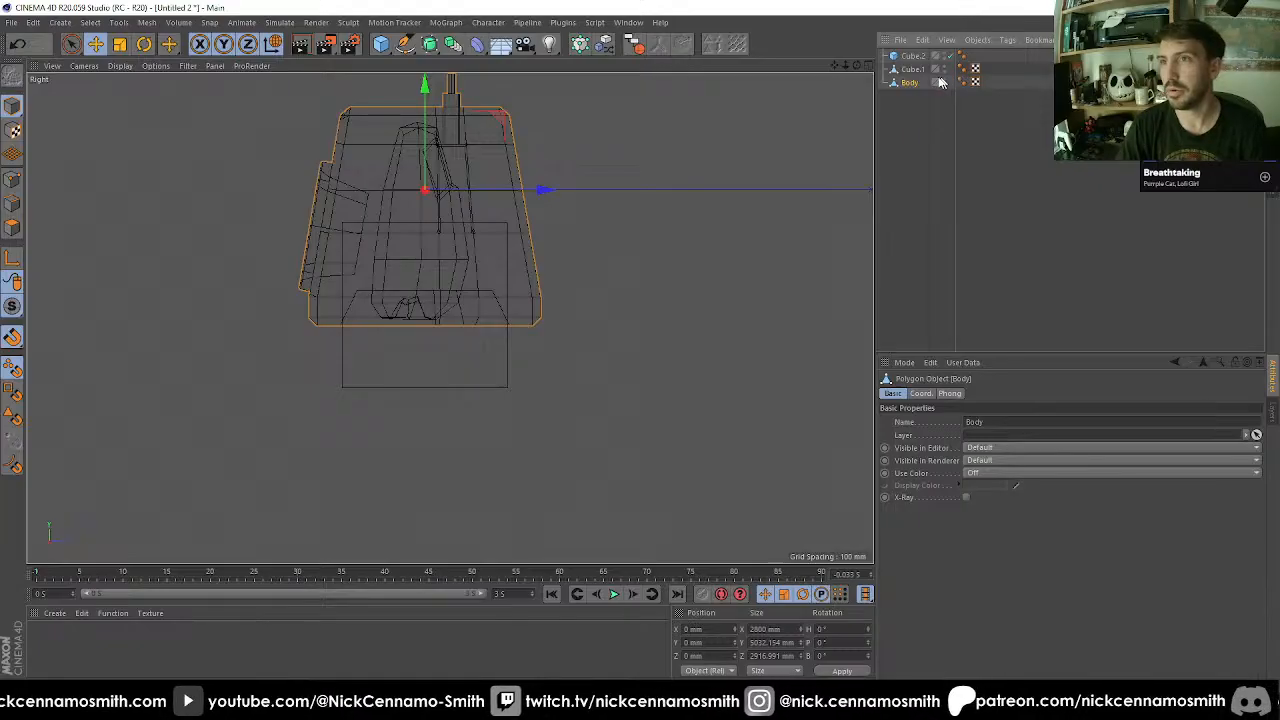
double_click(912, 69)
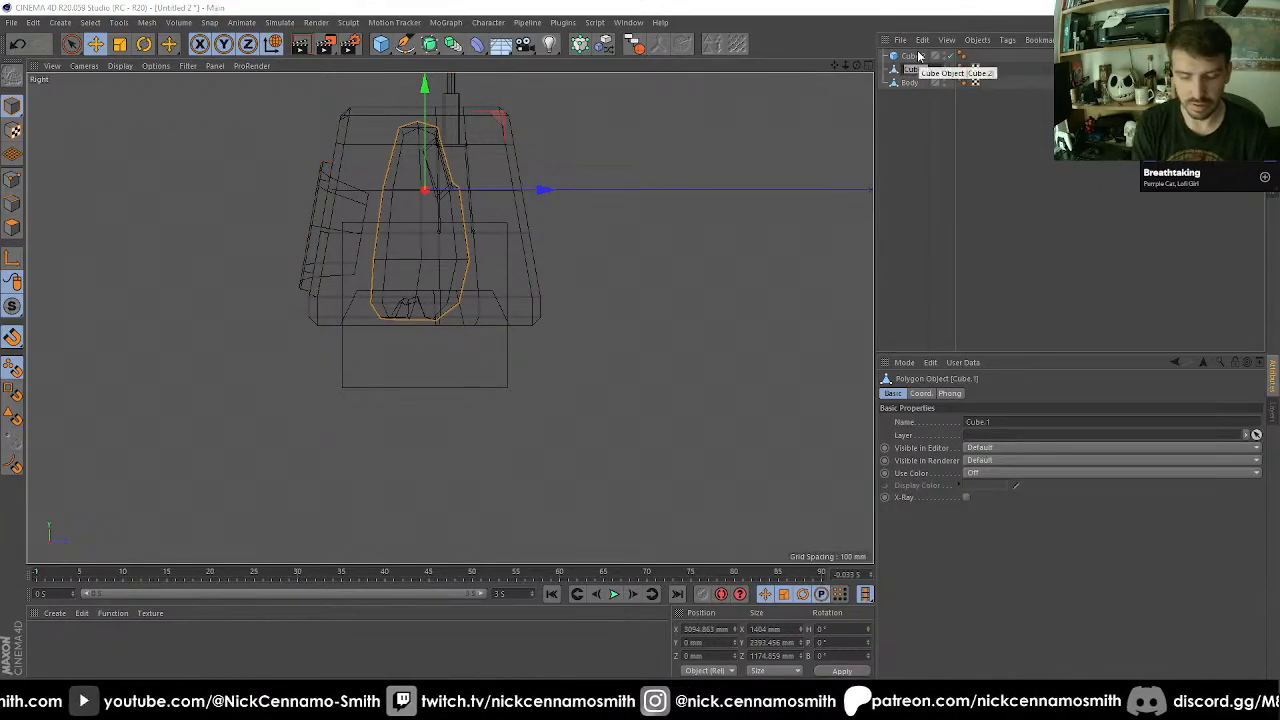
text(Leg)
double_click(912, 55)
text(Toe)
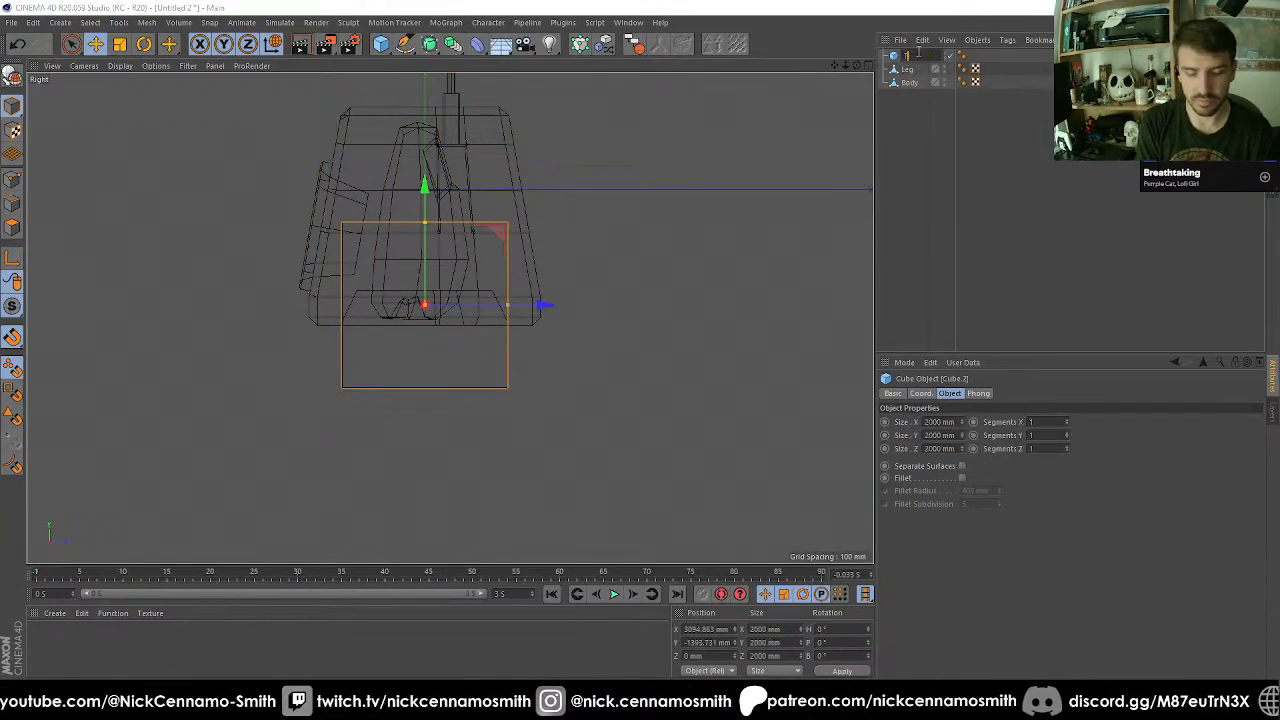
key(Return)
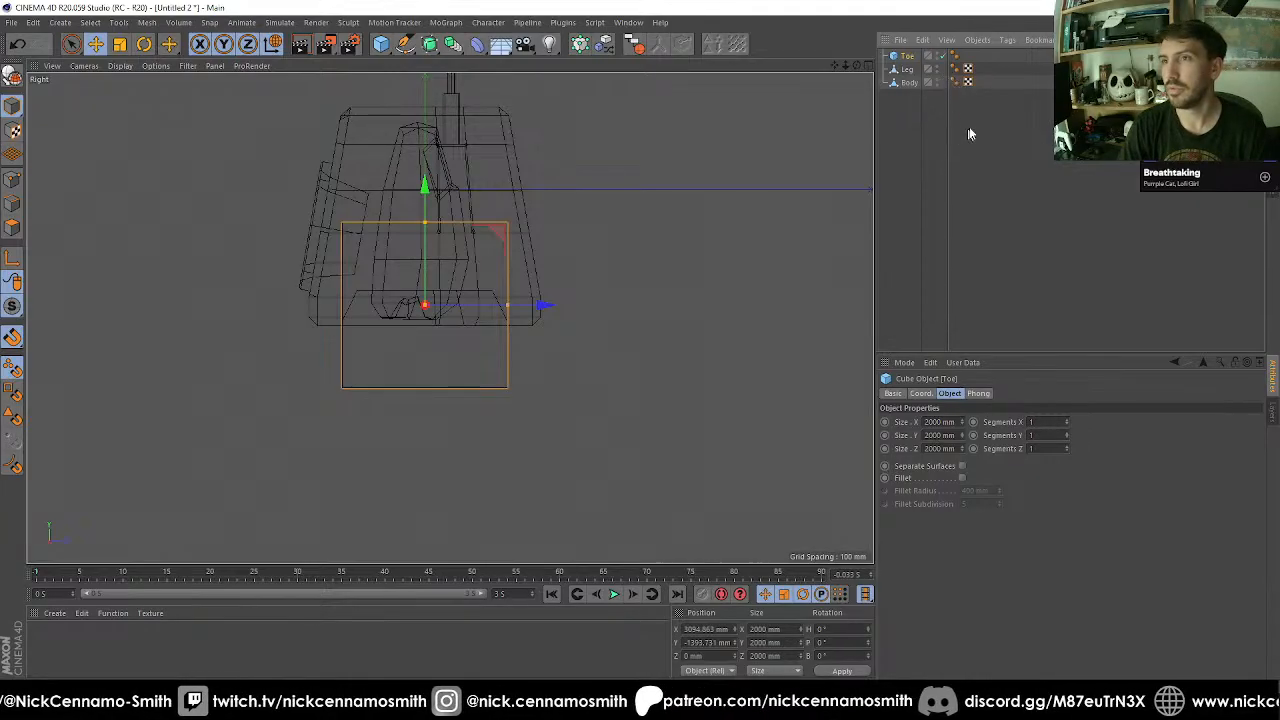
Delete the tags from all three objects and hide Body in the viewport.
drag(966, 131, 946, 46)
key(Delete)
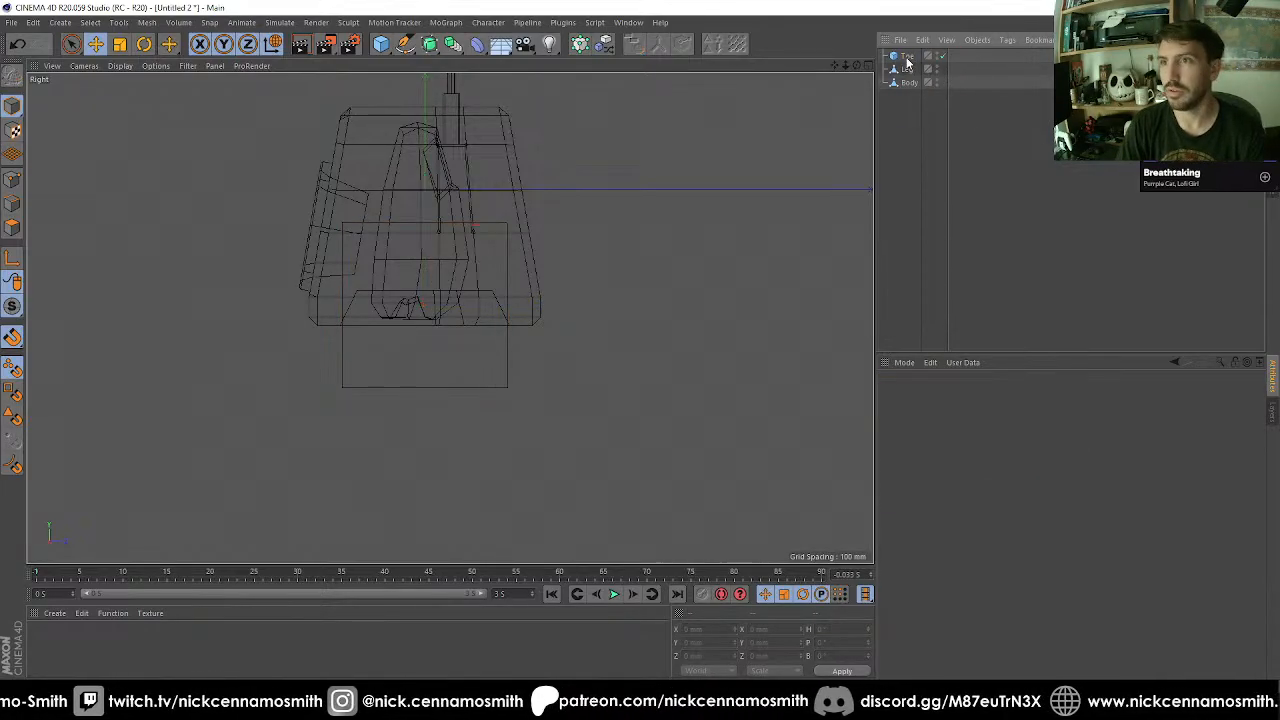
click(907, 57)
scroll(514, 306, up, 5)
alt+middle_drag(462, 340, 252, 305)
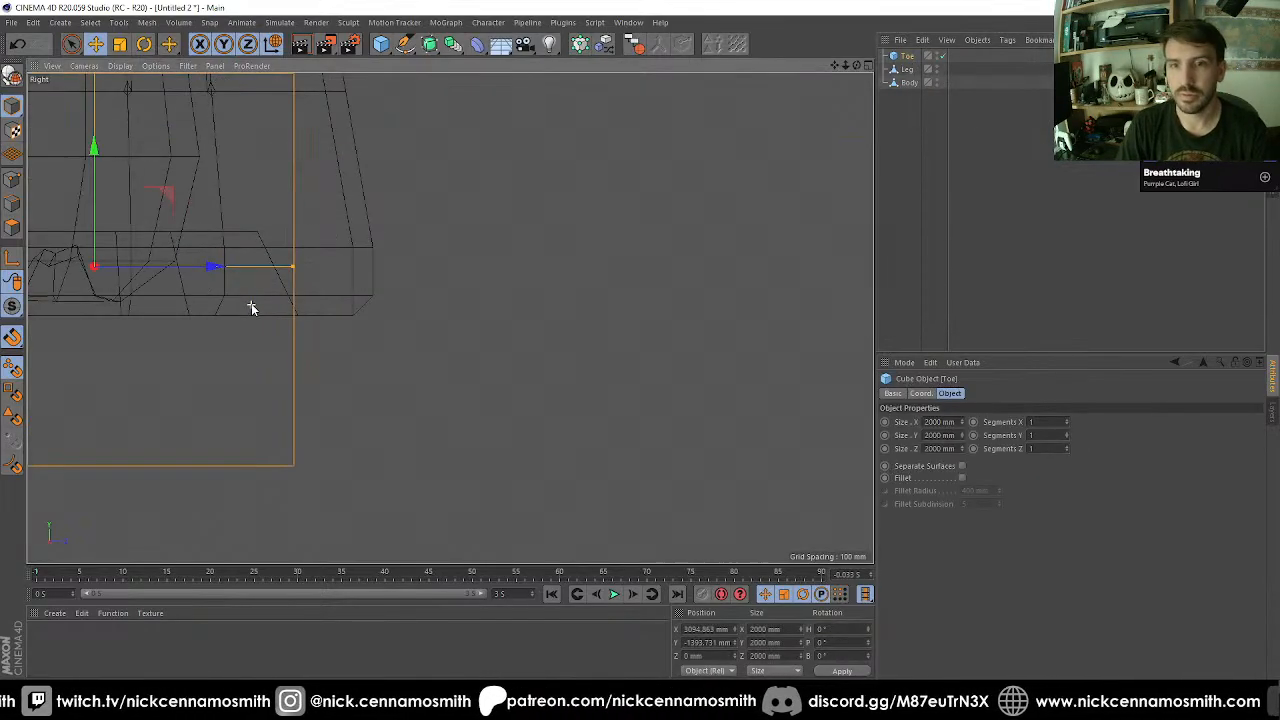
click(932, 84)
click(935, 82)
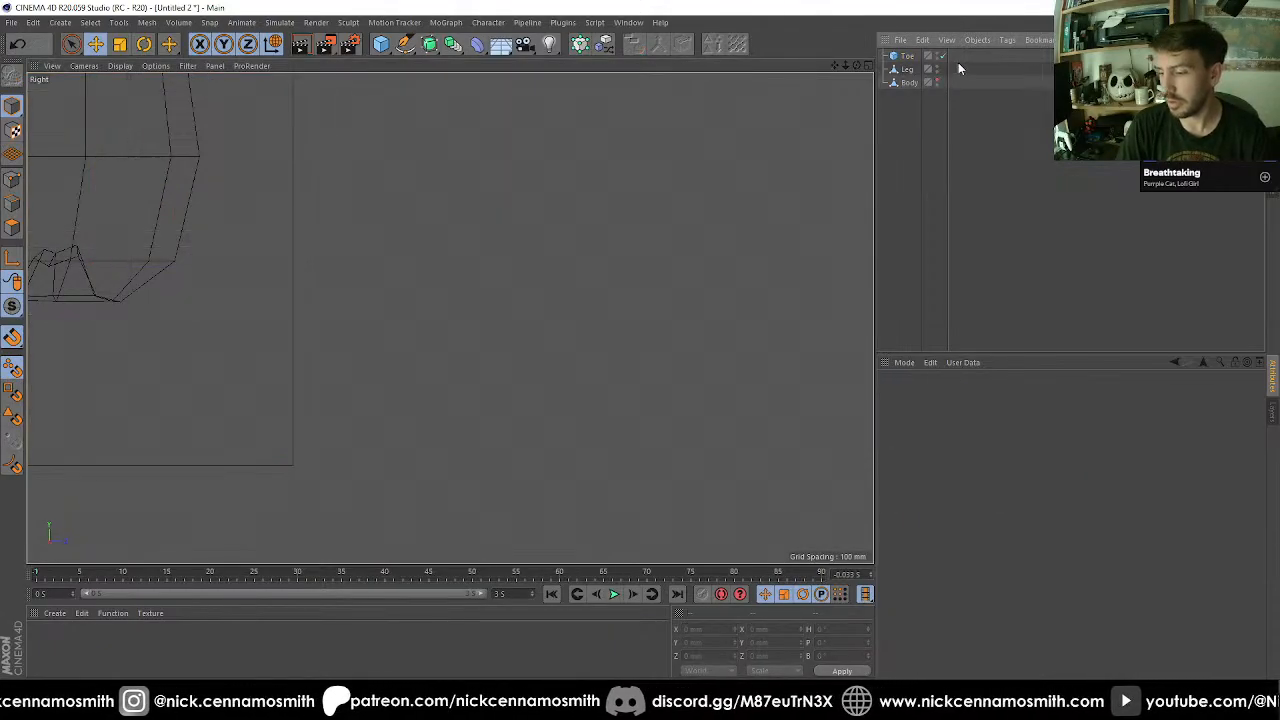
Move Toe along Z to about -227 mm so it sits under the centre of Leg's bottom recess.
scroll(573, 223, down, 8)
scroll(512, 214, up, 5)
scroll(533, 266, up, 2)
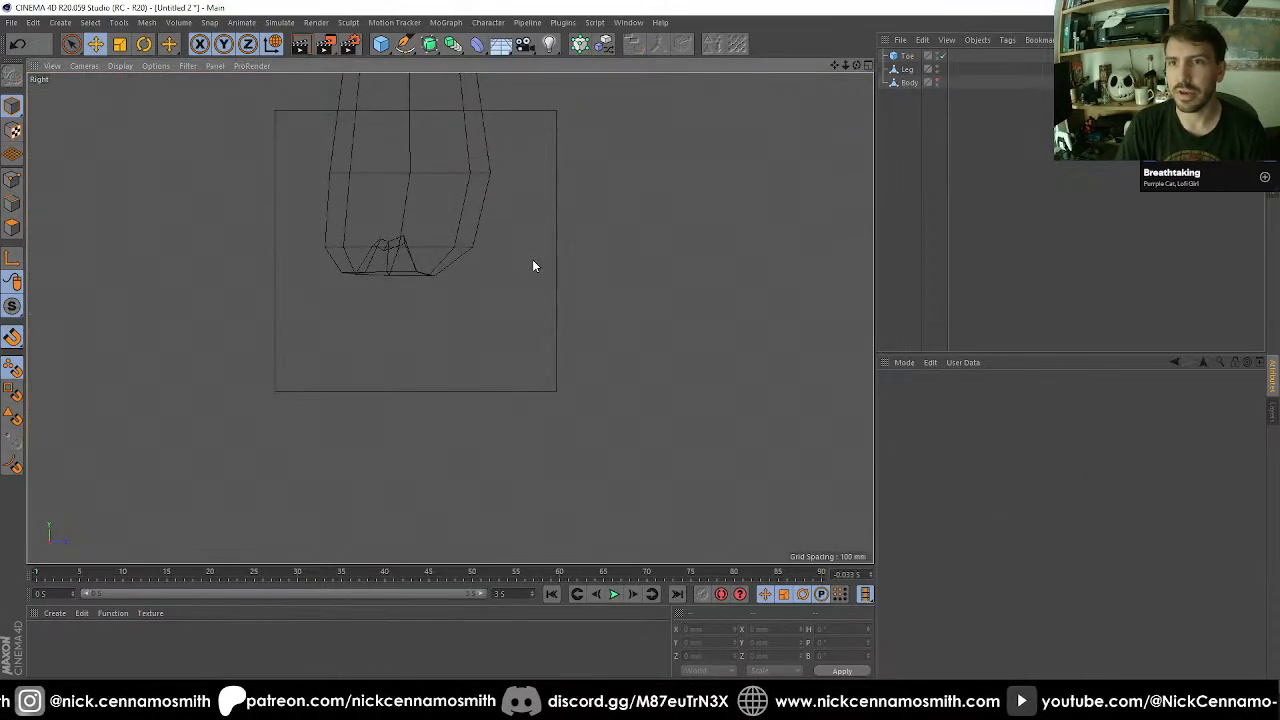
click(549, 244)
scroll(494, 263, up, 3)
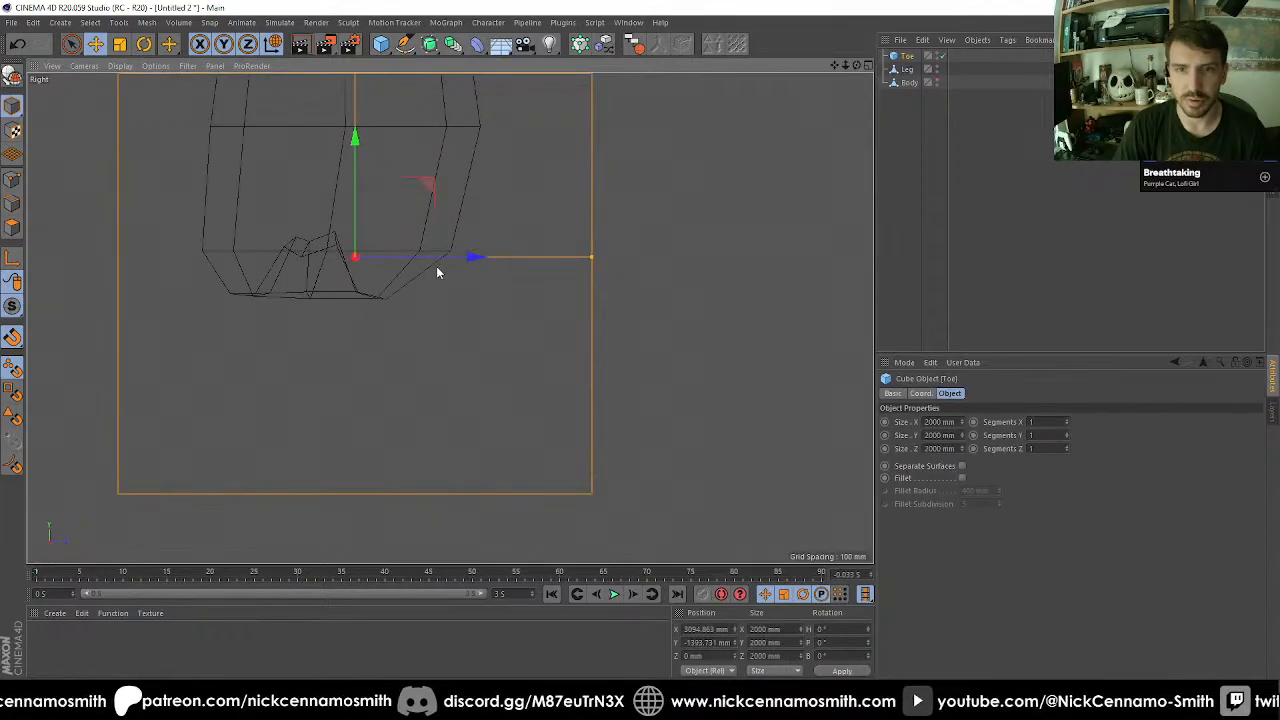
key(e)
scroll(335, 270, up, 2)
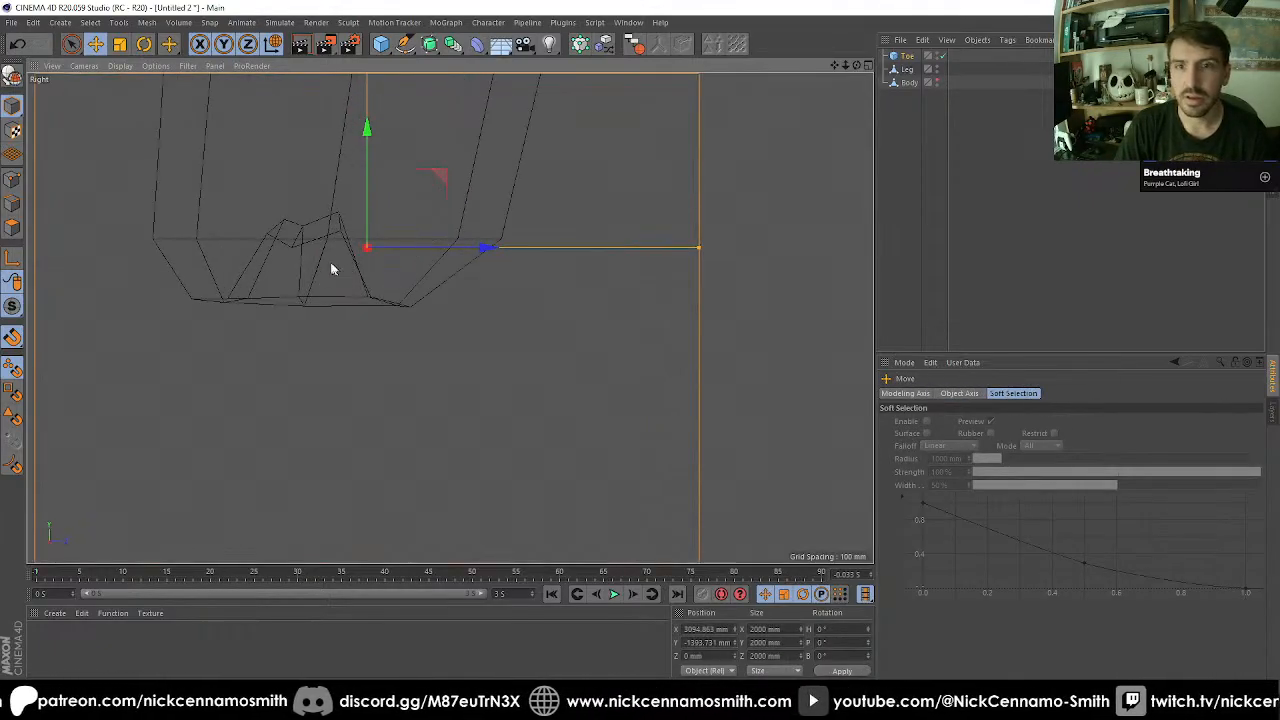
scroll(333, 269, down, 4)
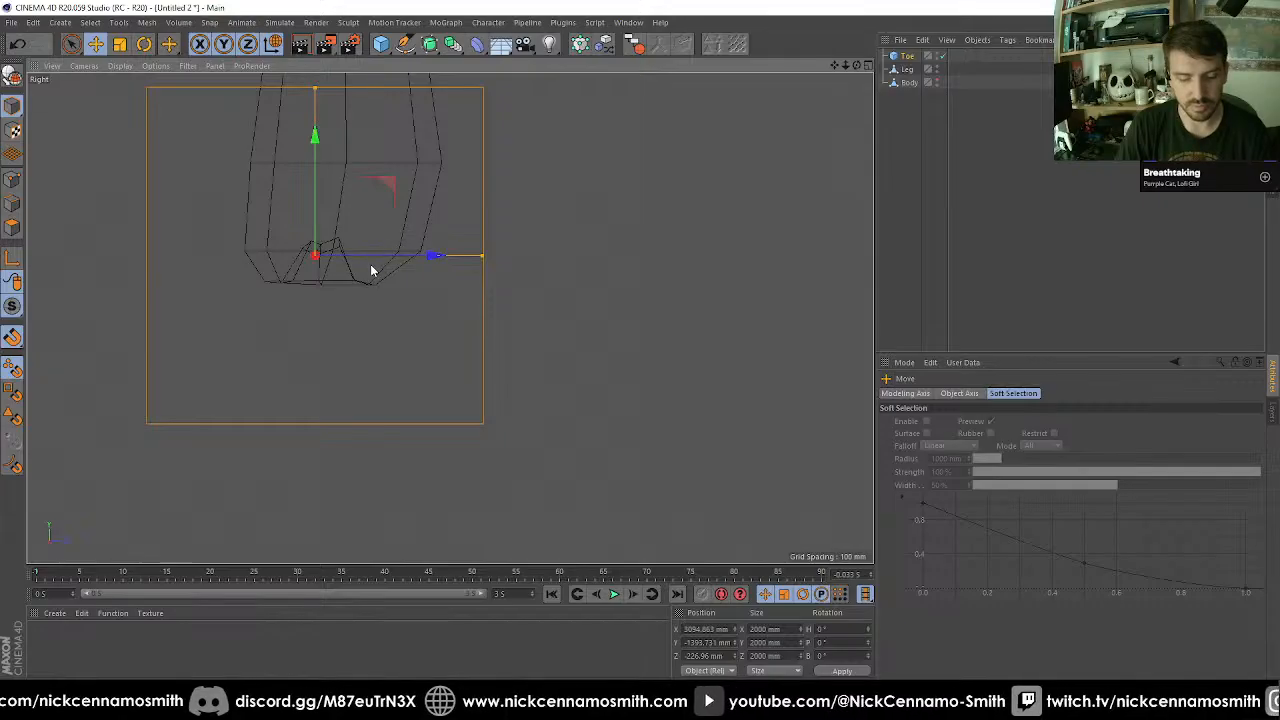
Make Toe editable, select all its points and scale them to 20% along X and Z only.
key(c)
click(13, 184)
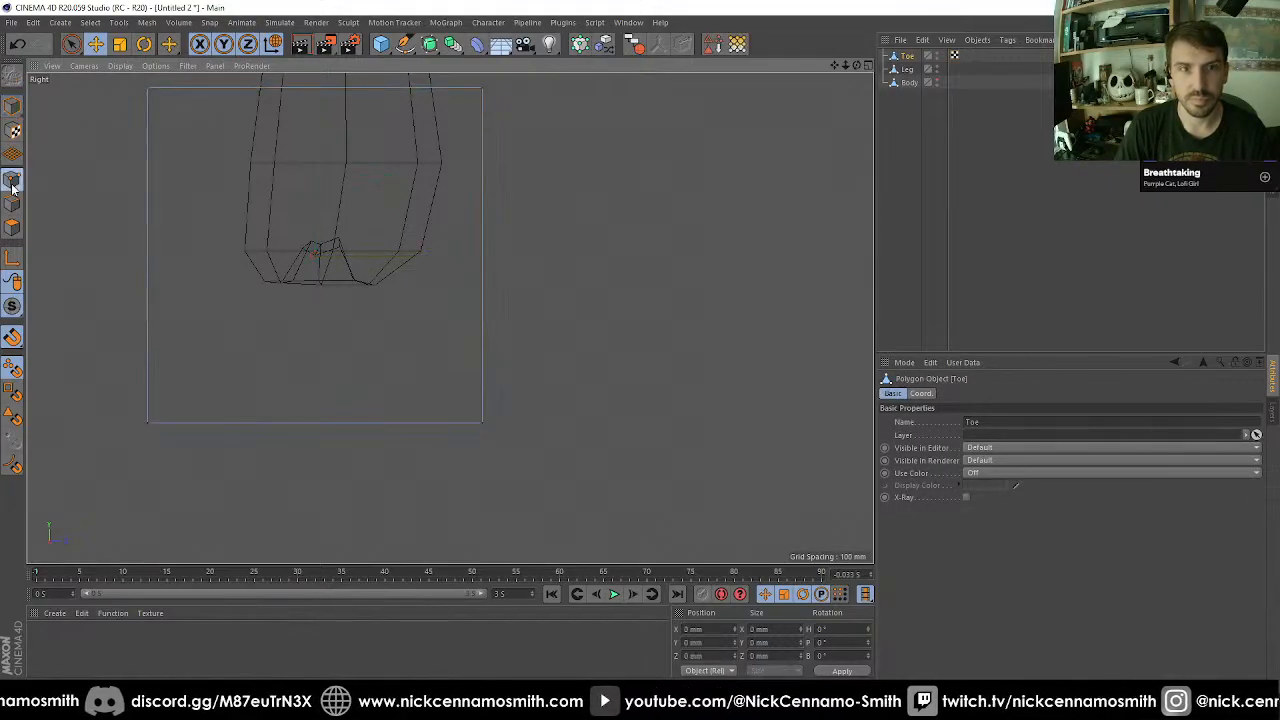
key(ctrl+a)
key(t)
key(y)
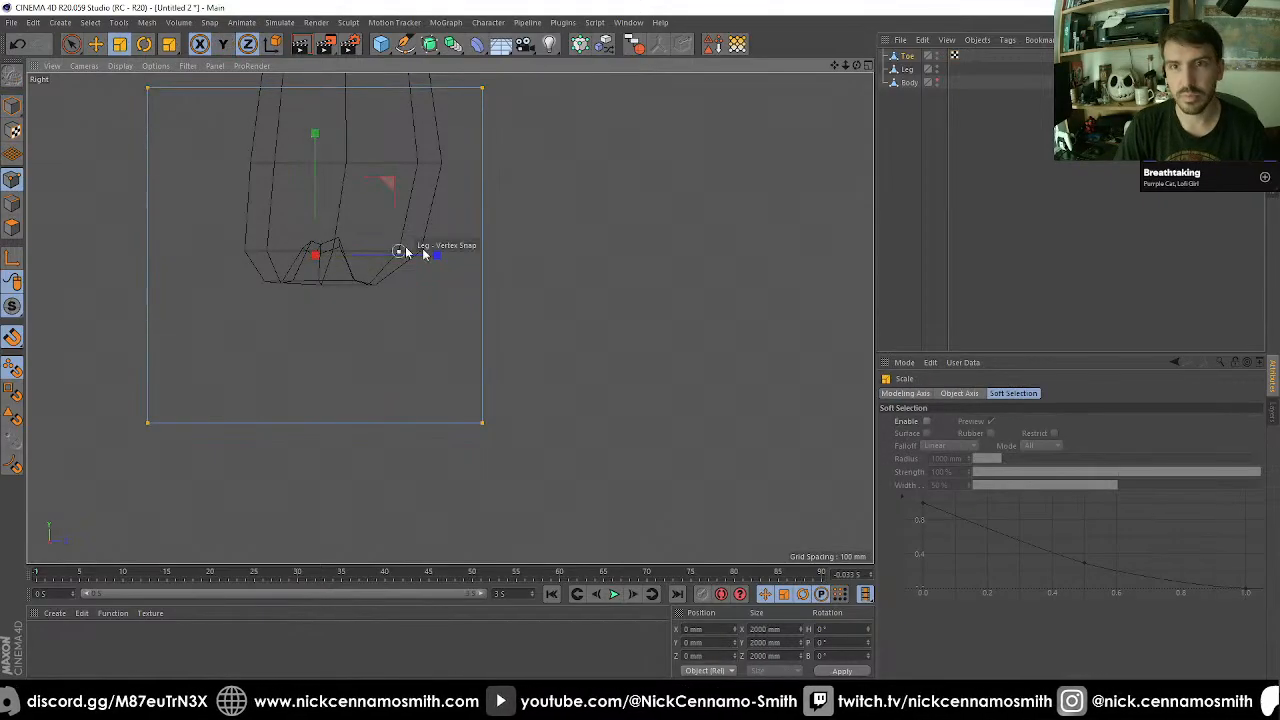
drag(580, 262, 109, 300)
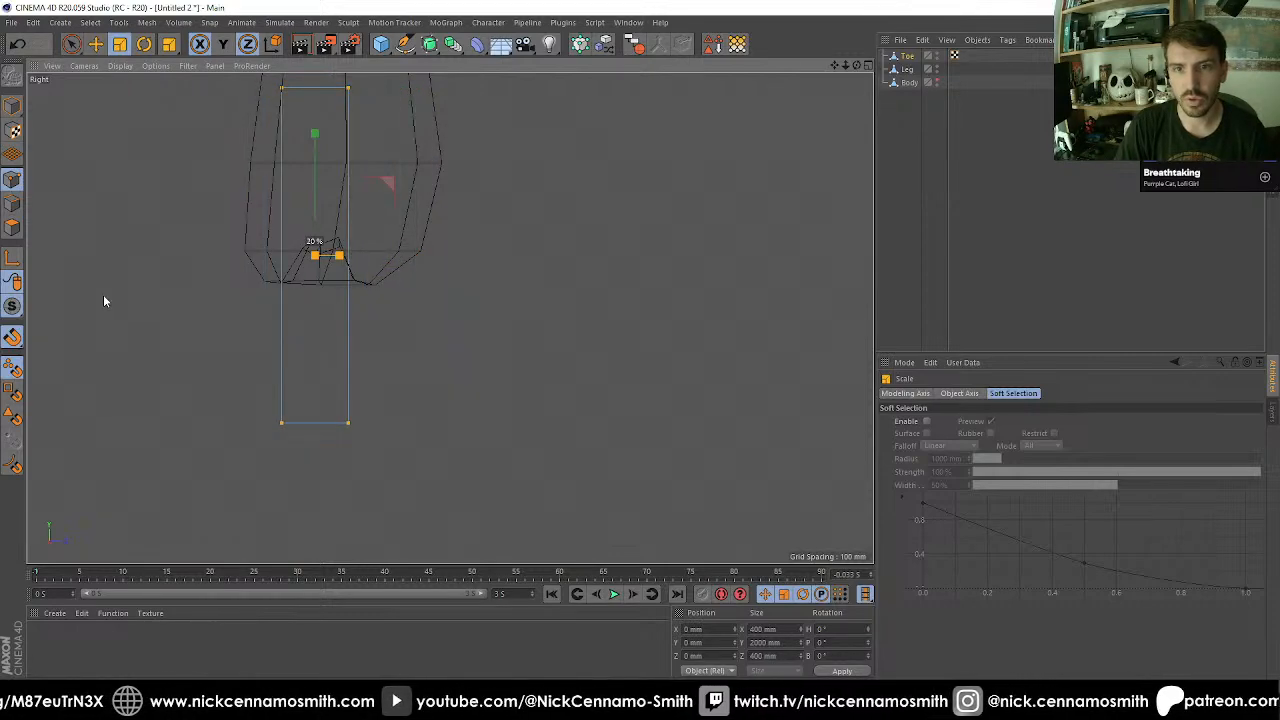
Rectangle-select Toe's upper points in the front view and set their Y position to 0 mm.
key(F2)
key(F3)
key(F4)
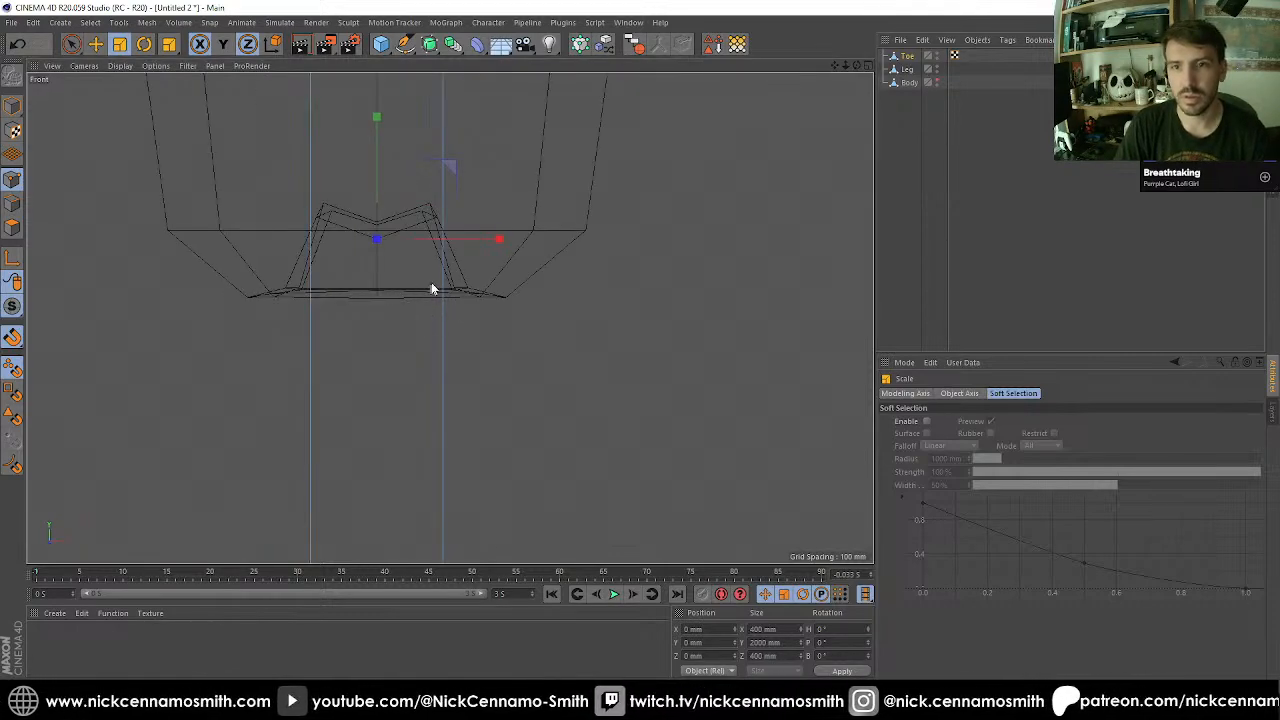
scroll(432, 287, down, 5)
alt+middle_drag(437, 270, 426, 316)
click(74, 47)
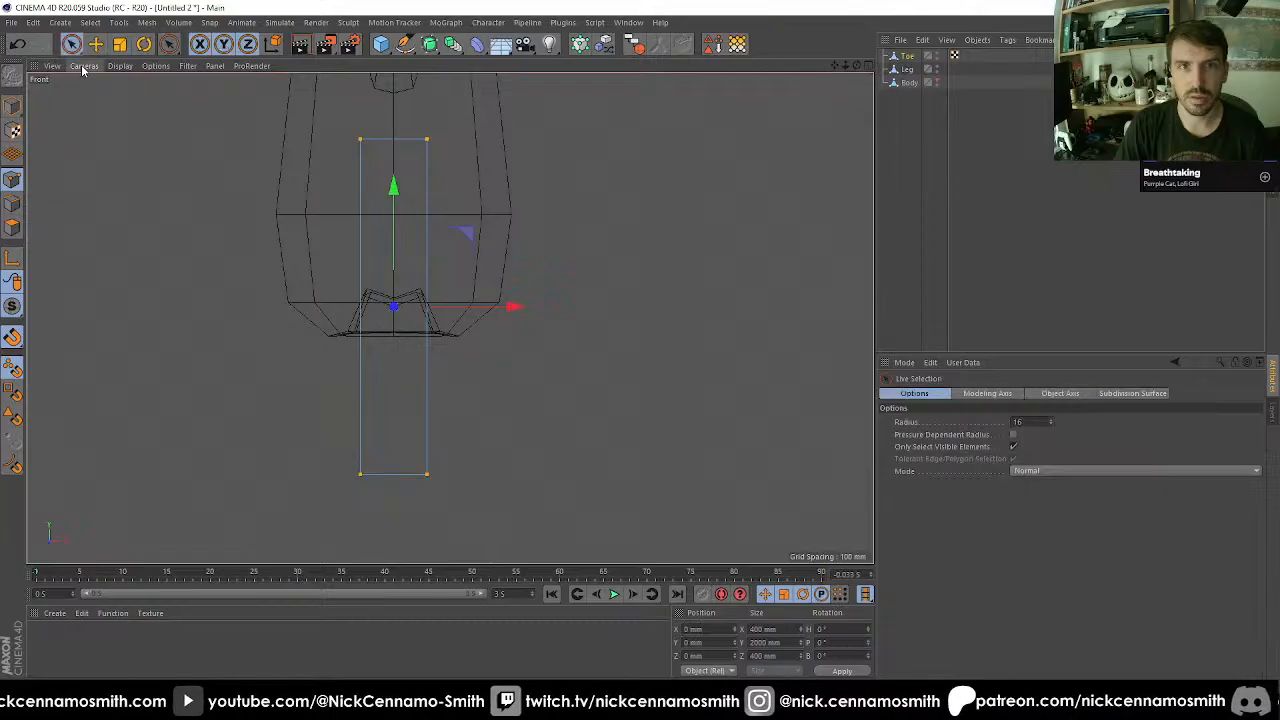
key(0)
drag(239, 107, 503, 240)
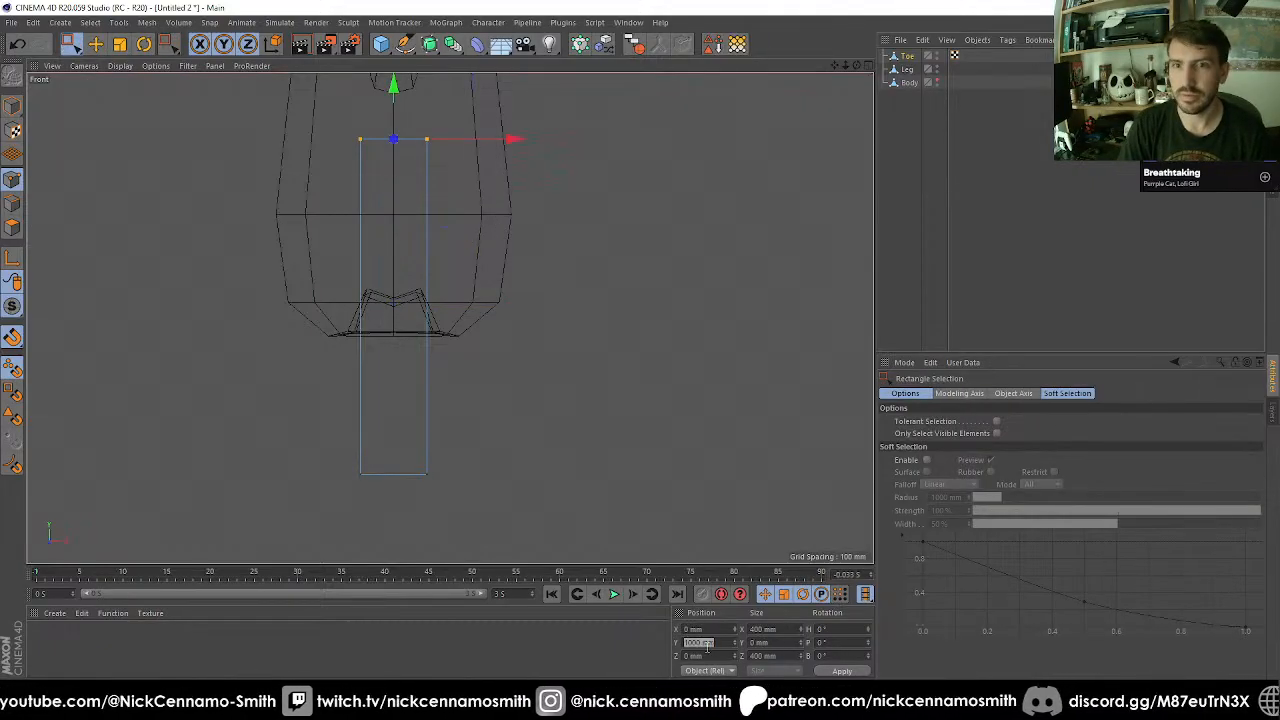
text(0)
key(Return)
Turn snapping off and raise Toe's upper points to about 51 mm in Y.
scroll(688, 555, up, 2)
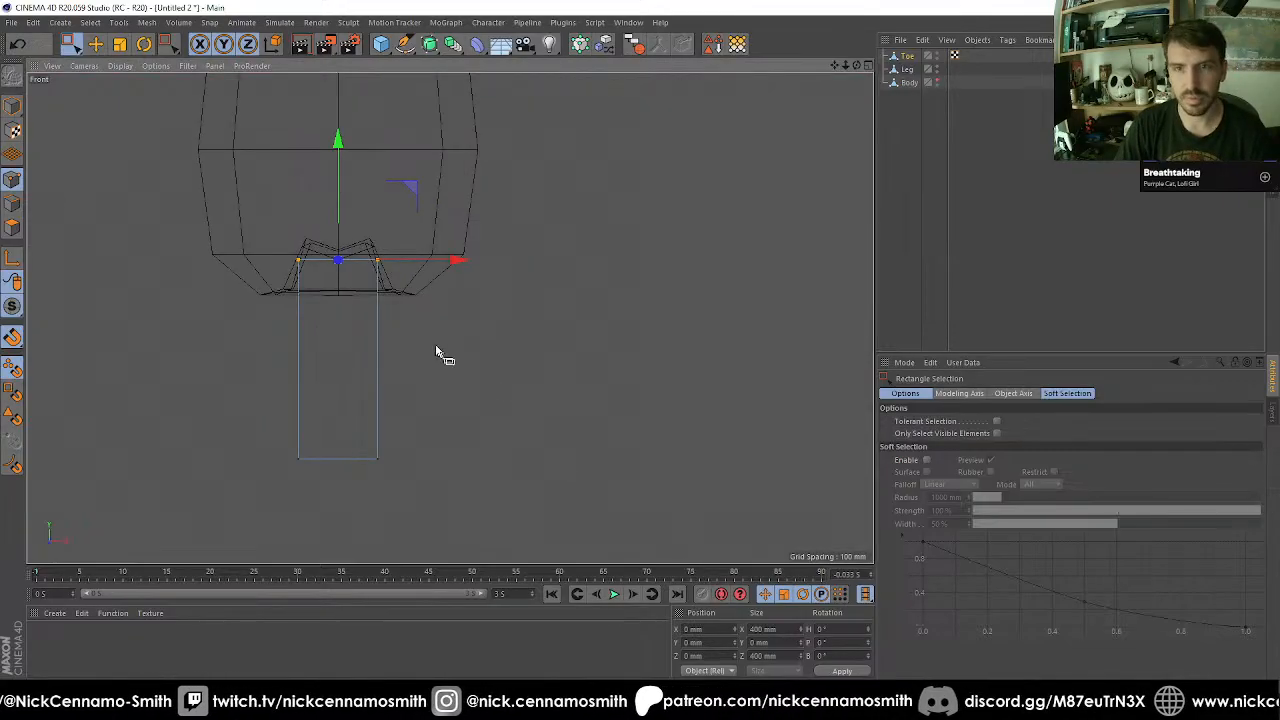
key(t)
key(e)
drag(343, 220, 344, 197)
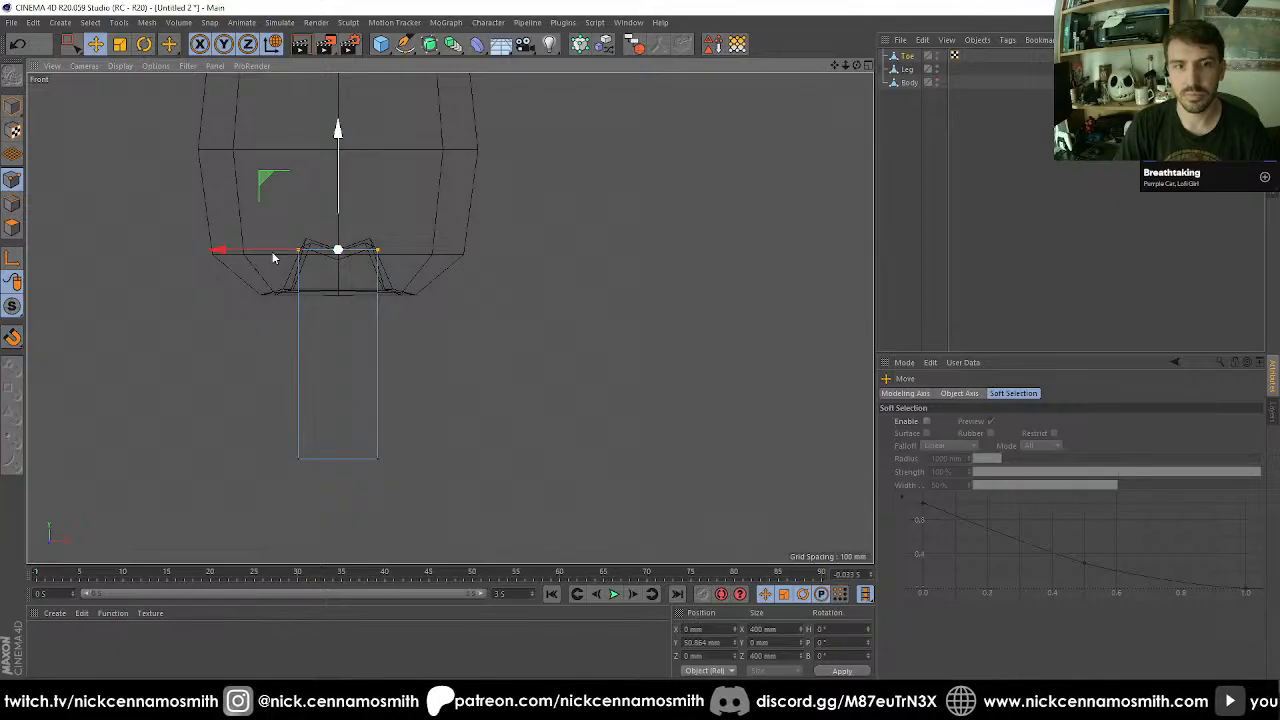
Rectangle-select Toe's lower points and raise them to about -434 mm in Y to shorten the block.
scroll(309, 343, down, 5)
alt+middle_drag(387, 402, 380, 331)
key(0)
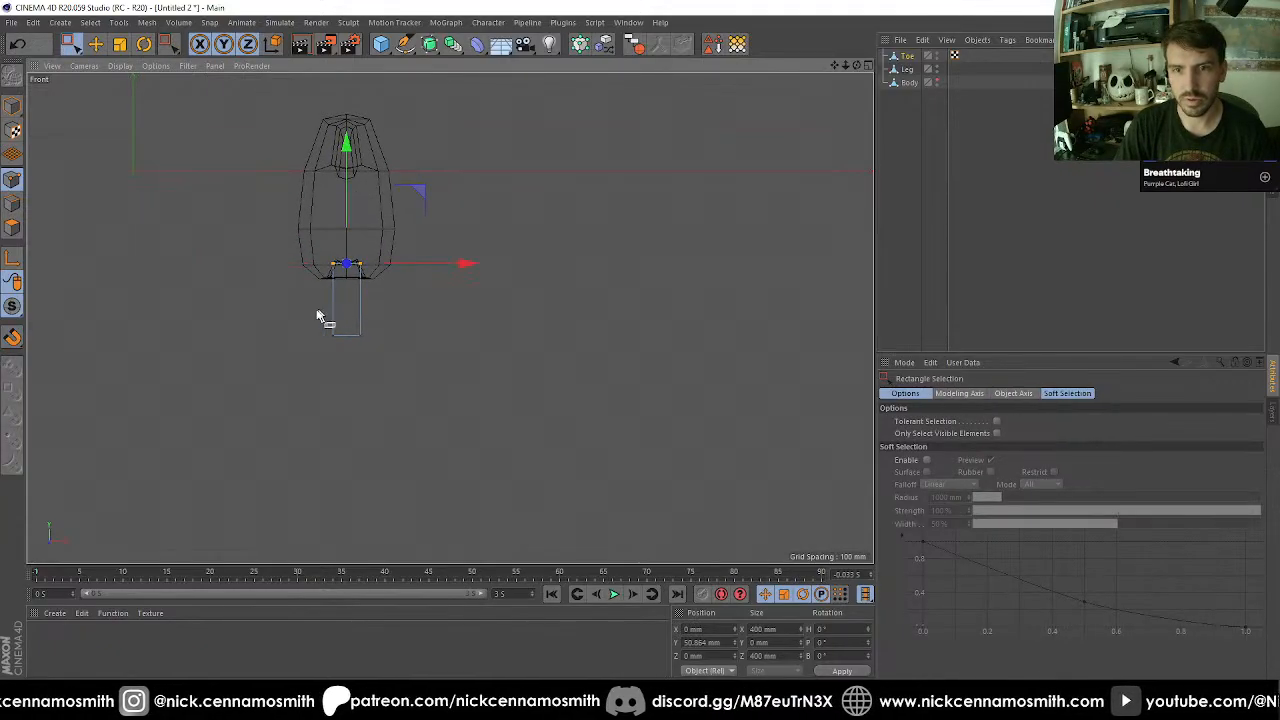
drag(309, 311, 346, 426)
key(F1)
scroll(387, 343, down, 5)
scroll(398, 361, down, 3)
scroll(410, 364, up, 5)
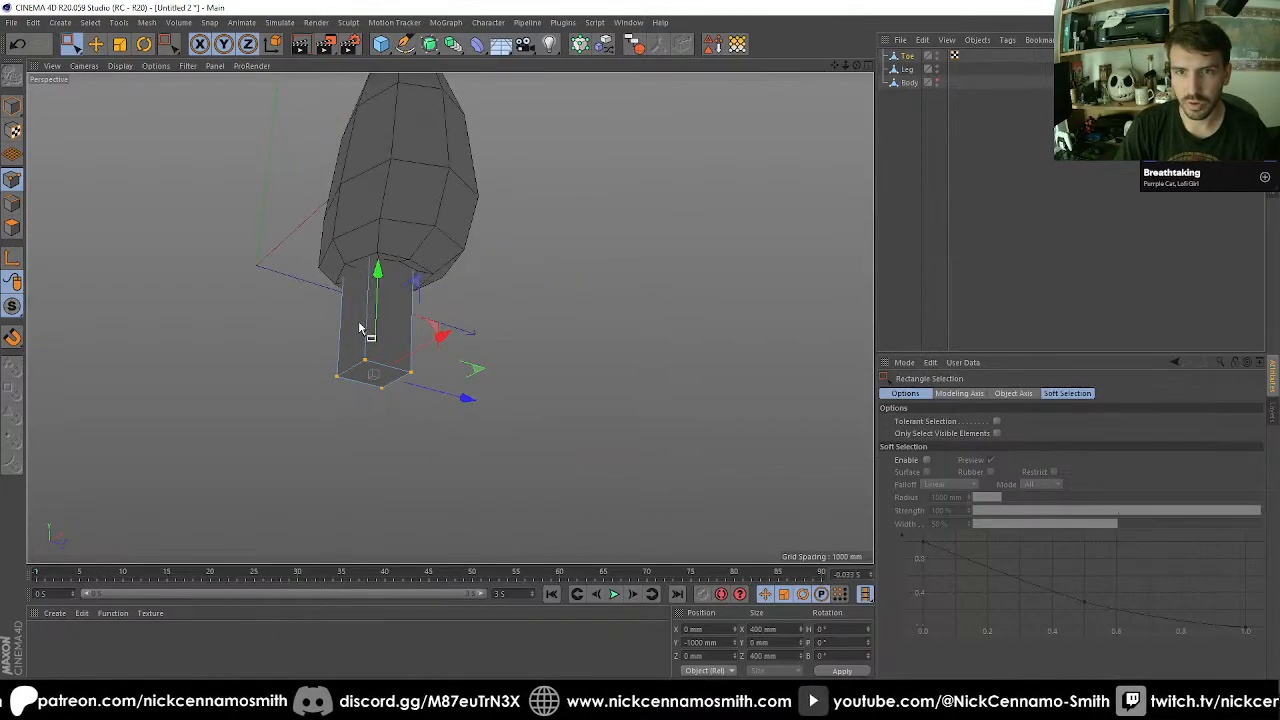
alt+drag(363, 334, 383, 262)
scroll(352, 330, up, 2)
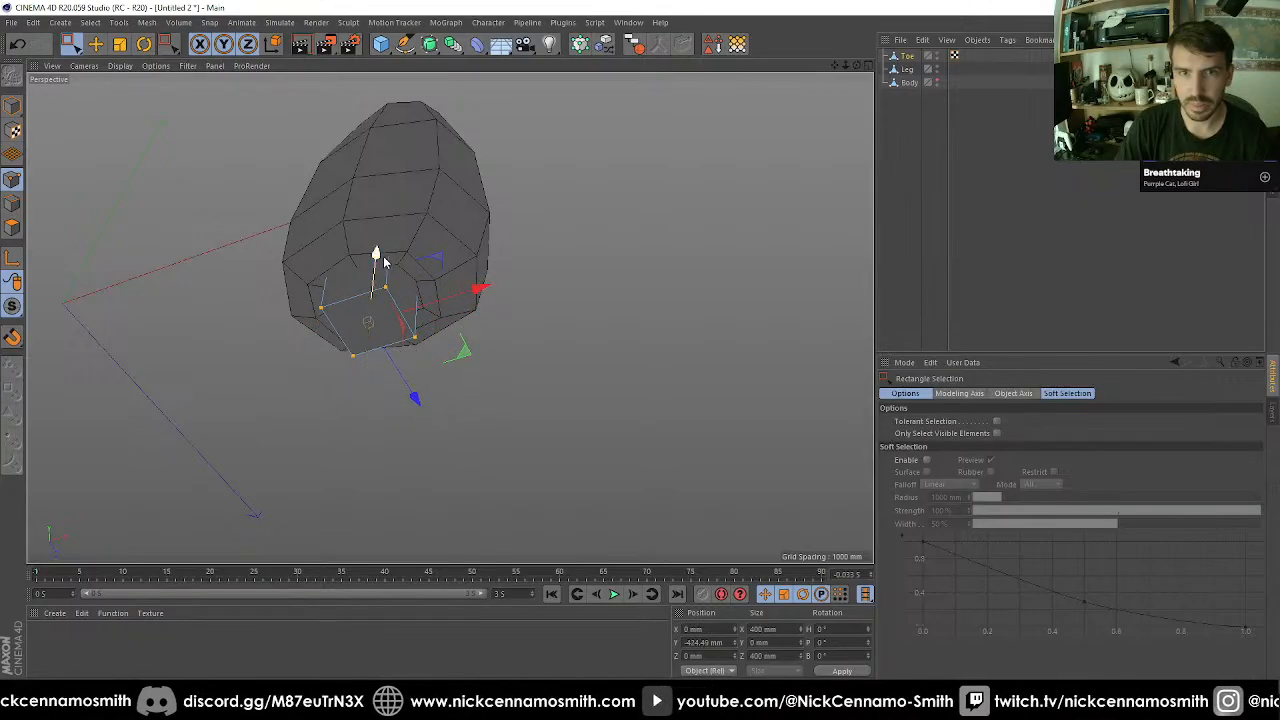
Try to bevel Toe's vertical edges, selected together in edge mode.
click(15, 205)
scroll(261, 237, up, 2)
key(u)
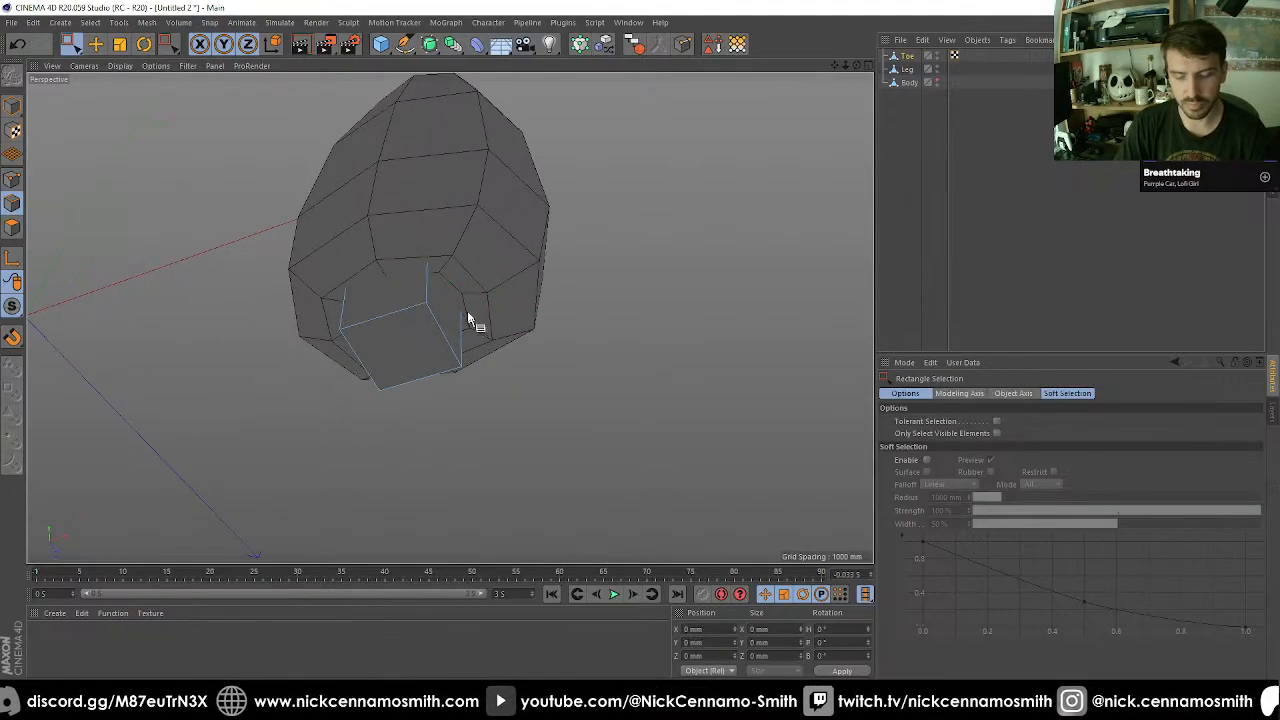
key(l)
click(432, 295)
key(m)
key(f)
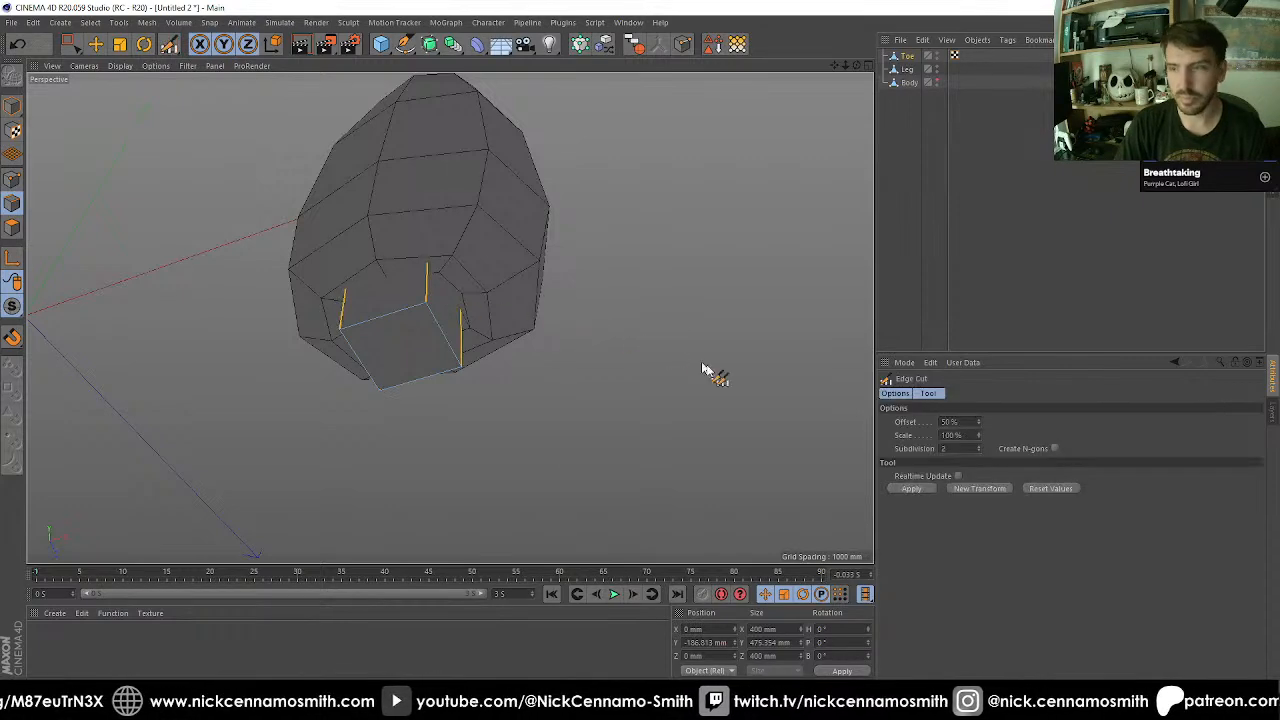
key(m)
key(s)
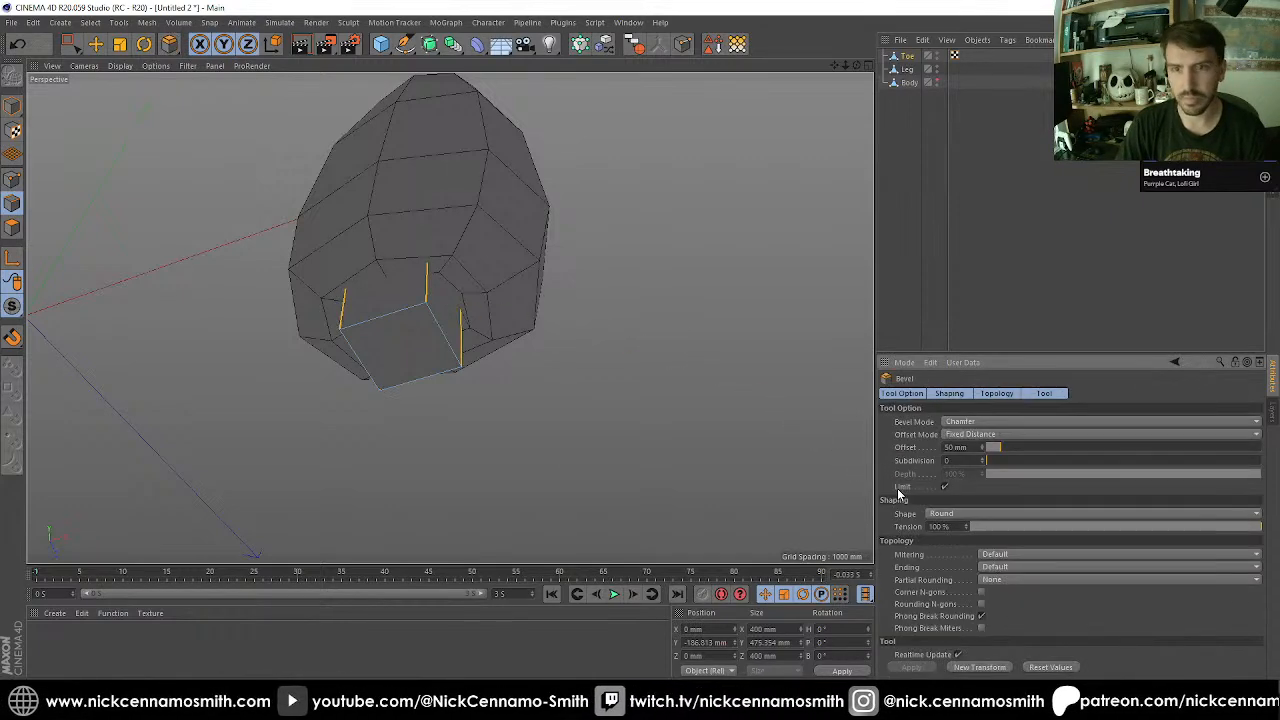
alt+drag(714, 509, 447, 345)
key(ctrl+z)
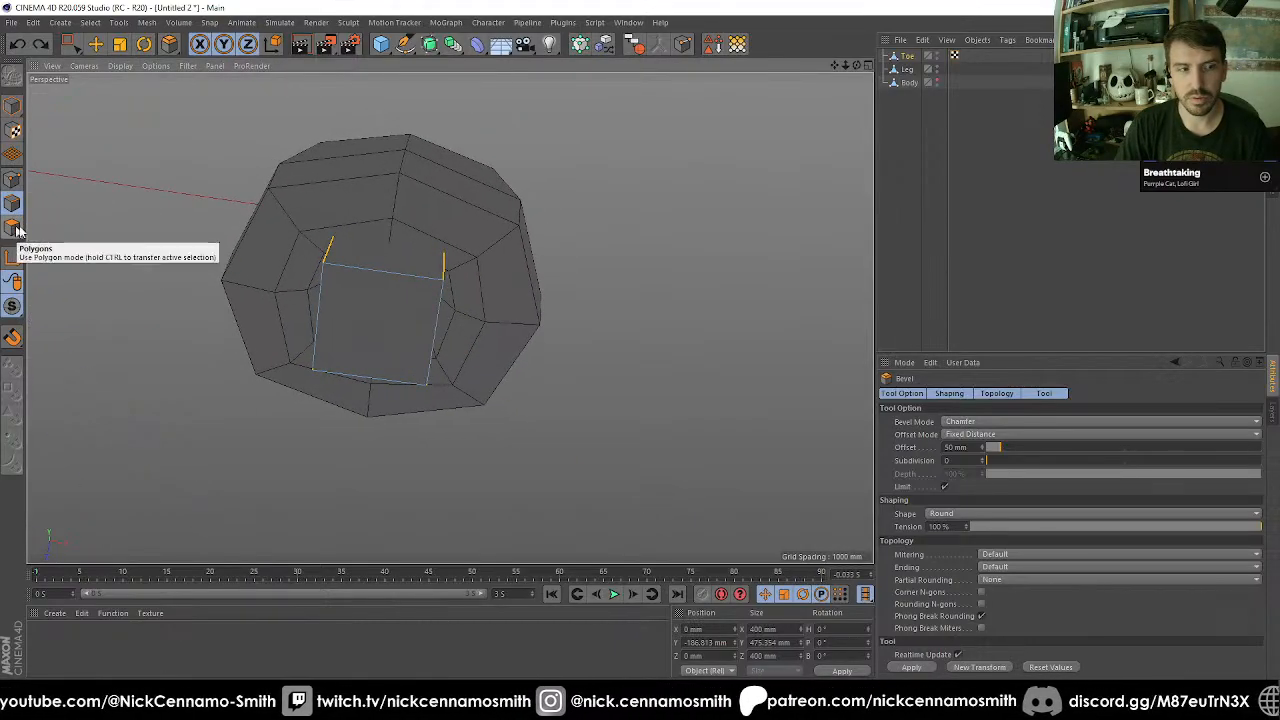
Place Toe under a Subdivision Surface and set its editor and renderer subdivision levels to 1.
click(13, 106)
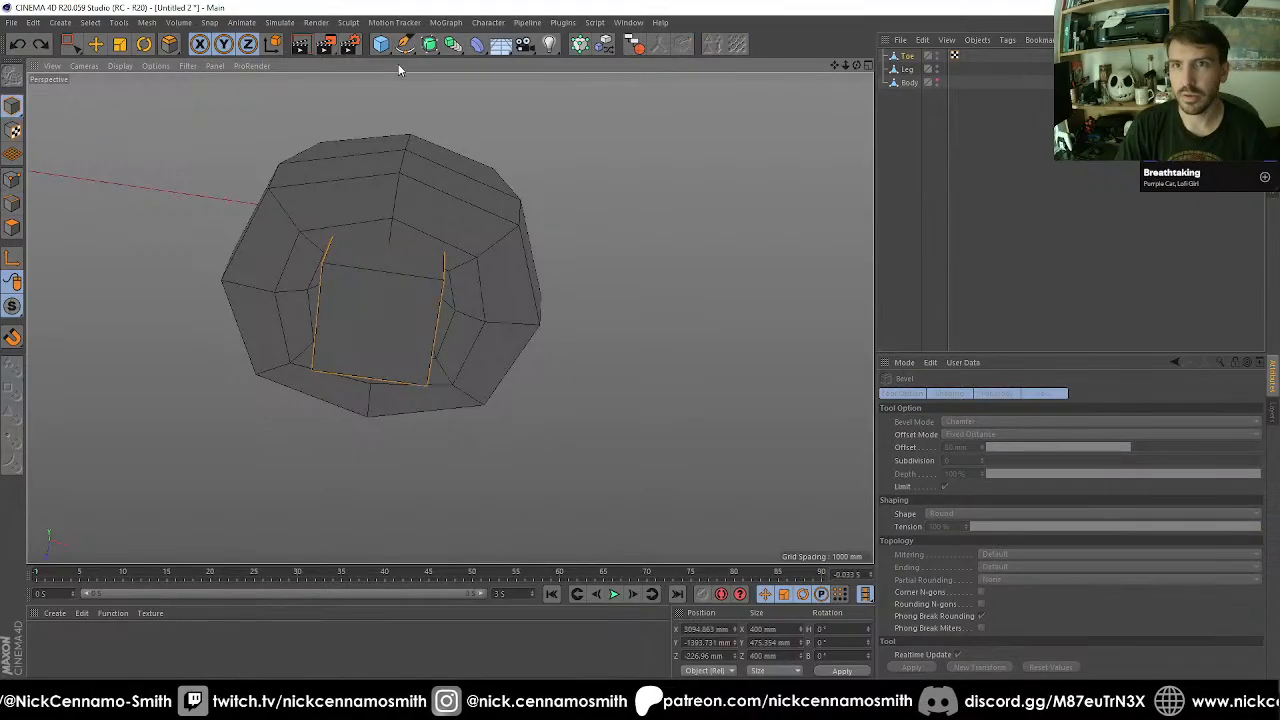
click(903, 57)
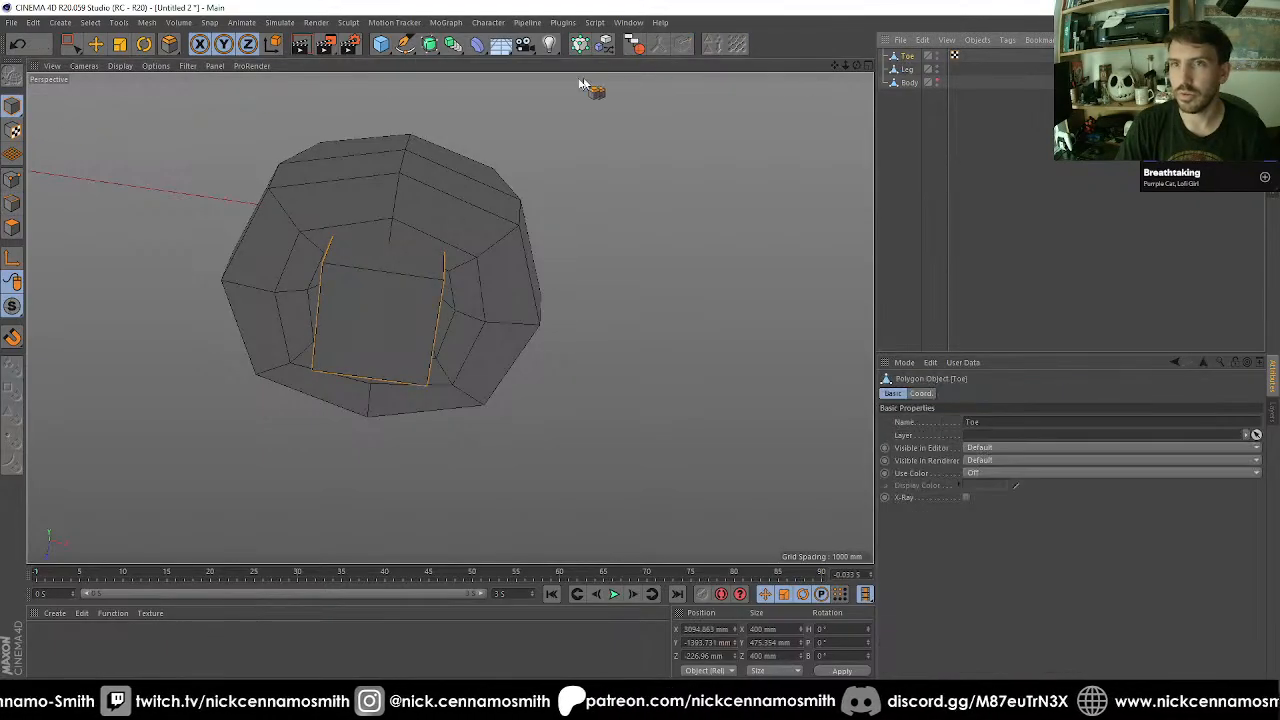
alt+click(429, 44)
alt+drag(523, 172, 532, 128)
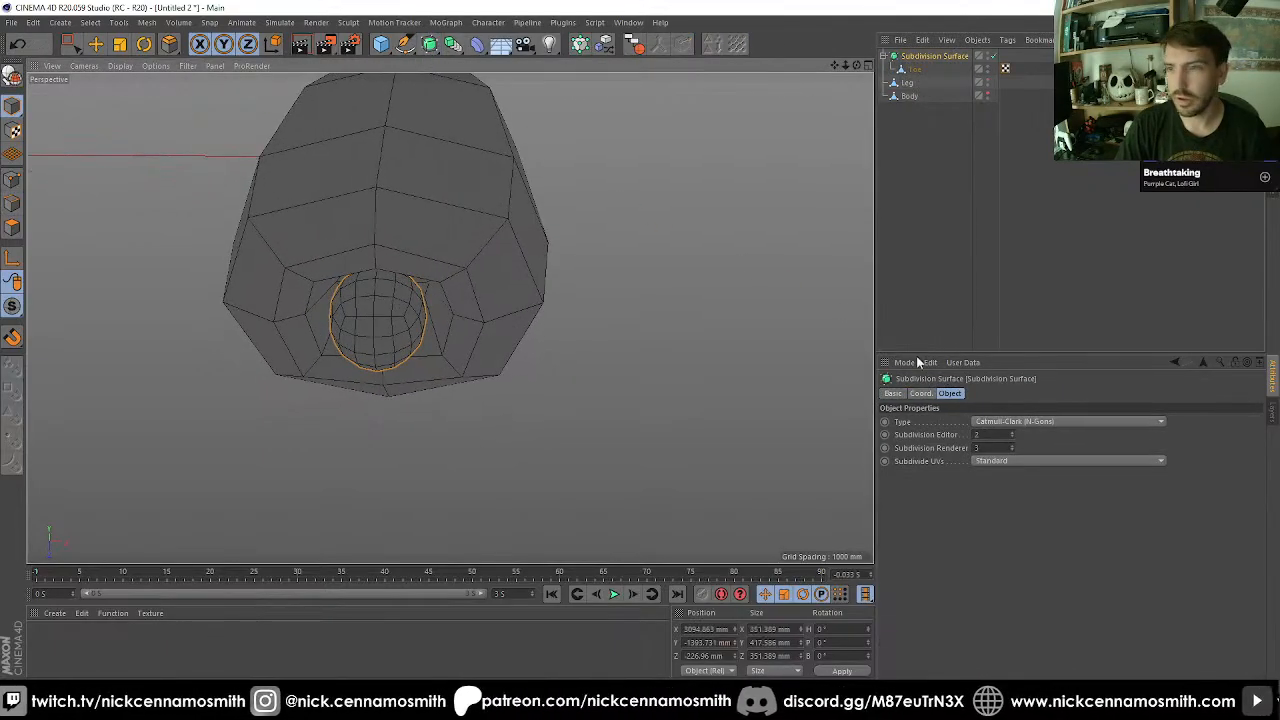
click(988, 434)
text(1)
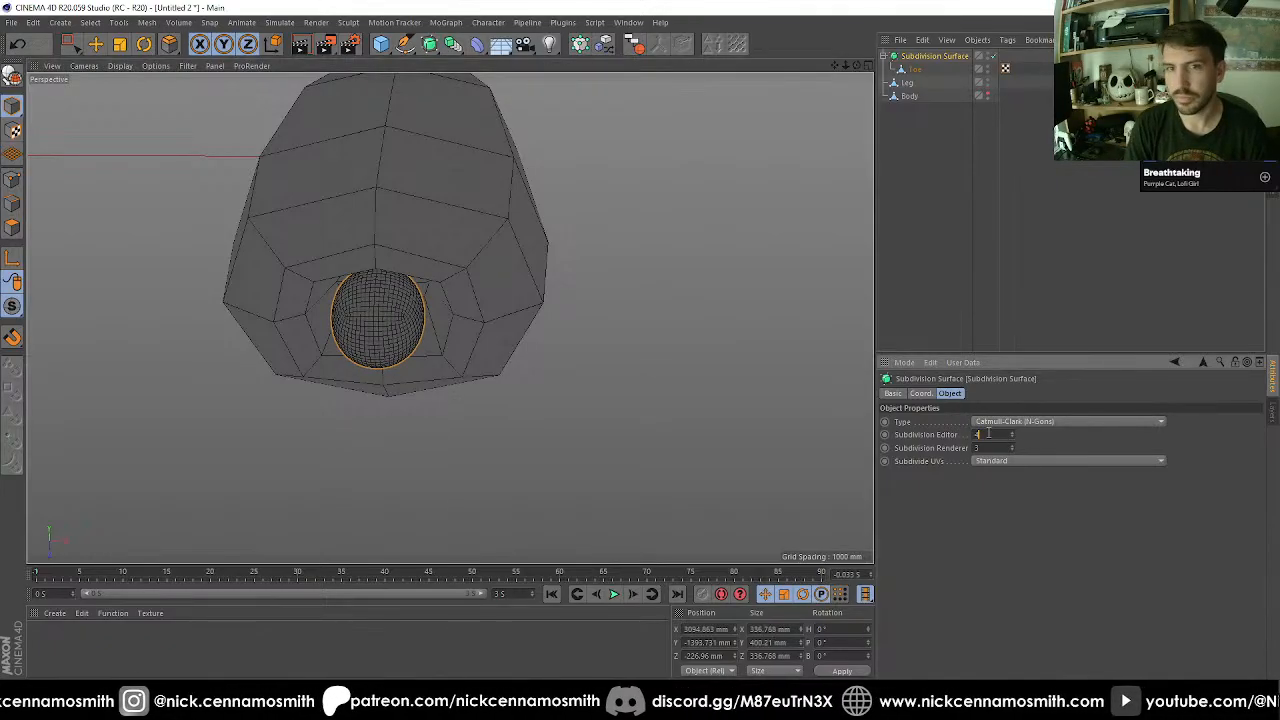
key(Return)
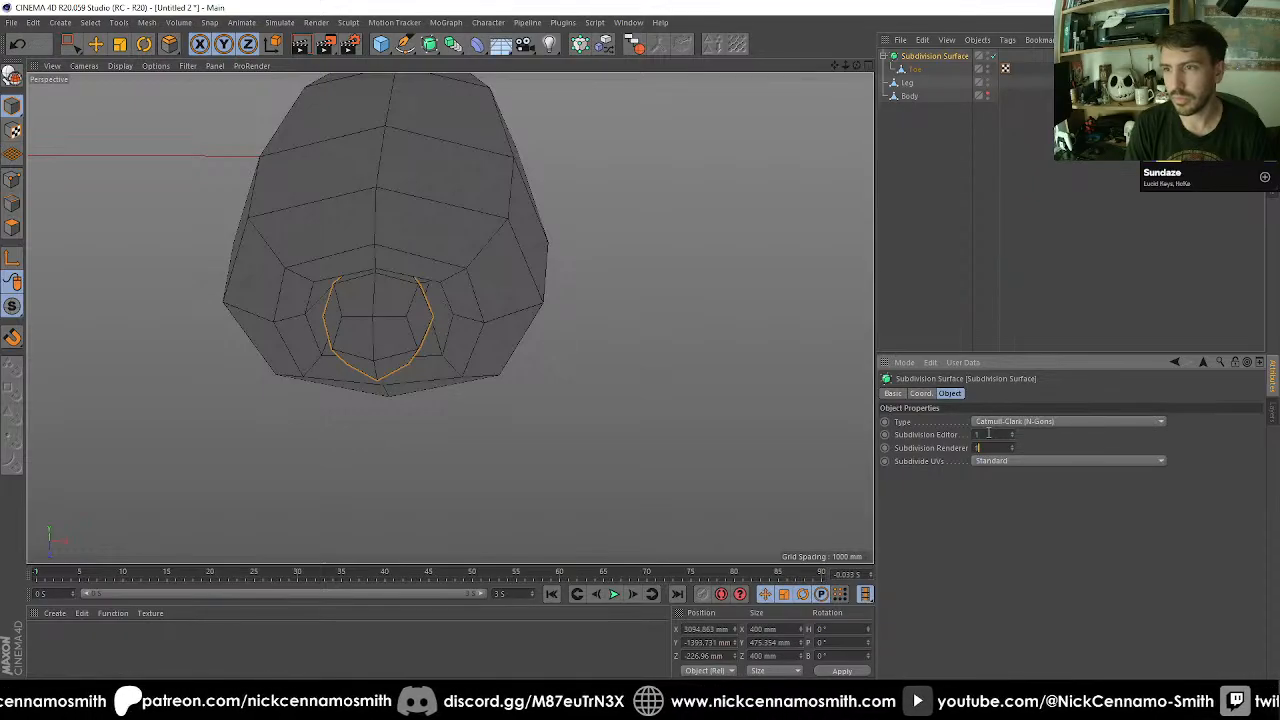
scroll(662, 423, up, 1)
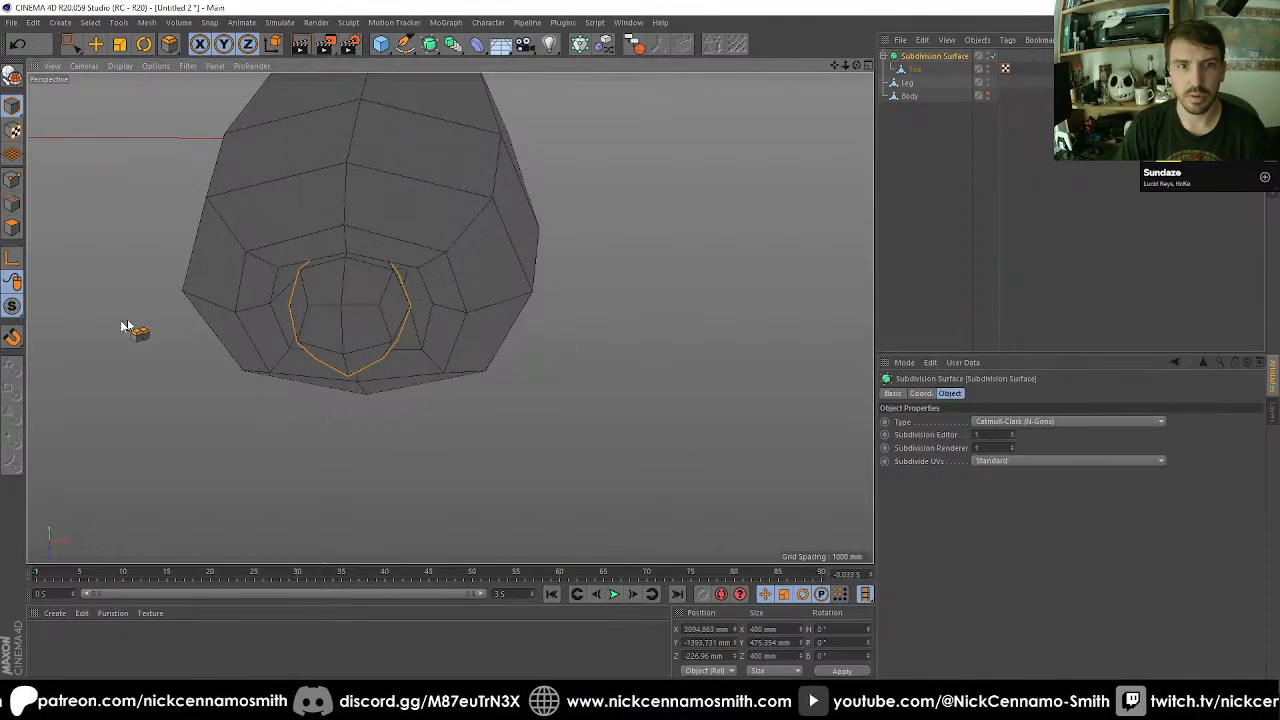
Isolate Toe with single viewport solo and switch to edge mode.
drag(15, 313, 80, 350)
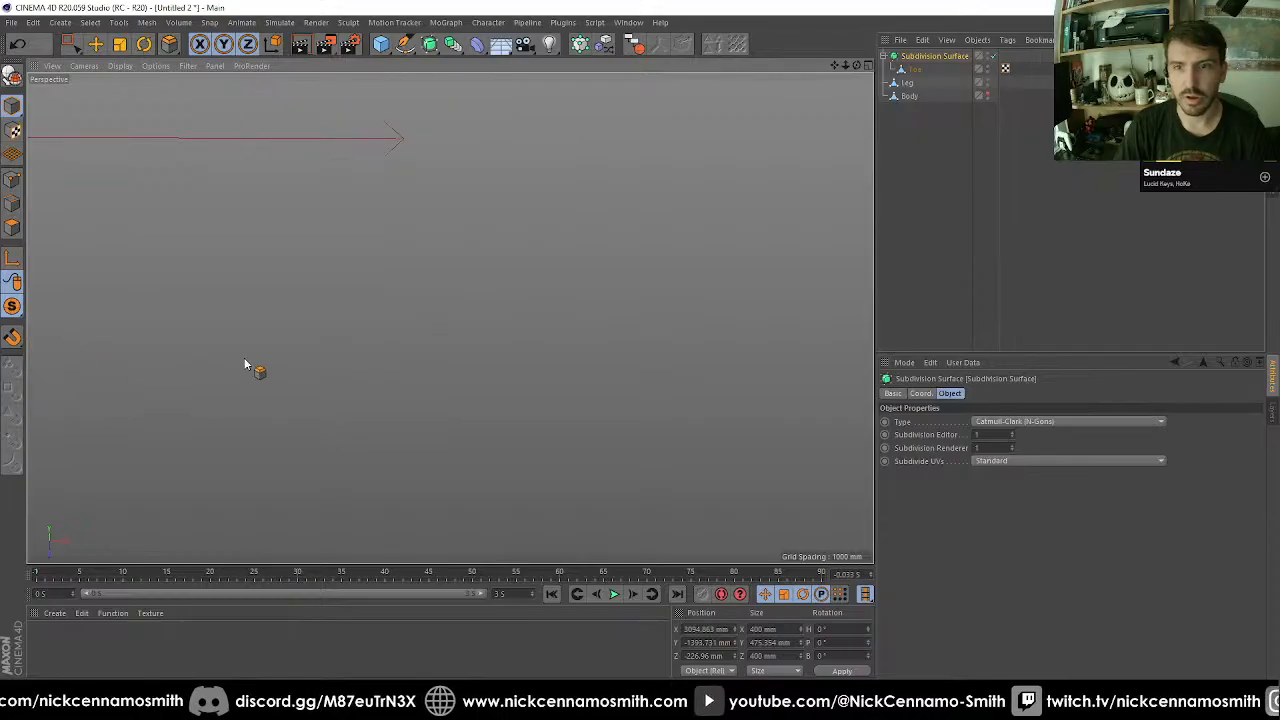
click(916, 70)
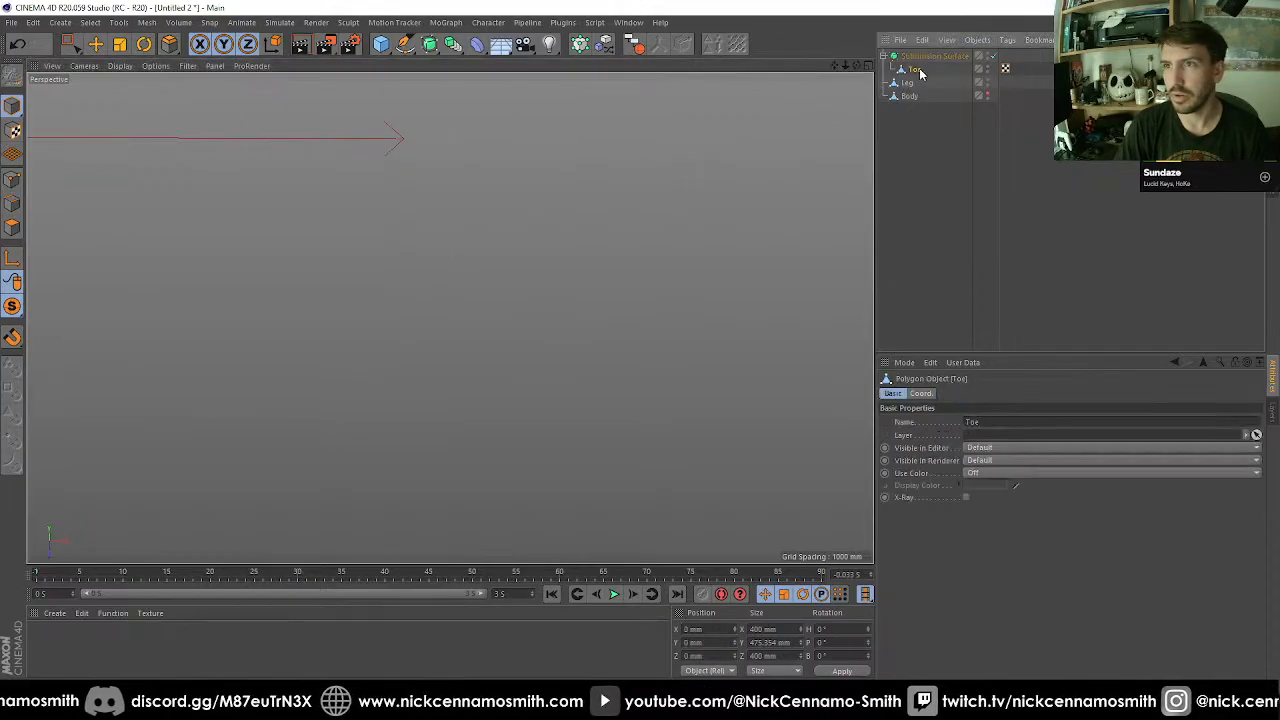
click(15, 315)
alt+drag(149, 330, 432, 314)
alt+drag(90, 240, 365, 328)
Loop-select Toe's upper and lower edge rings and raise their subdivision weight until the shape becomes a flat-ended octagonal prism.
key(u)
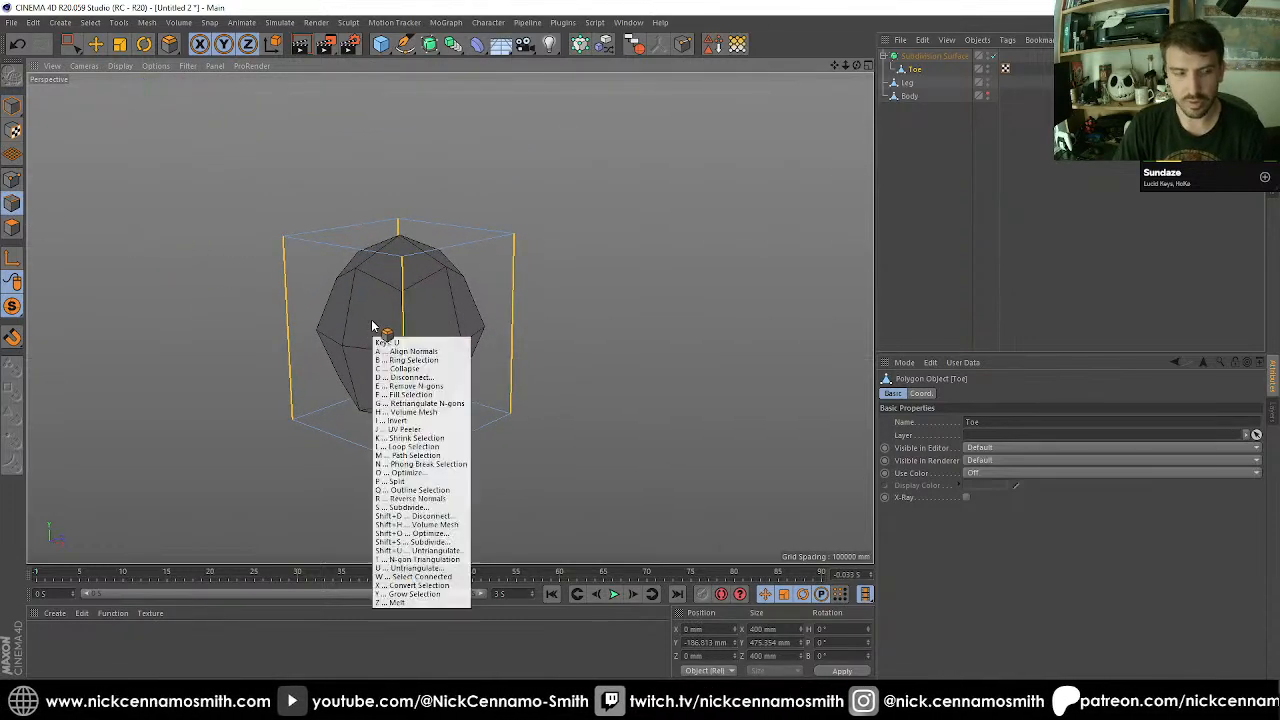
key(l)
click(403, 284)
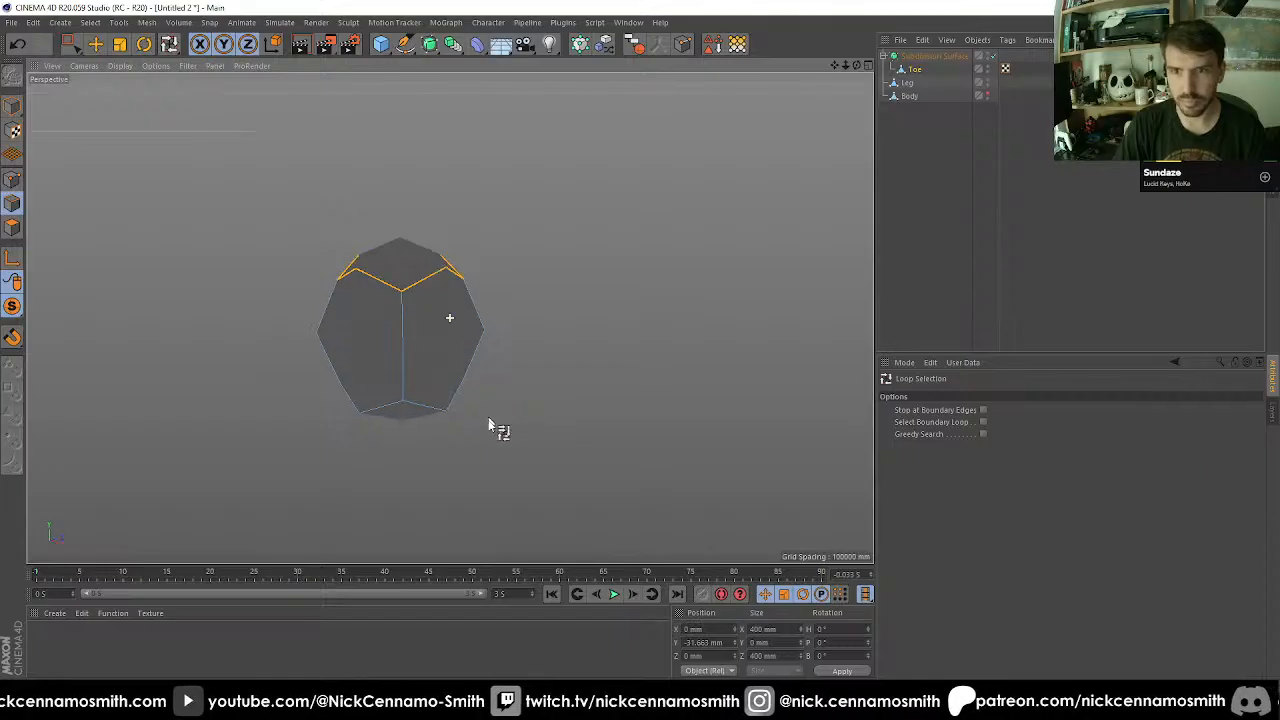
alt+drag(489, 423, 429, 432)
shift+click(429, 428)
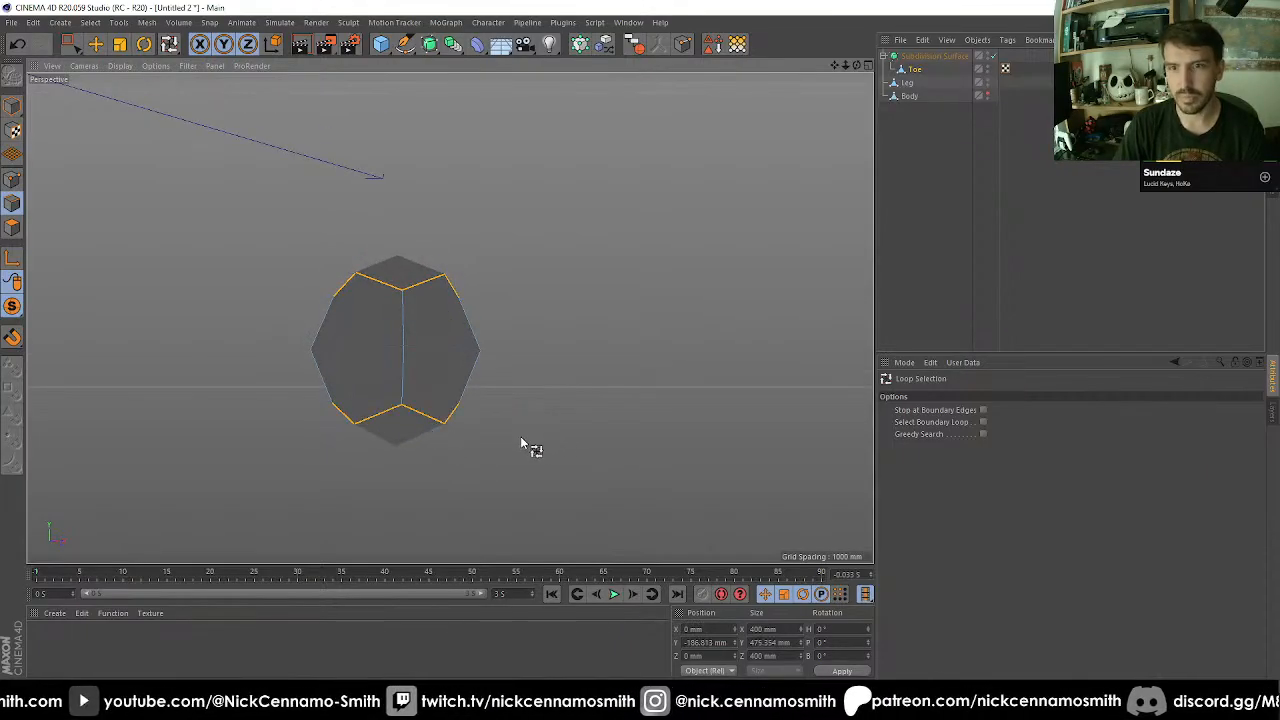
key(period)
drag(516, 438, 630, 438)
scroll(441, 350, down, 3)
alt+drag(441, 340, 575, 258)
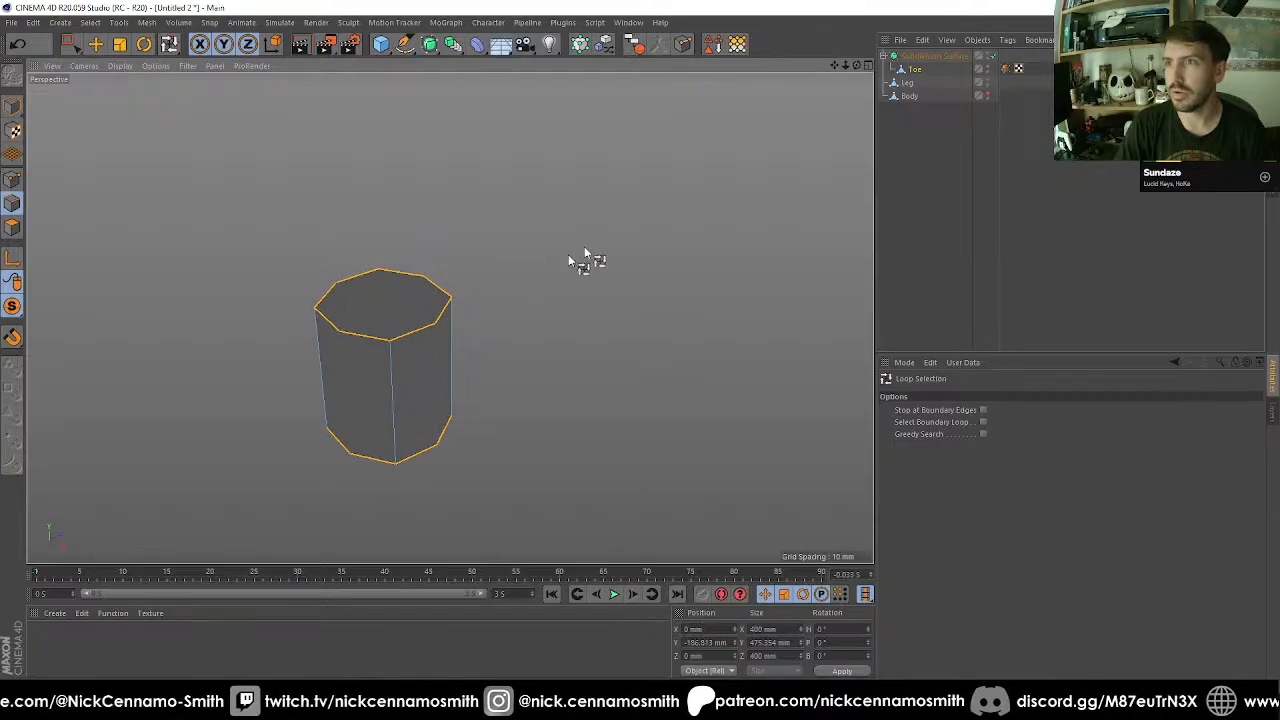
Convert the Subdivision Surface into an editable polygon object and delete its subdivision weight and UVW tags.
click(922, 57)
key(c)
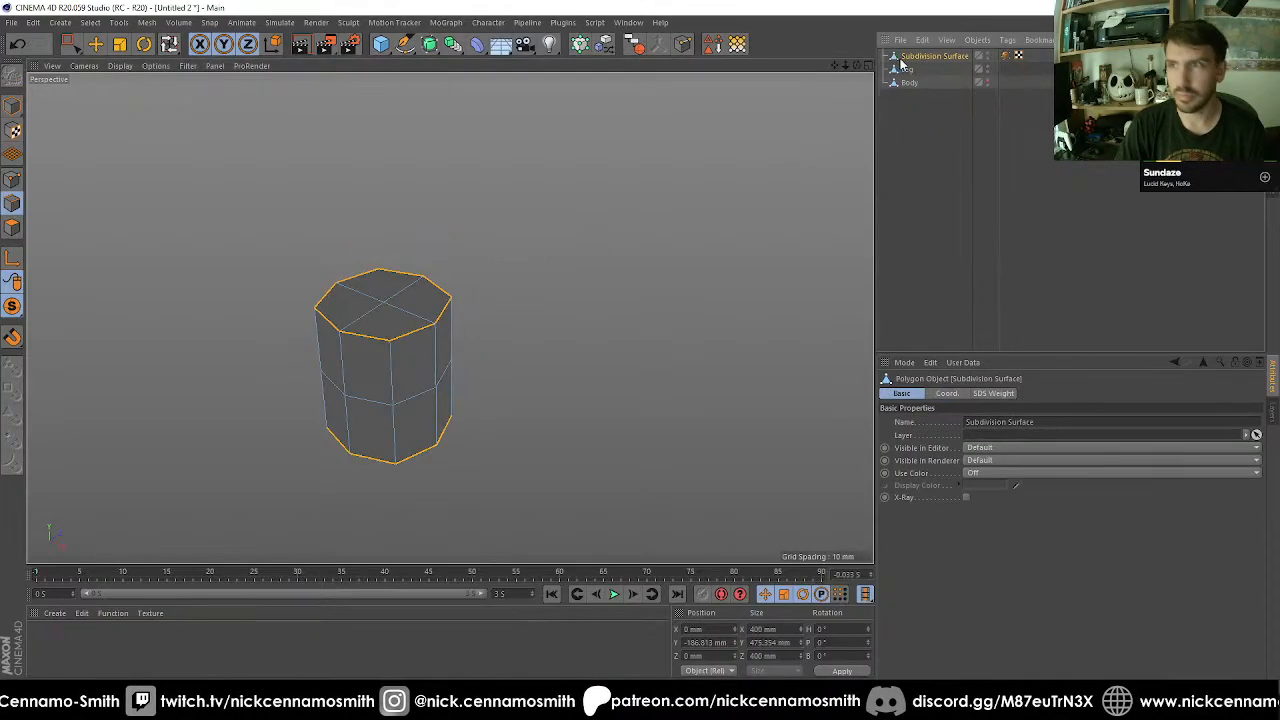
click(1006, 56)
key(Delete)
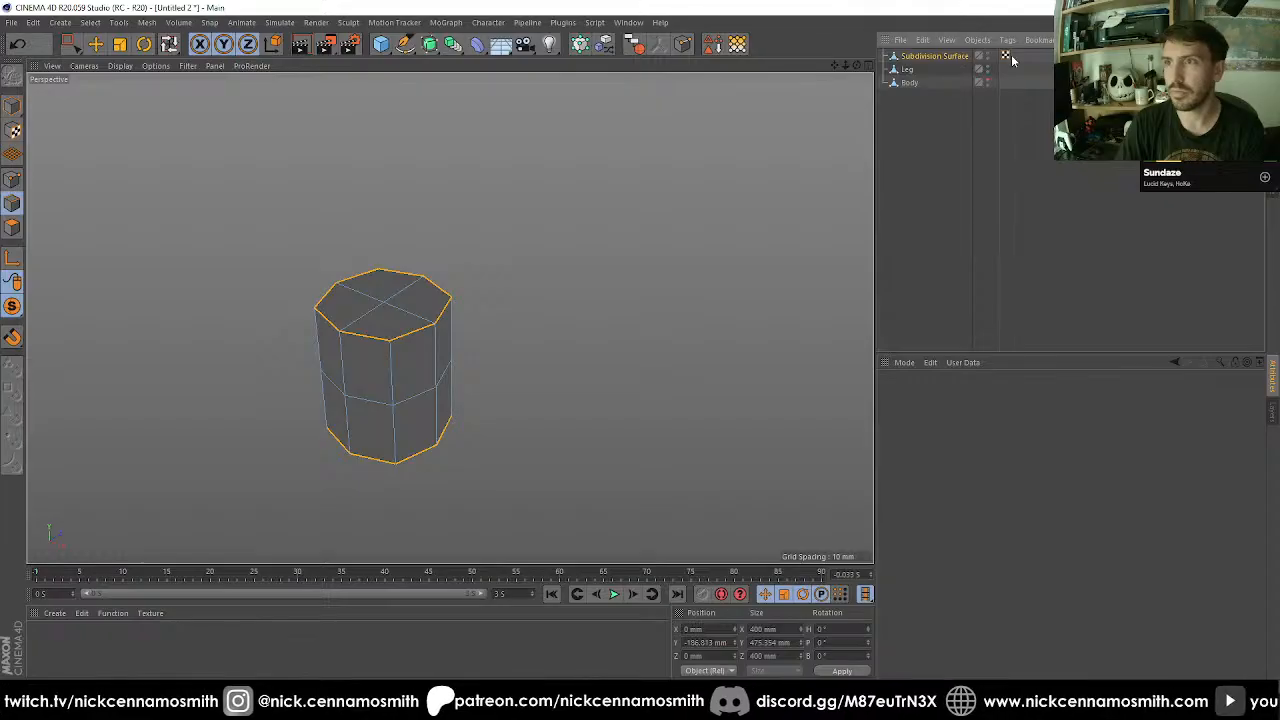
click(940, 56)
Turn viewport solo off so that the Leg is displayed with the toe.
alt+drag(466, 291, 437, 362)
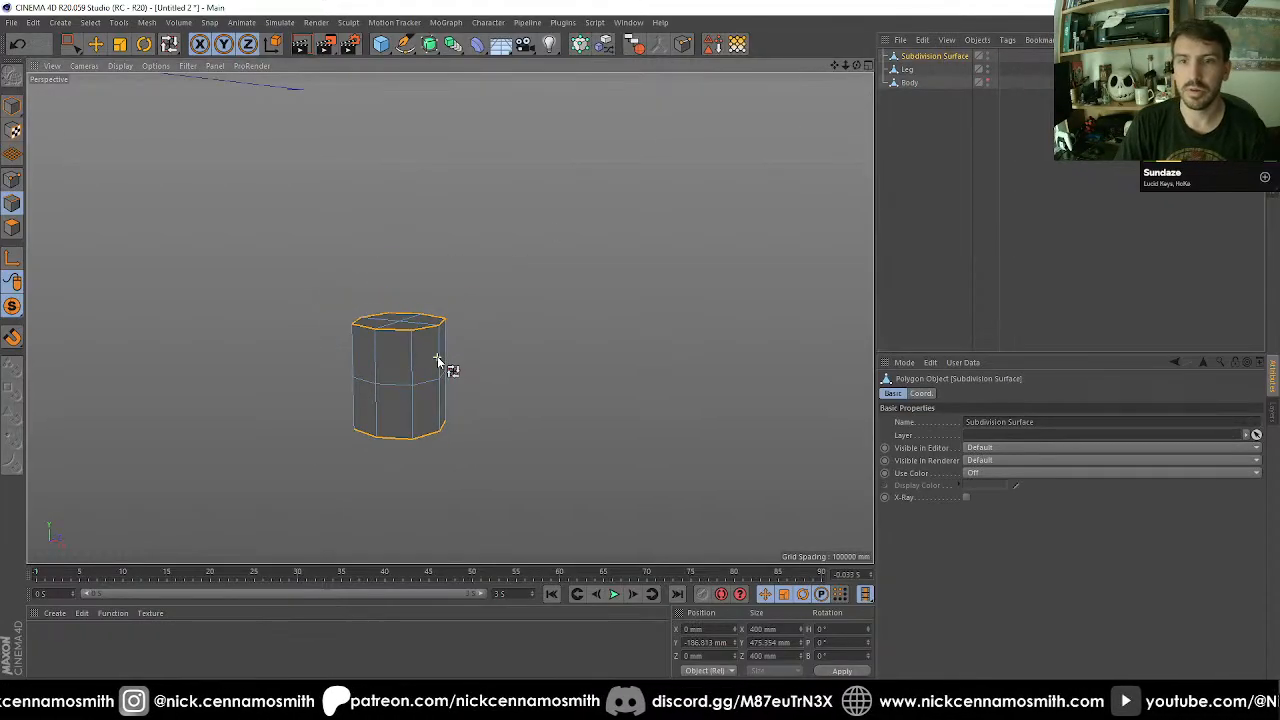
alt+middle_drag(451, 360, 417, 325)
drag(9, 309, 66, 324)
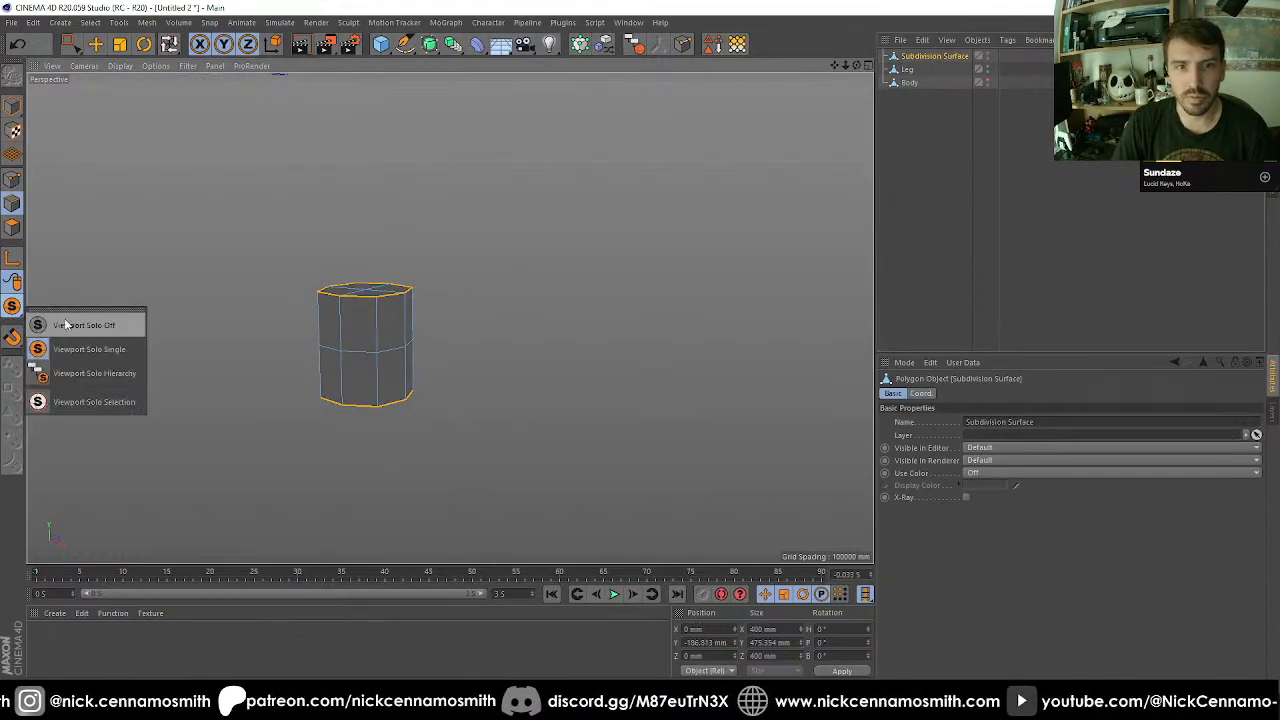
alt+drag(309, 349, 451, 287)
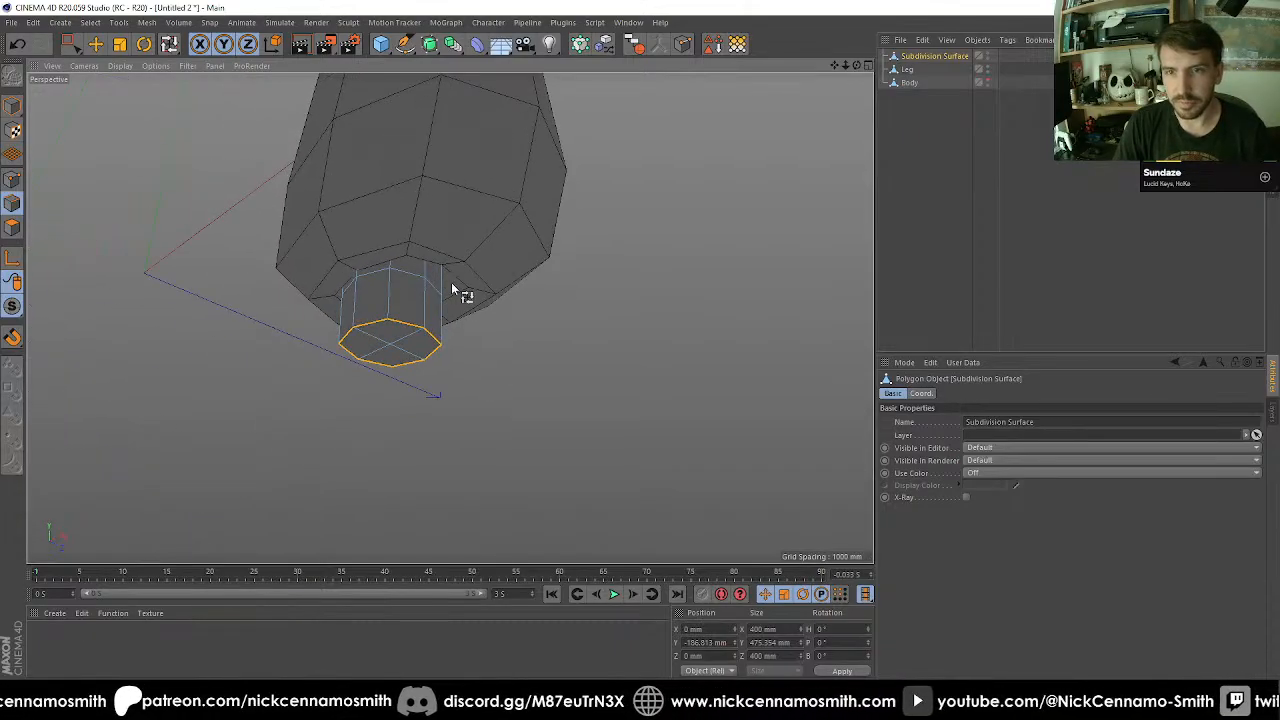
Rectangle-select the toe's upper points in the right view and scale them down to 200 mm in X and Z.
key(F4)
key(F2)
key(F3)
alt+middle_drag(186, 250, 186, 211)
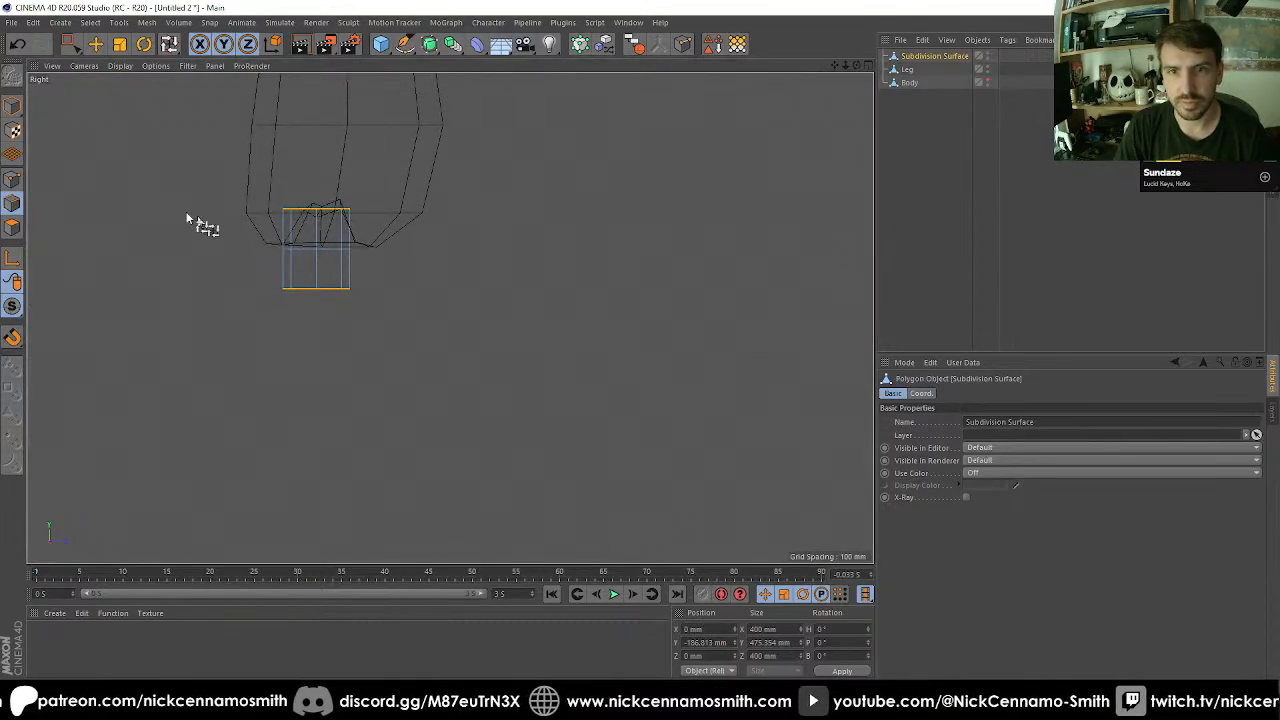
click(12, 179)
scroll(225, 197, up, 2)
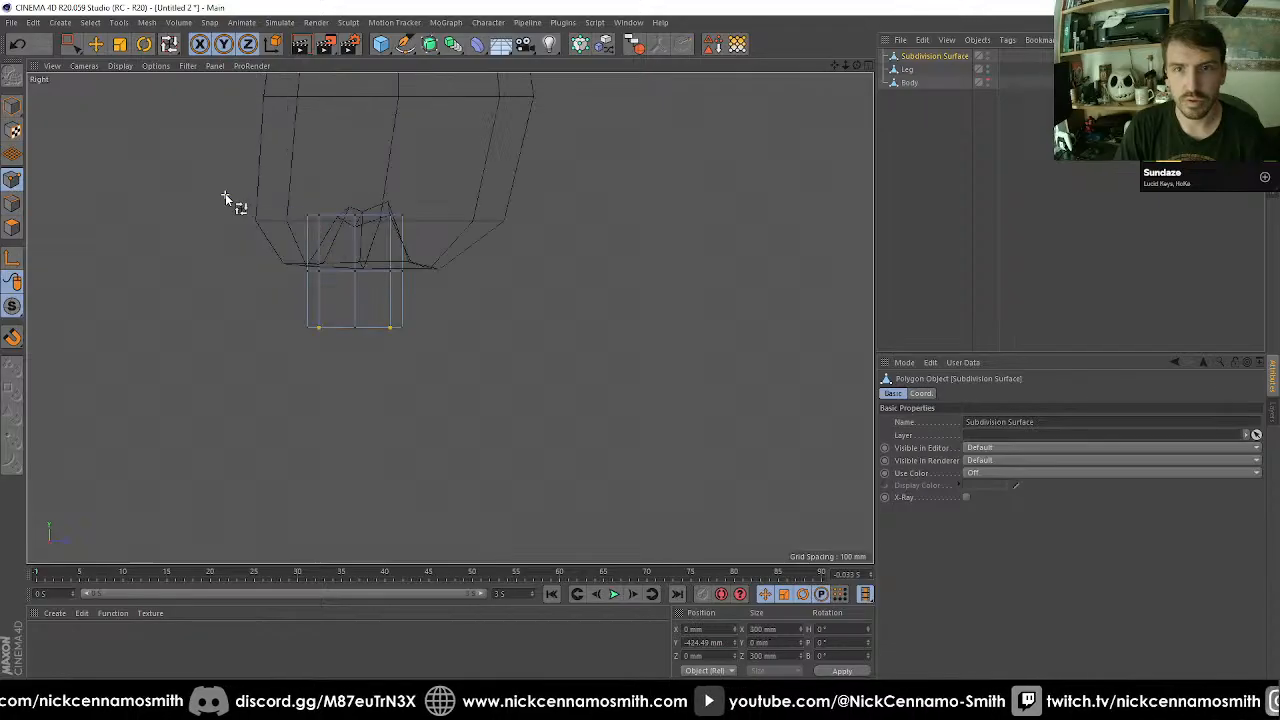
scroll(225, 197, up, 2)
key(0)
drag(272, 178, 523, 264)
key(t)
drag(654, 327, 341, 345)
Shift the toe's upper points to about 62 mm in Z and its middle and bottom rows to about 28 mm.
key(e)
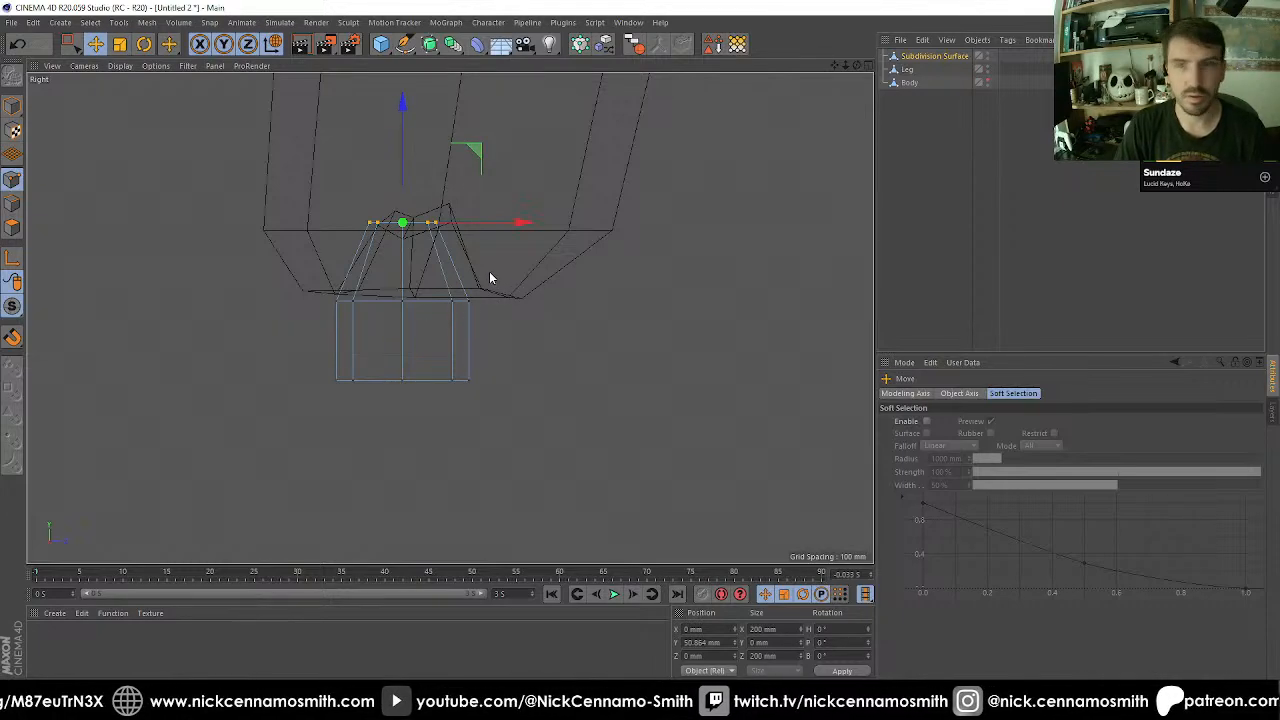
drag(517, 232, 538, 232)
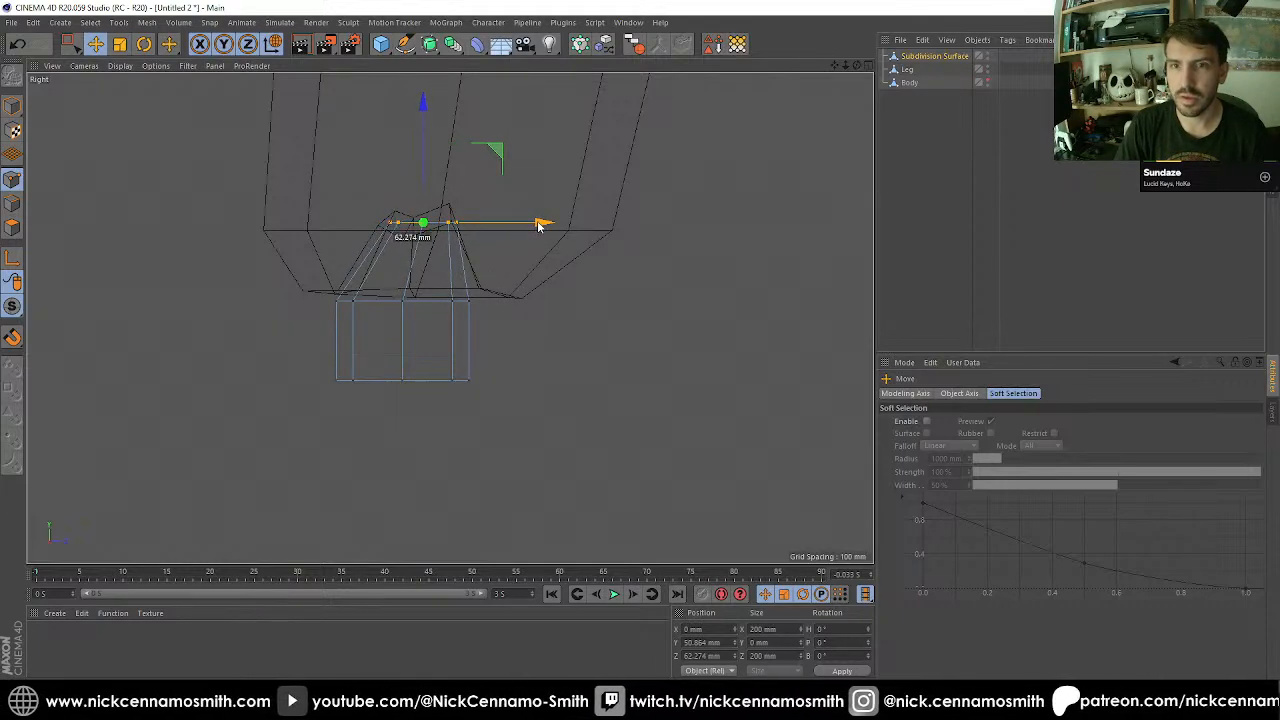
key(0)
drag(281, 289, 422, 388)
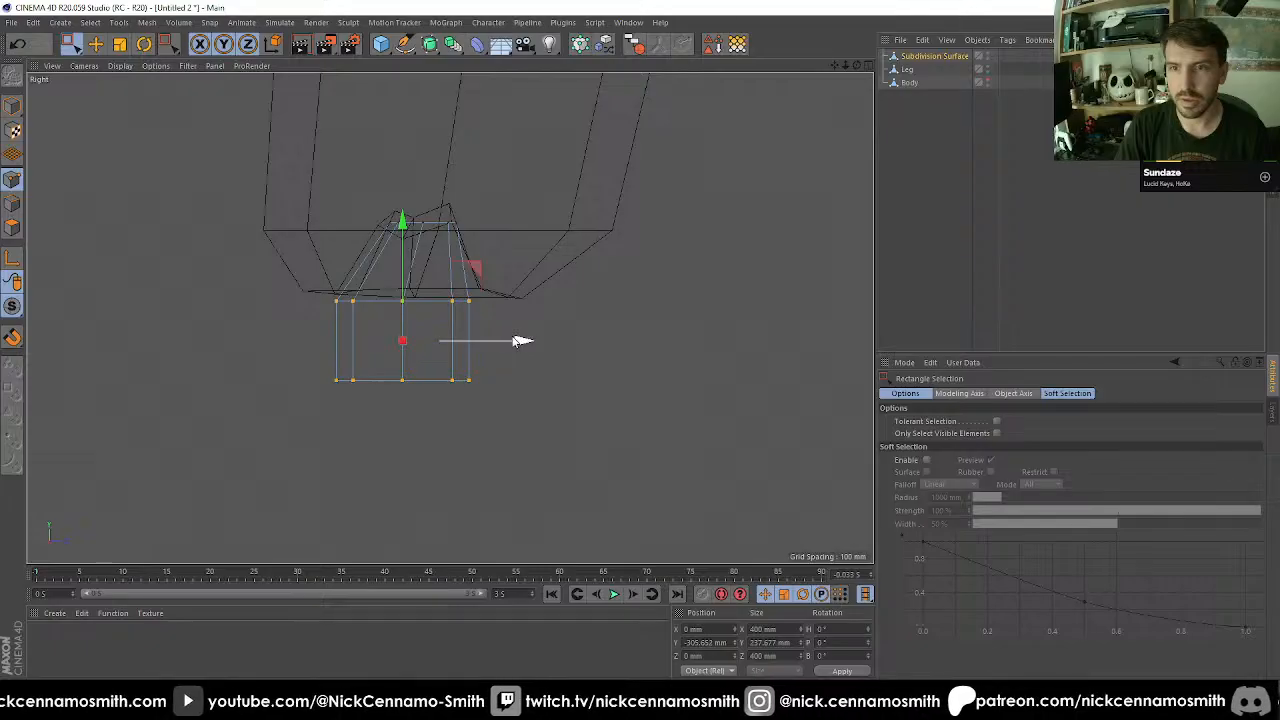
drag(520, 340, 531, 340)
Raise the toe's middle and bottom rows slightly, and lift the bottom row to about -292 mm in Y.
drag(308, 293, 486, 400)
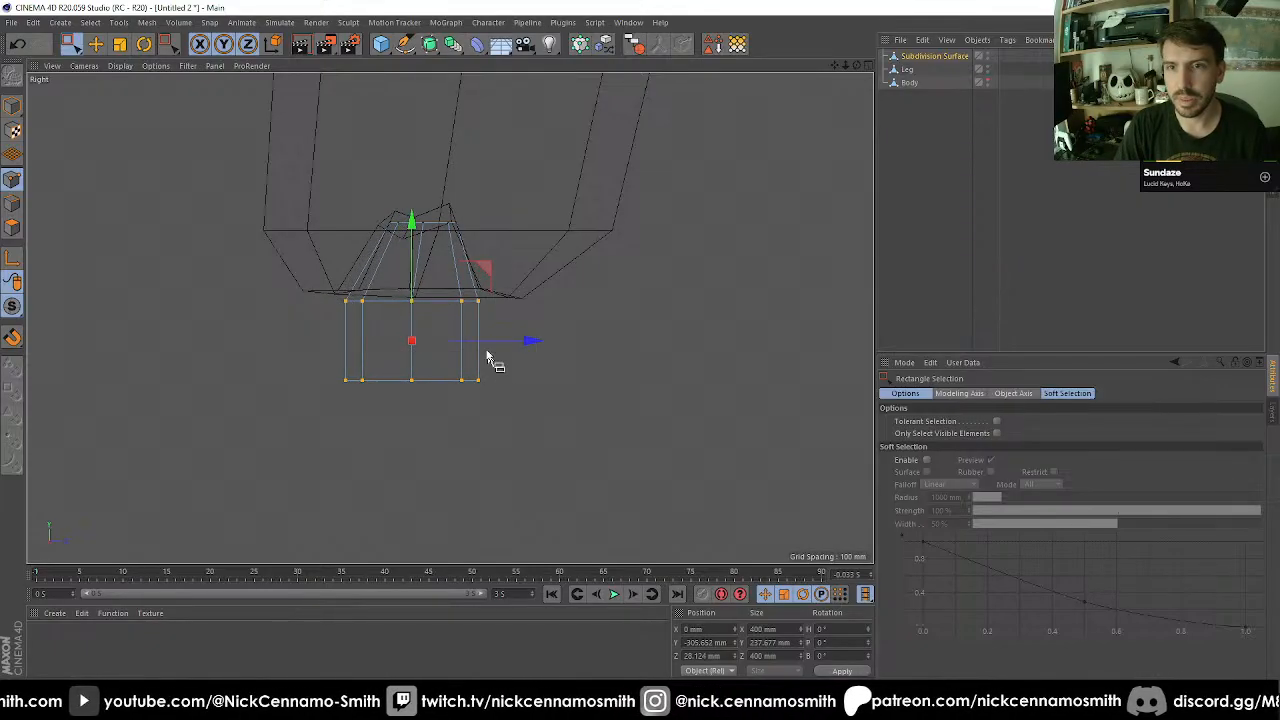
drag(411, 262, 406, 253)
drag(266, 323, 484, 402)
drag(412, 303, 414, 270)
Select the toe's bottom cap polygons in the perspective view with Live Selection.
scroll(437, 290, down, 4)
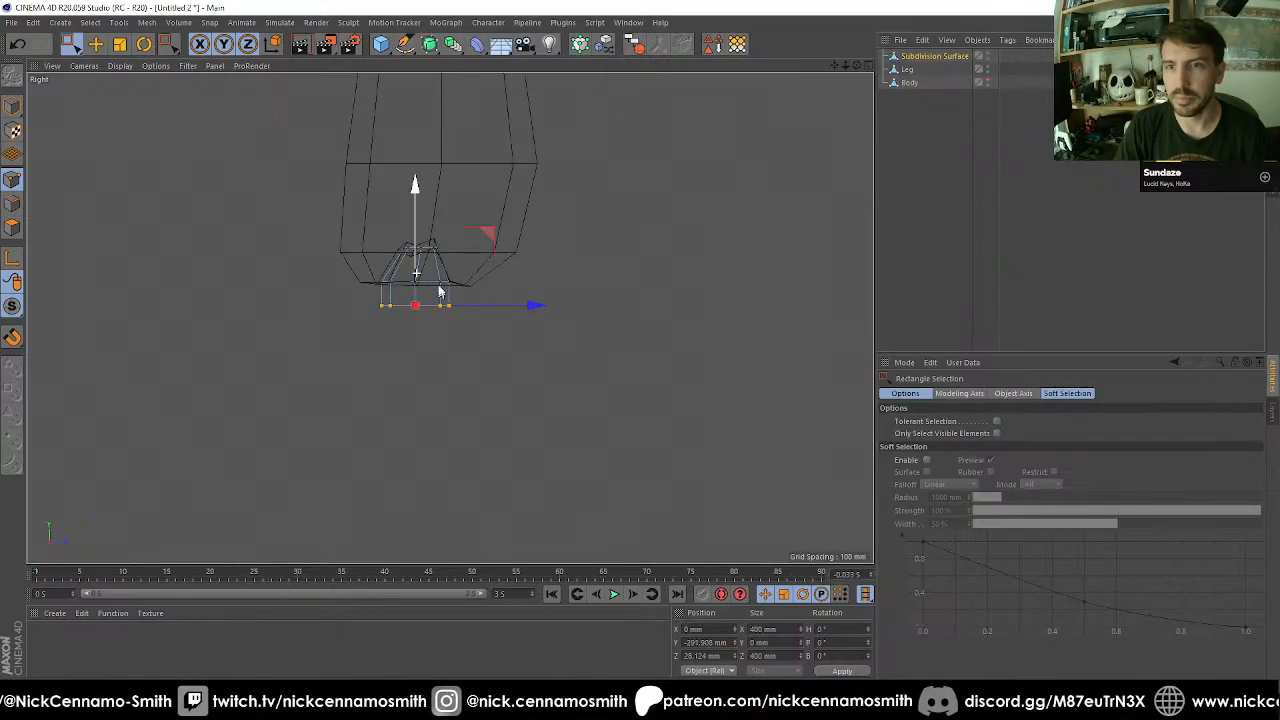
key(F1)
scroll(470, 308, down, 2)
alt+drag(478, 313, 490, 262)
click(13, 108)
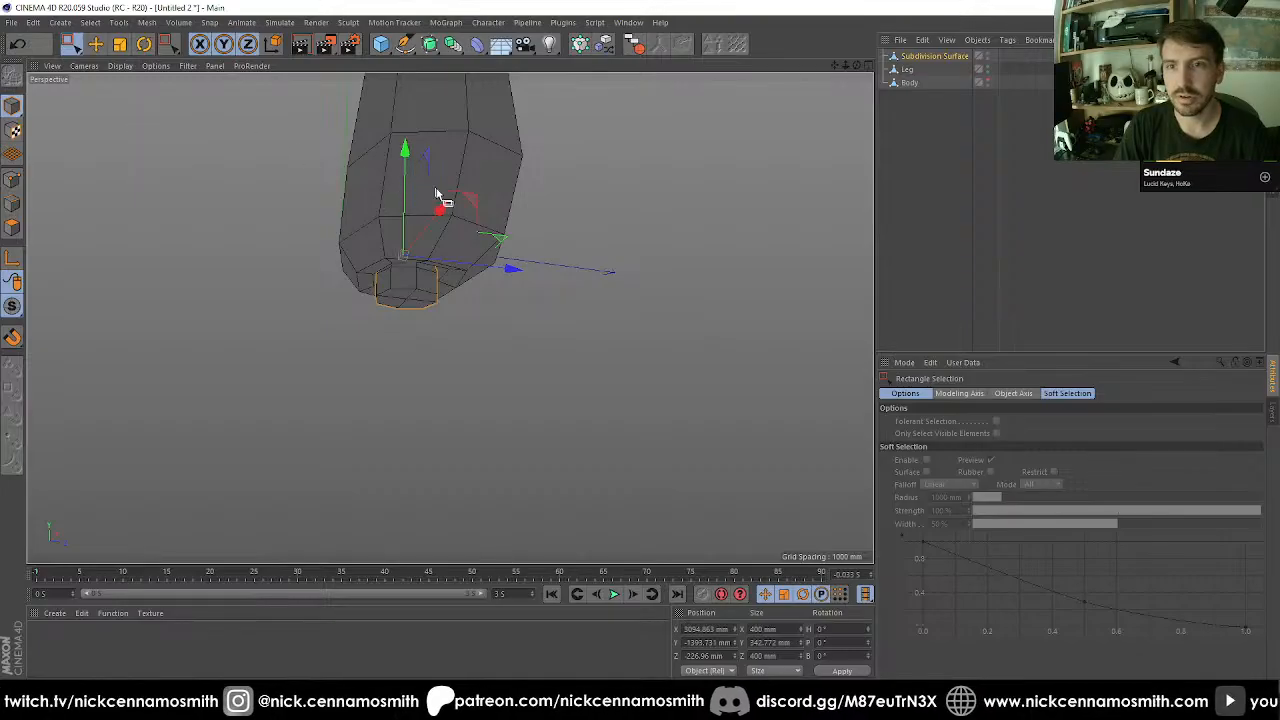
click(13, 228)
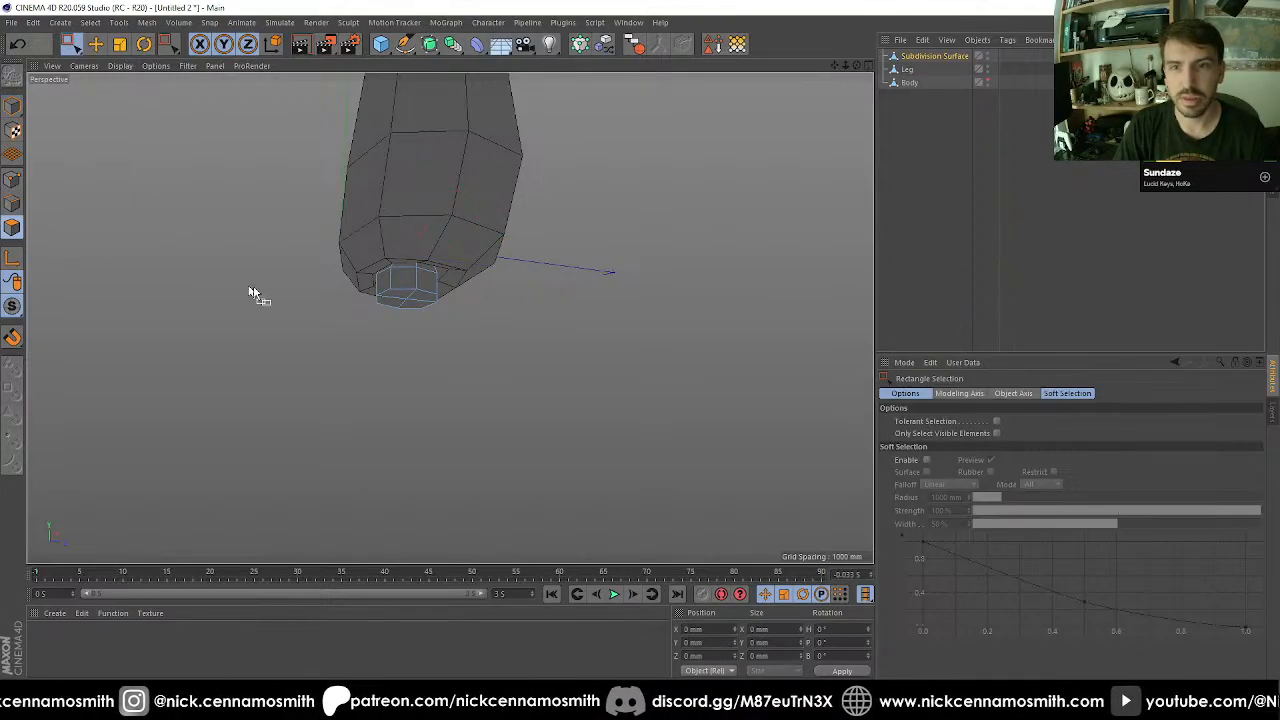
key(9)
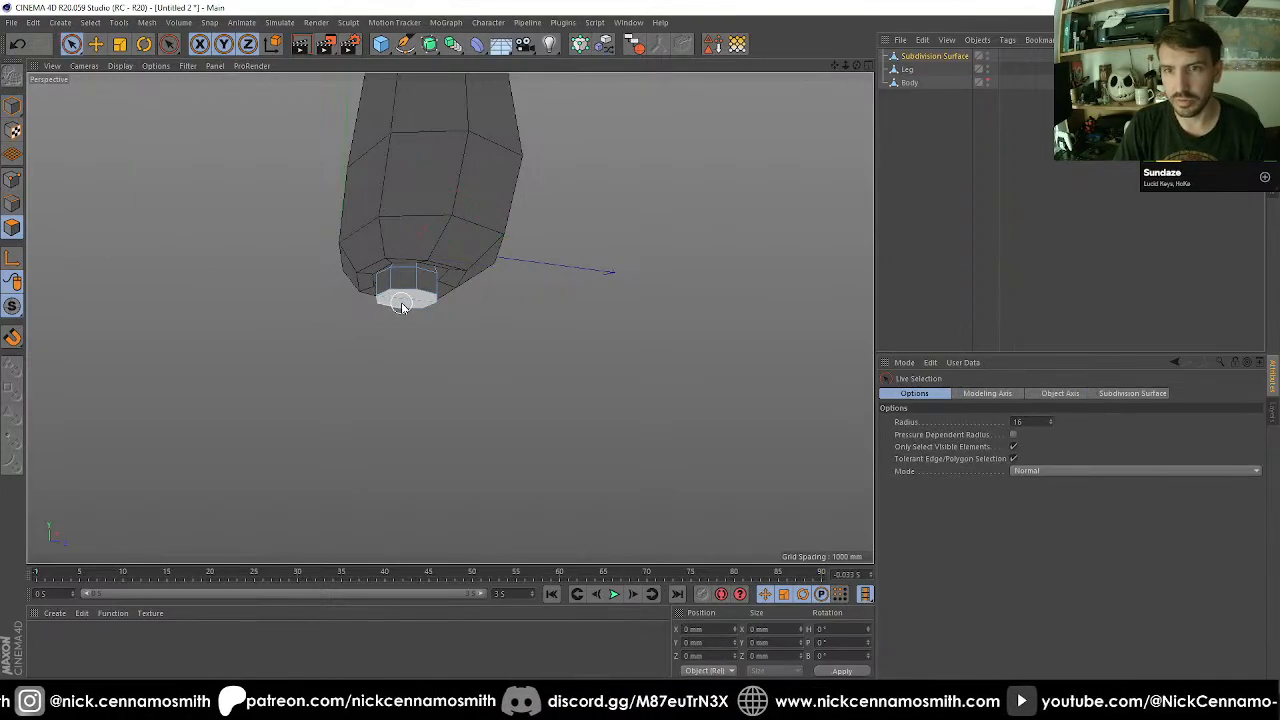
click(405, 295)
alt+drag(425, 375, 466, 354)
scroll(466, 354, down, 6)
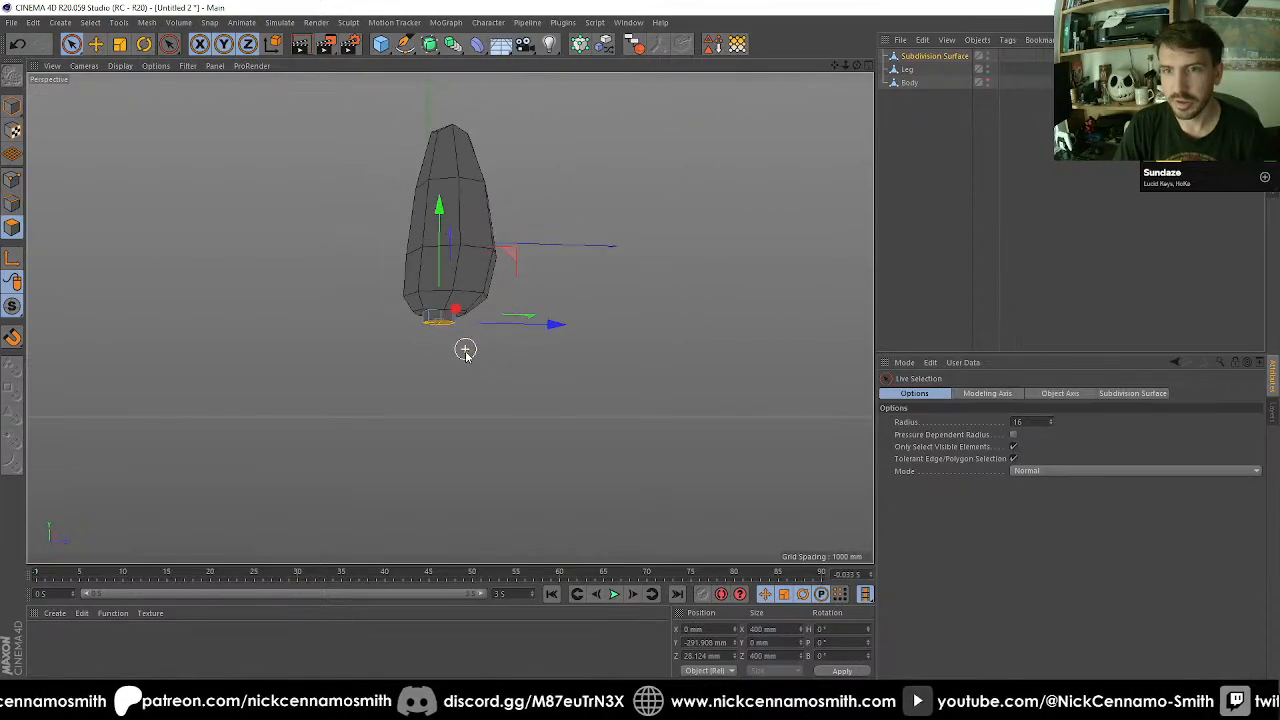
alt+middle_drag(464, 349, 403, 290)
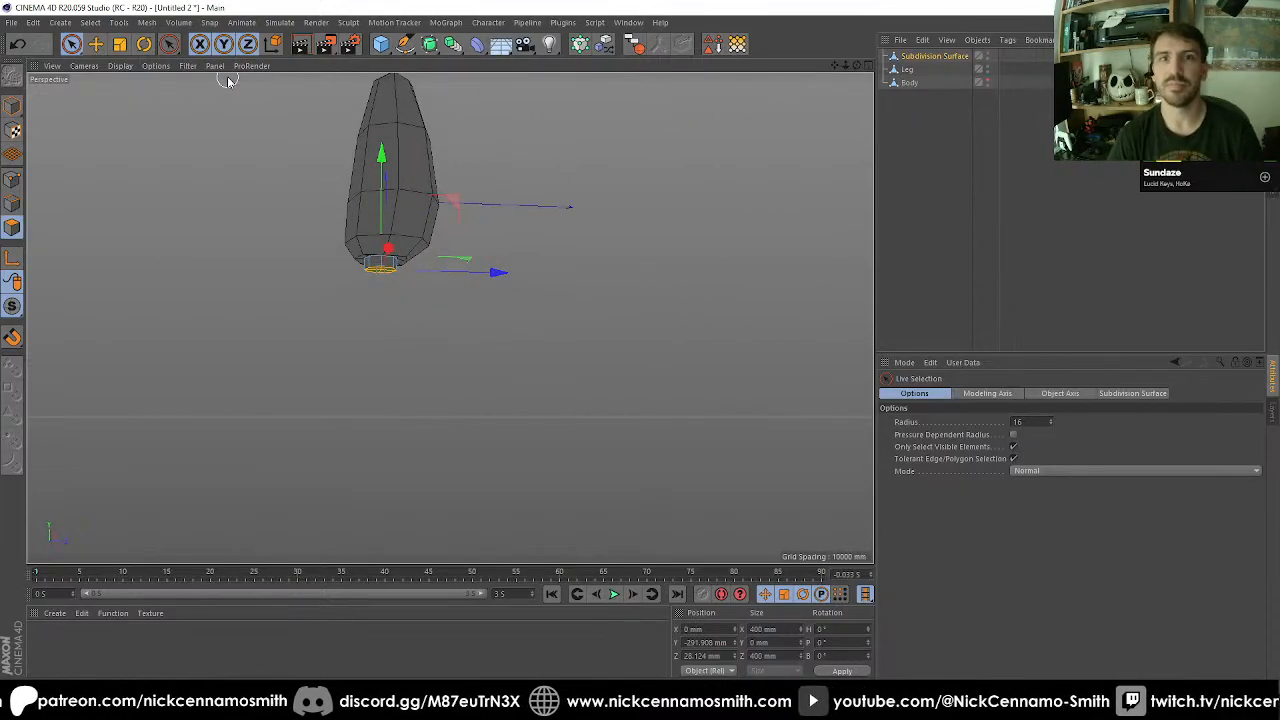
Try a Matrix Extrude on the bottom cap with 8 steps, 500 mm move, 80% scale and 10° rotation, and undo it.
click(146, 22)
mouse_move(190, 58)
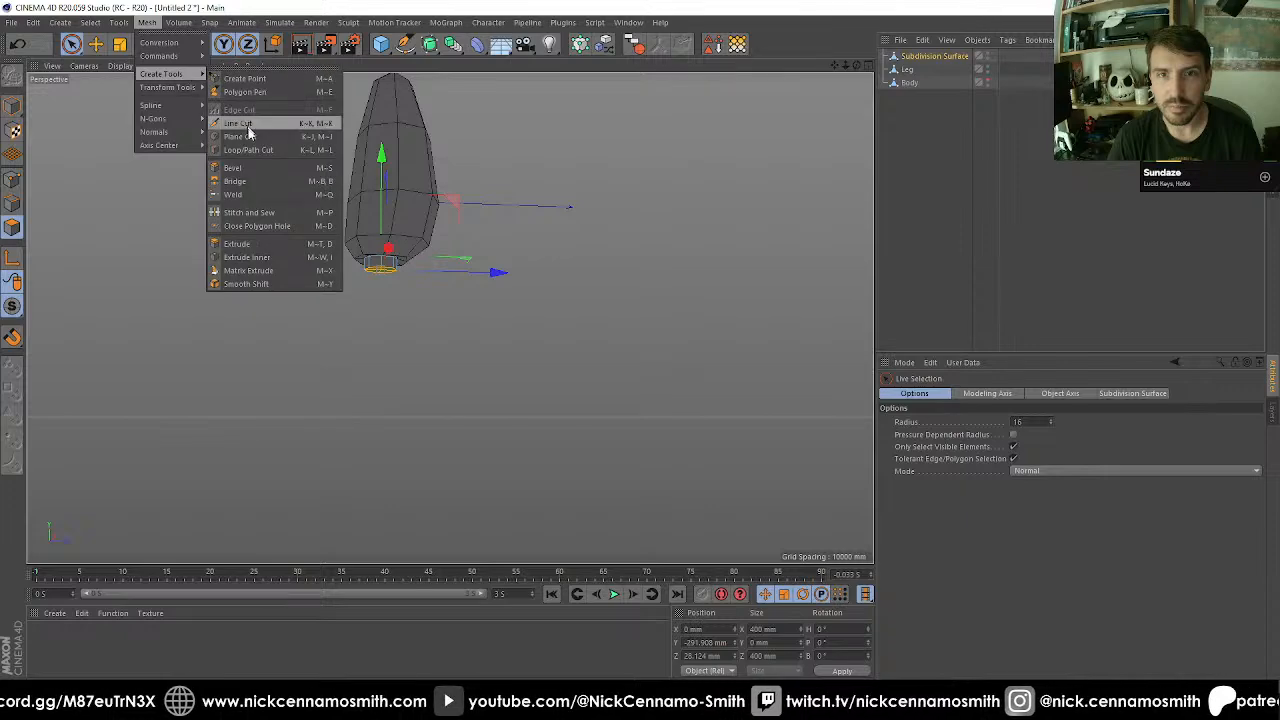
click(252, 271)
scroll(334, 287, down, 1)
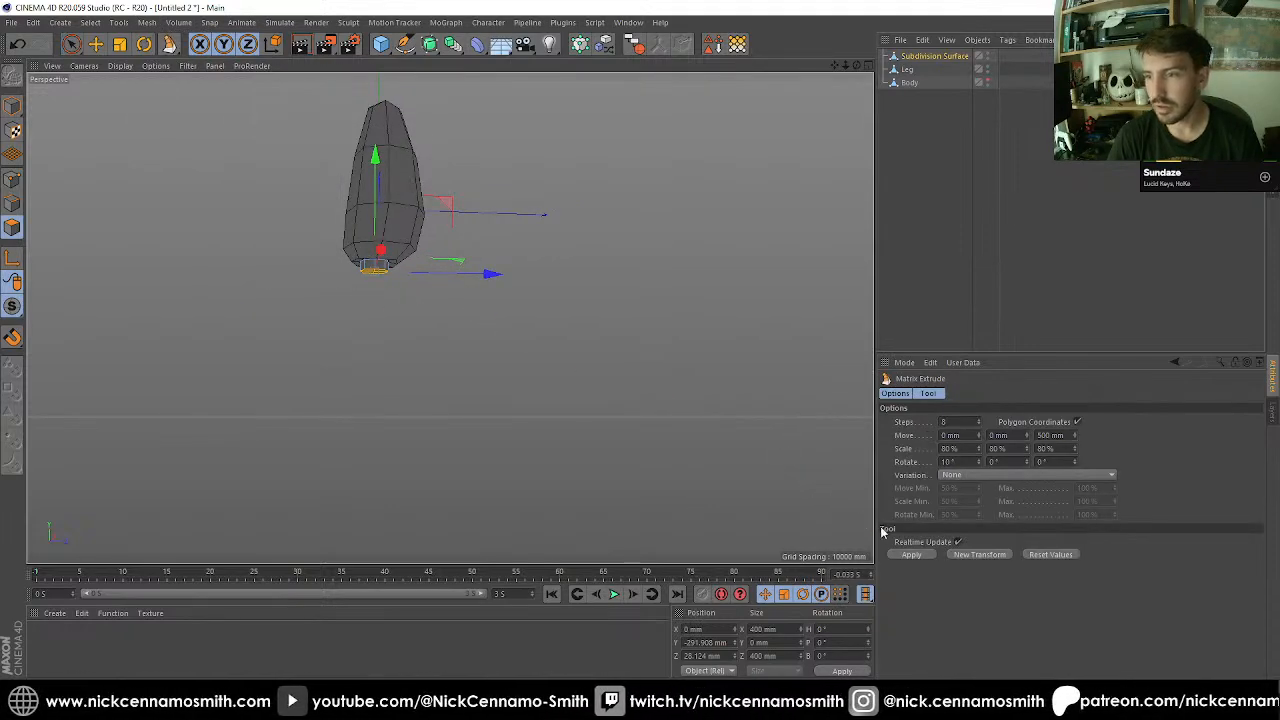
click(910, 555)
alt+drag(571, 395, 490, 217)
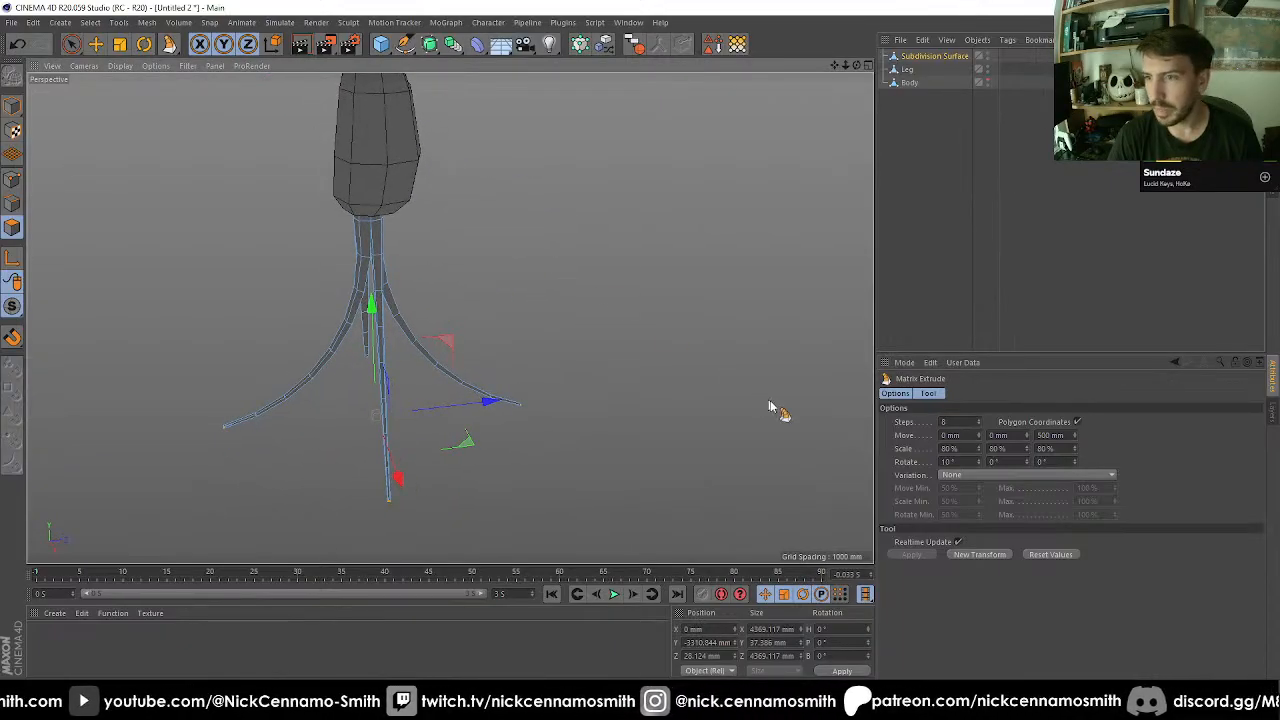
click(1076, 422)
click(1076, 422)
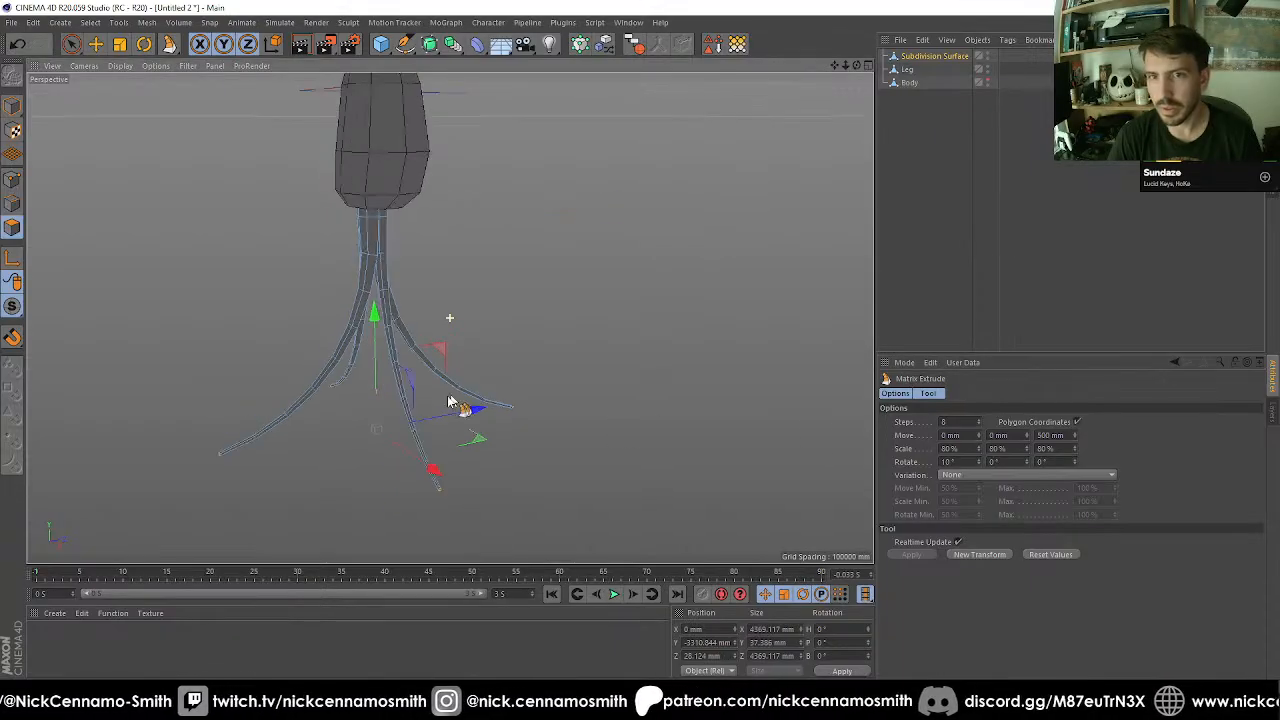
alt+drag(449, 408, 394, 252)
key(ctrl+z)
Try extruding the toe's bottom cap polygons downward by about 3943 mm in the right view, and undo it.
key(F2)
key(F3)
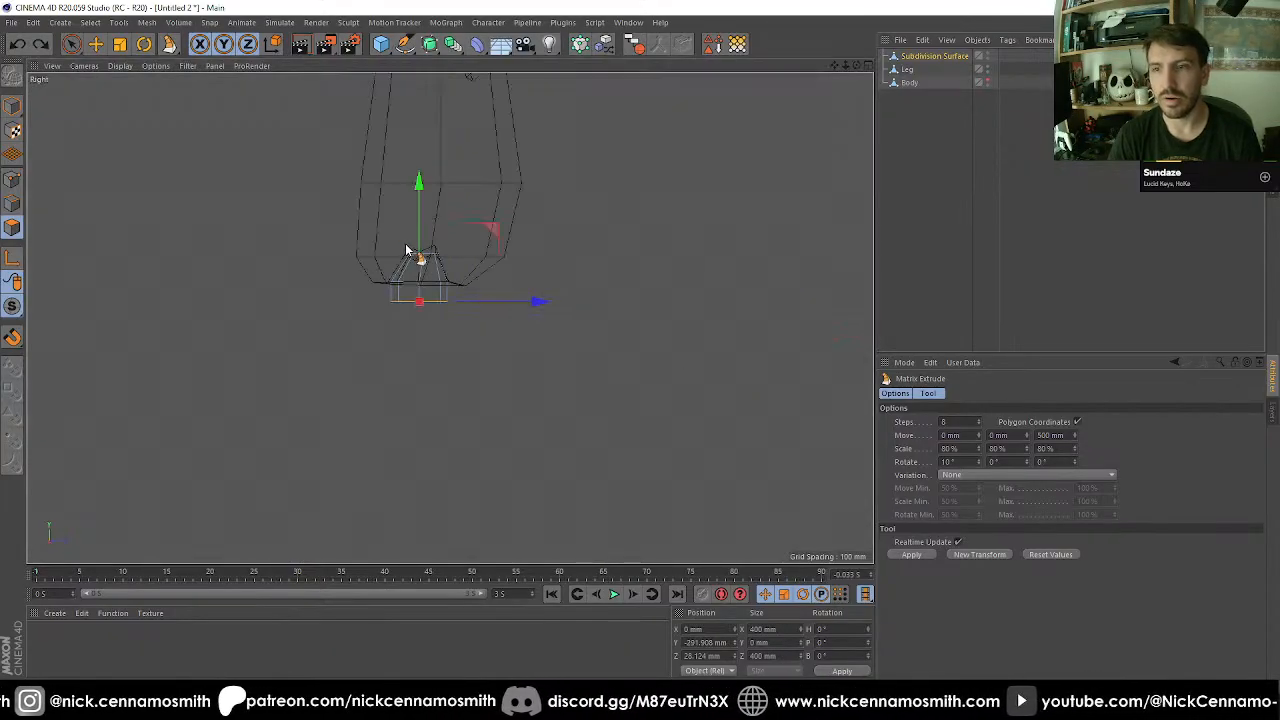
scroll(405, 250, down, 4)
alt+middle_drag(448, 286, 406, 252)
scroll(381, 230, up, 2)
key(e)
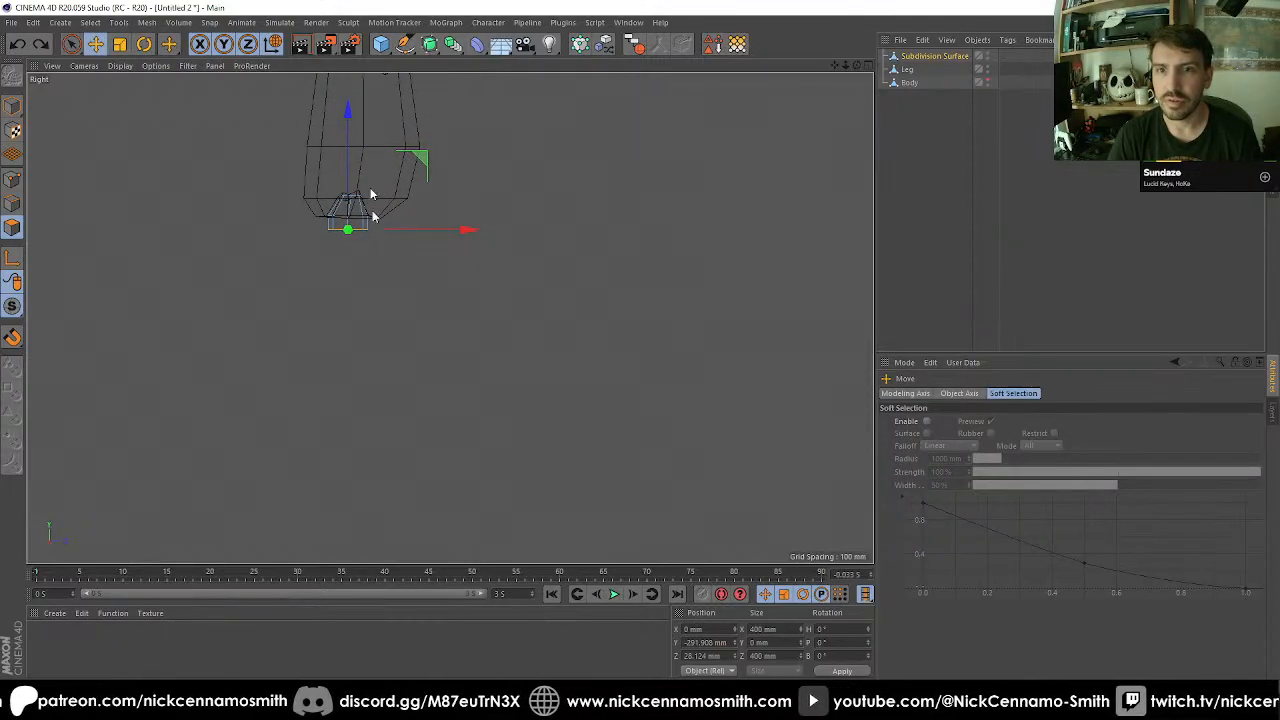
key(d)
drag(383, 295, 340, 353)
key(ctrl+z)
key(ctrl+z)
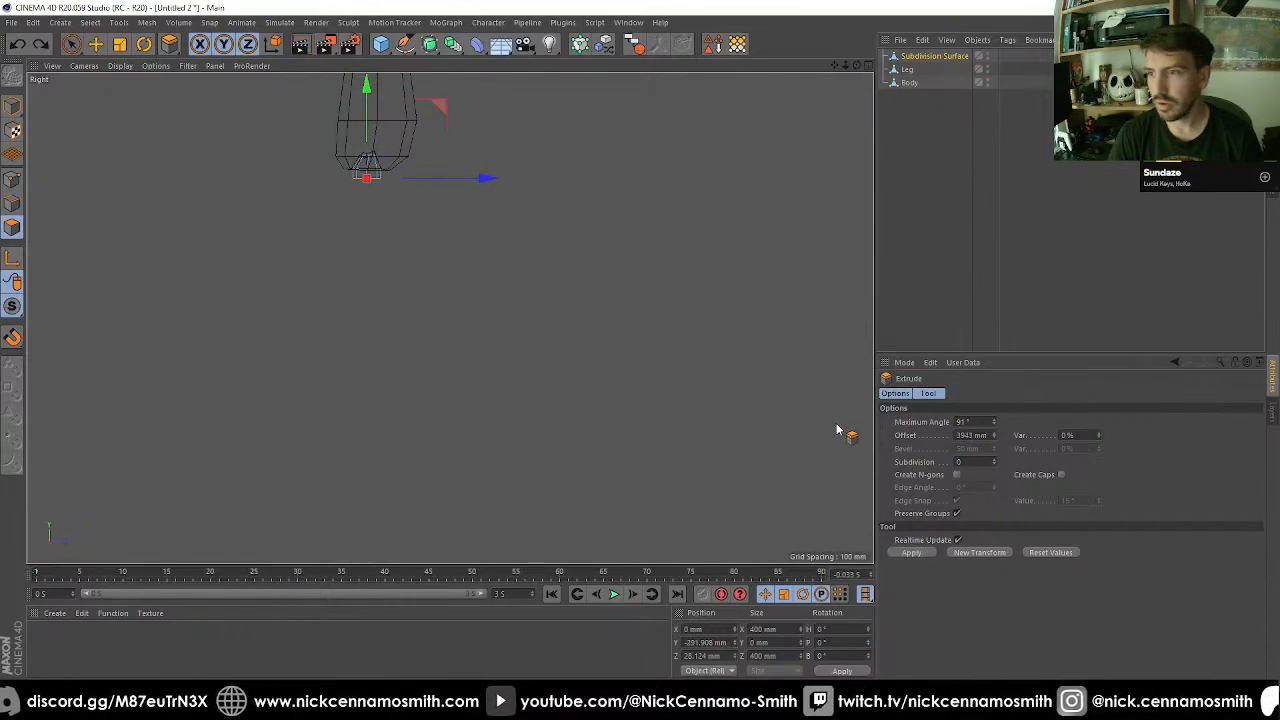
Extrude the toe's bottom cap with 10 subdivisions and set the extrusion offset to 2000 mm.
click(962, 461)
text(10)
key(Return)
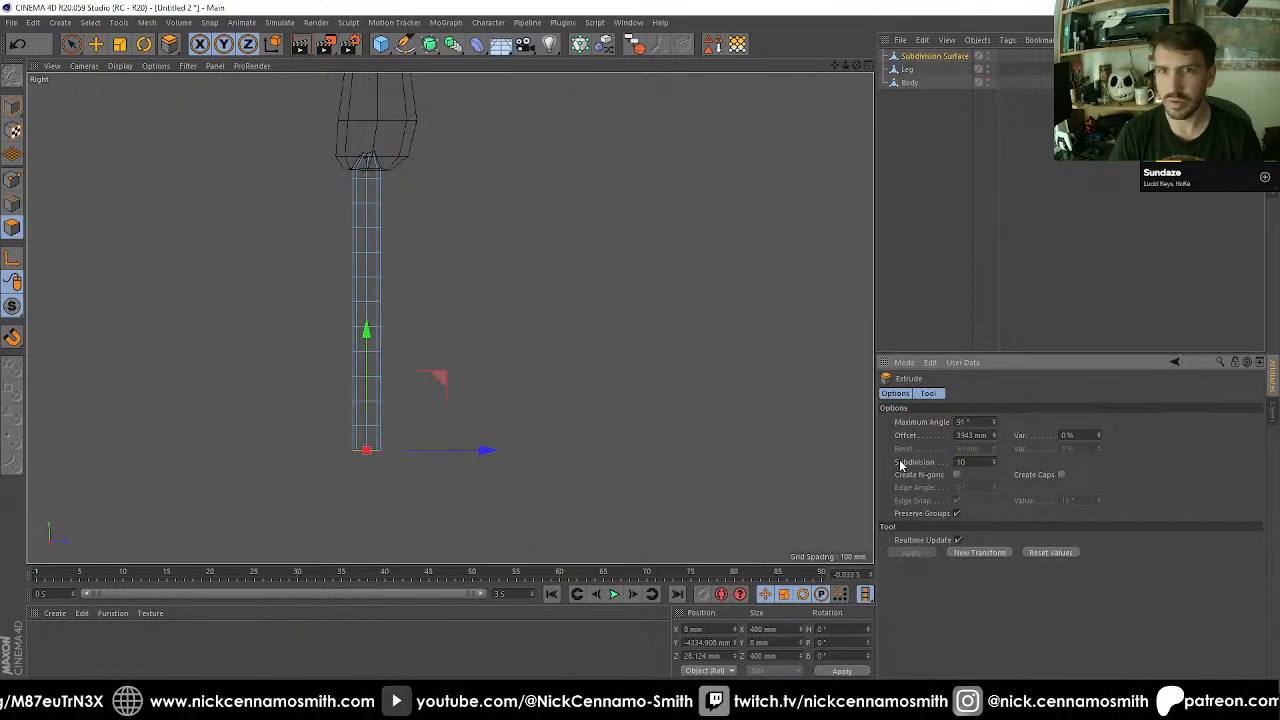
click(966, 440)
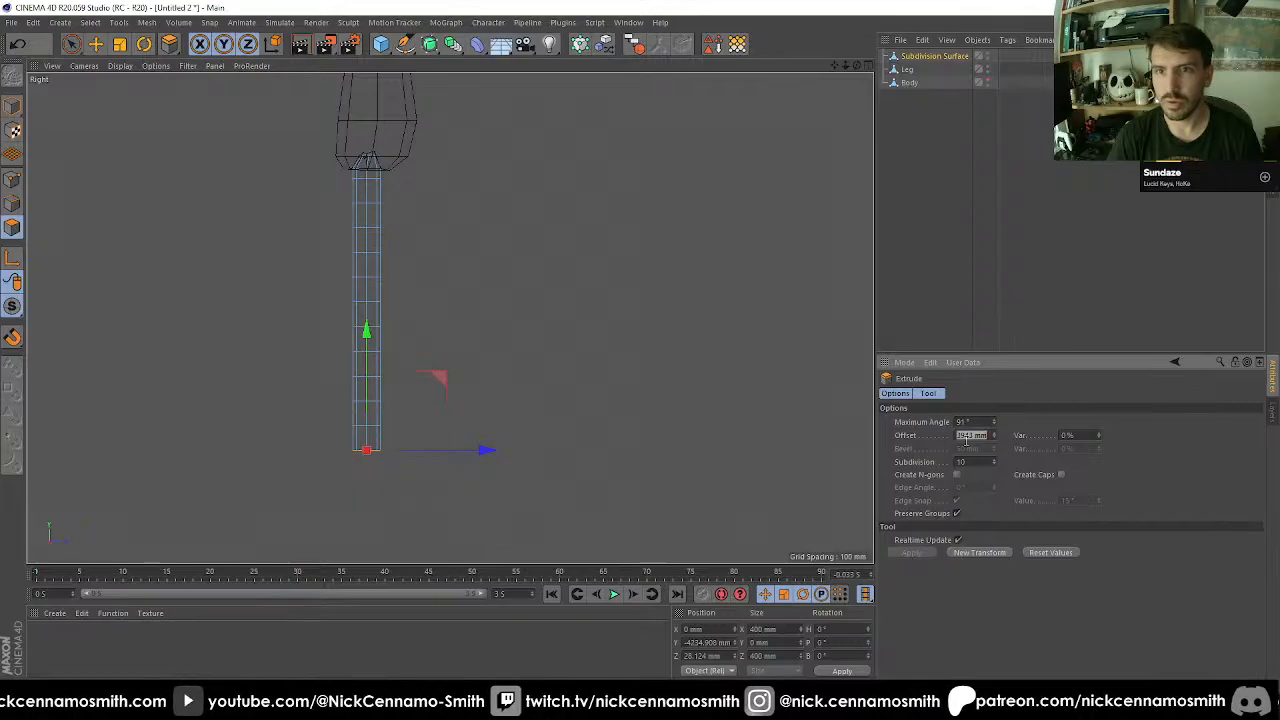
text(2000)
key(Return)
scroll(660, 340, down, 3)
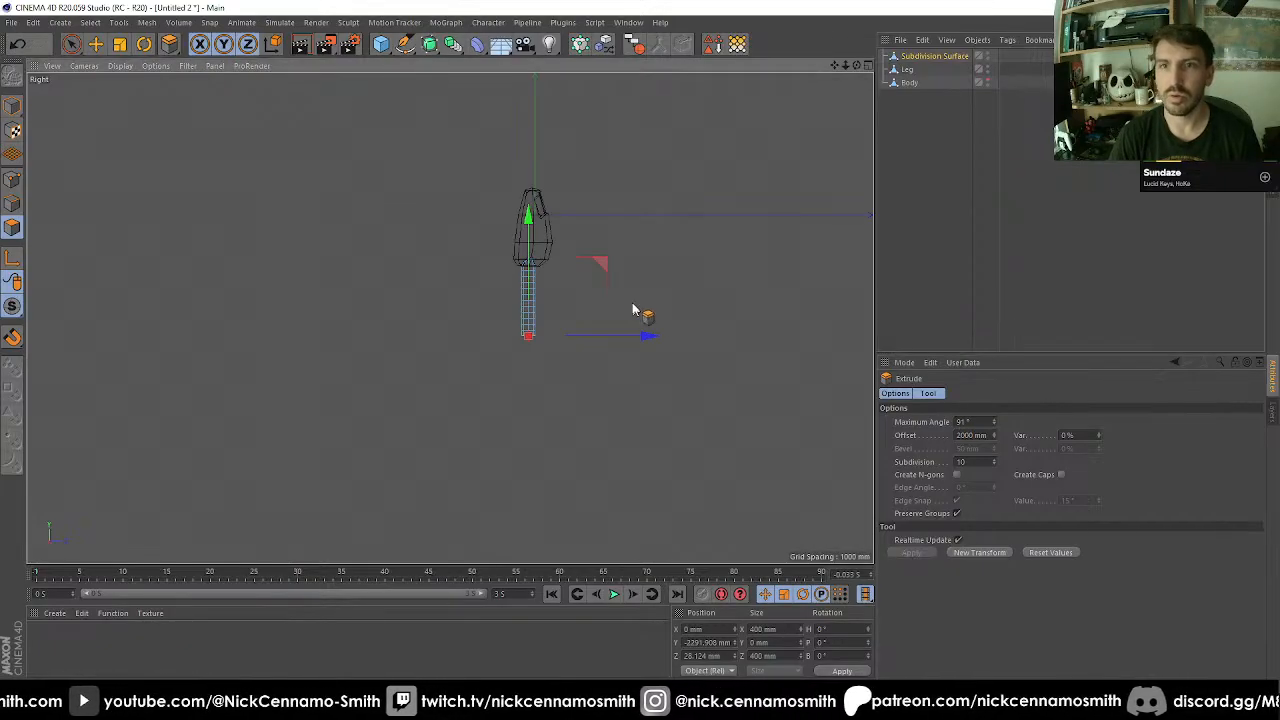
scroll(632, 310, up, 3)
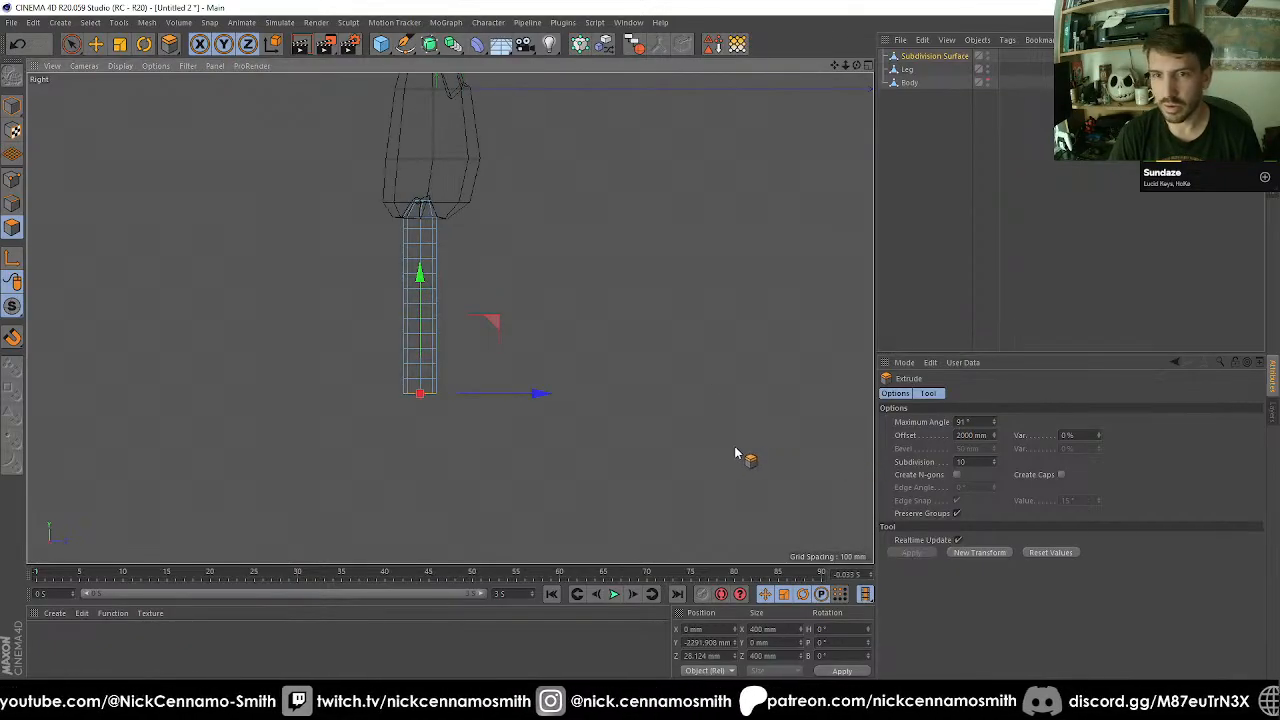
Undo the subdivided extrusion and extrude the bottom cap 2000 mm again with 0 subdivisions.
key(ctrl+z)
click(975, 463)
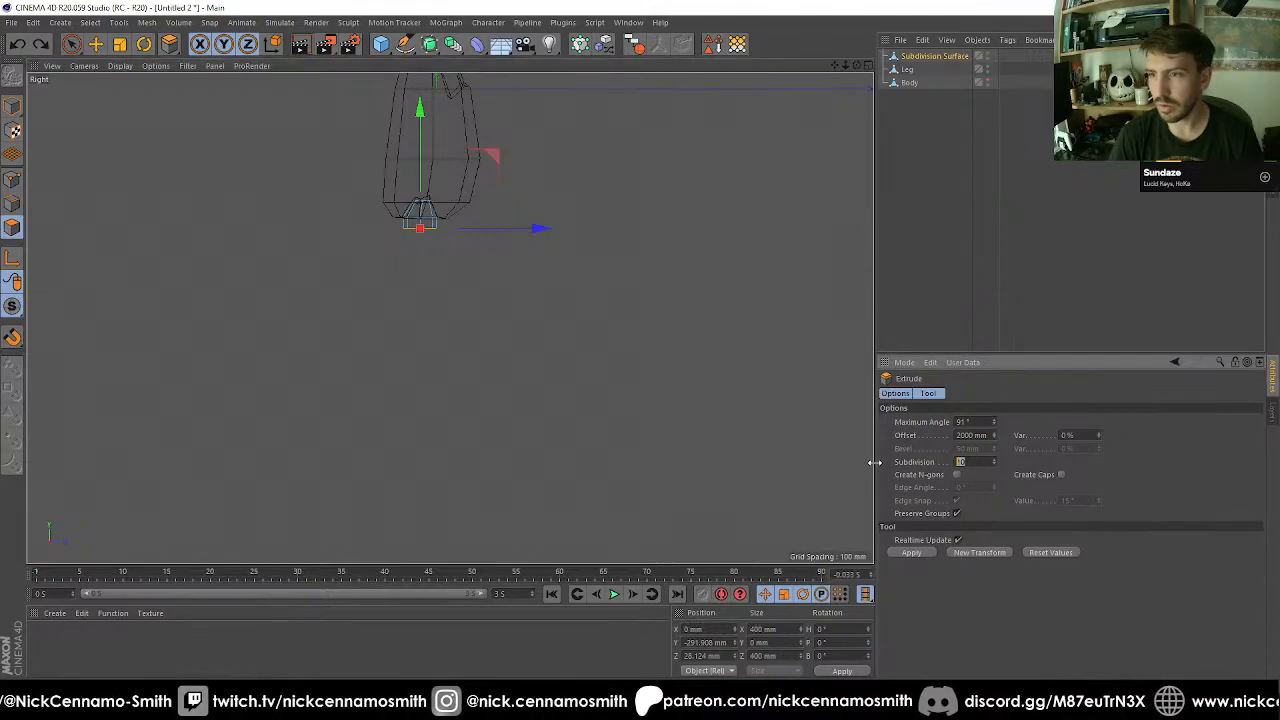
key(Return)
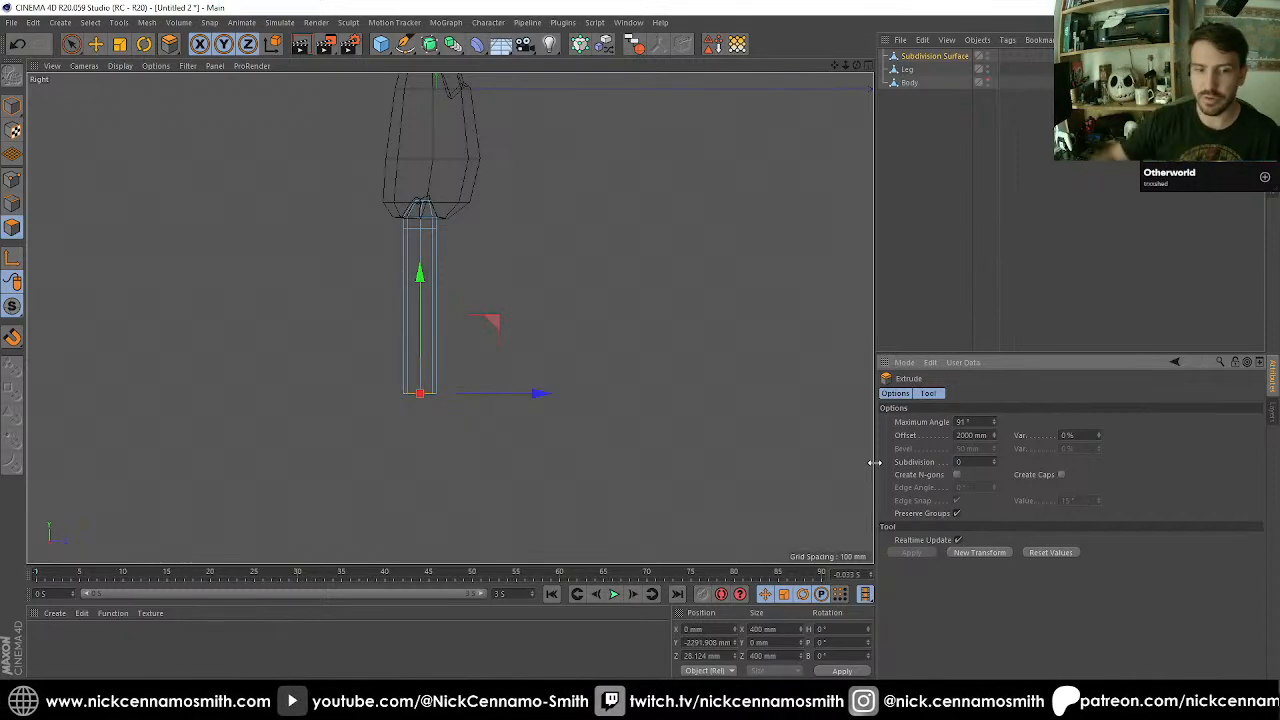
key(super)
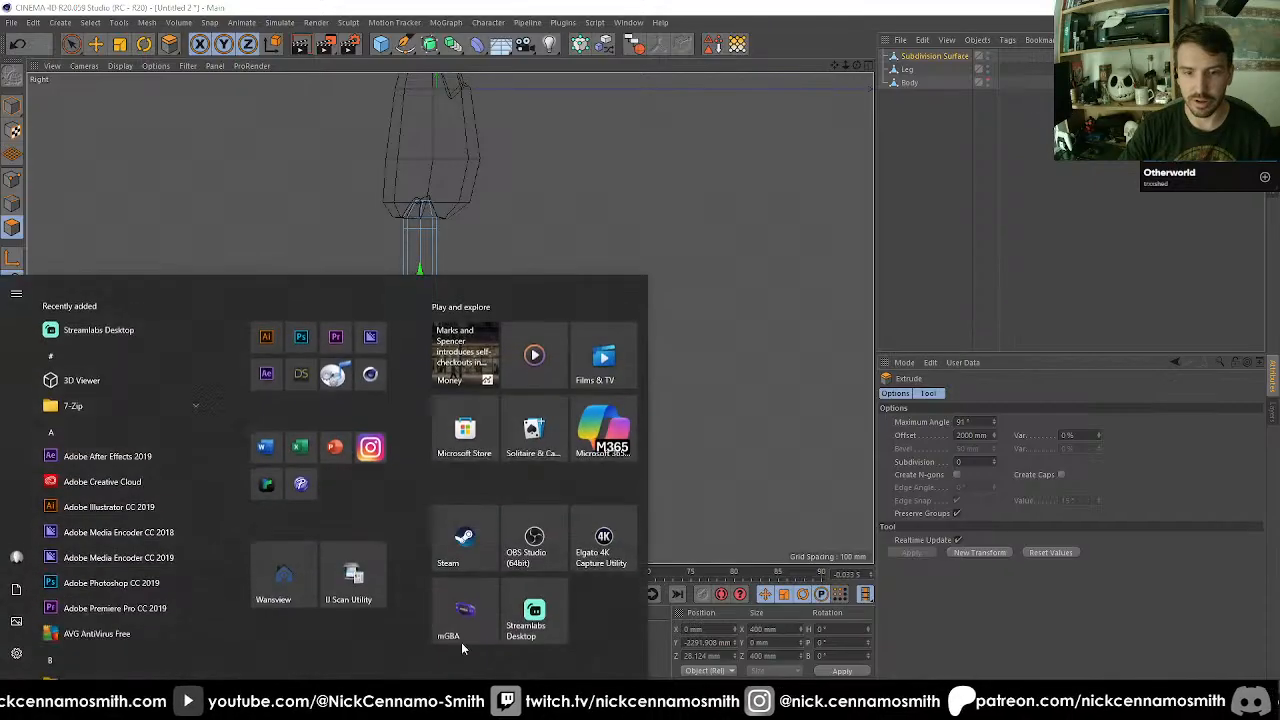
click(458, 566)
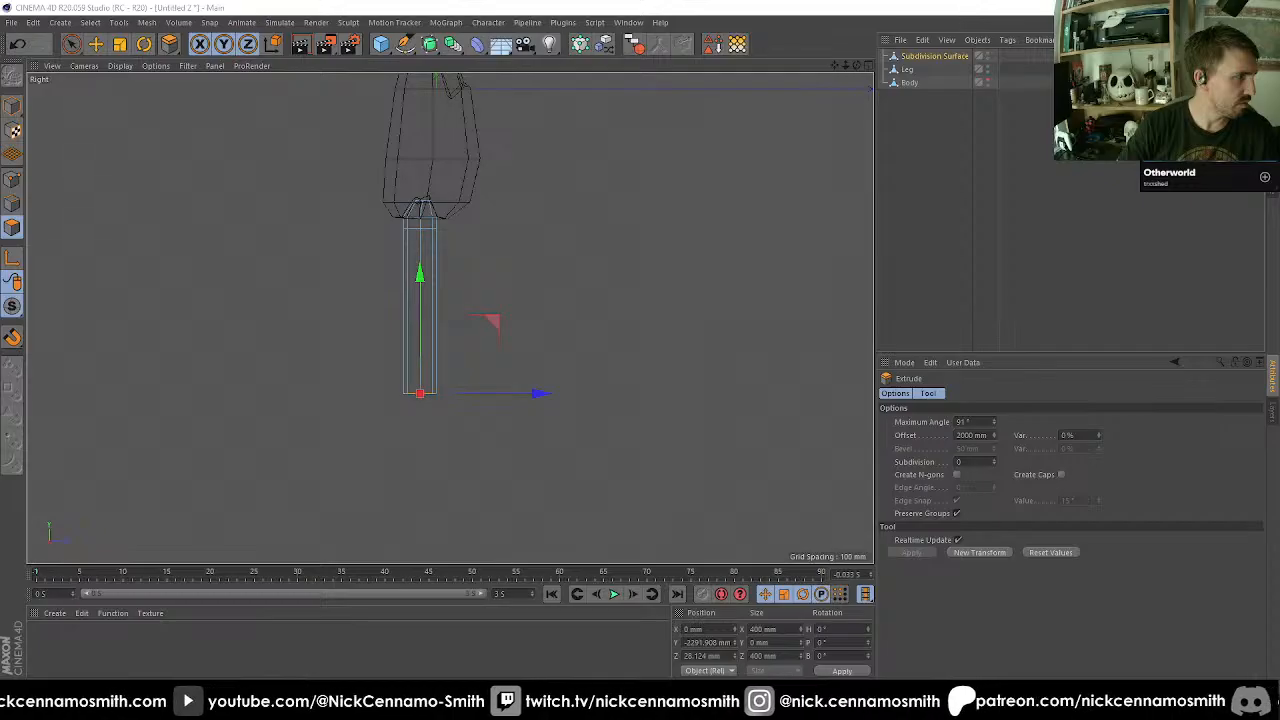
double_click(962, 462)
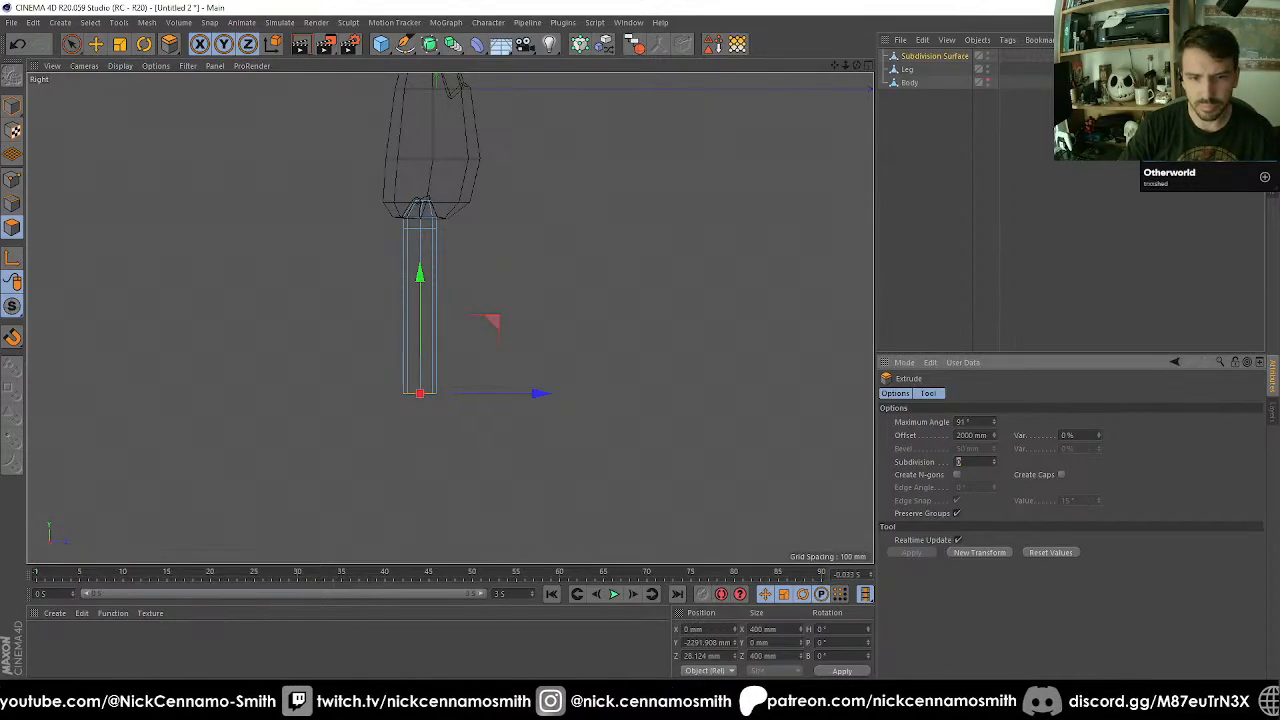
Switch to Notepad with a new blank document and position its window over the modeling viewport.
key(super)
text(not)
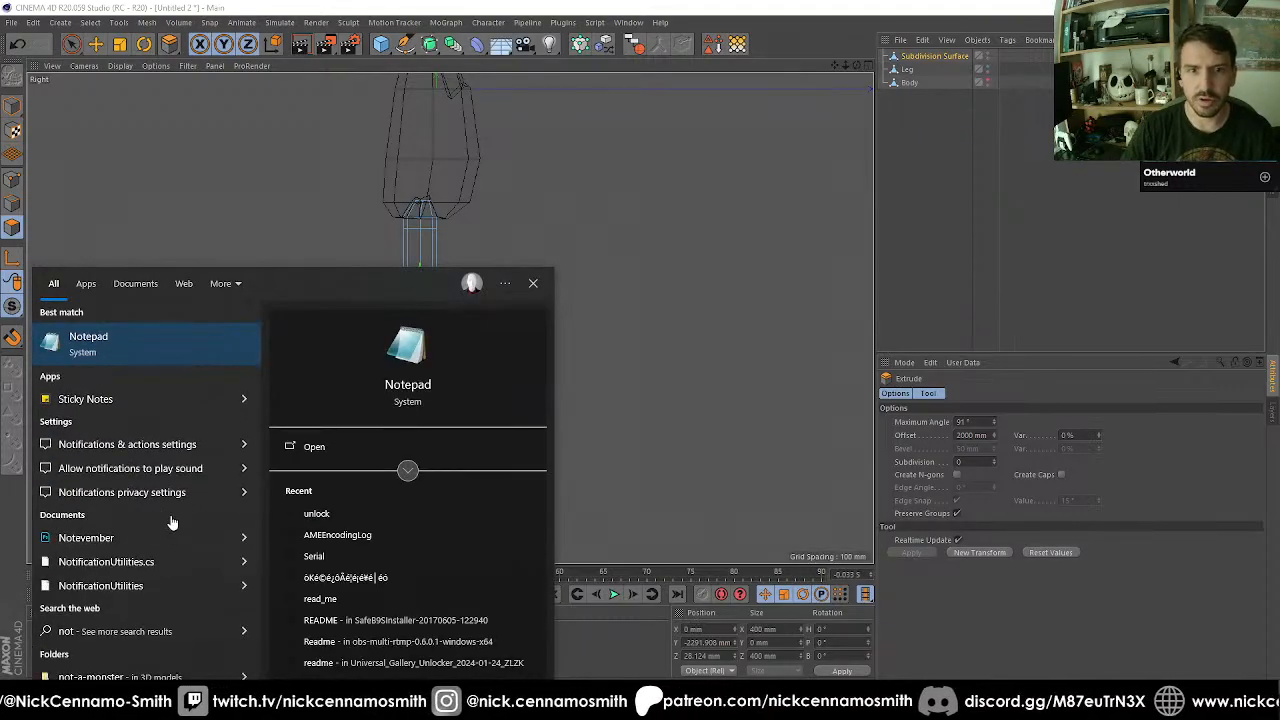
text(e)
click(151, 347)
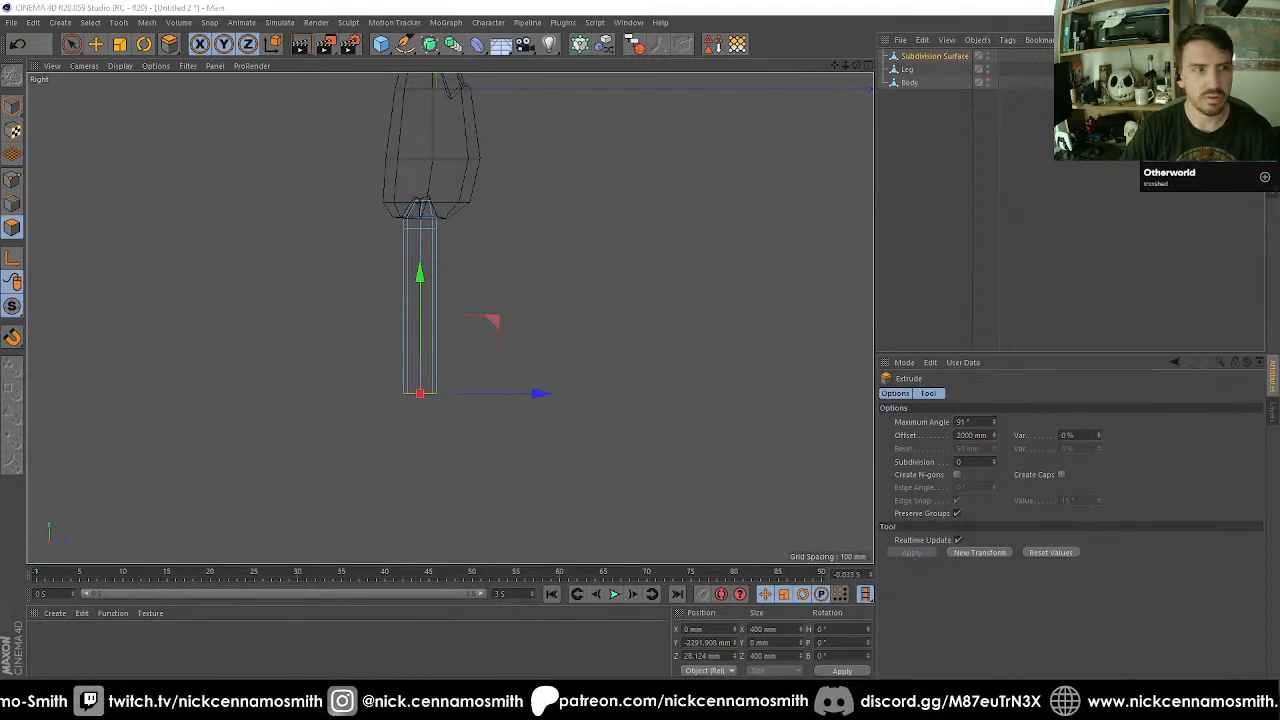
drag(228, 226, 683, 177)
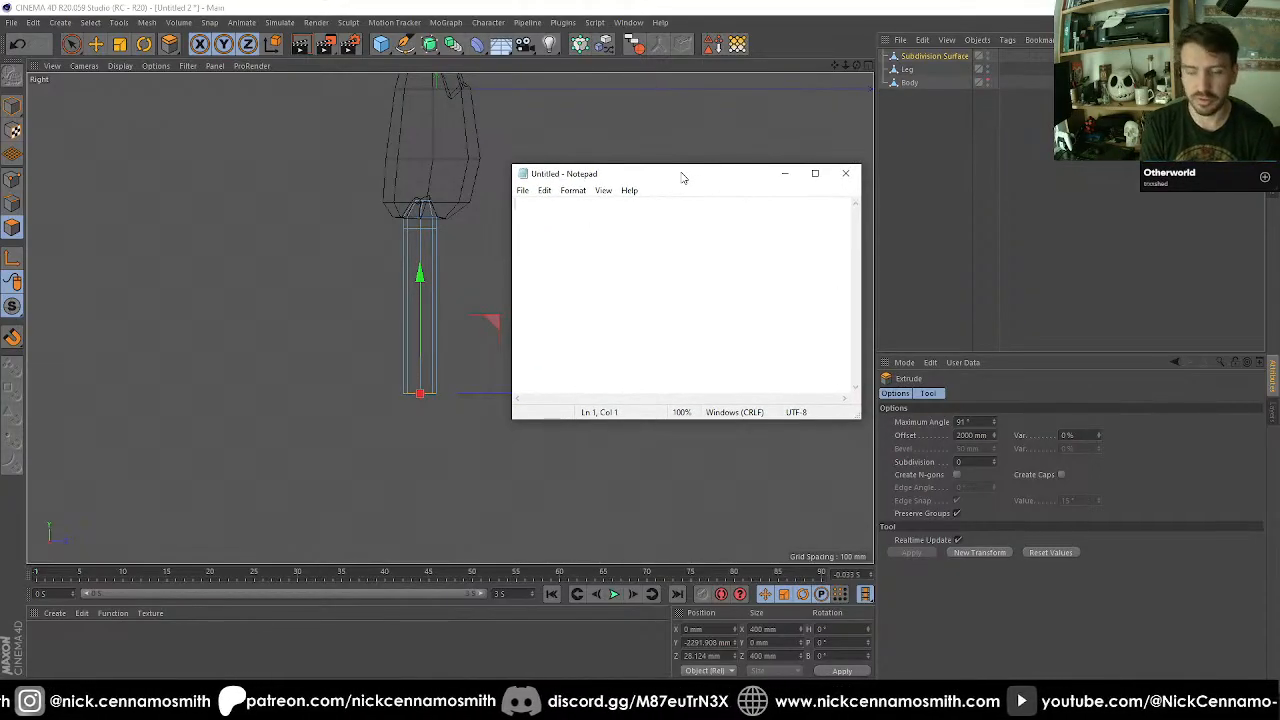
Write "travelling down the long winding road when he suddenly came across" in the note and widen the Notepad window.
text(travell)
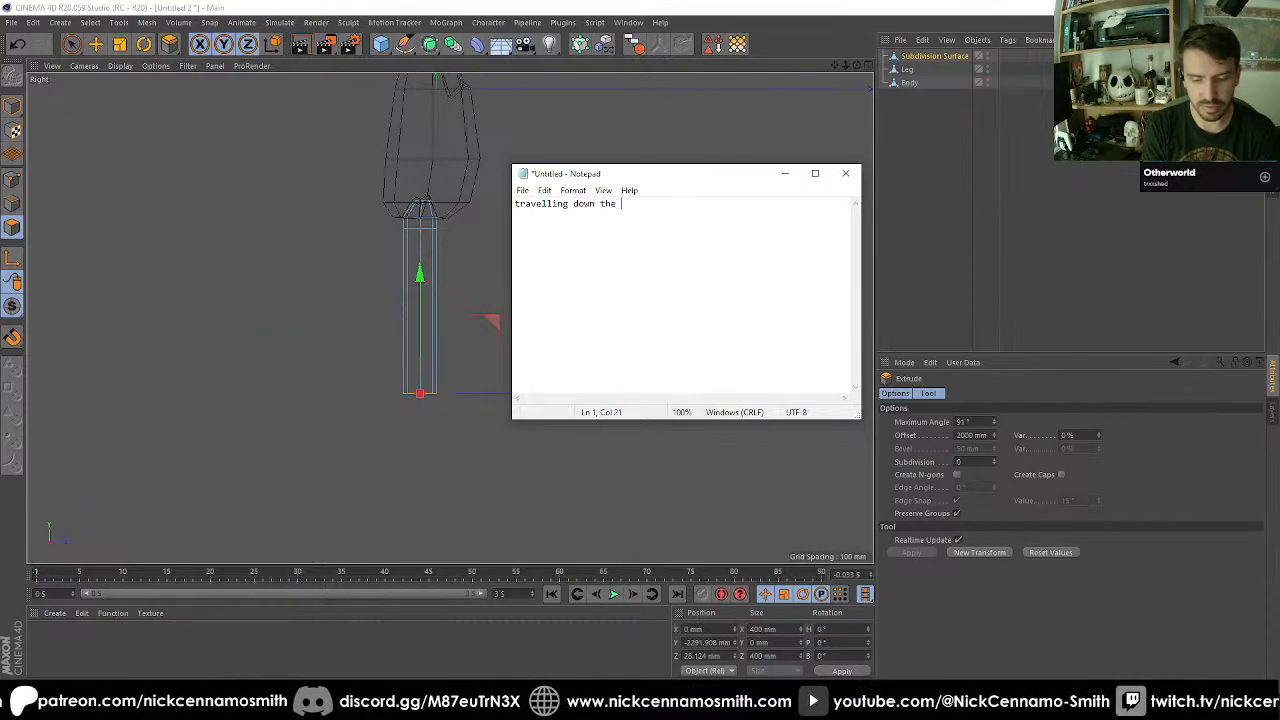
text(ing road when he sudden)
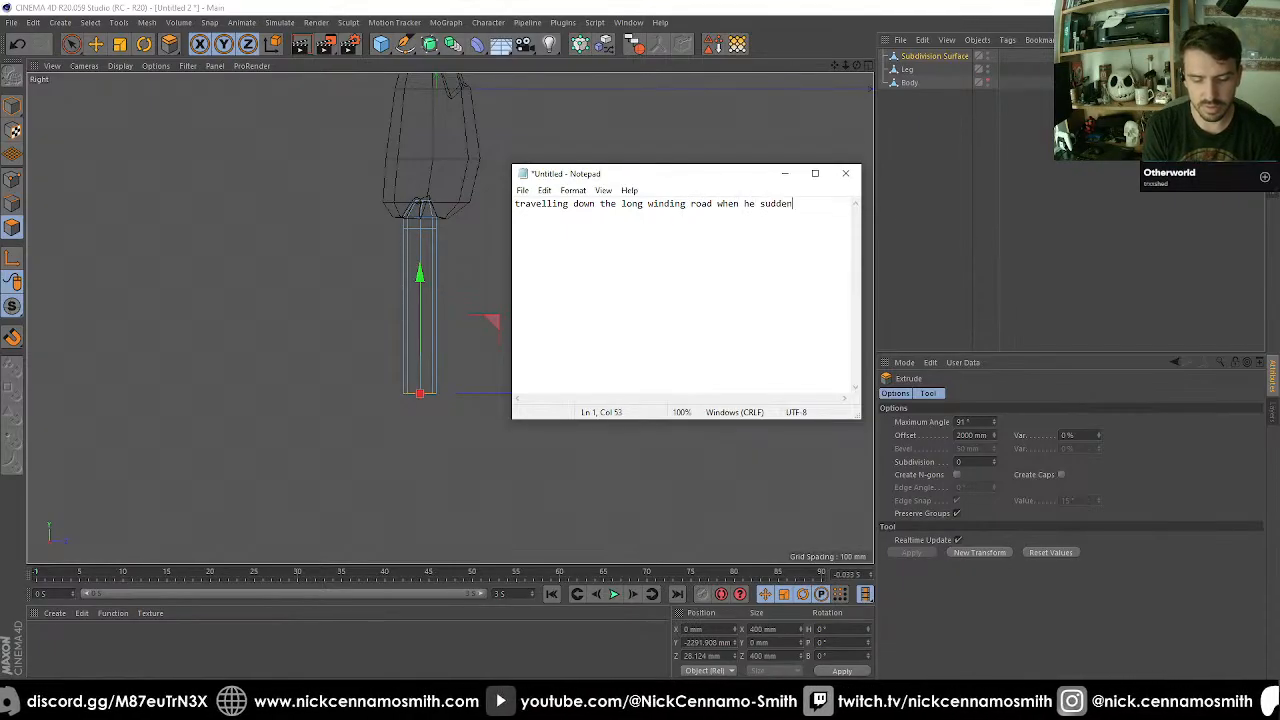
text(cross)
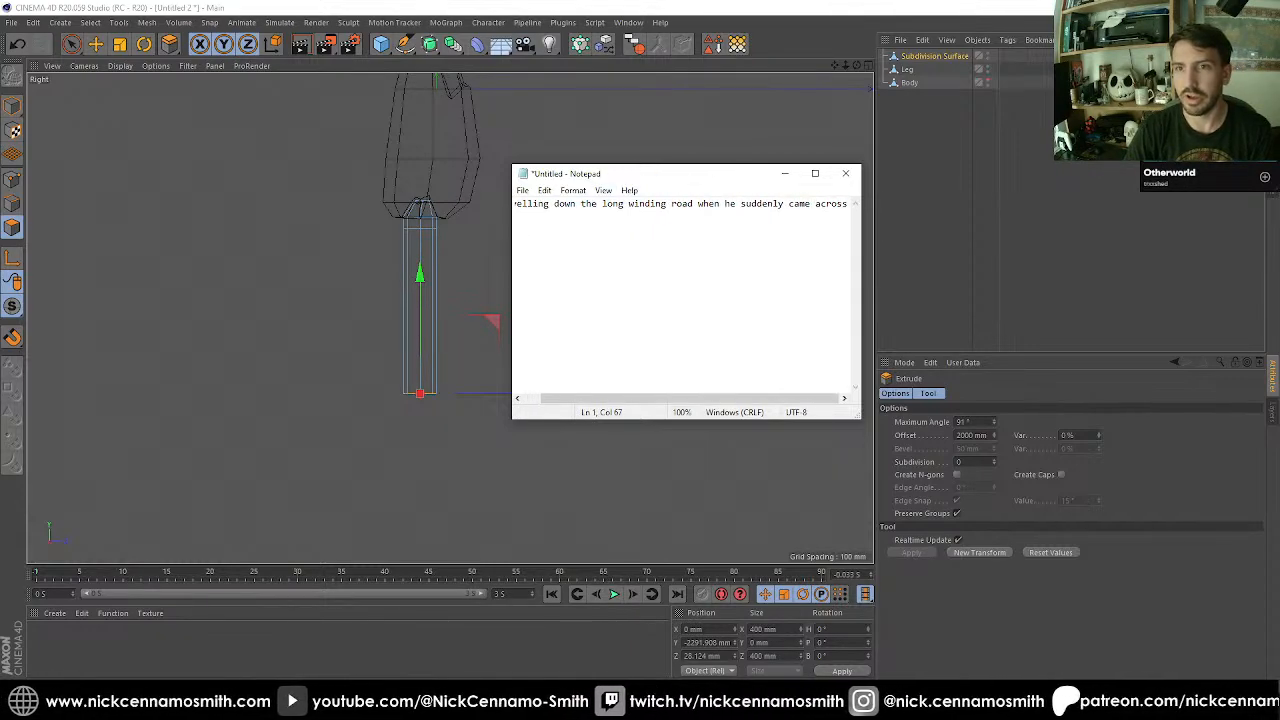
drag(509, 240, 304, 240)
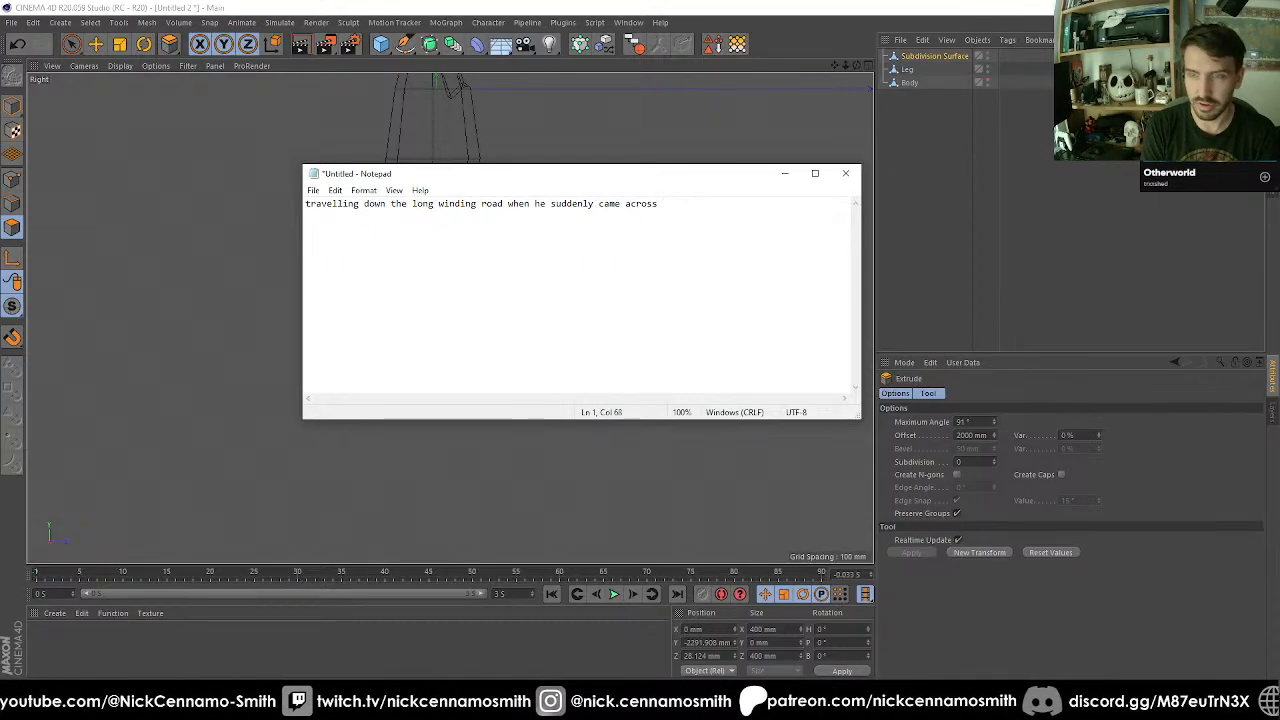
Complete the note's first sentence with "<insert thing> with terrifying <something>.".
text(<insert thing> with terrifying <)
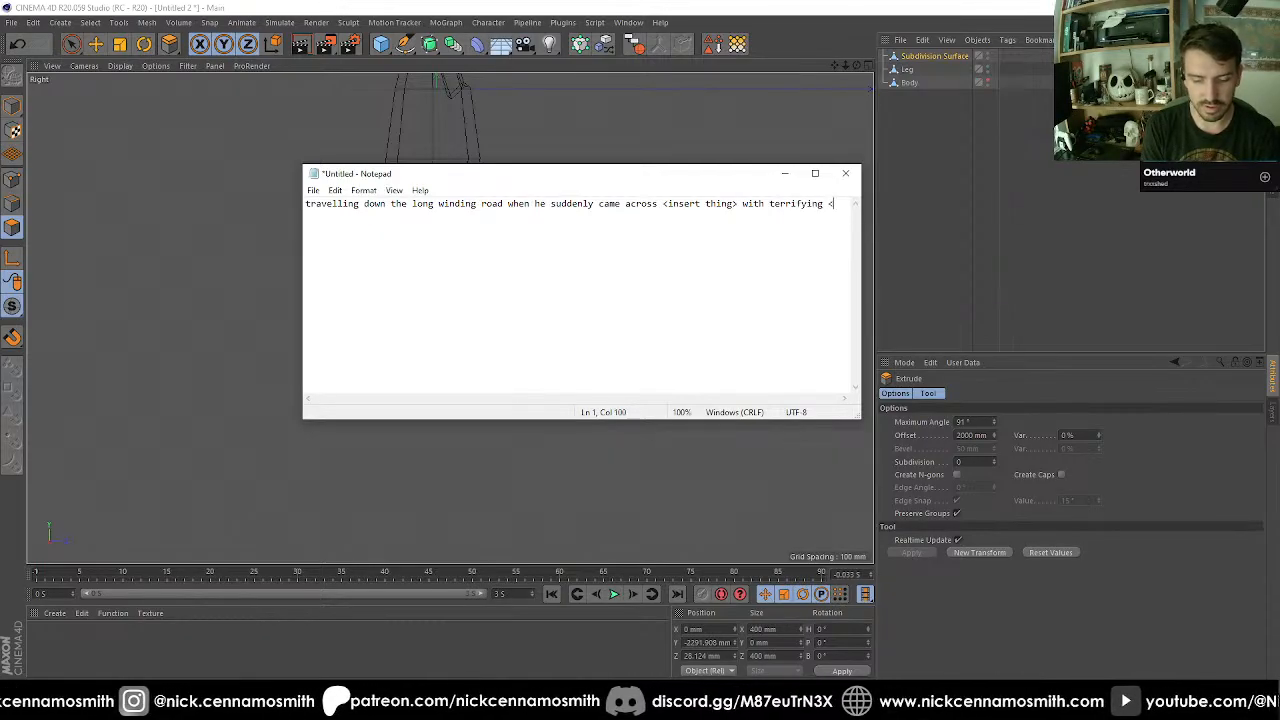
text(something)
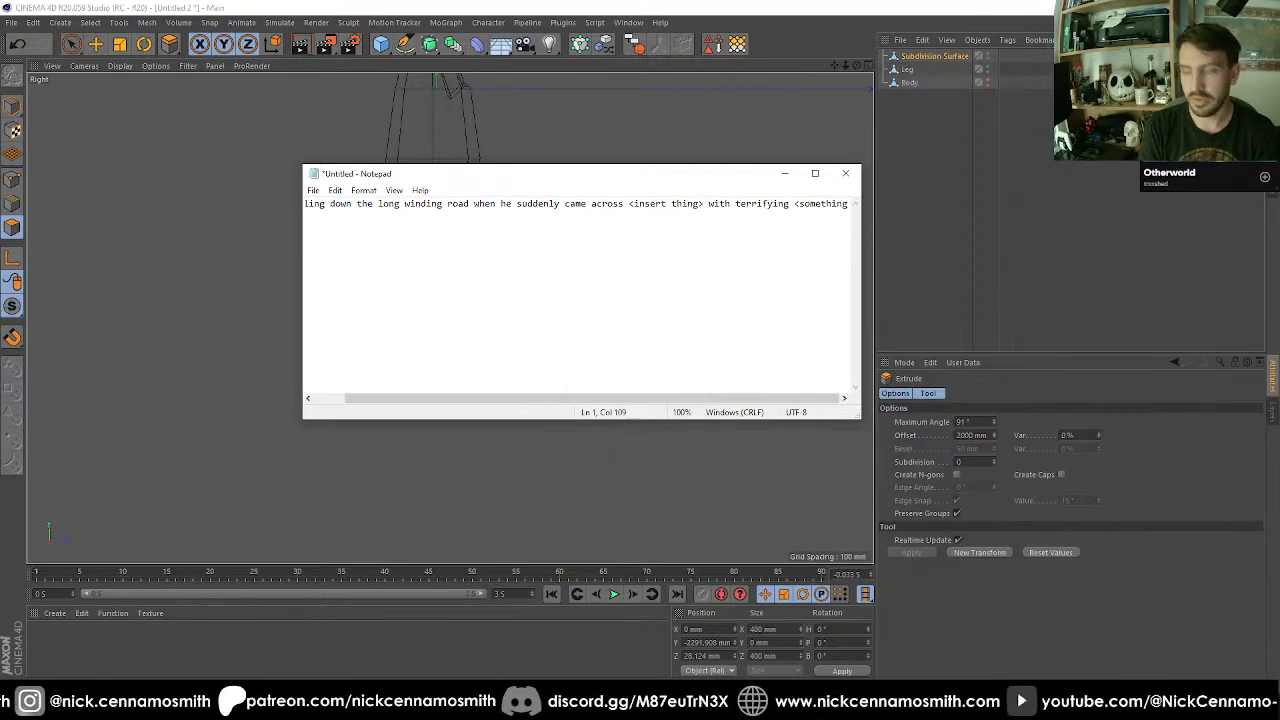
text(>. )
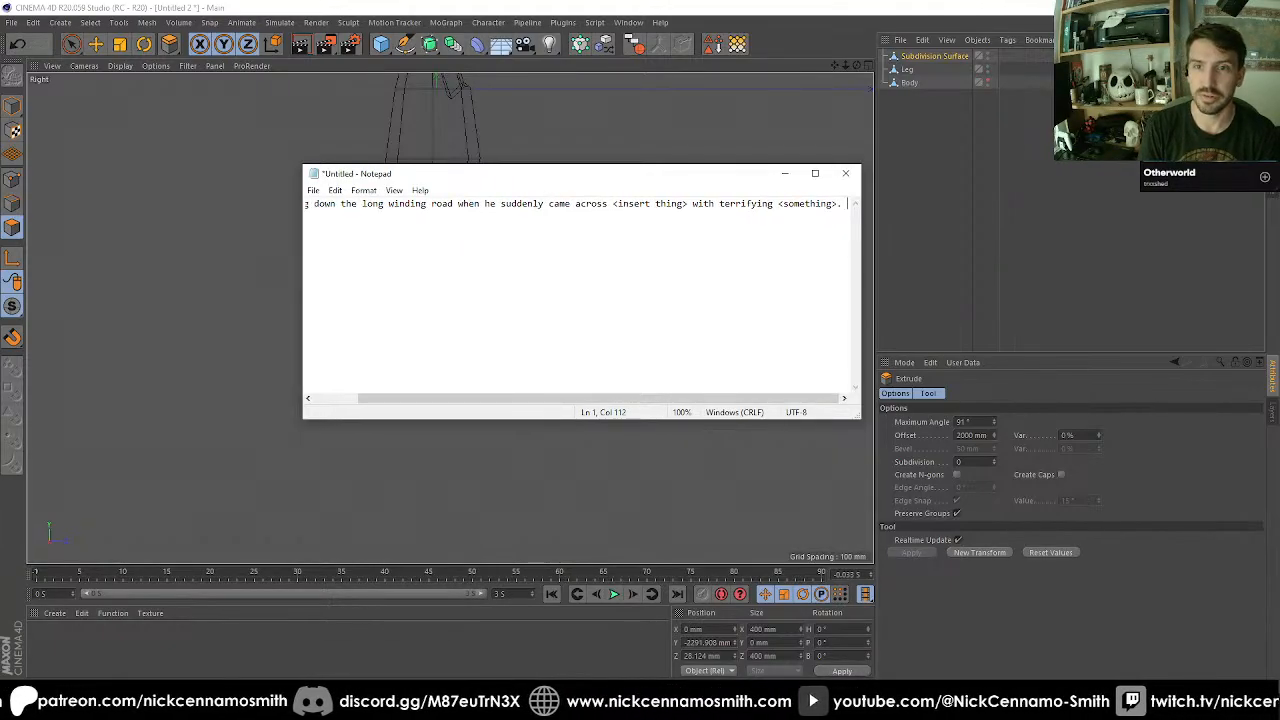
text(Du)
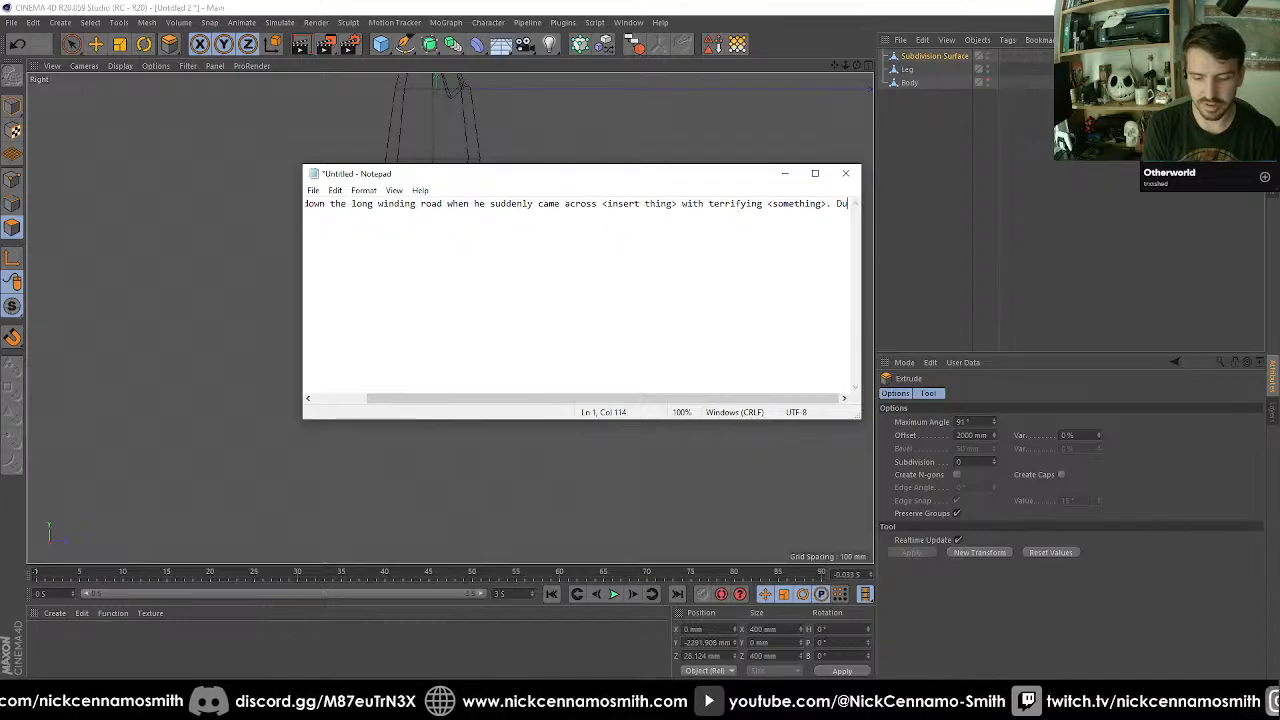
text(cking behind a )
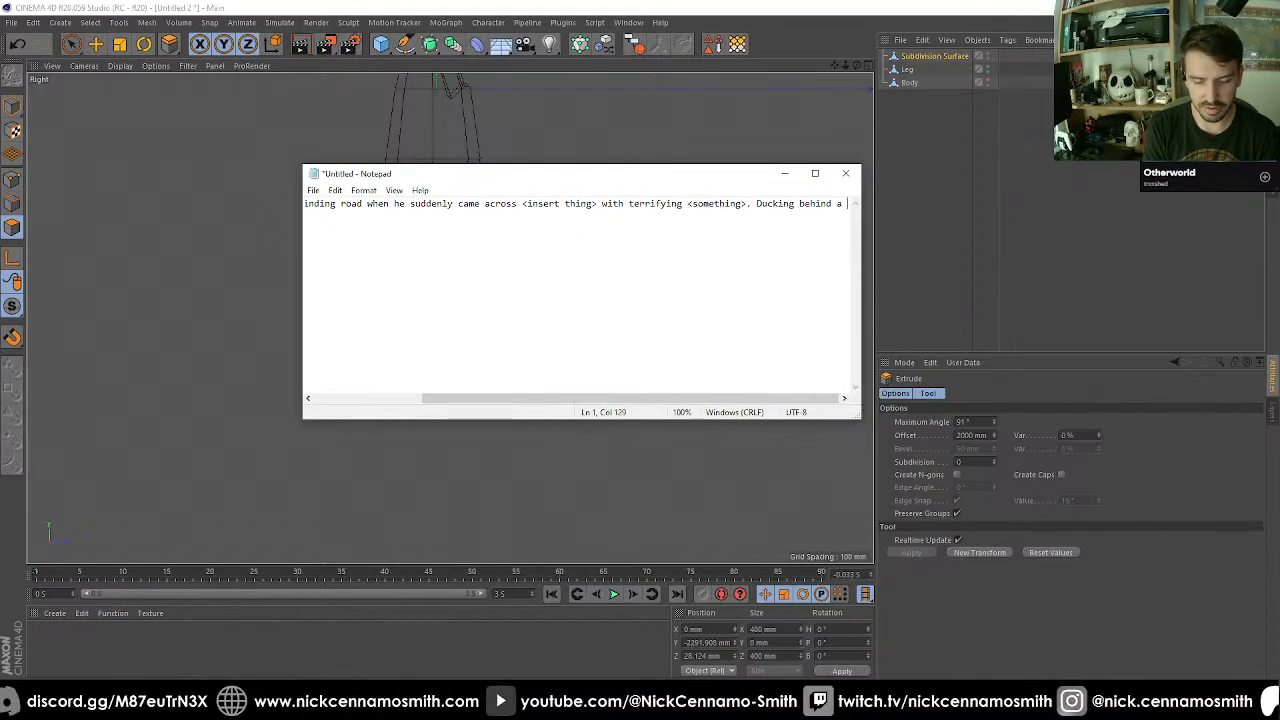
text(<blank)
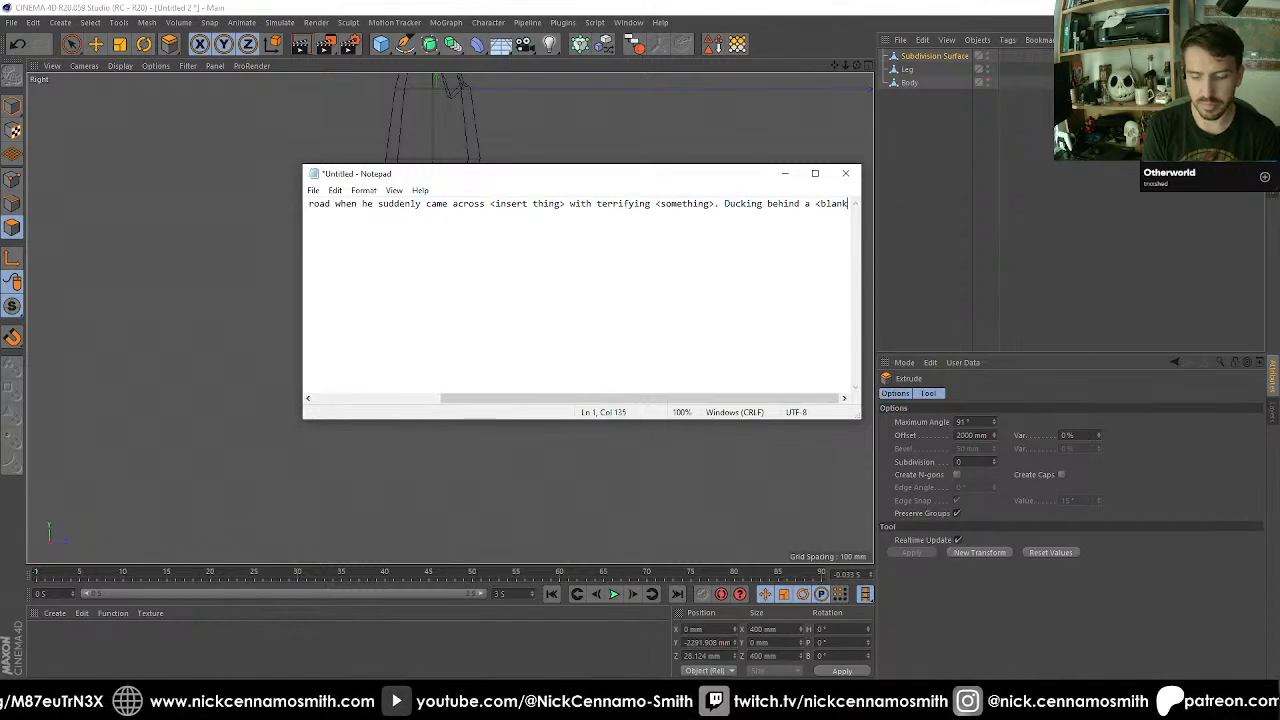
text(> he slowing)
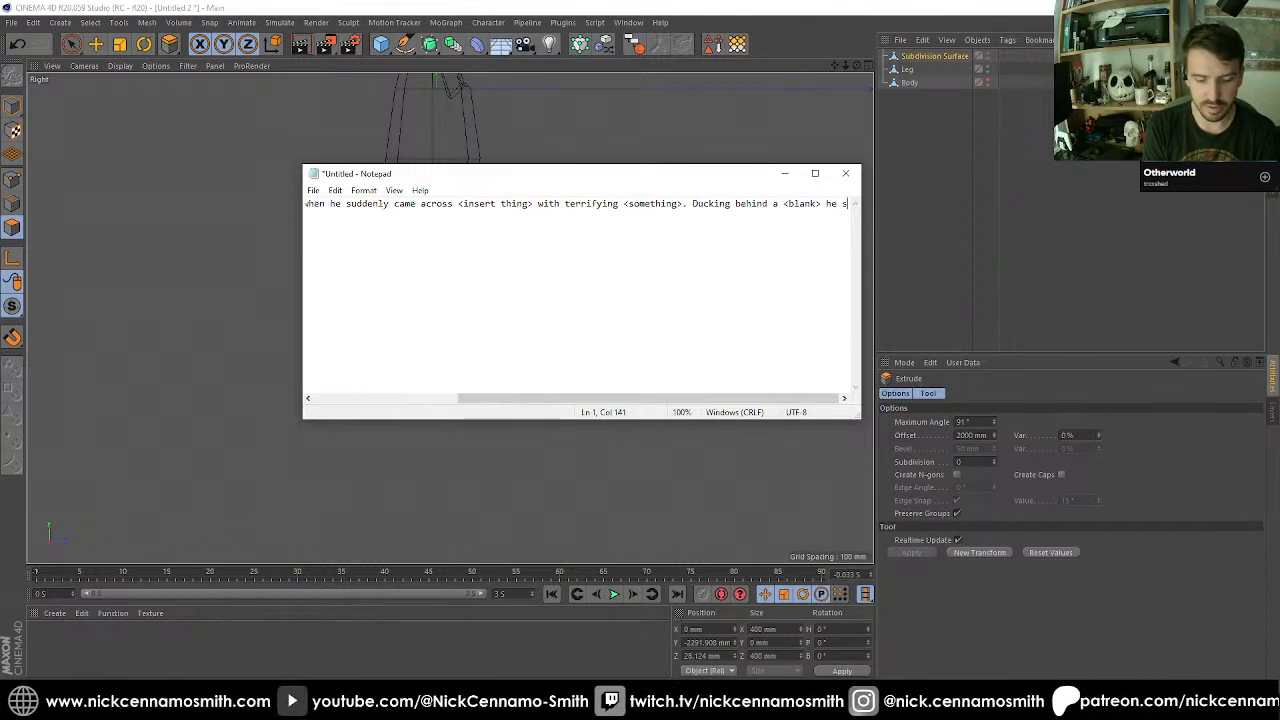
Start the second sentence of the note with "Ducking behind a <blank> he slowy peered out".
key(BackSpace)
key(BackSpace)
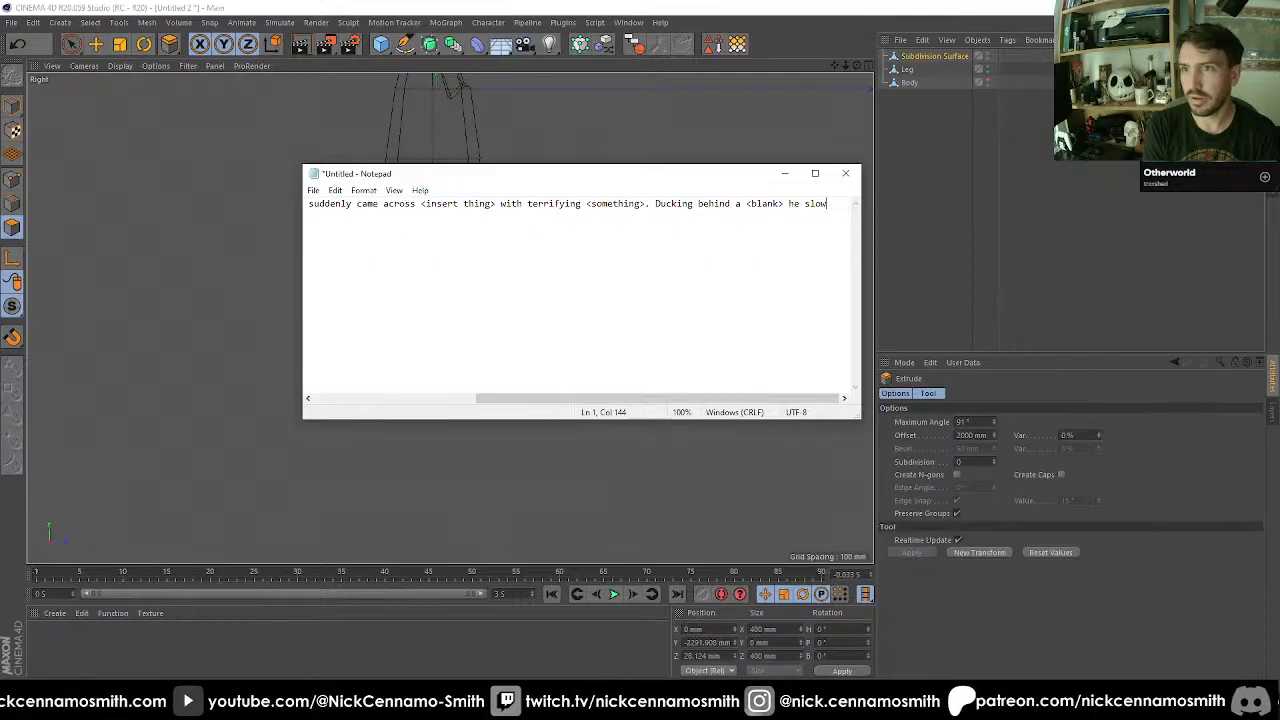
text(y peer)
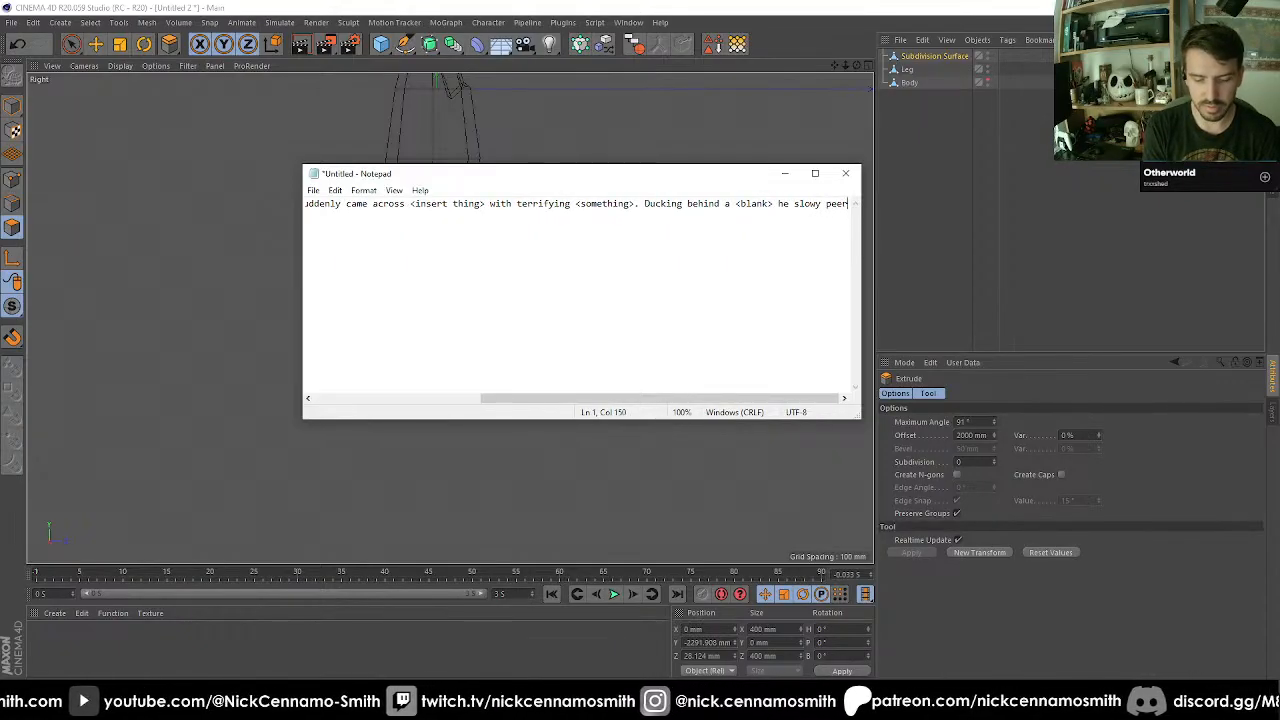
text(ed out, )
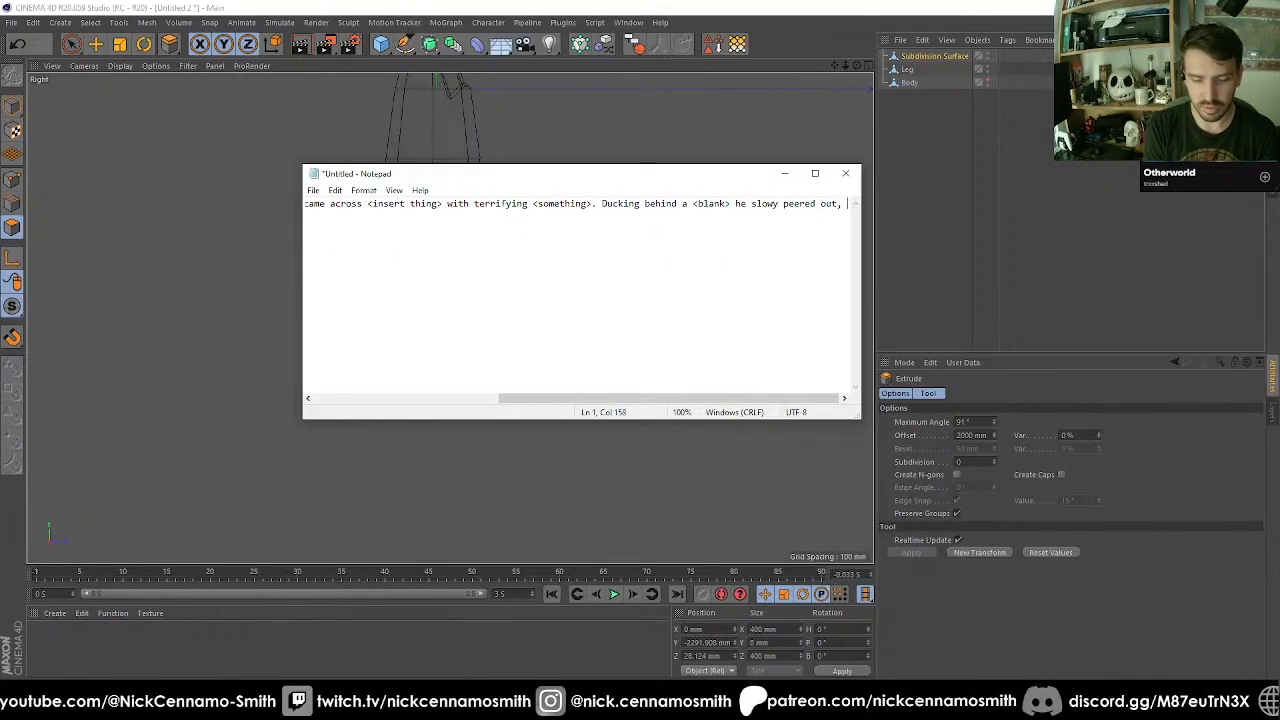
text(his eyes )
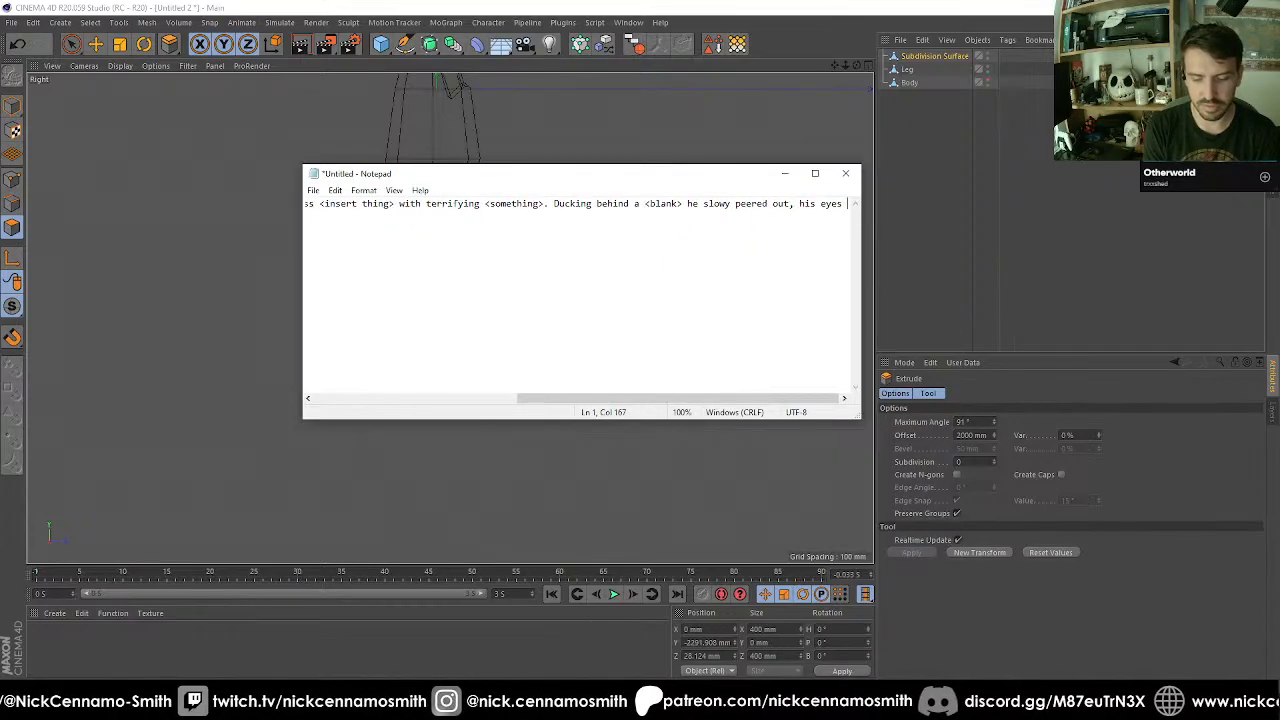
text(widening as )
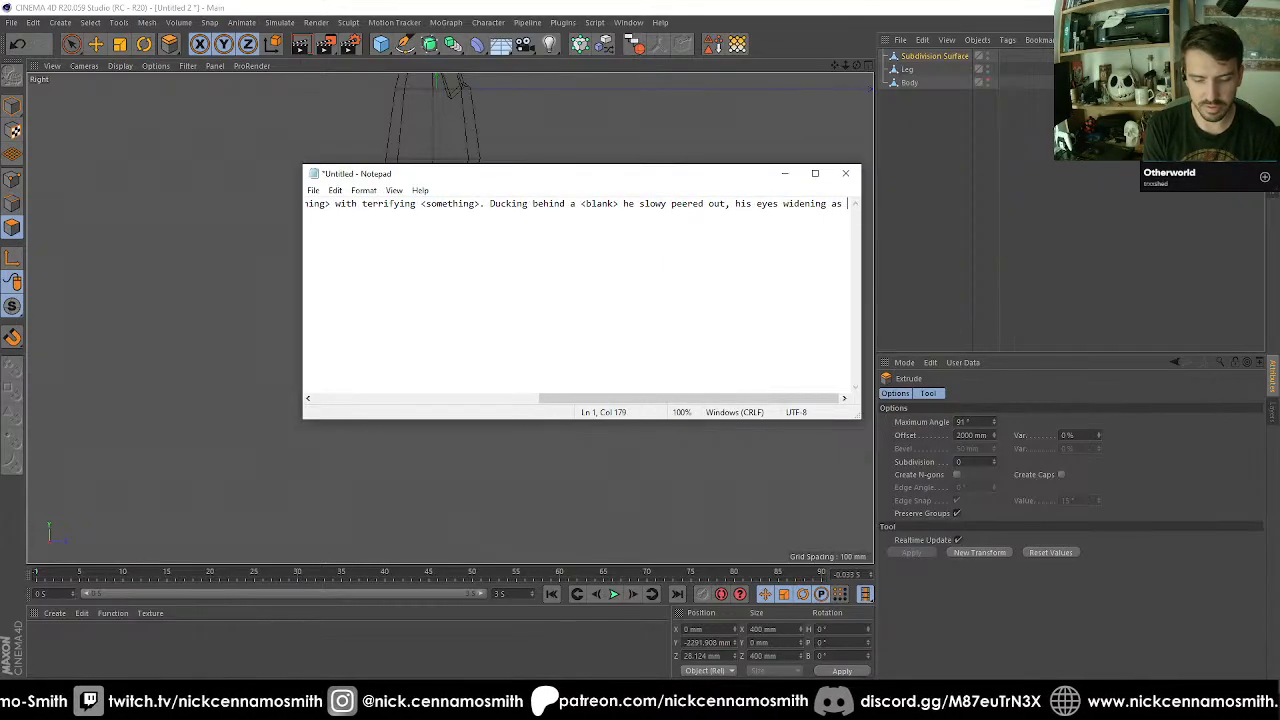
text(the sheer horror)
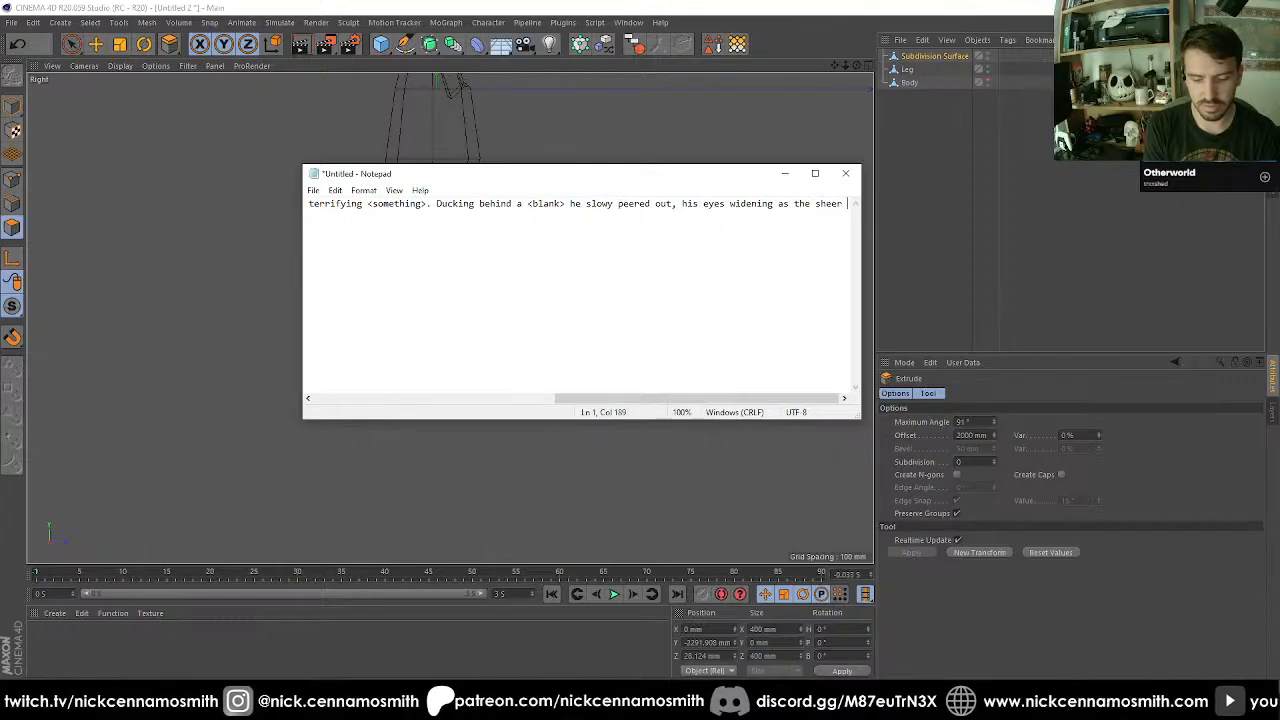
Continue the second sentence with ", his eyes widening as the sheer horror" and start a new line.
key(Return)
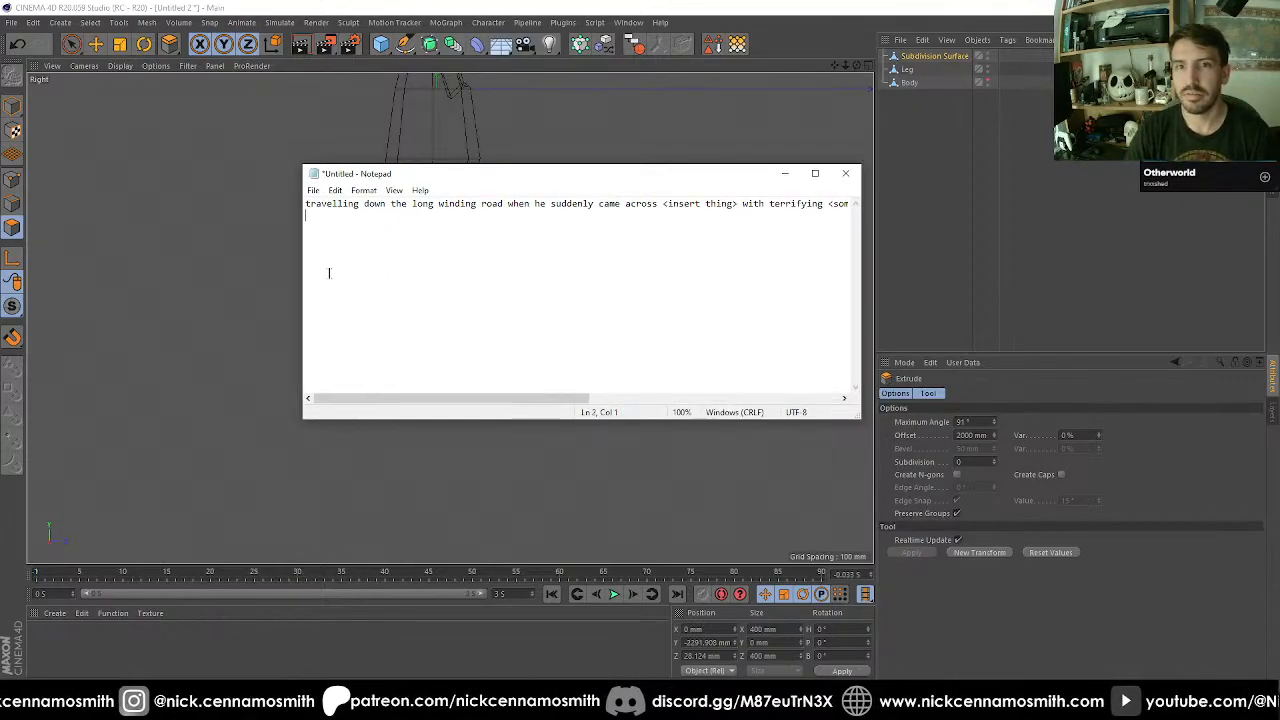
Widen the note window, put the sentence starting with "Ducking" on its own line and end it with a period.
drag(300, 271, 77, 280)
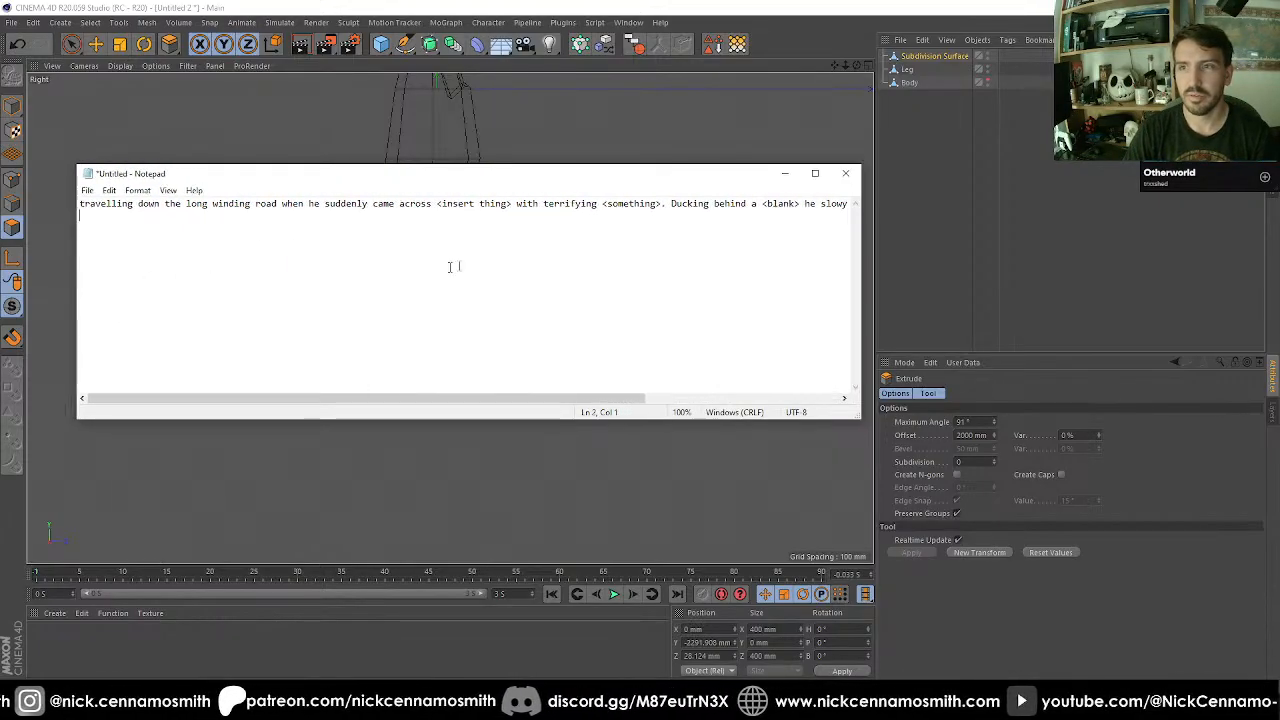
click(672, 204)
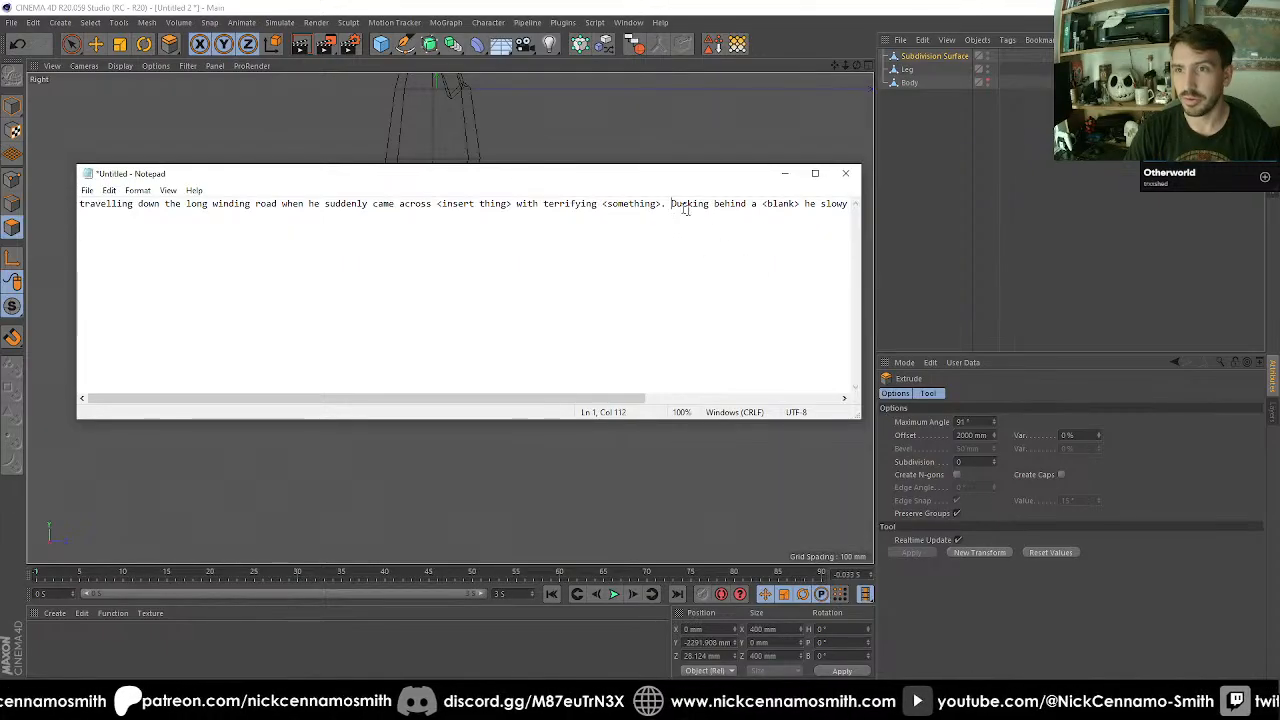
key(Return)
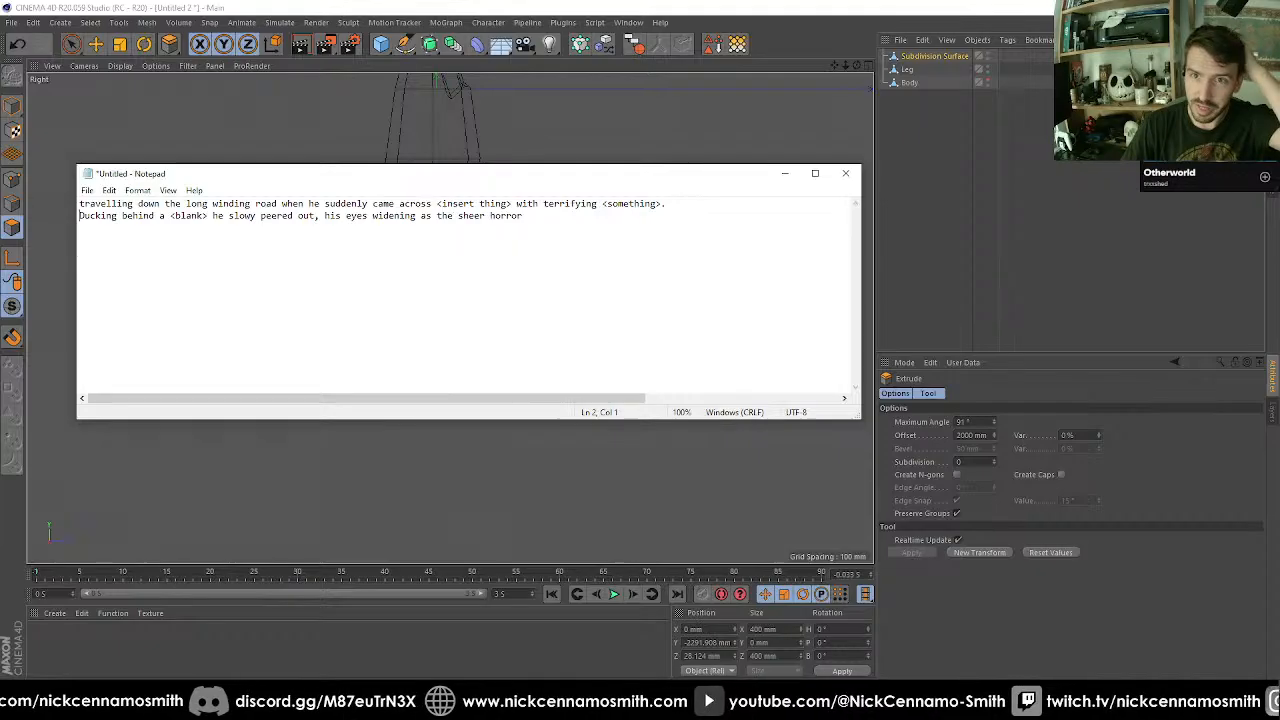
drag(437, 204, 514, 205)
click(525, 230)
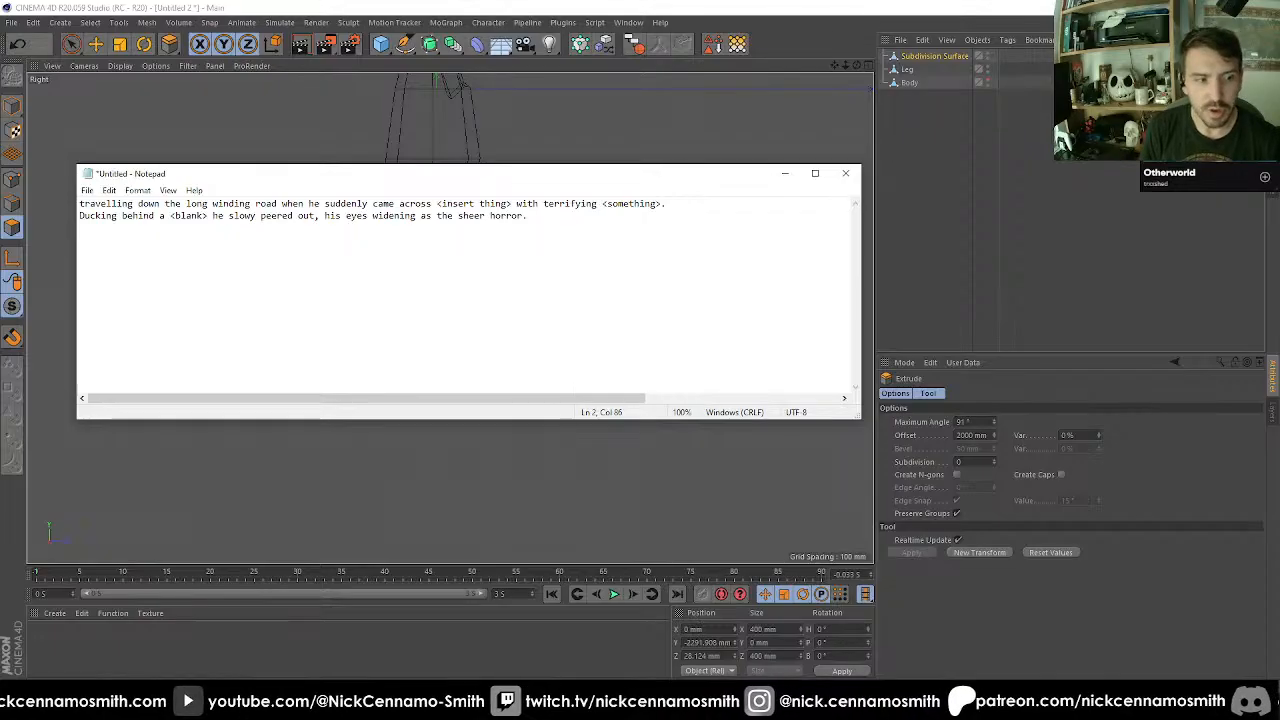
text(<>)
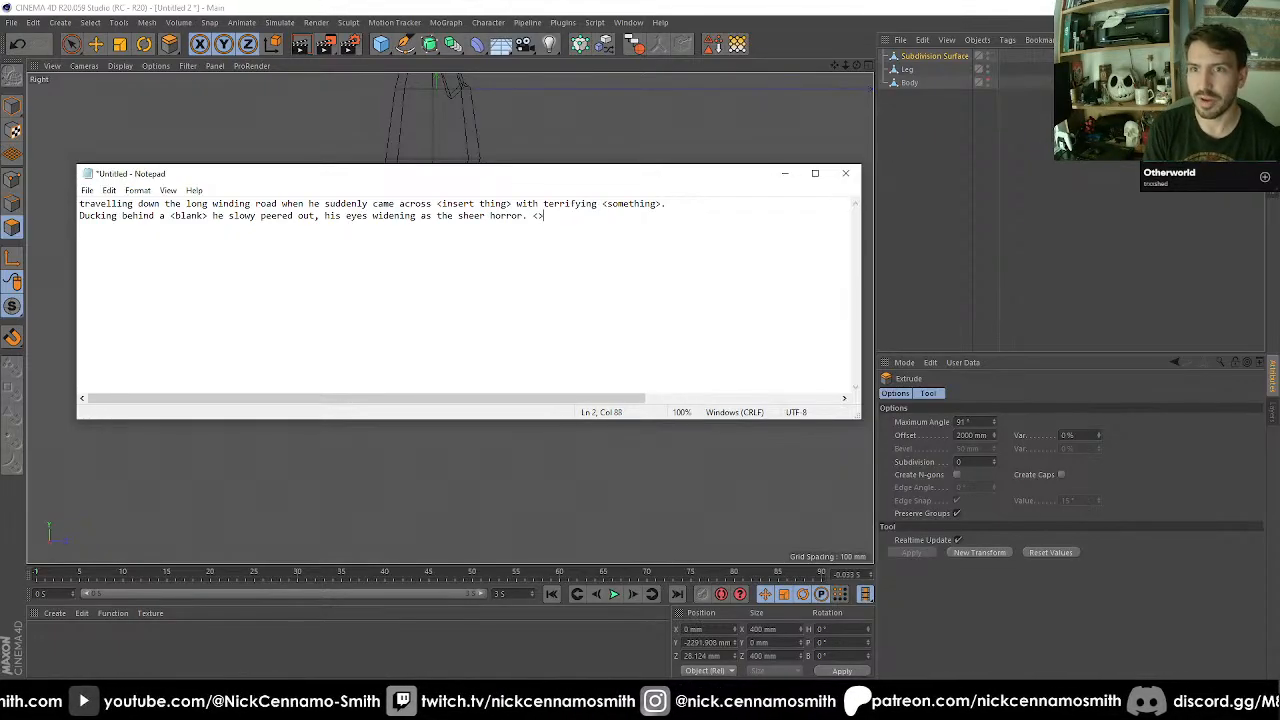
key(BackSpace)
key(BackSpace)
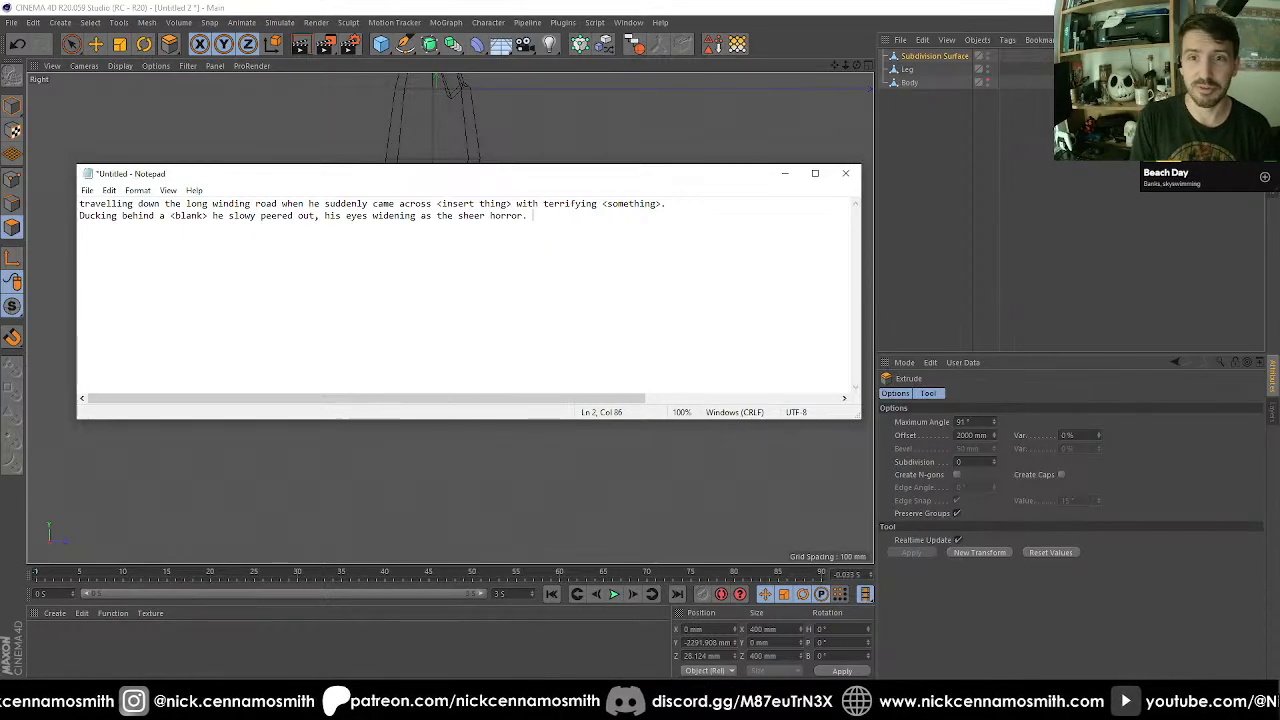
Add "<check map later>" below the story after an empty line and close Notepad without saving.
key(Return)
key(Return)
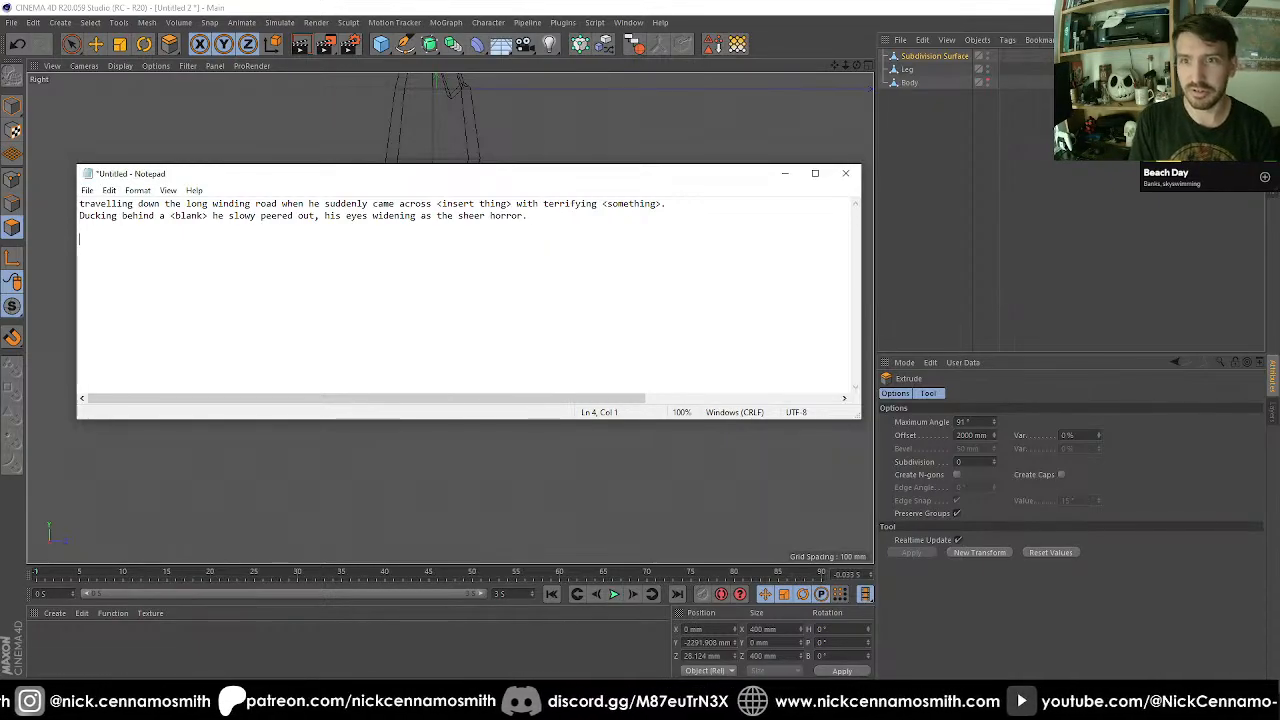
text(<check map later>)
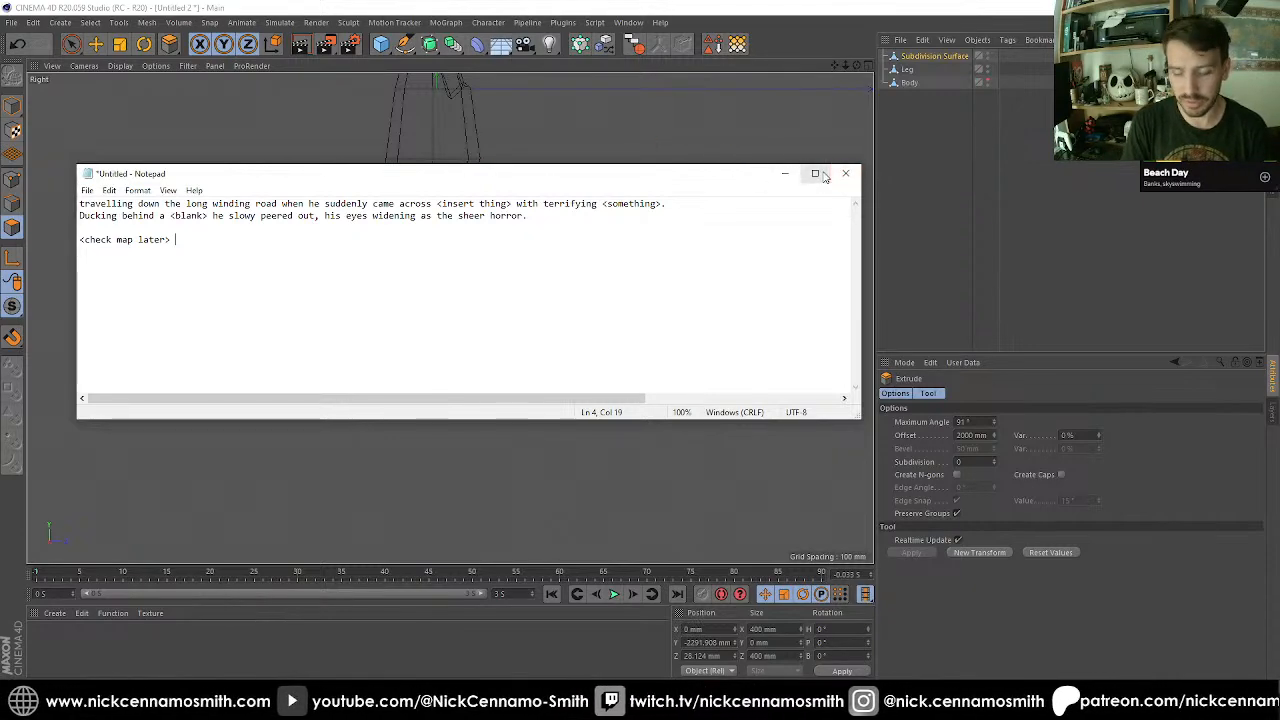
key(BackSpace)
key(BackSpace)
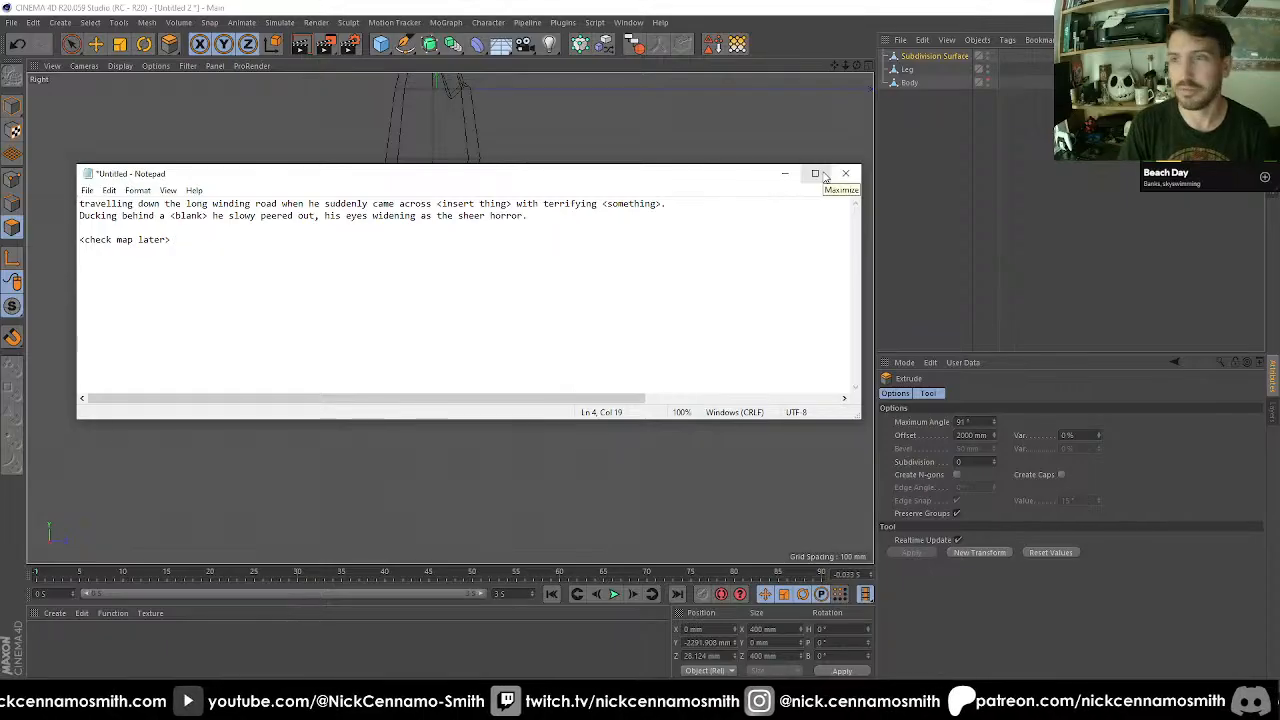
click(845, 173)
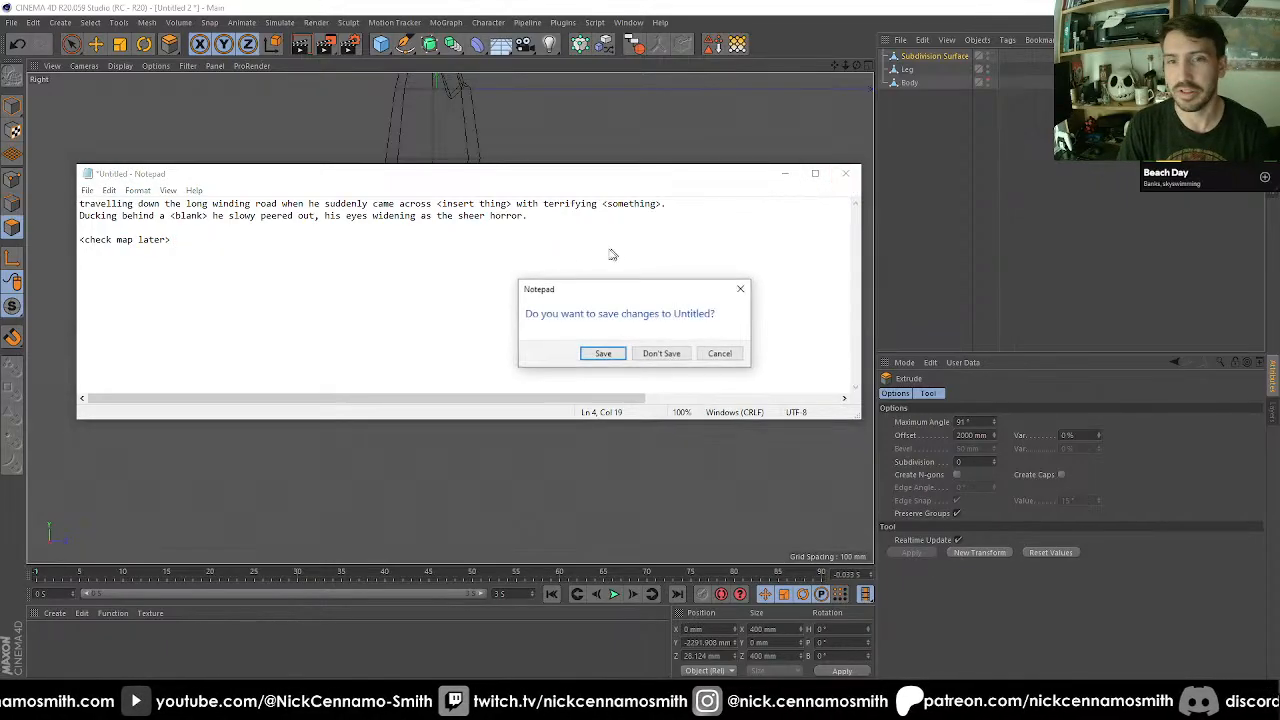
click(661, 353)
Try 3 subdivisions on the toe's extrusion, then undo it and set the subdivision to 0.
text(3)
alt+middle_drag(510, 322, 483, 306)
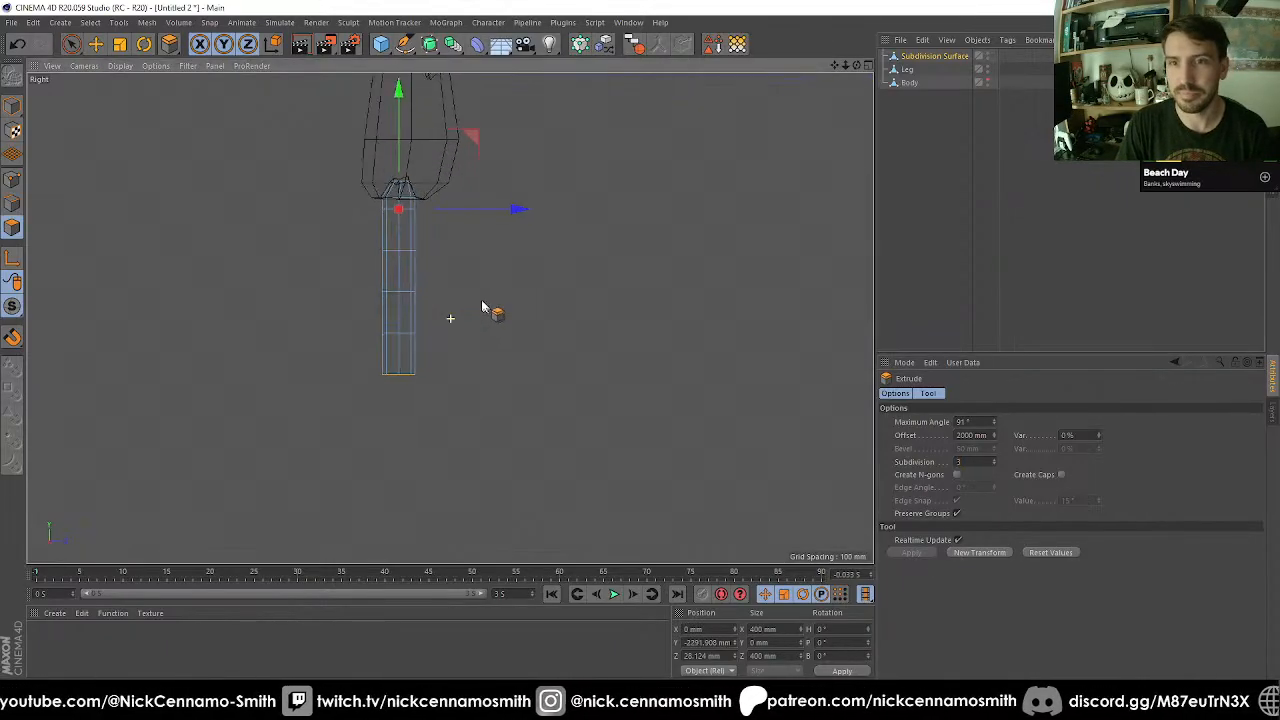
scroll(451, 298, up, 4)
key(ctrl+z)
drag(967, 461, 889, 465)
text(0)
key(Return)
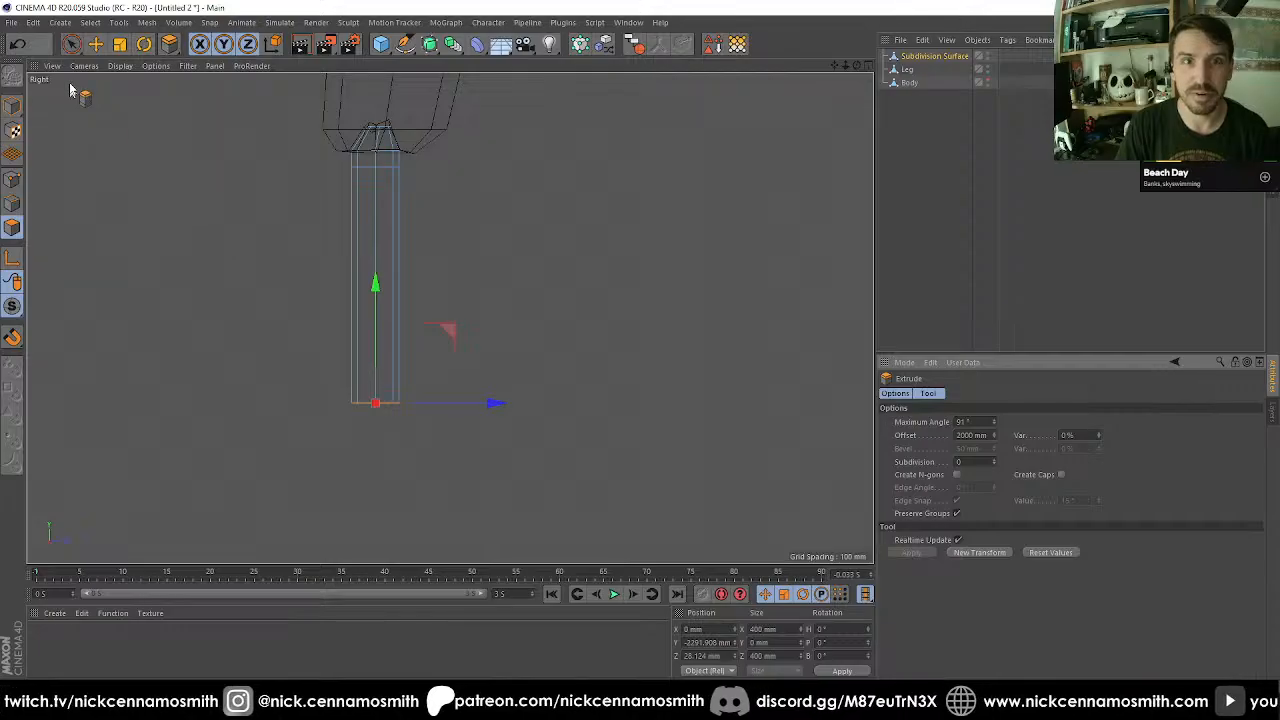
Scale the toe's lower end down to 80 mm across and lower it to a height of about -2682 mm.
click(93, 45)
alt+middle_drag(366, 205, 376, 179)
key(t)
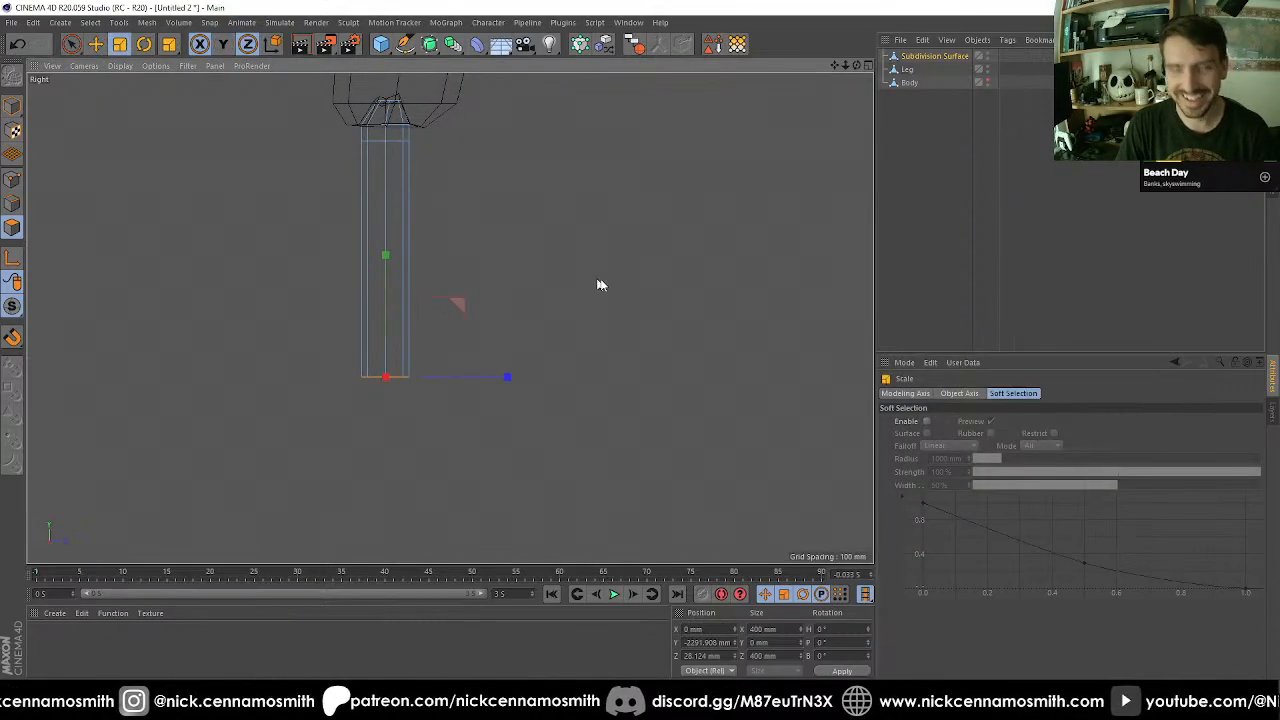
drag(600, 283, 321, 344)
key(e)
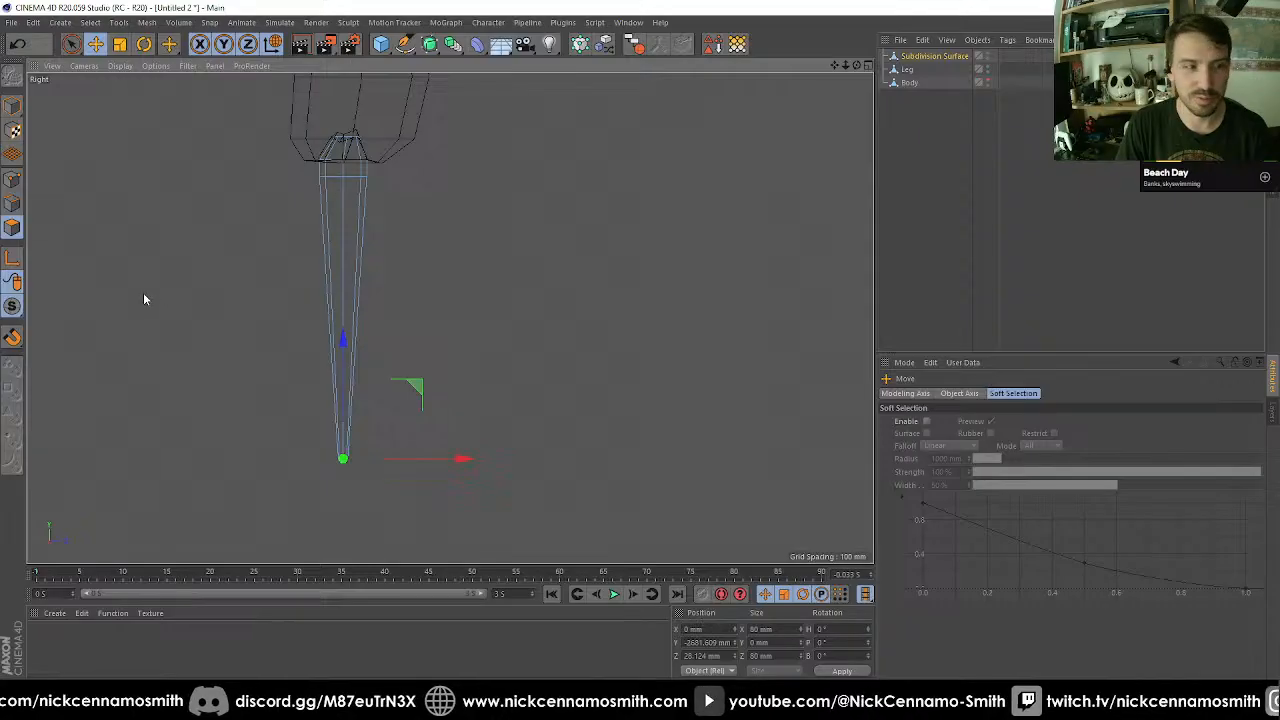
Cut the ring of long edges around the toe's tapered section using Edge Cut with 10 subdivisions.
click(12, 203)
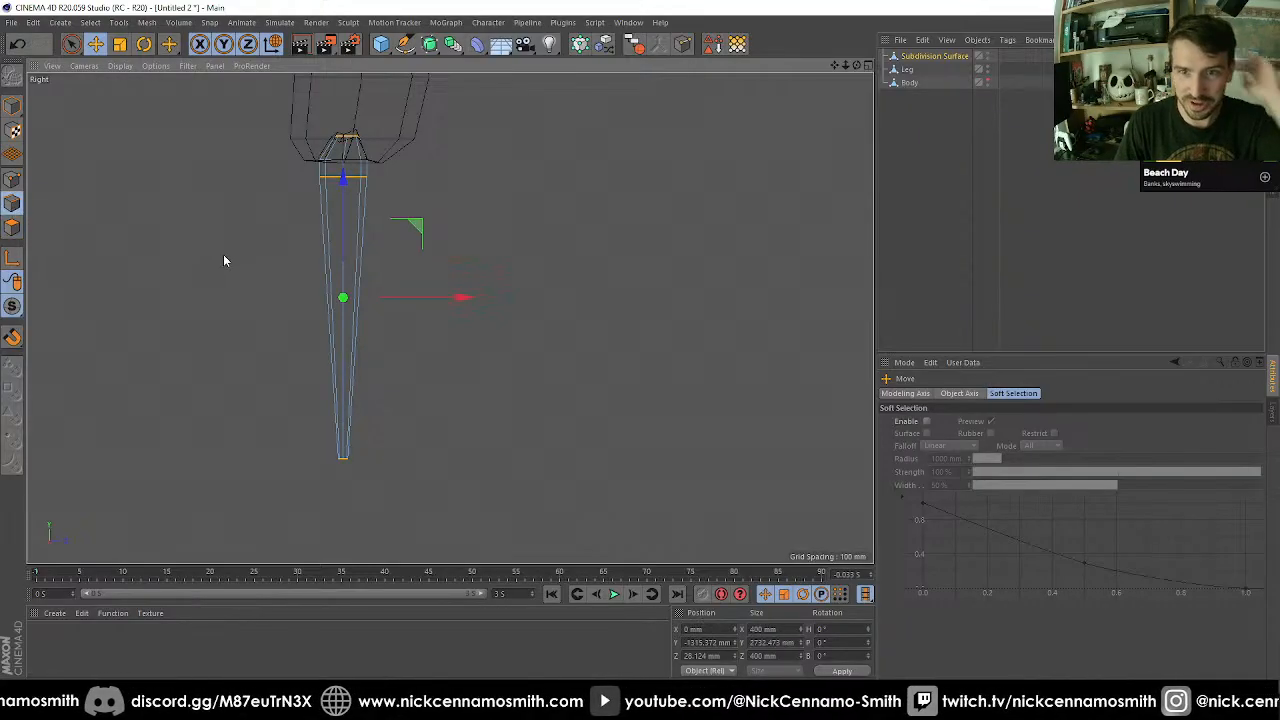
key(u)
key(f)
click(345, 288)
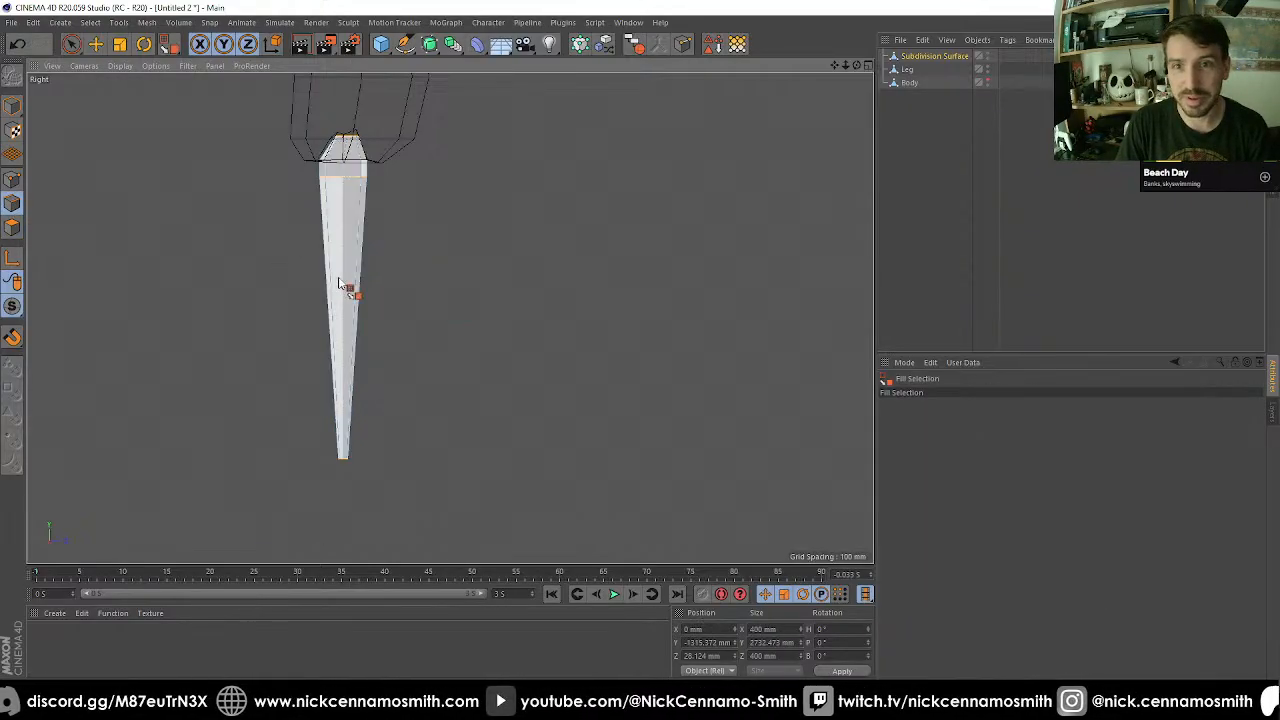
key(u)
key(b)
click(360, 282)
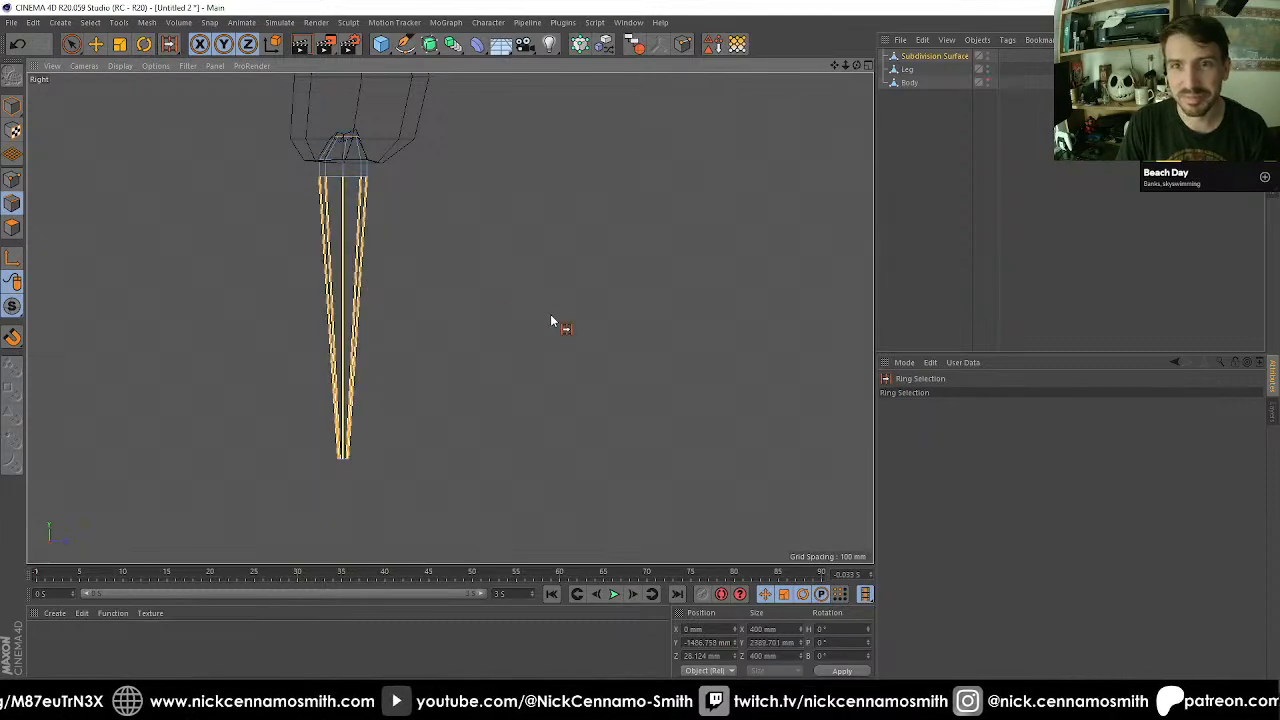
key(m)
key(f)
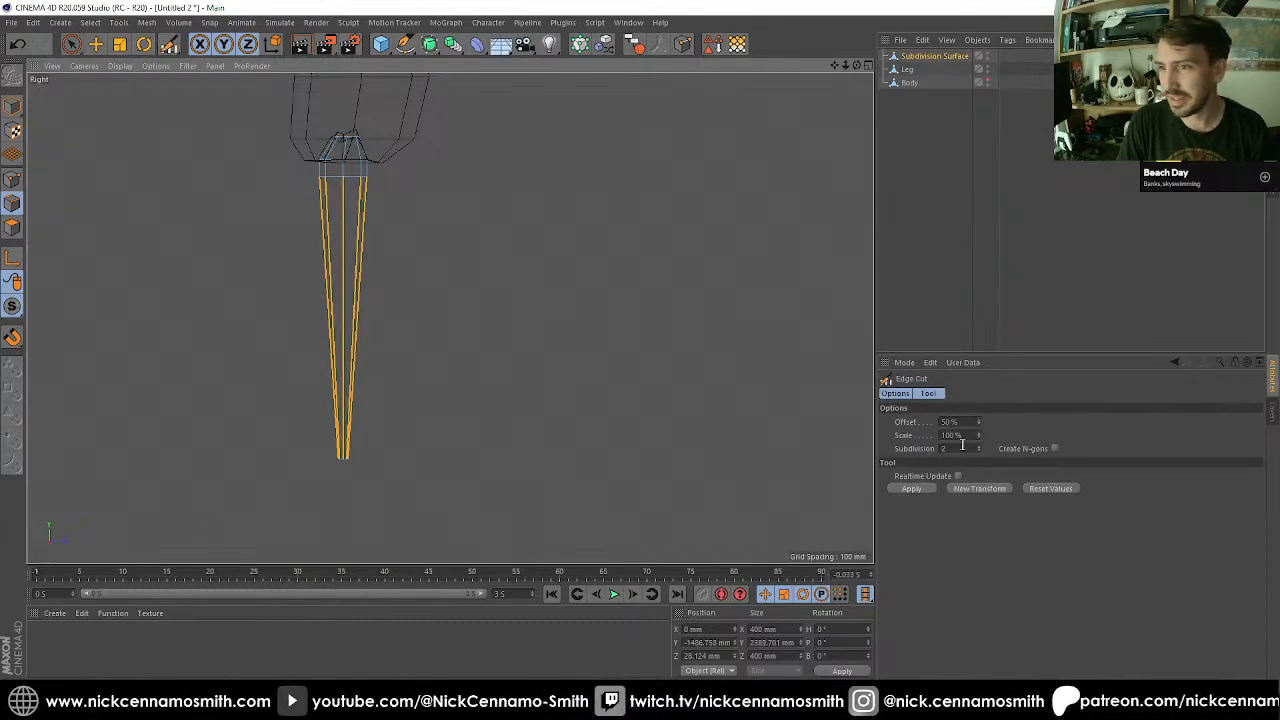
drag(959, 448, 868, 448)
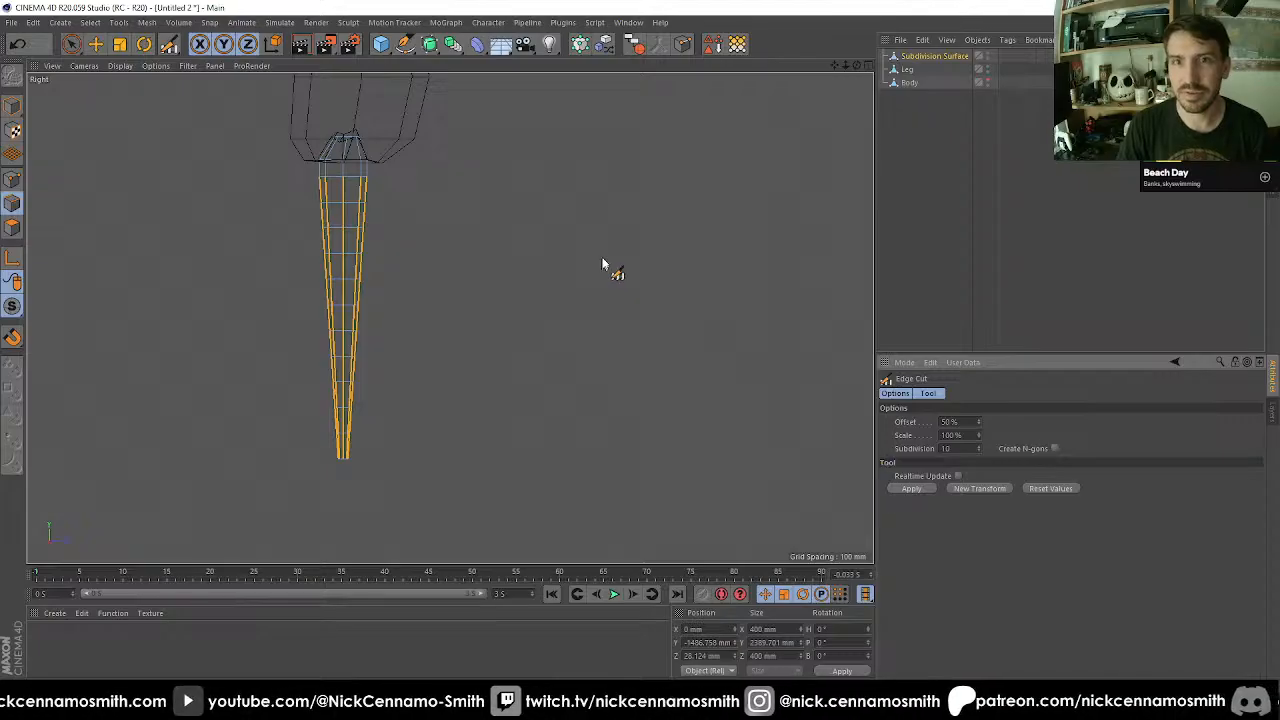
Add a Bend deformer as a child of the toe object and fit it to its parent.
click(477, 44)
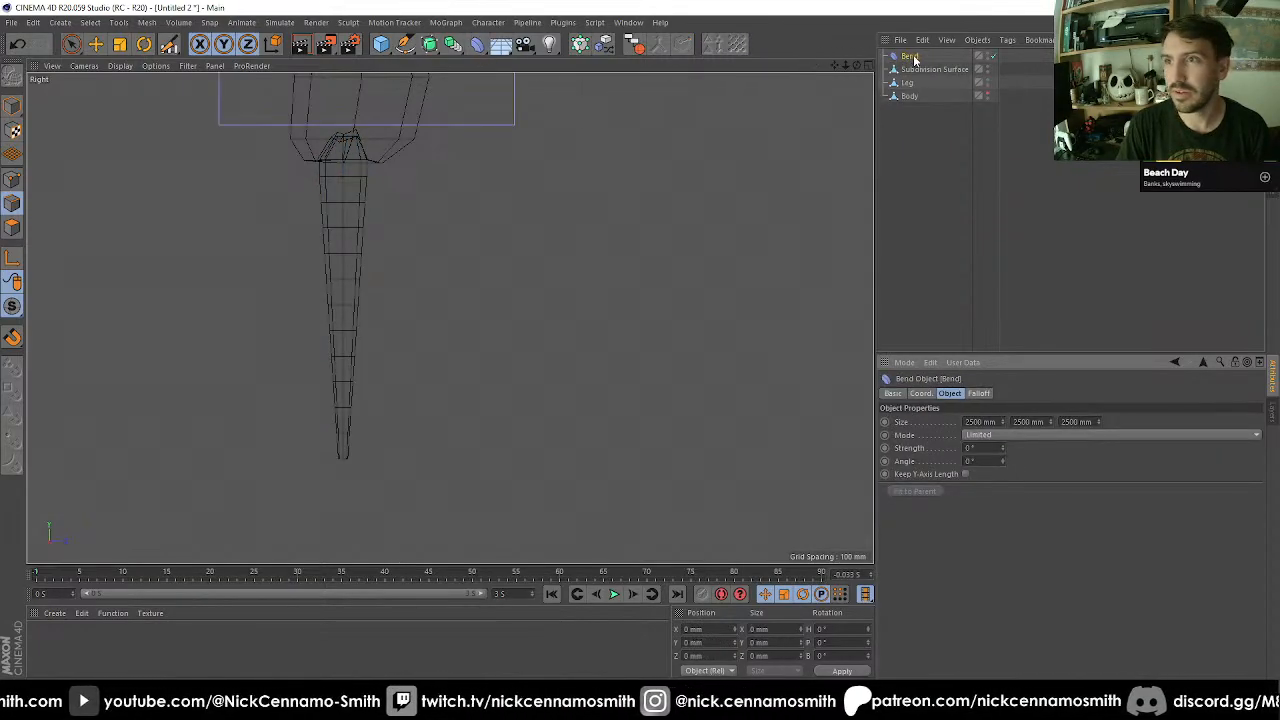
drag(909, 57, 925, 71)
drag(917, 149, 917, 140)
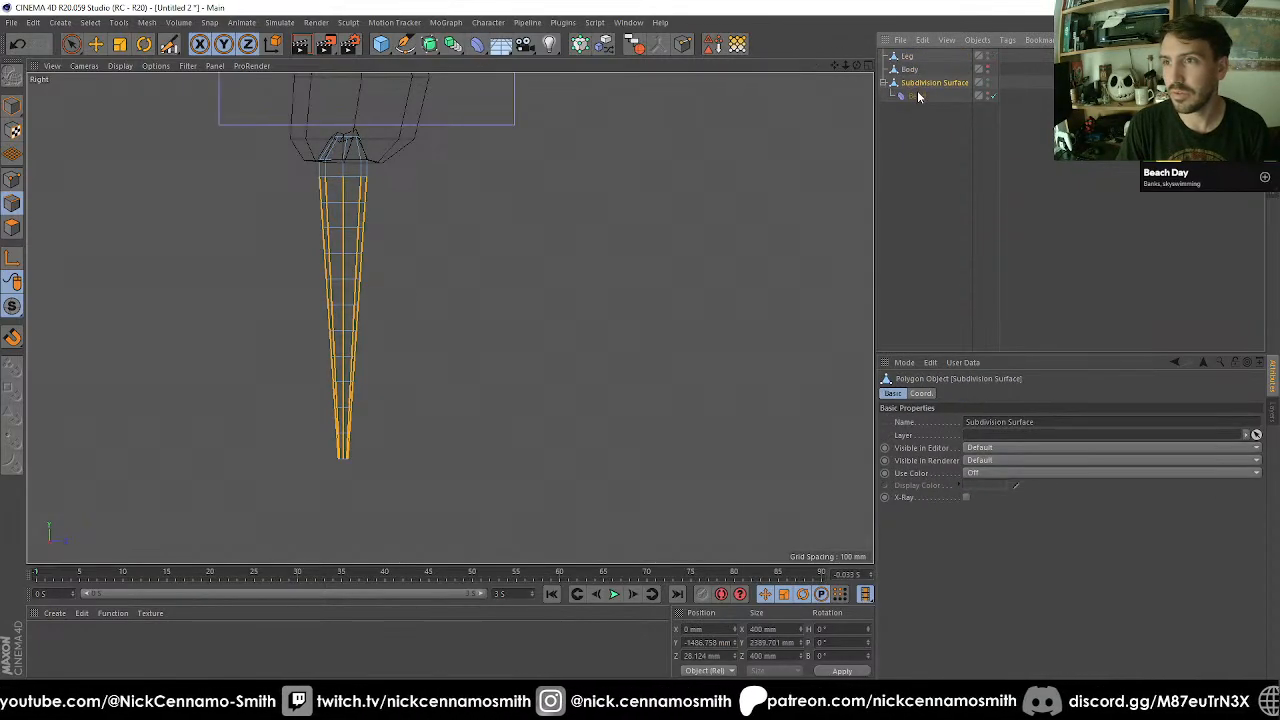
click(917, 96)
click(928, 495)
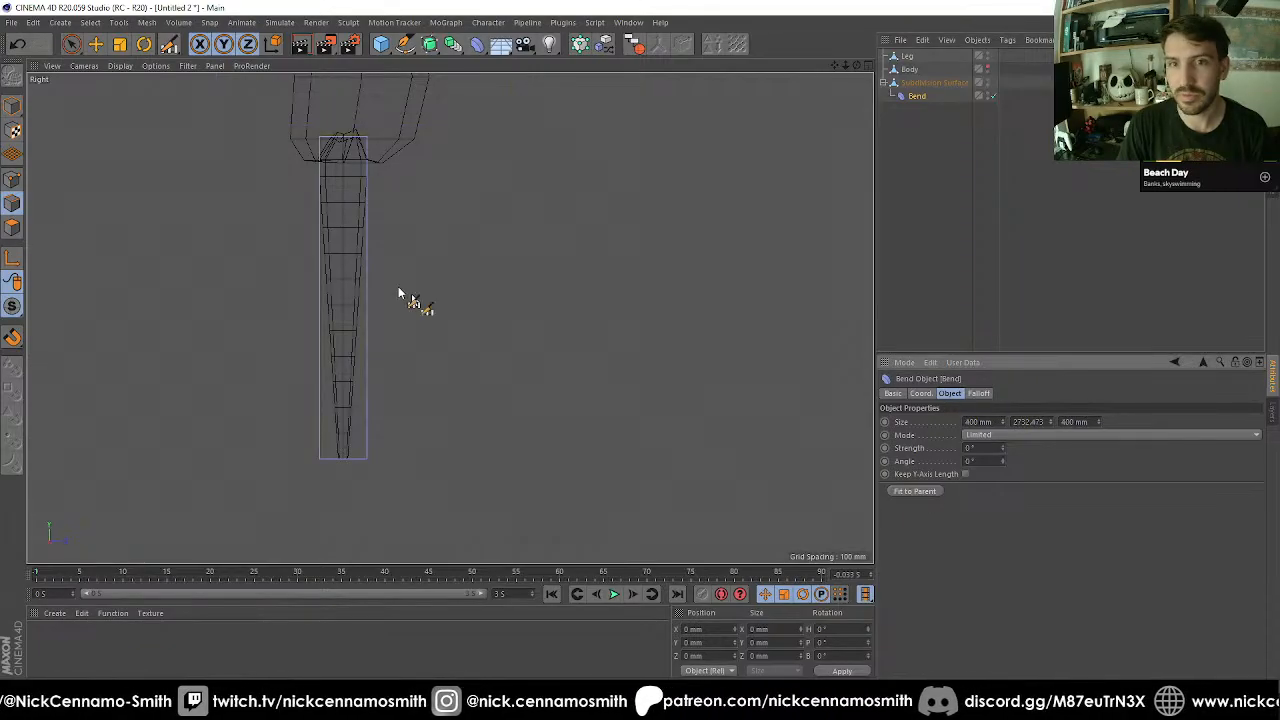
Set the Bend strength to 90° and rotate the deformer so the toe's lower end curves sideways in the side view.
click(978, 447)
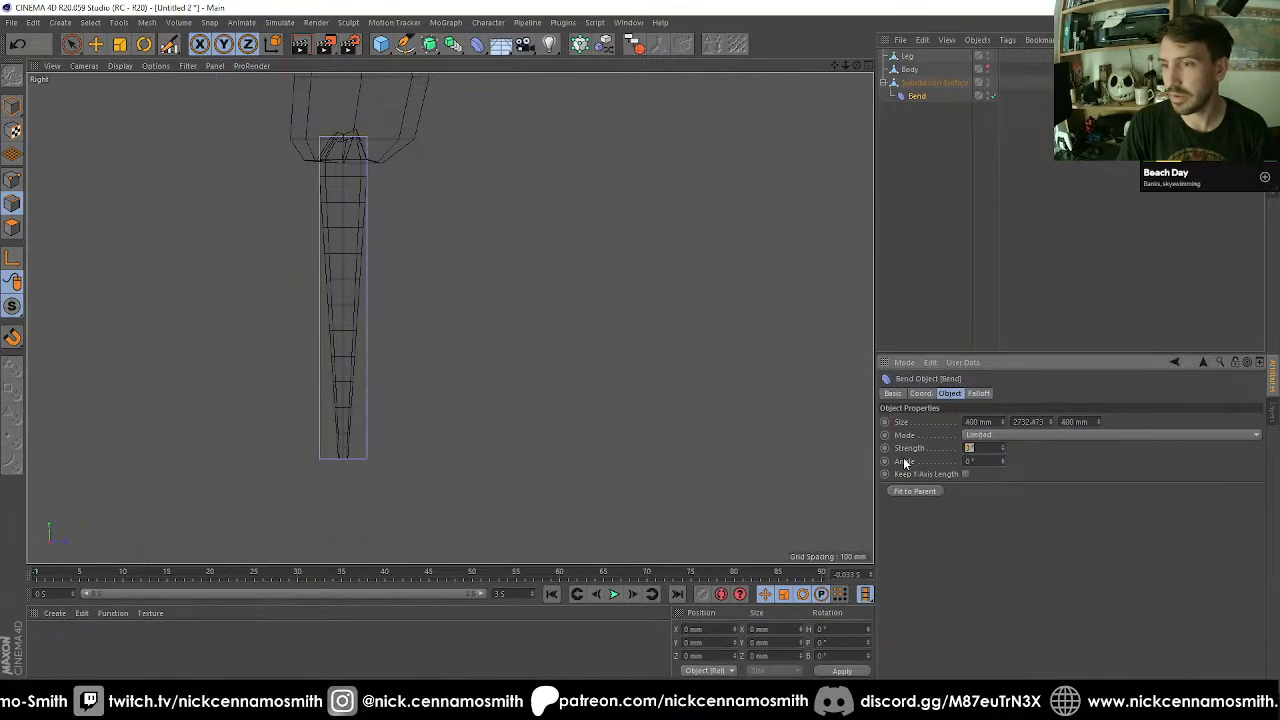
text(90)
key(Return)
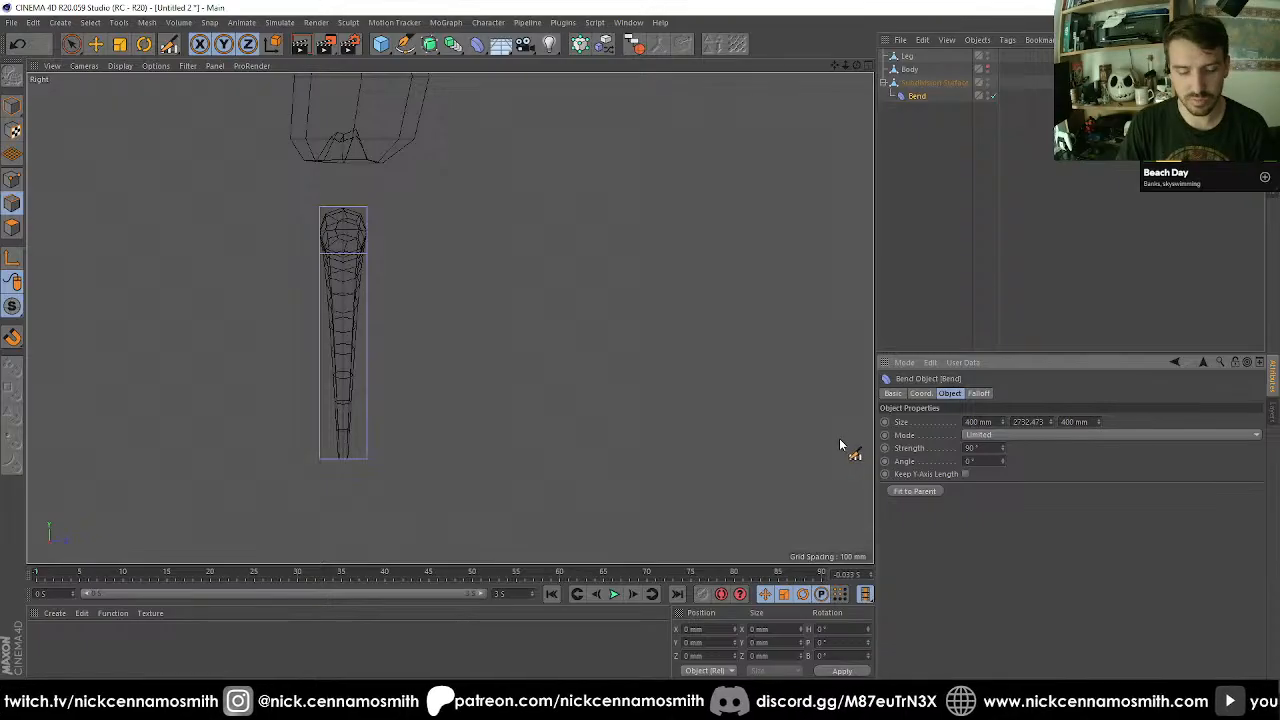
key(r)
drag(405, 290, 245, 305)
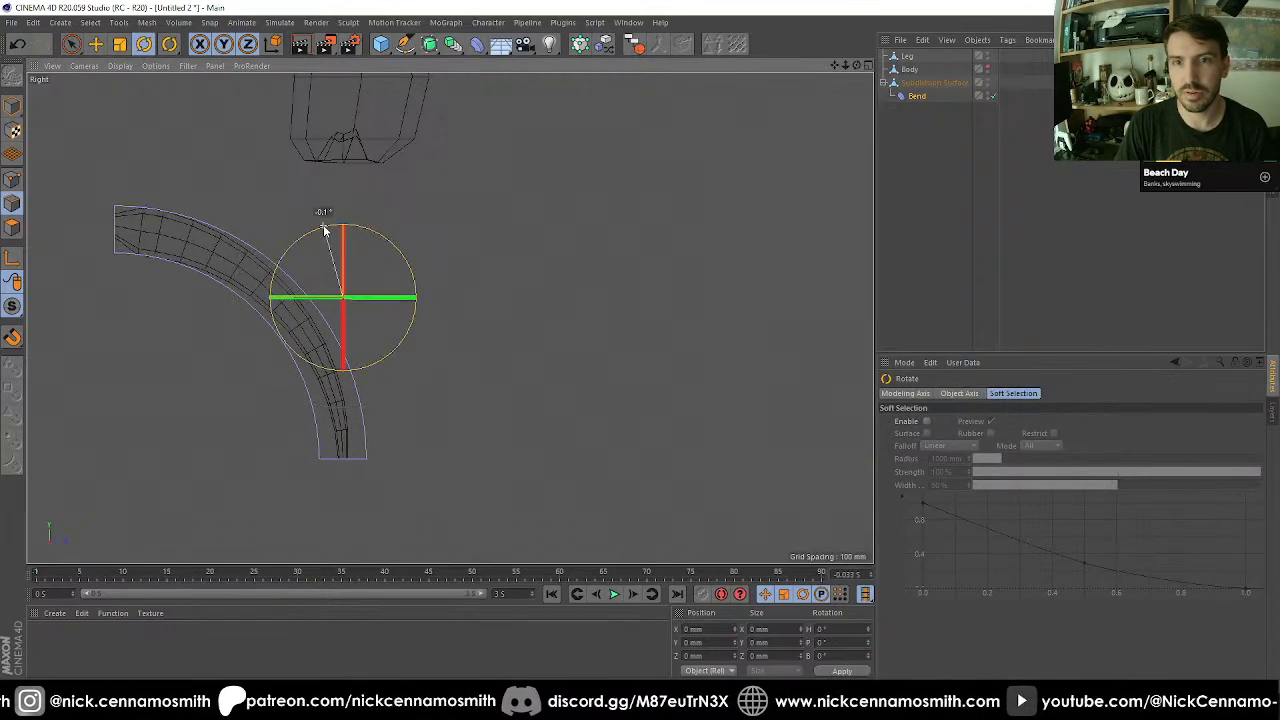
drag(323, 226, 372, 403)
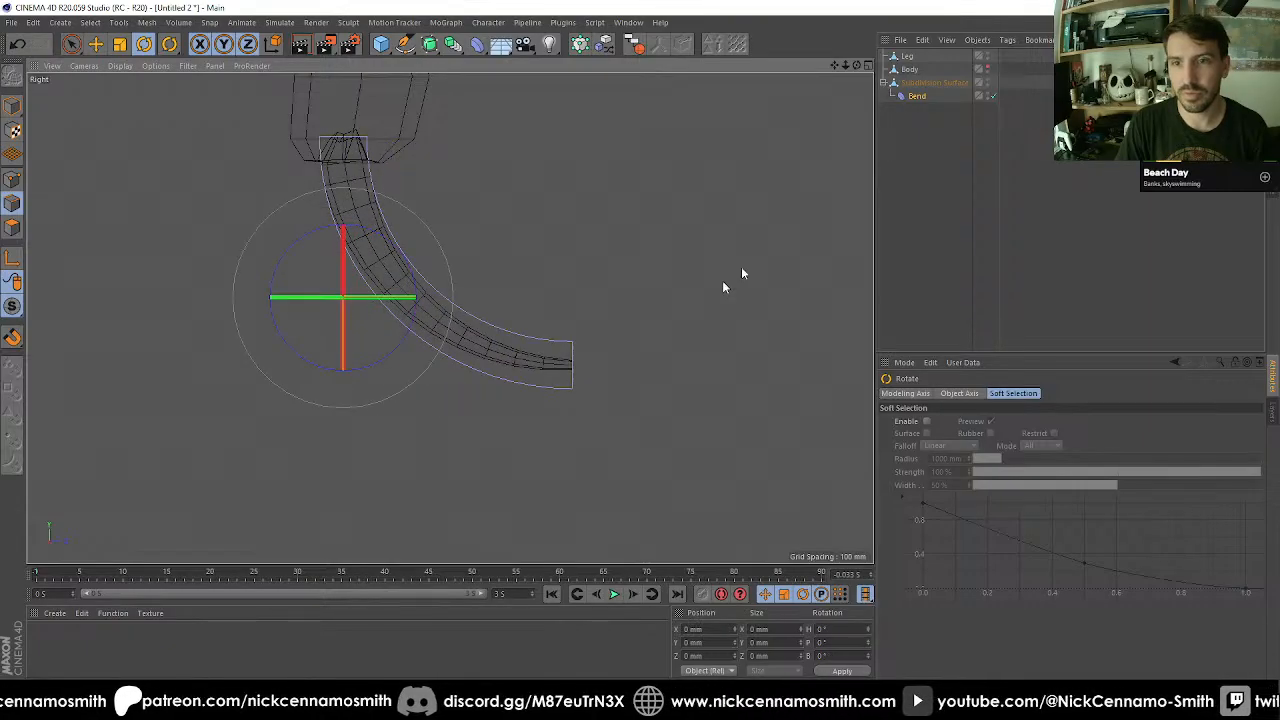
Reduce the Bend deformer's strength to 30°.
click(918, 96)
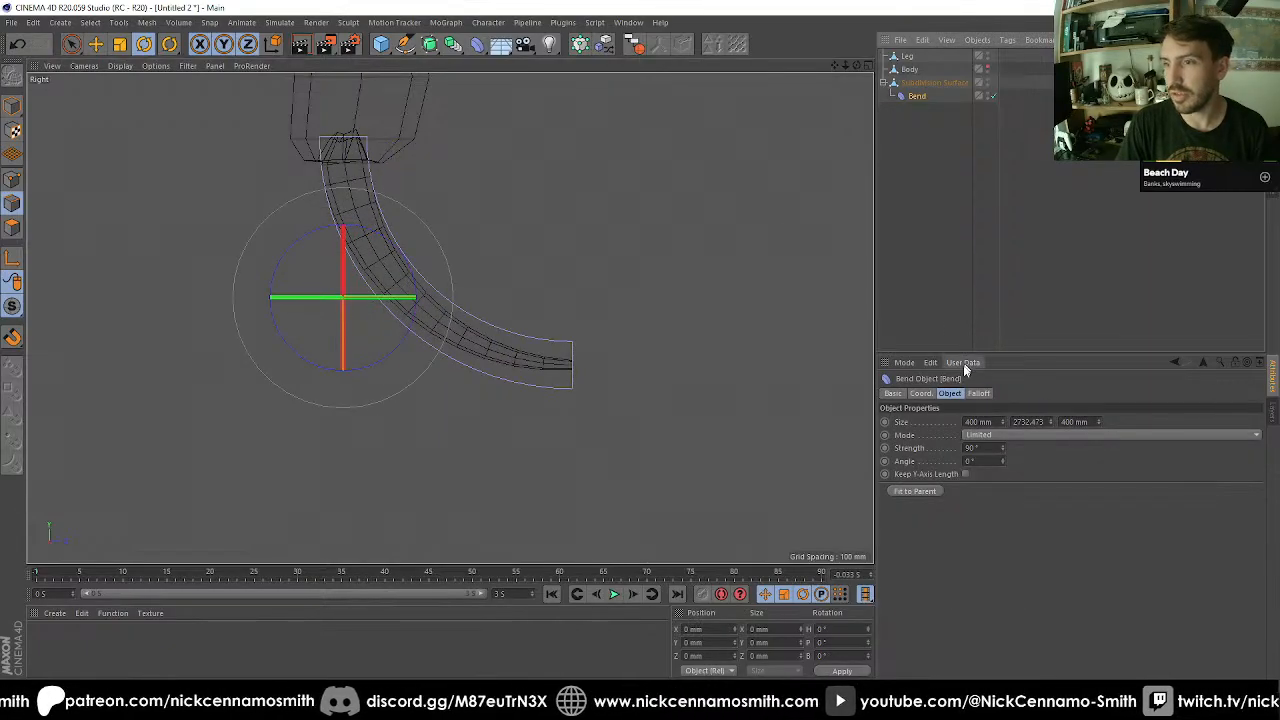
double_click(985, 449)
text(30)
key(Return)
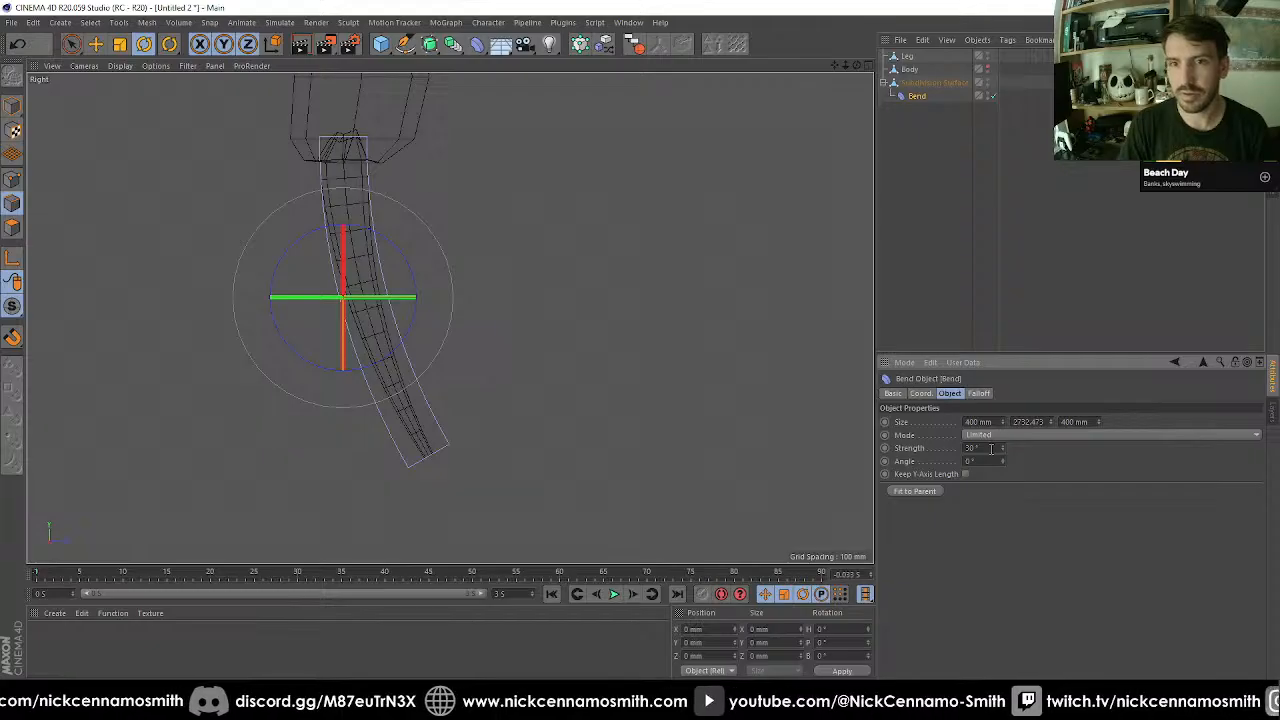
Bake the bent toe with Current State to Object and delete the original toe together with its Bend deformer.
scroll(571, 305, down, 6)
scroll(573, 311, up, 3)
scroll(455, 271, up, 3)
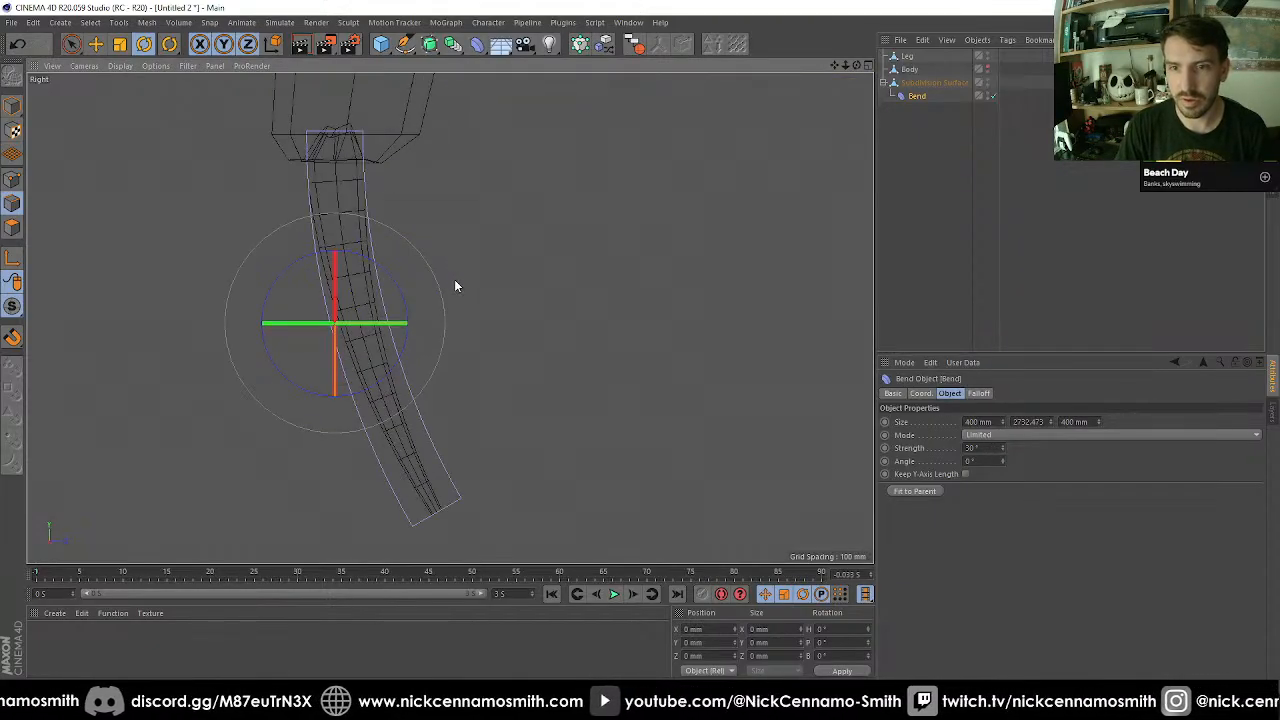
alt+middle_drag(454, 279, 443, 274)
key(F1)
mouse_move(457, 281)
alt+mouse_down()
mouse_move(313, 270)
mouse_move(343, 246)
mouse_move(420, 334)
mouse_move(494, 374)
mouse_move(409, 309)
mouse_move(454, 369)
mouse_move(435, 360)
mouse_move(420, 283)
mouse_move(443, 277)
alt+mouse_up()
click(922, 84)
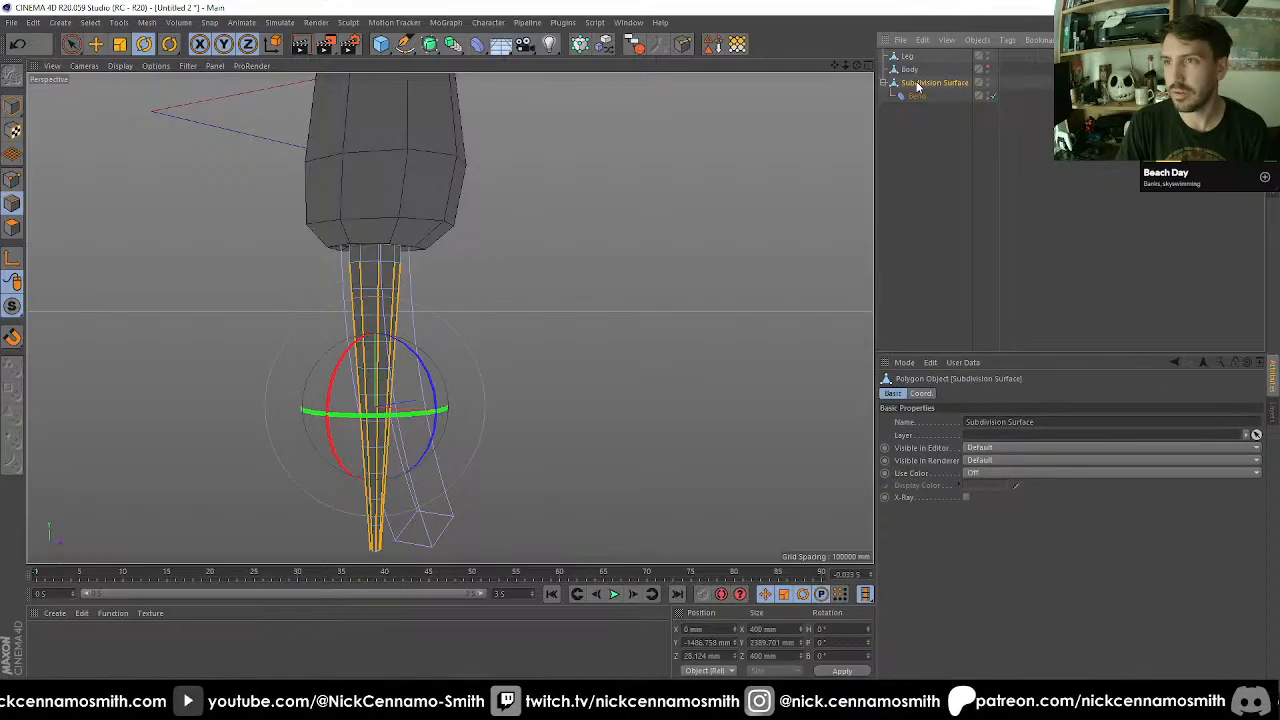
click(977, 40)
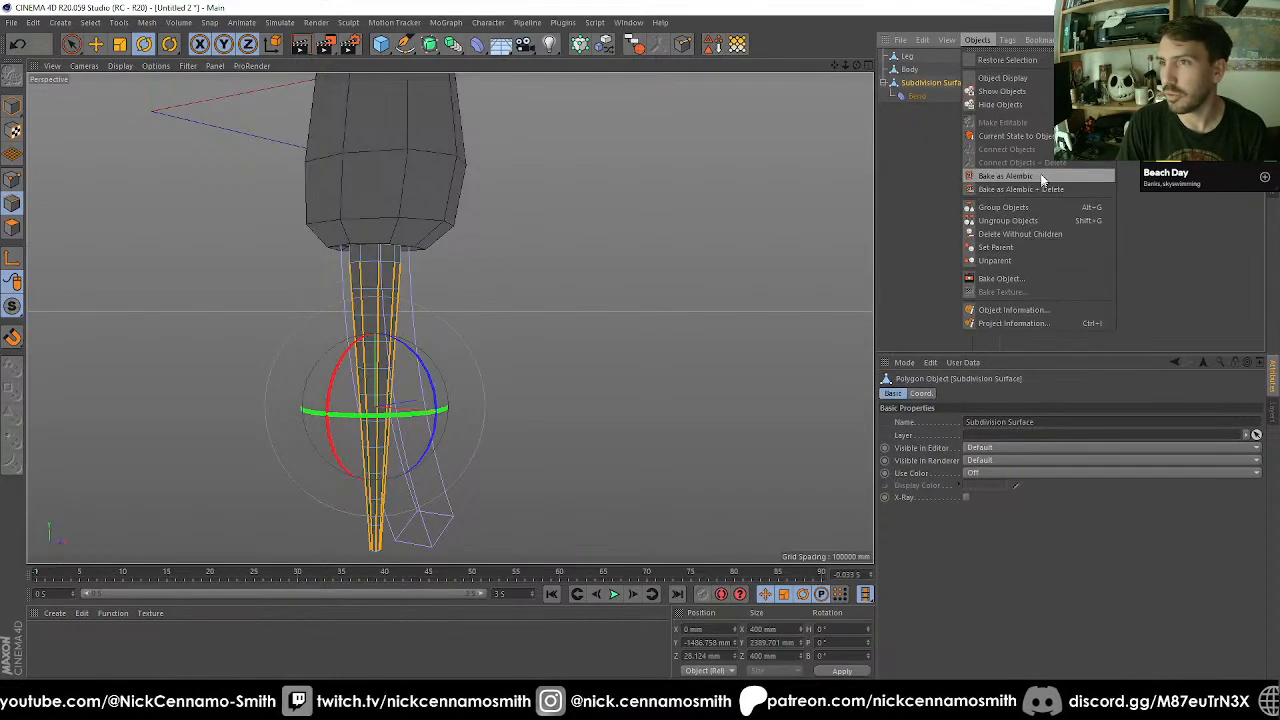
click(1035, 135)
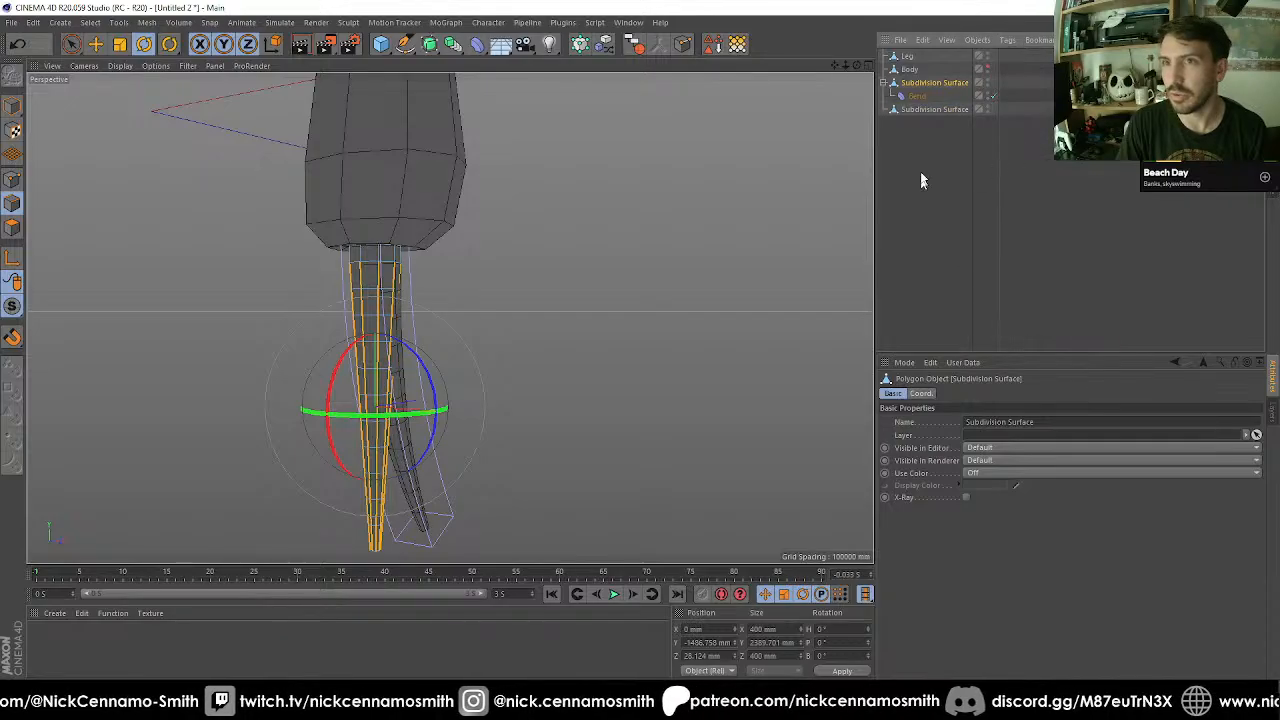
key(Delete)
click(921, 83)
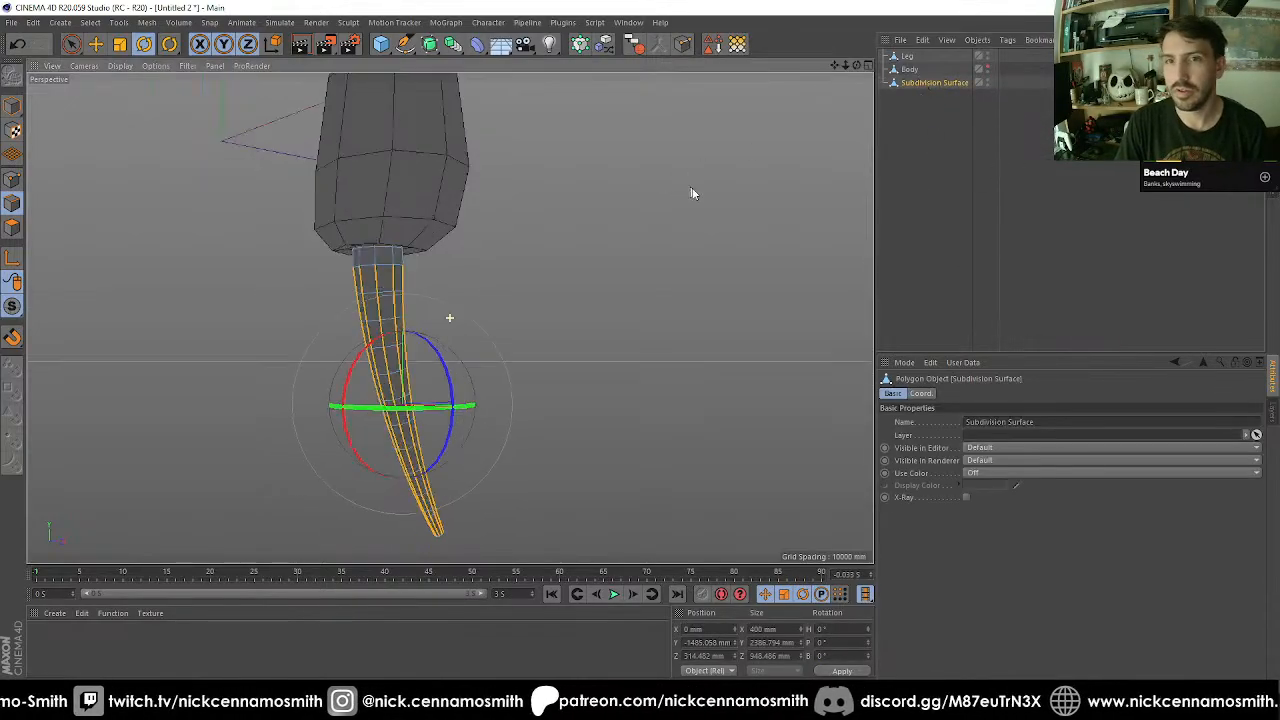
Select the Leg object and its front polygons at the lower end, just above the toe.
alt+drag(691, 194, 266, 194)
key(F2)
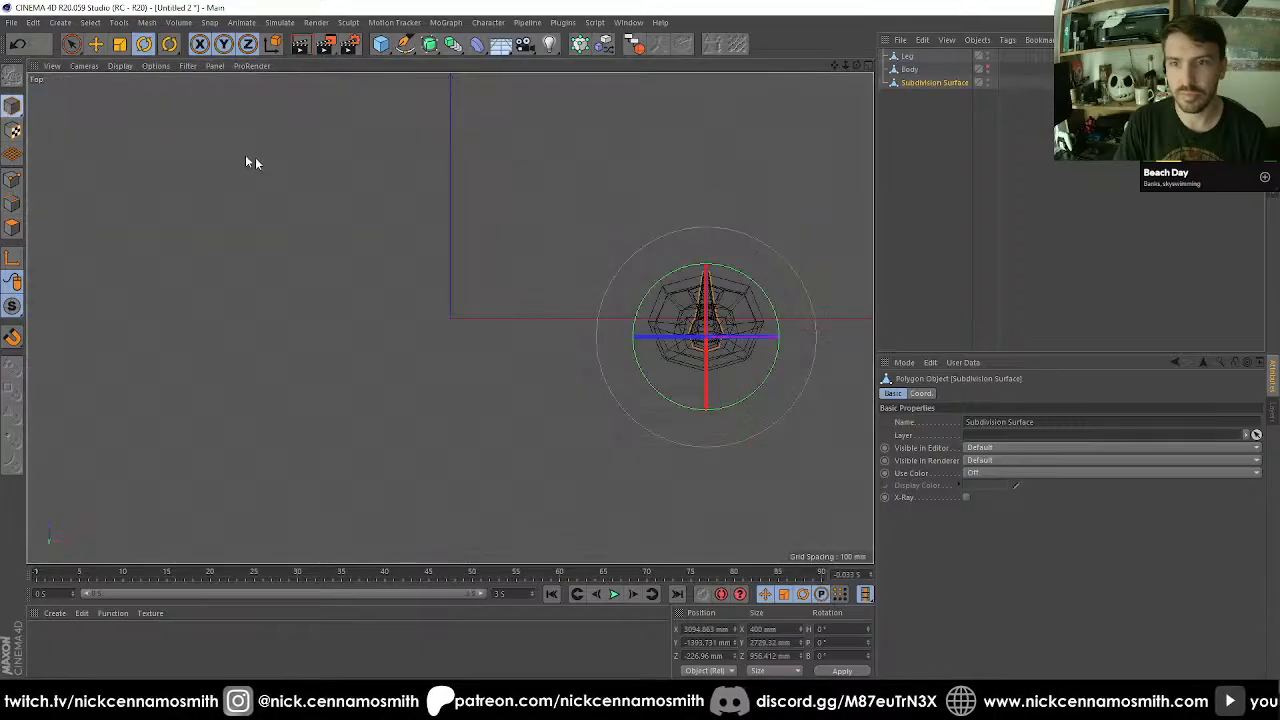
key(F3)
scroll(369, 156, up, 3)
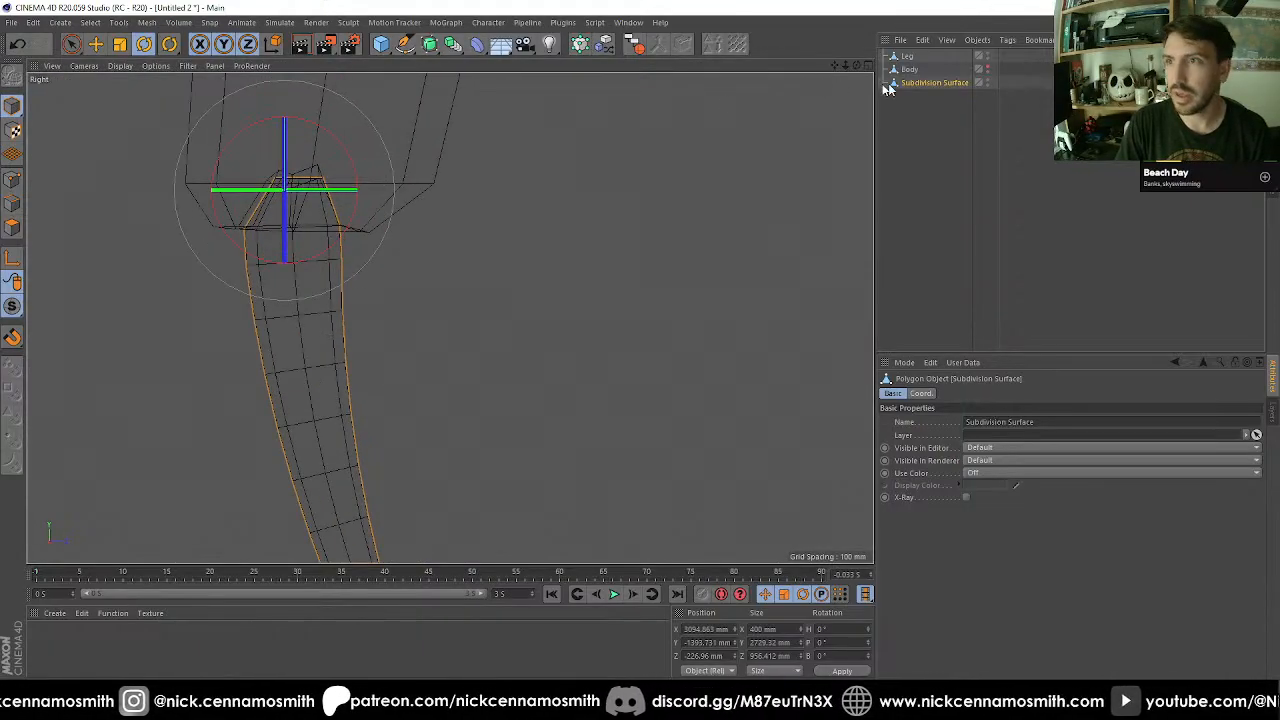
click(907, 56)
key(F1)
alt+drag(540, 197, 205, 247)
click(12, 227)
scroll(394, 242, up, 2)
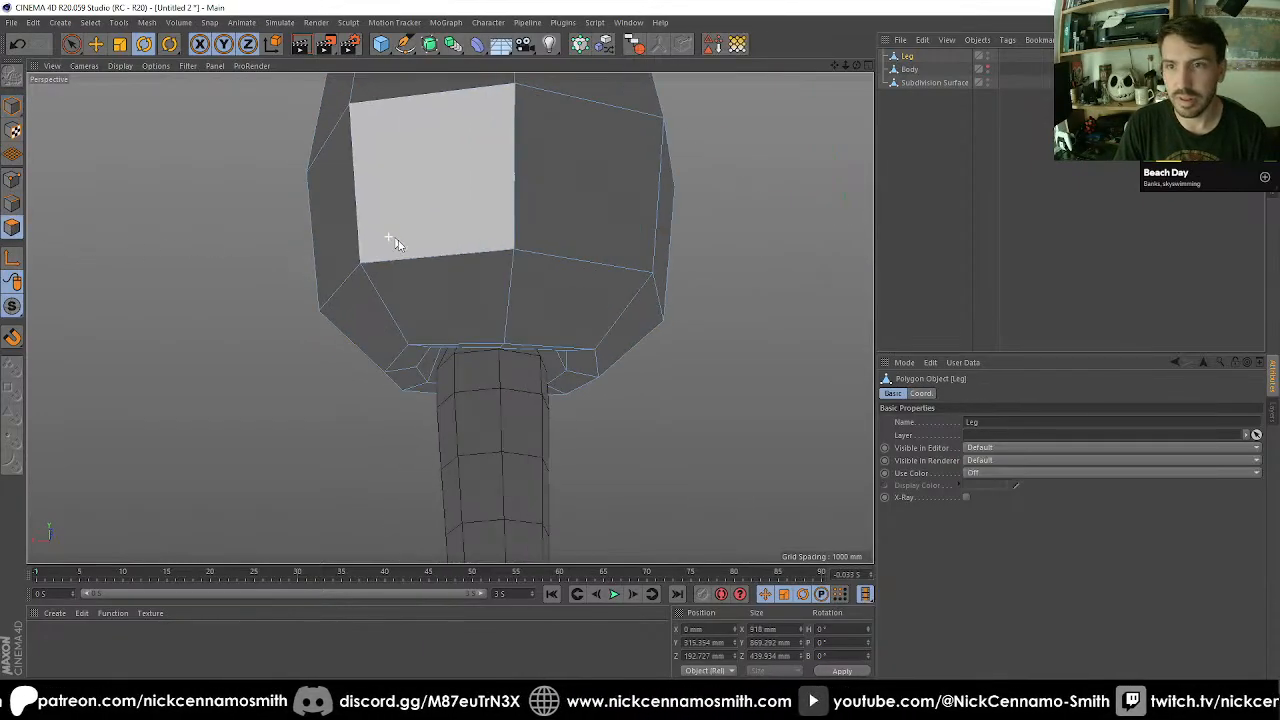
key(space)
mouse_move(505, 323)
mouse_down()
mouse_move(505, 335)
mouse_move(514, 241)
mouse_up()
scroll(514, 241, down, 2)
alt+middle_drag(569, 249, 571, 232)
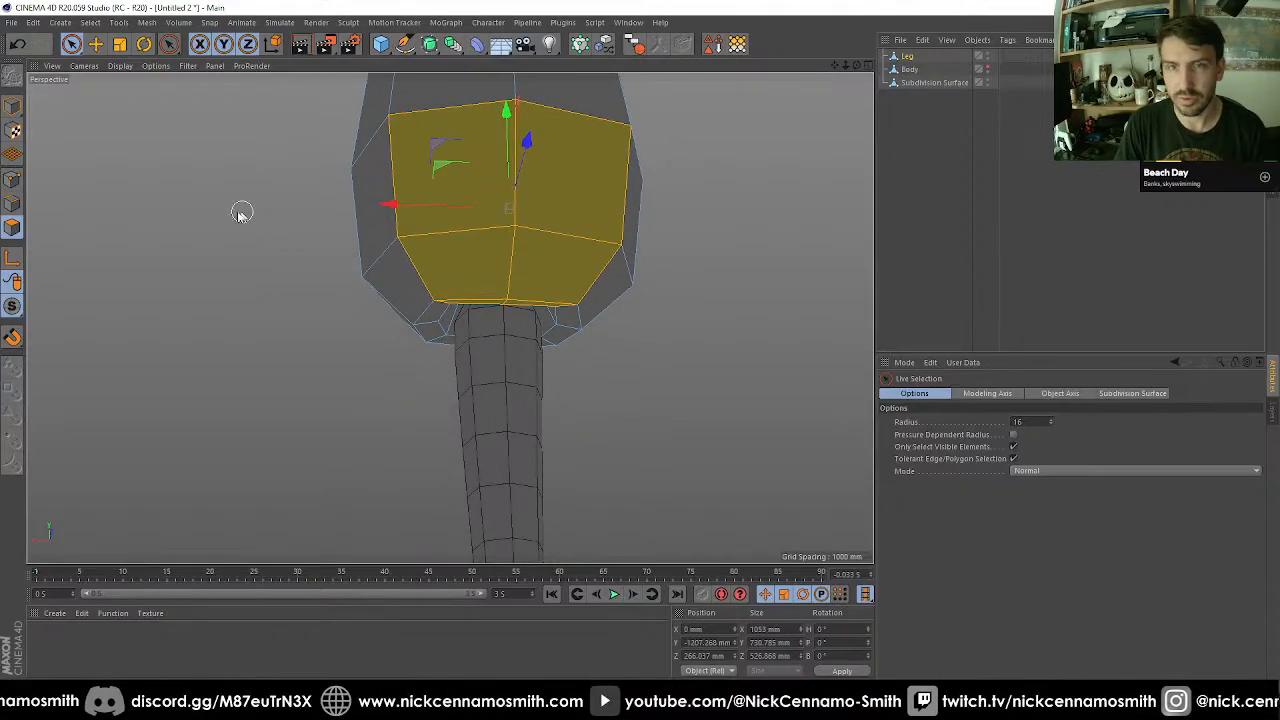
Select the horizontal edges on both halves of the leg's lower front, from the rounded side down to the rim.
click(13, 207)
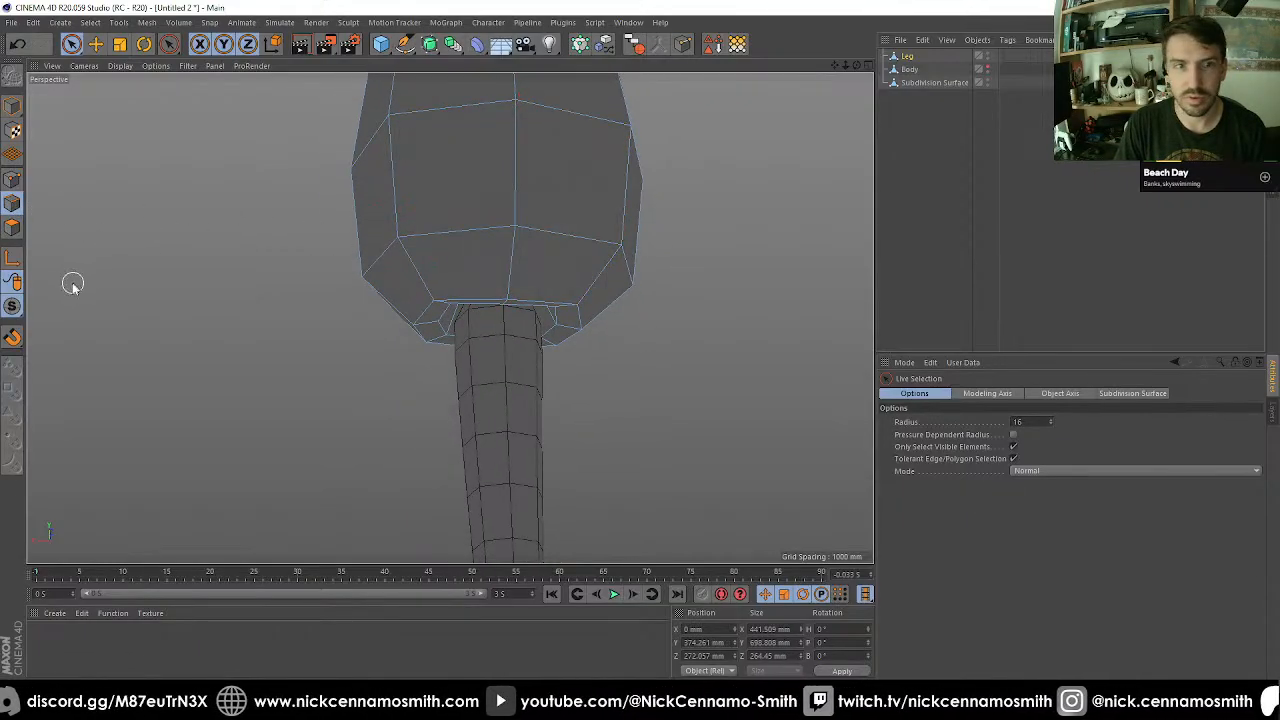
mouse_move(12, 306)
mouse_down()
mouse_move(55, 350)
mouse_move(430, 212)
mouse_move(491, 238)
mouse_move(522, 325)
mouse_move(490, 222)
mouse_up()
scroll(494, 243, up, 1)
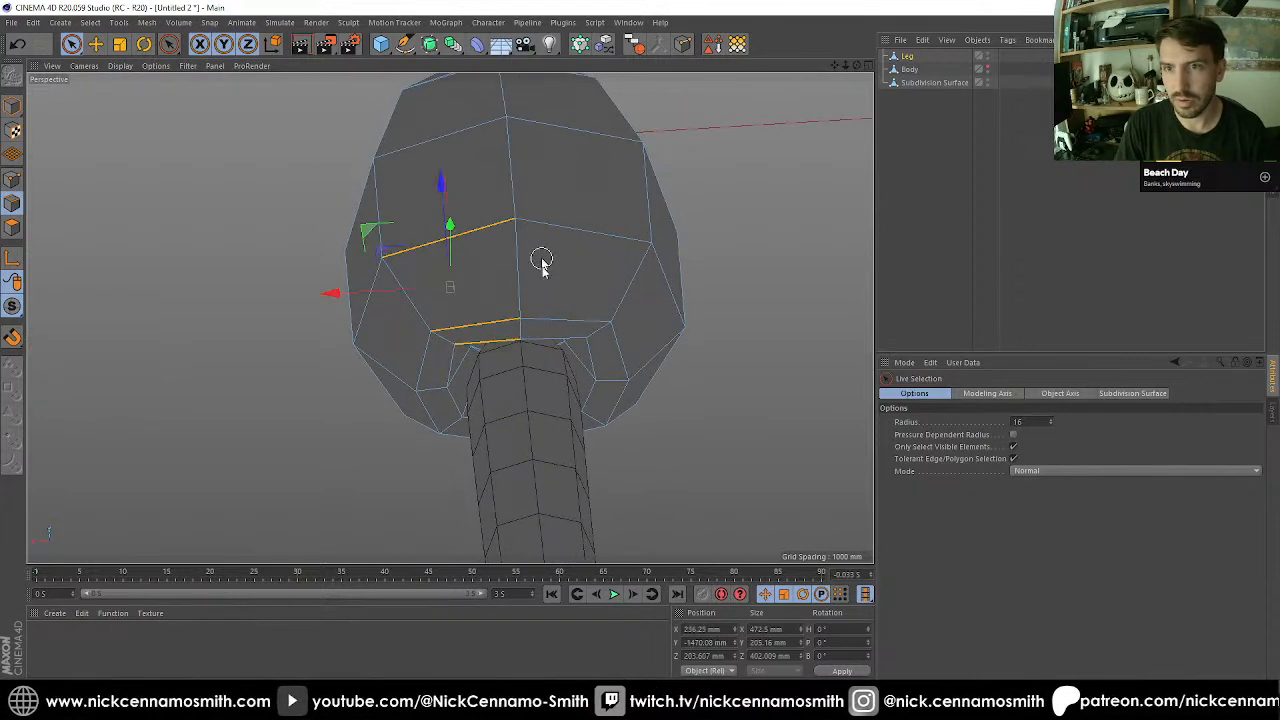
shift+drag(543, 314, 545, 327)
shift+click(546, 226)
alt+drag(546, 226, 680, 211)
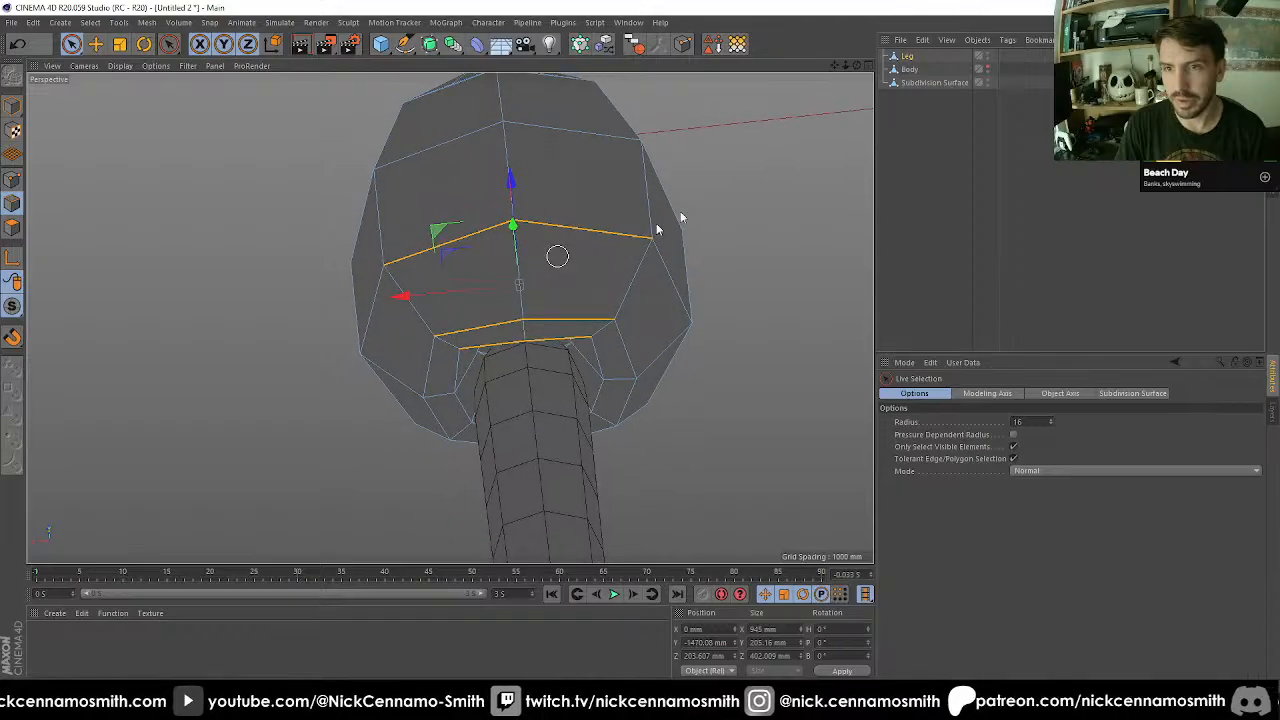
Hide the toe object from the viewport and add the two innermost front edges on the leg's underside to the edge selection.
alt+click(989, 82)
alt+click(989, 82)
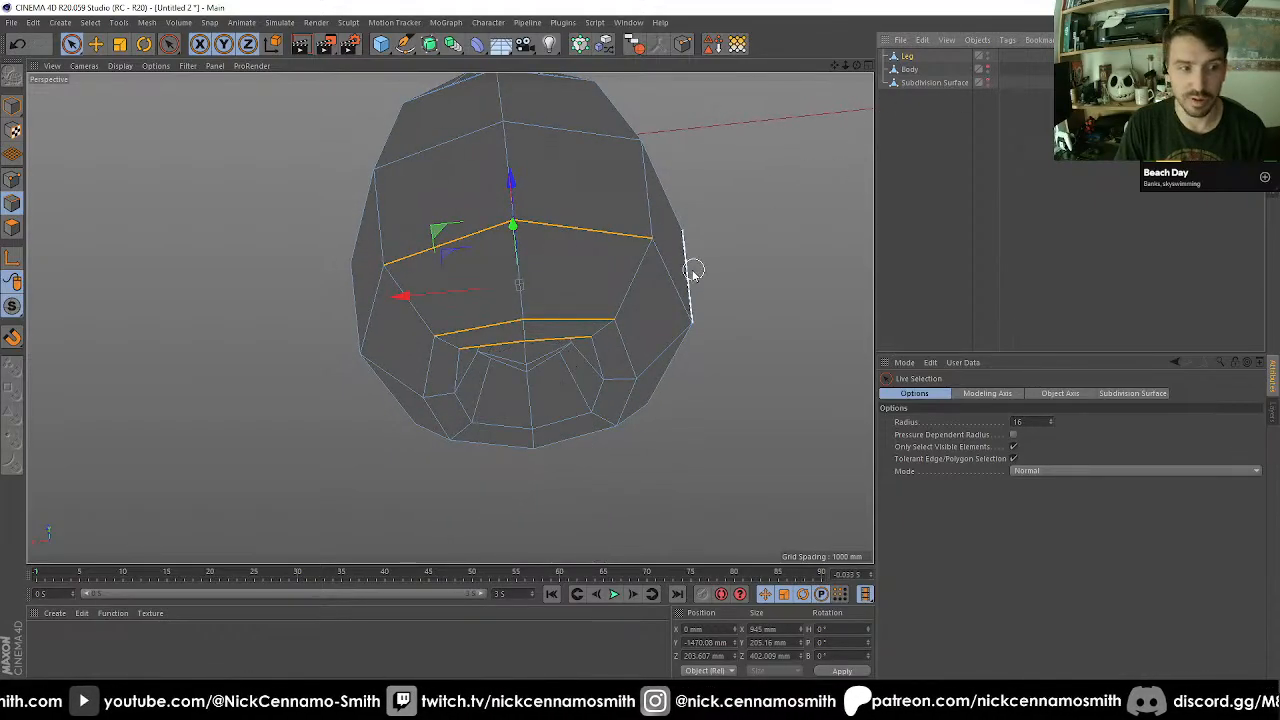
scroll(692, 274, up, 3)
alt+drag(614, 300, 604, 381)
alt+middle_drag(513, 370, 526, 357)
scroll(526, 357, up, 2)
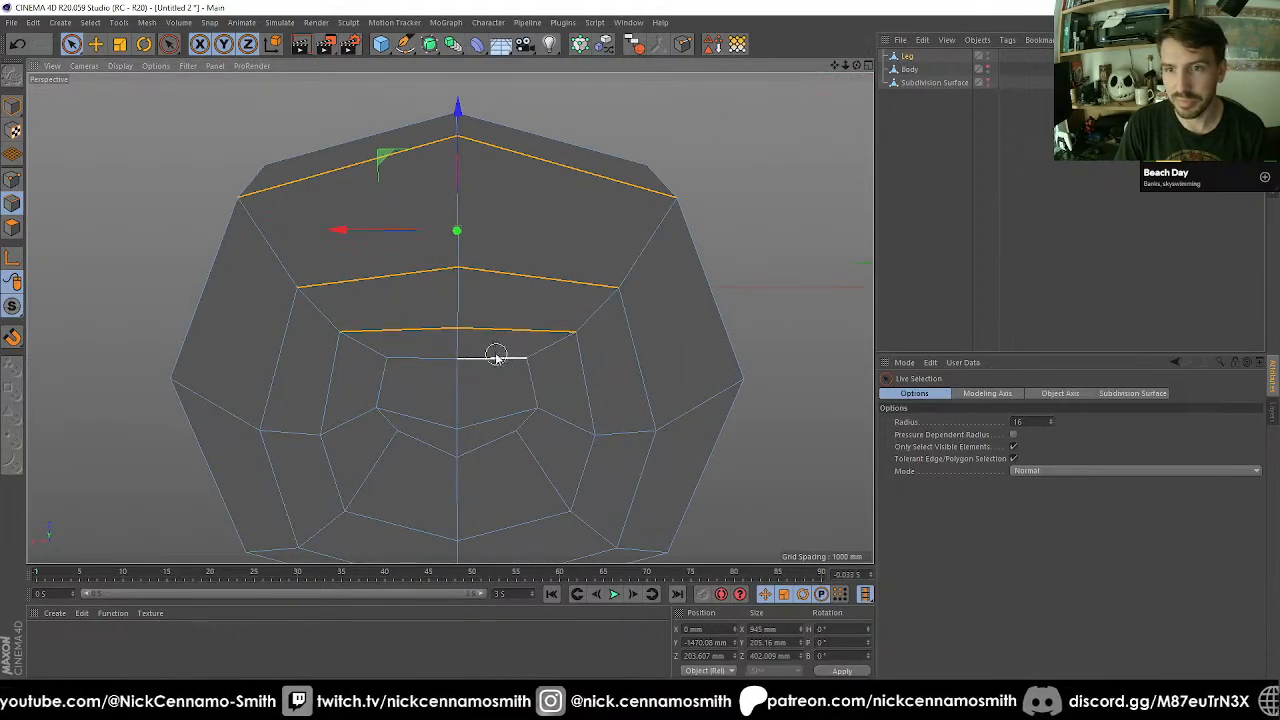
shift+click(495, 355)
shift+click(424, 358)
alt+drag(483, 352, 571, 282)
Start an Edge Cut on the selected leg edges and set its Subdivision to 1.
key(k)
key(l)
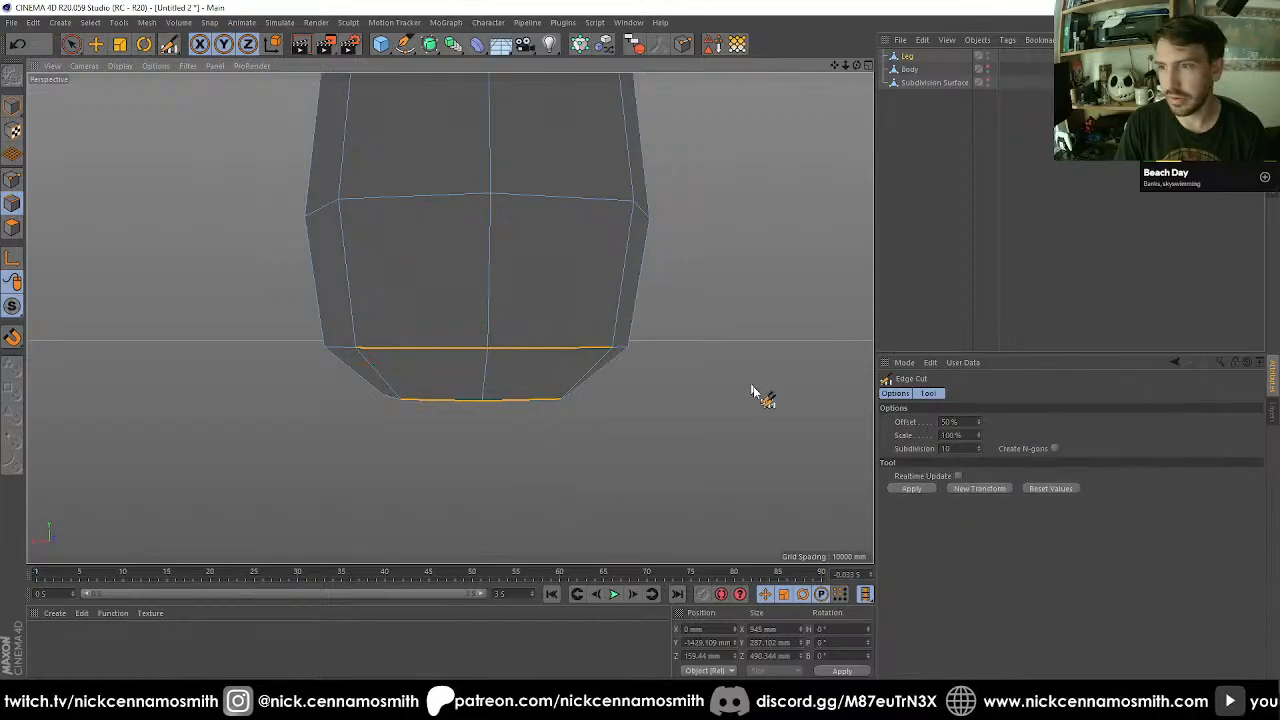
drag(951, 449, 863, 442)
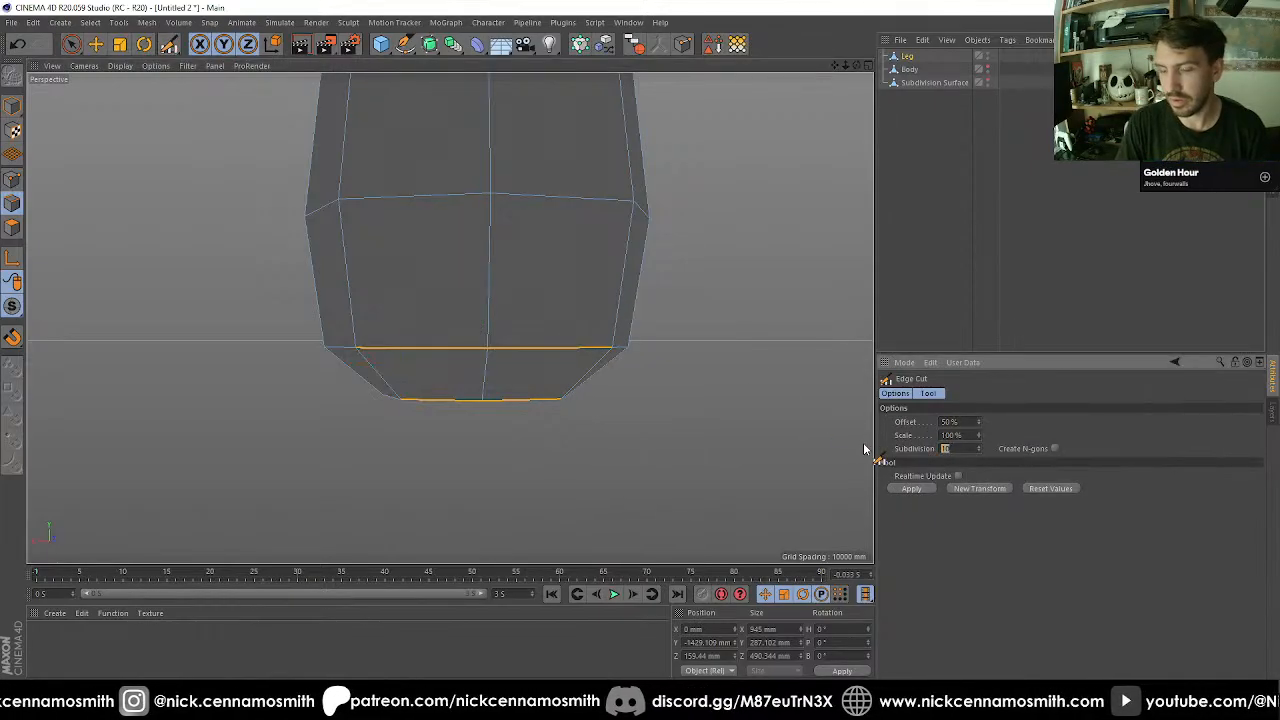
text(1)
key(Return)
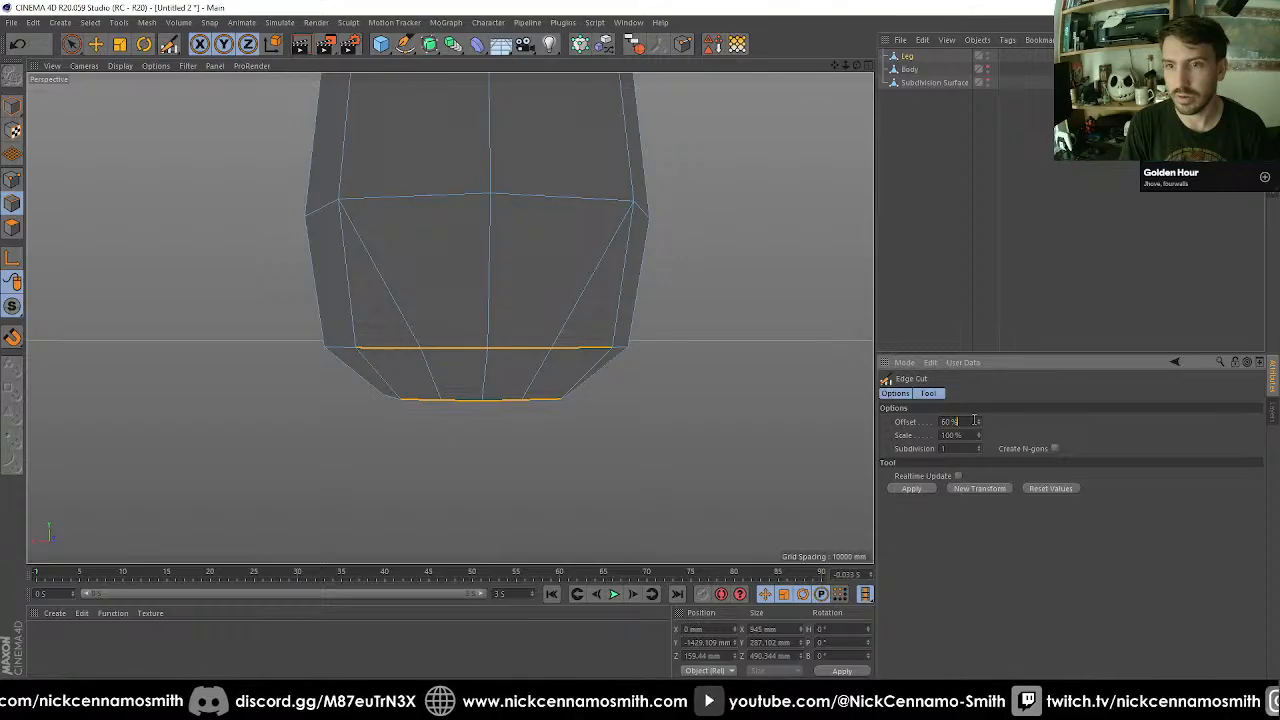
Enable Realtime Update for the Edge Cut and compare offsets of 50% and 60% on the selected edges.
key(Return)
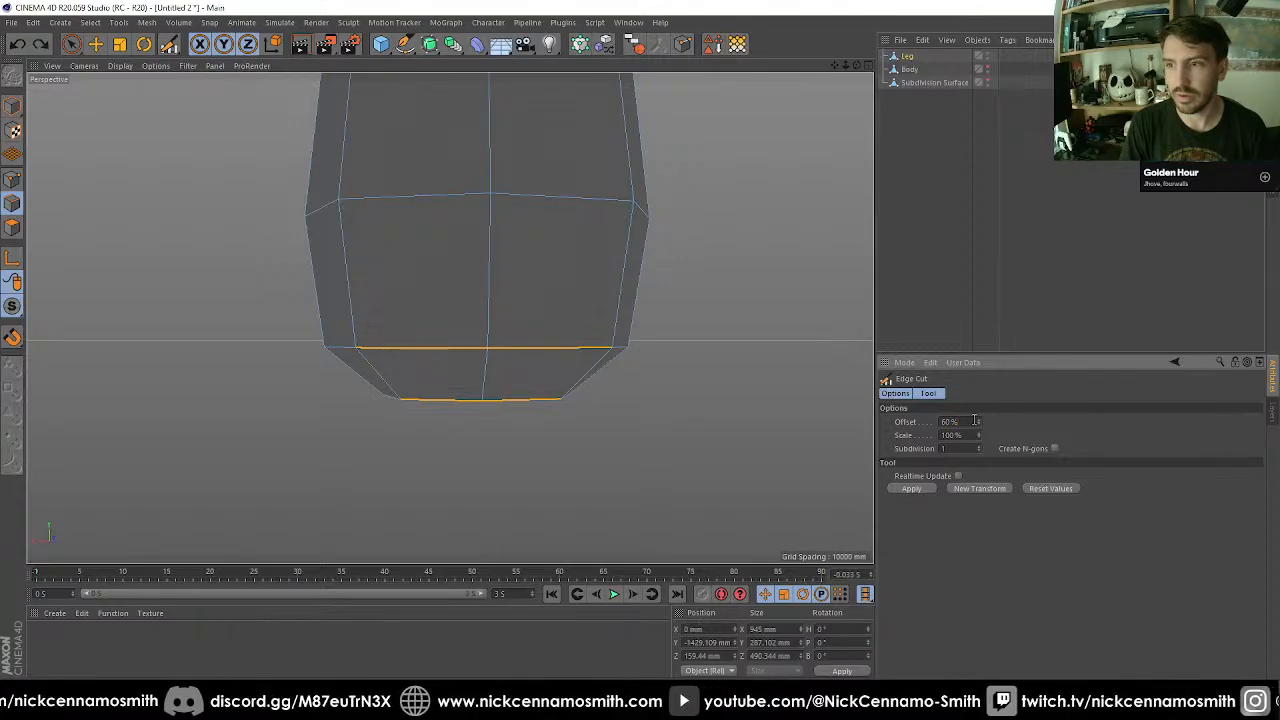
click(912, 488)
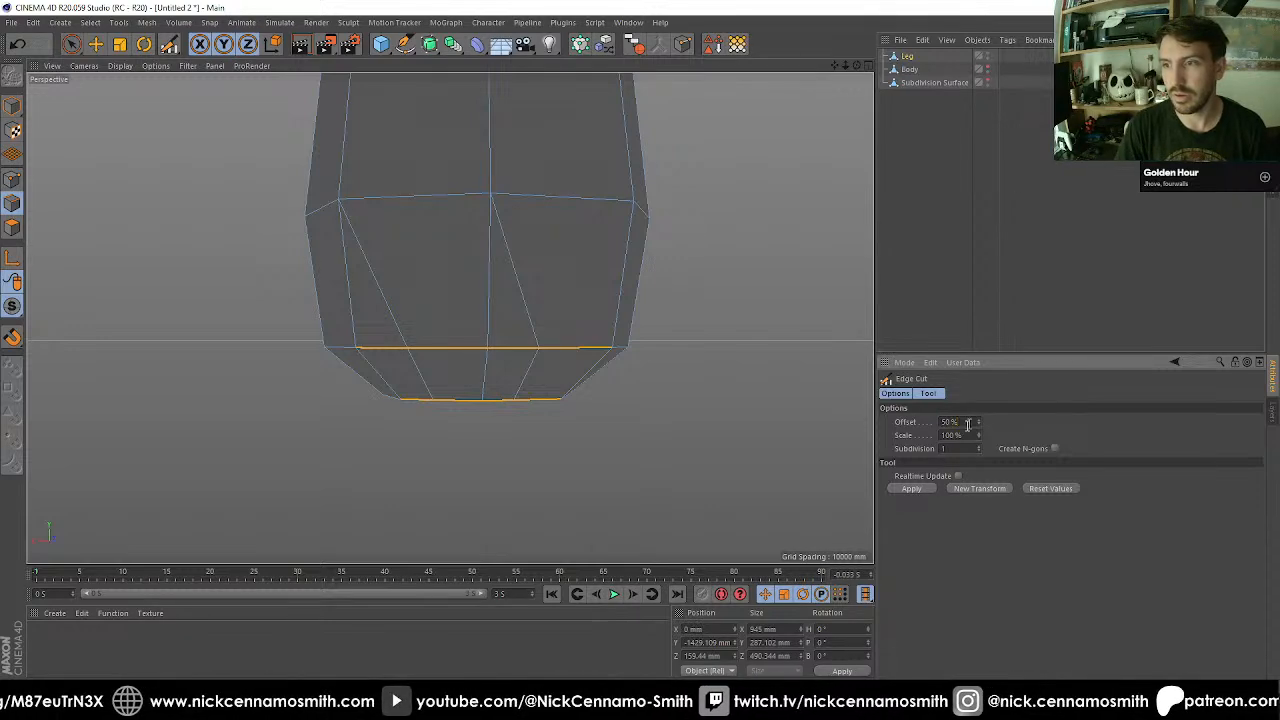
click(958, 476)
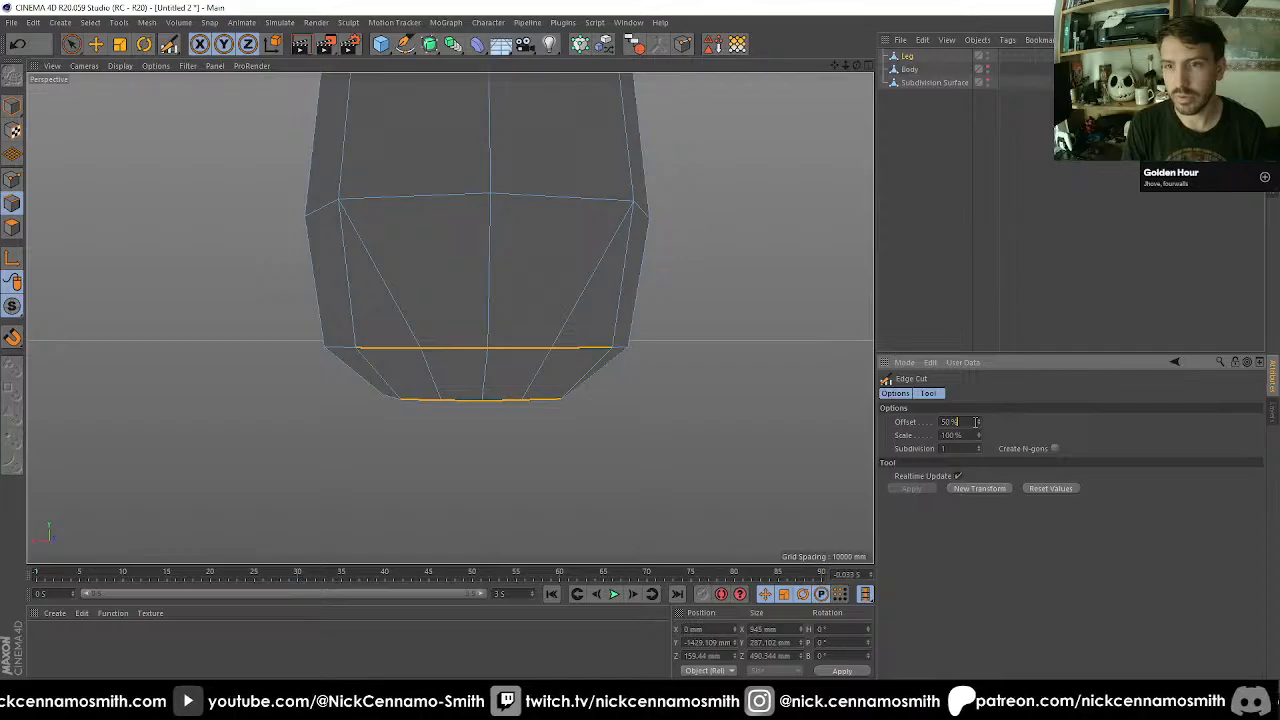
scroll(976, 422, up, 1)
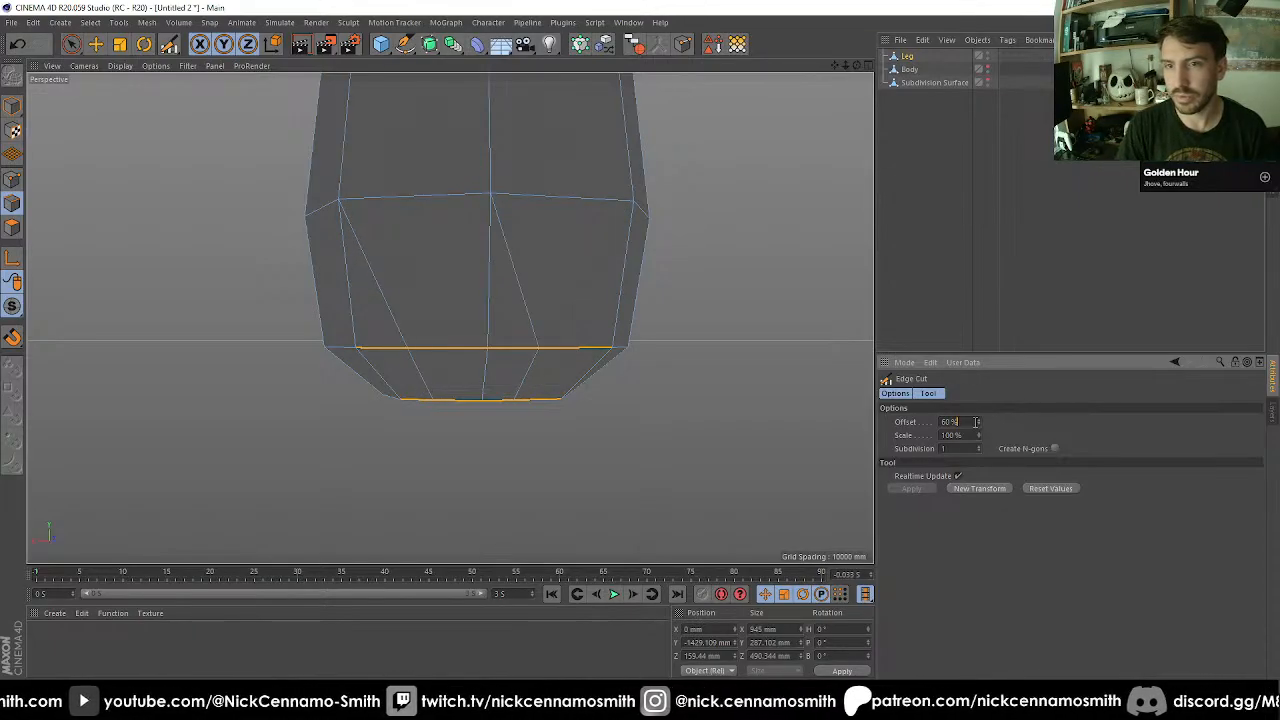
Restrict the selection to one half of the leg's lower front edges and cut them at 60% offset.
key(space)
alt+drag(586, 371, 598, 545)
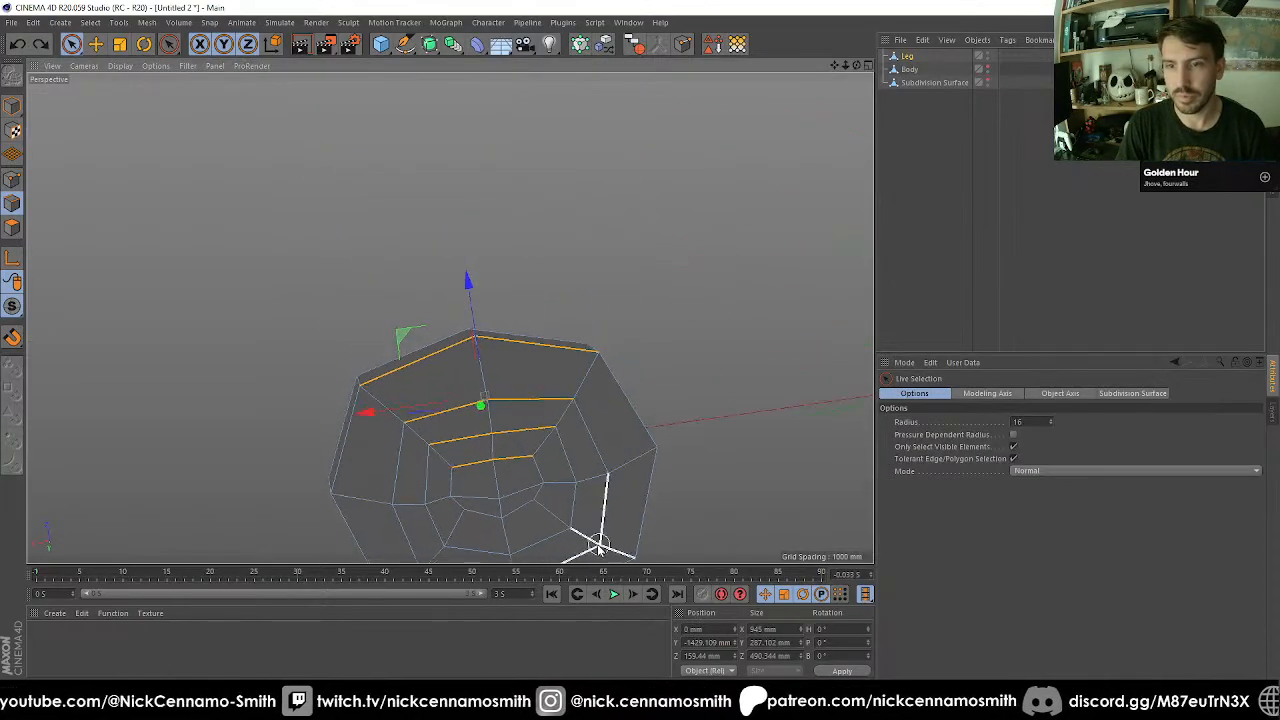
ctrl+drag(478, 474, 397, 323)
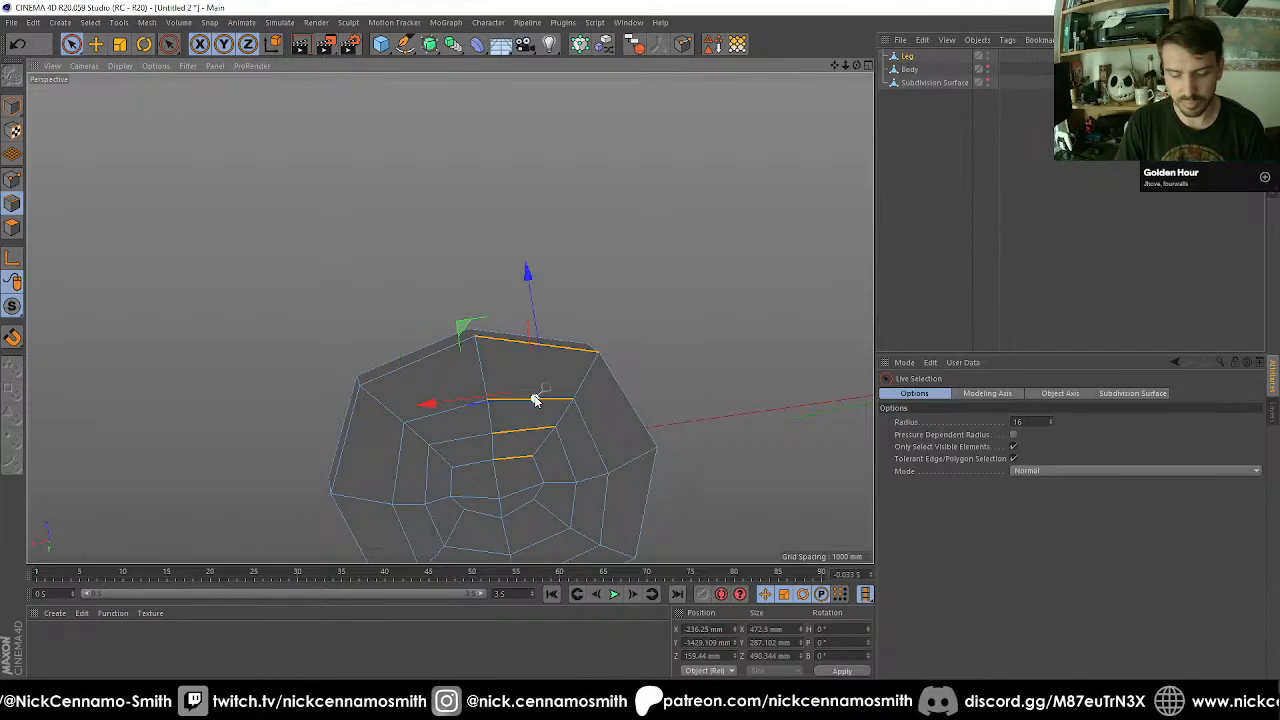
key(space)
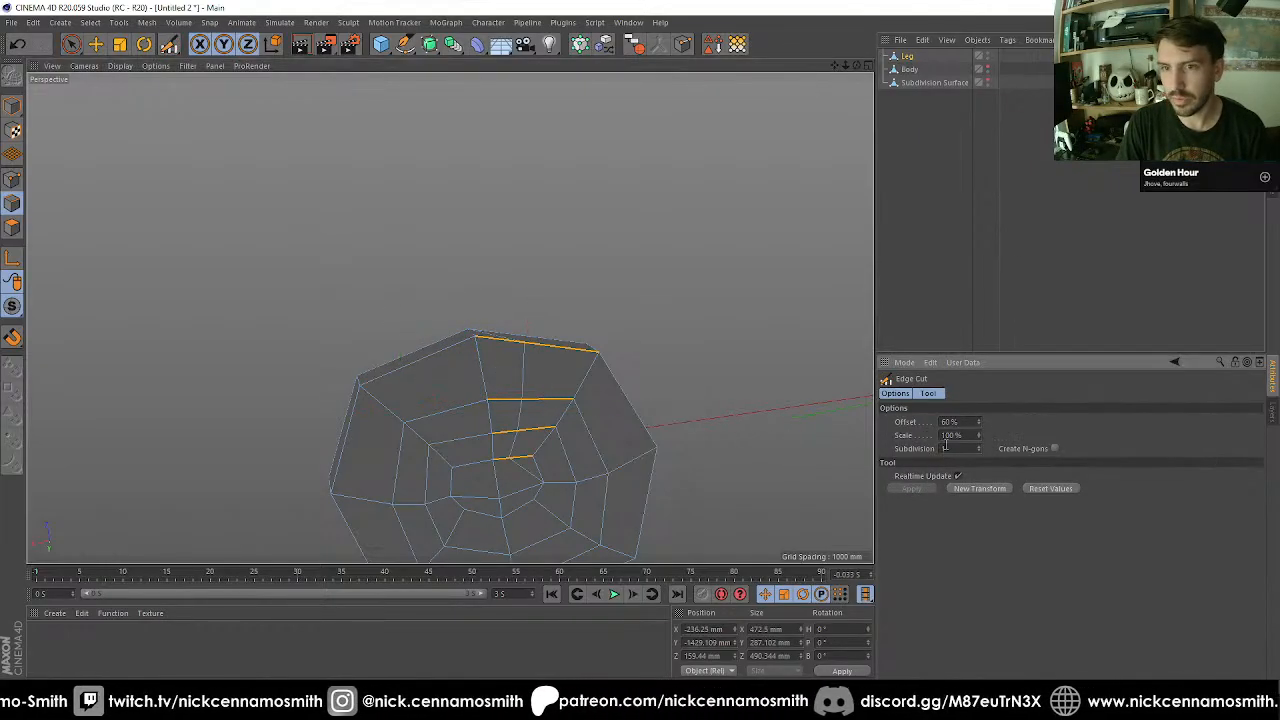
Try an Edge Cut at 40% offset on the opposite half's front edges, including the upper one, and undo it.
key(space)
alt+drag(471, 463, 394, 229)
right_click(395, 230)
click(425, 340)
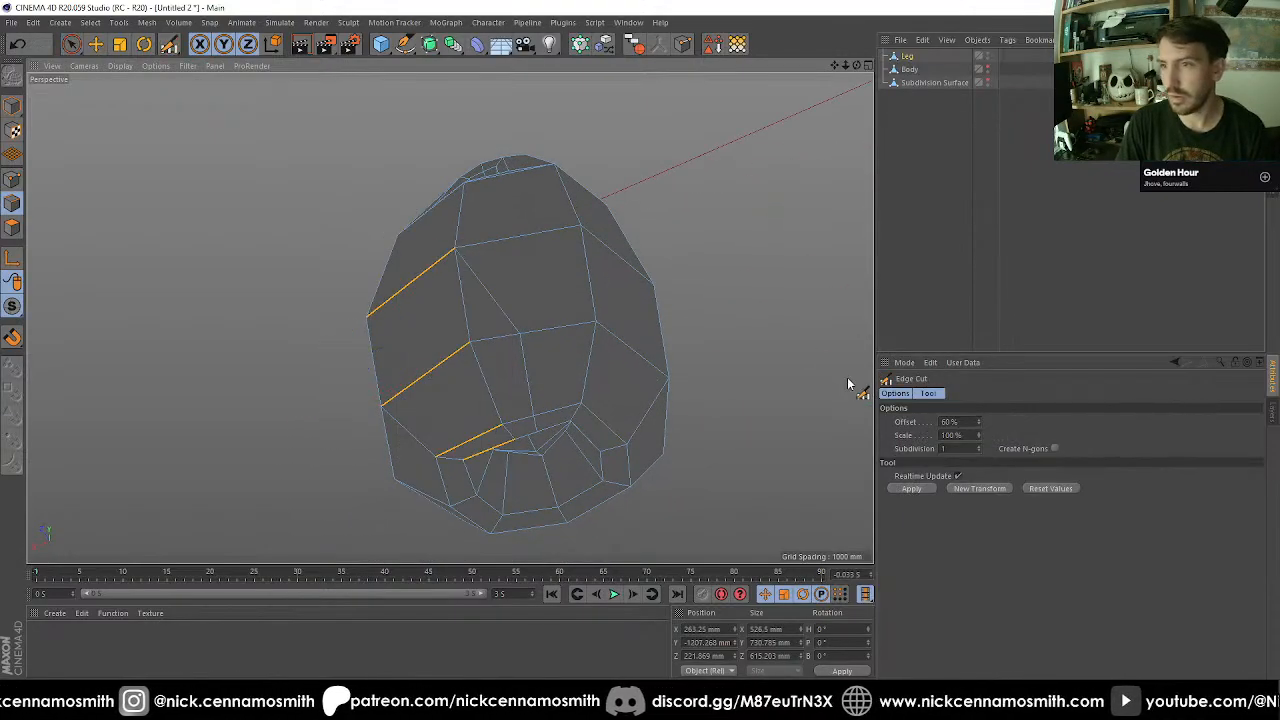
scroll(969, 422, down, 10)
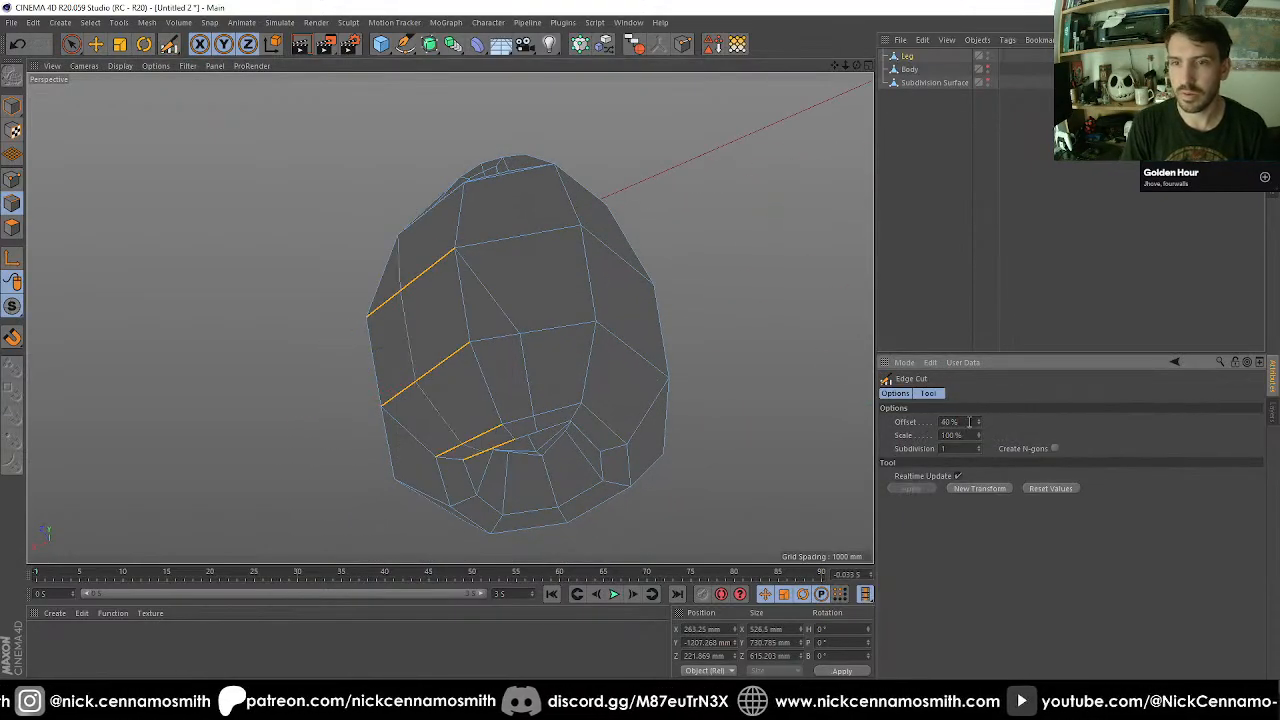
alt+drag(700, 388, 549, 345)
alt+middle_drag(549, 345, 534, 394)
key(ctrl+z)
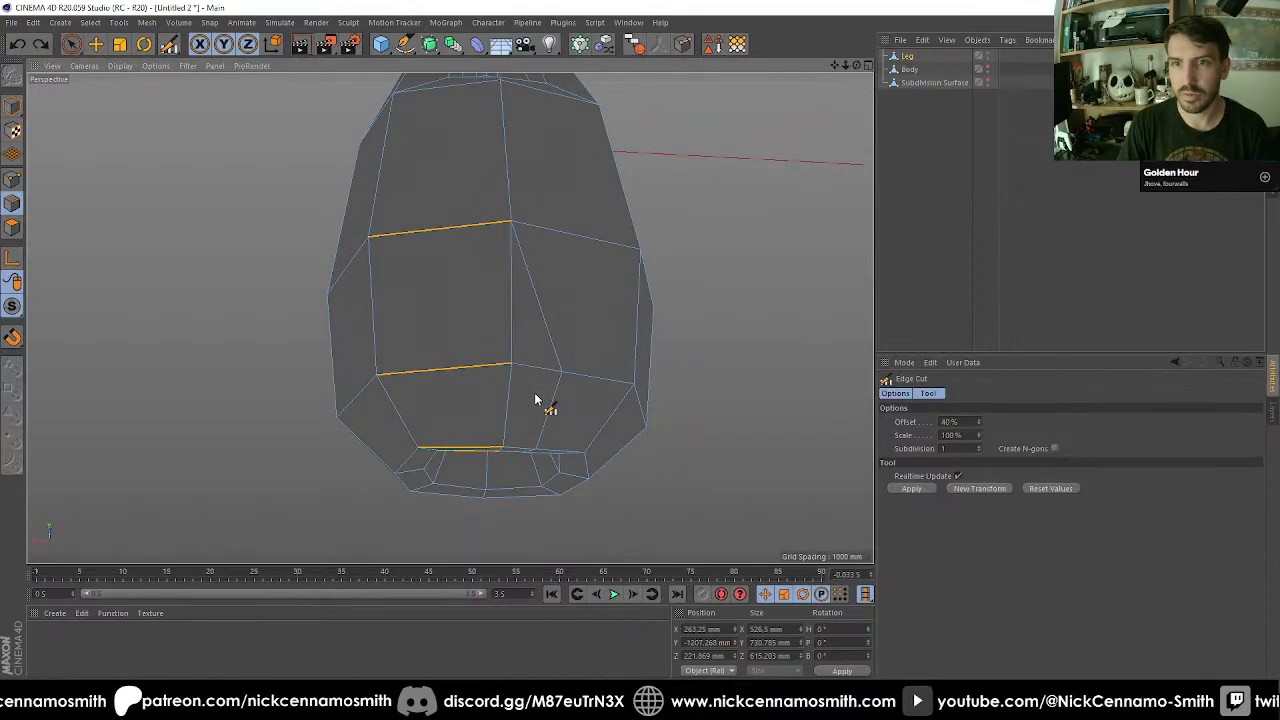
Deselect the upper edge and cut the remaining lower edges of that half at 40% offset.
key(space)
ctrl+click(500, 226)
key(space)
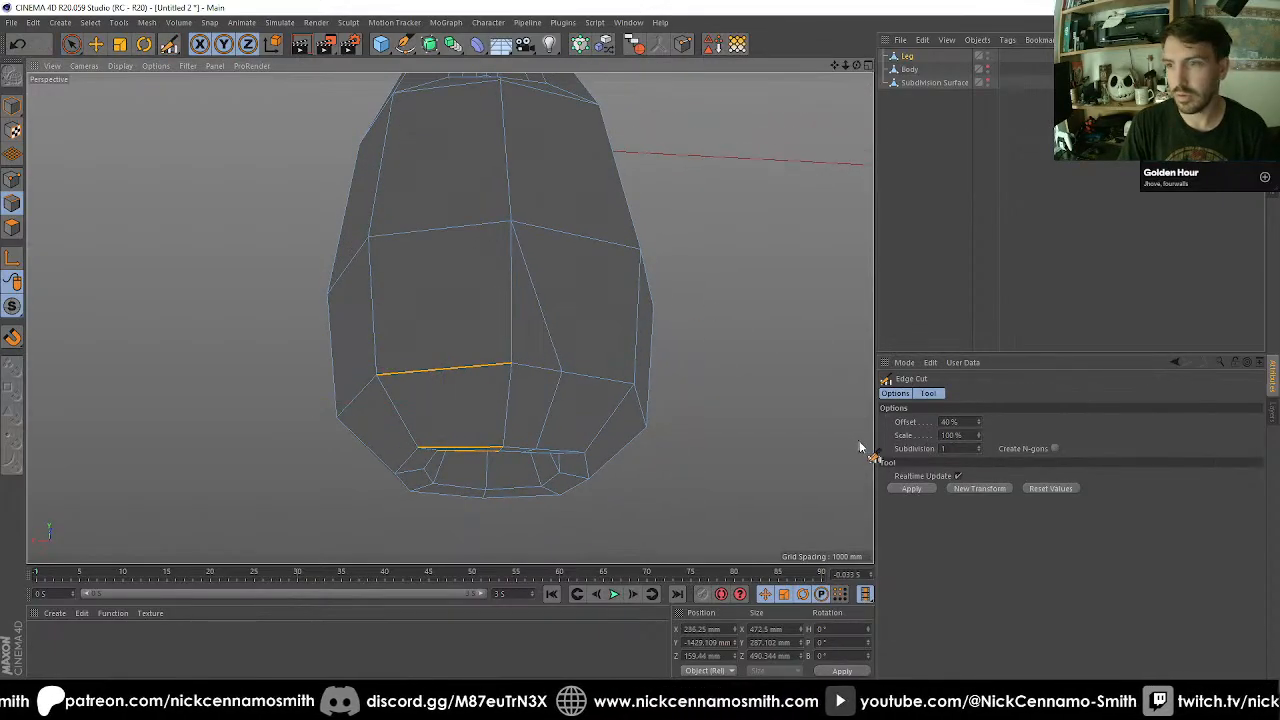
click(924, 490)
alt+drag(677, 410, 722, 482)
Select the four inner polygons between the two new cuts on the leg's underside.
mouse_move(490, 390)
alt+mouse_down()
mouse_move(488, 457)
mouse_move(474, 386)
mouse_move(504, 340)
alt+mouse_up()
click(12, 231)
key(space)
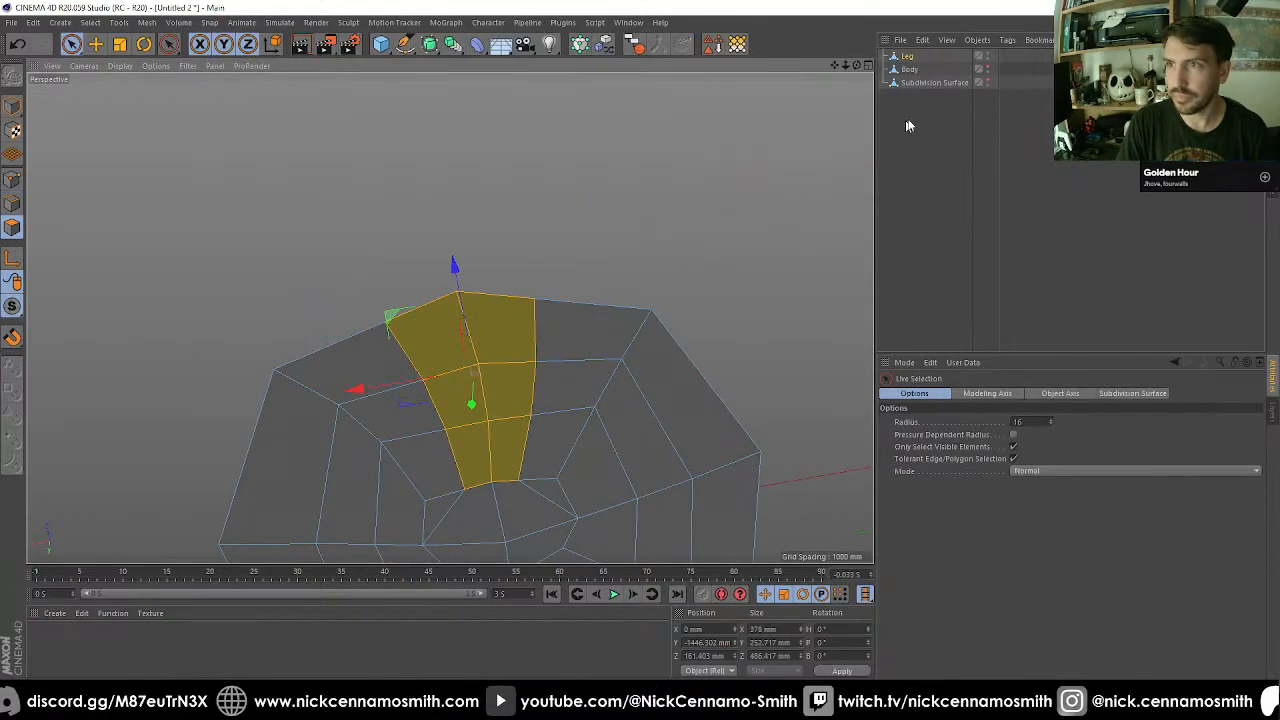
mouse_move(760, 250)
alt+mouse_down()
mouse_move(623, 254)
mouse_move(541, 203)
mouse_move(566, 380)
mouse_move(466, 274)
mouse_move(417, 271)
mouse_move(437, 303)
mouse_move(418, 385)
mouse_move(426, 486)
mouse_move(383, 403)
mouse_move(462, 268)
mouse_move(489, 267)
mouse_move(466, 351)
mouse_move(523, 451)
mouse_move(474, 287)
alt+mouse_up()
key(F3)
key(F1)
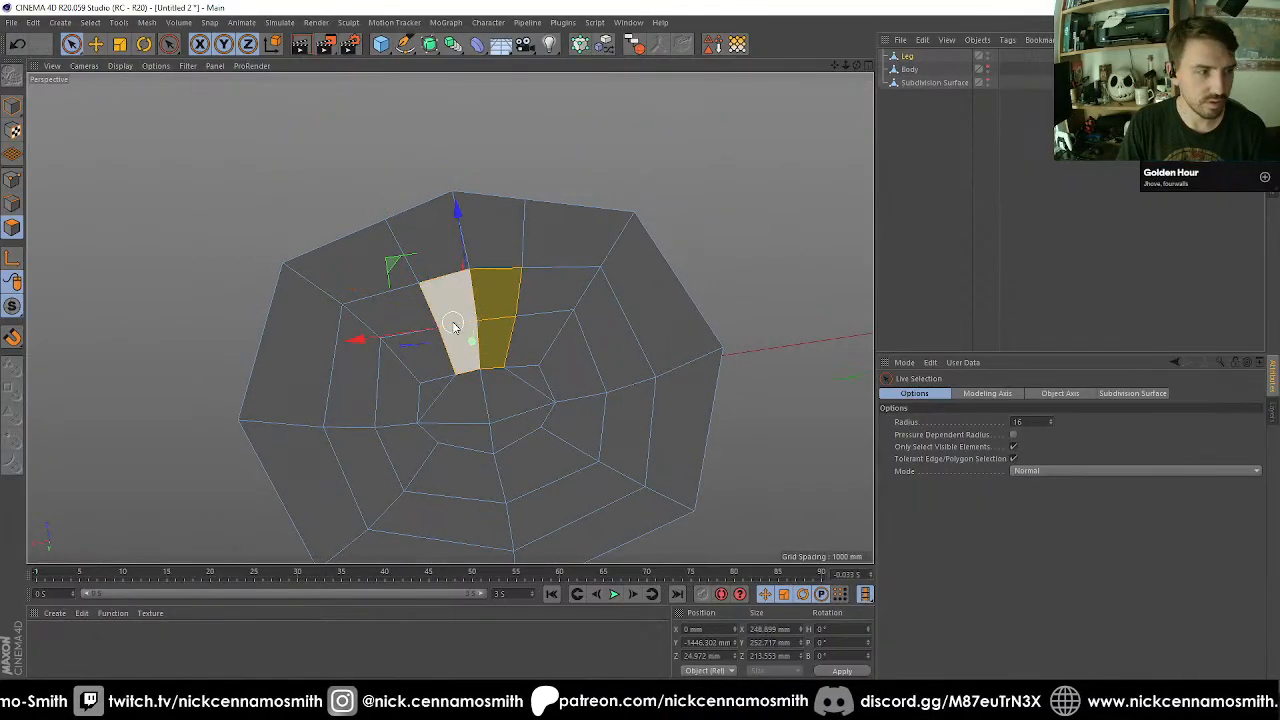
Scale the selected underside polygons along X to a width of about 448 mm.
key(t)
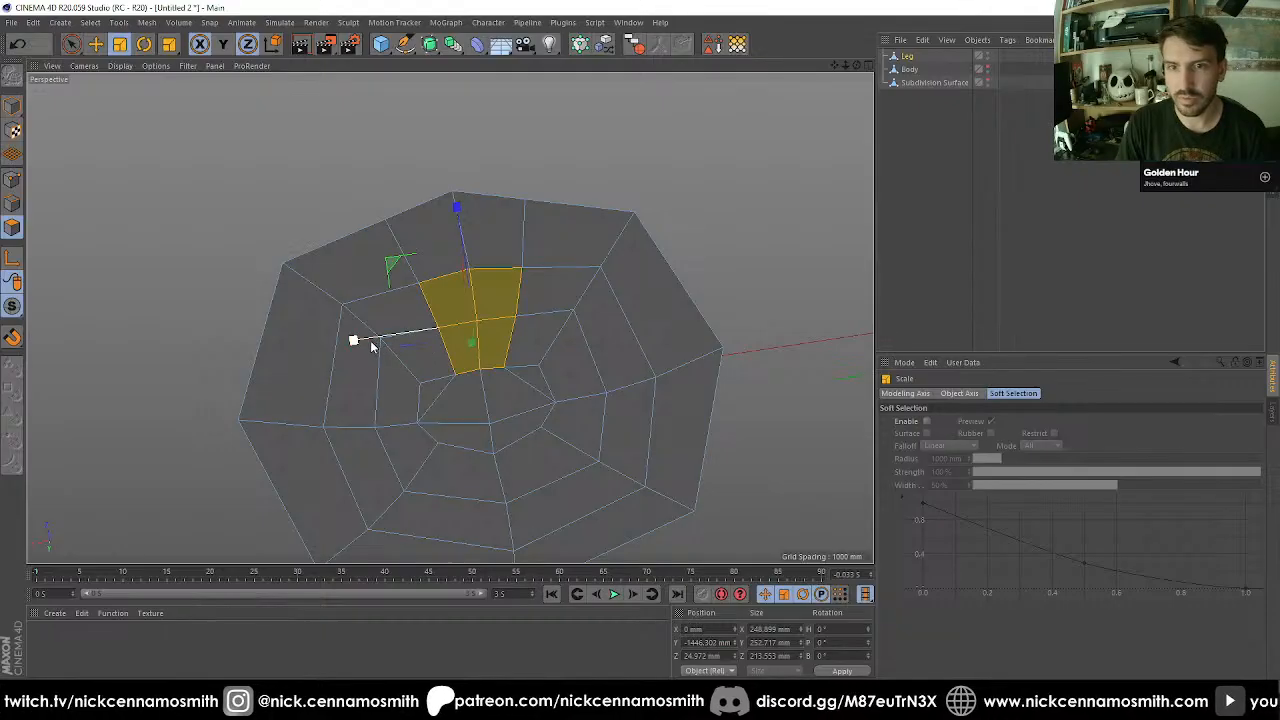
drag(354, 348, 284, 359)
alt+drag(414, 314, 338, 182)
alt+right_drag(375, 174, 450, 160)
alt+drag(502, 309, 390, 367)
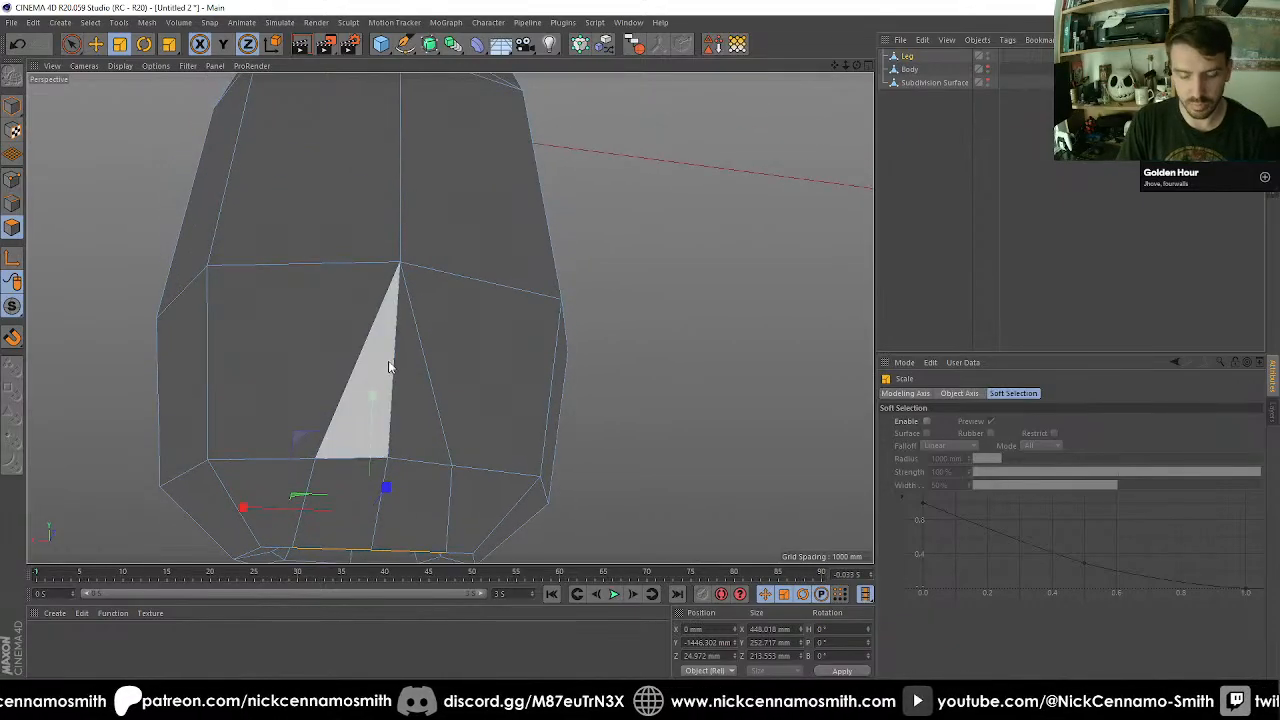
Select the two upper horizontal edges on the leg's lower front and cut them at 50% offset.
key(space)
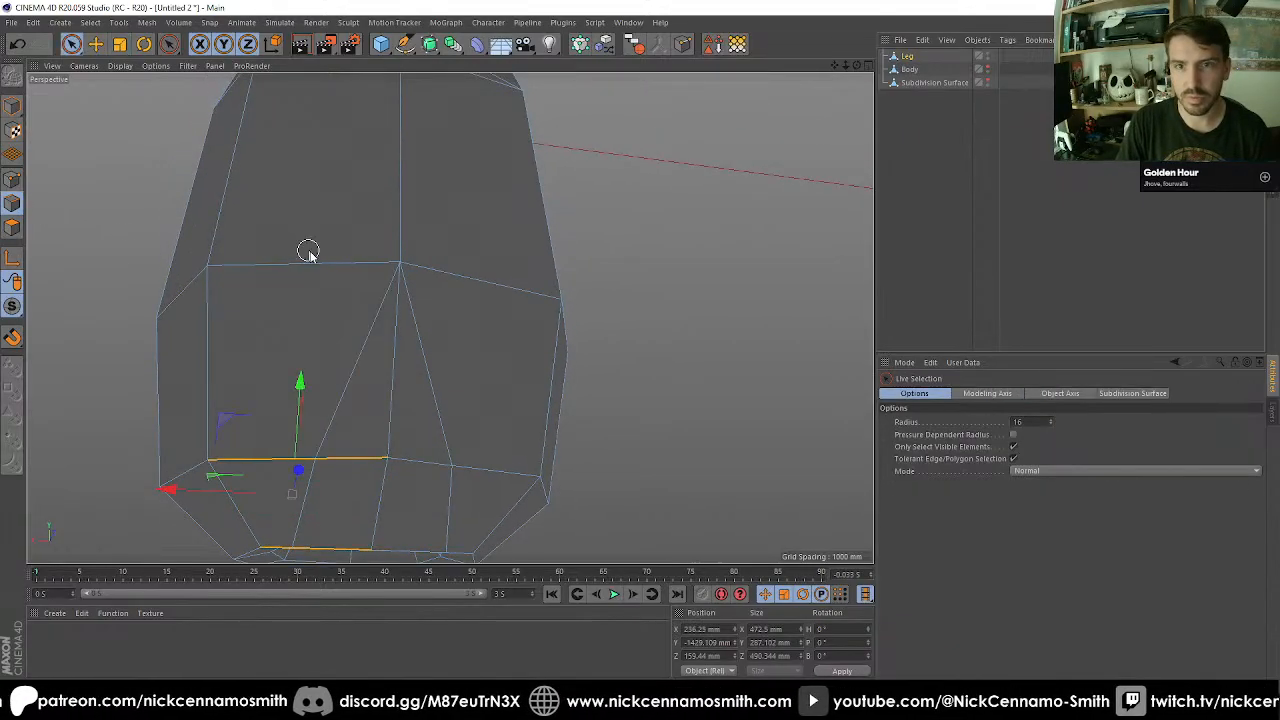
key(m)
key(f)
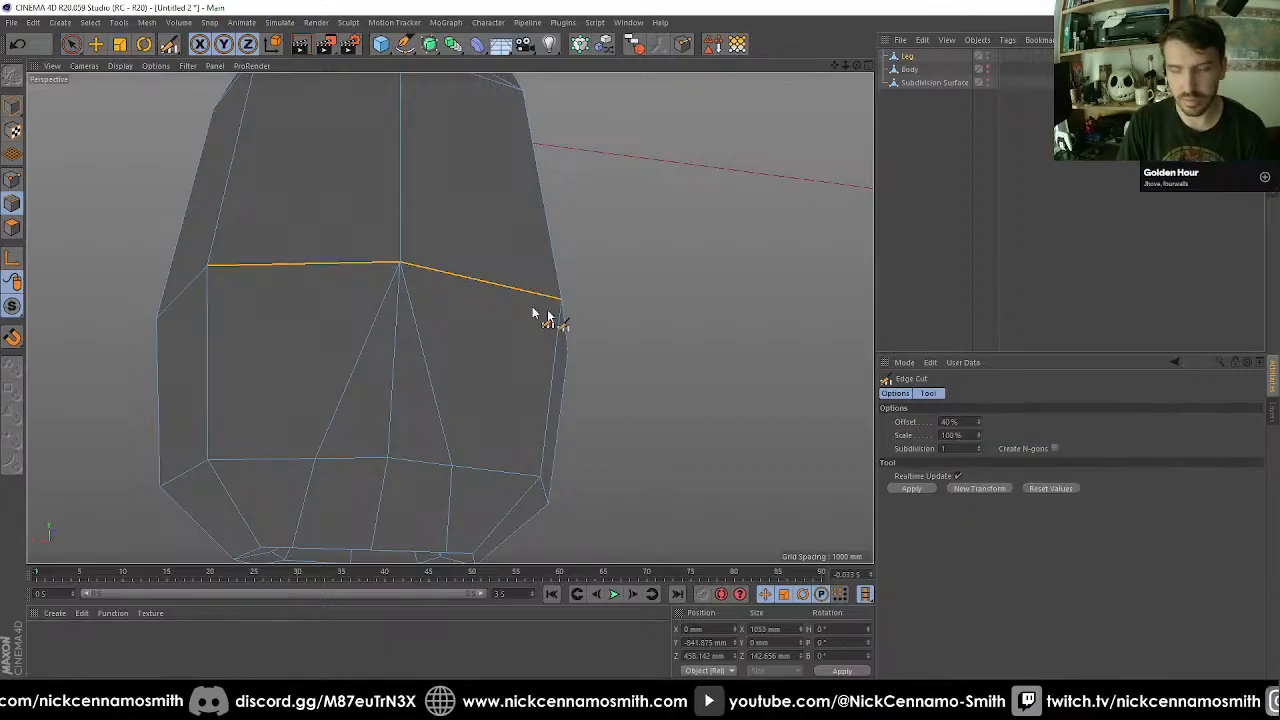
click(952, 421)
text(50)
key(Return)
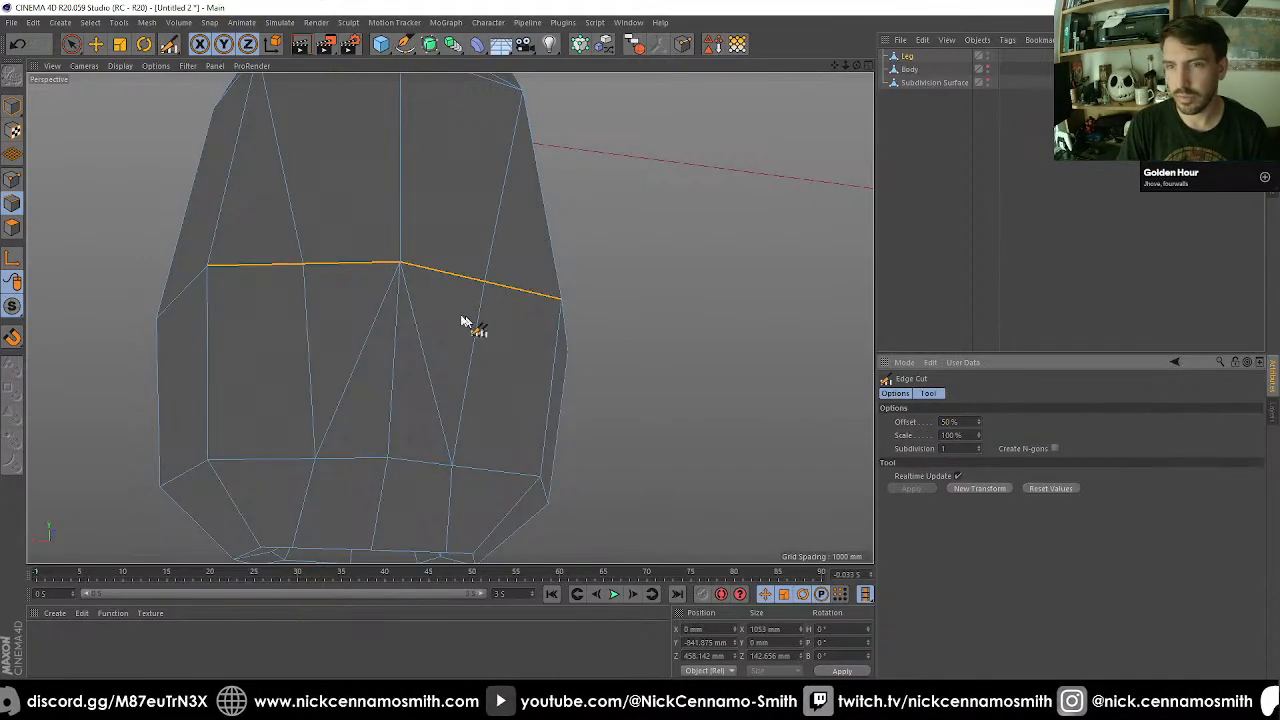
Try deleting the central polygons of the leg's lower front and underside, and undo the deletion.
click(13, 227)
key(space)
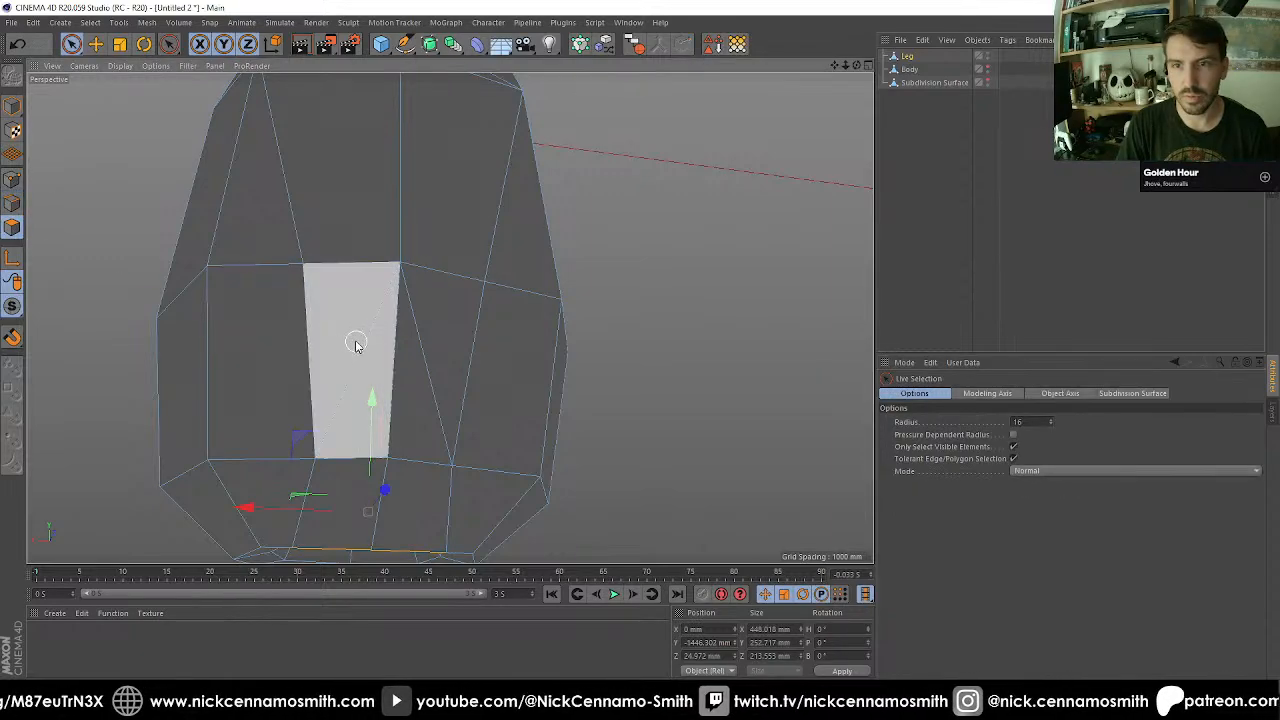
mouse_move(352, 334)
mouse_down()
mouse_move(394, 341)
mouse_move(419, 368)
mouse_up()
alt+middle_drag(419, 368, 411, 232)
key(ctrl+z)
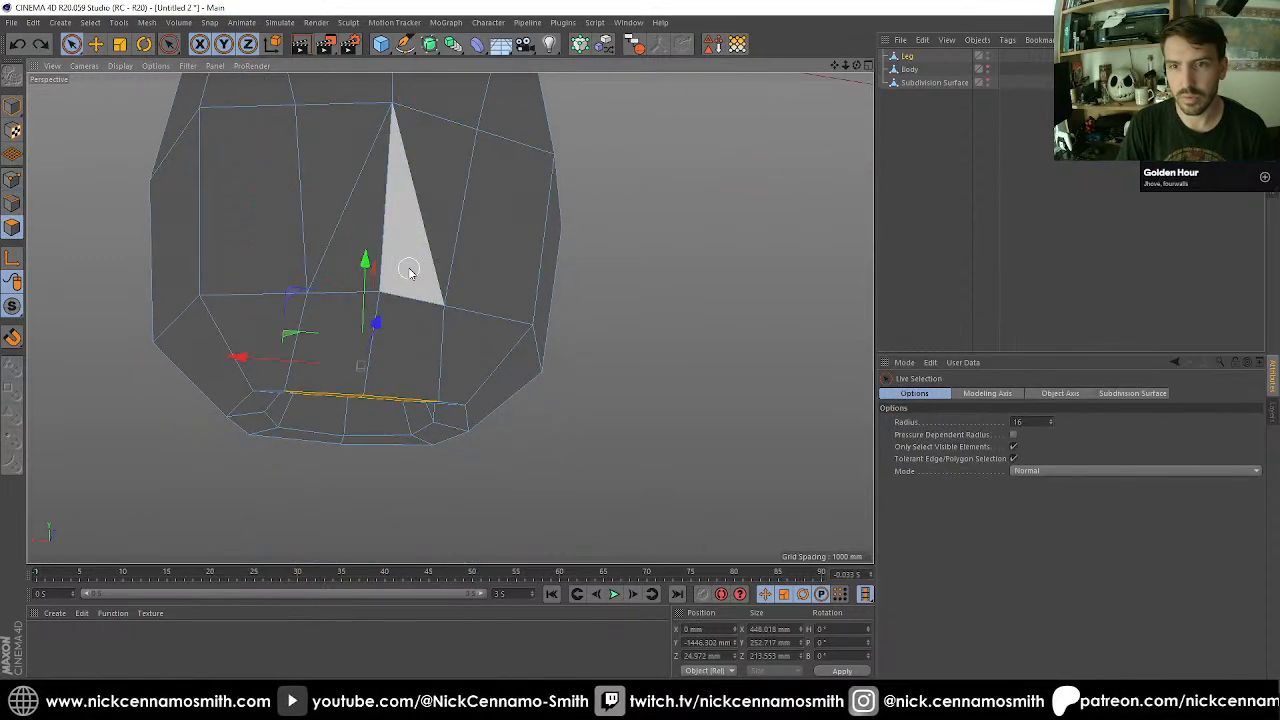
mouse_move(408, 271)
shift+mouse_down()
mouse_move(346, 191)
mouse_move(389, 405)
mouse_move(346, 485)
mouse_move(314, 394)
mouse_move(420, 350)
mouse_move(353, 191)
shift+mouse_up()
key(Delete)
scroll(431, 245, down, 4)
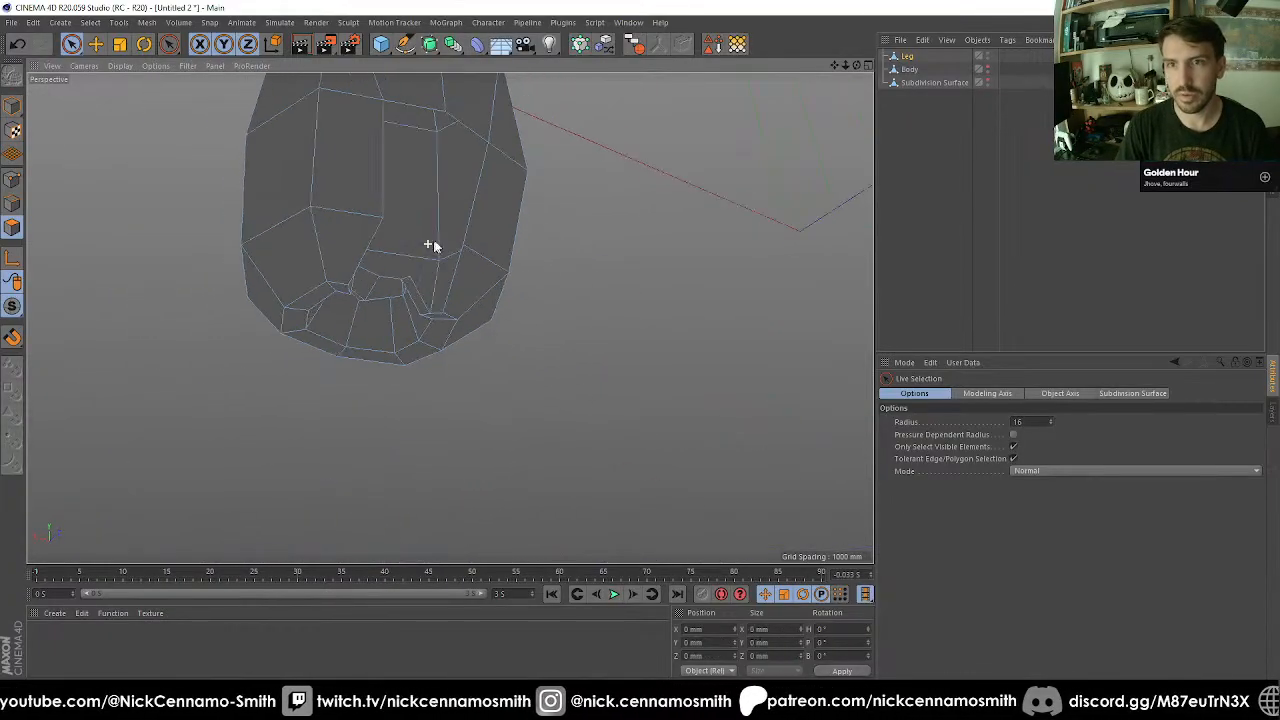
alt+drag(431, 245, 518, 189)
scroll(379, 299, up, 2)
alt+drag(379, 298, 287, 322)
key(ctrl+z)
Extrude the central polygons of the leg's lower front and underside inward with an offset of -313 mm.
mouse_move(279, 275)
ctrl+mouse_down()
mouse_move(347, 290)
mouse_move(291, 280)
mouse_move(288, 360)
mouse_move(164, 438)
mouse_move(83, 369)
mouse_move(134, 400)
mouse_move(195, 348)
ctrl+mouse_up()
scroll(198, 347, up, 3)
alt+drag(304, 344, 348, 364)
key(d)
drag(370, 313, 287, 284)
alt+drag(475, 377, 434, 380)
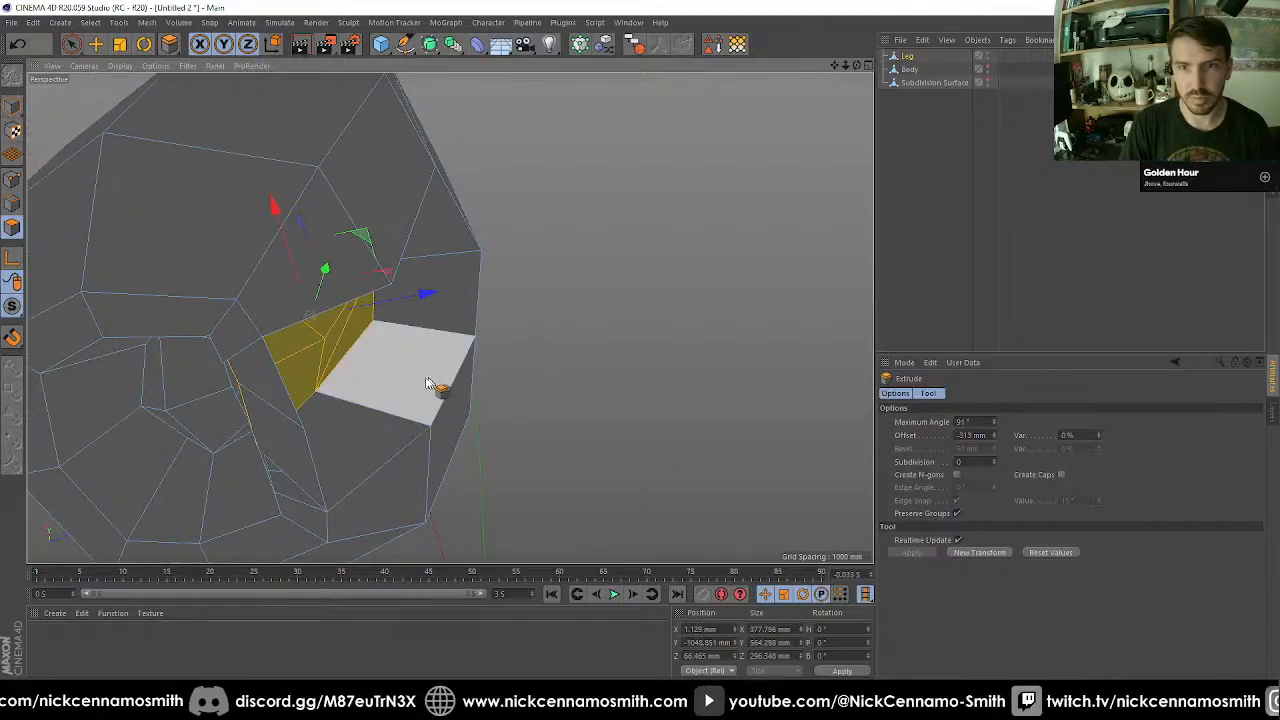
key(space)
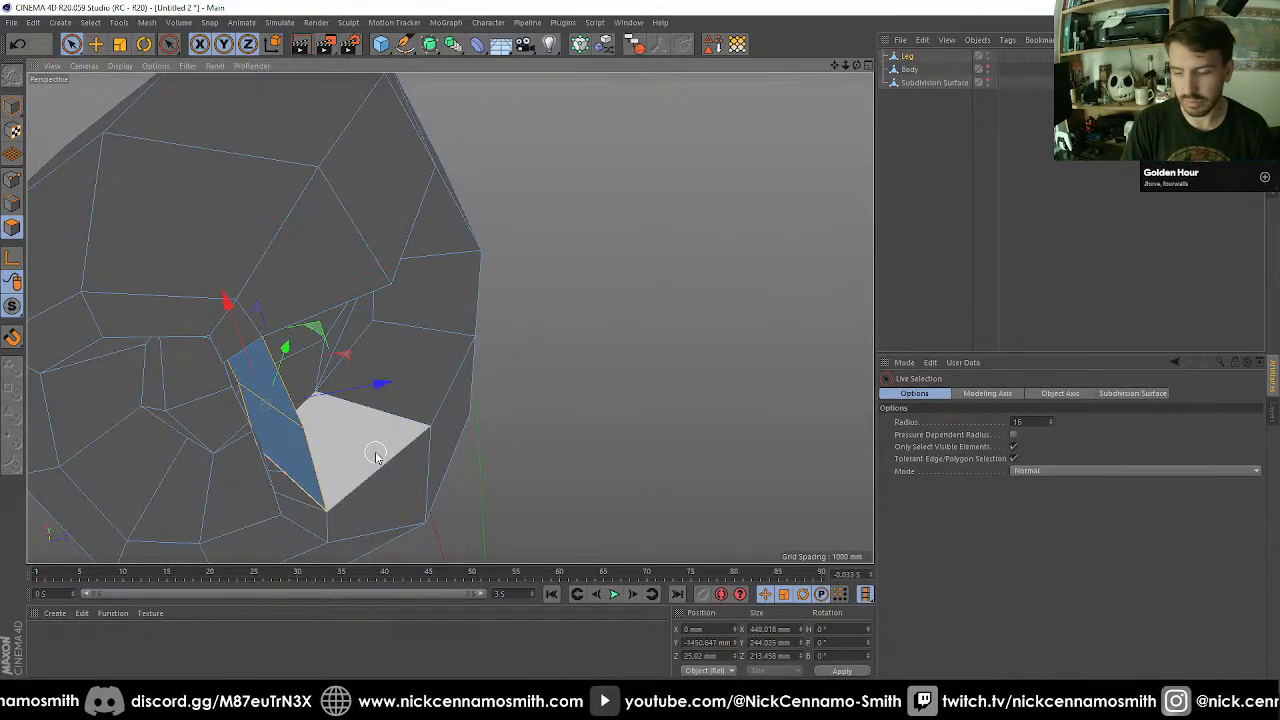
Delete the selected polygons in the leg's front recess and weld the loose point pairs at one inner corner and the centre.
key(Delete)
alt+drag(440, 437, 279, 196)
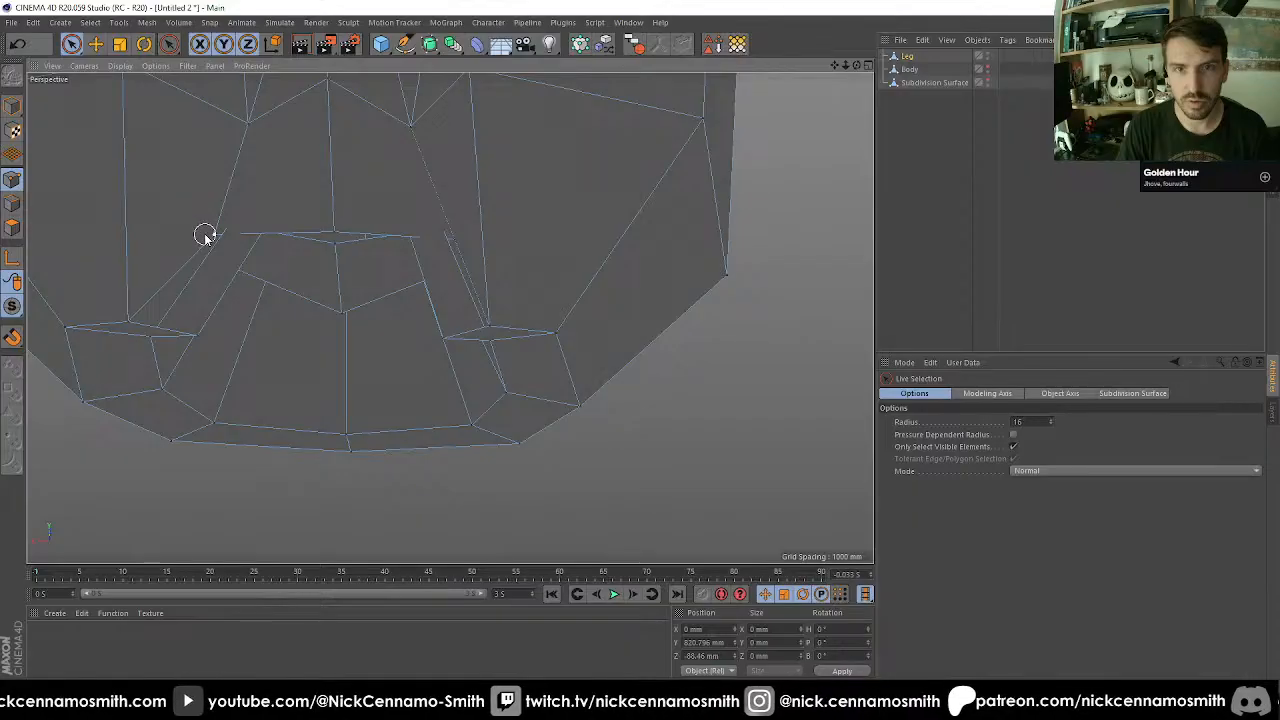
alt+drag(283, 244, 292, 354)
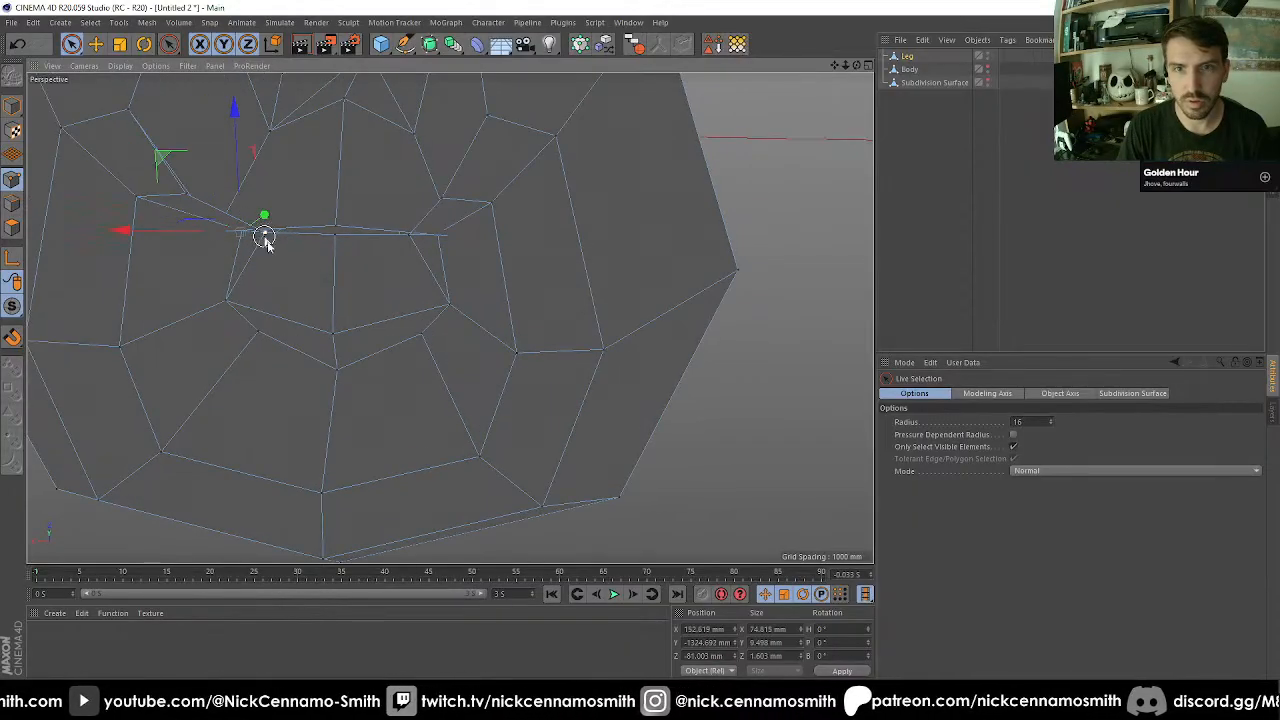
key(m)
key(q)
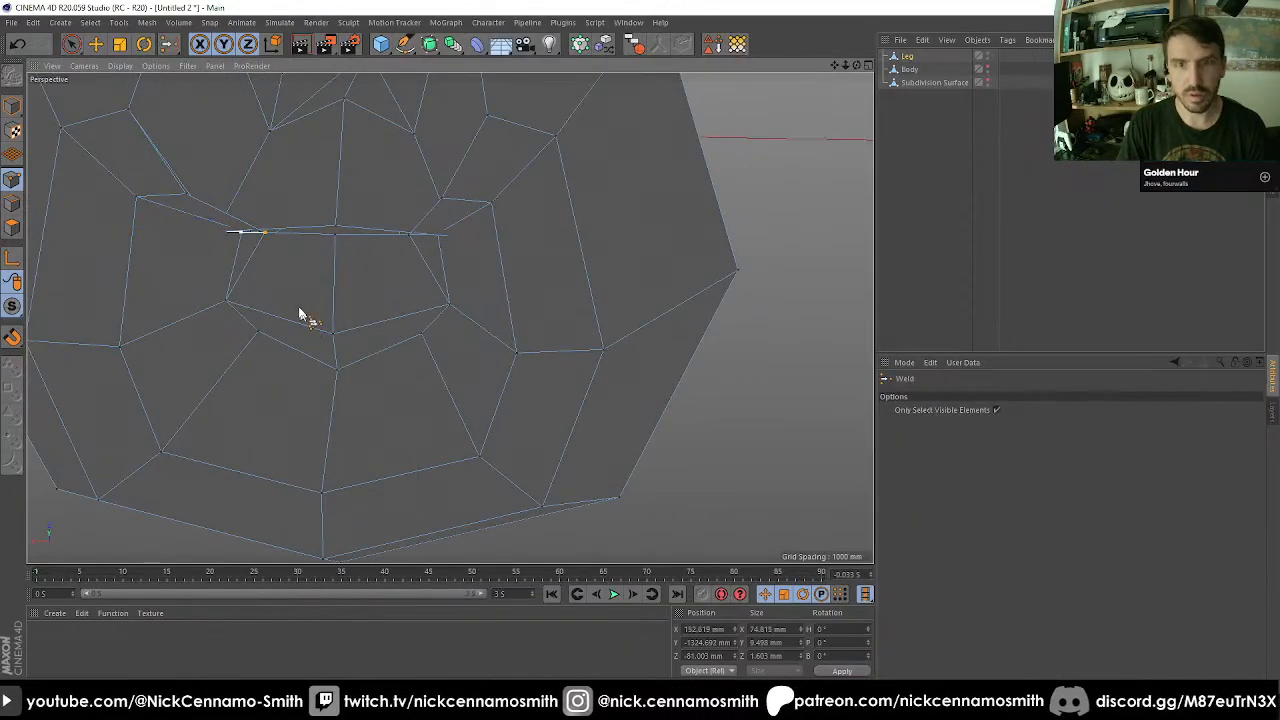
click(269, 240)
key(space)
click(336, 232)
key(space)
click(336, 236)
key(space)
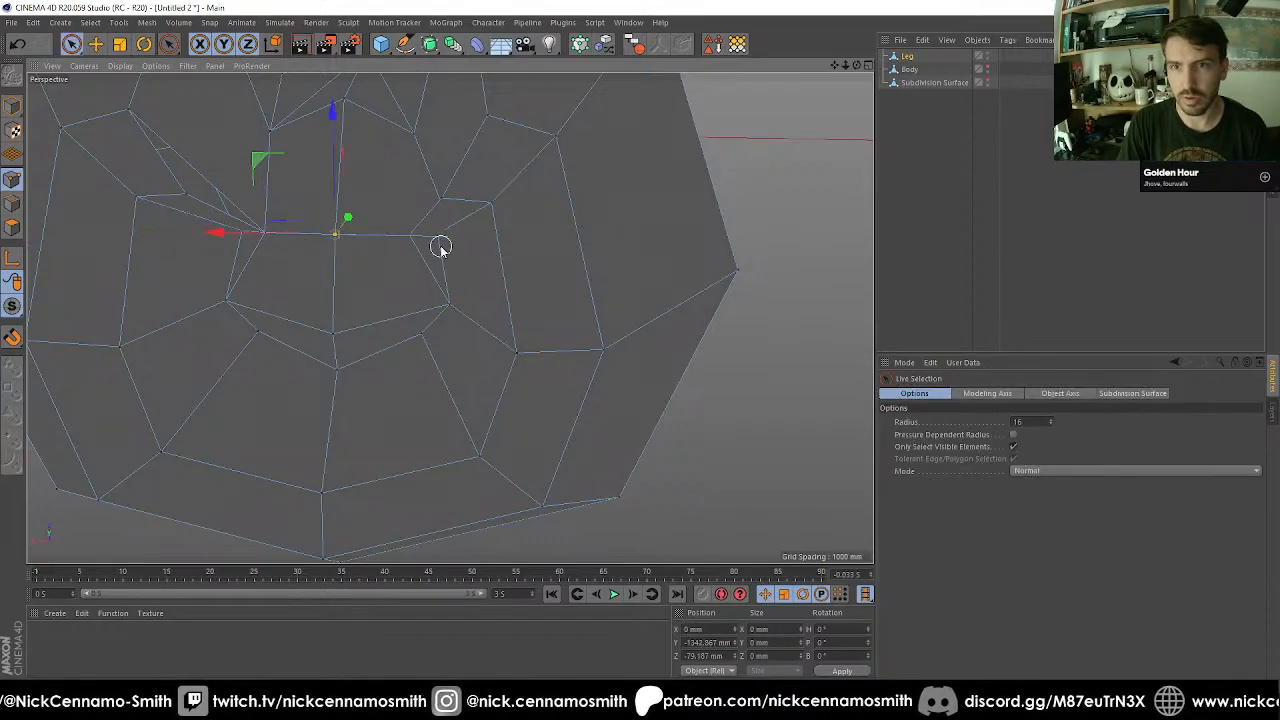
Weld the loose point pair at the recess's opposite inner corner into the point nearer the centre.
alt+drag(442, 250, 694, 364)
key(m)
key(q)
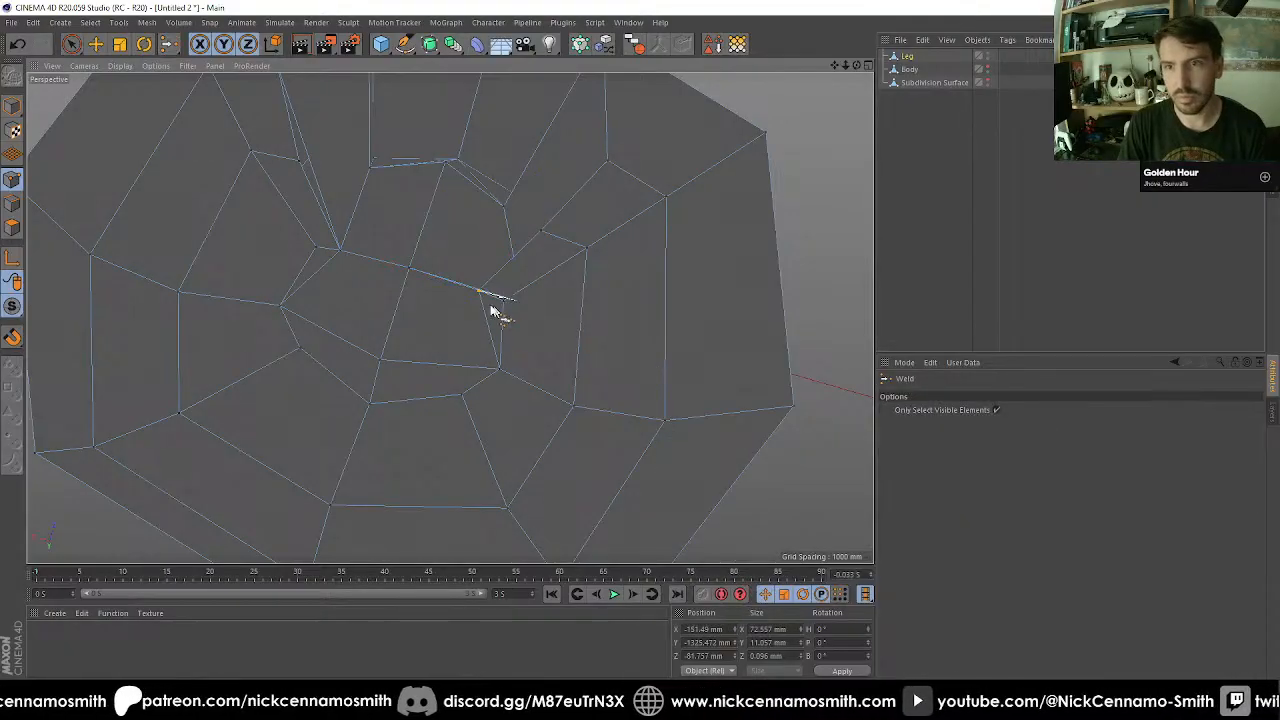
alt+drag(487, 309, 588, 265)
key(space)
Select the two welded inner corner points of the recess and scale them along X to about 277 mm apart.
alt+drag(424, 184, 504, 425)
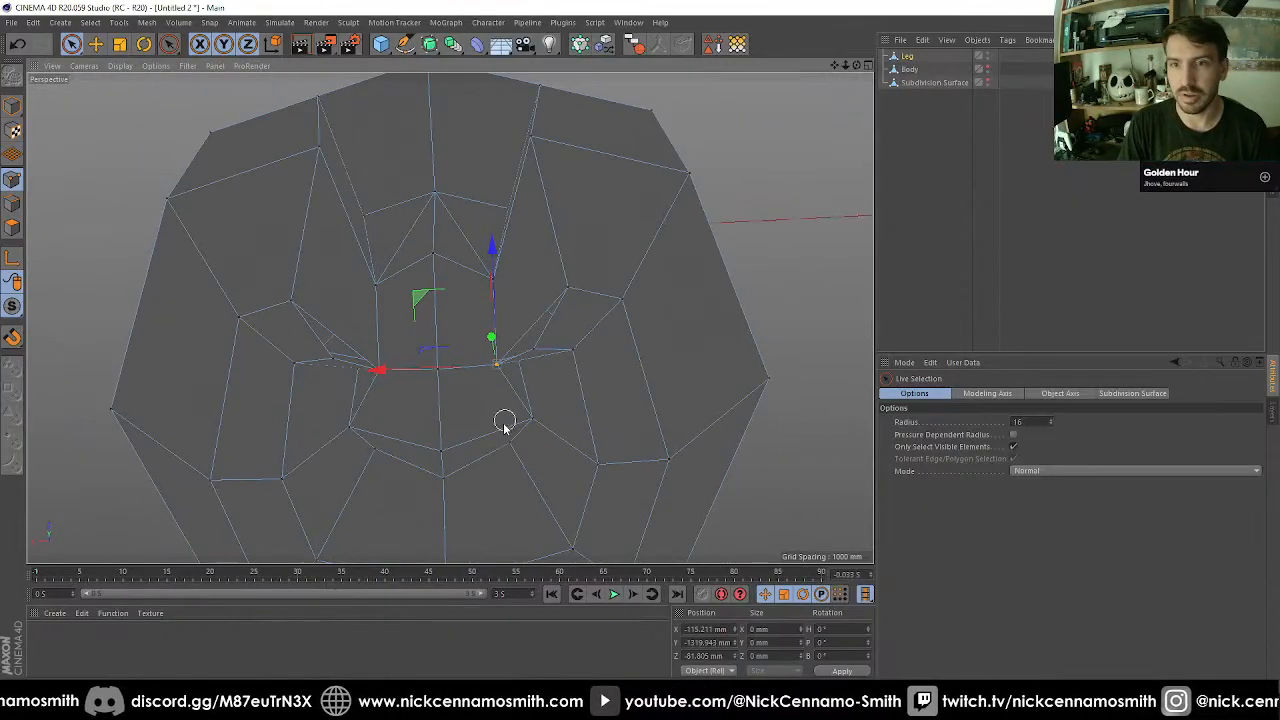
shift+click(383, 376)
alt+drag(383, 376, 447, 476)
key(t)
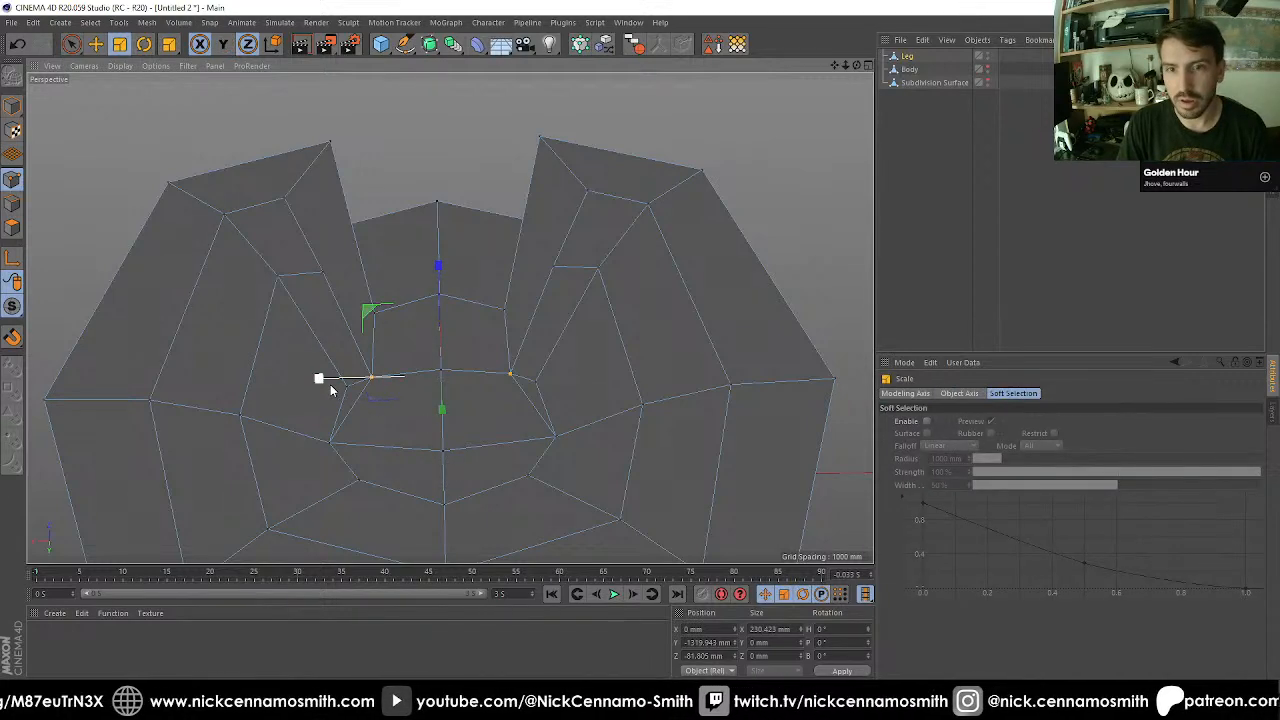
drag(330, 385, 321, 386)
key(ctrl+z)
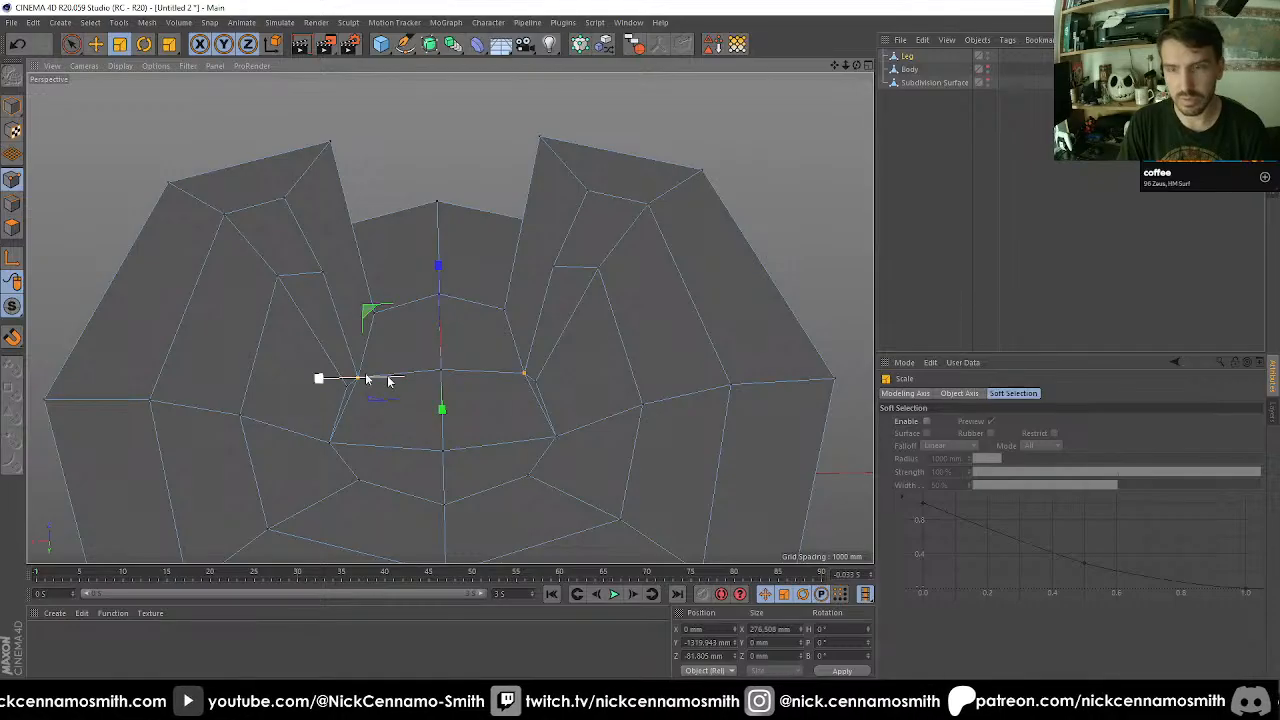
mouse_move(430, 370)
alt+mouse_down()
mouse_move(378, 261)
mouse_move(358, 309)
mouse_move(343, 254)
mouse_move(309, 331)
mouse_move(363, 194)
mouse_move(557, 289)
mouse_move(386, 309)
mouse_move(282, 385)
mouse_move(437, 347)
alt+mouse_up()
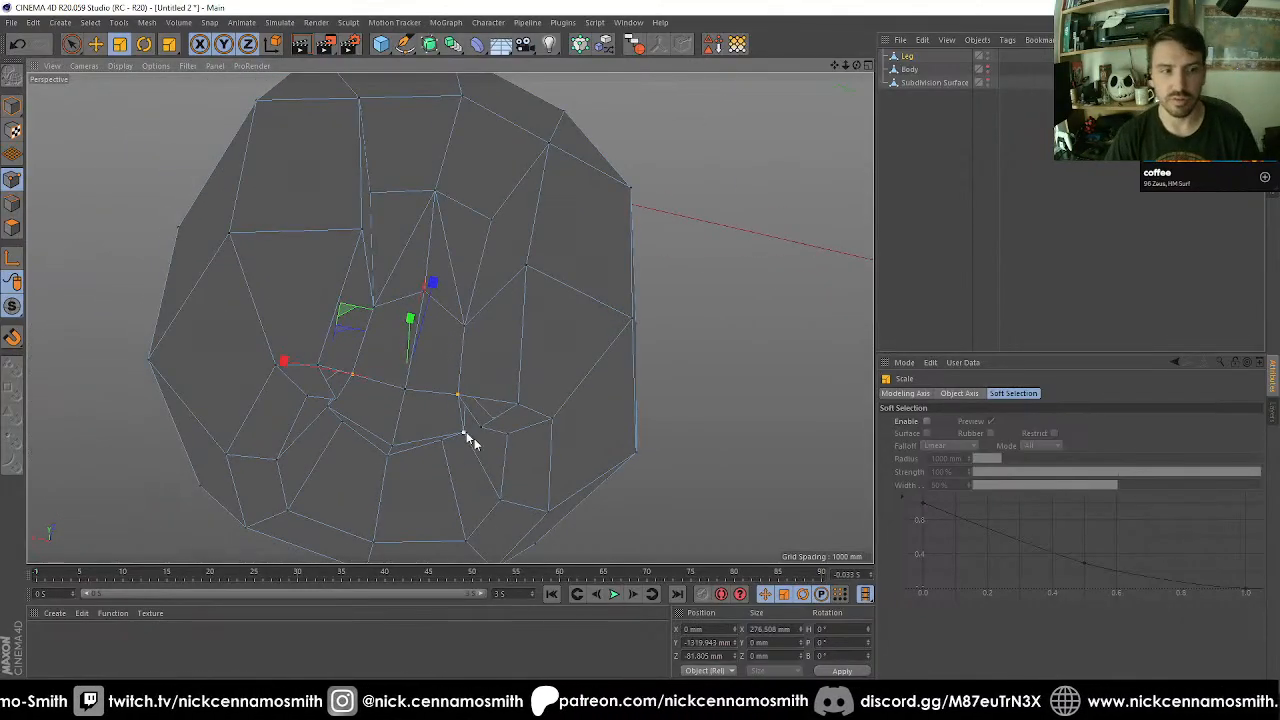
Weld the neighbouring point pair on the recess's lower rim, once on each side of the leg.
alt+drag(466, 434, 503, 360)
key(9)
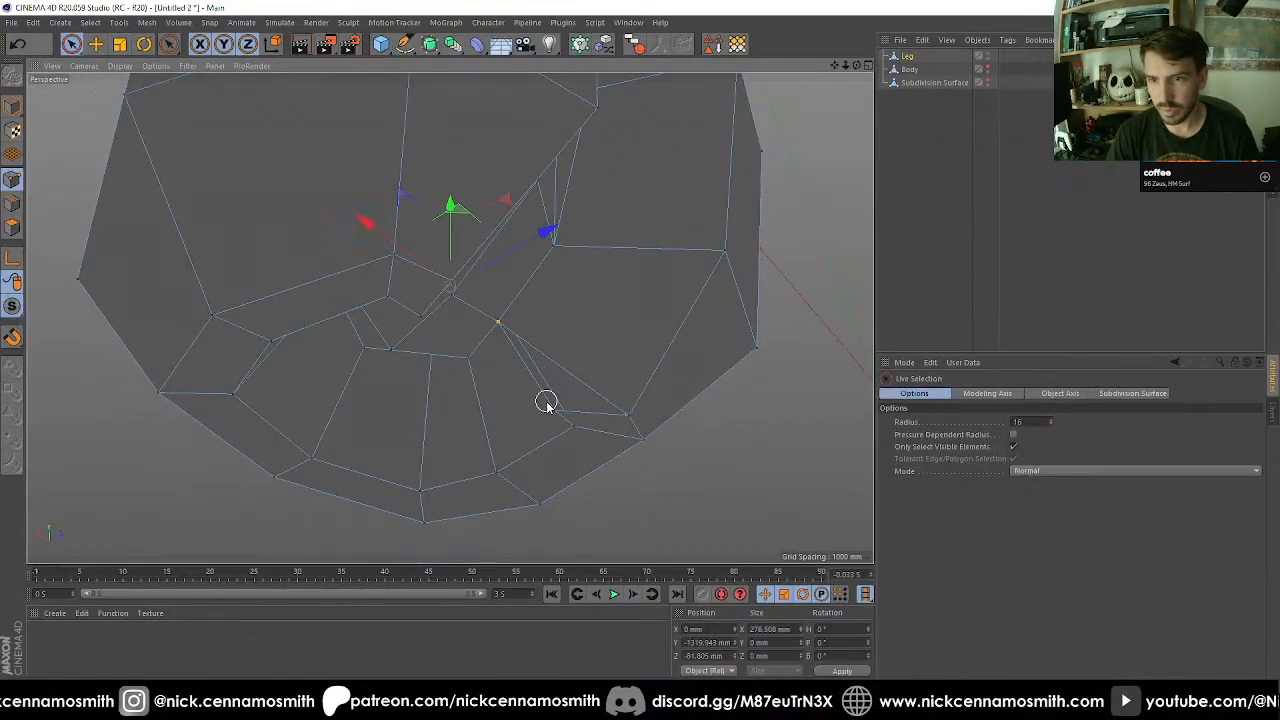
key(m)
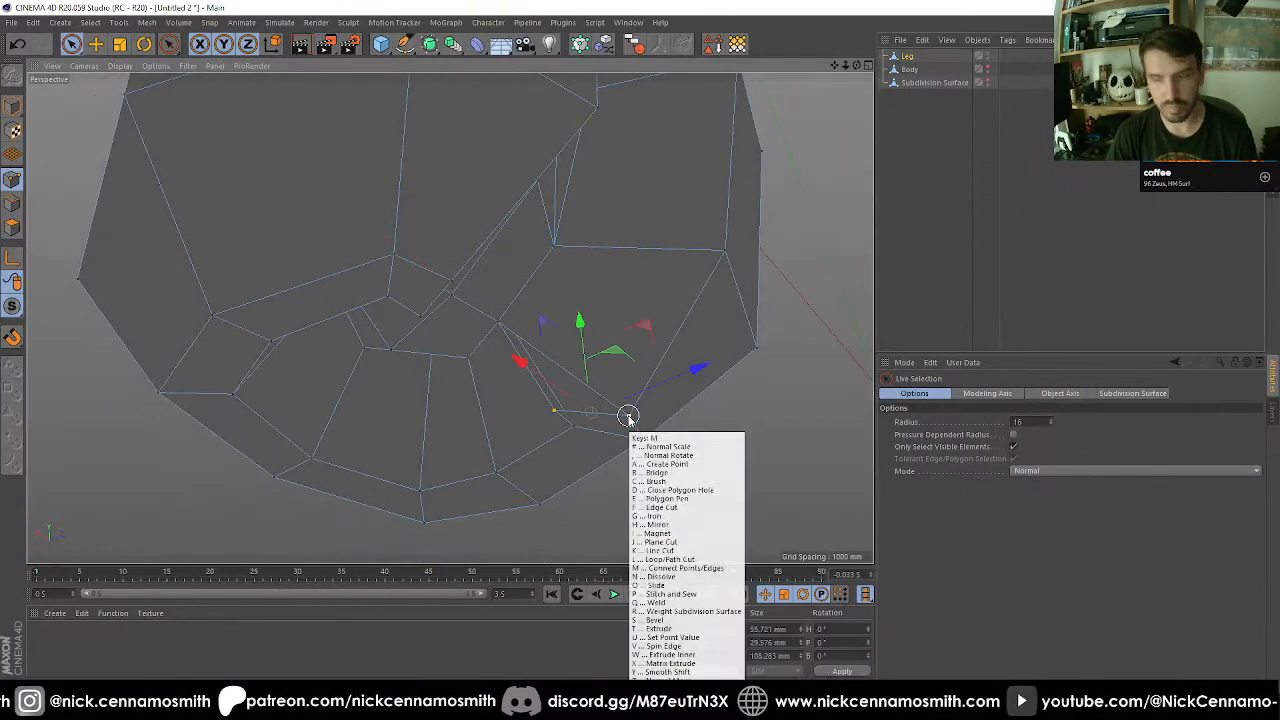
key(q)
click(628, 417)
alt+drag(628, 417, 563, 394)
key(9)
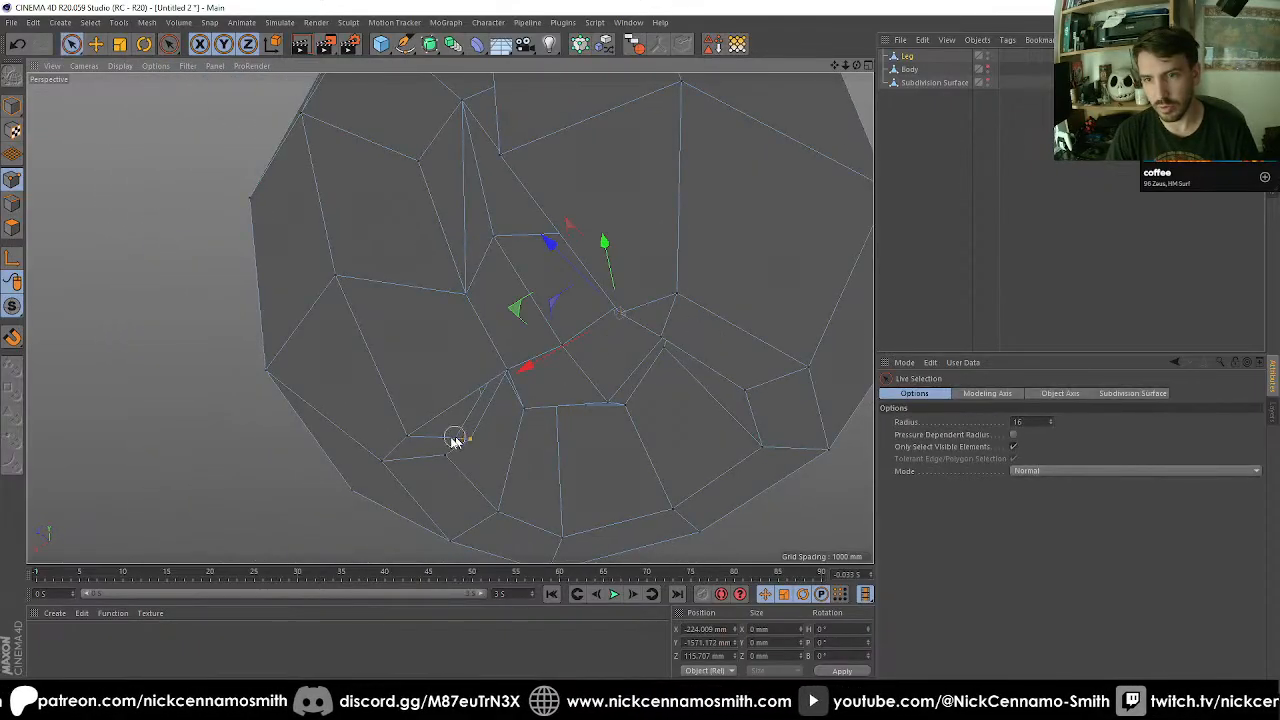
key(m)
key(q)
alt+drag(409, 443, 474, 428)
key(9)
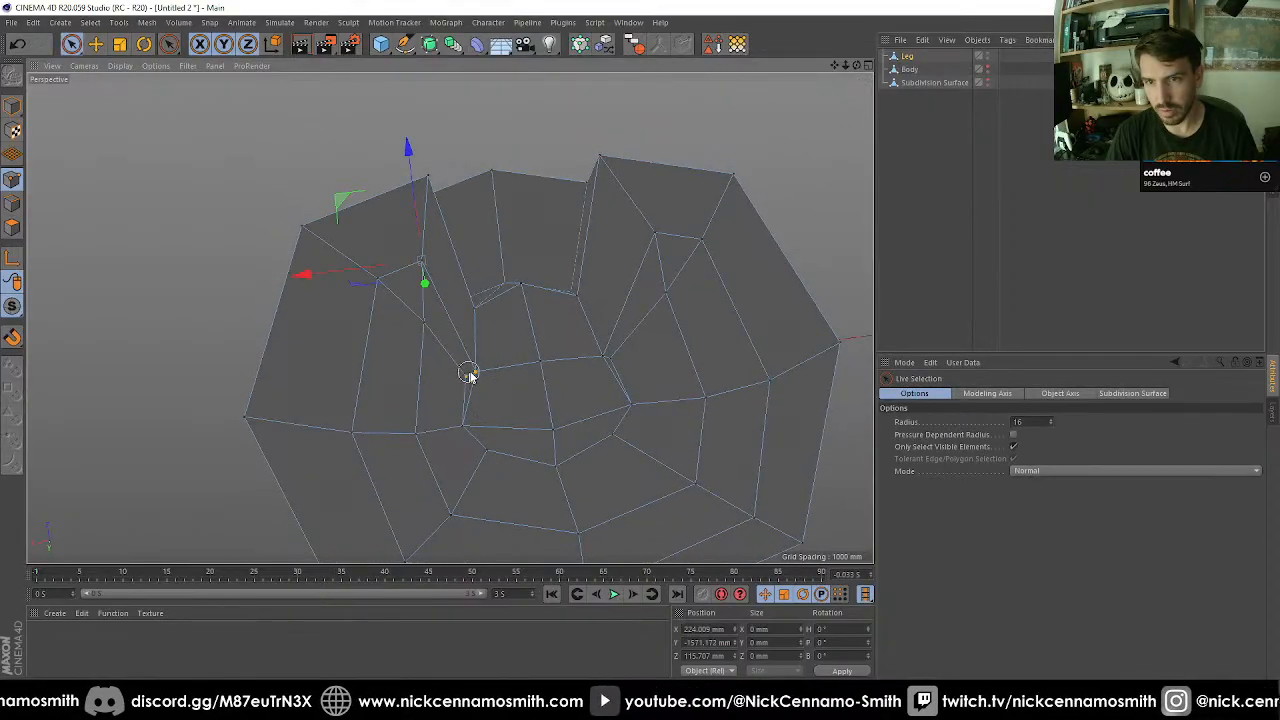
Weld the remaining close point pairs beside the two inner corners of the recess onto those corner points.
click(470, 372)
key(m)
key(q)
key(9)
click(605, 360)
key(m)
key(q)
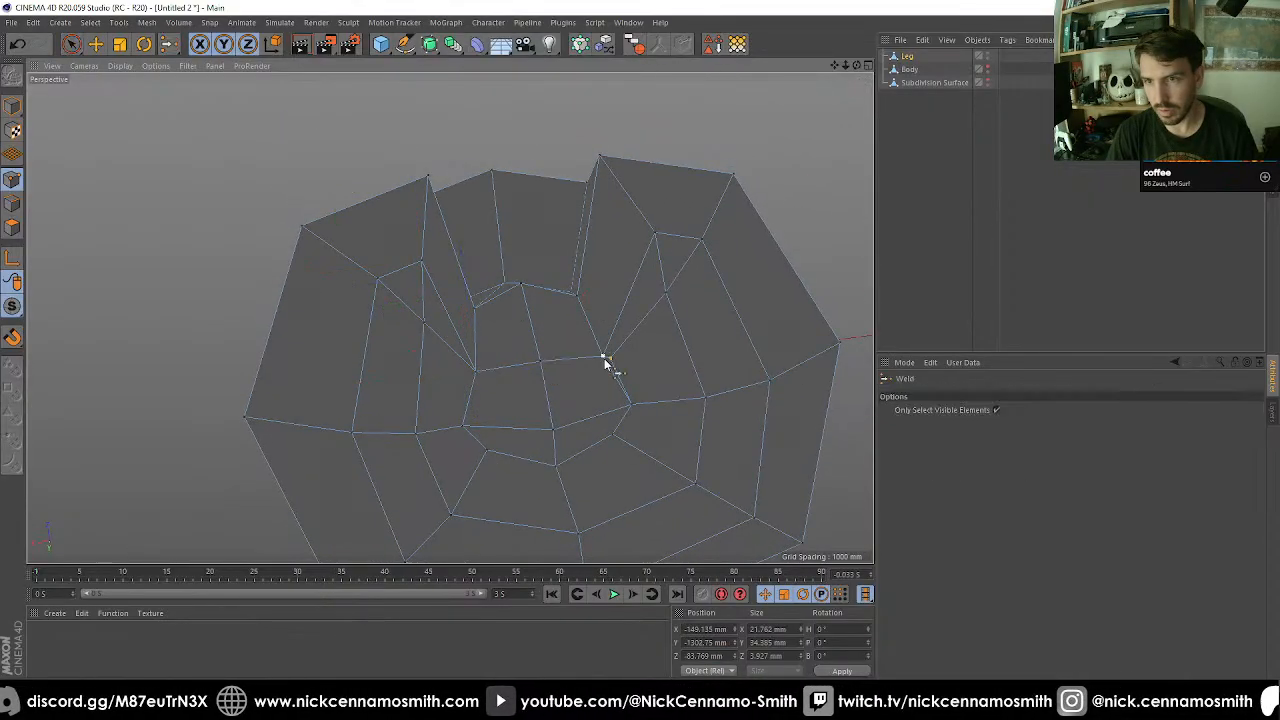
click(605, 358)
alt+drag(602, 360, 492, 349)
key(9)
Select the four inner side points of the recess and scale them along X to about 387 mm wide.
shift+click(483, 363)
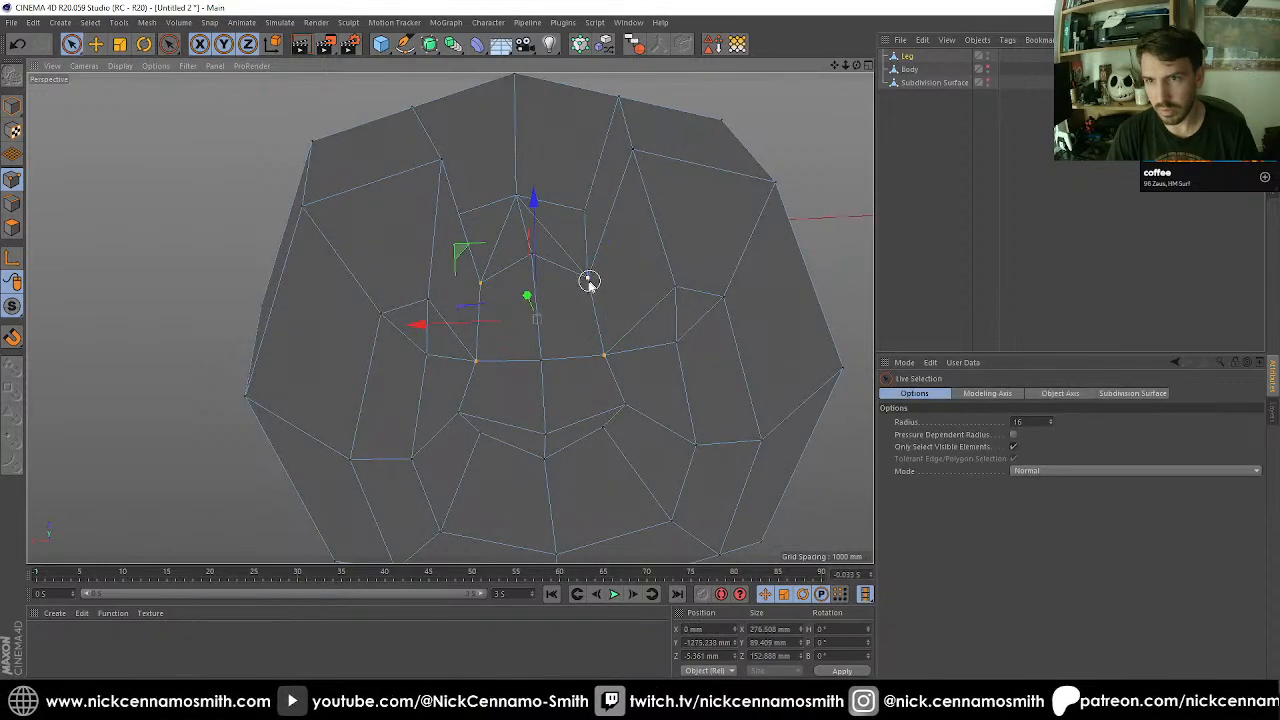
alt+drag(588, 281, 598, 165)
key(t)
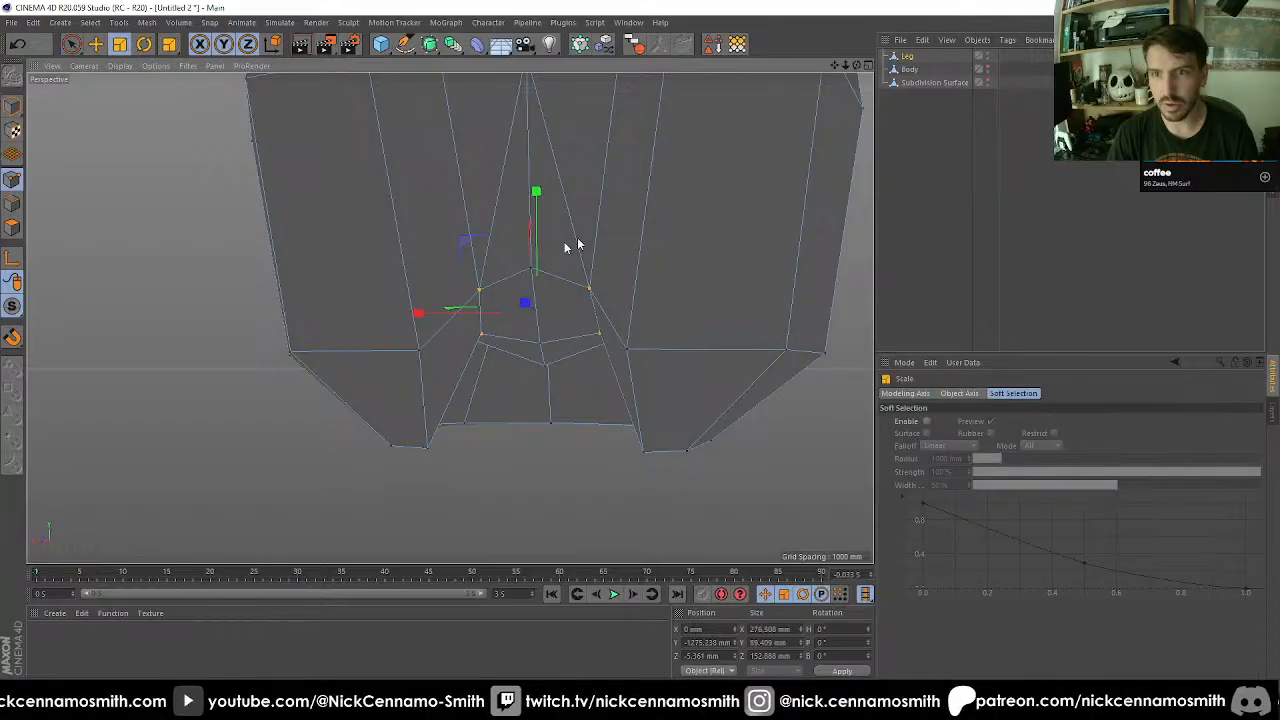
drag(447, 319, 491, 391)
Weld the doubled points on both sides of the recess's lower rim into one point per side.
key(space)
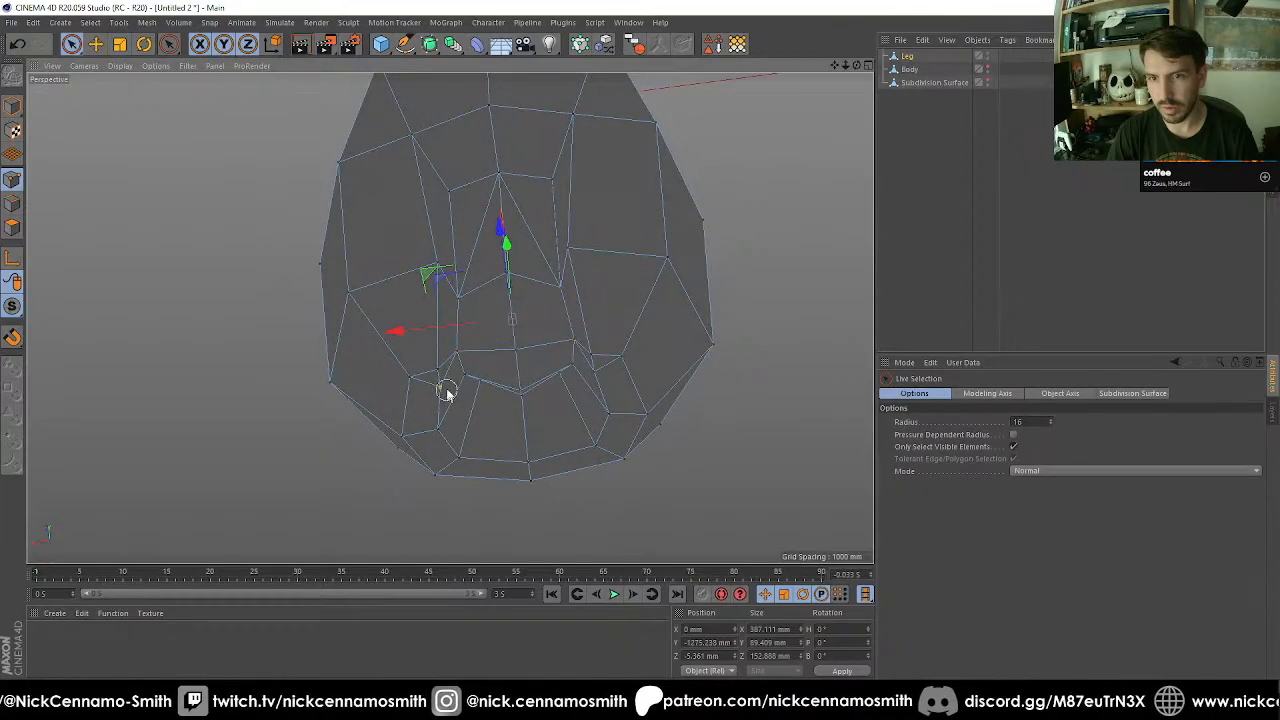
key(m)
key(q)
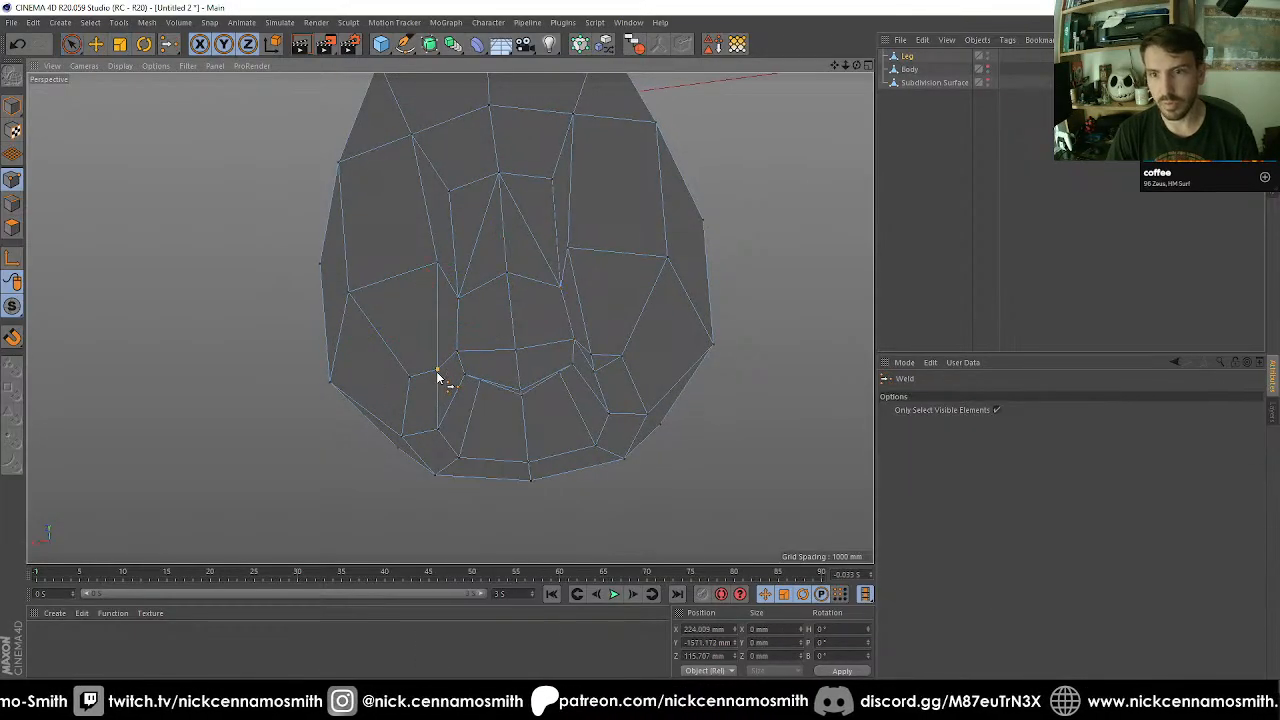
key(space)
key(m)
key(q)
mouse_move(594, 371)
mouse_down()
mouse_move(592, 359)
mouse_move(589, 374)
mouse_up()
click(591, 358)
key(space)
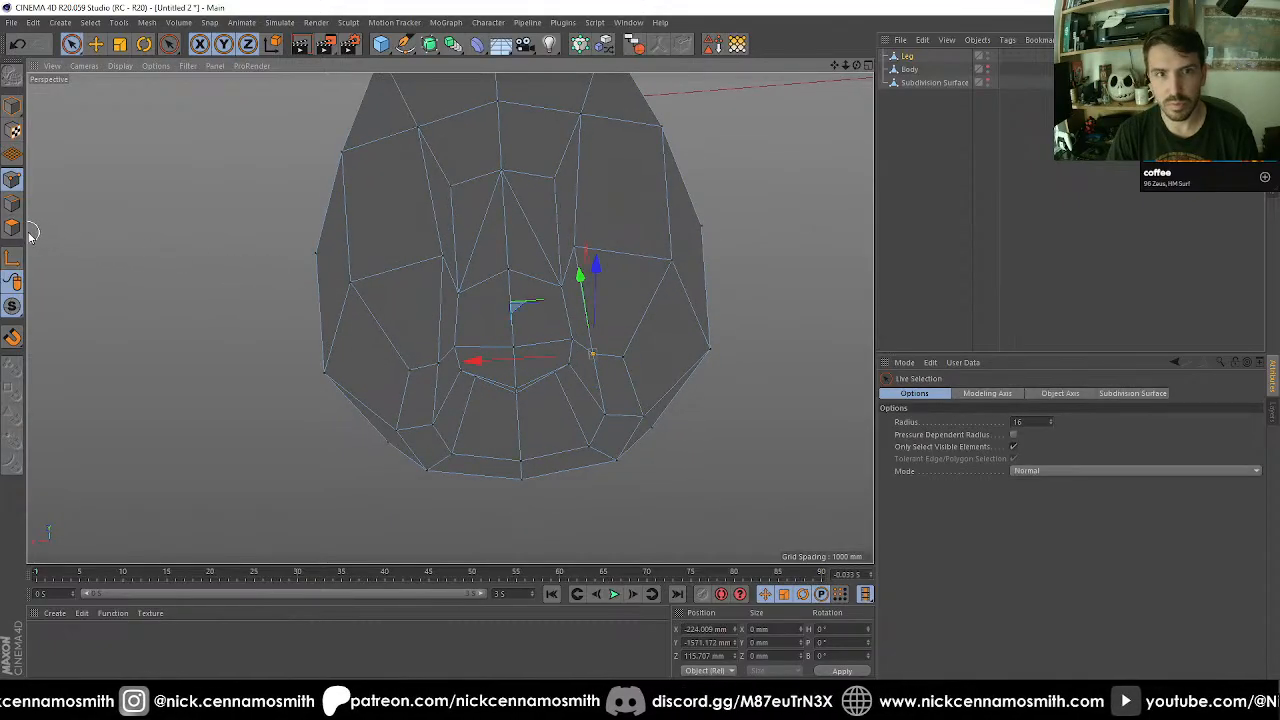
Select the short slanted edge on each side of the recess and scale the pair outward along X.
alt+drag(385, 302, 145, 240)
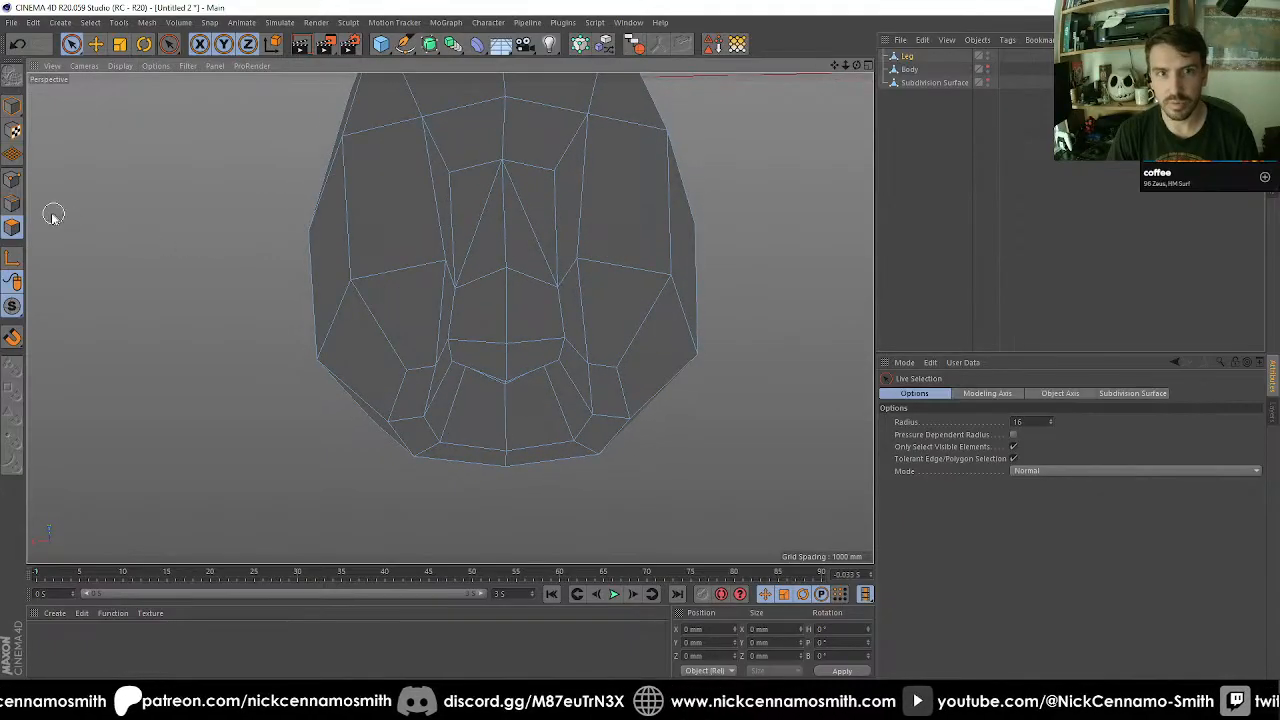
mouse_move(440, 268)
alt+mouse_down()
mouse_move(397, 240)
mouse_move(425, 246)
mouse_move(335, 261)
mouse_move(467, 270)
mouse_move(477, 293)
mouse_move(515, 297)
alt+mouse_up()
click(420, 256)
scroll(515, 297, up, 3)
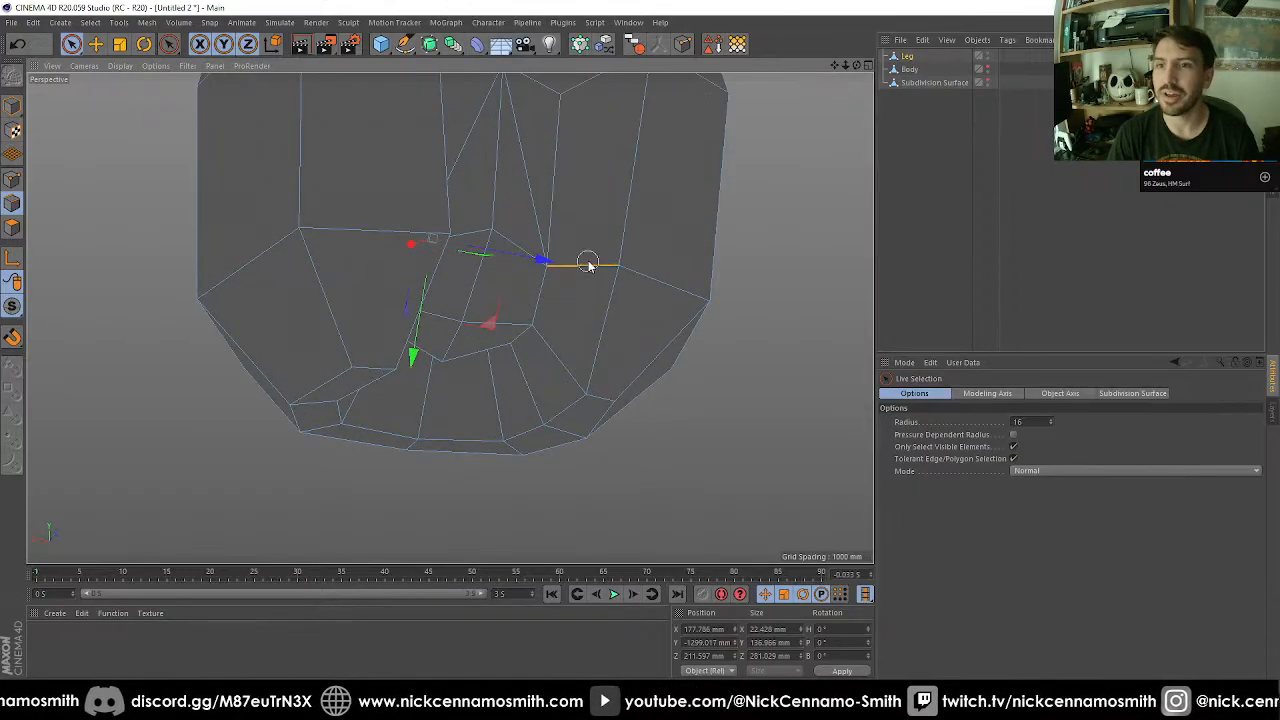
alt+drag(590, 266, 614, 228)
scroll(612, 230, down, 2)
alt+middle_drag(606, 262, 586, 323)
key(t)
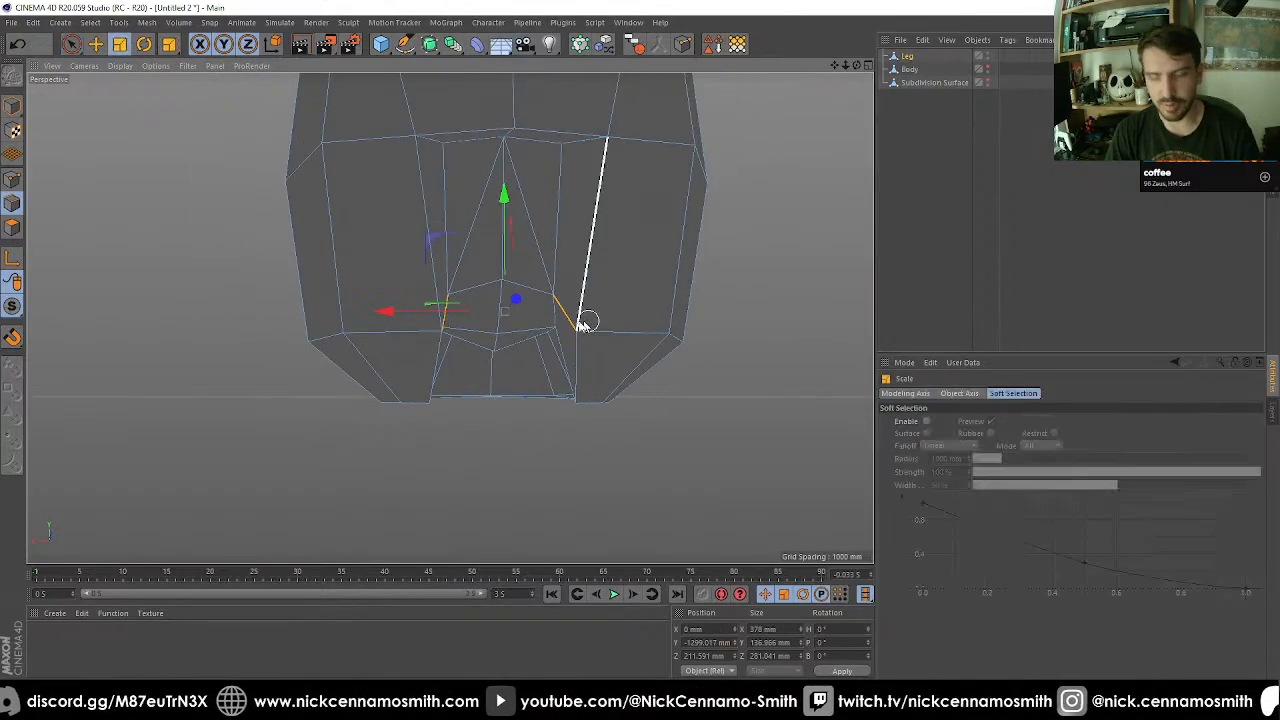
drag(394, 320, 349, 318)
alt+drag(465, 301, 486, 363)
Select the short horizontal edges on both sides above the recess and scale them along X to about 316 mm.
alt+middle_drag(528, 243, 522, 360)
scroll(510, 309, up, 3)
alt+drag(512, 301, 510, 342)
key(space)
click(484, 268)
drag(477, 398, 493, 275)
alt+drag(578, 281, 612, 278)
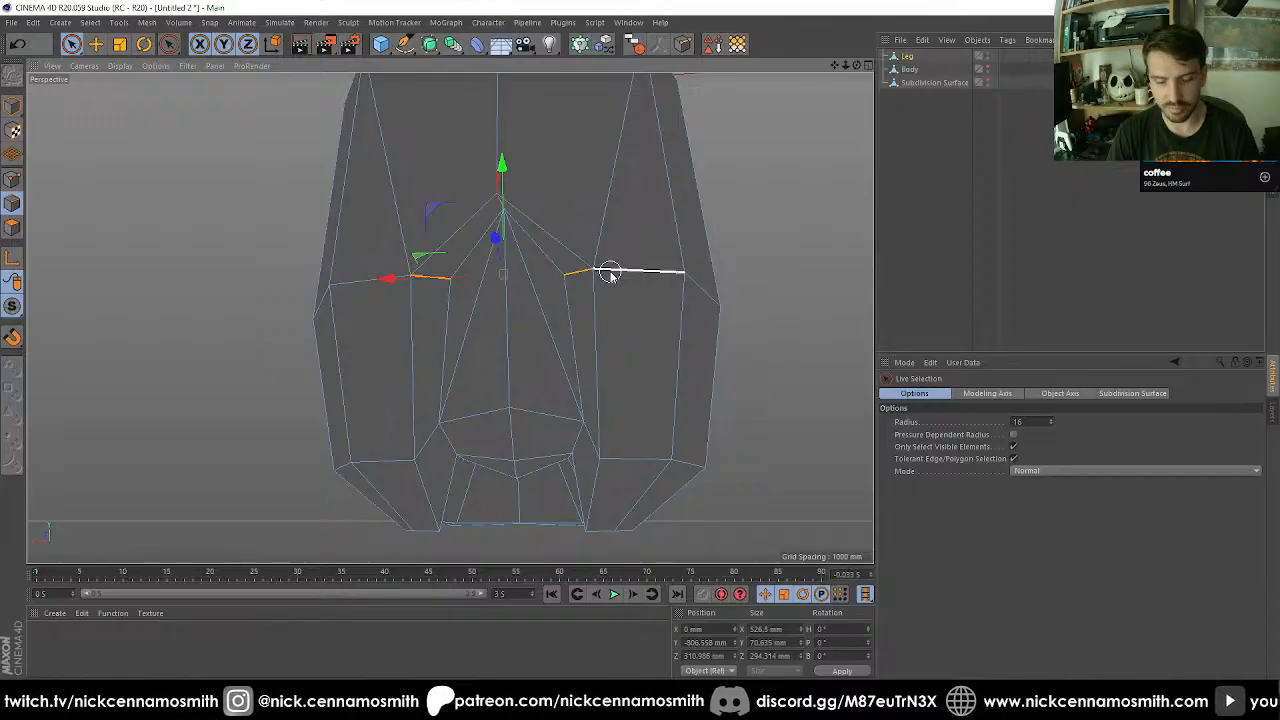
key(t)
drag(400, 278, 434, 279)
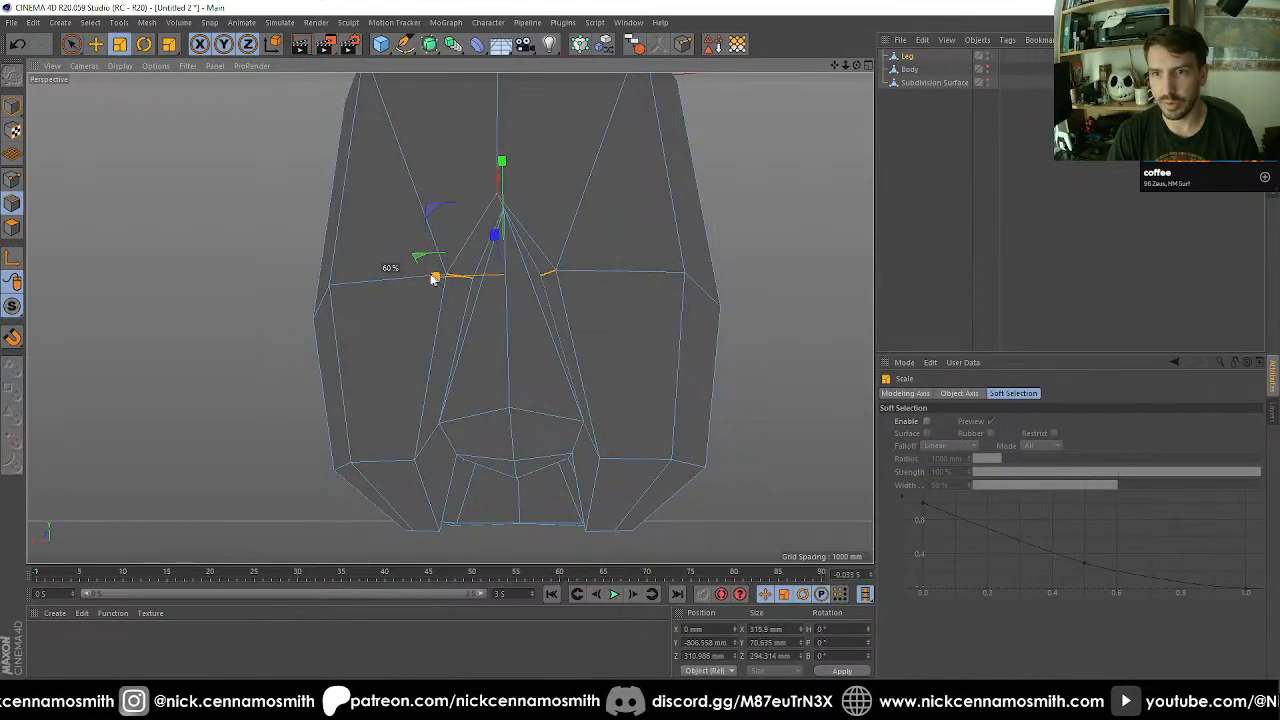
Cut the three long edges fanning down from the central front point at 33% offset with Edge Cut.
scroll(486, 278, up, 3)
key(m)
key(e)
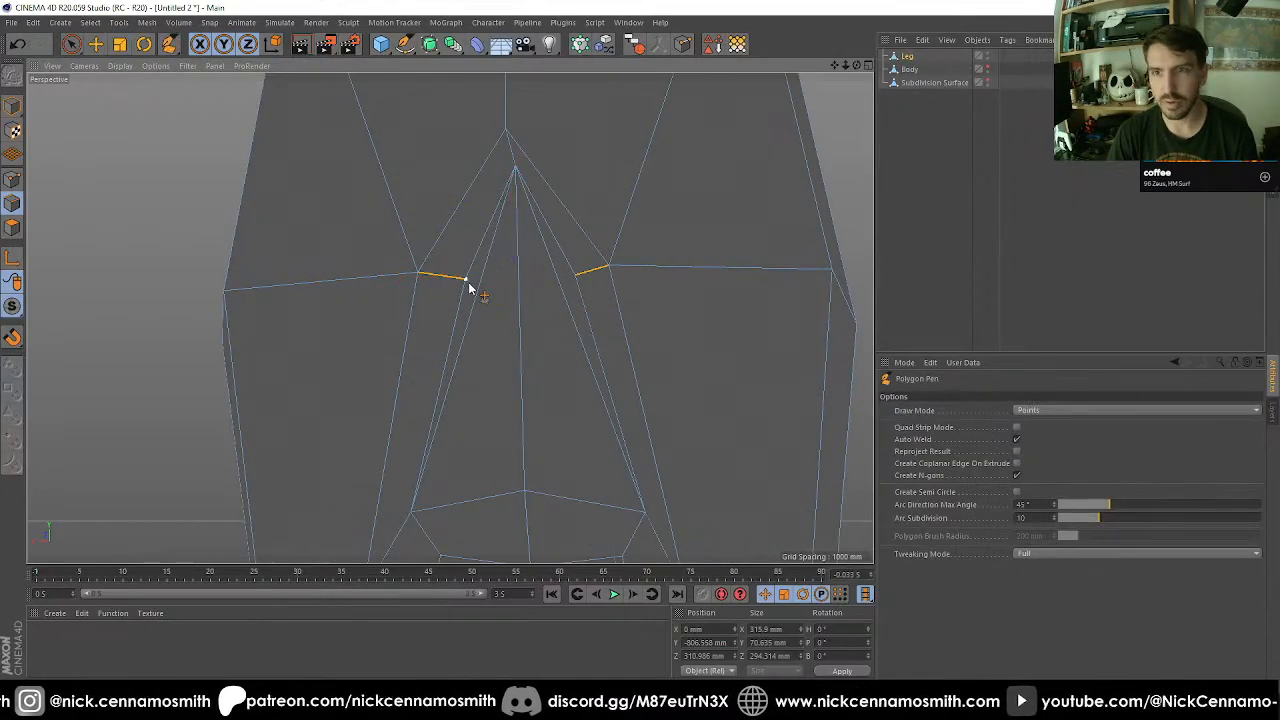
key(9)
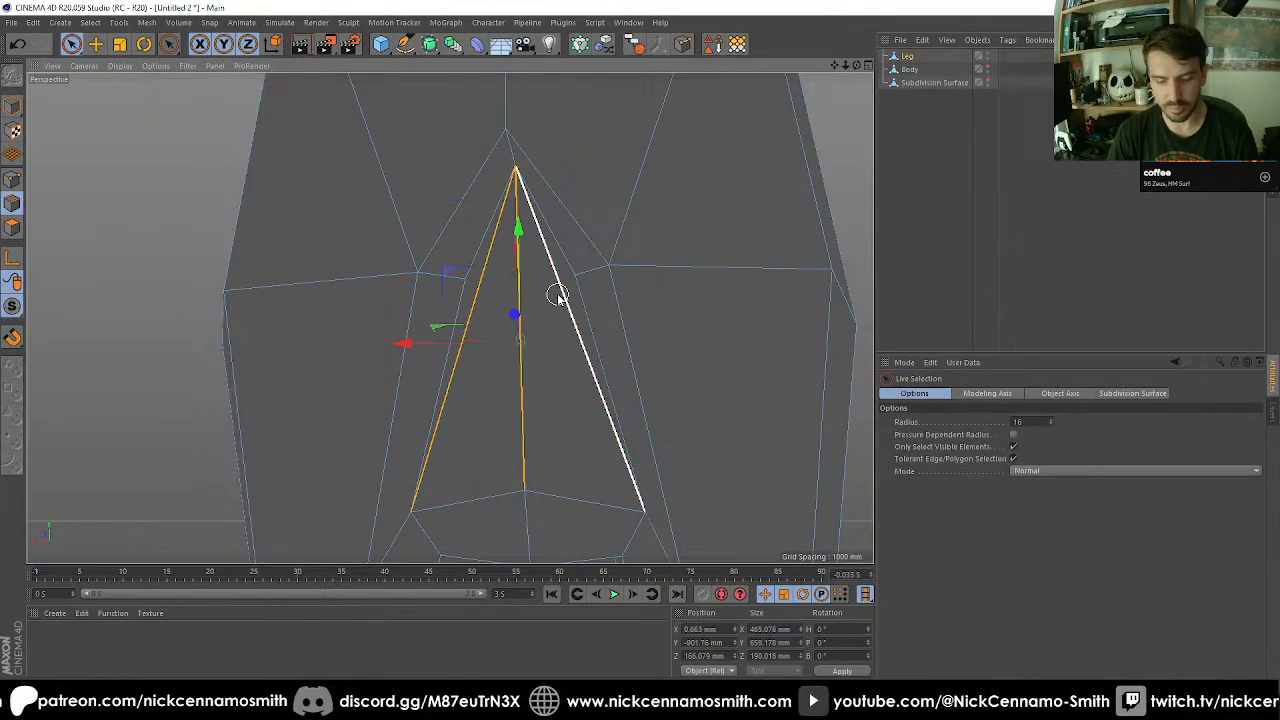
key(m)
key(f)
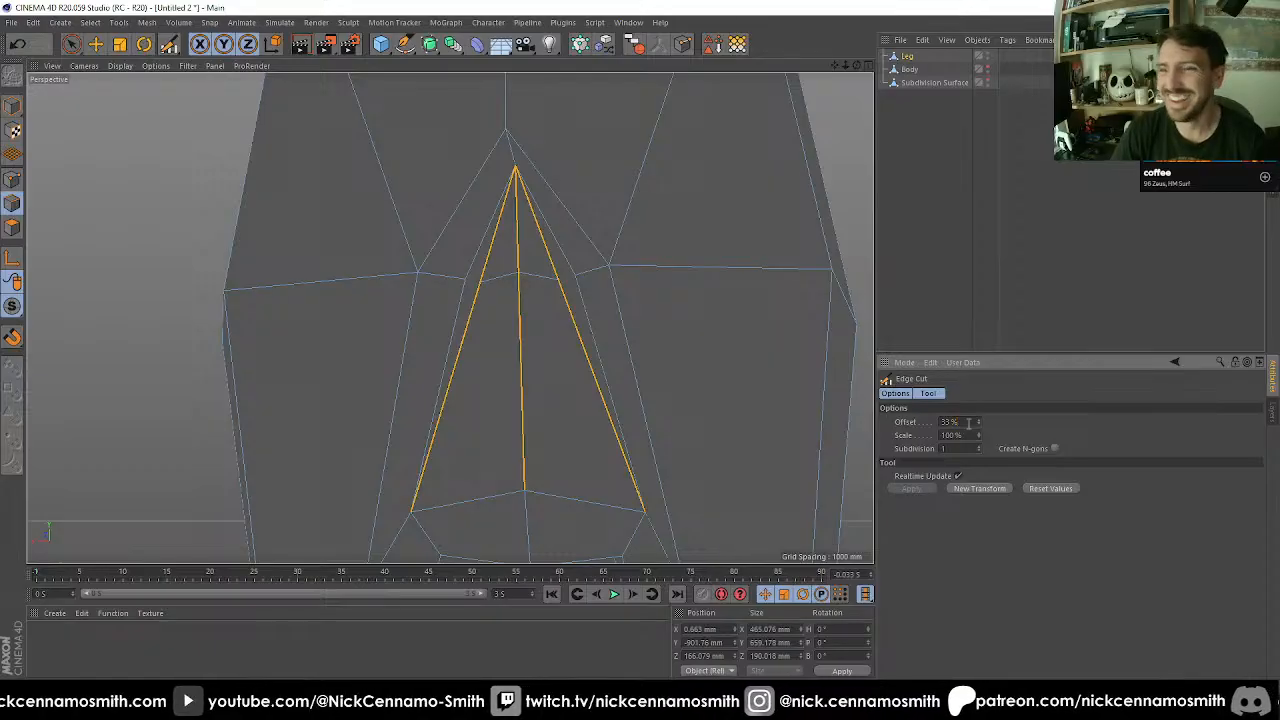
Weld the new outer cut point on each side to the adjacent end point of the short horizontal edge.
click(15, 182)
scroll(349, 266, up, 2)
key(space)
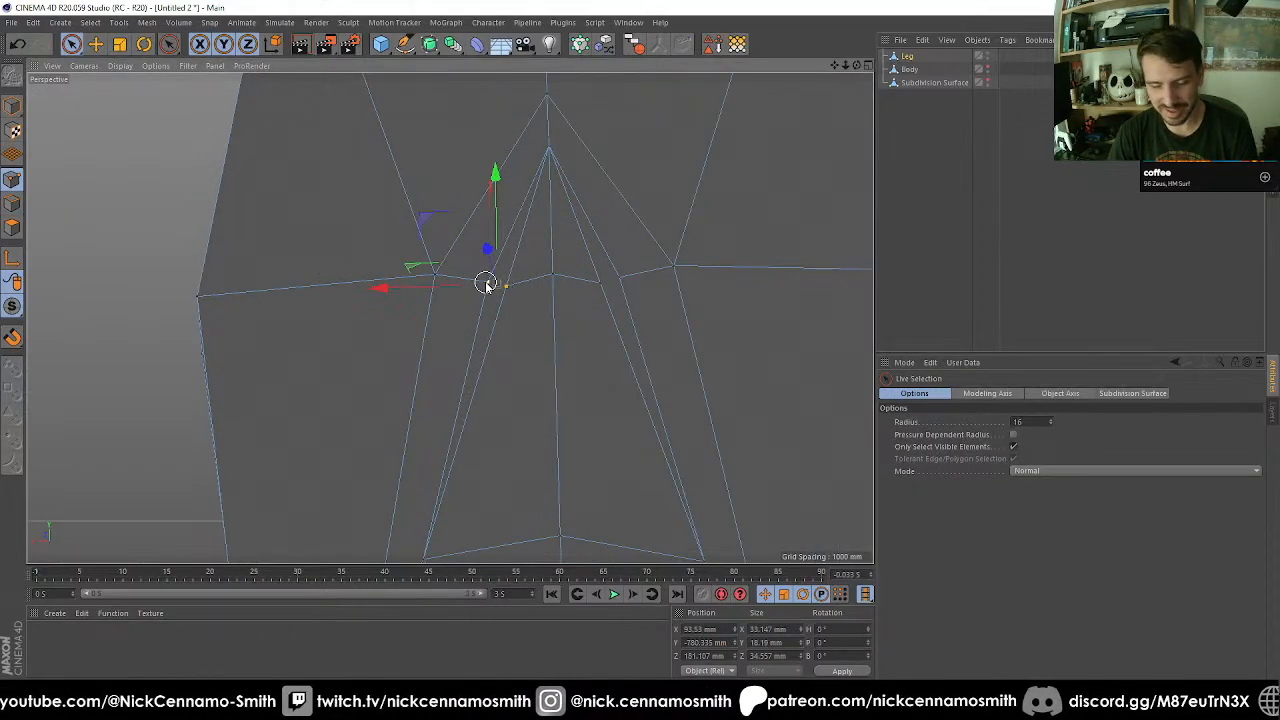
key(m)
key(q)
click(490, 289)
key(space)
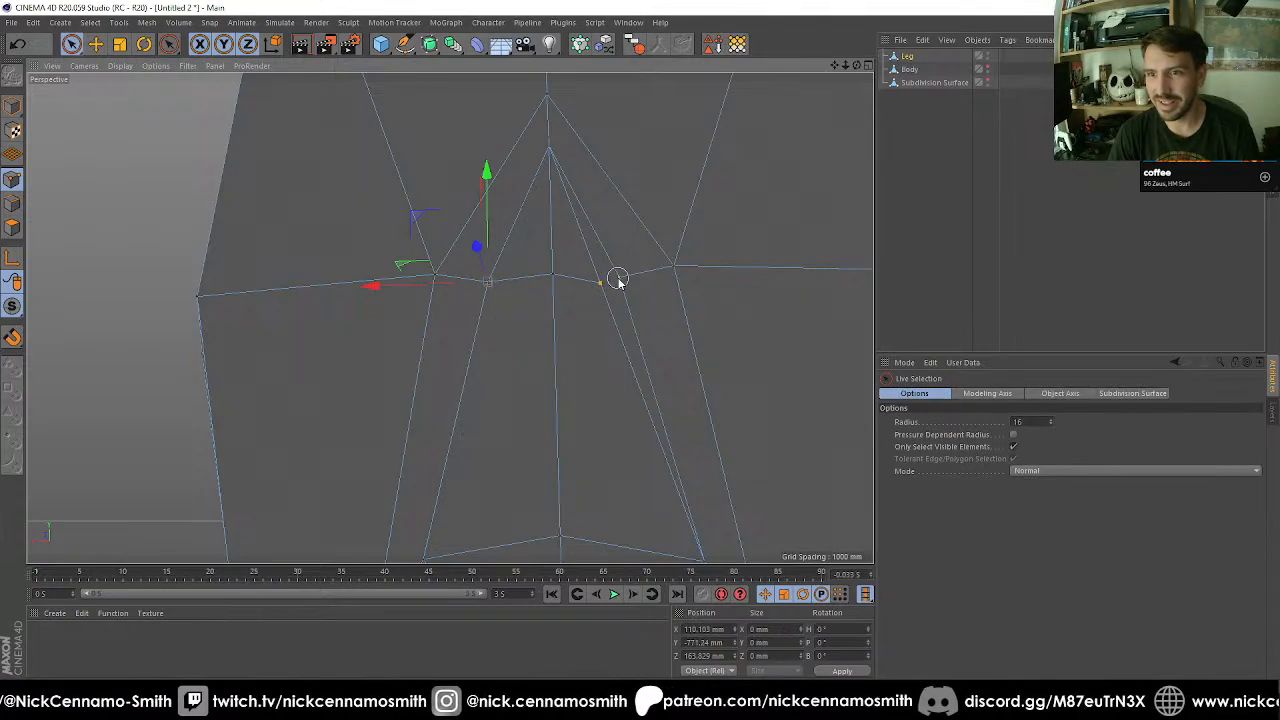
key(space)
click(617, 278)
mouse_move(618, 280)
mouse_down()
mouse_move(524, 307)
mouse_move(562, 278)
mouse_move(566, 337)
mouse_move(622, 313)
mouse_up()
key(space)
Raise the two lower side points of the recess to about Y -1490 mm and scale them along X to about 500 mm apart.
click(559, 275)
scroll(568, 304, down, 3)
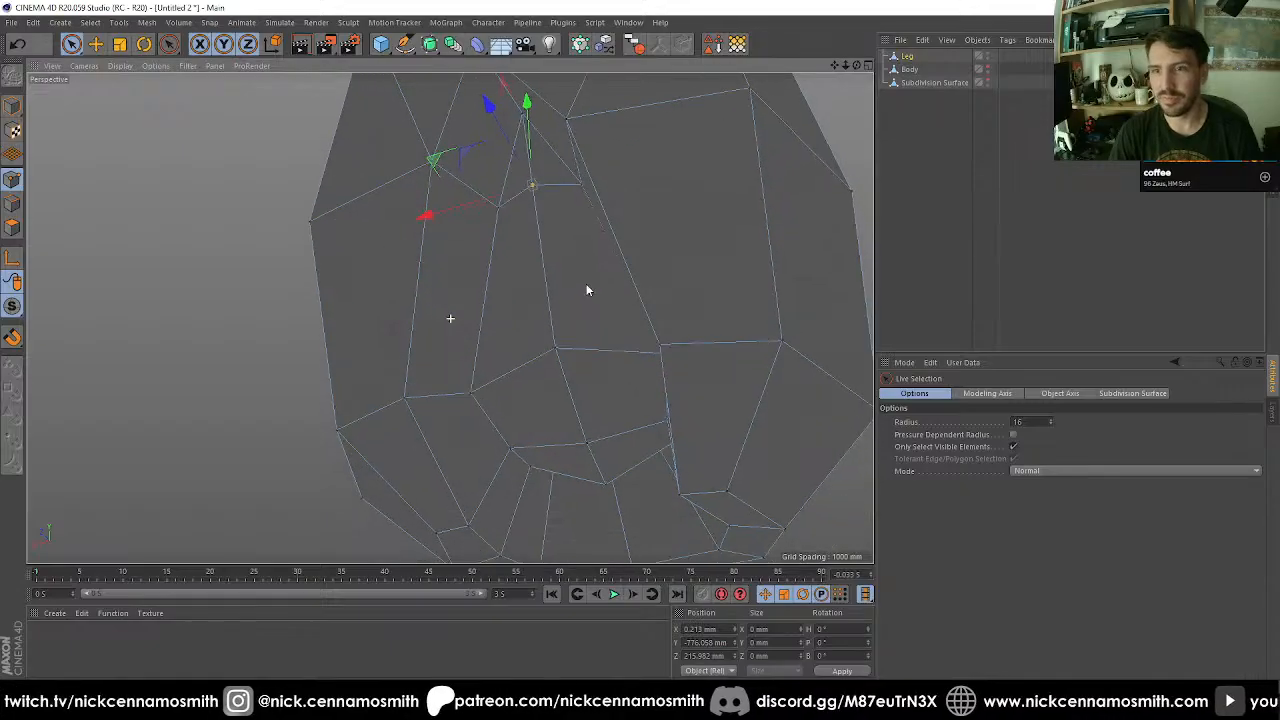
alt+drag(561, 349, 483, 330)
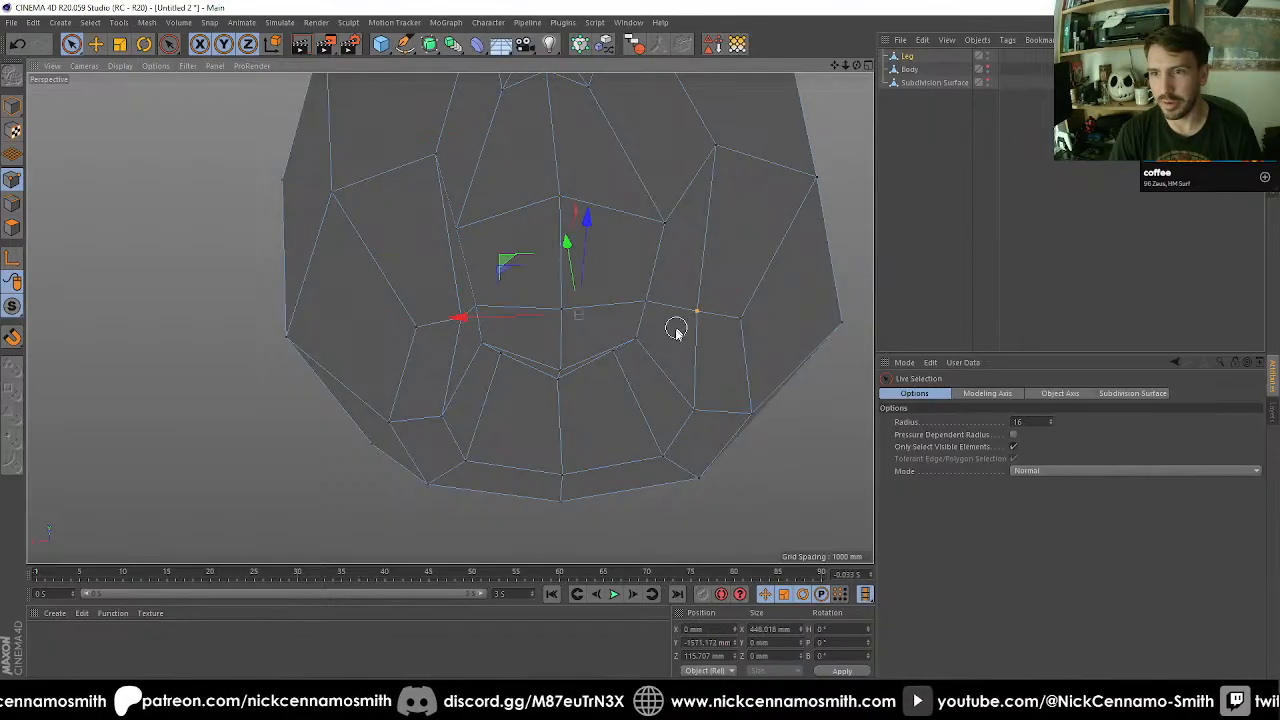
alt+drag(677, 331, 591, 318)
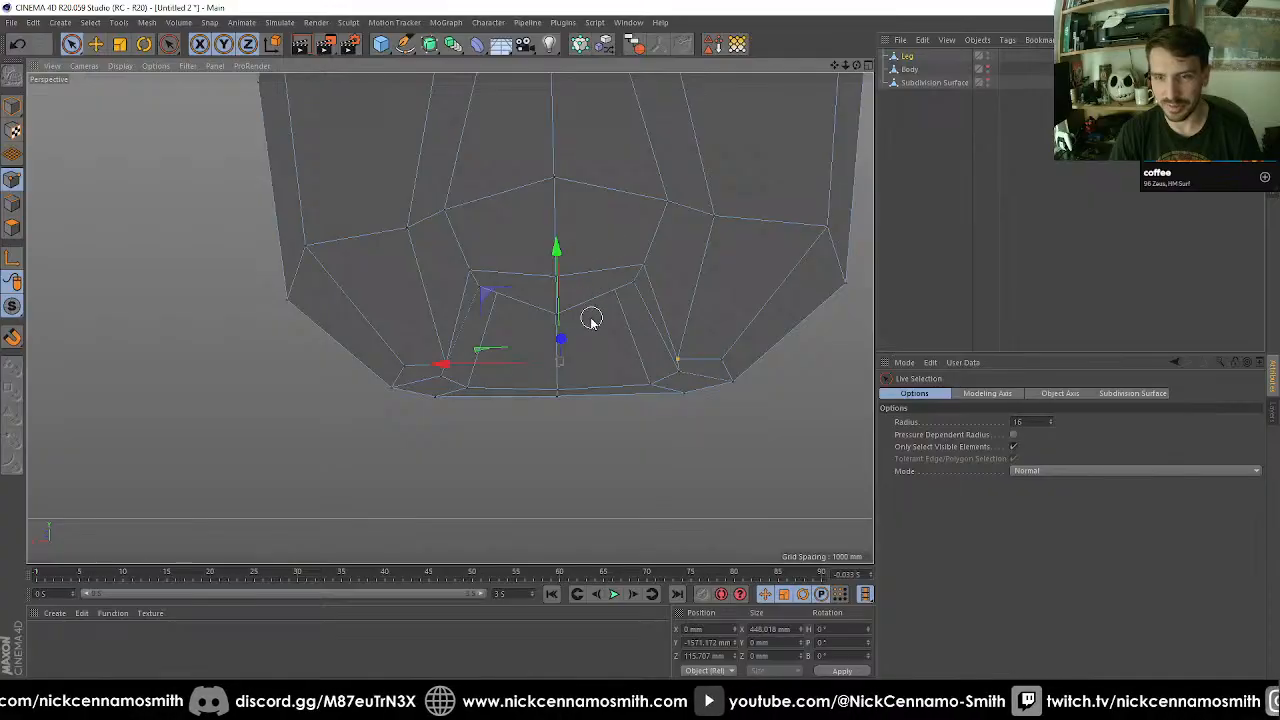
drag(559, 266, 559, 229)
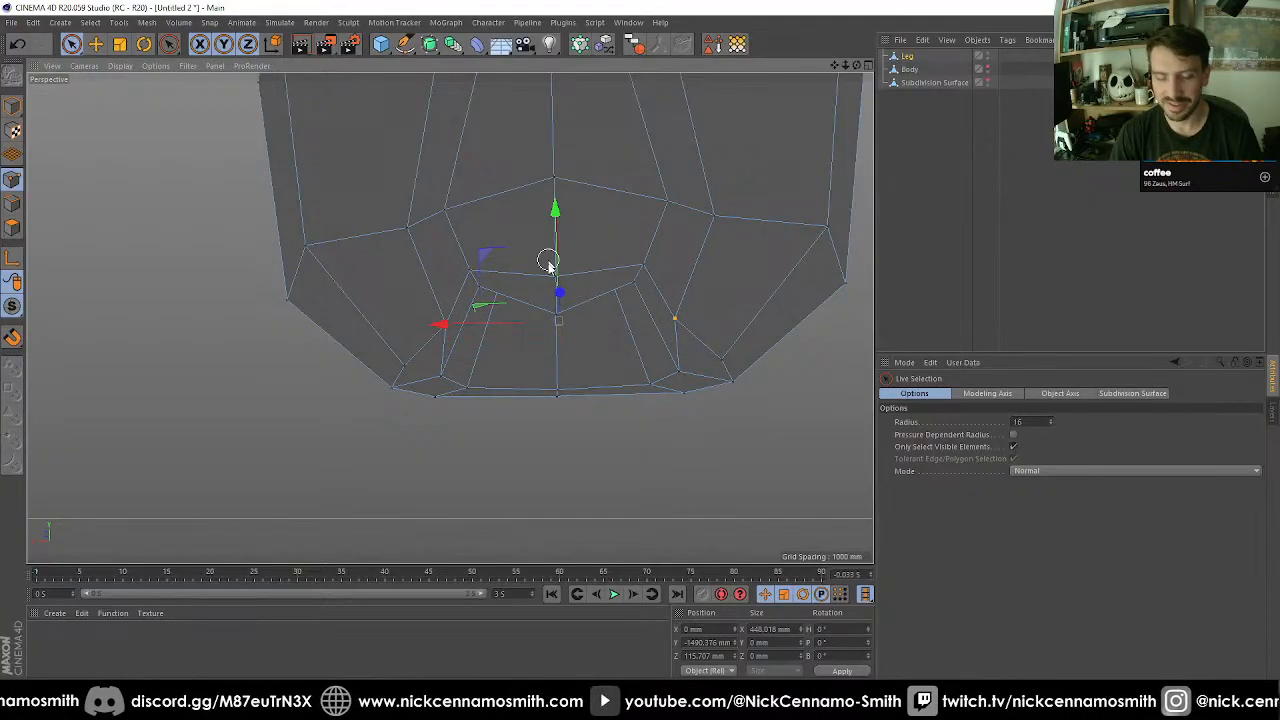
key(t)
mouse_move(474, 326)
mouse_down()
mouse_move(446, 320)
mouse_move(462, 323)
mouse_up()
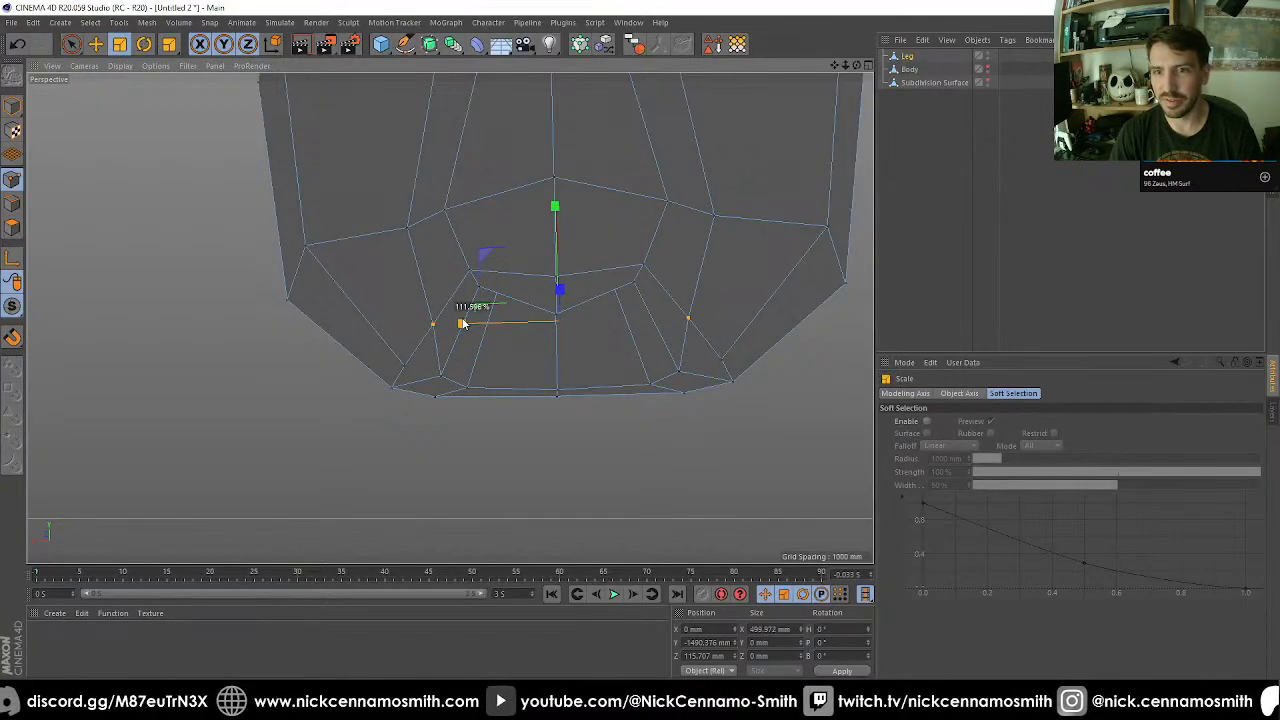
alt+drag(566, 287, 511, 206)
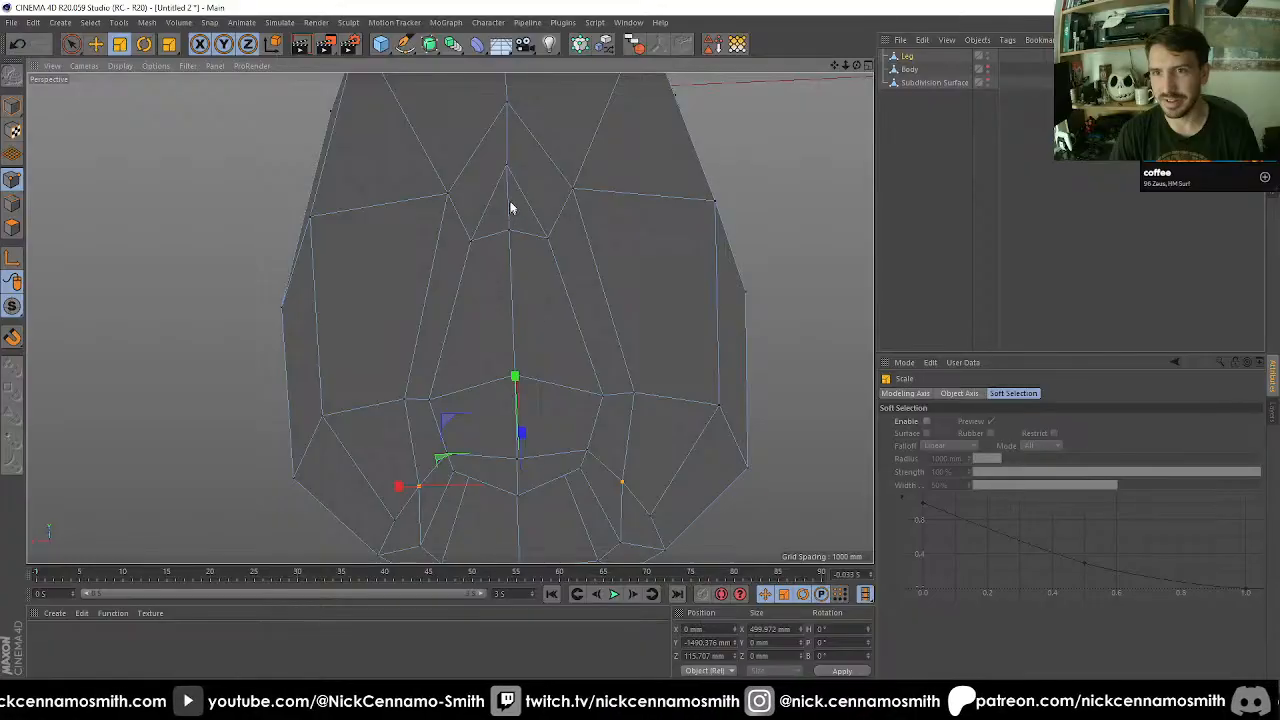
Select the cut points across the upper tip of the recess, then scale and move them to refine the tip's shape.
key(9)
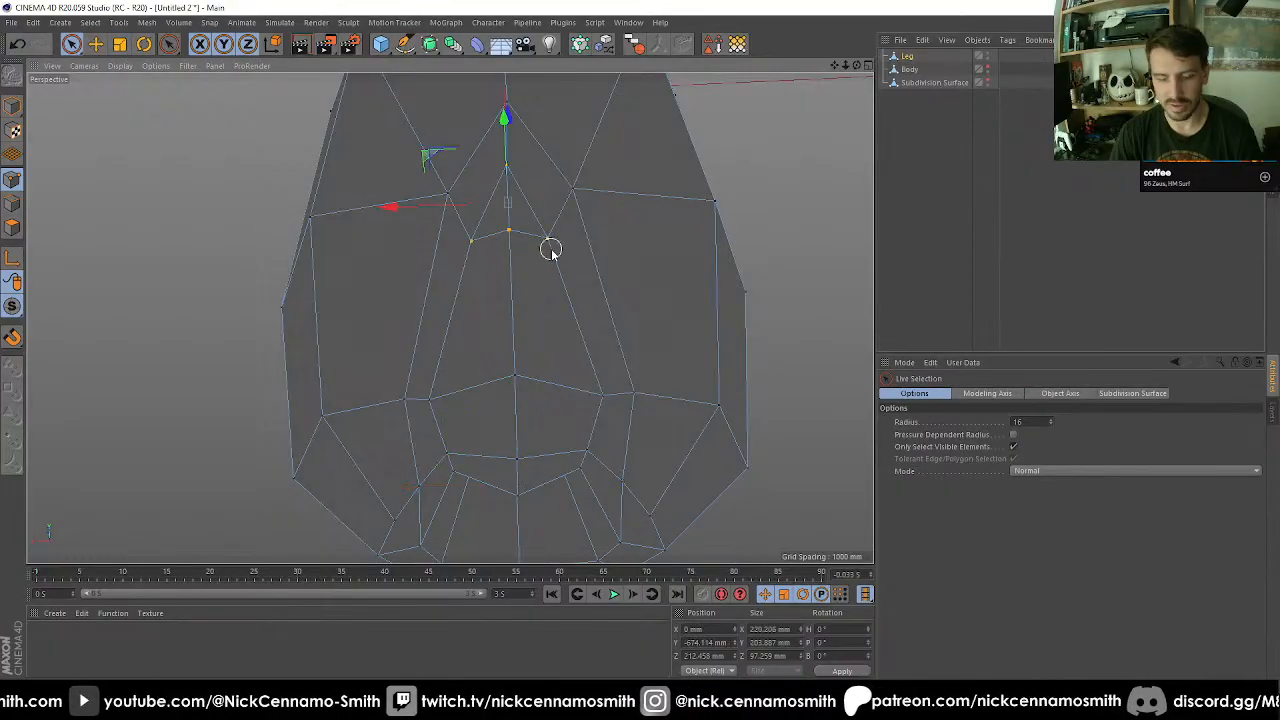
key(t)
drag(694, 300, 623, 263)
key(e)
drag(514, 96, 585, 287)
Push the central front point above the recess back along Z to about 487 mm.
key(9)
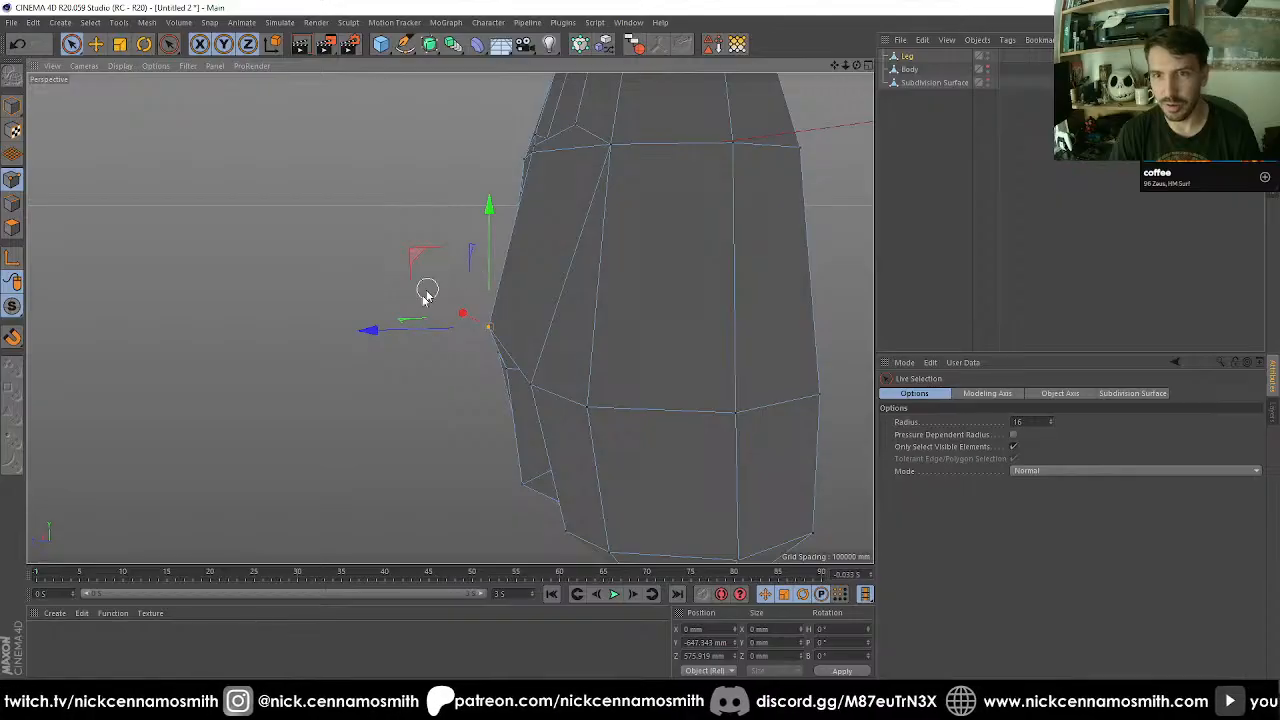
drag(368, 336, 393, 336)
alt+drag(490, 339, 590, 378)
alt+drag(492, 376, 526, 291)
mouse_move(526, 291)
alt+right_down()
mouse_move(563, 339)
mouse_move(546, 286)
alt+right_up()
mouse_move(568, 284)
alt+mouse_down()
mouse_move(511, 229)
mouse_move(483, 262)
mouse_move(586, 266)
alt+mouse_up()
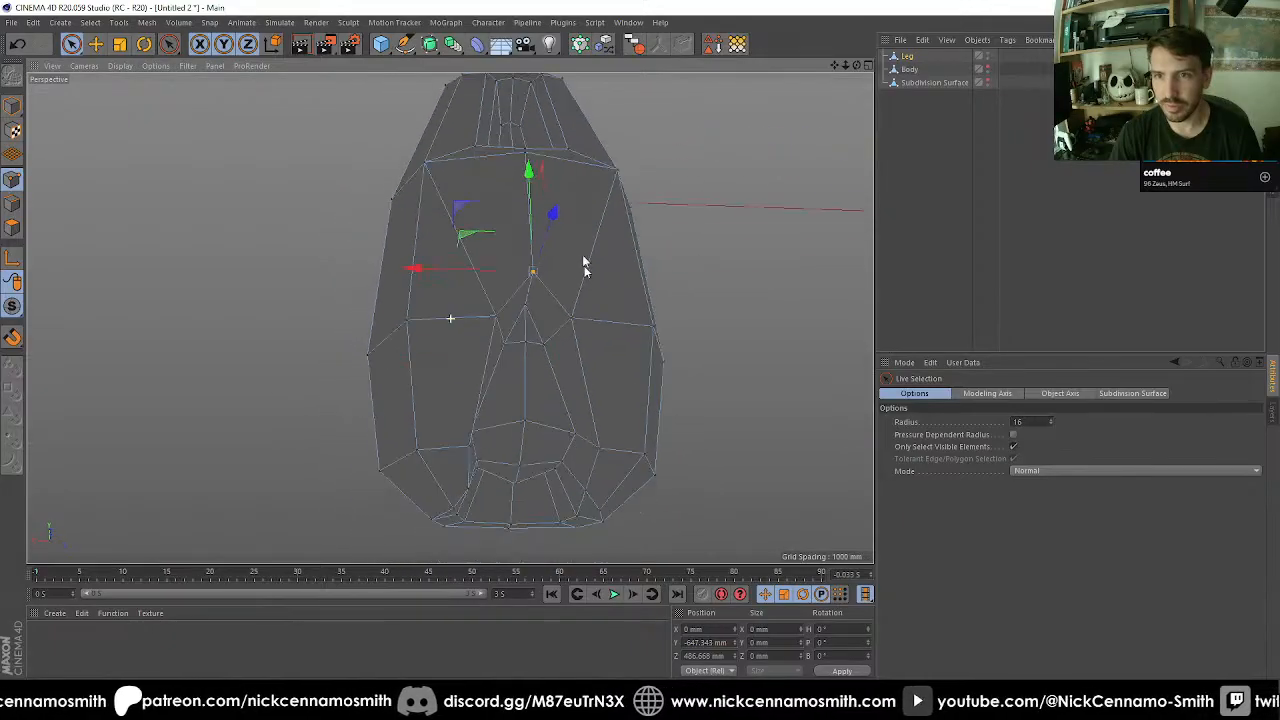
Select the closed edge loop that outlines the recess in the Leg's lower front.
alt+right_drag(538, 311, 553, 369)
alt+middle_drag(569, 379, 571, 291)
alt+drag(575, 320, 610, 367)
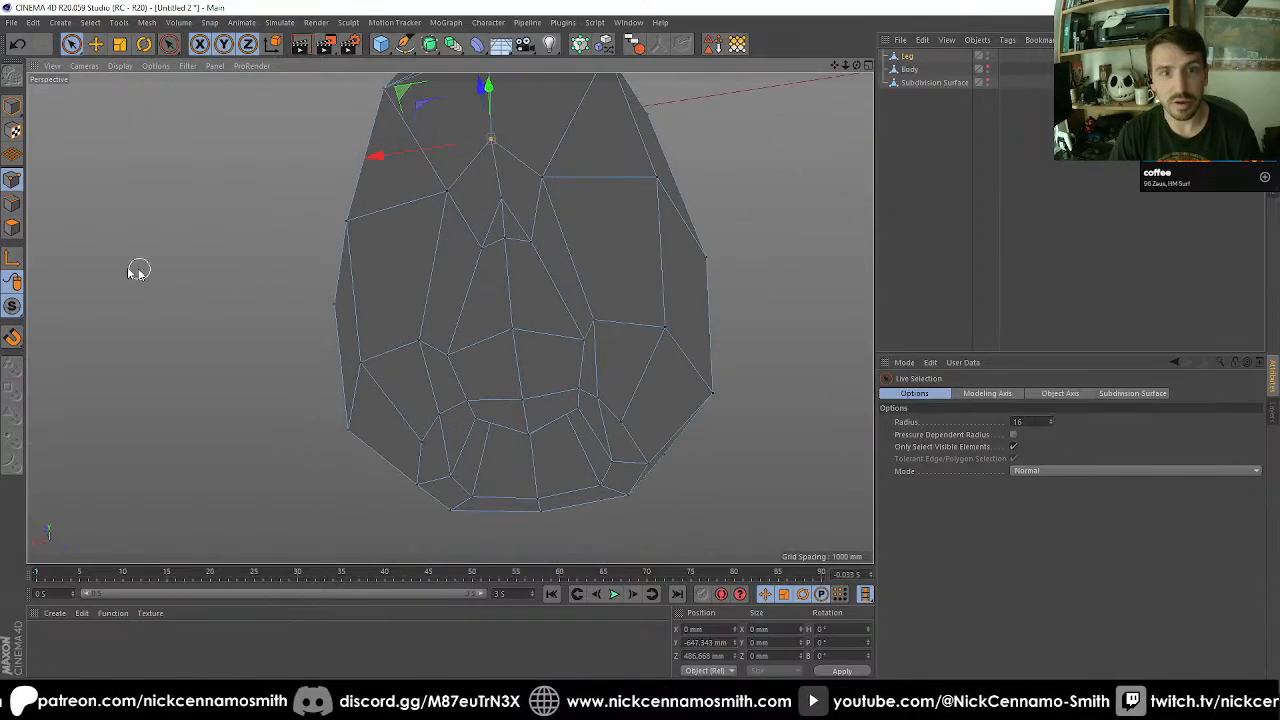
click(12, 203)
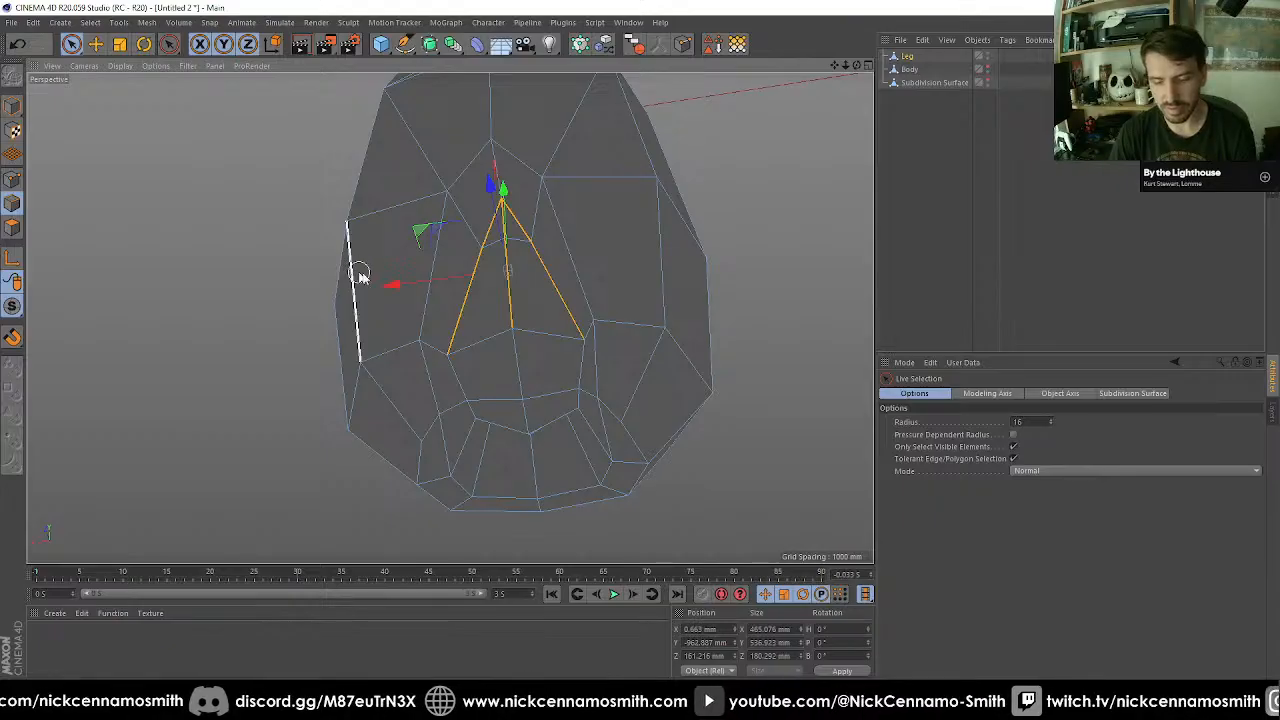
key(u)
key(l)
click(574, 292)
alt+drag(580, 300, 553, 355)
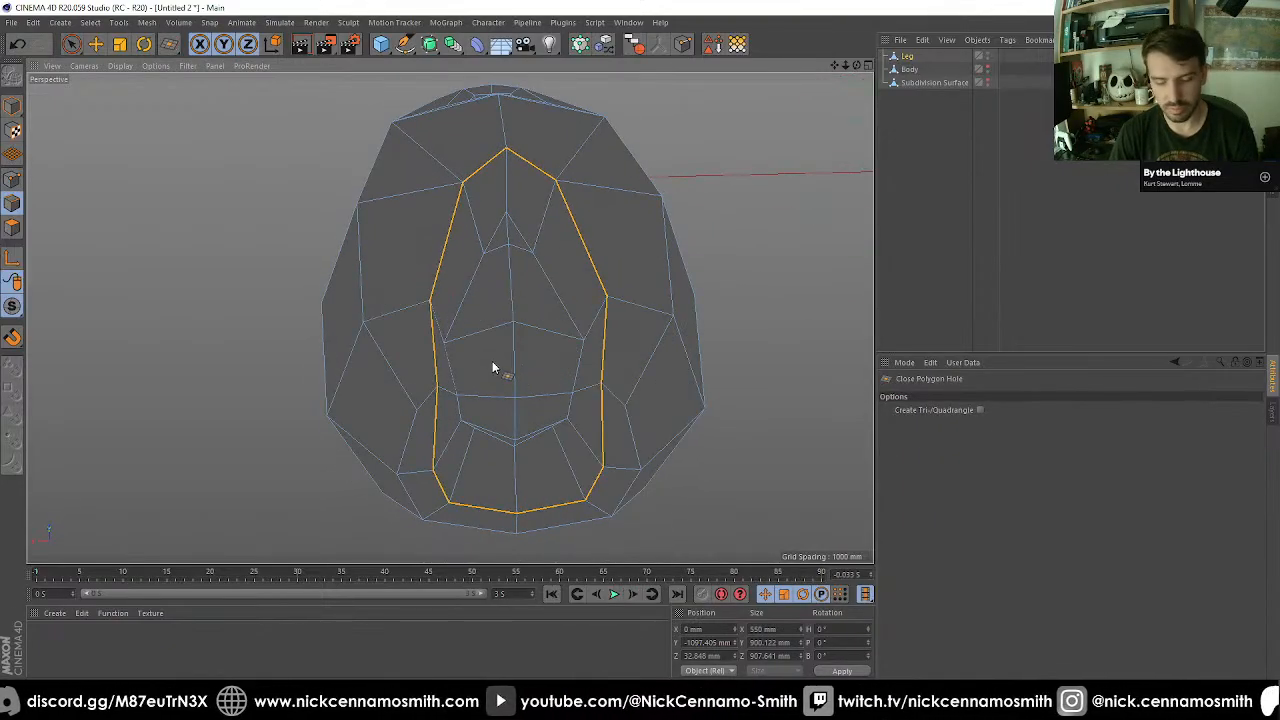
Bevel the recess outline loop in Chamfer mode with a fixed 50 mm offset and 0 subdivisions.
key(m)
key(s)
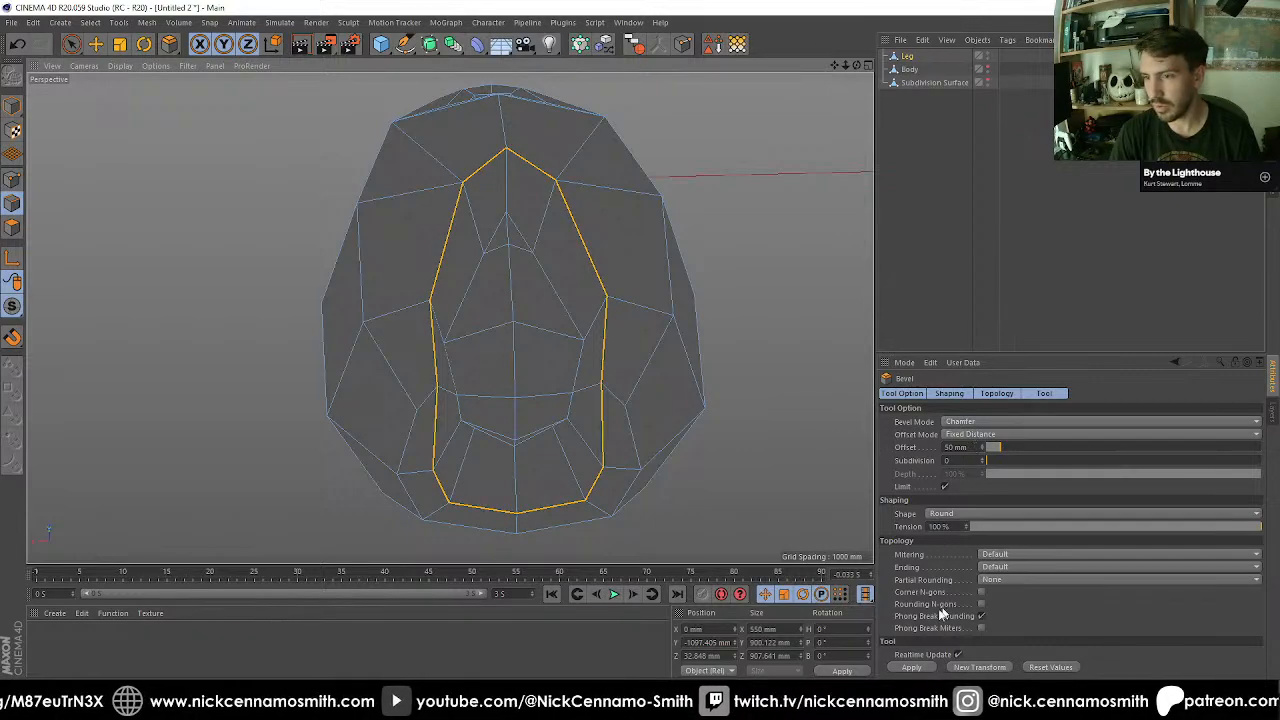
click(915, 672)
alt+middle_drag(722, 554, 675, 436)
alt+drag(517, 351, 325, 268)
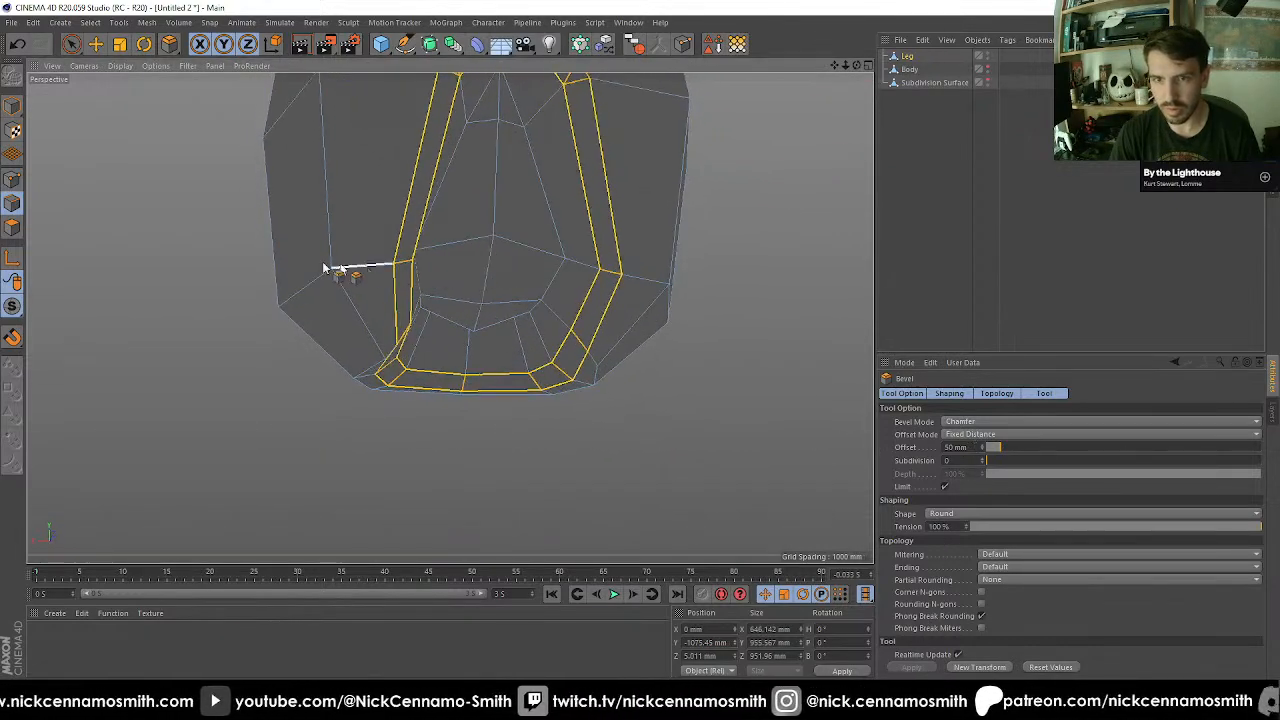
Select the outer point beside each lower corner of the recess and scale the pair along X to about 746 mm apart.
click(12, 183)
key(space)
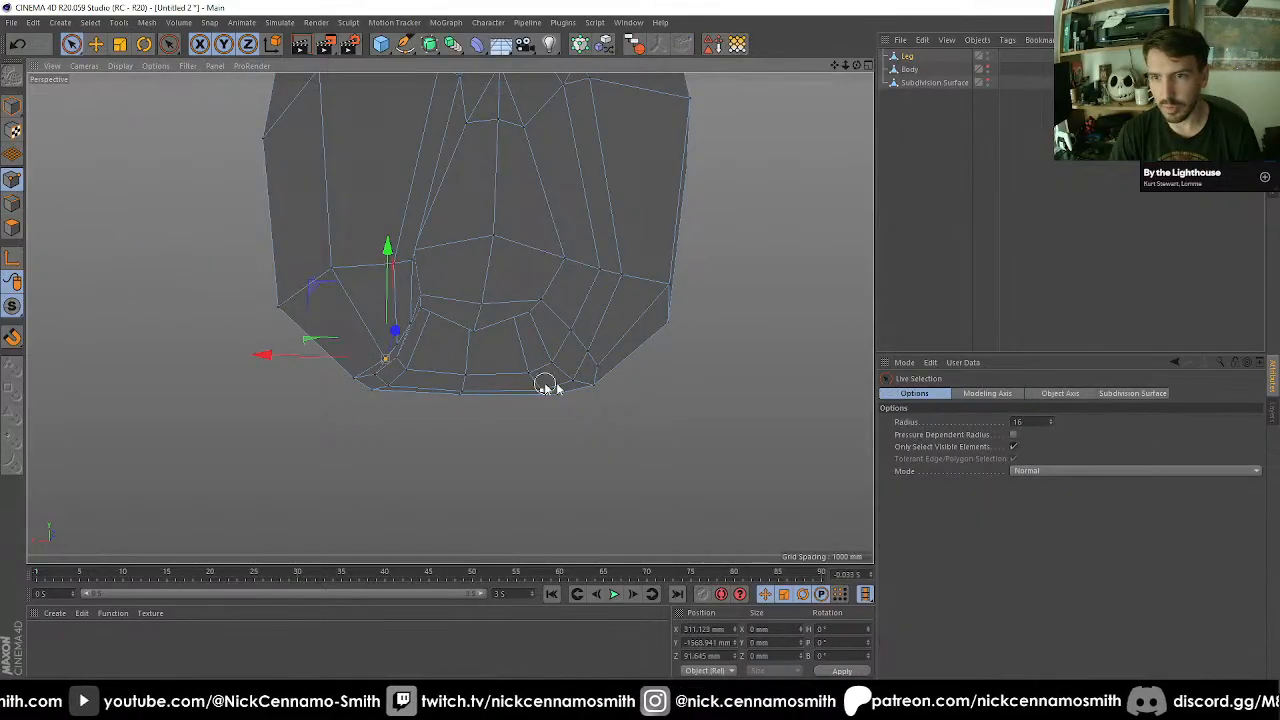
shift+click(598, 366)
alt+drag(598, 366, 478, 452)
scroll(484, 355, up, 3)
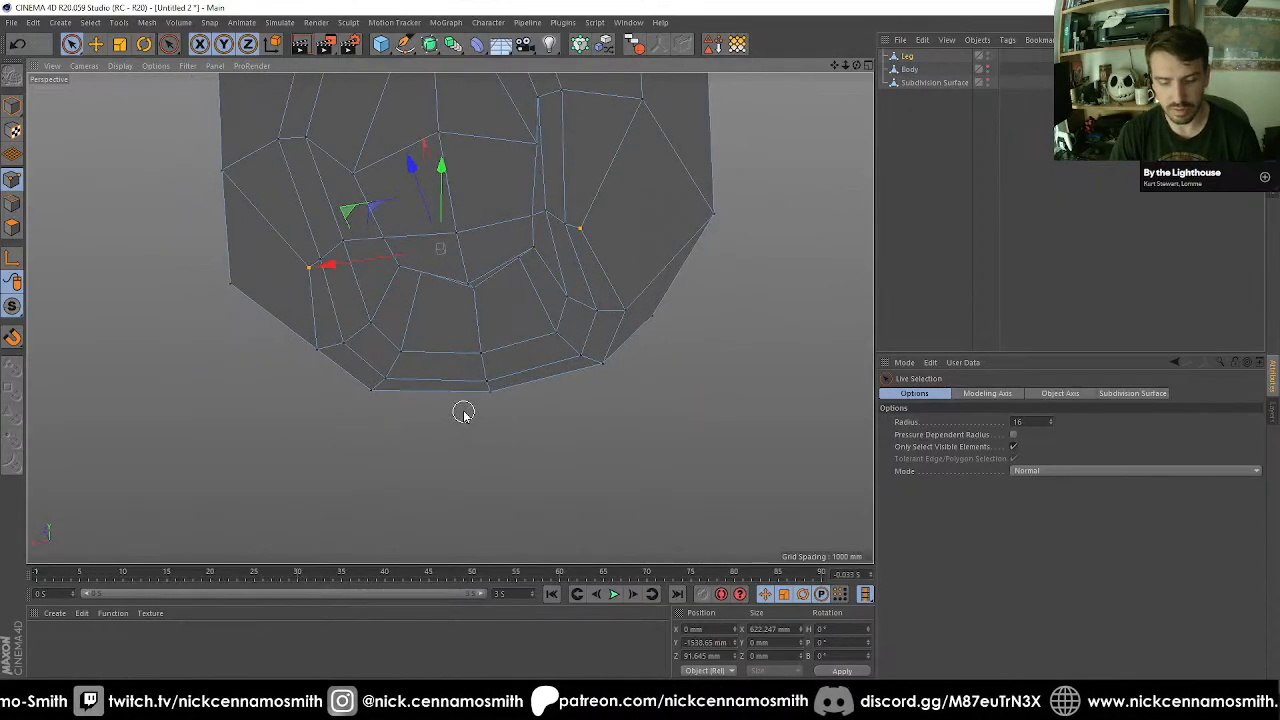
key(t)
drag(326, 272, 414, 205)
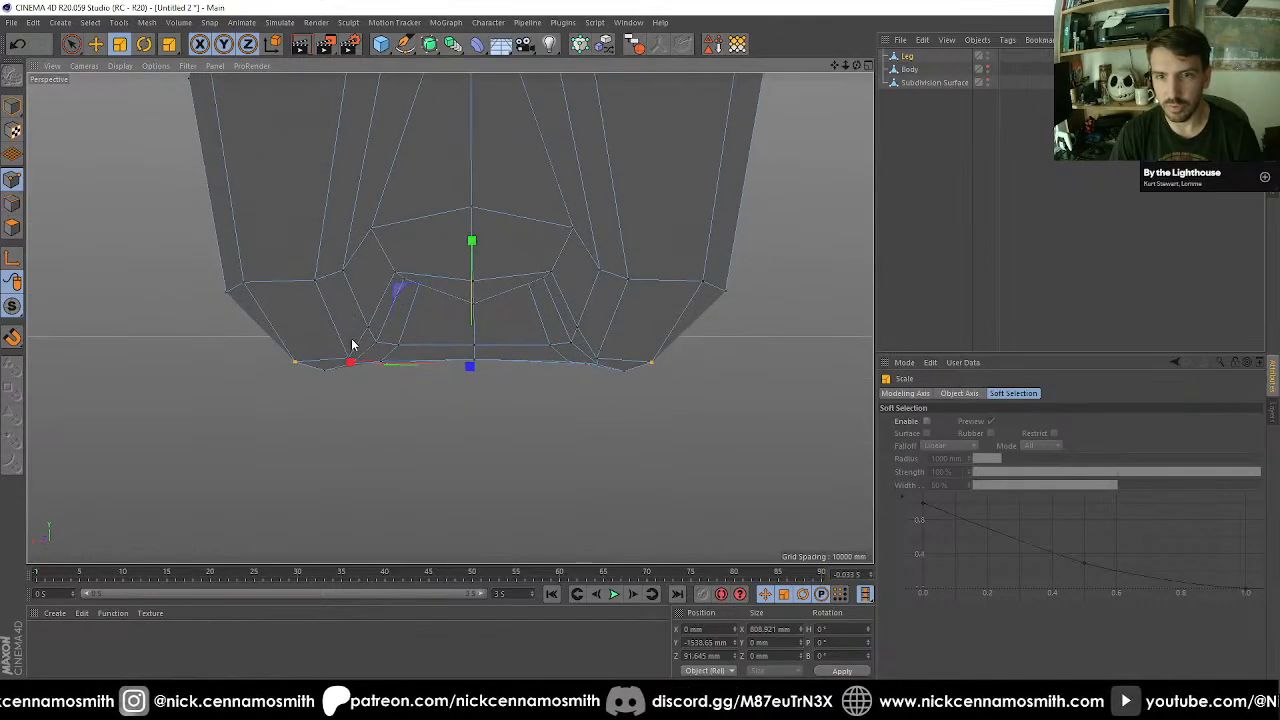
drag(347, 361, 365, 363)
alt+drag(473, 368, 440, 453)
key(space)
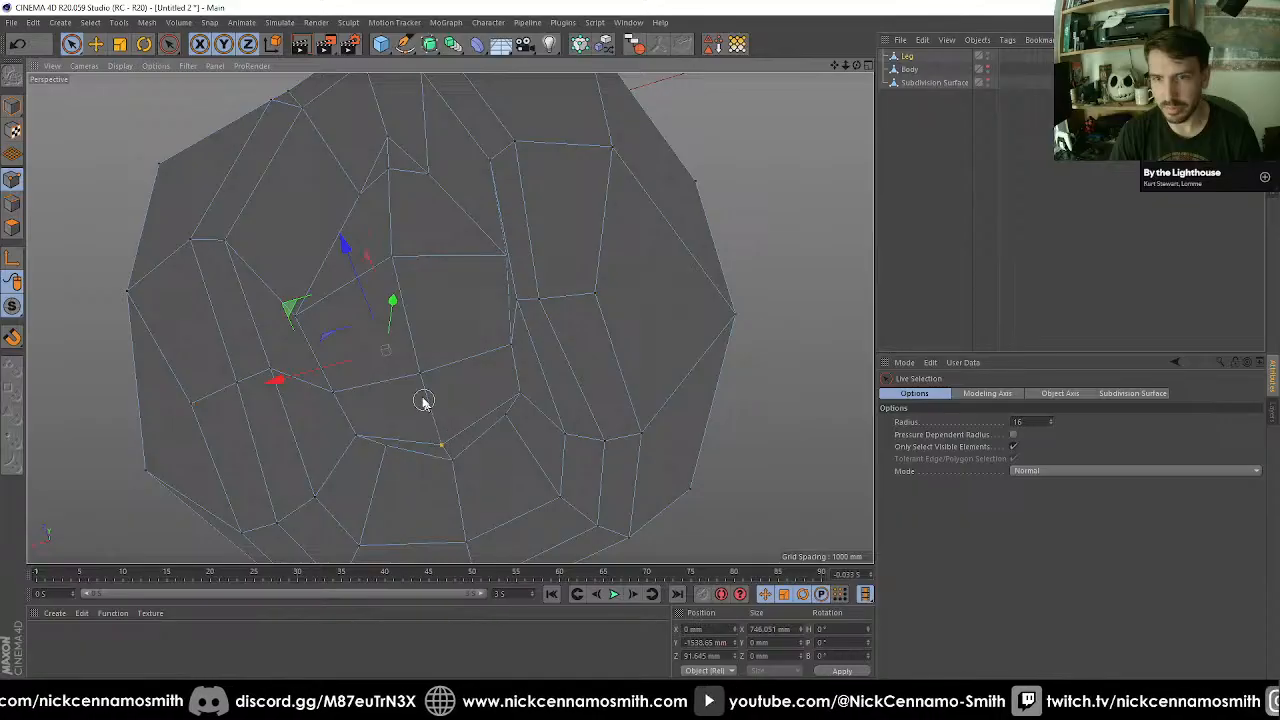
Move the central point on the recess's inner upper ridge back along Z to about 62 mm.
alt+drag(423, 401, 443, 251)
click(394, 304)
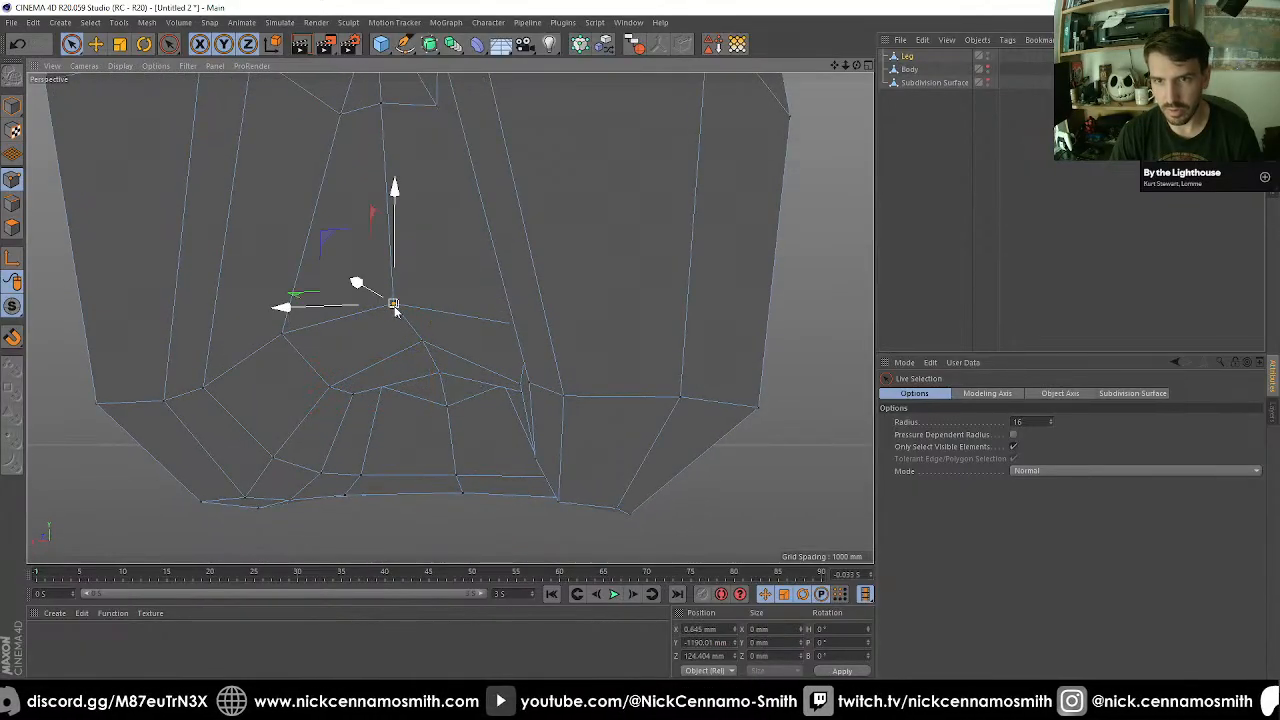
alt+drag(394, 304, 427, 240)
alt+drag(450, 318, 464, 335)
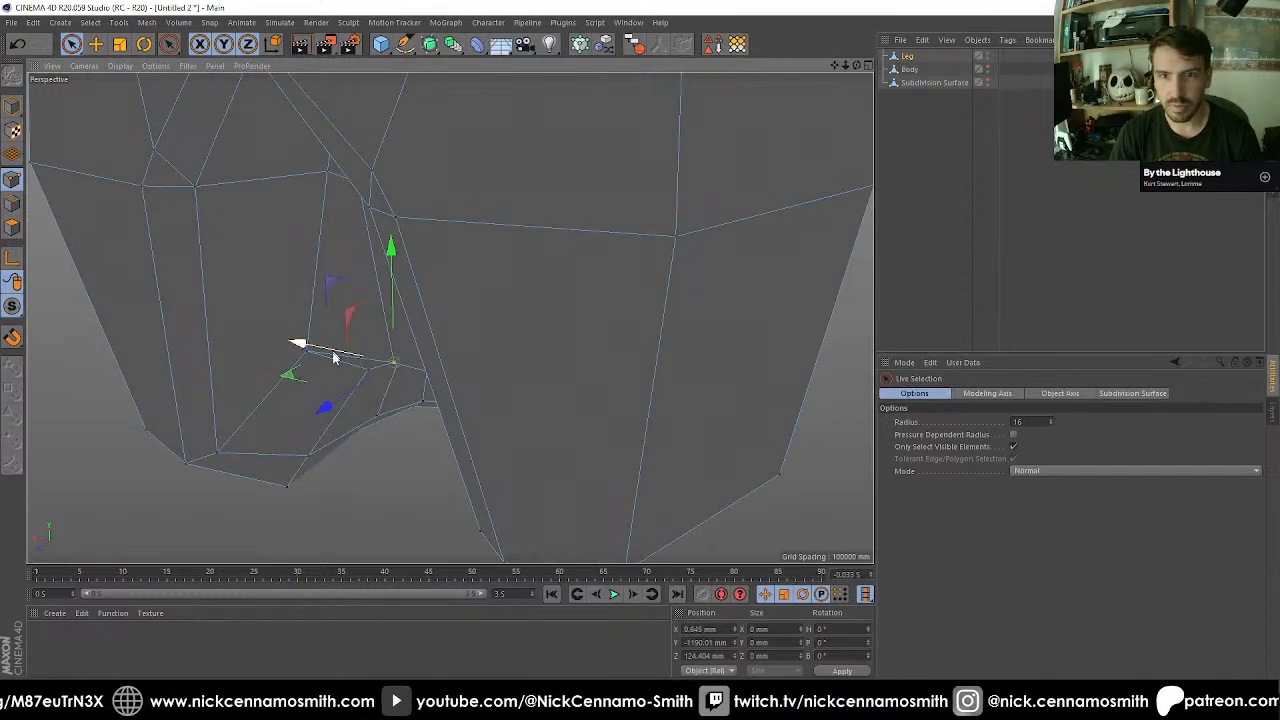
alt+drag(334, 357, 459, 405)
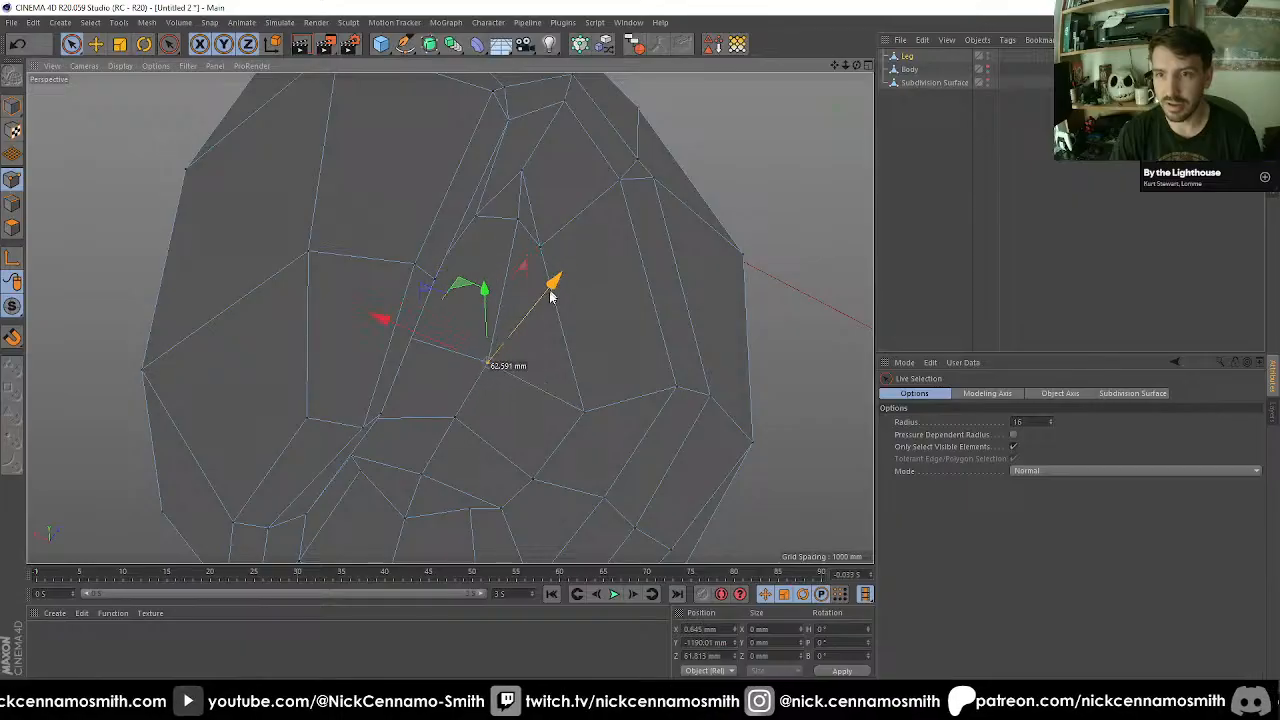
alt+drag(517, 323, 600, 338)
Switch to working on whole objects, unhide the Subdivision Surface object and rename it Toe.
click(14, 108)
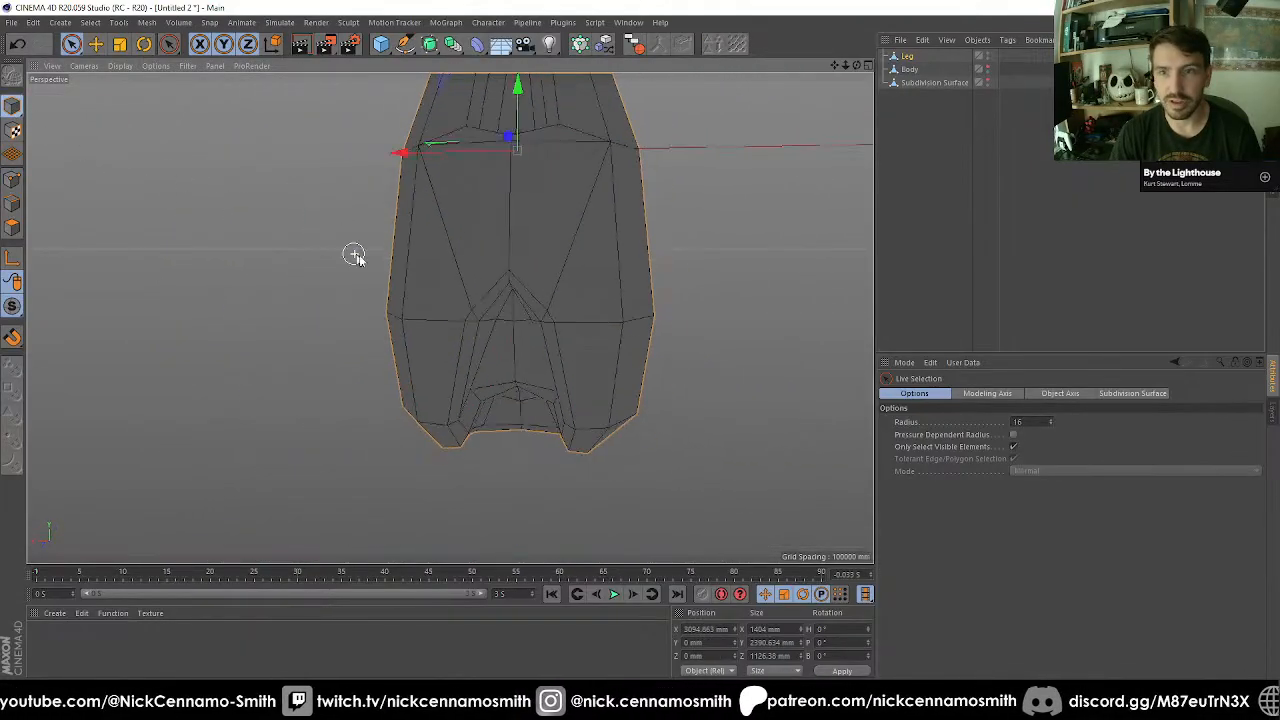
alt+drag(354, 254, 500, 366)
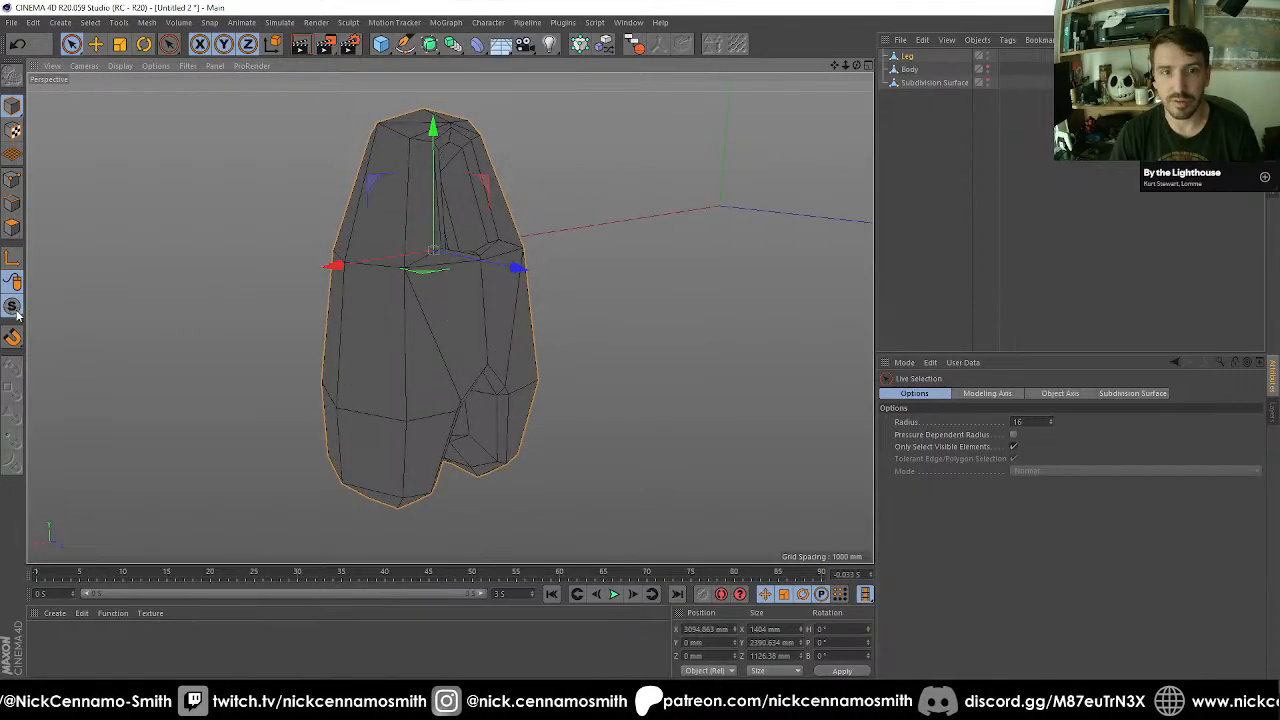
drag(16, 314, 83, 328)
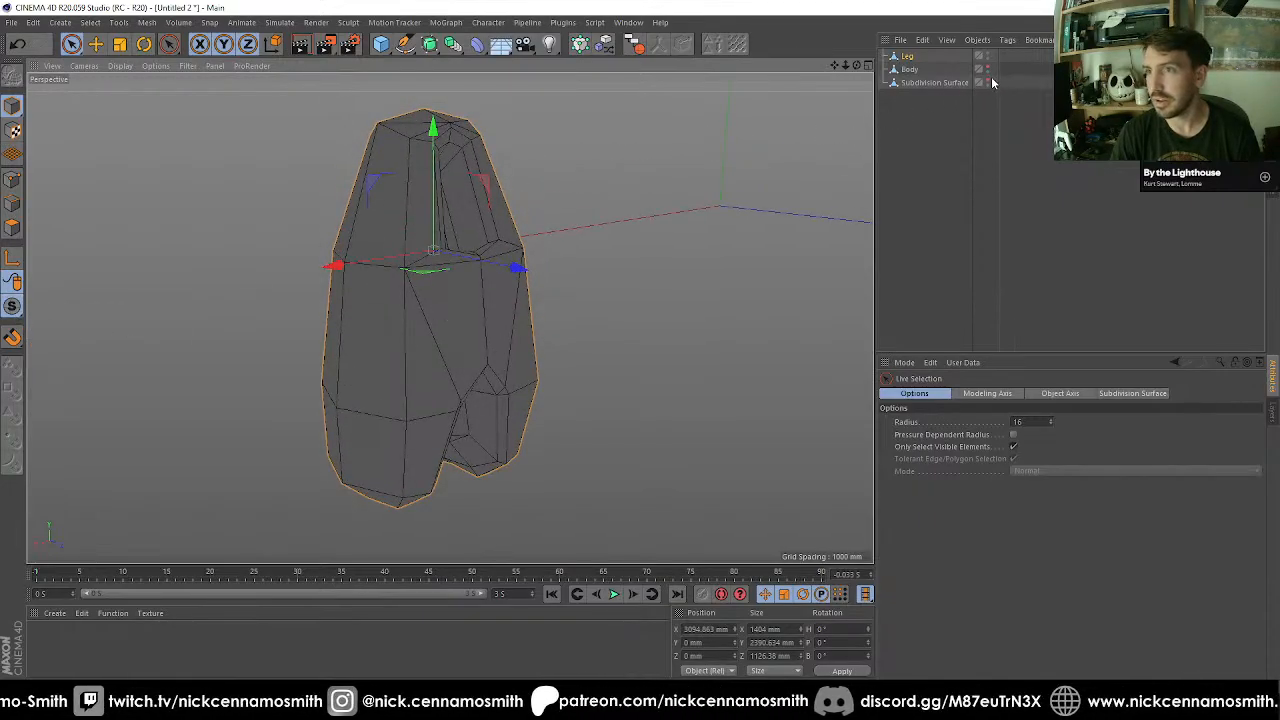
click(988, 83)
double_click(938, 83)
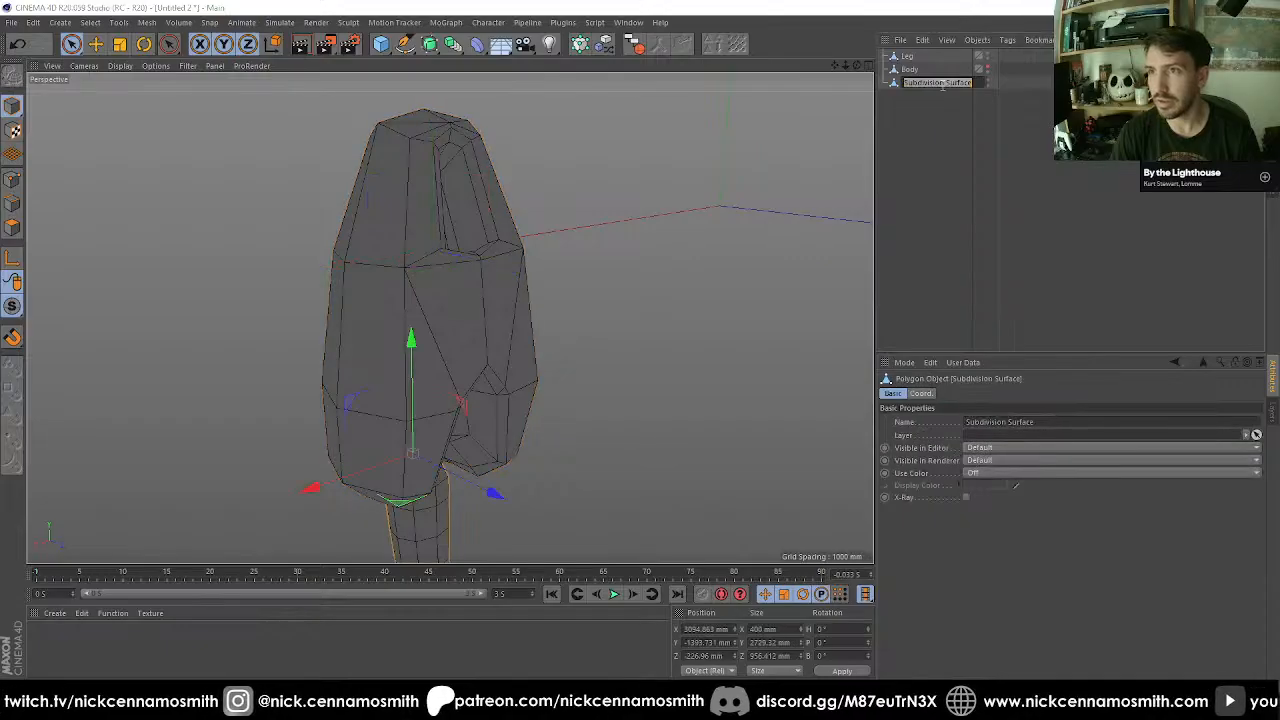
text(Toe)
key(Return)
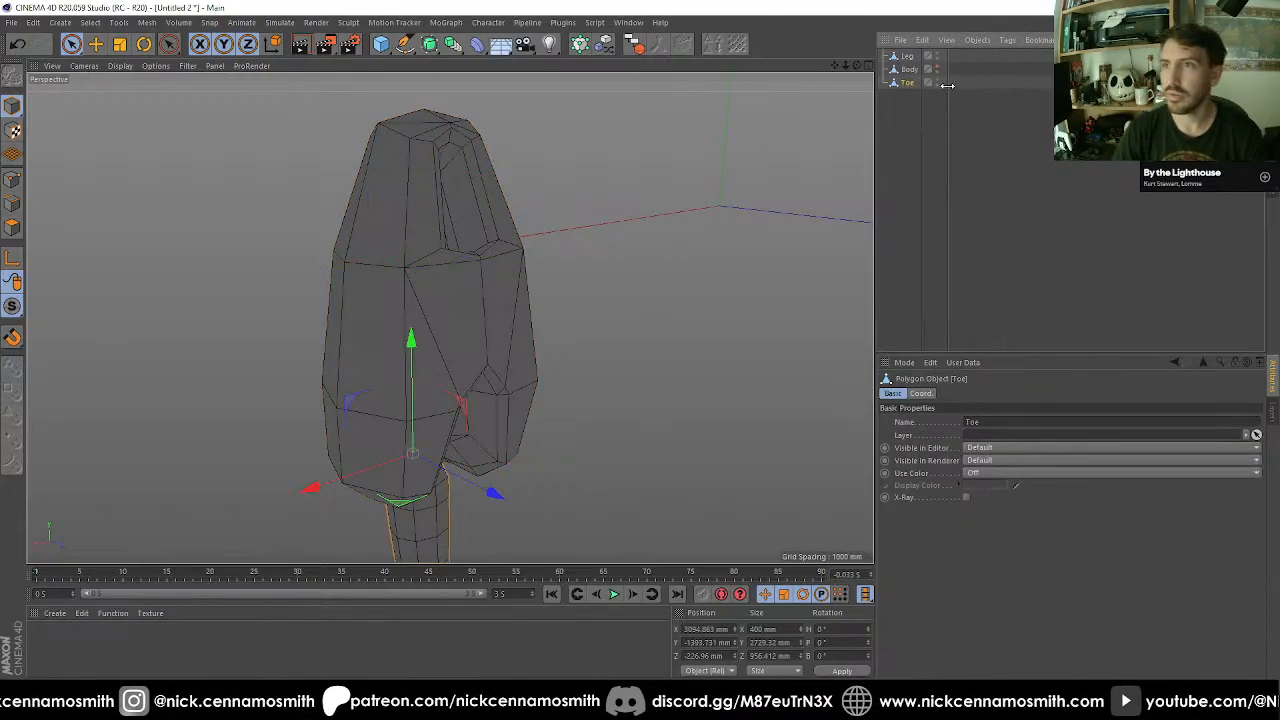
Snap the Toe's axis to the middle of its upper end, at about Y -1343 mm and Z -165 mm.
click(905, 56)
key(F3)
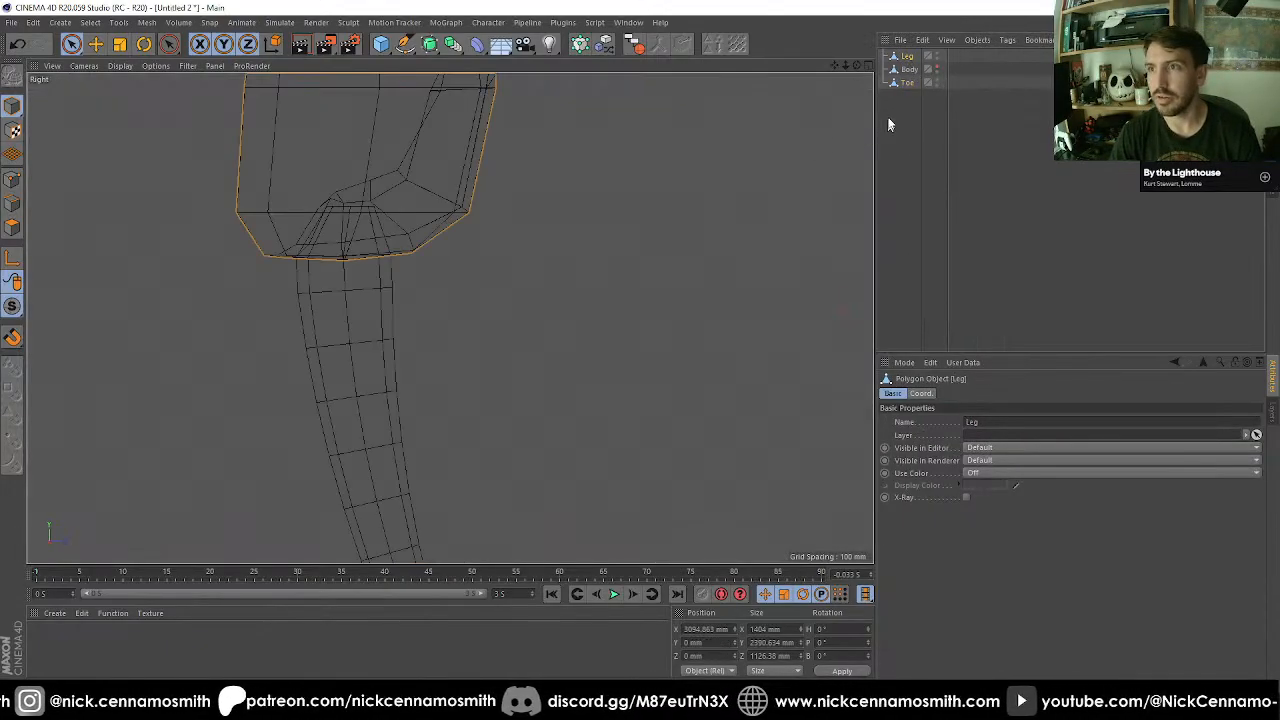
key(F4)
key(F3)
click(911, 85)
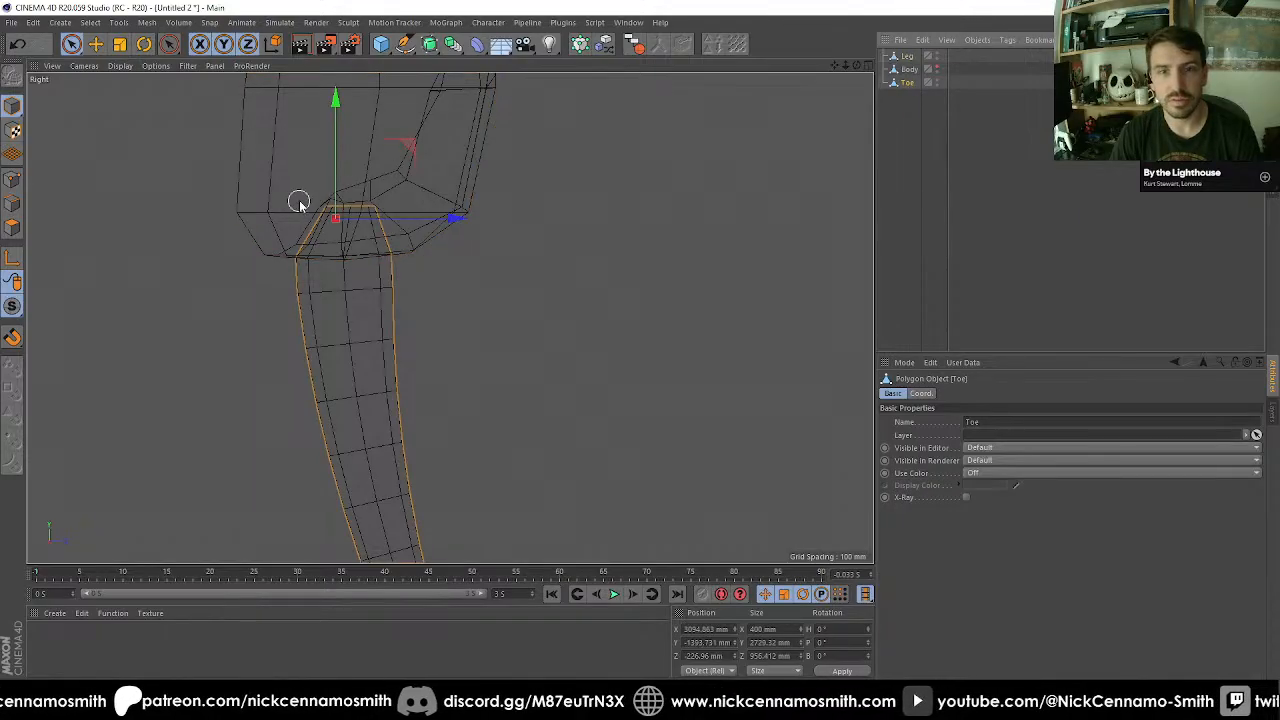
scroll(299, 203, up, 2)
key(F1)
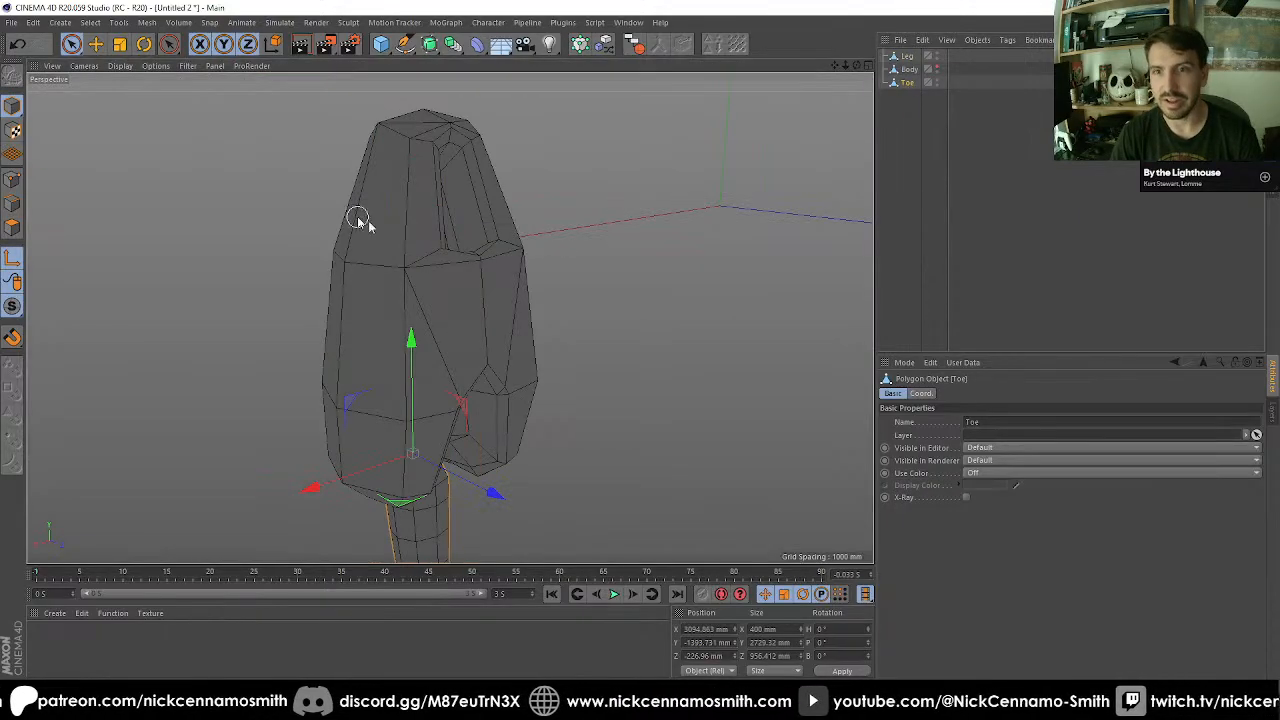
alt+drag(357, 214, 486, 366)
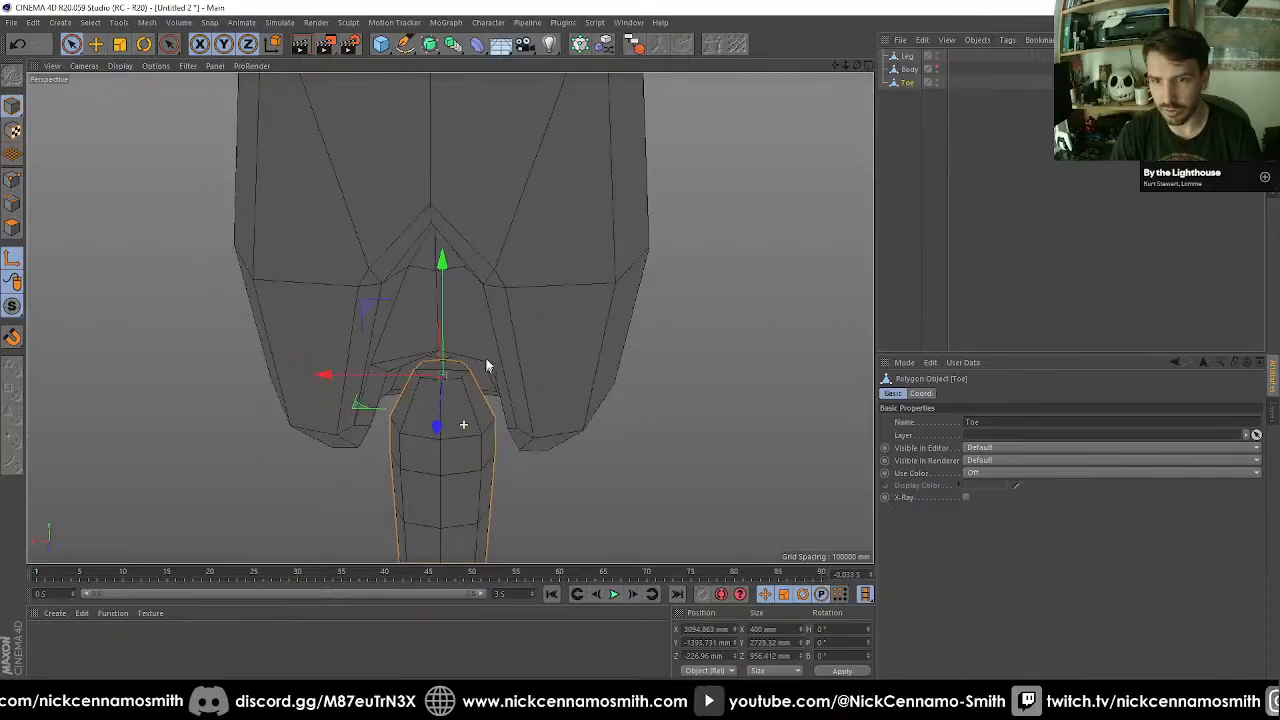
scroll(453, 382, up, 4)
key(e)
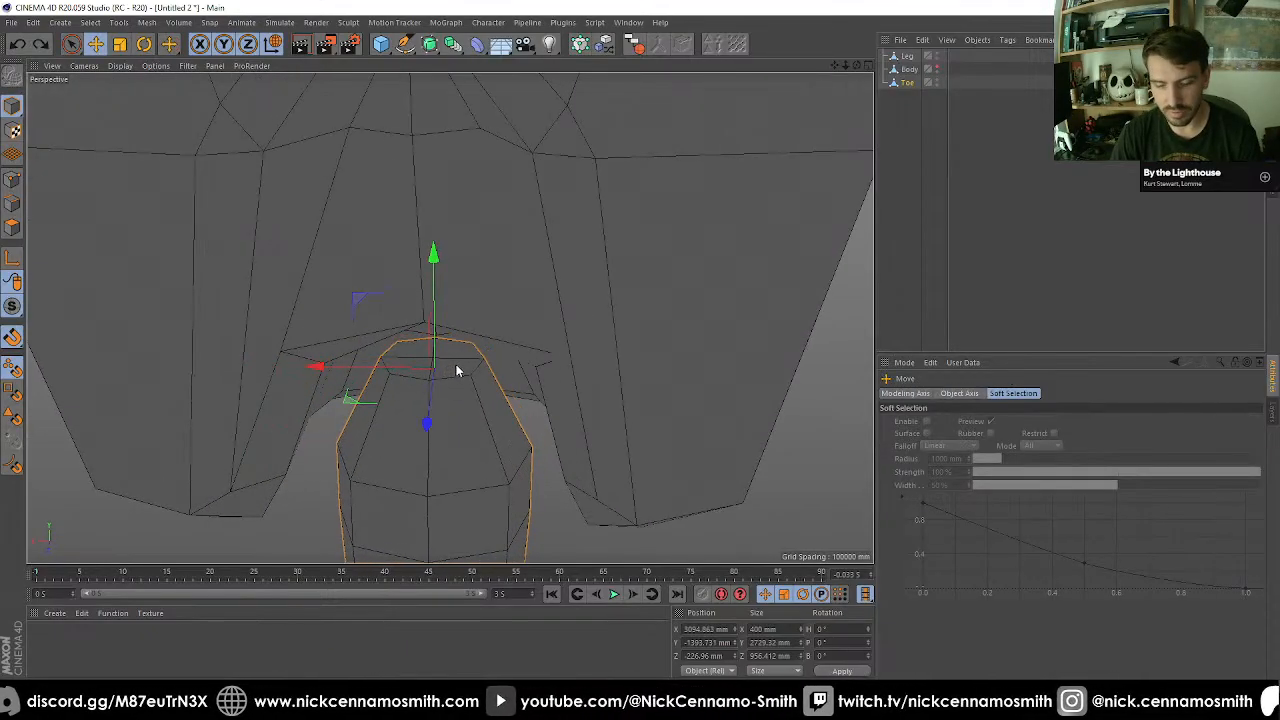
drag(456, 370, 434, 362)
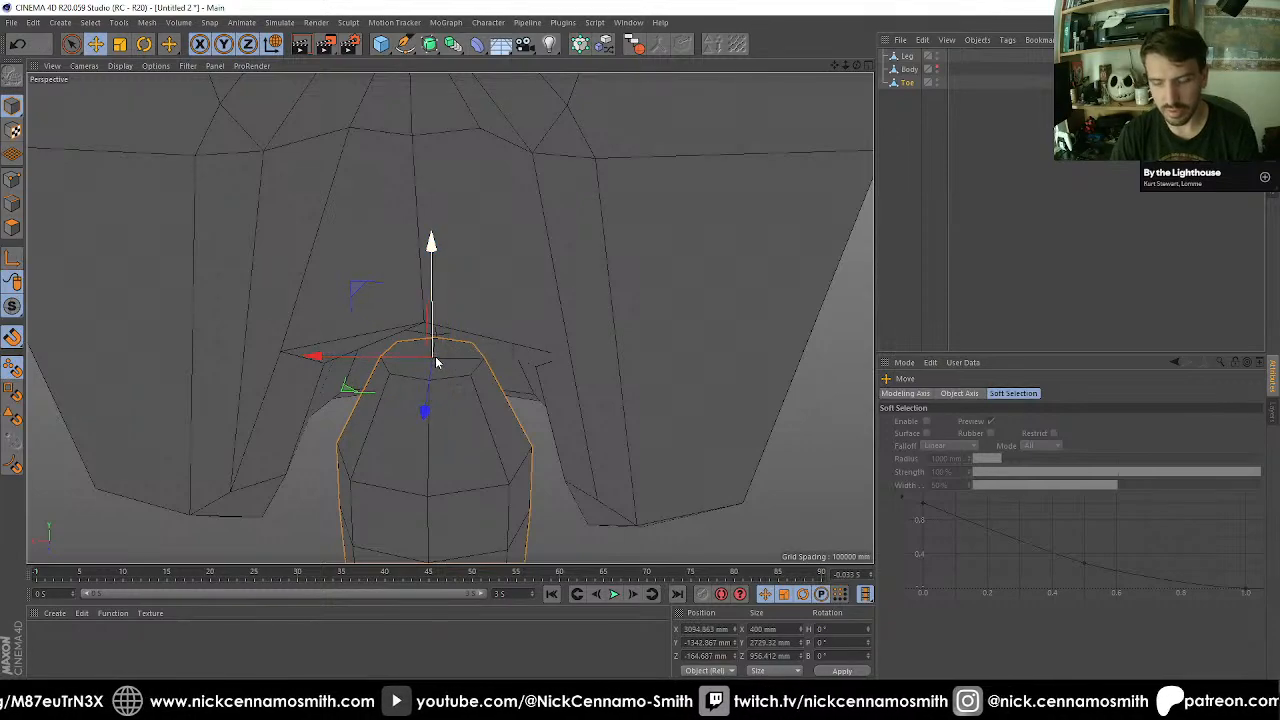
Rotate the Toe about its repositioned axis to adjust its angle in the Leg's recess.
scroll(436, 362, down, 5)
alt+drag(491, 397, 514, 389)
alt+middle_drag(514, 389, 449, 317)
scroll(502, 295, down, 2)
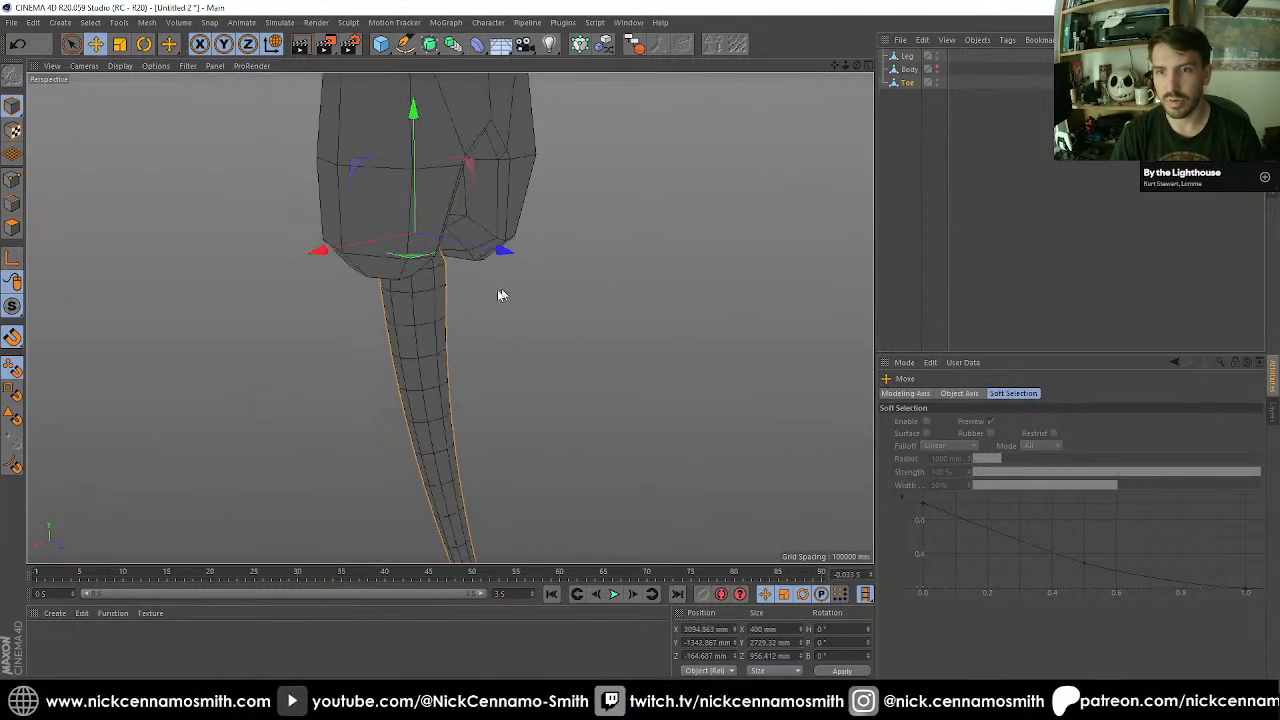
key(r)
drag(466, 277, 460, 91)
alt+drag(521, 165, 410, 332)
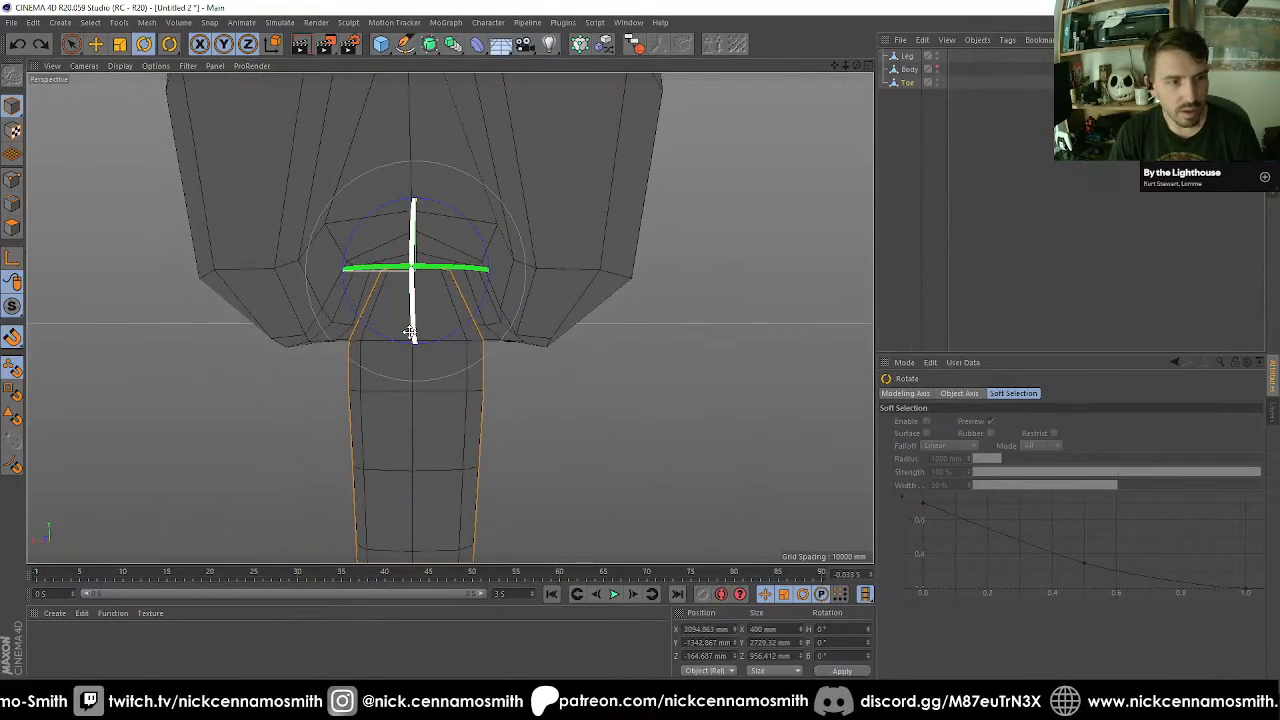
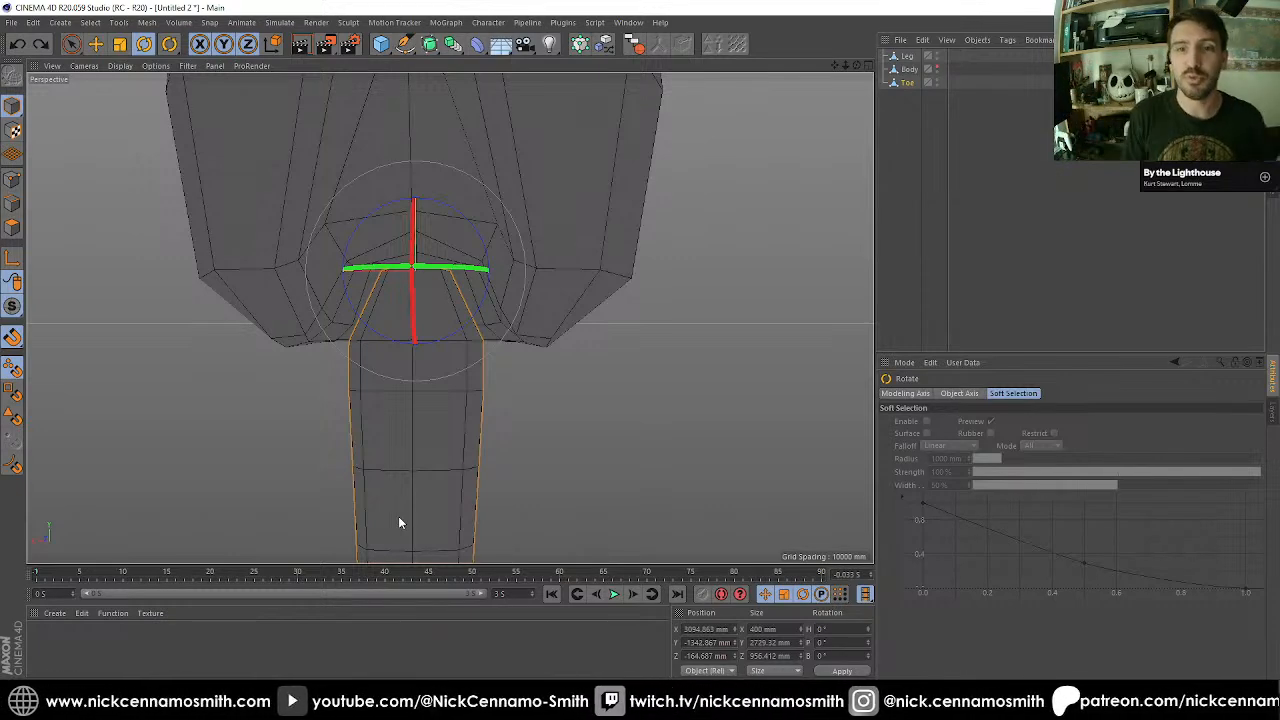
Cut the ring of edges on the Toe's tapered upper end with one edge loop at 50% offset.
click(13, 205)
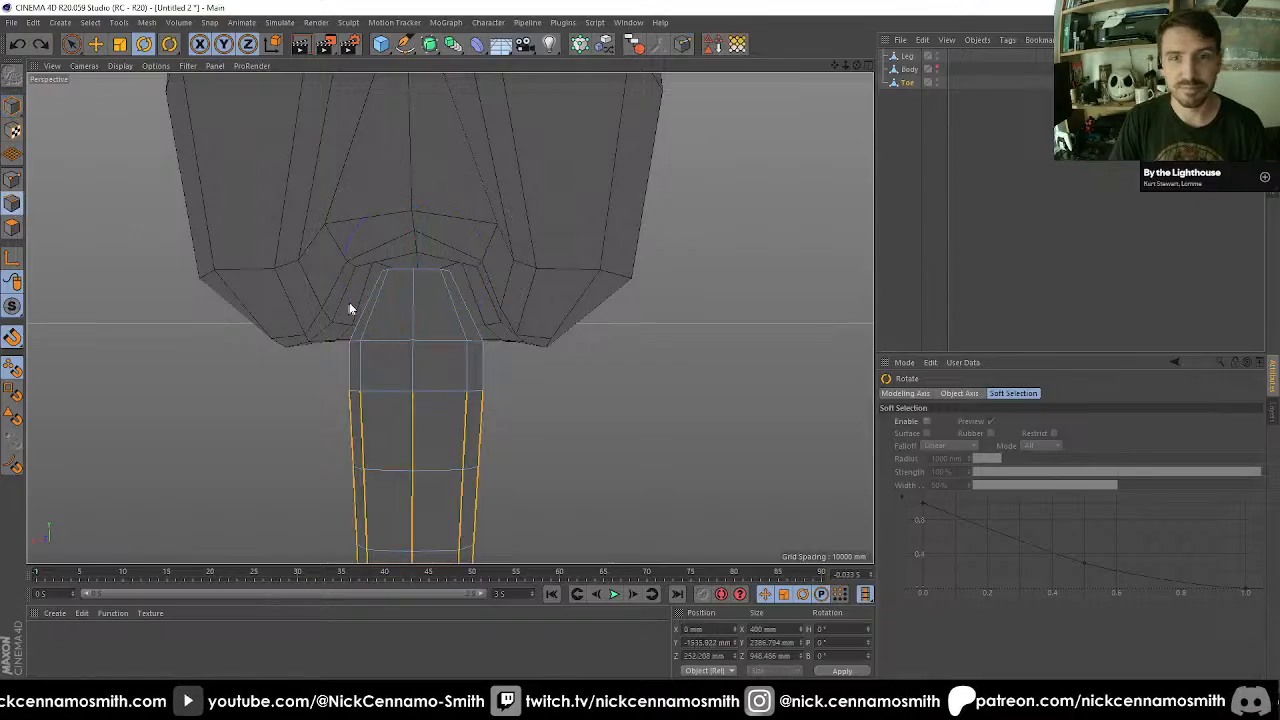
alt+right_drag(371, 317, 414, 344)
alt+drag(414, 344, 418, 341)
alt+middle_drag(429, 368, 430, 390)
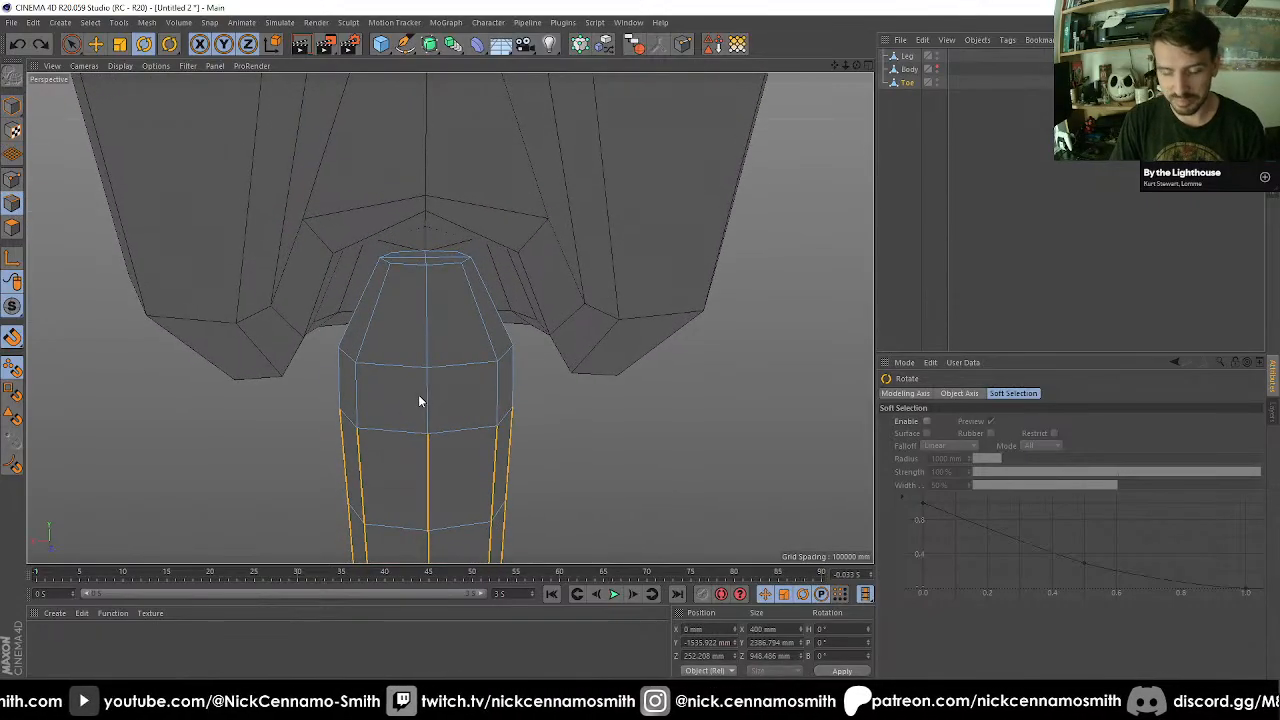
key(u)
key(b)
click(428, 330)
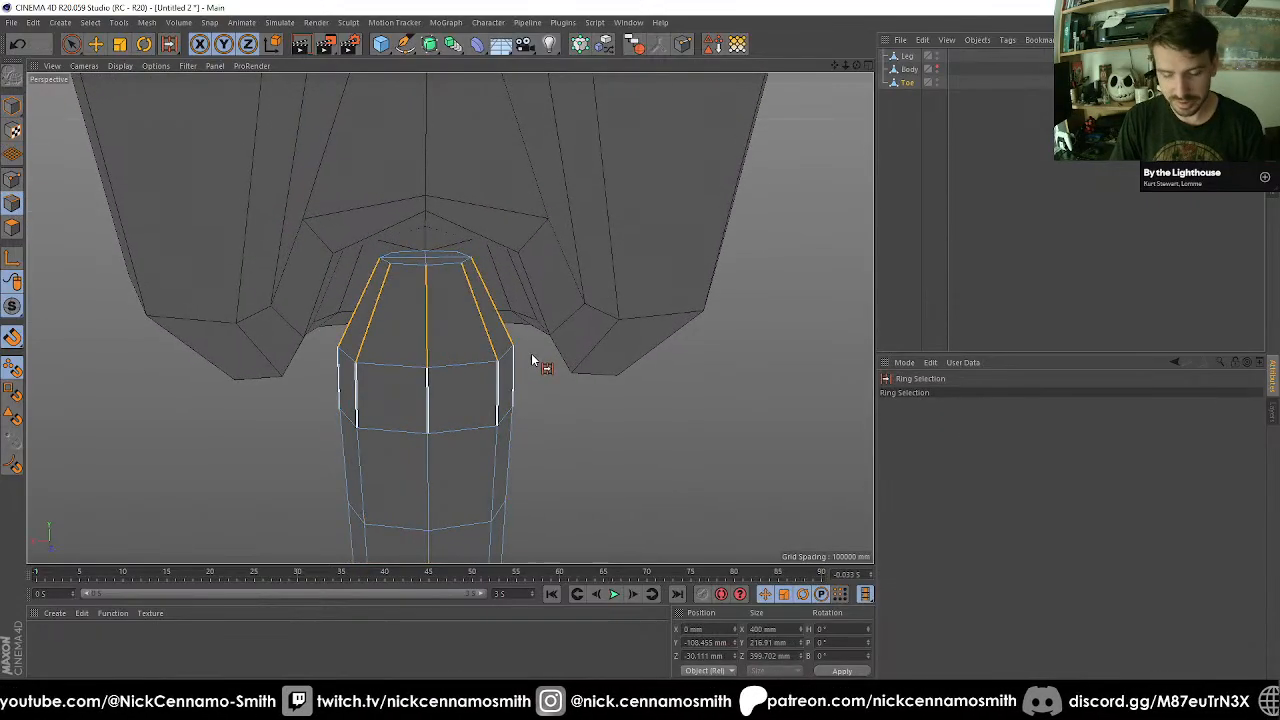
key(m)
key(f)
click(963, 422)
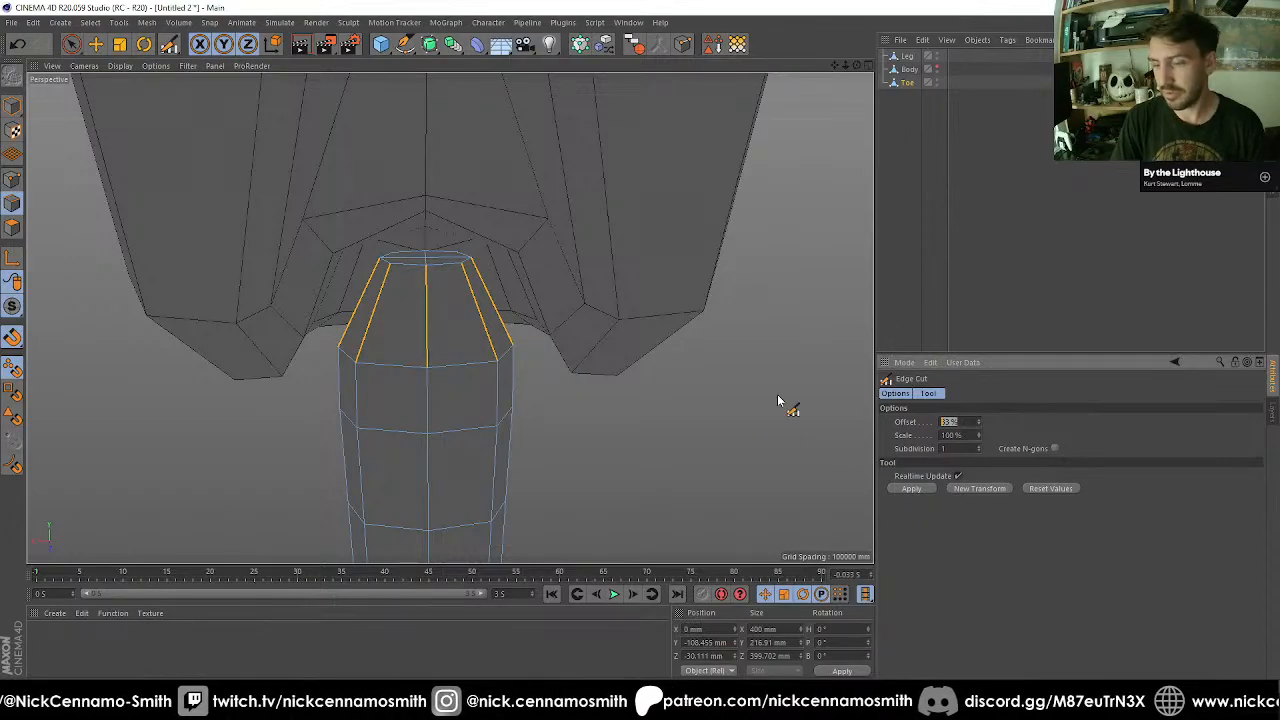
text(50)
key(Return)
Select the new edge loop on the Toe's tapered end and scale it out to about 360 mm wide.
key(u)
key(l)
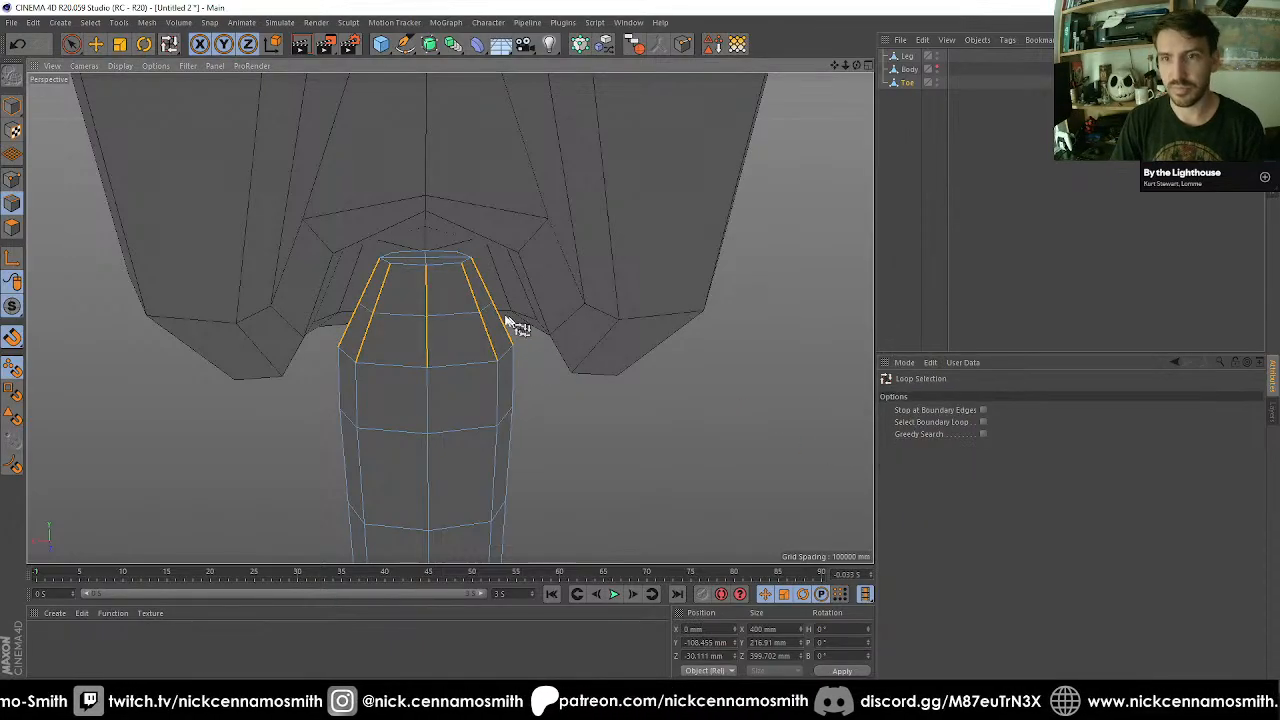
click(463, 330)
key(t)
drag(613, 498, 472, 407)
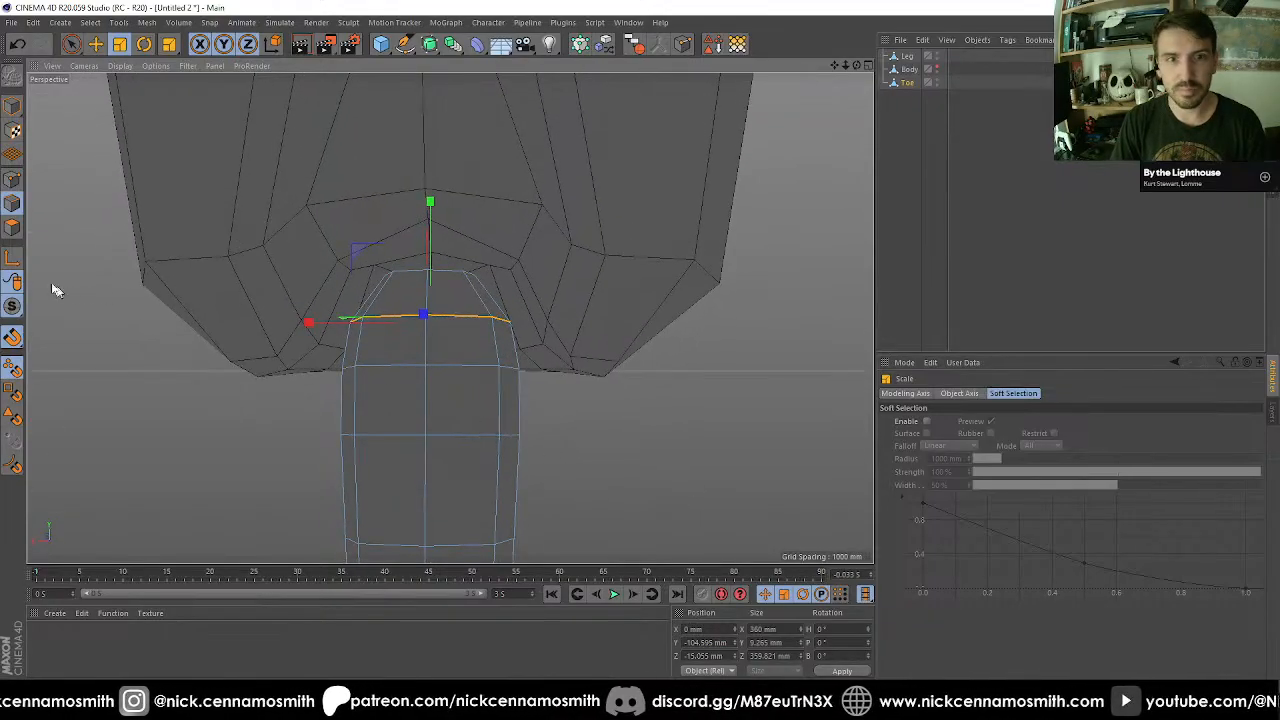
Select all polygons of the Toe's upper end down through the first straight band and extrude them outward to about 630 mm wide.
click(9, 232)
key(u)
key(l)
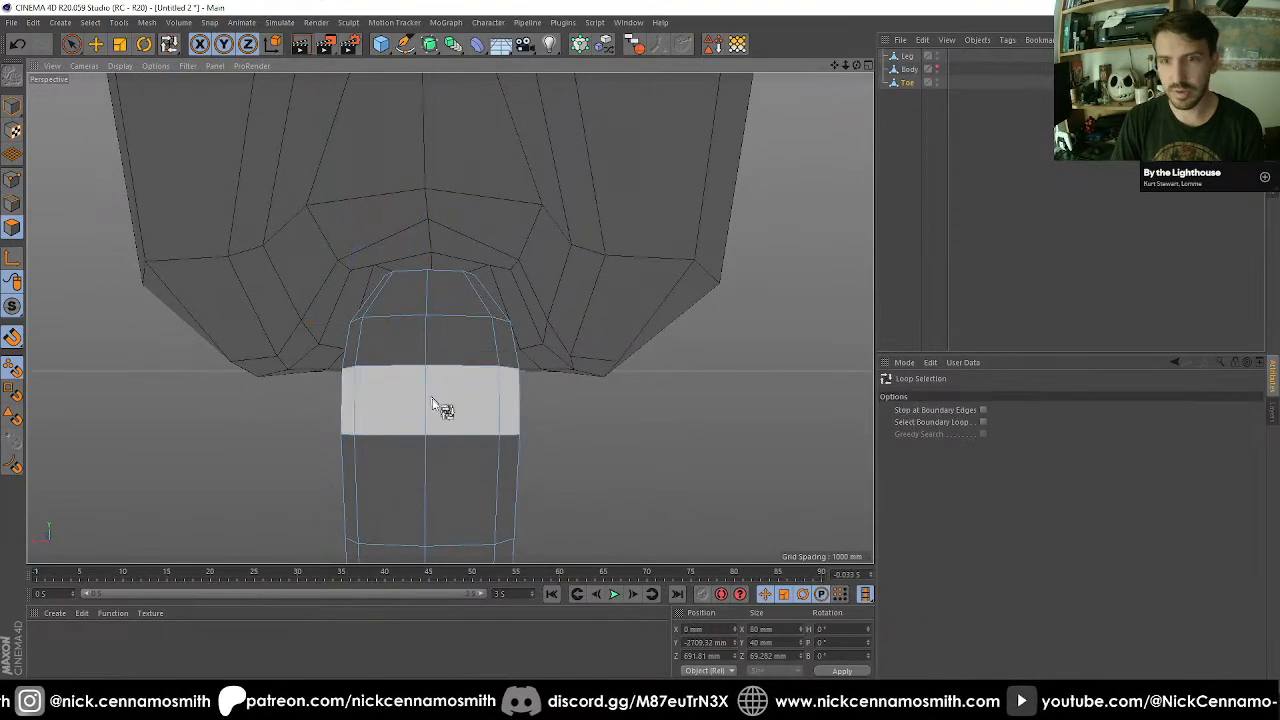
click(435, 404)
key(u)
key(f)
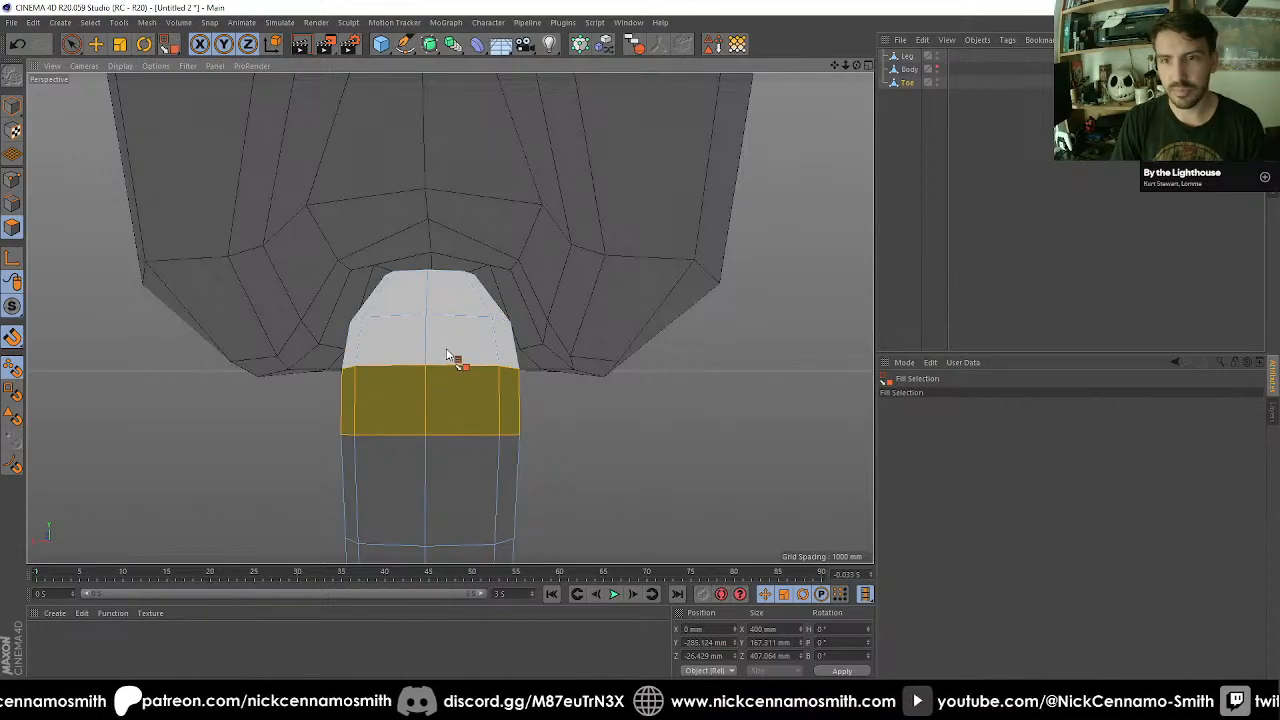
click(457, 362)
key(d)
drag(586, 460, 694, 460)
Move the extruded upper polygons of the Toe up along Y to about -42 mm.
key(e)
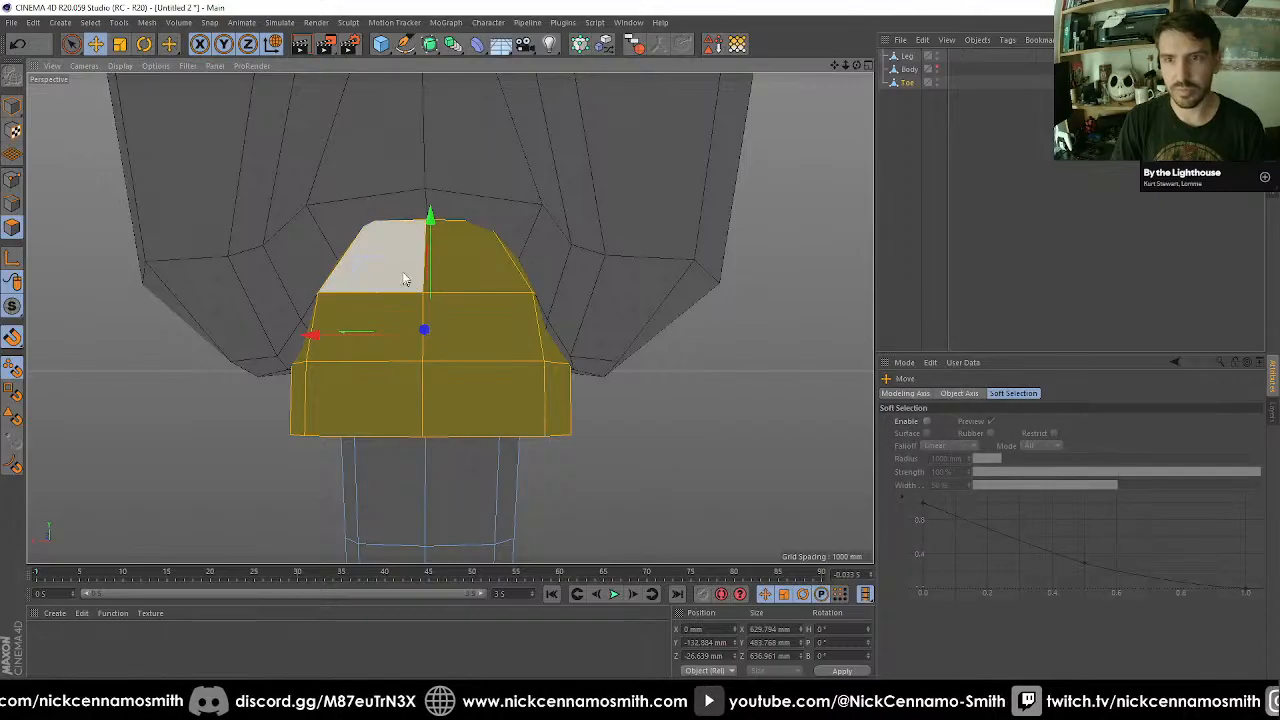
drag(444, 238, 447, 197)
alt+drag(468, 262, 240, 274)
scroll(265, 284, down, 3)
alt+middle_drag(380, 313, 379, 259)
alt+drag(380, 263, 400, 343)
Scale the Toe's bulbous upper end down uniformly to about 544 x 417 x 550 mm.
key(t)
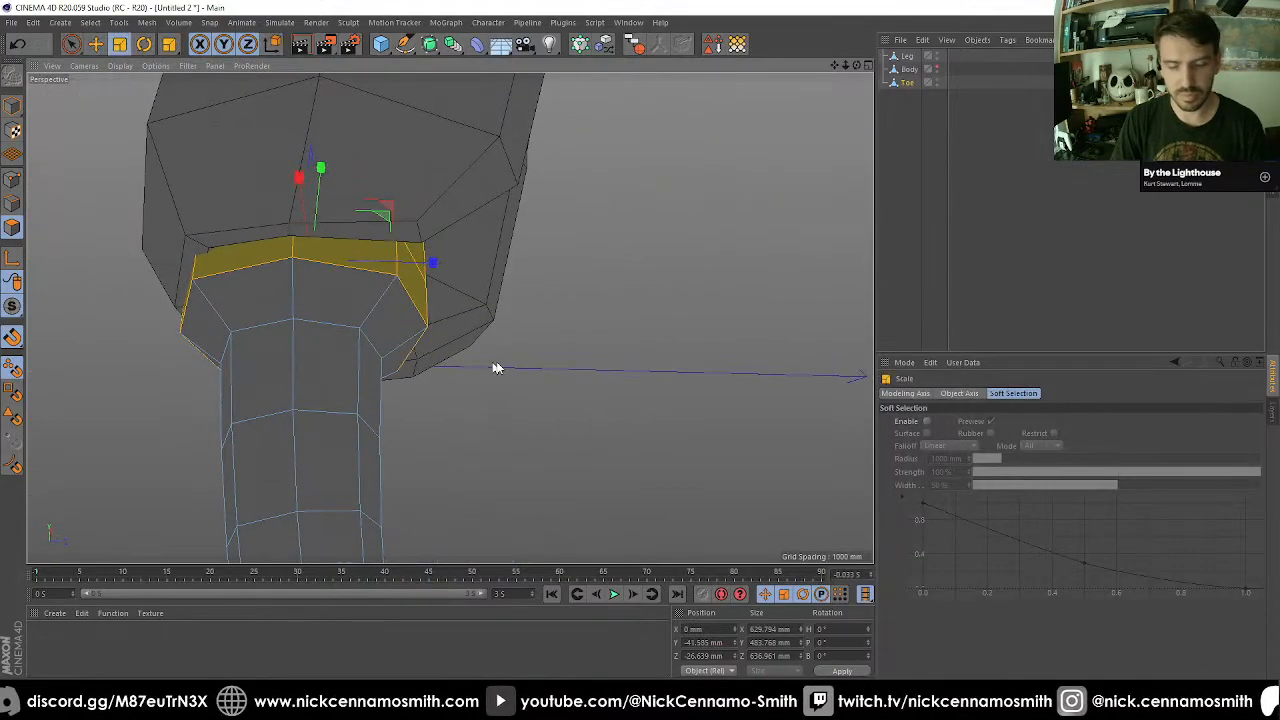
drag(494, 366, 455, 376)
alt+drag(391, 349, 562, 254)
alt+drag(450, 318, 416, 320)
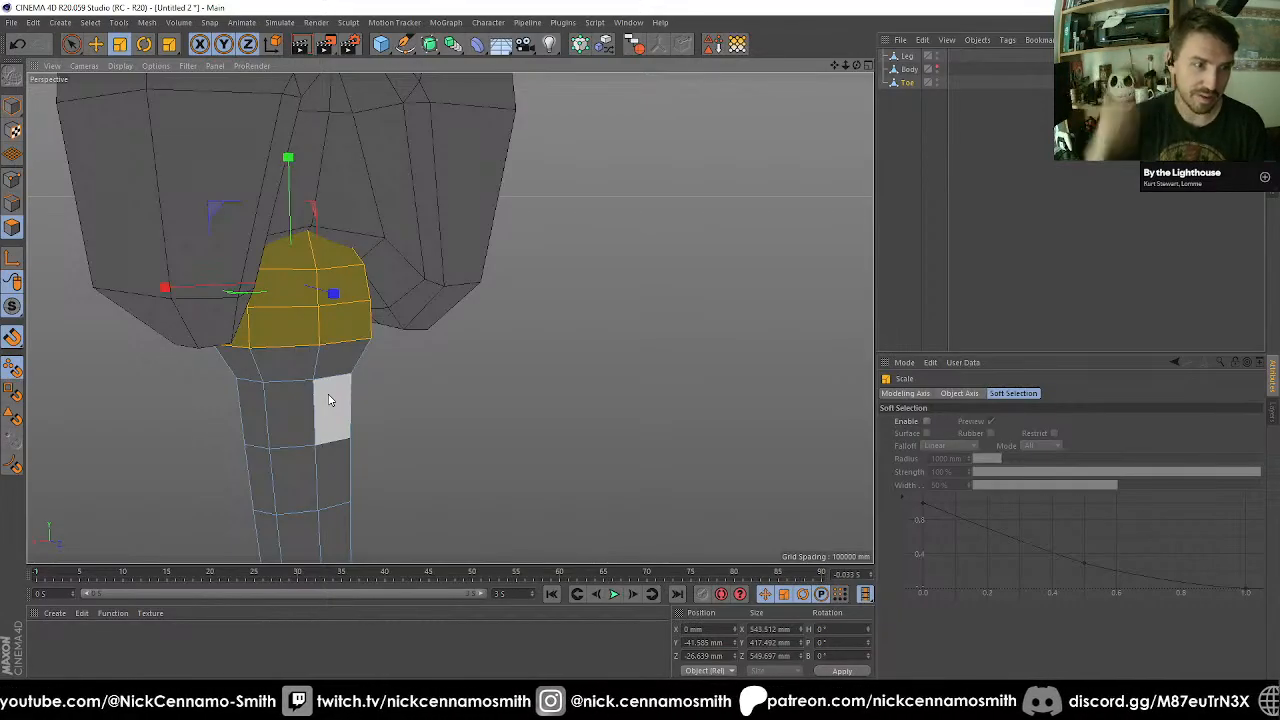
In the Right view, move the Toe's object axis into the middle of its rounded head, at about Y -1441 mm and Z -194 mm.
middle_click(332, 401)
middle_click(334, 402)
scroll(391, 363, up, 3)
scroll(429, 335, down, 4)
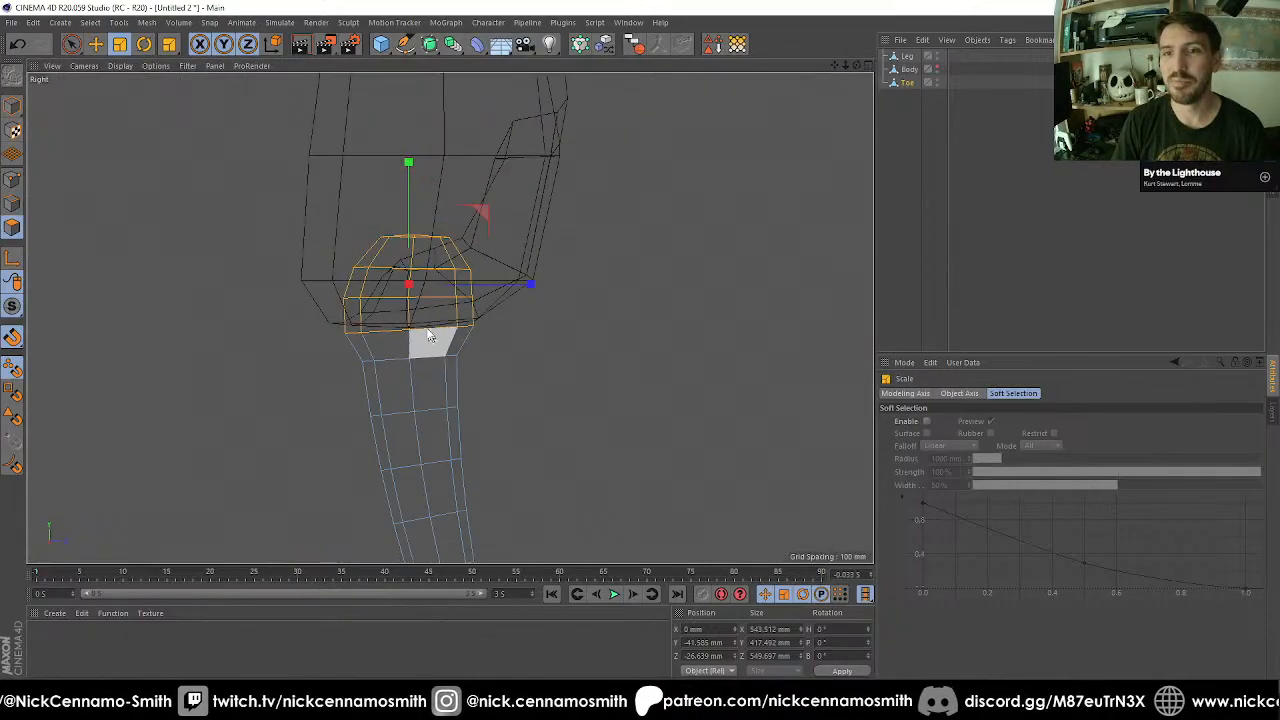
scroll(418, 309, up, 3)
alt+middle_drag(418, 309, 380, 286)
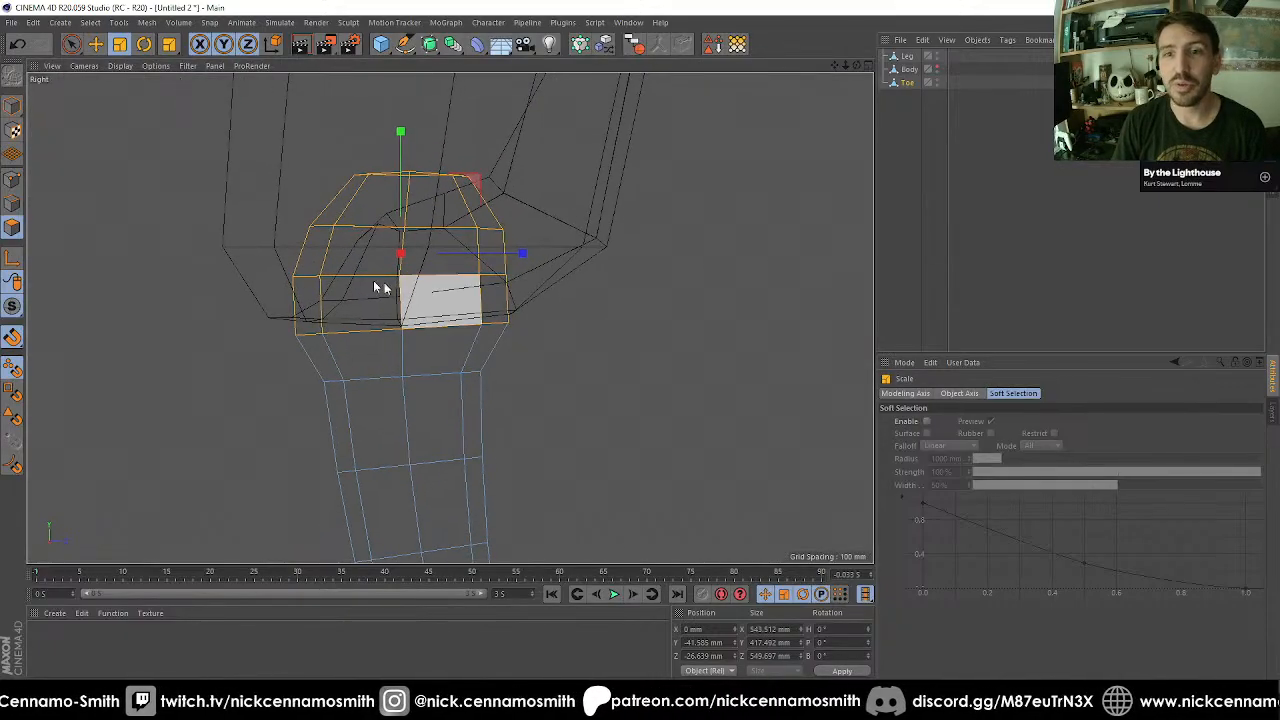
click(14, 107)
scroll(445, 258, up, 3)
key(l)
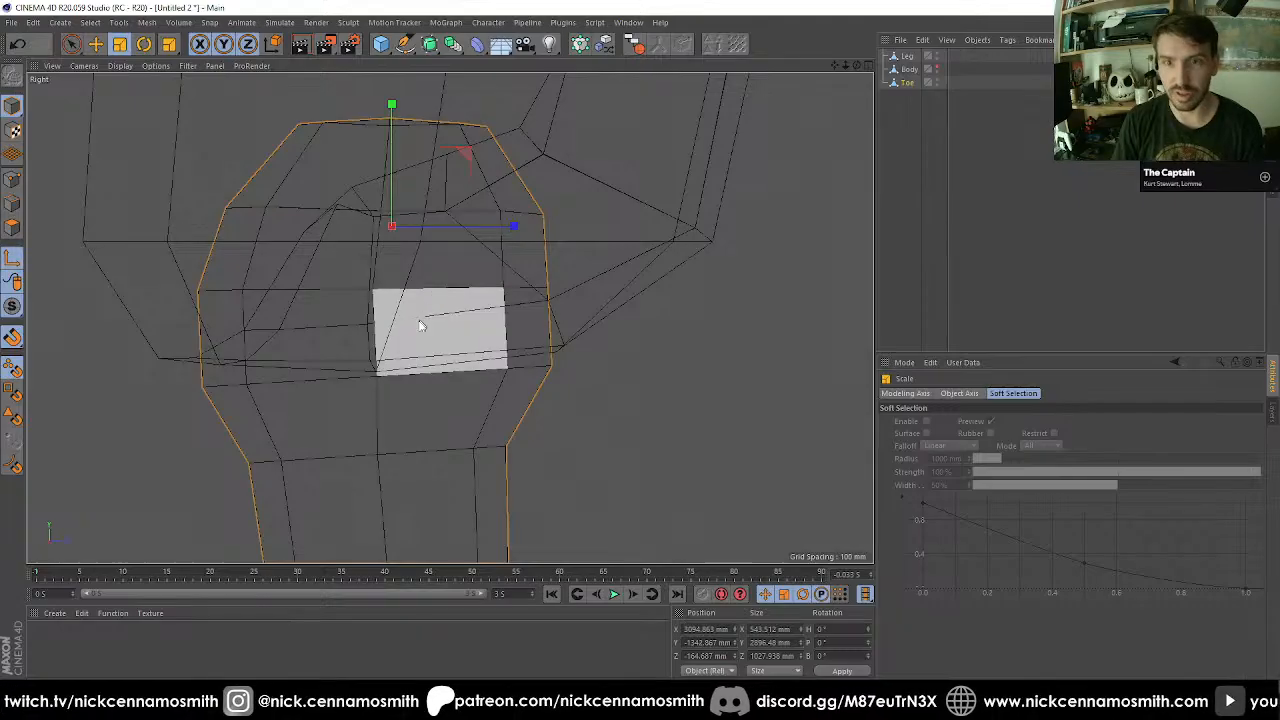
key(e)
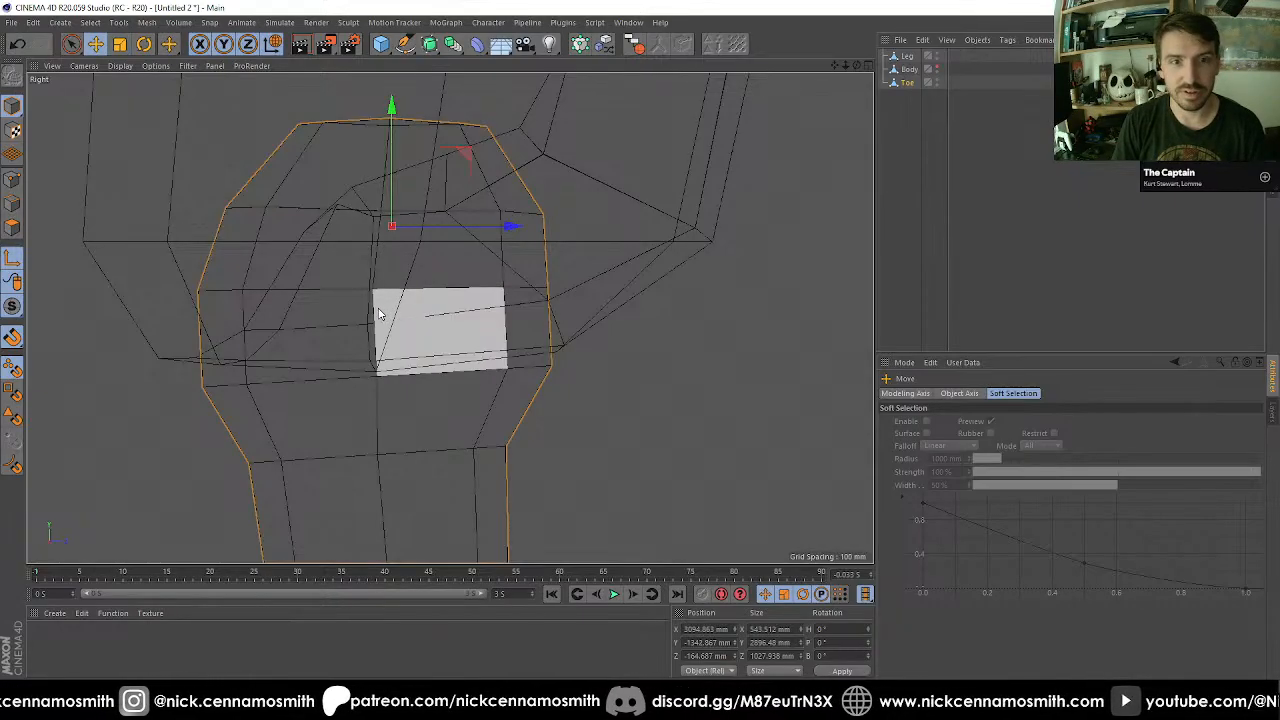
drag(376, 292, 373, 288)
scroll(429, 306, down, 5)
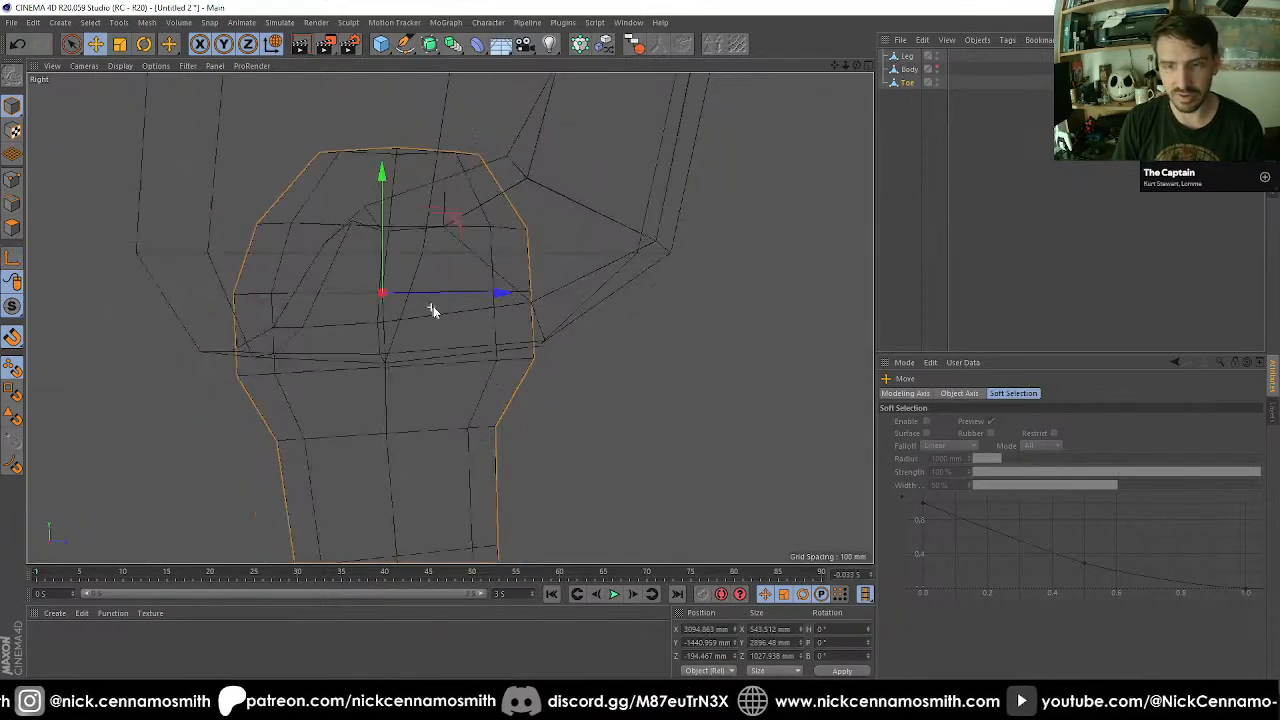
Try rotating the Toe about its new axis to a pitch of about 130° and check its clearance with the Leg.
key(r)
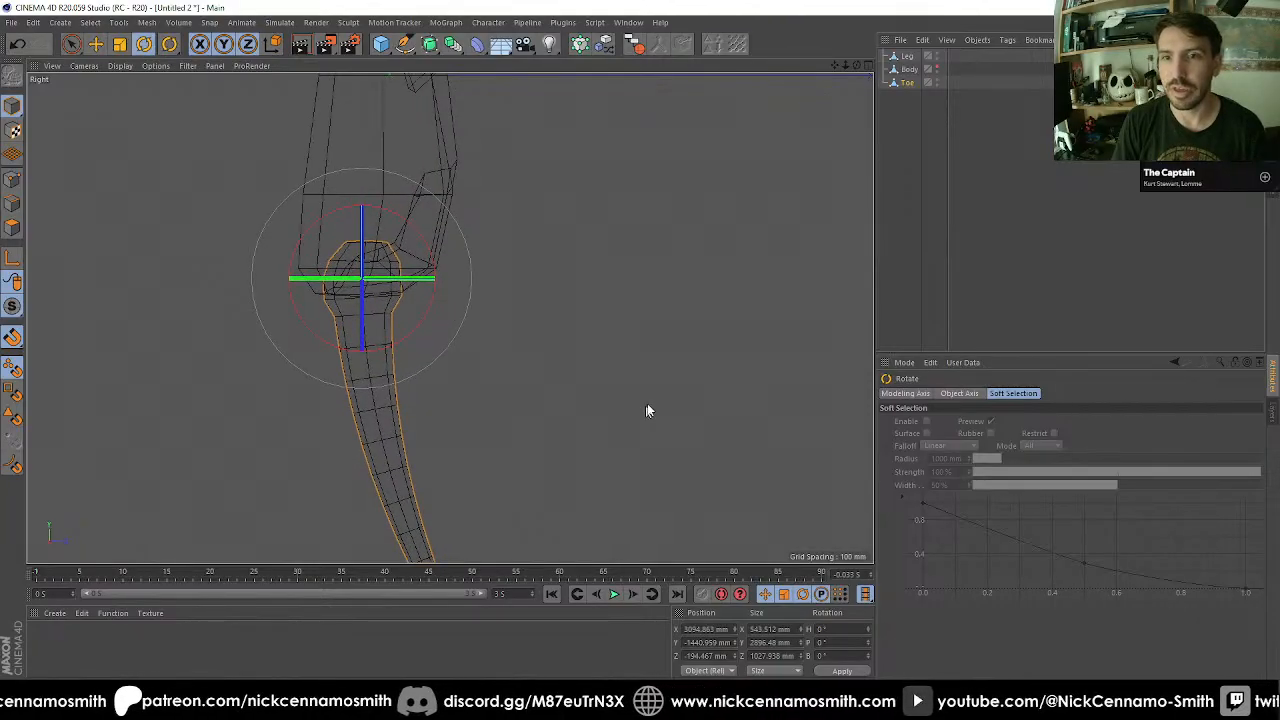
shift+drag(647, 405, 302, 86)
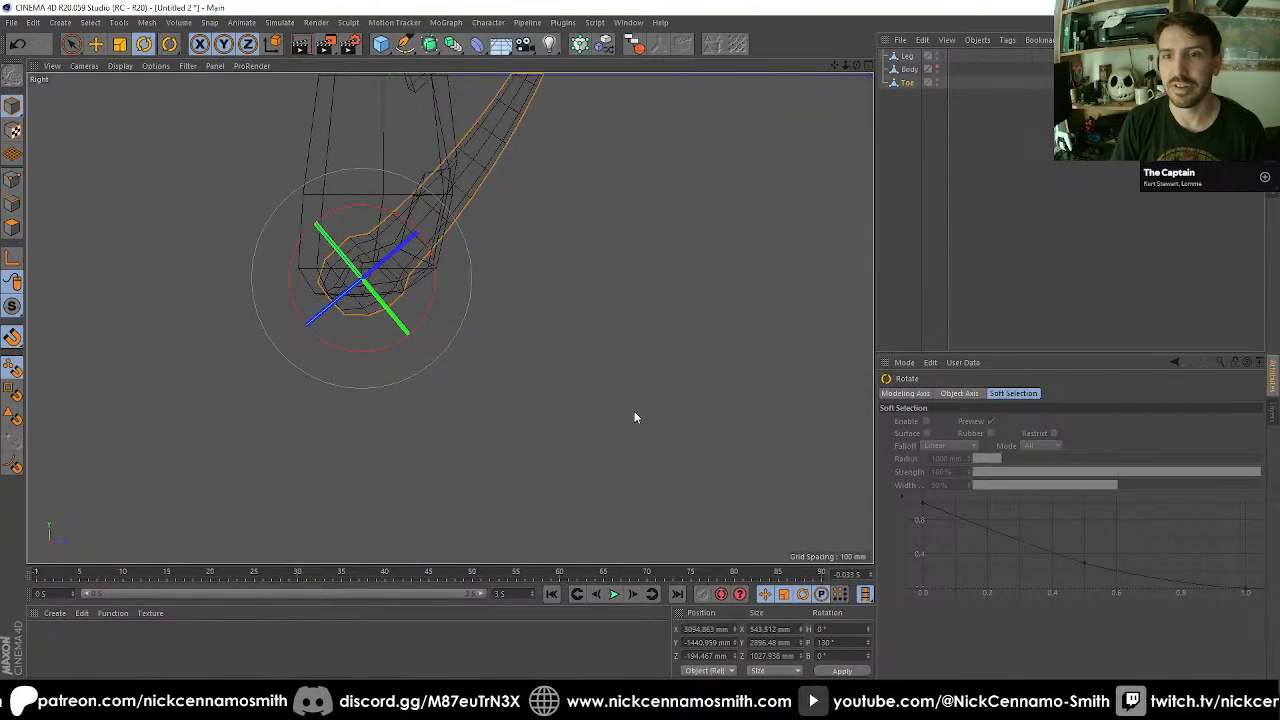
key(F1)
alt+drag(660, 503, 363, 471)
key(F3)
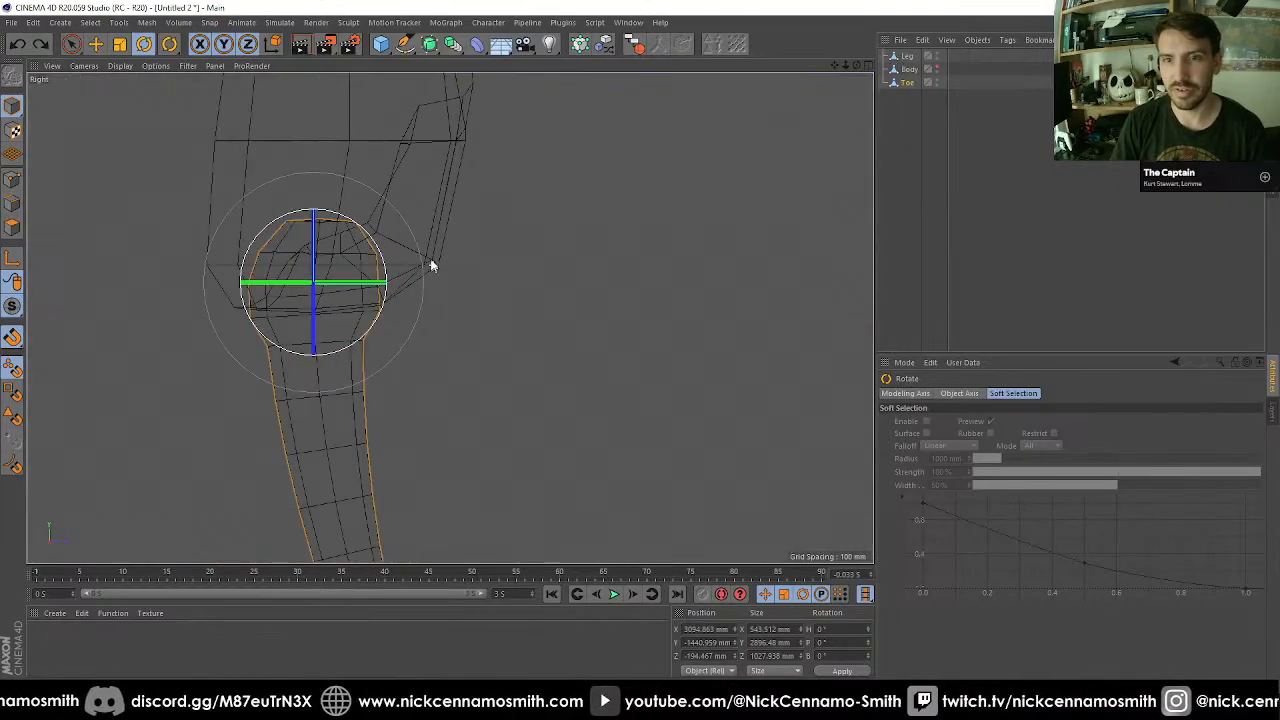
Move the Toe's axis to about Y -1368 mm and Z -120 mm within its rounded head.
scroll(314, 251, up, 5)
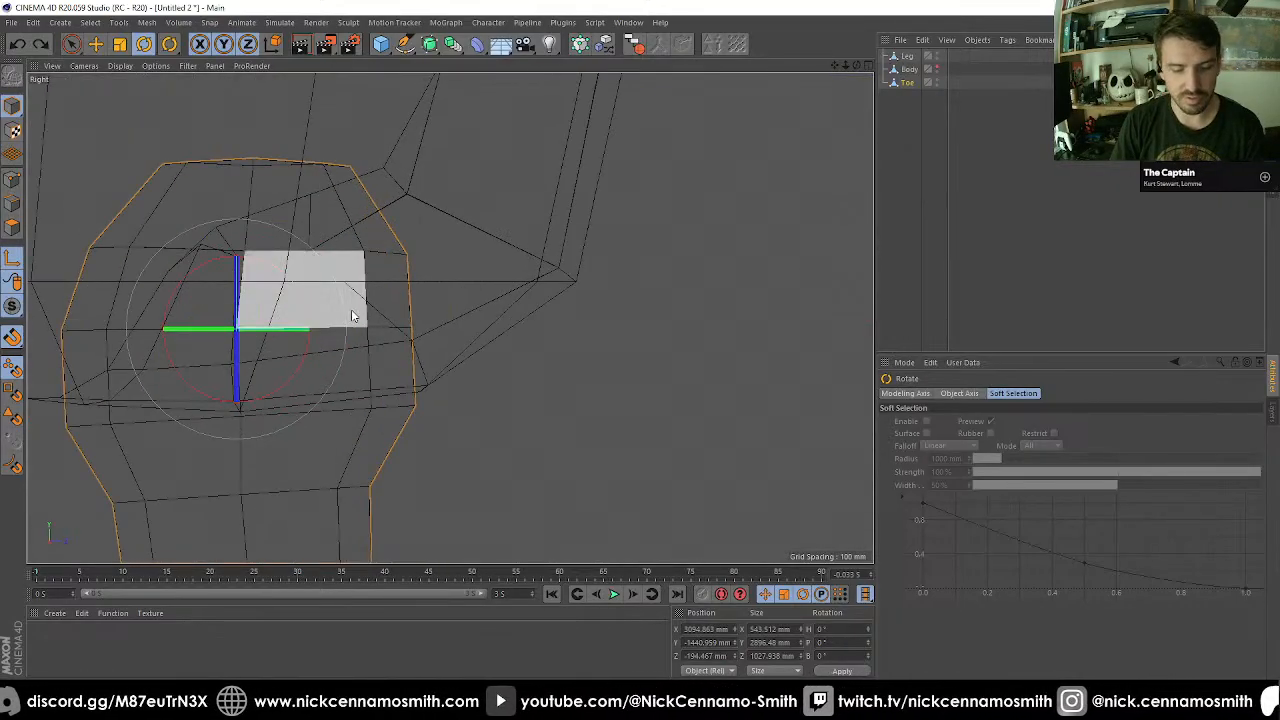
key(e)
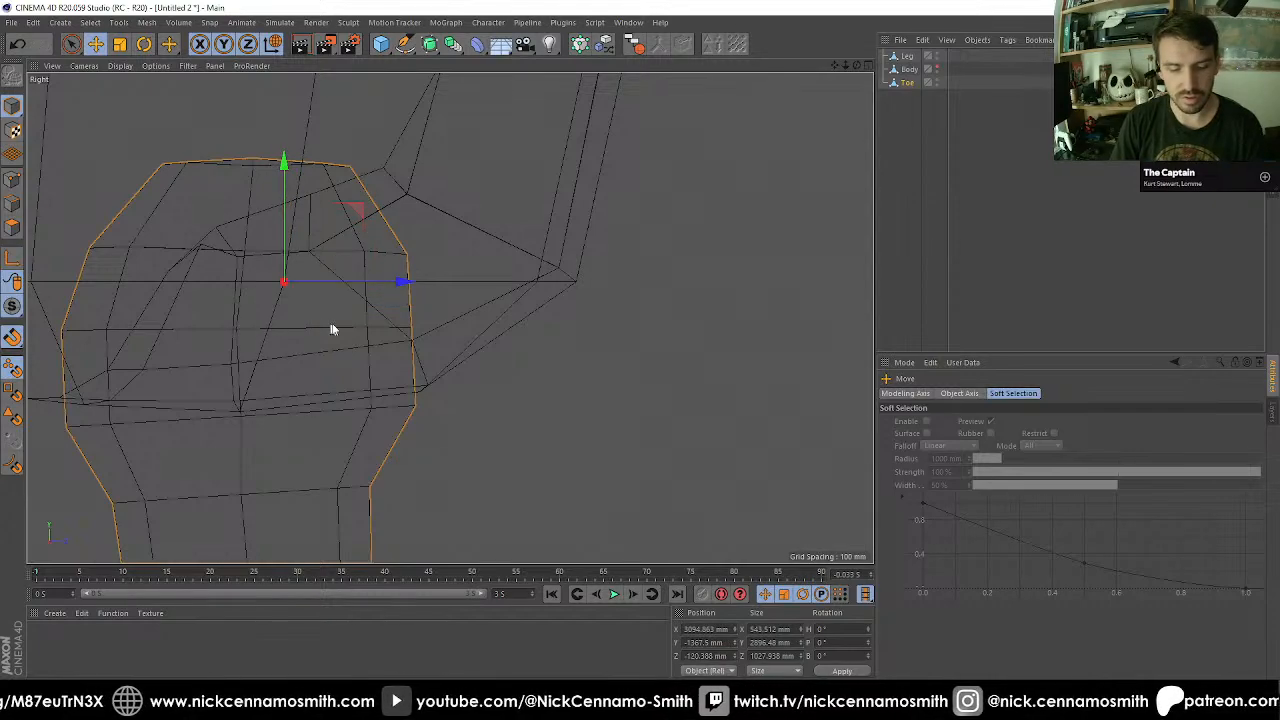
Try rotating the Toe about the relocated axis to a pitch of about 69°, inspect it in perspective and undo the test rotation.
key(r)
scroll(470, 400, down, 3)
drag(480, 394, 408, 449)
drag(523, 306, 313, 337)
key(F1)
scroll(380, 366, down, 4)
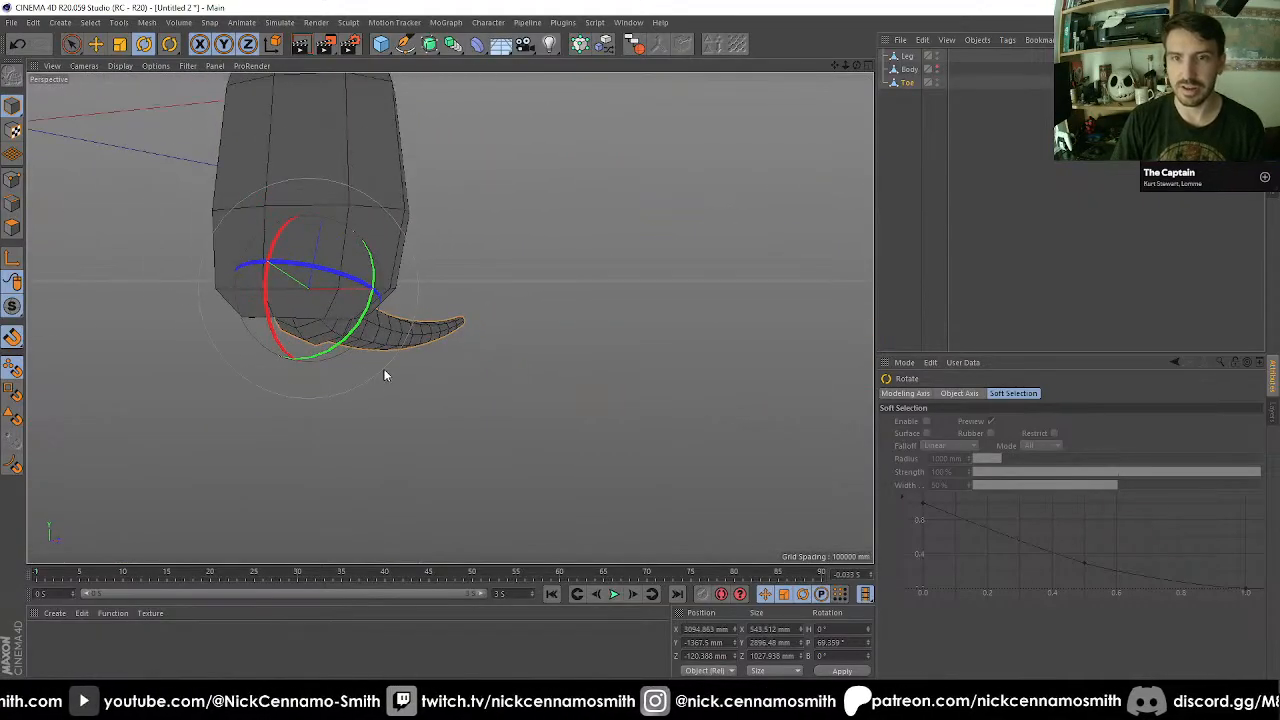
key(ctrl+z)
key(ctrl+z)
scroll(391, 390, down, 2)
key(ctrl+z)
key(ctrl+z)
Make the Toe a child of the Leg and select the Leg.
alt+drag(424, 378, 536, 289)
alt+middle_drag(536, 289, 526, 336)
drag(907, 85, 910, 57)
click(907, 56)
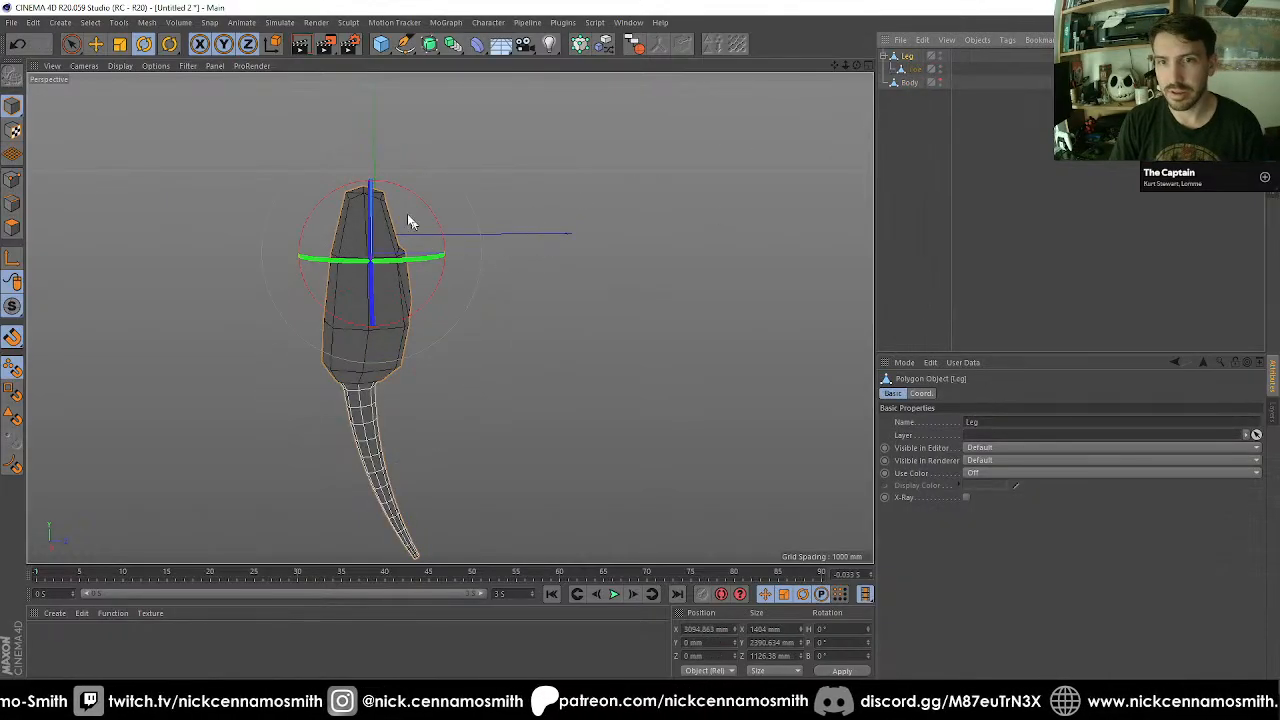
Tilt the Leg to a pitch of -30° and unhide the Body to examine the Leg against it from several angles.
drag(414, 194, 446, 230)
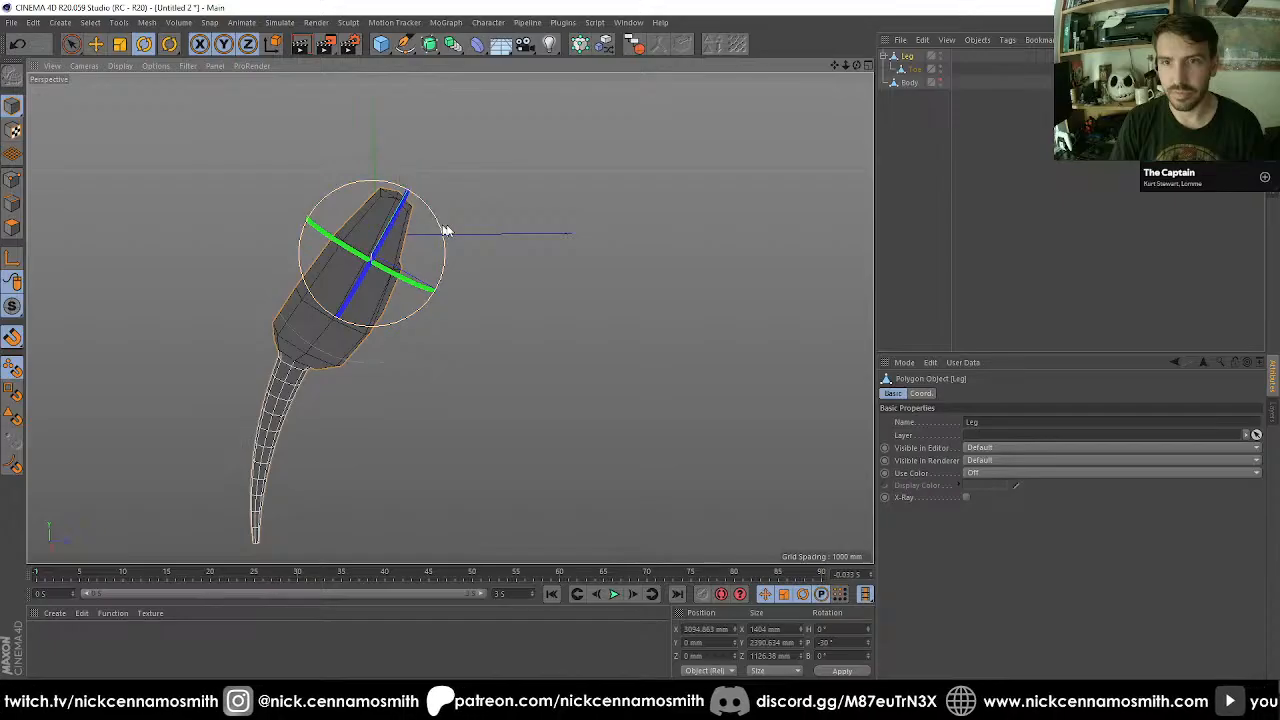
click(941, 81)
scroll(640, 236, down, 3)
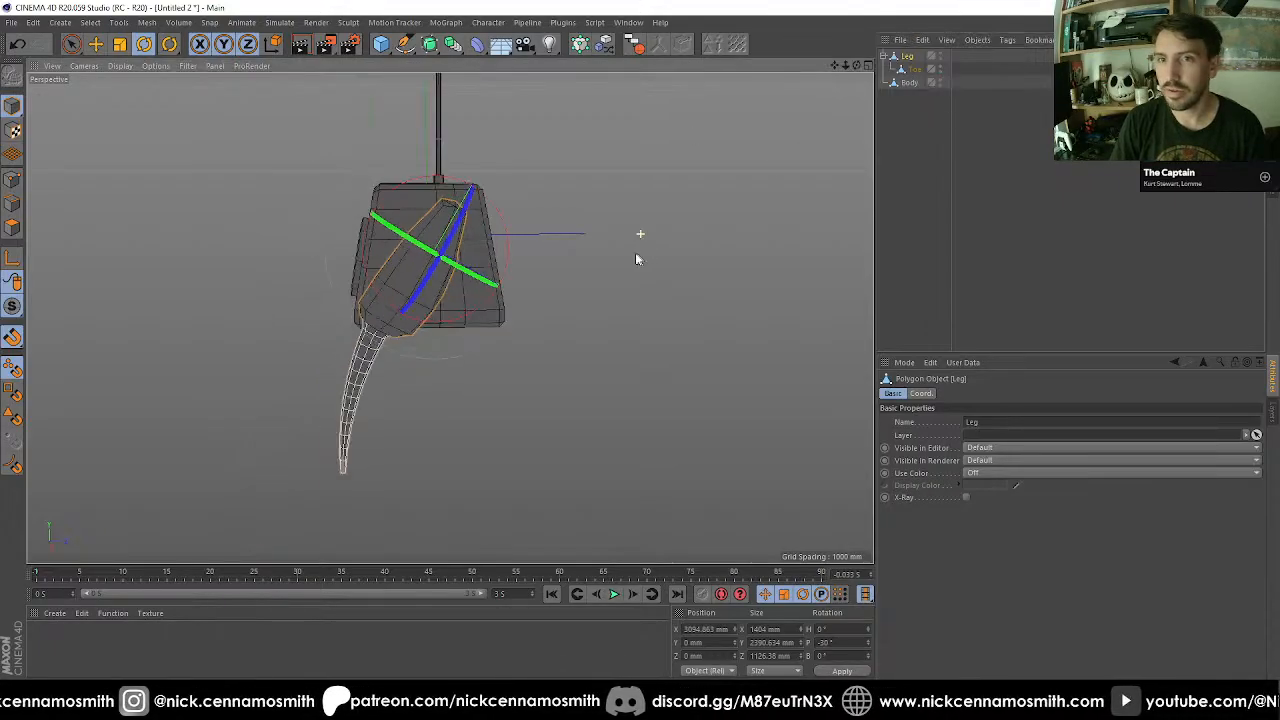
alt+drag(449, 316, 486, 314)
scroll(463, 350, up, 3)
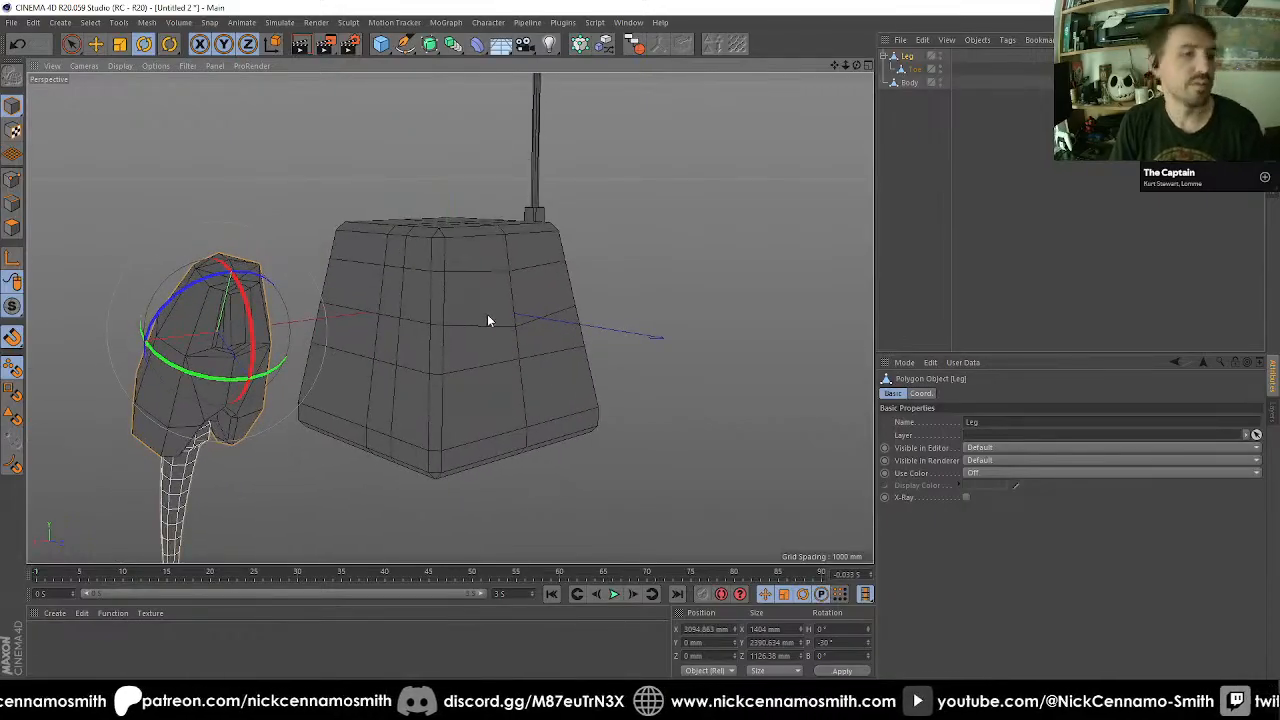
mouse_move(357, 342)
alt+mouse_down()
mouse_move(243, 329)
mouse_move(351, 371)
mouse_move(353, 326)
alt+mouse_up()
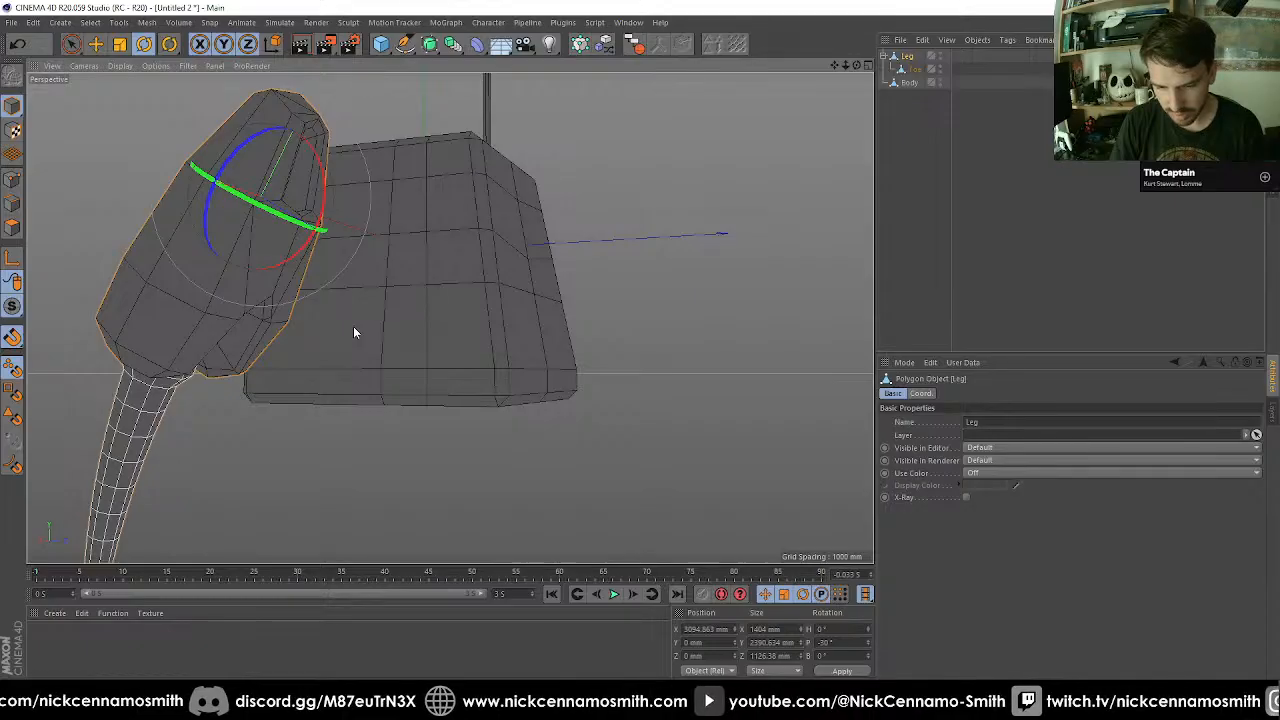
alt+middle_drag(374, 275, 406, 338)
scroll(407, 290, up, 2)
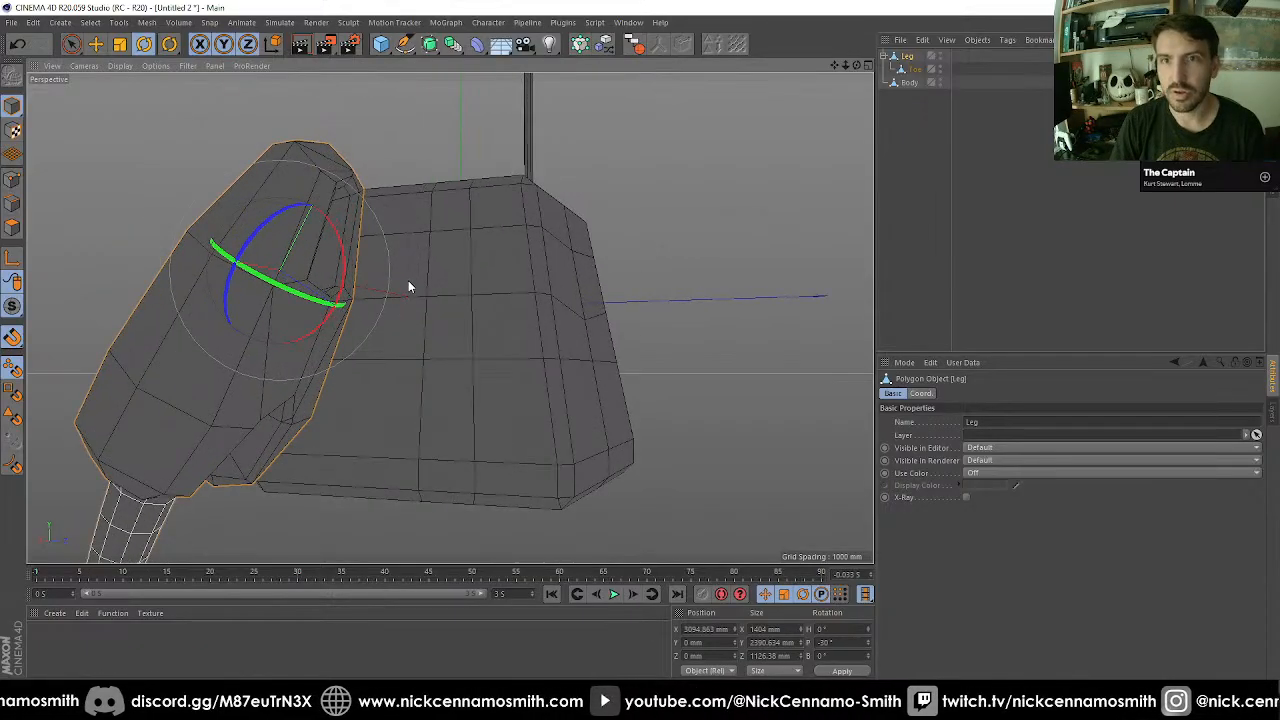
alt+middle_drag(408, 280, 406, 338)
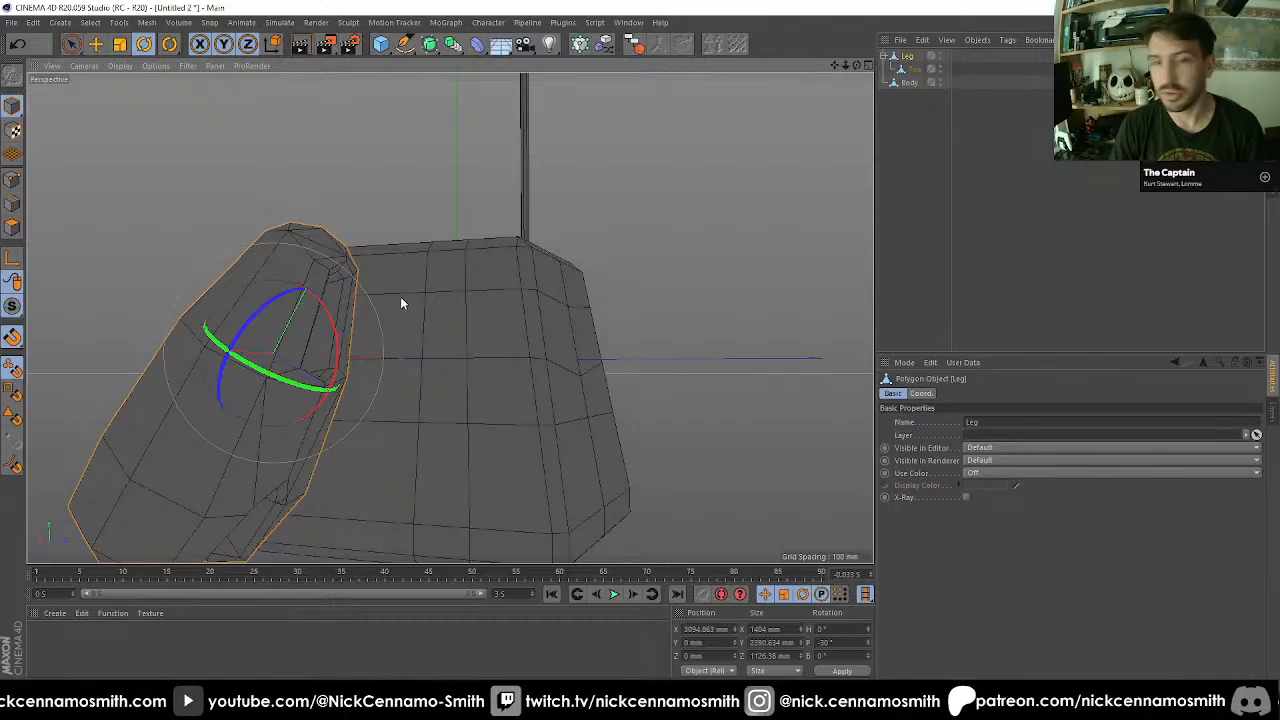
alt+middle_drag(401, 298, 394, 184)
alt+drag(394, 184, 371, 229)
scroll(362, 220, down, 3)
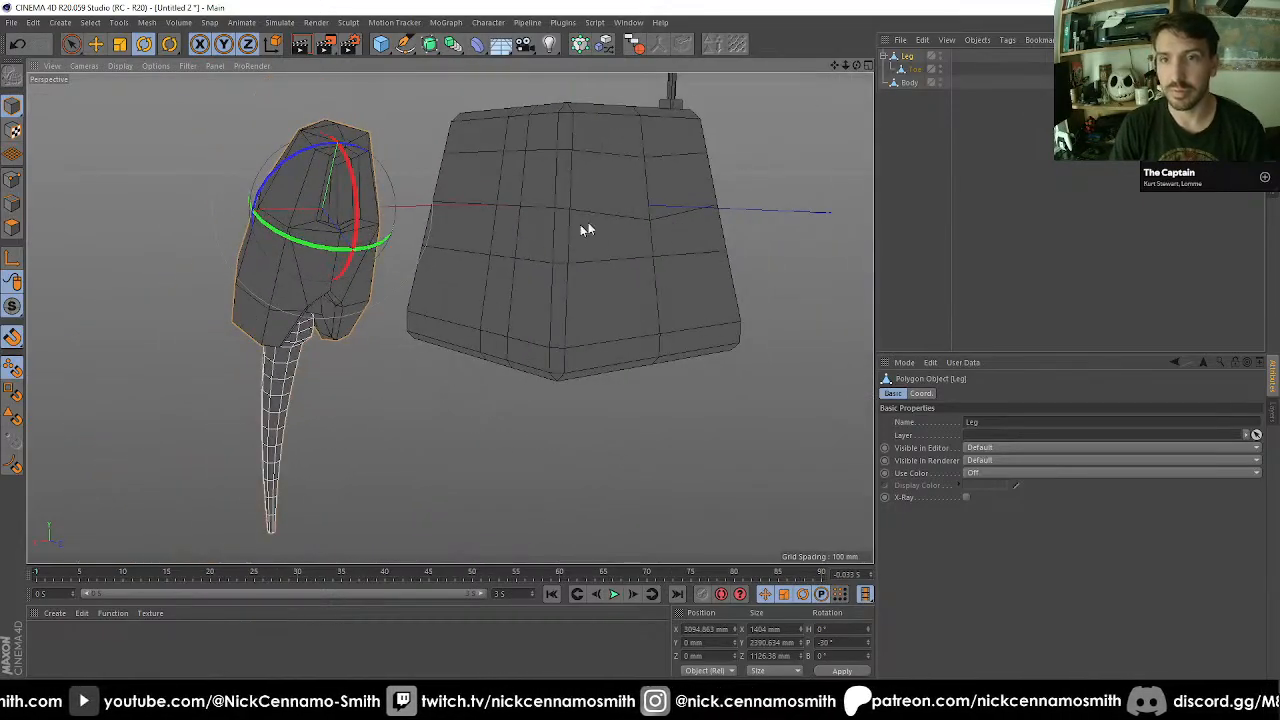
In the Top view, set the Leg's X position and pitch rotation to 0 and group it under a null.
key(F2)
alt+middle_drag(534, 251, 504, 211)
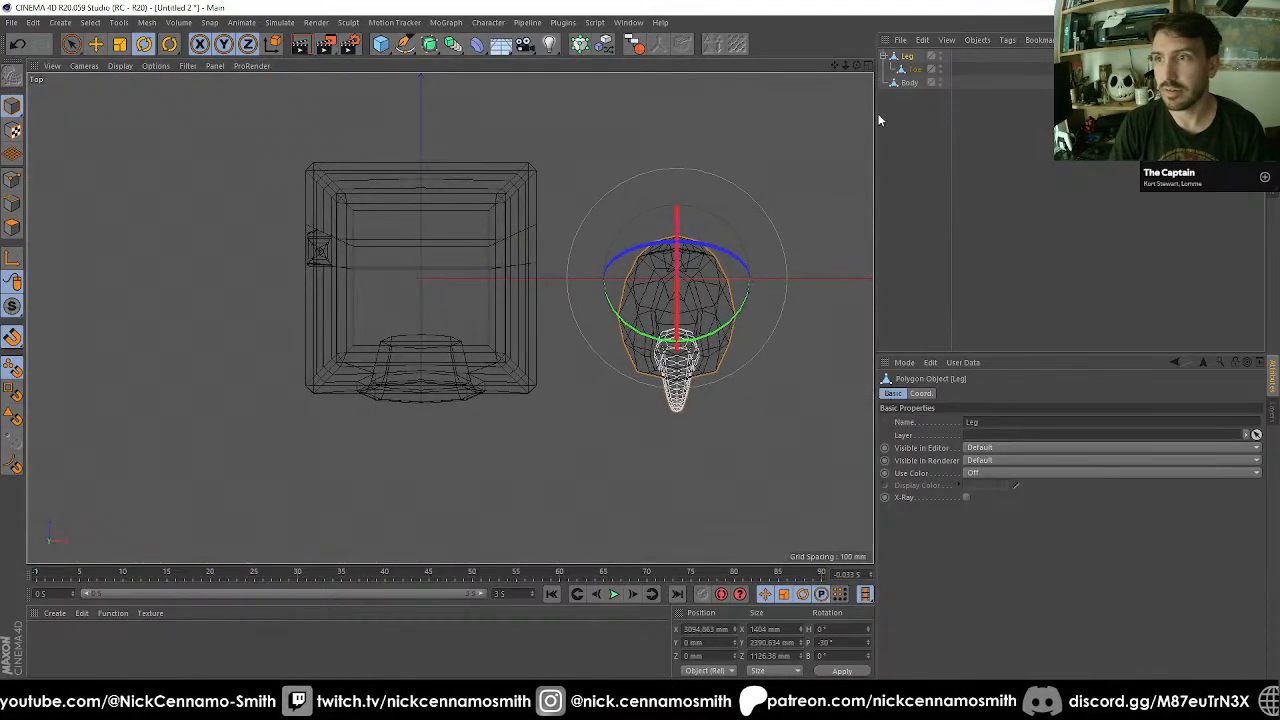
double_click(710, 628)
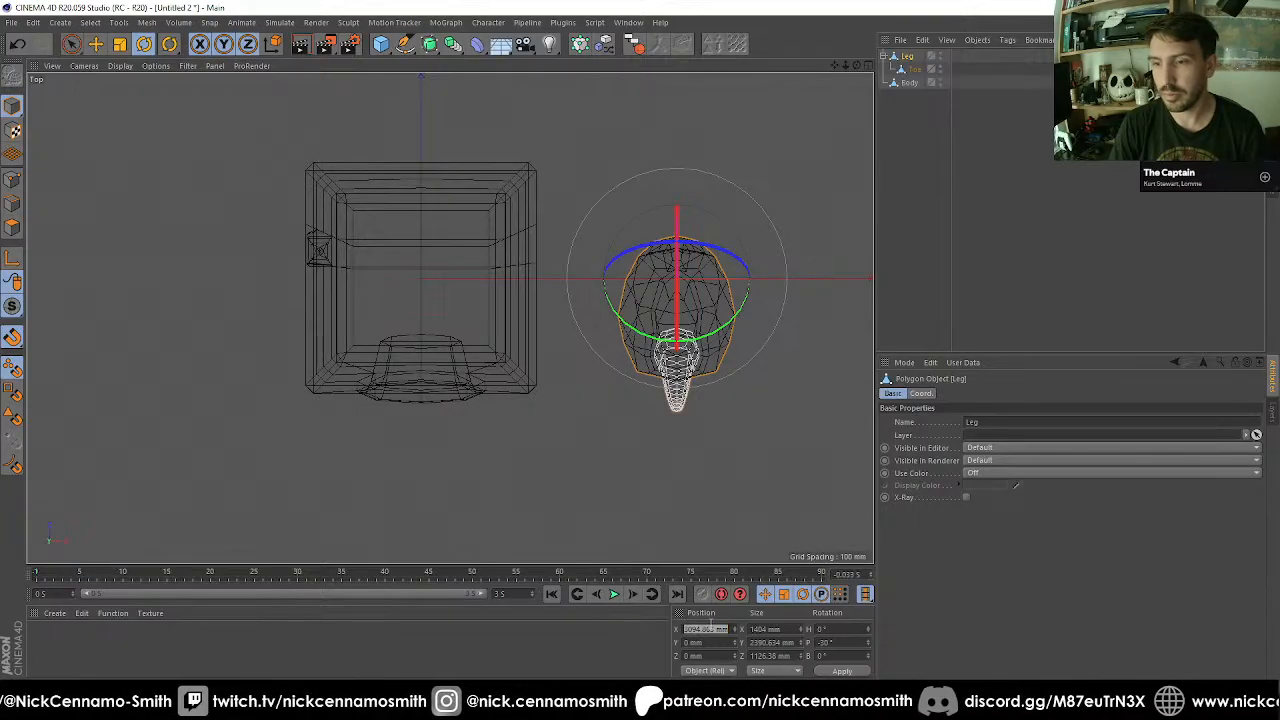
text(0)
key(Tab)
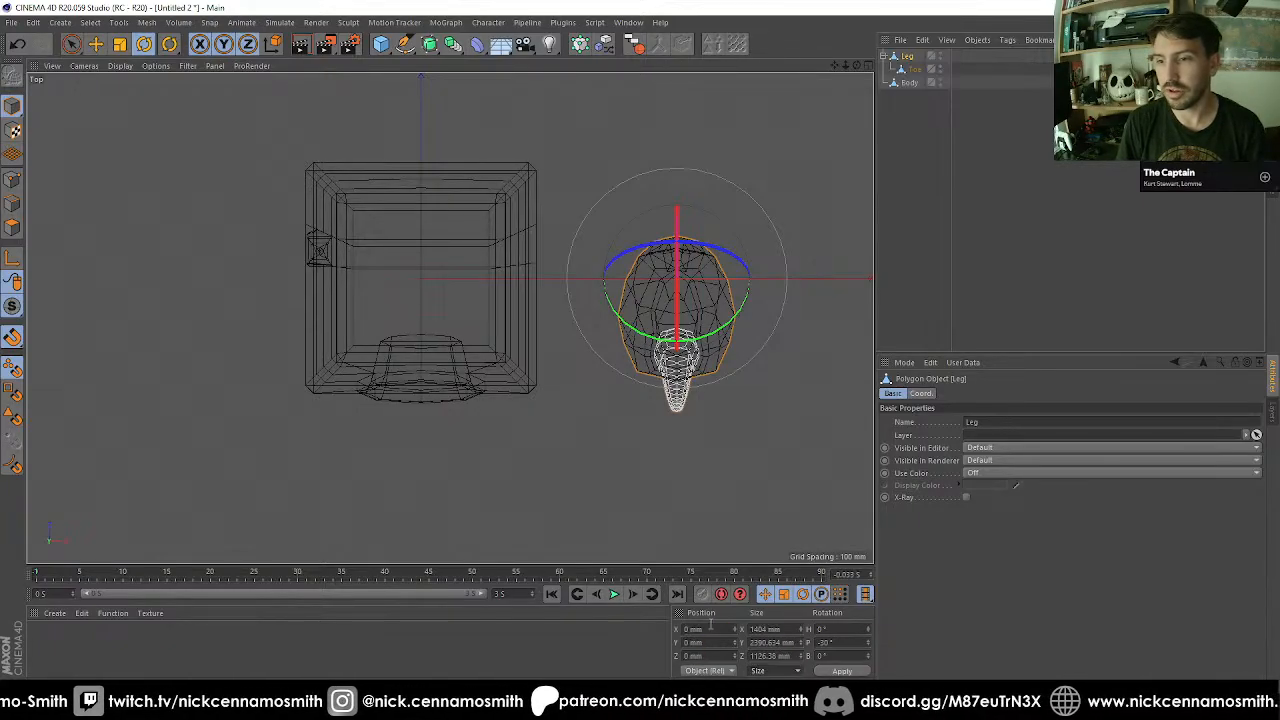
text(0)
key(Return)
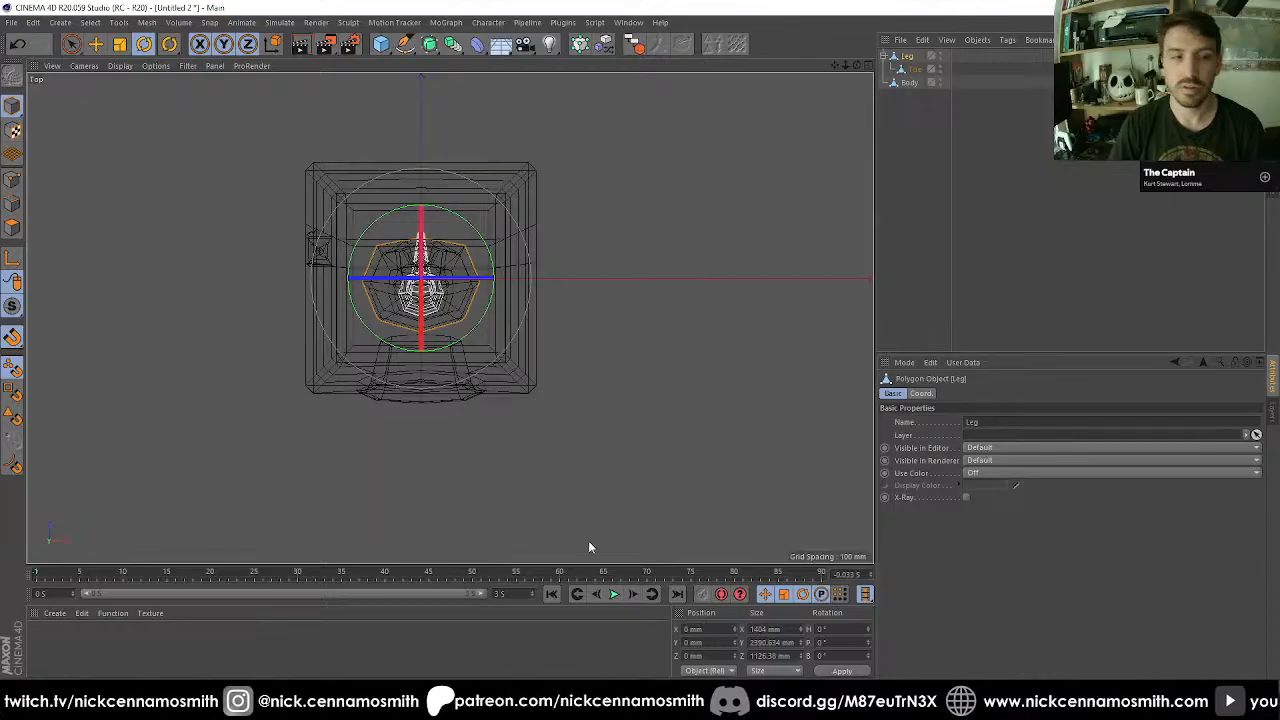
key(alt+g)
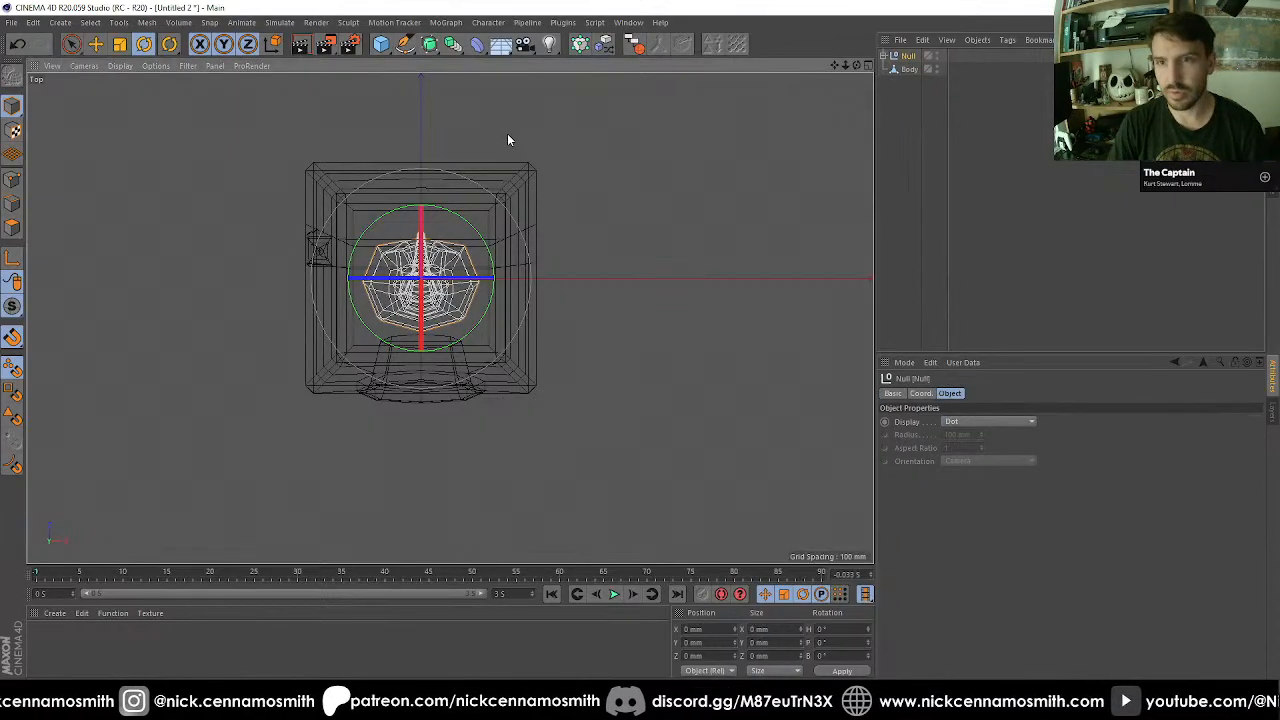
Expand the null's hierarchy and rename the null as Leg.
click(884, 57)
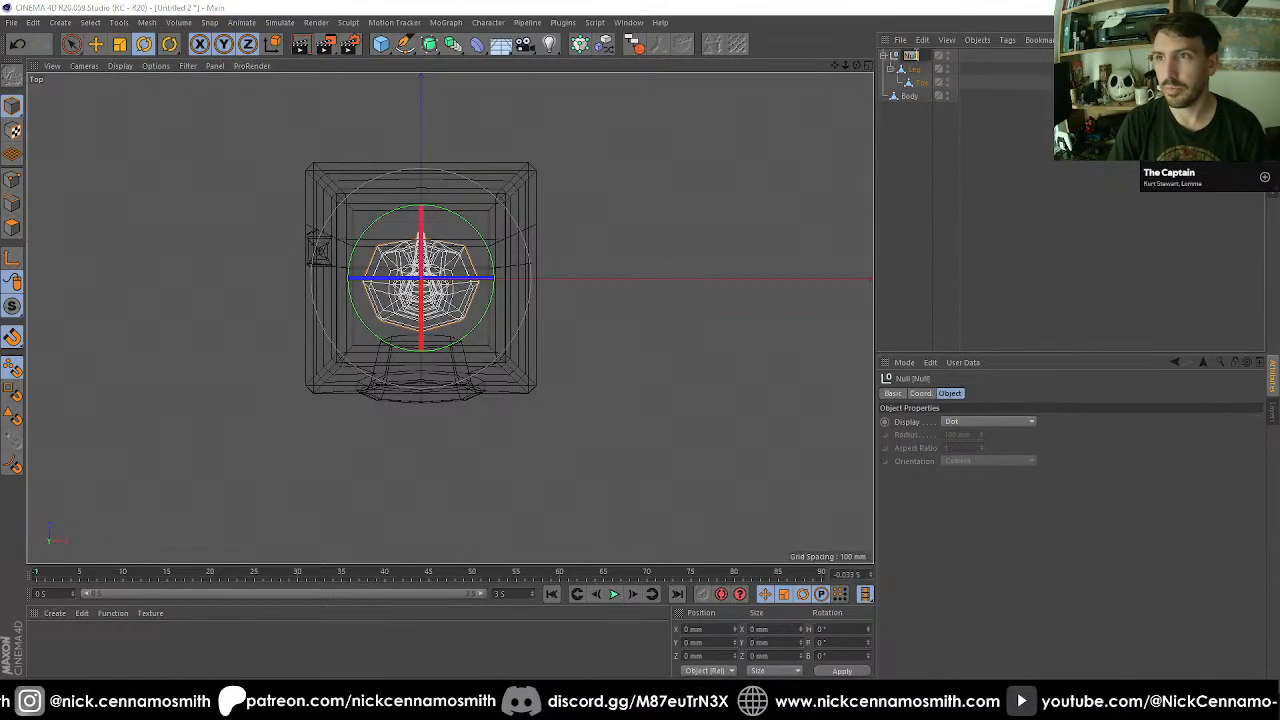
text(Leg)
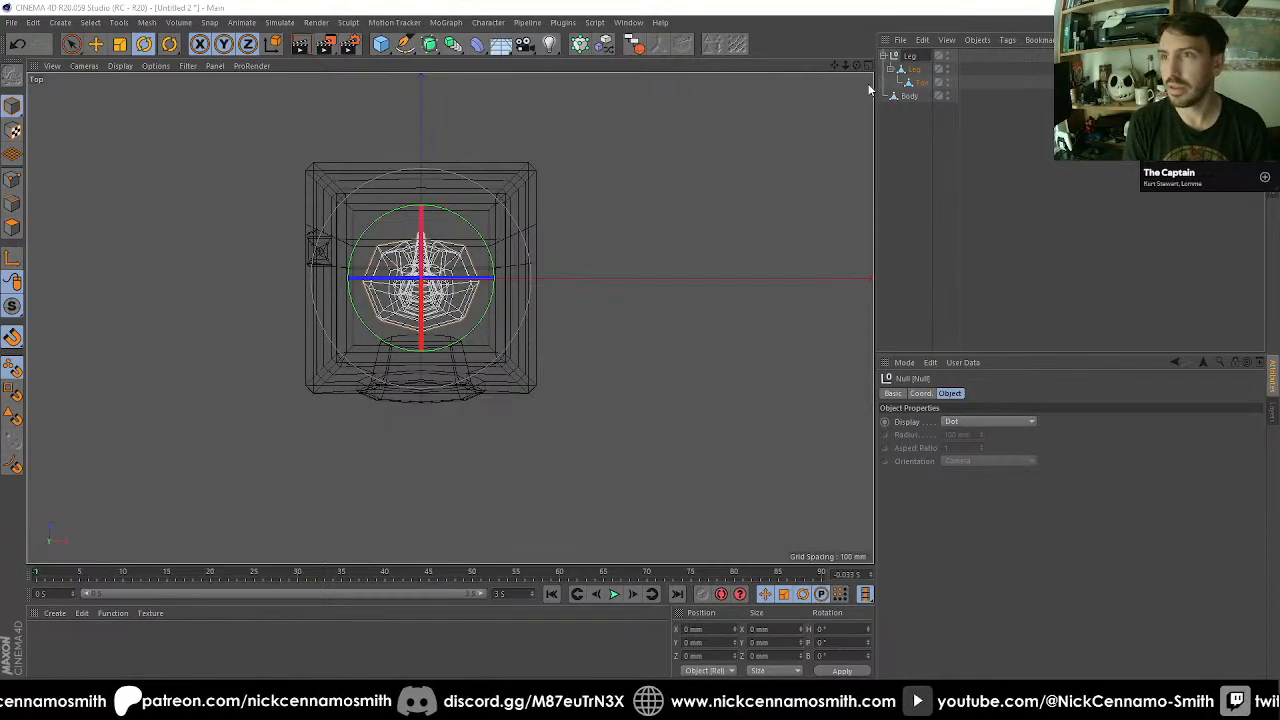
key(Return)
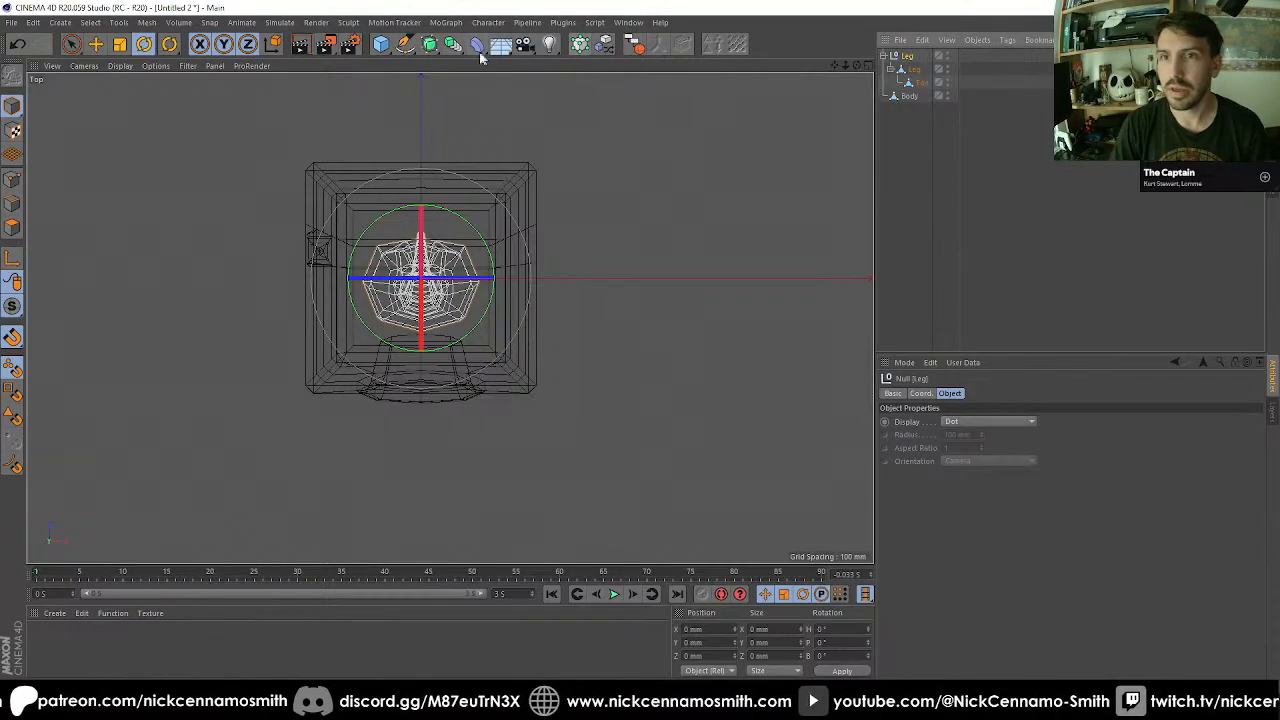
Put the Leg null inside an Array generator and set its number of copies to 3.
click(432, 48)
click(453, 47)
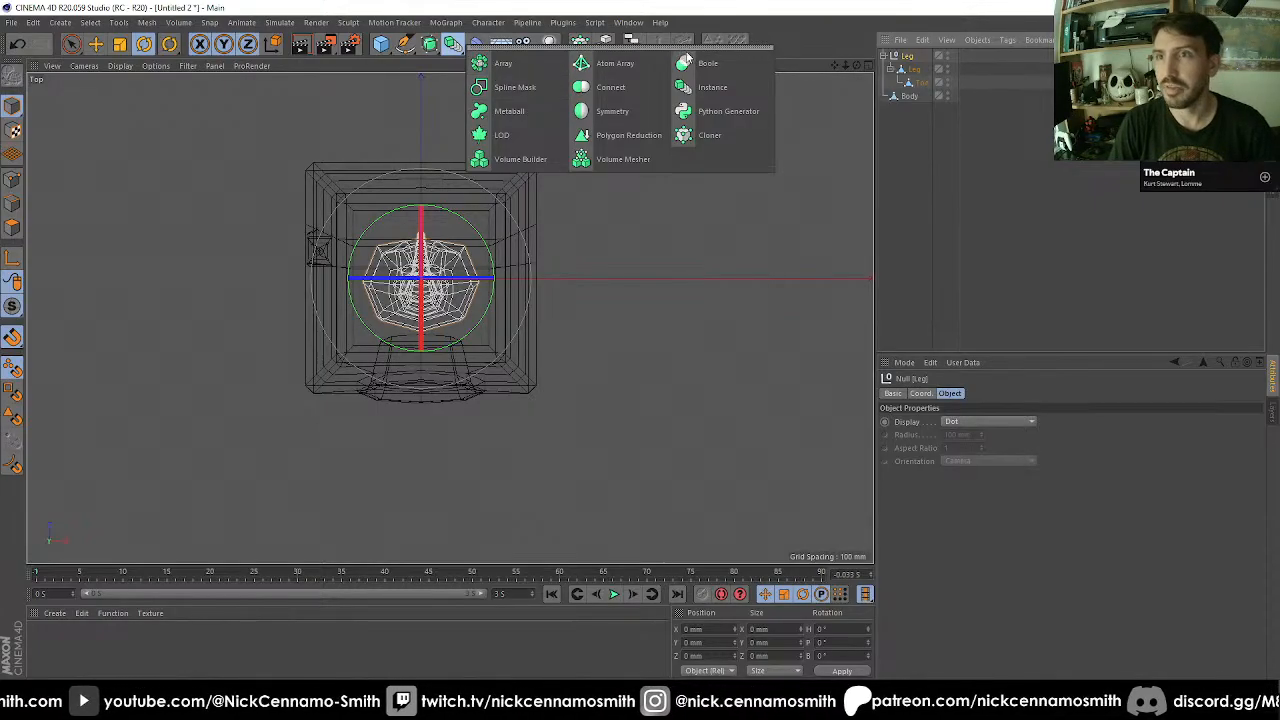
click(503, 63)
drag(903, 68, 915, 56)
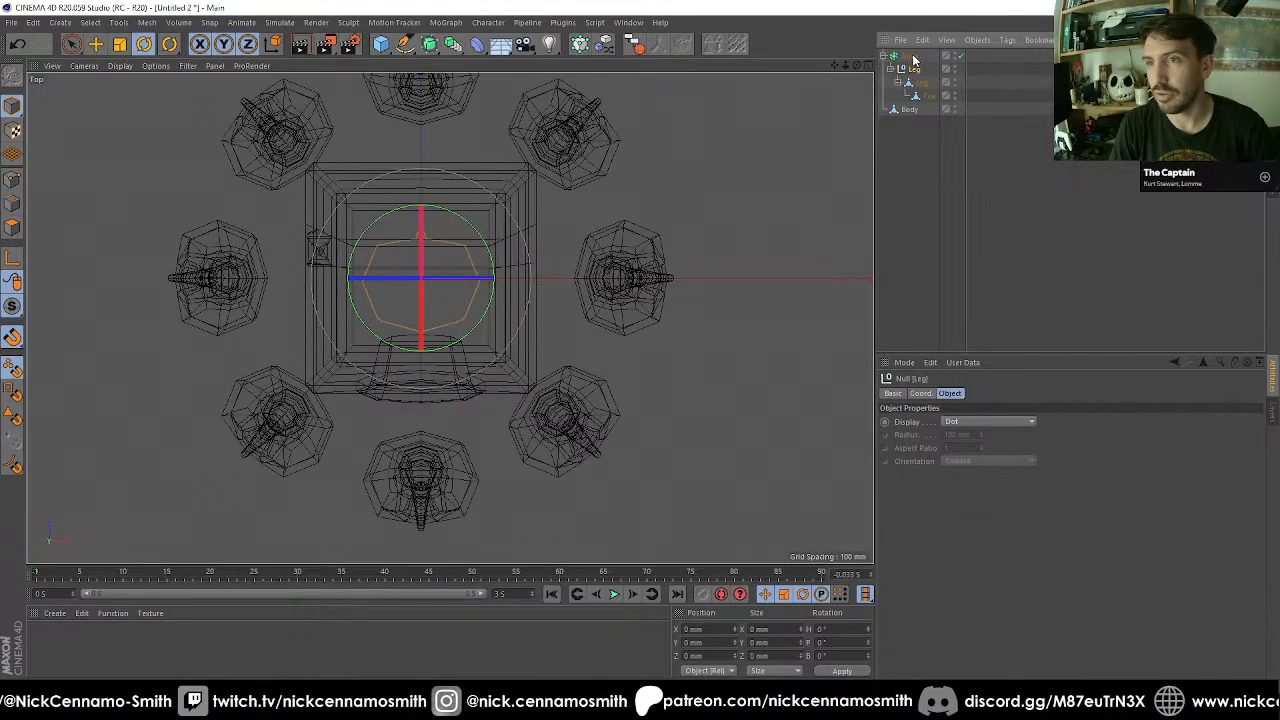
double_click(968, 435)
text(3)
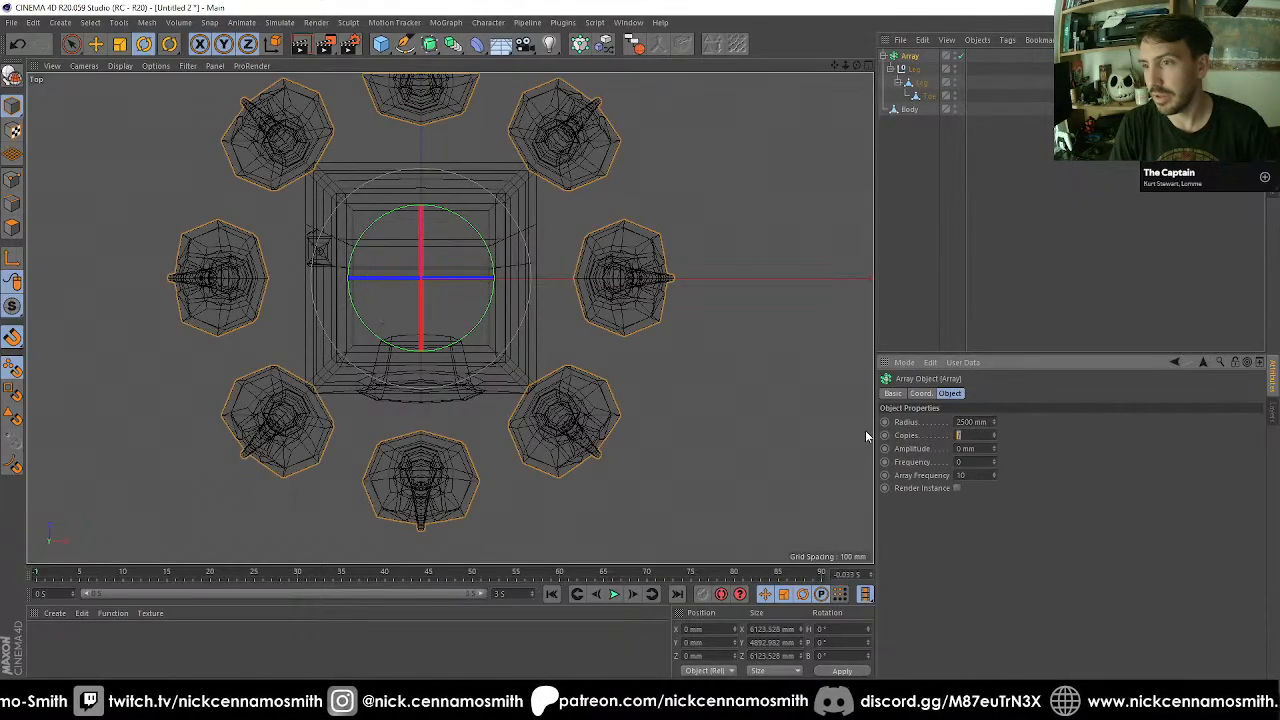
key(Return)
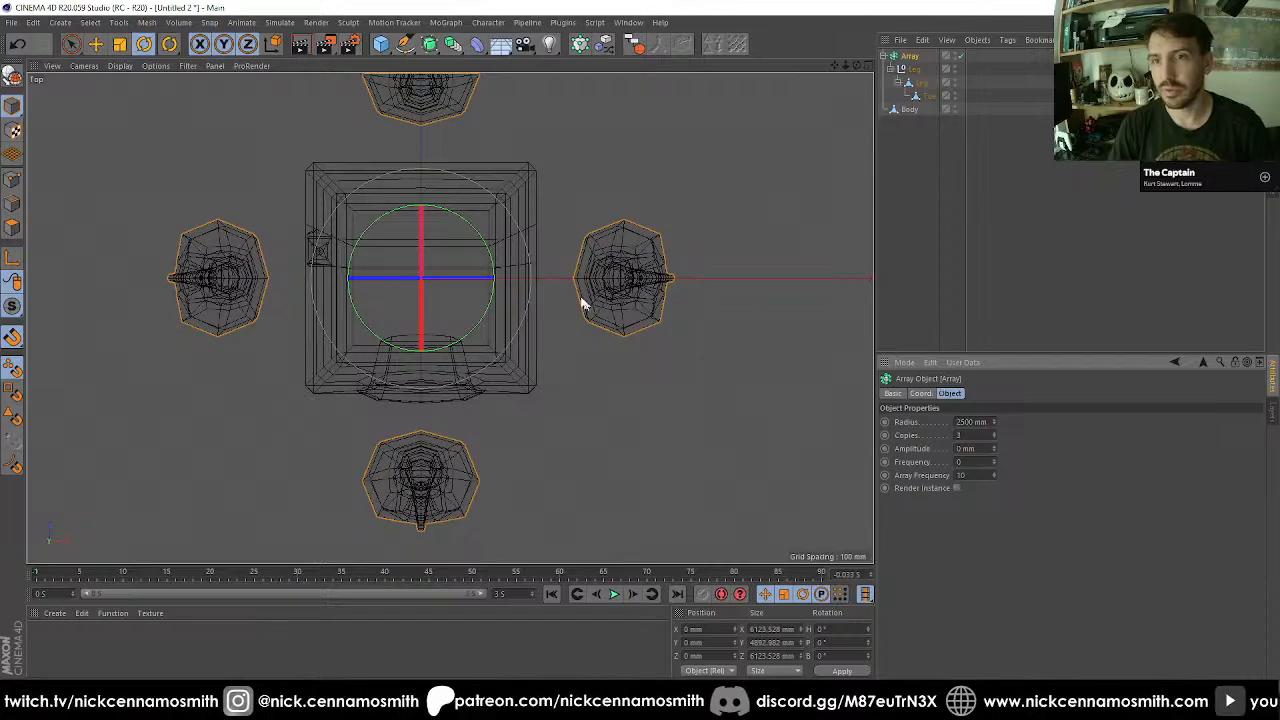
Rotate the Array to a heading of 45° and inspect the legs around the Body in the Perspective view.
double_click(822, 629)
text(45)
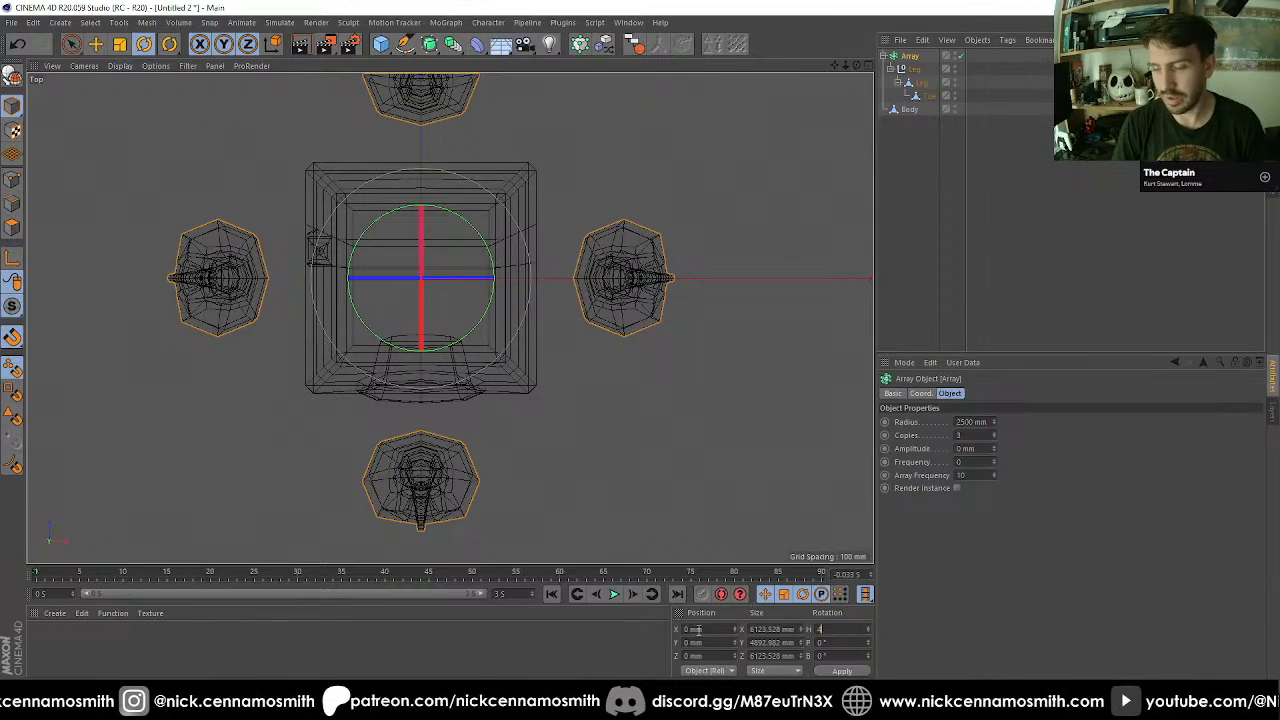
key(Return)
key(F1)
alt+drag(597, 280, 834, 309)
key(F5)
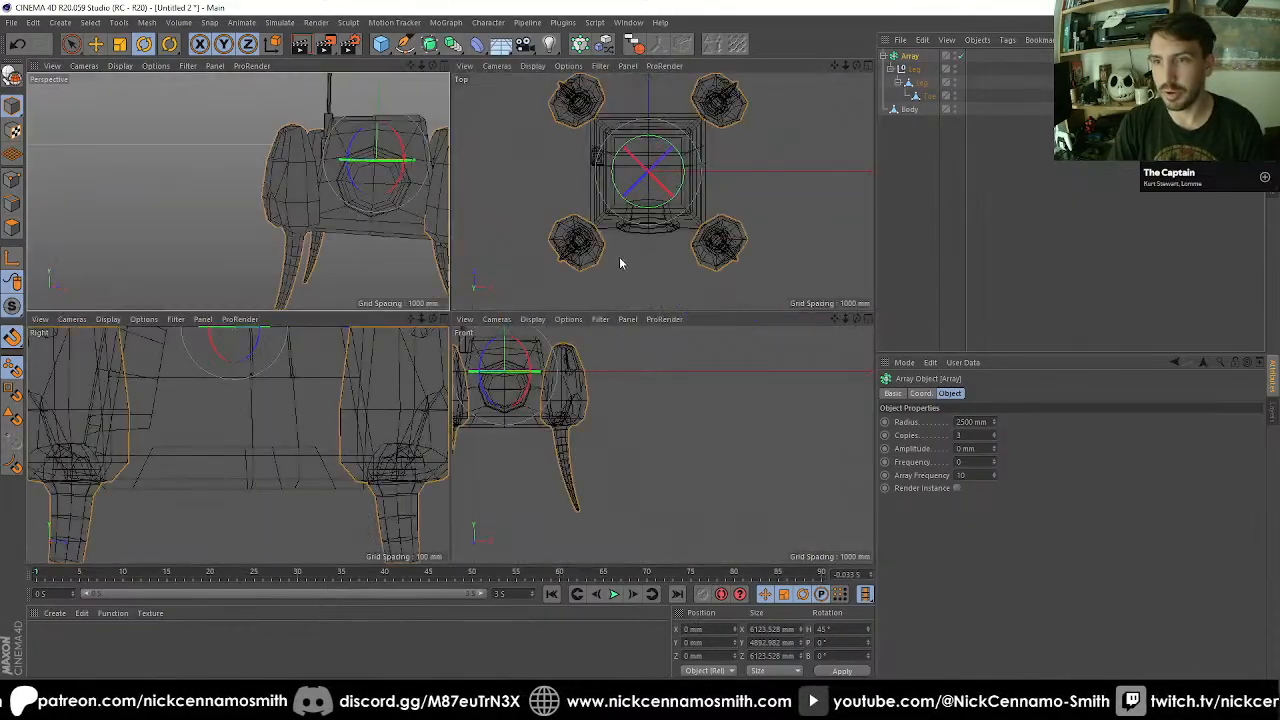
middle_click(387, 229)
scroll(238, 254, down, 5)
scroll(459, 321, up, 3)
alt+drag(459, 321, 865, 140)
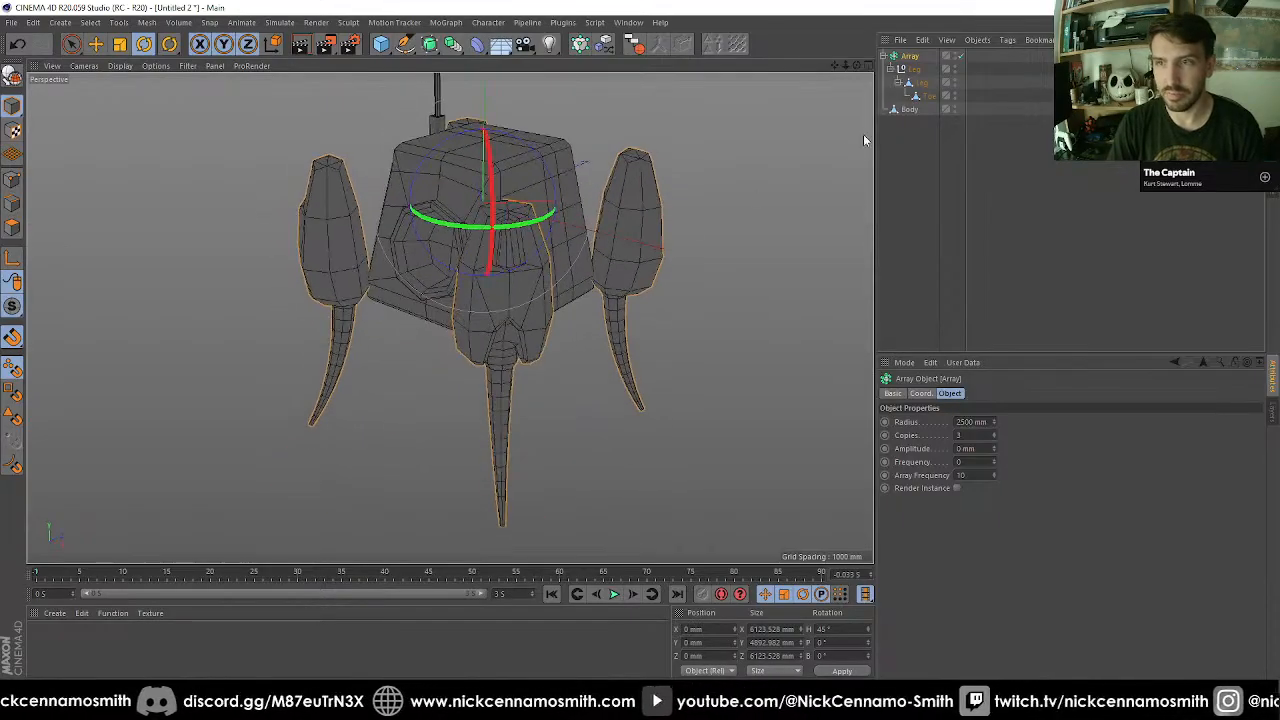
Rotate the Leg mesh to a heading of 180° and a pitch of -40°, and the Toe to a pitch of 30°.
click(921, 83)
mouse_move(455, 228)
mouse_down()
mouse_move(766, 180)
mouse_move(590, 76)
mouse_move(467, 234)
mouse_up()
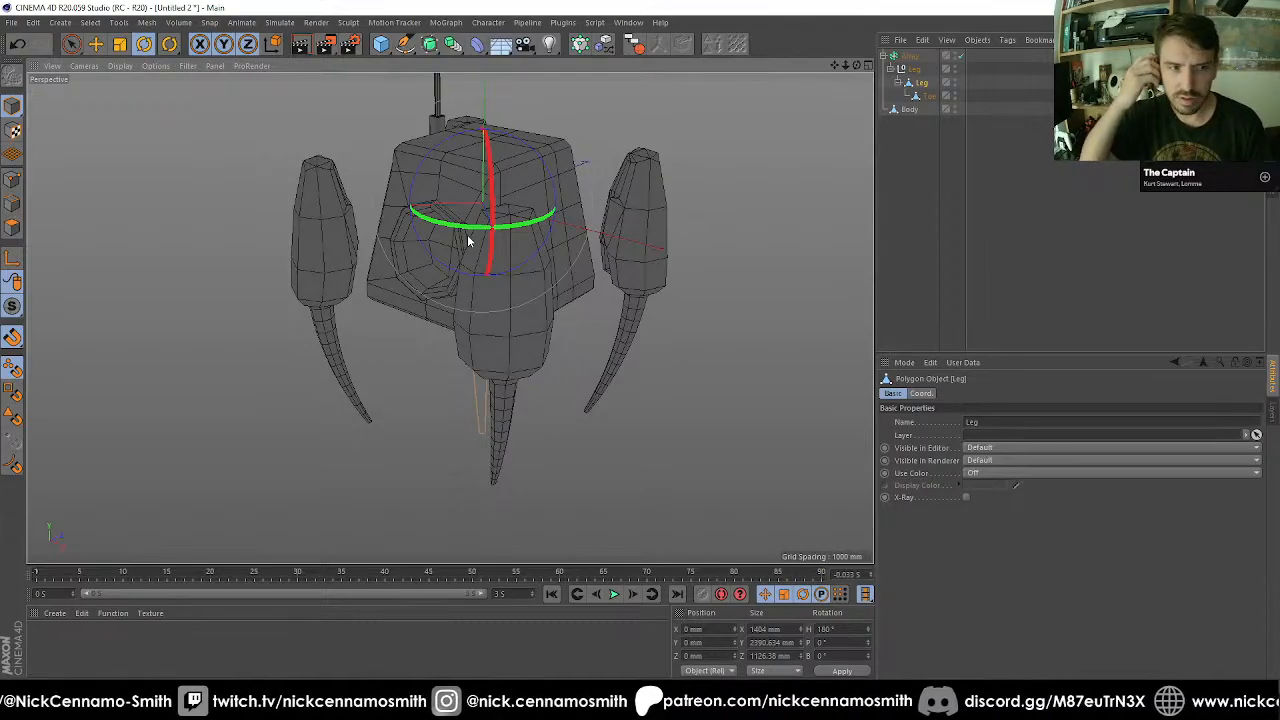
alt+drag(514, 342, 539, 279)
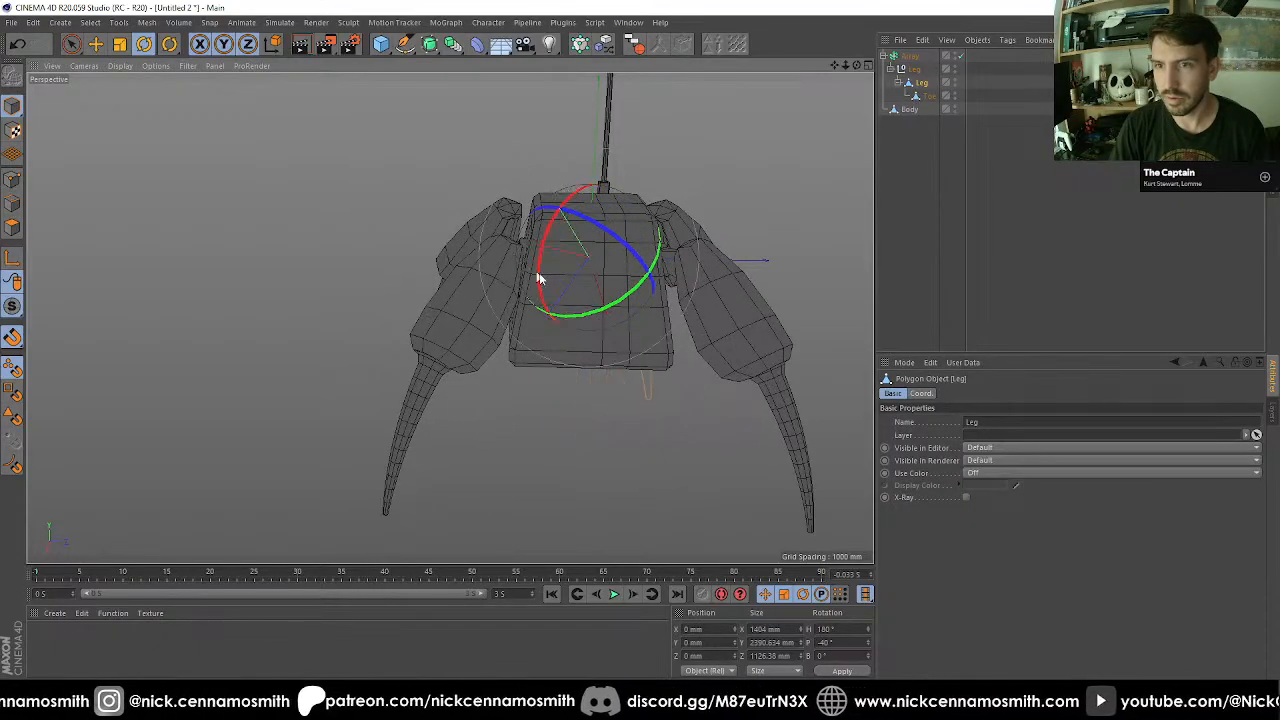
click(927, 96)
drag(602, 254, 648, 209)
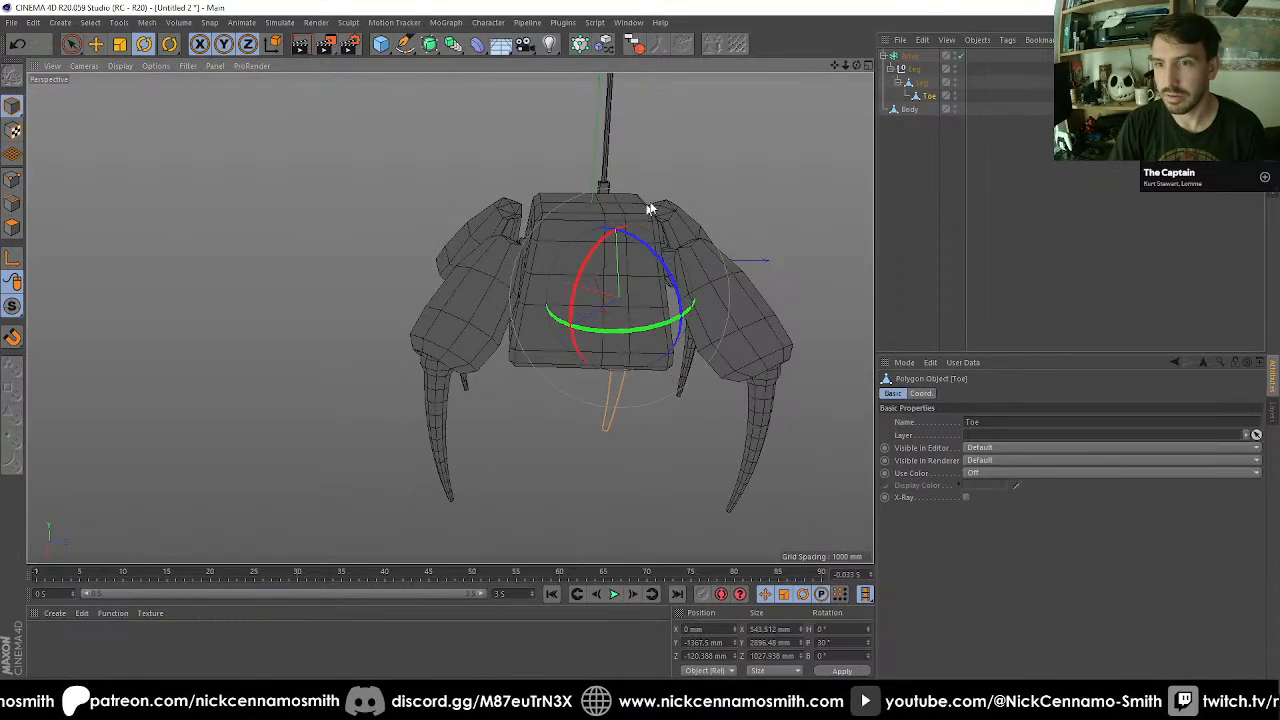
Lower the Array of legs beneath the Body to a Y position of about -2313.5 mm.
click(912, 57)
key(e)
drag(594, 145, 450, 282)
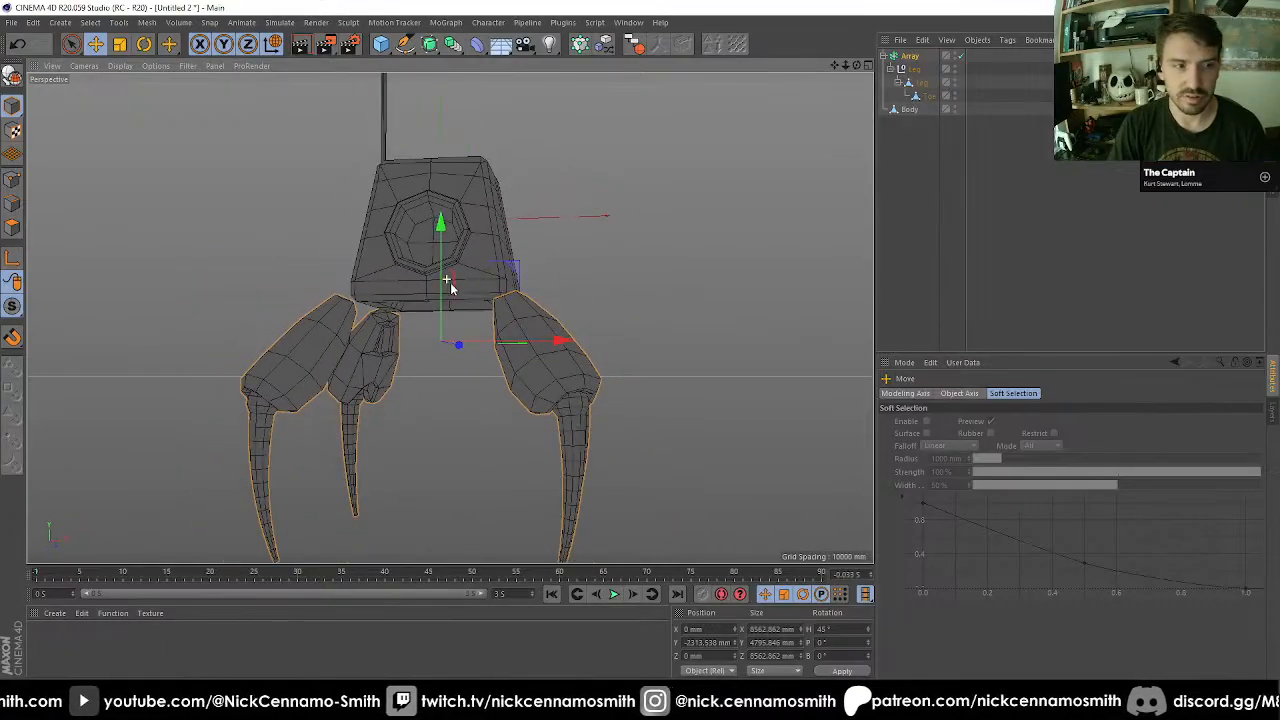
alt+middle_drag(450, 283, 488, 320)
alt+drag(457, 335, 423, 252)
alt+middle_drag(423, 252, 454, 319)
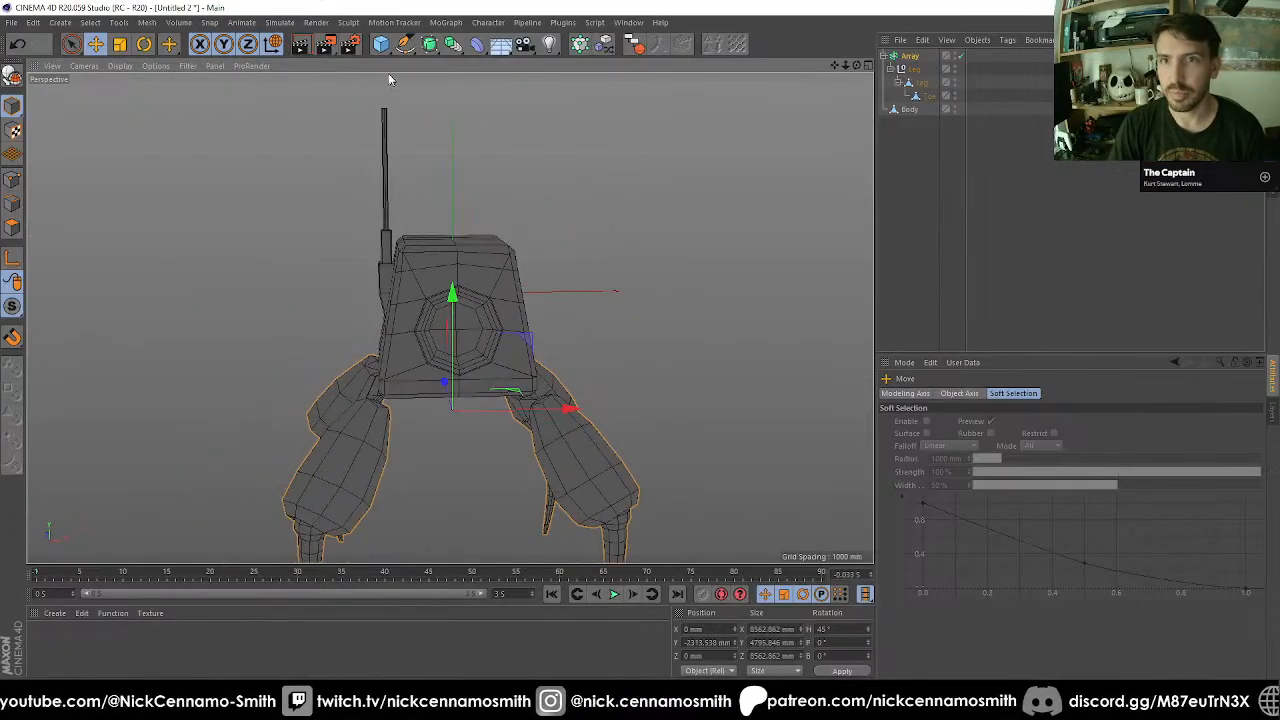
Add a sphere primitive with 12 segments and bring up the Right view.
click(381, 44)
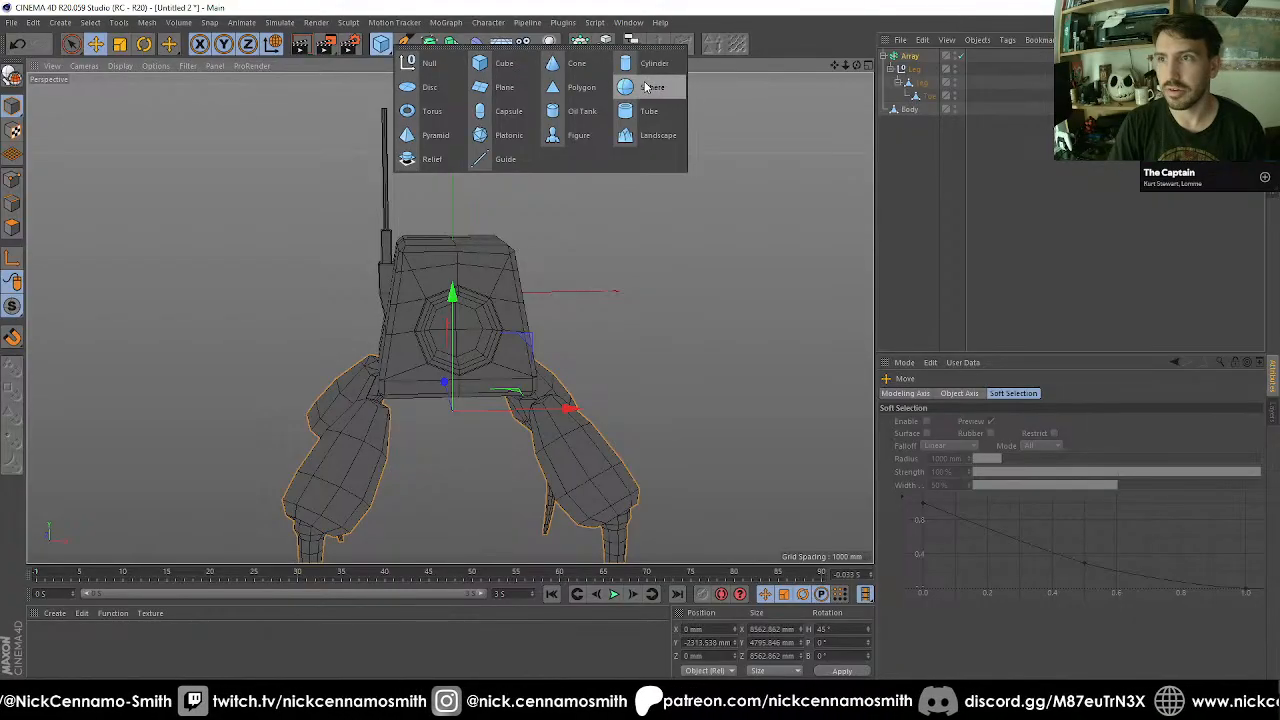
click(645, 87)
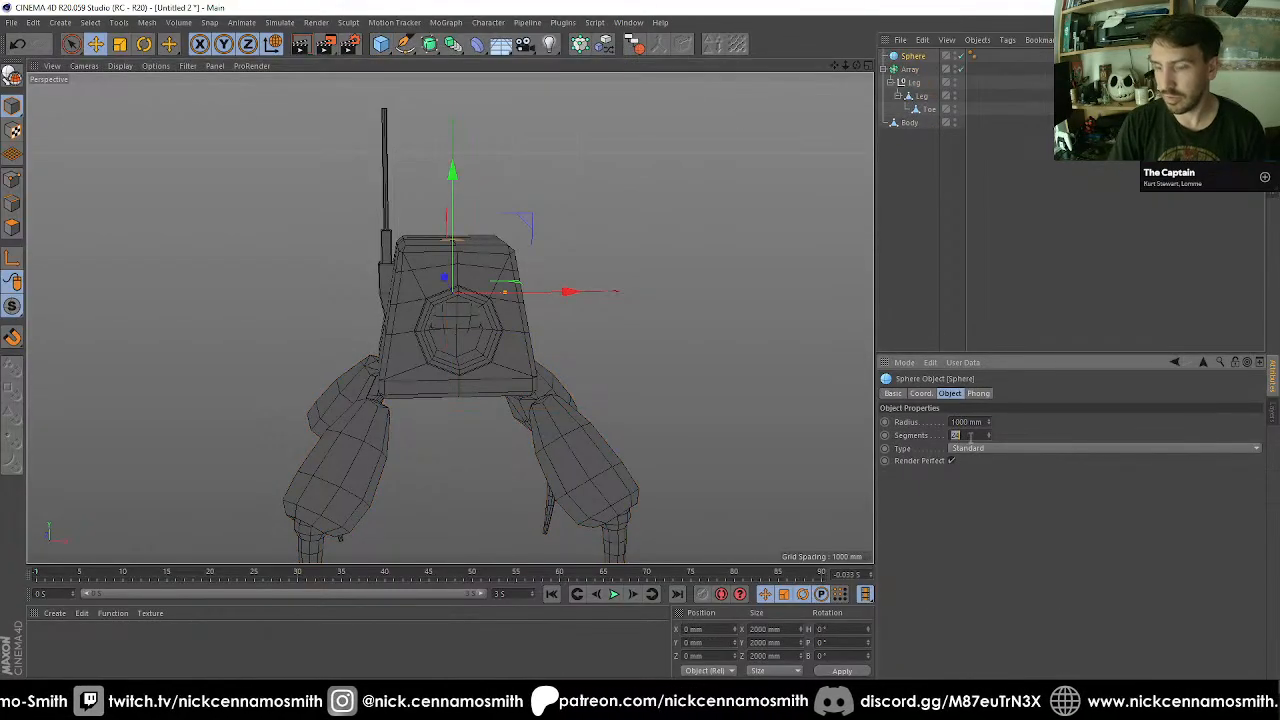
key(F2)
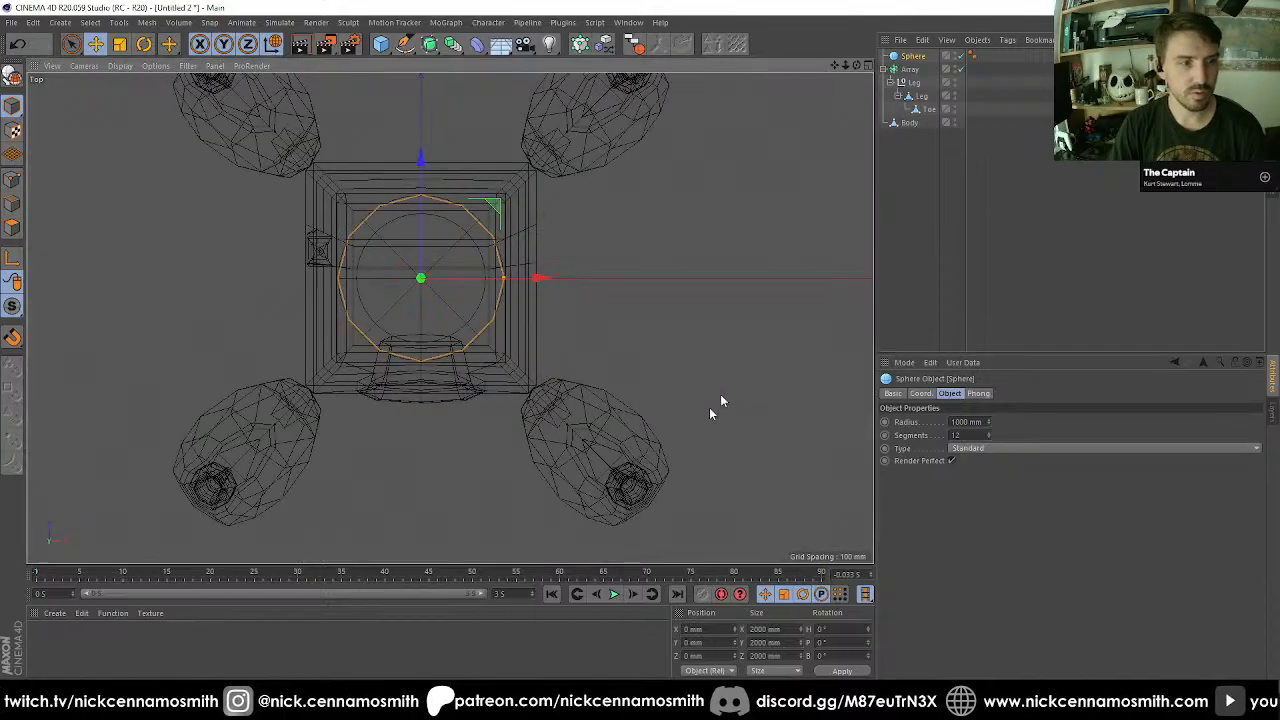
key(F3)
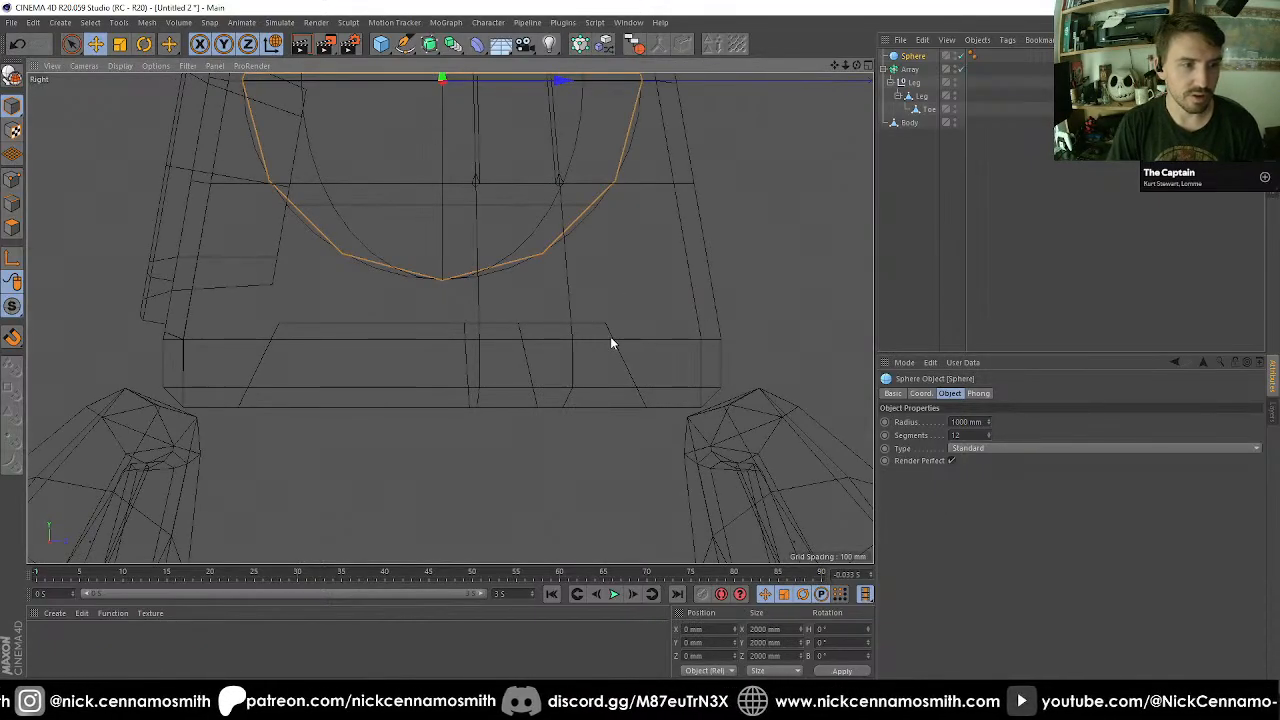
Enable snapping and move the sphere into the Body's front recess, at about Y -478 mm and Z -1095 mm.
scroll(575, 297, down, 3)
alt+middle_drag(575, 297, 577, 338)
scroll(385, 264, up, 3)
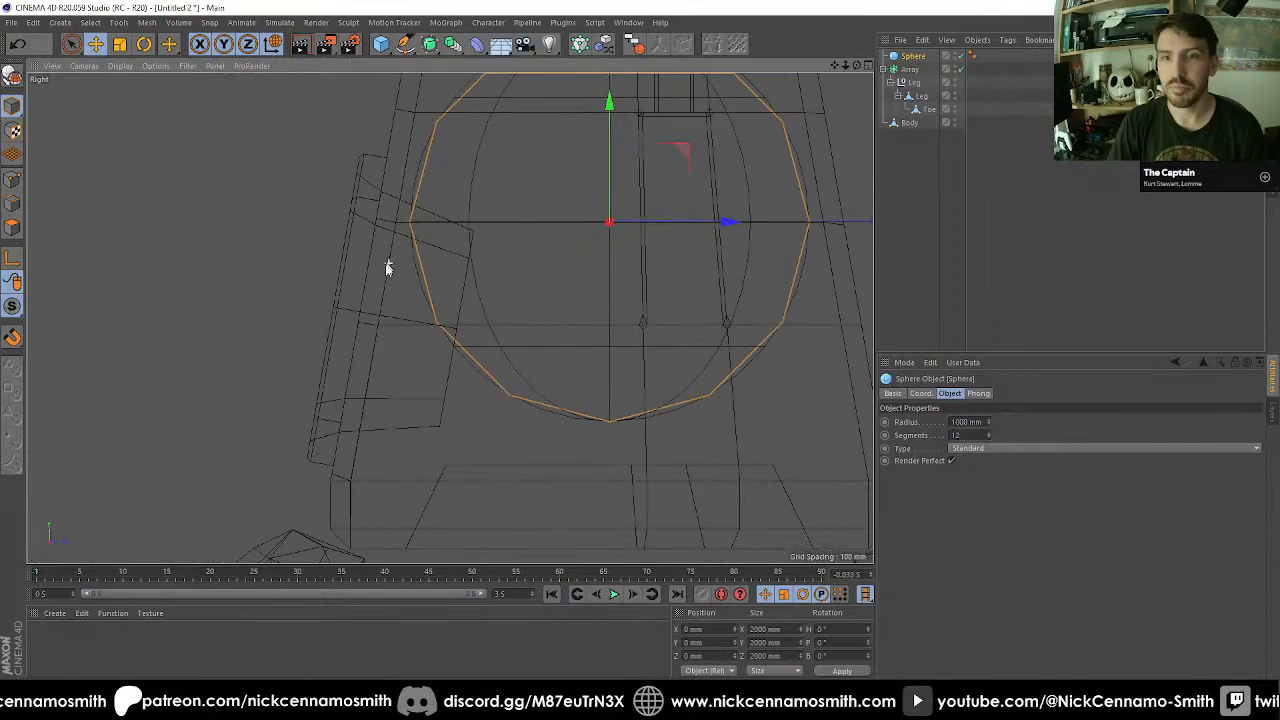
alt+middle_drag(412, 278, 461, 285)
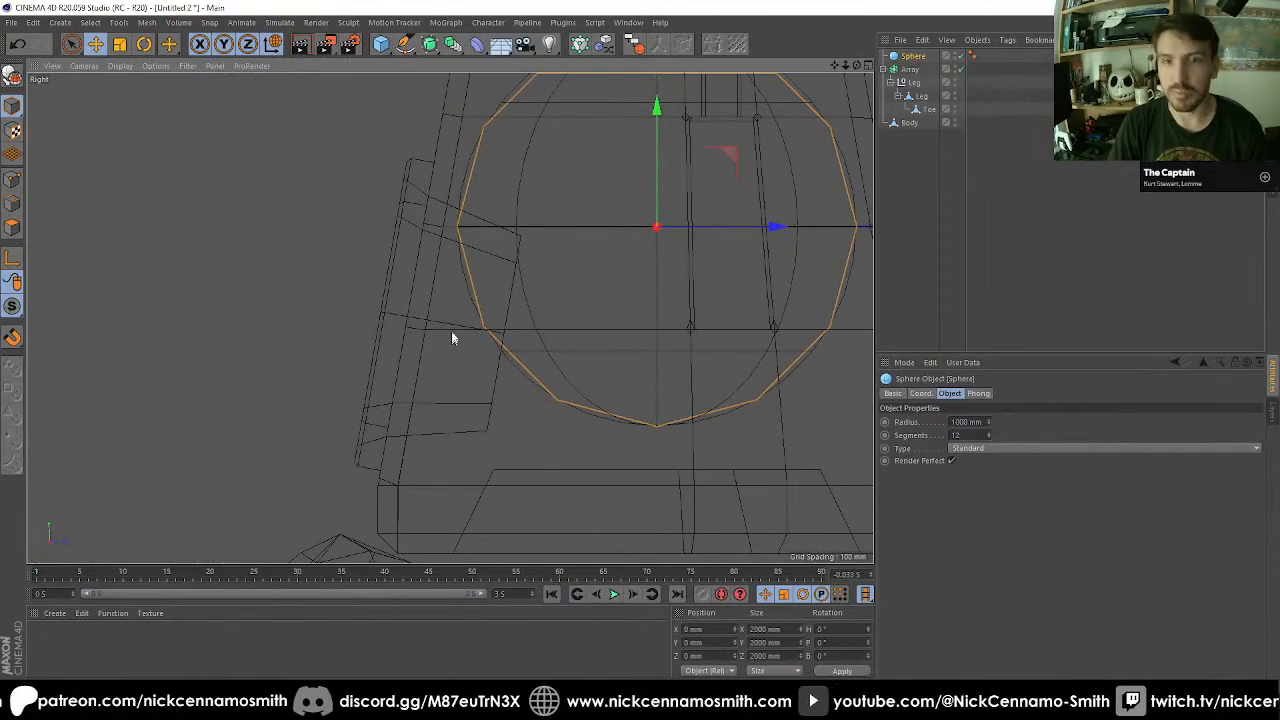
key(e)
key(shift+s)
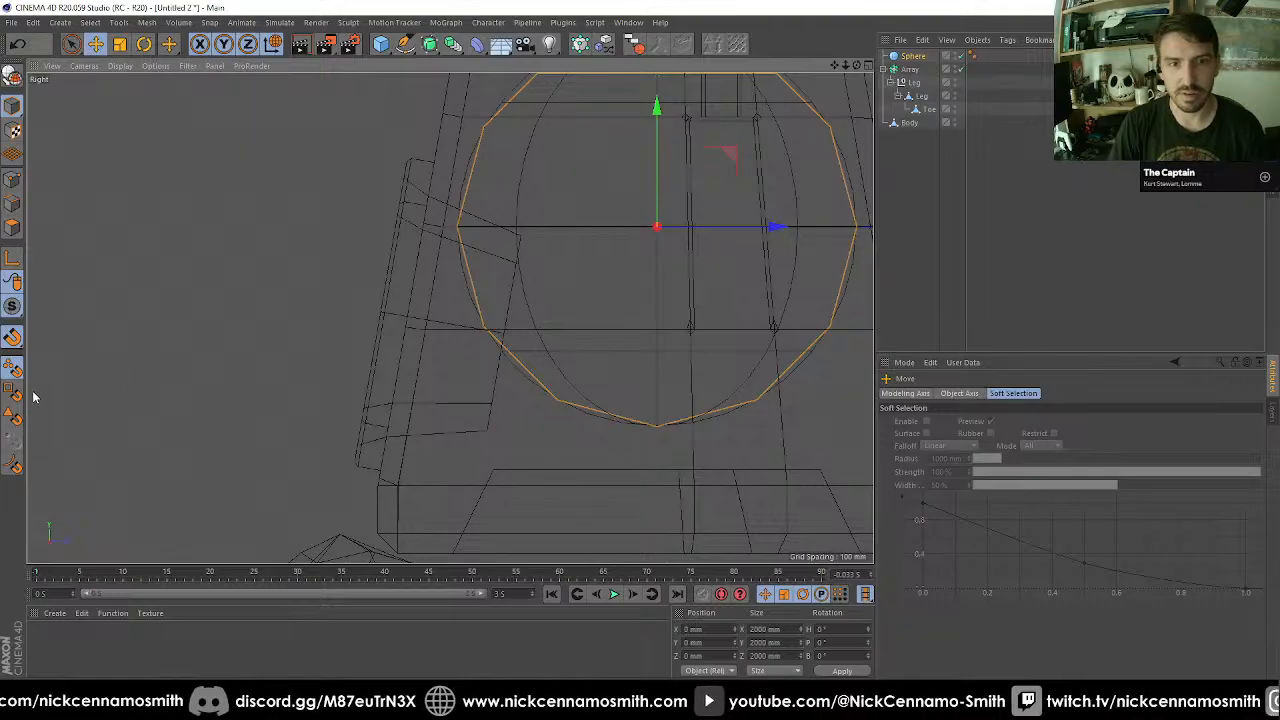
mouse_move(437, 303)
mouse_down()
mouse_move(437, 329)
mouse_move(427, 318)
mouse_move(441, 323)
mouse_up()
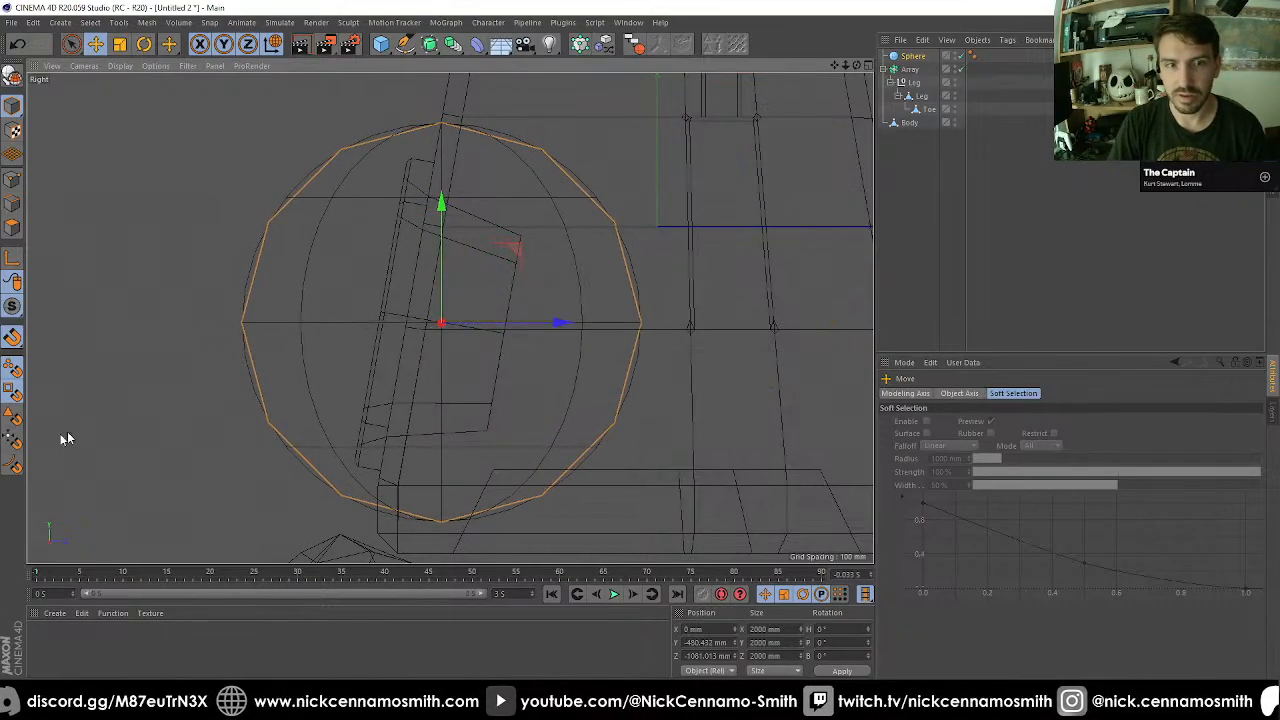
scroll(286, 395, up, 2)
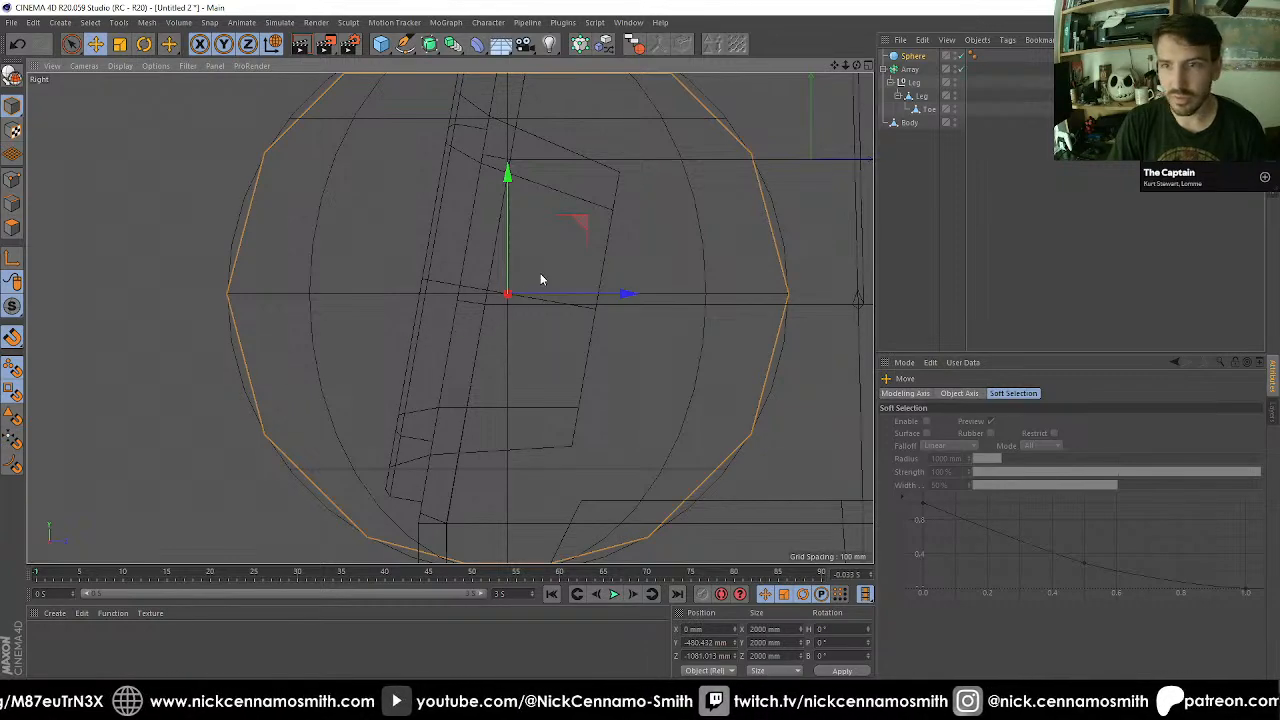
drag(507, 293, 505, 297)
Rotate the sphere to a pitch of 90° and scale it uniformly to 1200 mm.
key(r)
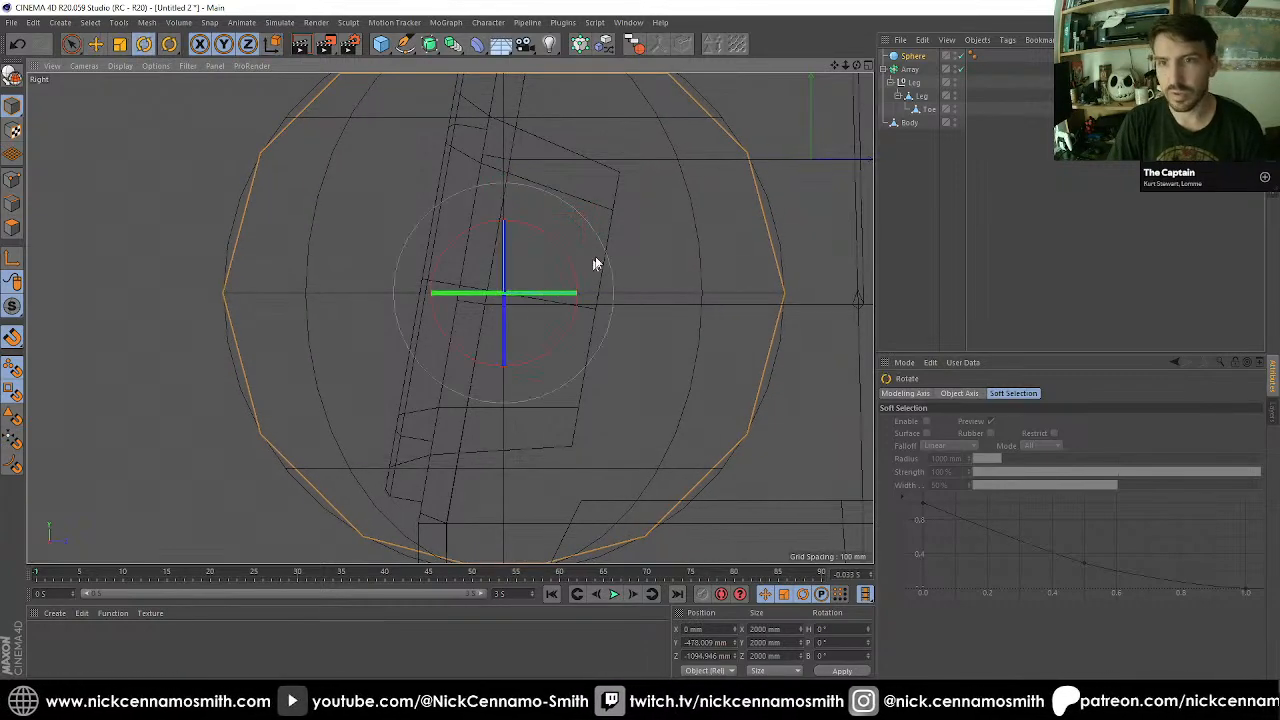
drag(566, 266, 463, 209)
key(t)
drag(648, 285, 577, 349)
key(F1)
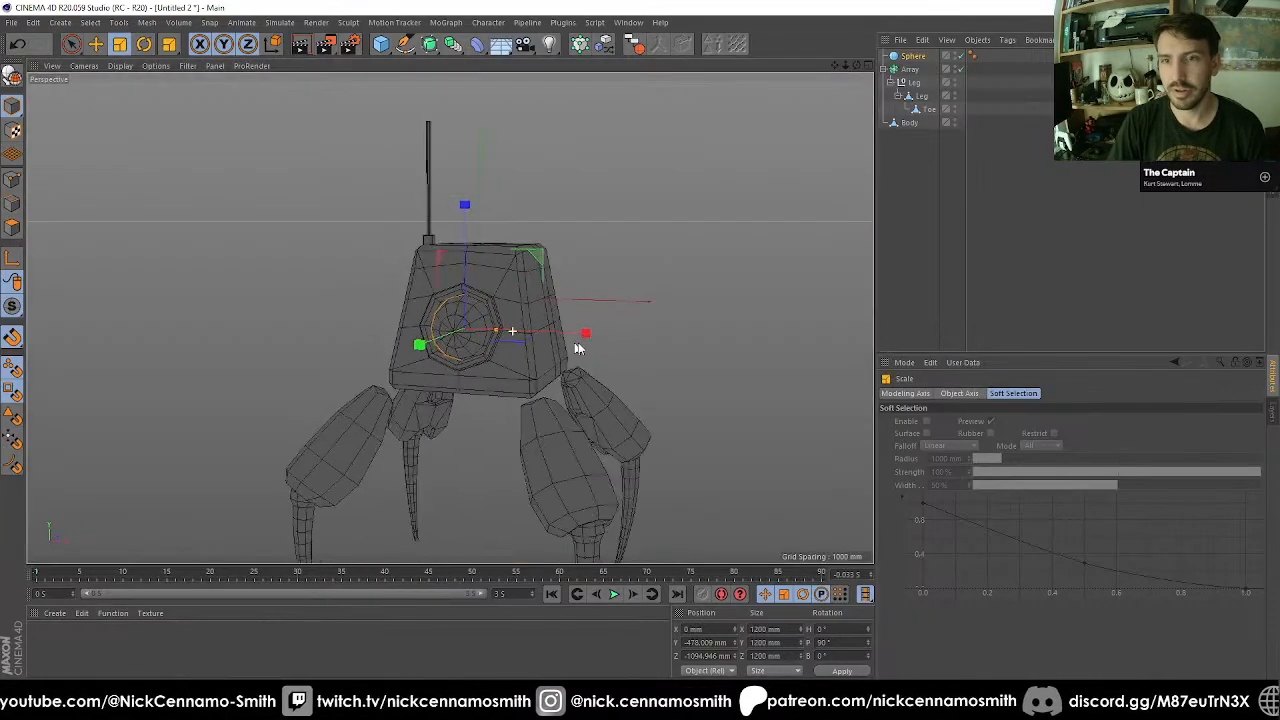
Make the sphere editable and flatten it along its Y axis to 60%, a size of 720 mm.
alt+right_drag(577, 349, 431, 329)
alt+drag(431, 329, 499, 293)
alt+right_drag(498, 293, 430, 297)
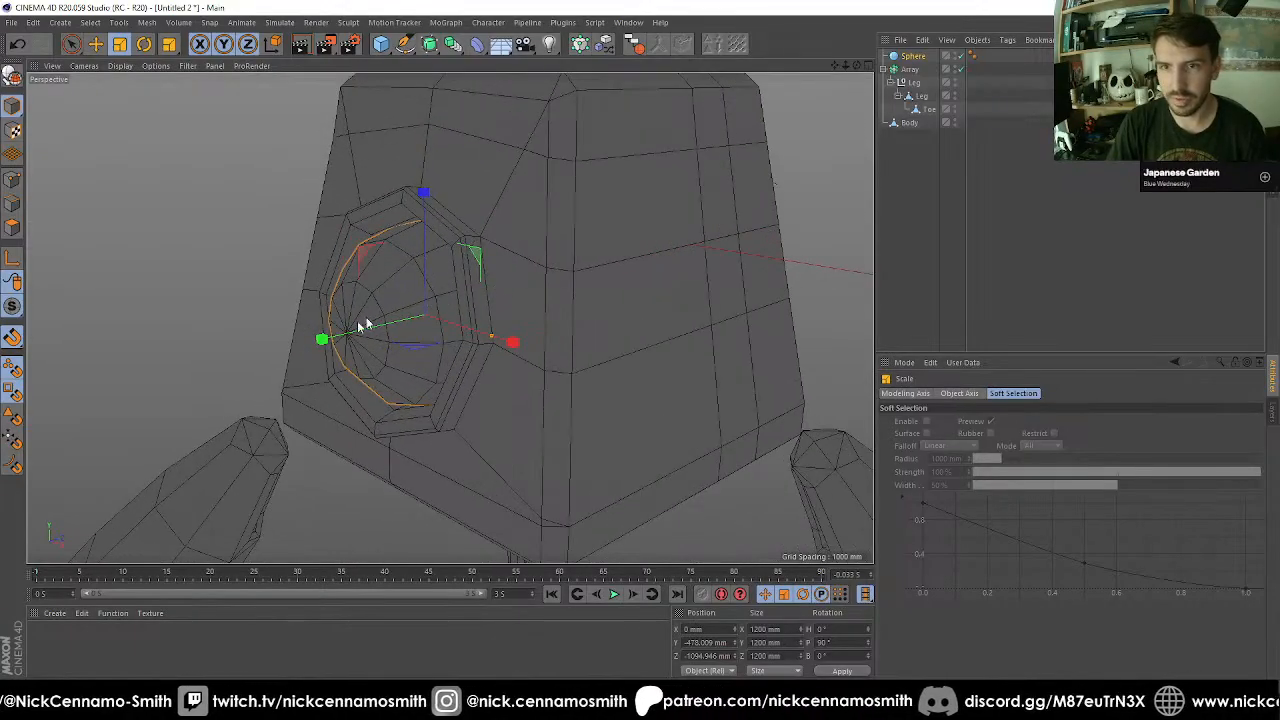
key(c)
drag(329, 347, 366, 333)
key(ctrl+z)
key(ctrl+z)
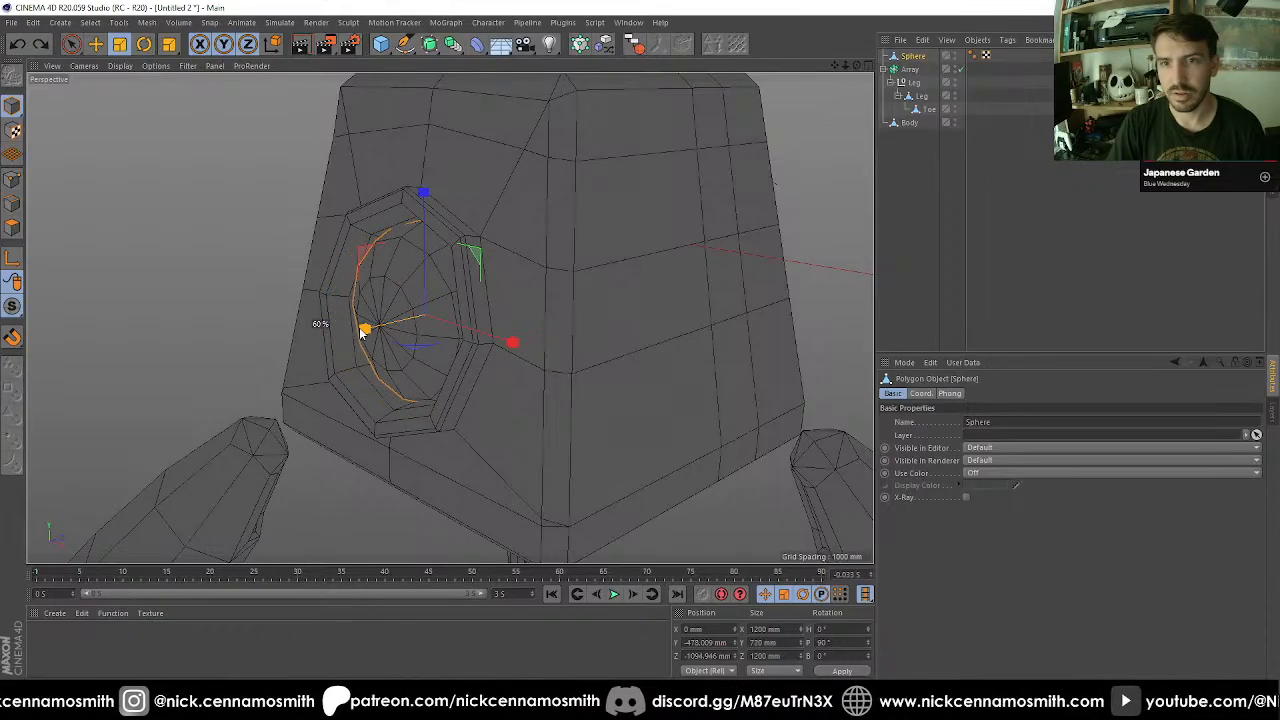
Deselect the sphere and examine the recess, the legs and their gaps to the Body from several angles.
alt+drag(458, 366, 335, 375)
alt+right_drag(323, 377, 306, 395)
alt+middle_drag(310, 392, 352, 233)
alt+drag(356, 250, 478, 286)
click(886, 267)
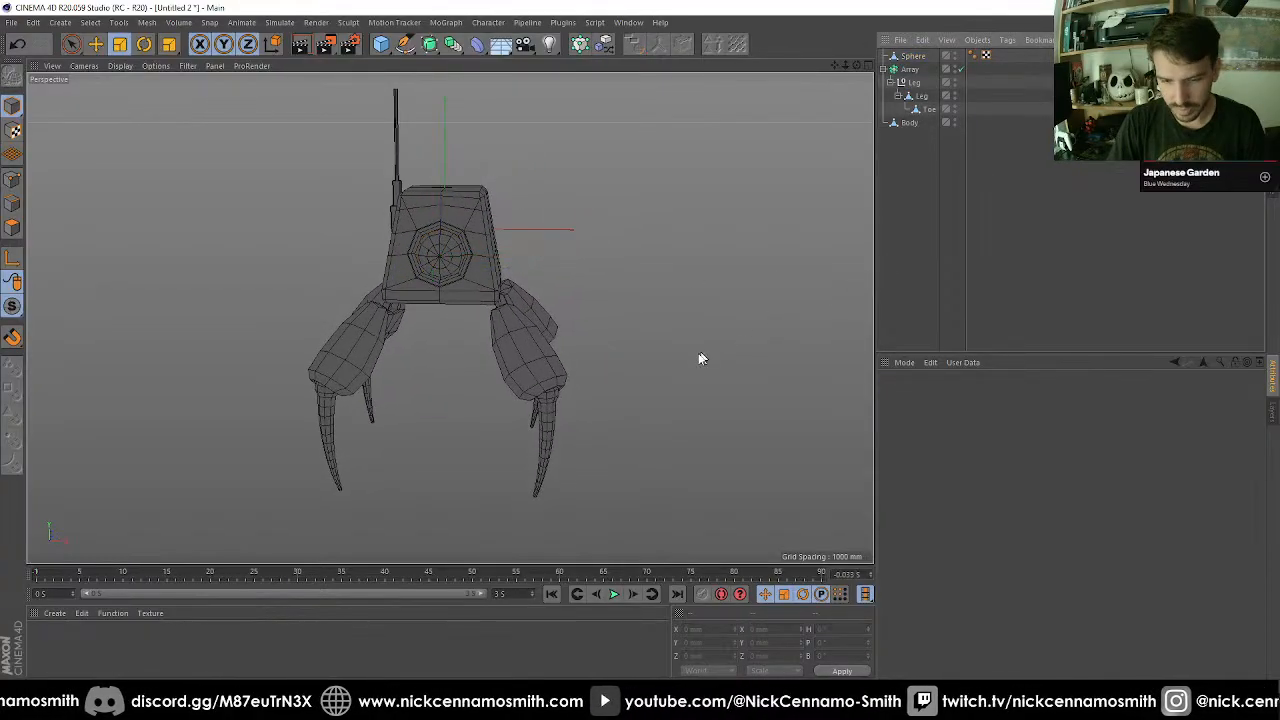
alt+drag(467, 338, 438, 414)
alt+right_drag(438, 414, 406, 406)
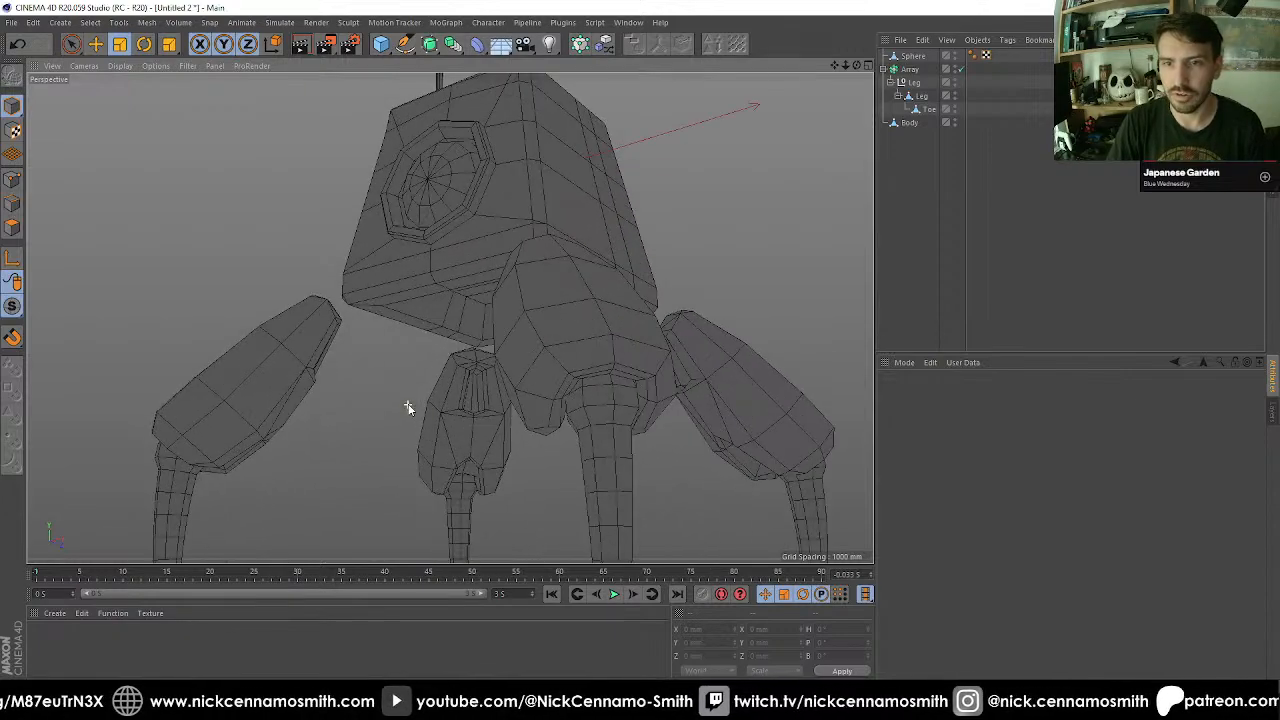
alt+middle_drag(406, 406, 466, 320)
alt+drag(506, 350, 651, 340)
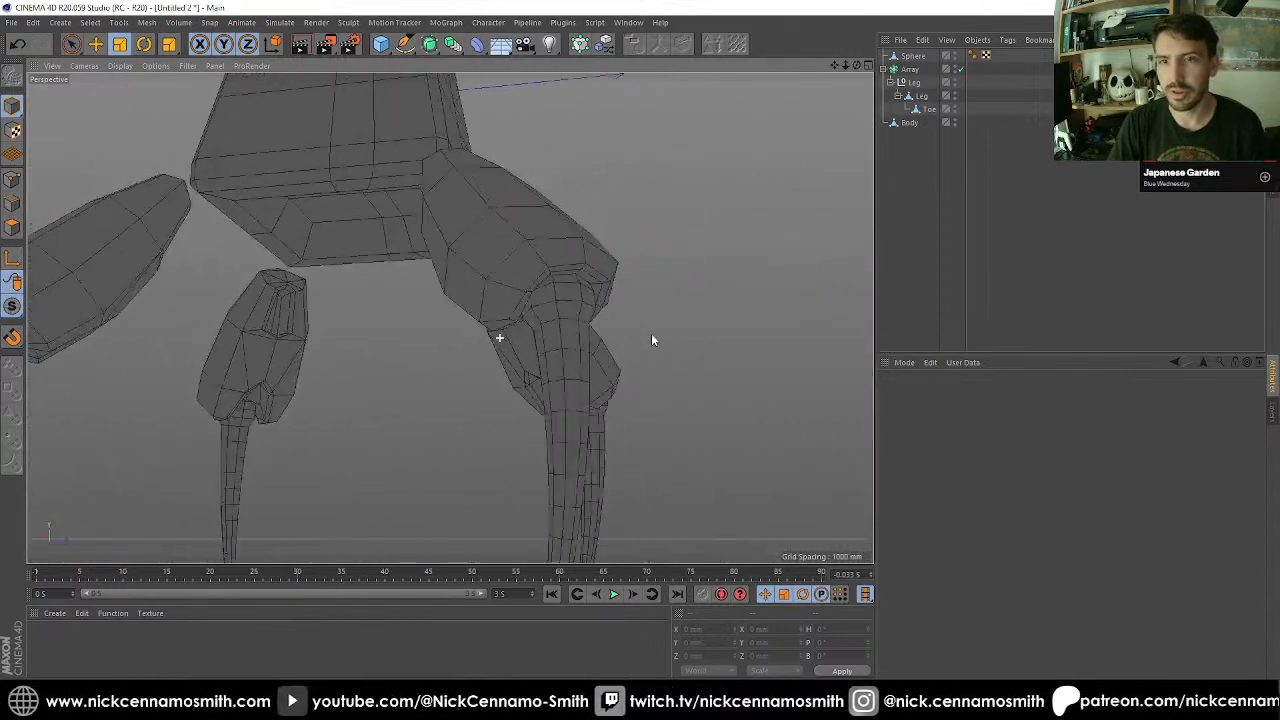
alt+drag(297, 317, 469, 354)
alt+right_drag(469, 354, 466, 320)
alt+drag(489, 346, 437, 346)
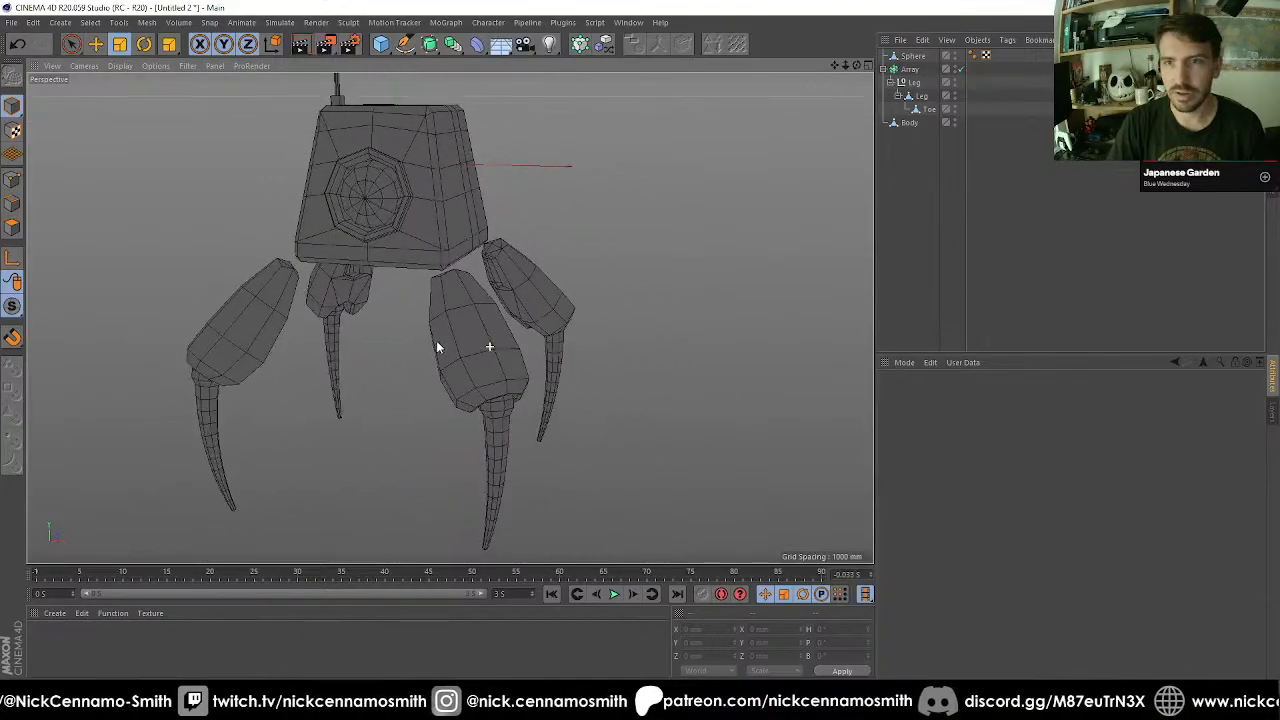
Move the Leg mesh with its Toe out of the Array to the top hierarchy level and set its heading and pitch to 0°.
click(919, 97)
click(898, 96)
drag(919, 97, 921, 160)
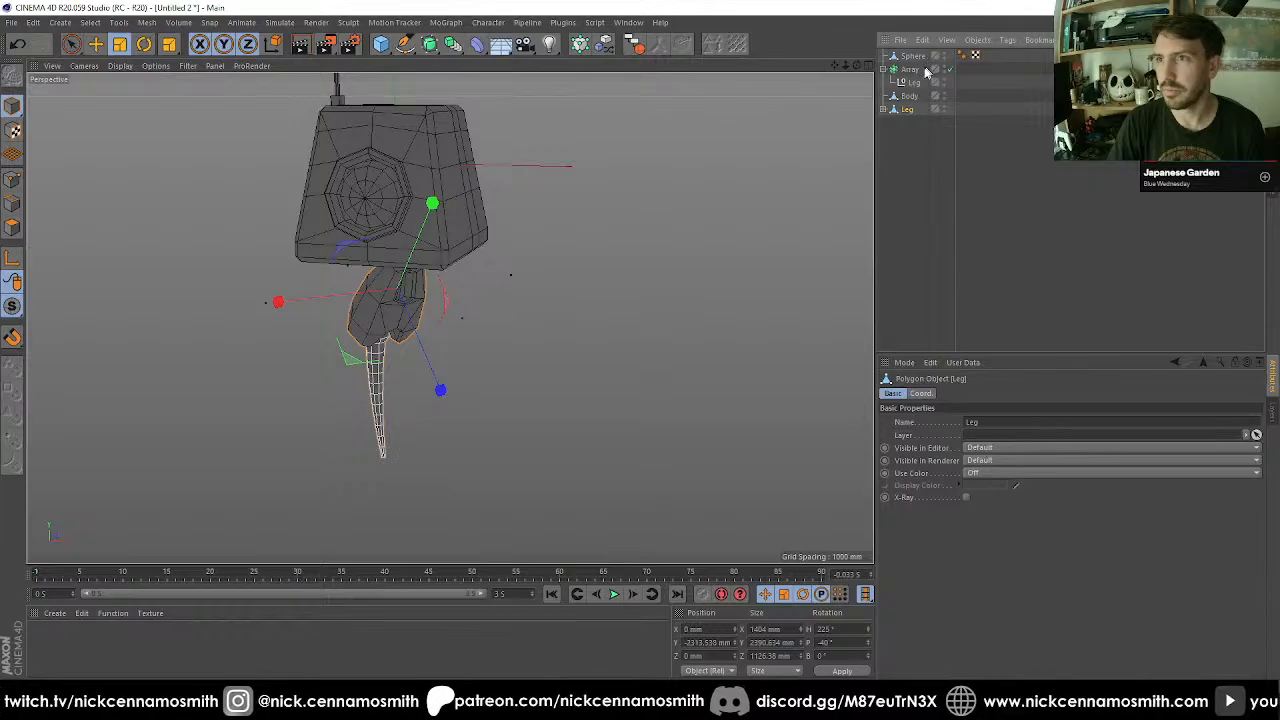
double_click(839, 629)
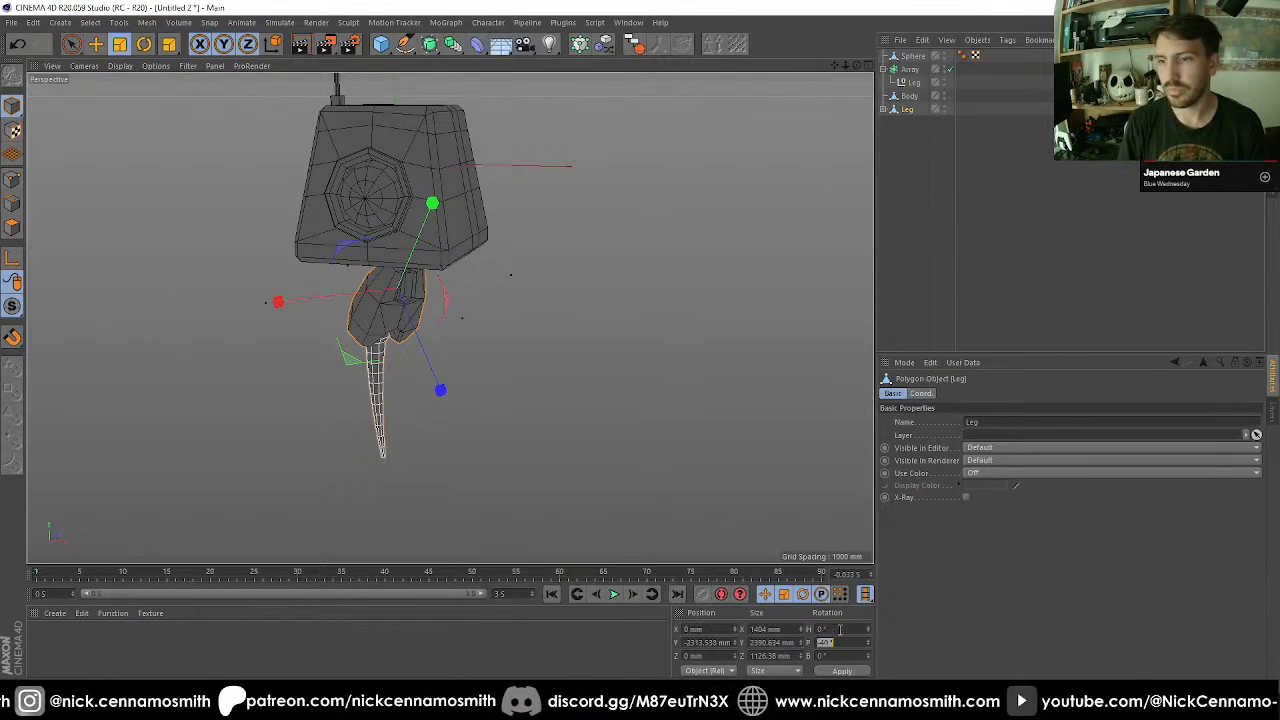
text(0)
key(Return)
alt+drag(549, 327, 655, 337)
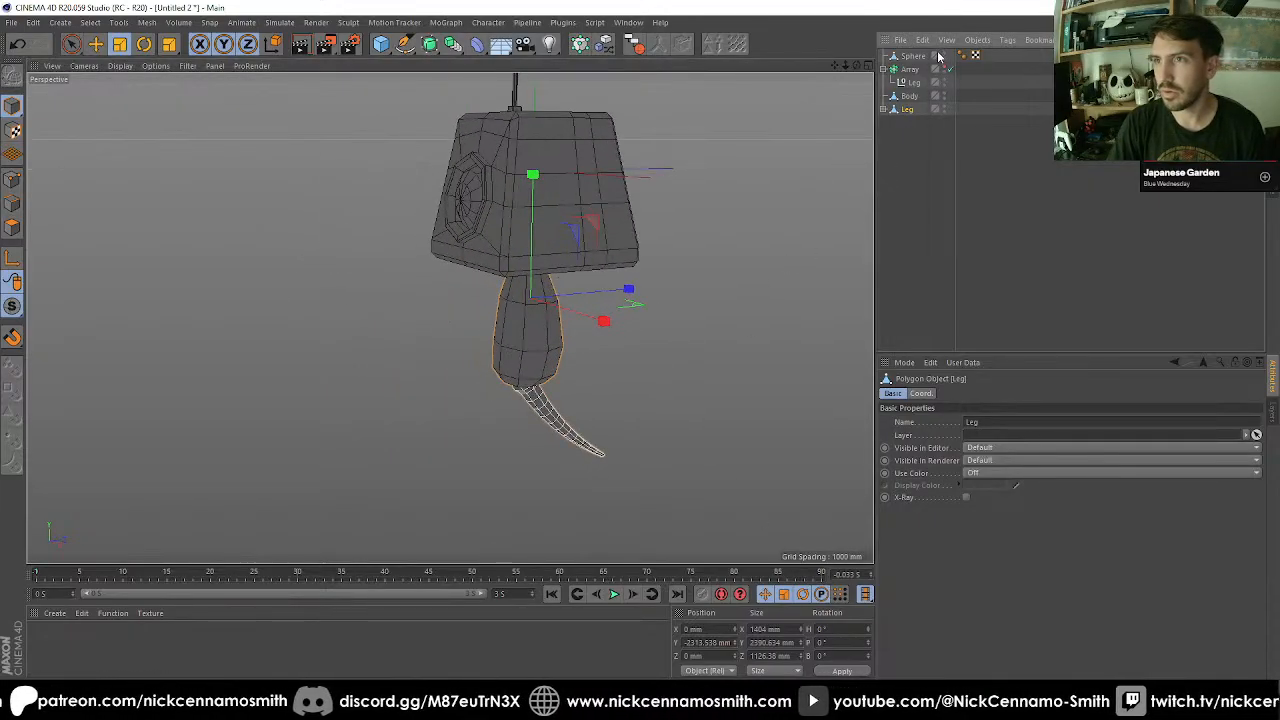
Make the sphere a child of the Body and rename it Eye.
drag(919, 102, 913, 96)
double_click(914, 96)
text(Eye)
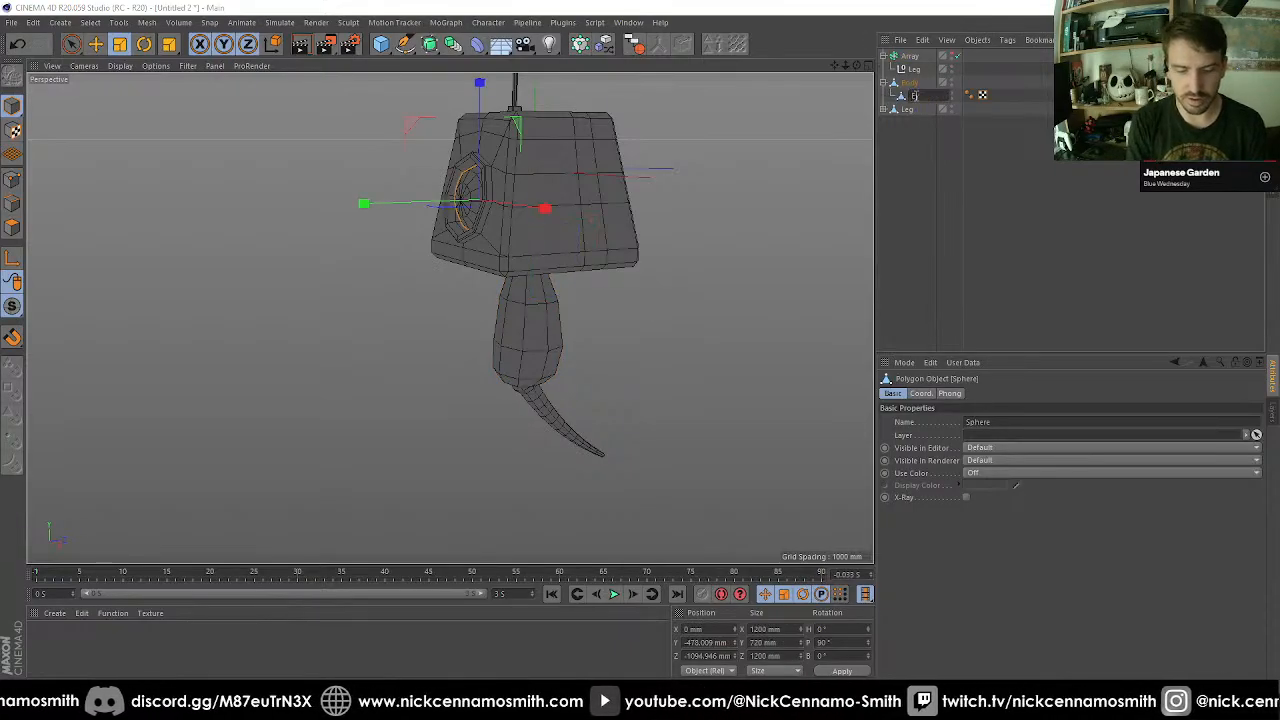
key(Return)
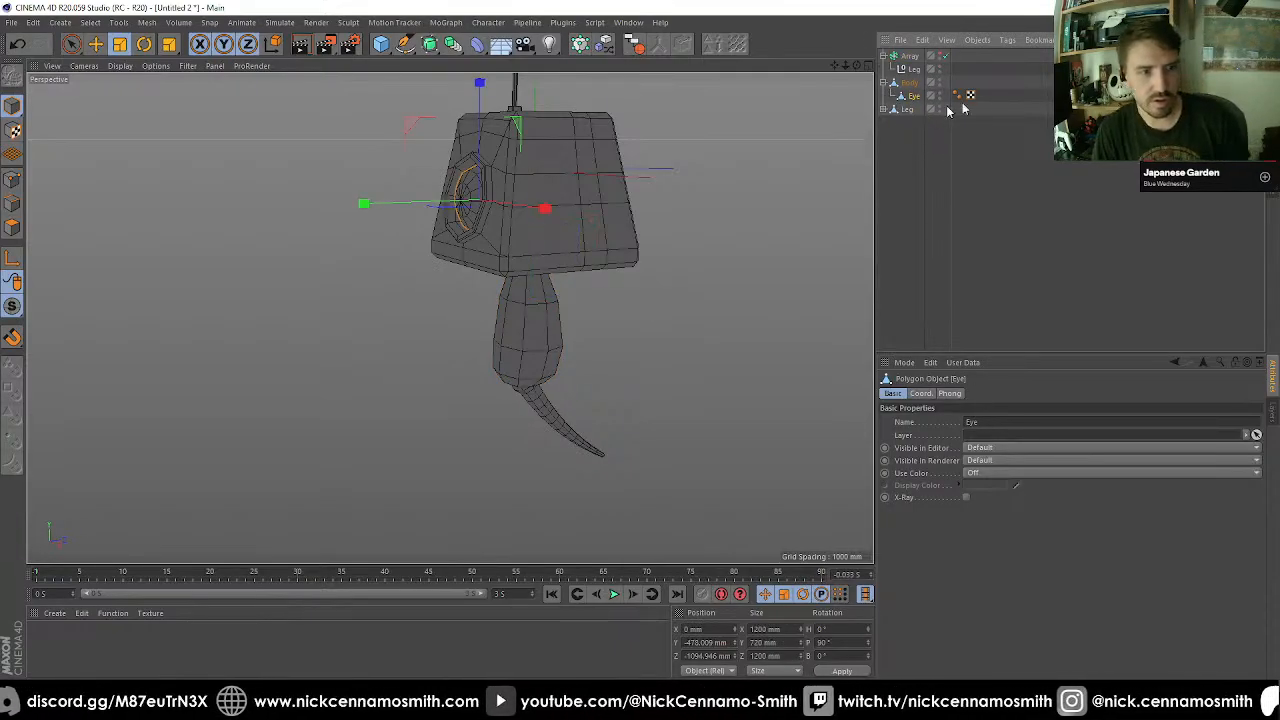
Clear the selection and hide the Body with its child Eye in the viewport.
drag(1012, 104, 953, 85)
key(Delete)
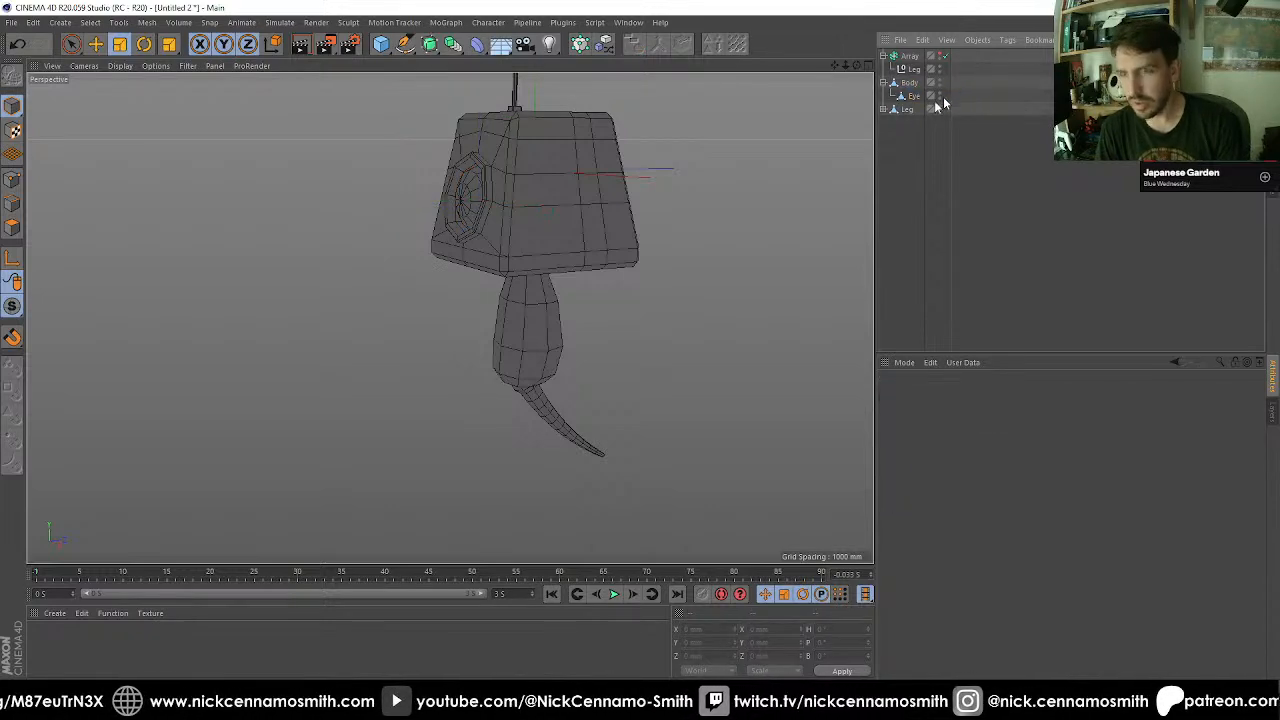
alt+drag(666, 207, 597, 320)
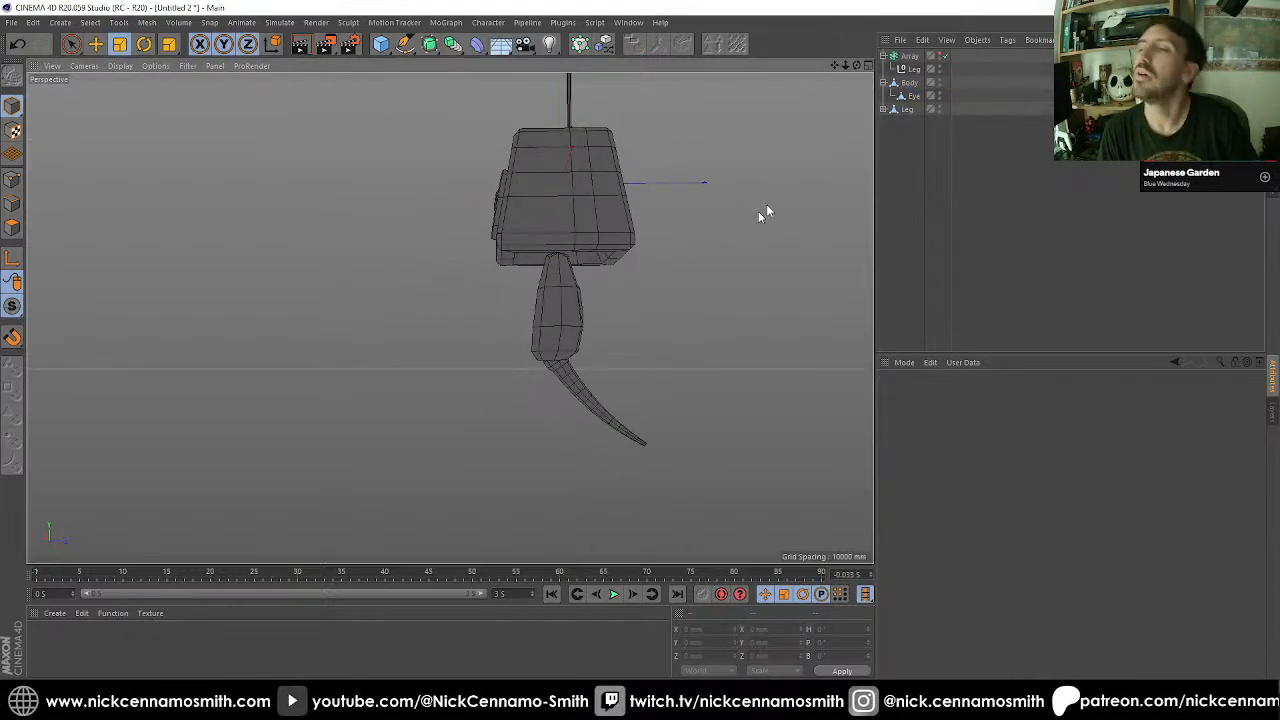
double_click(939, 81)
Set the pitch of the Toe beneath the Leg to 0°.
alt+drag(712, 205, 471, 366)
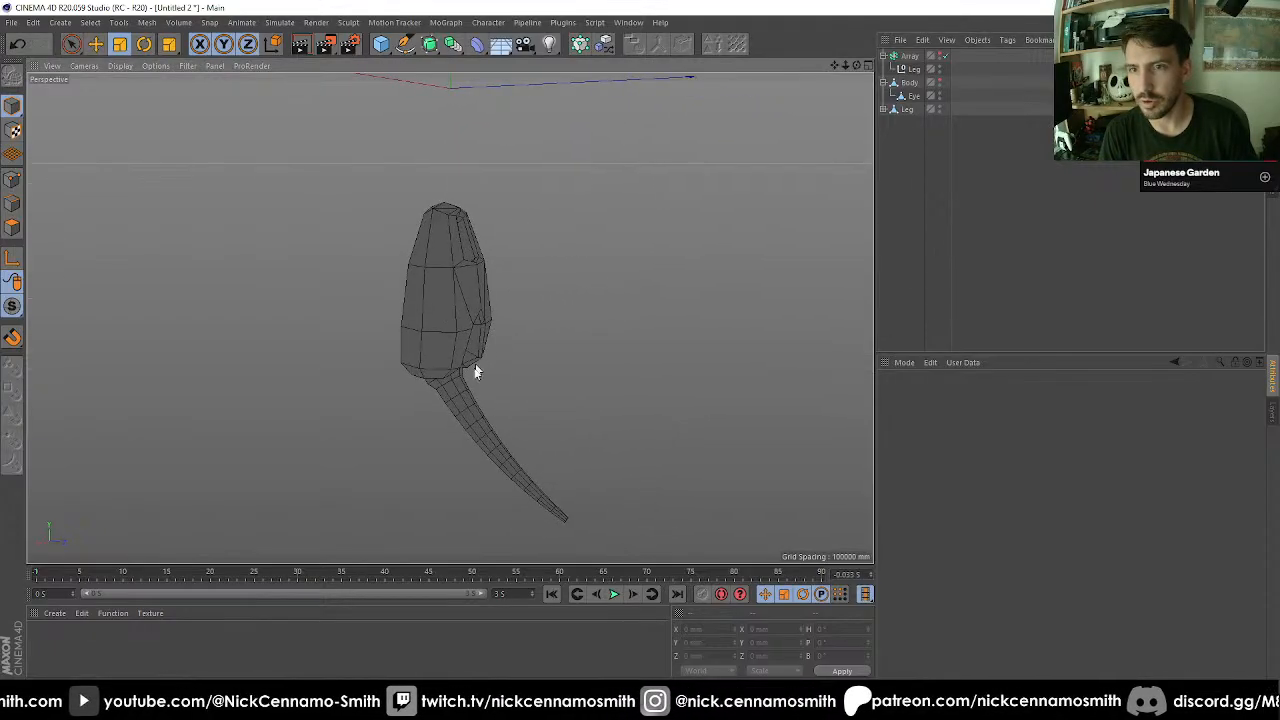
click(474, 400)
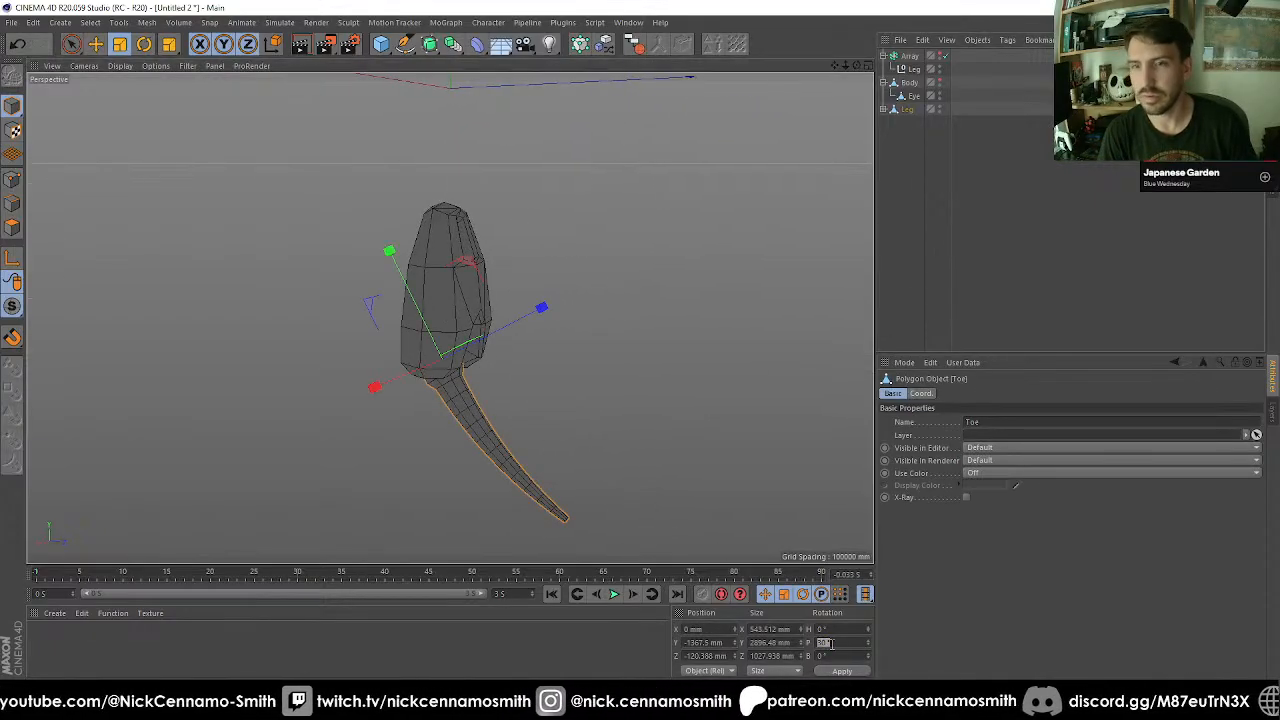
text(0)
key(Return)
Rotate the Leg together with its Toe to a pitch of -40°.
alt+middle_drag(672, 416, 575, 425)
alt+right_drag(575, 425, 440, 235)
alt+drag(440, 235, 349, 214)
click(275, 248)
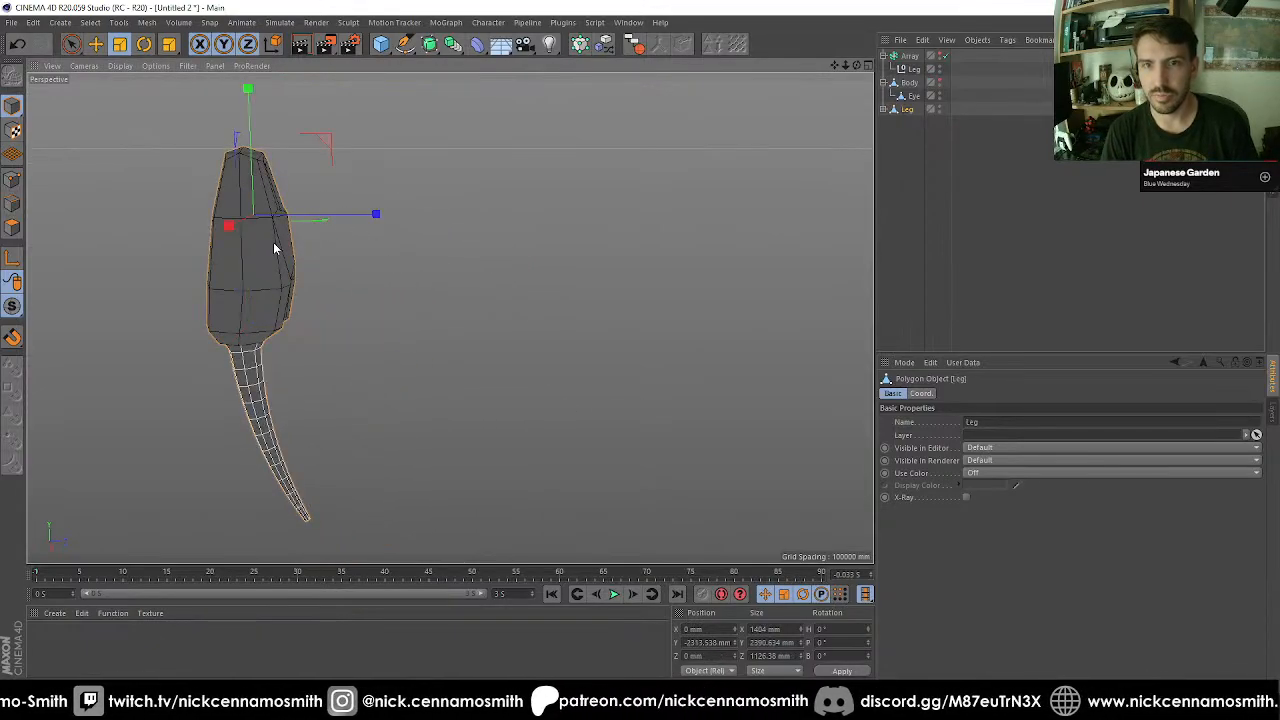
key(r)
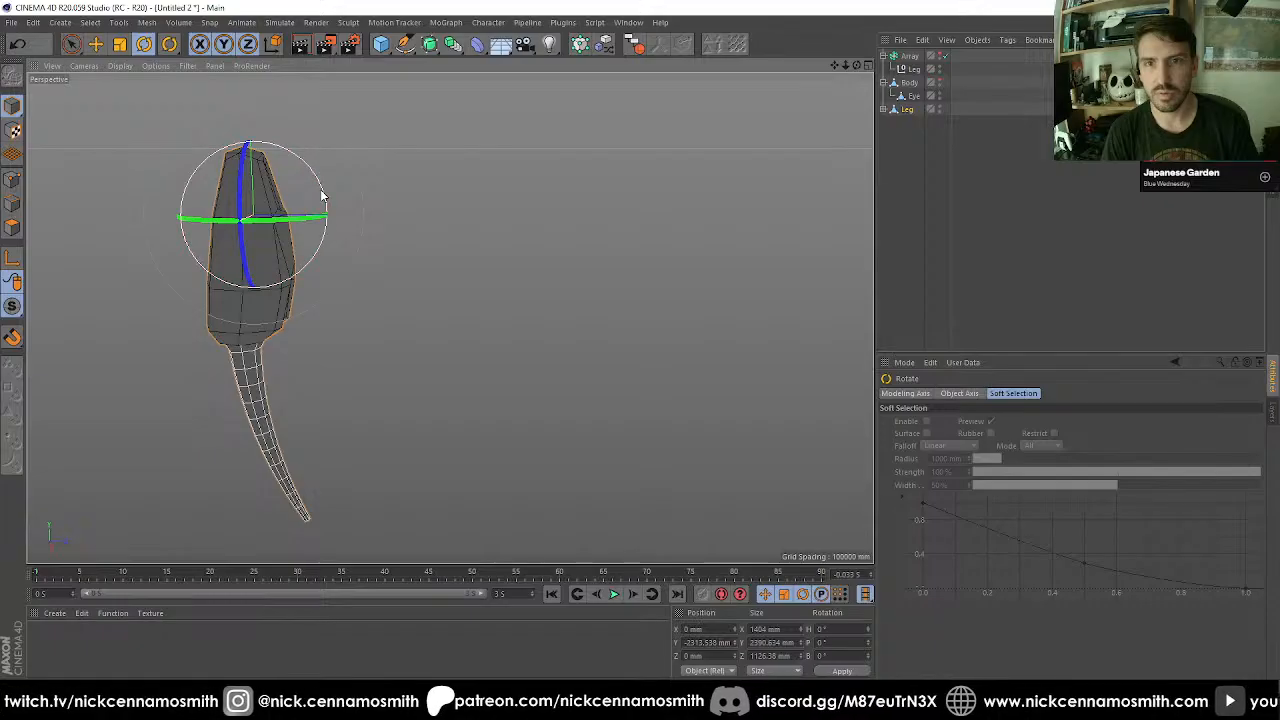
drag(322, 195, 343, 240)
Deselect the Leg and, working in the Right view, add a Cube primitive to the scene.
key(F4)
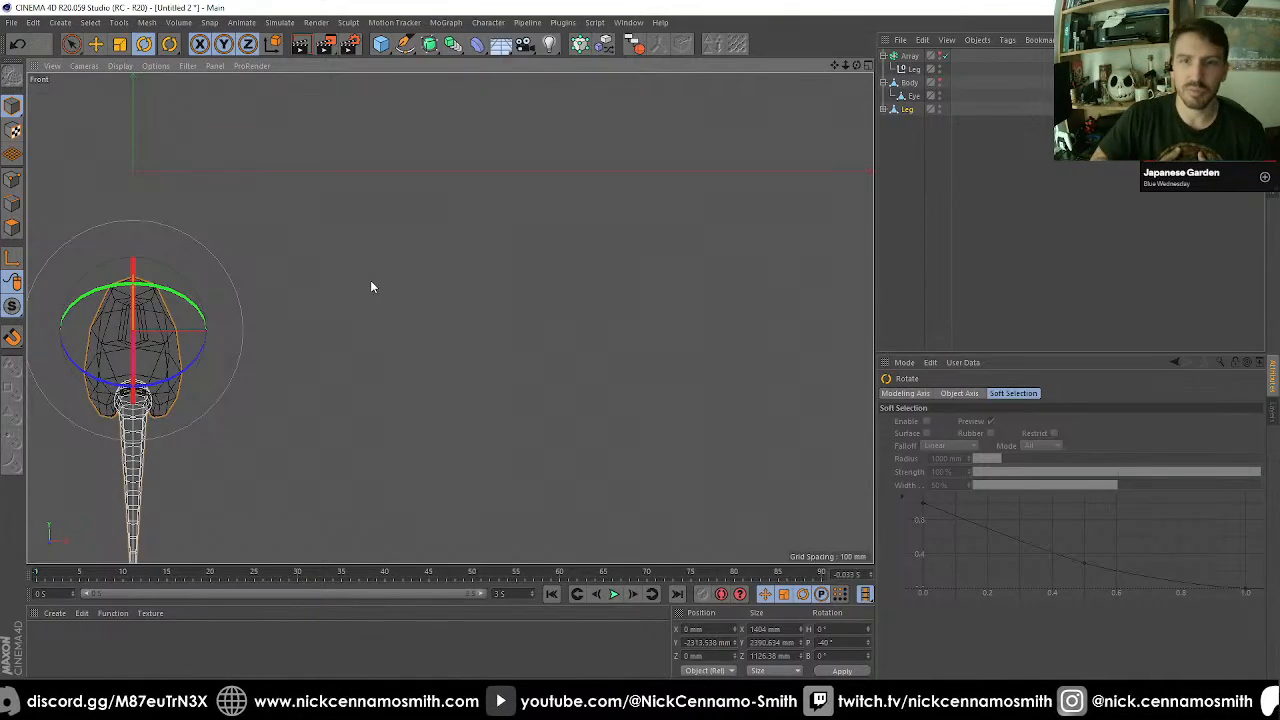
key(F2)
key(F3)
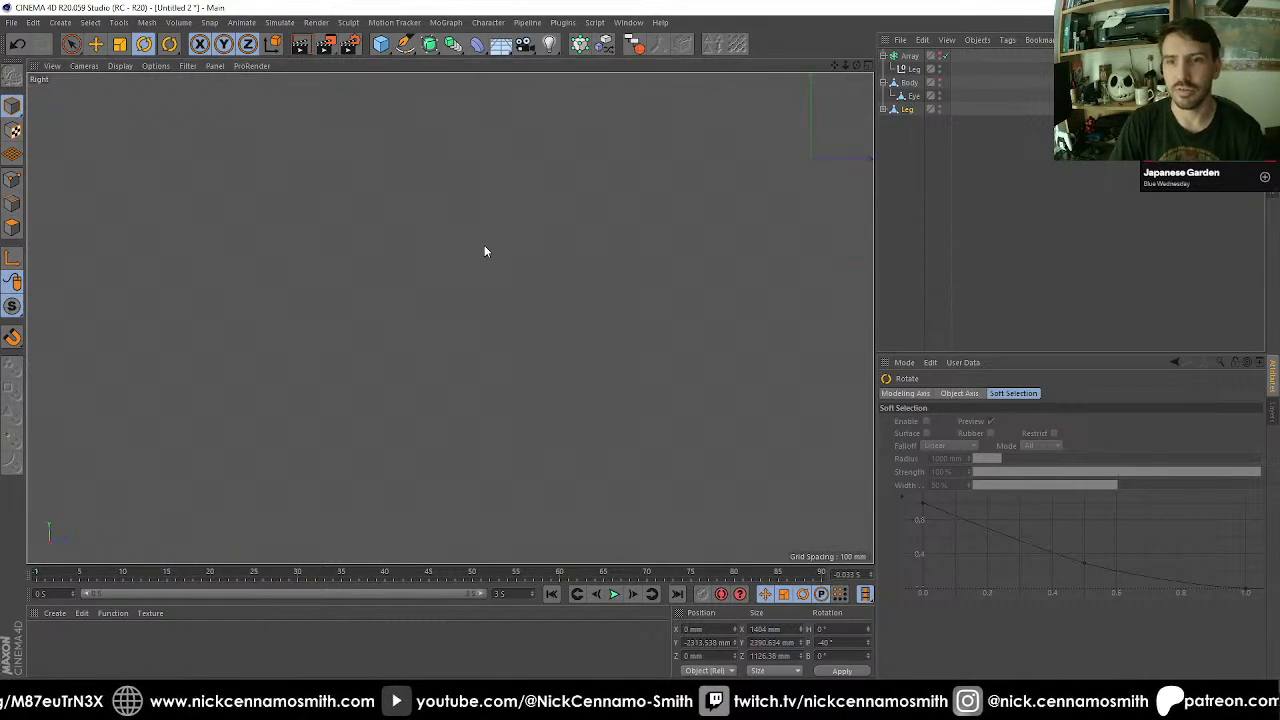
alt+right_drag(461, 292, 445, 326)
scroll(447, 328, down, 1)
alt+middle_drag(628, 487, 567, 434)
scroll(545, 410, up, 6)
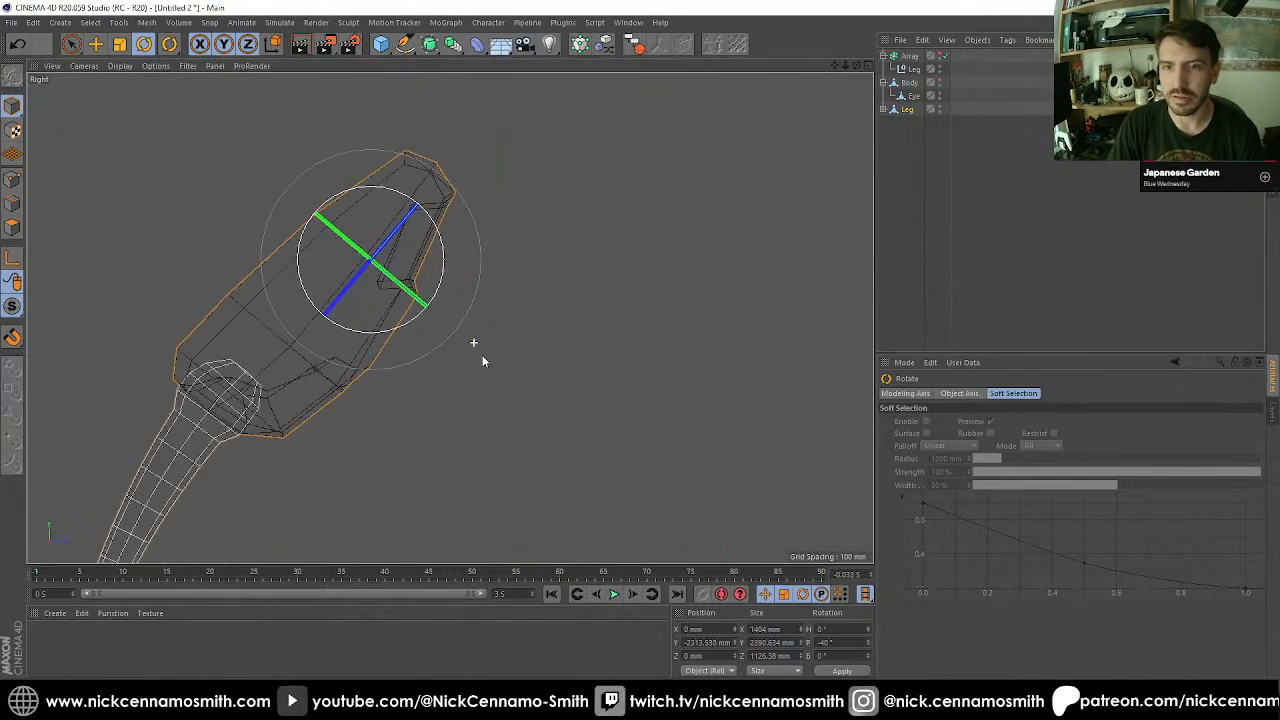
alt+middle_drag(482, 355, 486, 316)
click(634, 239)
alt+middle_drag(578, 225, 550, 220)
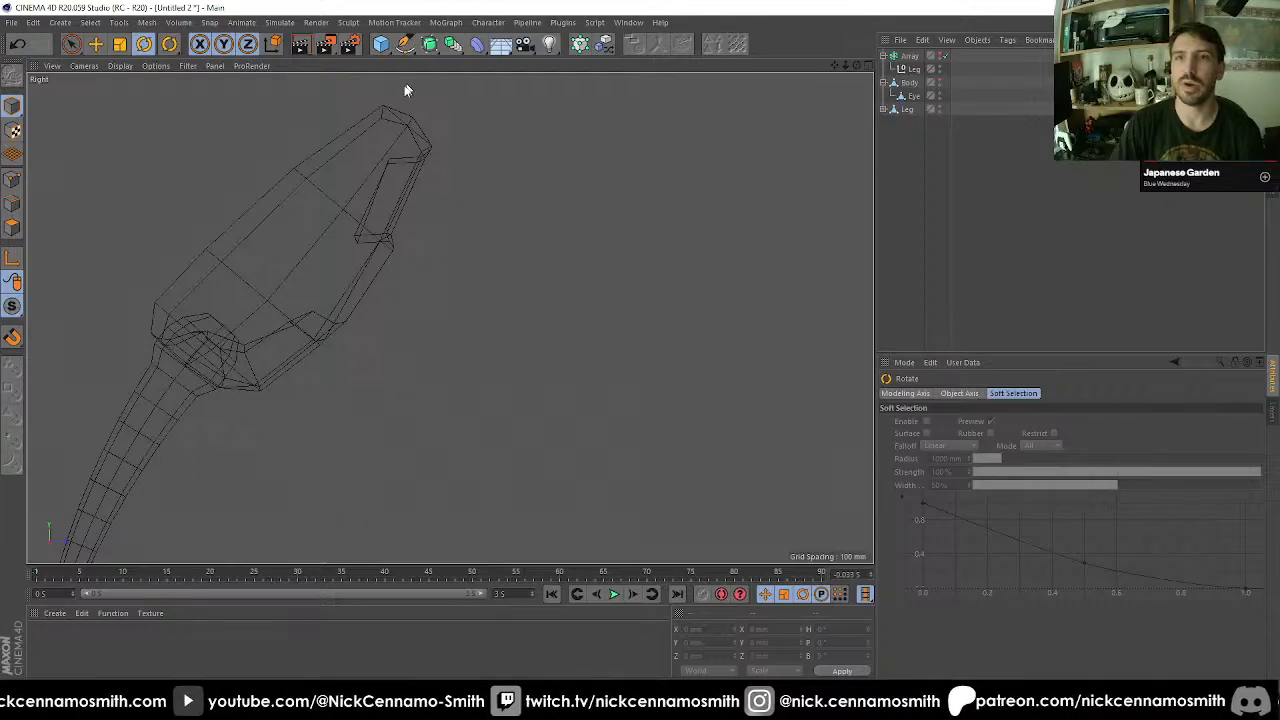
click(388, 46)
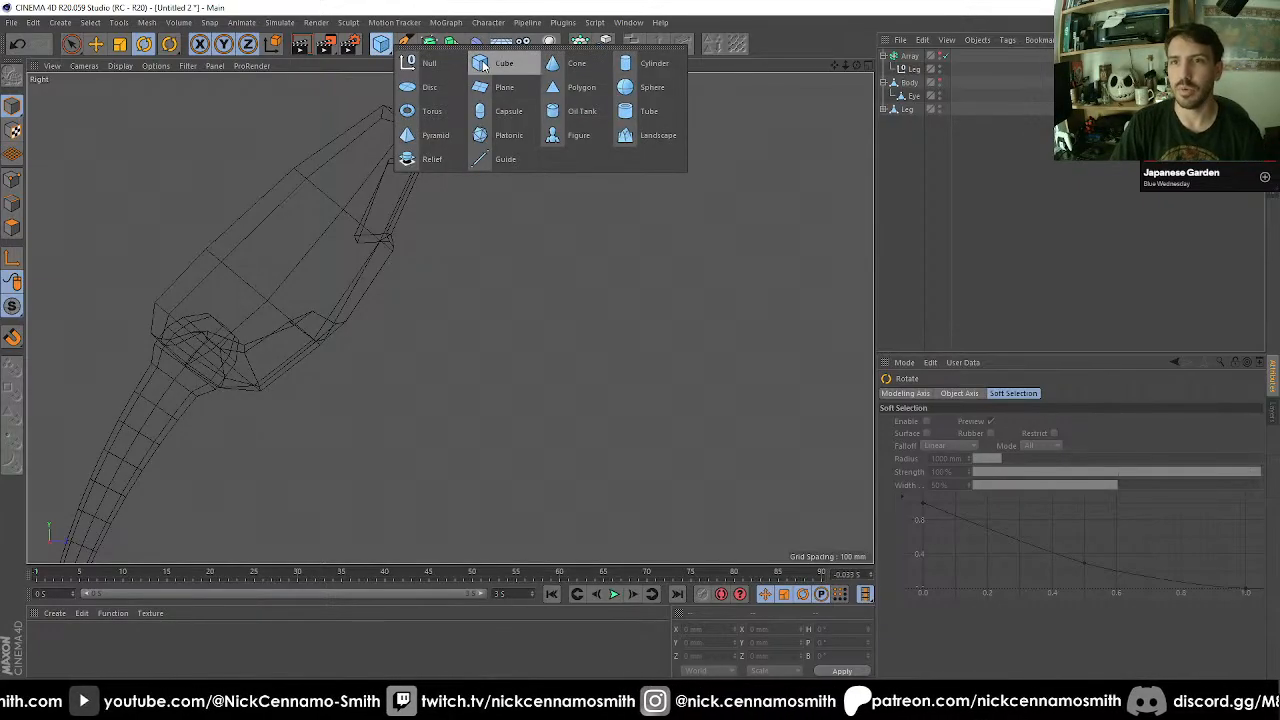
click(484, 64)
Make the cube editable and move it beside the Leg's upper recess, at about Y -2705 mm and Z 1265 mm.
scroll(485, 205, down, 3)
alt+middle_drag(540, 256, 511, 284)
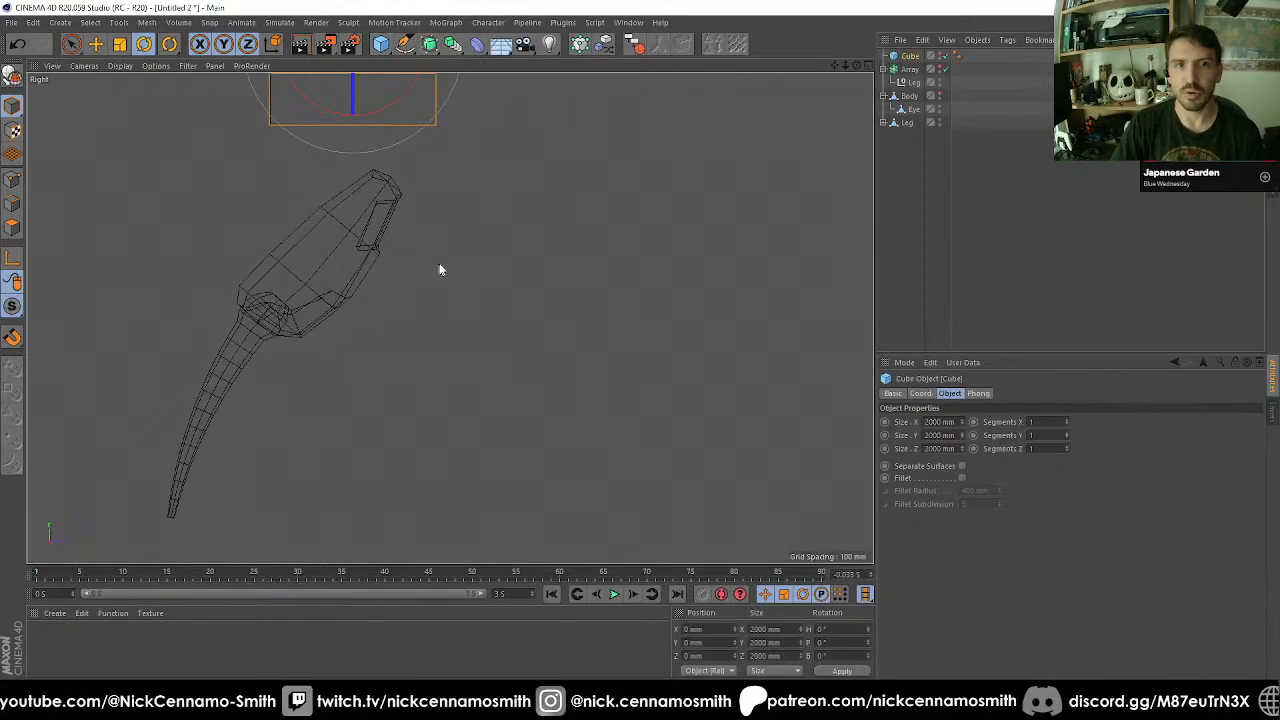
scroll(440, 266, up, 2)
alt+middle_drag(408, 247, 389, 277)
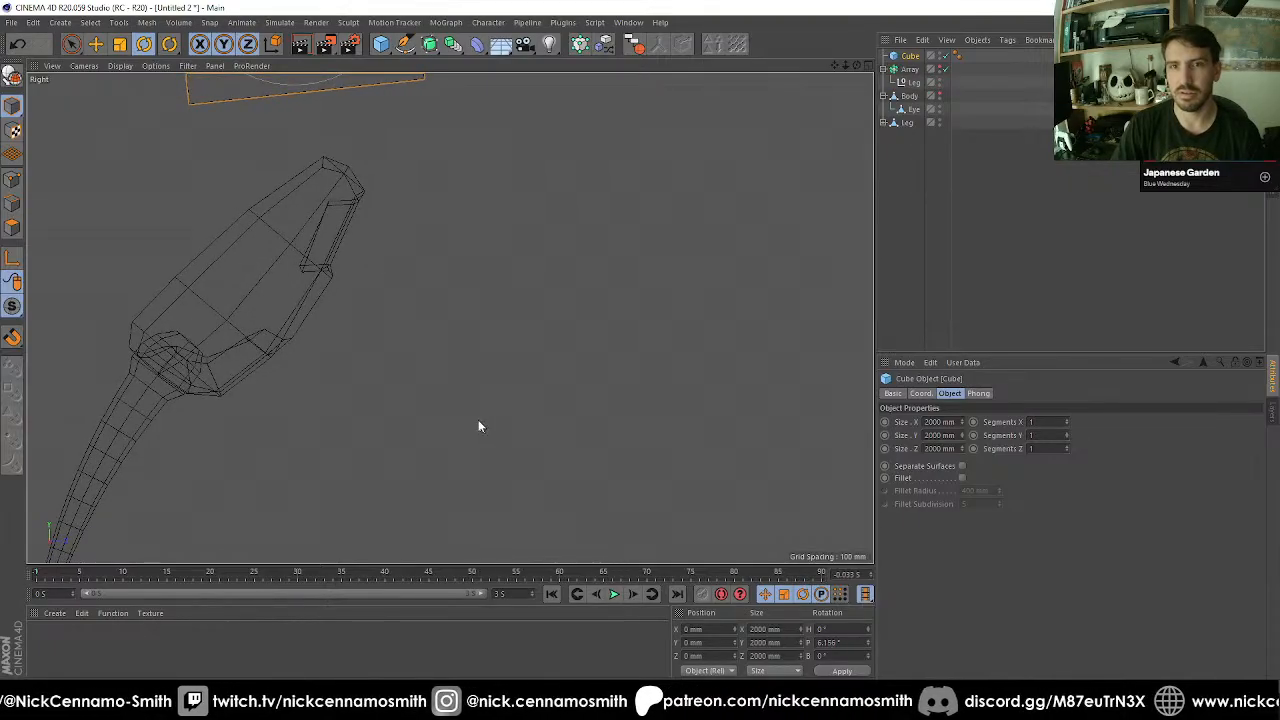
key(e)
drag(475, 365, 624, 684)
Flatten the cube along its Y axis to about 277 mm and tilt it to a pitch of about -49°.
key(t)
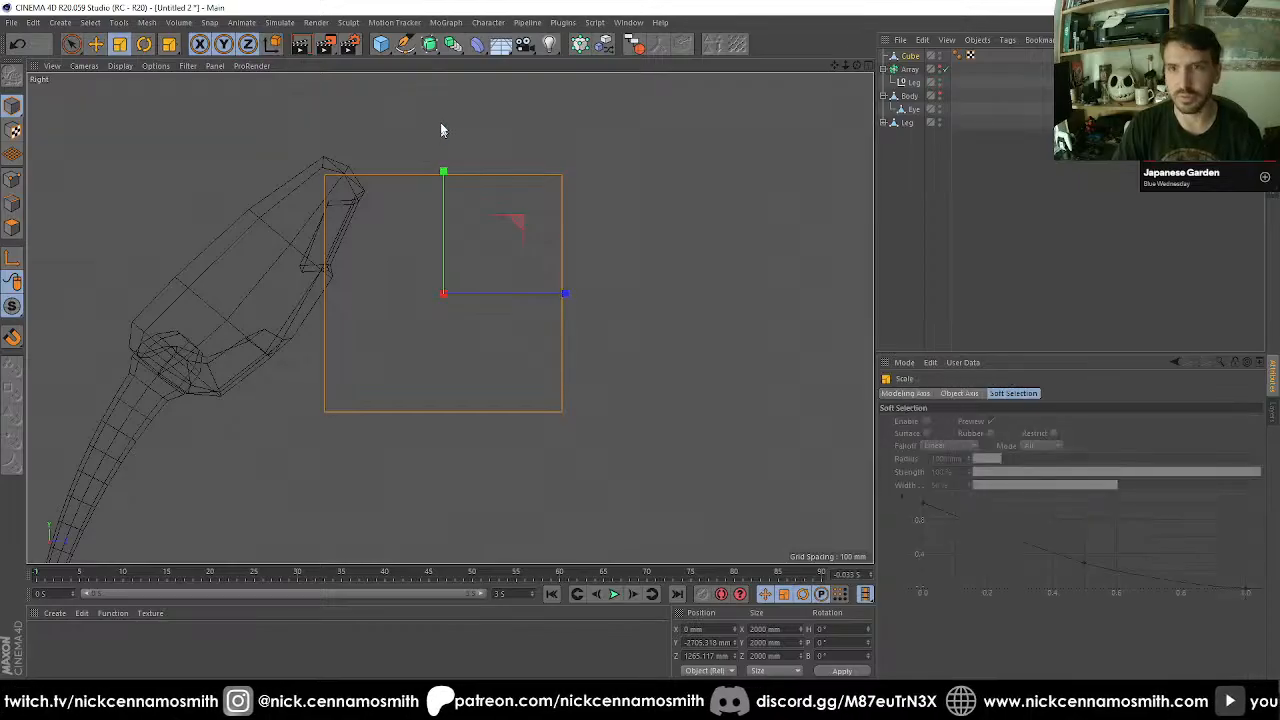
drag(444, 172, 463, 283)
key(r)
drag(669, 214, 662, 416)
Move the tilted cube so its upper end meets the Leg's recess, at about Y -2988 mm and Z 1050 mm.
key(e)
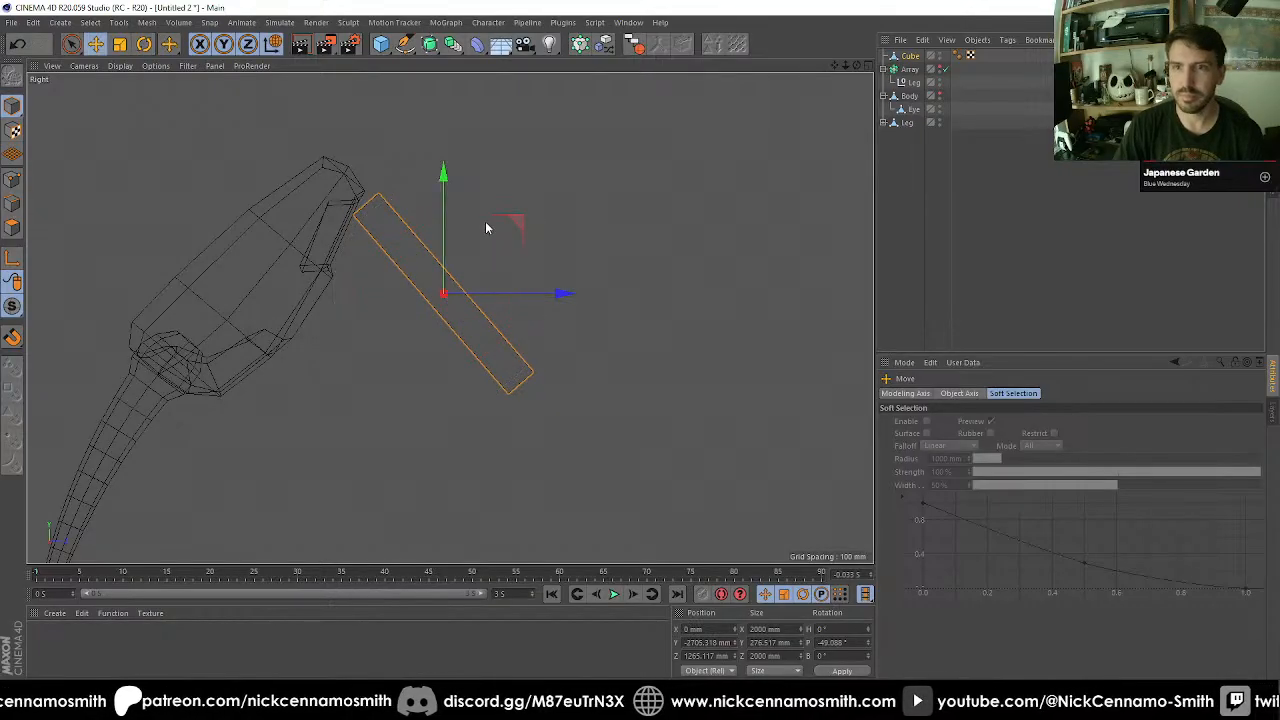
drag(510, 228, 487, 267)
scroll(415, 296, up, 2)
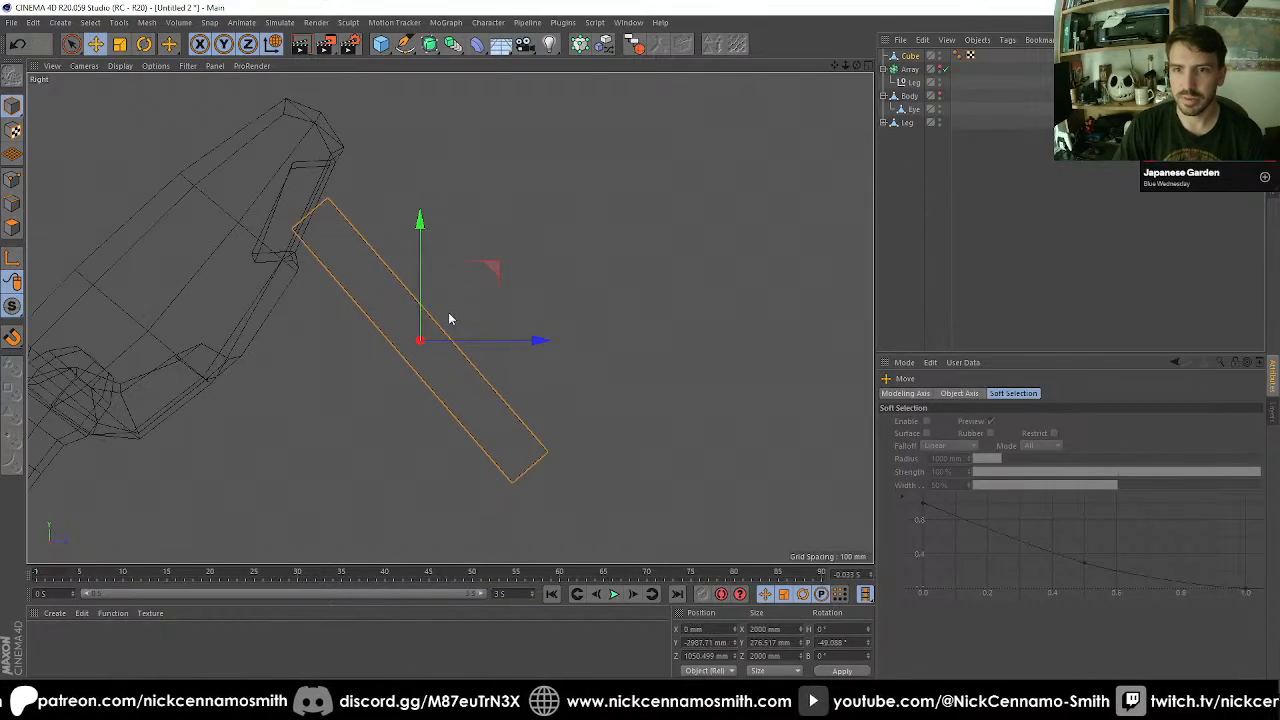
key(F2)
key(F3)
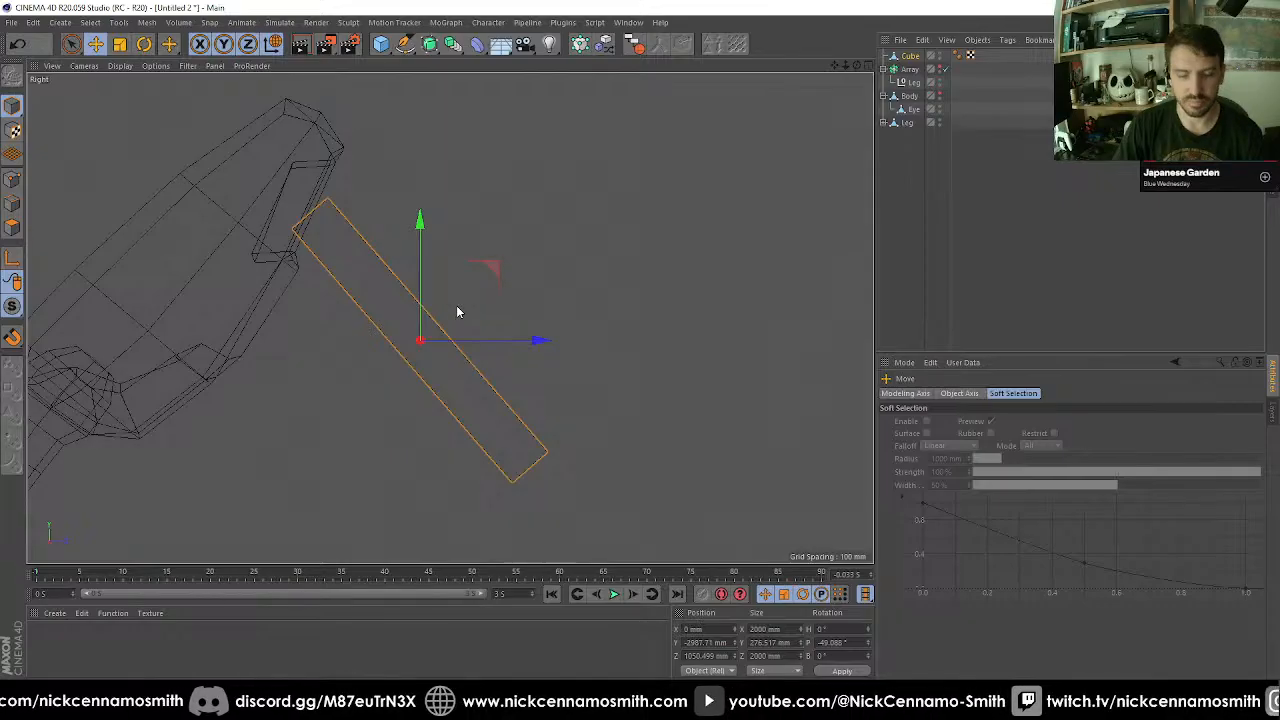
Lengthen the cube along its Z axis to about 2400 mm.
key(t)
drag(499, 431, 502, 433)
scroll(538, 396, down, 3)
alt+middle_drag(540, 394, 500, 283)
drag(478, 306, 487, 321)
scroll(417, 263, up, 2)
Narrow the cube along its X axis to 200 mm in the Top view.
key(F2)
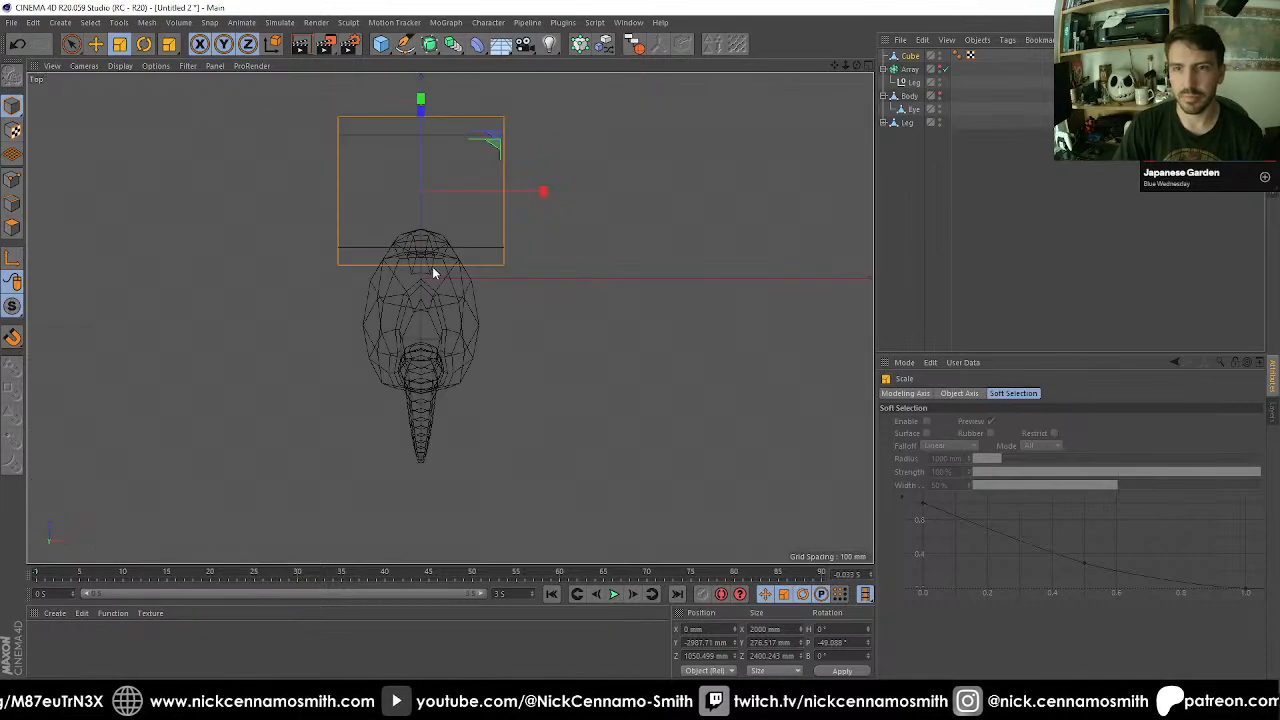
scroll(463, 223, up, 3)
key(e)
alt+middle_drag(480, 220, 503, 306)
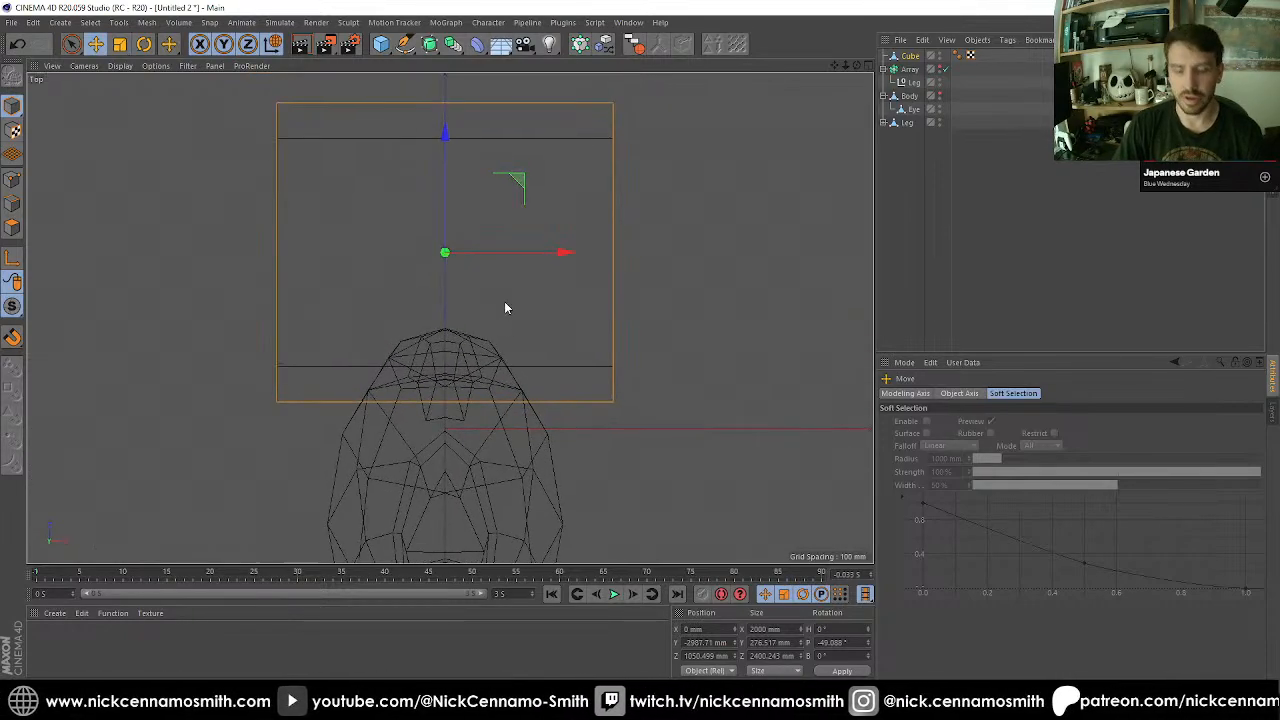
key(t)
drag(566, 252, 366, 289)
Examine how the bar fits into the Leg's recess in the Front, Top, Right and Perspective views.
key(F1)
key(F3)
key(F2)
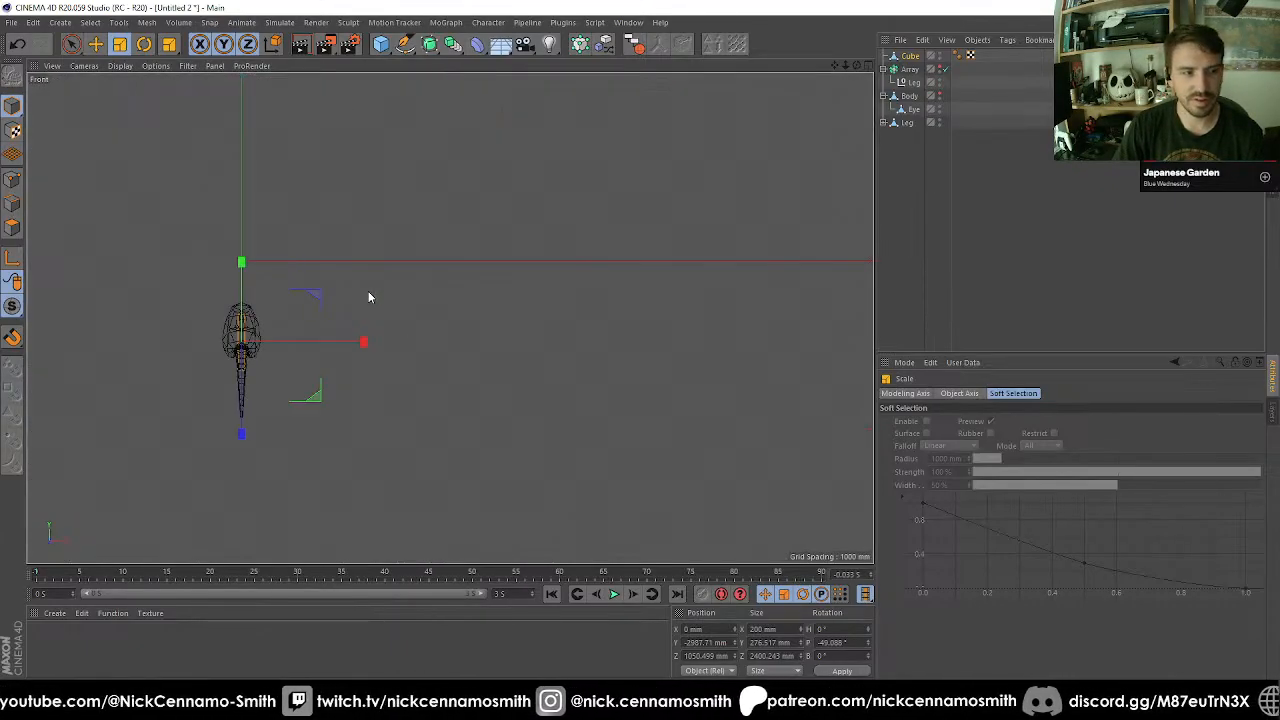
scroll(360, 305, up, 4)
key(F1)
key(F2)
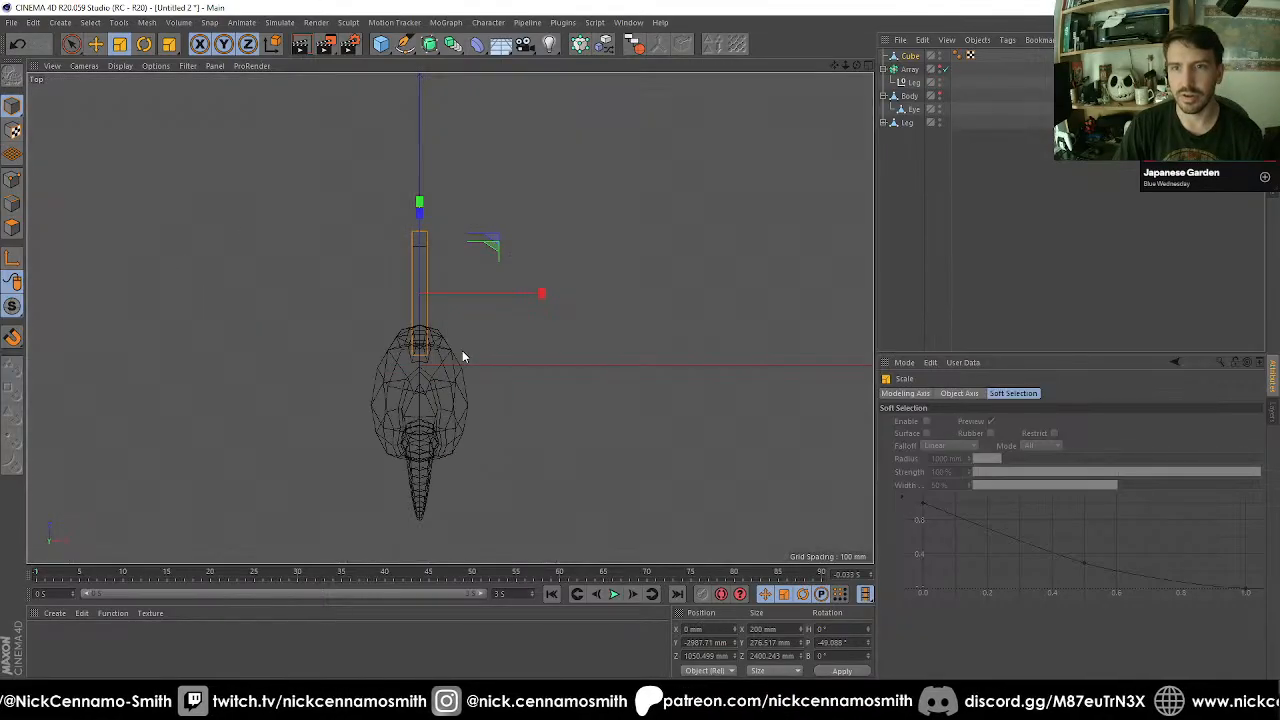
key(F3)
key(F4)
key(F3)
scroll(437, 331, up, 2)
alt+middle_drag(364, 176, 433, 274)
scroll(335, 251, up, 3)
scroll(404, 232, up, 2)
alt+middle_drag(403, 232, 331, 203)
scroll(397, 303, down, 2)
scroll(530, 330, down, 3)
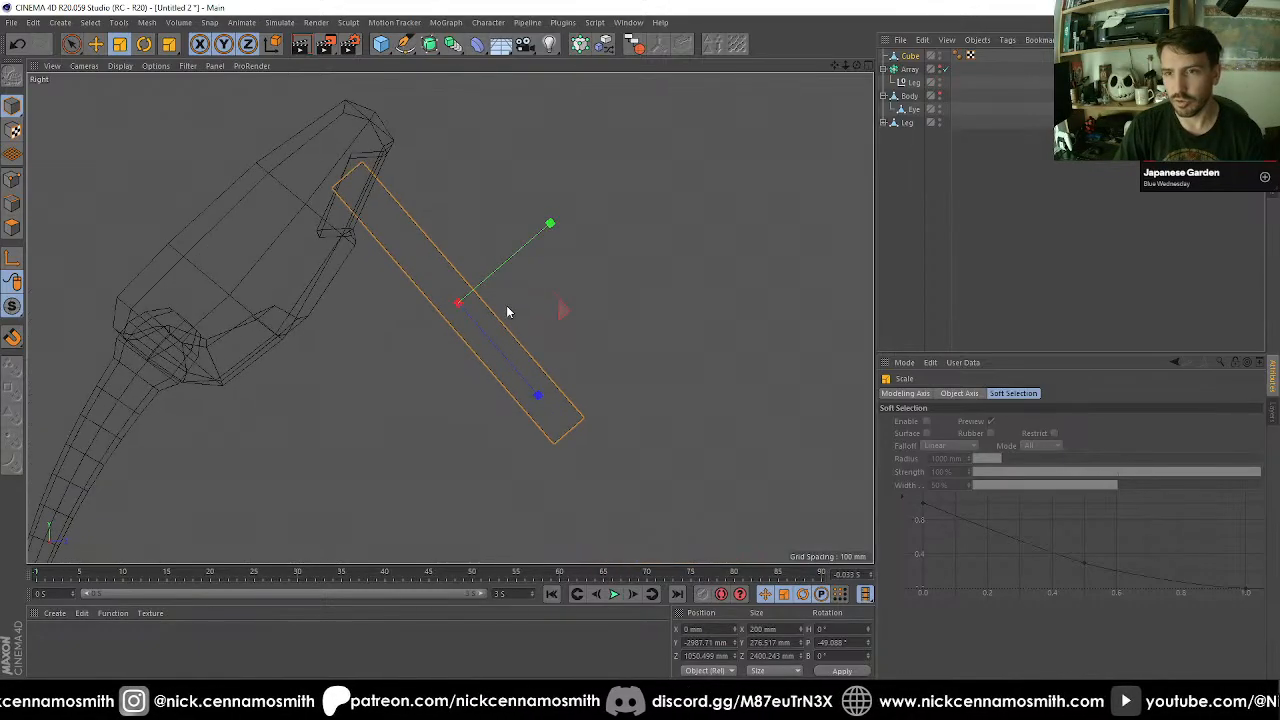
key(F2)
key(F1)
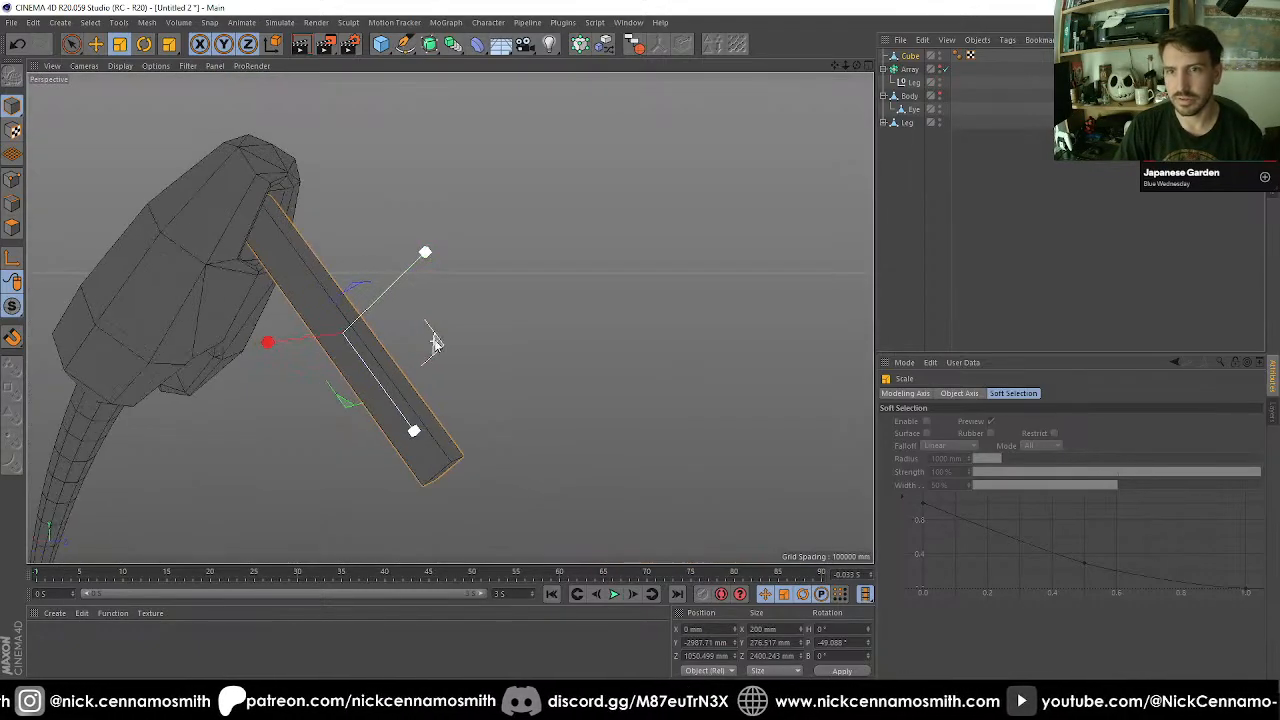
mouse_move(434, 337)
alt+mouse_down()
mouse_move(520, 323)
mouse_move(491, 306)
mouse_move(459, 313)
alt+mouse_up()
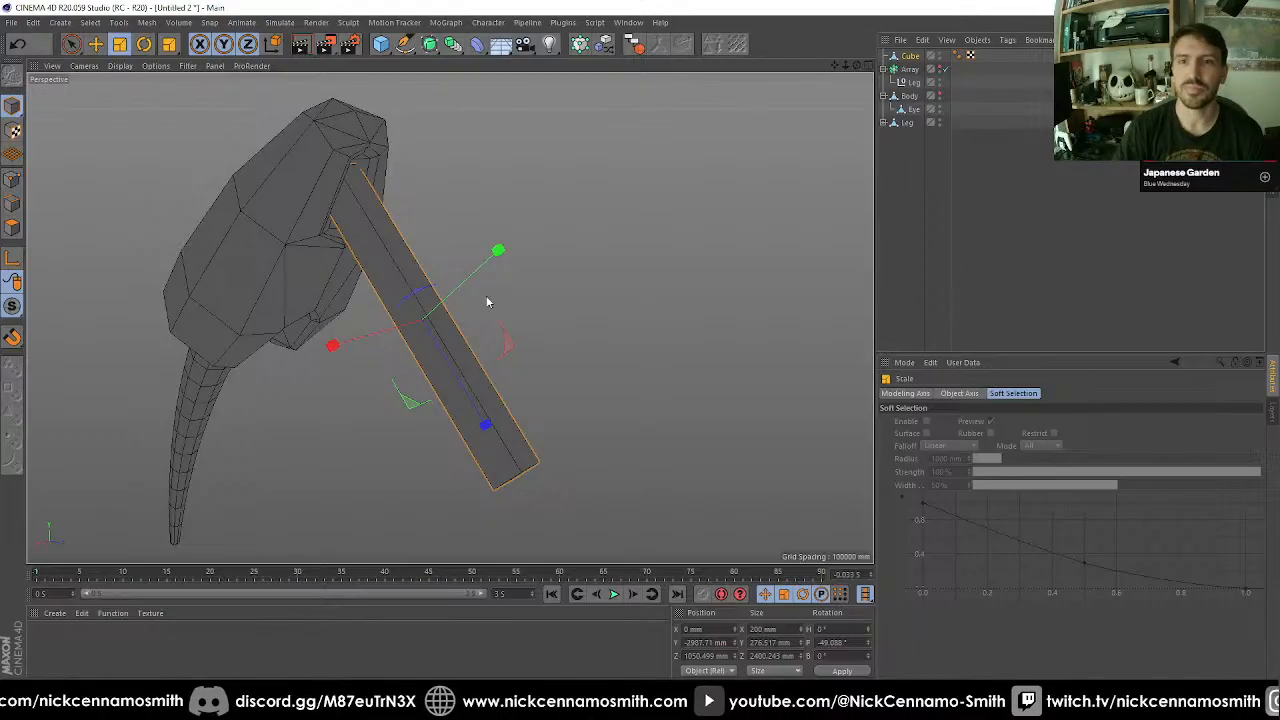
scroll(408, 225, up, 3)
alt+middle_drag(408, 225, 431, 288)
Round the bar's end inside the Leg's recess by bevelling its end edges with a 140 mm offset and 2 subdivisions.
click(13, 204)
key(F3)
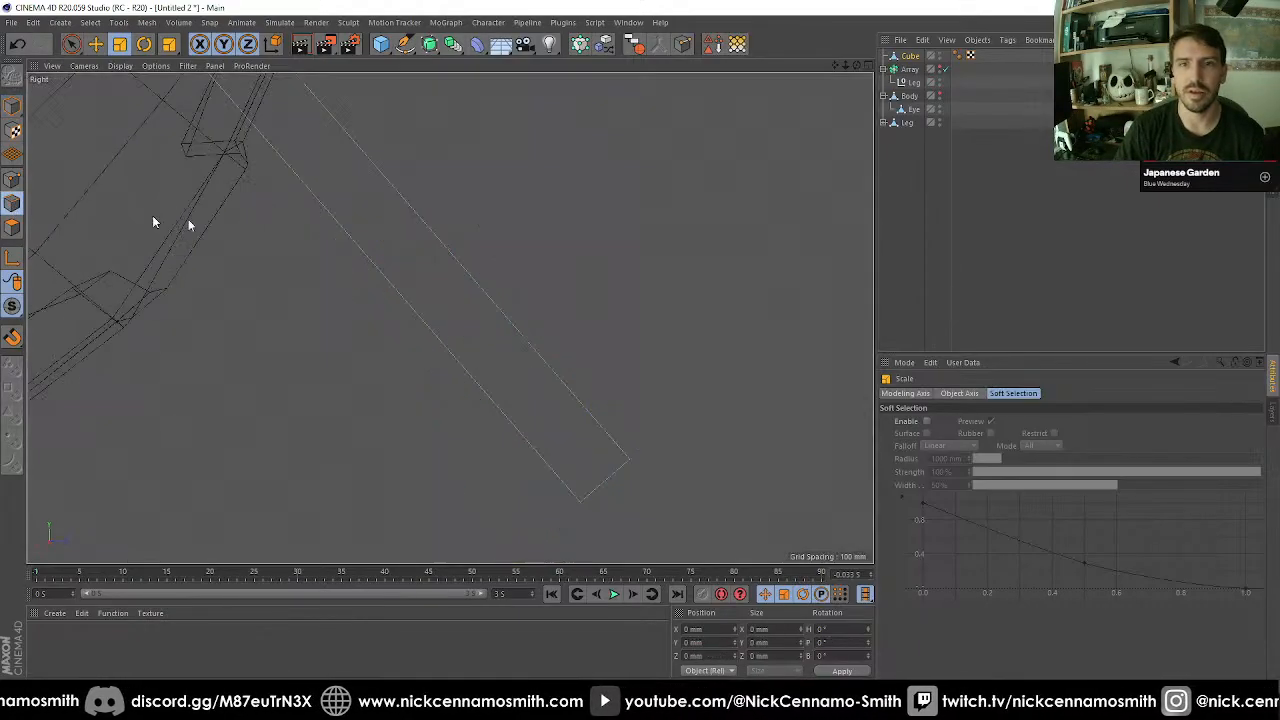
scroll(394, 236, down, 4)
alt+middle_drag(304, 116, 378, 223)
scroll(378, 223, up, 5)
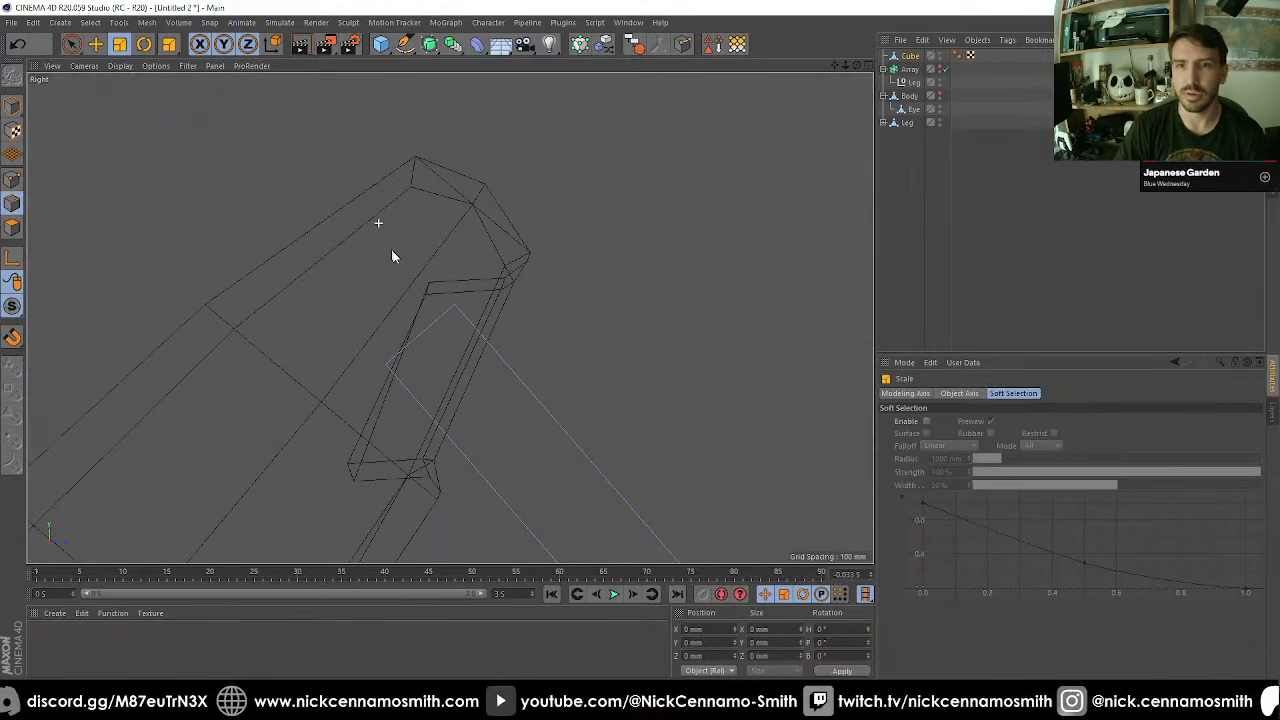
key(0)
drag(340, 320, 479, 408)
alt+middle_drag(479, 408, 457, 371)
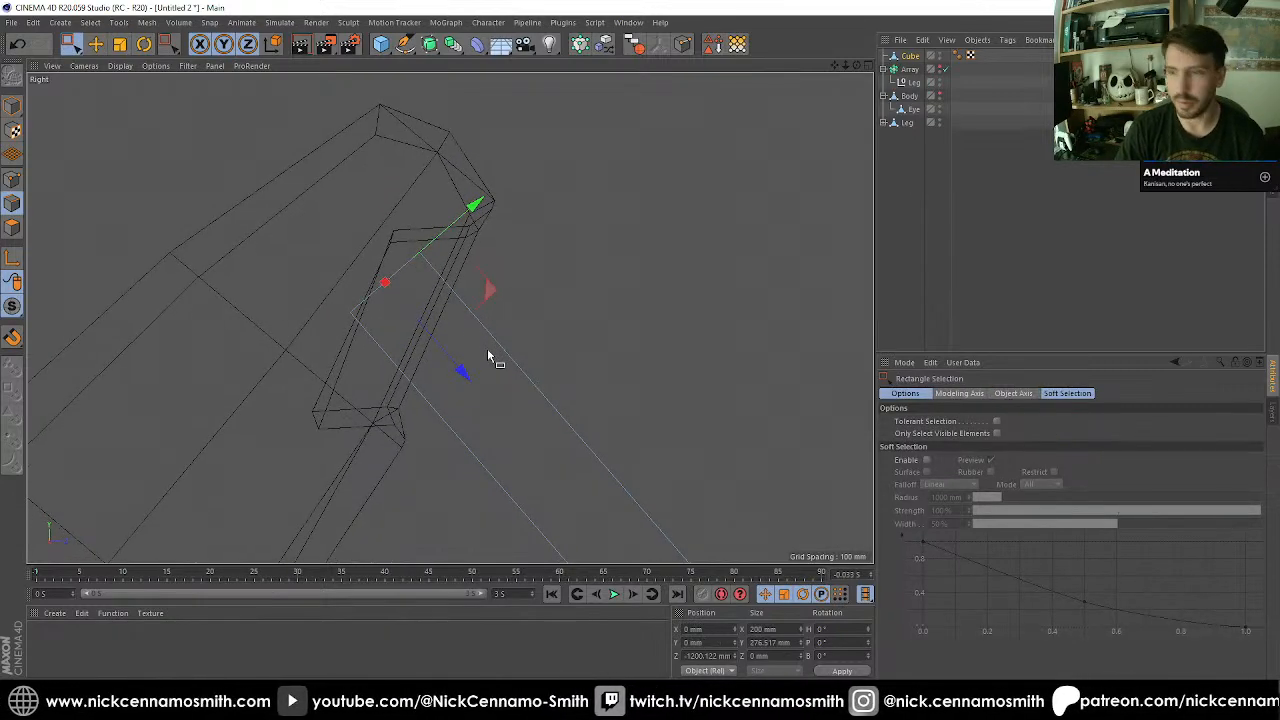
key(m)
key(s)
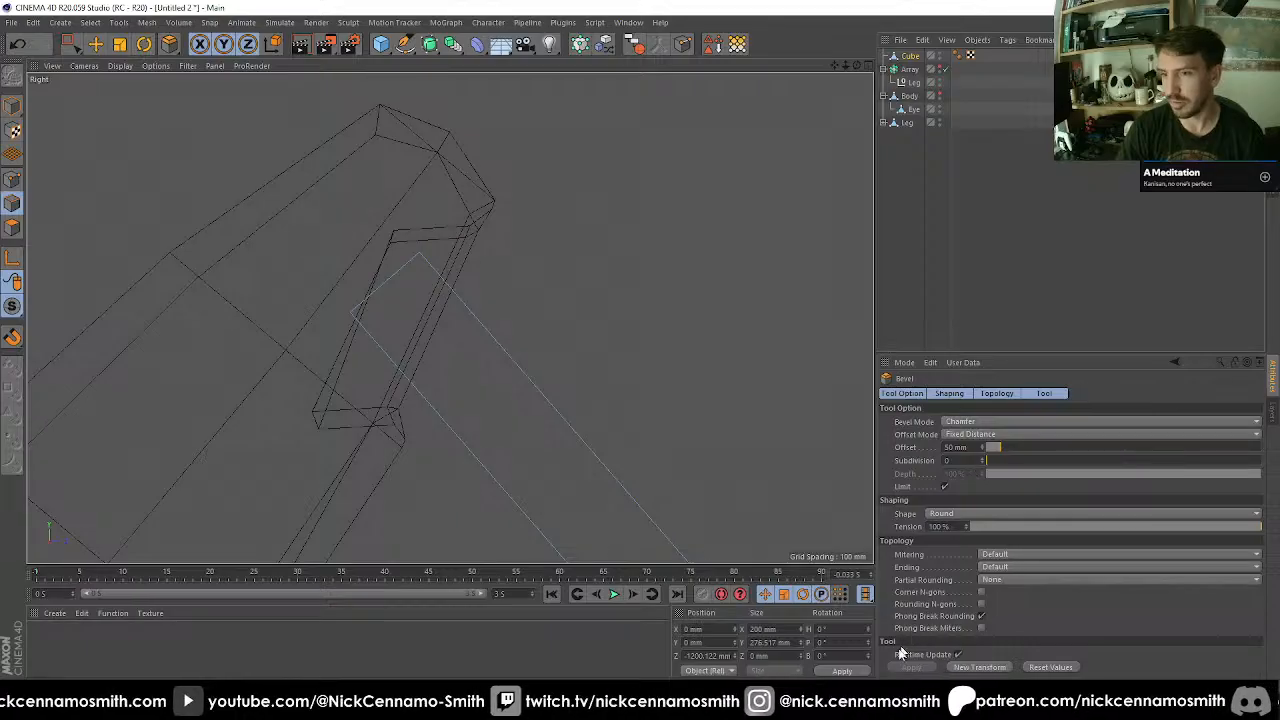
click(966, 671)
scroll(491, 400, up, 5)
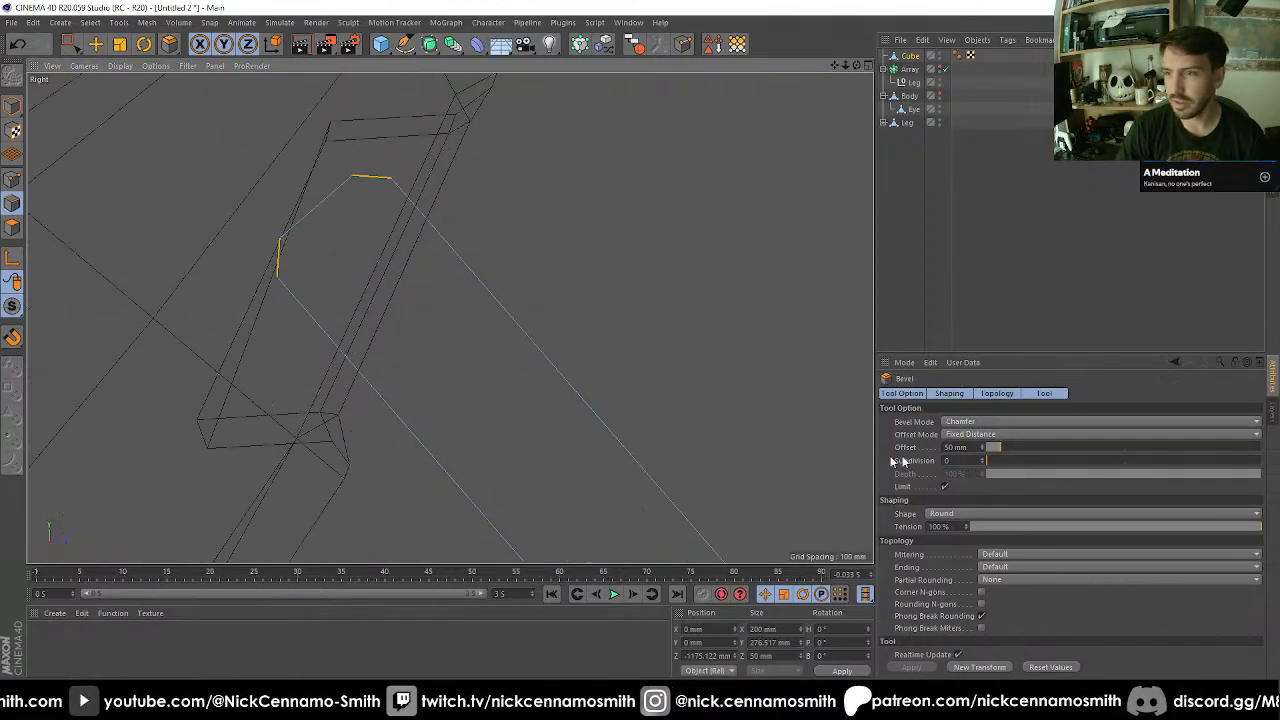
drag(971, 447, 977, 447)
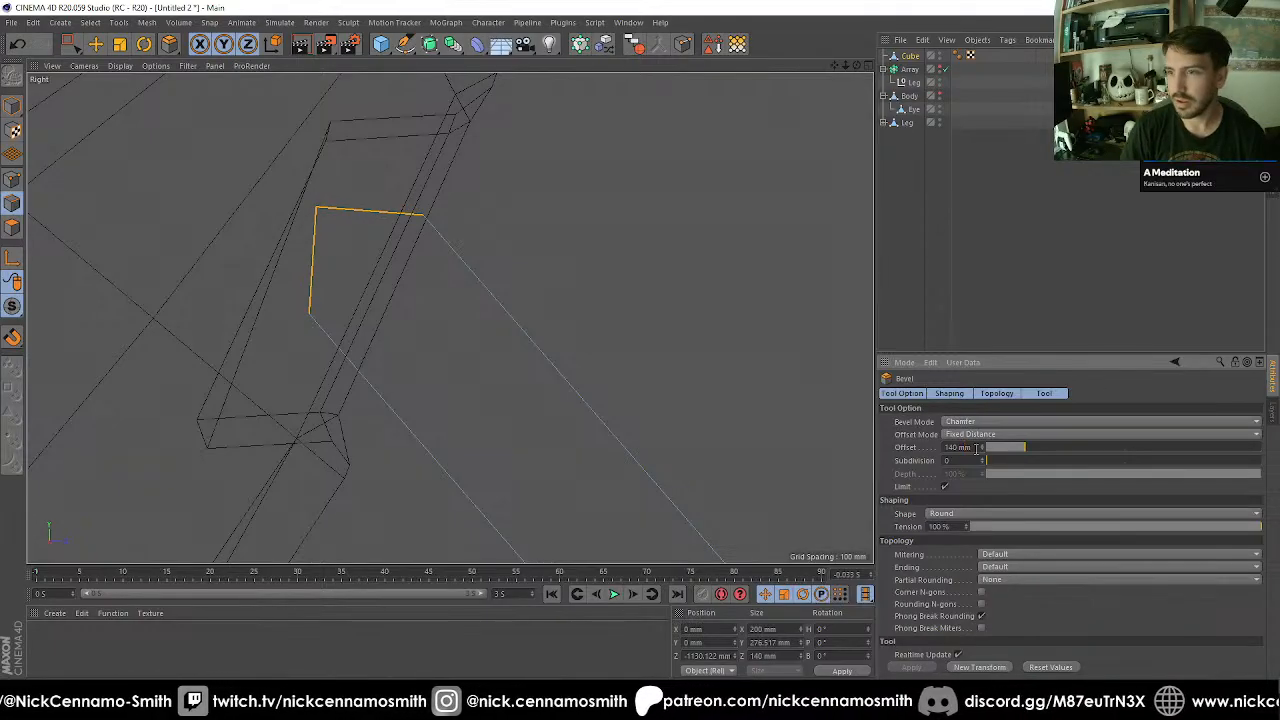
scroll(959, 467, up, 2)
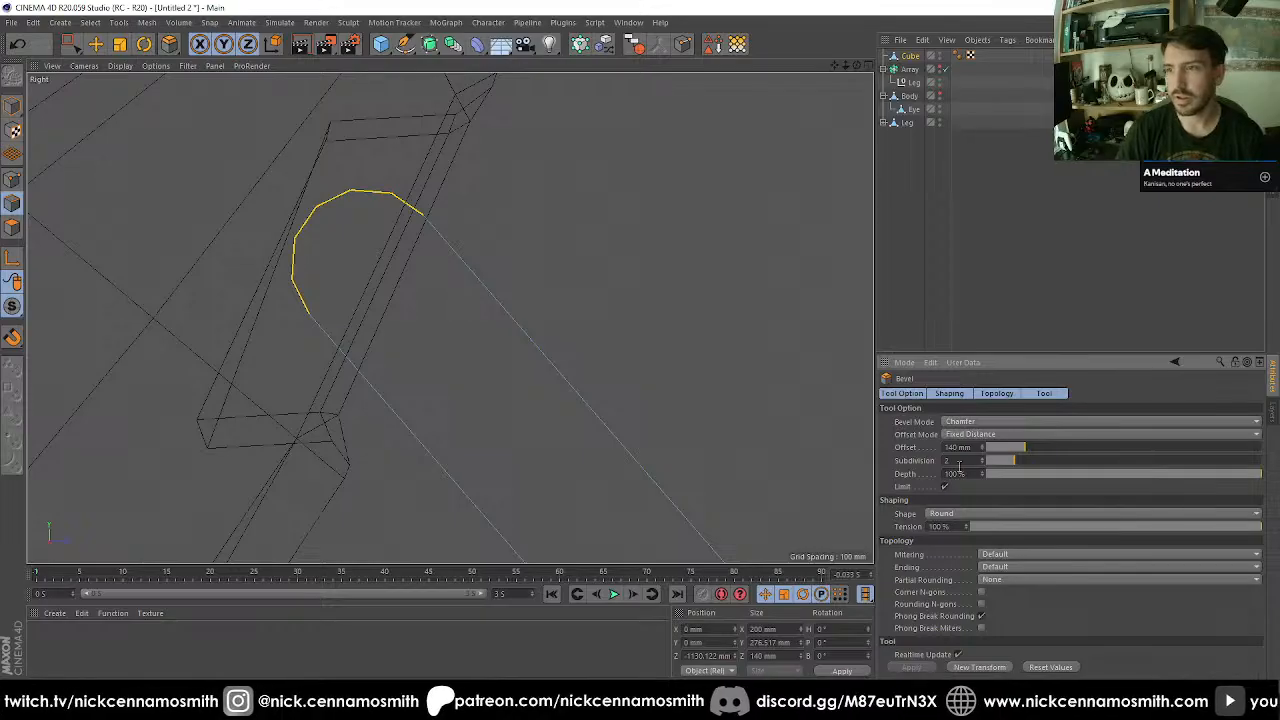
alt+drag(797, 423, 481, 270)
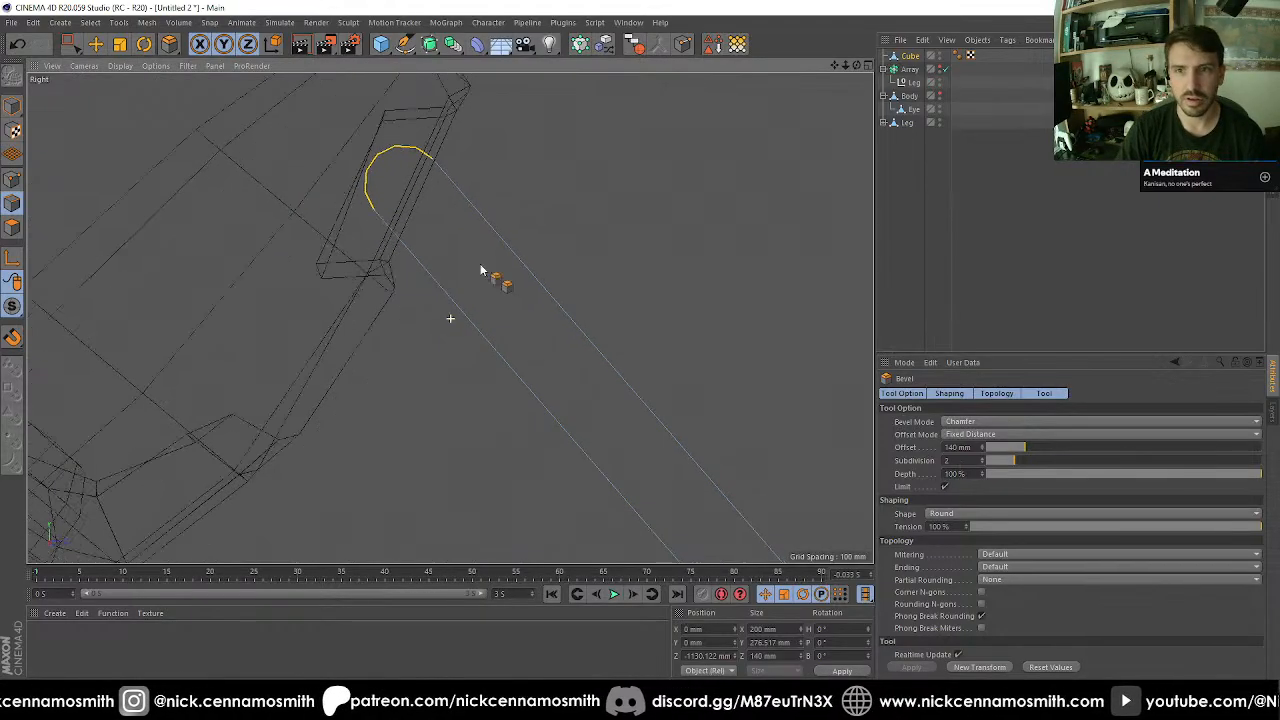
alt+right_drag(480, 268, 430, 262)
key(F1)
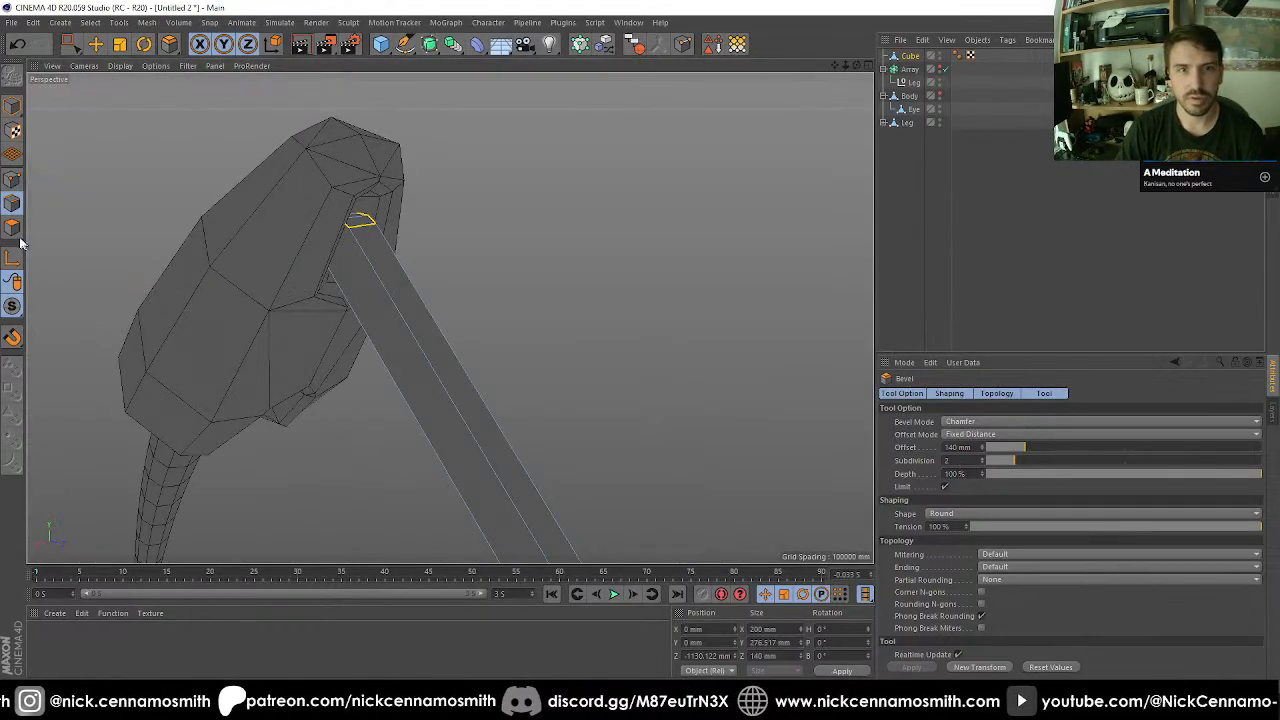
Isolate the bar in the viewport and bring its rounded end into close view.
drag(14, 308, 70, 352)
scroll(414, 337, up, 4)
alt+middle_drag(335, 238, 368, 255)
scroll(368, 255, up, 2)
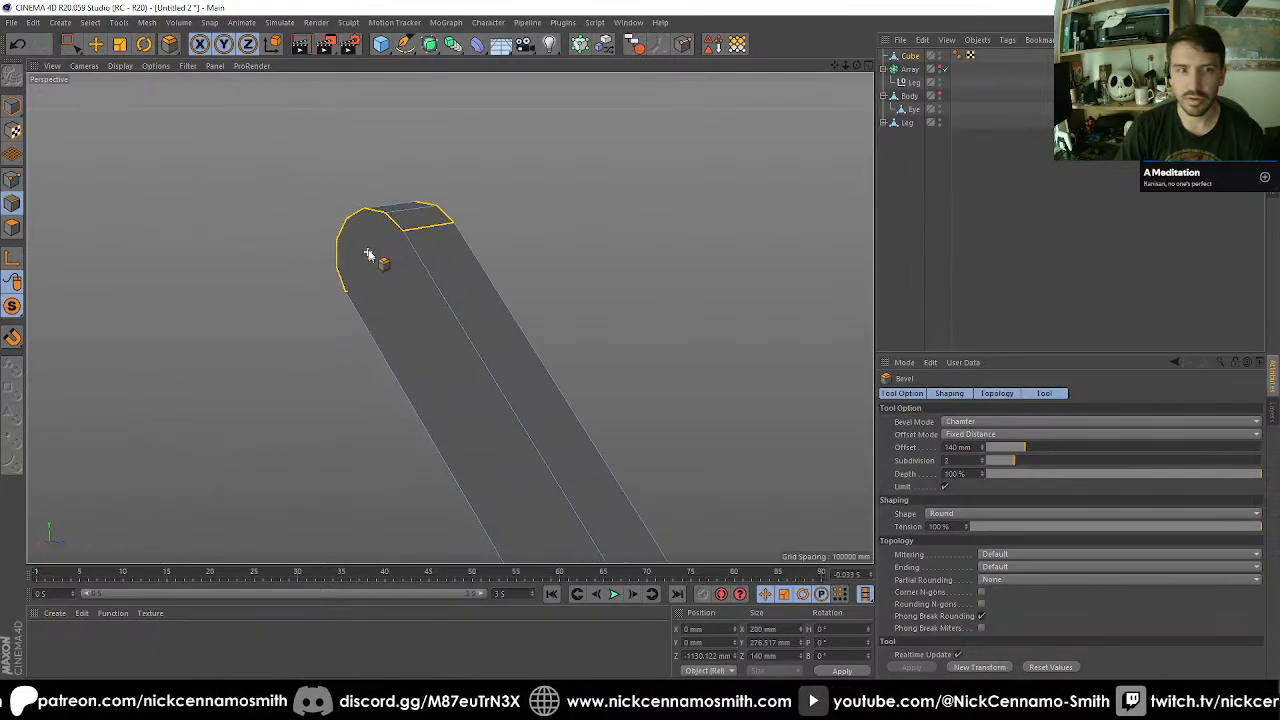
alt+drag(368, 255, 397, 271)
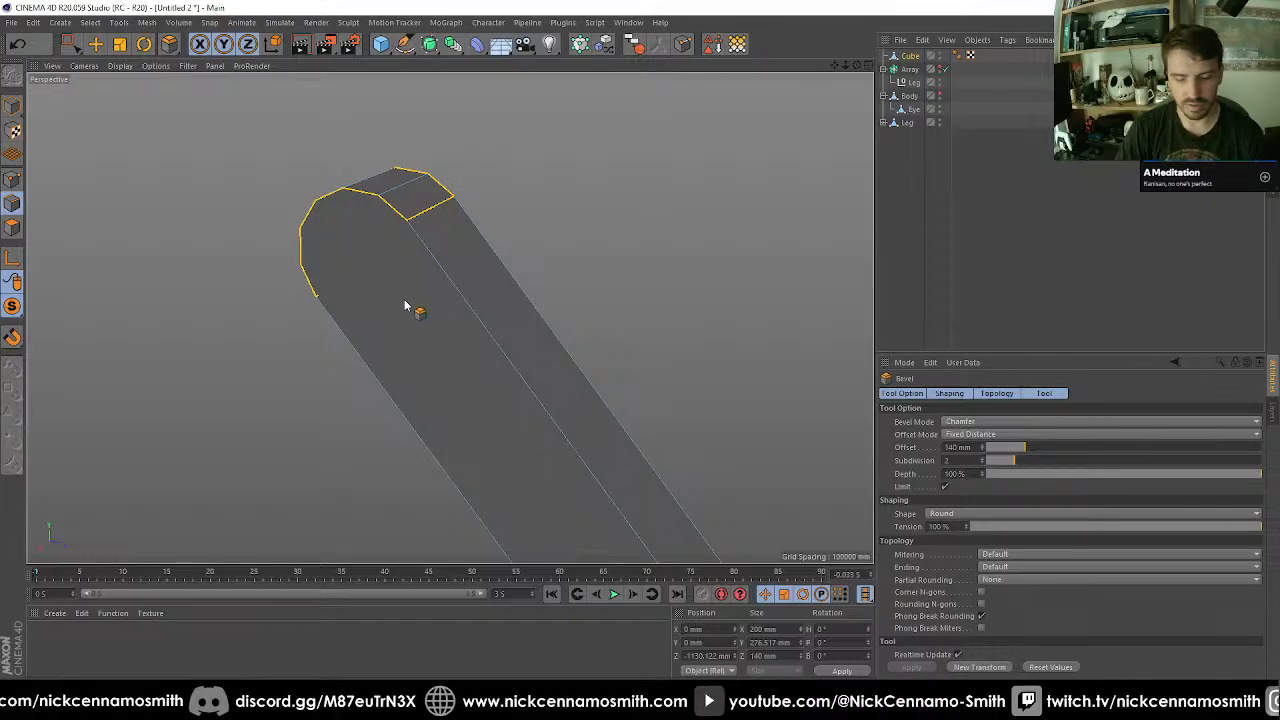
Cut two parallel edges across one side face of the bar's rounded end with the Polygon Pen.
key(m)
key(e)
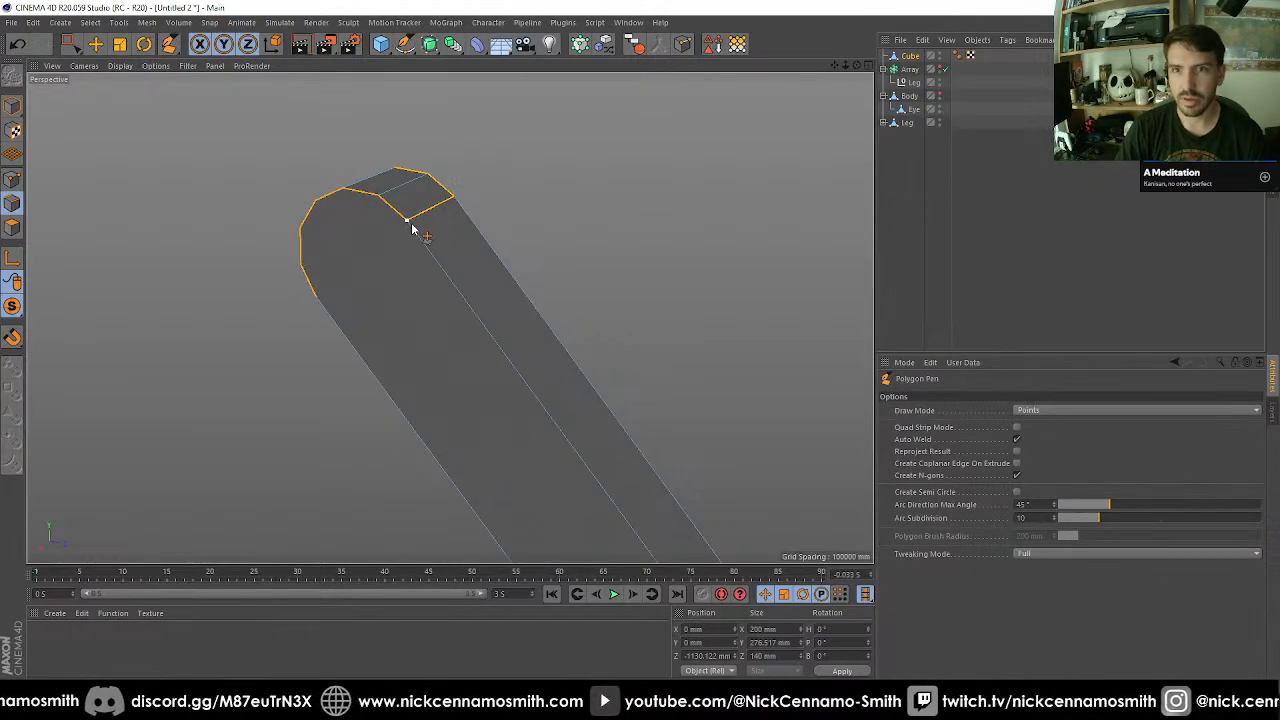
alt+drag(411, 229, 500, 280)
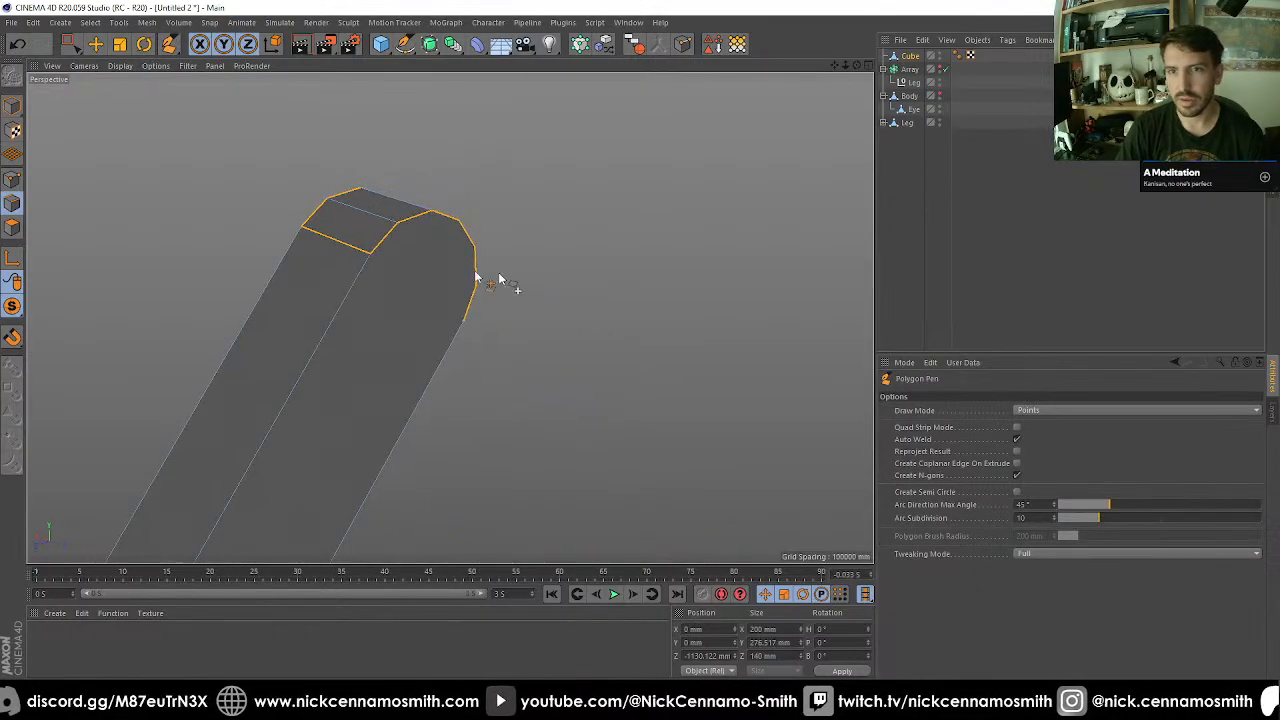
click(370, 254)
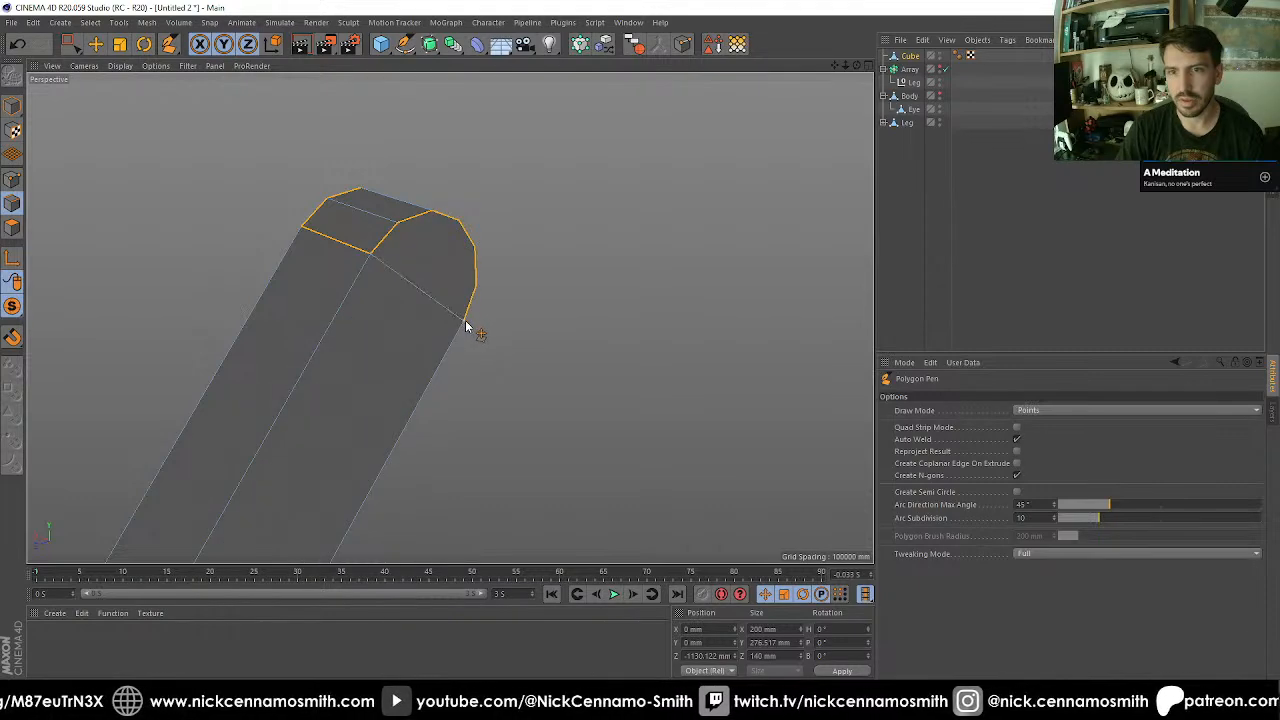
click(465, 321)
click(476, 287)
click(397, 224)
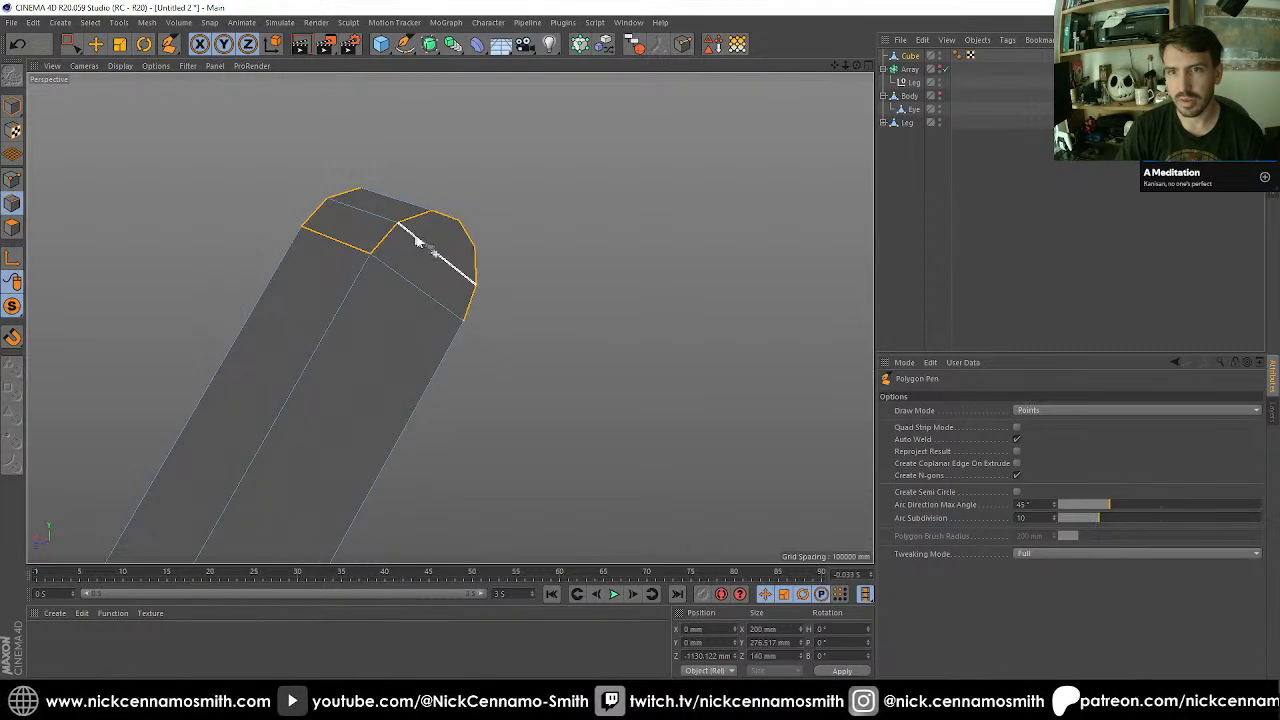
Cut the matching edge between corner points across the opposite side face of the rounded end.
alt+drag(415, 240, 400, 362)
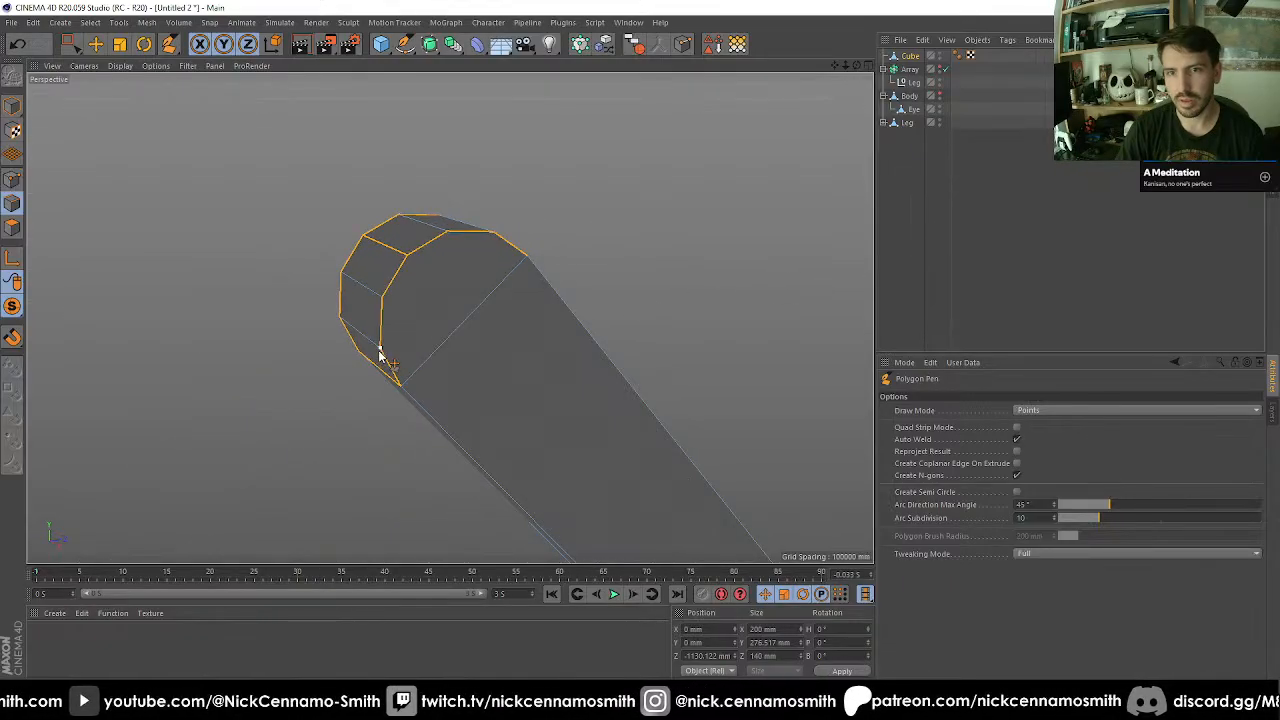
click(380, 349)
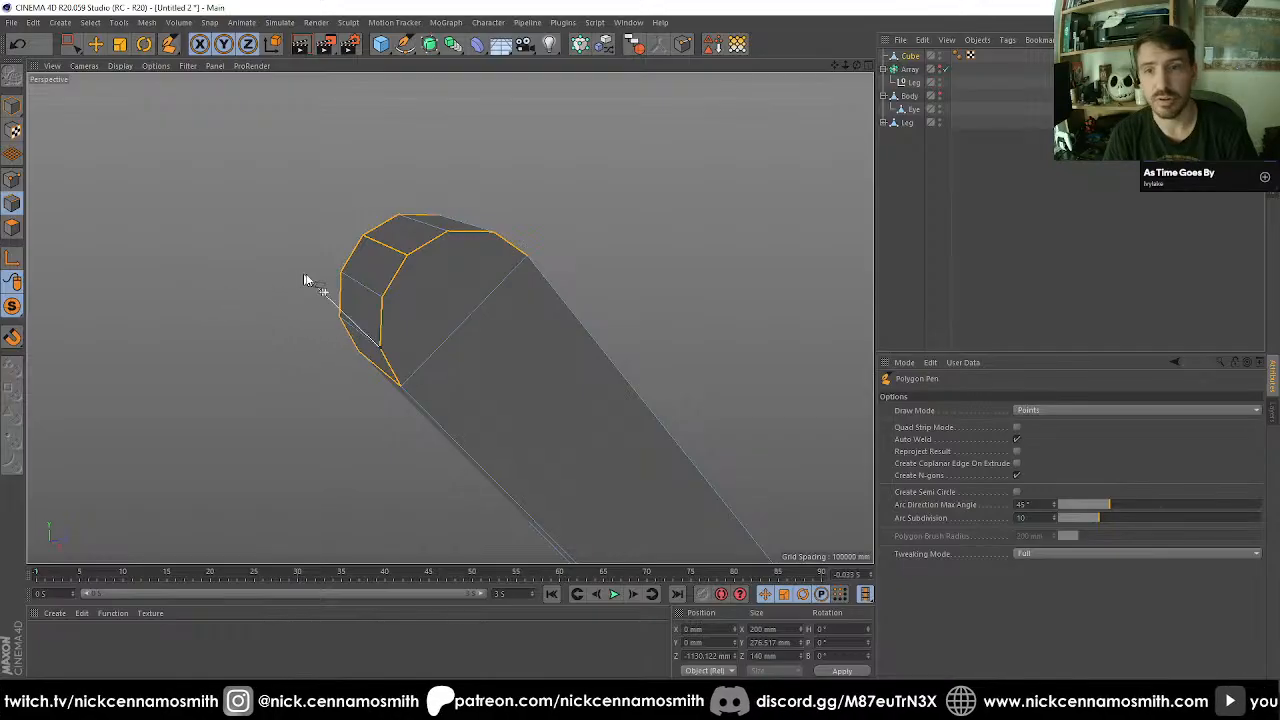
click(494, 233)
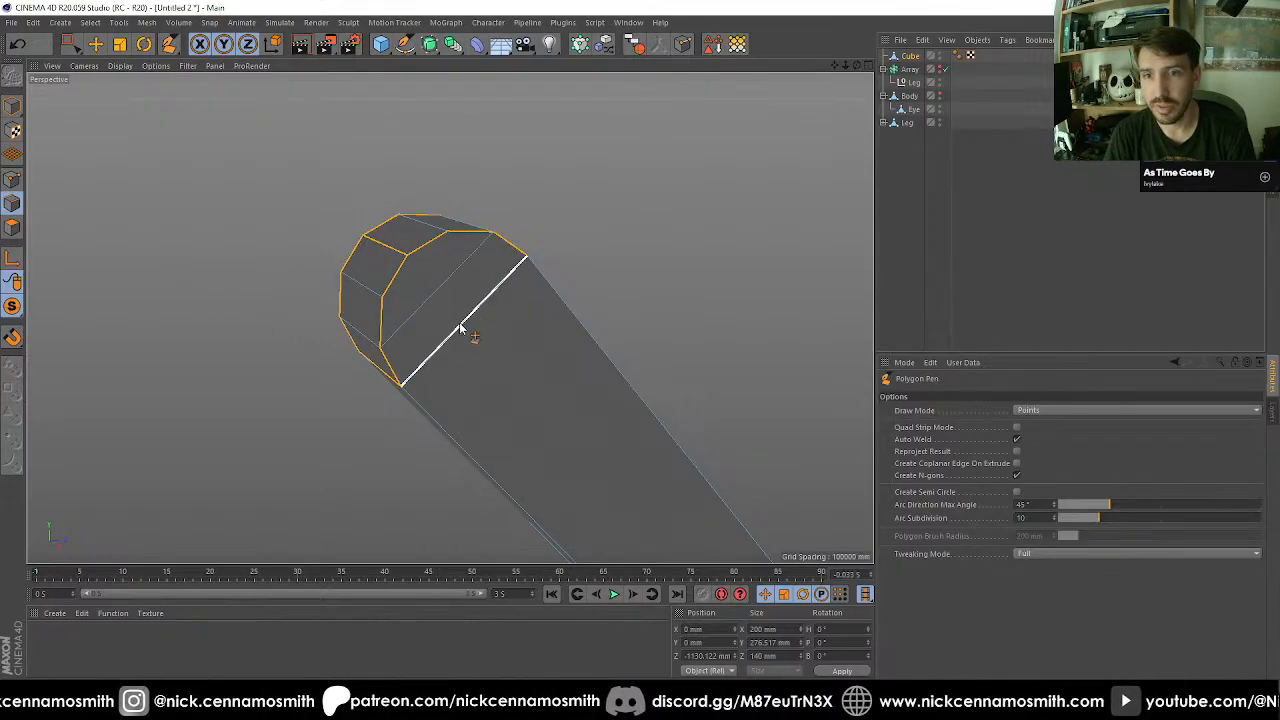
Shorten the bar by moving its flat end face inward along the Z axis to about 900 mm.
scroll(291, 294, down, 3)
alt+middle_drag(439, 327, 405, 240)
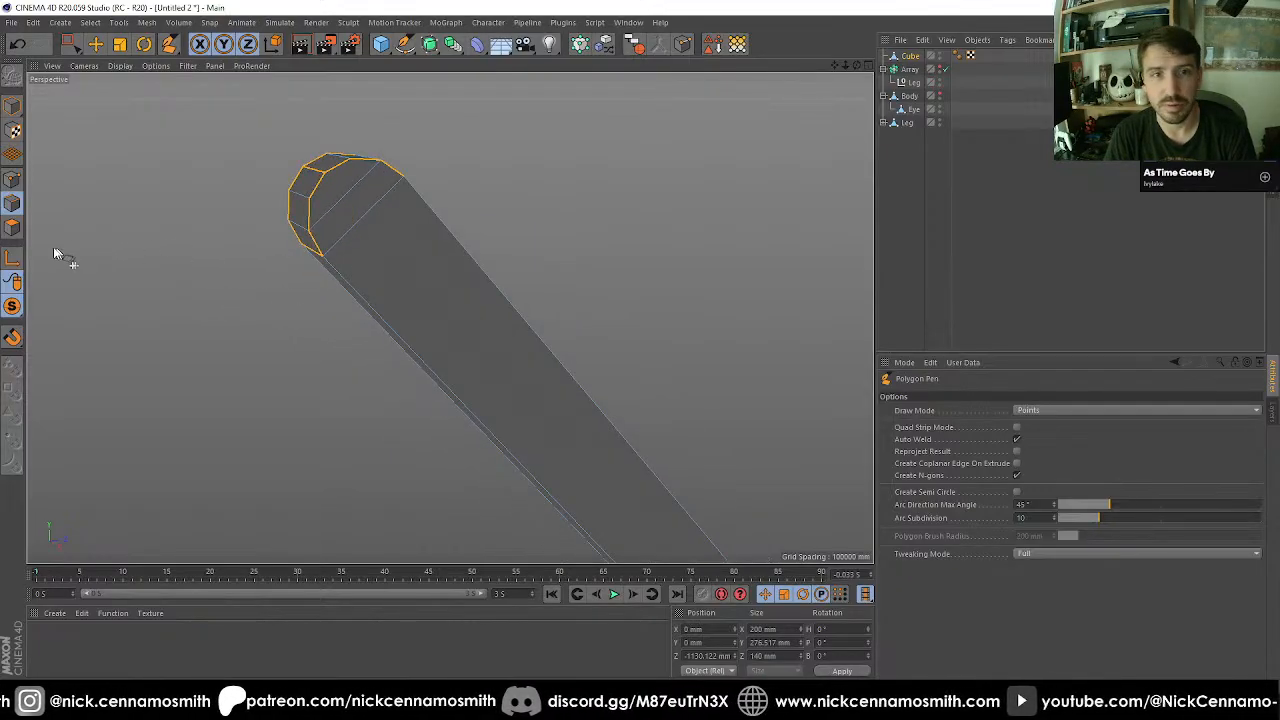
click(12, 180)
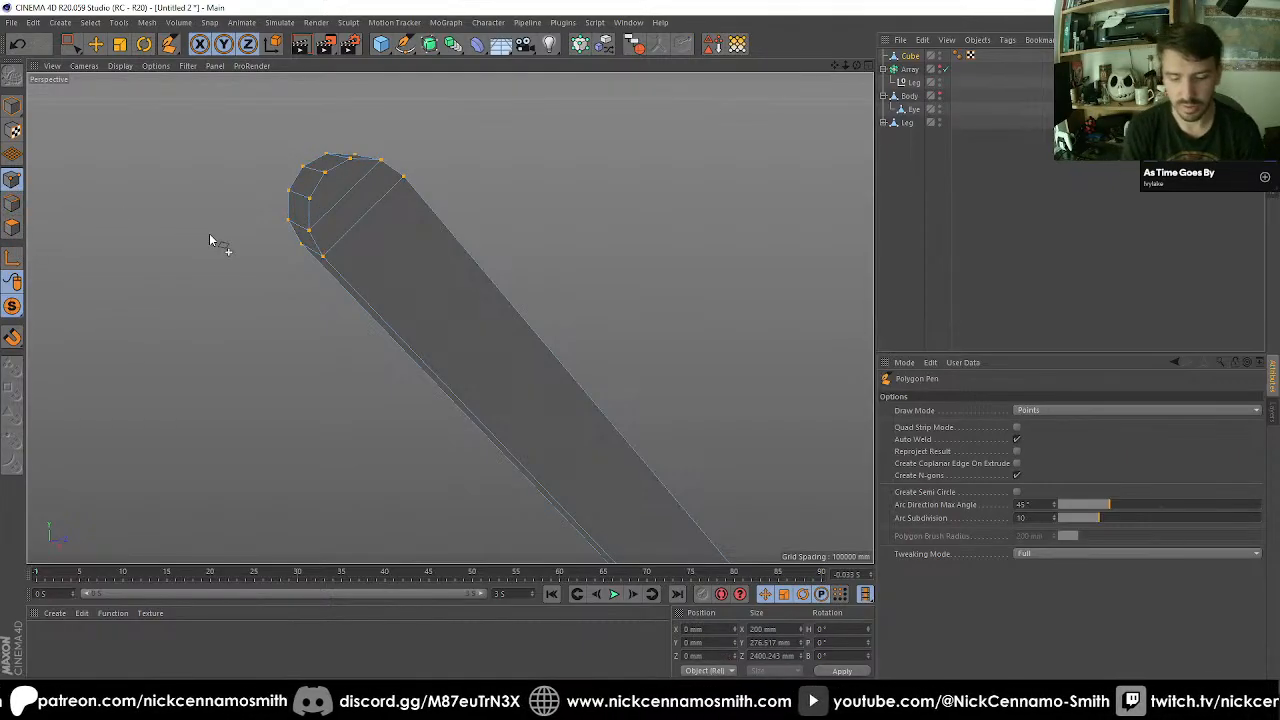
scroll(229, 243, down, 3)
alt+middle_drag(520, 332, 517, 257)
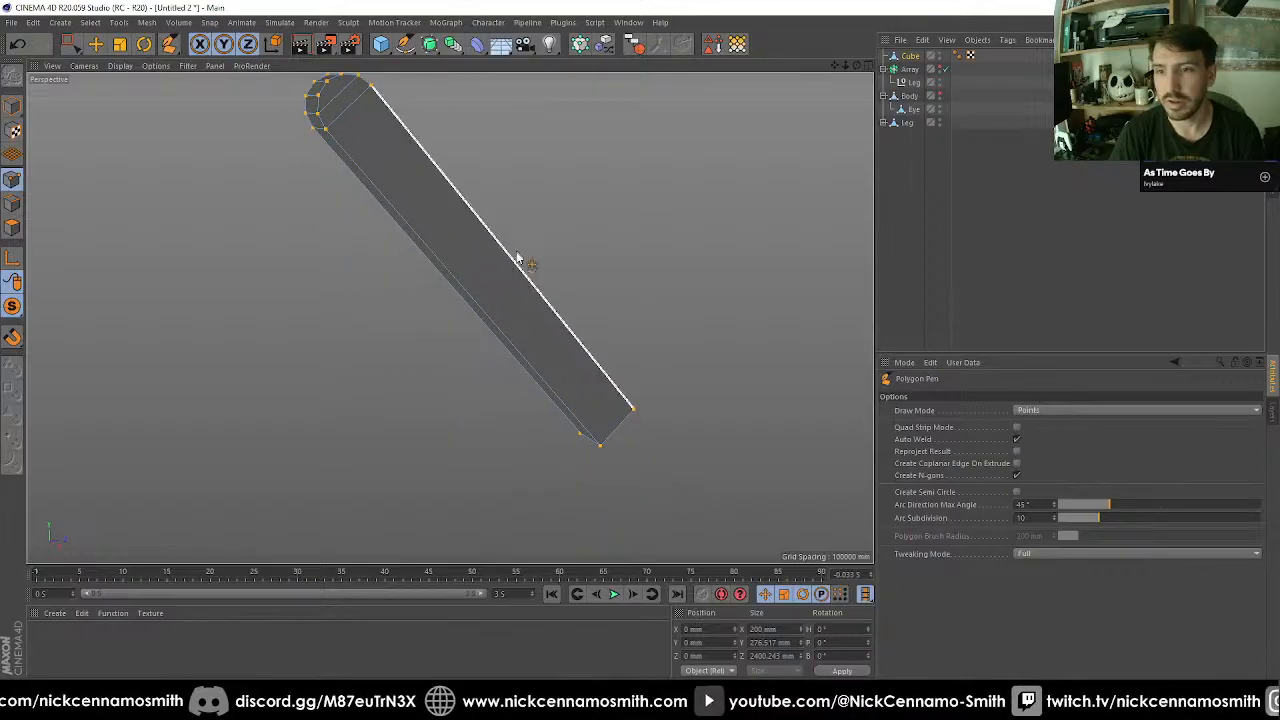
alt+drag(517, 257, 396, 283)
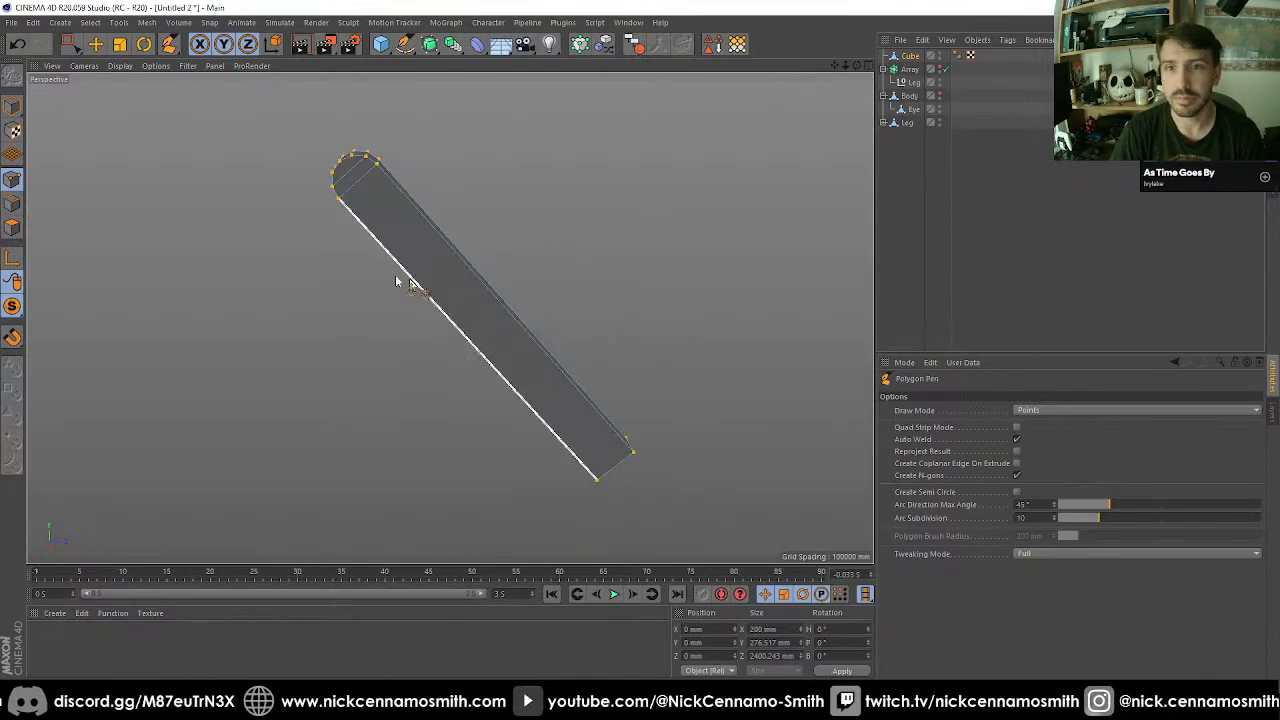
click(13, 228)
key(space)
drag(291, 127, 392, 220)
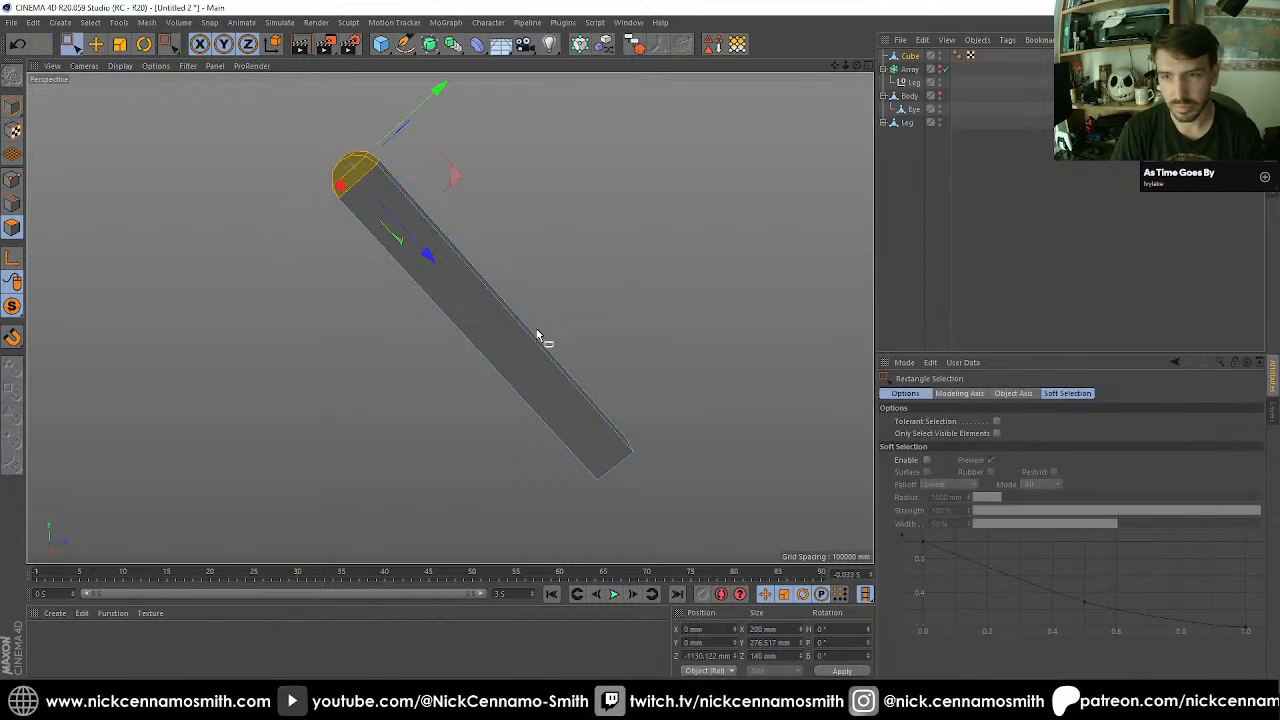
drag(497, 331, 677, 529)
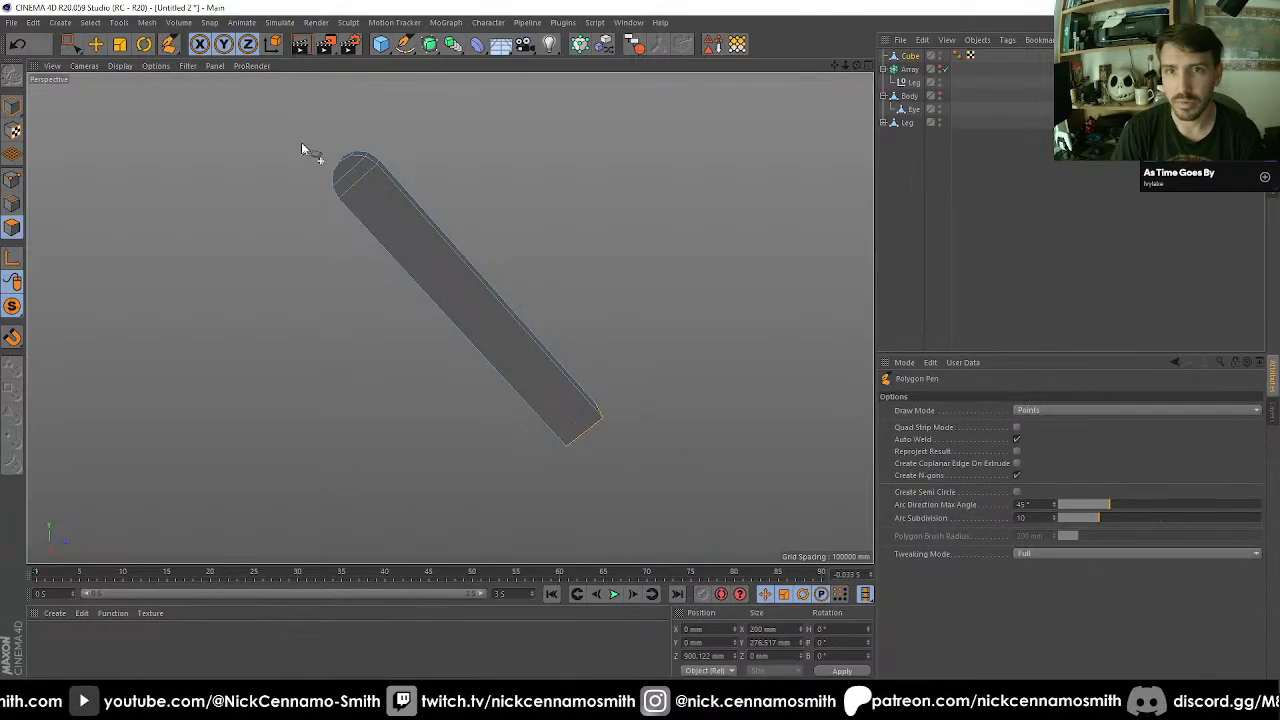
Select all polygons of the bar's rounded end and activate the Mirror tool.
drag(285, 128, 398, 230)
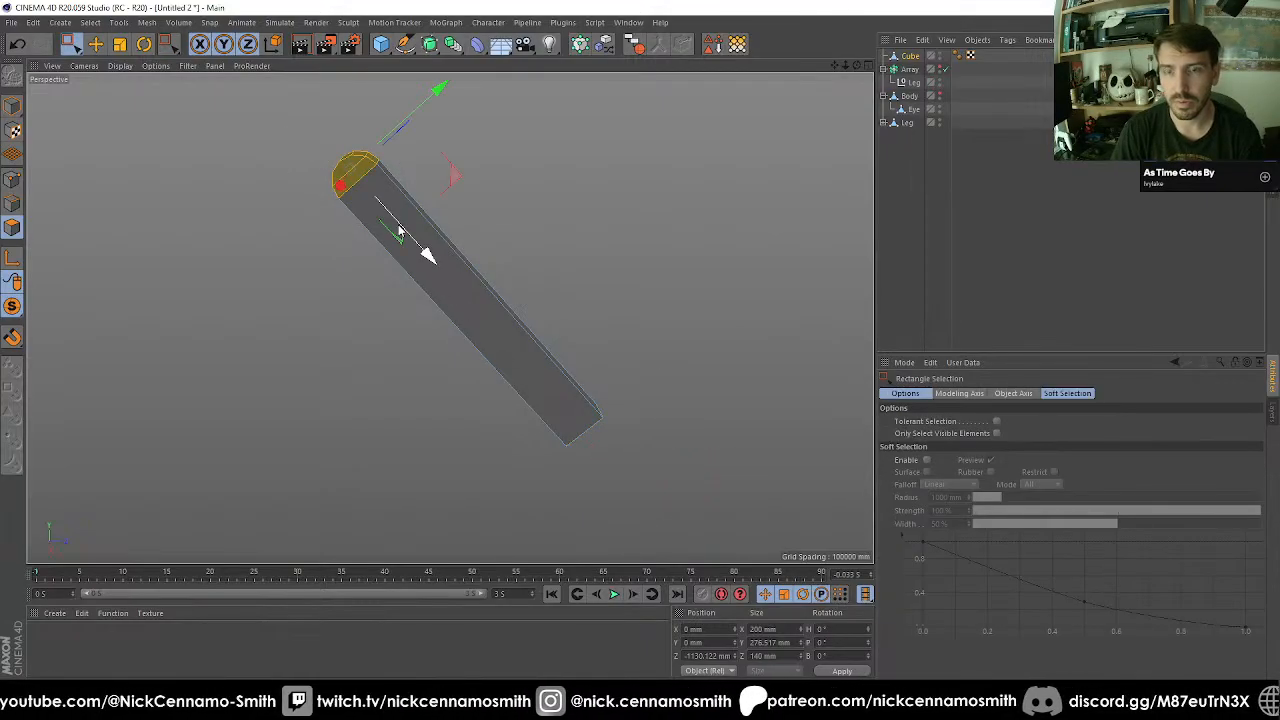
key(m)
key(g)
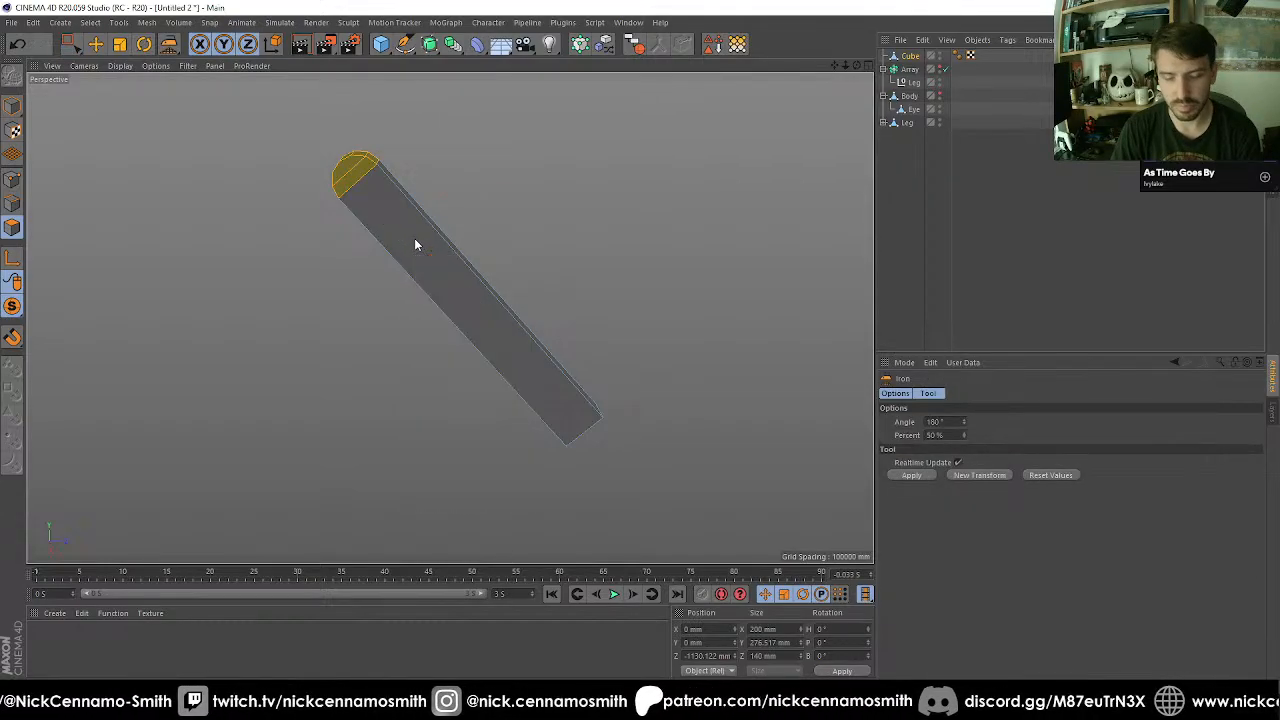
key(m)
key(h)
Try to mirror the rounded end across the XY plane in World coordinates.
click(992, 409)
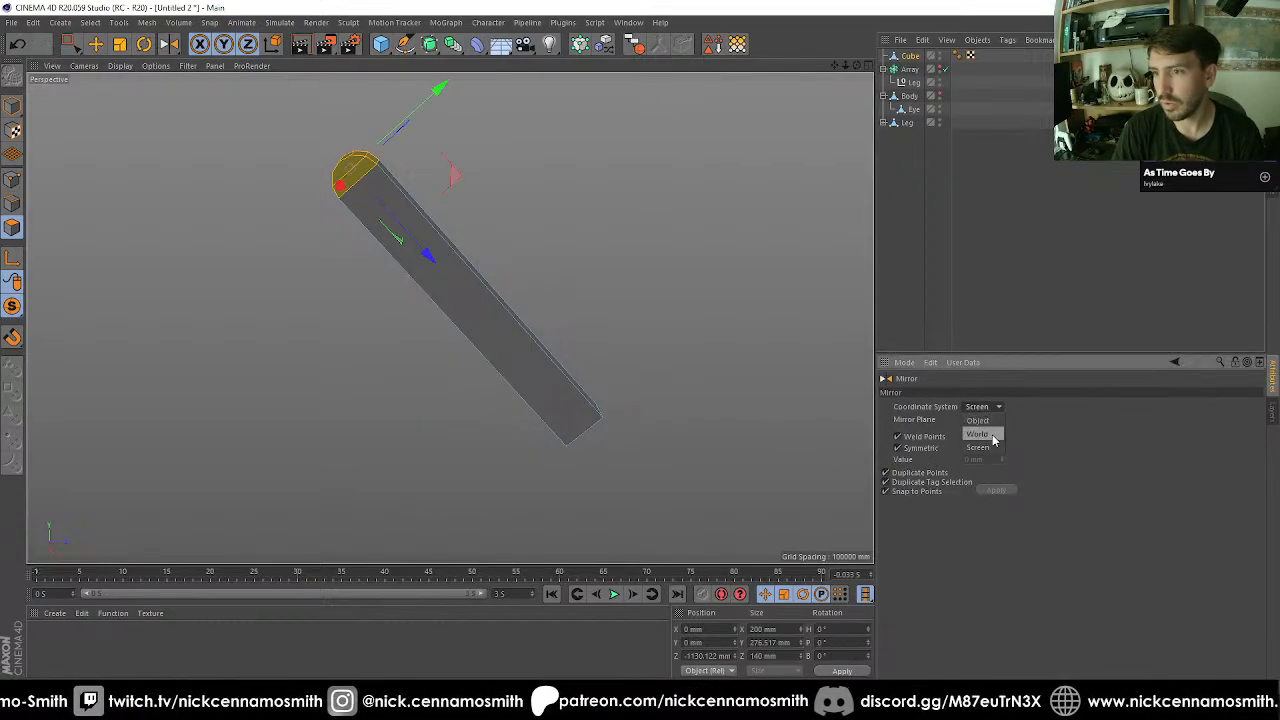
click(994, 435)
click(993, 490)
key(ctrl+z)
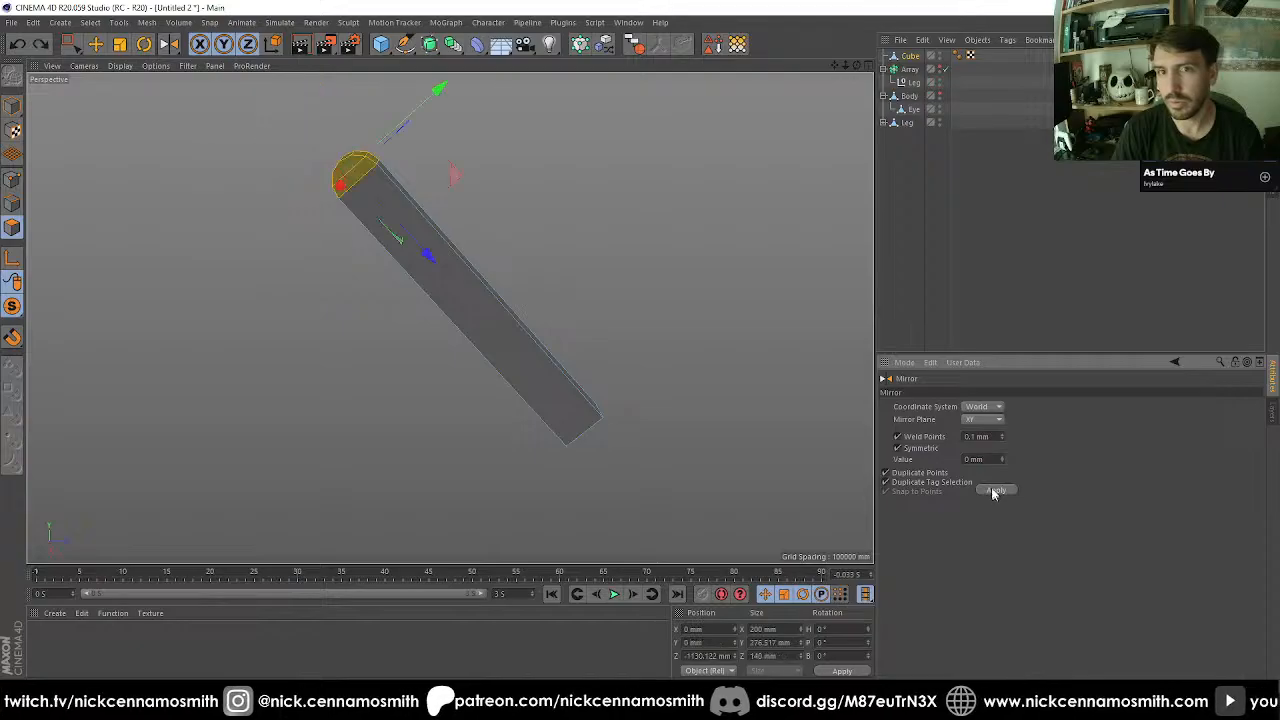
Set the mirror's coordinate system to Object and try mirroring the rounded end across the XZ and ZY planes.
click(978, 407)
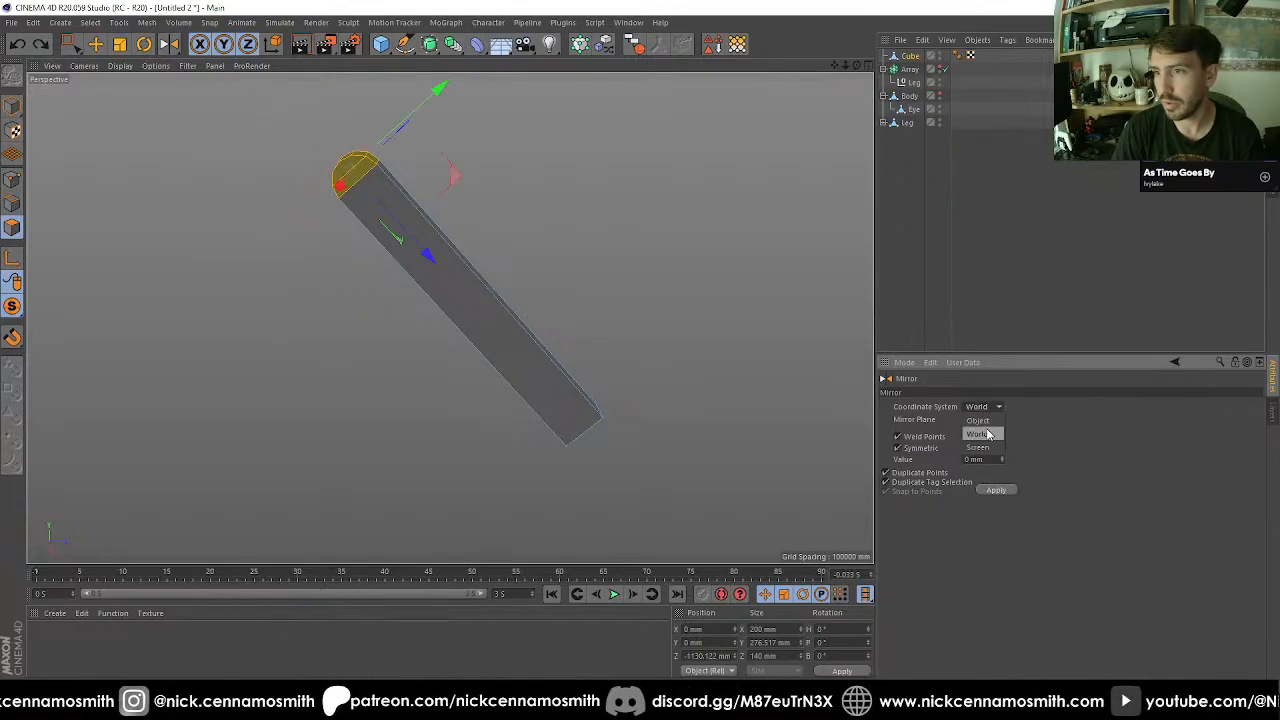
click(982, 422)
click(985, 419)
click(987, 461)
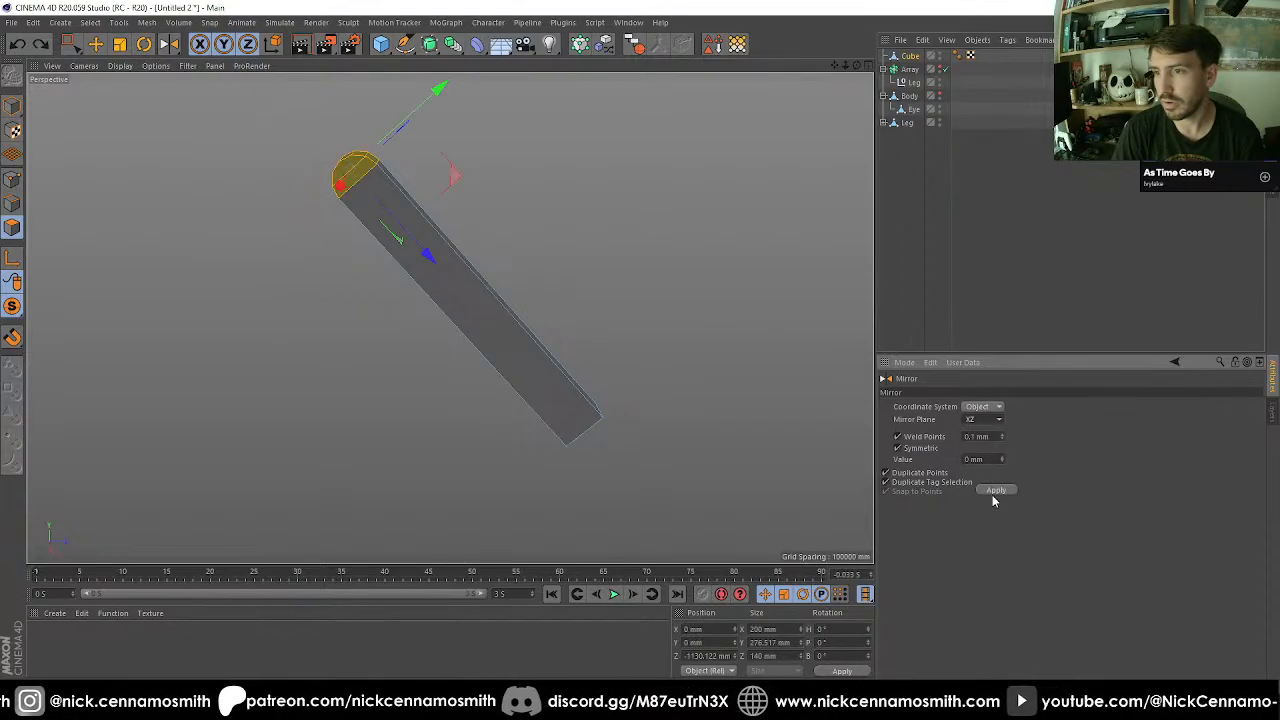
click(993, 491)
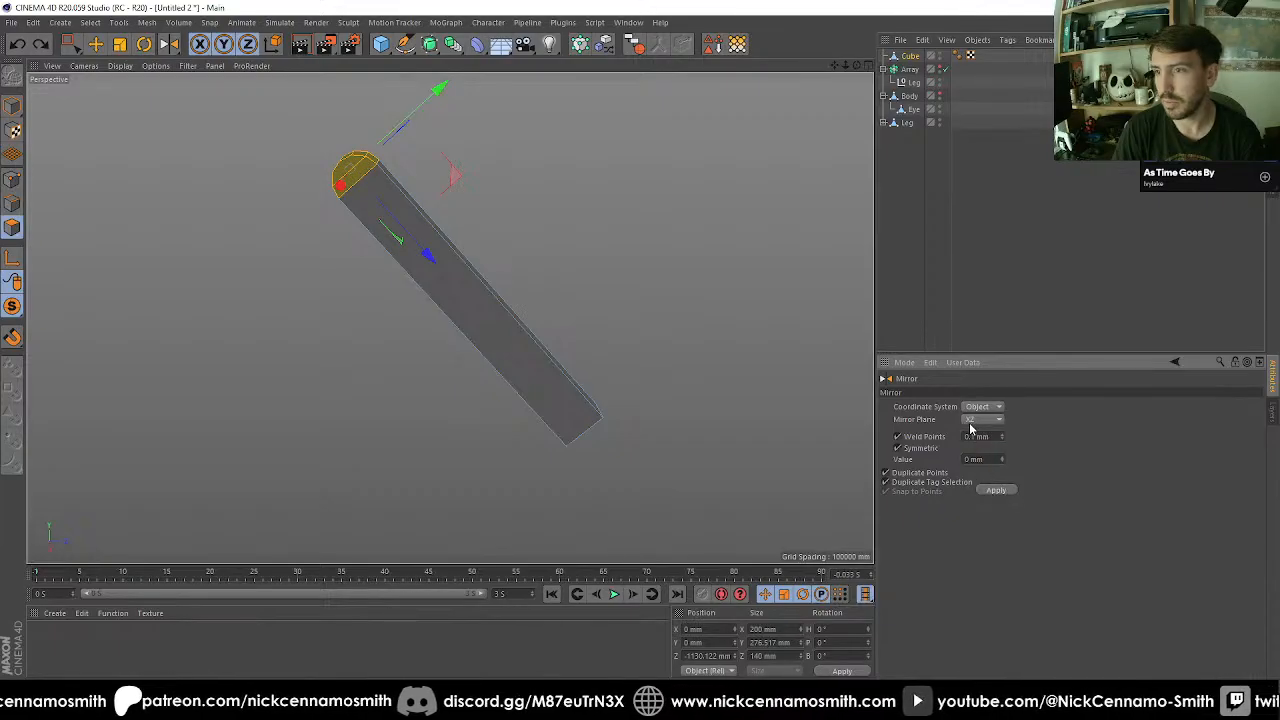
click(975, 419)
click(984, 450)
click(995, 491)
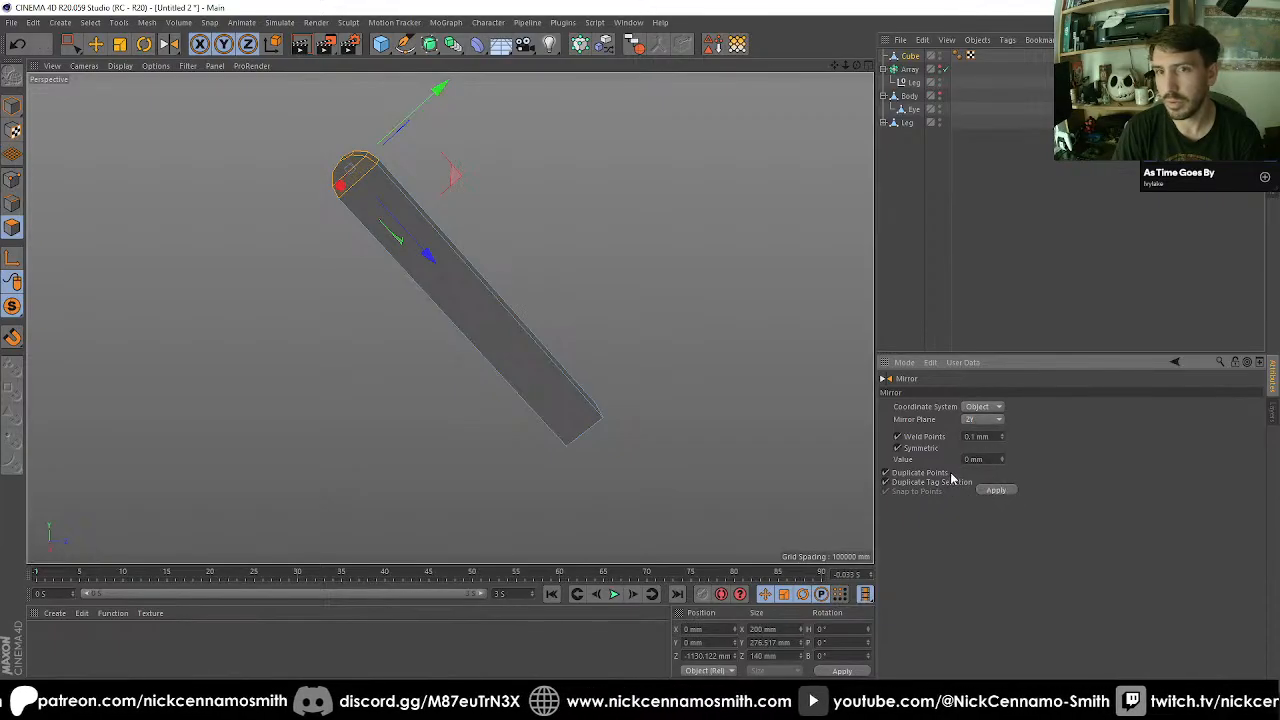
Mirror the rounded end across the object's XY plane to the bar's opposite end.
click(980, 421)
click(979, 434)
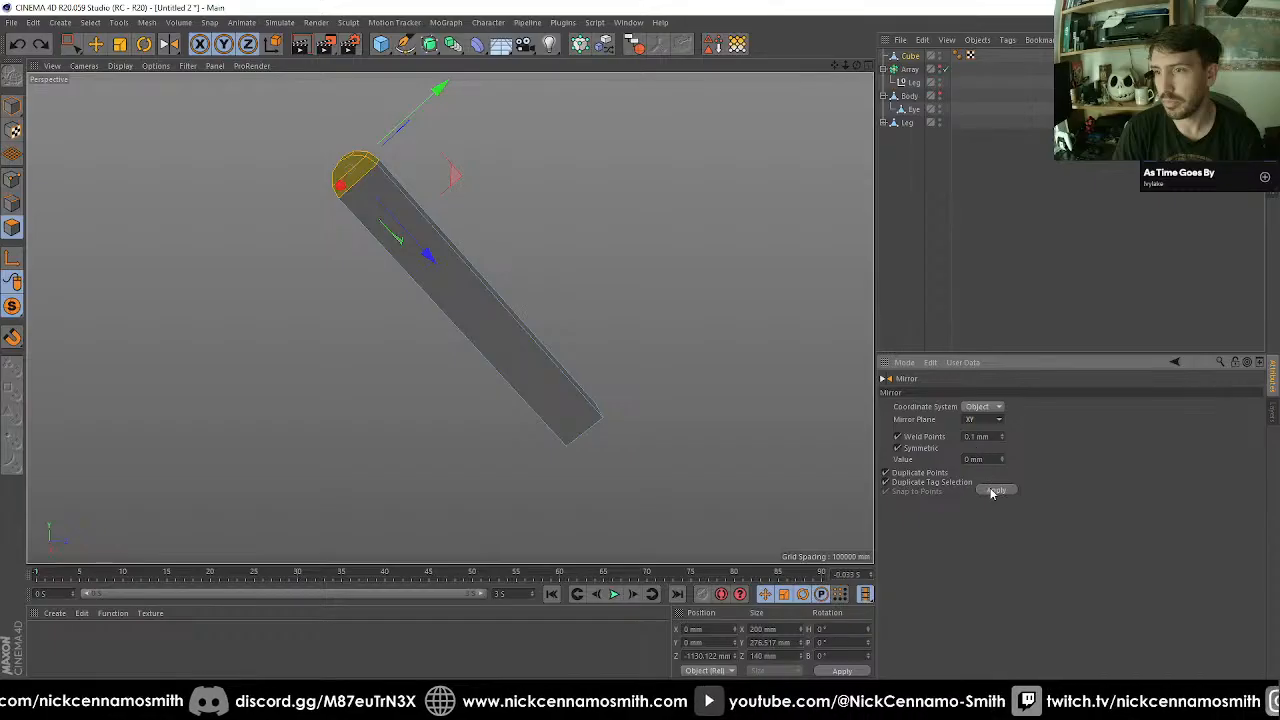
click(995, 490)
alt+middle_drag(725, 423, 660, 350)
scroll(631, 346, up, 2)
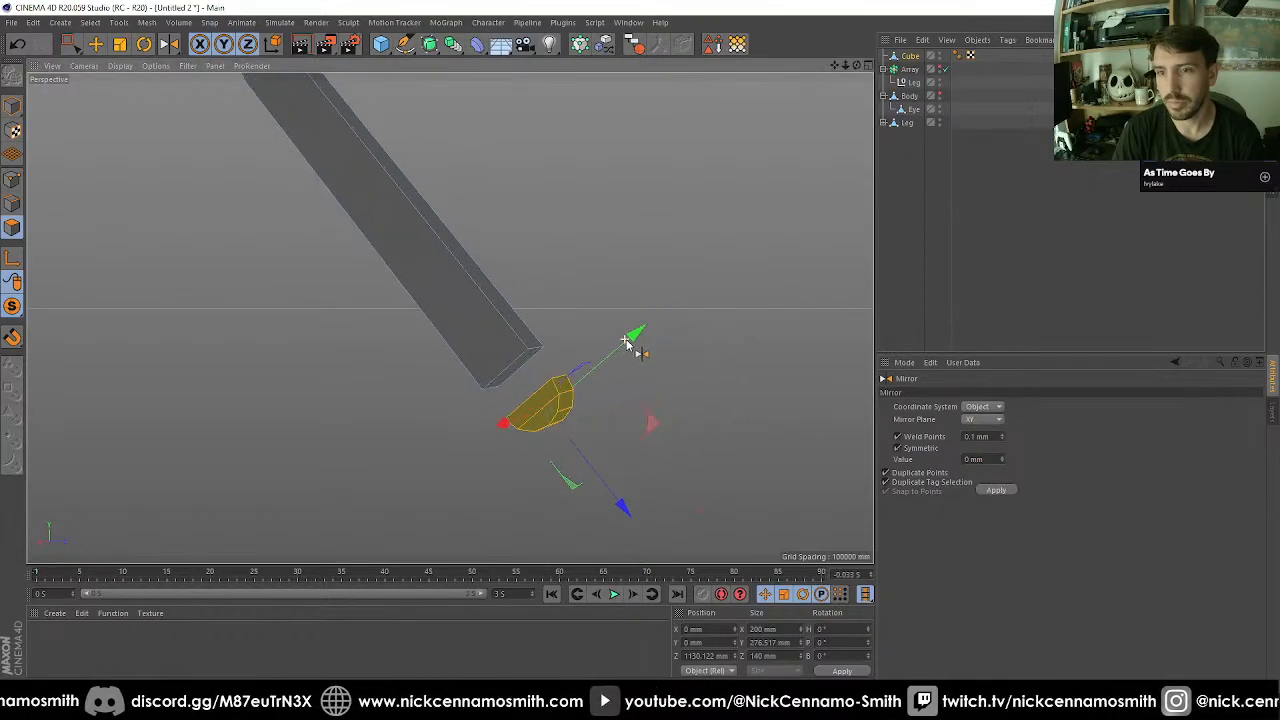
Weld one upper corner point of the bar's flat end to the matching corner of the mirrored cap.
alt+drag(631, 346, 598, 346)
click(13, 180)
scroll(360, 328, up, 3)
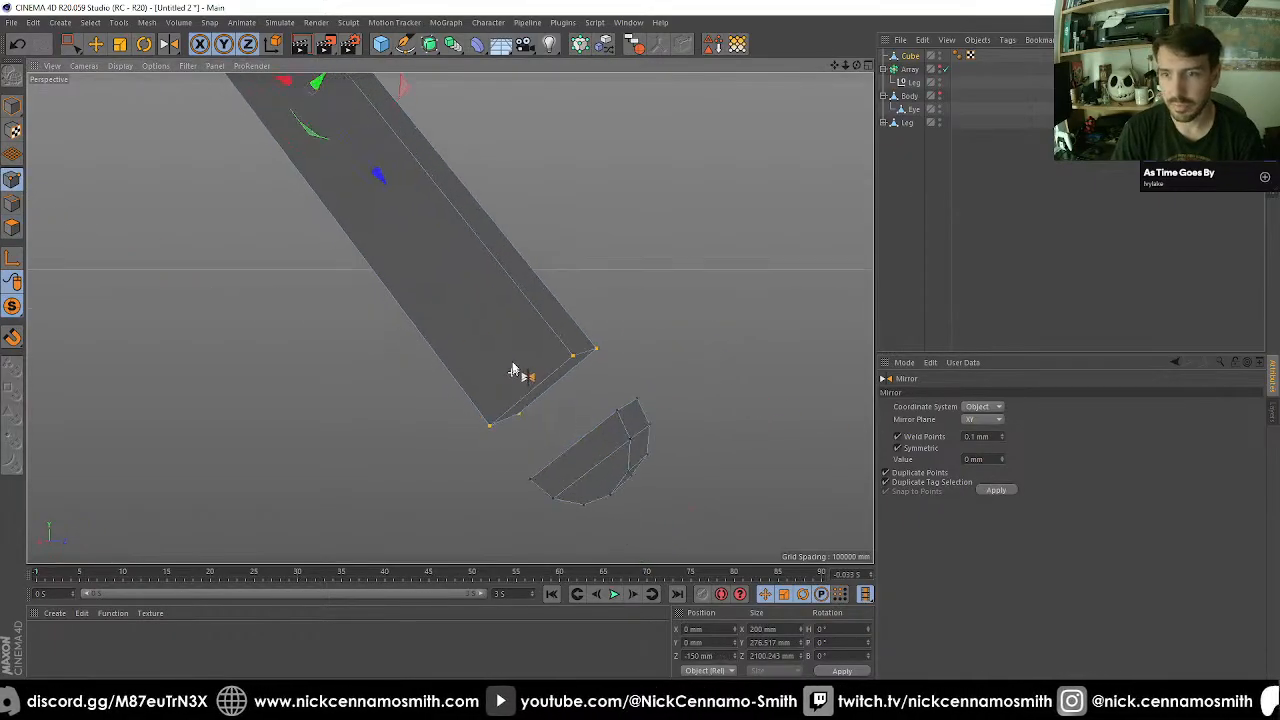
alt+drag(511, 368, 583, 376)
key(9)
scroll(574, 359, up, 2)
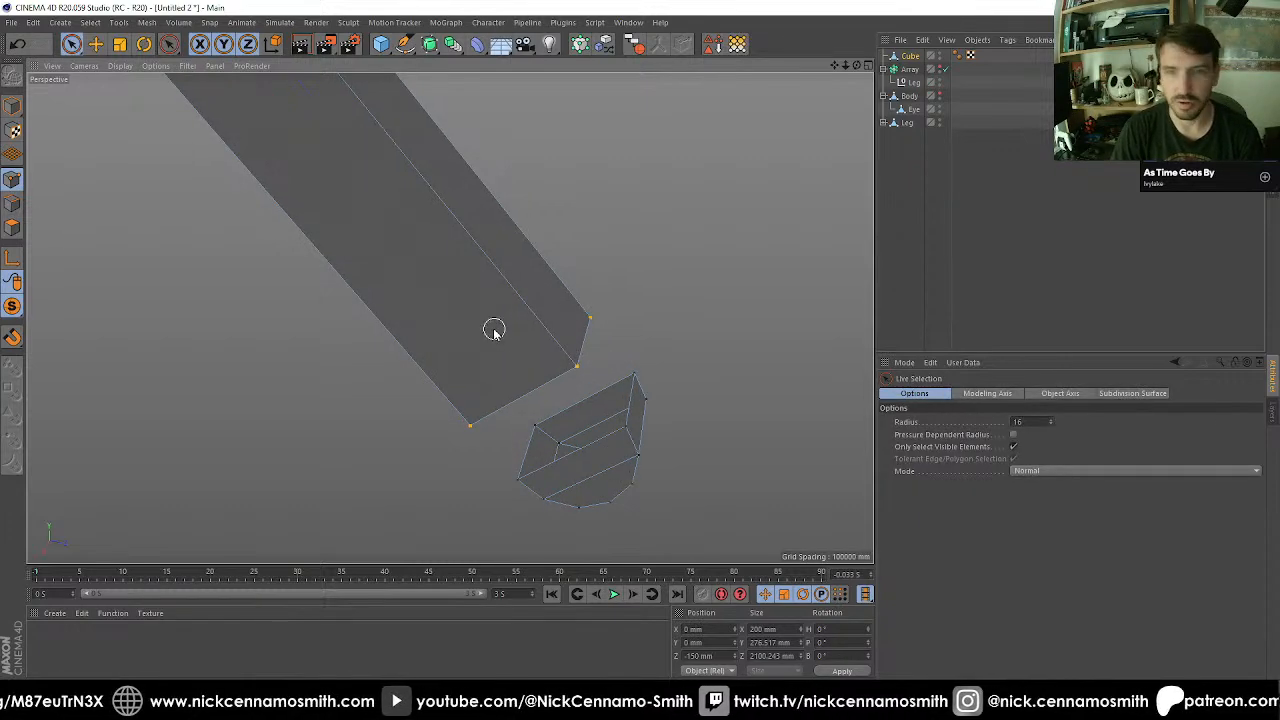
click(575, 364)
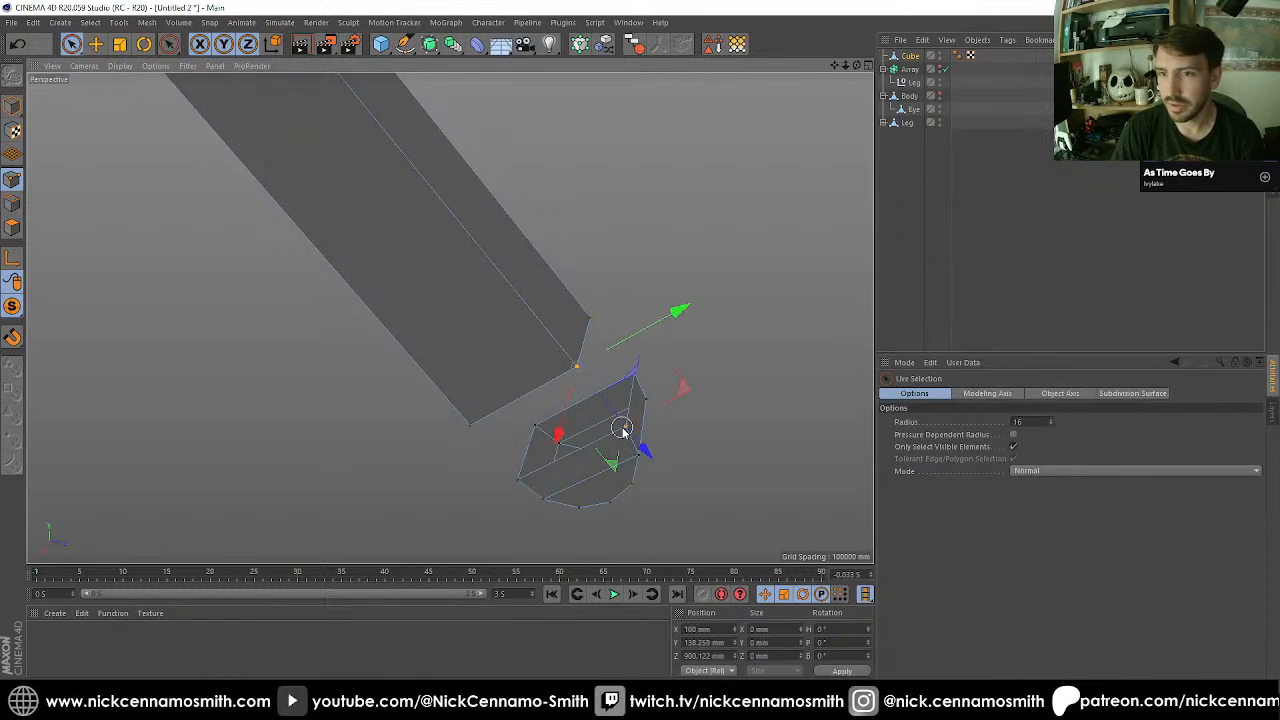
shift+click(626, 425)
key(m)
key(q)
click(626, 428)
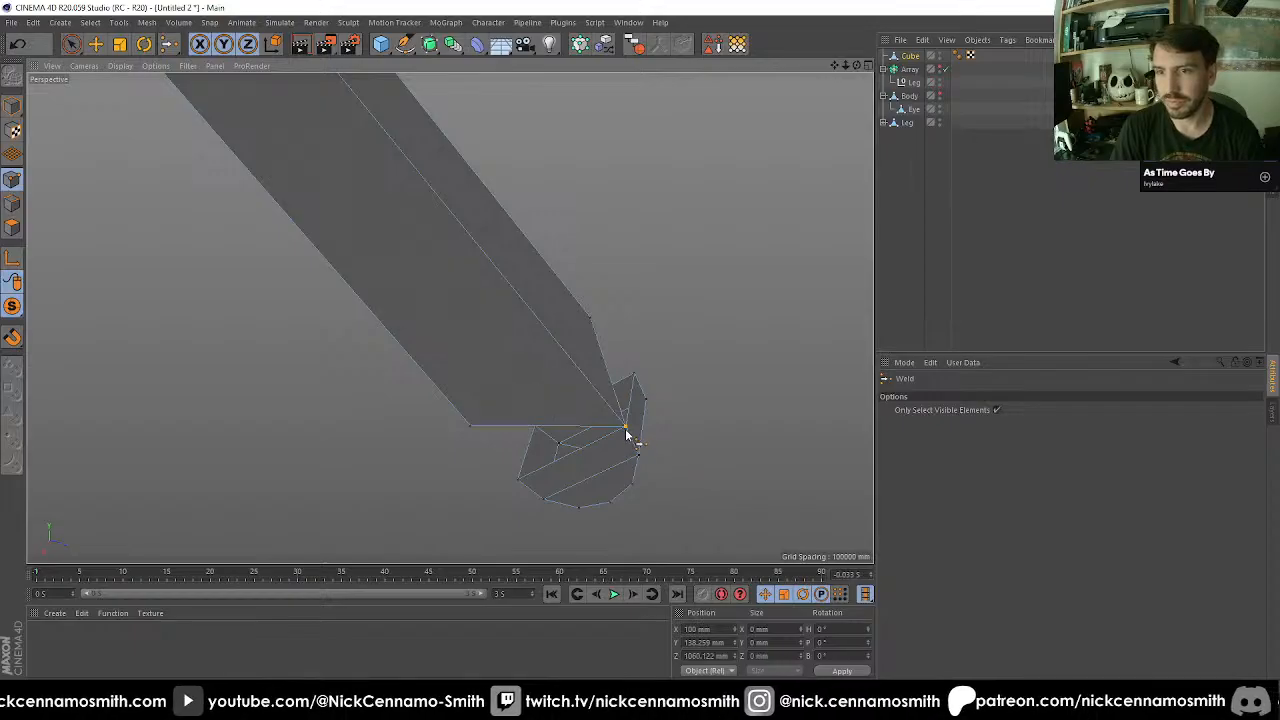
Weld the other upper corner point of the bar's end to its counterpart on the mirrored cap.
key(space)
drag(590, 320, 634, 376)
key(space)
click(634, 377)
key(space)
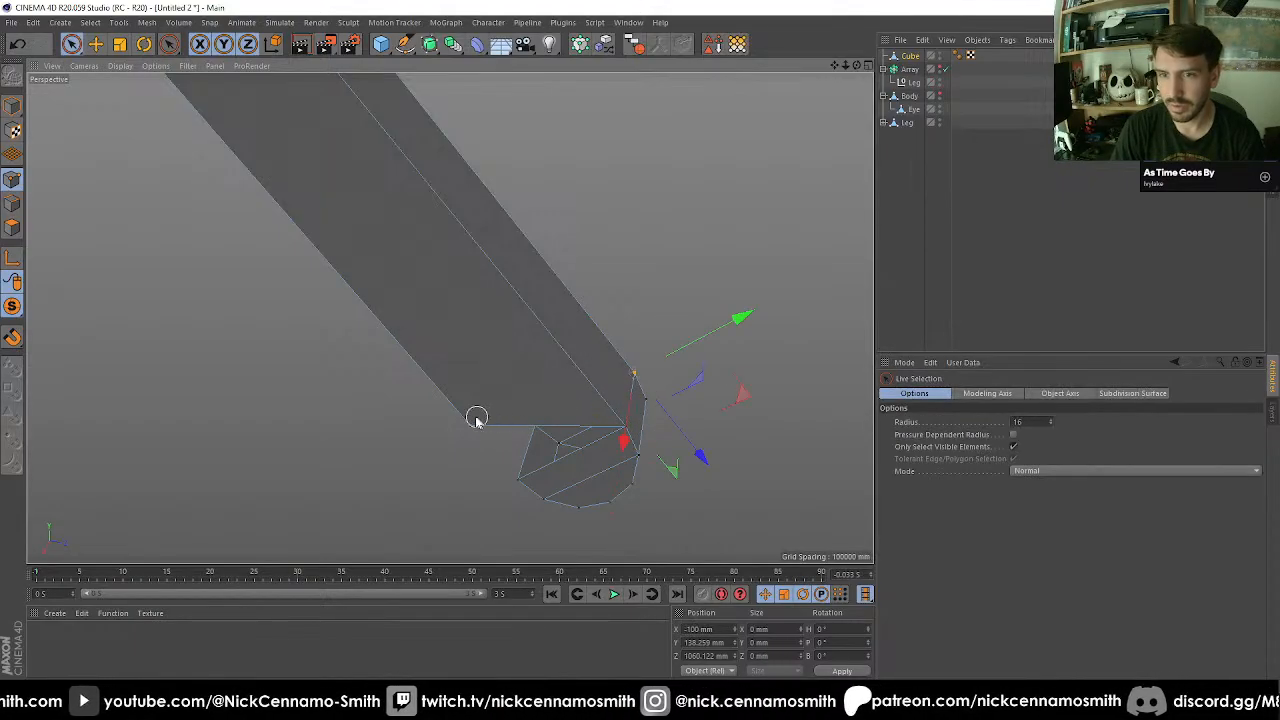
Weld the two lower corner points of the bar's end to the matching corners of the mirrored cap.
mouse_move(475, 427)
mouse_down()
mouse_move(518, 480)
mouse_move(400, 471)
mouse_move(543, 366)
mouse_move(452, 374)
mouse_move(391, 340)
mouse_move(331, 357)
mouse_move(338, 203)
mouse_up()
key(space)
click(518, 480)
key(space)
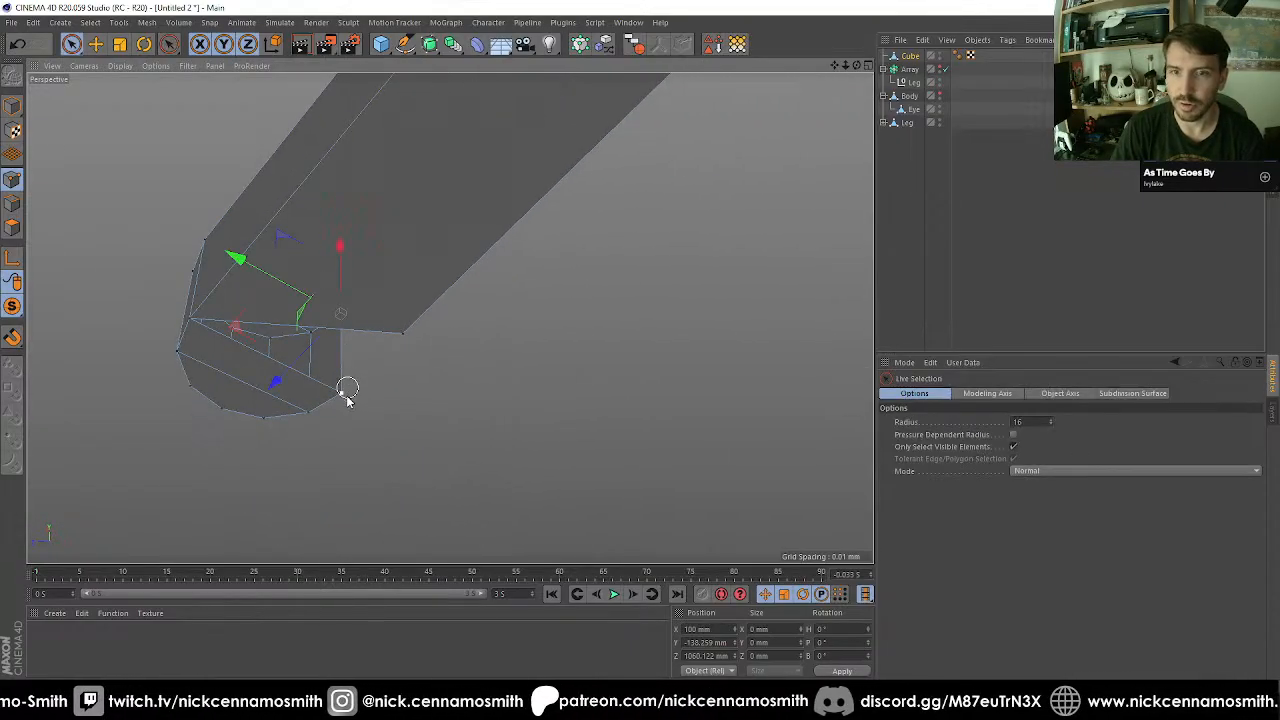
mouse_move(345, 397)
mouse_down()
mouse_move(385, 336)
mouse_move(404, 340)
mouse_up()
key(space)
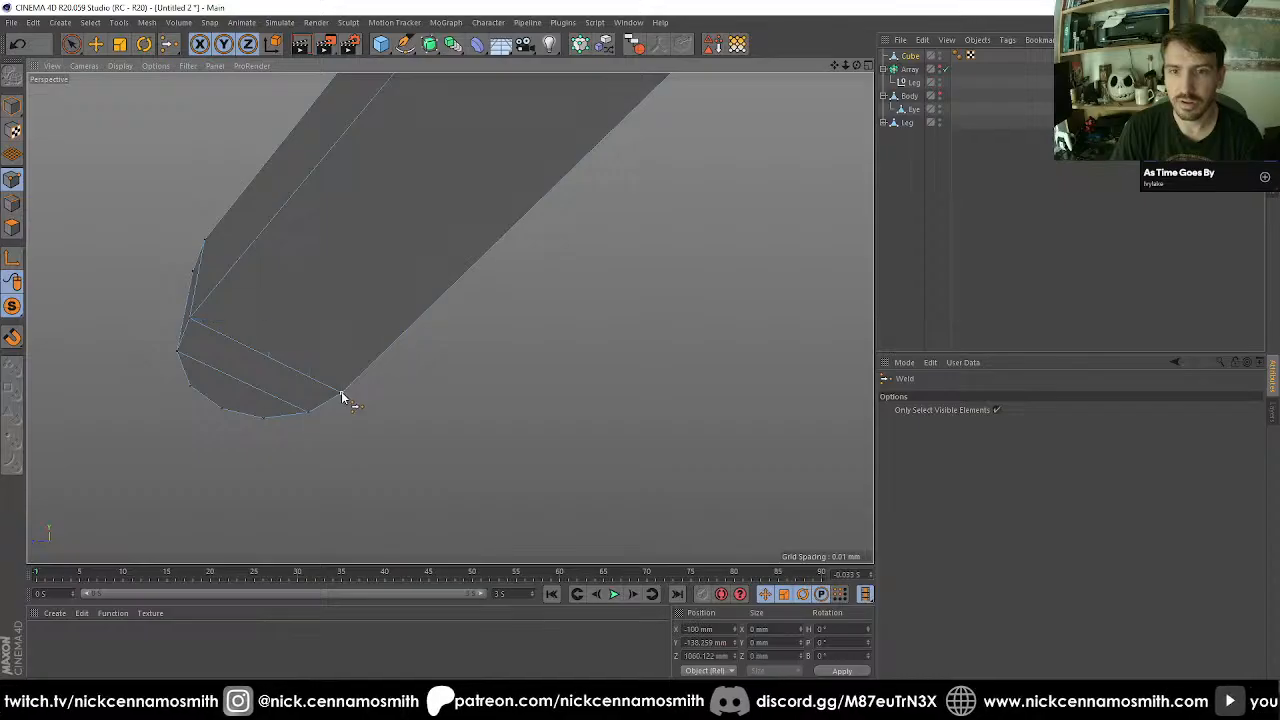
click(345, 393)
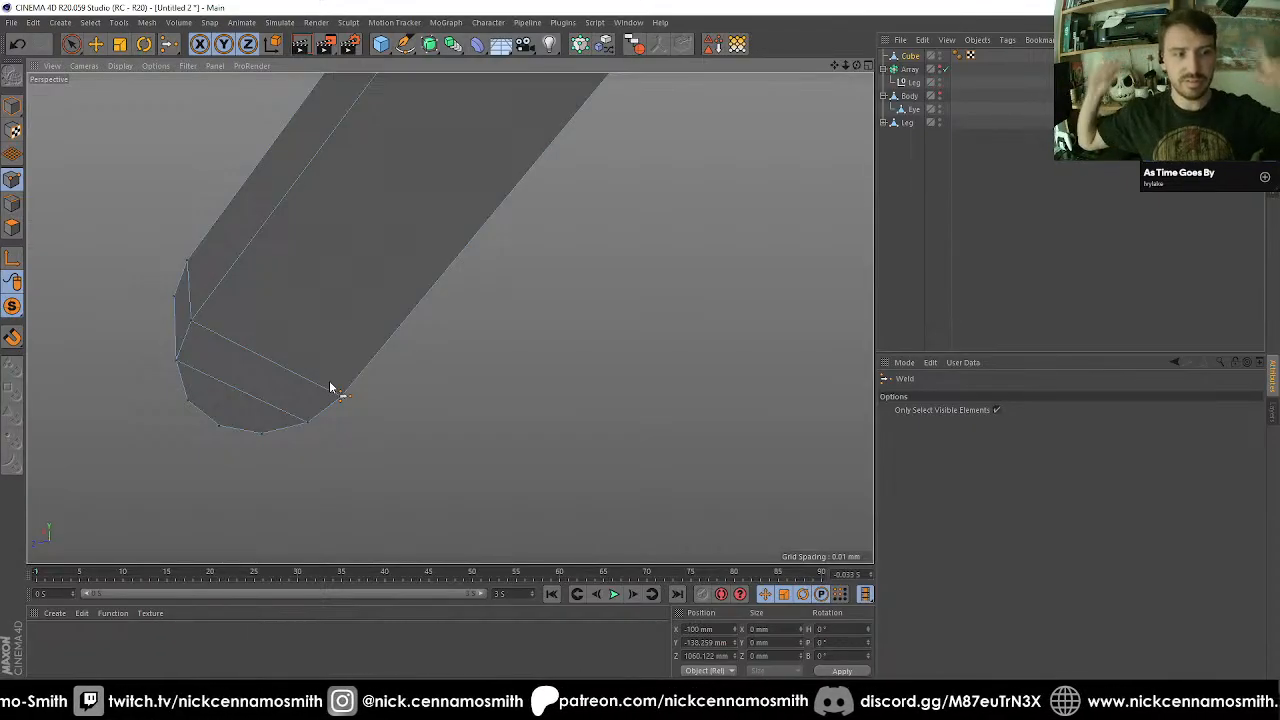
scroll(330, 387, down, 1)
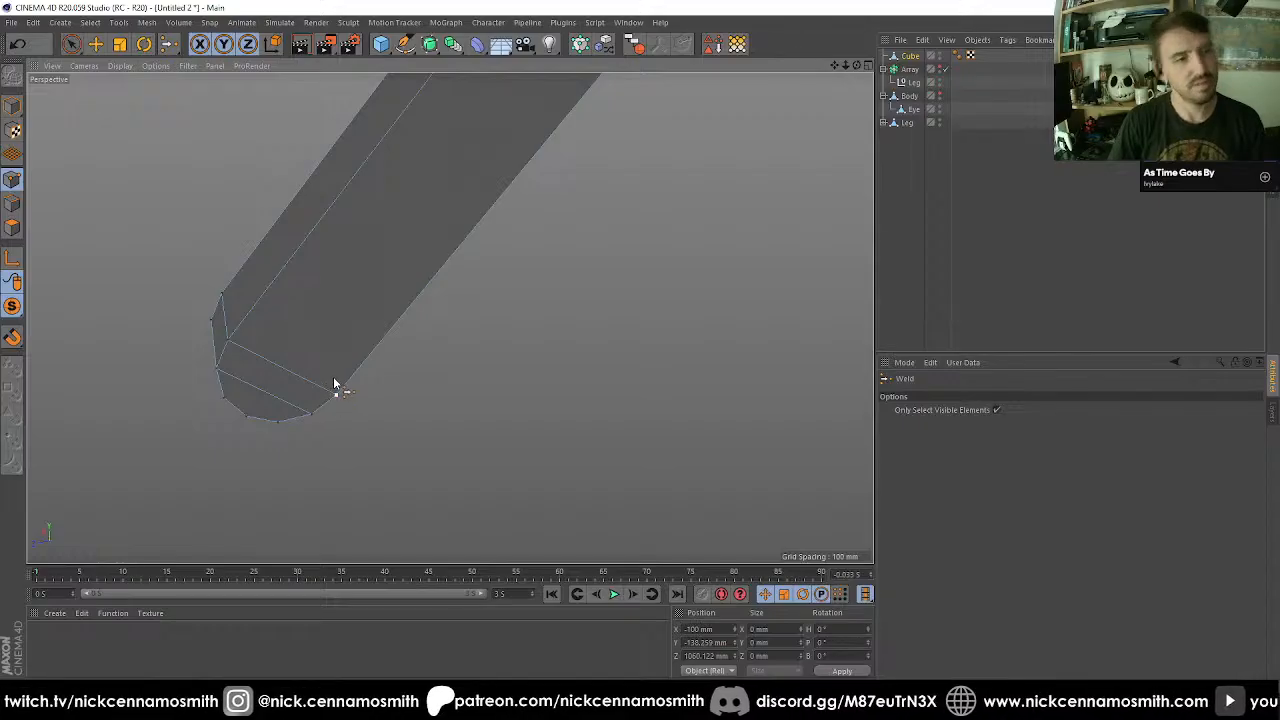